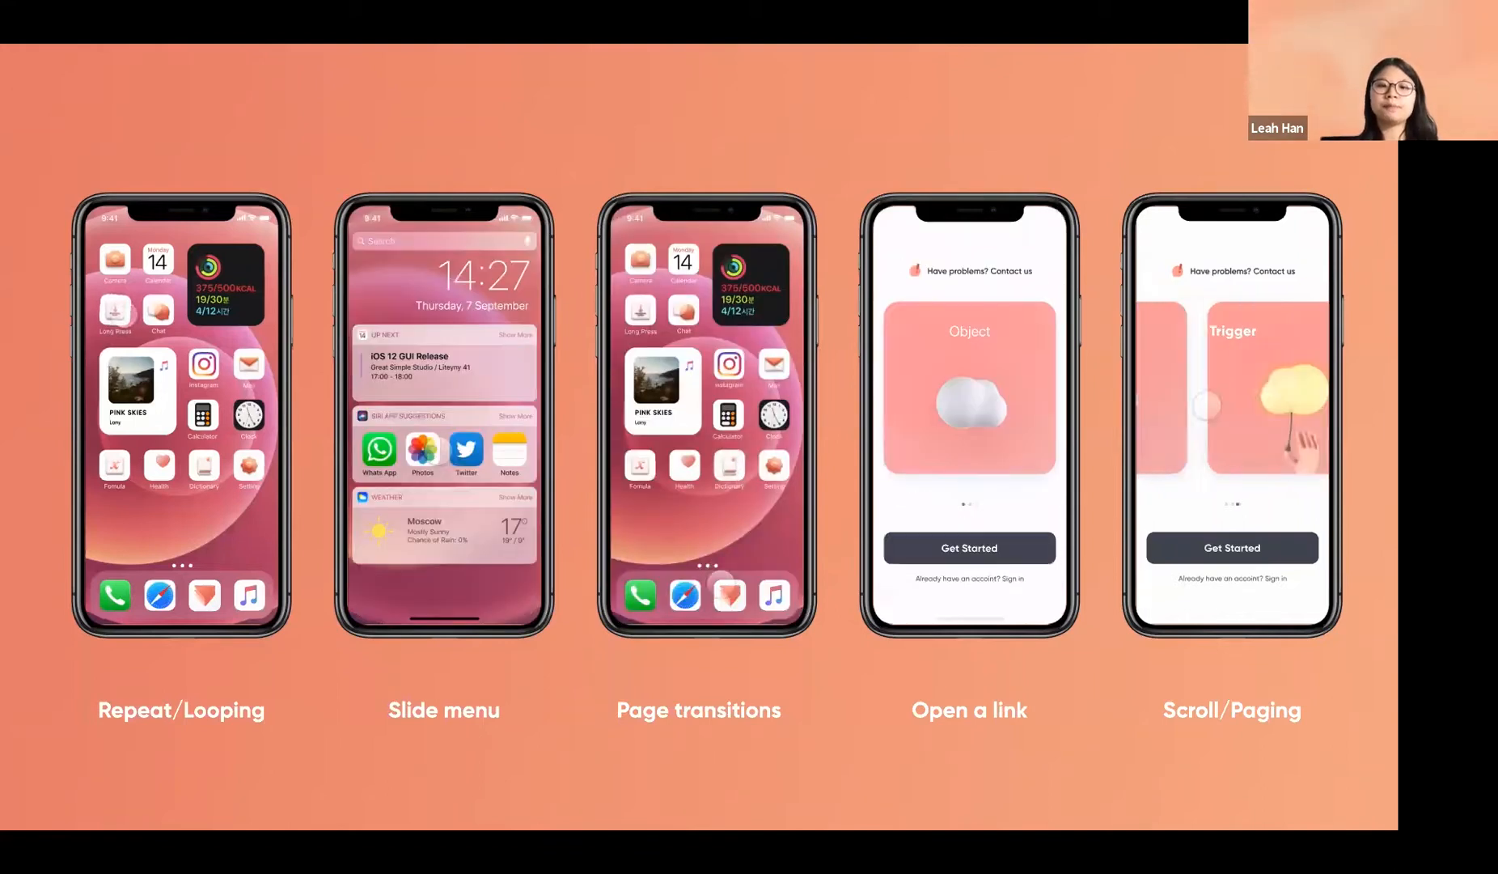
key(Right)
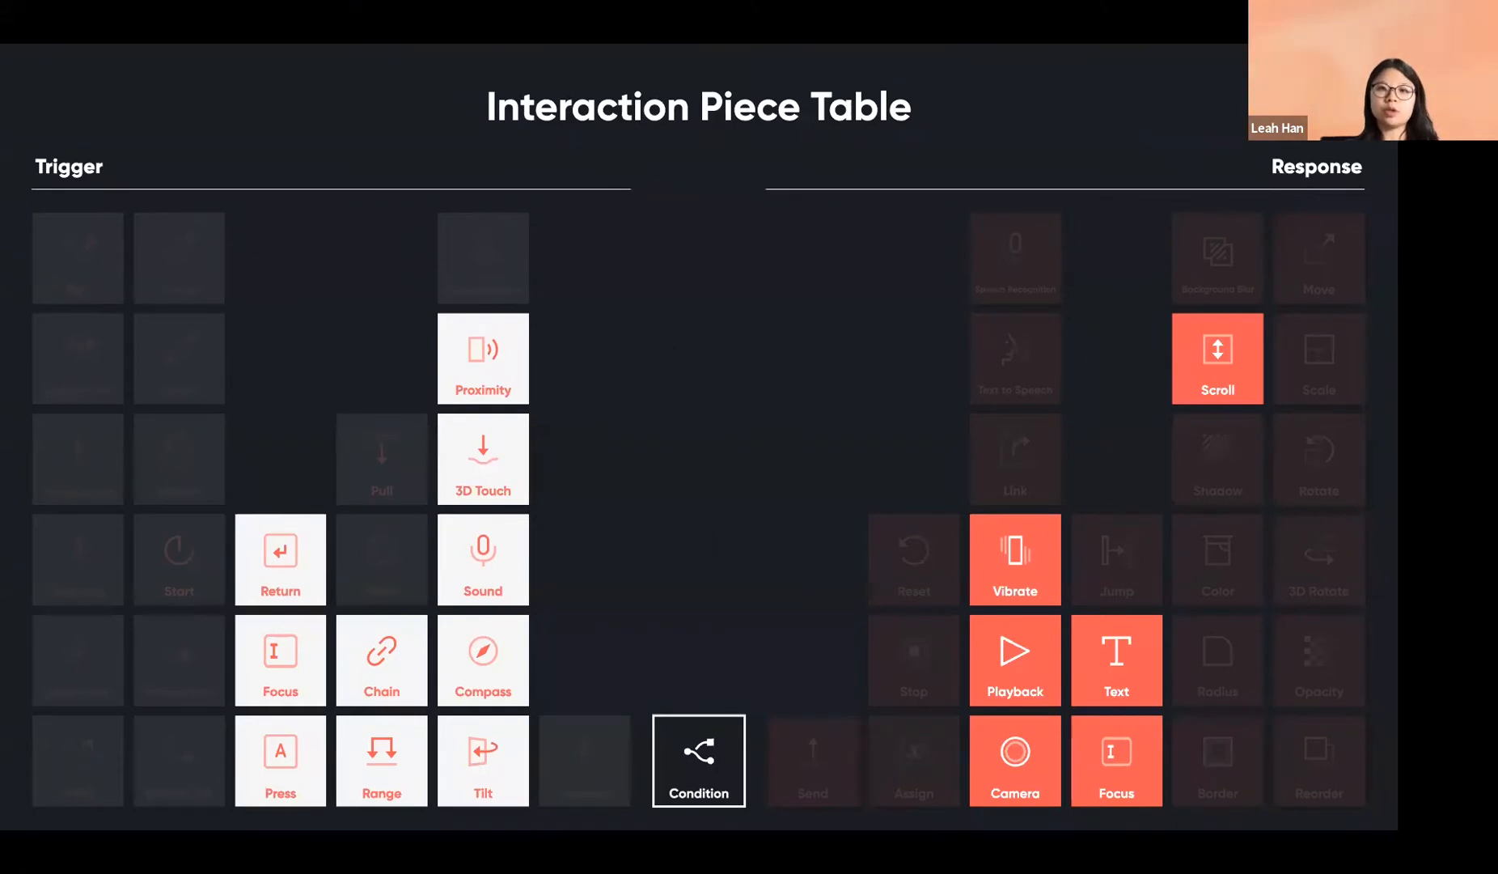
key(Right)
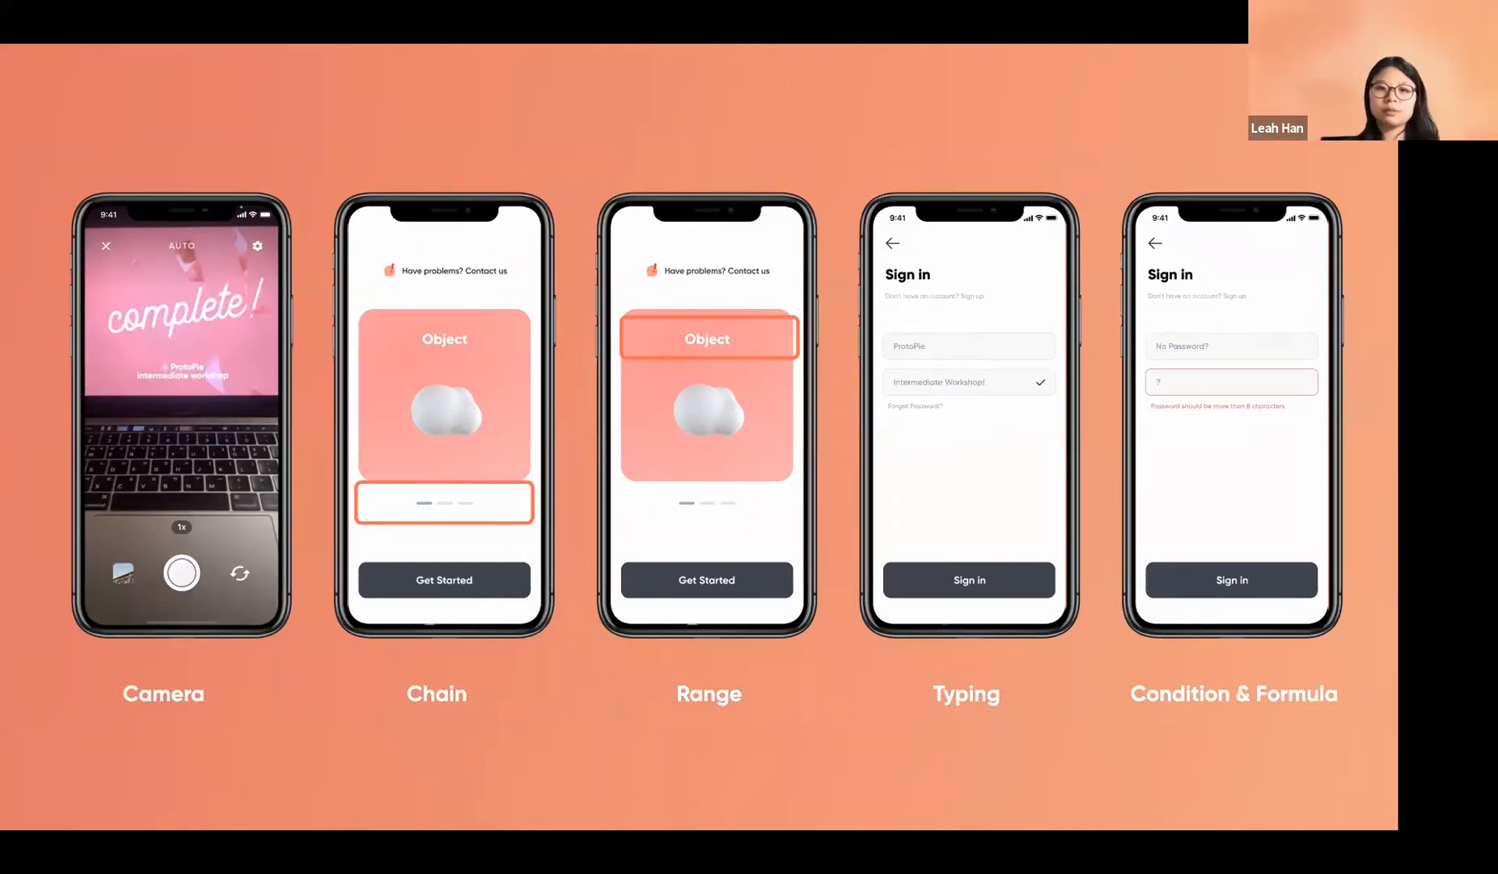
key(Right)
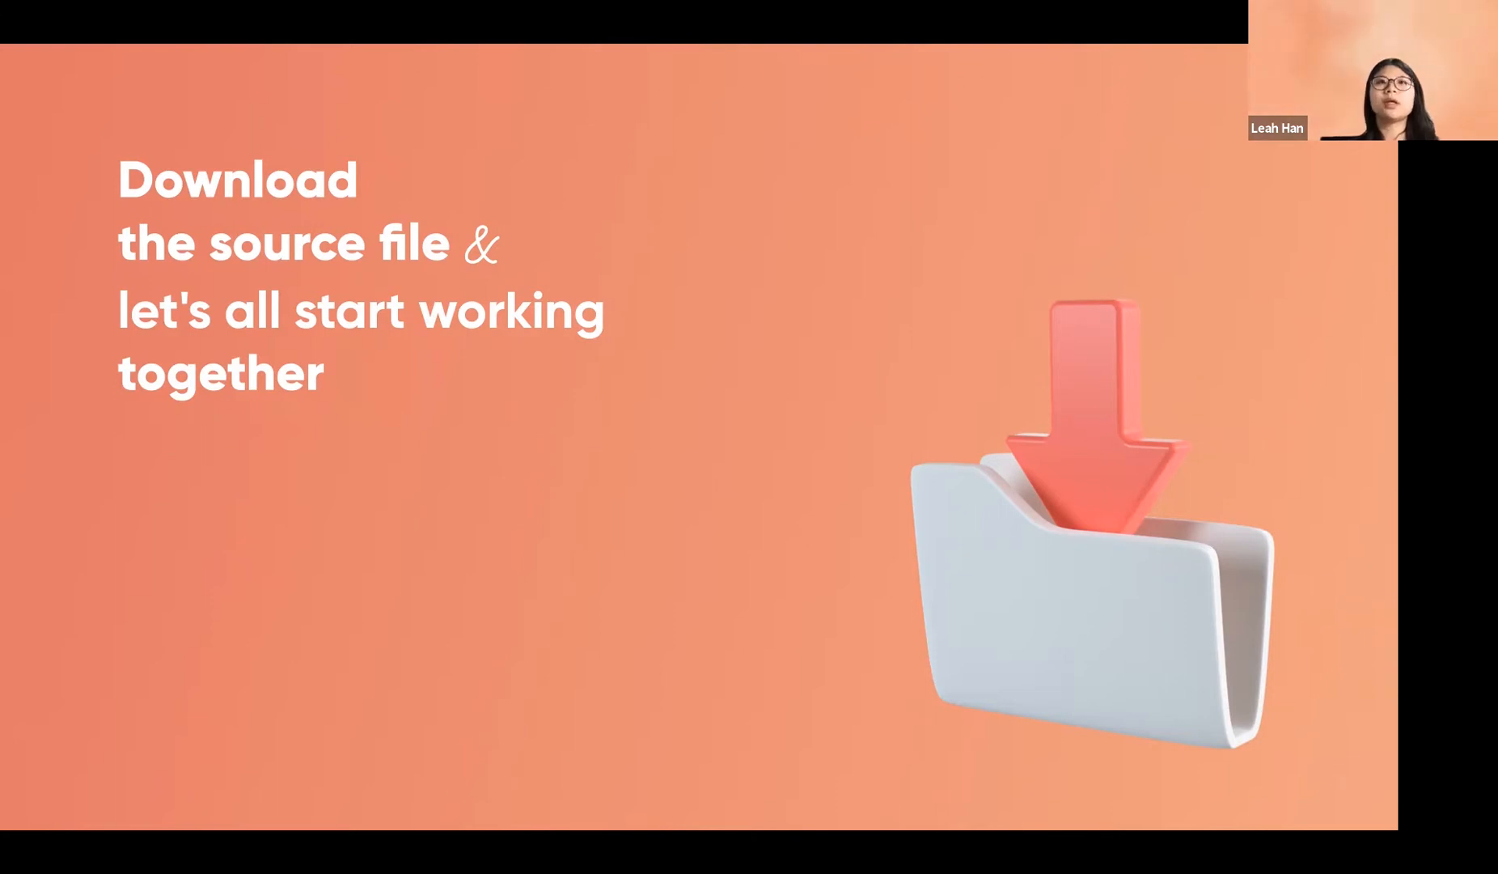
key(Right)
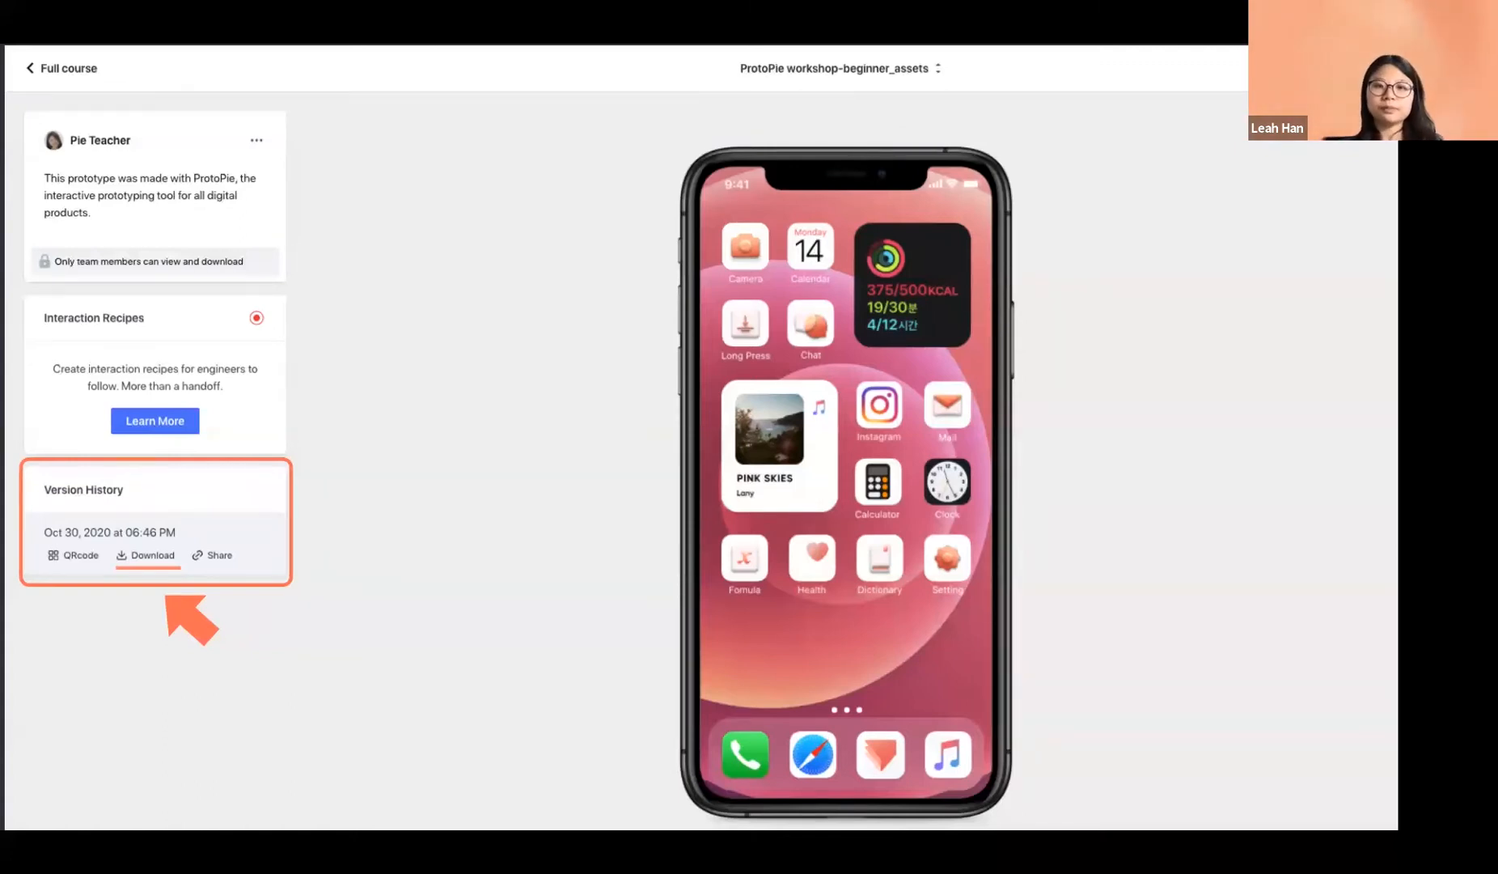
key(Escape)
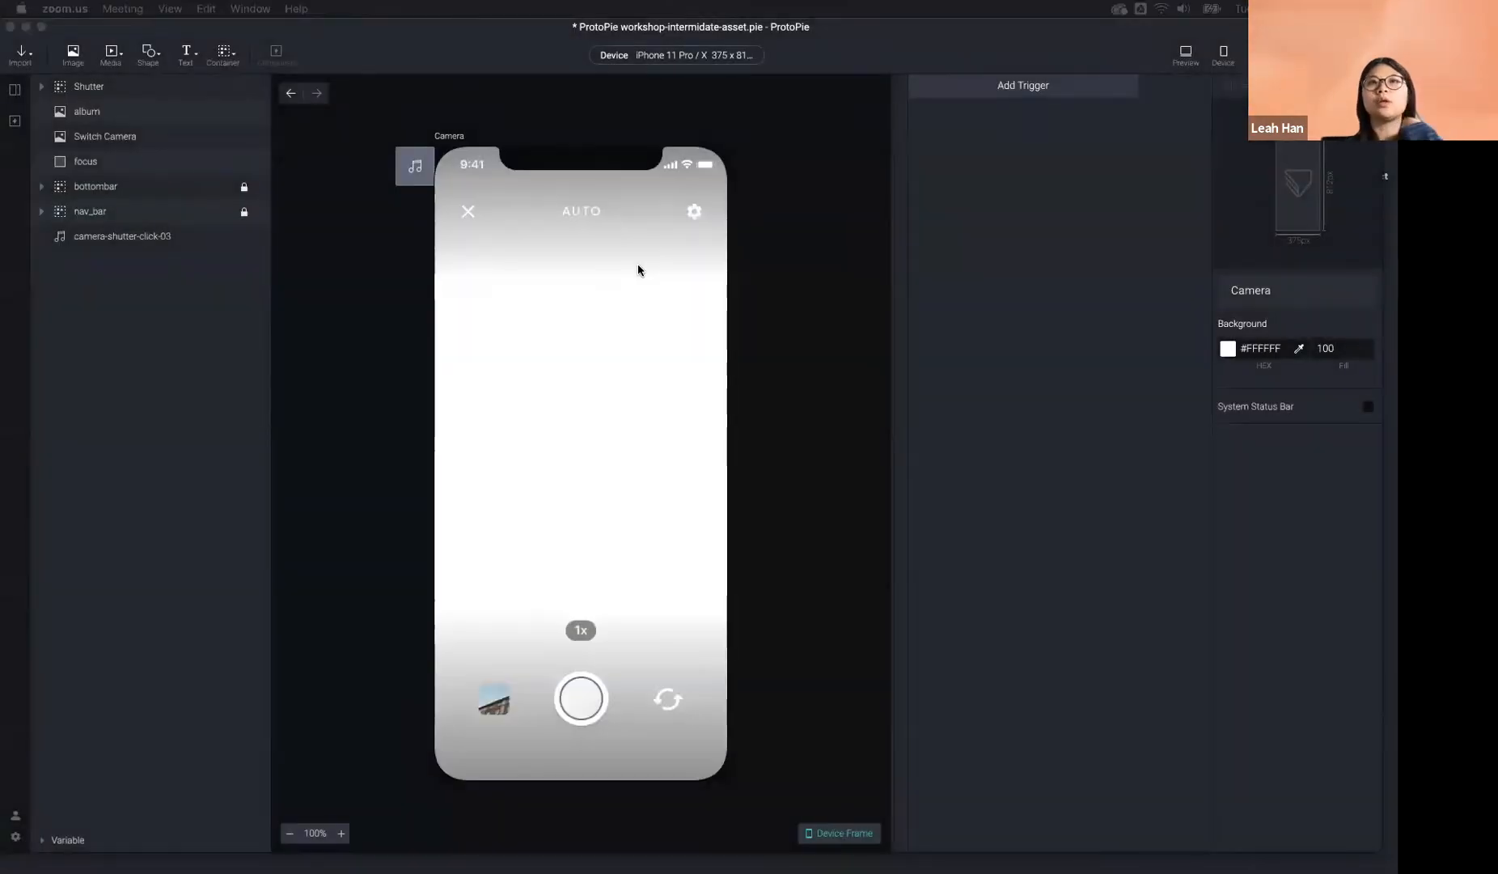
Switch to ProtoPie and open the home scene of the workshop file.
click(26, 27)
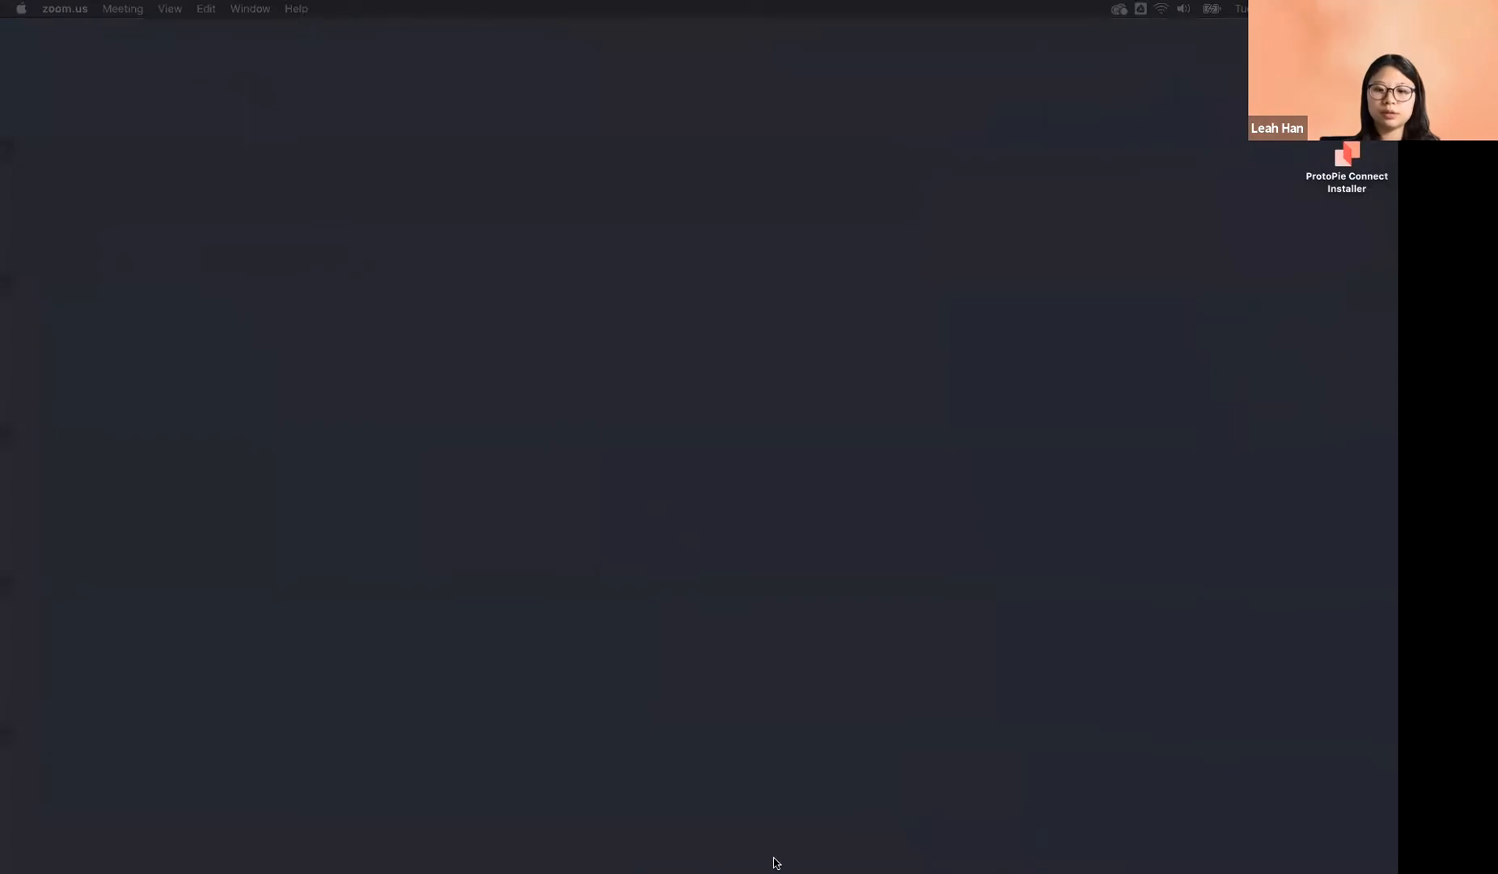
mouse_move(775, 868)
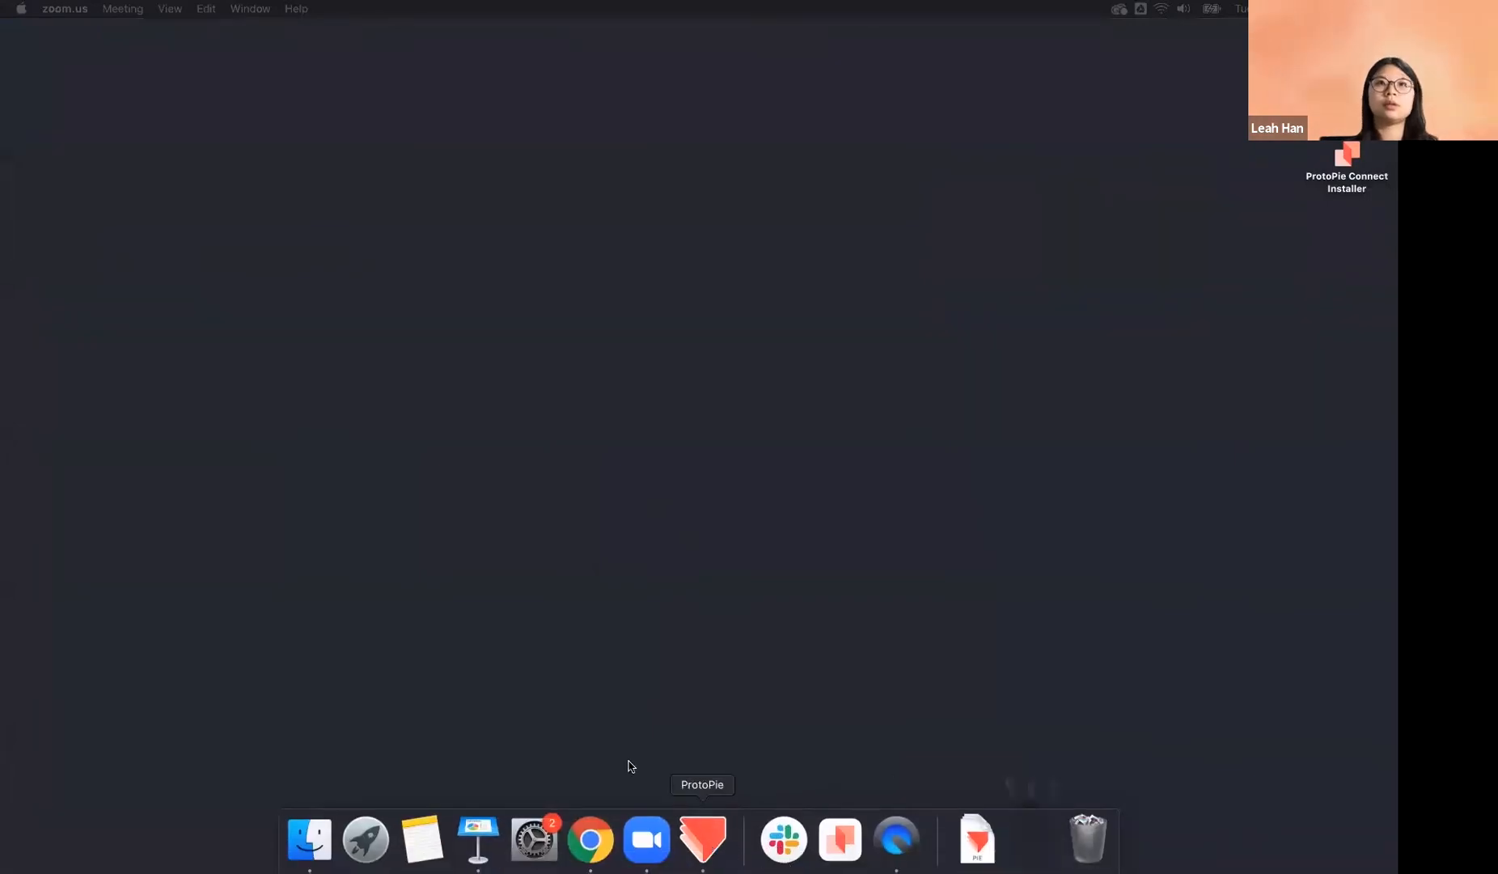
click(702, 839)
click(14, 89)
double_click(81, 165)
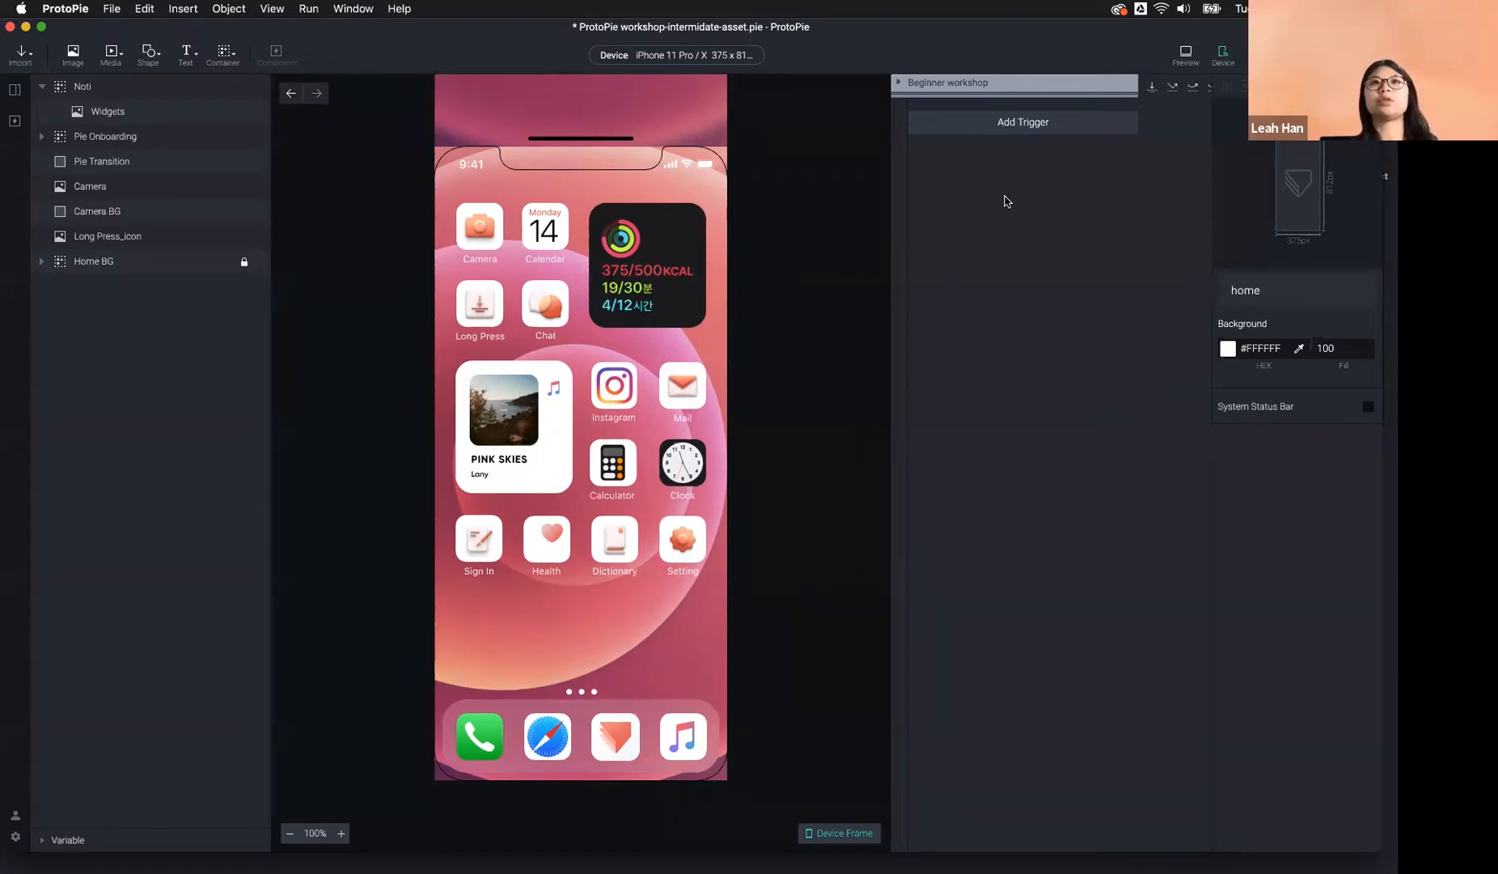
Check the device connection details, including the QR code, IP address and list of approved devices.
click(1222, 56)
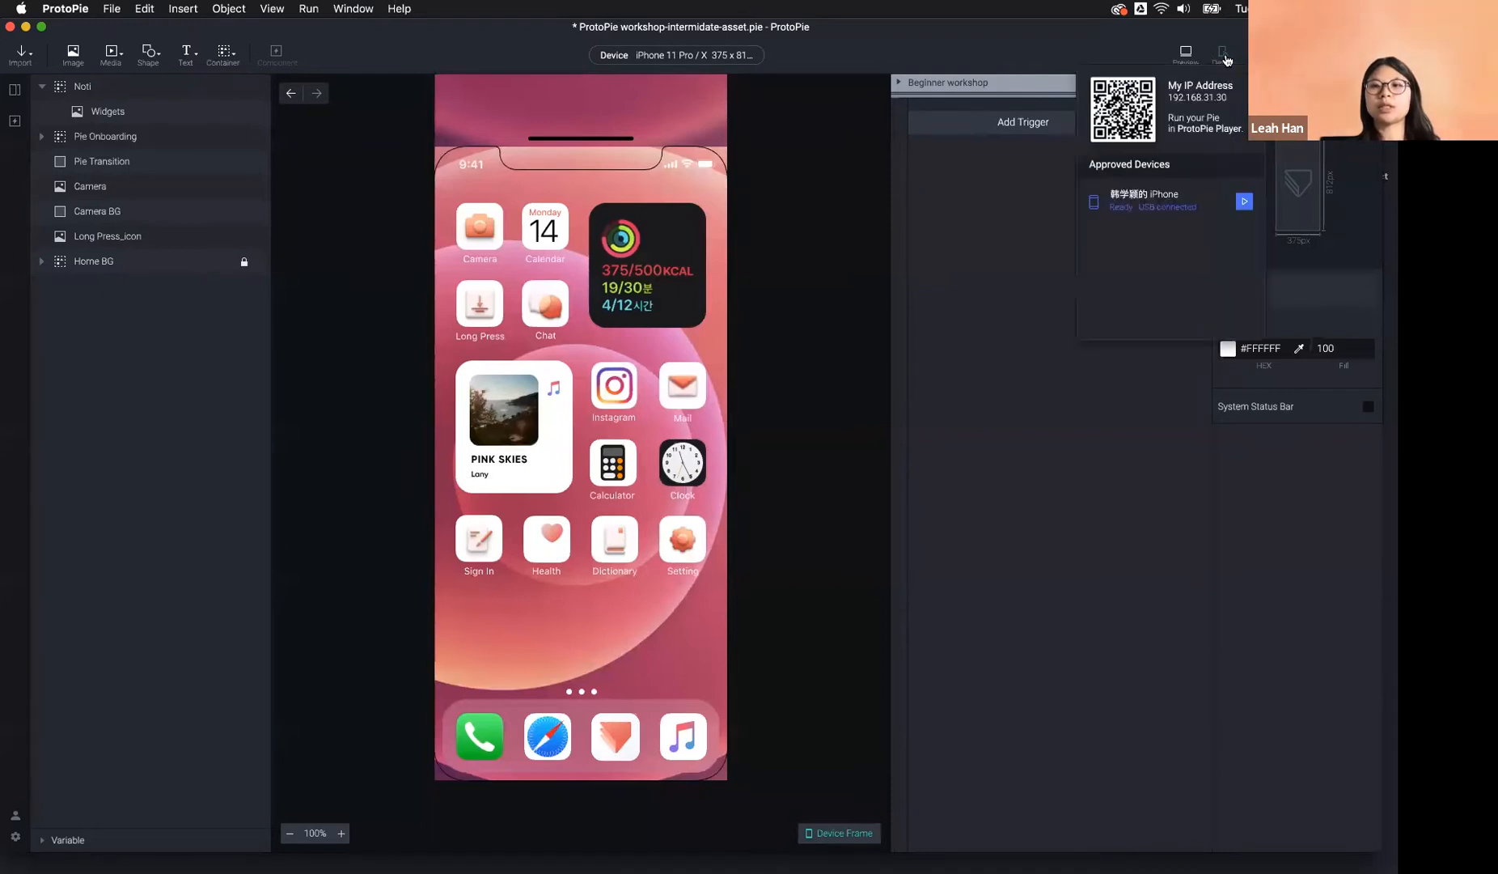
click(1224, 58)
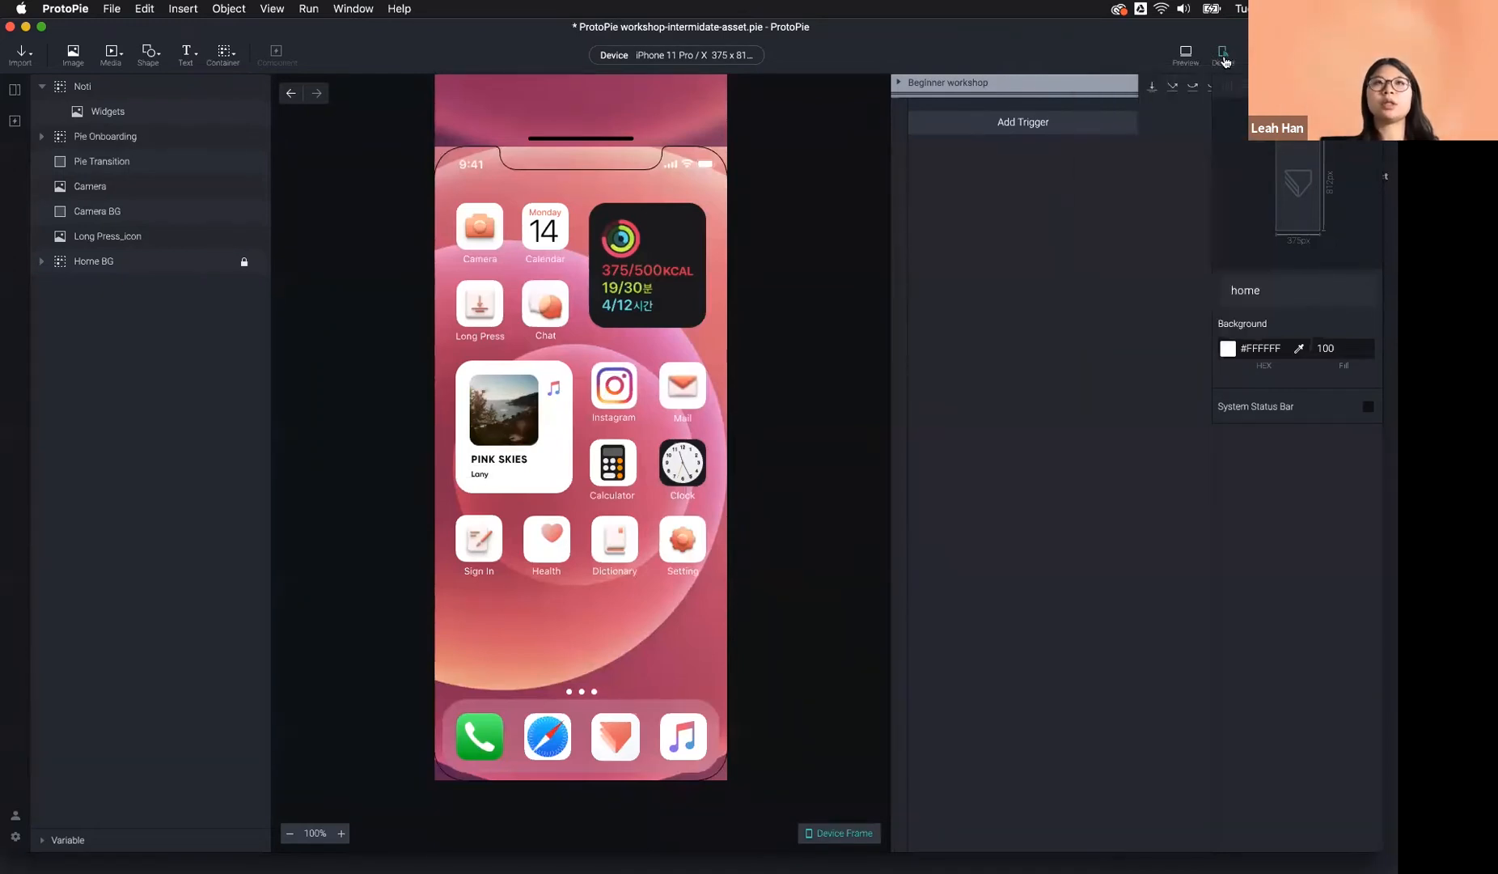
click(1223, 56)
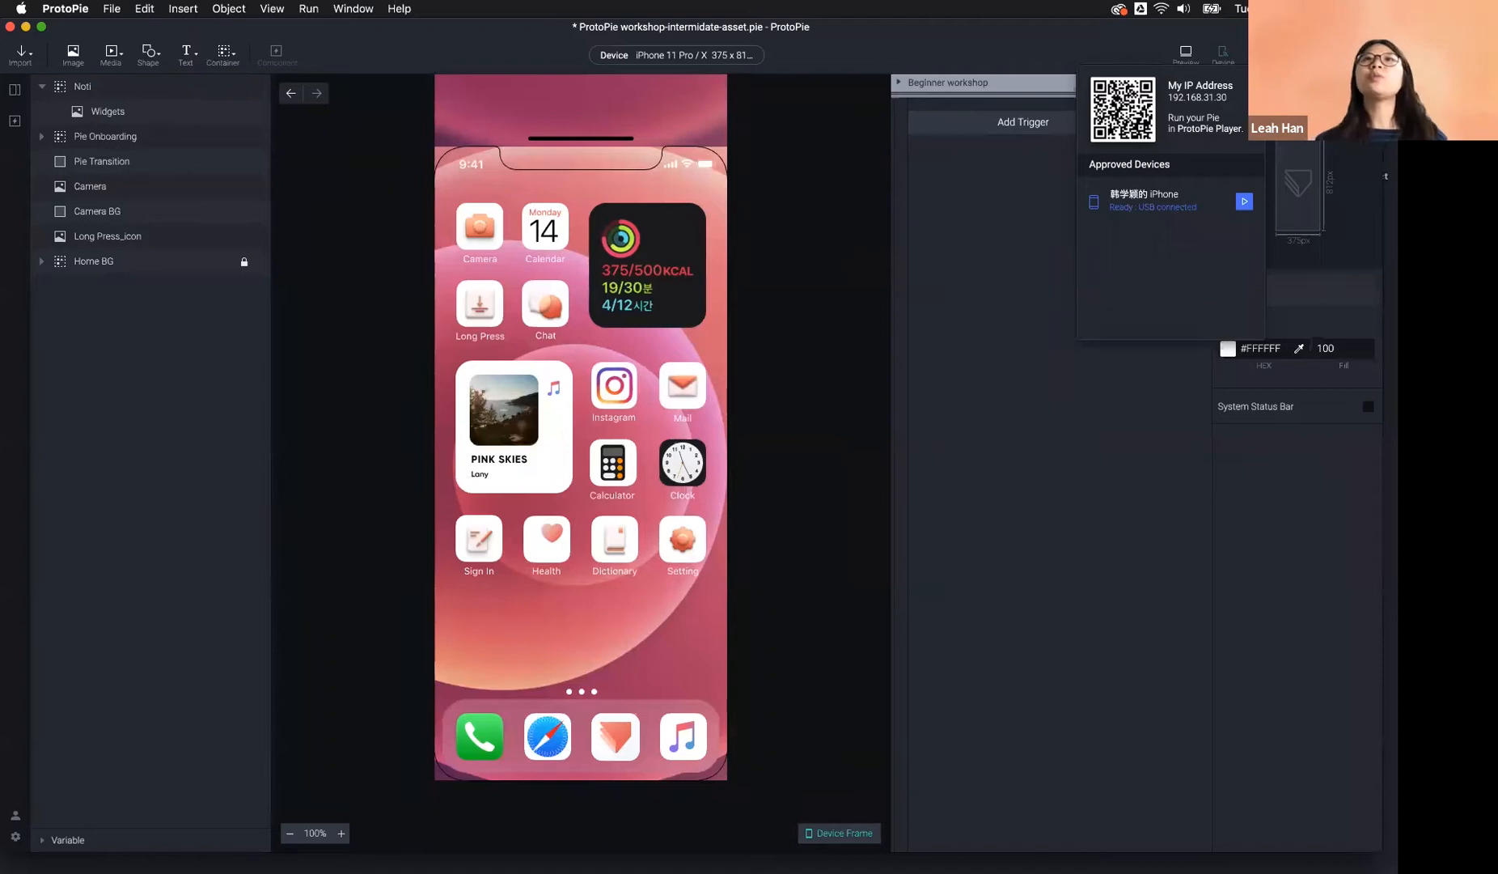
click(1030, 435)
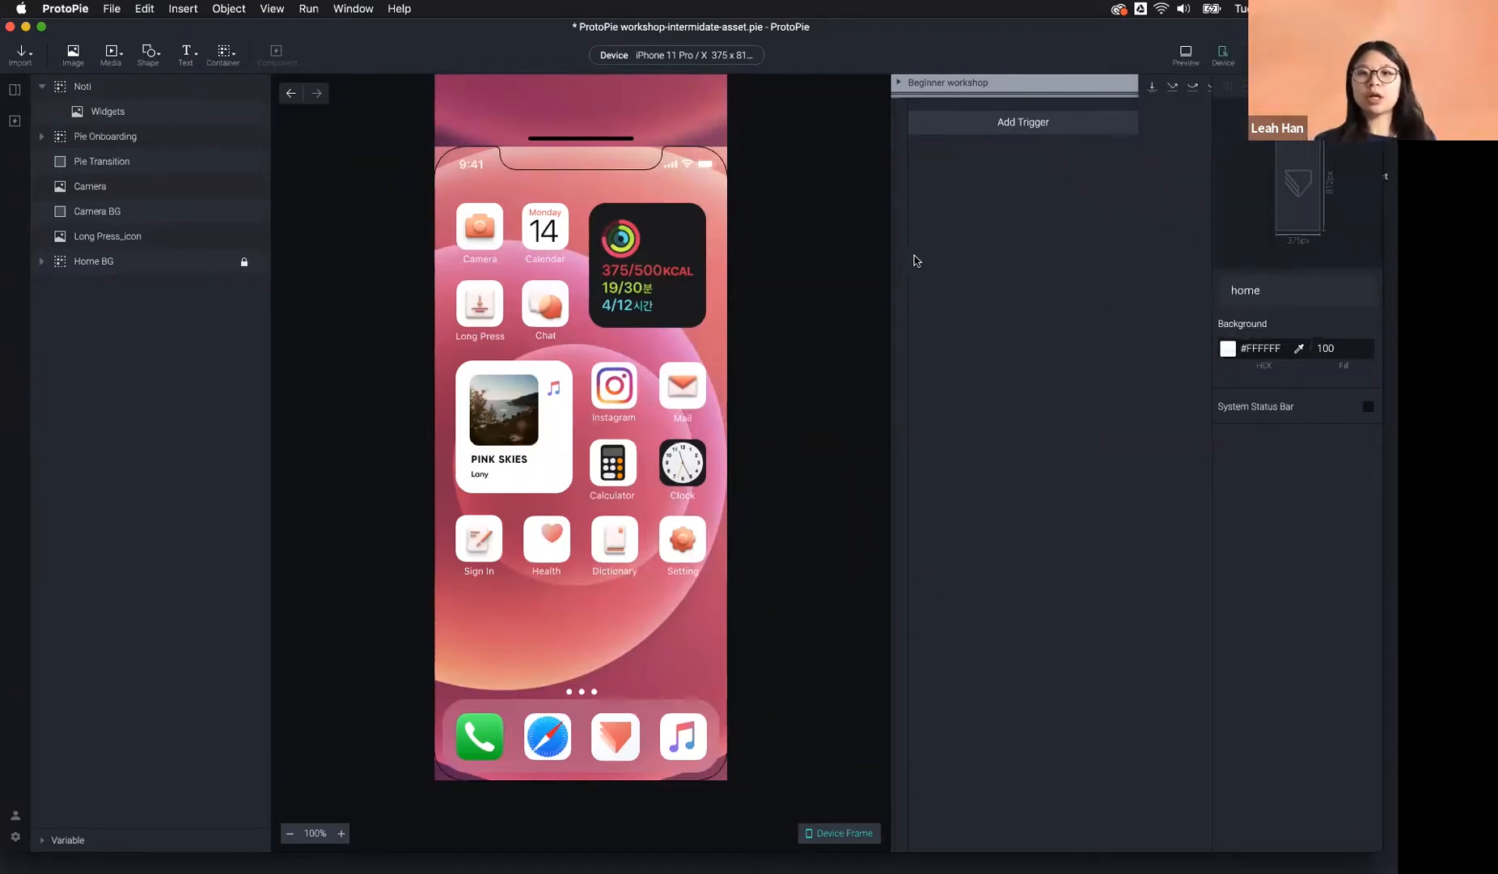
Examine the triggers and responses grouped in the home scene's Beginner workshop section.
click(897, 82)
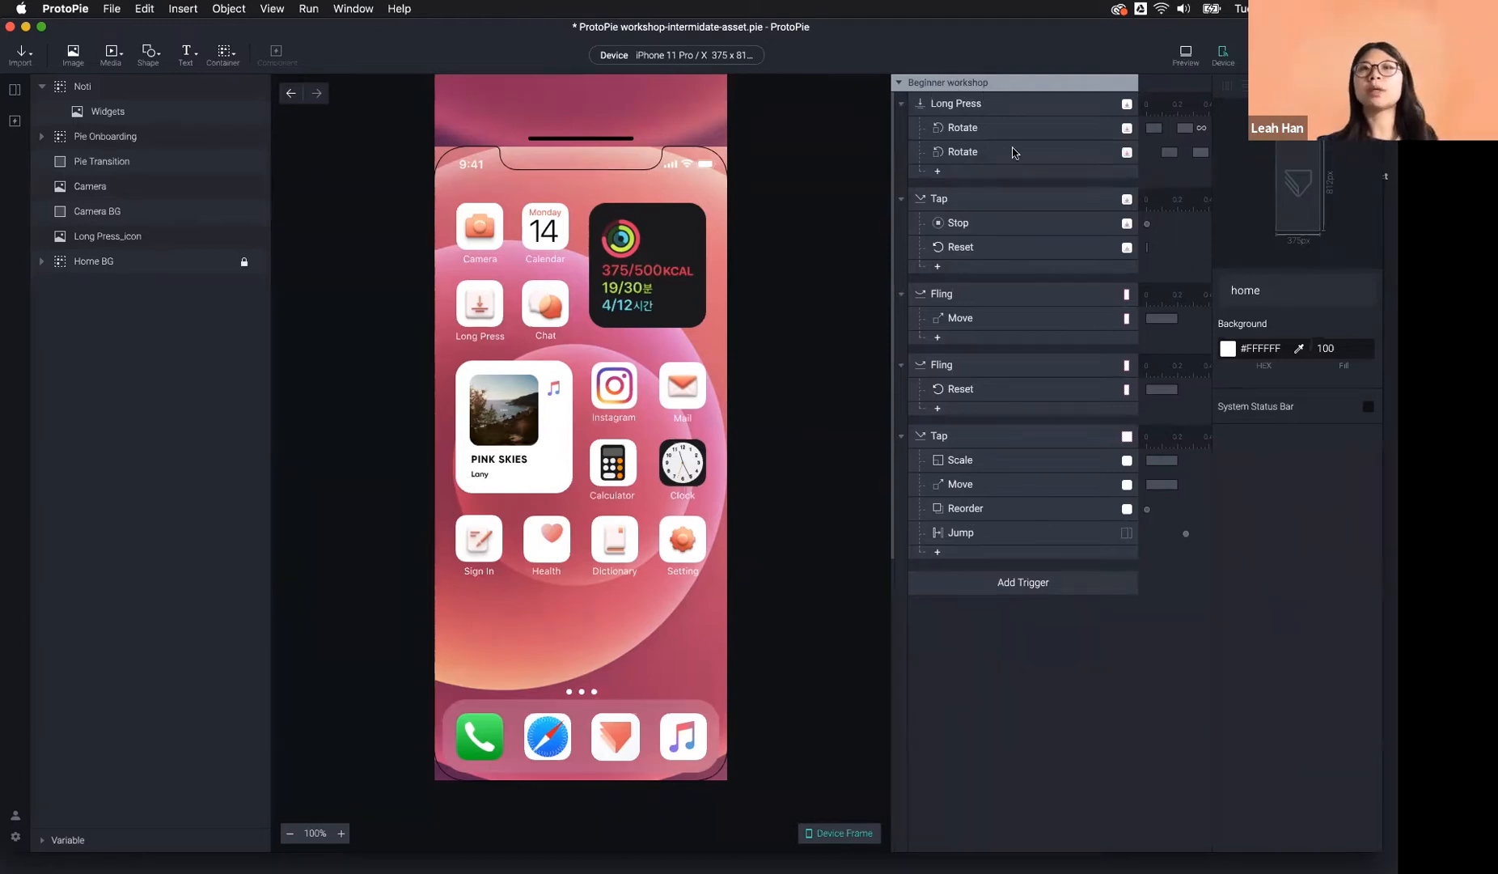
click(898, 84)
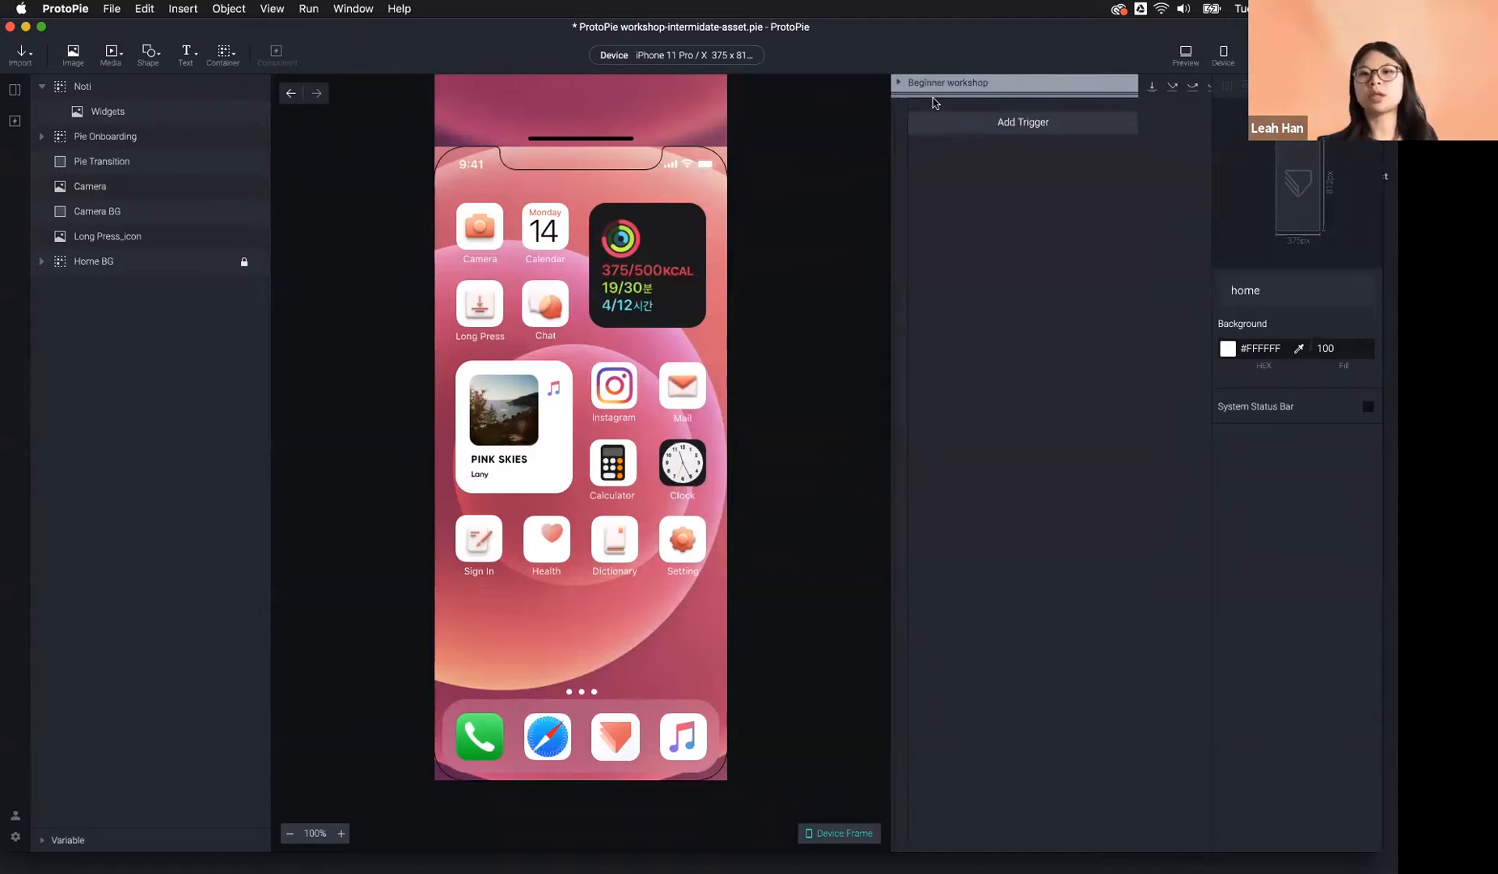
click(900, 84)
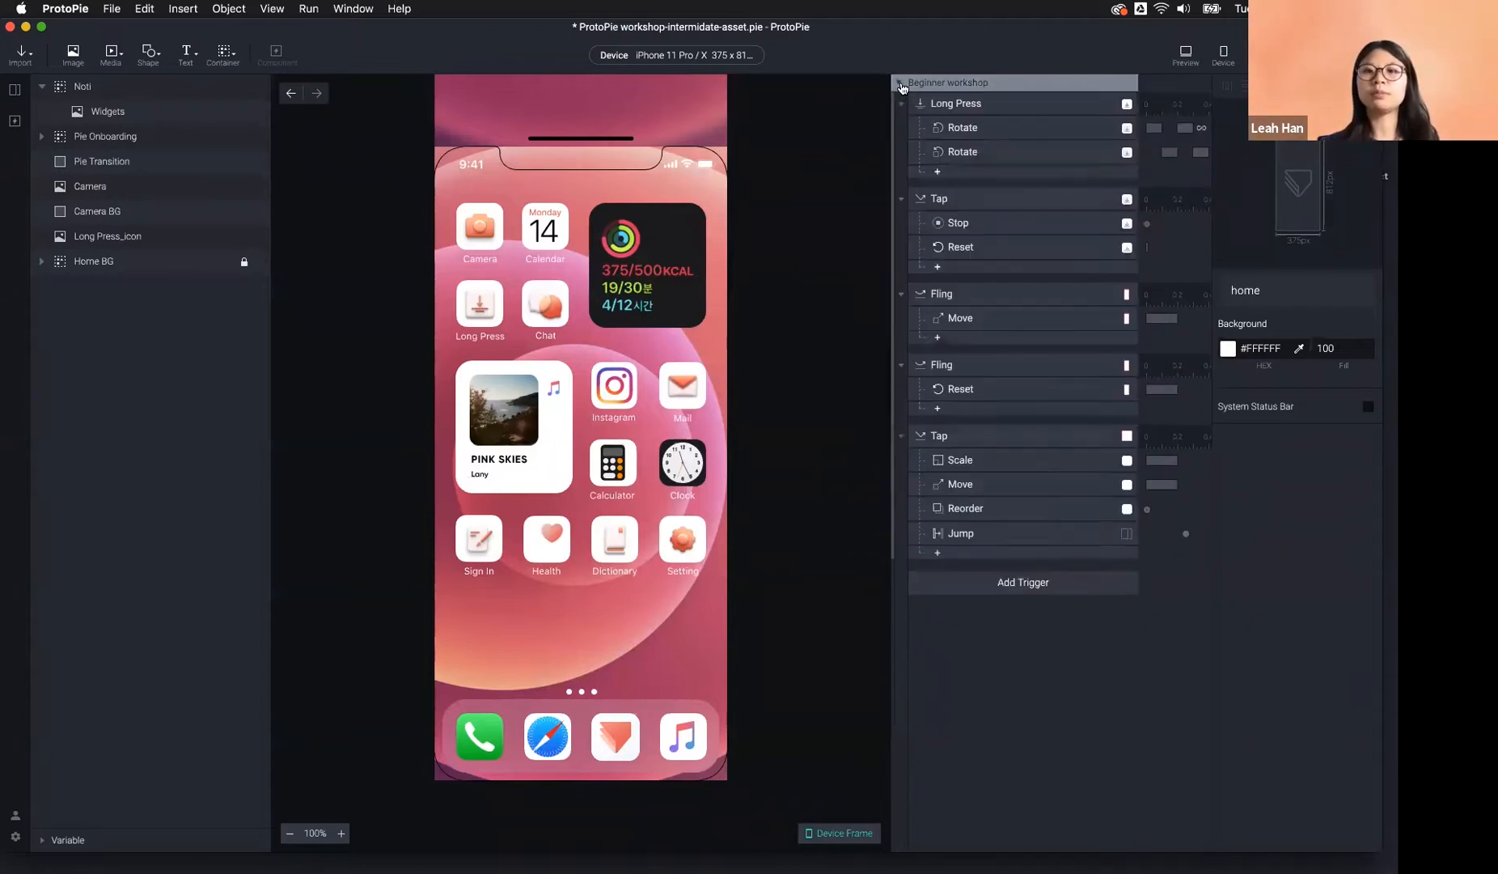
click(983, 106)
shift+click(975, 437)
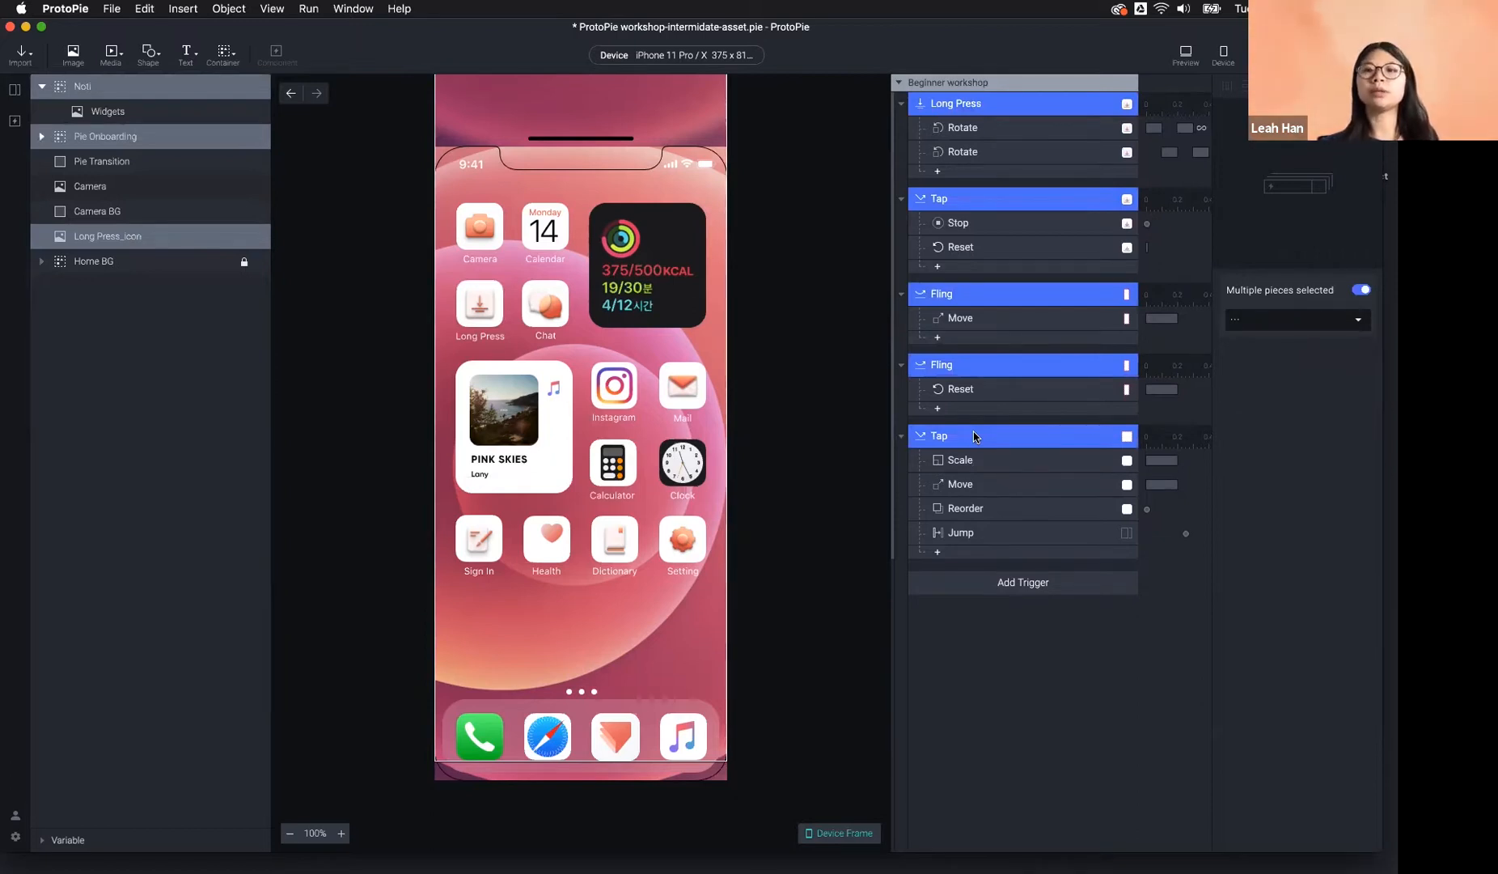
click(1042, 639)
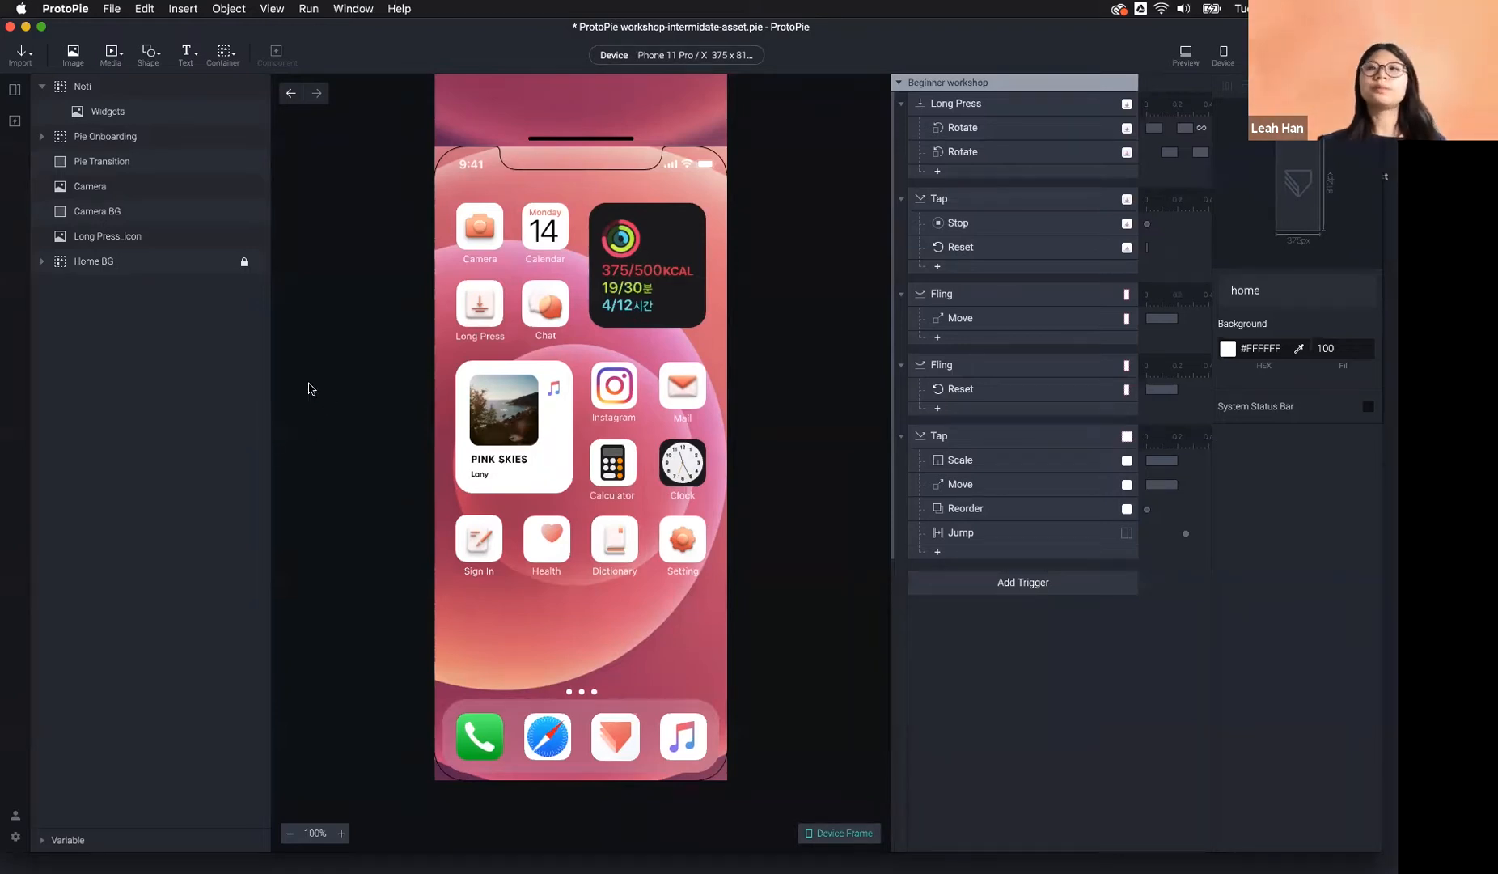
Open the Camera scene and add a Camera media layer to it.
click(15, 89)
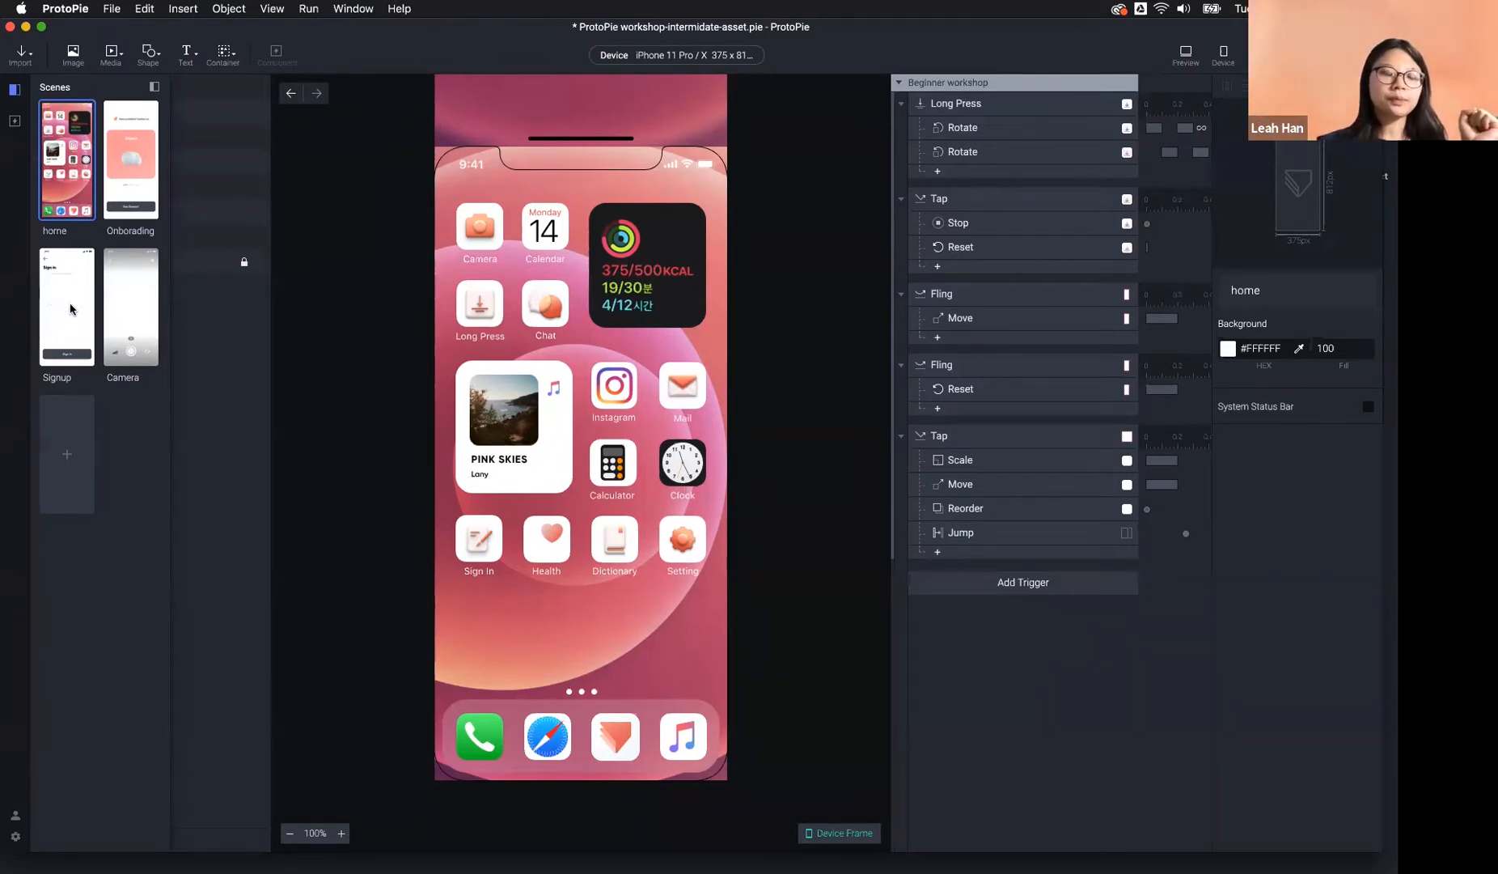
double_click(130, 322)
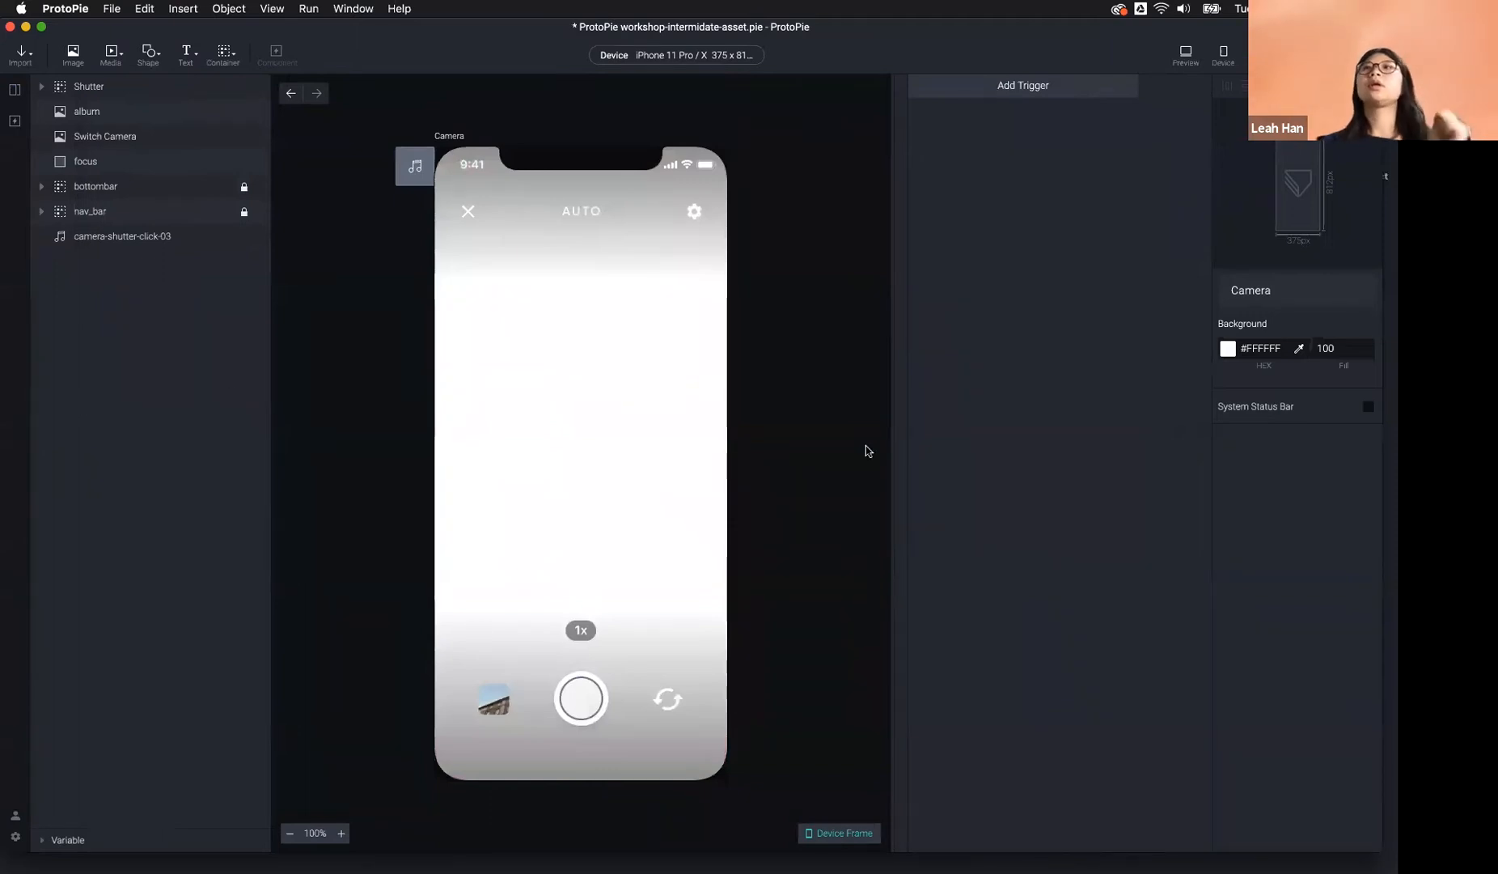
click(15, 89)
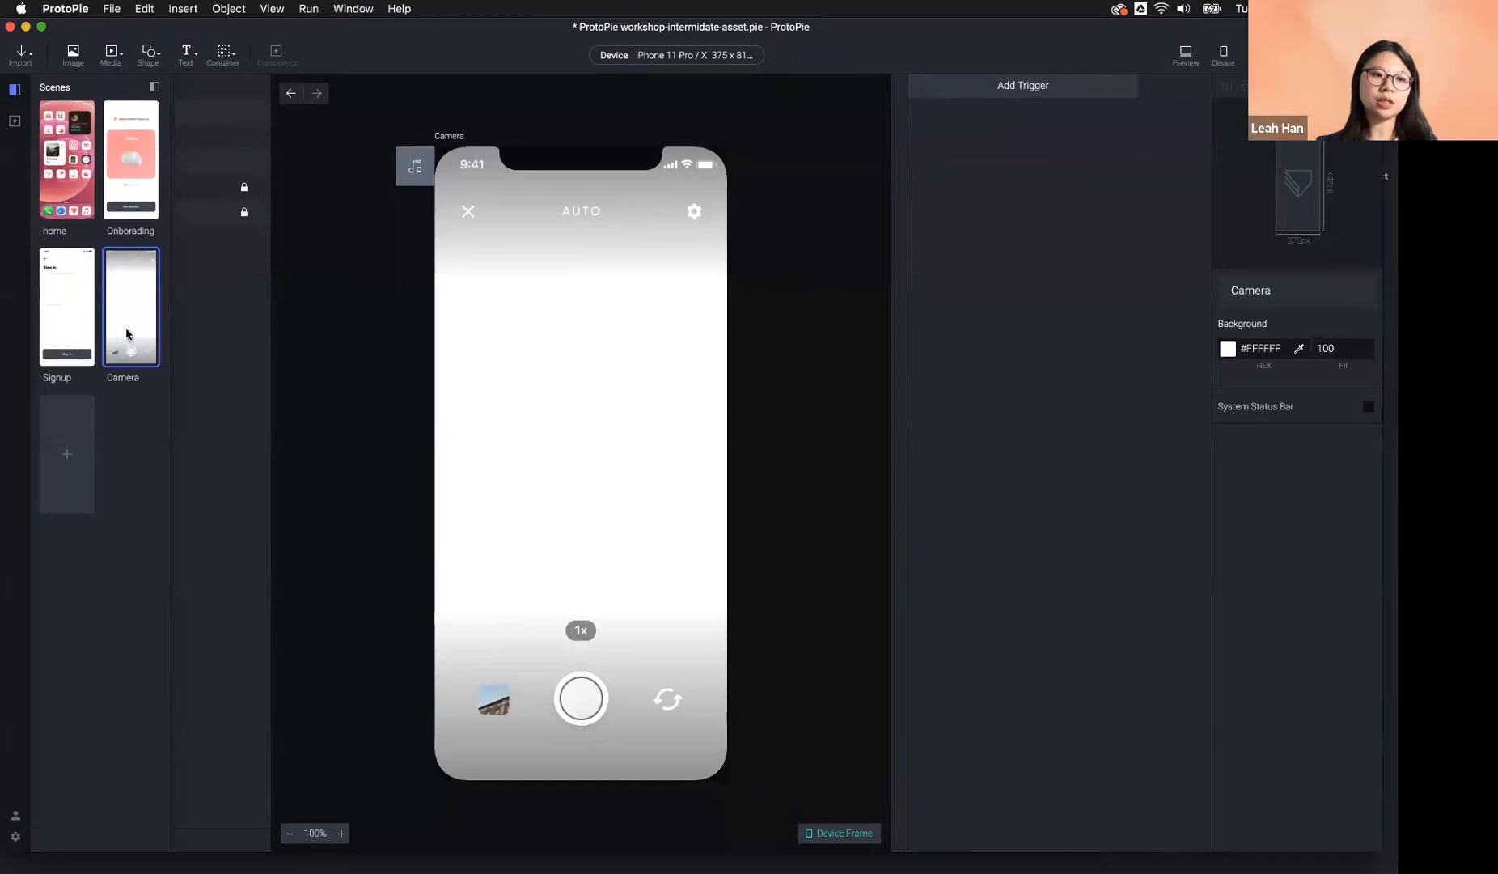
click(332, 360)
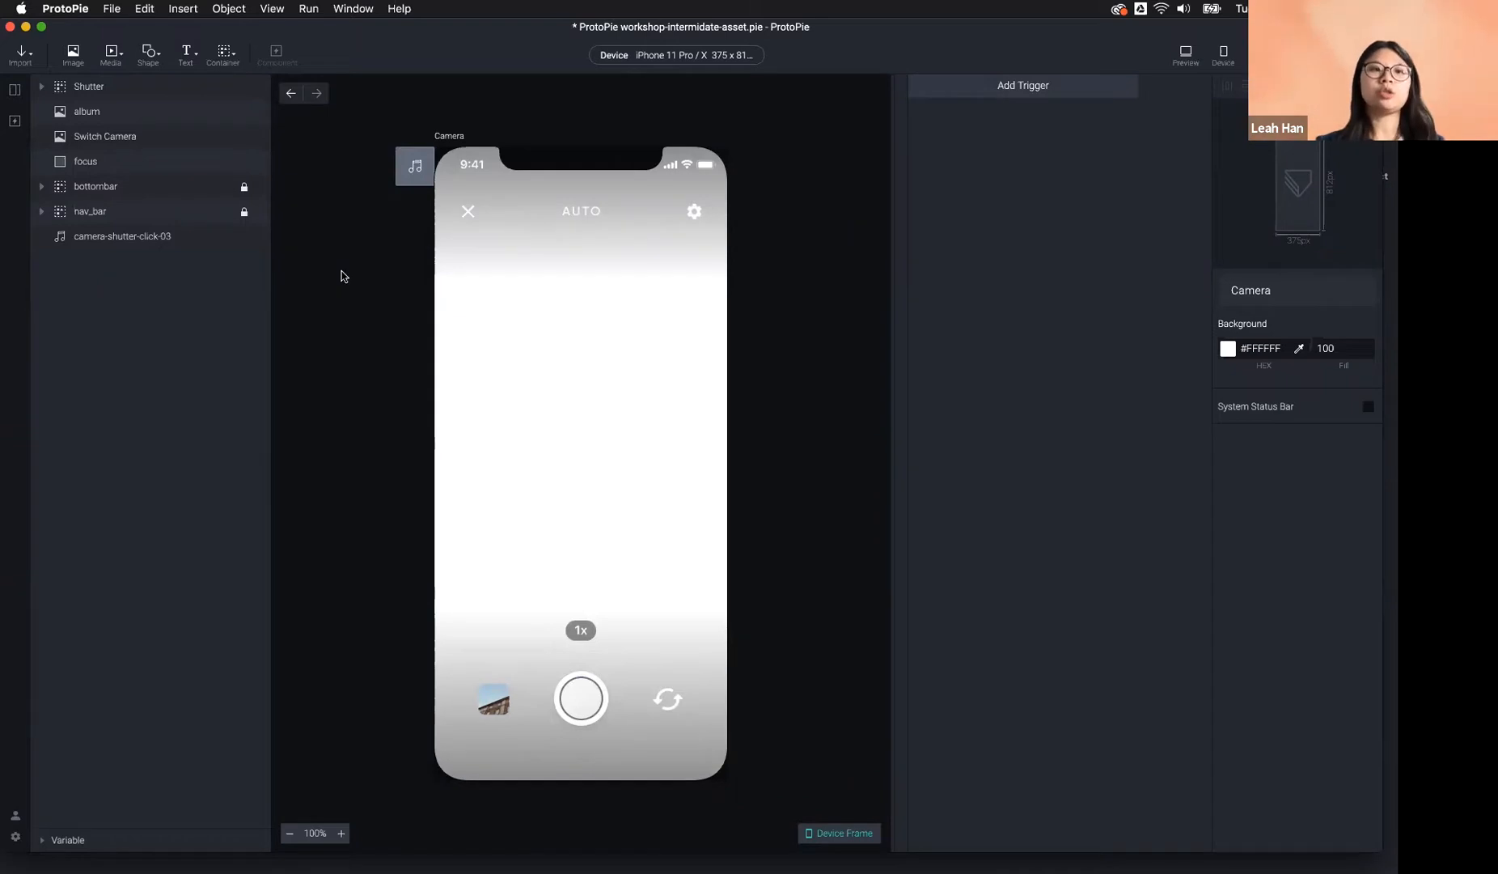
click(111, 54)
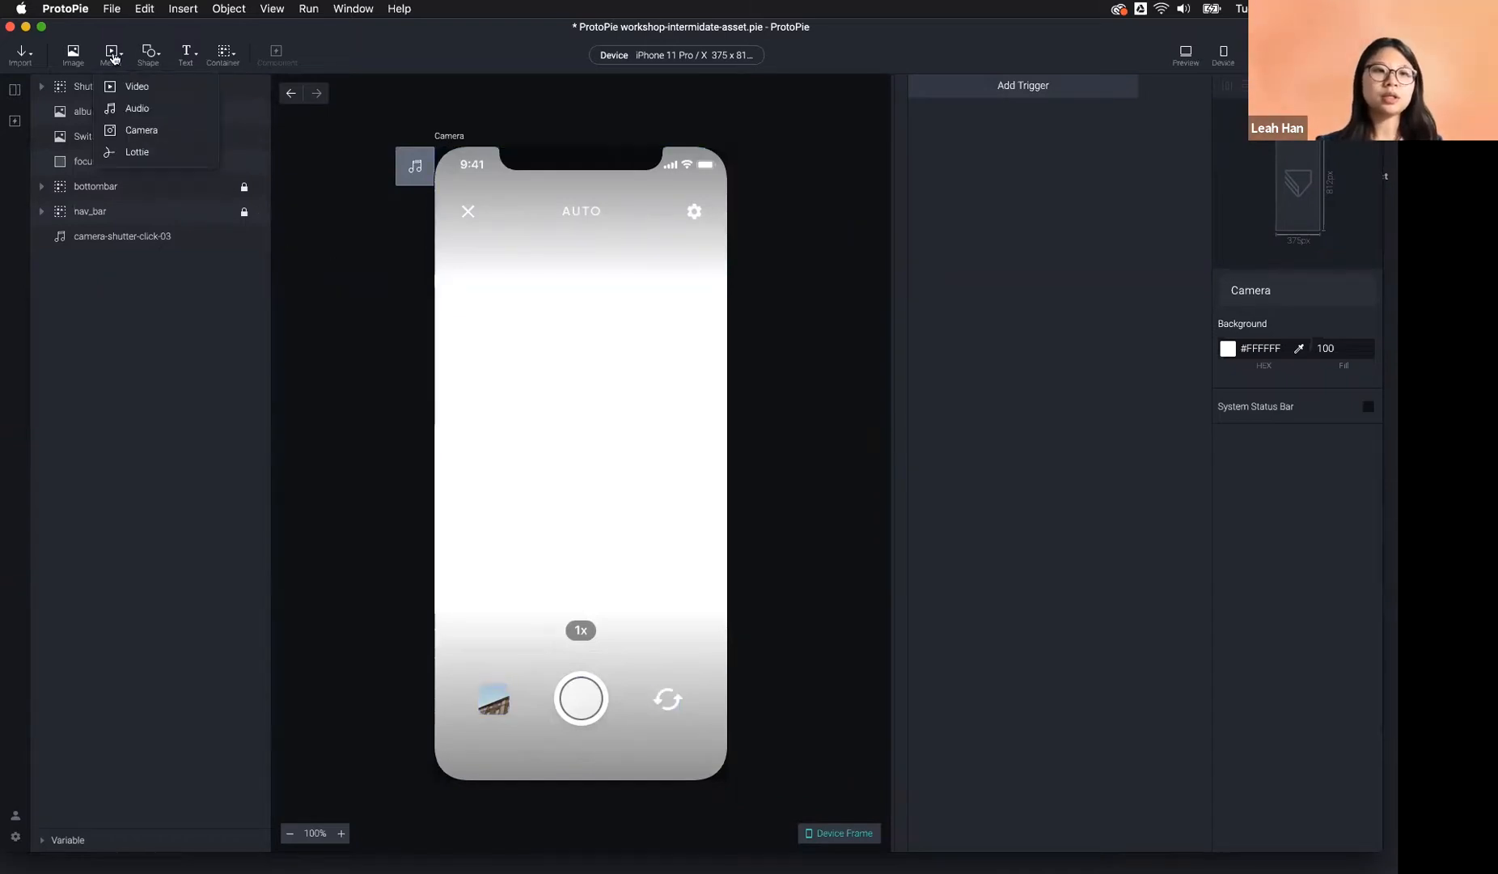
click(170, 134)
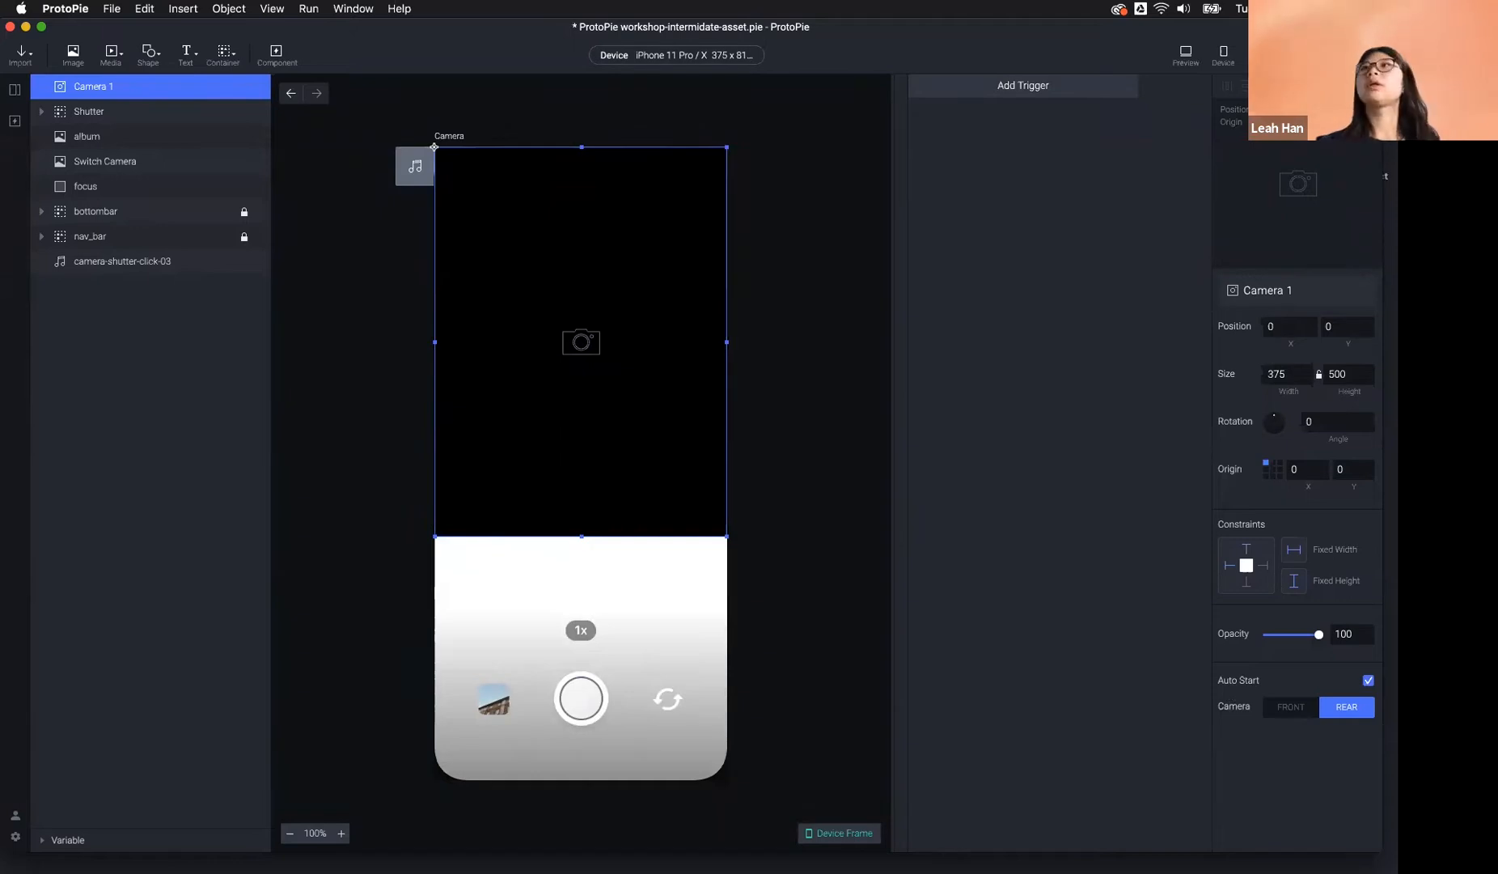
Bring up the mirrored phone in QuickTime Player and test the new camera layer on the connected device.
click(1186, 55)
drag(1156, 114, 1080, 67)
click(855, 67)
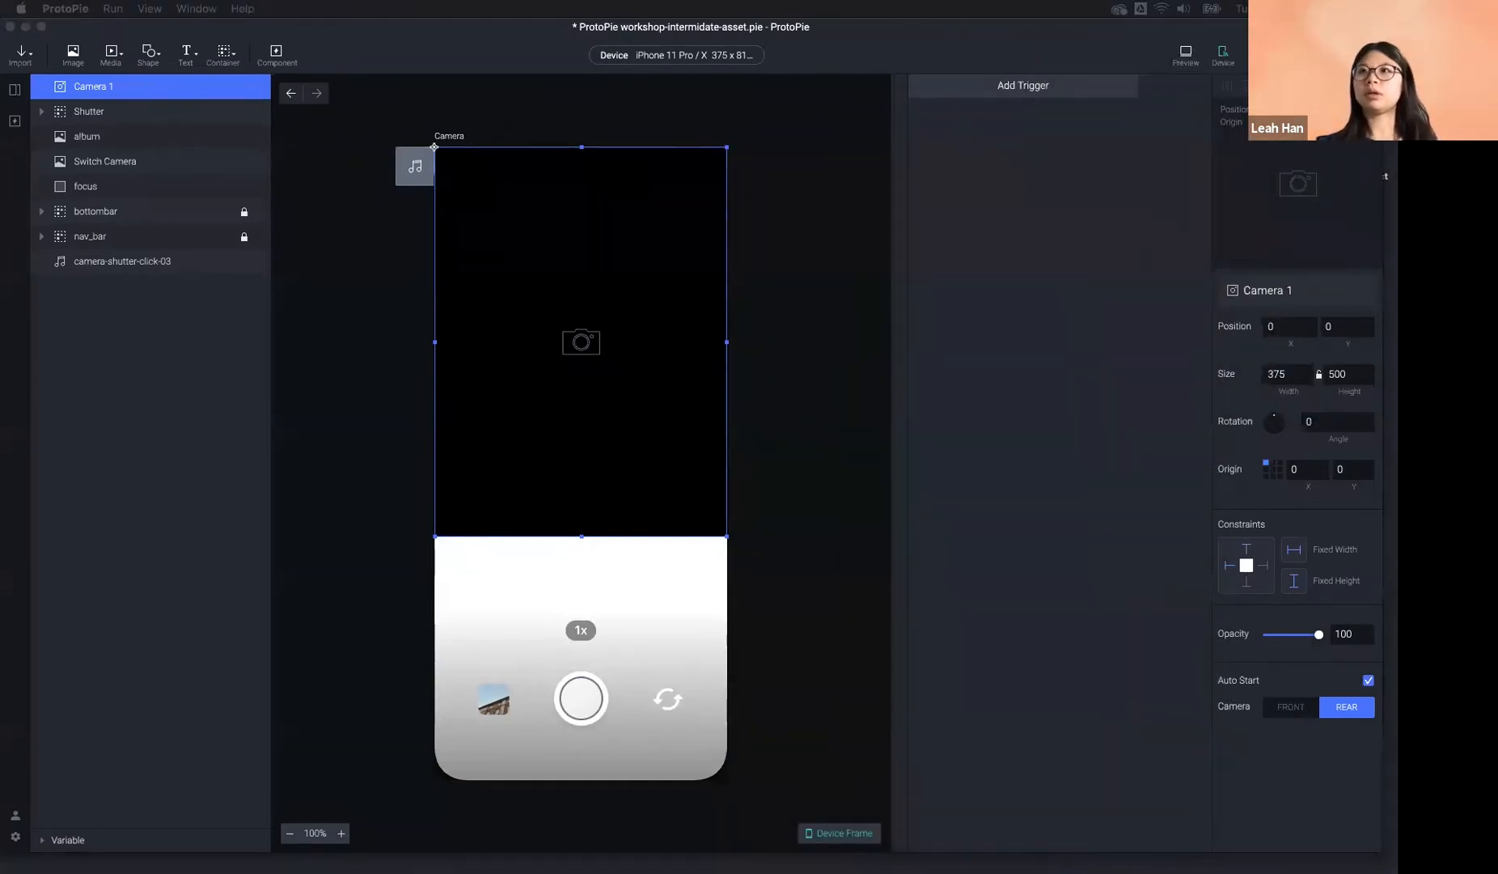
drag(1142, 32, 1185, 57)
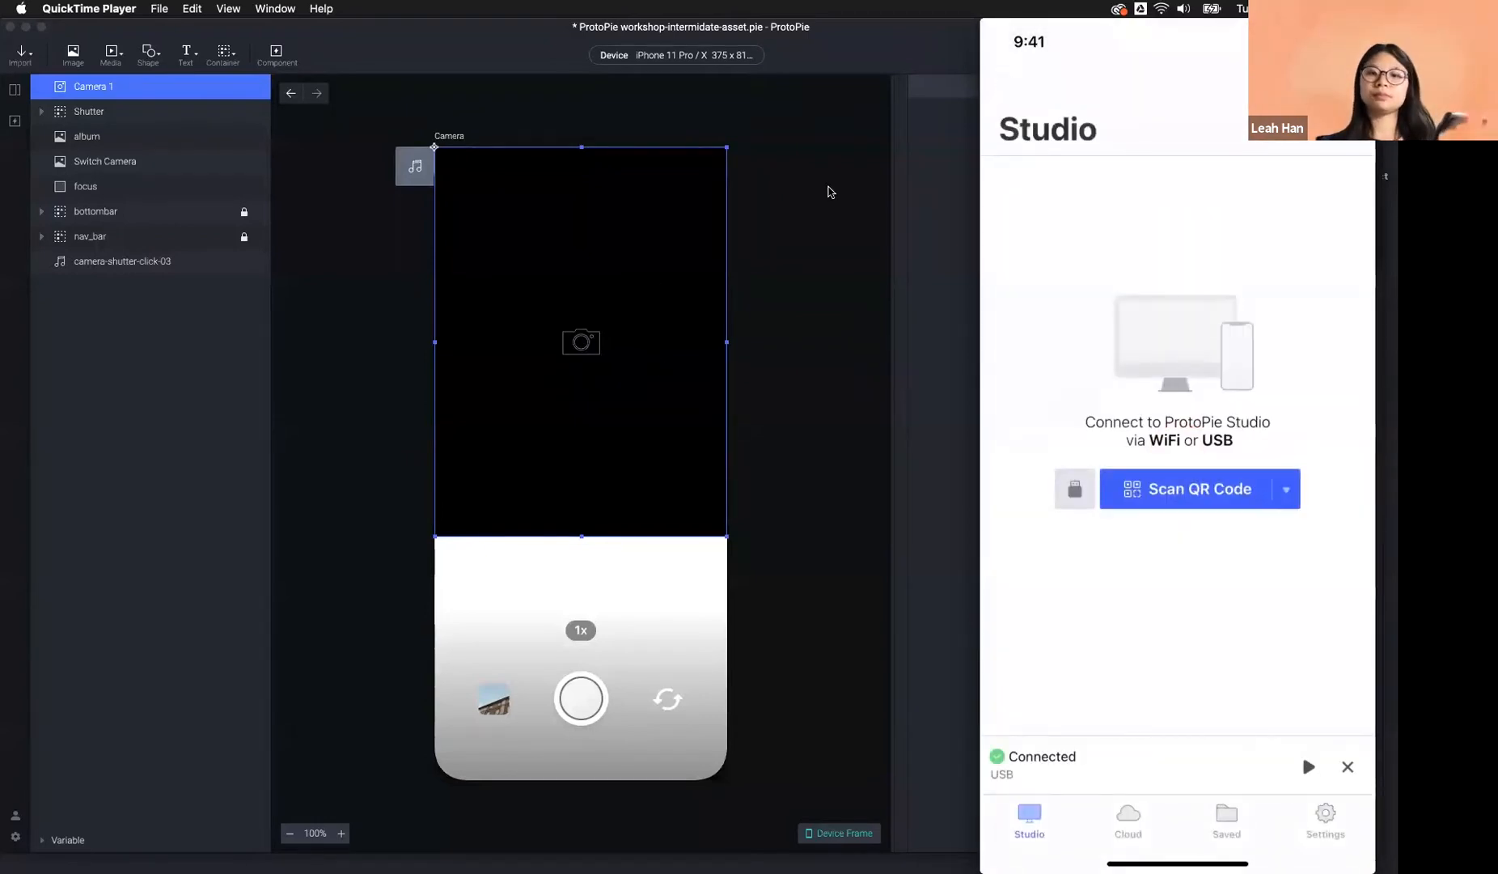
click(828, 187)
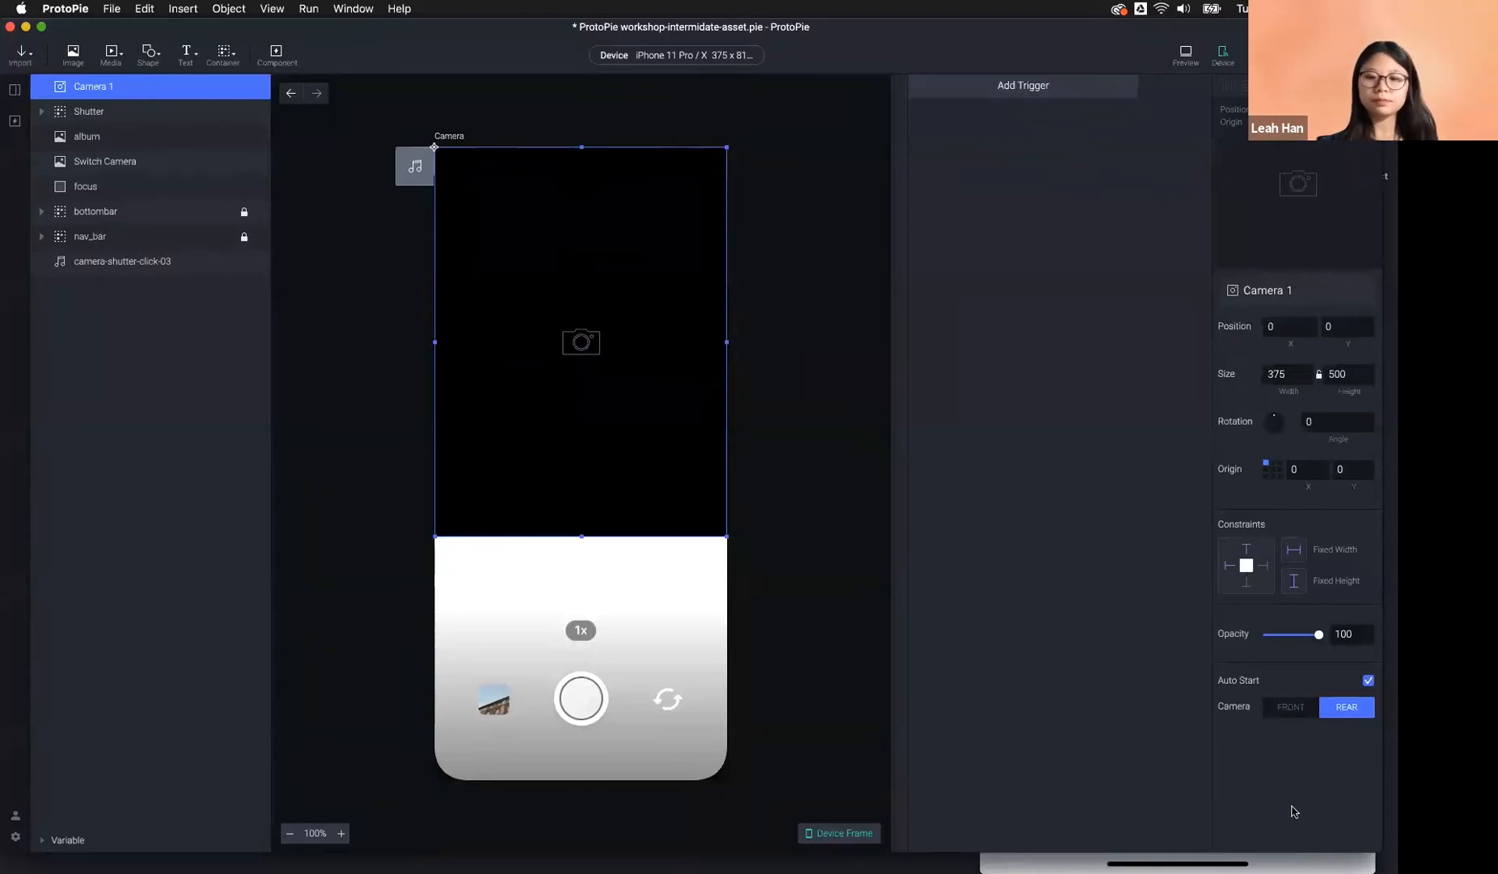
click(1305, 862)
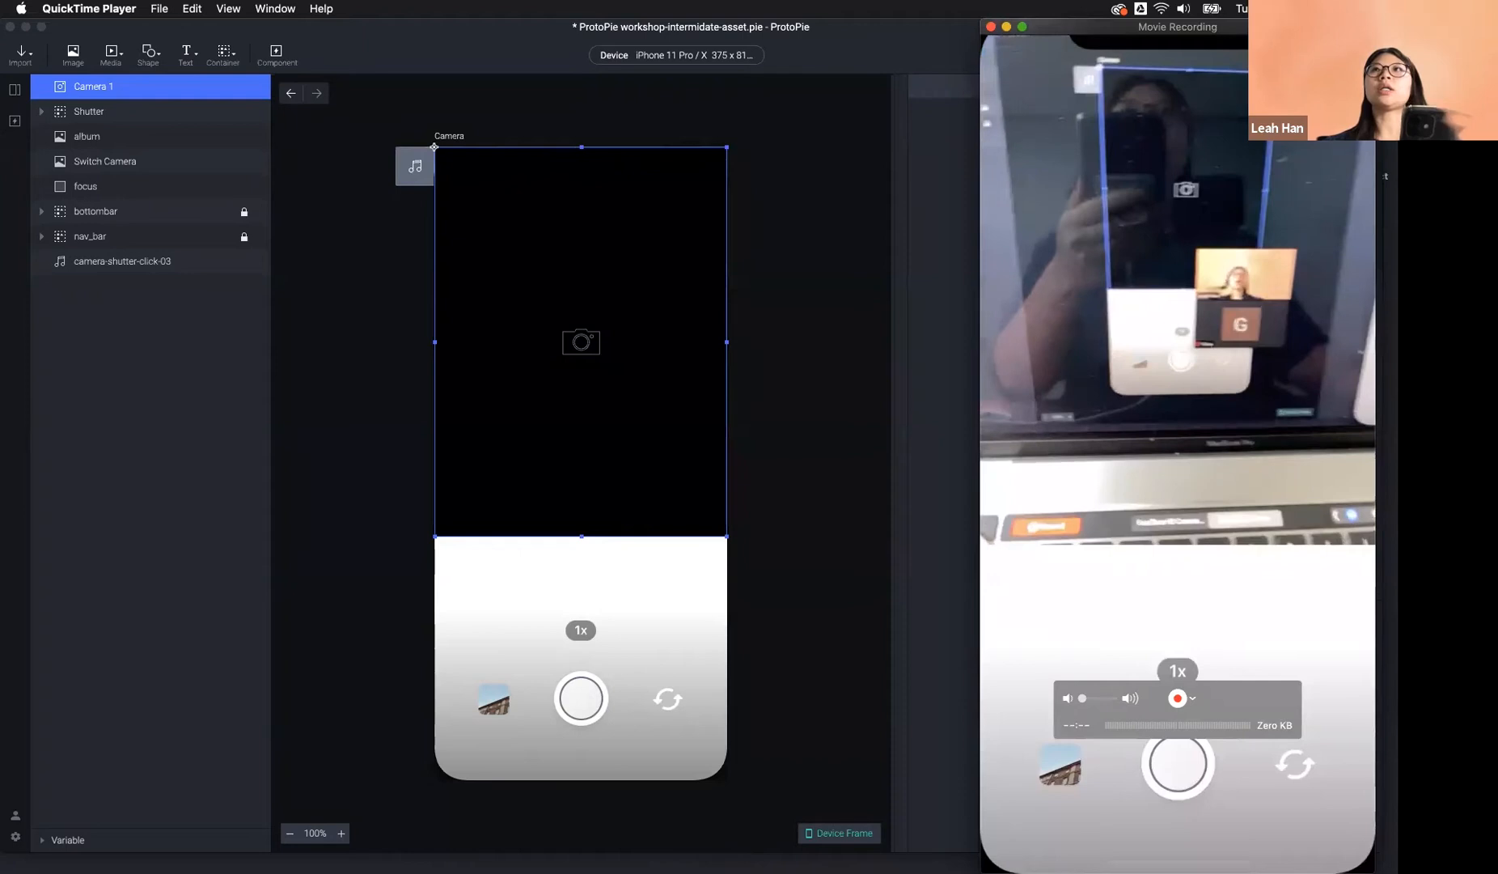
click(812, 408)
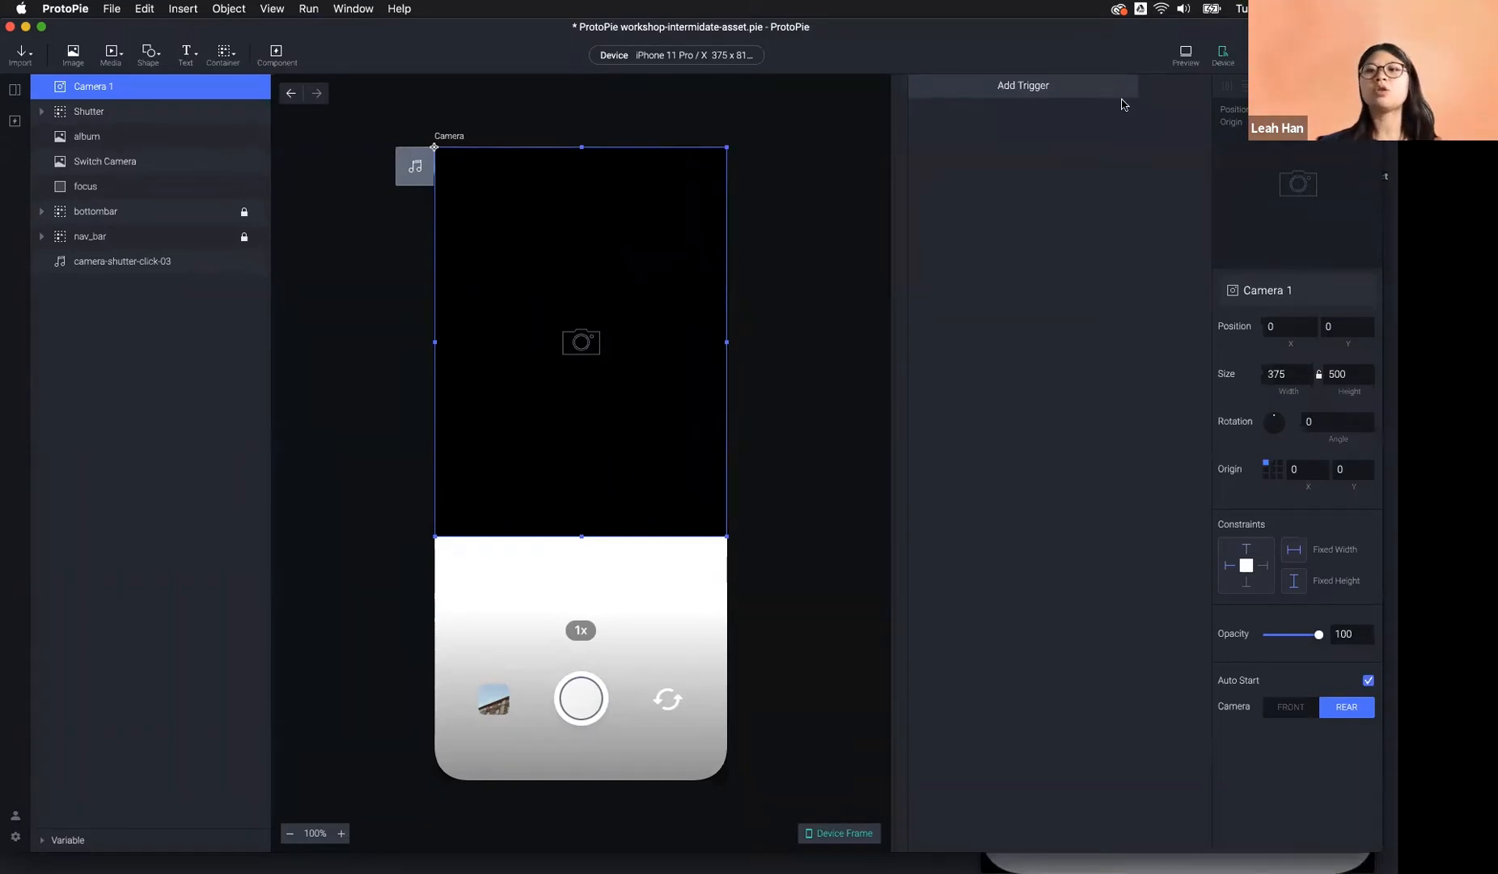
click(1185, 55)
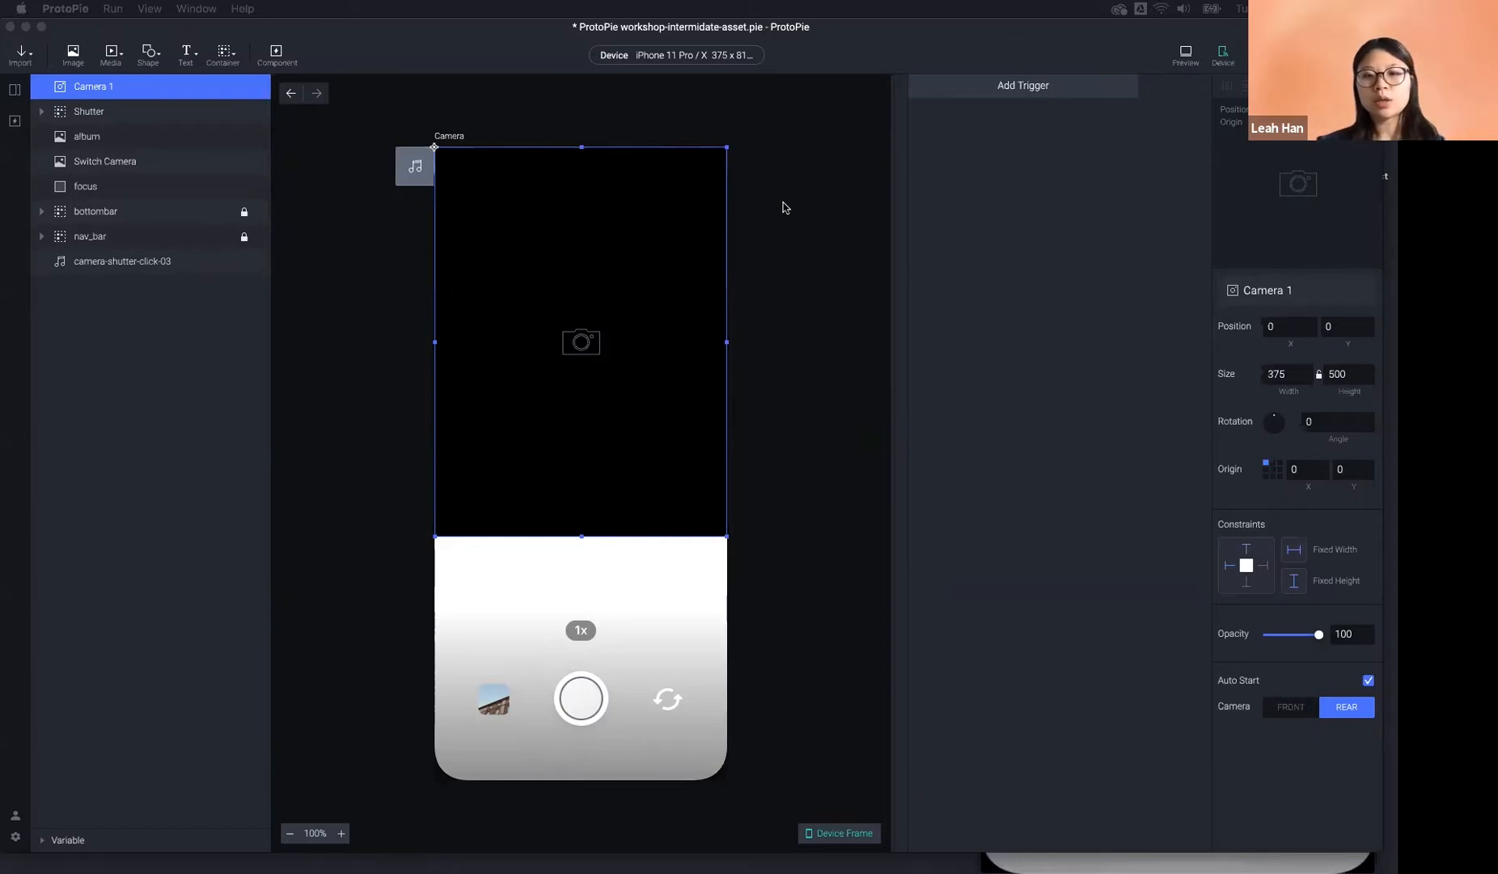
Try a Tap trigger with a Camera response on the camera layer, explore its Start, Stop and camera options, and delete the trigger.
click(968, 94)
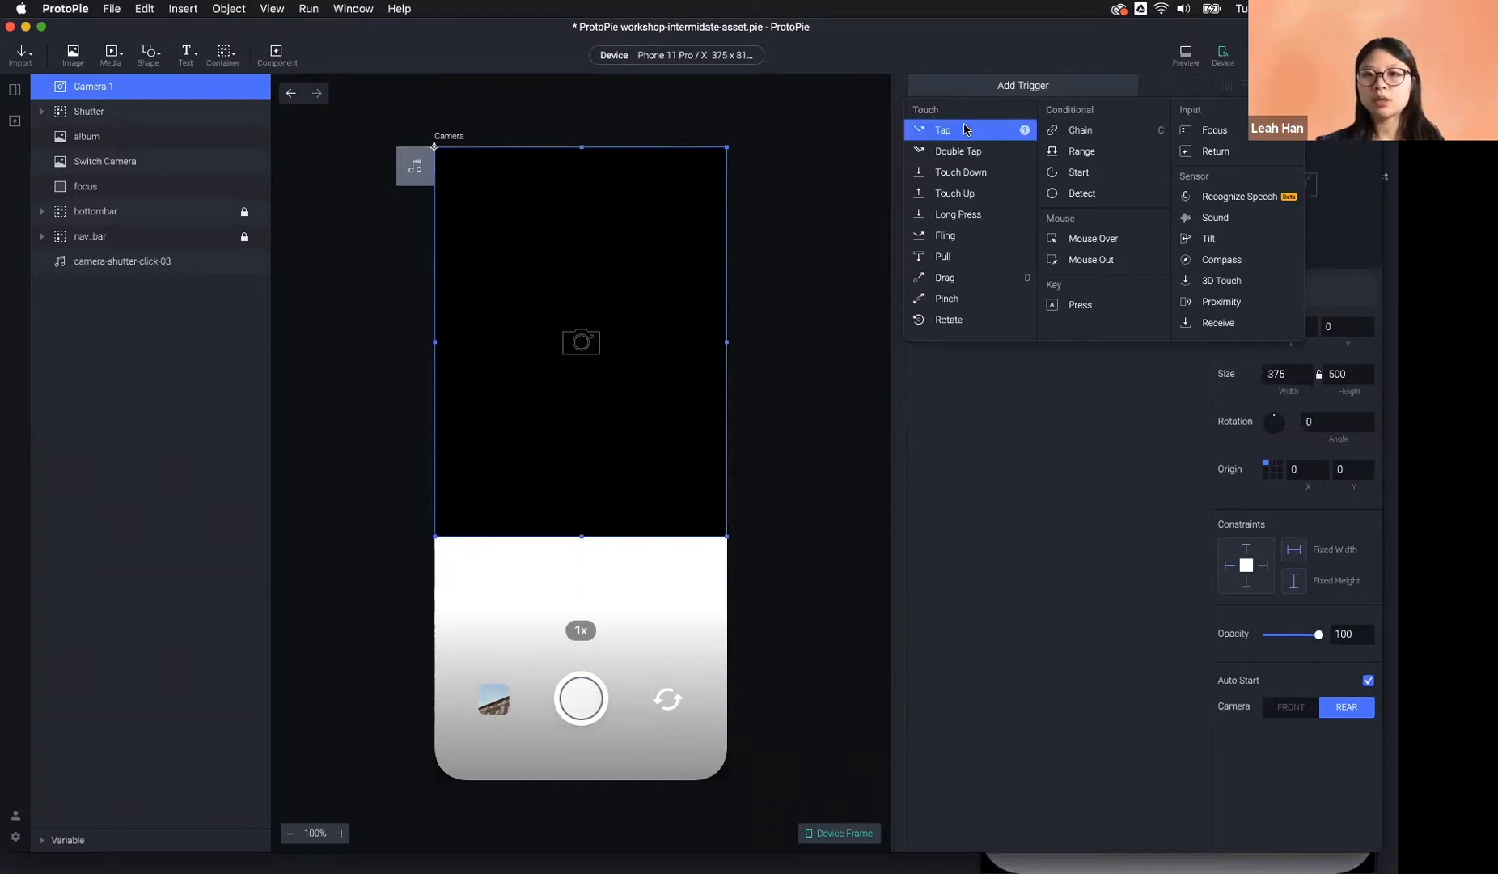
click(959, 132)
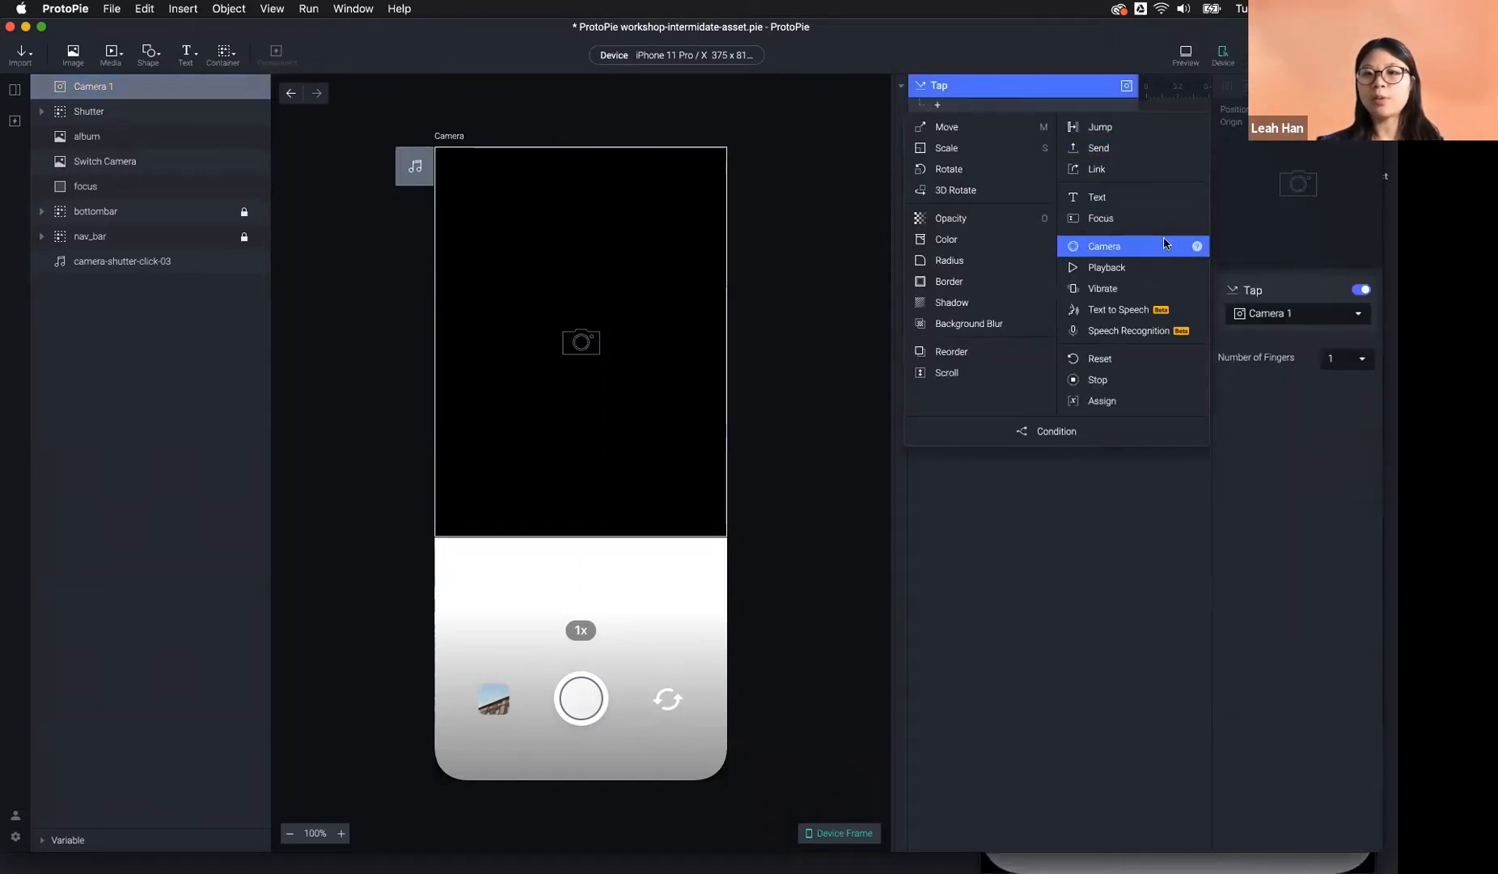
click(1165, 244)
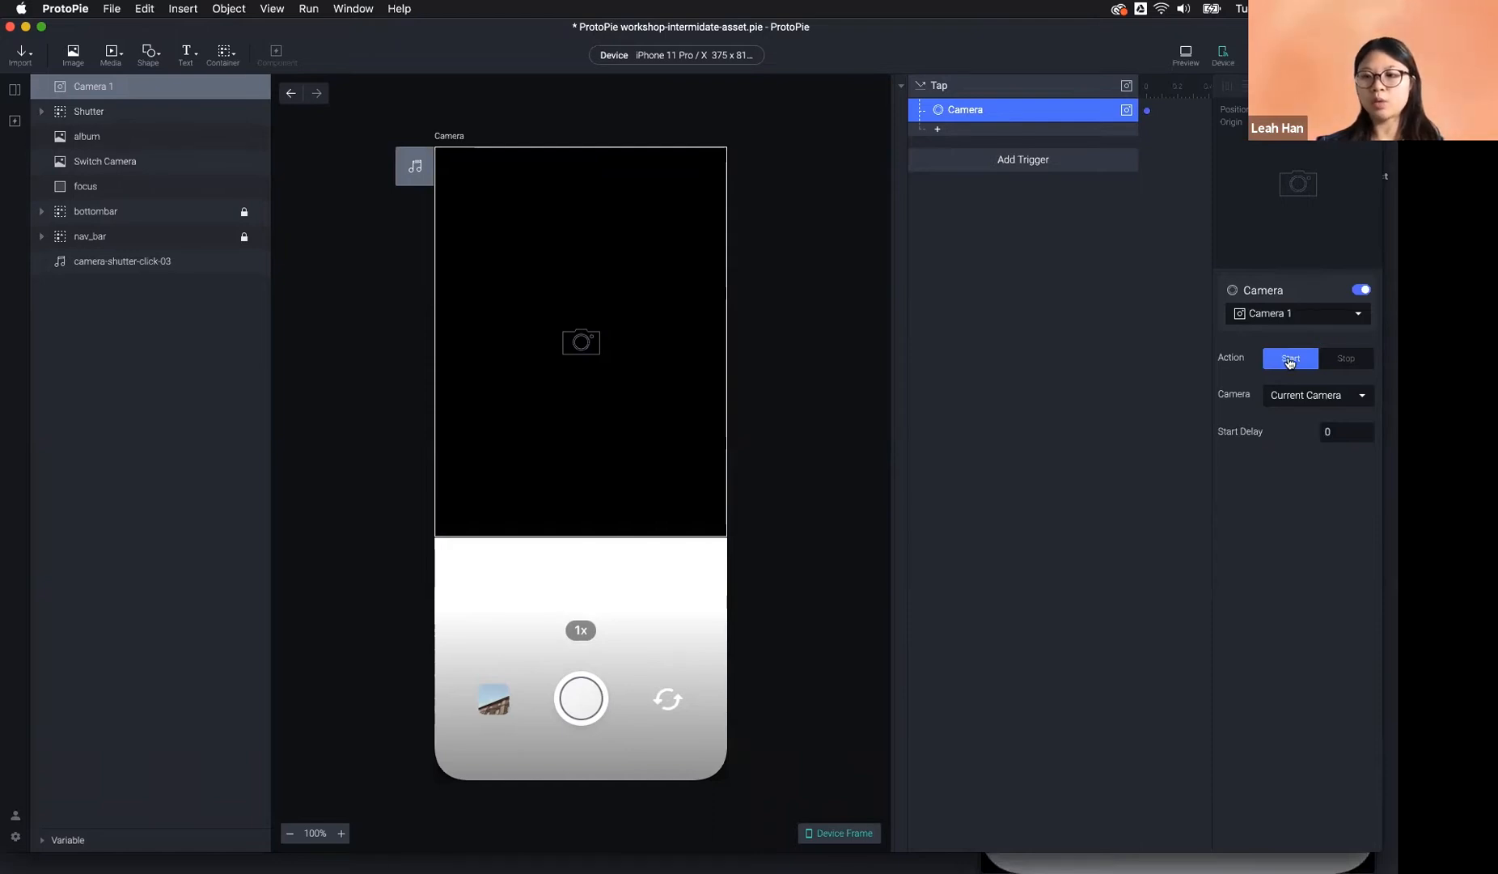
click(1348, 358)
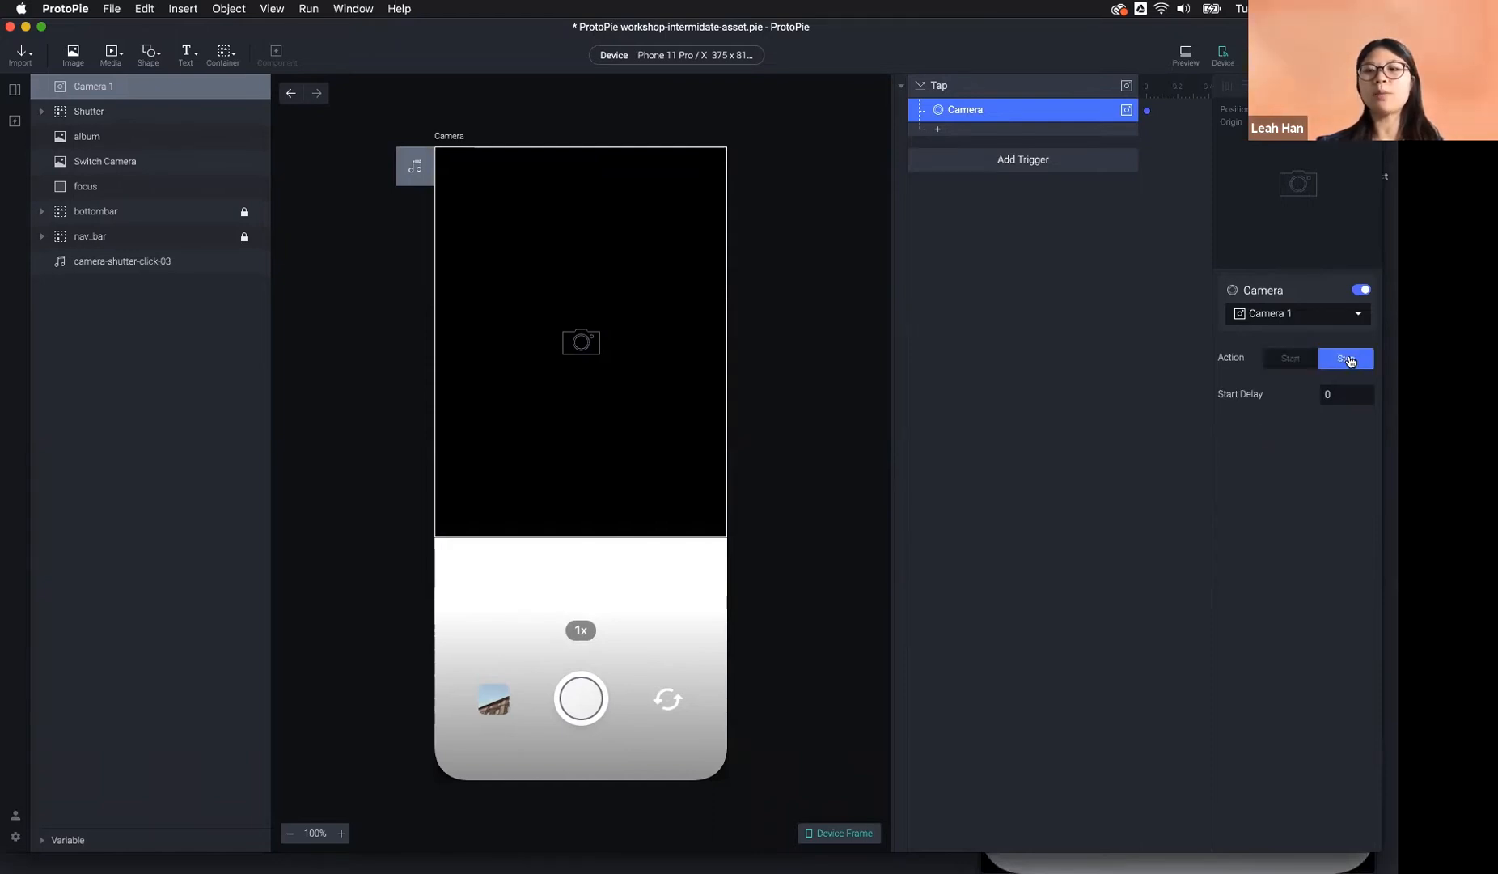
click(1292, 360)
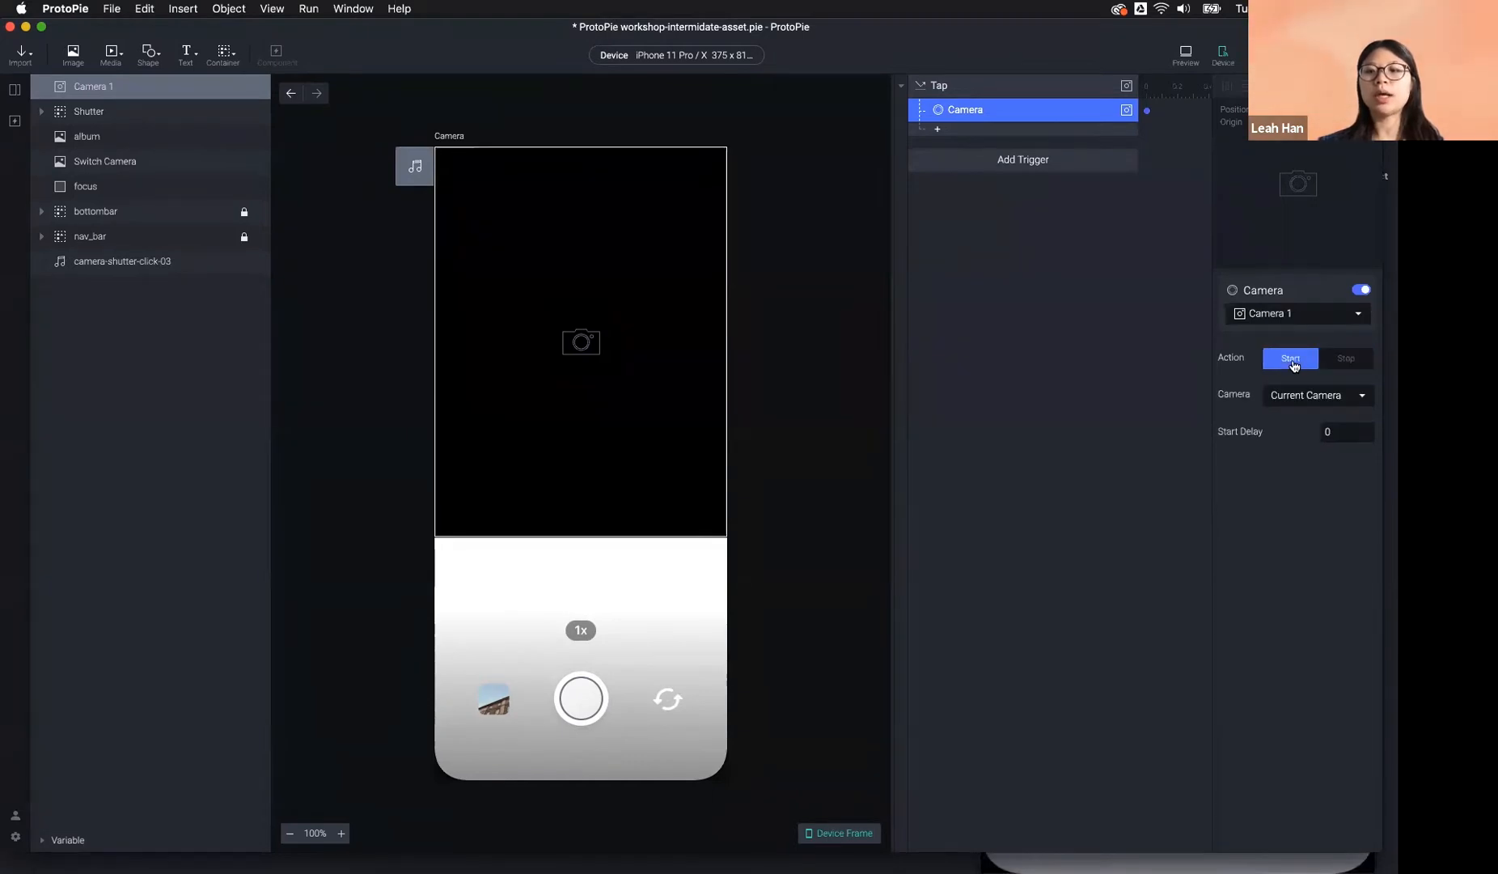
click(1307, 400)
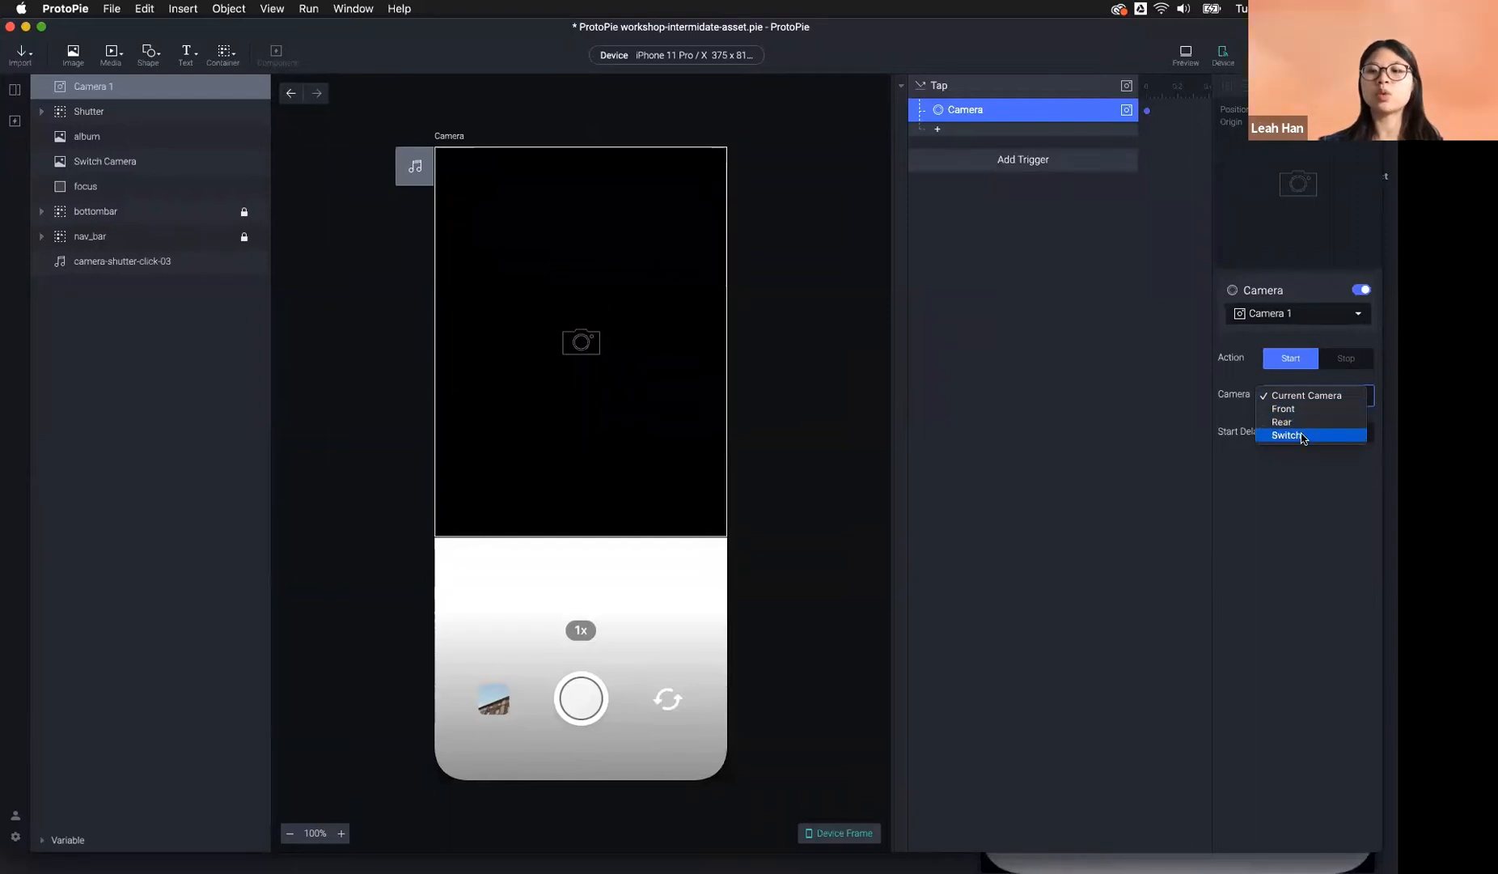
click(1071, 370)
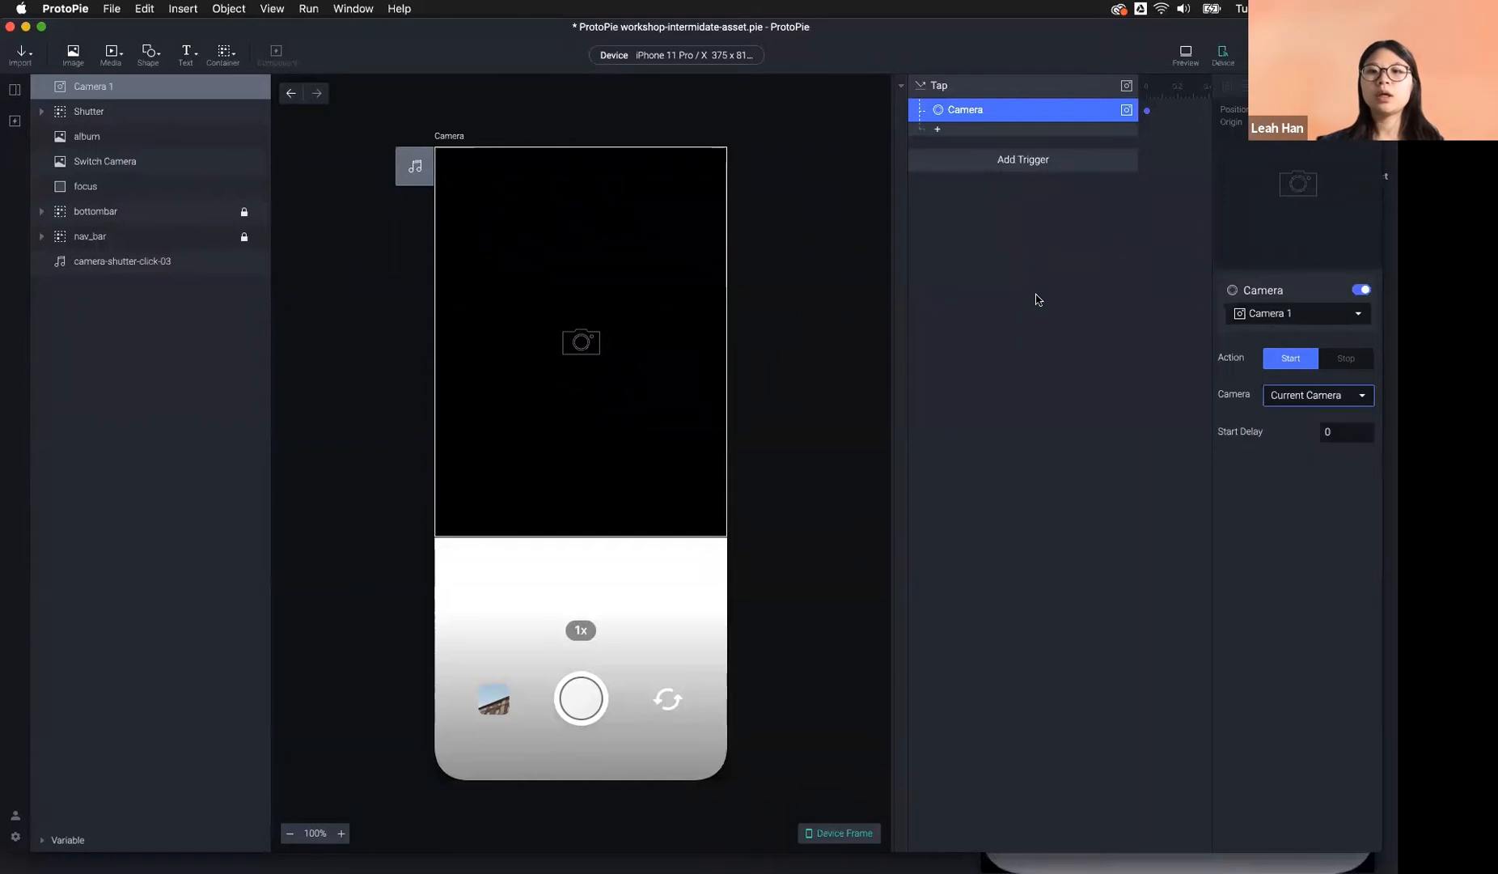
click(964, 84)
key(BackSpace)
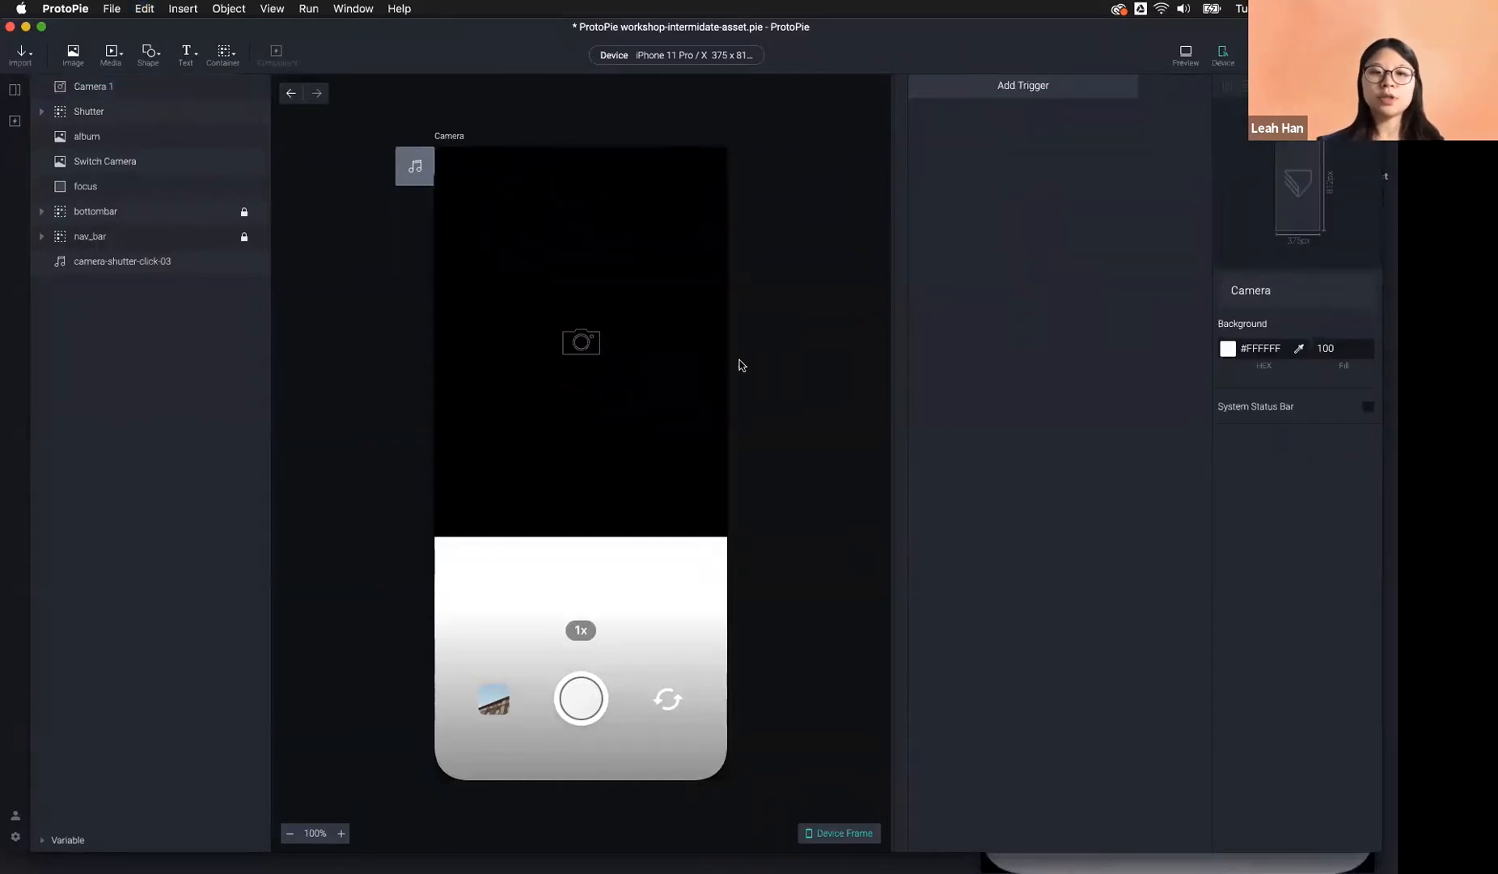
Stretch the camera layer to the full 375 x 812 screen and move it below all other layers.
click(627, 350)
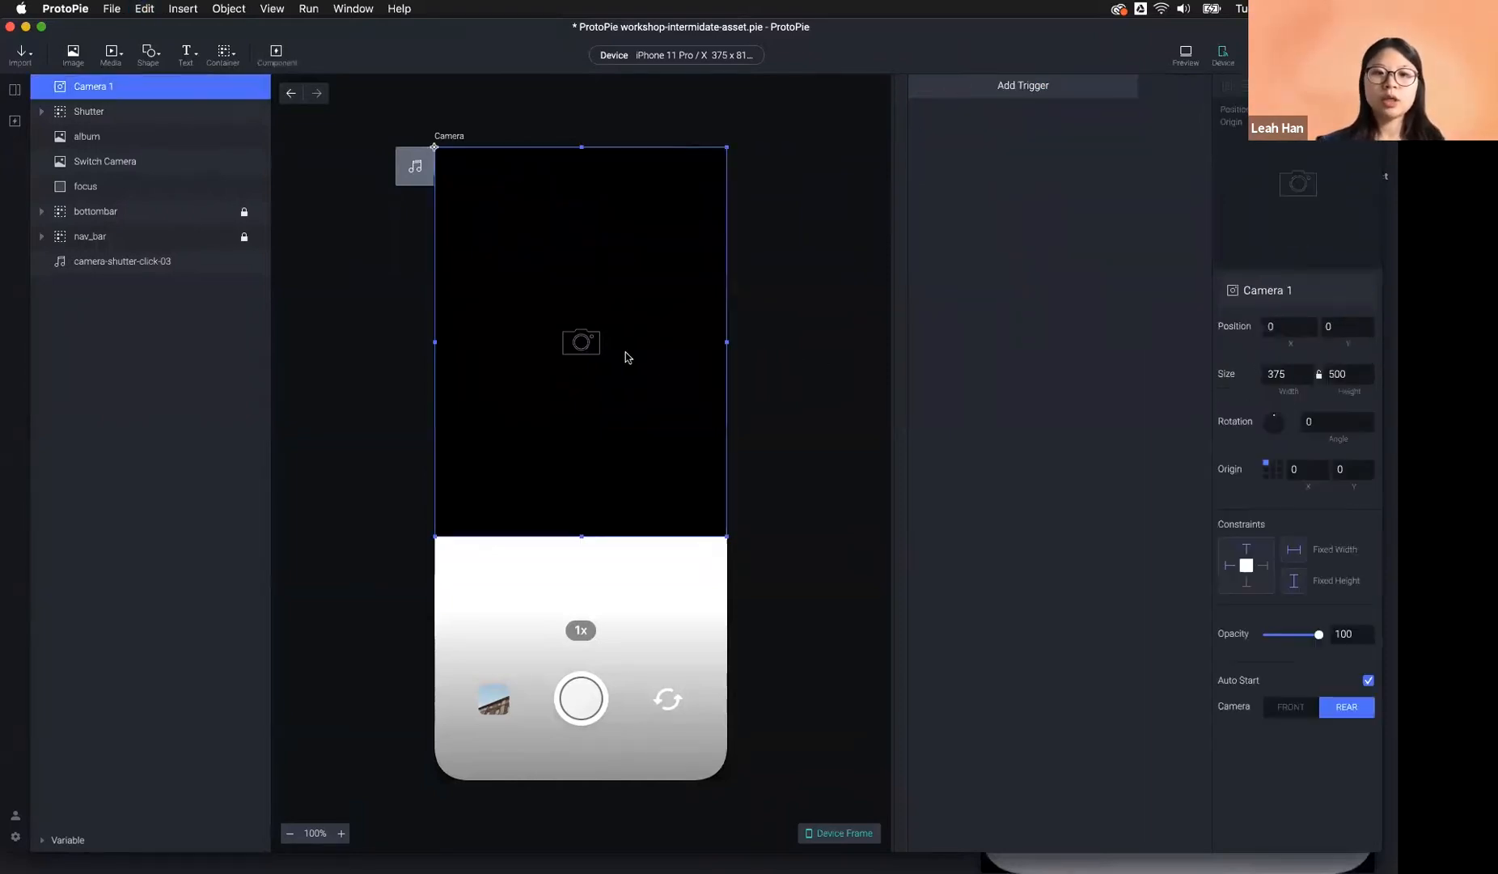
drag(582, 537, 594, 779)
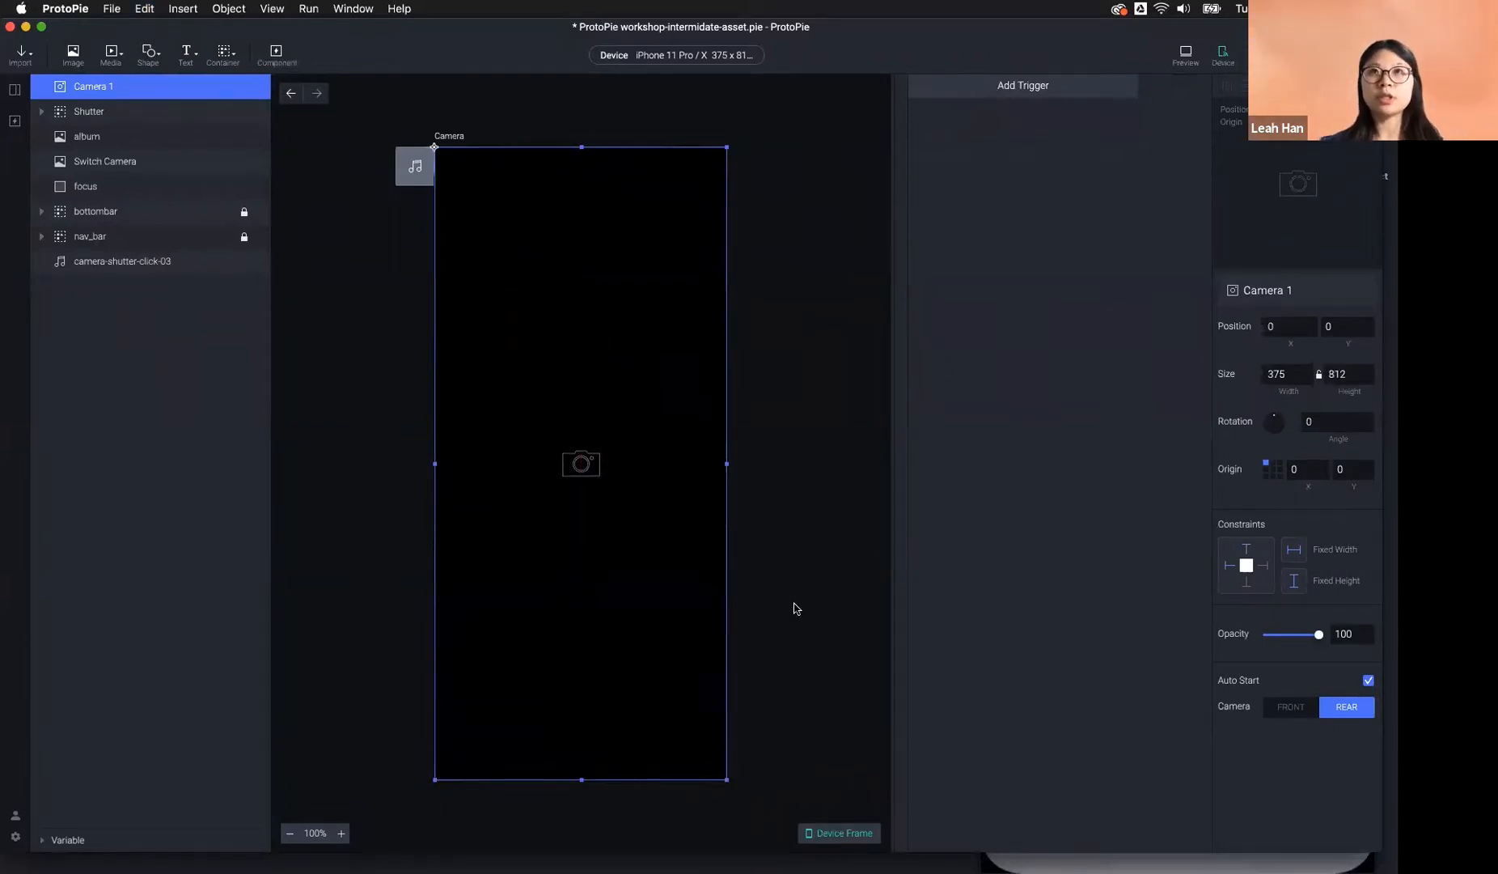
drag(136, 97, 121, 292)
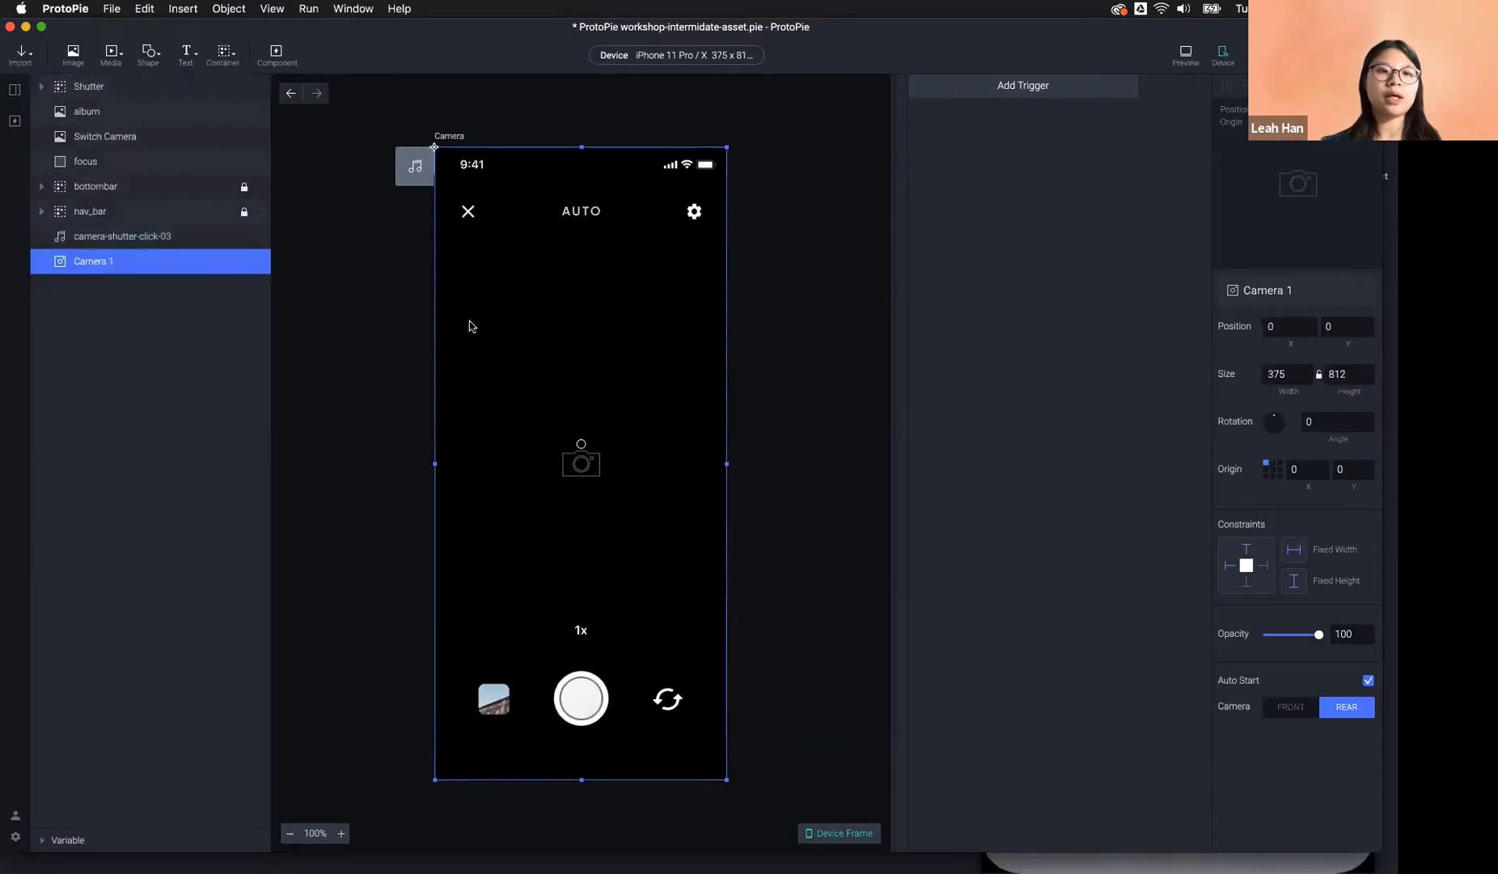
click(844, 362)
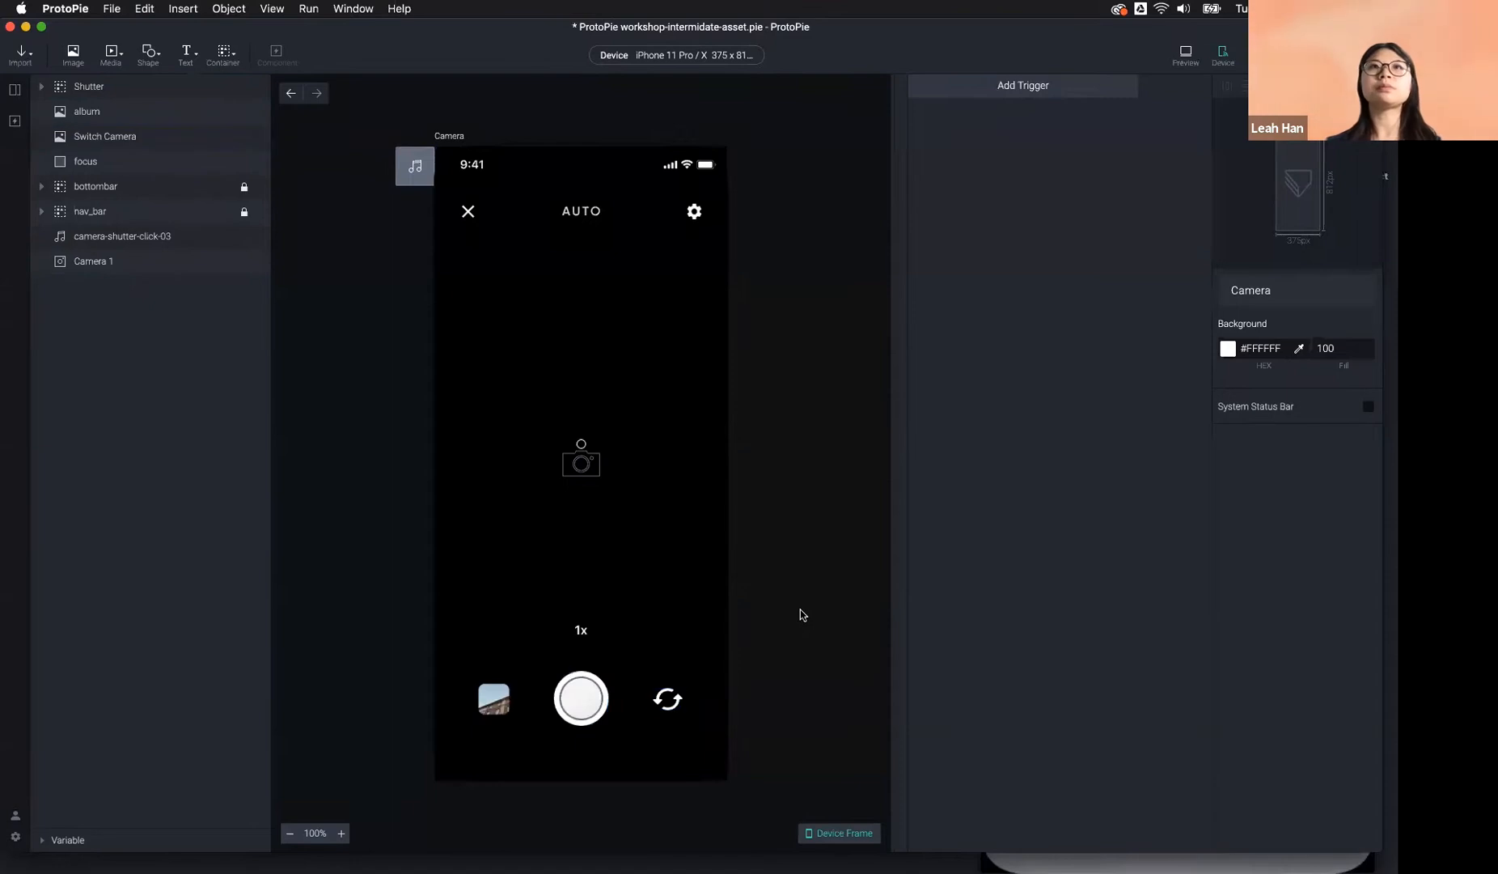
Check the full-screen camera layer on the mirrored phone in QuickTime Player and dismiss the mirror window.
click(576, 447)
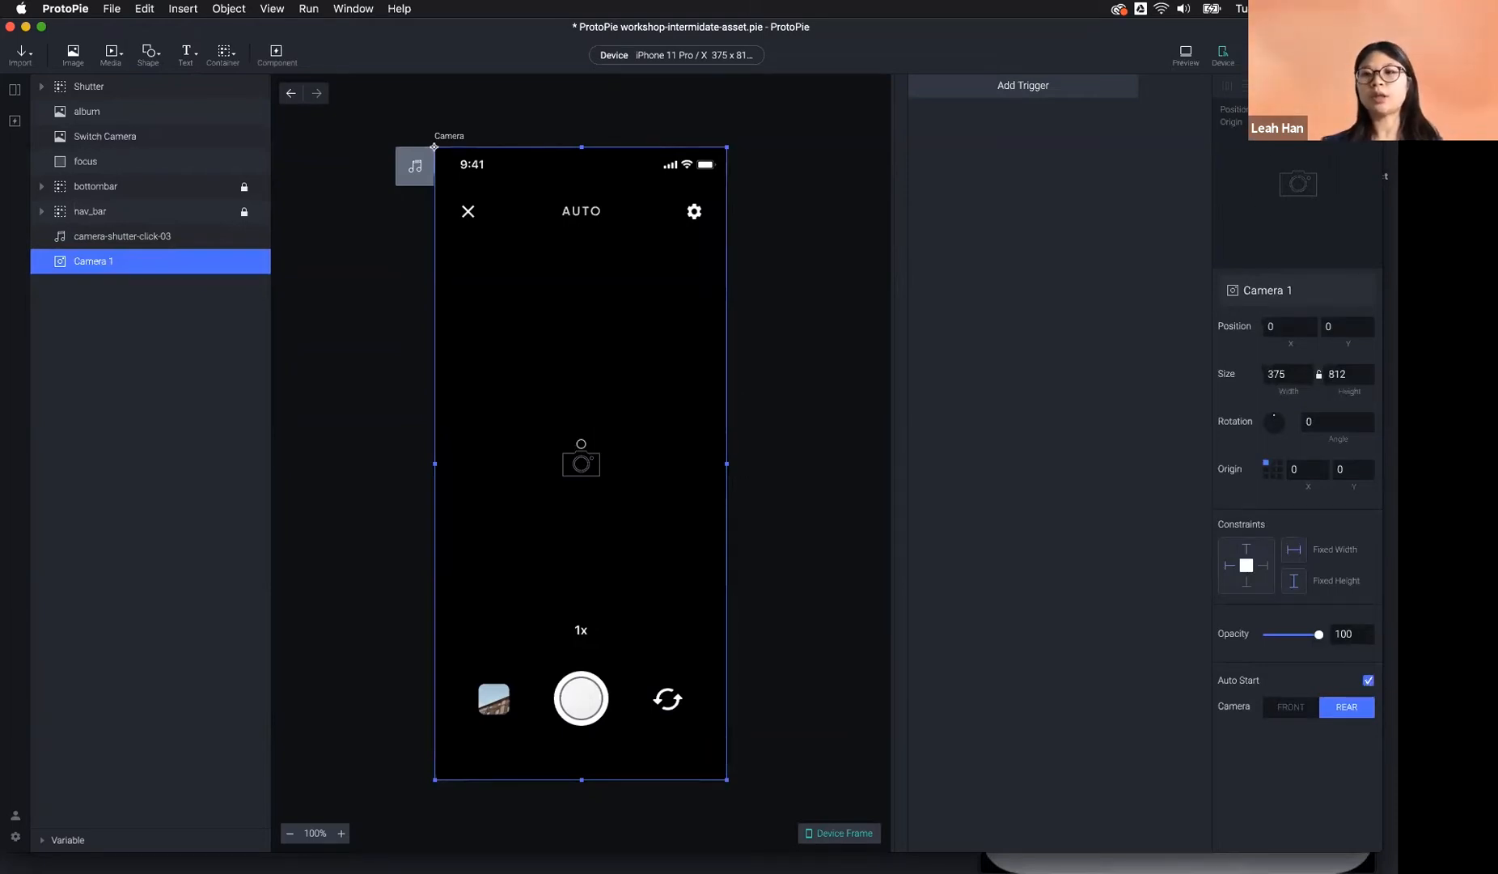
click(1291, 863)
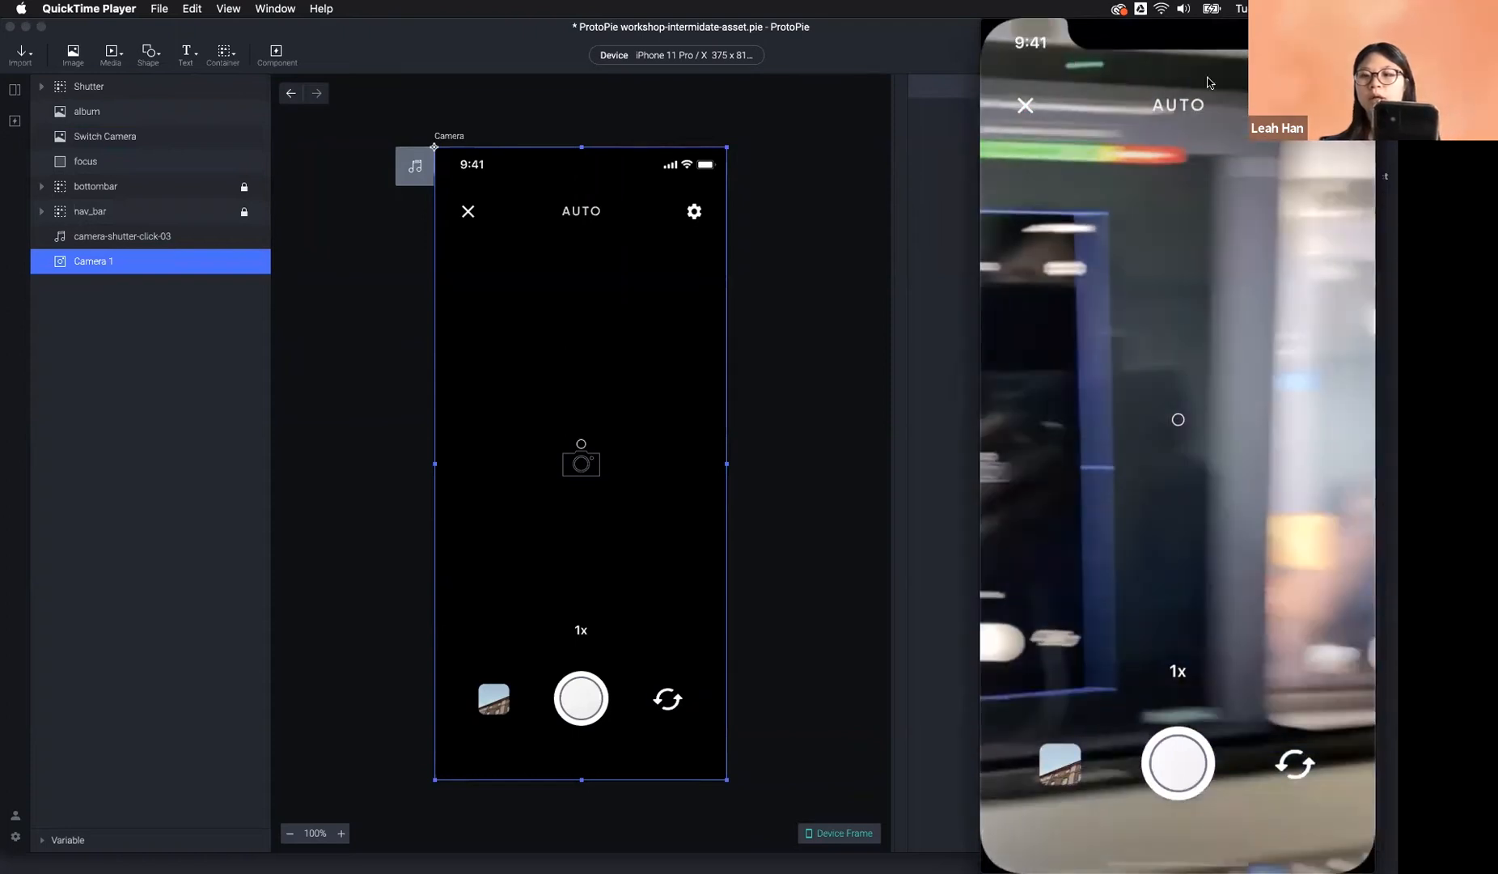
mouse_move(1326, 26)
mouse_down()
mouse_move(1217, 24)
mouse_move(1345, 18)
mouse_up()
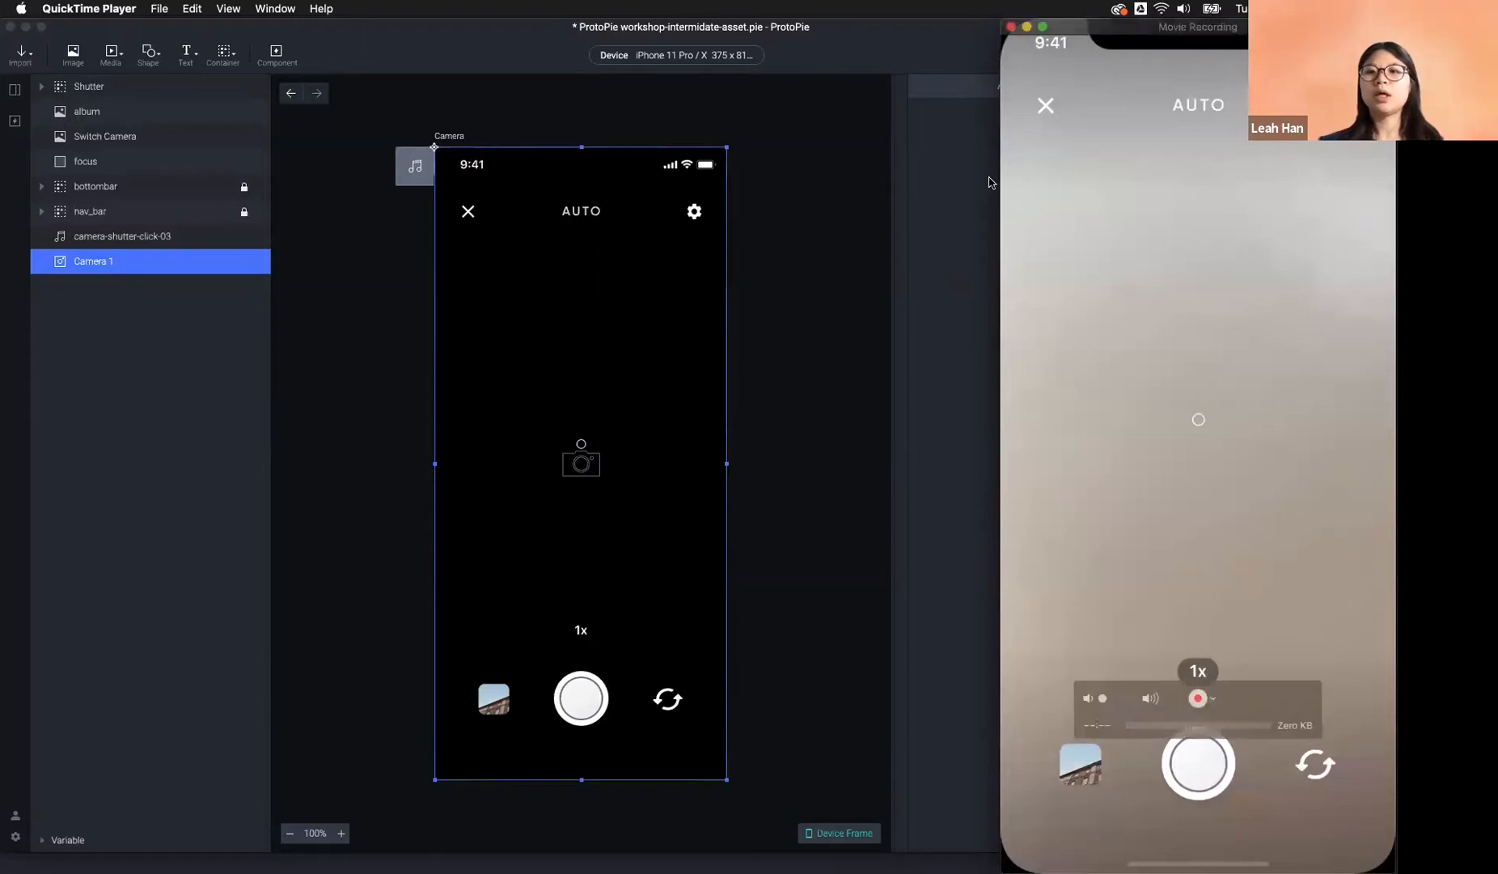
click(1011, 27)
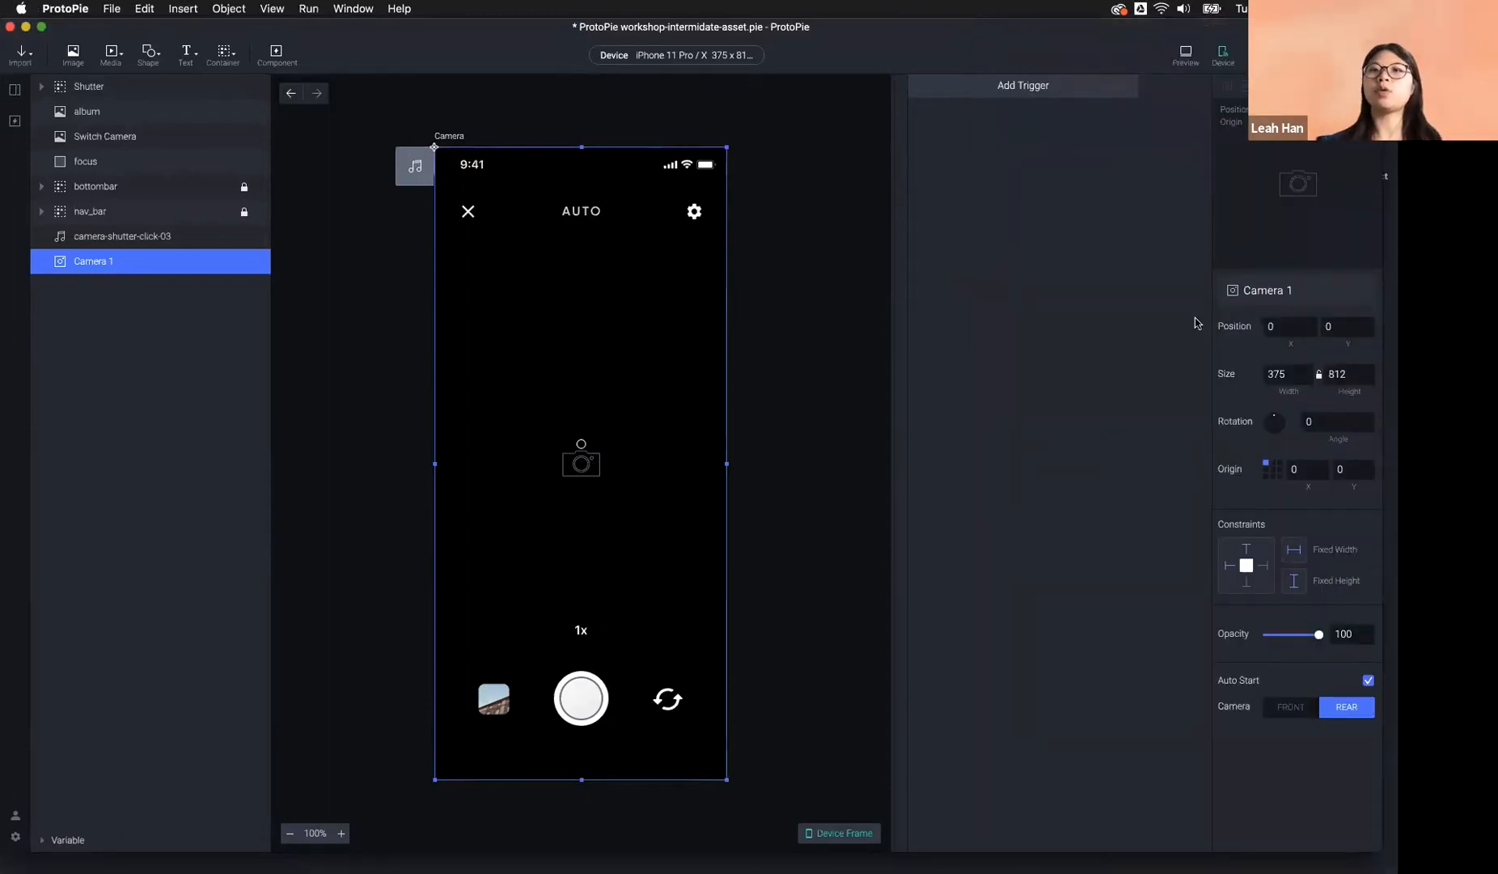
Preview the camera layer with Auto Start on and off, and leave Auto Start enabled.
key(super+p)
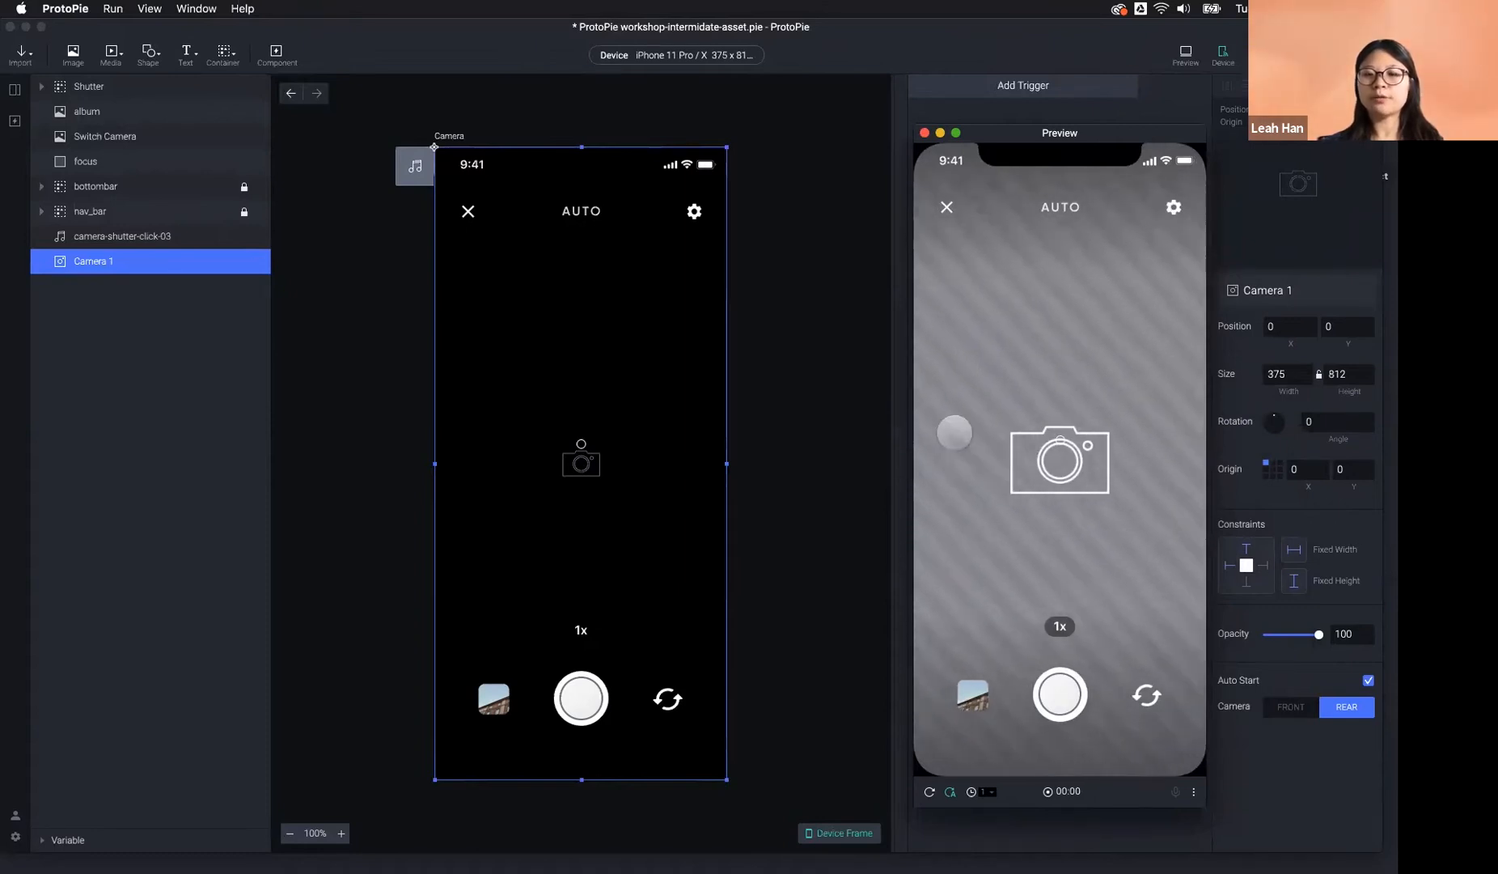
click(1371, 682)
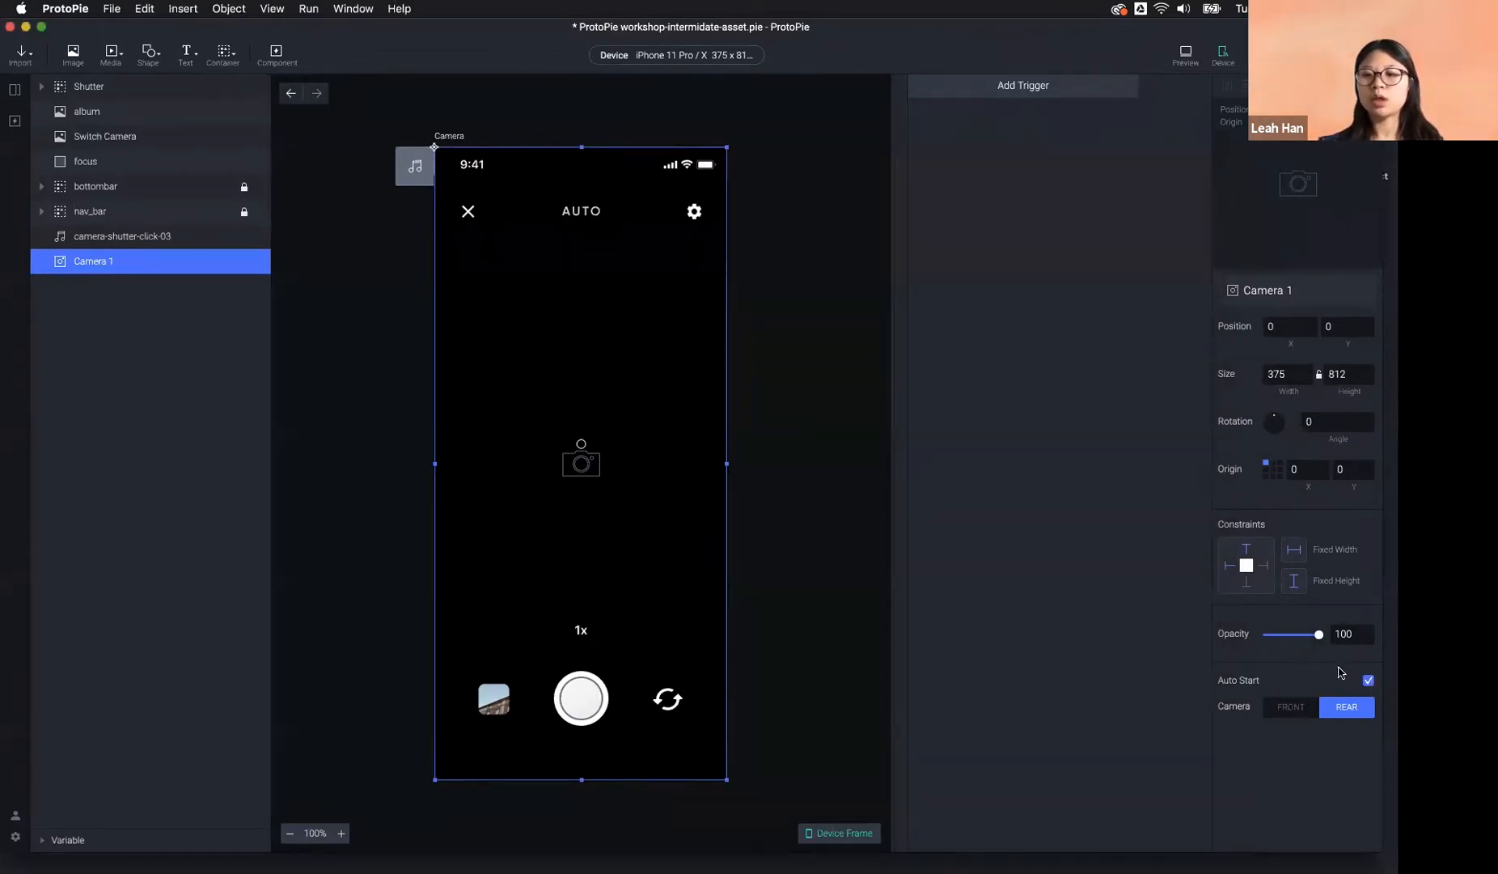
click(1185, 53)
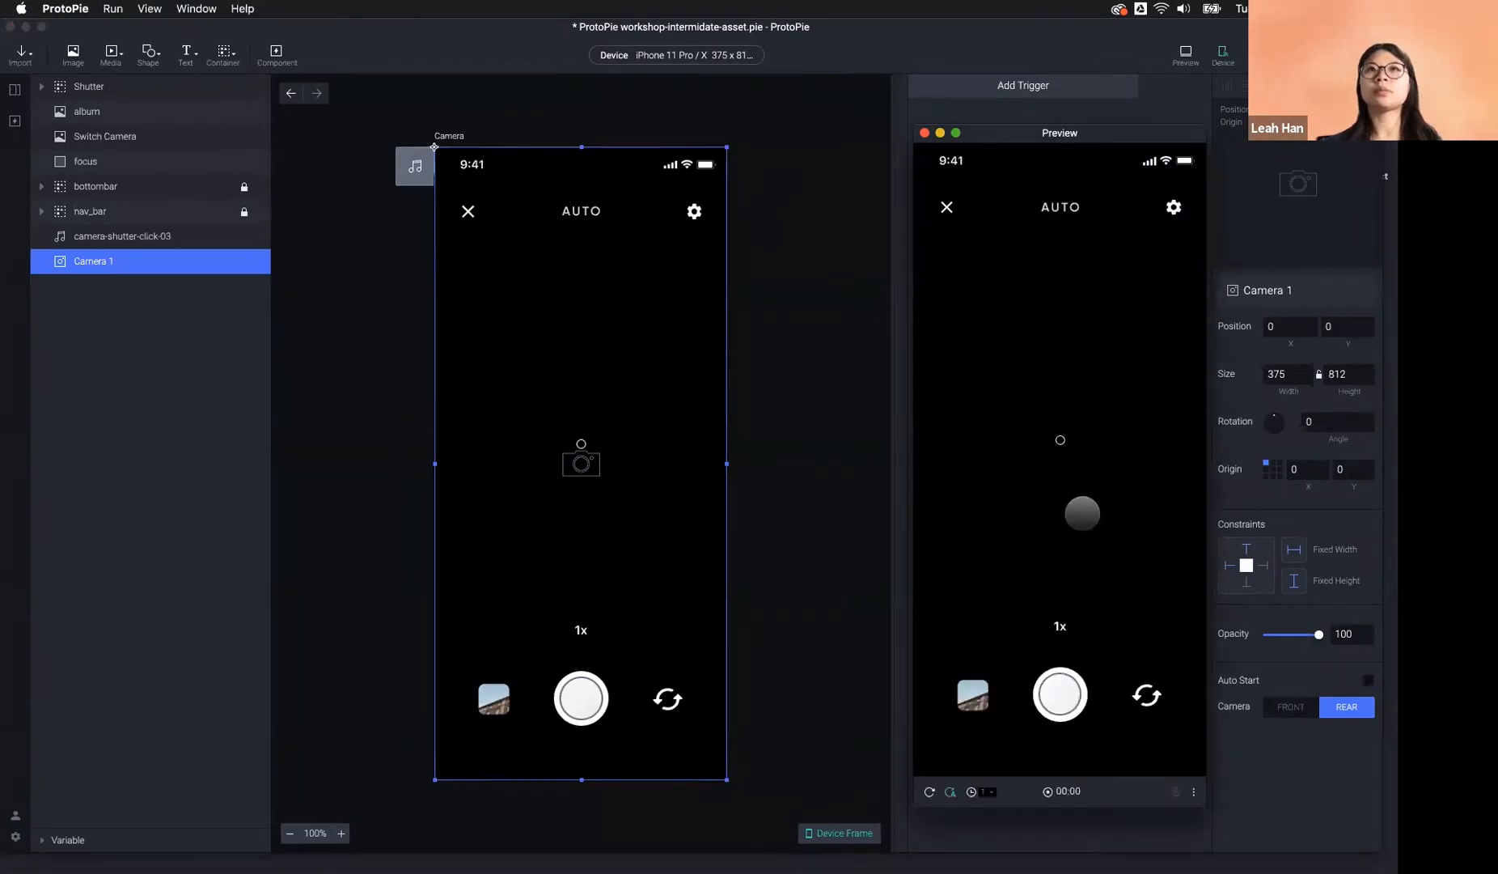
click(1367, 682)
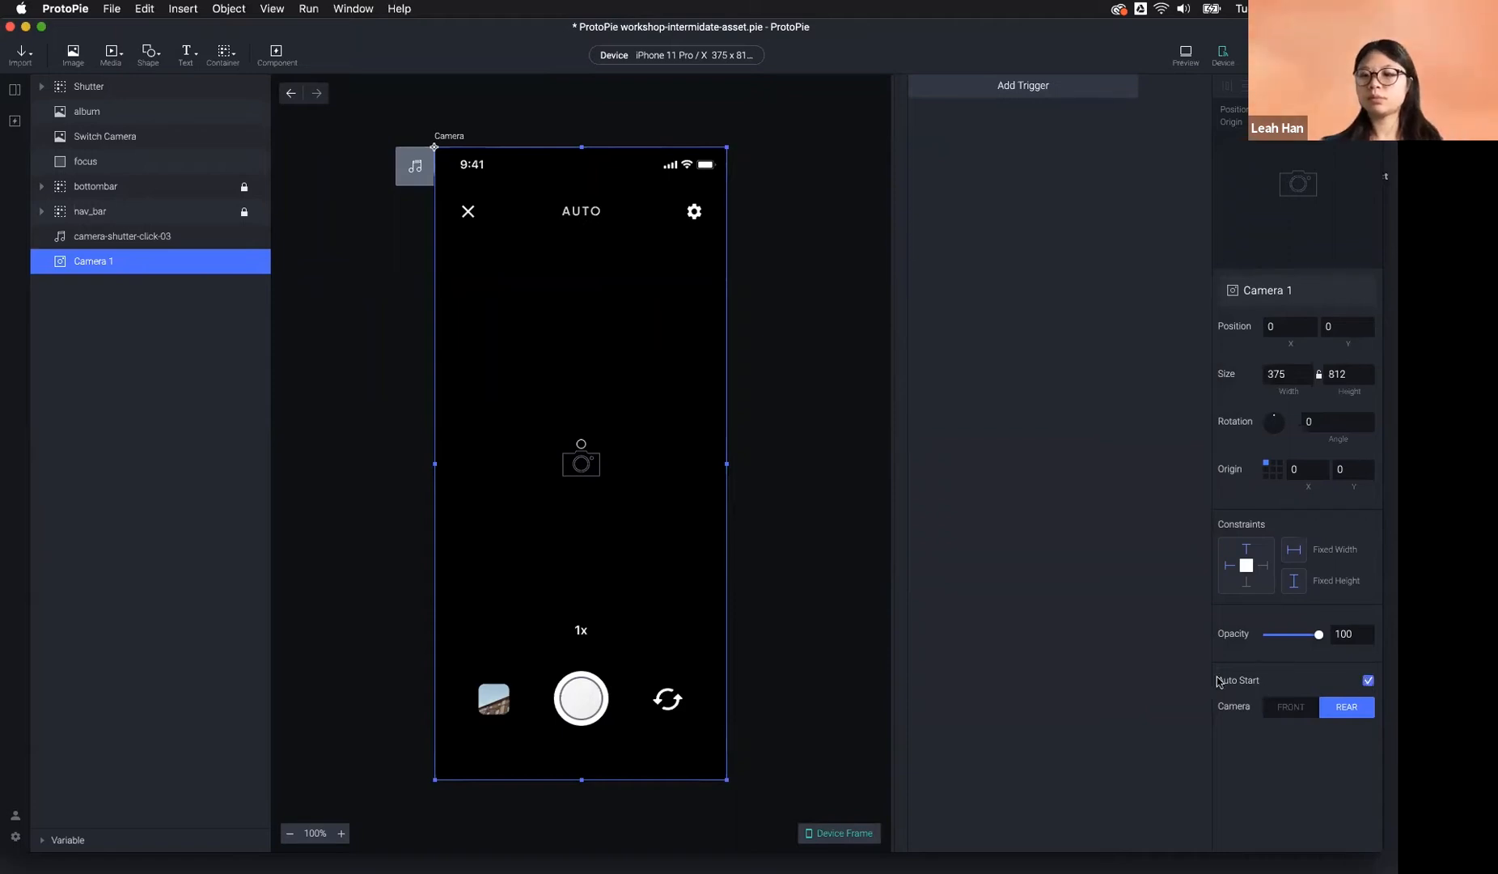
click(1098, 567)
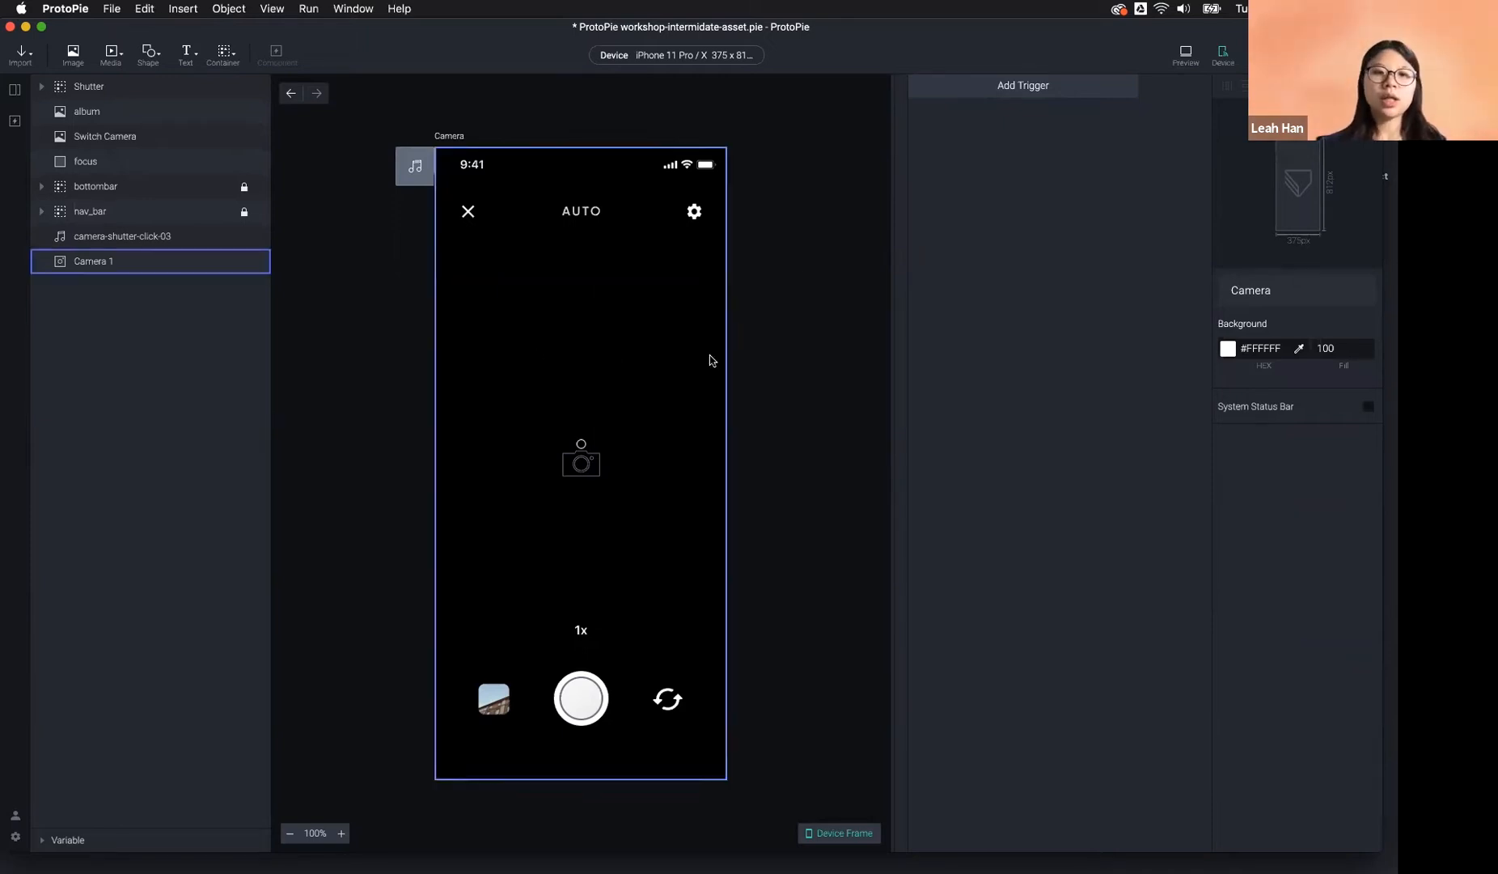
click(705, 398)
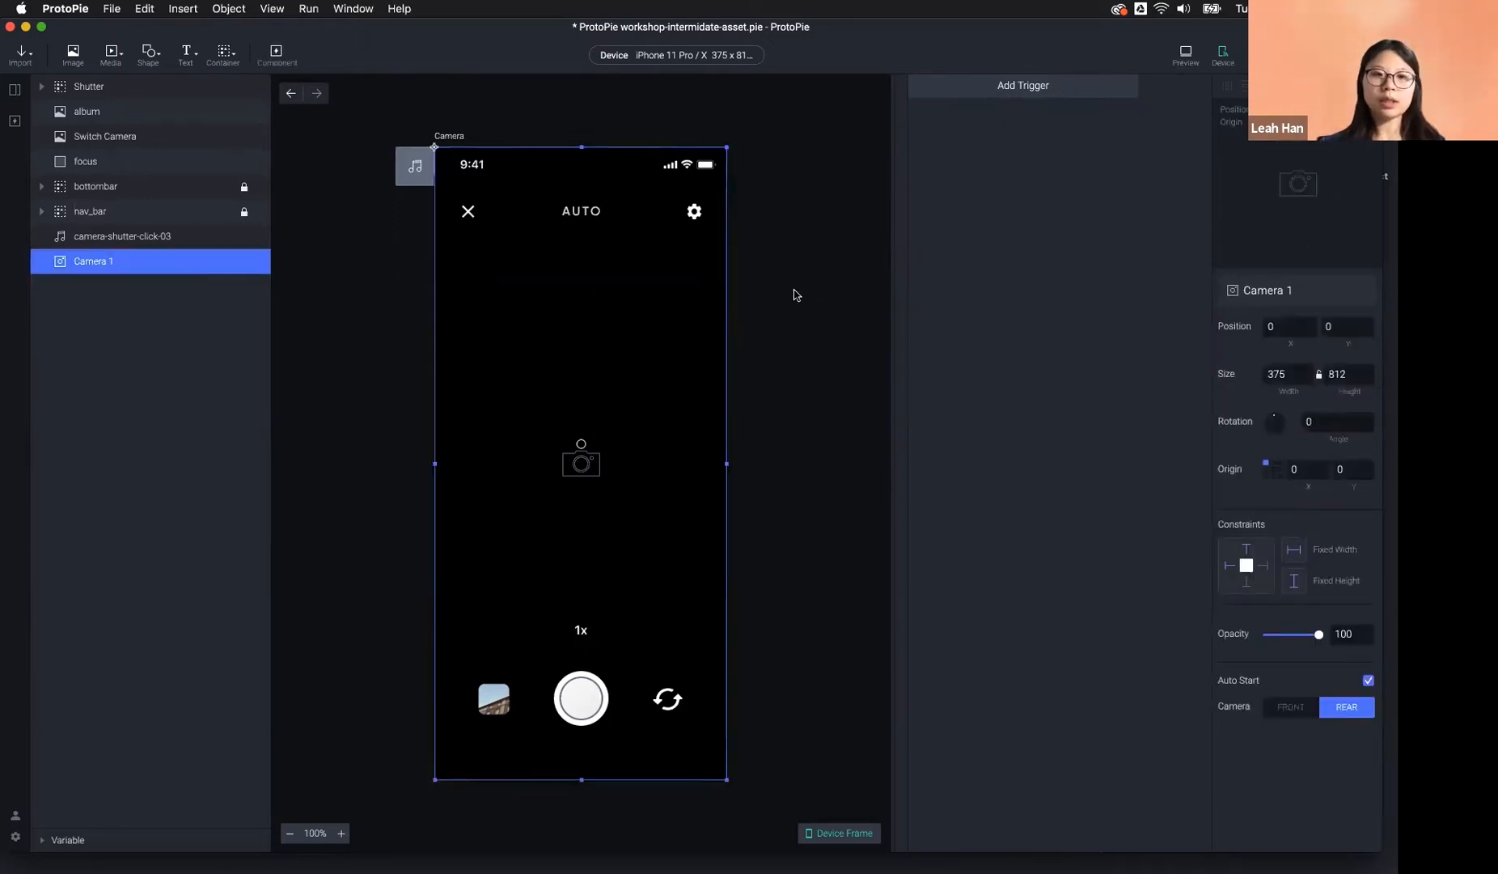
click(790, 322)
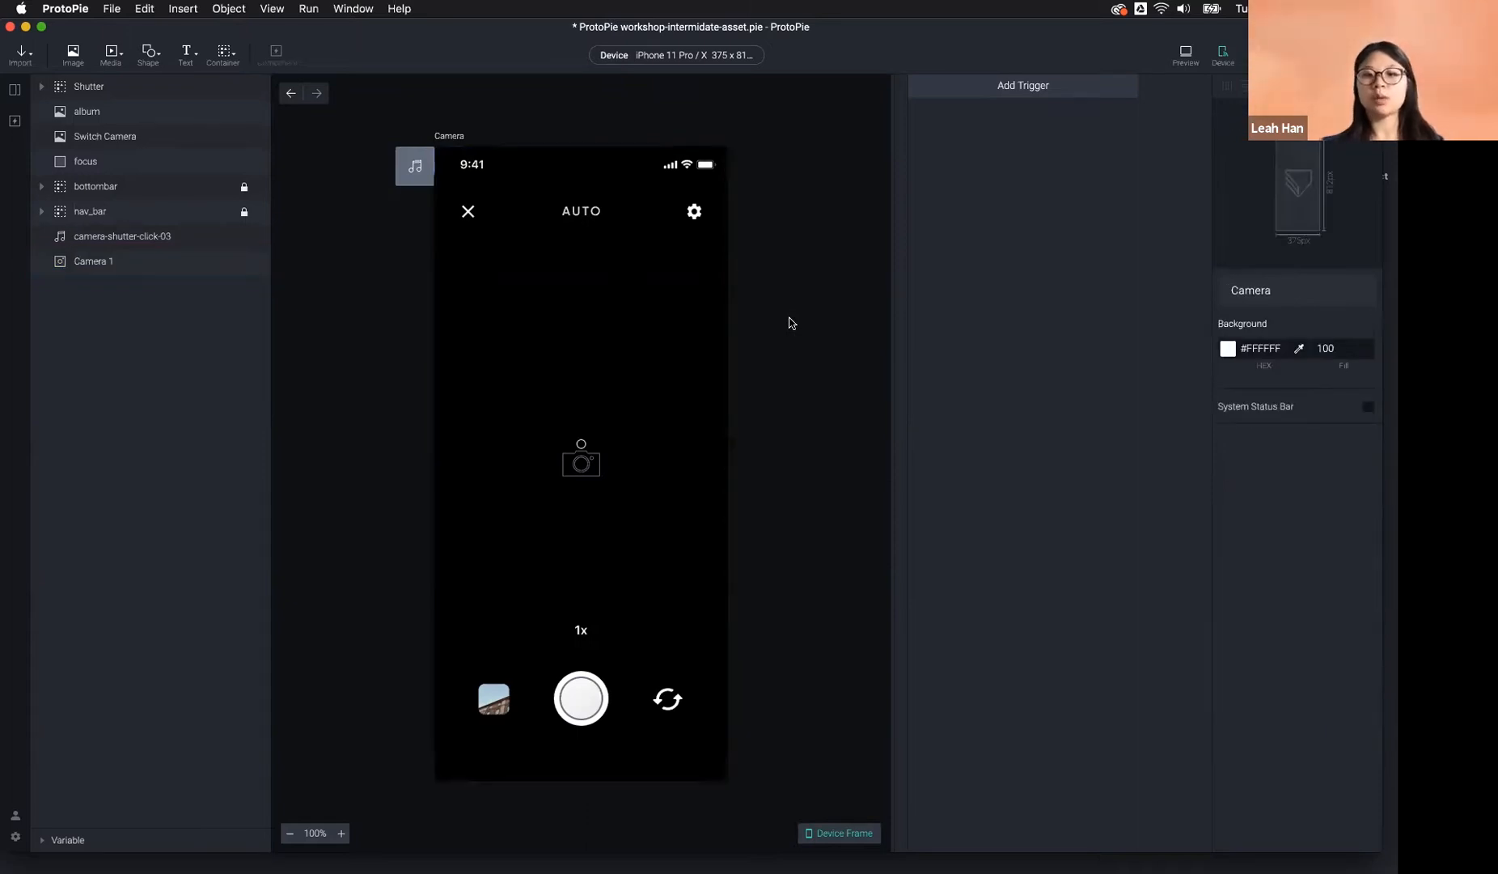
Add a Tap trigger to the Switch Camera icon on the camera screen.
click(668, 700)
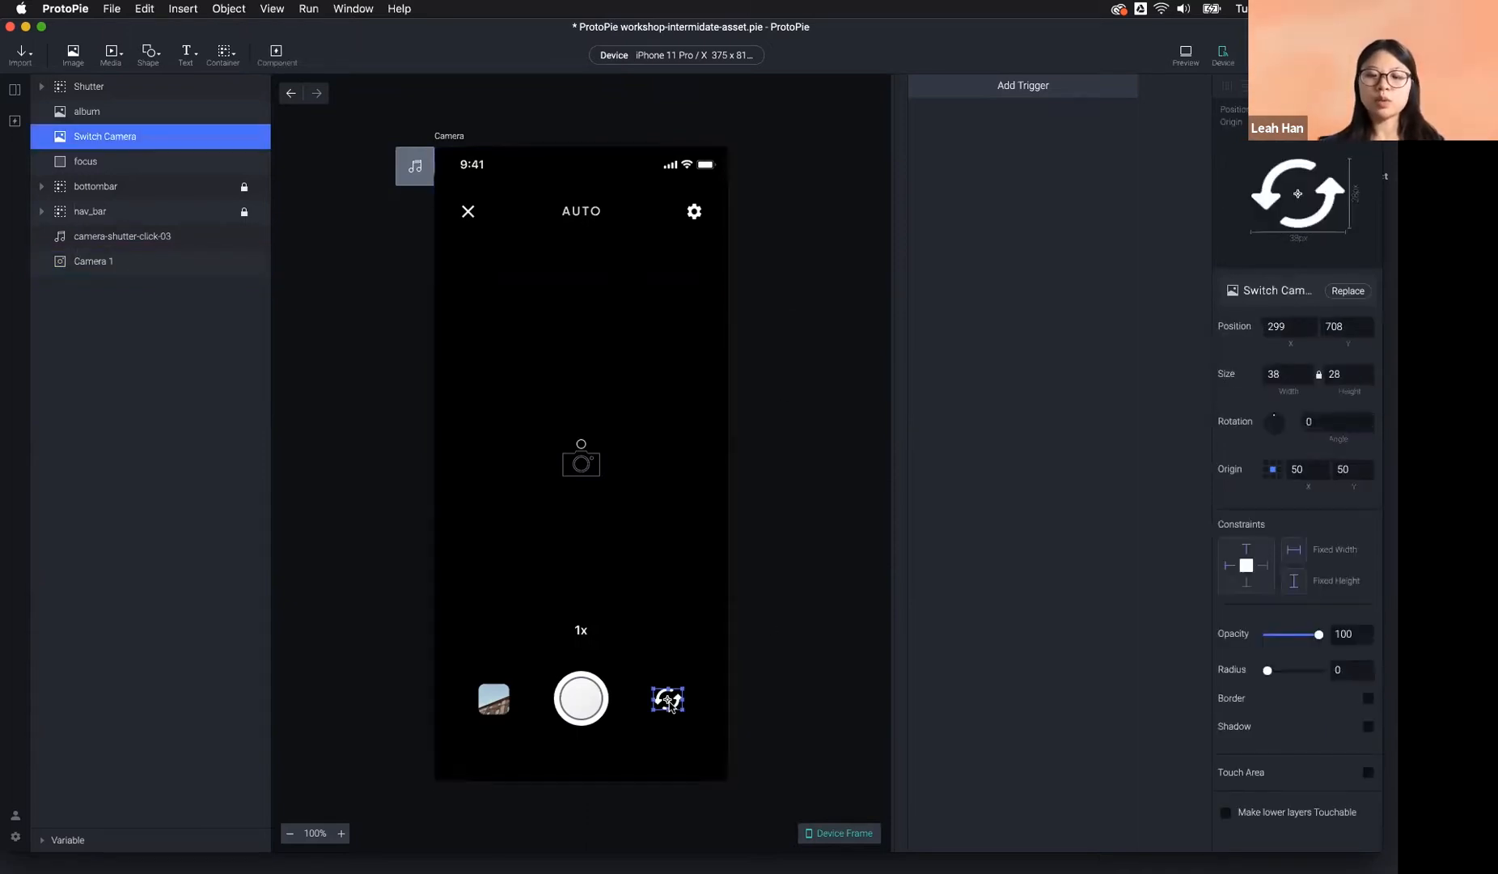
click(978, 86)
click(955, 131)
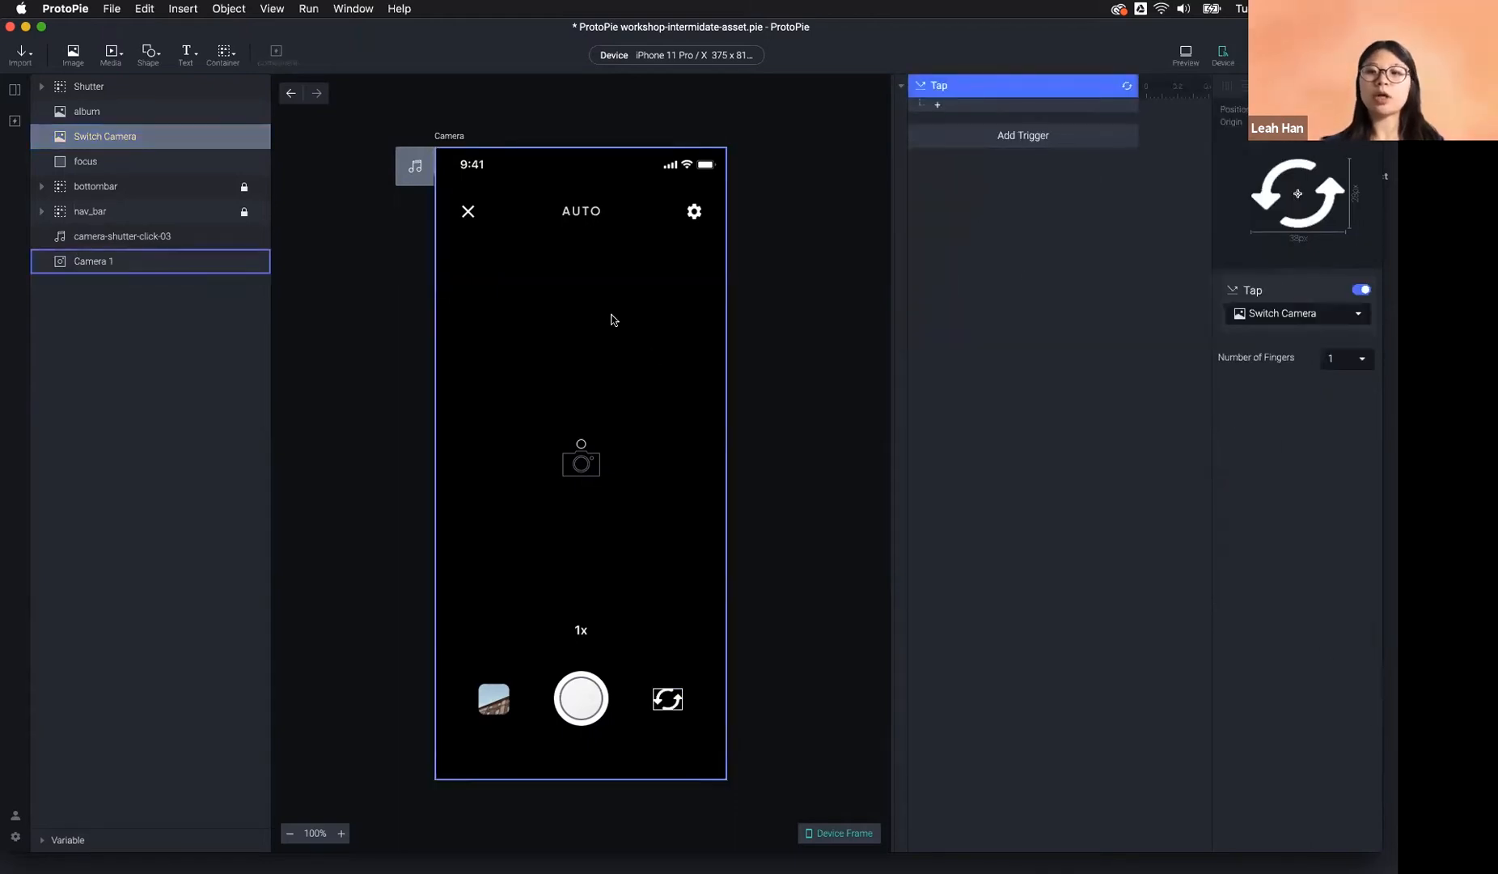
Give the Switch Camera tap a Camera response targeting Camera 1, with the Start action and the camera set to Switch.
click(938, 104)
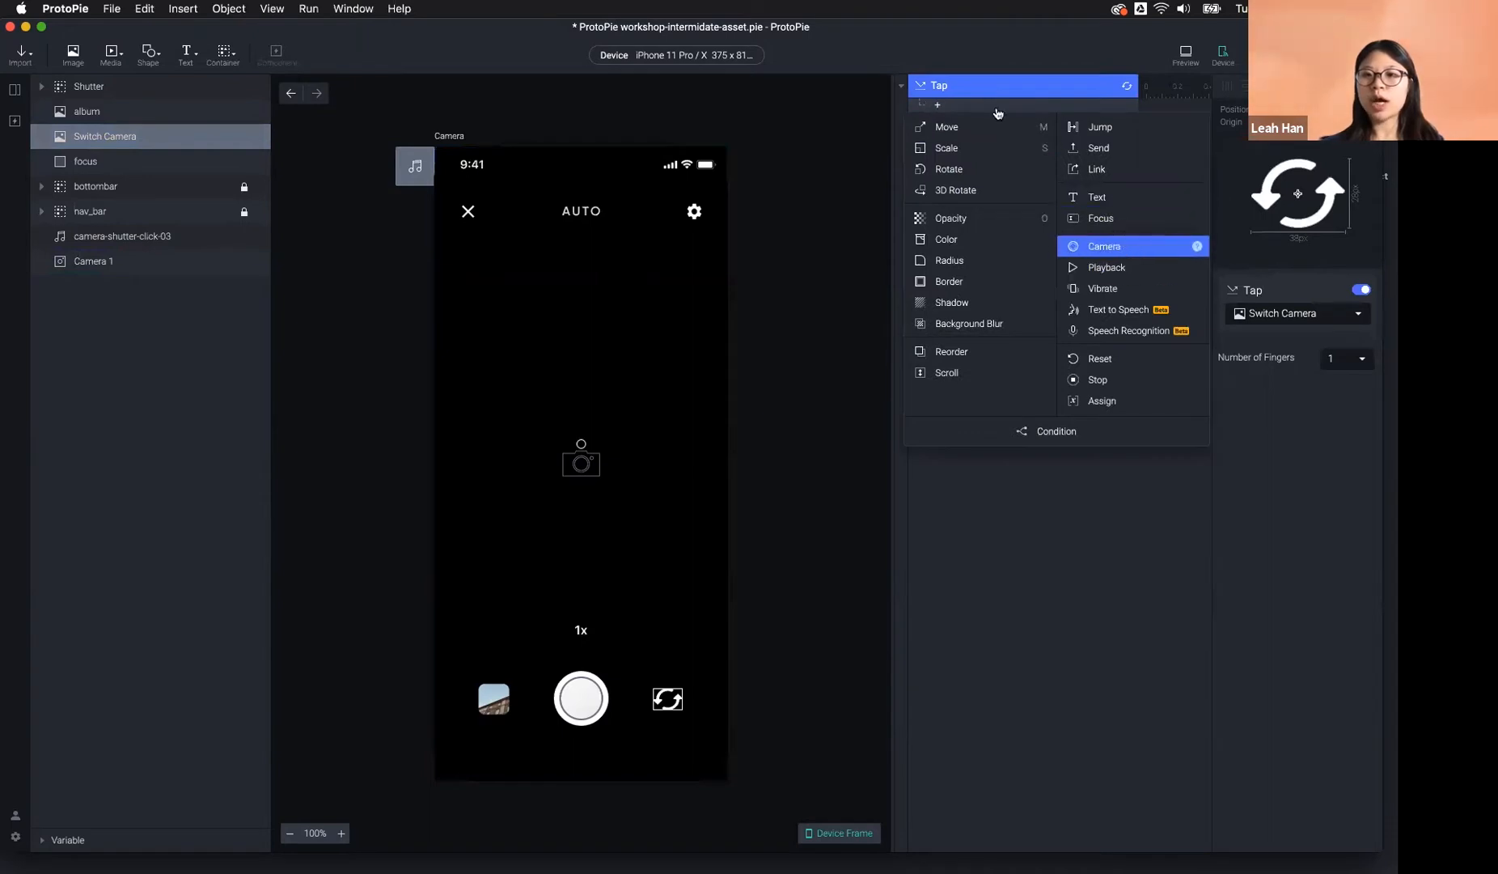
click(1271, 316)
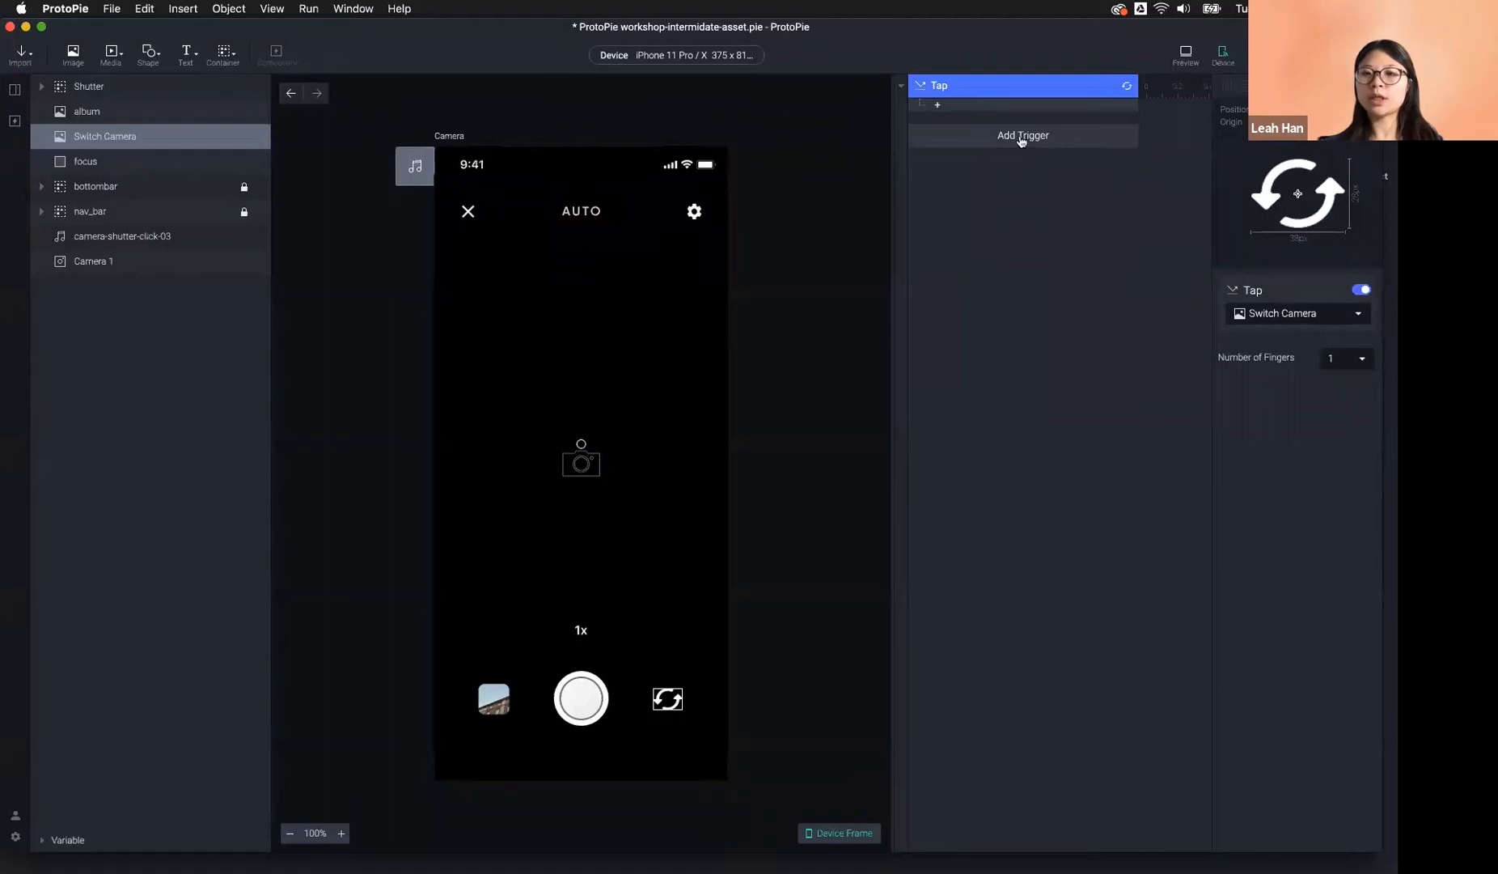
click(976, 107)
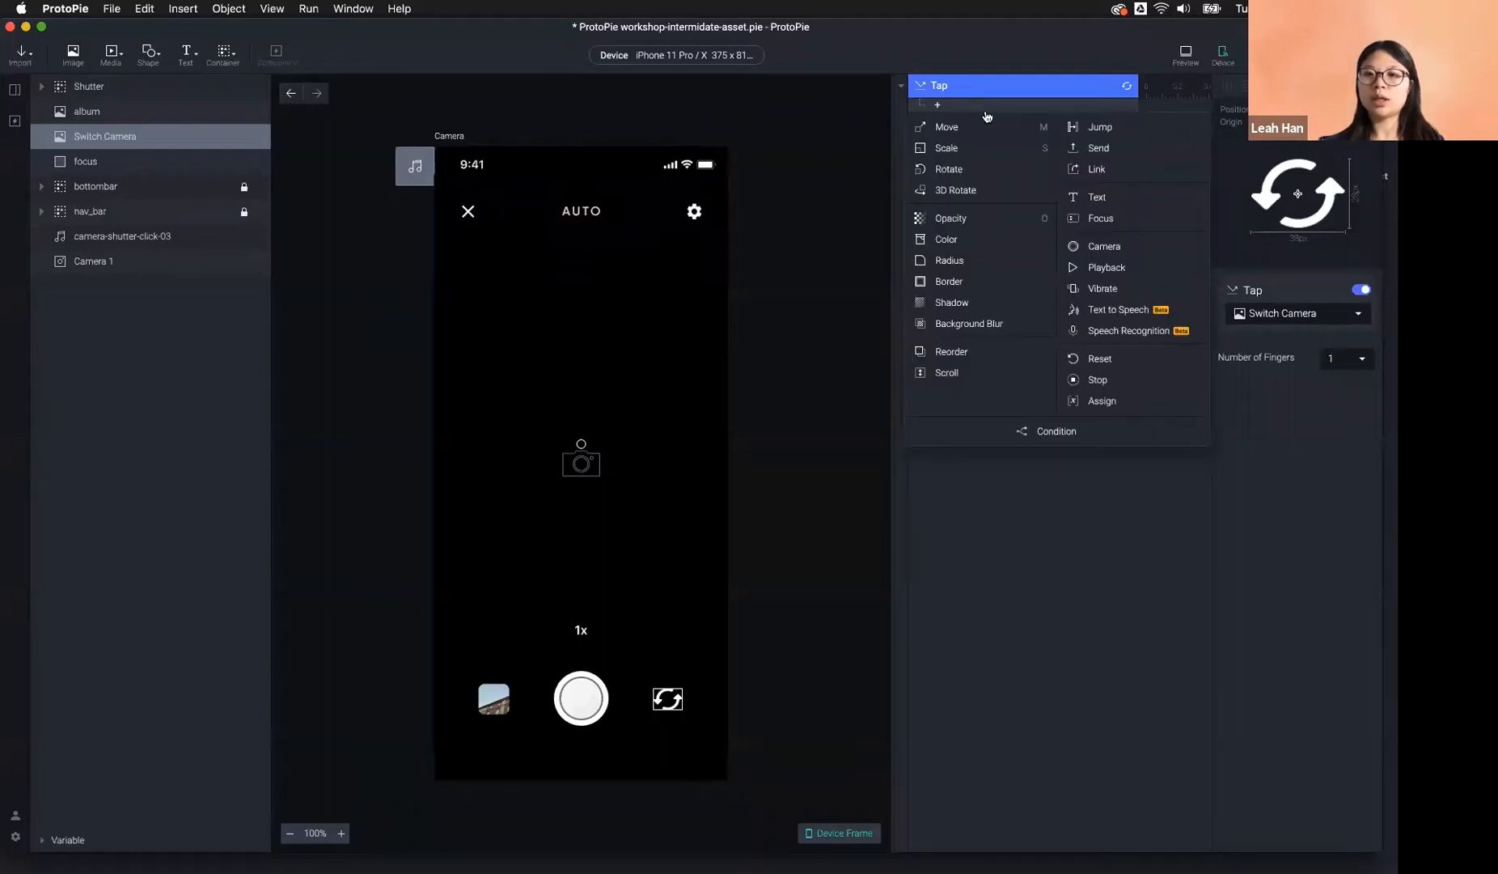
click(1123, 253)
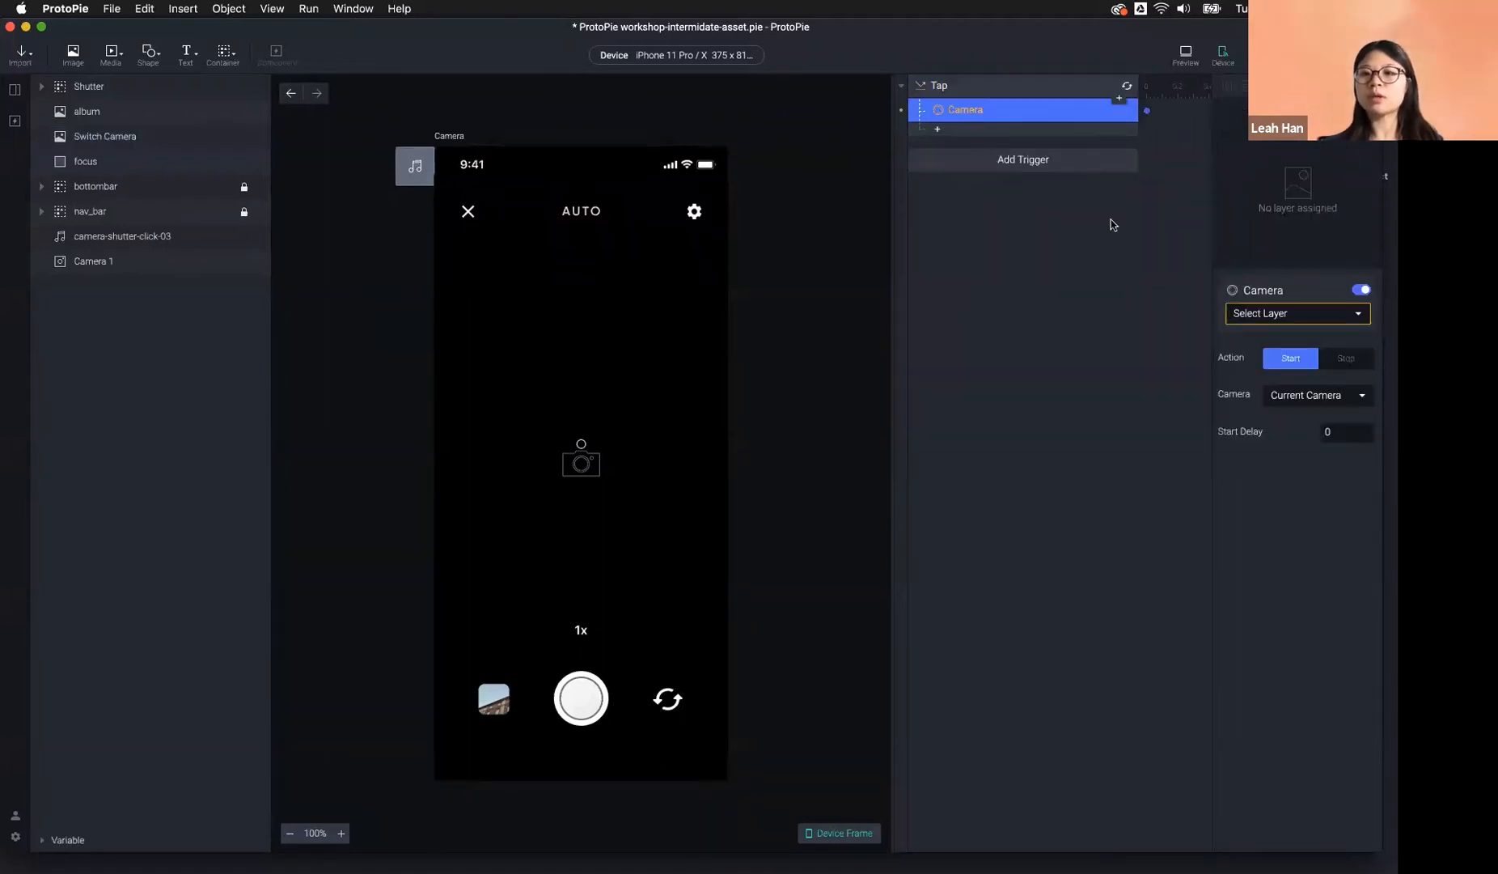
click(1280, 317)
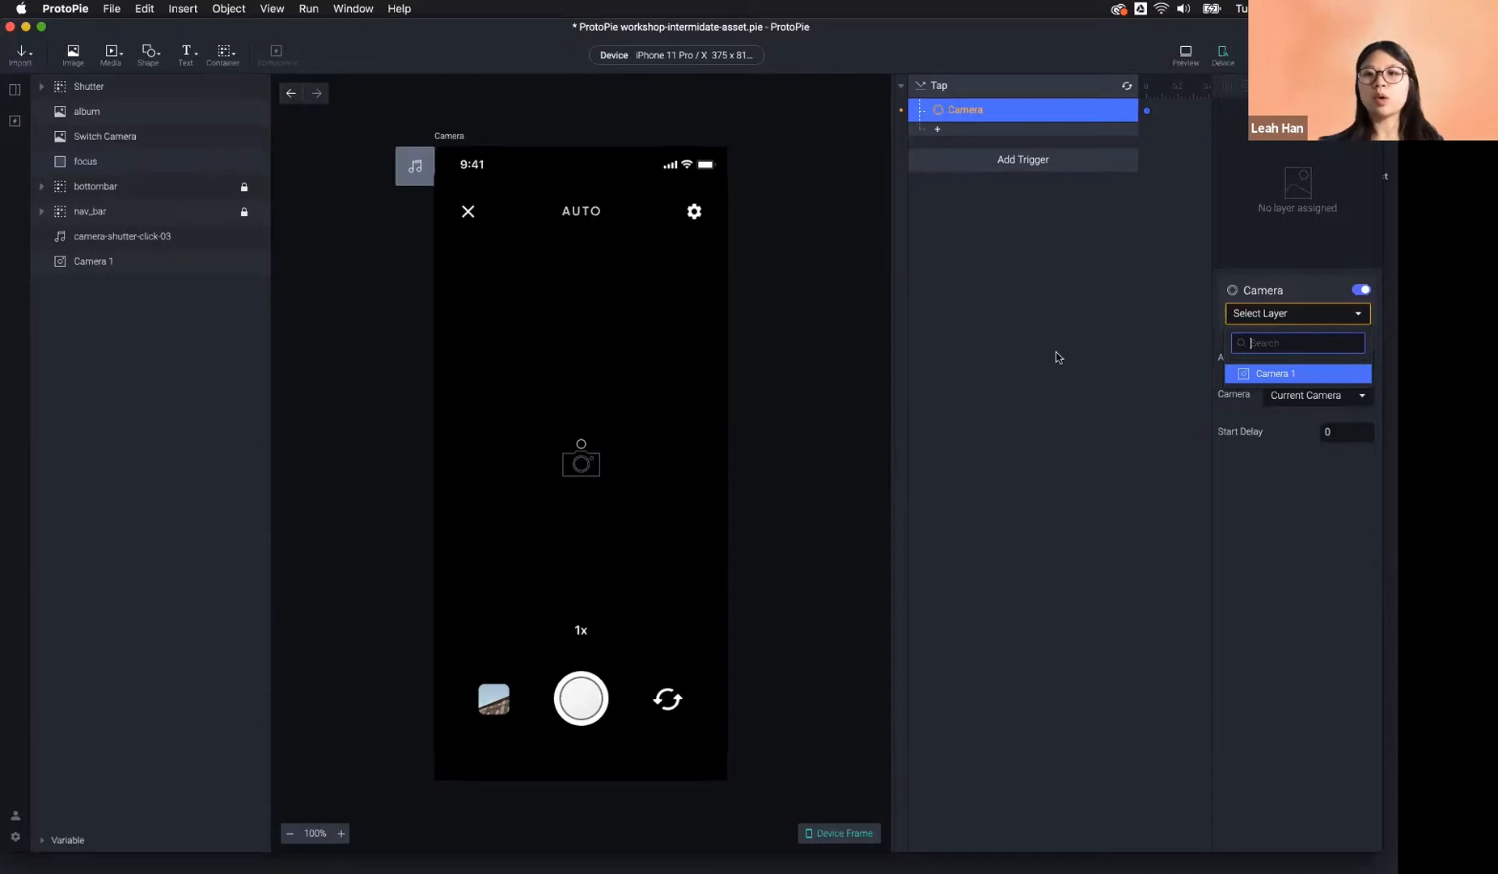
click(1298, 376)
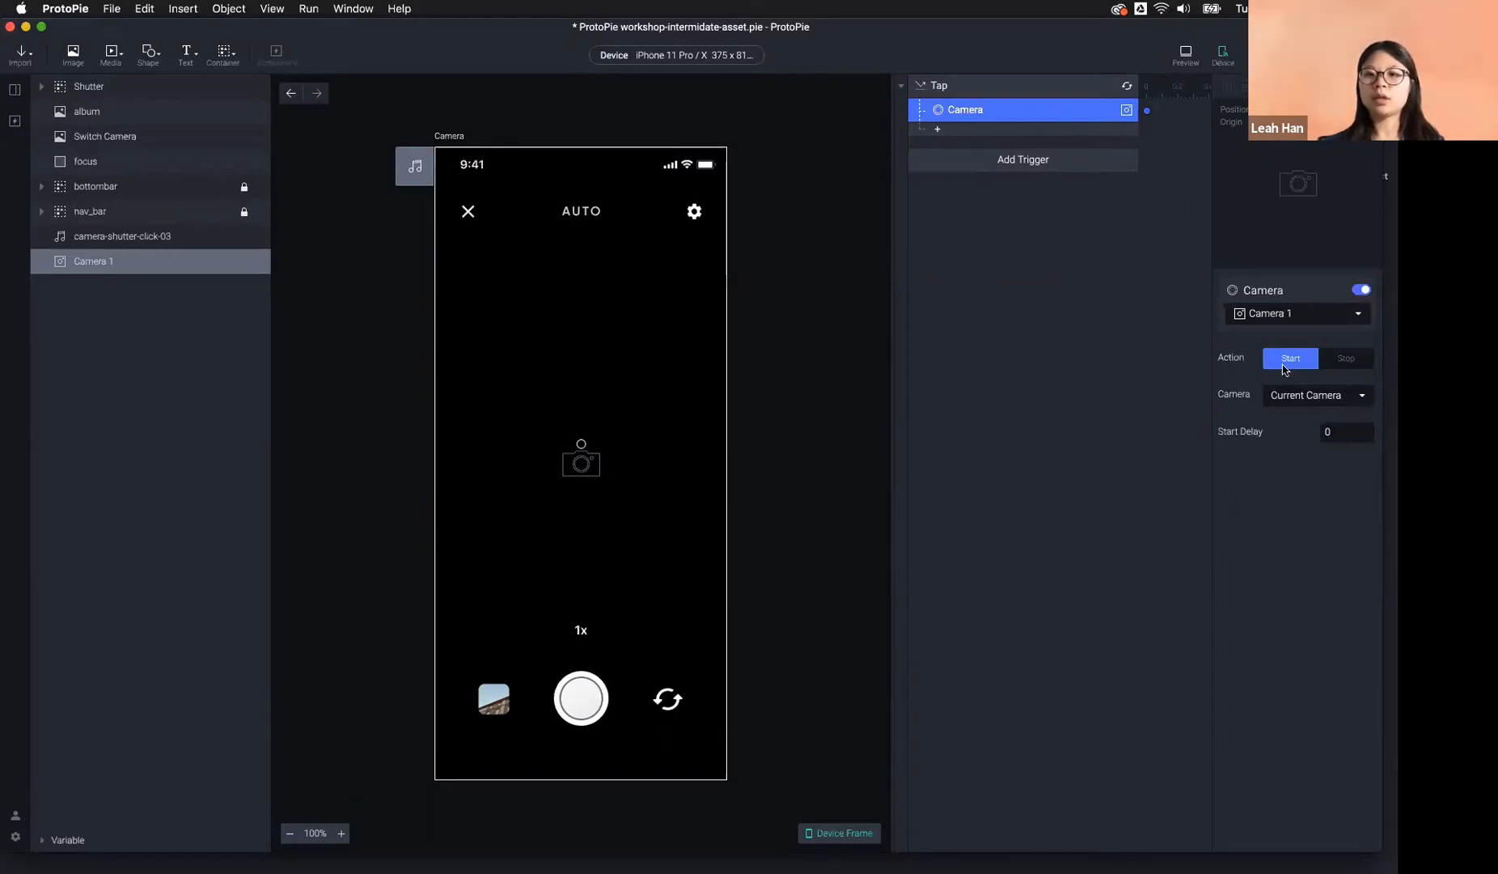
click(1294, 397)
click(1288, 436)
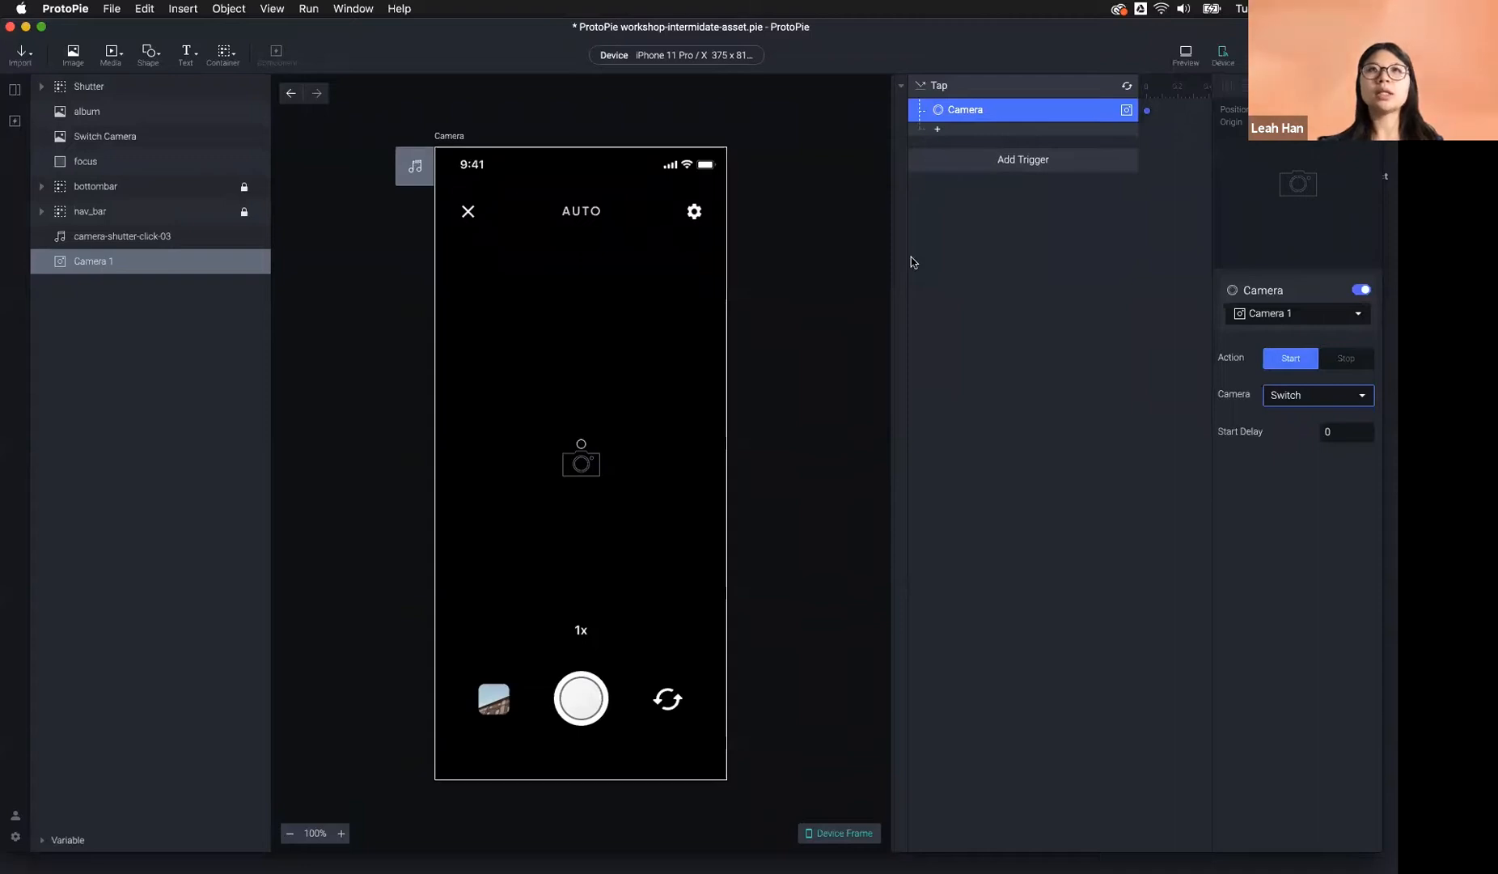
click(667, 700)
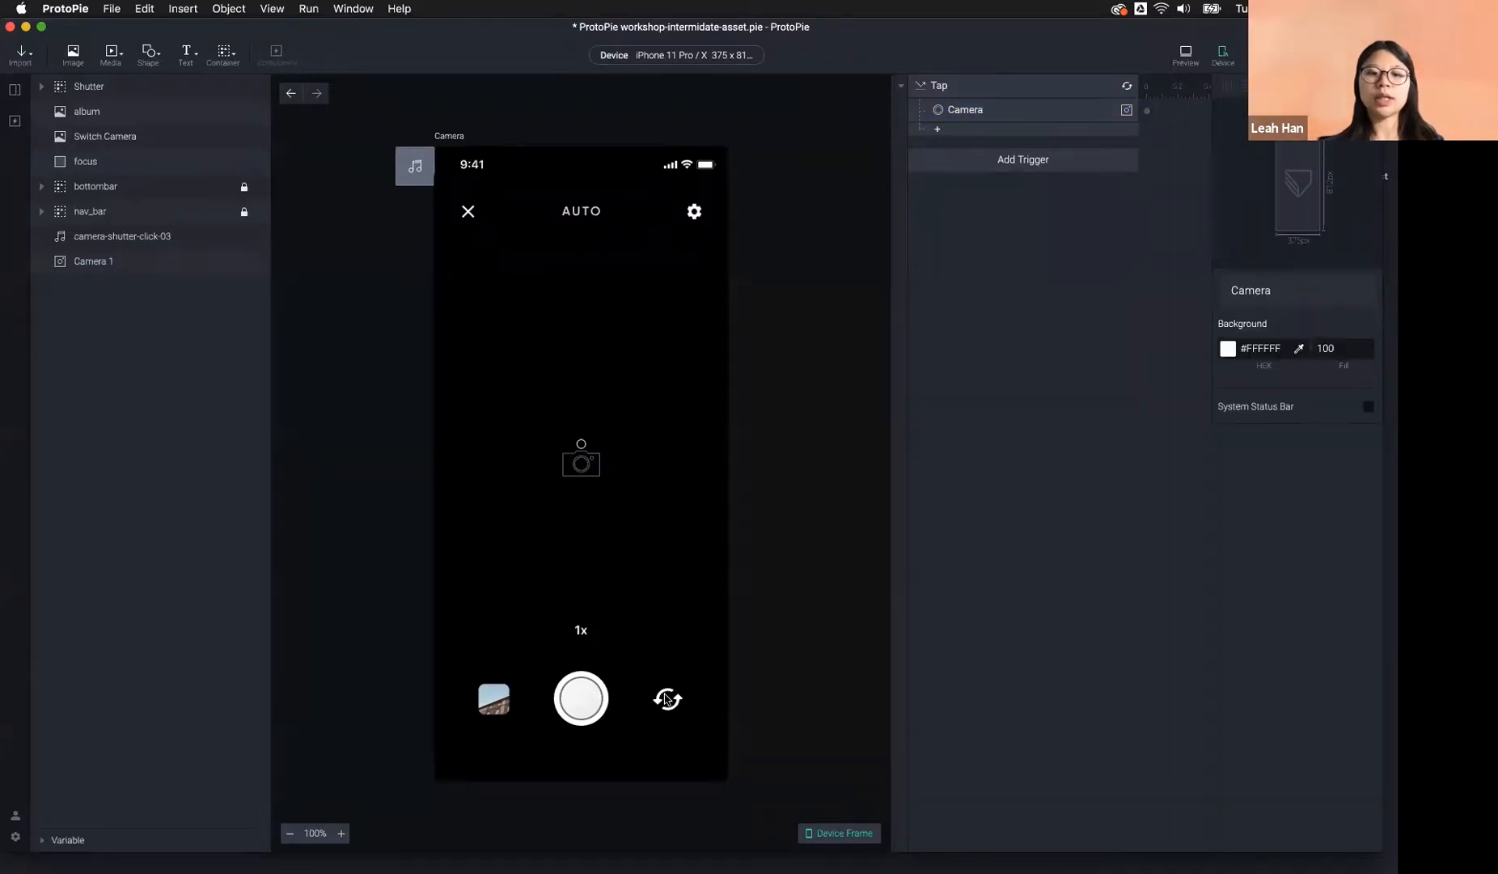
Add a Tap trigger to the Shutter layer on the camera screen.
click(581, 698)
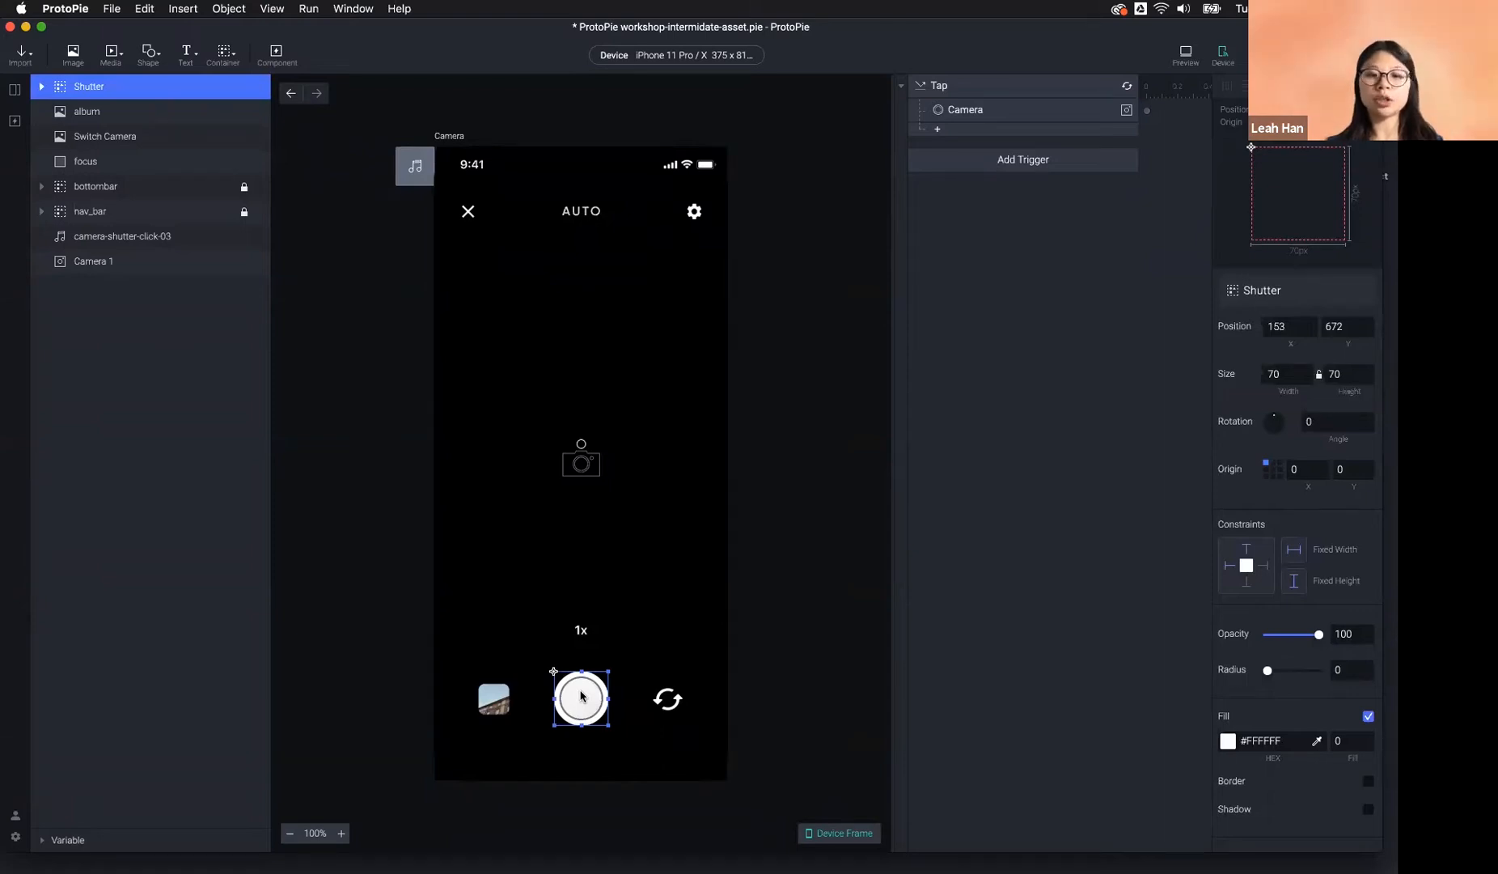
click(1044, 166)
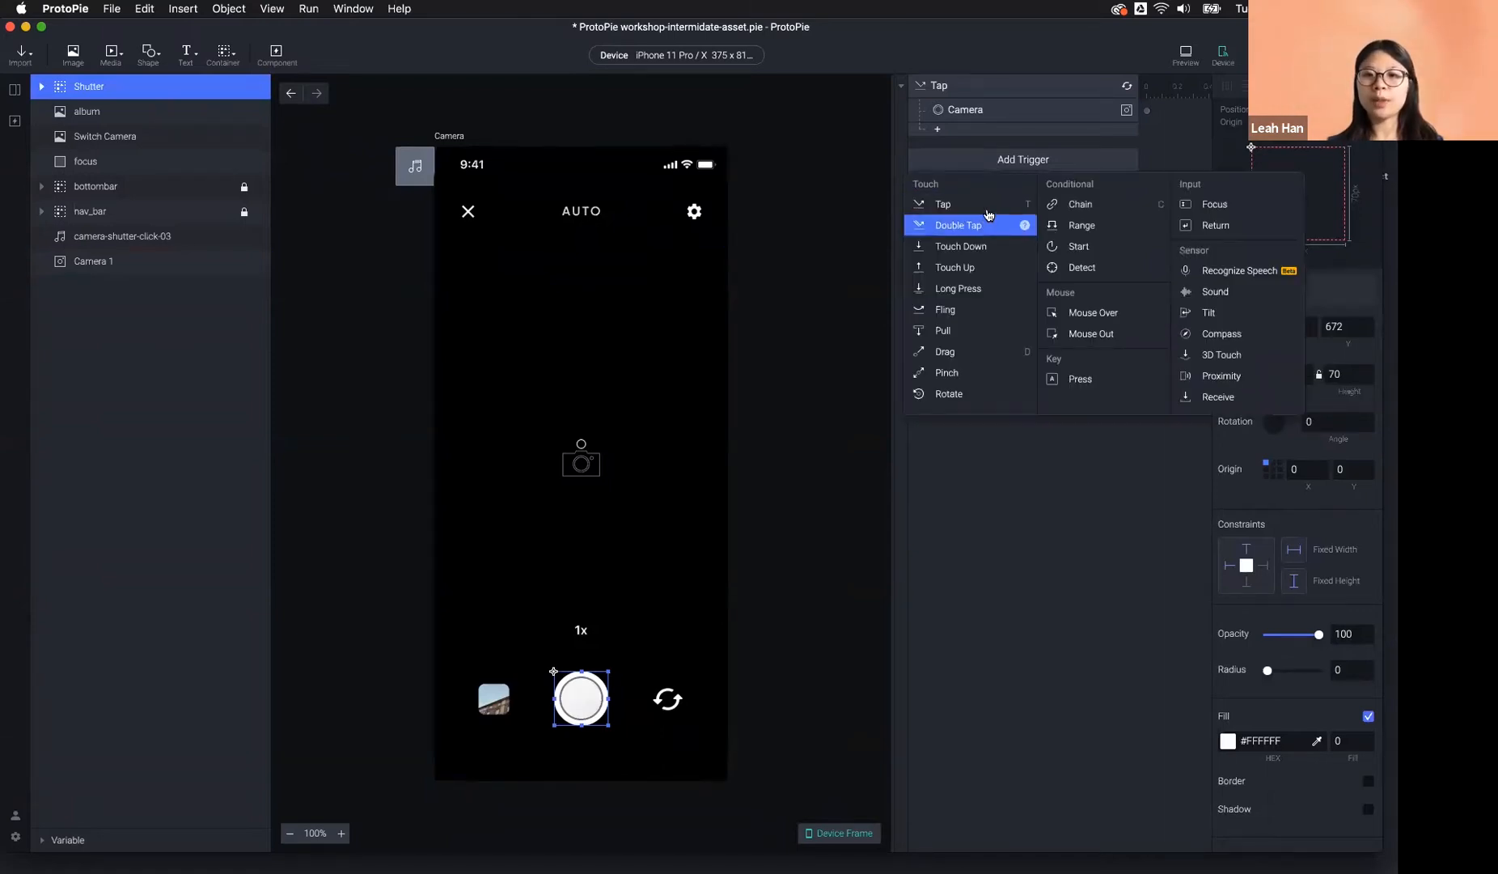
click(716, 348)
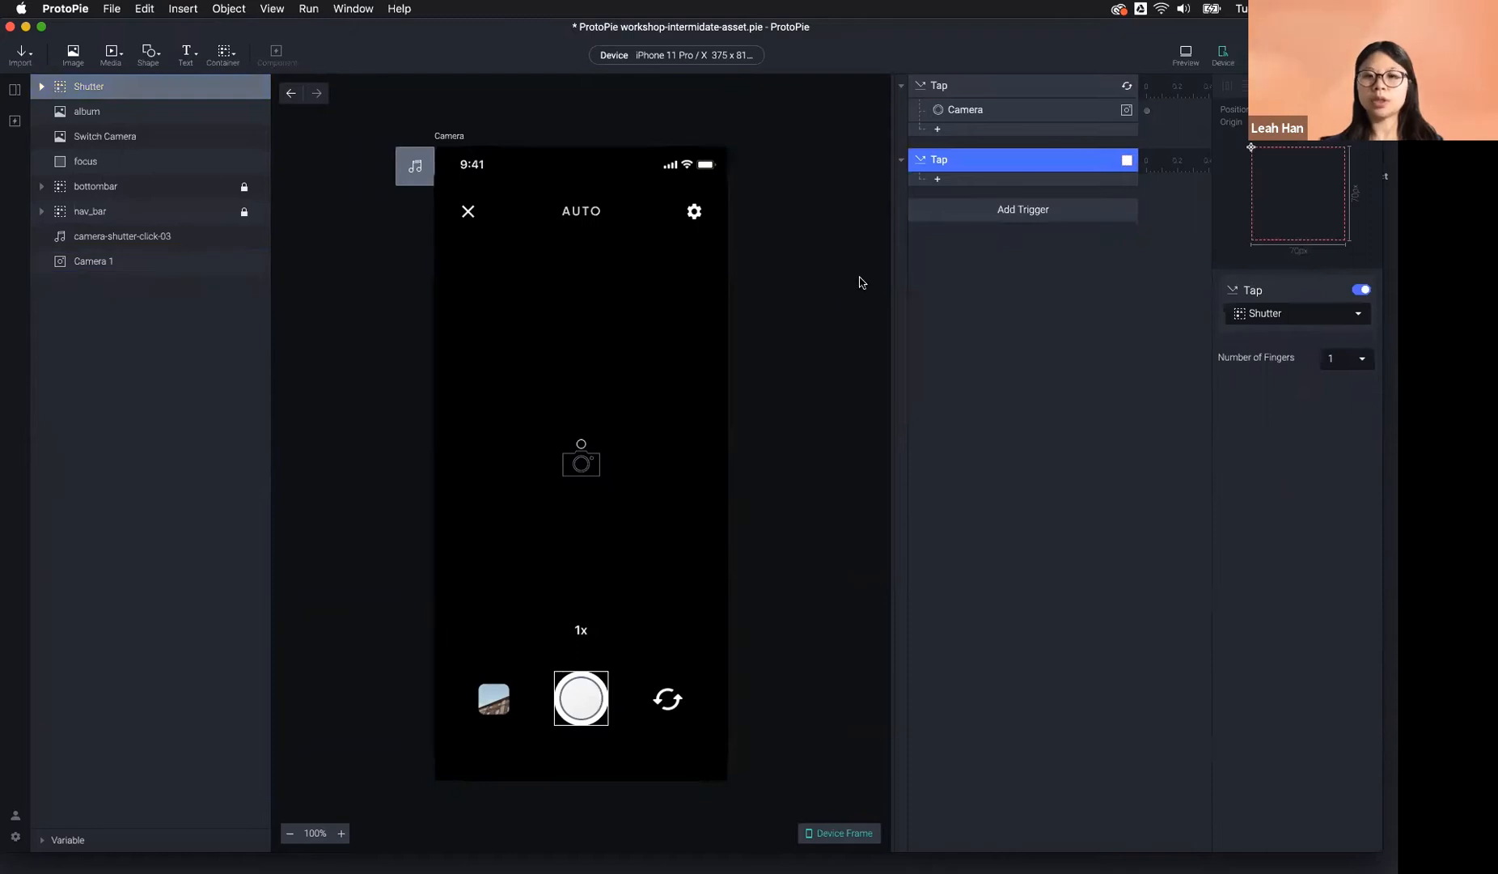
Give the Shutter tap a Camera response targeting Camera 1 with the Stop action.
click(978, 177)
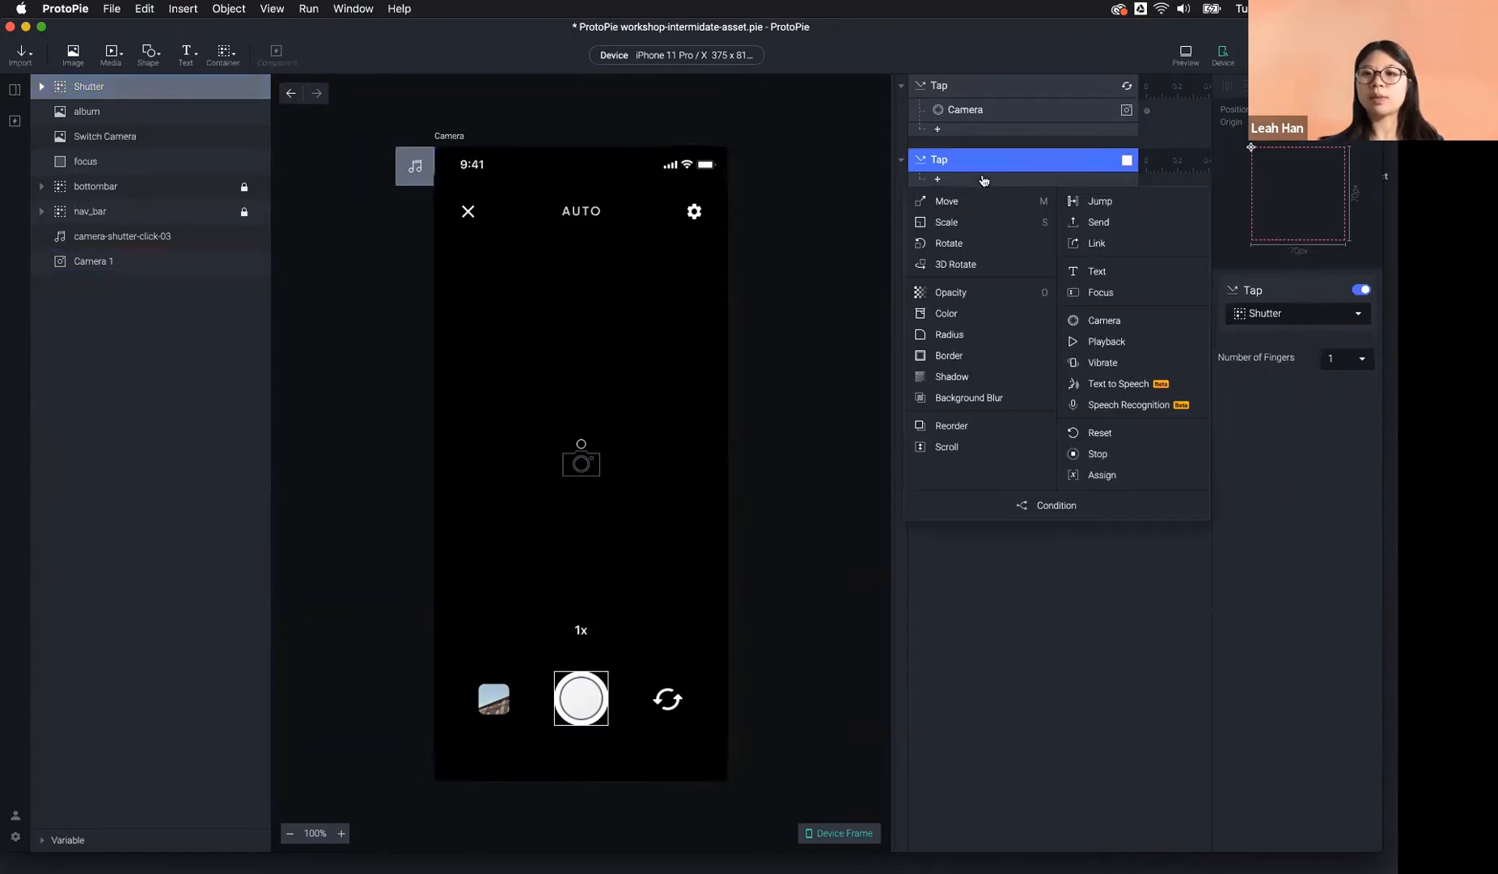
click(1105, 320)
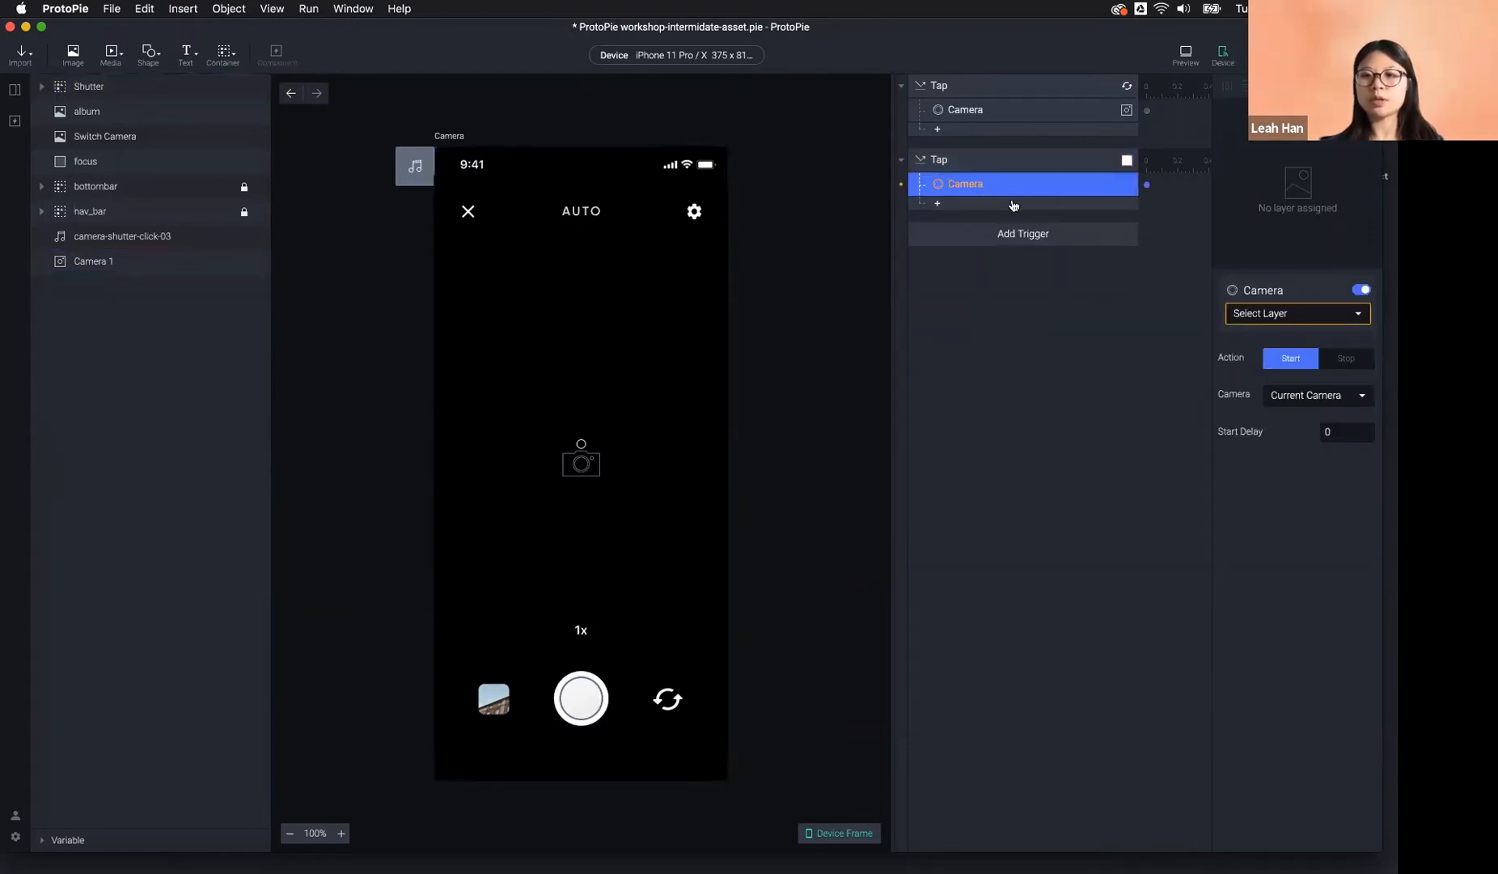
click(1284, 322)
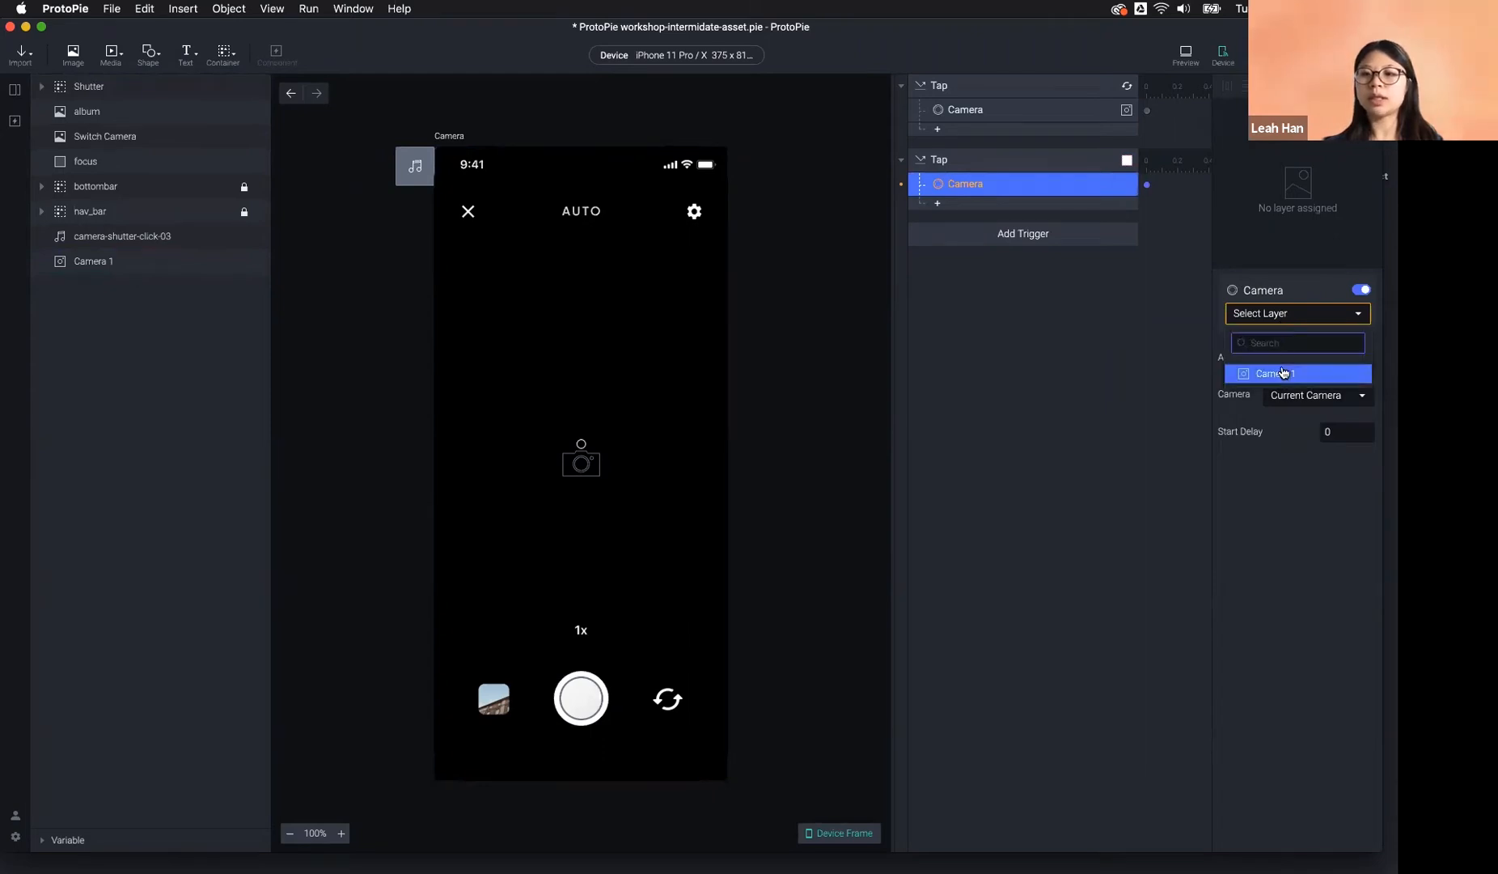
click(1284, 373)
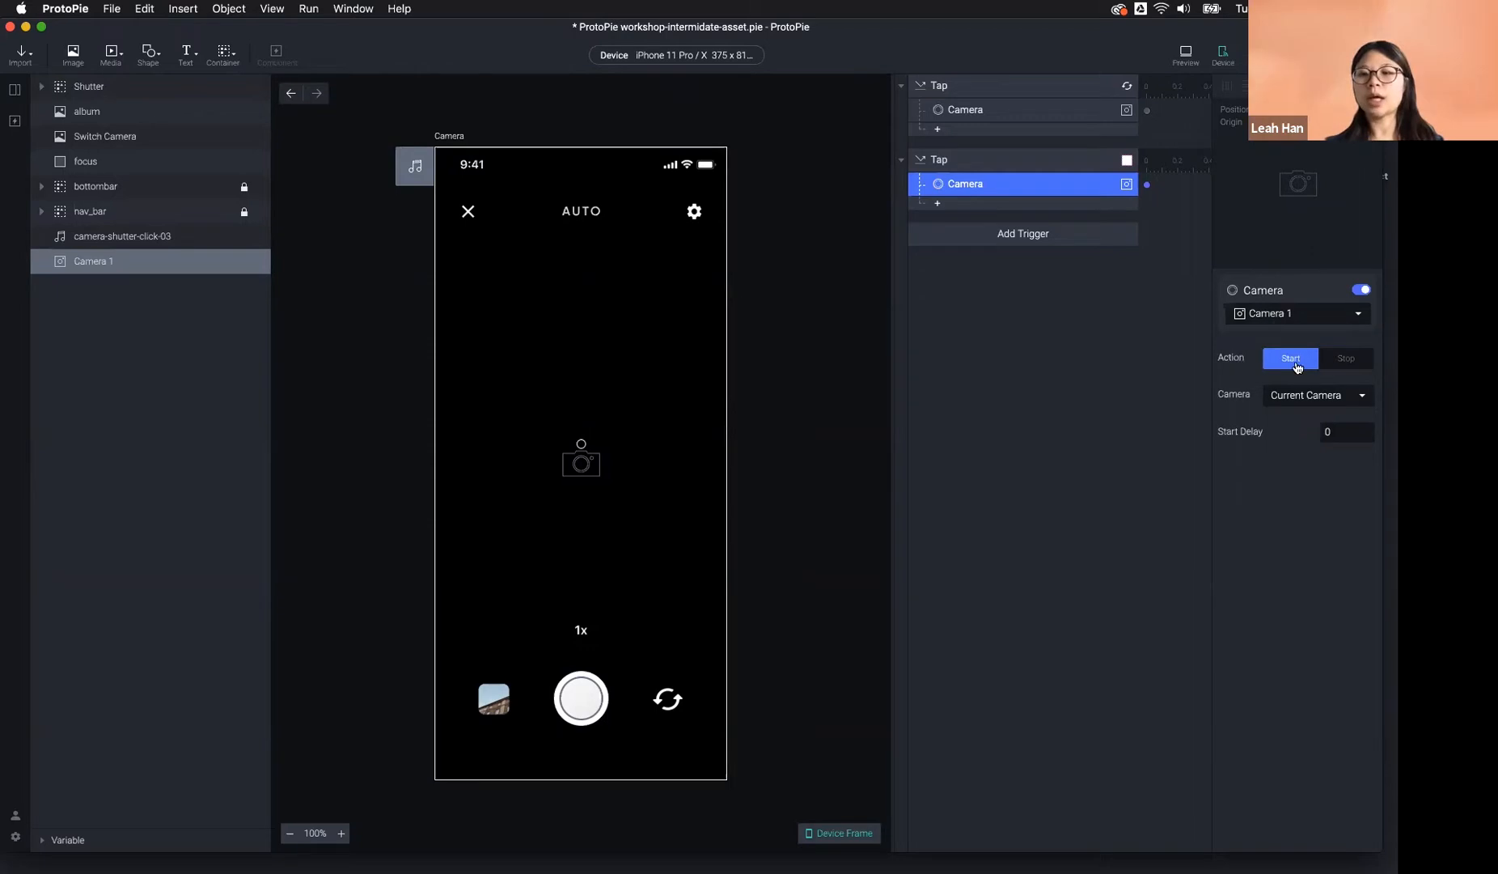
click(1340, 362)
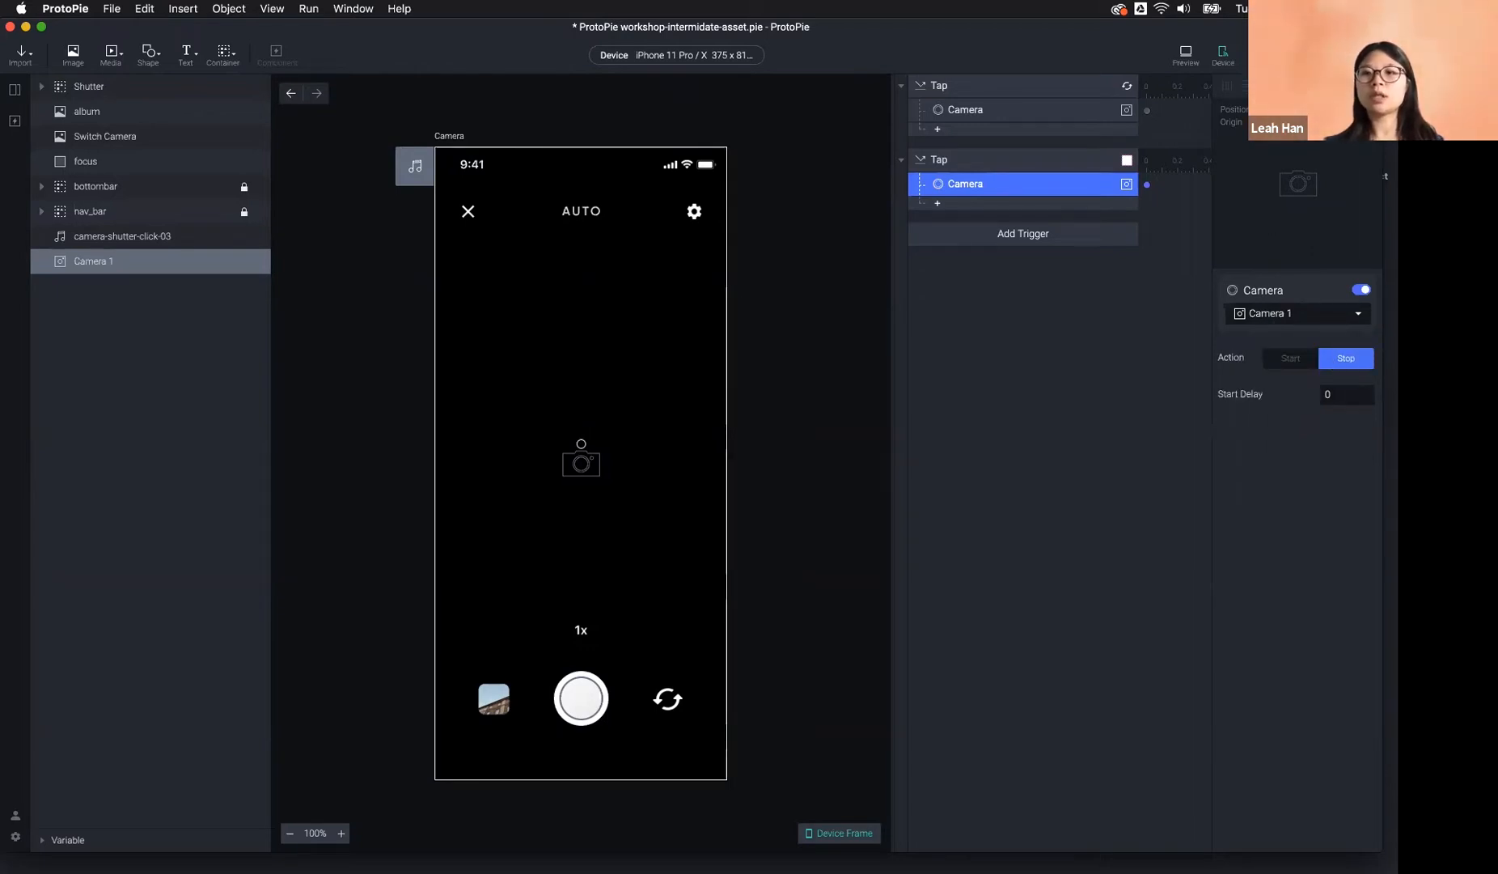
Switch to QuickTime Player and open a new movie recording that mirrors the iPhone to test the camera screen.
mouse_move(1068, 862)
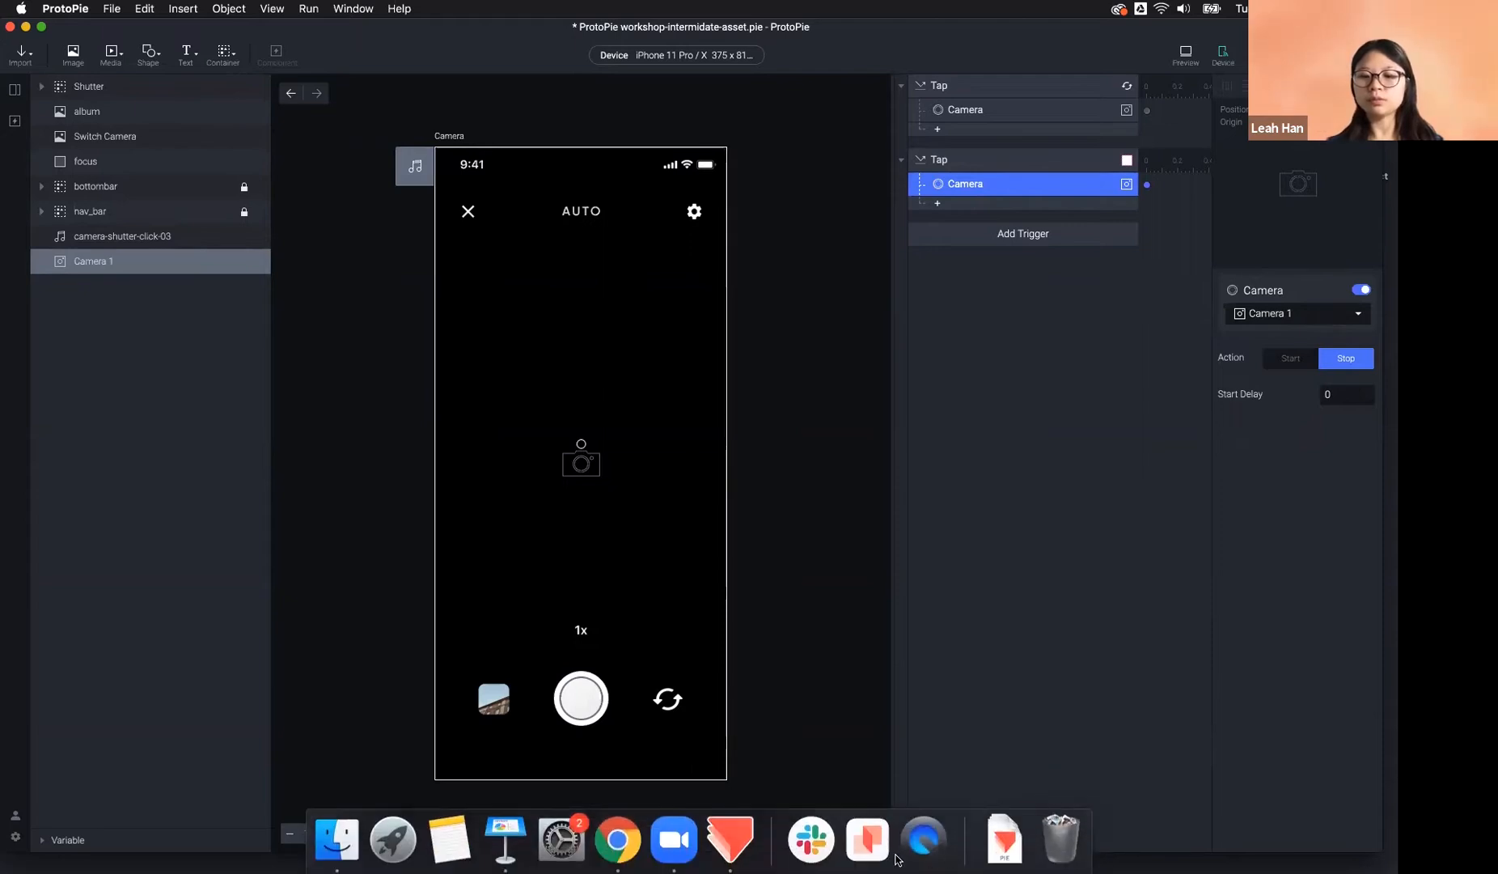
click(932, 847)
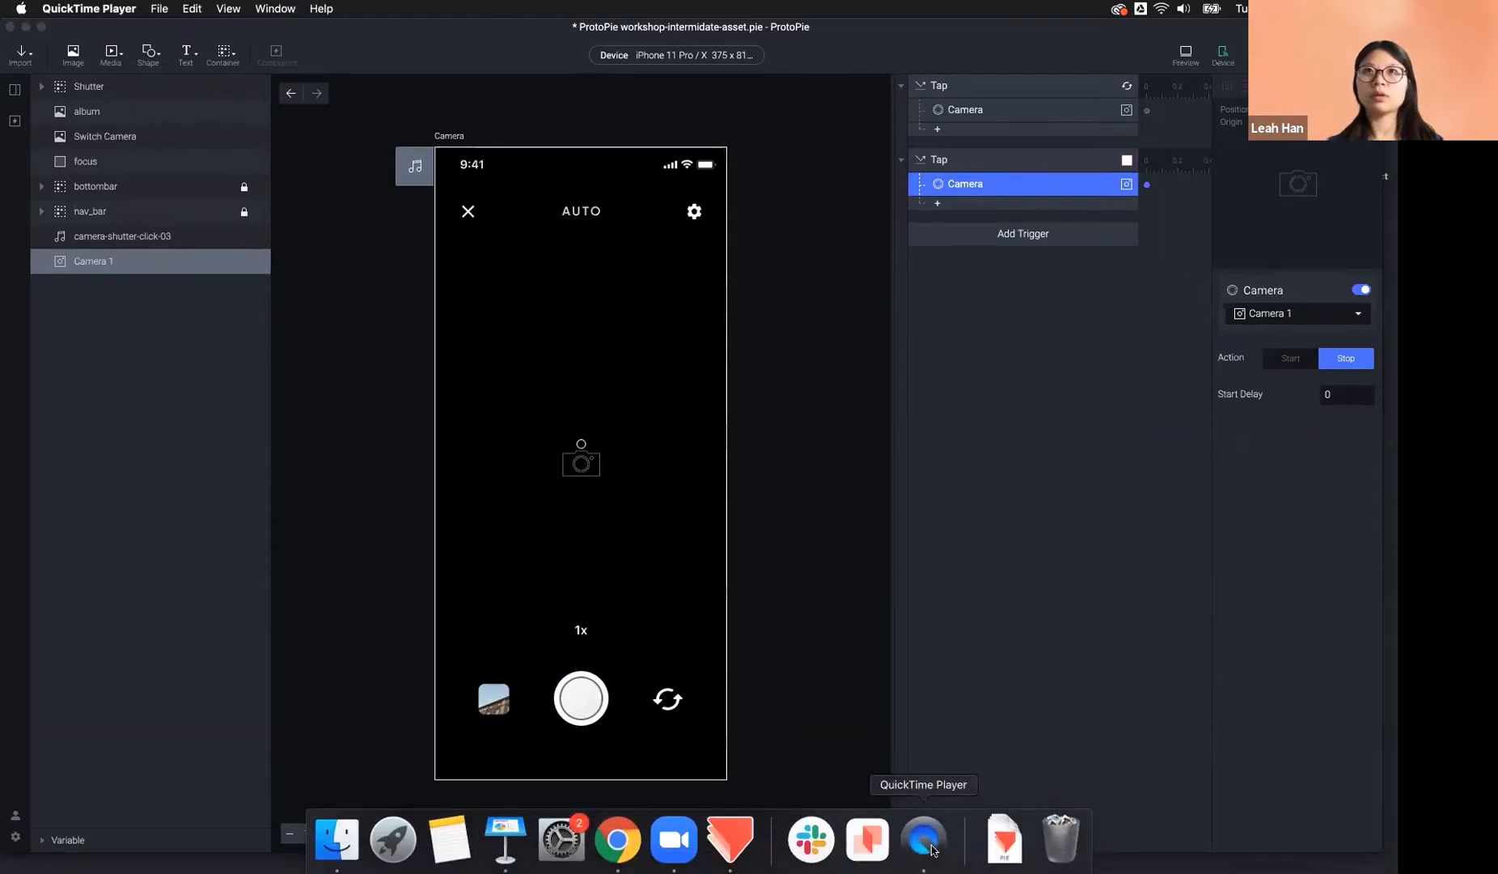
click(160, 8)
click(215, 22)
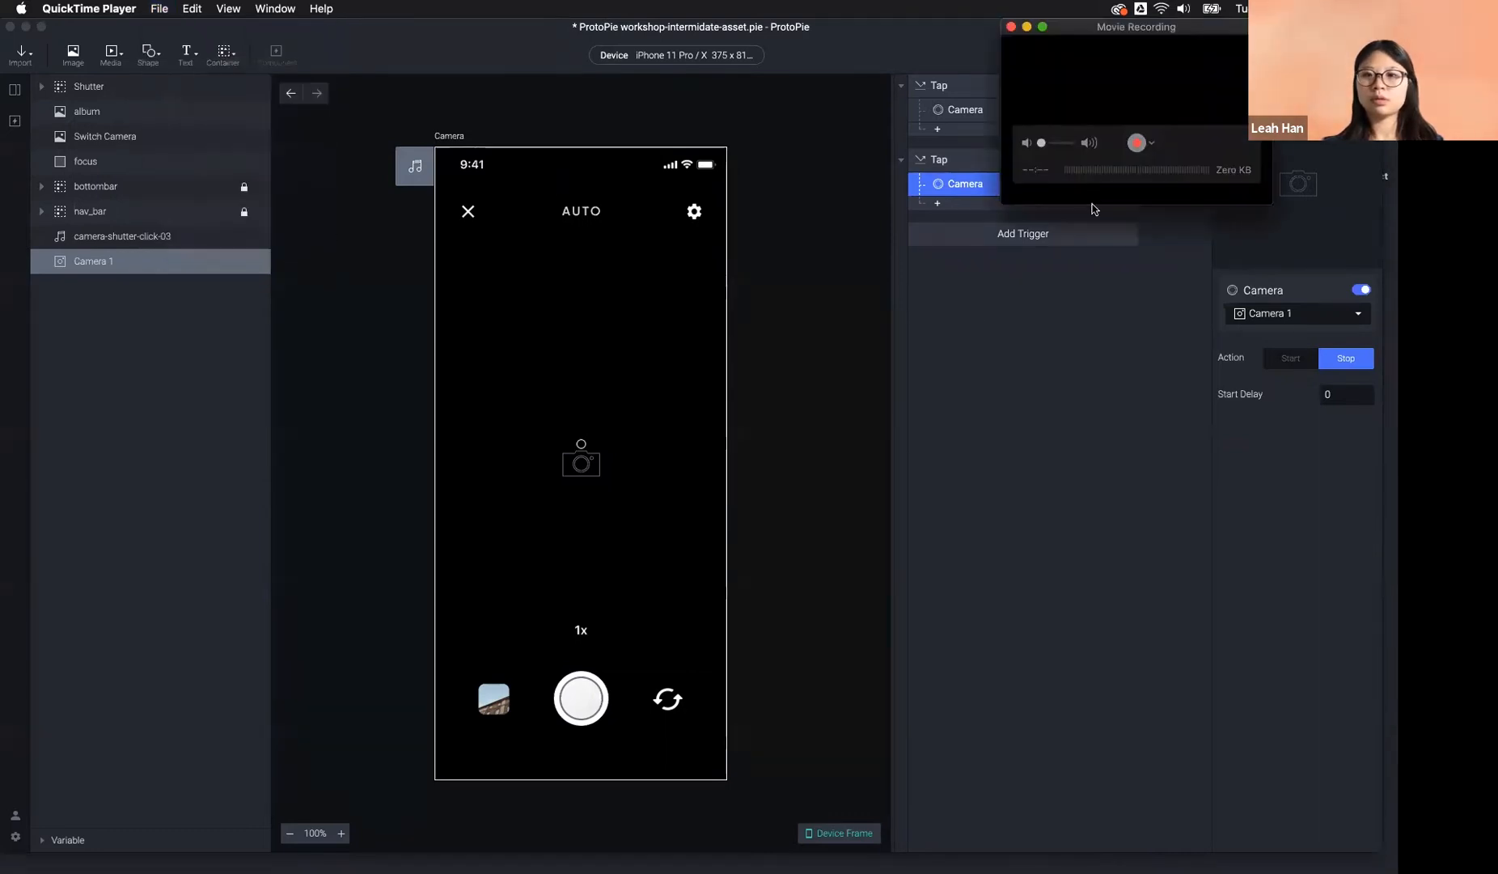
click(1153, 145)
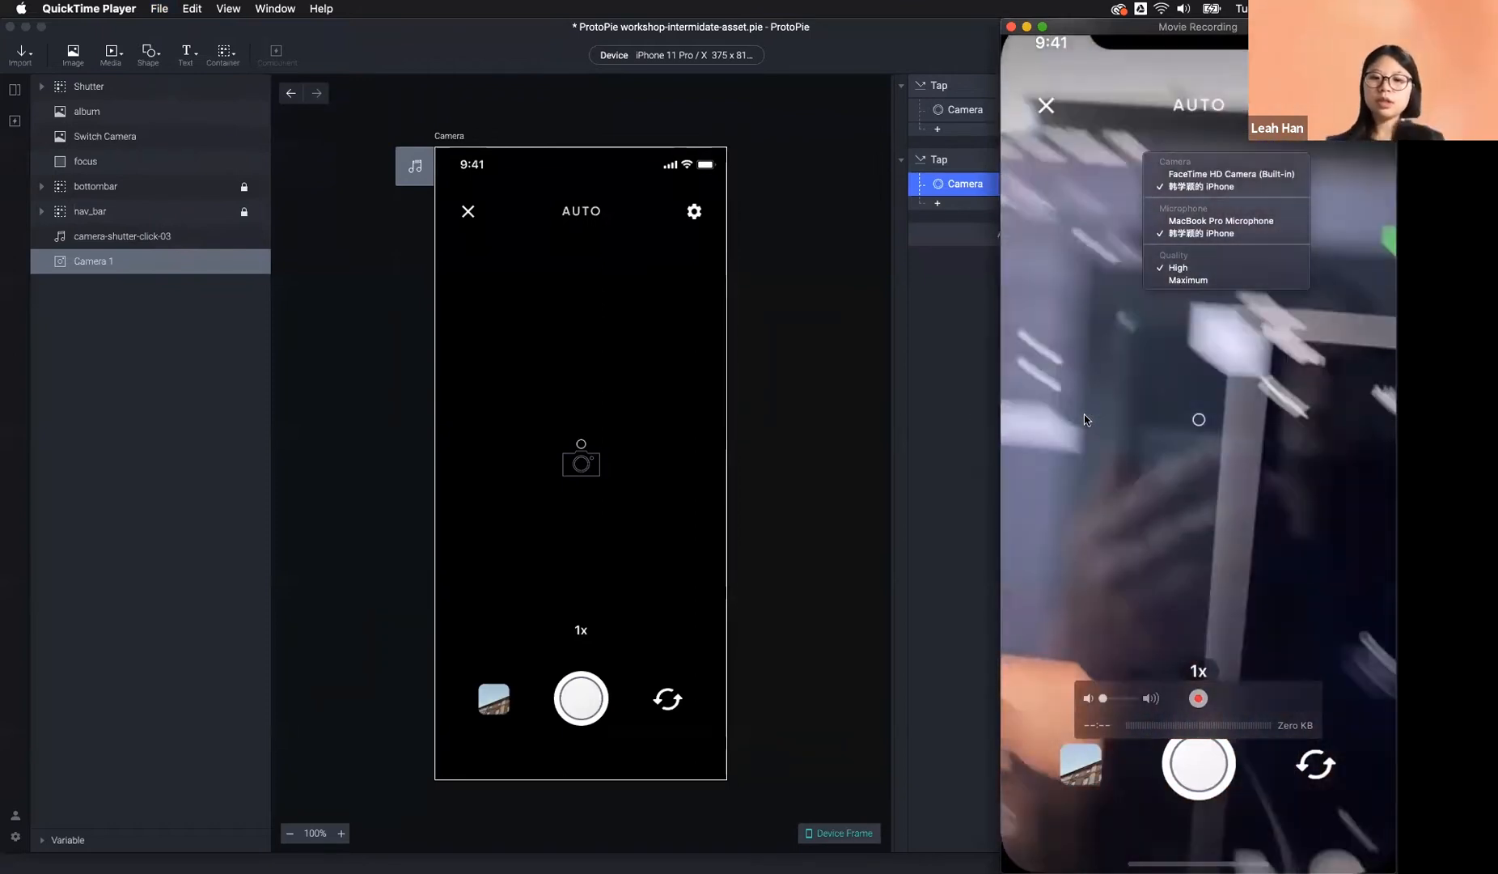
click(1122, 28)
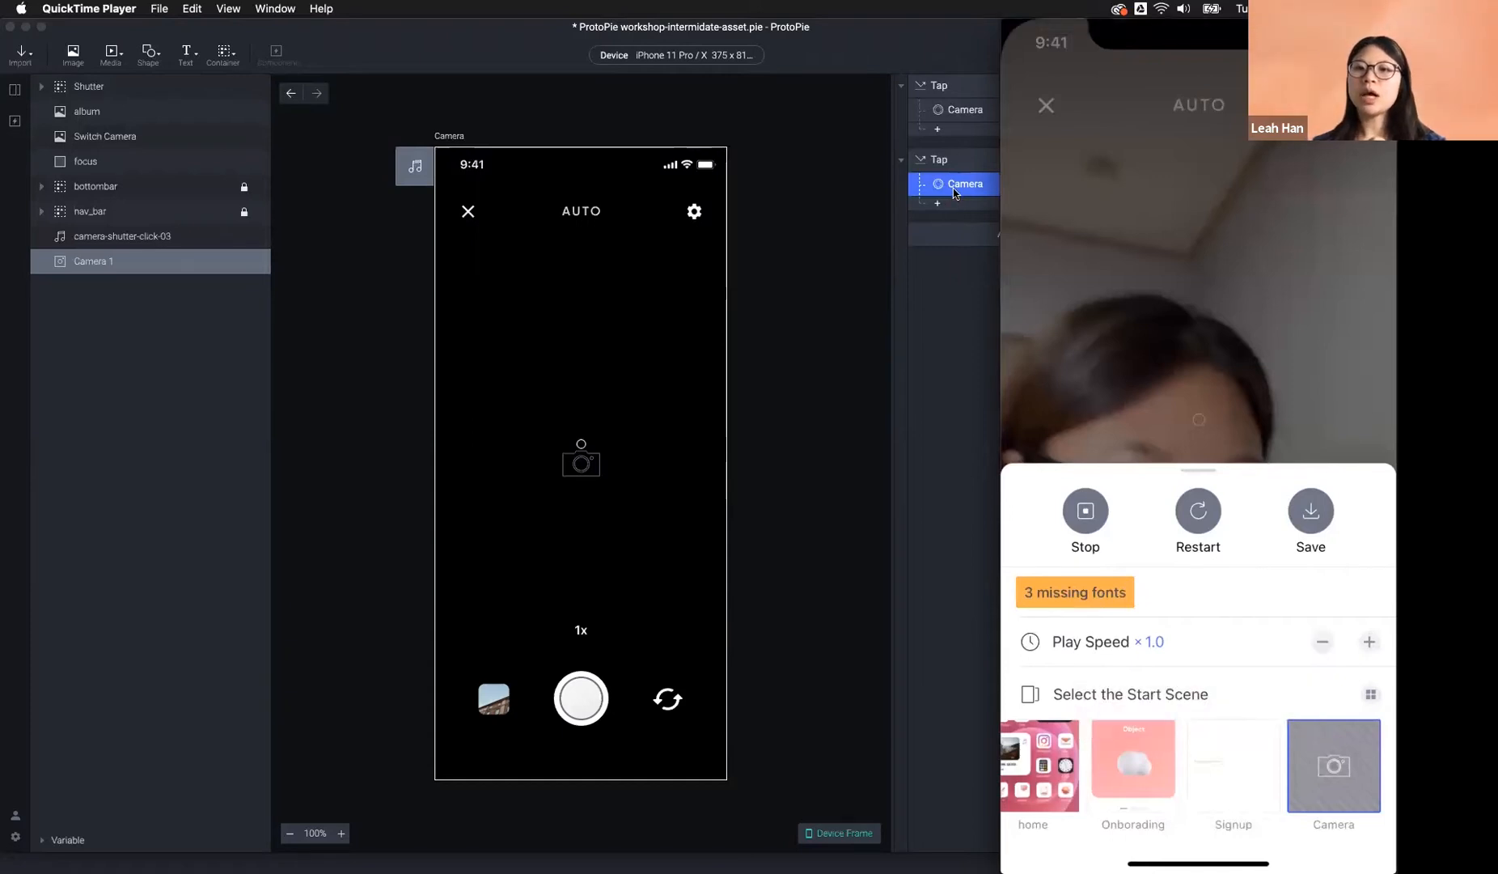
Review the Shutter tap's Stop action against the mirrored phone, and move the mirror window aside.
click(956, 158)
click(1349, 359)
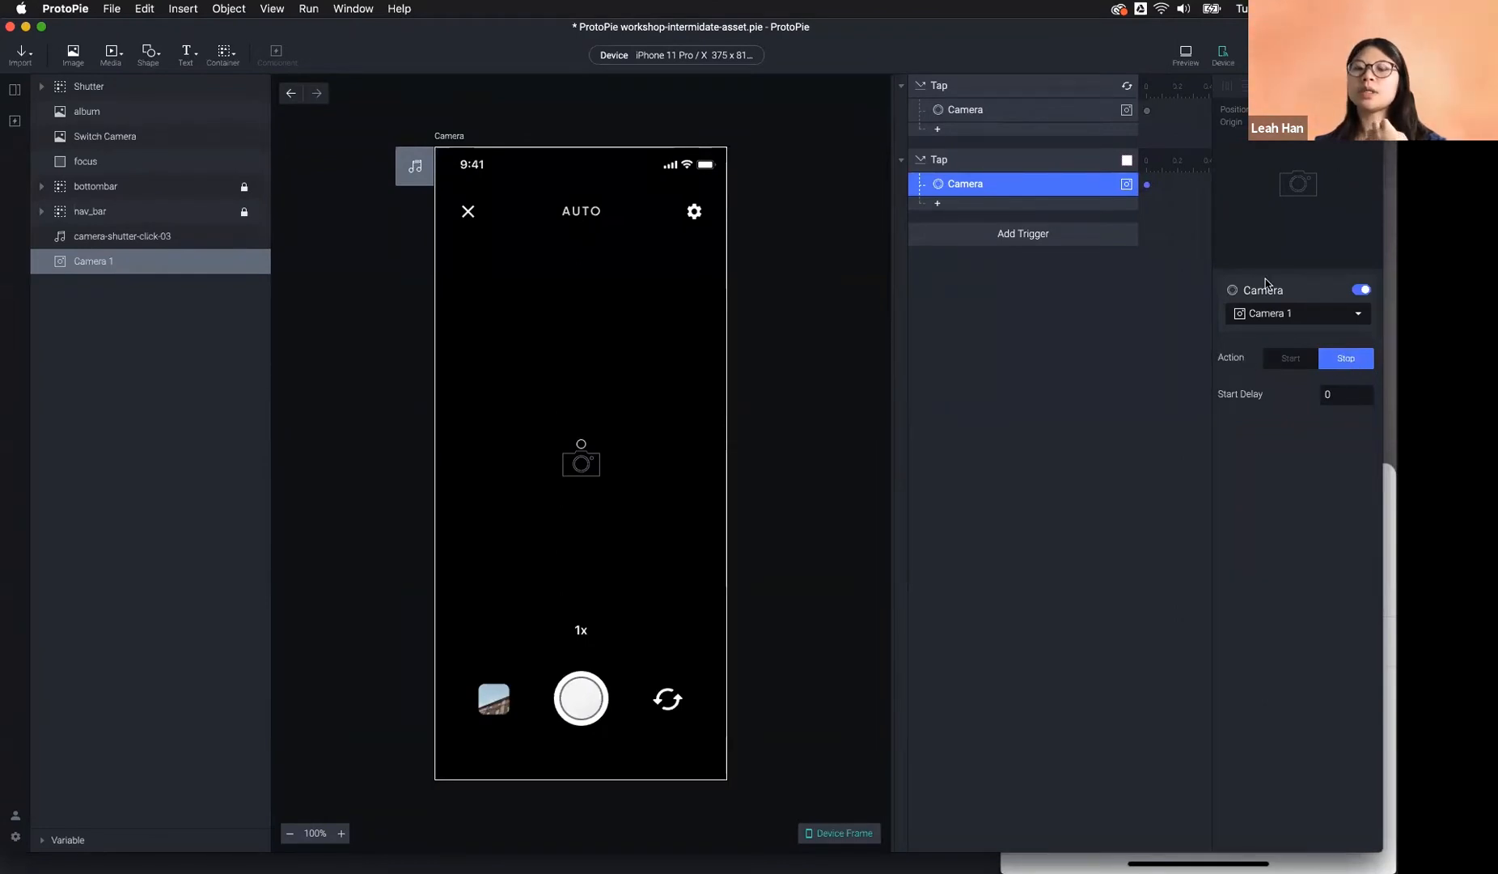
click(1388, 518)
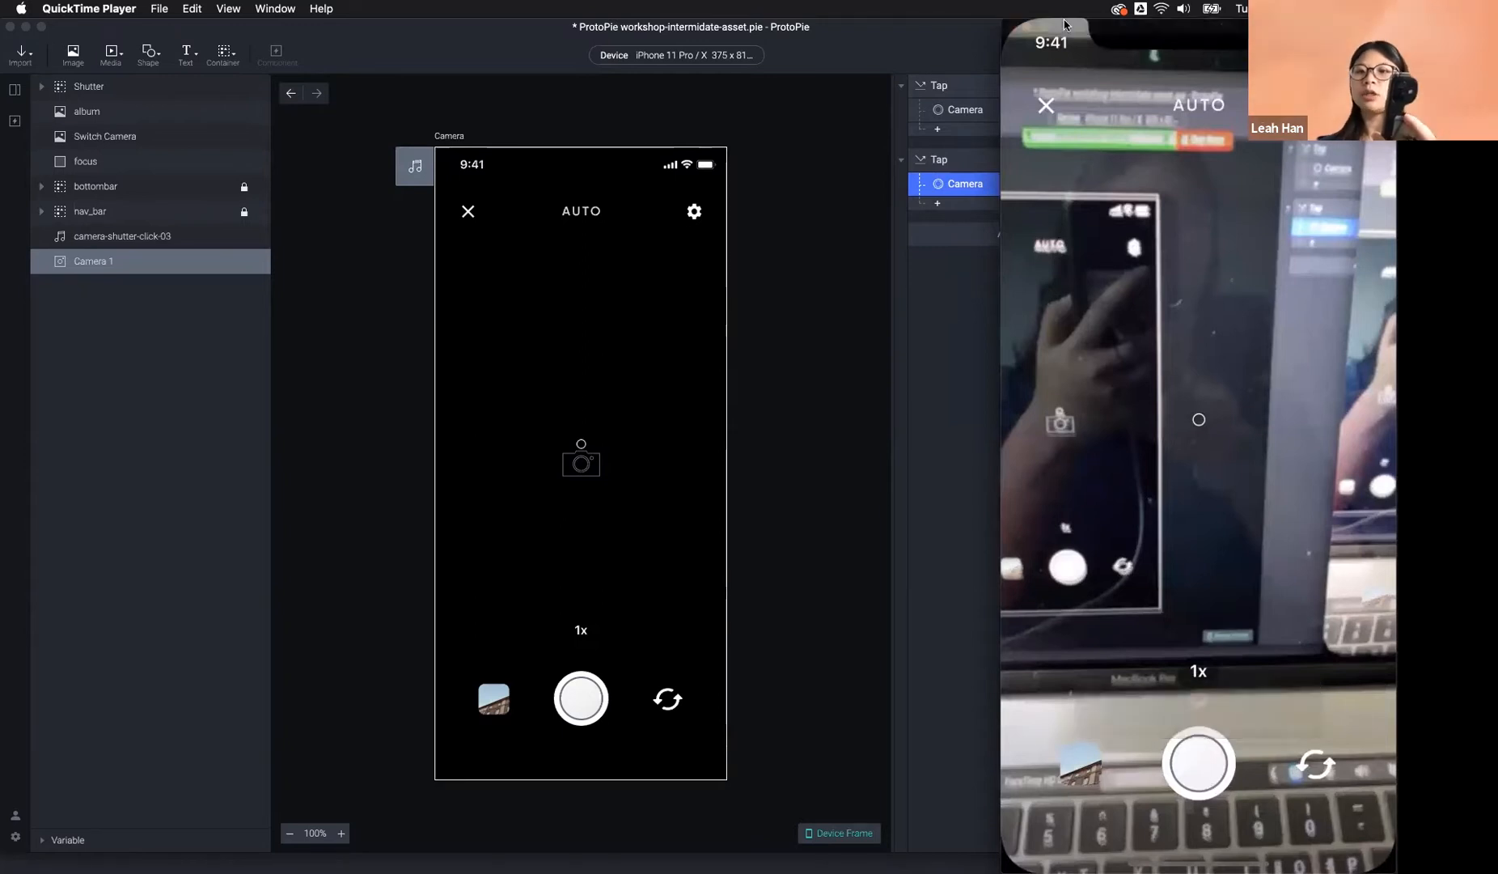
drag(1103, 27, 968, 31)
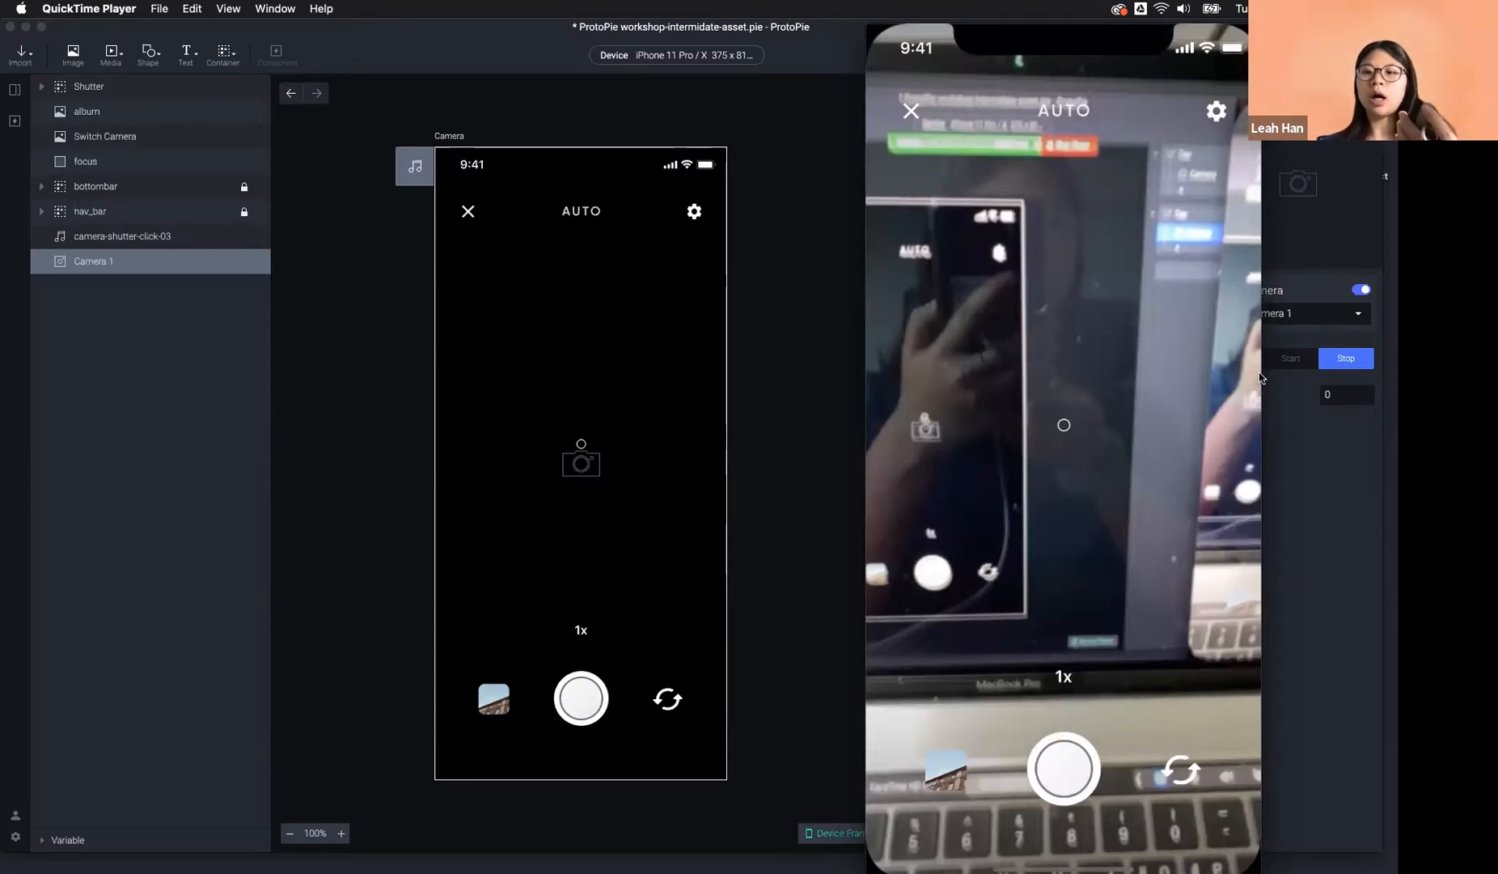
Return to ProtoPie and set the Shutter tap's Camera response to the Start action.
key(super+Tab)
click(1357, 366)
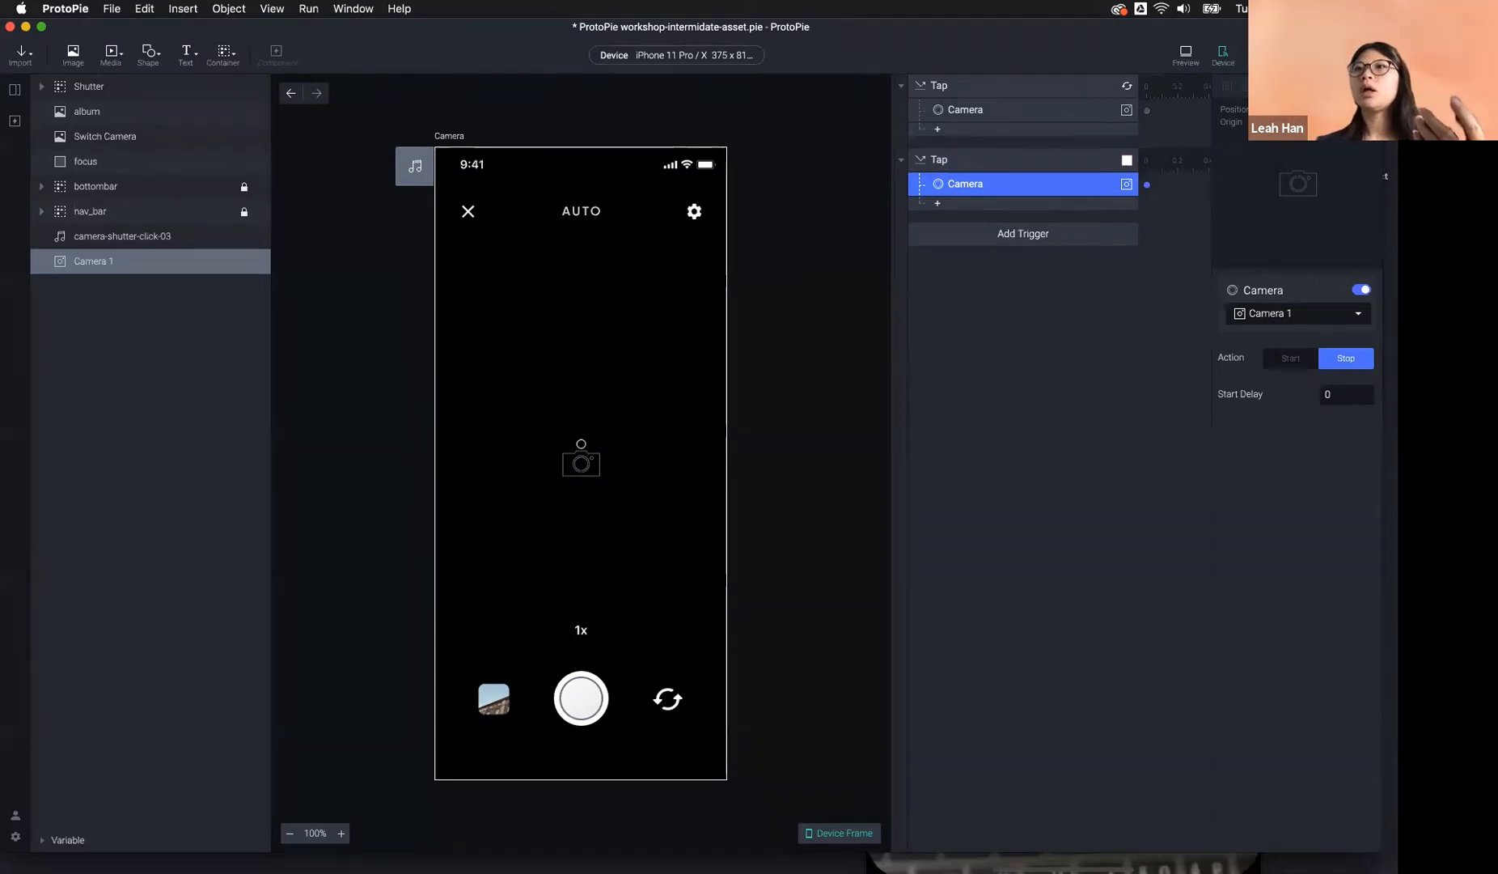
click(1286, 364)
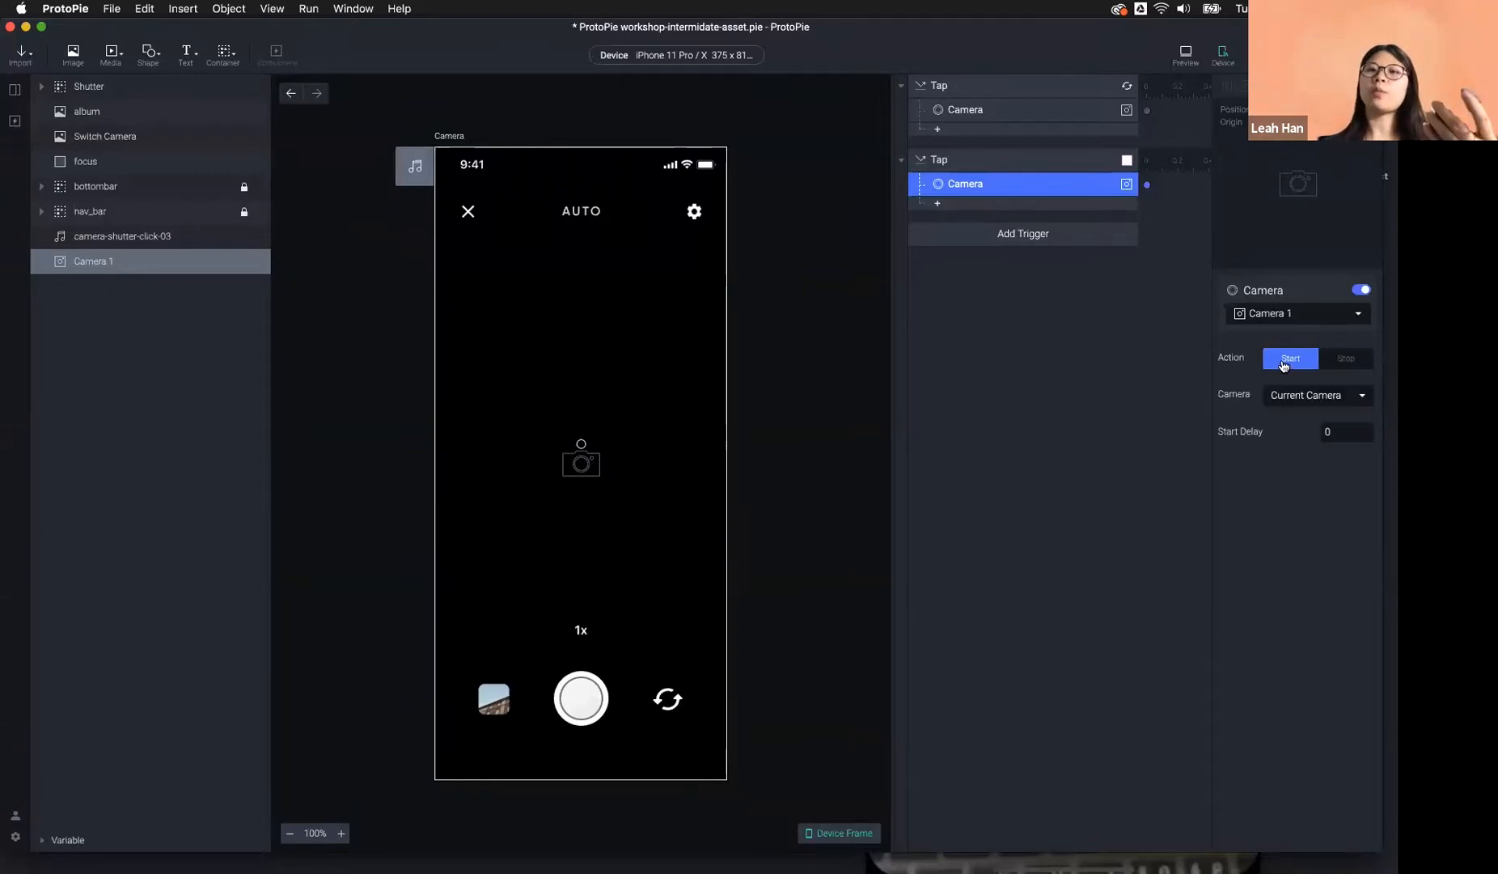
Add a Tap trigger to the Camera 1 layer.
click(680, 374)
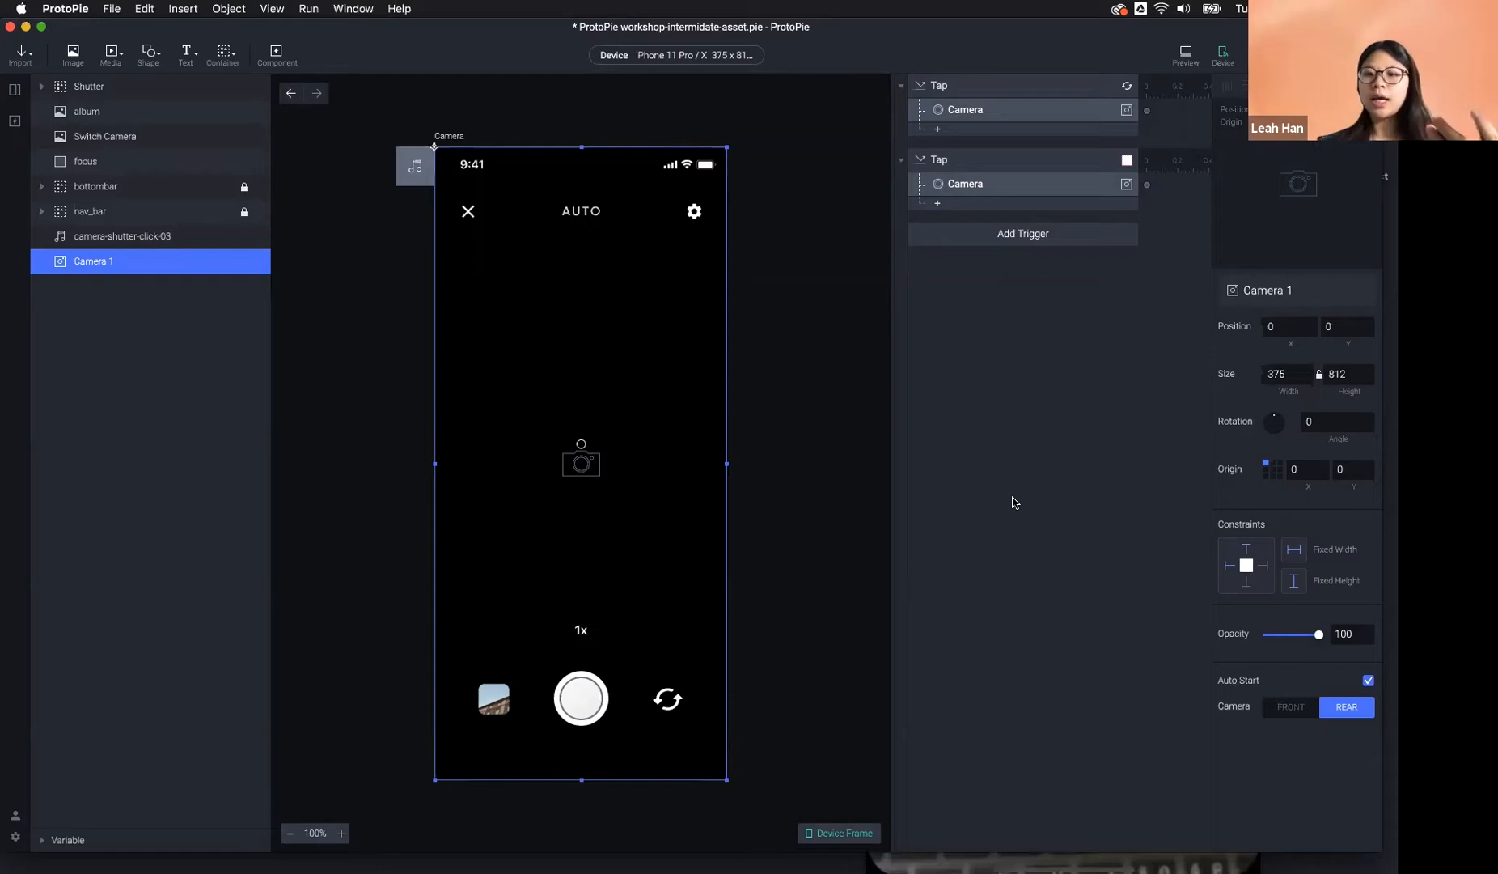
click(990, 235)
click(980, 279)
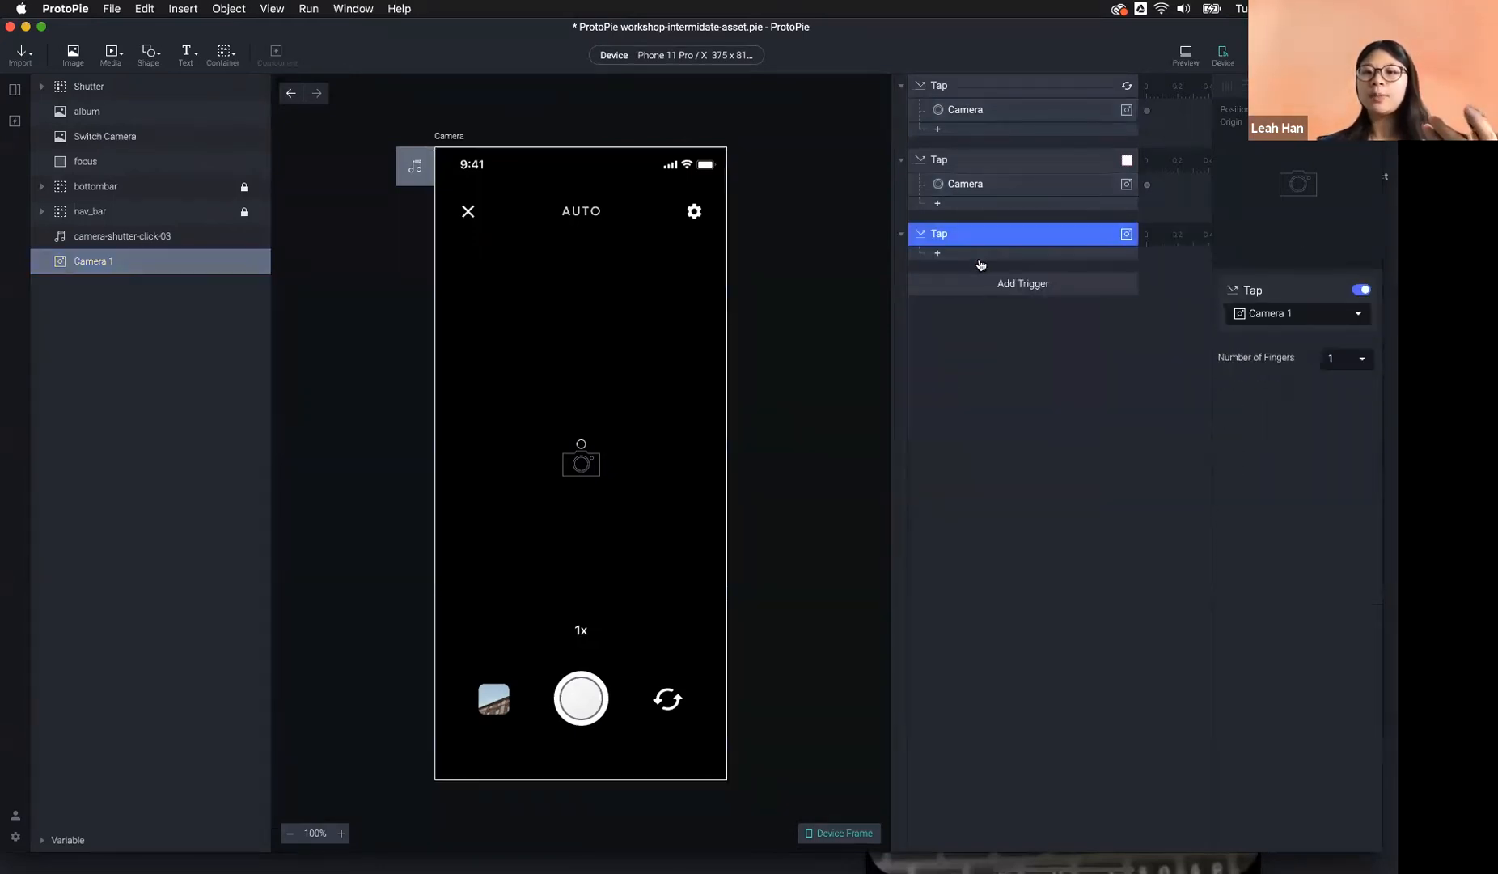
Give the Camera 1 tap a Camera response targeting Camera 1 with the Stop action.
click(981, 259)
click(1115, 392)
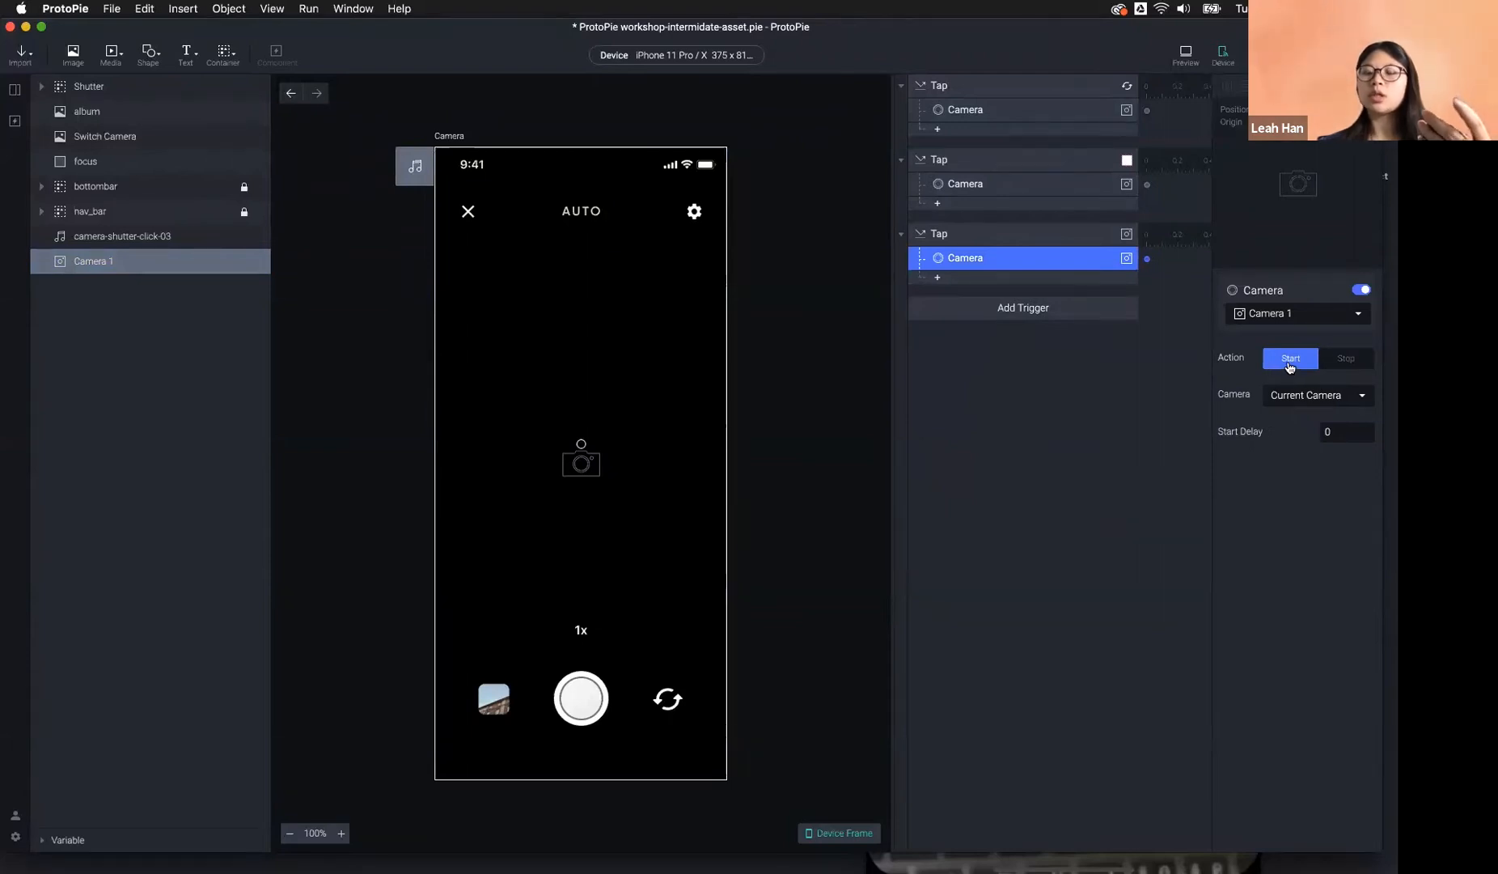
click(1301, 397)
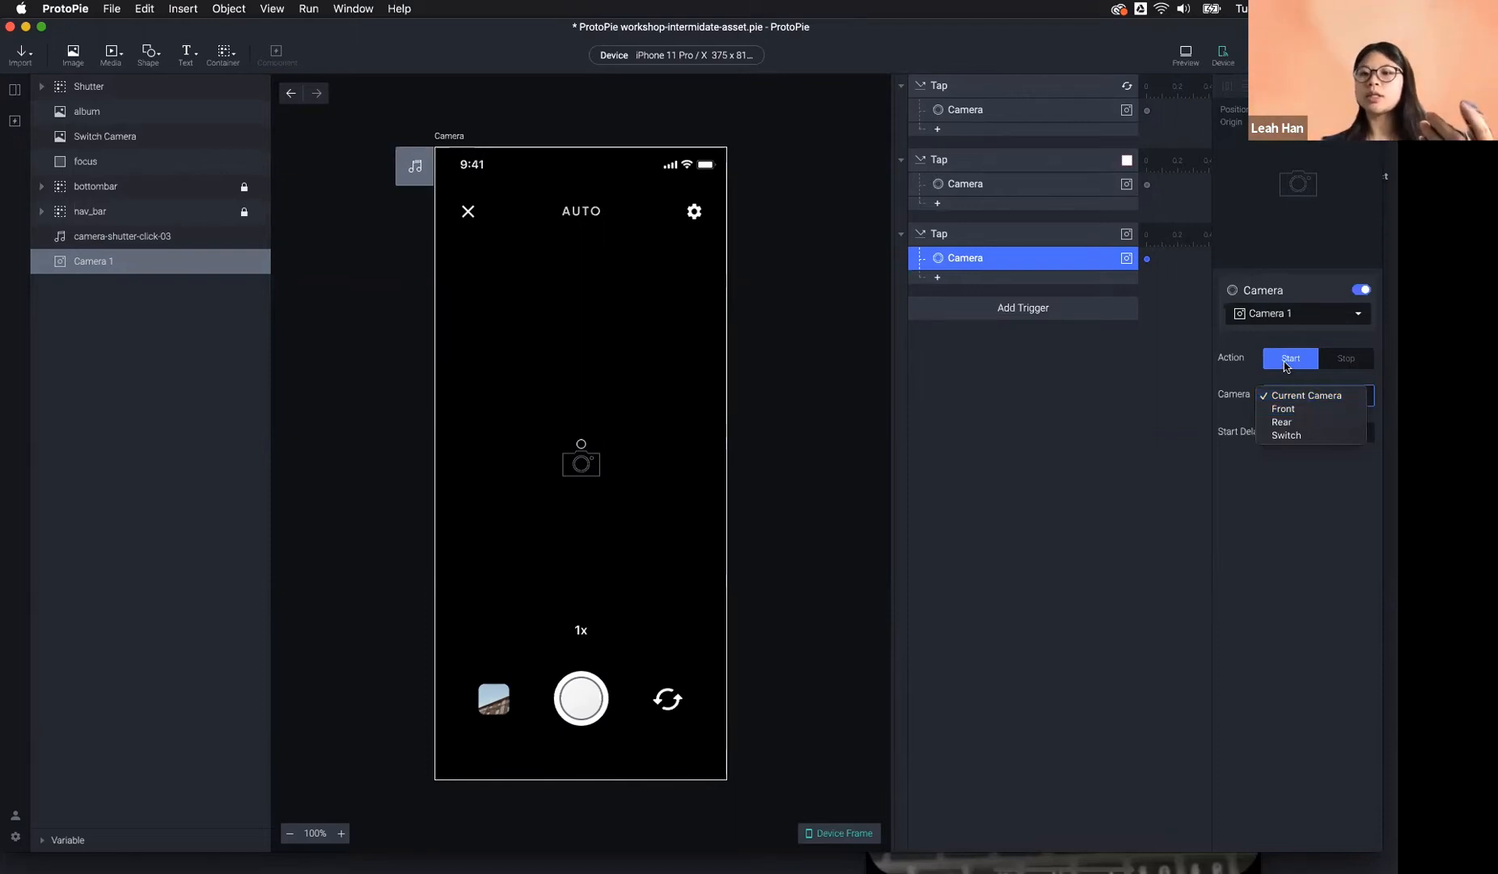
click(1324, 359)
click(1339, 362)
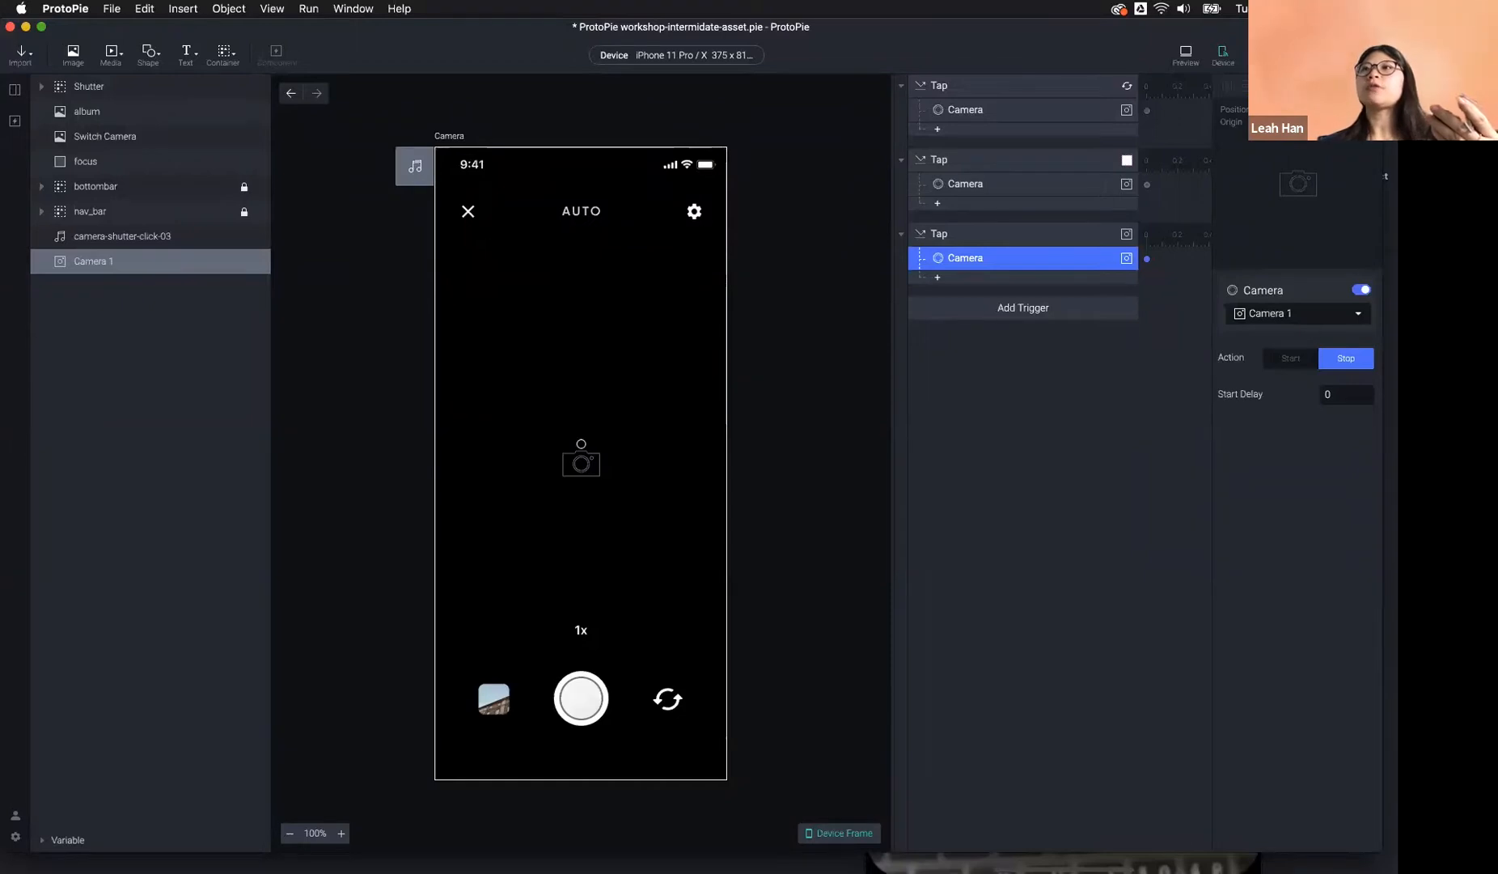
click(786, 710)
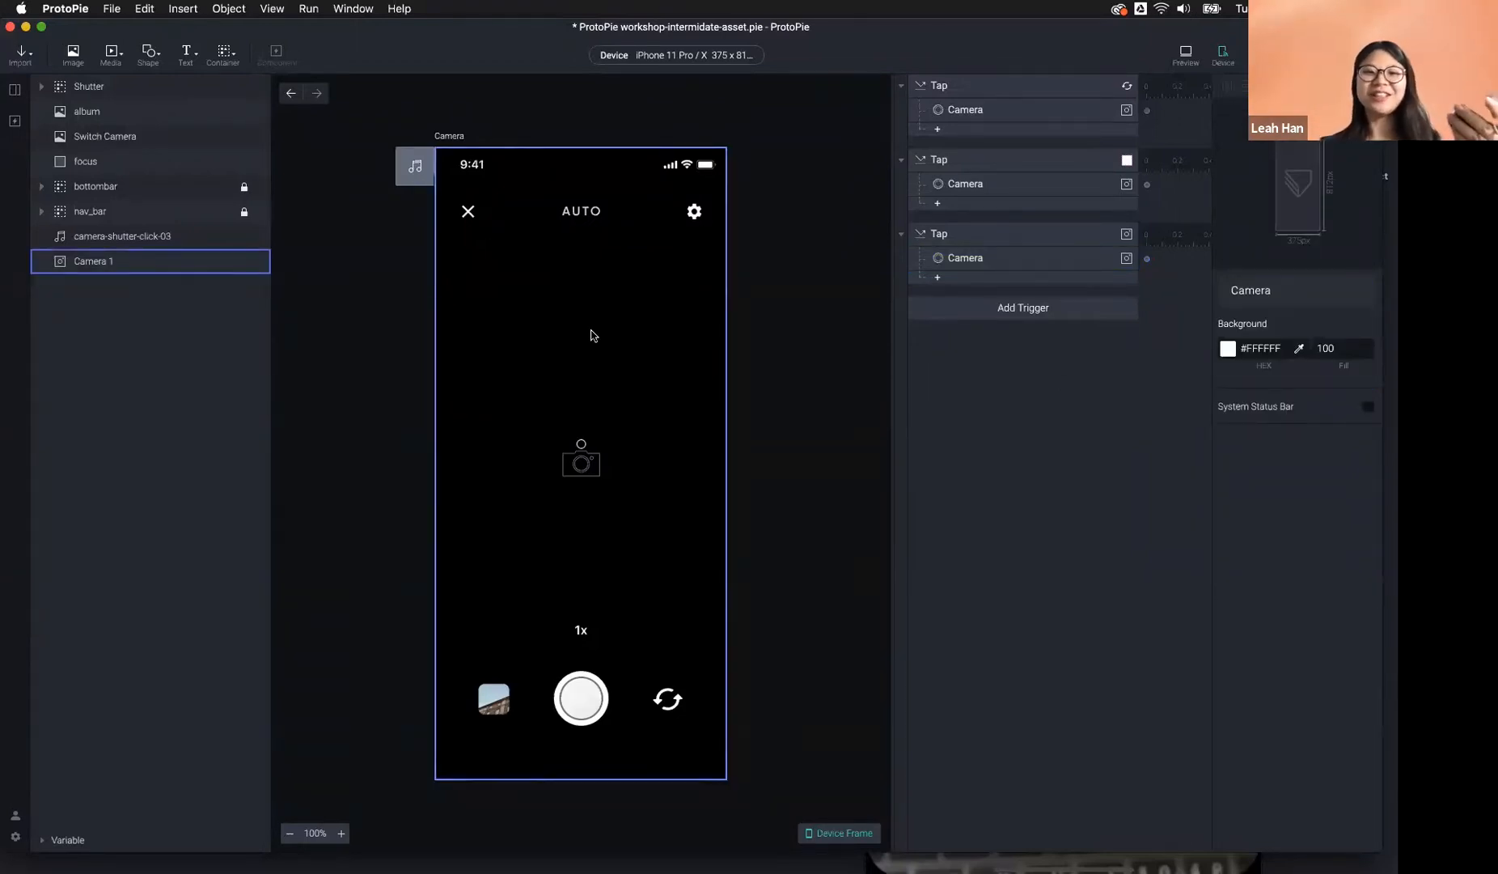
Add a Playback response to the Camera 1 tap that plays the camera-shutter-click-03 audio layer with the Play action.
click(415, 167)
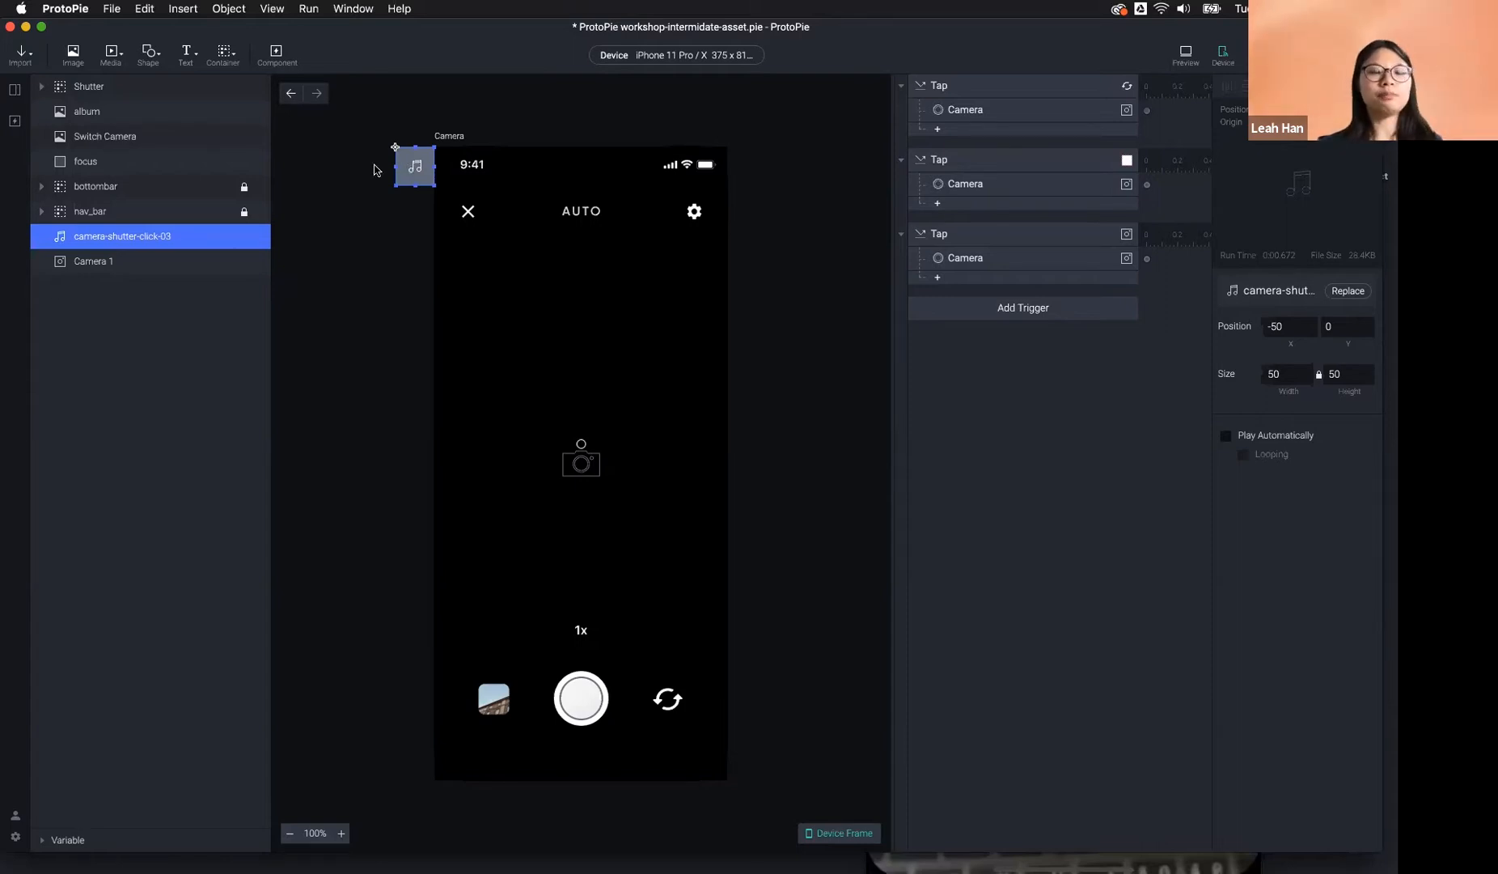
click(115, 57)
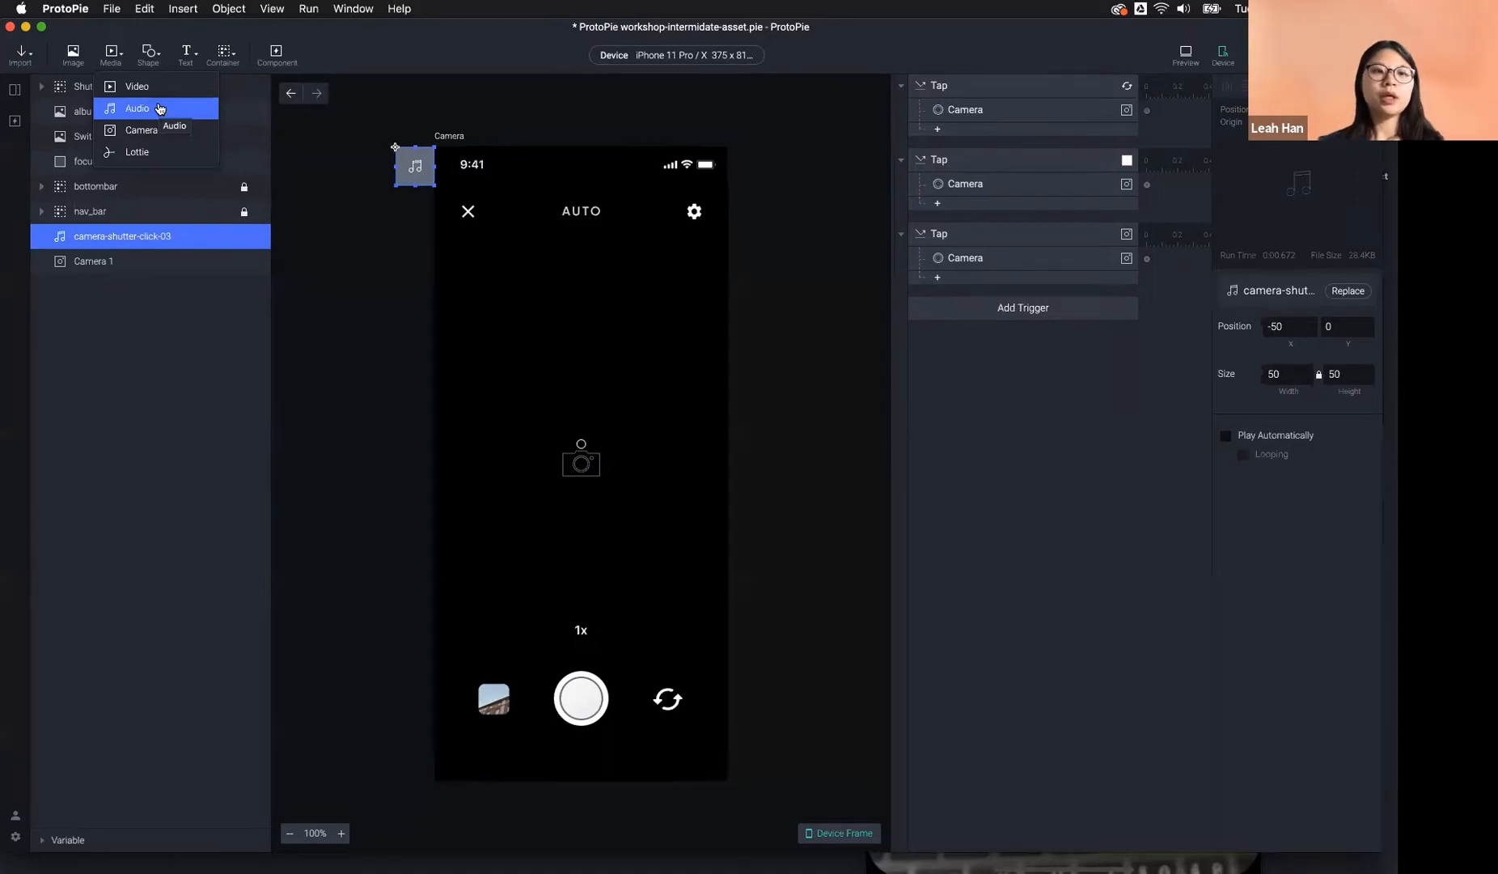
click(430, 170)
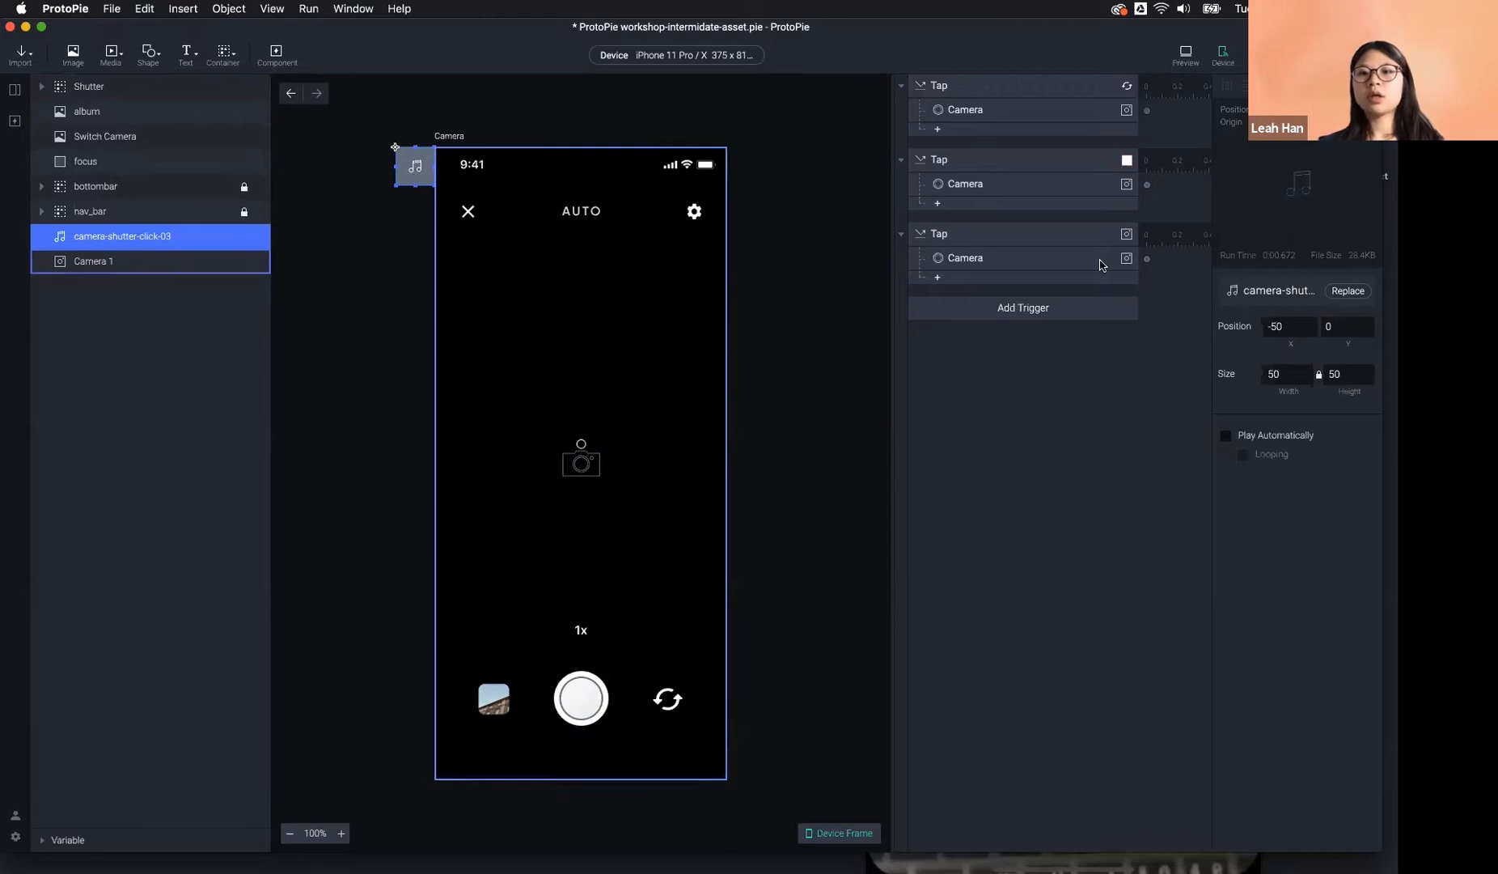
click(1001, 281)
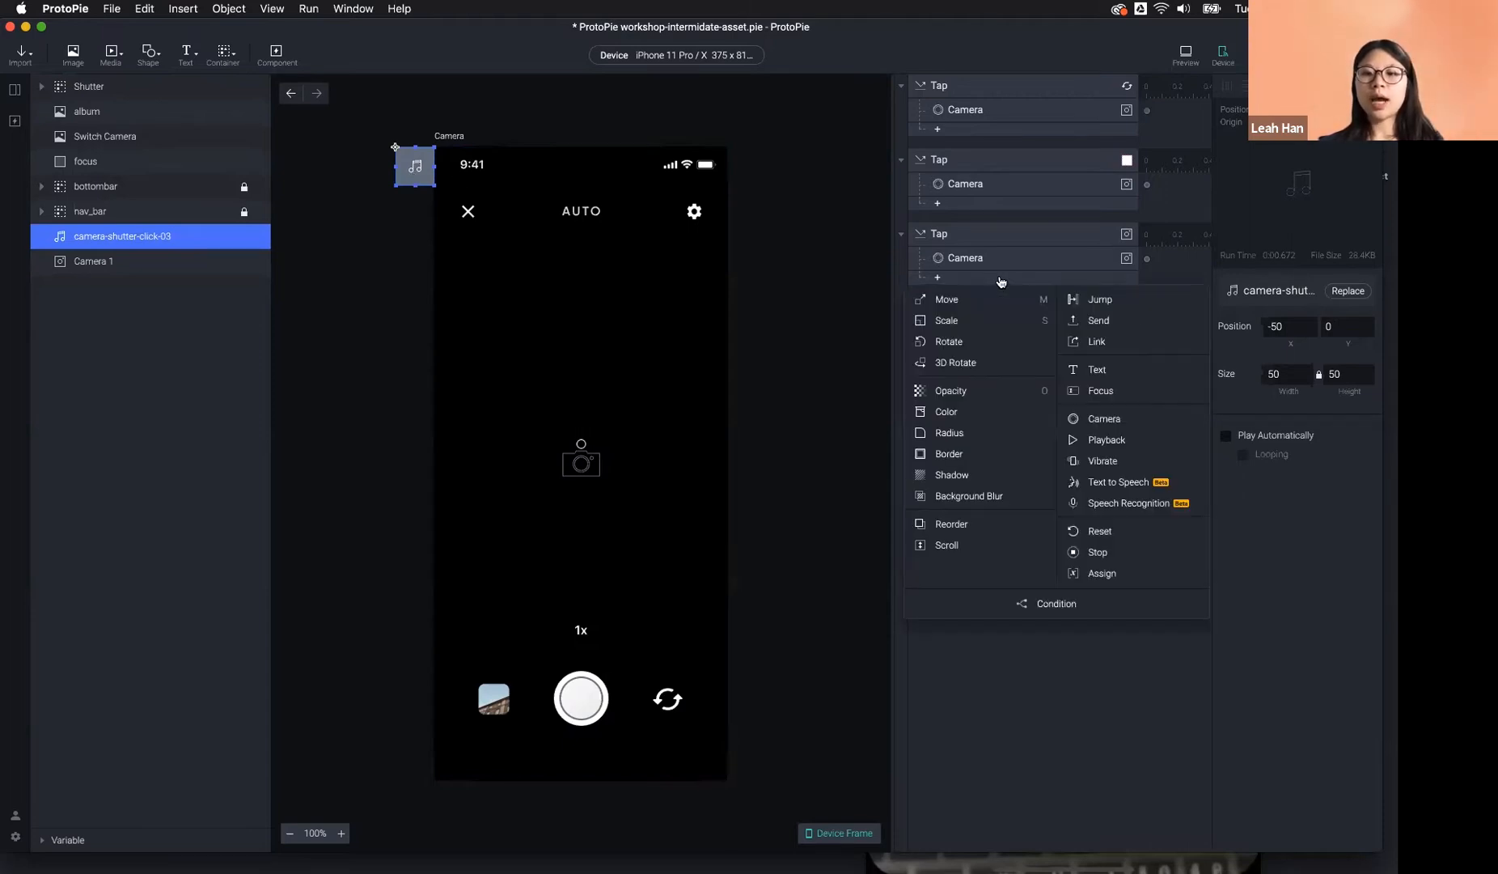
click(1136, 450)
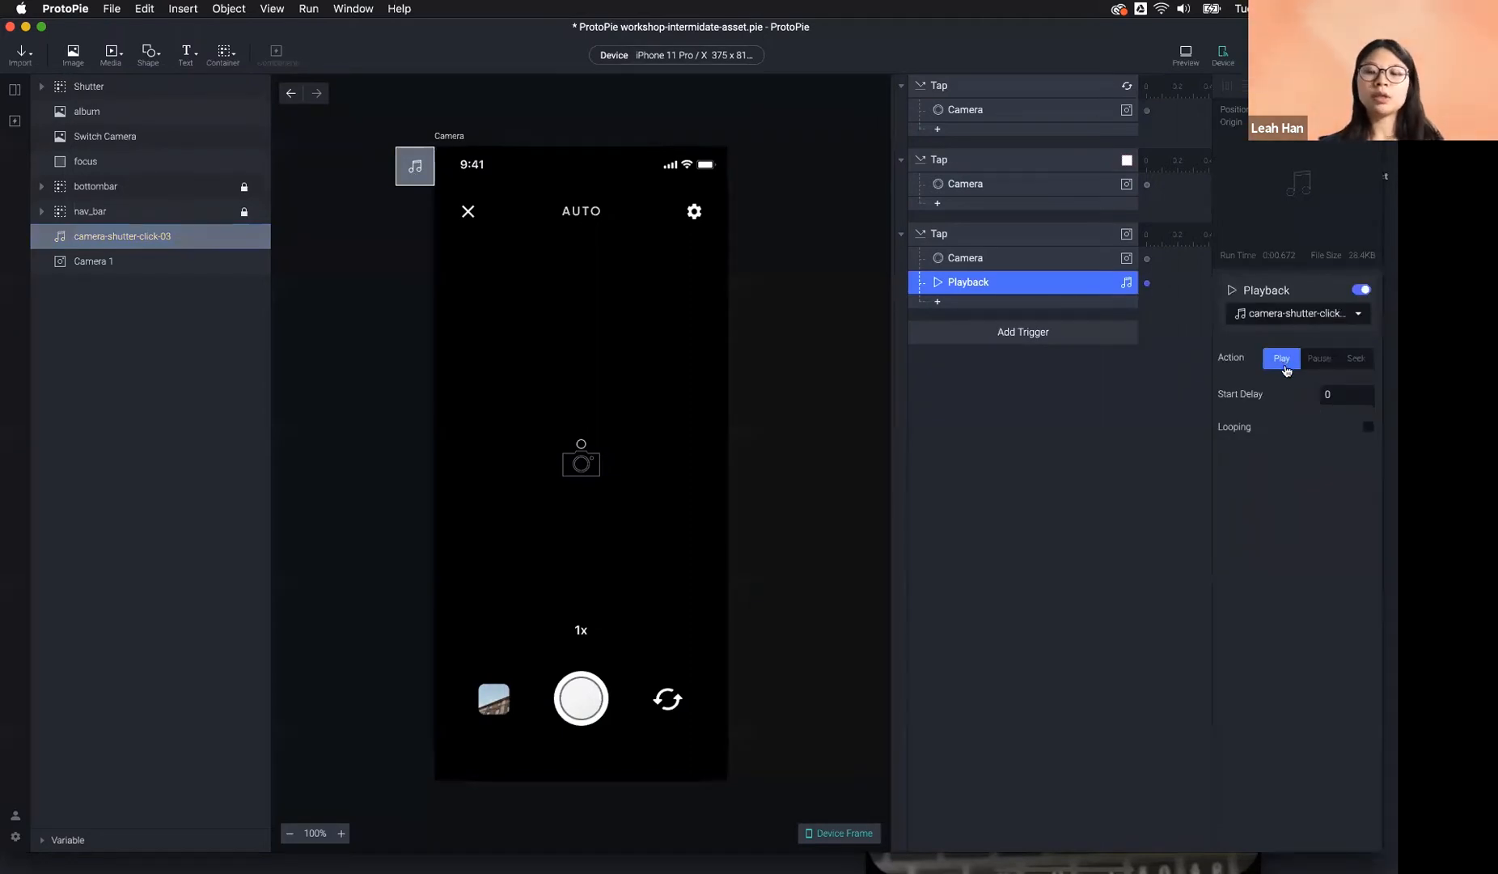
click(1358, 361)
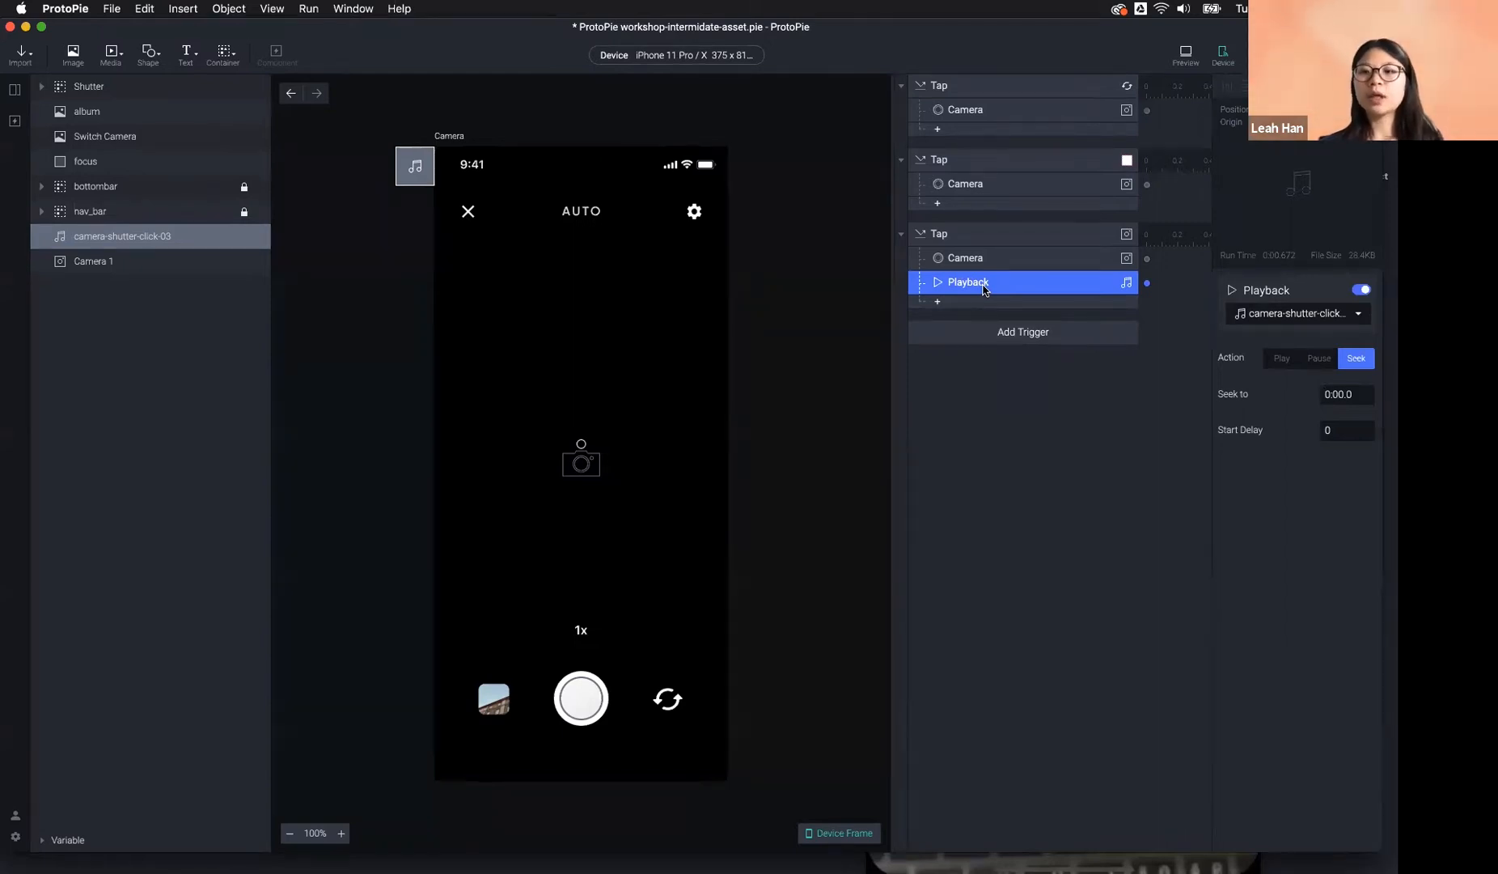
click(1282, 359)
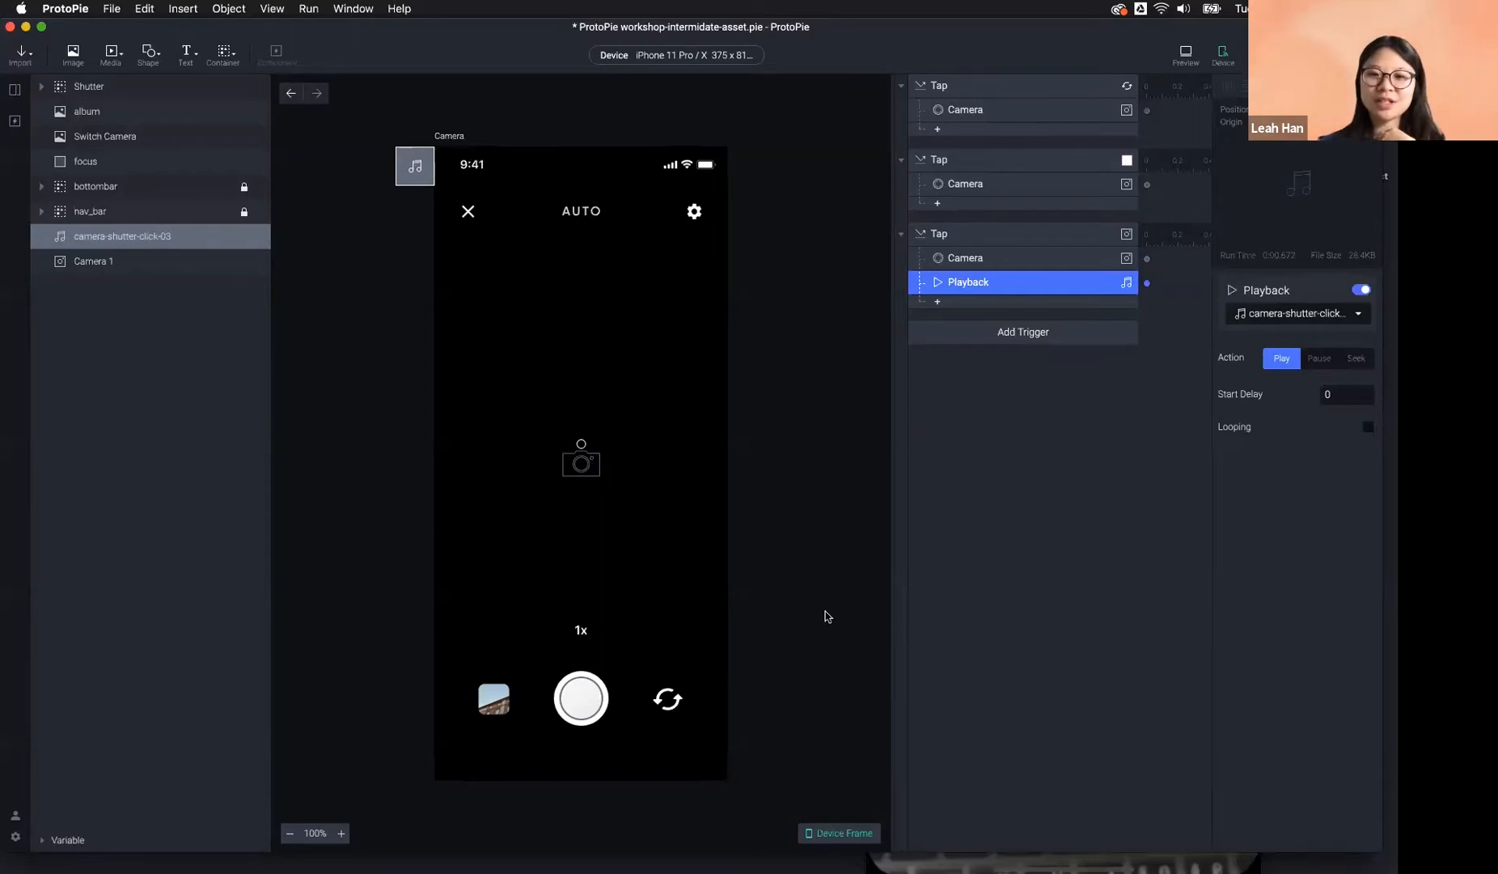
click(789, 558)
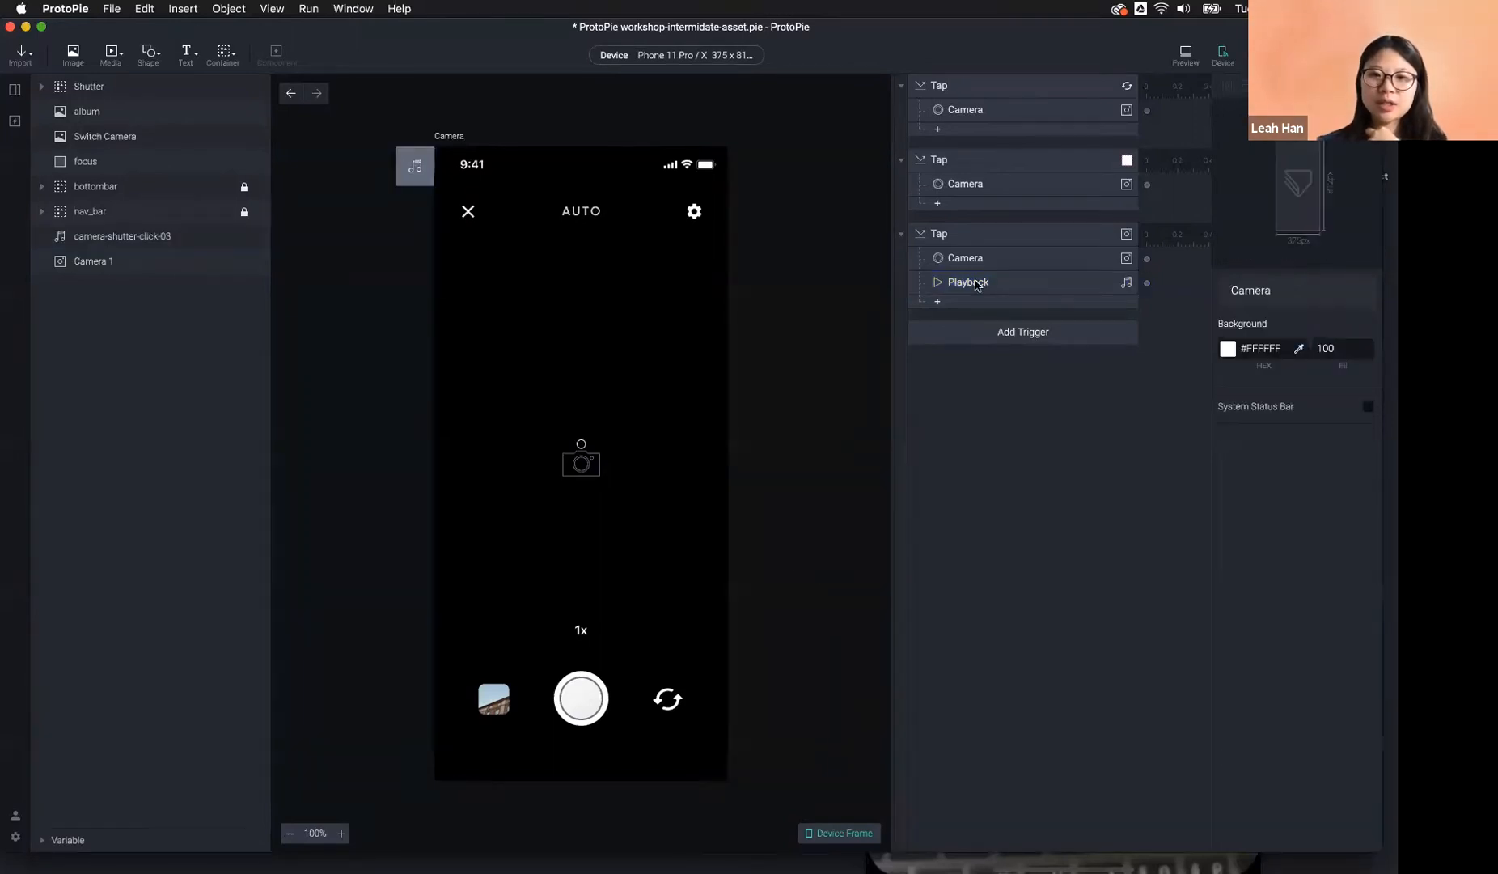
click(652, 380)
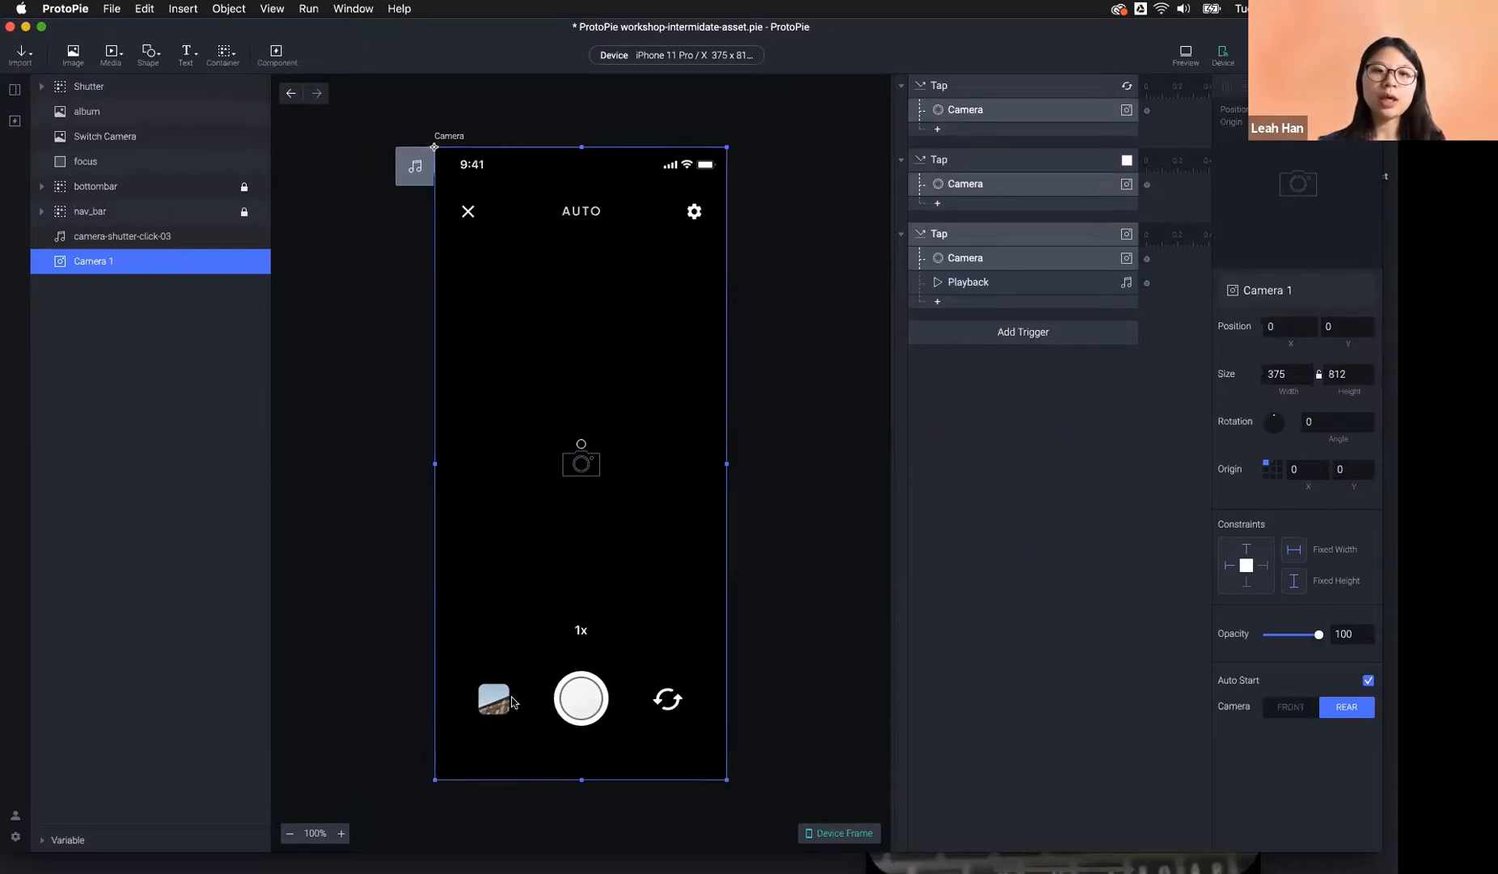
click(970, 312)
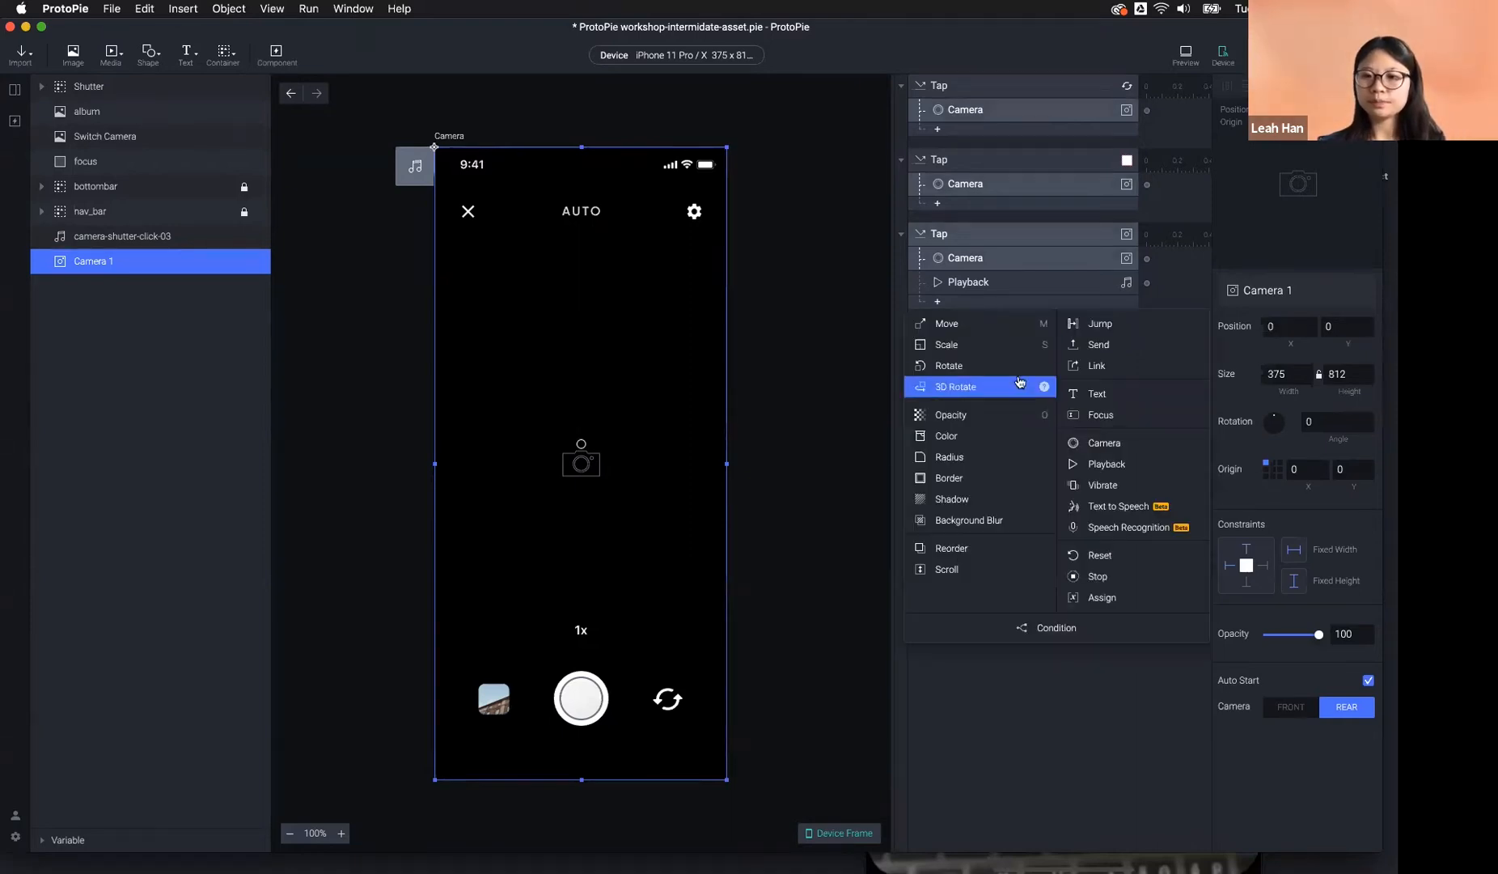
click(988, 346)
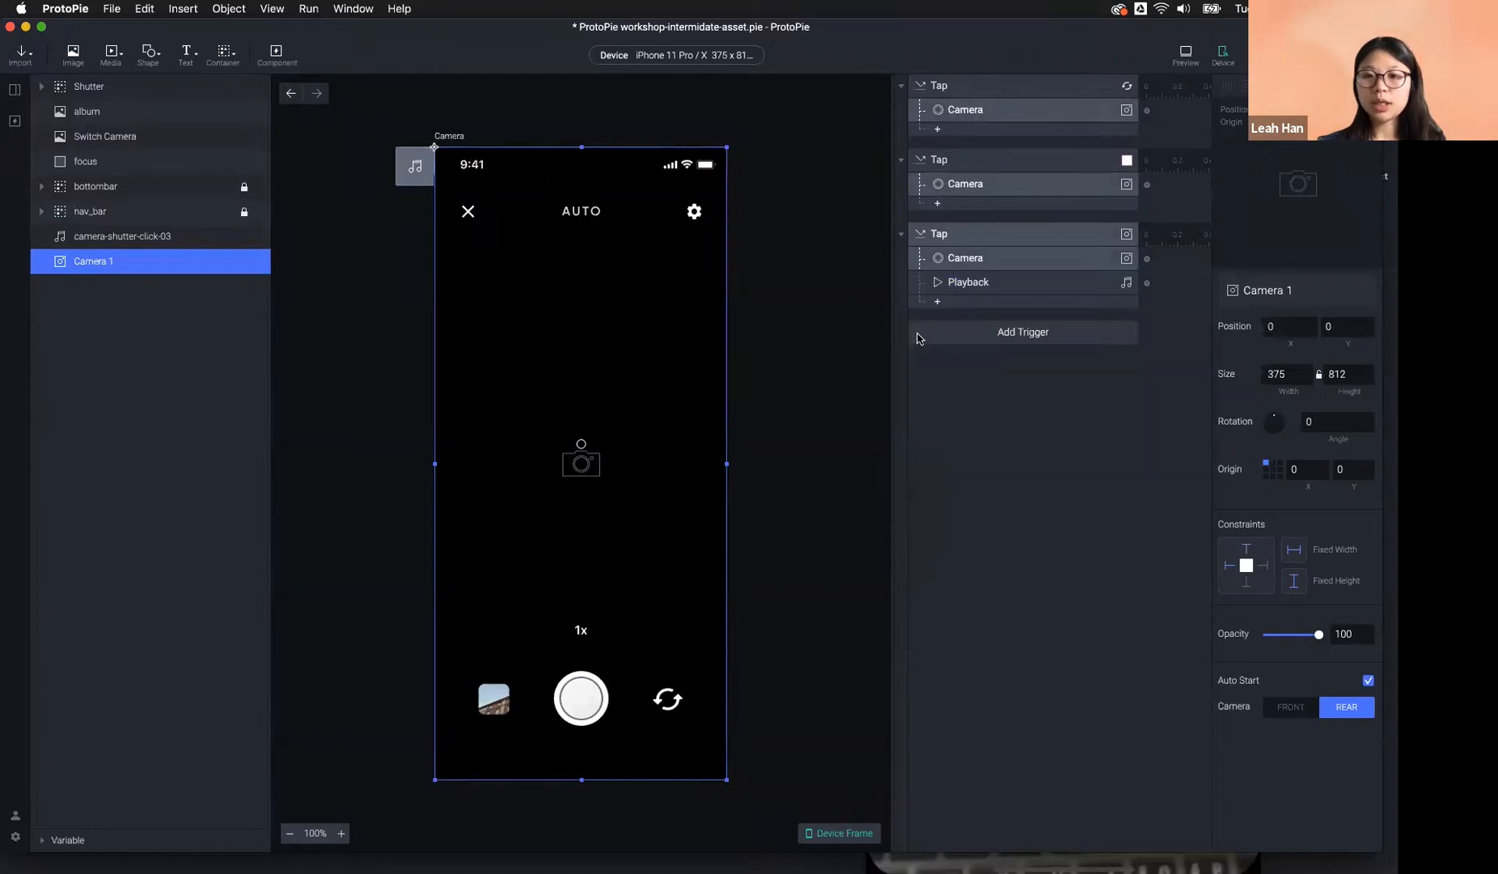
Add a Scale response to the Camera 1 tap and target the Camera 1 layer.
click(1329, 317)
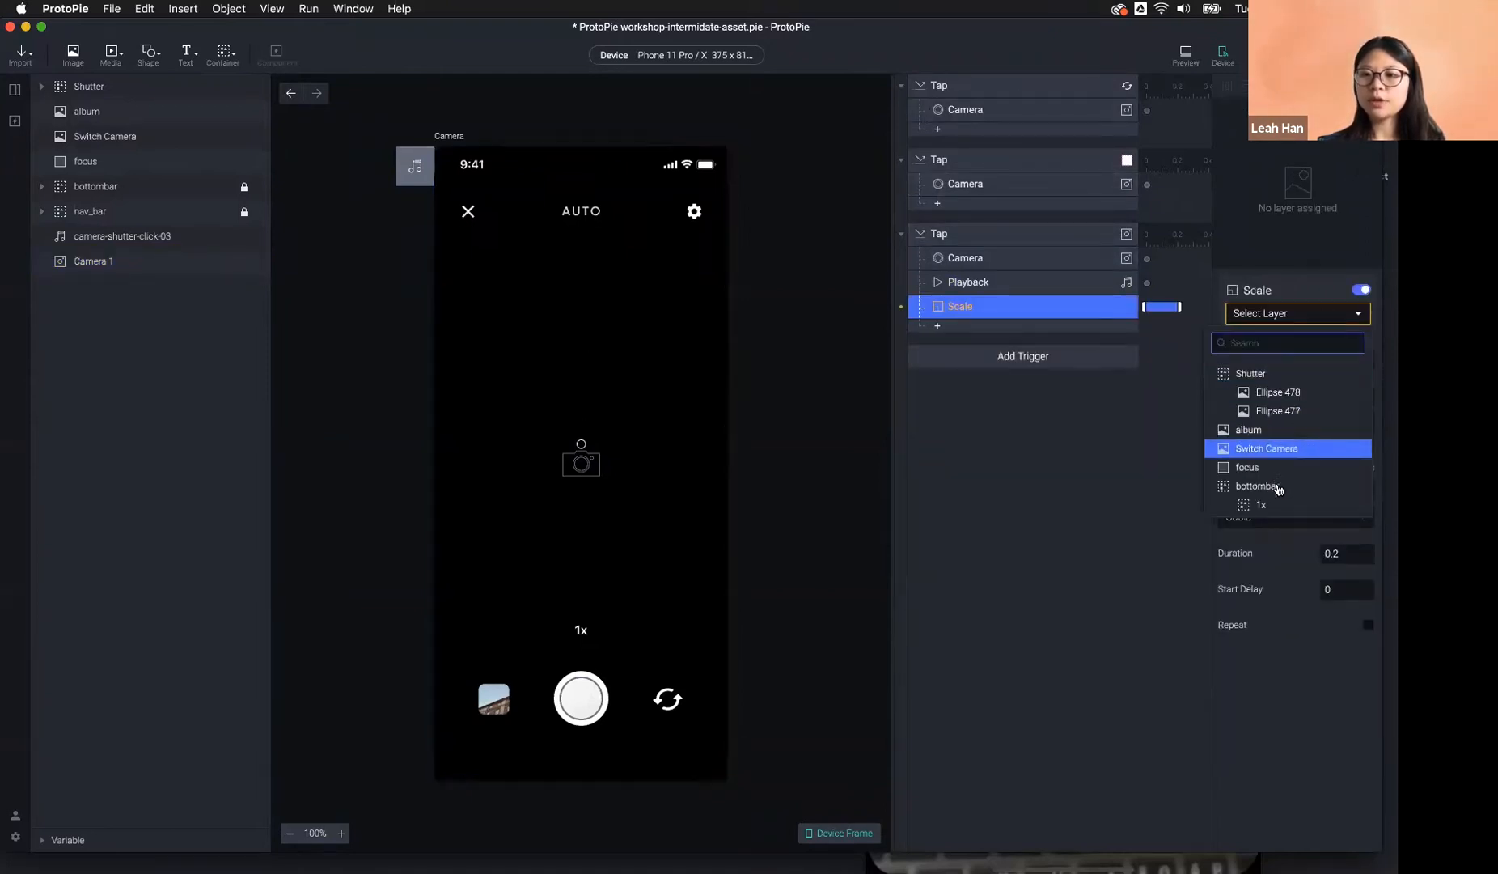
scroll(1292, 478, down, 3)
scroll(1292, 478, down, 2)
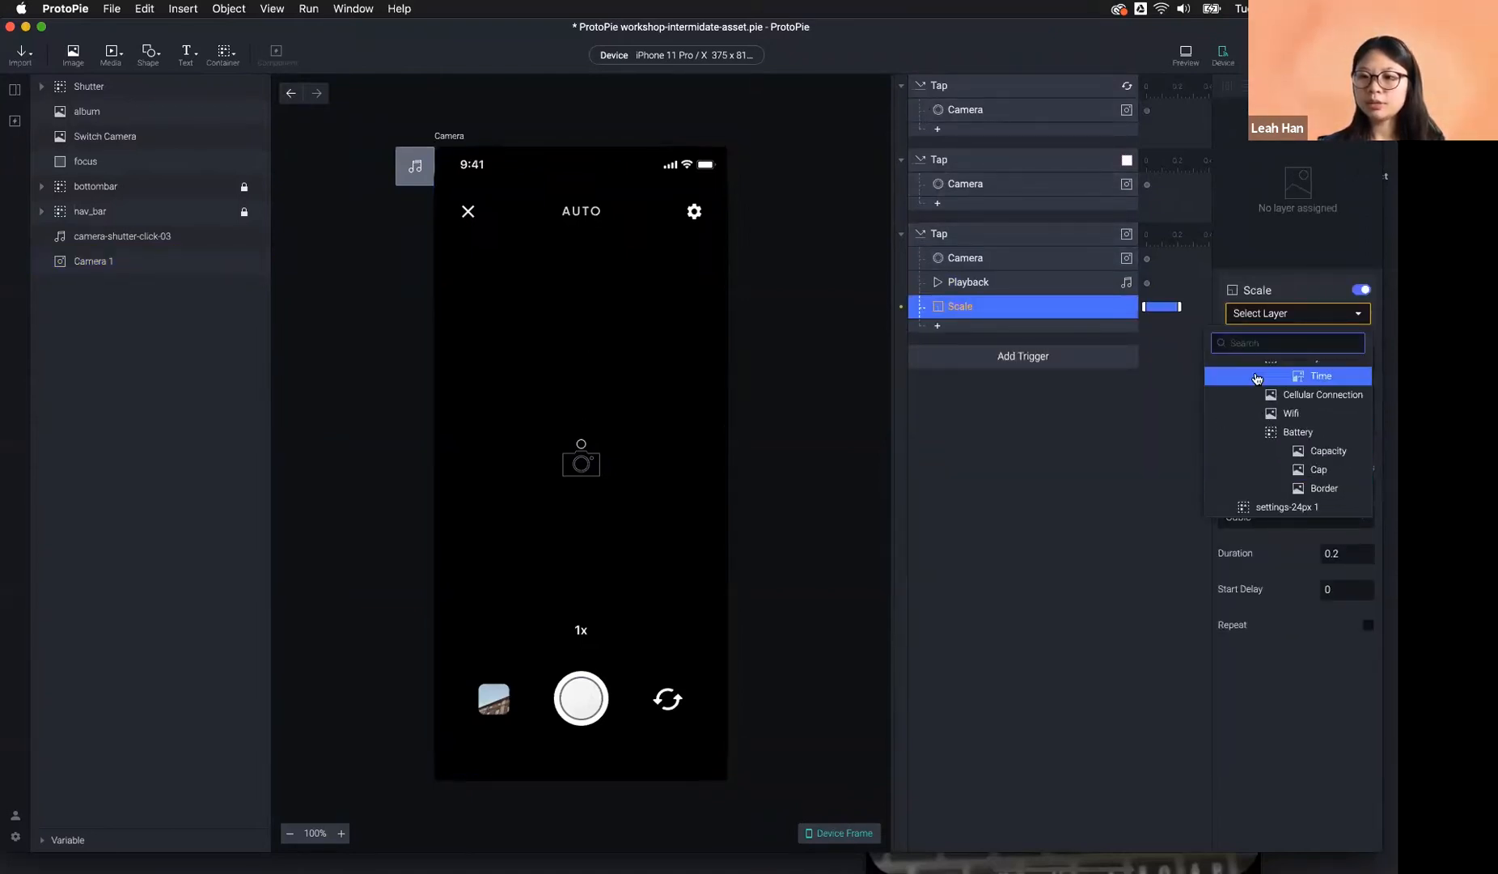
text(came)
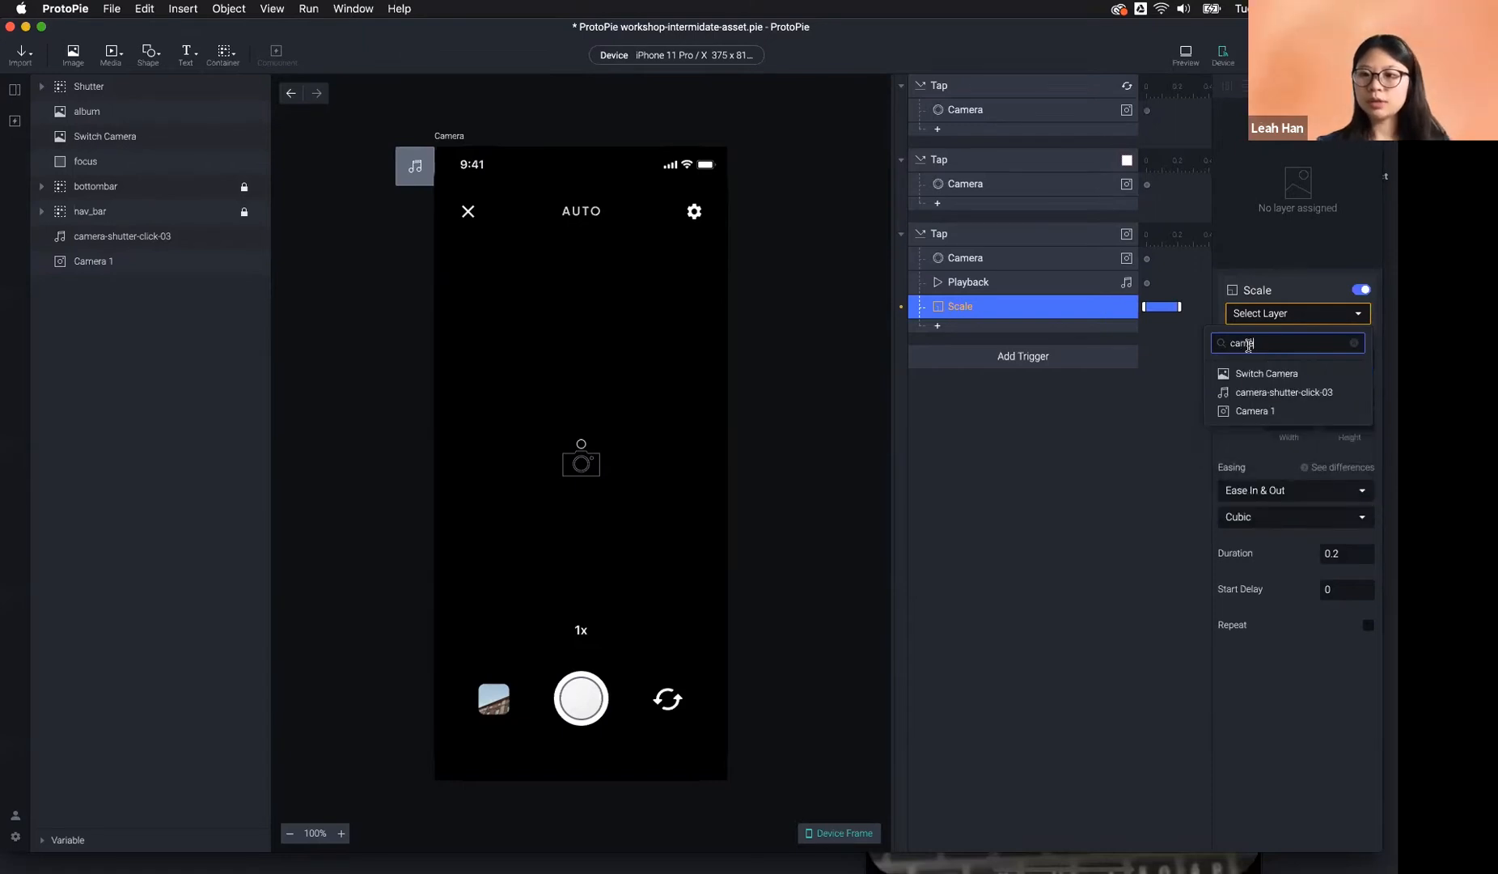
click(1259, 416)
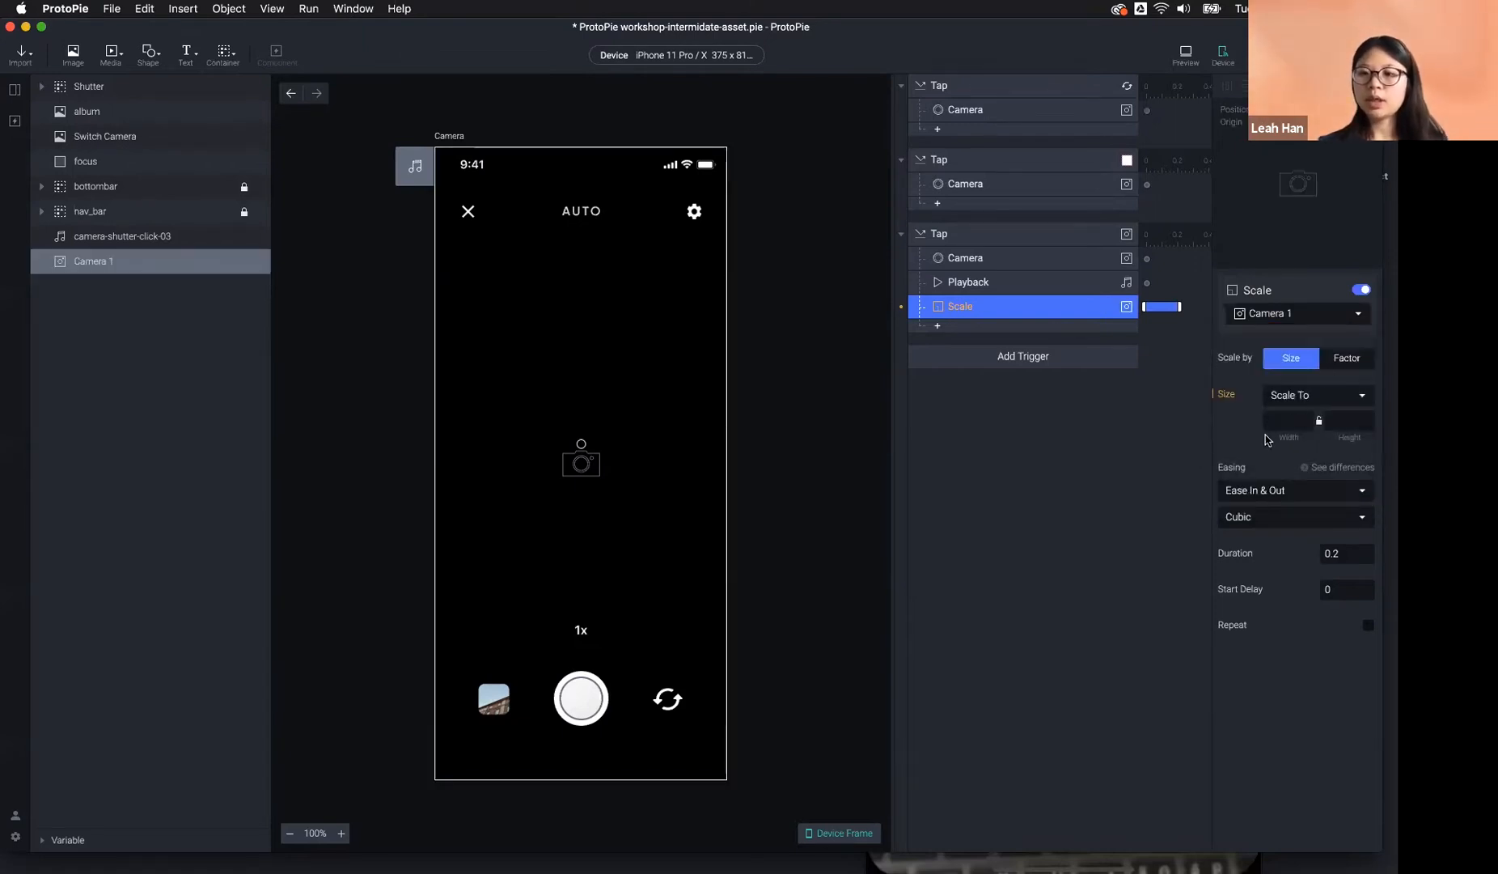
Check the album thumbnail's size and set Camera 1's Scale response to Scale To 40 by 40.
click(494, 698)
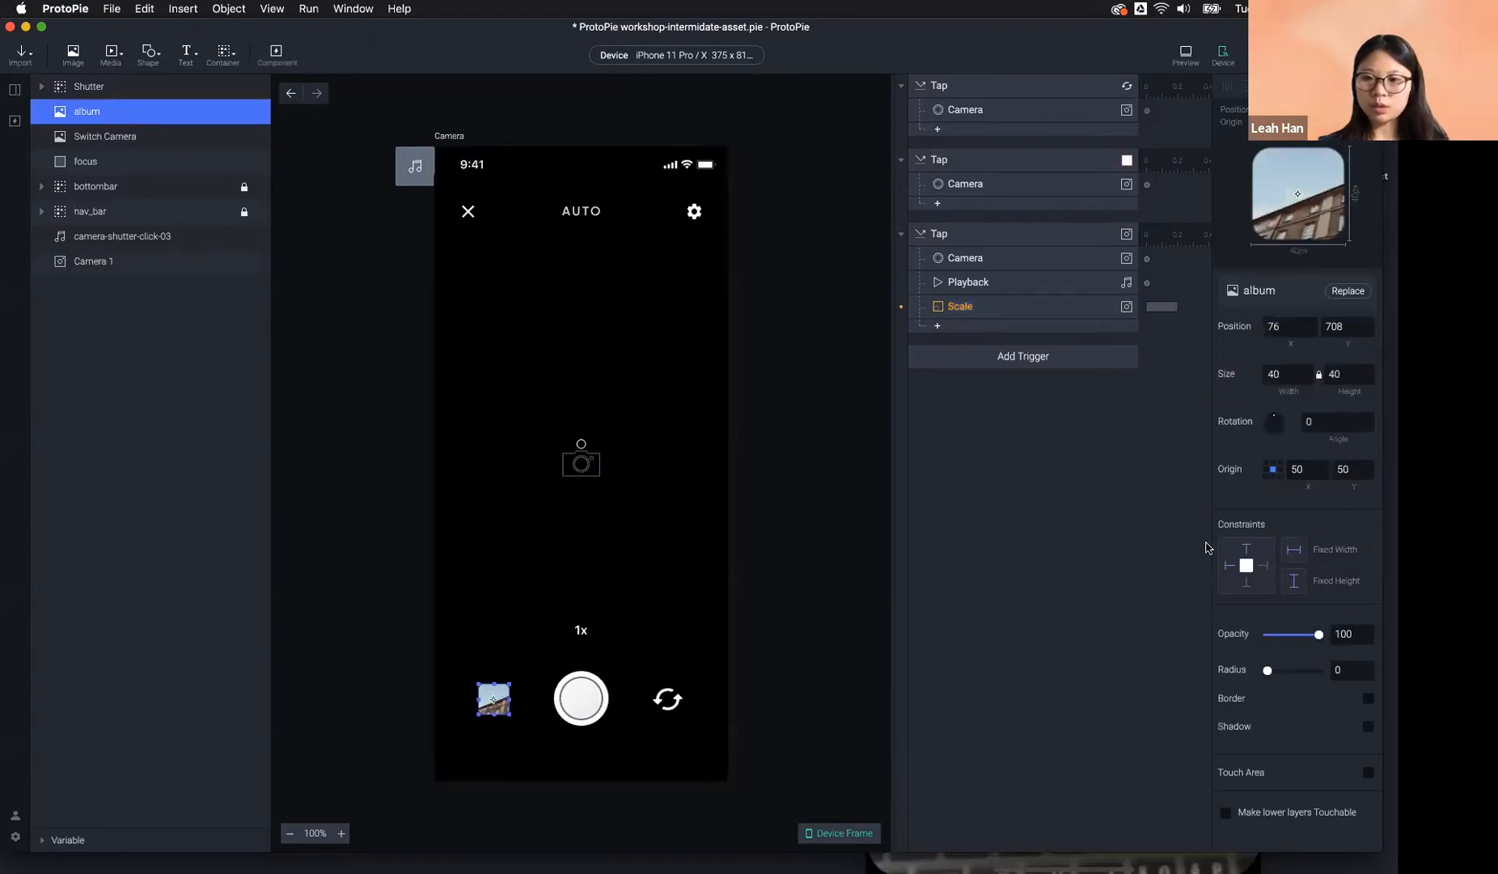
click(1040, 307)
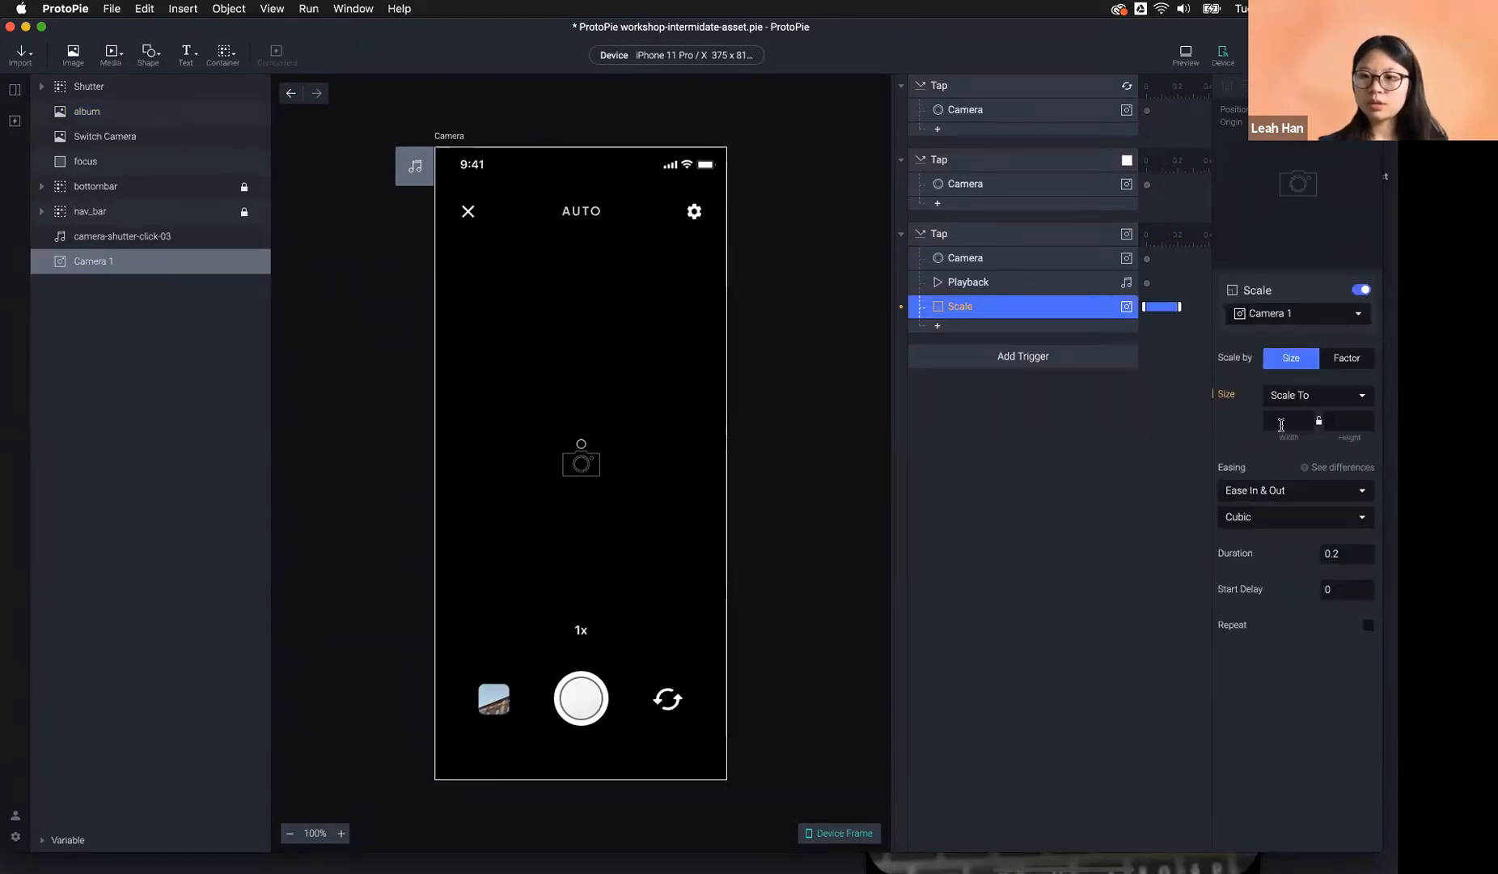
click(1282, 425)
text(40)
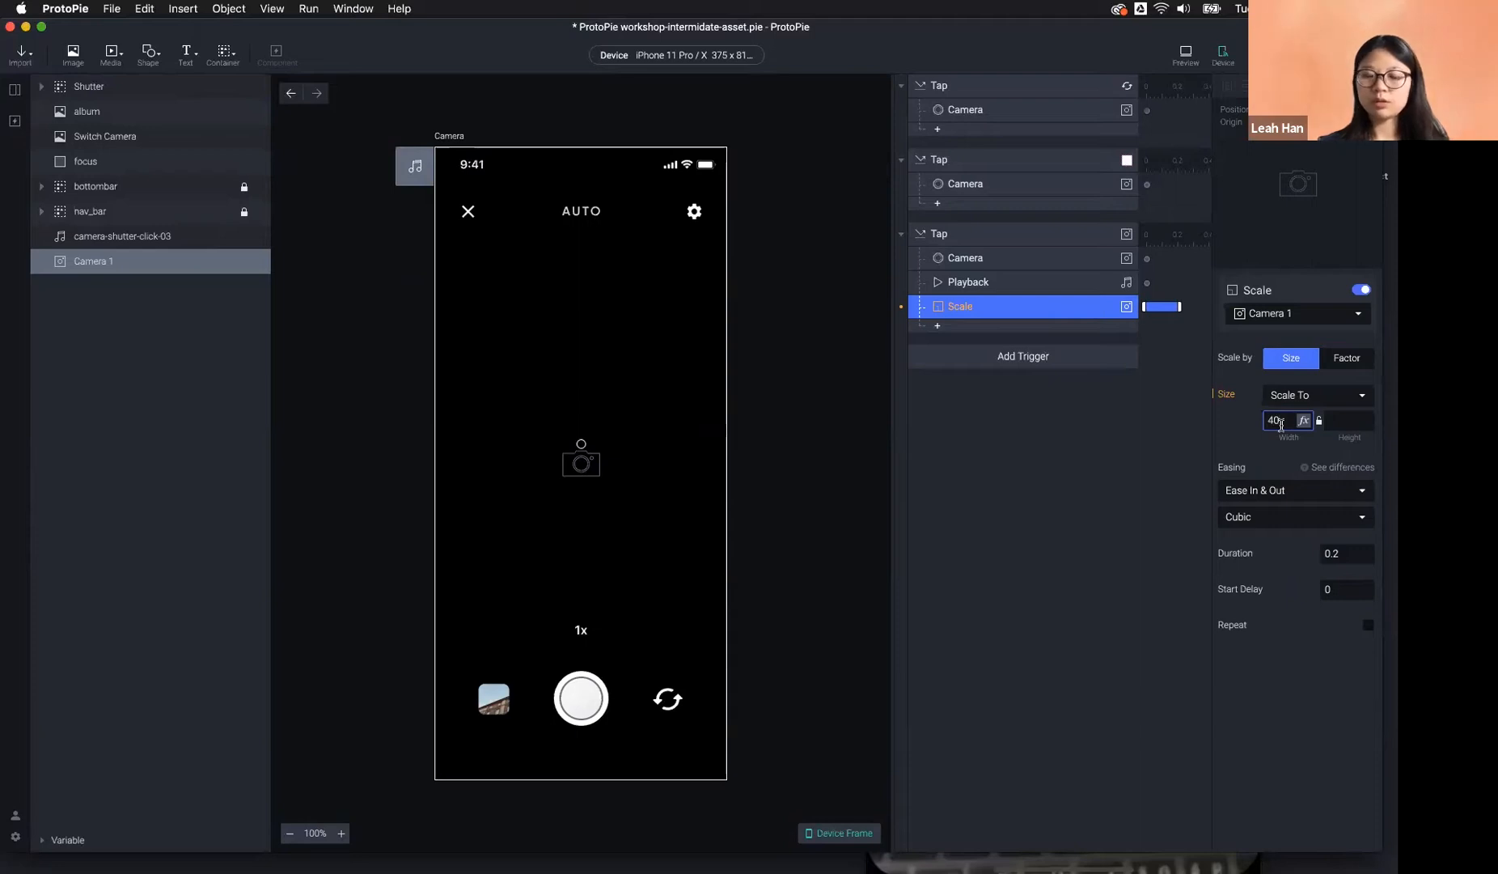
key(Tab)
text(40)
key(Return)
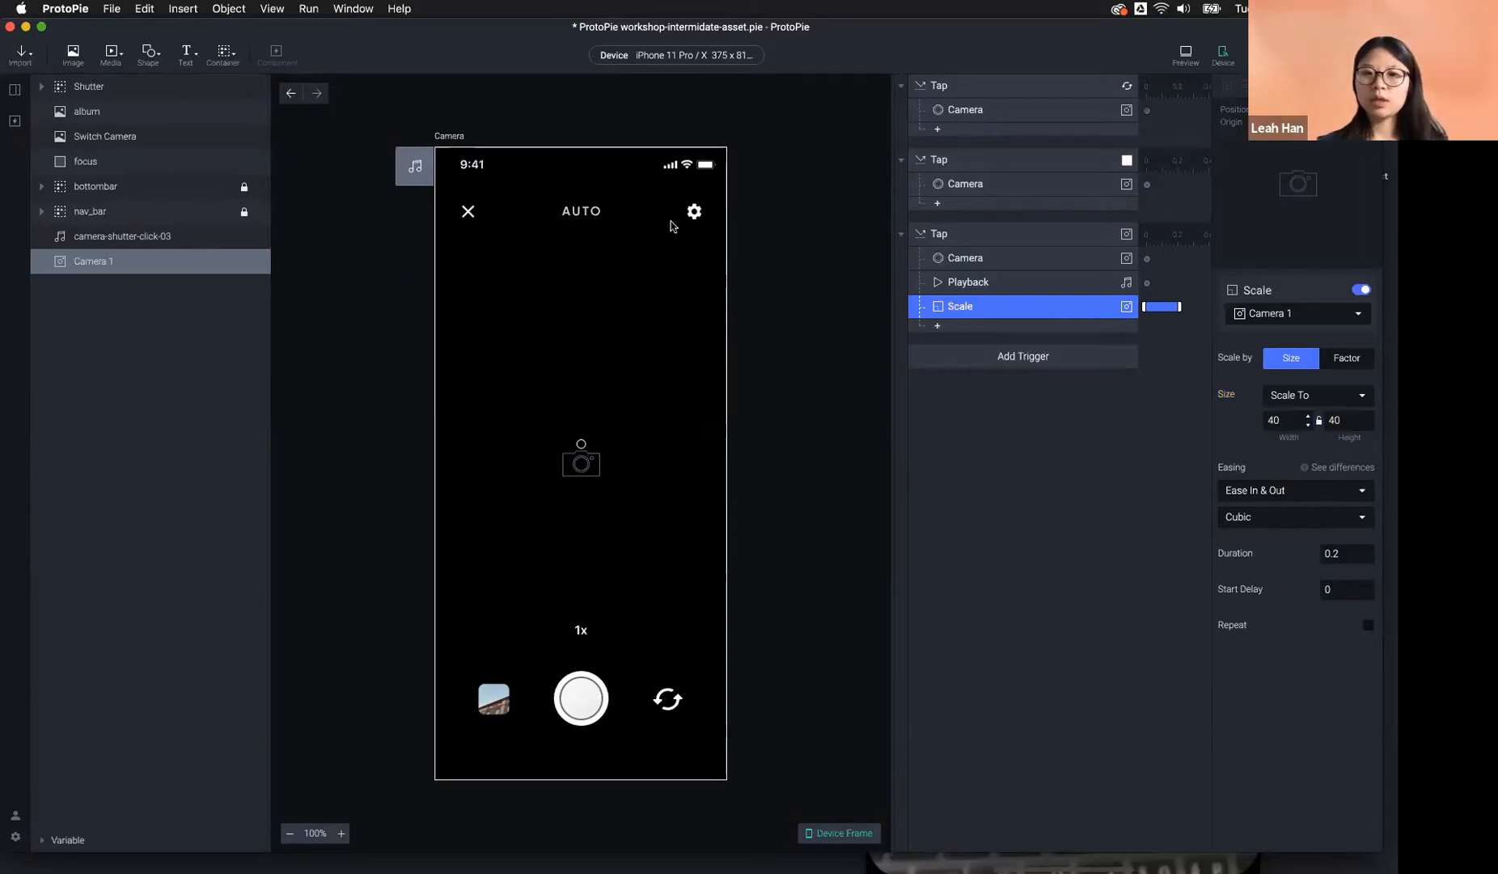
Recheck the Scale response, test the camera on the phone mirrored in QuickTime Player, and return to ProtoPie.
click(640, 258)
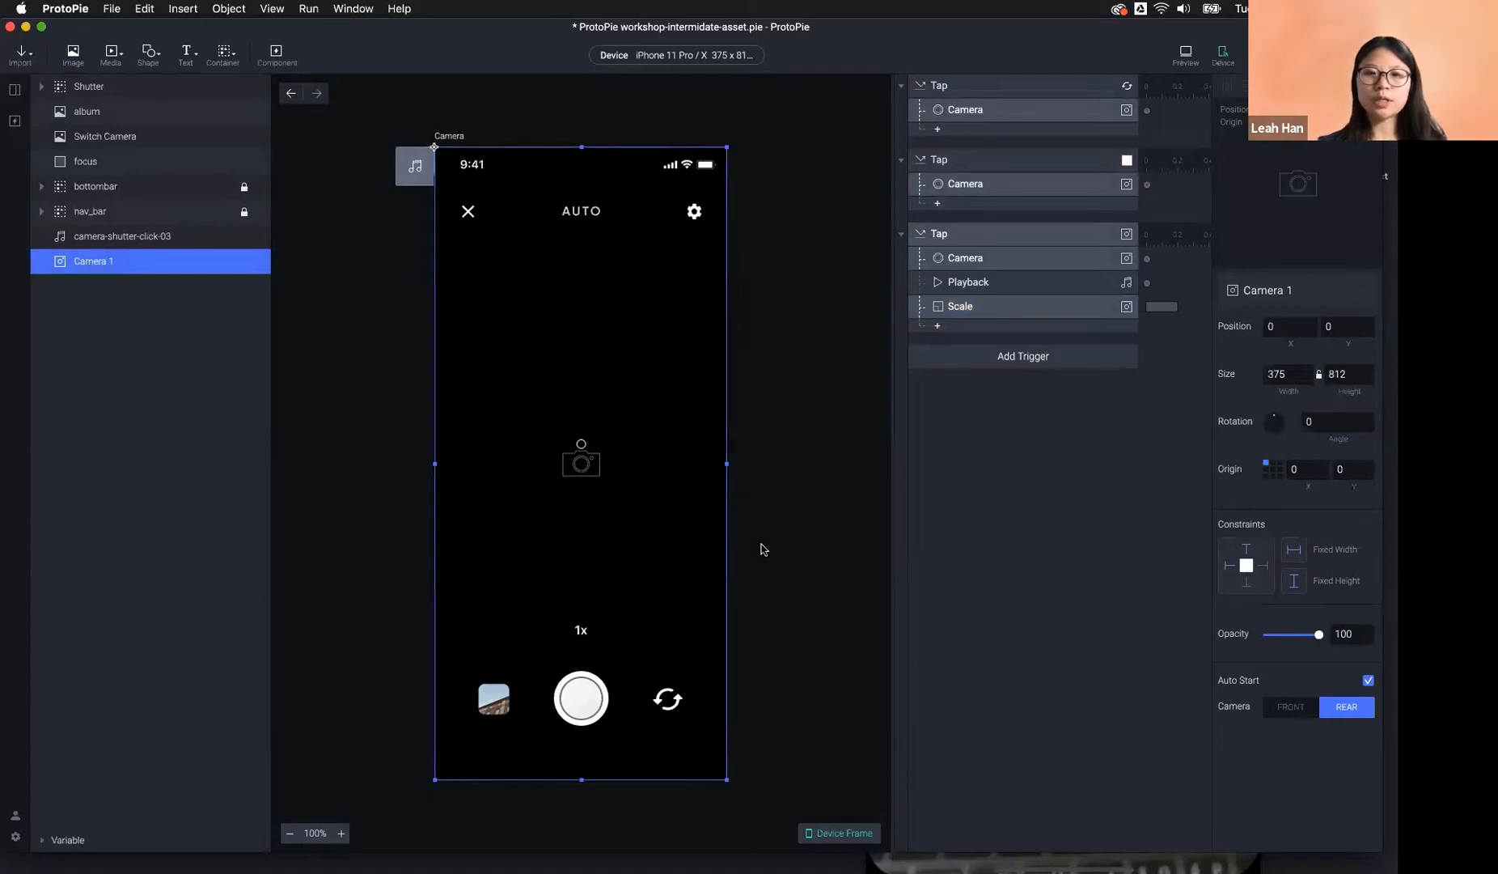
click(948, 308)
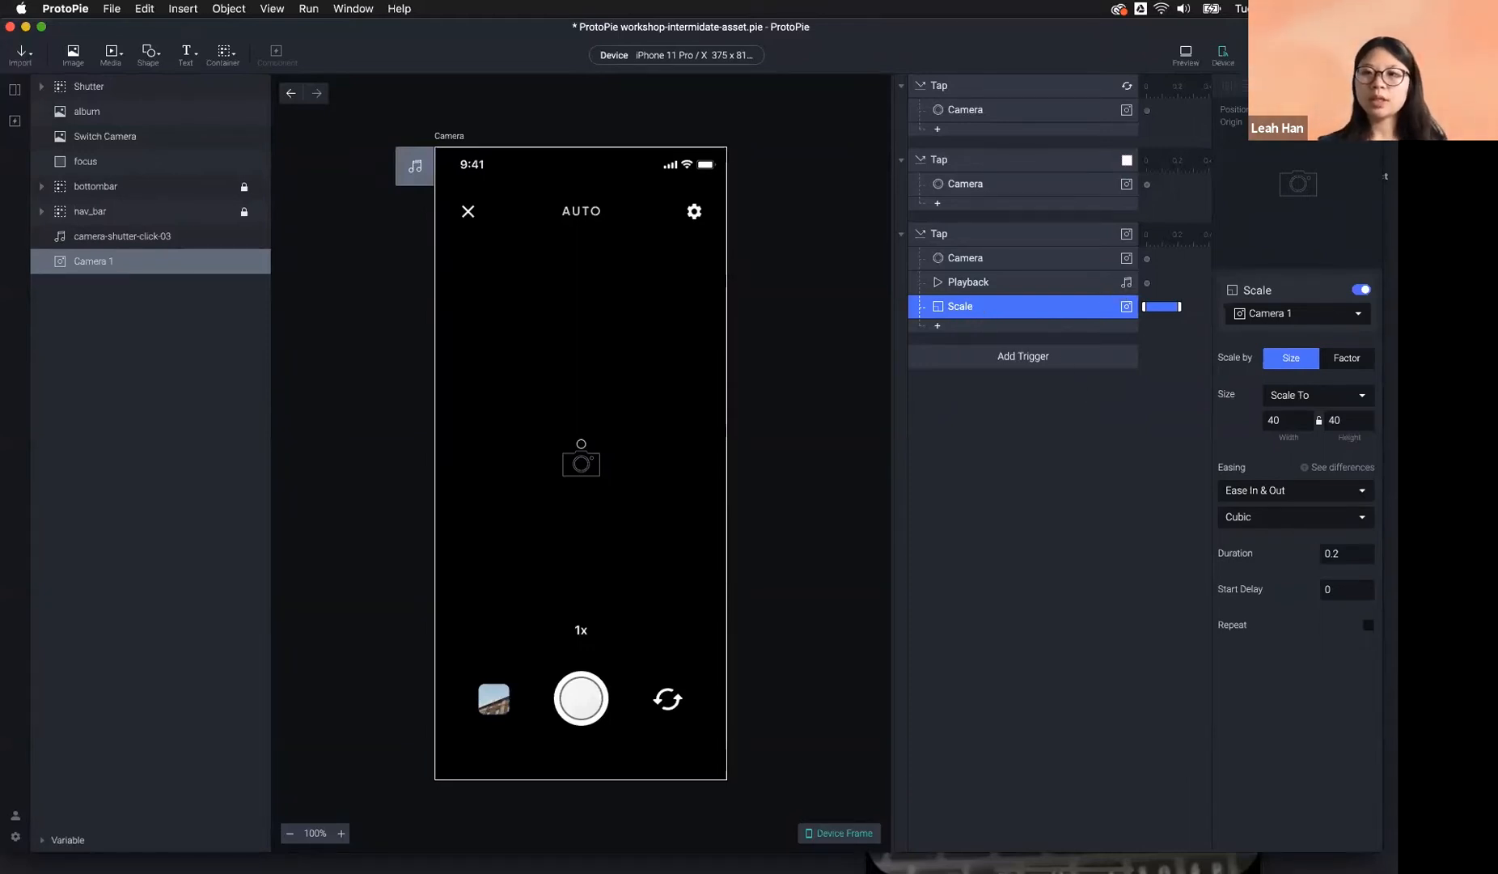
click(1199, 860)
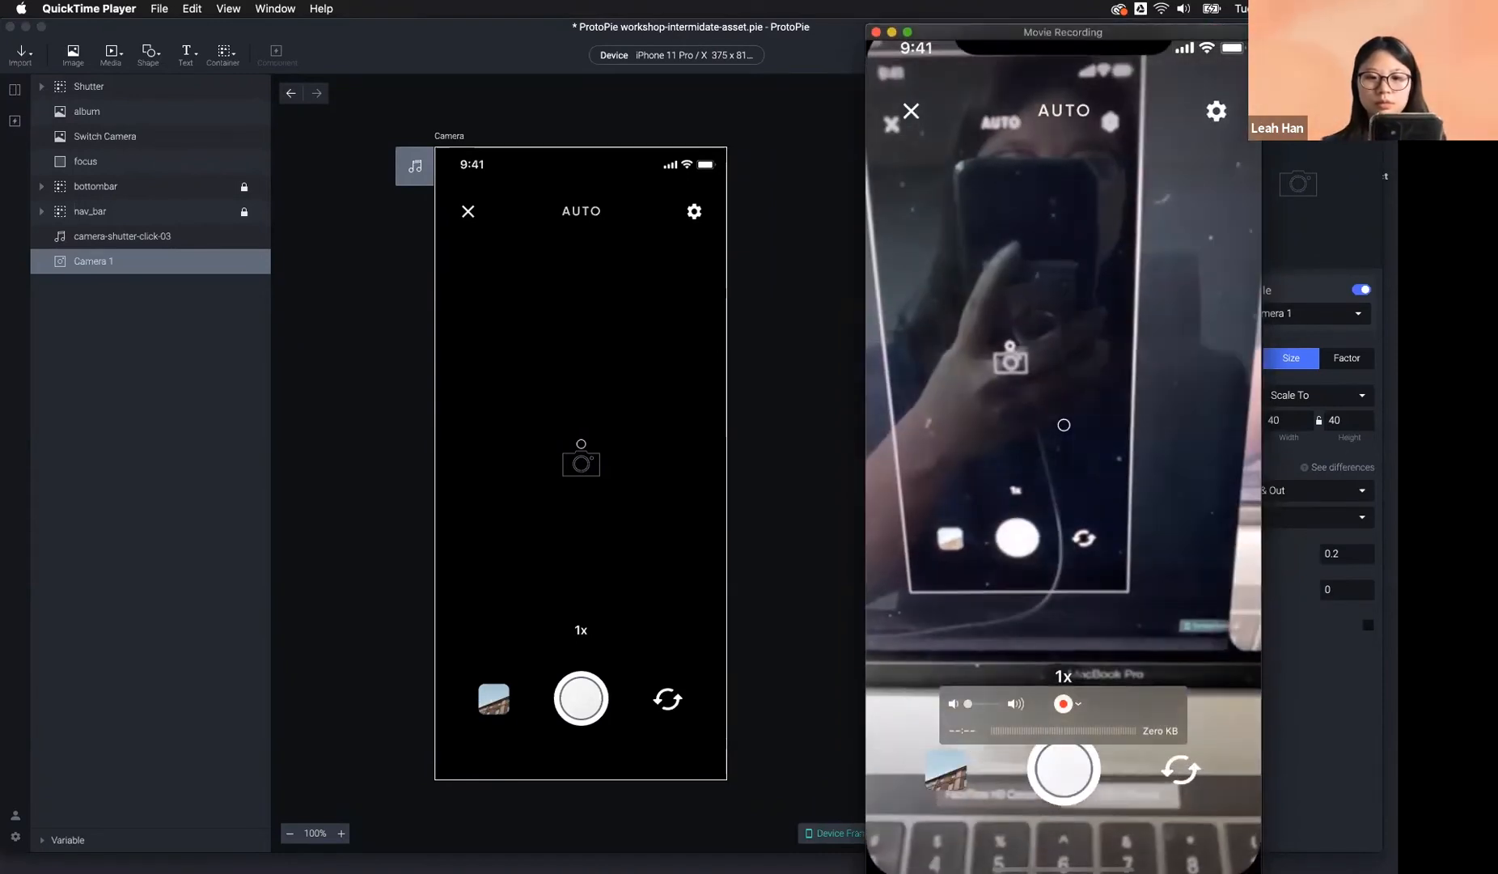
click(815, 264)
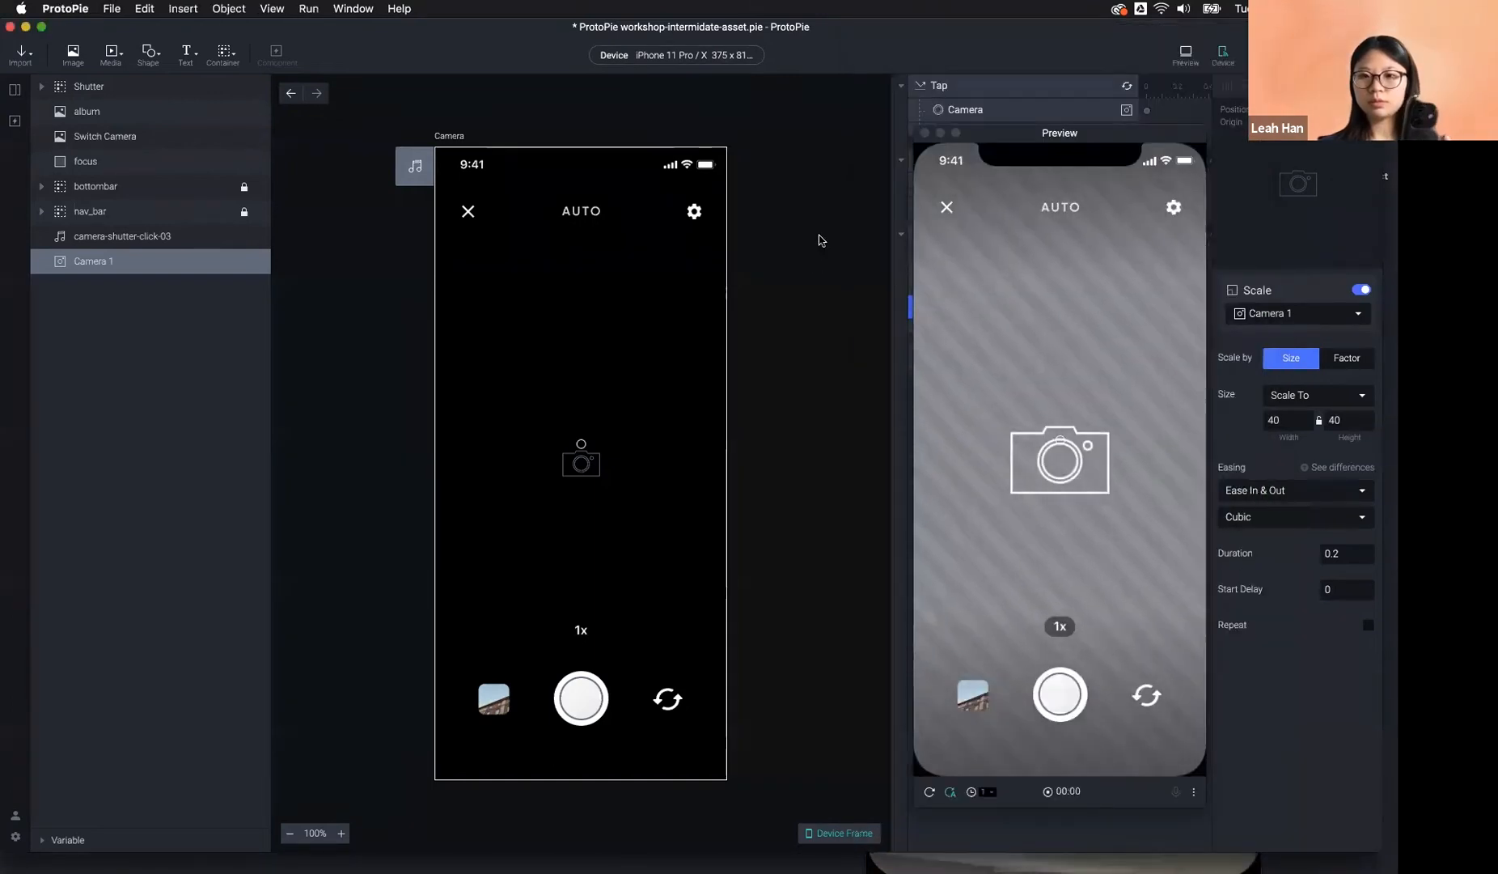
click(846, 242)
Review the Camera 1 tap's trigger, Scale and Camera responses, and inspect the Shutter layer.
click(983, 243)
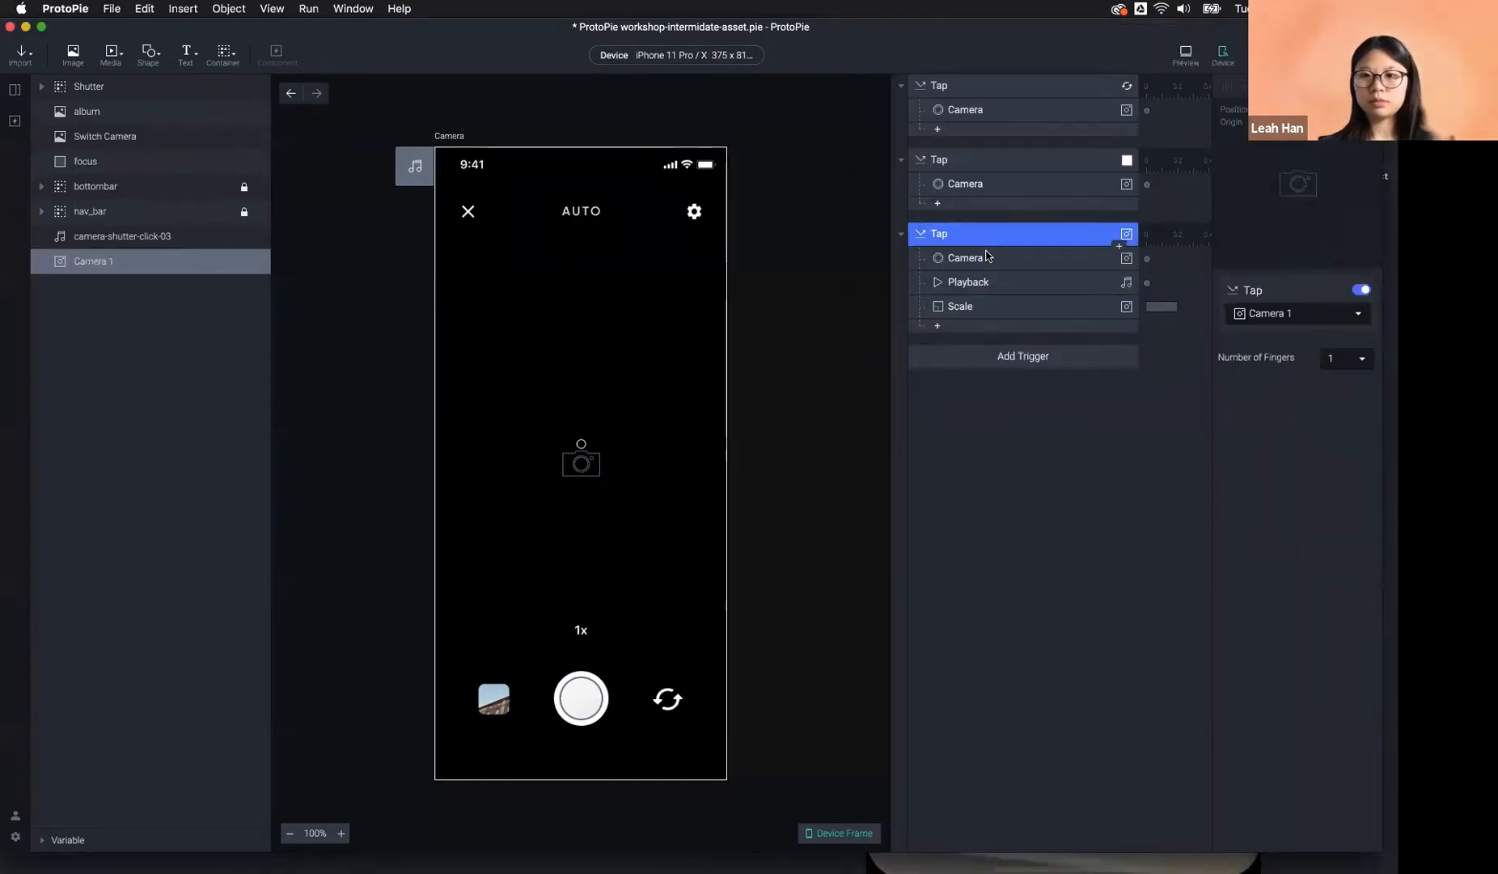
click(995, 307)
click(1054, 258)
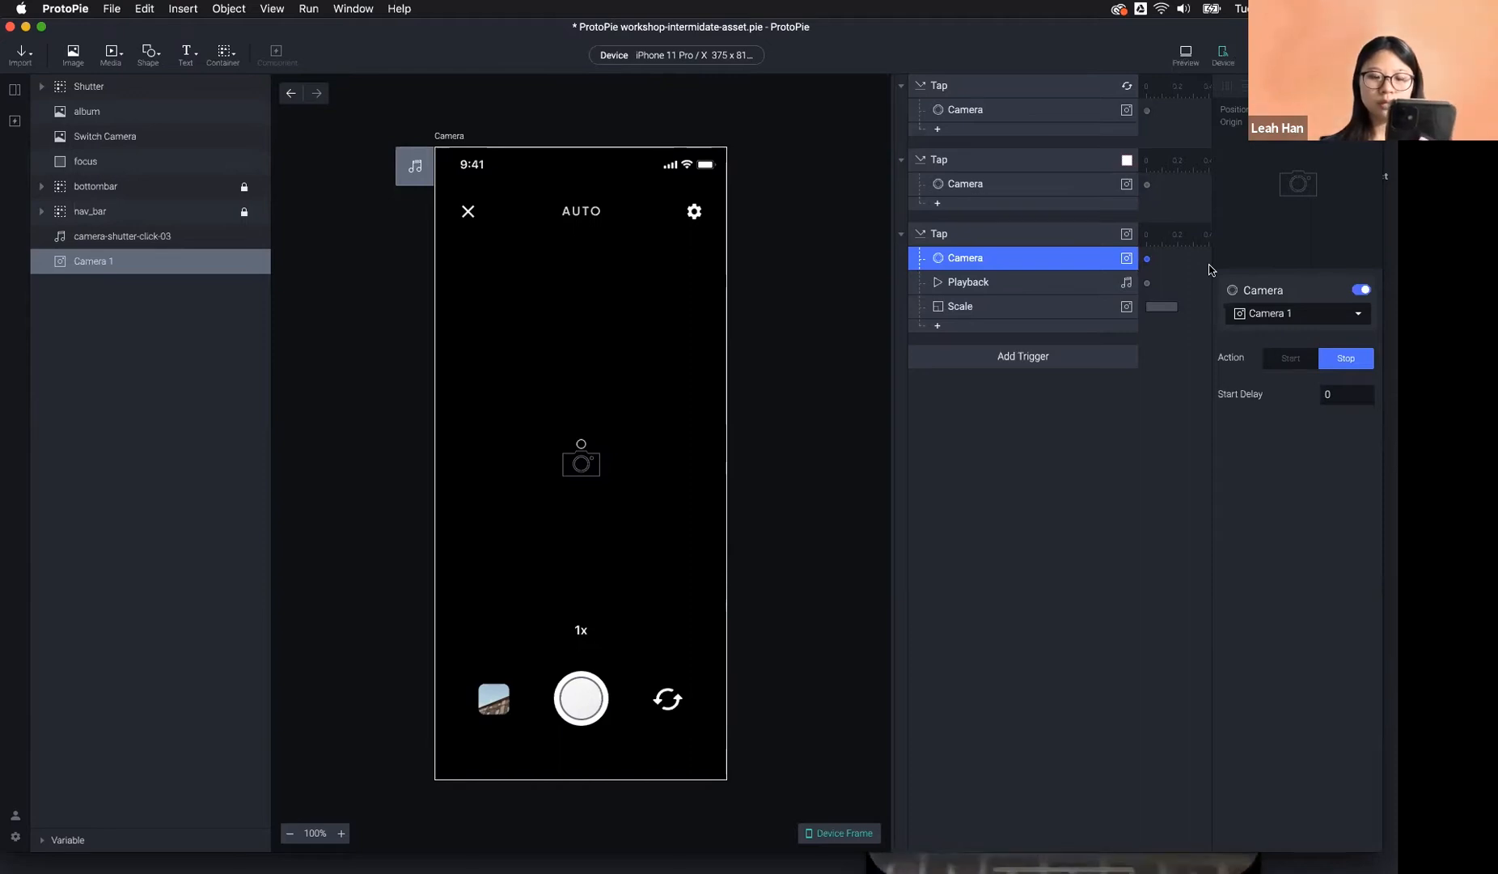
click(599, 684)
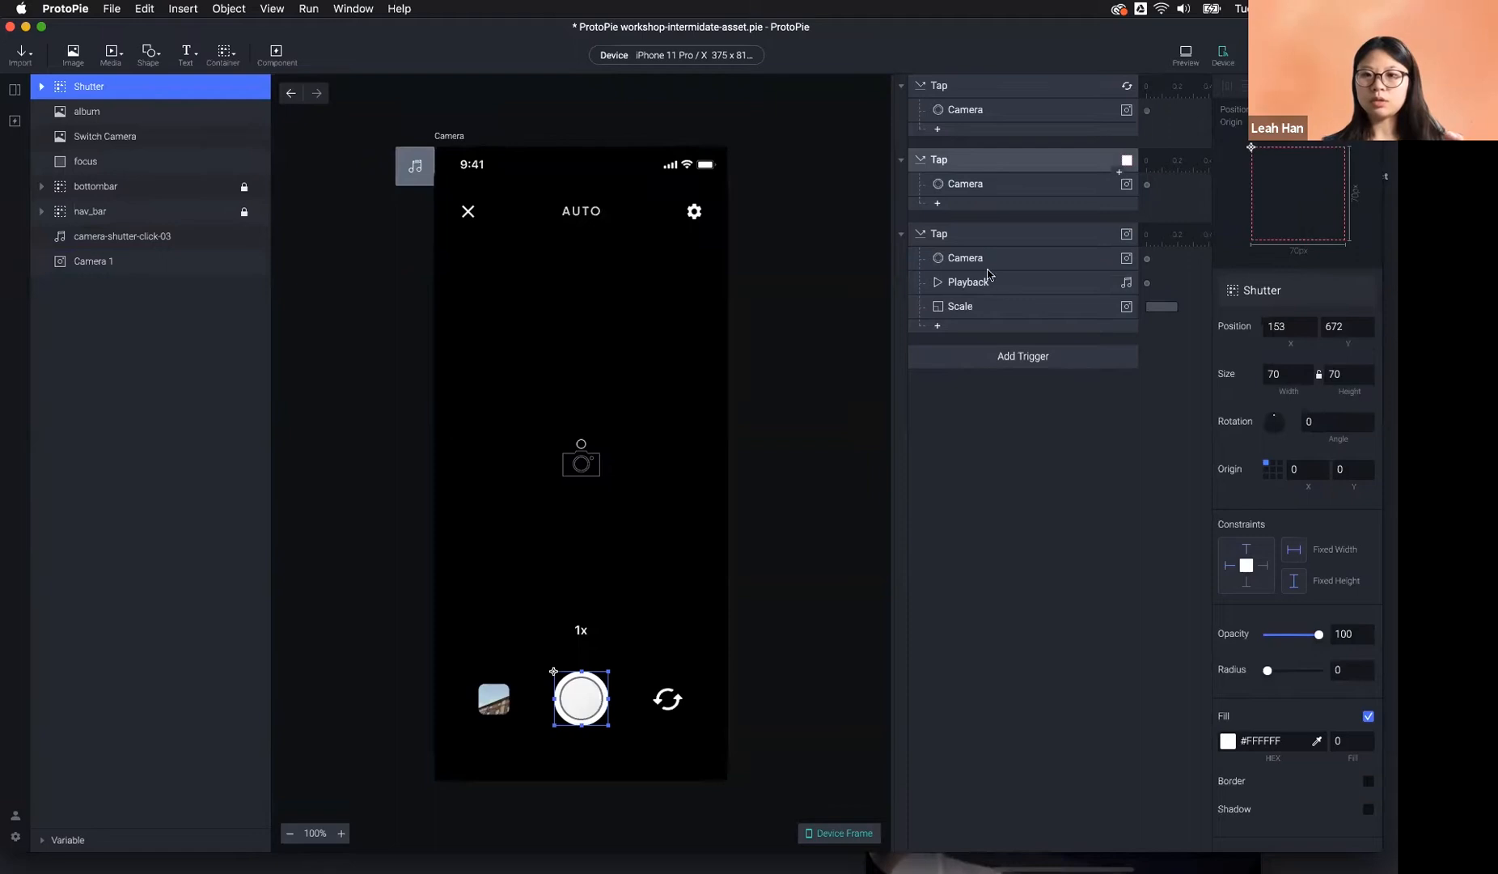
Move the Playback and Scale responses from the Camera 1 tap into the Shutter tap.
click(987, 304)
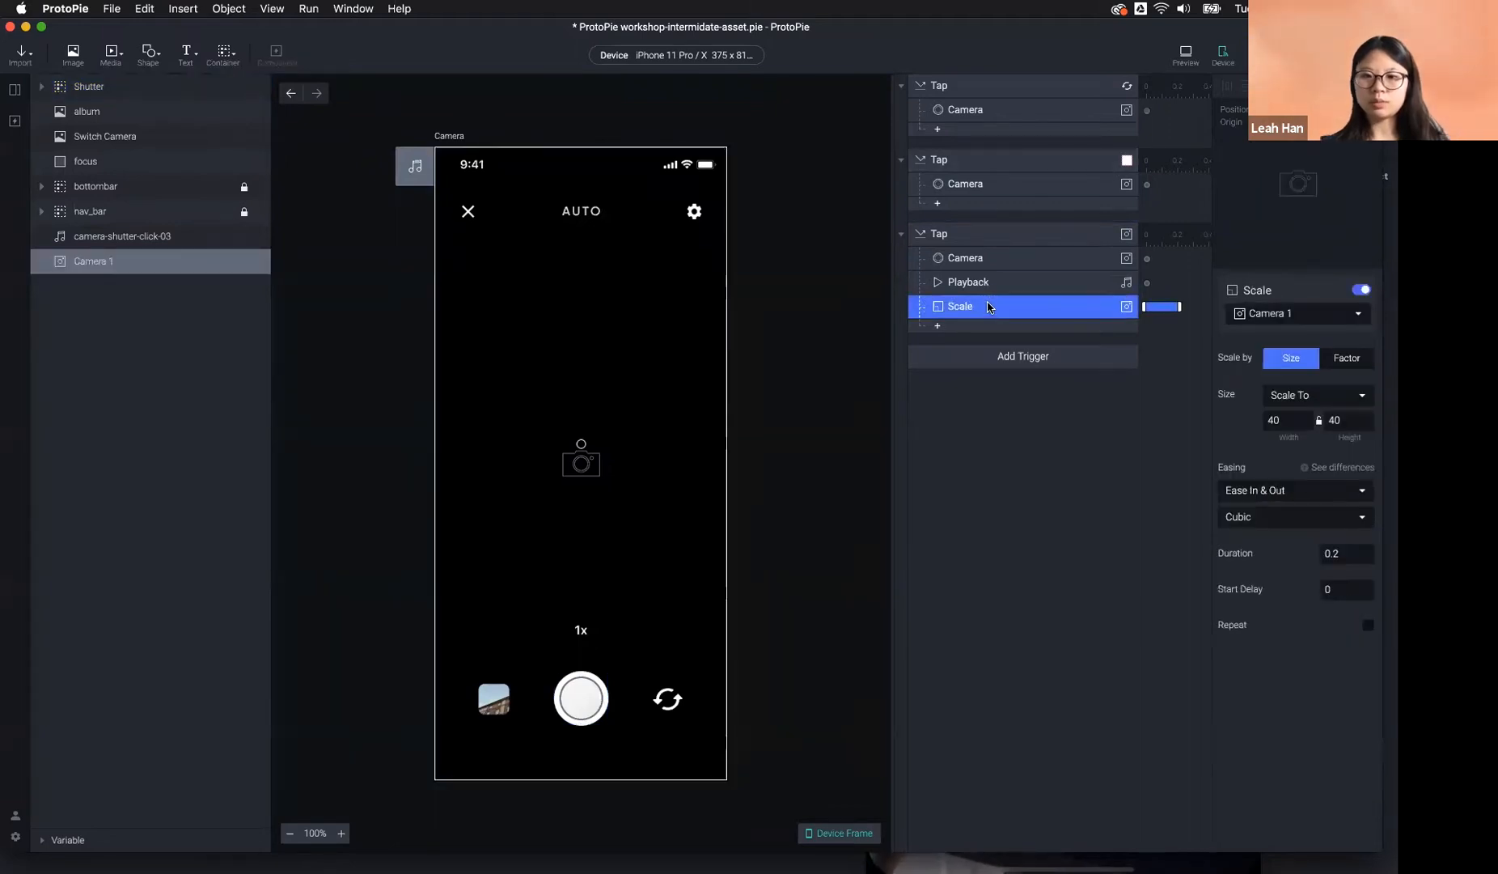
shift+click(990, 265)
click(997, 311)
shift+click(996, 283)
drag(996, 285, 994, 204)
click(989, 285)
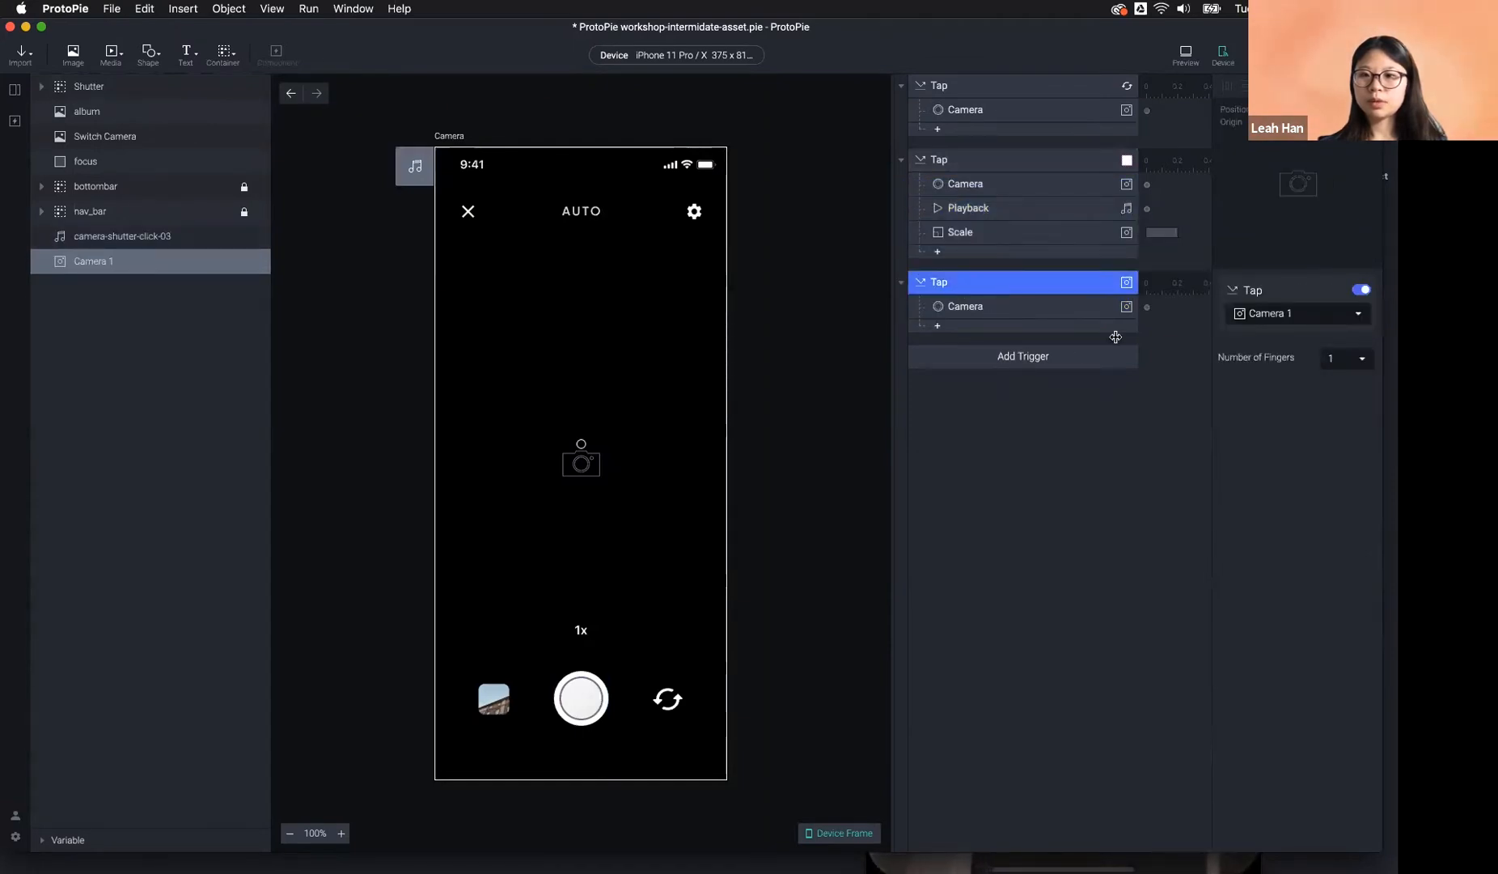
click(1286, 315)
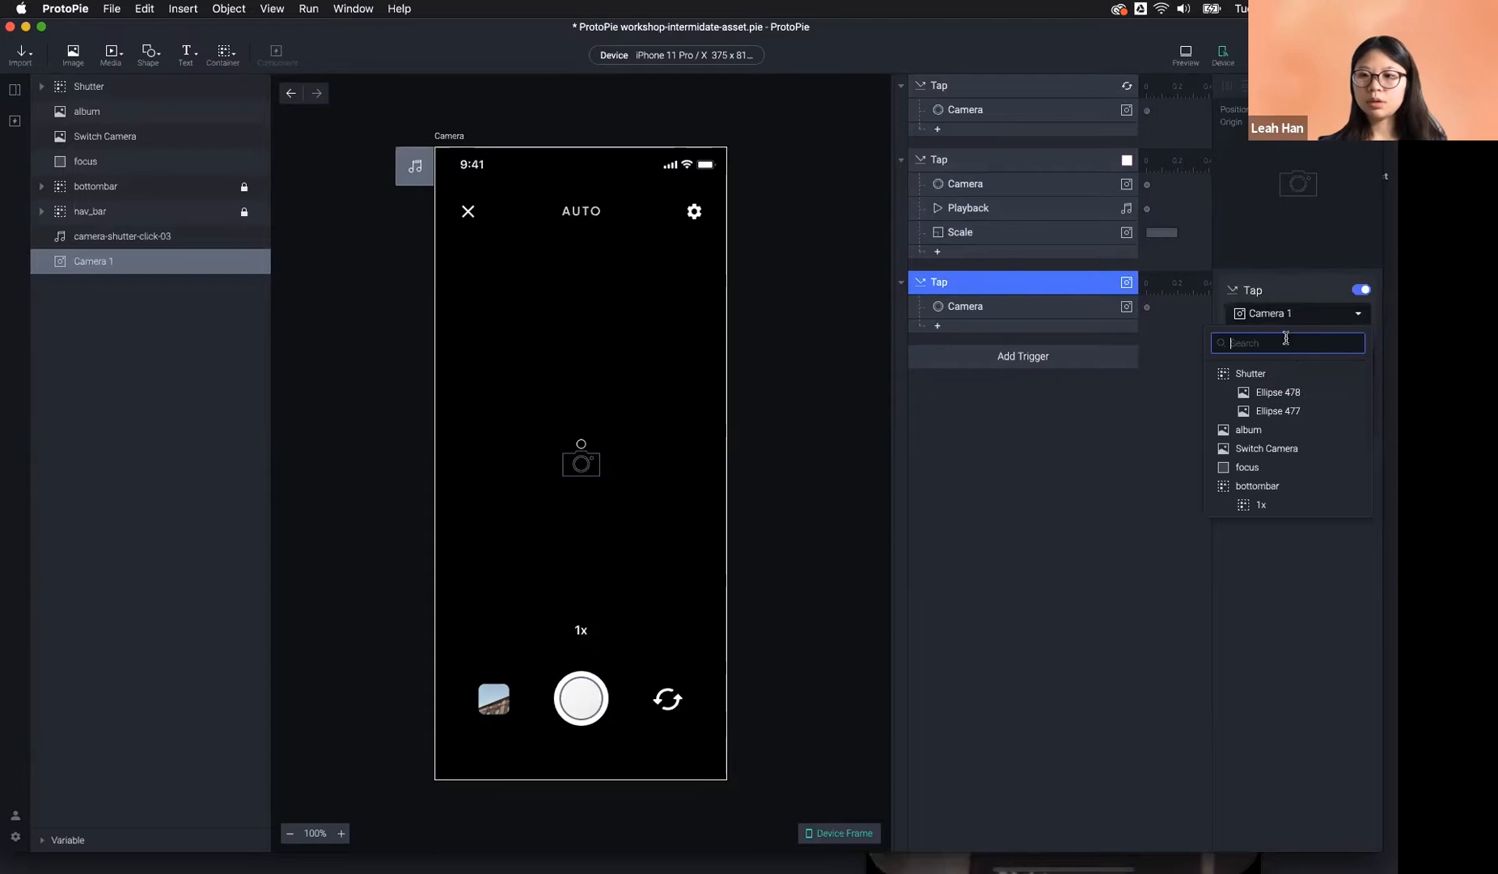
click(584, 700)
click(673, 702)
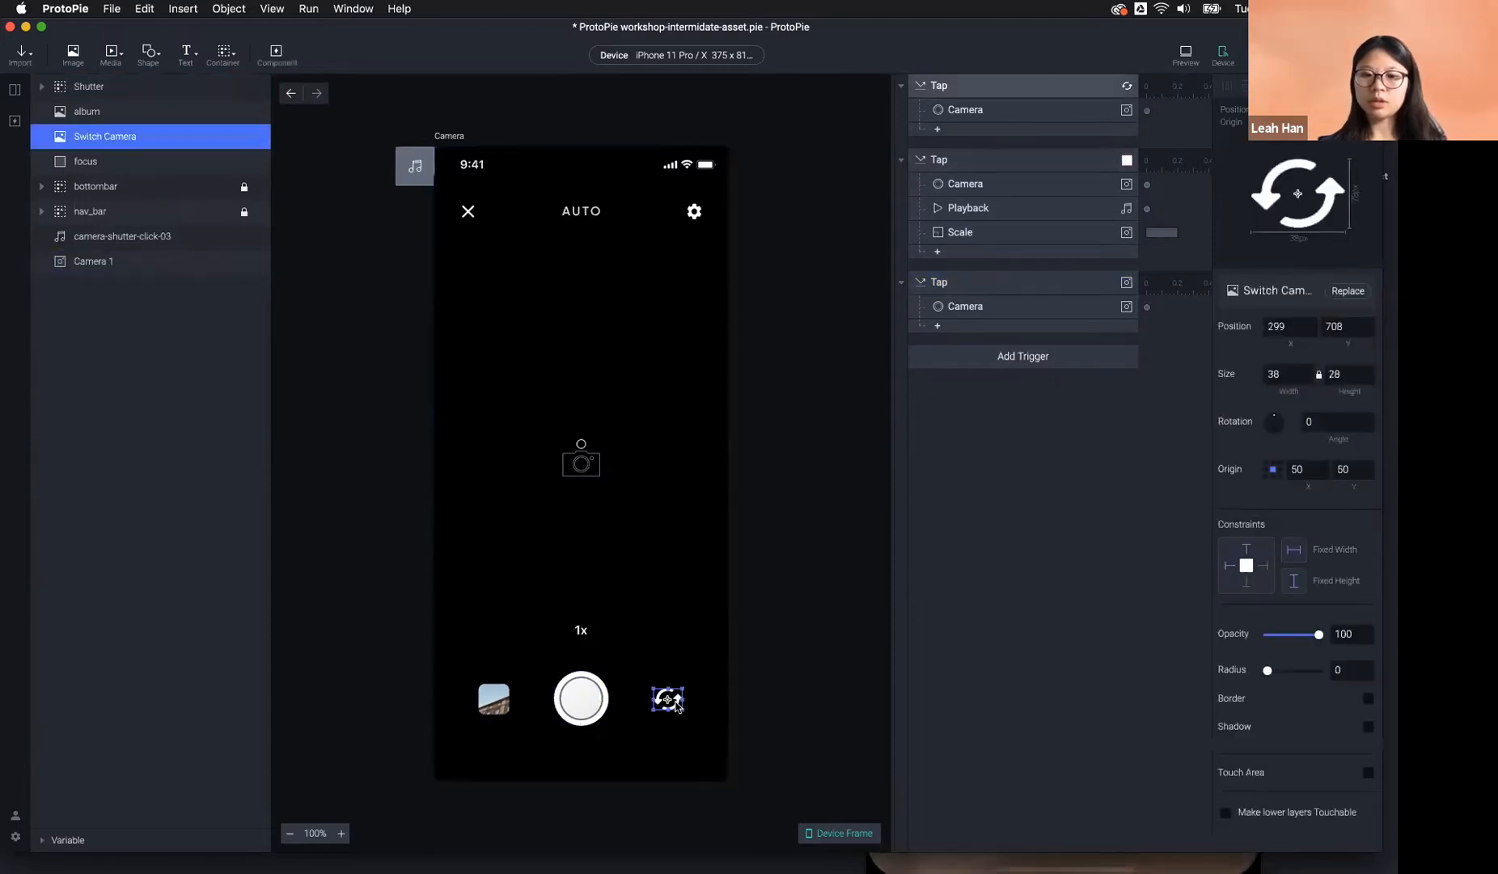
click(1028, 357)
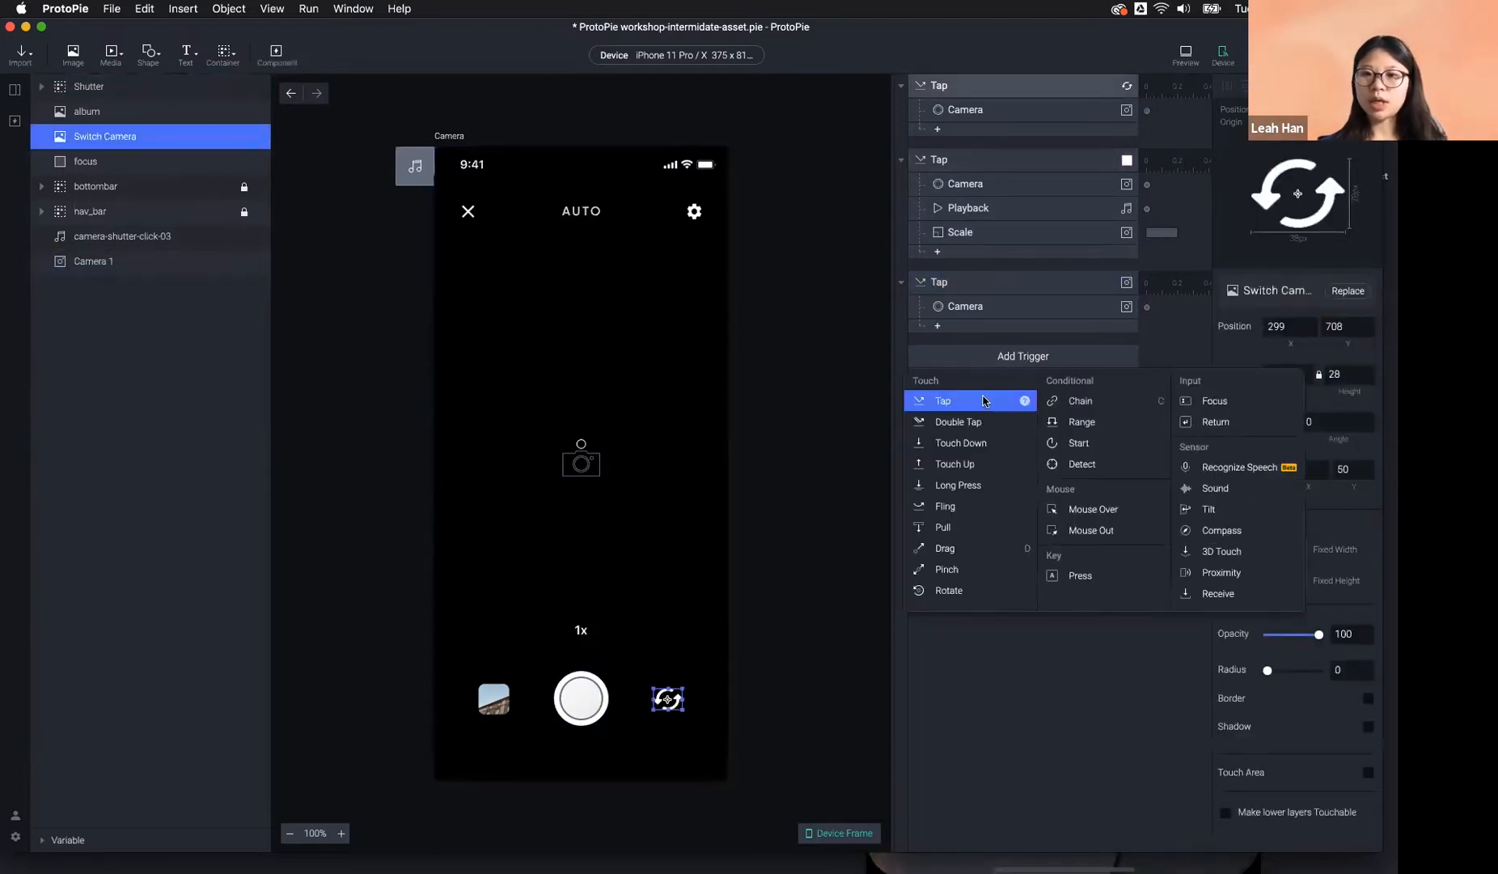
click(984, 400)
key(BackSpace)
Delete the Camera 1 Tap trigger and its Camera response, and check the two remaining Tap triggers.
key(BackSpace)
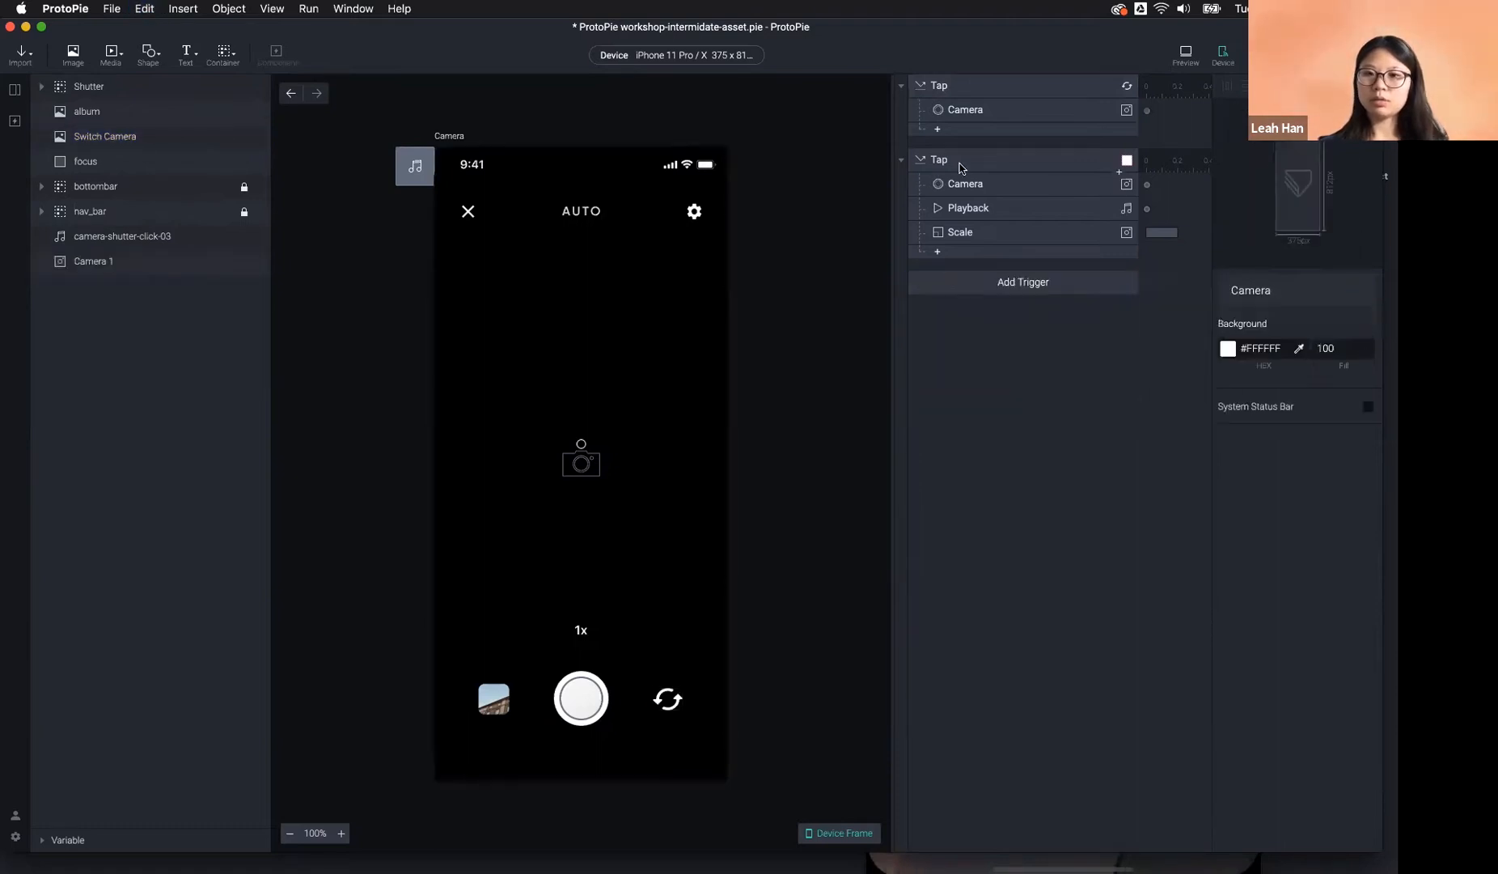
click(962, 165)
click(1033, 84)
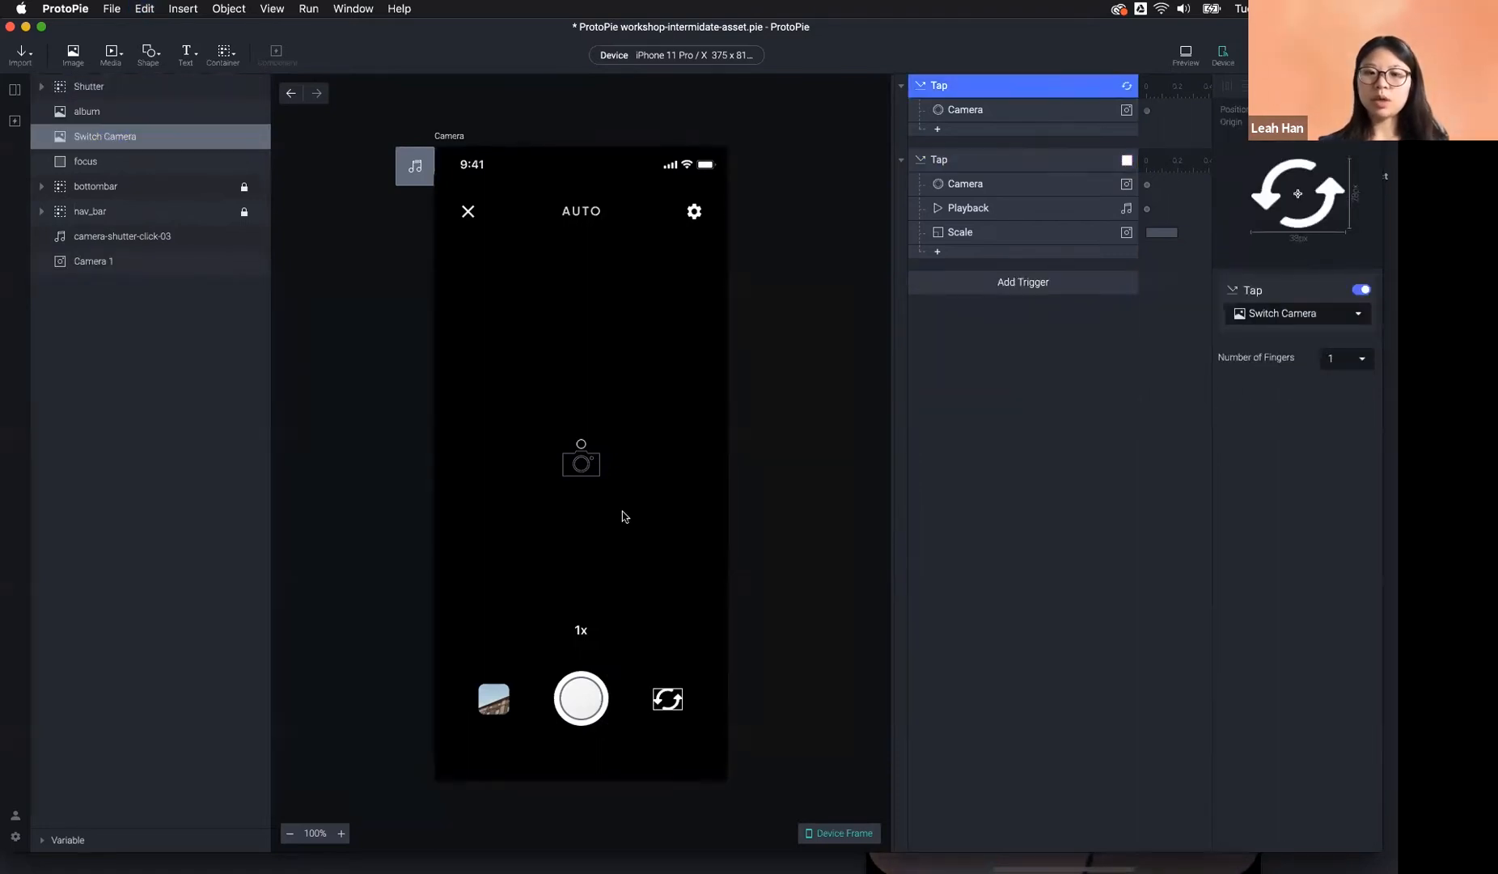
Review the Switch Camera response and change the Shutter tap's Camera response to the Stop action.
click(1009, 114)
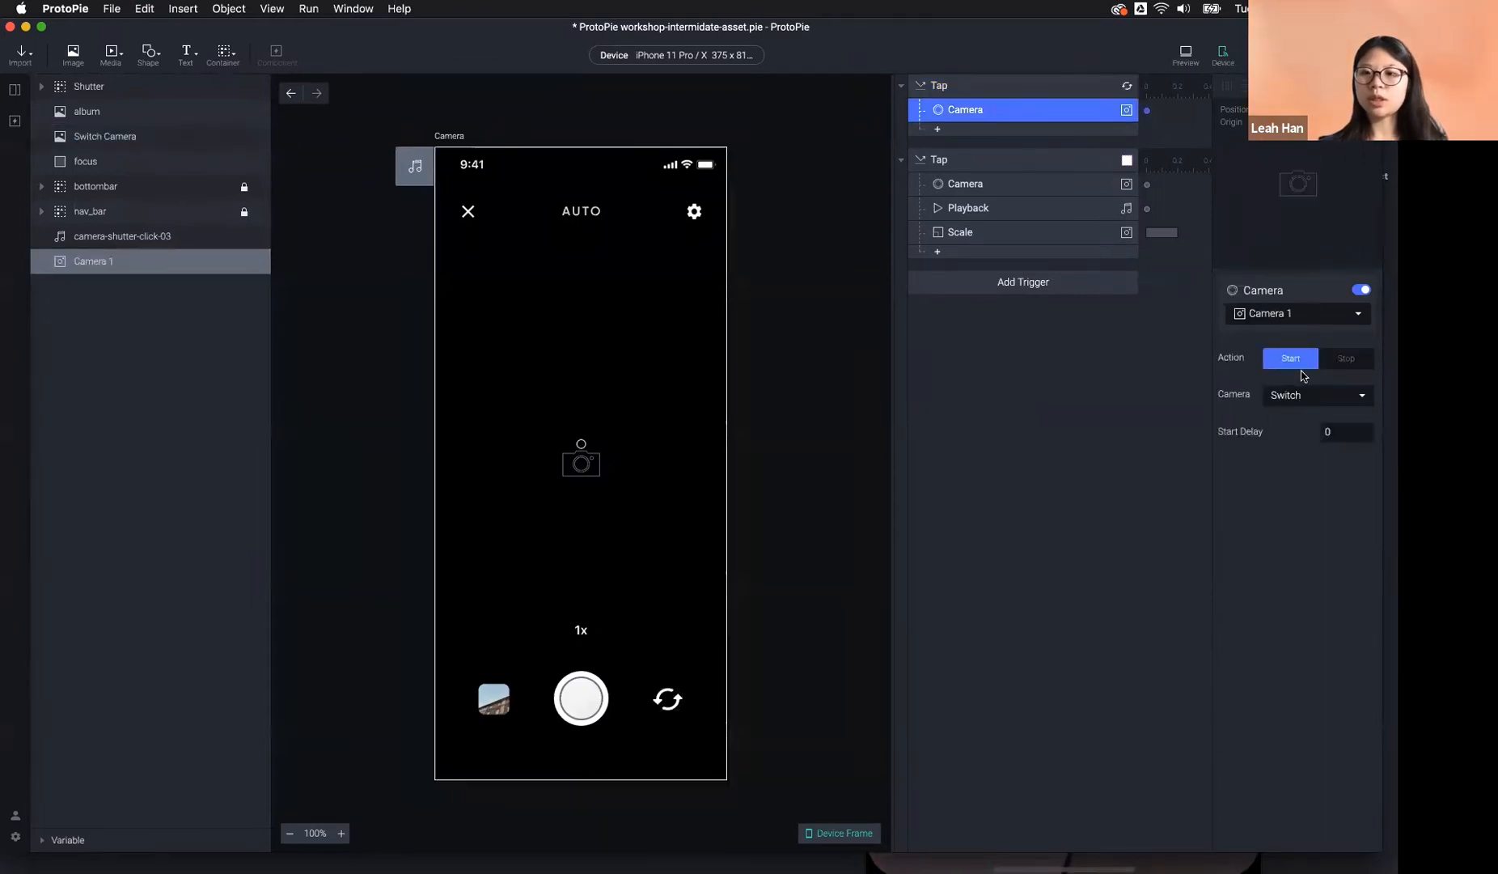
click(944, 160)
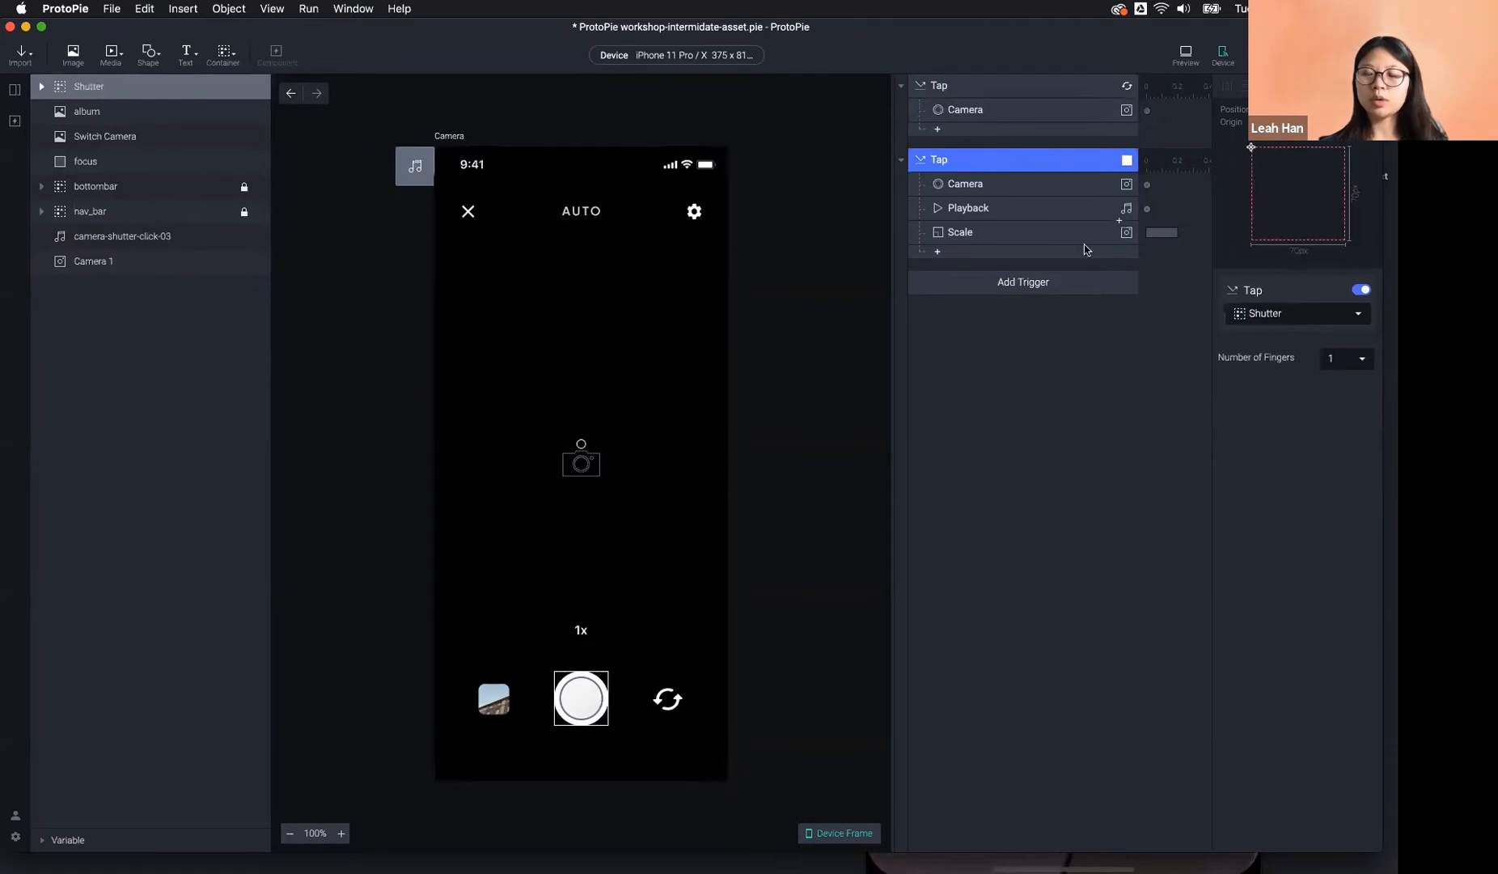
click(991, 188)
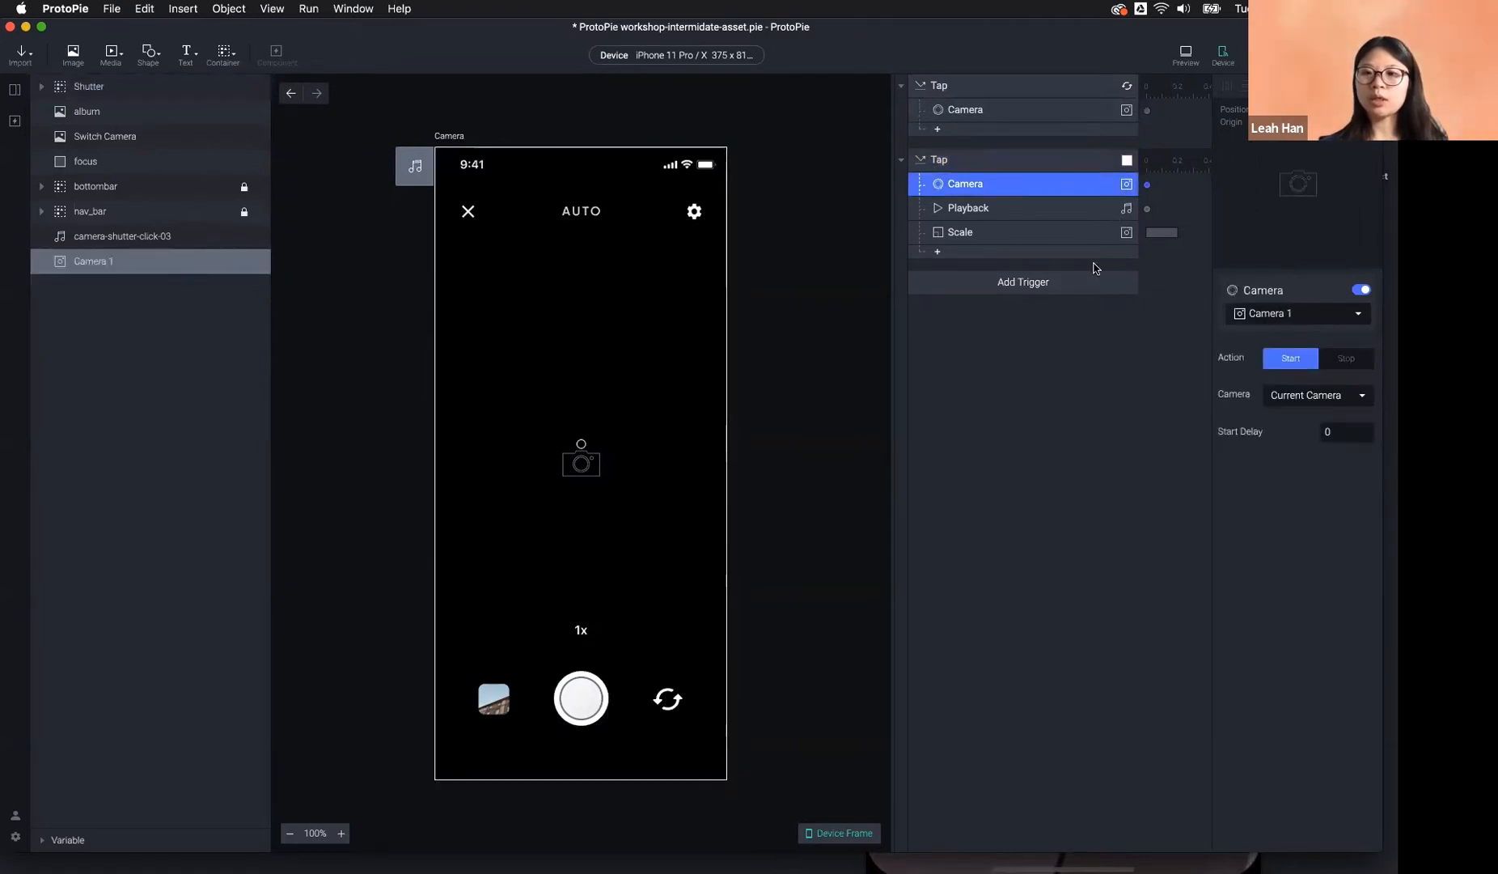
click(1331, 360)
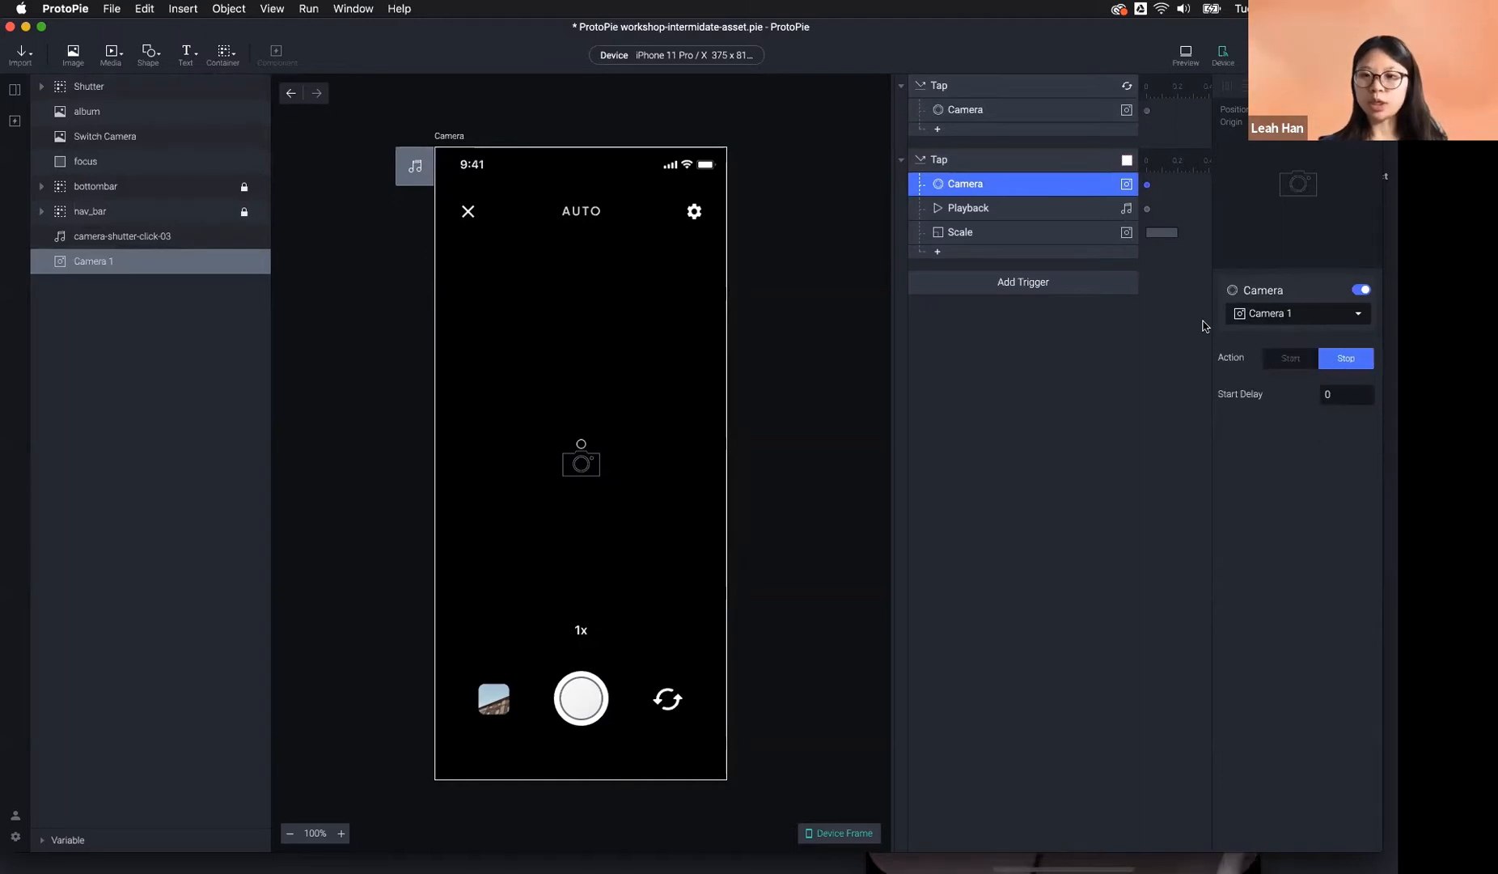
Review the Shutter tap's Playback and Scale responses and test them on the phone mirrored in QuickTime Player.
click(955, 211)
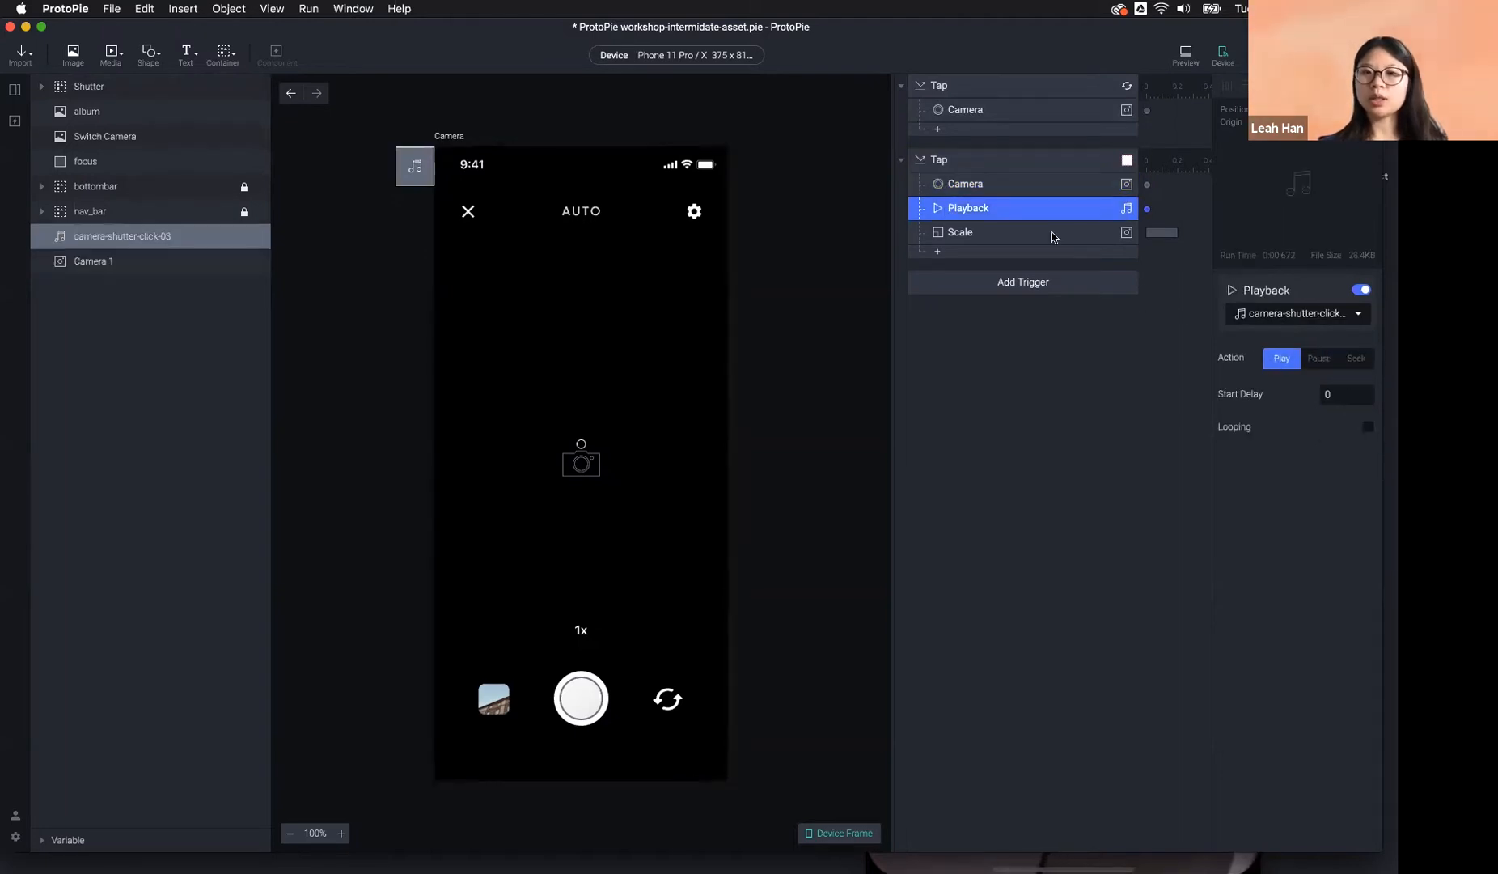
click(997, 235)
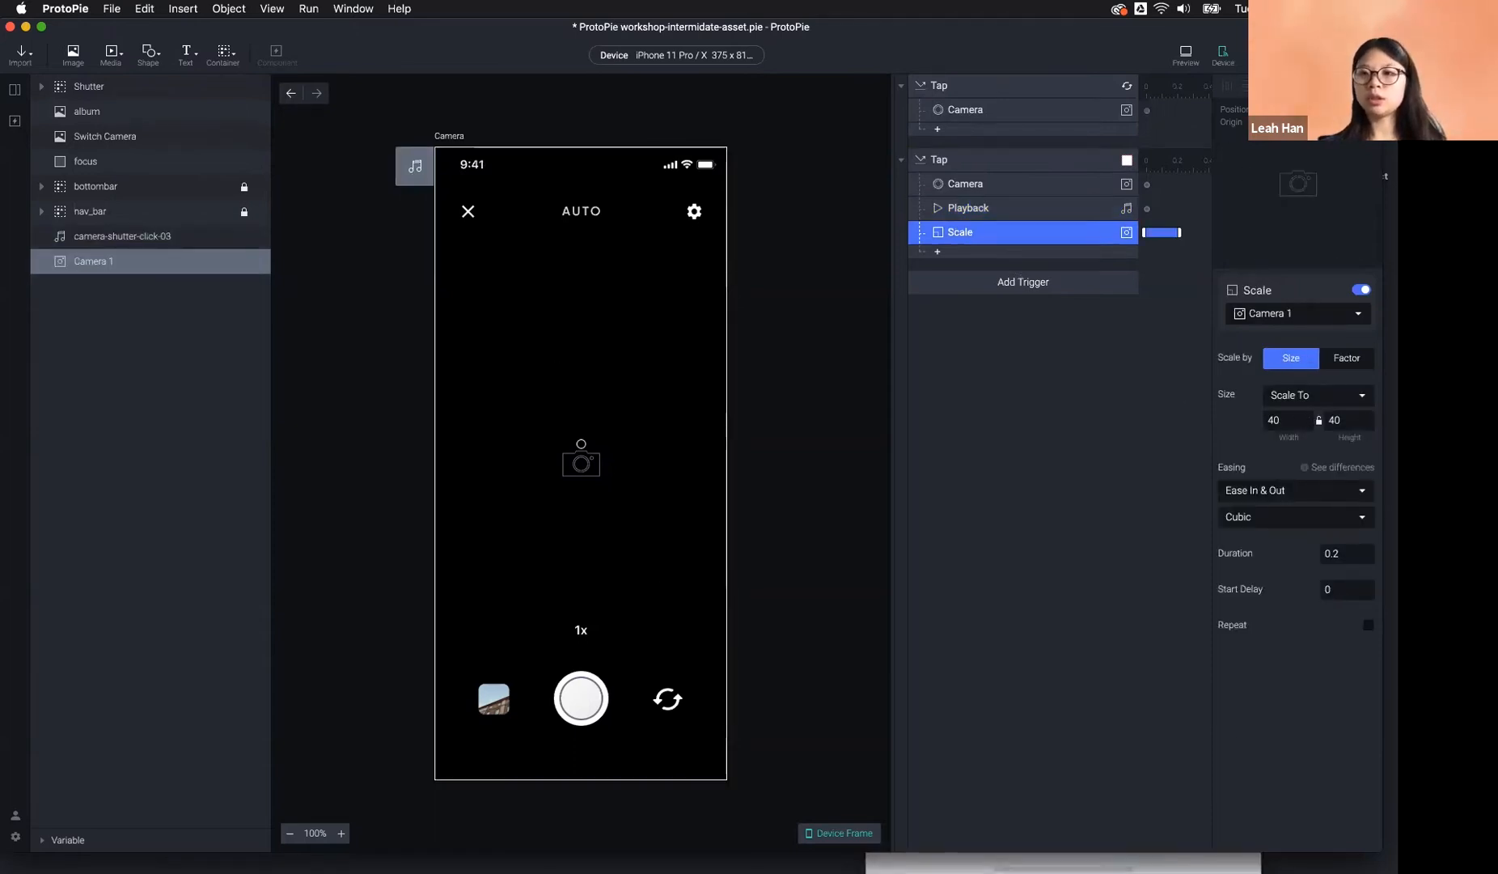
click(1188, 863)
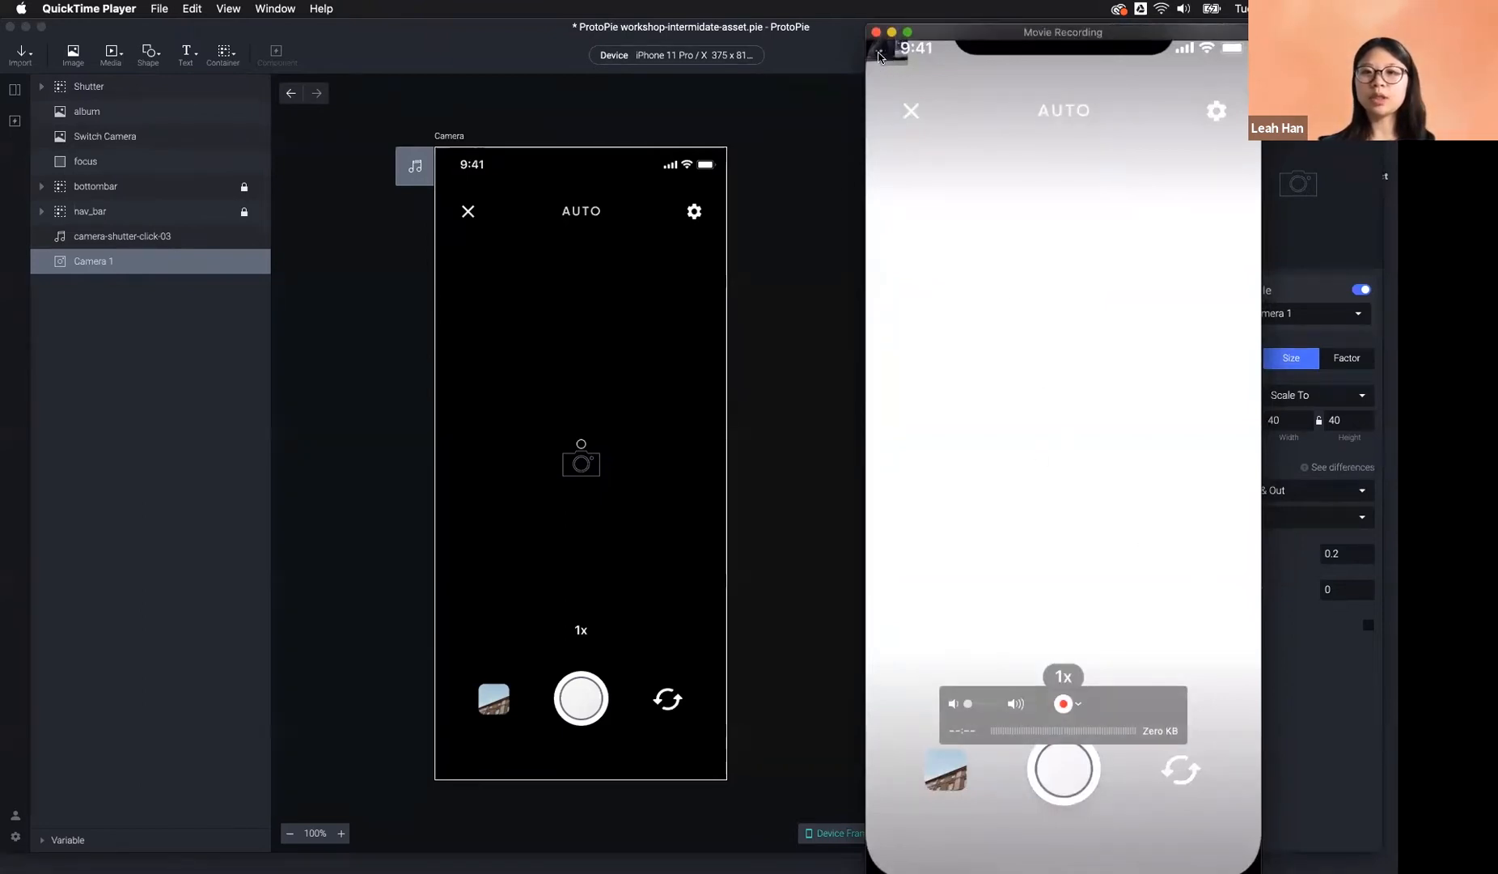
Return to ProtoPie and set the Camera 1 layer's origin to its centre (50, 50).
click(787, 208)
click(649, 288)
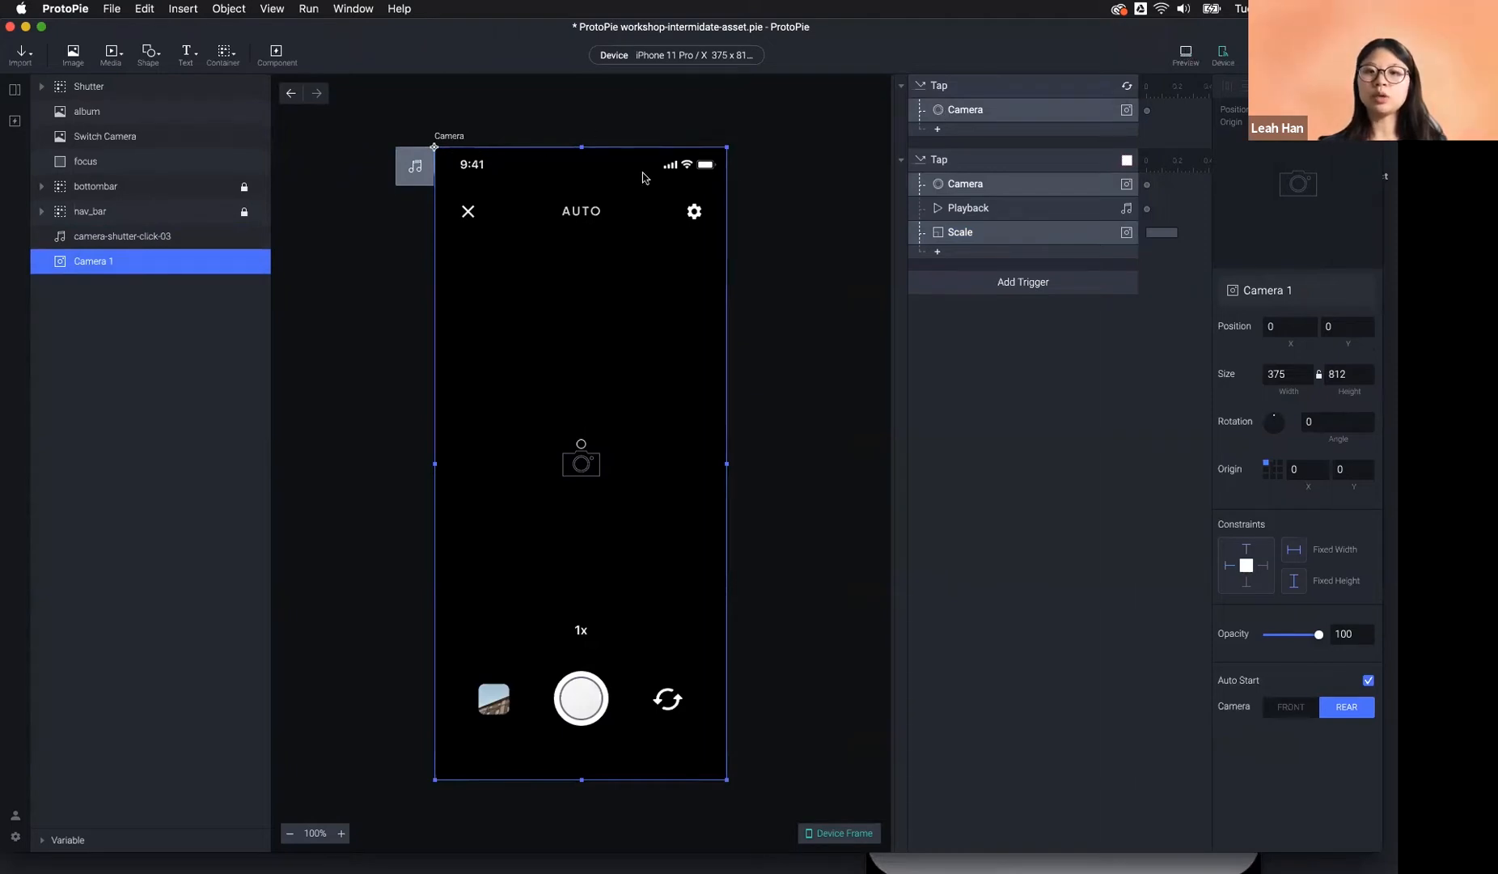
click(1273, 470)
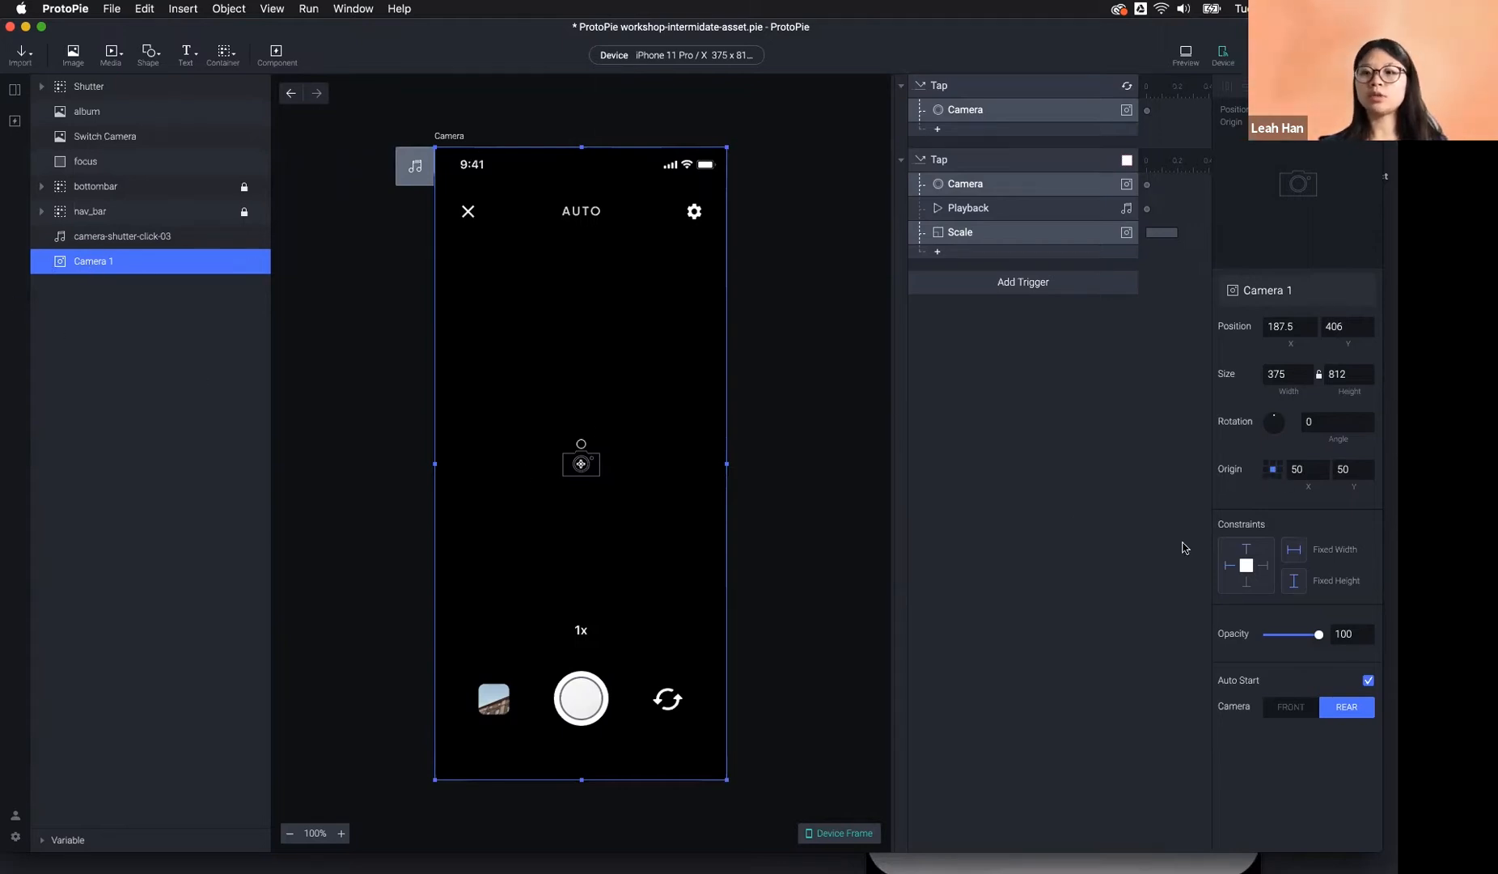
Test the Shutter tap in the preview and on the phone mirrored in QuickTime Player, and return to ProtoPie.
click(1184, 51)
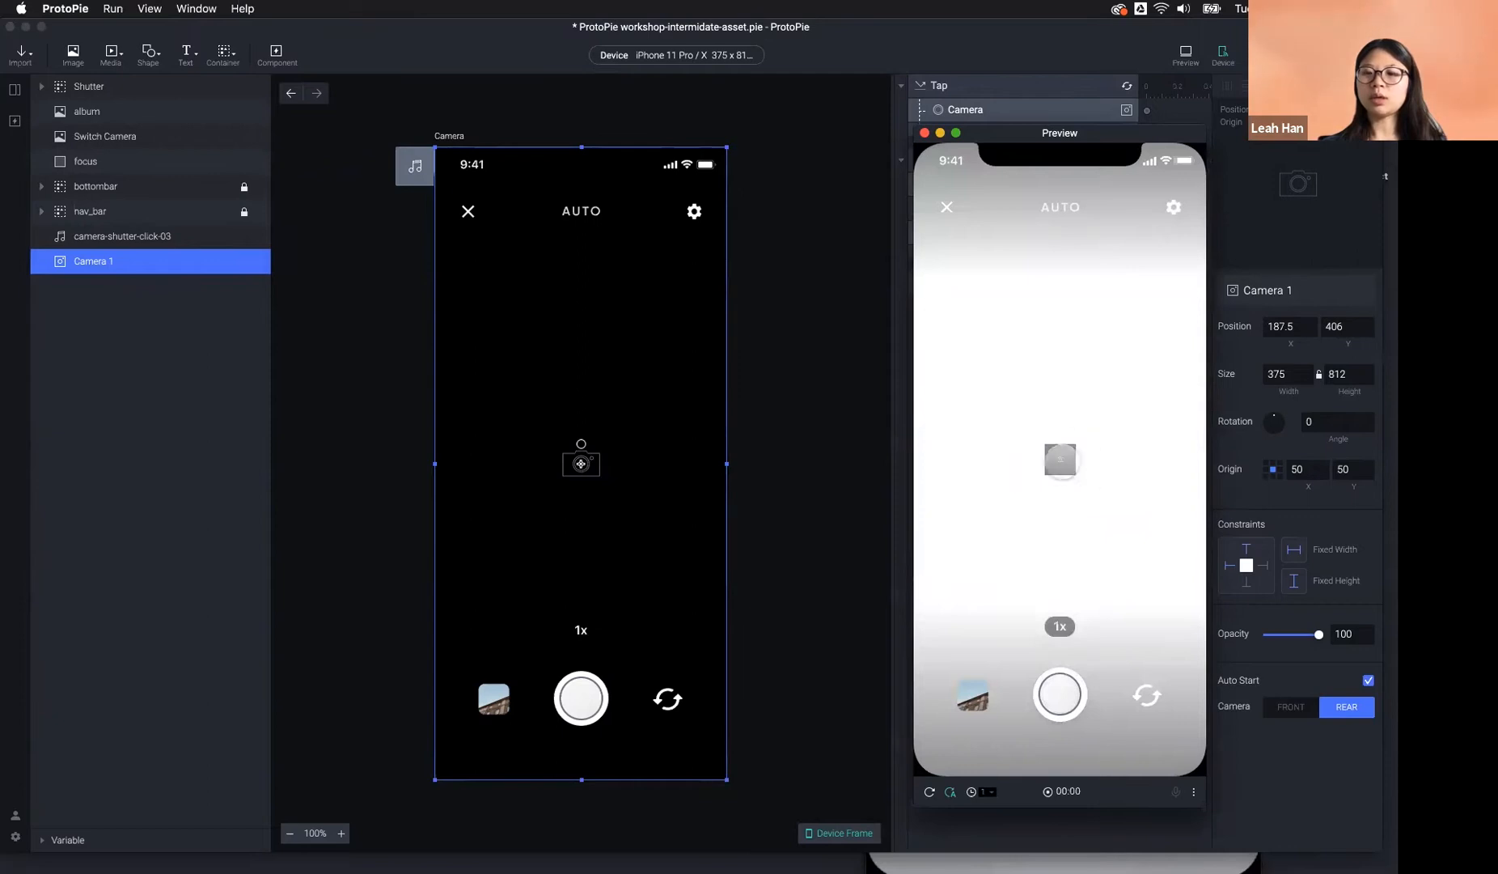
click(1124, 862)
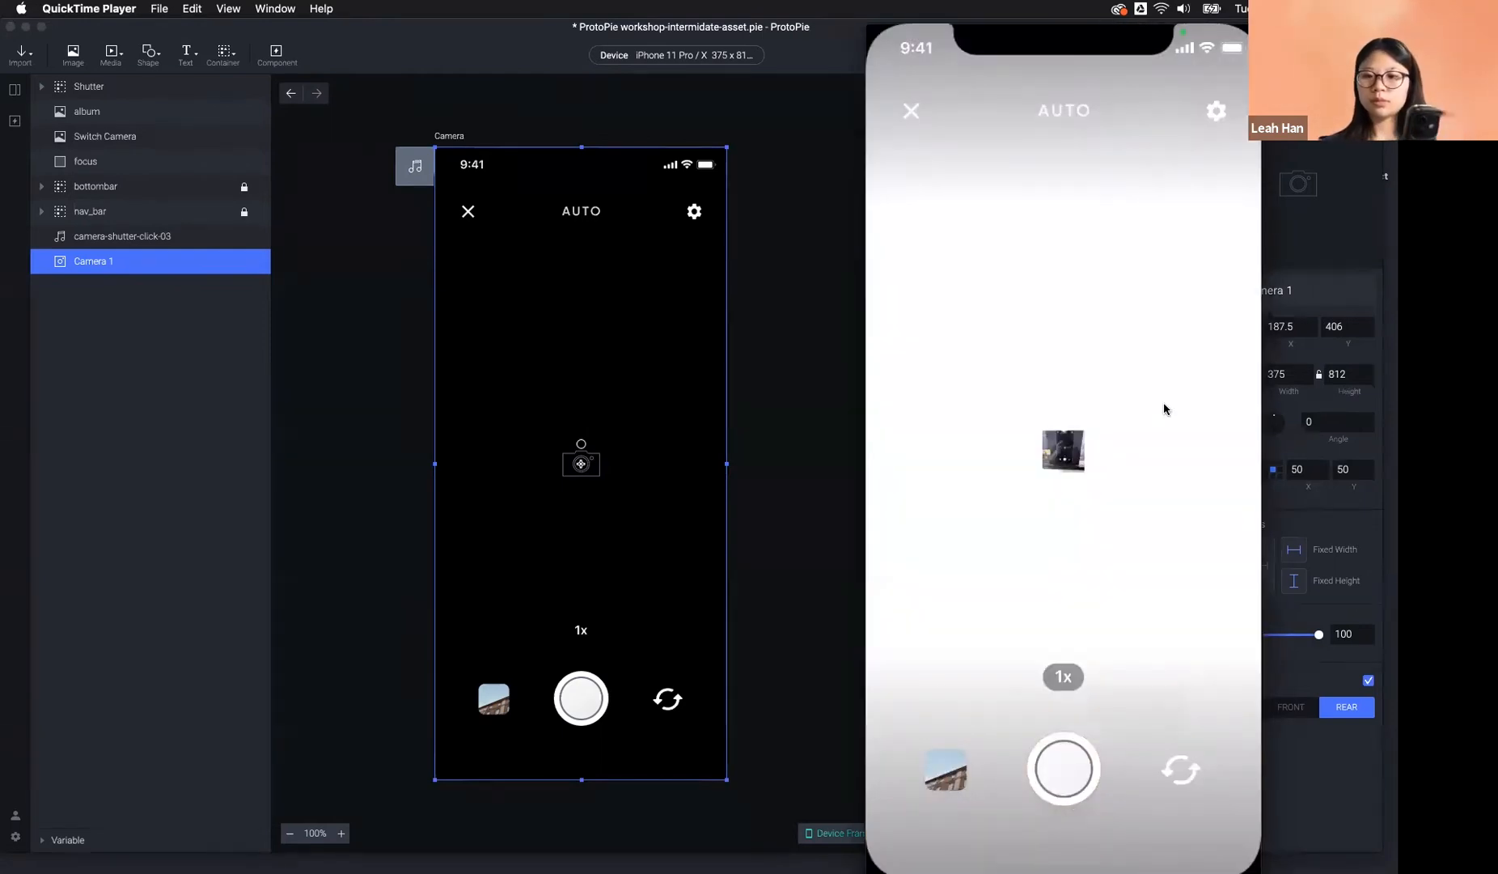
mouse_move(1165, 409)
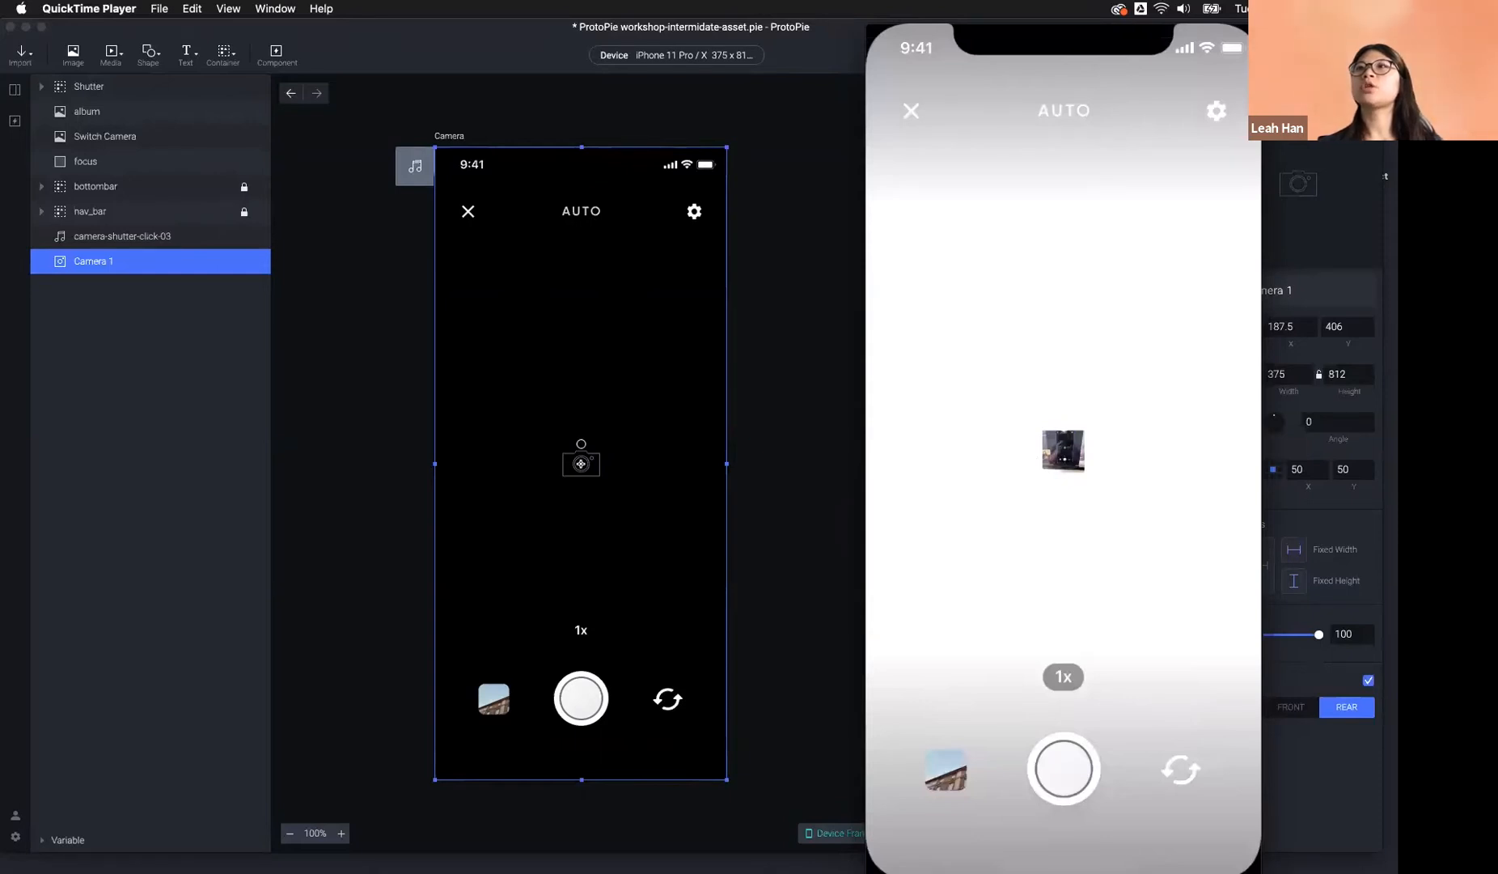
click(788, 459)
click(785, 454)
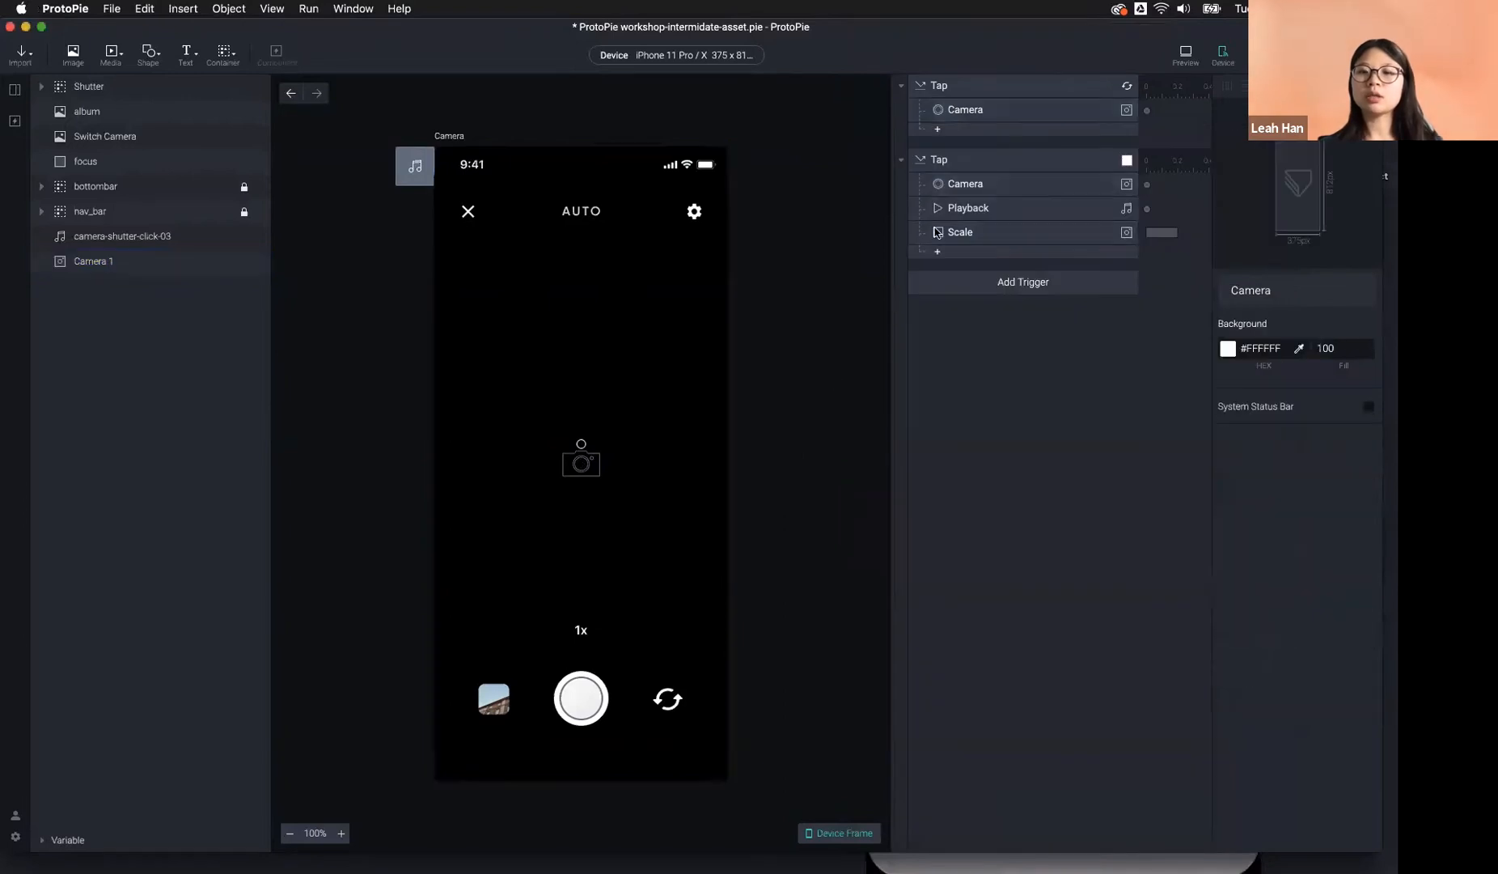
Review the Shutter tap trigger and the settings of its Playback response.
click(980, 162)
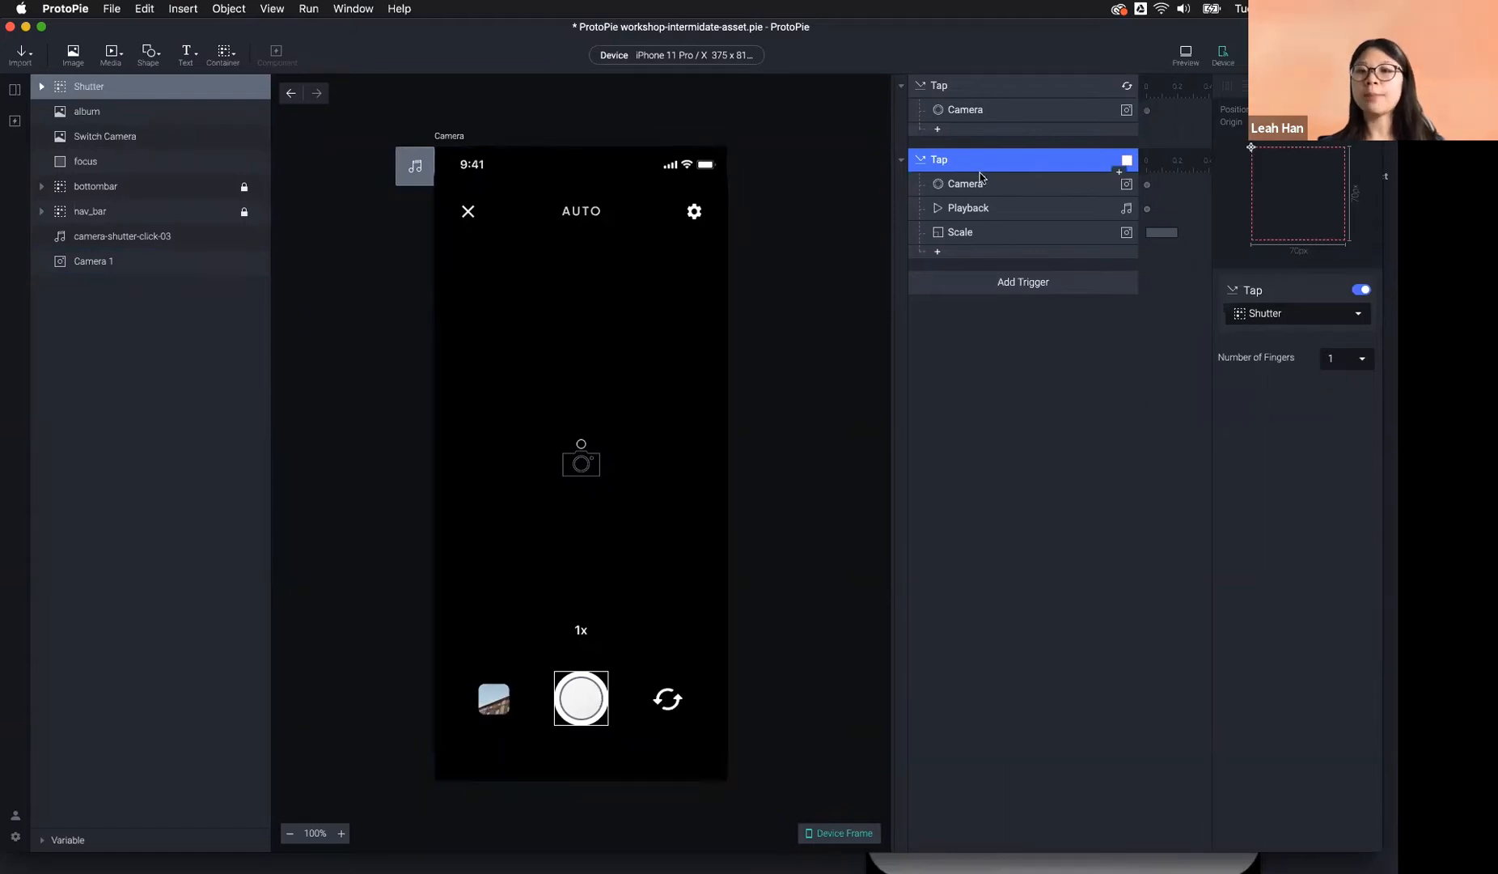
click(978, 211)
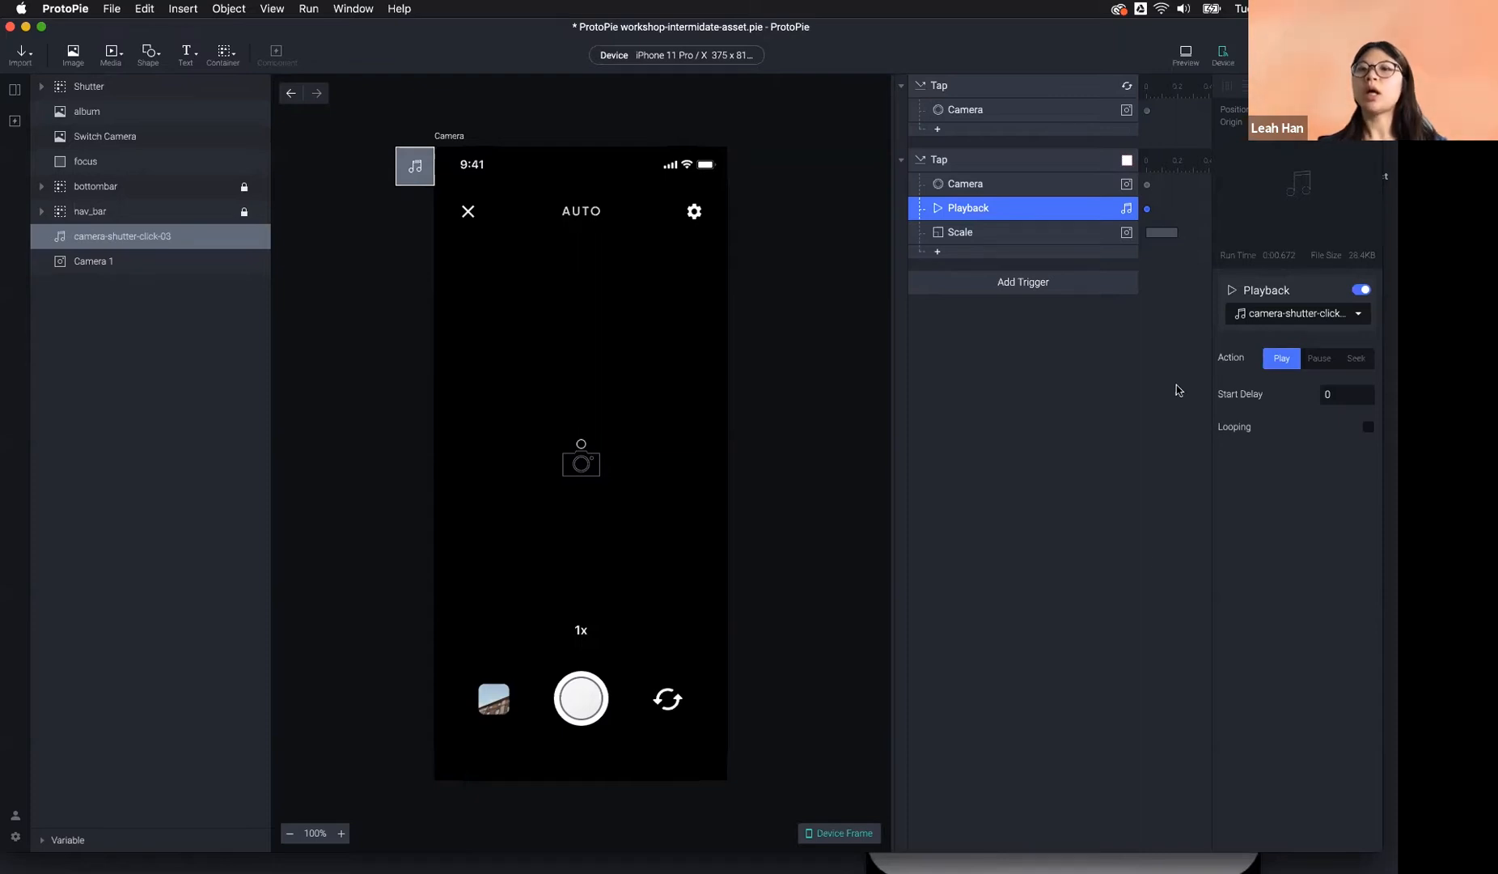
click(1004, 492)
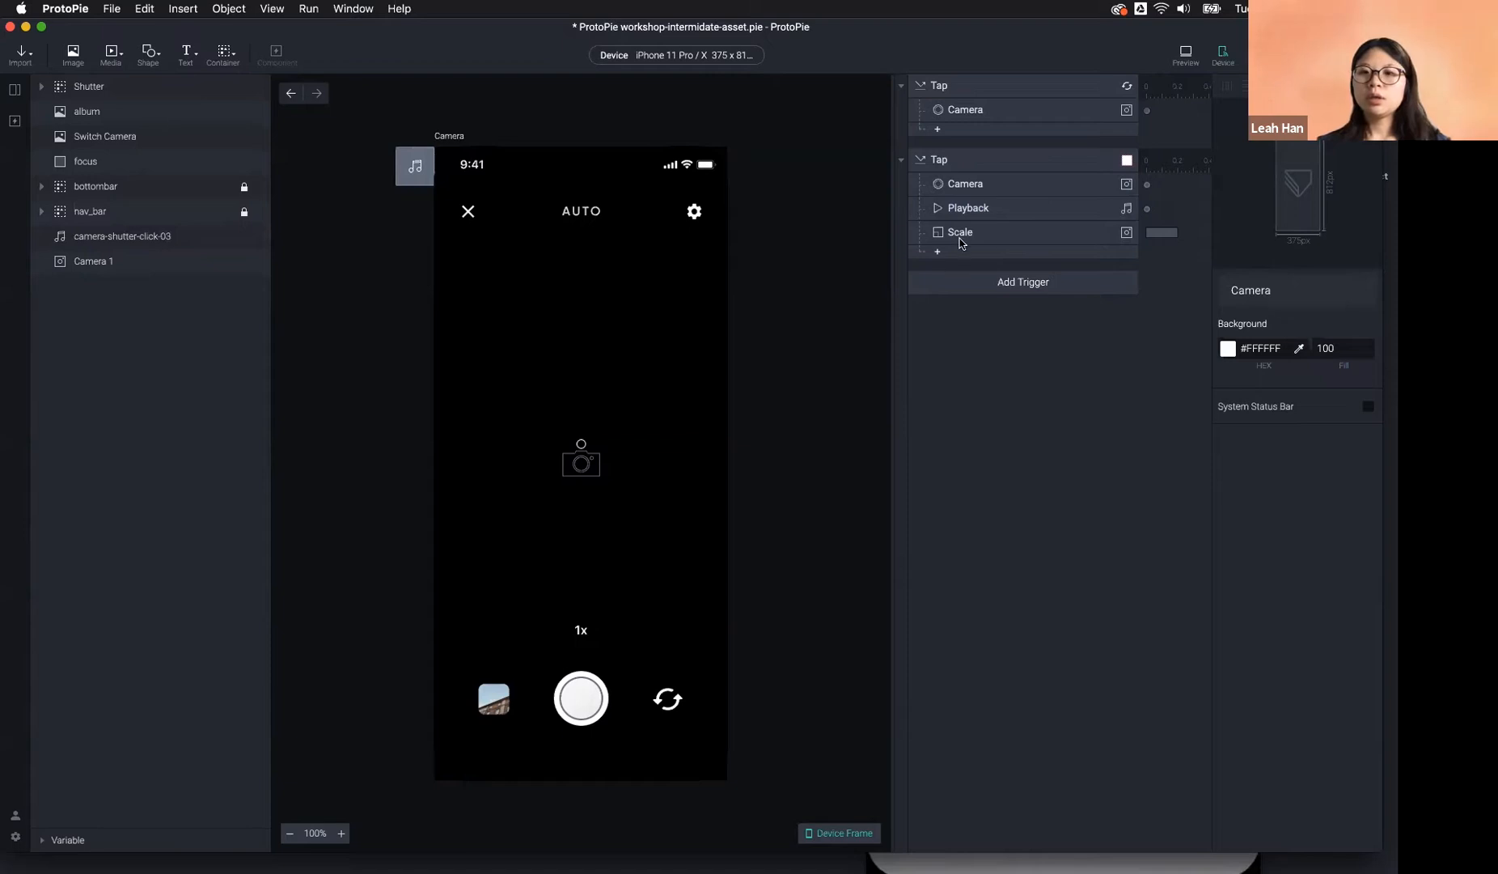
click(970, 207)
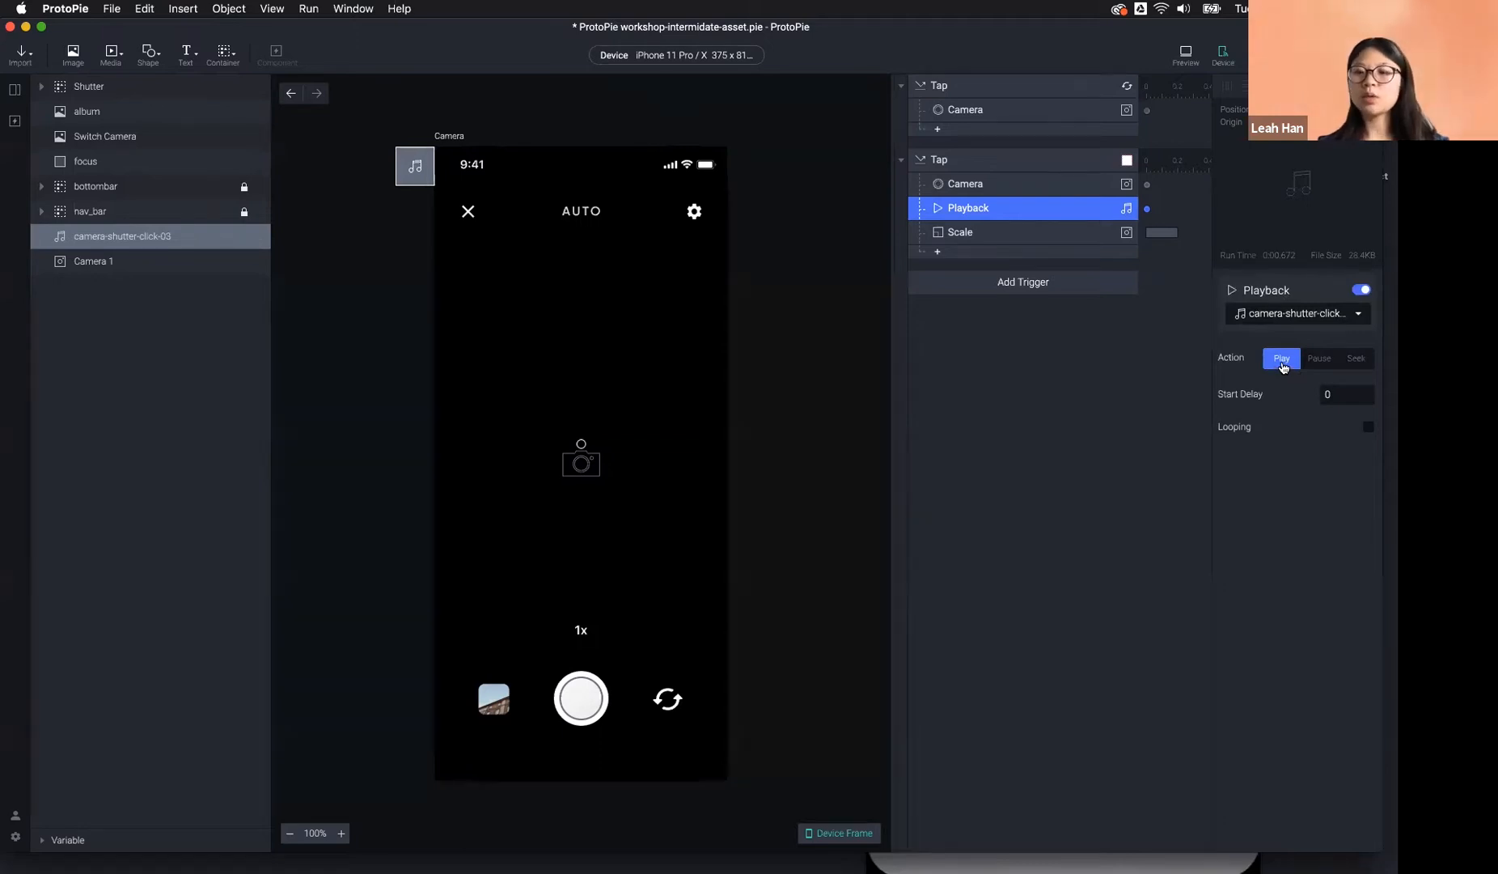
Add a Reset response for the camera-shutter-click-03 sound to the Shutter tap, with a start delay of 0.09.
click(979, 253)
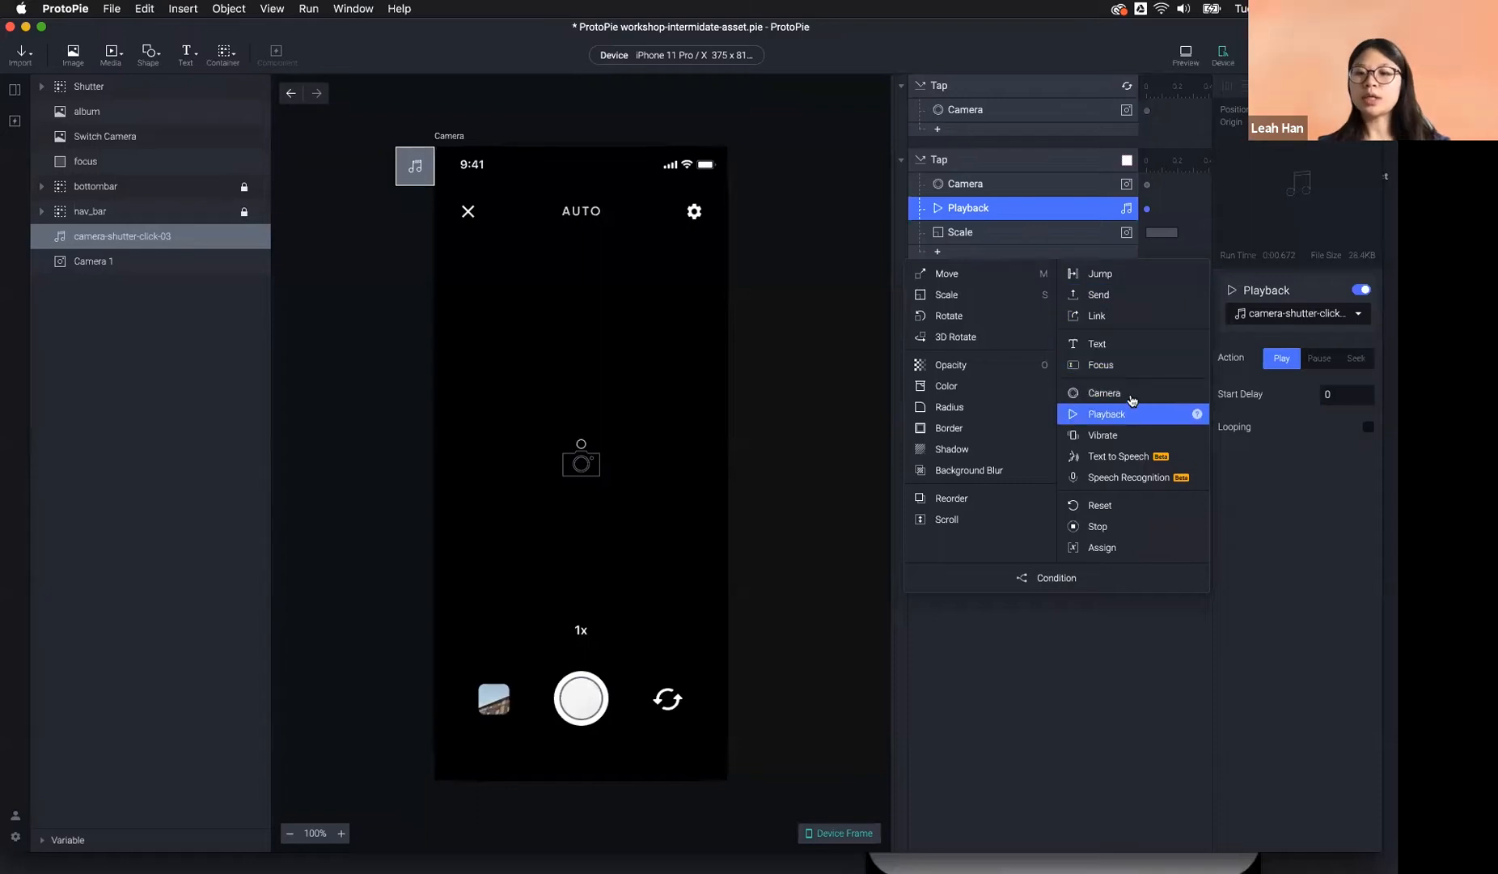
click(1133, 504)
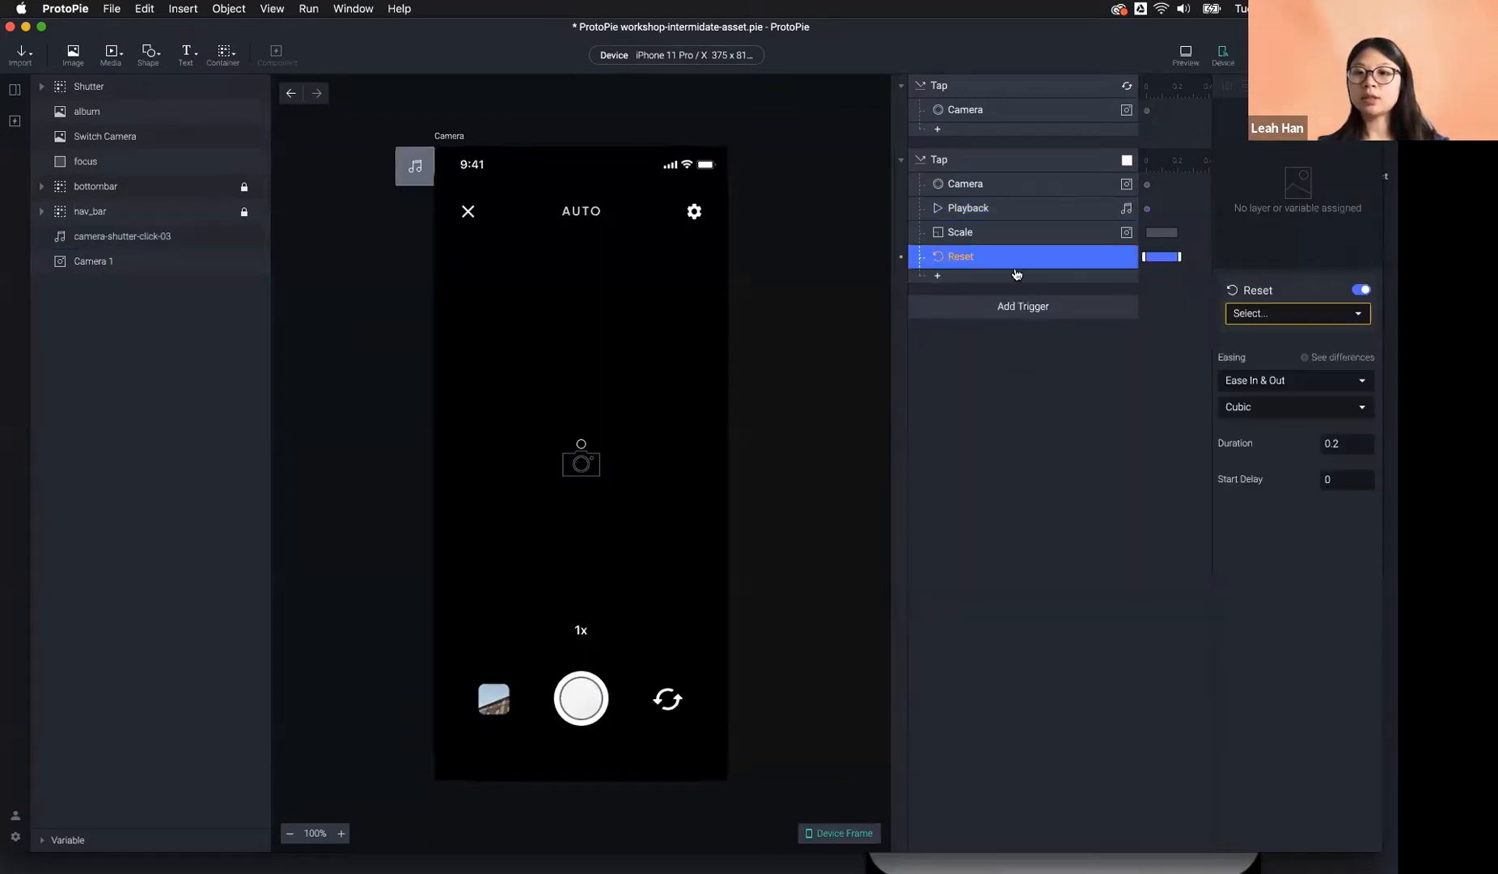
click(1265, 316)
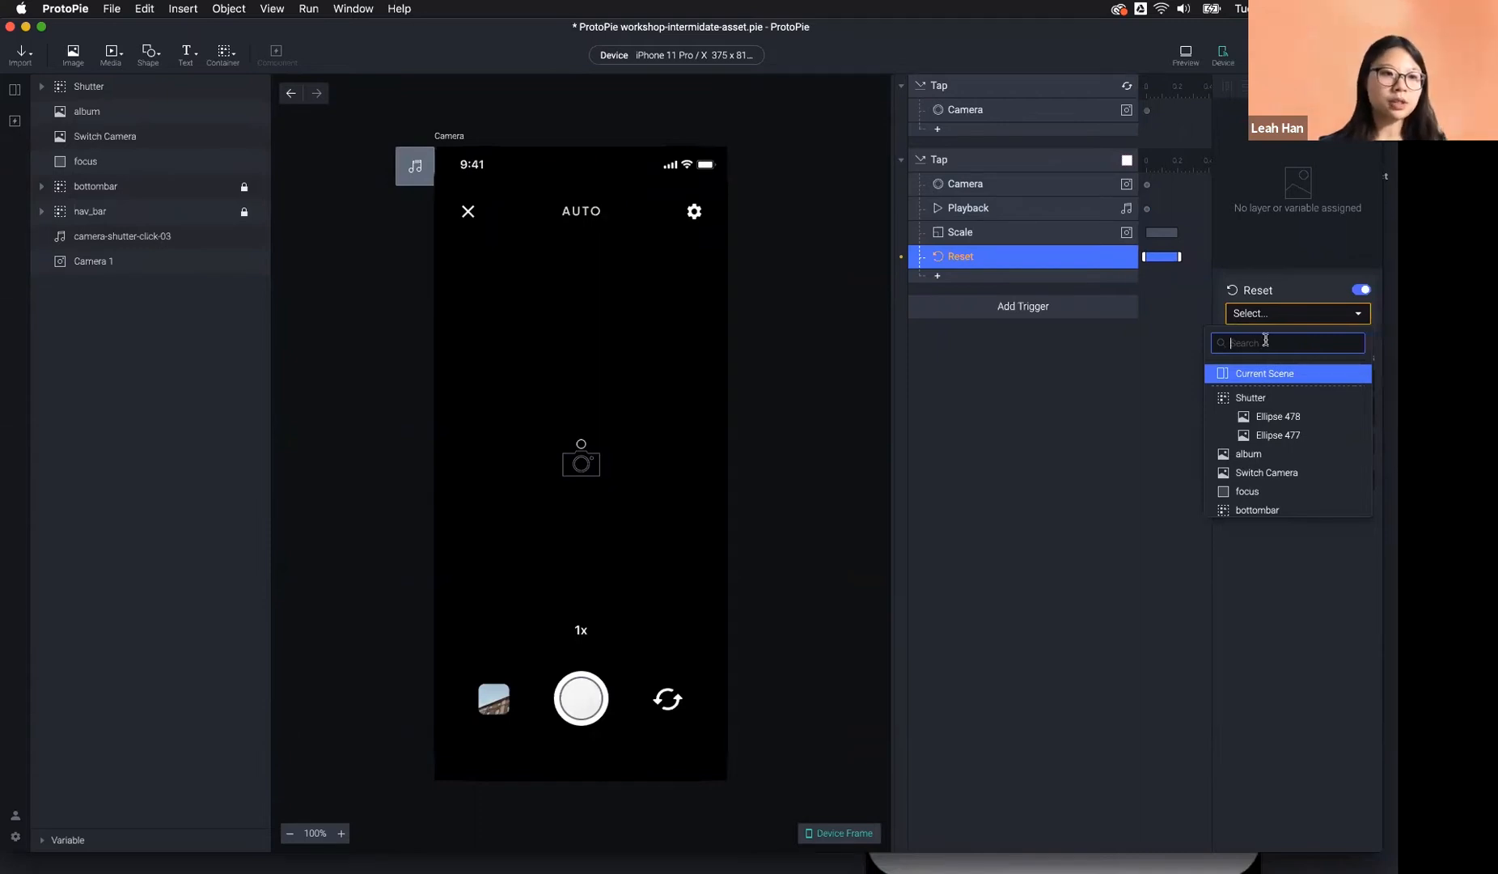
text(c)
text(a)
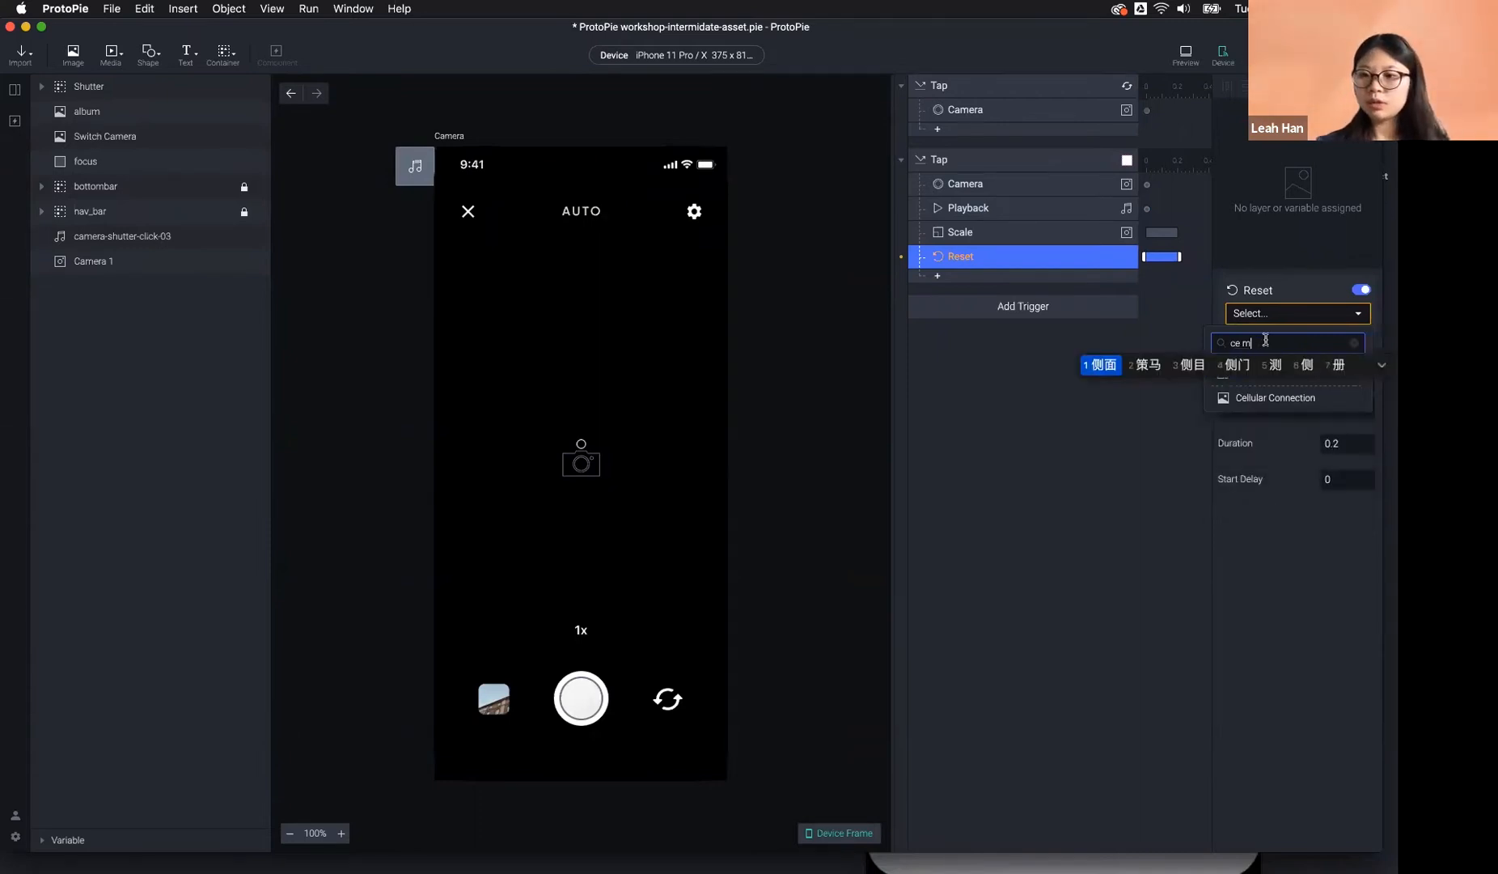
text(m)
click(1273, 396)
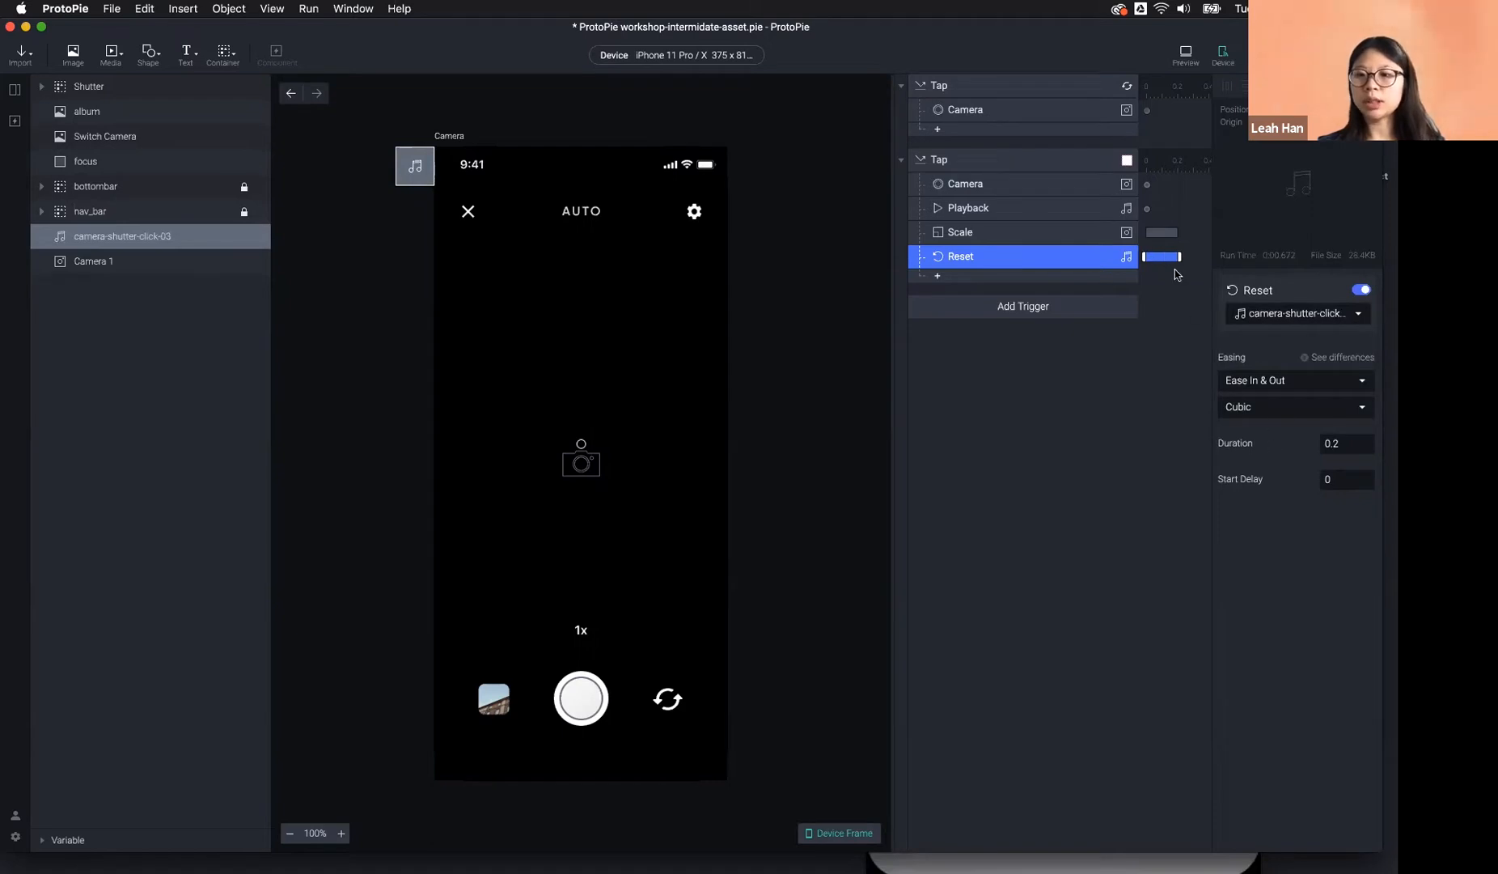
click(1028, 209)
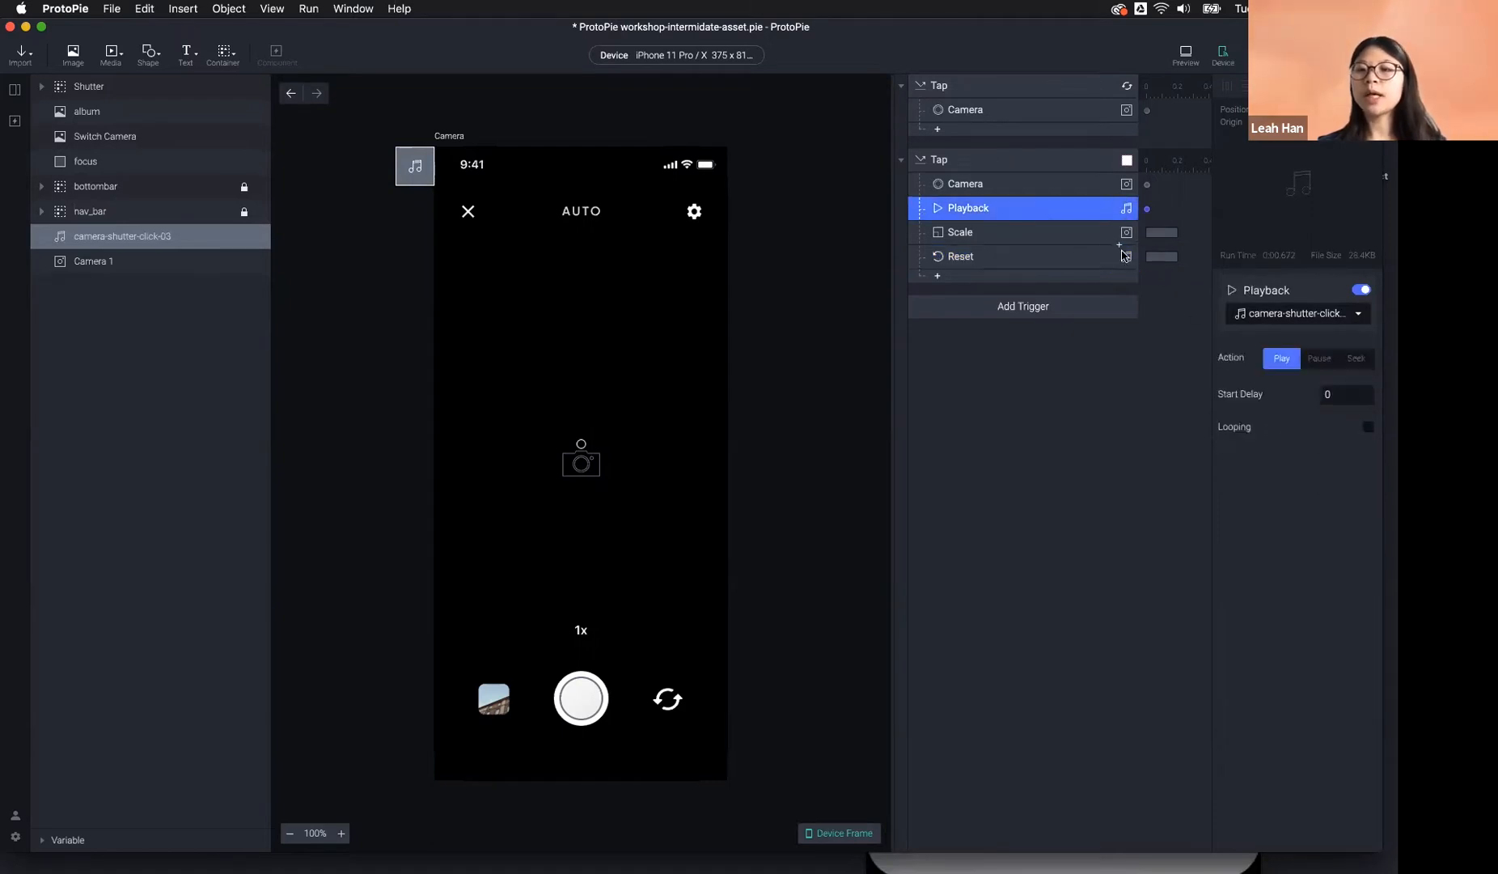
click(1003, 258)
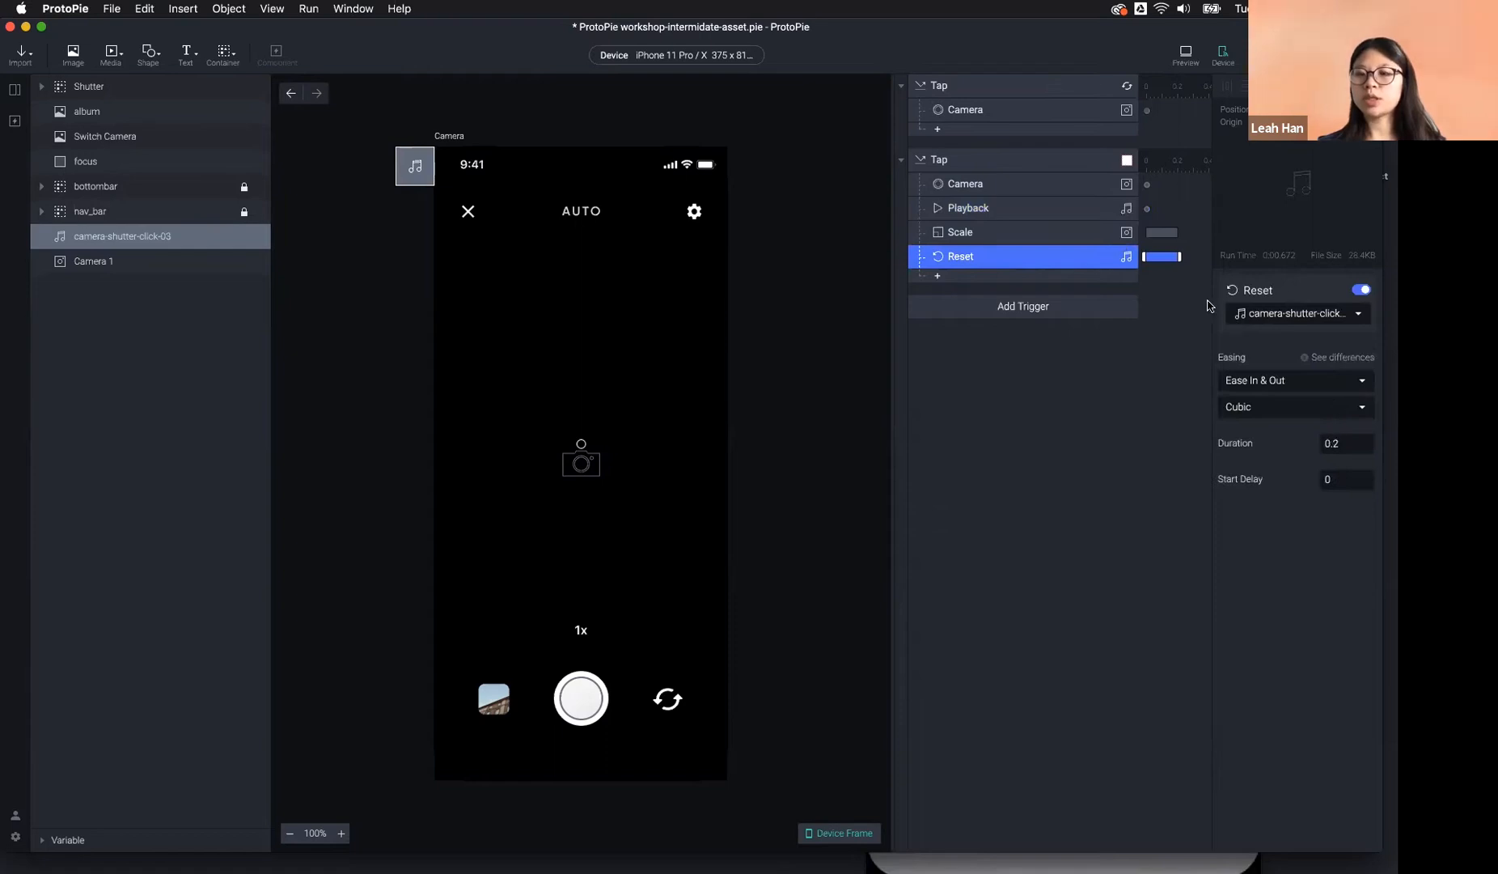
drag(1148, 259, 1163, 261)
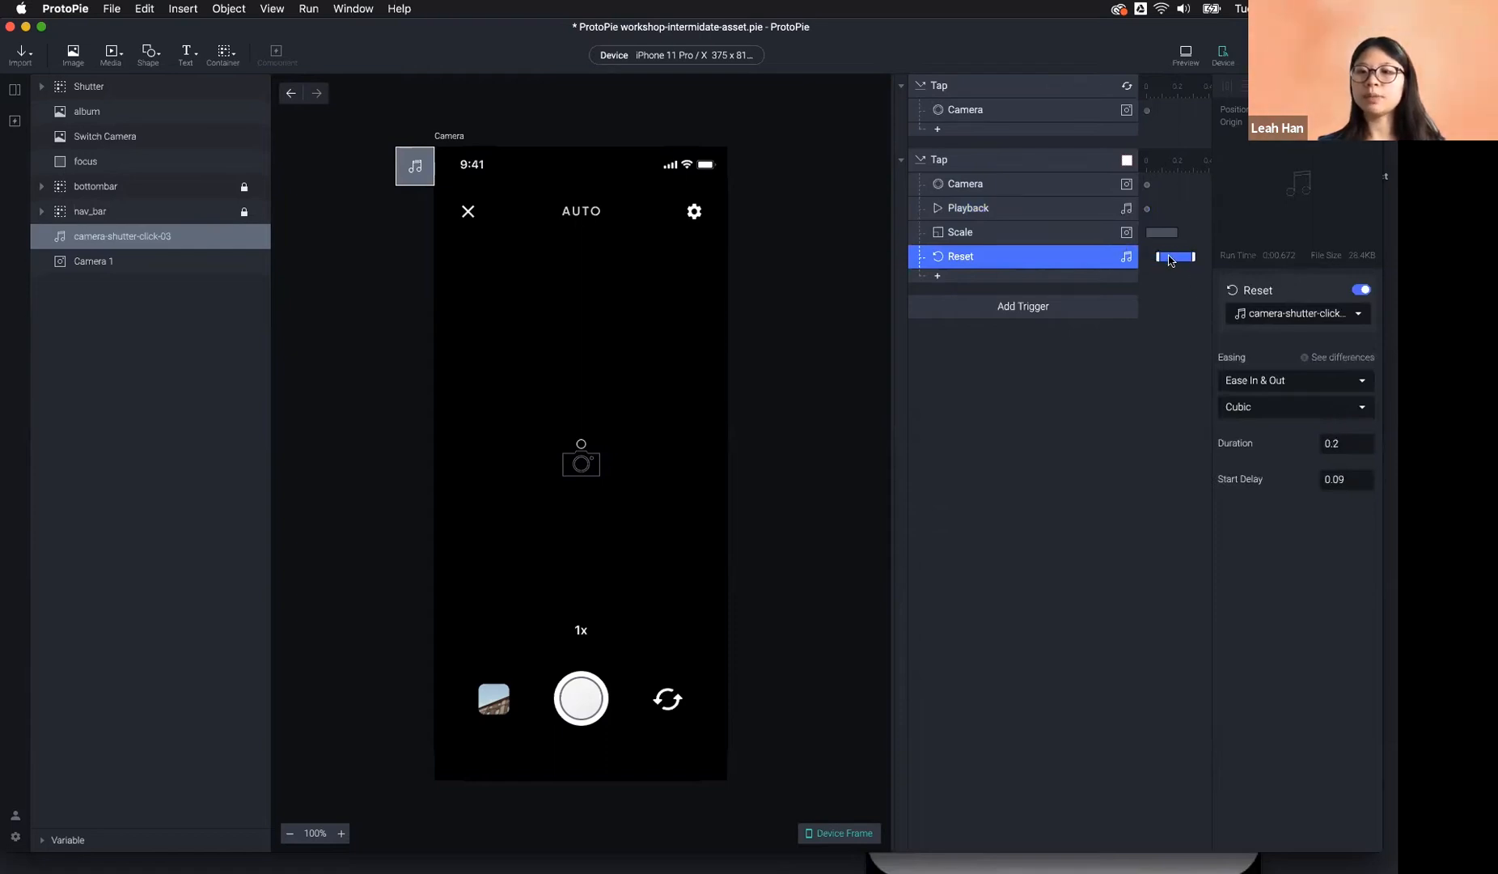
Add a second Playback response for the shutter sound using Seek to 0:00.0, and compare it with the Reset response.
click(1058, 283)
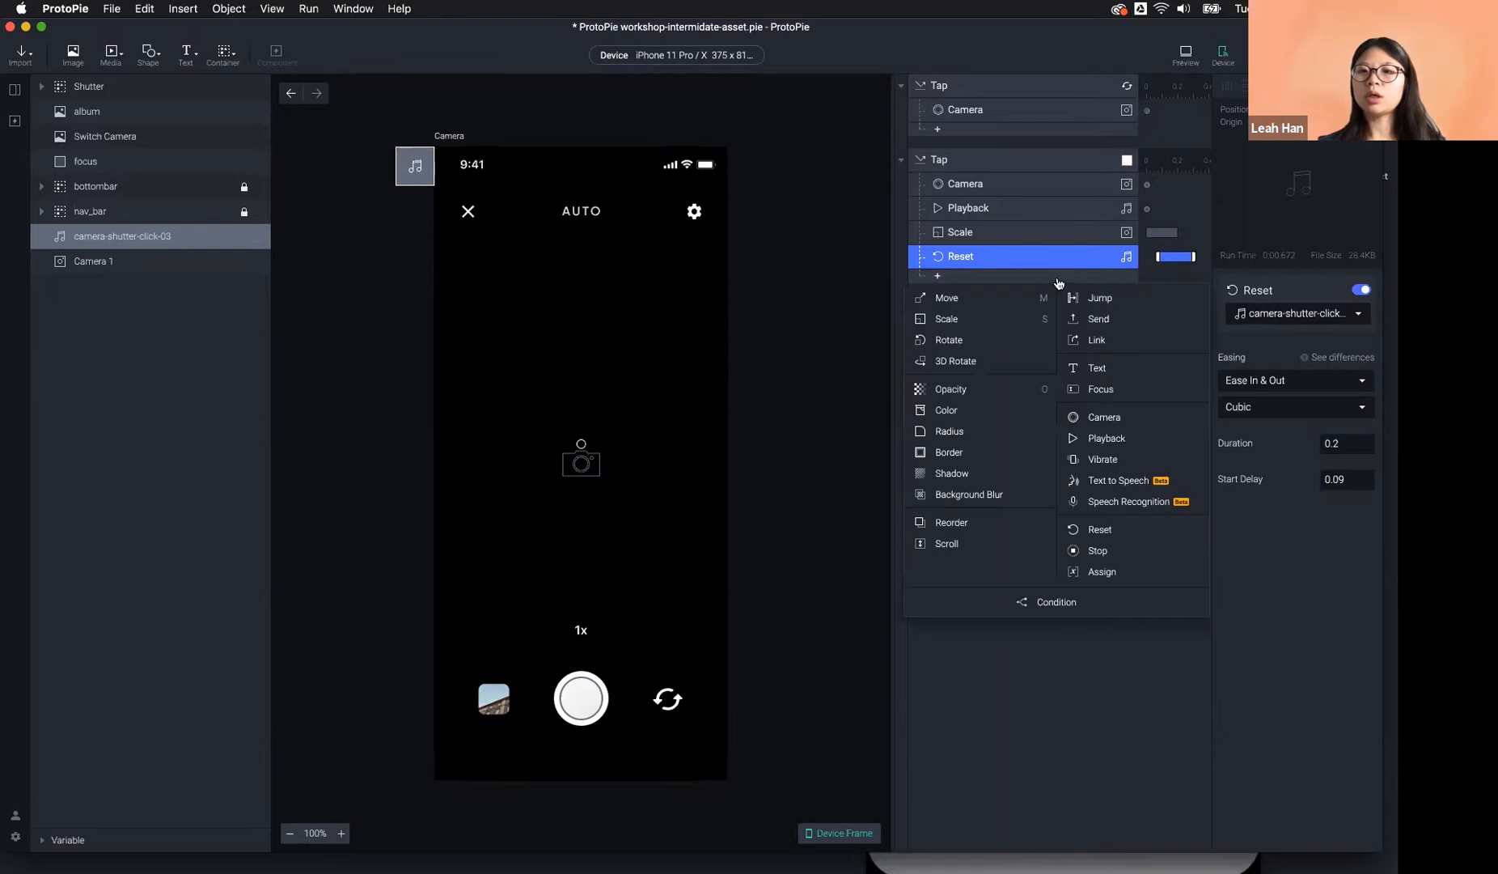
click(1121, 438)
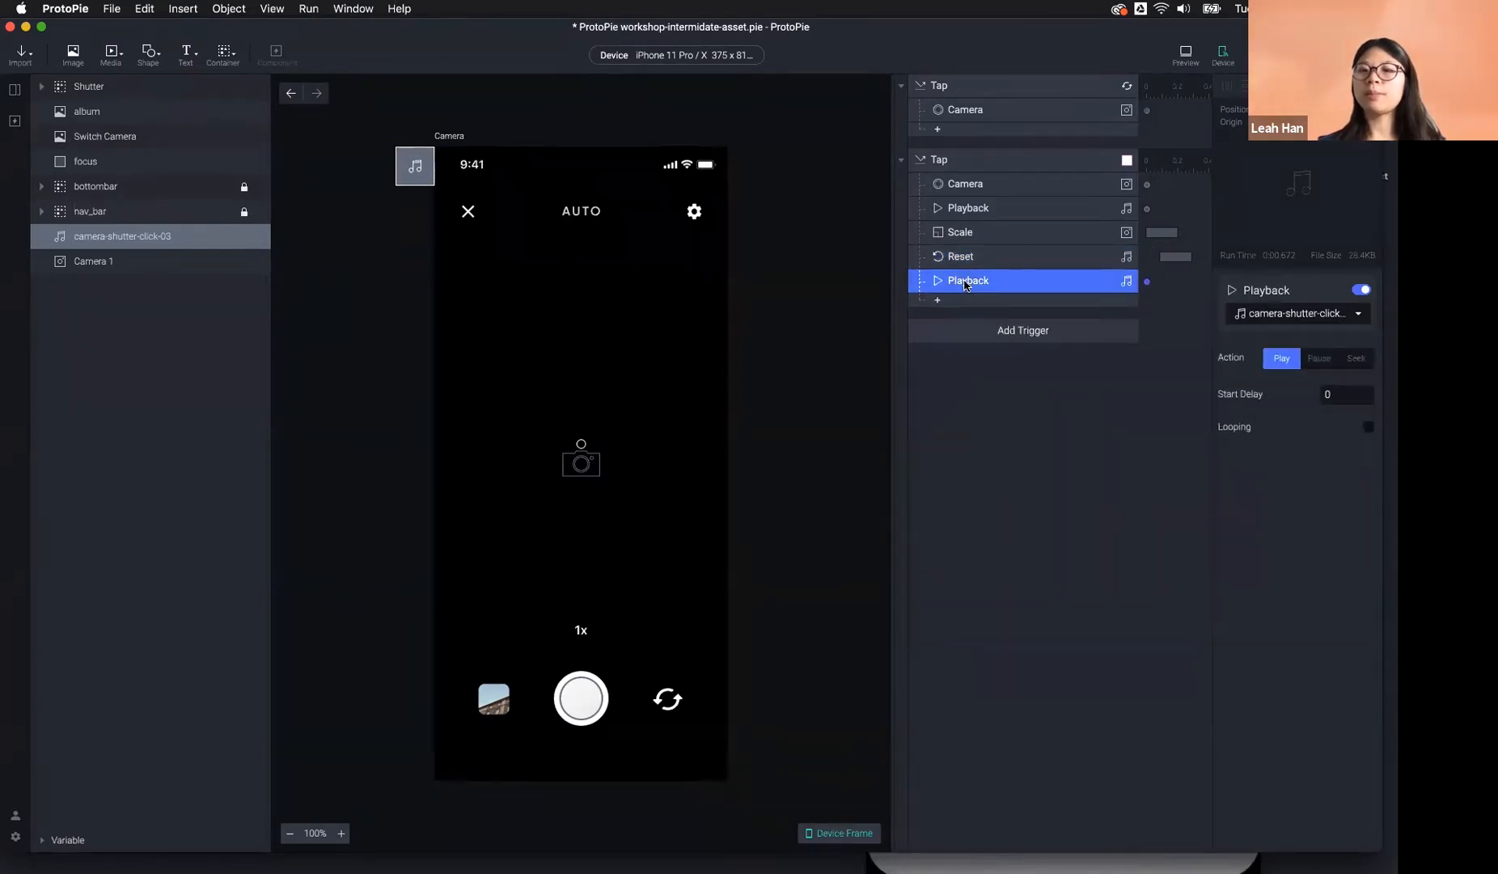
click(1357, 357)
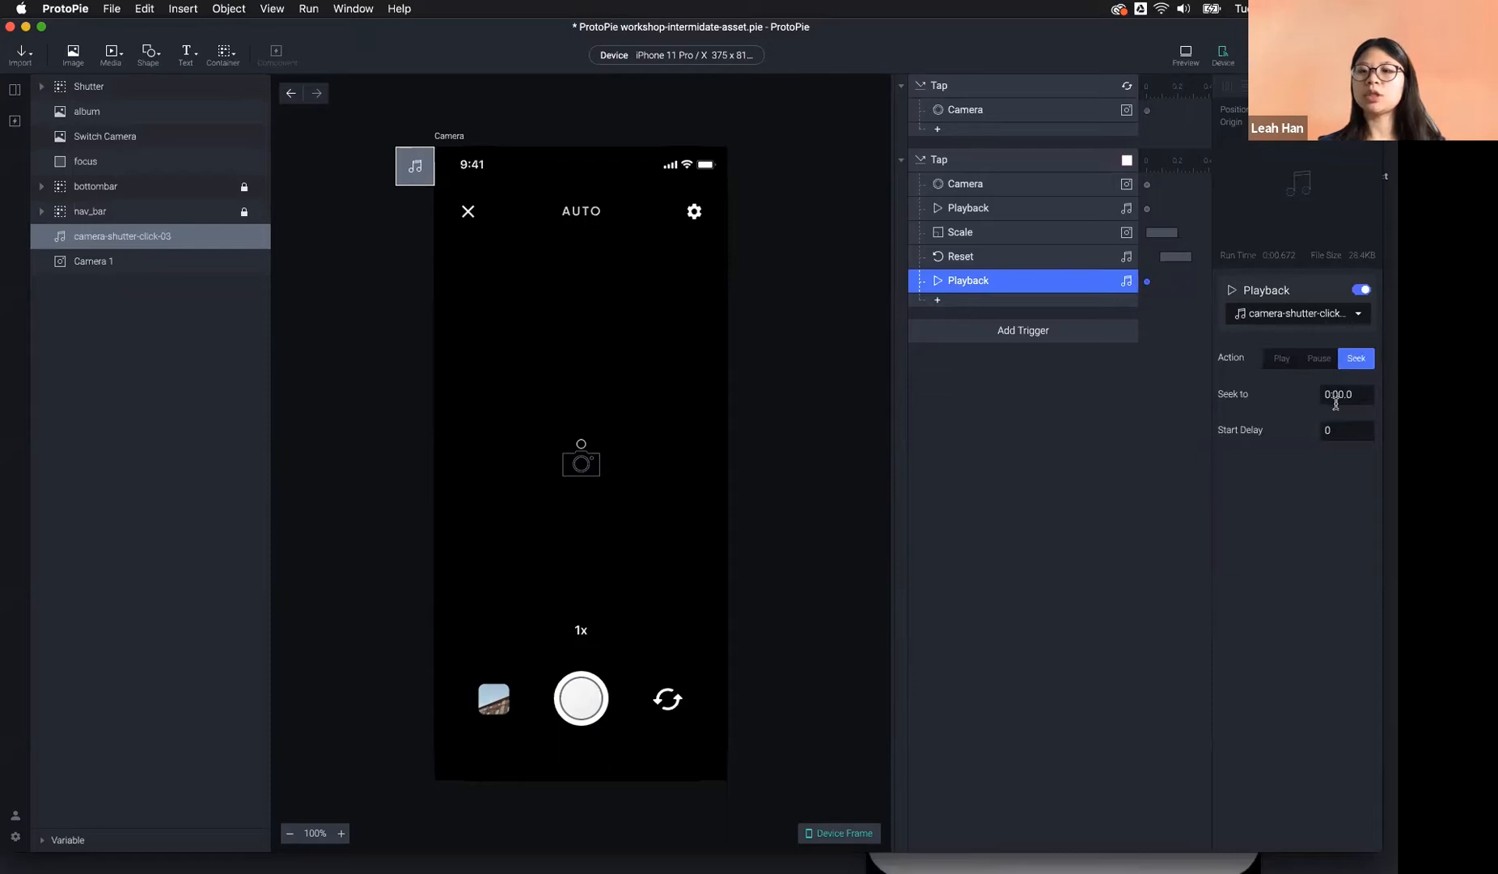
click(1058, 257)
click(1057, 277)
click(1053, 264)
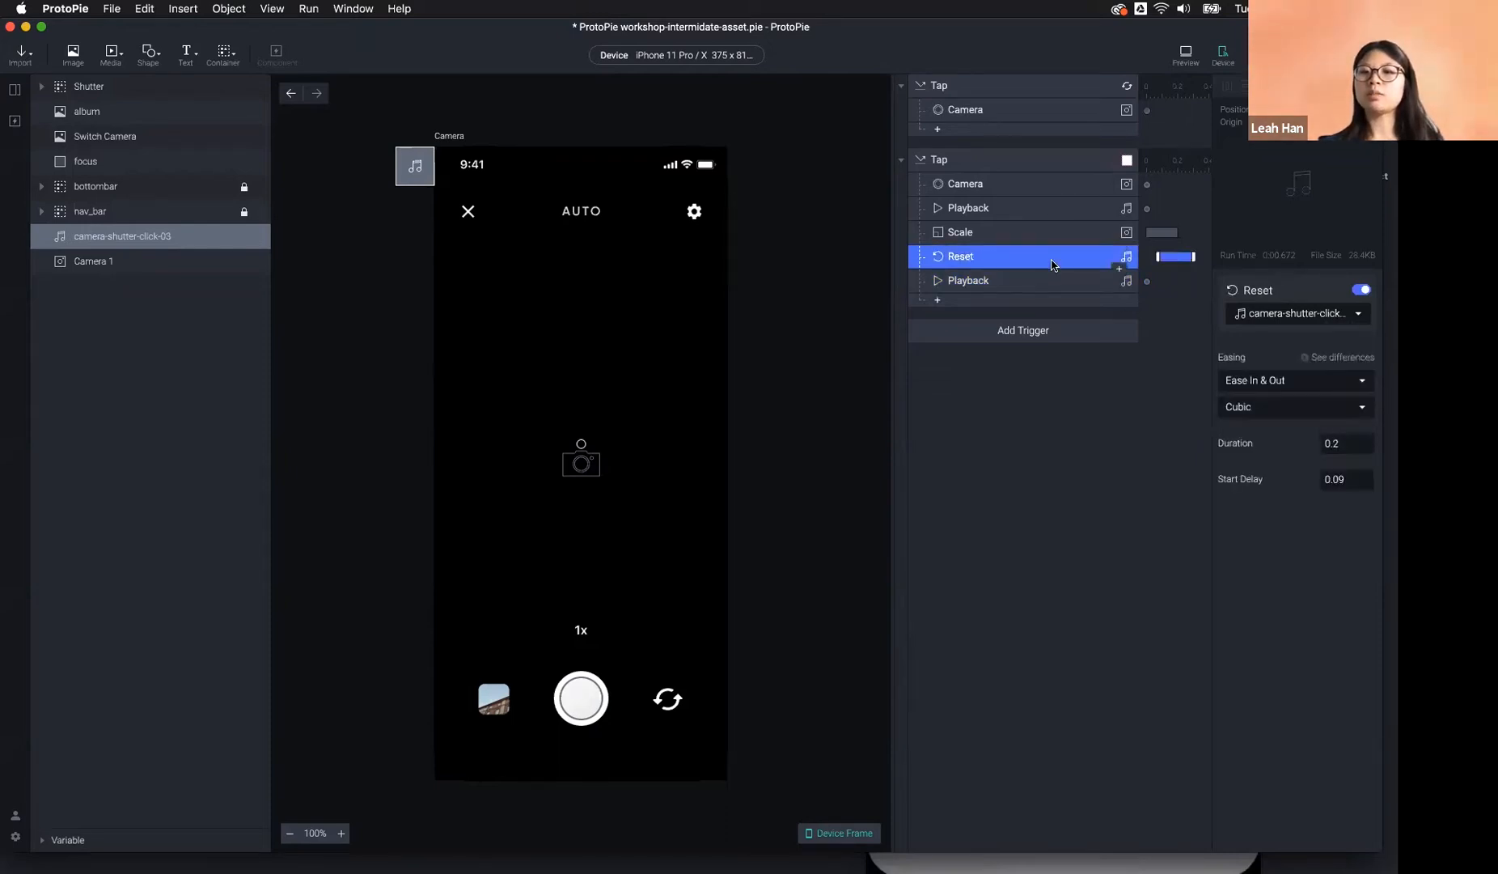
click(1054, 277)
click(1054, 259)
click(1054, 276)
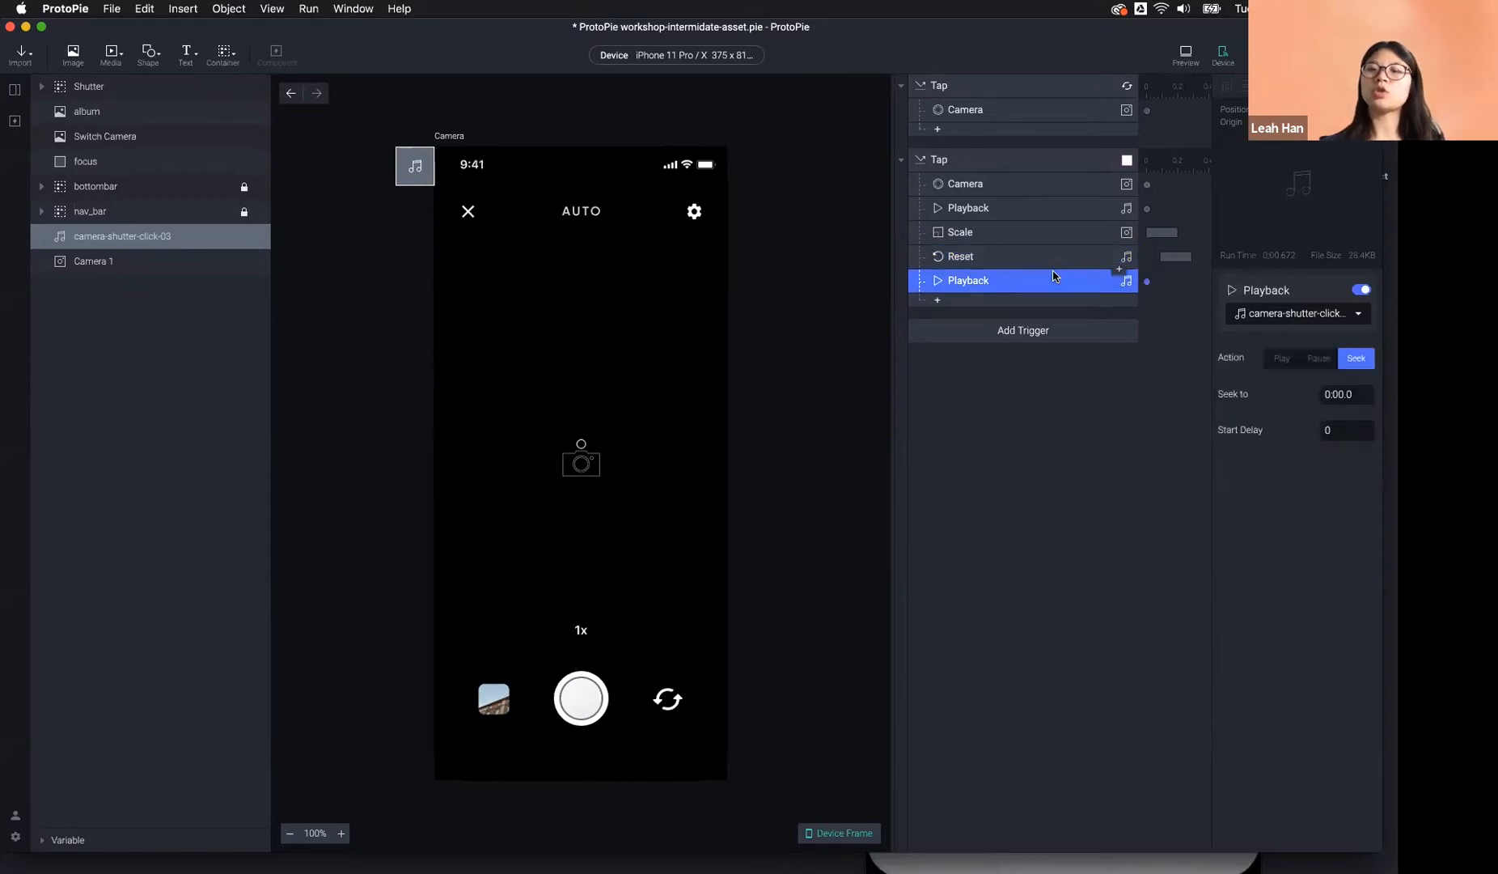
Delete the second Playback response and the Reset response from the Shutter tap.
key(BackSpace)
click(1043, 258)
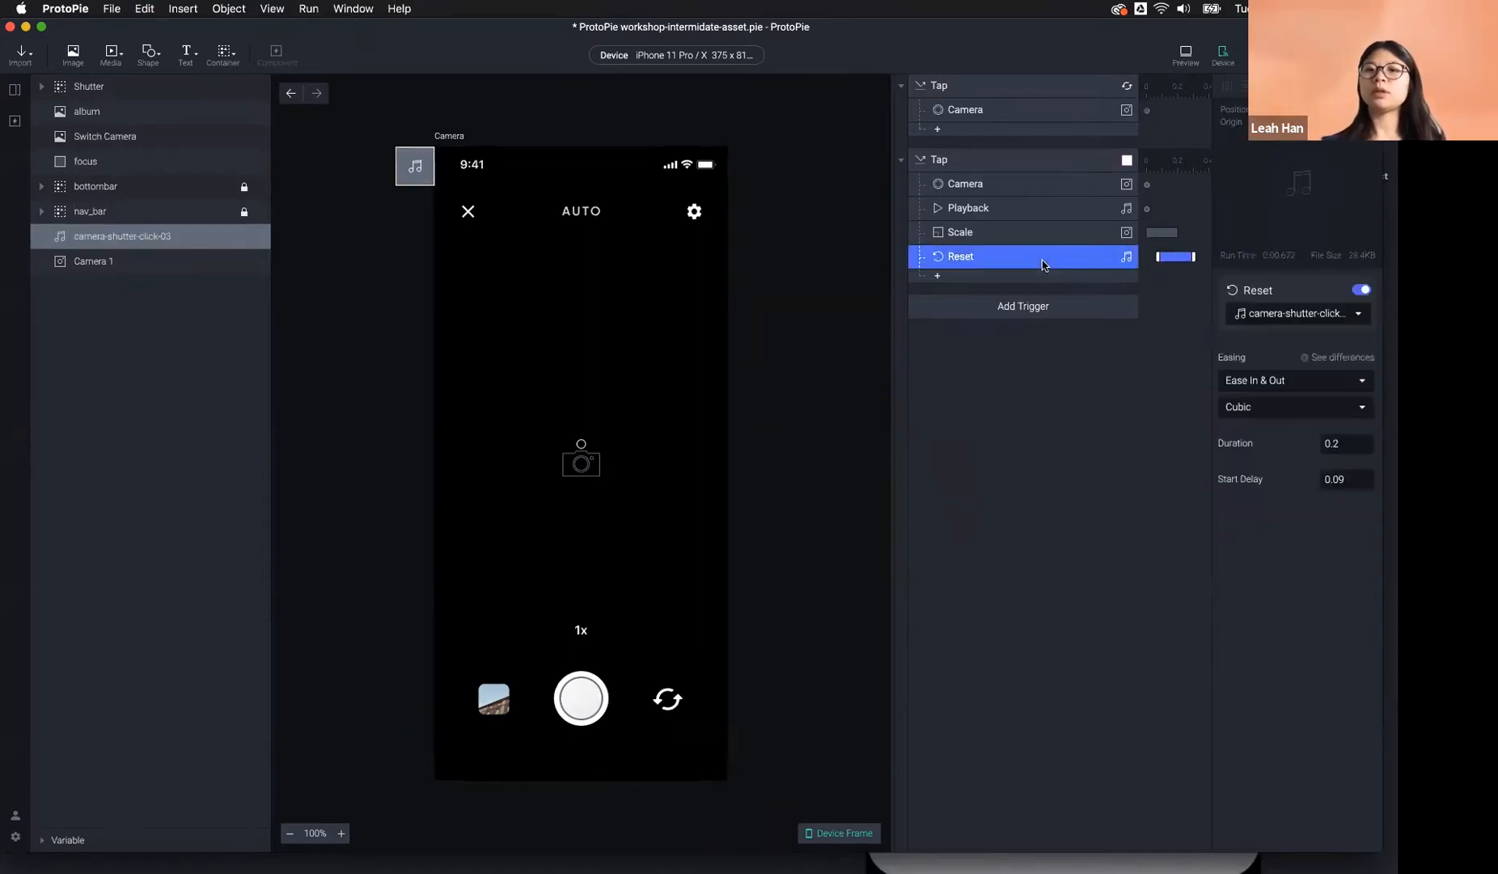
key(BackSpace)
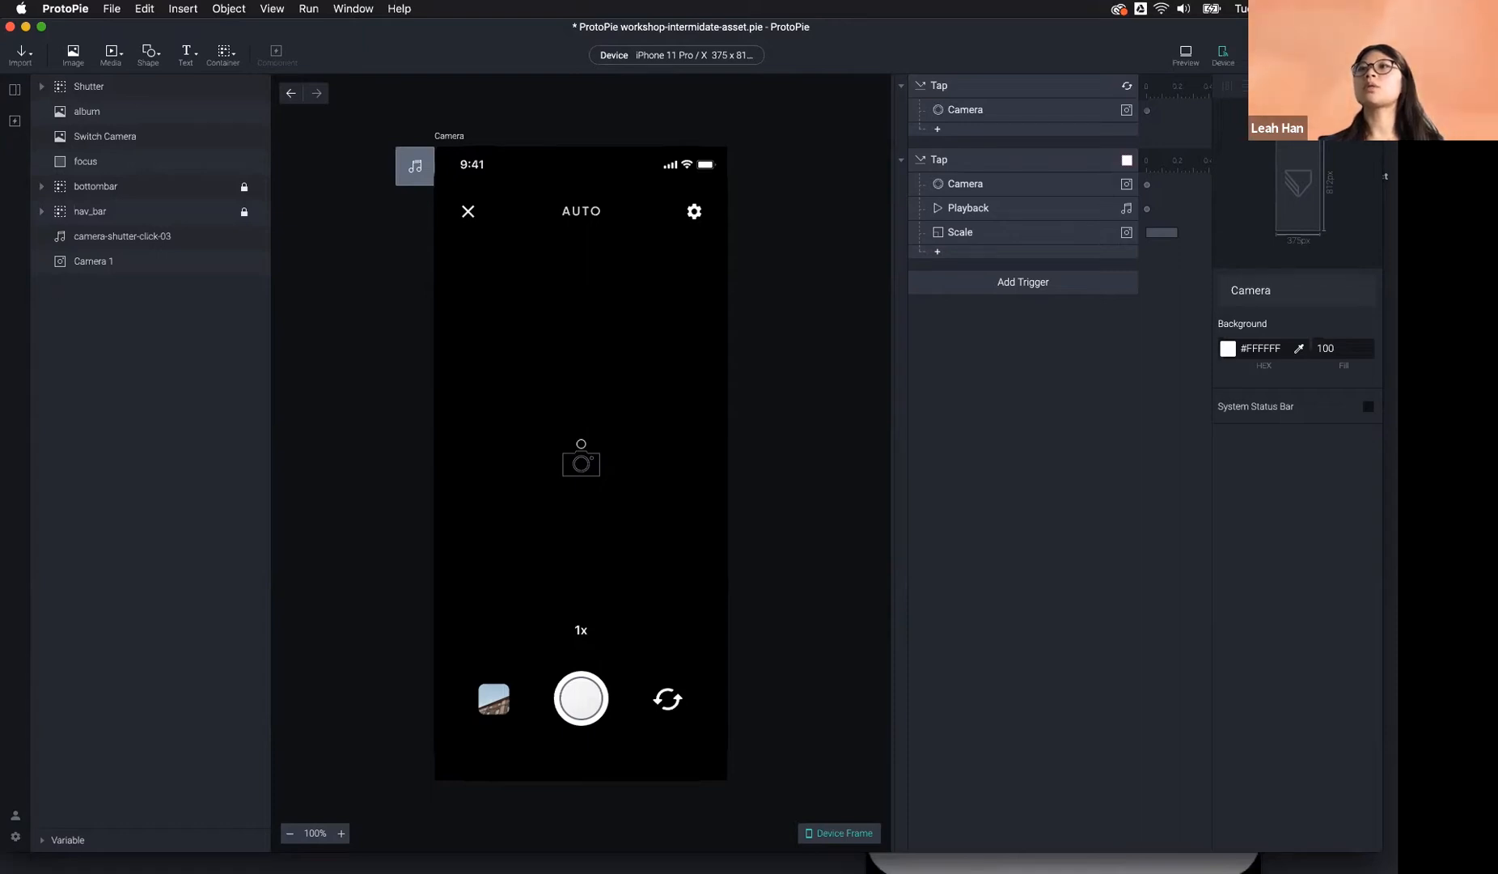
Review the Camera 1 layer's Auto Start and camera direction settings.
click(580, 486)
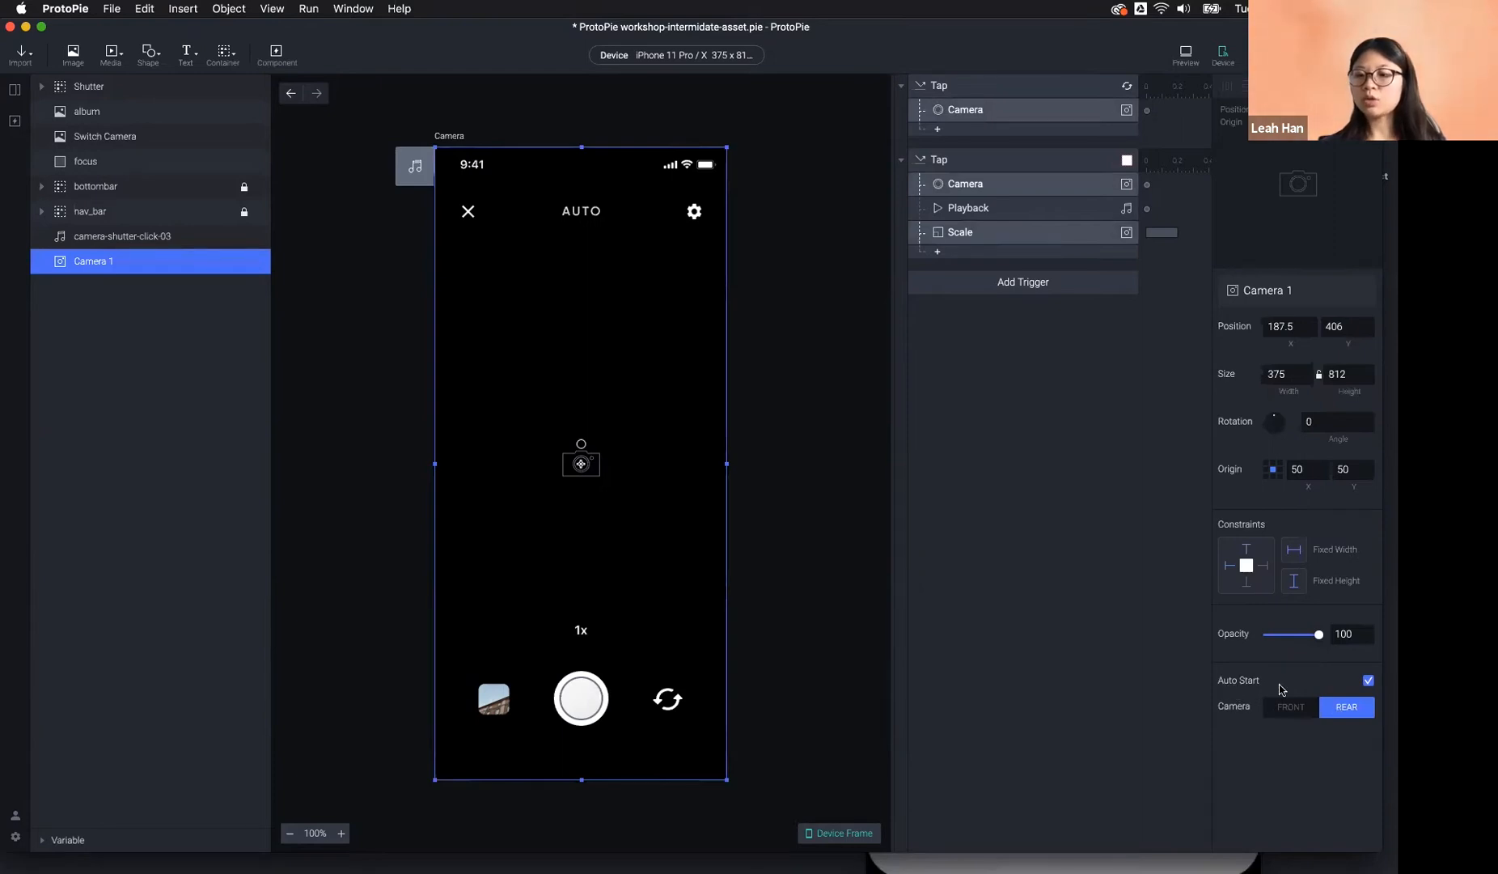
click(1076, 598)
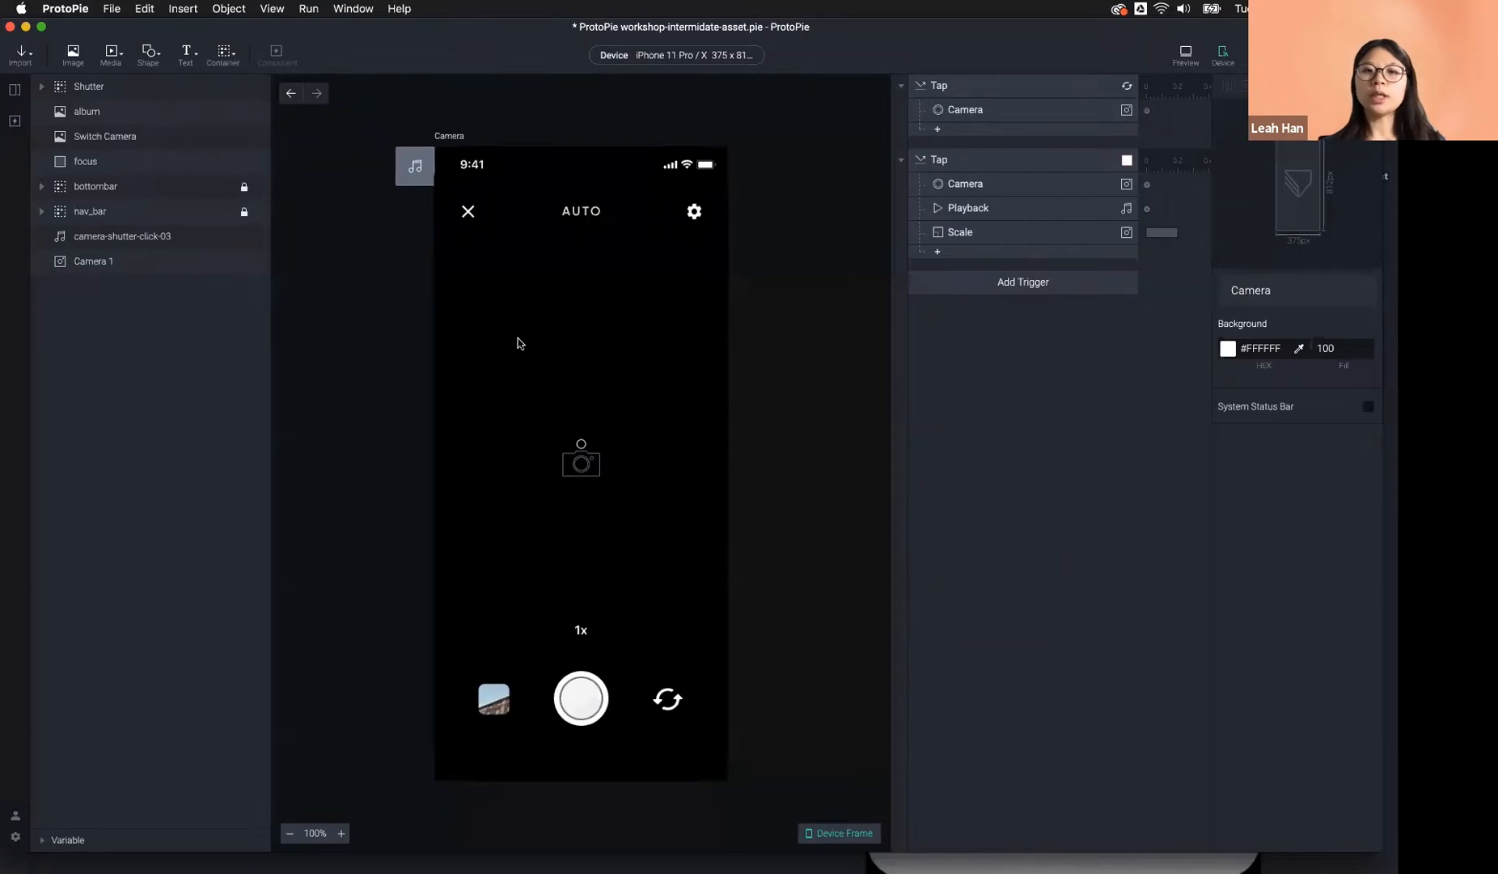
click(569, 381)
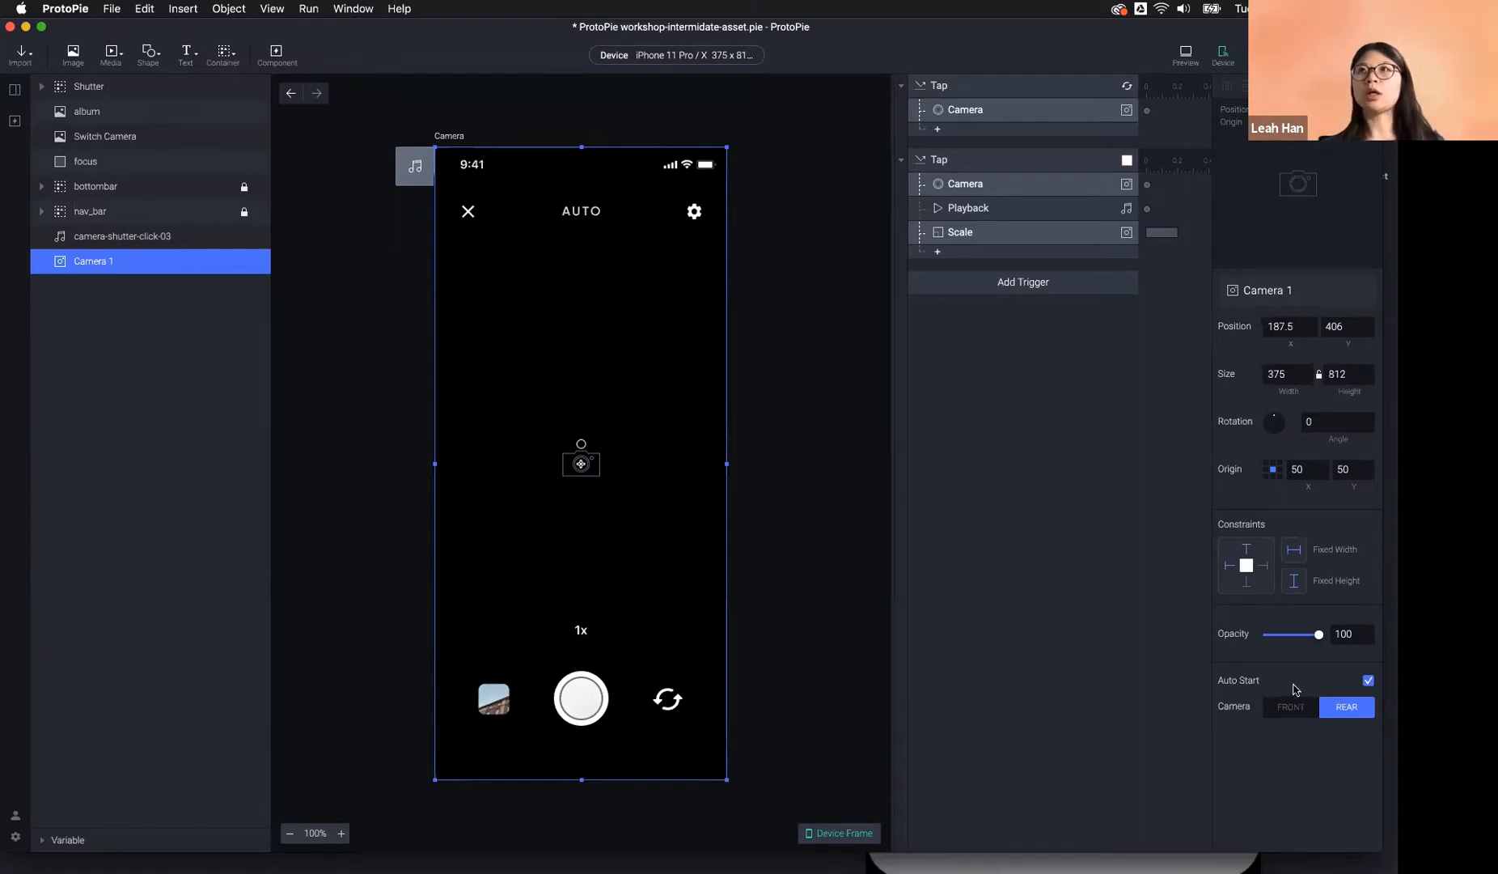
Add a Start trigger with a Camera response that starts Camera 1 using the current camera, and recheck the layer's settings.
click(971, 282)
click(1065, 363)
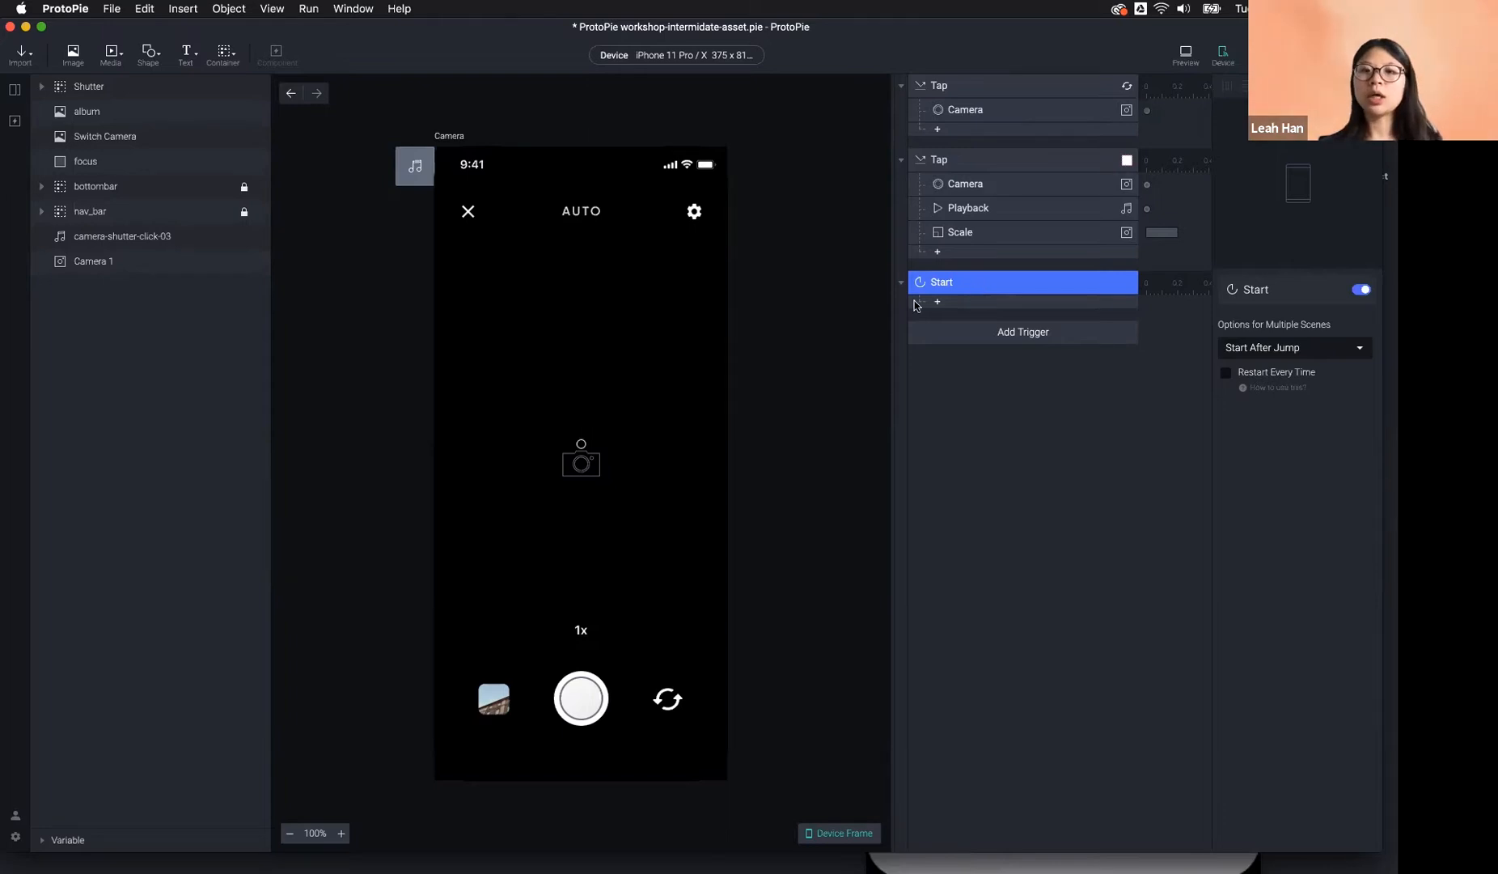
click(1044, 301)
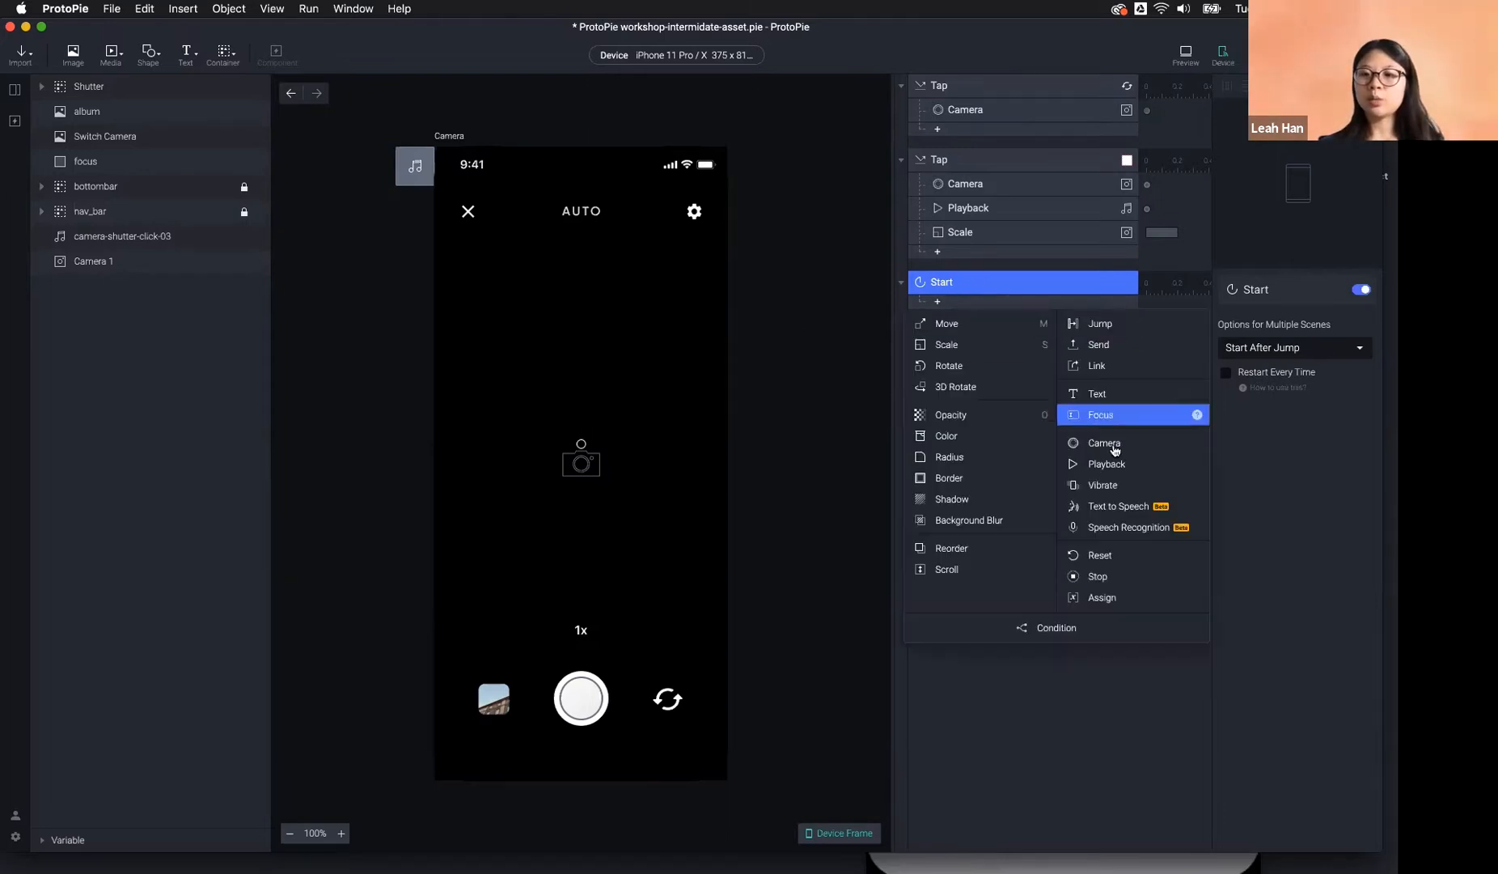
click(1108, 440)
click(1273, 320)
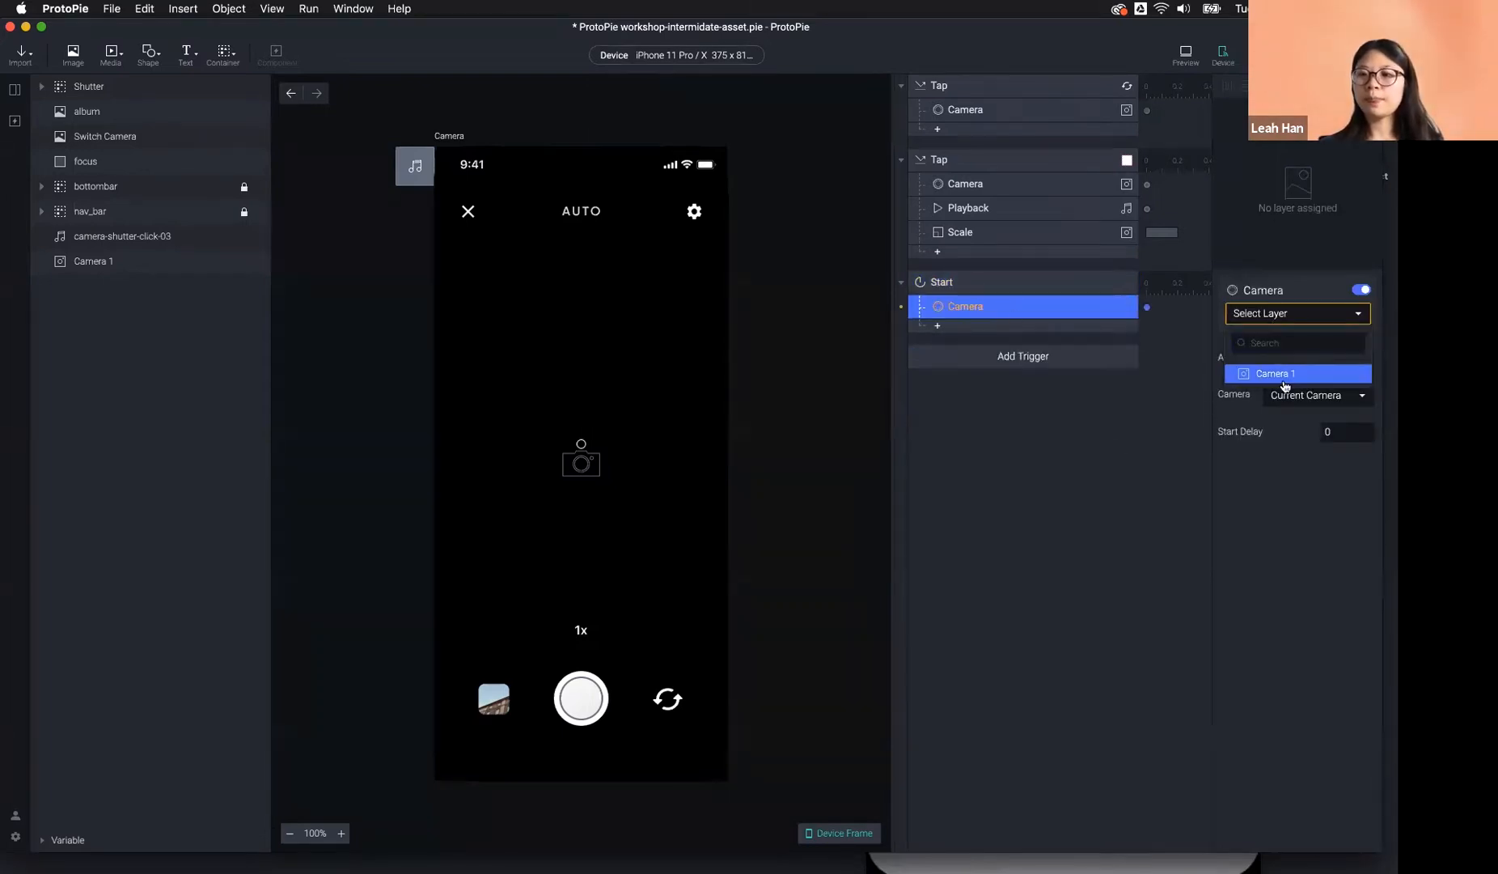
click(1282, 368)
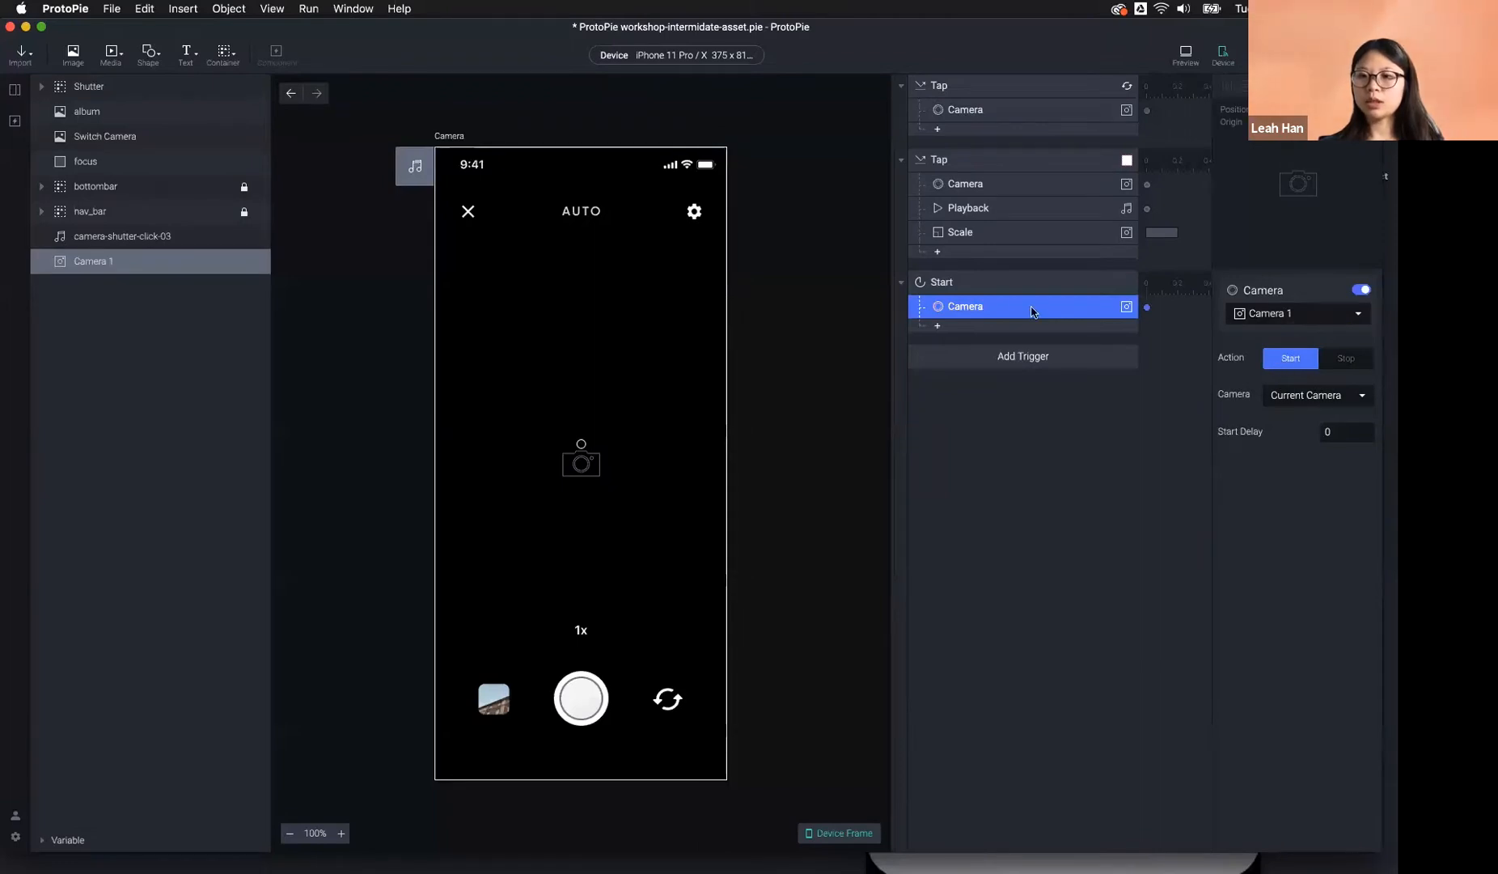
click(977, 283)
click(994, 314)
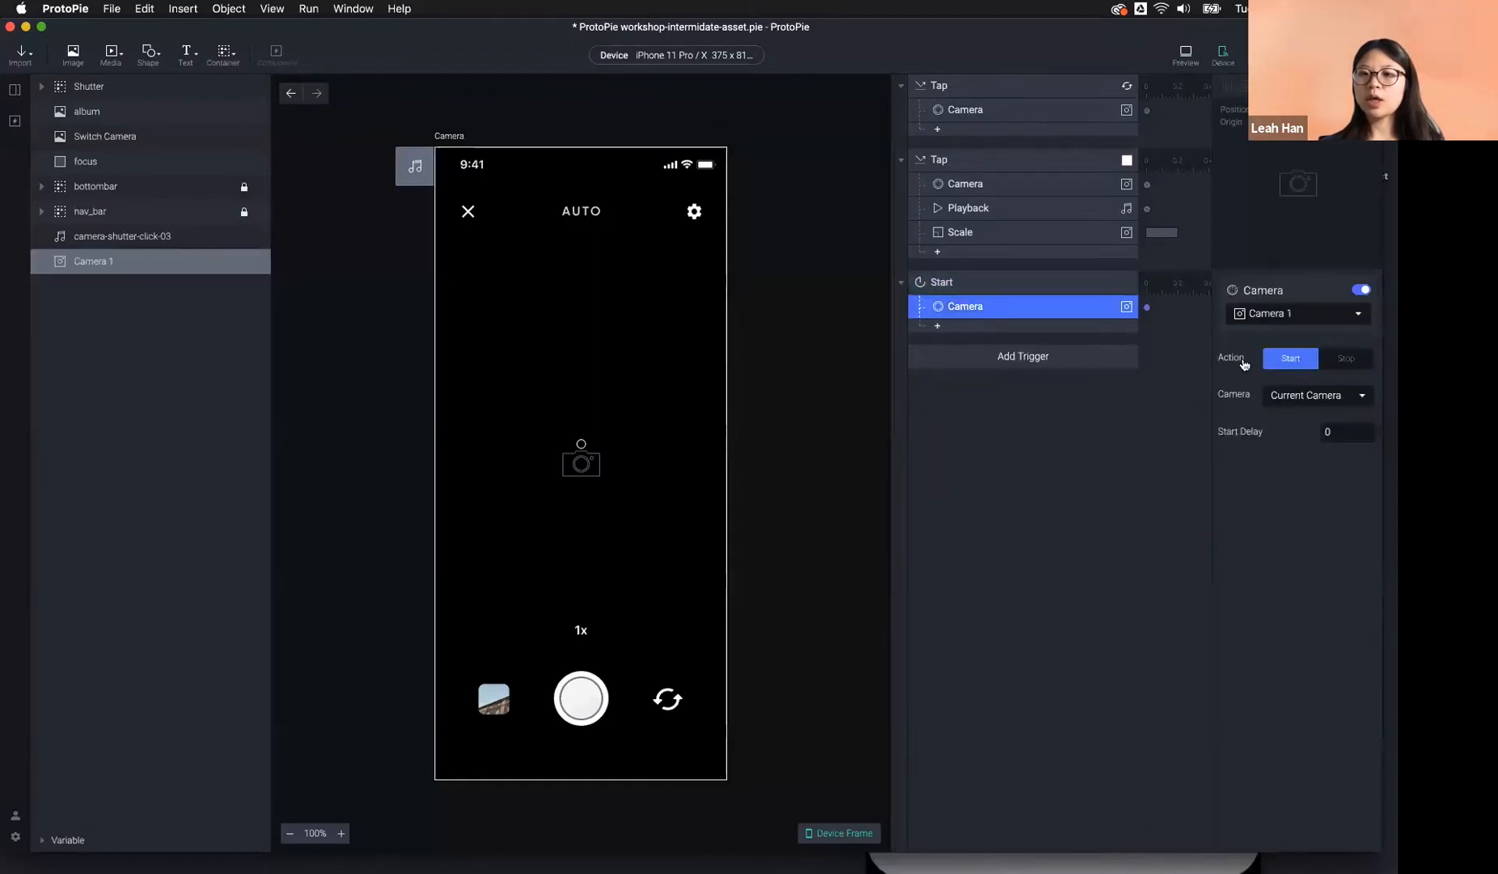
click(597, 558)
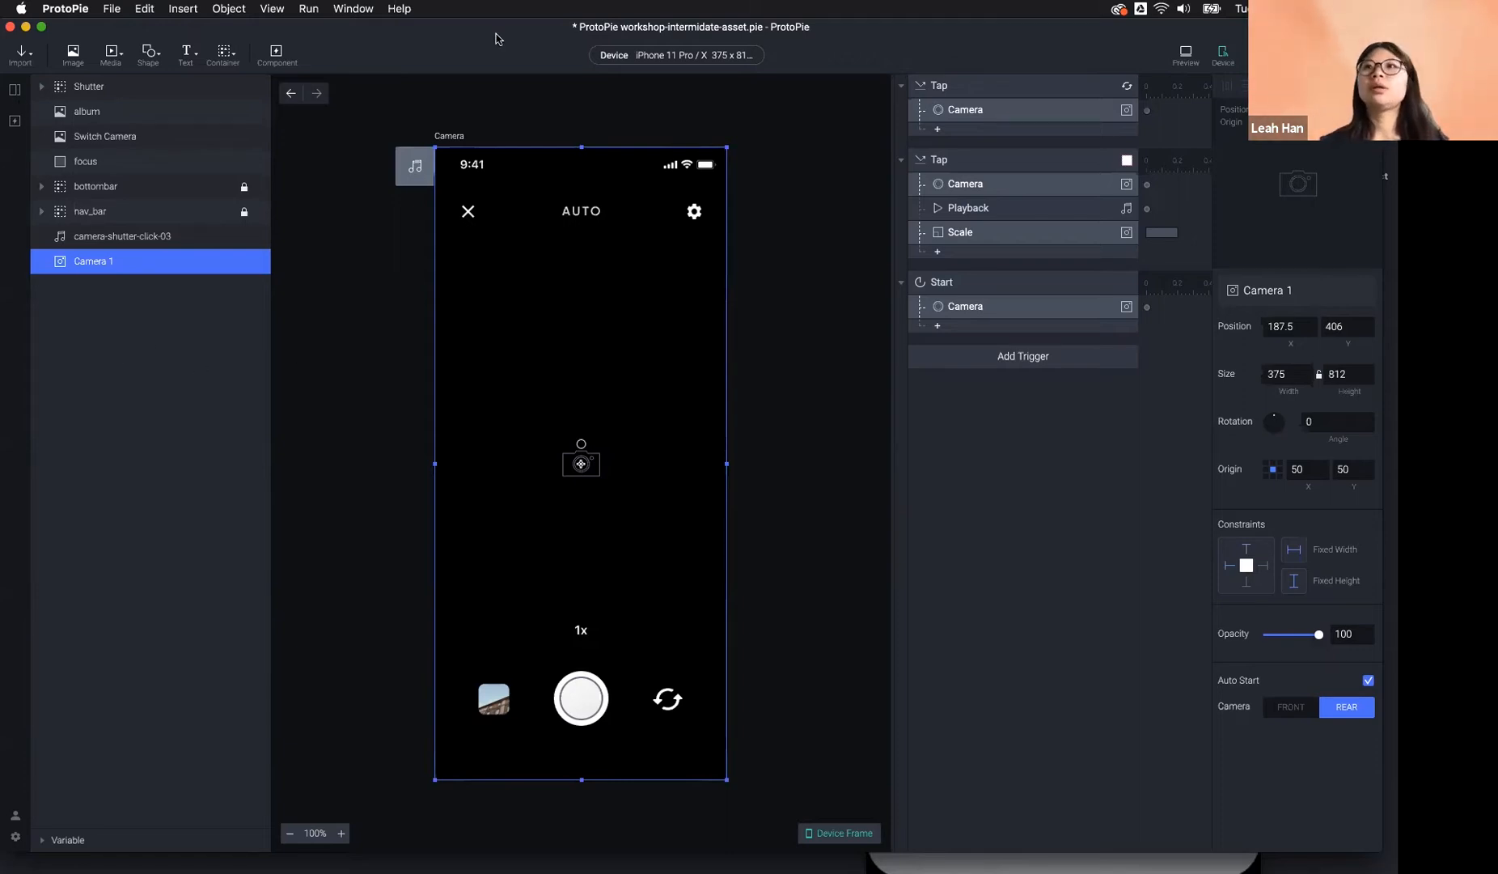
click(154, 378)
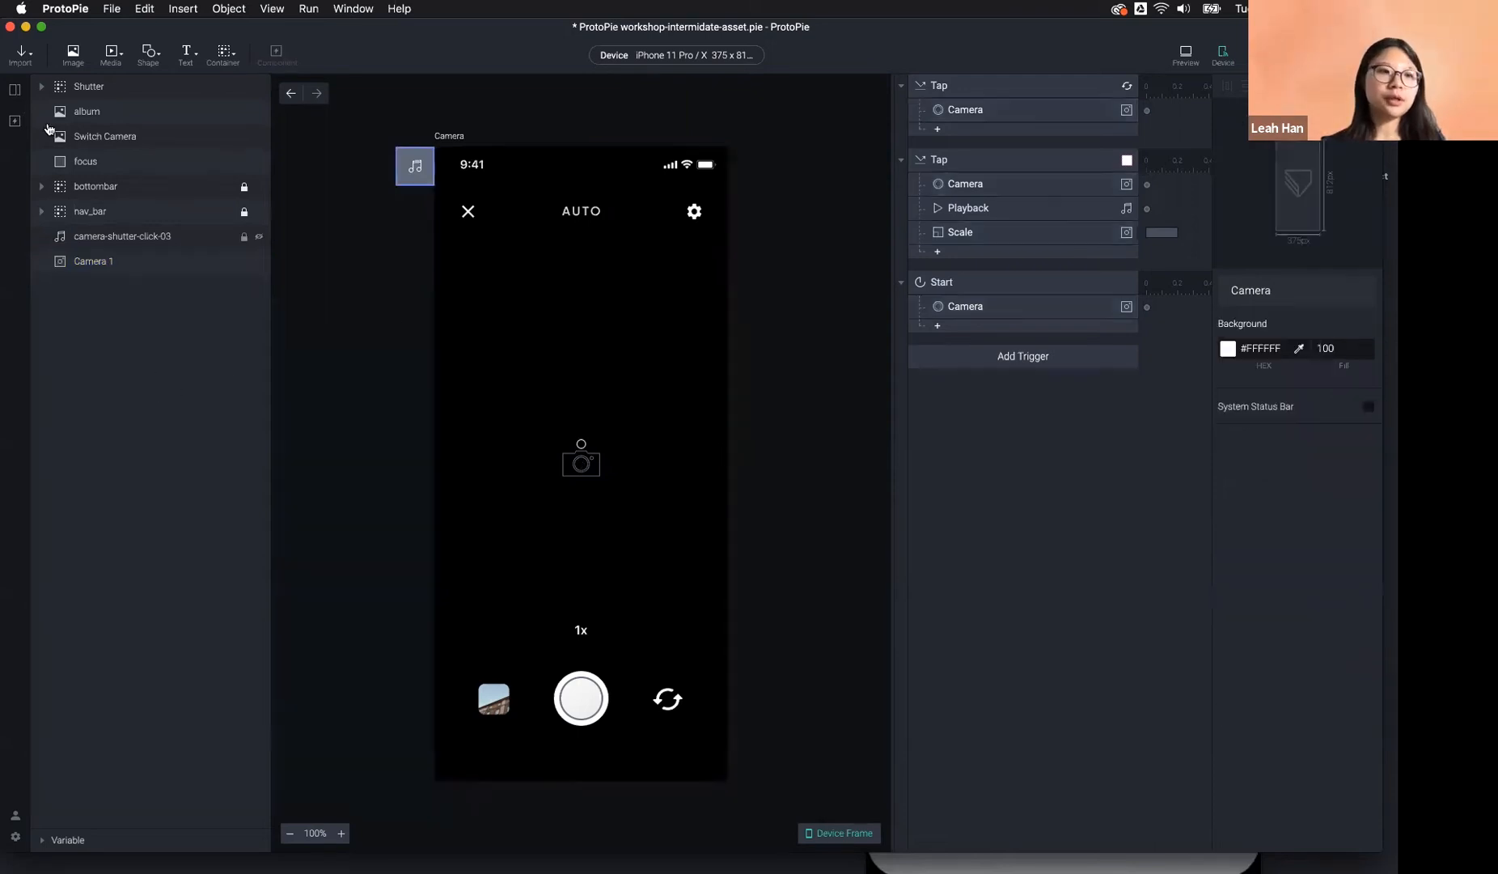
Switch from the Camera scene to the Onborading scene.
click(15, 89)
click(74, 292)
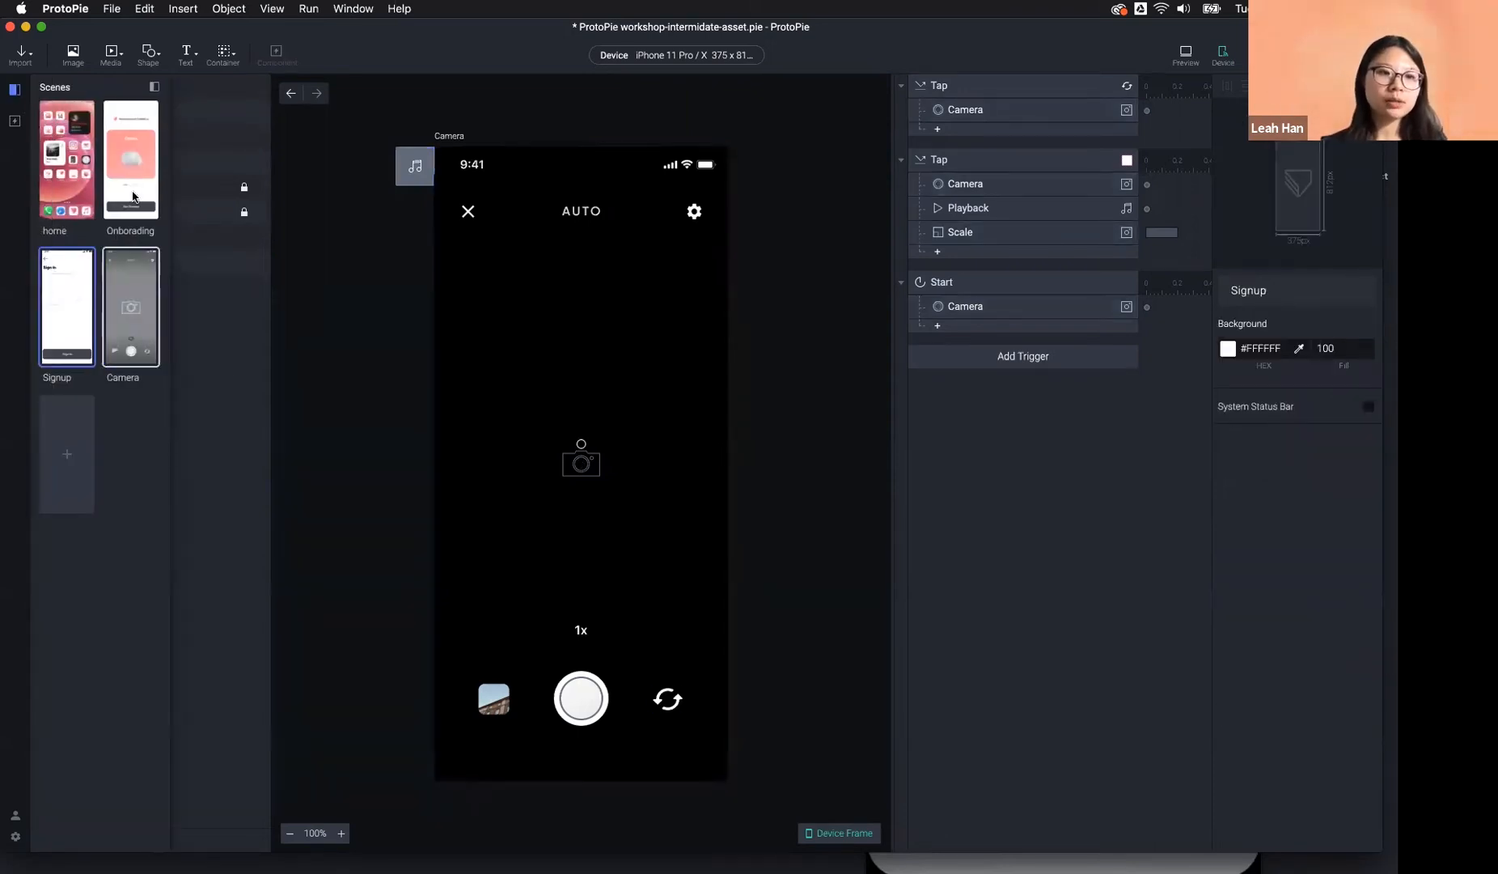
double_click(133, 196)
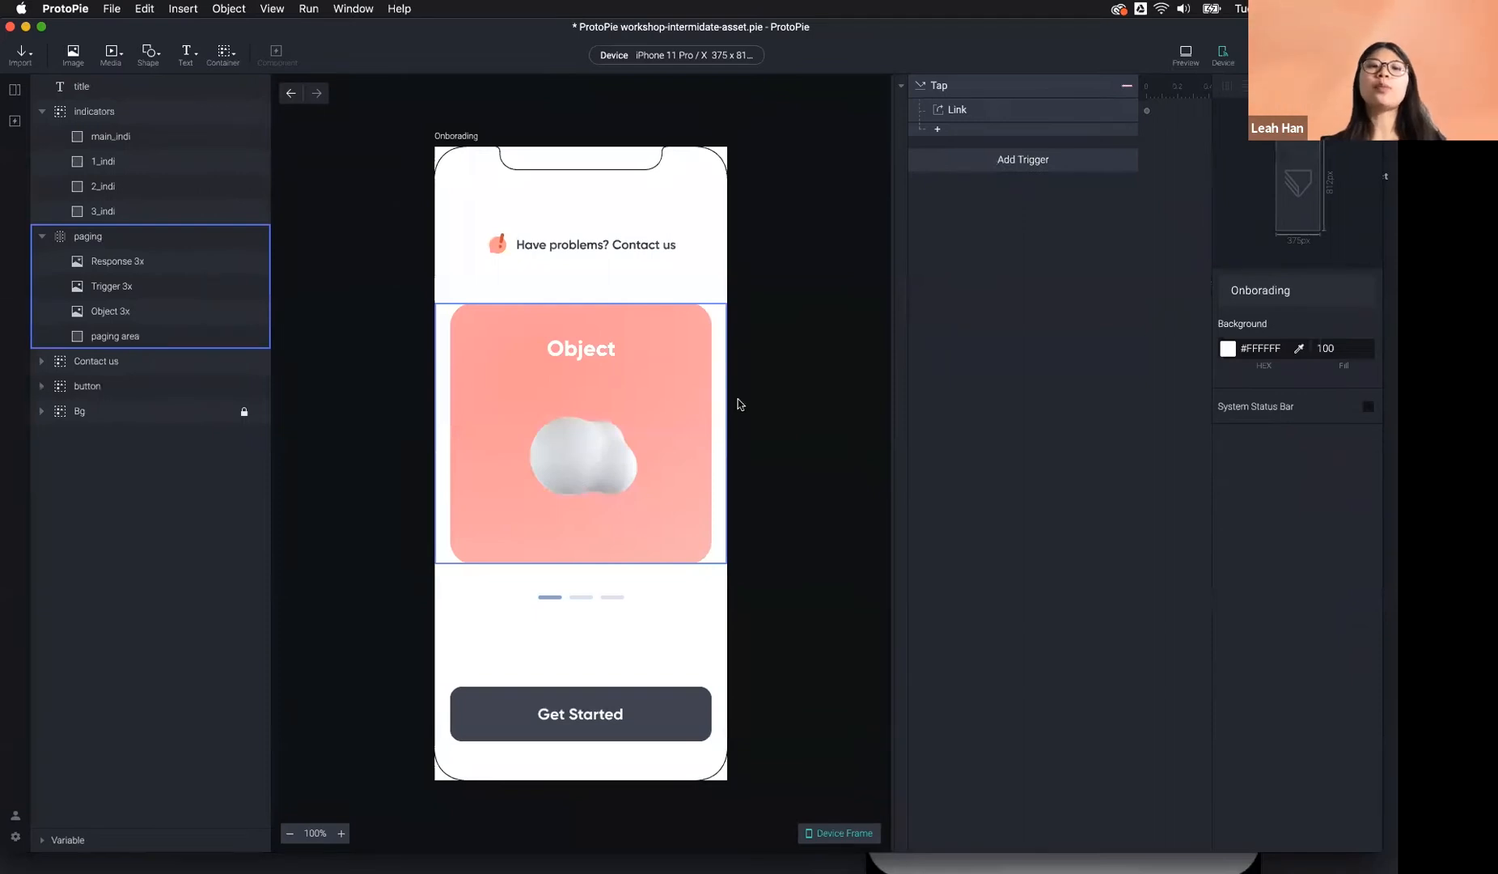
Check the Onborading scene in the scene list and test its paging cards in the preview.
click(14, 90)
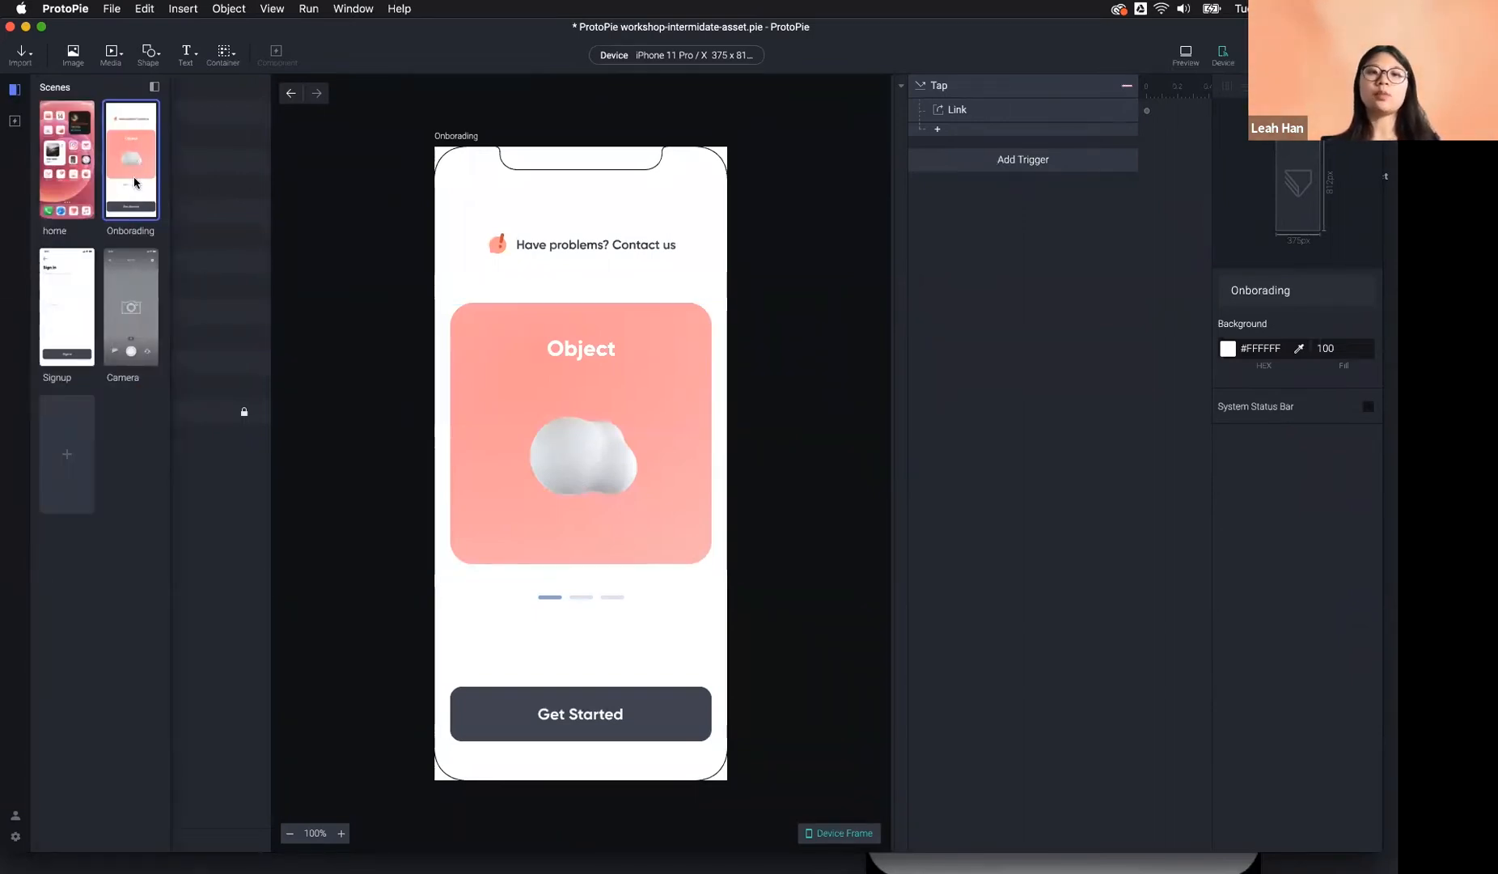
click(831, 377)
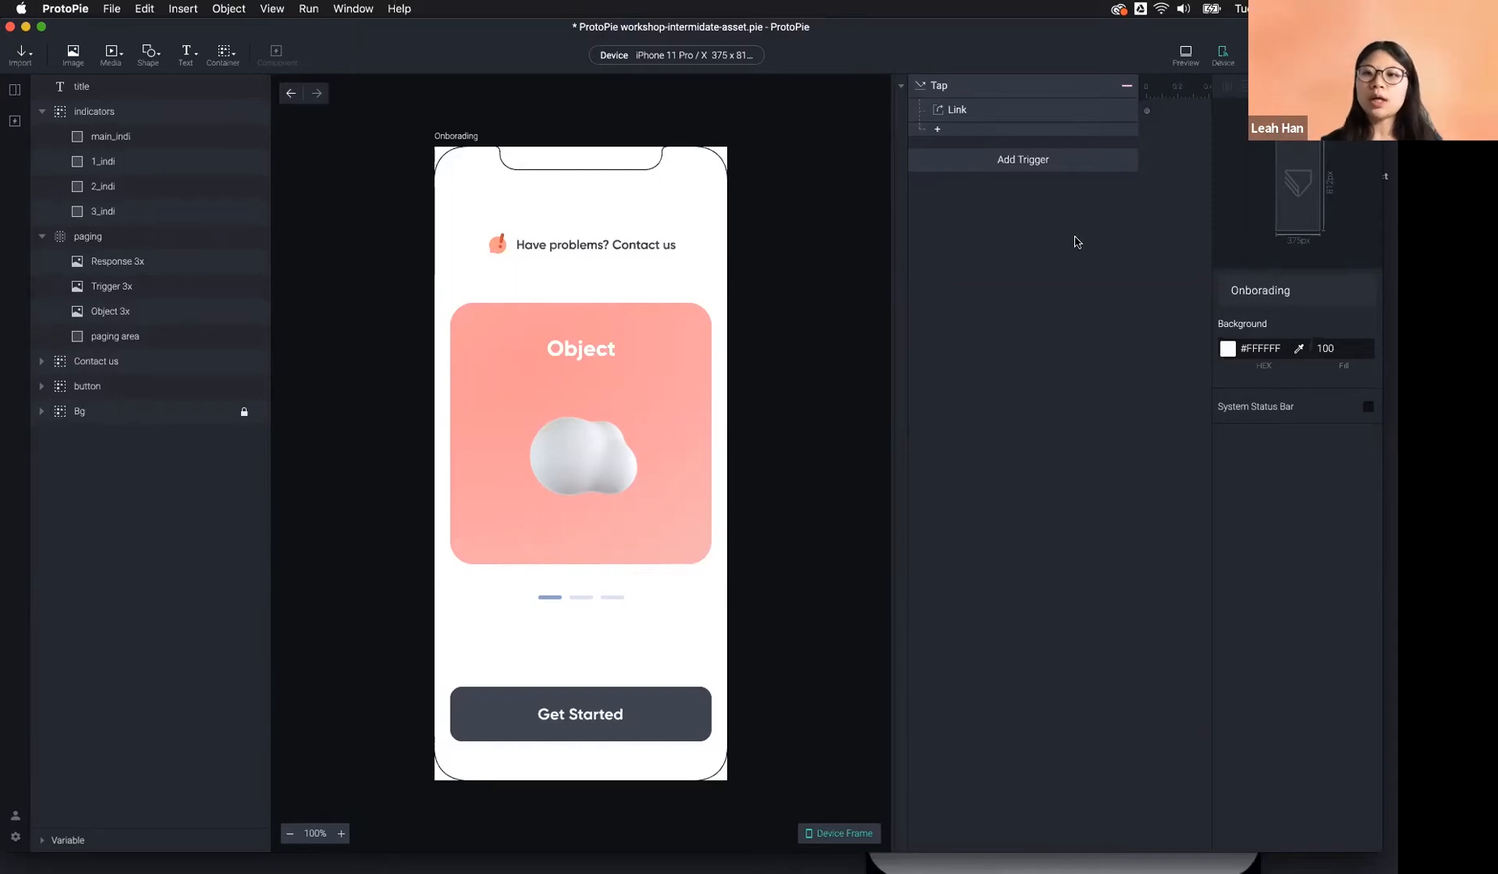
click(1182, 55)
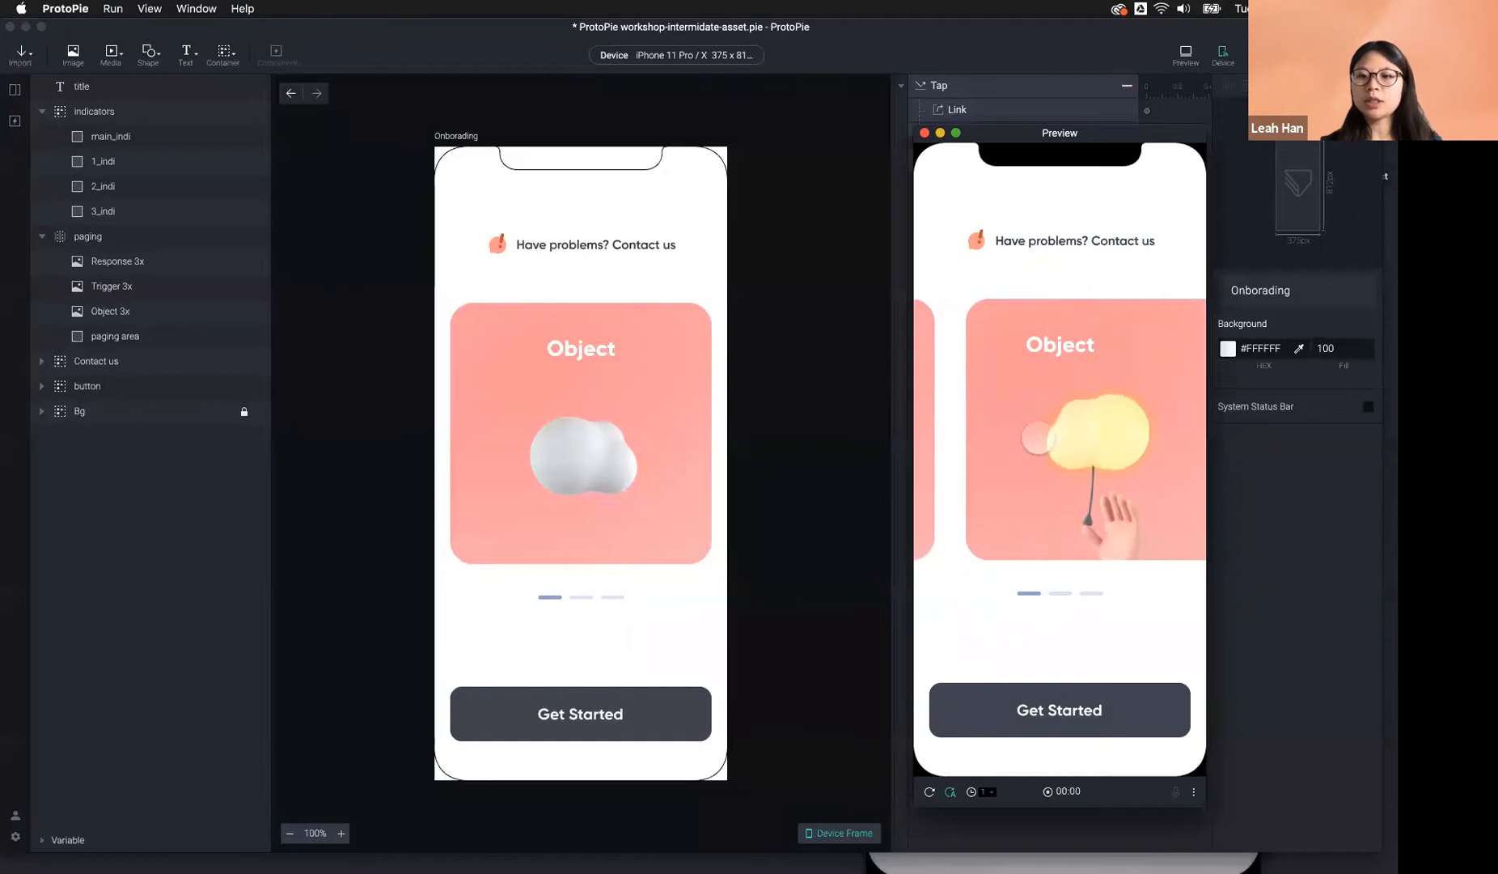
click(850, 430)
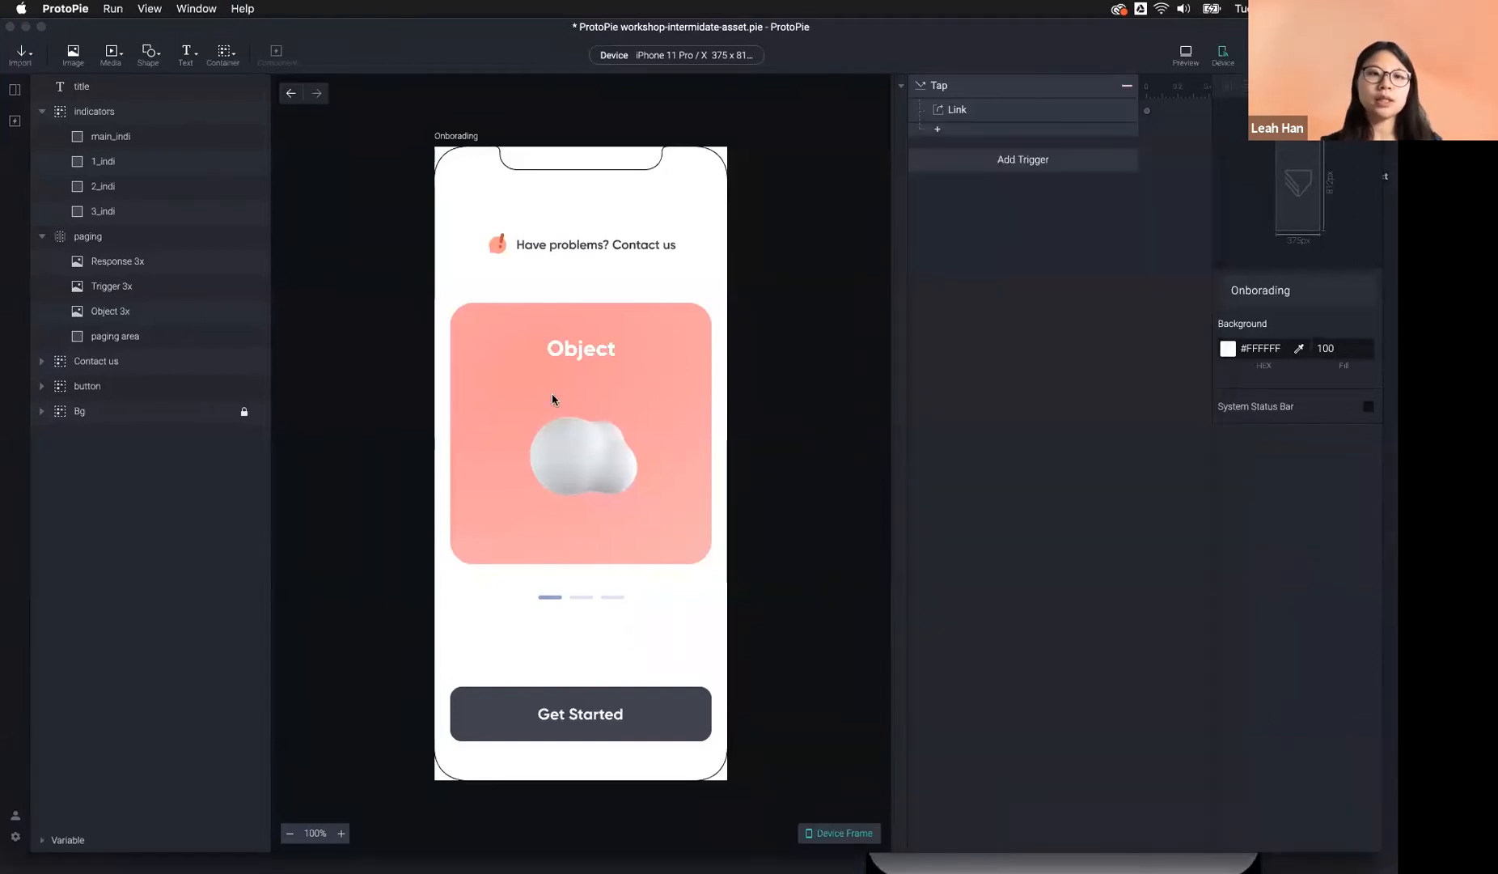
Turn off Clip Sublayers for the paging container so its off-screen cards show on the canvas.
click(223, 55)
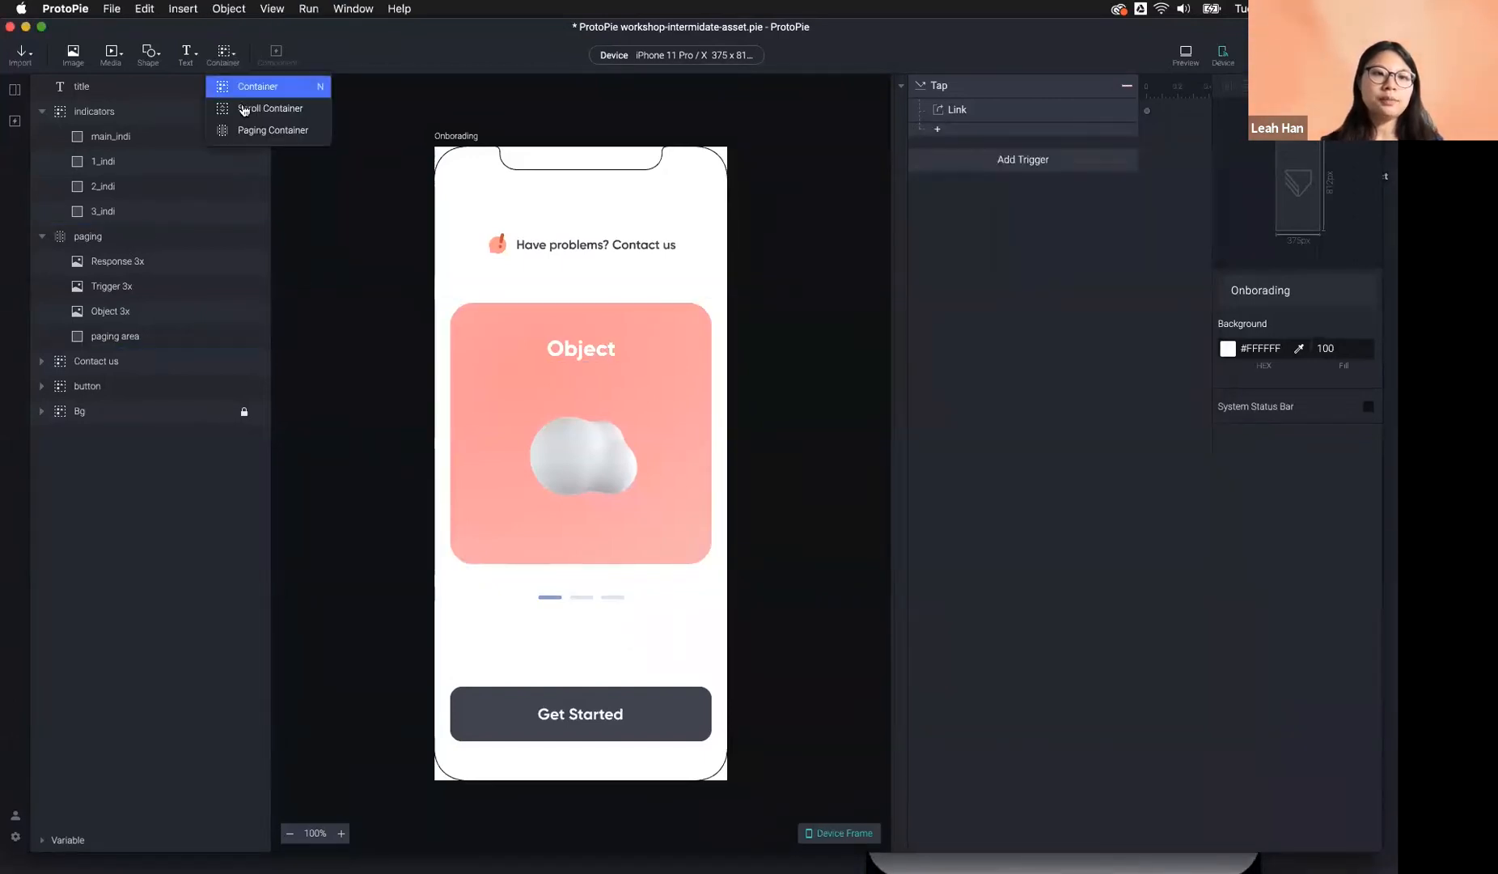
click(272, 139)
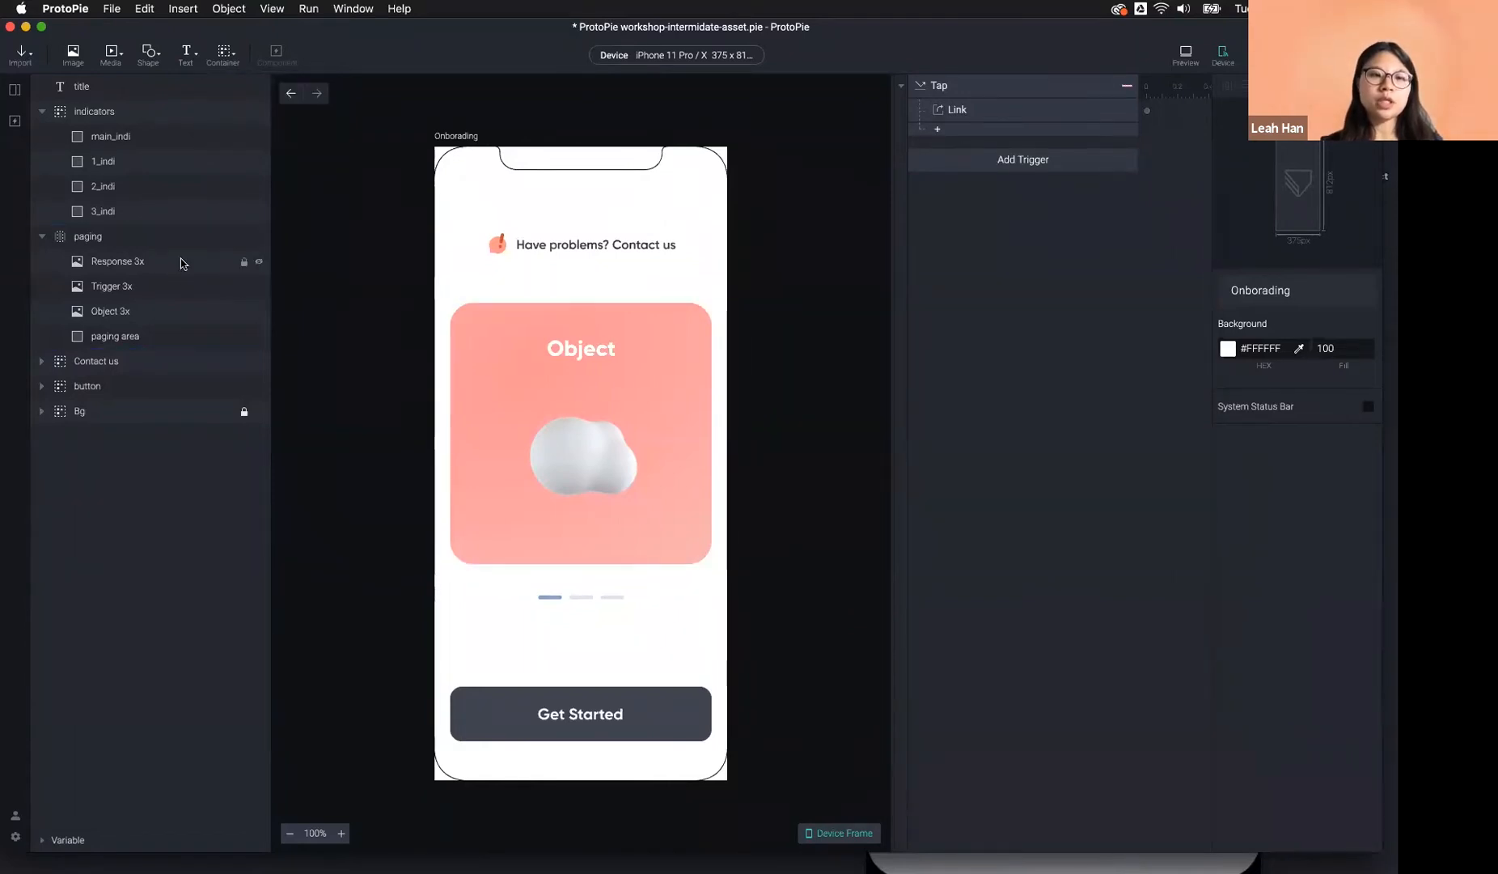
click(159, 240)
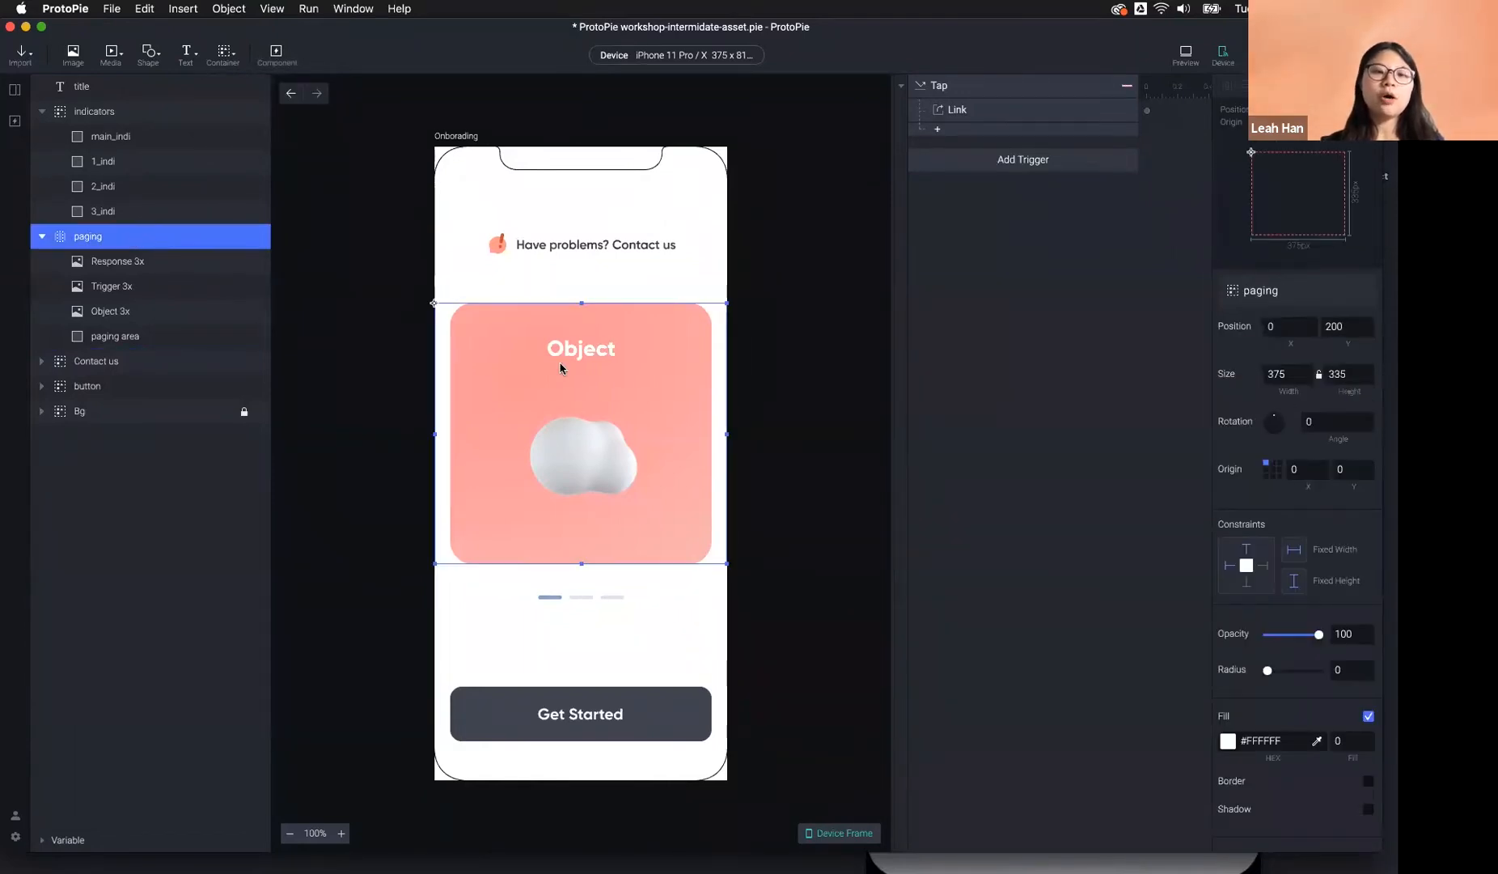
scroll(560, 368, down, 5)
scroll(560, 368, right, 1)
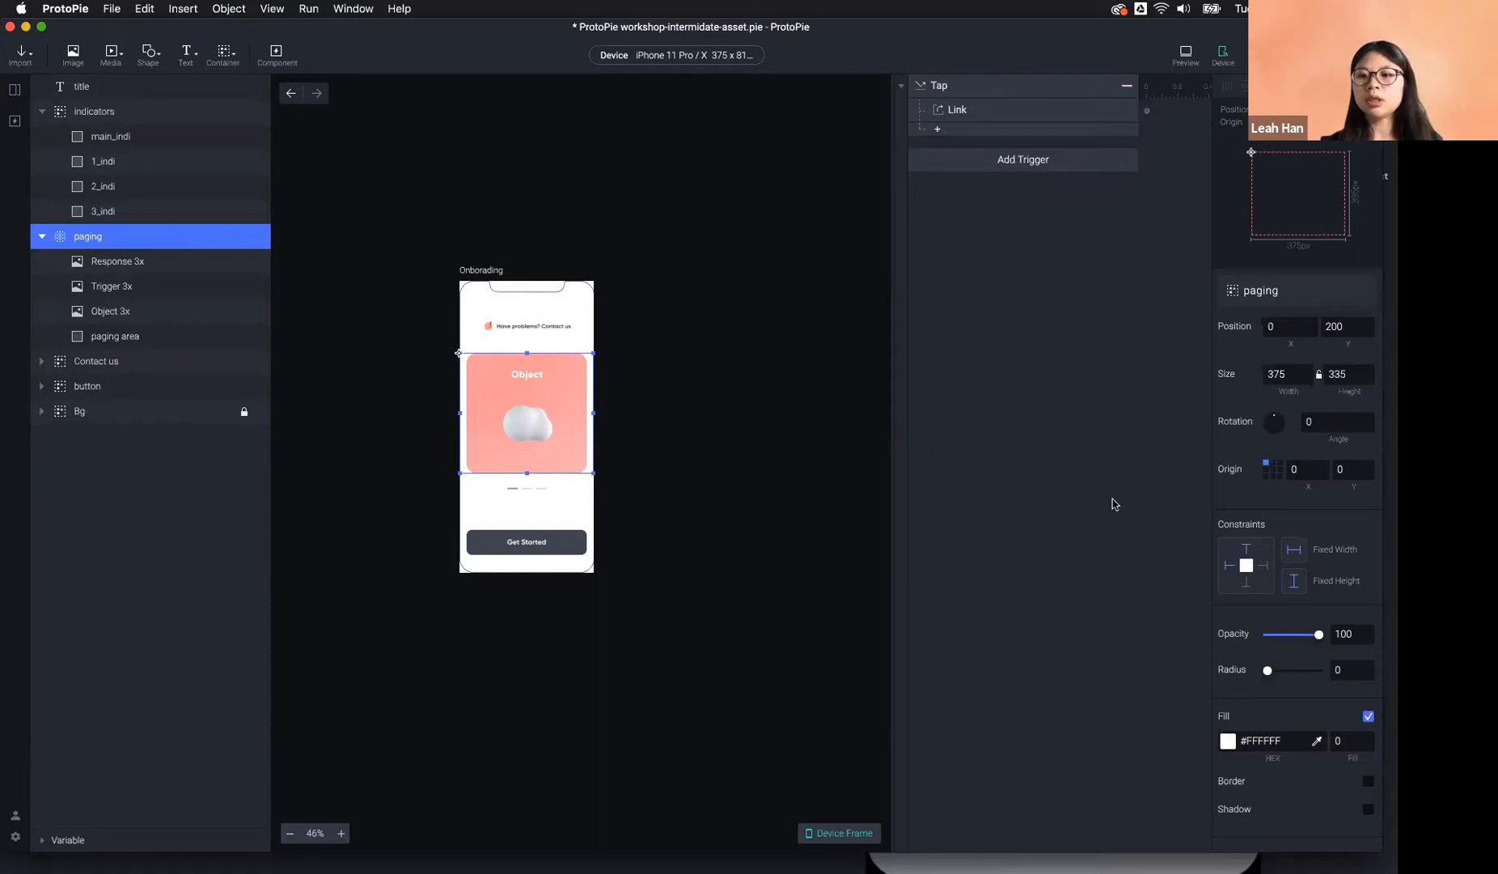
scroll(1311, 607, down, 5)
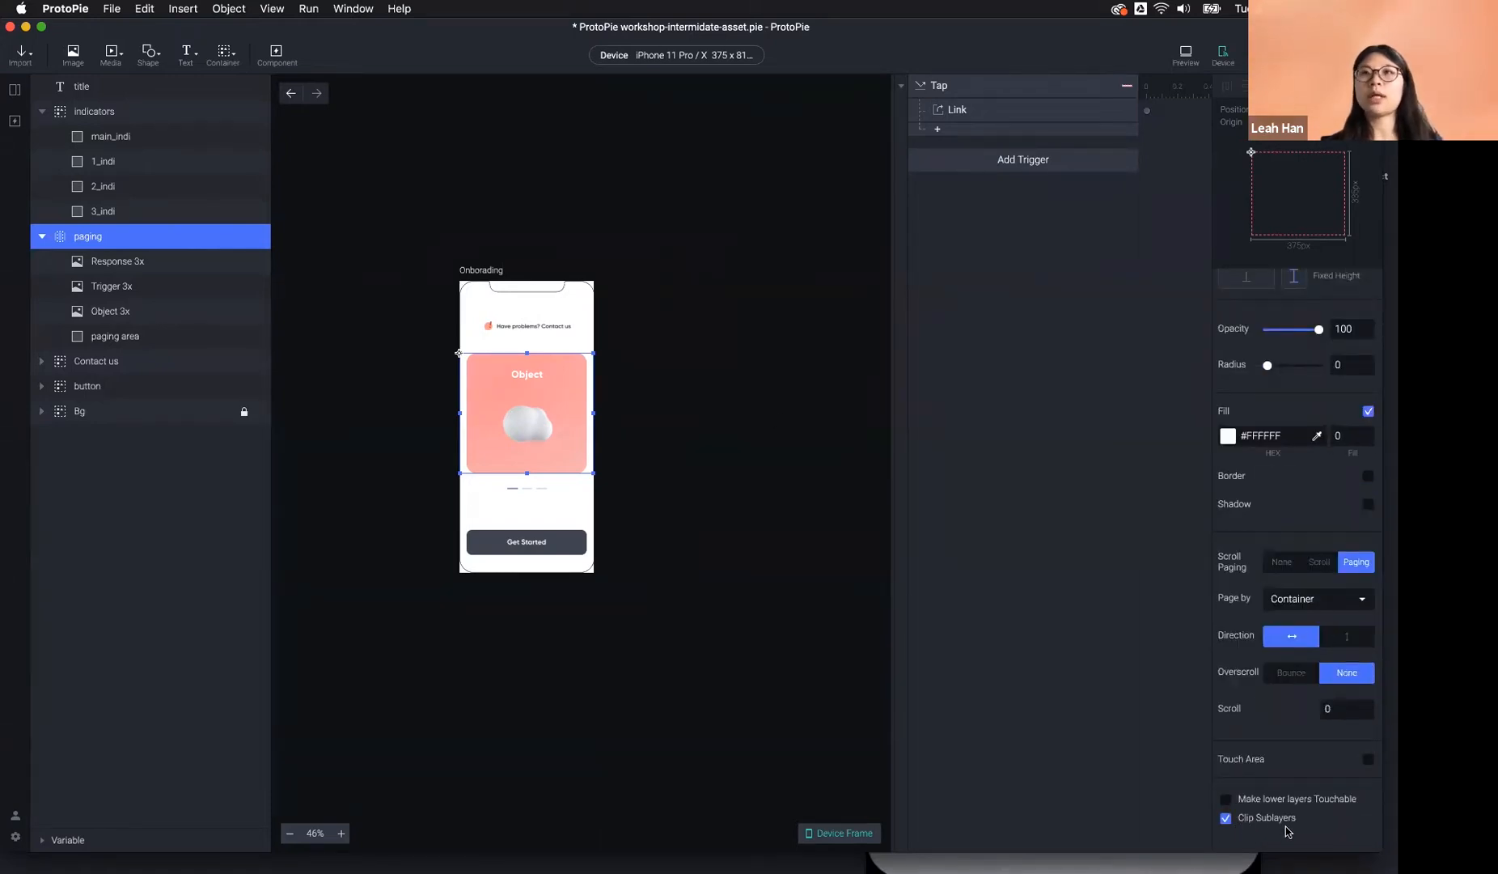
click(1259, 822)
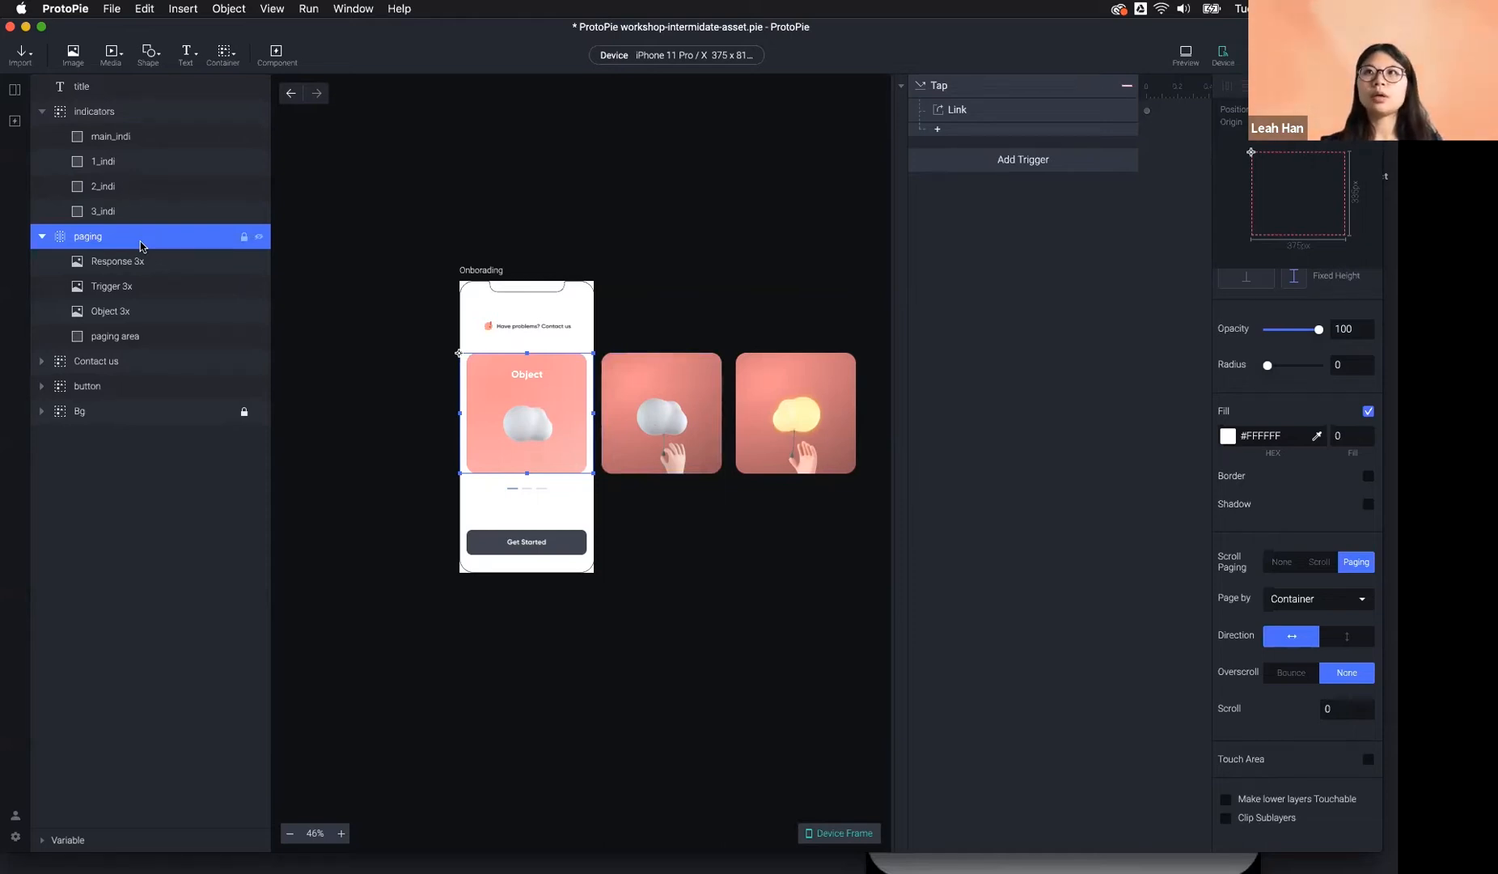
click(777, 308)
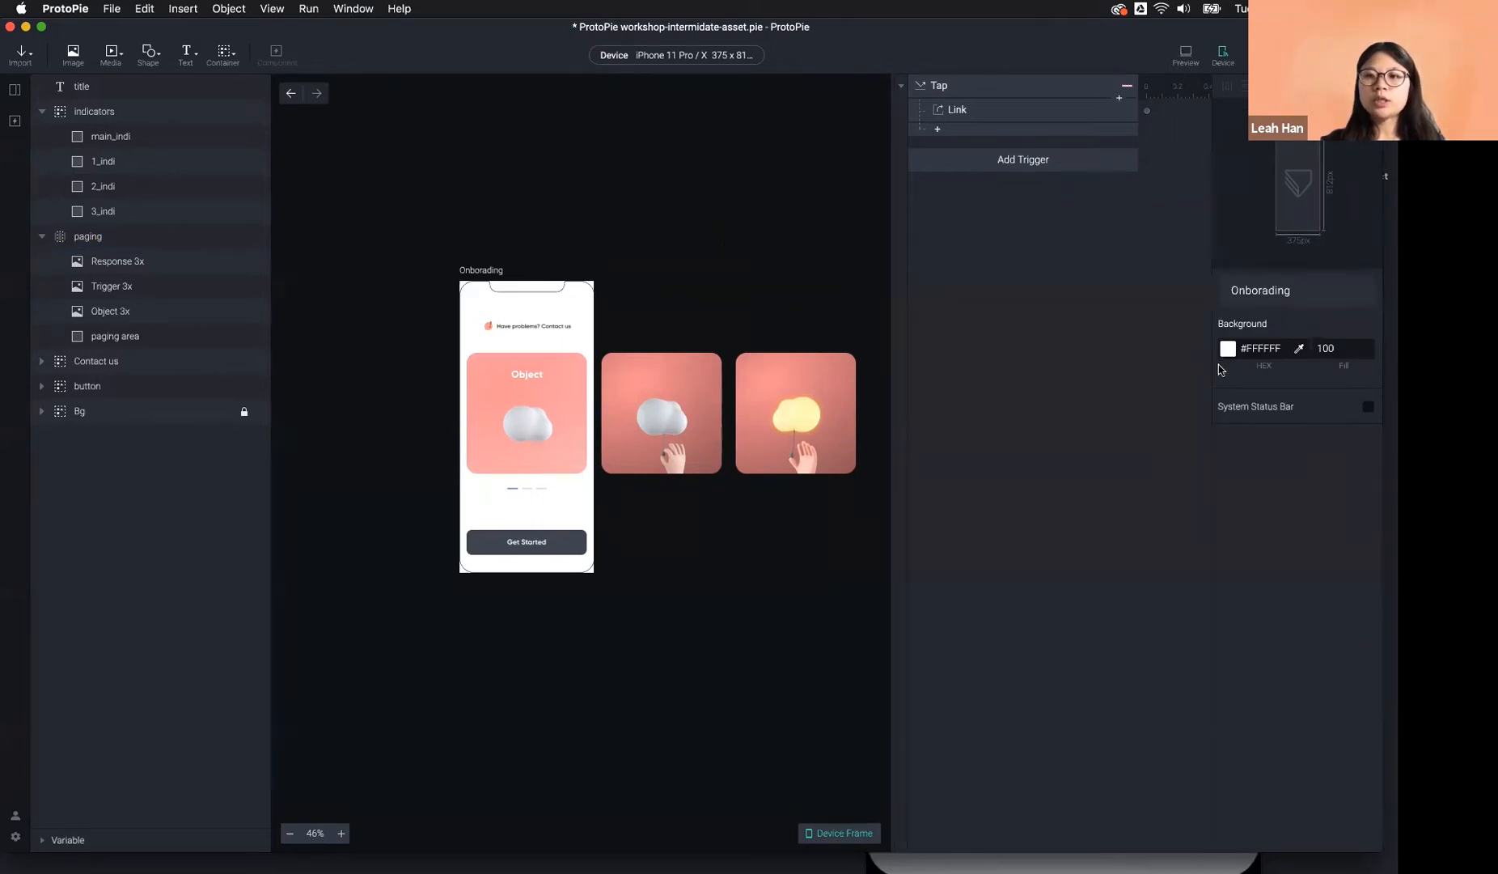
Test the card paging in the preview, and add a Chain trigger to the Onborading scene.
key(super+Return)
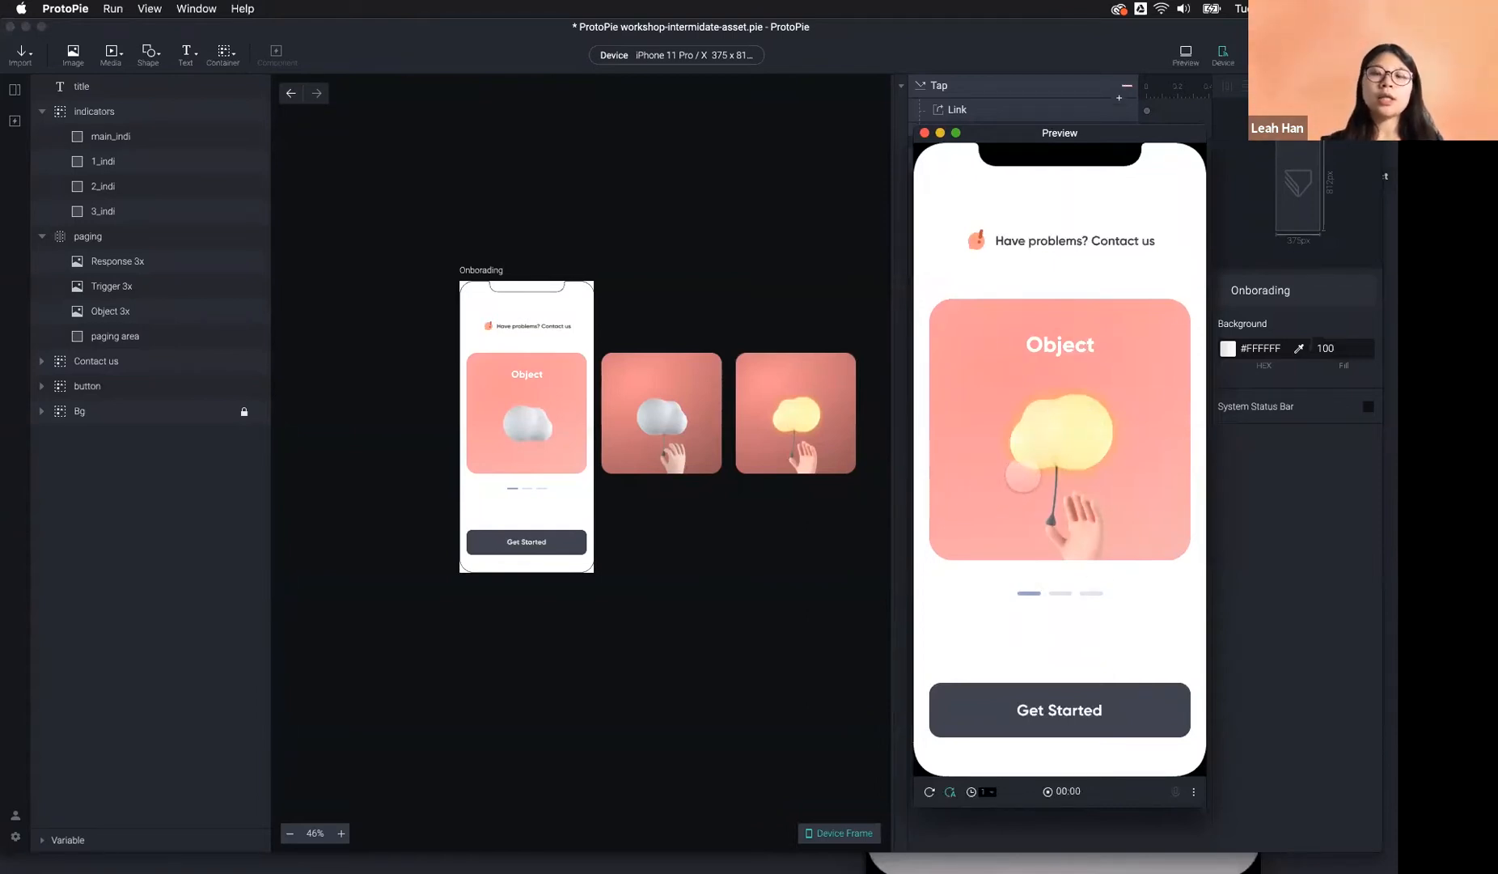
click(925, 132)
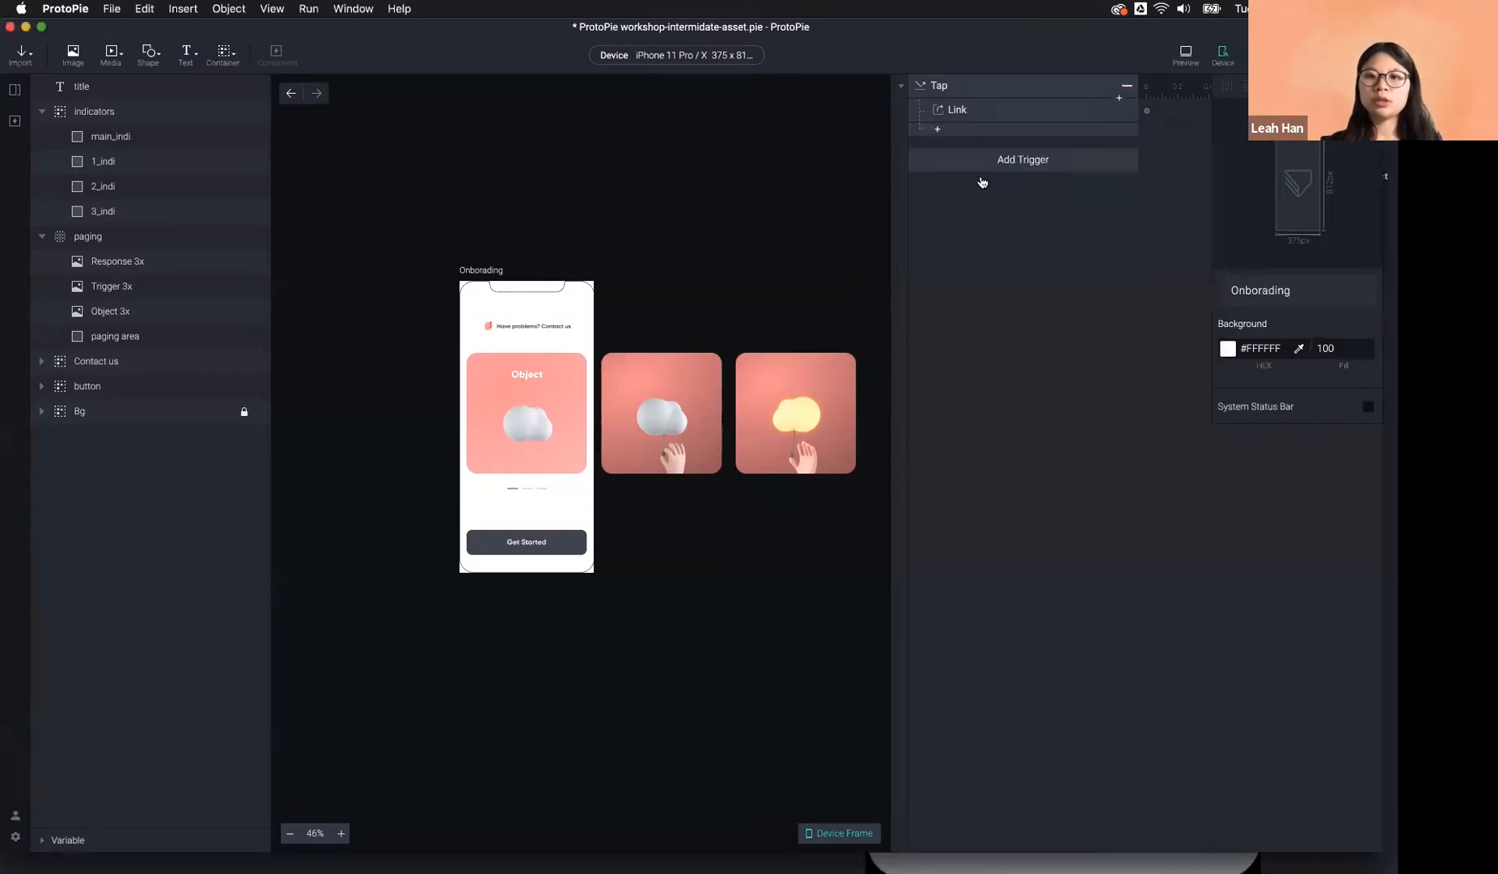
click(984, 156)
click(1108, 204)
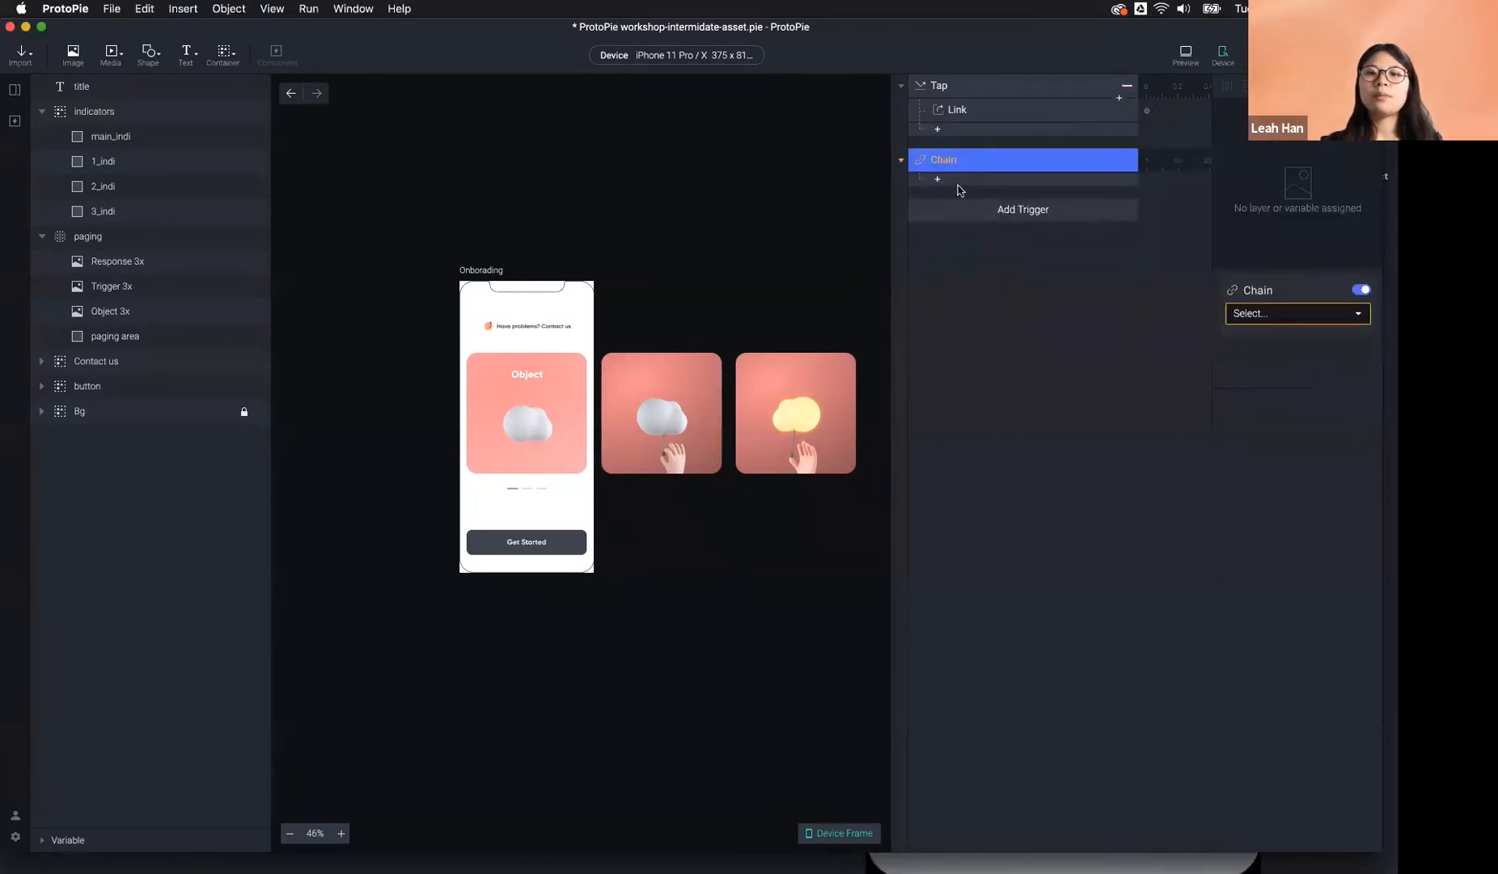
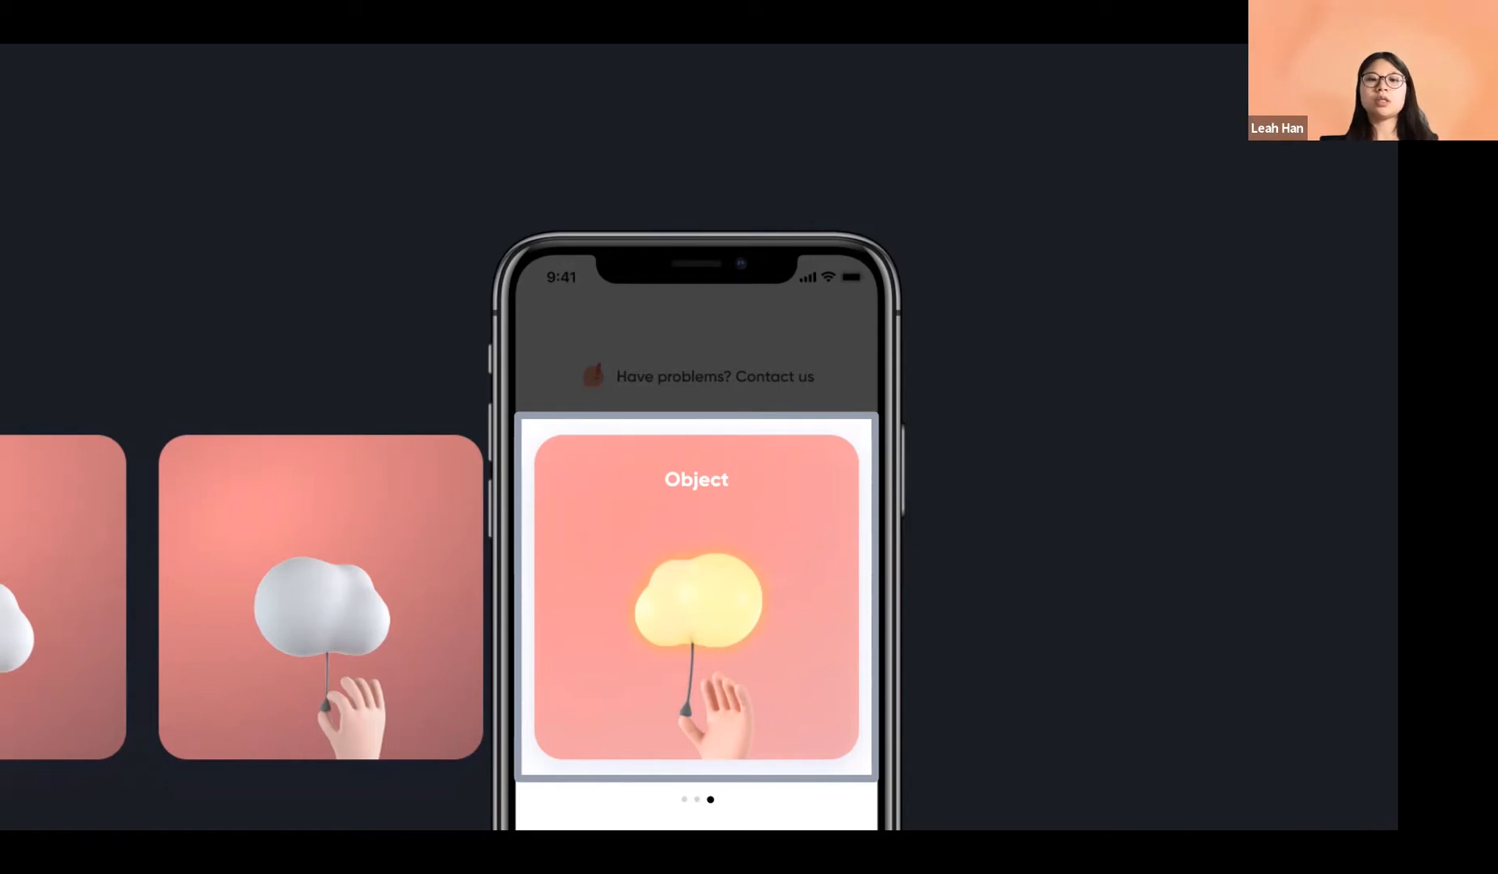
key(Right)
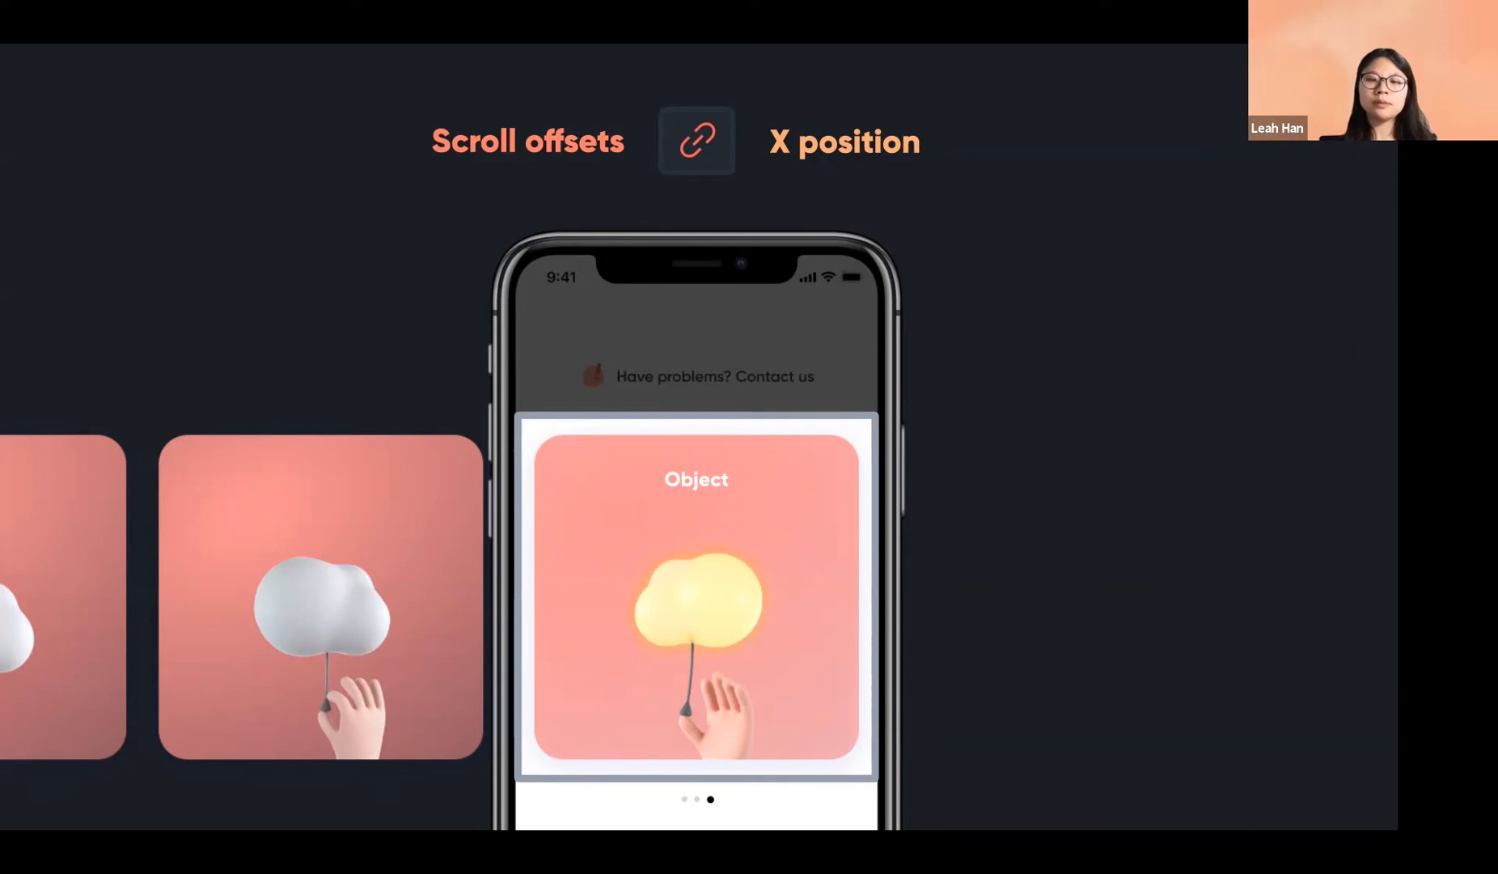
key(Escape)
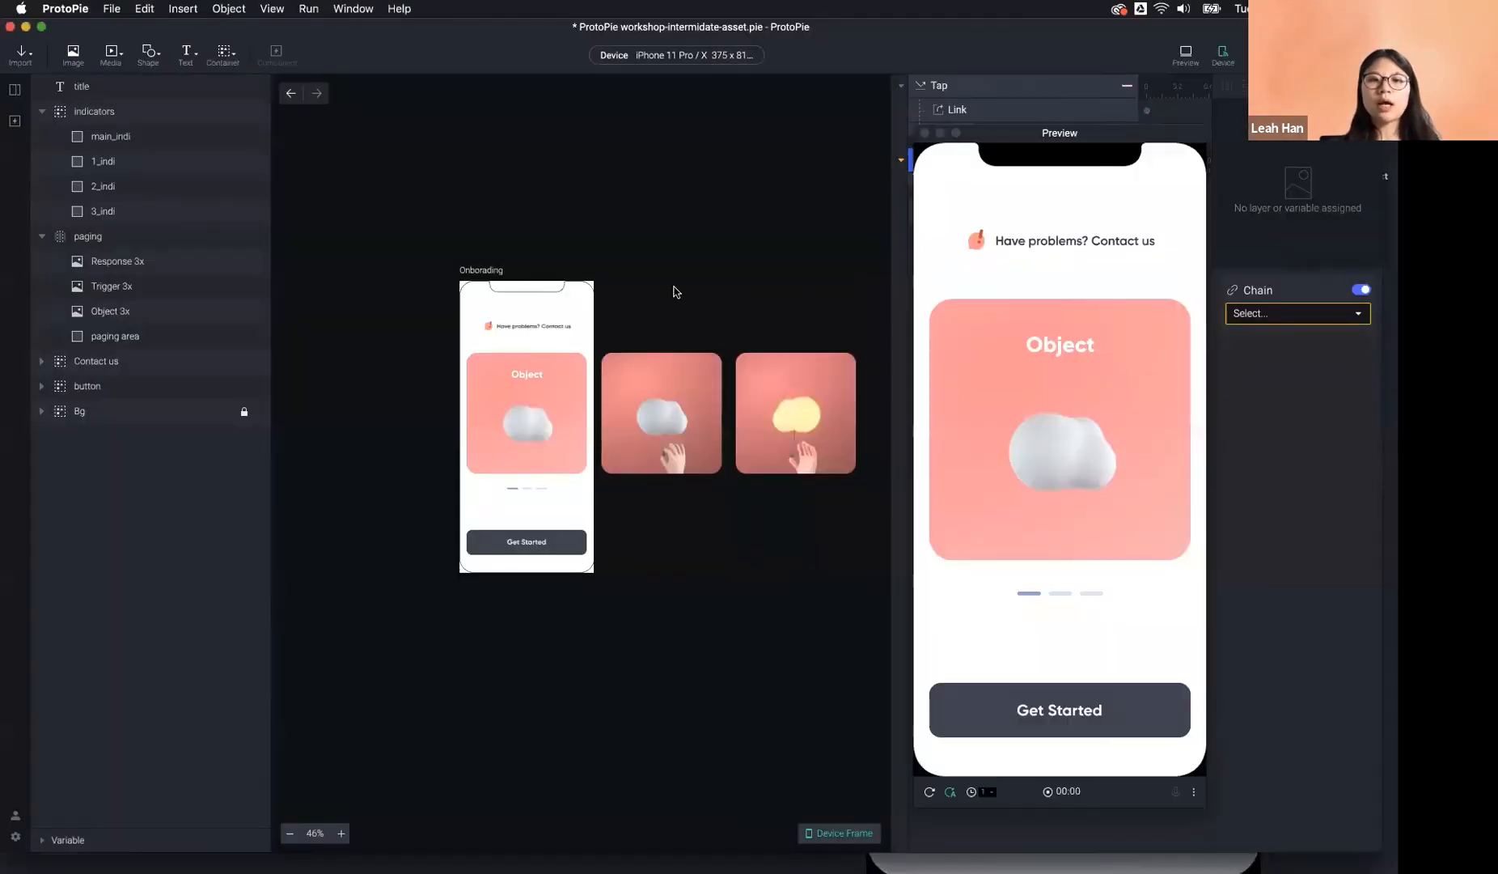
scroll(679, 287, up, 5)
scroll(679, 287, left, 1)
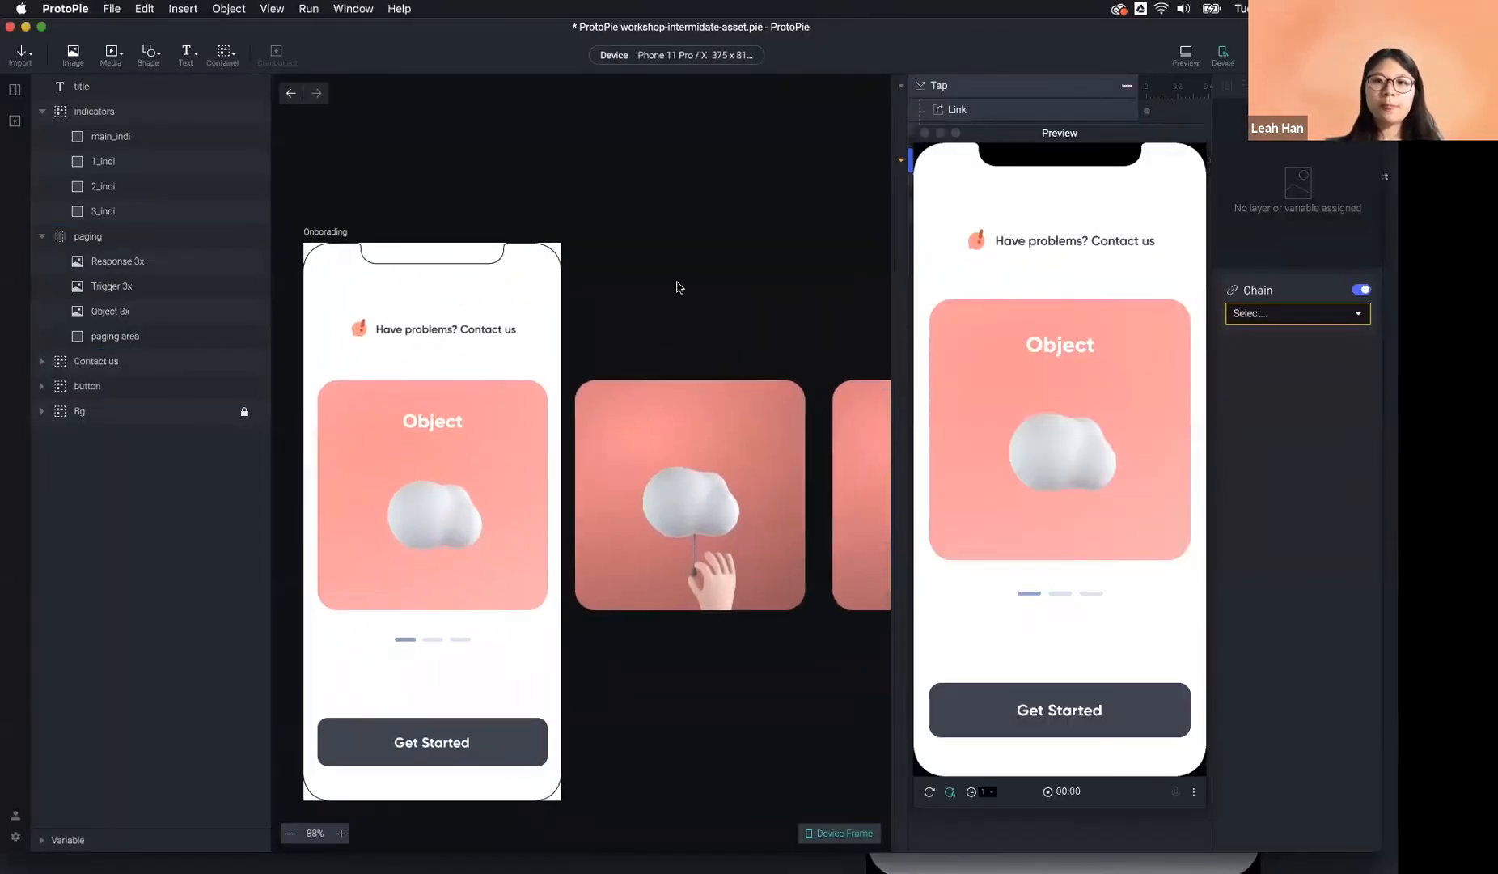
click(679, 287)
scroll(678, 286, left, 2)
scroll(678, 286, down, 1)
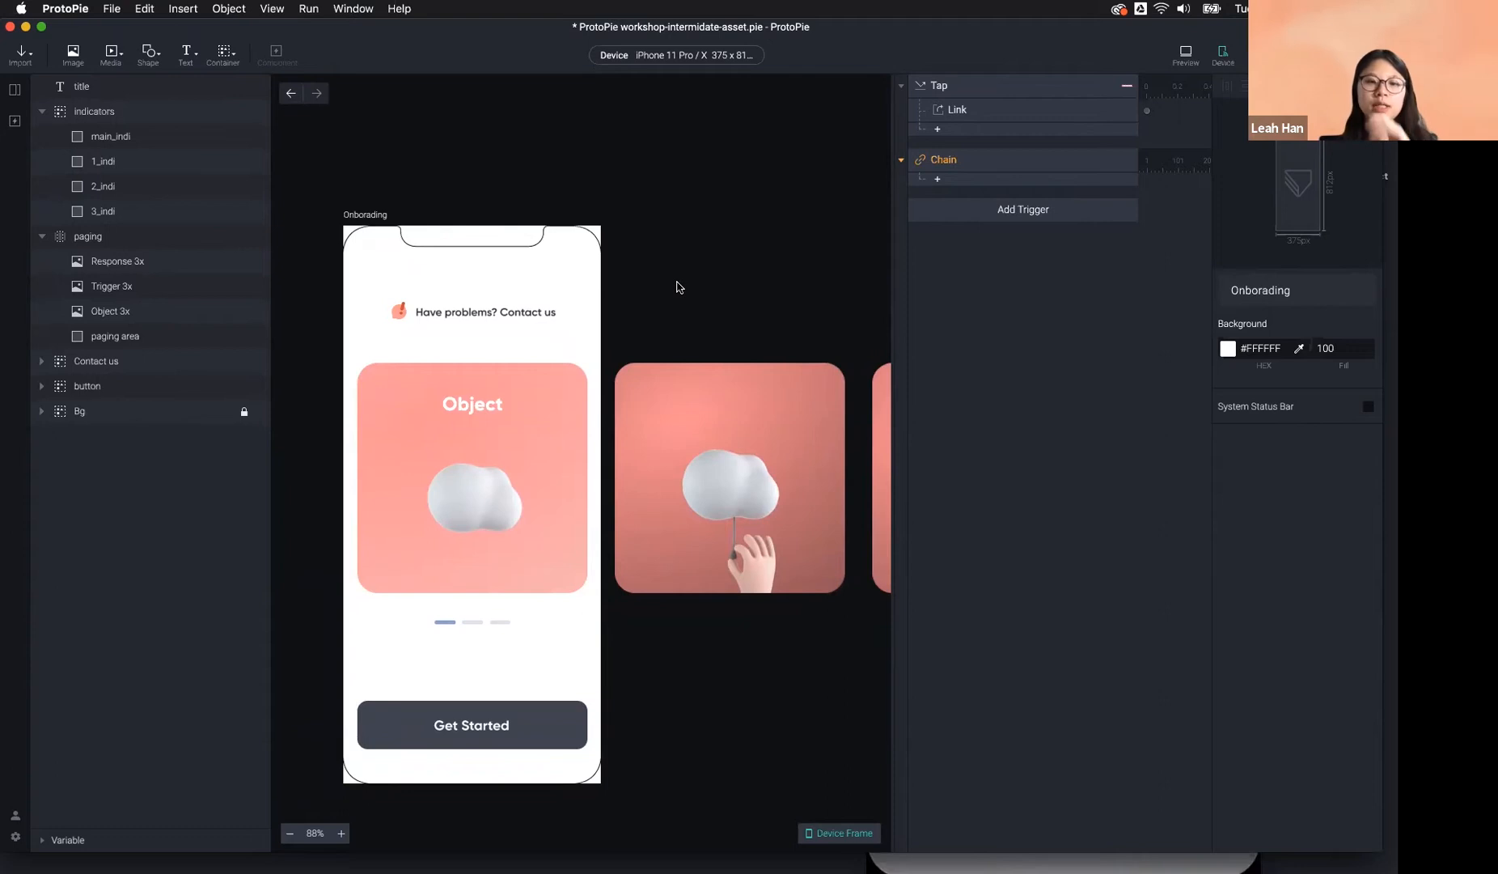
click(936, 169)
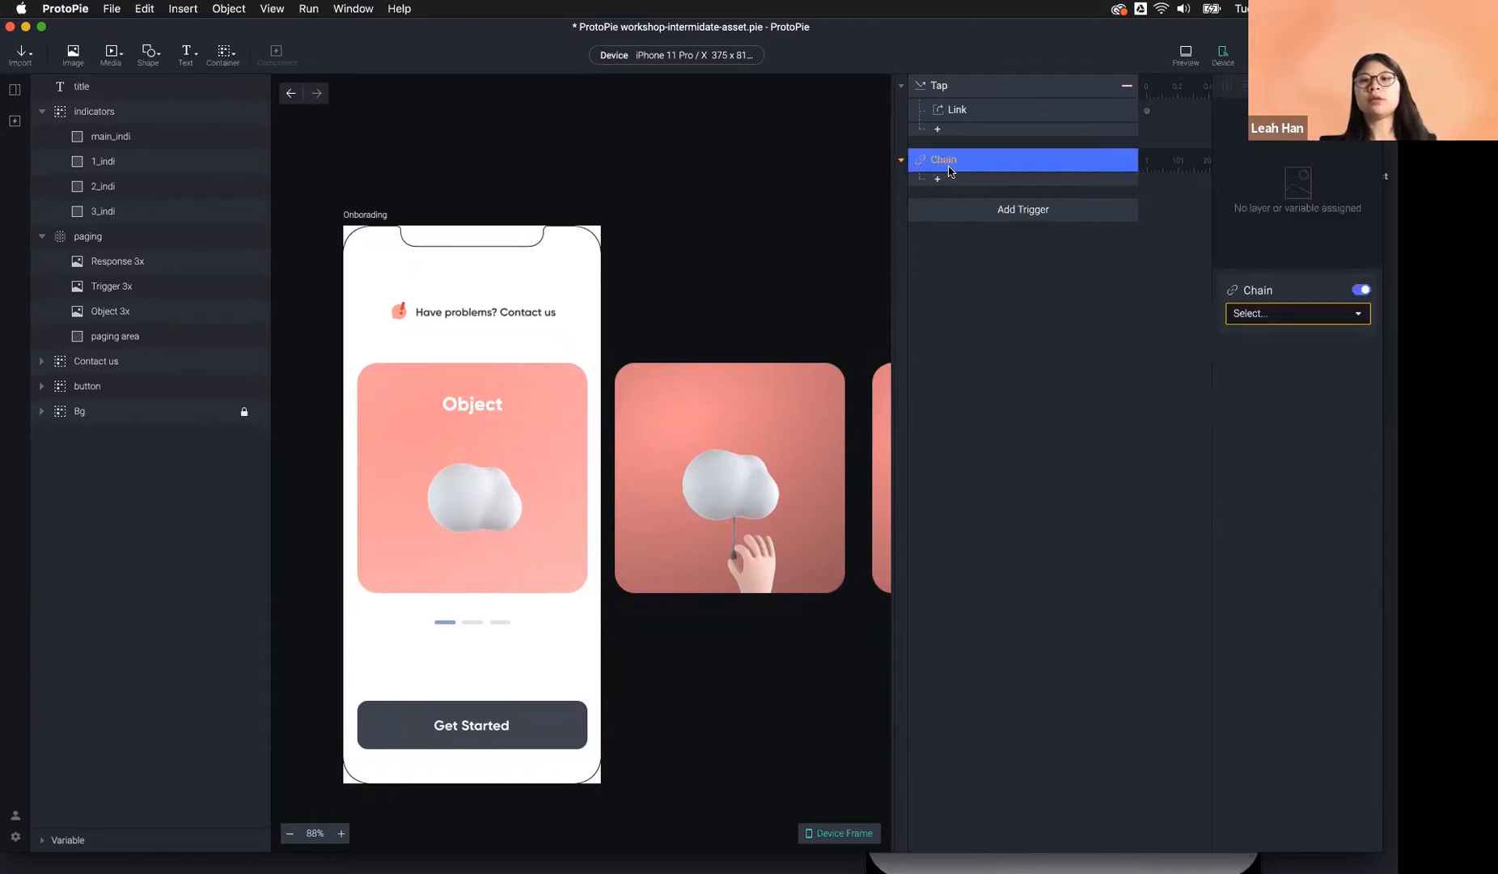
click(1266, 317)
click(1267, 316)
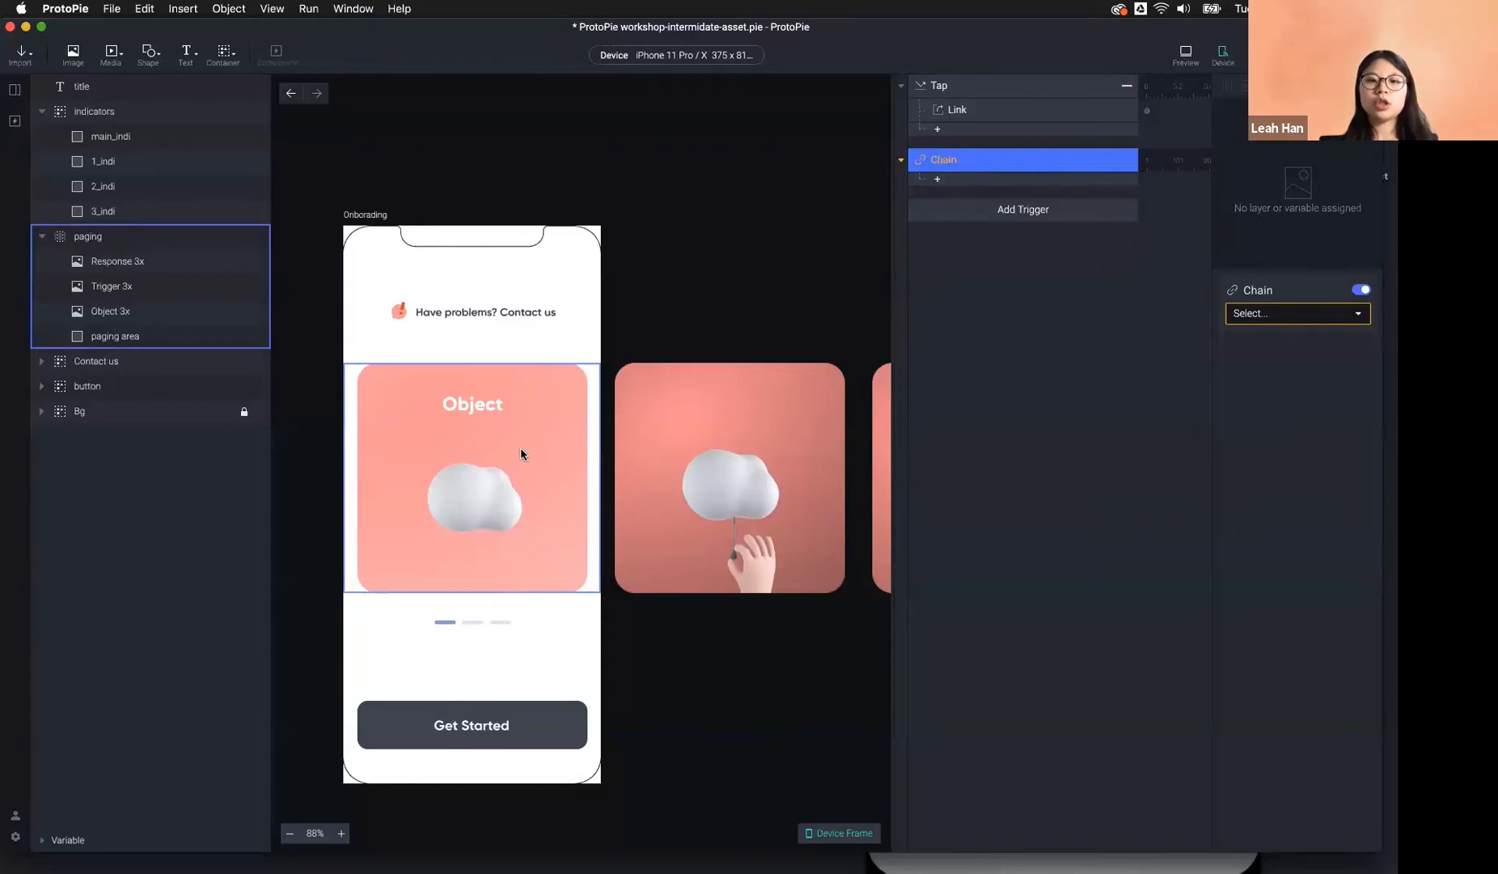
click(1280, 318)
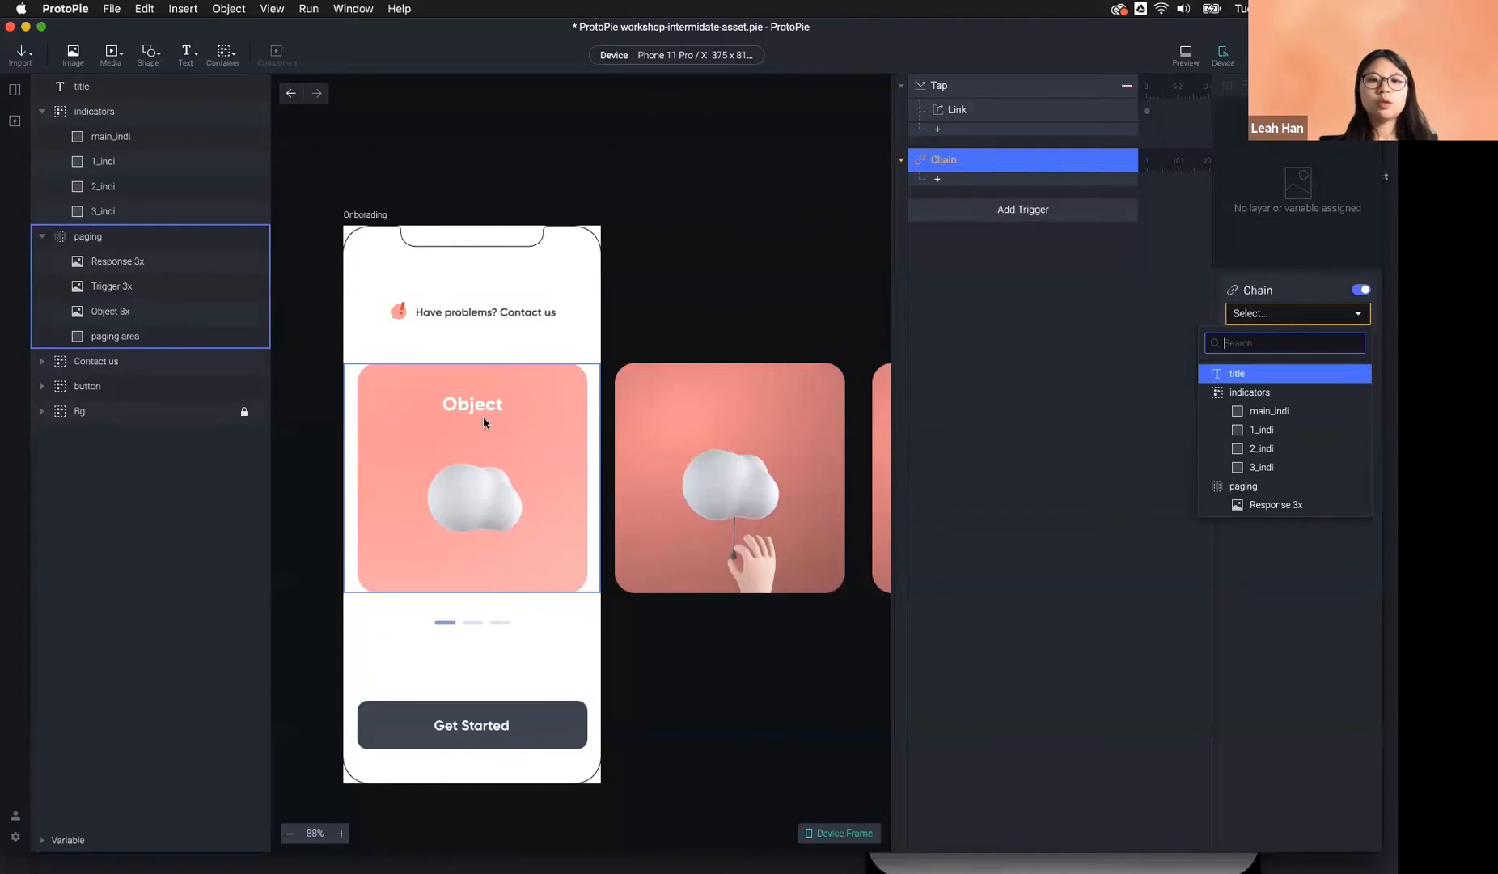
click(702, 315)
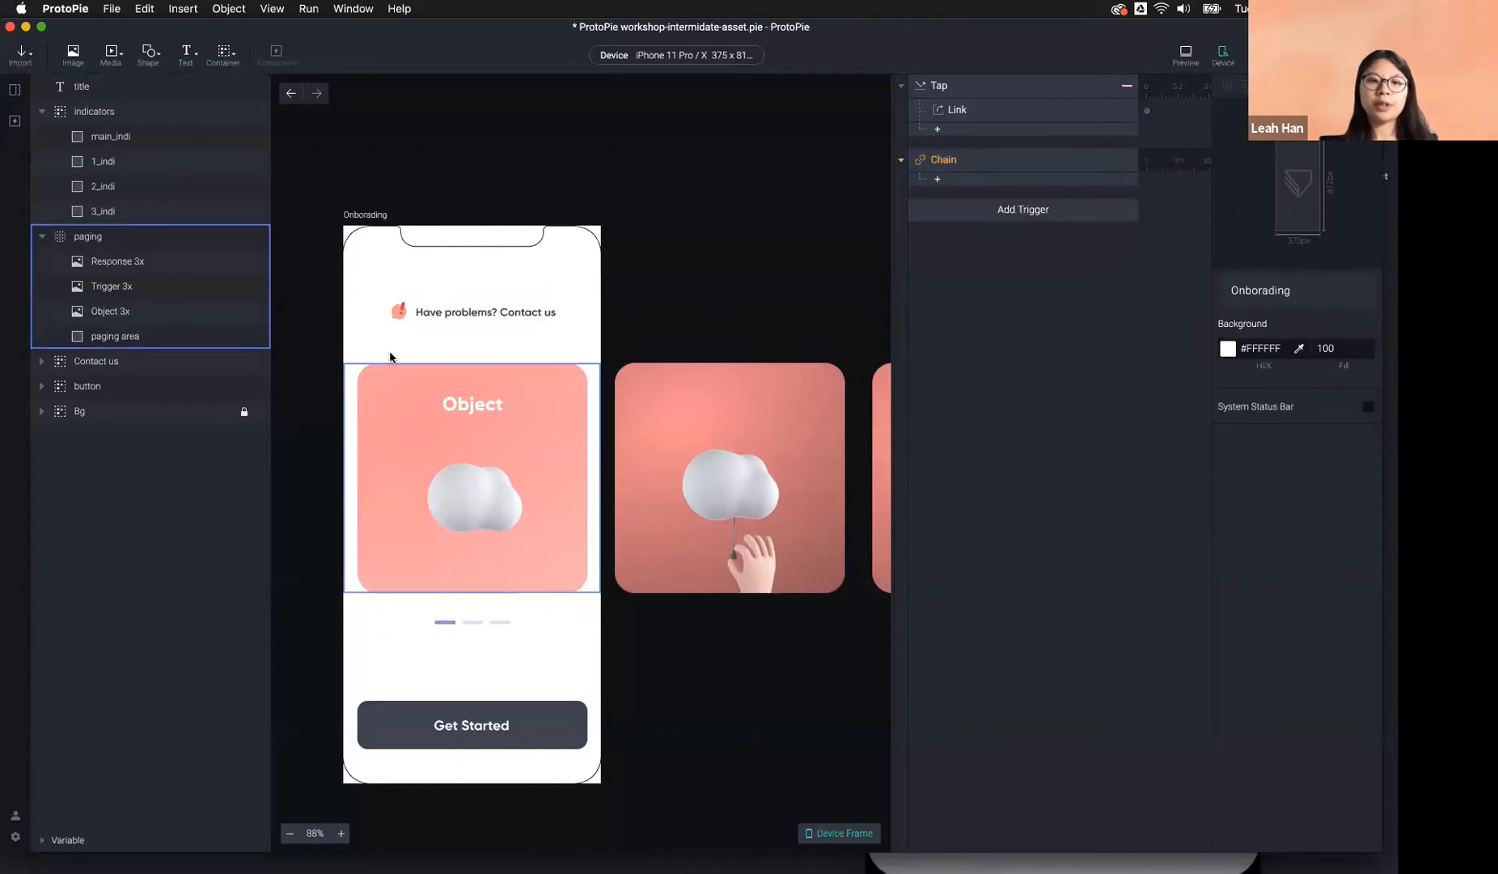
click(93, 236)
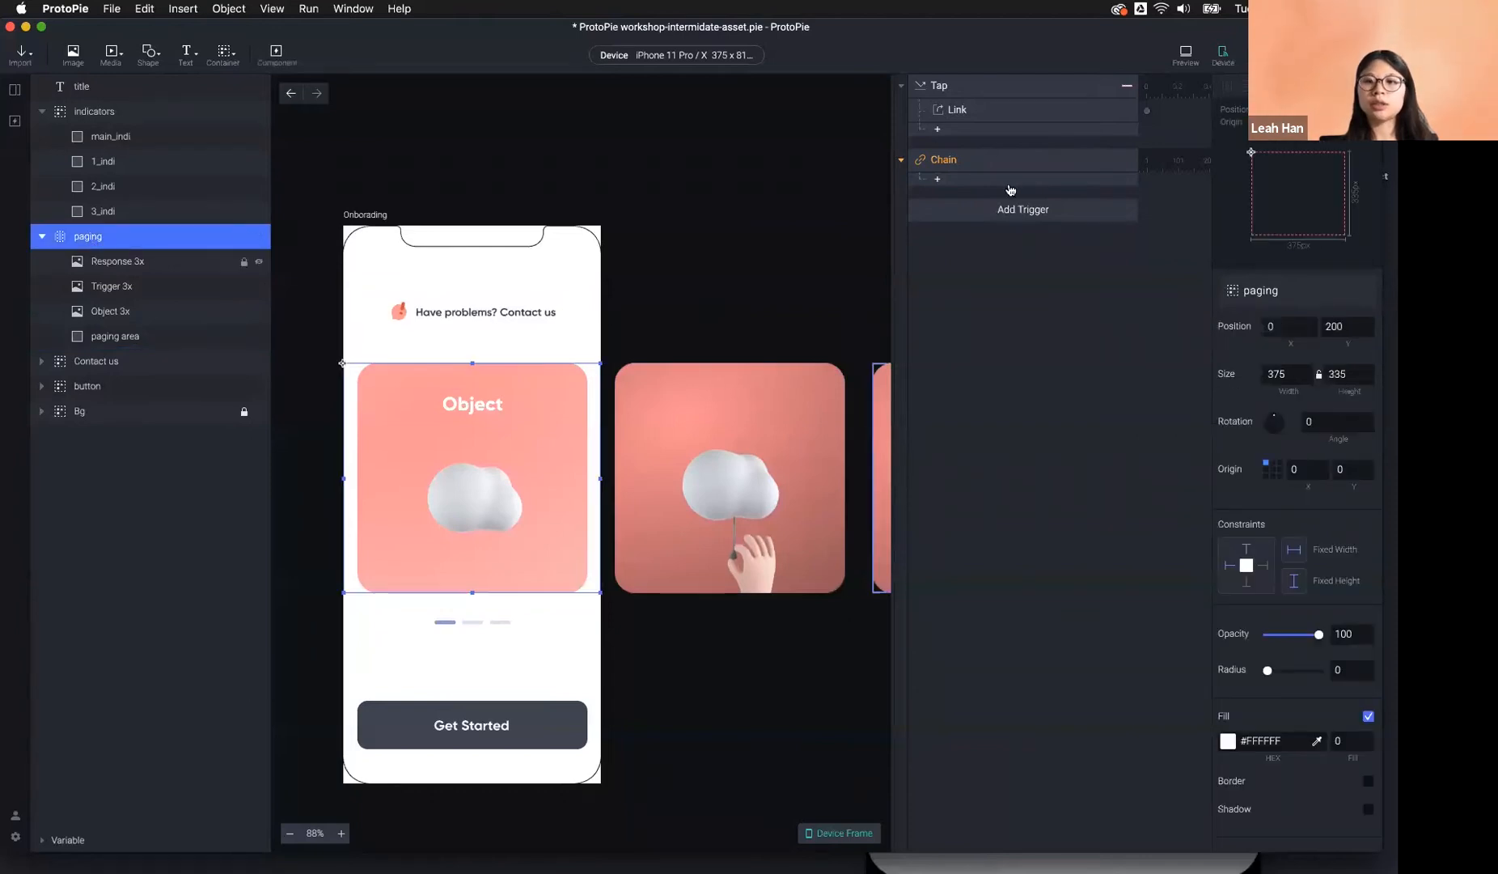
Assign the paging container to the Chain trigger with Scroll as the tracked property.
click(1043, 162)
click(1338, 323)
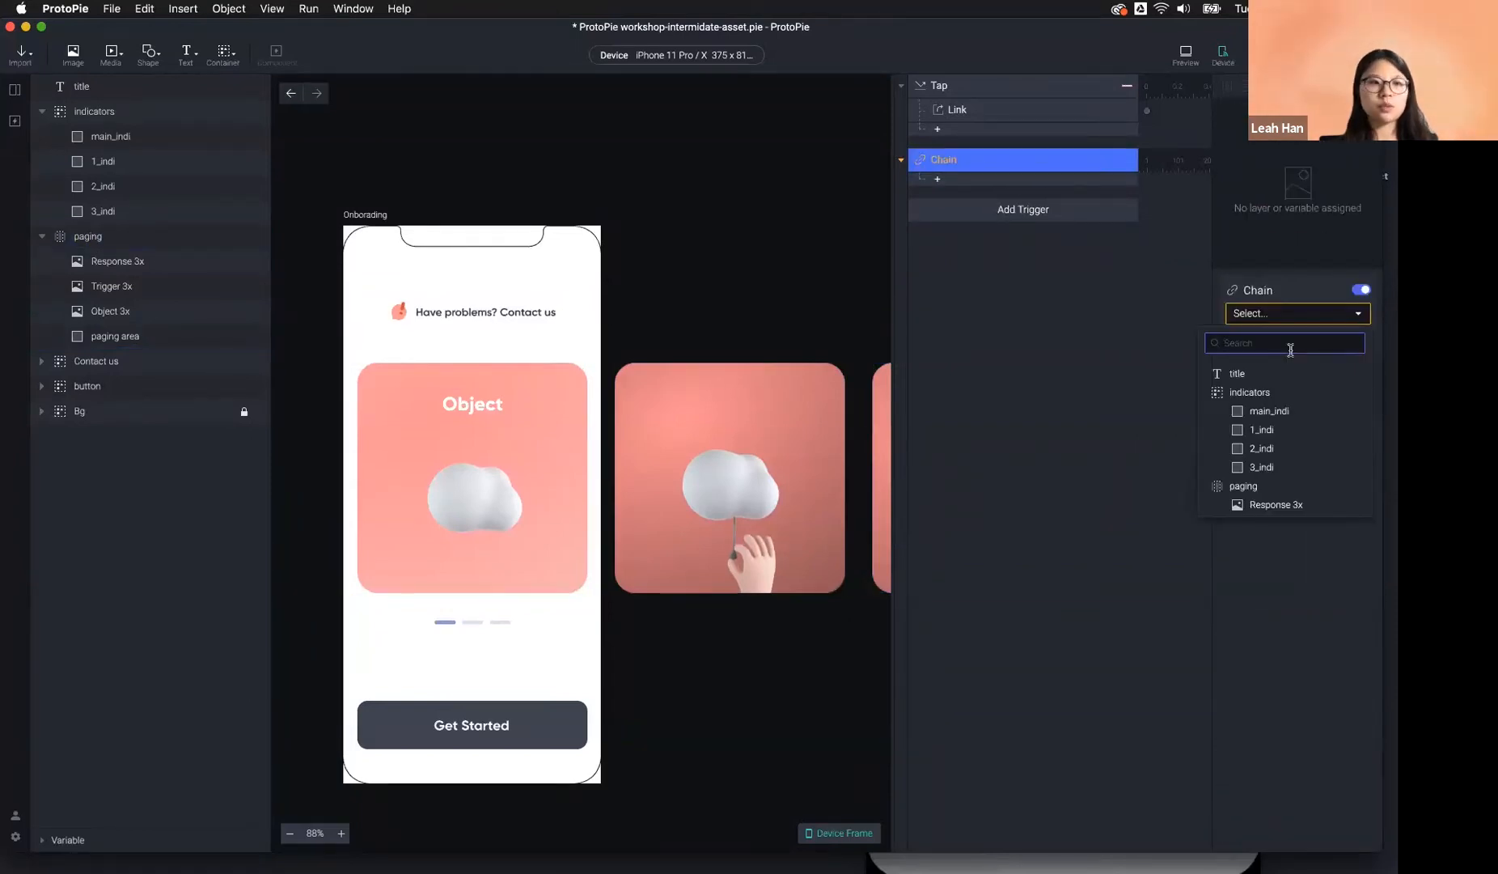
text(pag)
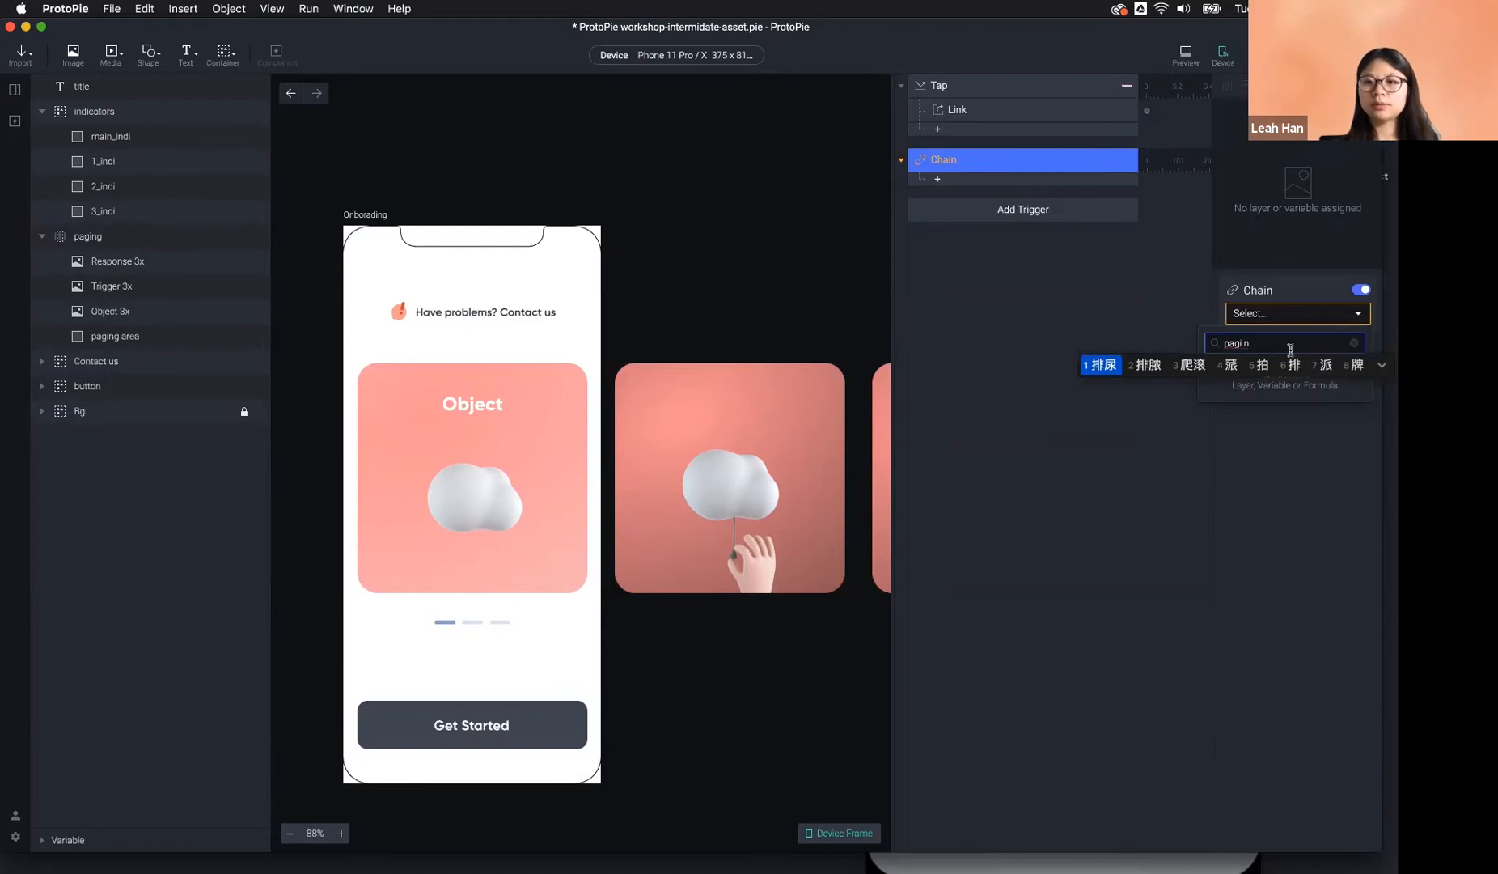
text(ing)
key(Return)
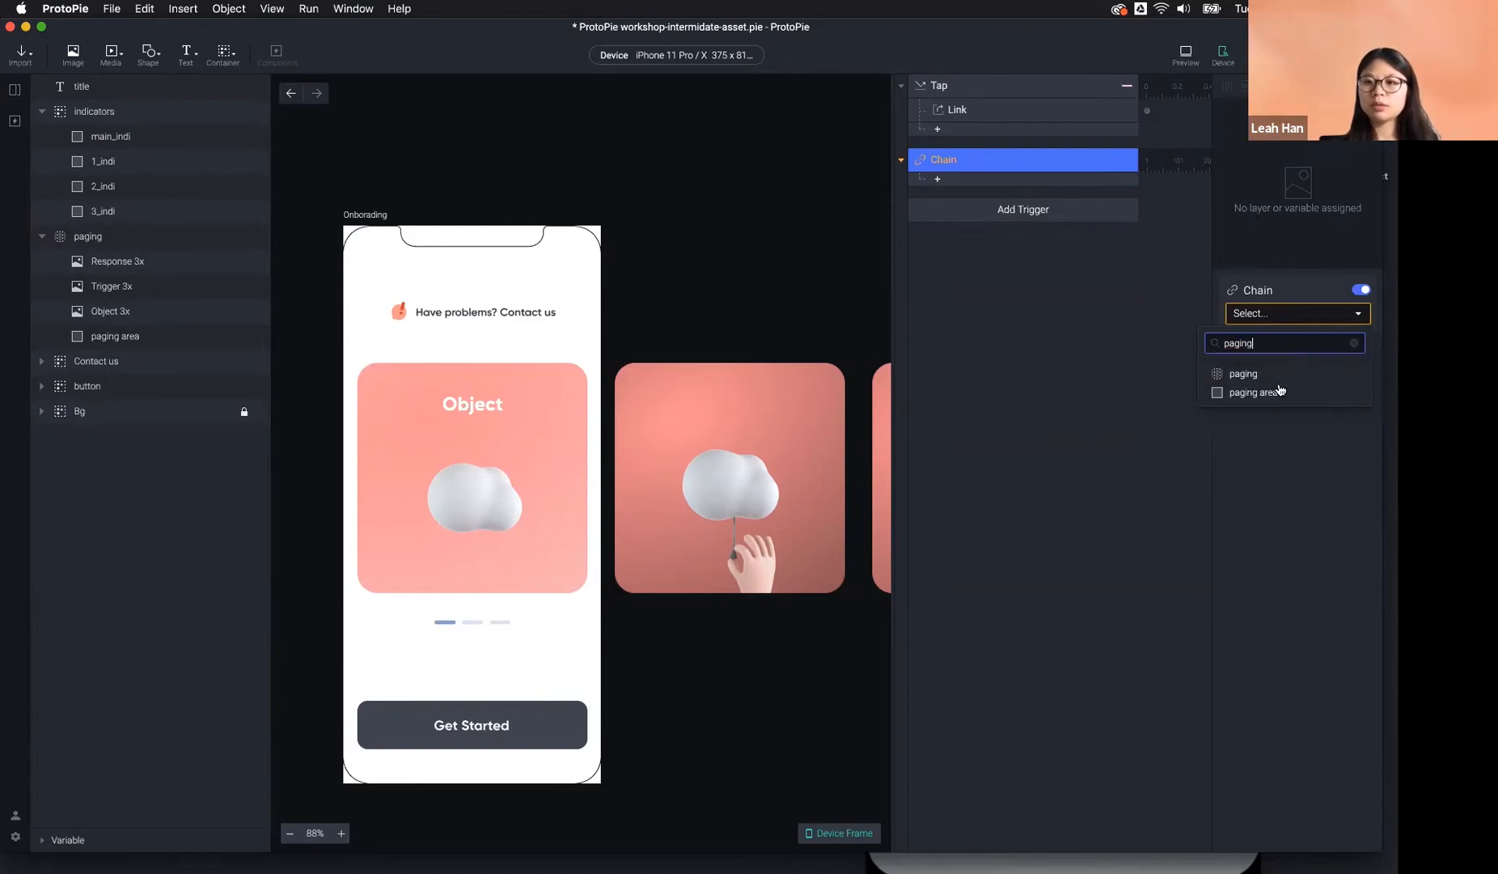
click(1270, 377)
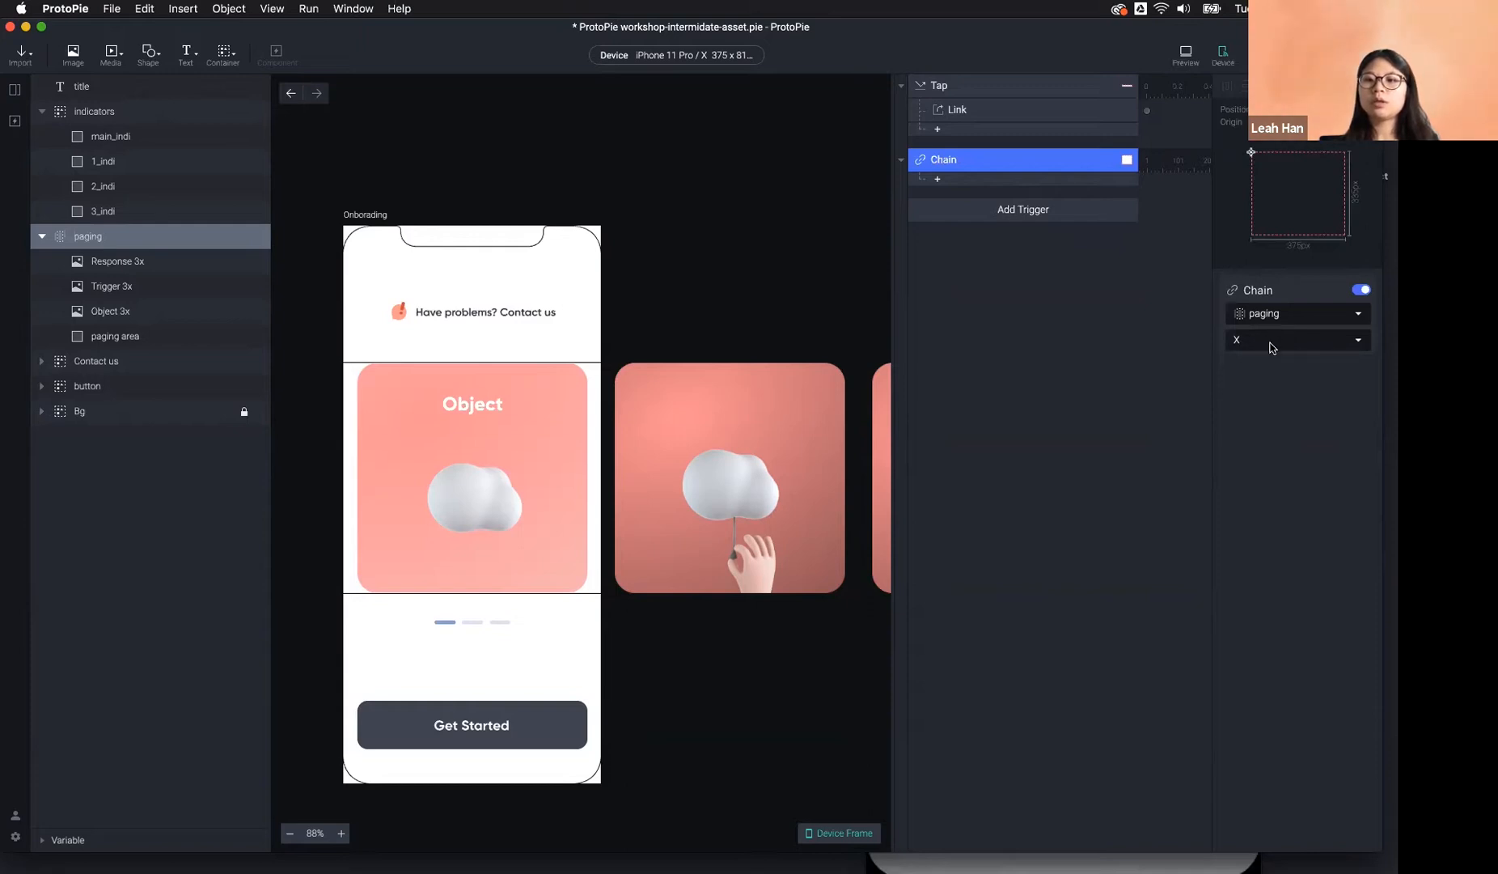
click(1262, 340)
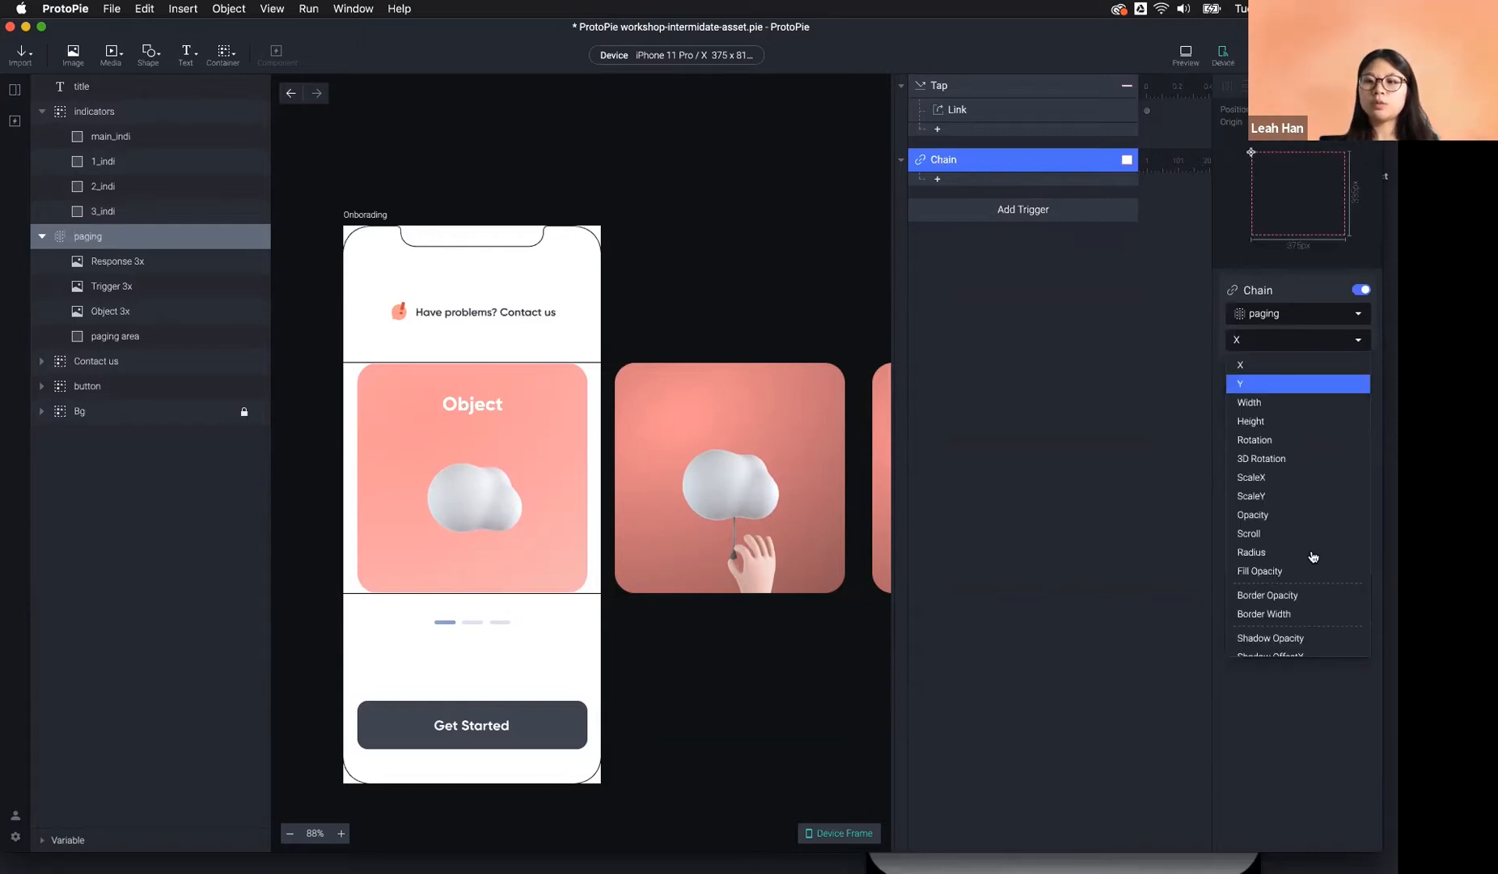
scroll(1306, 559, down, 2)
click(1300, 484)
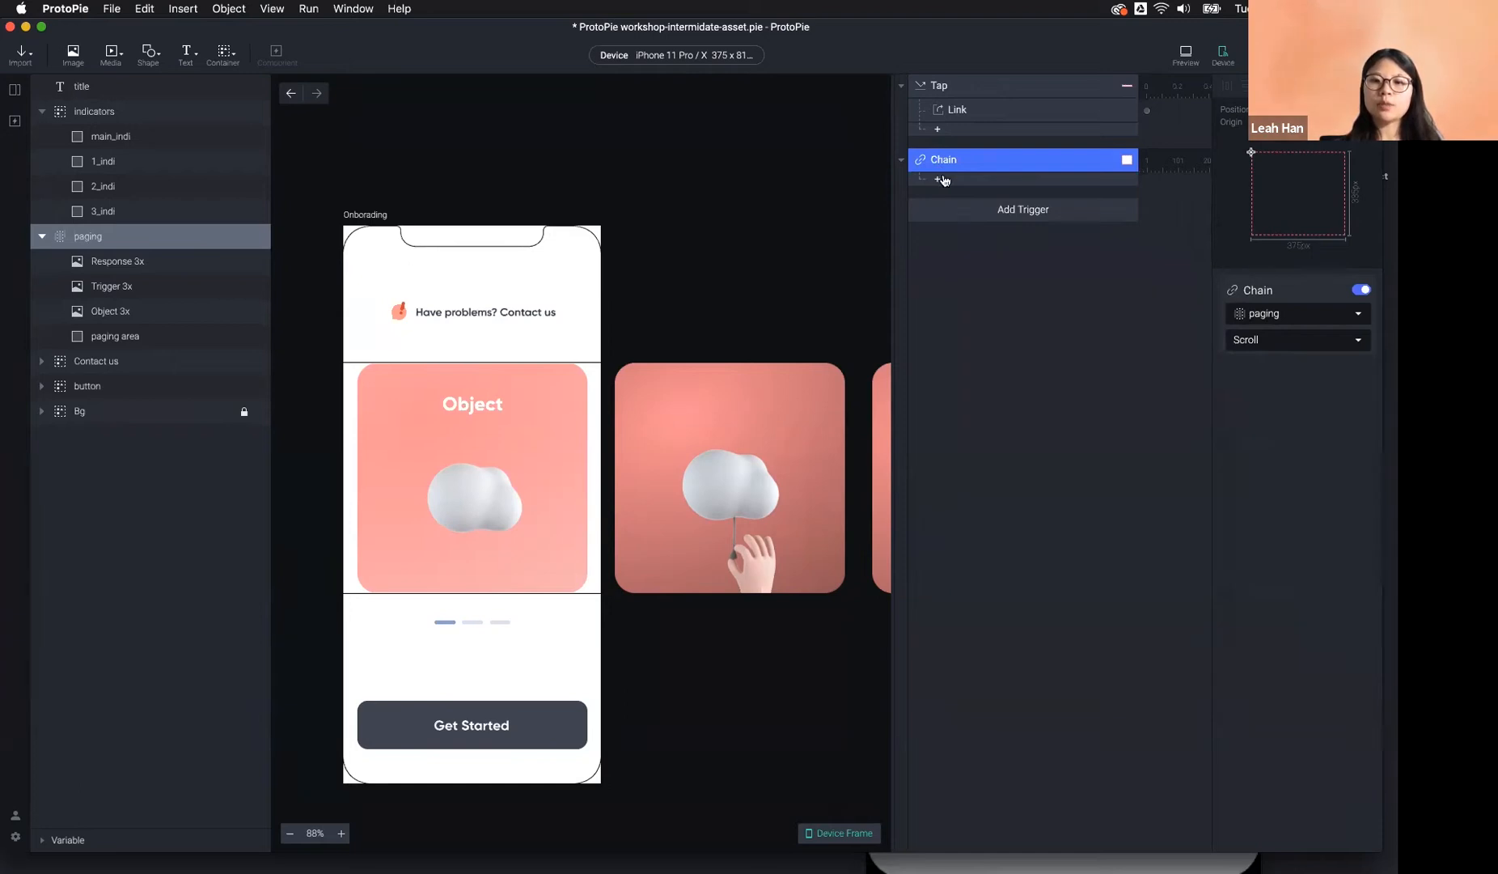
Add a Move response for the main_indi layer under the Chain trigger, and review the trigger's and response's settings.
click(564, 657)
click(444, 623)
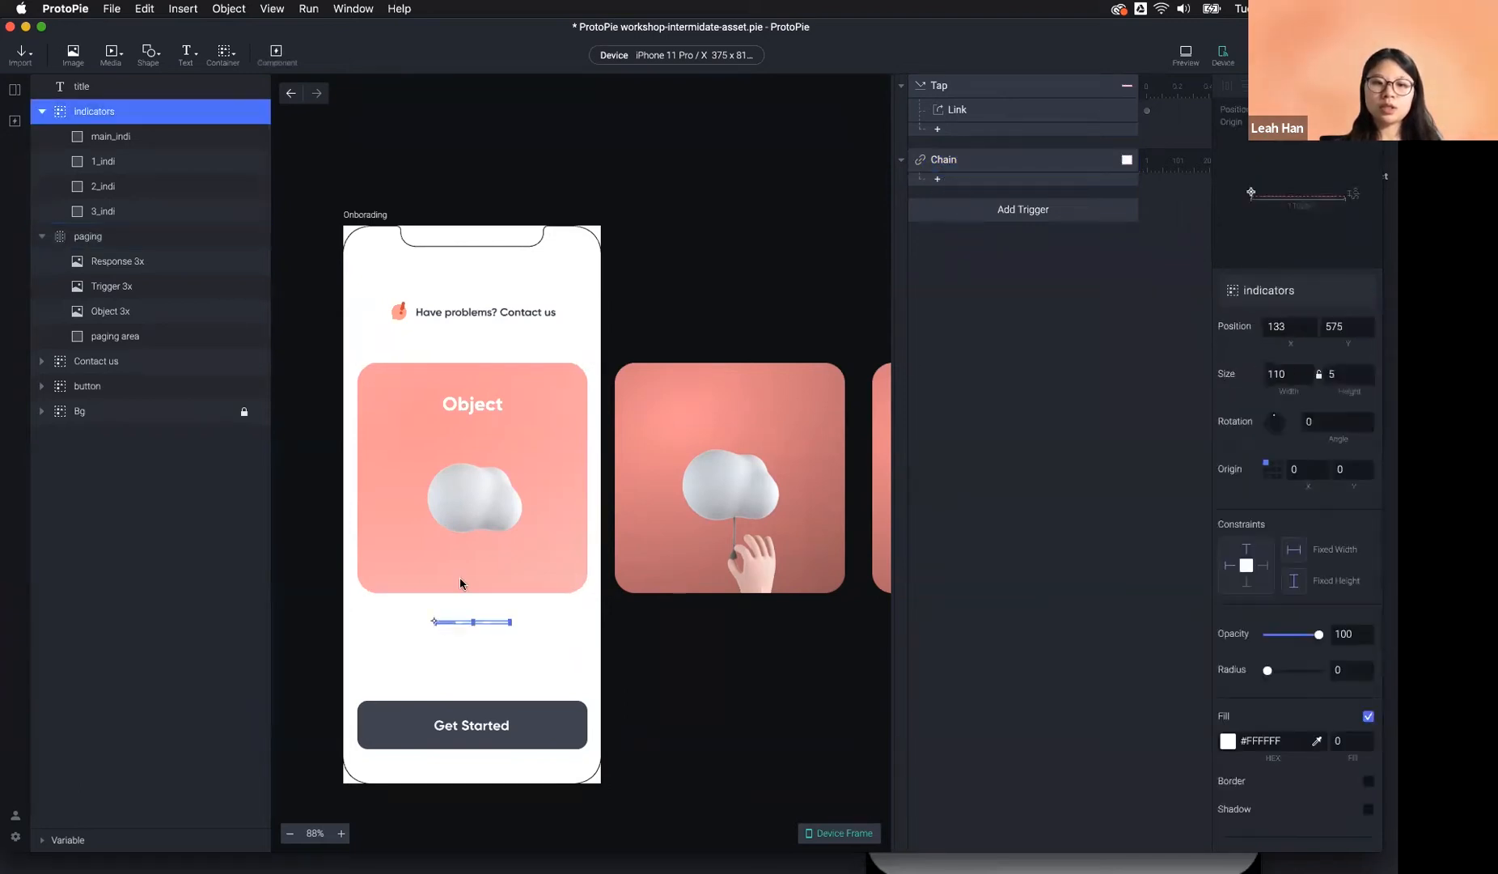
click(121, 142)
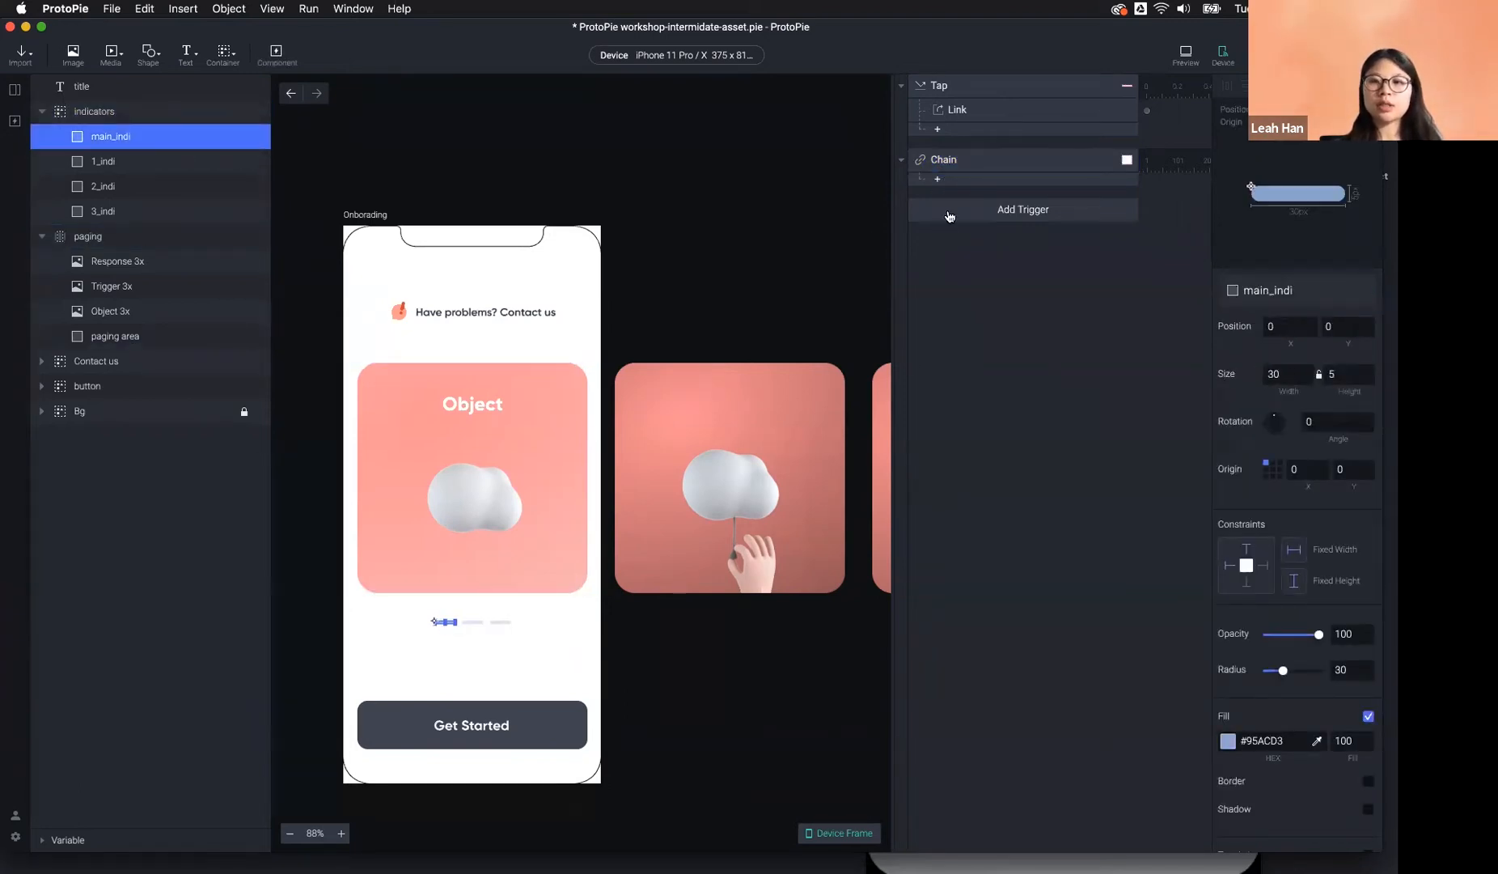
click(950, 181)
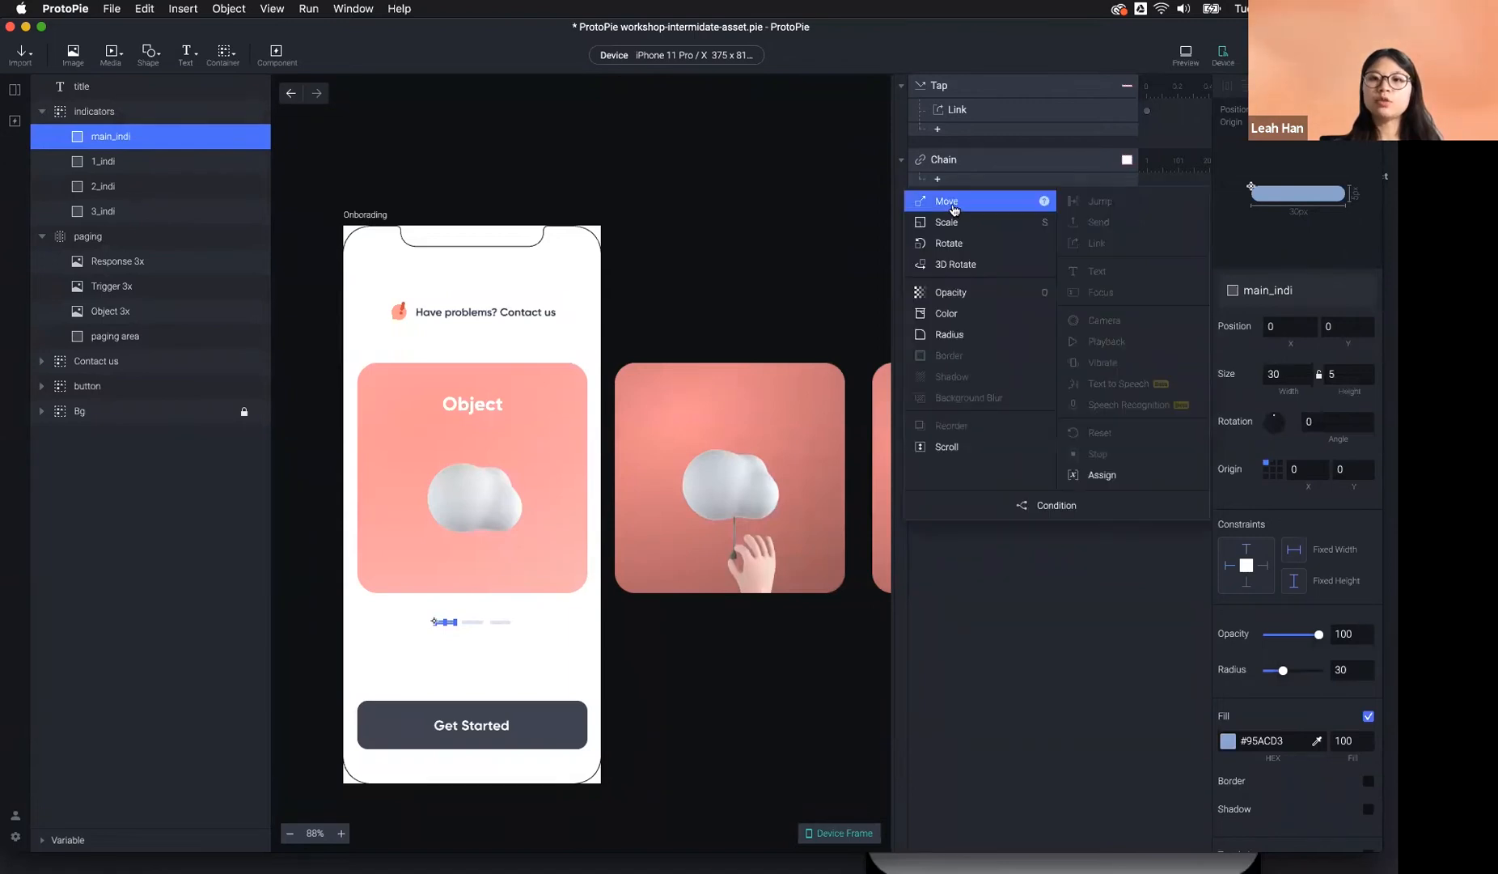
click(952, 207)
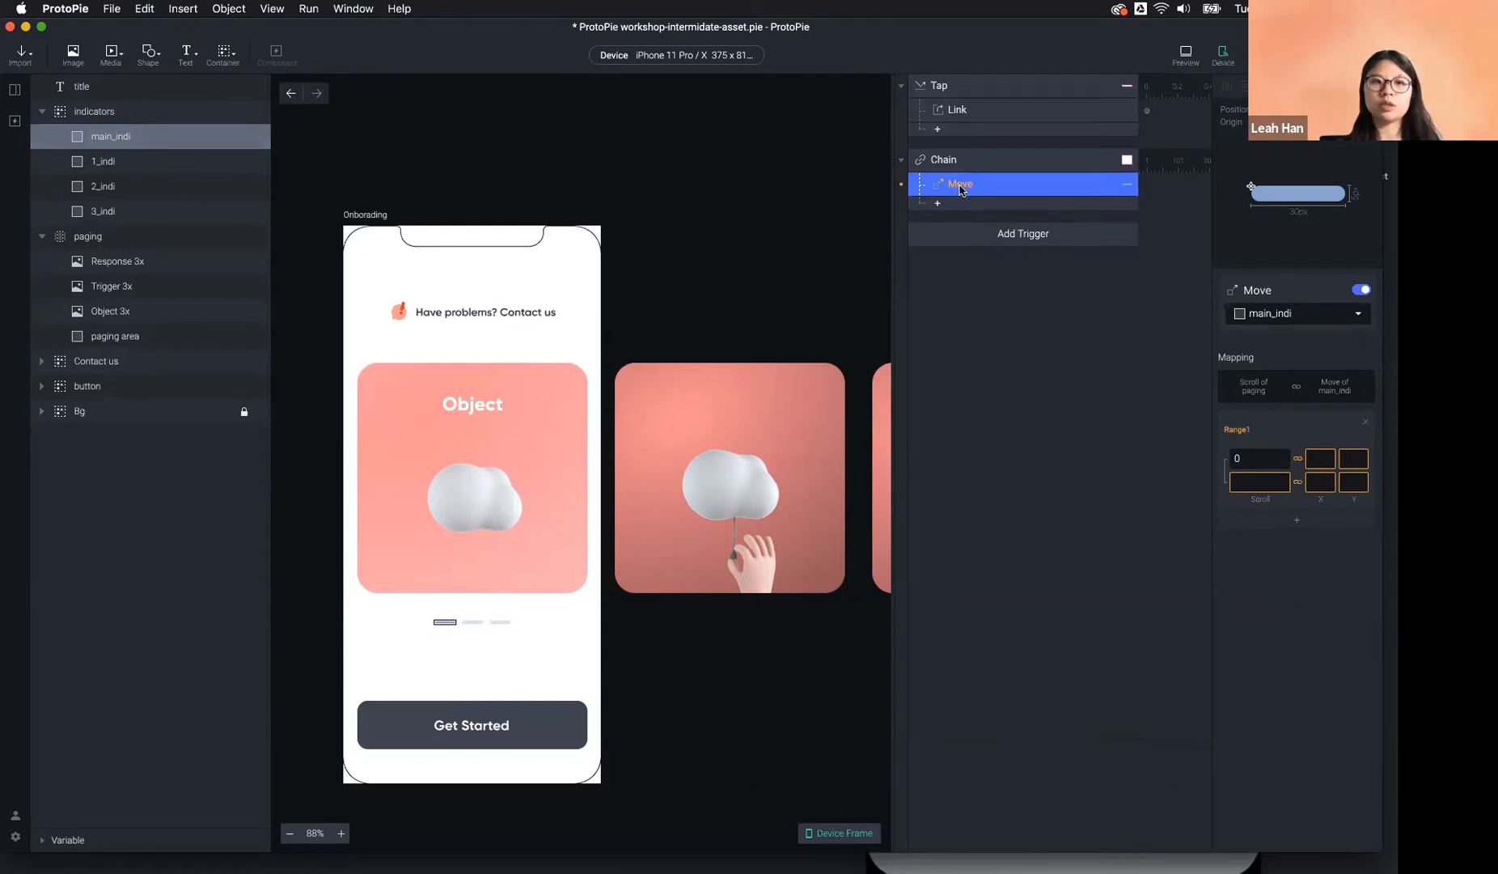
click(973, 162)
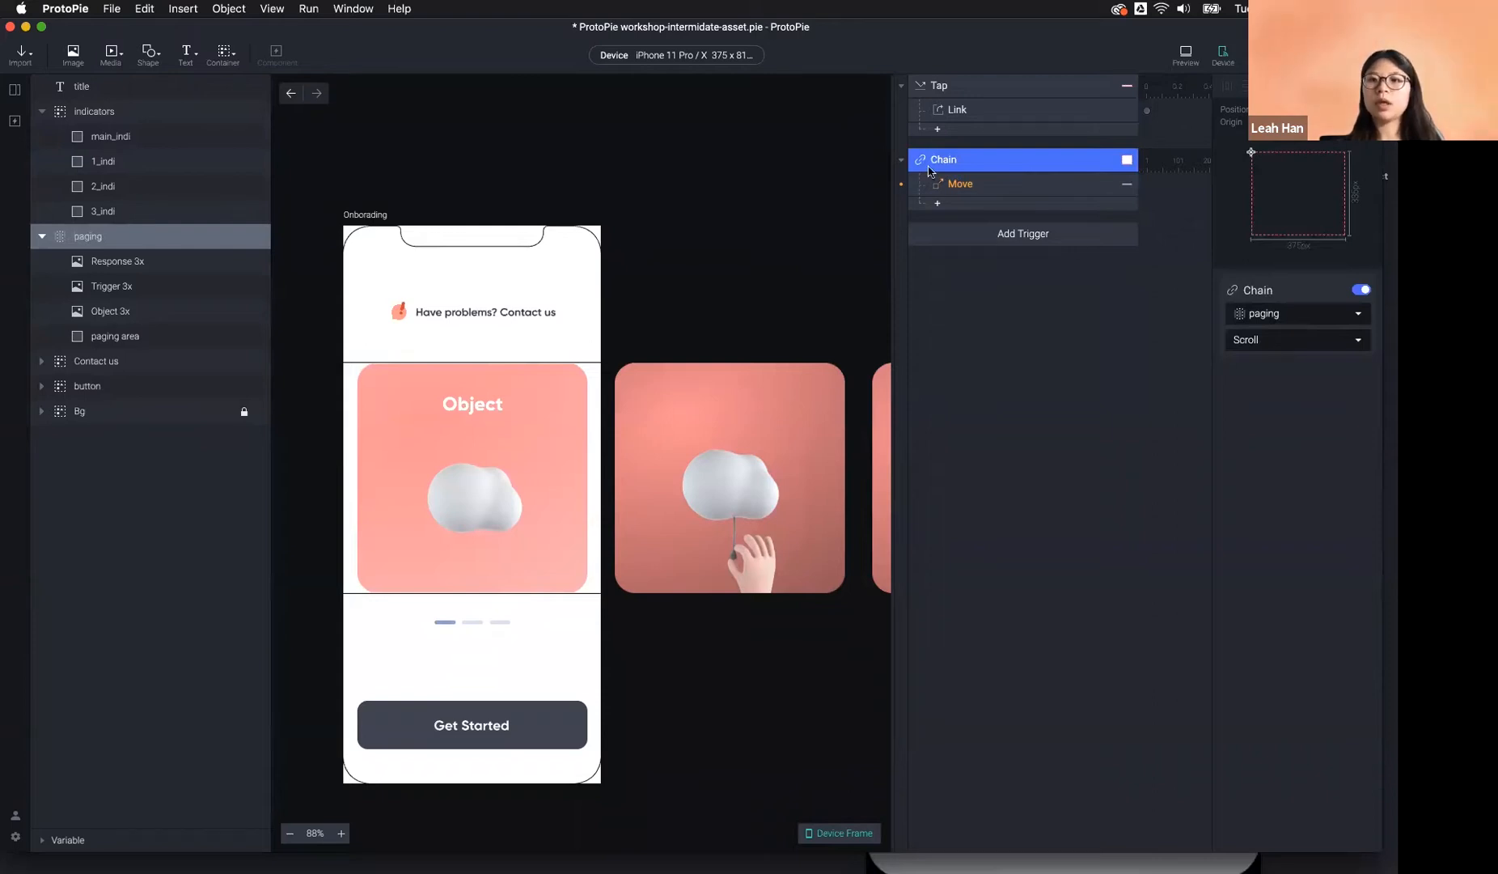
click(958, 185)
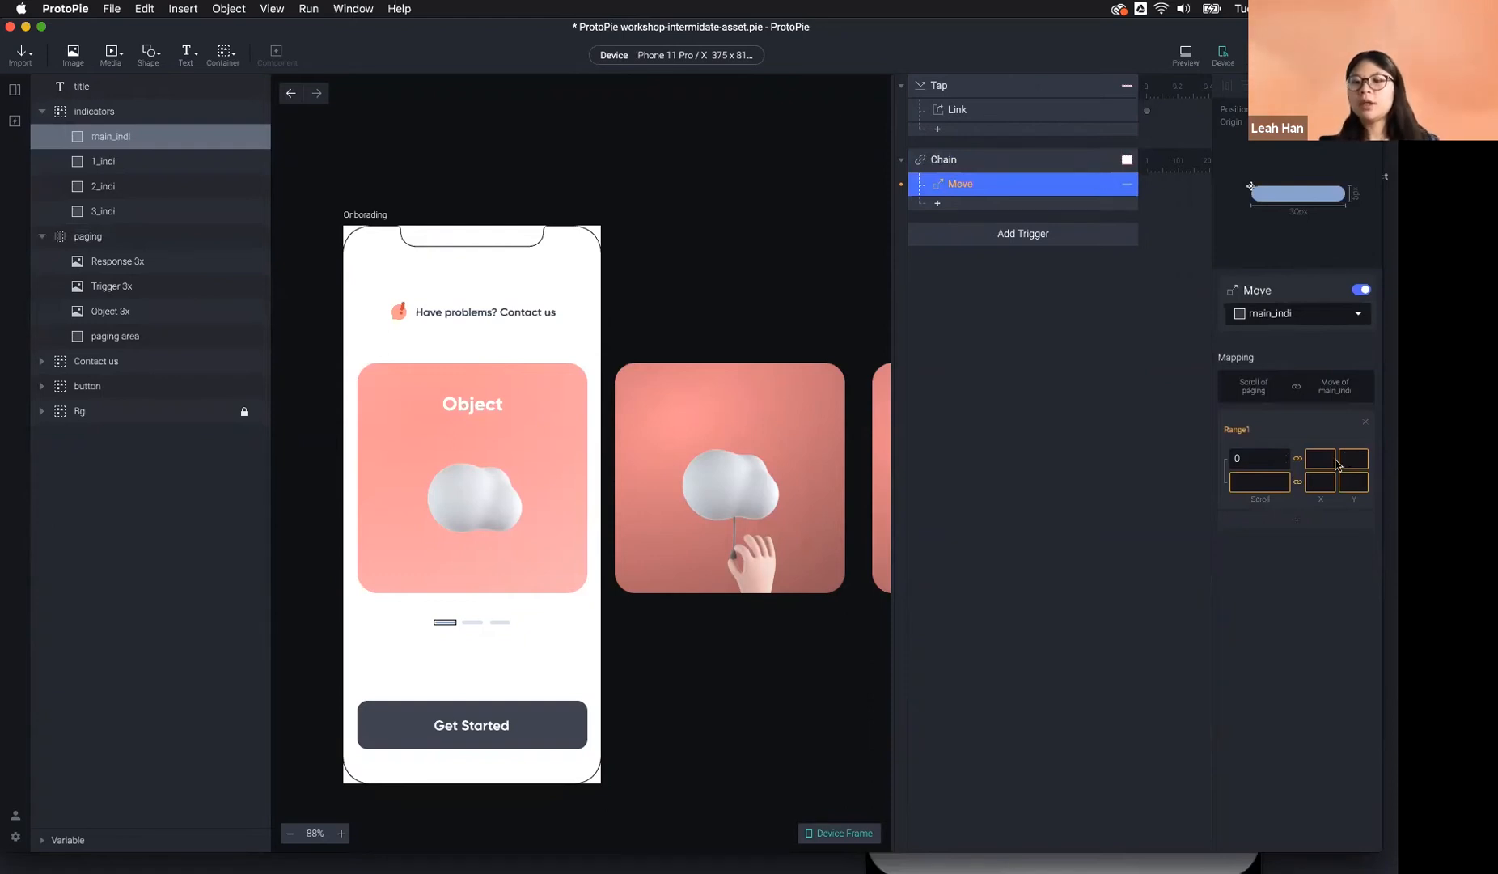
Try out Scale and Rotate responses for main_indi under the Chain trigger, and delete both again.
click(967, 205)
click(960, 246)
click(963, 229)
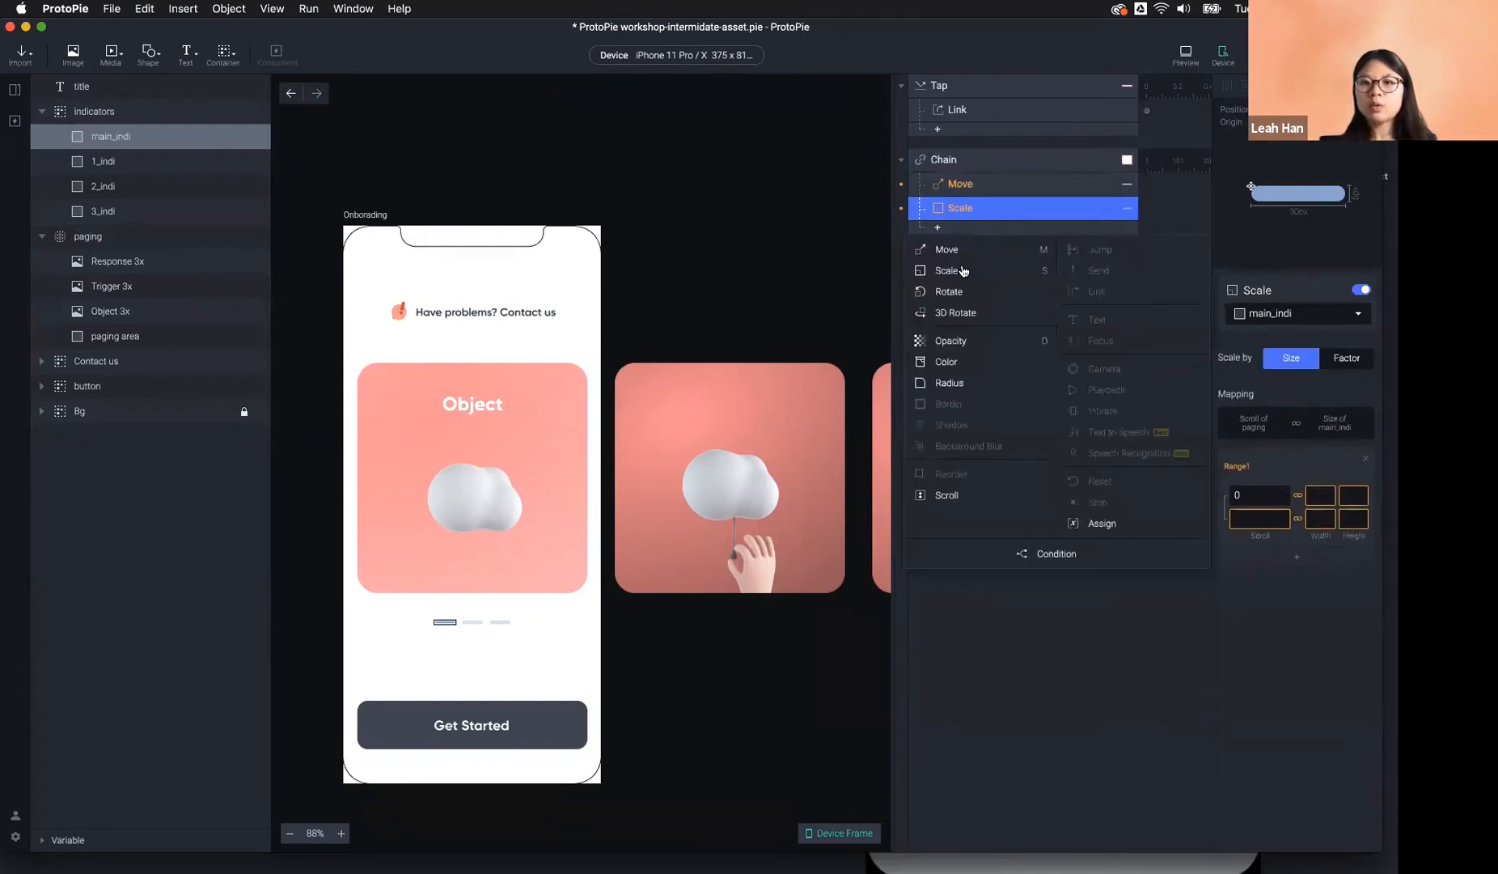
click(959, 290)
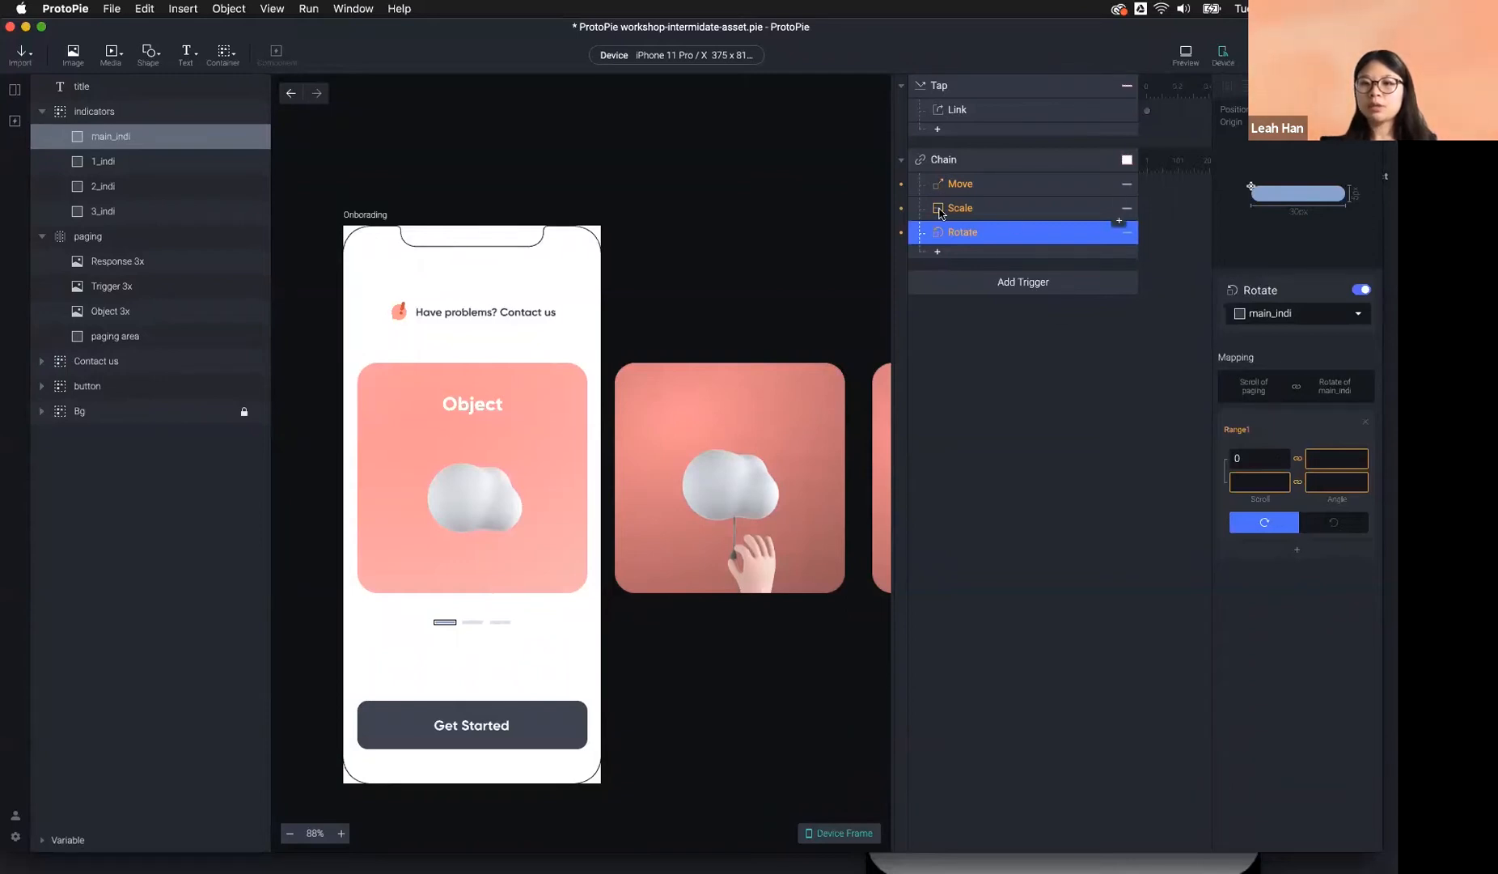
shift+click(940, 209)
key(Delete)
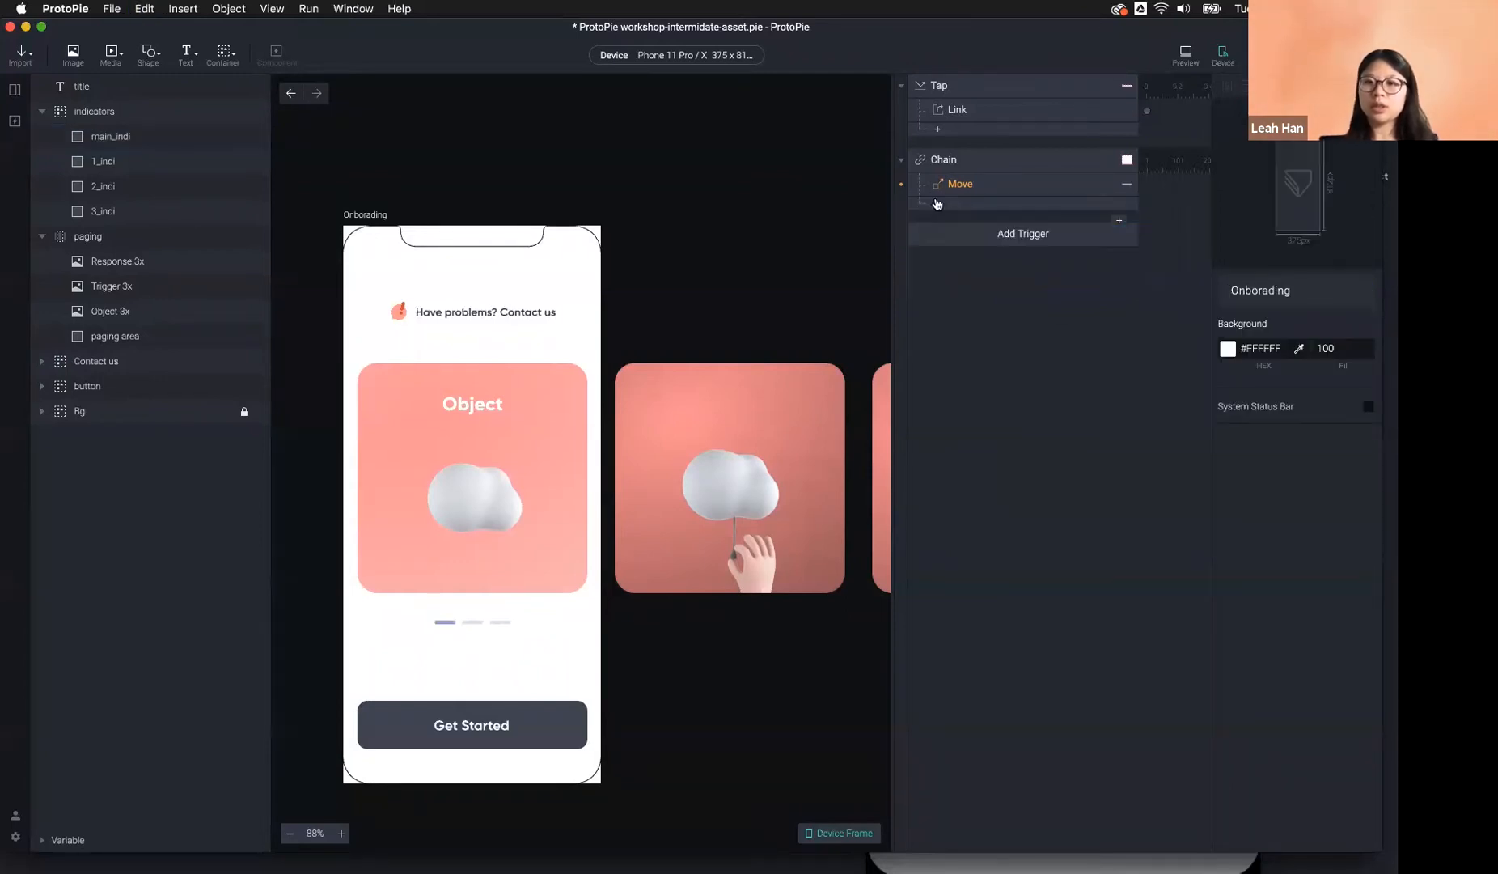
Review the scroll and X/Y mapping values of Range1 in the Move response for main_indi.
click(930, 183)
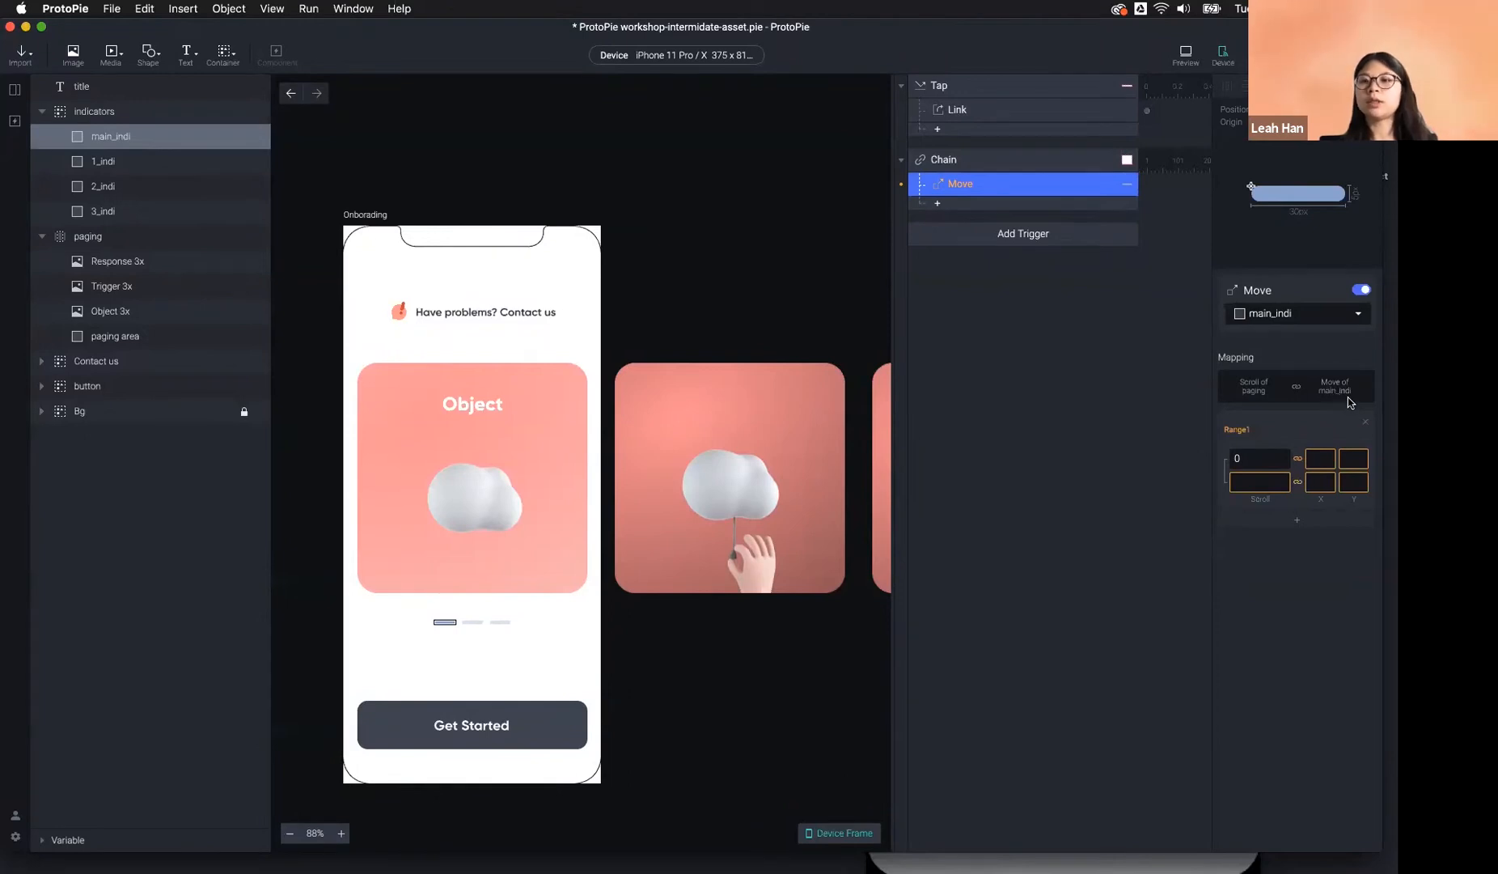
click(1354, 459)
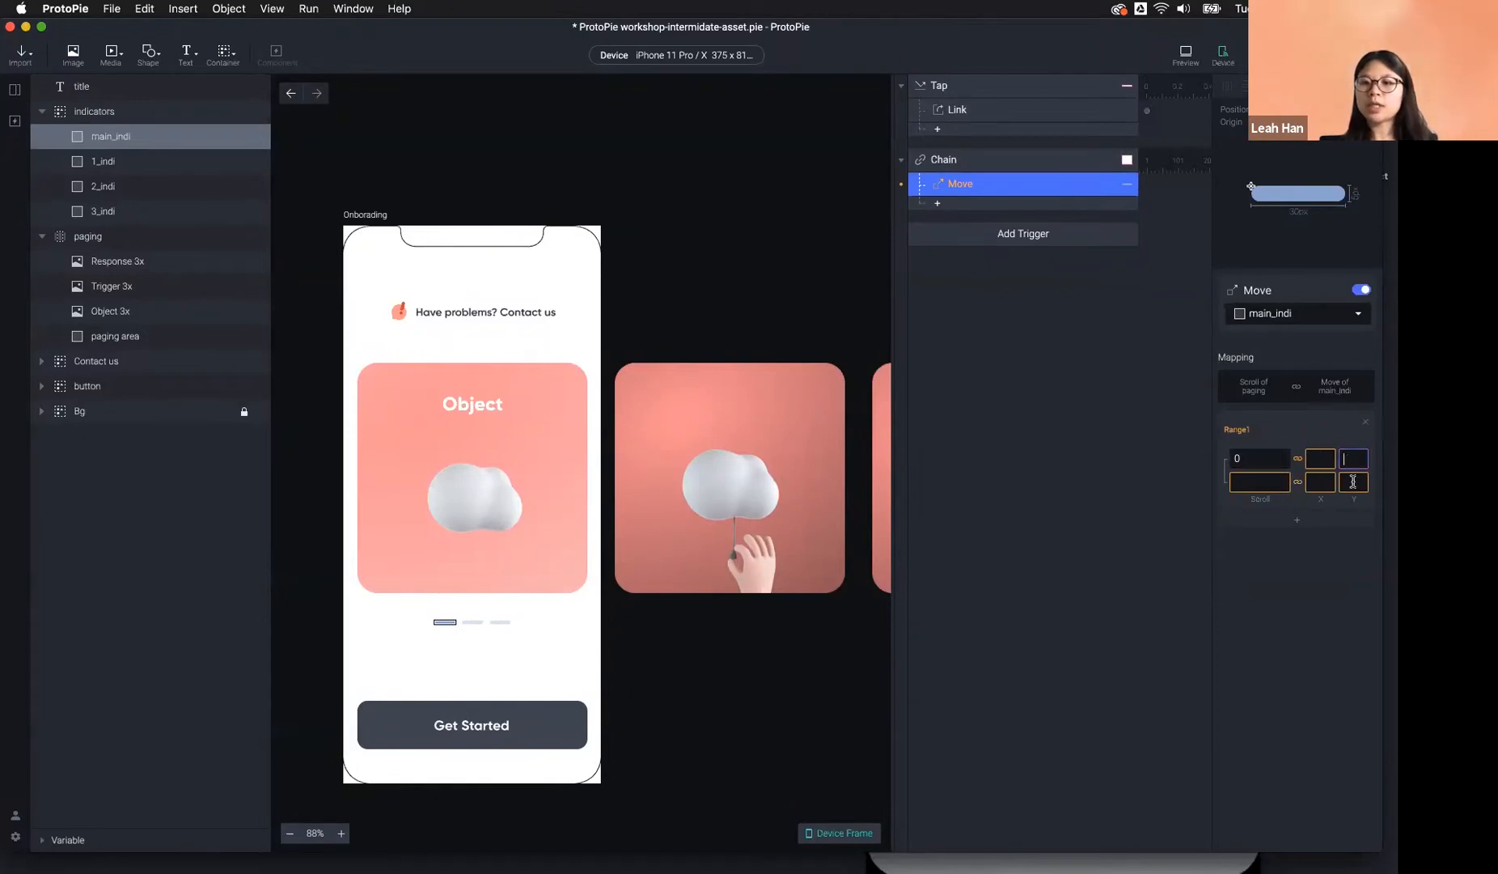
click(1320, 459)
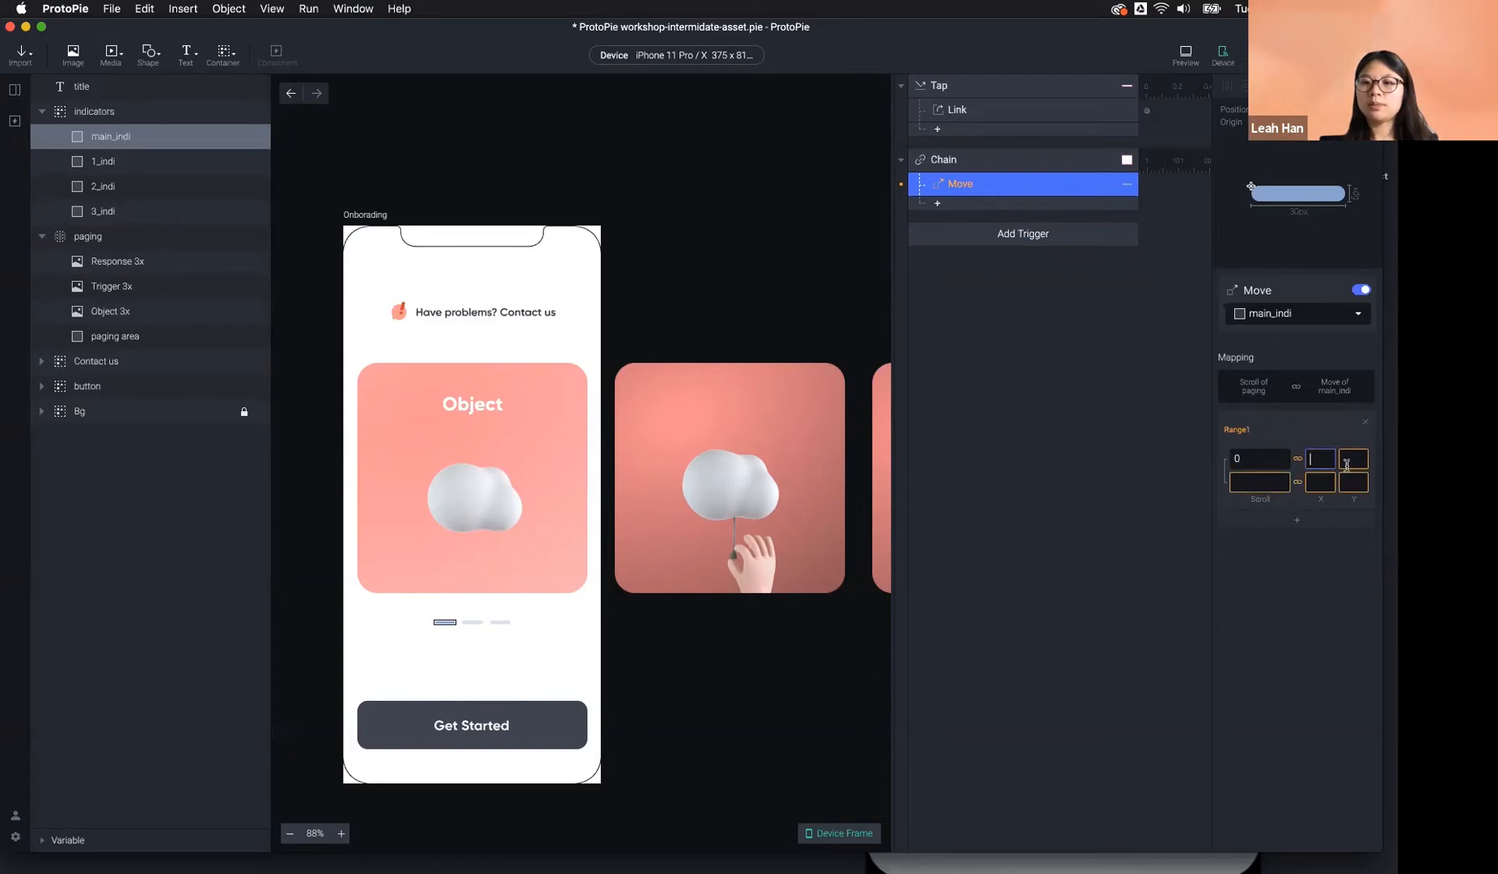
click(1331, 464)
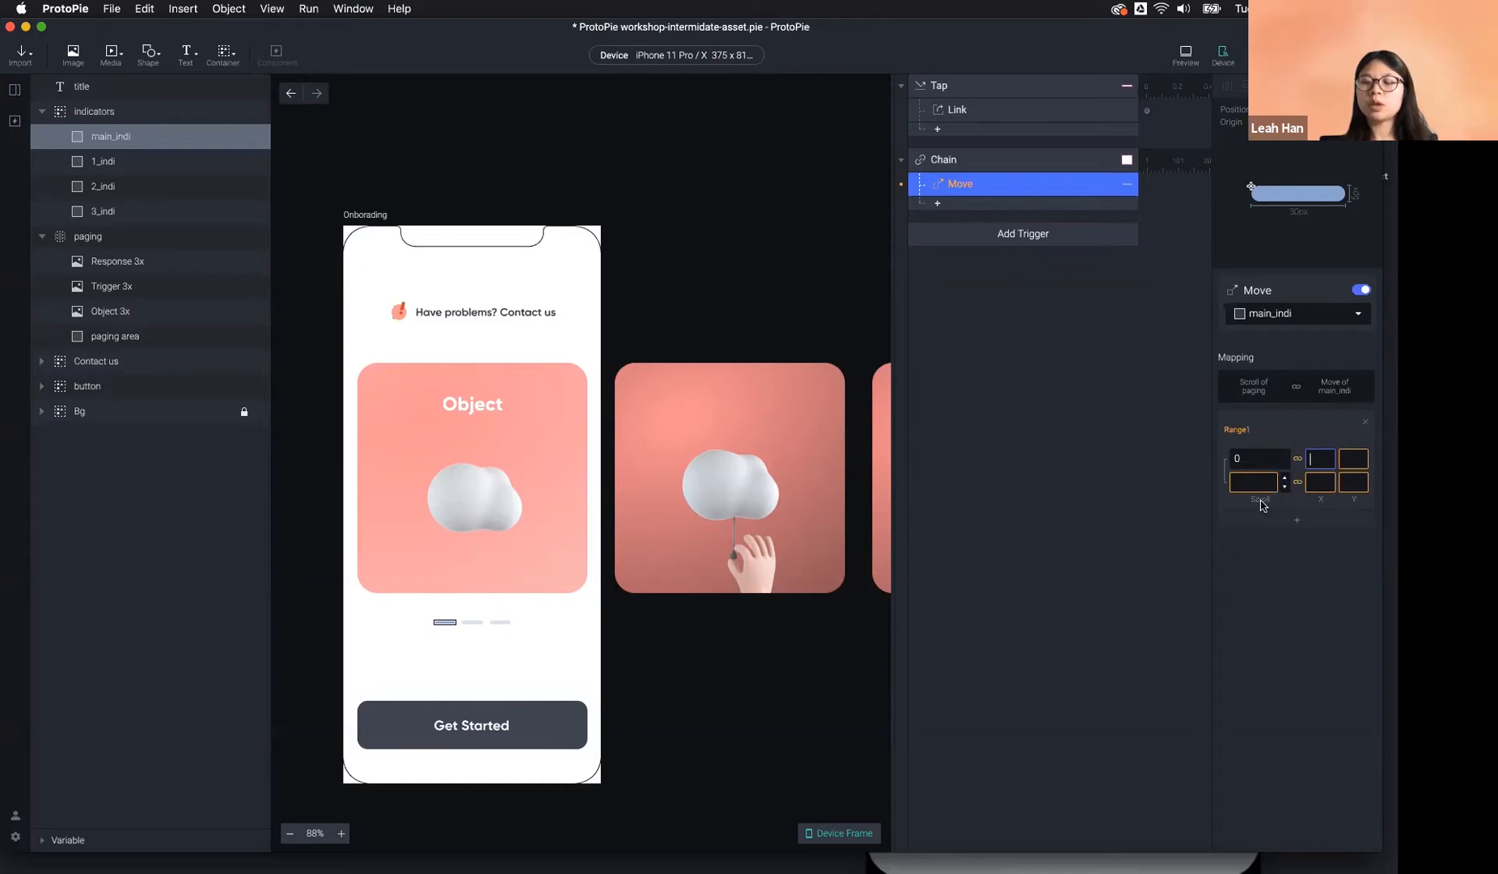
click(1231, 458)
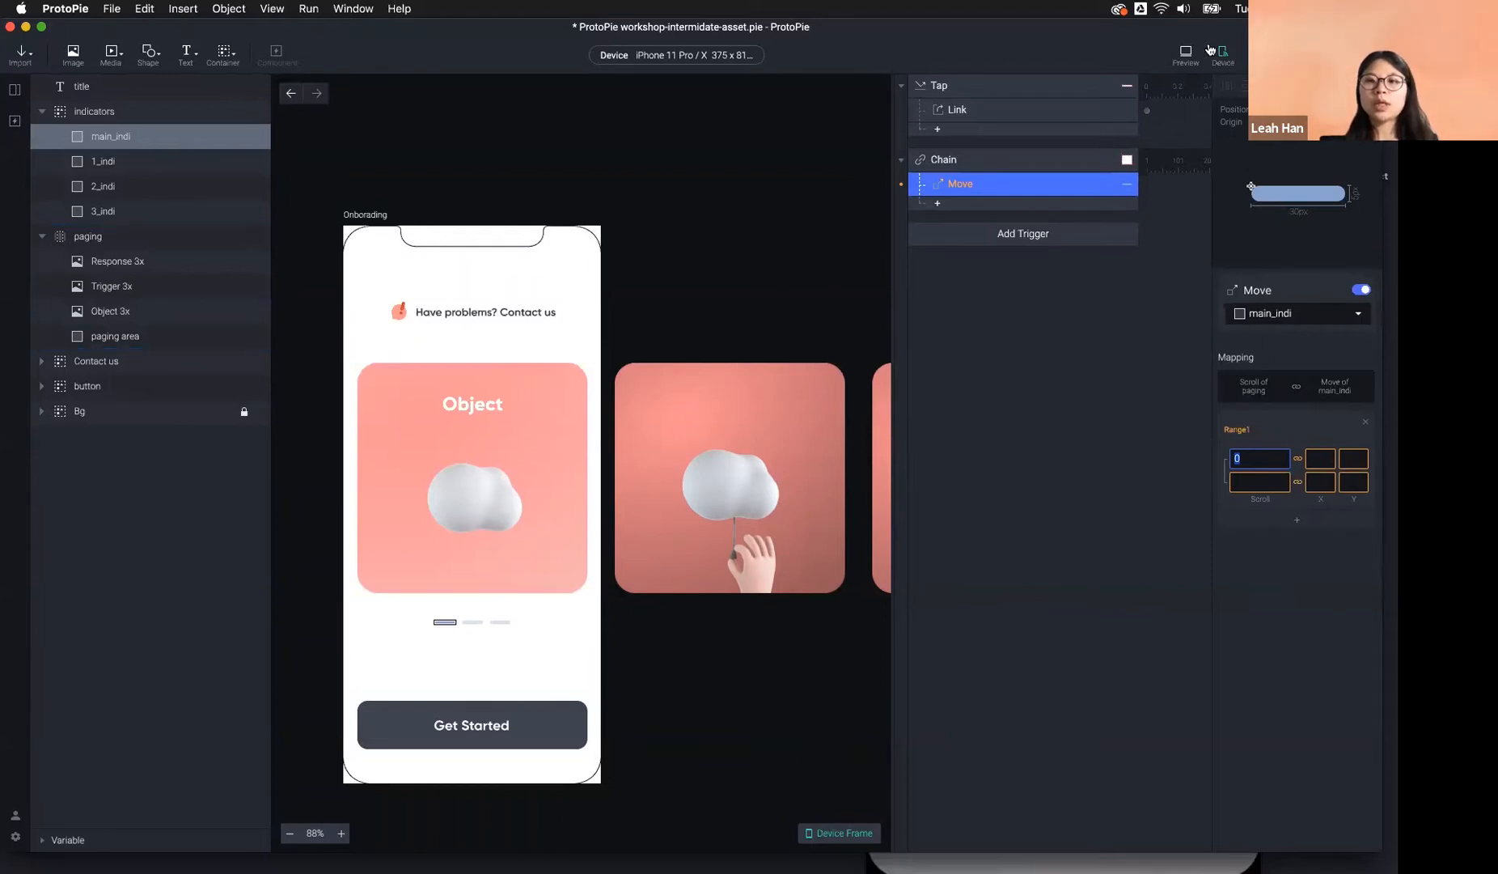
Preview the Onborading scene and swipe from the Object card to the next card.
click(1186, 54)
drag(1121, 426, 824, 455)
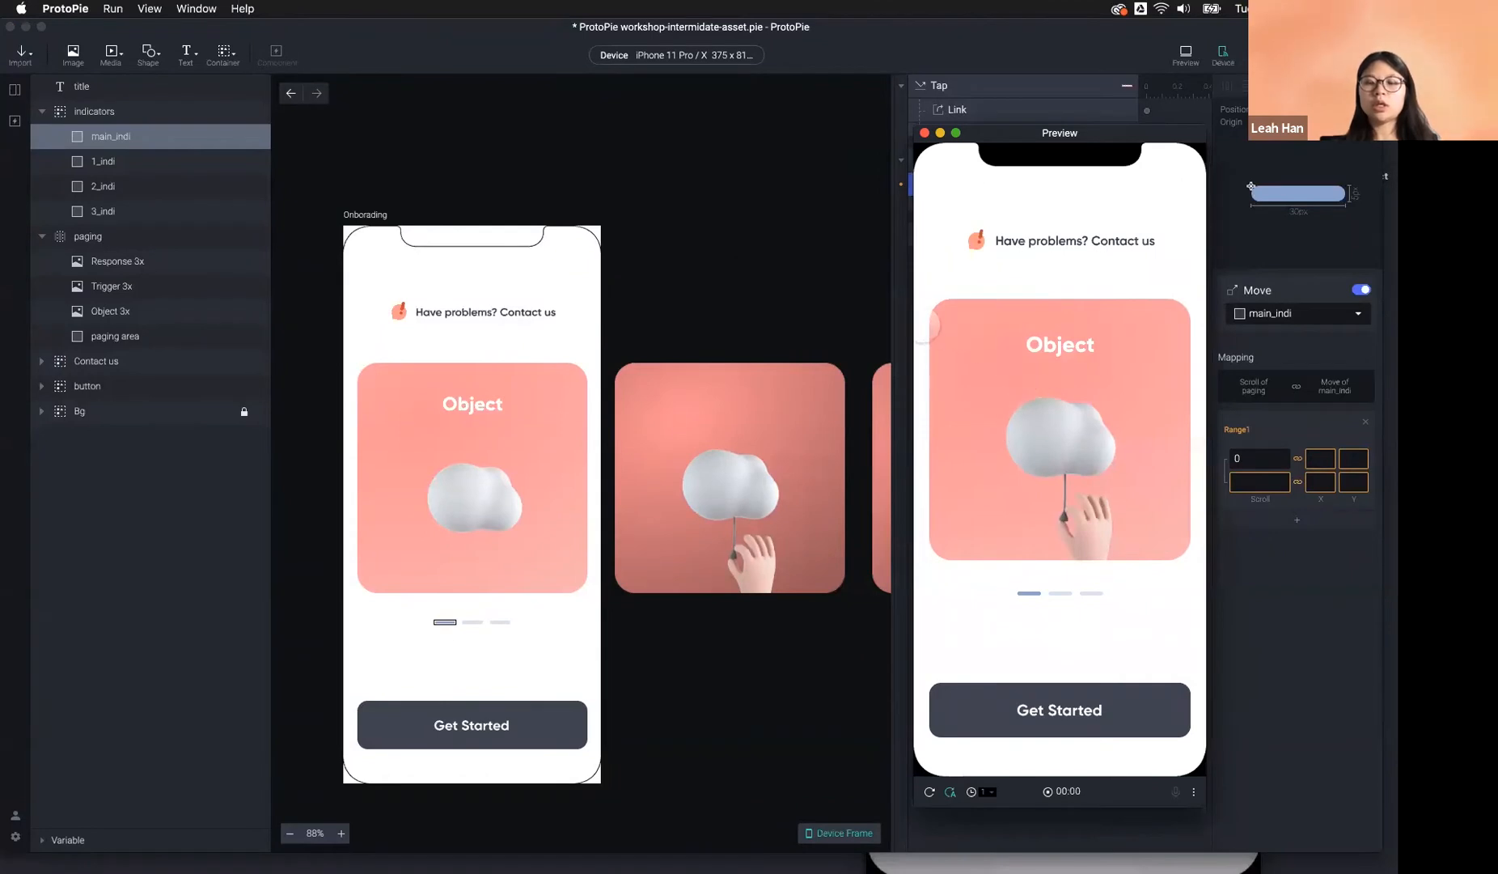
drag(1018, 451, 934, 447)
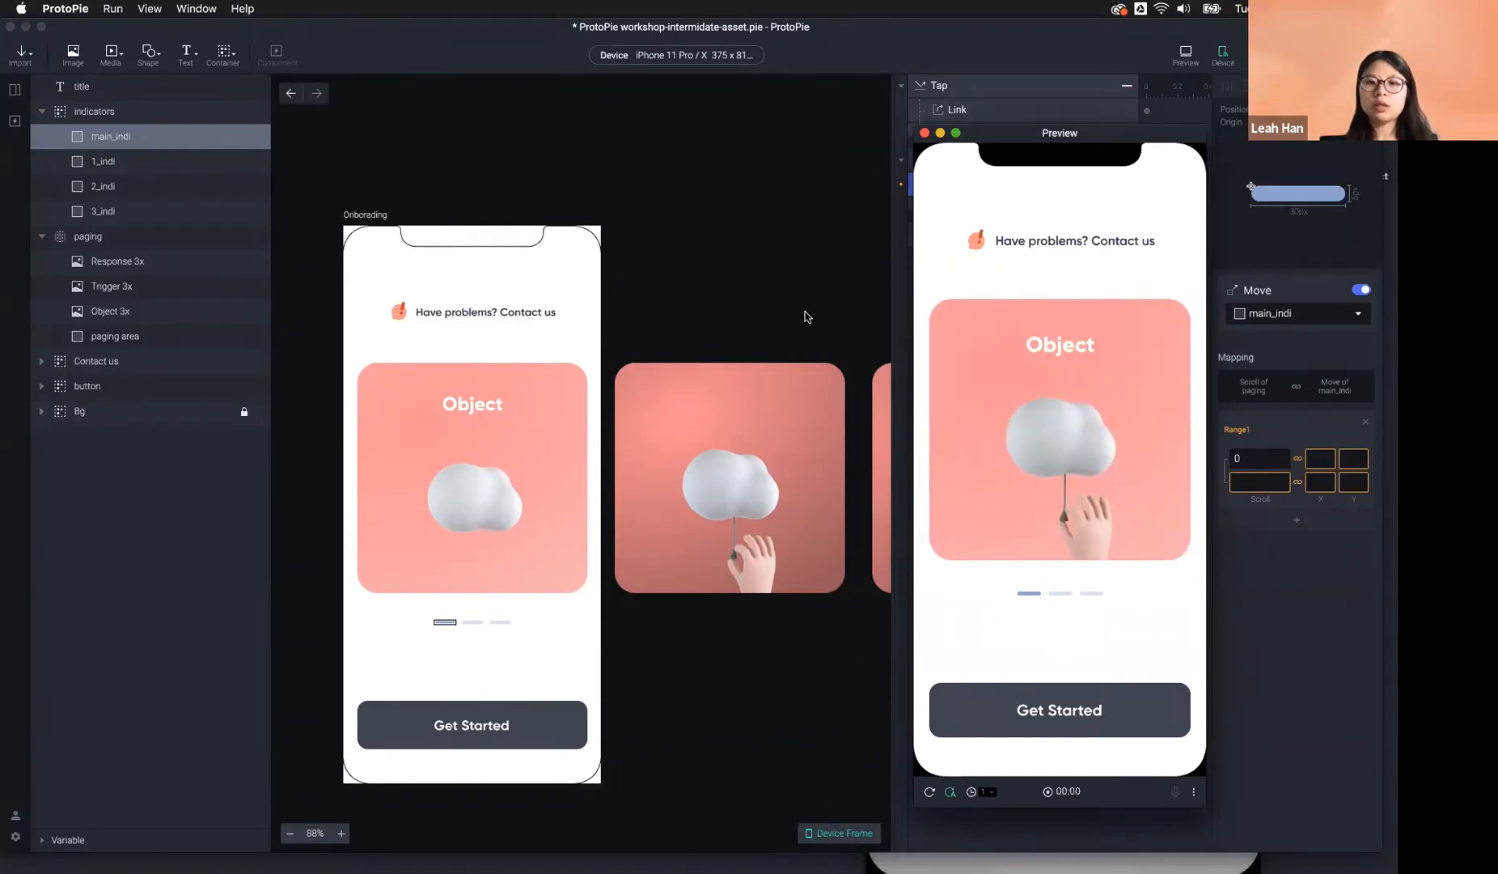
Check the sizes of the first two card images, the device's screen dimensions and the paging container's width.
click(508, 437)
click(507, 433)
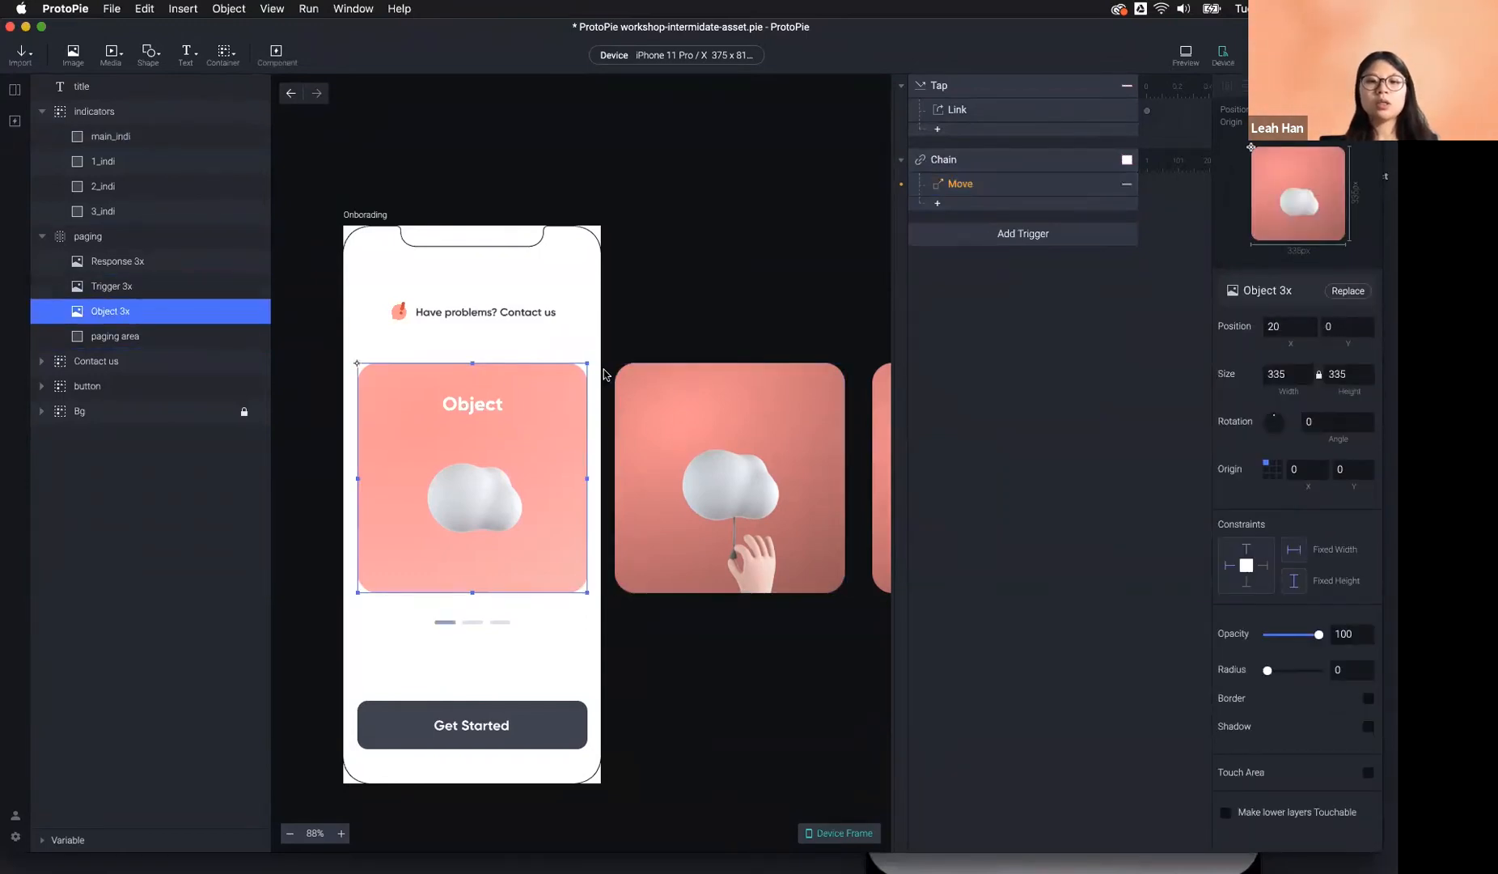
click(675, 407)
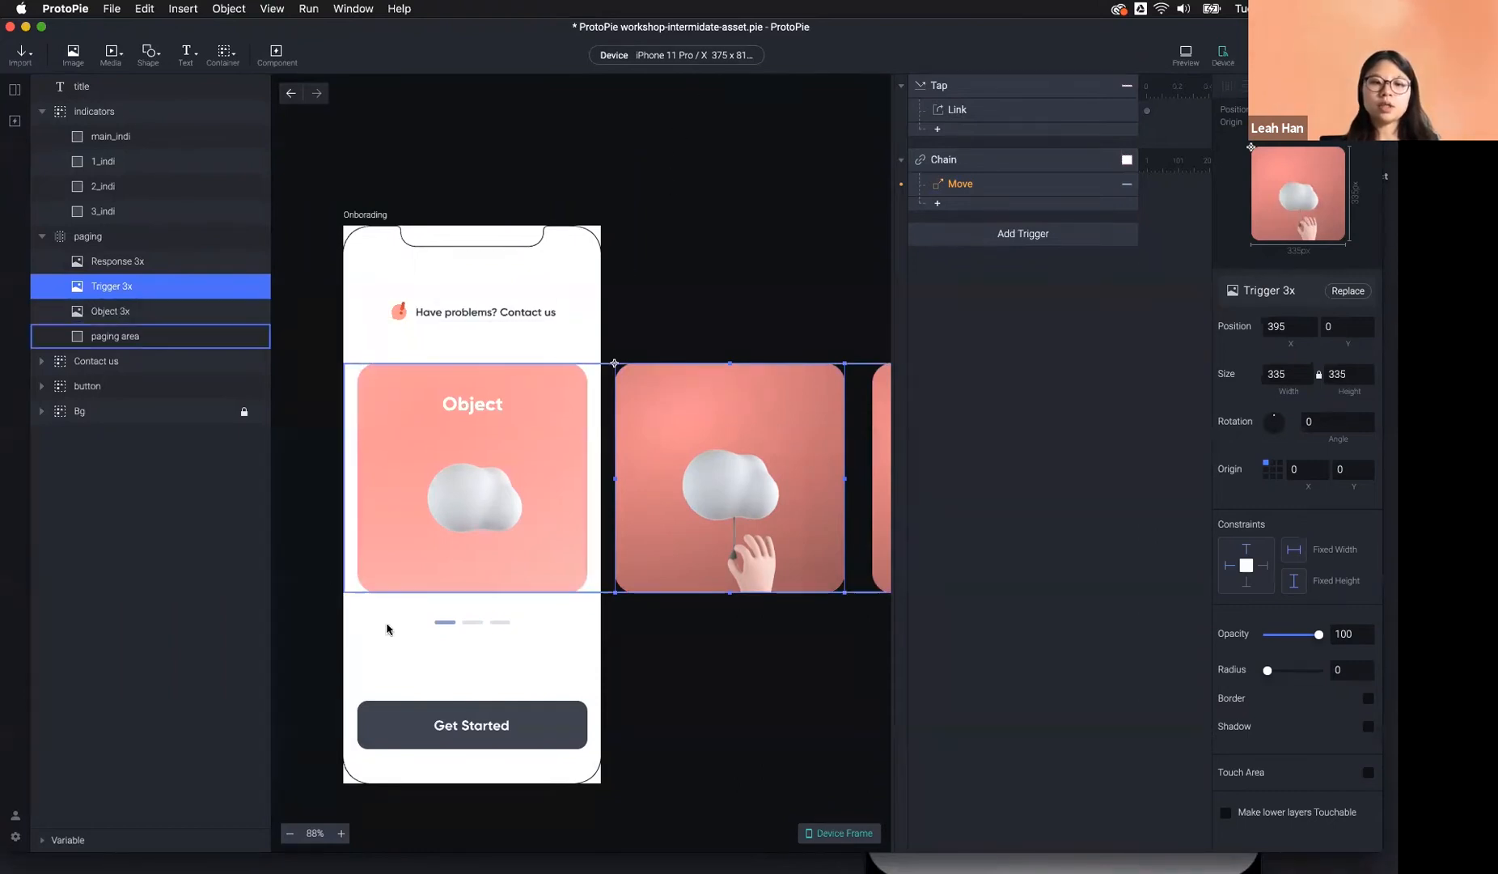
click(656, 251)
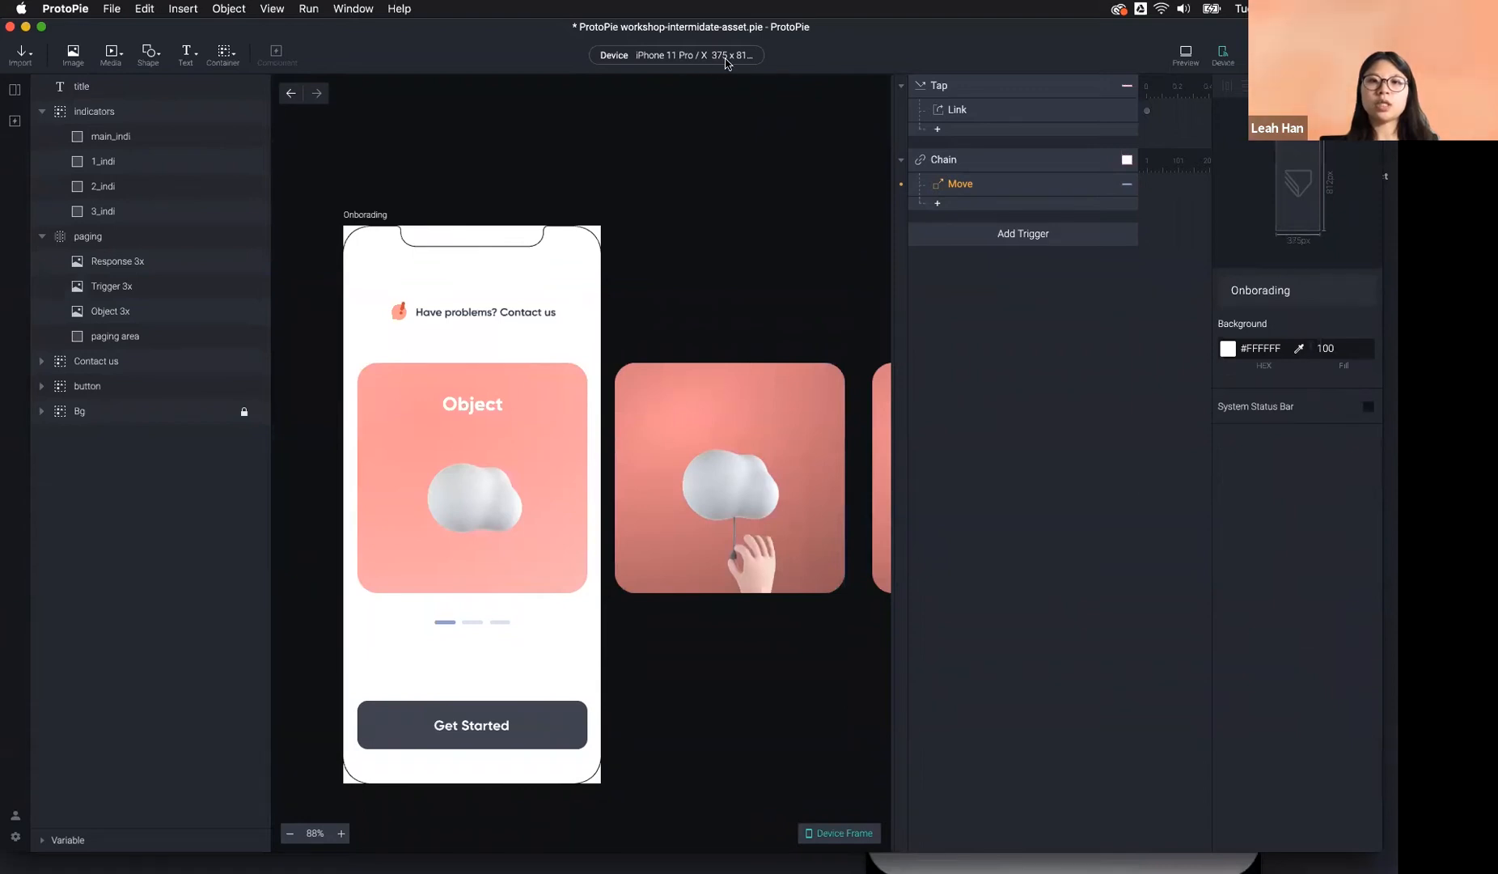
click(726, 58)
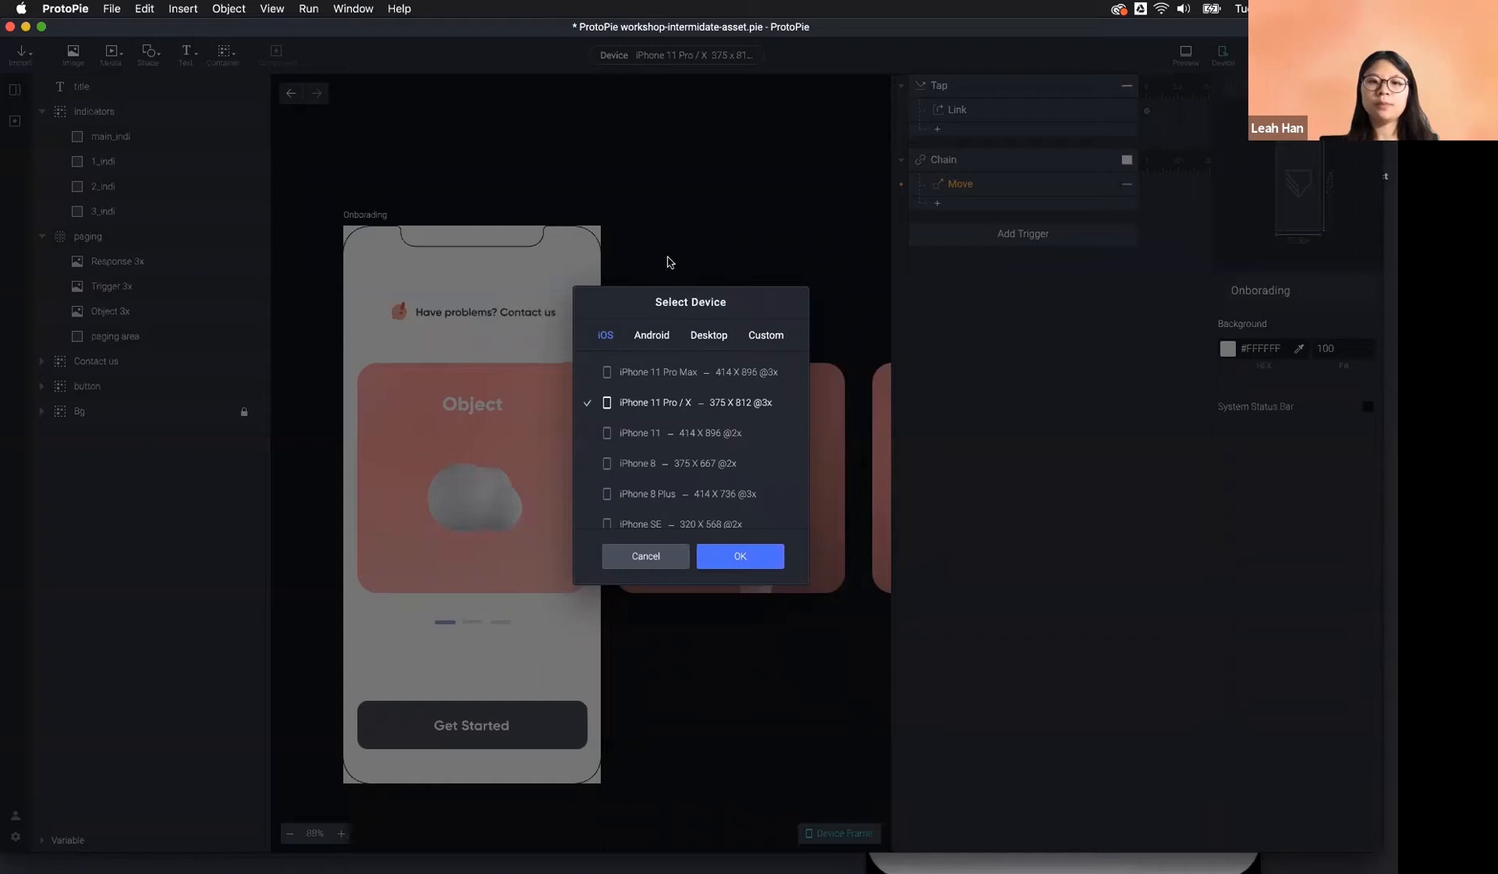
key(Escape)
click(526, 448)
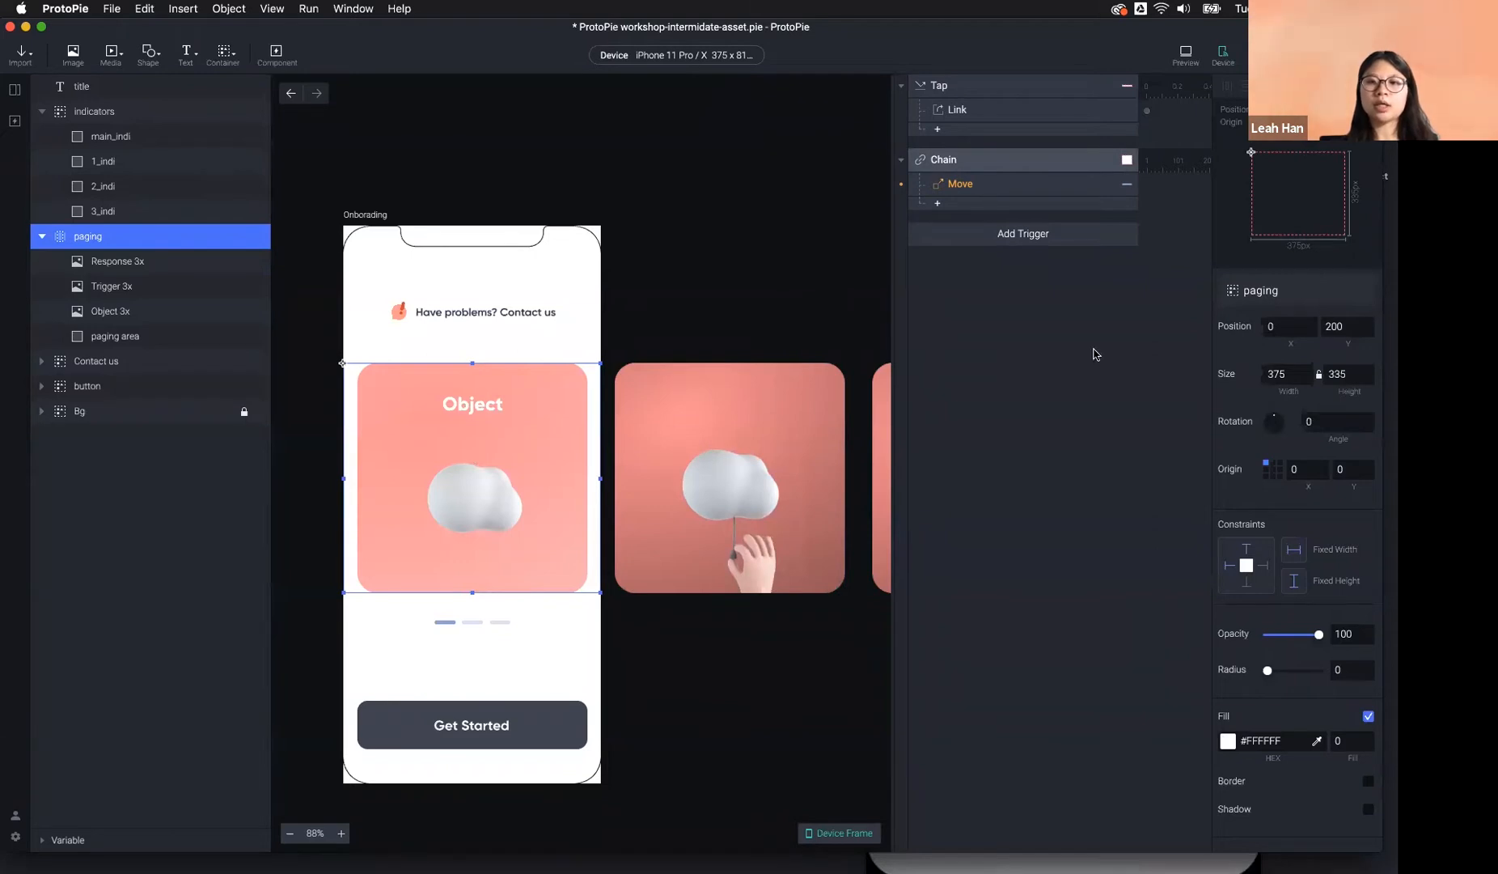
In Range1 of the Move response, set the end scroll value to 375 and the start position to X 0, Y 0.
click(1020, 183)
click(1246, 483)
text(37)
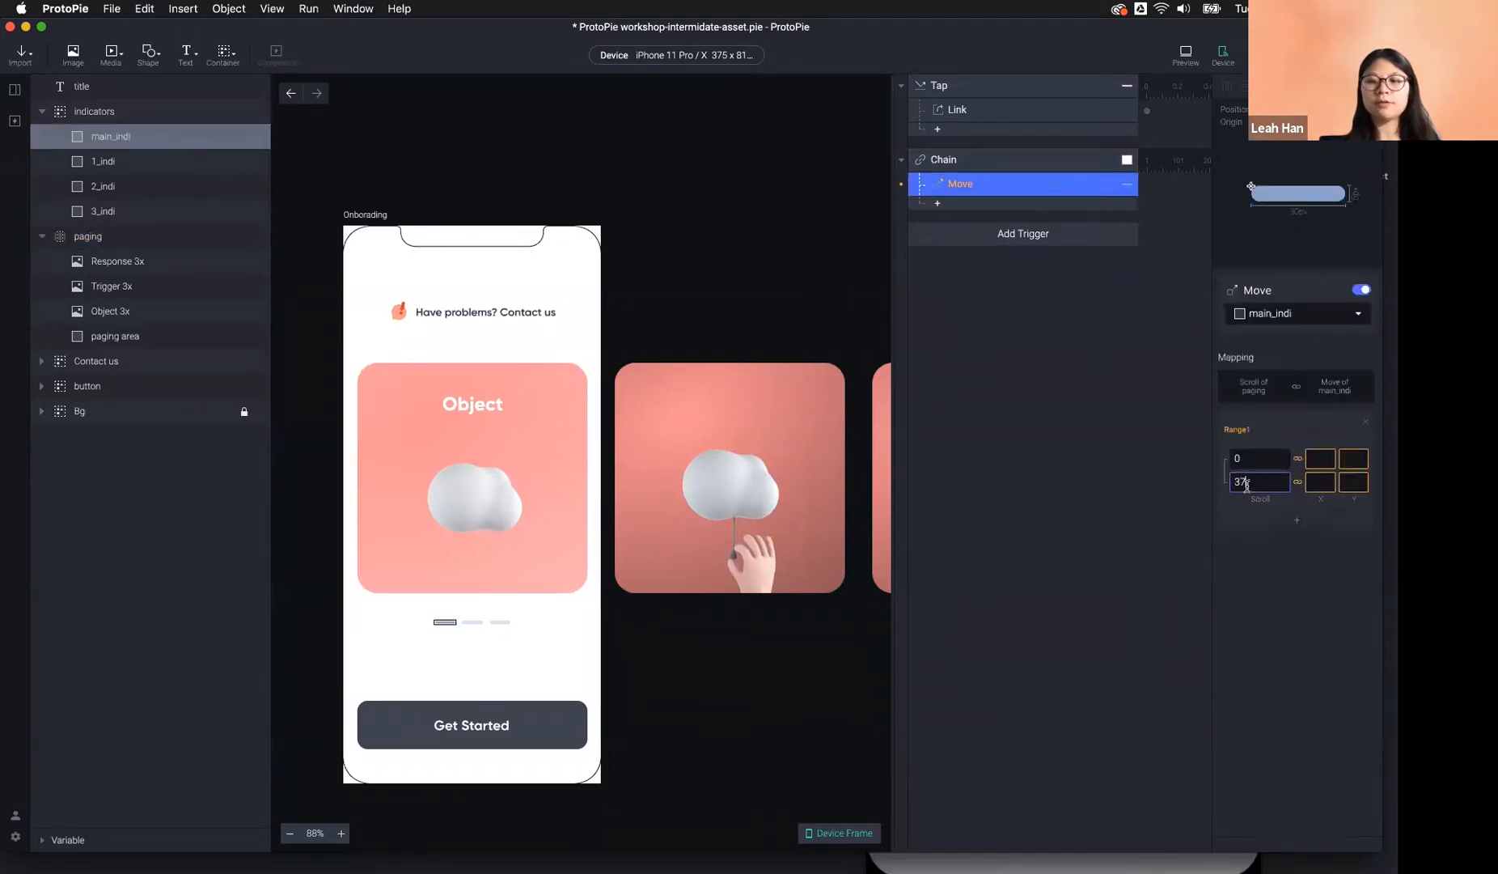
text(5)
key(Return)
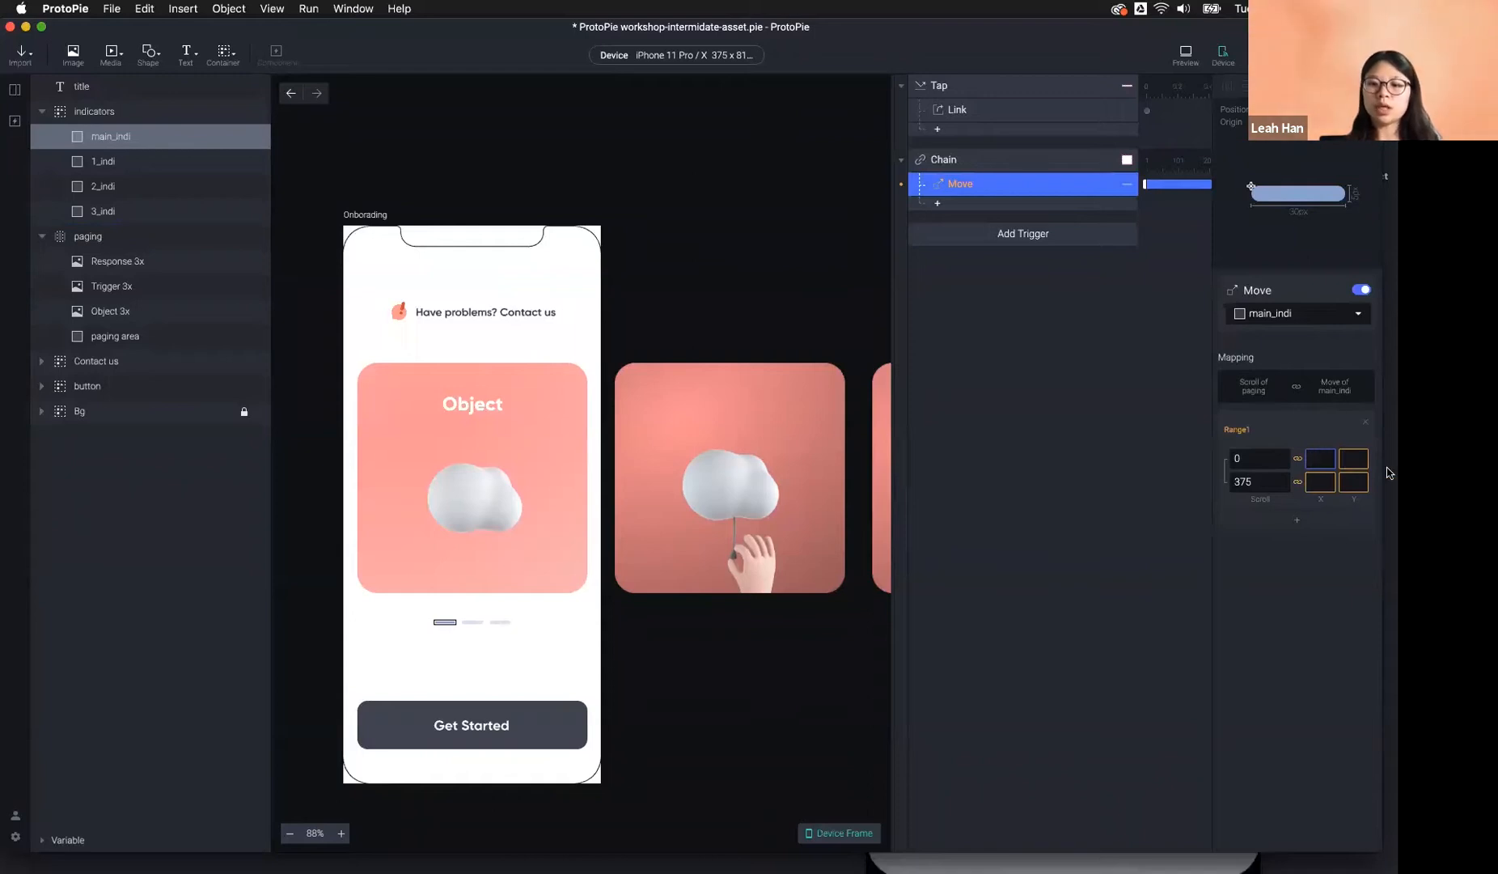
click(1347, 458)
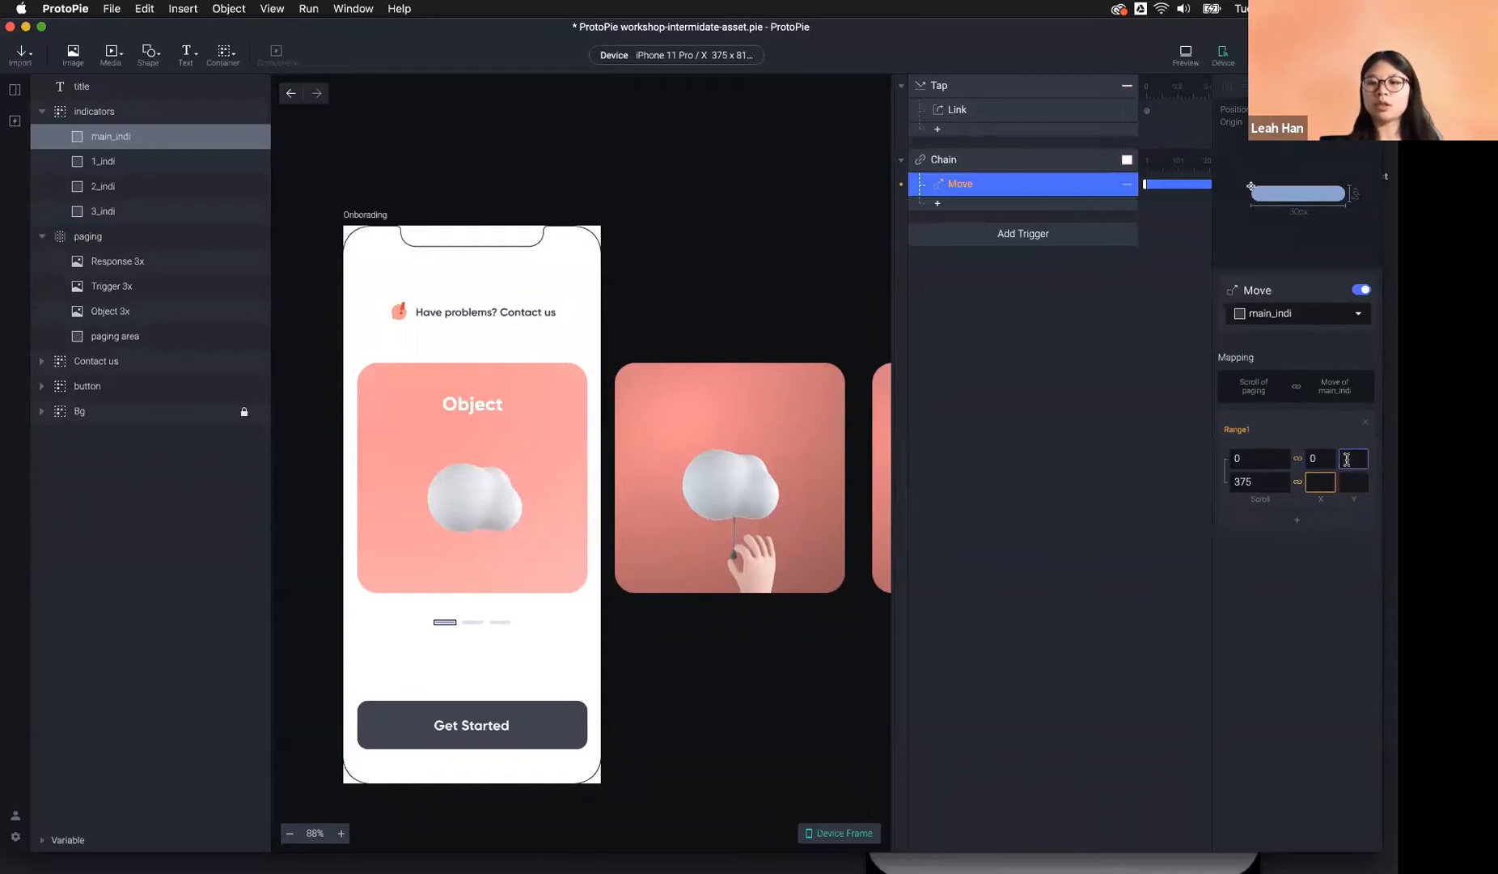
click(1334, 583)
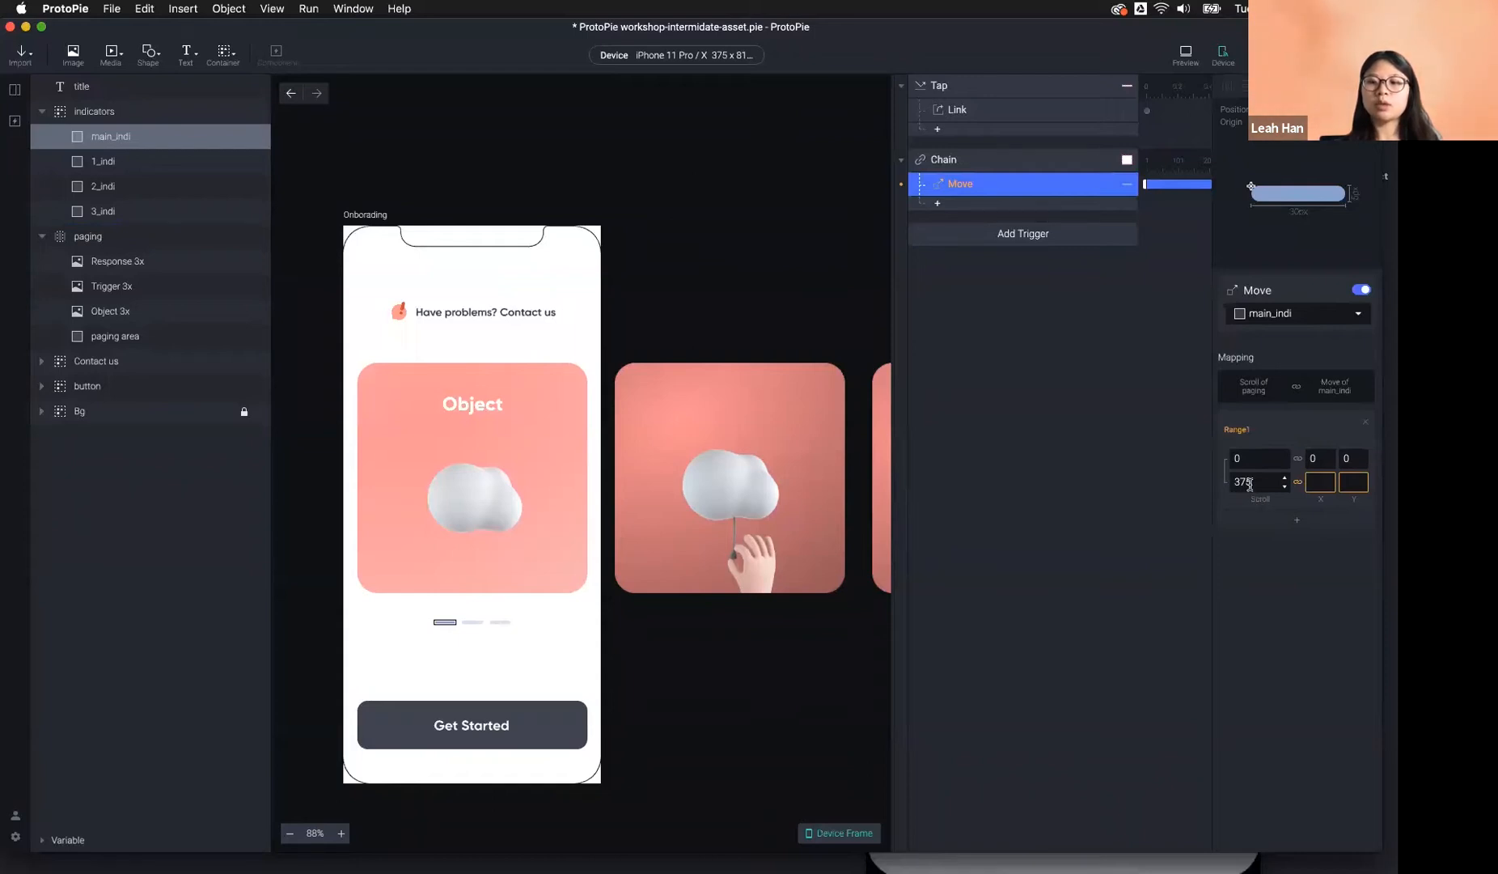
Examine the X positions and spacing of the main_indi, 2_indi and 3_indi layers.
drag(1250, 485, 1231, 484)
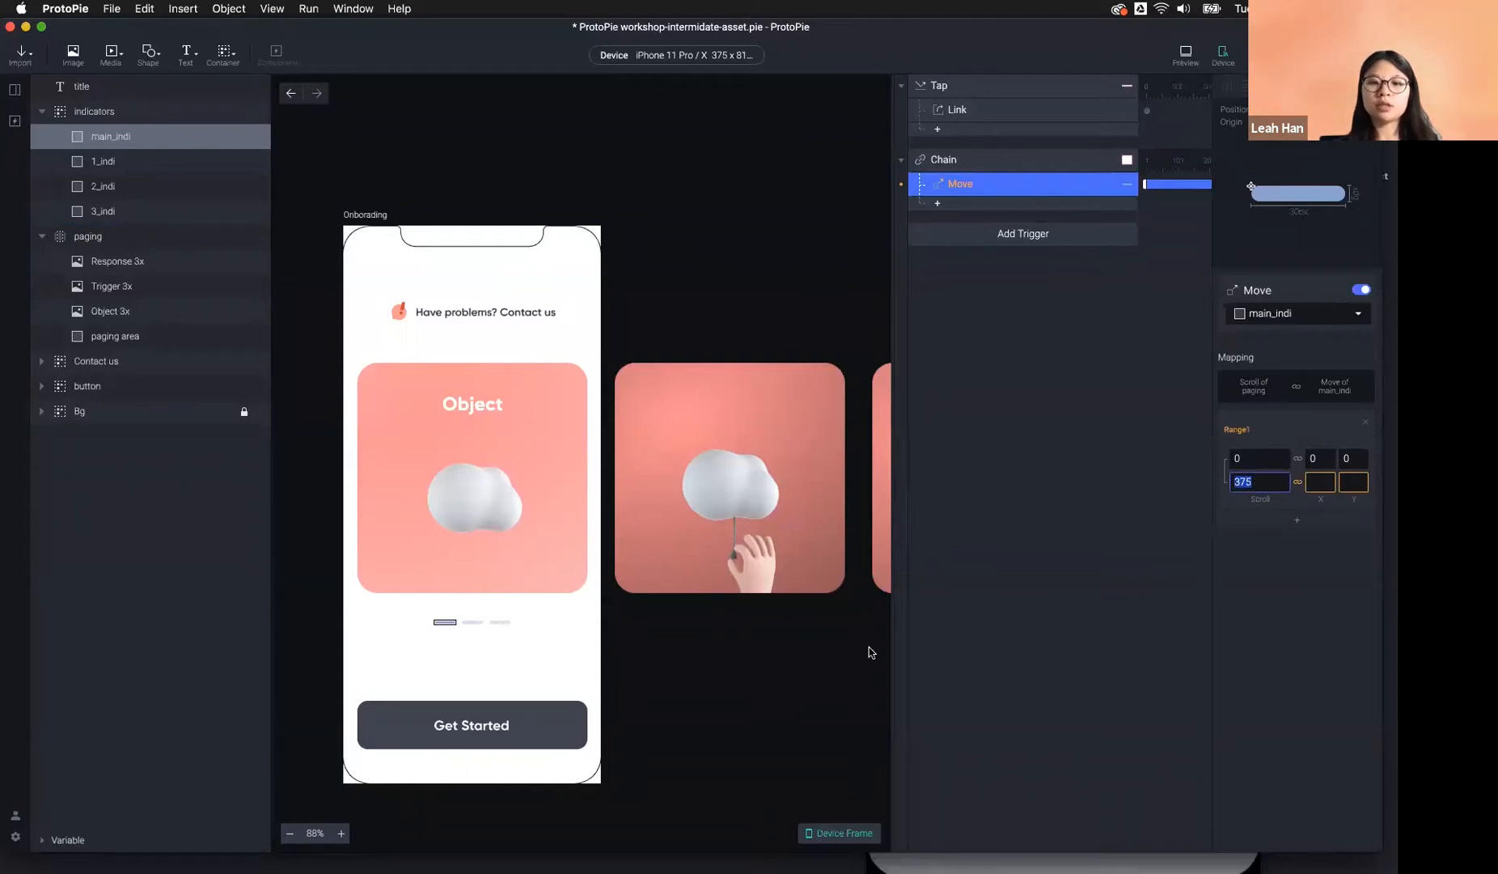
scroll(499, 628, up, 10)
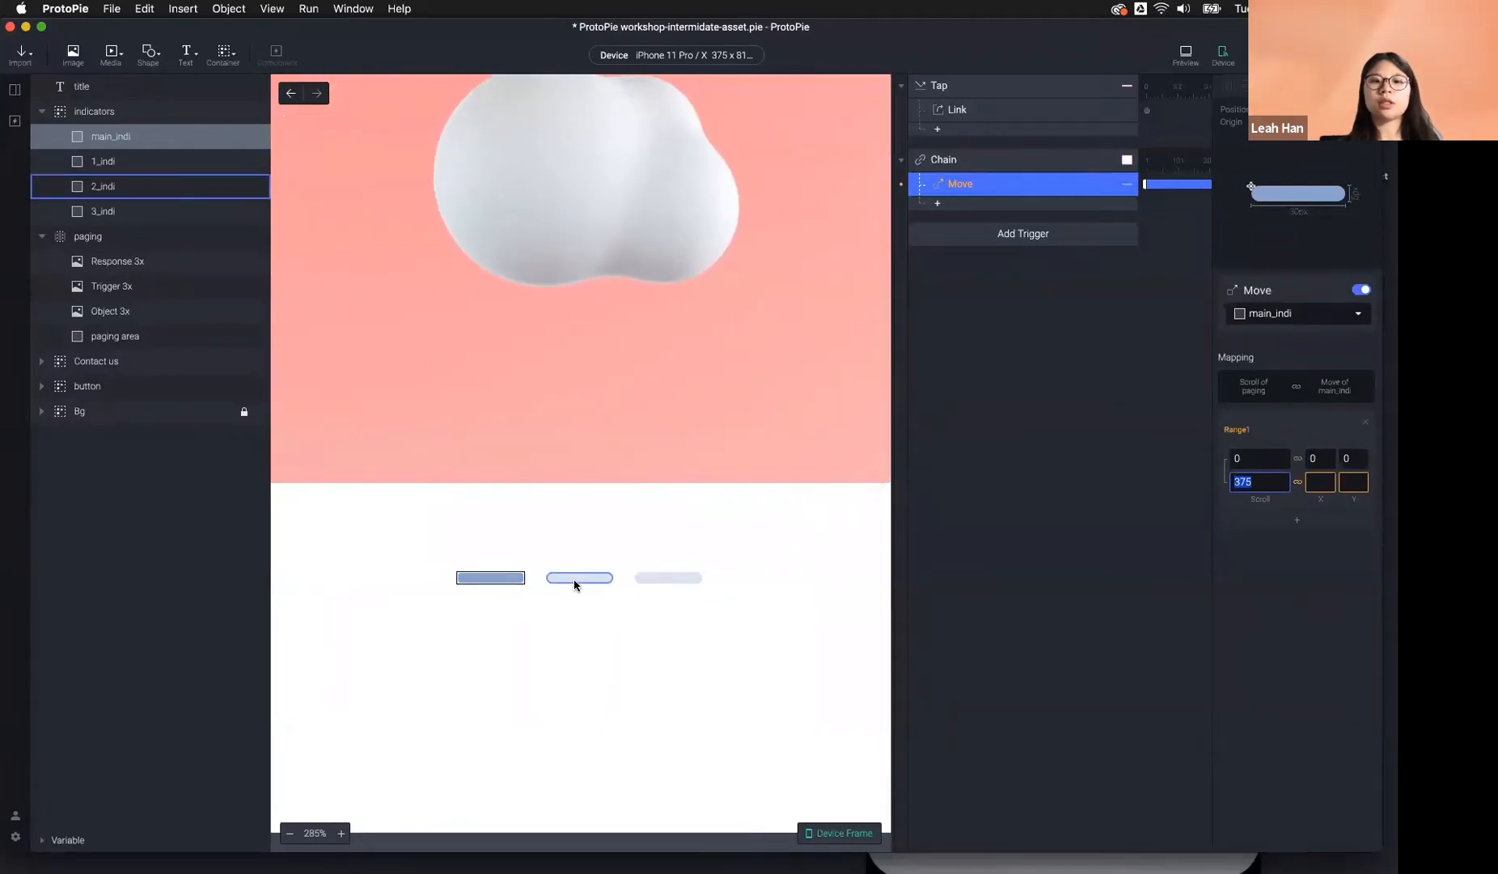
click(548, 576)
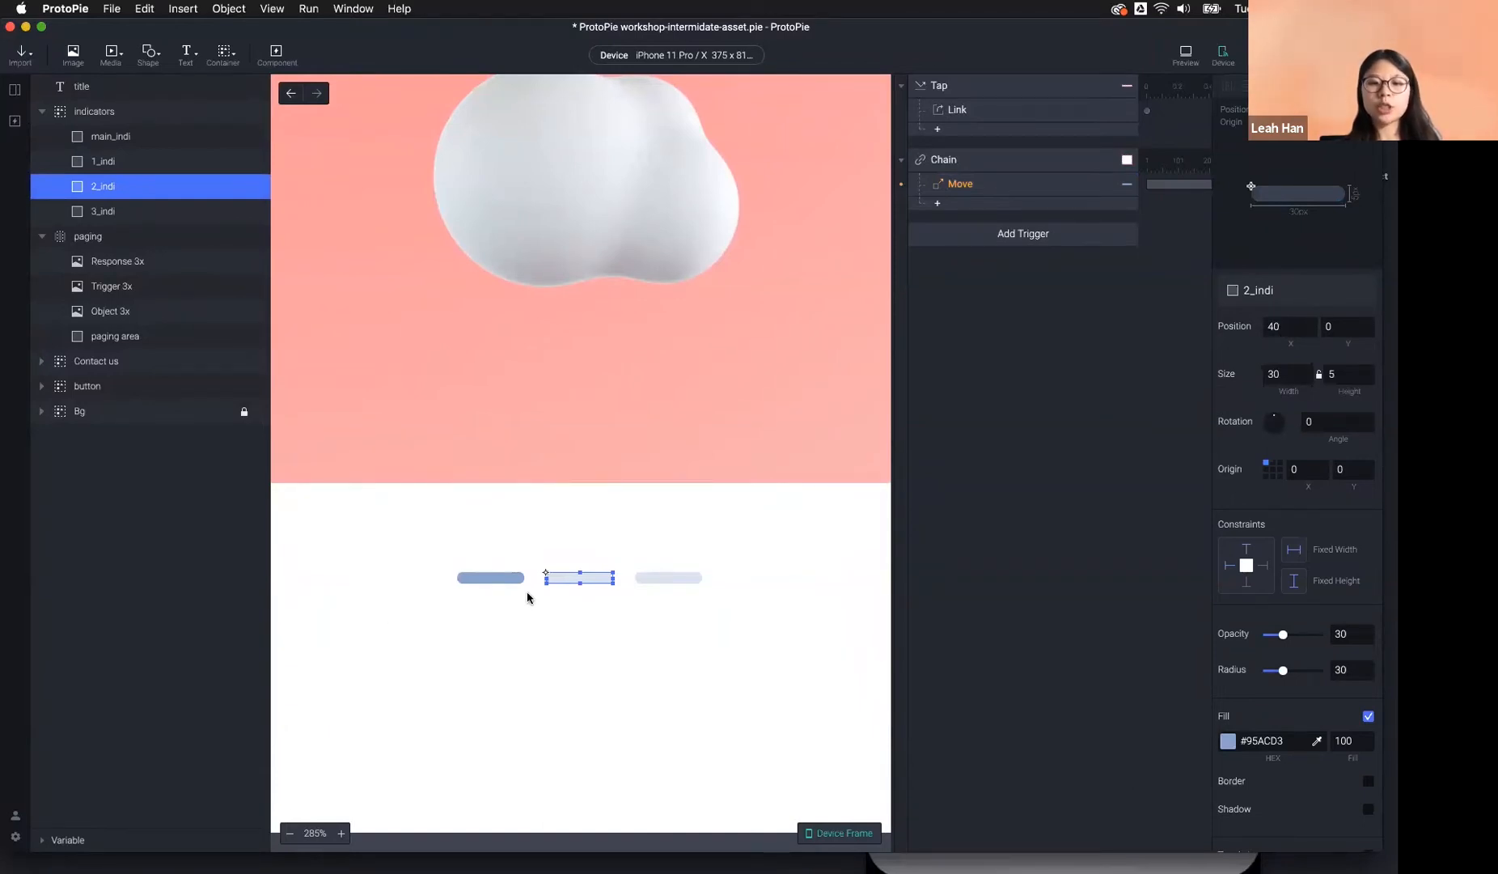
key(alt)
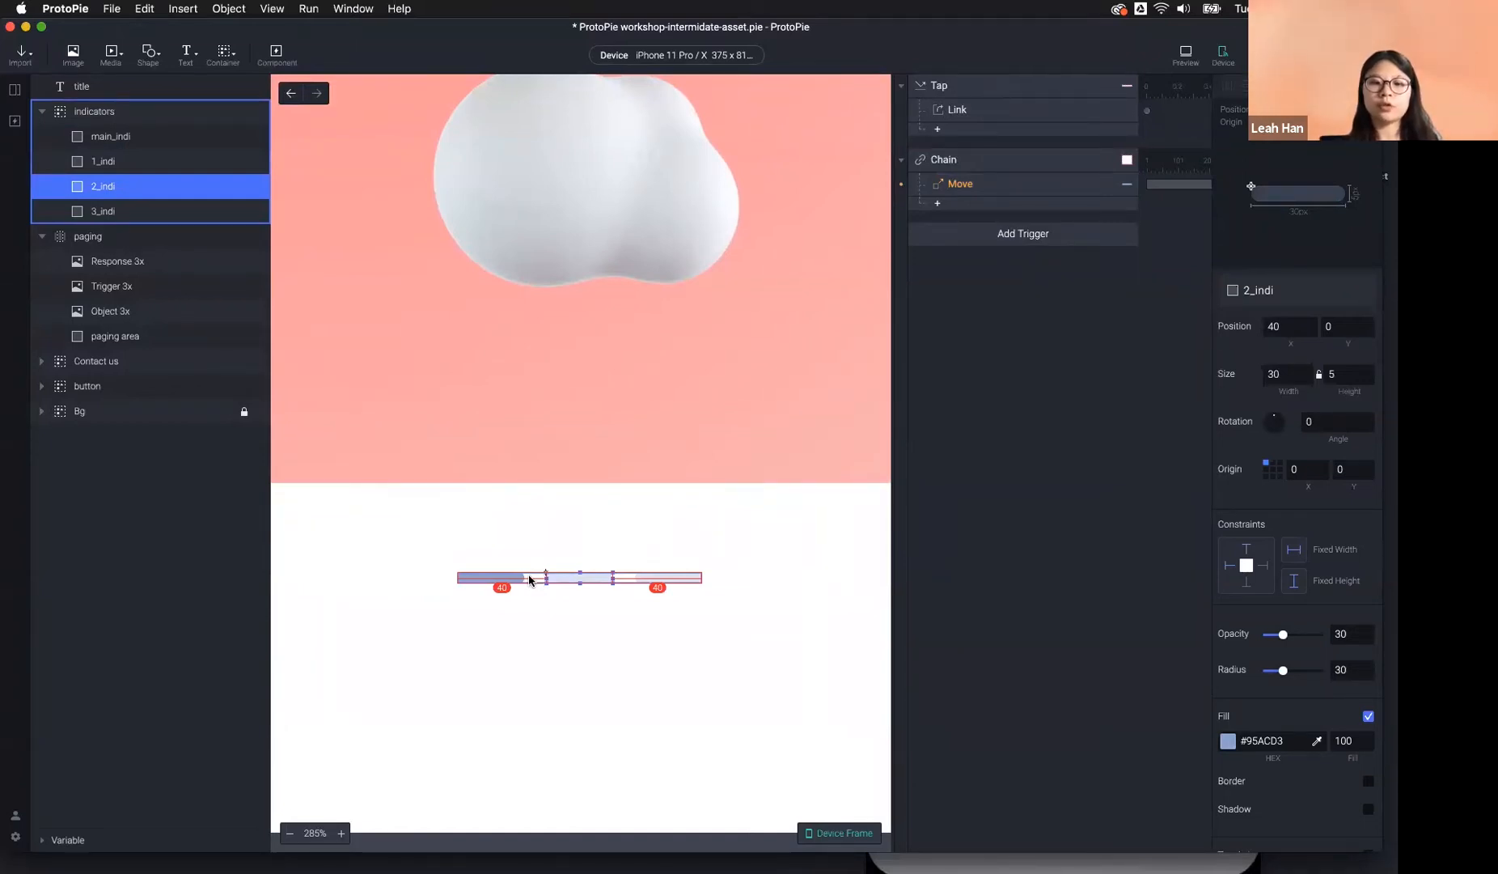
click(509, 580)
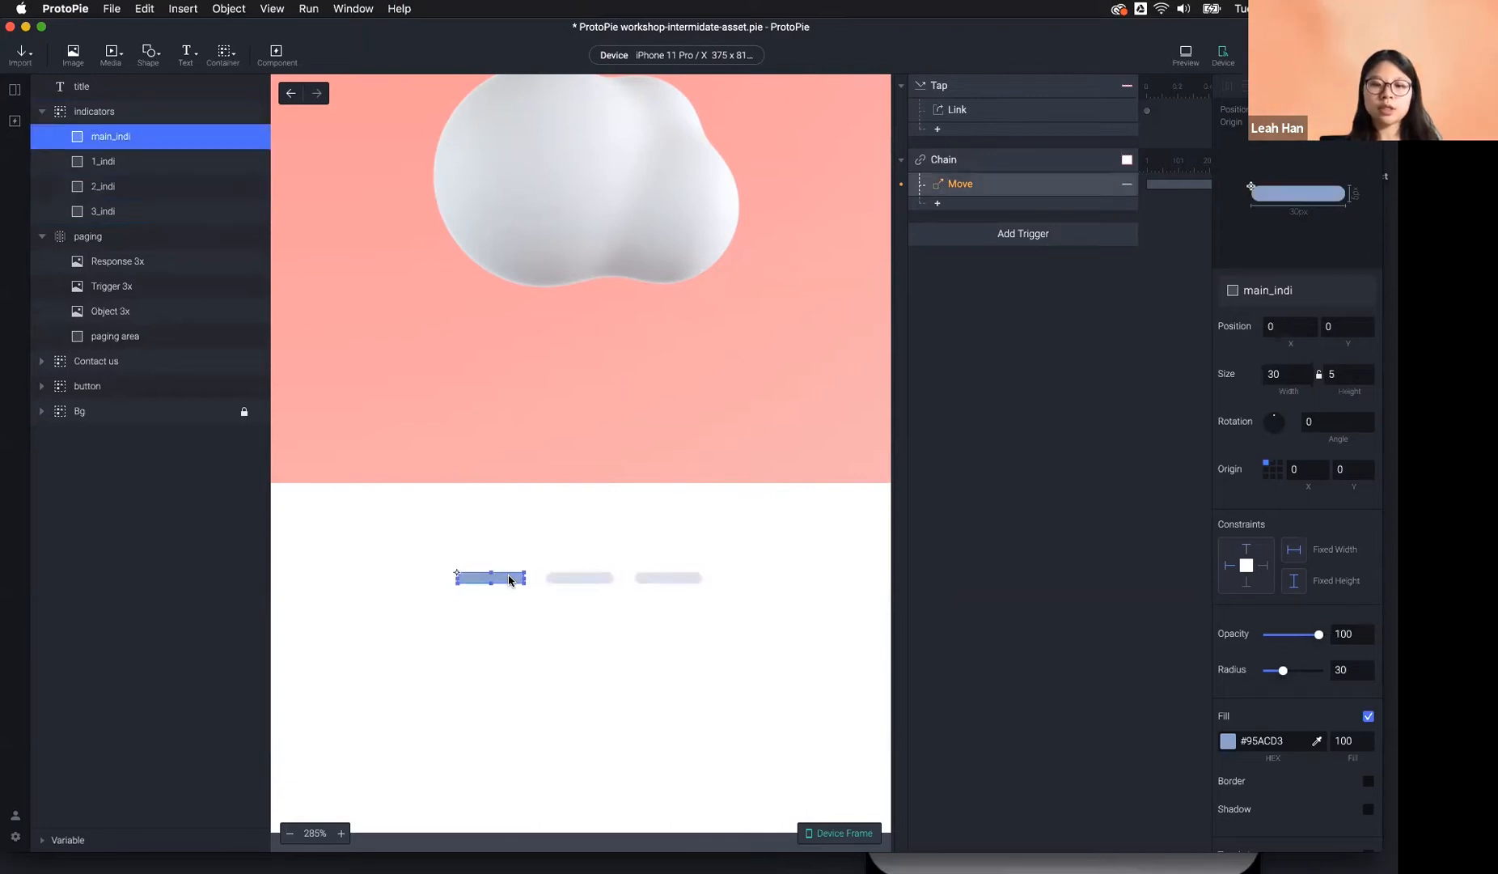
click(571, 580)
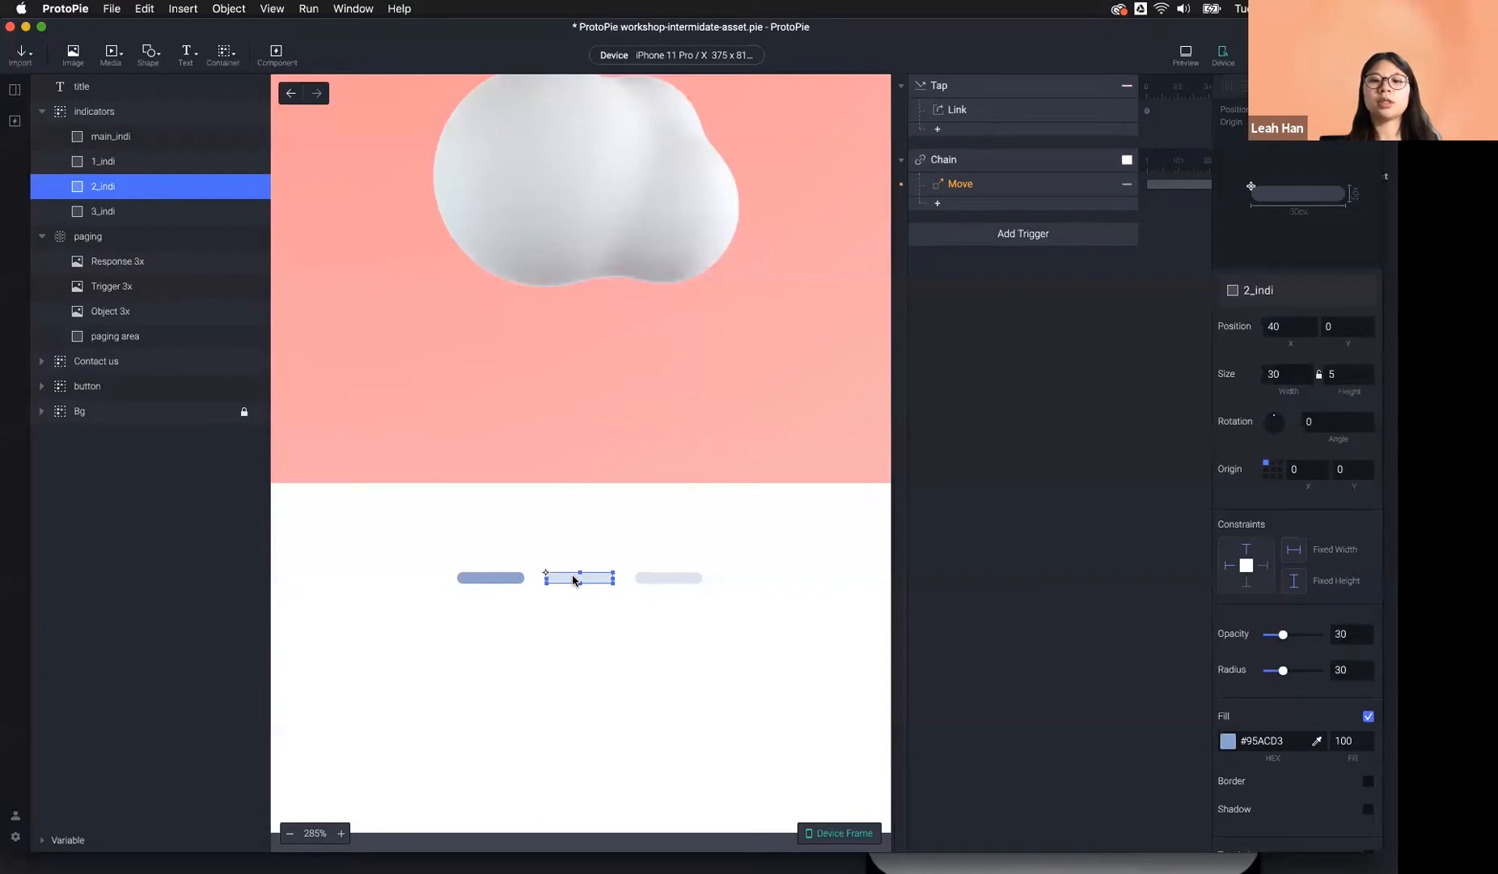
click(657, 579)
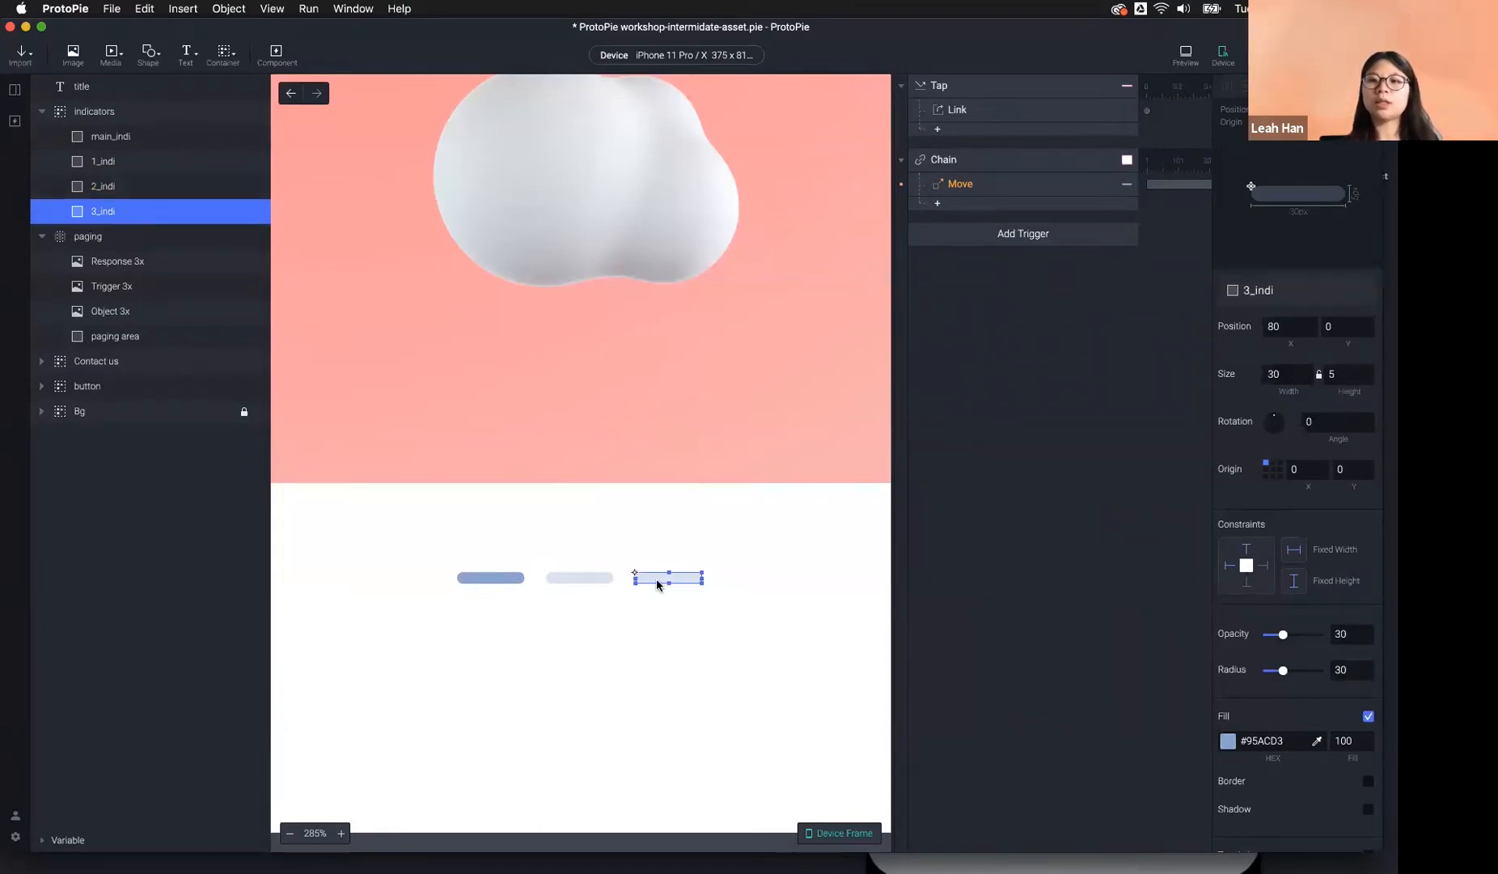
click(505, 579)
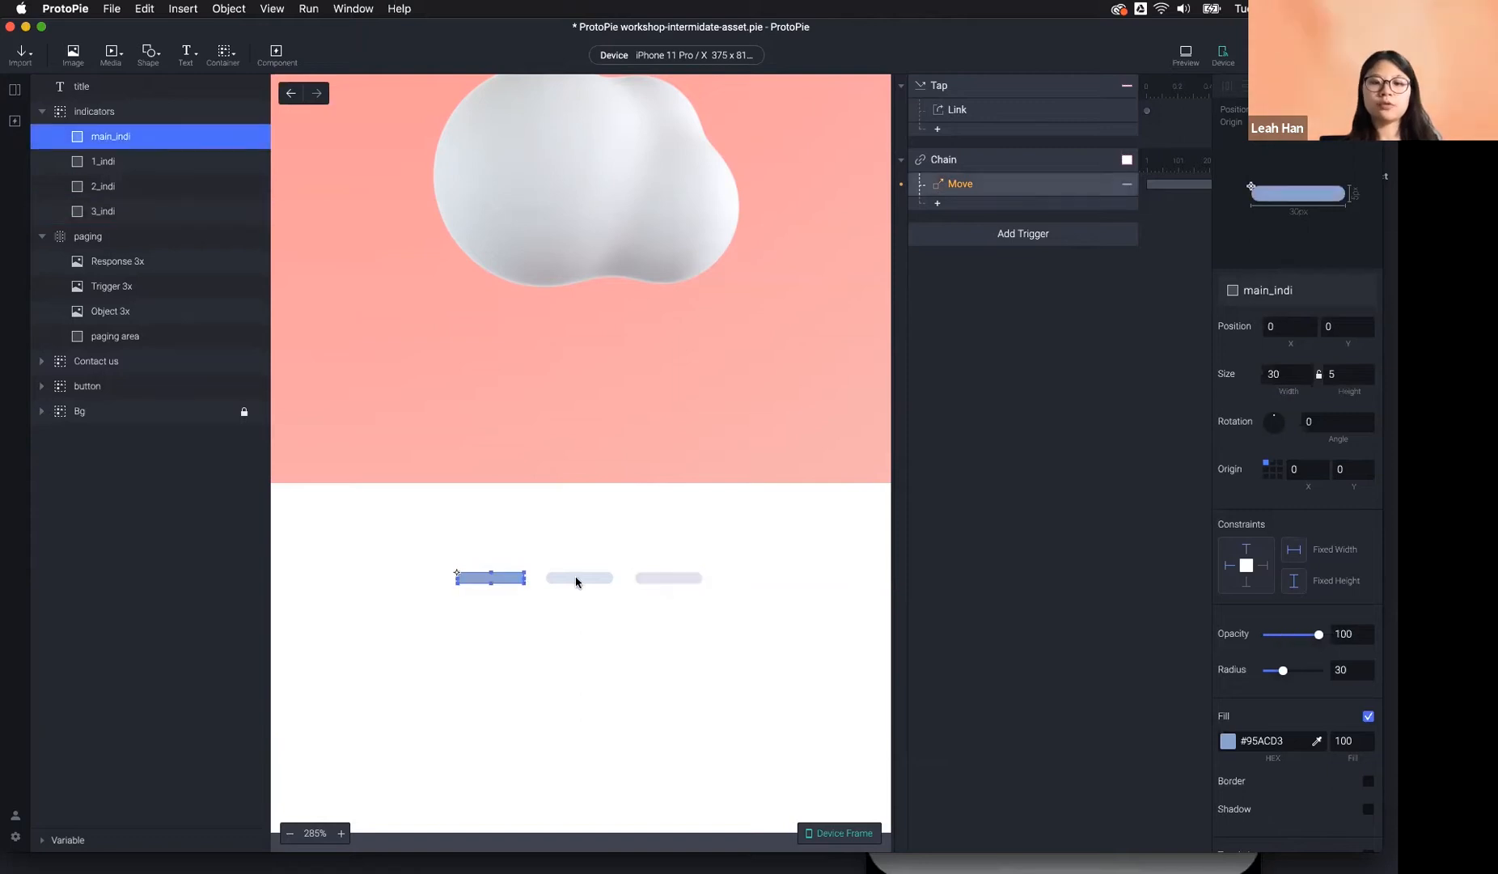
click(575, 579)
click(681, 580)
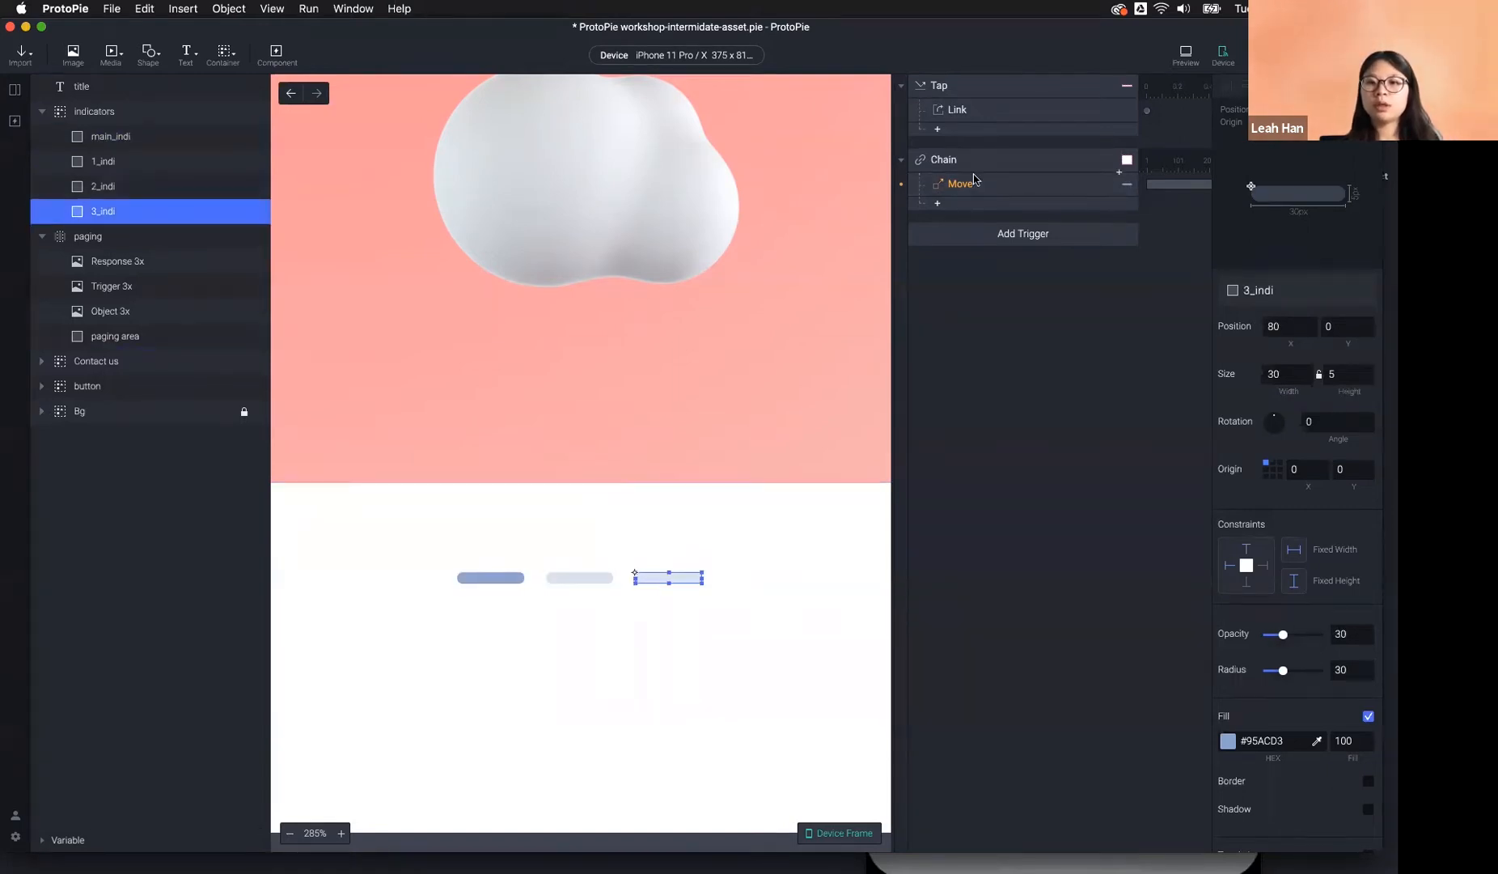
Set the end position of main_indi in the Move response's Range1 to X 40, Y 0.
click(970, 184)
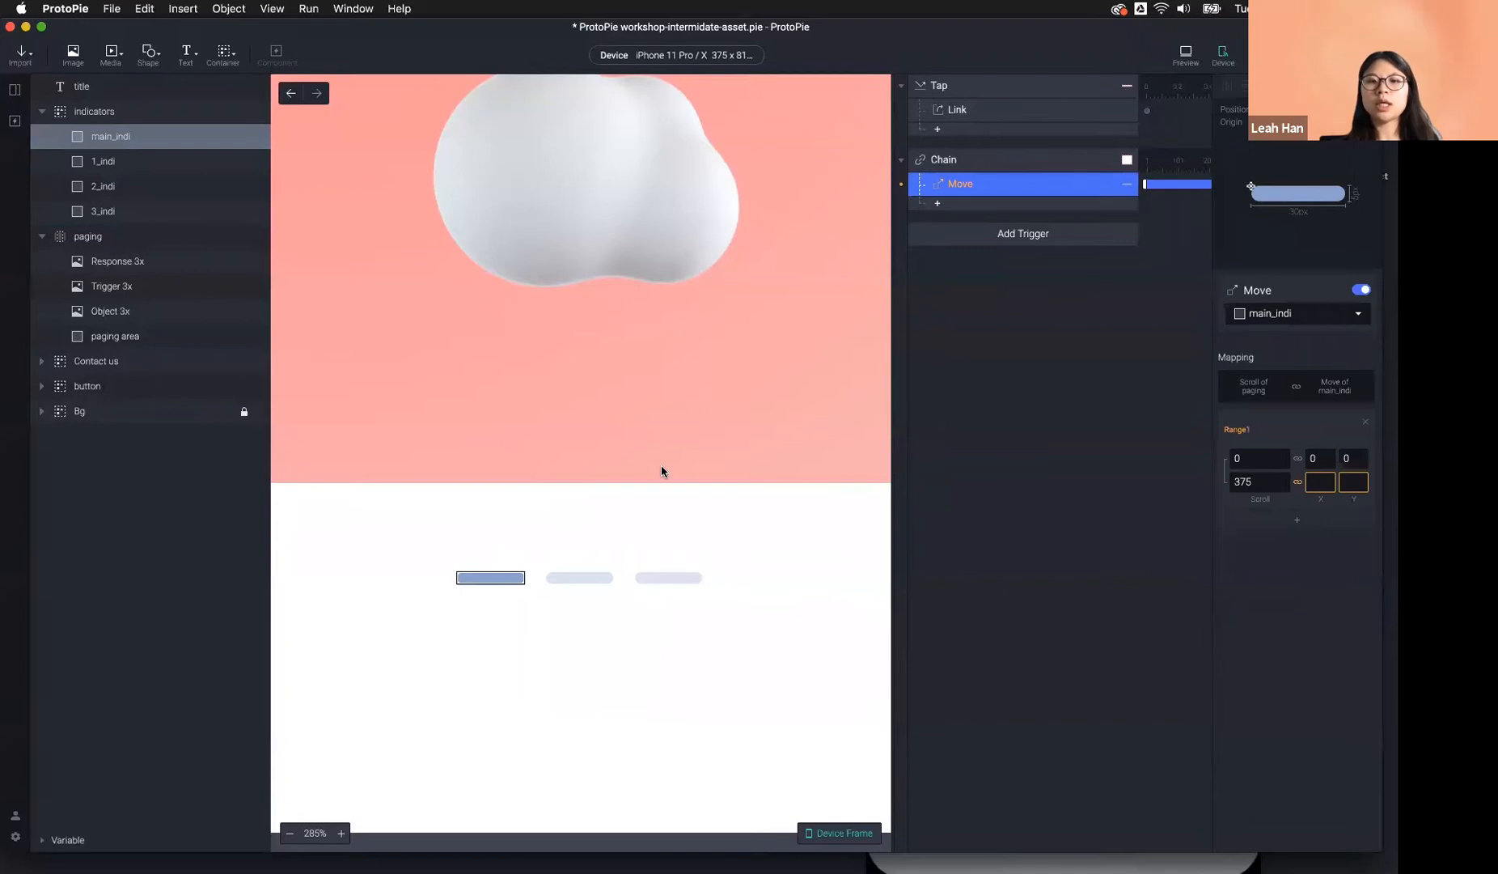
scroll(661, 469, down, 5)
click(1321, 483)
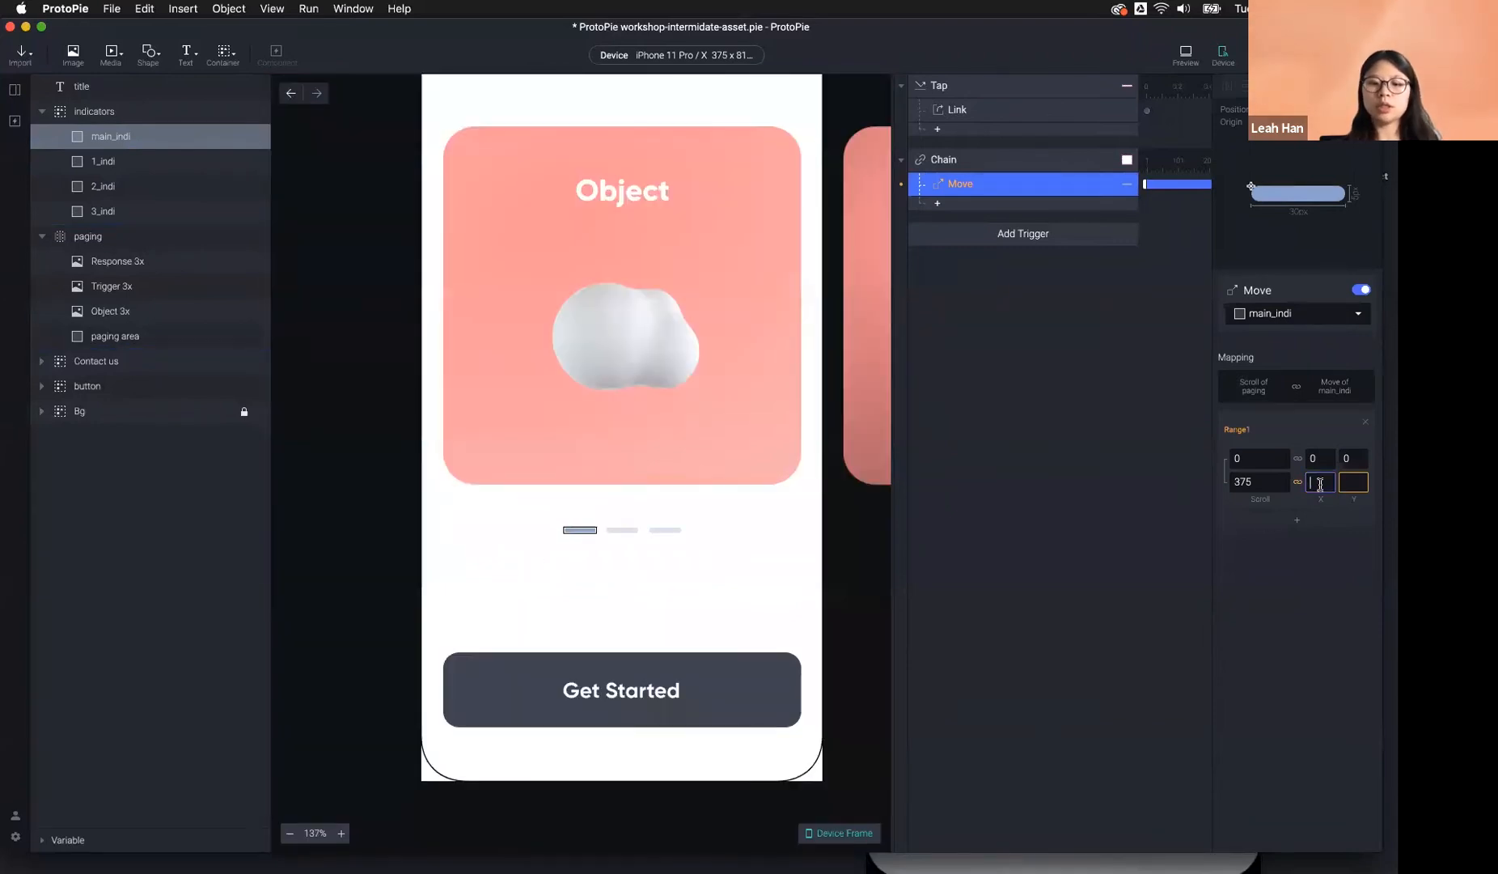
click(1362, 484)
text(0)
key(Return)
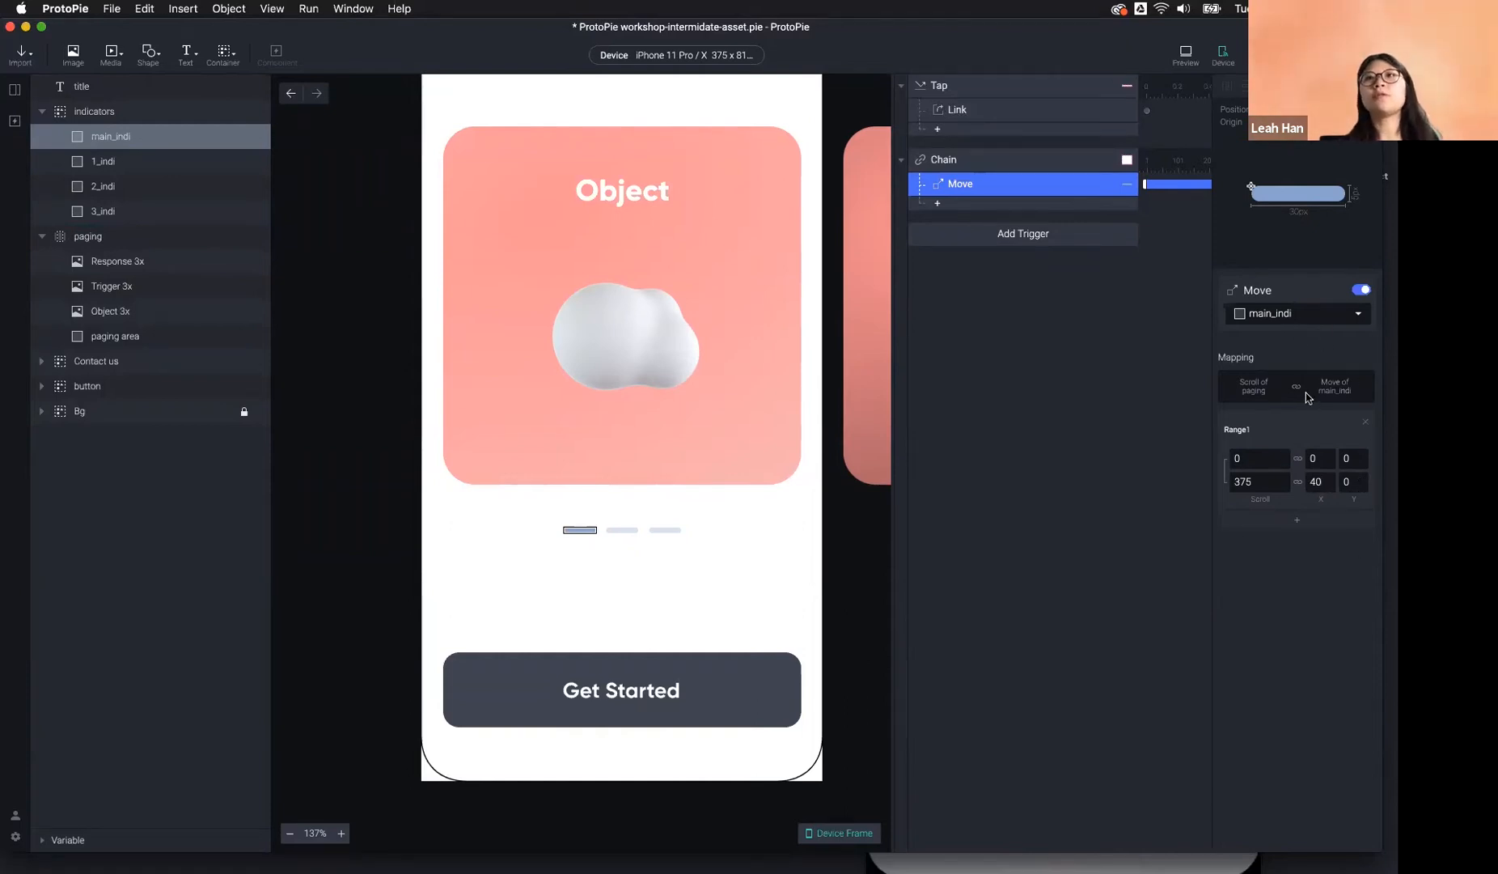
Preview the scene and swipe between the first two cards to test how the page indicator follows the scroll.
scroll(608, 393, up, 2)
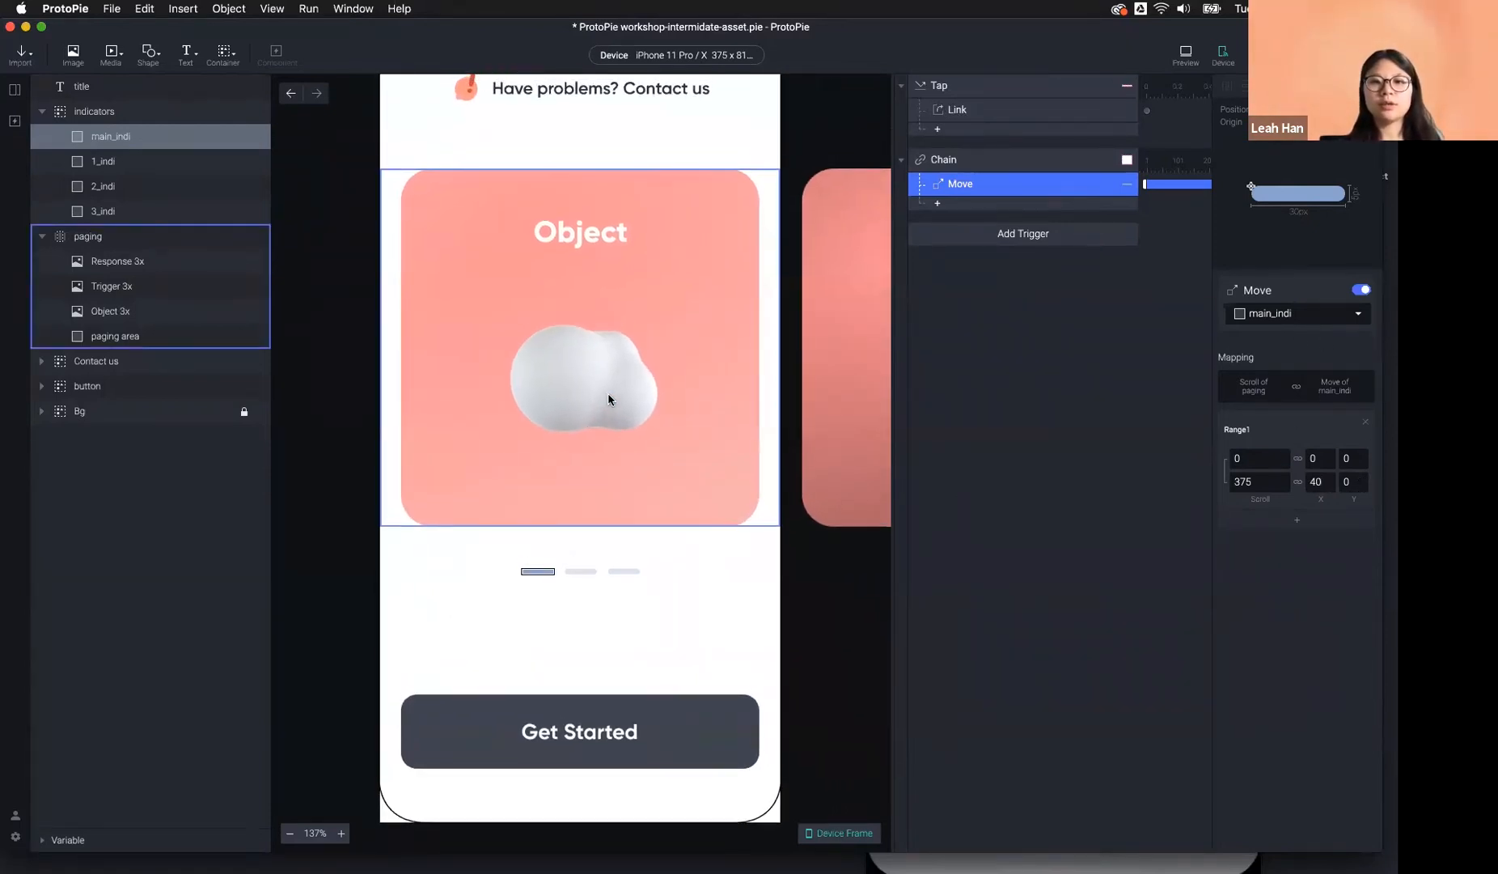
scroll(608, 392, down, 5)
scroll(581, 429, up, 1)
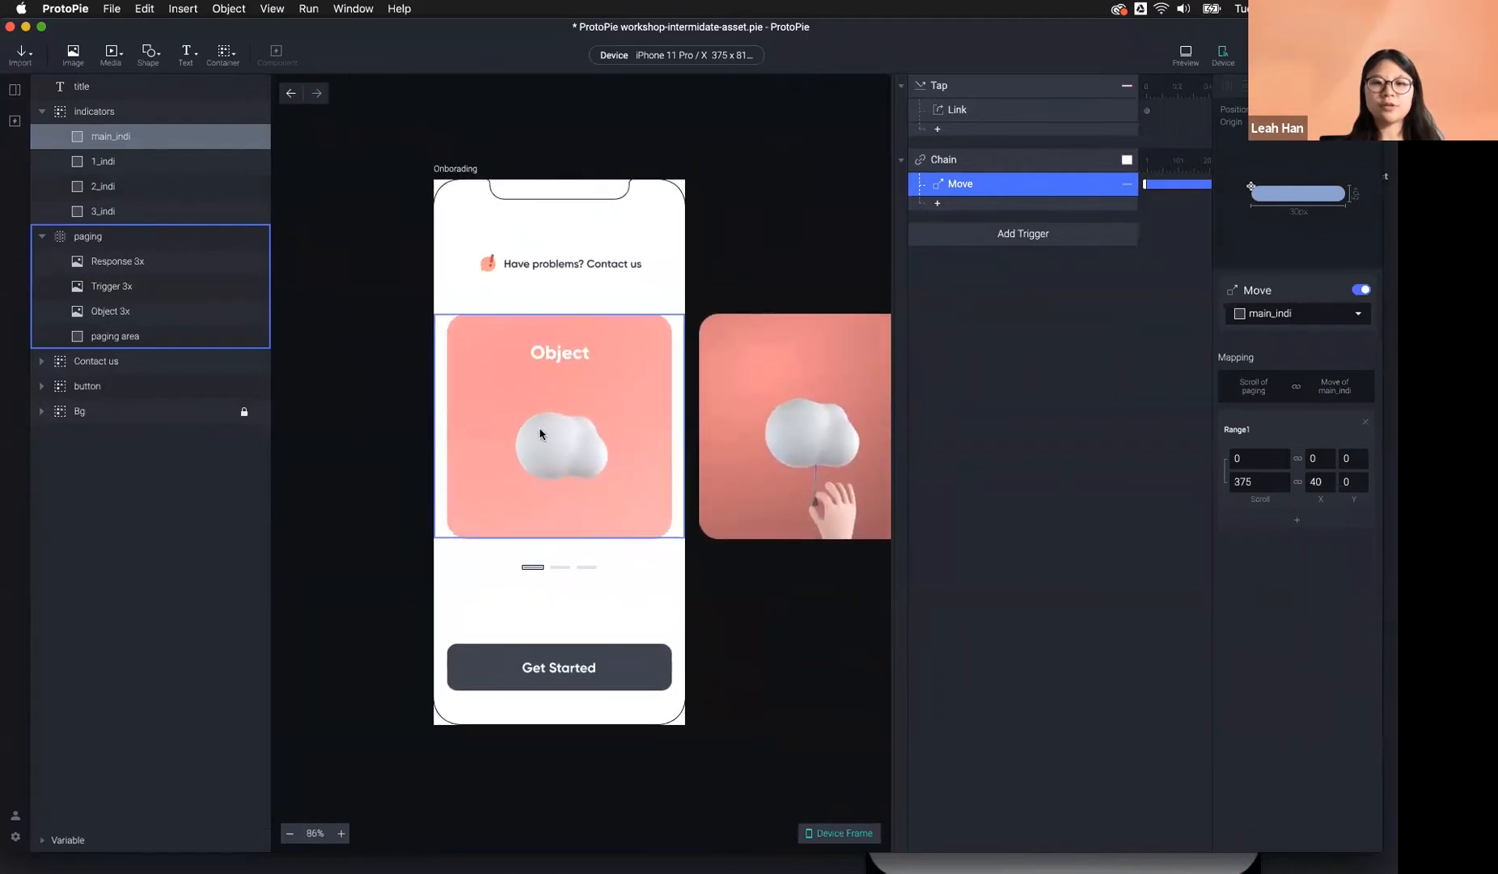
click(1185, 54)
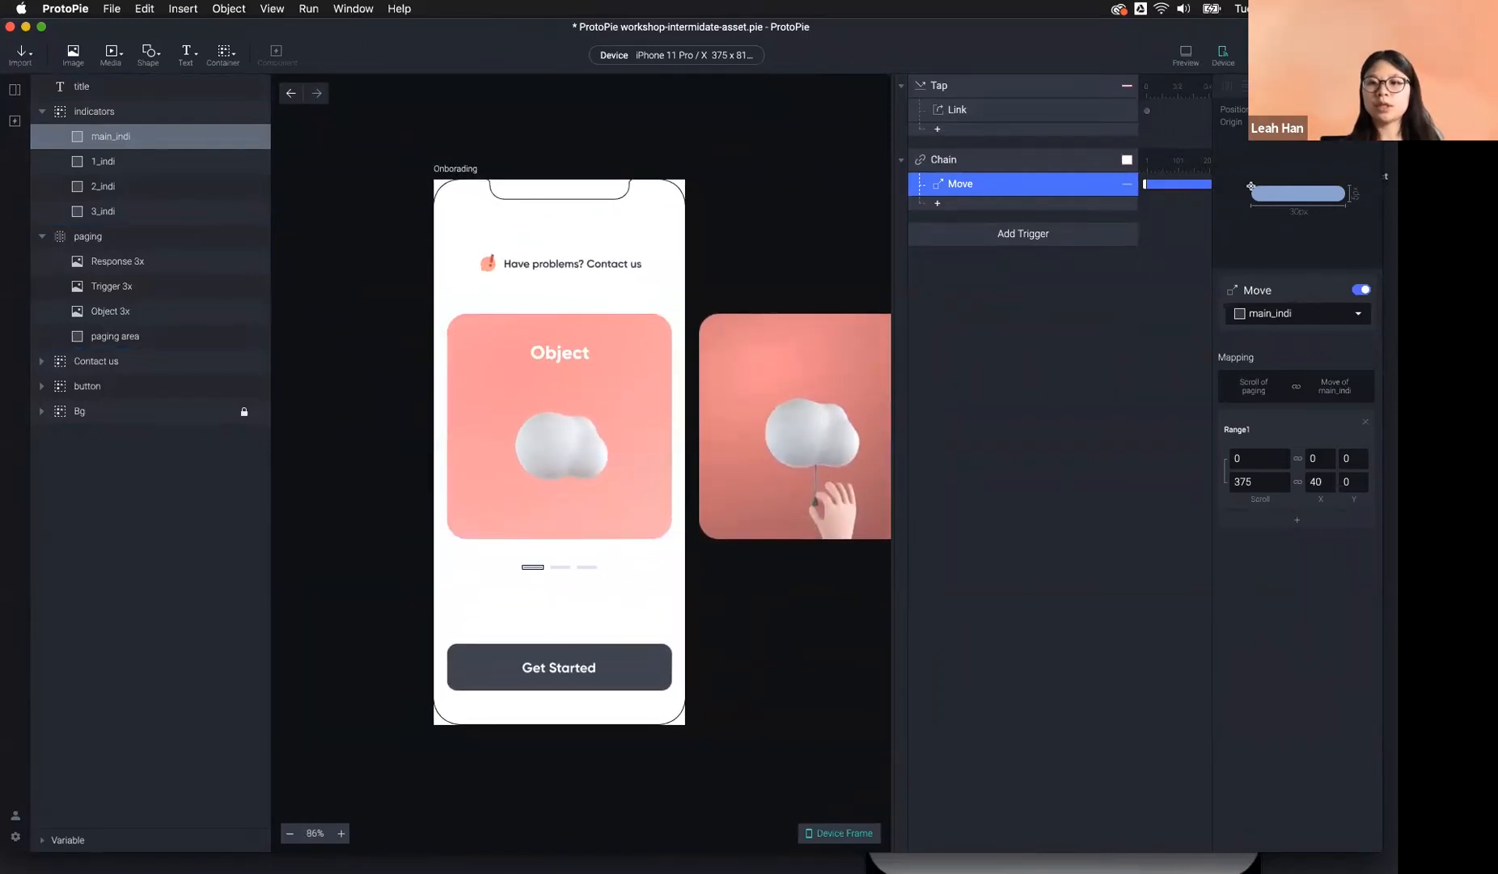
drag(1055, 422, 1165, 445)
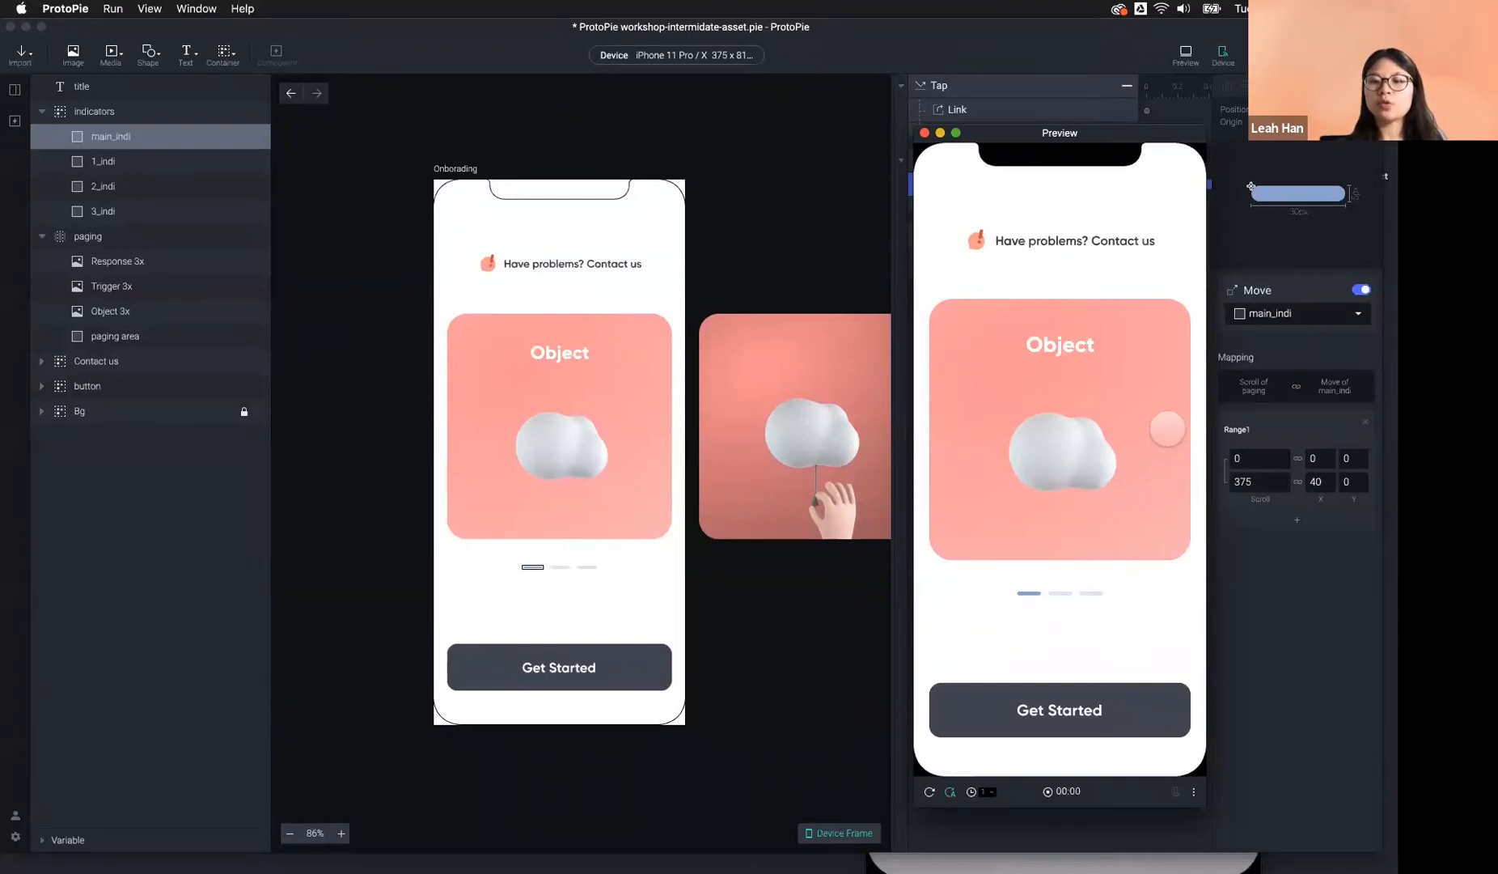
drag(1167, 428, 1097, 424)
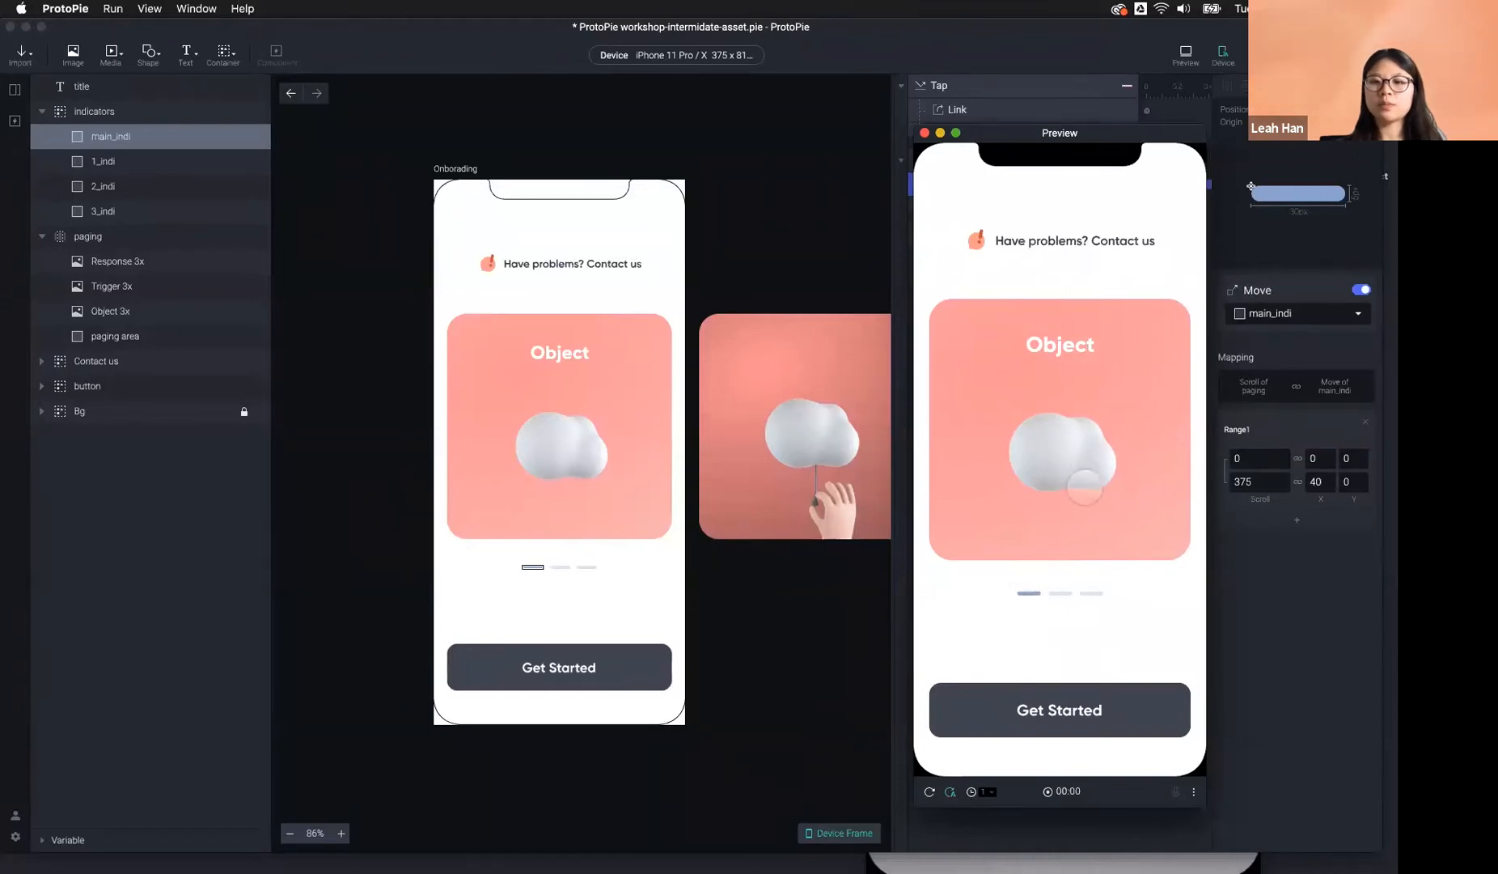
drag(1128, 445, 1008, 462)
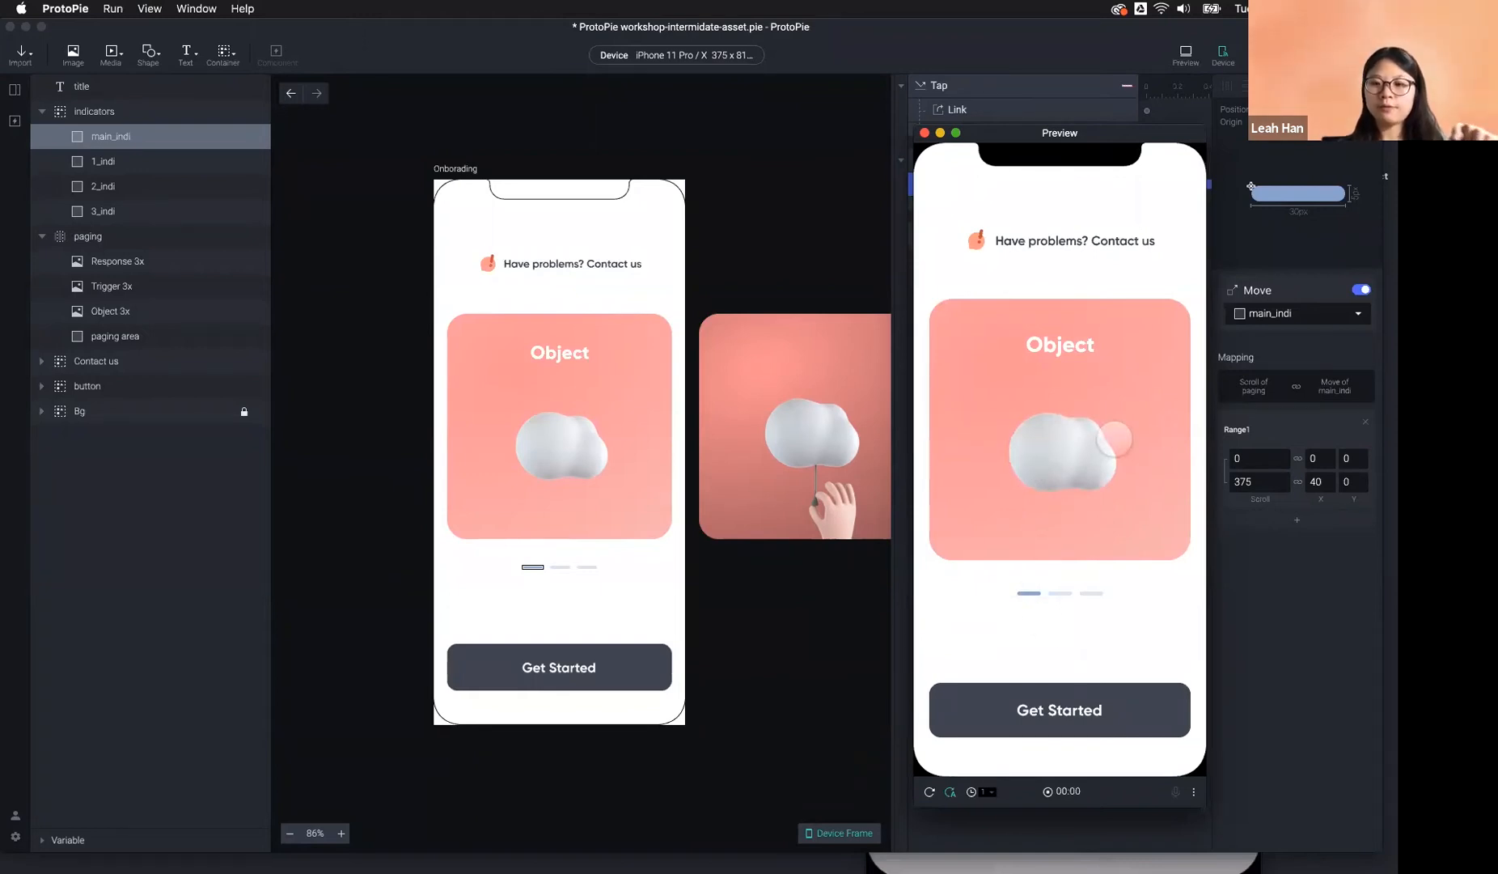
drag(1114, 439, 1043, 444)
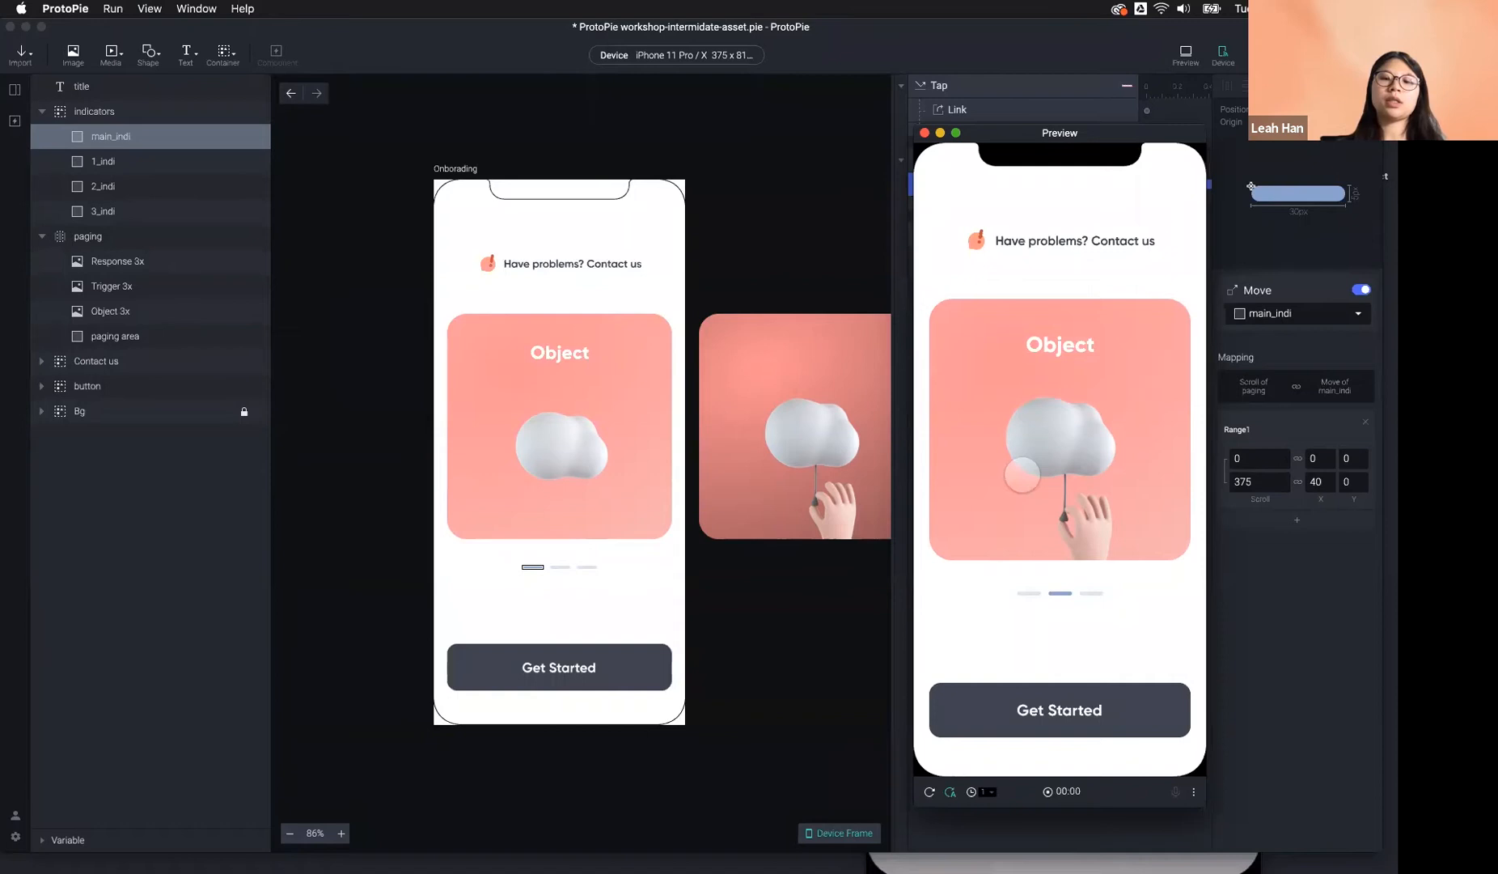
Rerun the preview and swipe the onboarding cards back and forth to check the indicator's movement between the first two positions.
drag(982, 460, 1068, 455)
click(1254, 475)
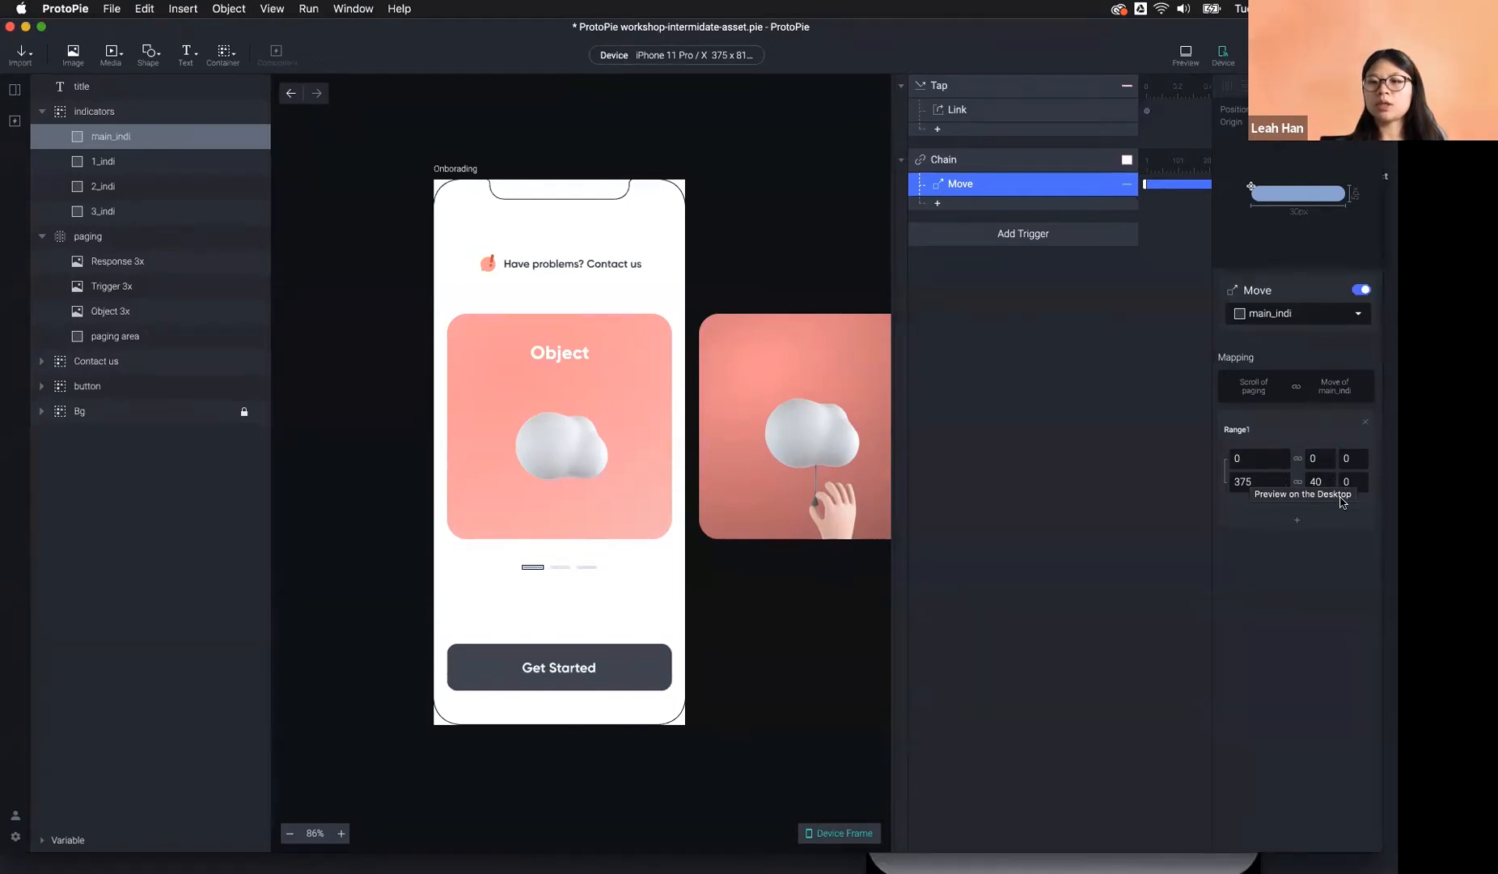
click(1186, 55)
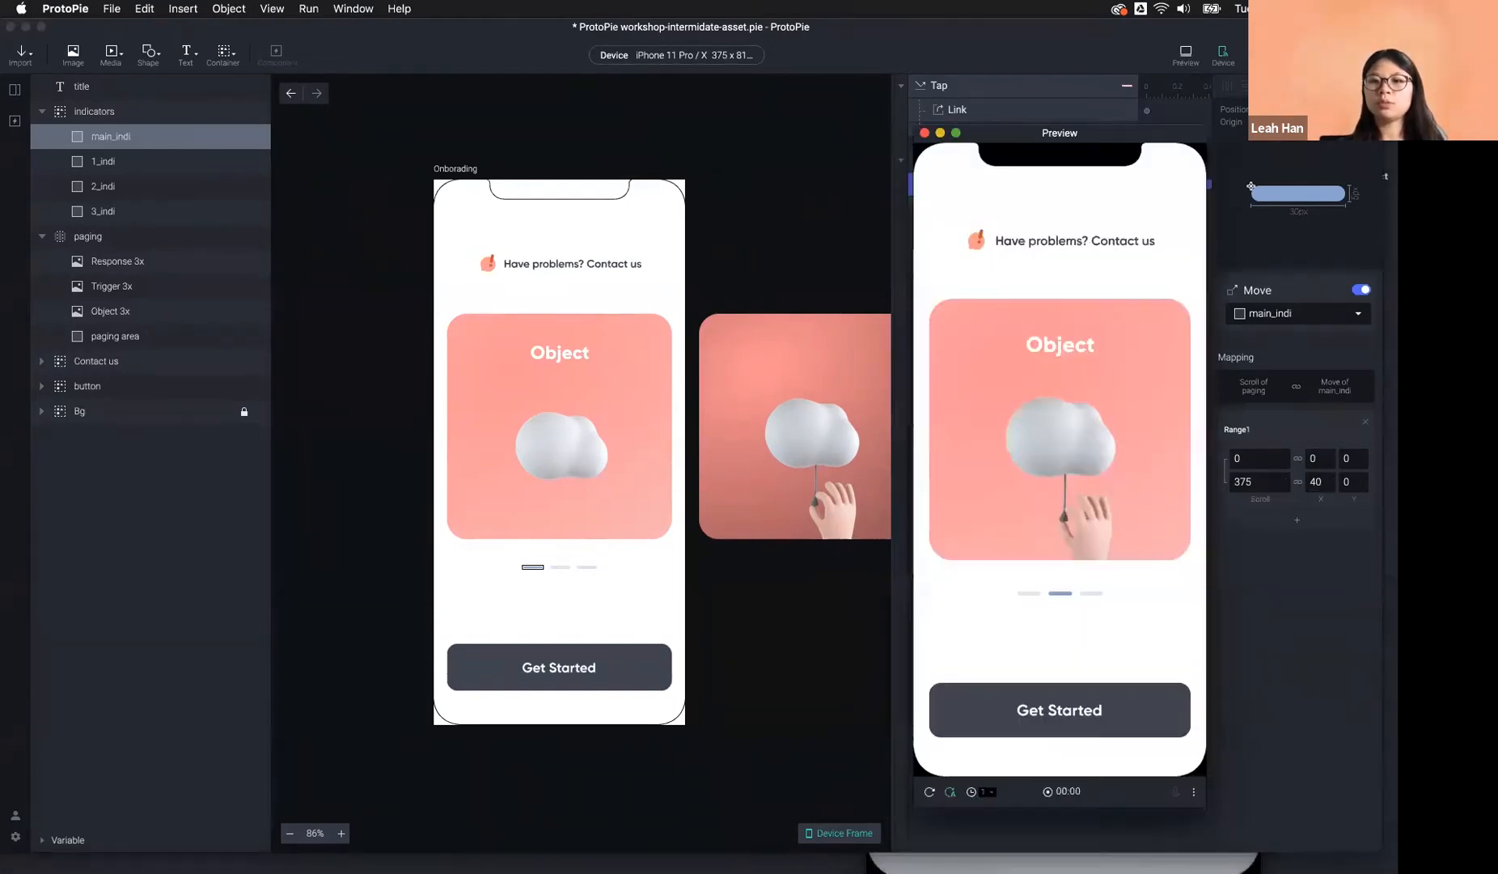
drag(1024, 447, 1101, 461)
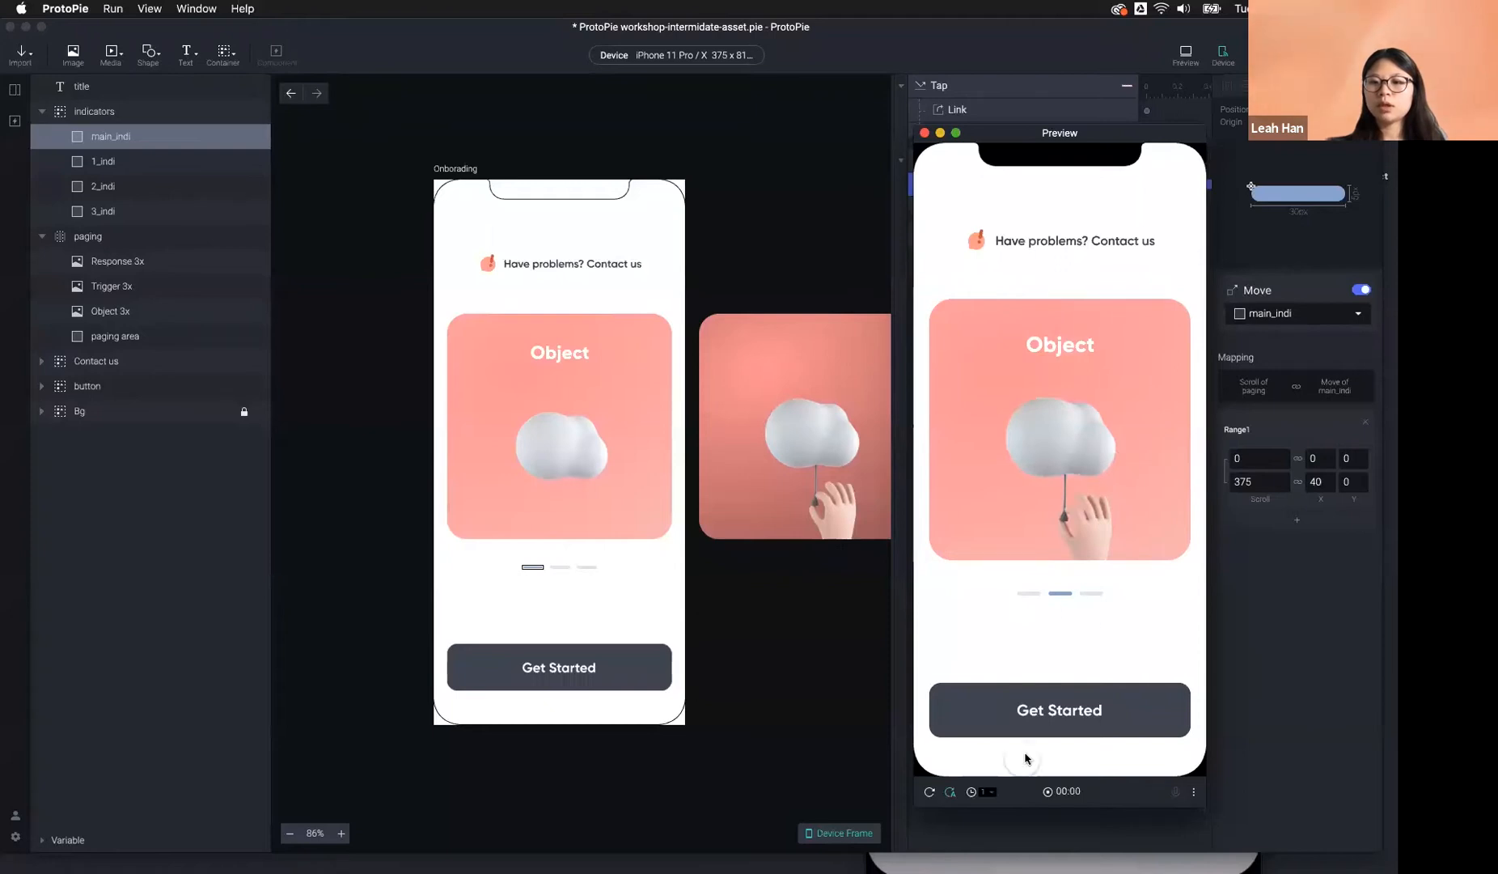
drag(982, 510, 1137, 487)
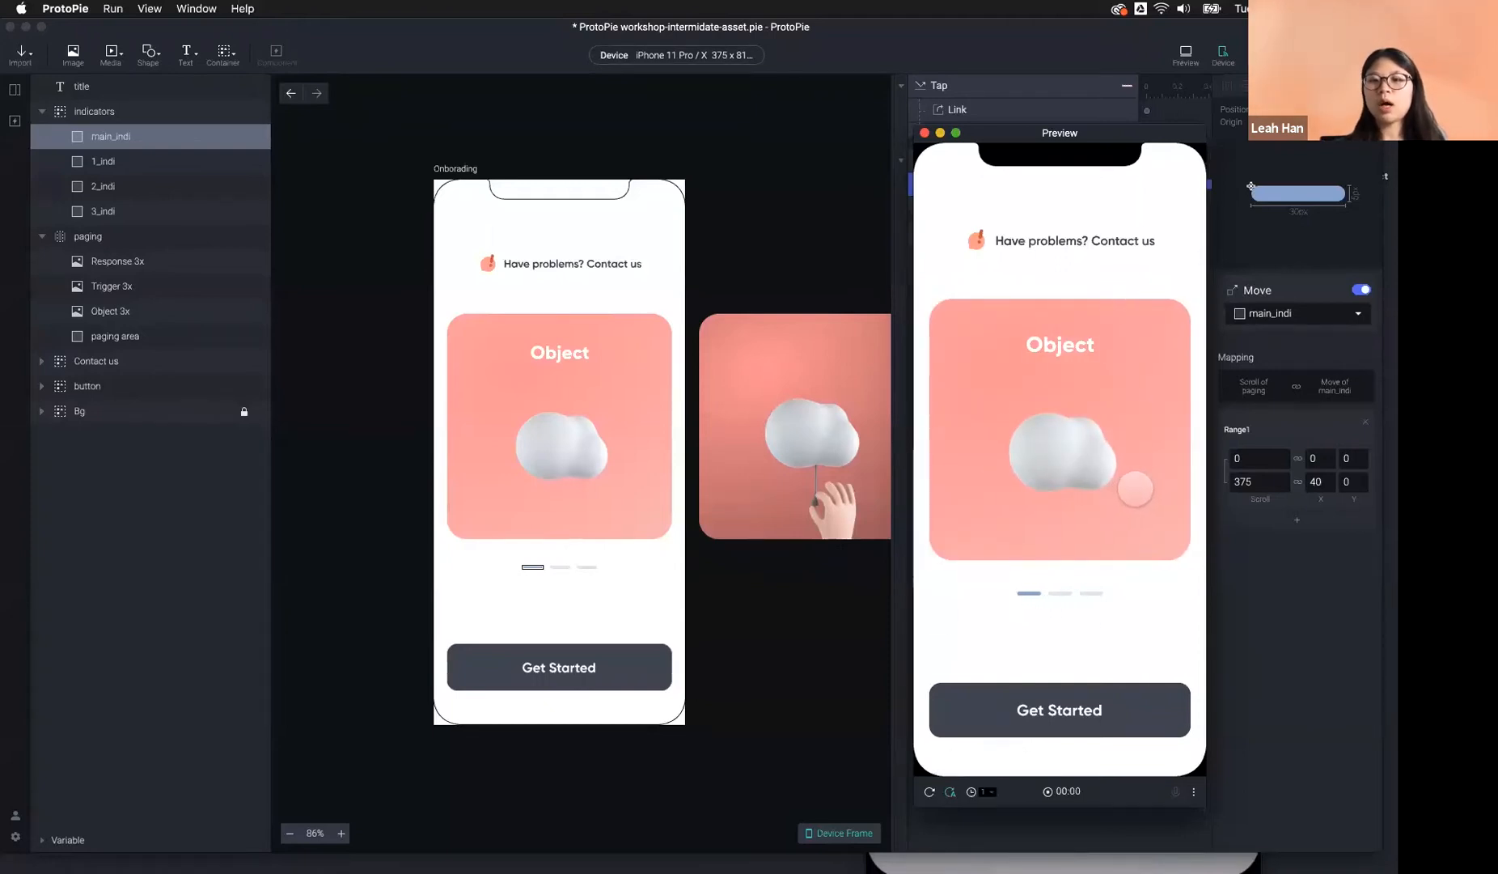
drag(1135, 488, 1044, 485)
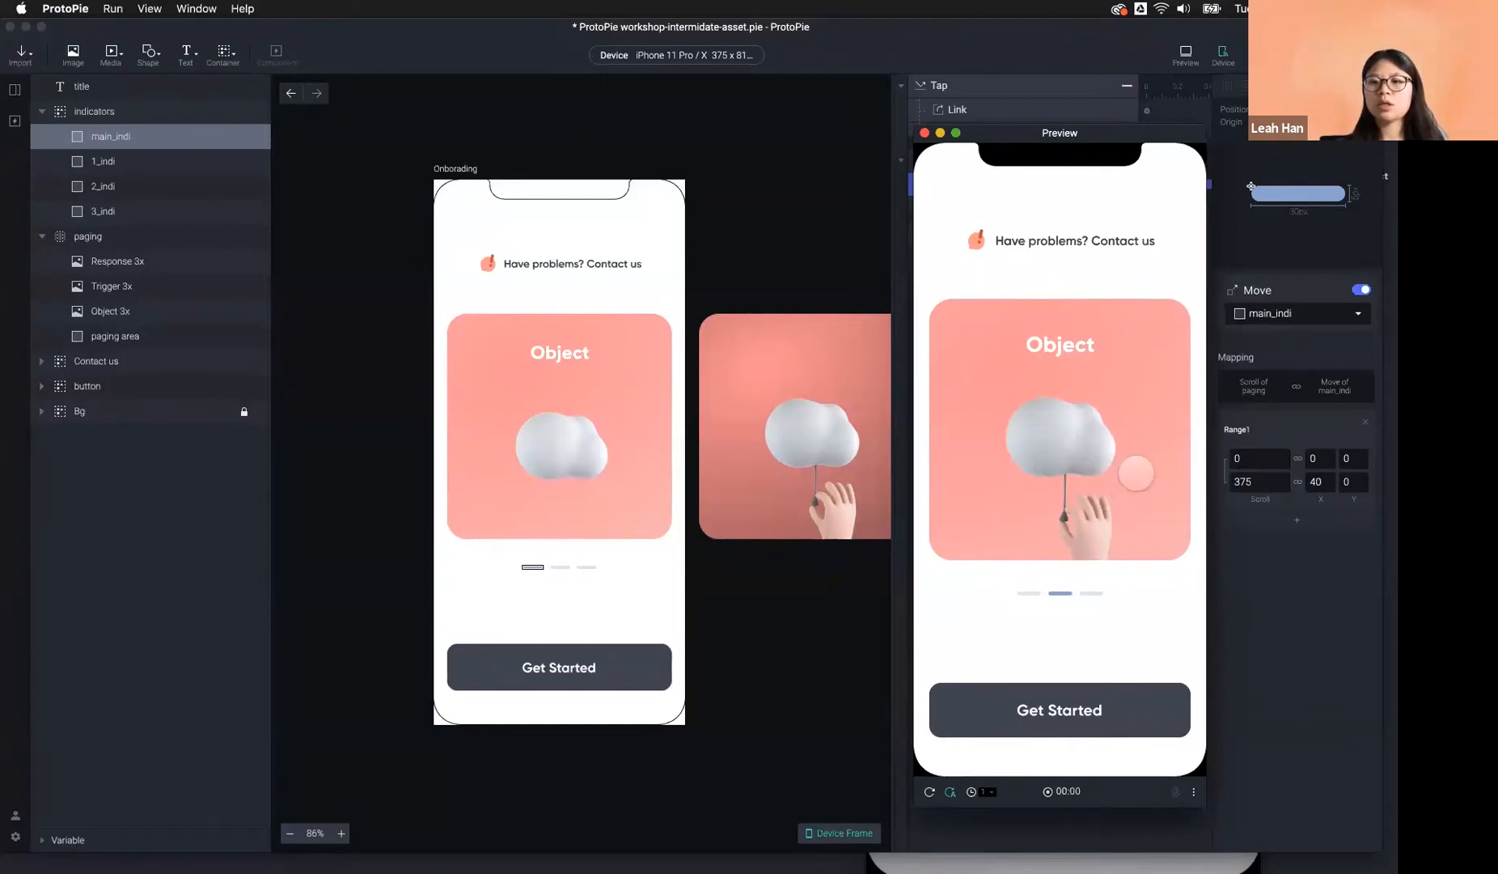
click(1332, 621)
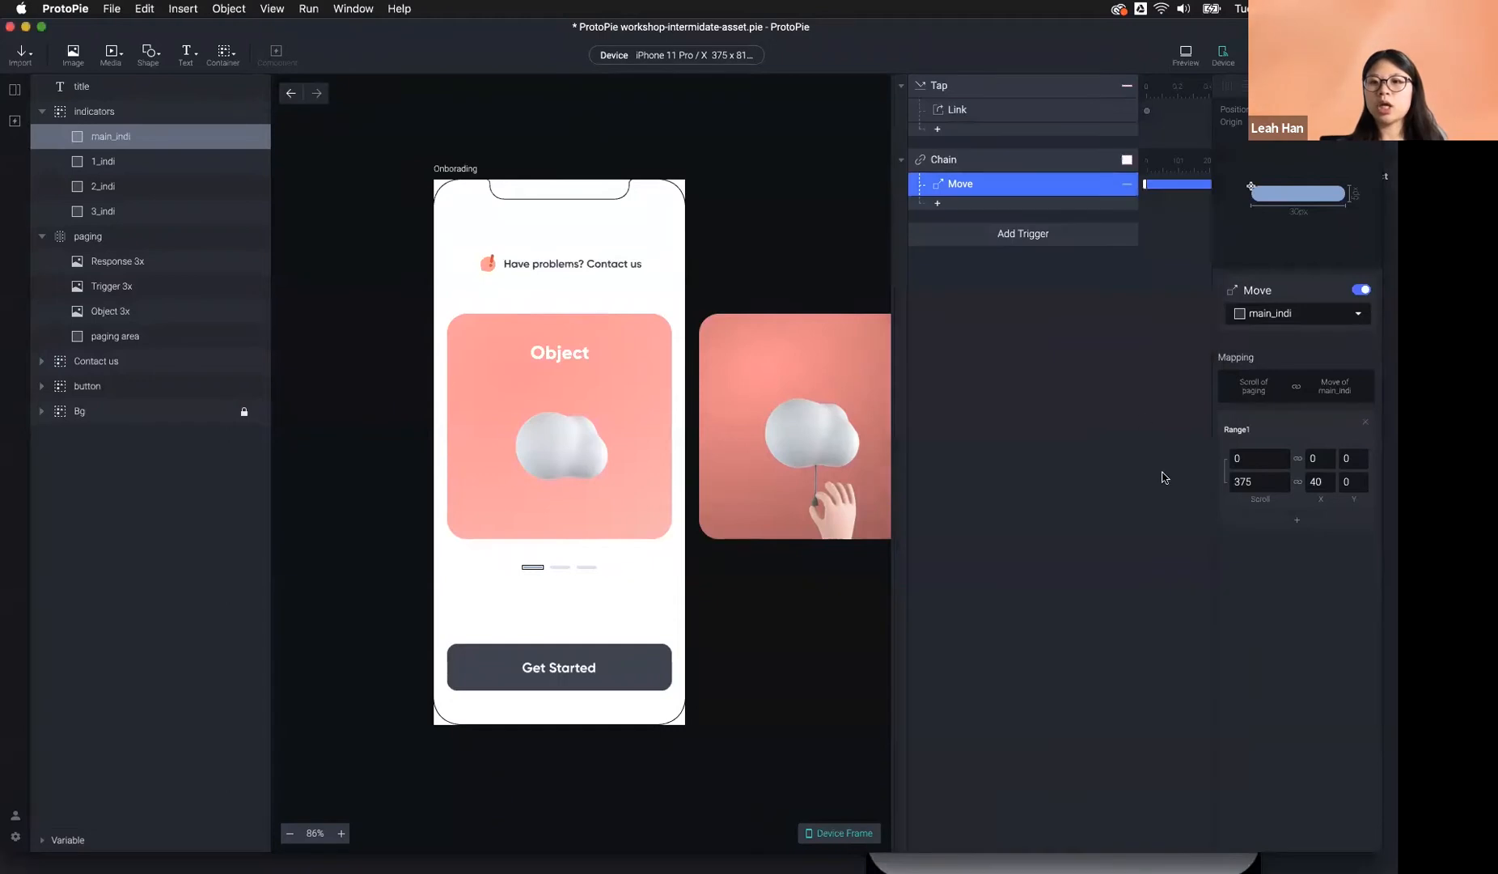
Add a second range to main_indi's Move response, mapping scroll values from 375 to 750.
click(1297, 524)
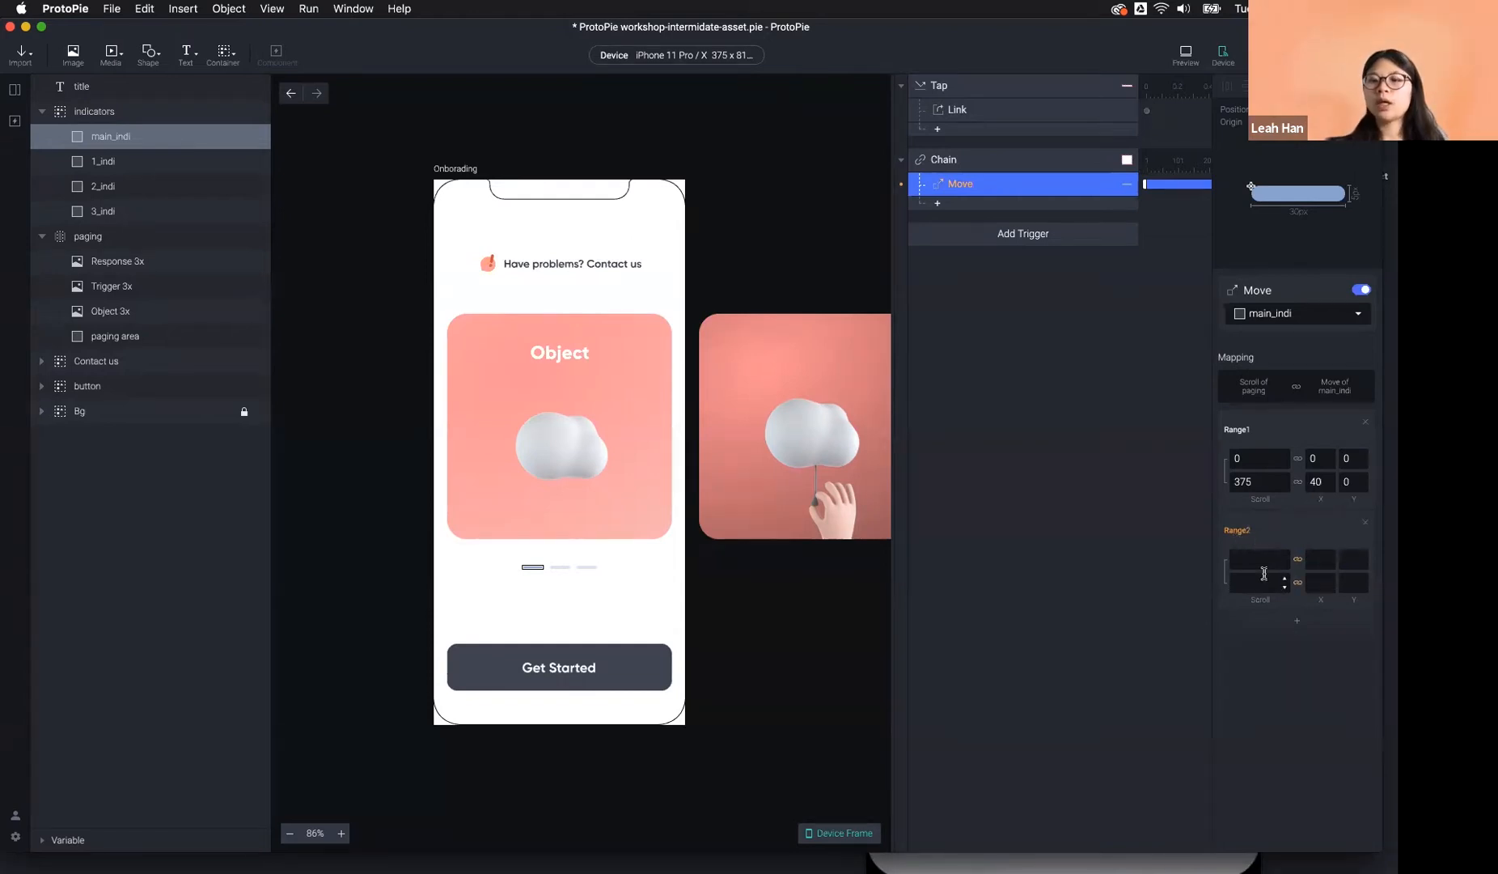
click(1260, 564)
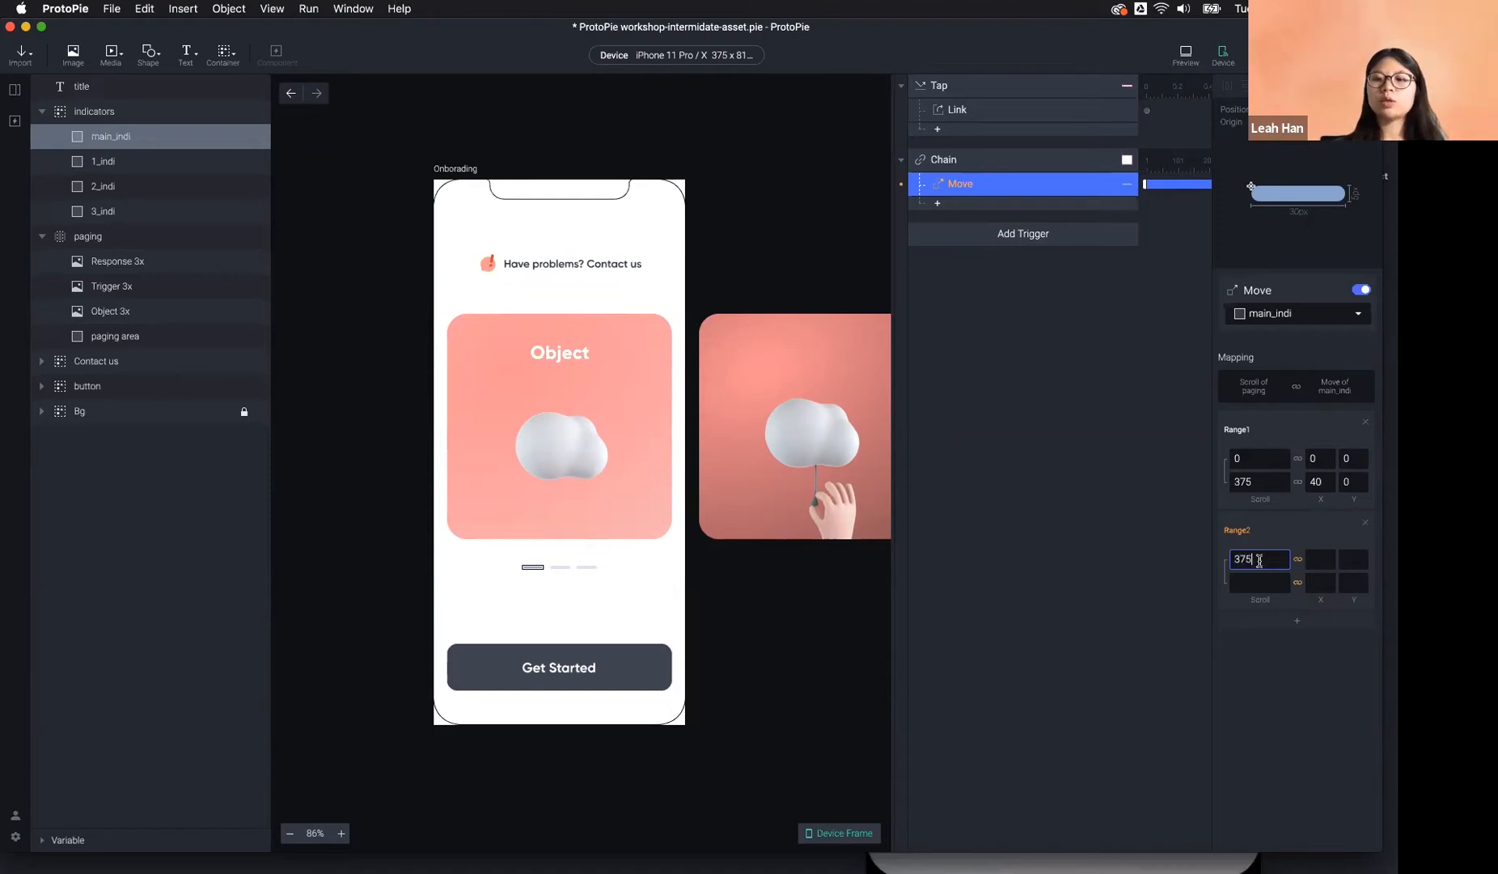
click(1259, 584)
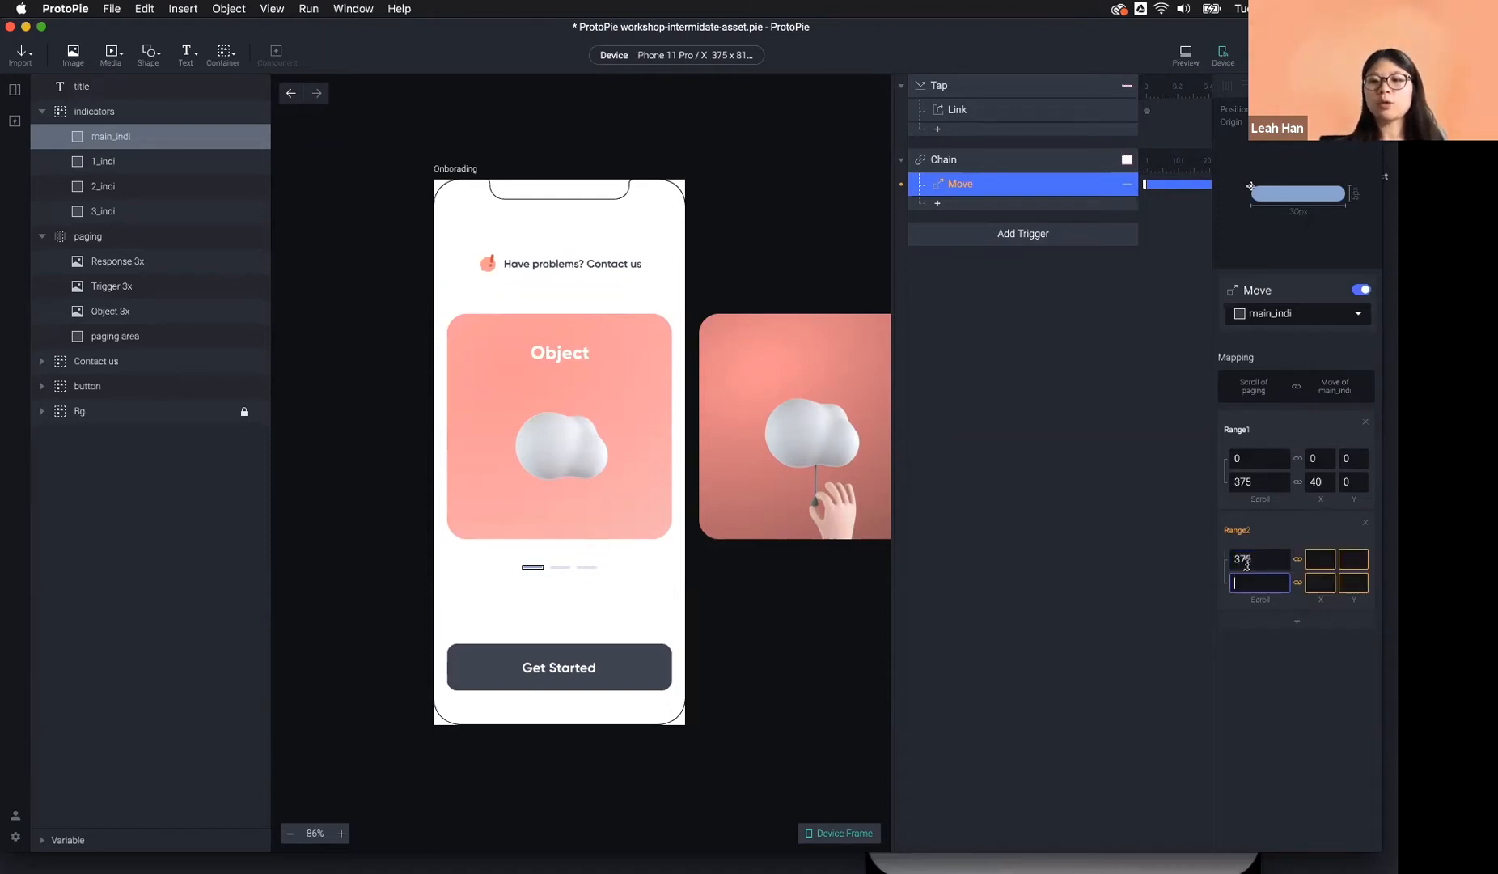
click(1257, 480)
click(1255, 584)
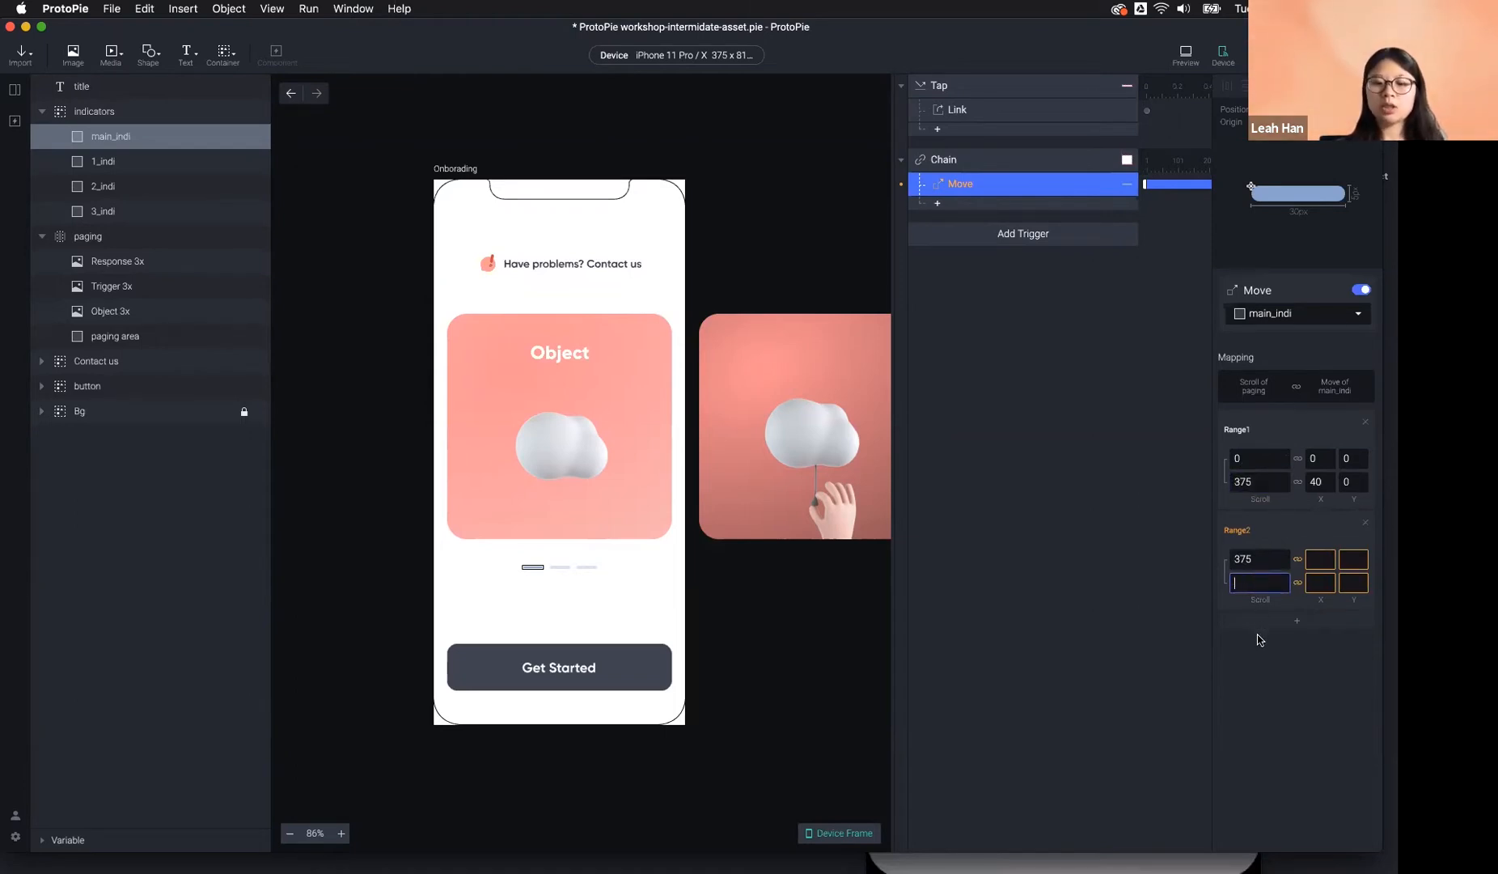
text(375+375)
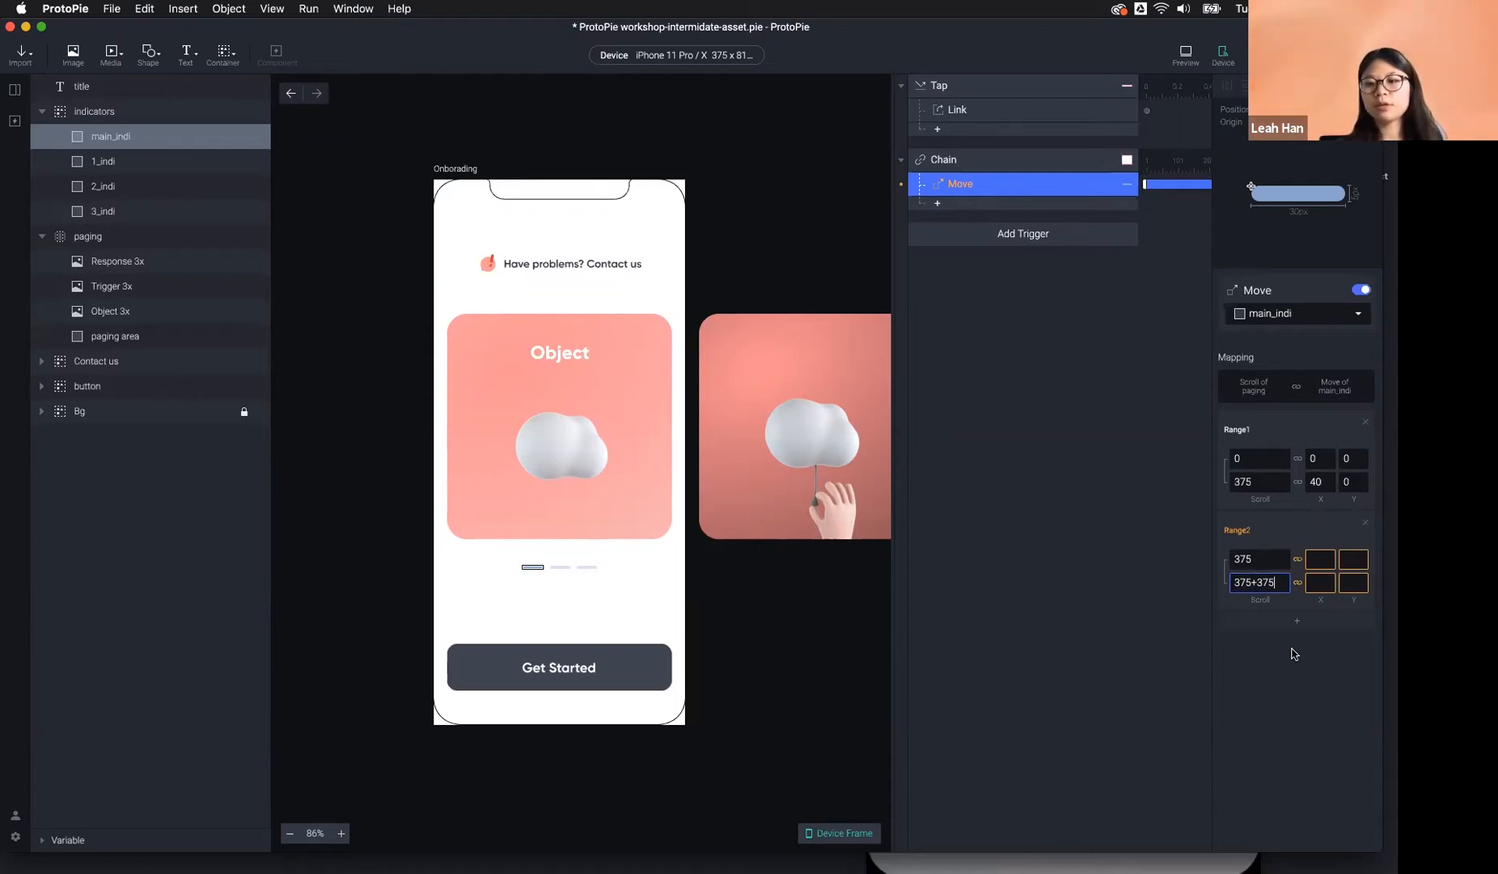
key(Return)
scroll(647, 380, right, 5)
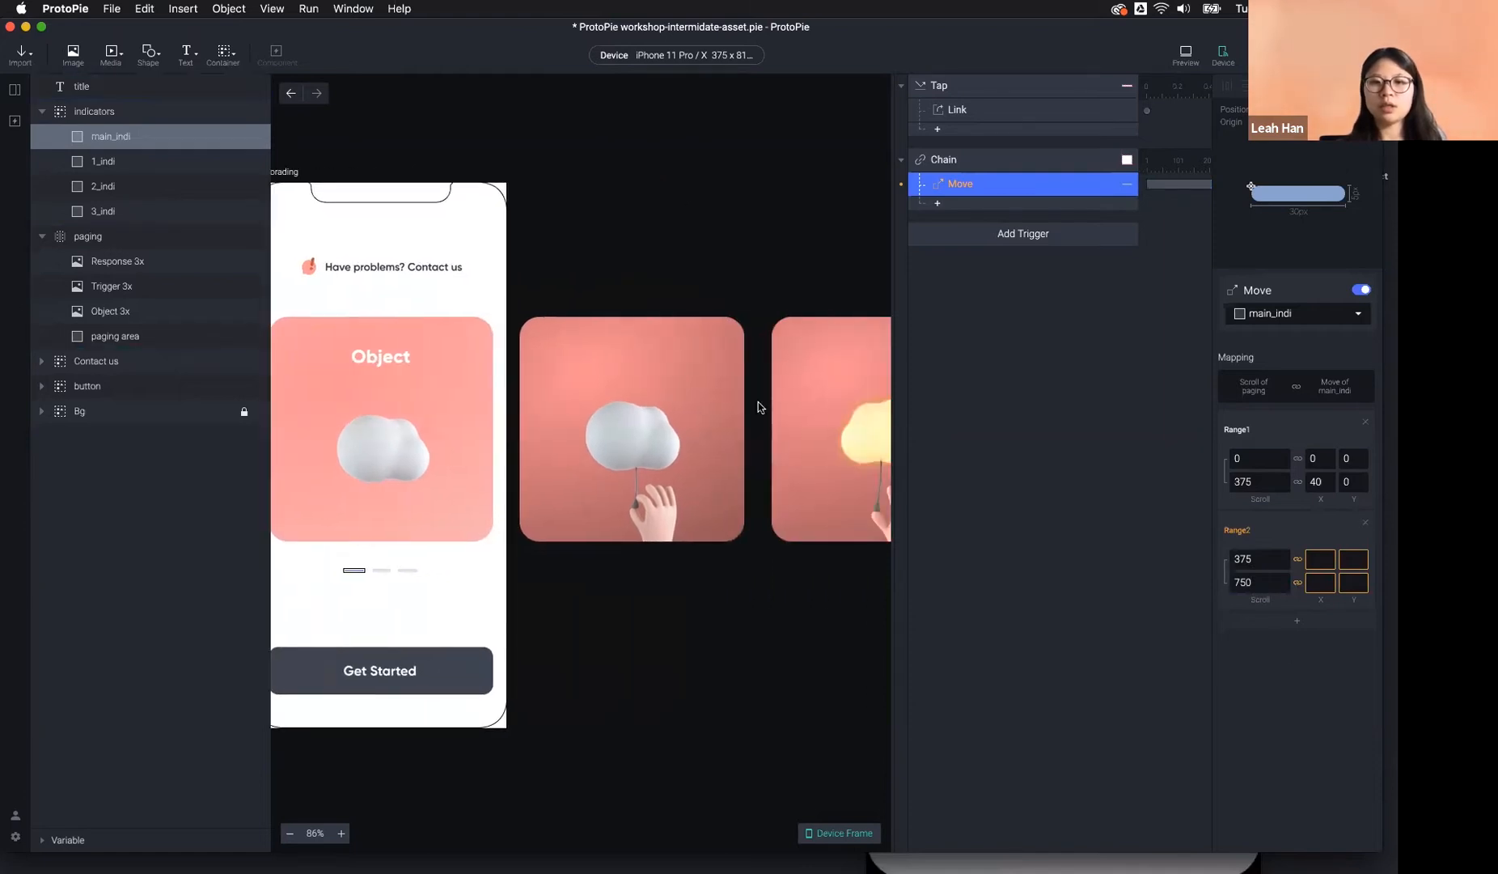
scroll(759, 407, right, 1)
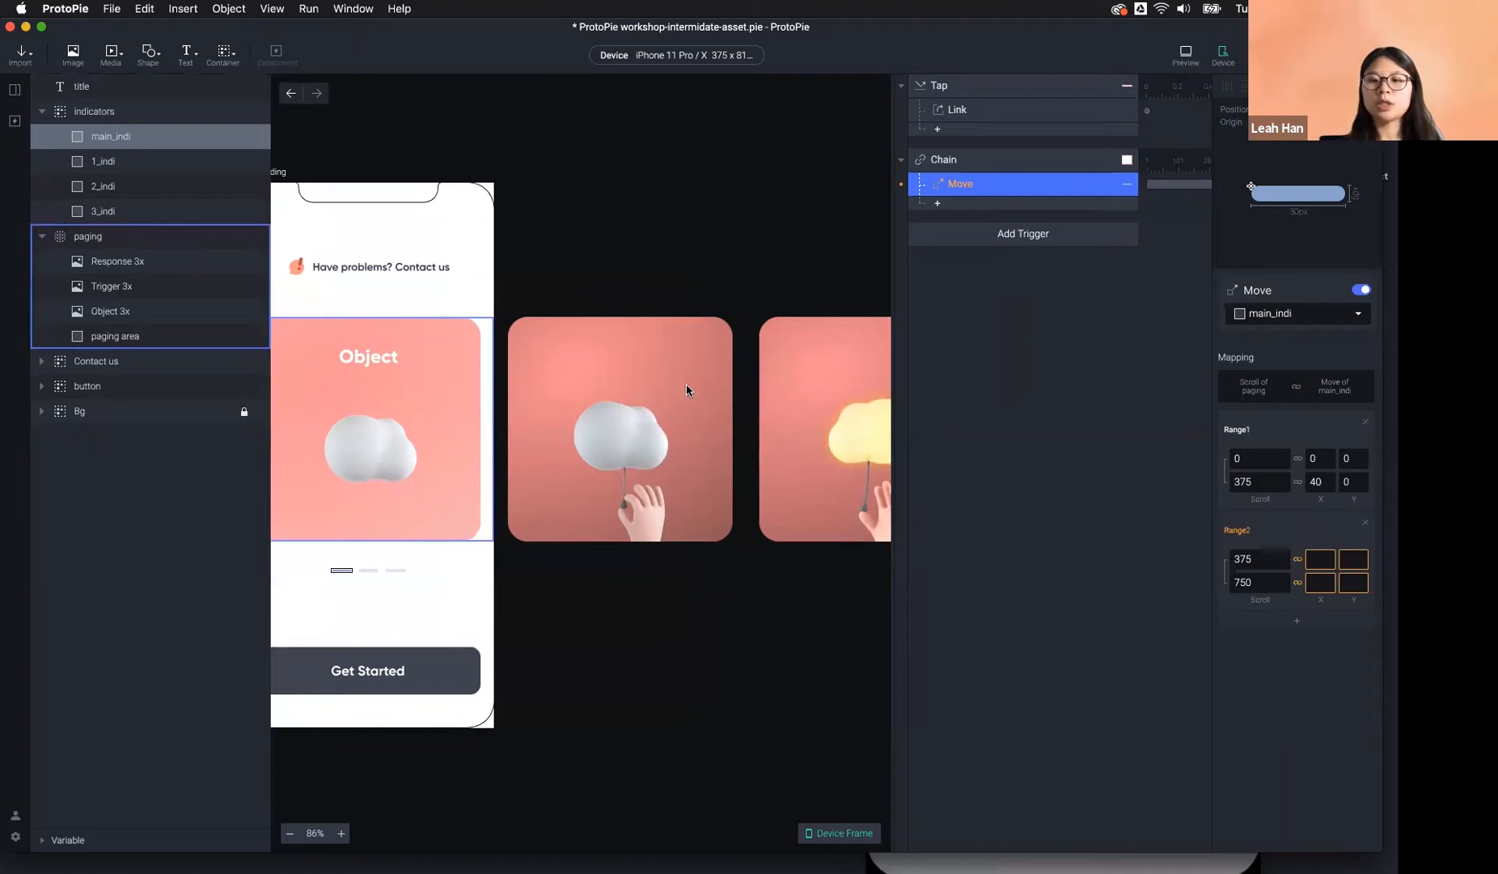
click(1268, 584)
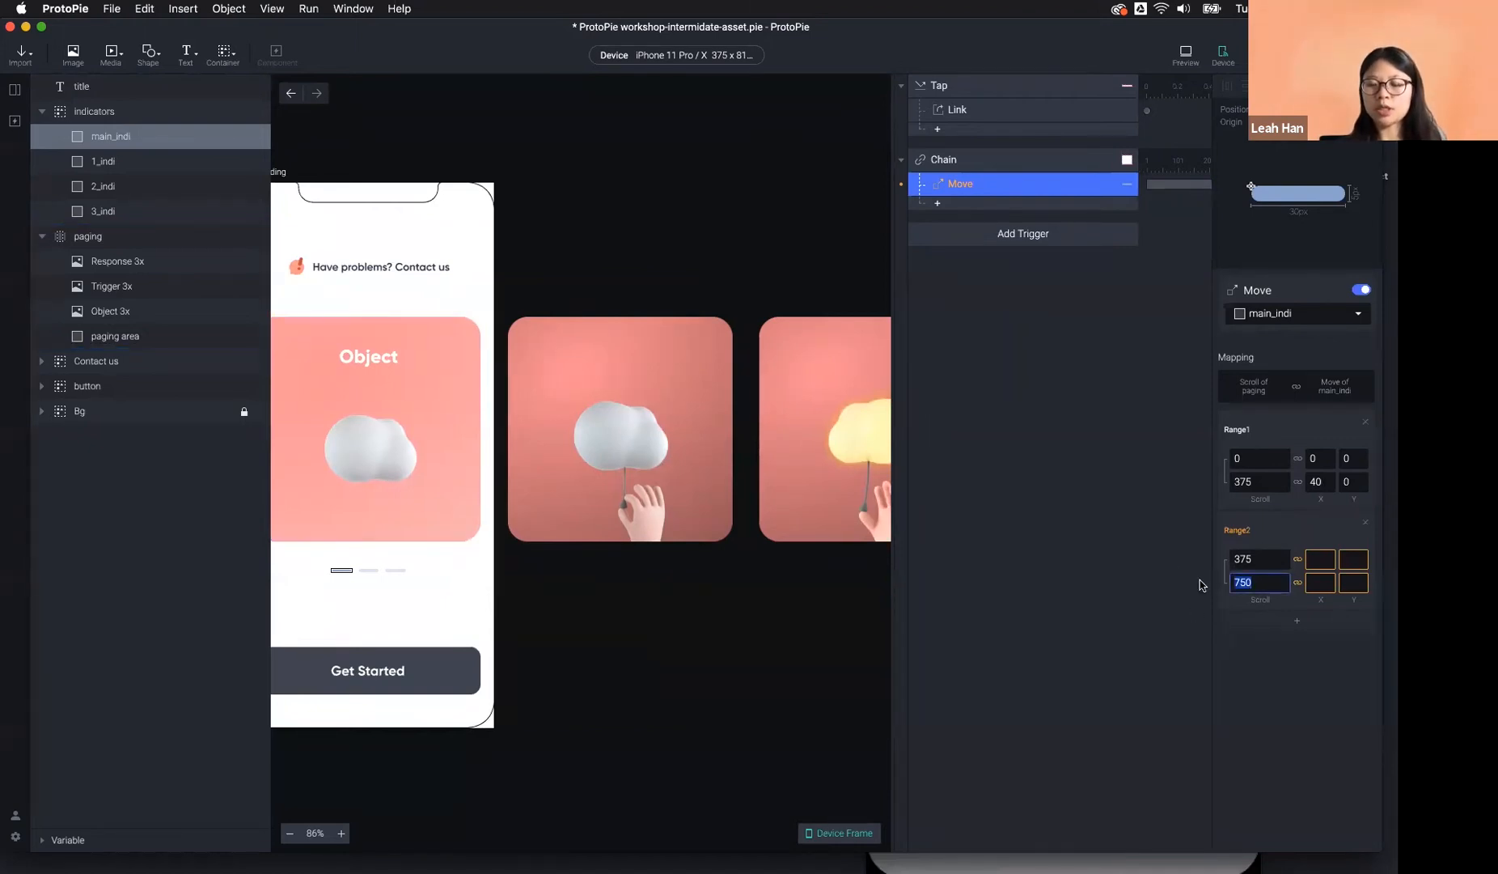
click(1253, 577)
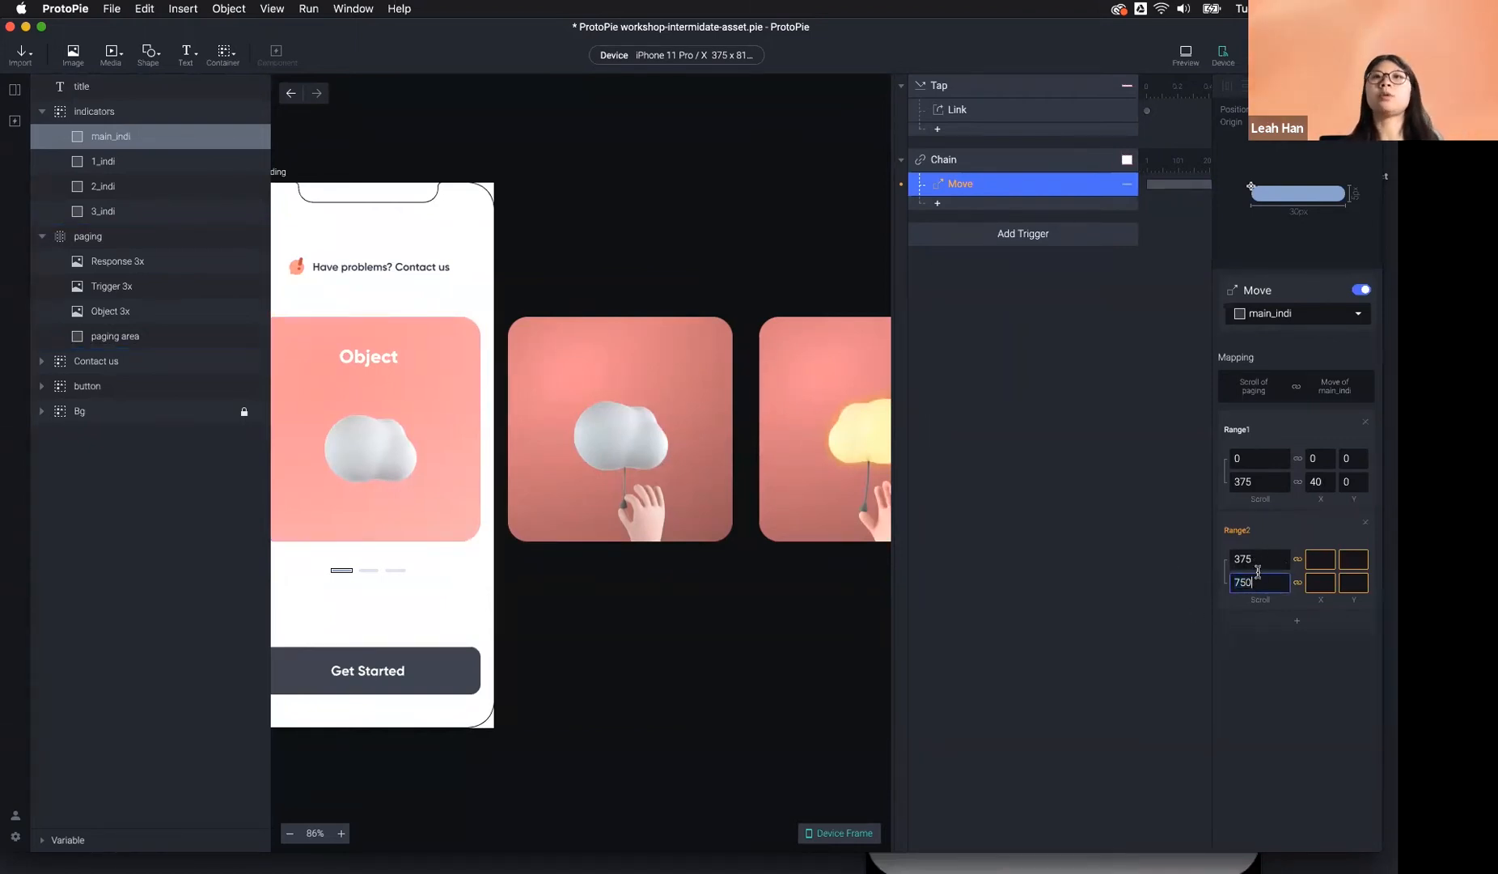
Set Range2's start position for main_indi to X 40, Y 0.
key(Tab)
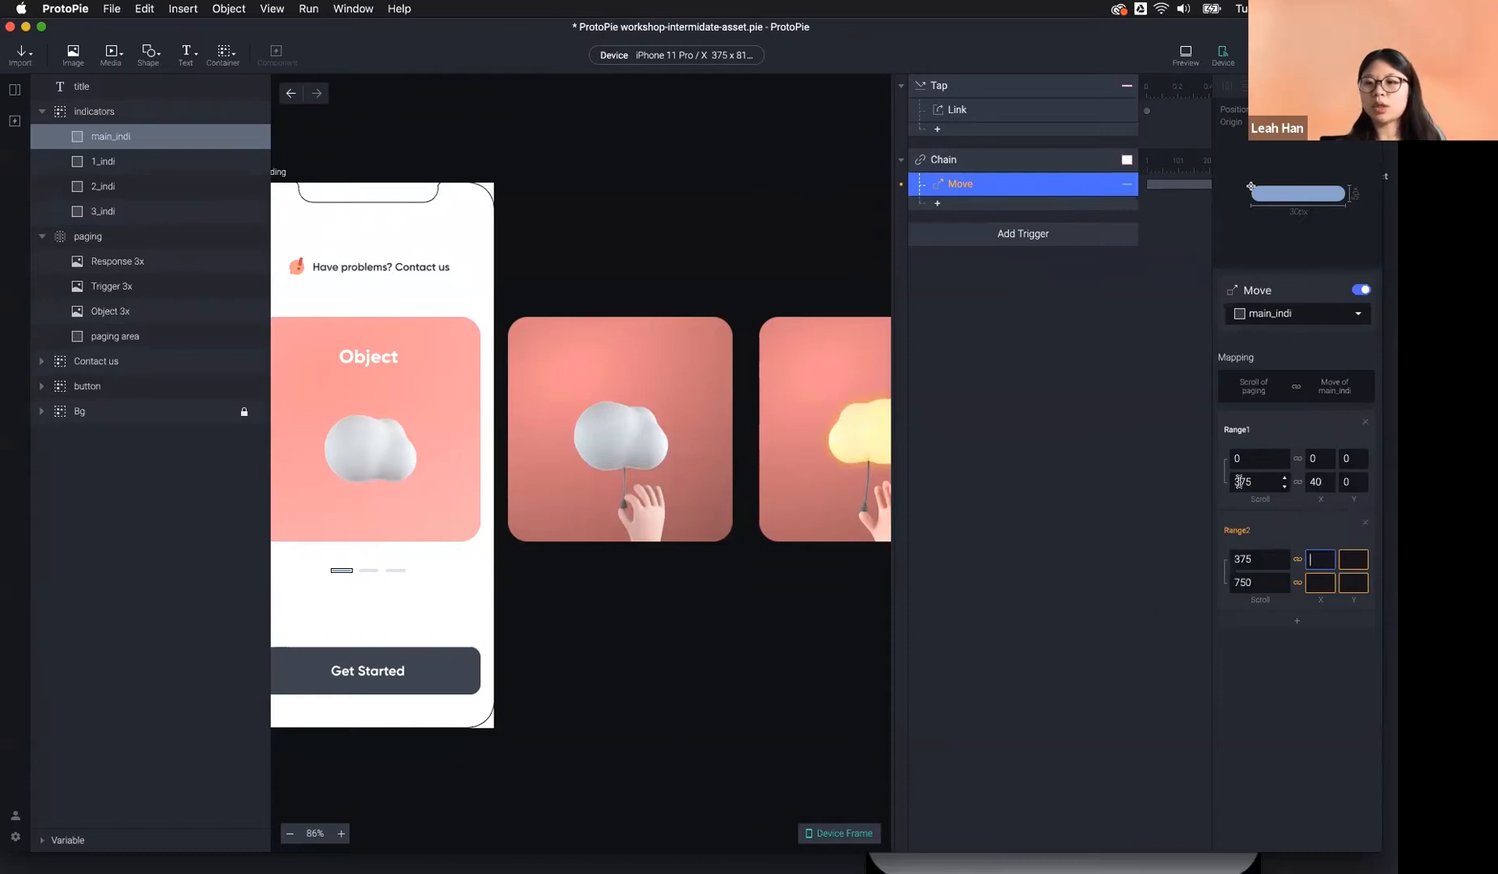
key(Tab)
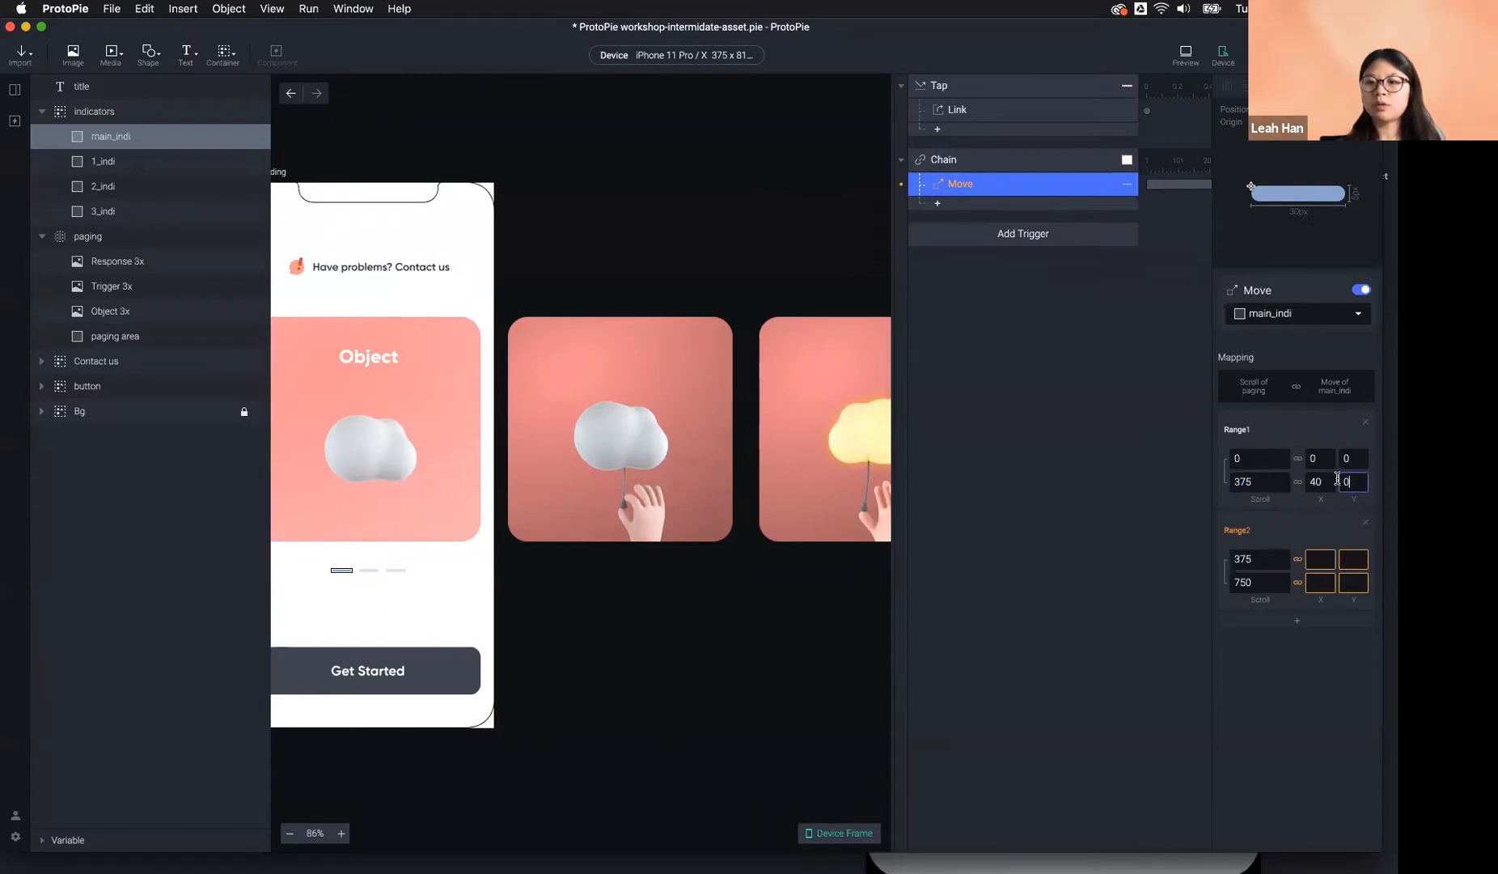
click(1312, 553)
text(40)
click(1356, 558)
click(1319, 644)
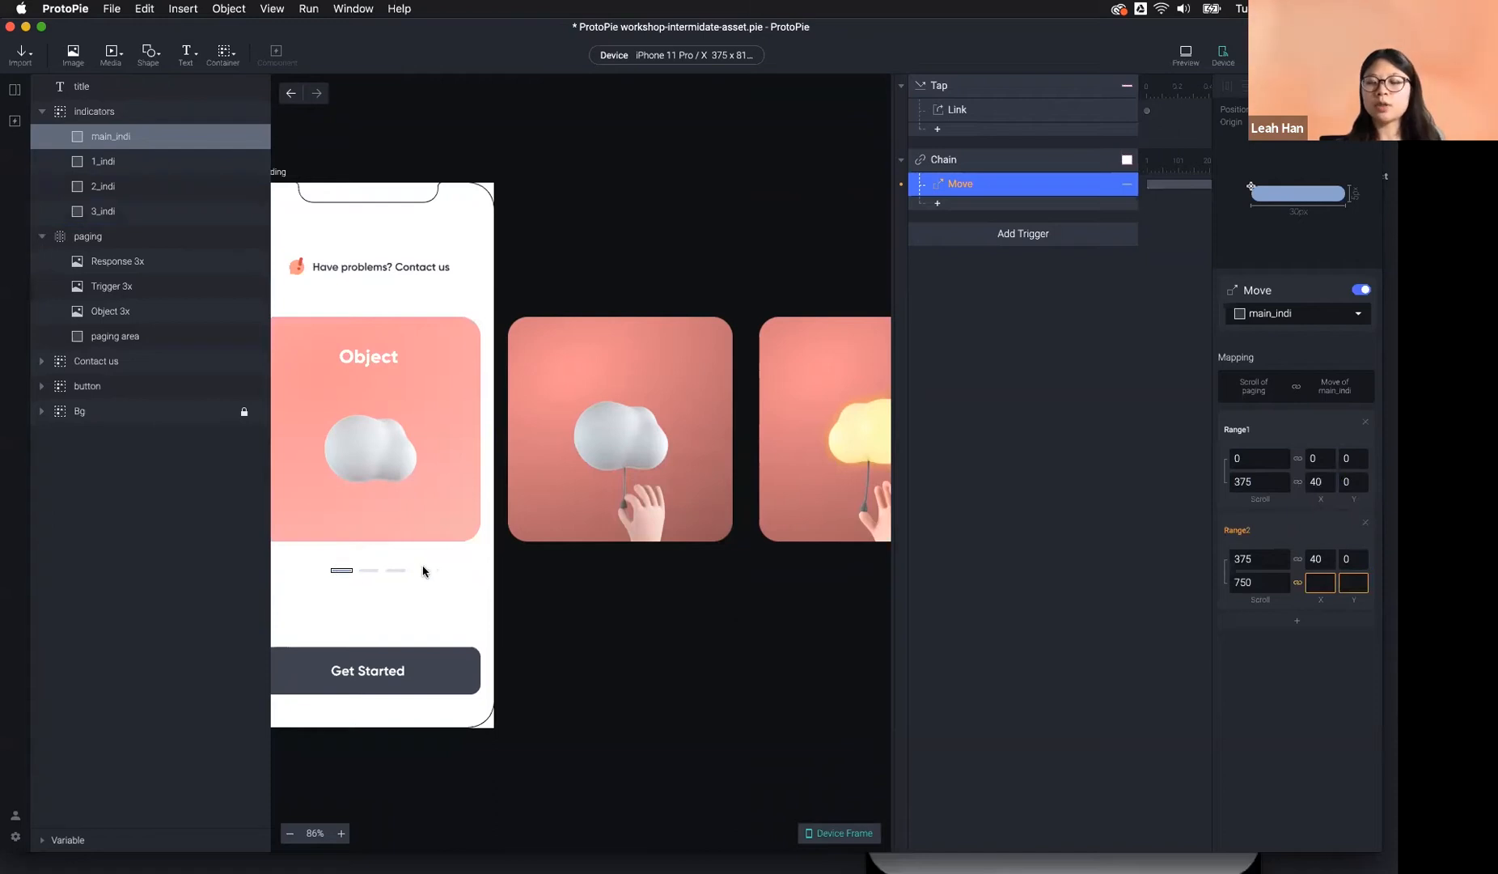
Set Range2's end position for main_indi to X 80, Y 0.
click(1323, 584)
text(80)
click(1353, 584)
click(1337, 704)
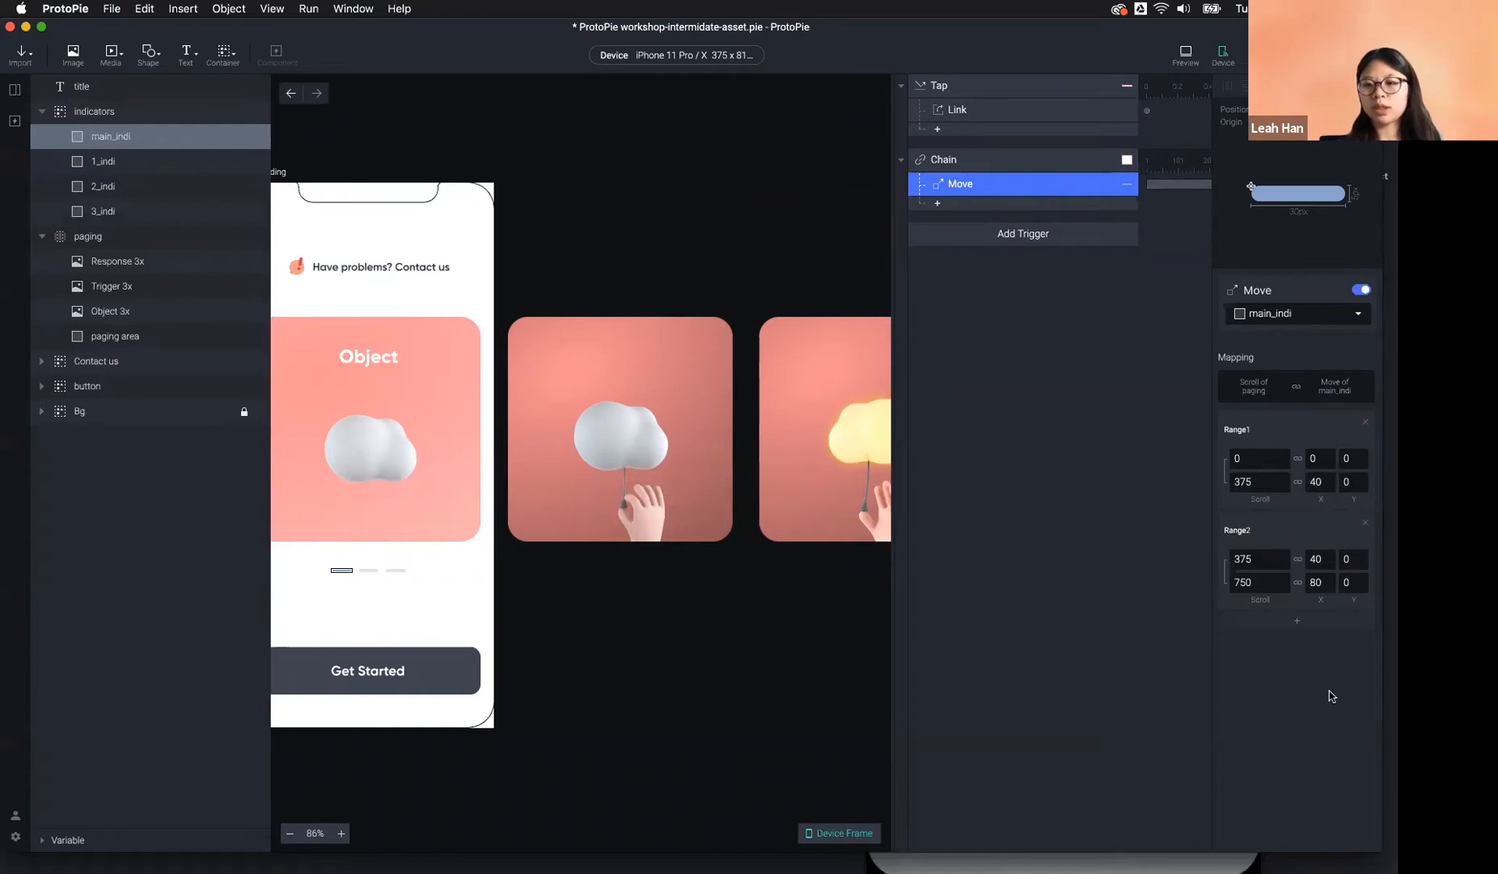
Preview the onboarding scene and swipe through all three cards to test the indicator with both ranges.
click(1188, 55)
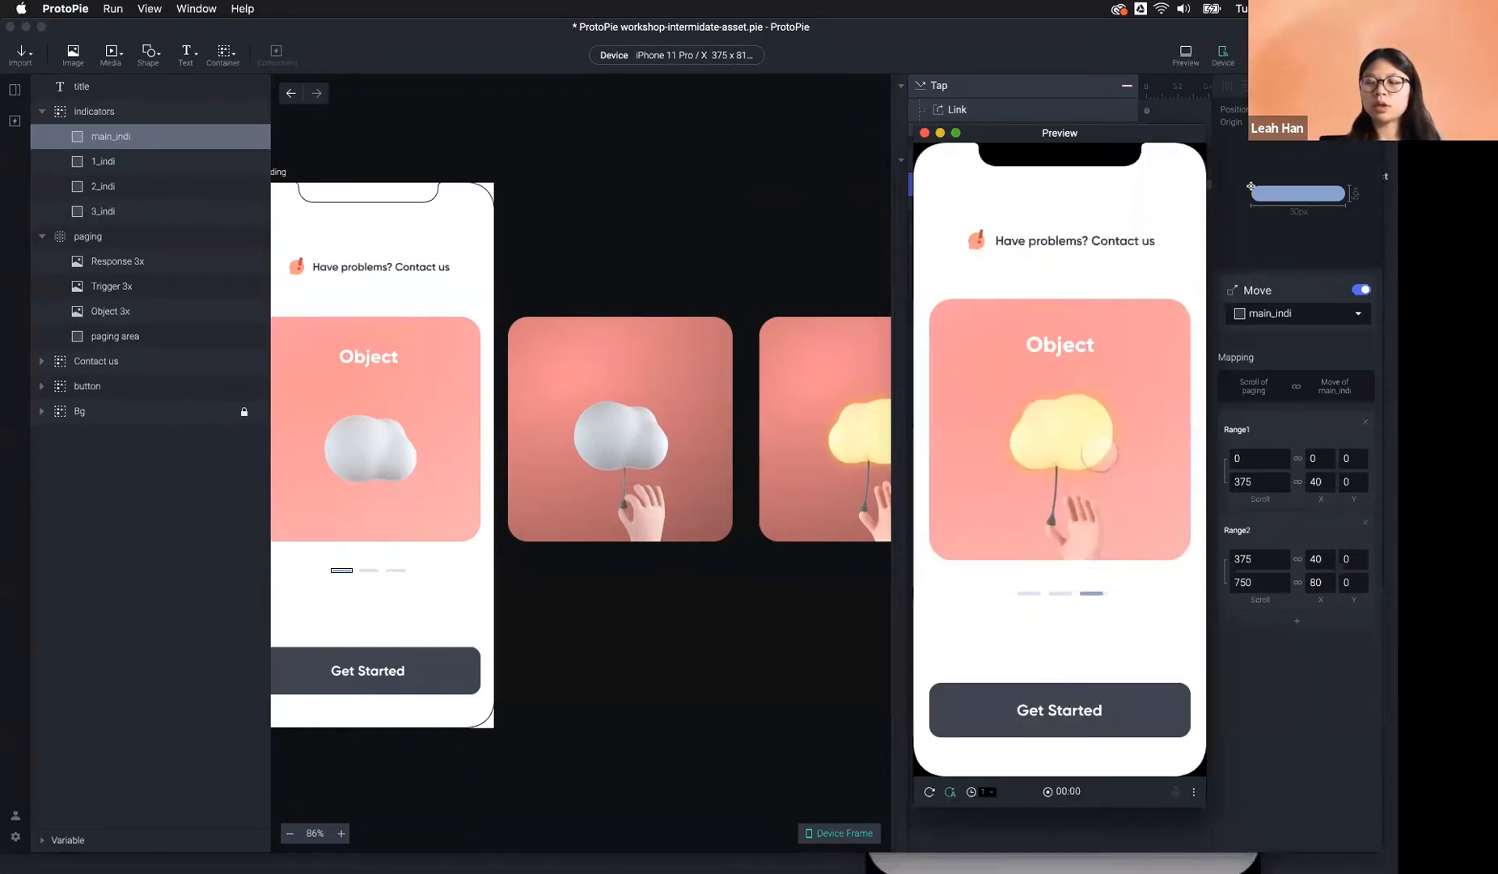
drag(1032, 460, 1171, 473)
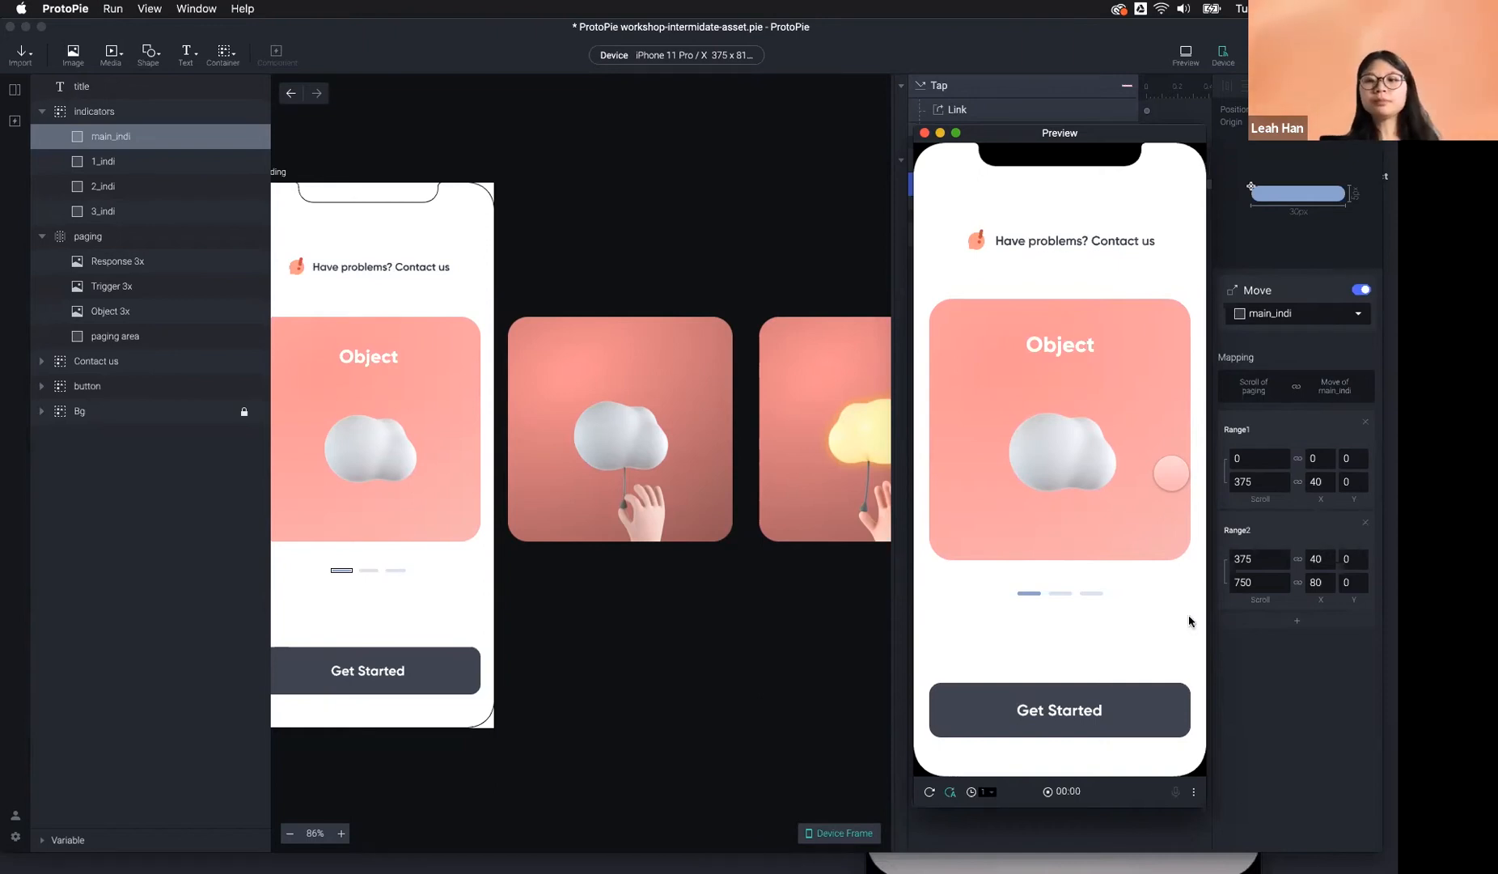
click(1316, 777)
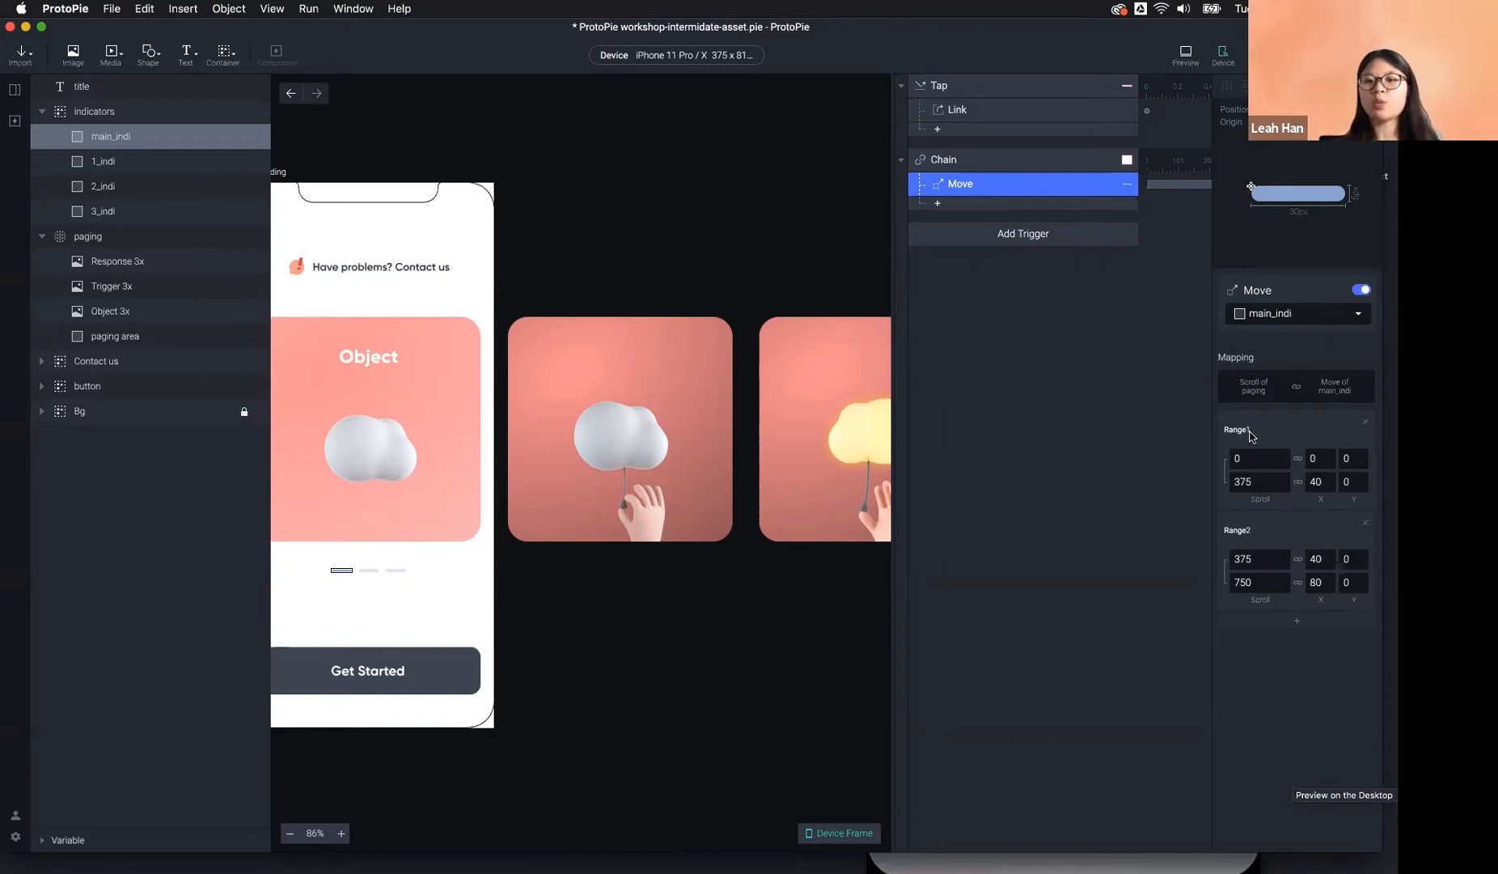
Add a third range to the Move response, starting at scroll 0 with position X 0, Y 0.
click(1236, 483)
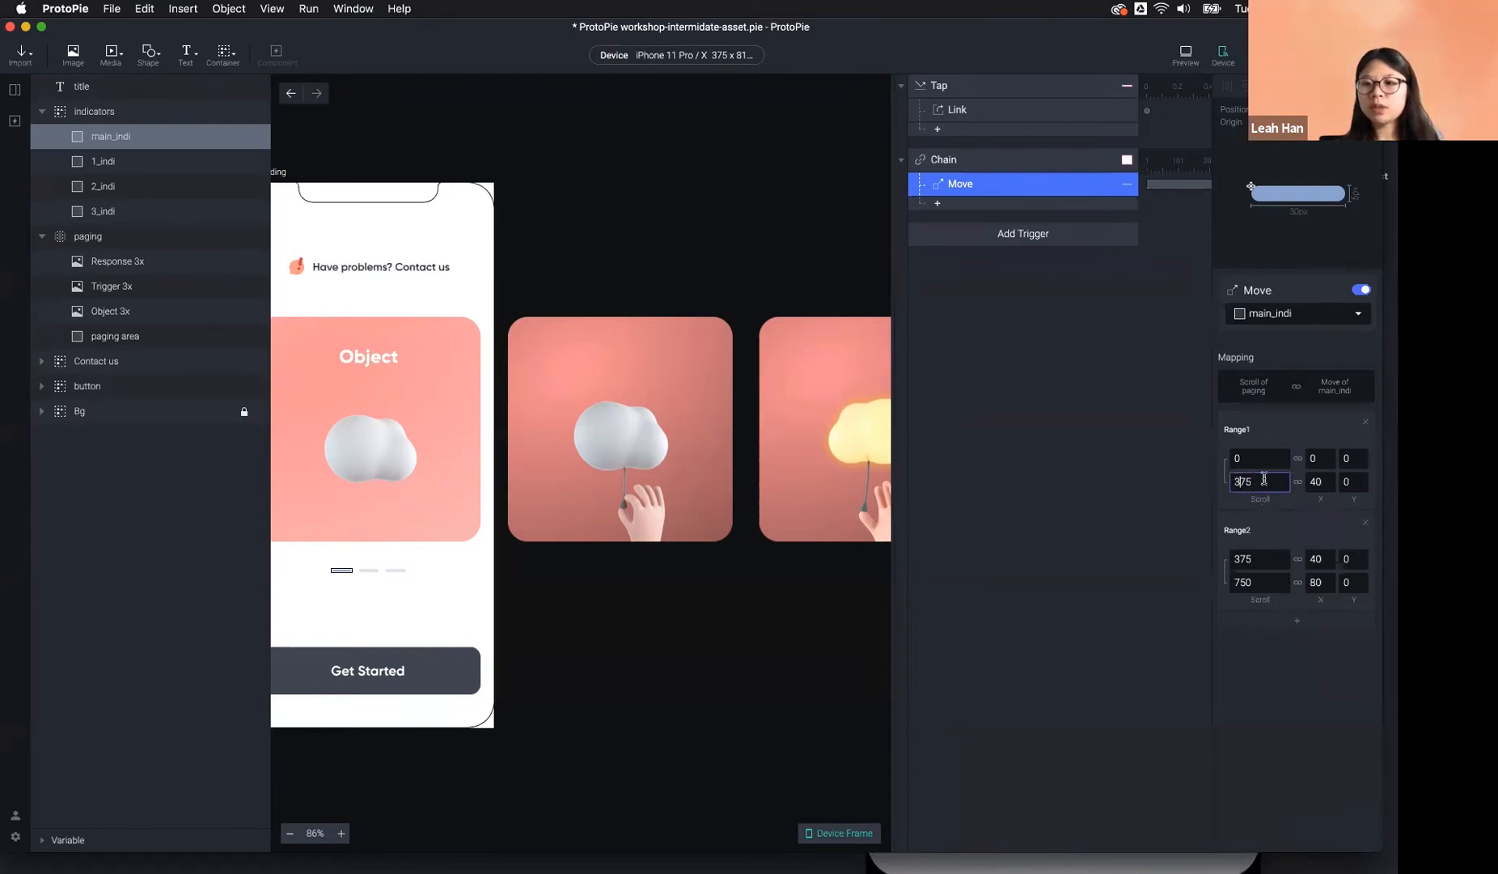
click(1248, 560)
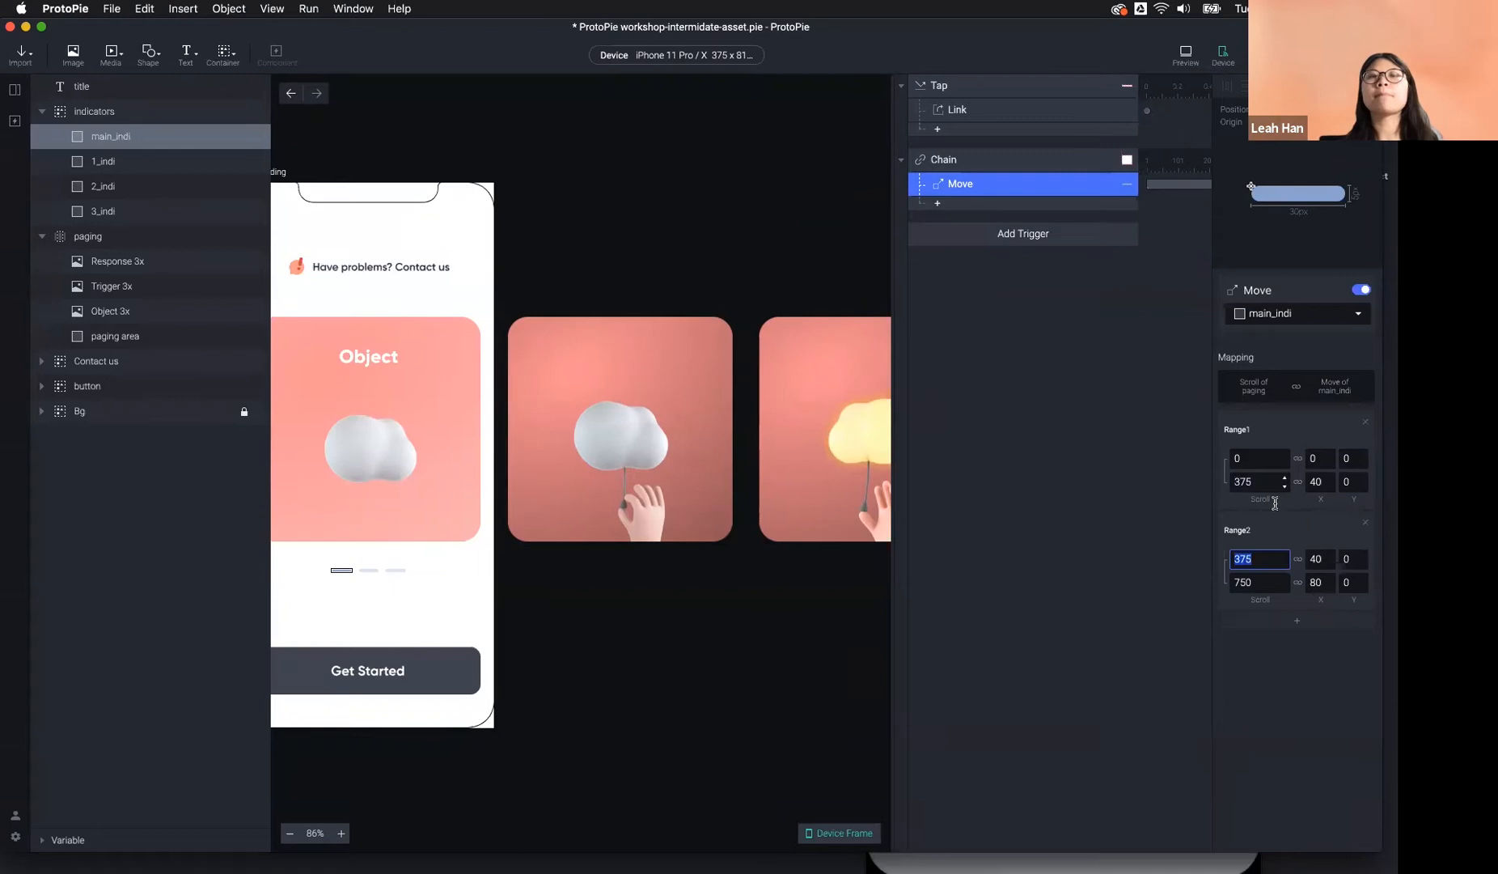
click(1286, 622)
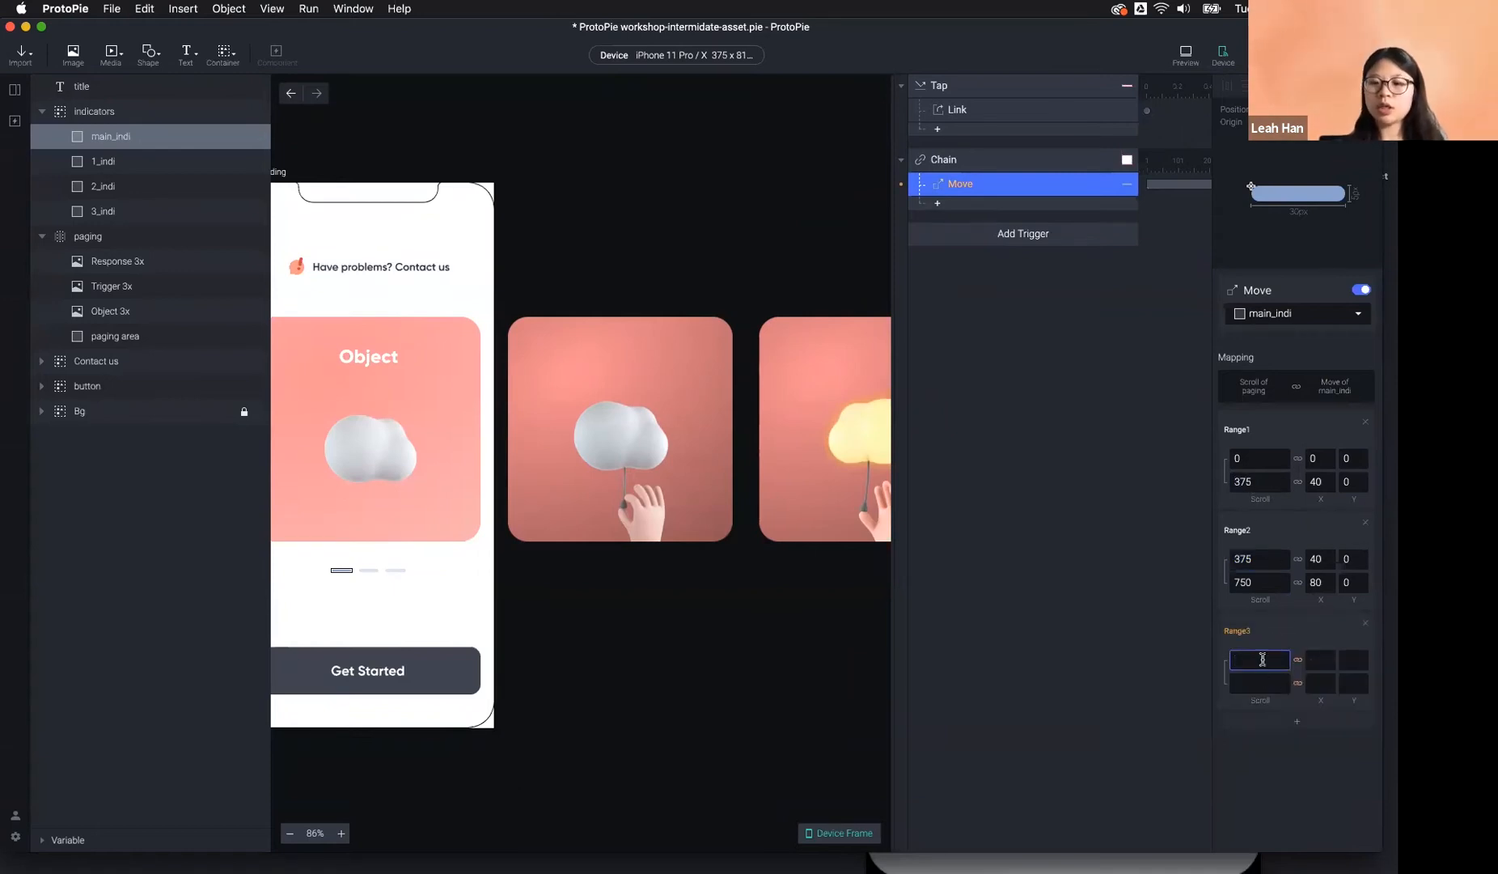
text(0)
click(1323, 659)
text(0)
click(1354, 662)
text(0)
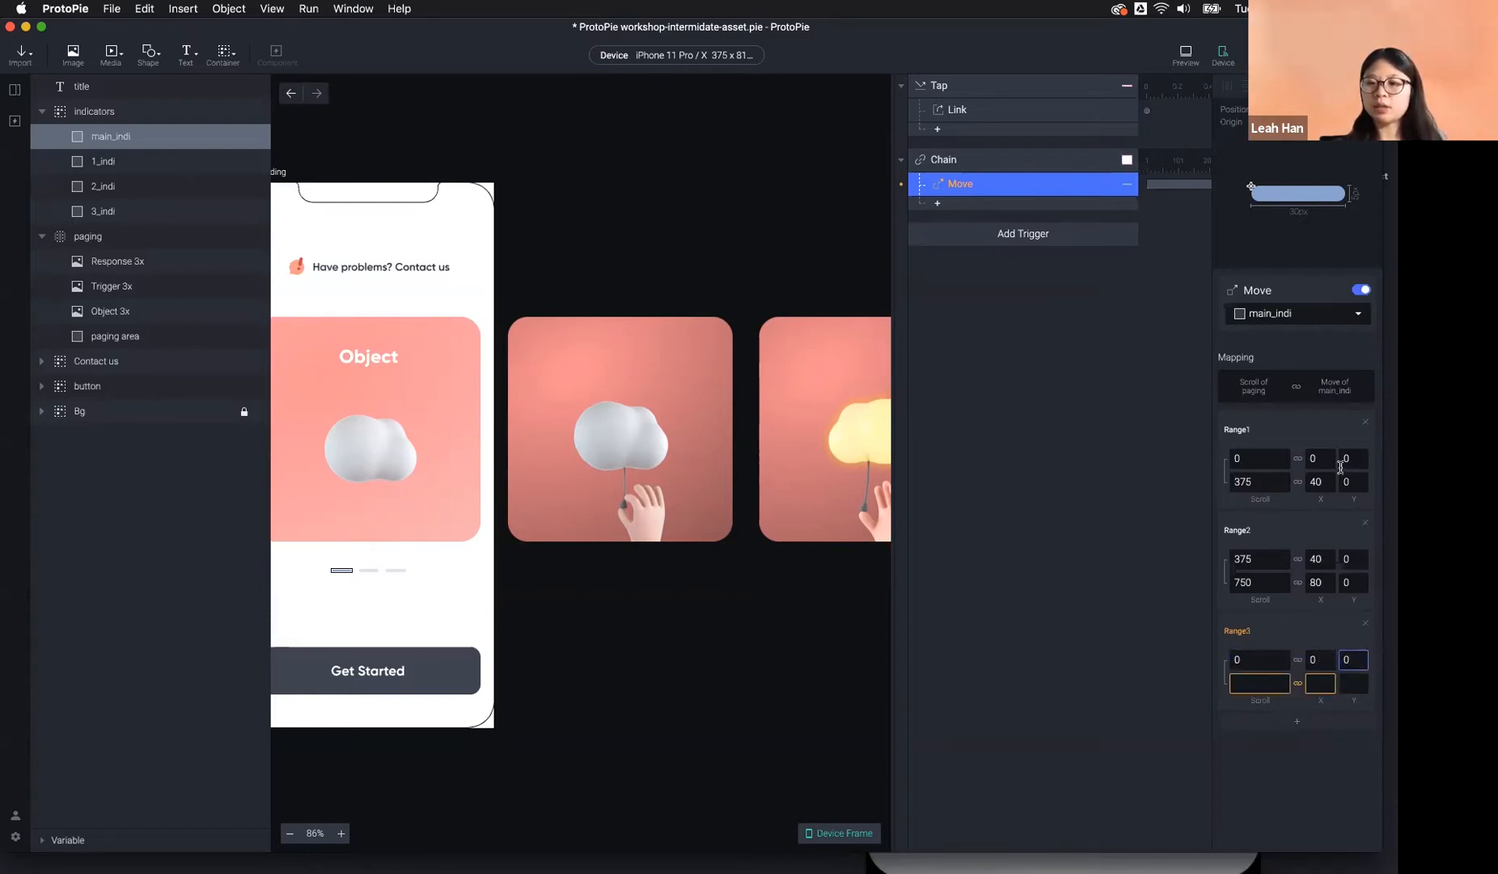
End Range3 at scroll 750 with main_indi positioned at X 80, Y 0.
click(1266, 683)
text(37)
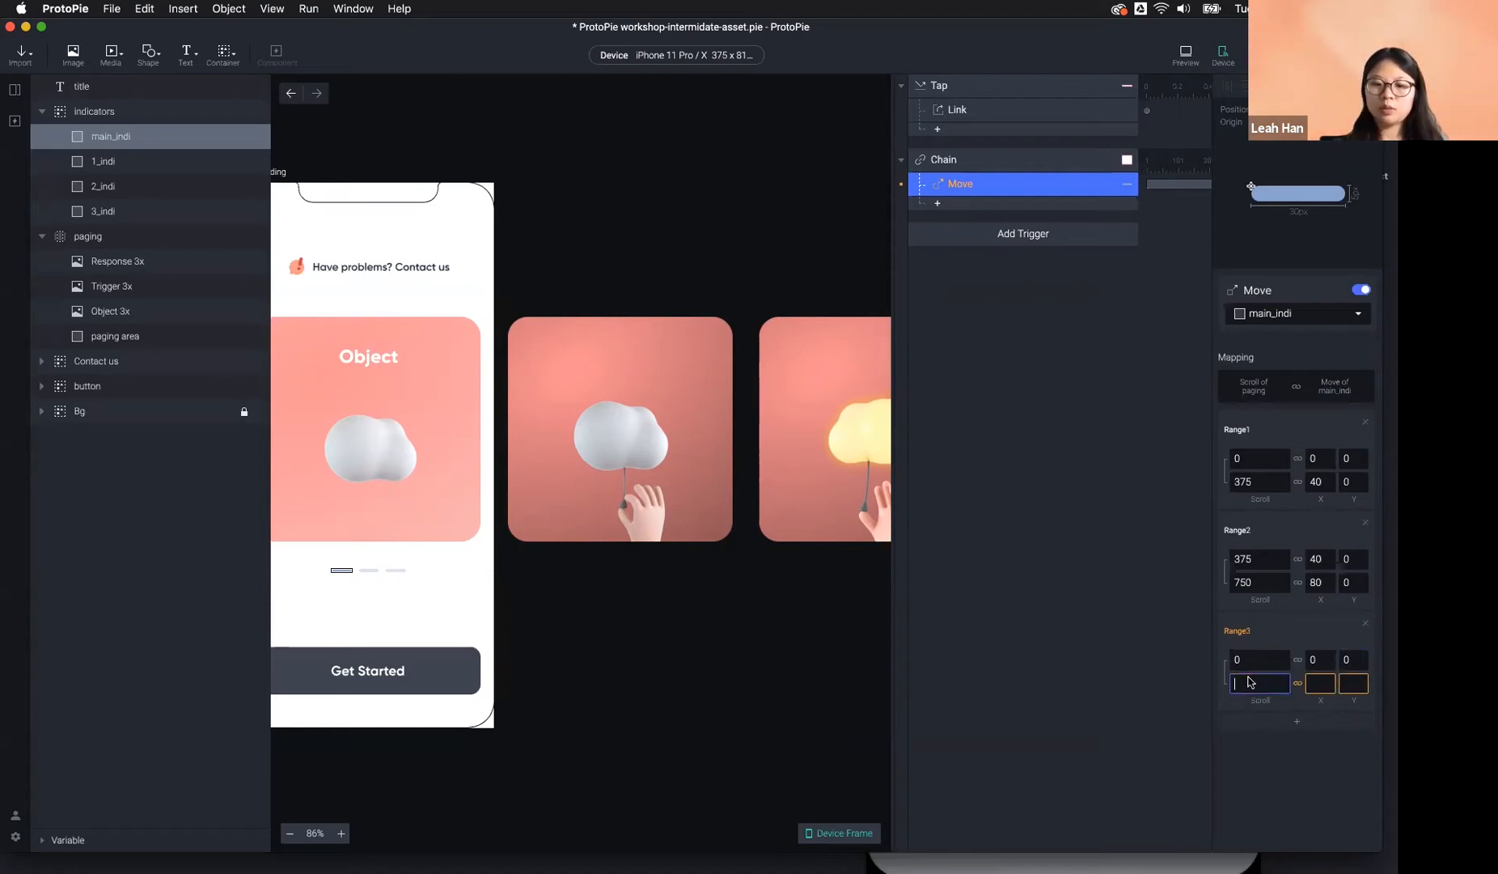
text(5)
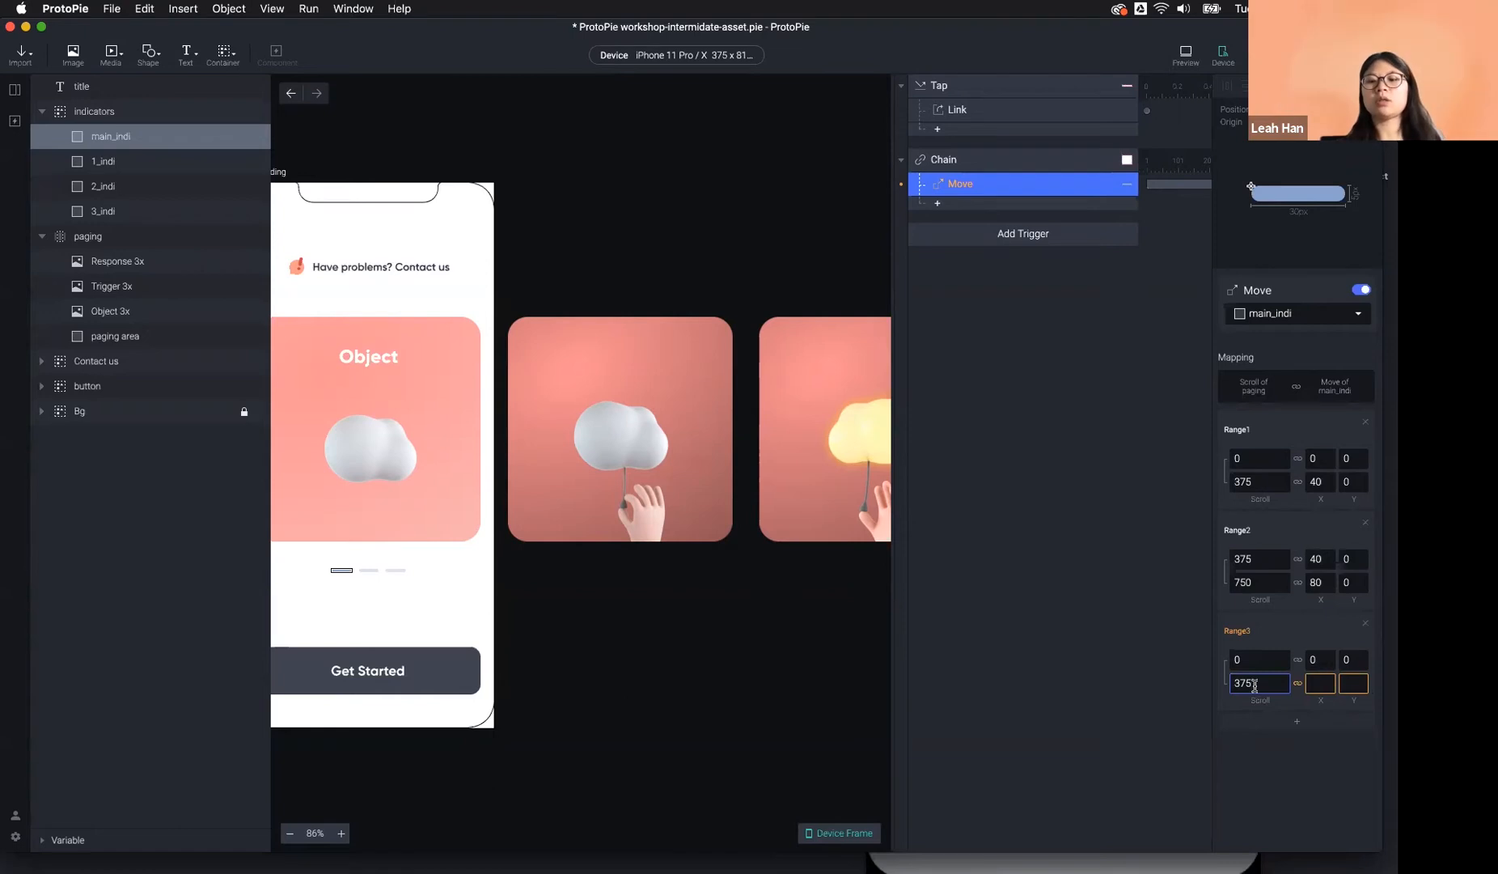
key(BackSpace)
key(BackSpace)
key(BackSpace)
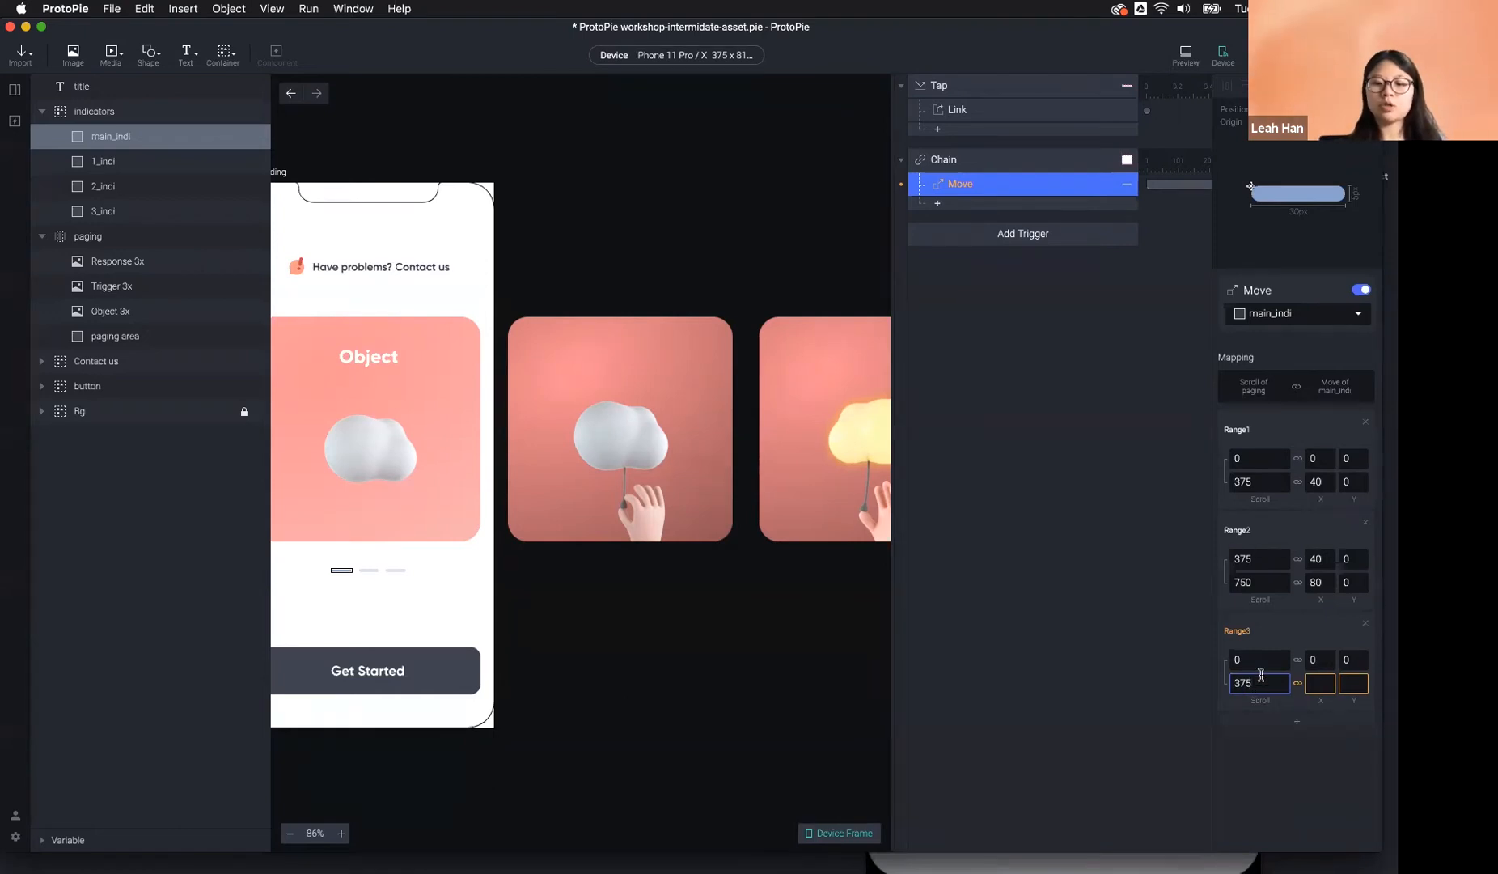
text(75)
key(Tab)
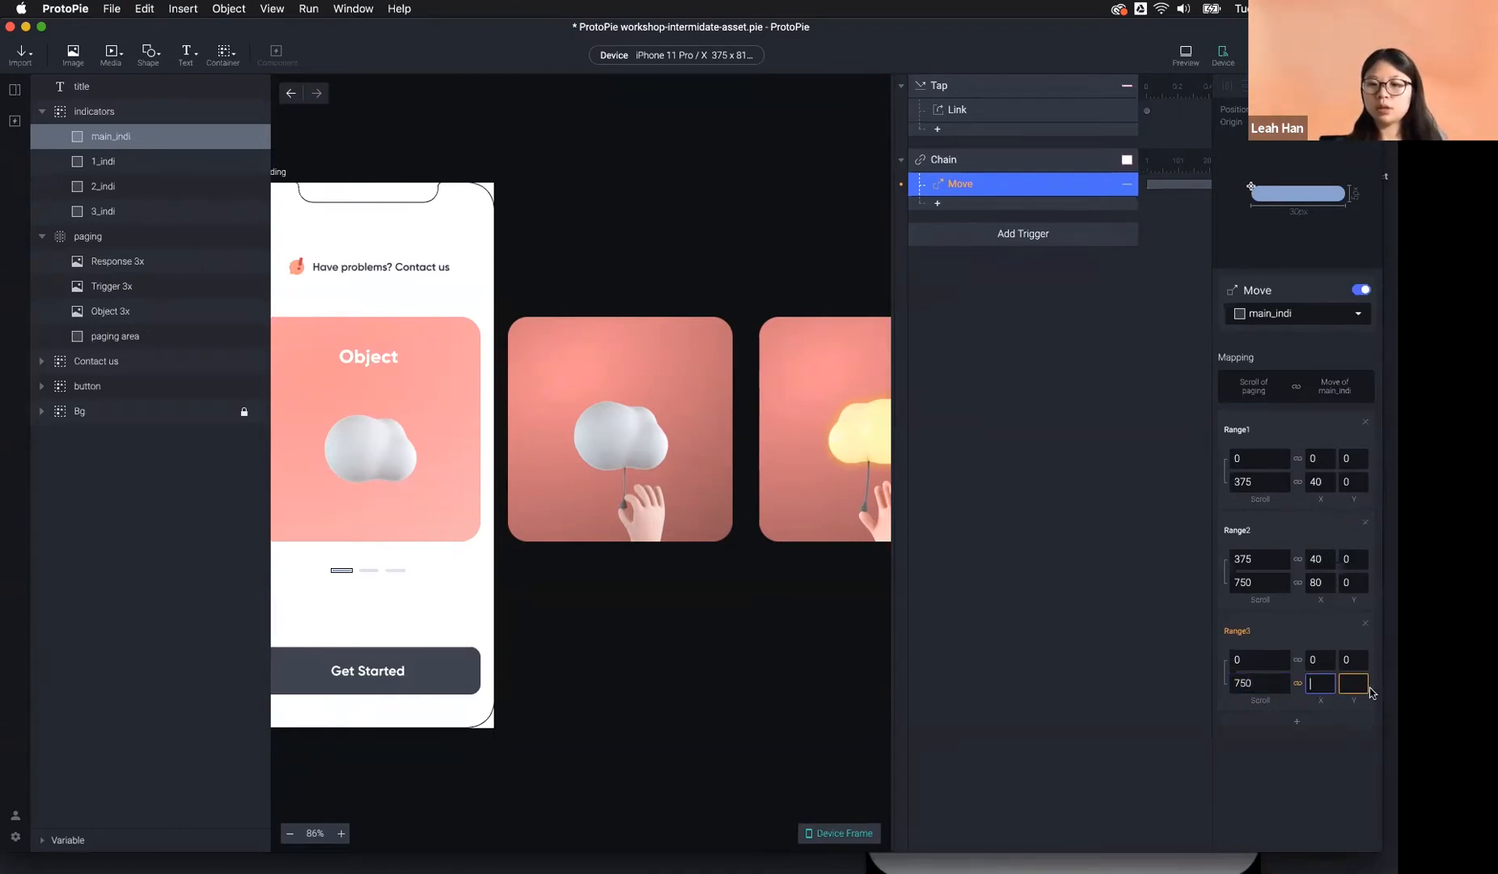
text(80)
click(1349, 682)
text(0)
click(1298, 799)
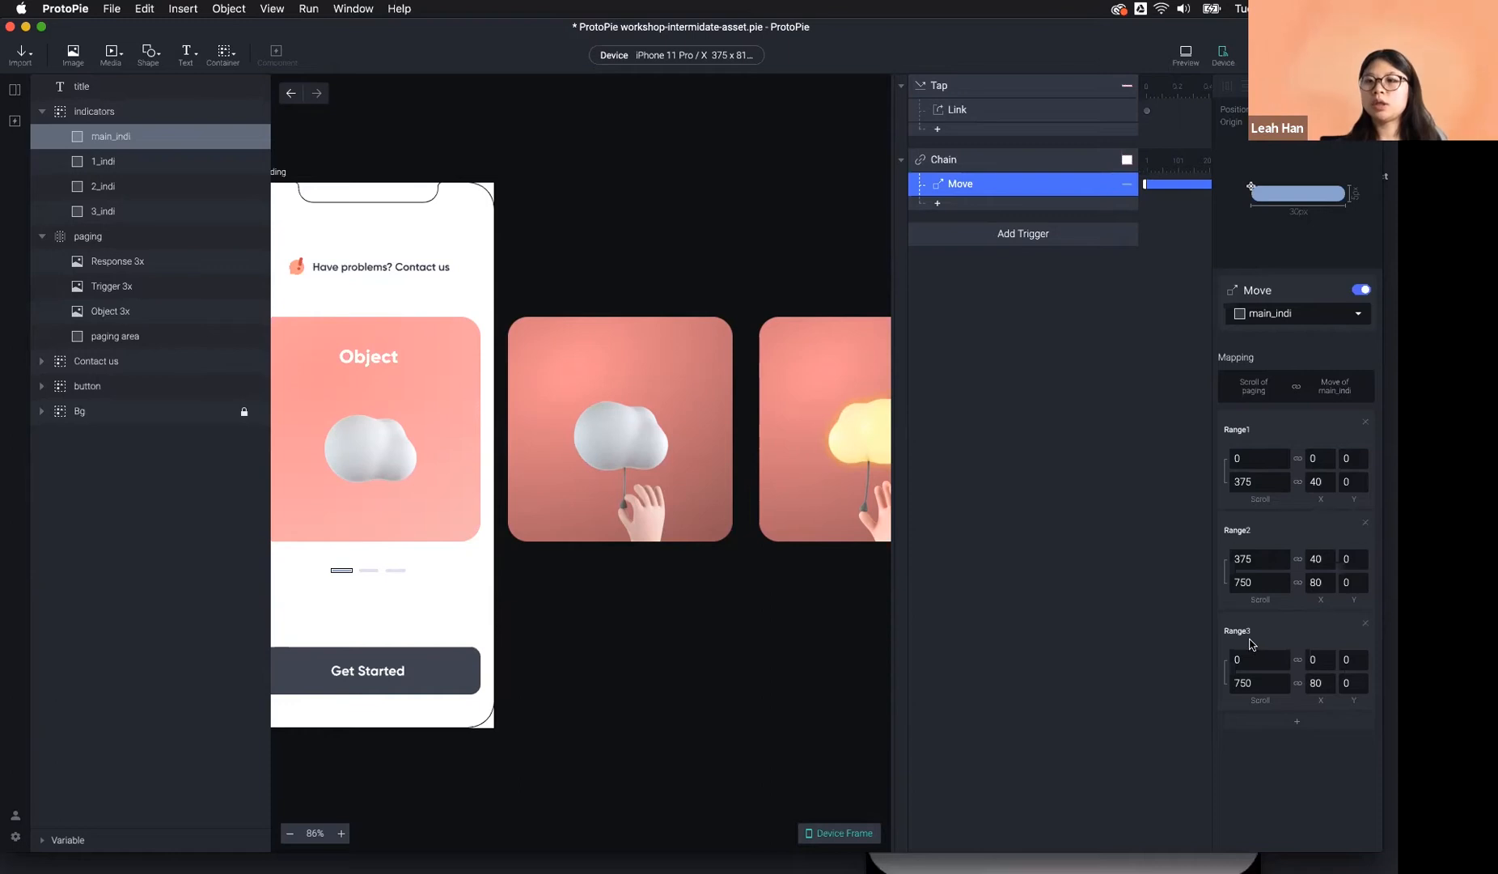
Delete Range1 and Range2 from the Move response, keeping only the mapping from scroll 0 to 750.
click(1367, 423)
click(1366, 426)
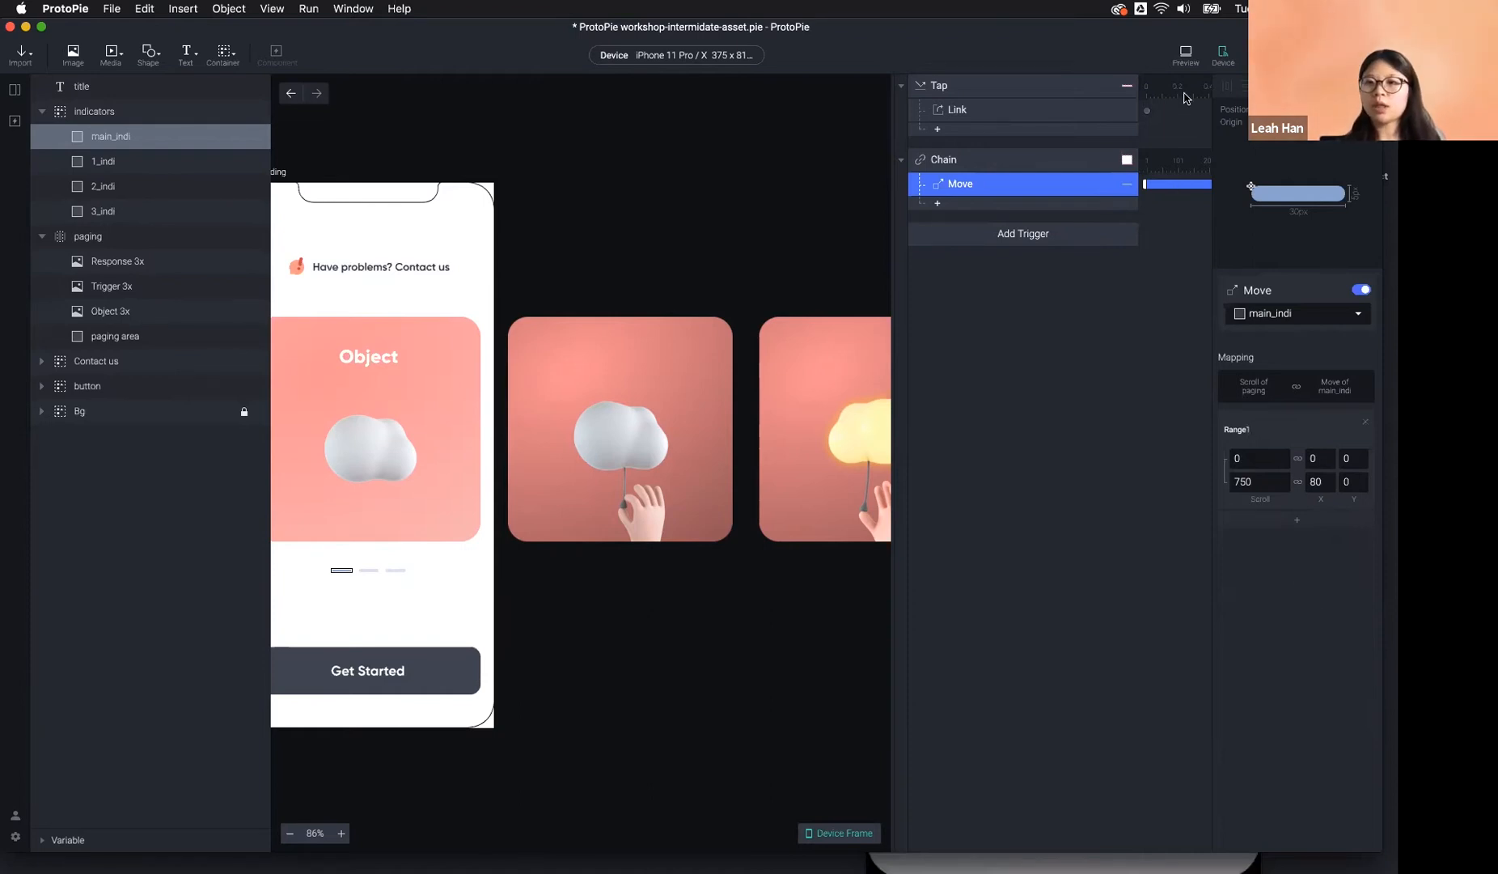
Preview the scene with the single range, swipe through the three cards, and move the preview window over the canvas.
click(1186, 55)
drag(1041, 461, 963, 464)
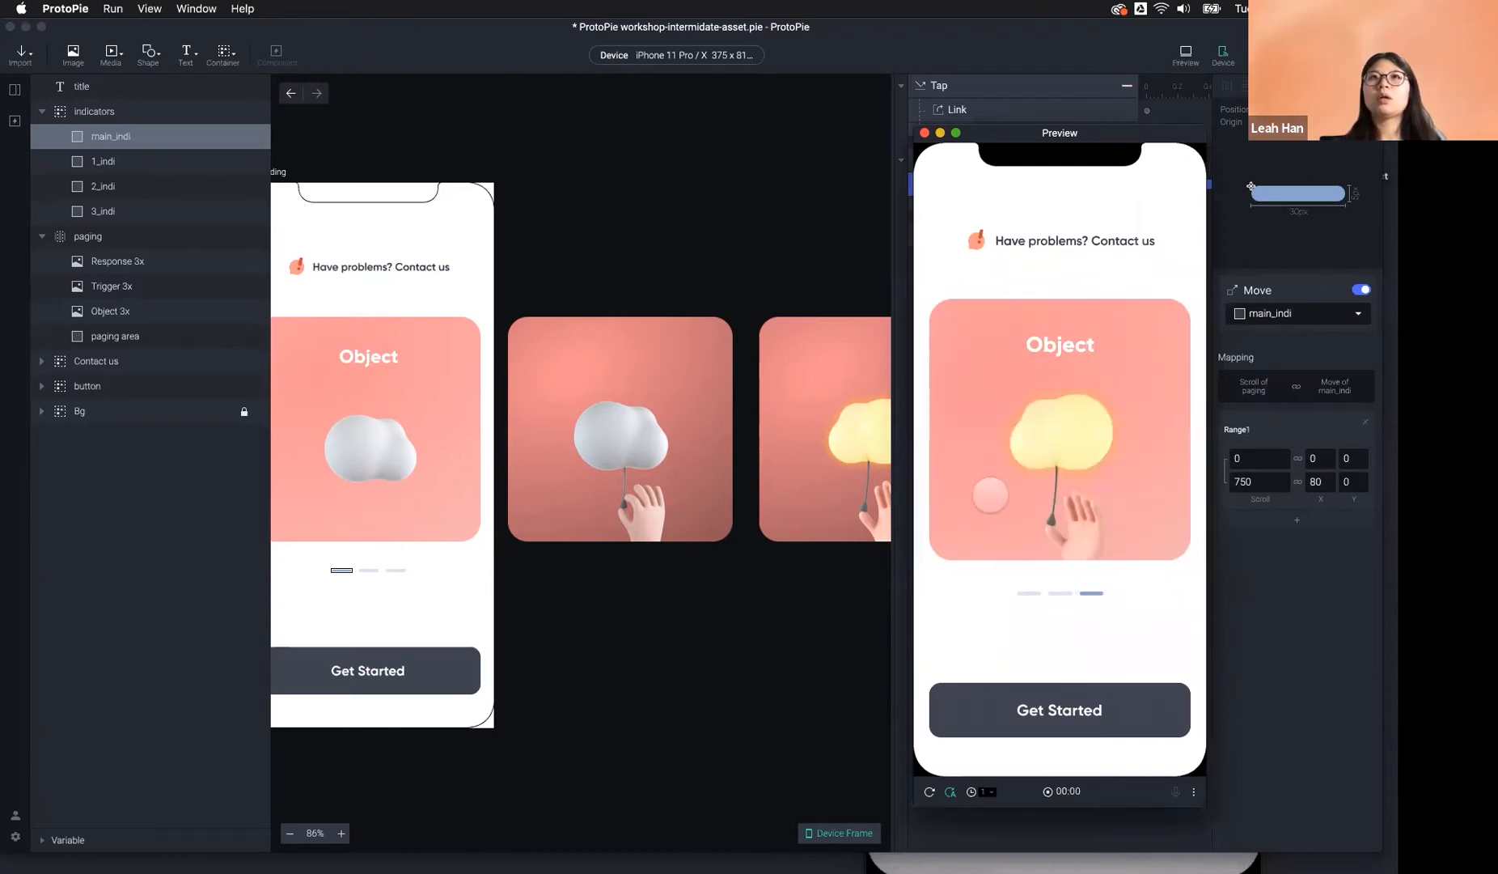
drag(1001, 473, 1161, 470)
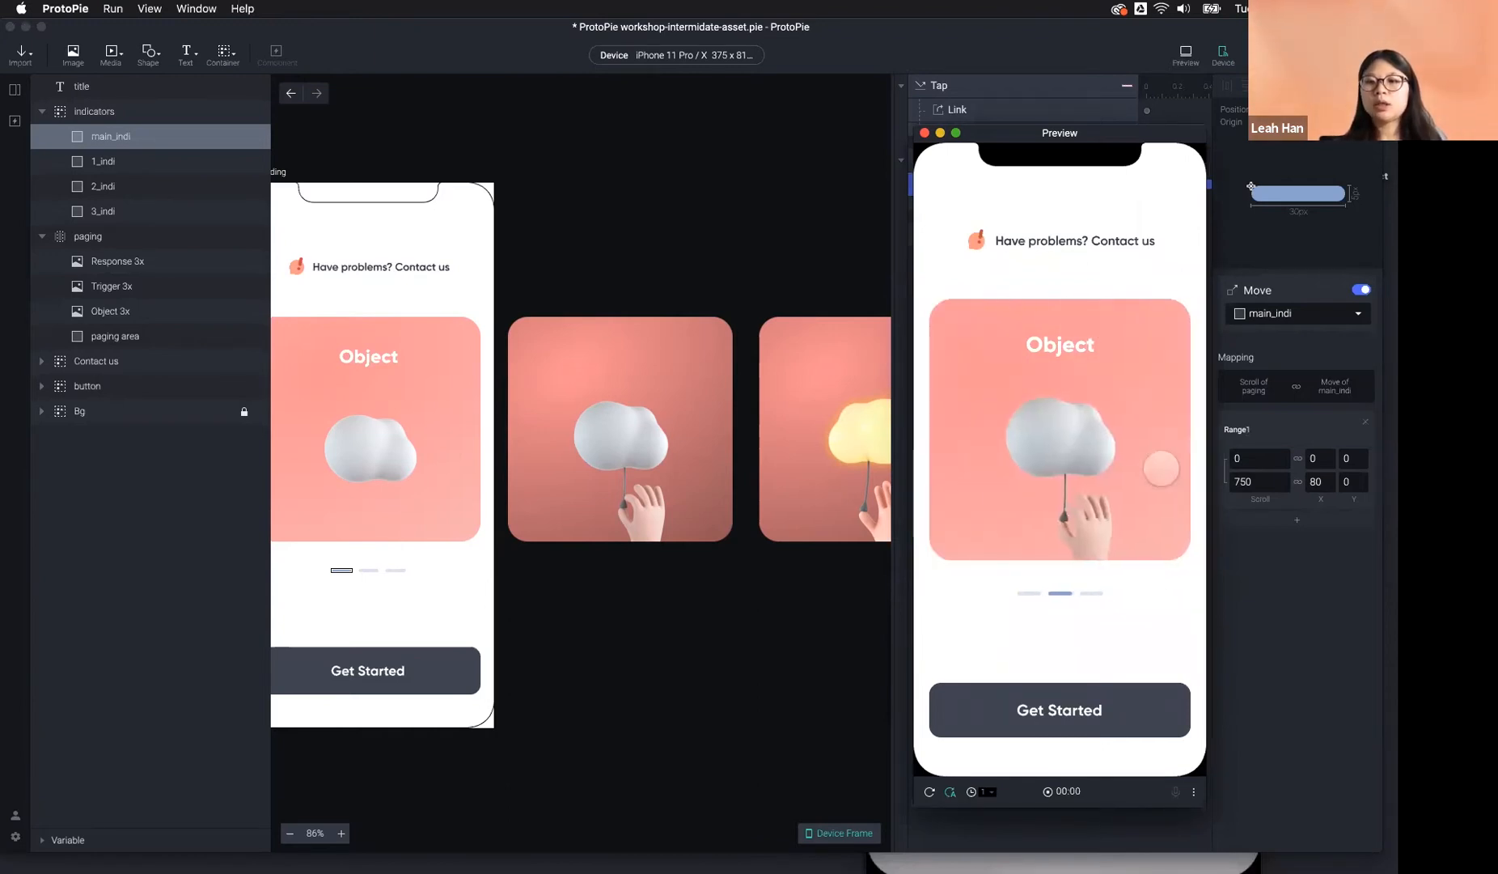
drag(1067, 133, 608, 112)
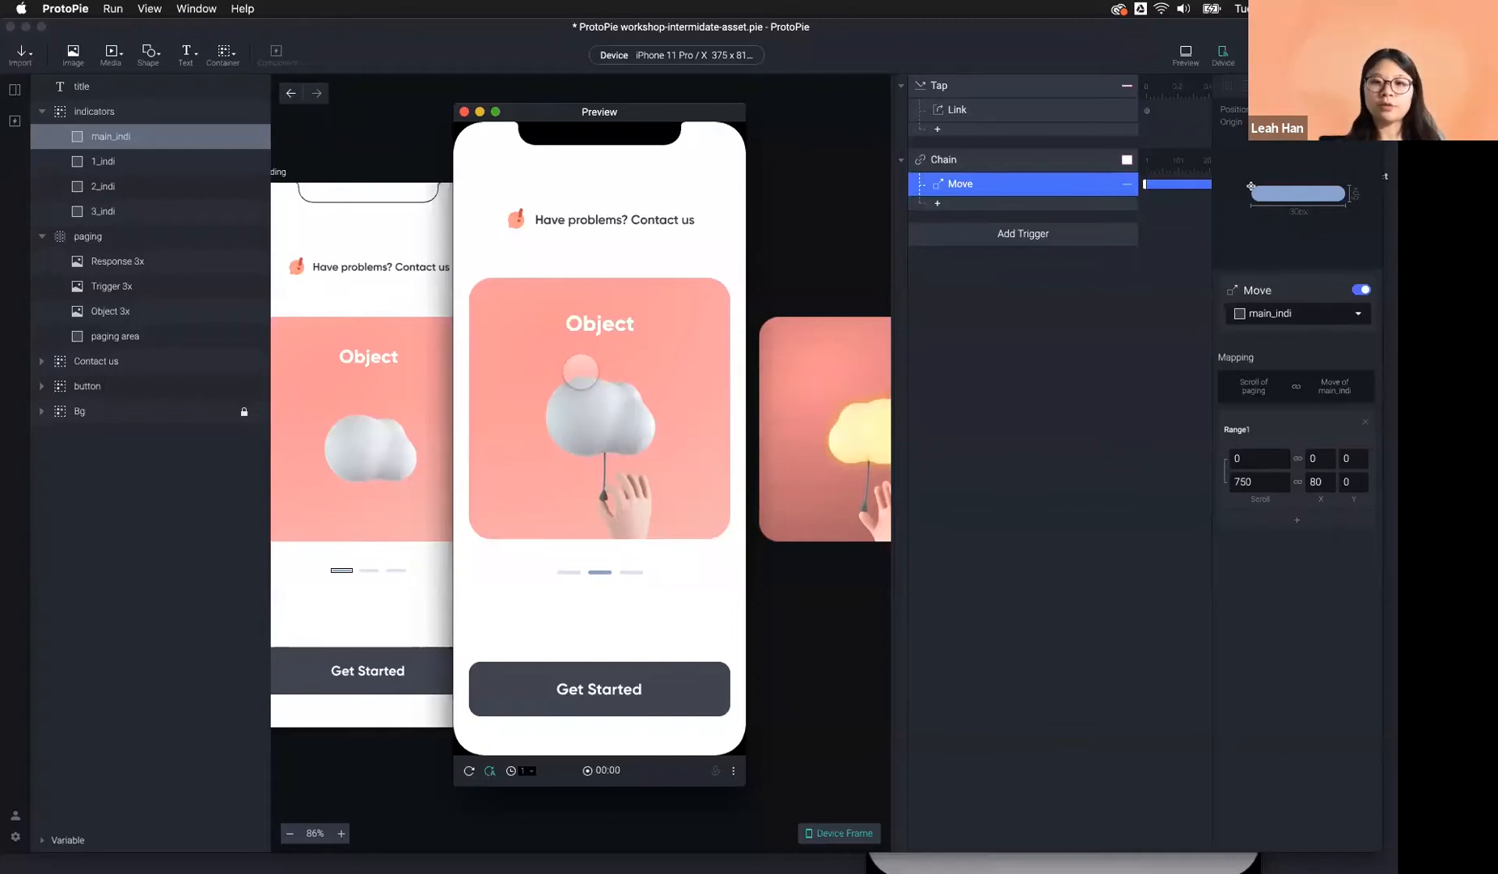
Swipe back and forth through the three cards in the preview to check how the page indicator follows.
drag(610, 409, 656, 419)
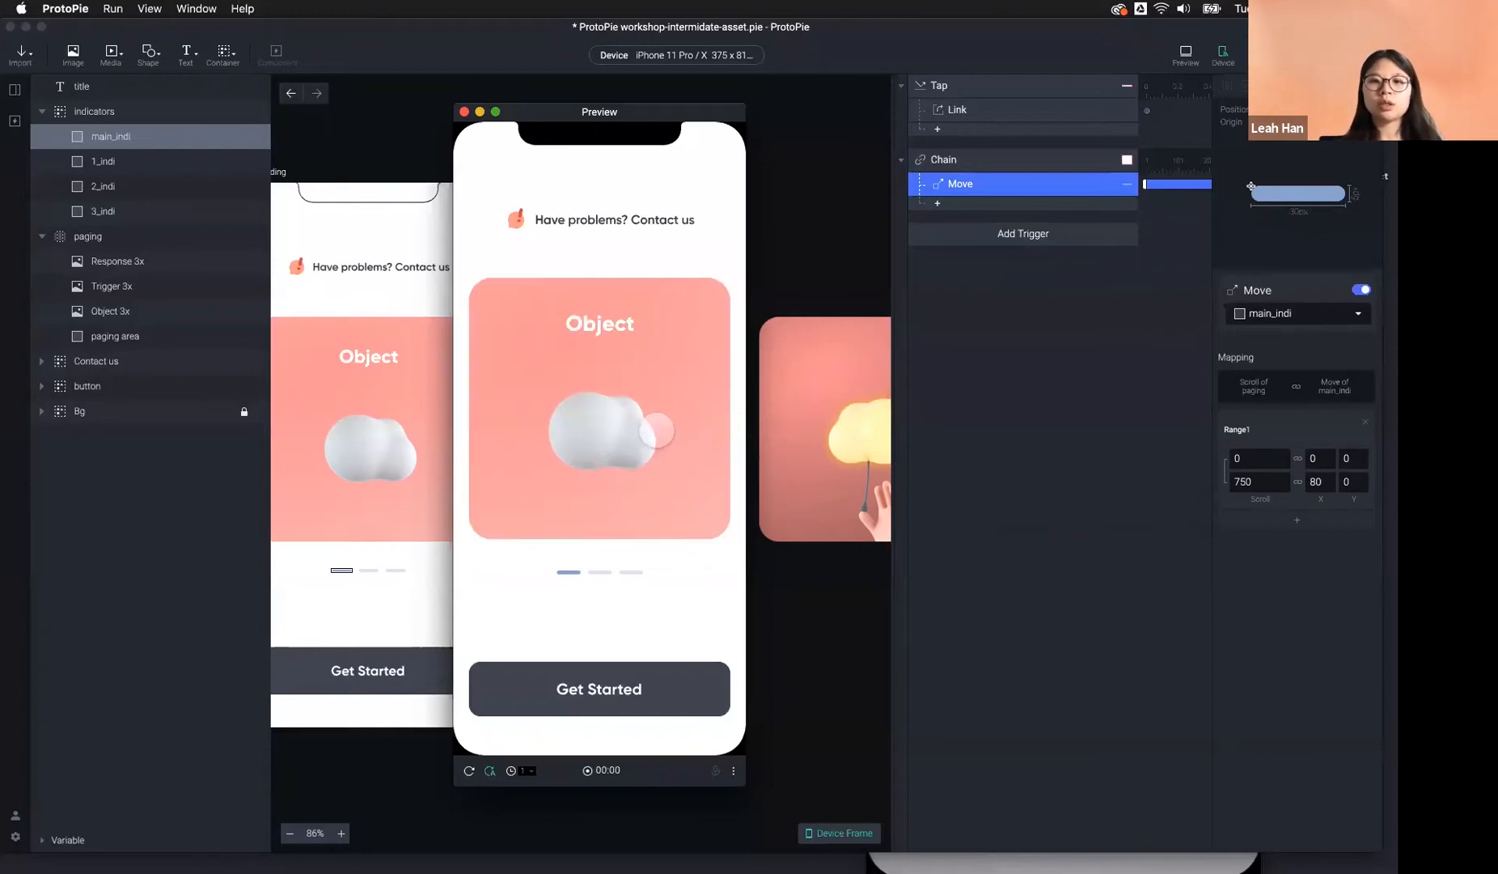
drag(665, 421, 566, 414)
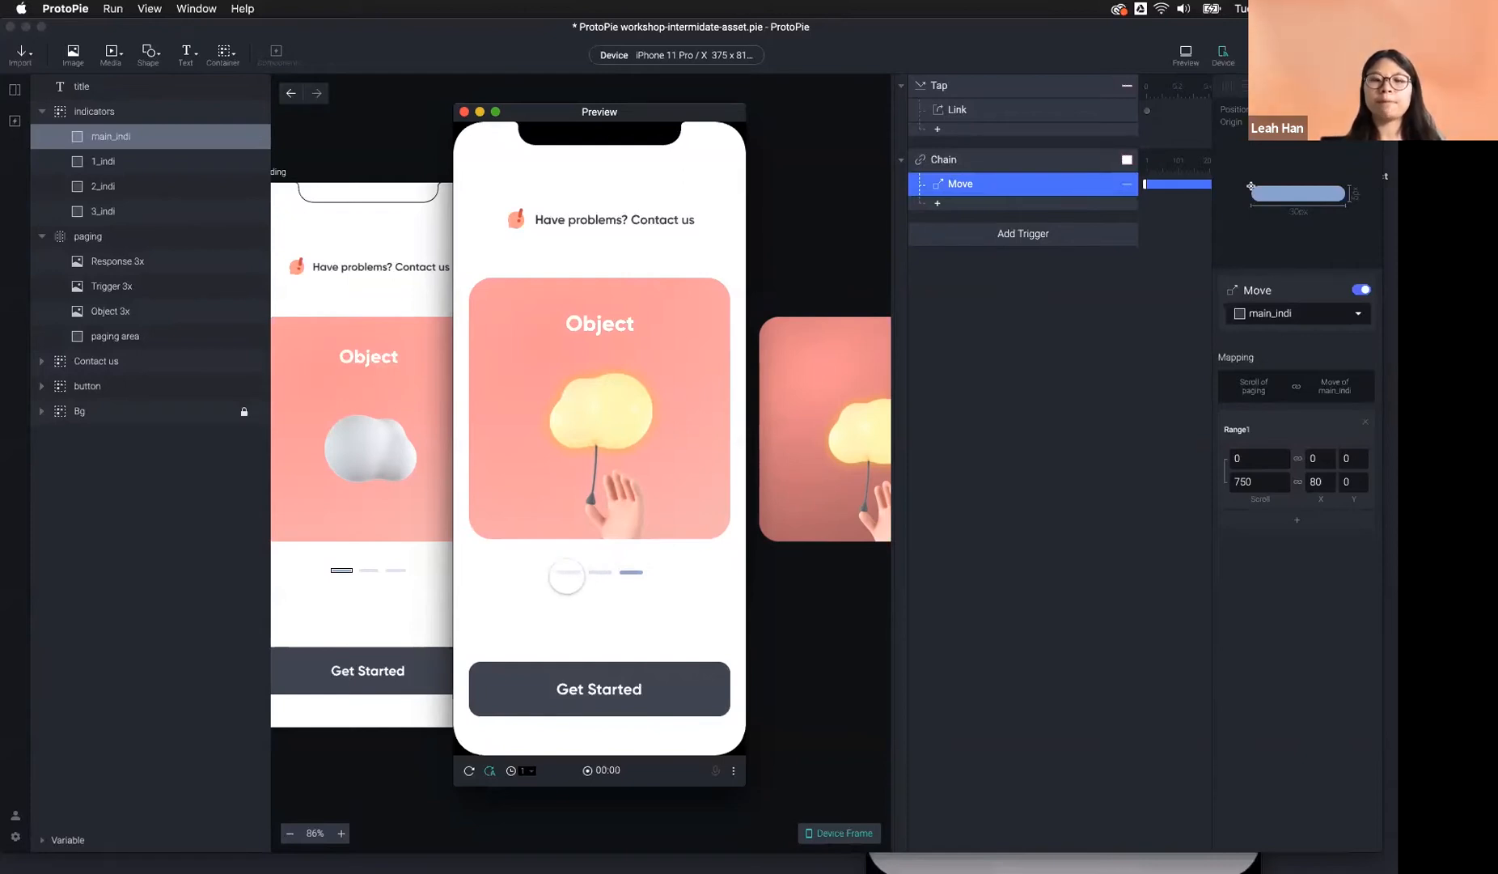
drag(599, 459, 635, 451)
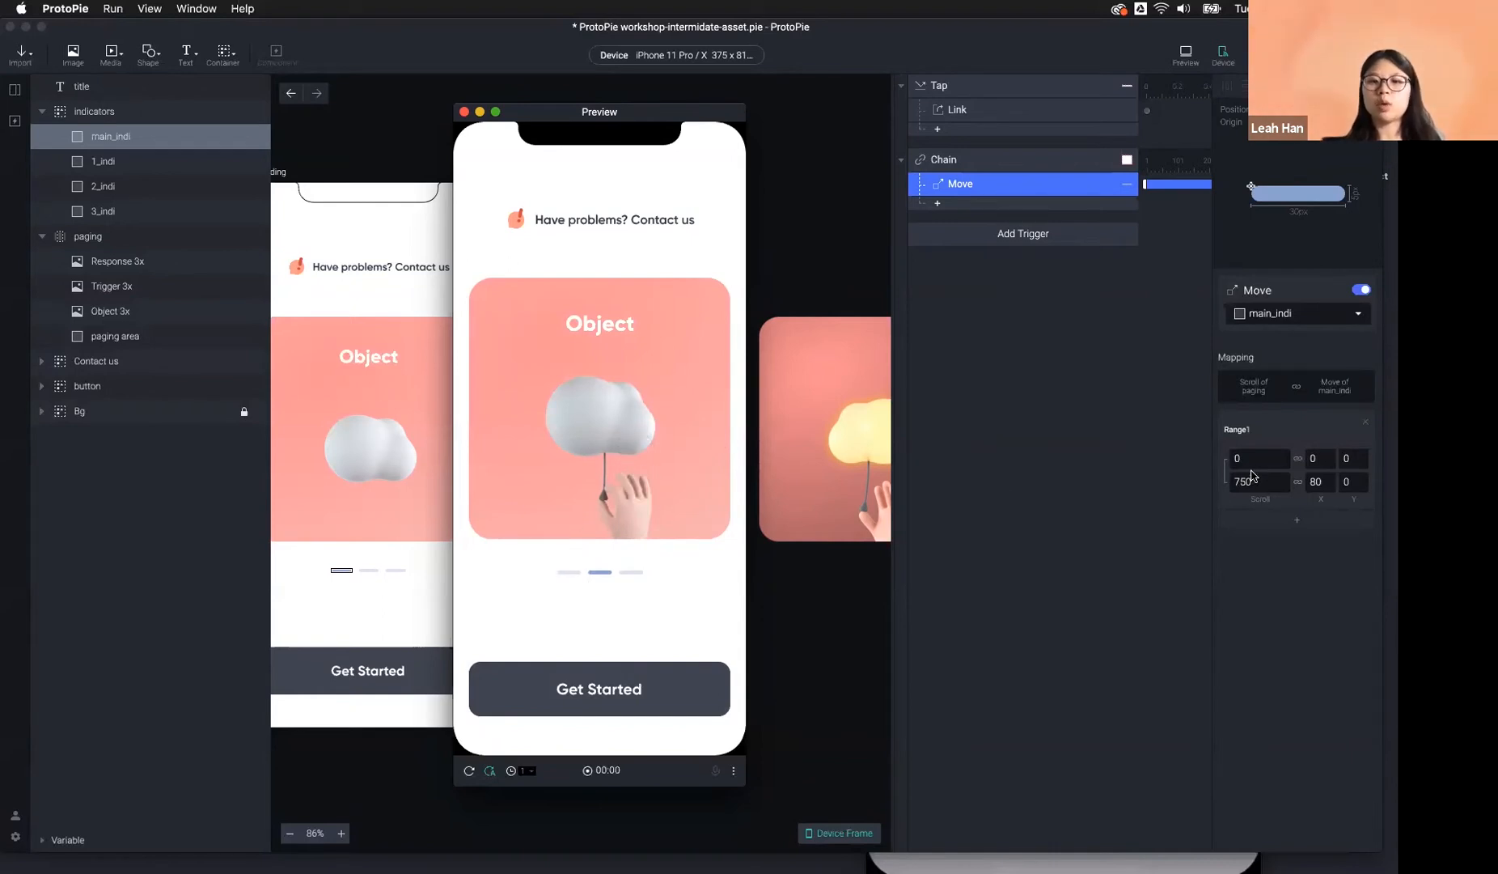
Review the start and end scroll and position values in Range1 of the main_indi Move response.
click(914, 479)
click(1253, 457)
click(1325, 457)
click(1353, 458)
click(1261, 489)
click(1347, 482)
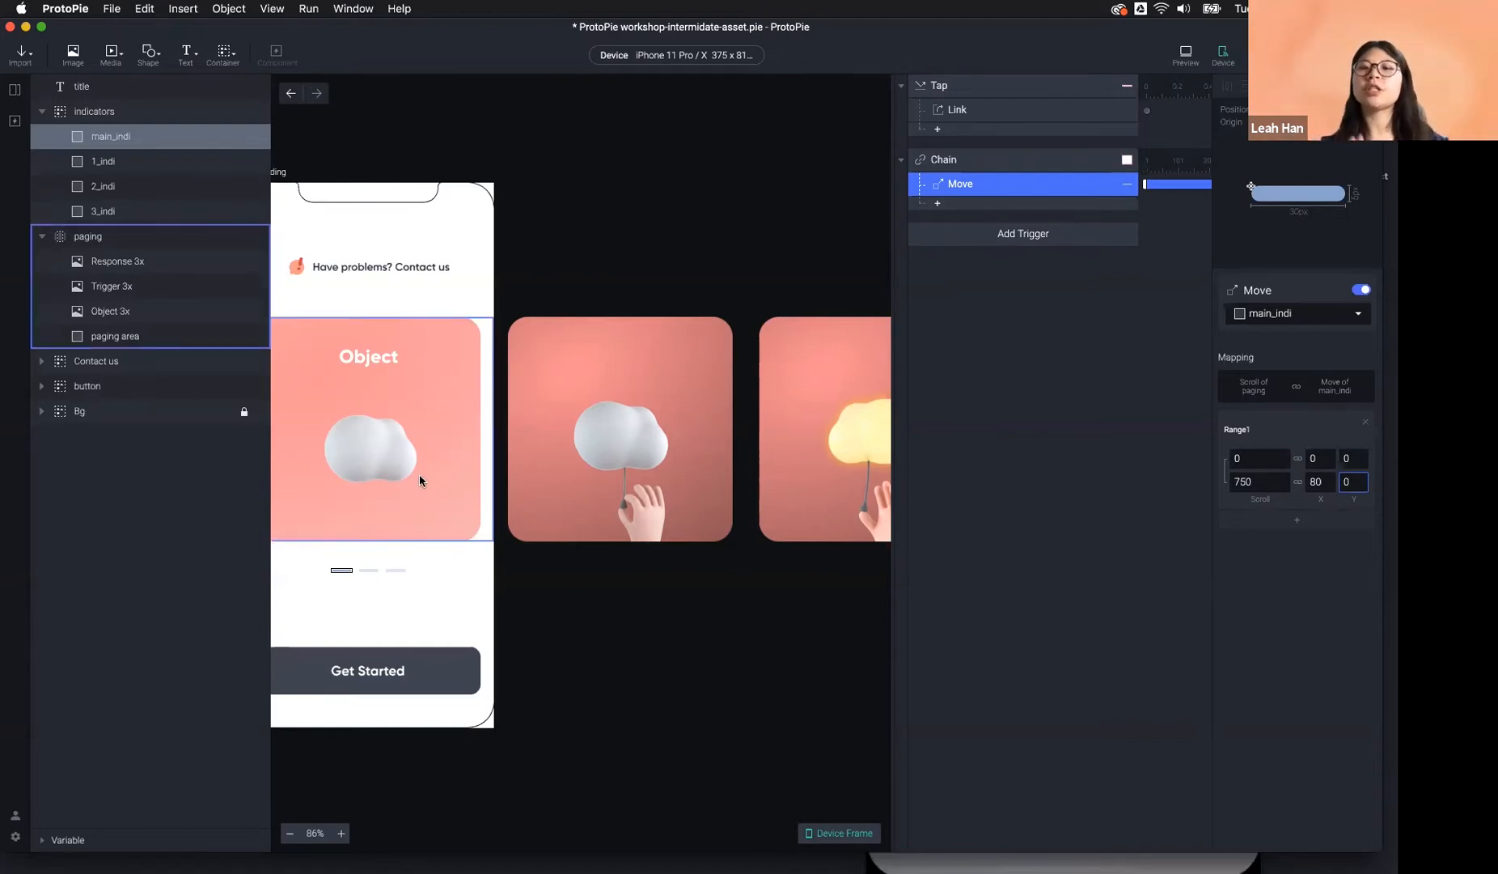
click(636, 243)
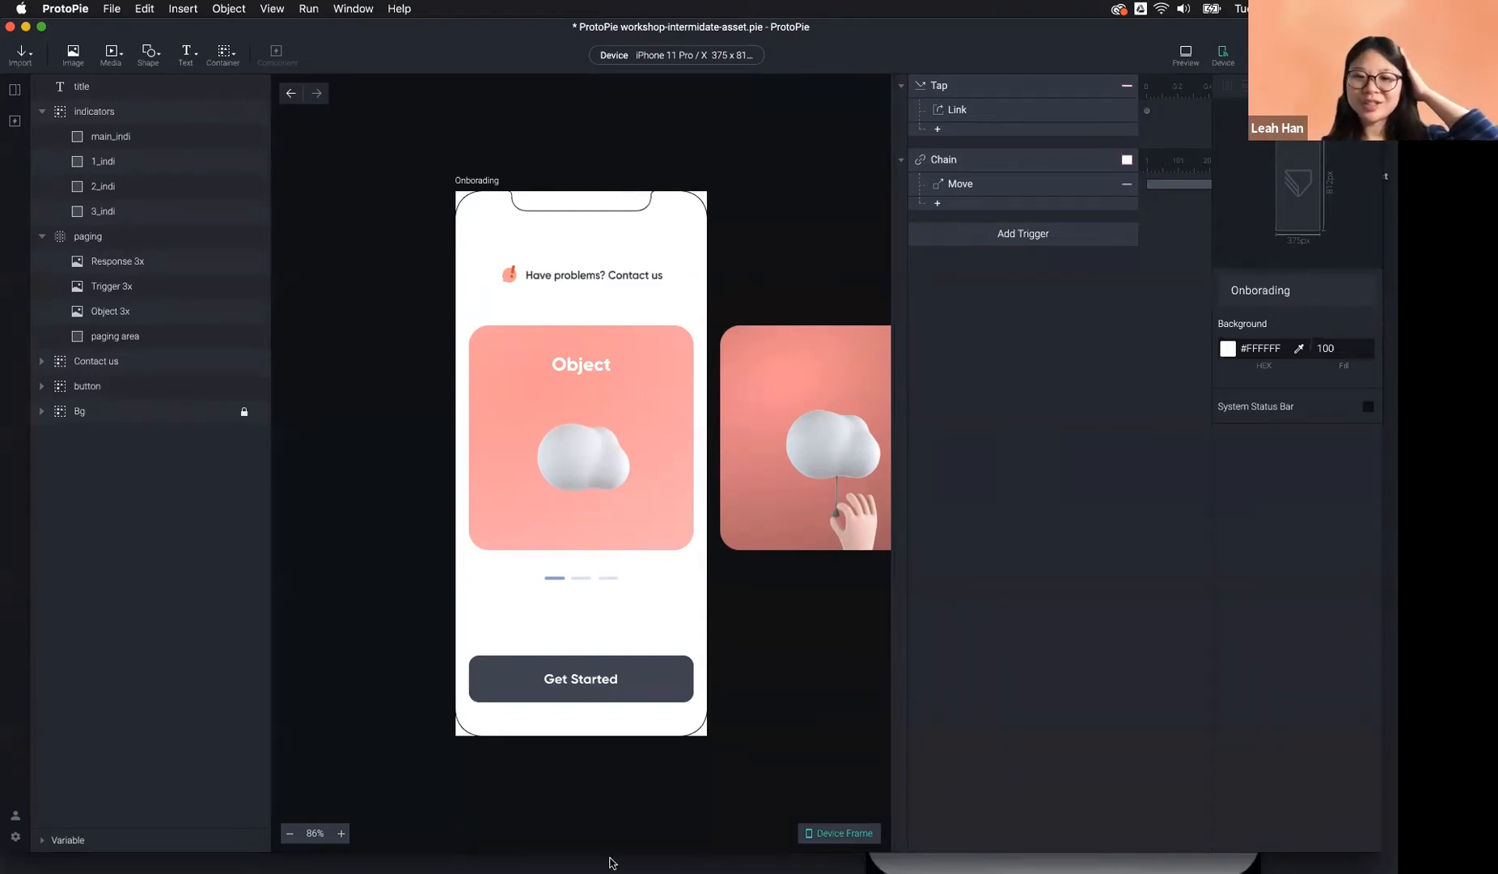
mouse_move(609, 863)
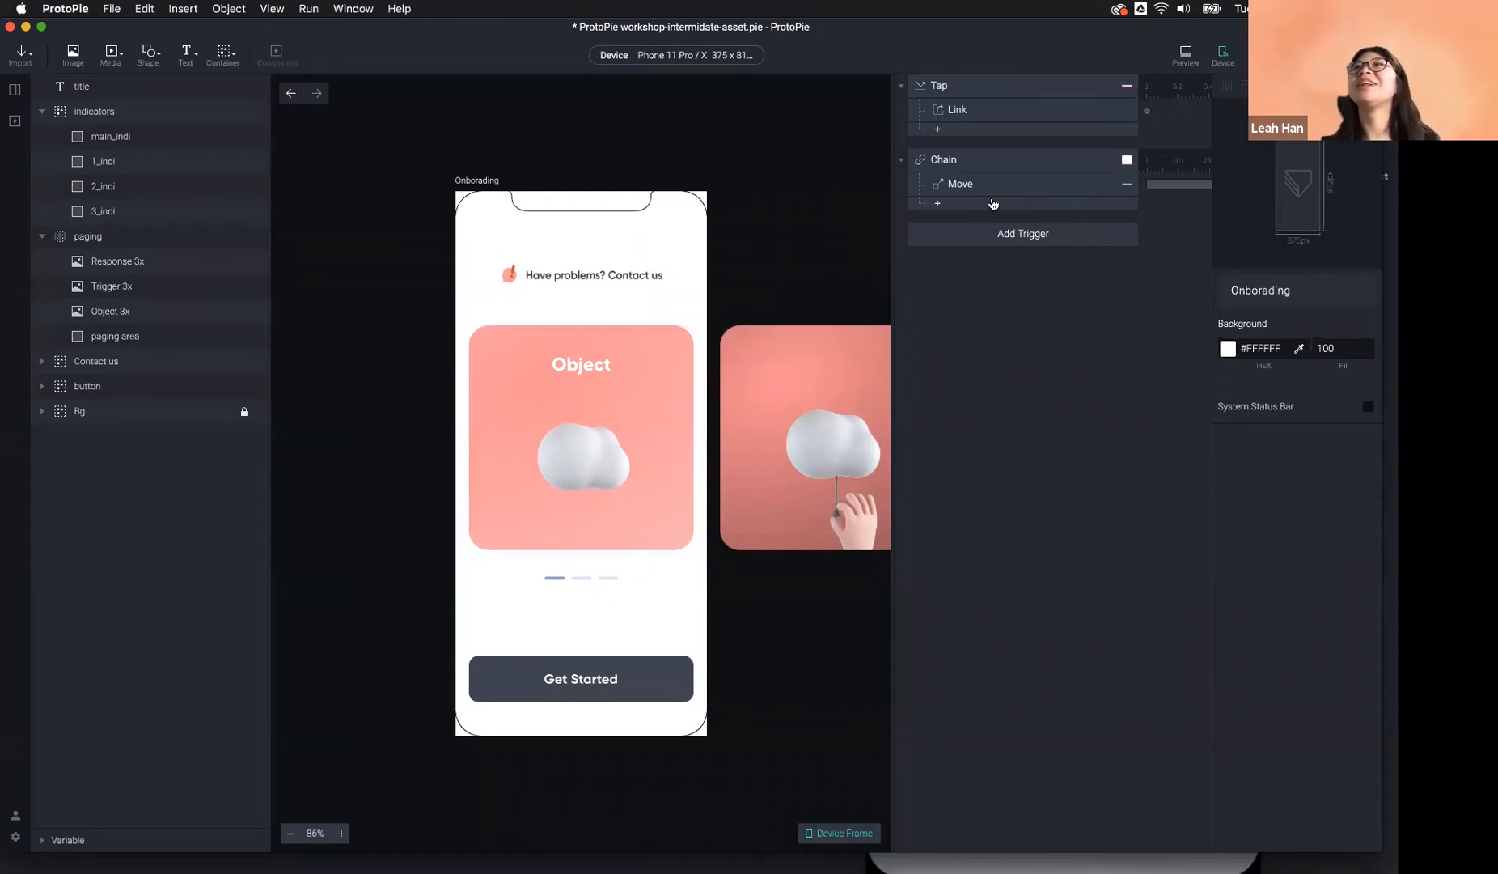
mouse_move(655, 862)
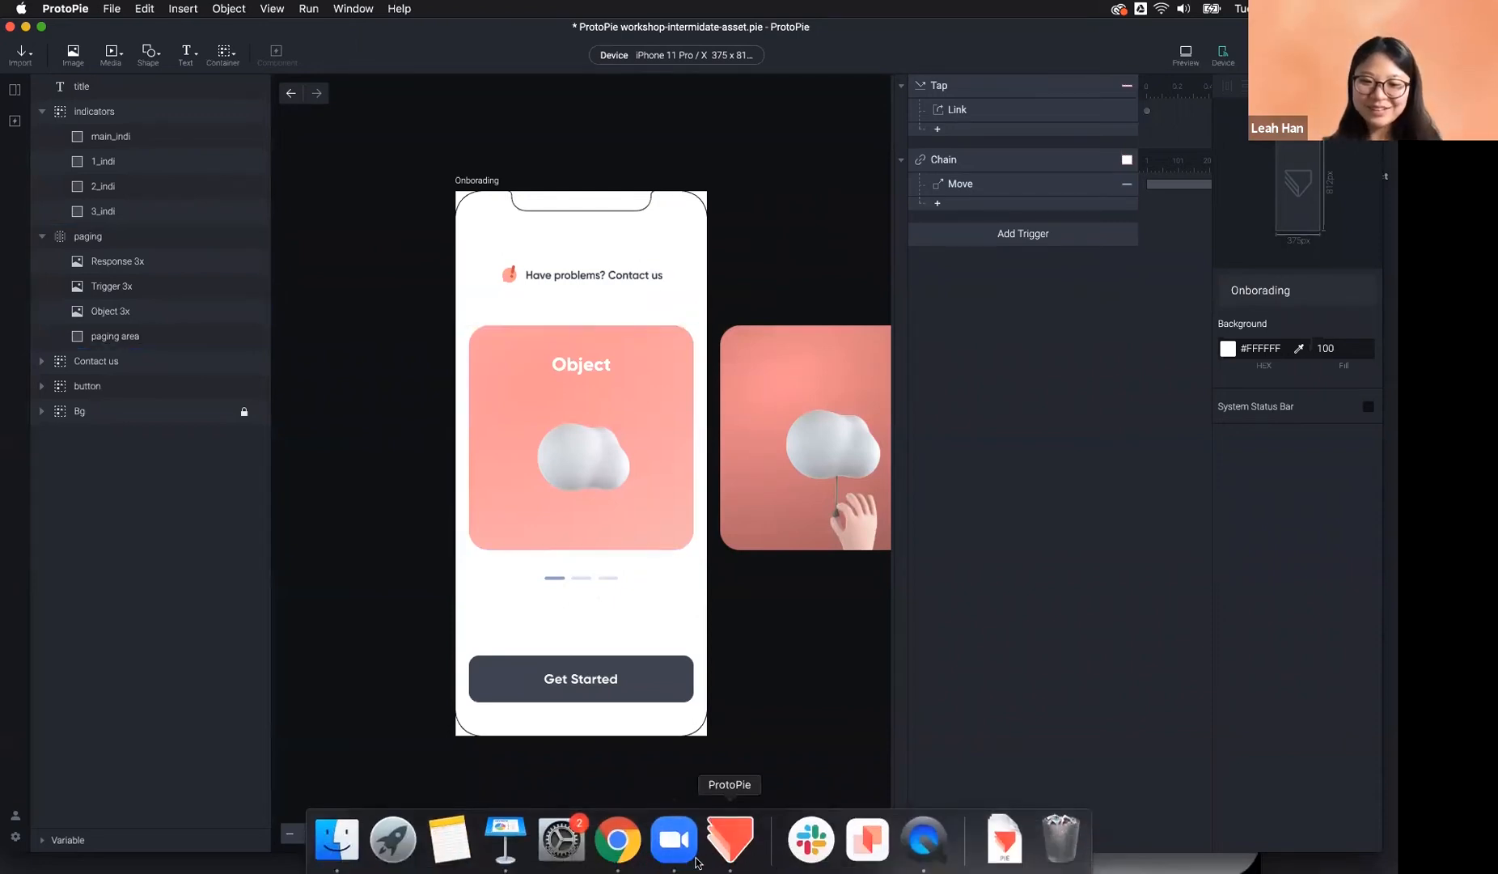
click(617, 839)
drag(600, 38, 601, 0)
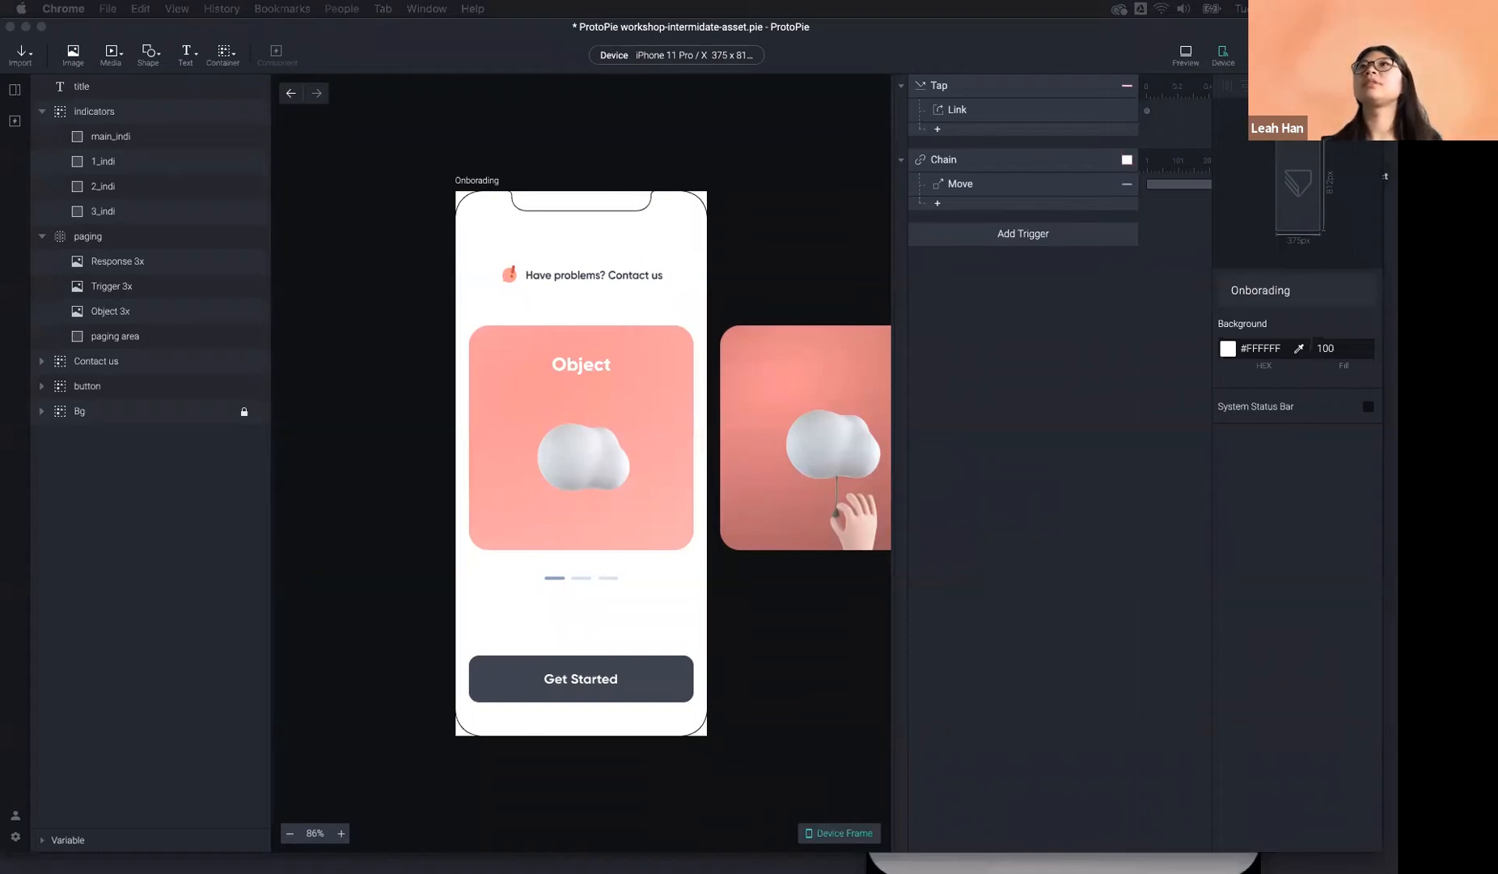
click(1029, 527)
key(super+Return)
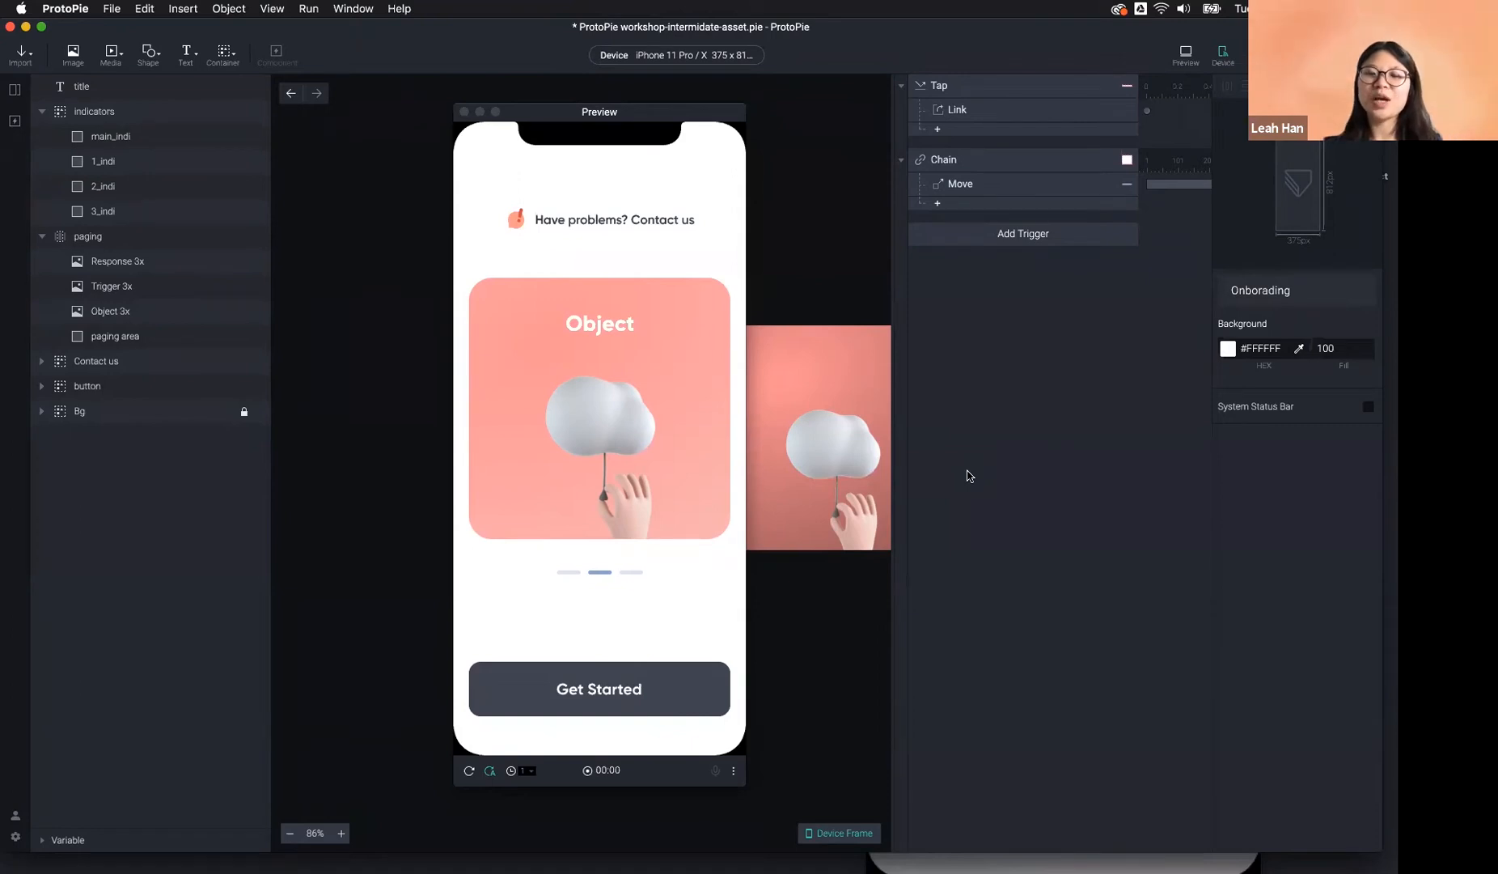
click(862, 269)
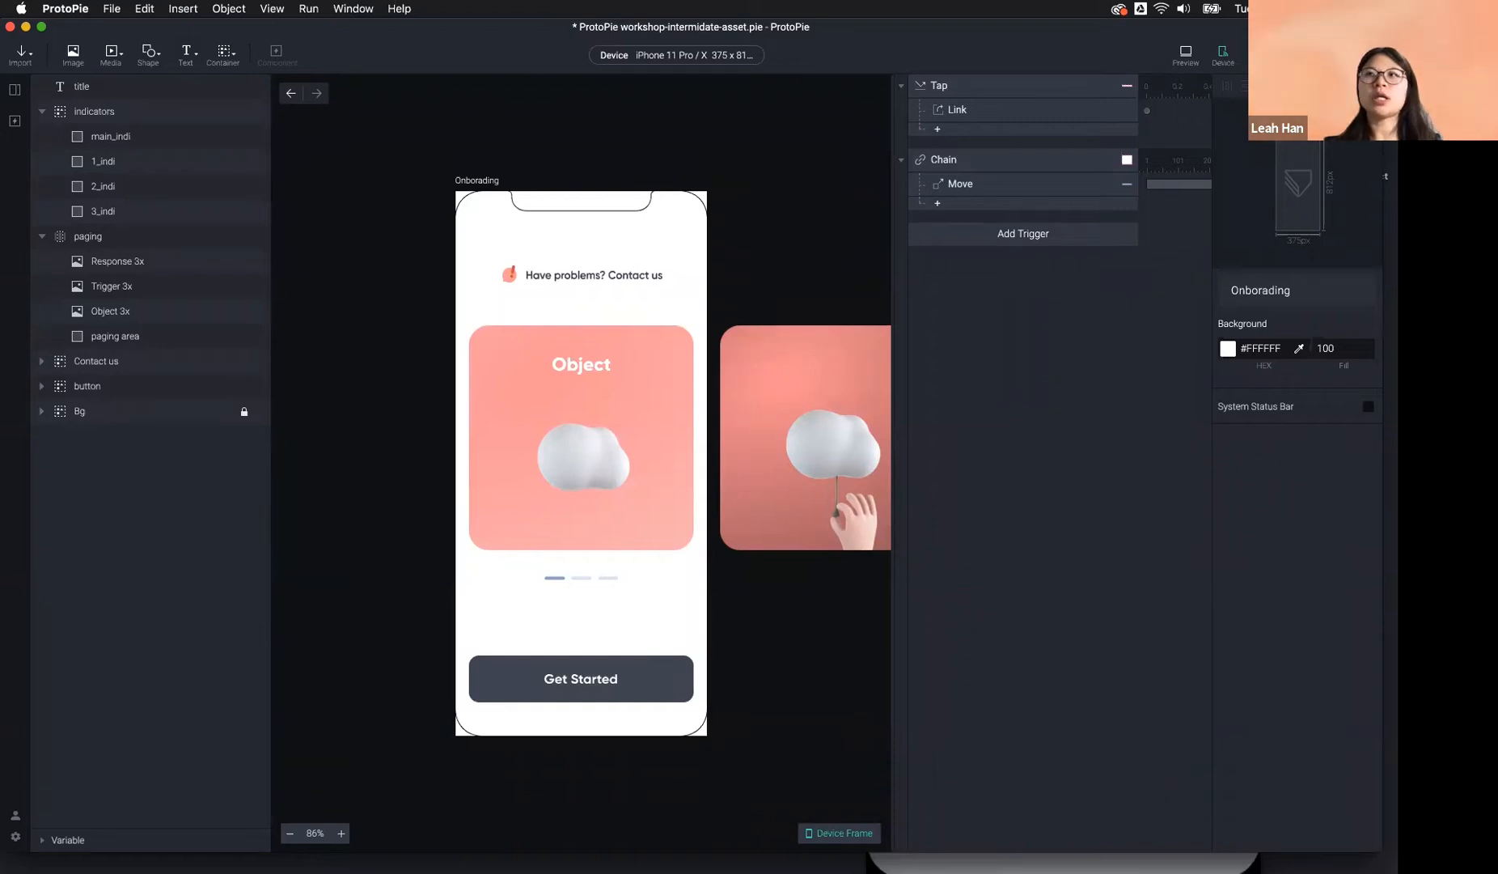
Review the Chain trigger on the paging container and the Move response of main_indi under it.
click(955, 159)
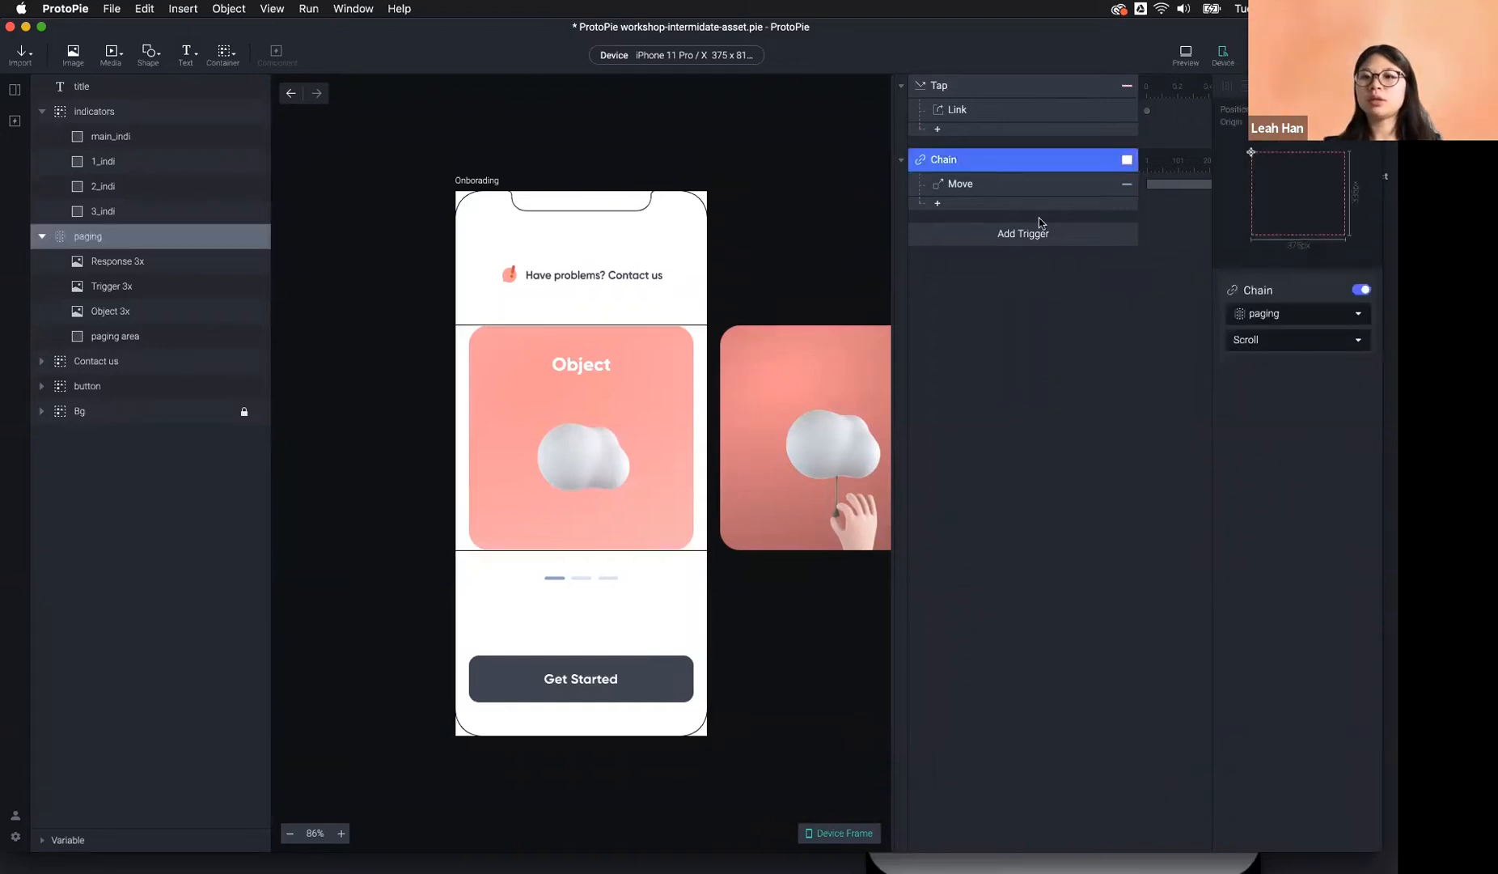
click(1051, 184)
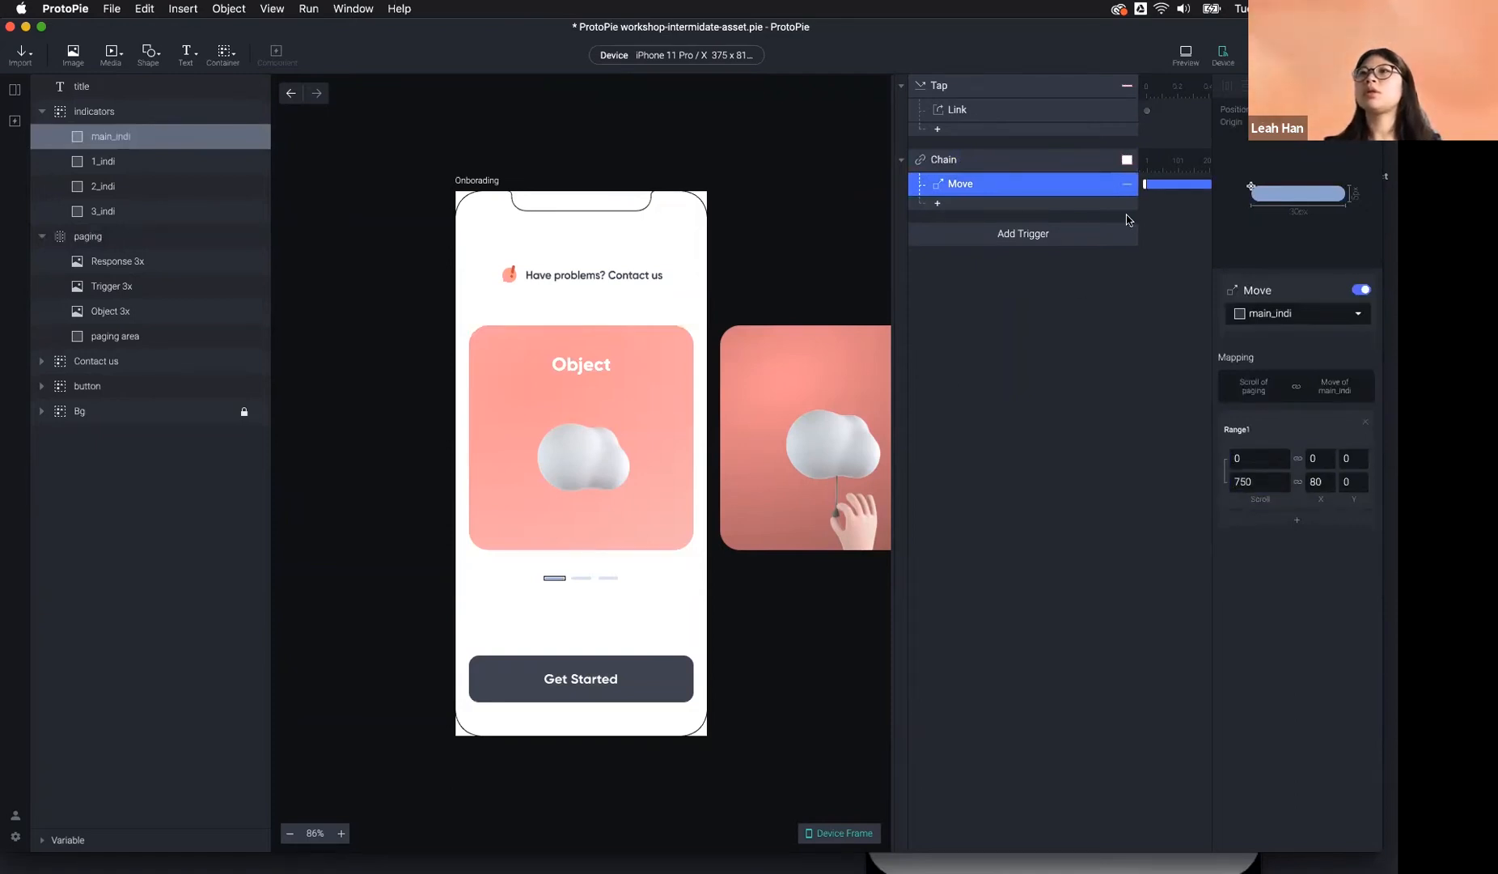
click(991, 163)
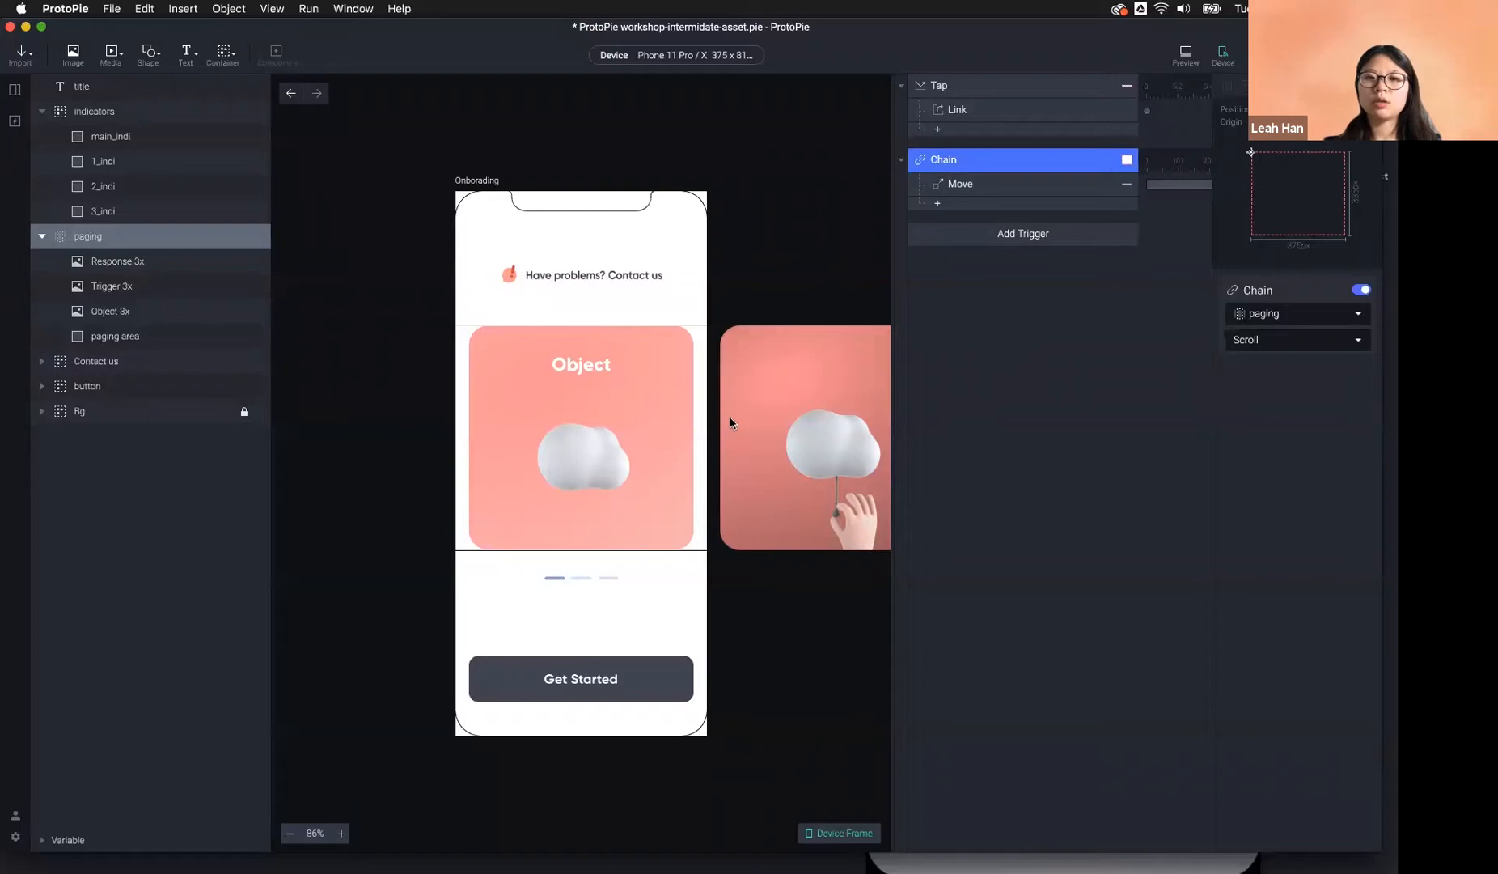
Try adding a Scale response for the indicators container under the Chain trigger, and delete that response.
click(740, 503)
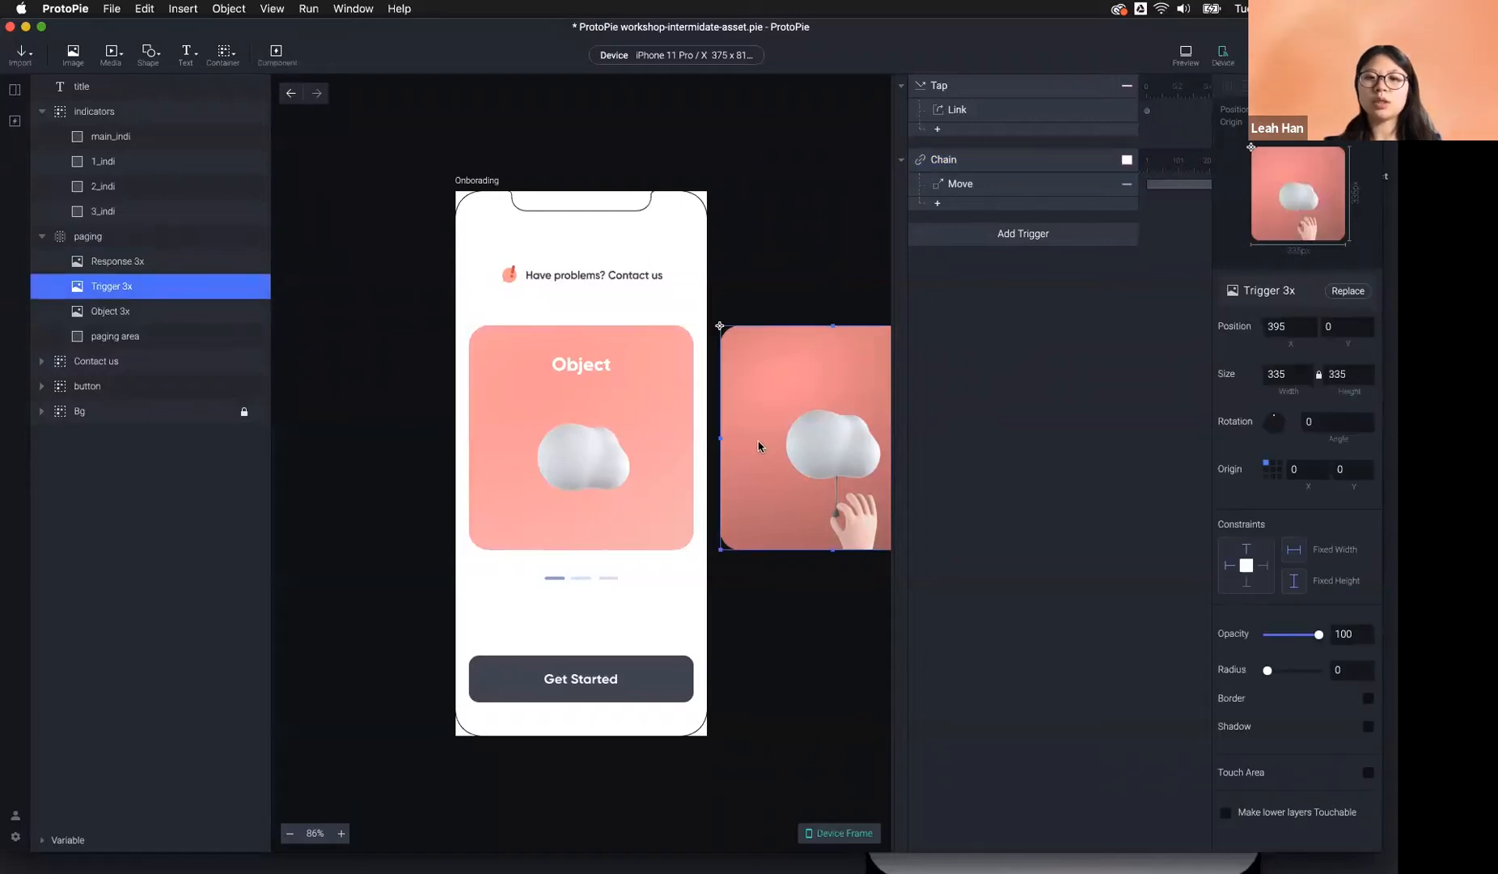
click(585, 580)
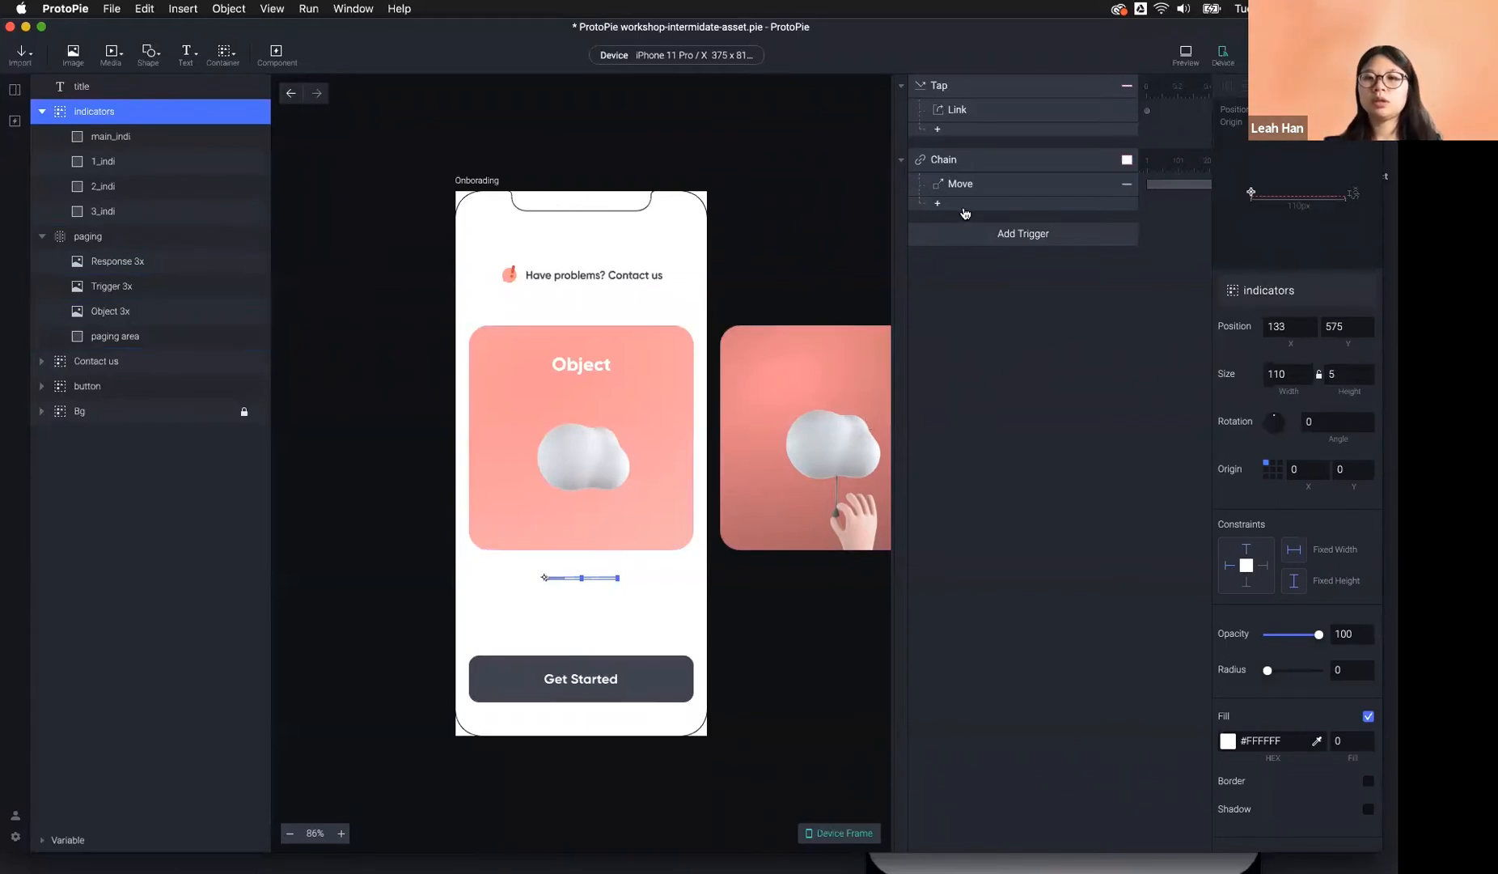
click(939, 204)
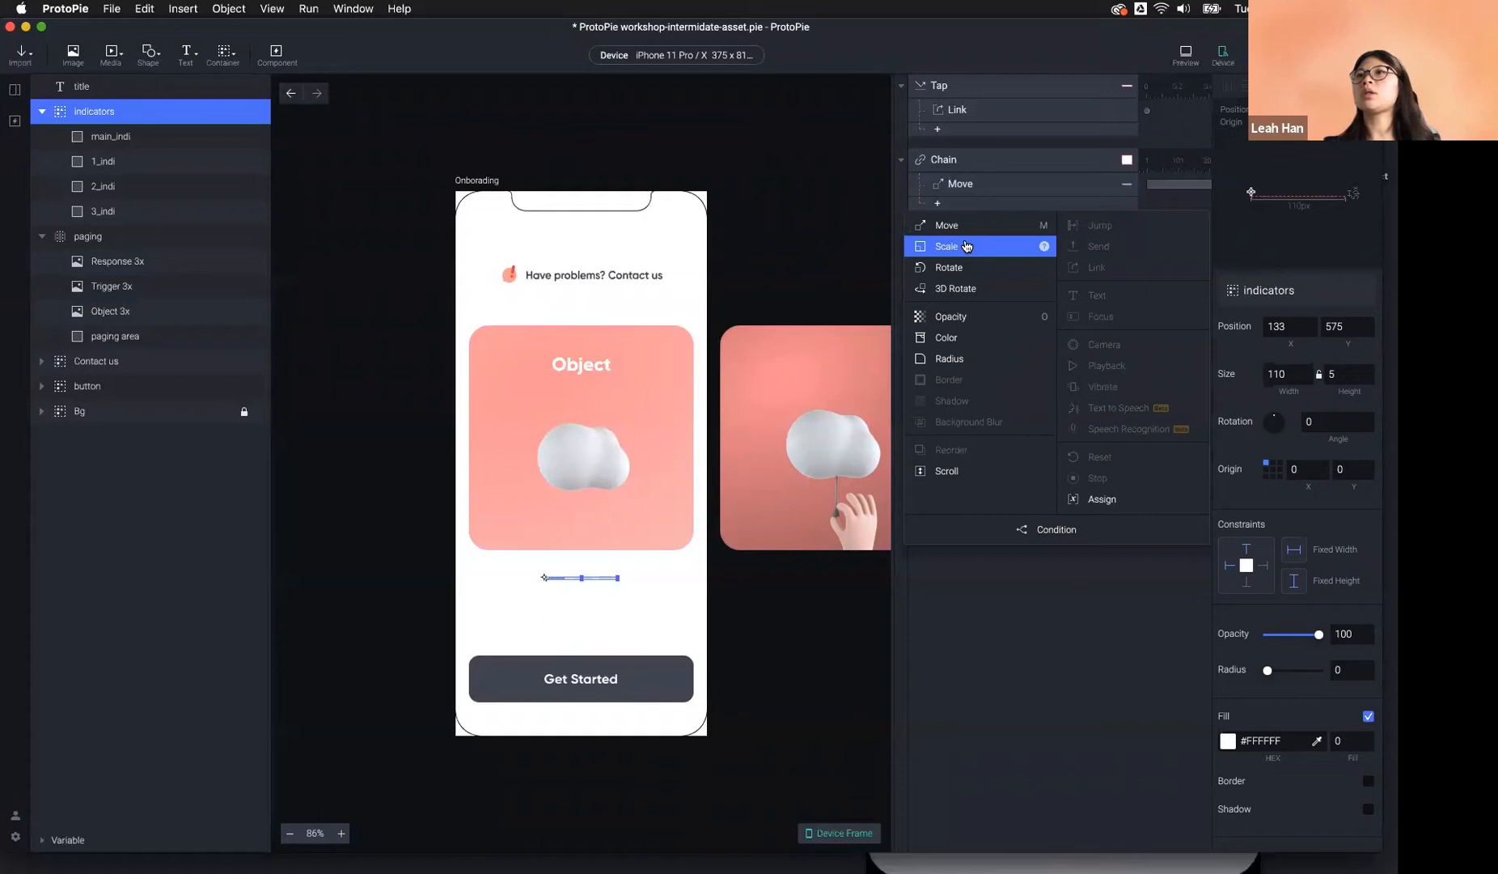
click(966, 246)
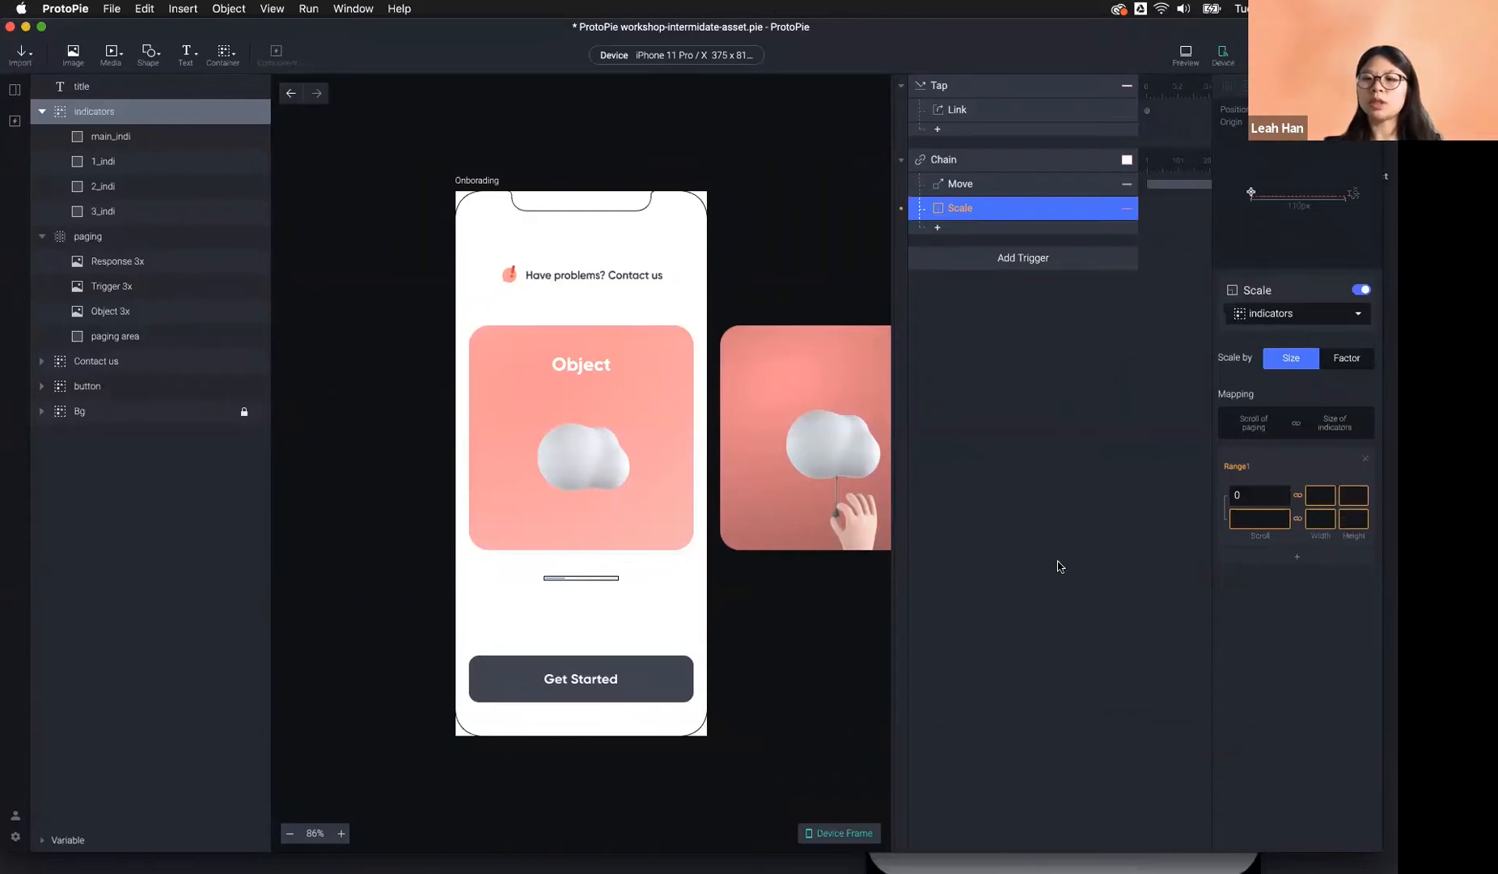
click(960, 191)
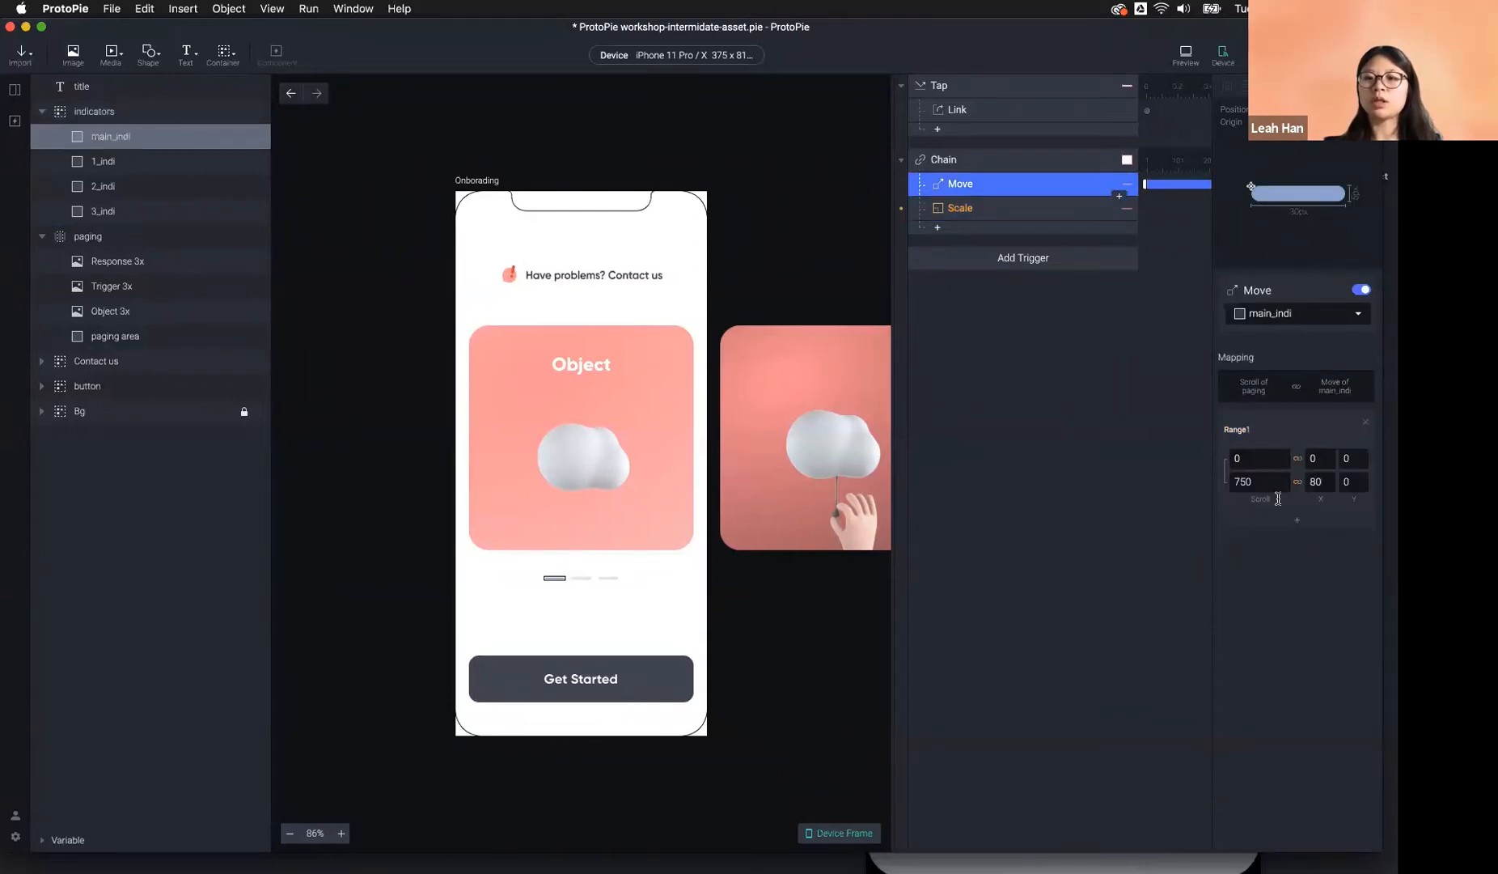
click(975, 209)
key(BackSpace)
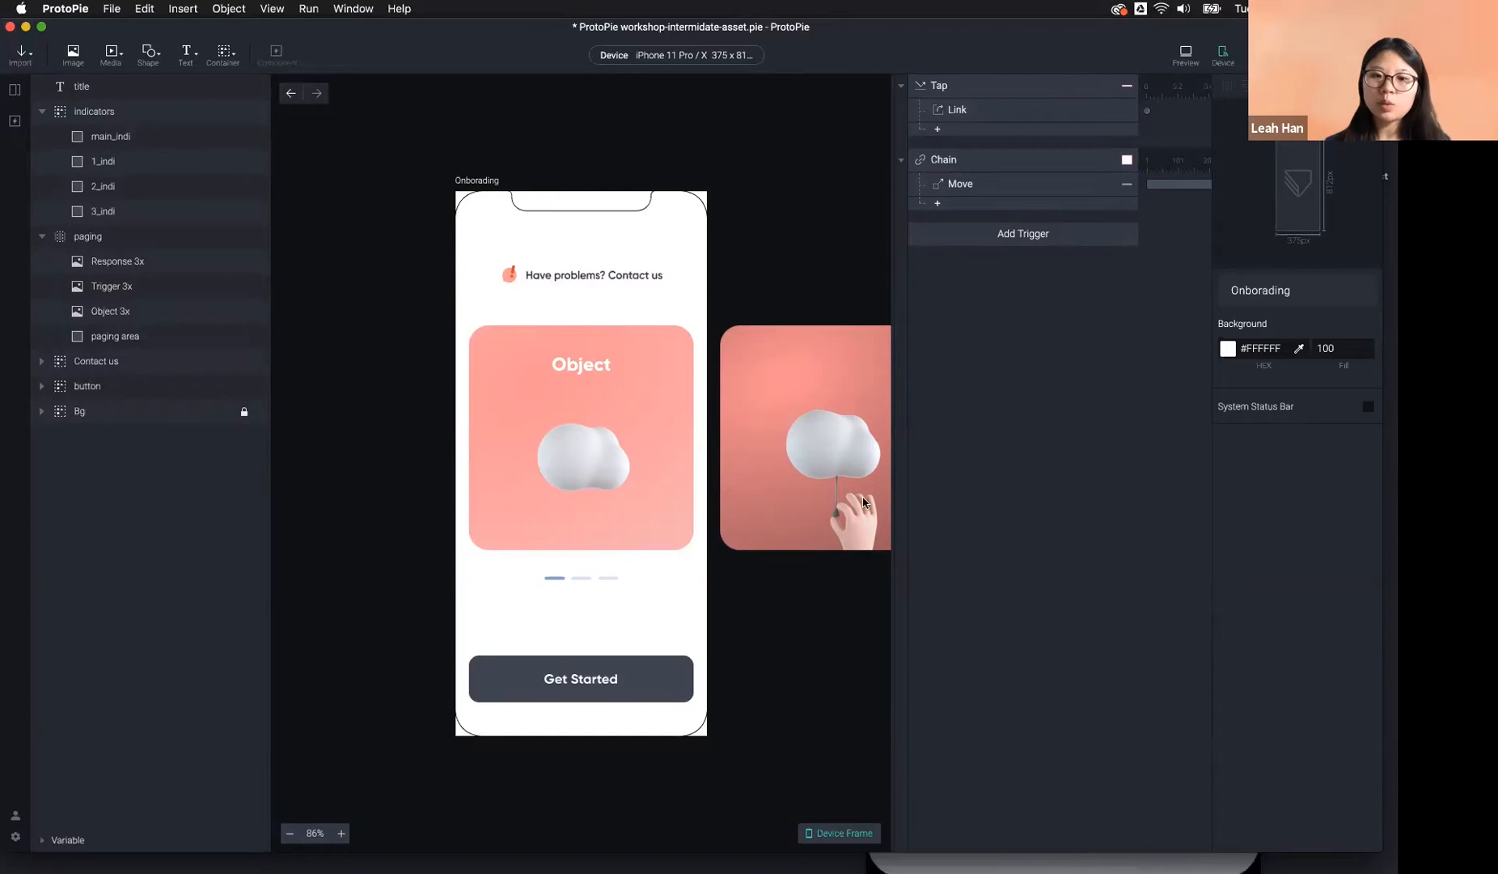
Preview the scene, swipe through the cards, test tapping the second indicator, and close the preview.
key(super+p)
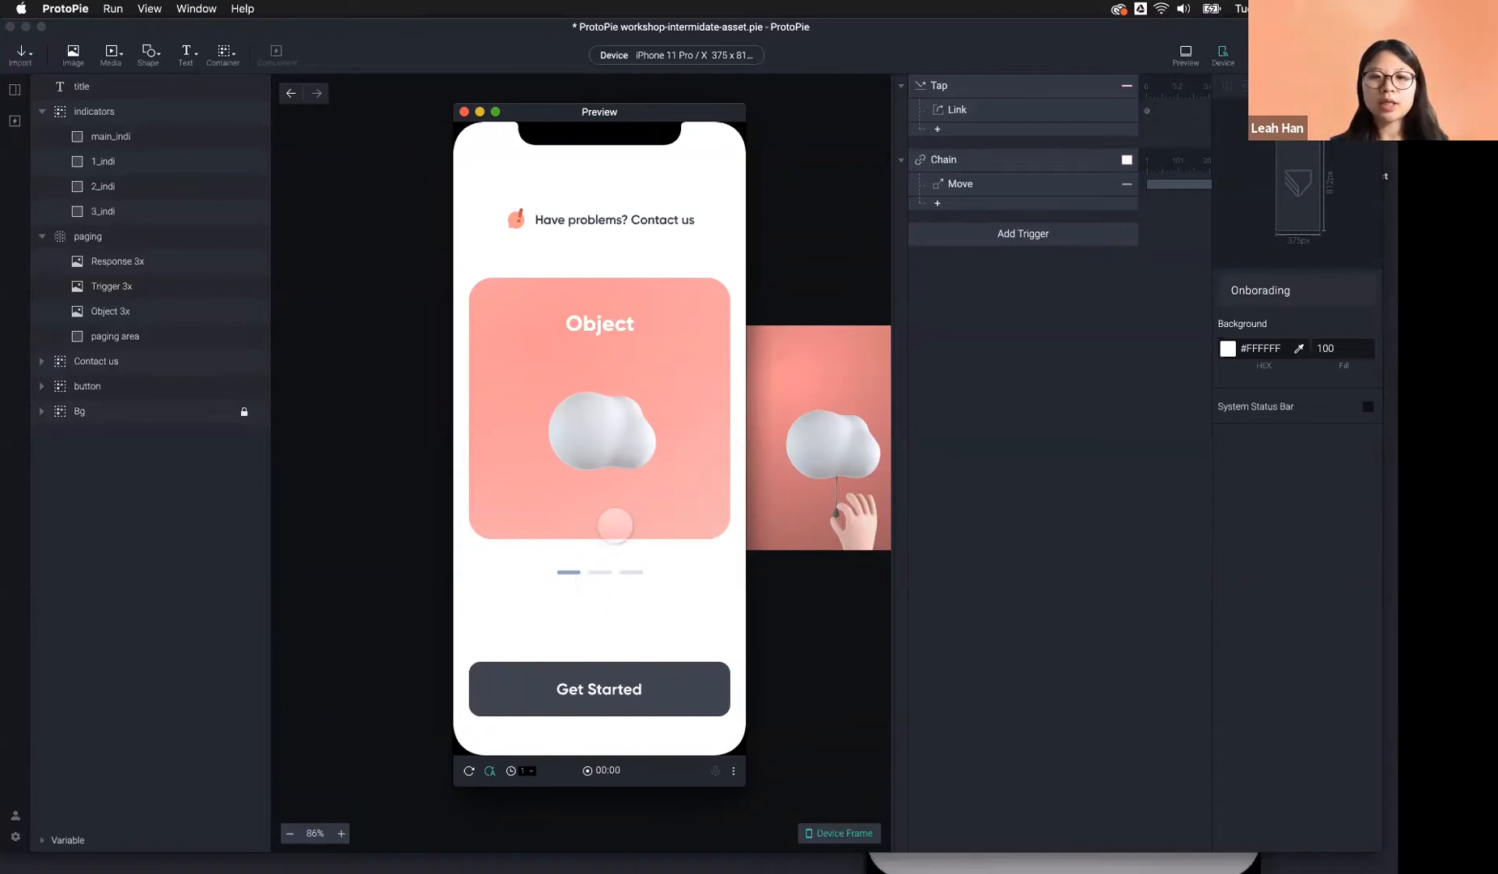
drag(657, 381, 558, 388)
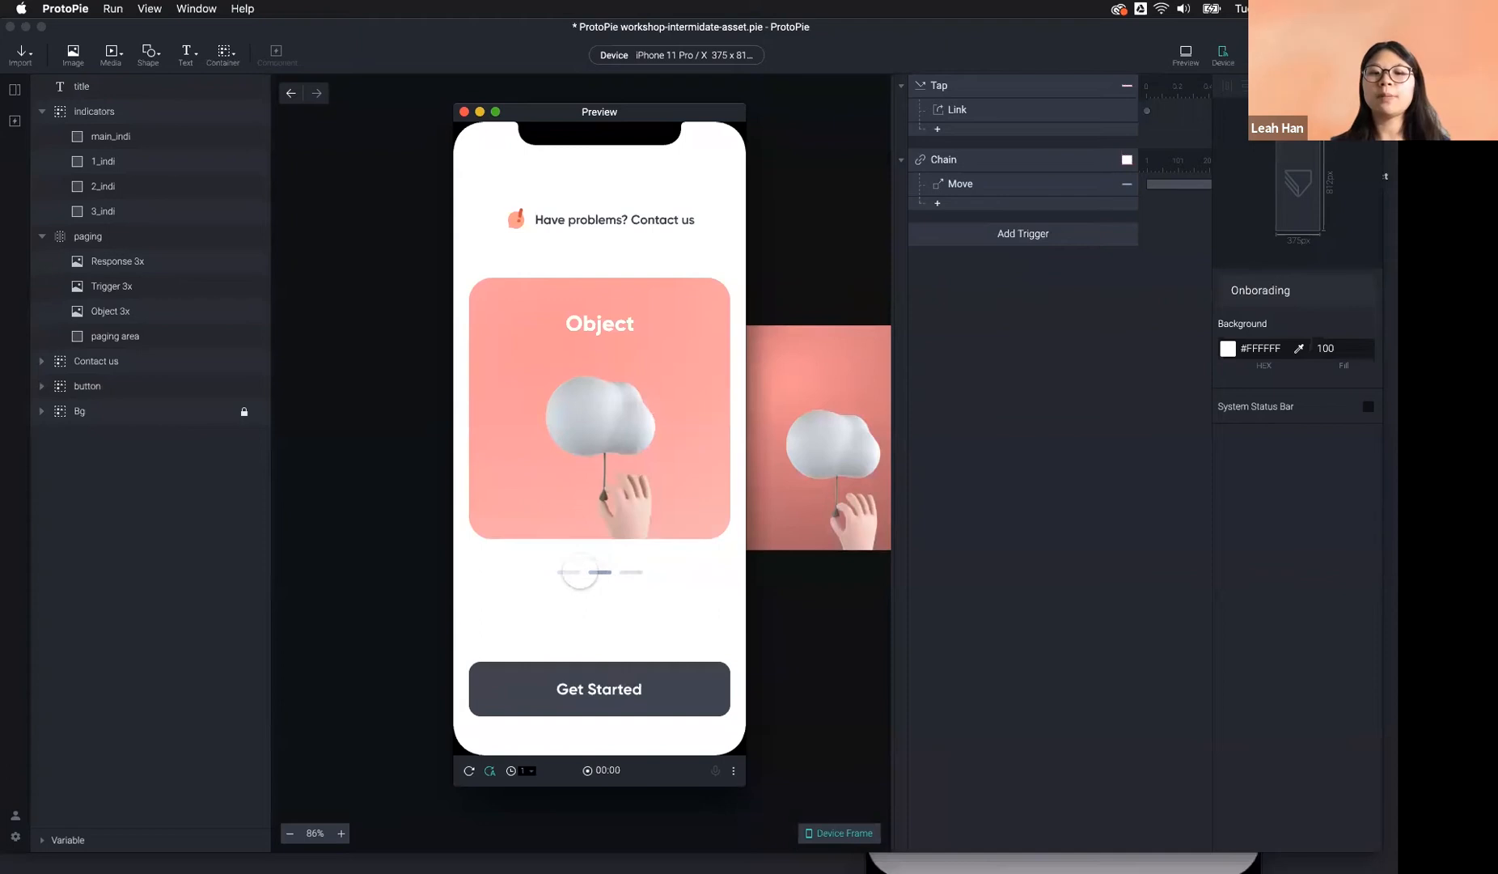
click(585, 580)
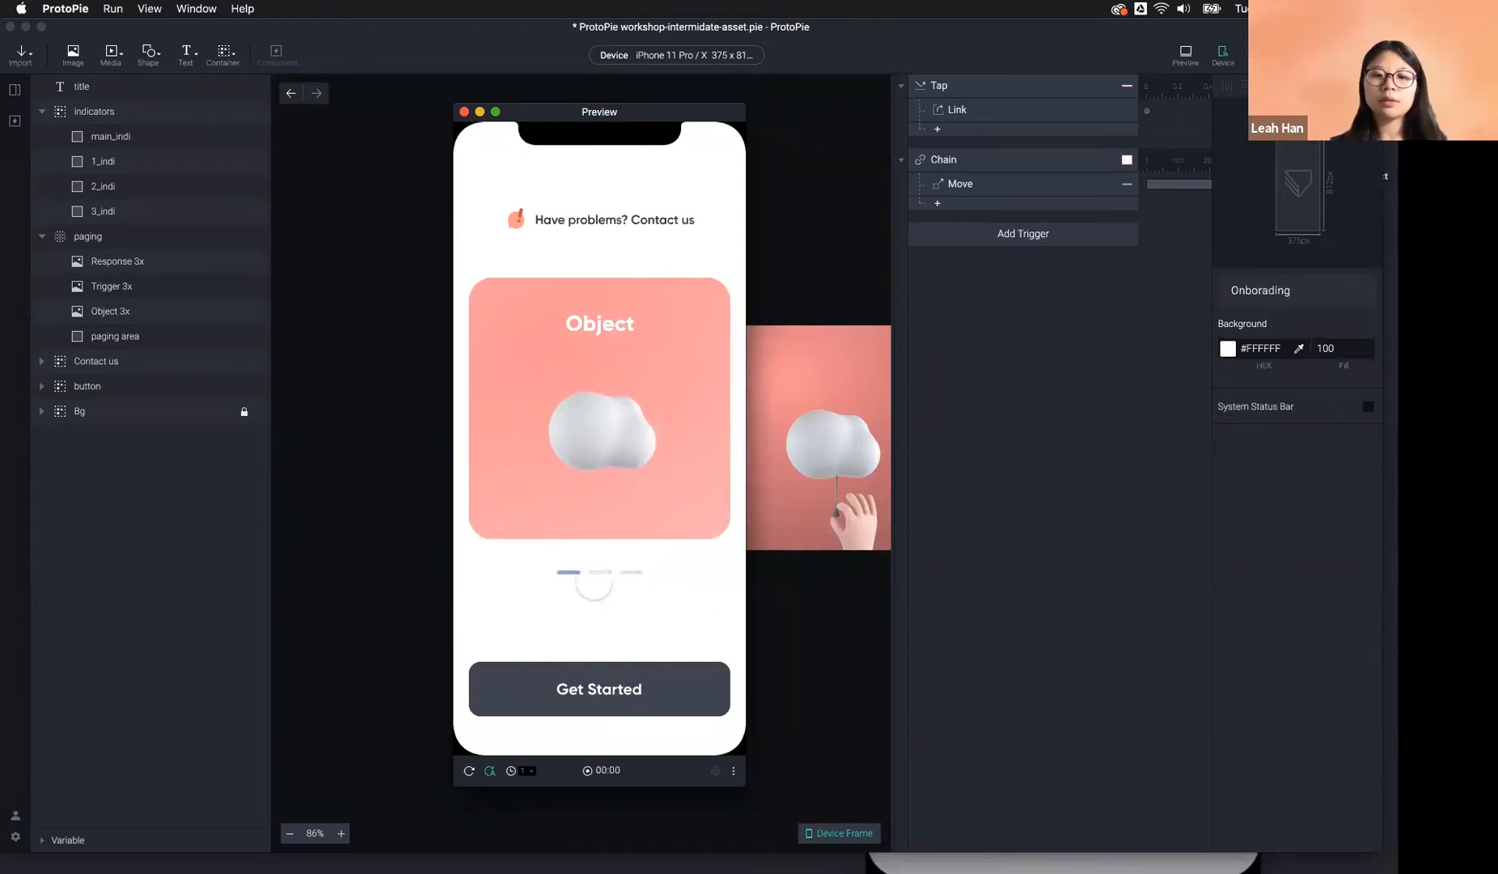
drag(644, 466, 535, 425)
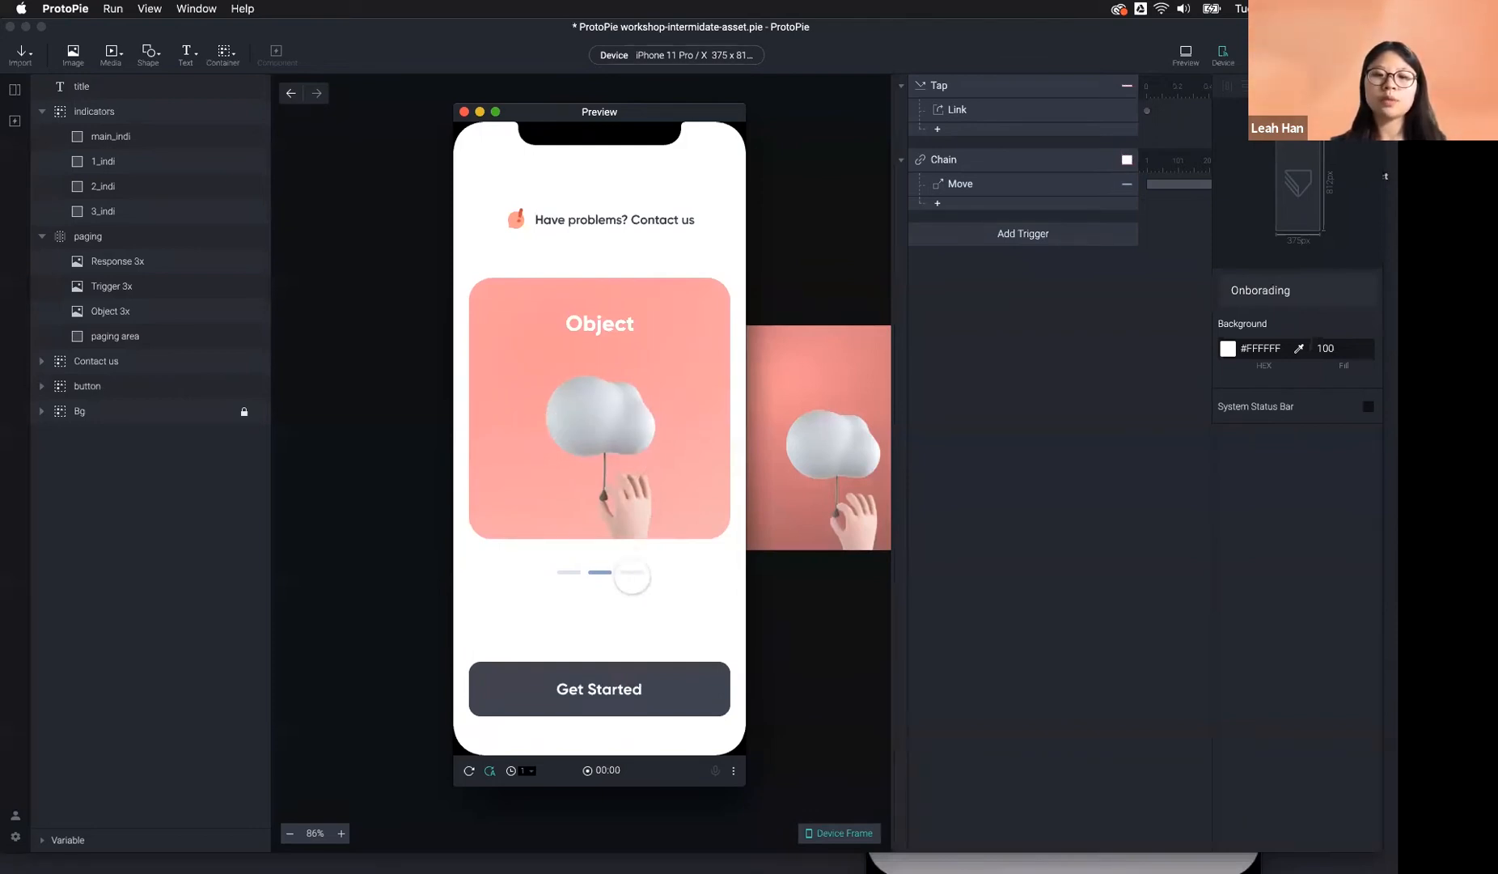
drag(654, 487, 538, 477)
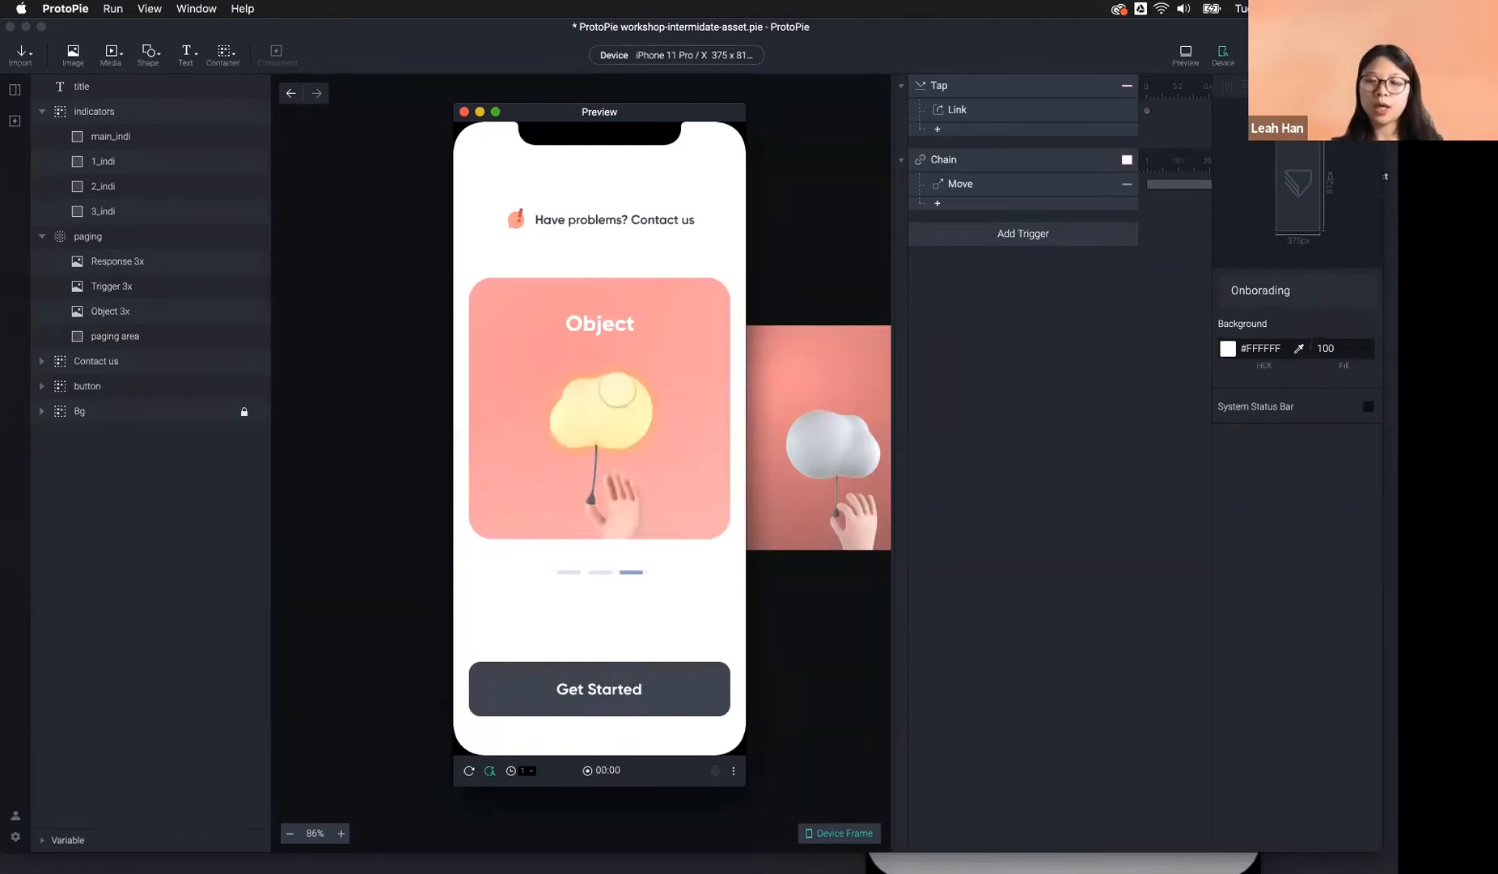
key(super+w)
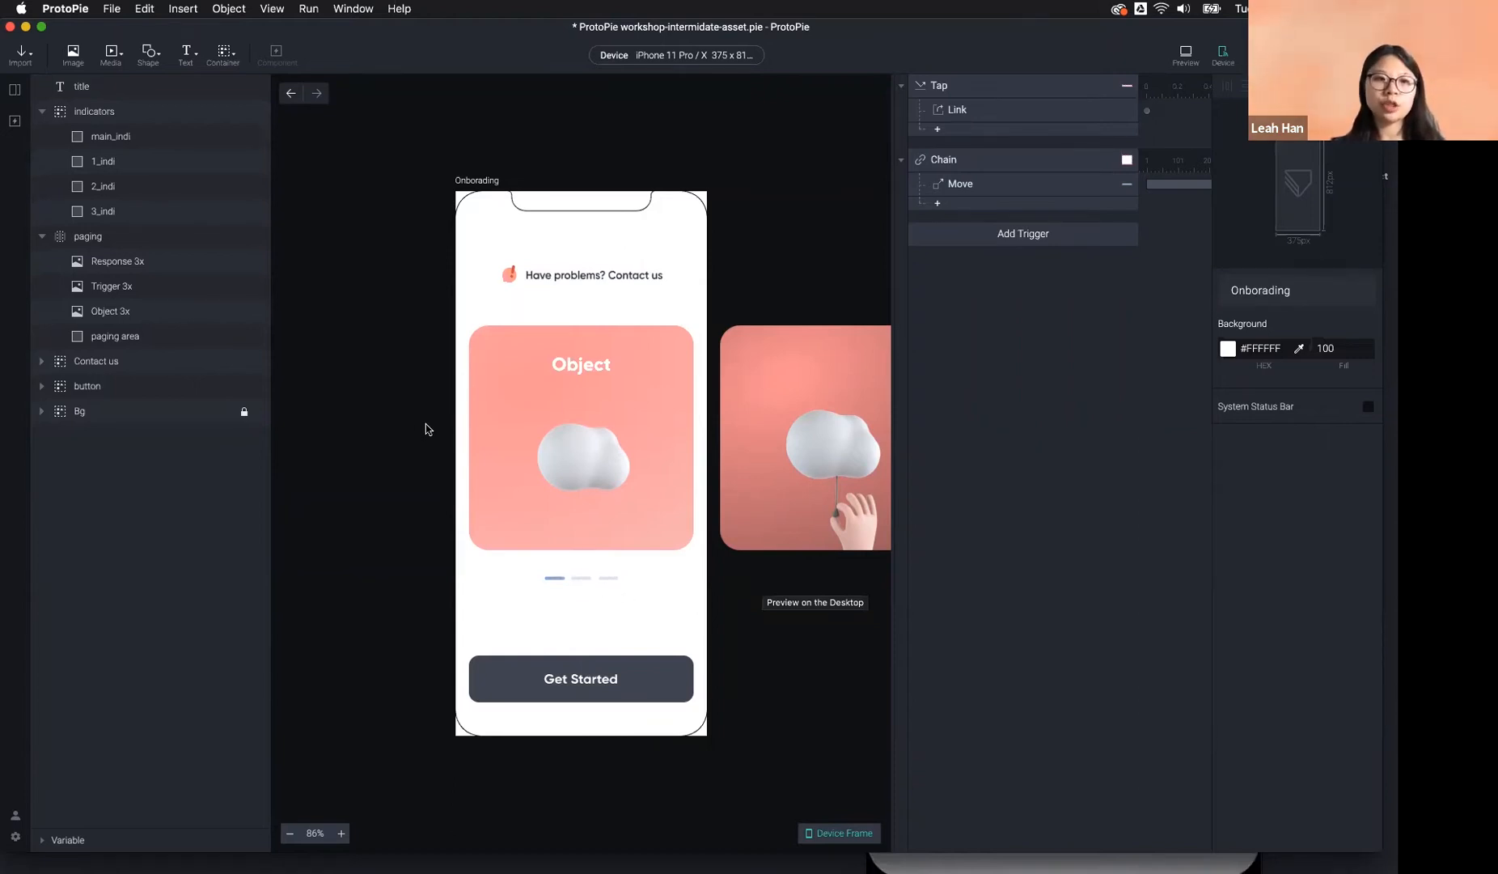
Add a Tap trigger to the 2_indi layer and clear the layer selection.
click(101, 189)
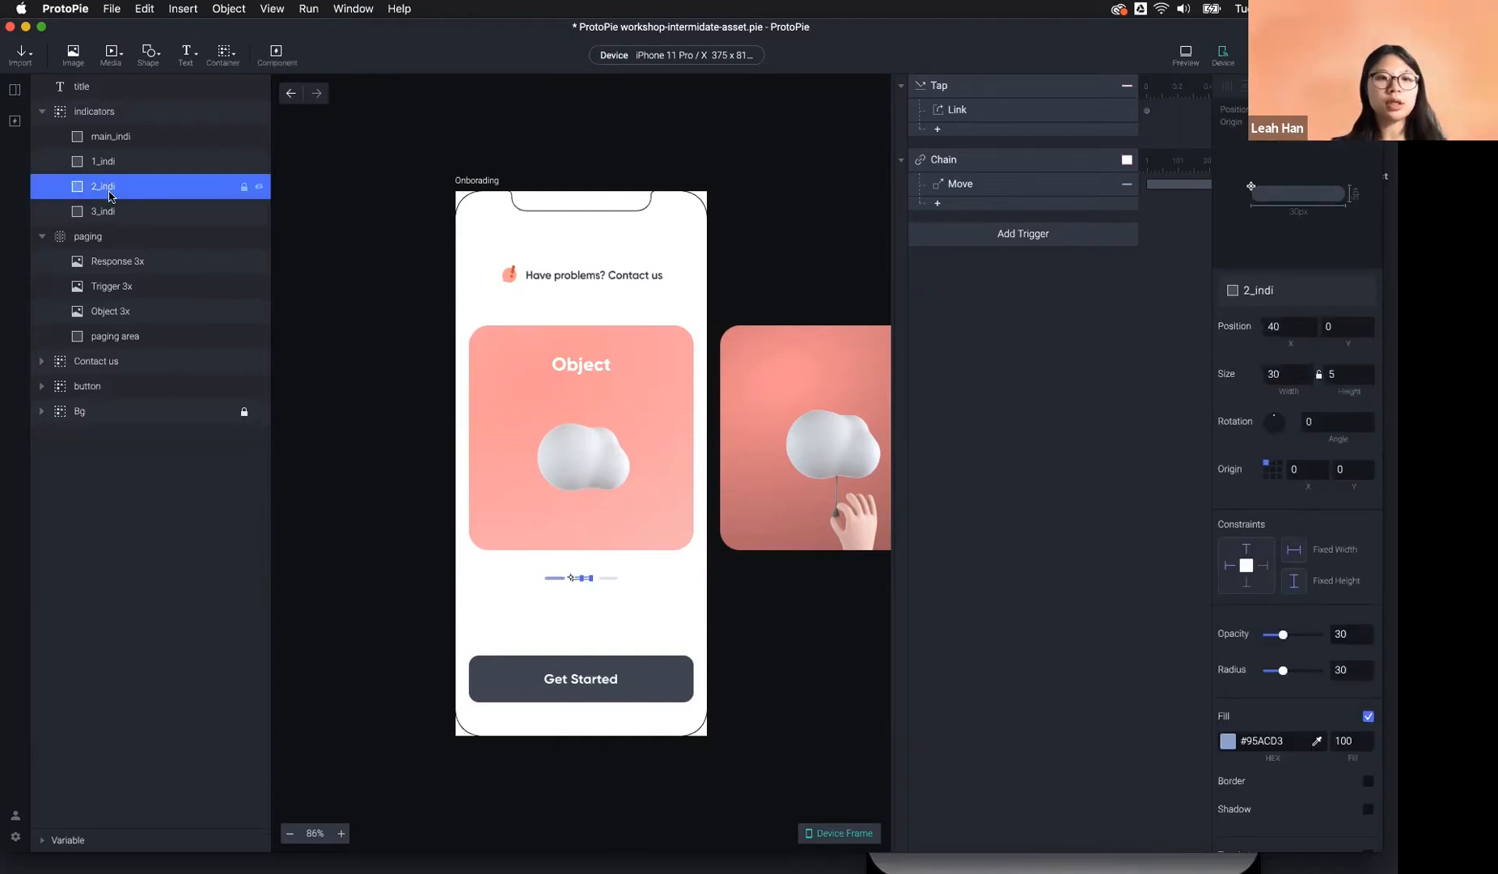
click(942, 234)
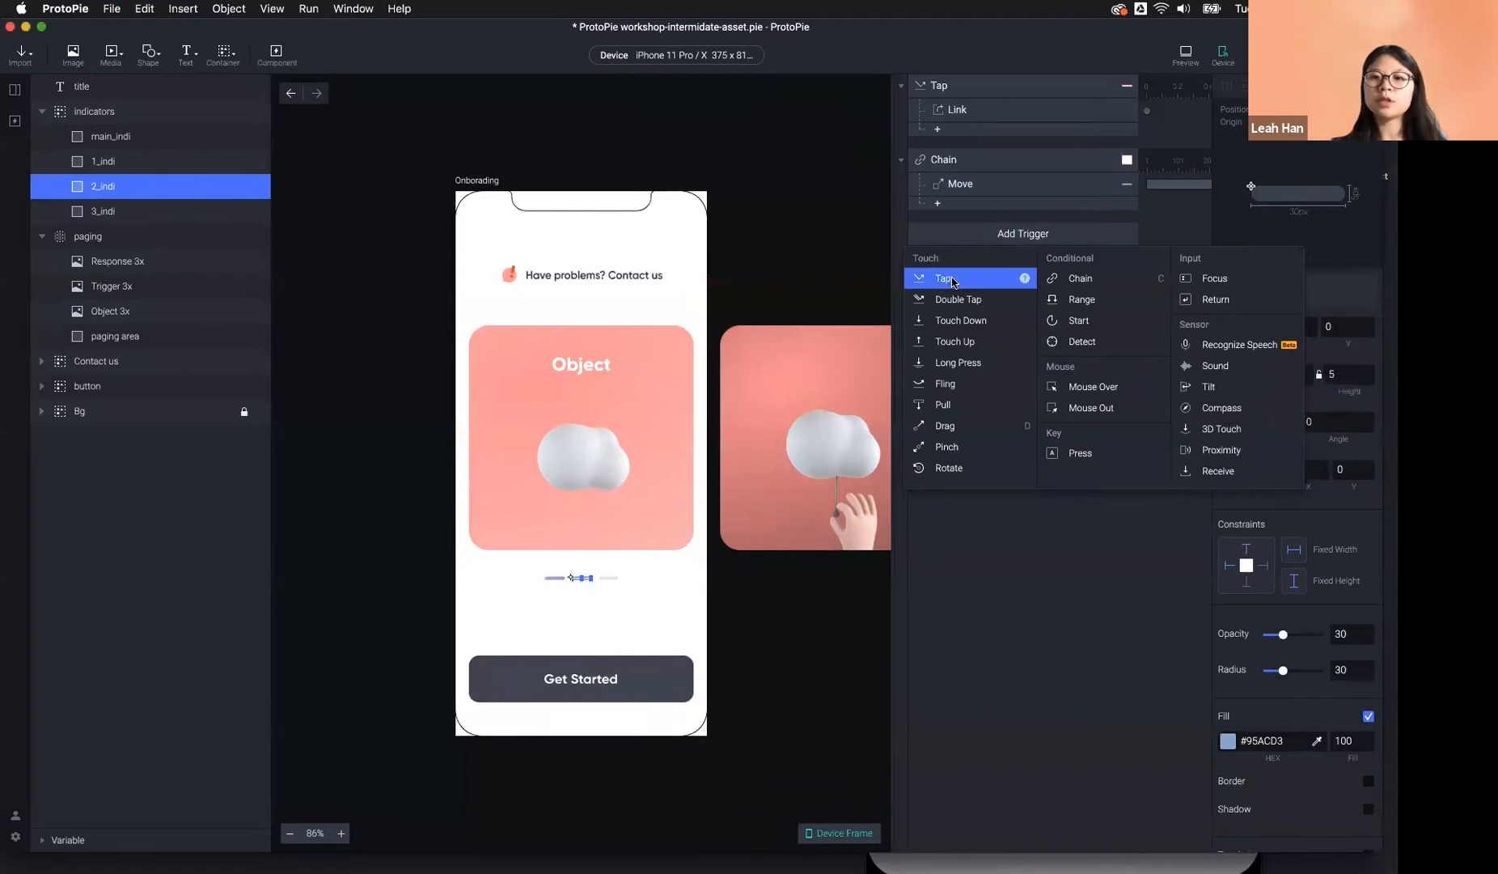
click(949, 279)
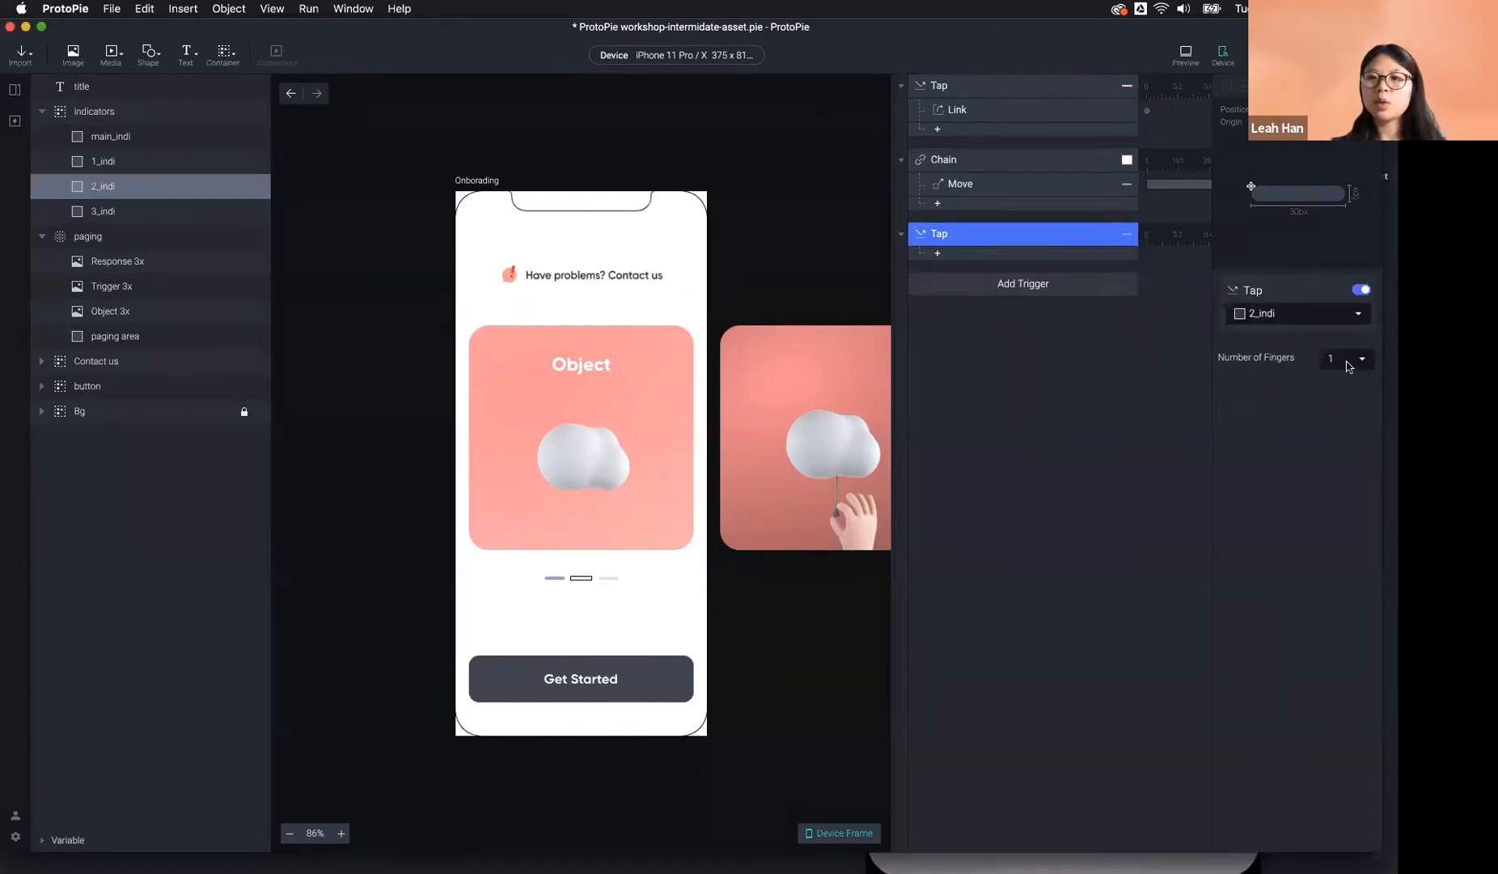
click(165, 139)
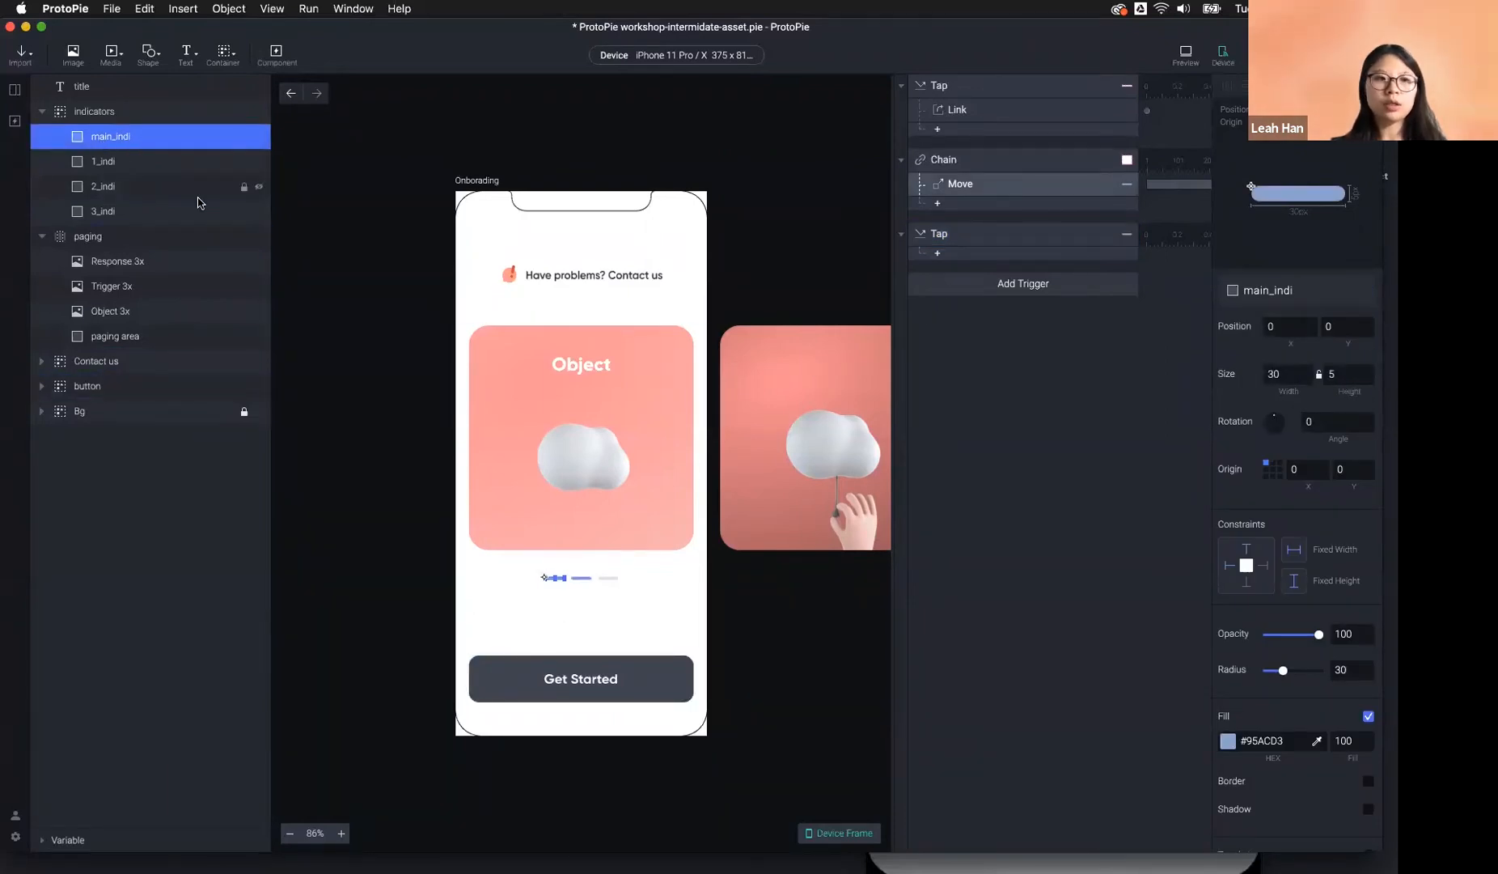
click(744, 582)
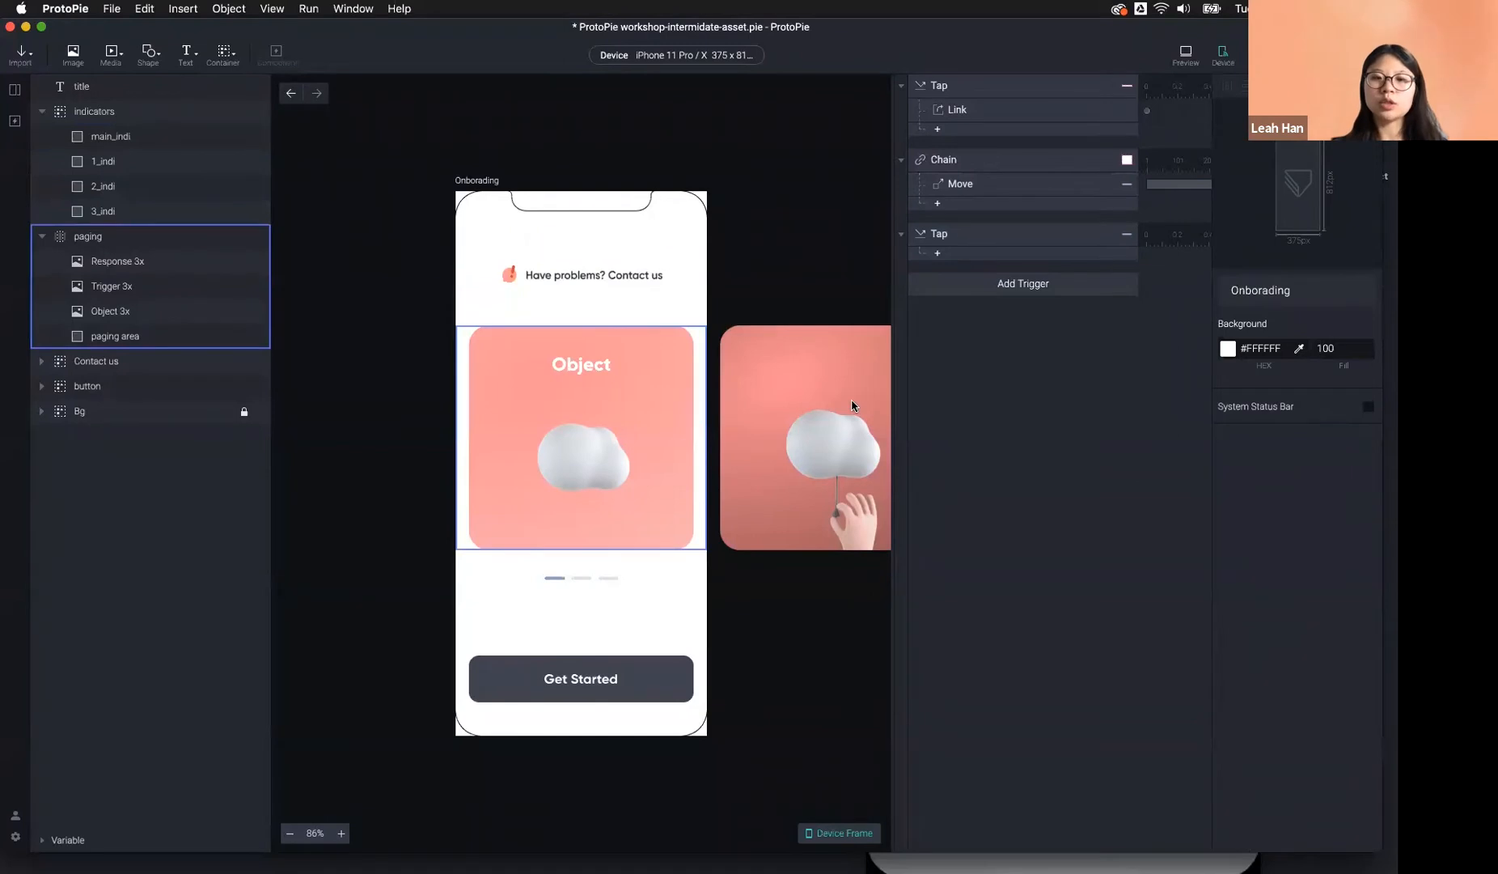
Add a Scroll response under the 2_indi Tap trigger that scrolls the paging container to 375.
click(940, 252)
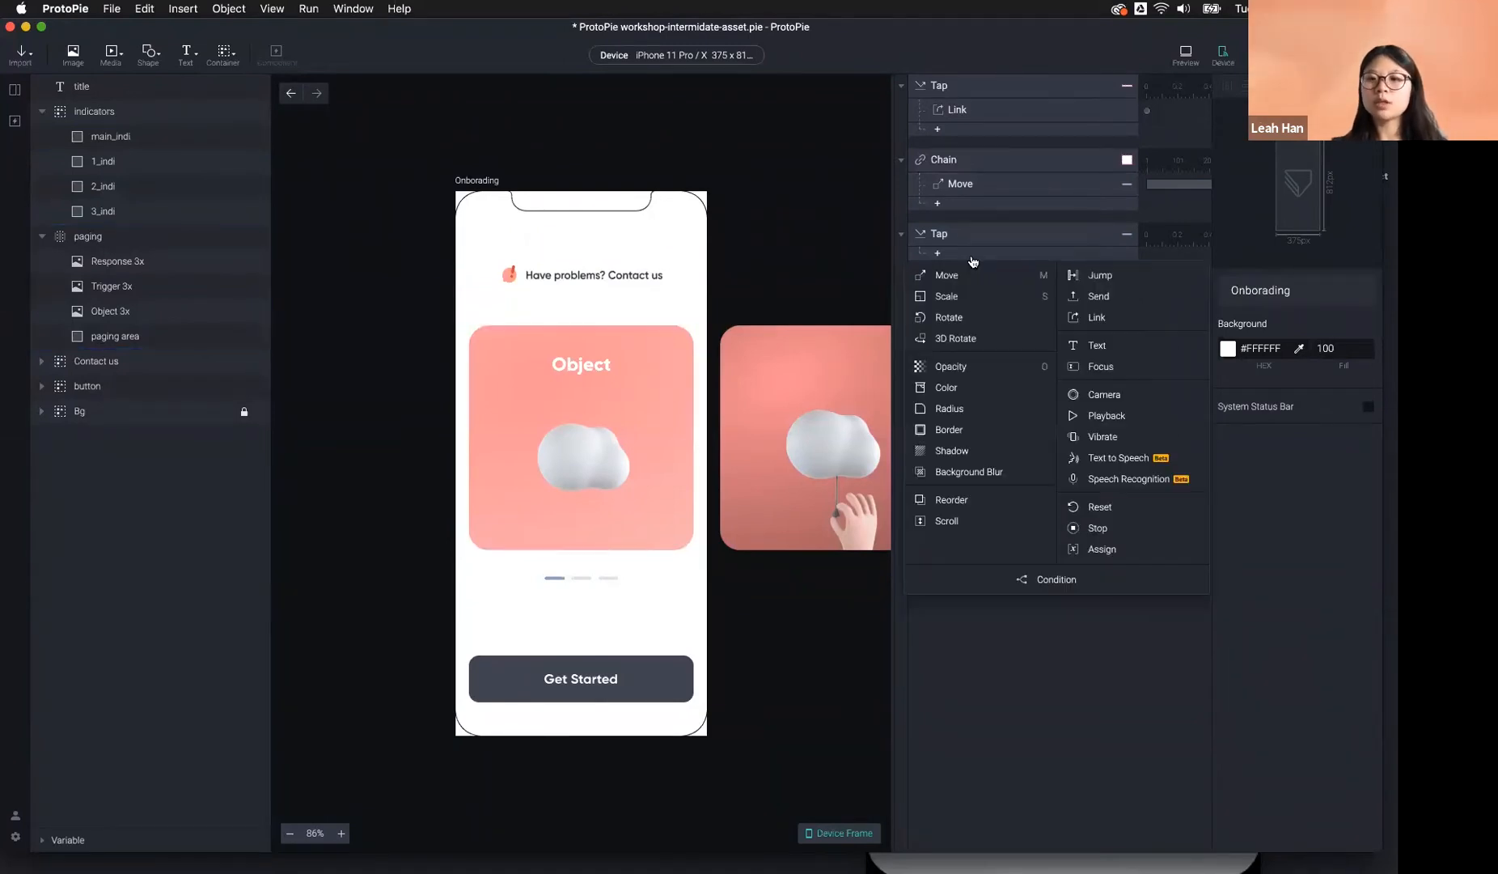
click(959, 520)
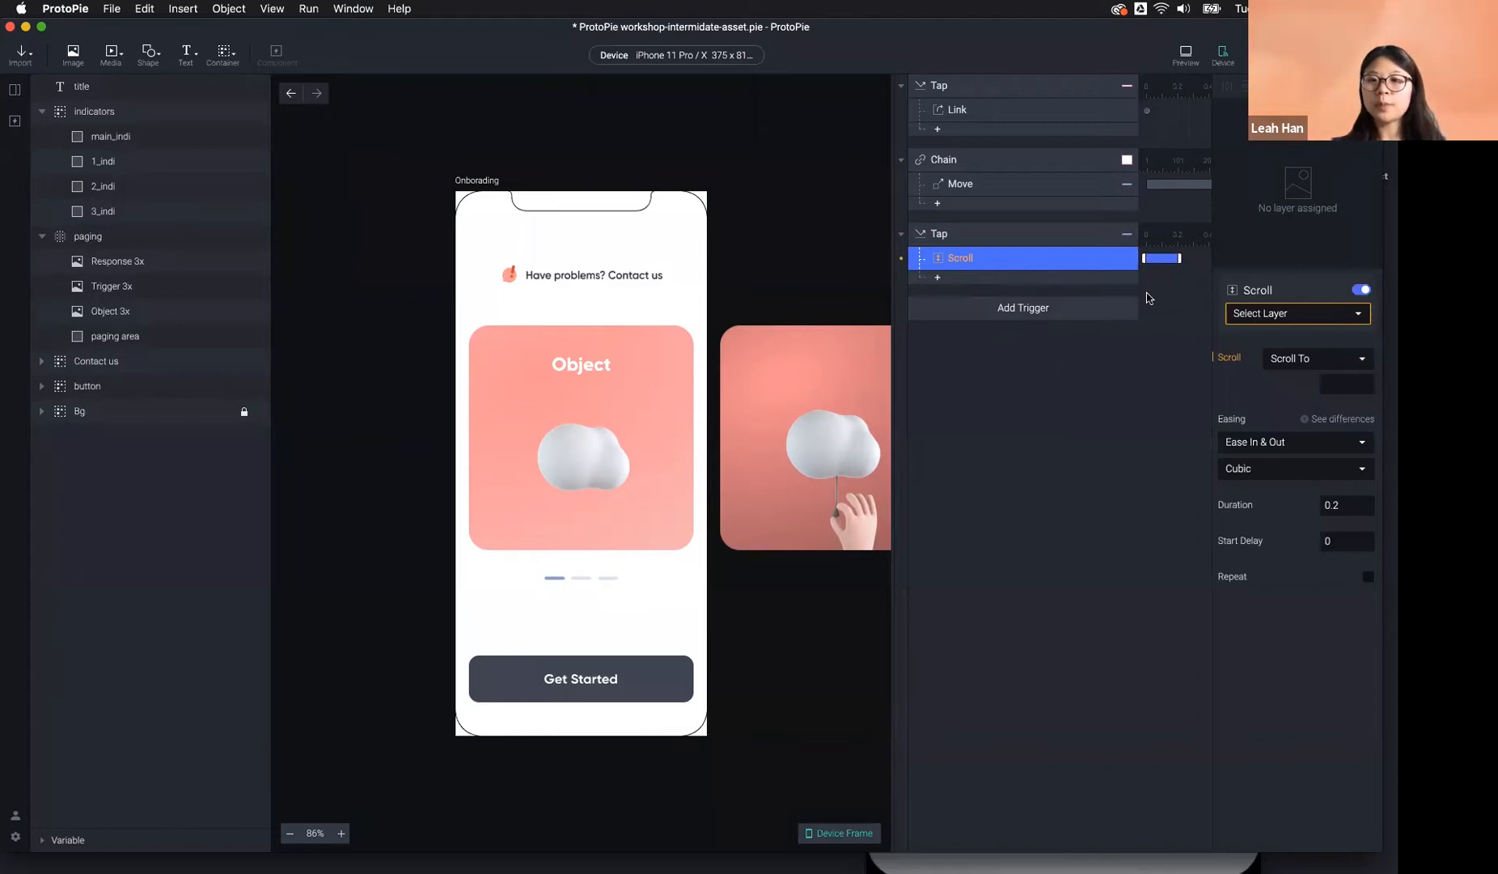
click(1260, 317)
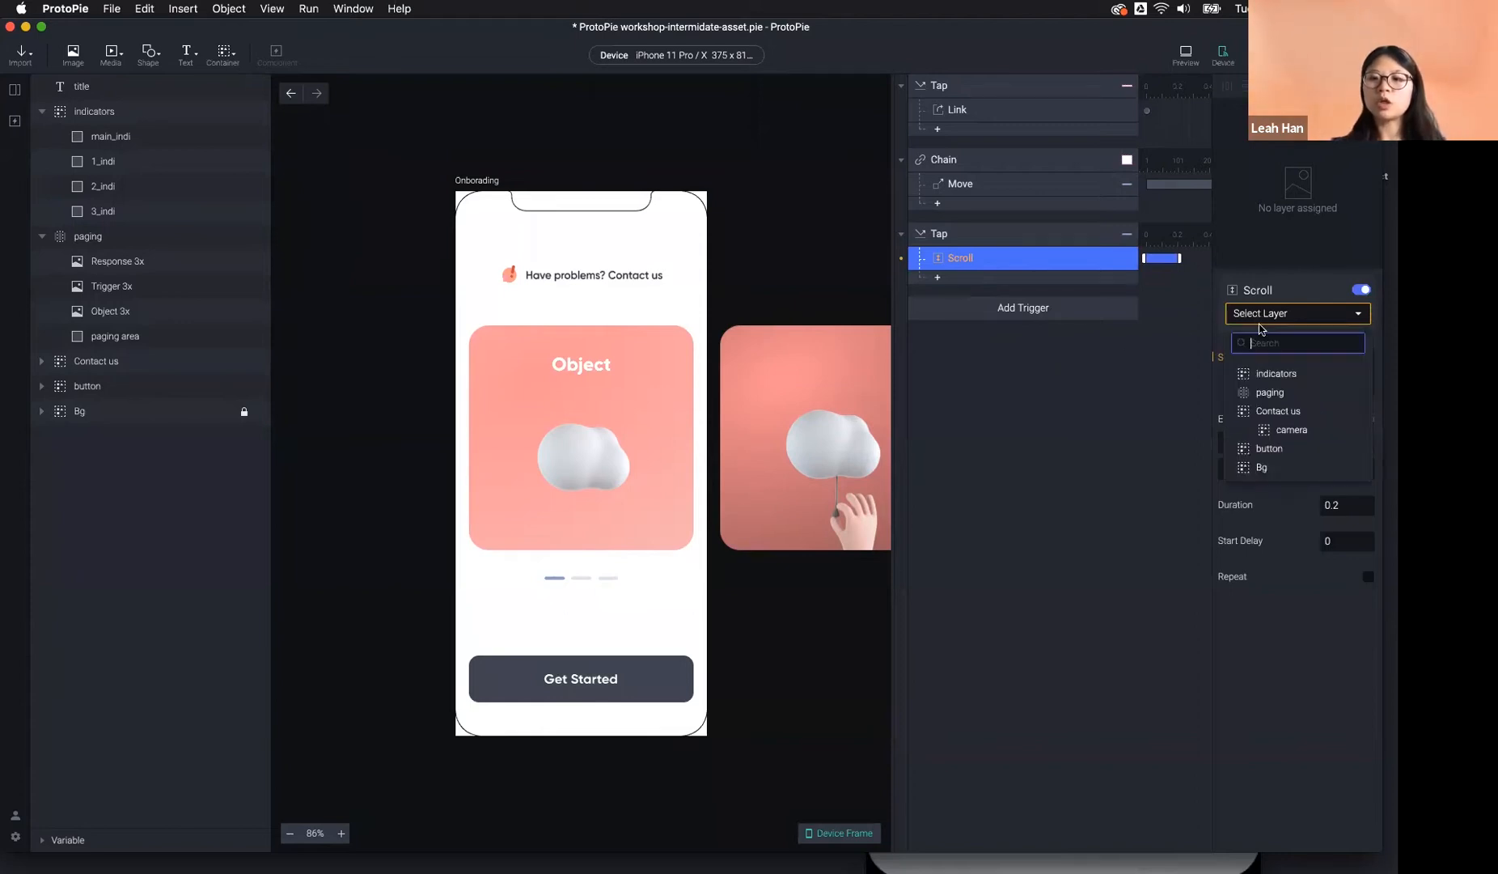
click(1292, 395)
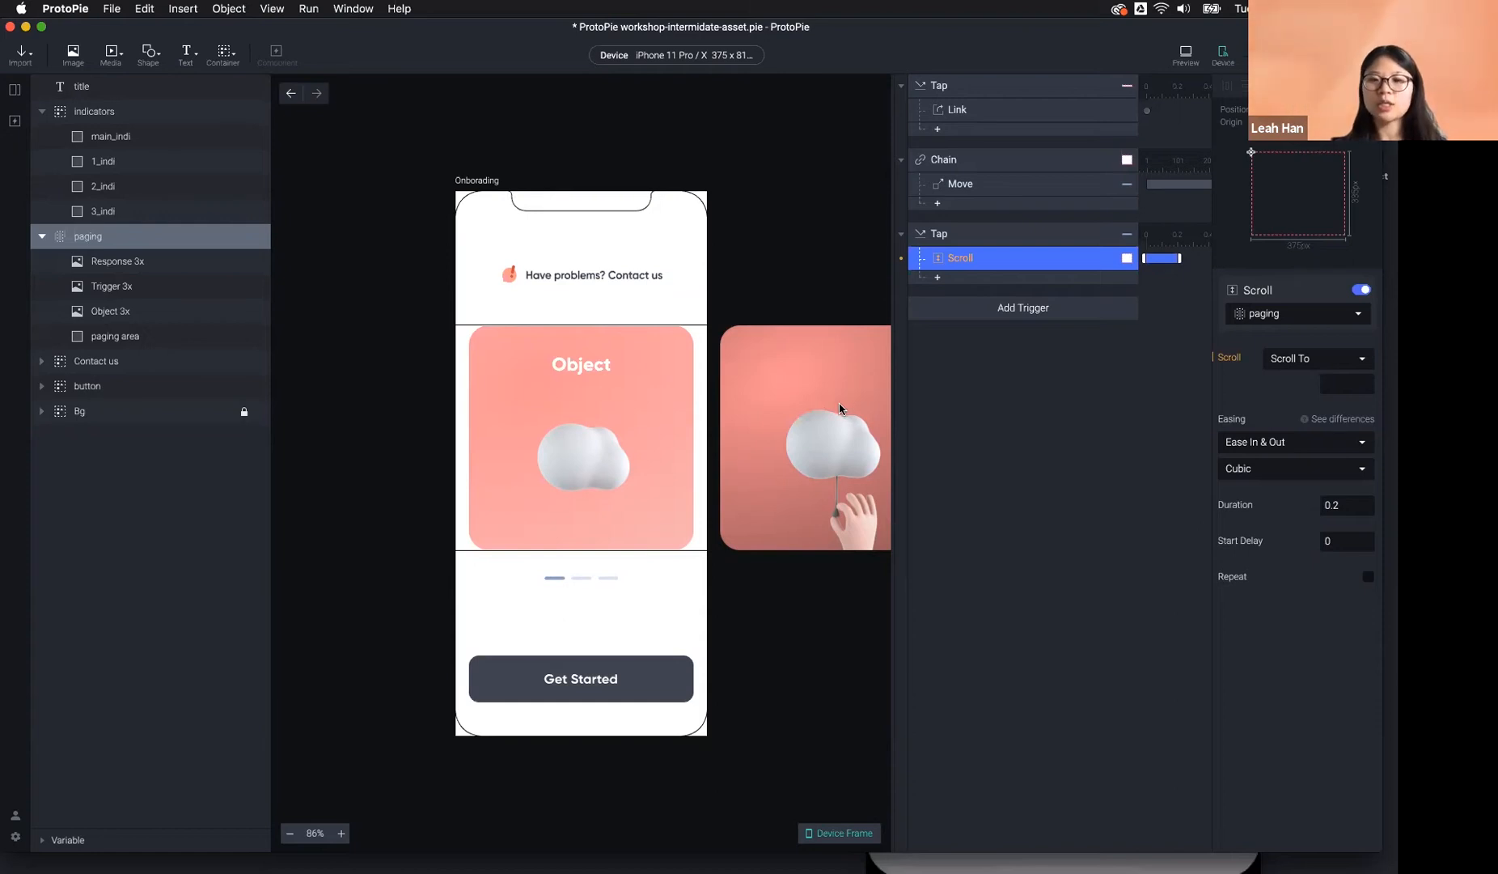
click(1344, 381)
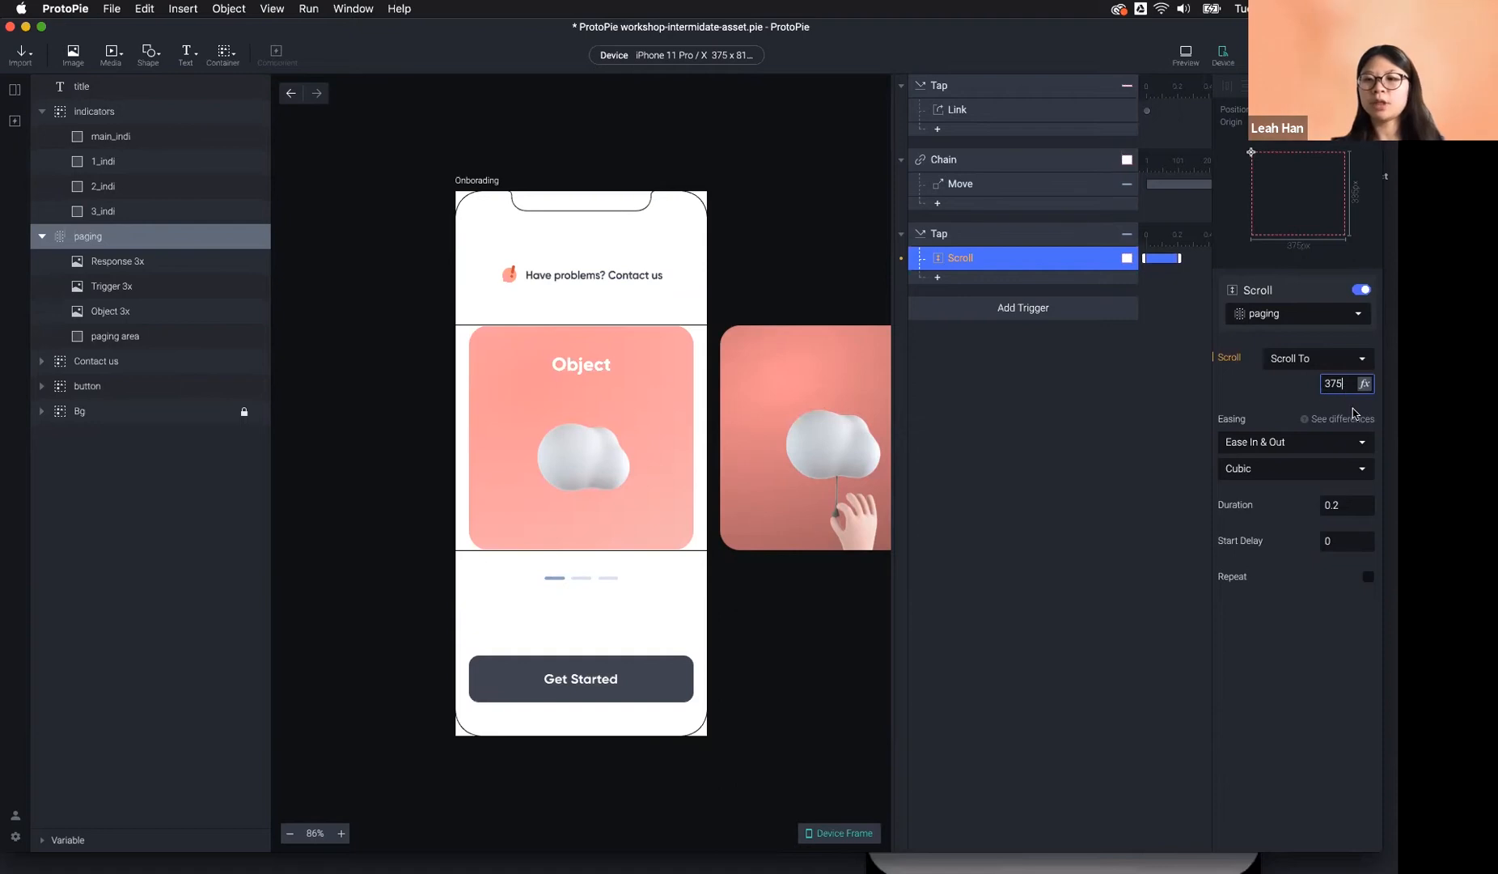
Preview the scene, swipe to the second card, restart the preview, test tapping the second indicator, and close the preview.
key(Return)
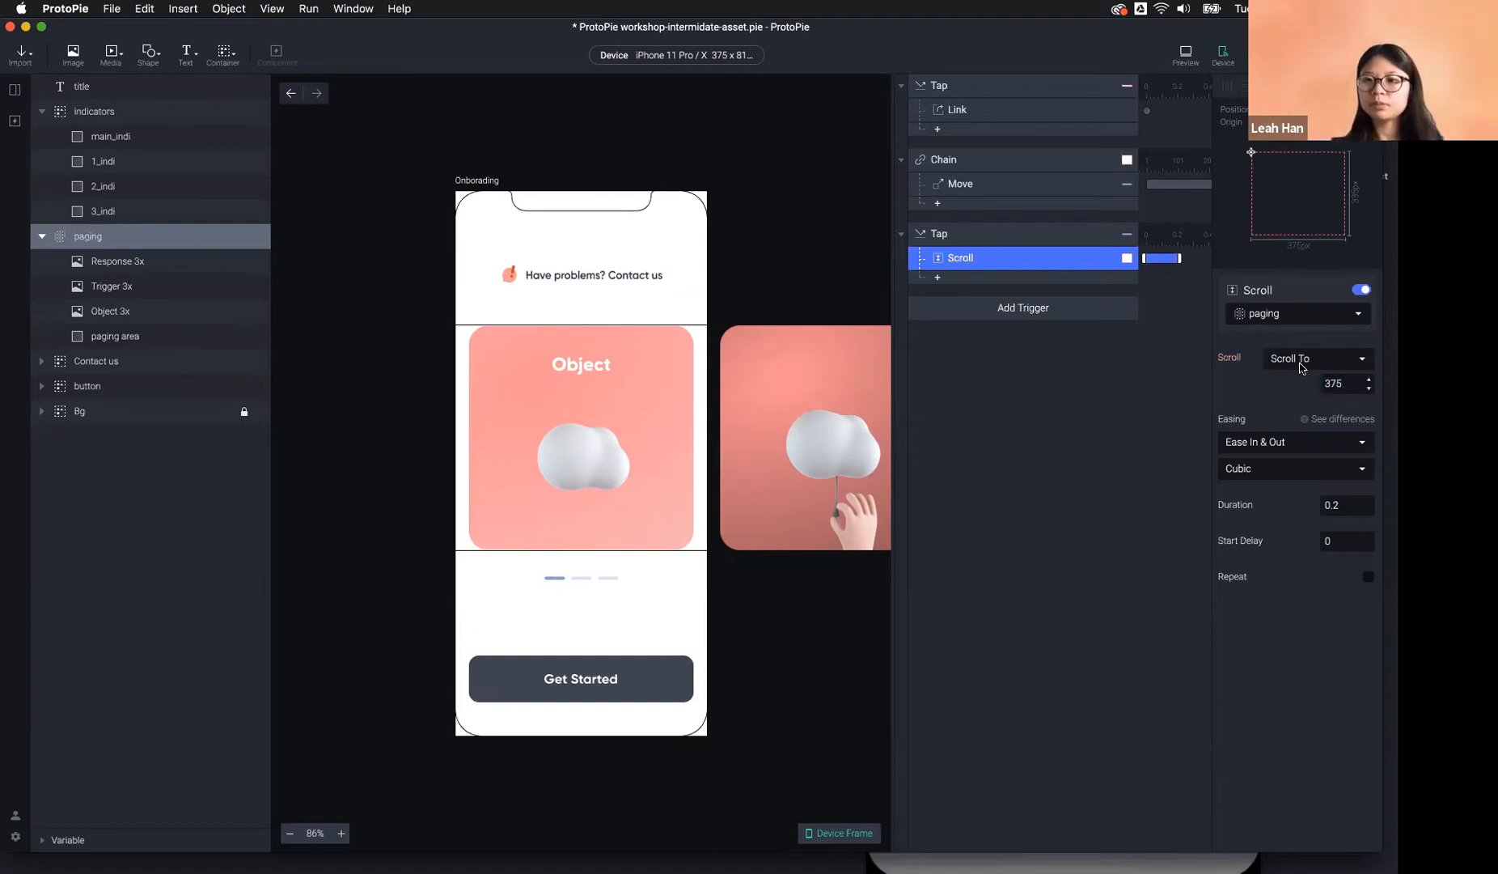
key(super+p)
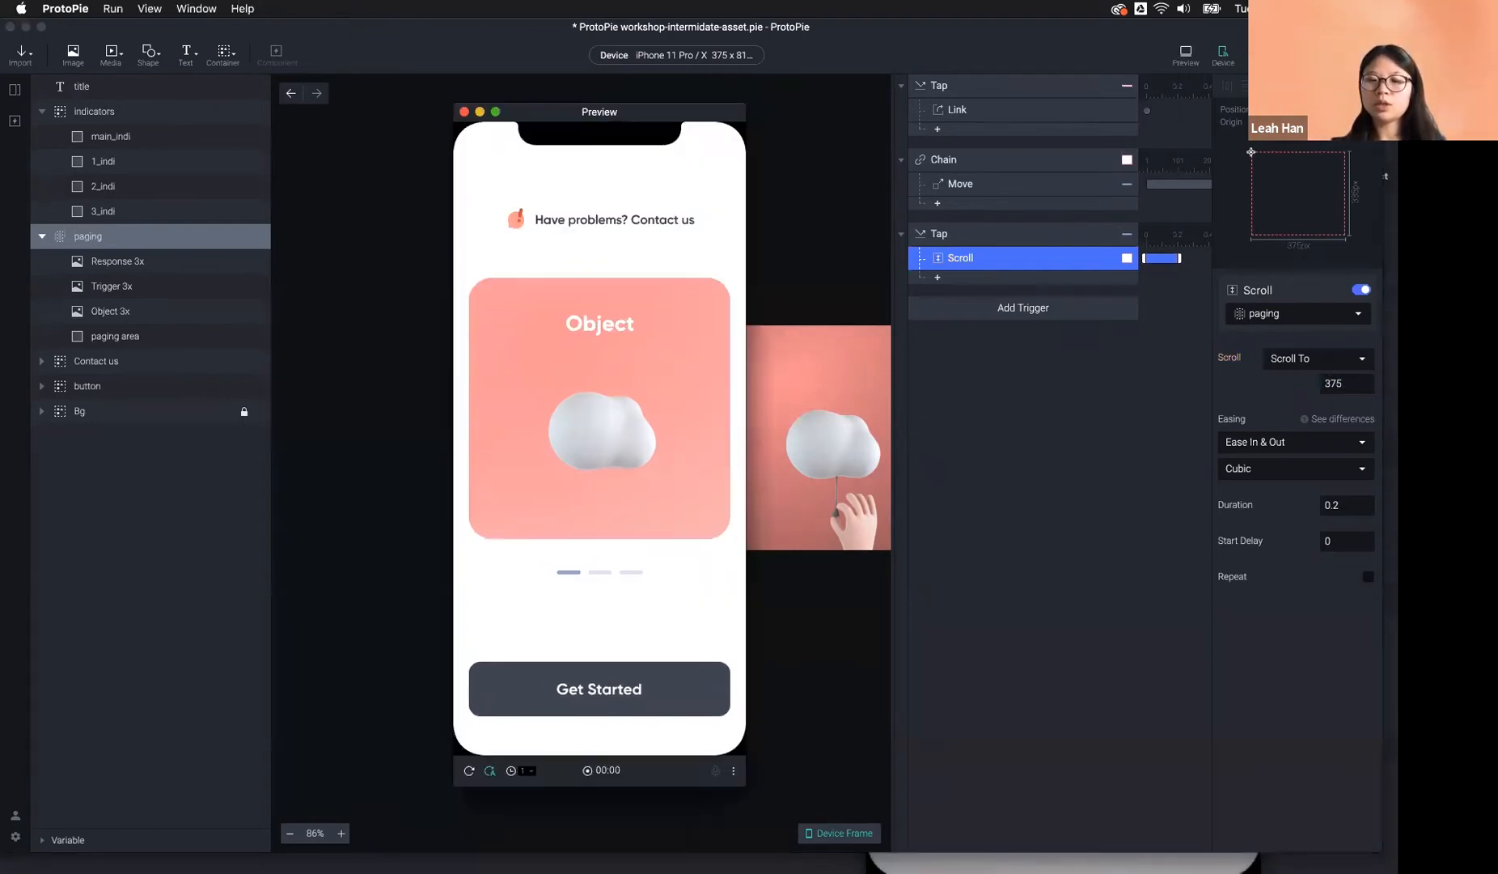
drag(683, 461, 460, 490)
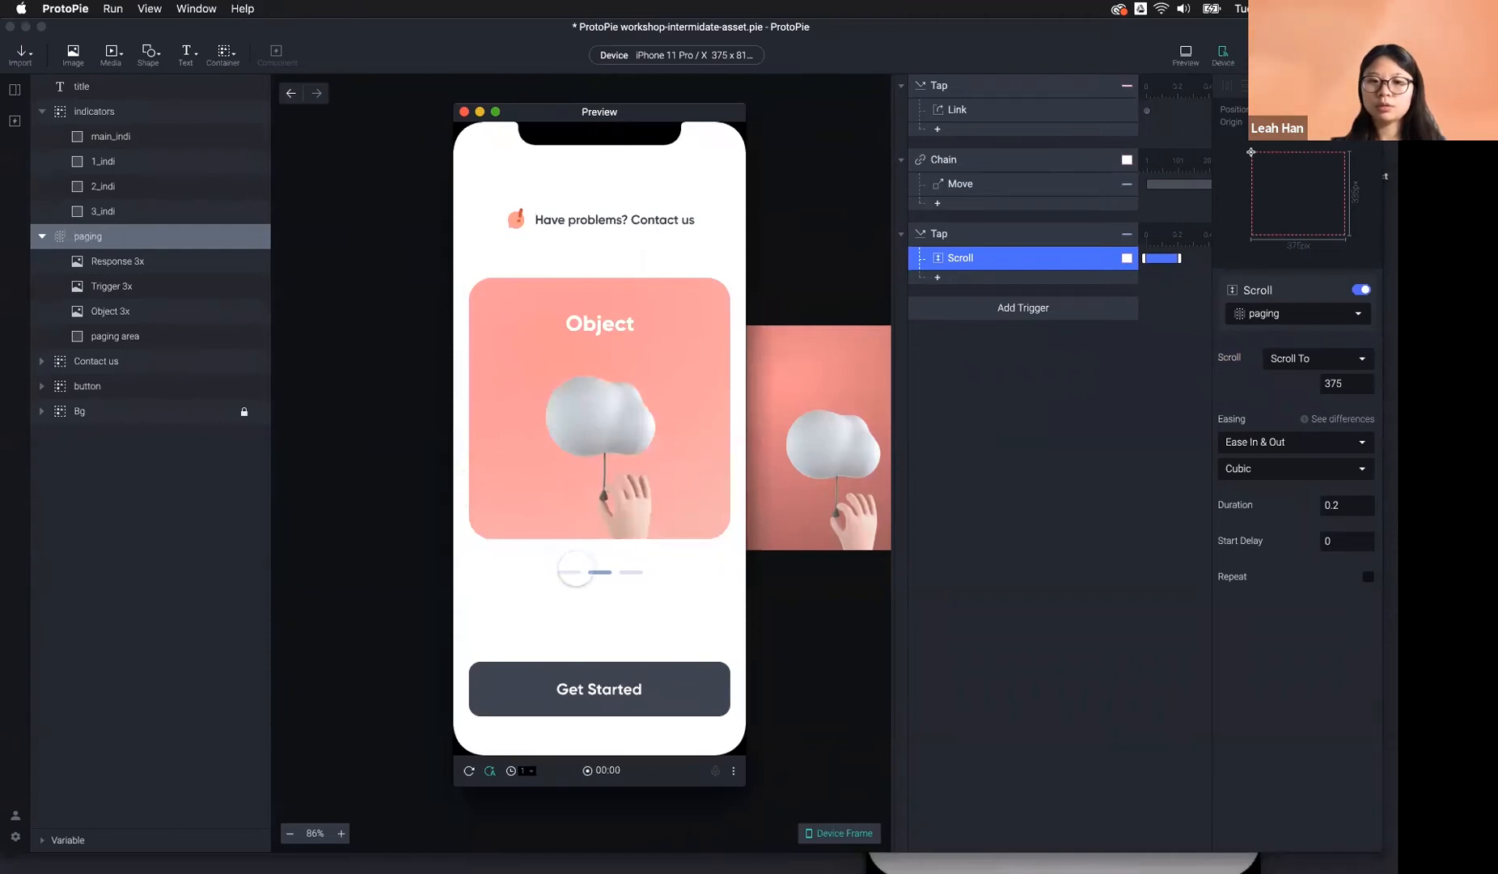
click(469, 771)
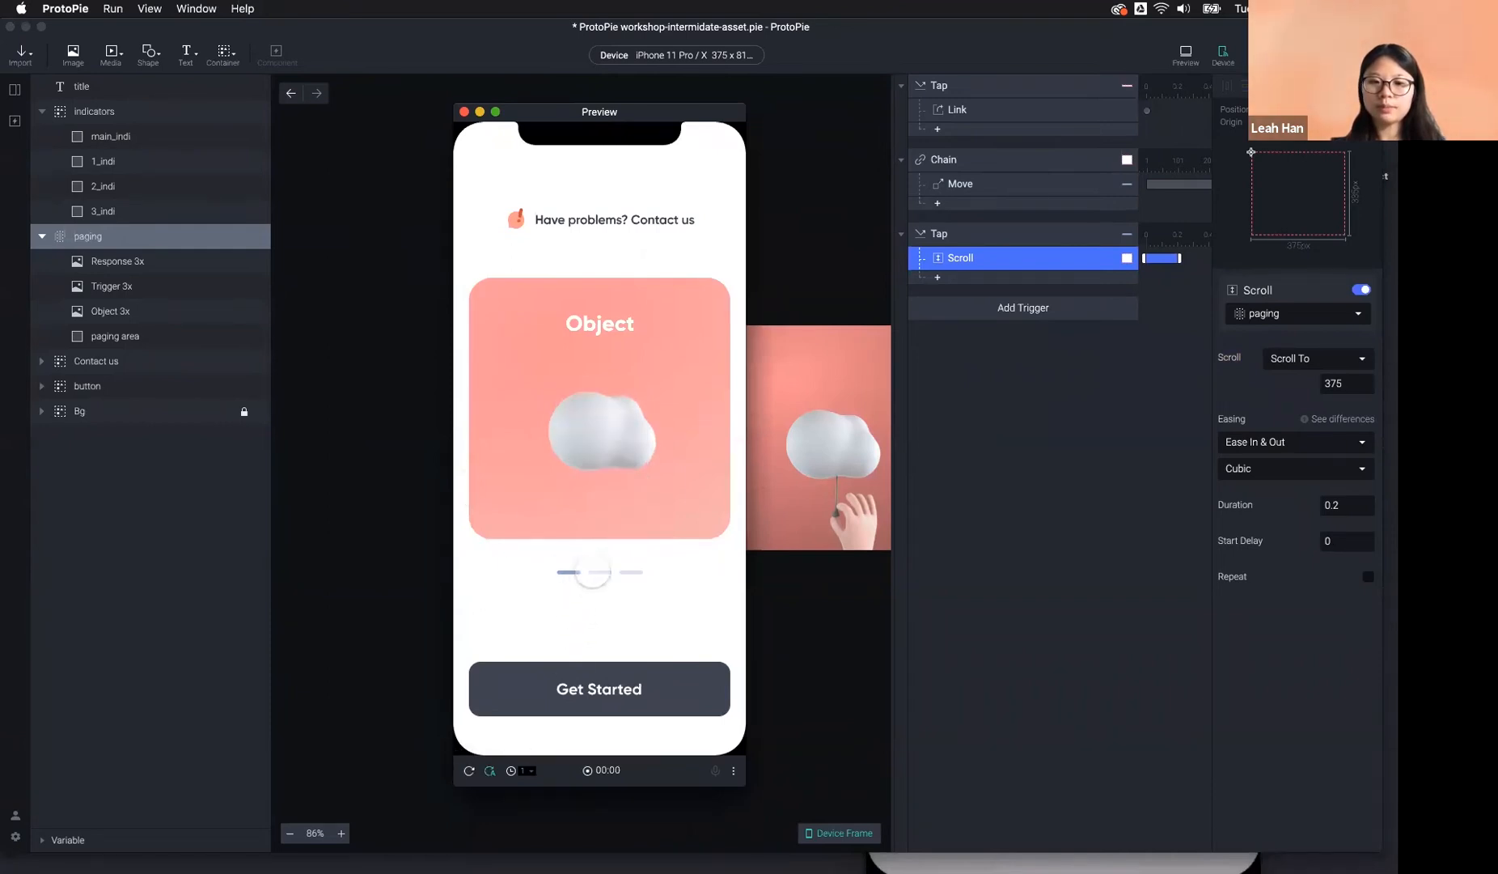
click(599, 573)
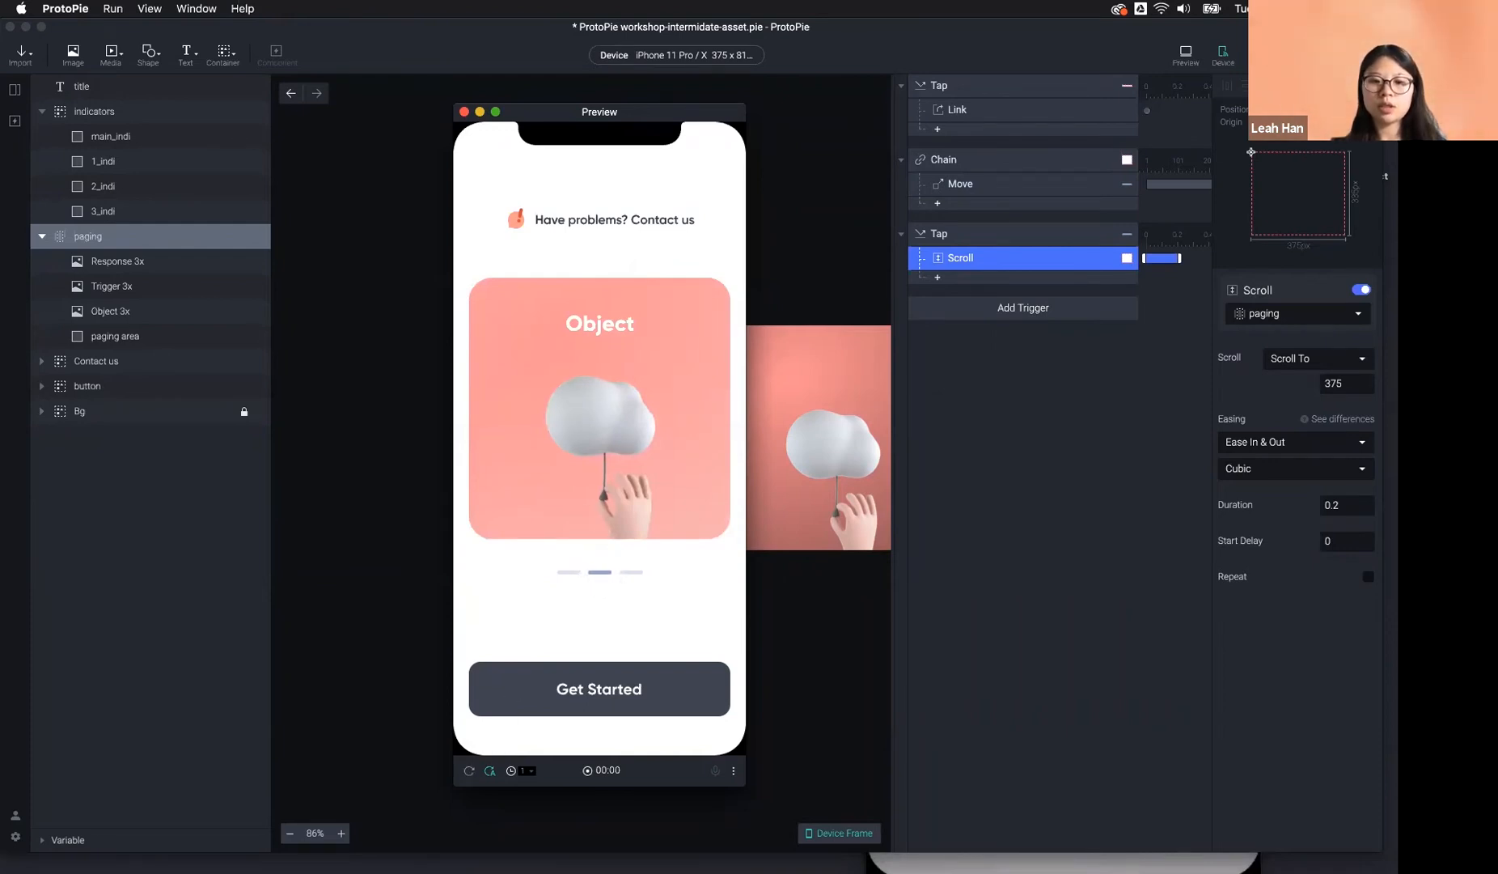
click(599, 573)
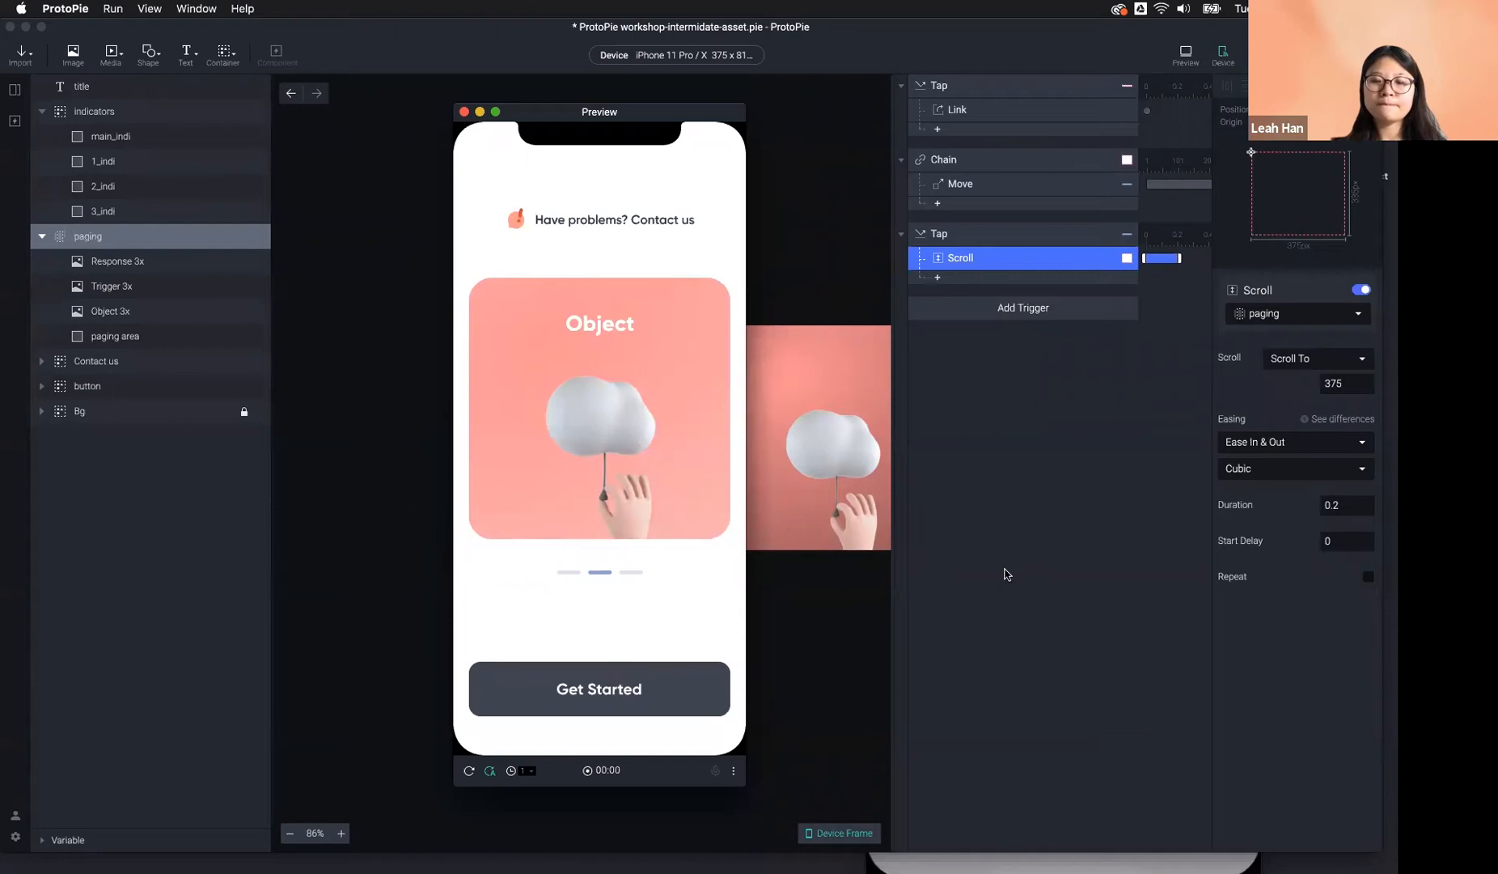
click(949, 573)
Add a Tap trigger to the 3_indi layer in the indicators container.
click(607, 583)
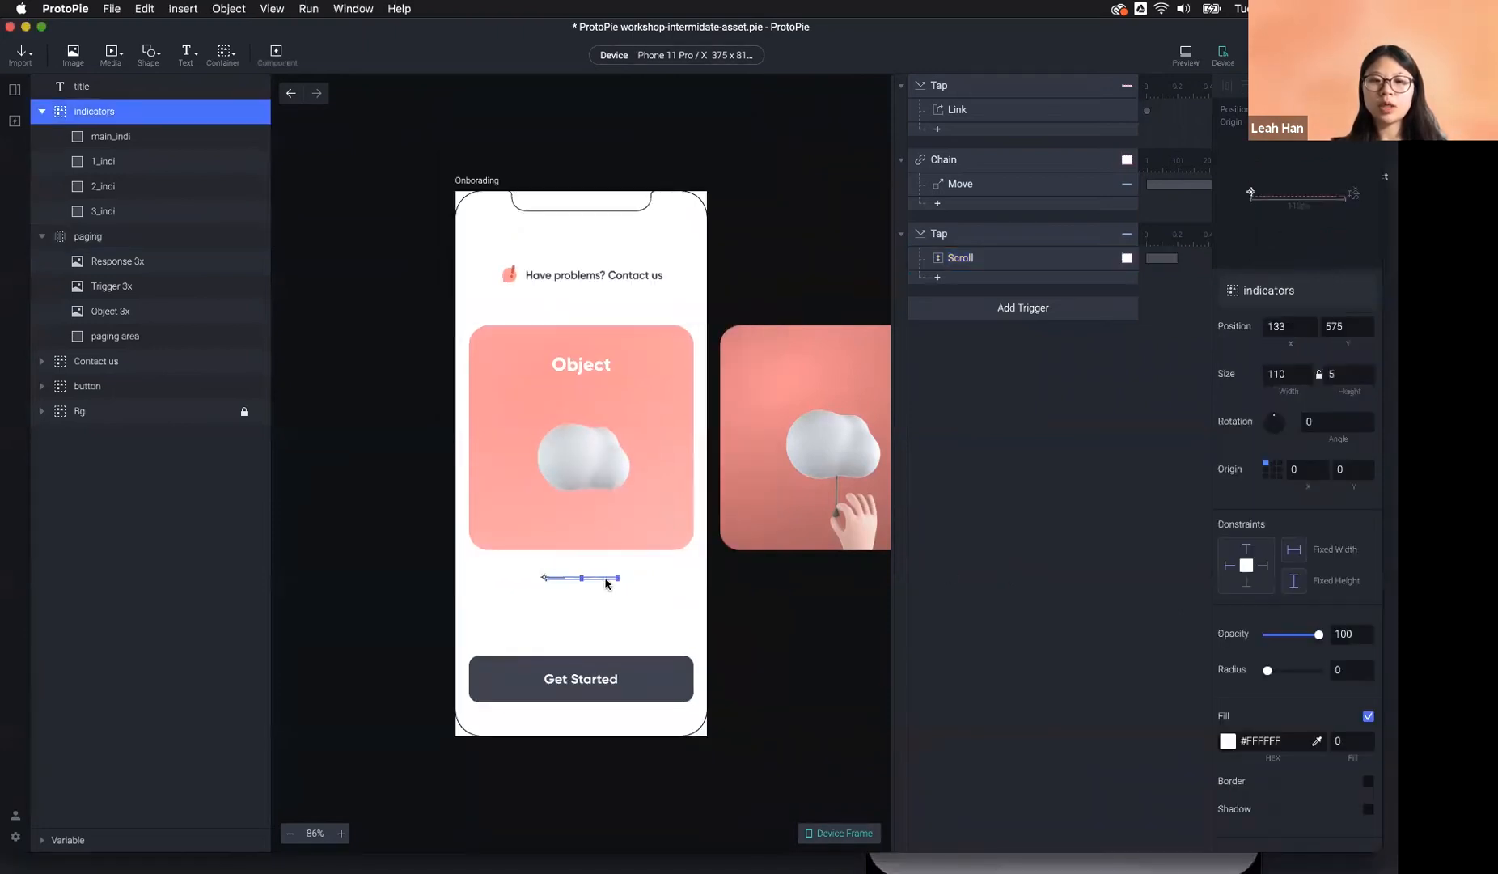
click(234, 211)
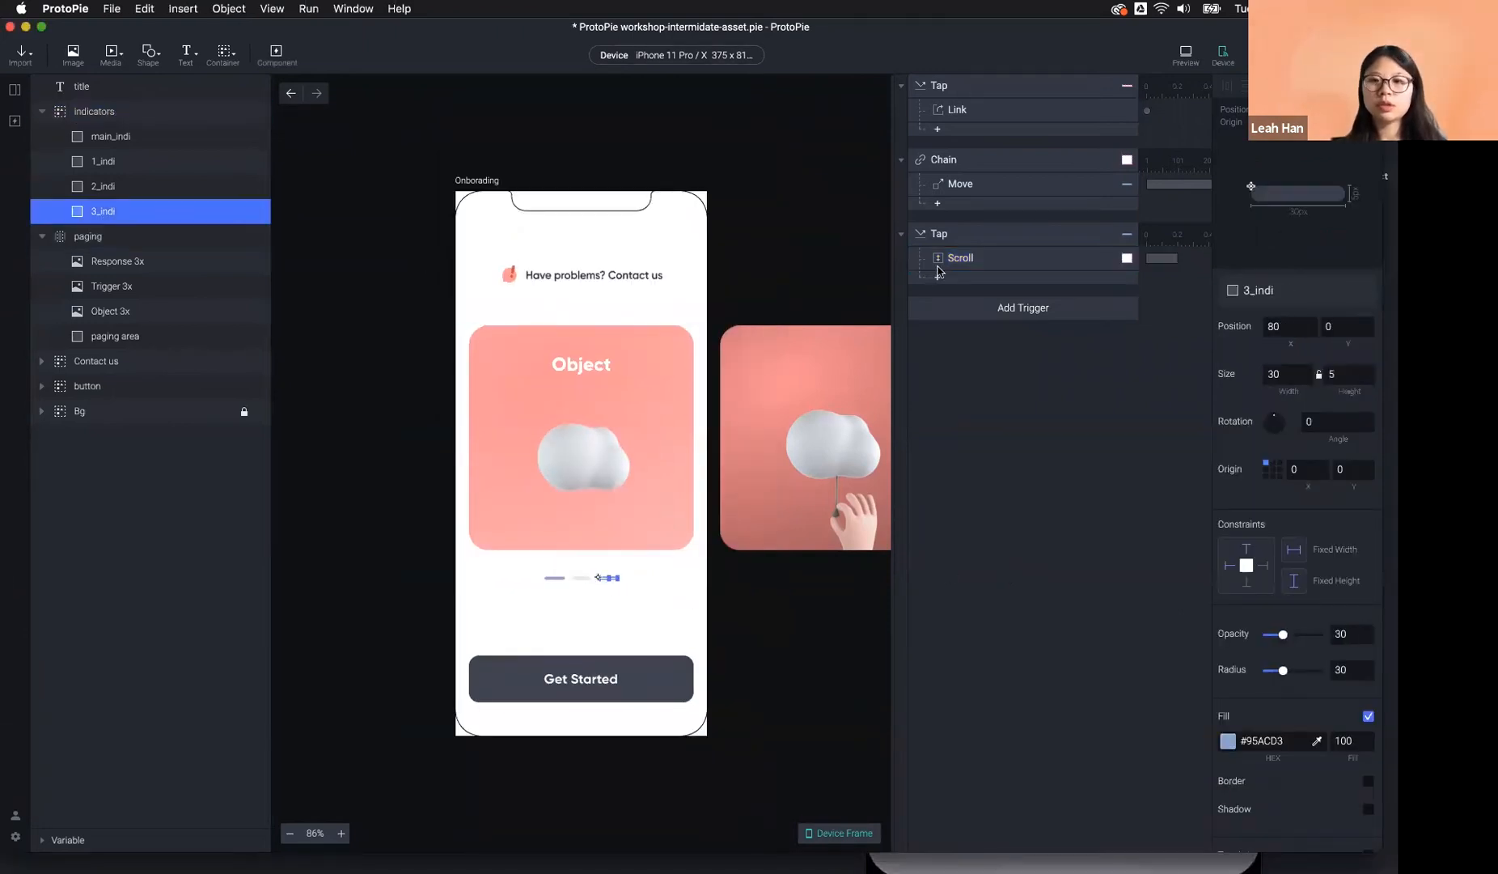
click(995, 313)
click(947, 348)
Add a Scroll response under the 3_indi Tap trigger that scrolls the paging container to 750.
click(937, 326)
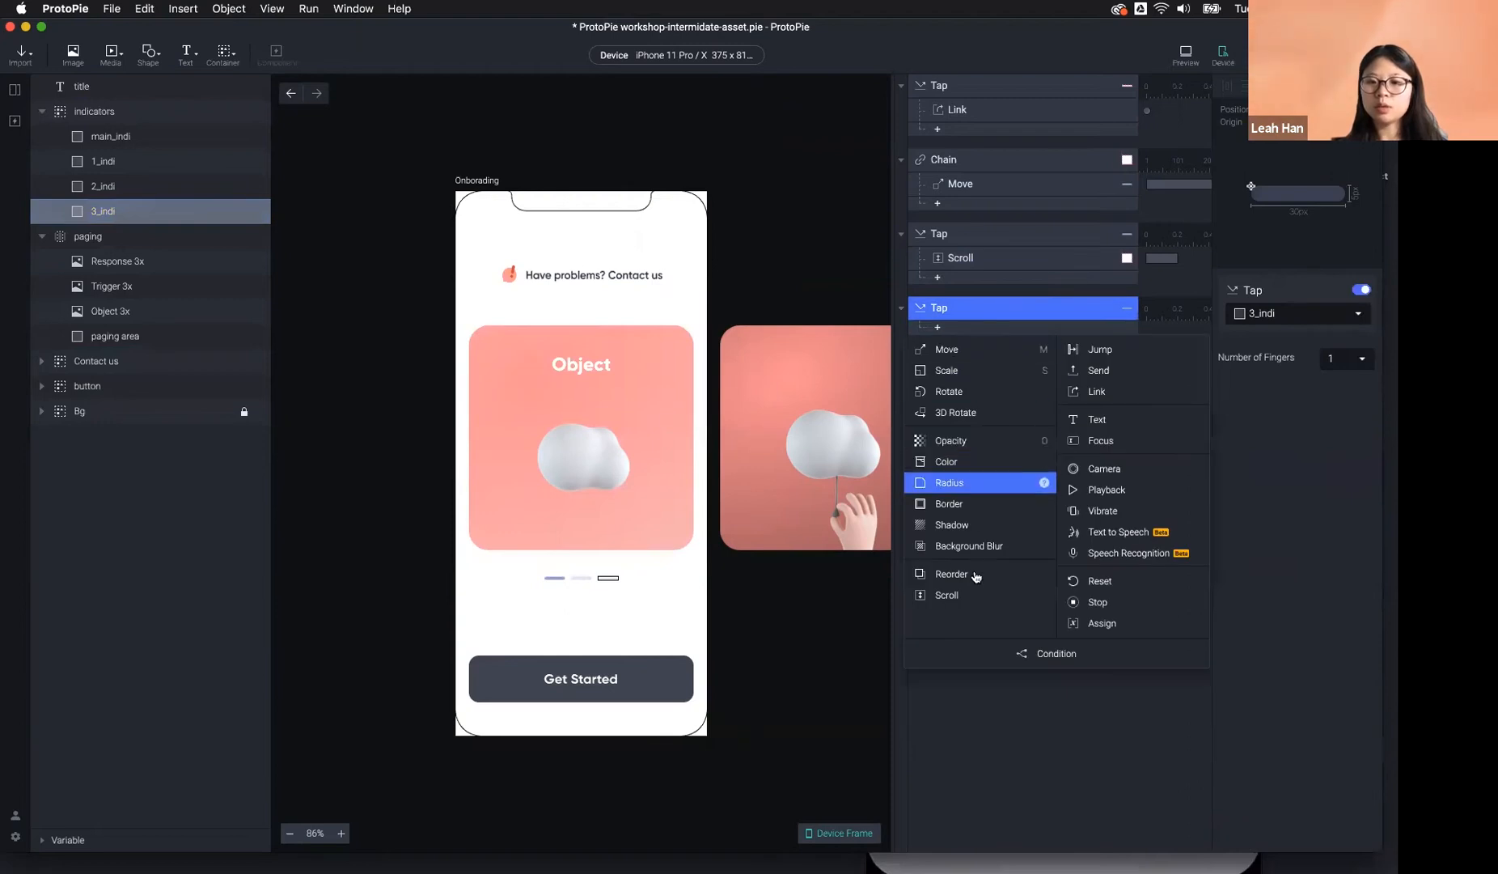
click(948, 595)
click(1288, 313)
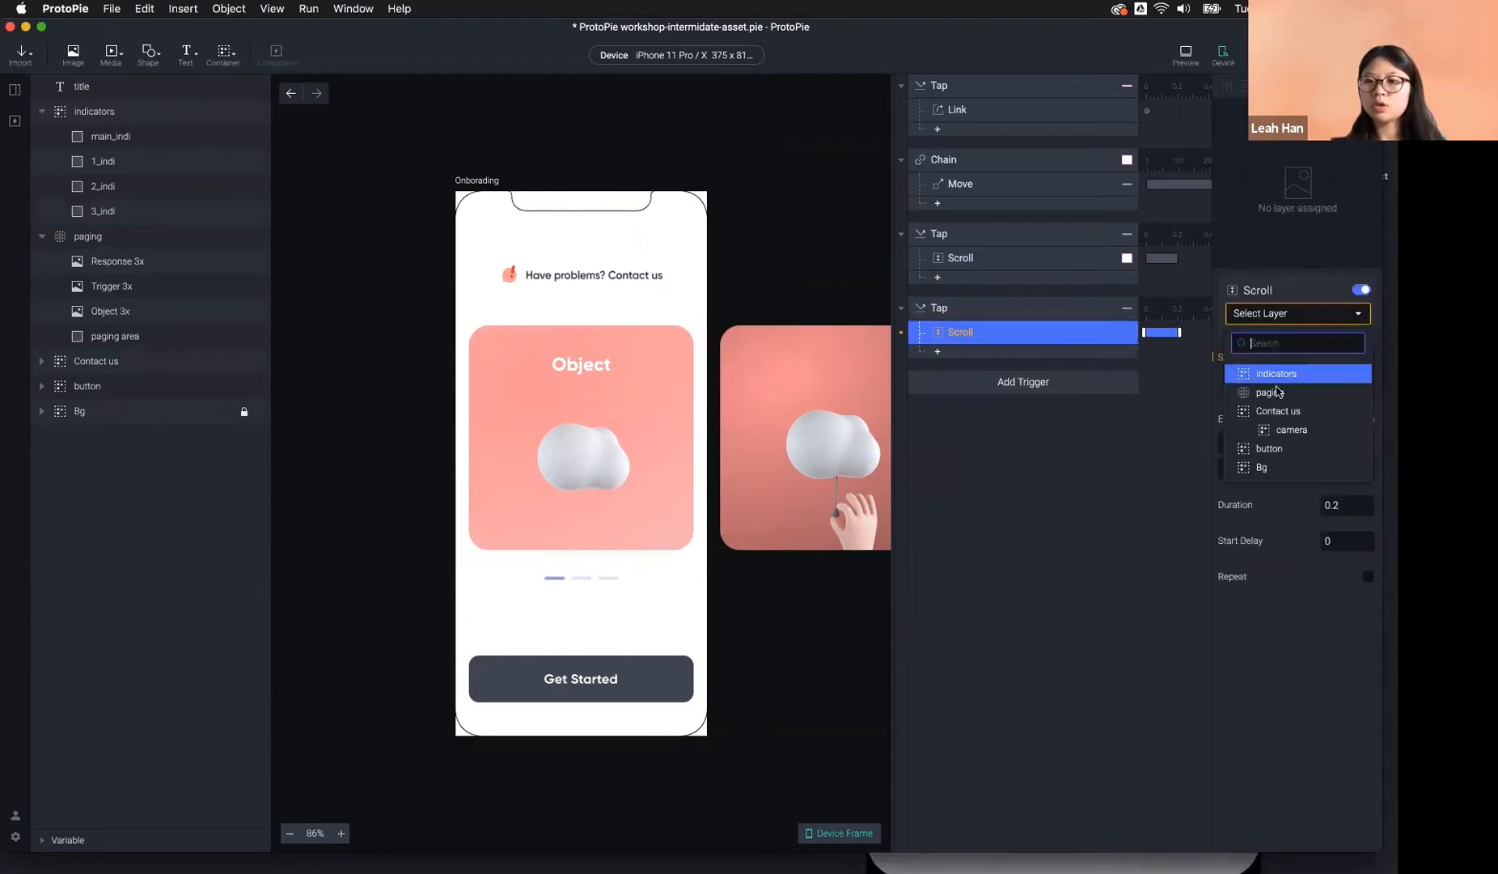
click(1271, 393)
click(1341, 383)
text(7)
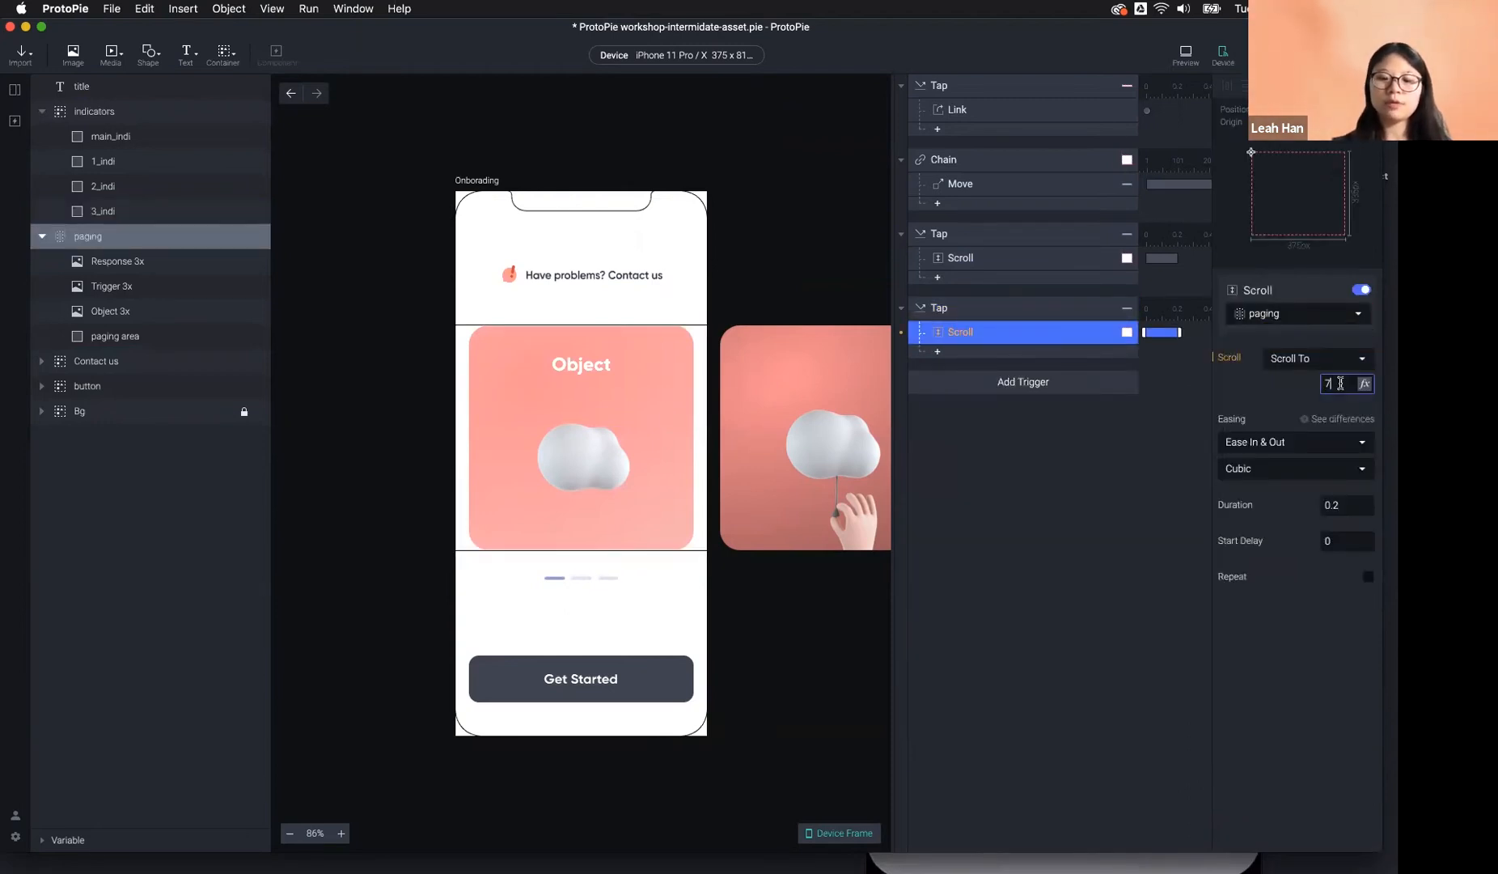
key(Return)
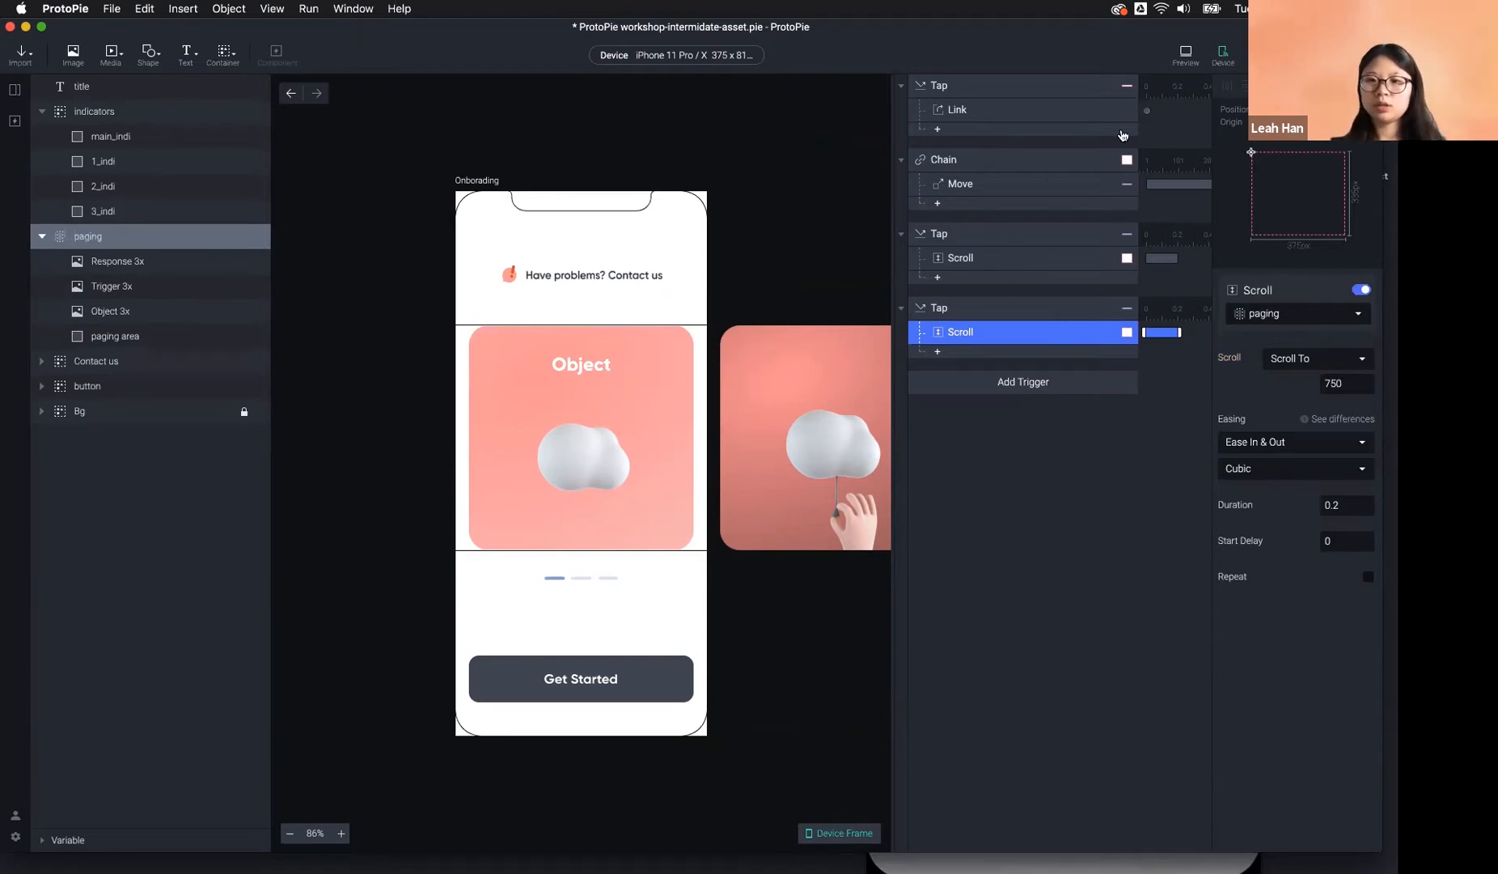
Preview the scene, test tapping the second and third indicators, and close the preview.
click(1186, 56)
click(592, 572)
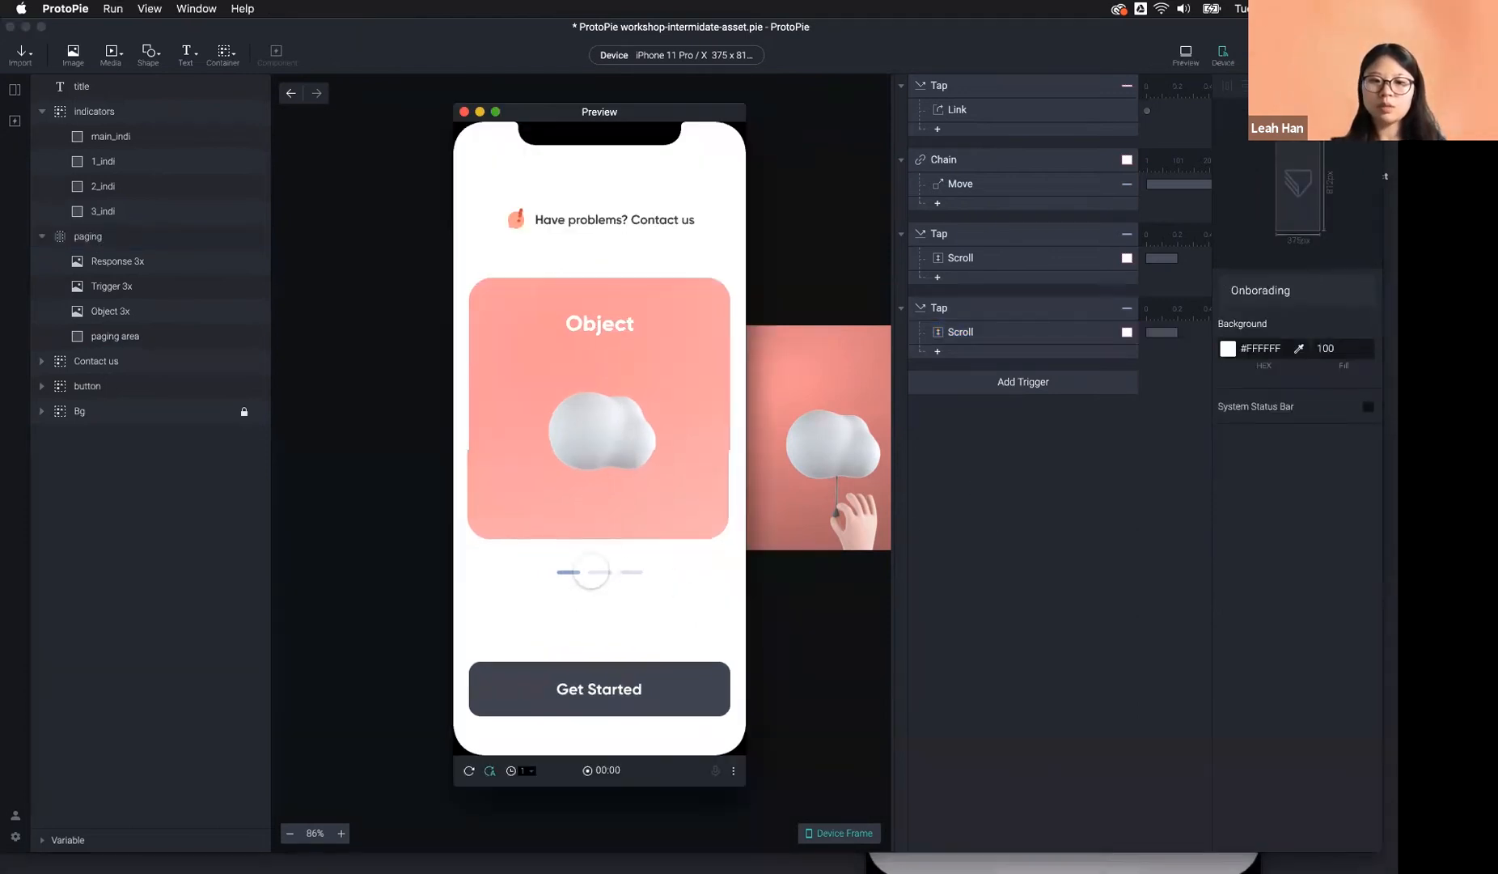
click(632, 572)
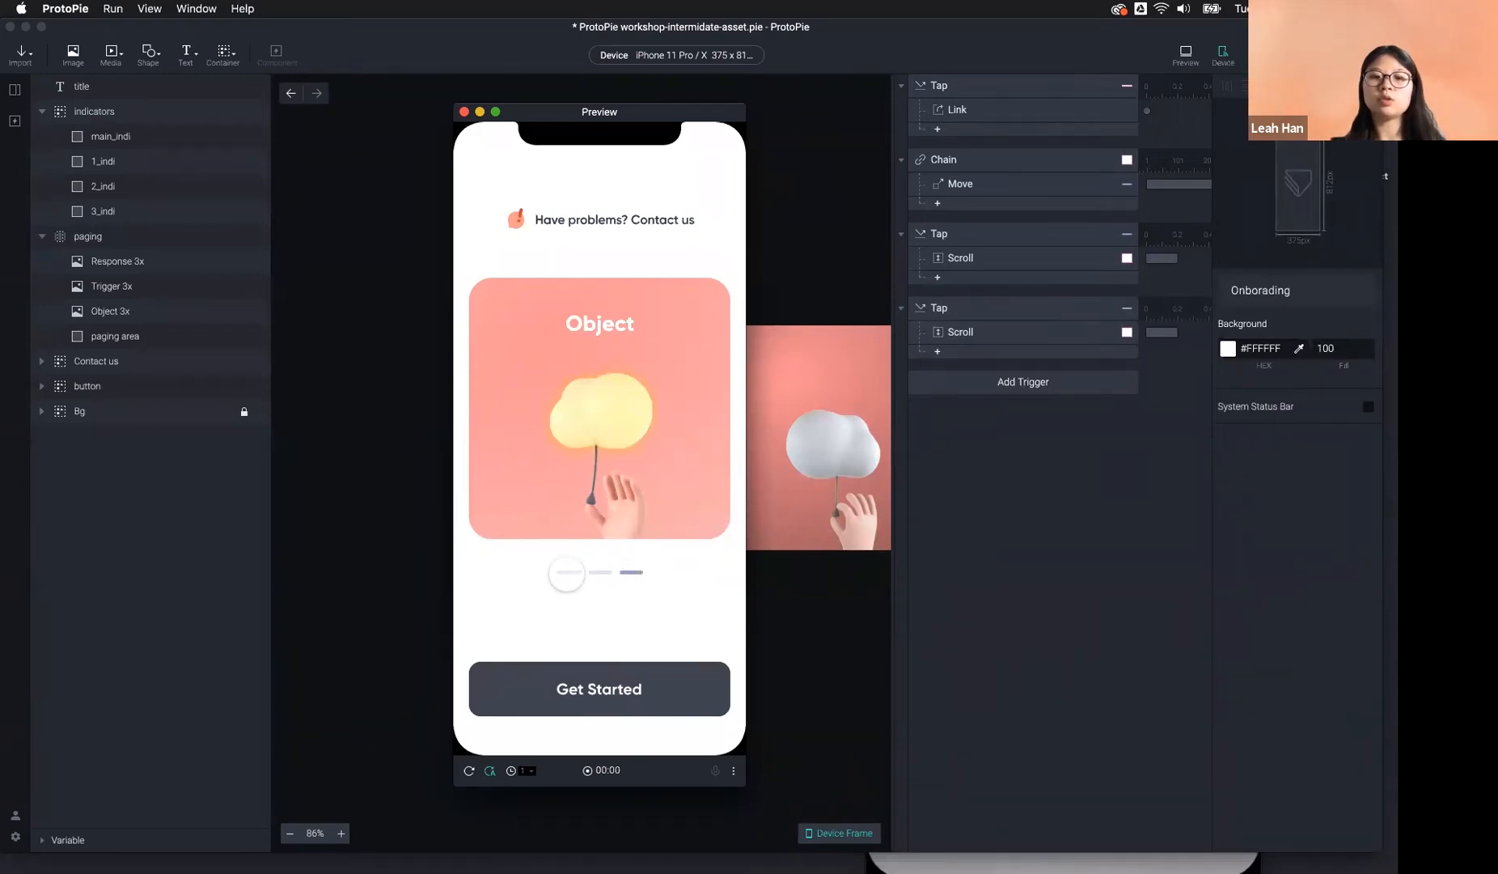
click(946, 392)
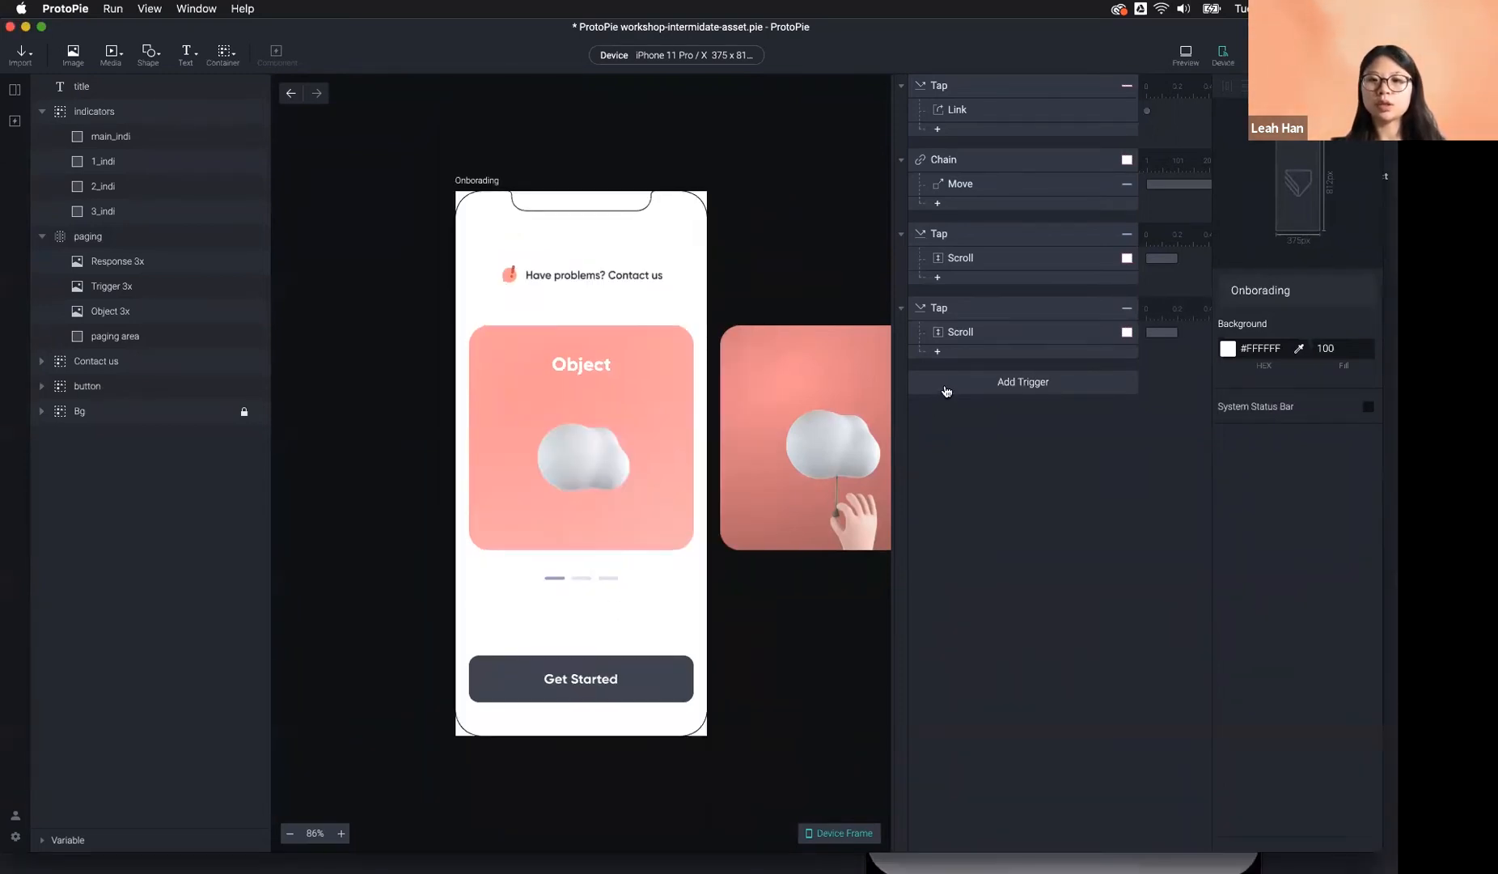
Add a Tap trigger and assign it to the 1_indi layer.
click(950, 387)
click(934, 413)
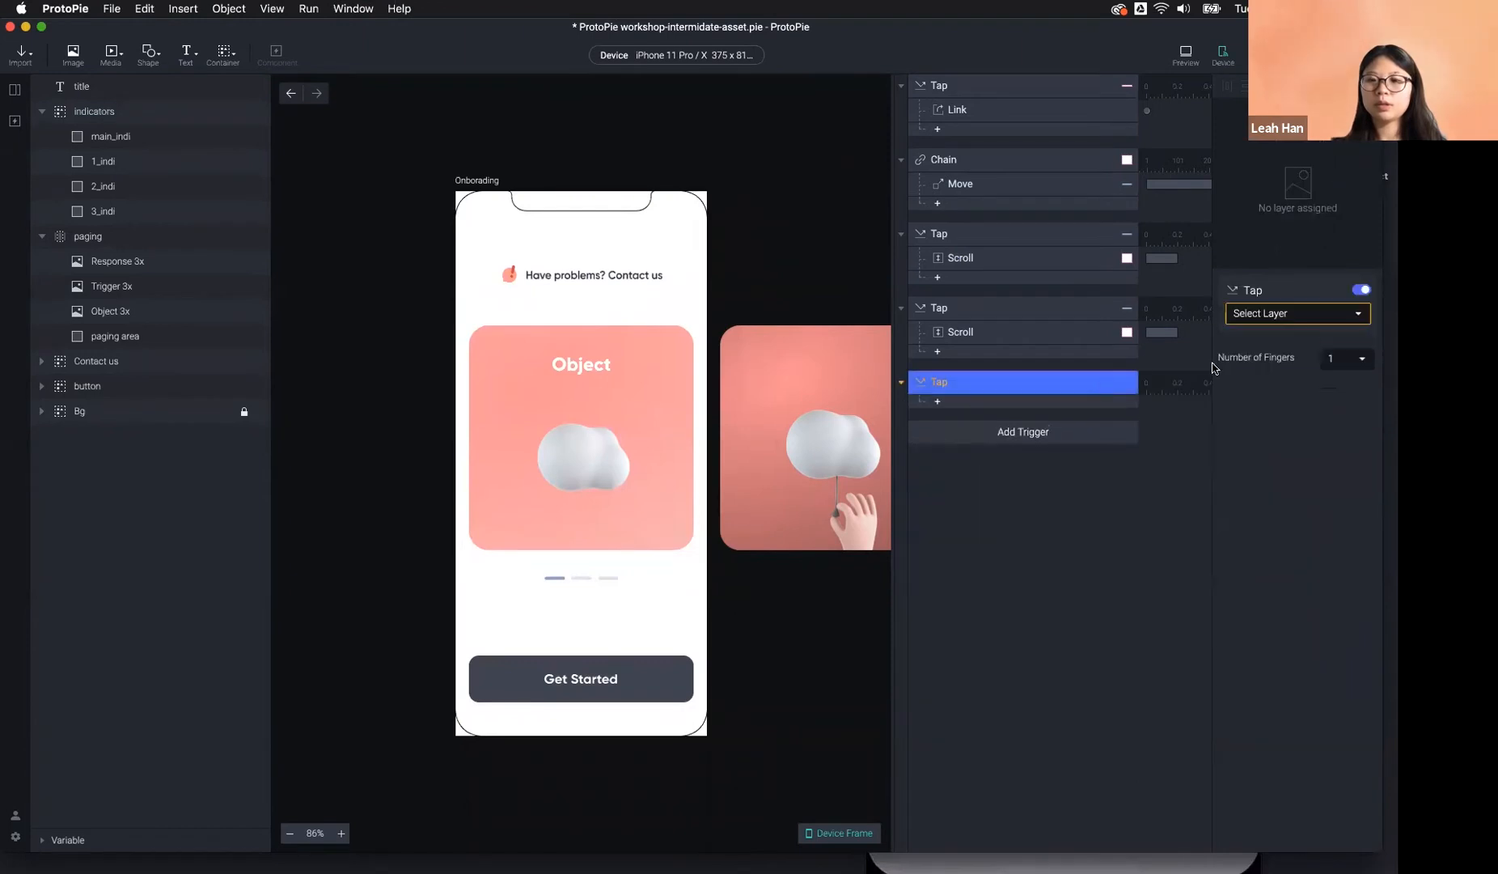
click(1285, 314)
click(1264, 428)
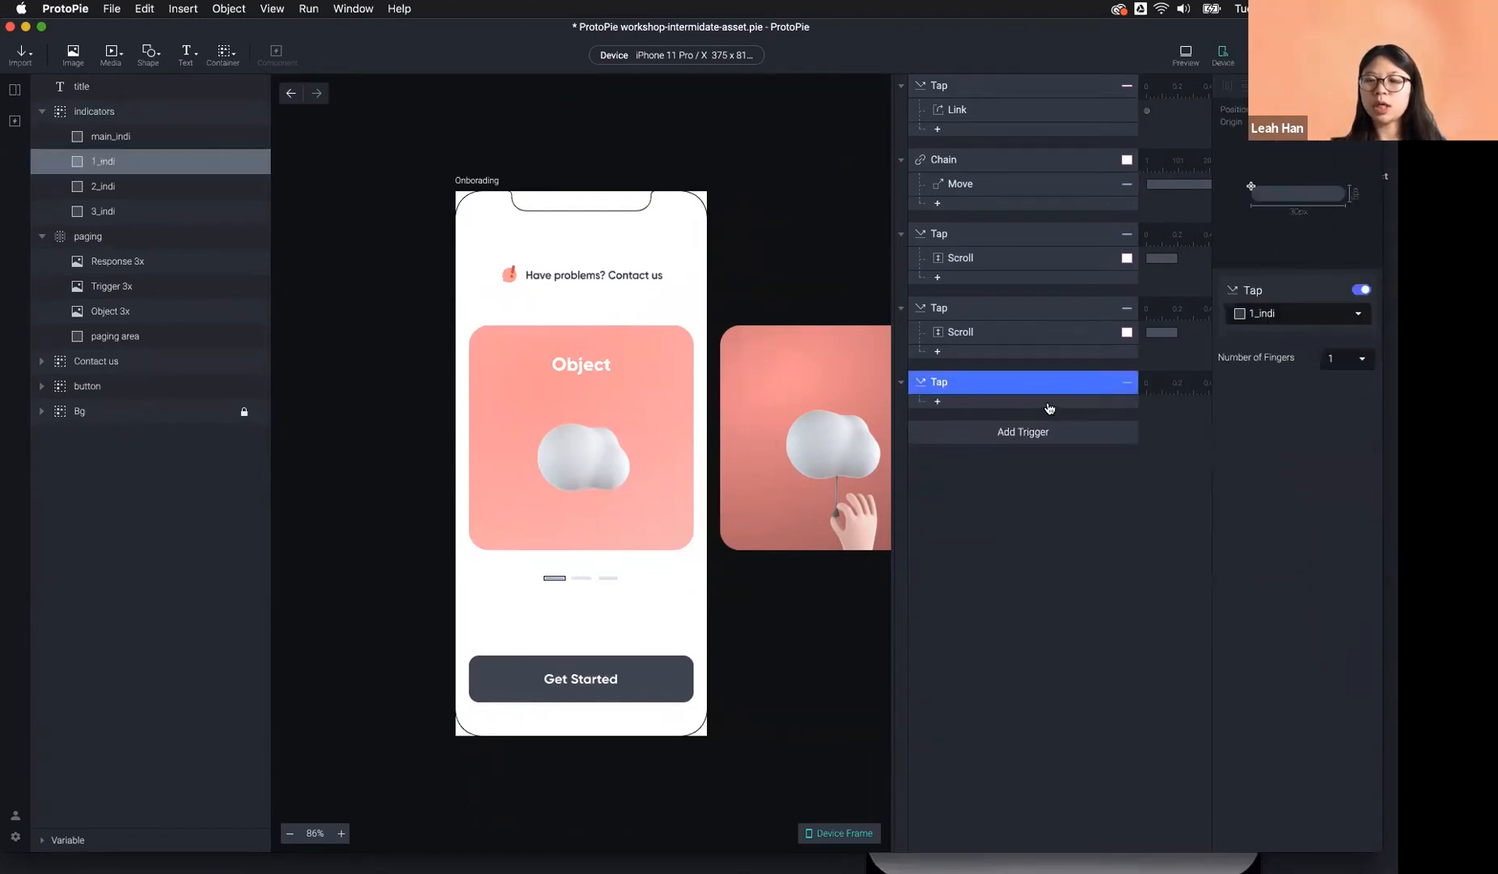
Add a Scroll response under the 1_indi Tap trigger that scrolls the paging container to 0.
click(1010, 403)
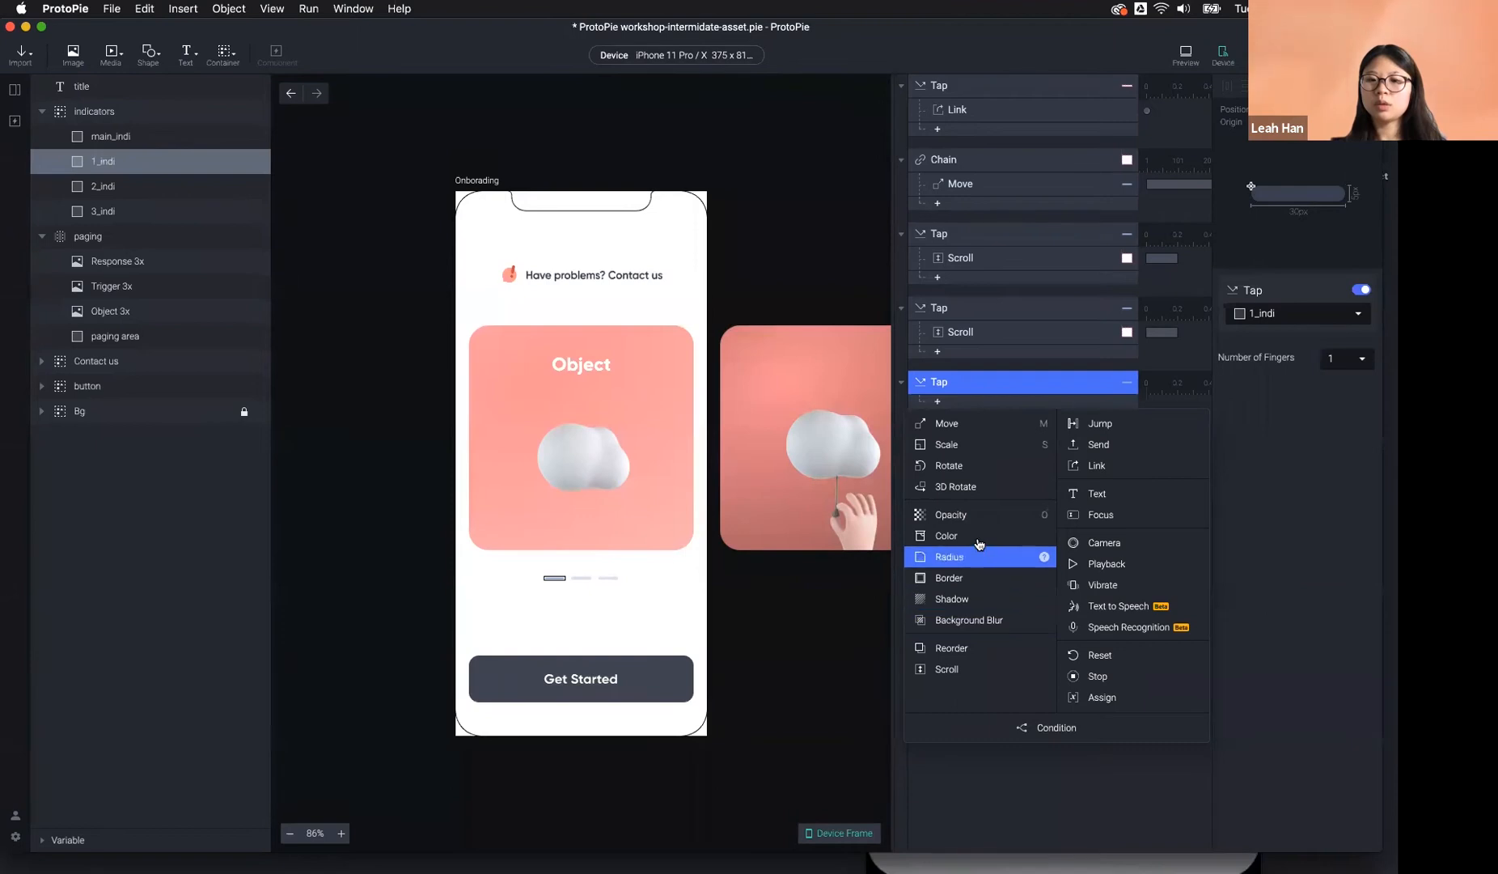
click(964, 668)
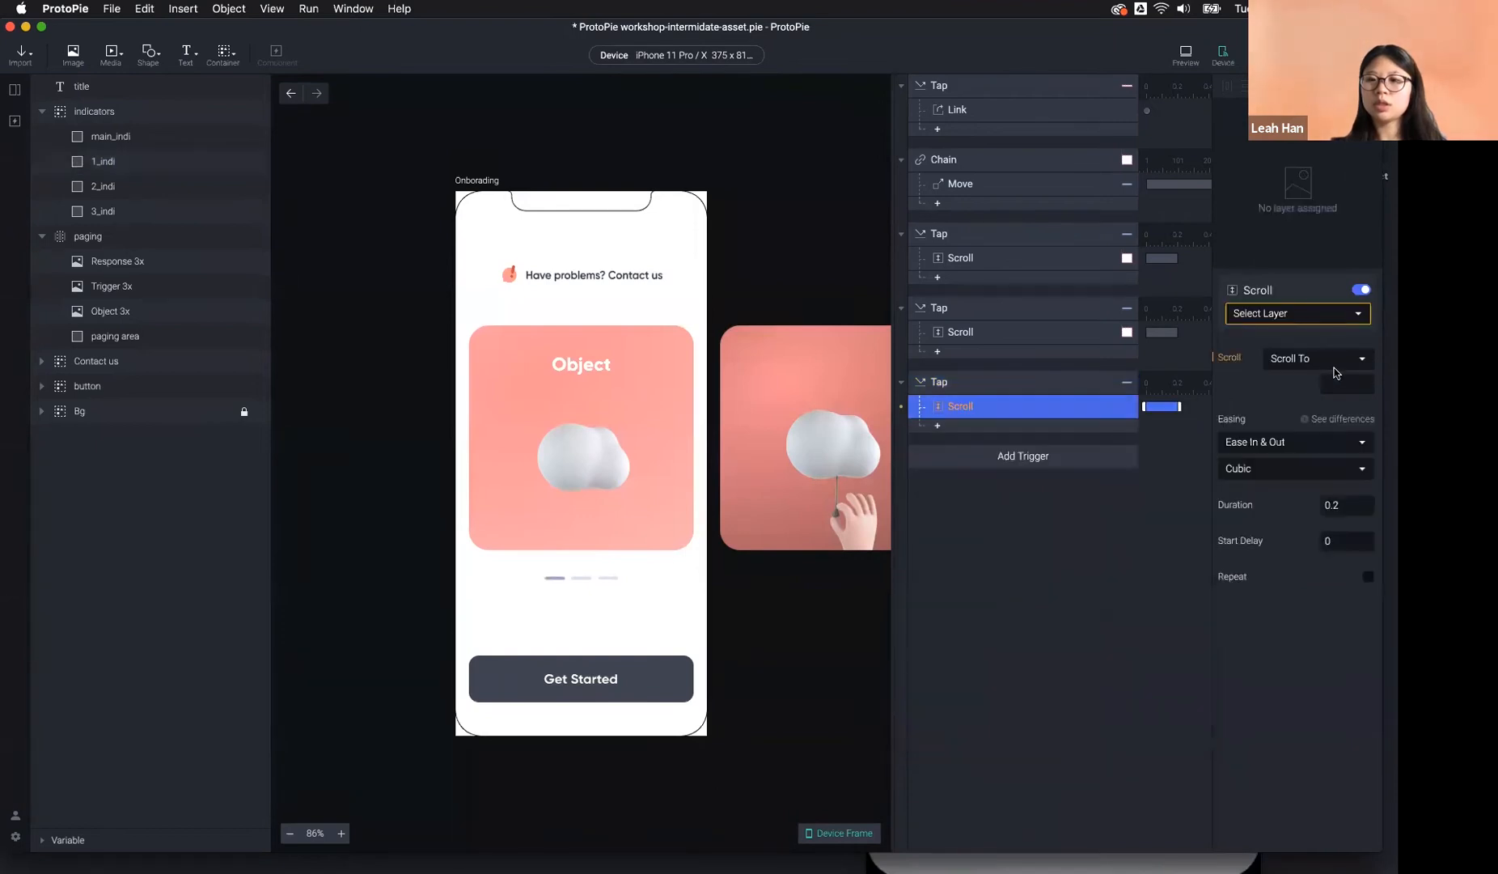
click(1311, 321)
click(1299, 392)
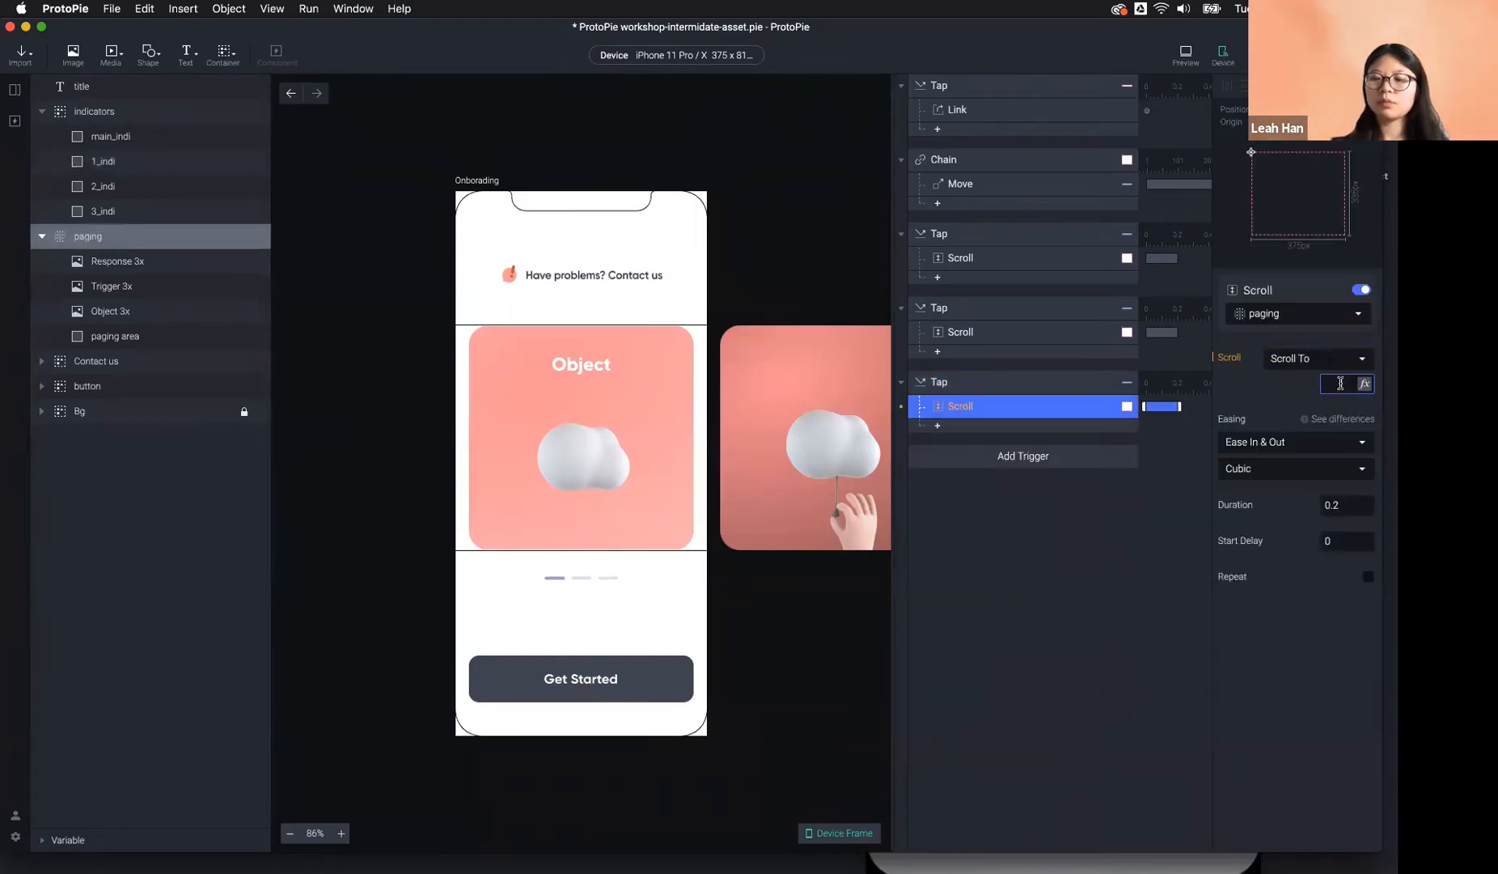
click(1340, 384)
double_click(993, 385)
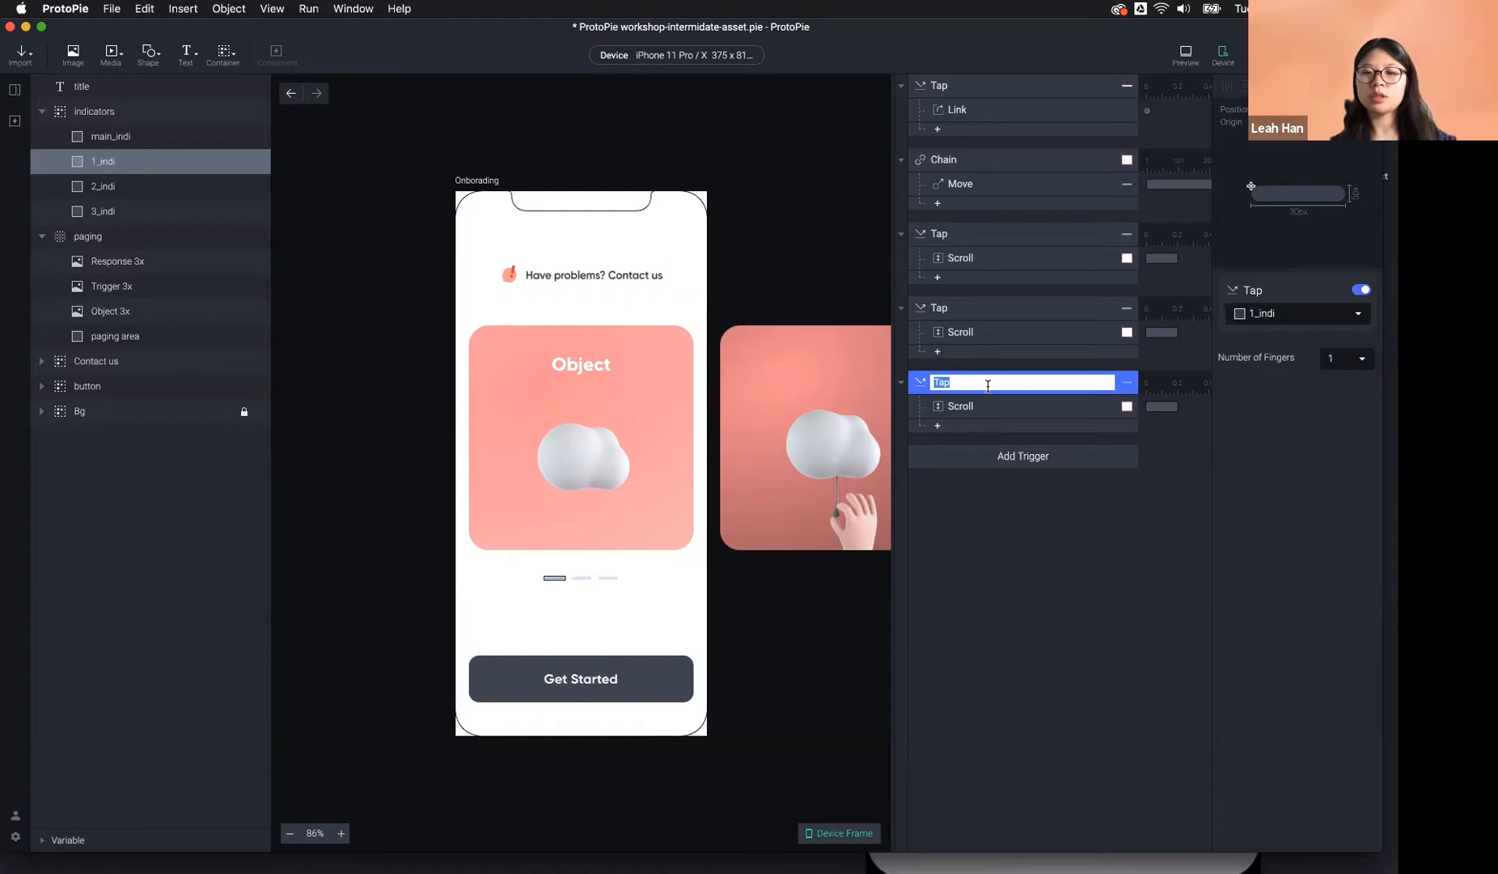
key(Return)
click(988, 413)
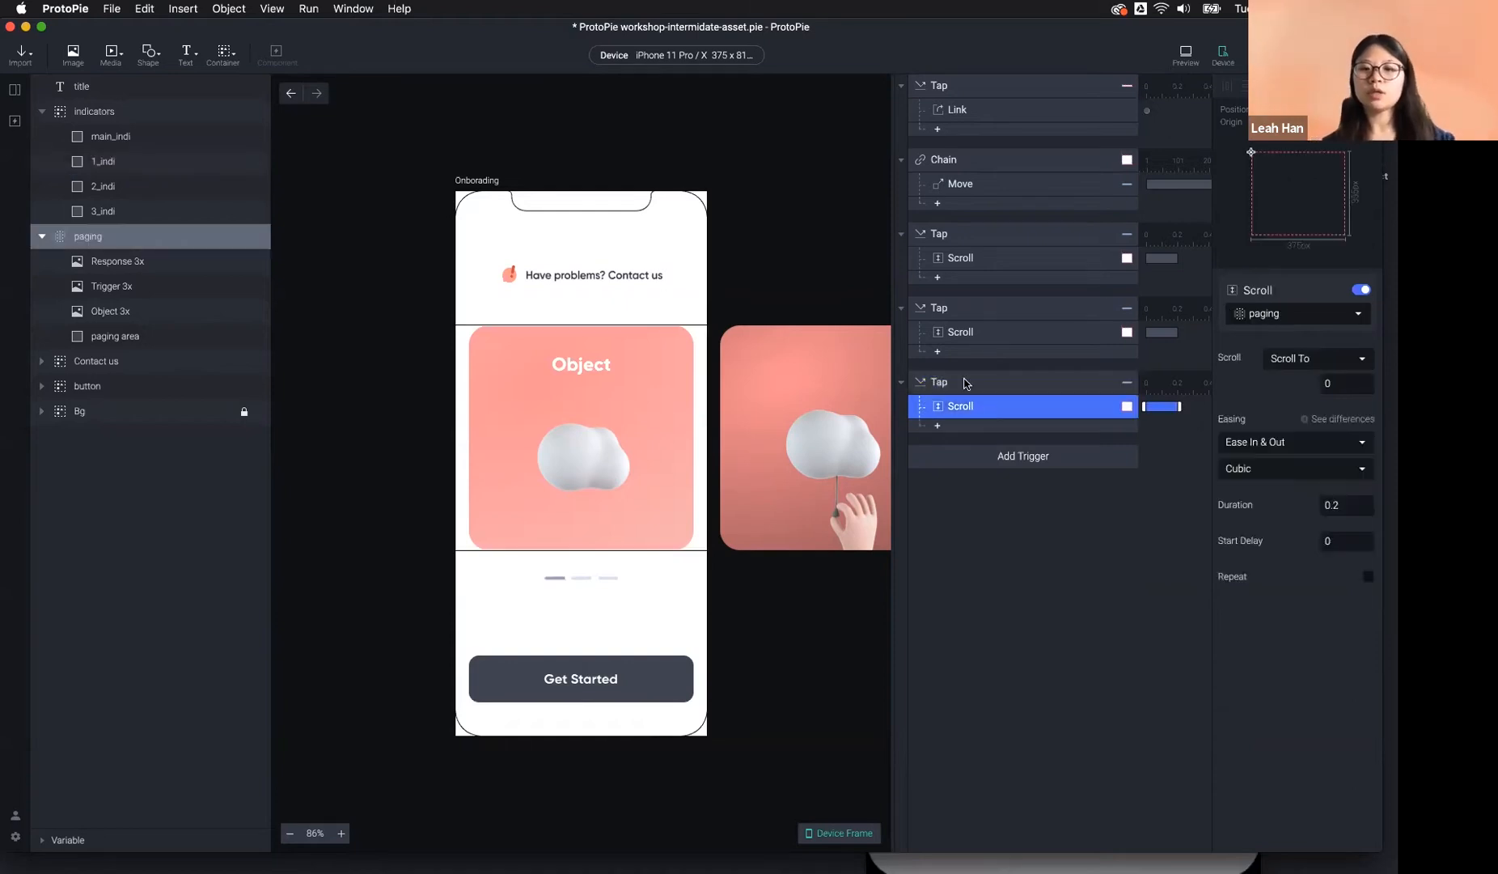
Rename the 1_indi Tap trigger to "Tap 1st".
click(964, 380)
double_click(965, 380)
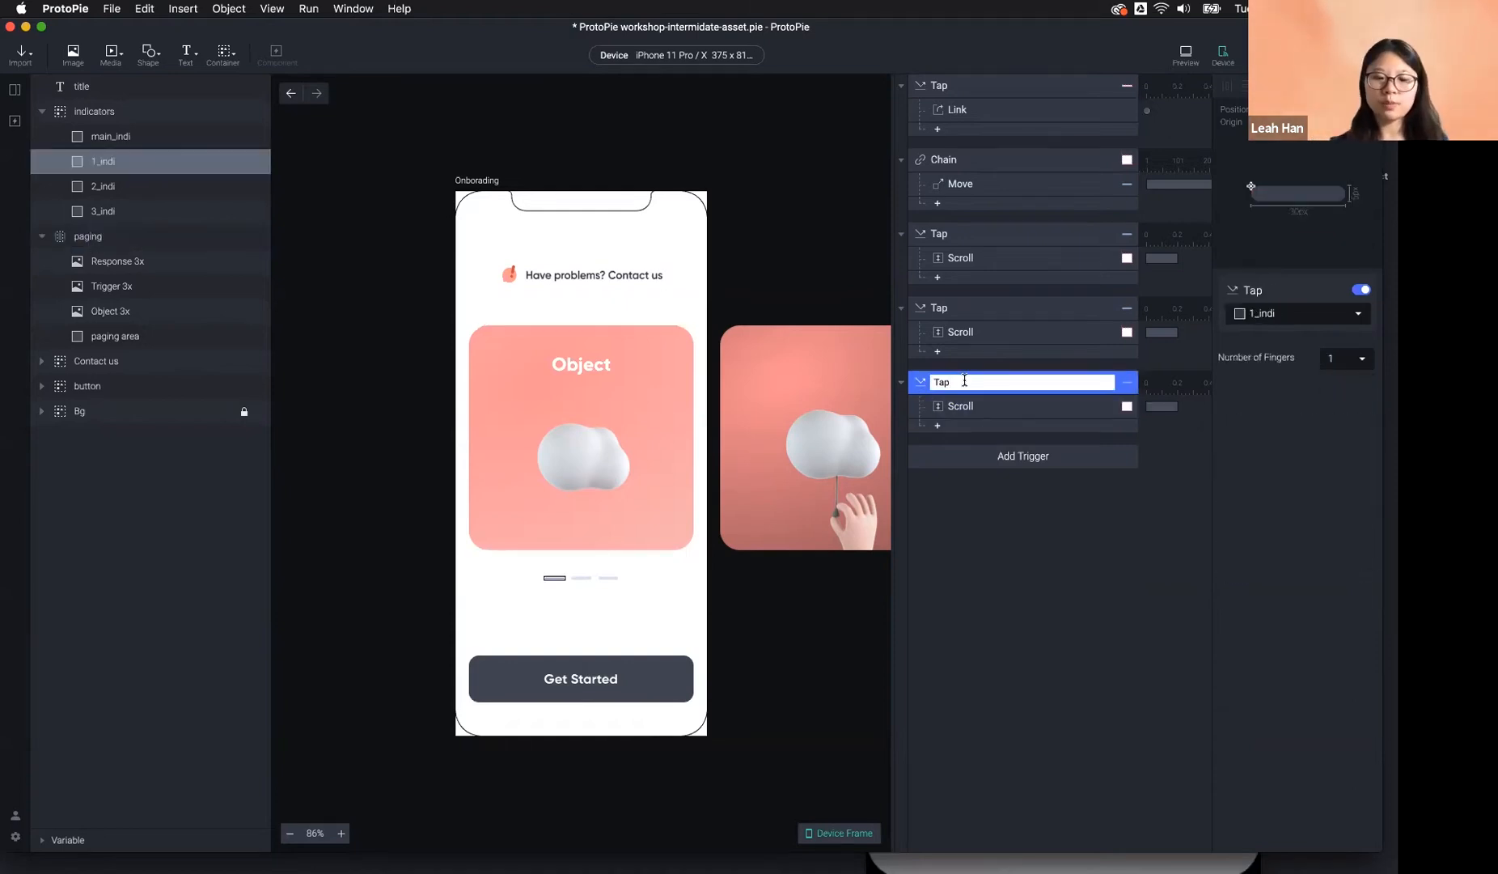
text(1st)
key(Return)
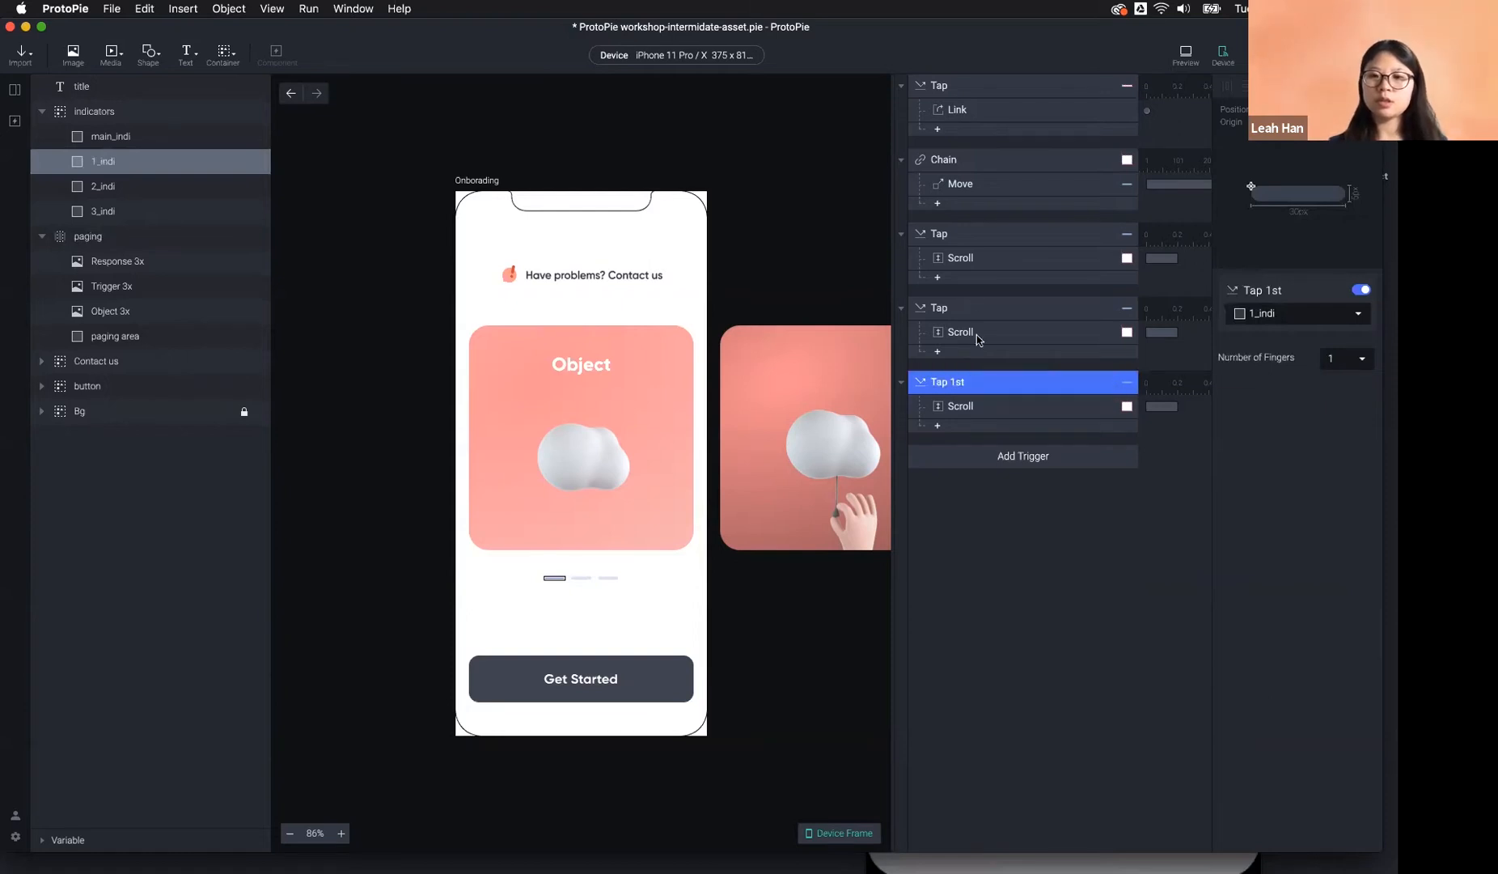
key(ctrl+space)
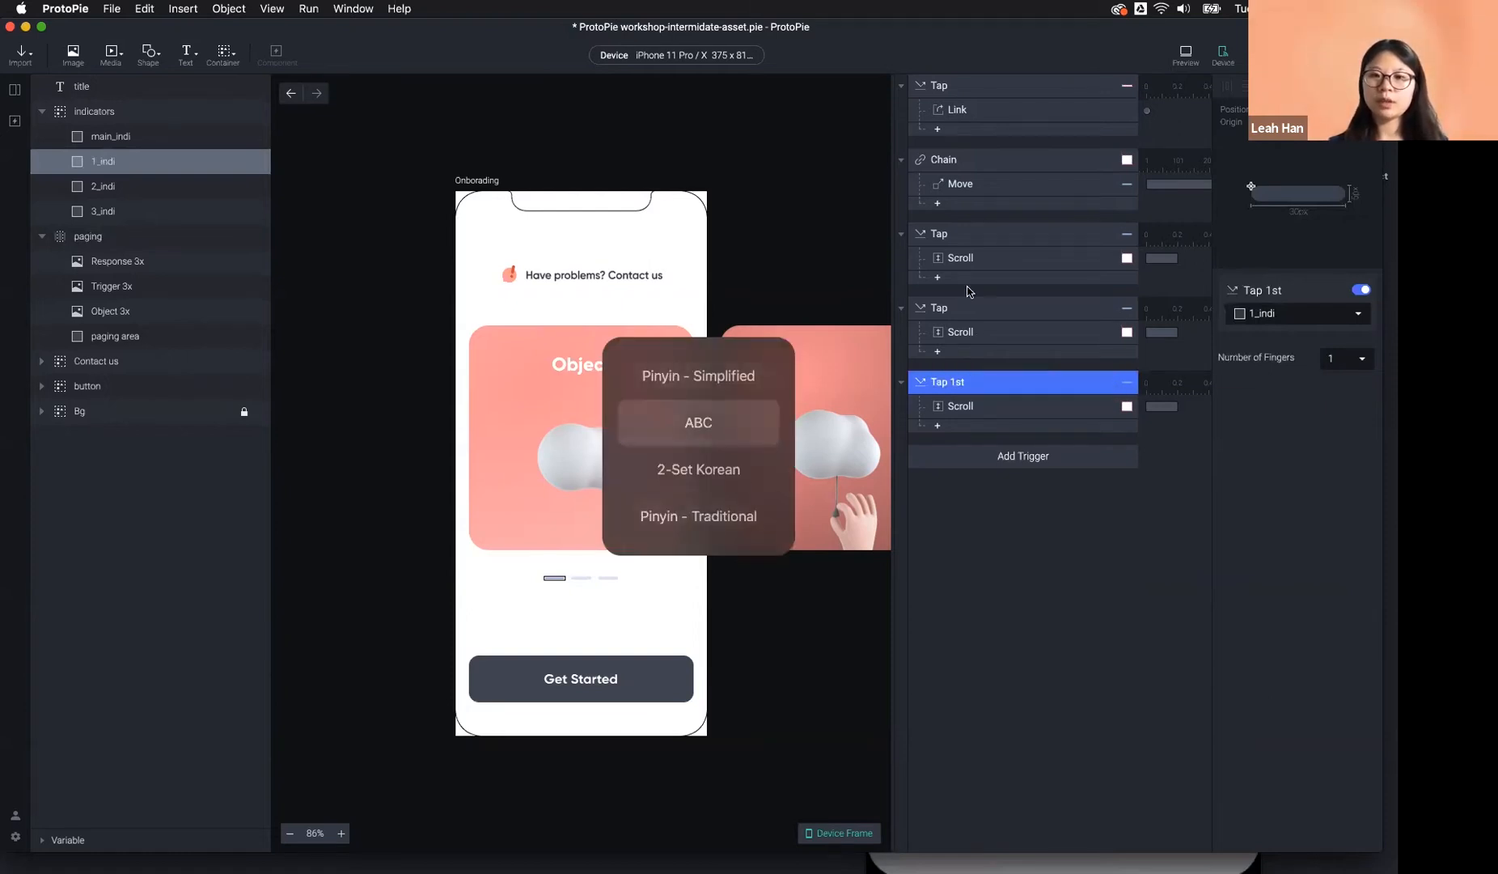
Rename the 3_indi Tap trigger to "Tap 3rd".
click(963, 305)
double_click(962, 306)
text(3rd)
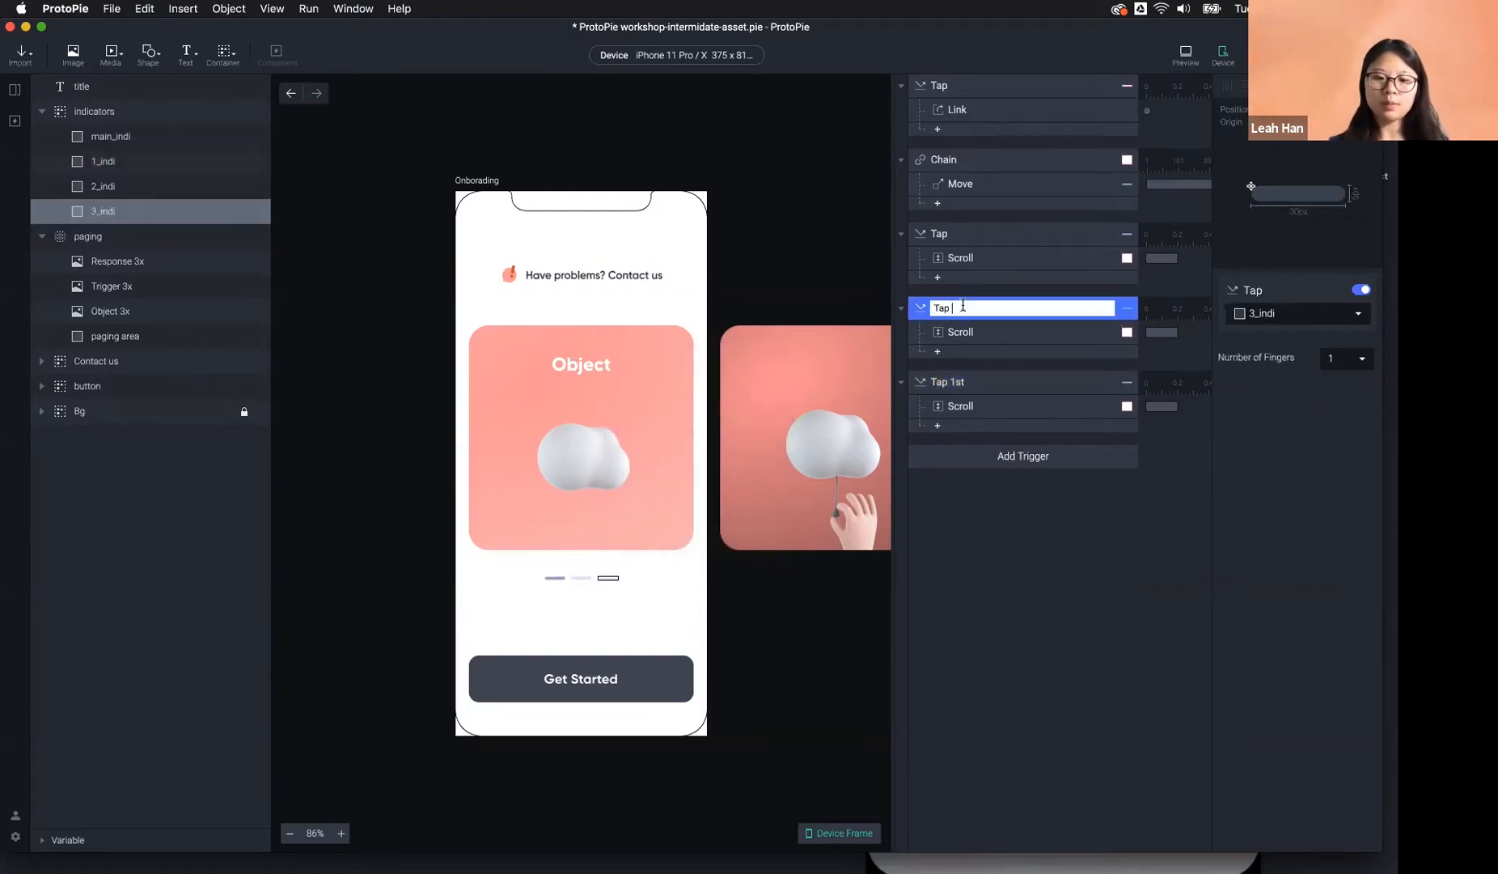
key(Return)
Rename the 2_indi Tap trigger to "Tap 2nd" and move the Tap 1st trigger above it.
double_click(952, 235)
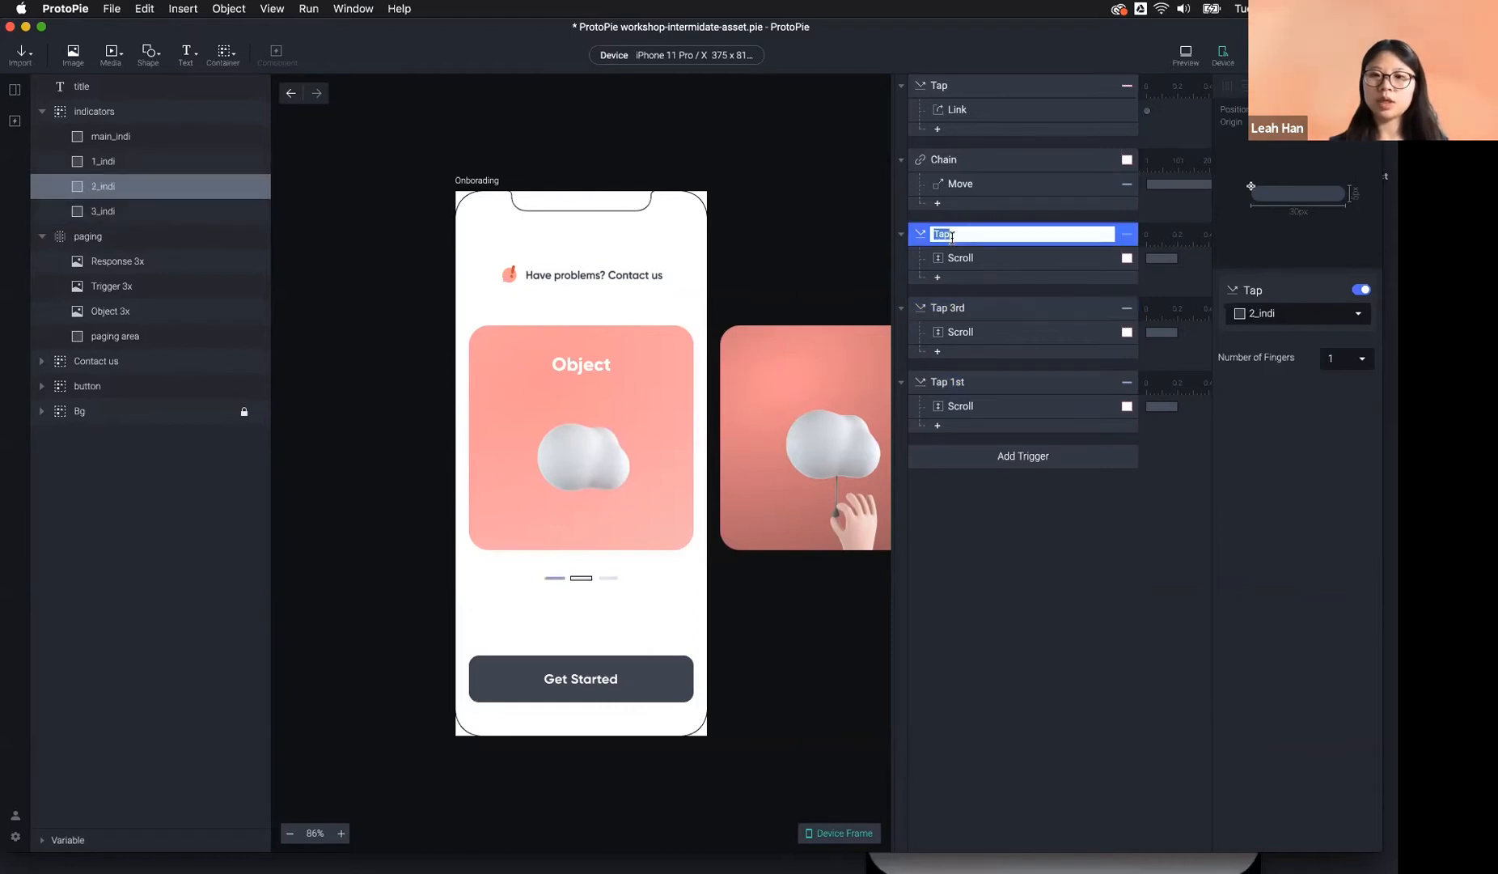
text(2nd)
key(Return)
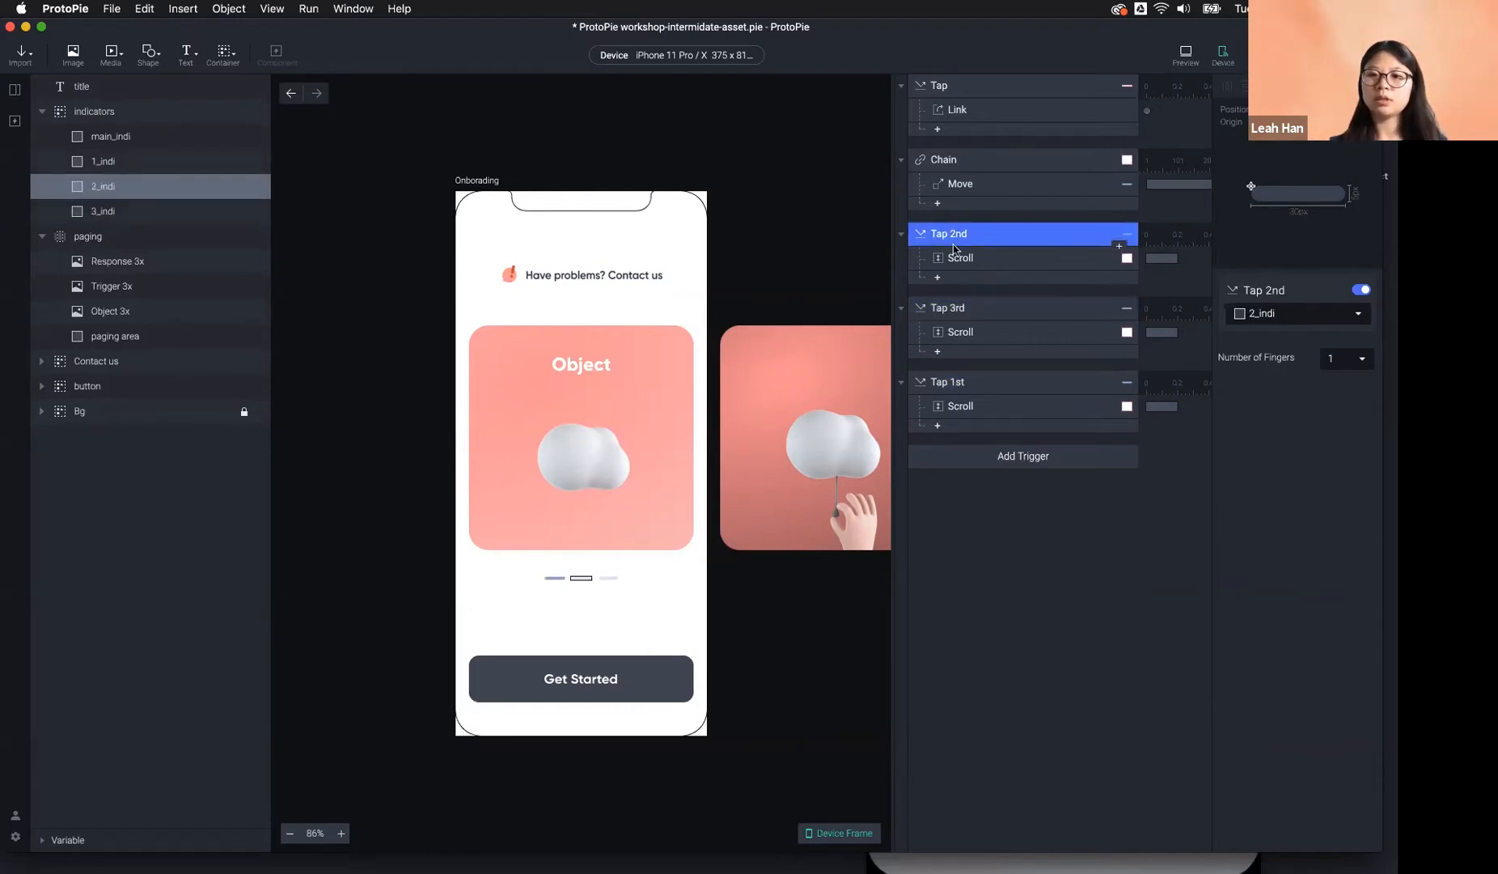
click(1006, 387)
drag(1008, 264, 1010, 231)
Preview the scene, test tapping all three indicators in different orders, and return to the editor with the Chain trigger selected.
key(super+p)
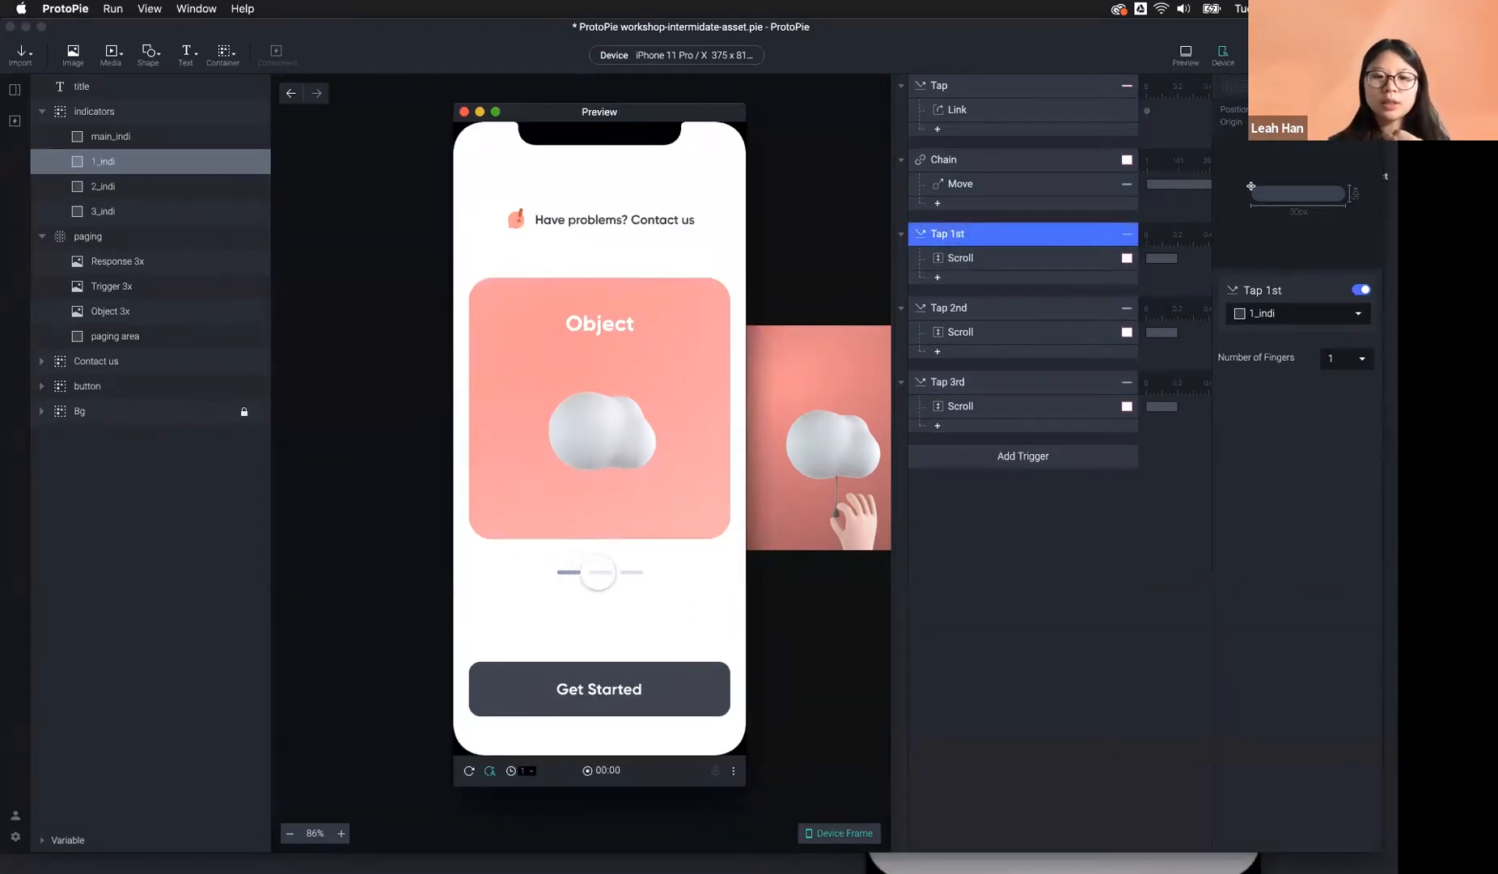
click(598, 572)
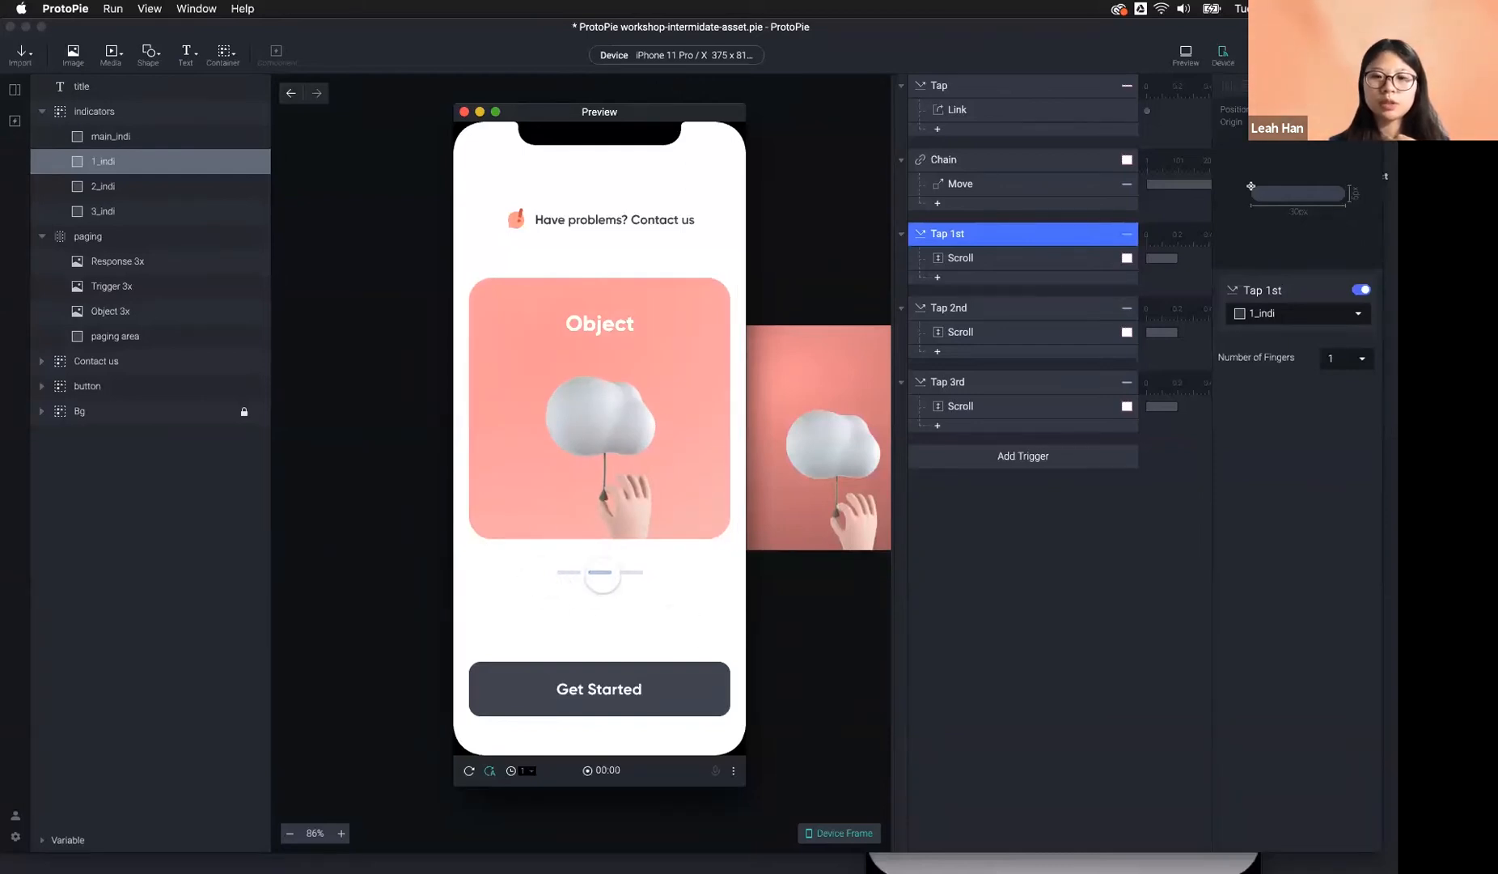
click(629, 573)
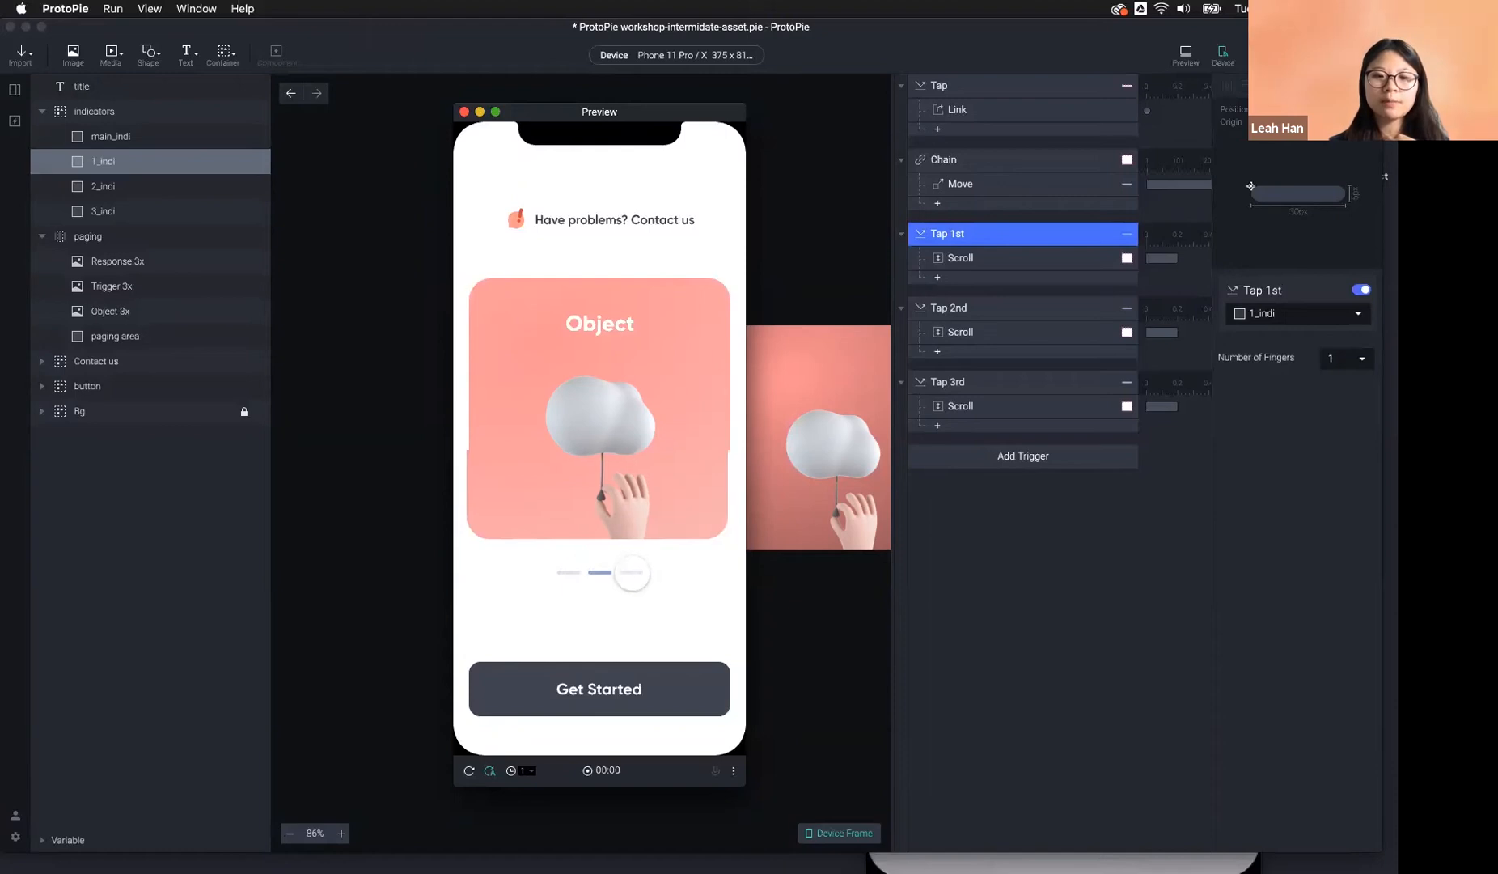
click(576, 573)
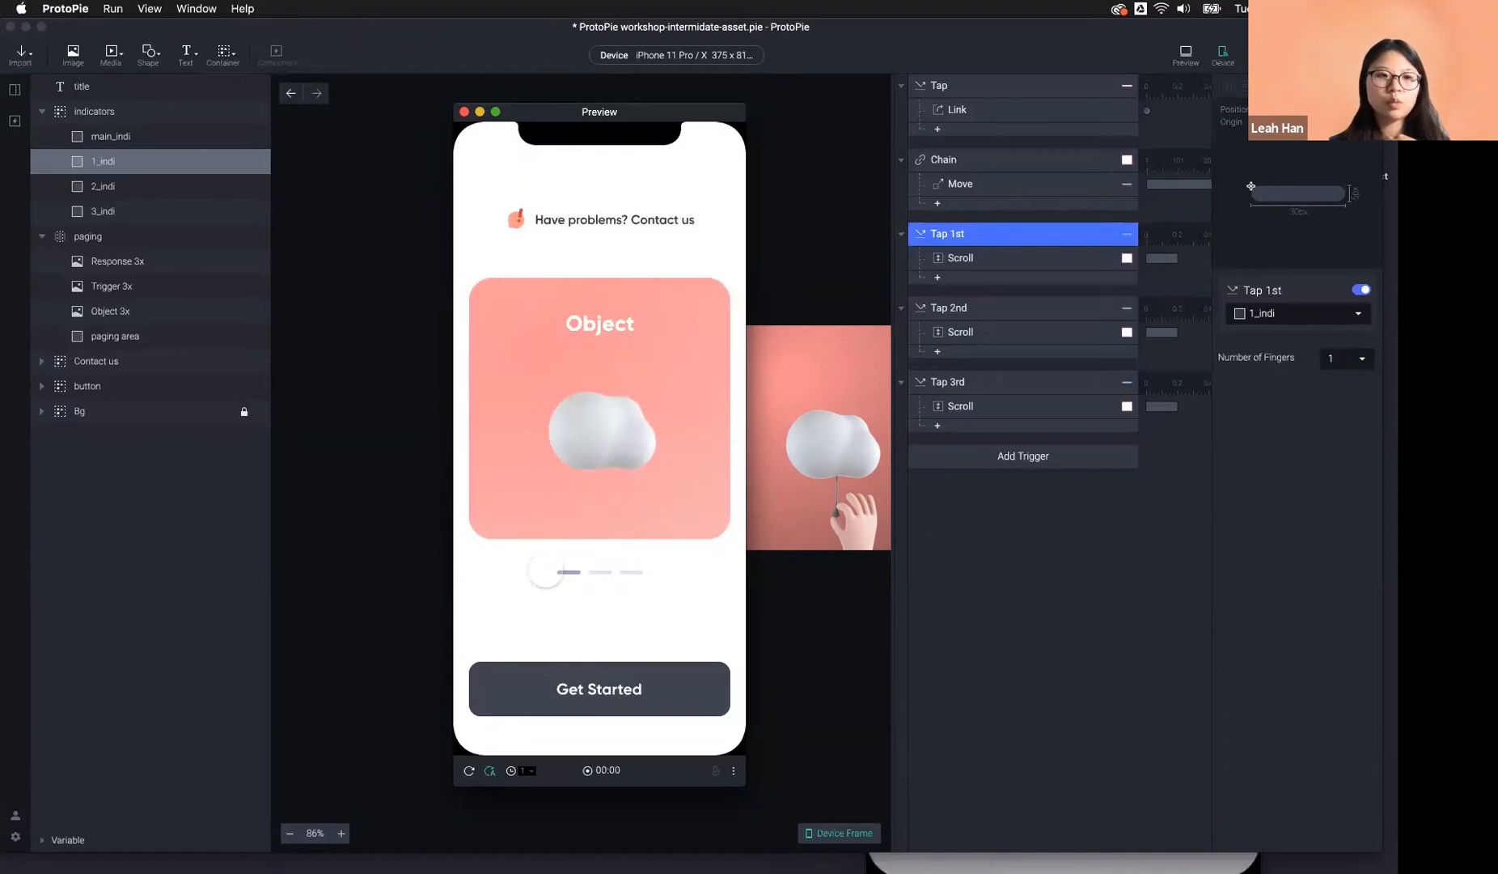
click(599, 574)
click(630, 573)
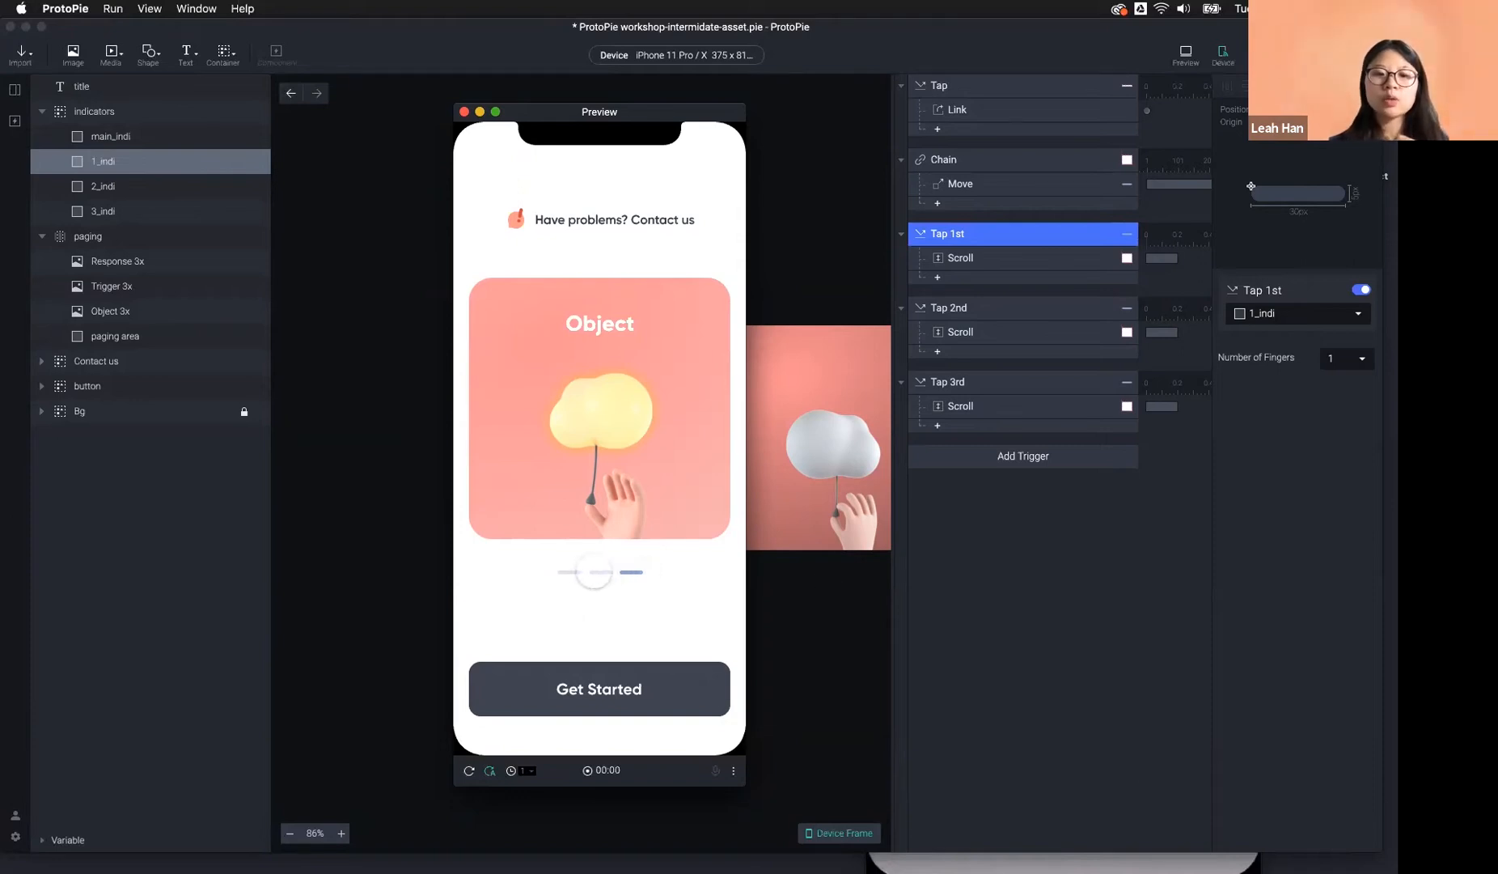
click(600, 572)
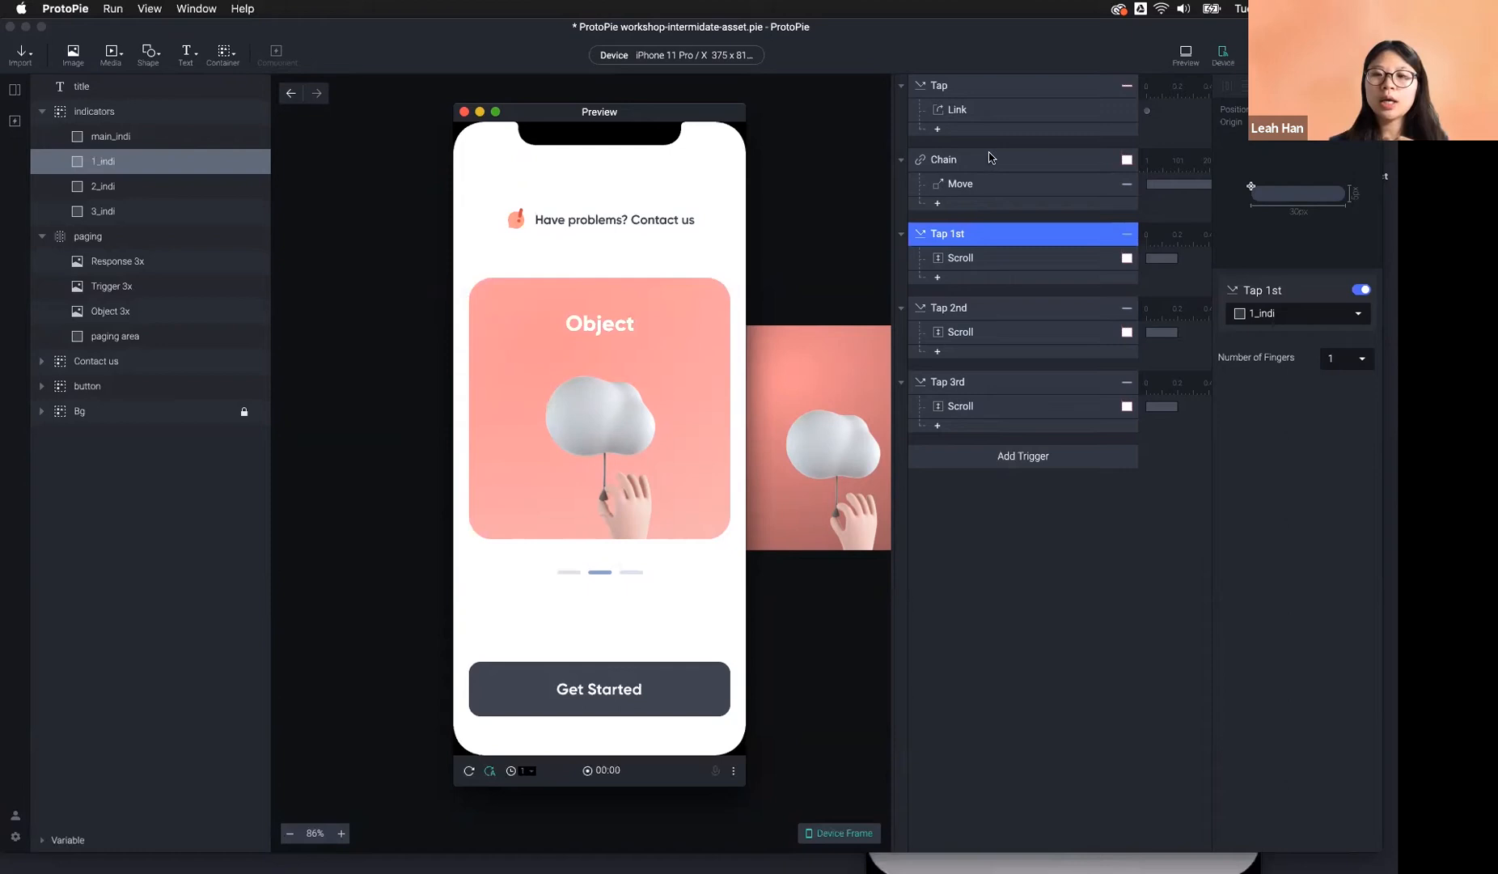
click(969, 168)
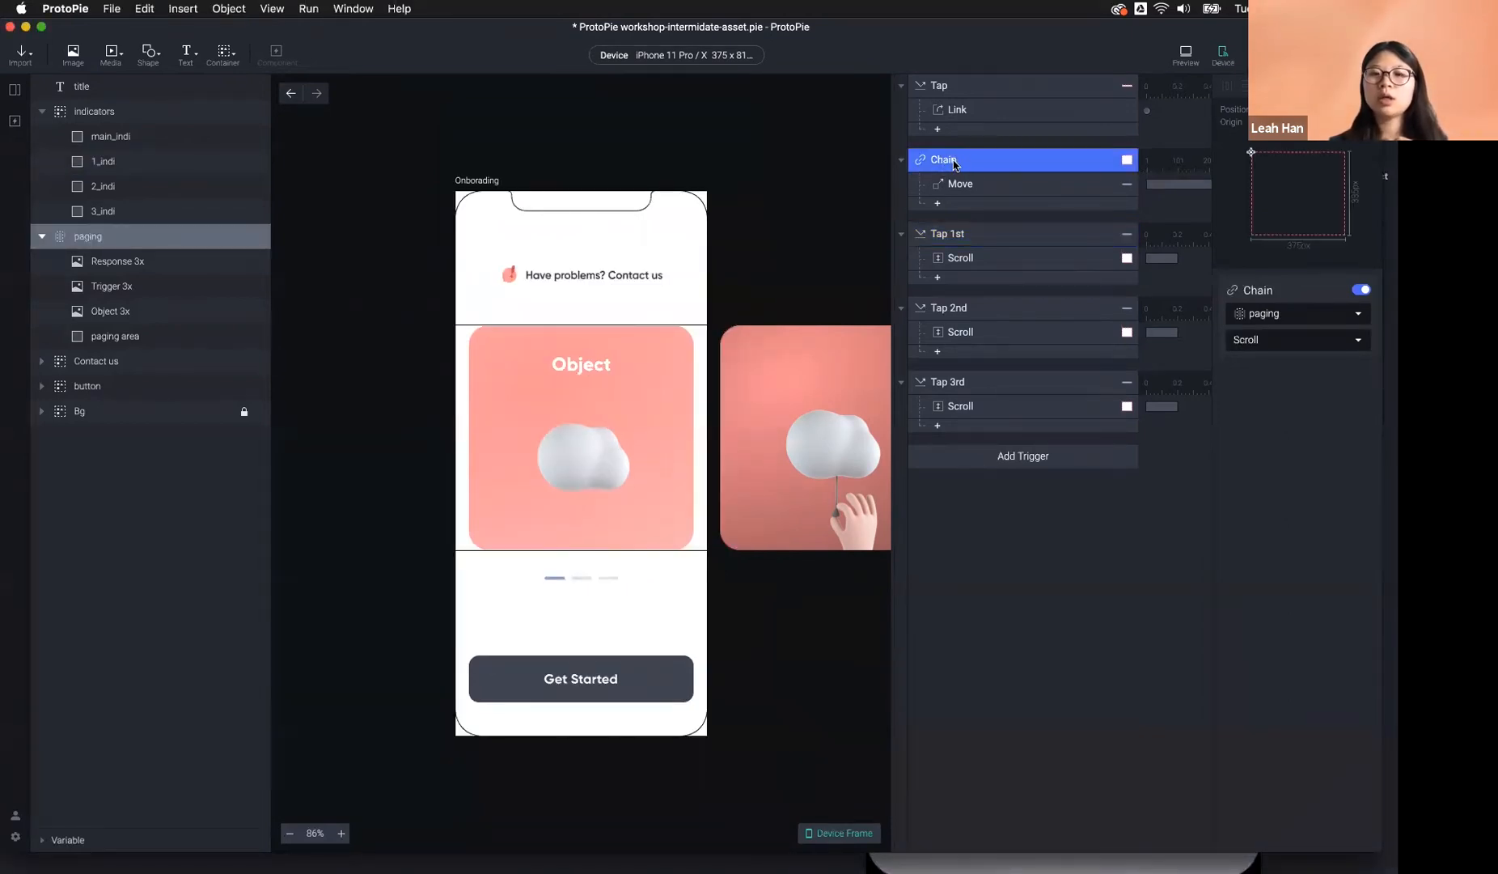
Preview the scene, then review the main_indi layer, the Tap 2nd scroll response, the paging Chain trigger and the title layer.
click(1187, 53)
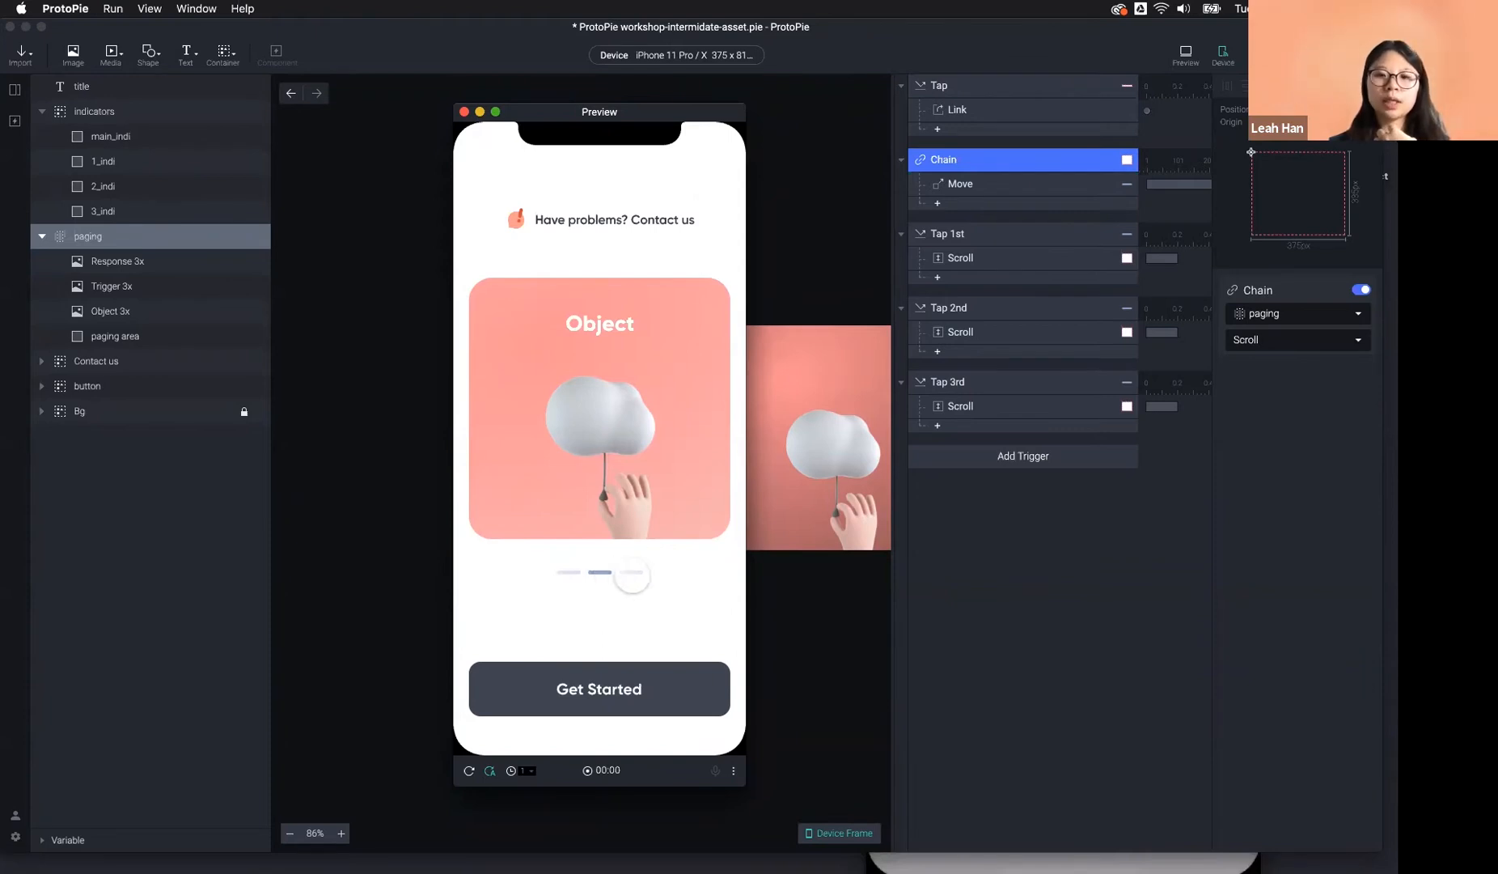
click(149, 143)
click(149, 143)
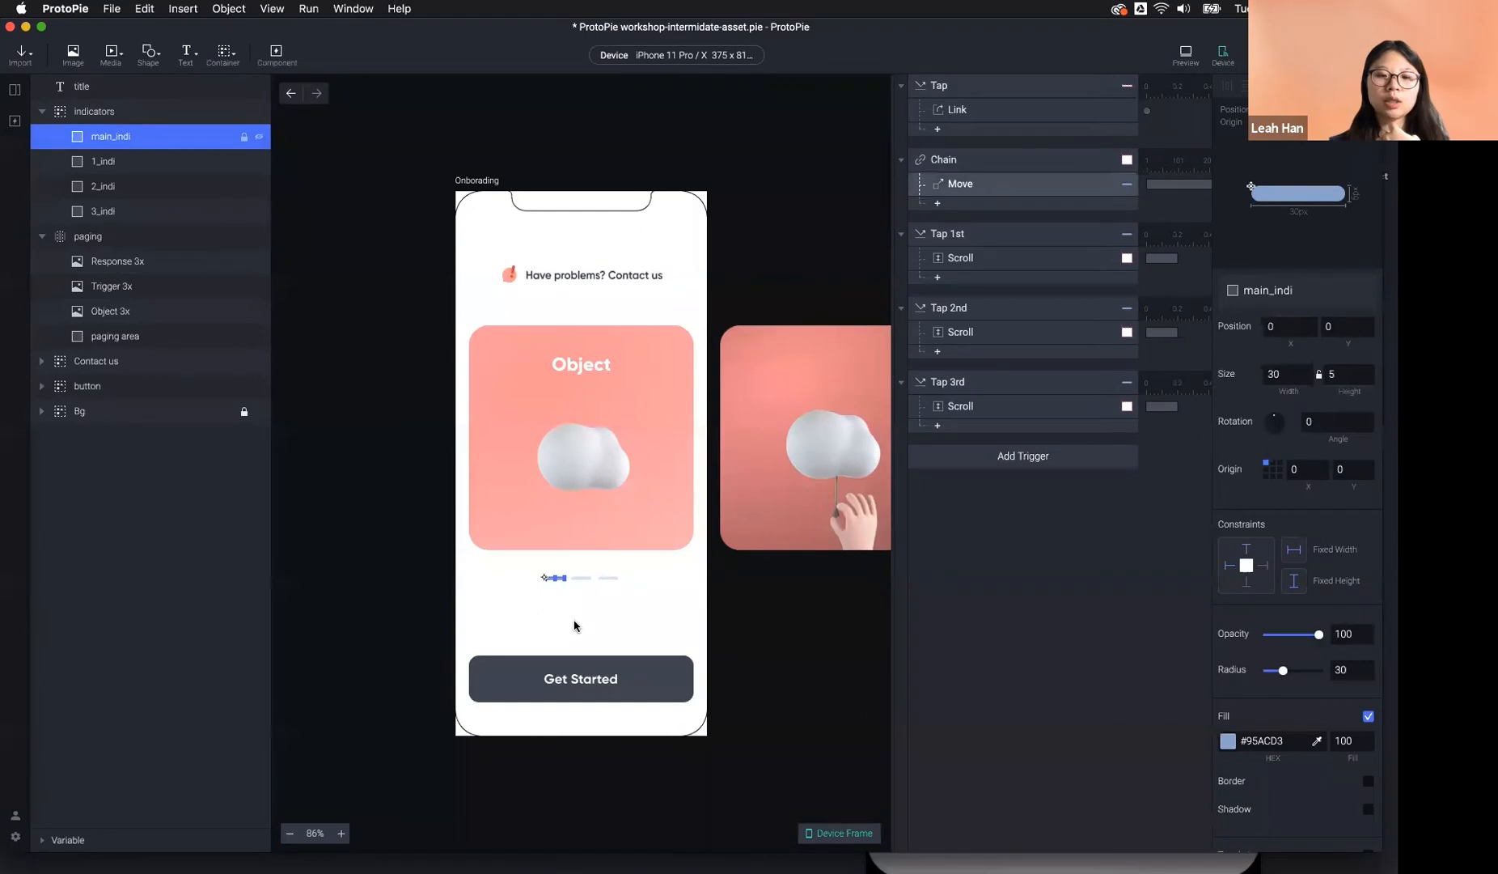
click(582, 579)
click(608, 581)
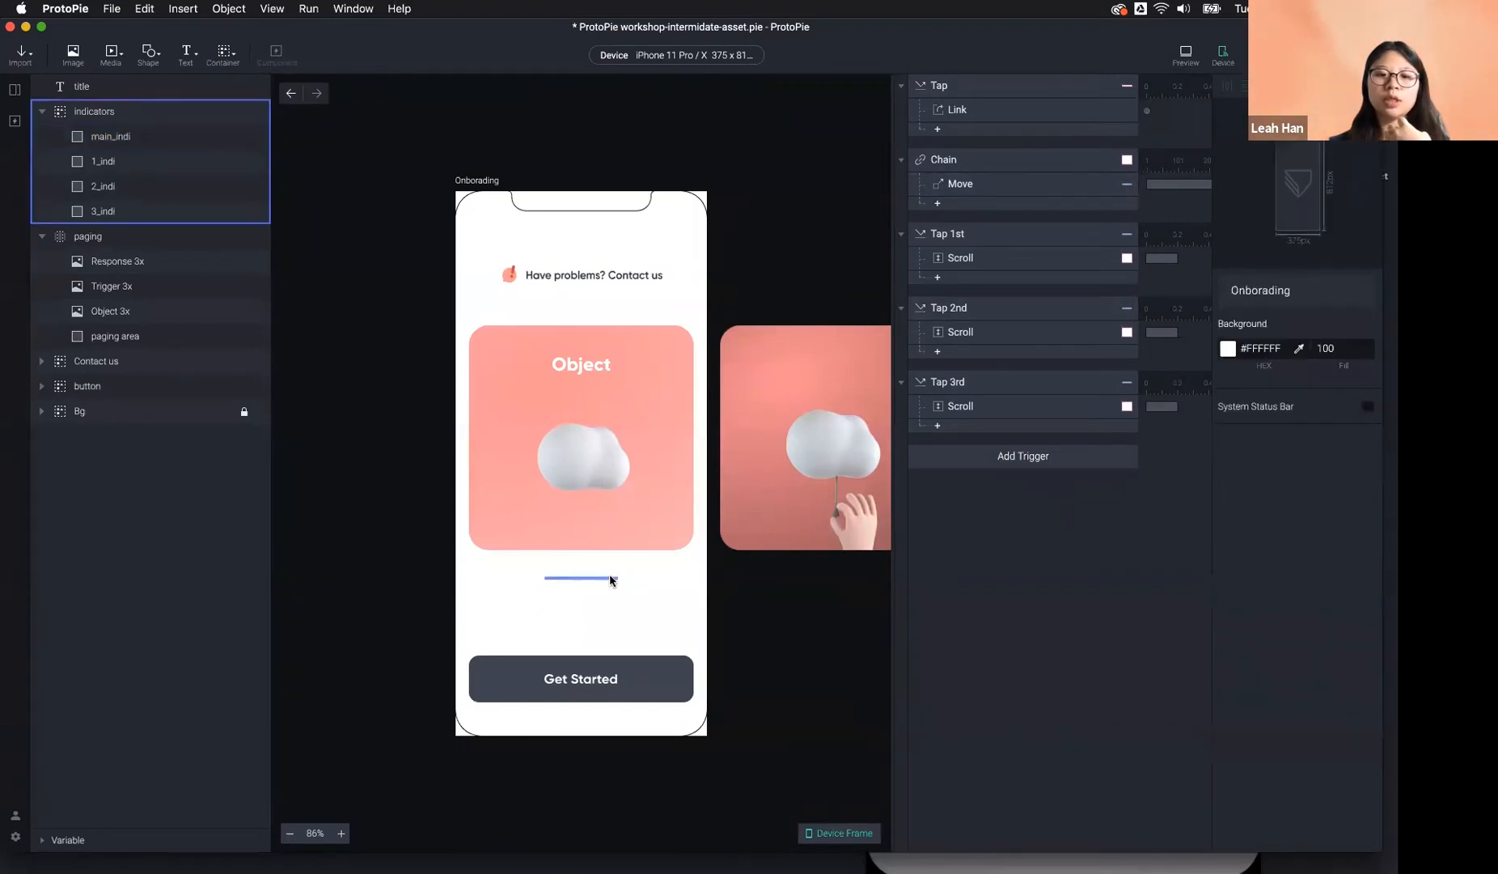
click(608, 581)
click(963, 334)
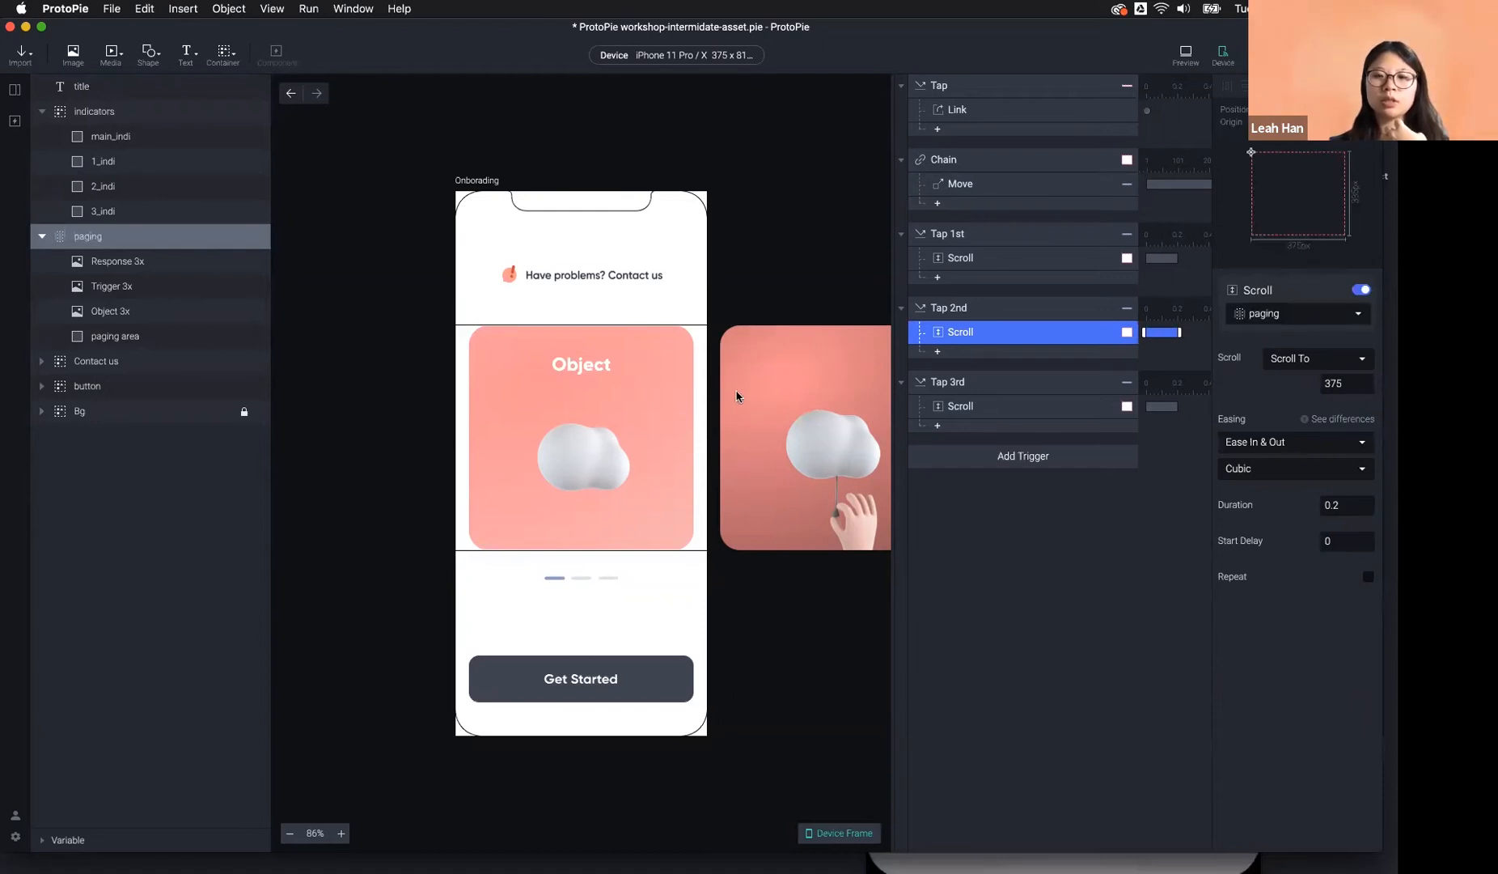
click(155, 141)
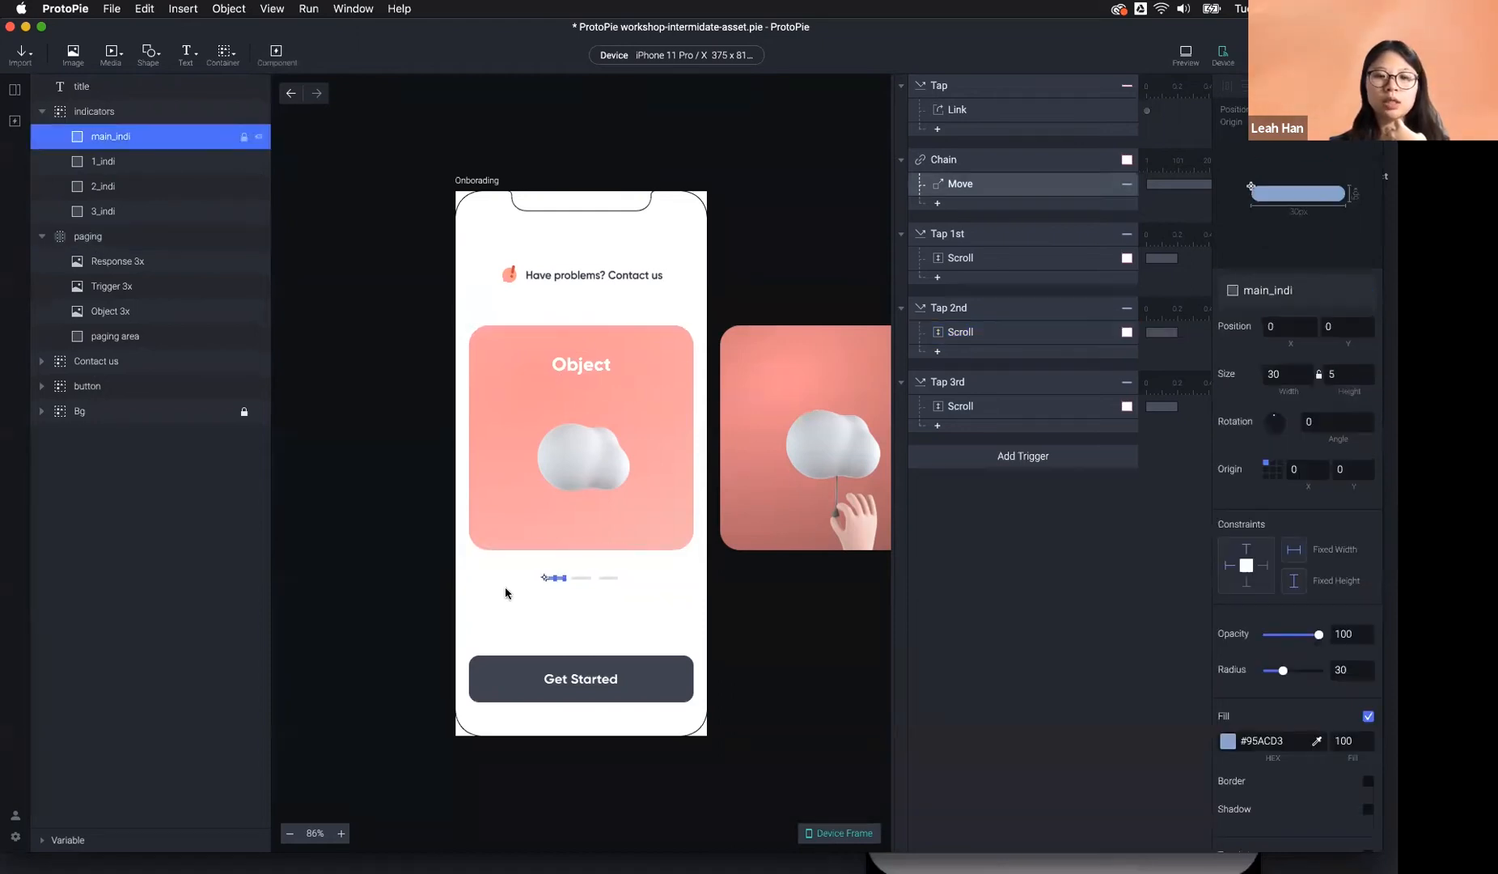
click(949, 165)
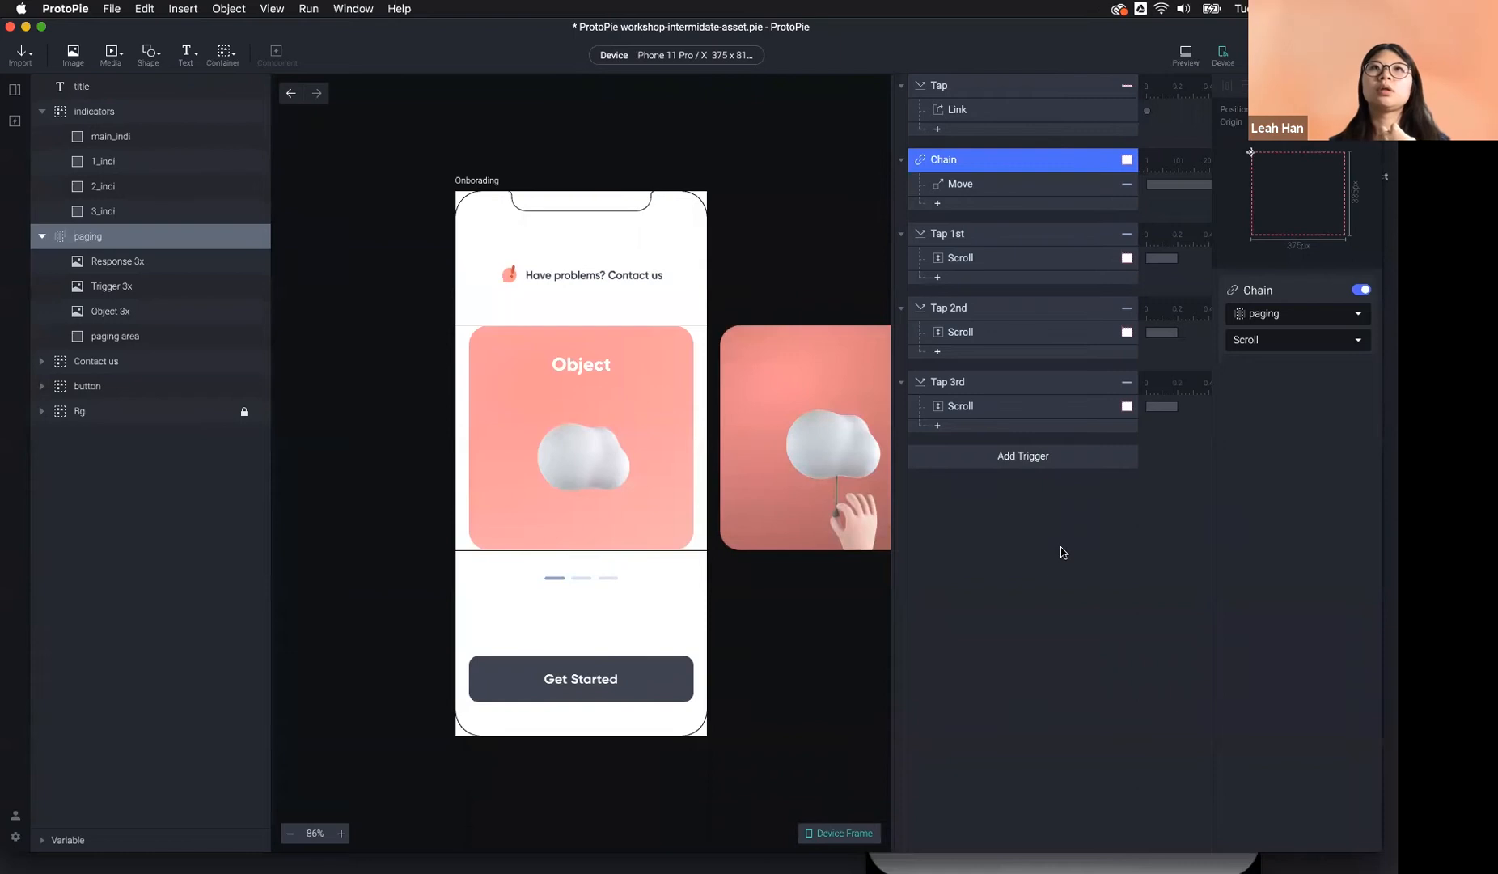
click(1042, 568)
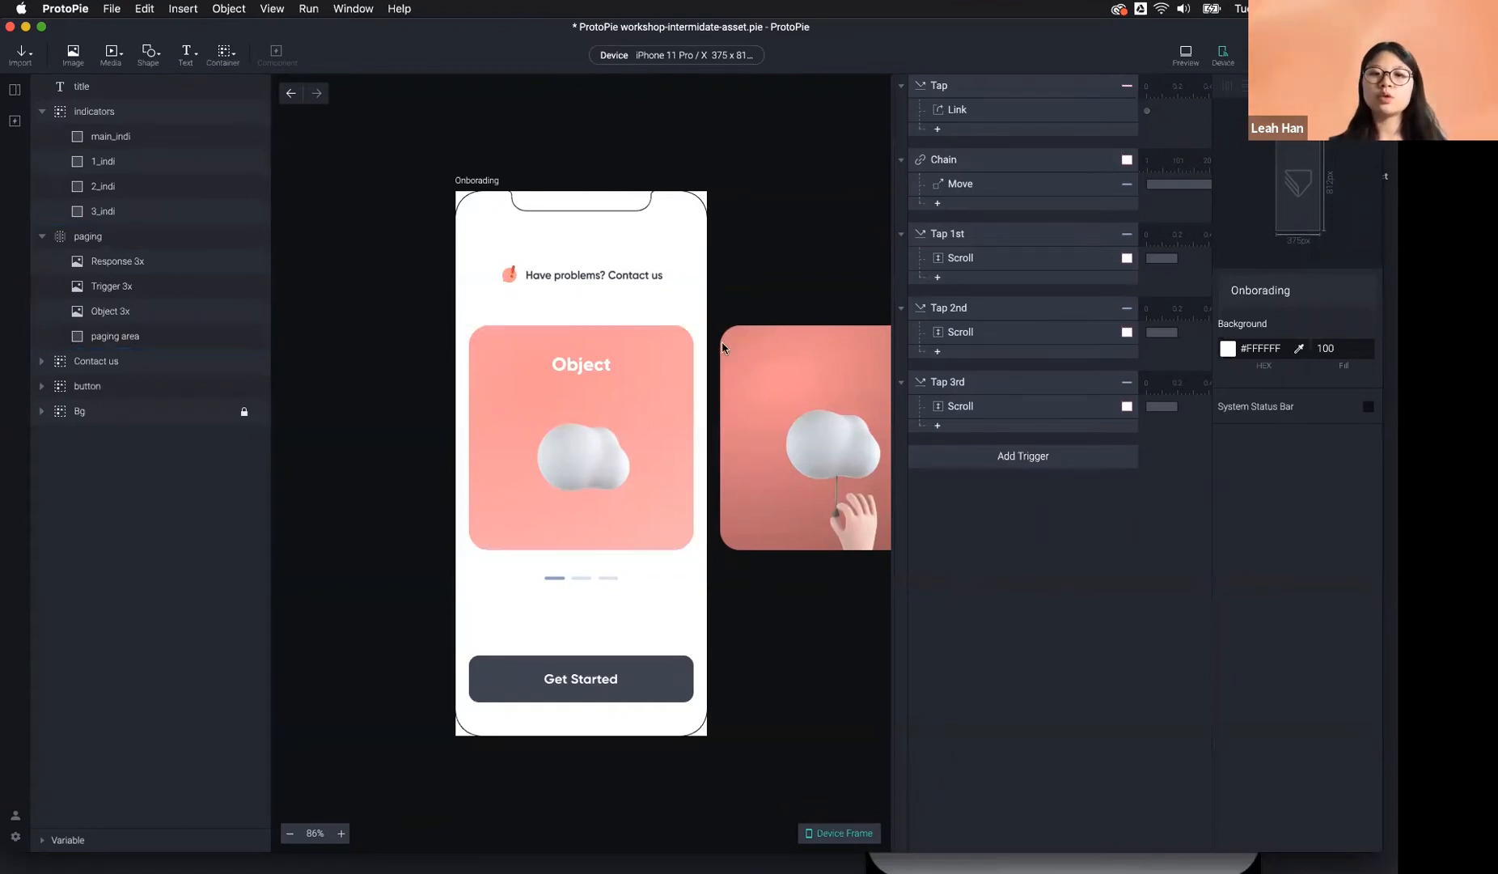
click(584, 367)
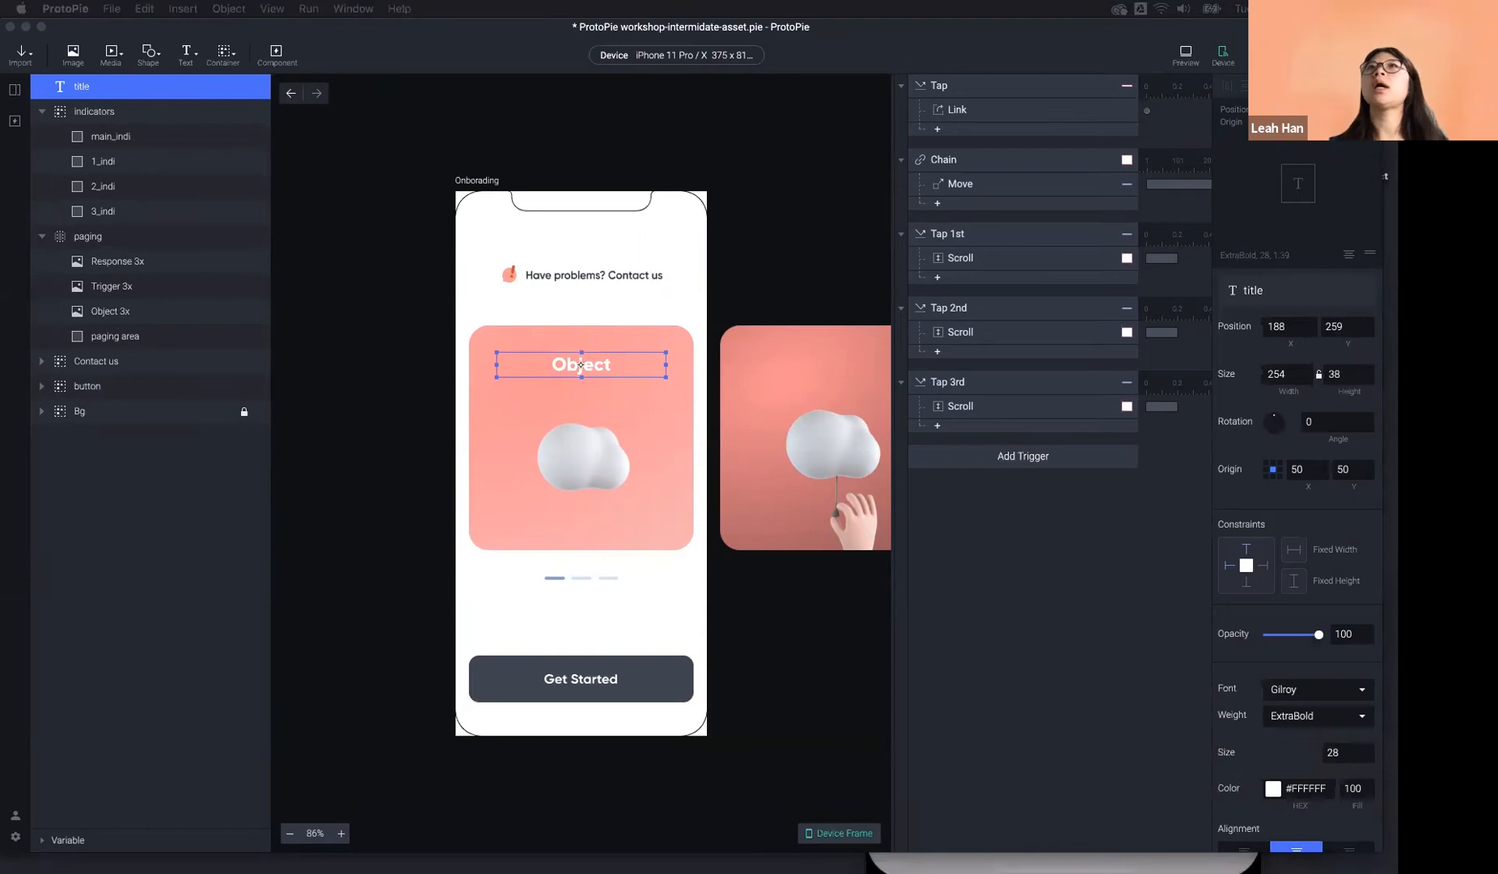
key(alt+super+p)
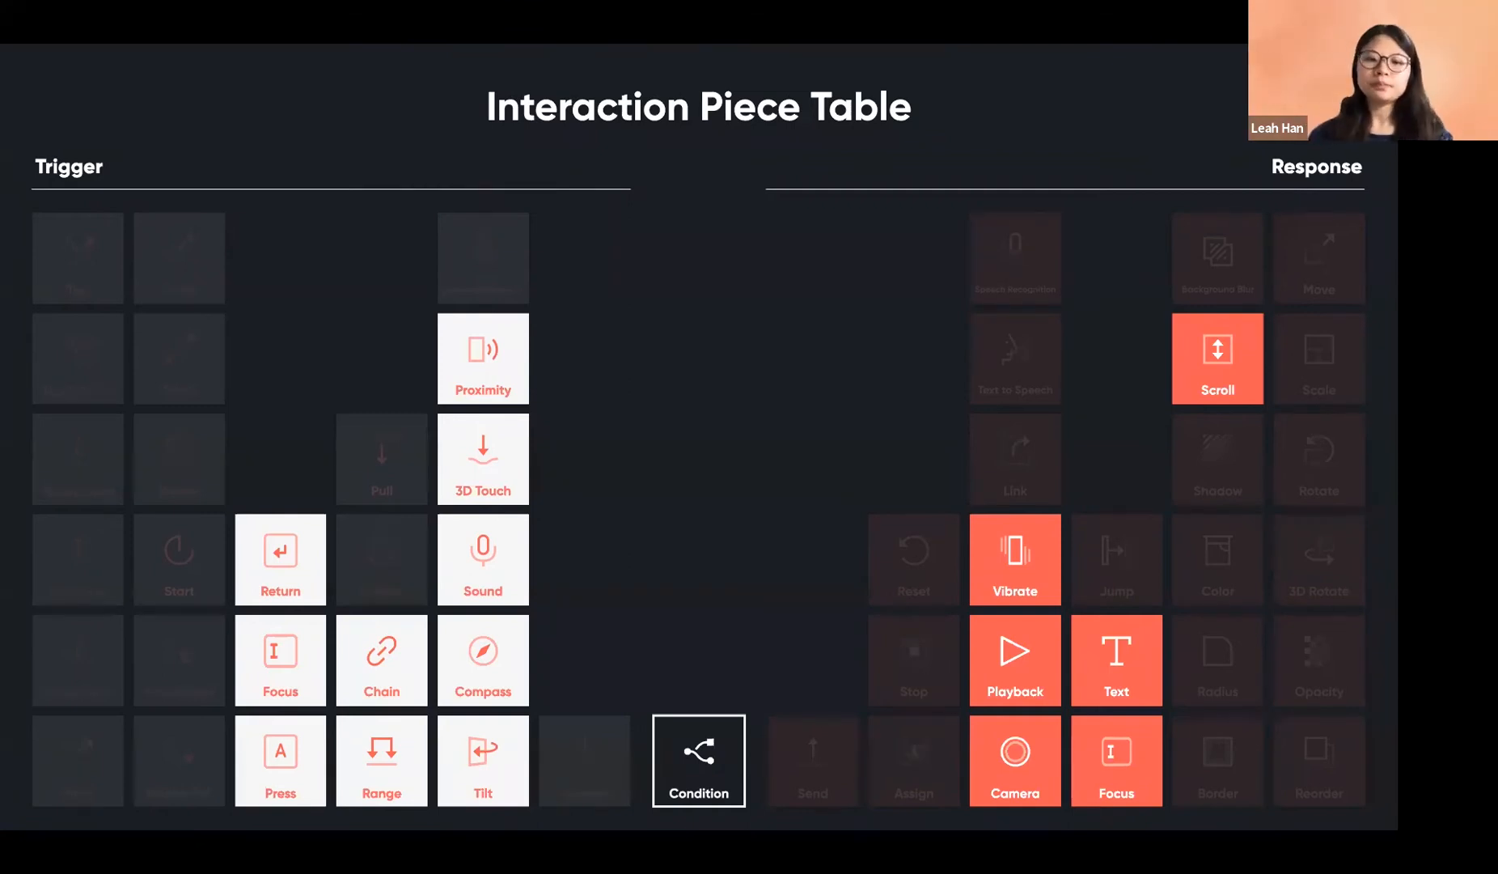
key(super+Tab)
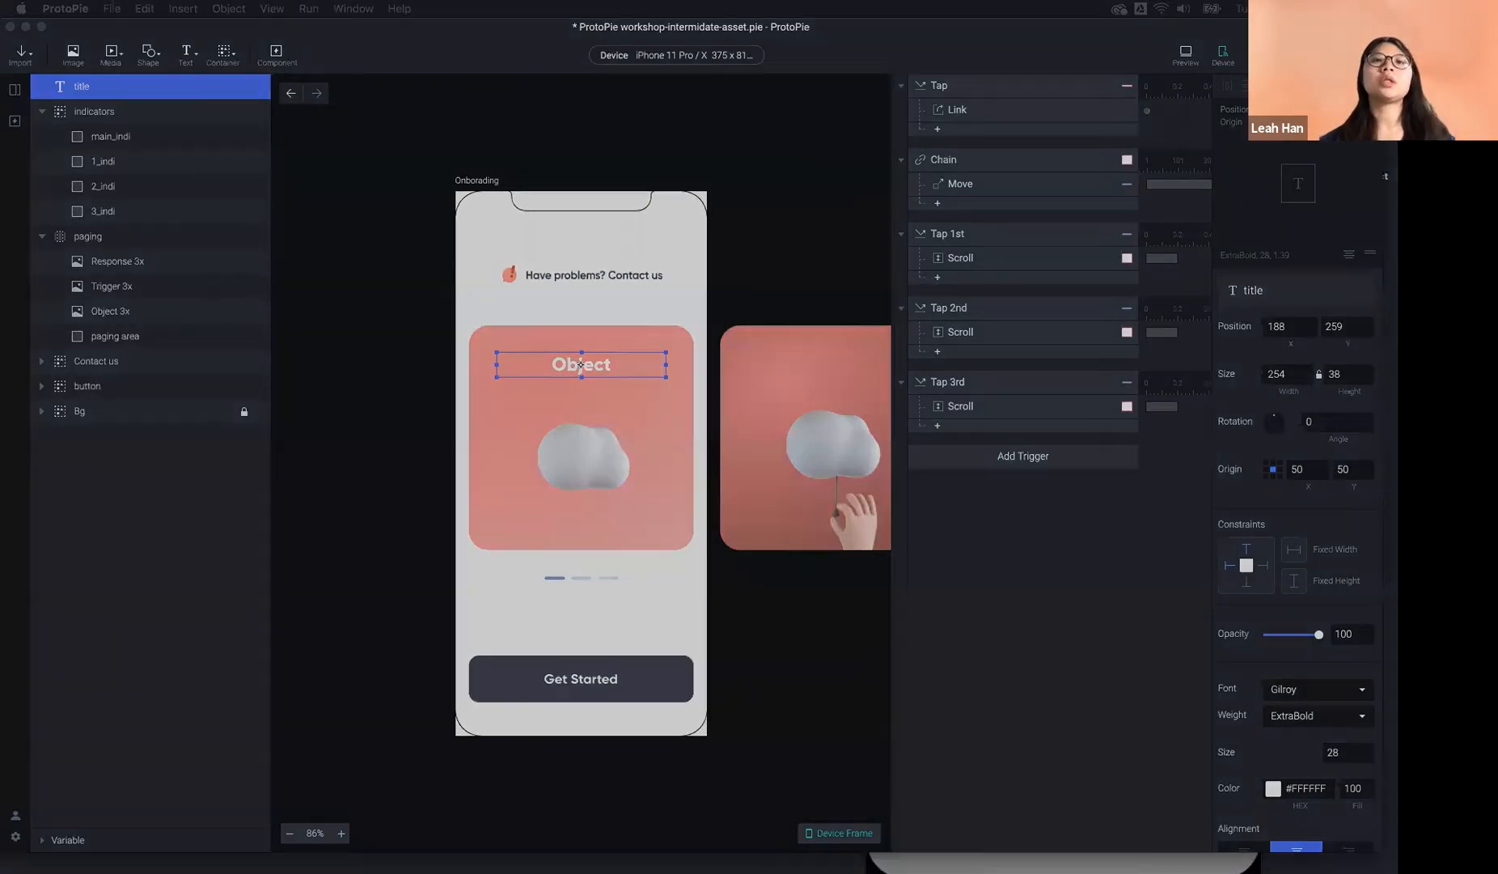
key(super+Tab)
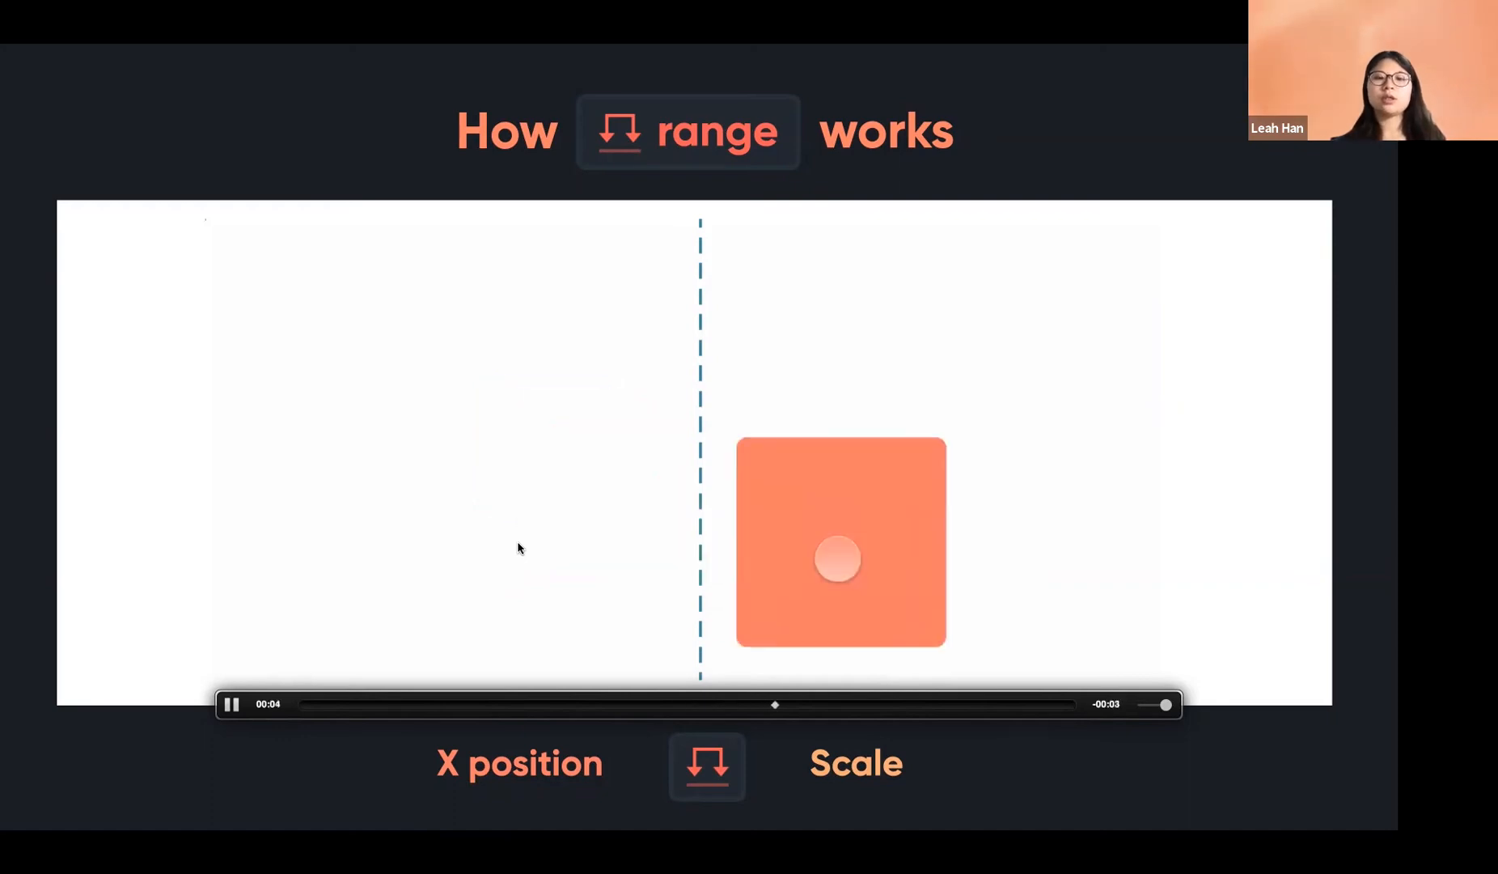
key(Right)
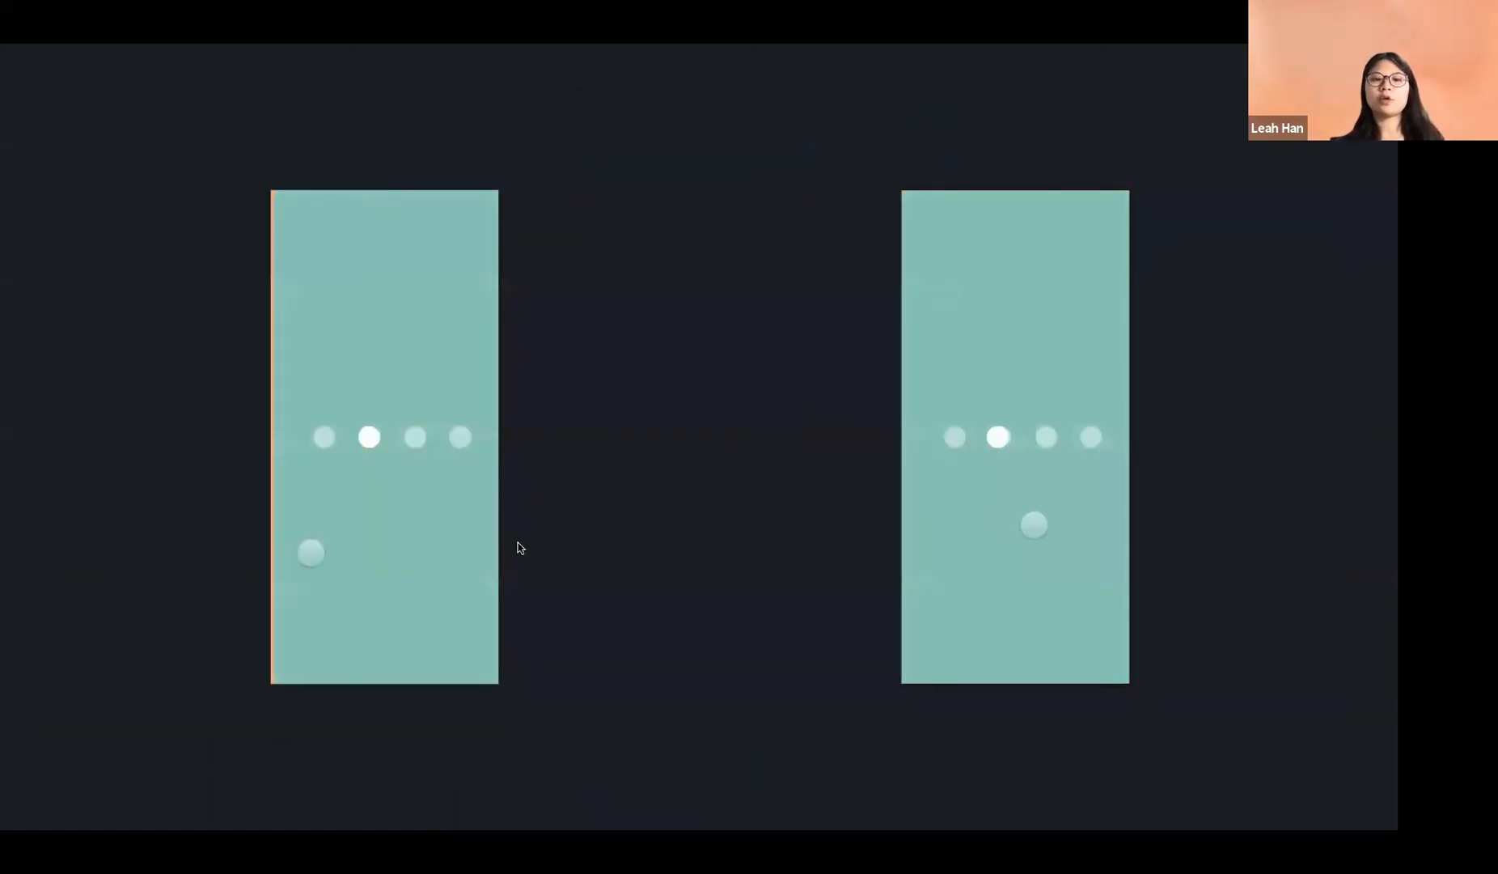
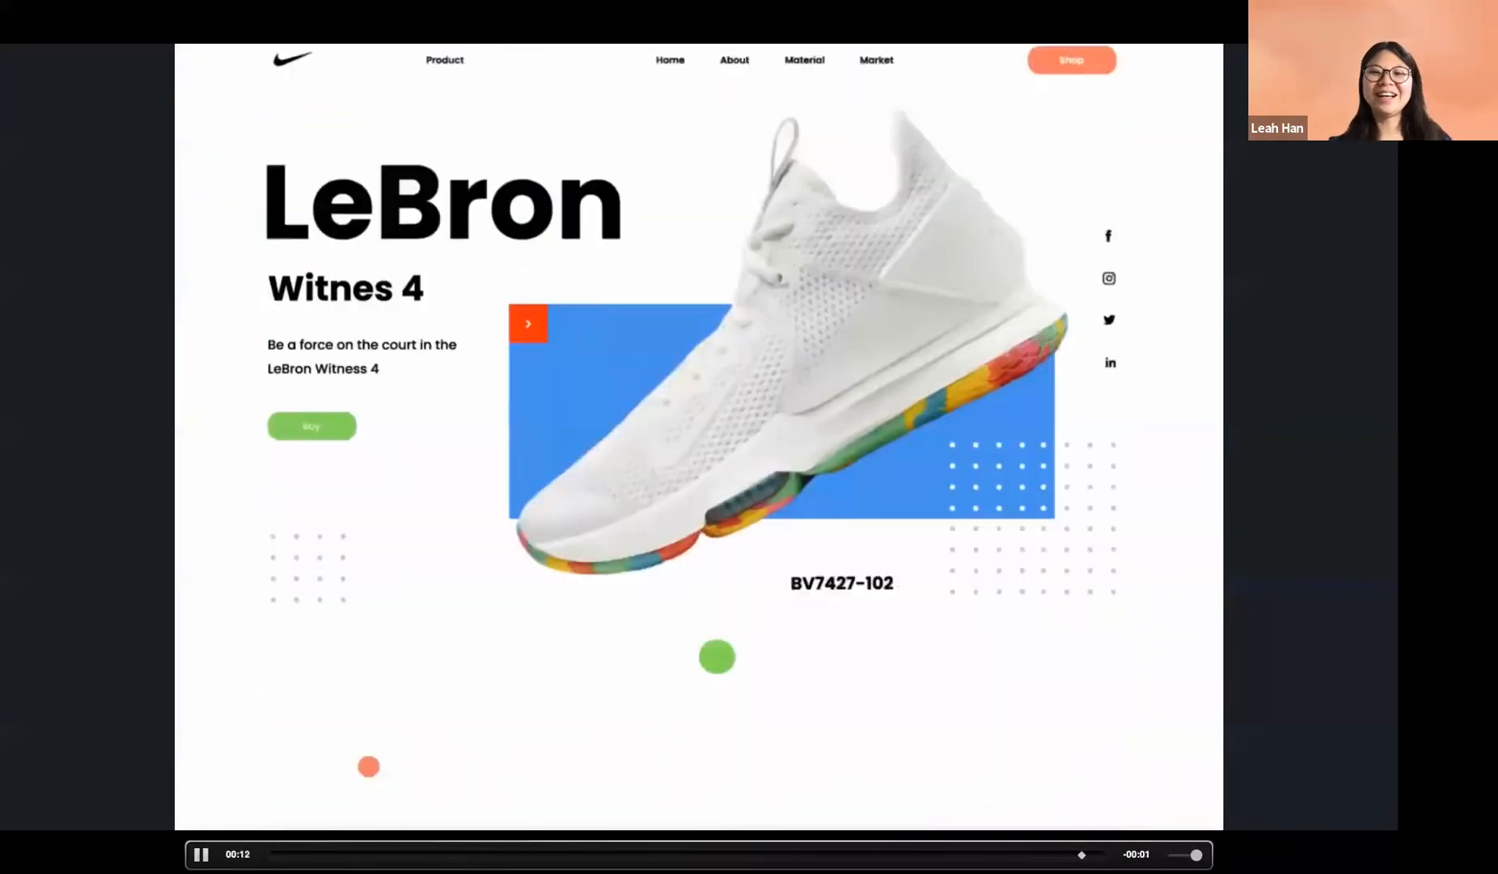
Switch back to ProtoPie, dismiss the preview and select the title text layer on the first onboarding card.
key(super+Tab)
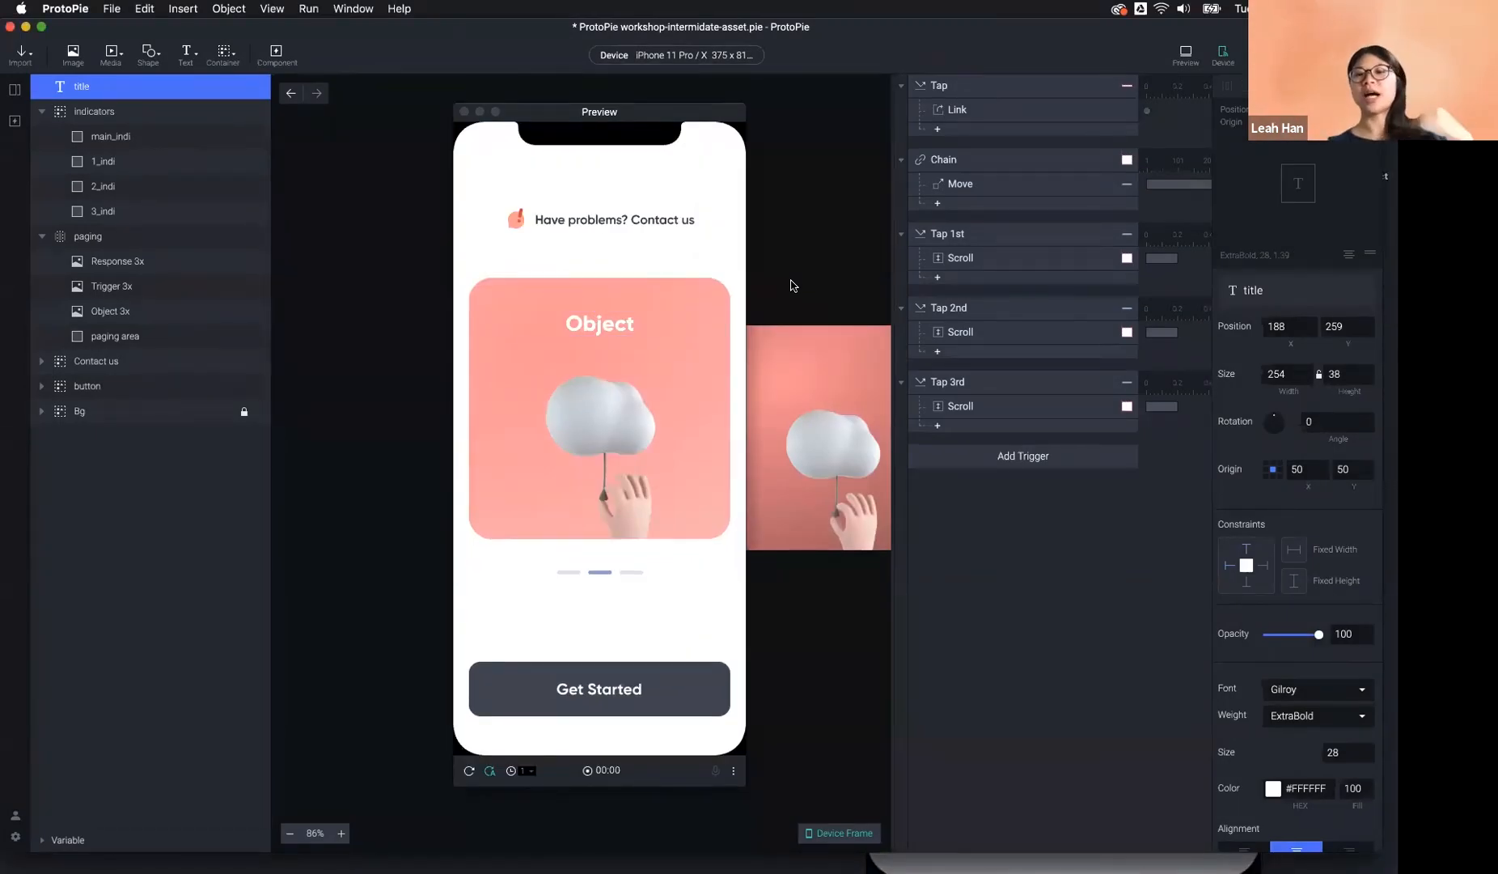
click(792, 285)
click(792, 284)
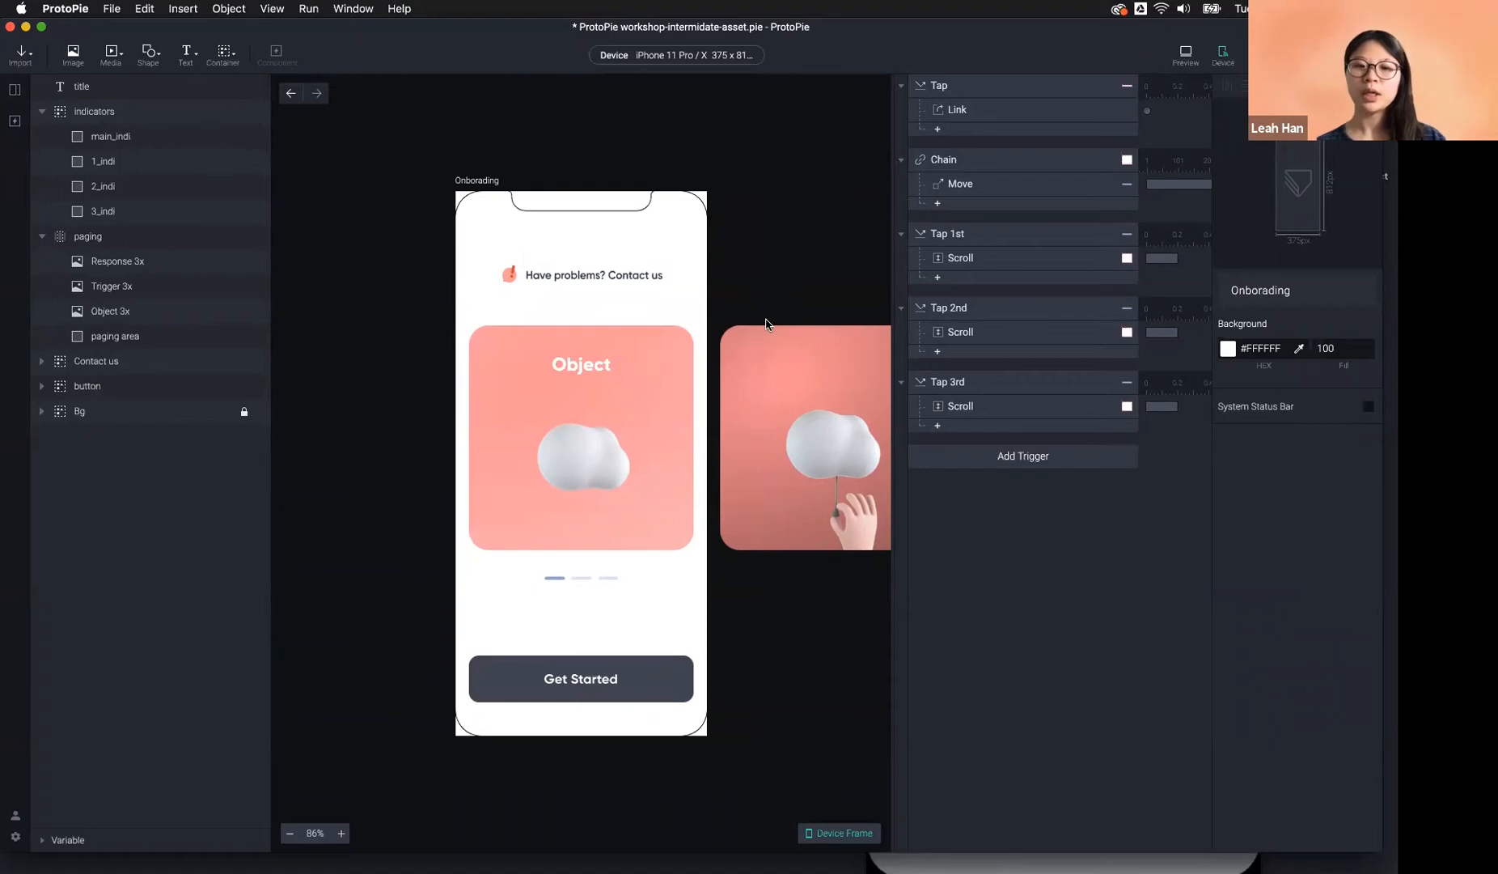
click(615, 369)
scroll(615, 369, up, 3)
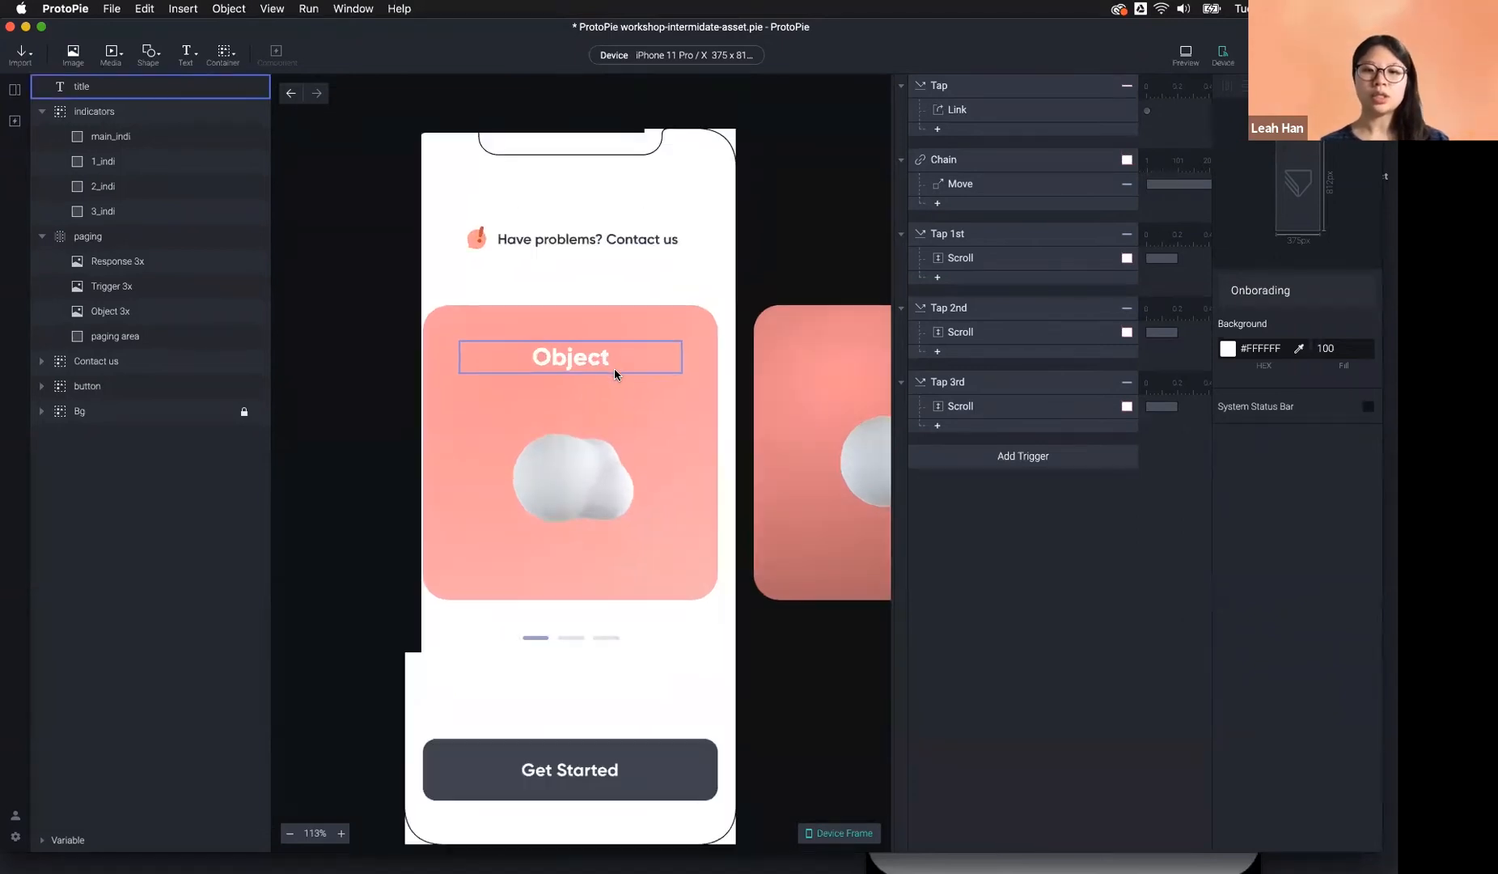
scroll(615, 368, up, 3)
click(549, 338)
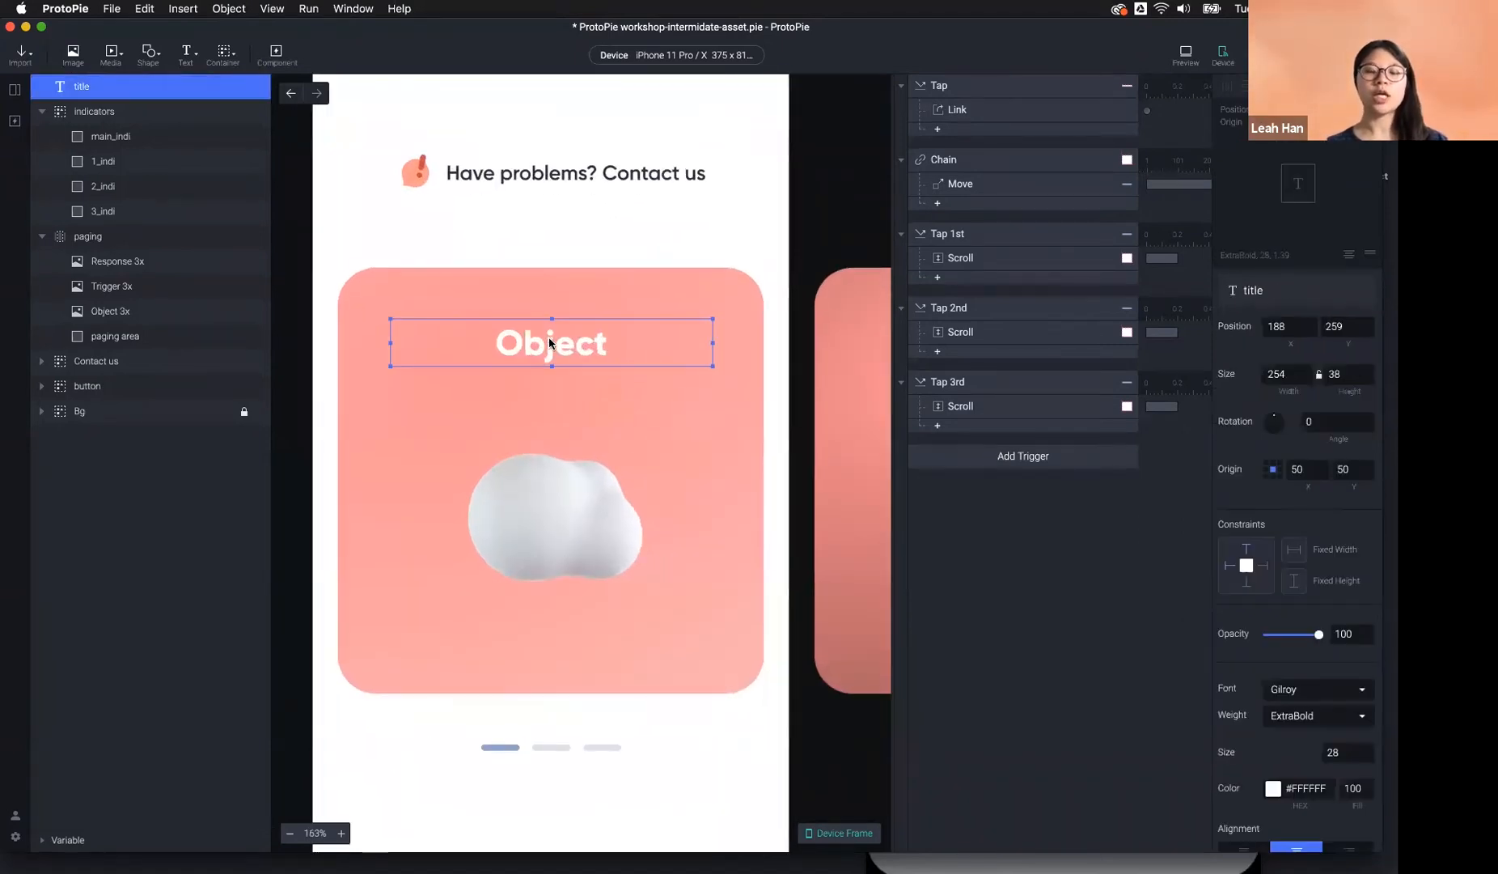
scroll(564, 340, down, 5)
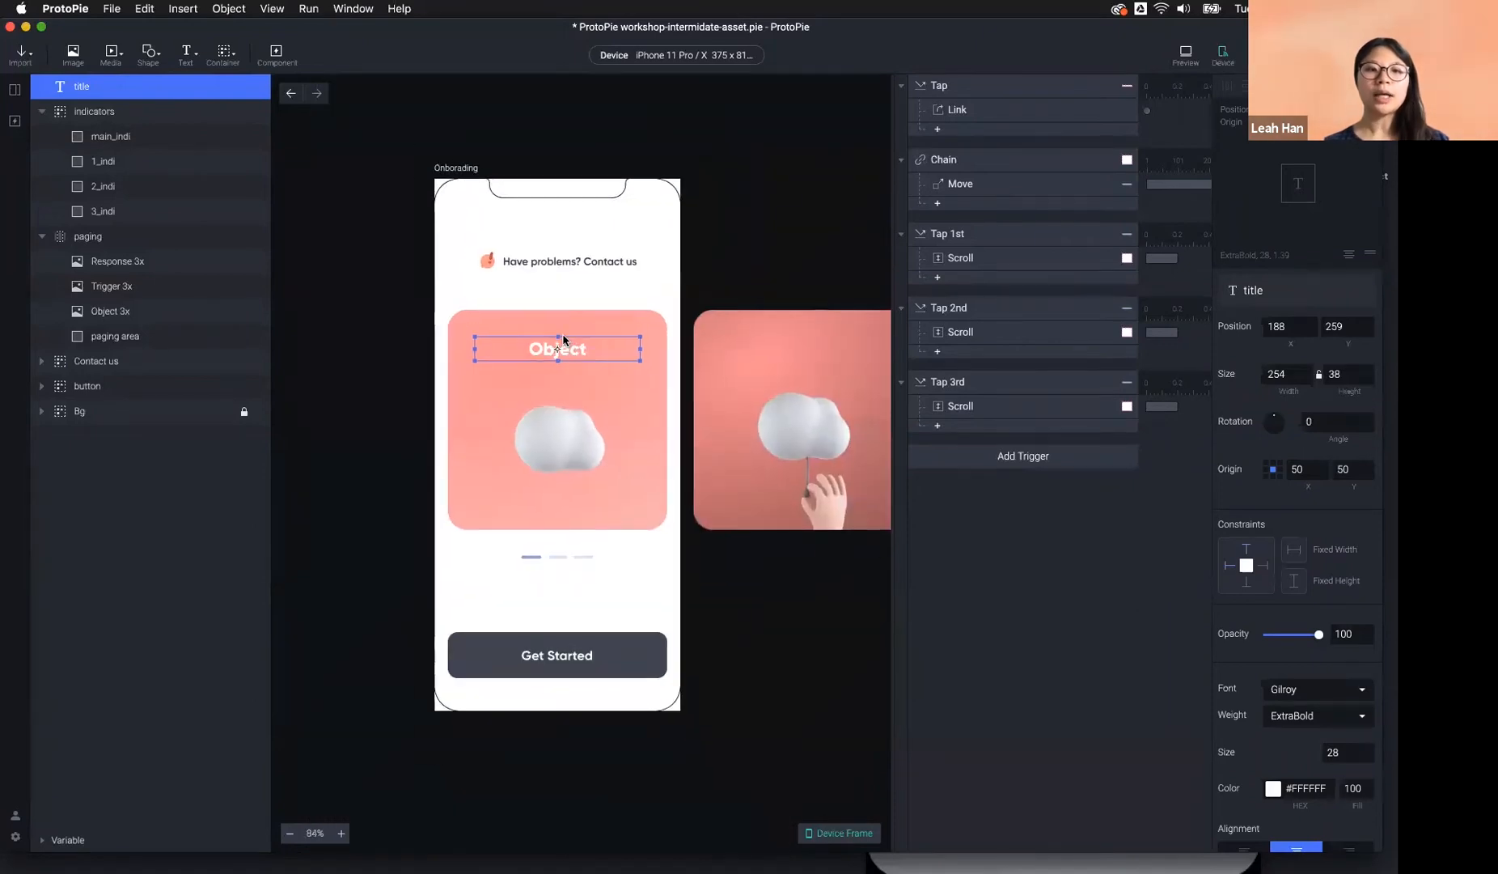
click(967, 456)
click(1082, 500)
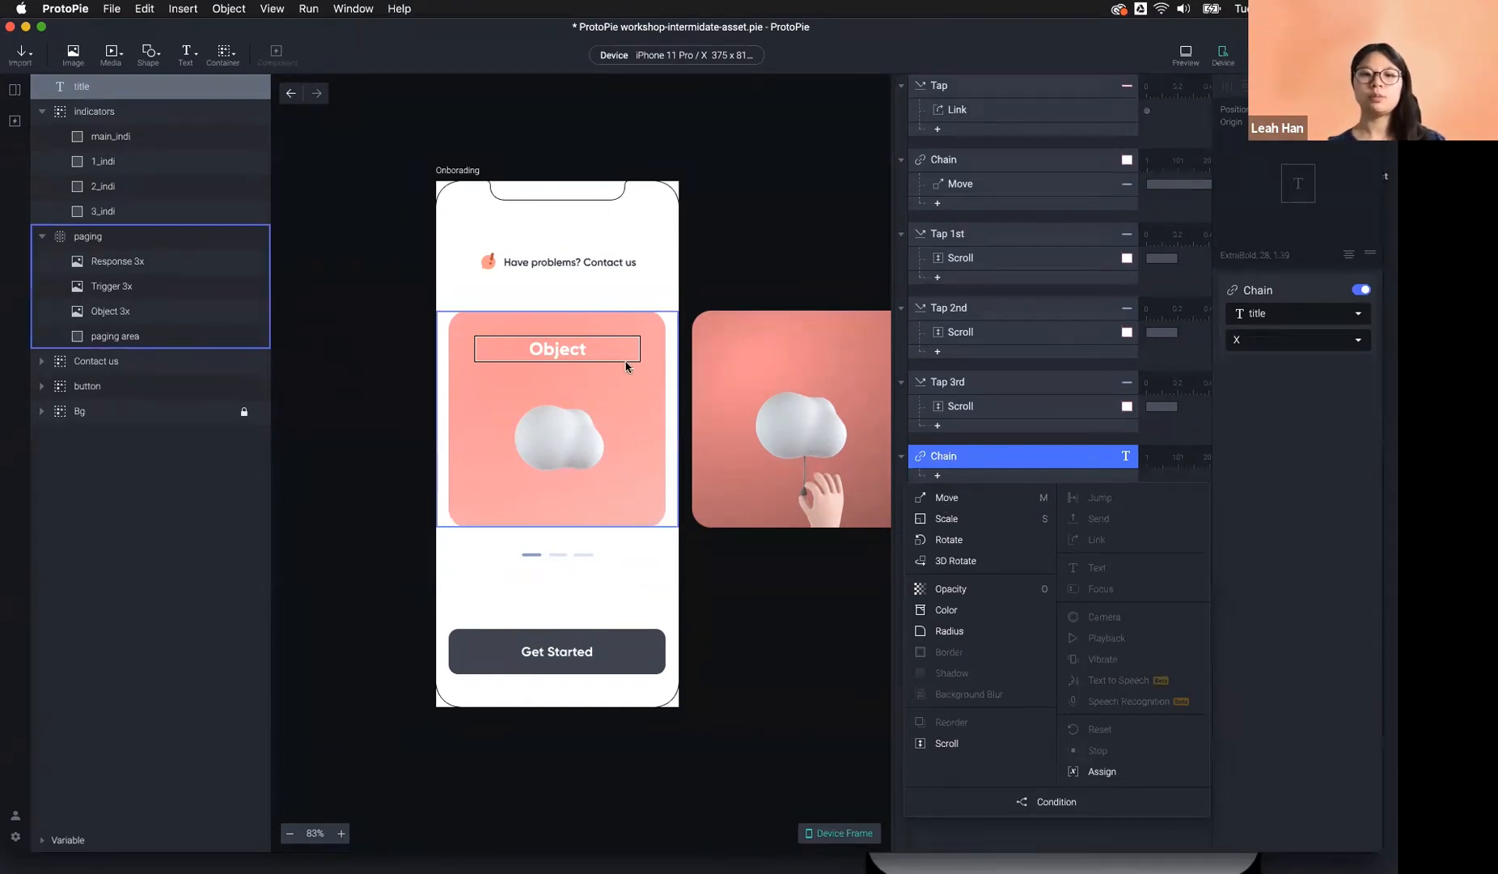
click(589, 355)
scroll(600, 348, up, 4)
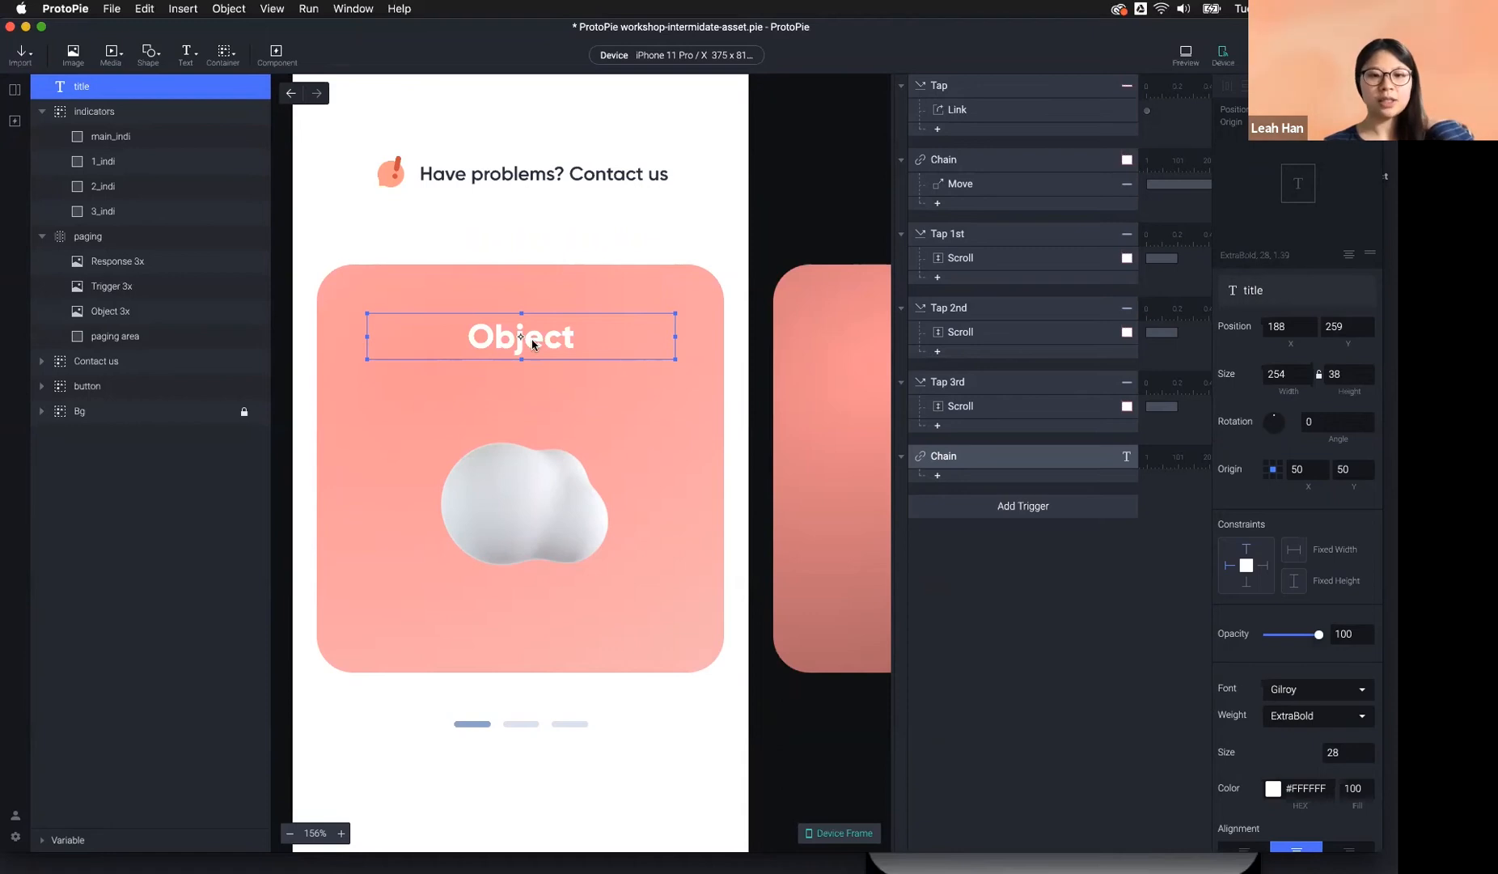
double_click(490, 336)
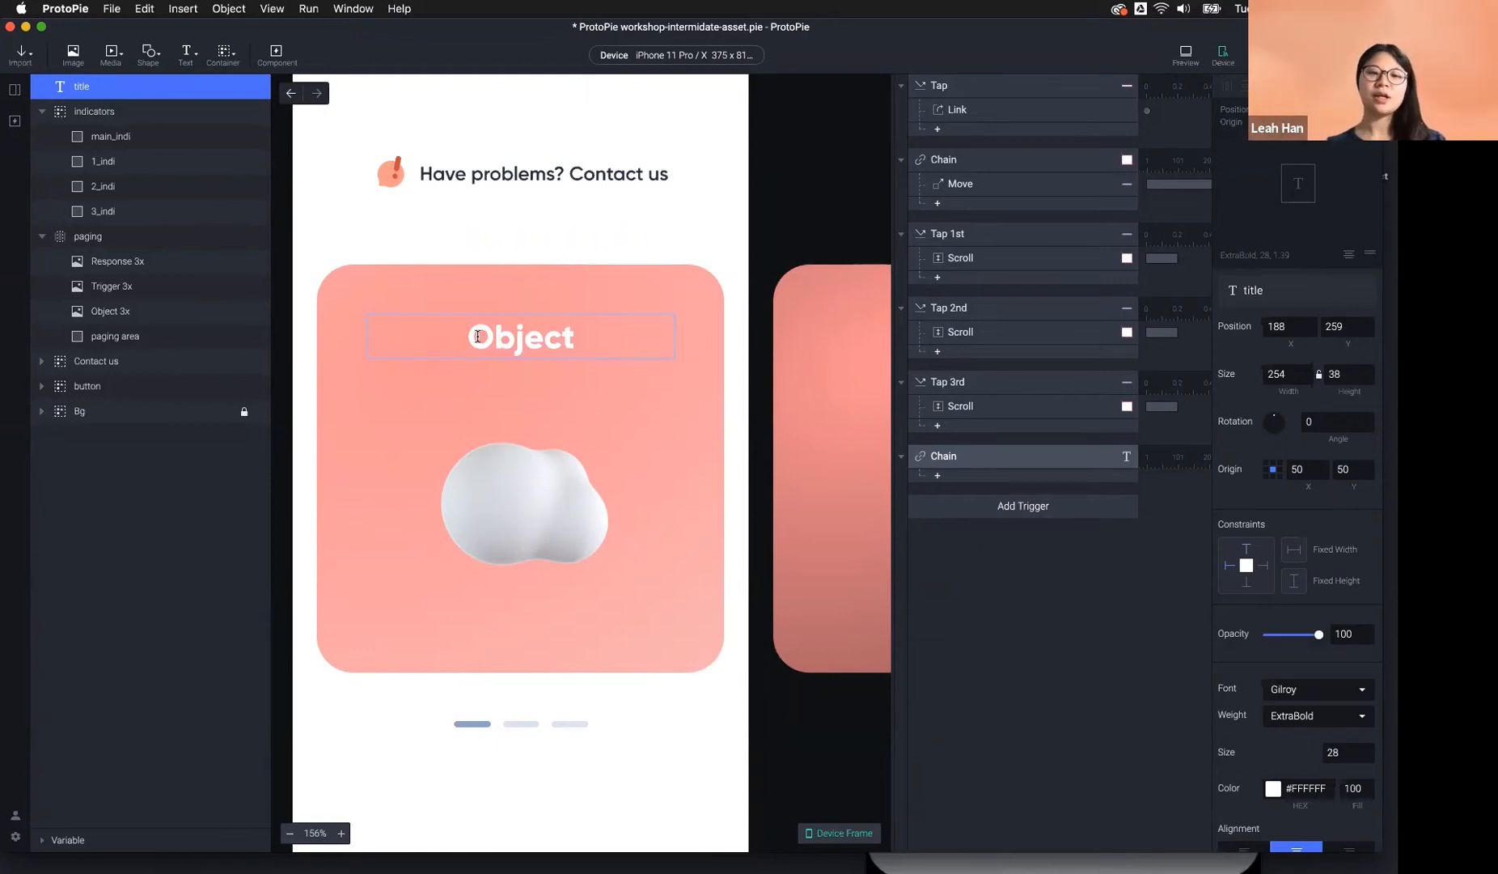
click(1004, 588)
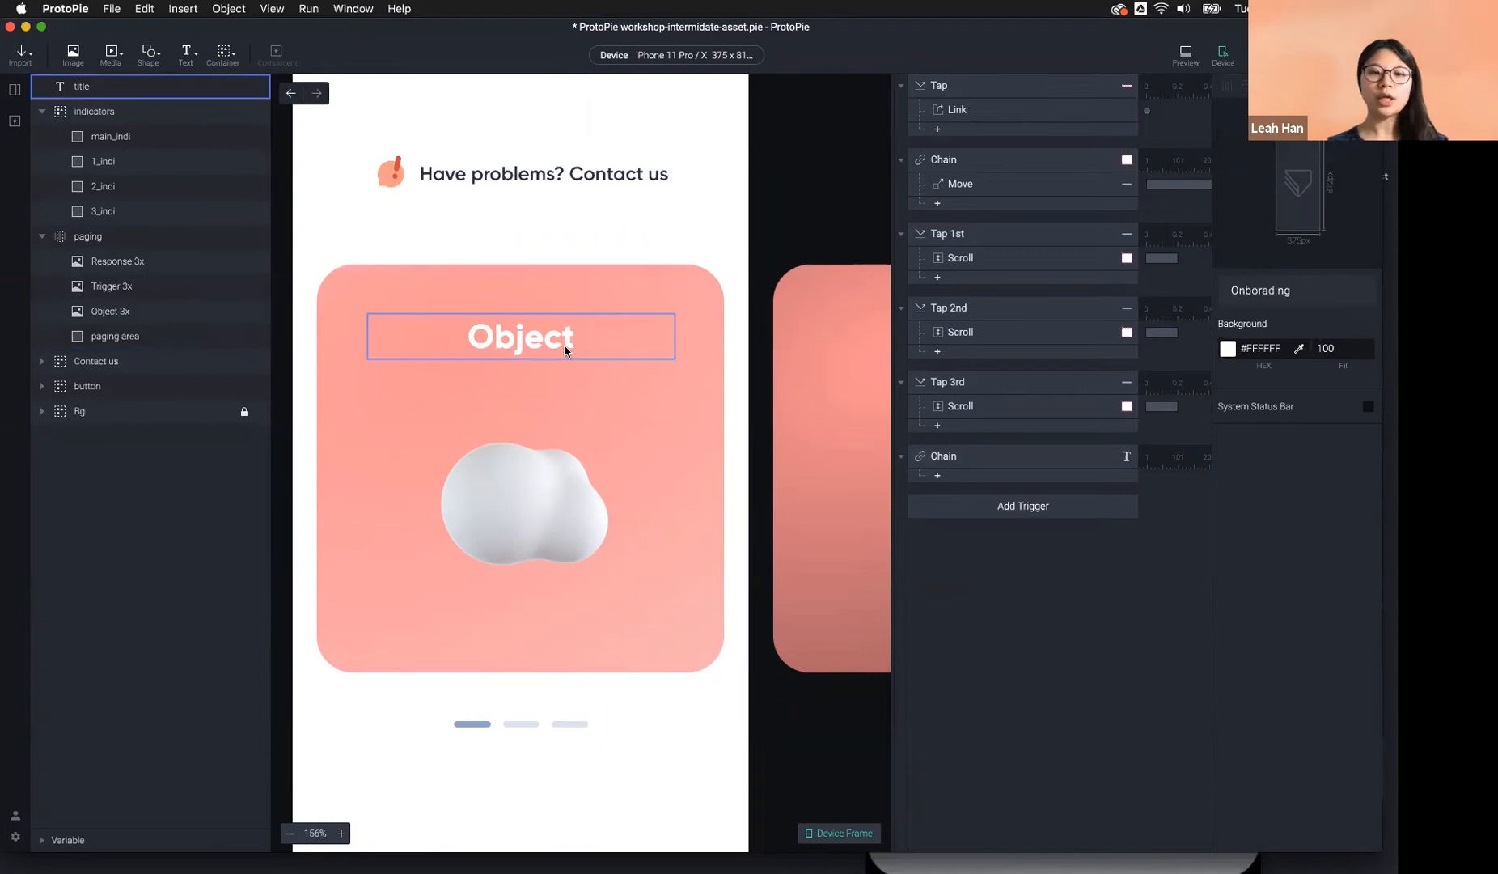
click(542, 346)
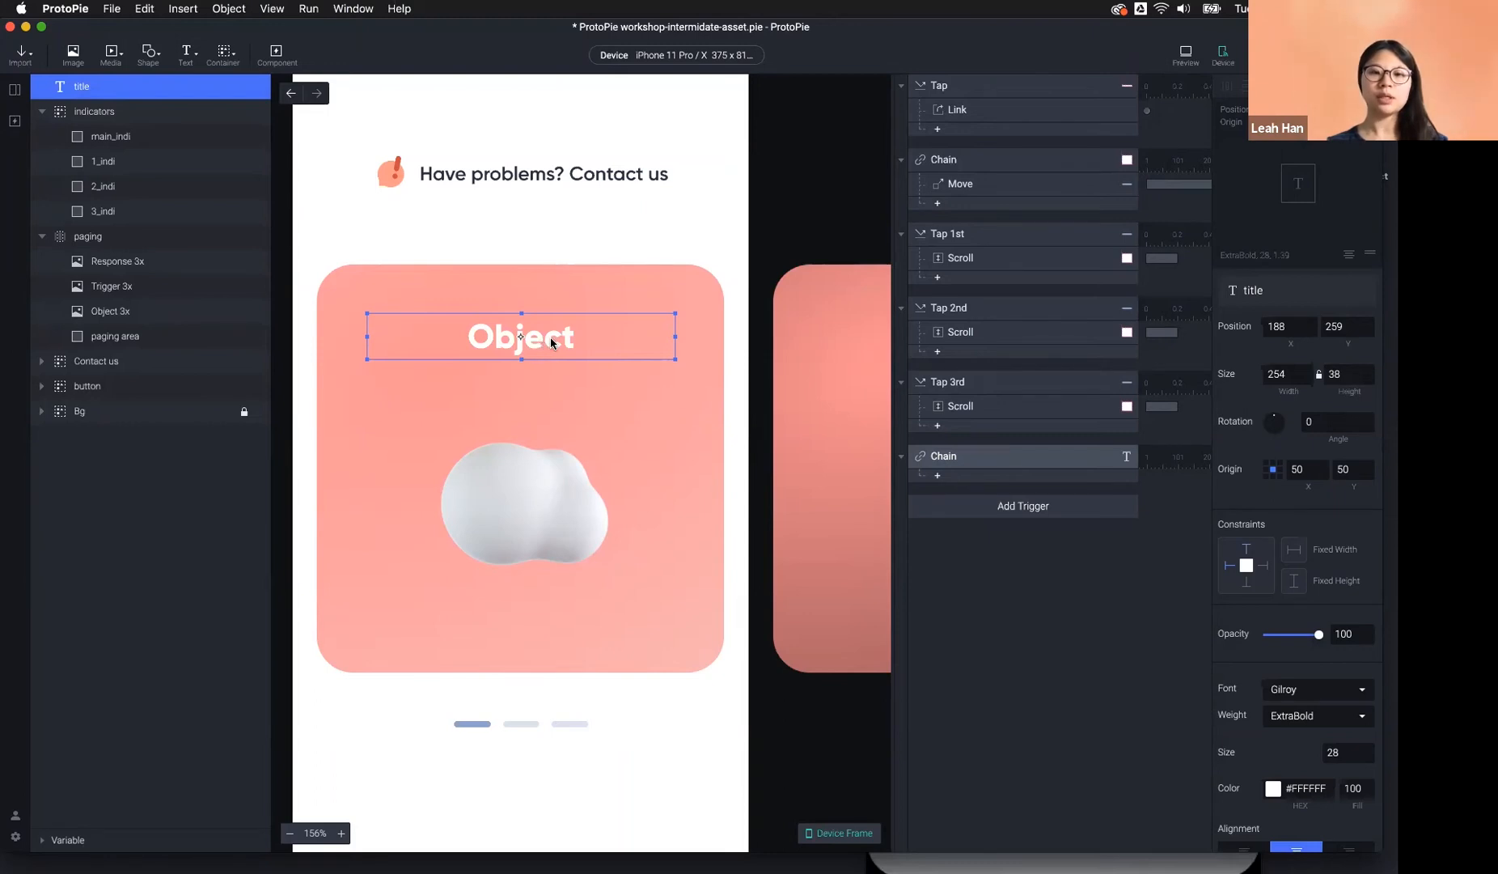
click(971, 483)
click(977, 458)
key(Delete)
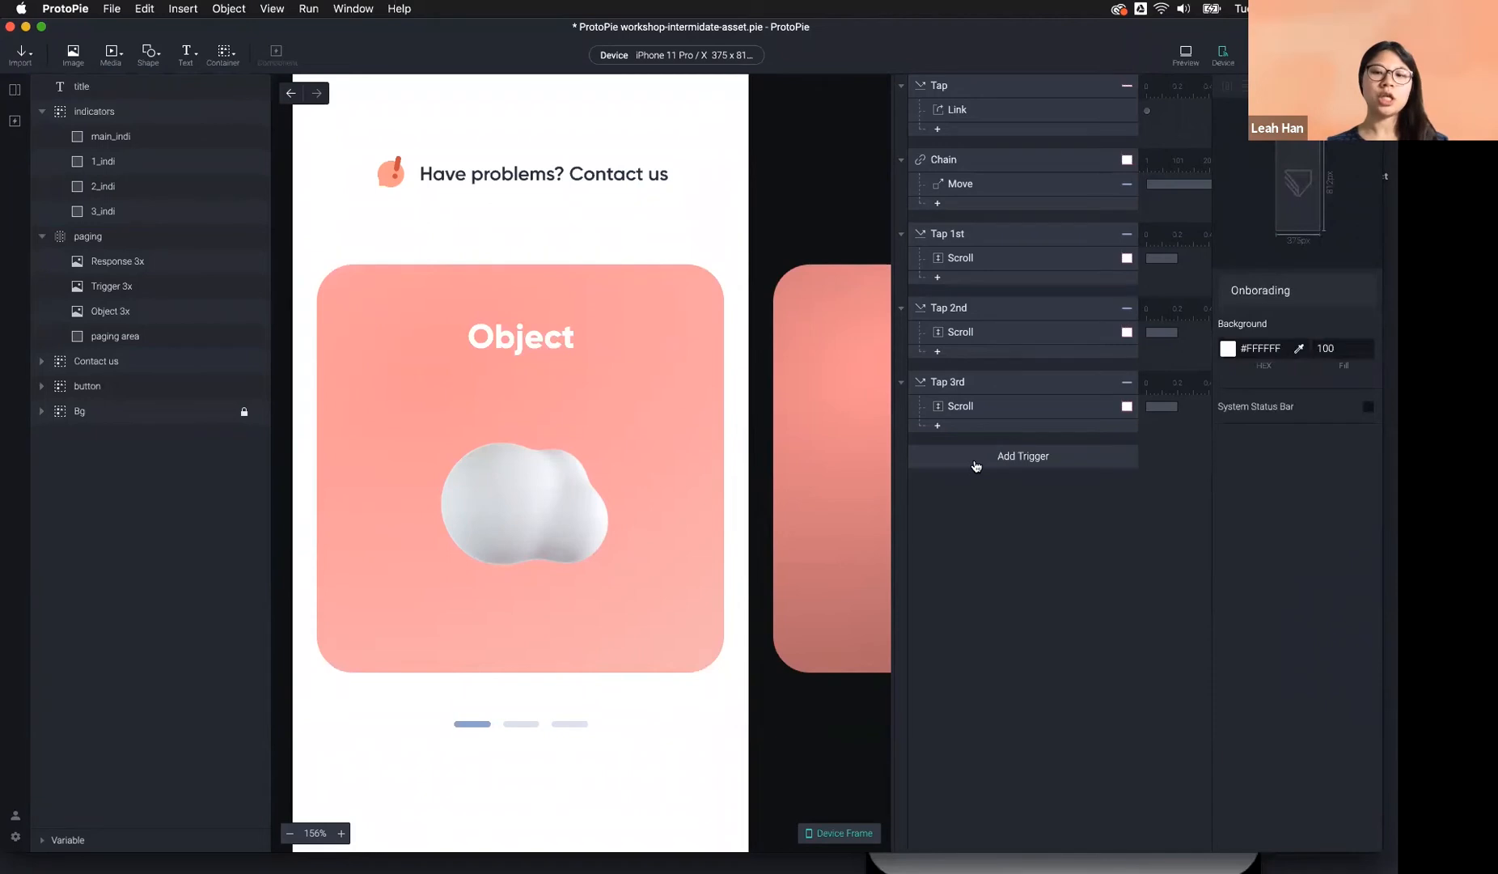
click(976, 466)
click(1080, 496)
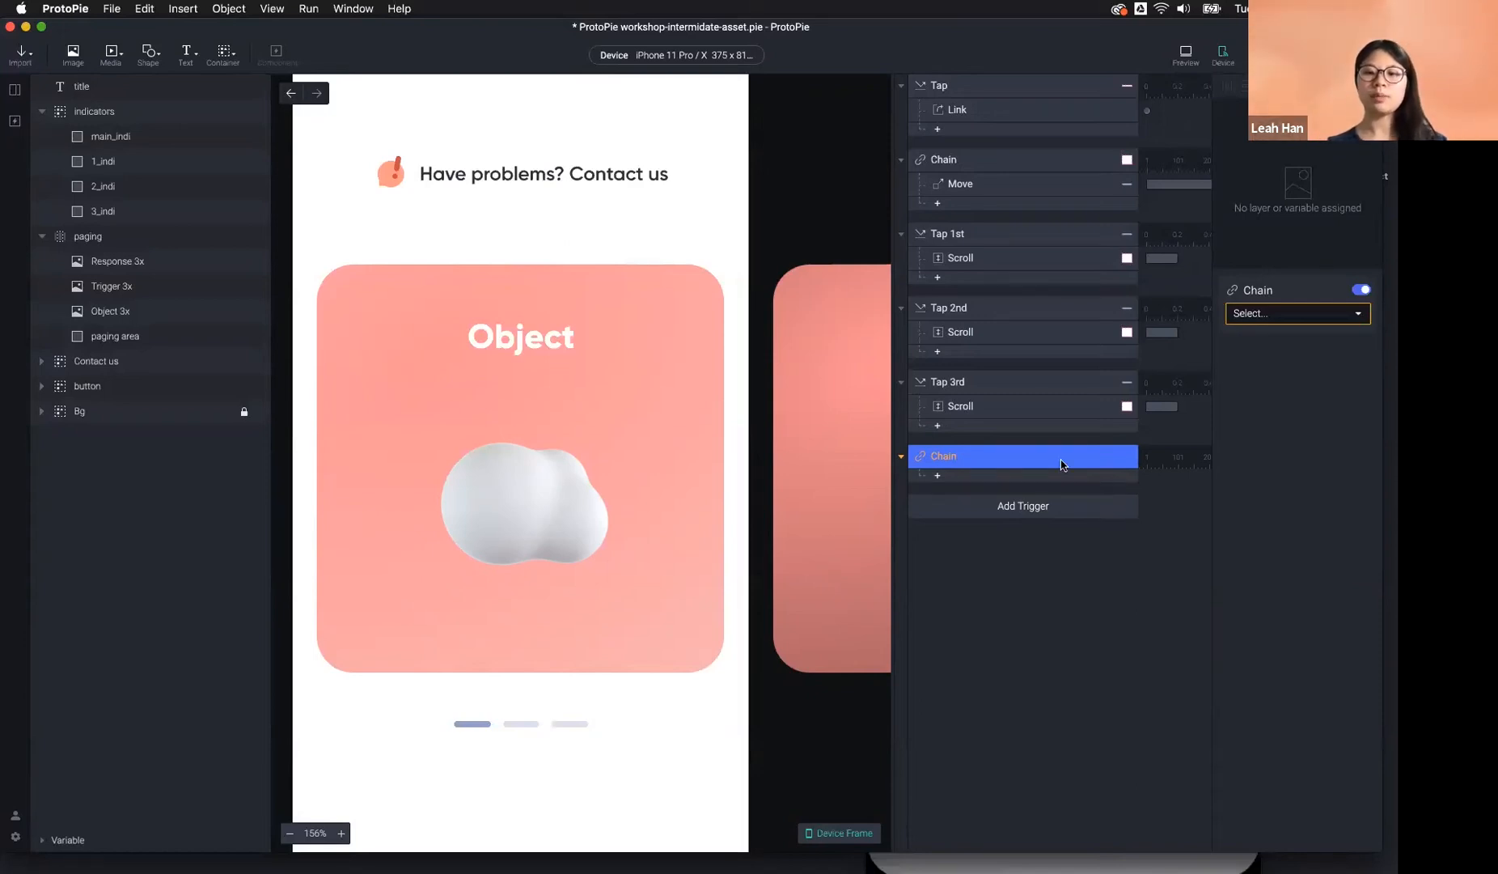
key(BackSpace)
click(477, 319)
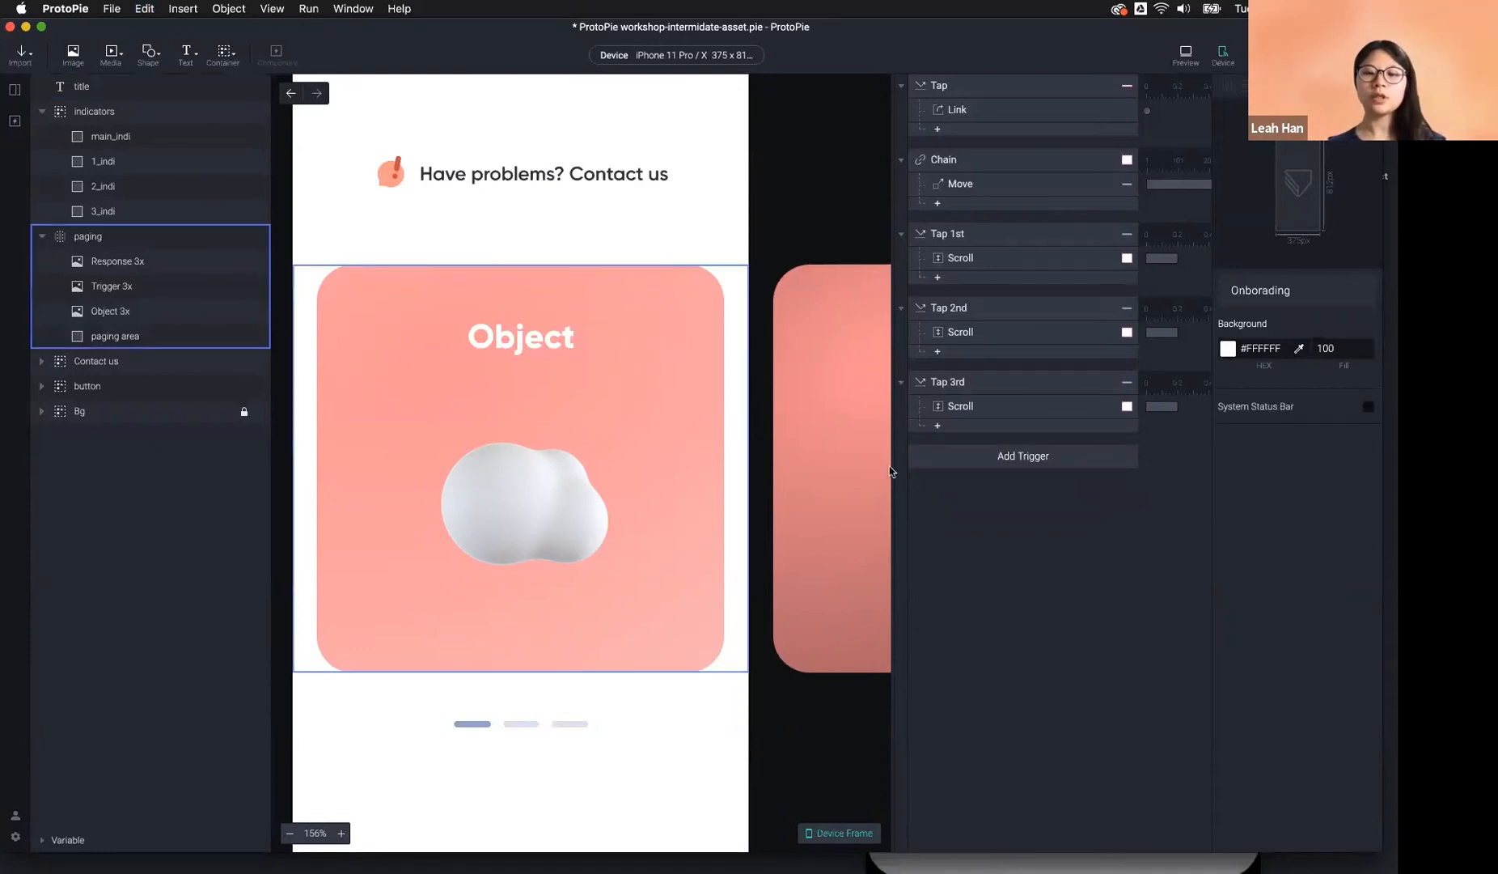
Add a Range trigger that watches the Scroll property of the paging container.
click(930, 458)
click(1088, 522)
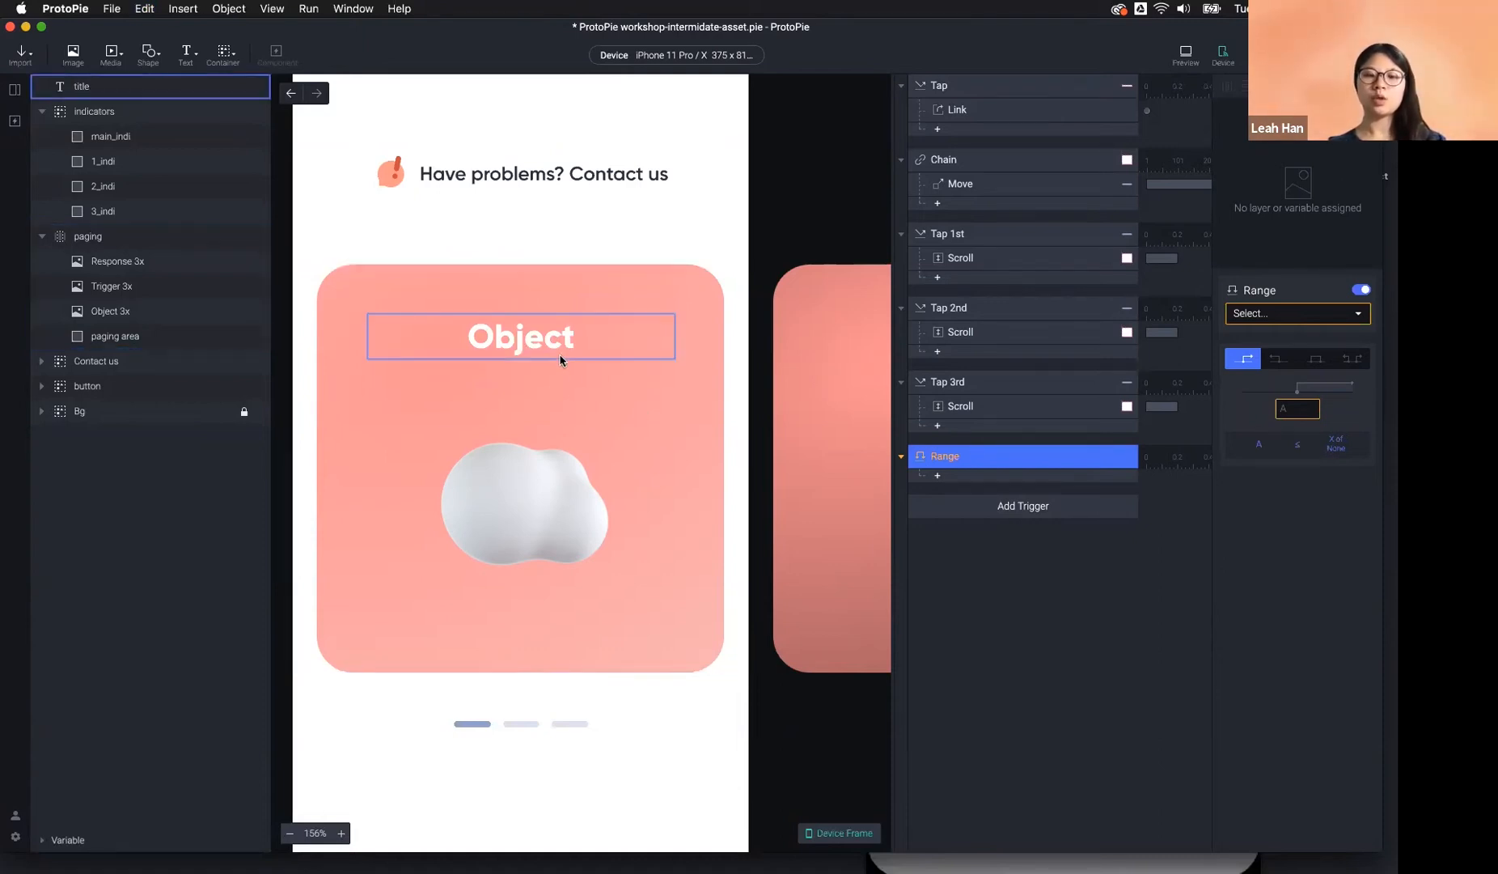
click(1264, 315)
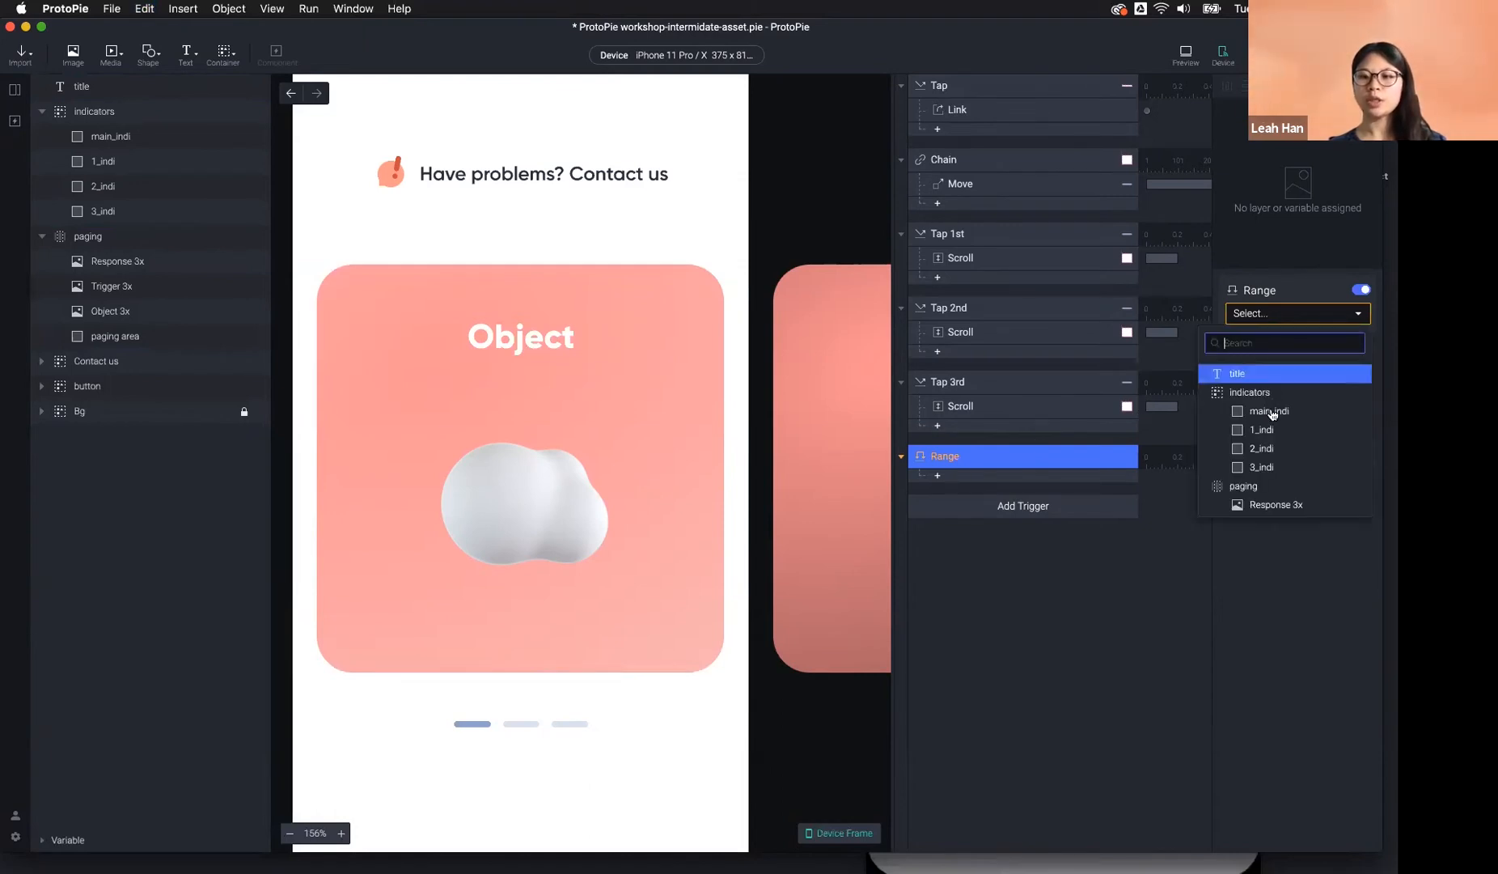
click(1259, 484)
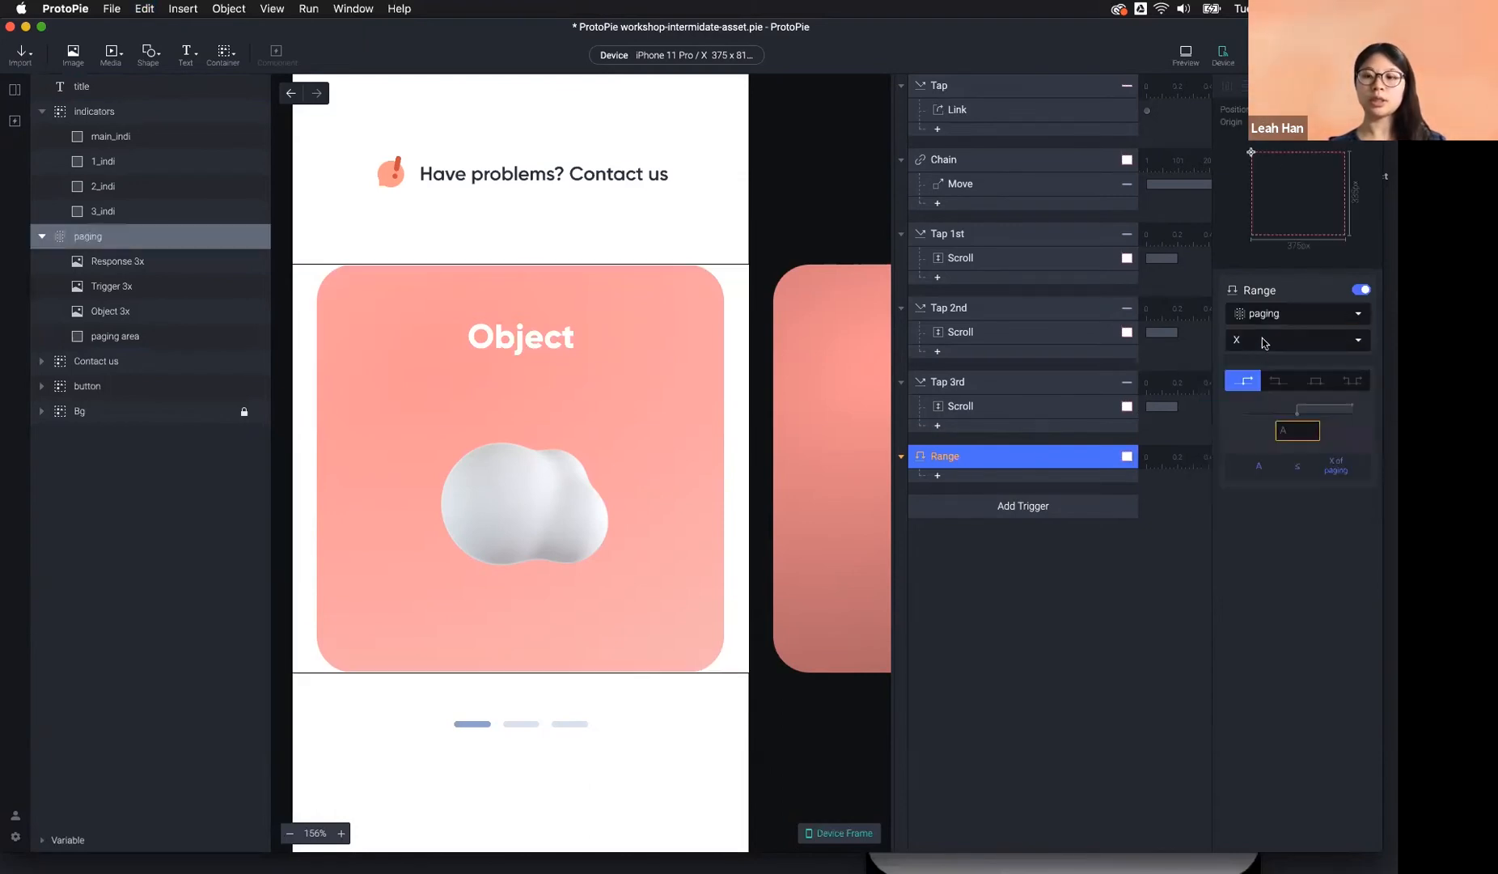
click(1265, 343)
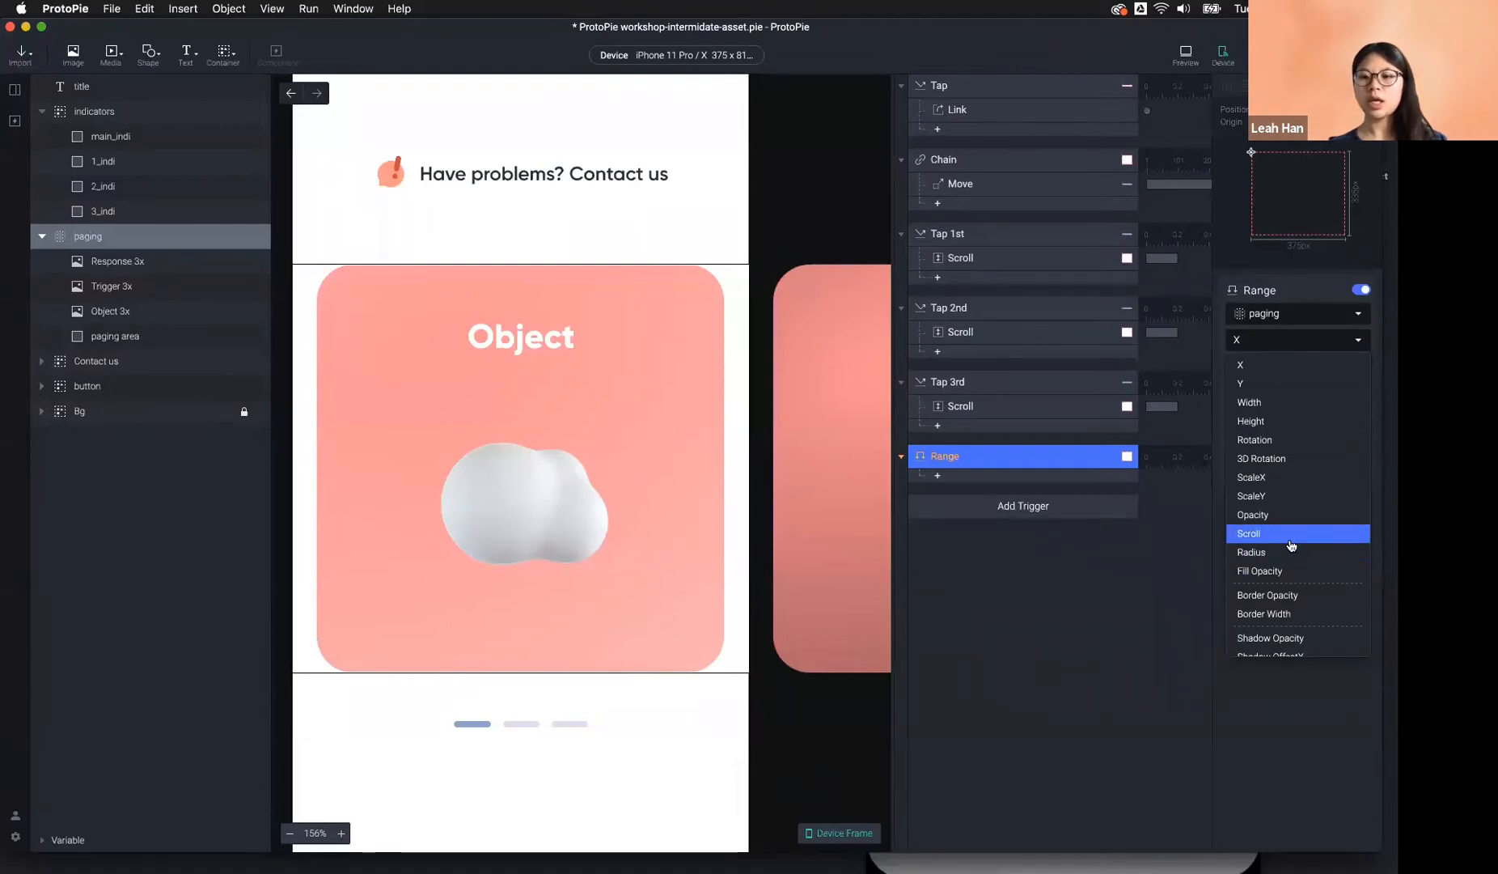
click(1250, 534)
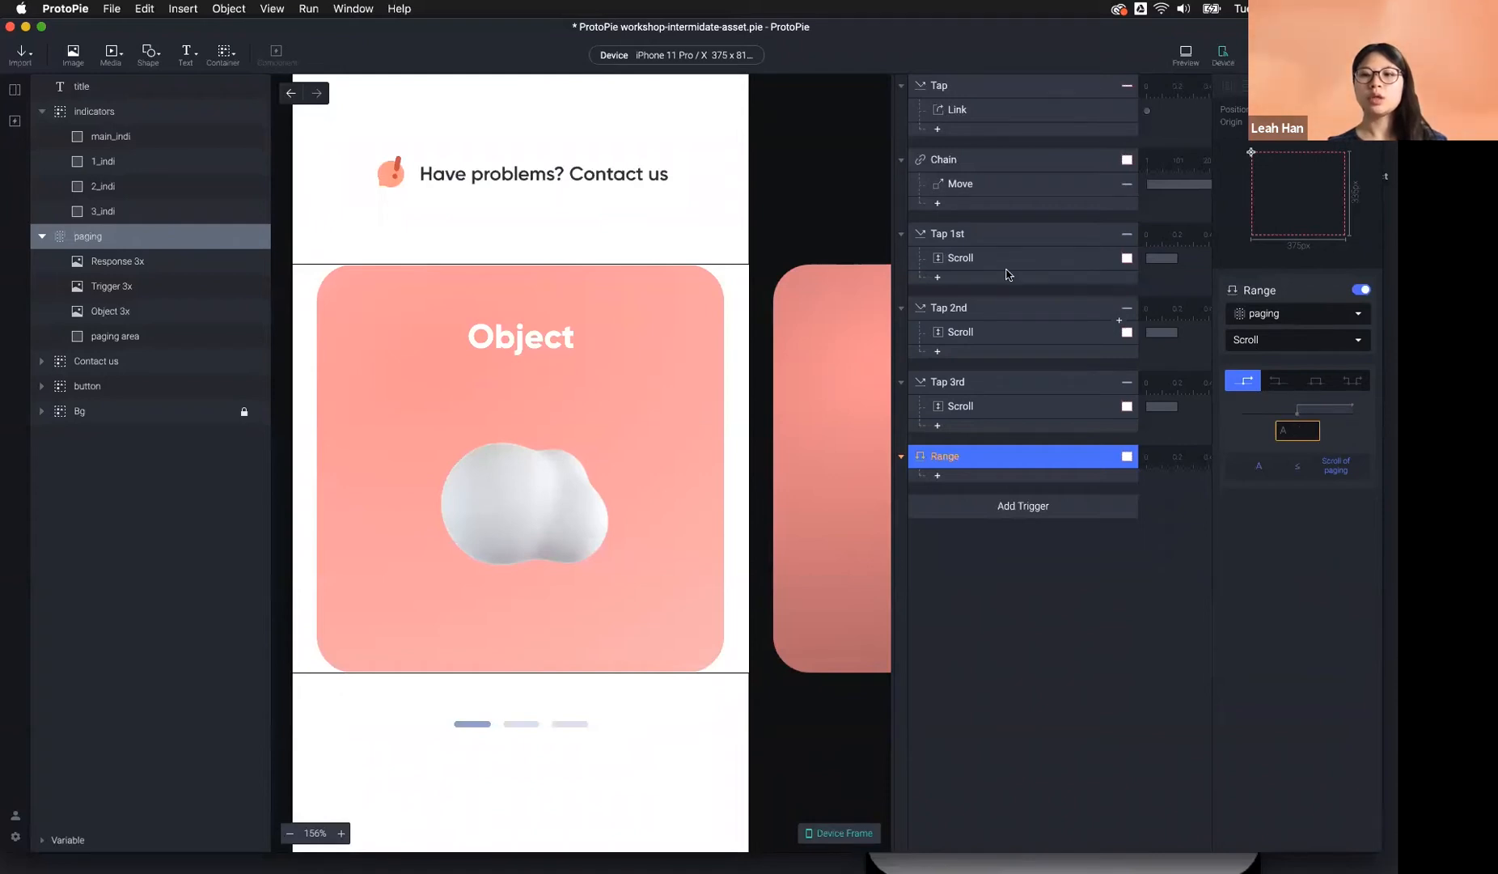
Set the Range trigger to scroll values of 375 or more, and swipe through the onboarding pages in the preview.
click(1187, 57)
drag(722, 420, 443, 404)
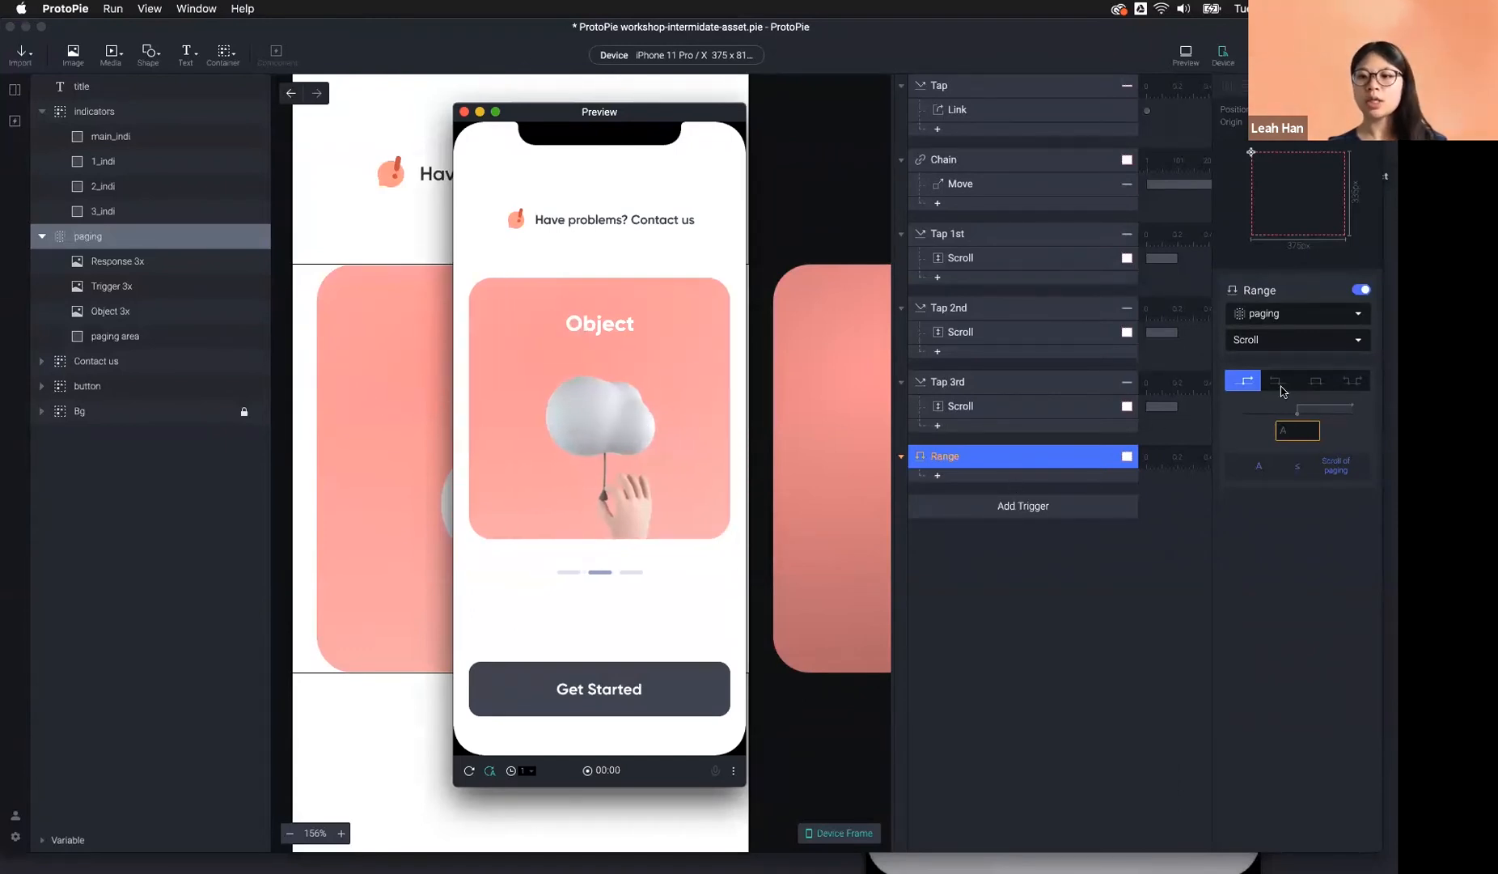
click(1254, 387)
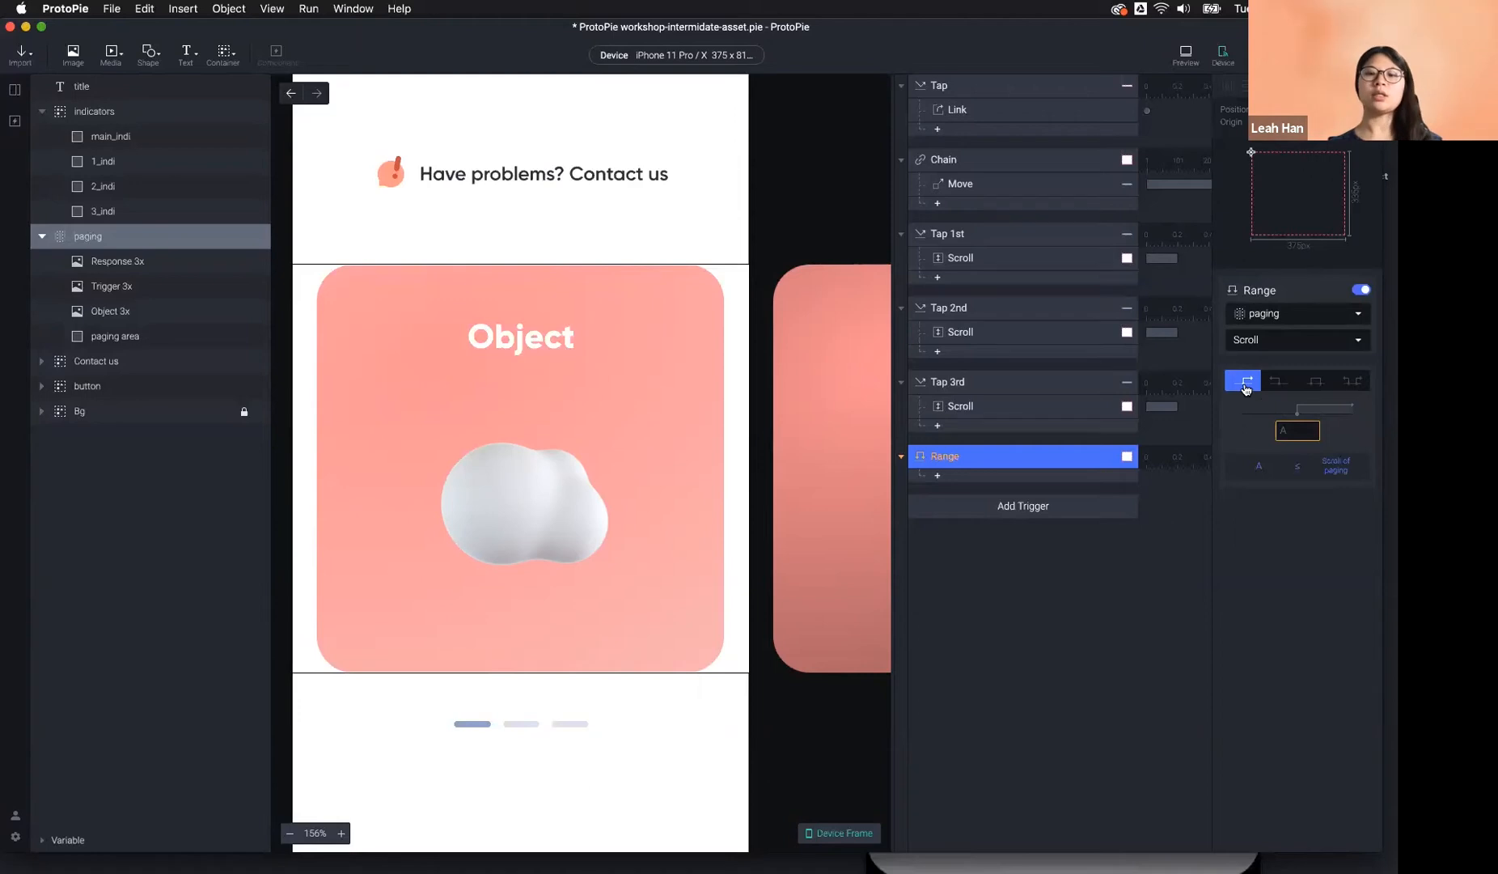
click(1299, 429)
text(375)
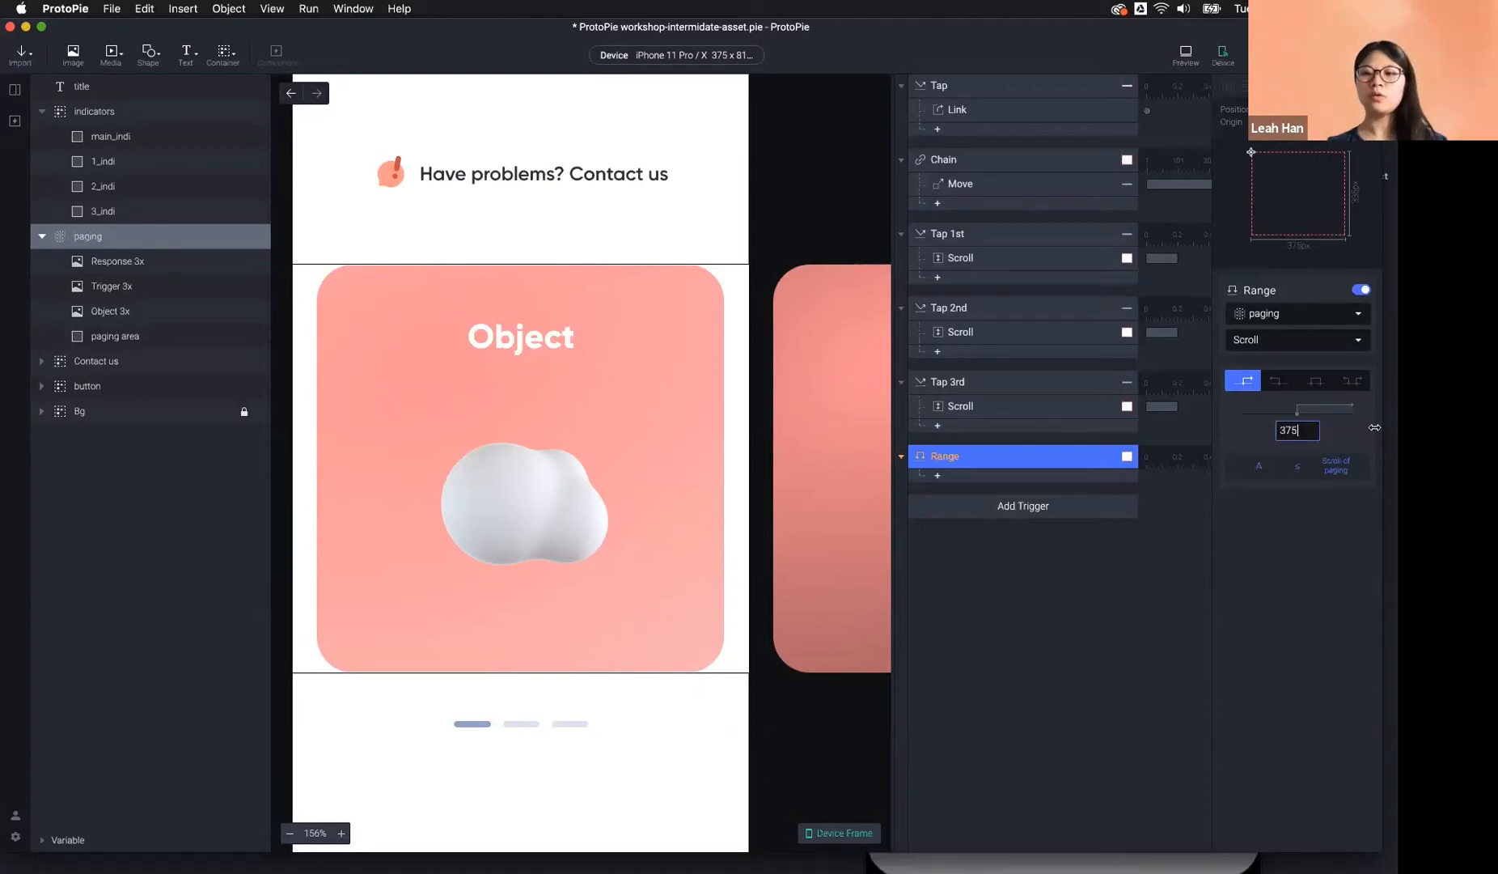
click(1186, 53)
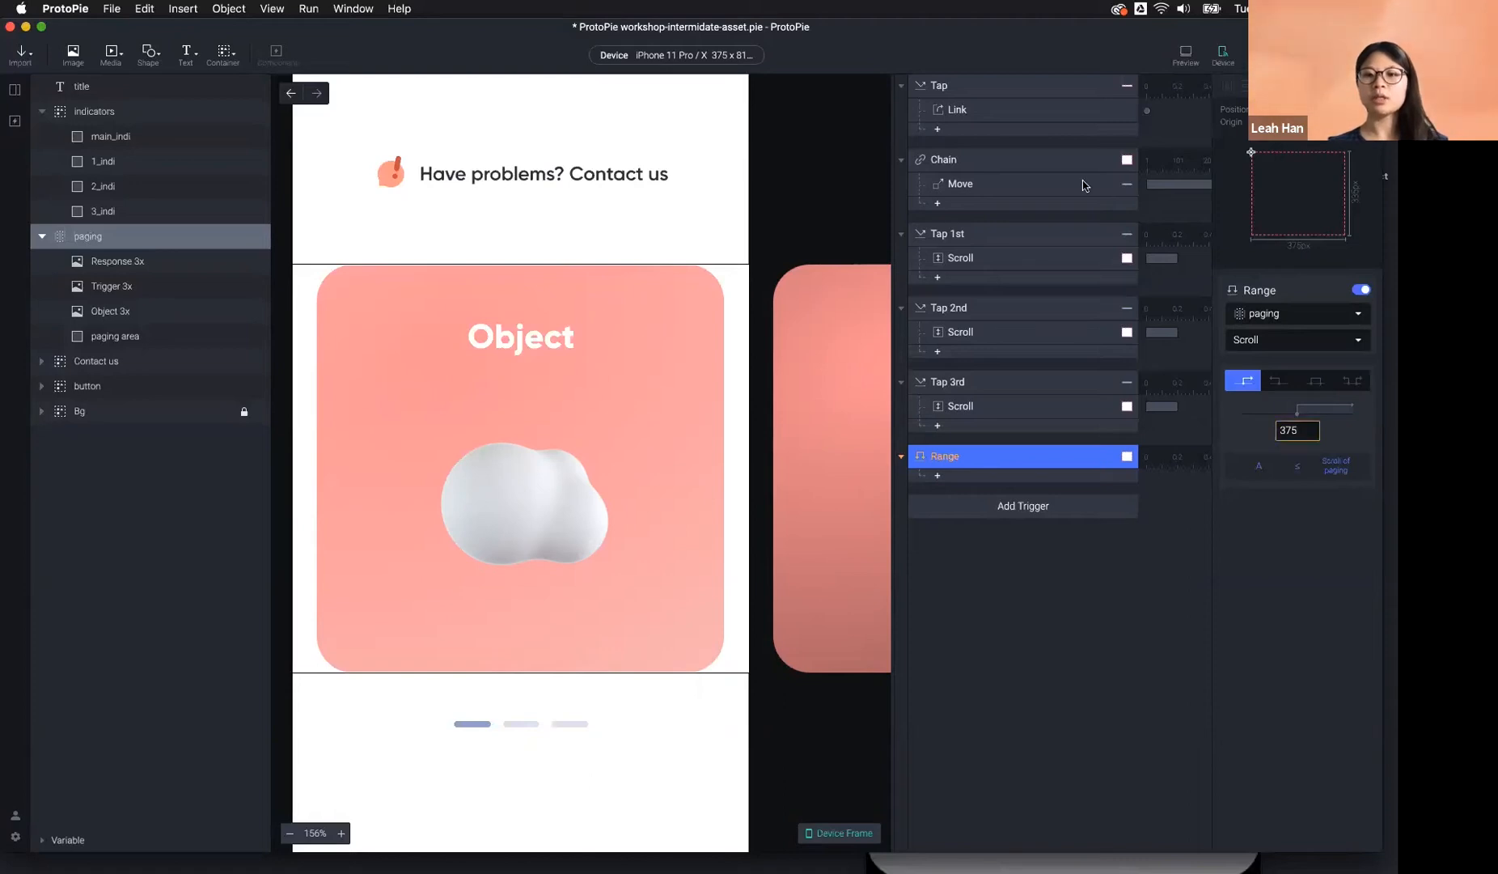
drag(686, 411, 543, 417)
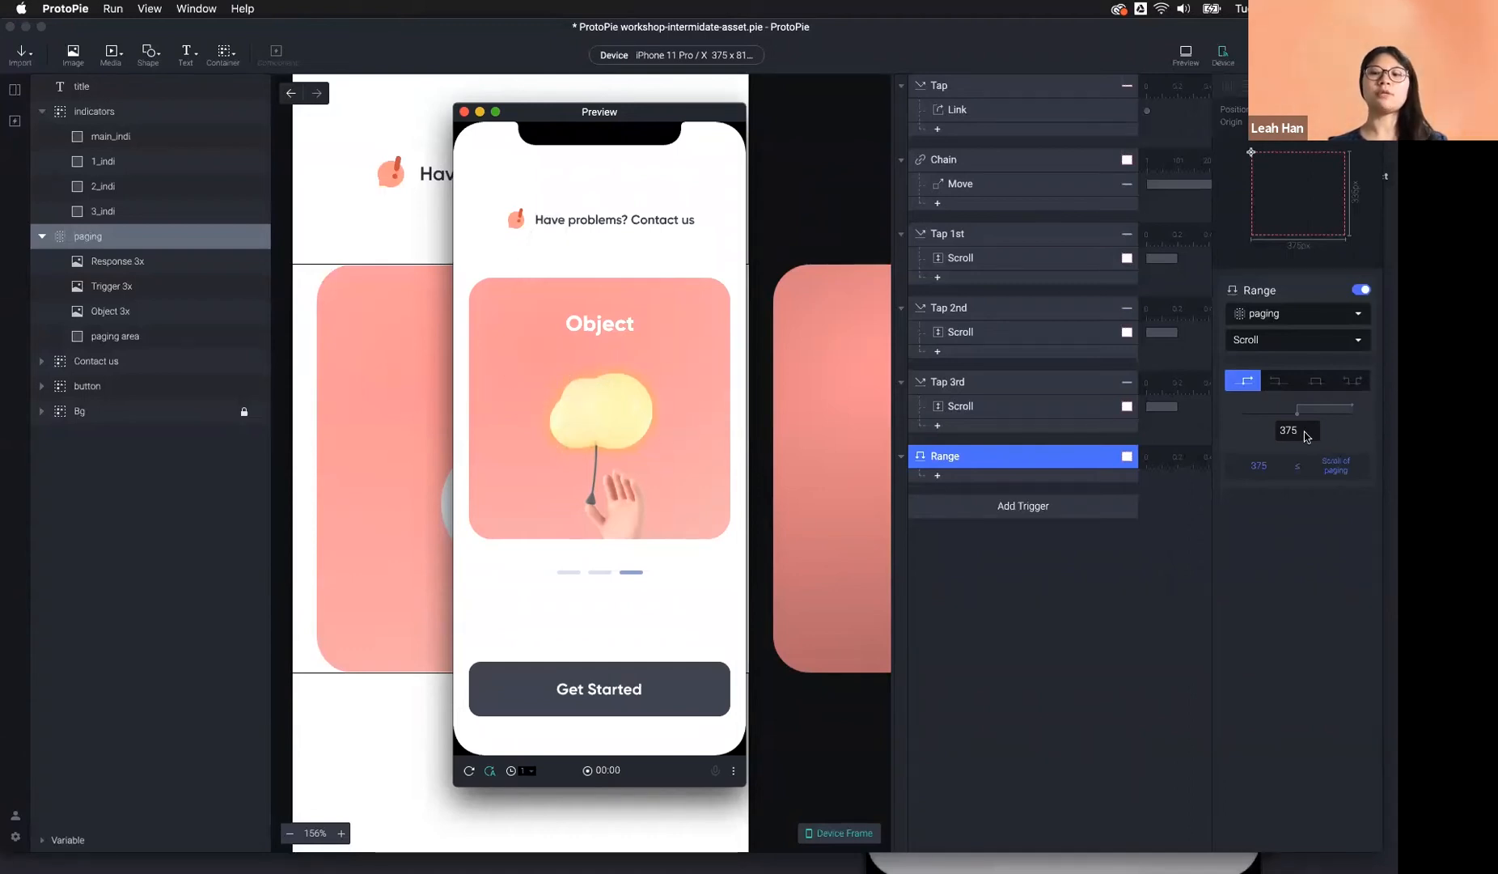
Switch the Range trigger to a between-two-values condition, with scroll limits of 374 and 376.
click(1314, 382)
click(1314, 382)
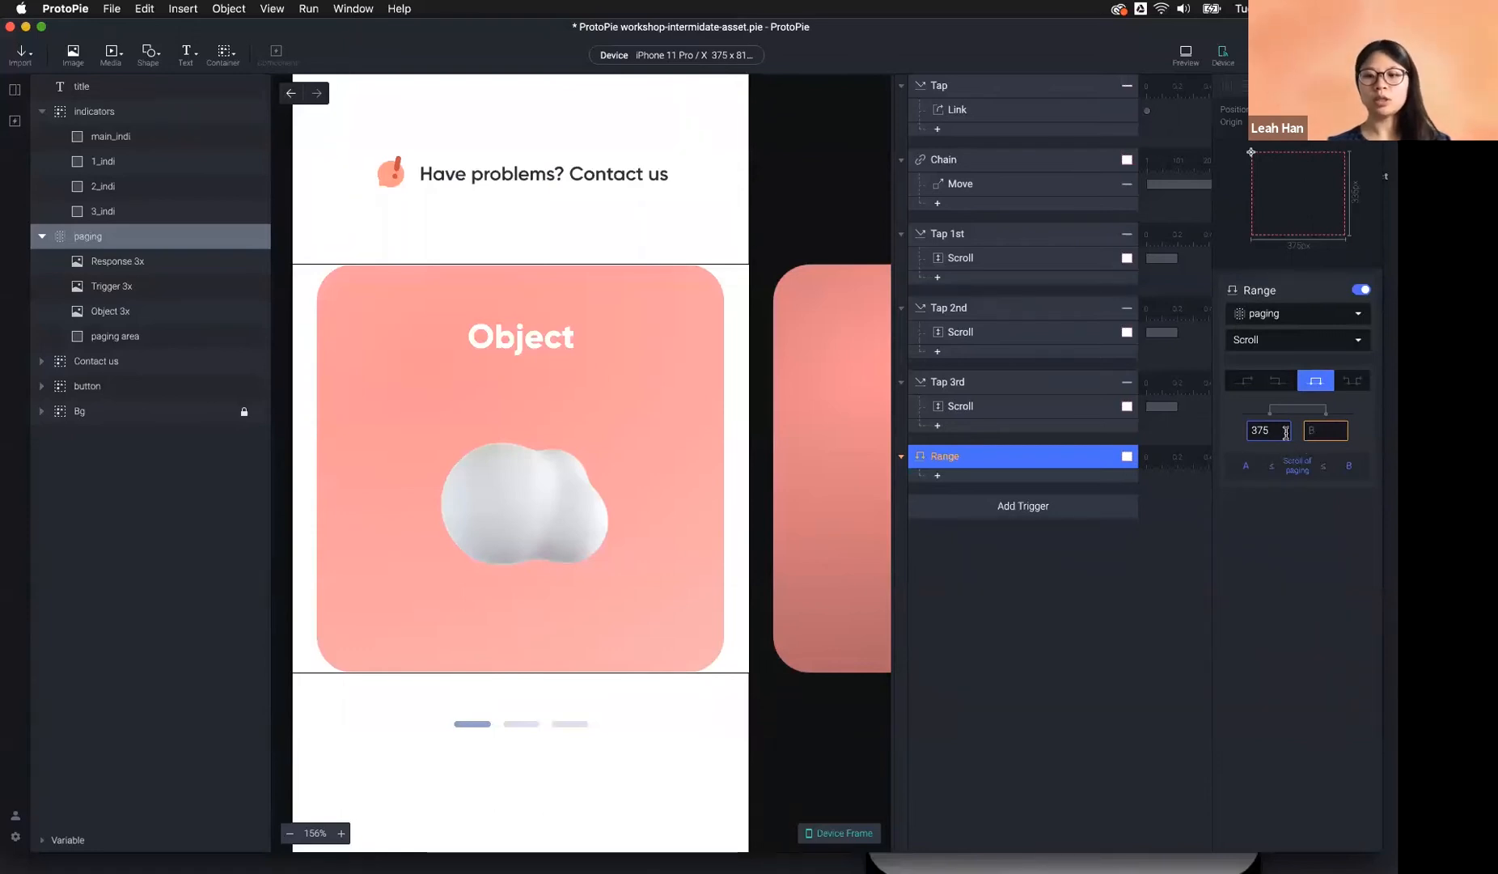
text(-1)
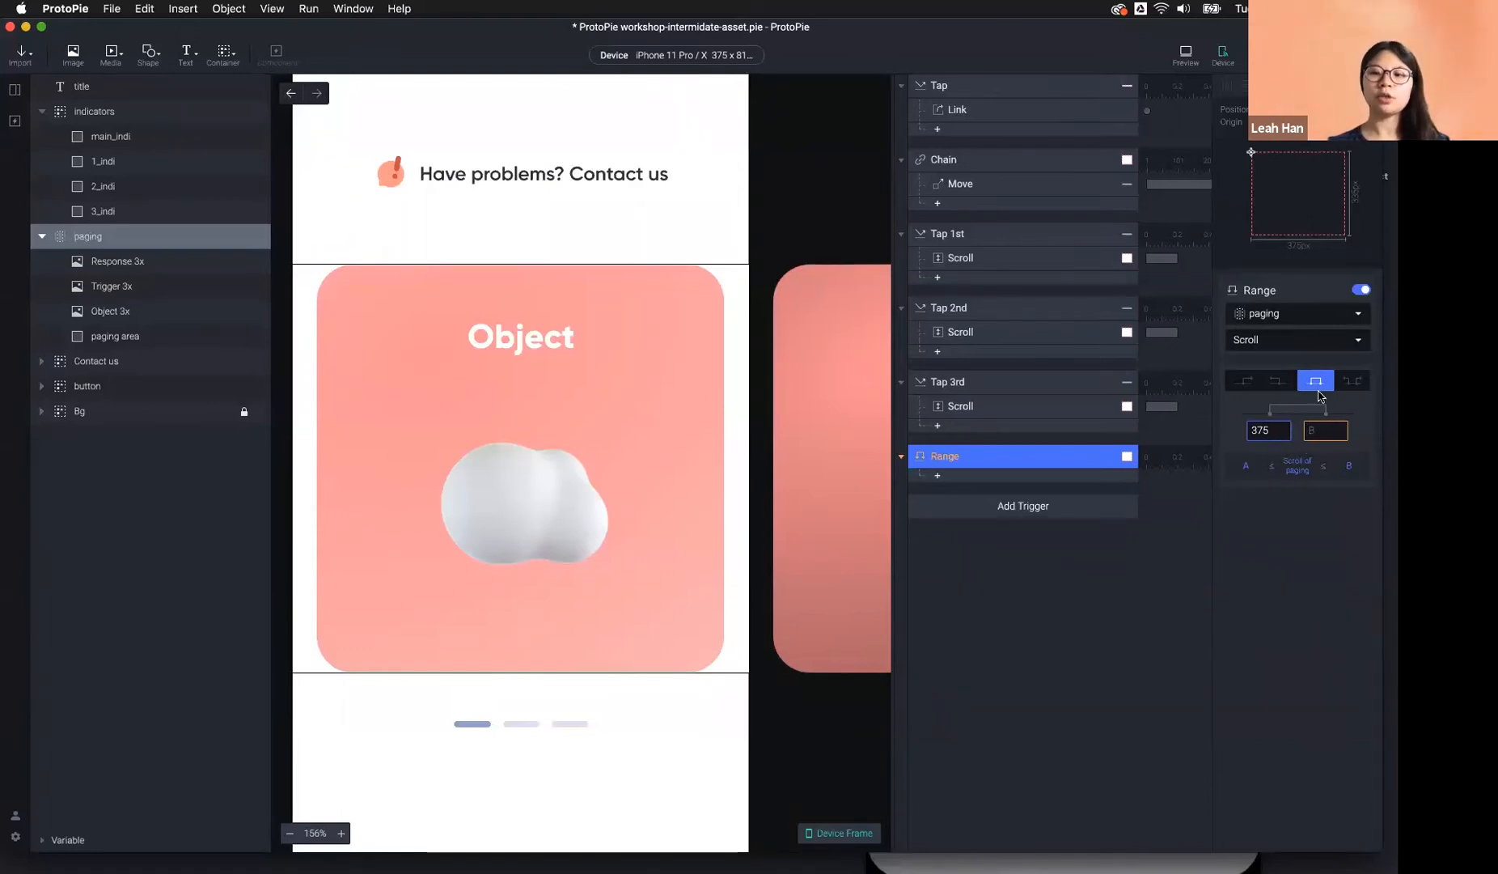
click(1322, 429)
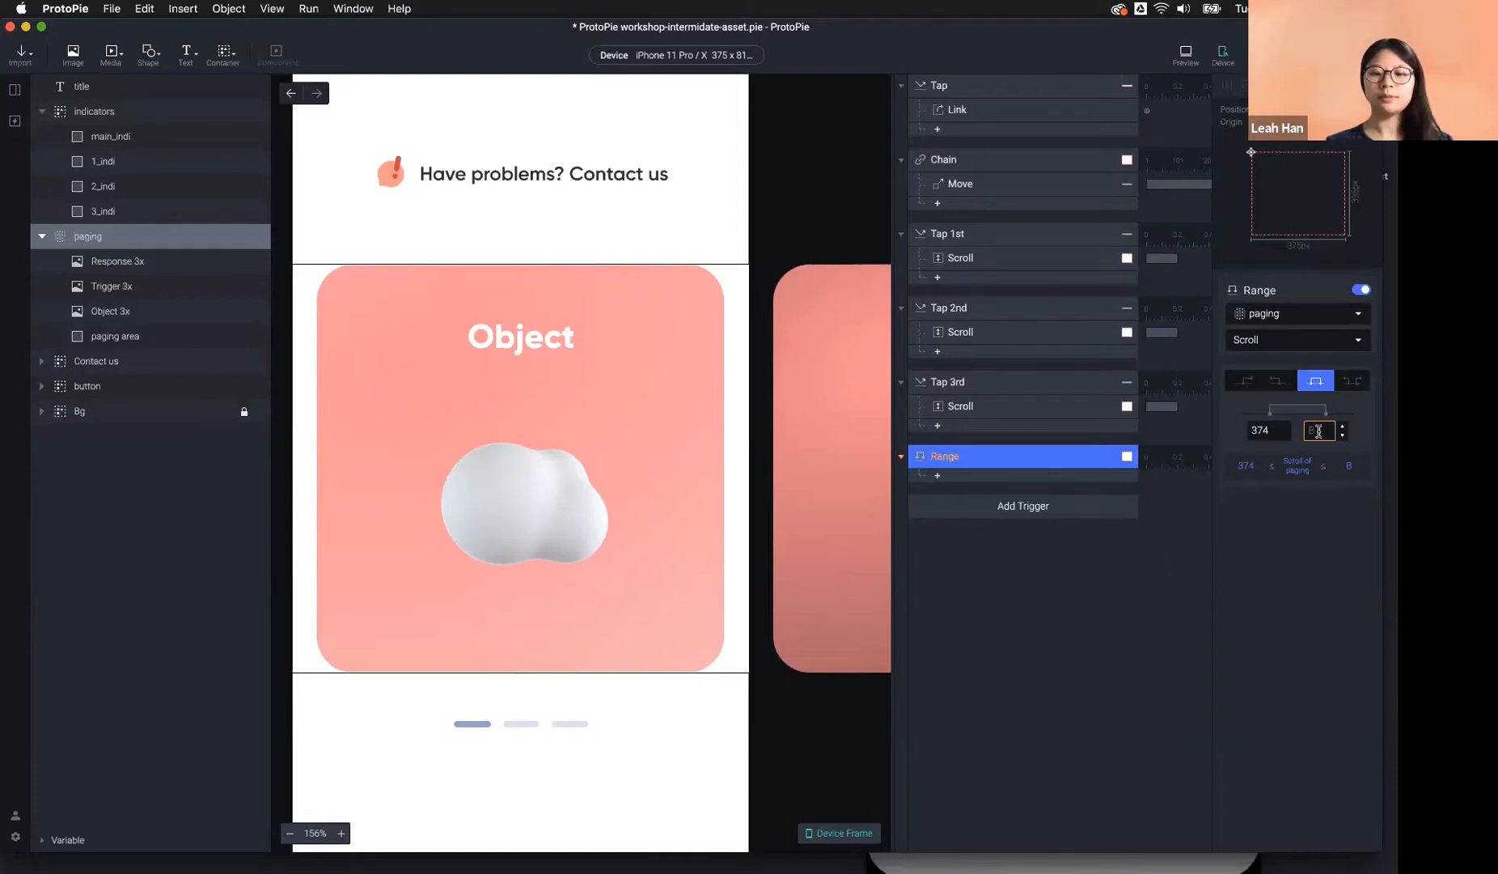
text(37)
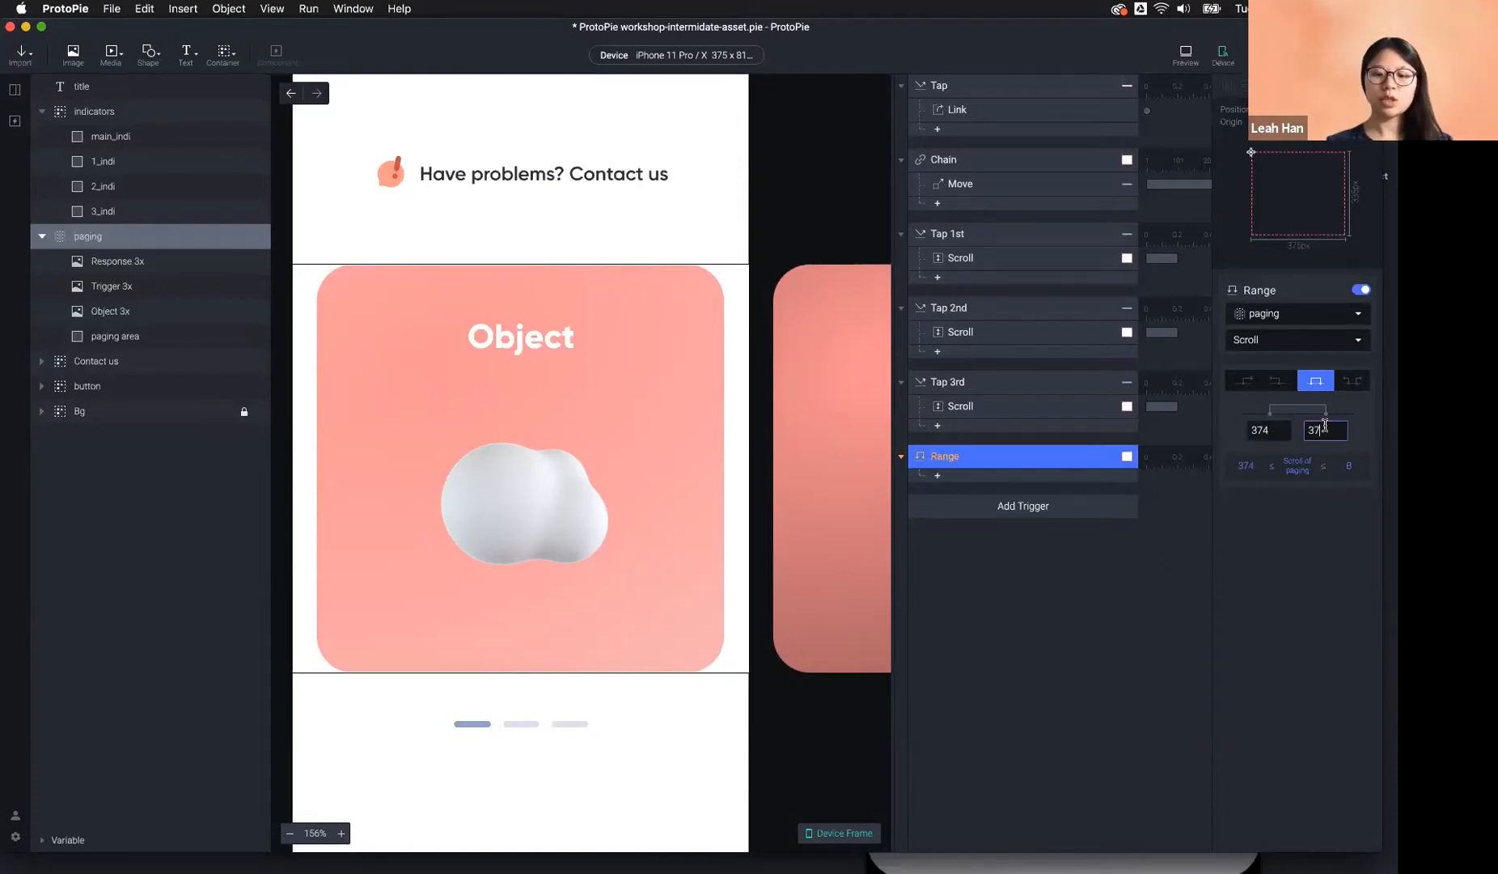
text(5+1)
key(Return)
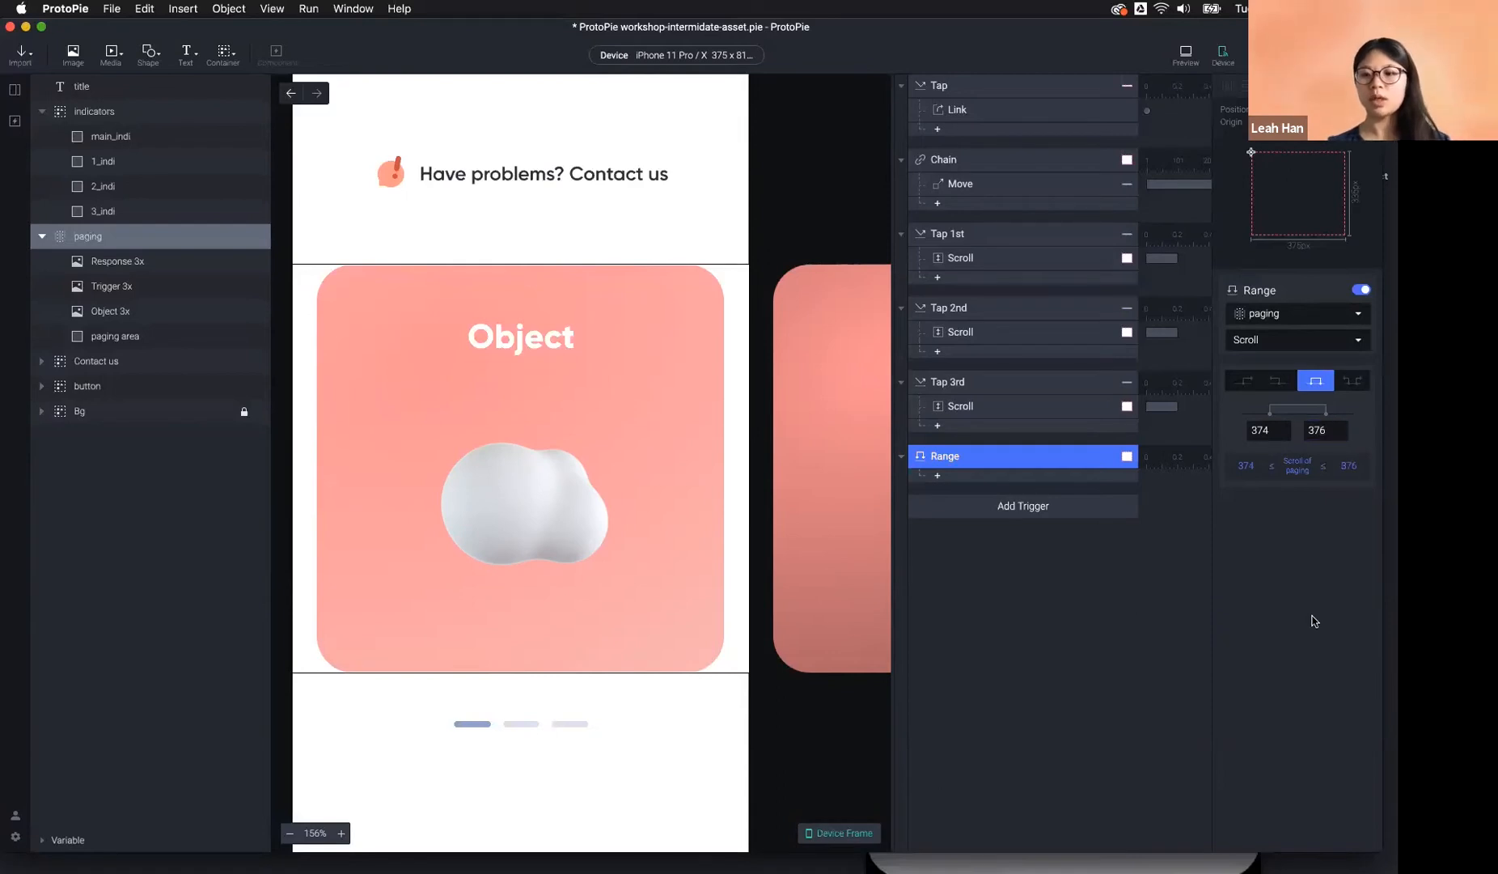
click(1308, 437)
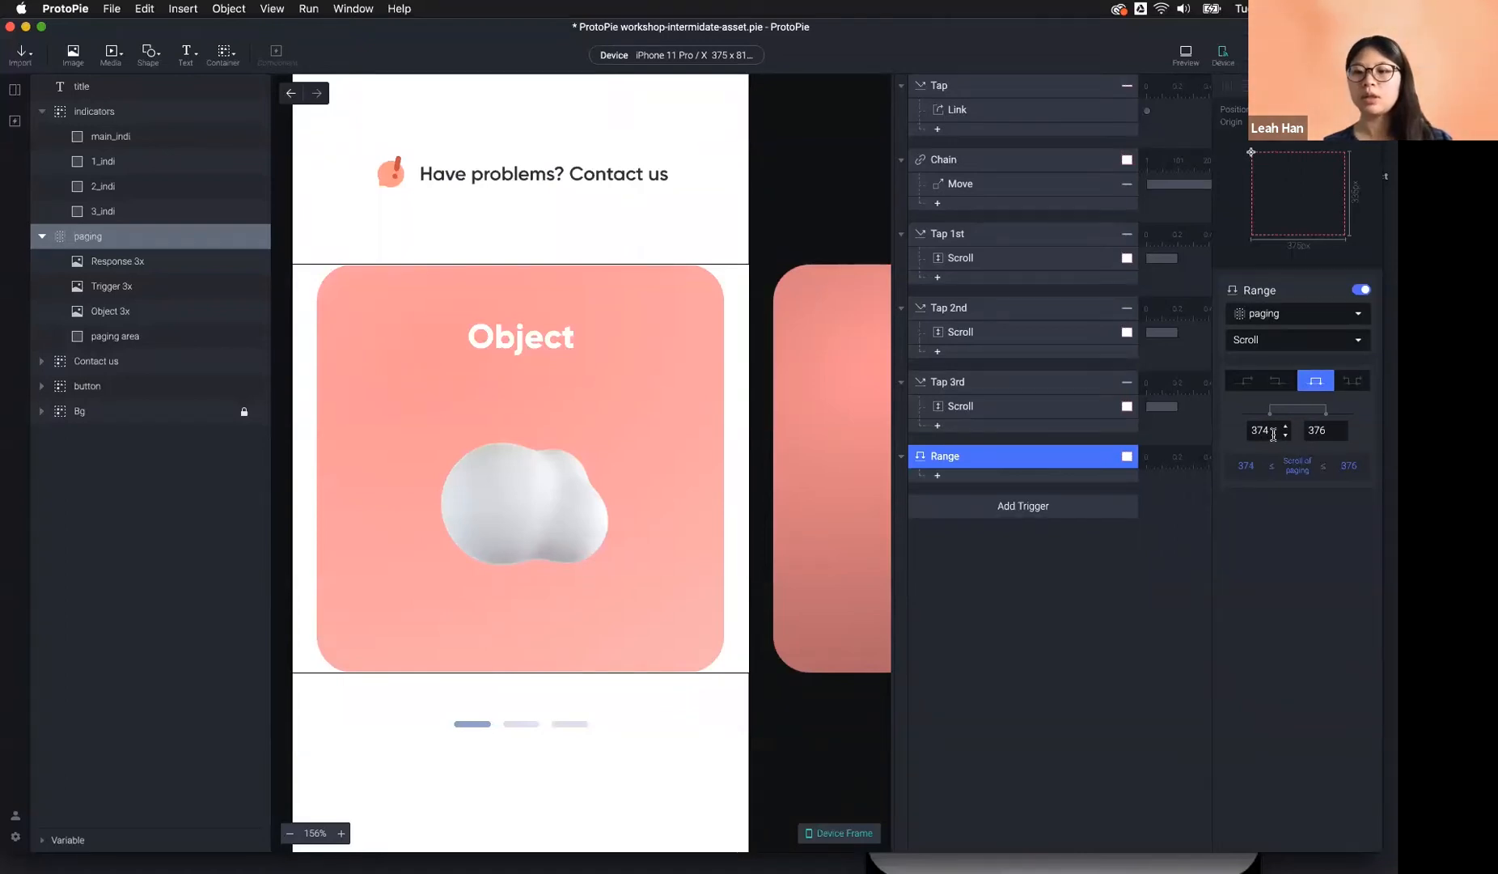
click(1273, 435)
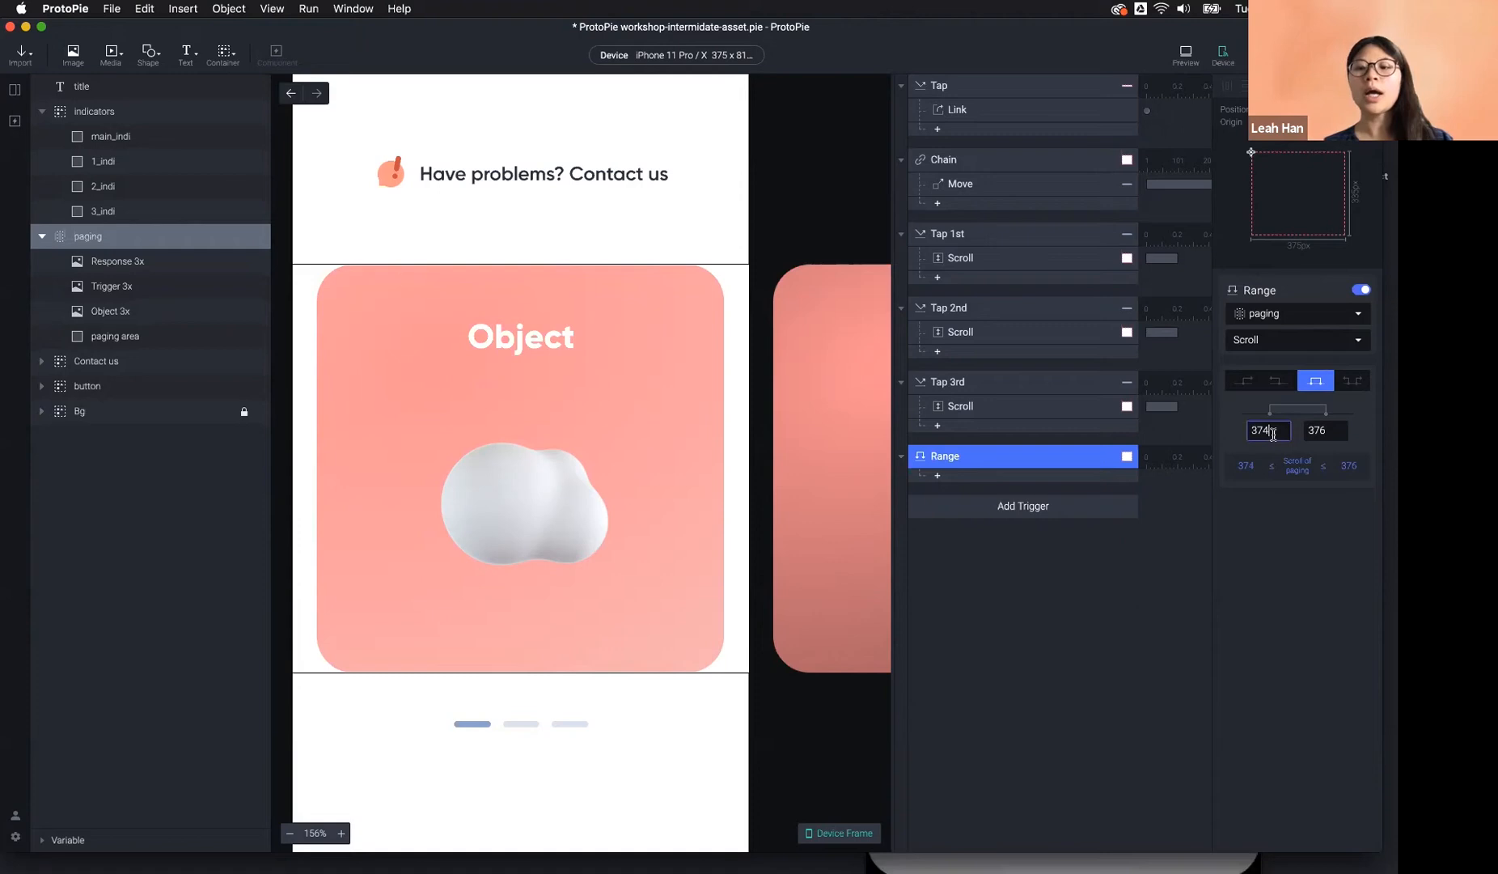
click(1323, 431)
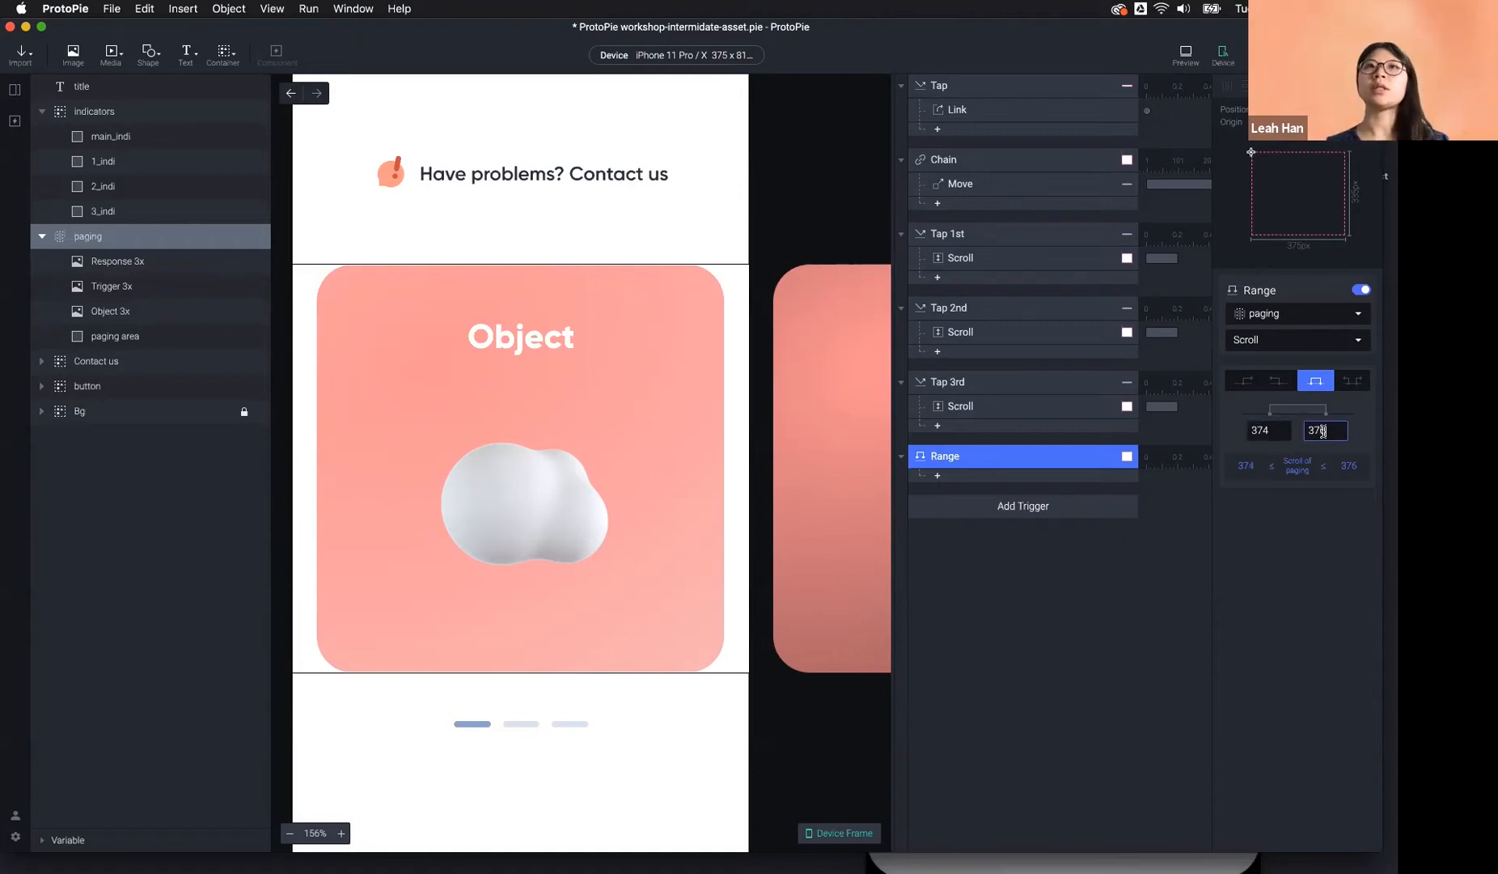
click(1270, 431)
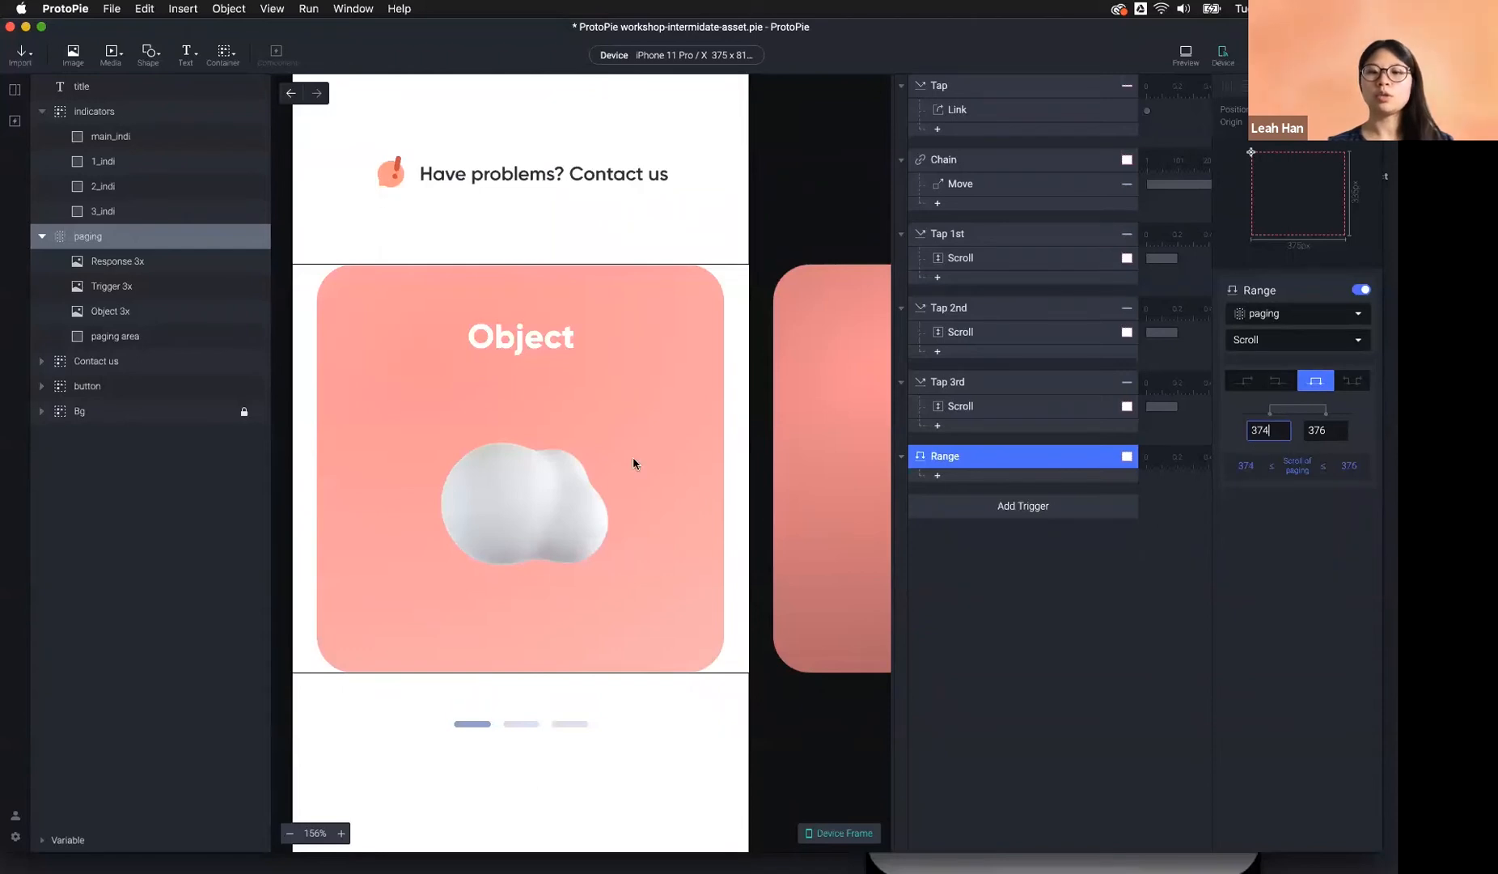
click(537, 330)
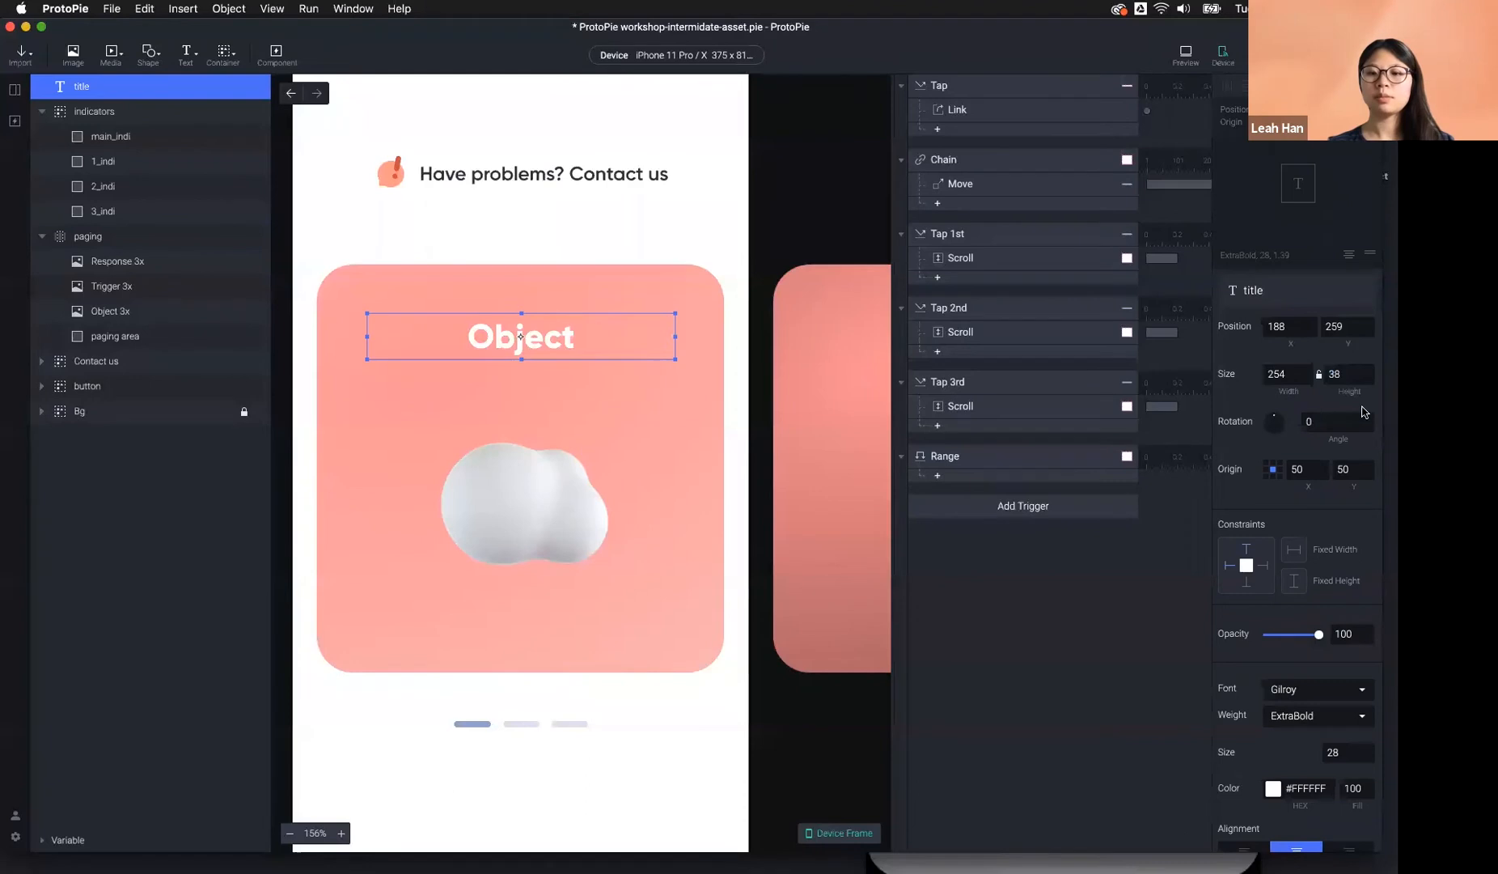
click(991, 457)
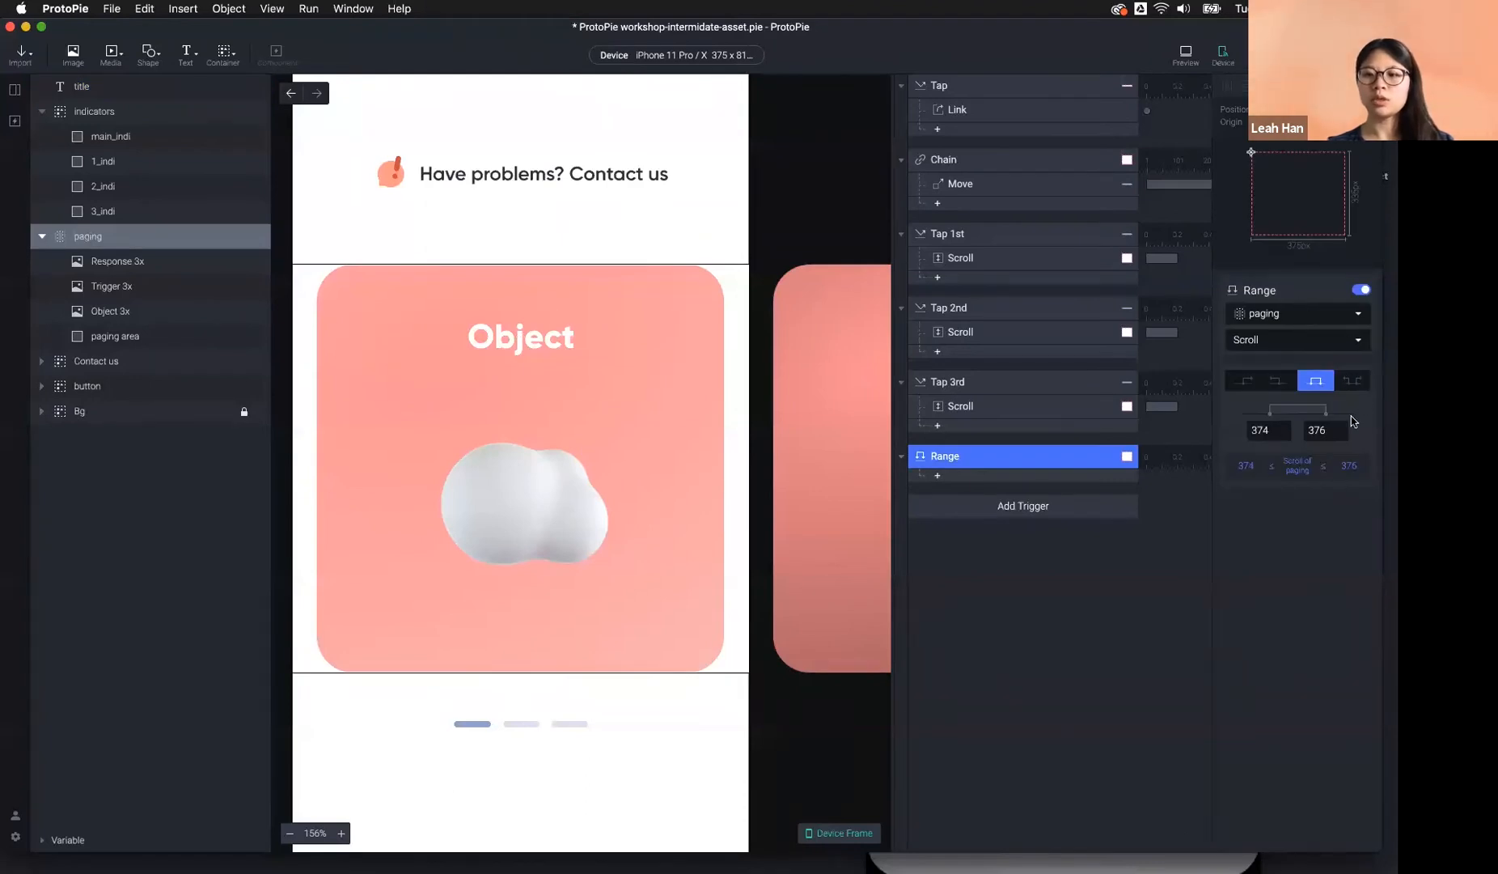
click(1275, 433)
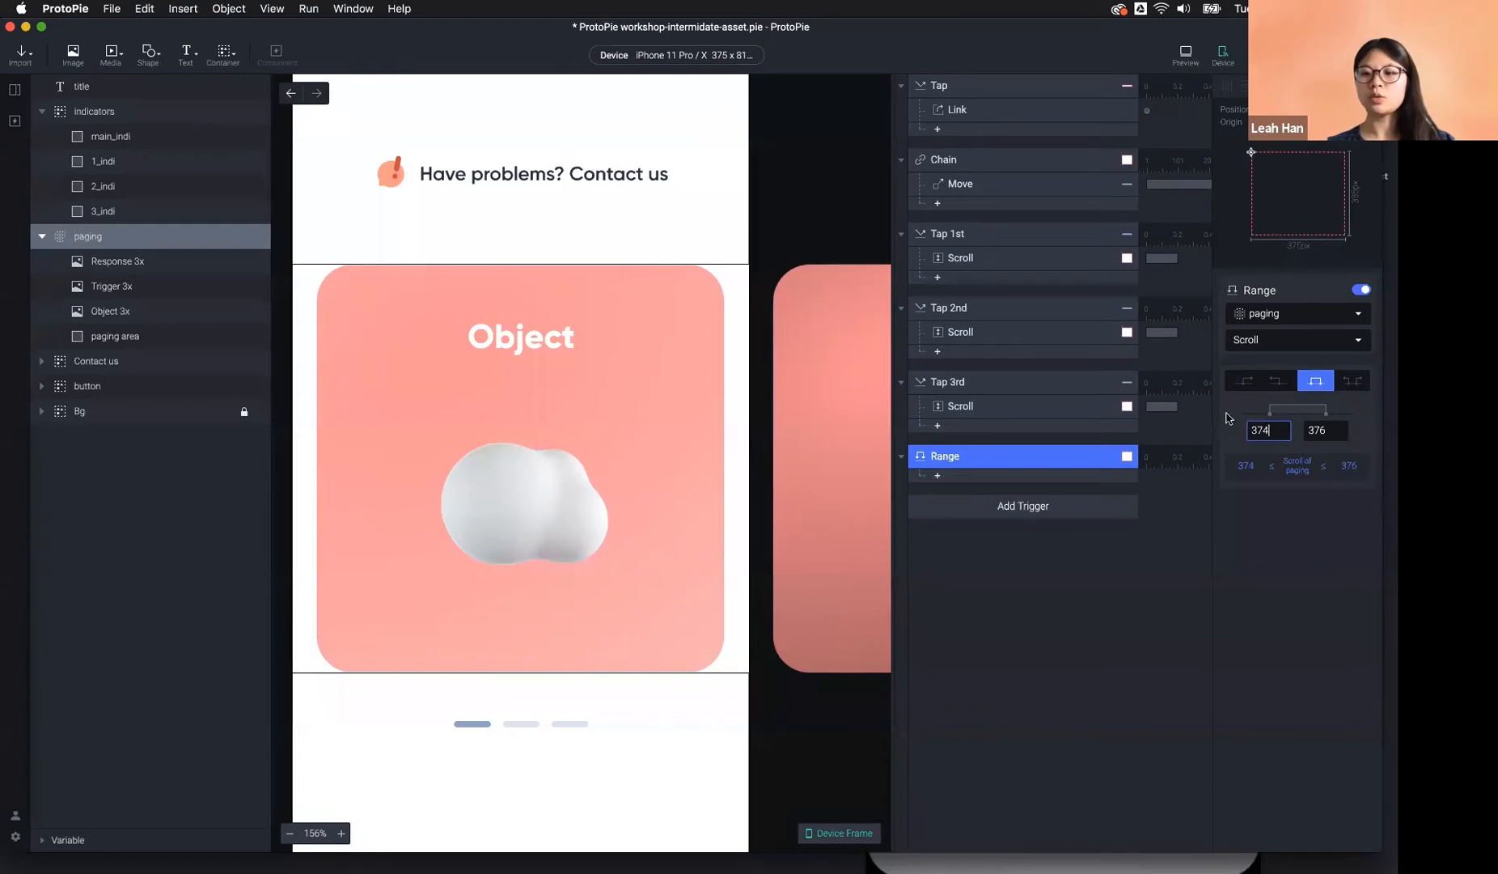
Add a Text response for the title layer under the Range trigger, with the content "Trigger".
click(510, 338)
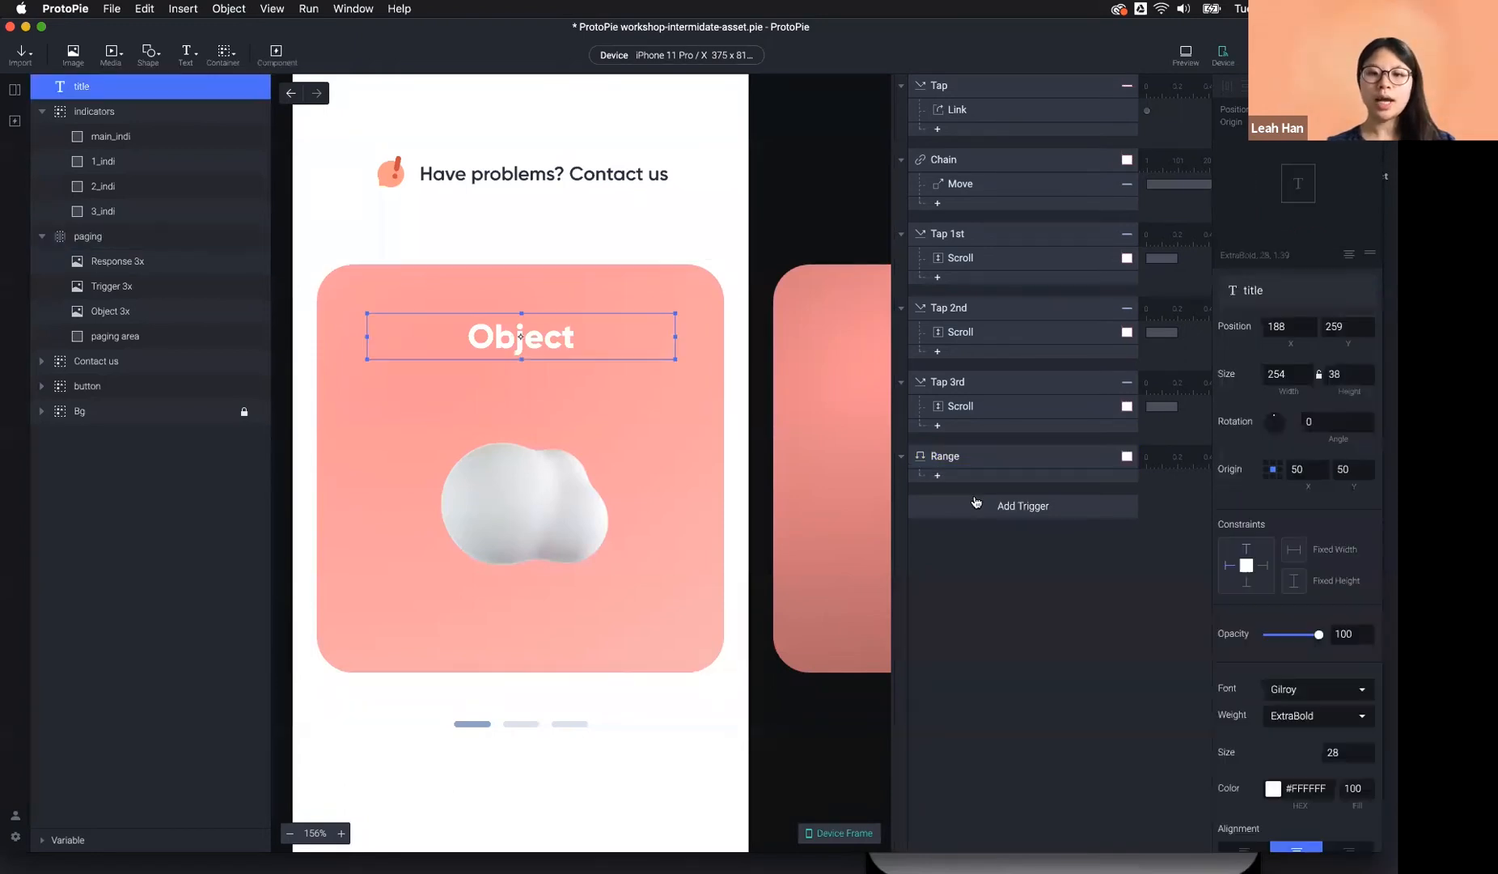
click(975, 483)
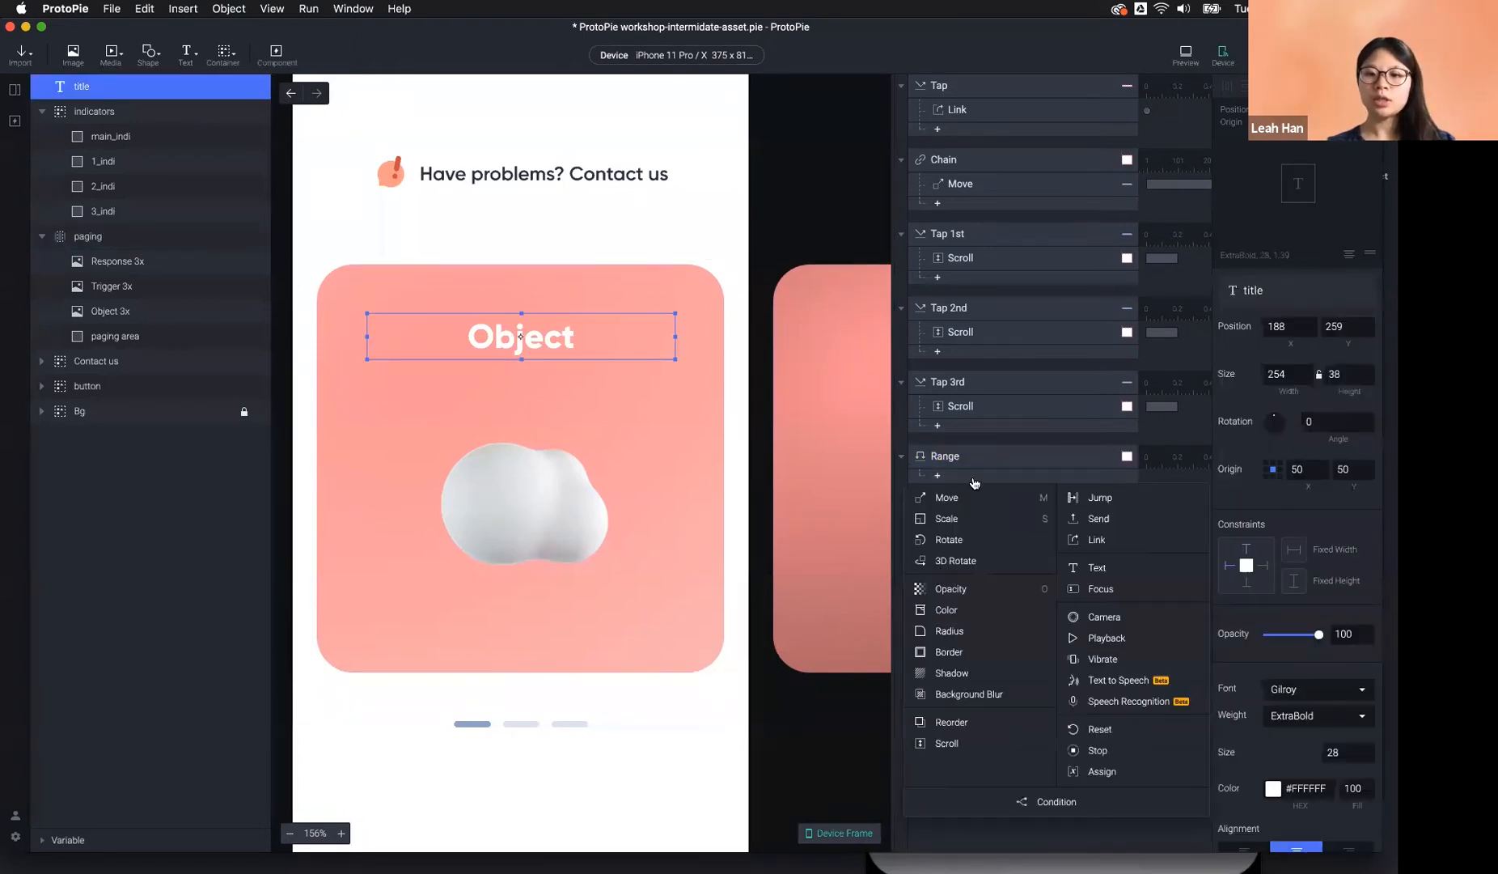
click(1099, 567)
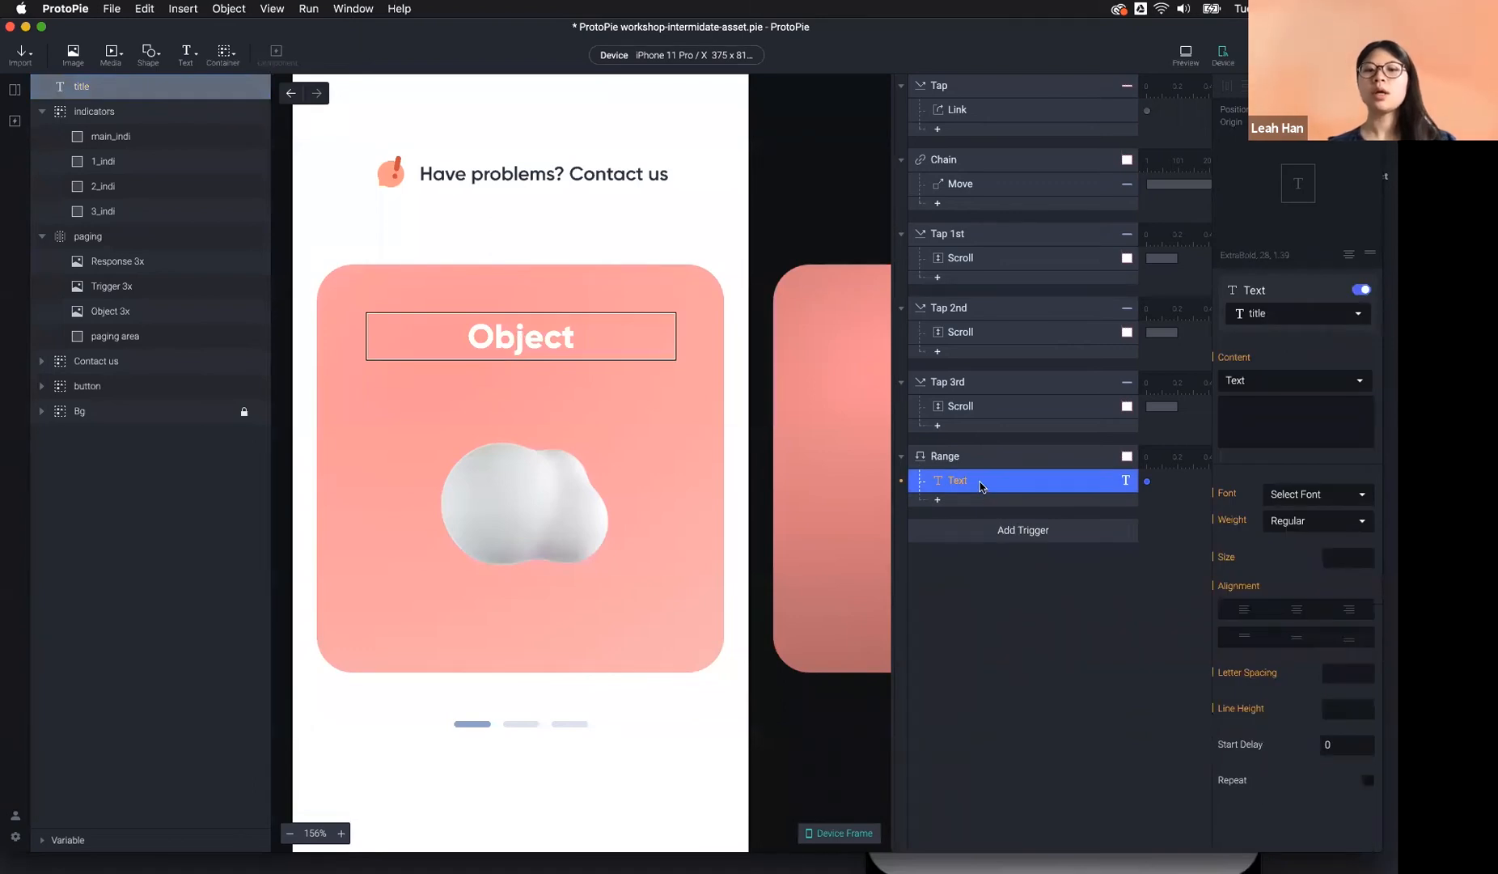
click(1304, 420)
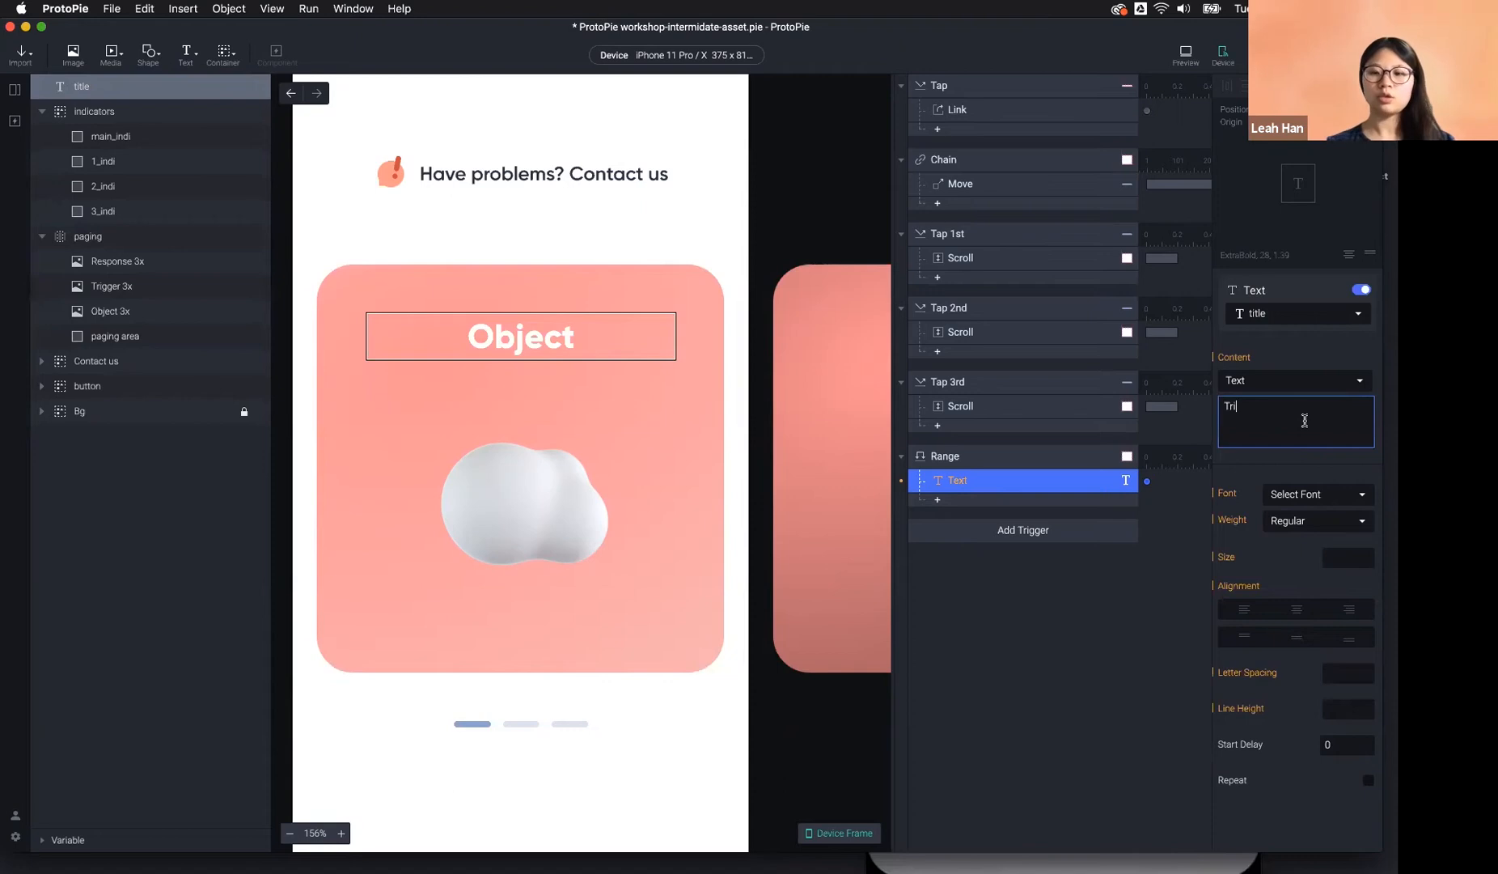
click(1250, 478)
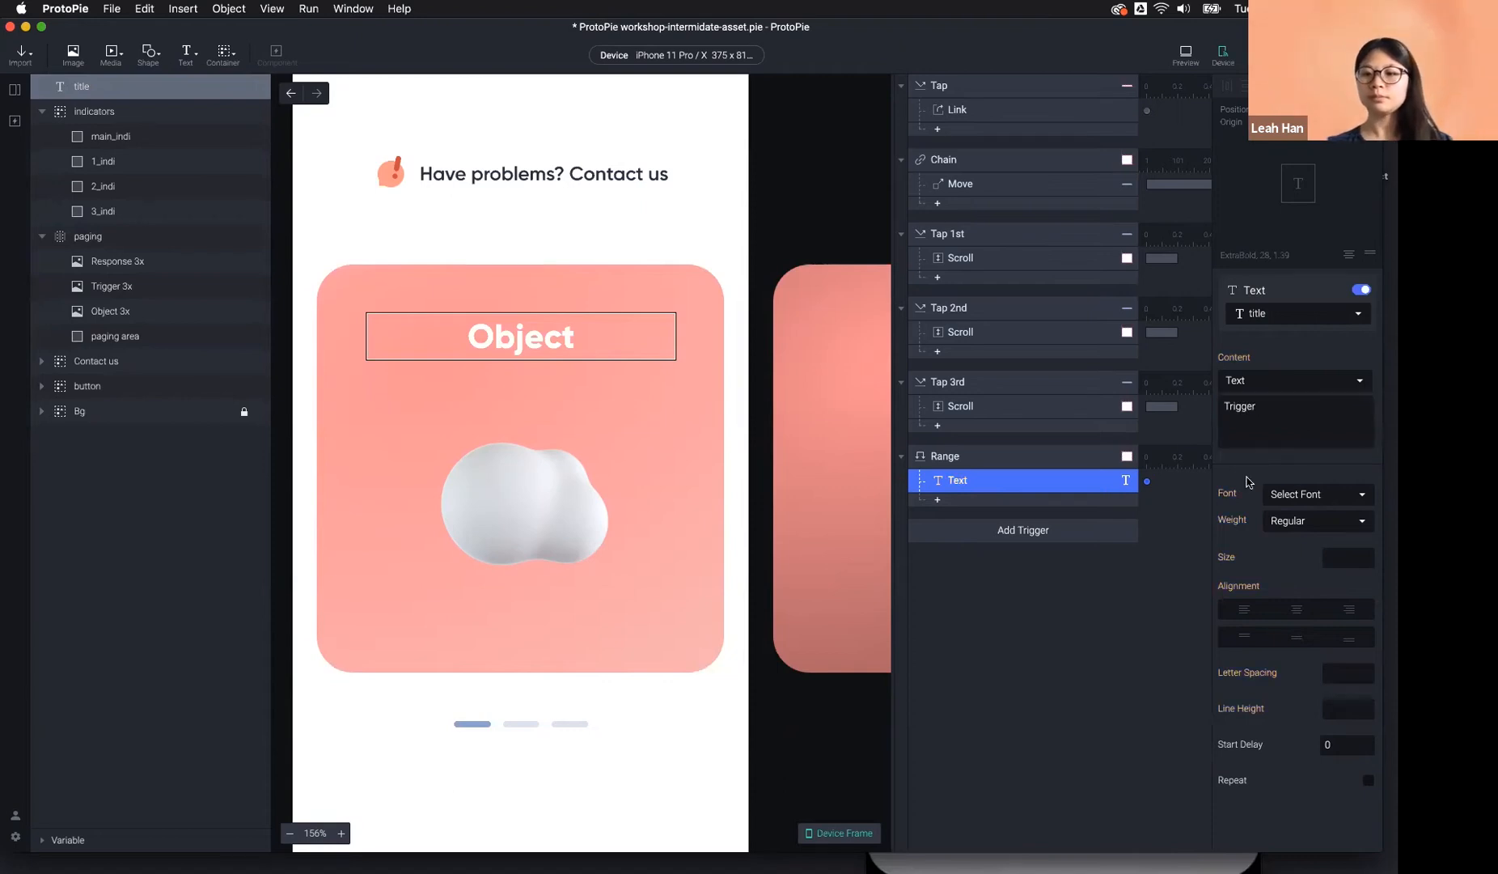
Preview the prototype and swipe through the onboarding pages to check how the title text changes.
click(1324, 410)
drag(1276, 416, 1208, 400)
click(1267, 408)
click(1182, 55)
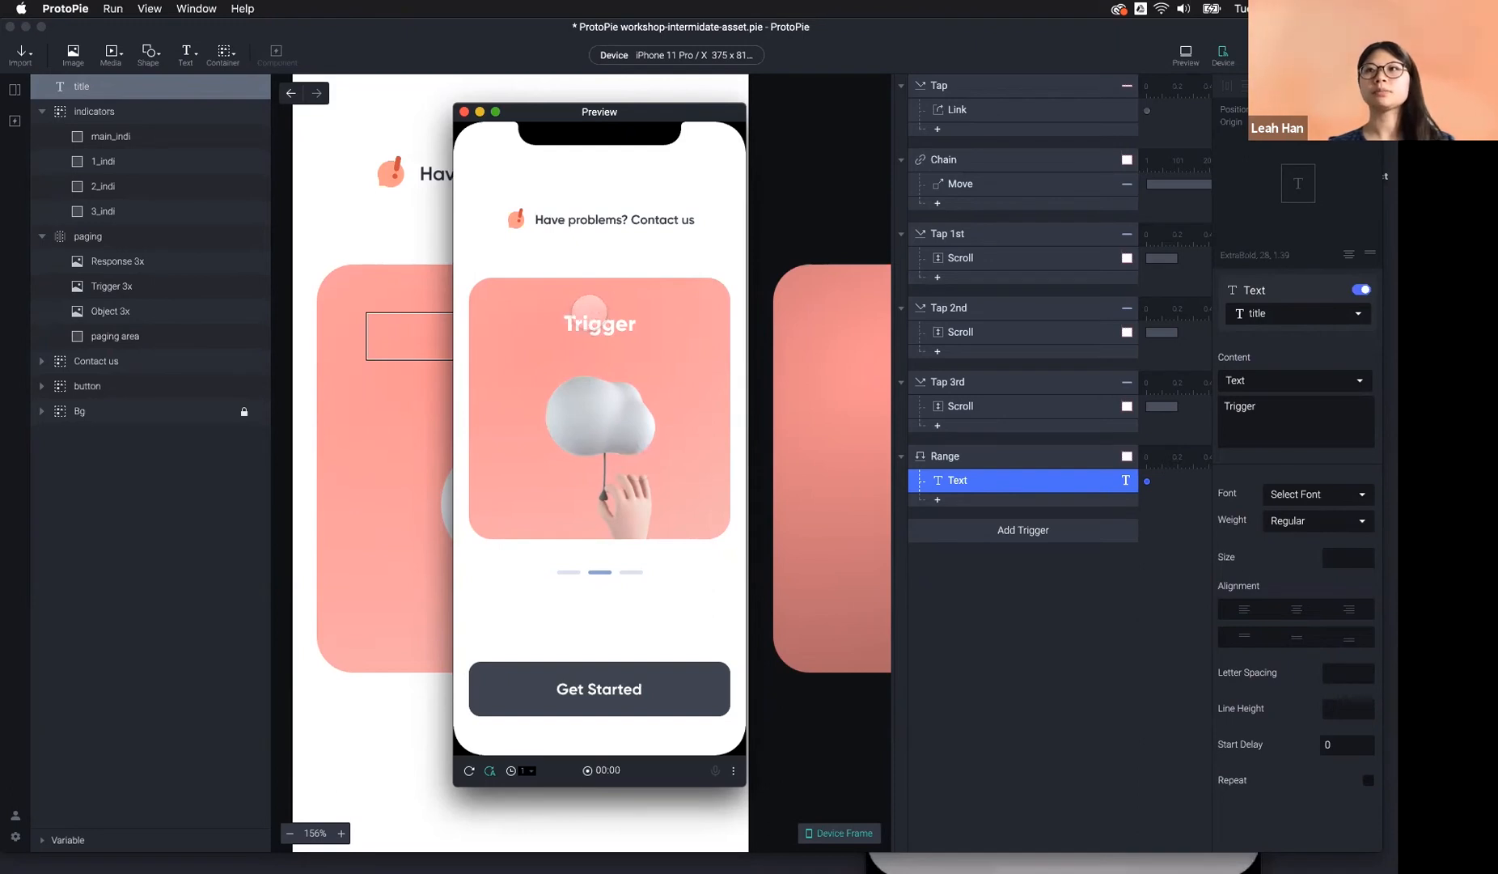
click(646, 436)
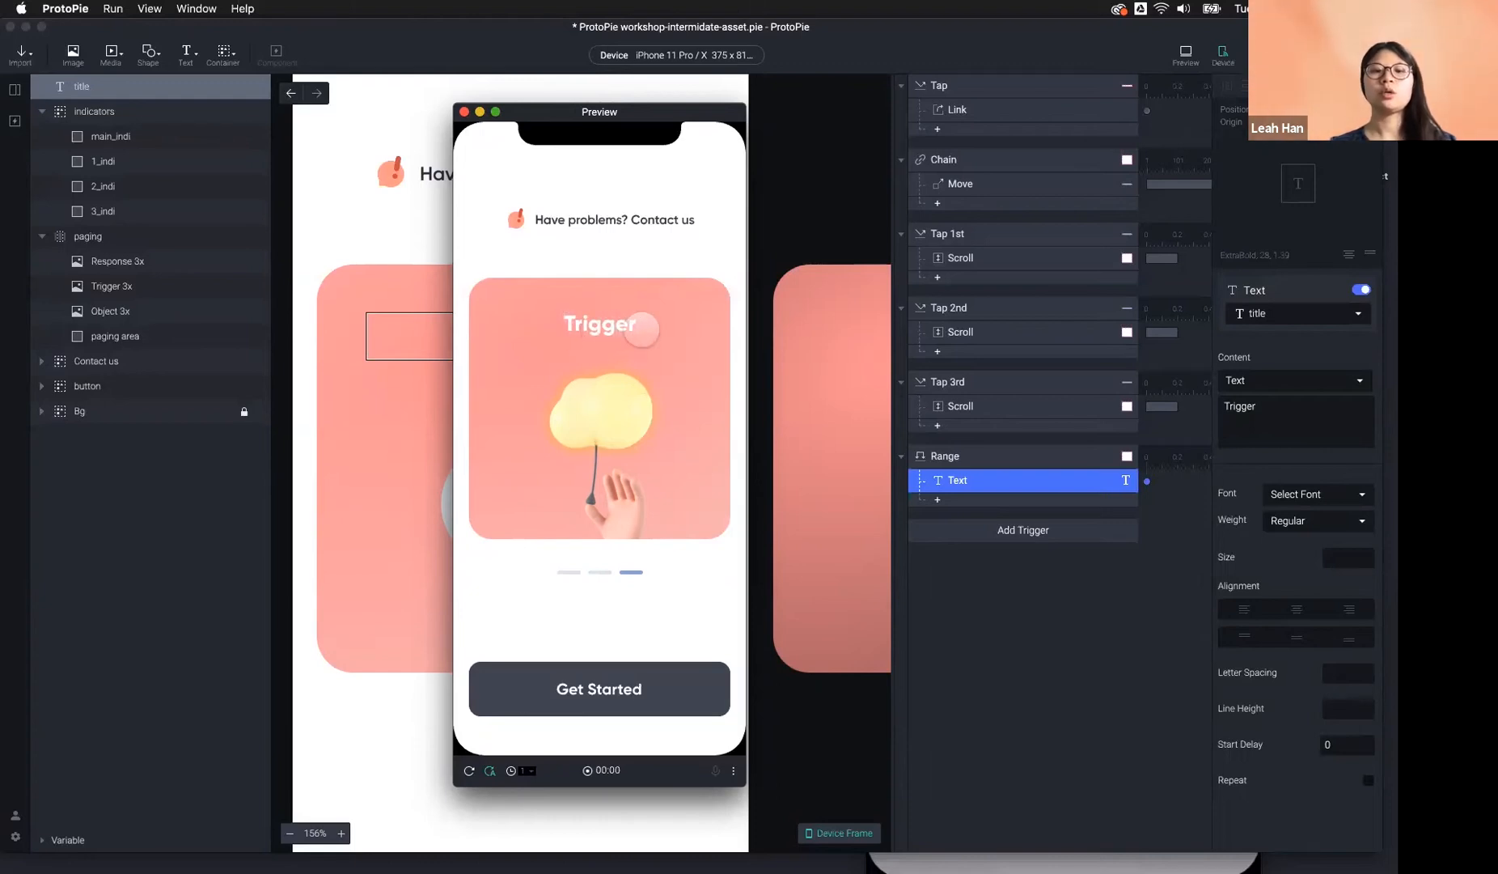
click(1028, 660)
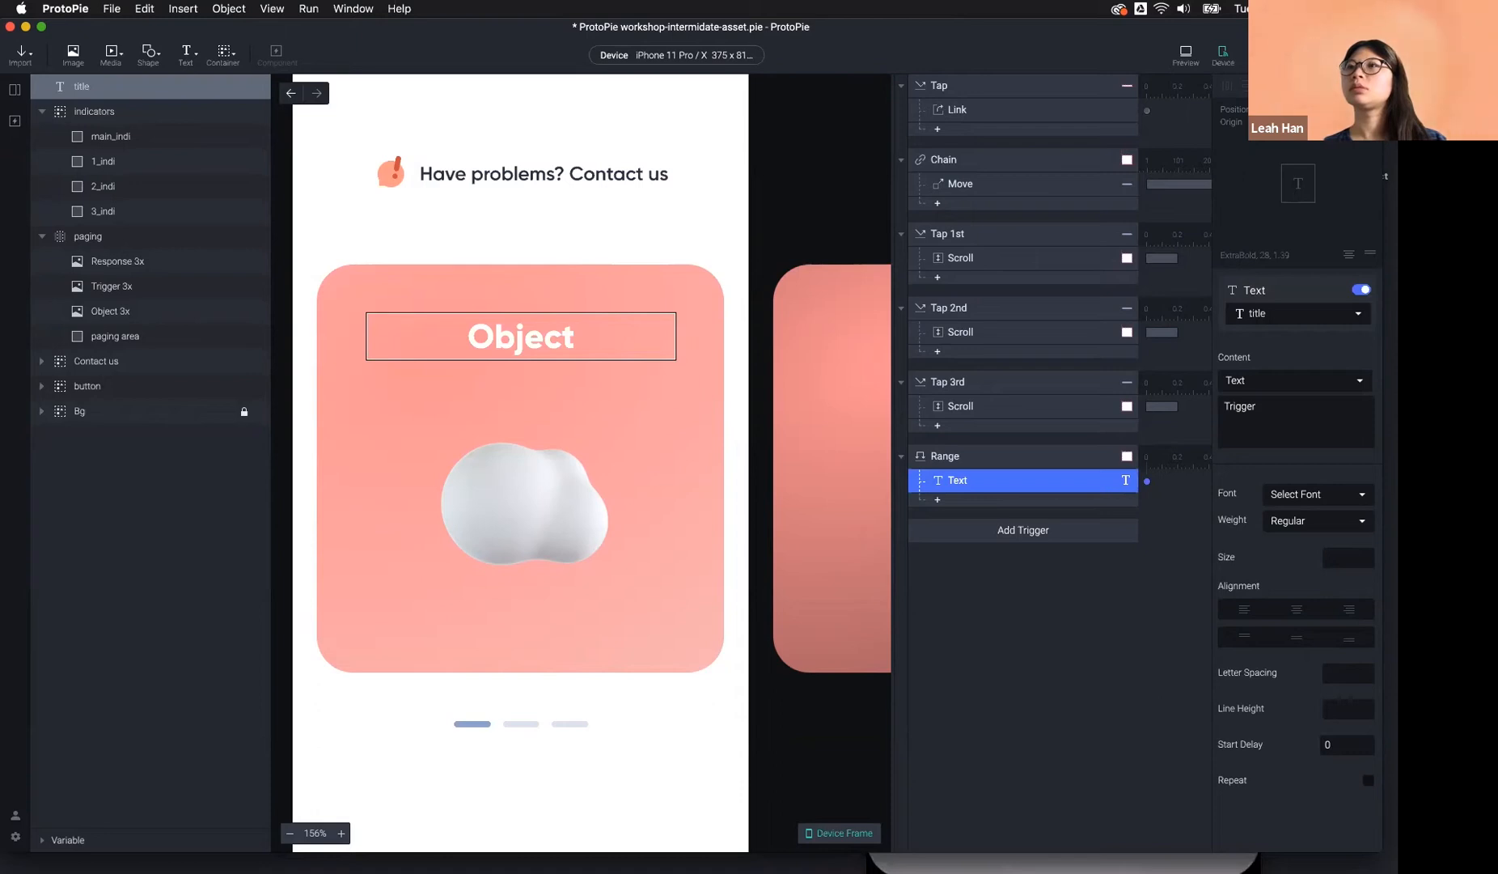
Add a second Range trigger that watches the Scroll property of the paging container.
click(994, 567)
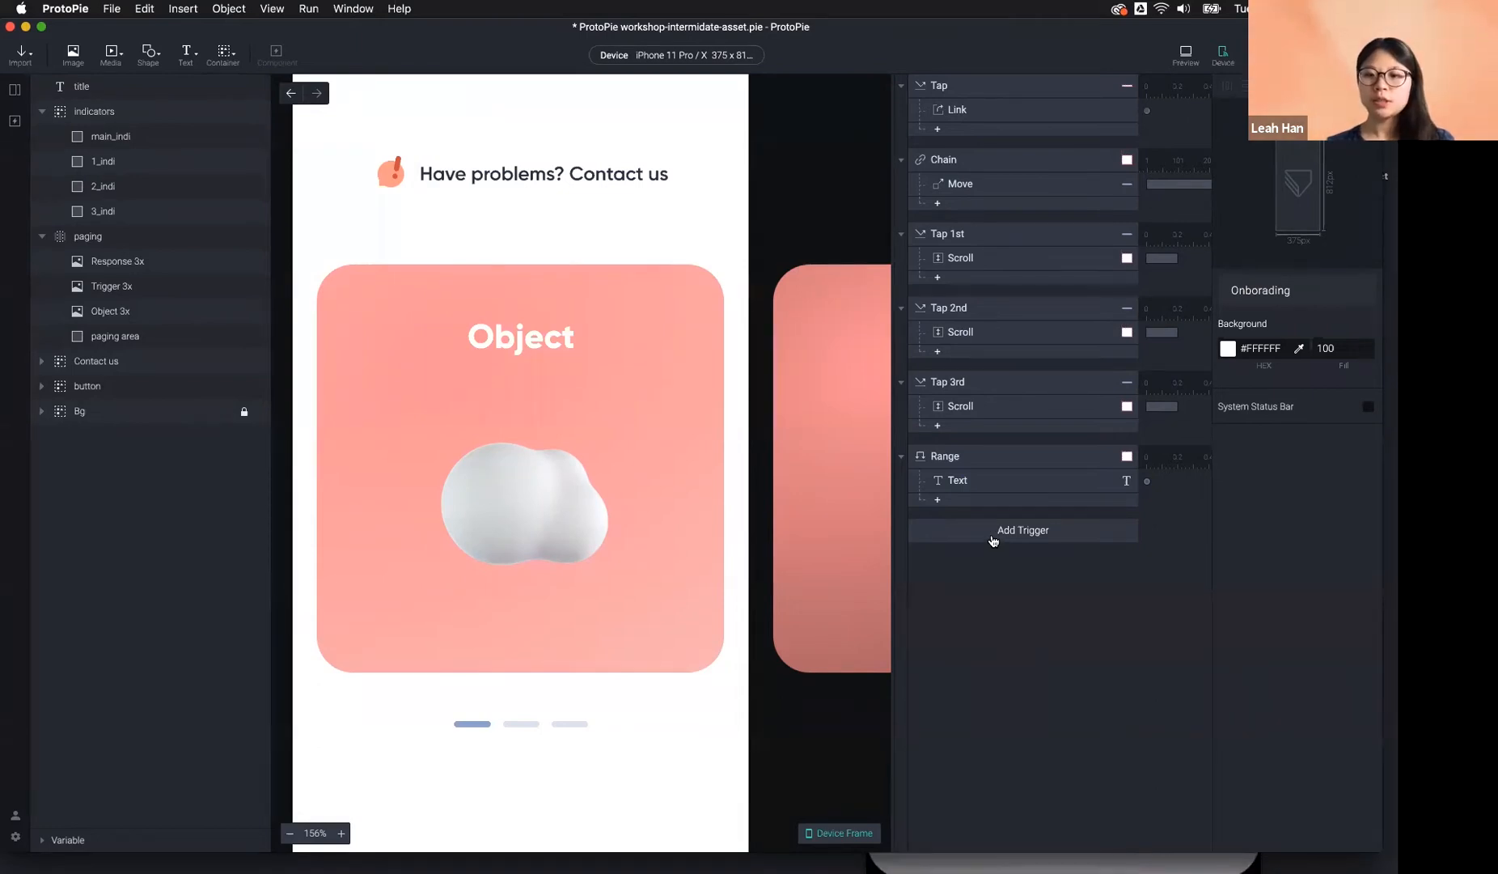
click(999, 536)
click(1098, 597)
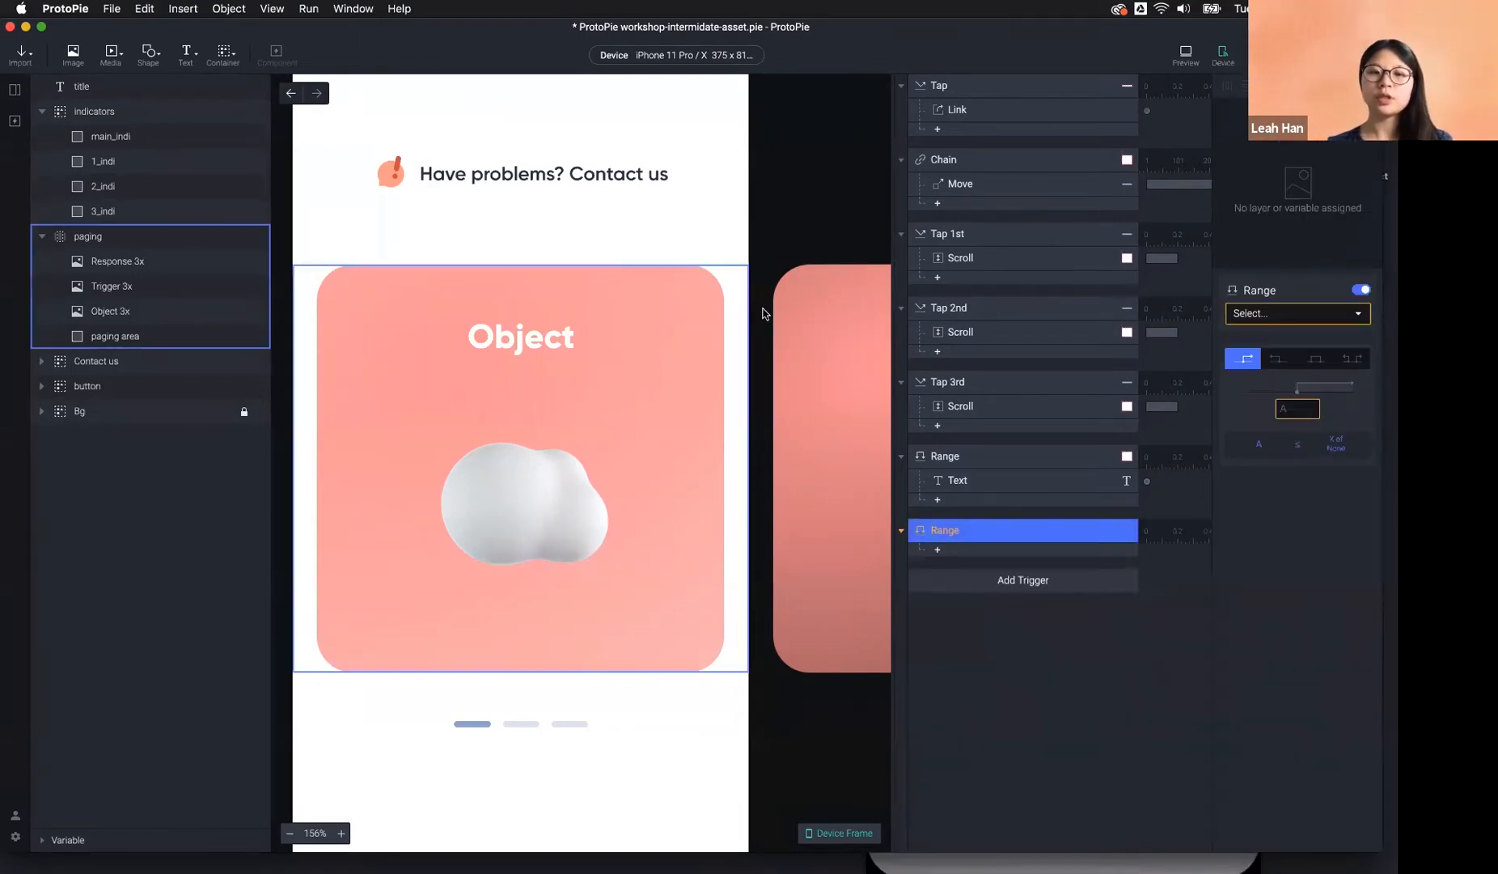
click(1268, 320)
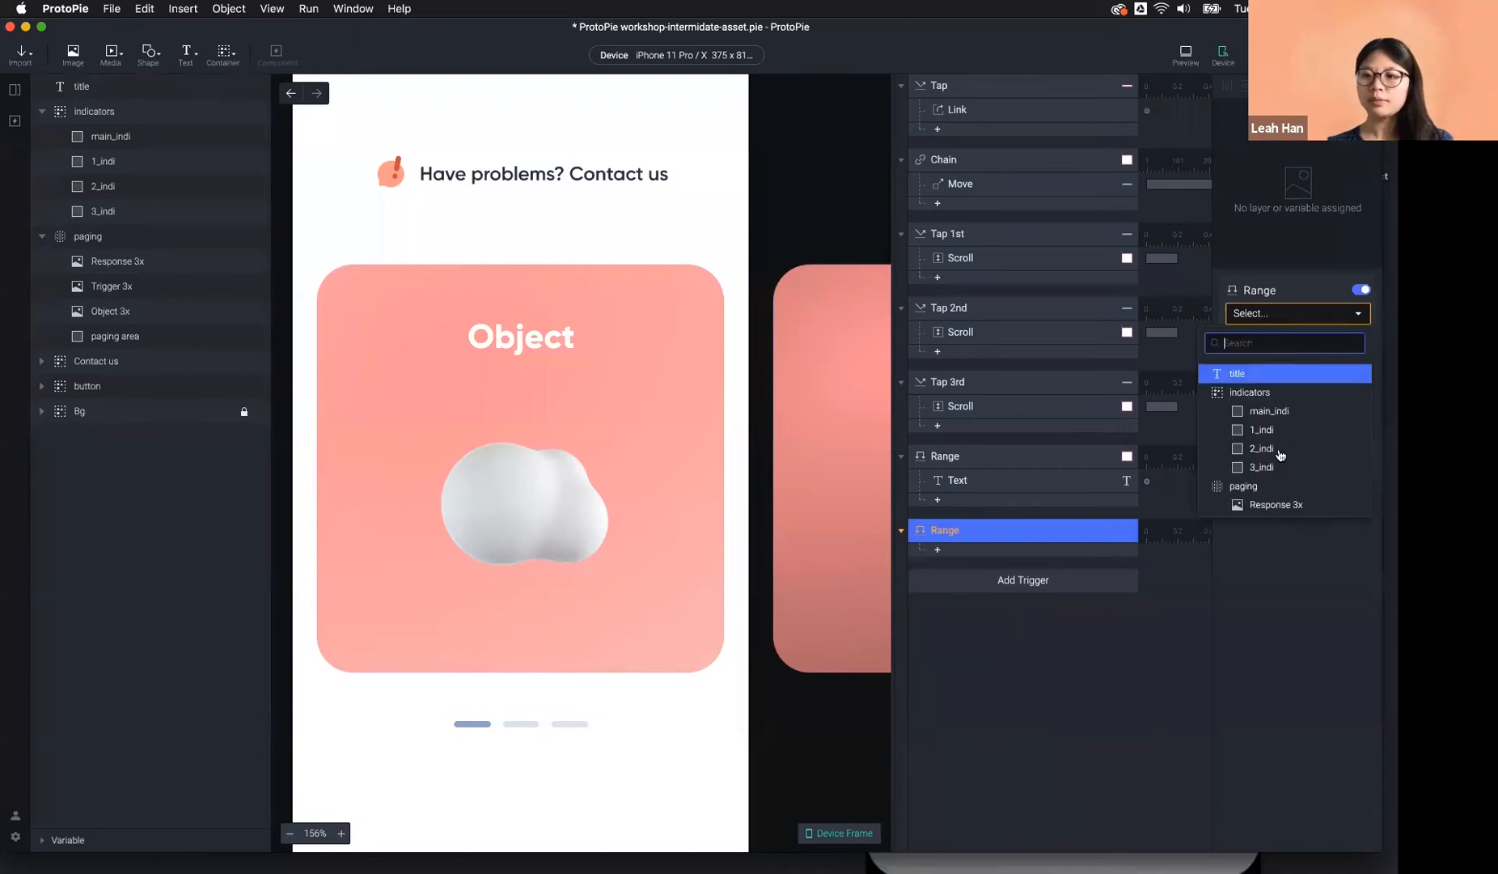
click(1262, 485)
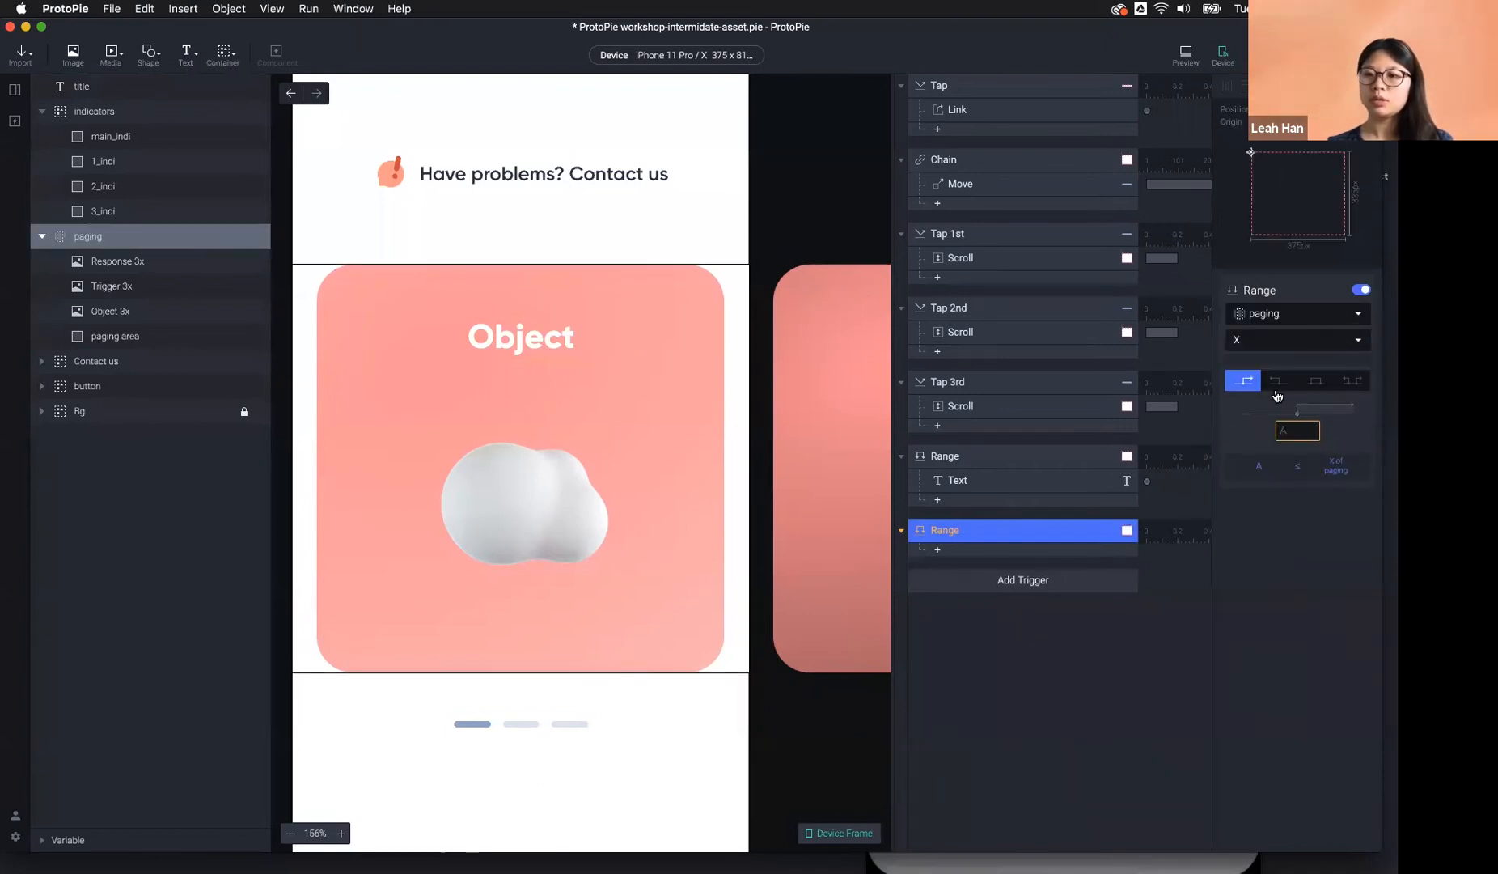
click(1273, 340)
click(1281, 530)
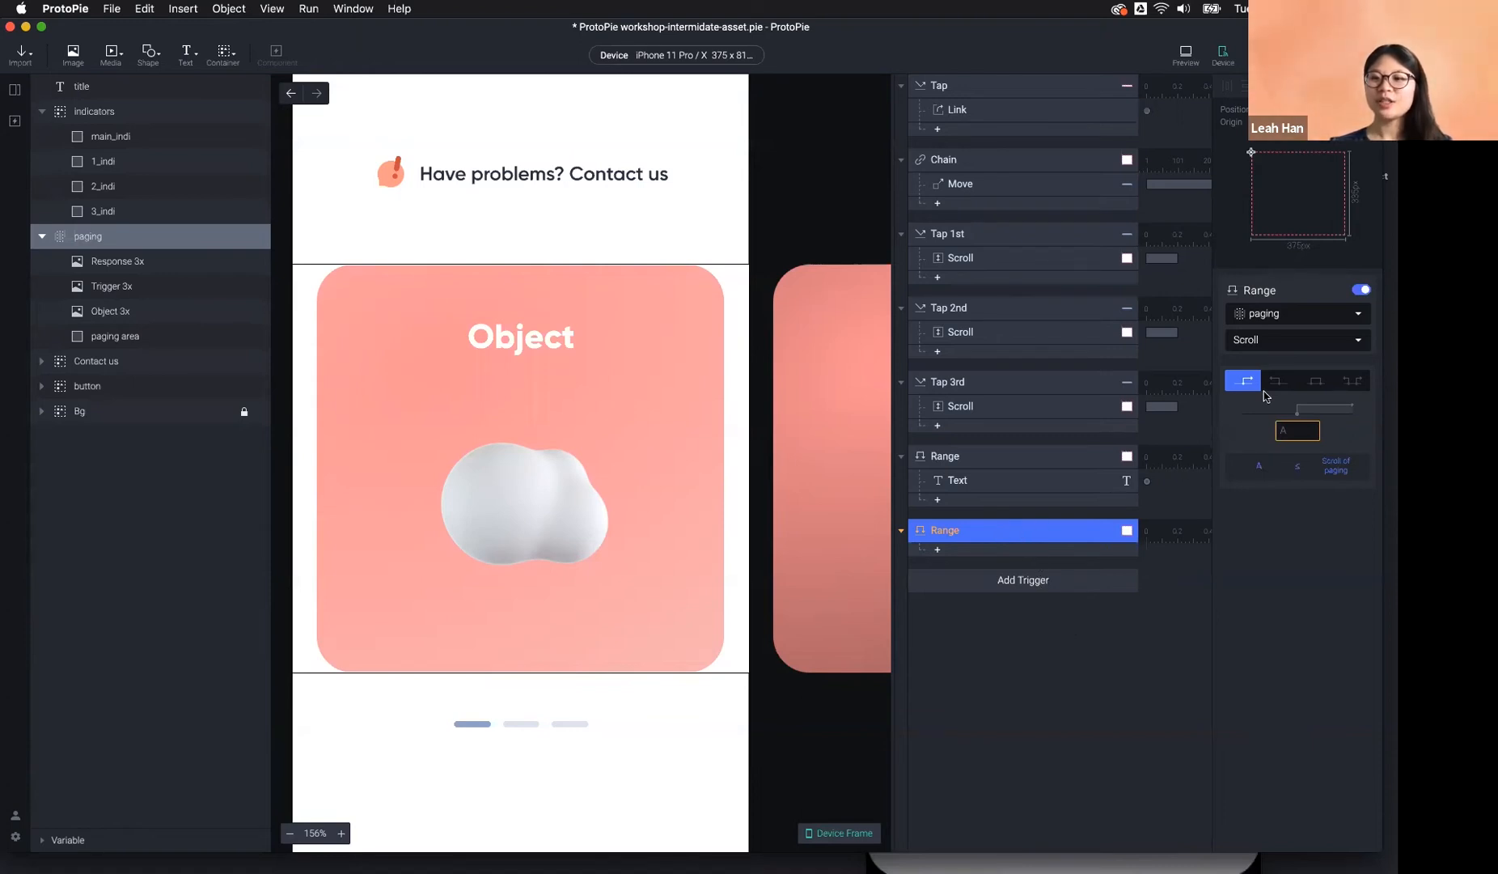
Set the second Range trigger to a between-two-values condition, with scroll limits of 749 and 751.
click(1319, 381)
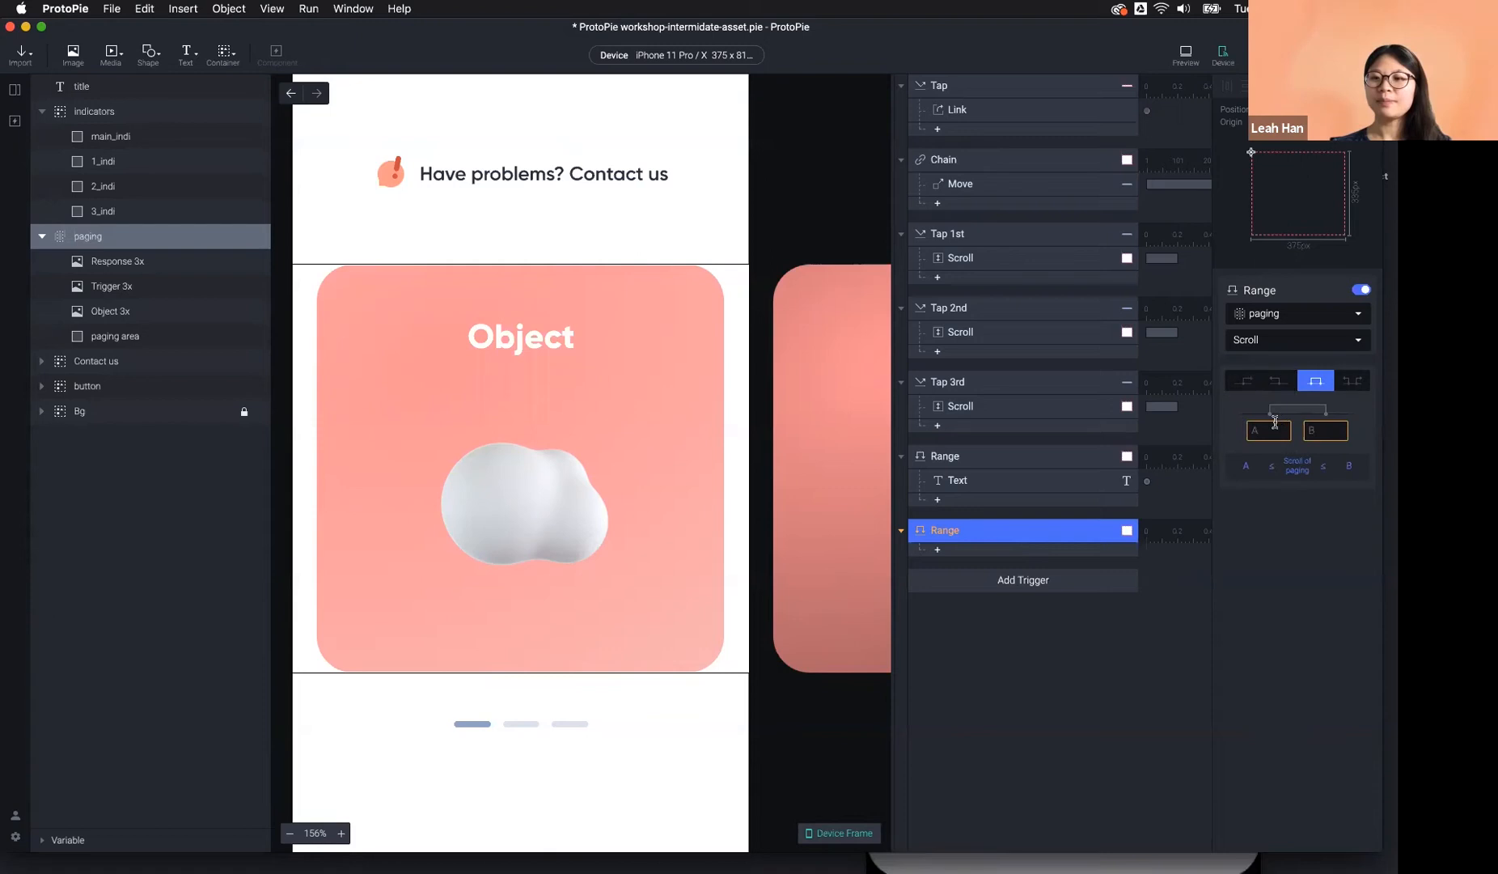
click(1194, 65)
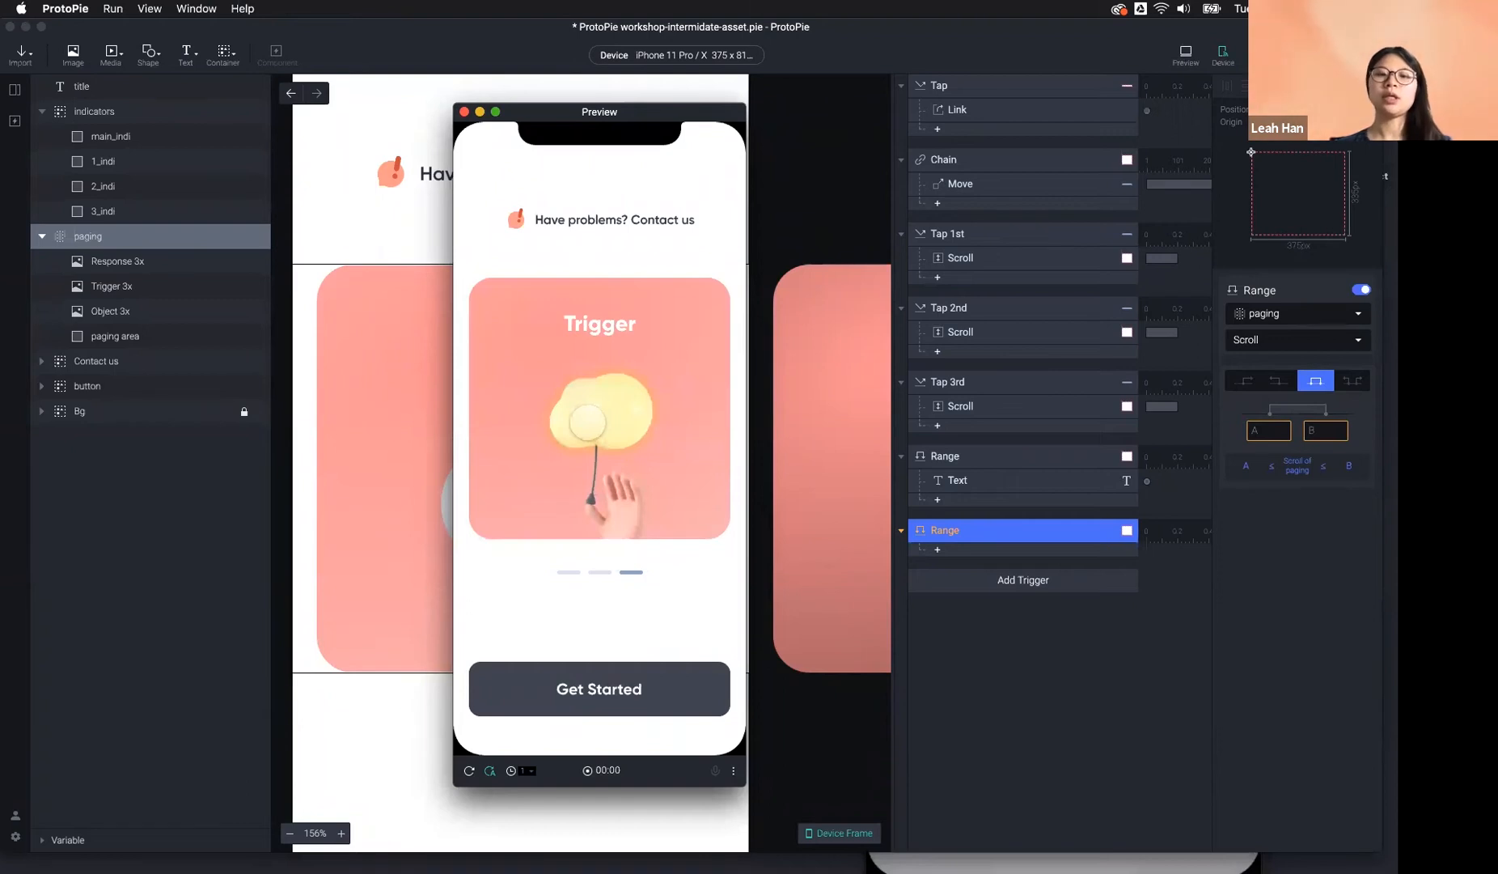
click(1284, 390)
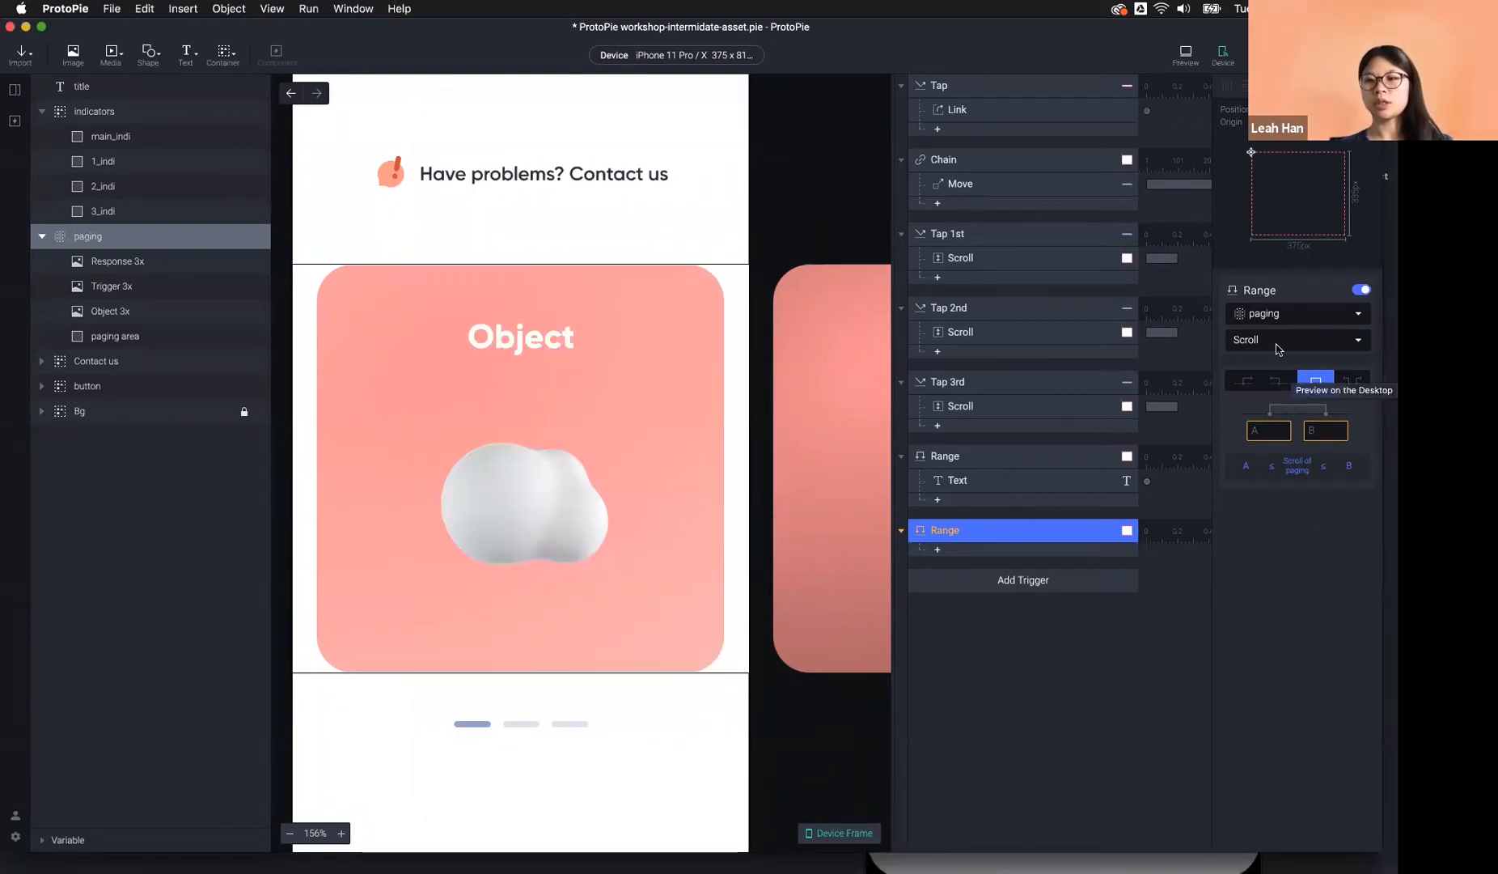
click(1259, 431)
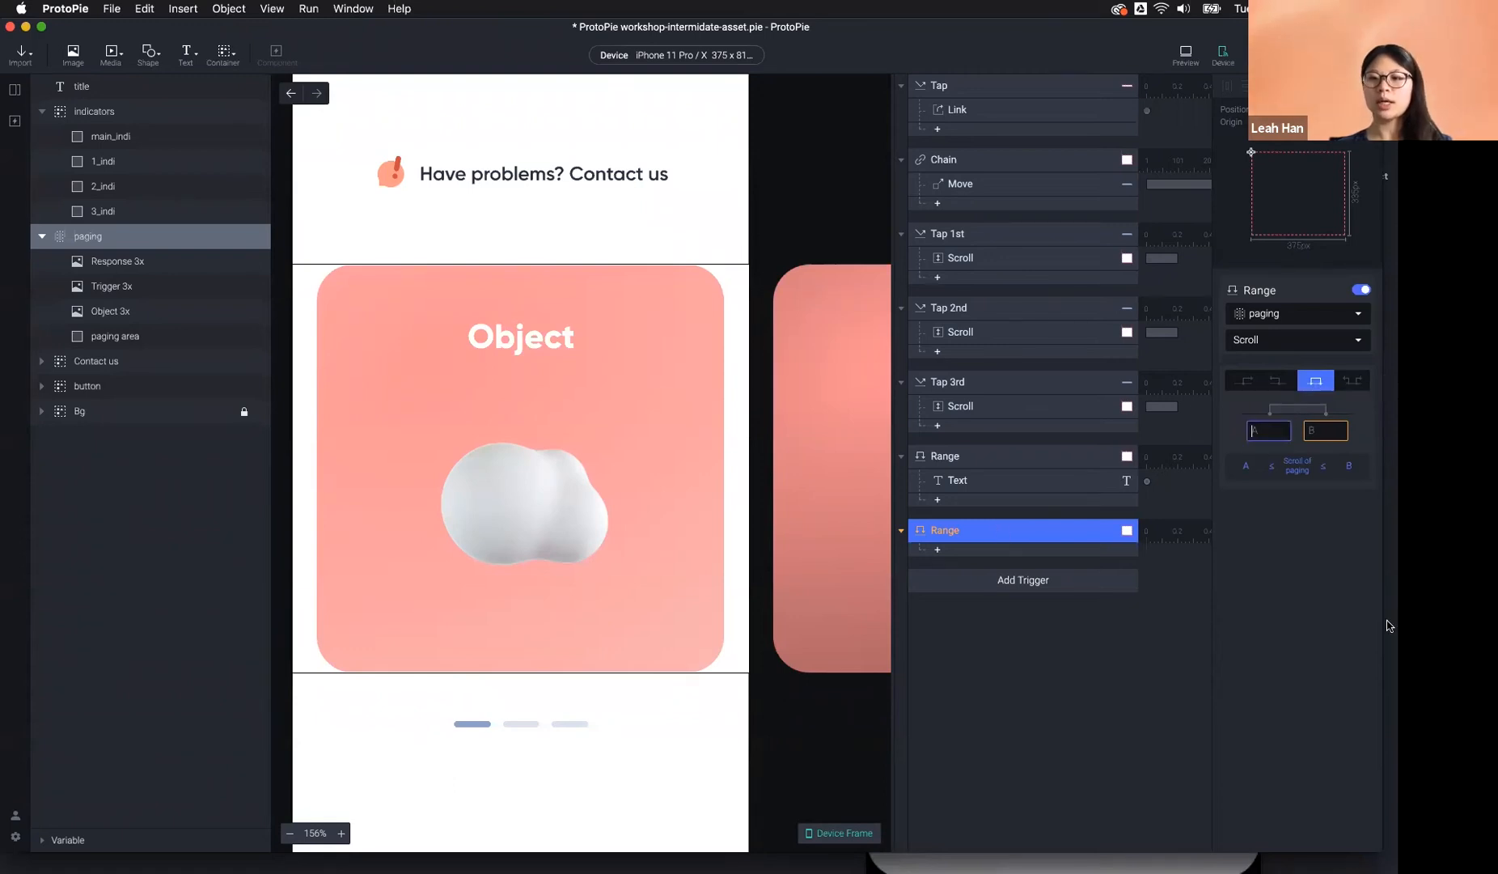
text(750-1)
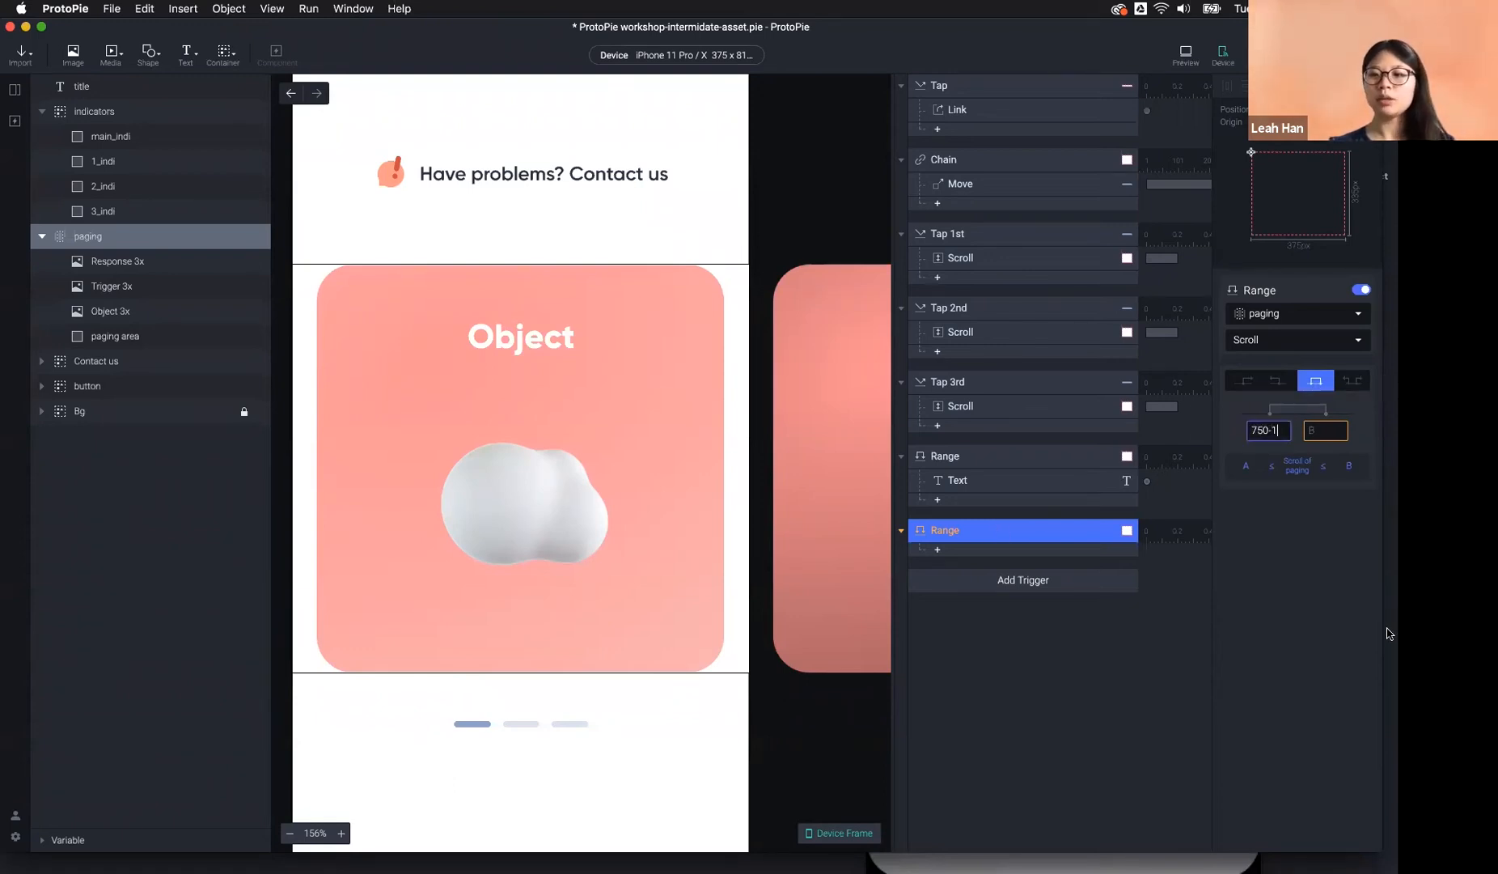
key(Return)
click(1324, 432)
text(750+1)
key(Return)
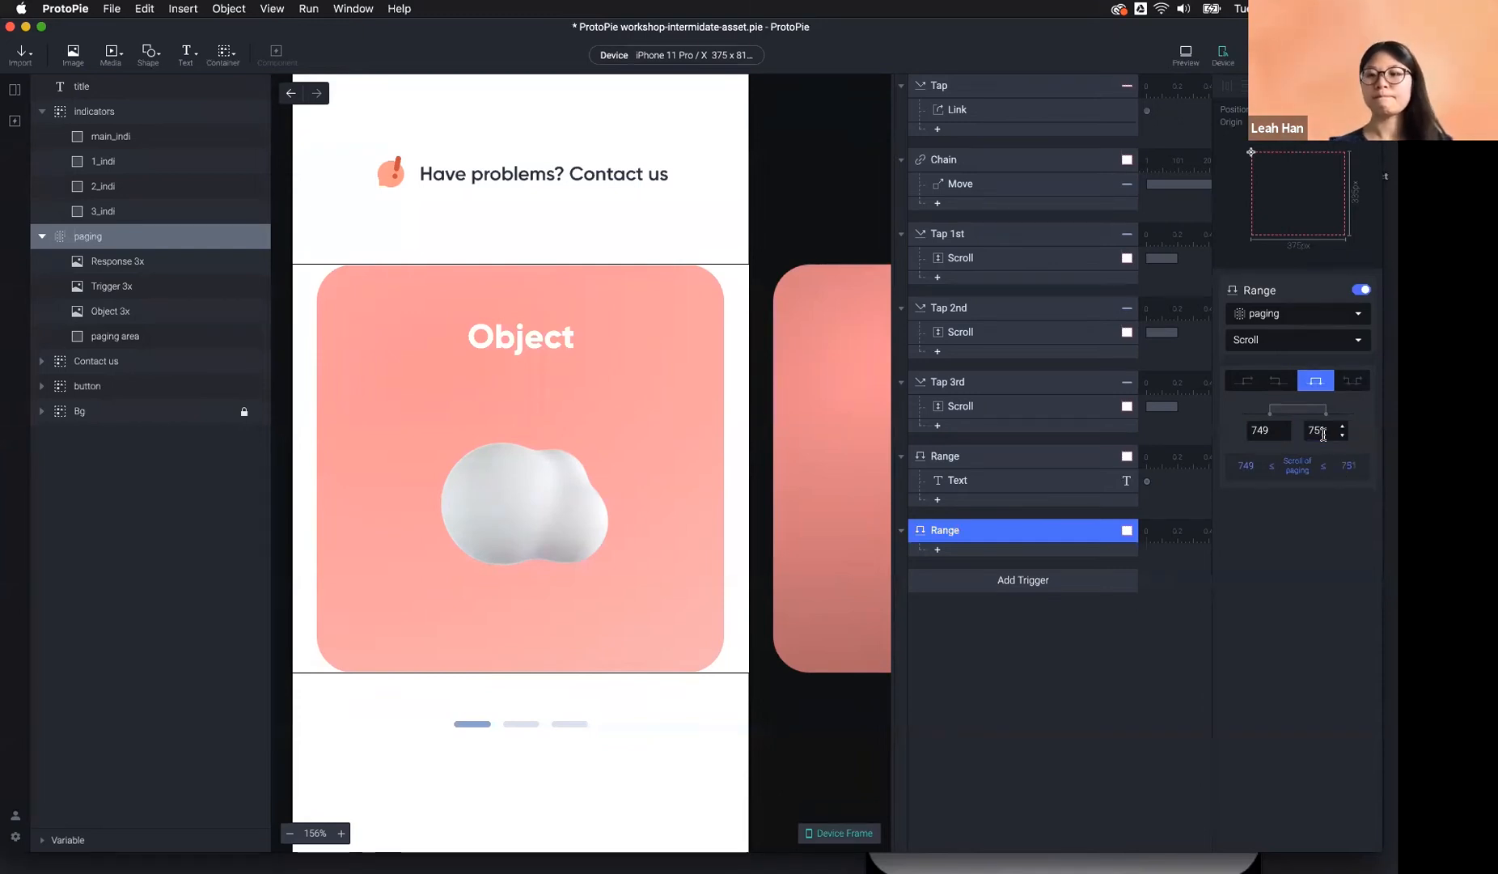
Add a Text response for the title layer under the second Range trigger, with the content "Response".
click(938, 550)
click(1153, 262)
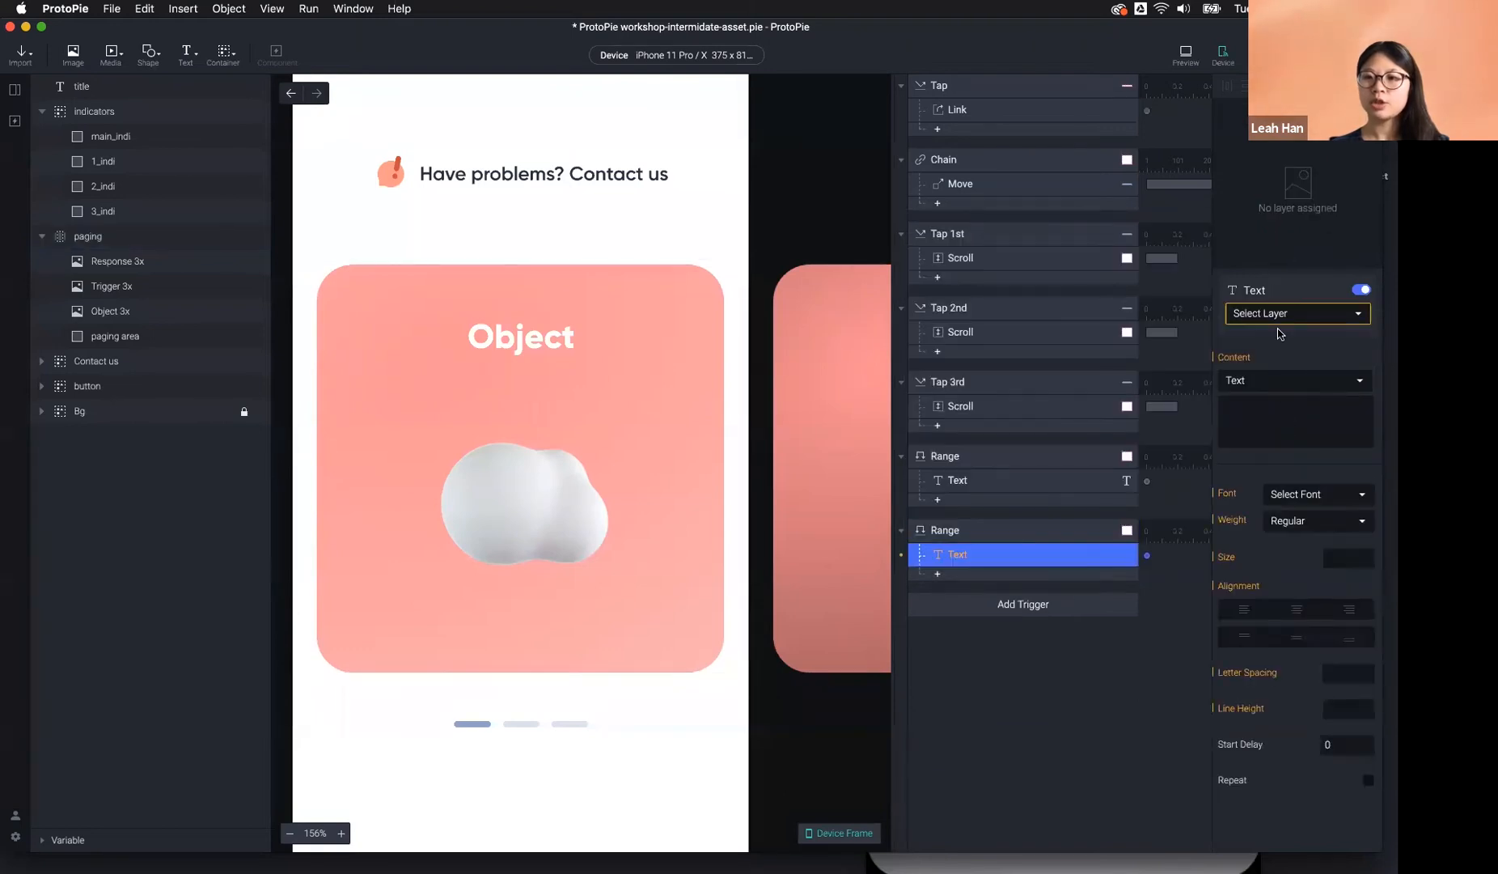
click(1280, 318)
click(1270, 374)
click(1259, 426)
text(Reposne)
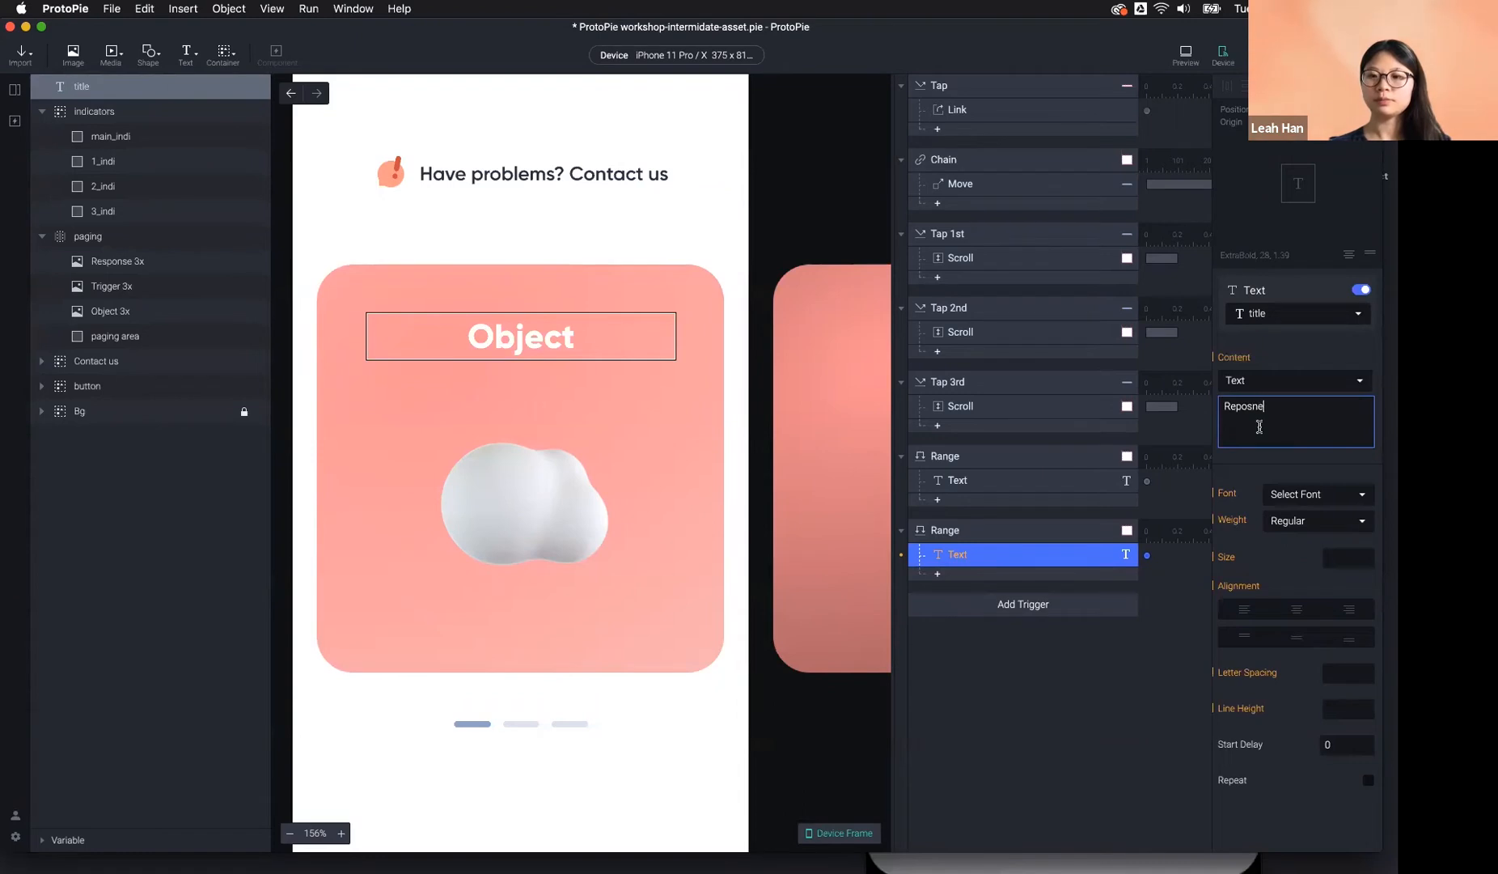
key(BackSpace)
key(BackSpace)
key(BackSpace)
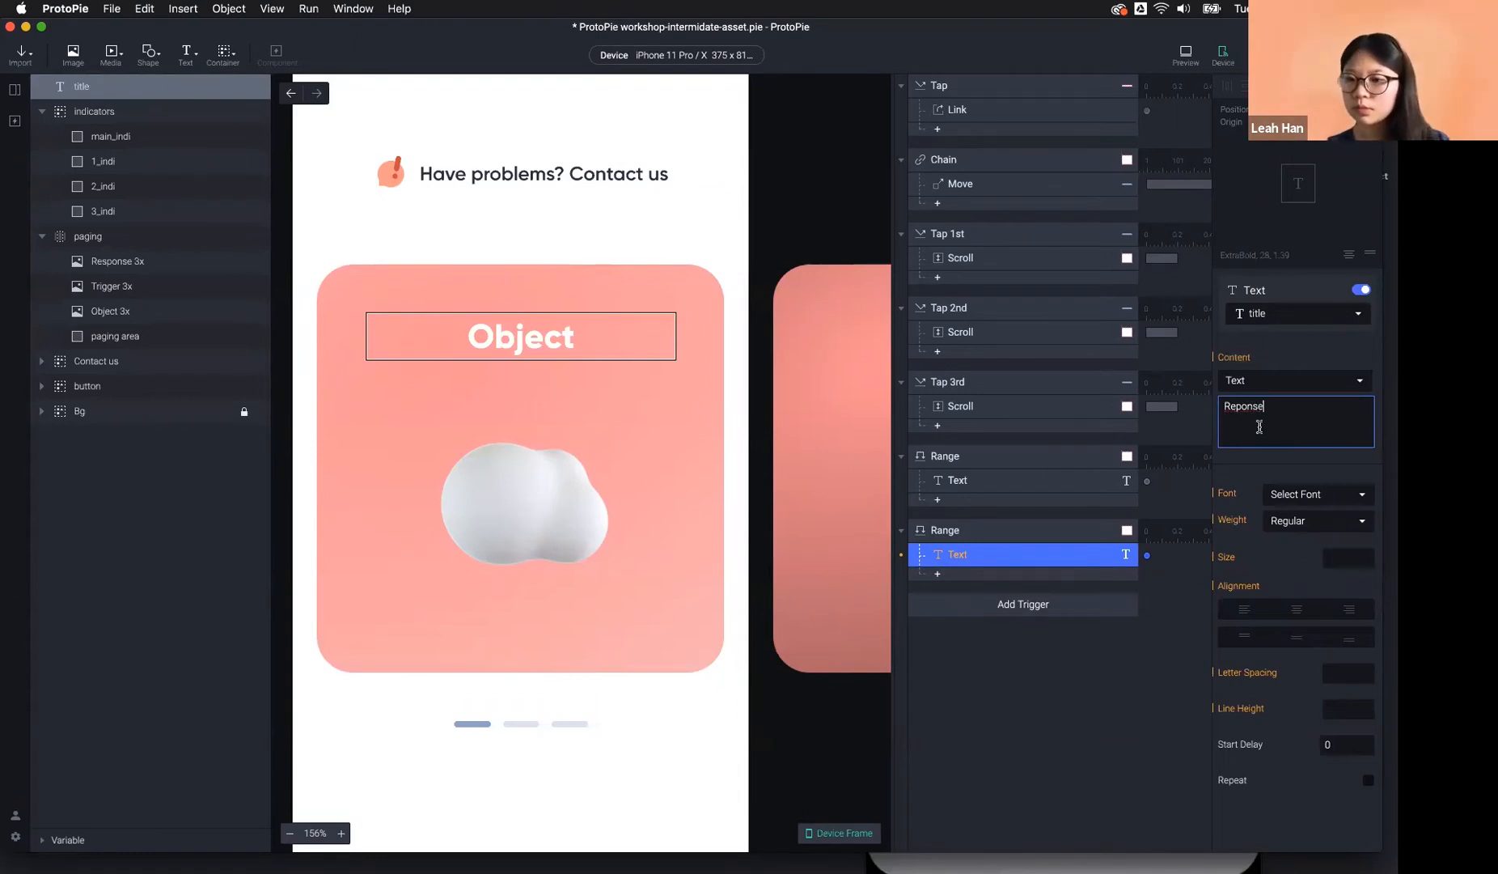
key(Left)
key(Left)
key(Left)
key(Left)
key(Left)
text(s)
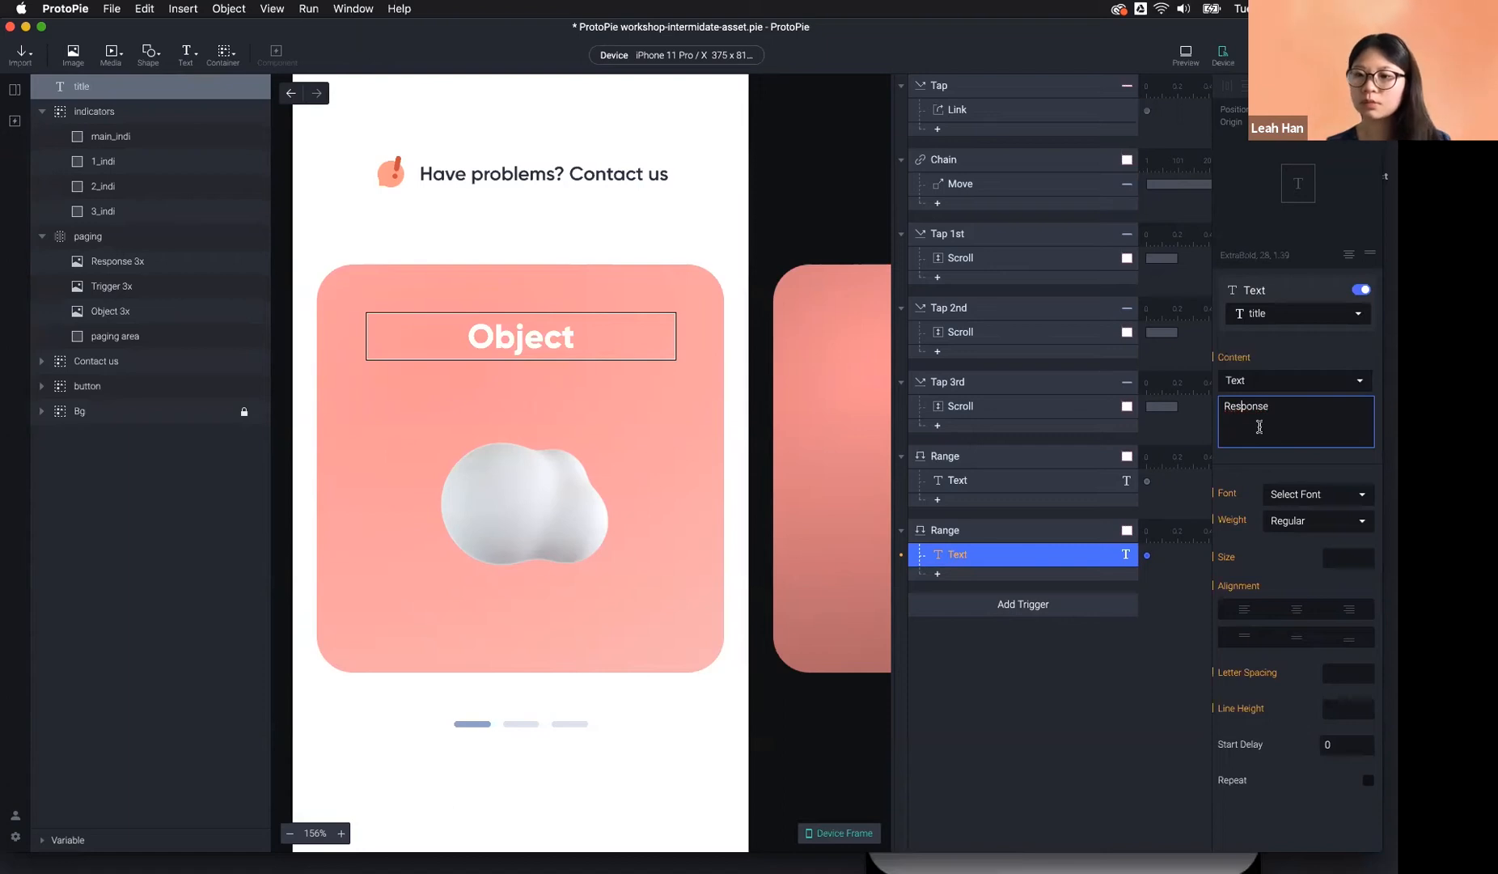
Restart the preview and swipe forward and back through the onboarding pages to check each page's title.
click(1186, 53)
click(470, 770)
drag(680, 445, 579, 365)
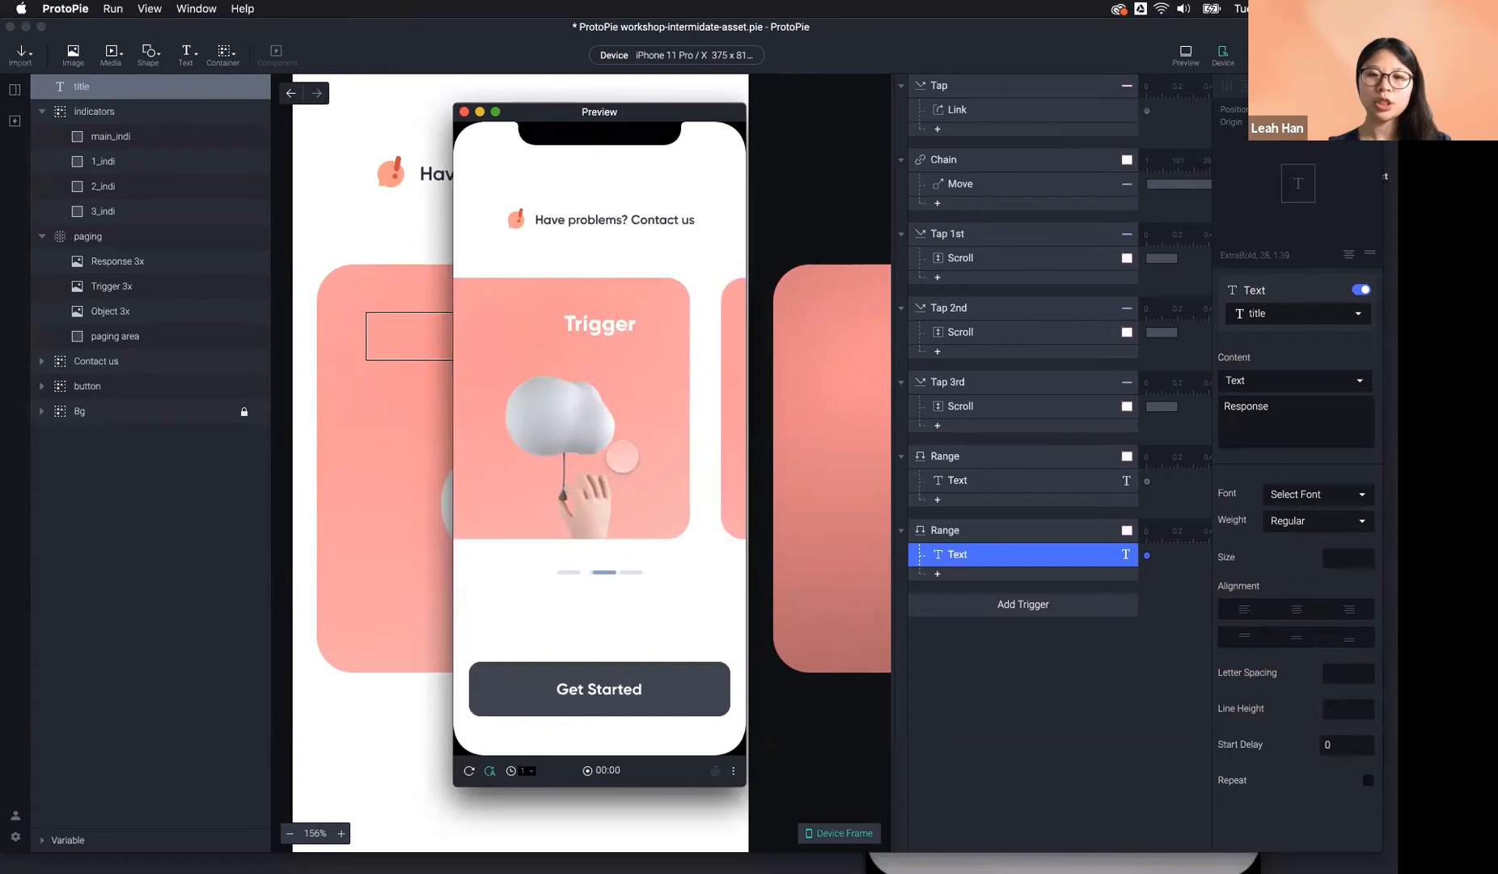
drag(550, 485, 650, 370)
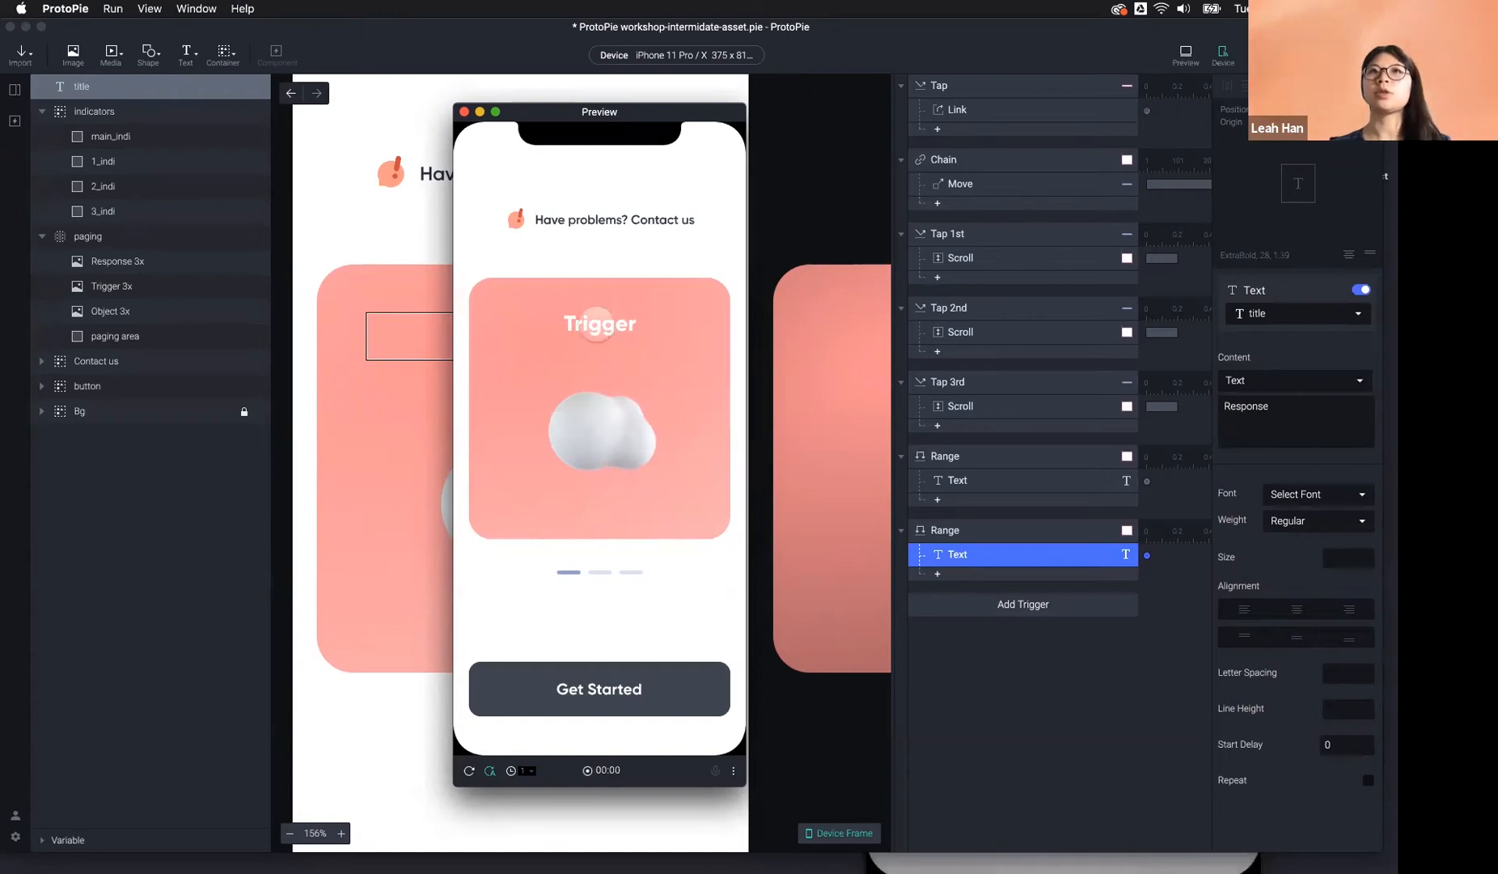
click(1020, 466)
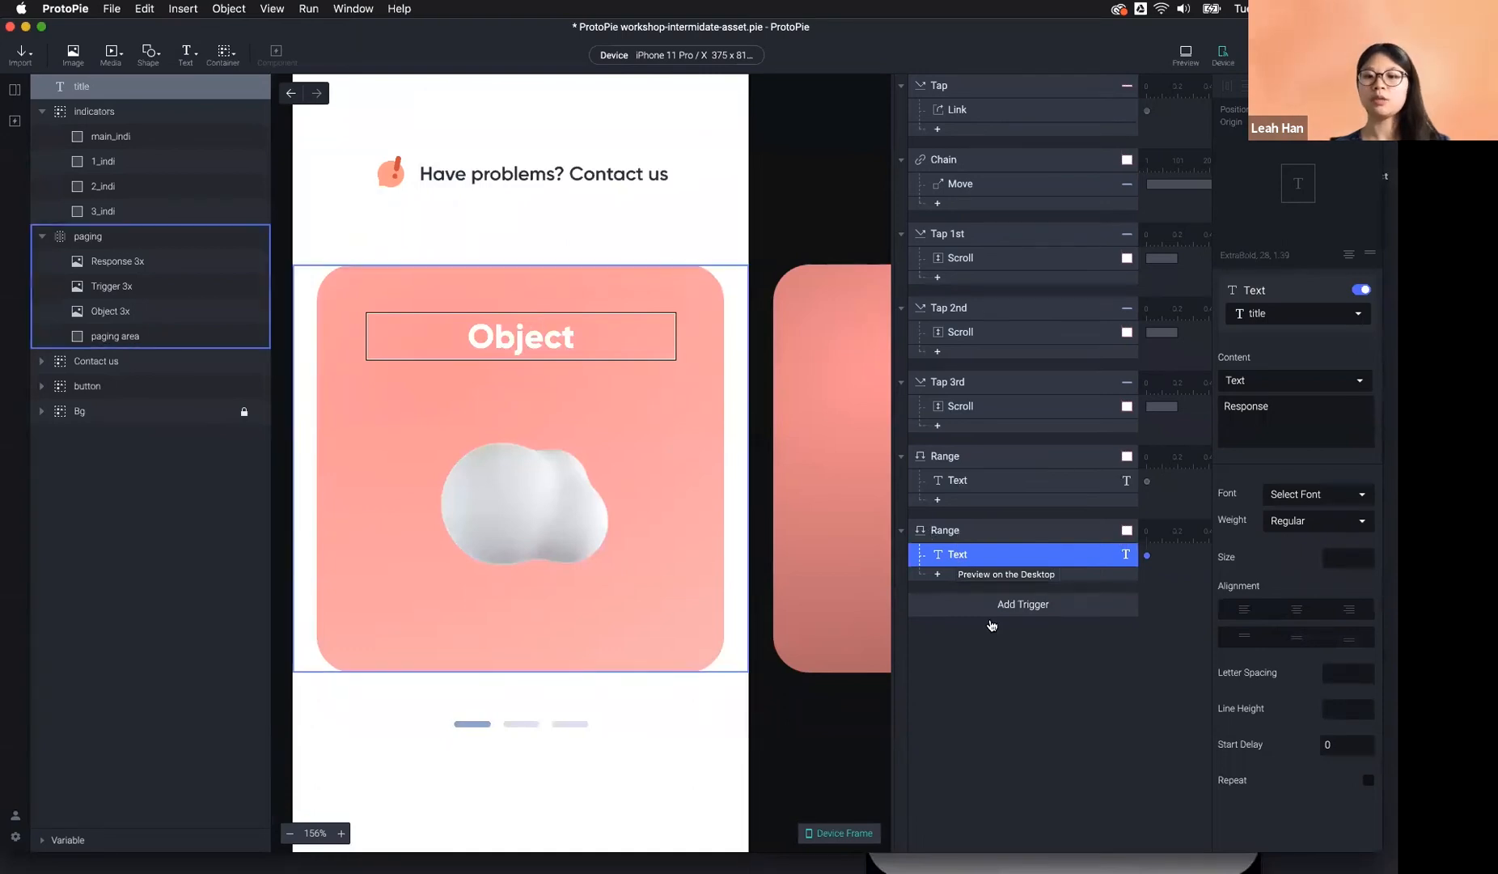
Add a third Range trigger that watches the Scroll property of the paging container.
click(995, 606)
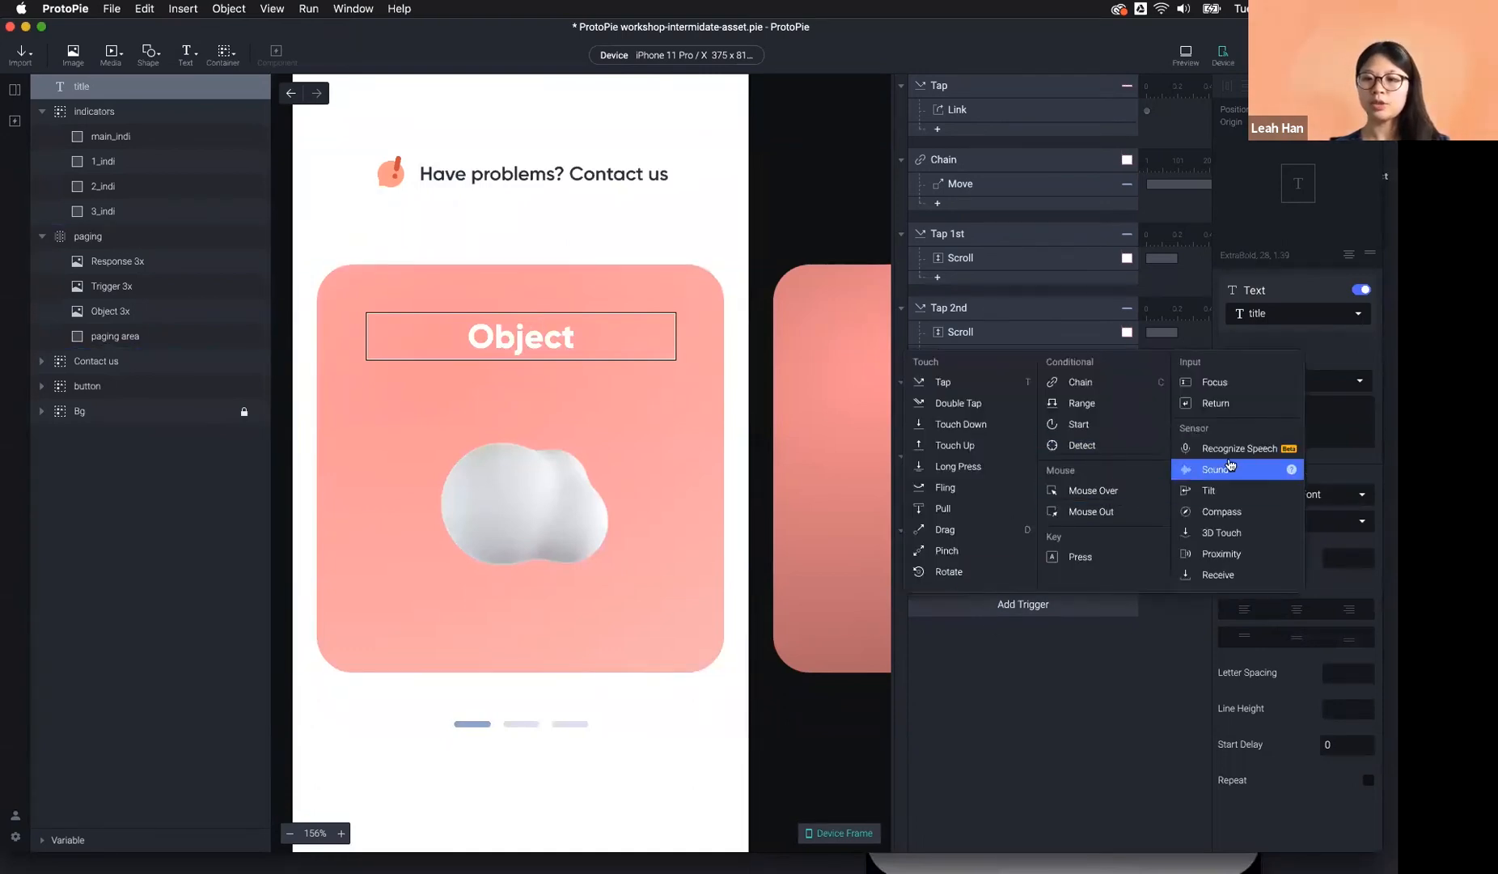
click(1081, 403)
click(1270, 319)
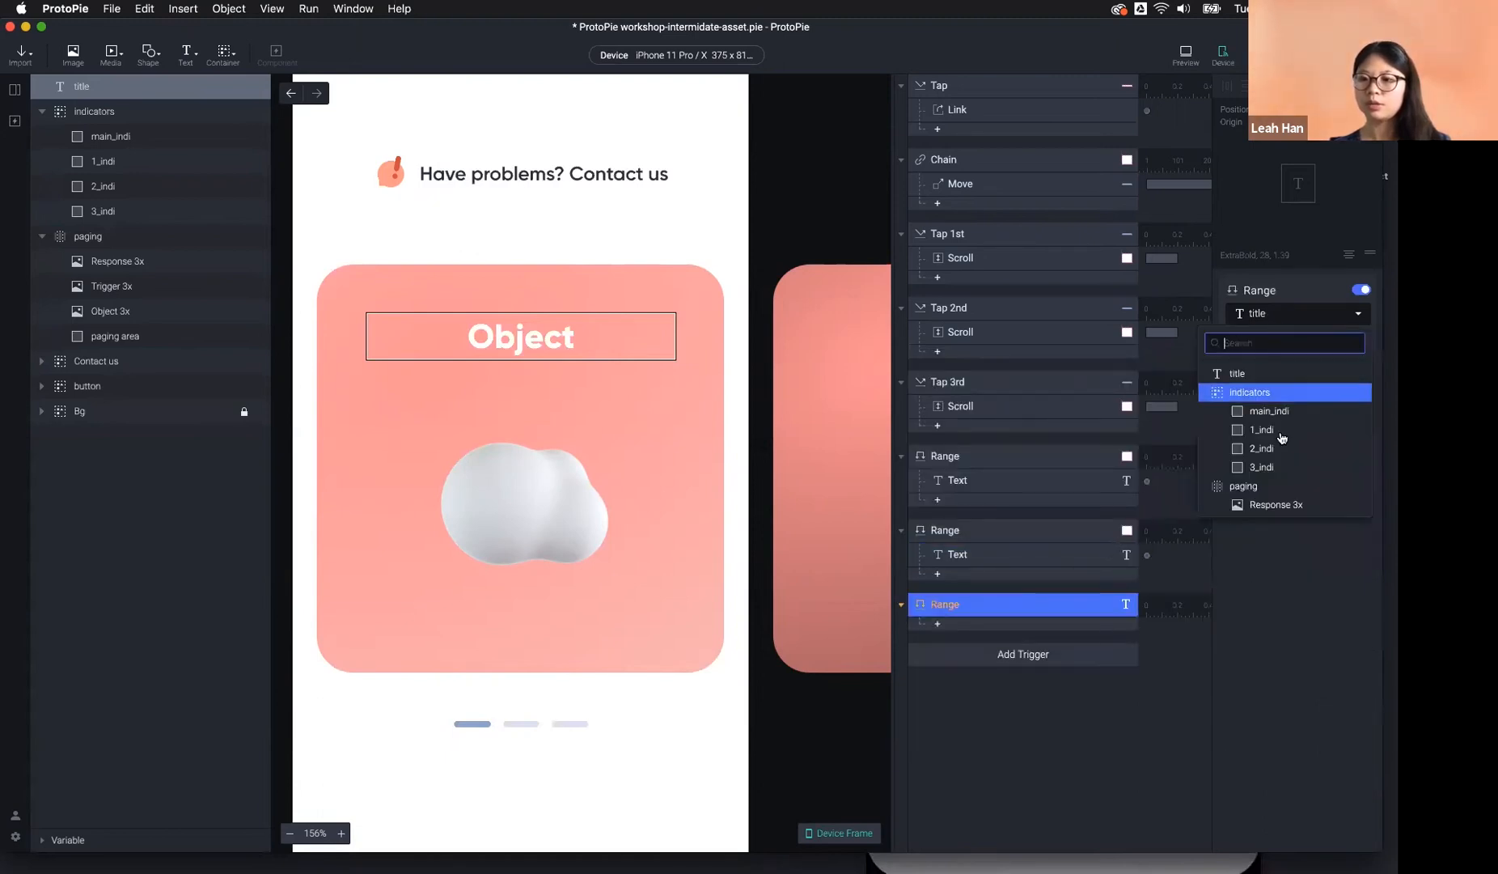
click(1270, 484)
click(1274, 343)
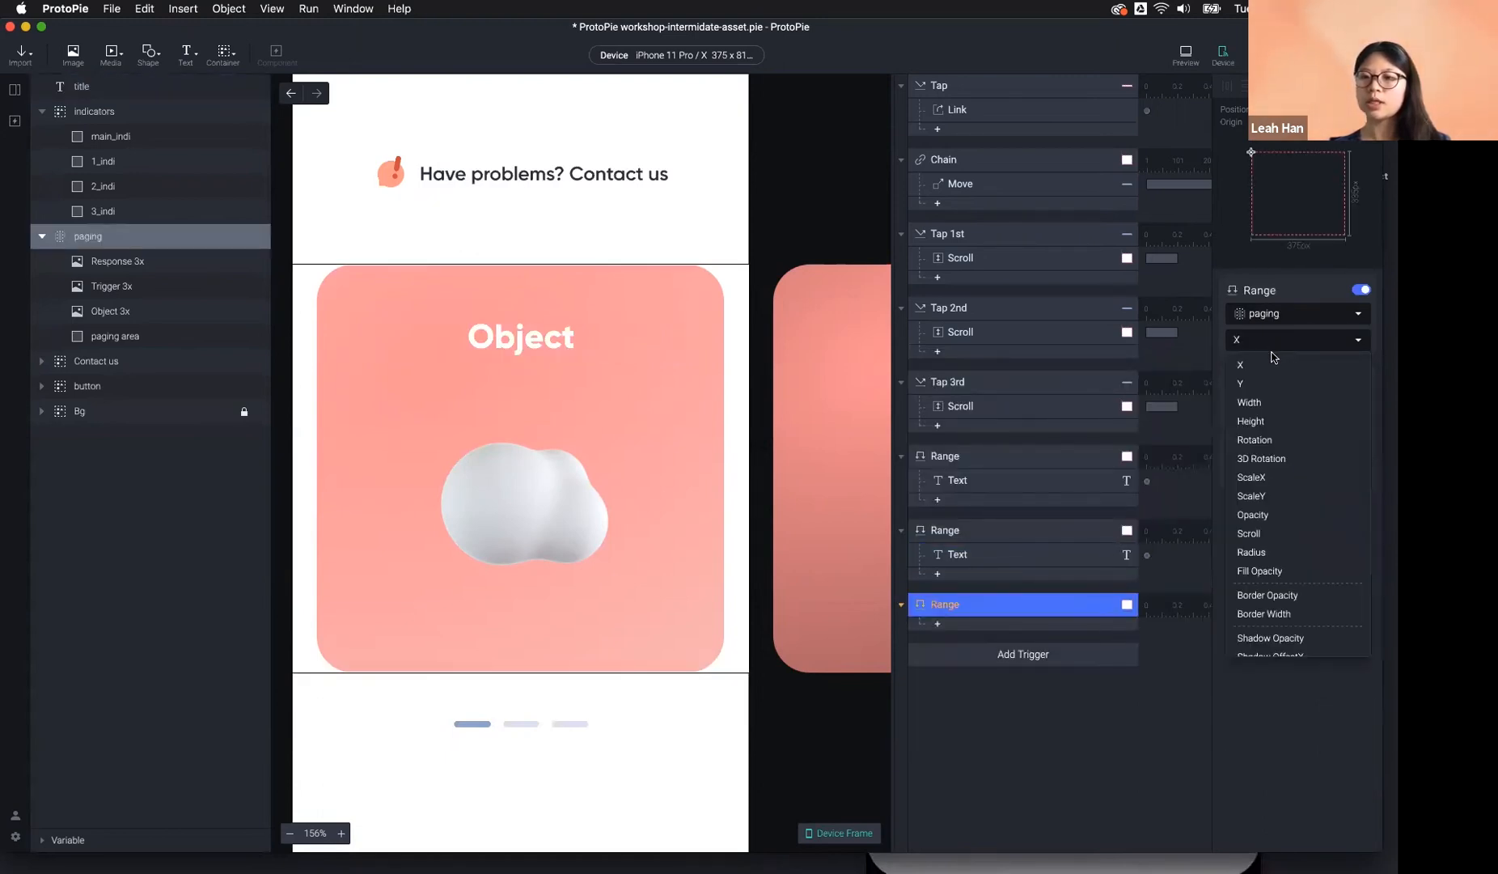
scroll(1280, 578, down, 2)
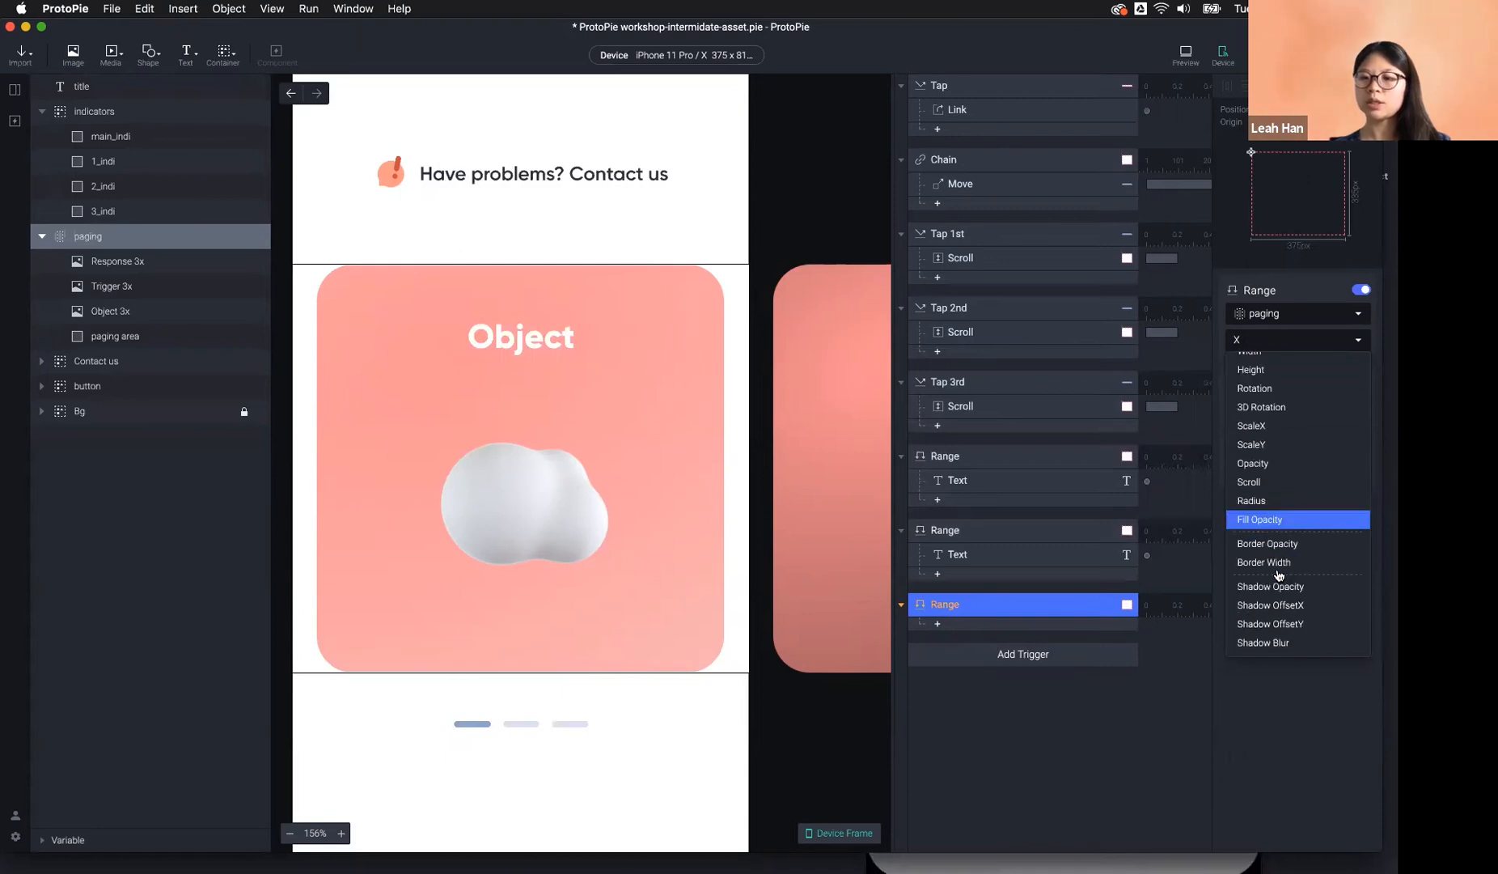
click(1260, 483)
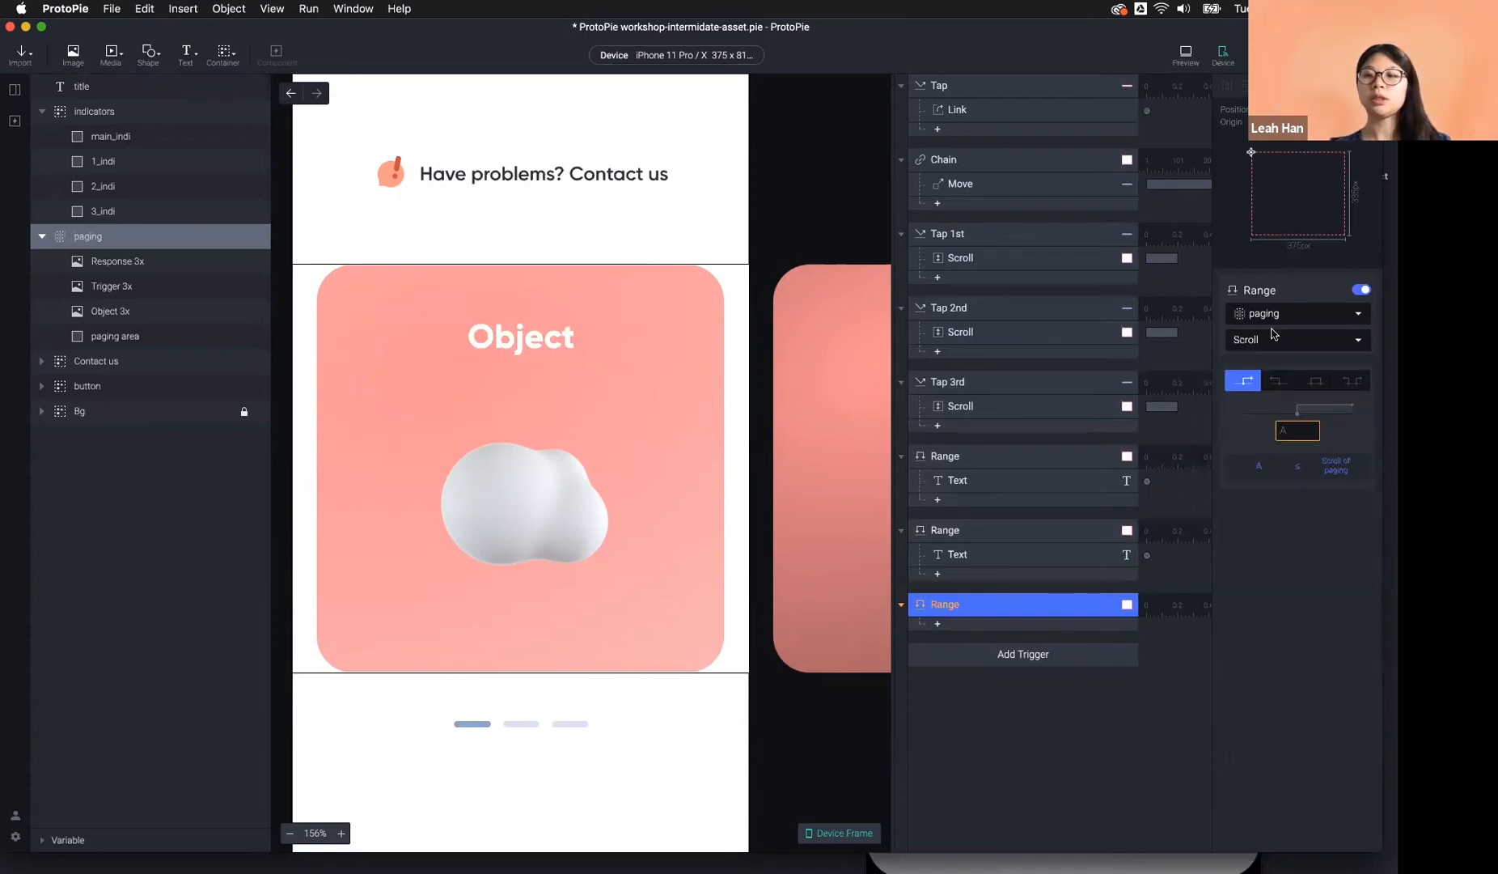
Set the third Range trigger to a between-two-values condition, with scroll limits of -1 and 1.
click(1316, 380)
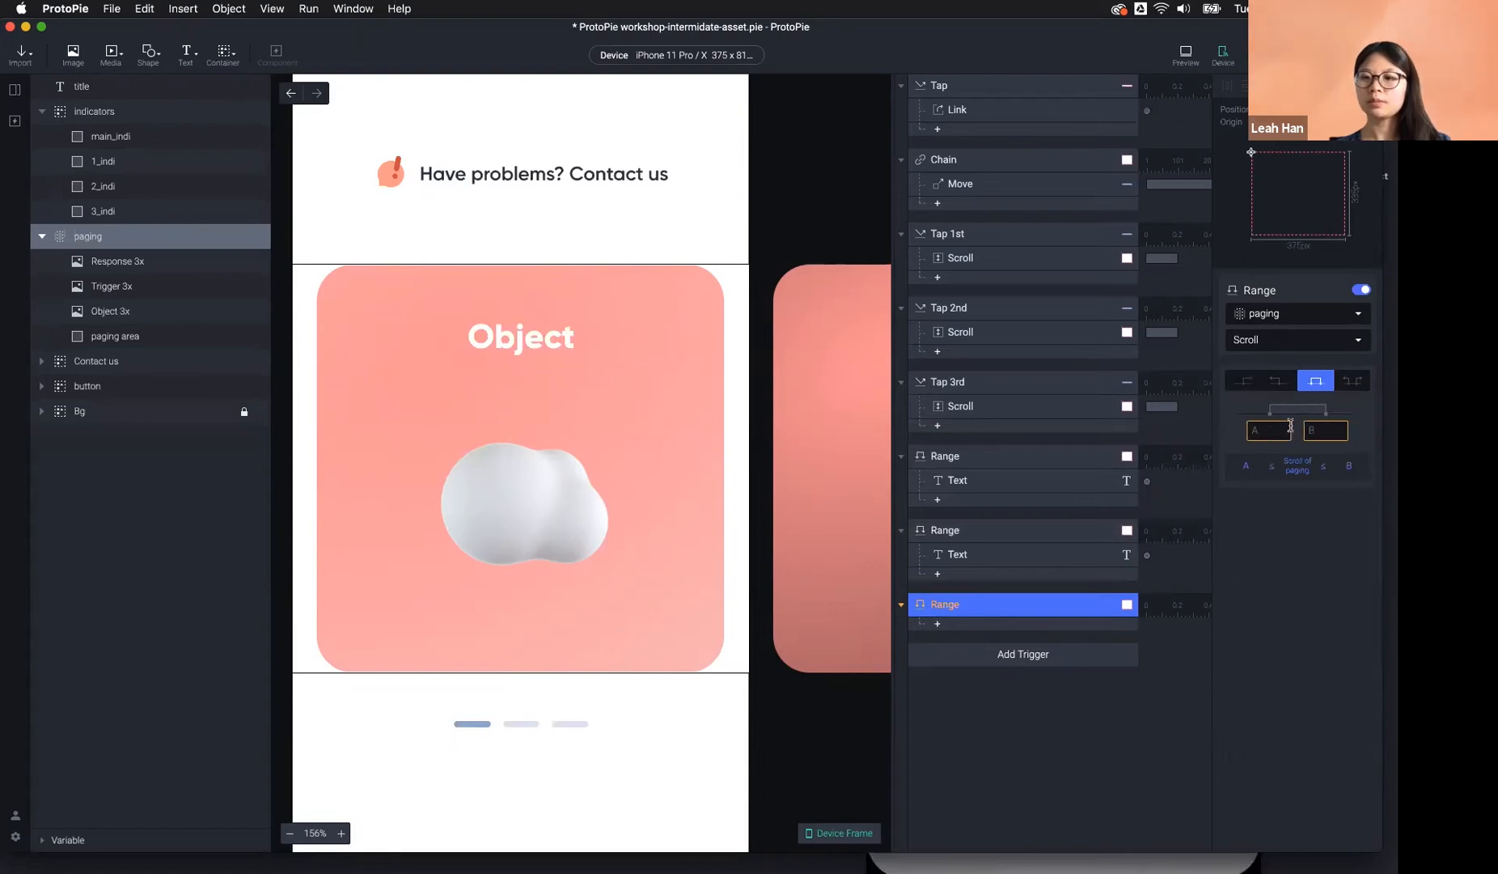
click(1186, 54)
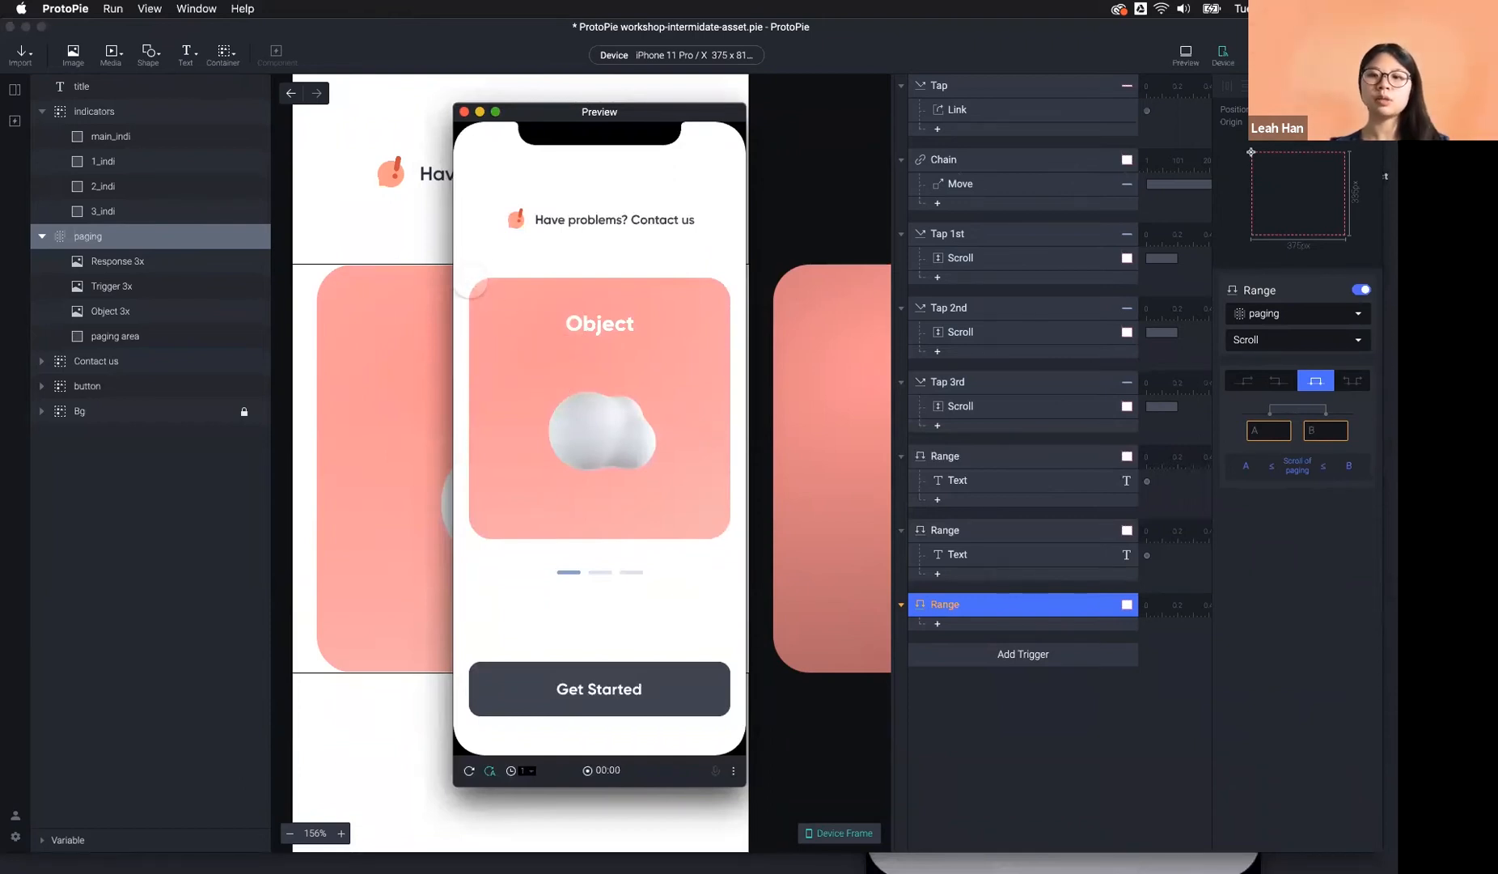
click(1272, 435)
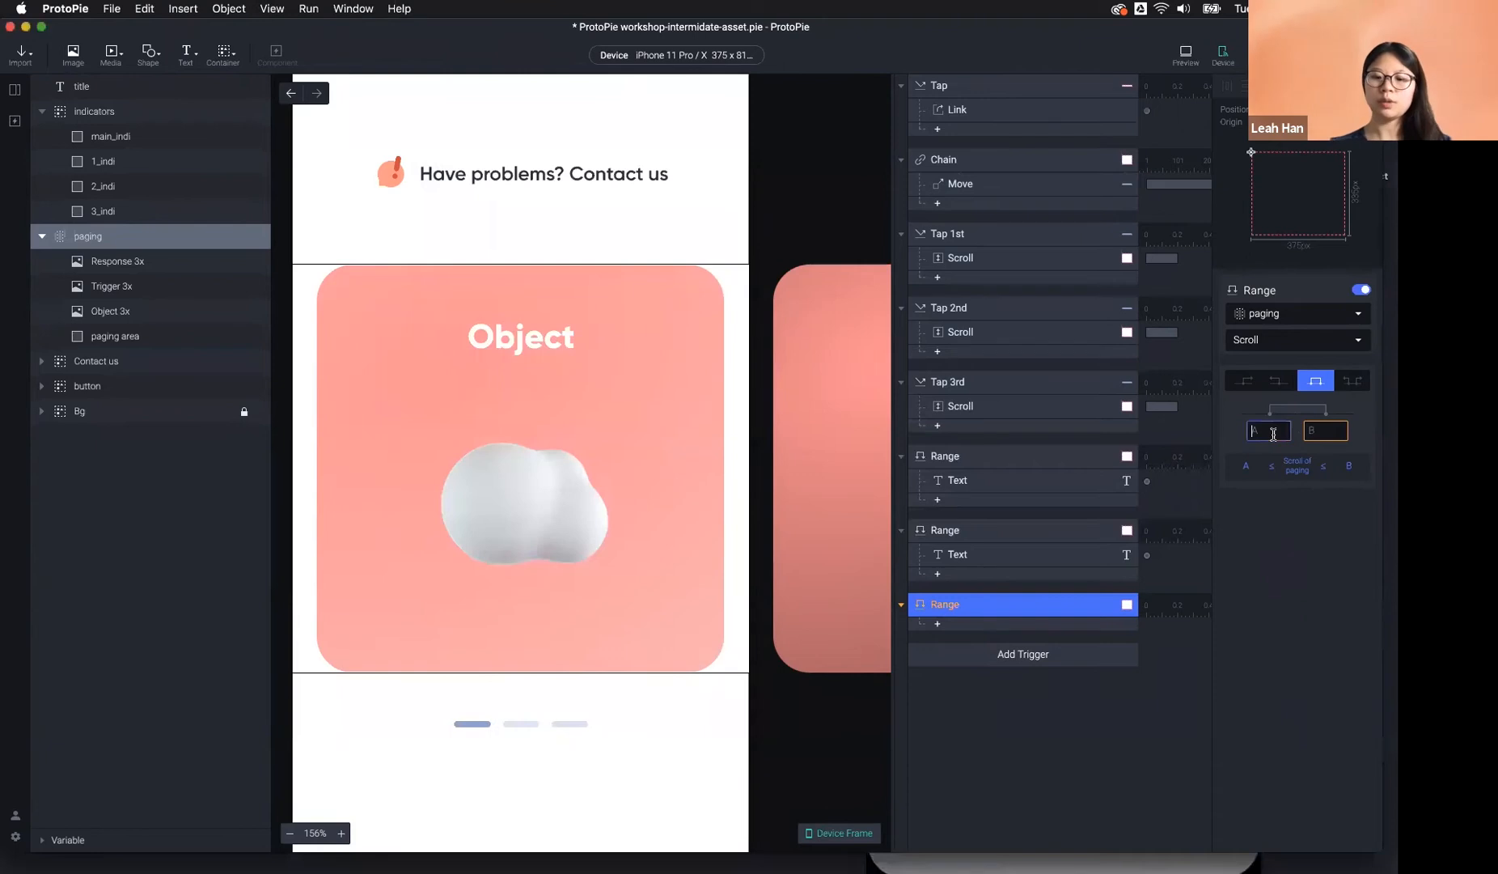
text(-1)
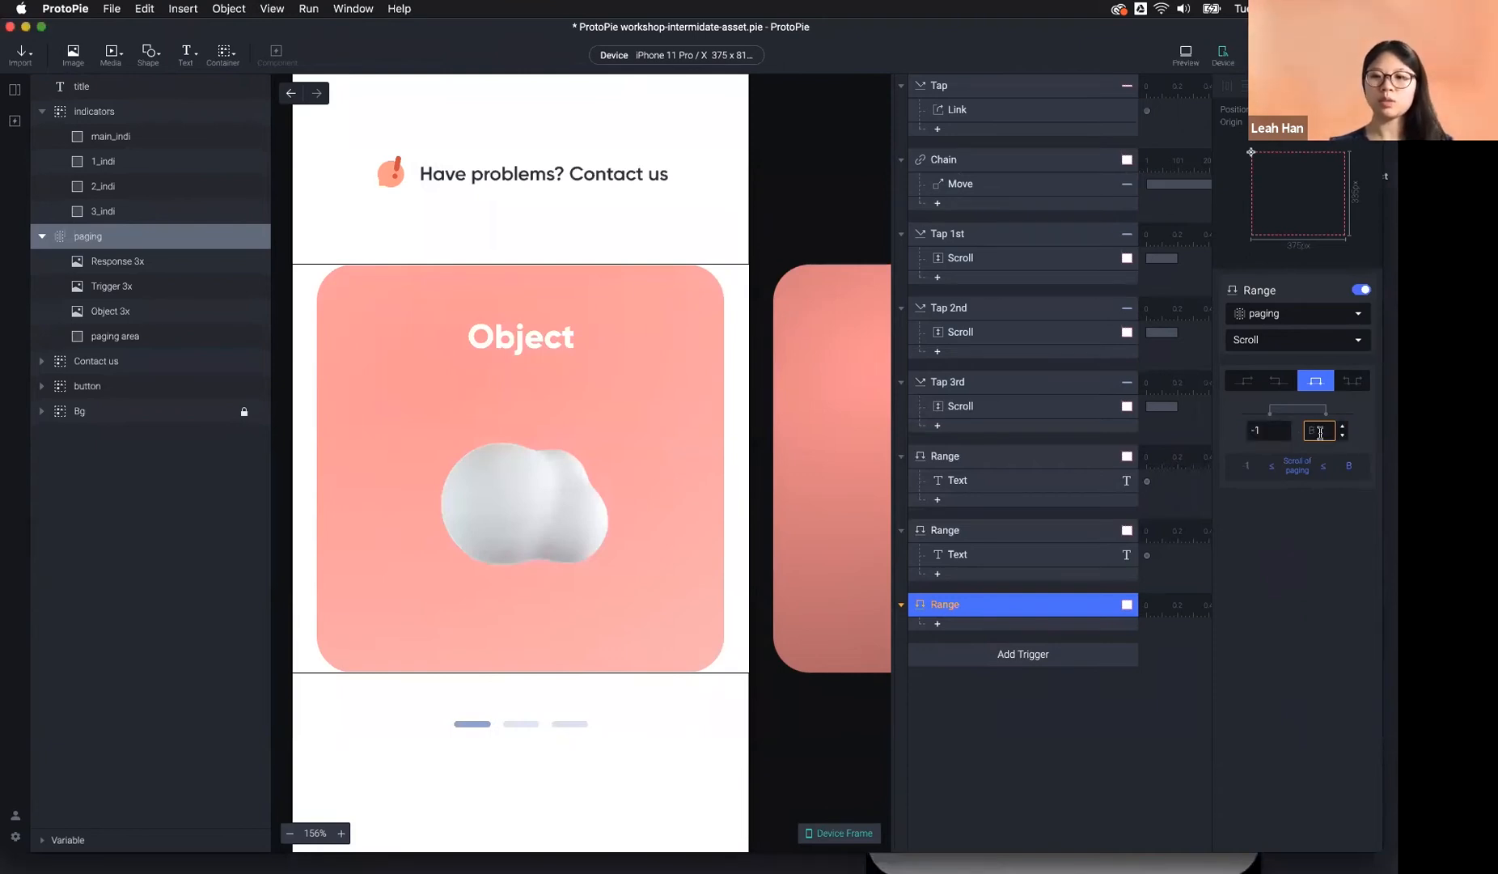
click(1320, 433)
text(1)
key(Return)
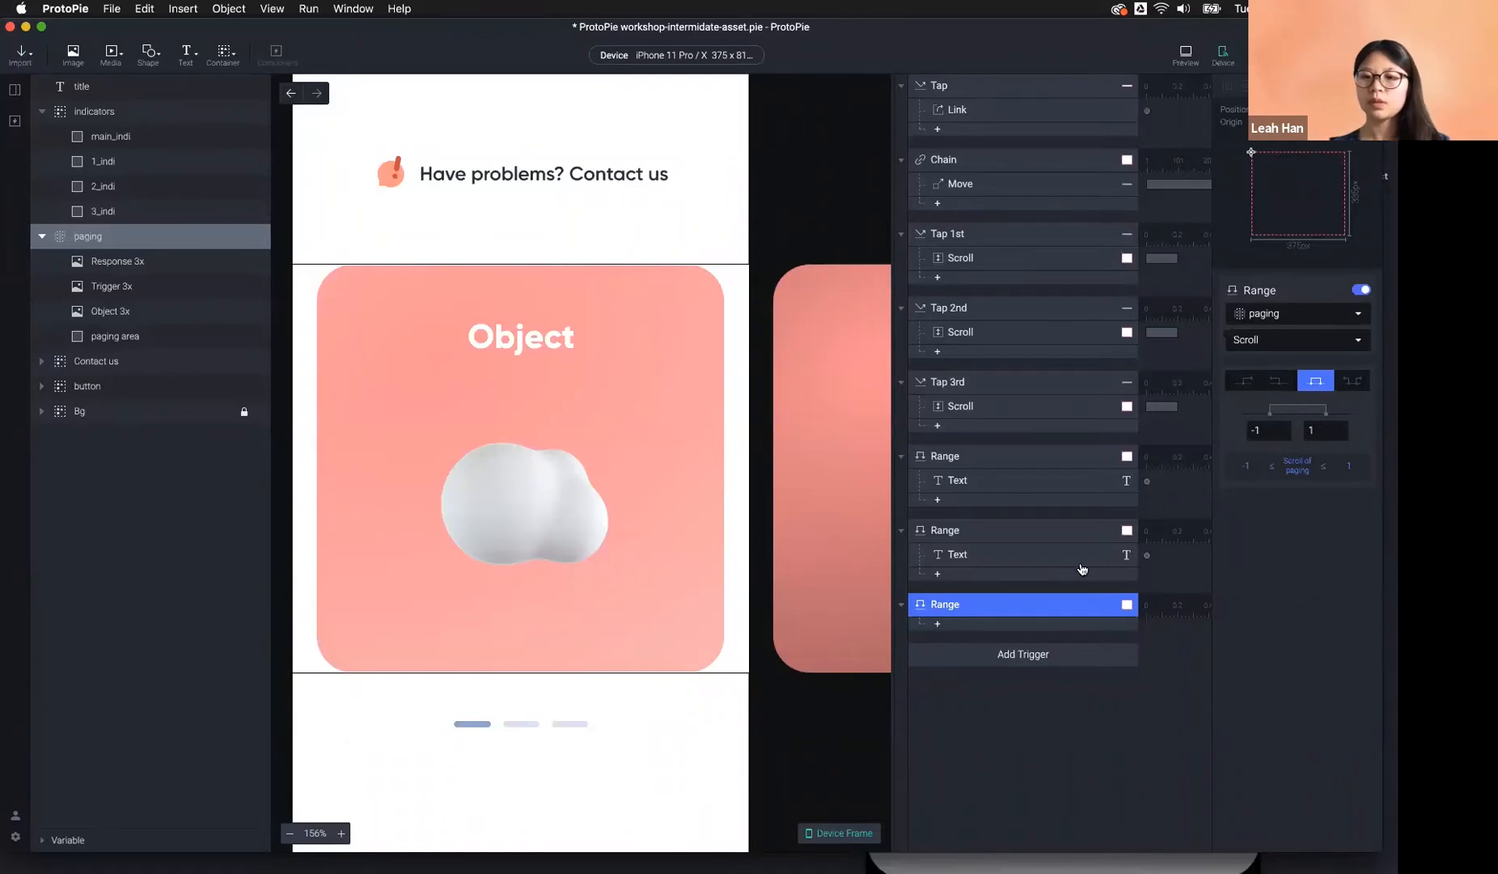
Add a Text response for the title layer under the third Range trigger, with the content "Object".
click(938, 624)
click(1132, 370)
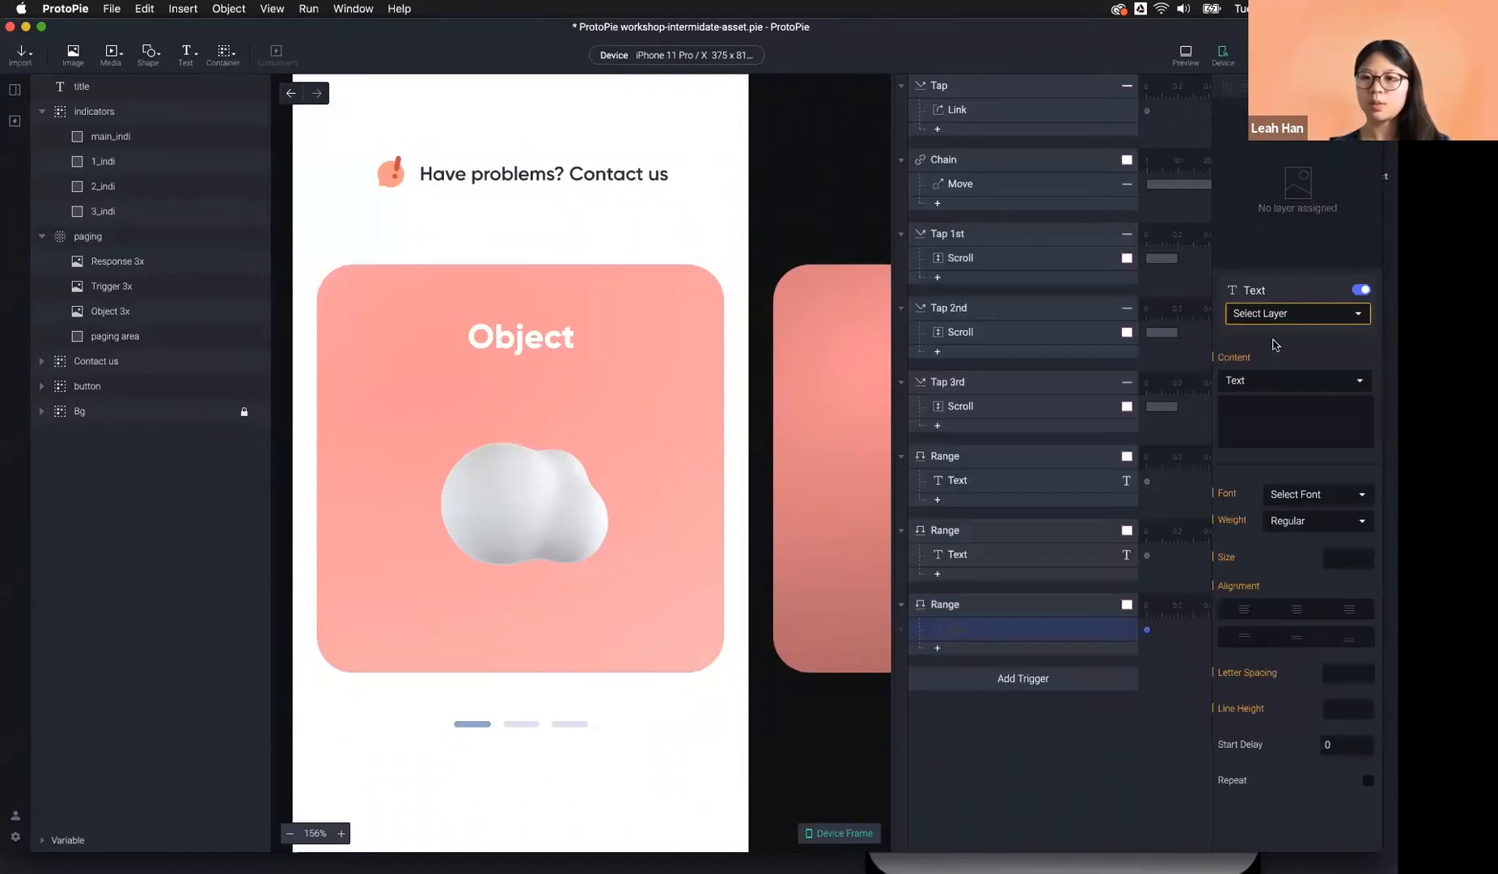
click(1281, 314)
click(1274, 372)
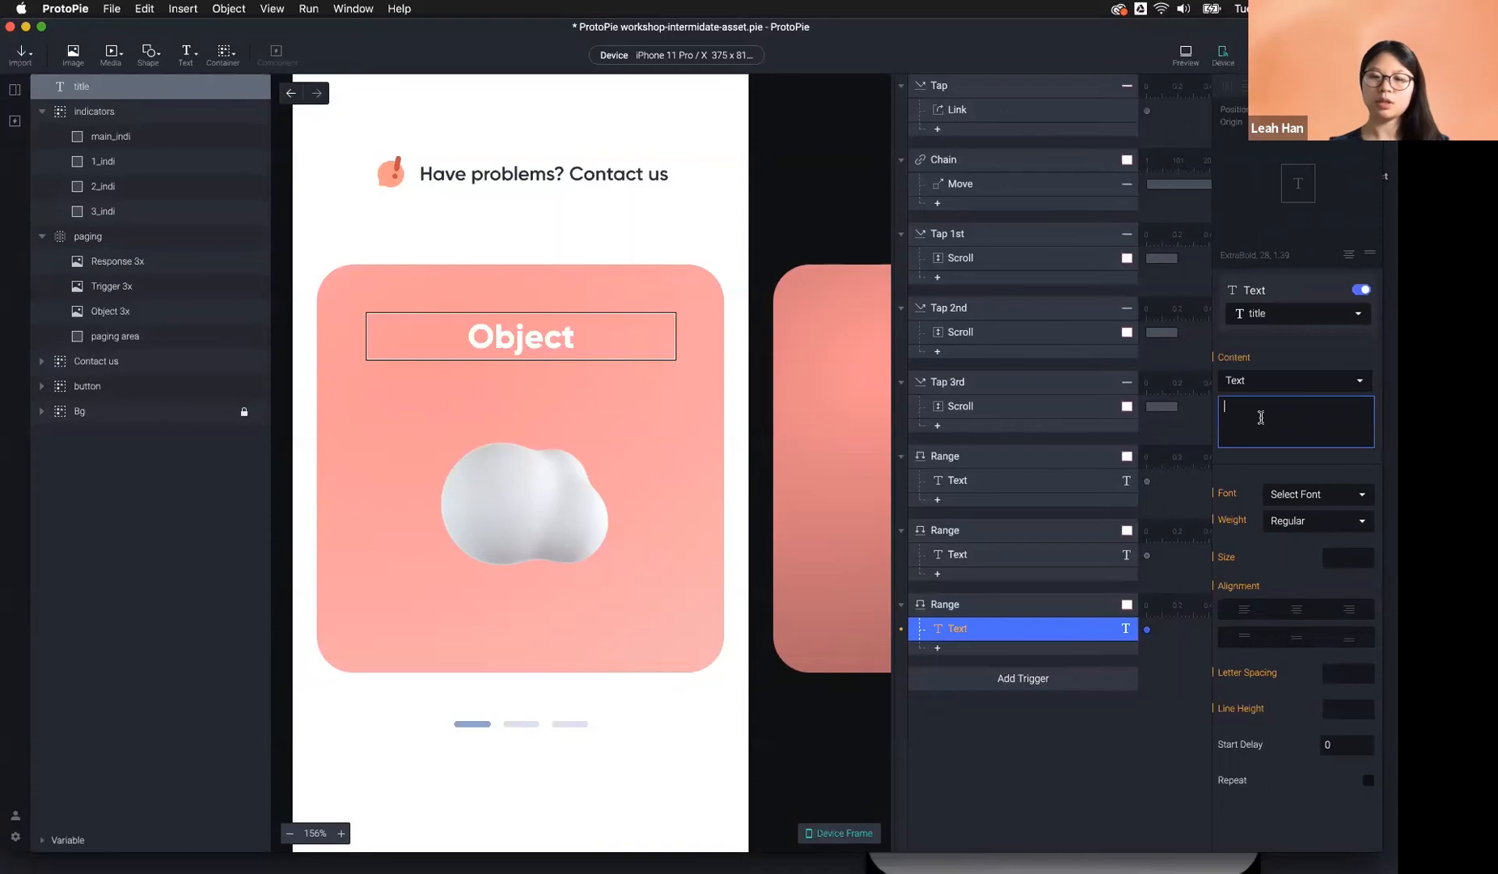
text(Object)
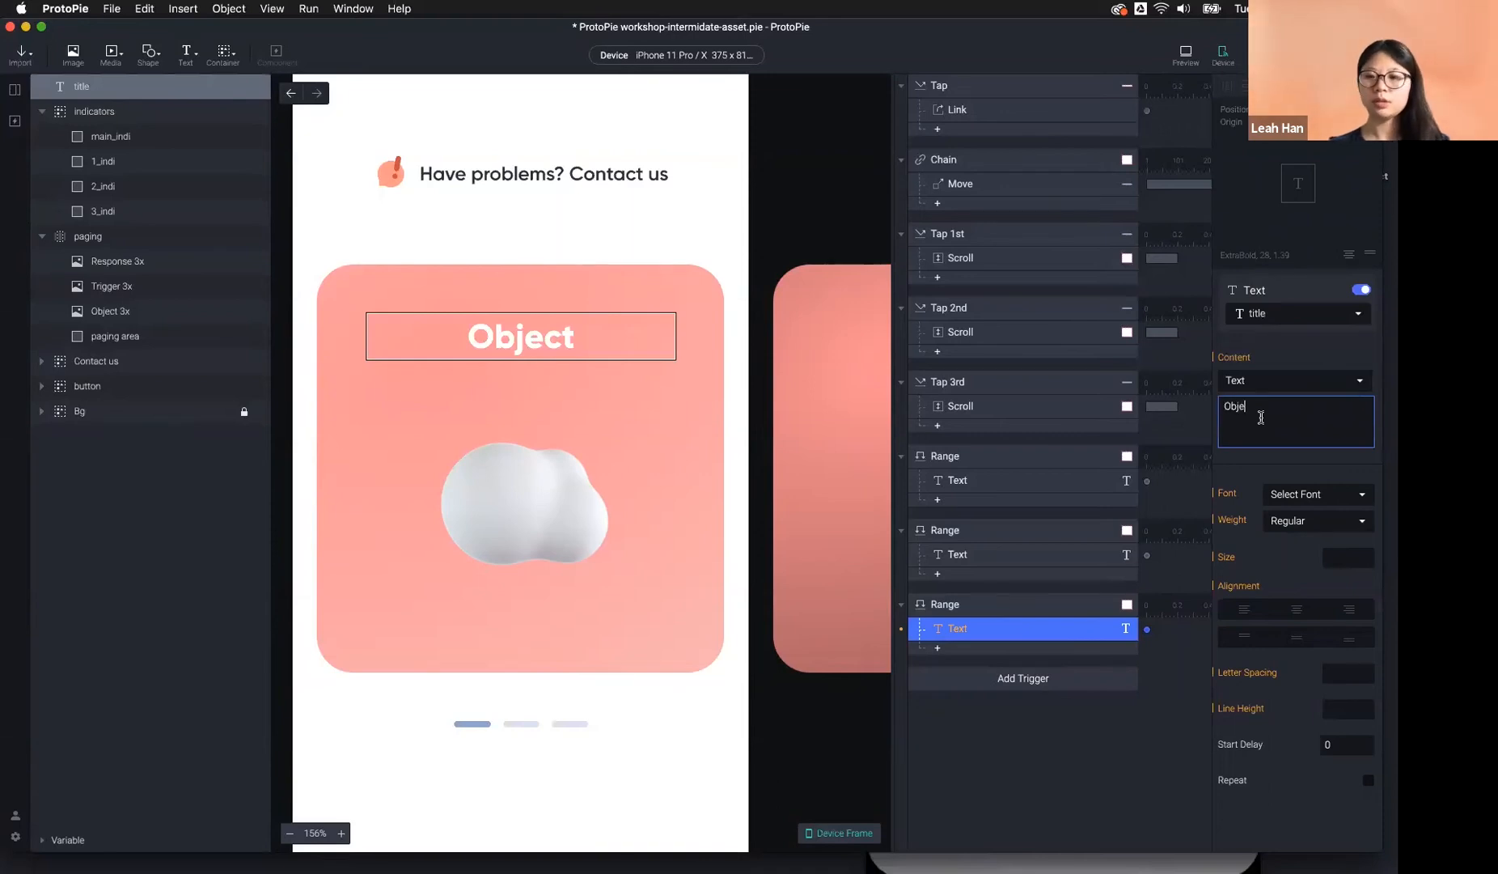
Preview the prototype and swipe through the cards to test the title text with all three Range triggers.
click(1186, 55)
drag(672, 400, 558, 404)
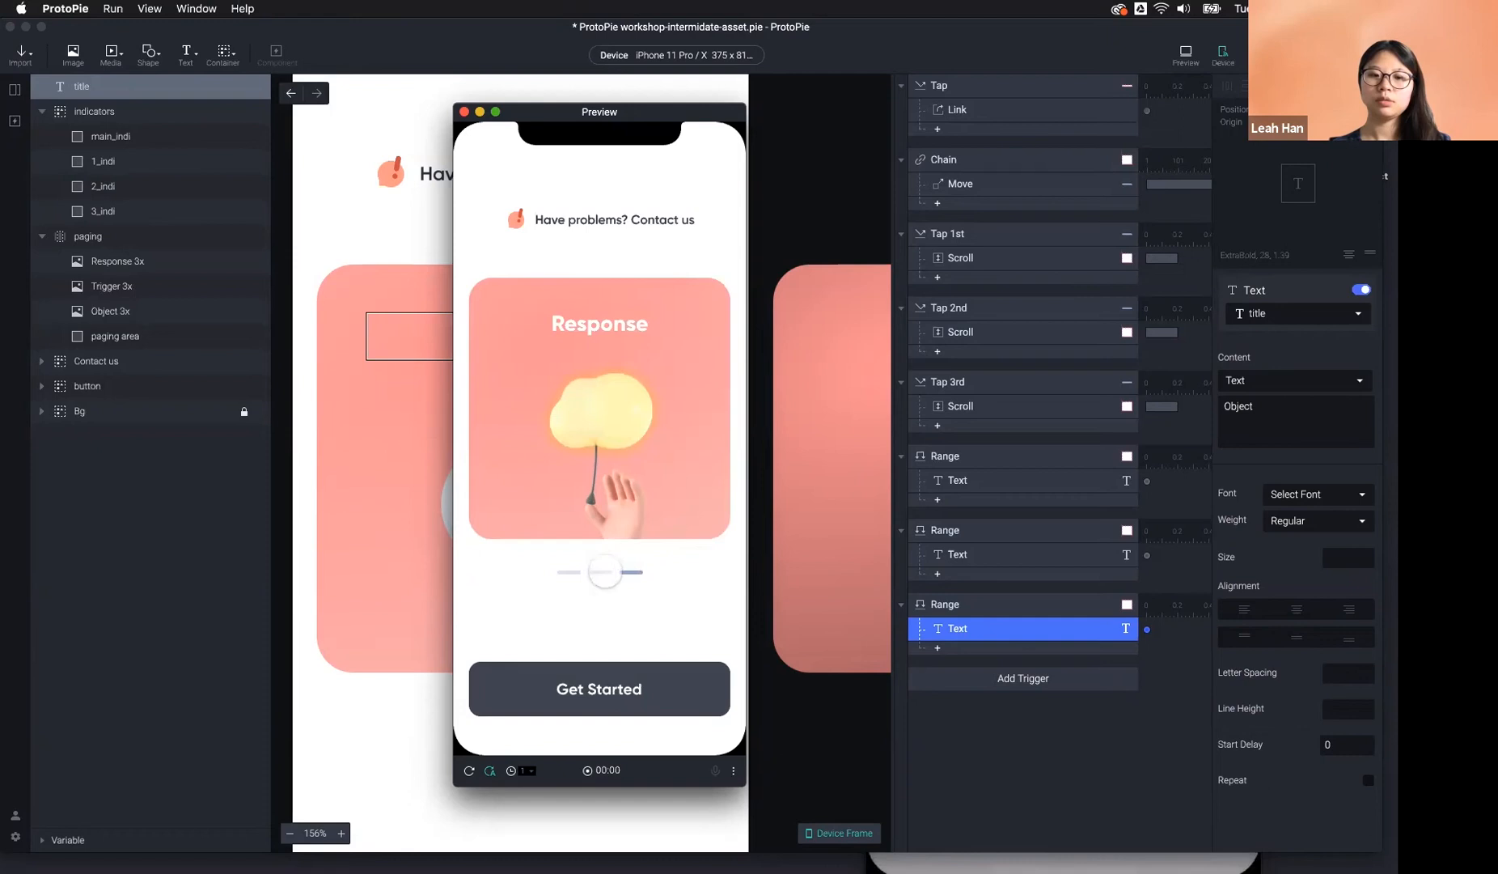
Test the card title in the preview by switching cards with the page indicators.
click(601, 574)
click(569, 573)
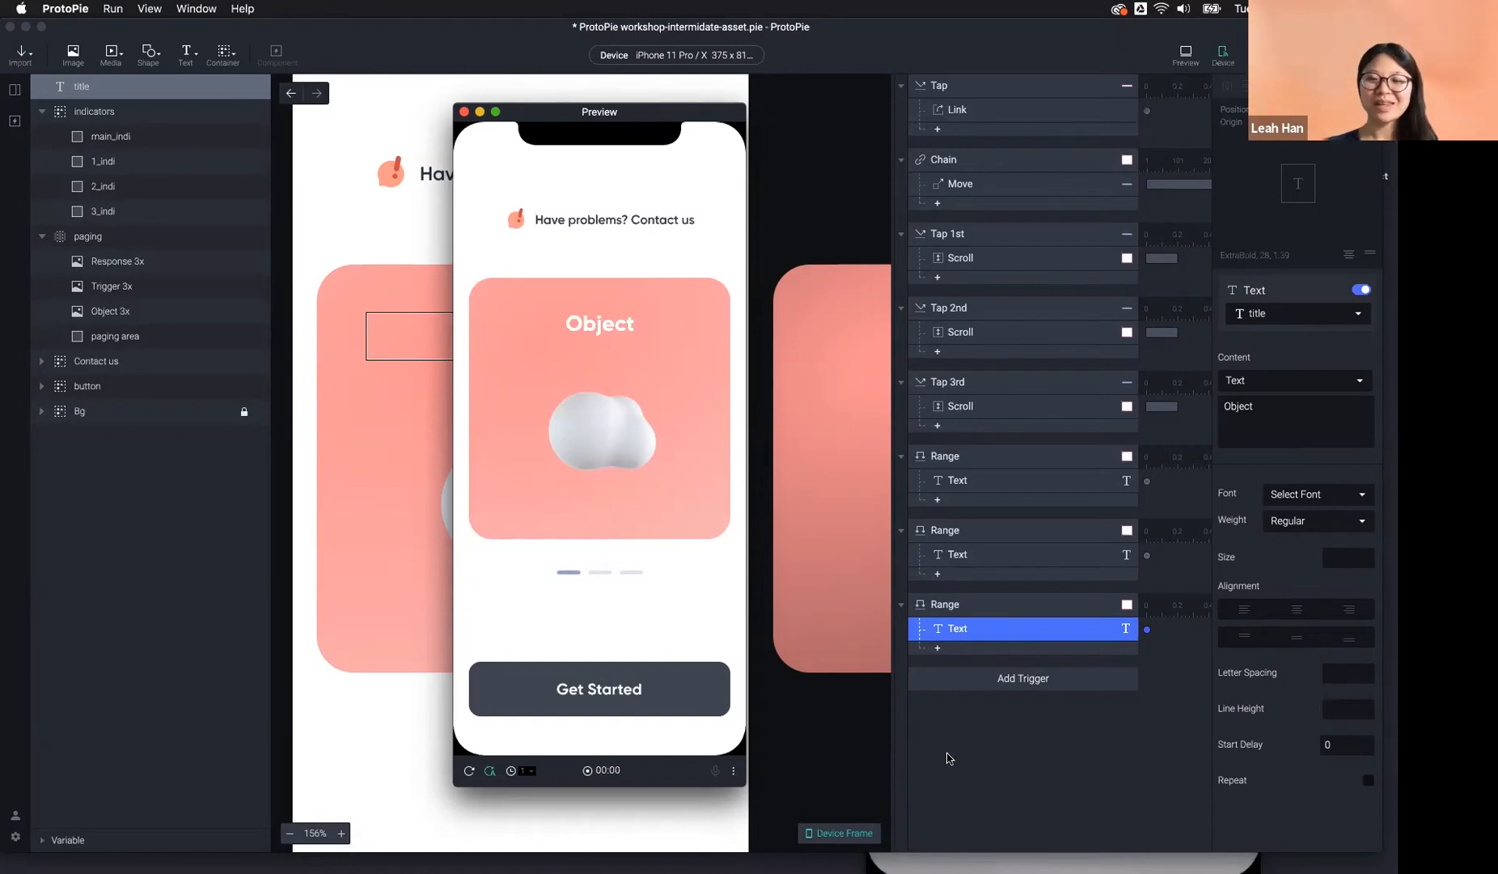
click(896, 545)
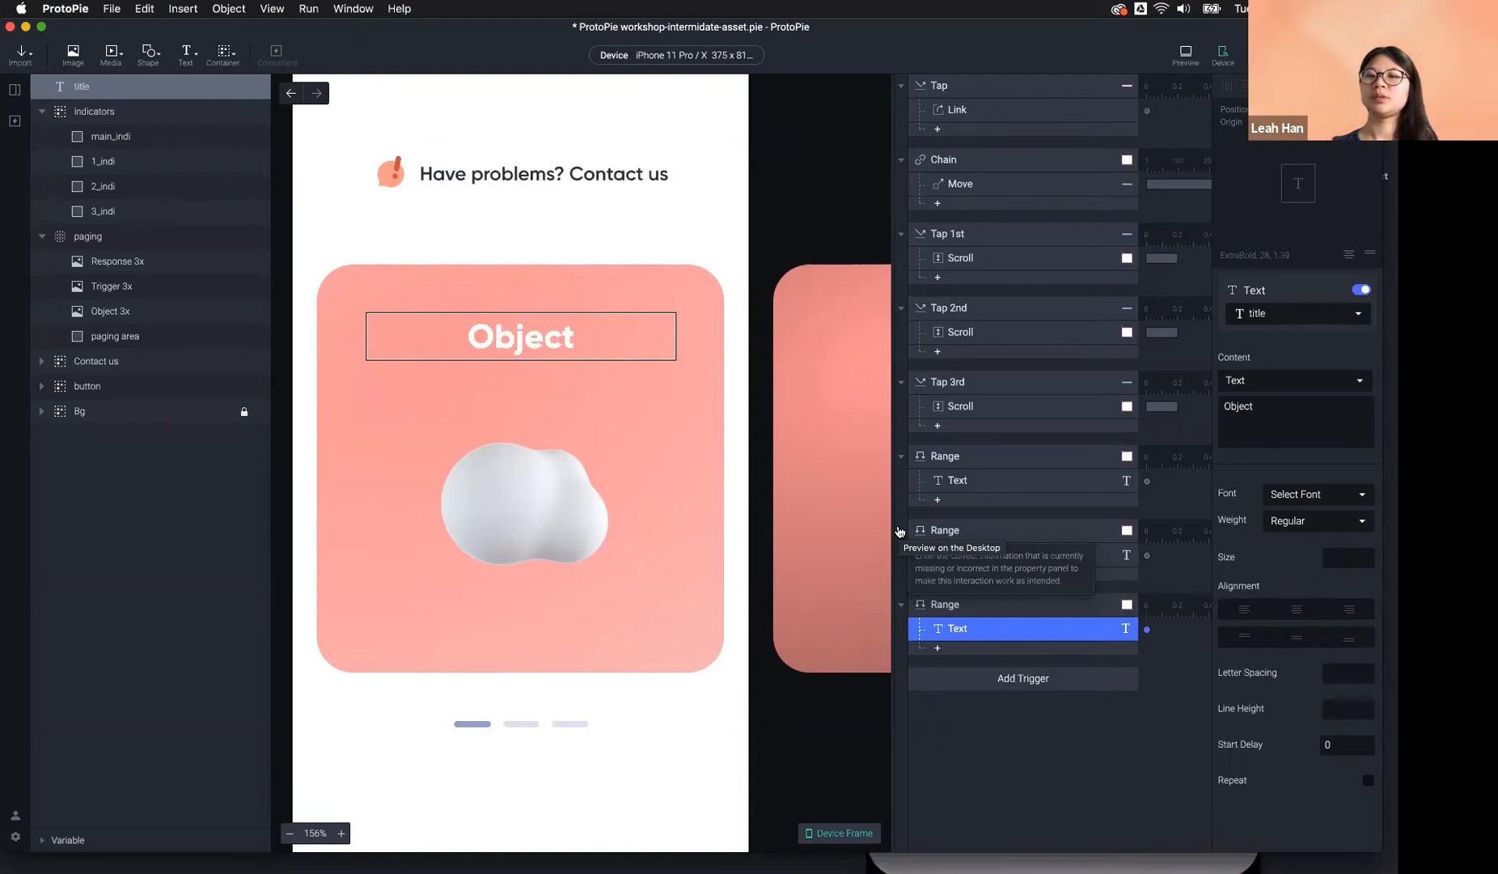
click(1042, 729)
Open the Signup scene and fit its whole artboard in view.
click(15, 89)
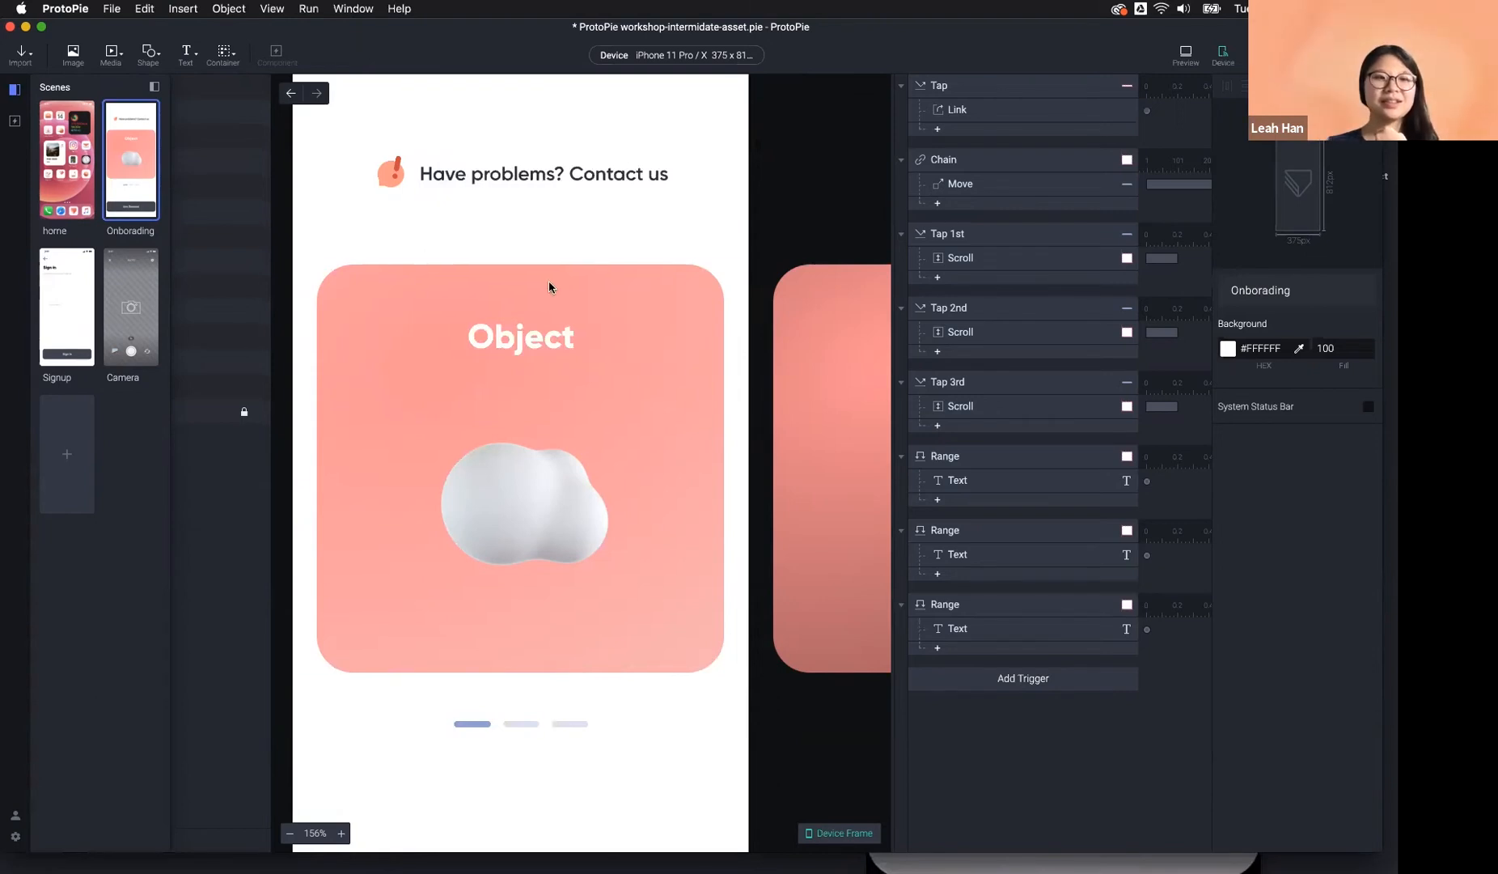
double_click(60, 305)
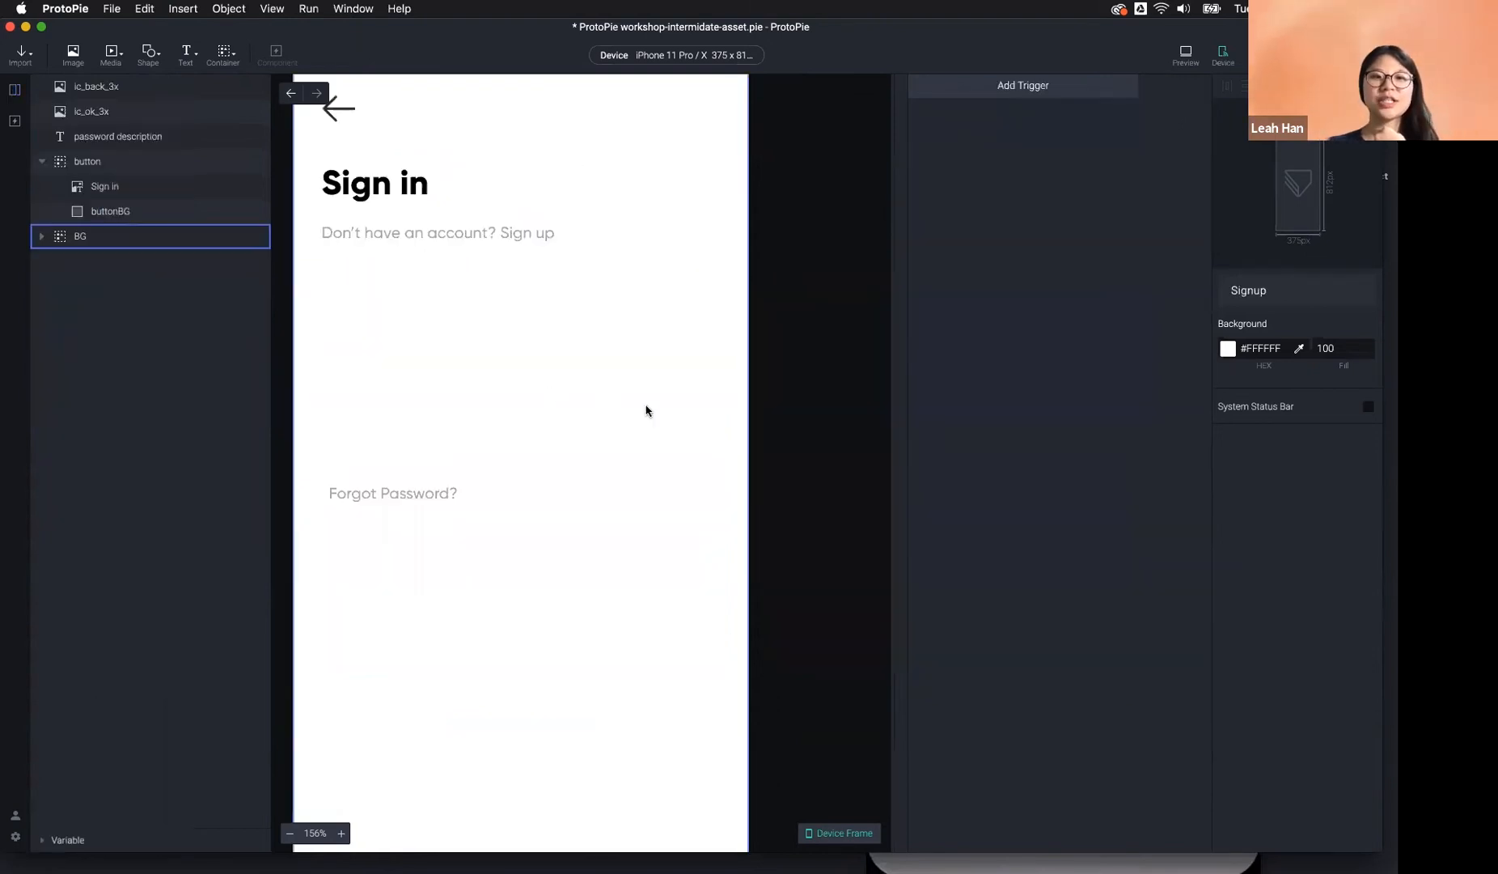
scroll(659, 409, down, 1)
scroll(659, 413, down, 5)
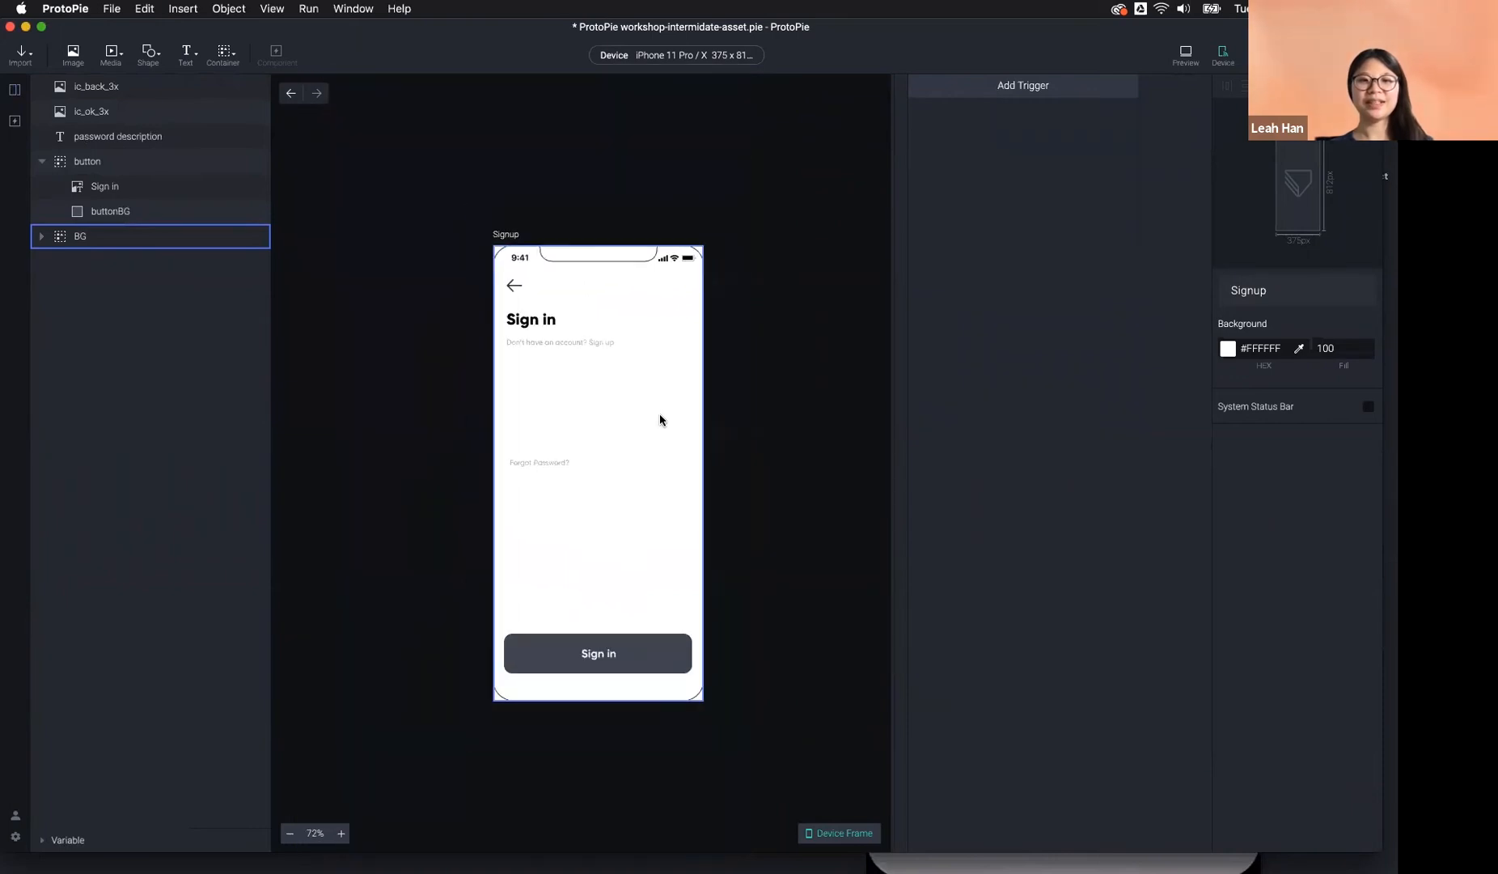
scroll(660, 414, up, 1)
scroll(660, 418, up, 3)
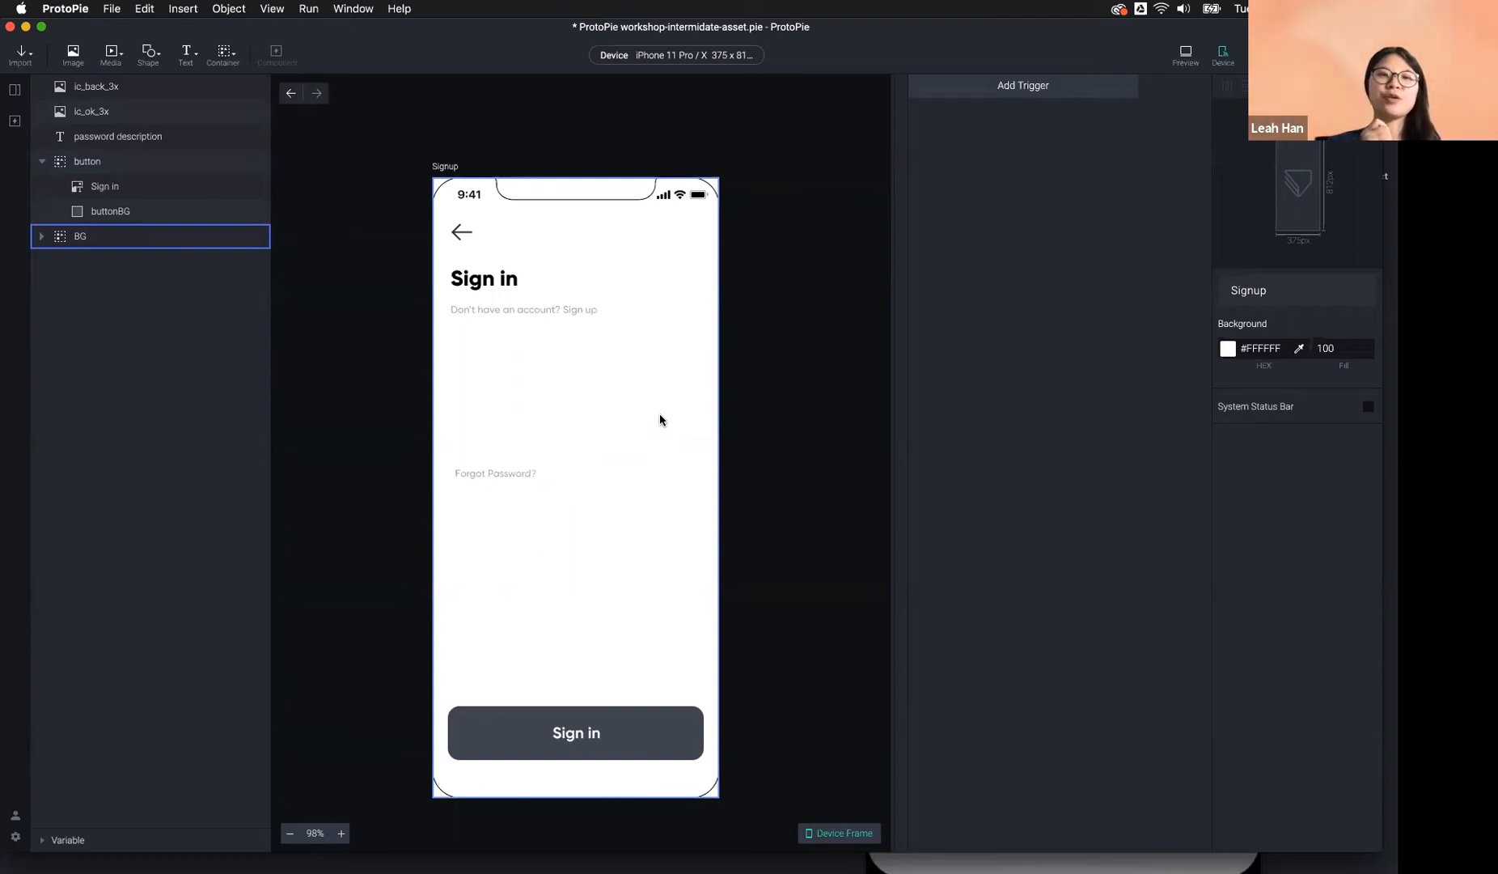
Add an Input layer beneath the sign-up prompt, positioned at X 30, Y 228.
click(313, 277)
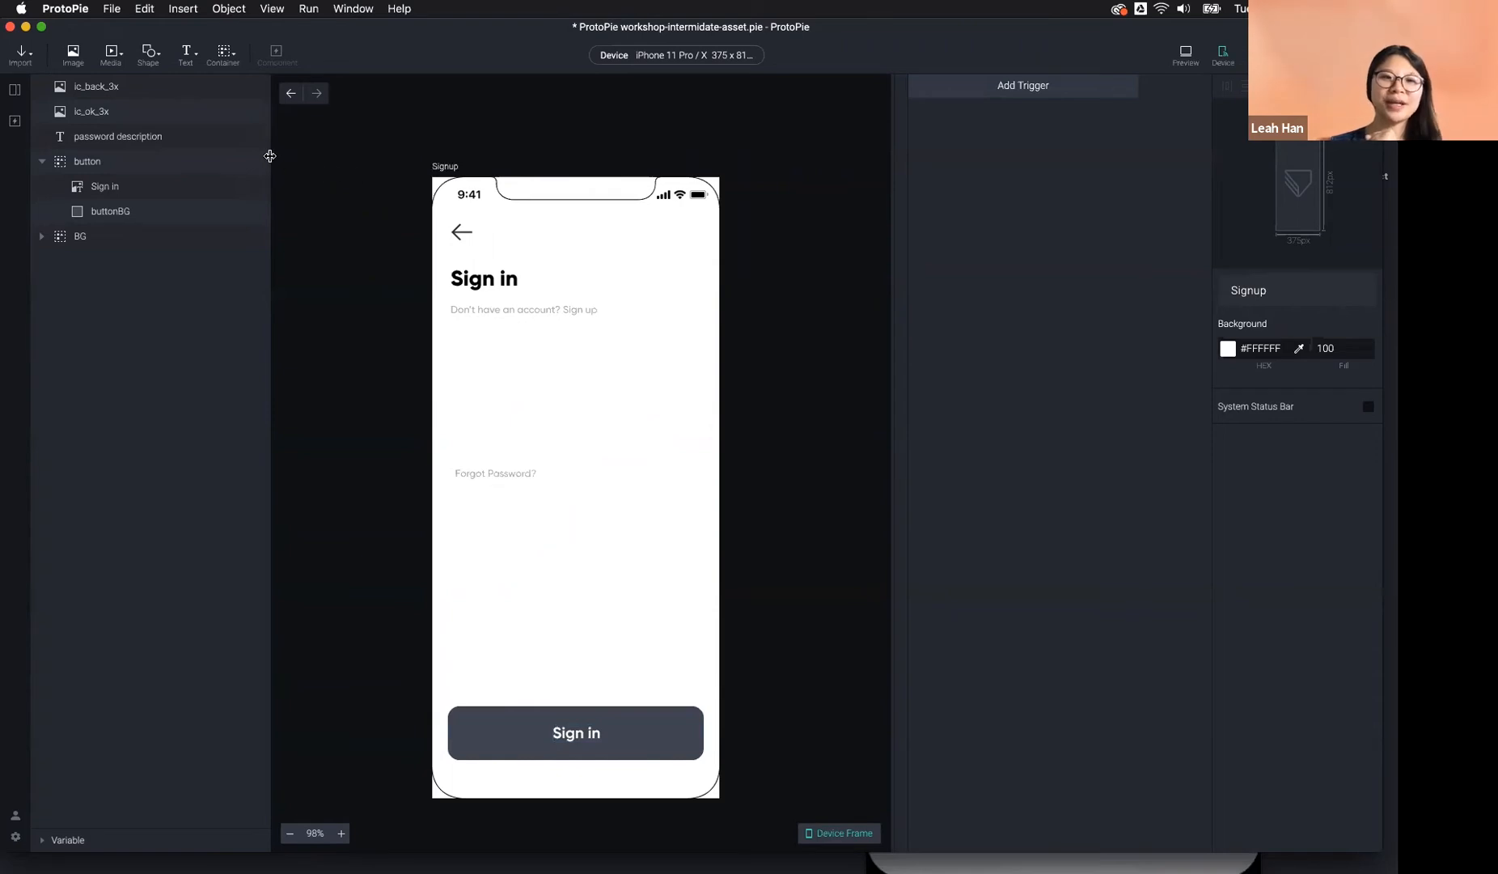
click(186, 52)
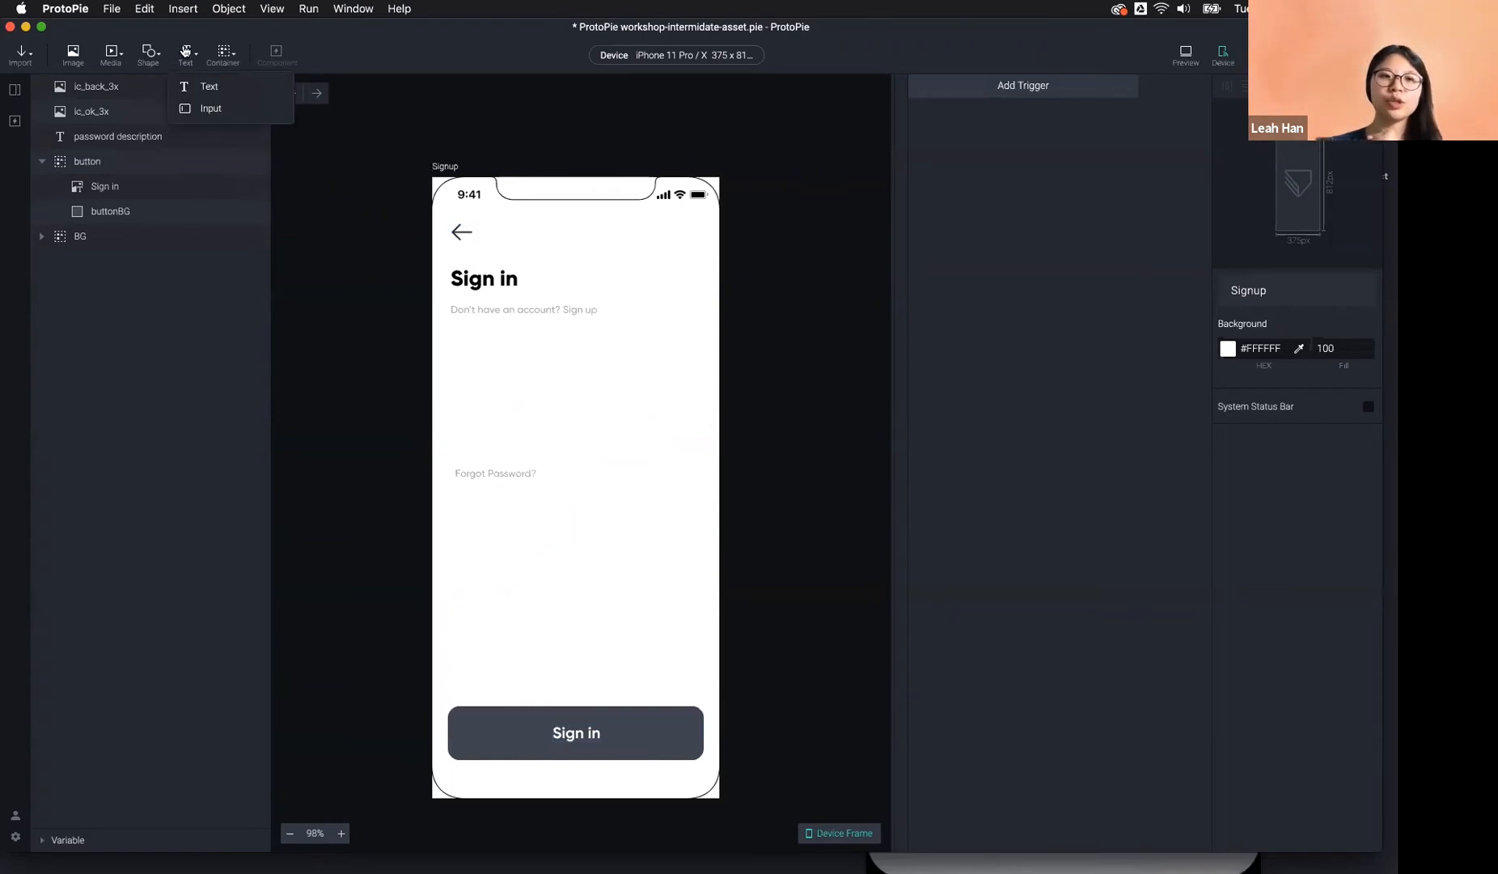
click(209, 108)
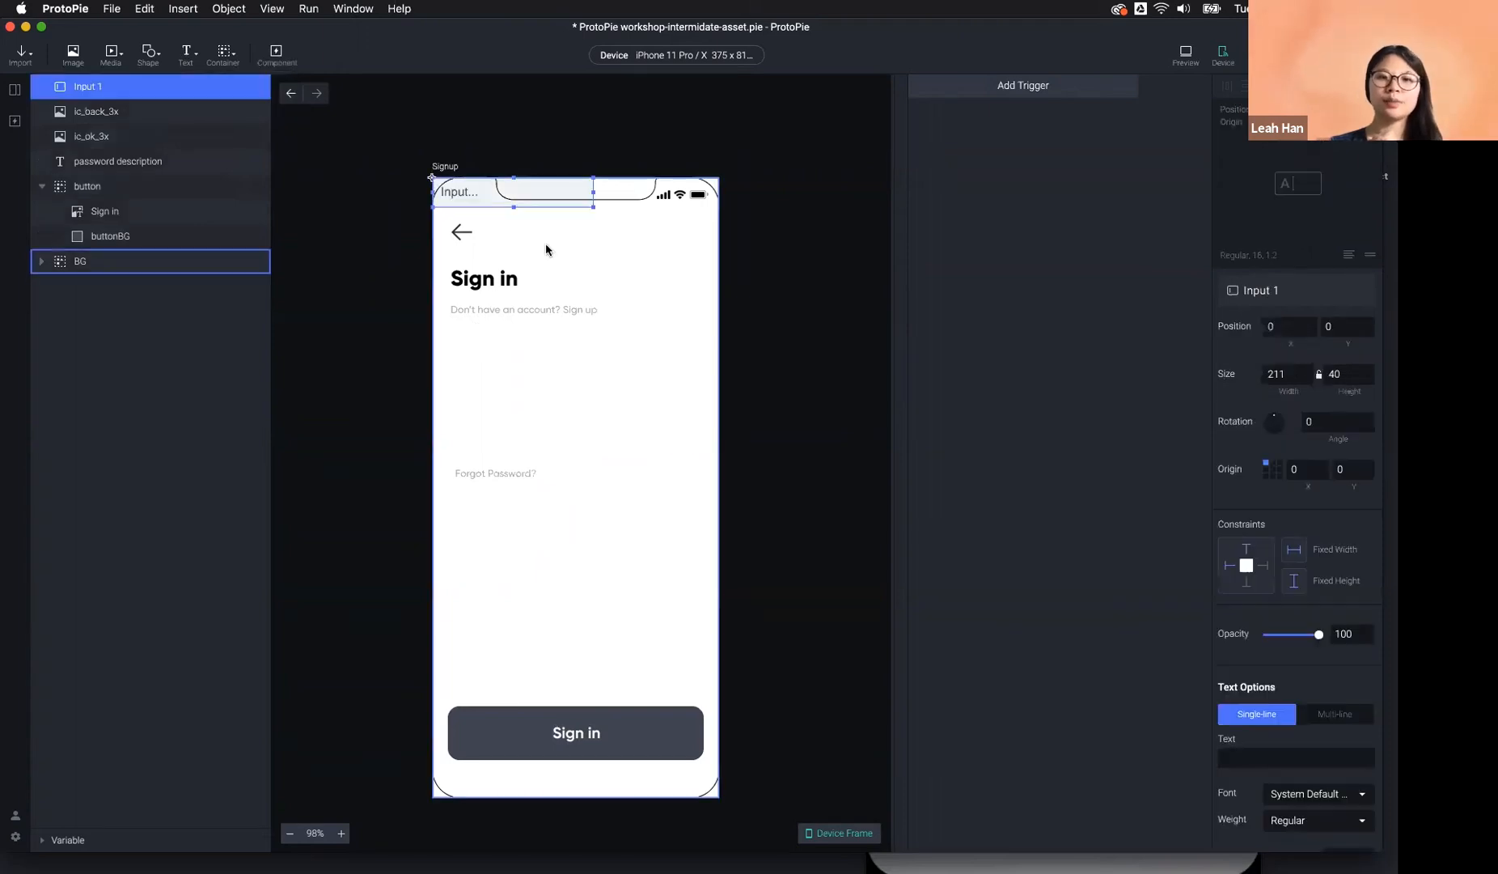
Preview the Signup scene and test entering and deleting sample text in the input field.
click(1185, 53)
click(561, 307)
text(nfjdkndjksandjk)
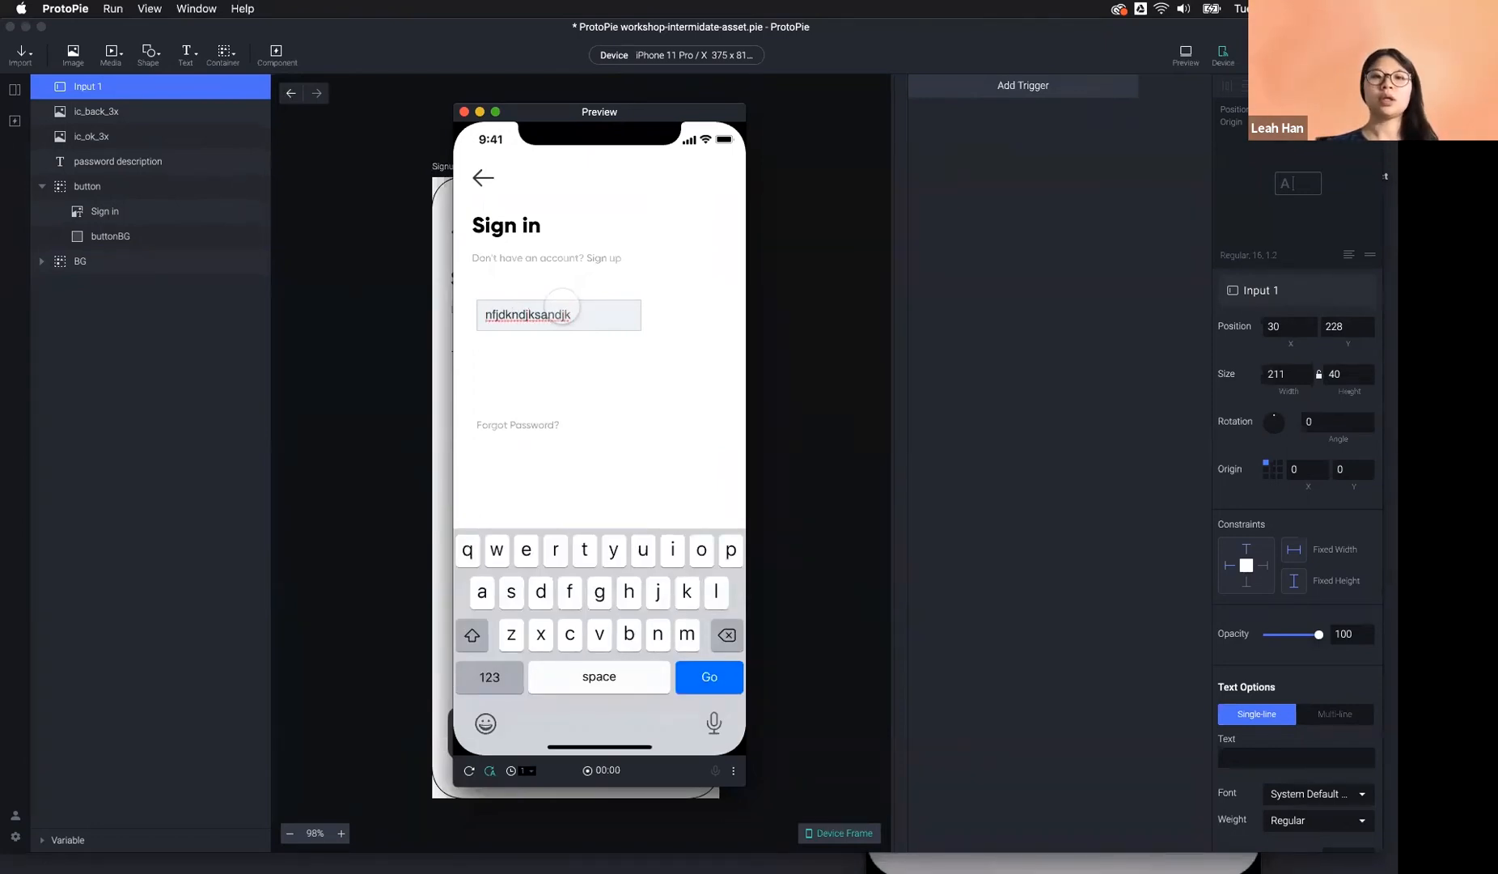
text(ndj)
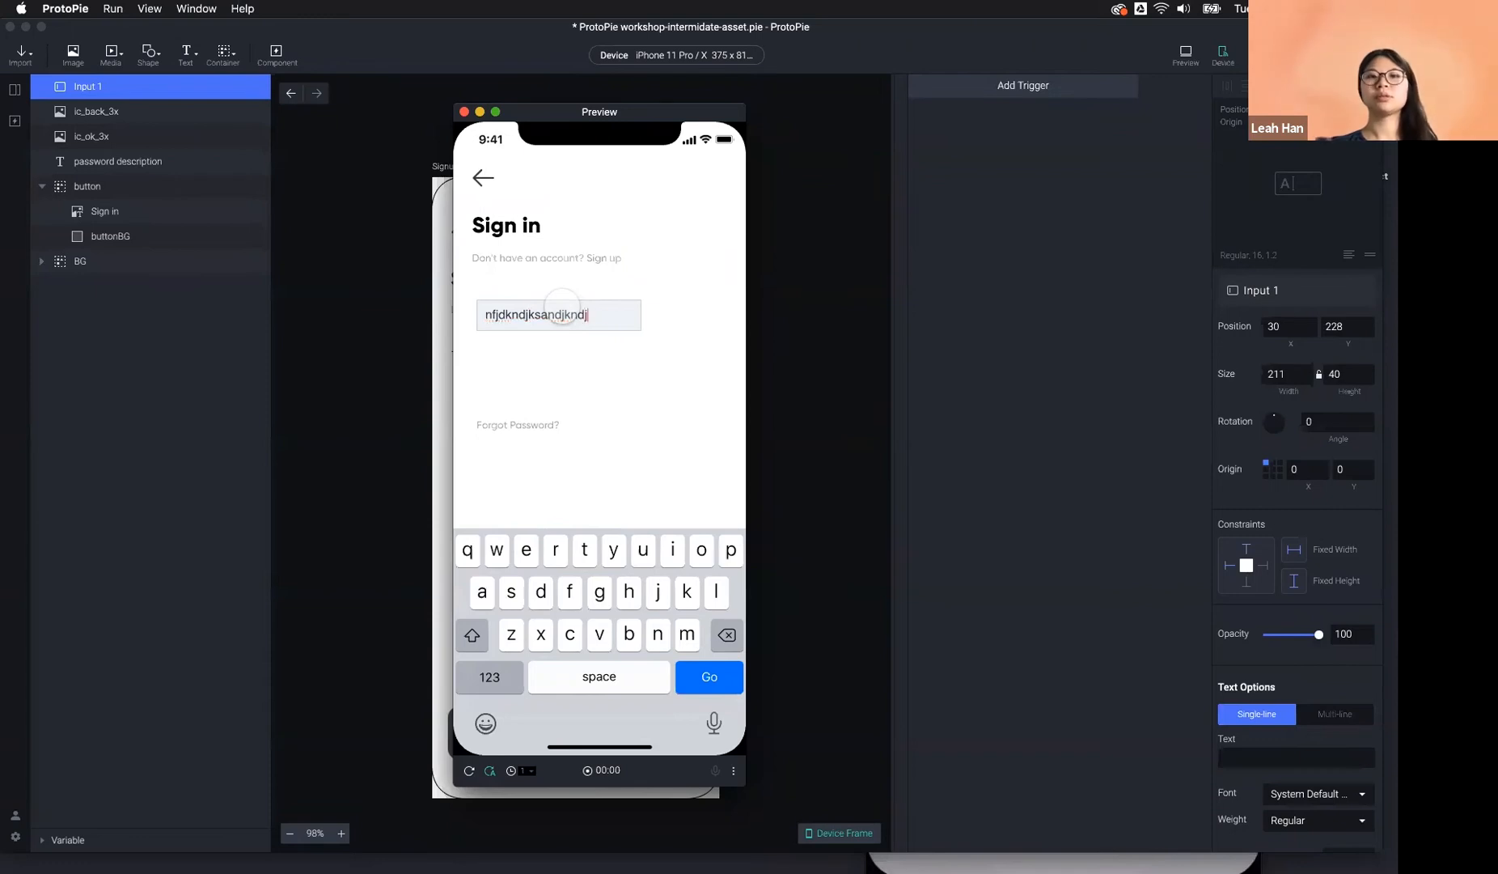
key(BackSpace)
key(BackSpace)
key(BackSpace)
key(BackSpace)
key(BackSpace)
key(BackSpace)
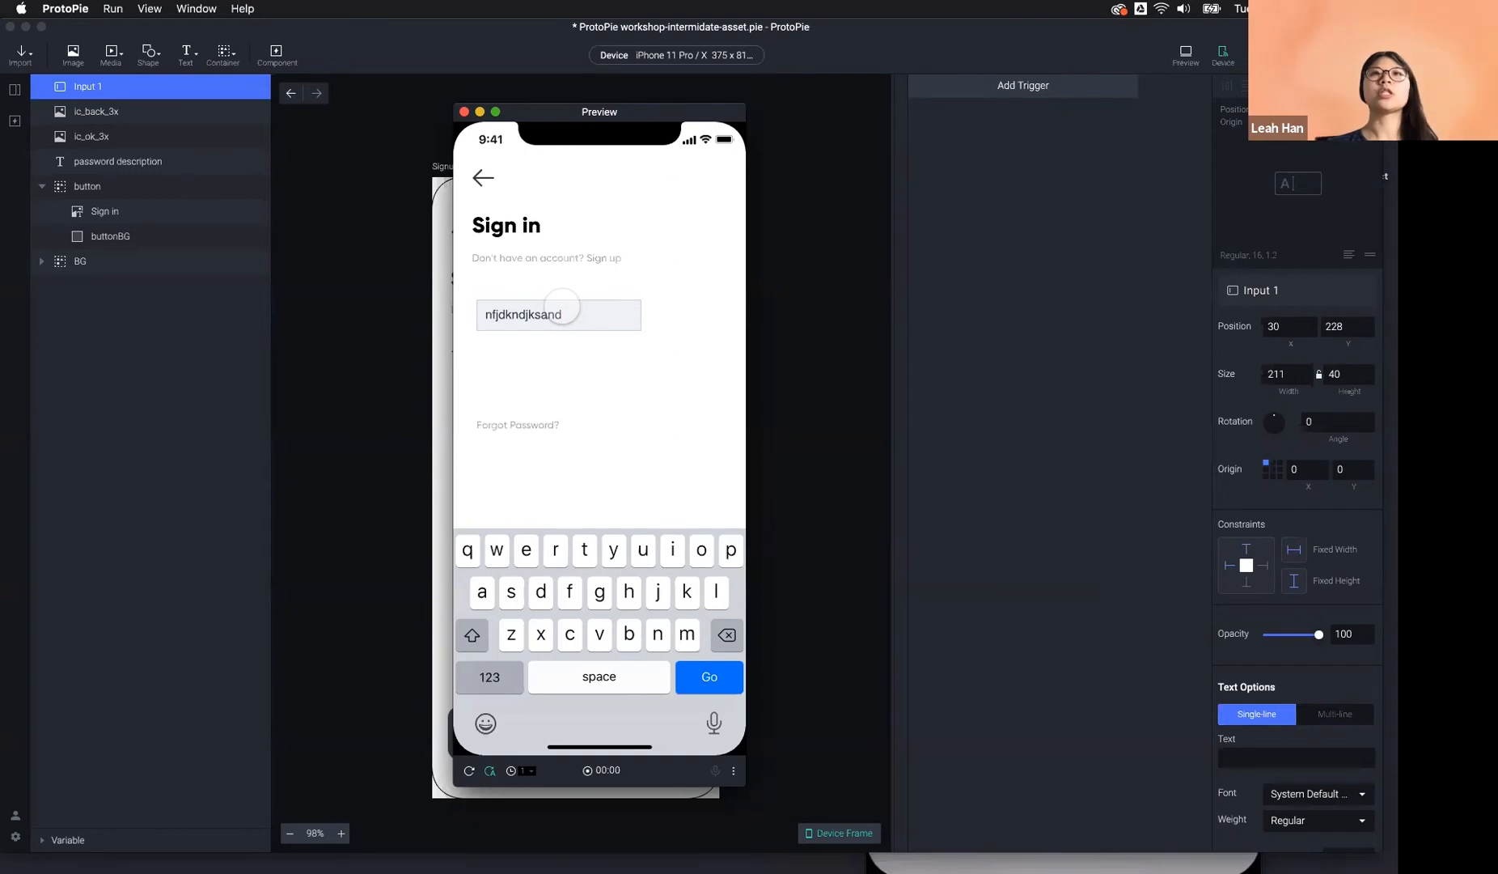
text(cm)
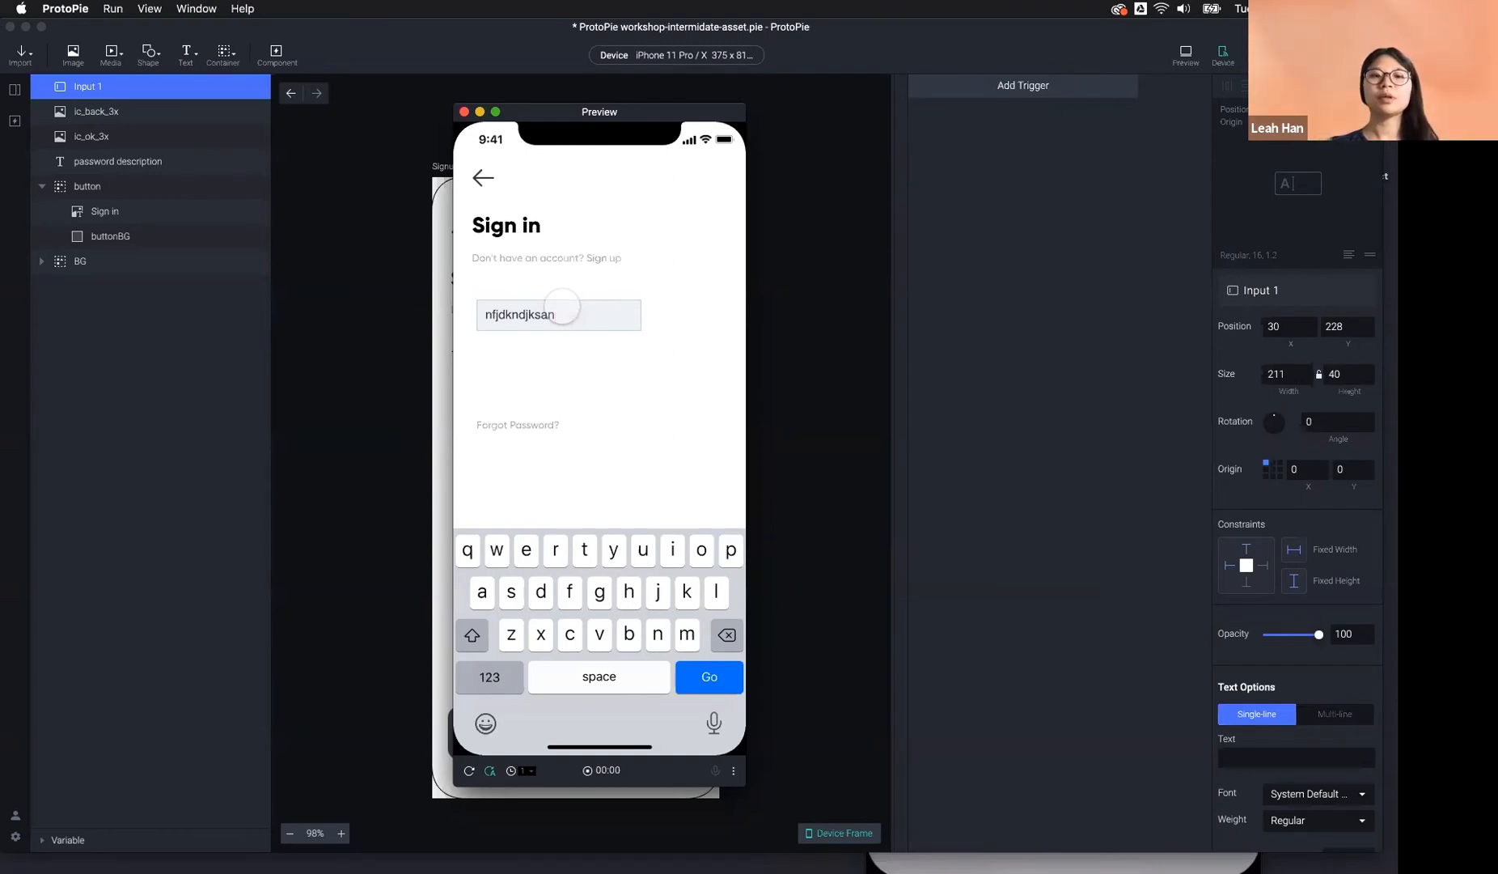
key(BackSpace)
key(BackSpace)
key(BackSpace)
key(BackSpace)
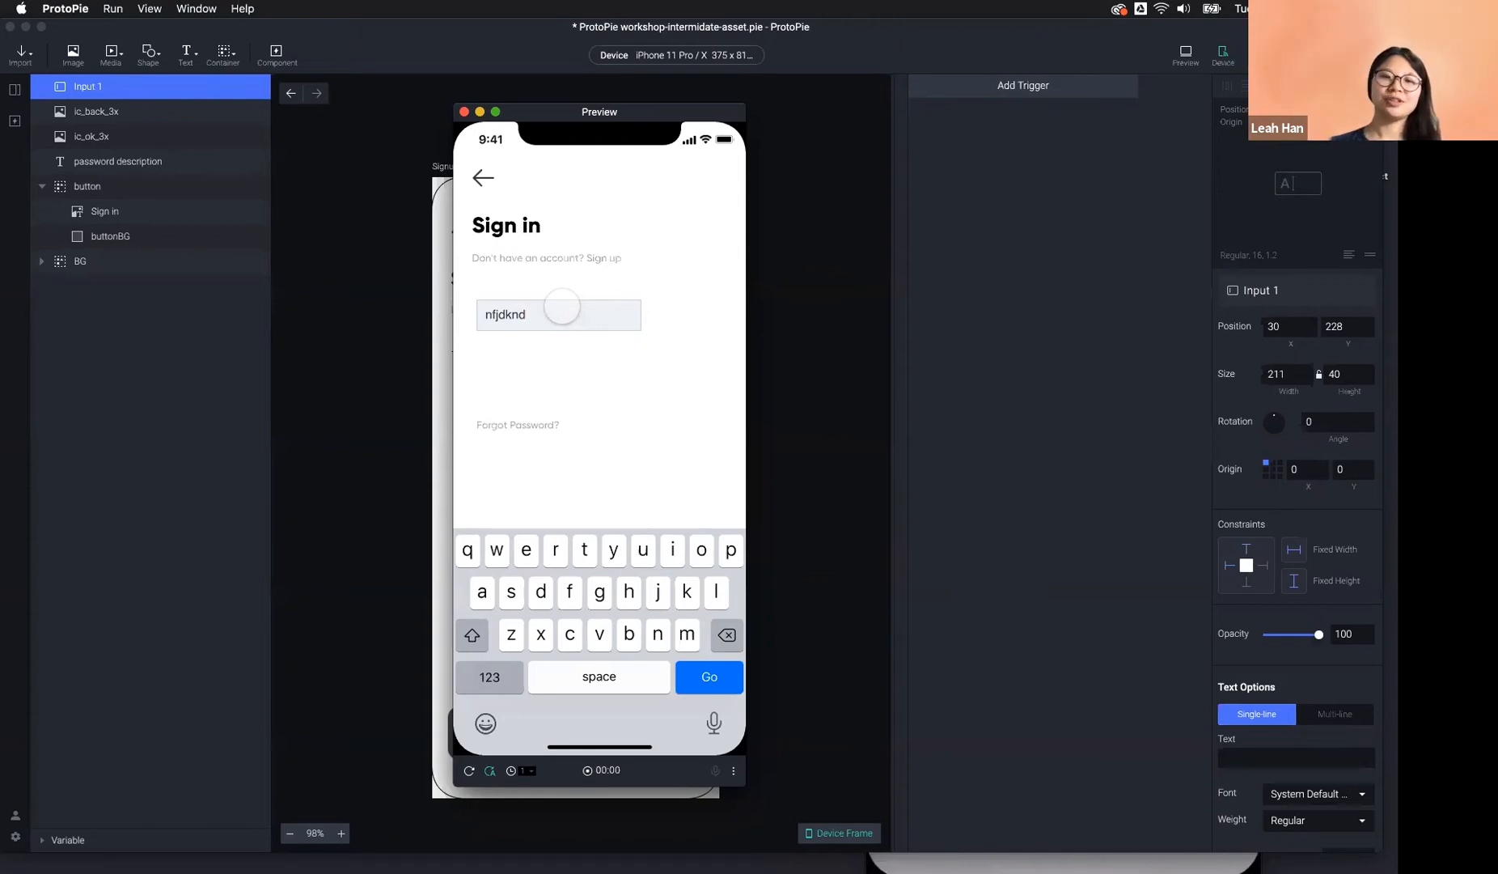
drag(544, 114, 1009, 155)
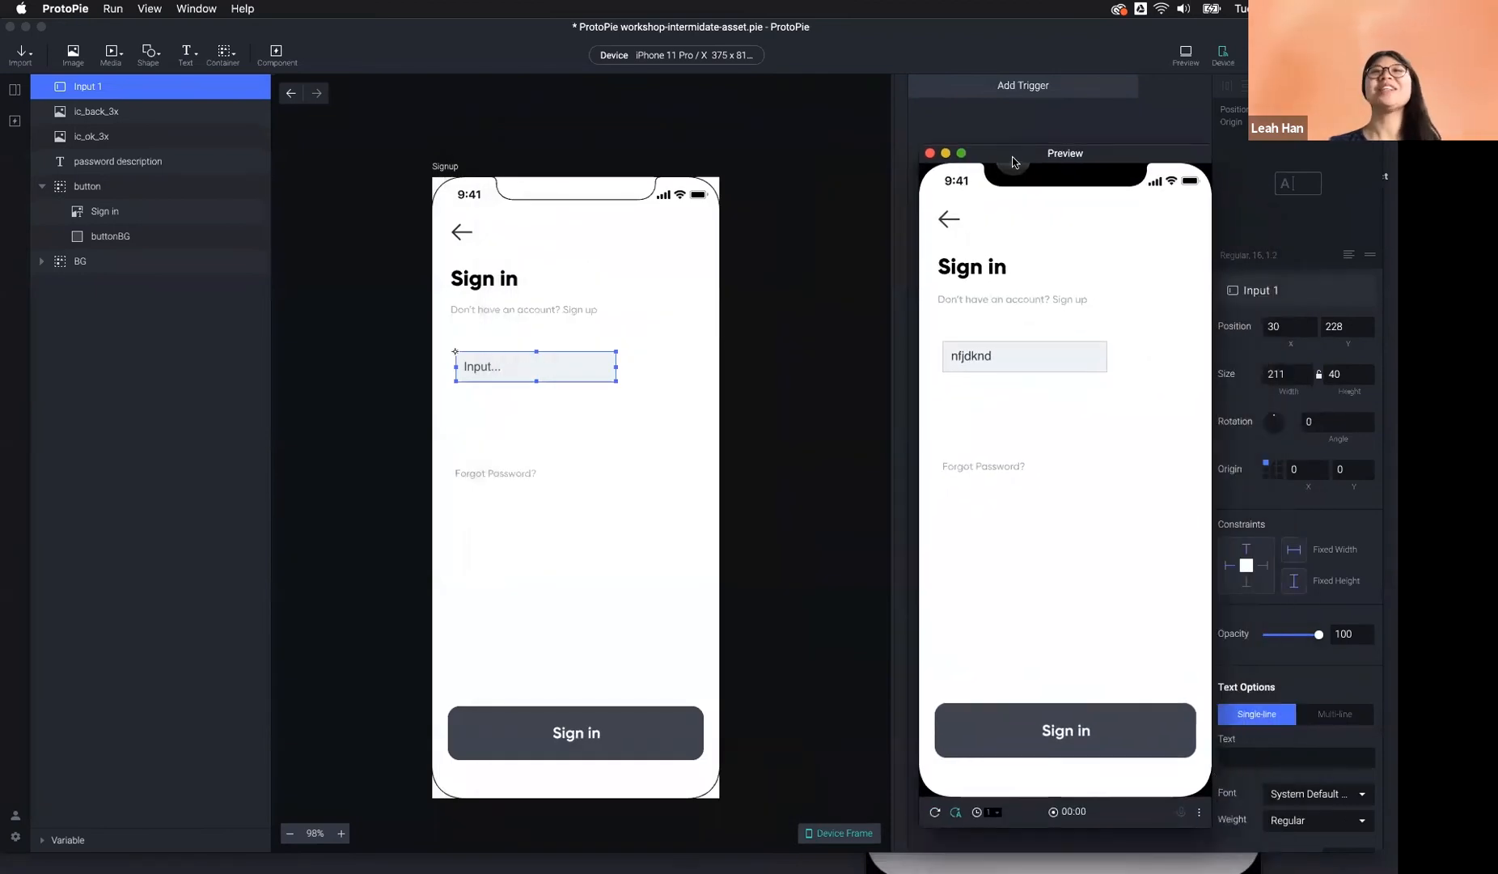
click(839, 434)
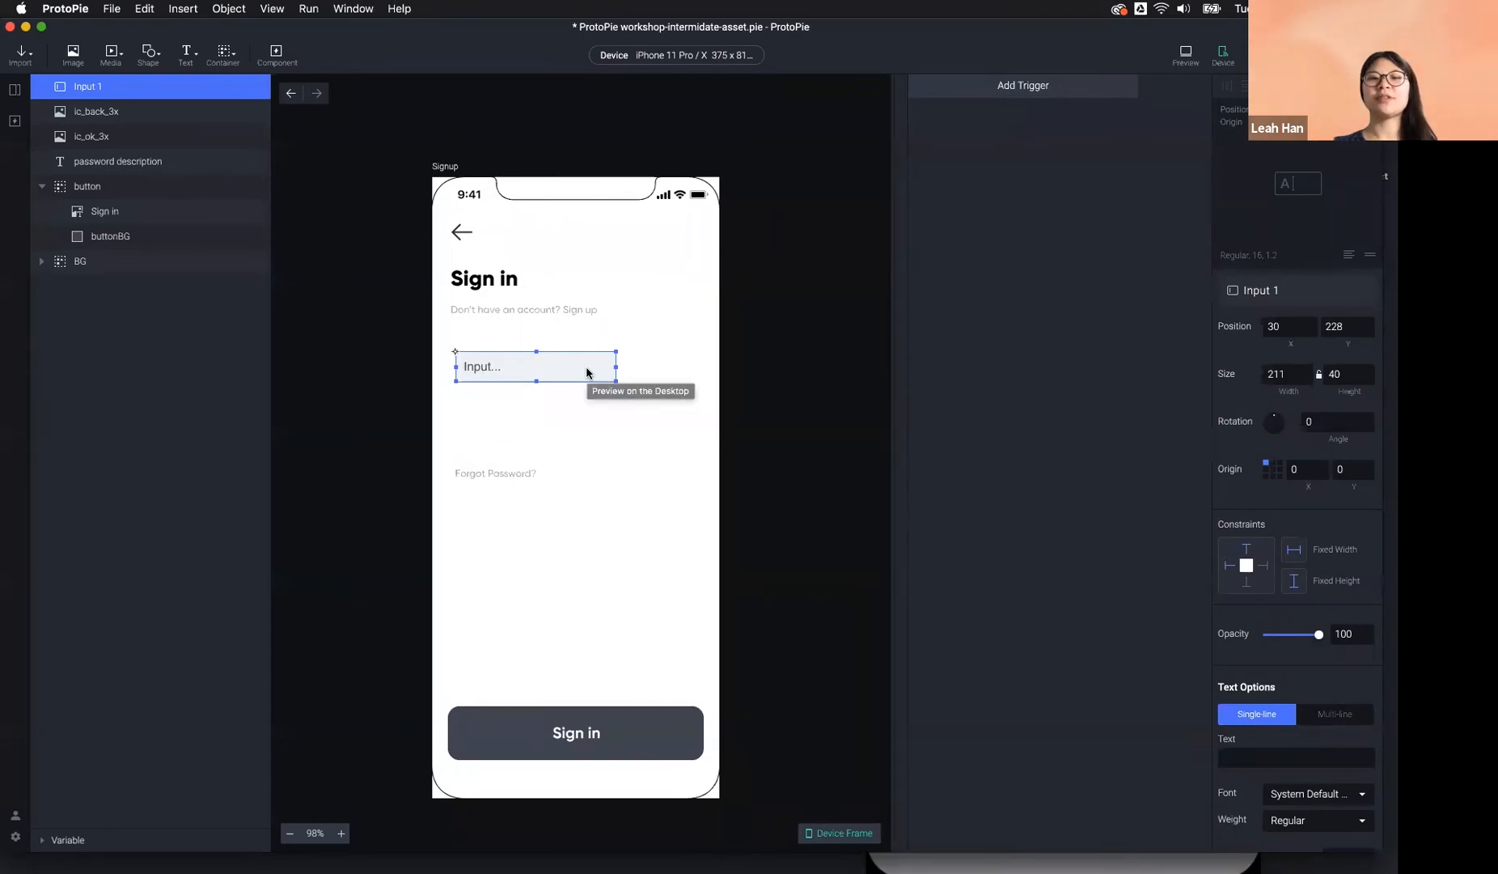
Set the text option of the input layer to Multi-line.
click(773, 421)
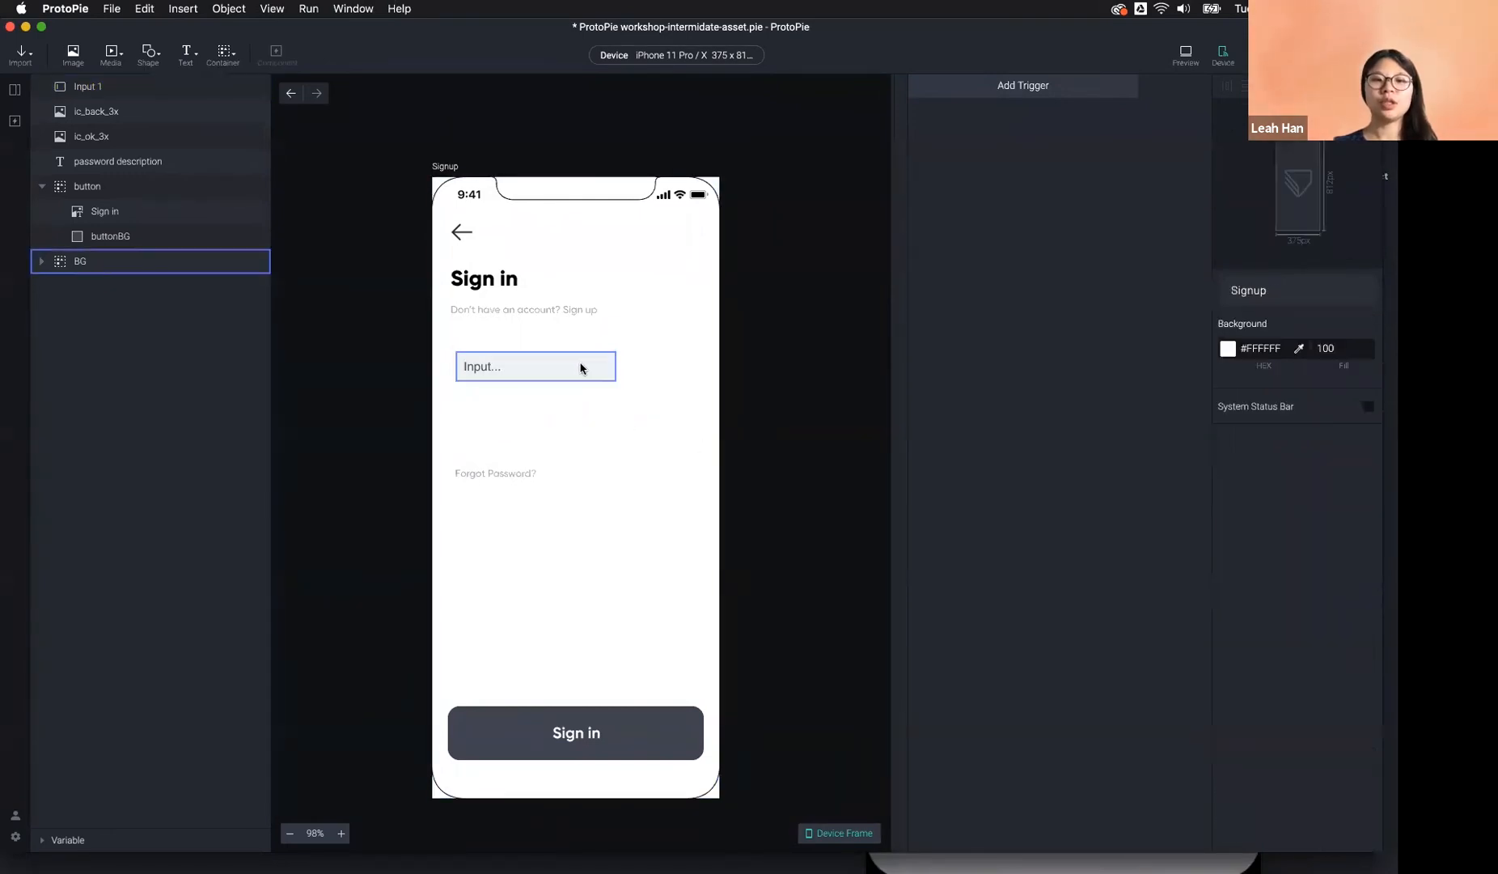
click(576, 372)
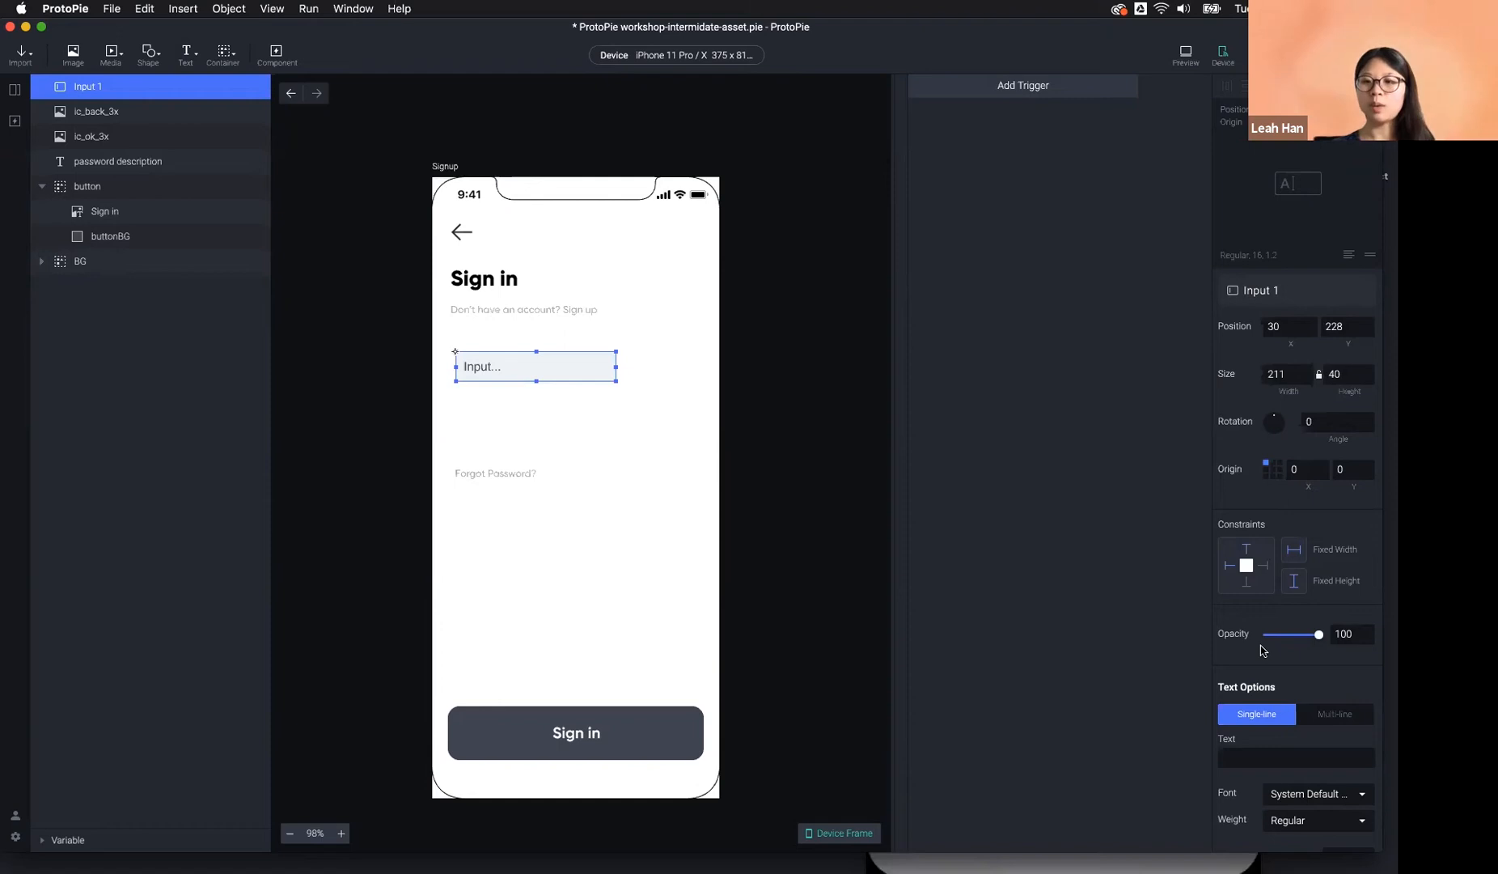
scroll(1260, 649, down, 1)
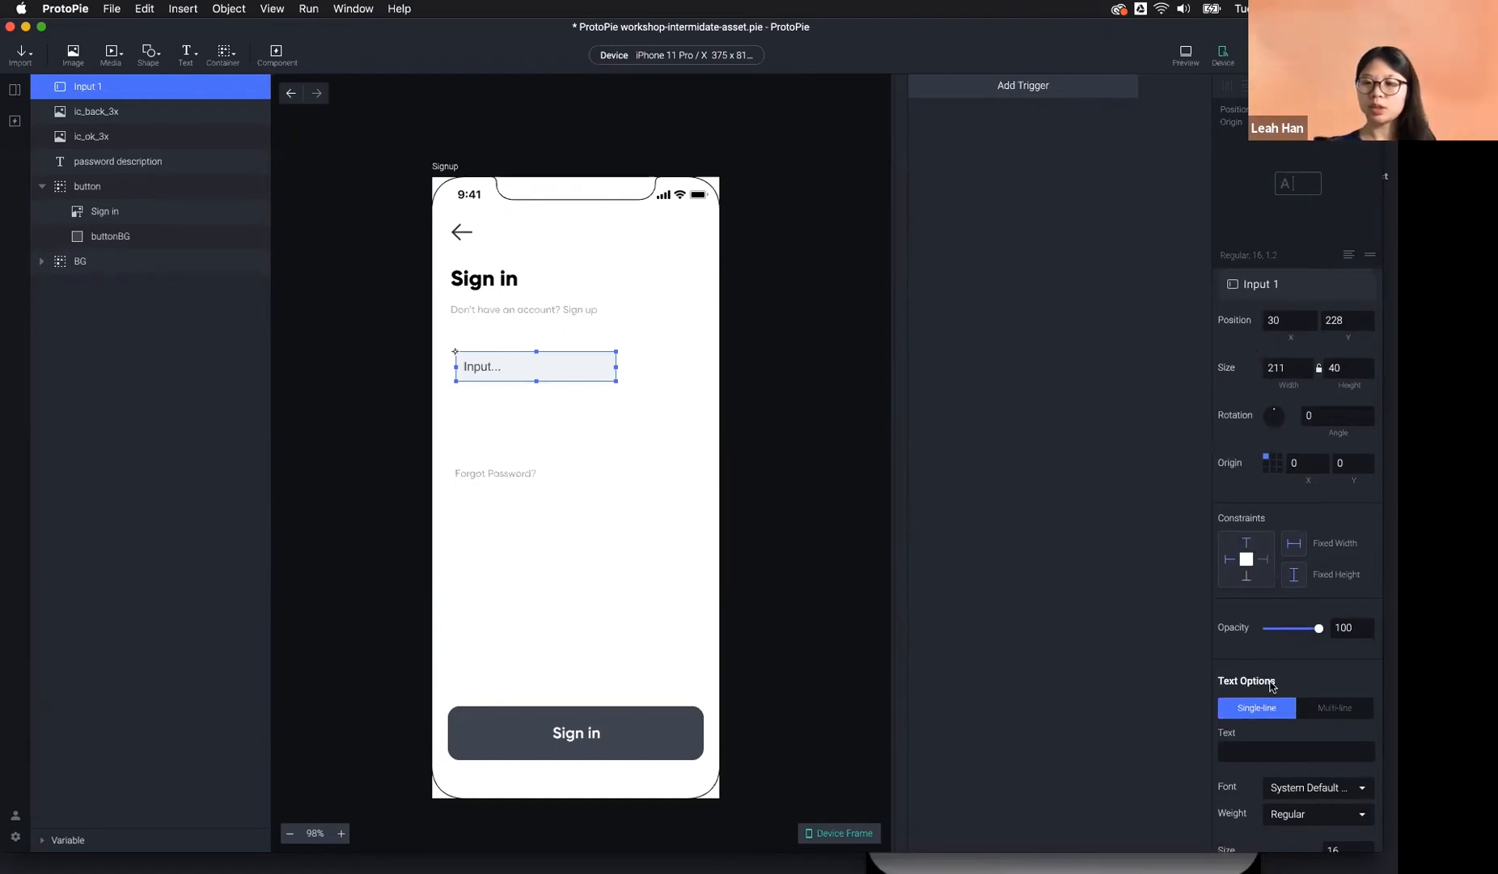
scroll(1272, 686, down, 6)
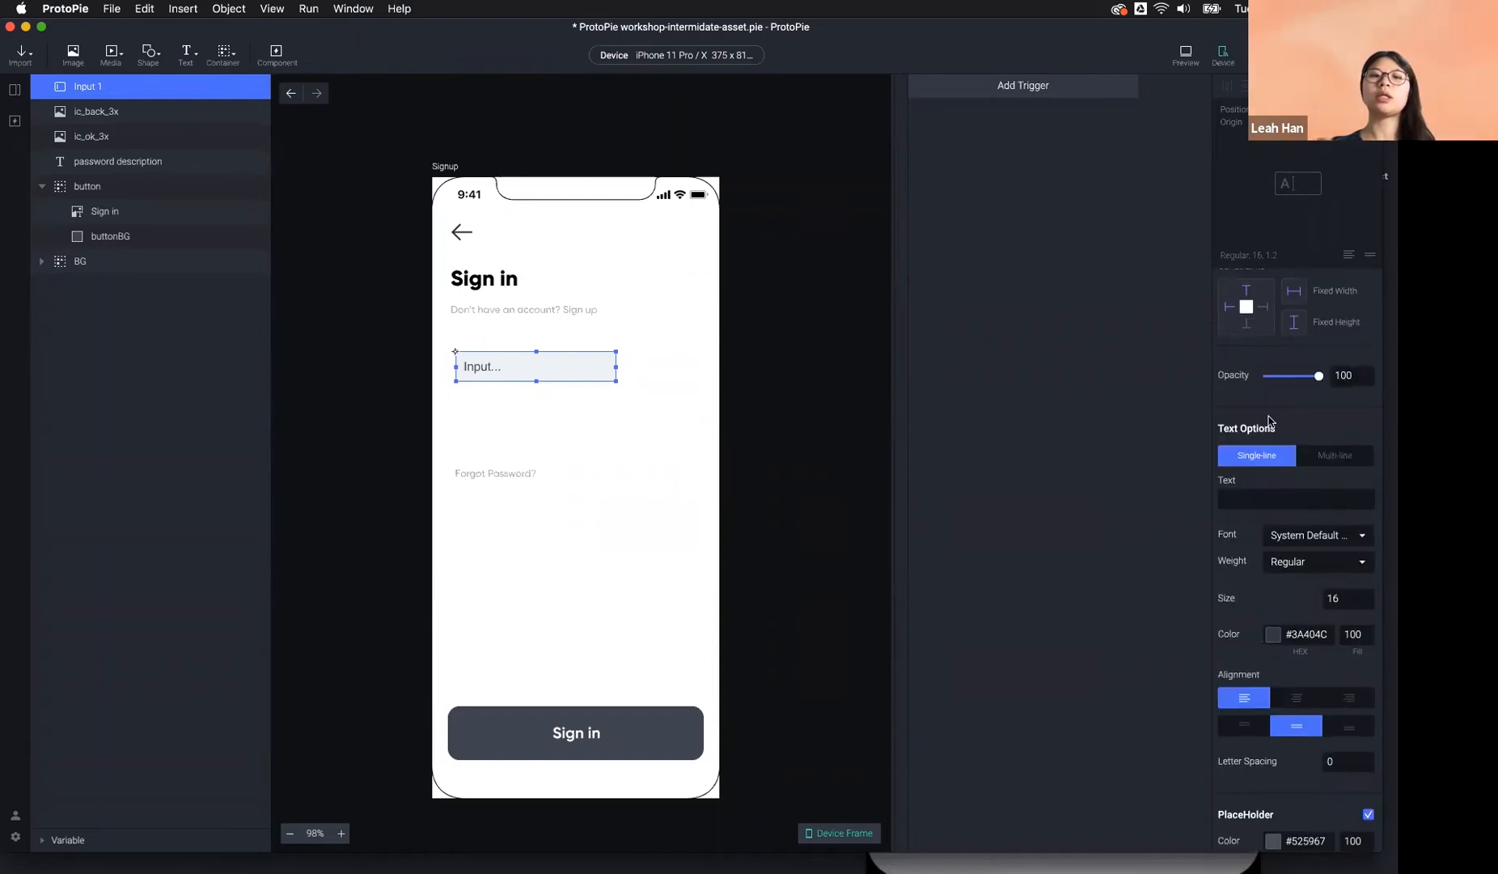
scroll(1270, 421, down, 2)
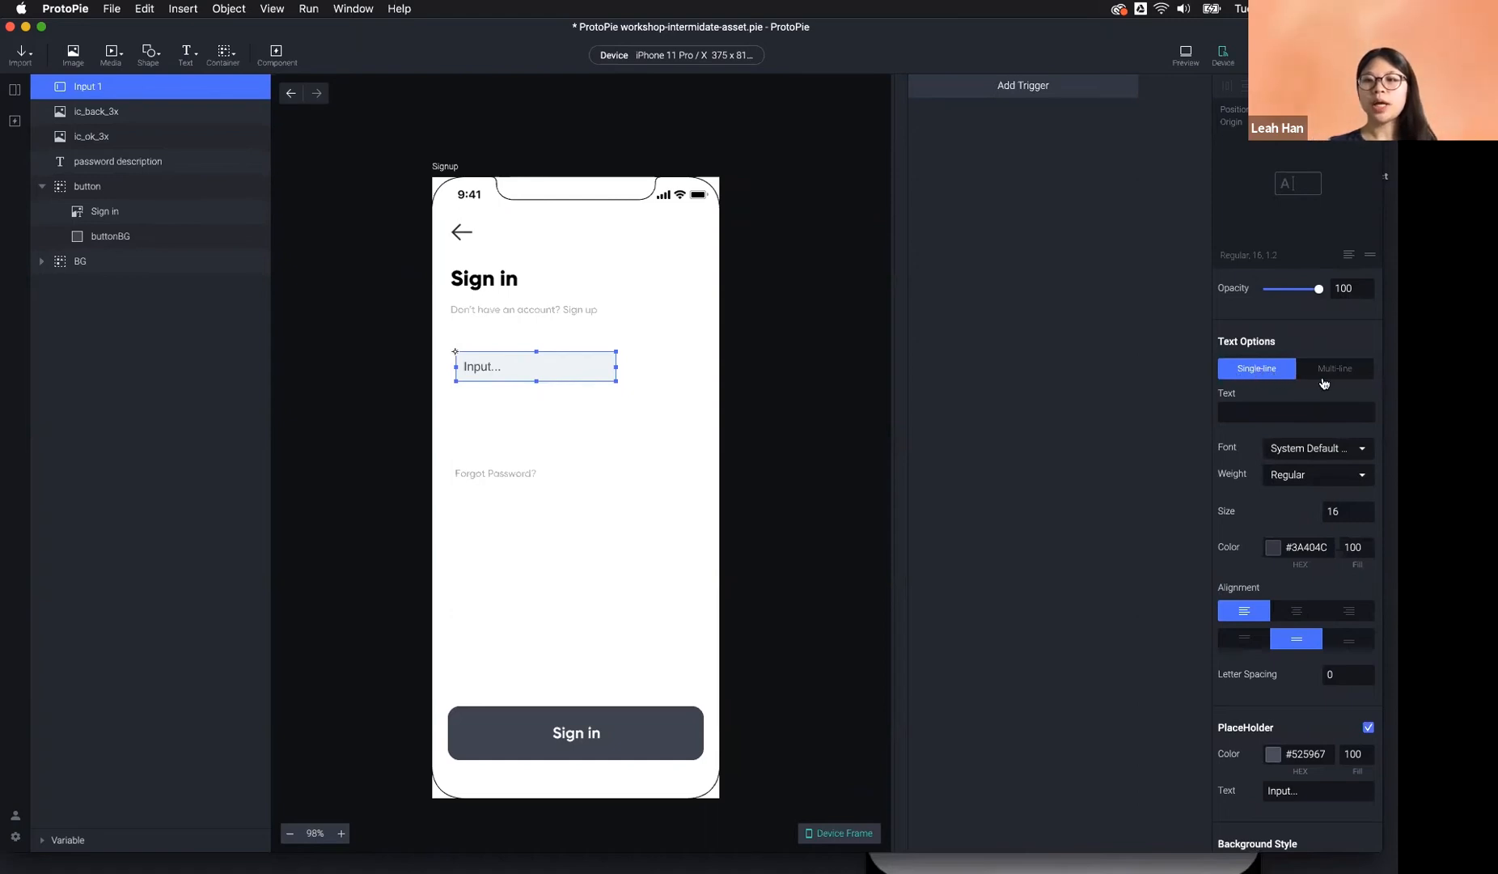
click(1319, 372)
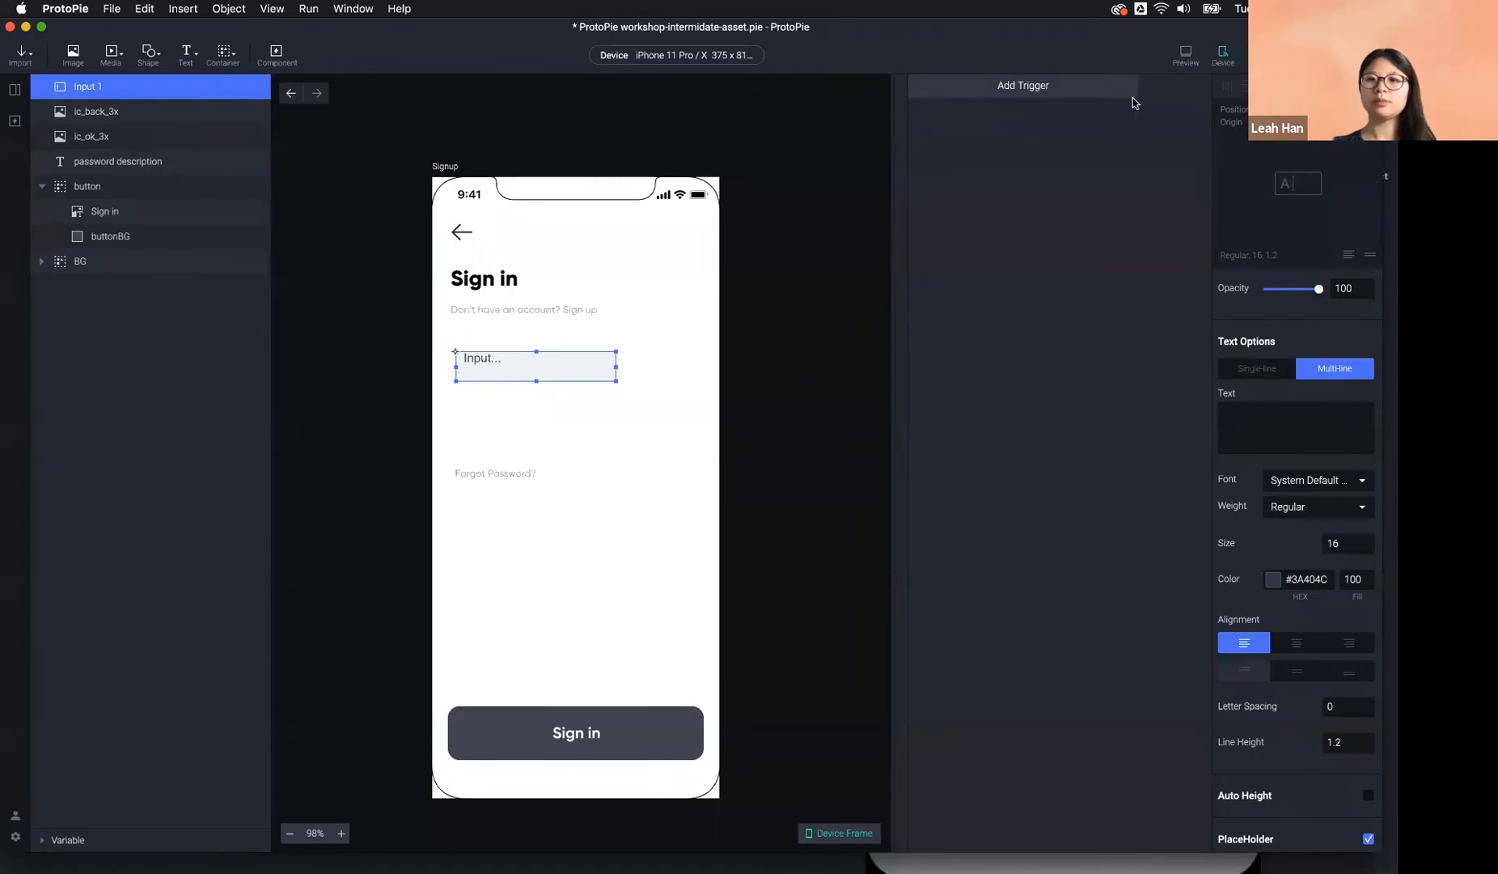
Preview the scene and test the multi-line input by filling it with a long string of sample text.
key(super+p)
click(977, 356)
text(dnjsakndjskandjksandjksandjksandjksandjksandjksandjksandjksandjksandjksand)
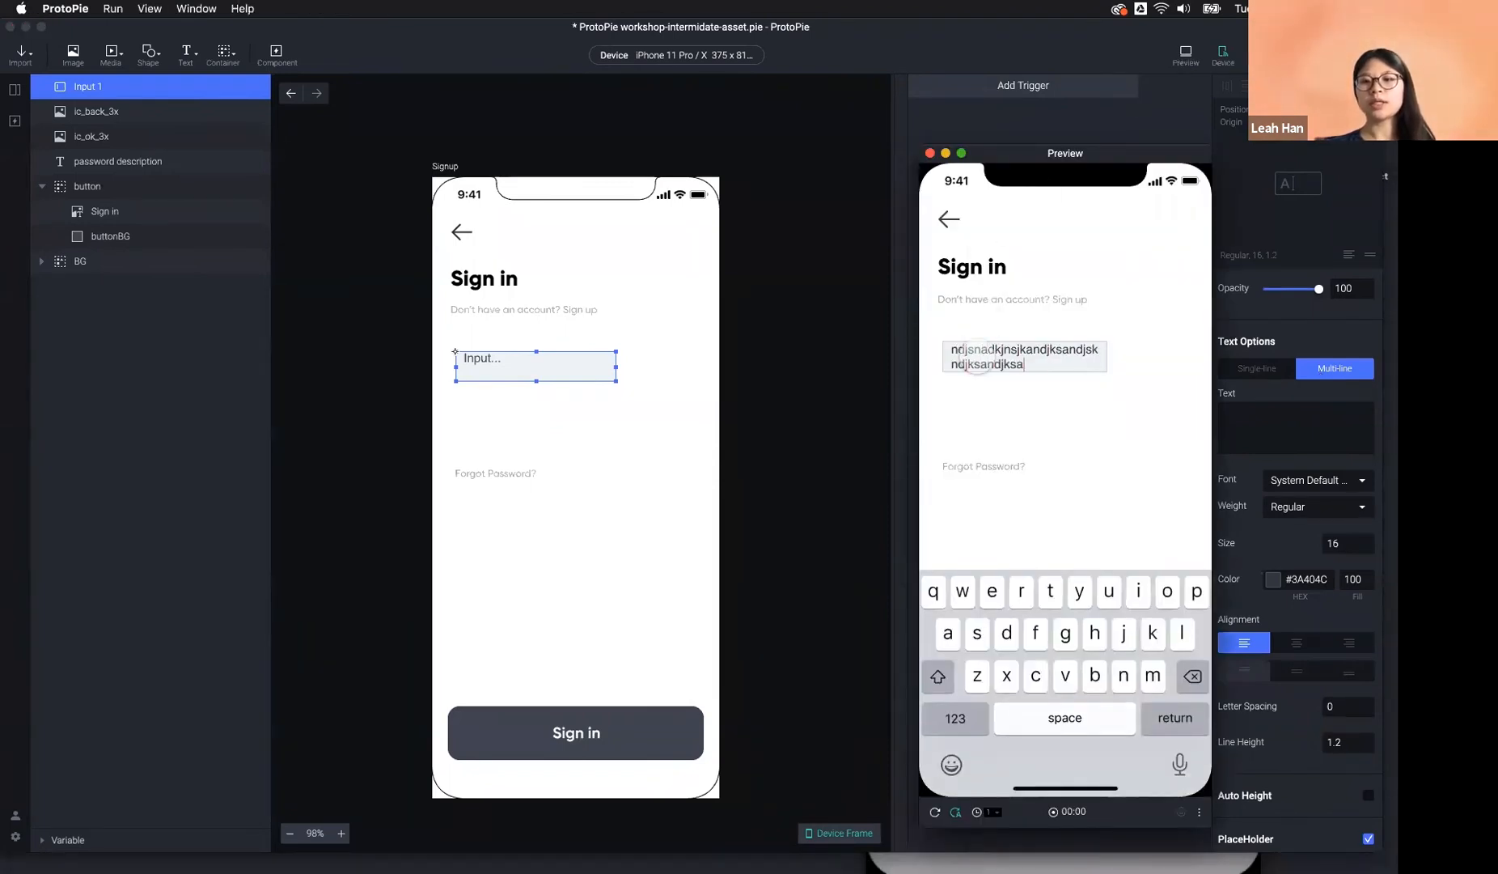
text(jskandjkanjdsk)
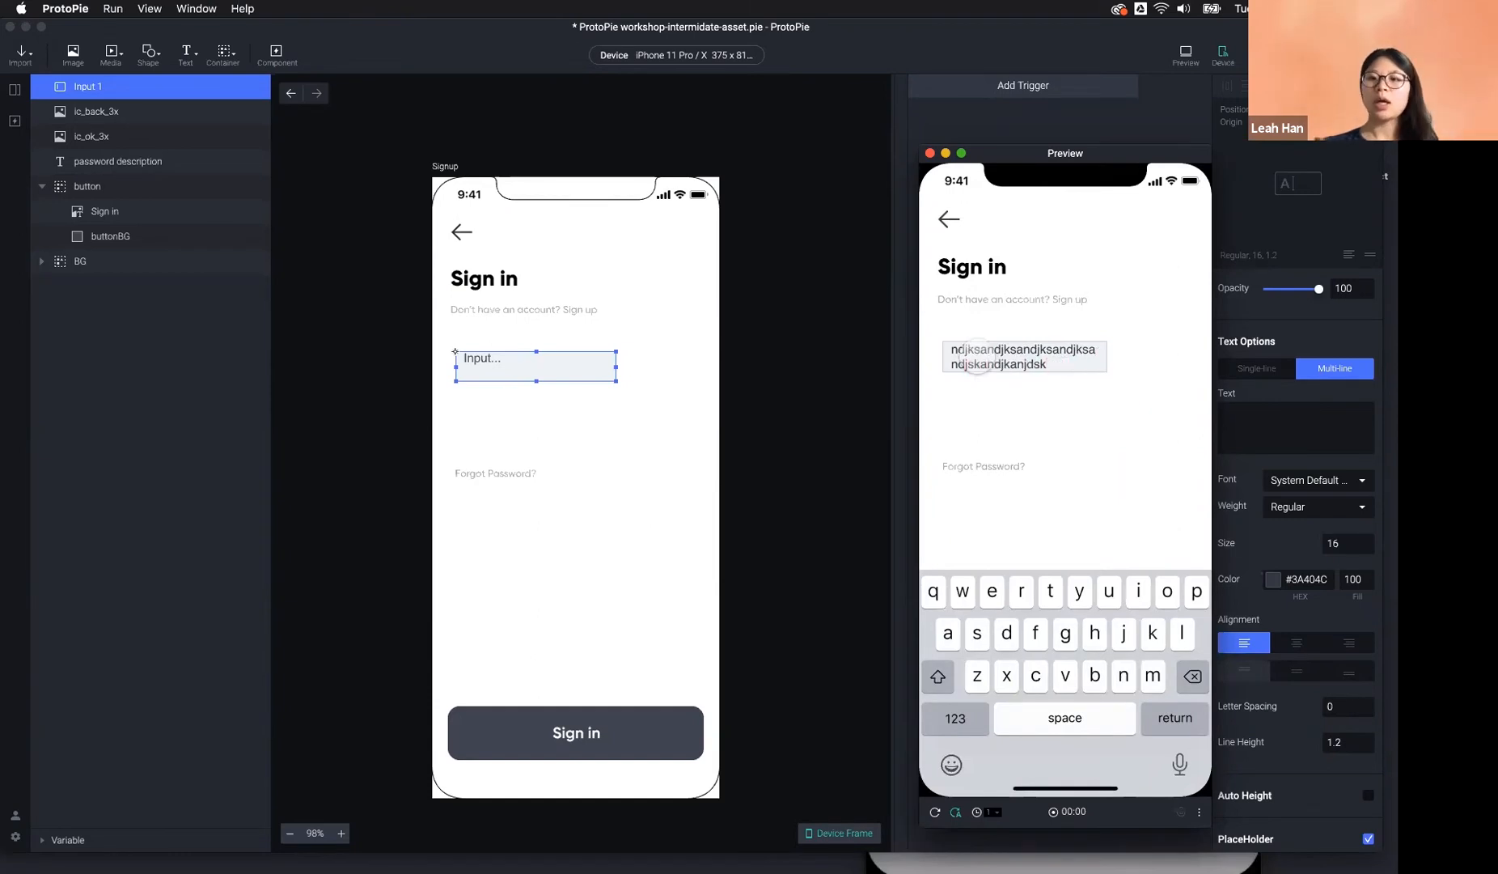
click(1337, 374)
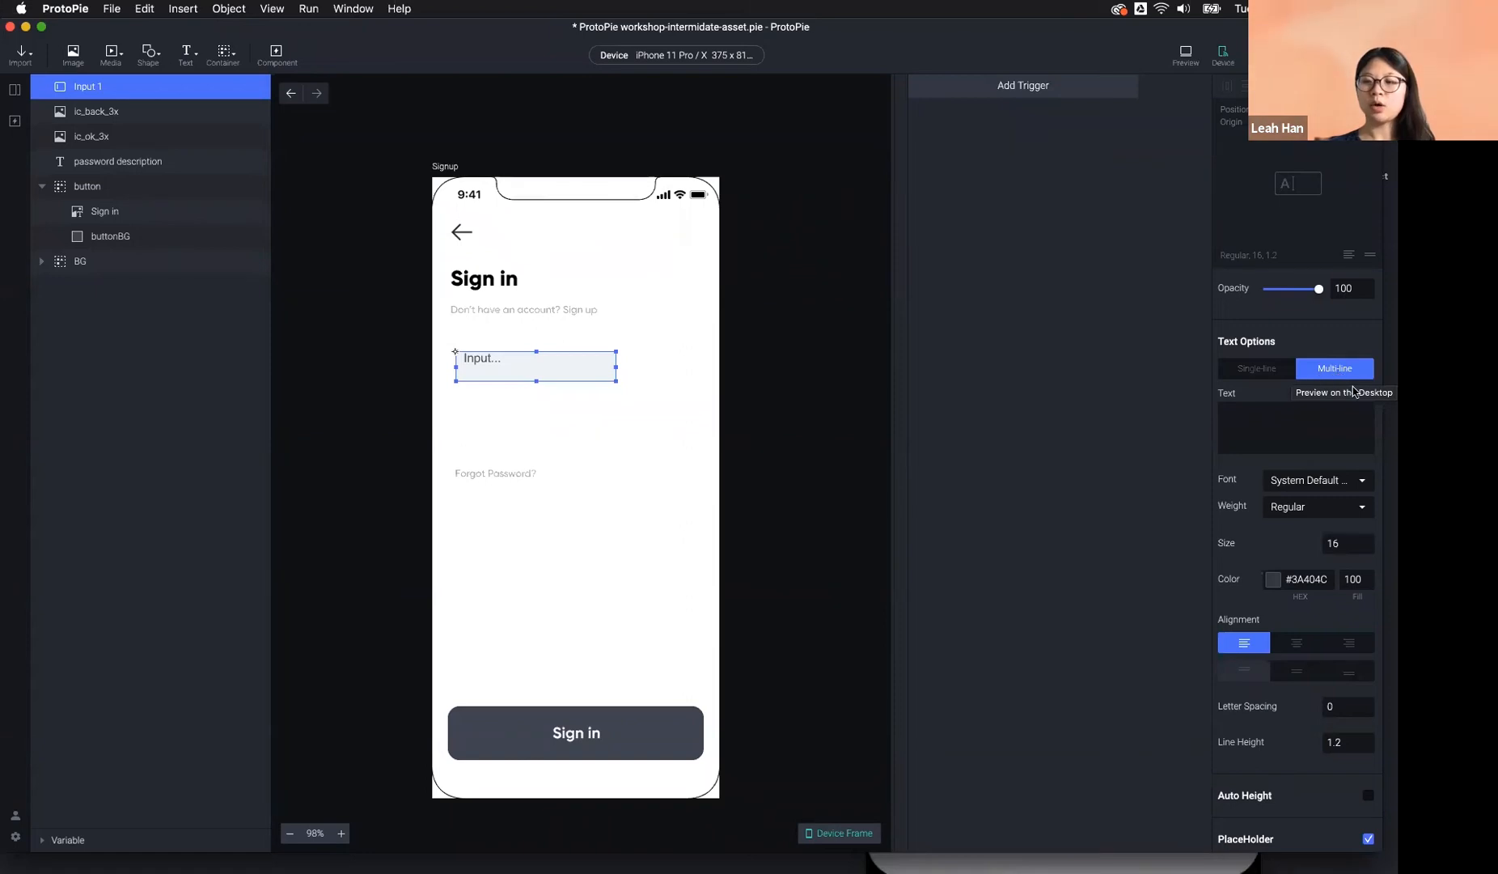
Switch the input layer to Single-line and back to Multi-line to compare the text options each mode offers.
scroll(1330, 607, down, 4)
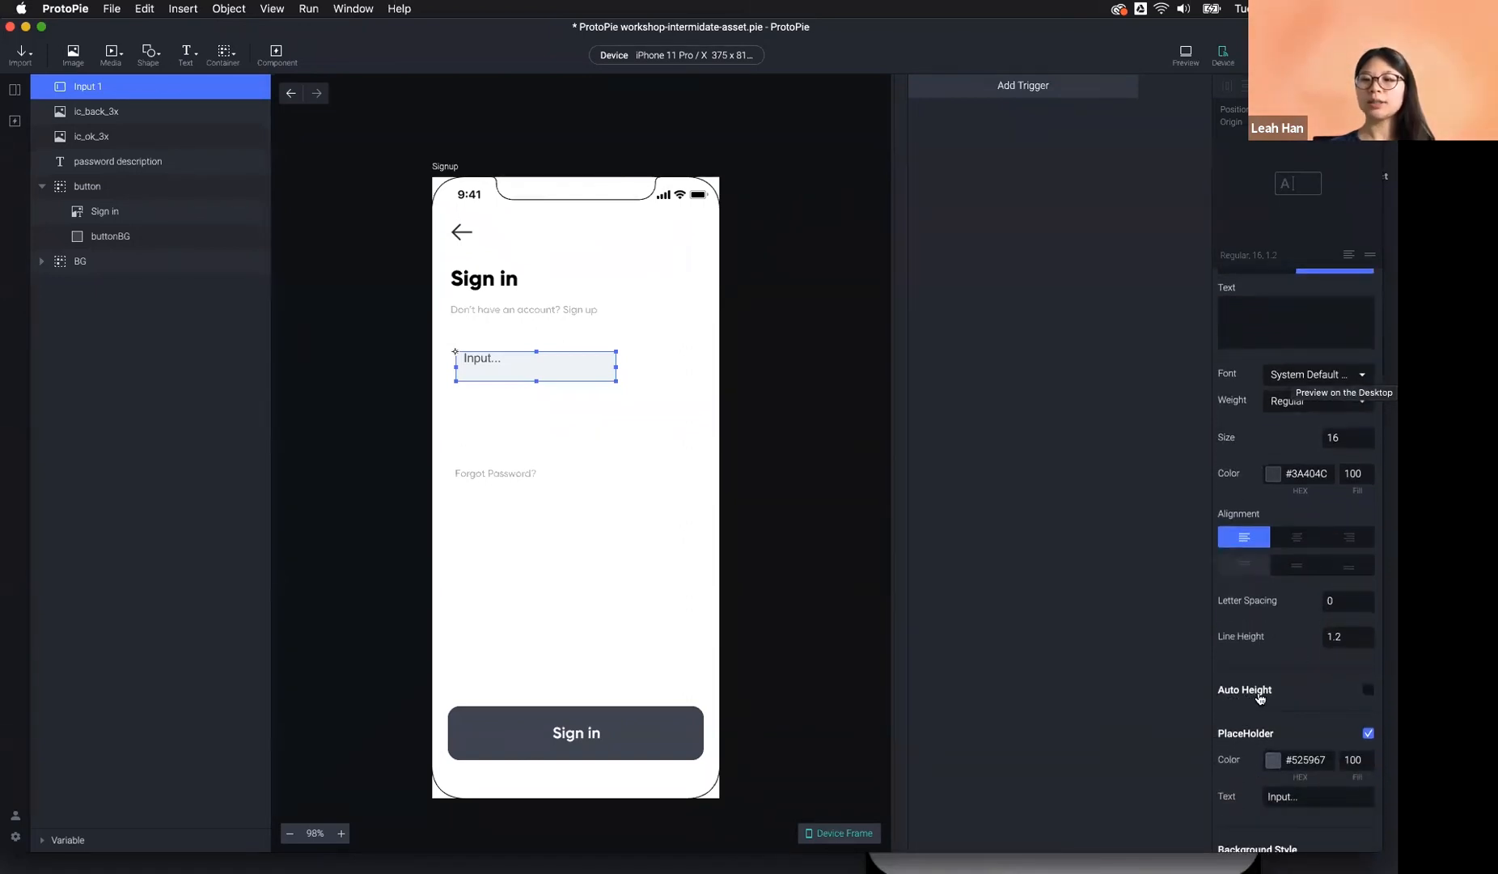
scroll(1266, 687, up, 3)
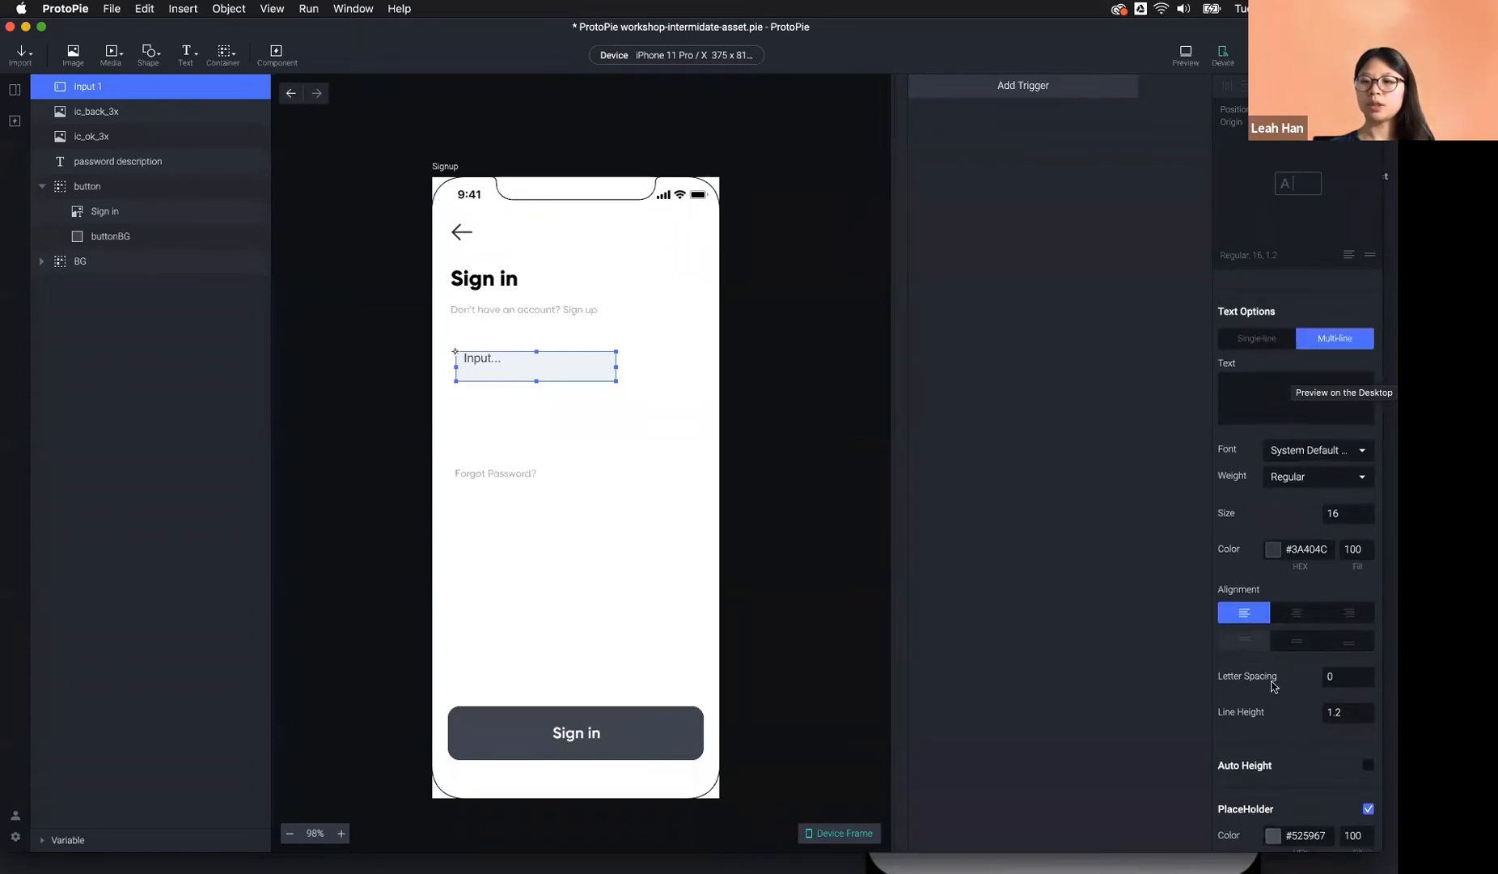
click(1259, 339)
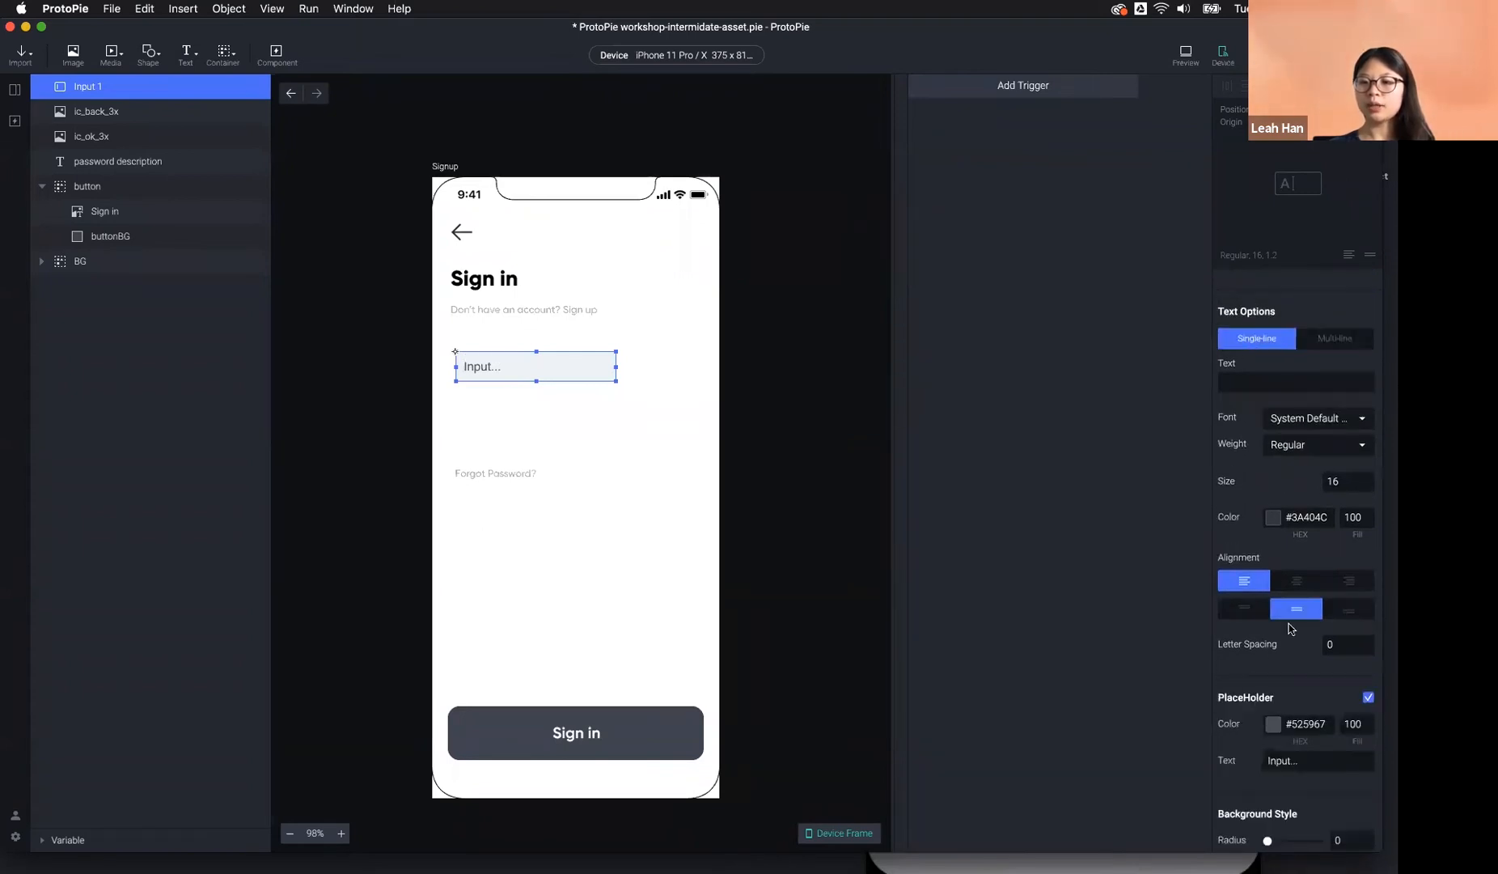
scroll(1298, 680, up, 8)
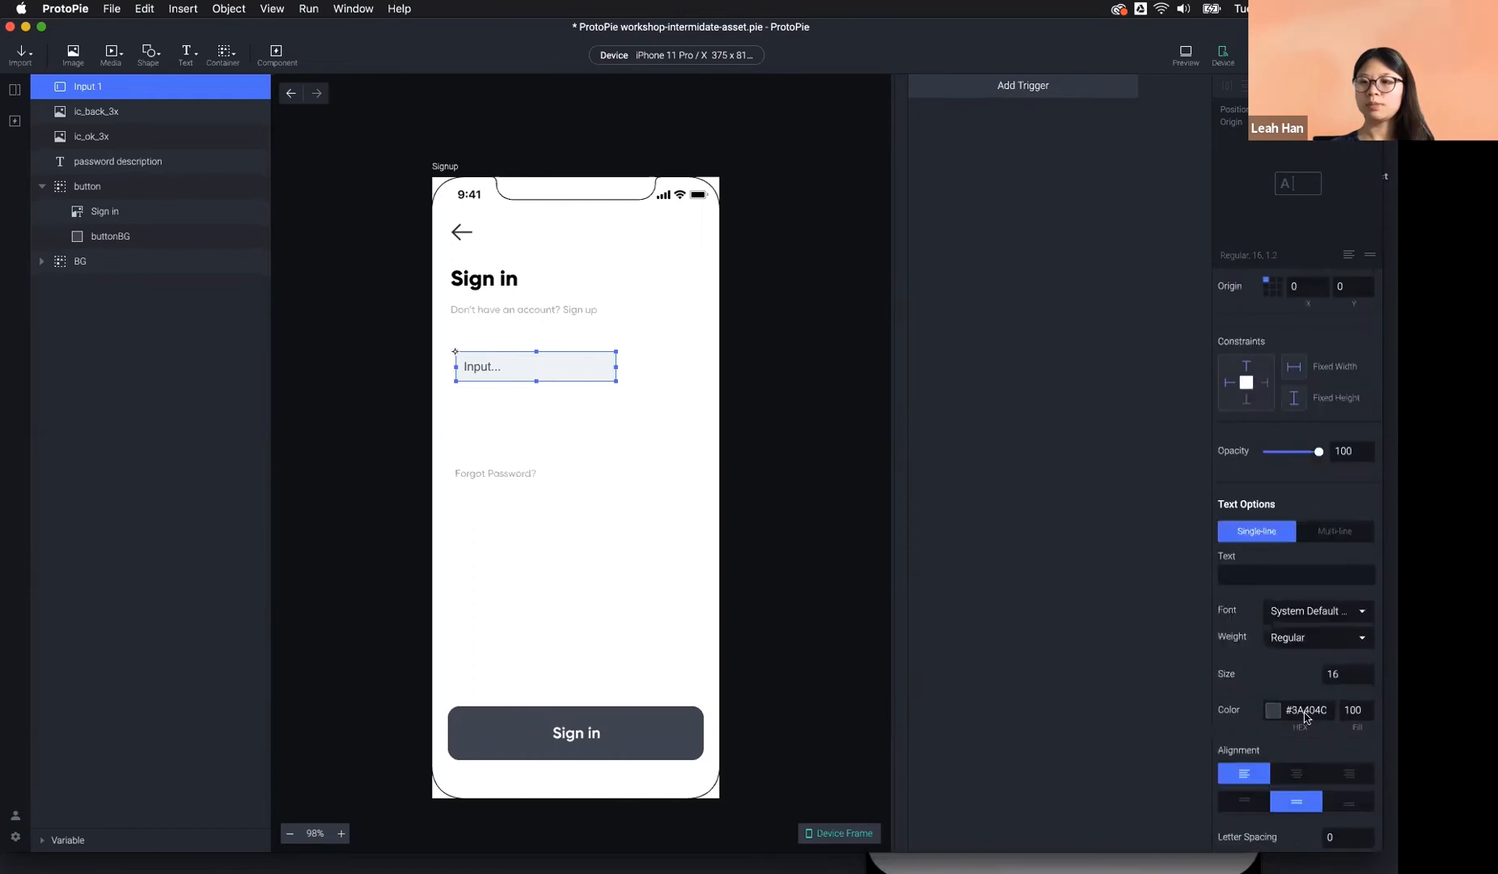
click(1347, 532)
Enable Auto Height for the multi-line input layer.
scroll(1331, 485, down, 3)
scroll(1250, 720, down, 6)
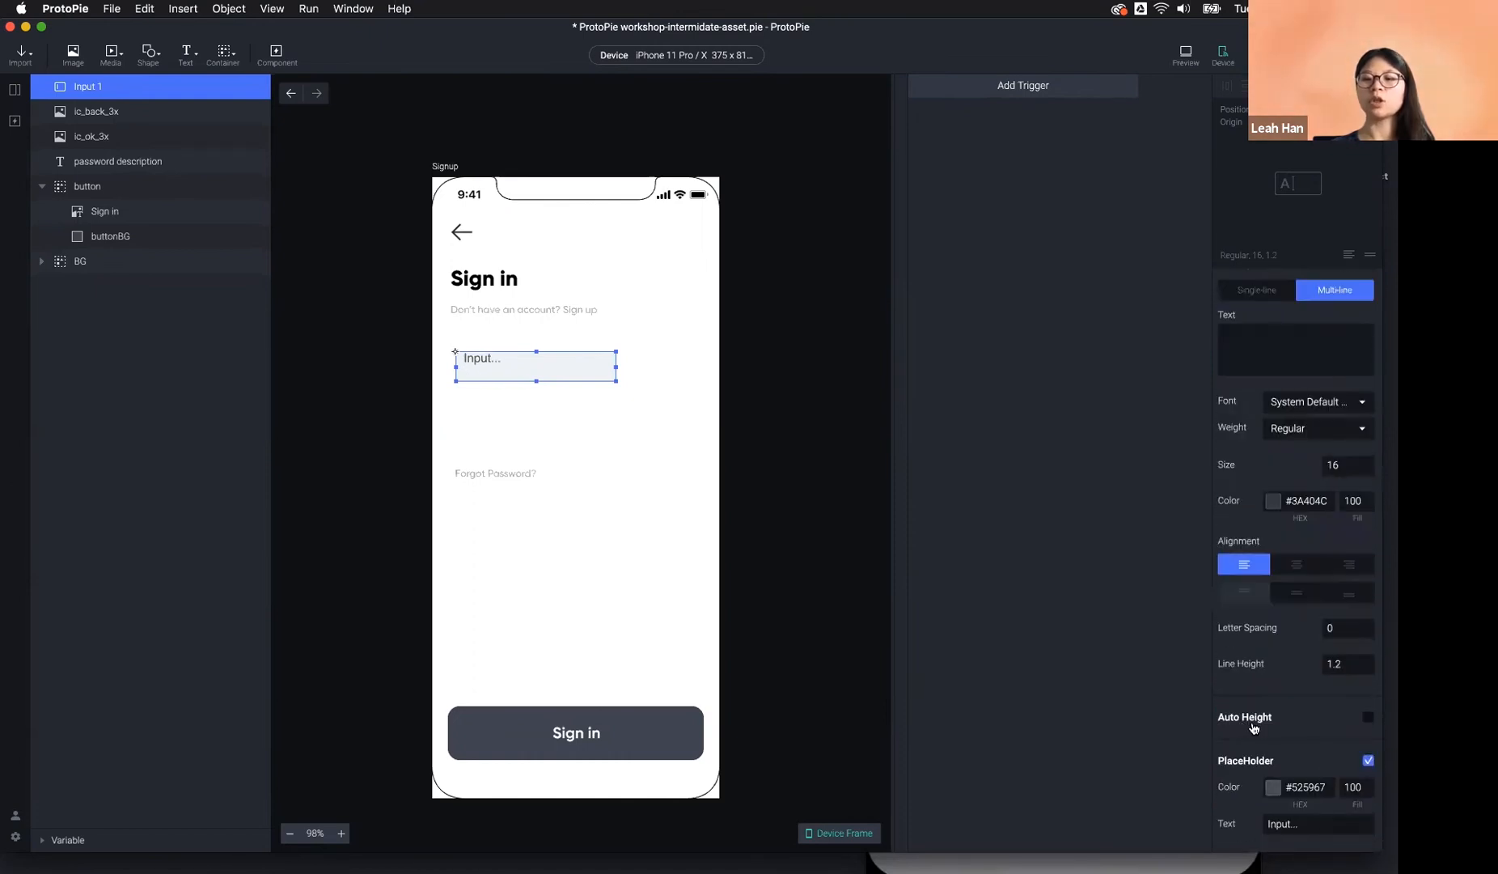
click(1368, 717)
Preview the scene and enter several lines of sample text in the input to test Auto Height.
click(1186, 54)
click(963, 349)
text(dnsjkandjksandjkandjksandjkanjksndjskadnjskadnj)
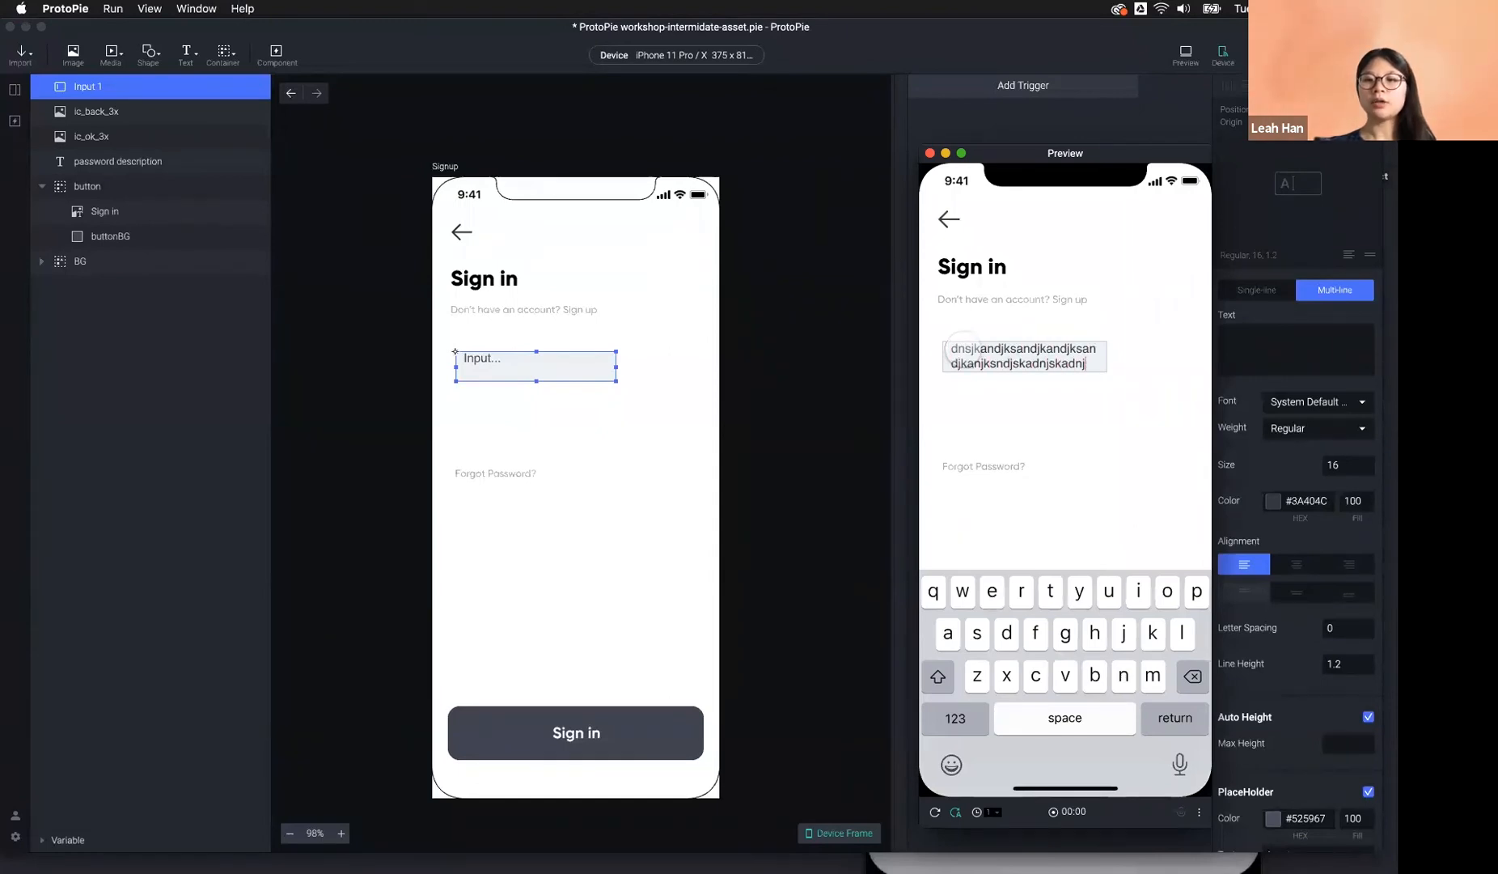
text(skandjksandjksandjksandjksandjksandjksandjksandjksand)
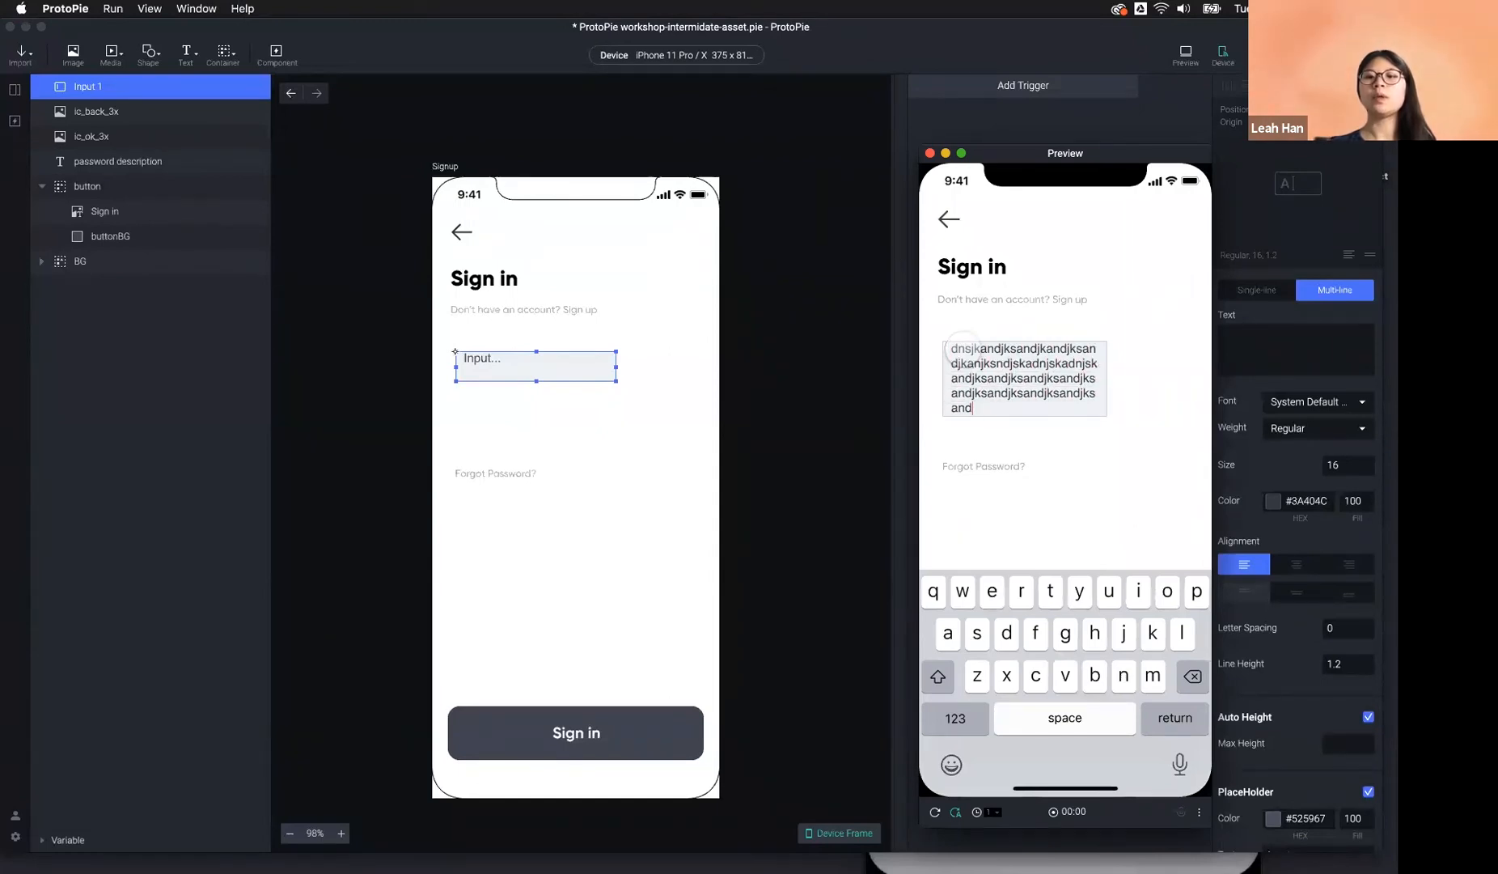
text(jksandjksandjskandjkndjskadnjskadnjksa)
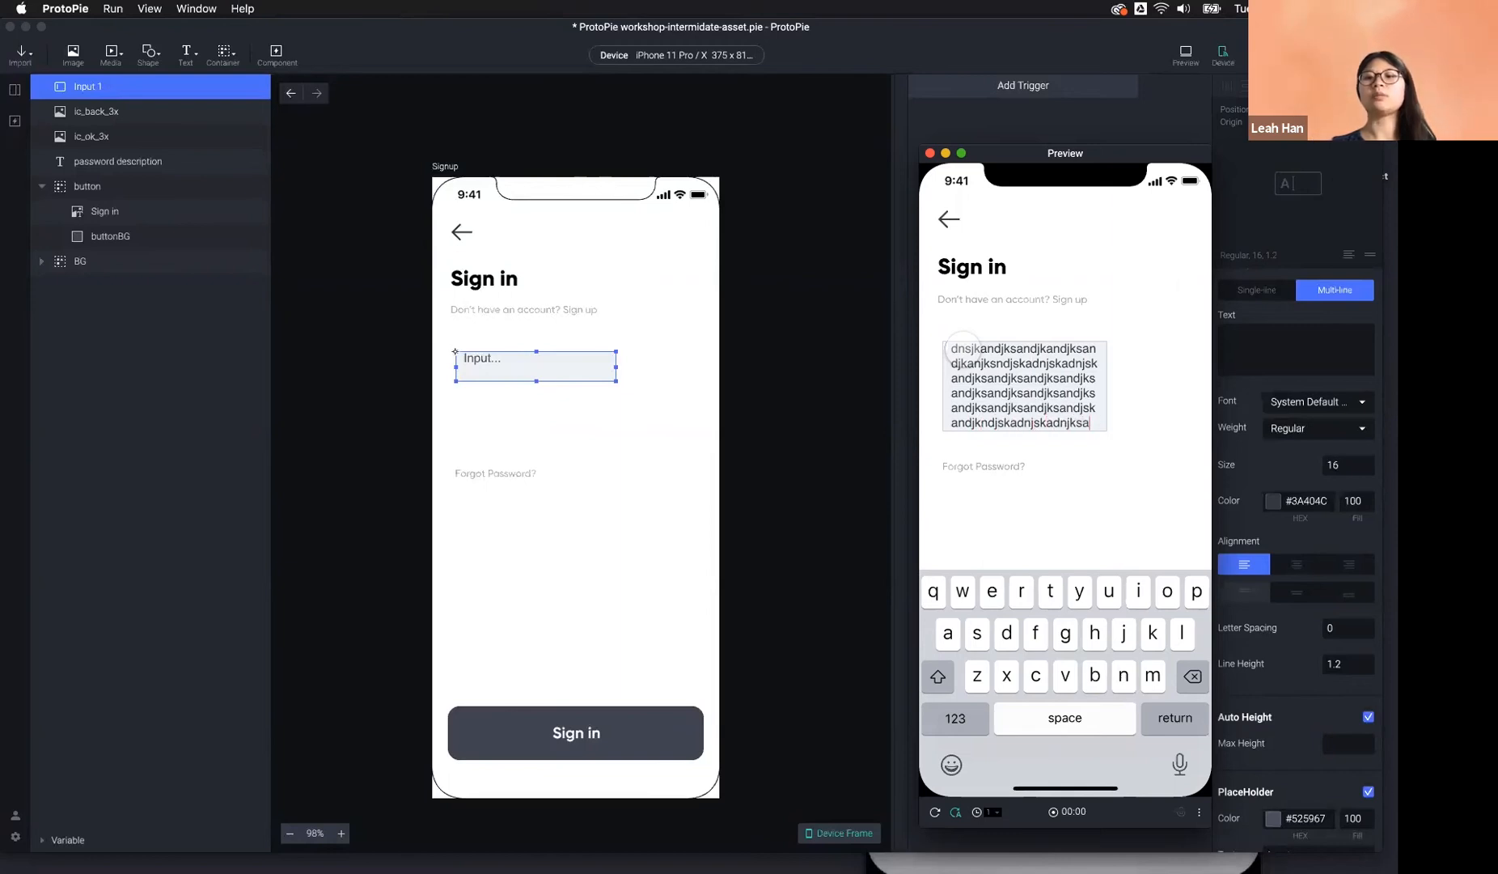
text(ndjksandjksnajkdnsjkandjkasndjksndjsandjk)
text(adnjk)
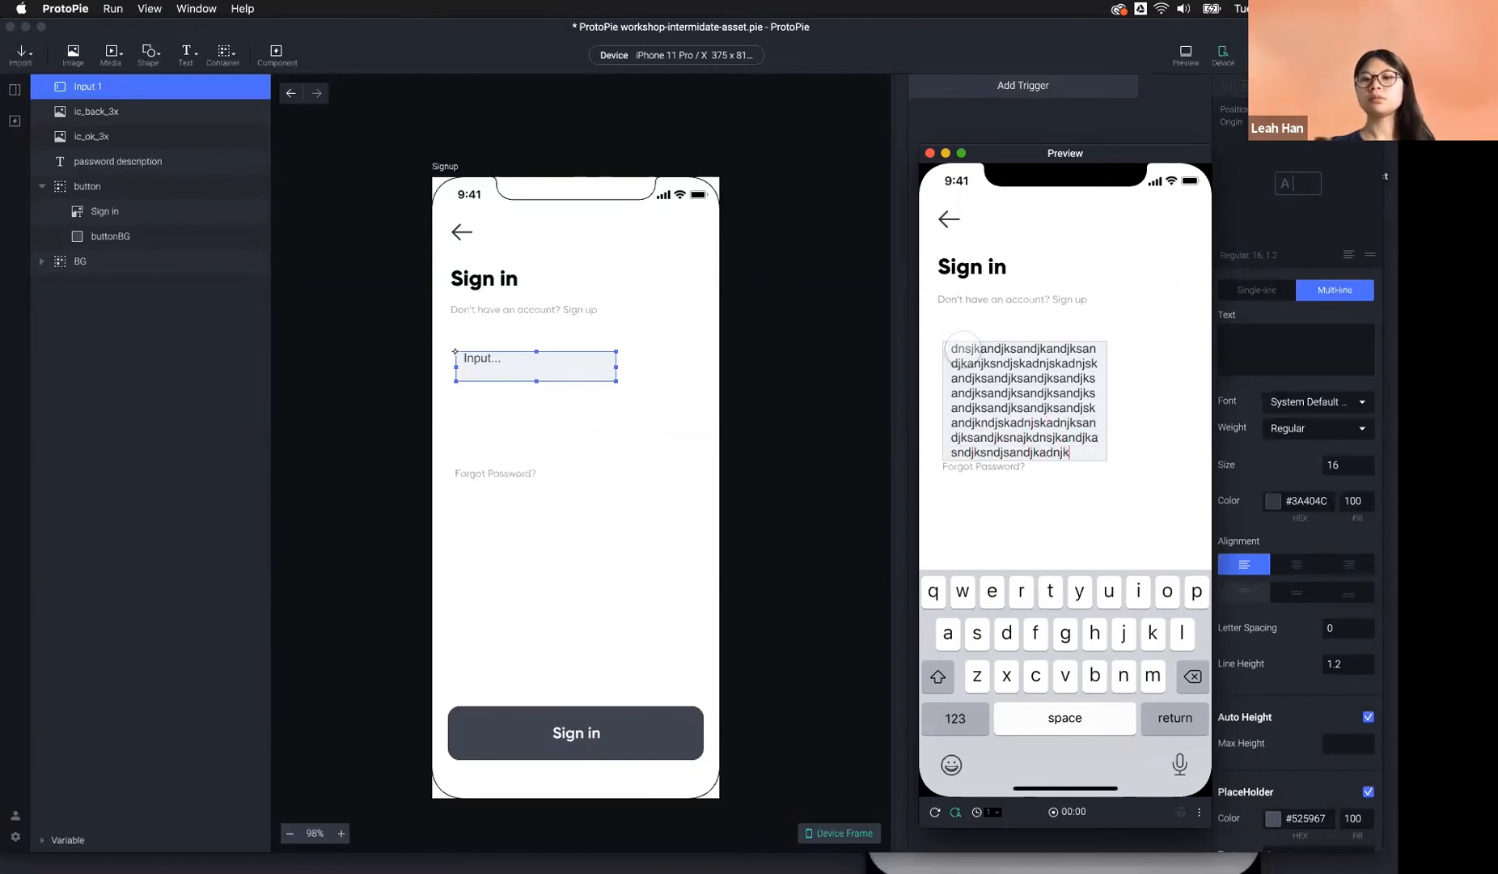
text(dnjska)
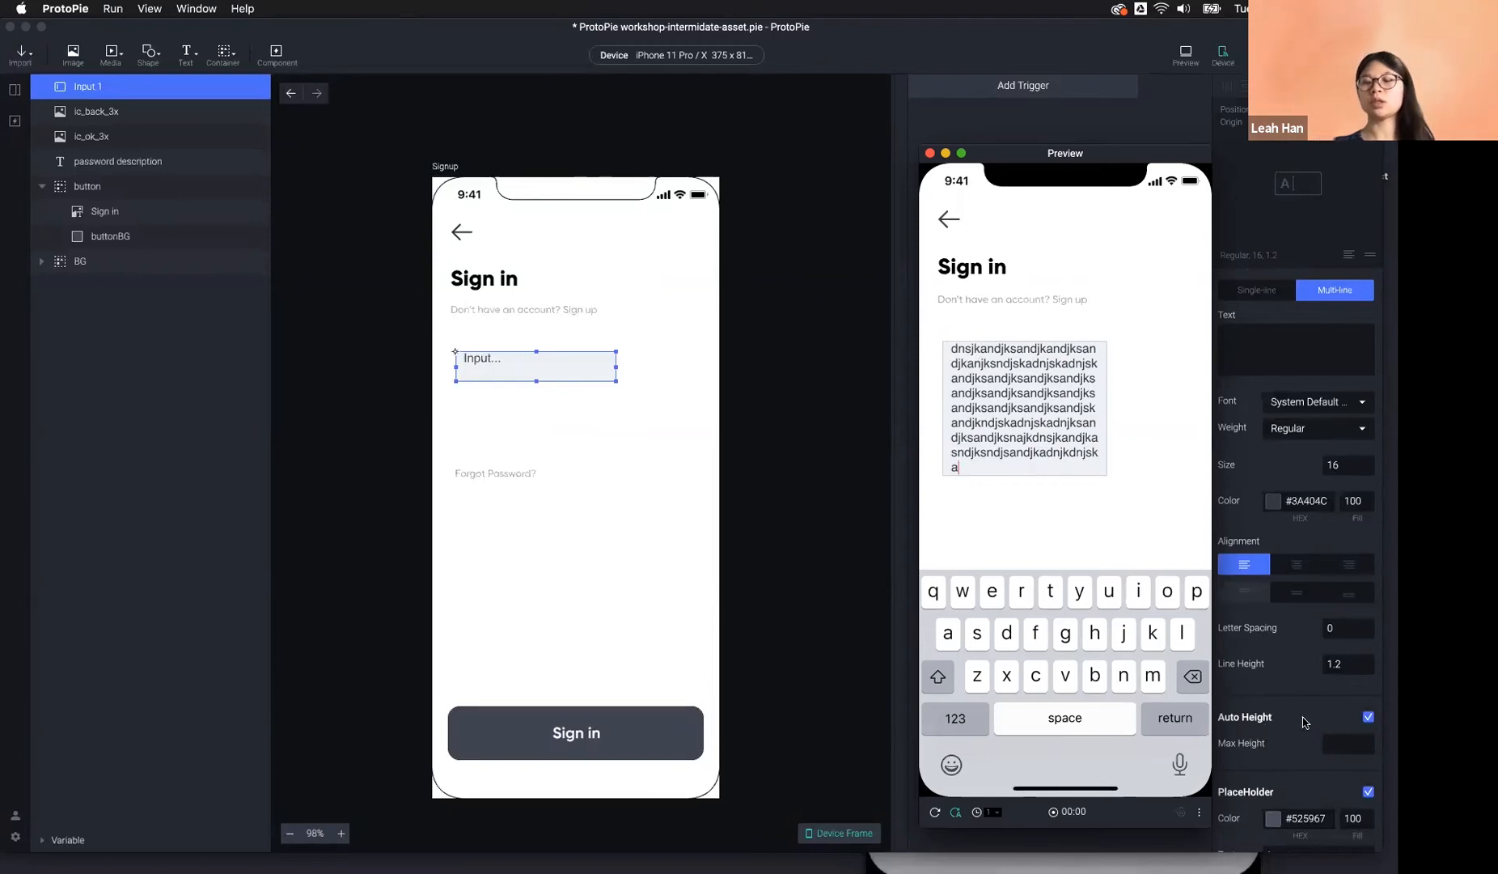
Close the preview and set the multi-line input's Max Height to 40.
key(super+w)
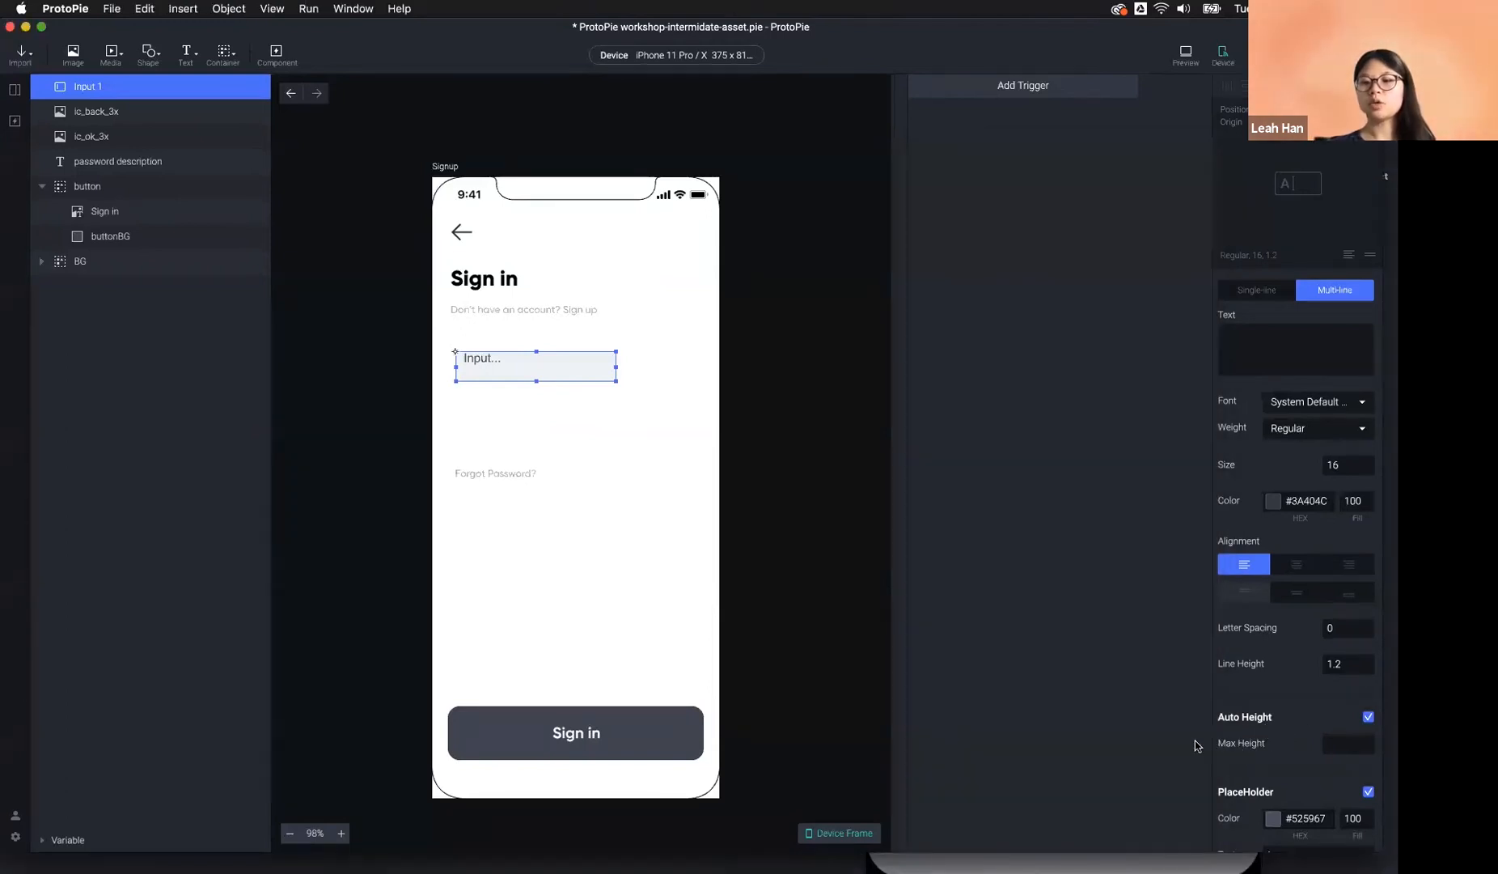
click(1339, 743)
text(40)
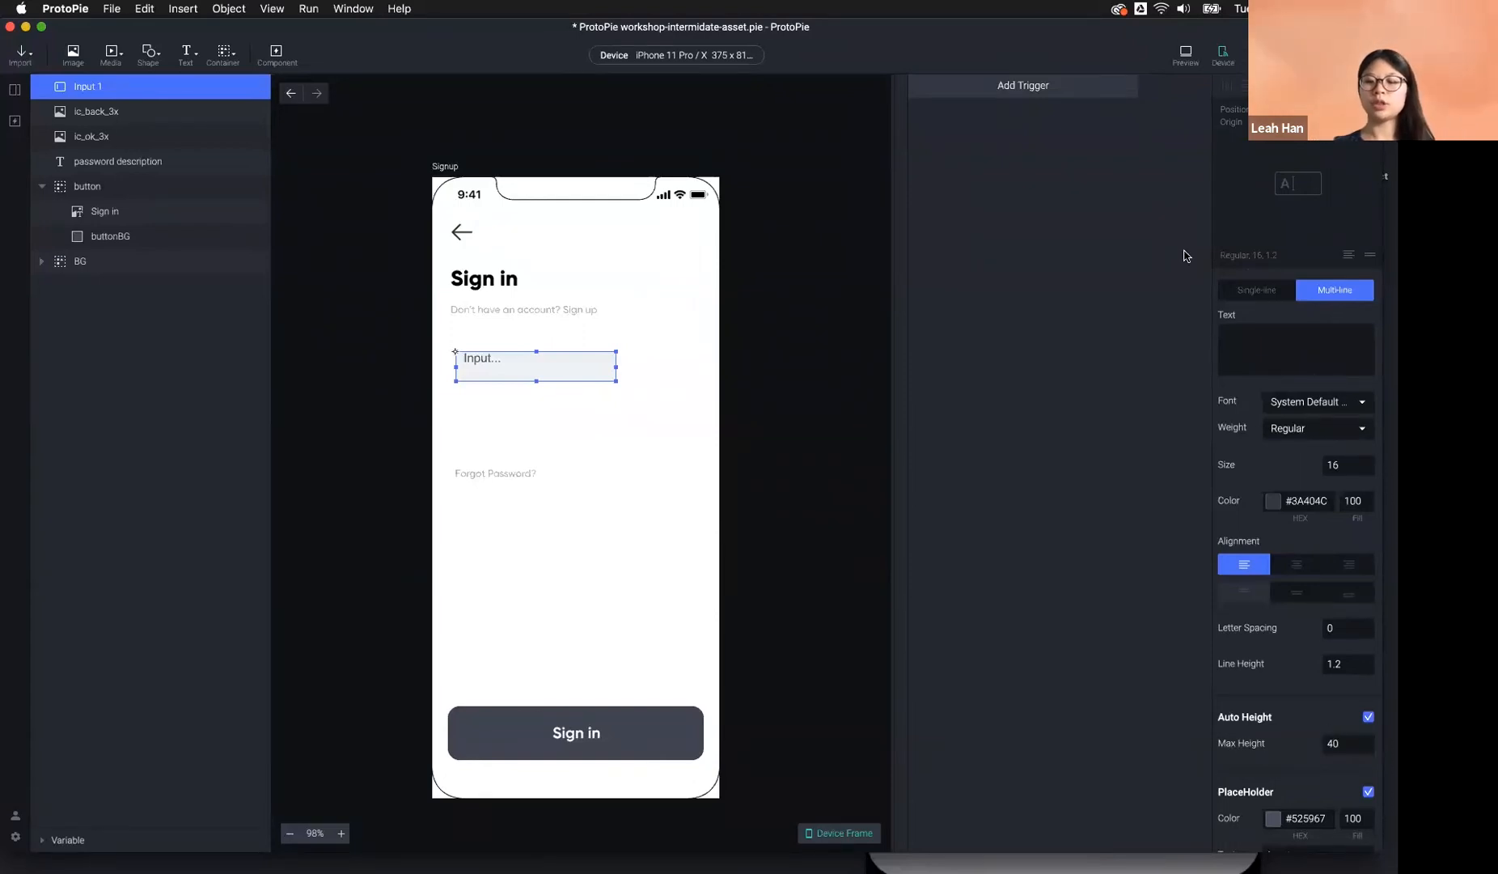
Preview the scene and fill the input with a long string of sample text to test its 40 height limit.
click(1186, 55)
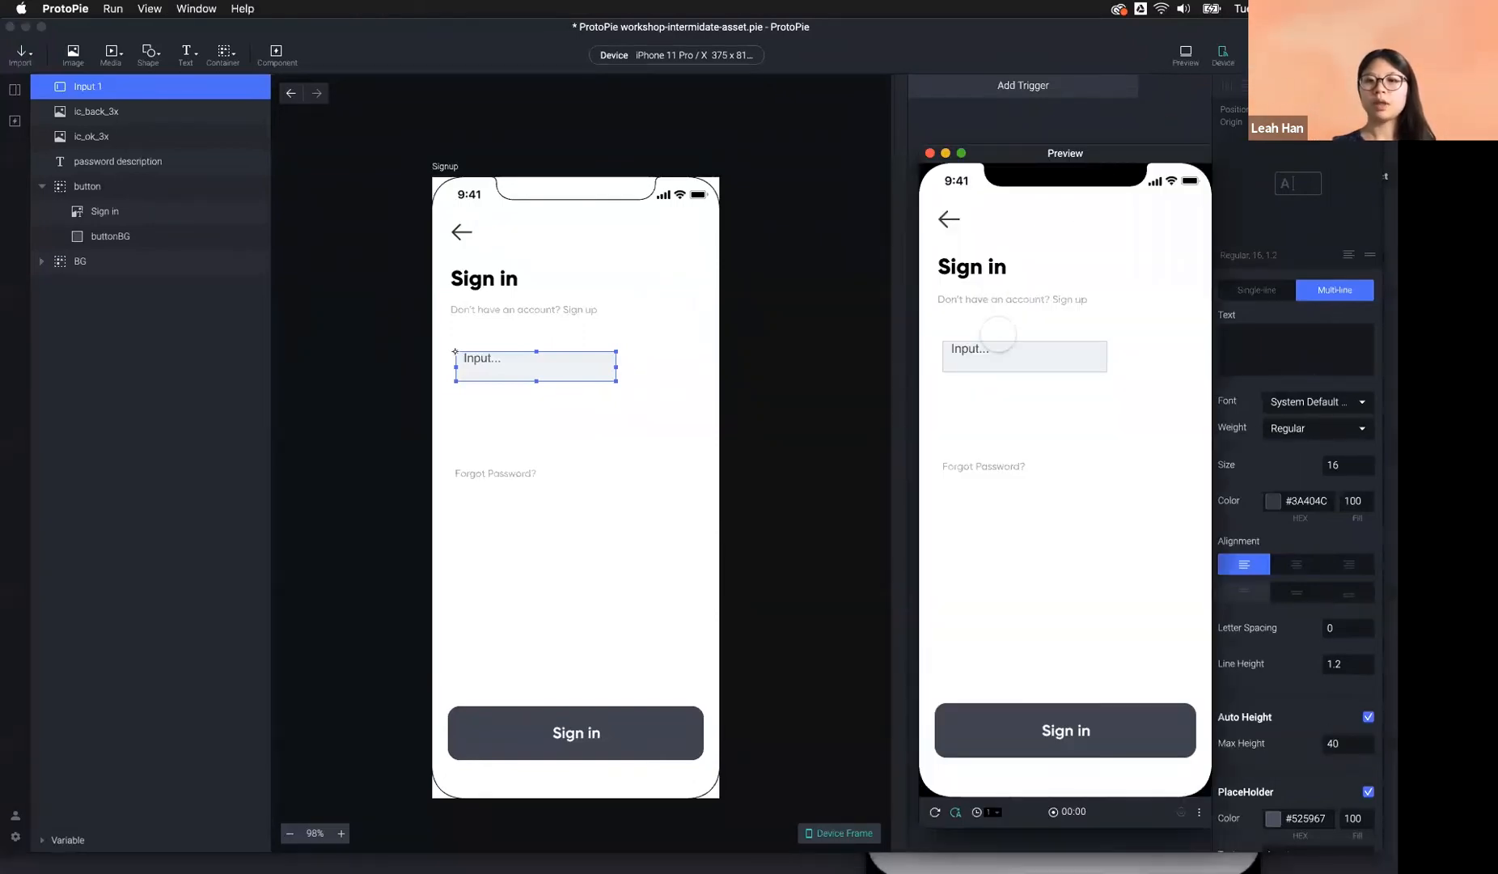
click(994, 348)
text(dnjskandjskanjakndjskan)
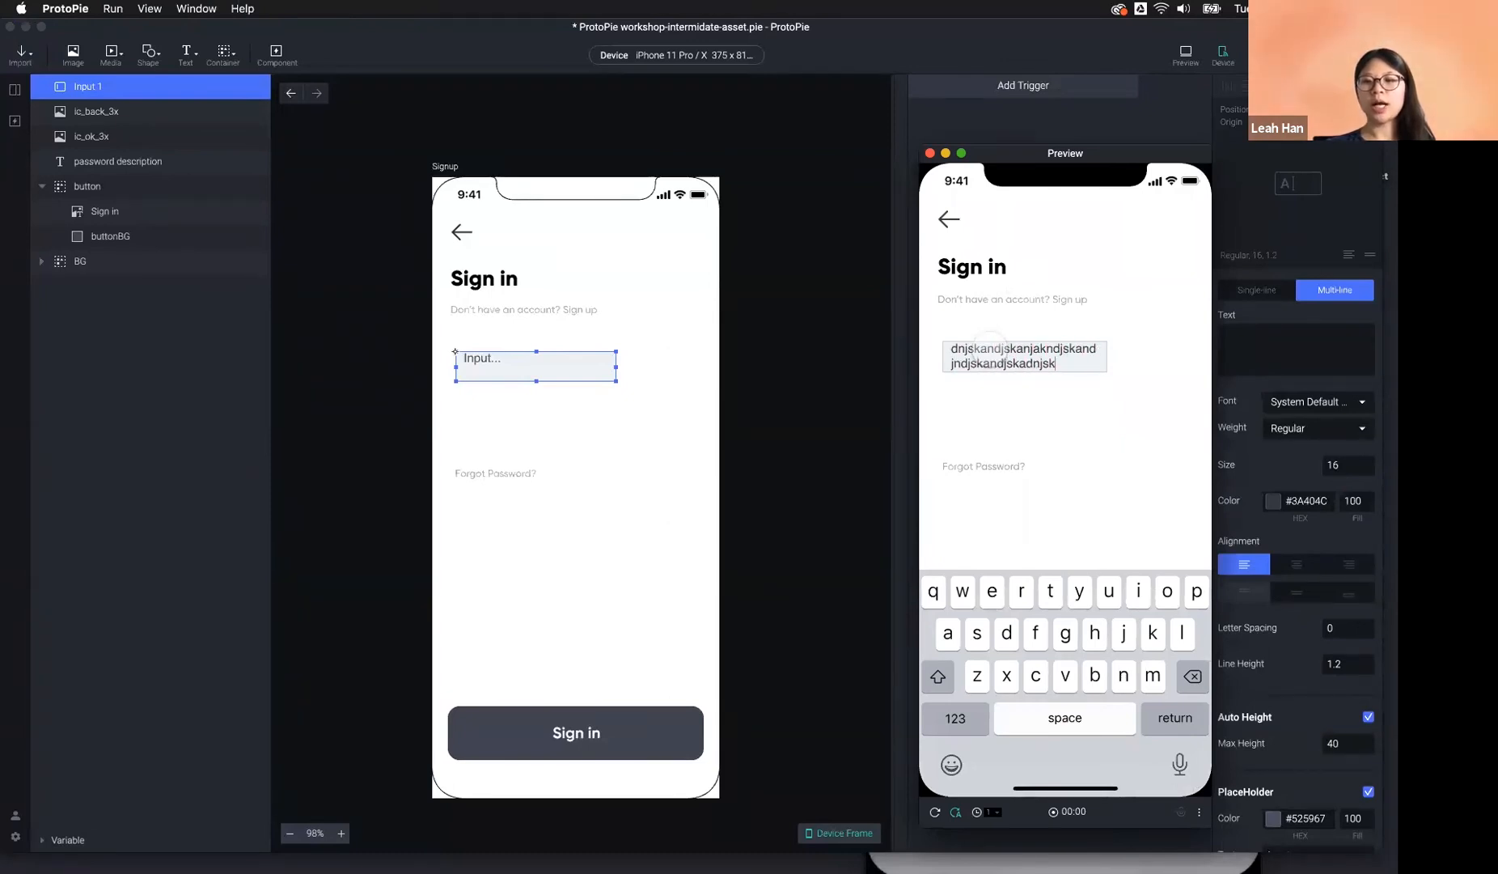
text(dnsjkadnjskadnsjak)
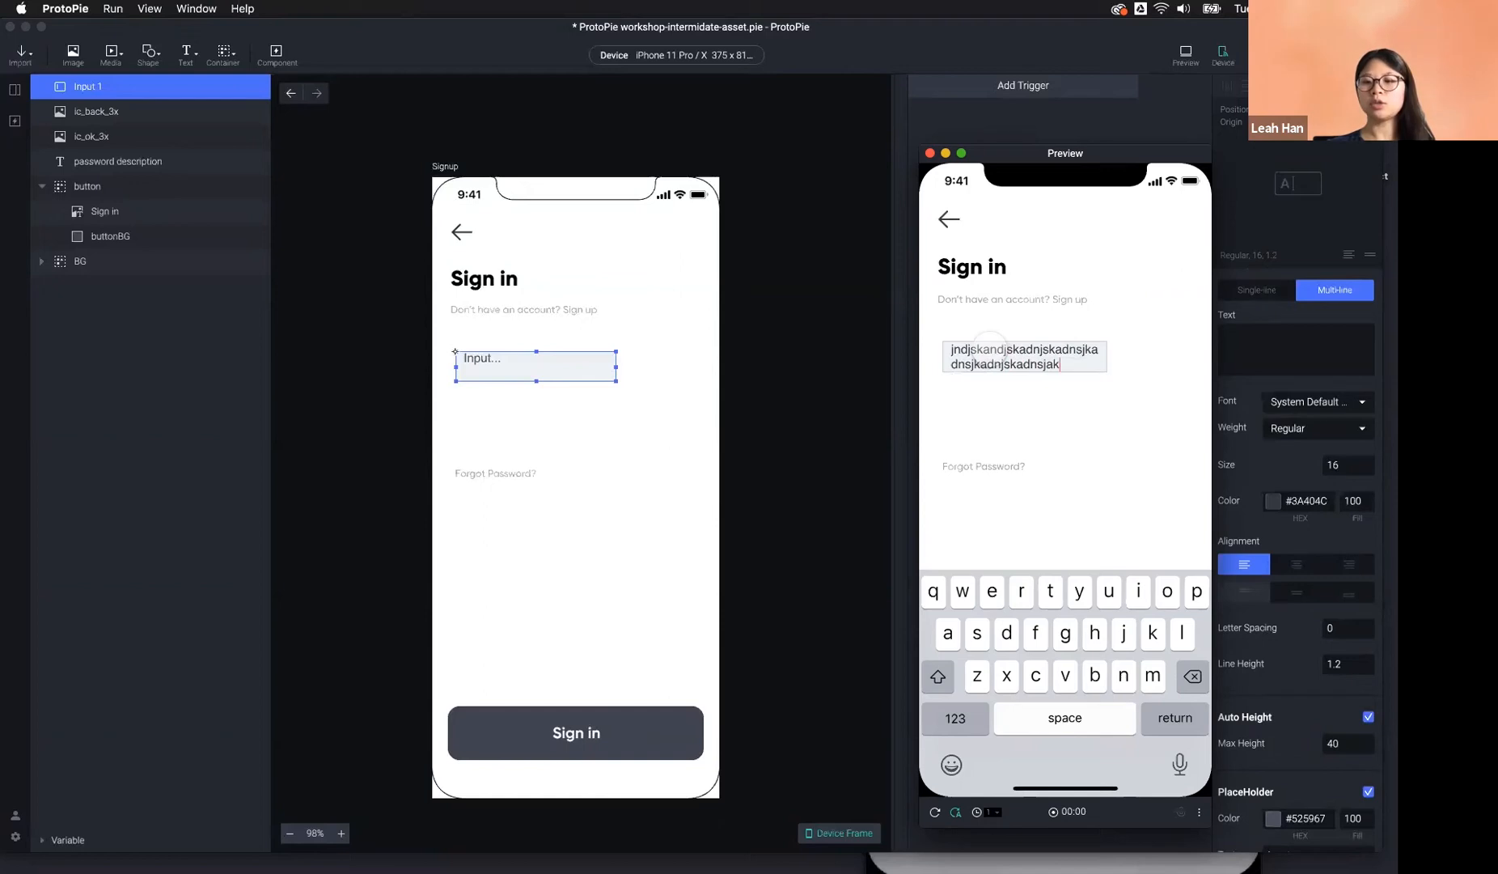
text(dnjskadnjskandjskadnjskadnjskadnjsakdnjskandjska)
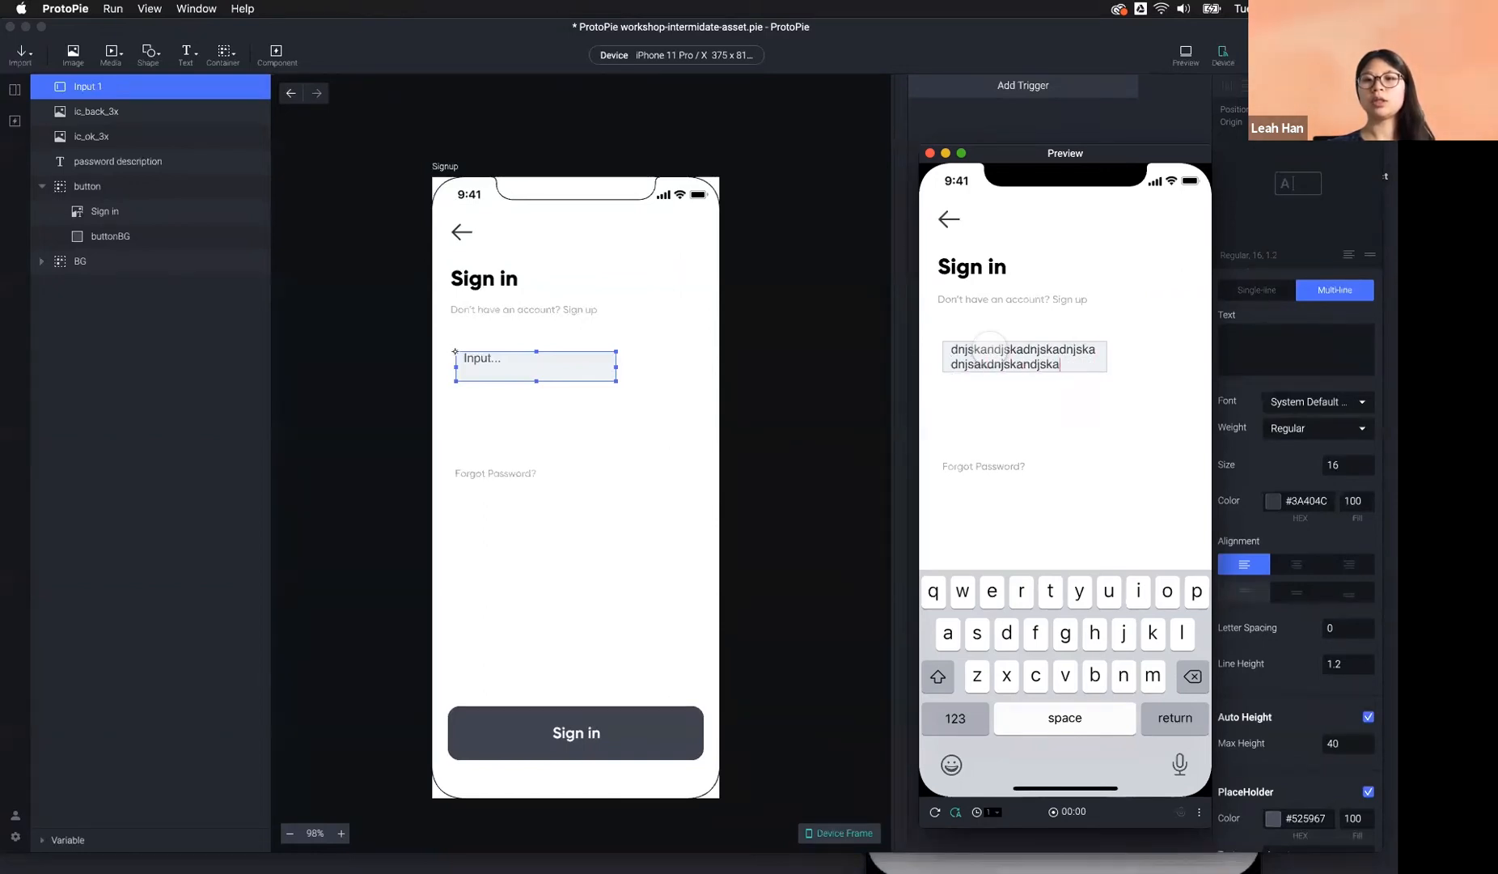
Set the multi-line input's Max Height to 100.
drag(1354, 742, 1281, 744)
text(100)
key(Return)
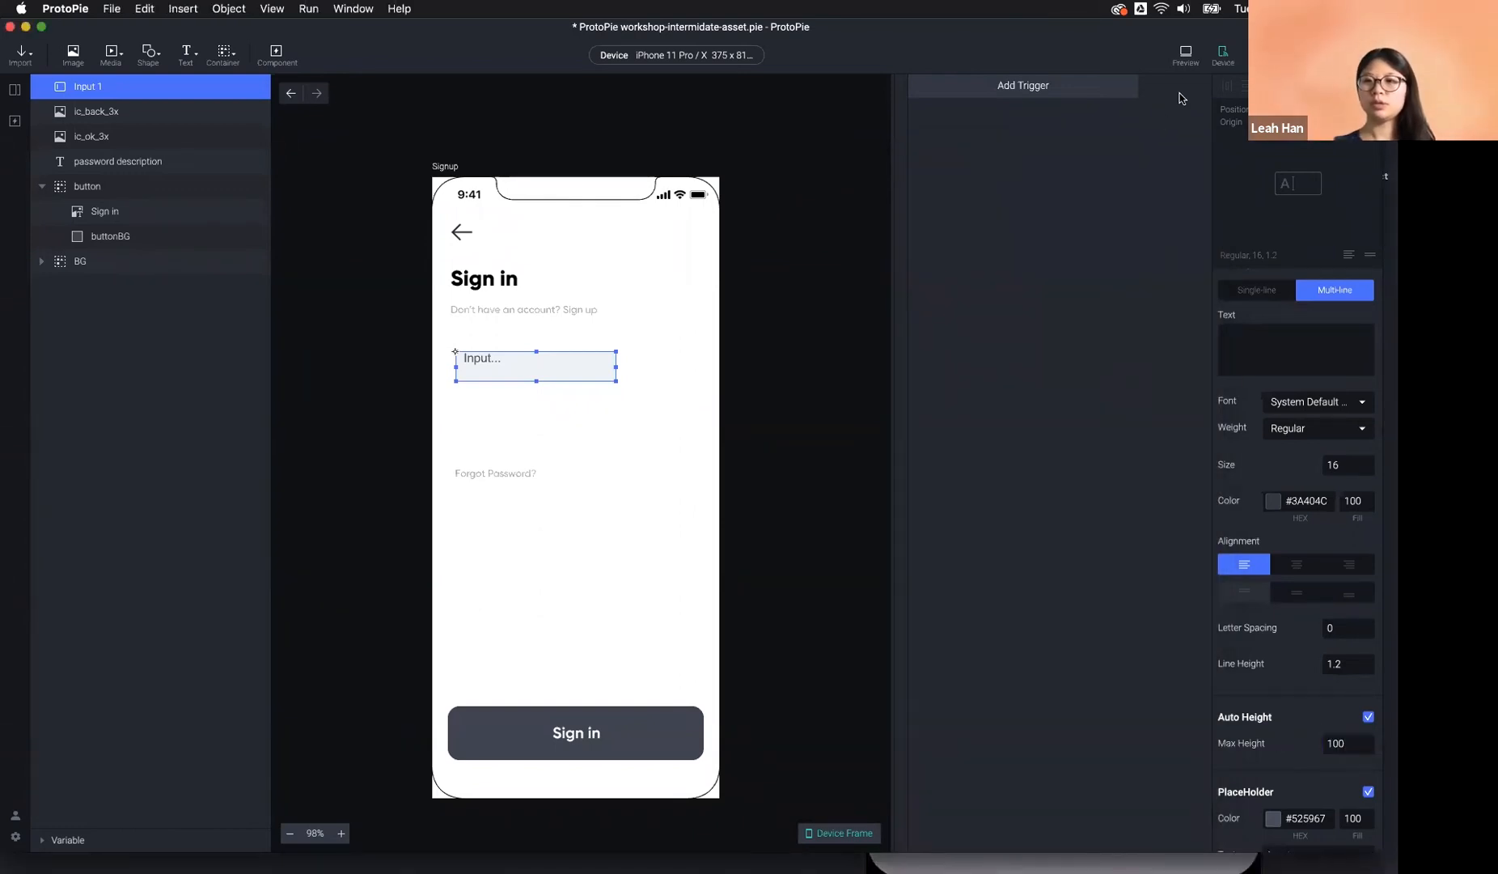
Preview the scene, enter sample text in the input until it exceeds the 100 height limit, and return to the editor.
click(1182, 52)
click(1024, 354)
text(dns)
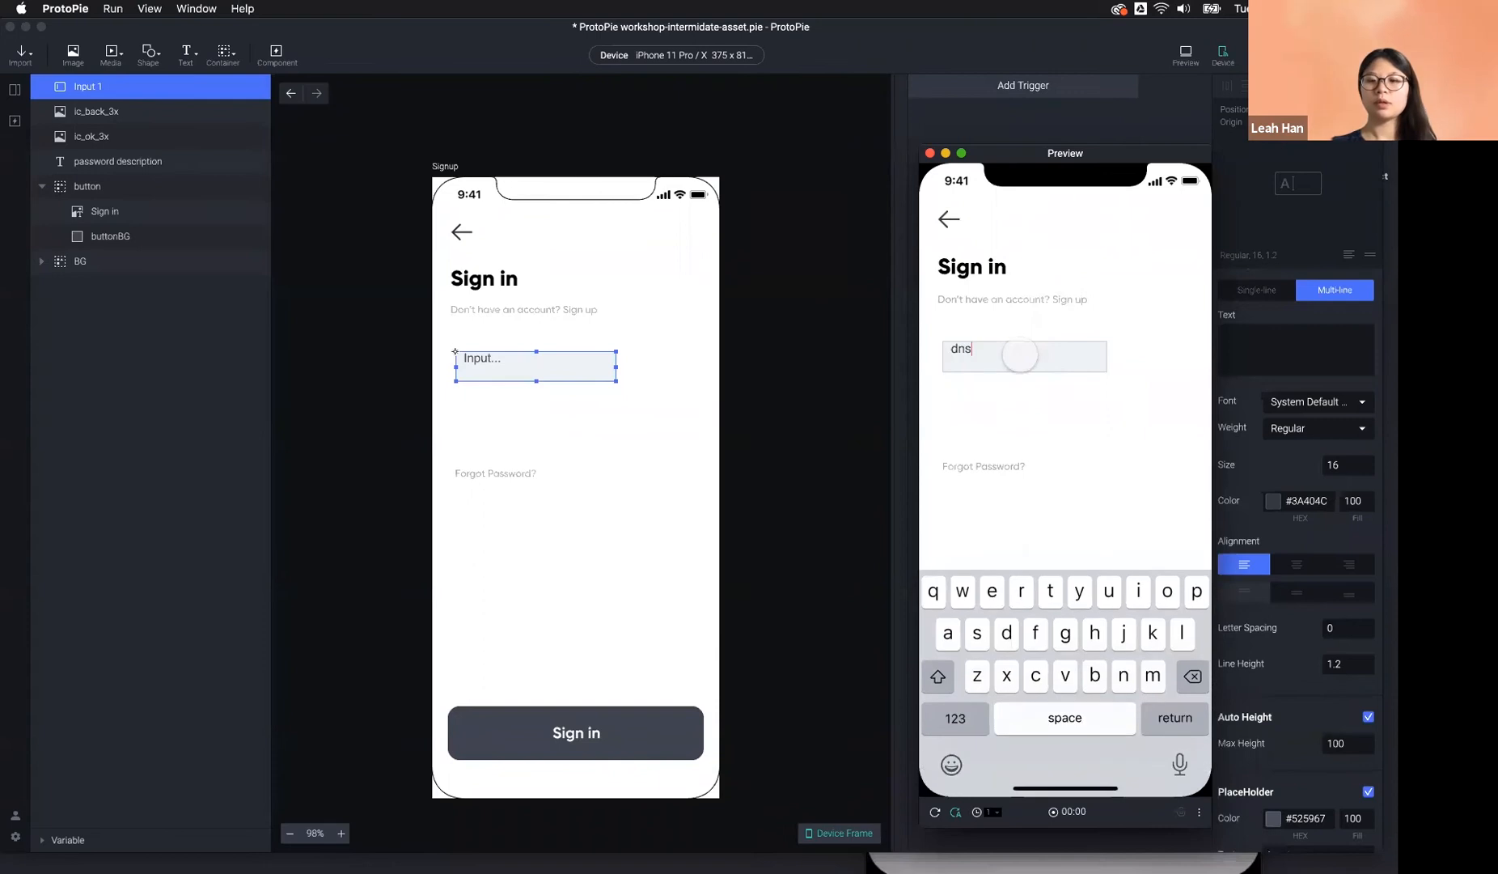
text(jakdnjskandjakndjkndsajknd)
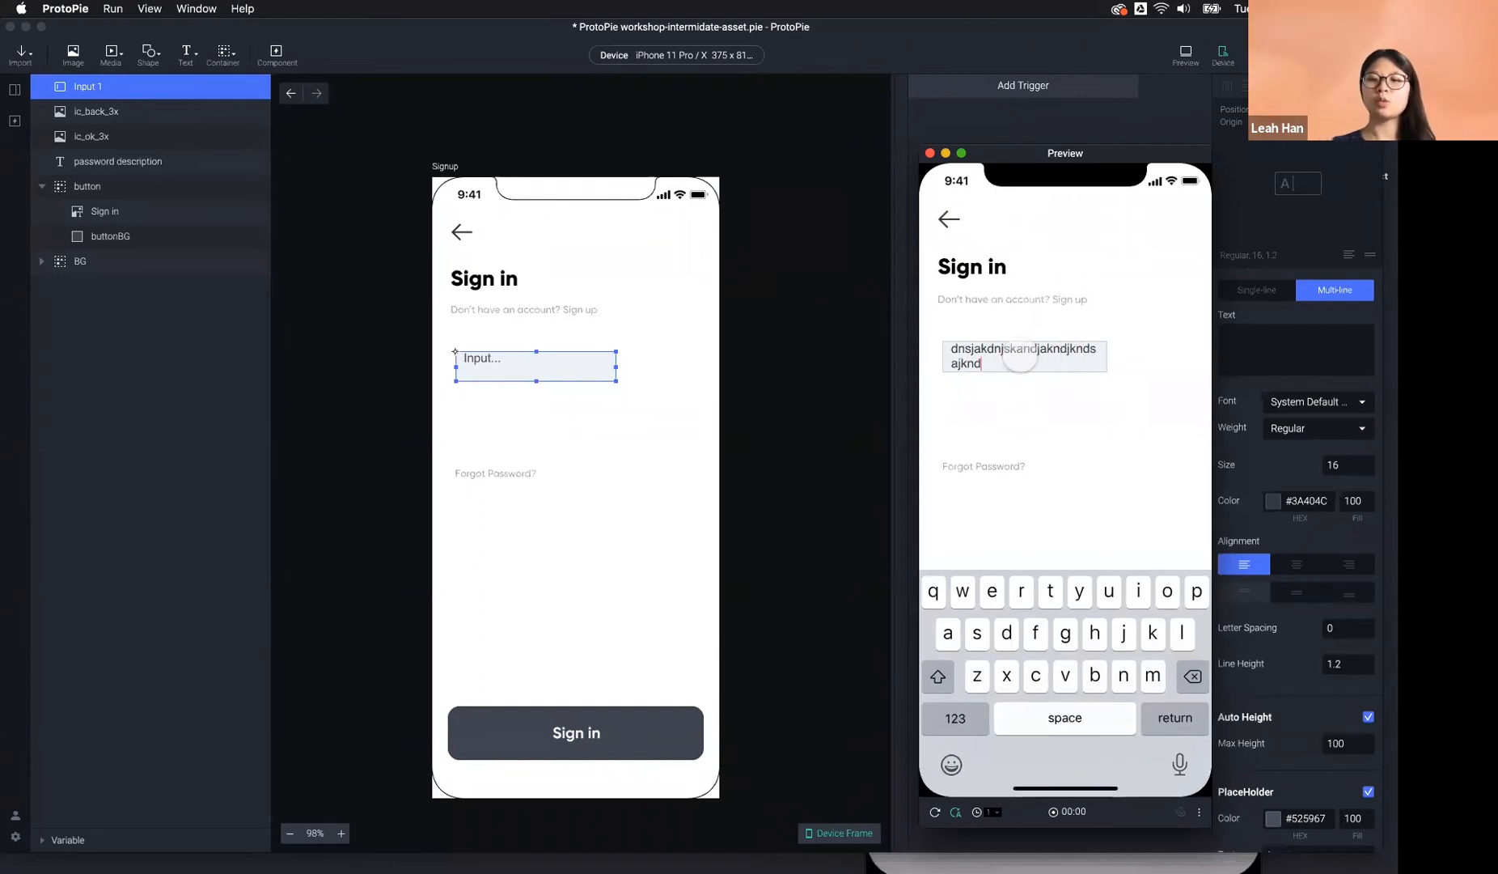
text(jsakdnjskadnjksandjksandjkanjdnsjkankds)
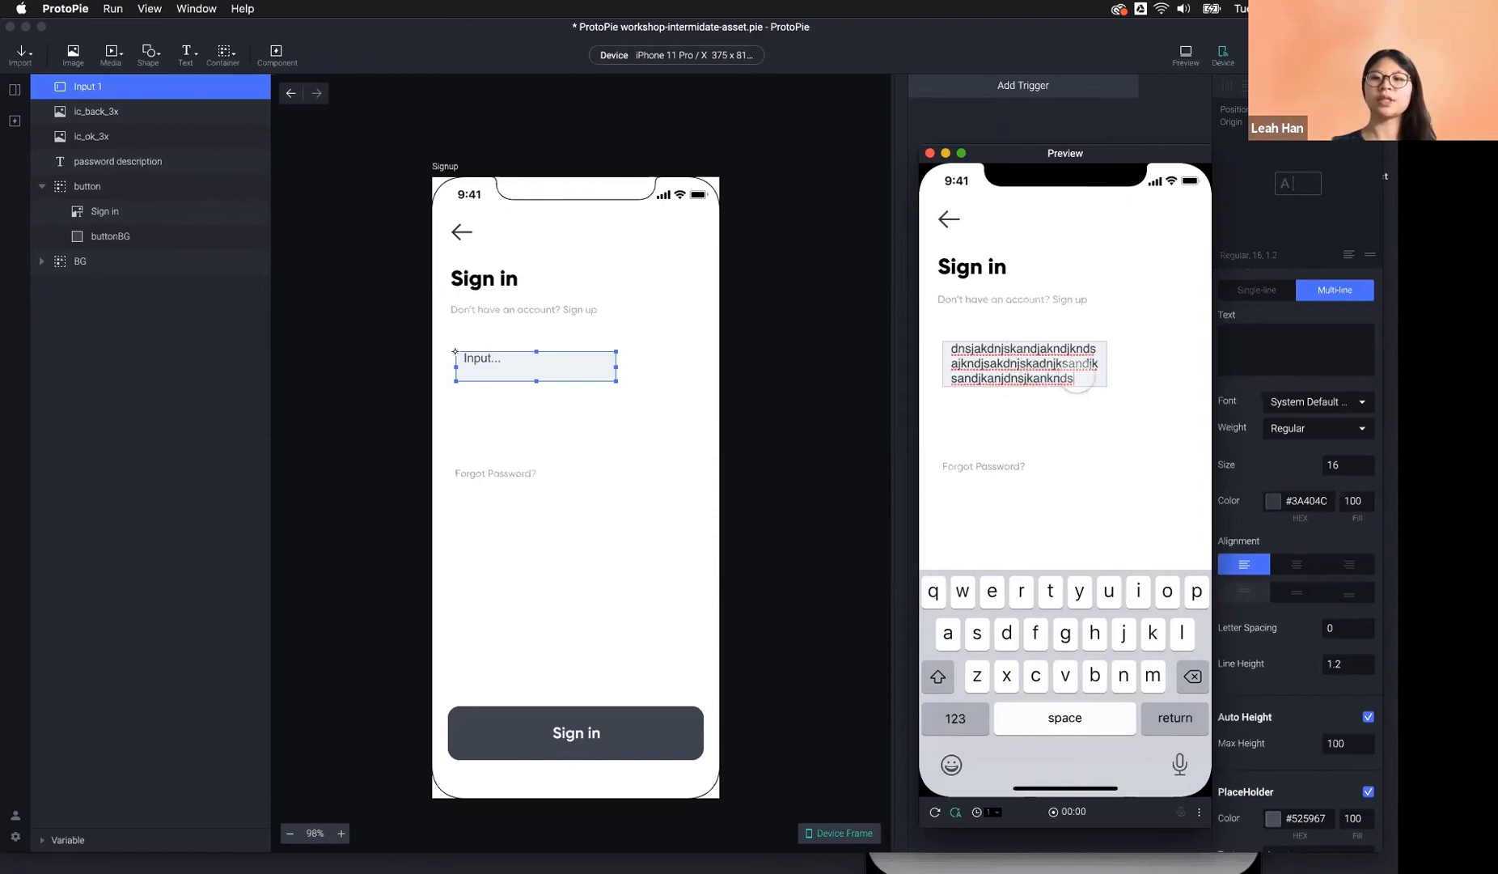
text(dnsaj)
text(dnjskandkandkasndjksa)
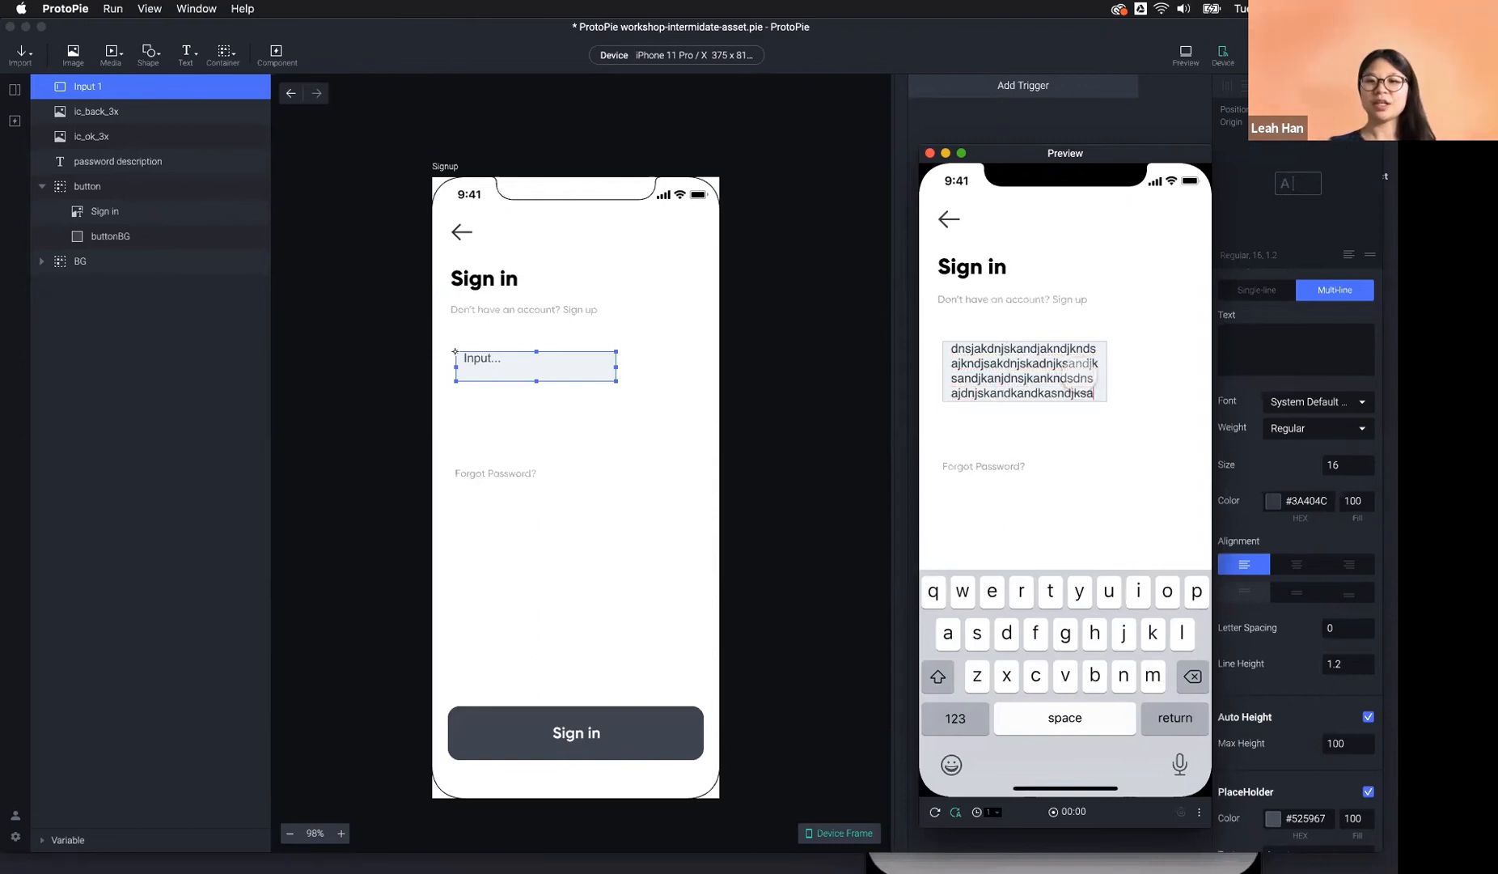
text(n)
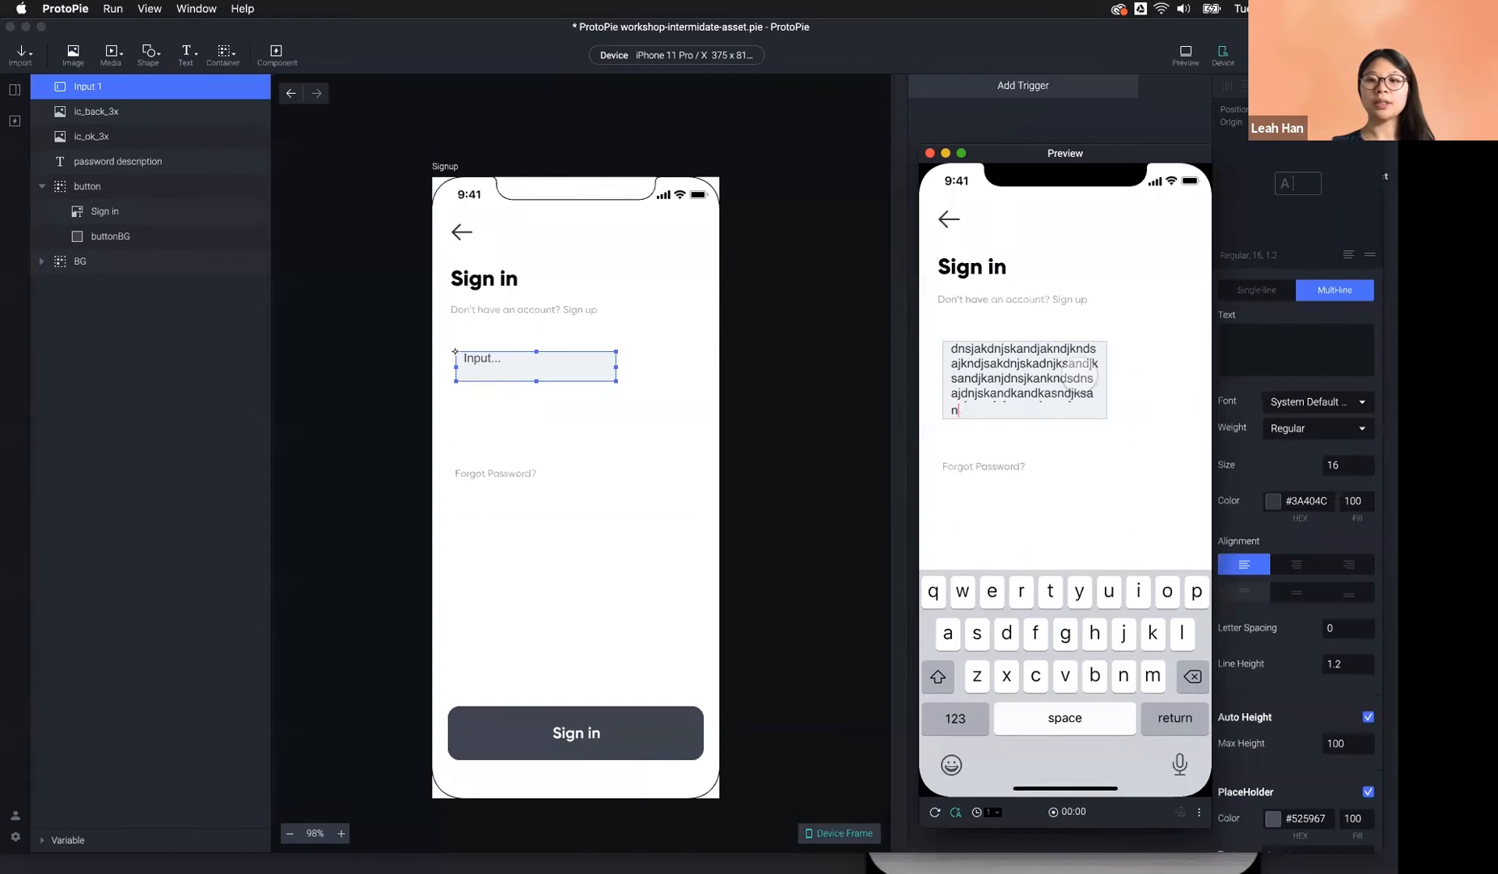
text(djksanjnjksandjskanjdskandjsakndjskandjska)
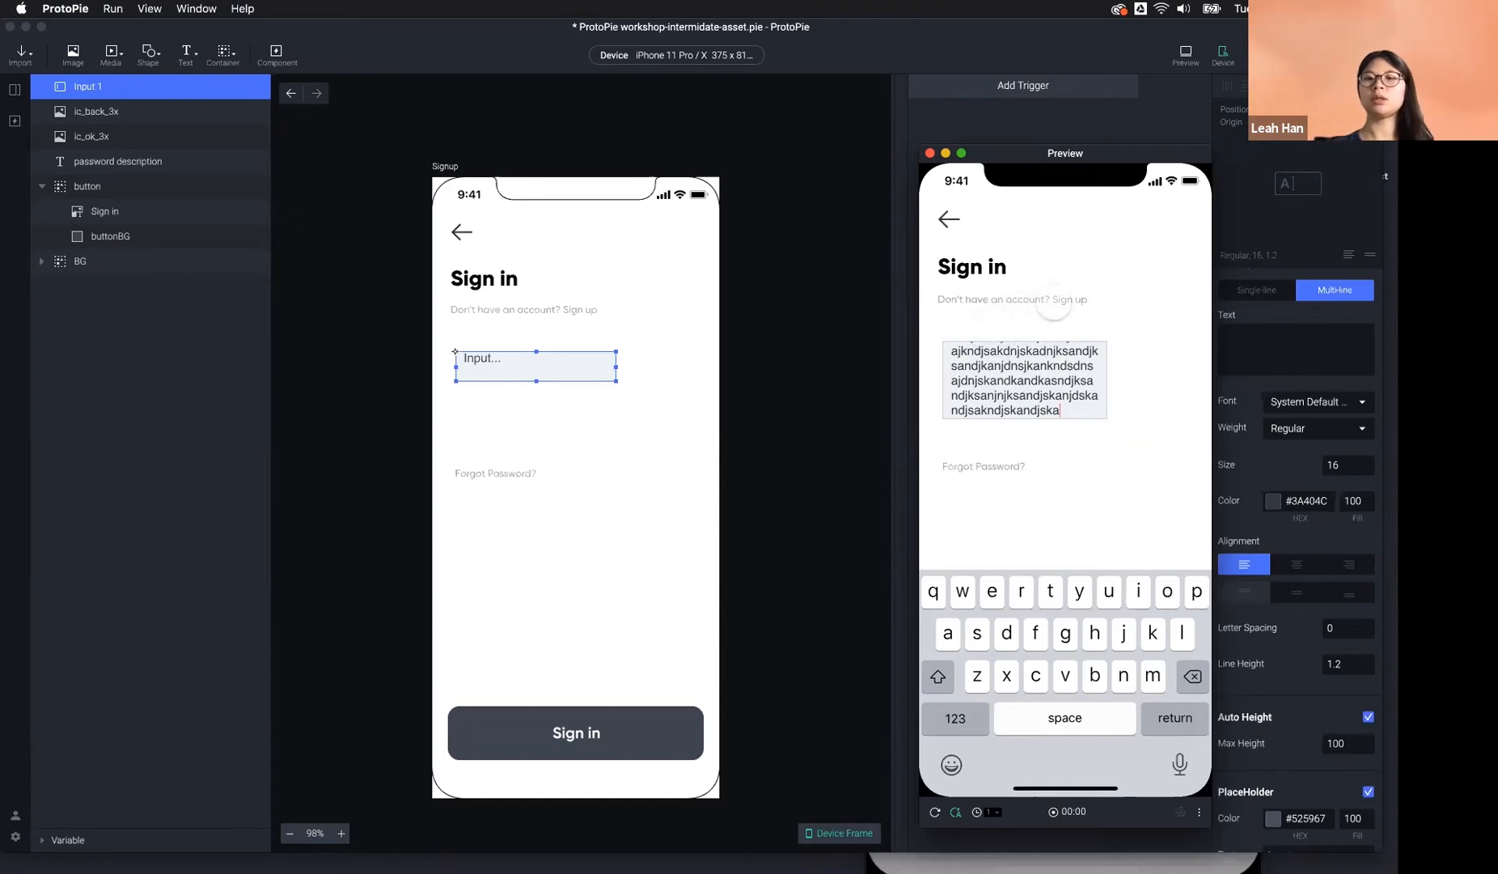
click(1327, 298)
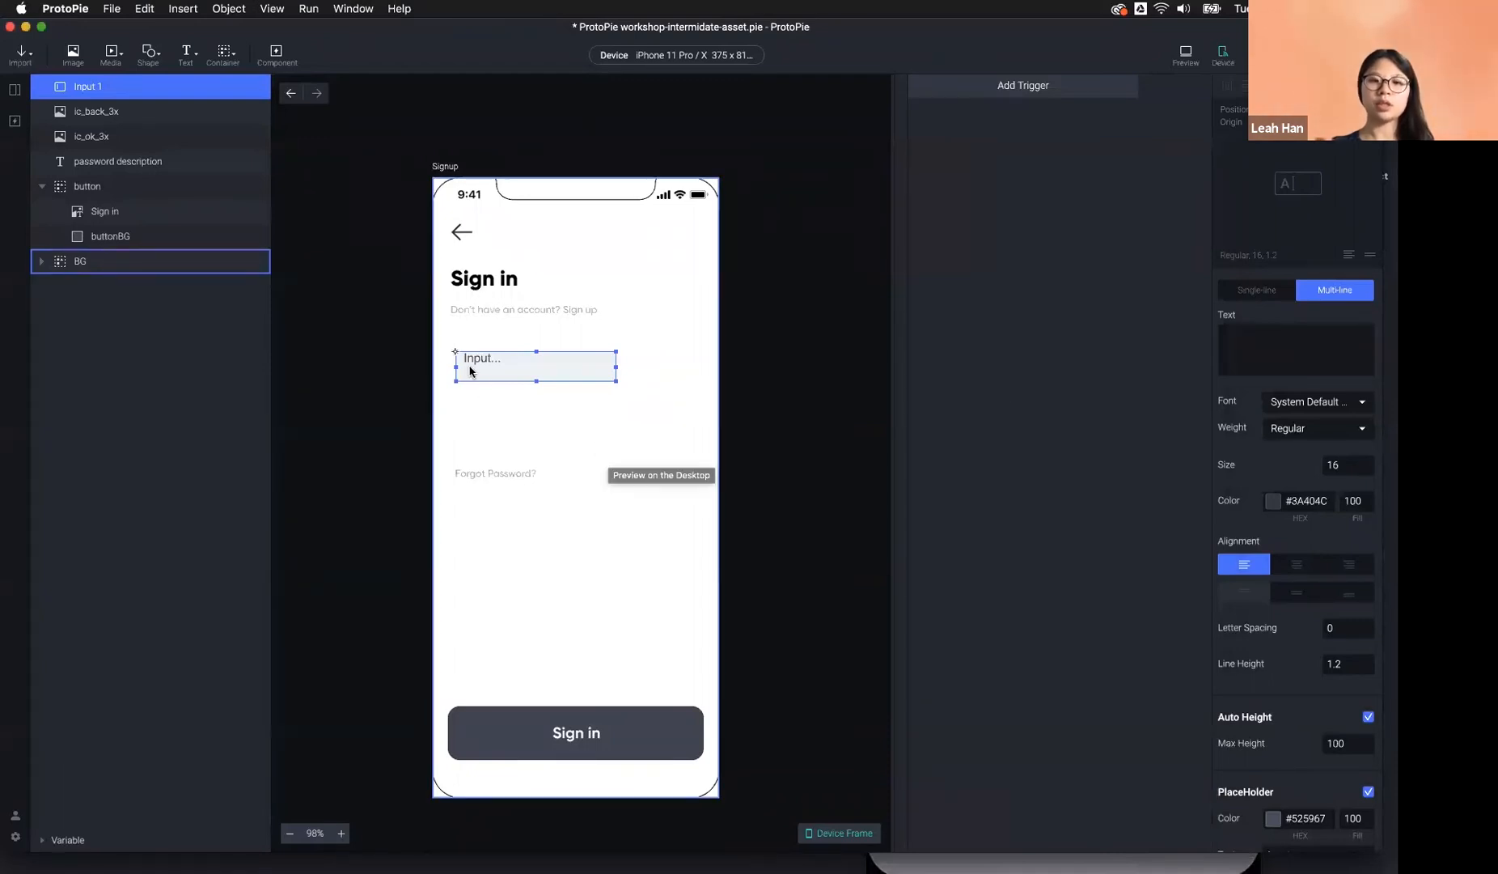
Switch the input layer to Single-line and enter "dnsjak" as its default text.
click(1265, 292)
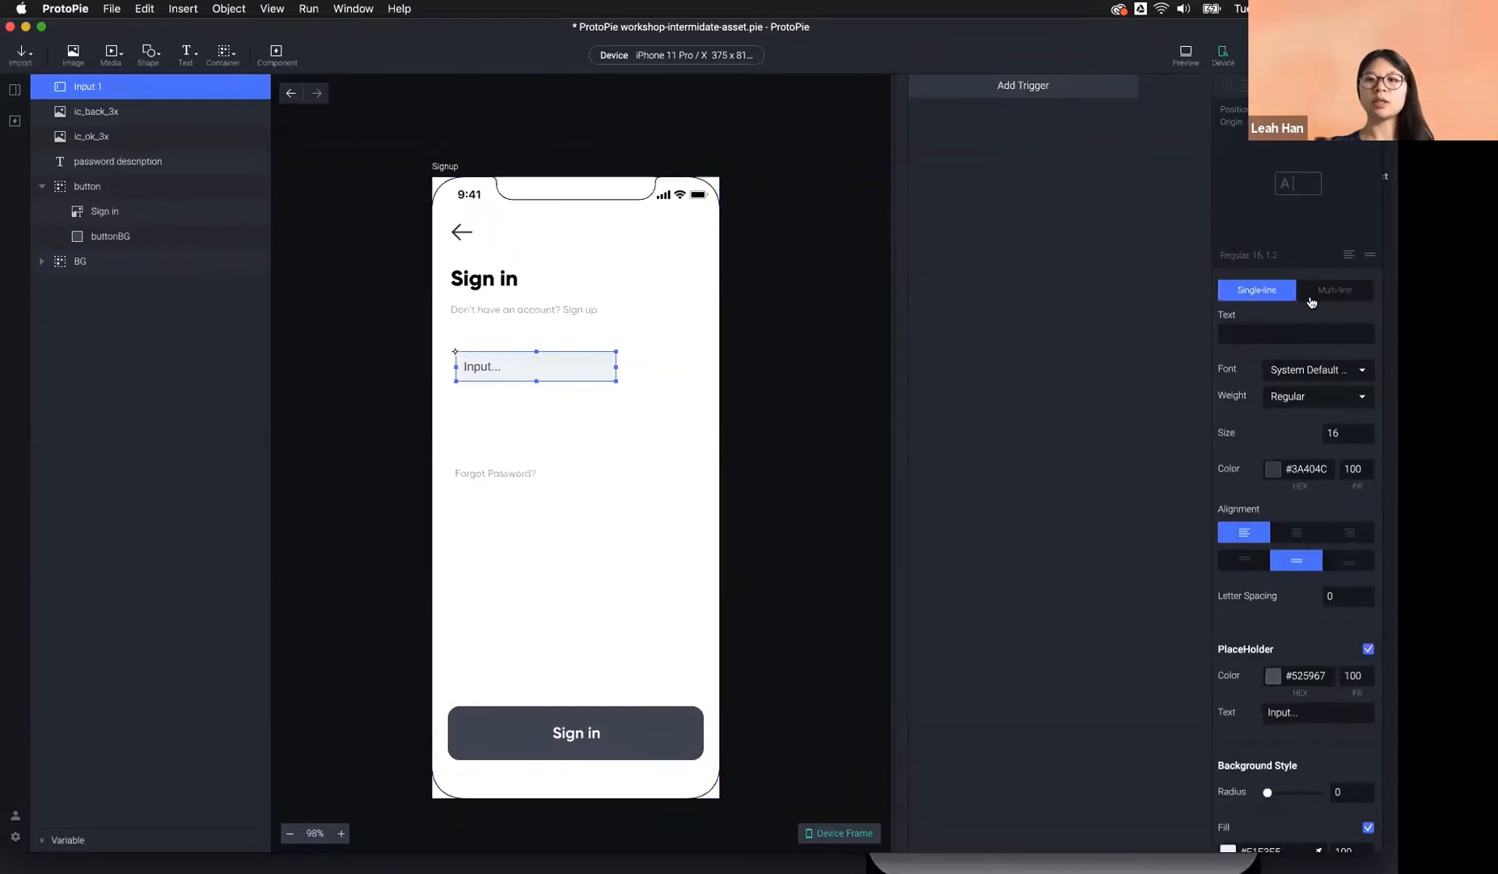
click(1246, 333)
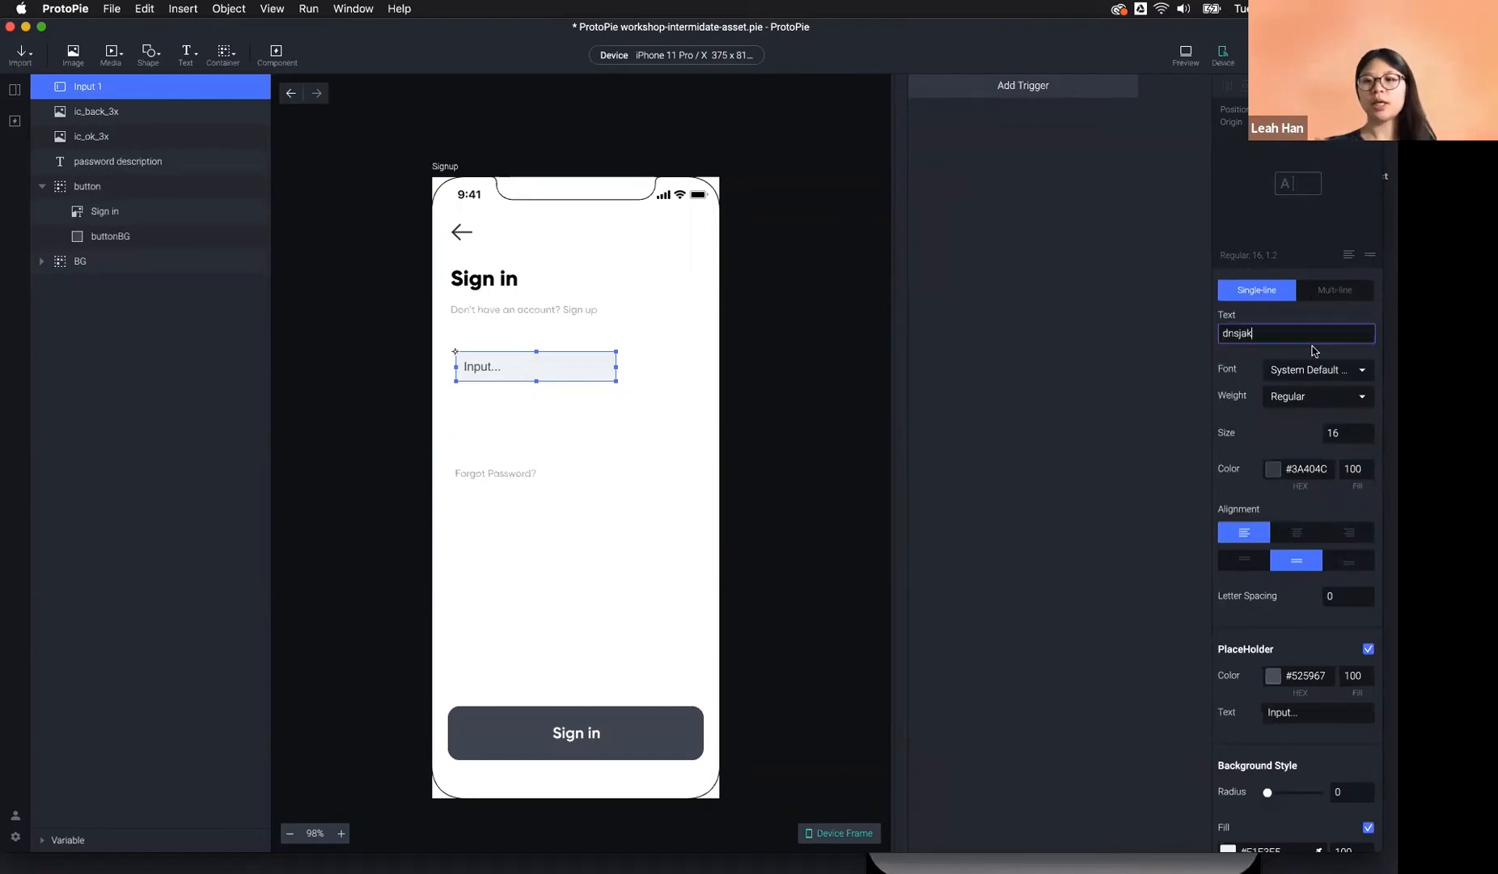
Preview the scene and edit the input's prefilled text with other sample characters.
click(1186, 55)
click(1024, 361)
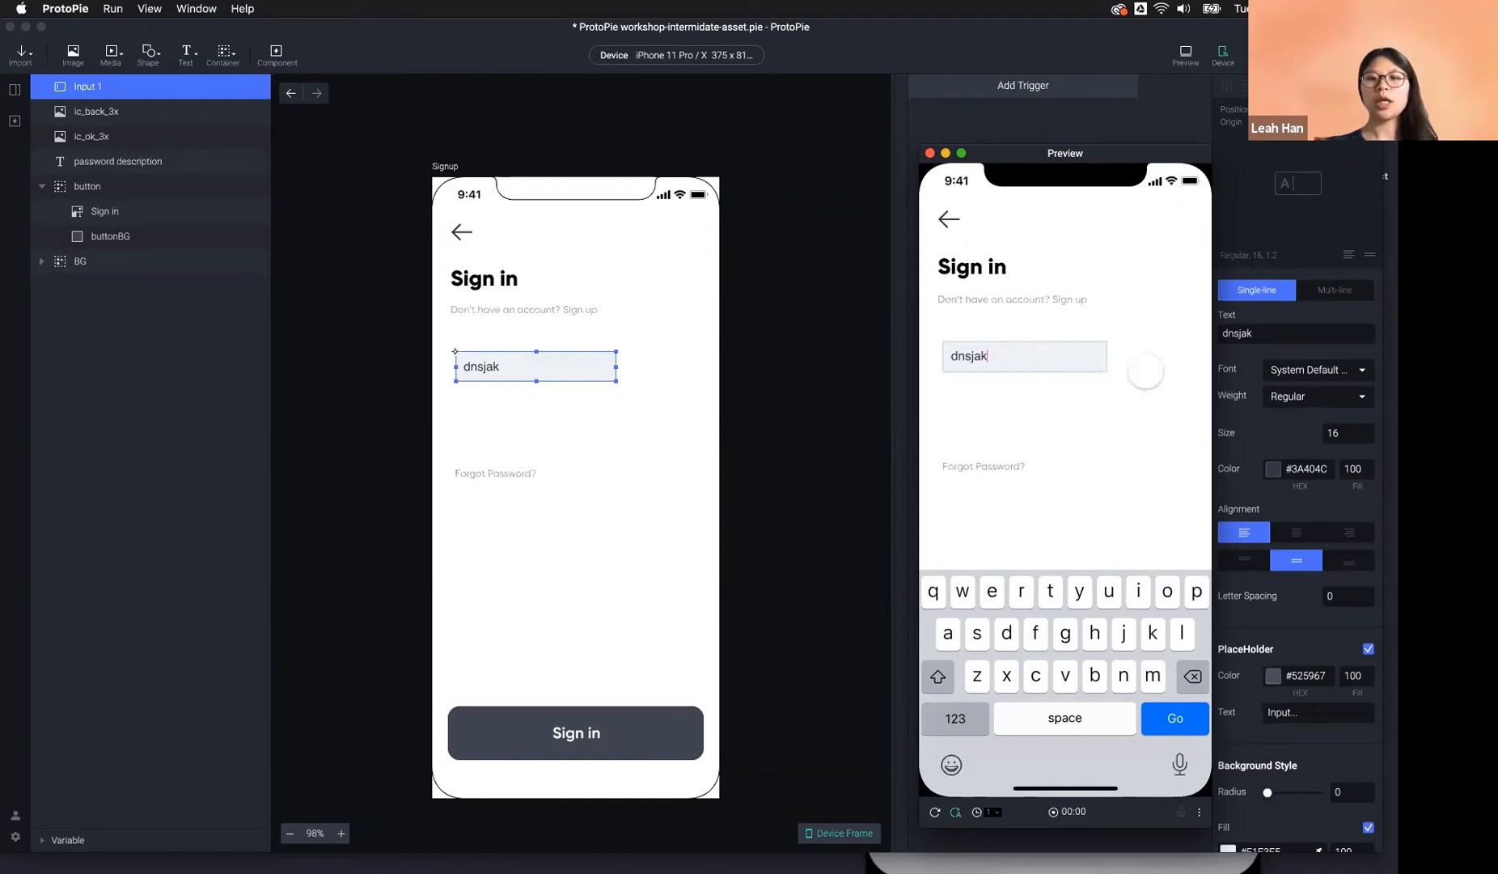
text(njsknfjdksnks)
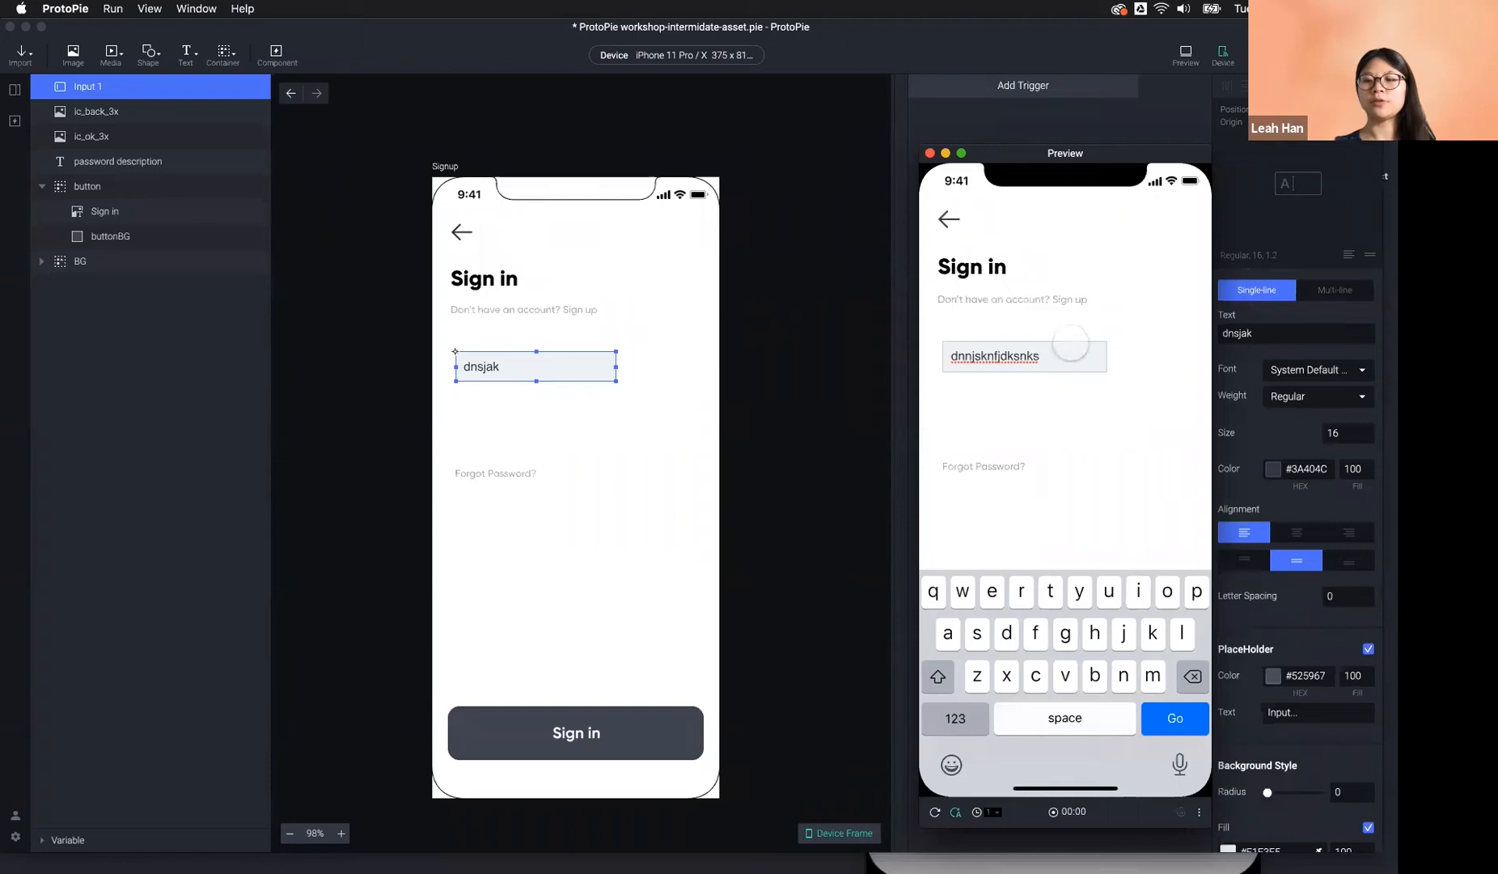
Clear the default text of the single-line input layer.
click(1267, 340)
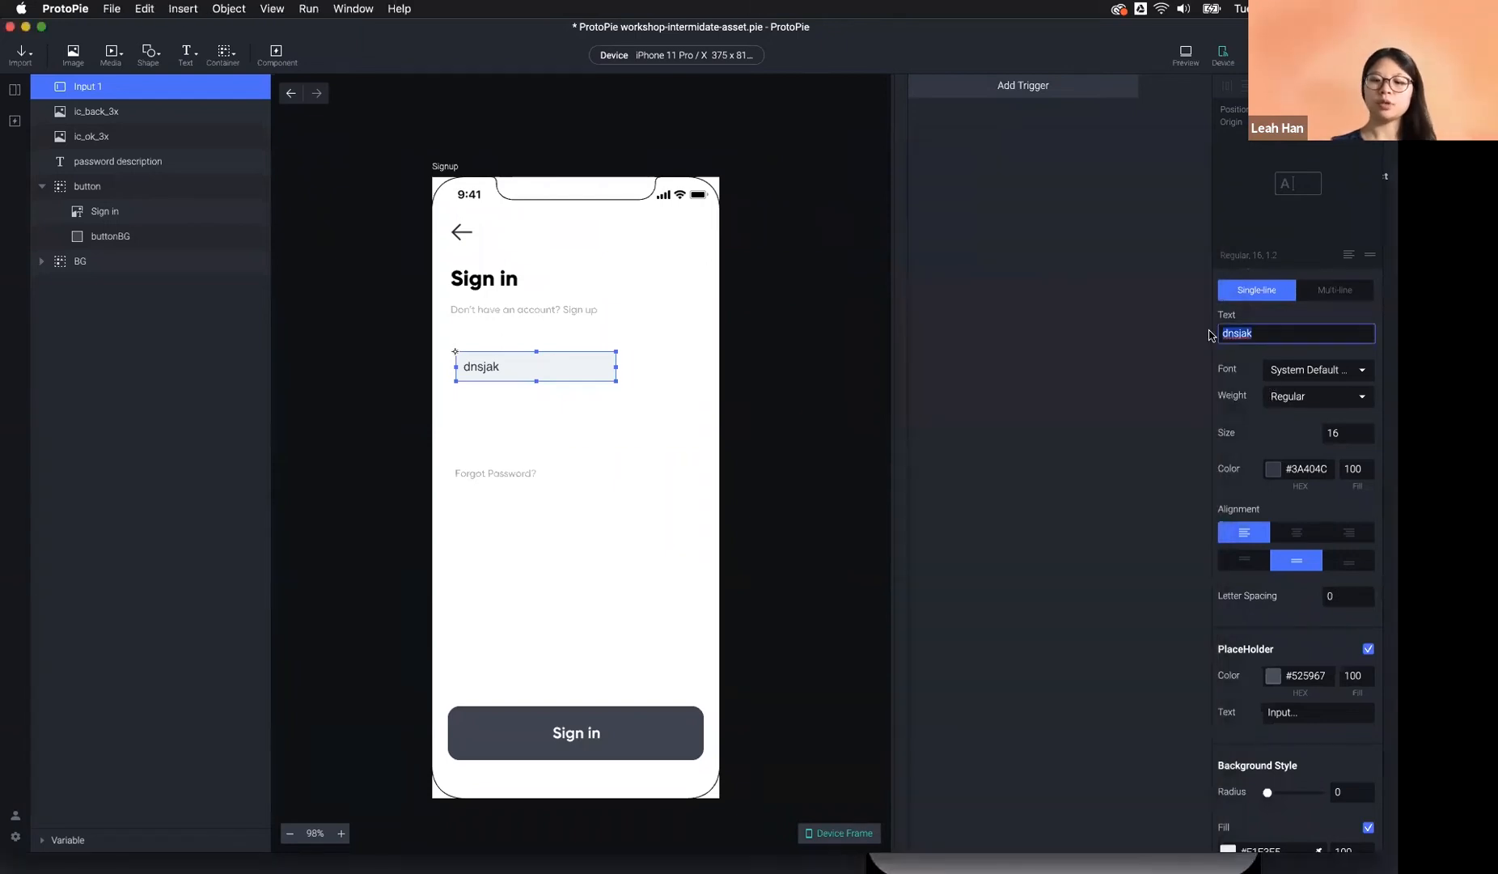
key(BackSpace)
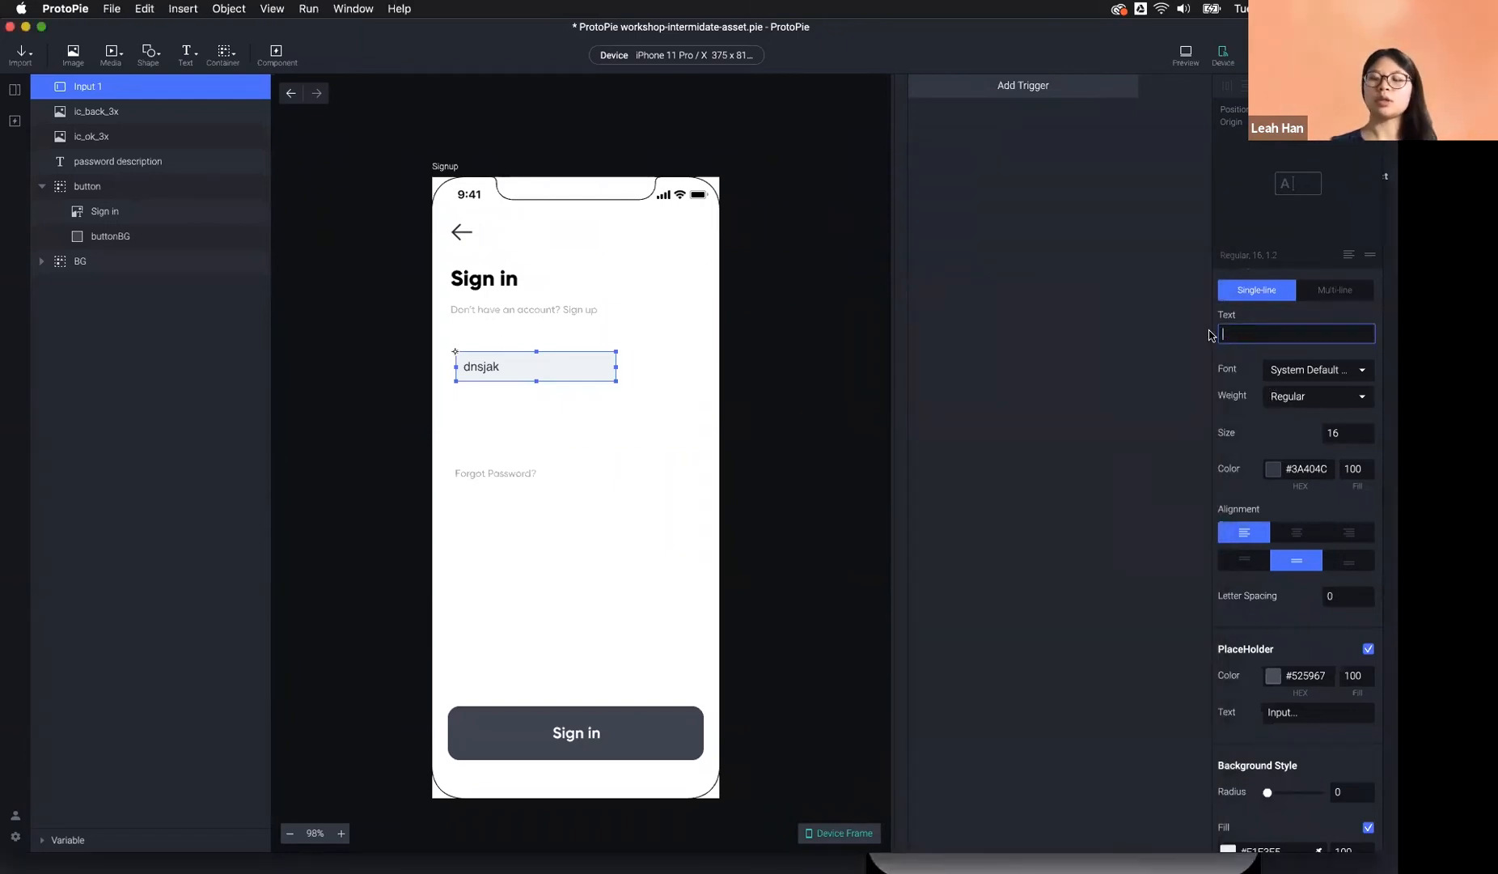
key(Return)
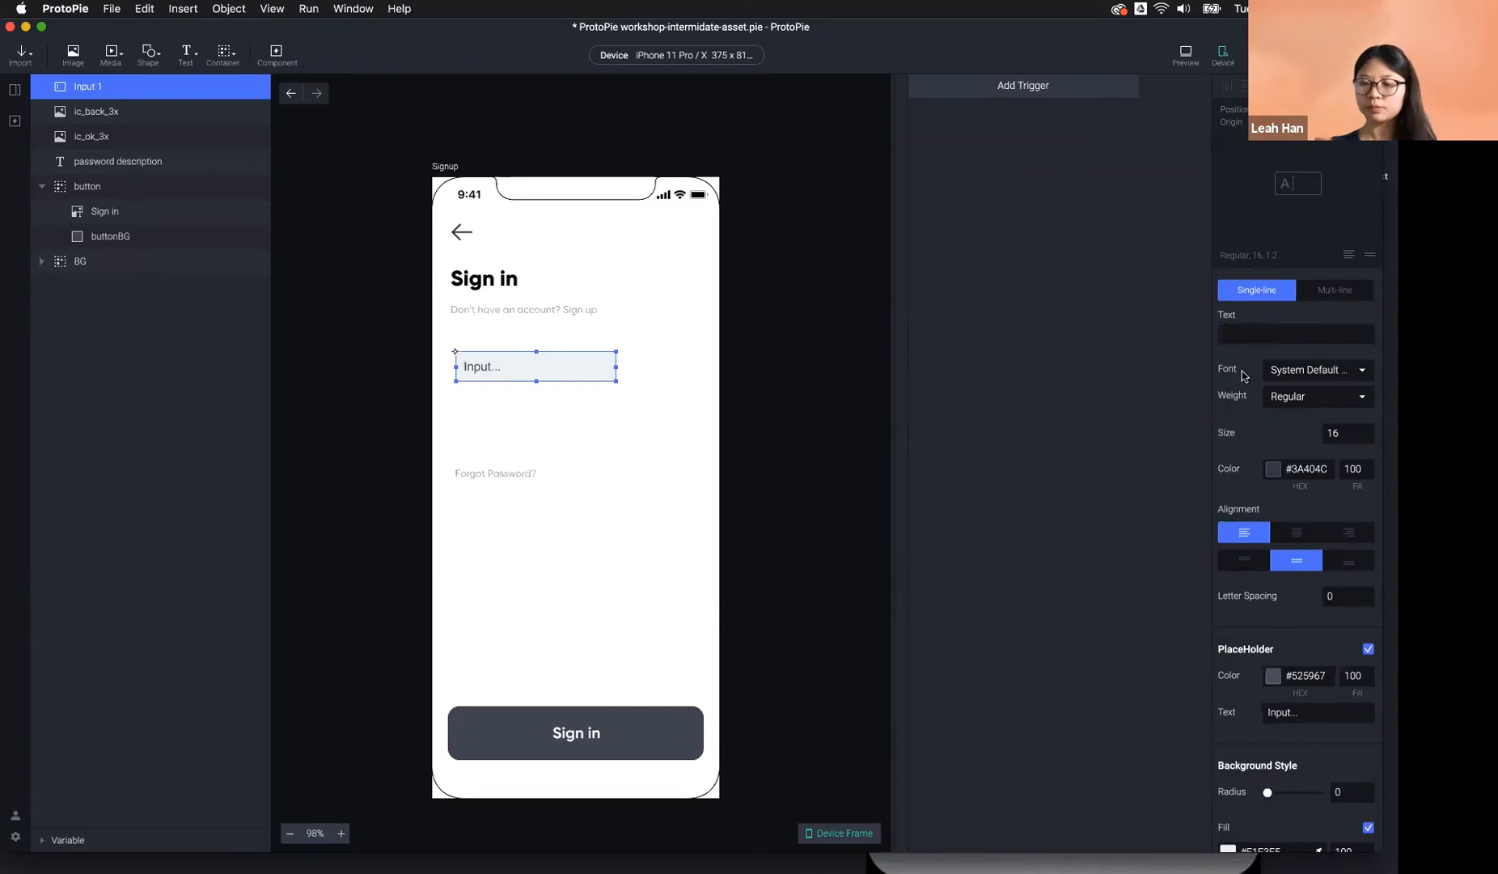
Preview the scene beside the canvas and focus the input to check its placeholder.
scroll(1238, 446, down, 5)
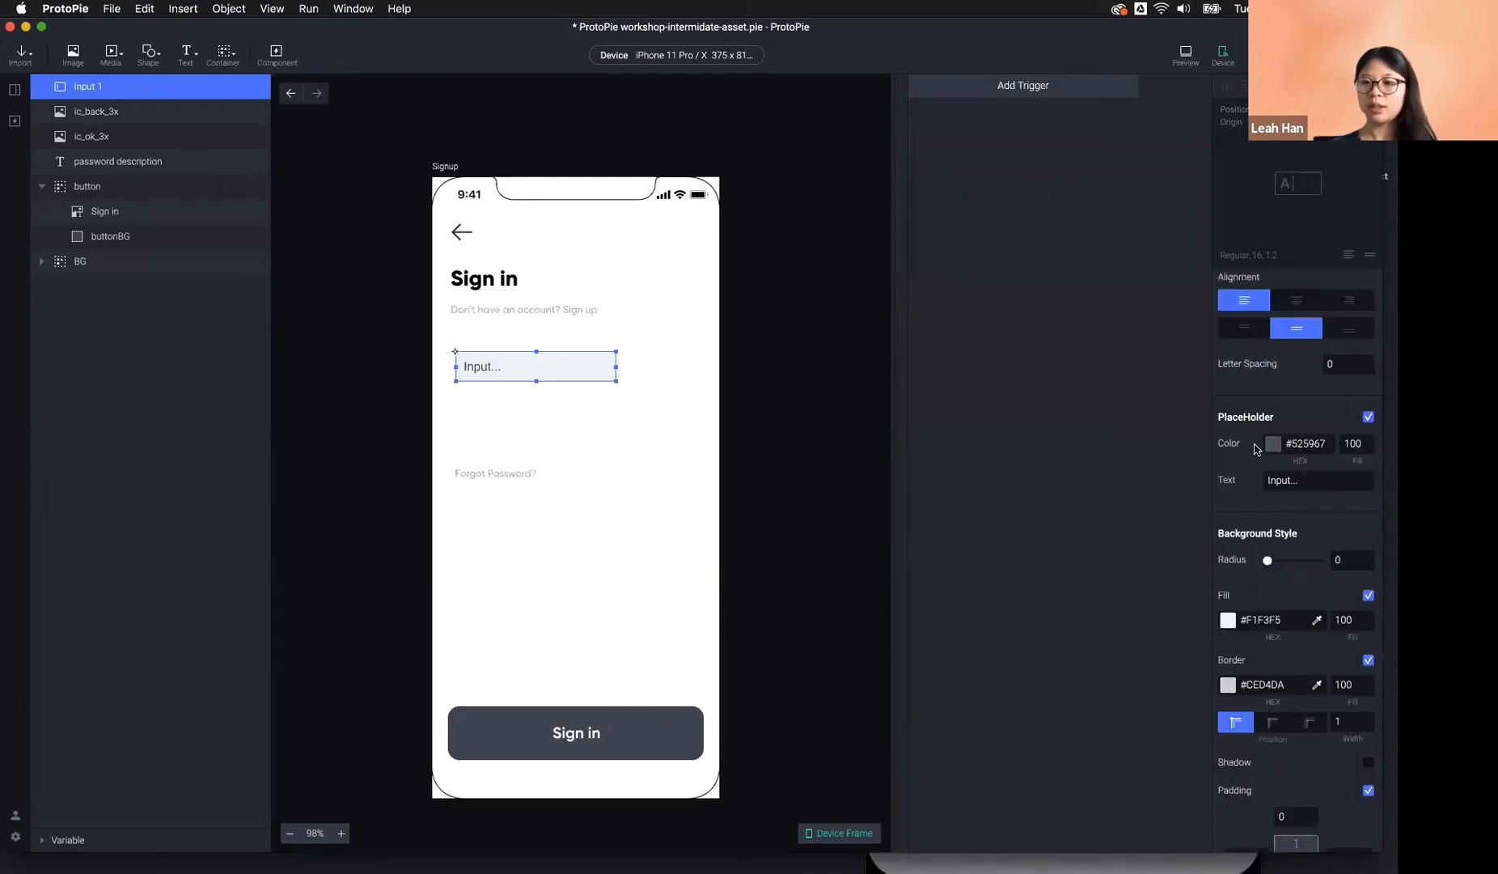
scroll(1254, 429, down, 1)
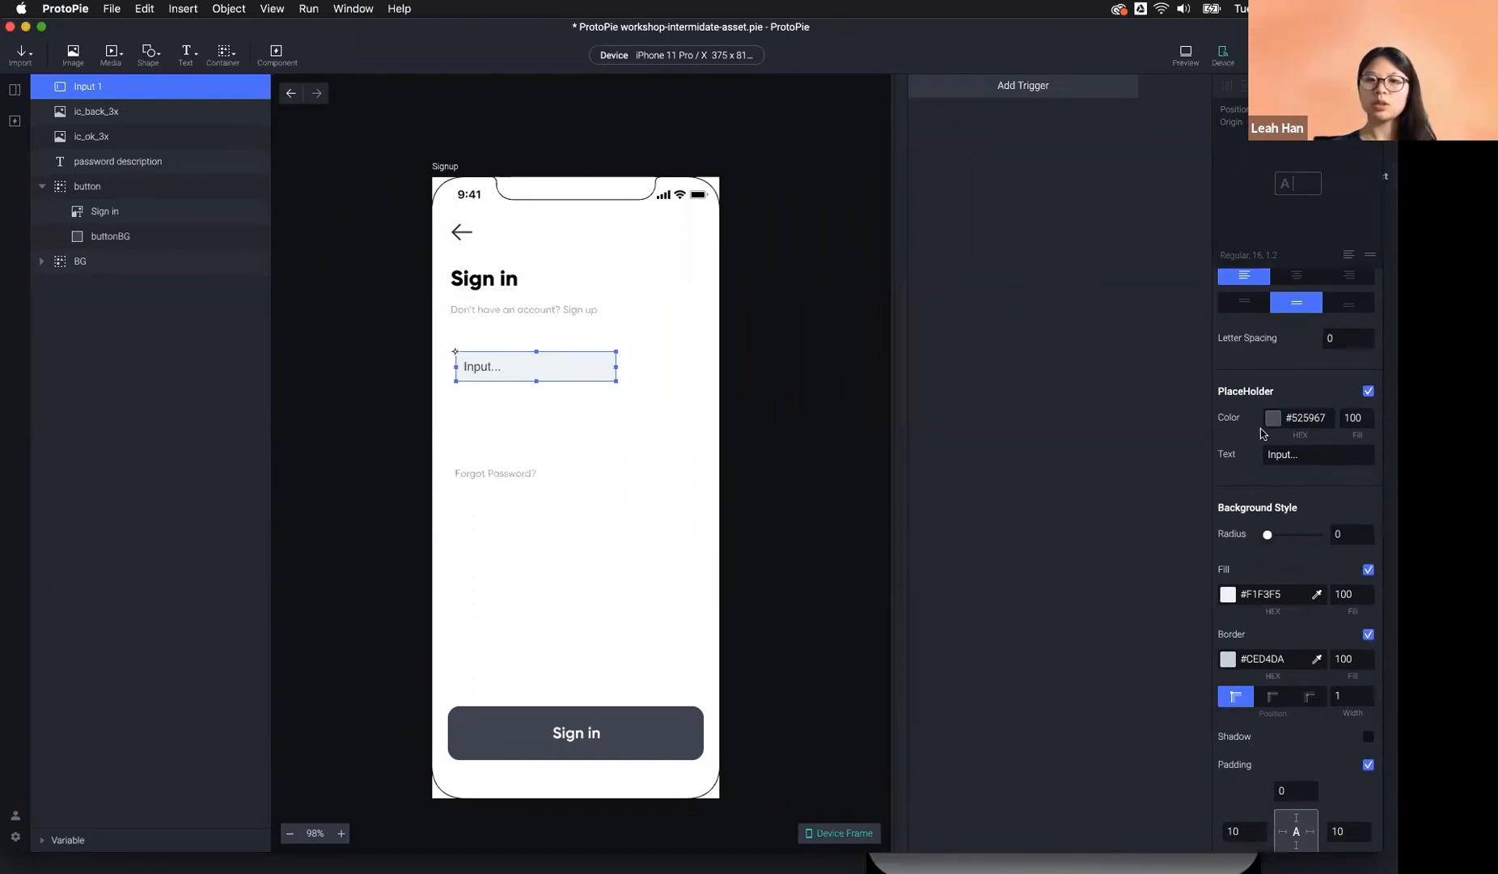
click(1183, 55)
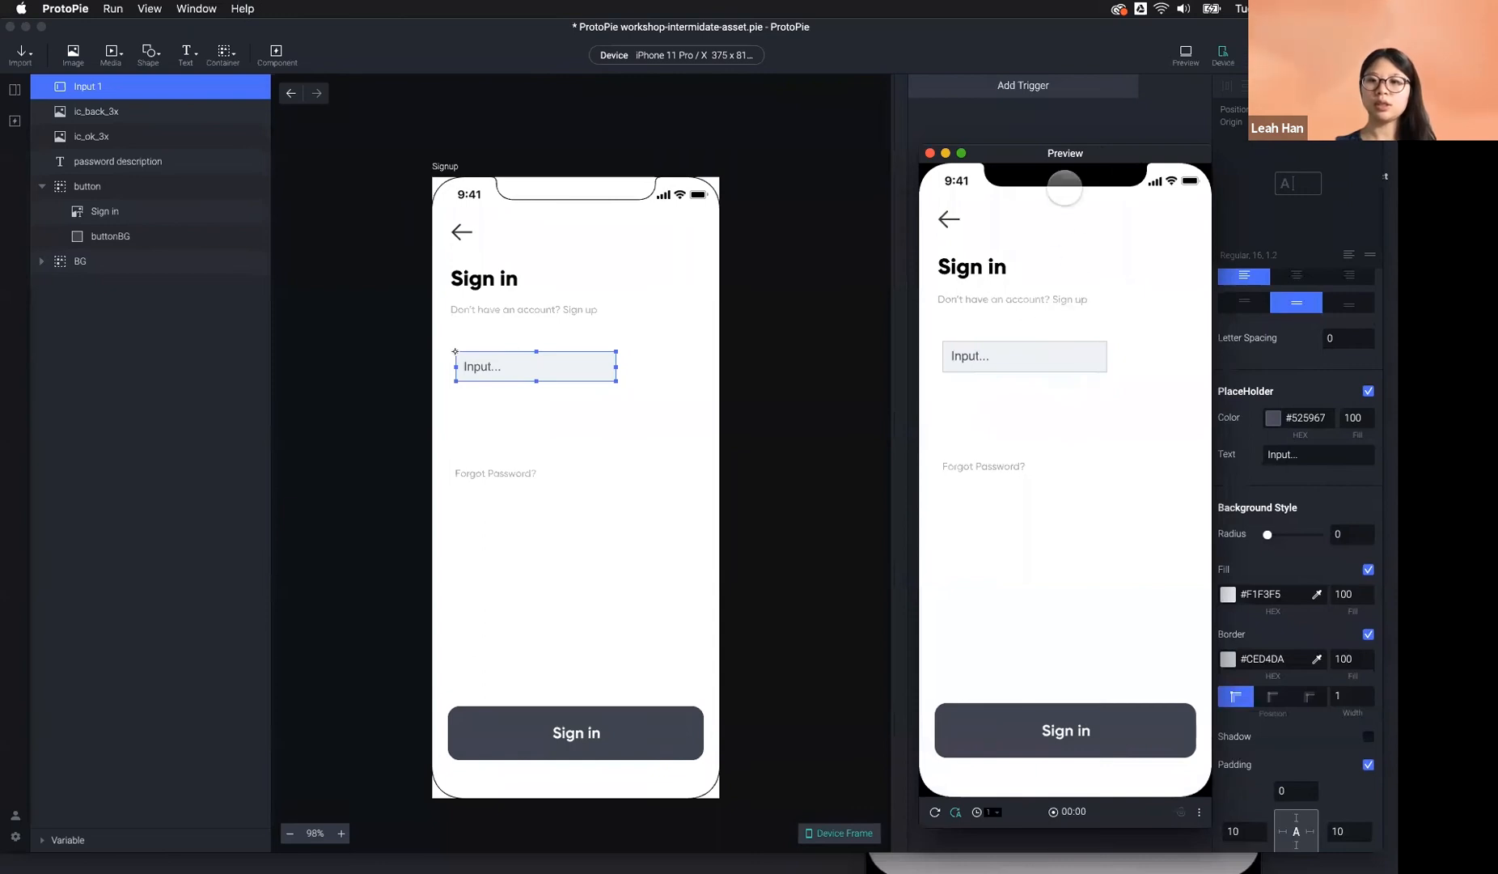
drag(1070, 156, 895, 139)
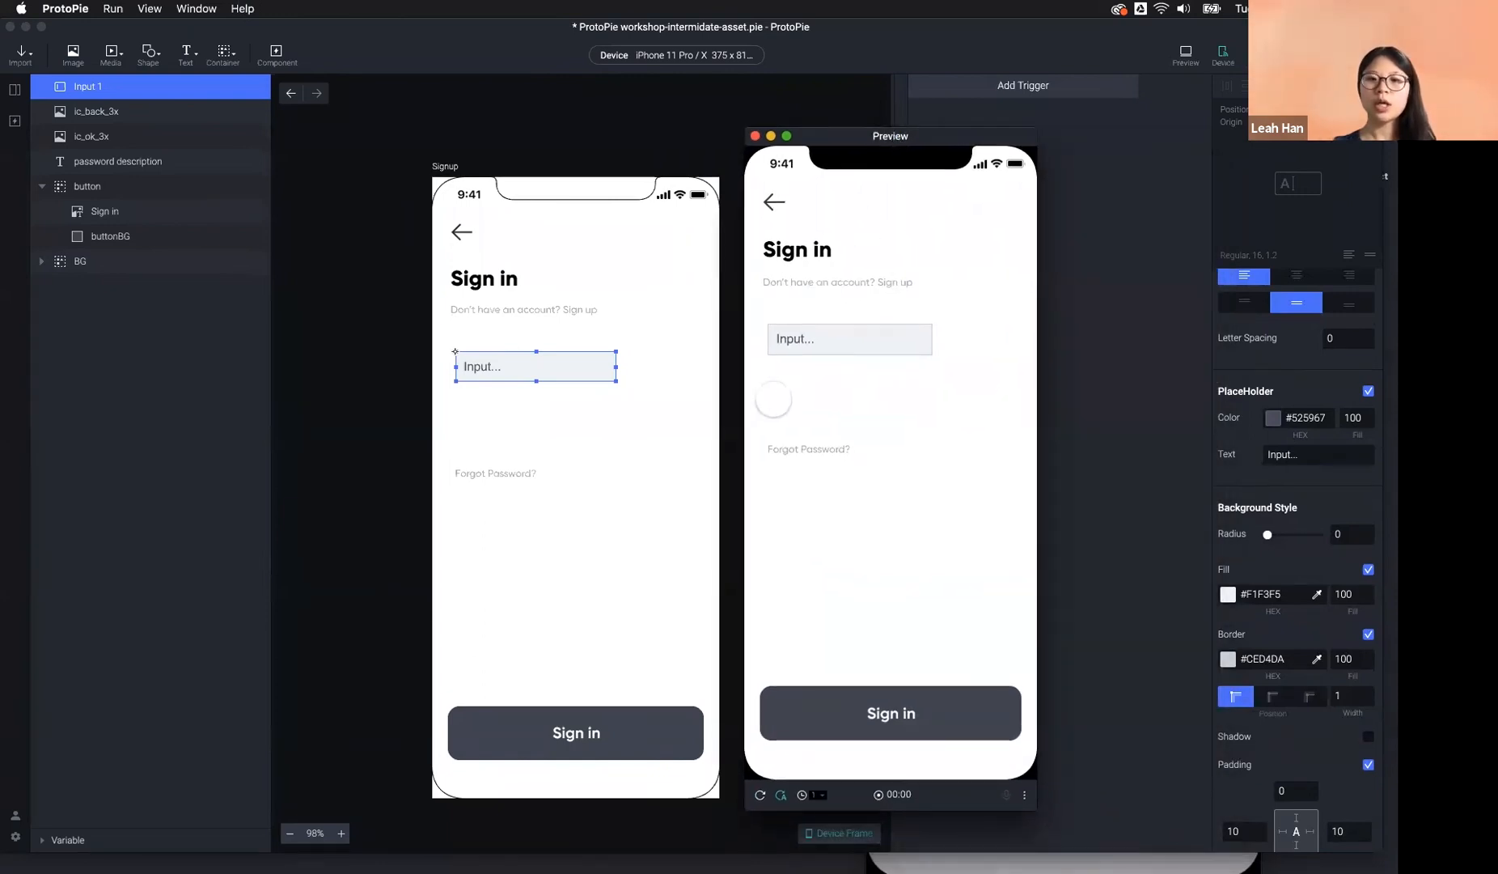
click(809, 343)
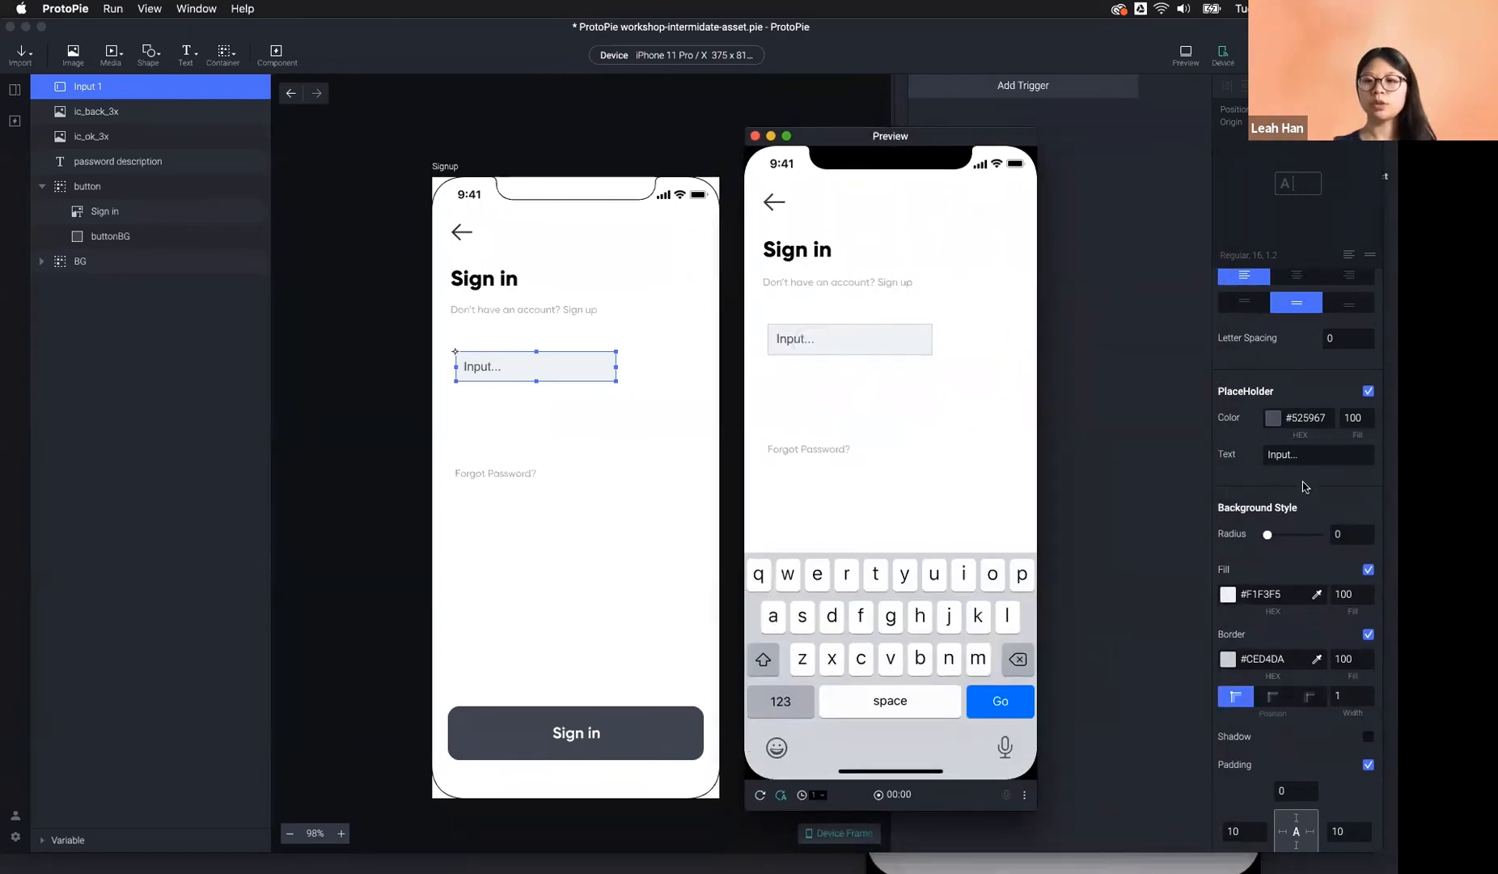
Set the input's placeholder text to "User name".
drag(1298, 458, 1246, 453)
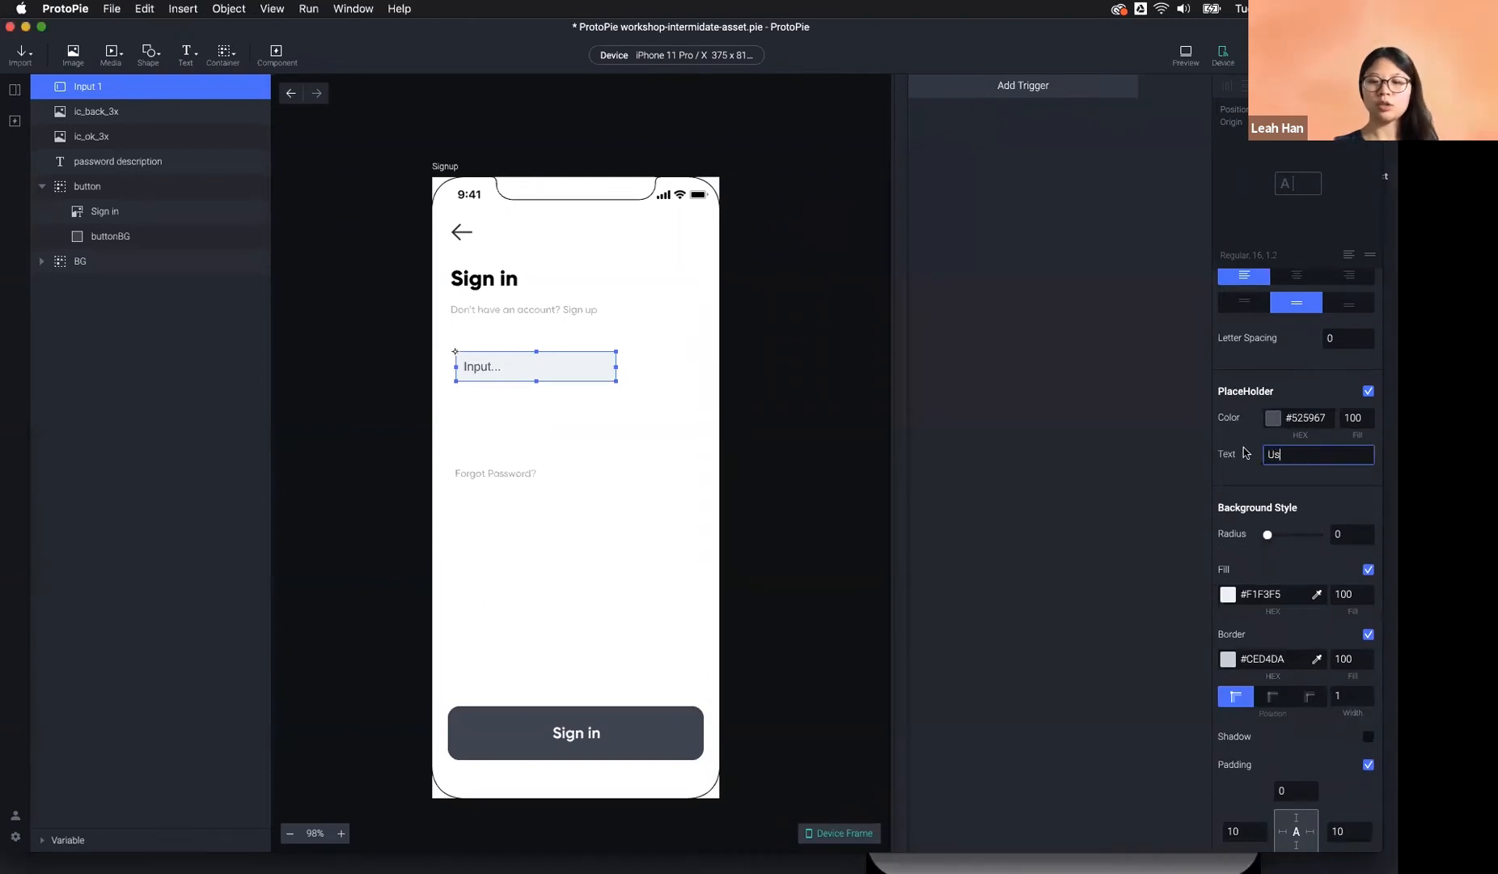
text(User name)
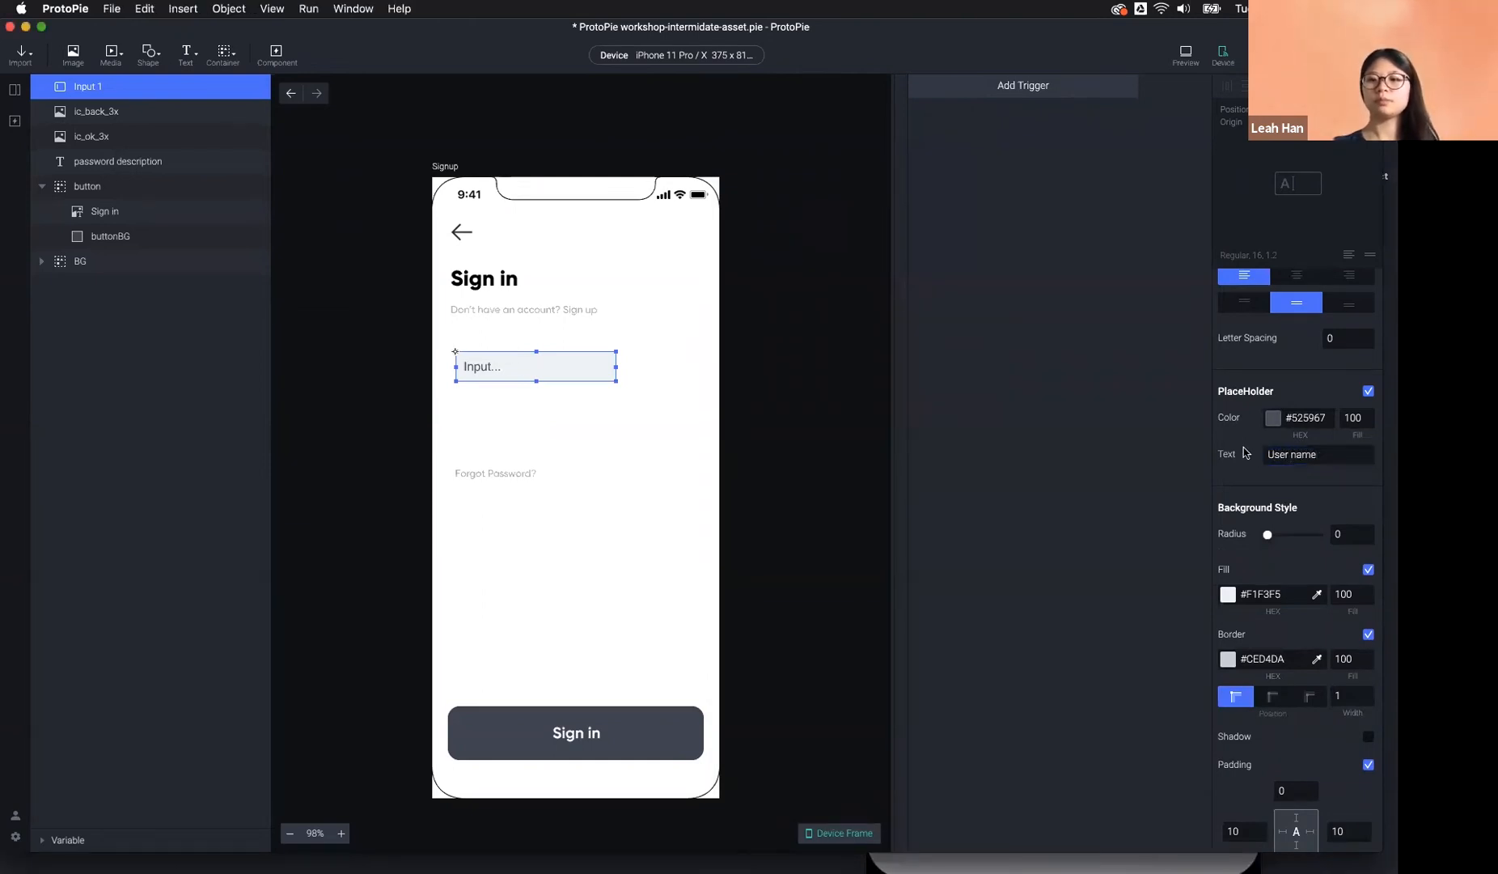
key(Return)
Preview the scene and focus the input to check the "User name" placeholder, returning to the editor when done.
click(1185, 54)
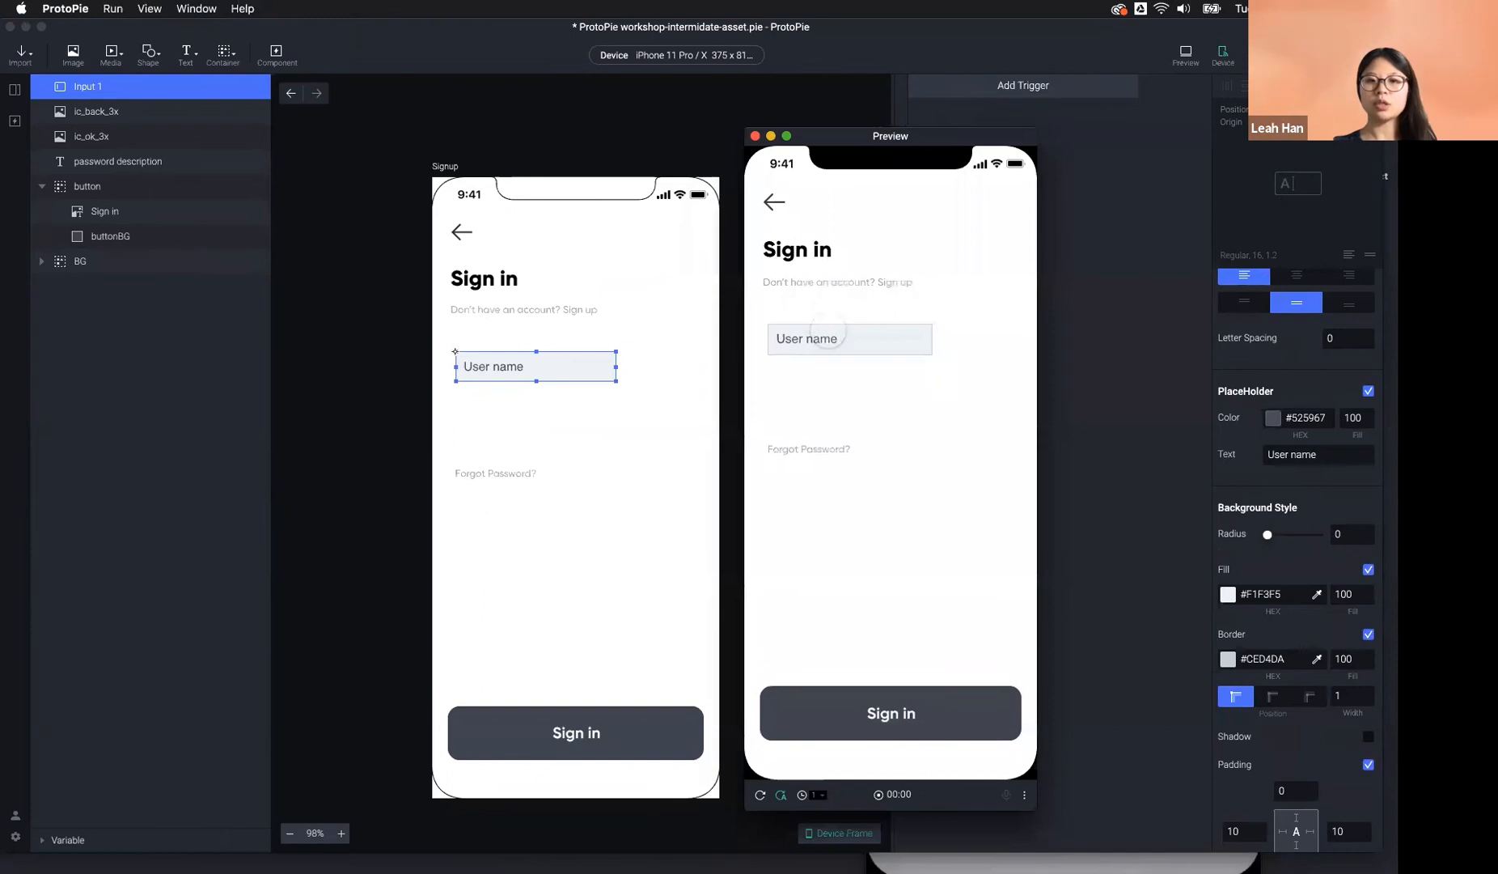
click(817, 340)
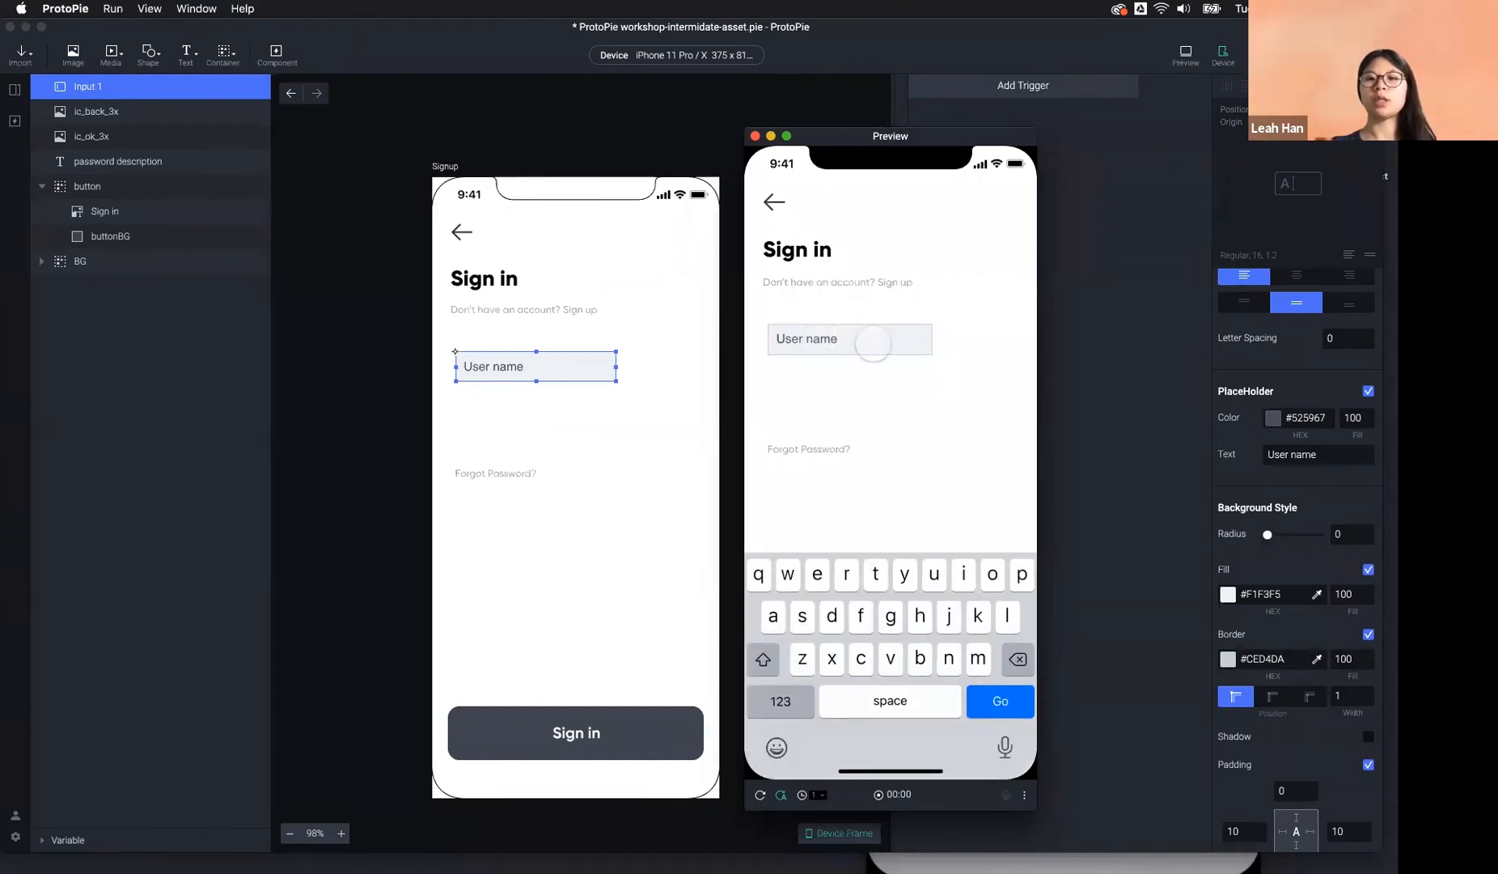
click(1317, 497)
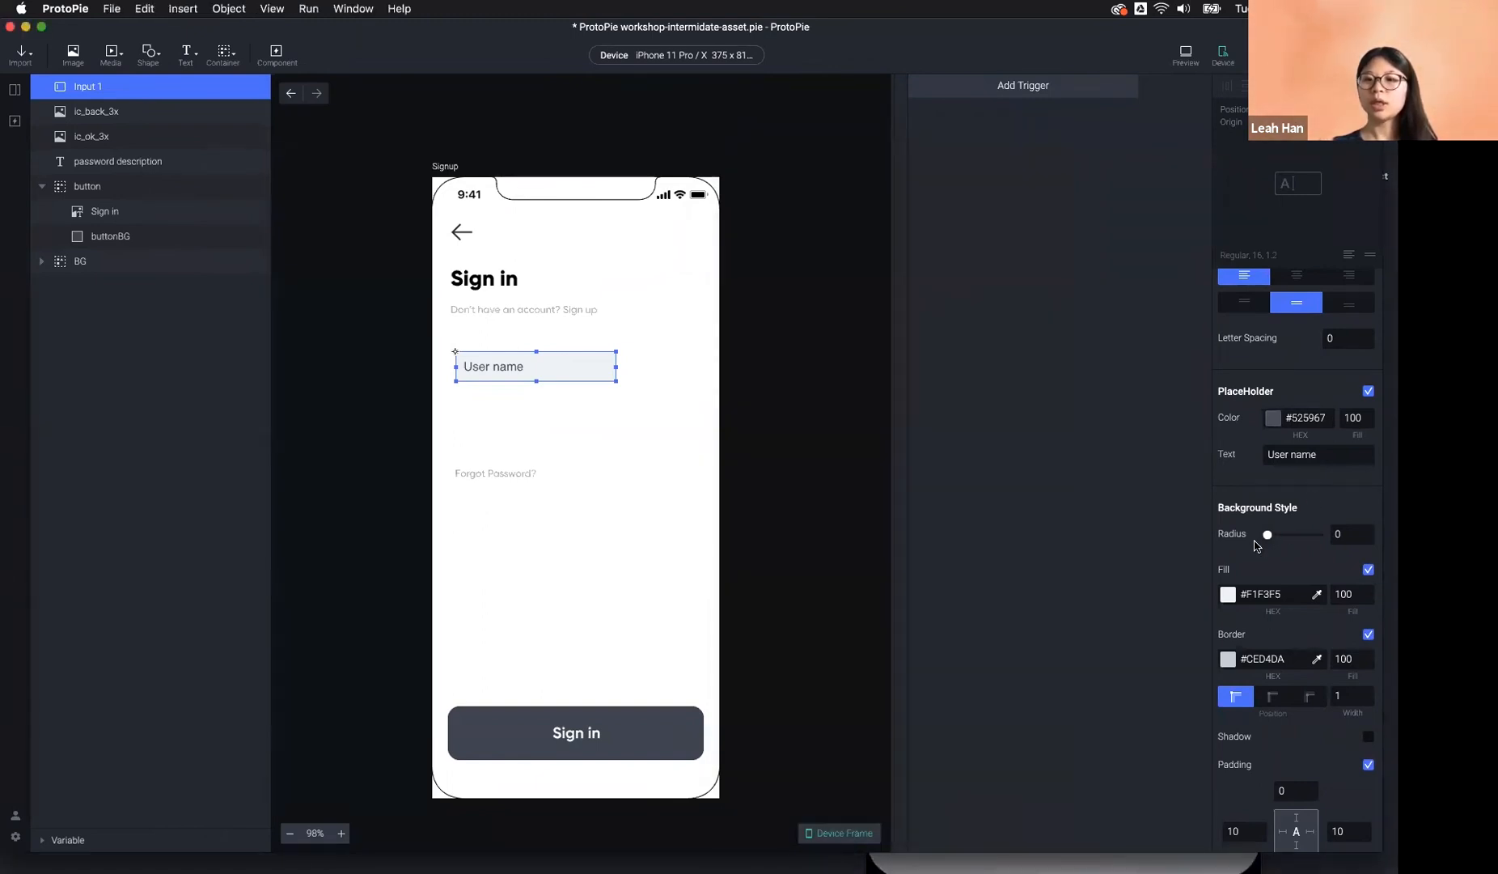
Set the input's background radius to 5 and deselect the layer to inspect its corners.
click(1339, 534)
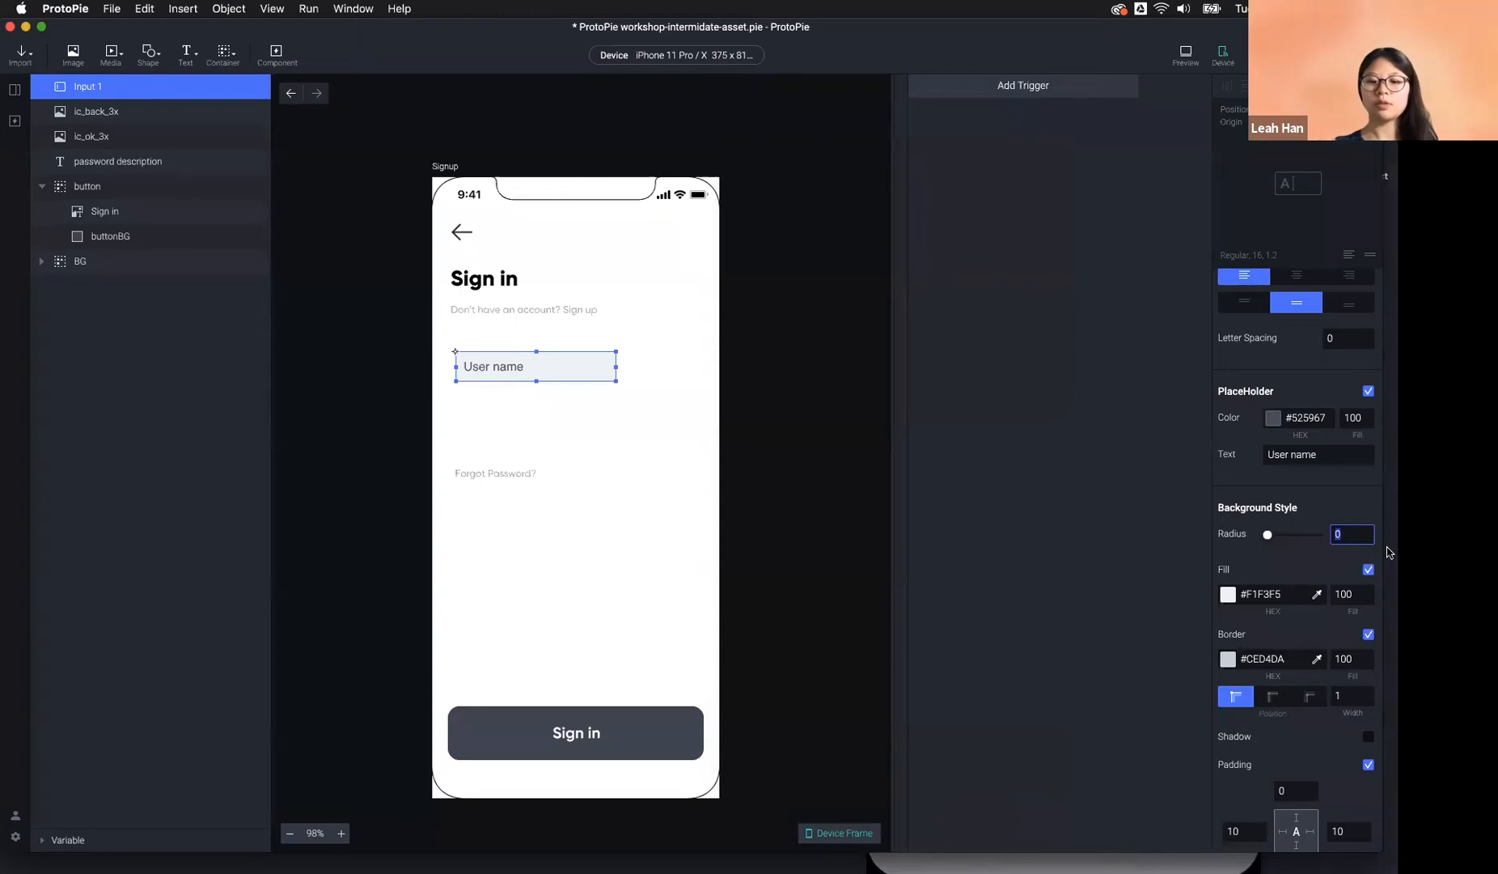
text(5)
key(Return)
click(779, 501)
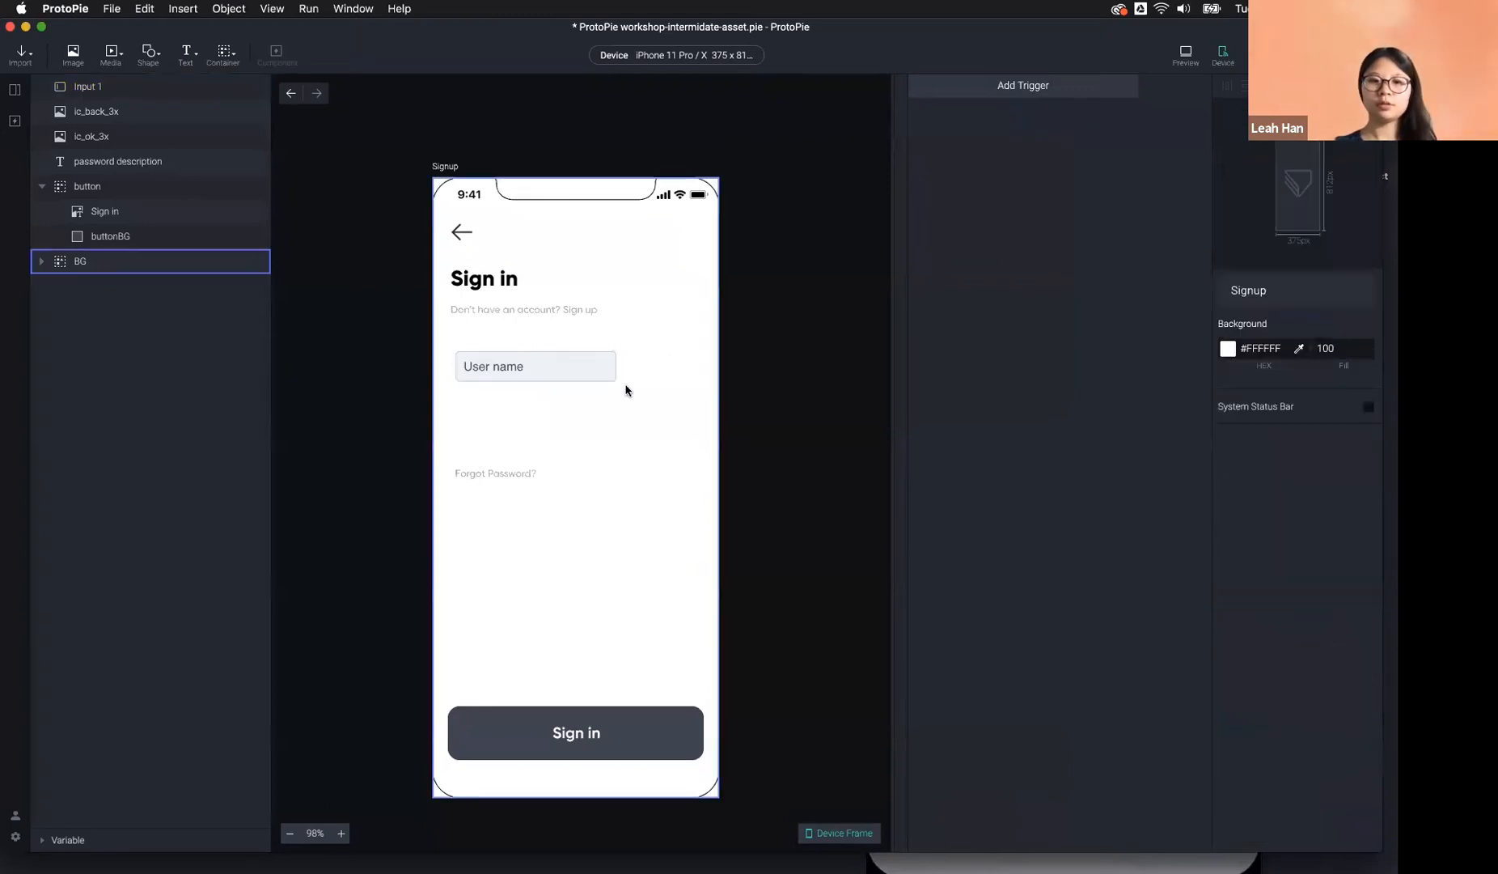
Reselect the user name input and set its background radius to 10.
click(597, 373)
scroll(1300, 672, down, 10)
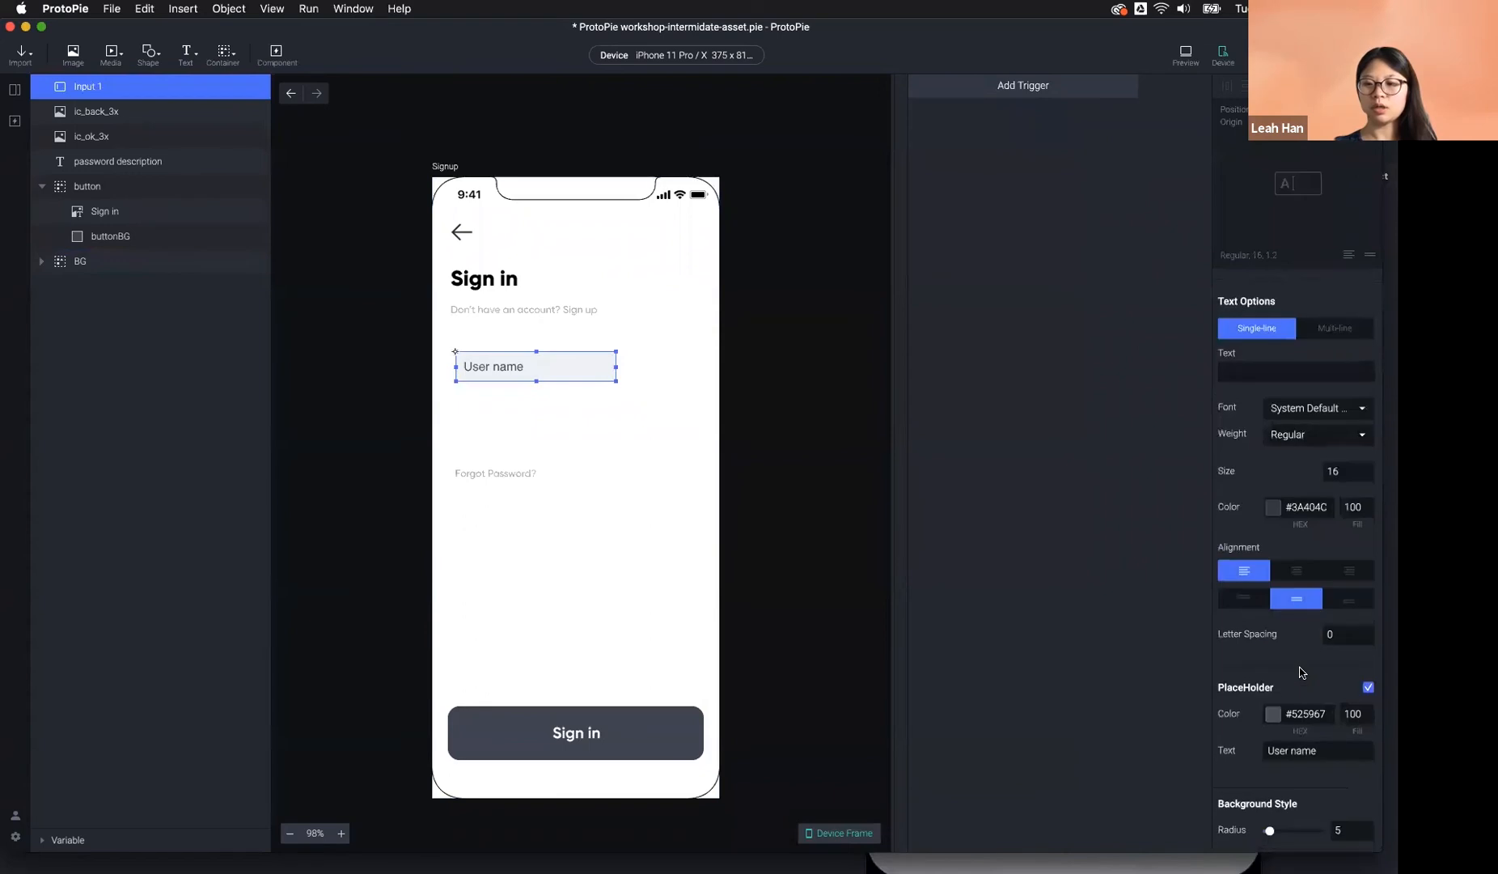
click(1343, 586)
key(Return)
scroll(1312, 585, down, 4)
scroll(1313, 585, down, 1)
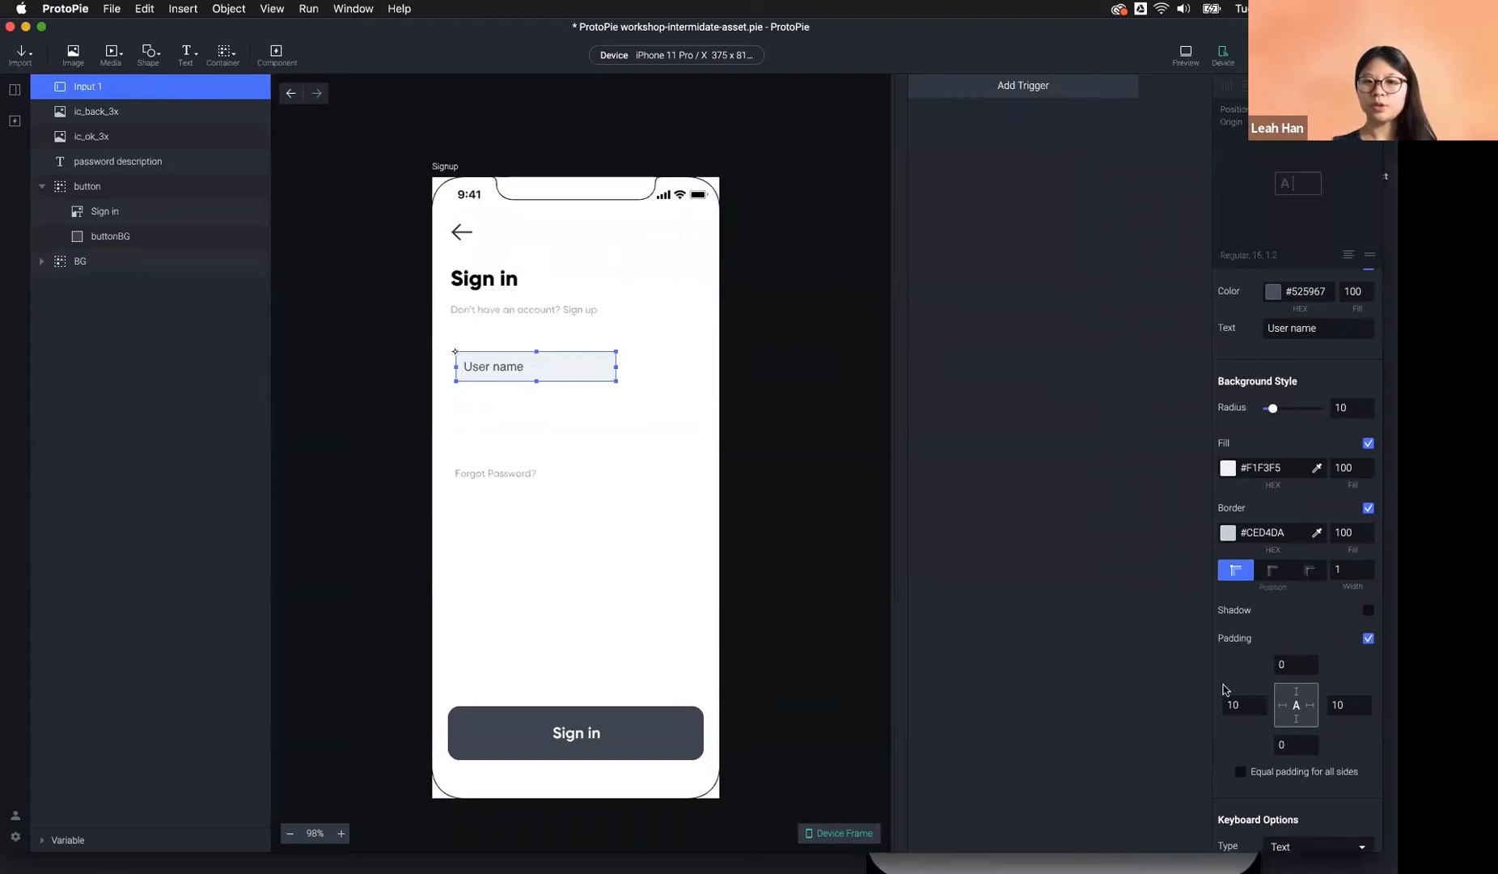
Set the user name input's keyboard type to Number.
scroll(1280, 684, down, 5)
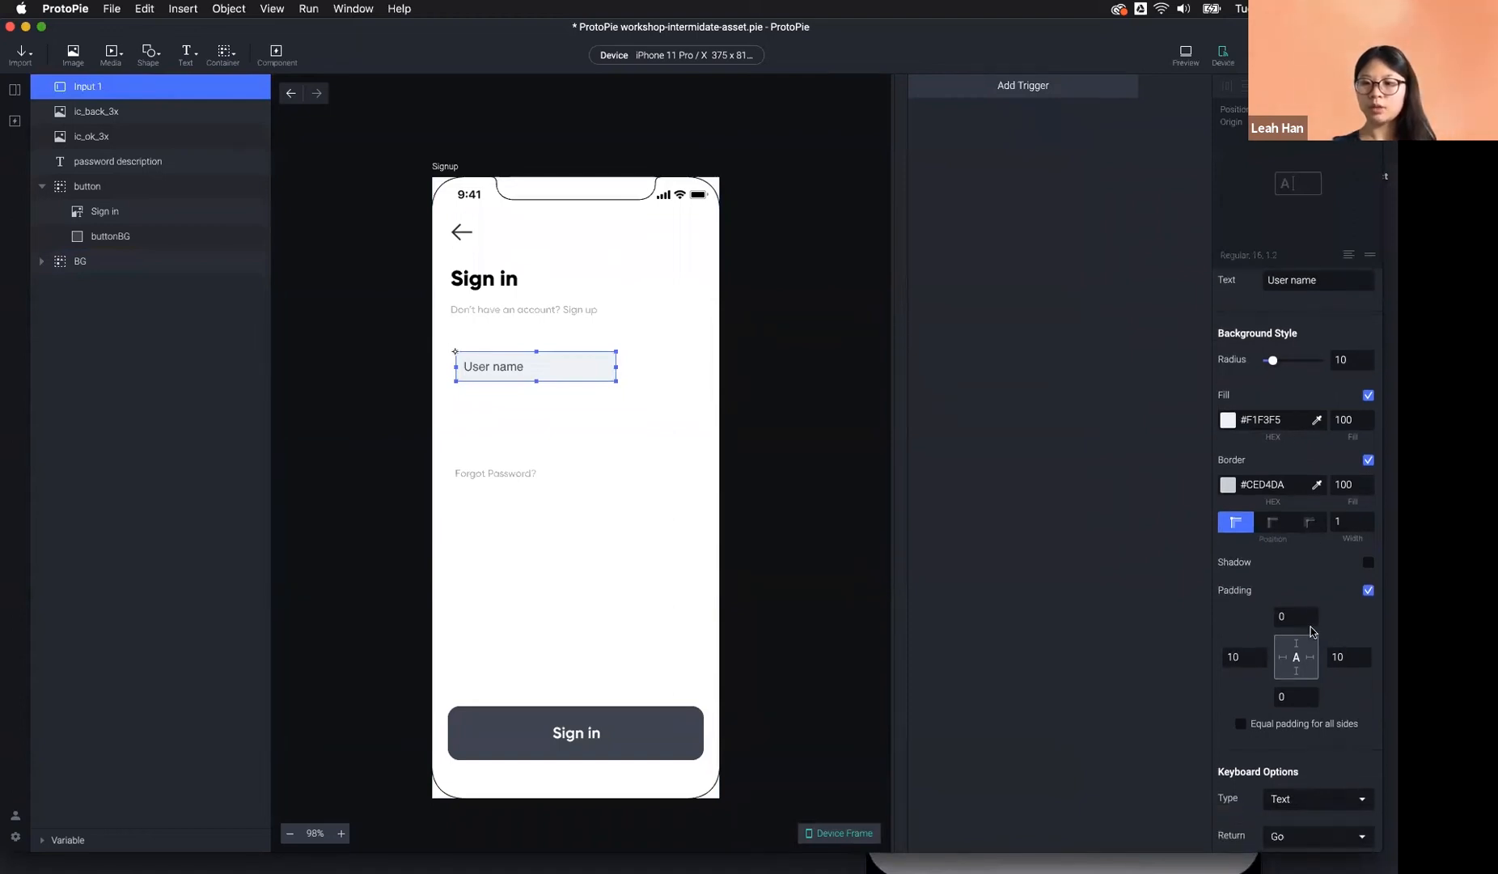
scroll(1277, 680, down, 2)
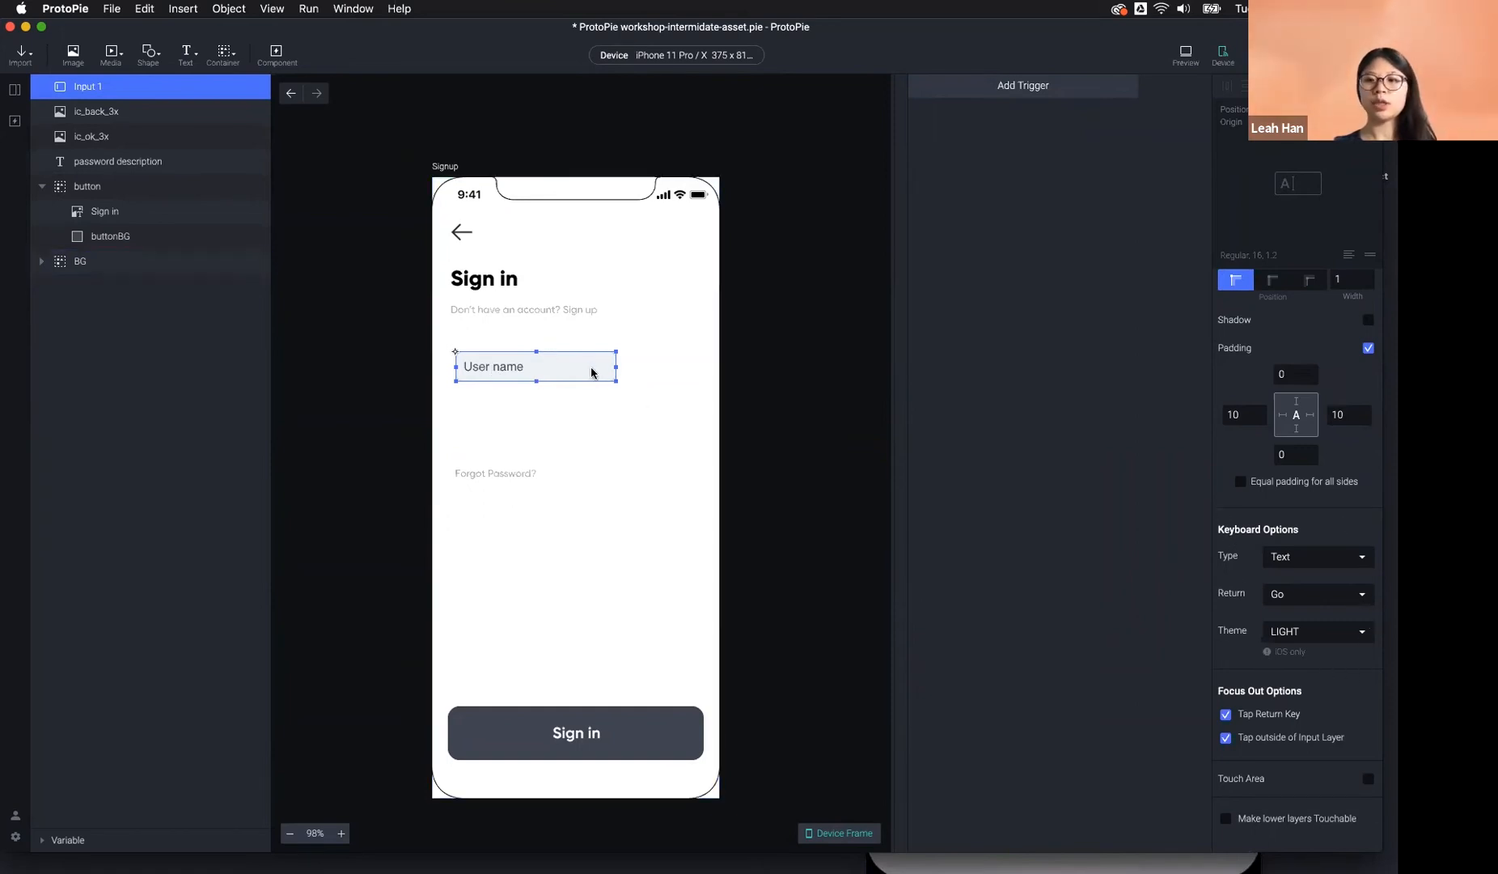
click(1313, 558)
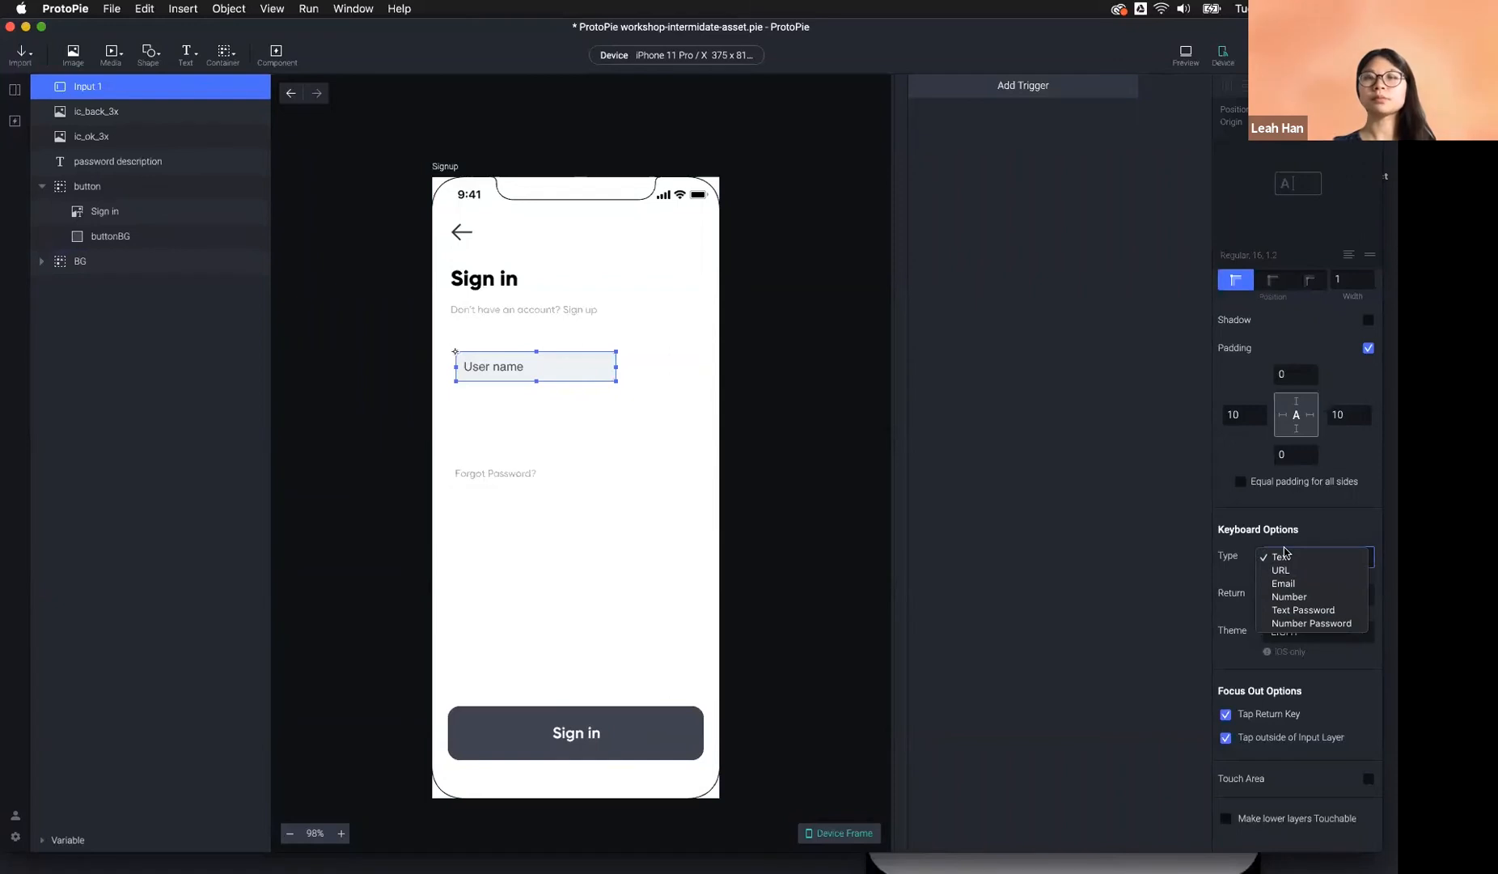
click(1314, 597)
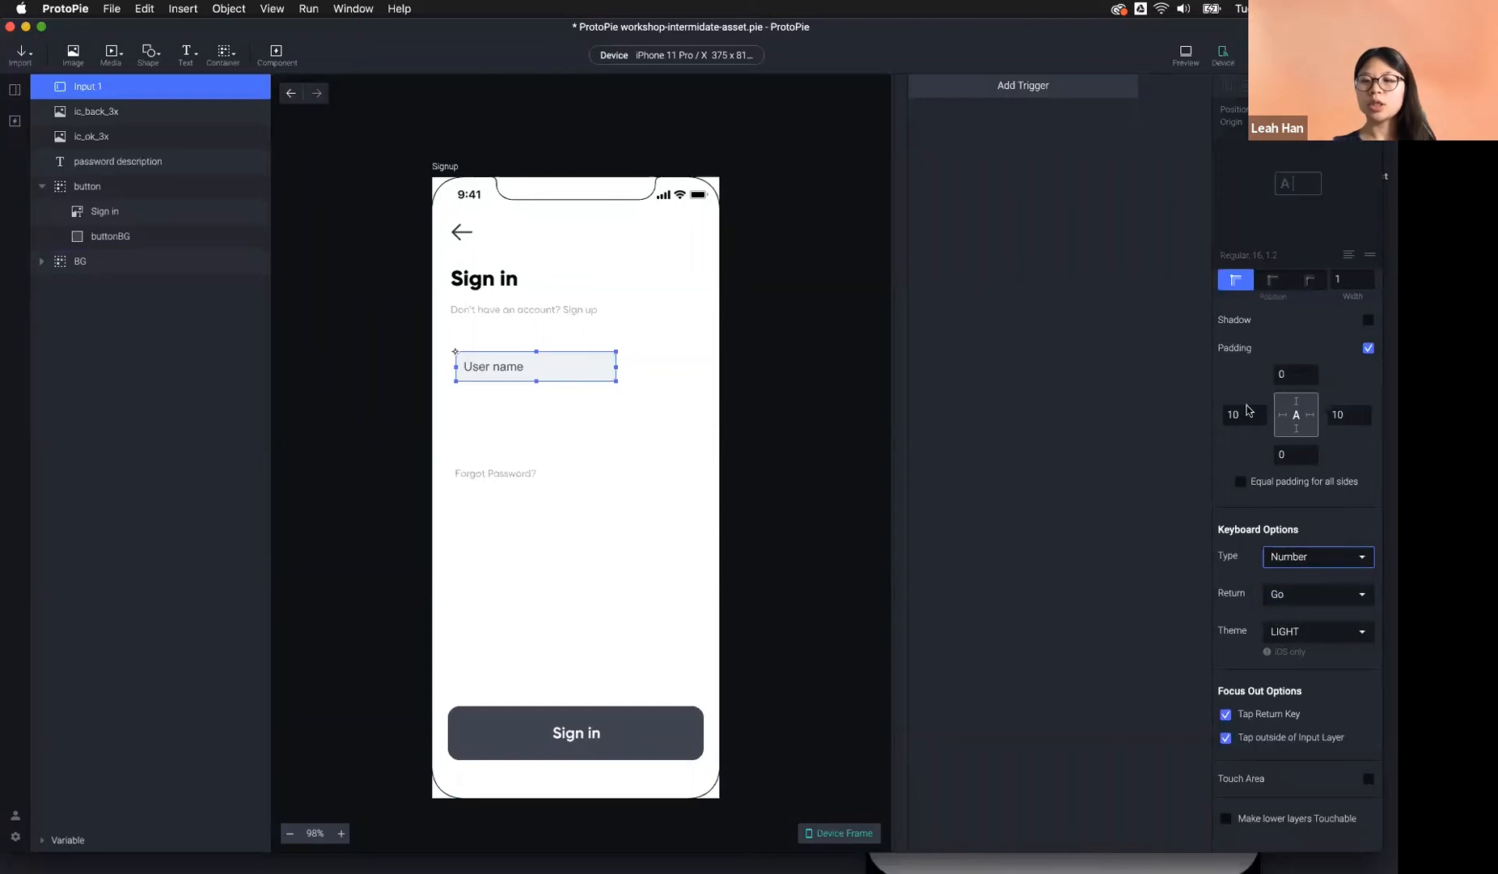
Preview the scene and focus the user name input to check its on-screen keyboard, returning to the editor when done.
click(1189, 61)
click(830, 335)
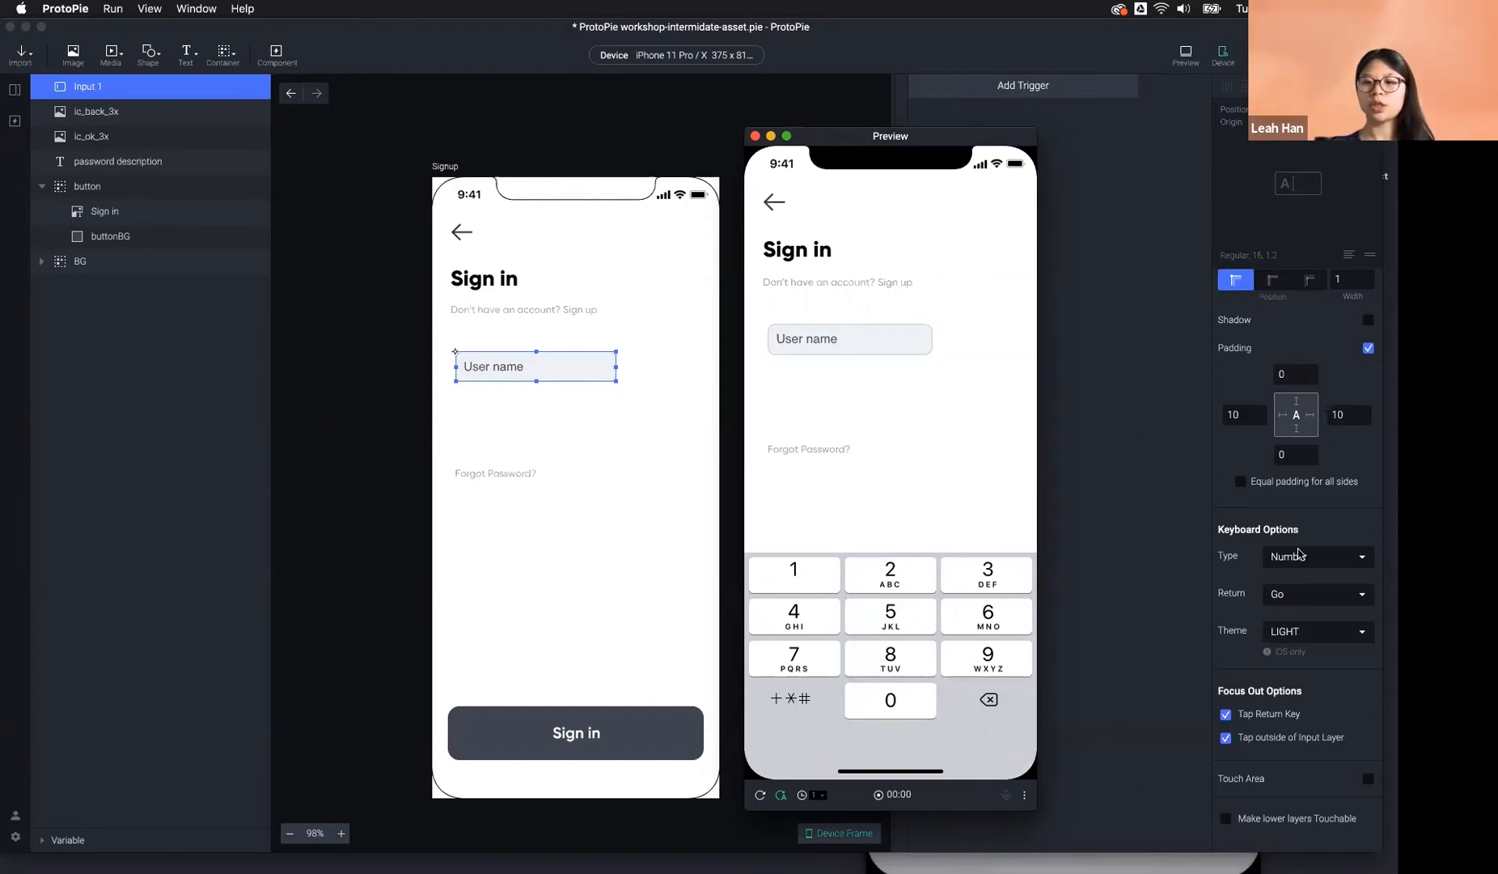
click(597, 449)
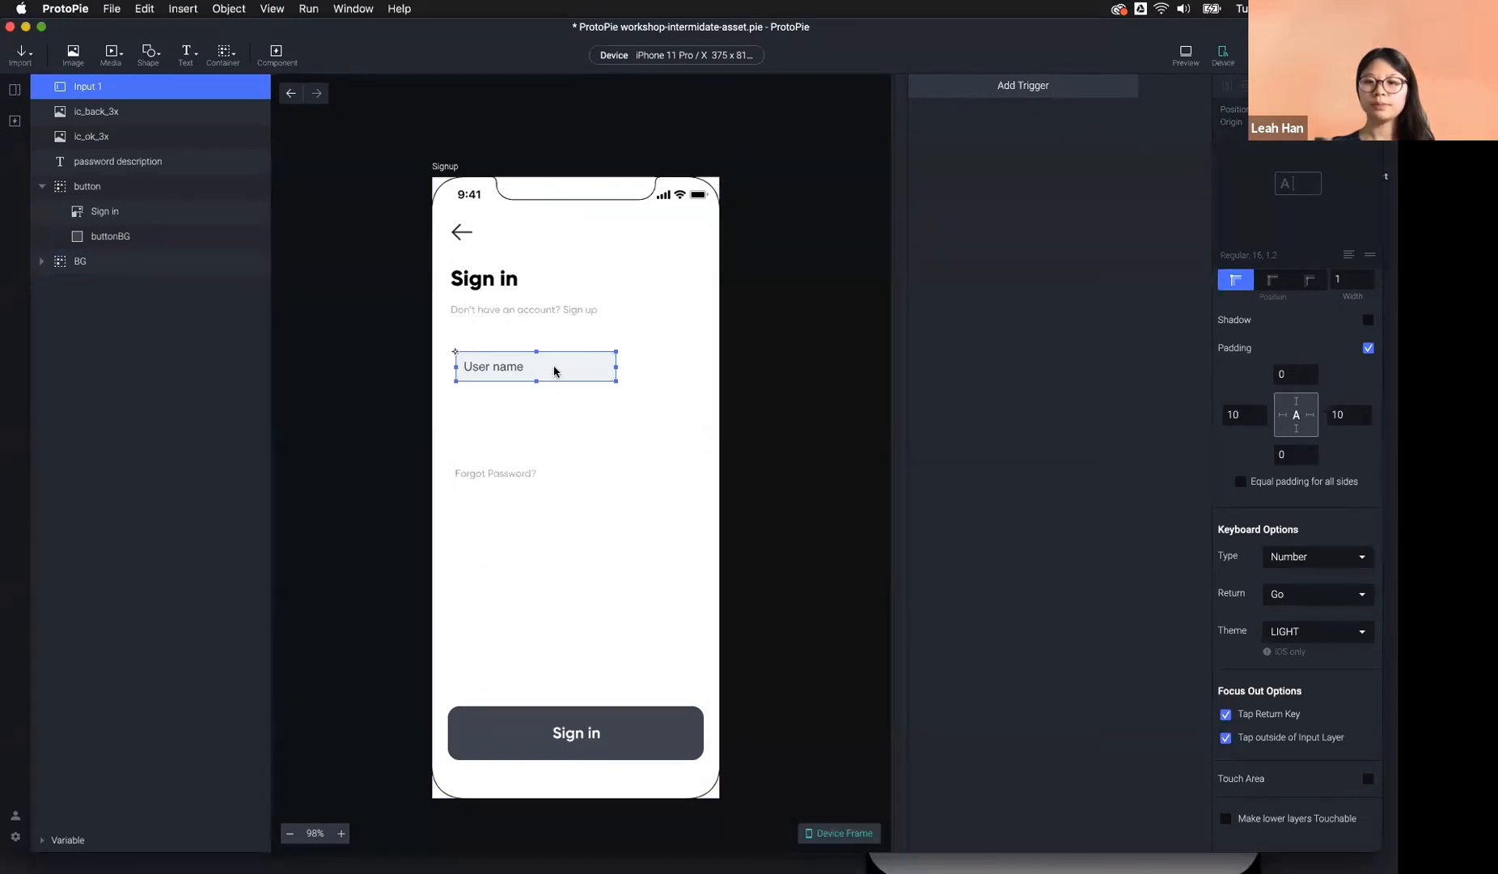
Duplicate the user name input and place the copy directly below the original, above "Forgot Password?".
key(super+d)
drag(554, 370, 555, 415)
click(623, 425)
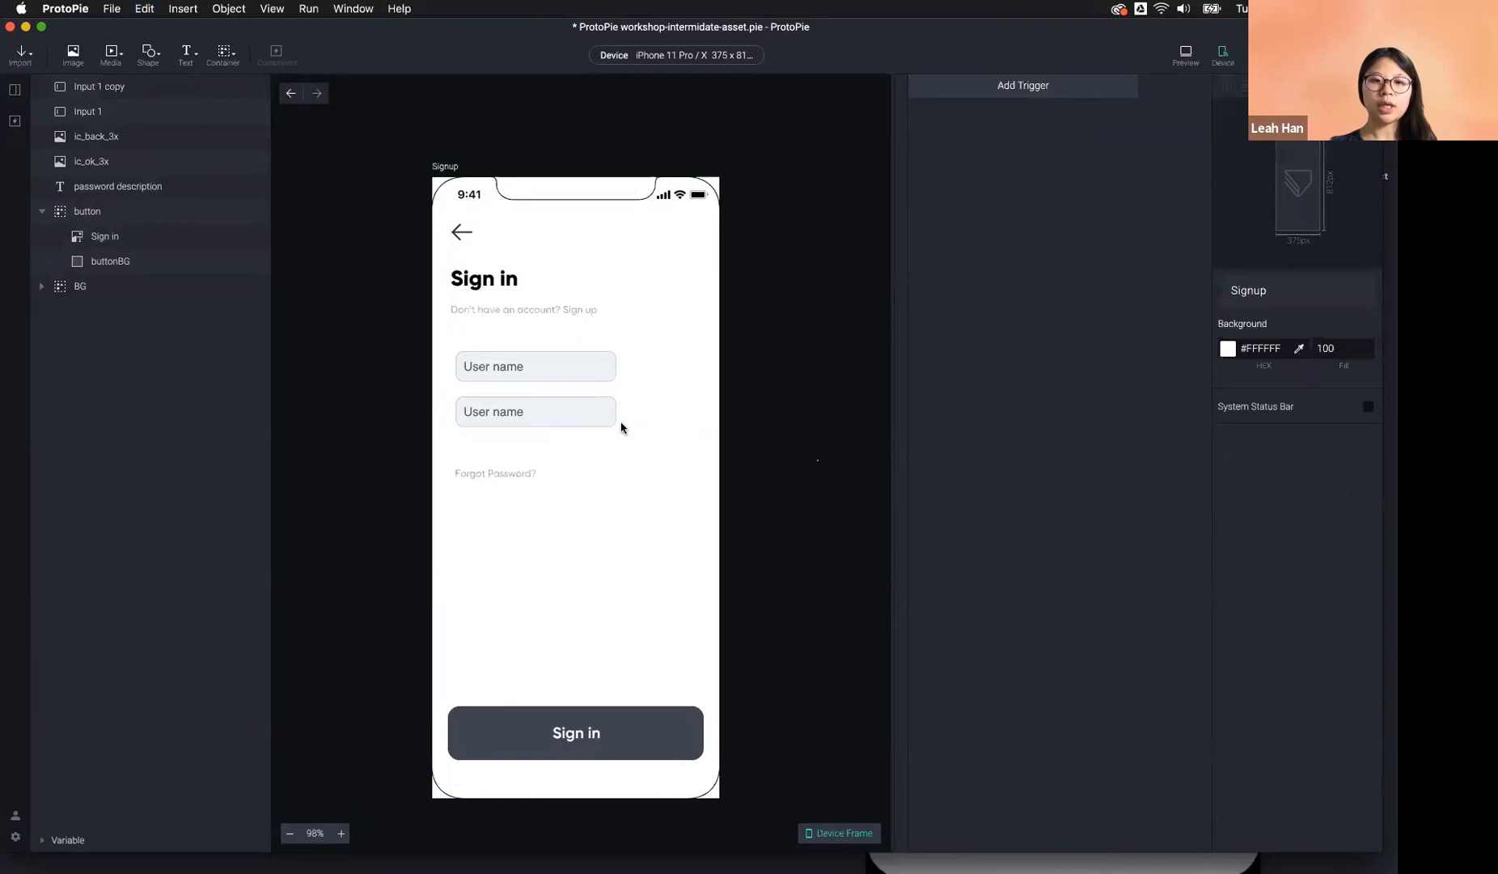
Set the duplicated input's placeholder text to "Password".
click(542, 413)
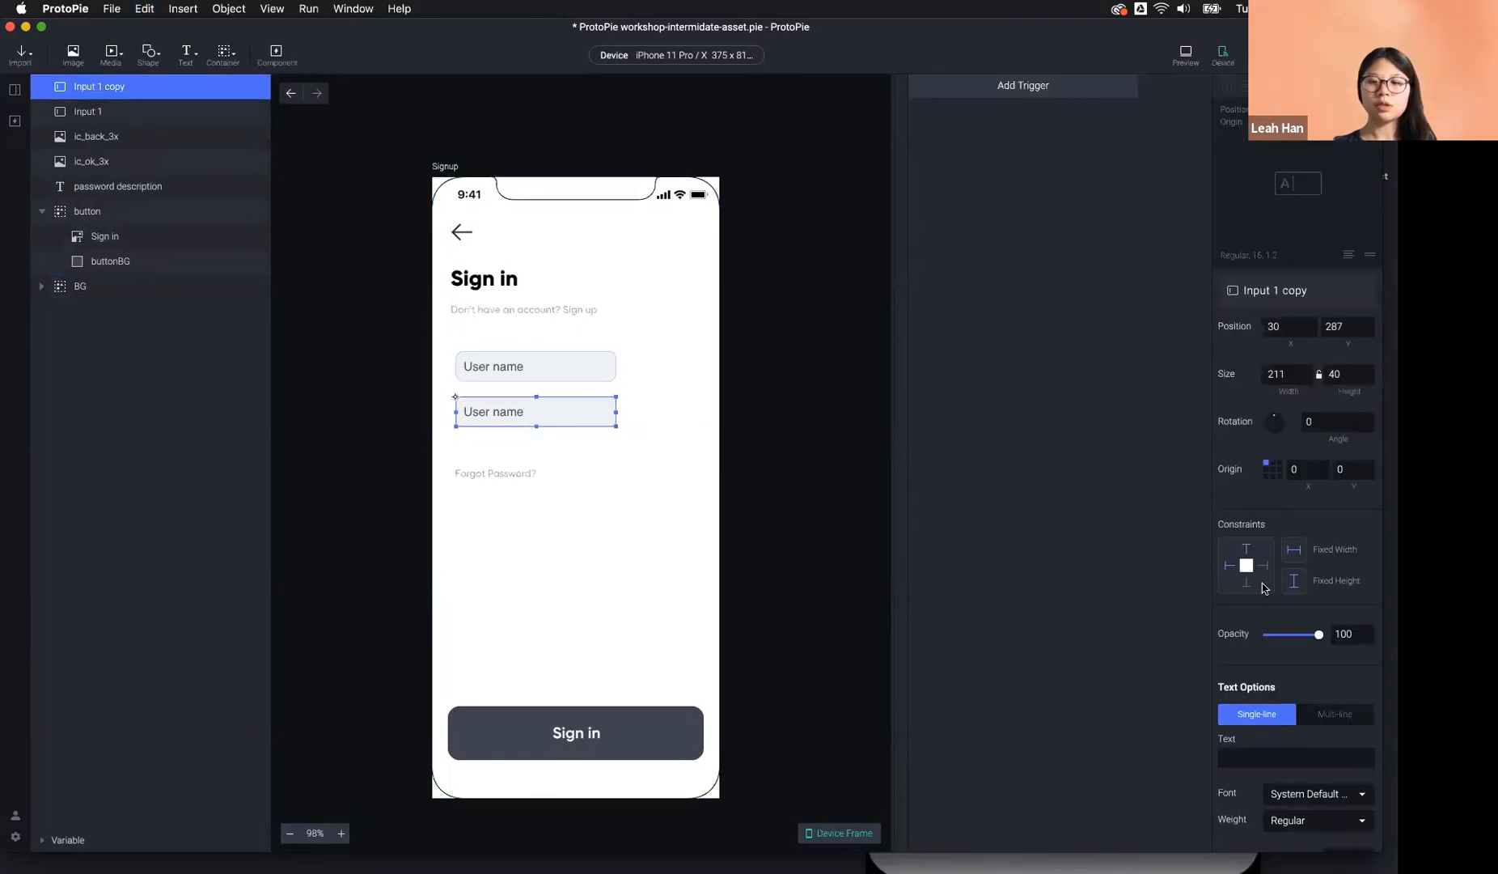
scroll(1297, 615, down, 3)
scroll(1295, 632, down, 10)
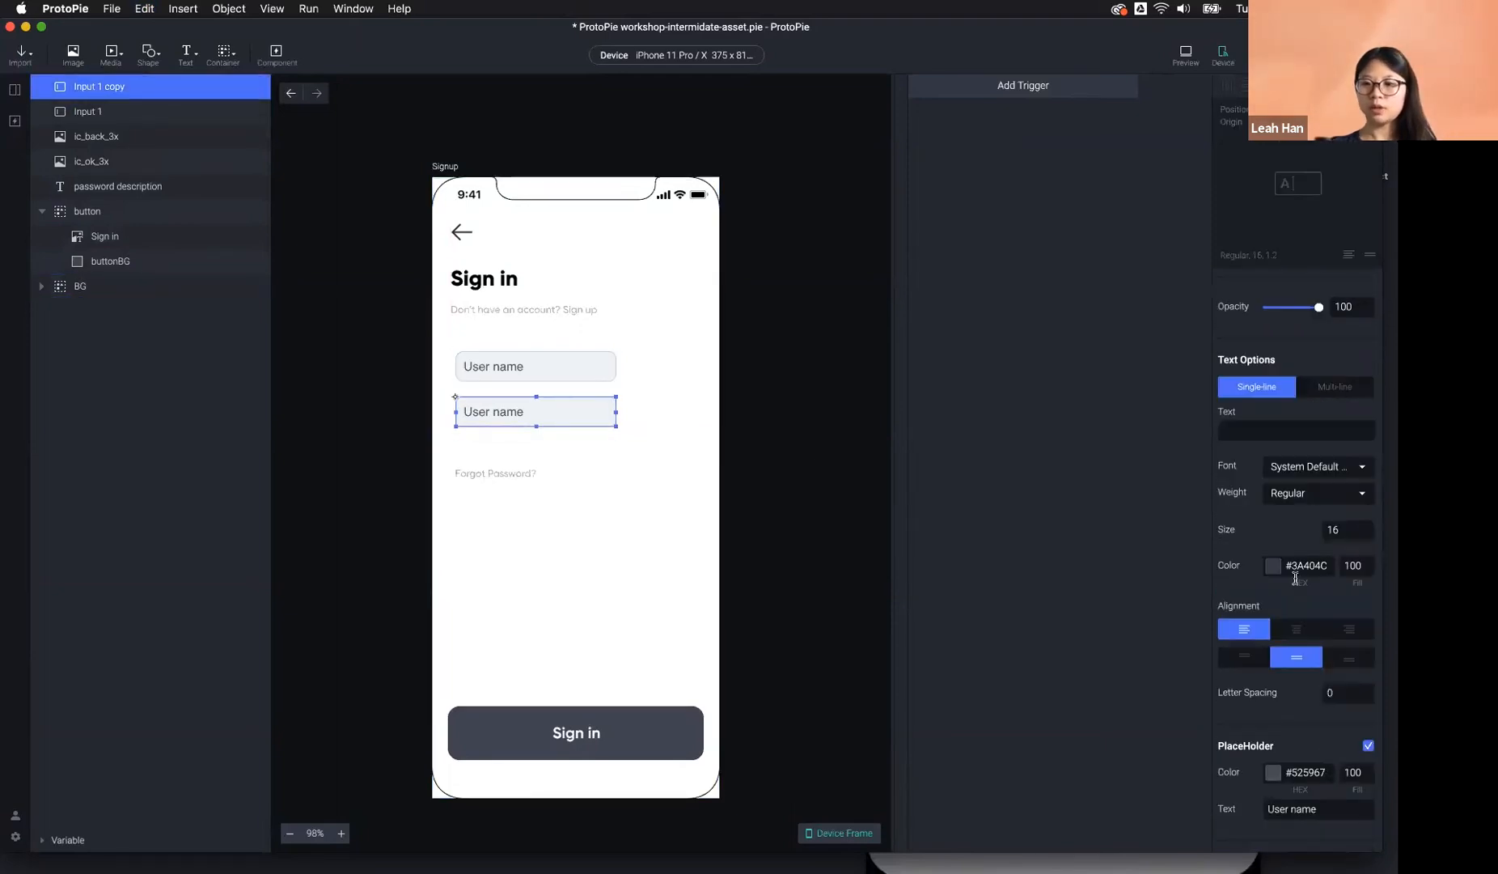
click(1322, 534)
text(Paa)
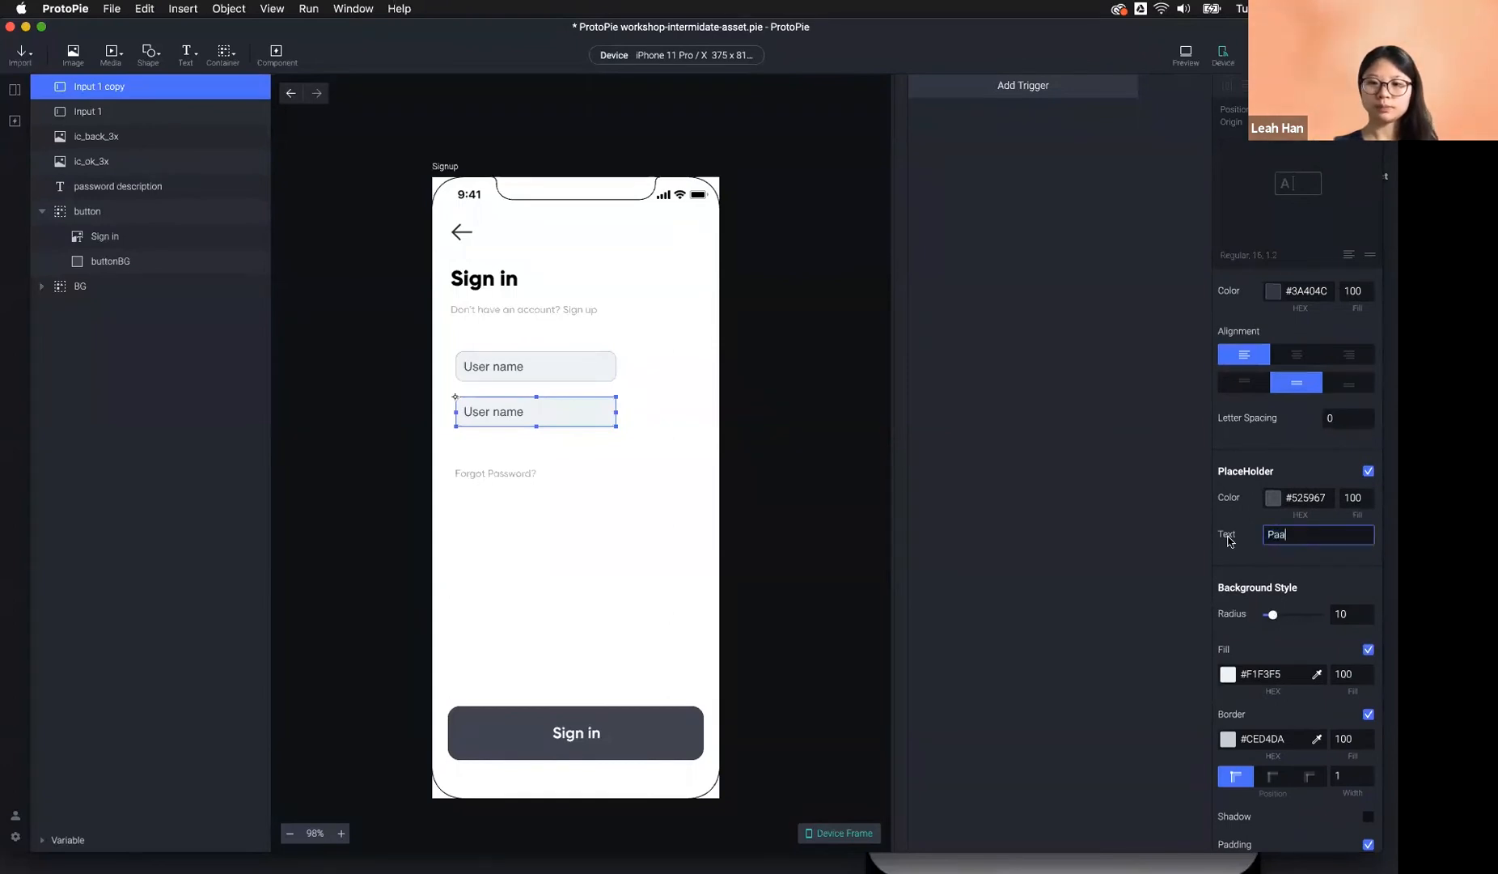
key(Return)
Preview the scene and enter "fndjks" in the user name field to test its keyboard, closing the preview when done.
key(super+p)
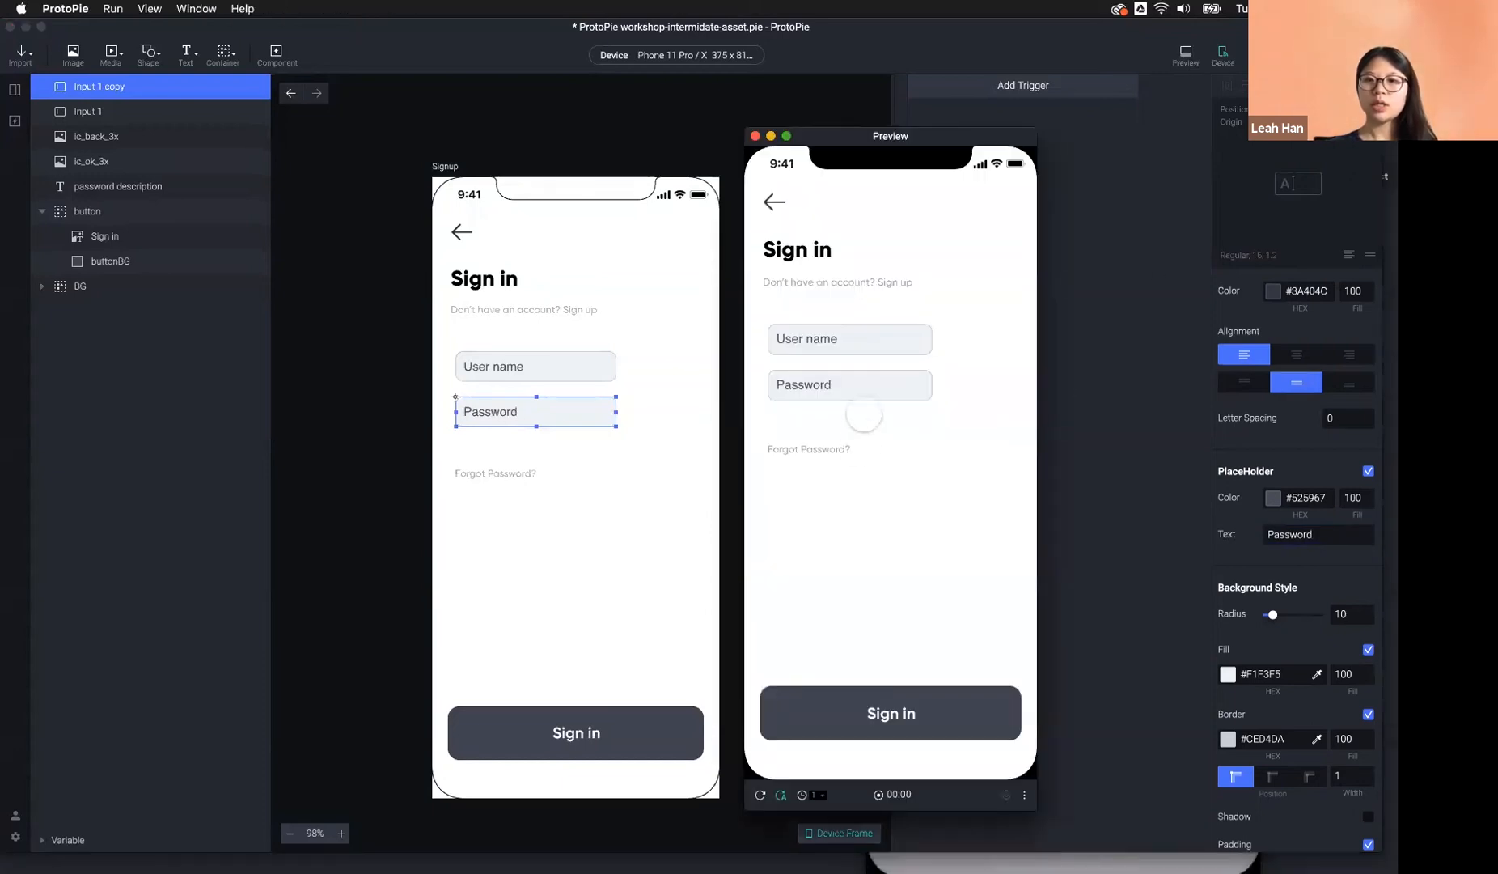
click(854, 339)
text(fndjks)
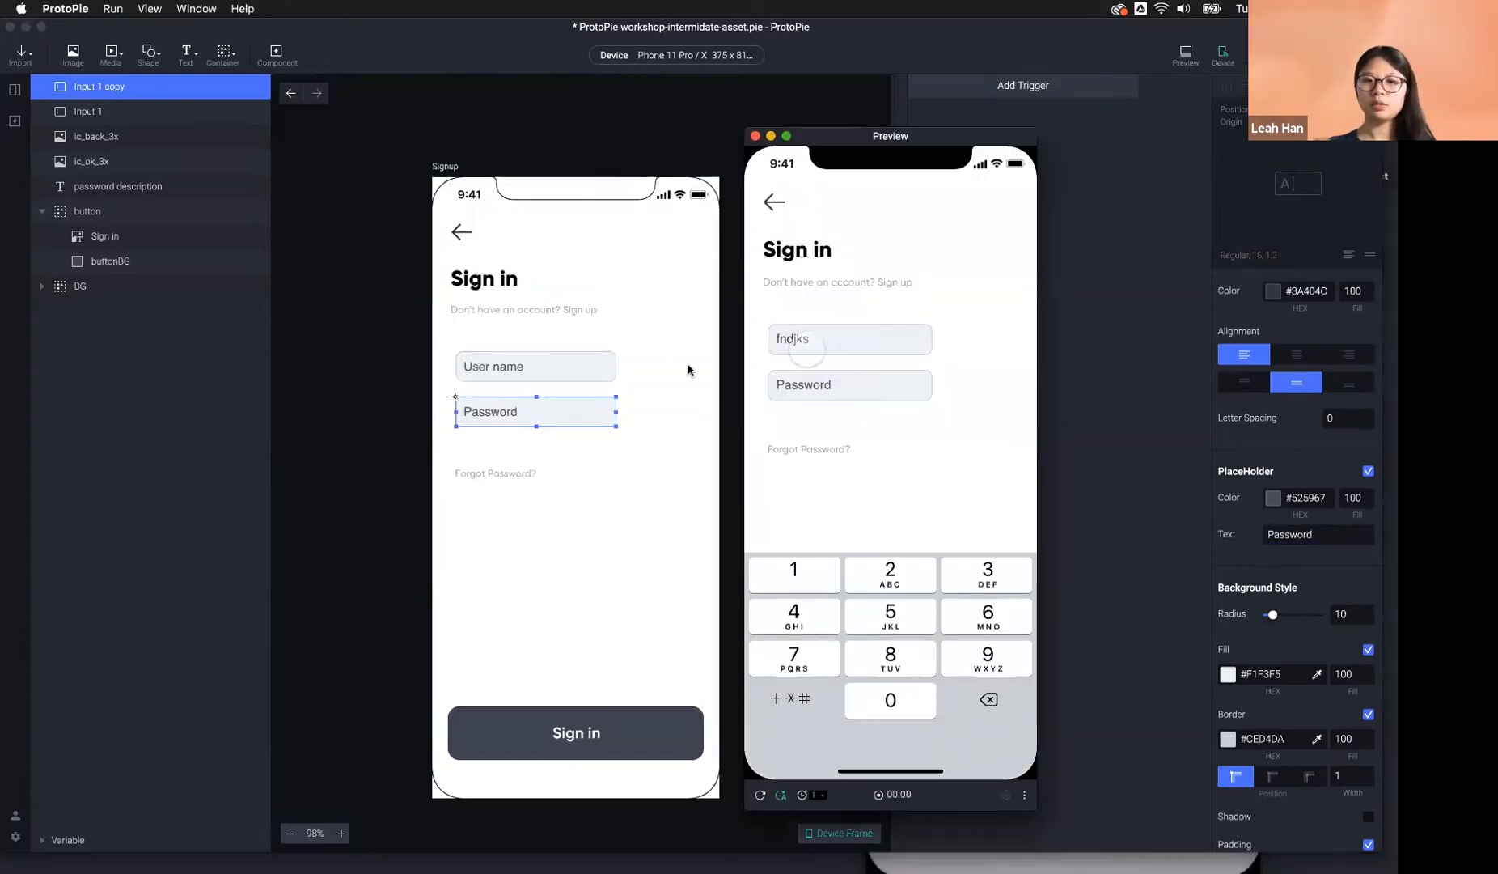
key(super+p)
Switch the user name input's keyboard type to Text.
click(538, 373)
scroll(1362, 659, down, 5)
click(1330, 626)
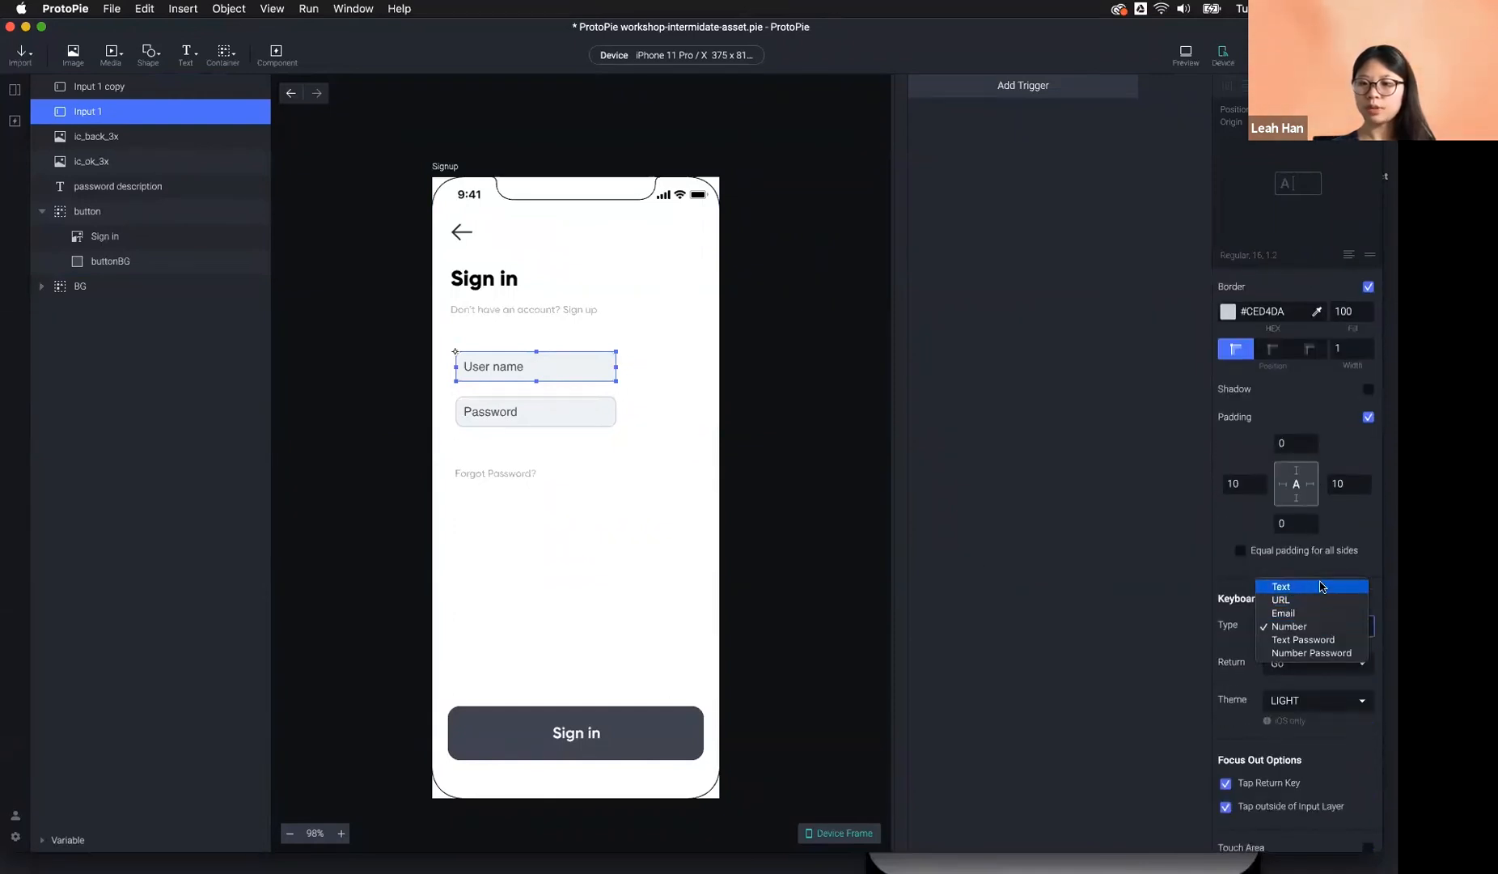
click(1322, 586)
Preview the scene, entering "ndjknfdks" as user name and sample text in the password field to compare their keyboards.
click(1186, 55)
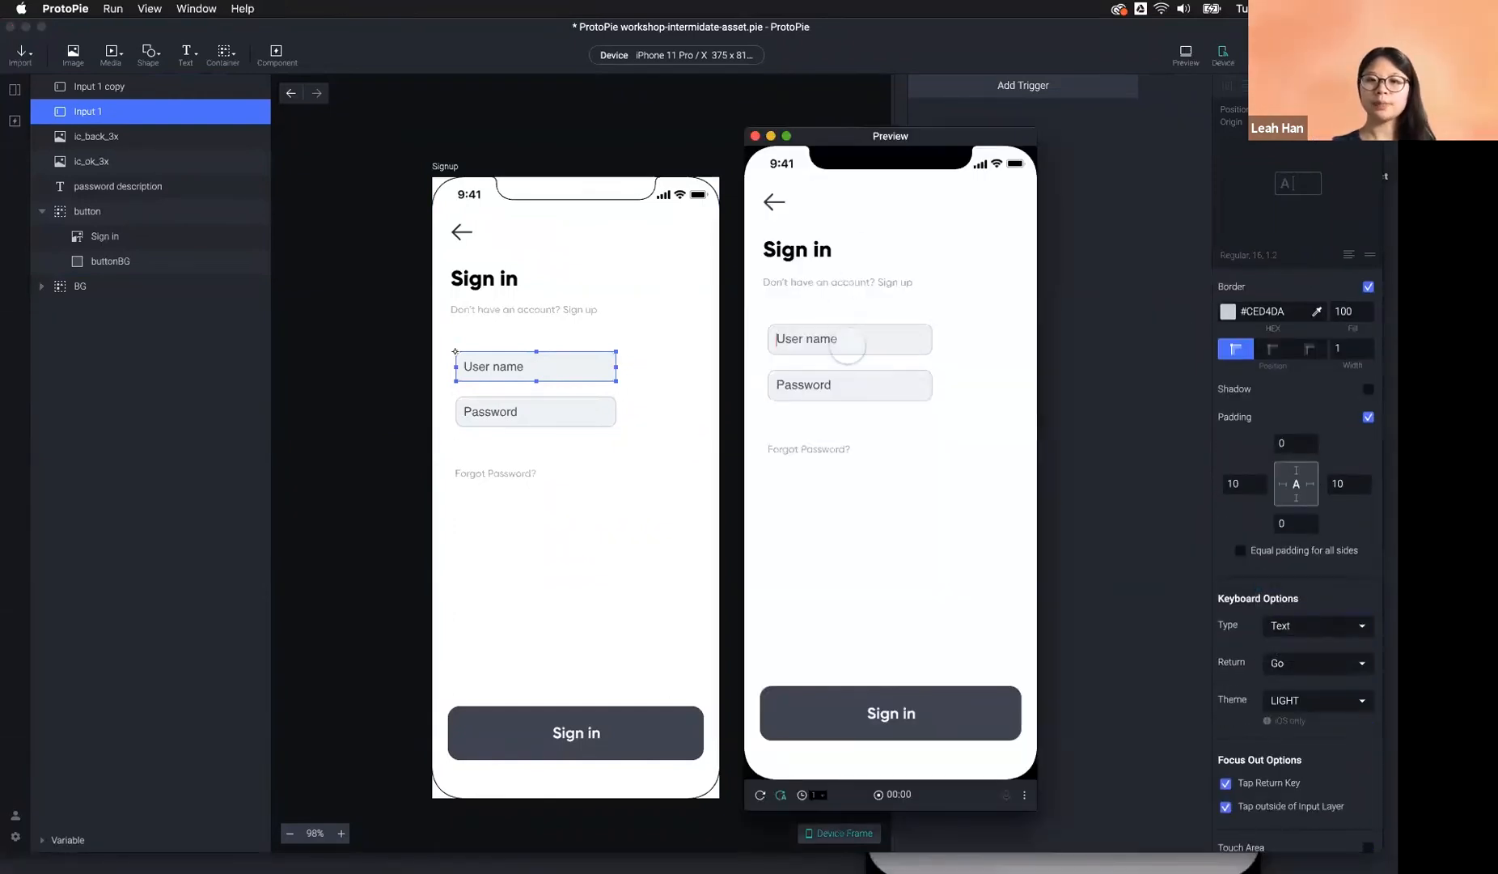
text(ndjknfdks)
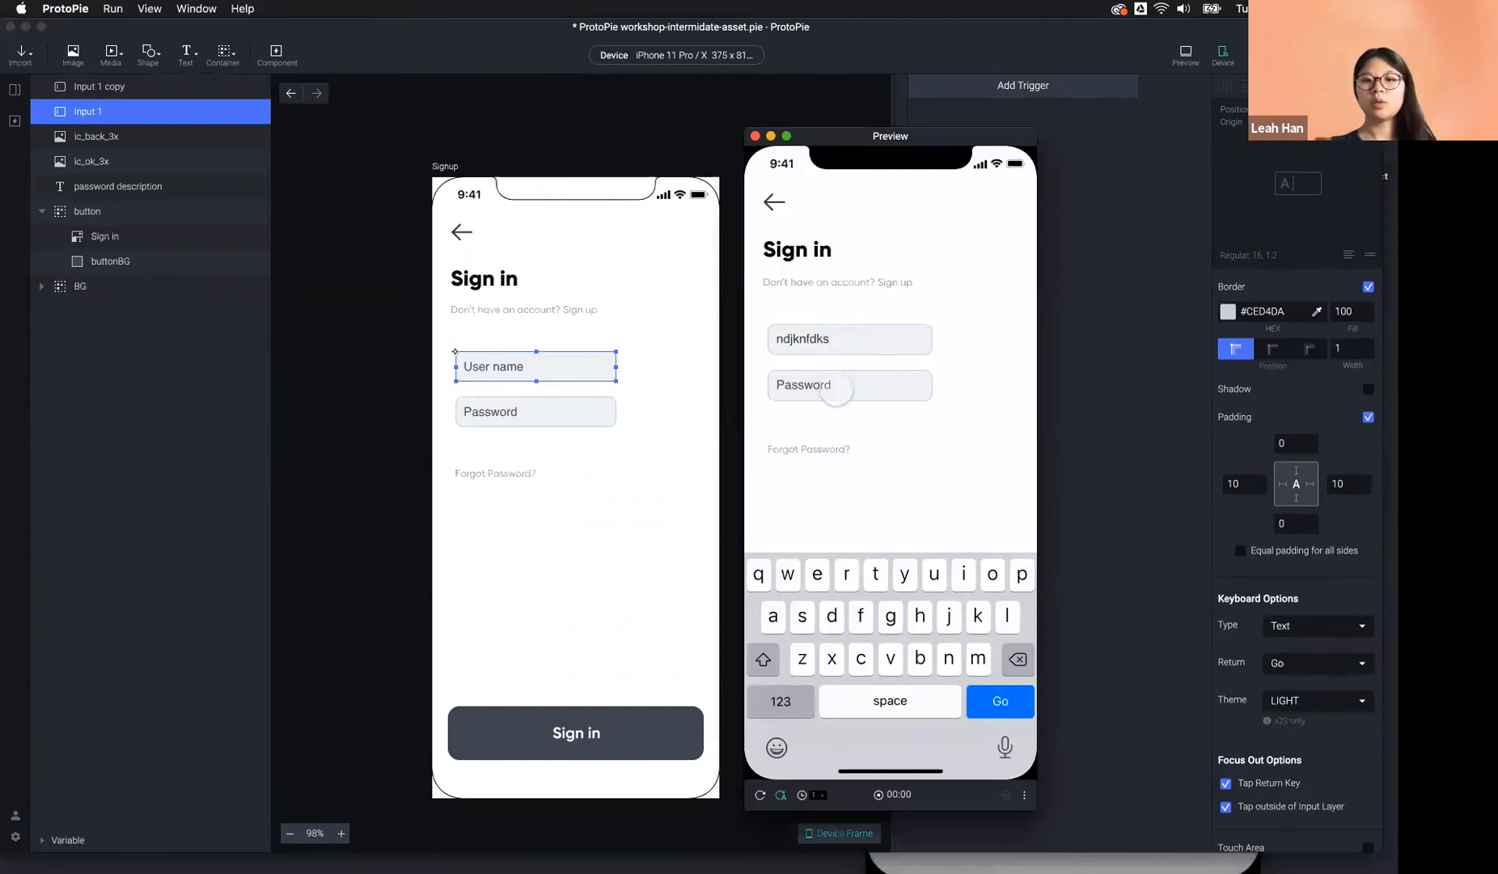
click(841, 385)
text(fndsknj)
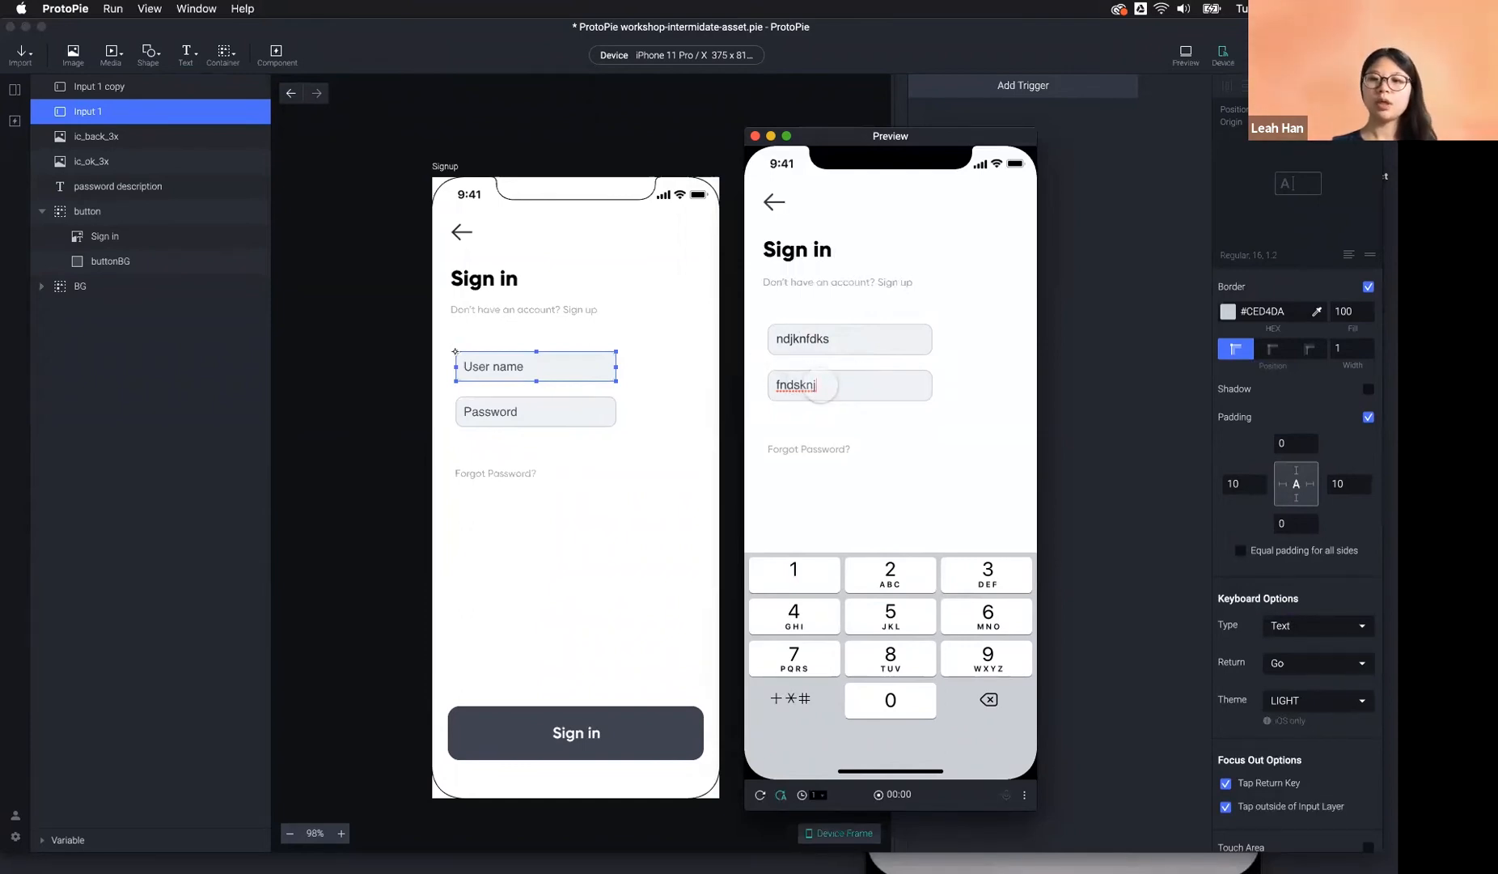
click(1124, 532)
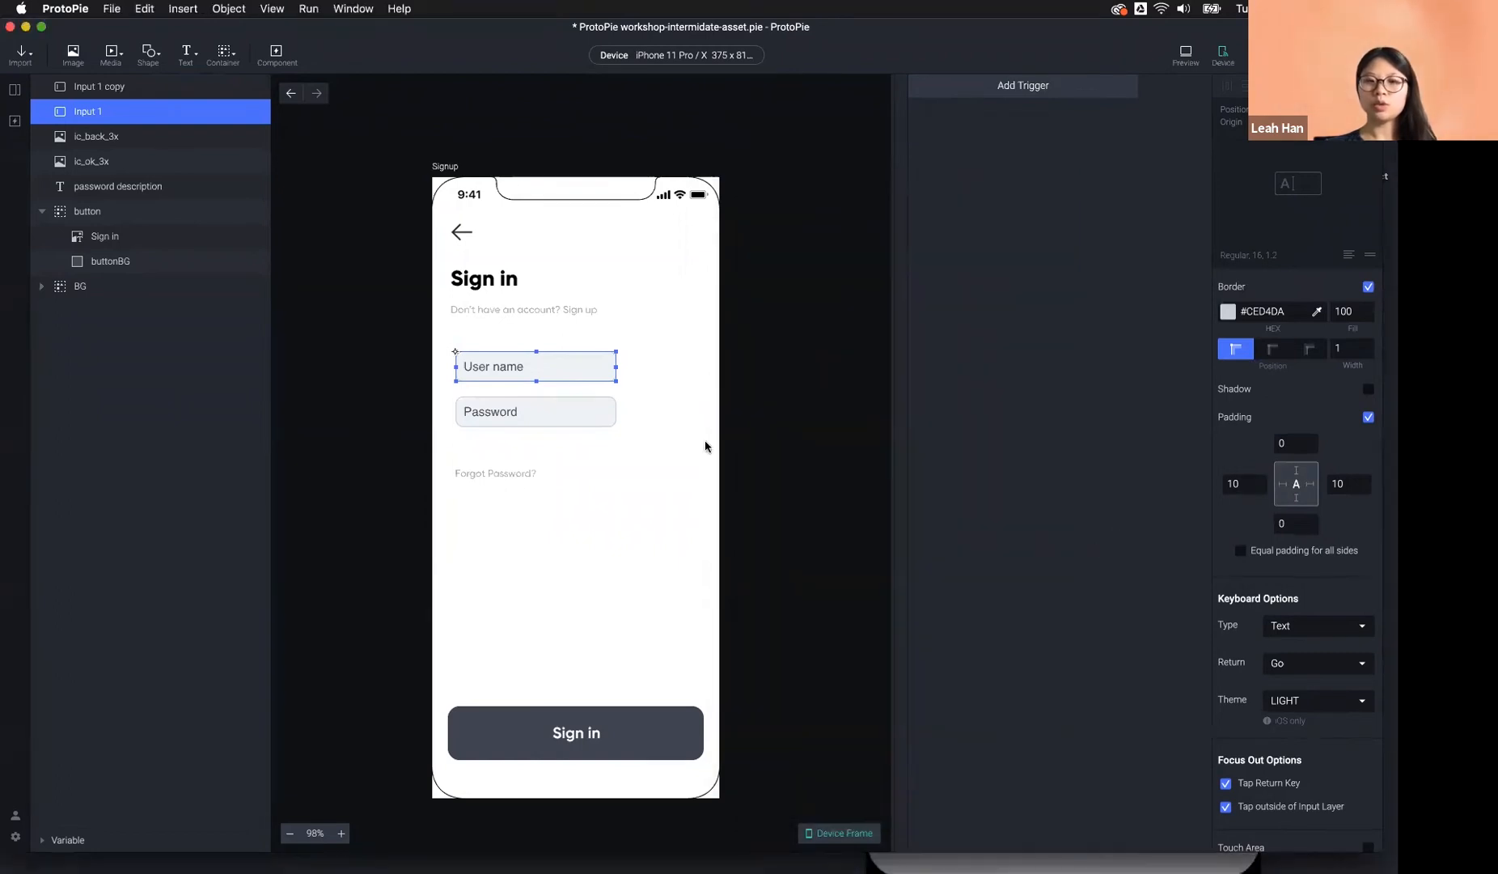
Try the Text Password keyboard type on the user name input in the preview, and undo that change.
click(1303, 627)
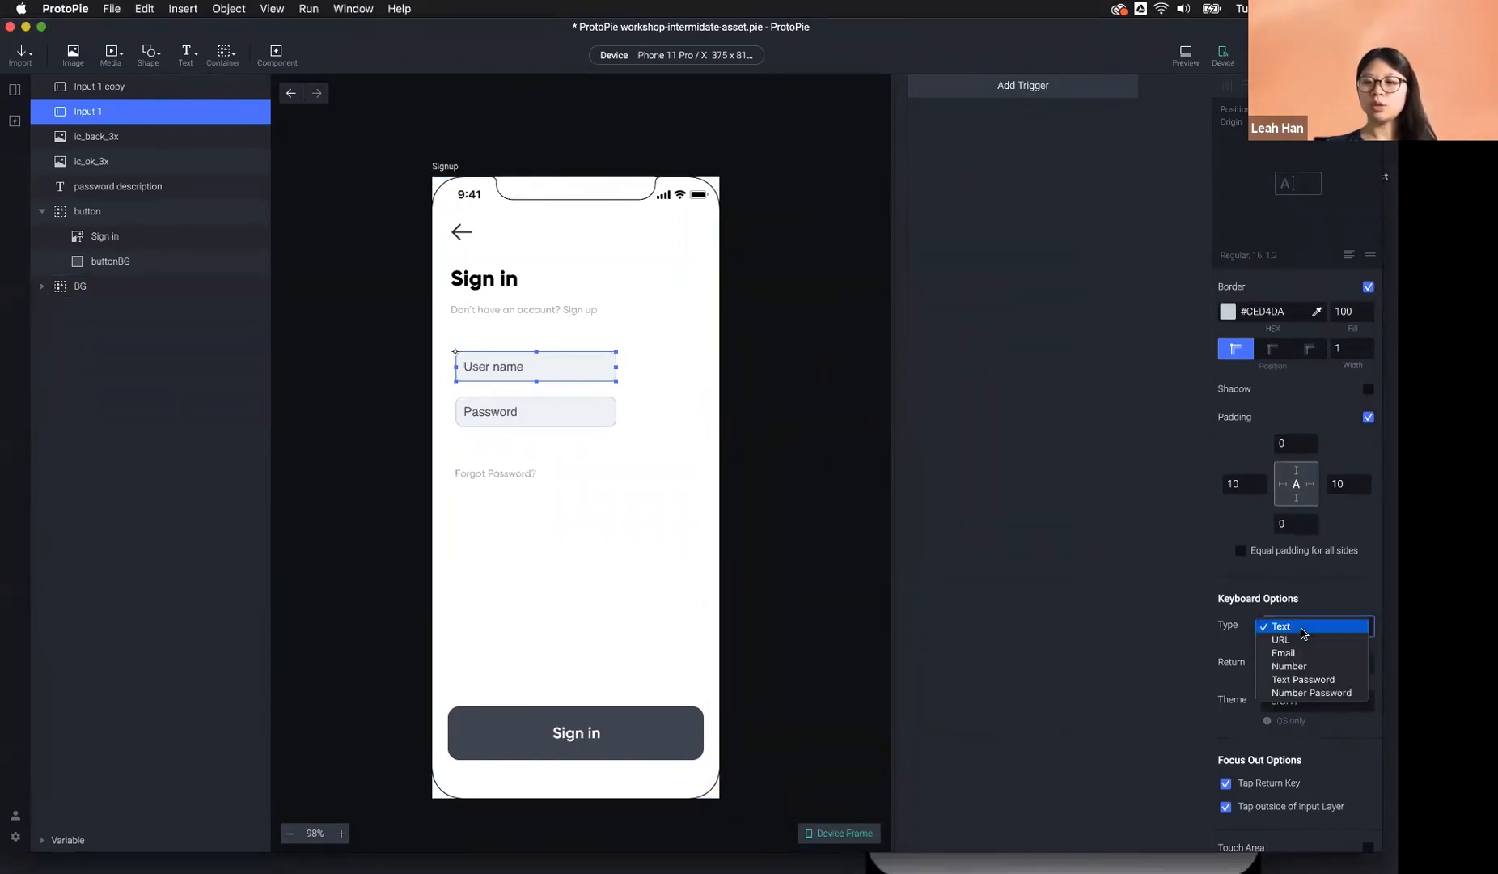
click(1331, 682)
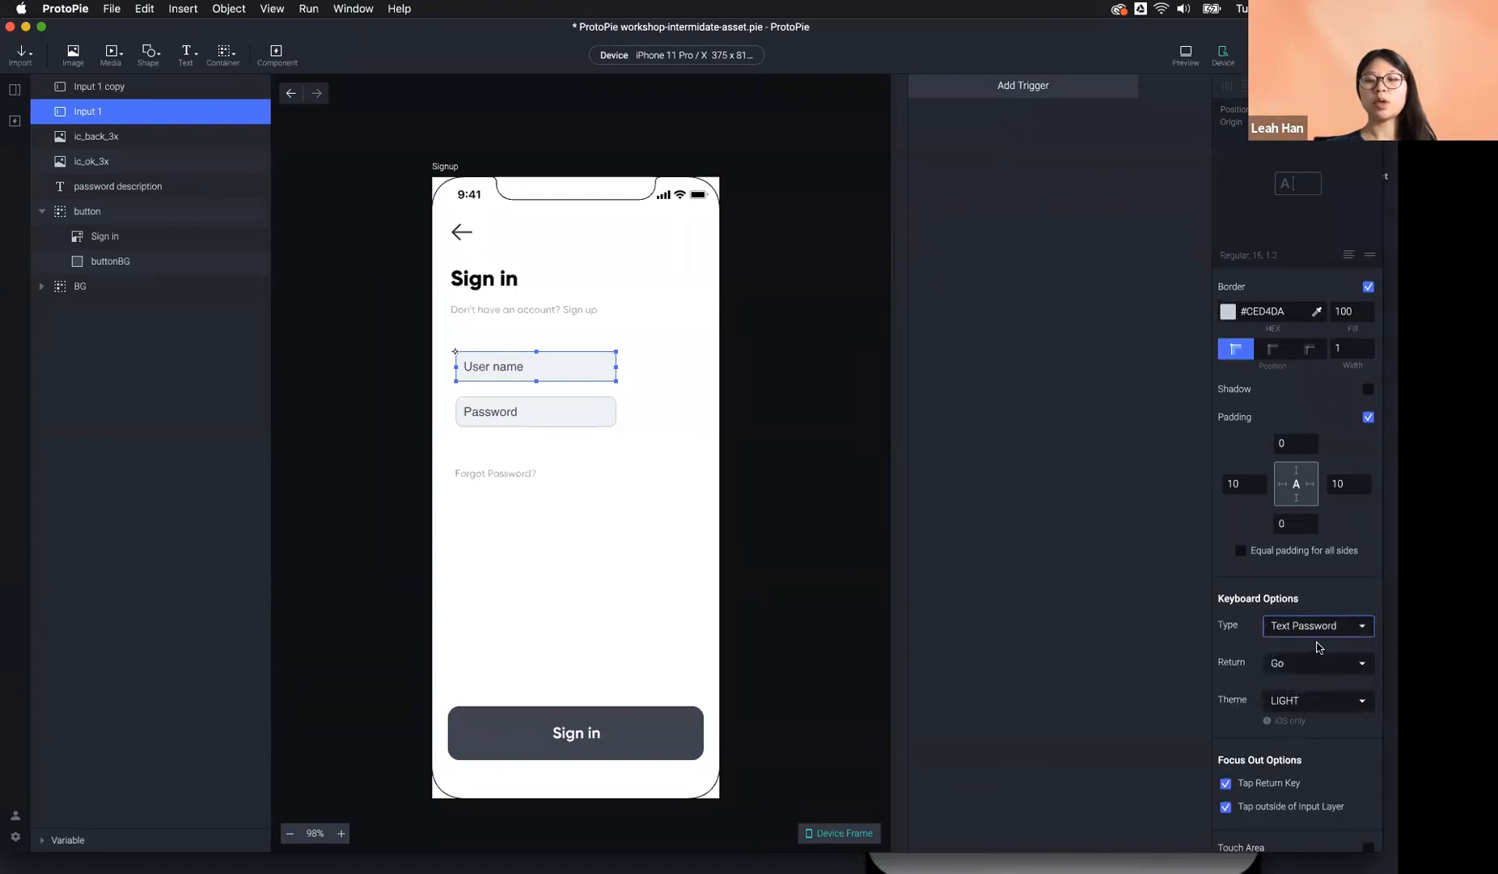
click(1192, 58)
click(831, 384)
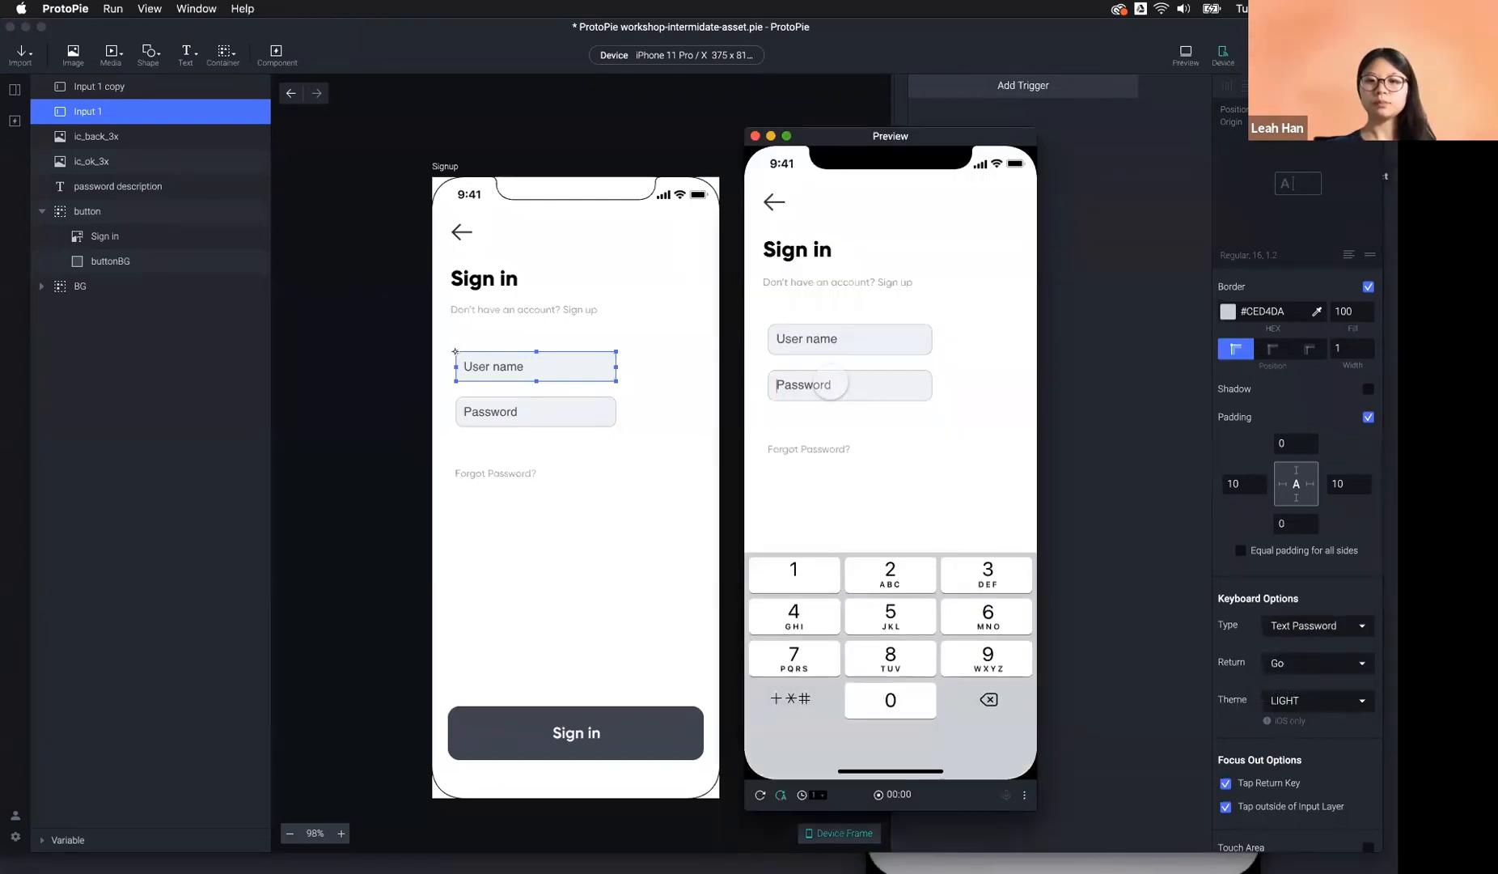
click(1067, 476)
key(super+z)
Set the keyboard type to Text Password for the password input and to Text for the user name input.
click(551, 411)
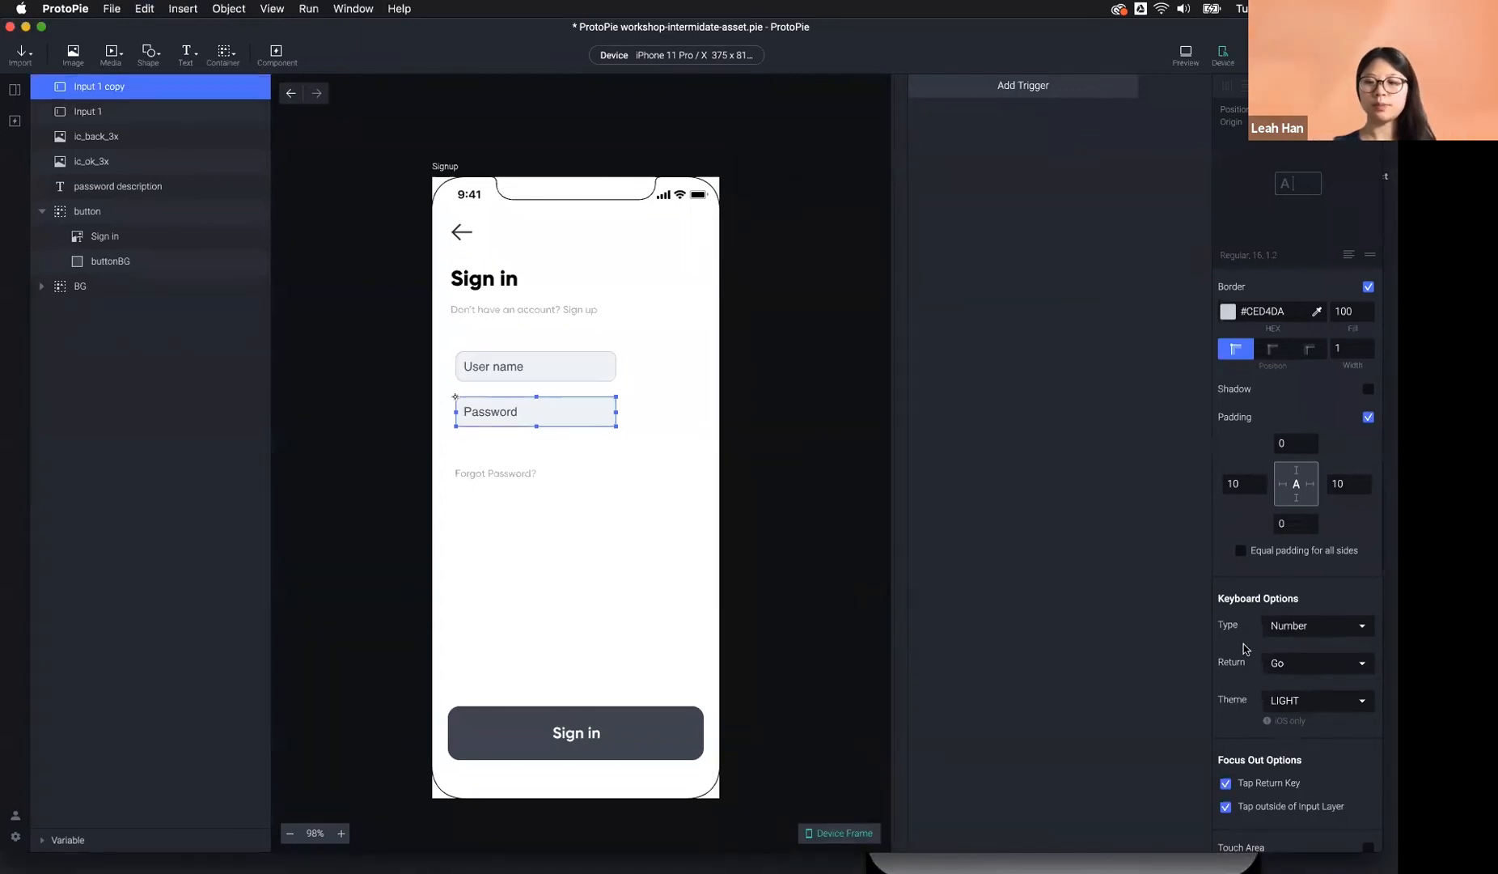
click(1327, 632)
click(1315, 643)
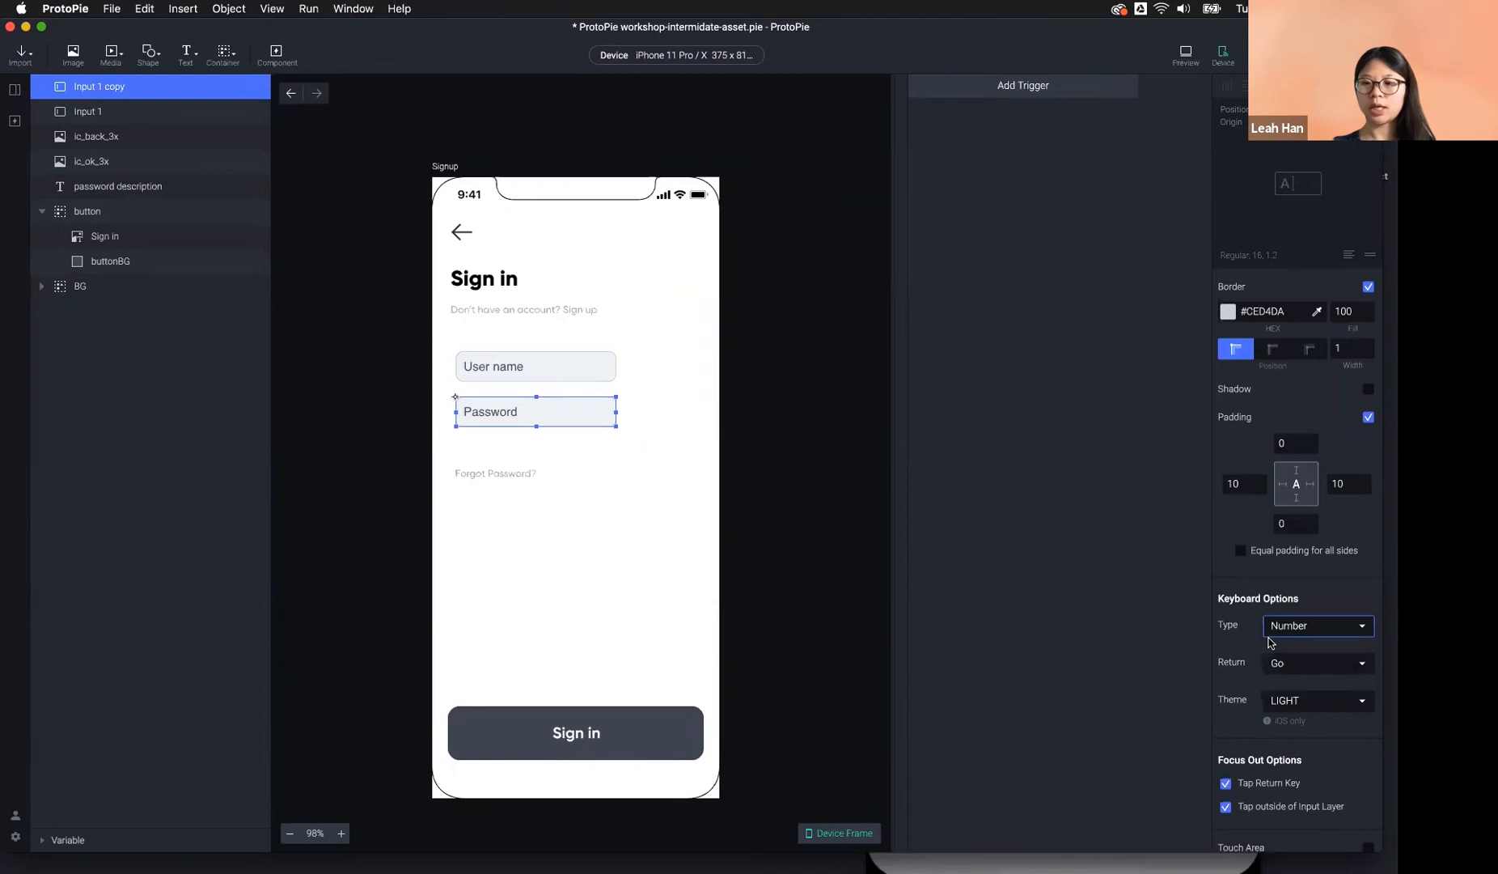
click(499, 375)
click(1330, 635)
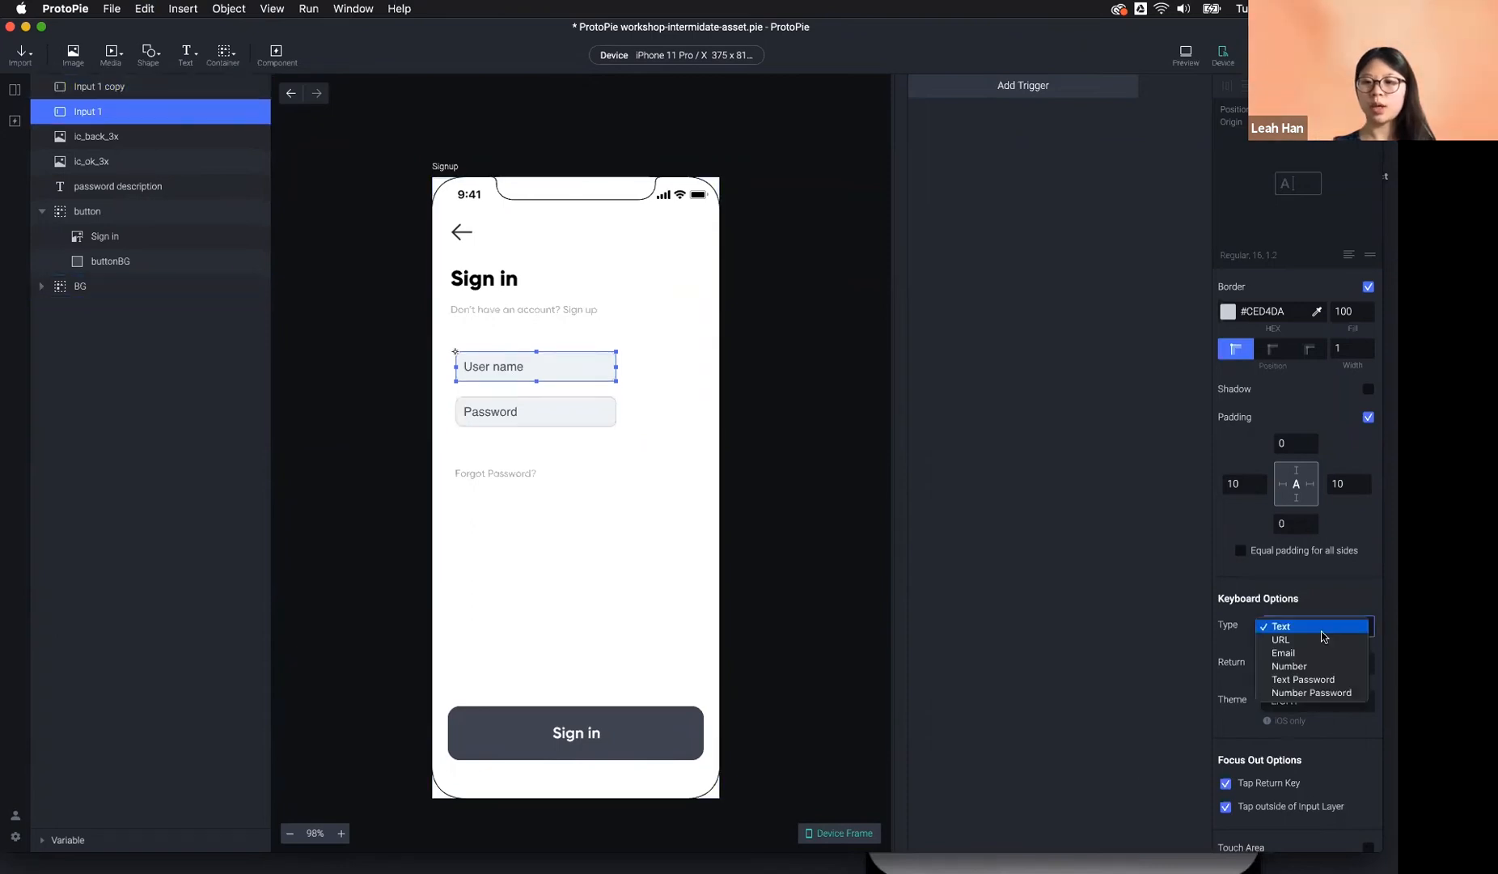
click(1321, 627)
Preview the scene, entering "nfdjks" as user name and a sample password in the password field to test its masking.
click(1189, 66)
click(821, 333)
text(nf)
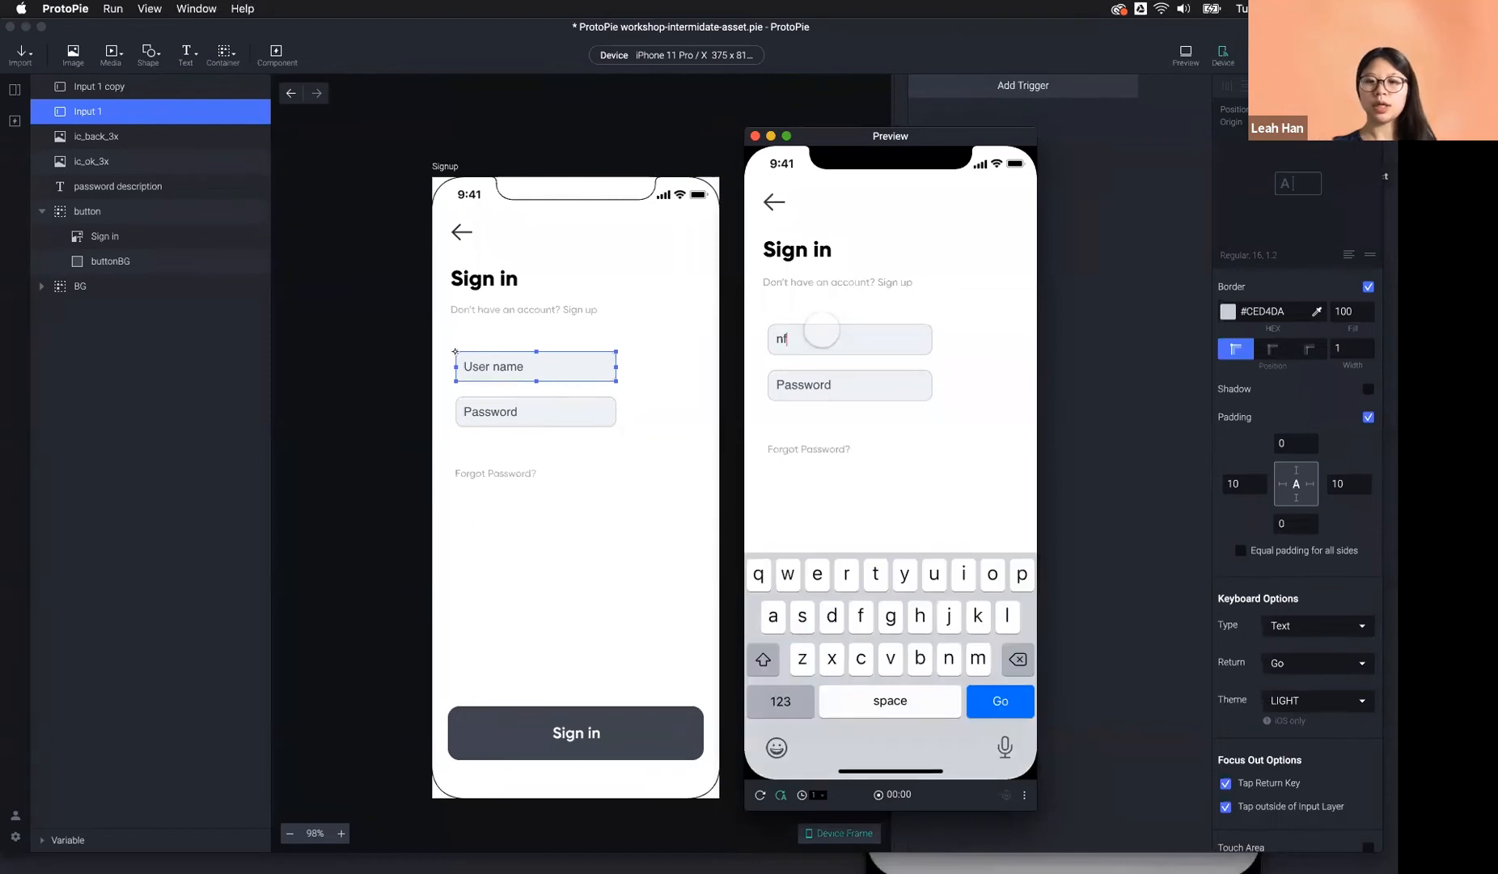
text(djks)
click(831, 388)
text(•••••••••••)
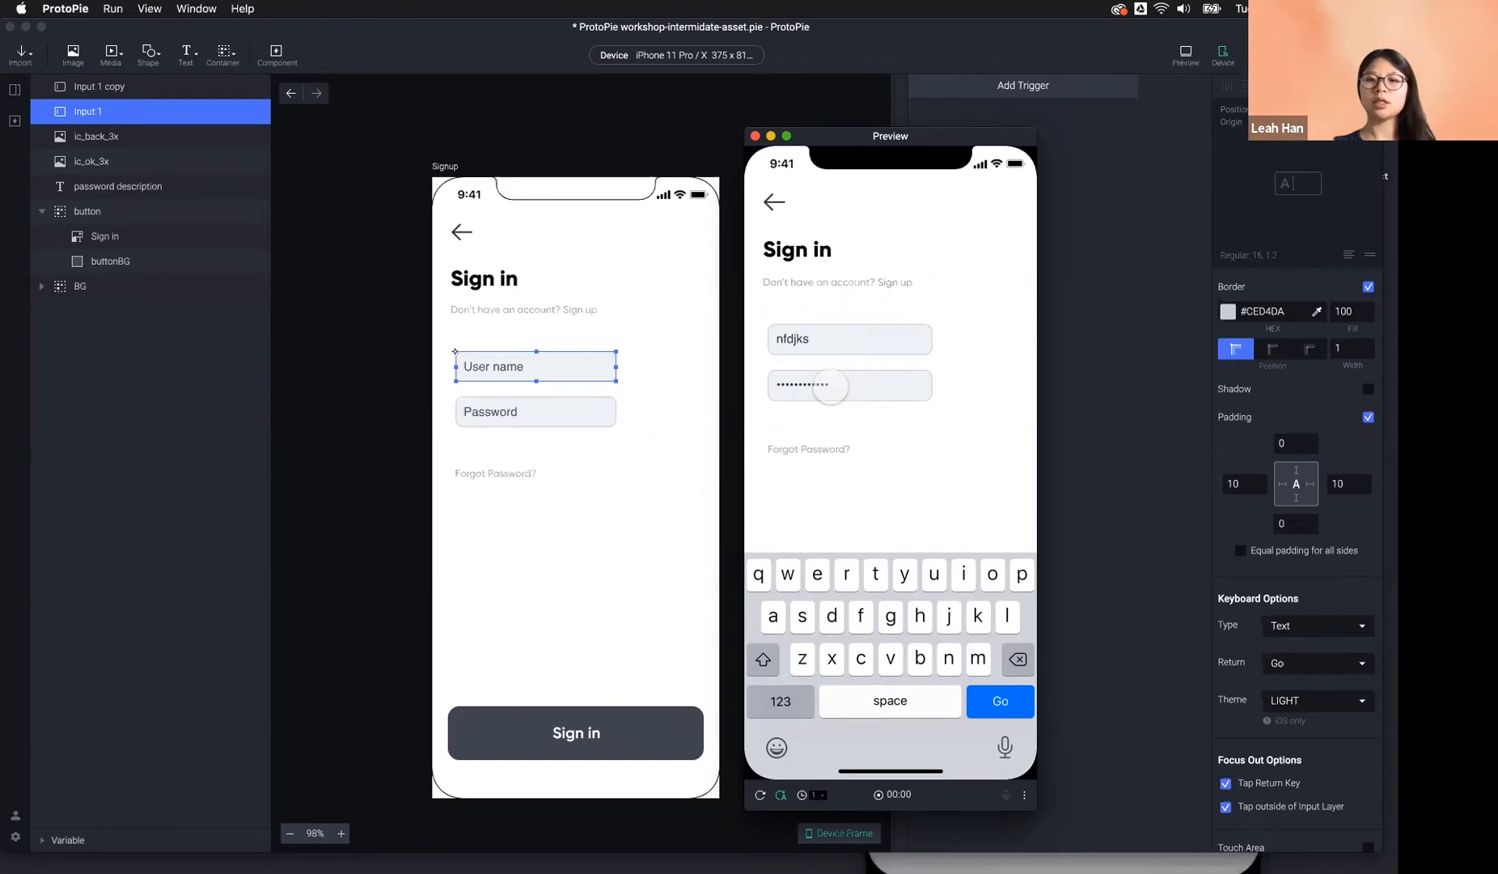
click(592, 416)
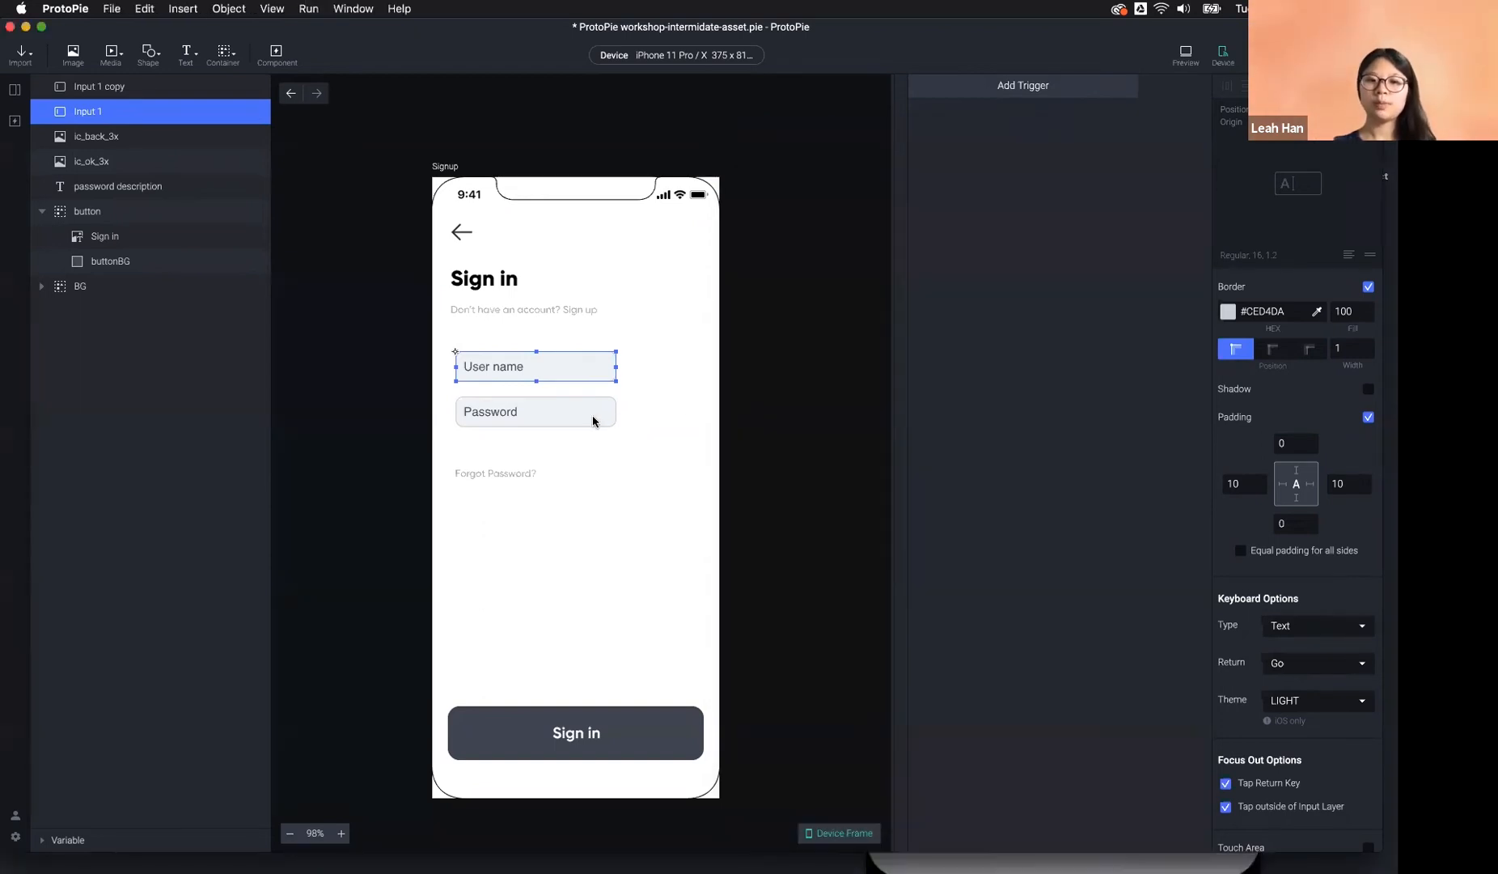
Review the password input's keyboard type options, and focus its field in the preview to examine the on-screen keyboard's return key.
click(592, 415)
click(1333, 628)
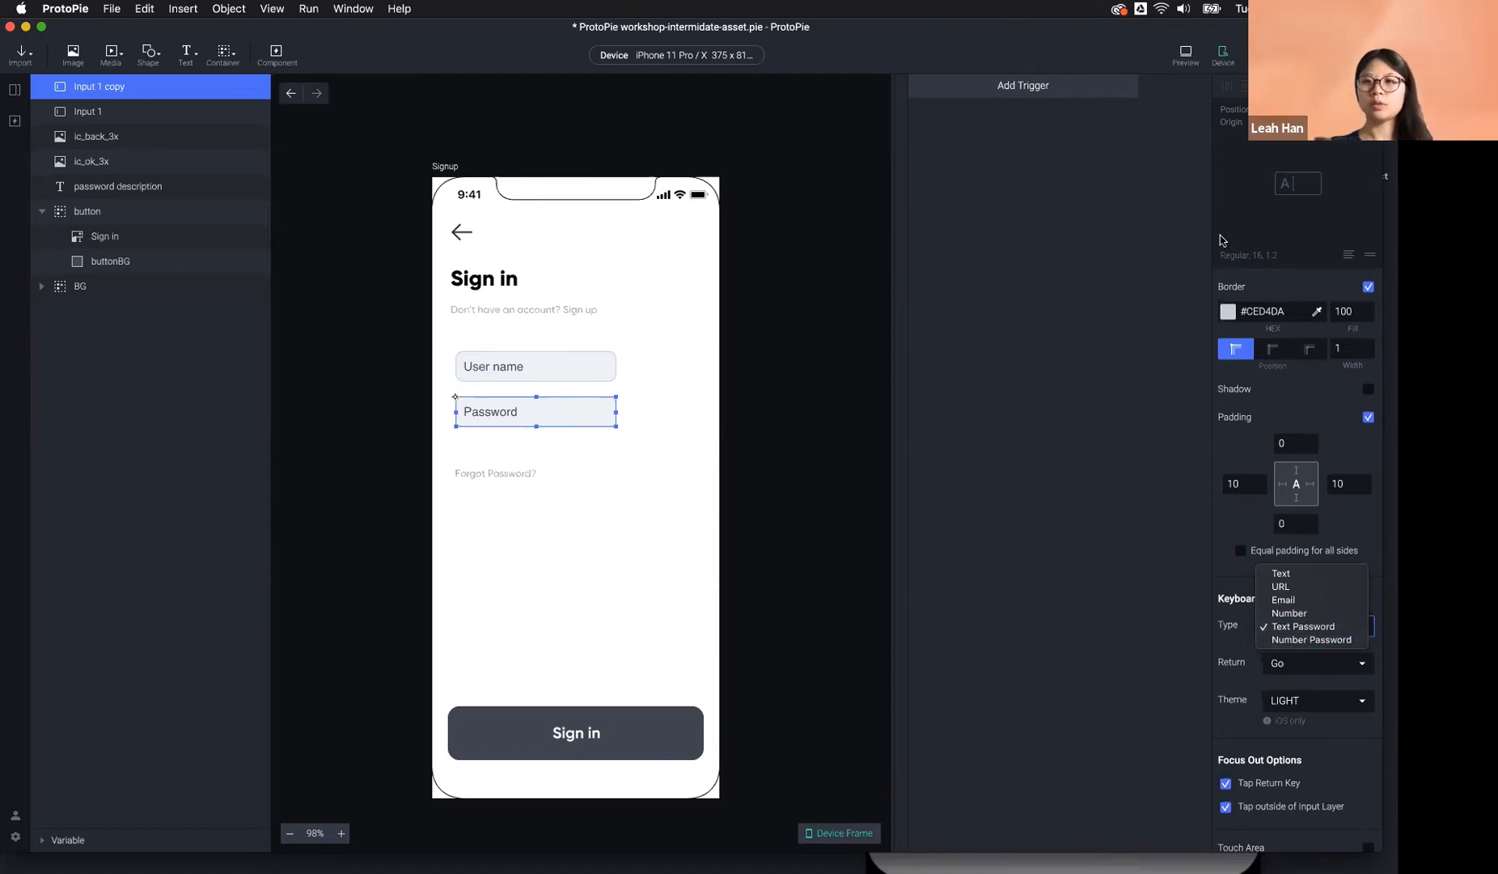
click(1186, 57)
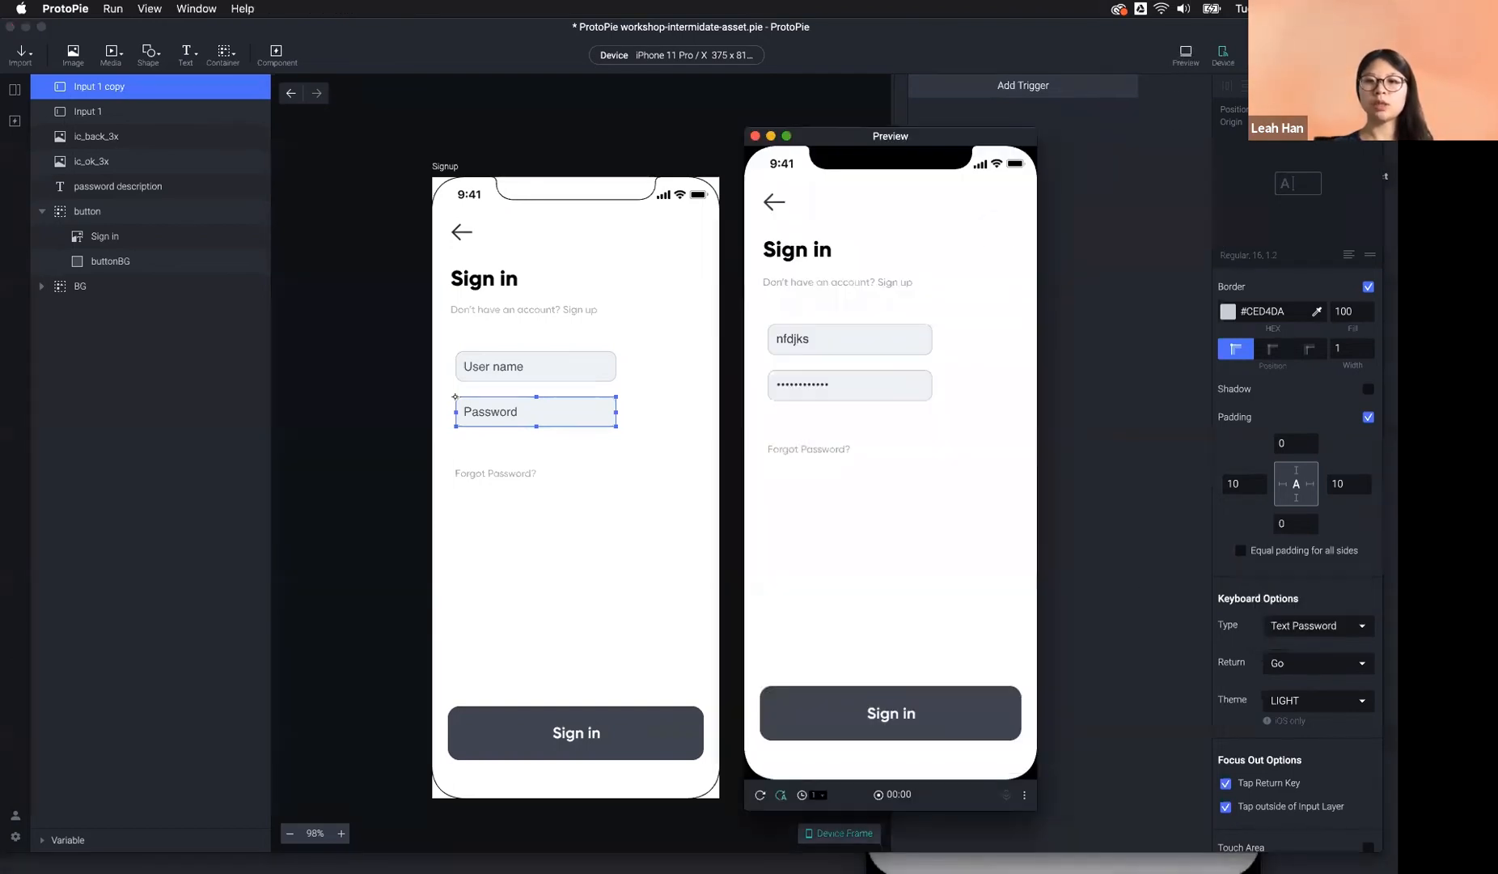
click(850, 387)
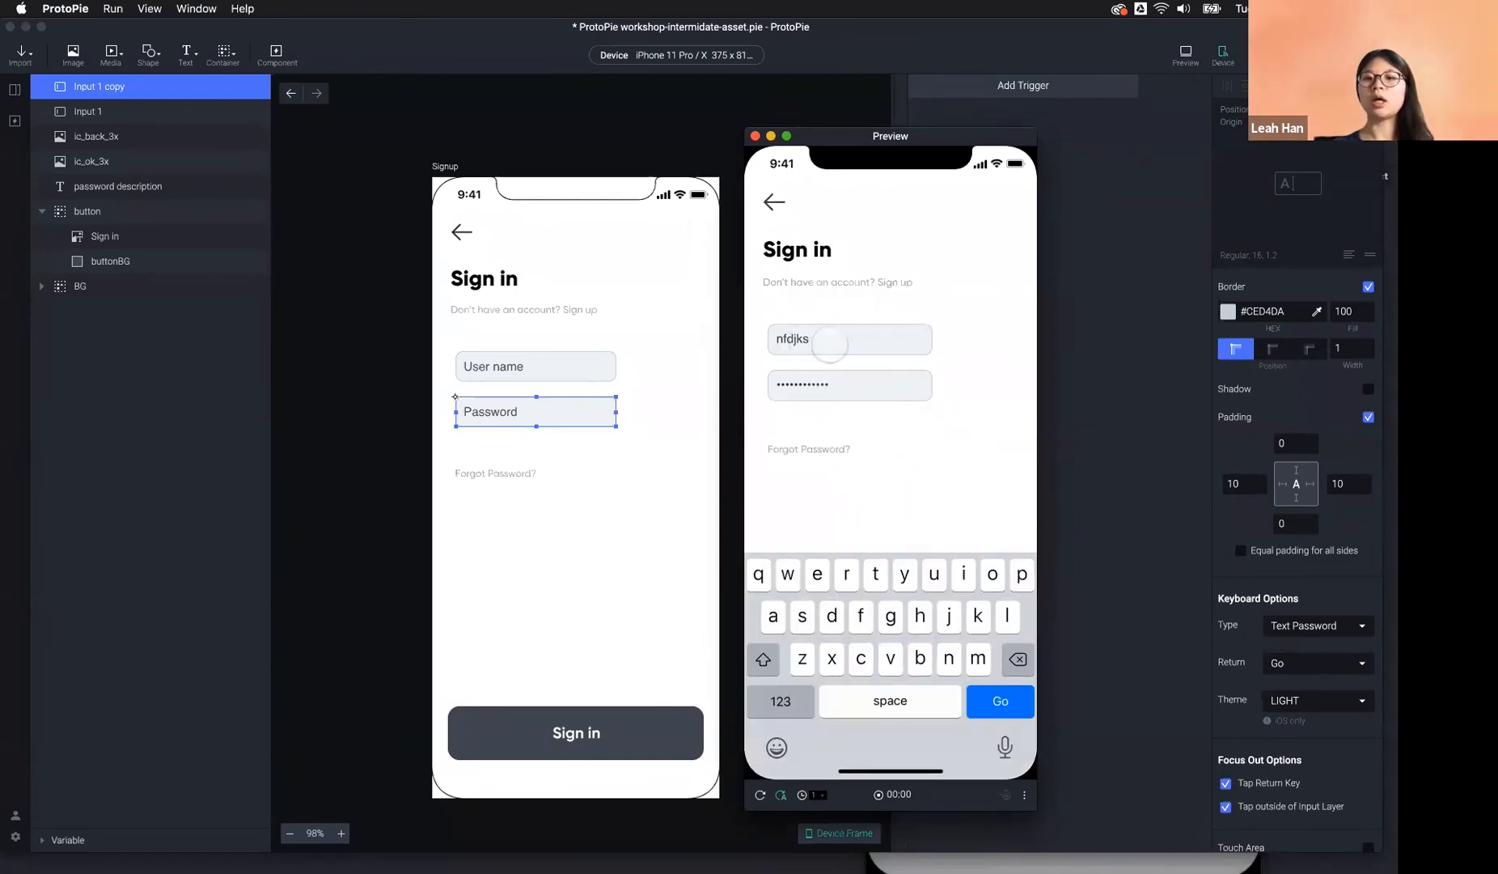
click(1237, 670)
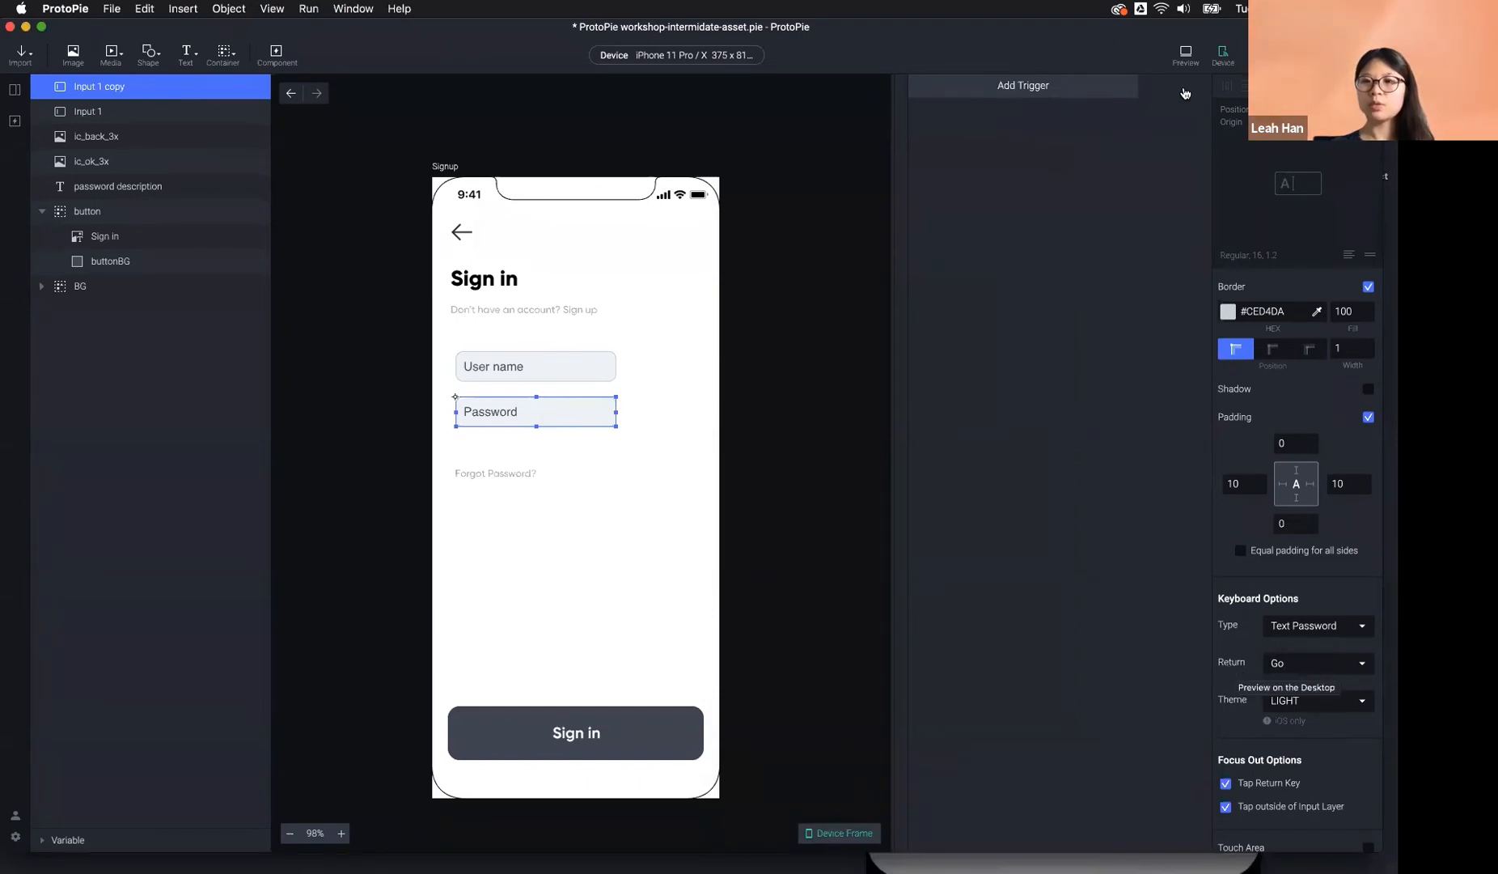
click(1186, 53)
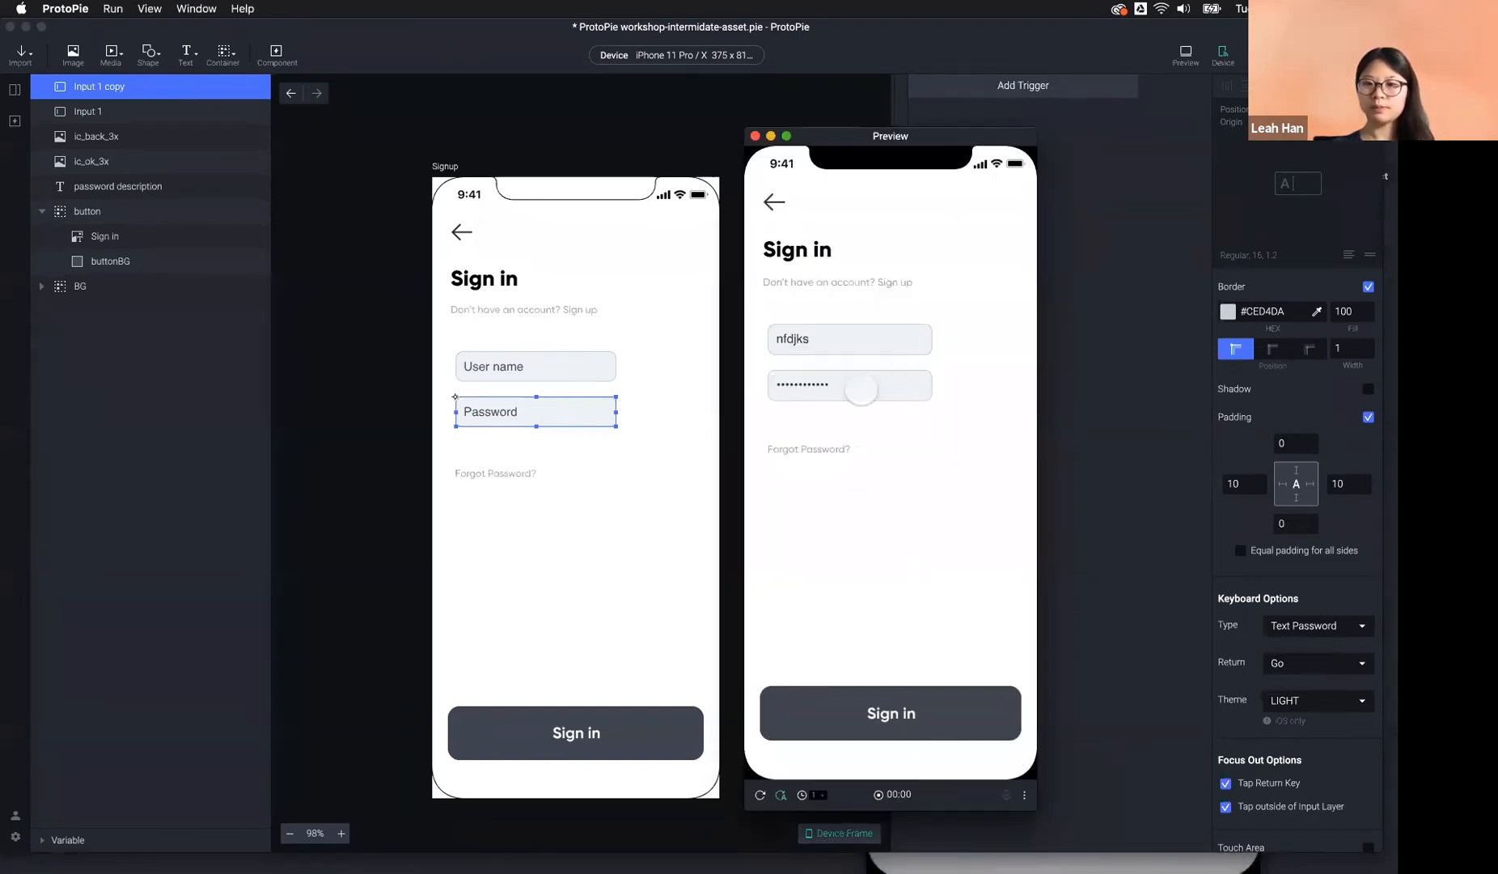
click(860, 391)
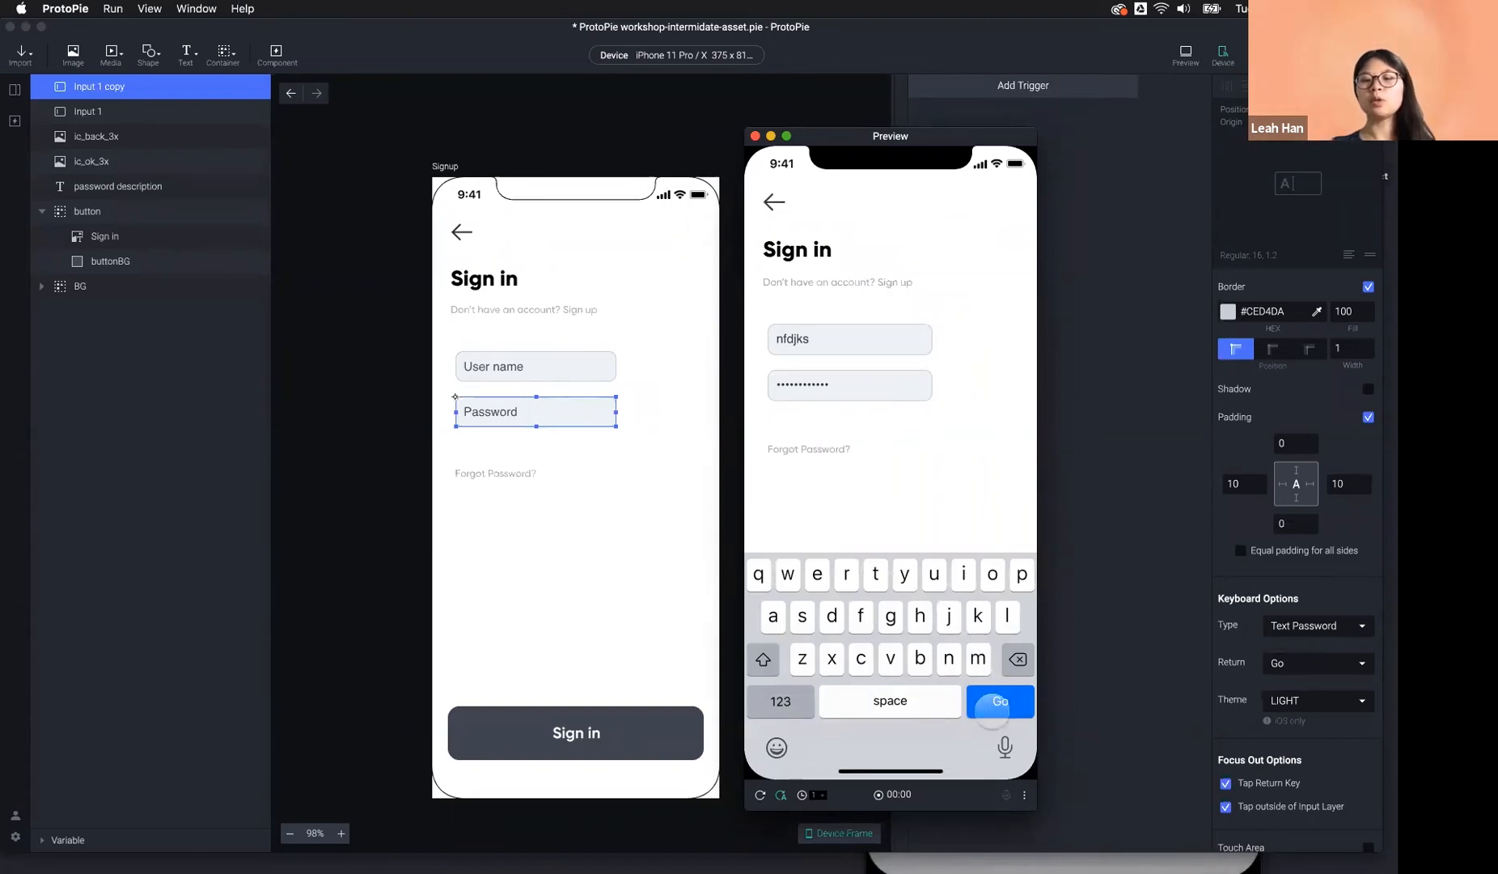
Set the password input's keyboard return key to Done.
click(1335, 664)
click(1327, 665)
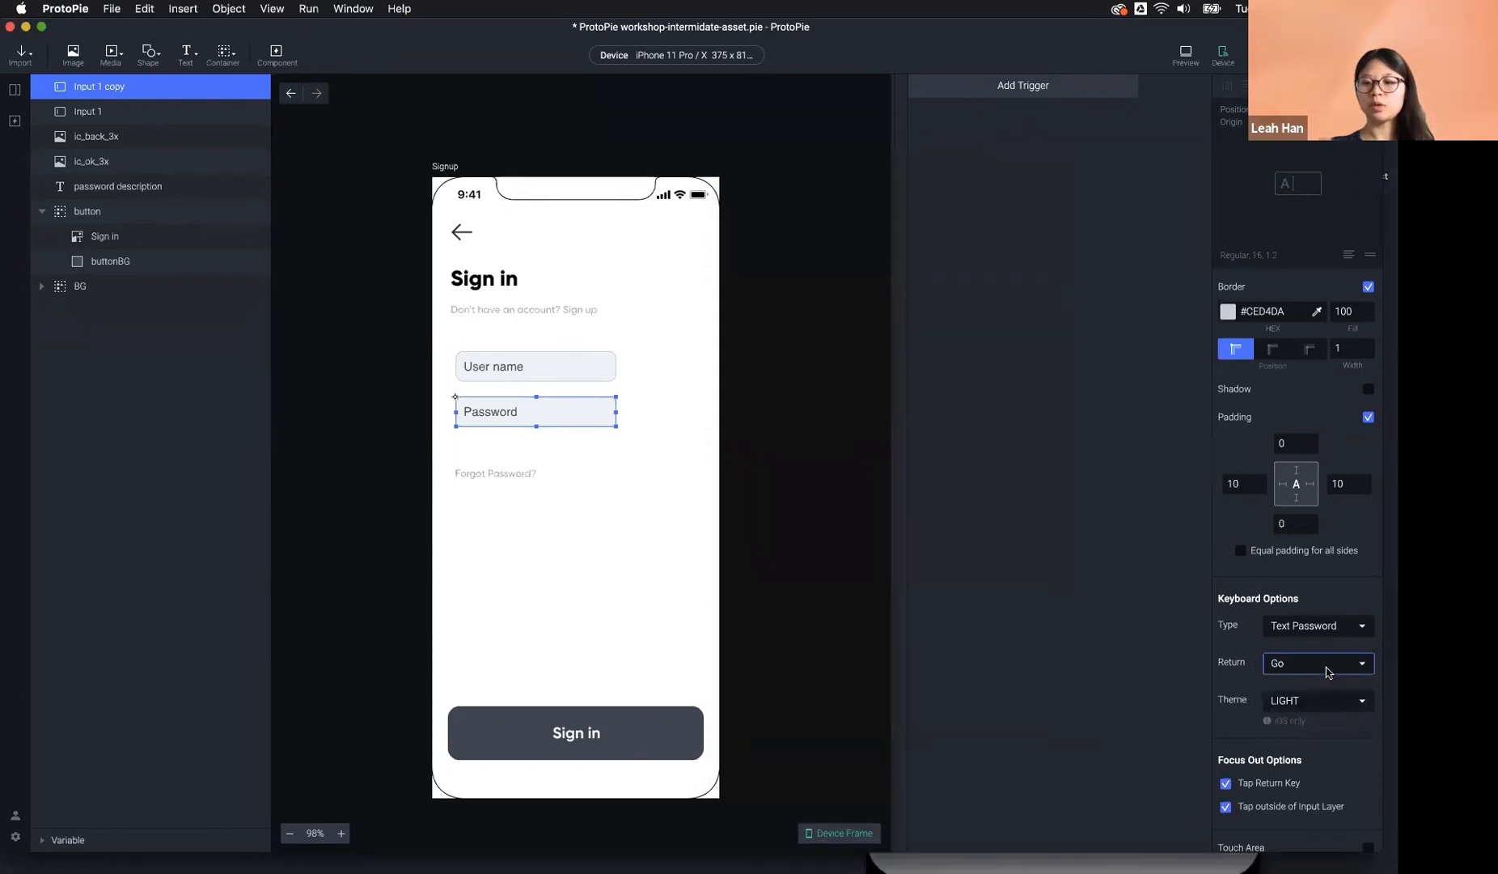
click(1327, 664)
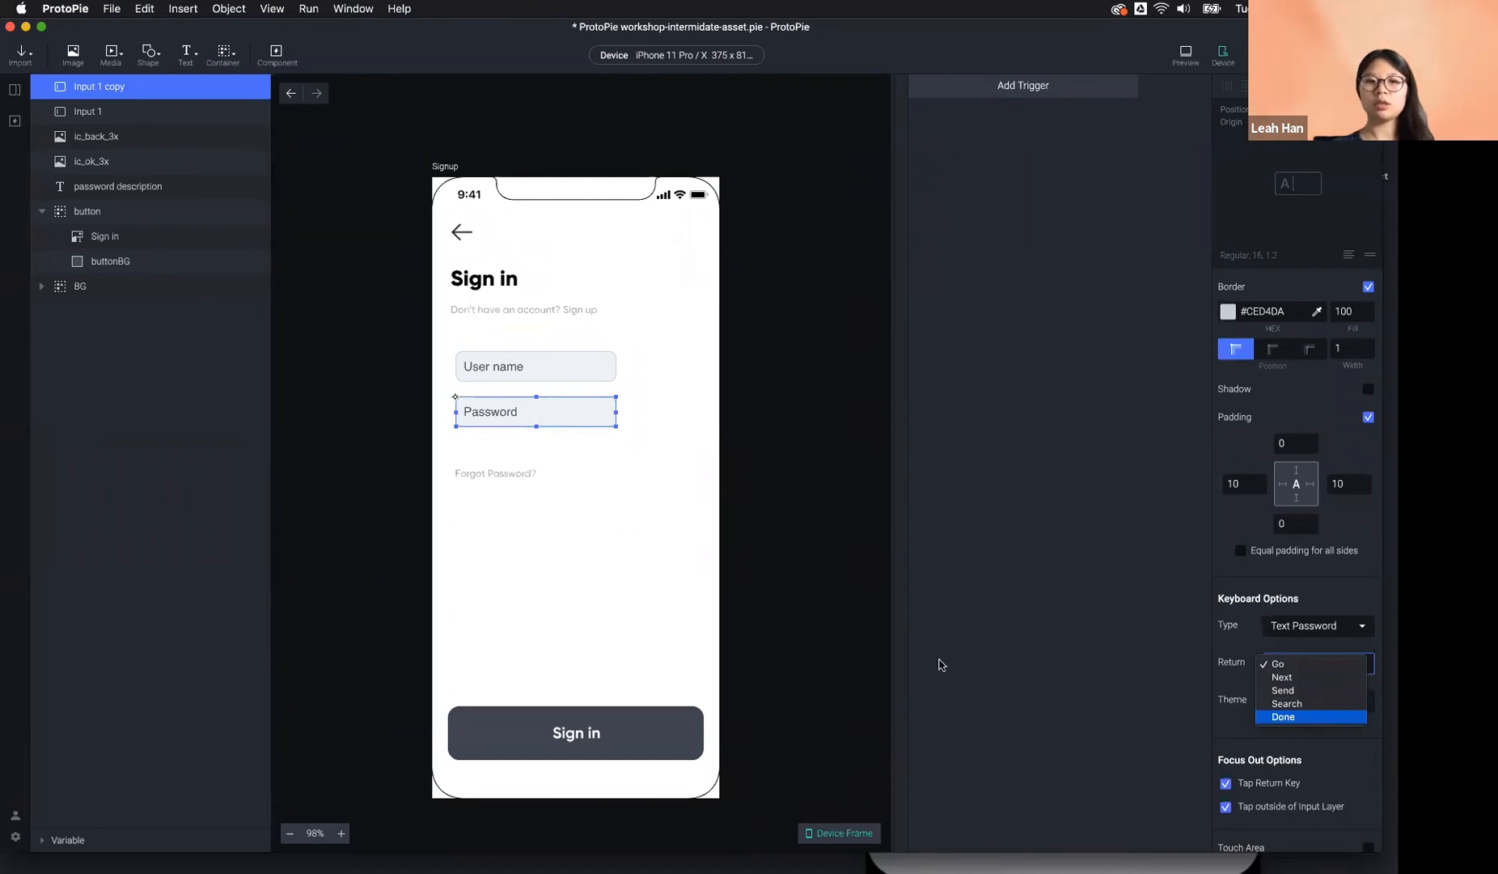
click(1322, 716)
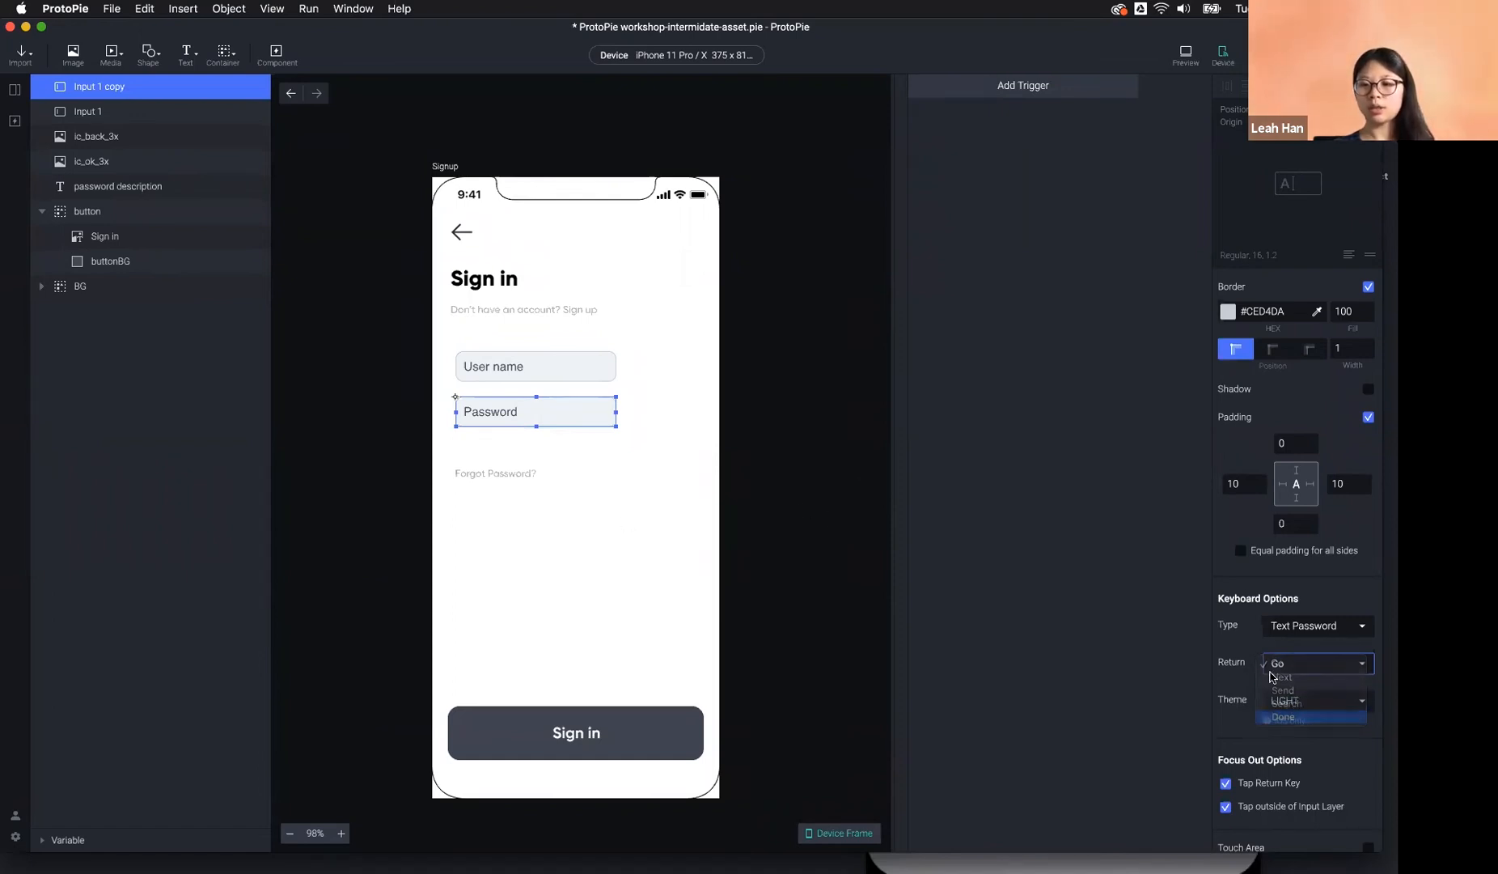
click(622, 479)
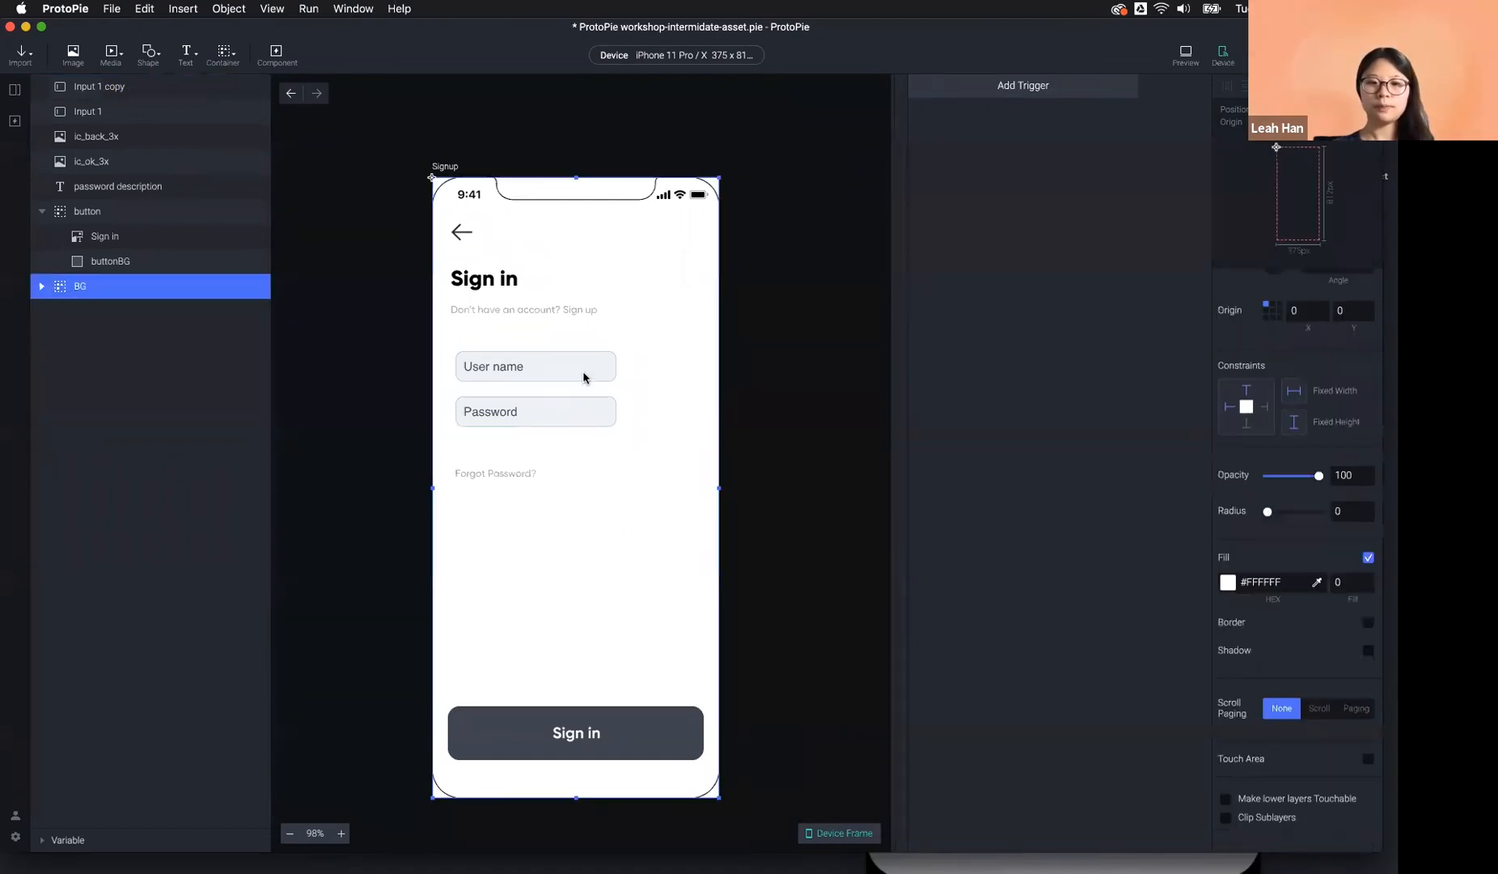
click(809, 502)
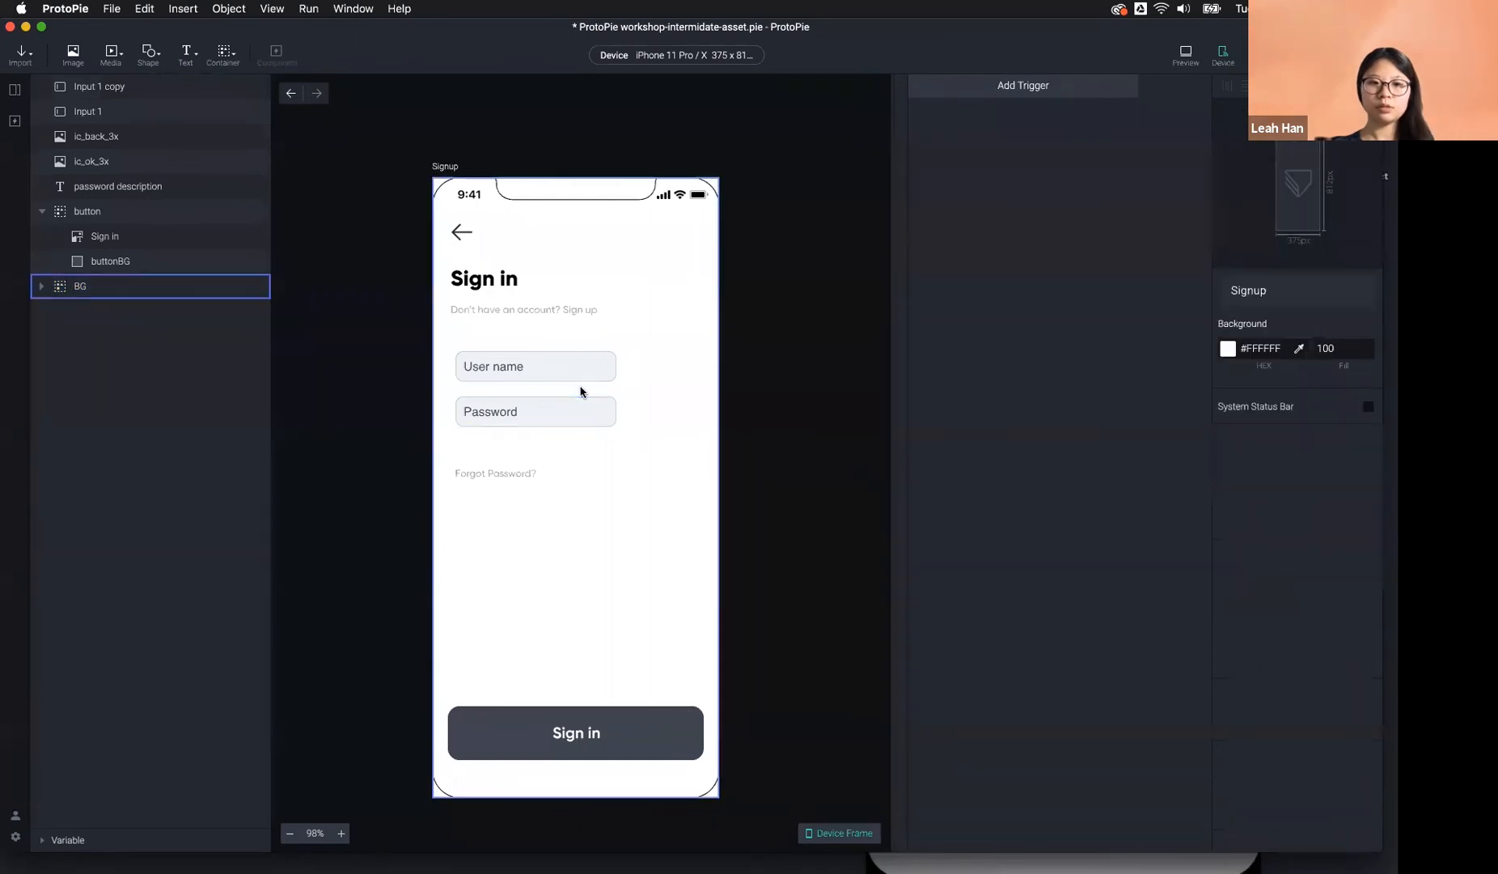
click(578, 387)
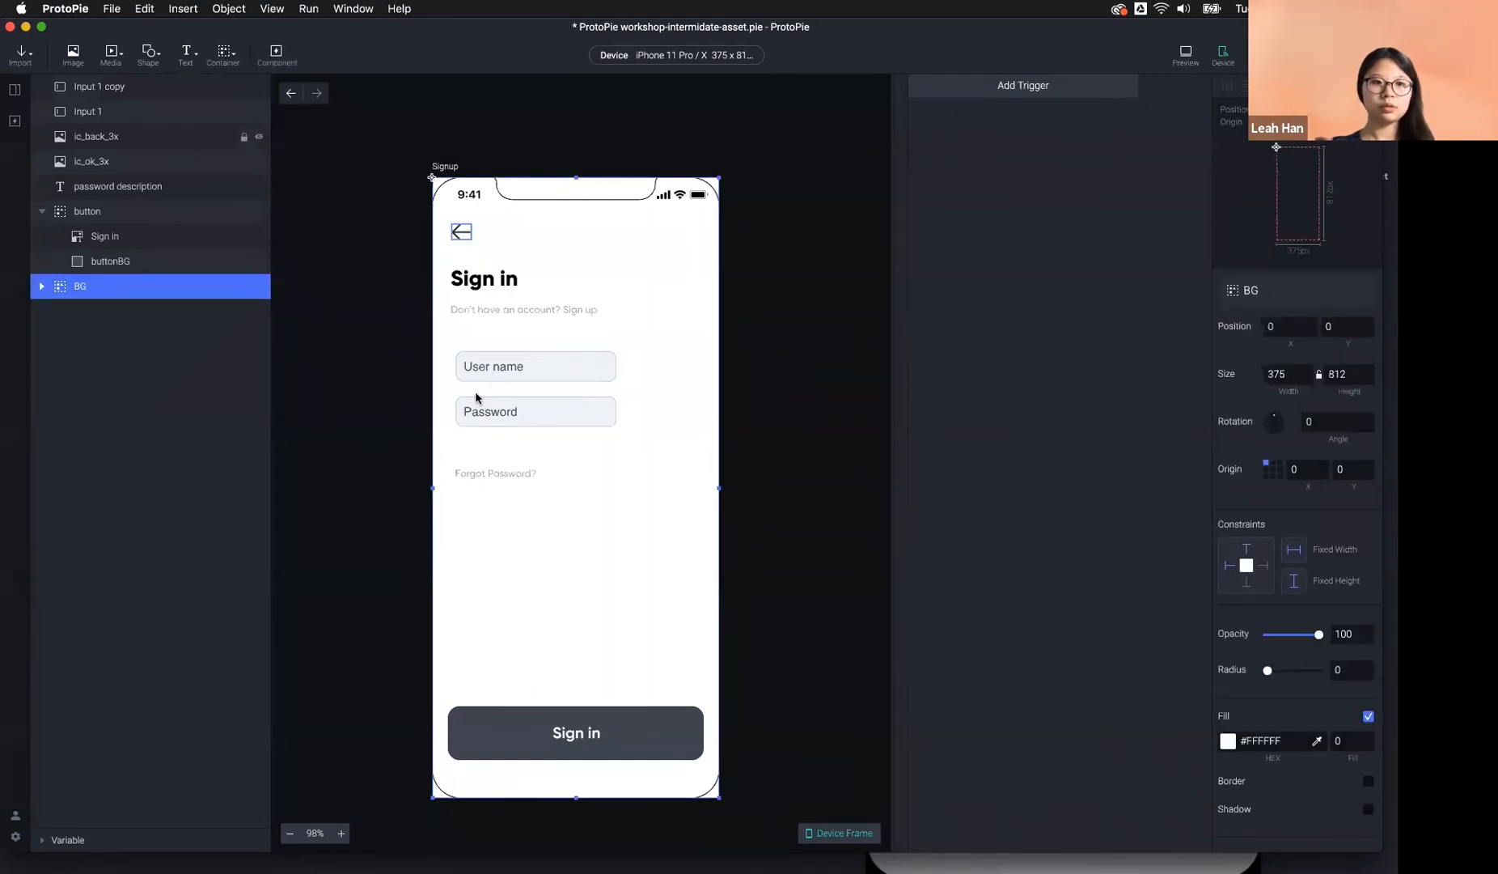
click(461, 232)
click(486, 366)
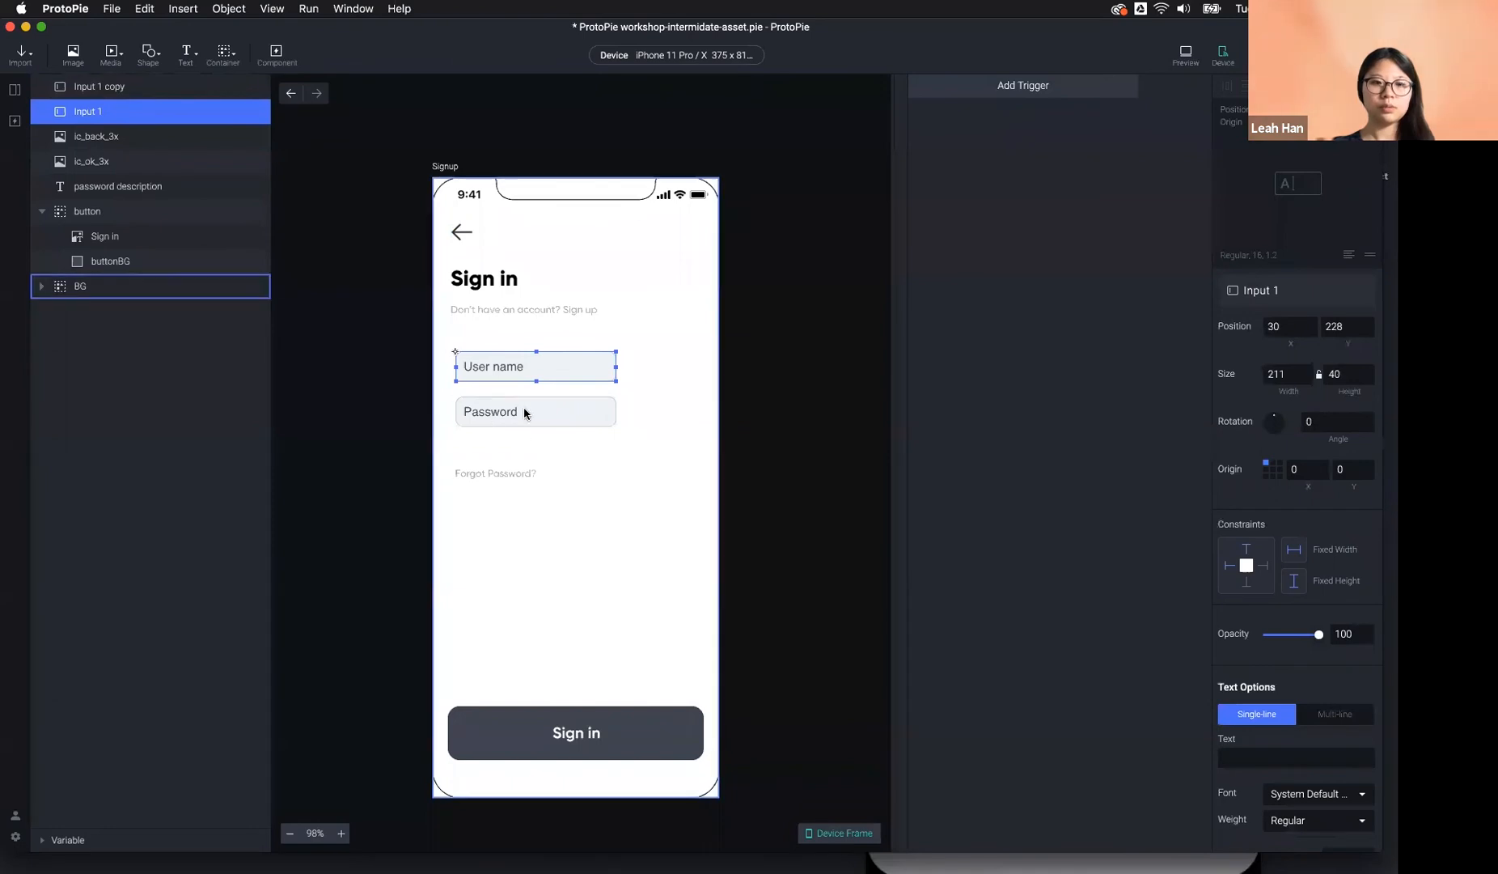
shift+click(524, 409)
drag(616, 390, 693, 366)
key(super+z)
Widen the user name and password inputs to 311.
click(753, 408)
click(585, 370)
key(super+z)
click(590, 412)
drag(617, 412, 693, 412)
click(805, 416)
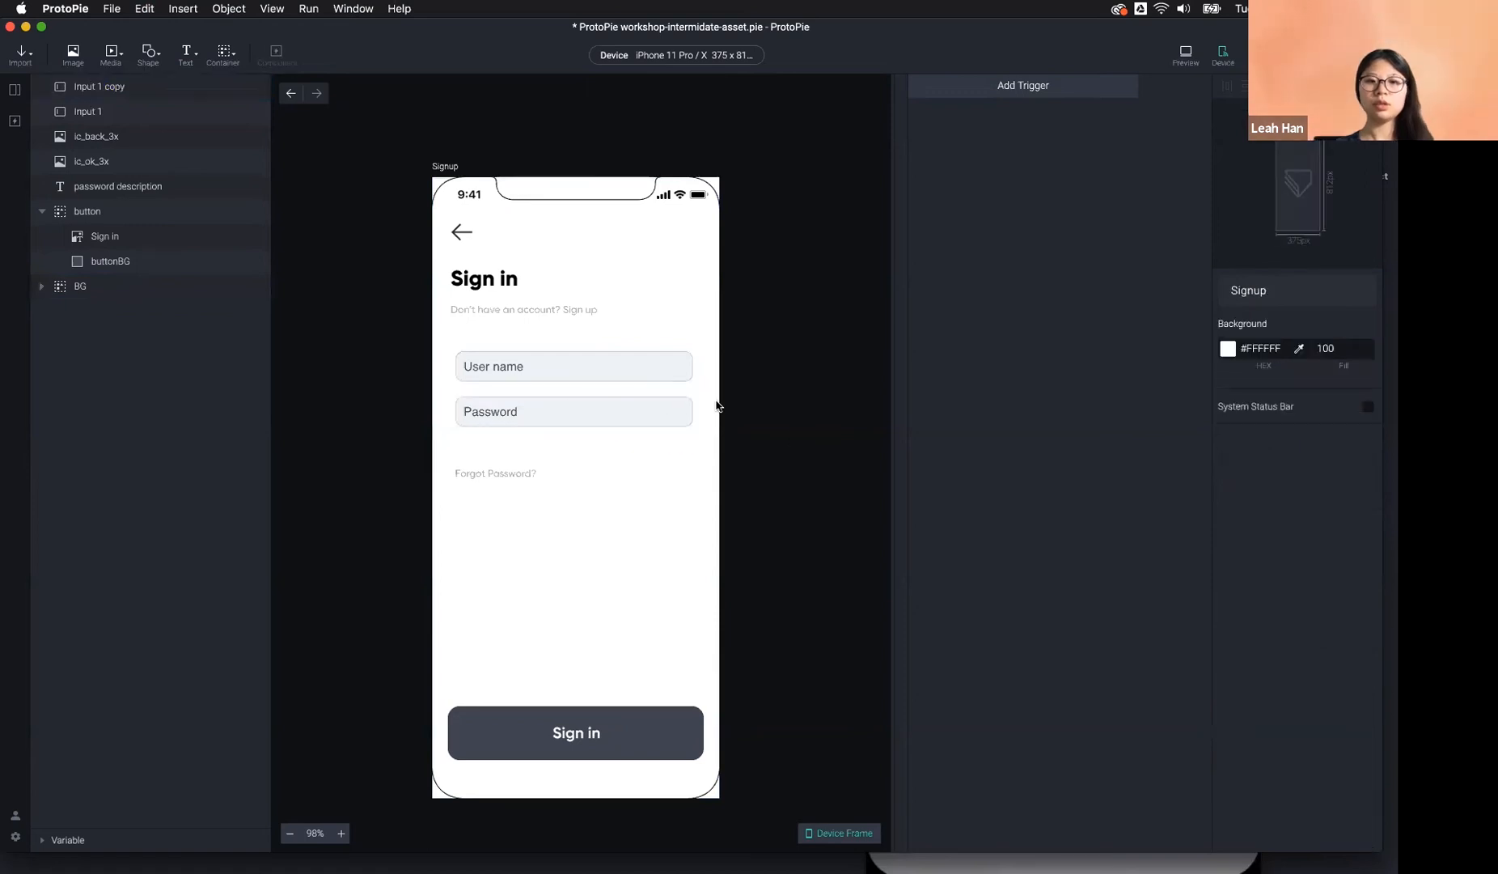
Extend the user name input upward to a height of about 49 and the password input downward to about 55.
click(621, 366)
drag(576, 351, 575, 345)
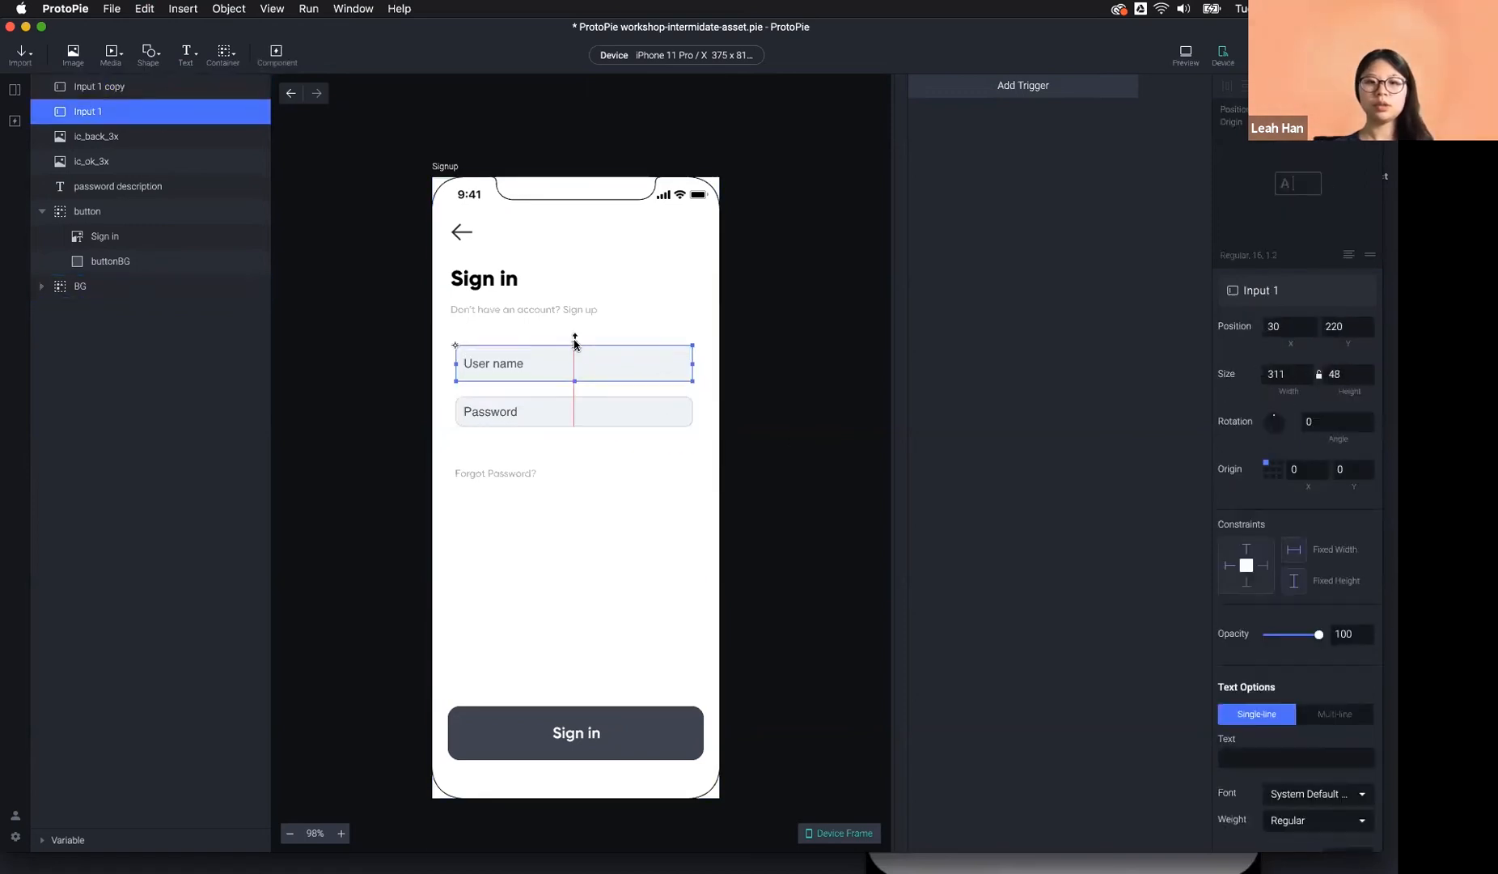
click(575, 417)
drag(574, 429, 575, 440)
click(611, 388)
click(625, 363)
click(643, 413)
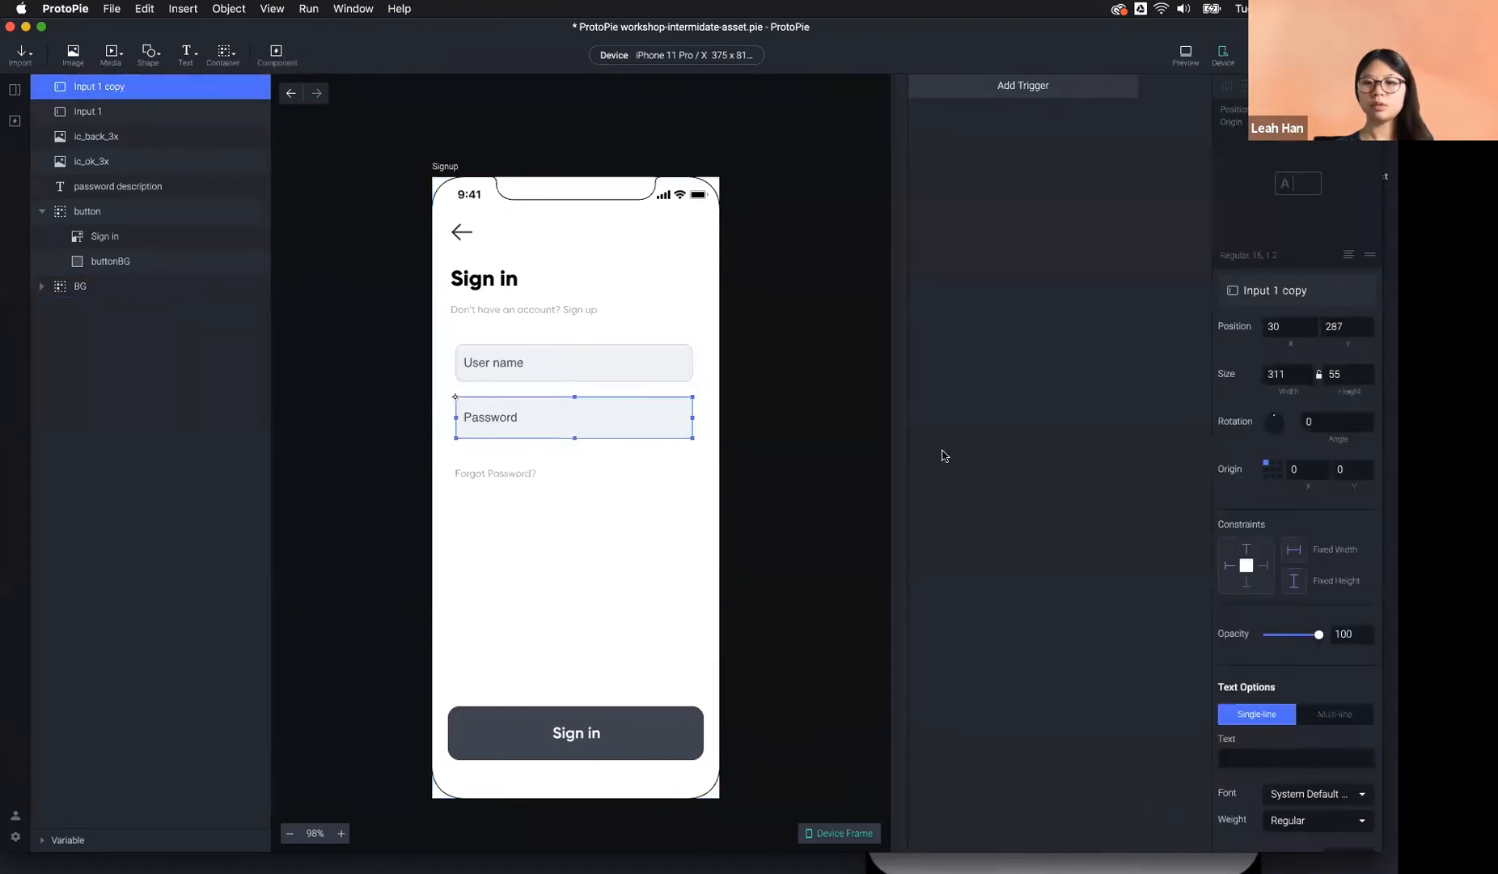
scroll(1292, 684, down, 10)
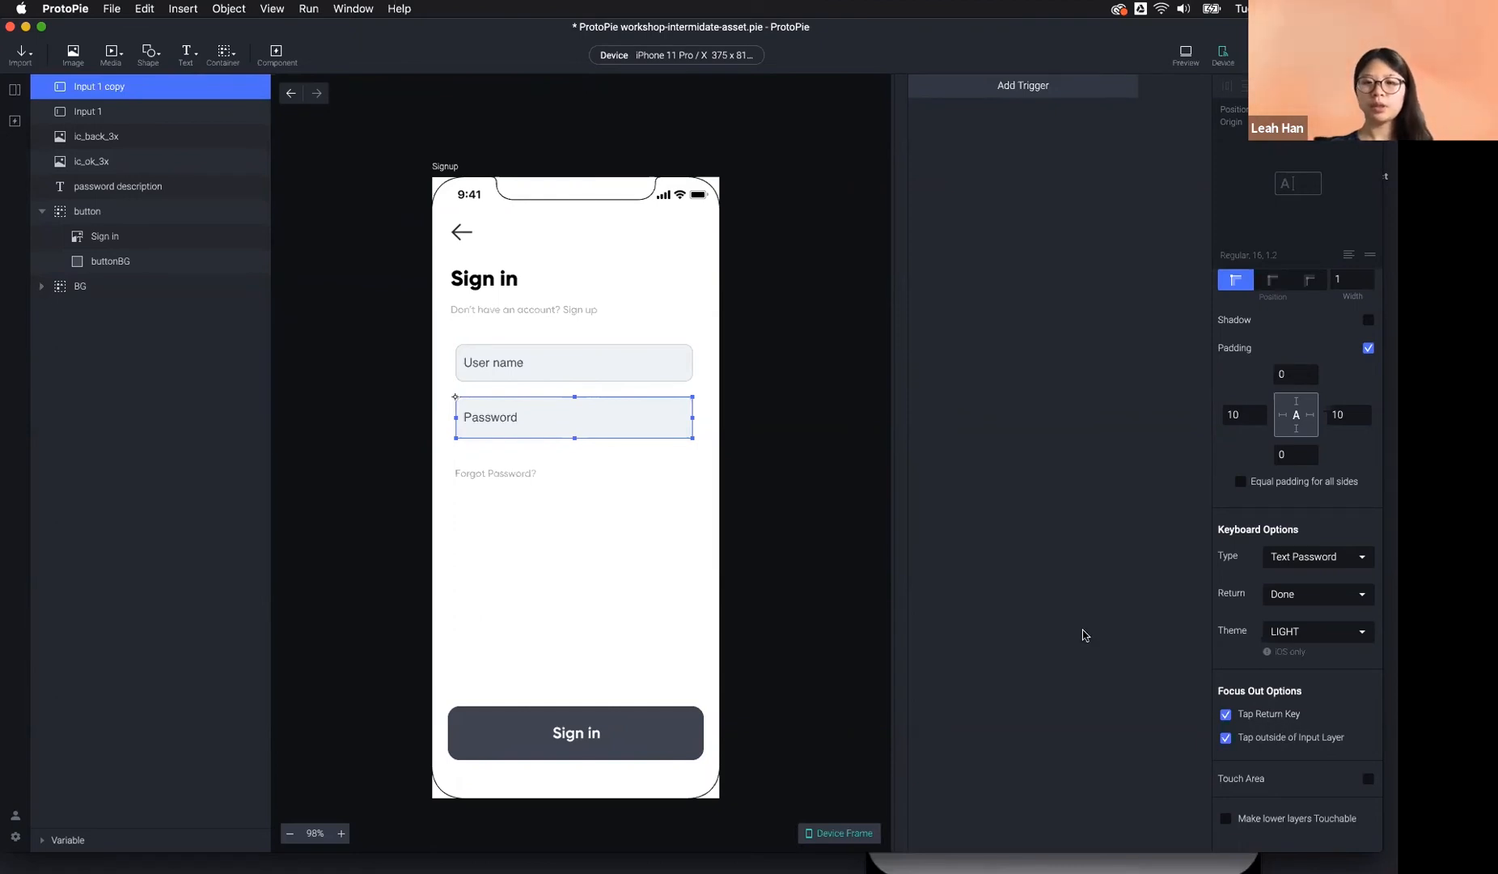
click(797, 543)
click(694, 378)
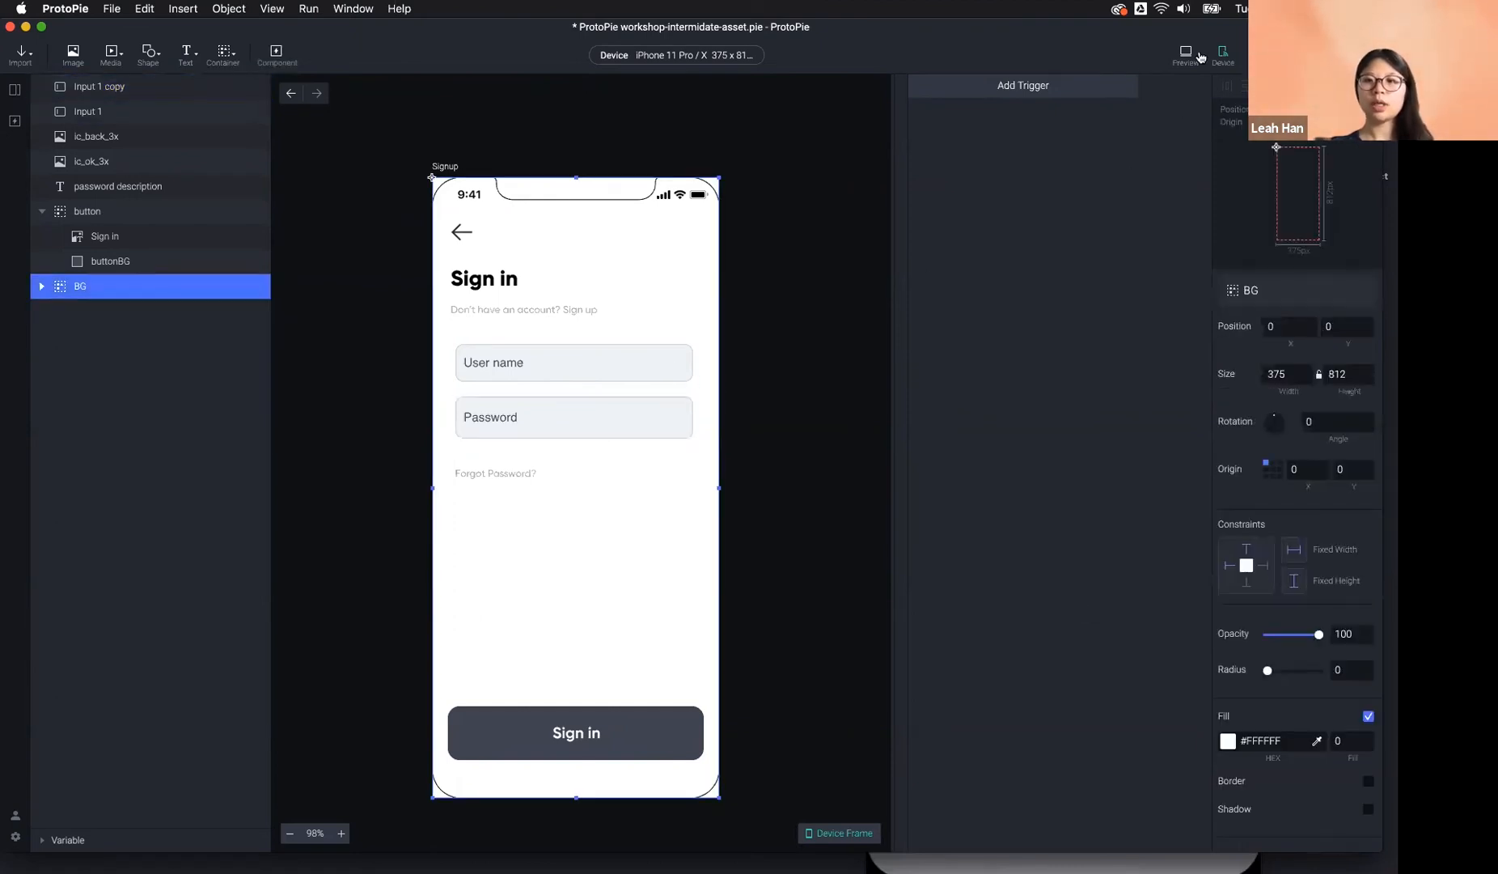
Preview the resized inputs, entering "fndjsk" as user name and a sample password, and dismiss the on-screen keyboard.
key(super+p)
click(847, 328)
text(fndjsk)
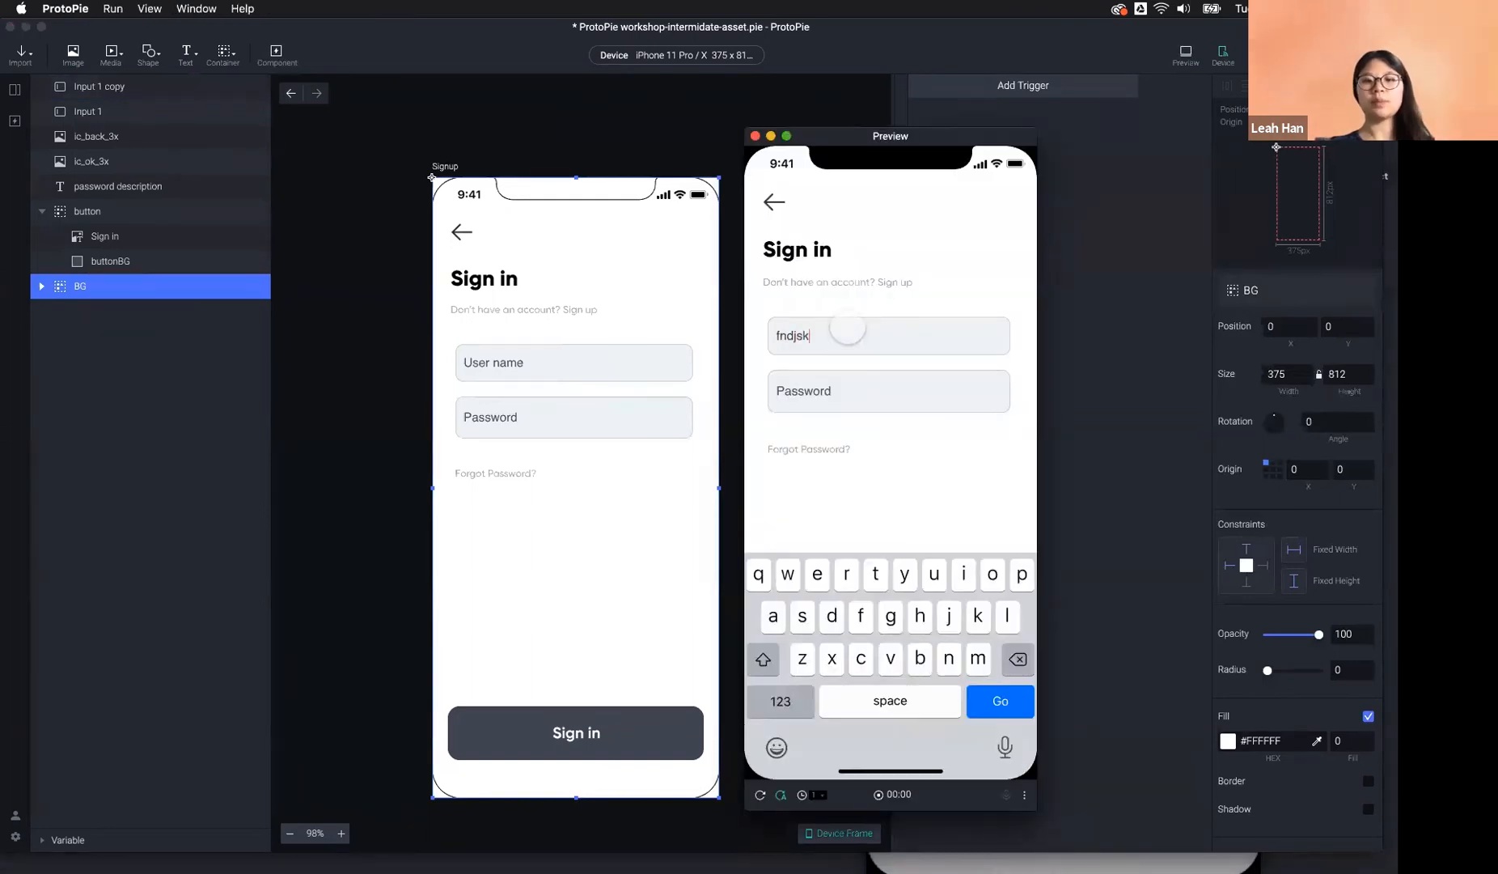
click(819, 386)
text(fndjsk)
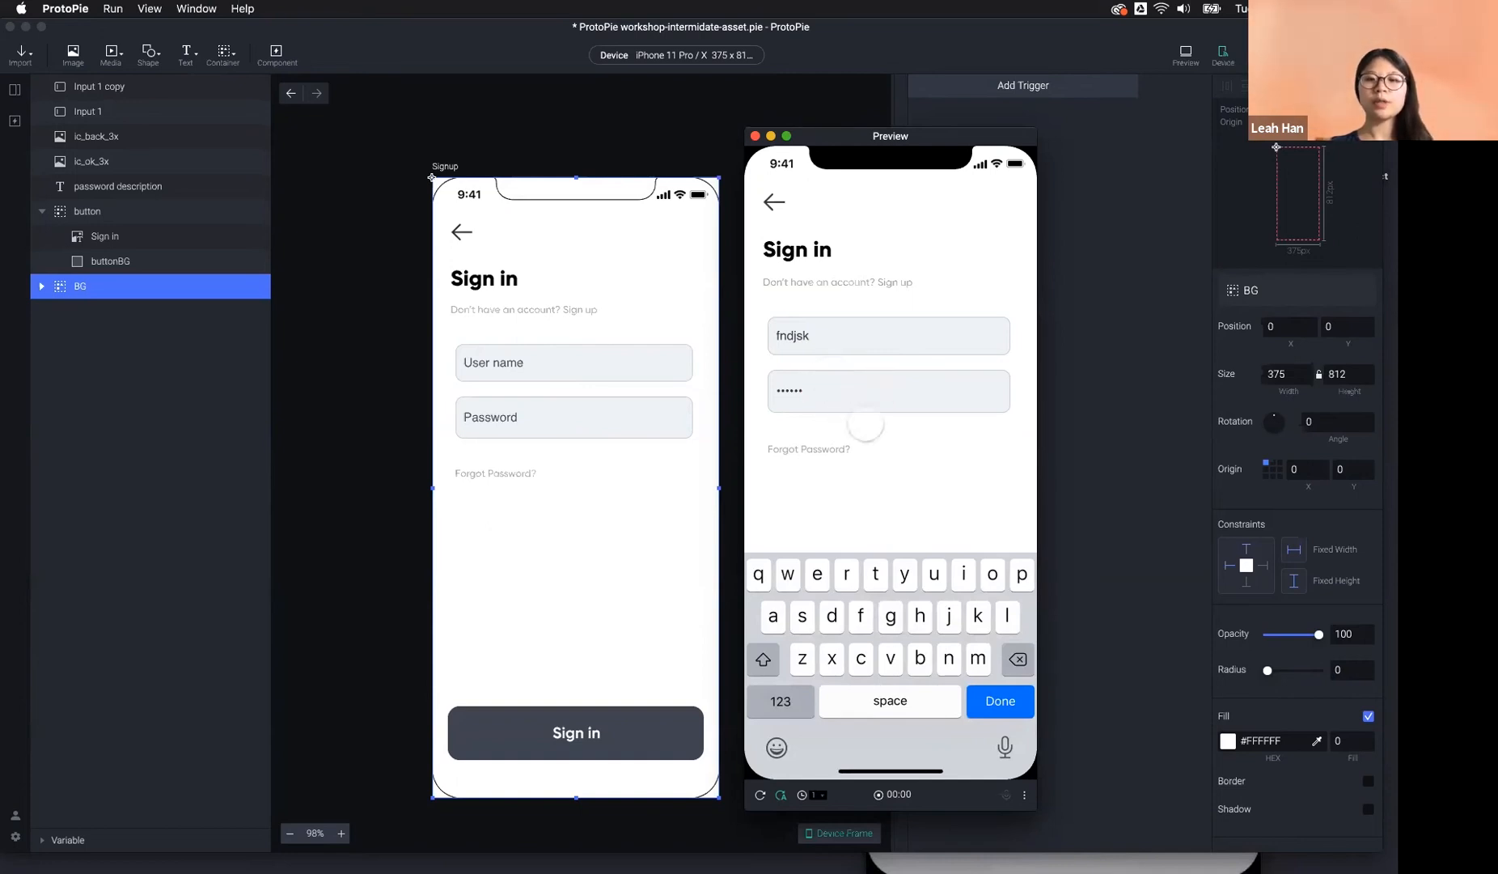
click(909, 463)
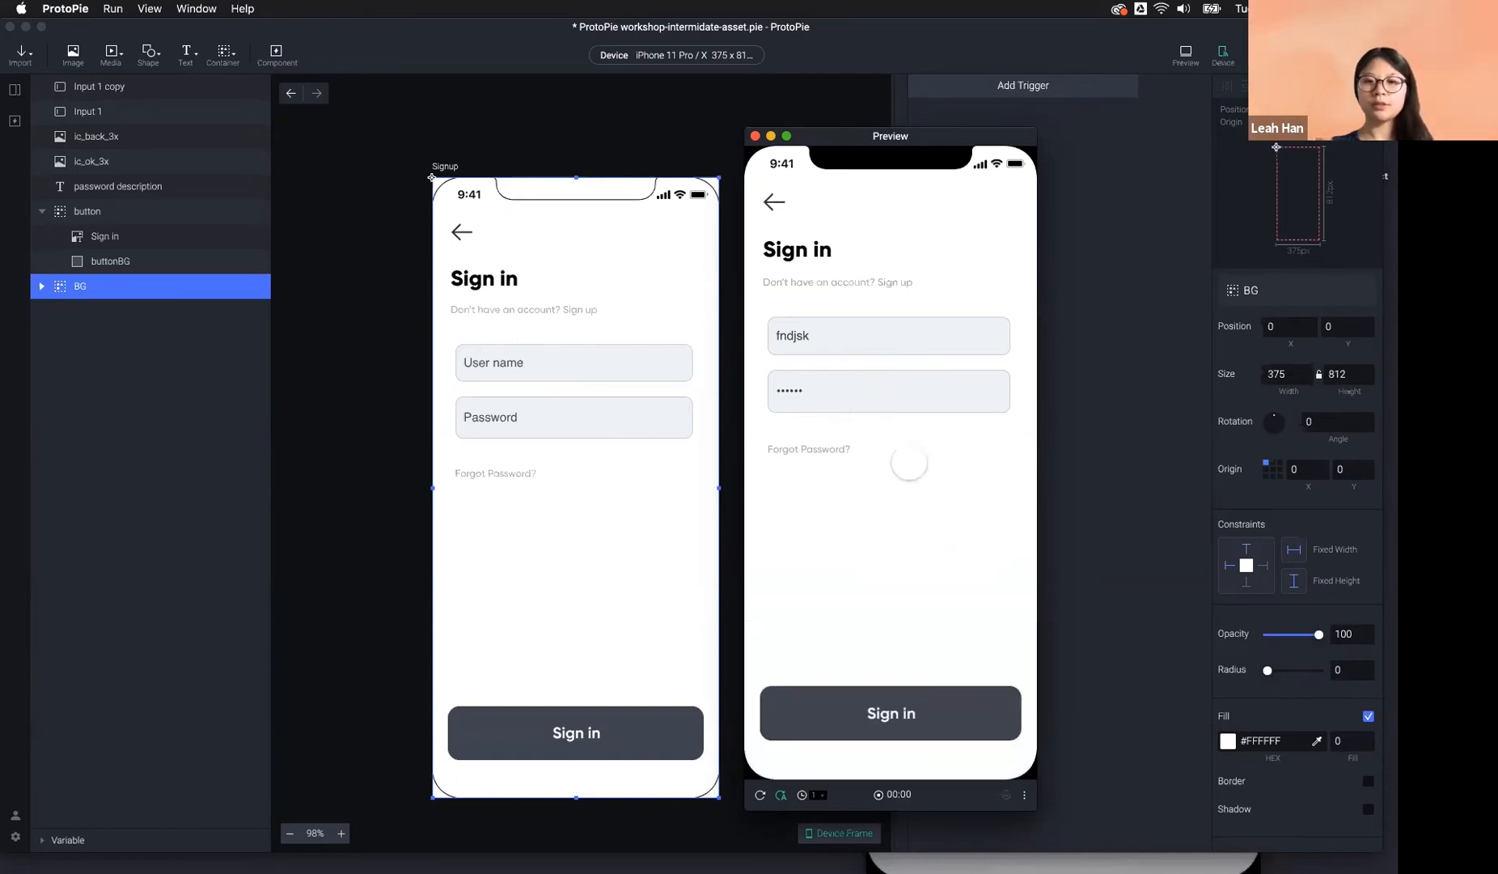
Restart the preview, enter a sample user name, test the on-screen keyboard's Go key, and close the preview.
click(758, 796)
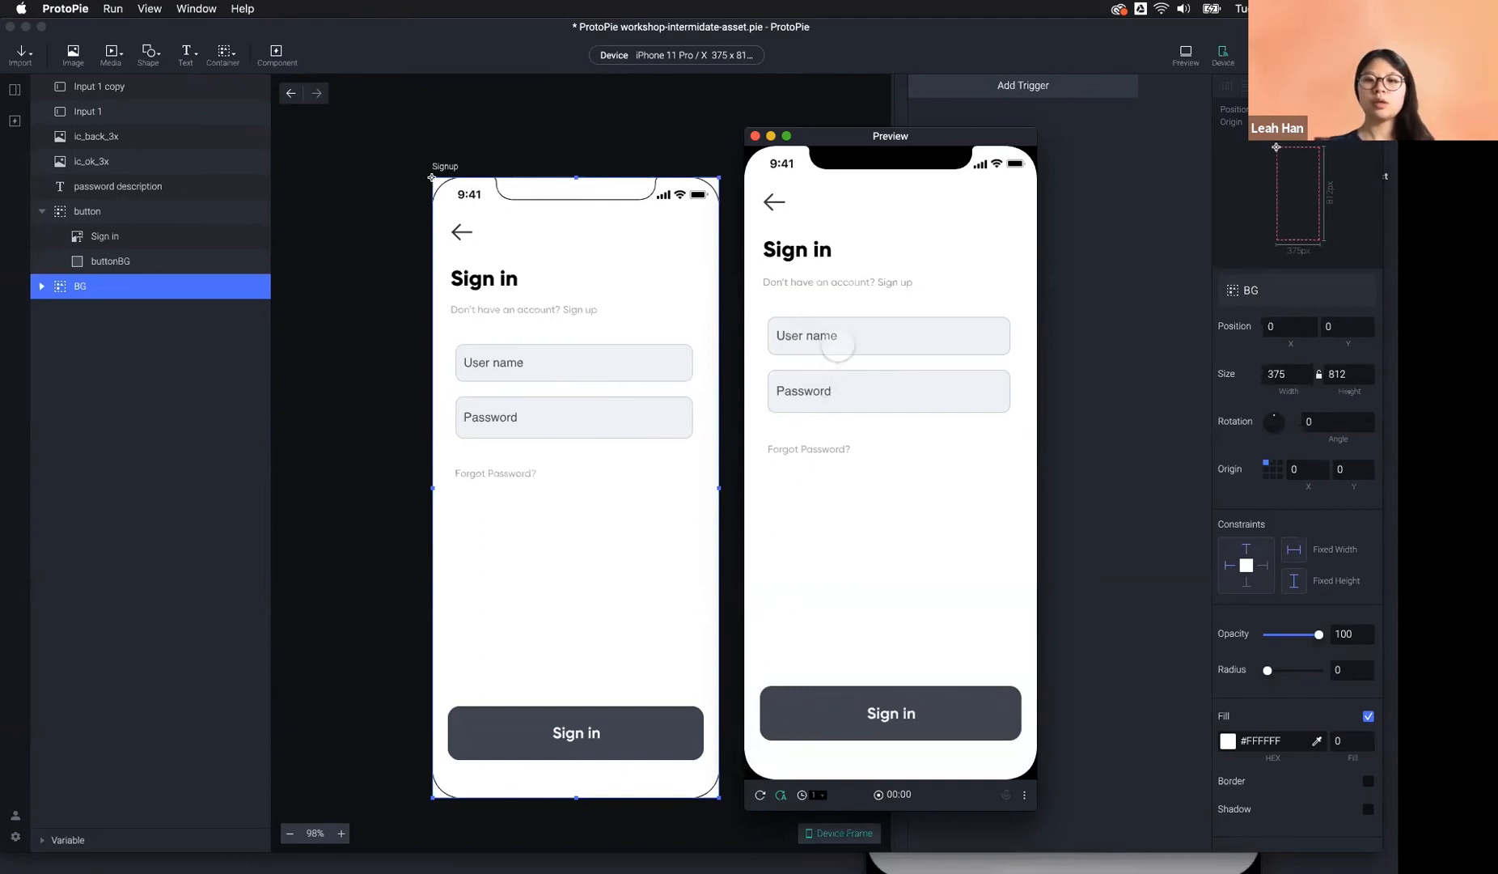
click(838, 347)
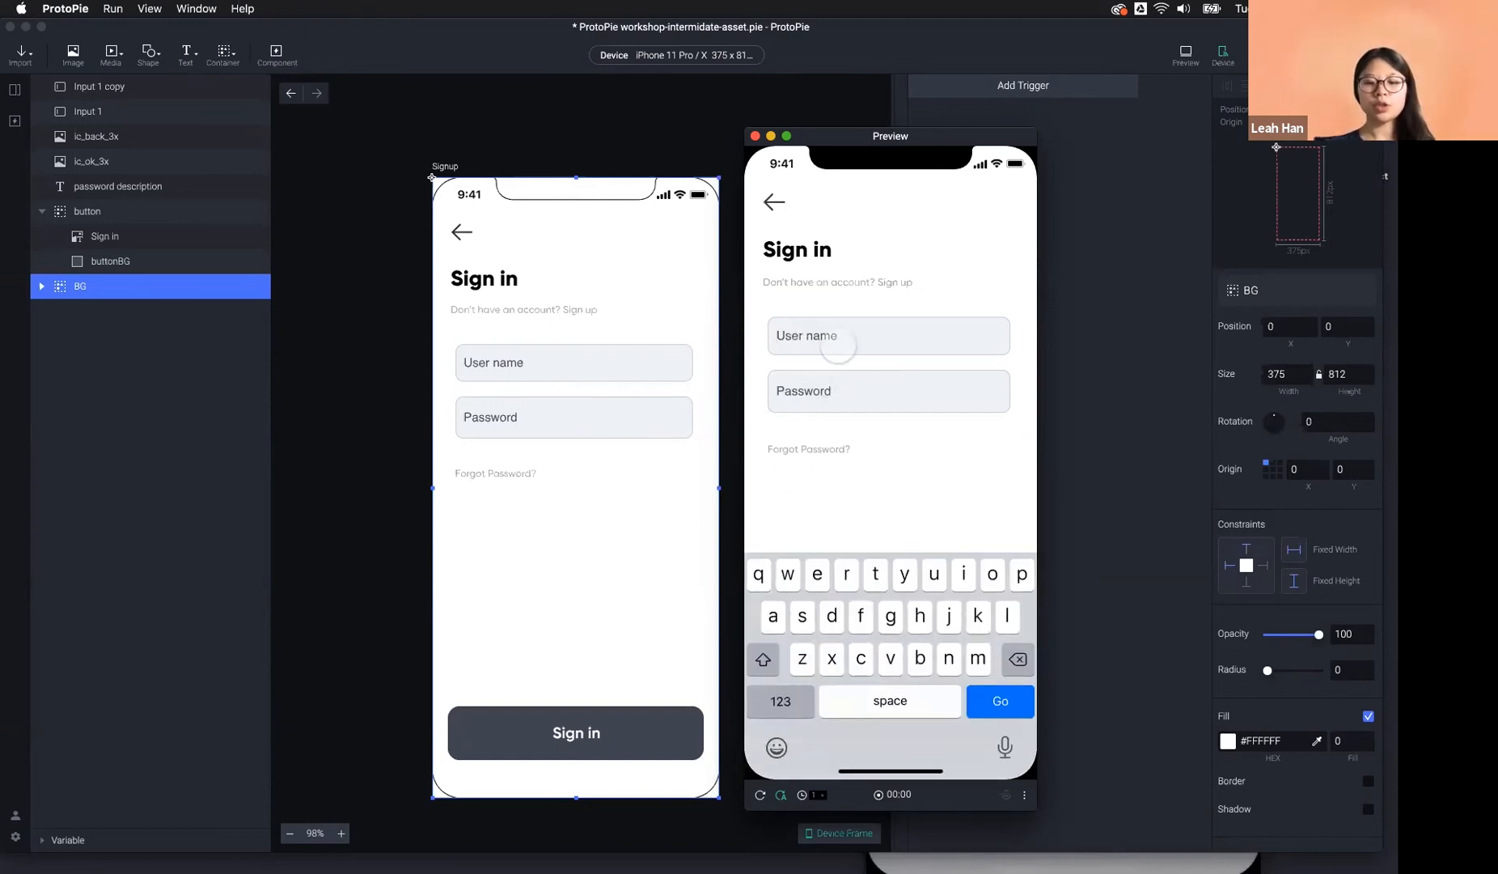
text(Leah)
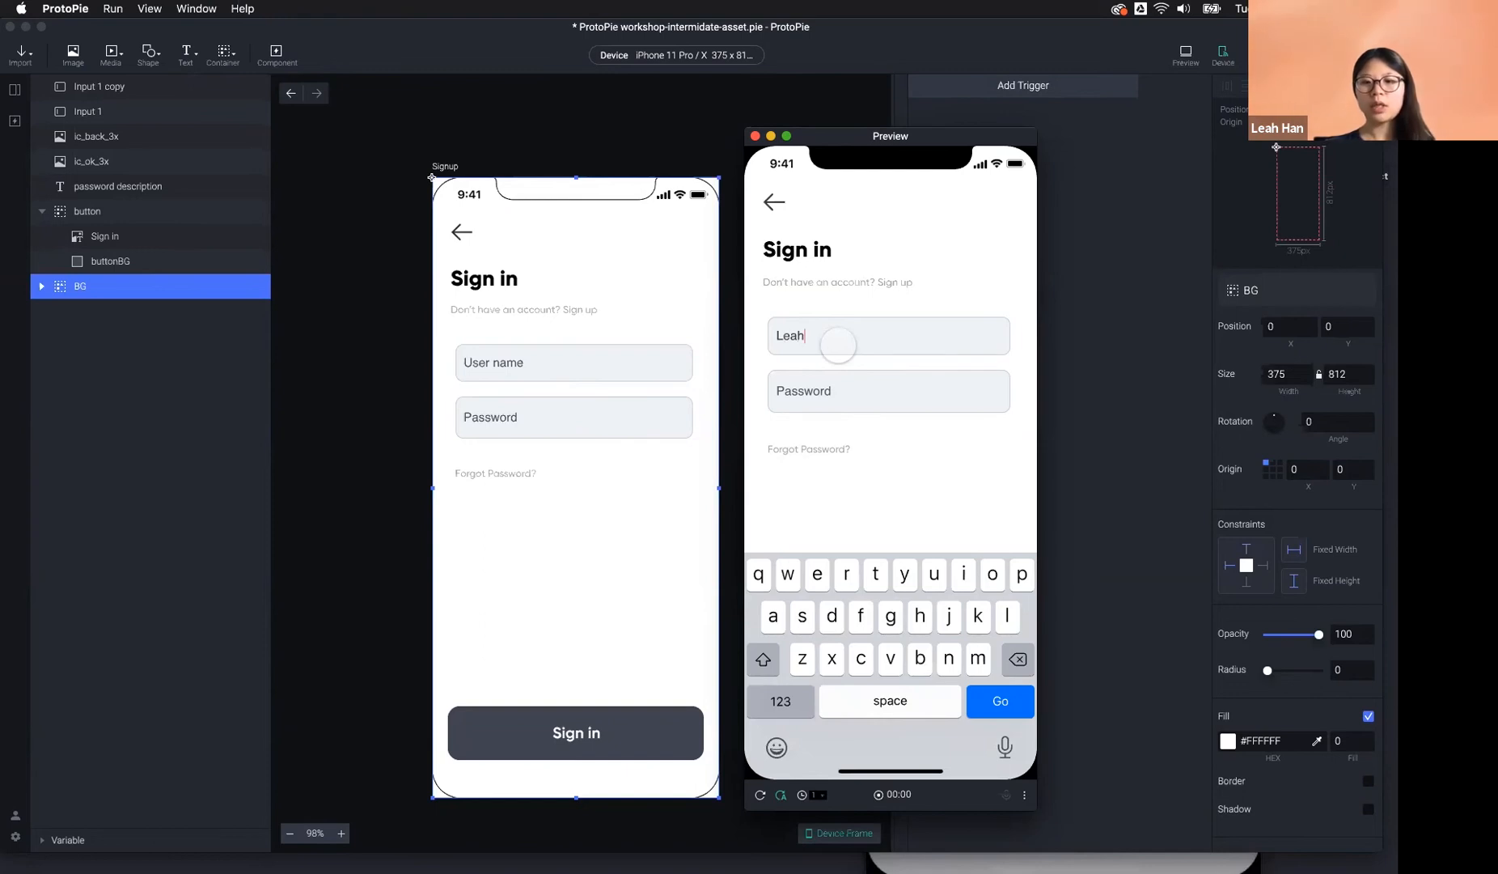
click(1001, 701)
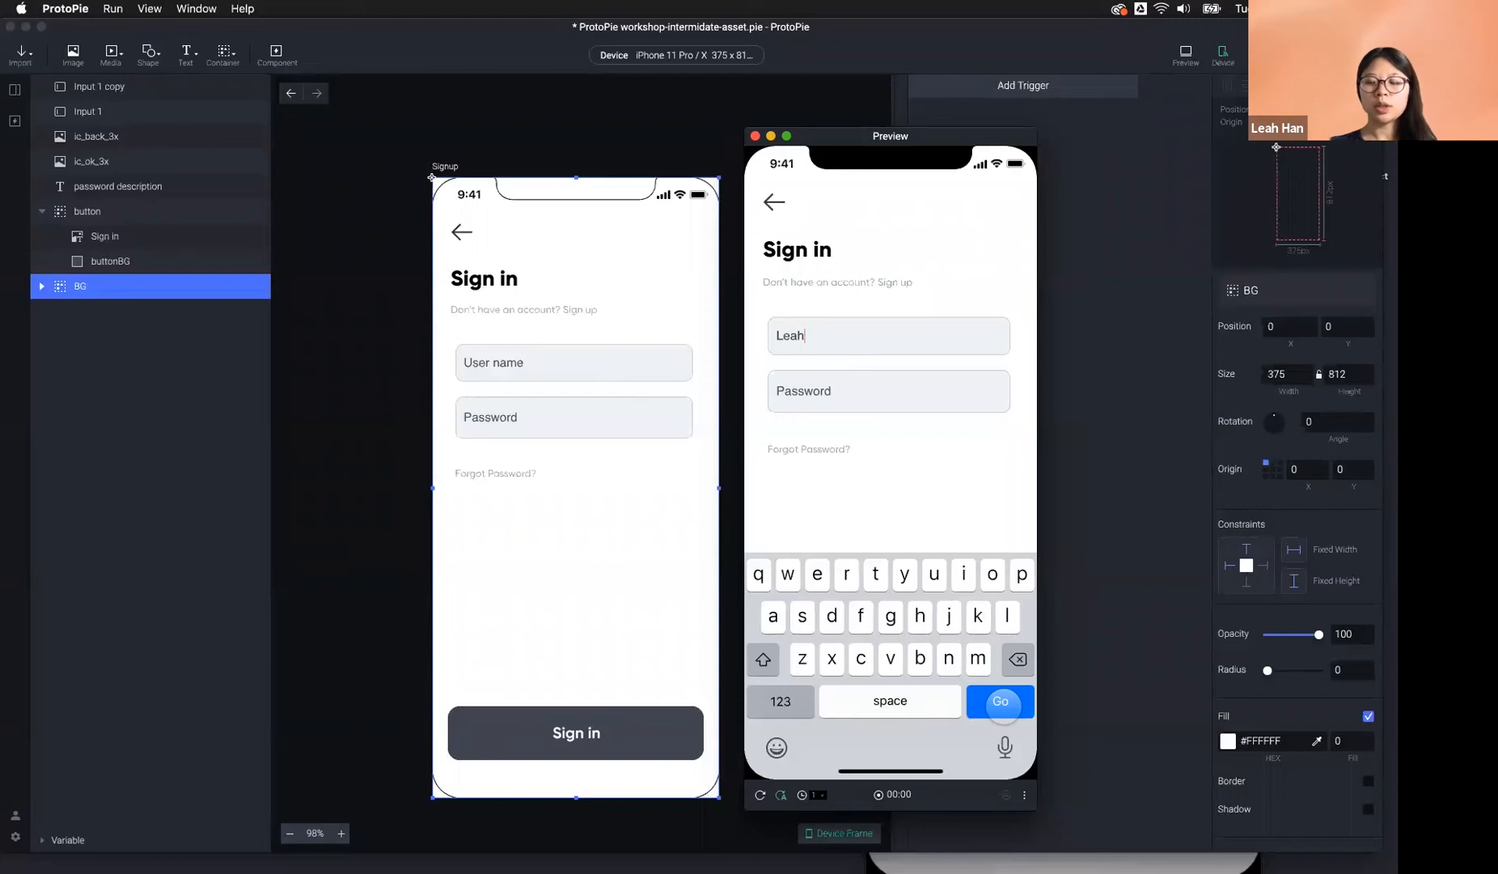
click(1001, 702)
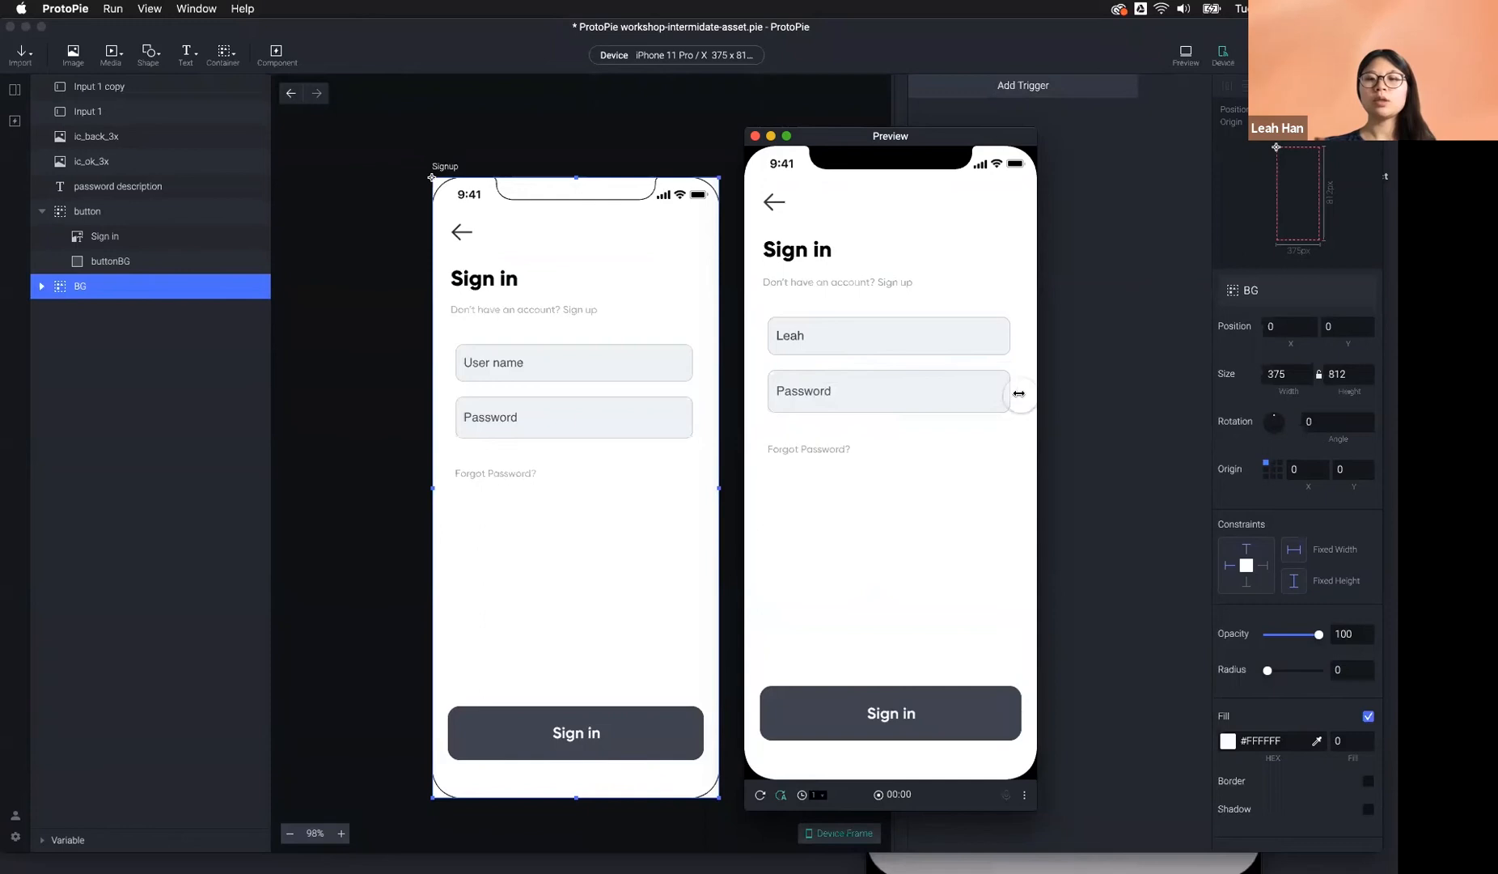
key(super+w)
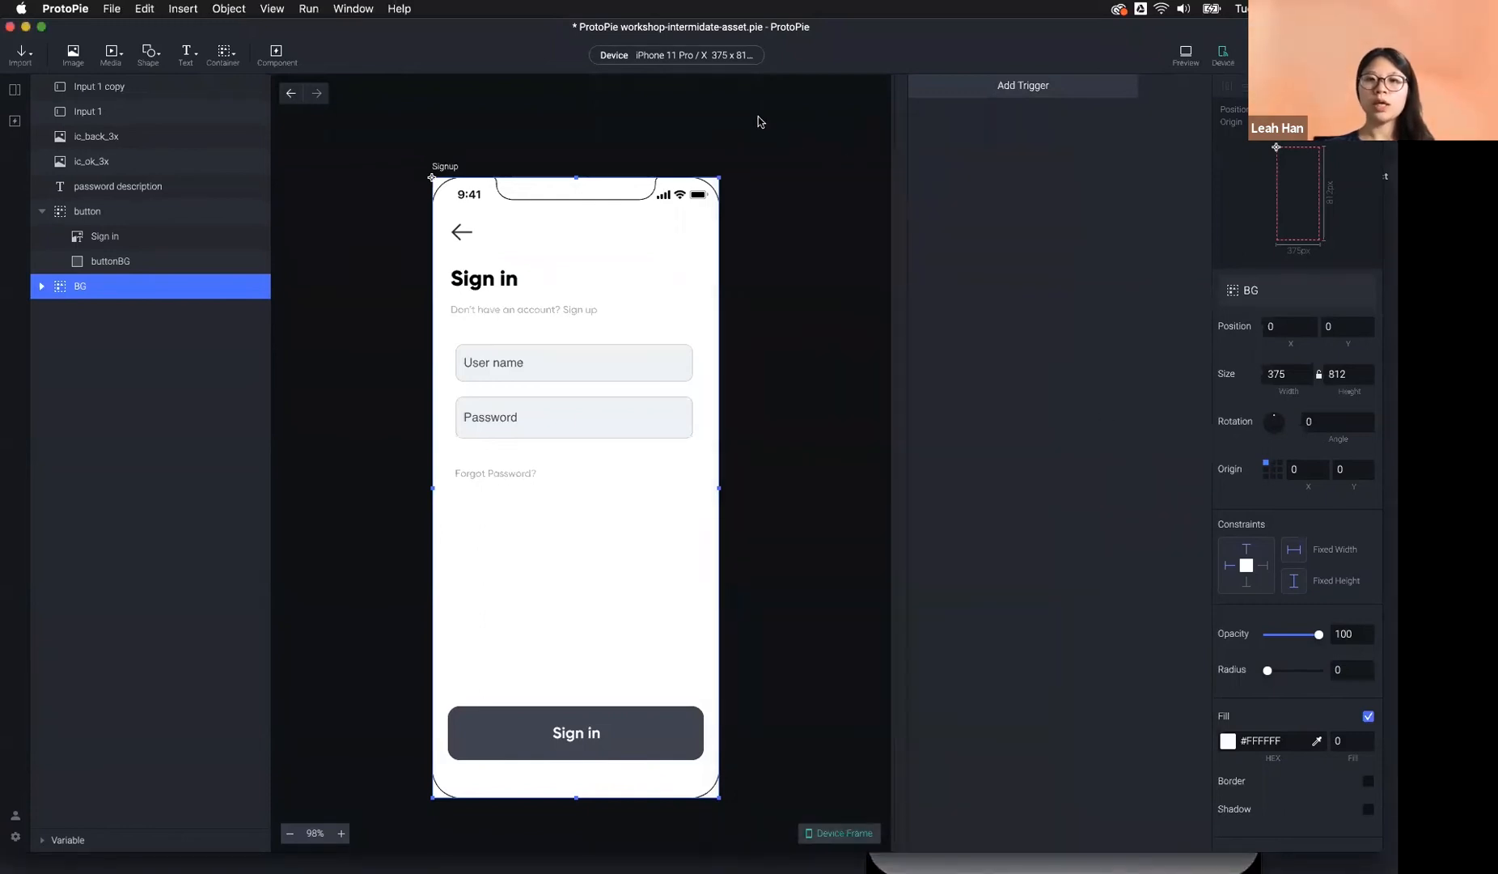
Add a Focus trigger and a Return trigger, giving the Return trigger a Focus response.
click(1047, 87)
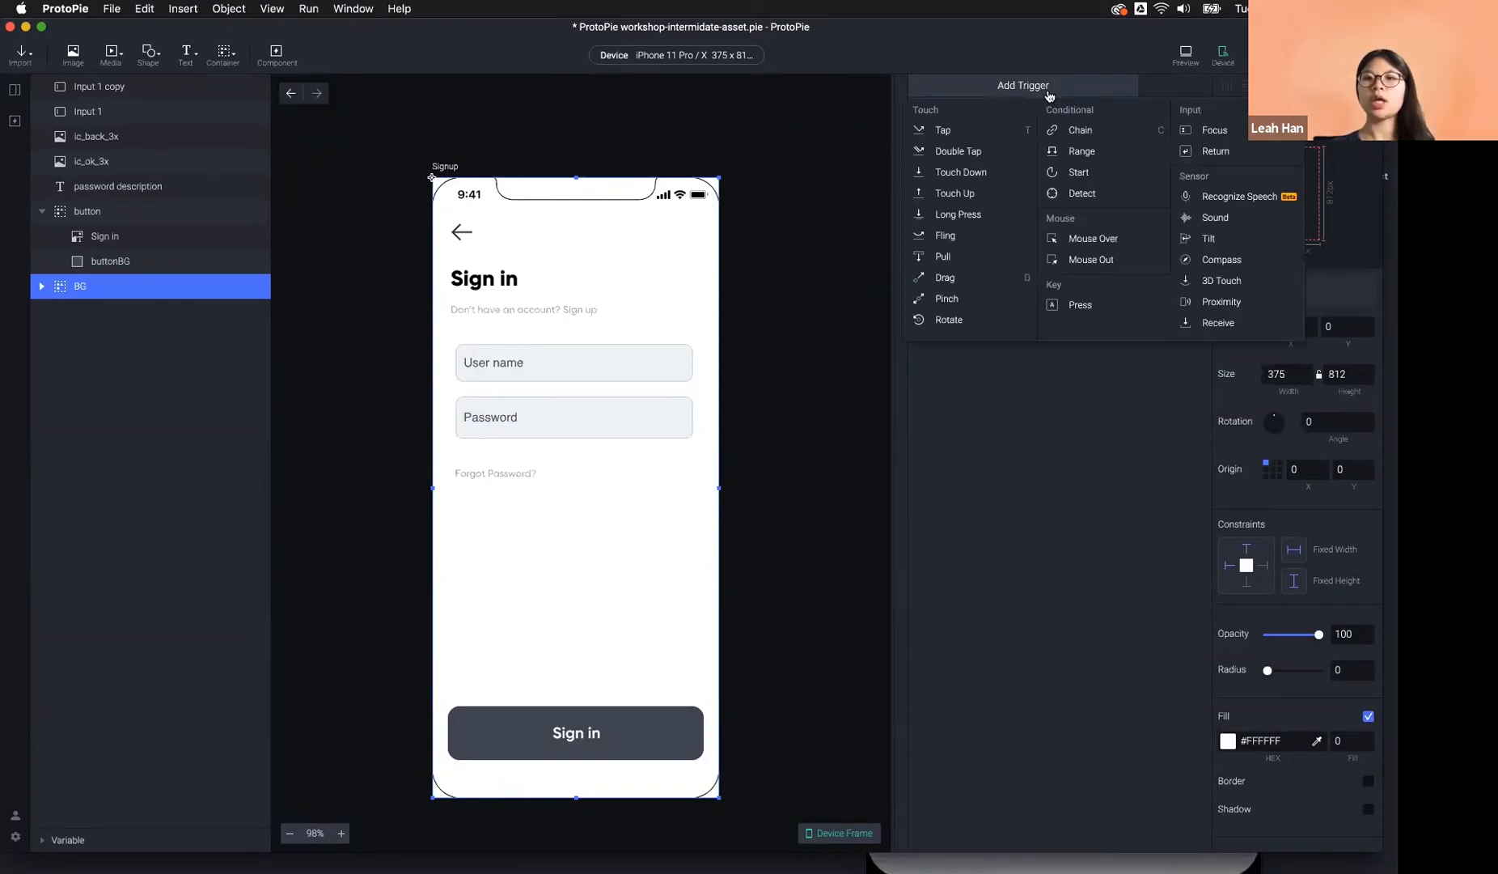
click(1212, 130)
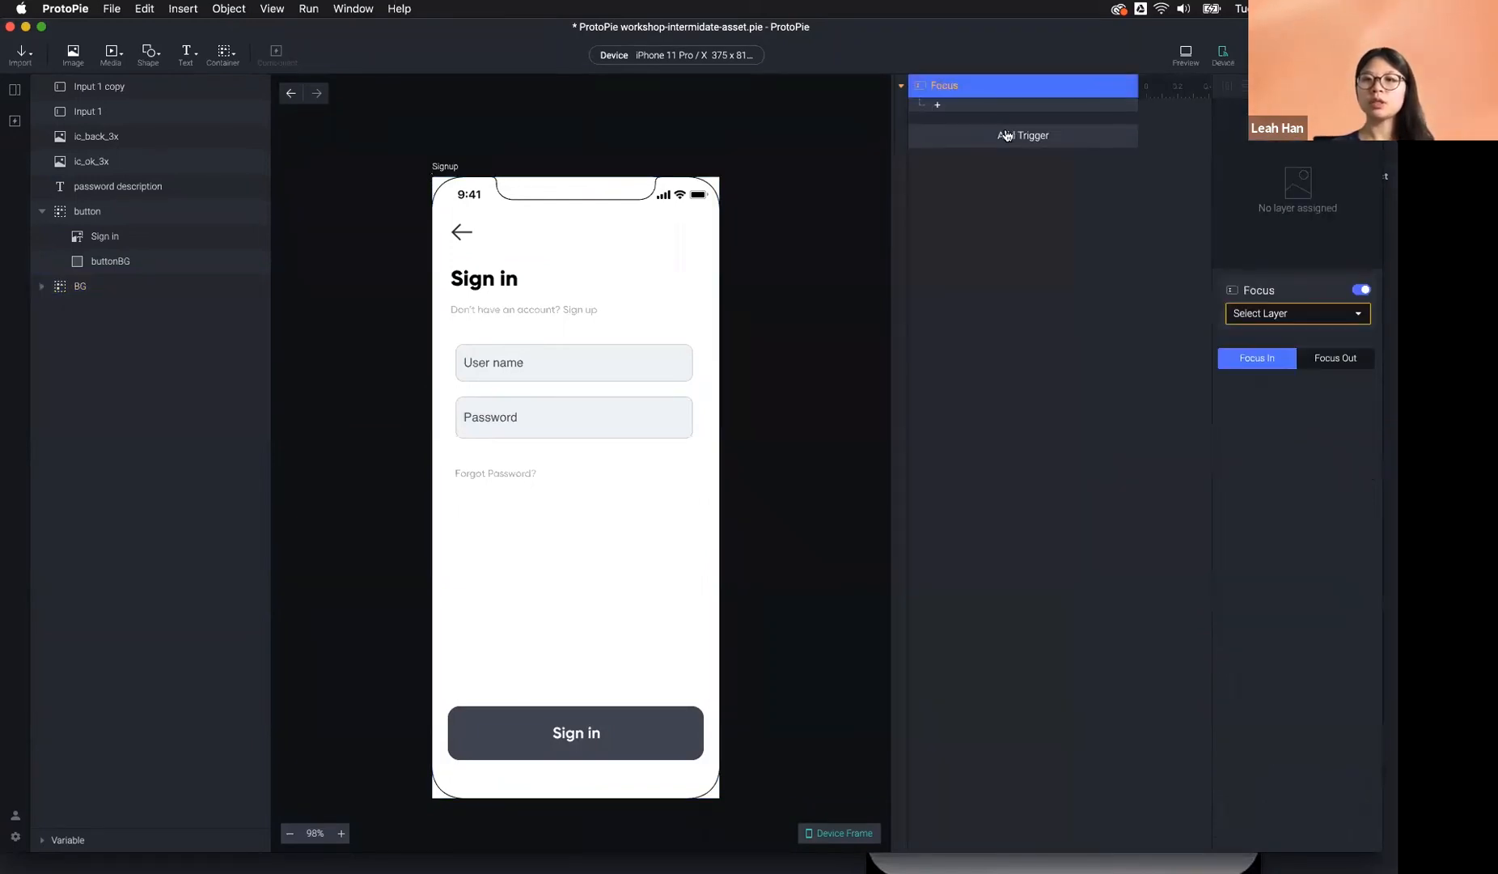
click(1006, 135)
click(1212, 202)
click(1111, 189)
click(1045, 156)
click(1045, 157)
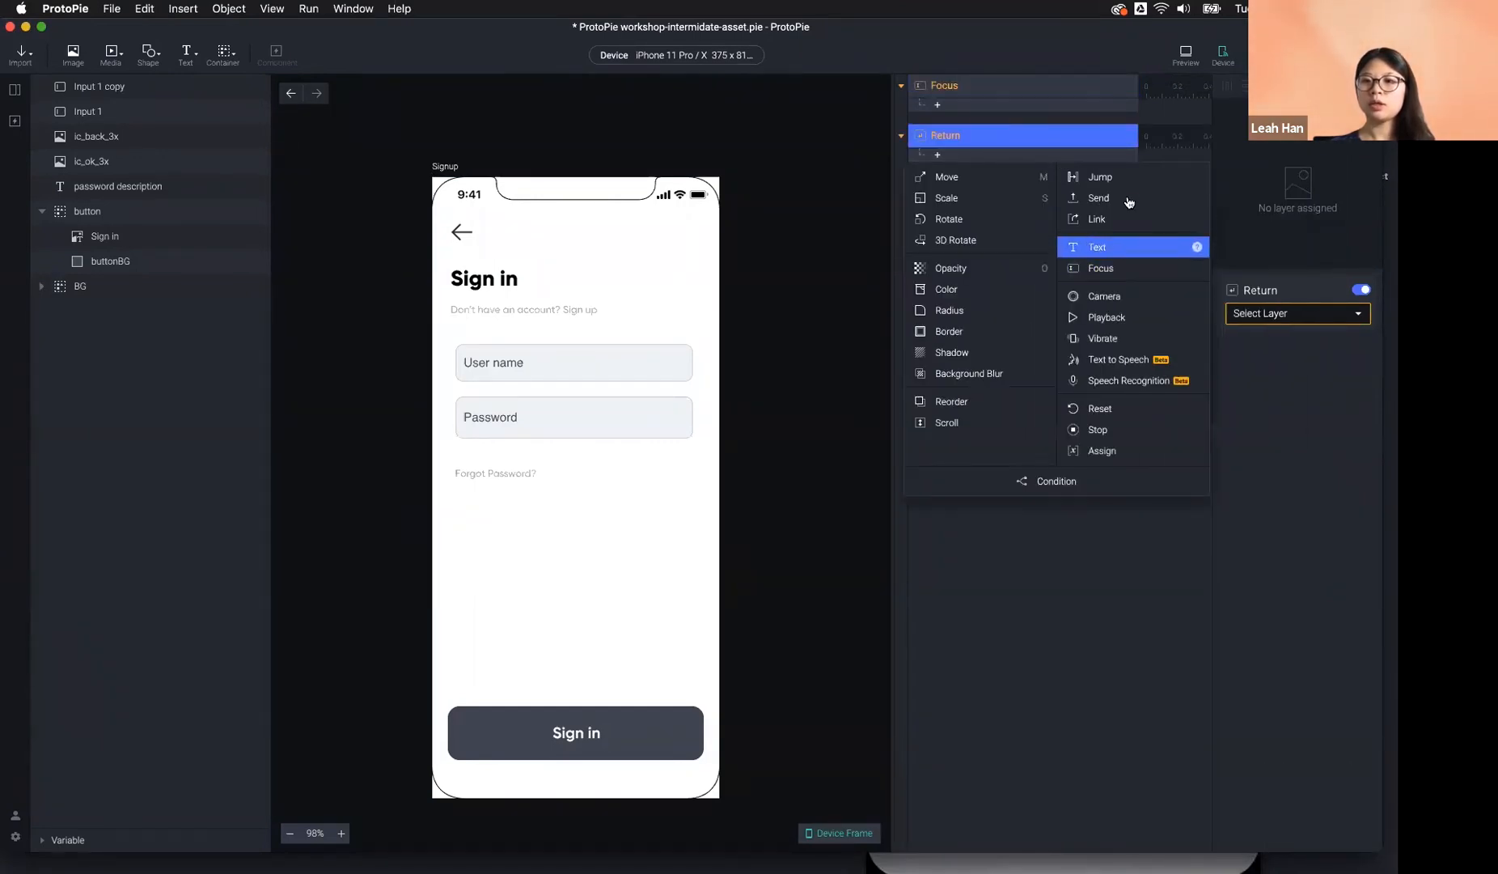
click(1129, 269)
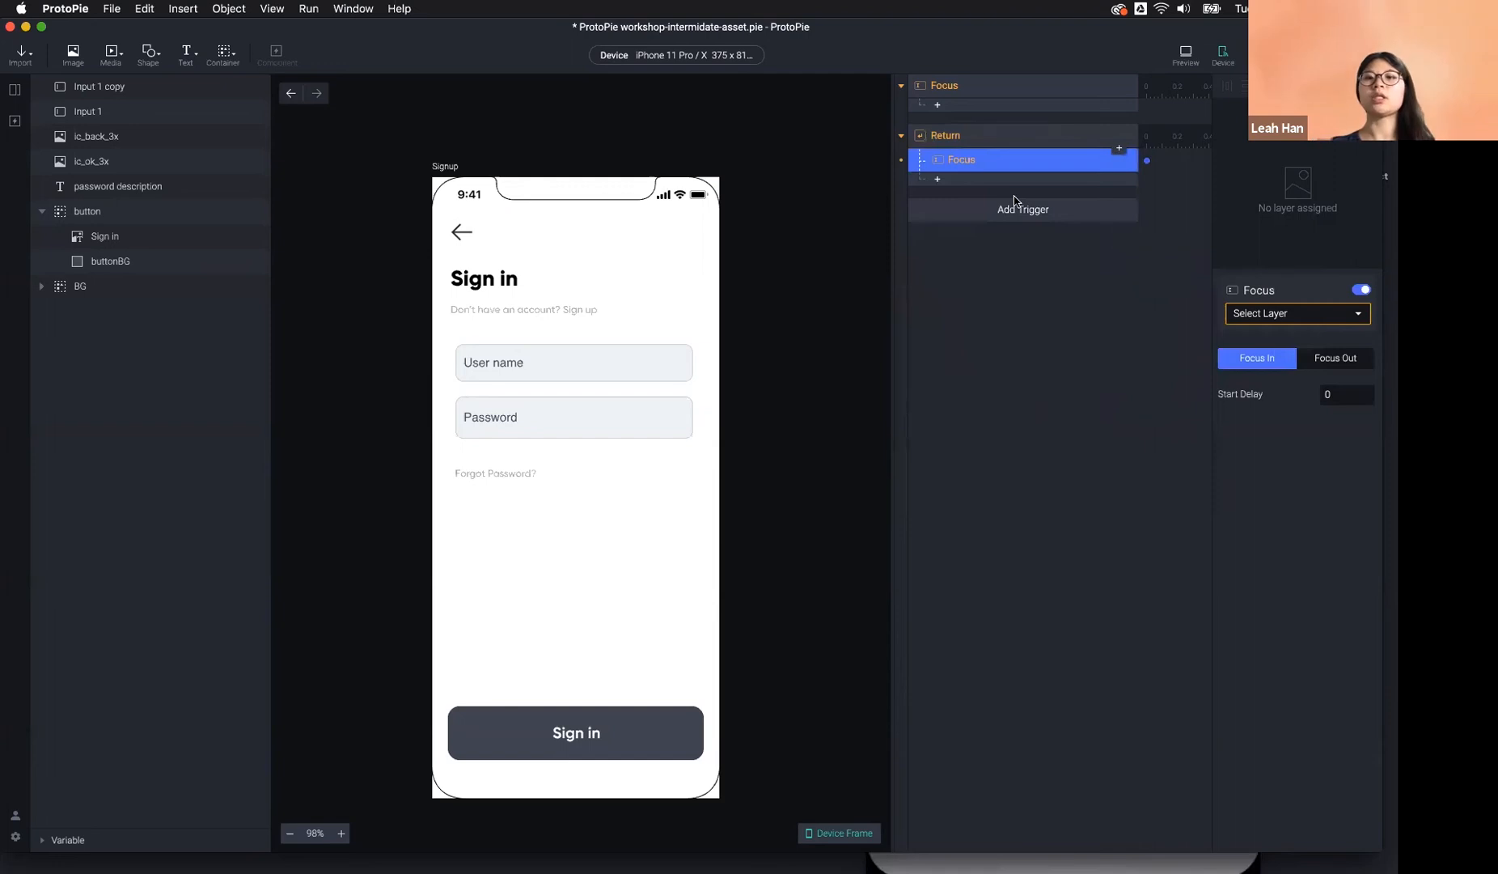
Assign the Focus trigger to the user name input, Input 1.
click(953, 90)
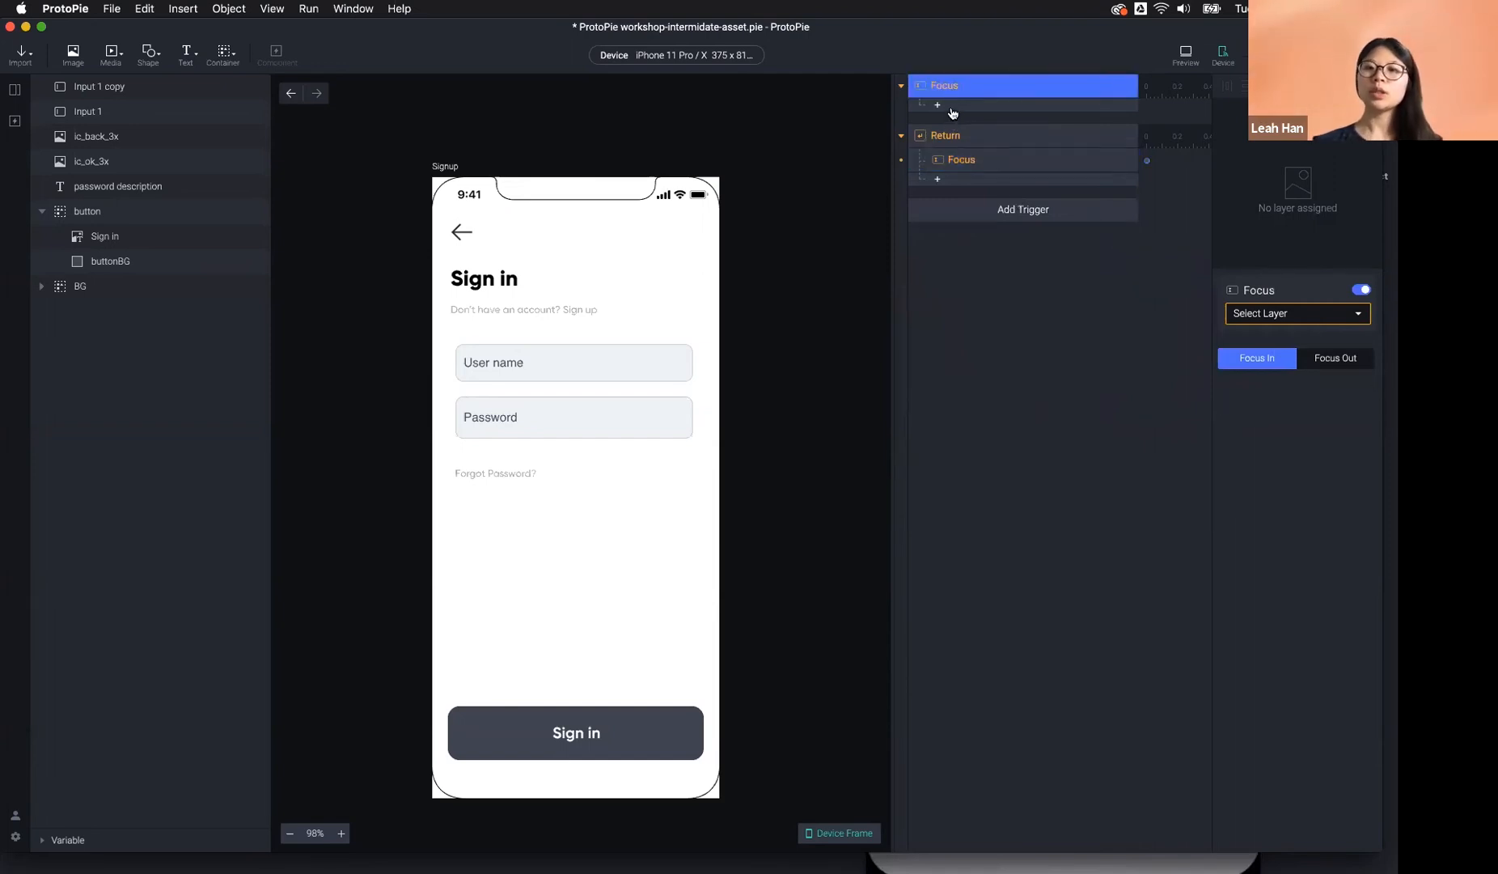
click(1303, 321)
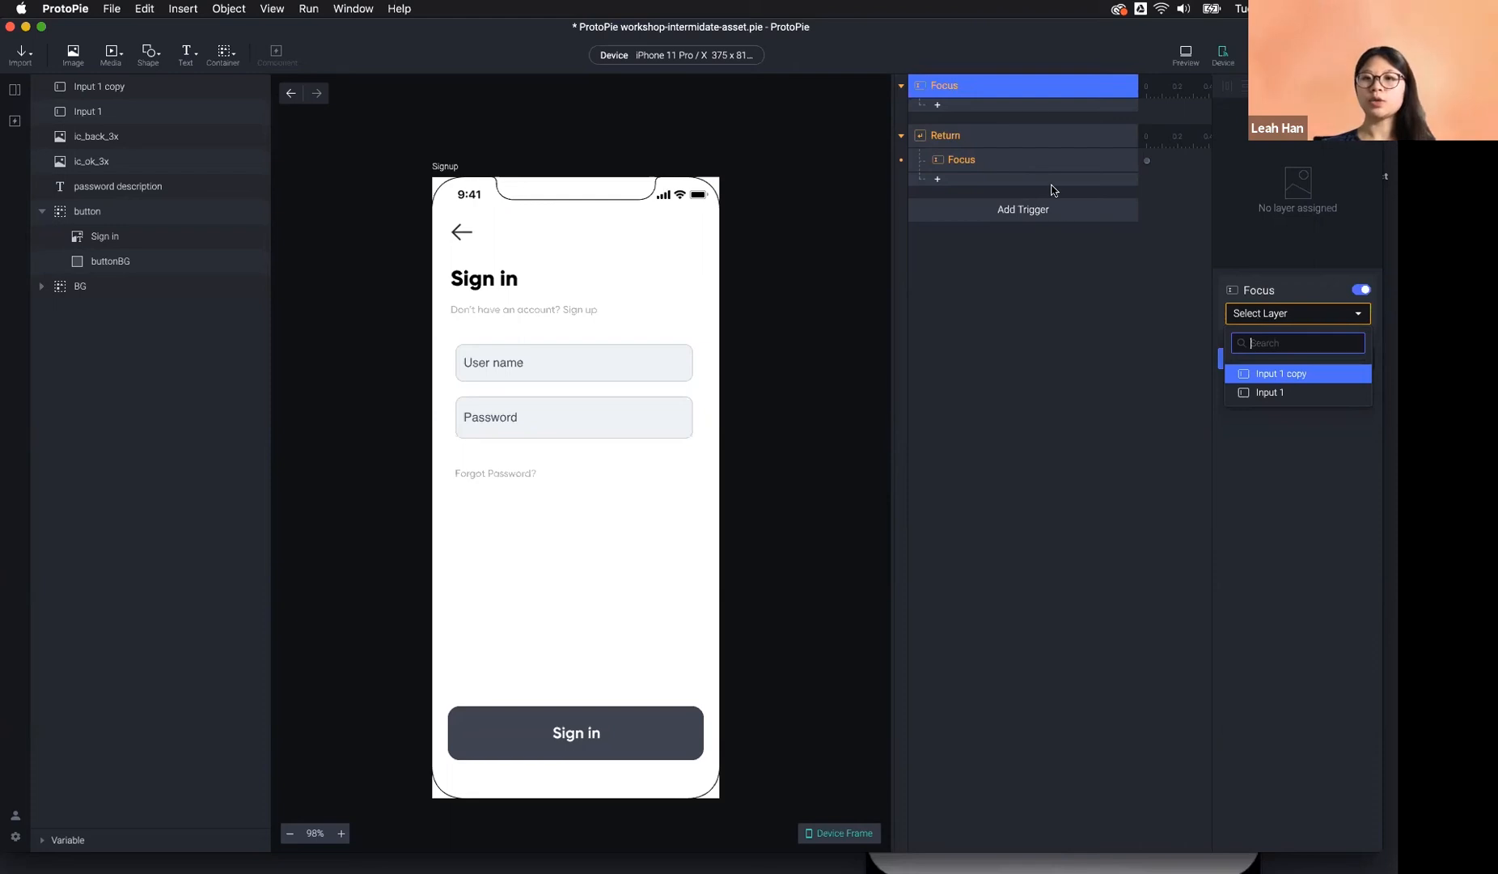
click(1300, 401)
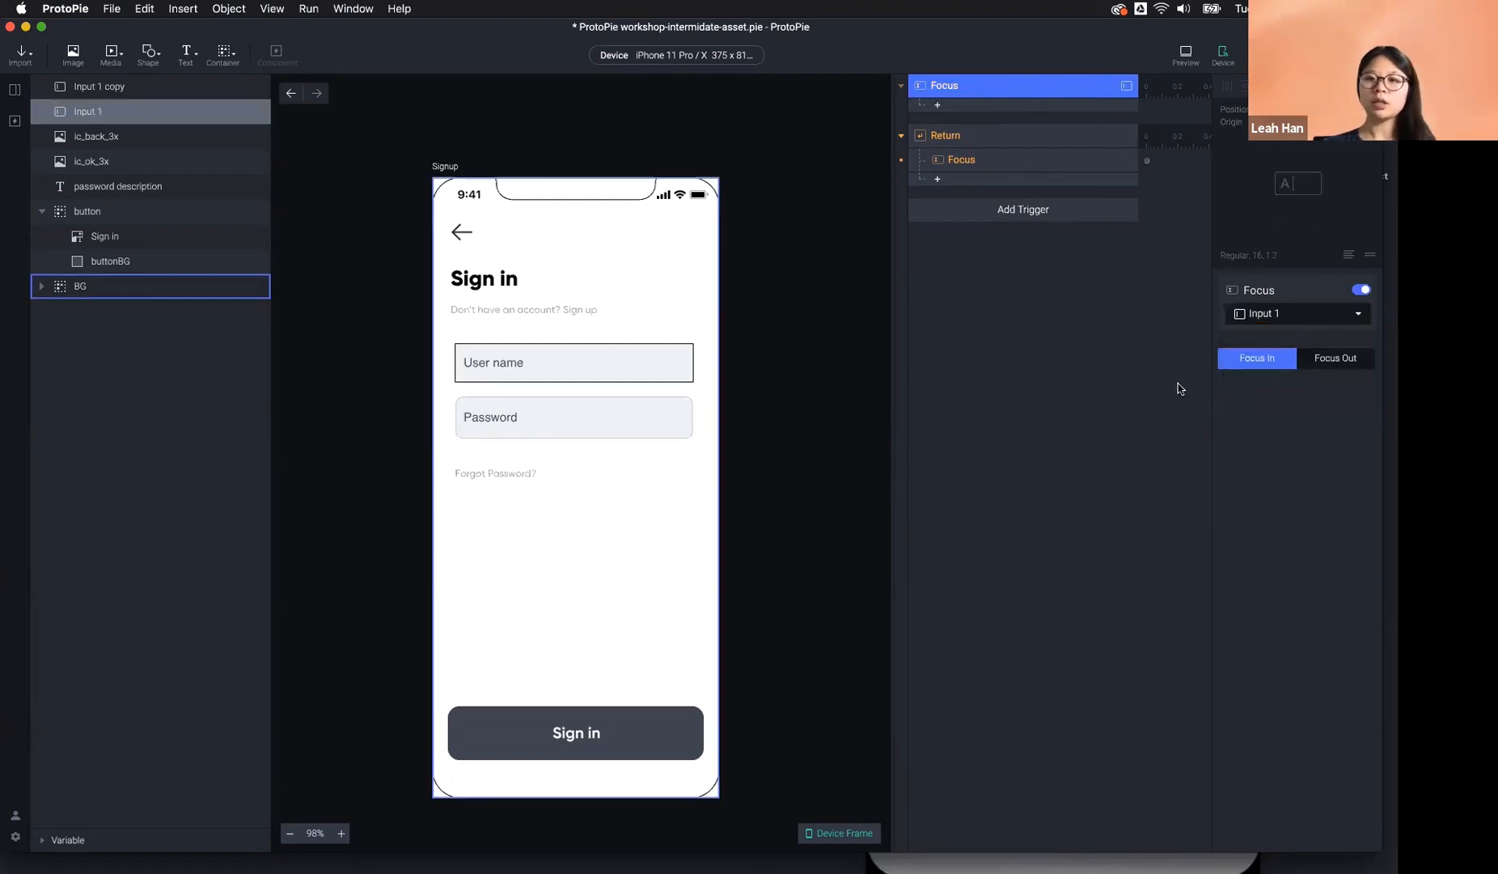
Add a Border response for Input 1 under the Focus trigger and set its colour to #FA5252.
click(571, 375)
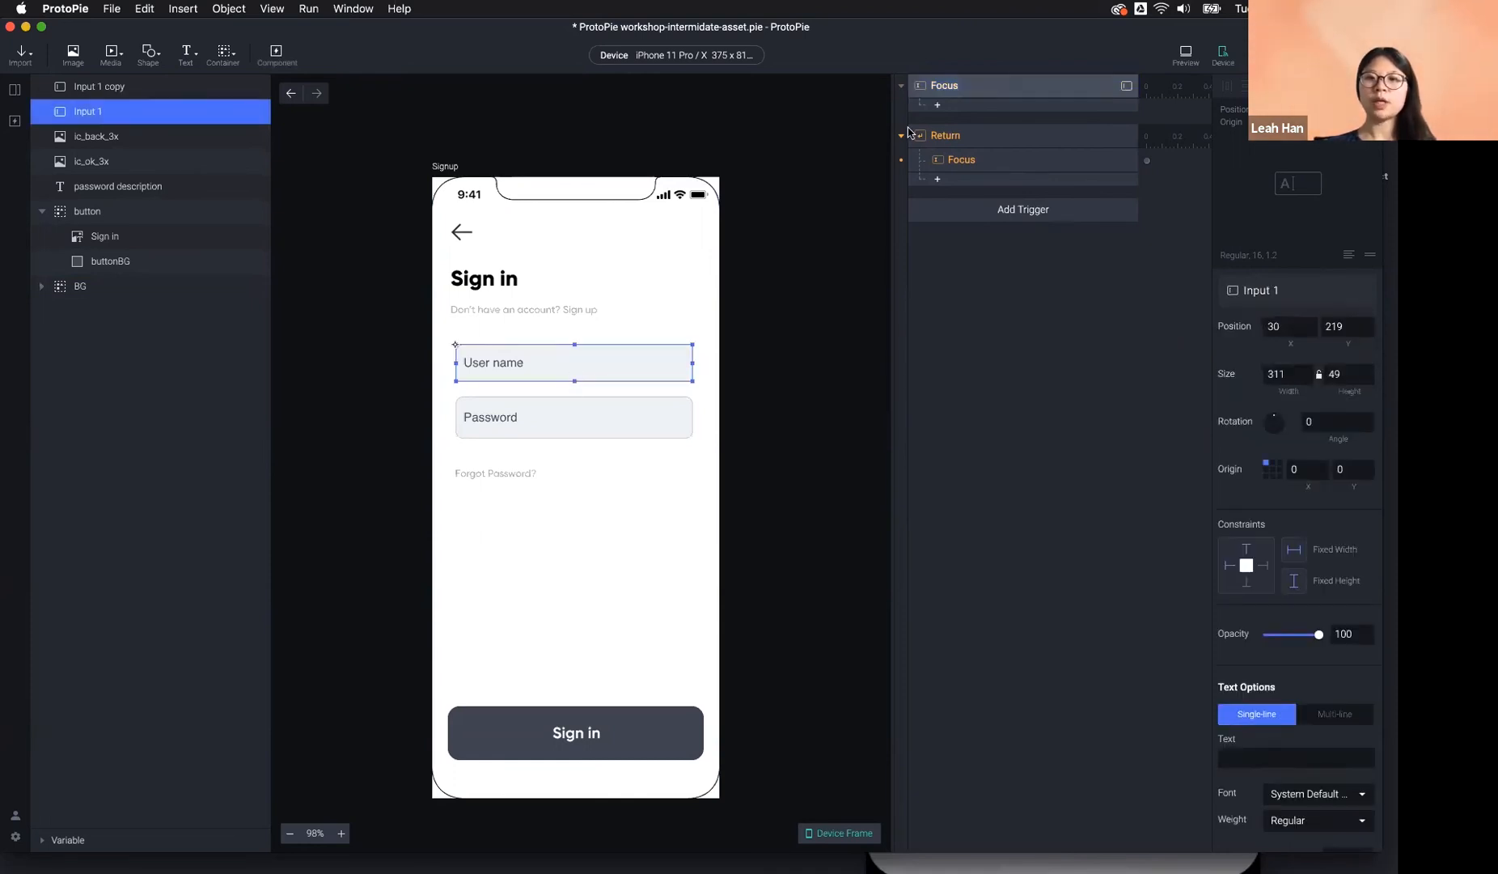
click(938, 106)
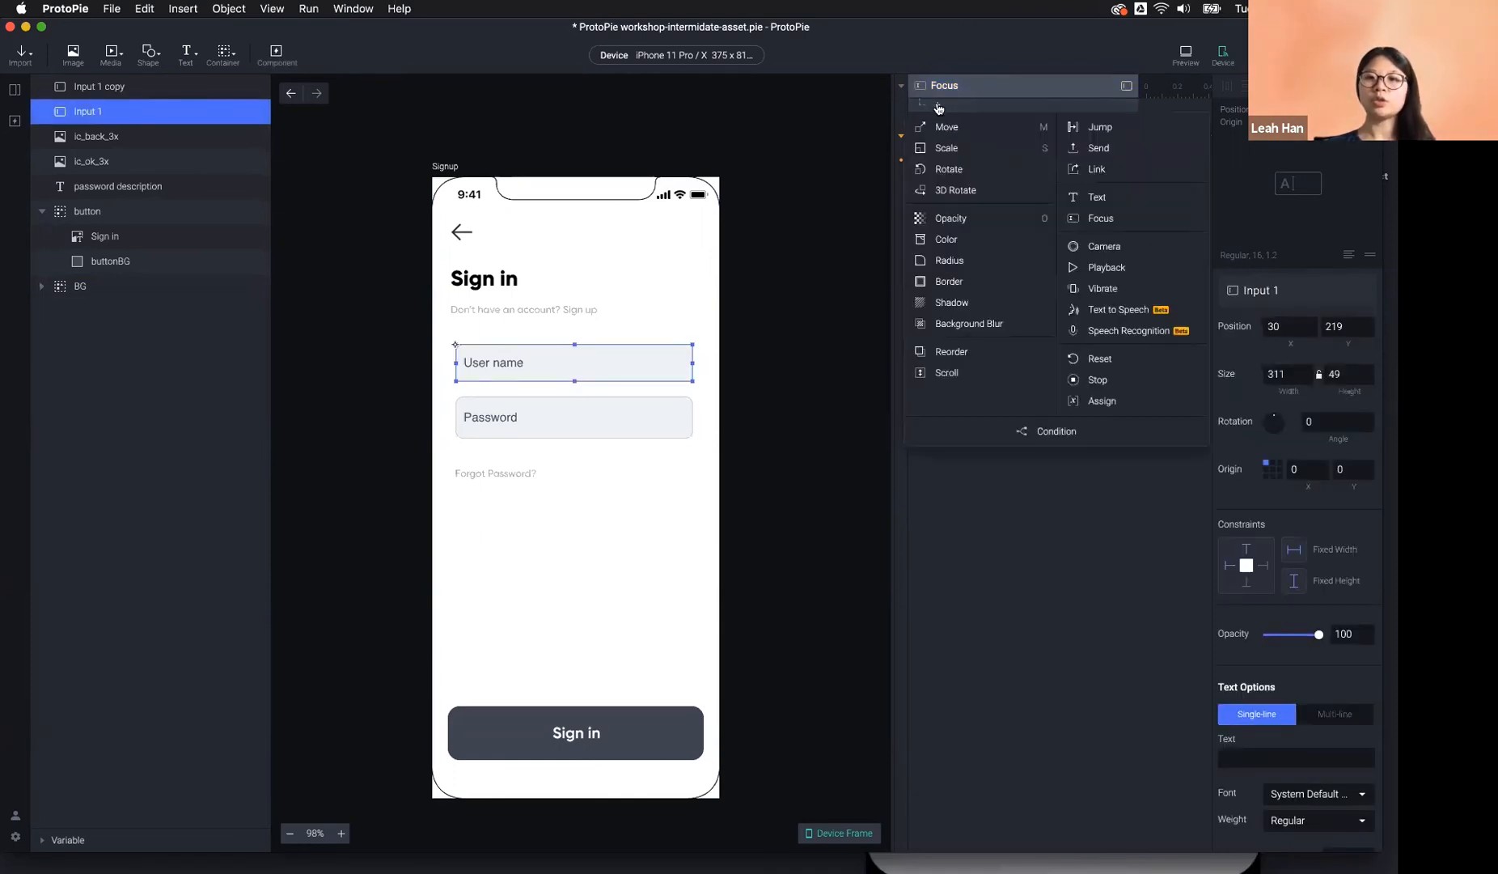
click(949, 281)
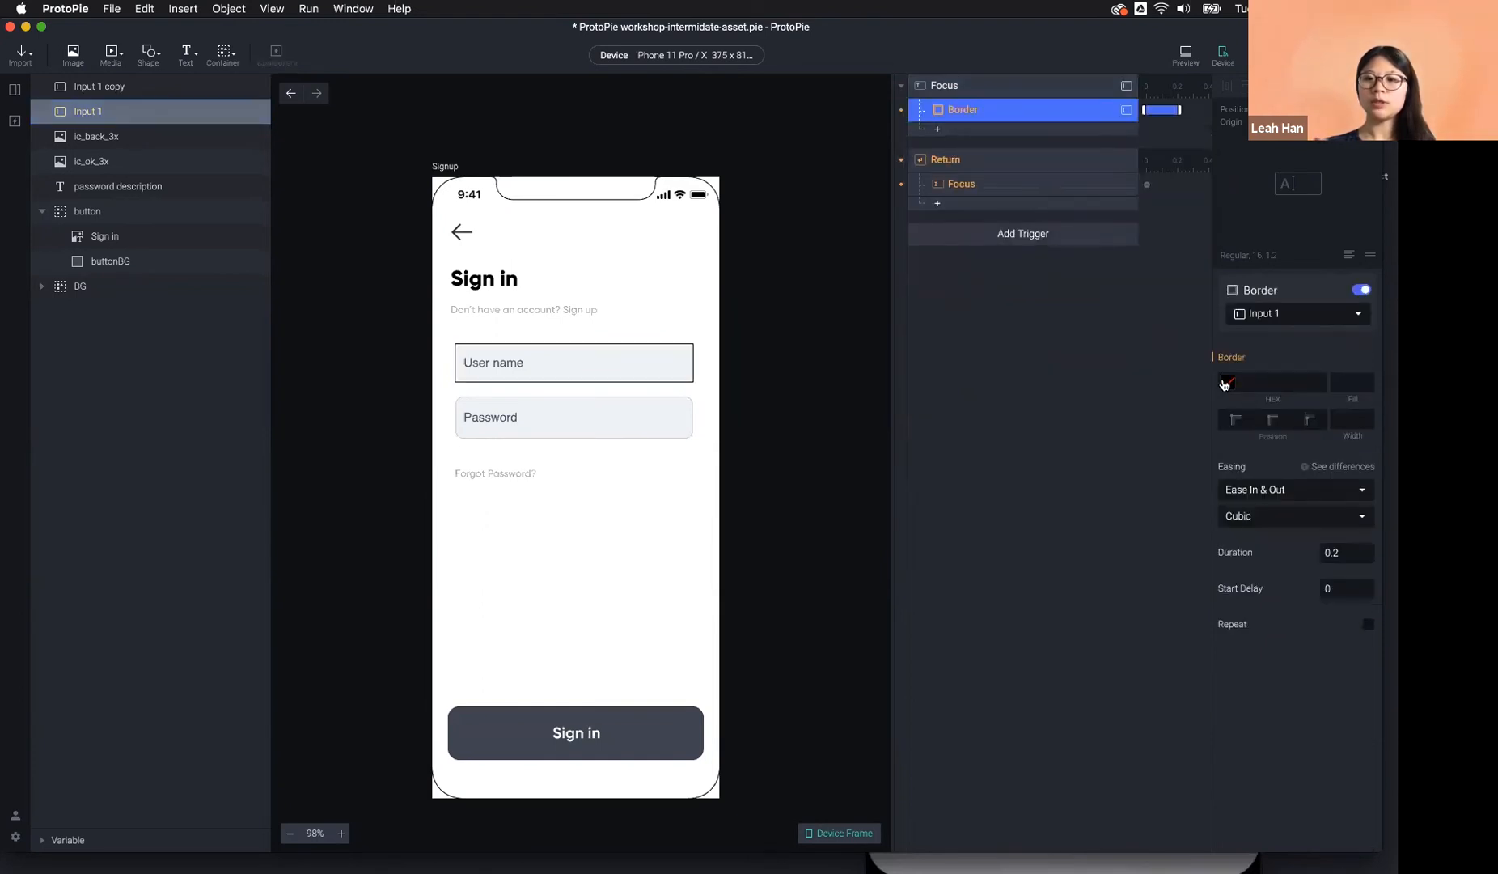
click(1225, 385)
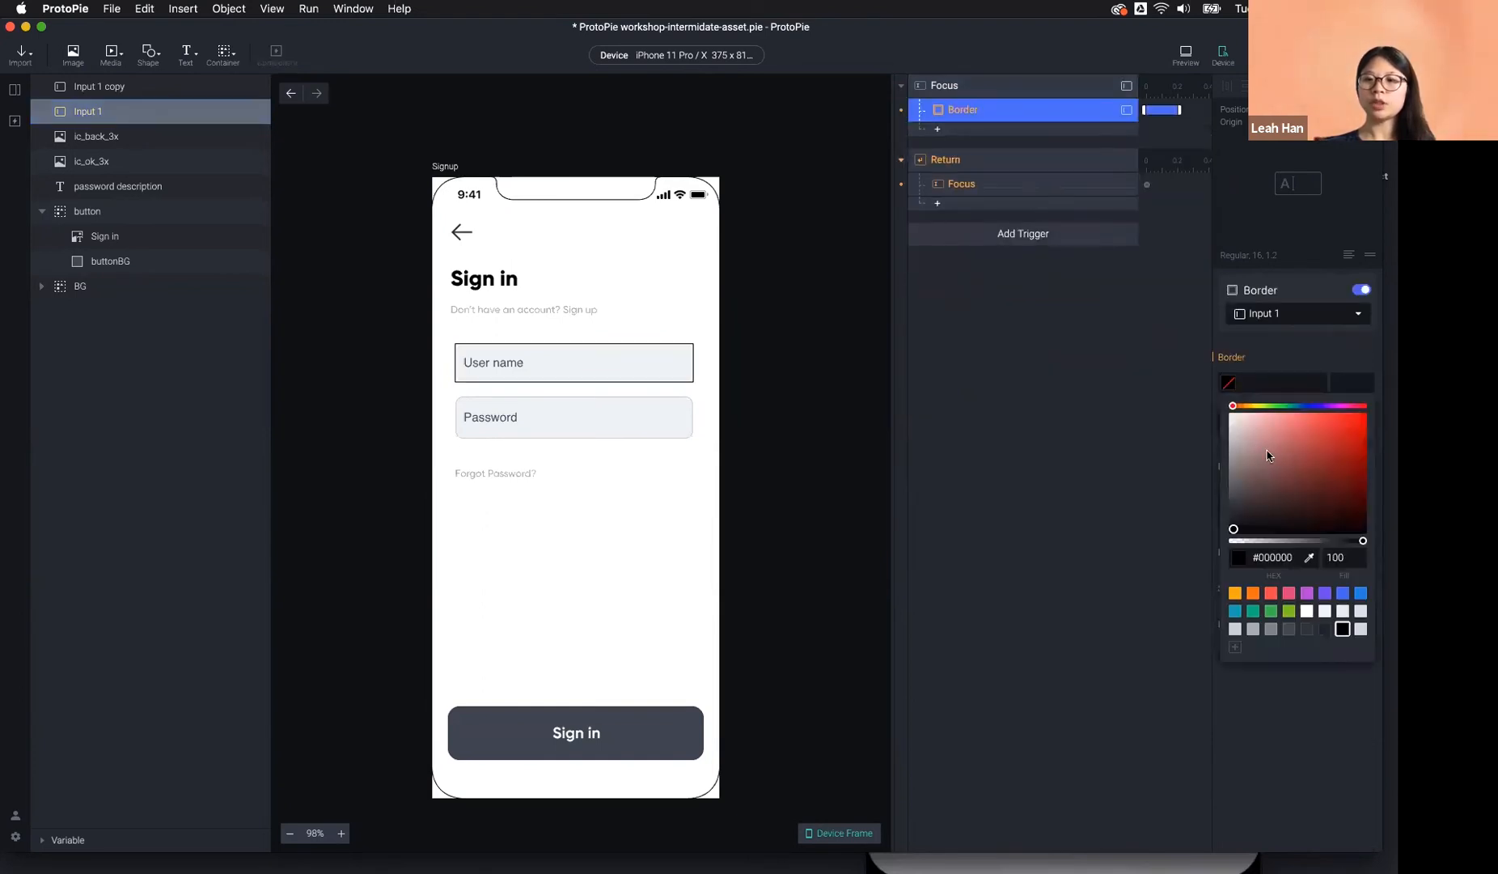
click(1159, 499)
Test the user name input's border colour change on focus in the preview and check the trigger's Focus In setting.
click(1187, 53)
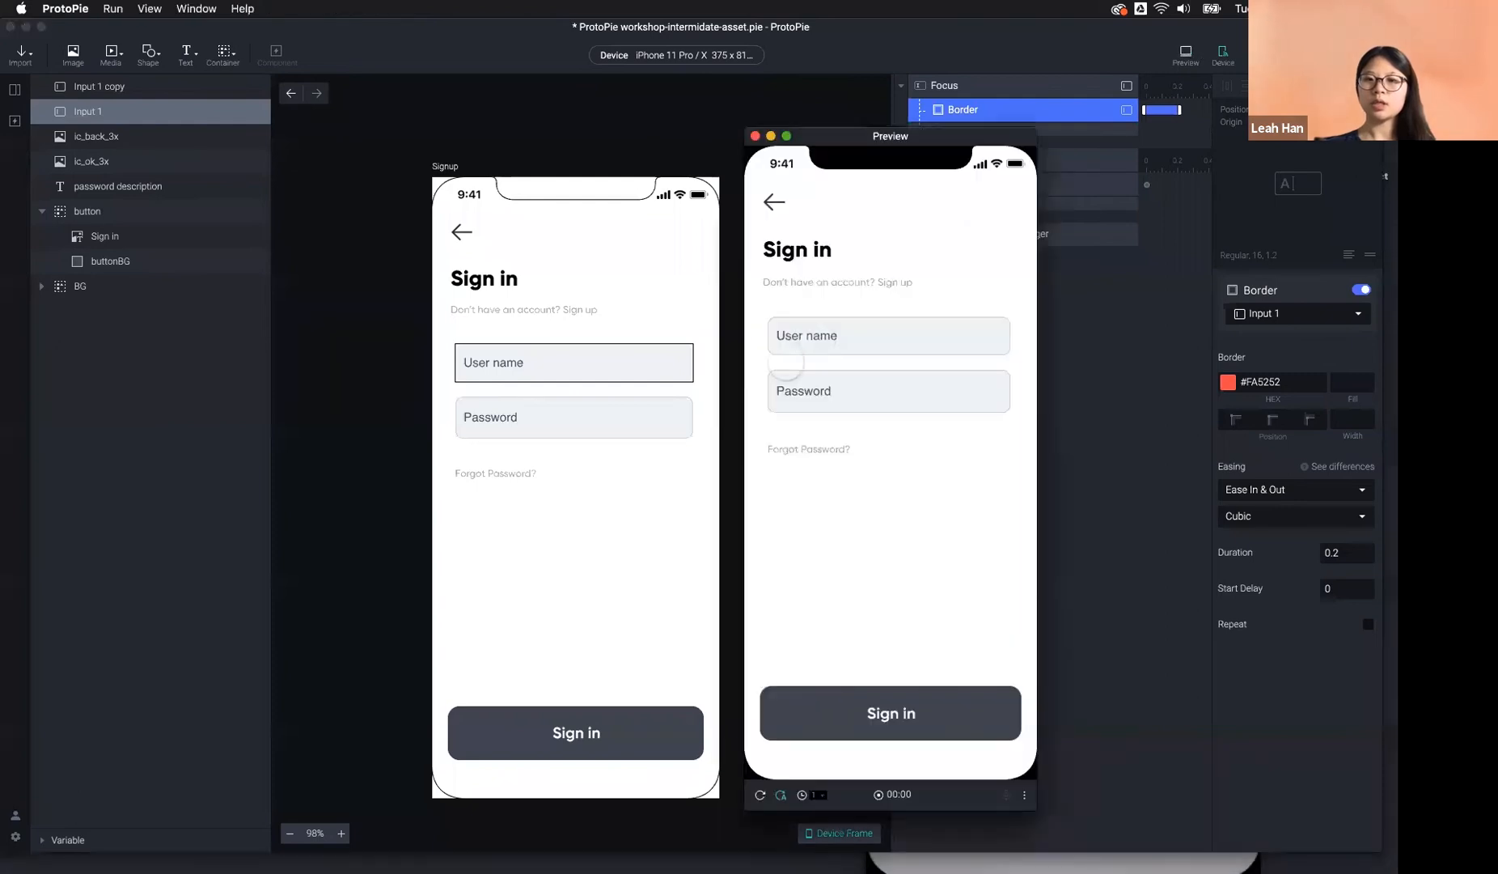
click(850, 337)
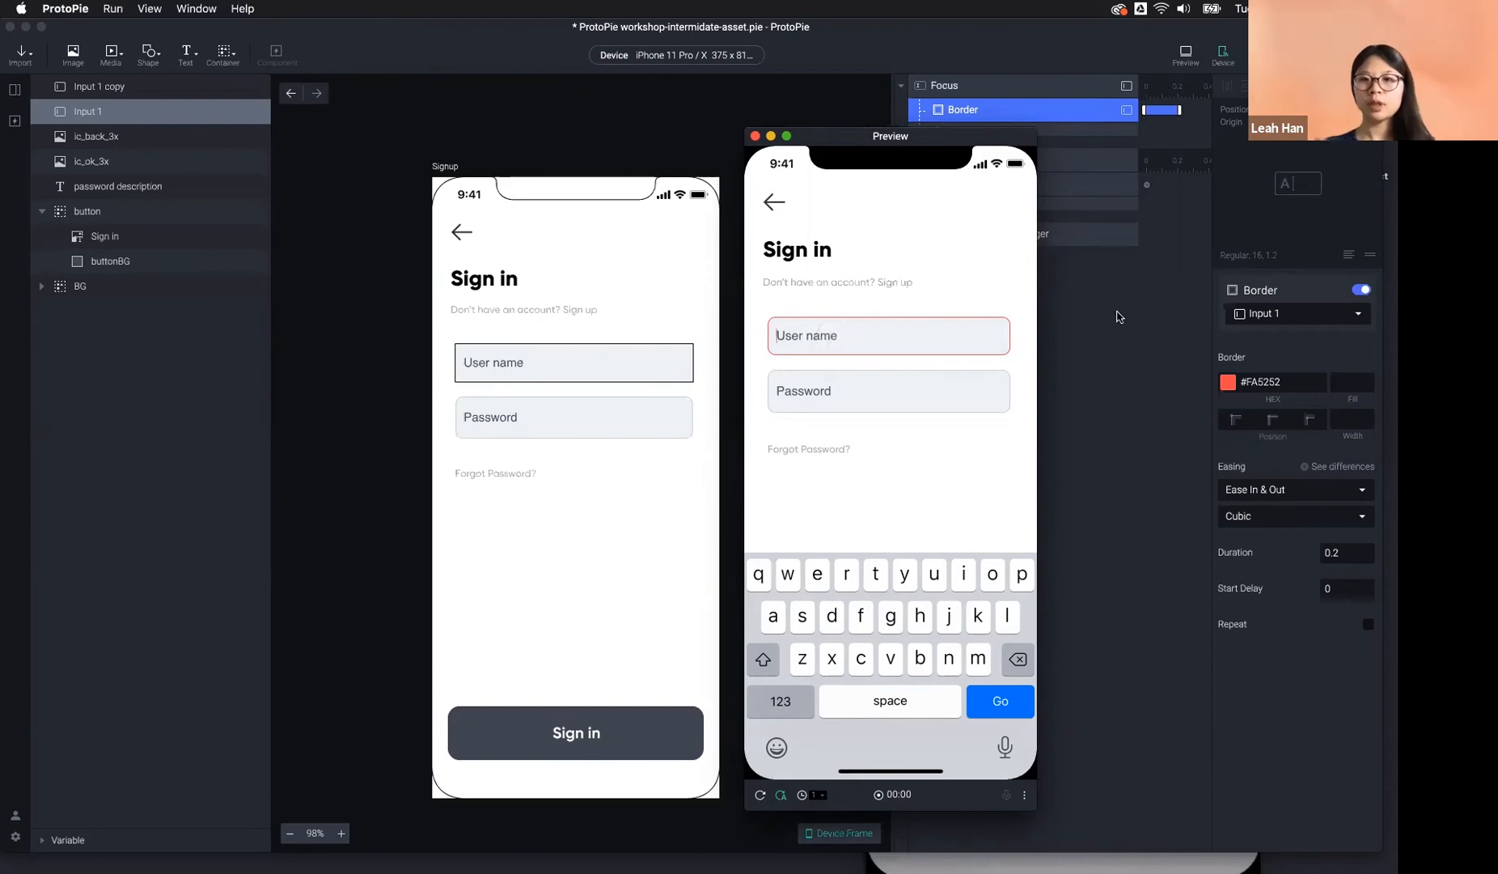
double_click(1049, 87)
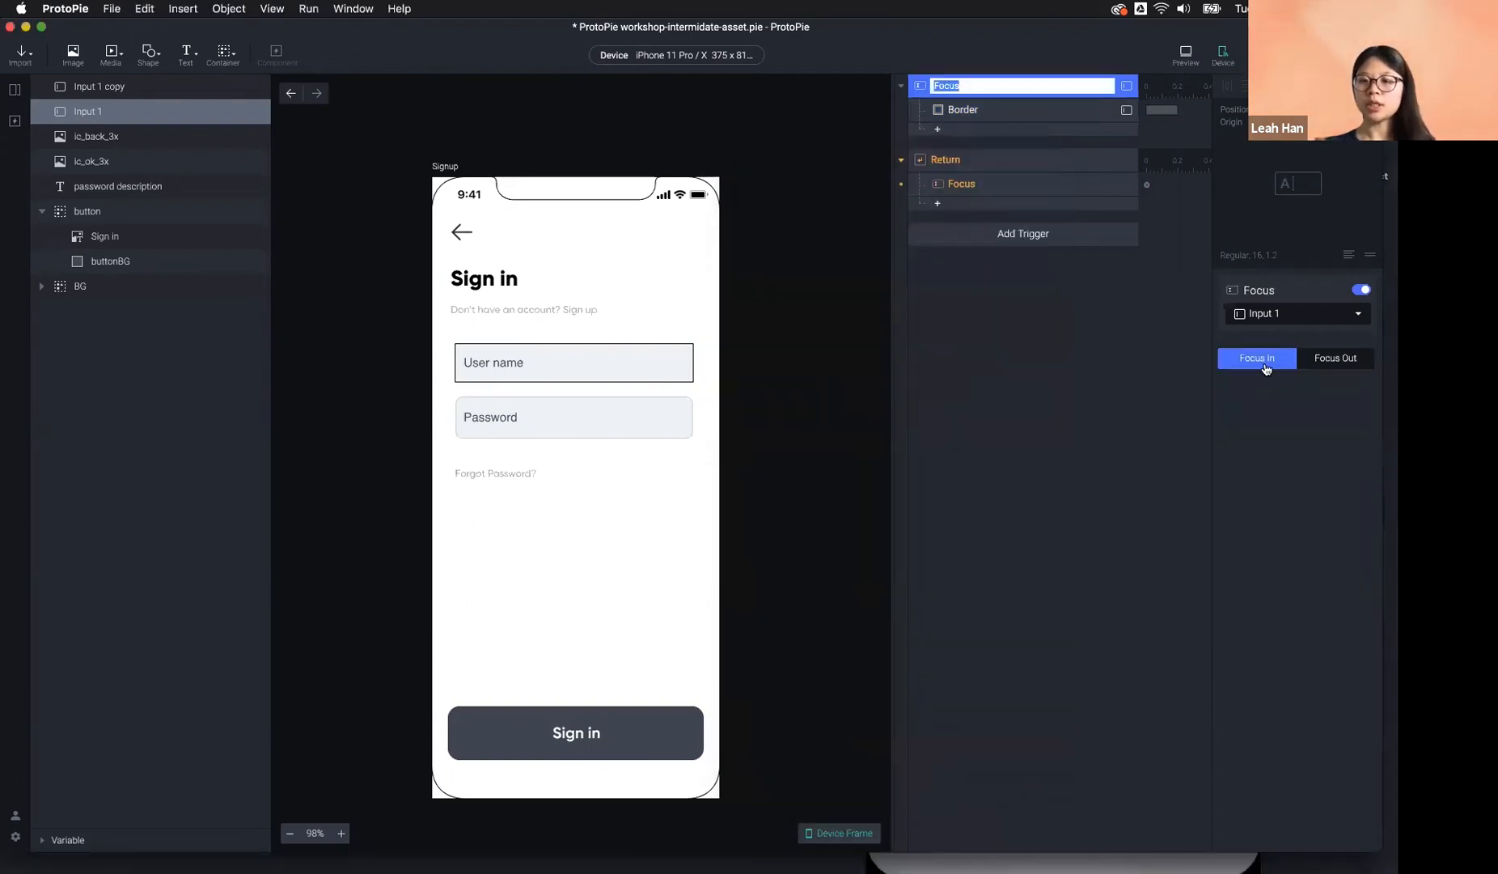
click(1266, 369)
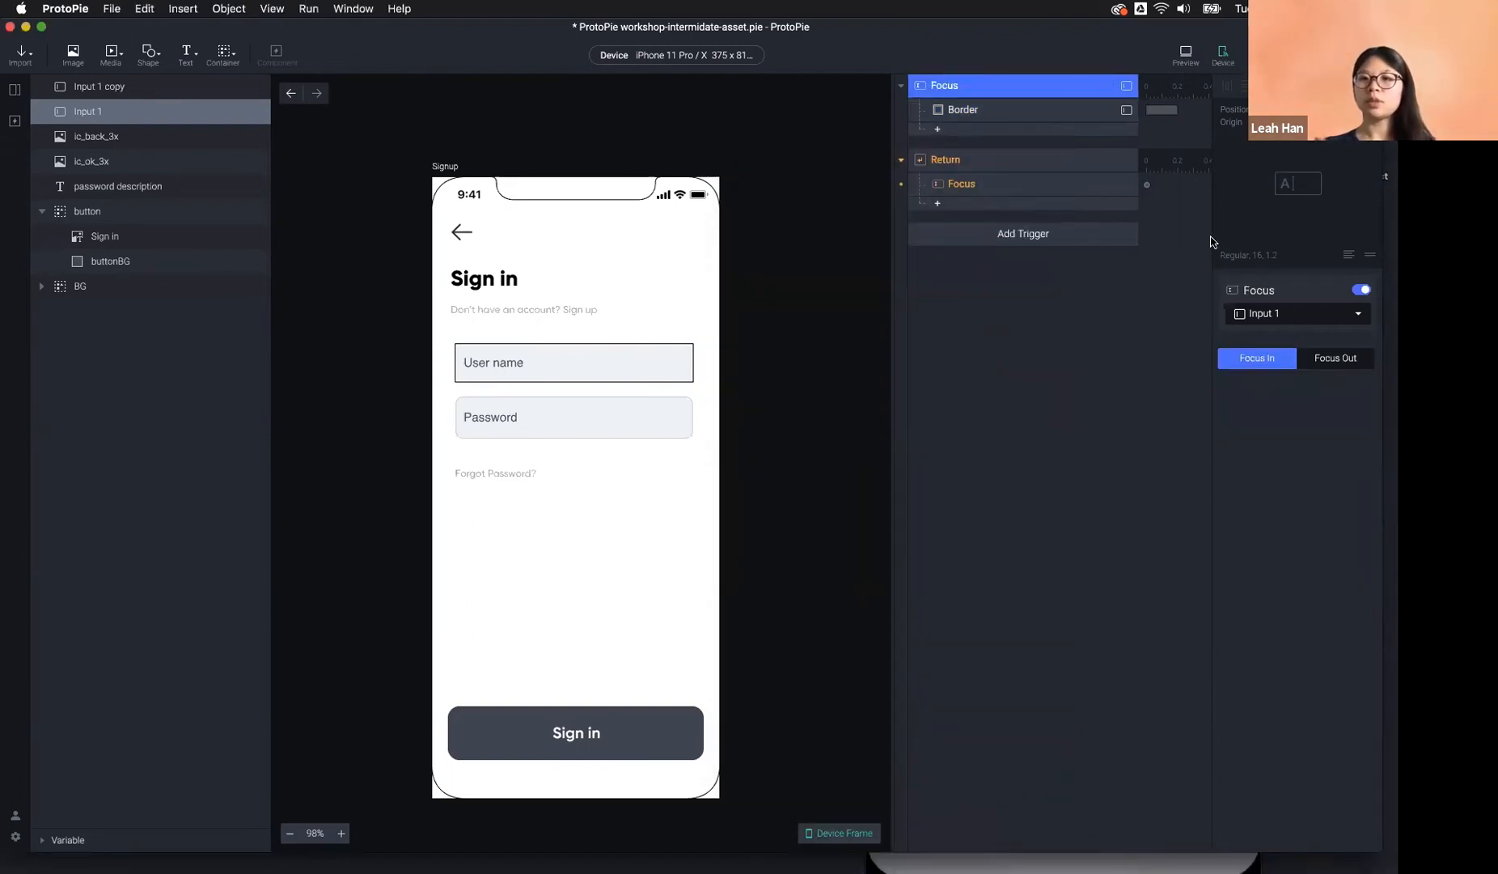
click(1184, 68)
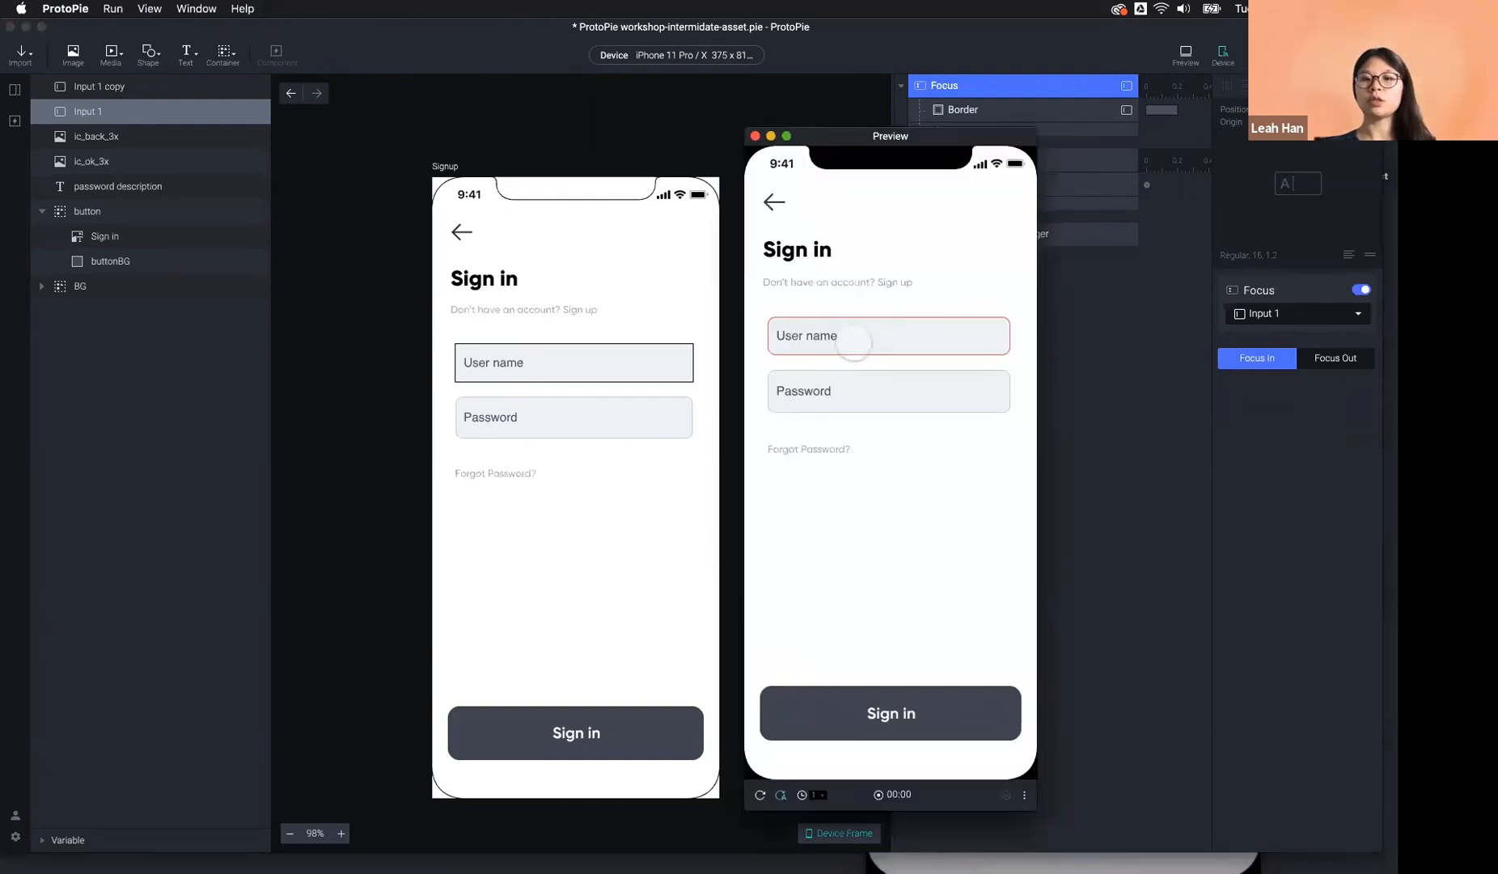
click(854, 343)
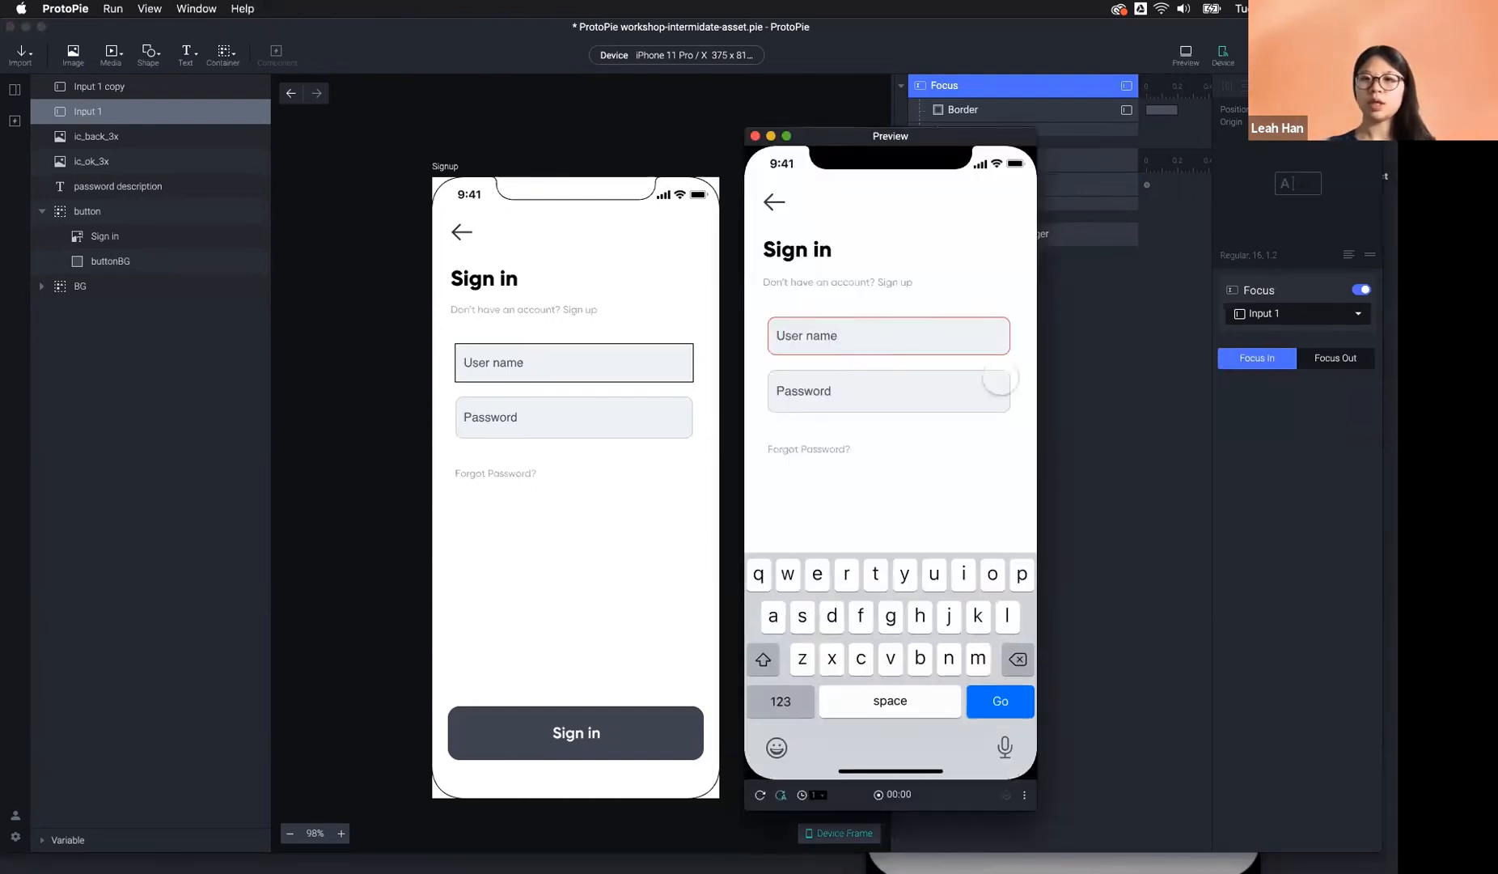
Add a second Focus trigger for the user name input, Input 1, and set it to Focus Out.
click(1150, 344)
click(1002, 230)
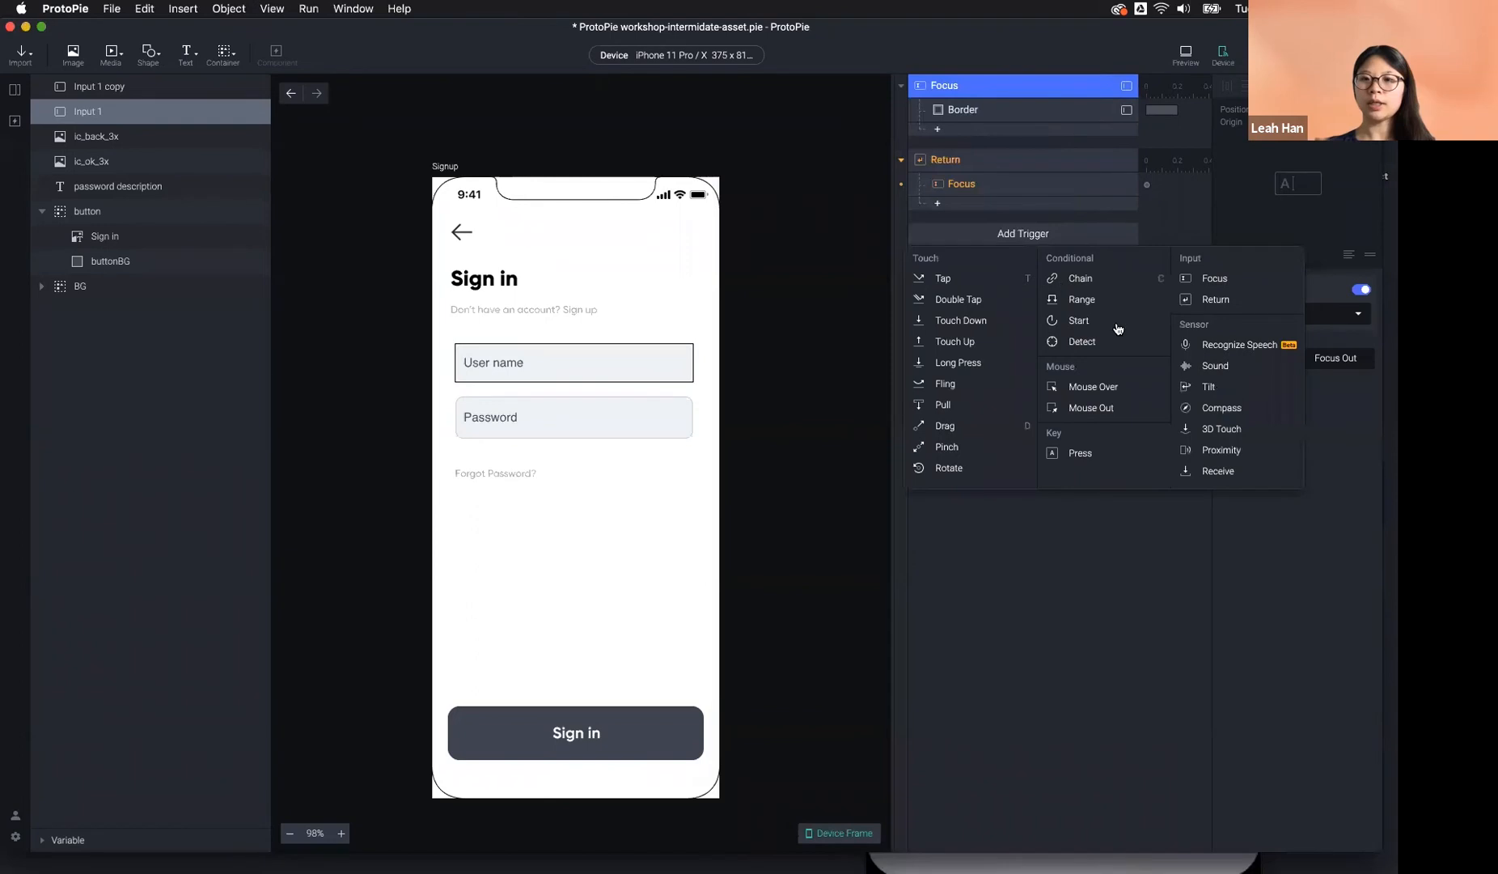
click(1216, 280)
click(1336, 357)
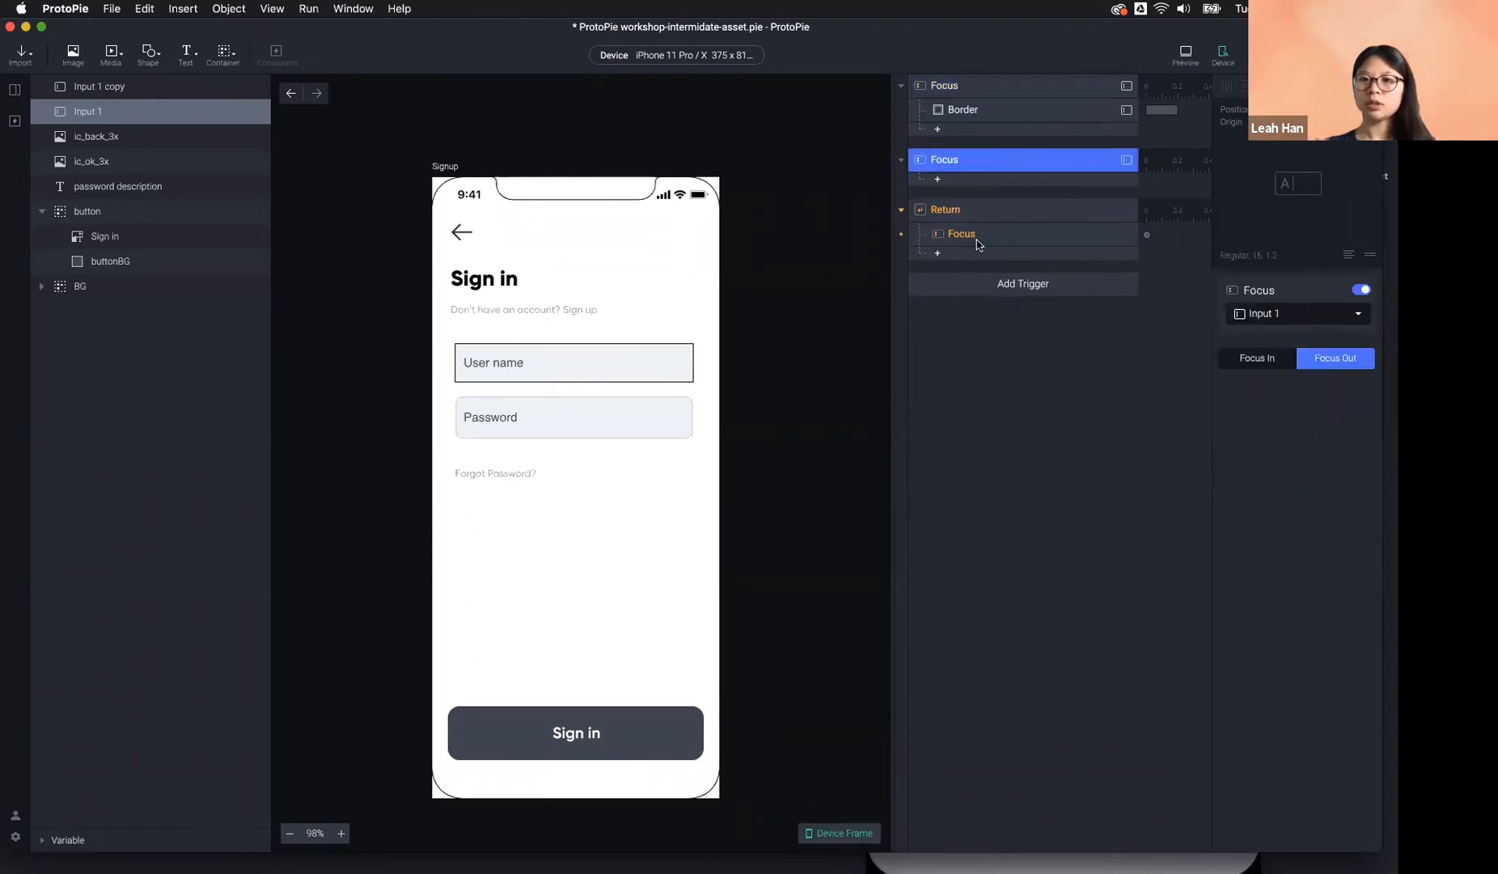
click(1274, 318)
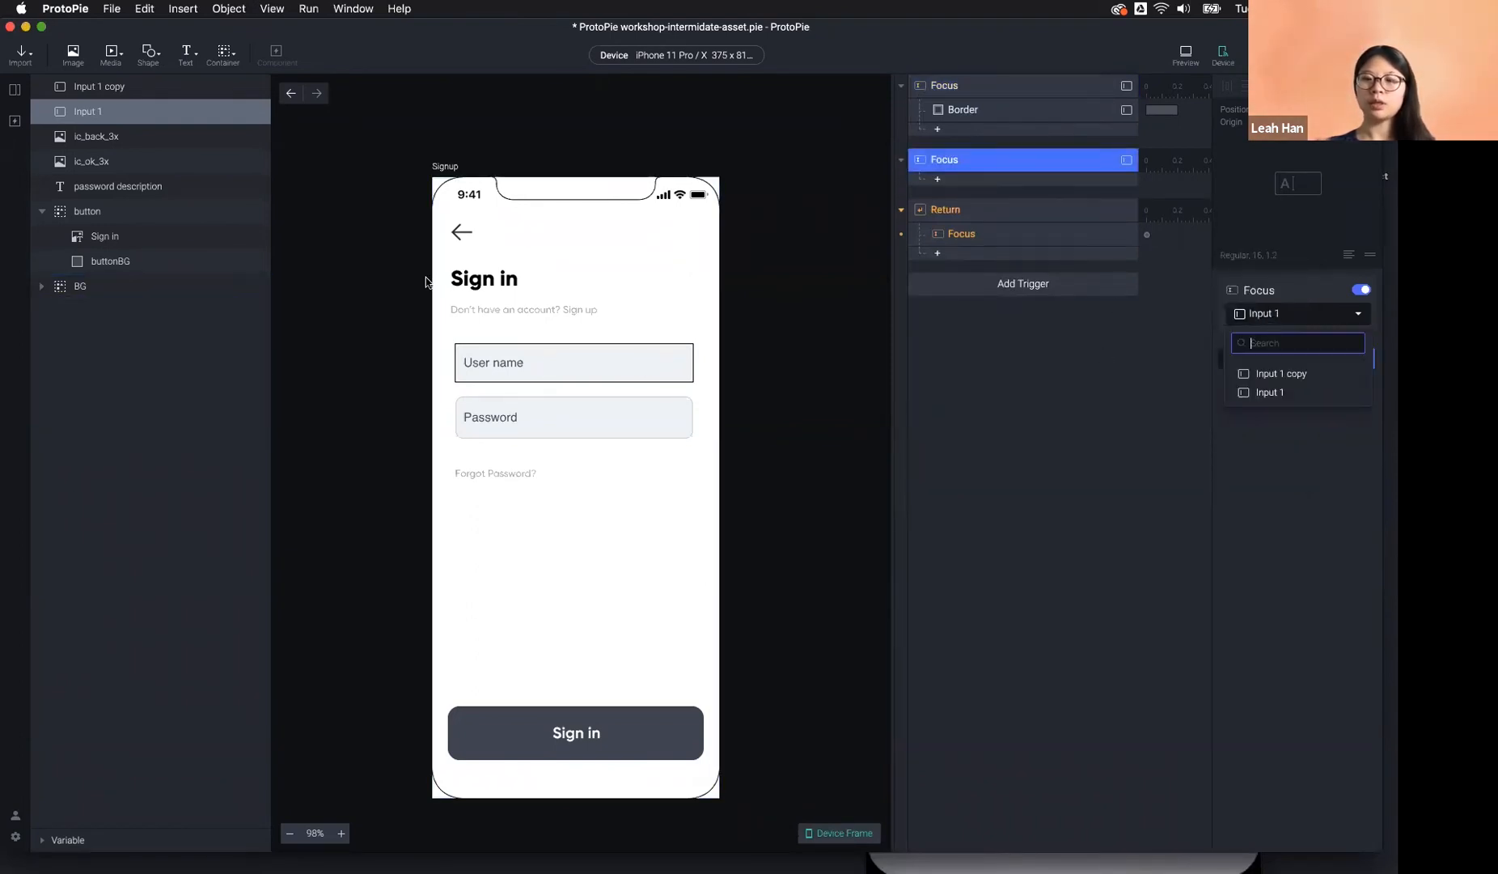
Rename the Input 1 layer as "User name" and the Input 1 copy layer as "Password".
click(110, 117)
double_click(110, 114)
text(User name)
key(Return)
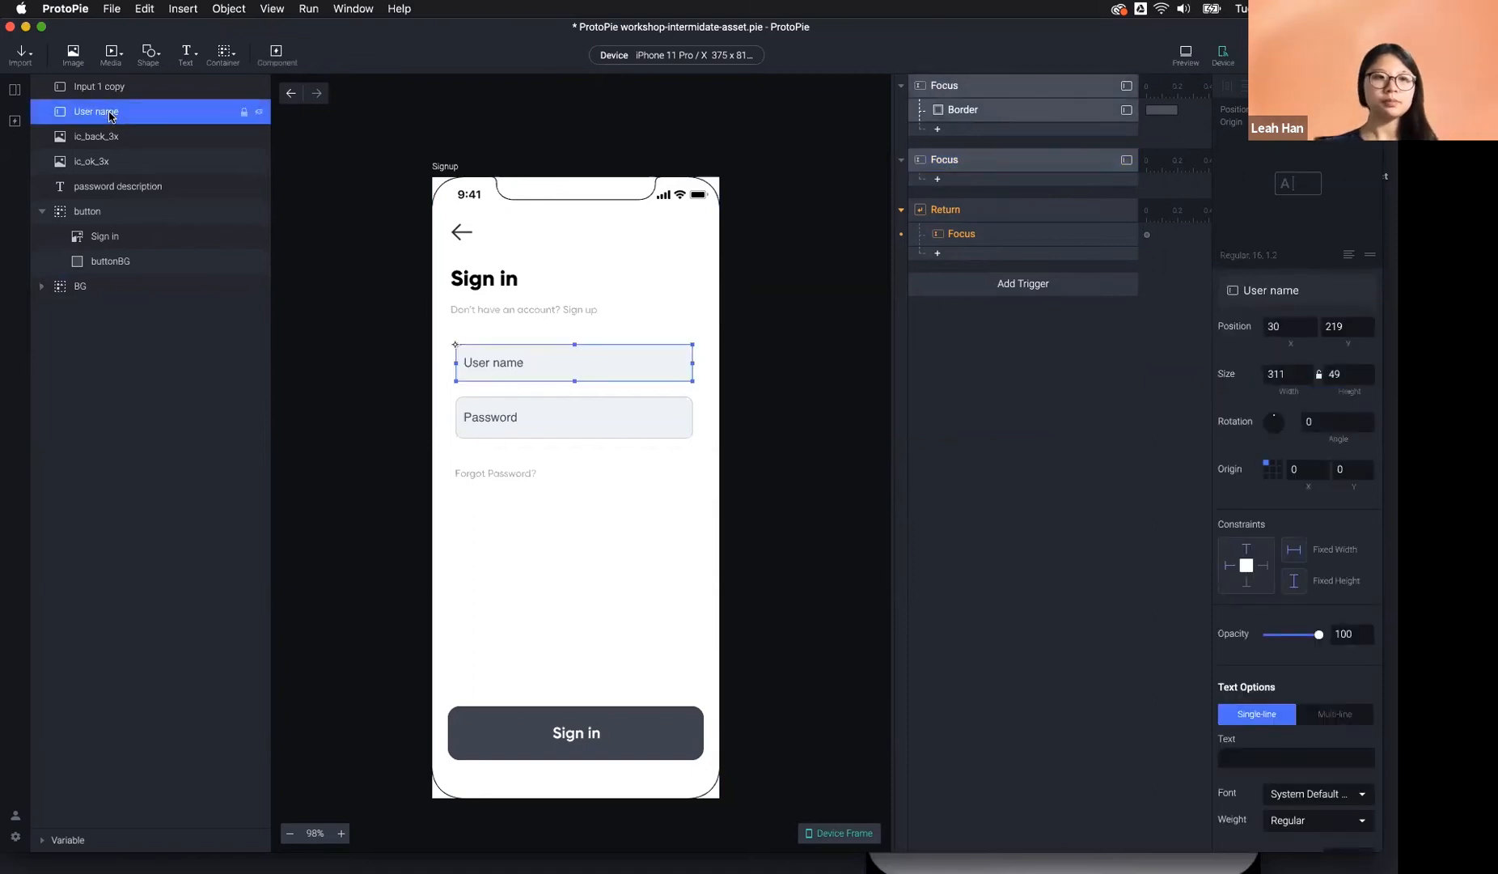
double_click(119, 86)
text(Password)
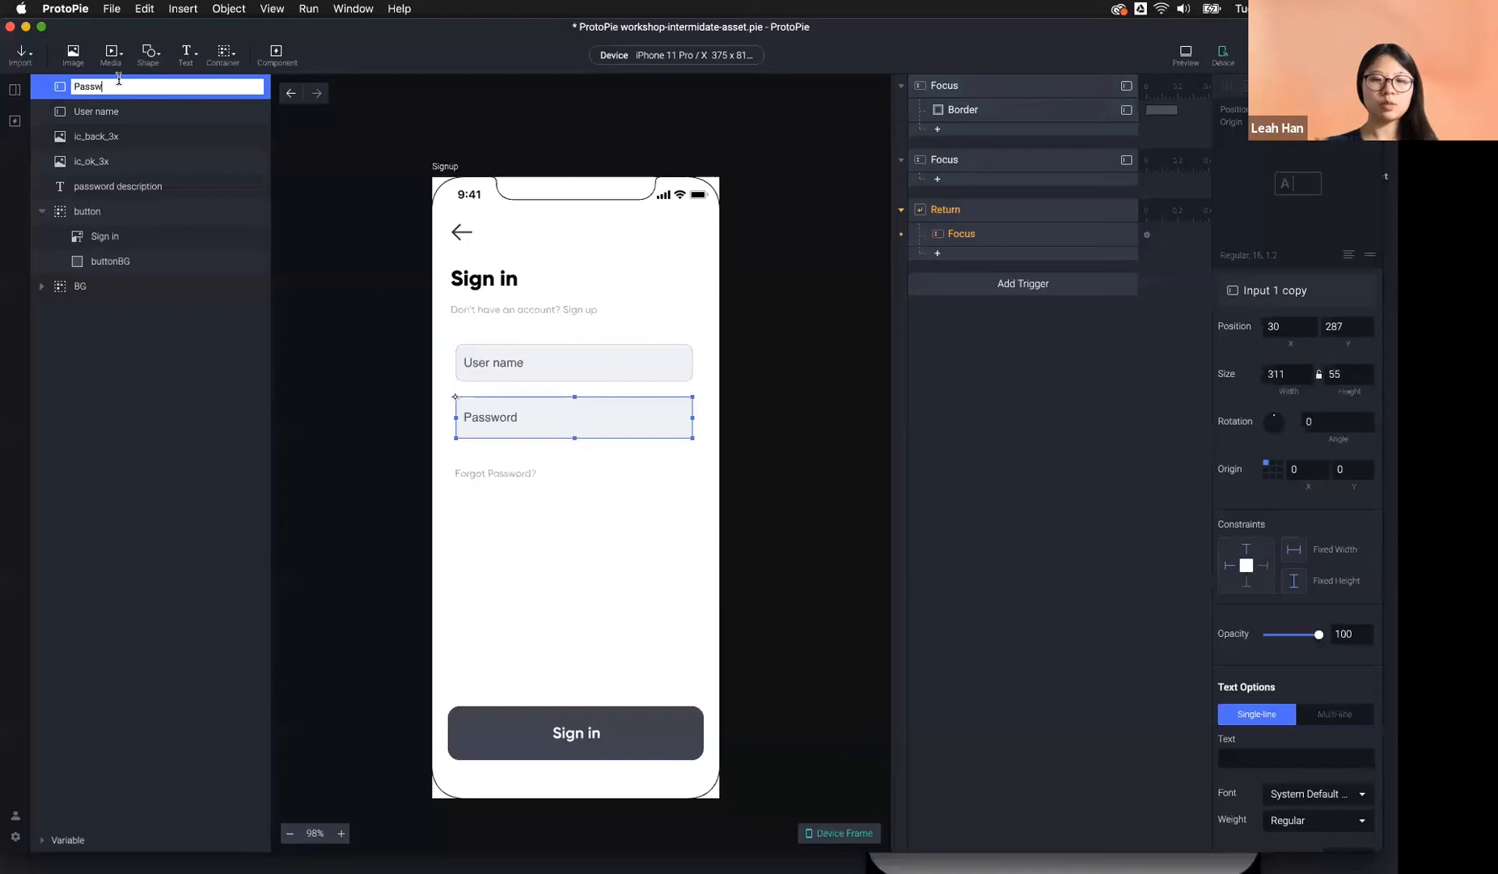
key(Return)
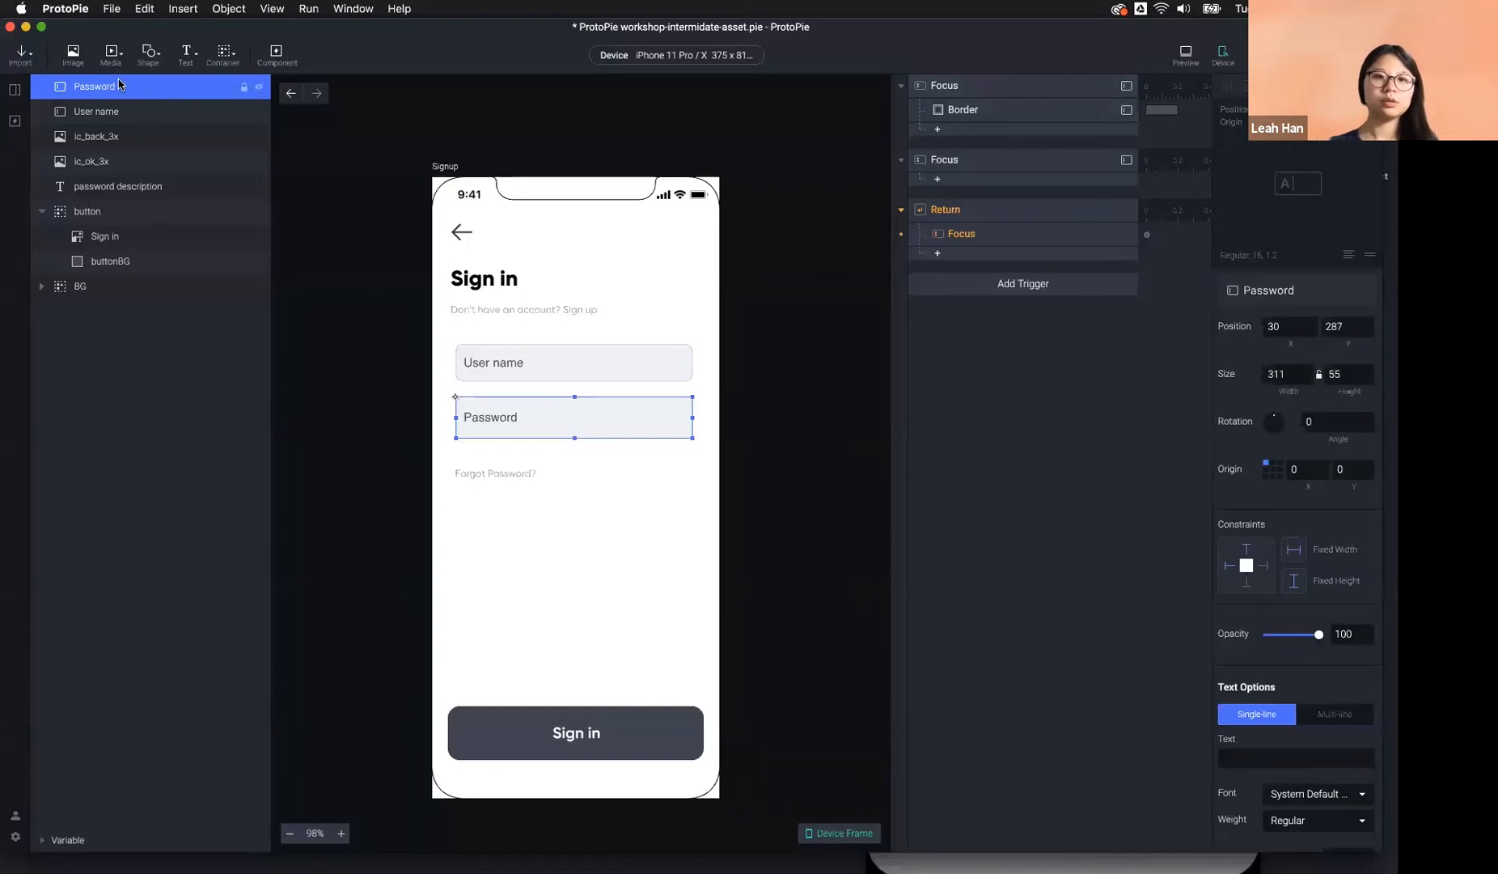
click(977, 162)
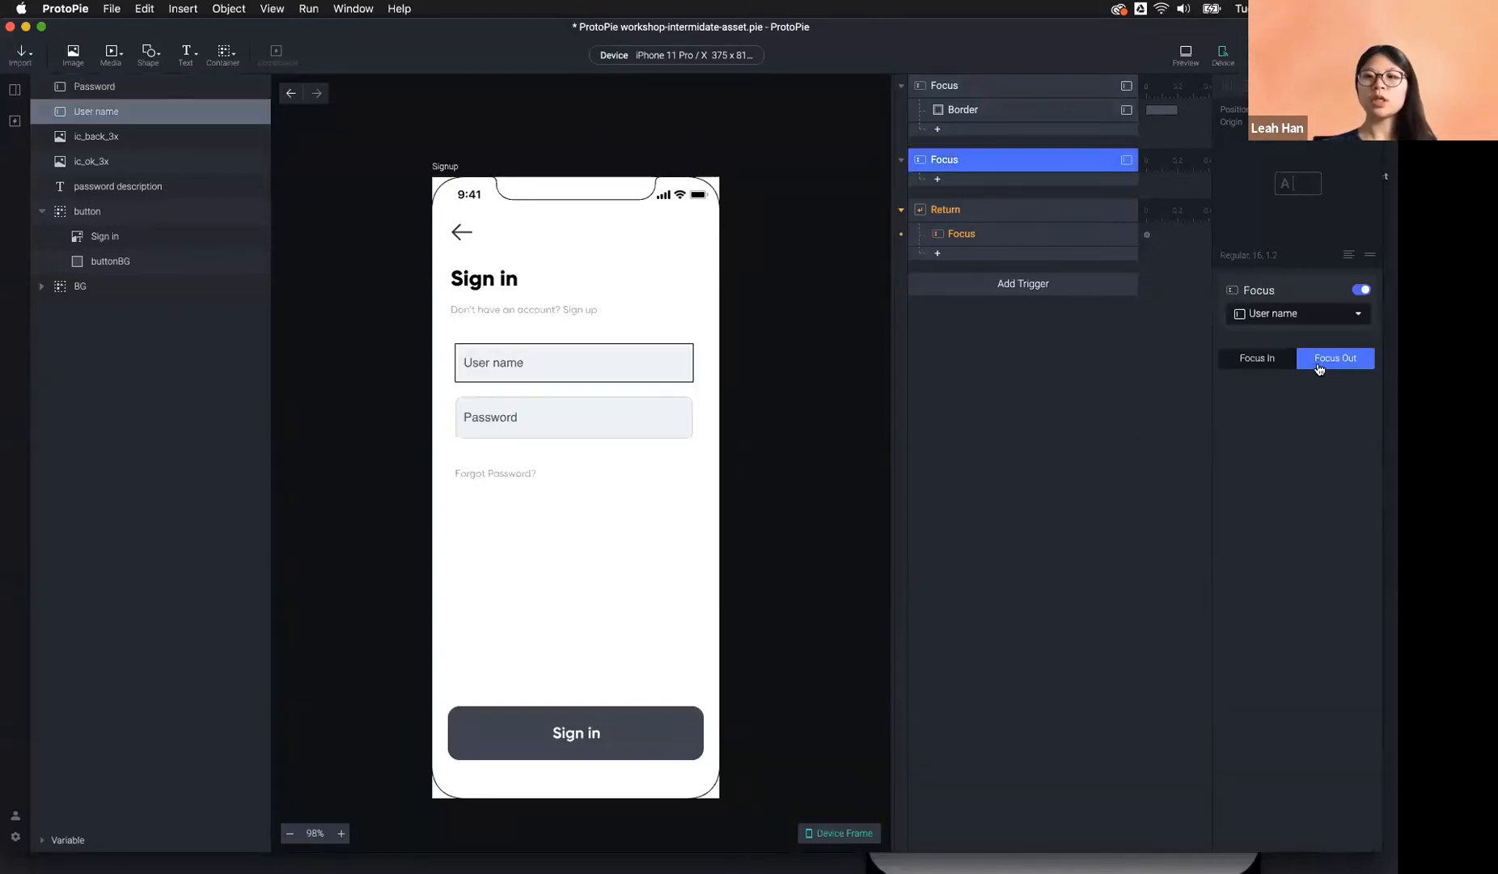
click(979, 182)
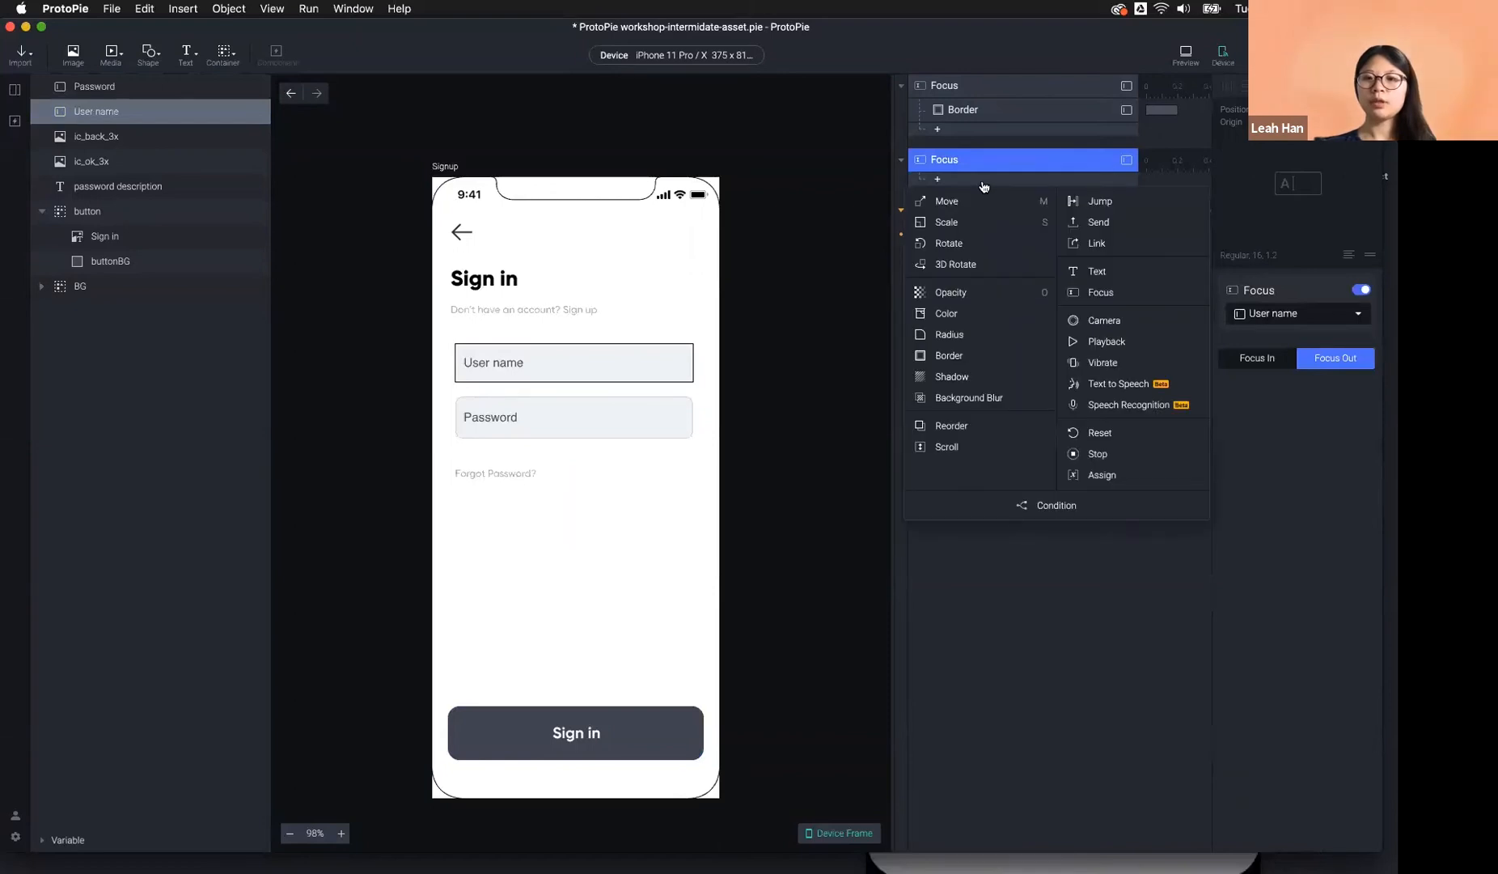
click(1099, 433)
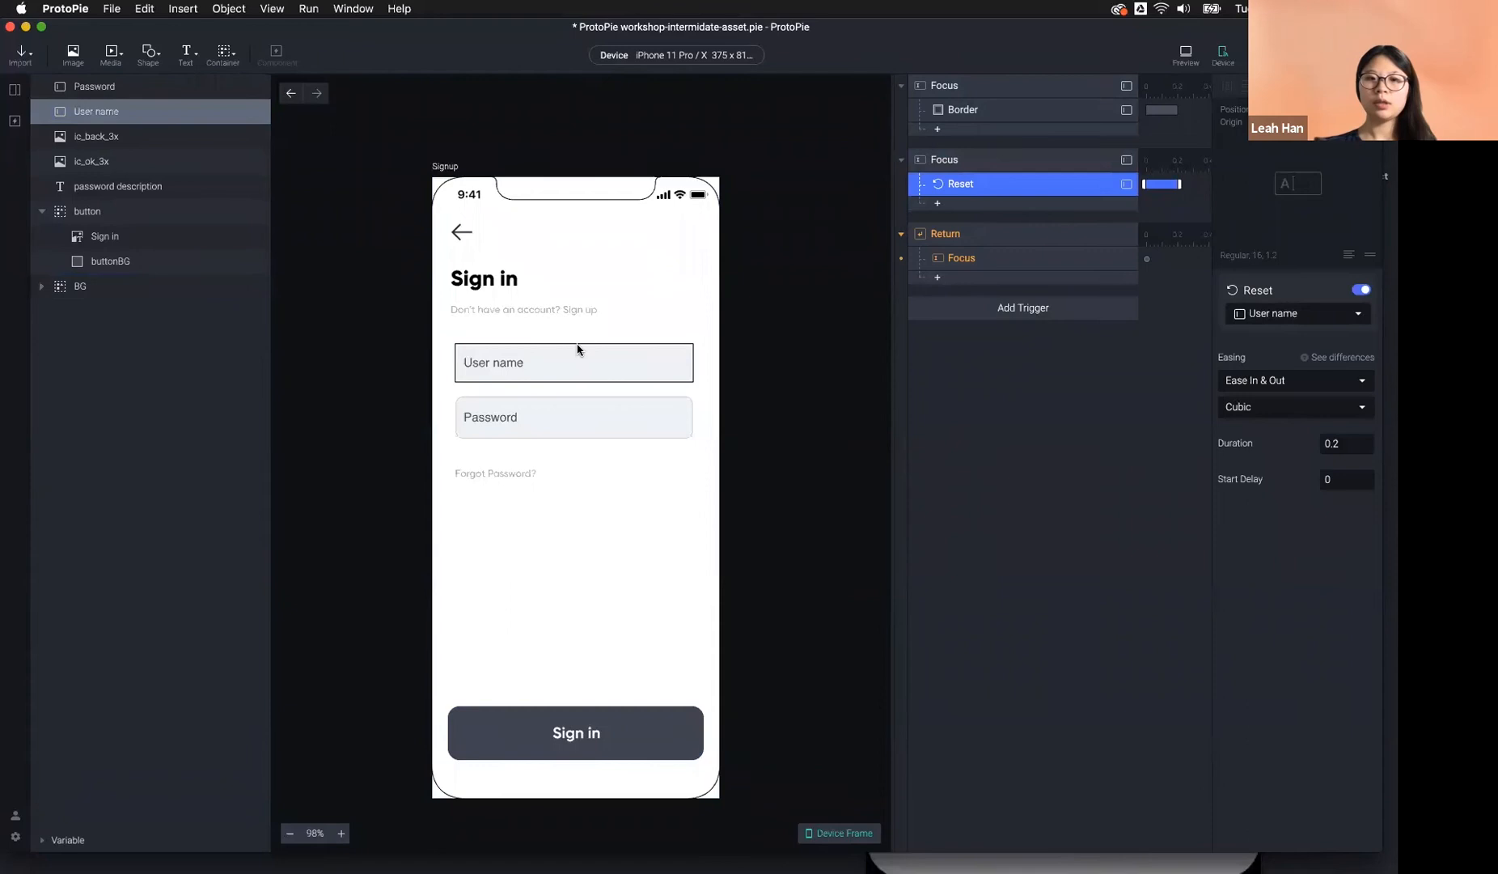
key(BackSpace)
Add a Border response for the User name input under the Focus Out trigger, using the input's own border colour #CED4DA.
click(990, 183)
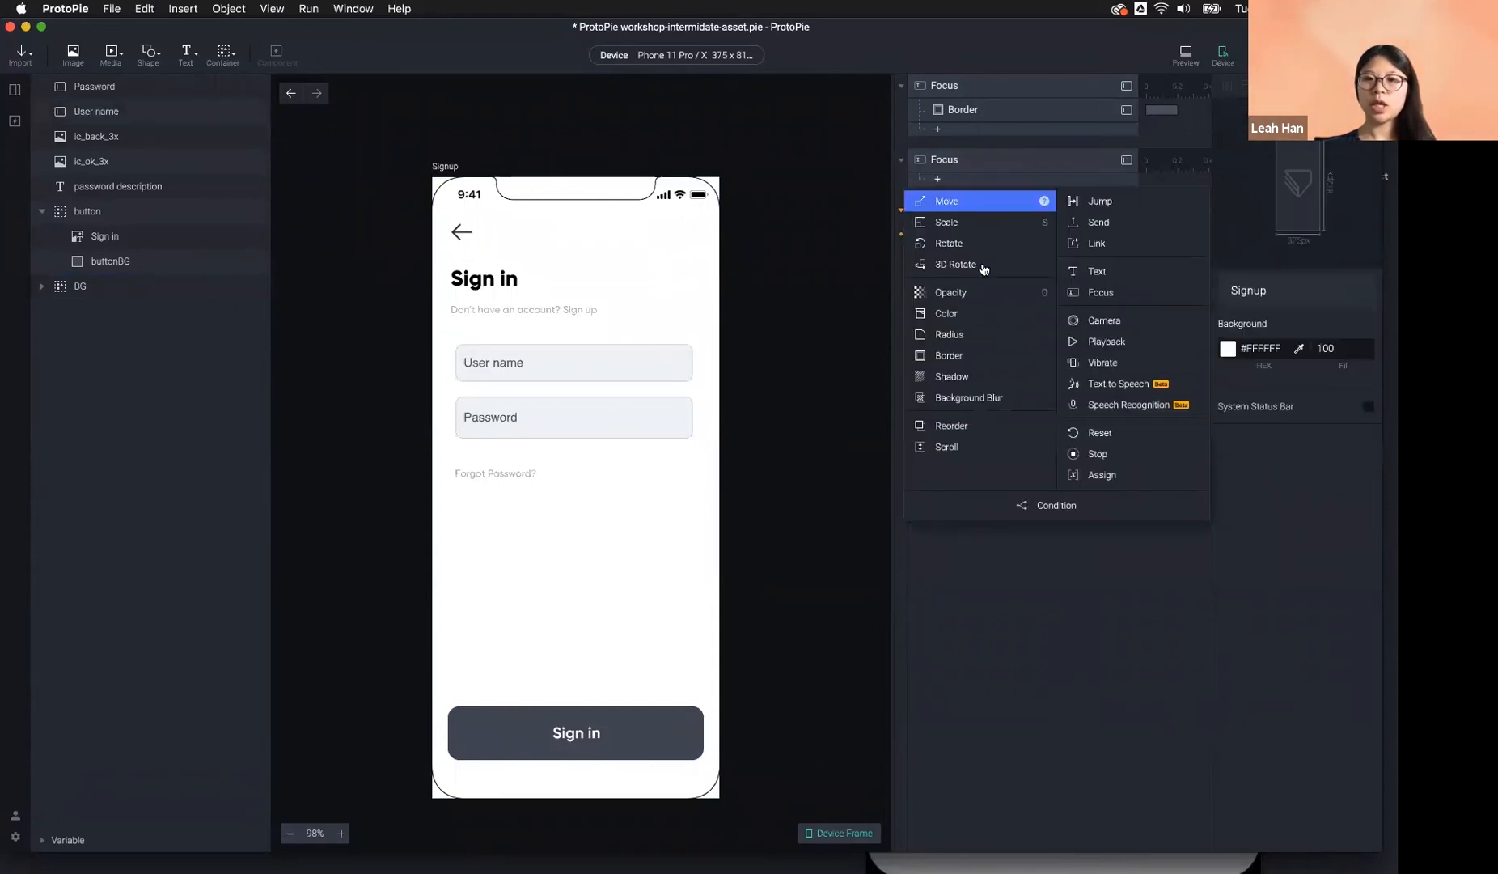
click(975, 356)
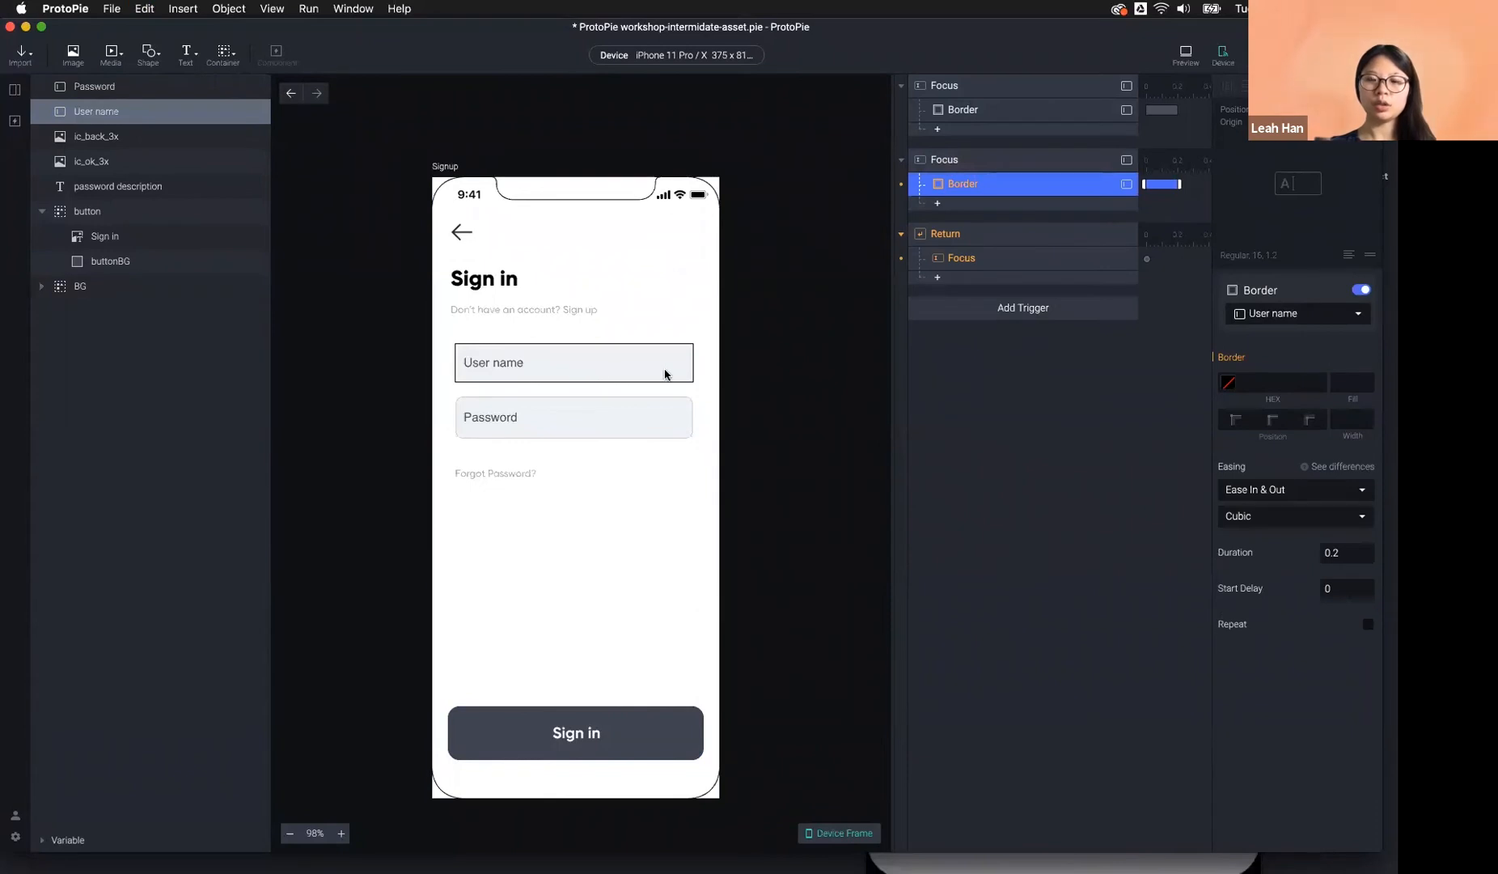
click(736, 378)
click(656, 375)
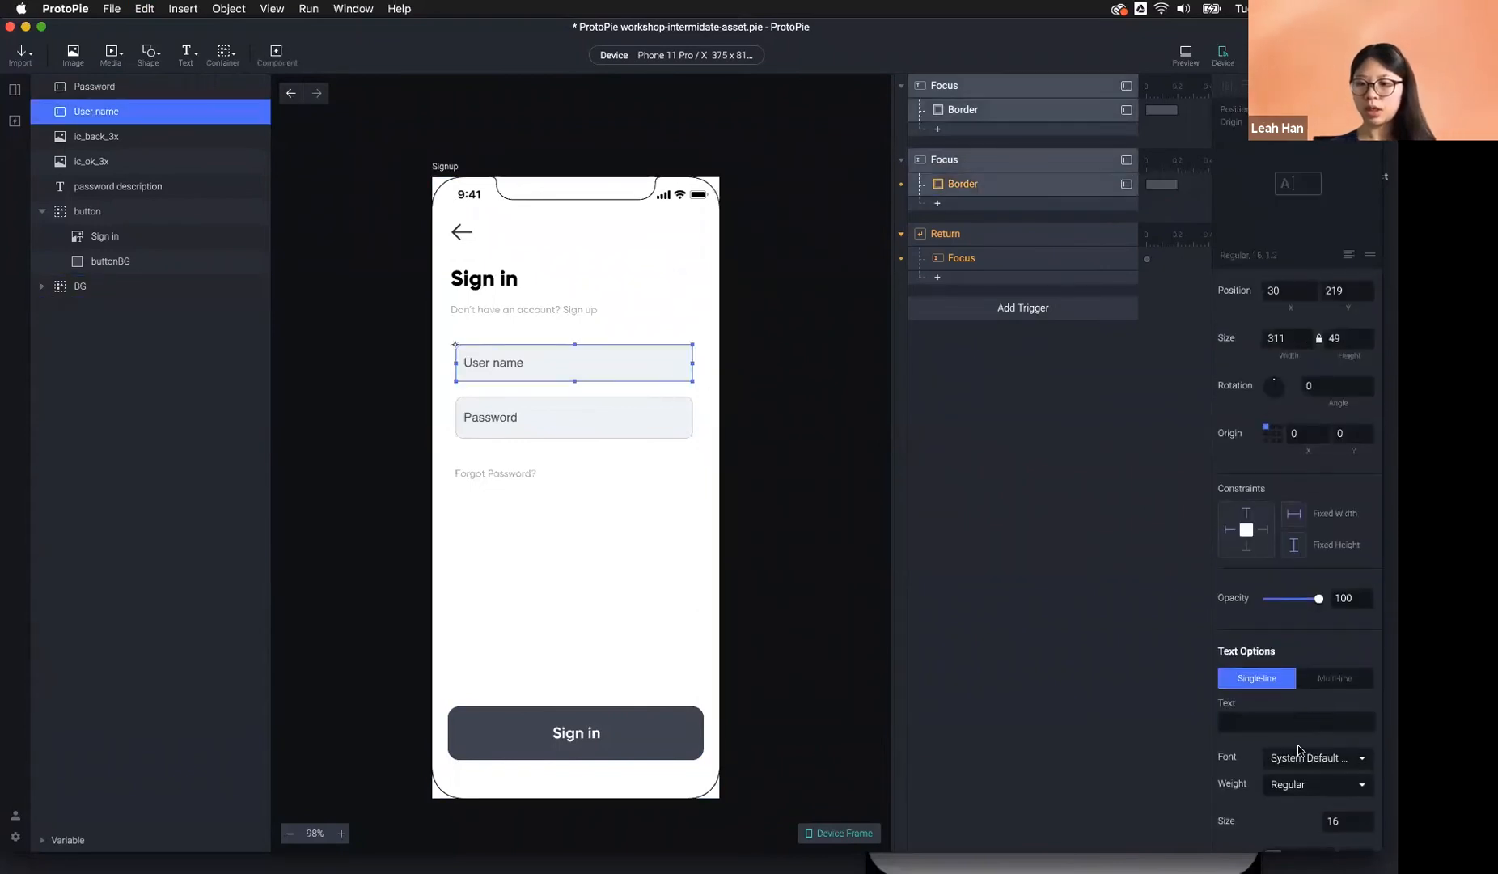
scroll(1298, 750, down, 5)
scroll(1306, 674, down, 3)
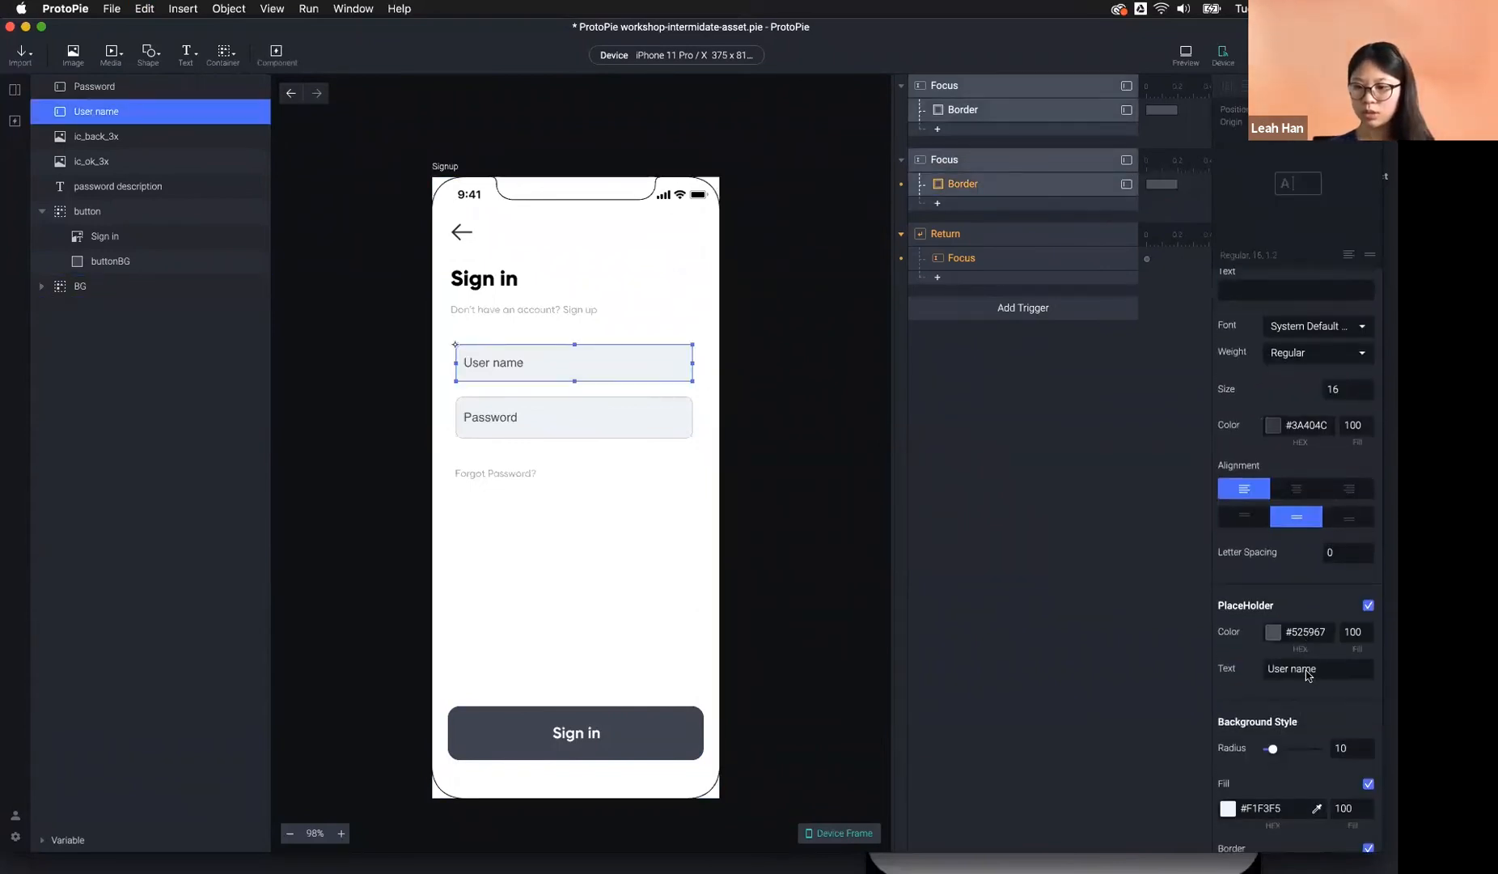
click(1280, 678)
key(super+c)
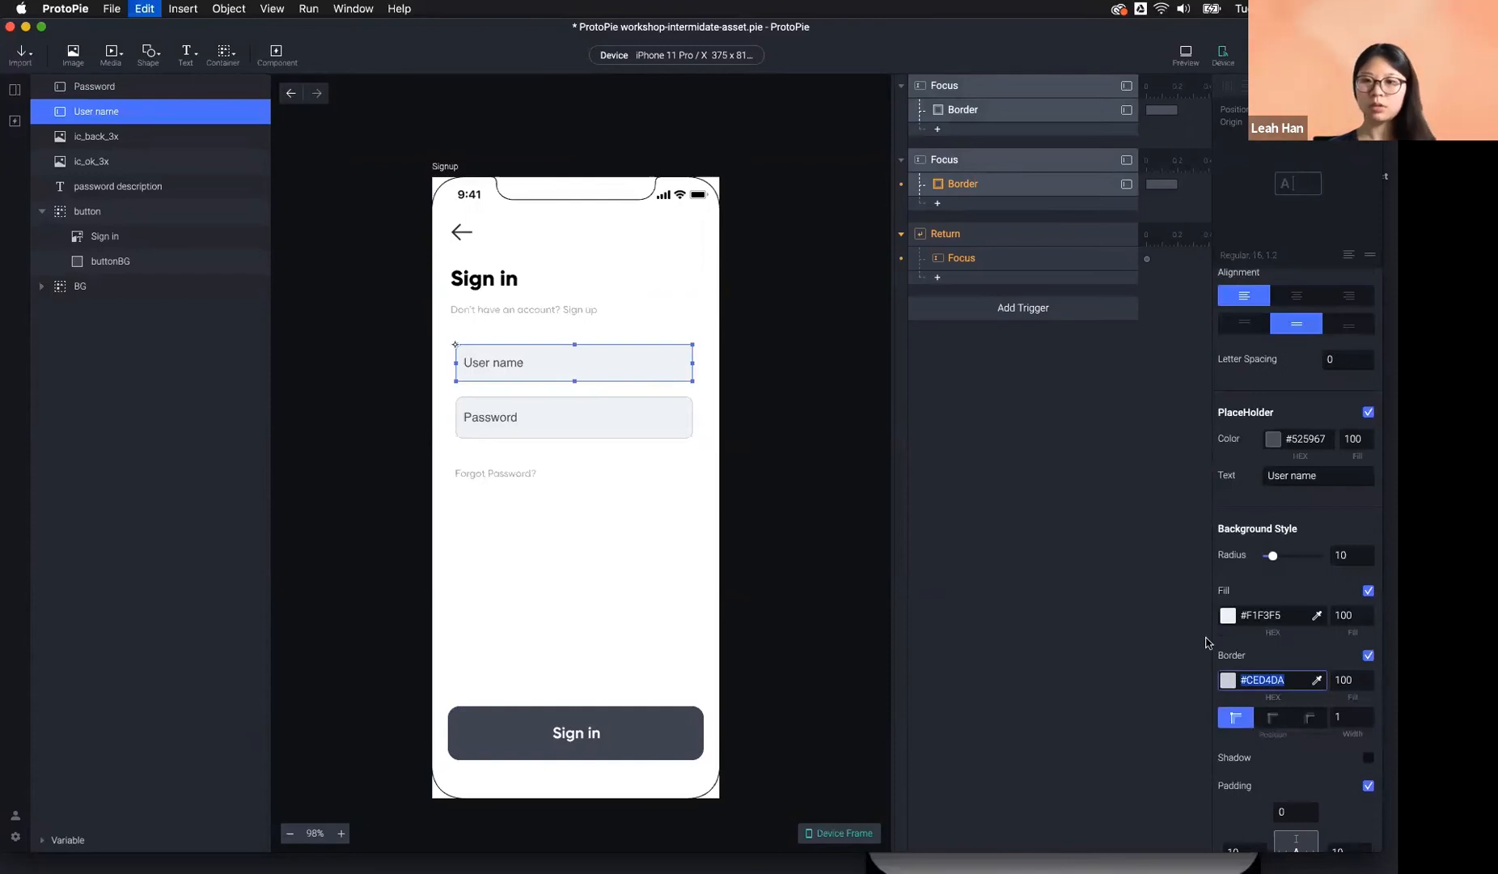
click(1010, 187)
click(1010, 188)
click(1275, 382)
key(super+v)
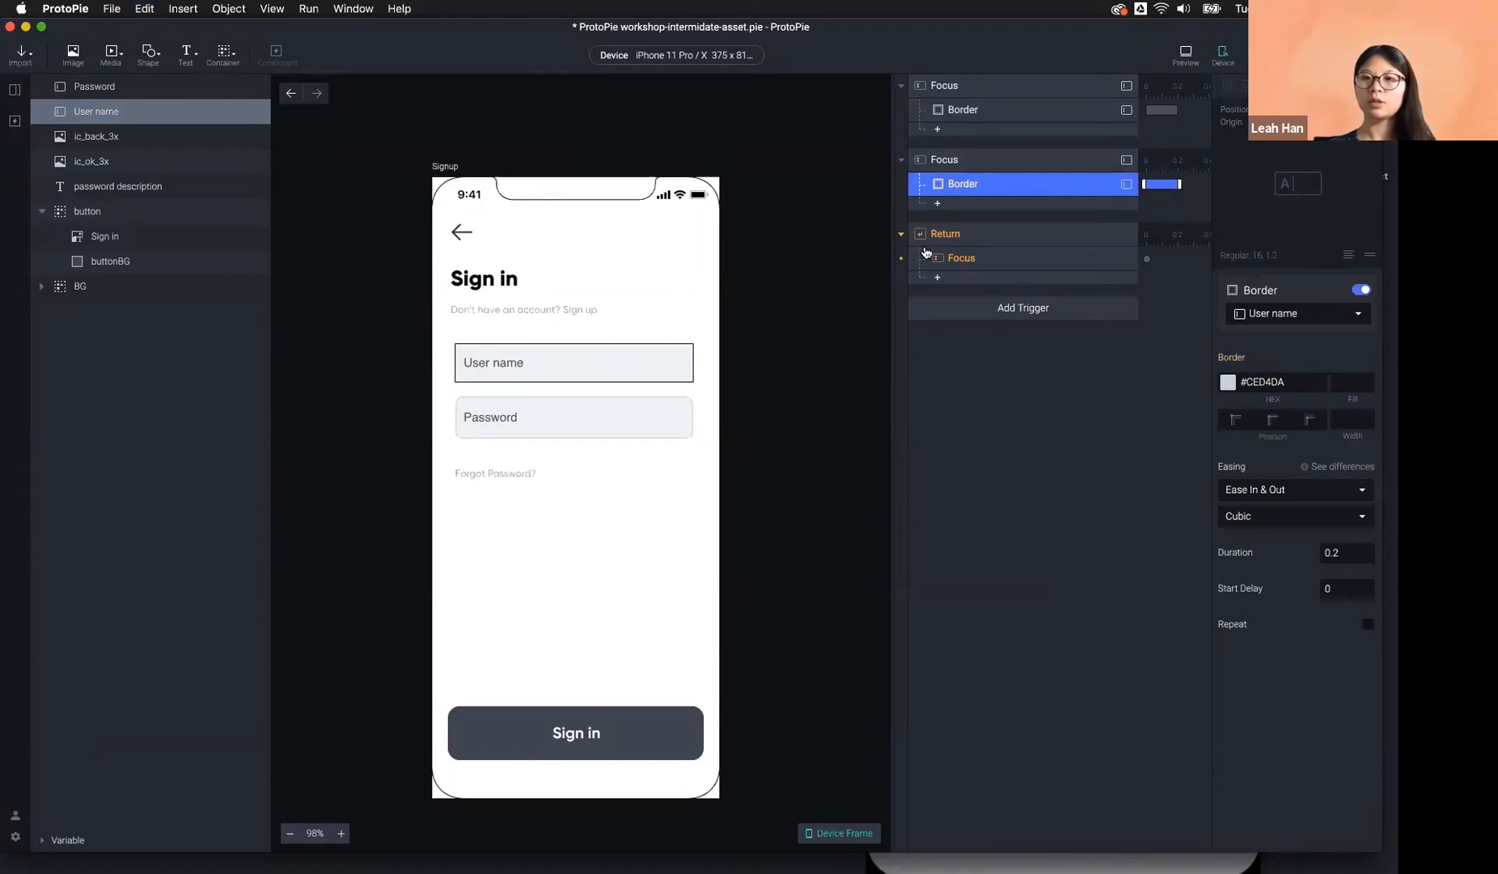
Test the User name input's border on focus in and focus out in the preview by entering a name and submitting it.
click(1185, 55)
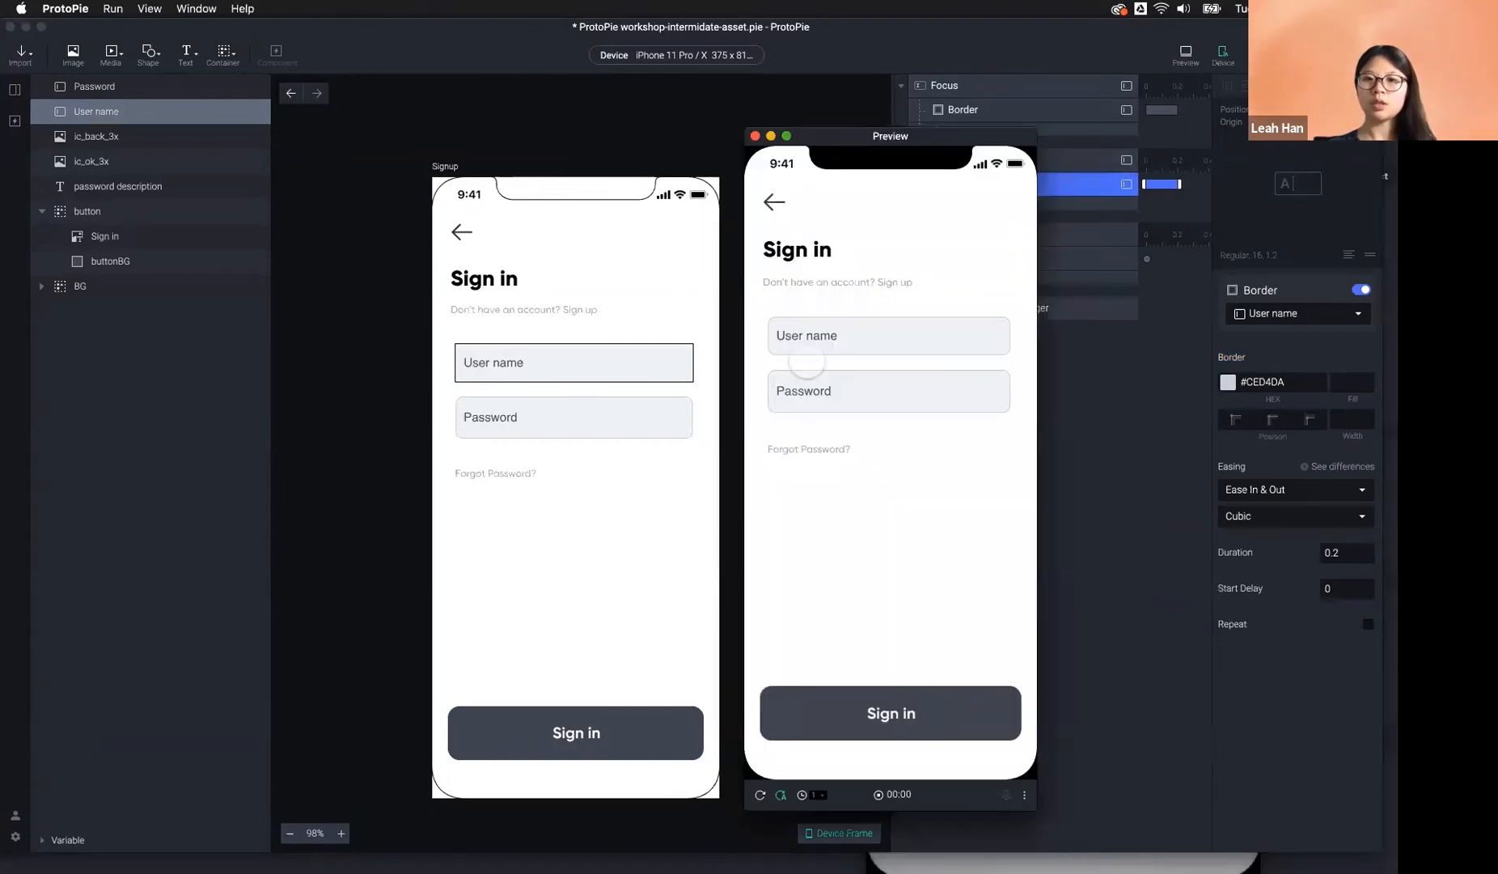
click(831, 333)
text(Leah)
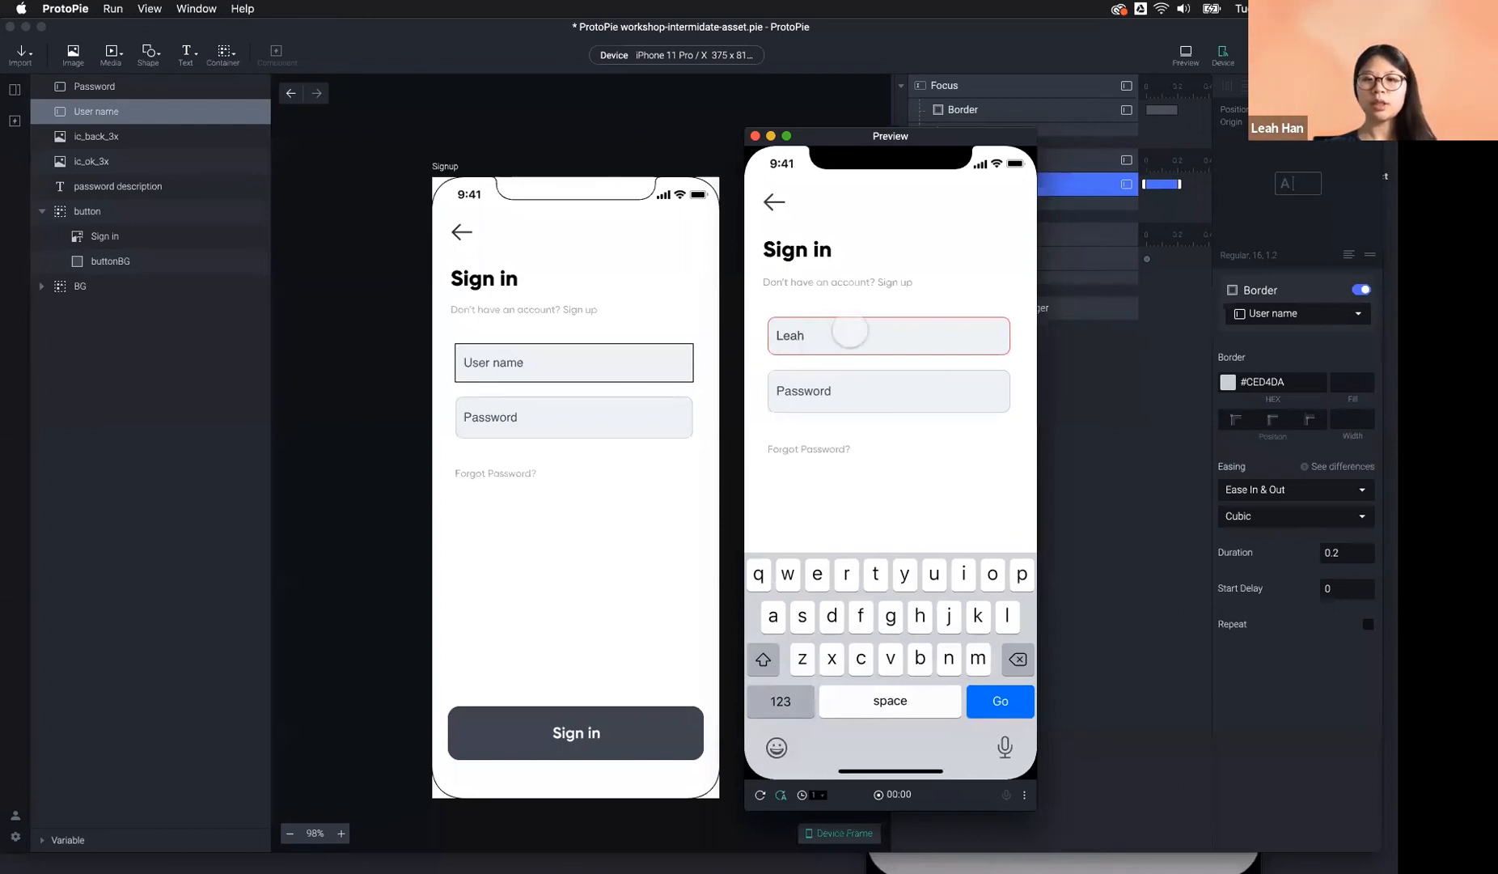
key(Return)
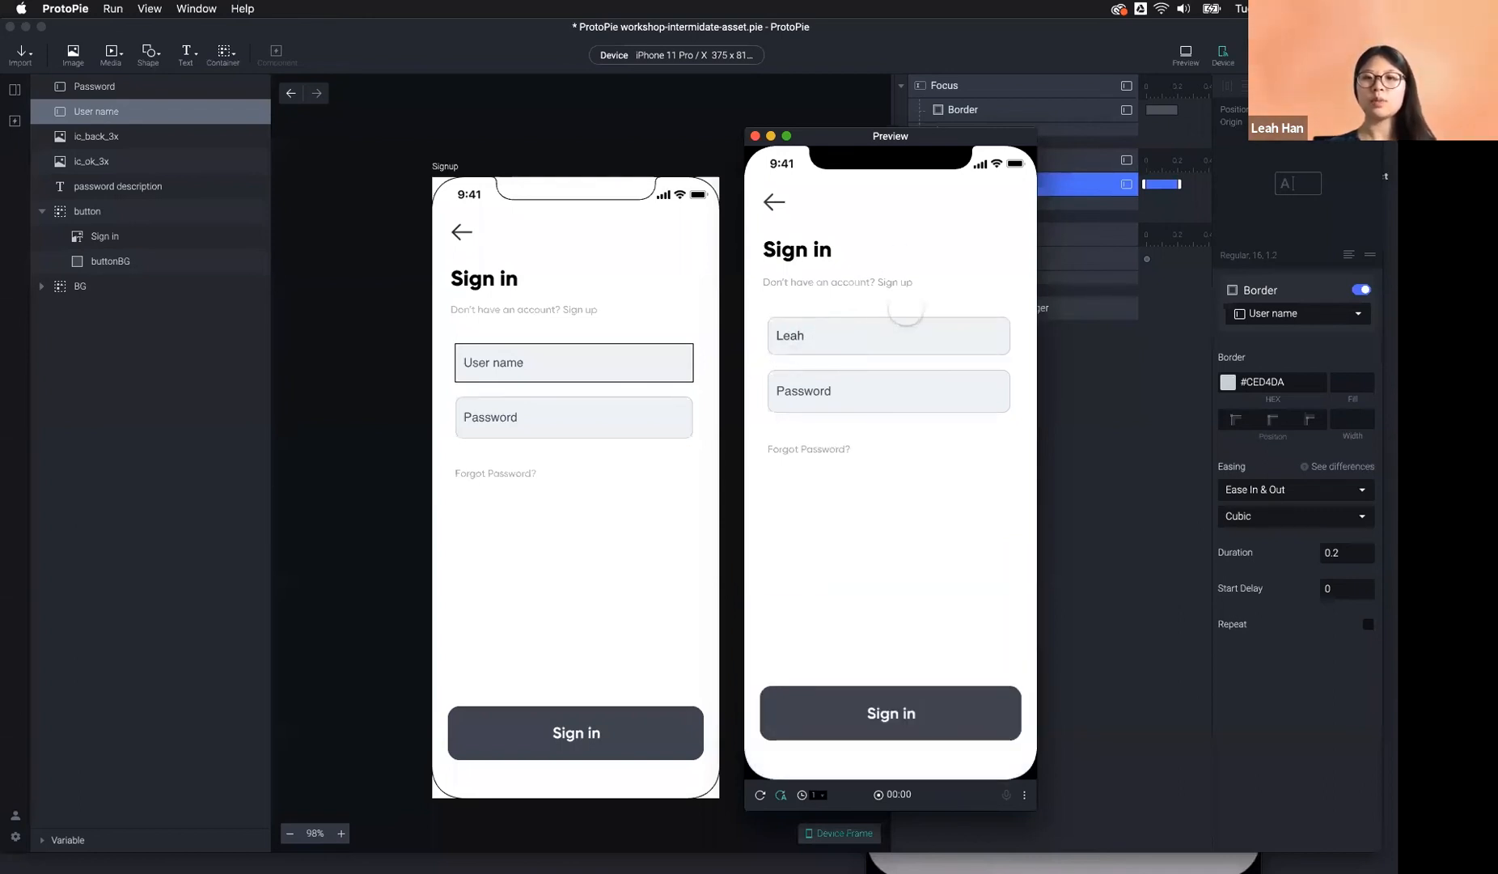
drag(882, 136, 755, 127)
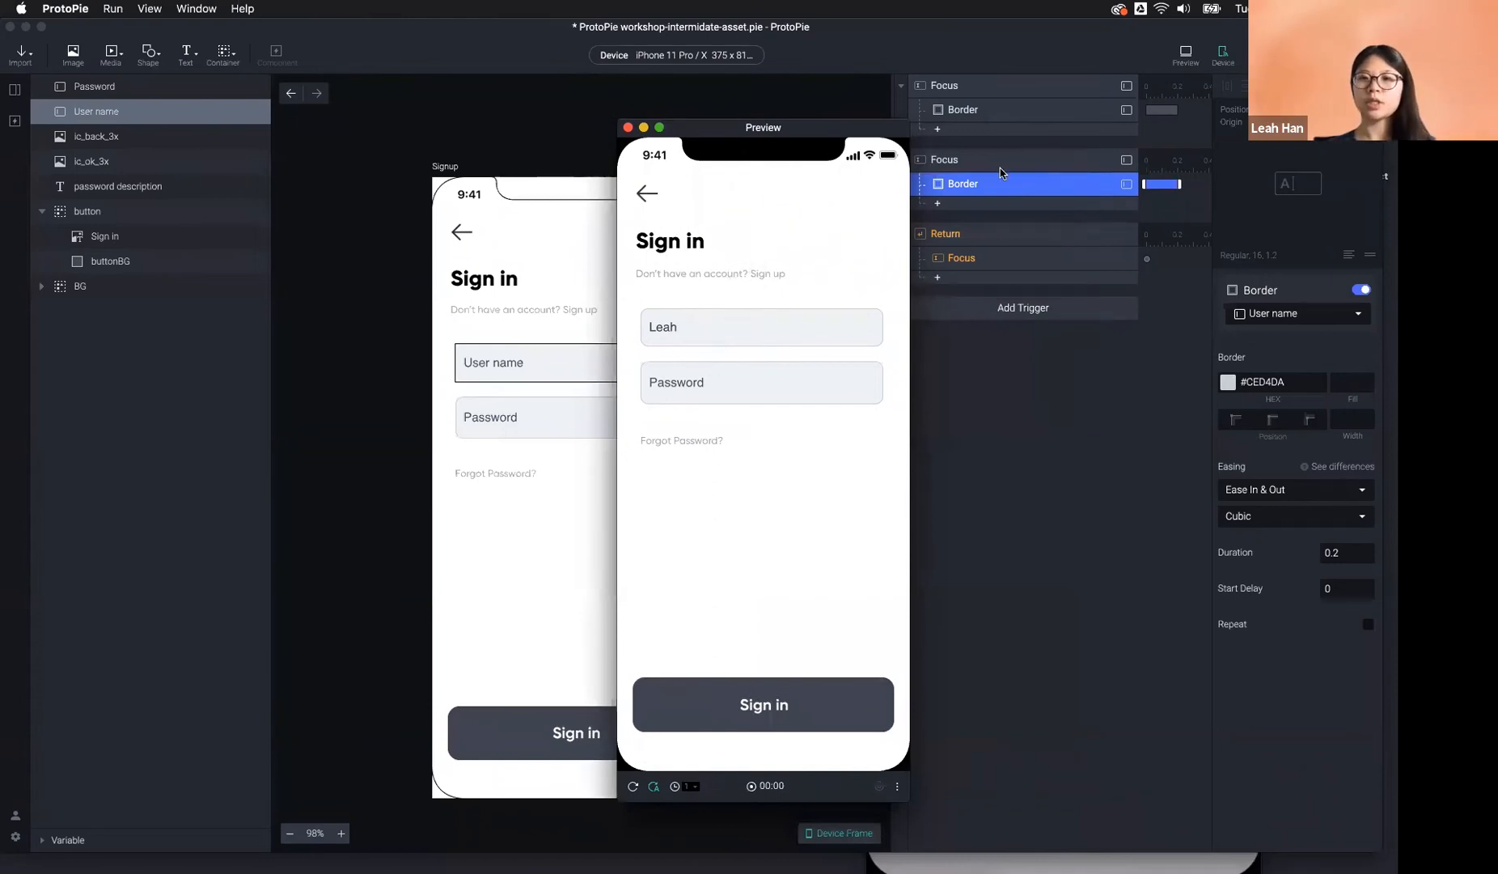
key(super+w)
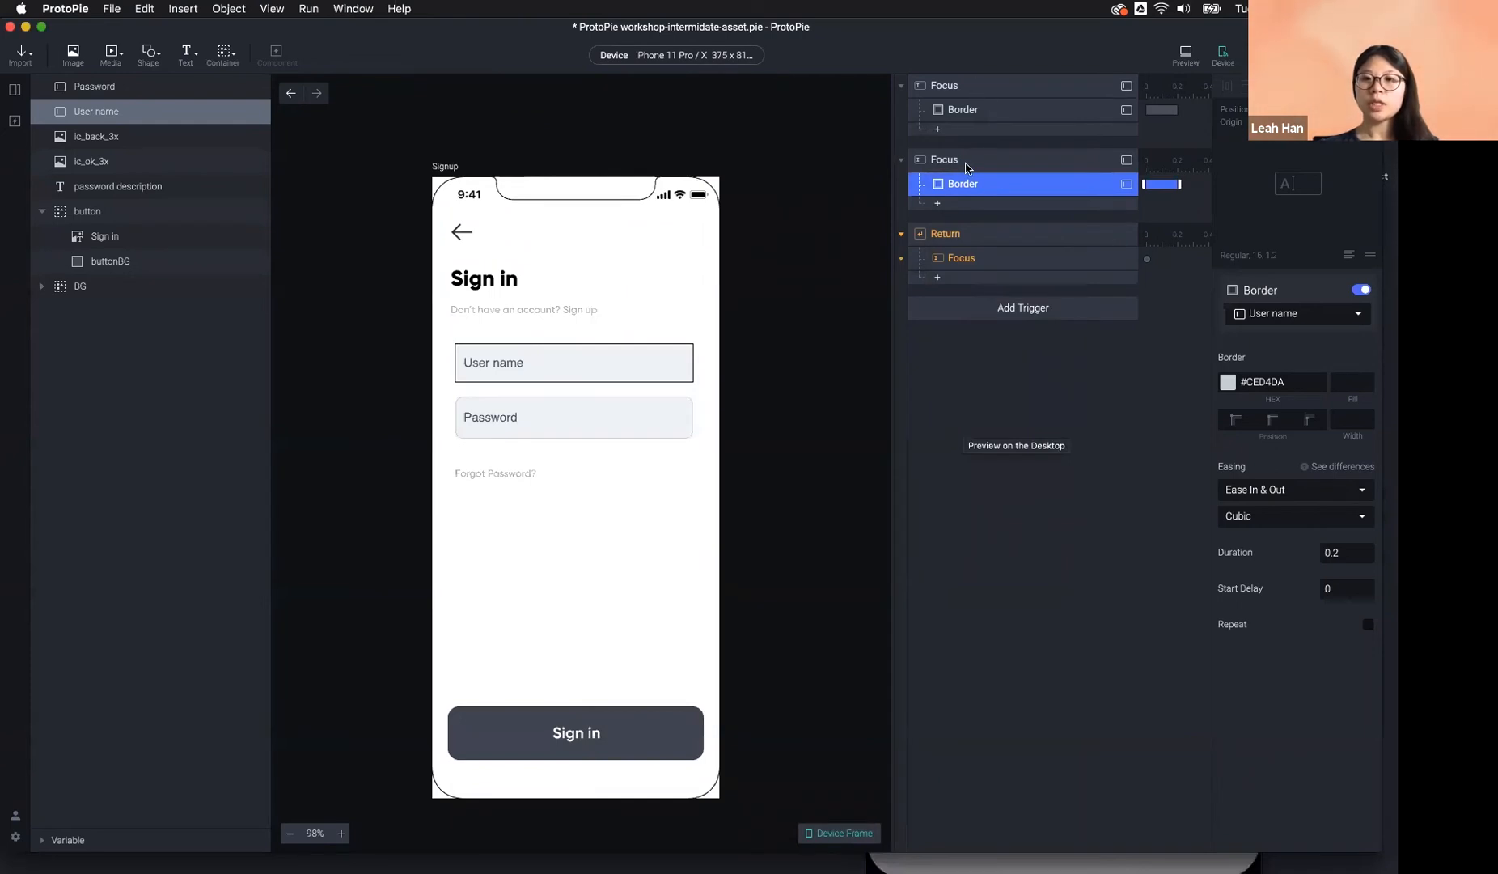
Delete the Return trigger together with its Focus response.
click(995, 244)
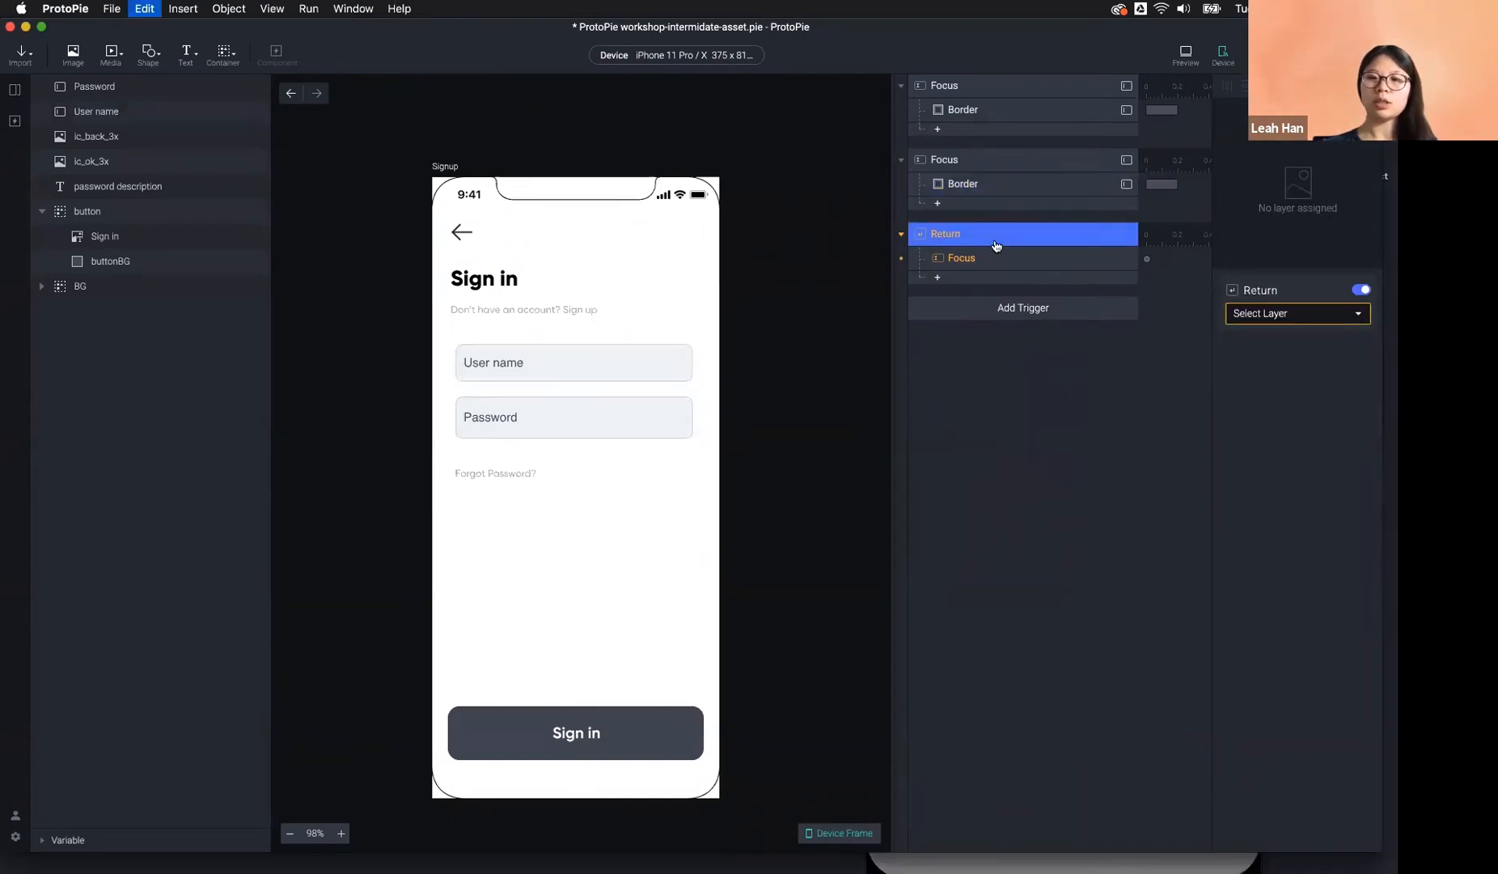
key(Delete)
click(602, 361)
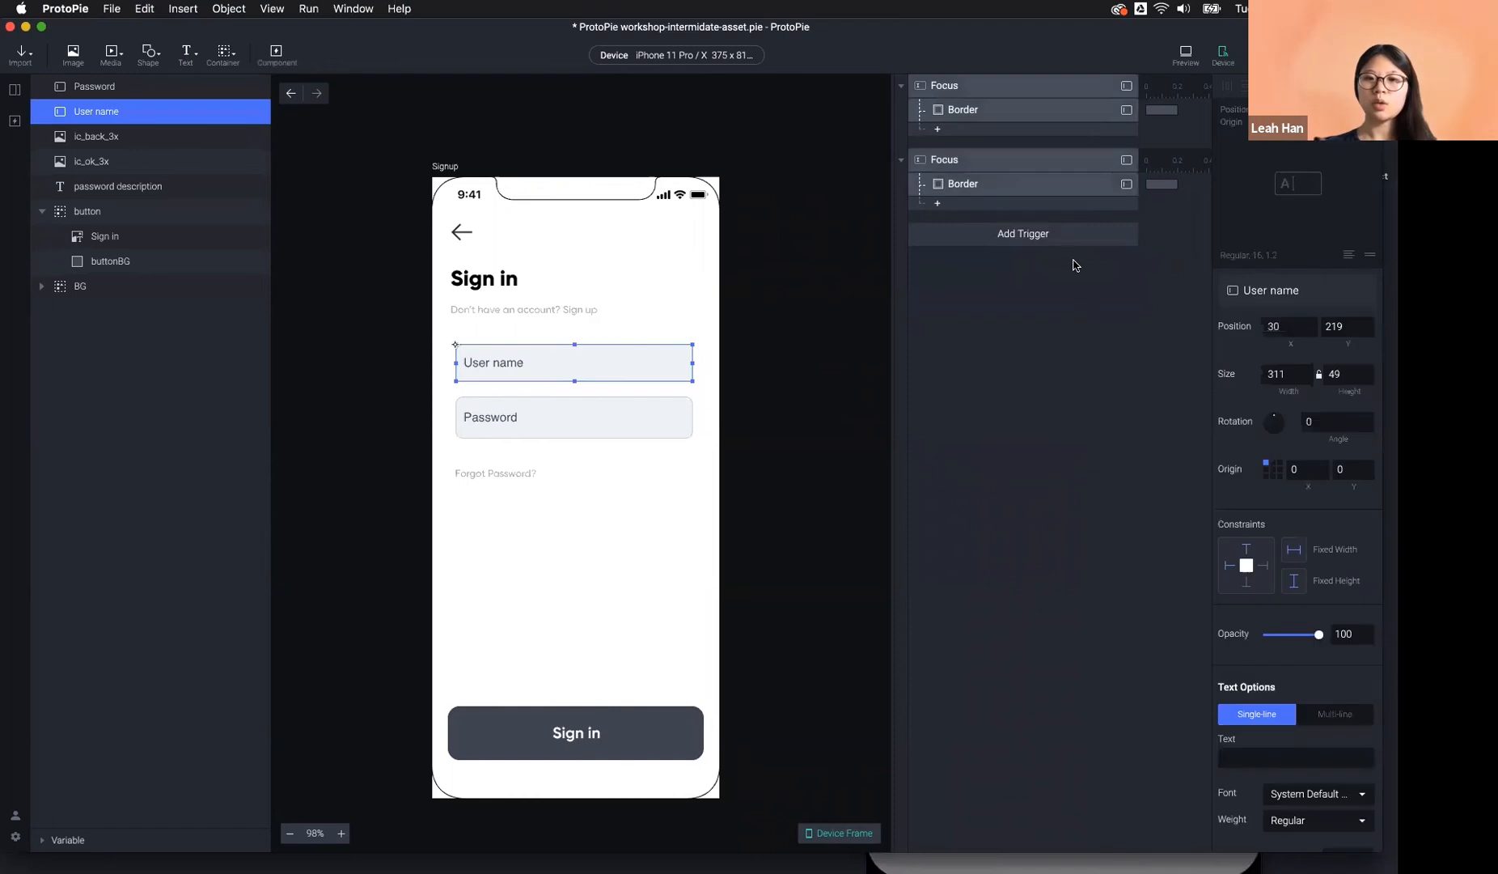
click(1023, 235)
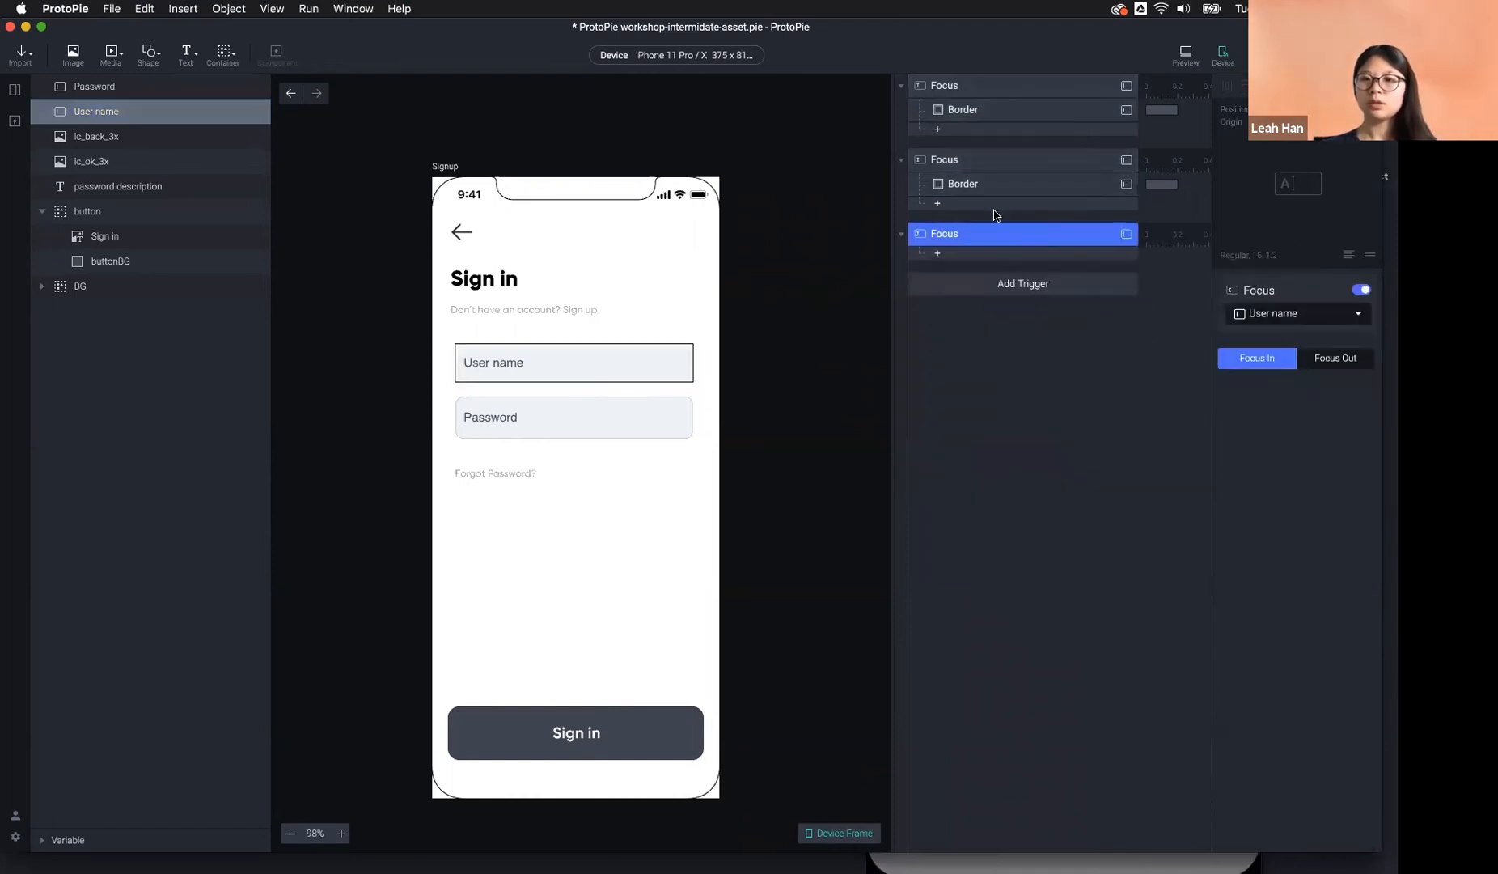
click(1004, 160)
click(998, 234)
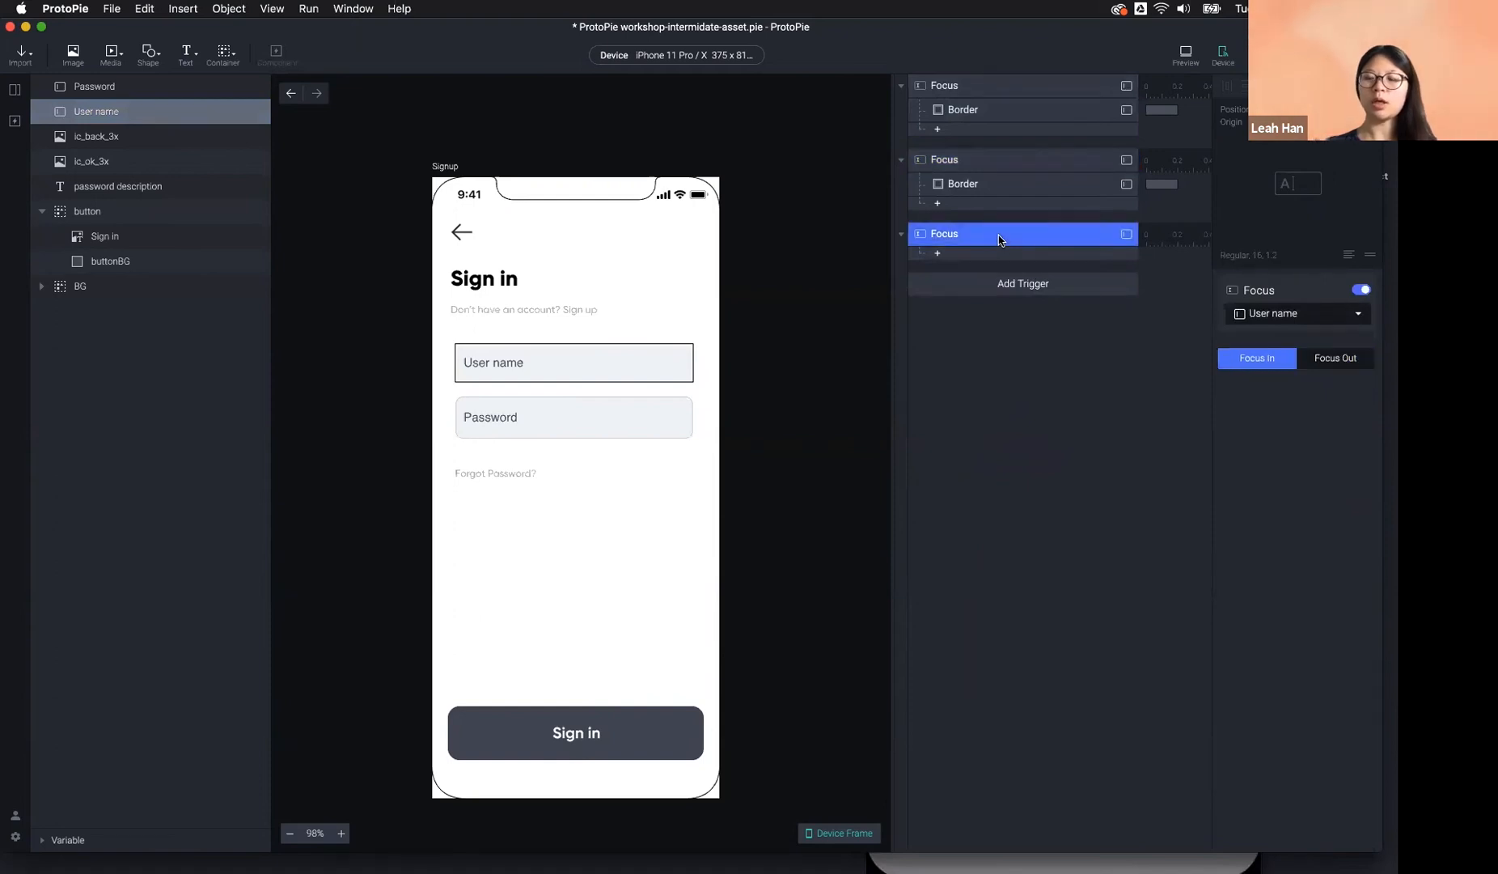
key(Delete)
Add a Focus response set to Focus In for the Password input under the User name input's Focus Out trigger.
click(995, 168)
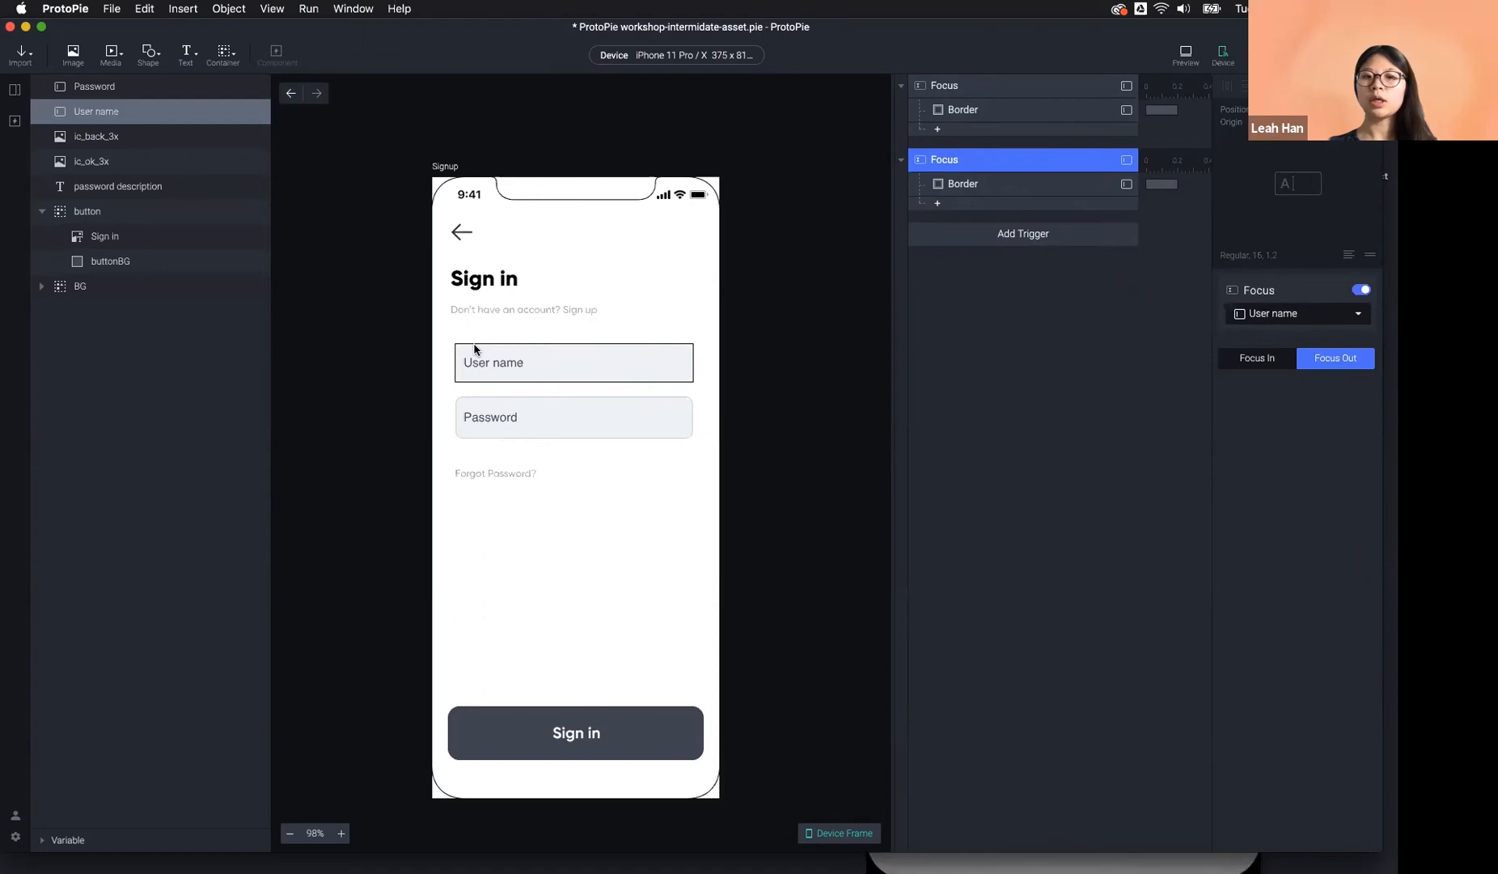
click(542, 415)
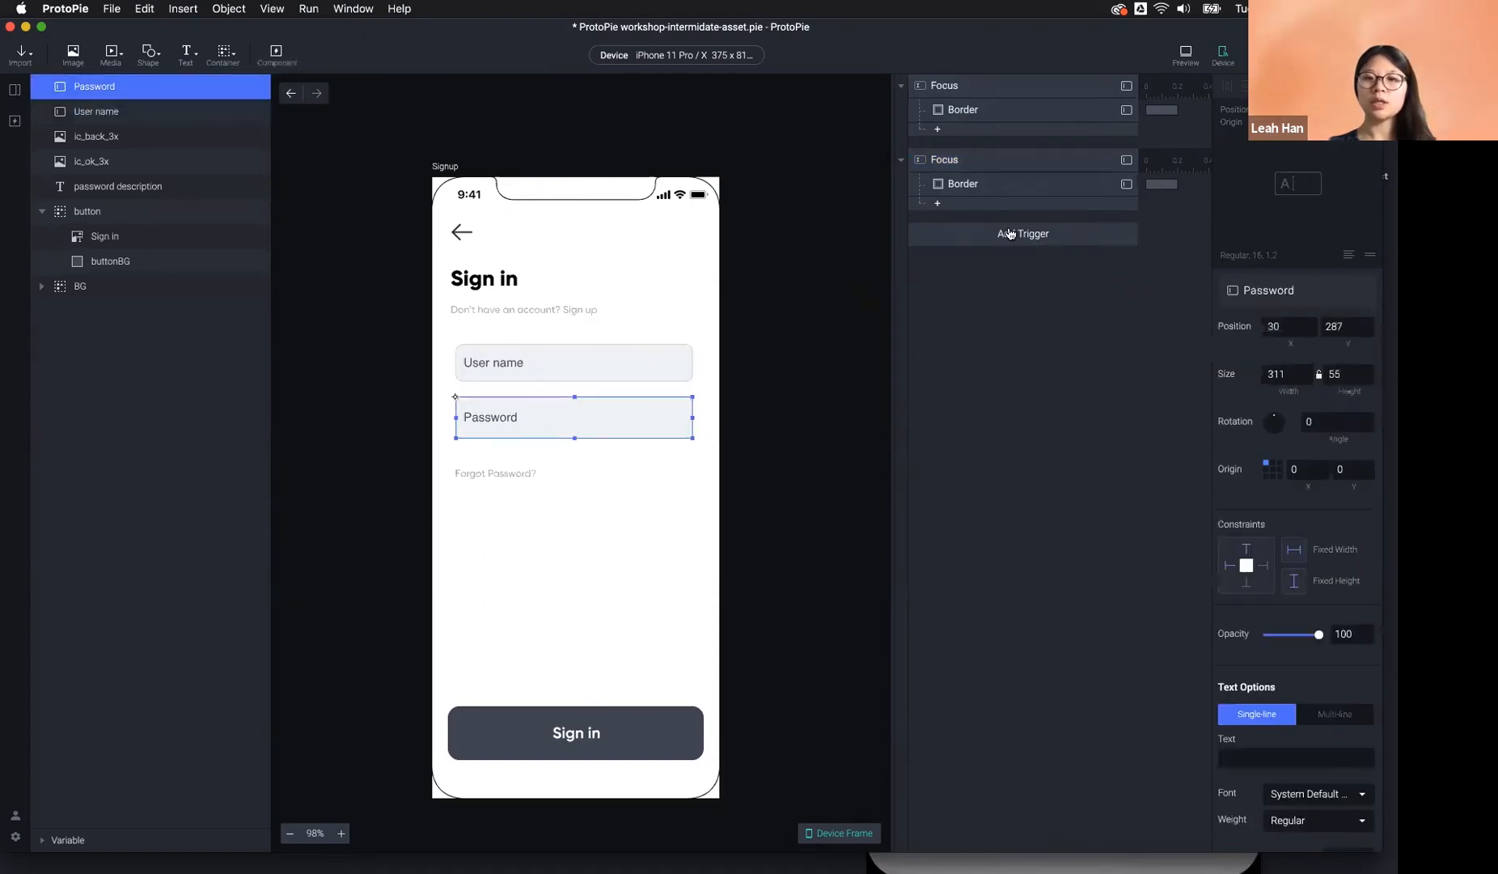
click(988, 209)
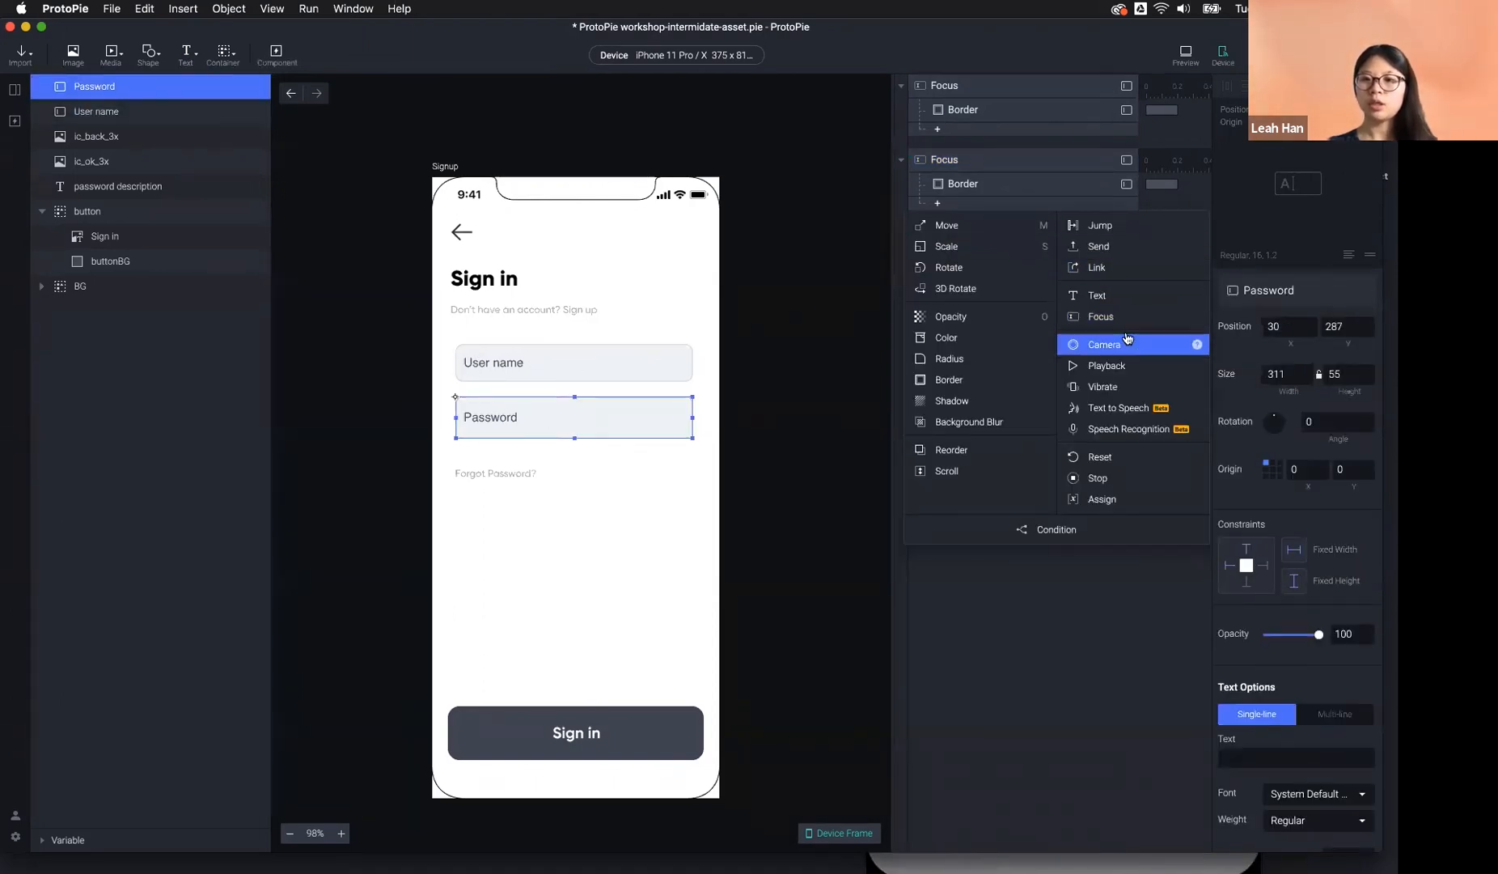
click(1129, 322)
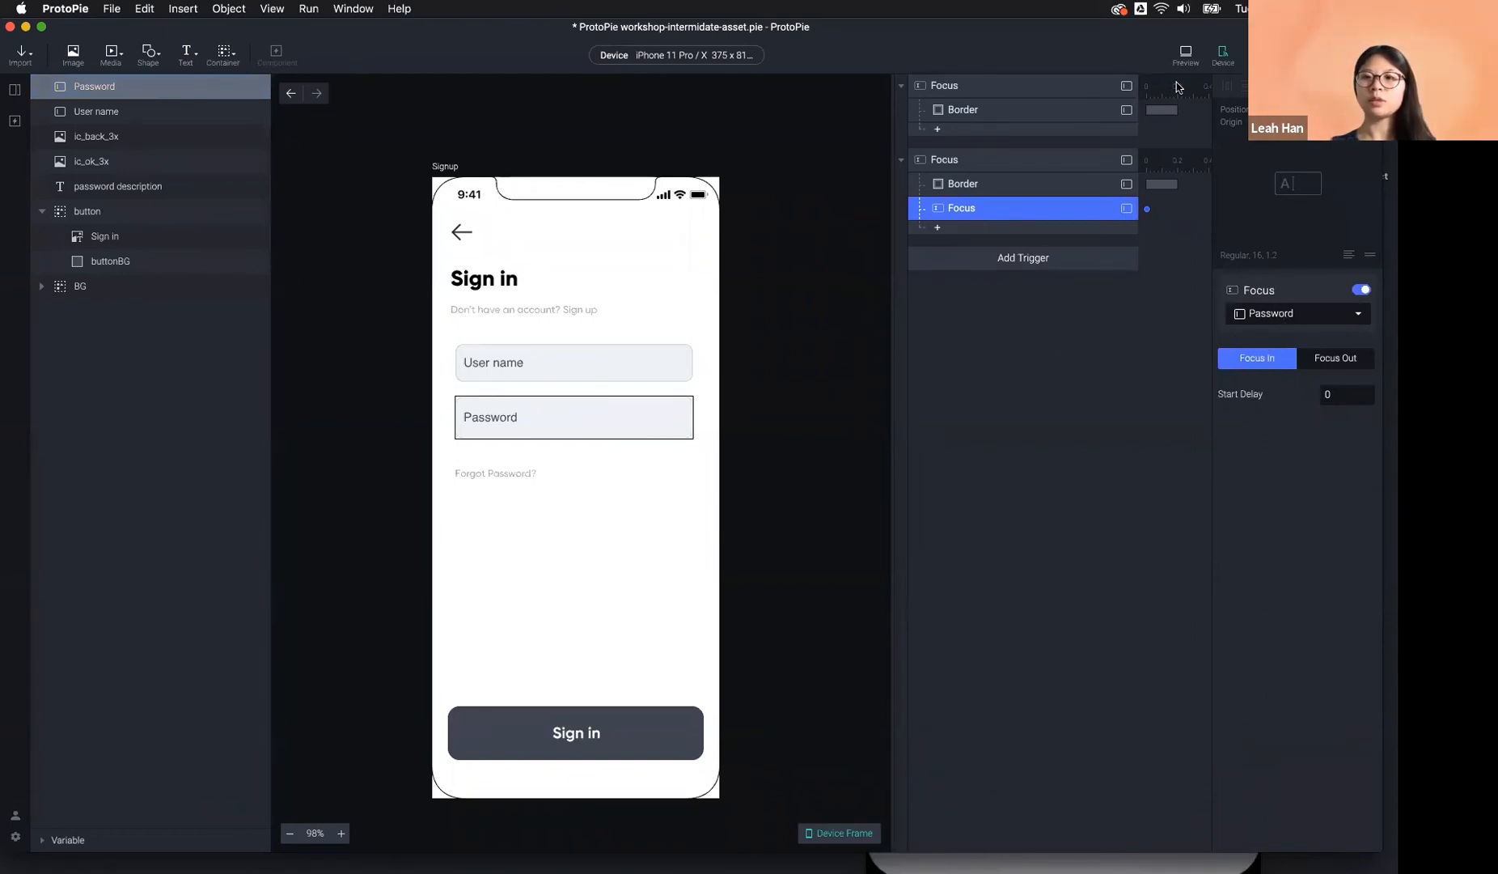
Test in the preview whether submitting a name in the User name input moves the focus to the Password input.
key(super+p)
click(789, 327)
text(Leah)
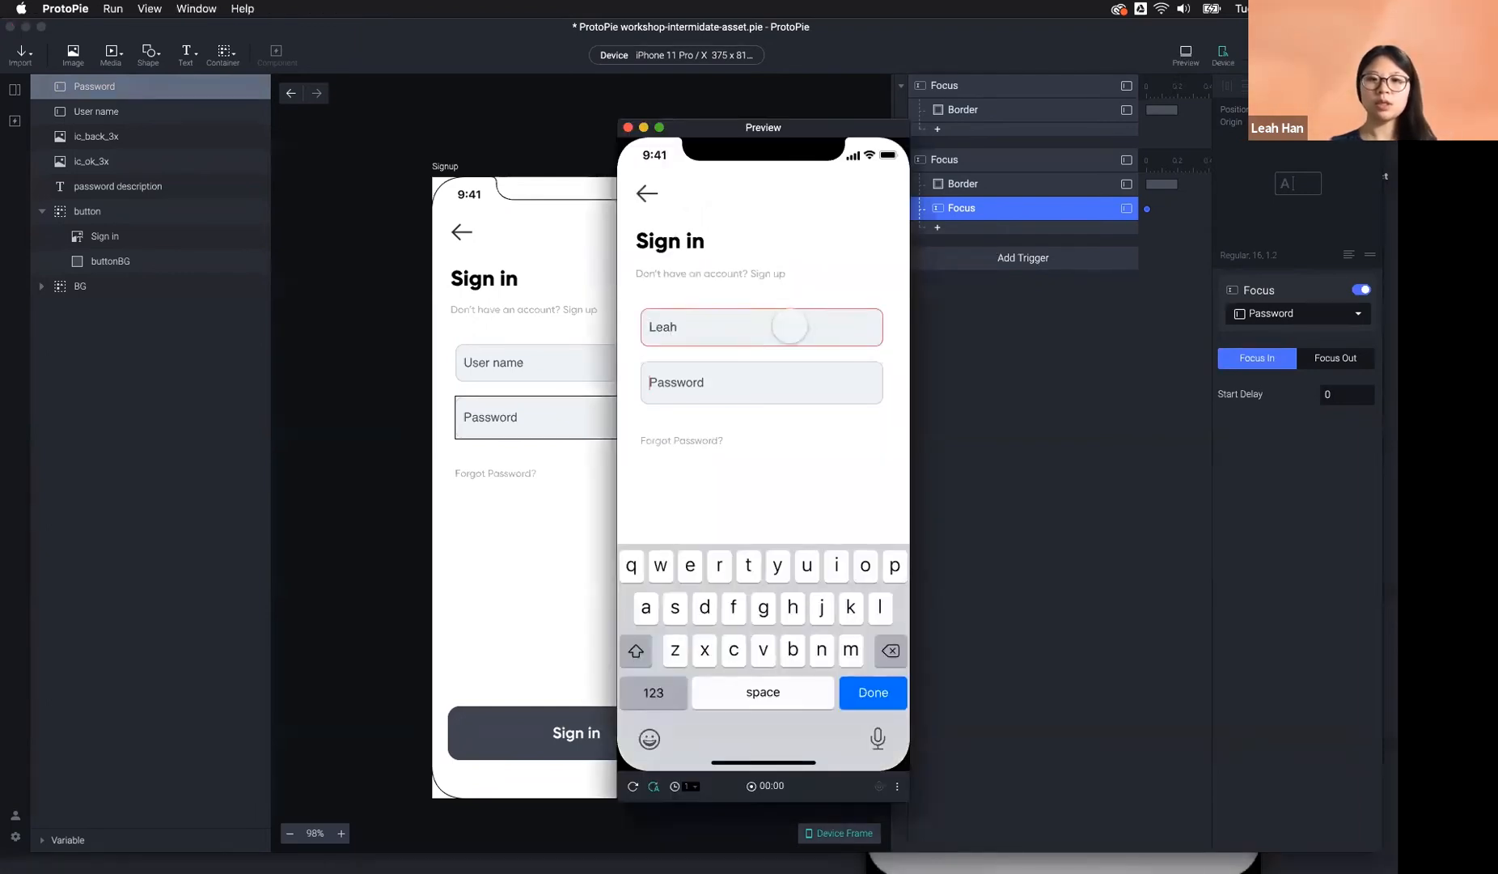
key(Return)
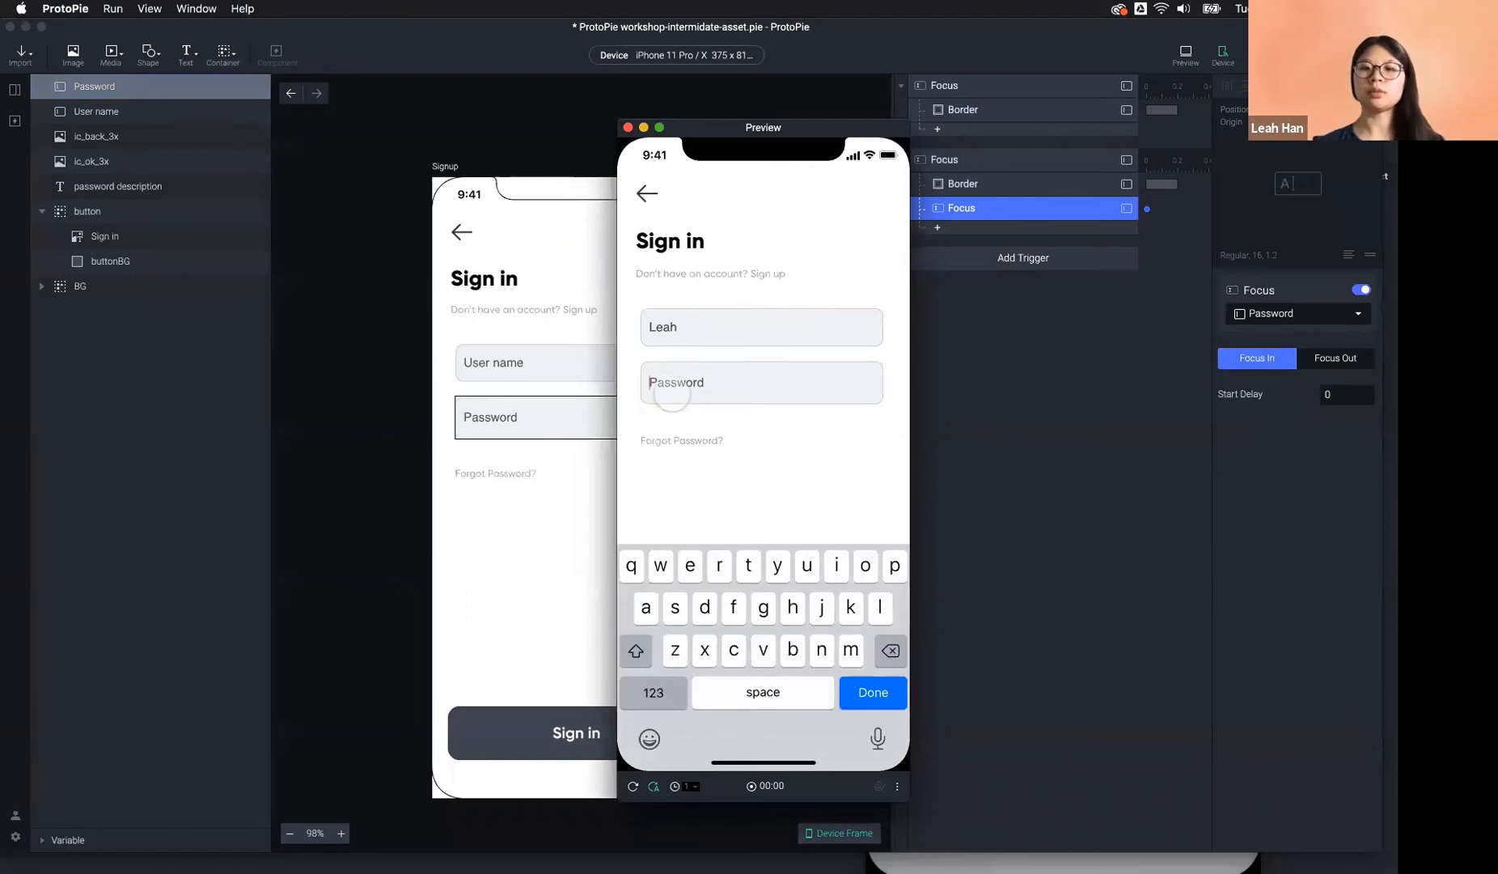
key(super+w)
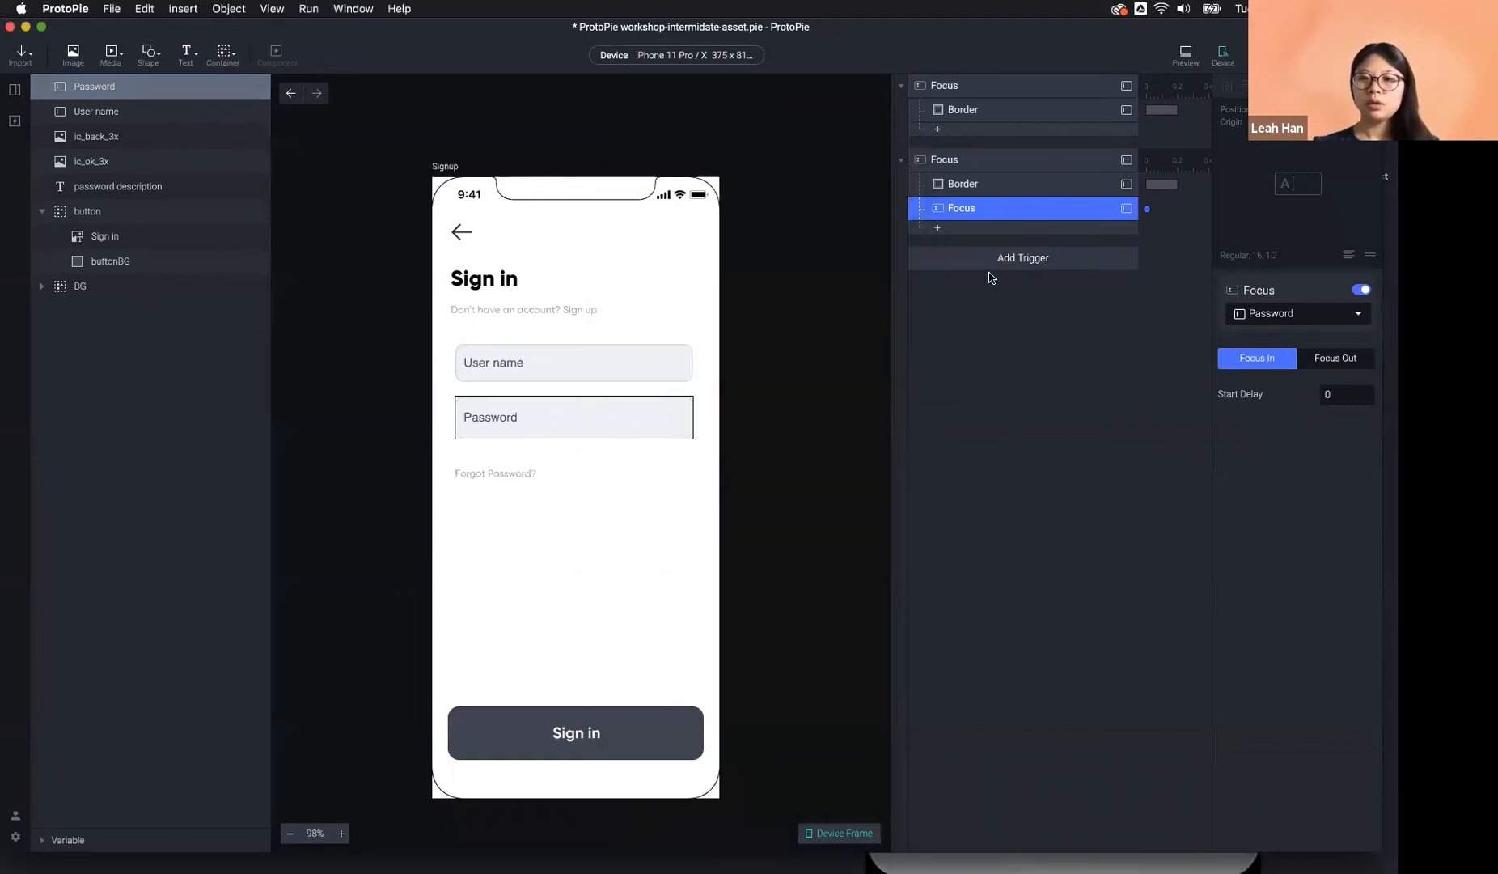
Add a Return trigger for the Password input.
click(994, 270)
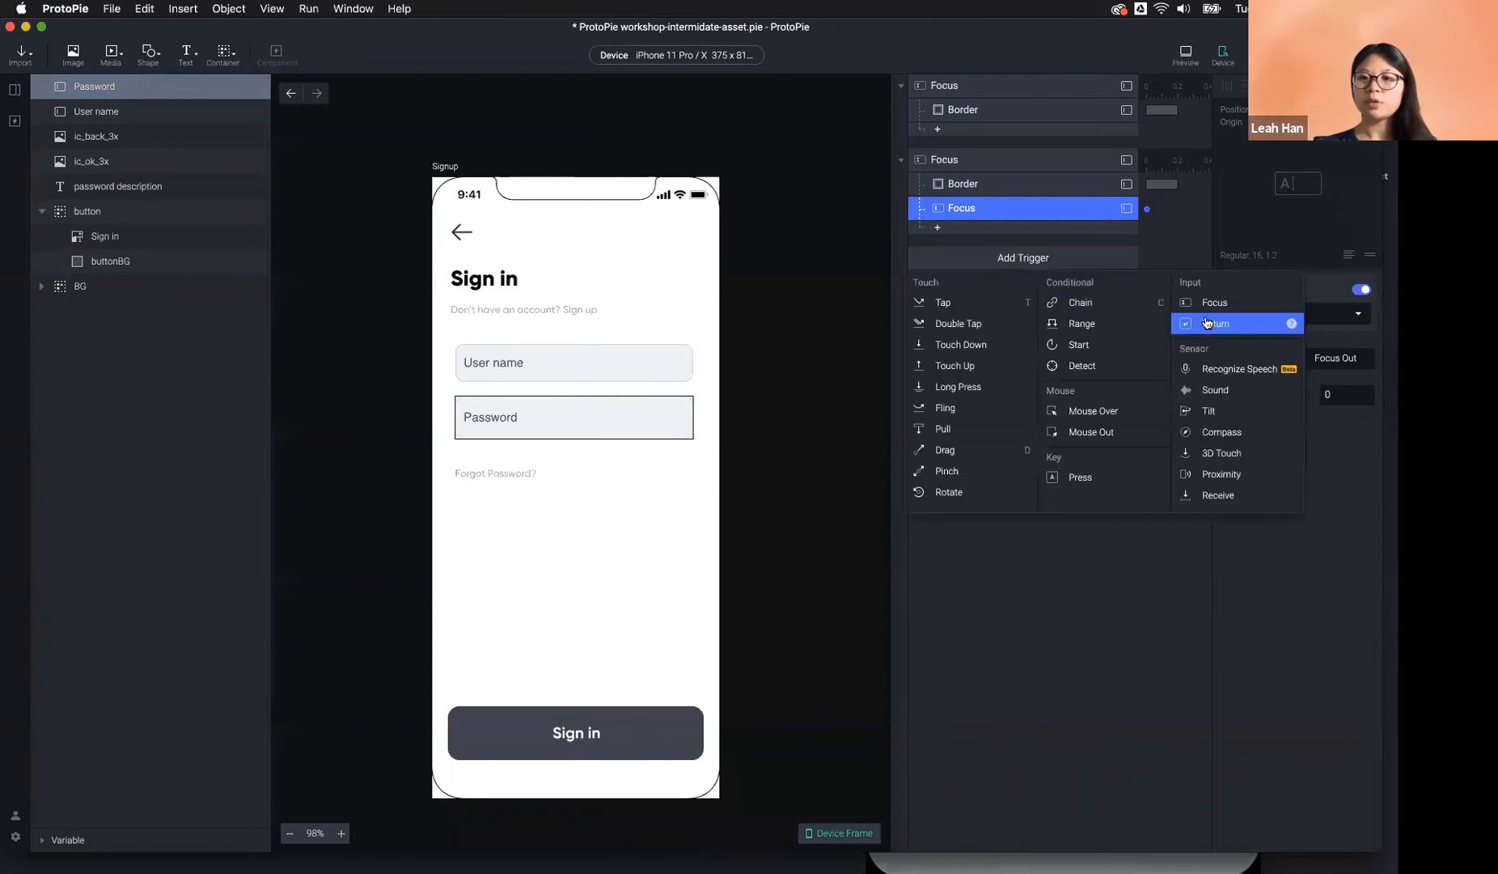
click(1183, 321)
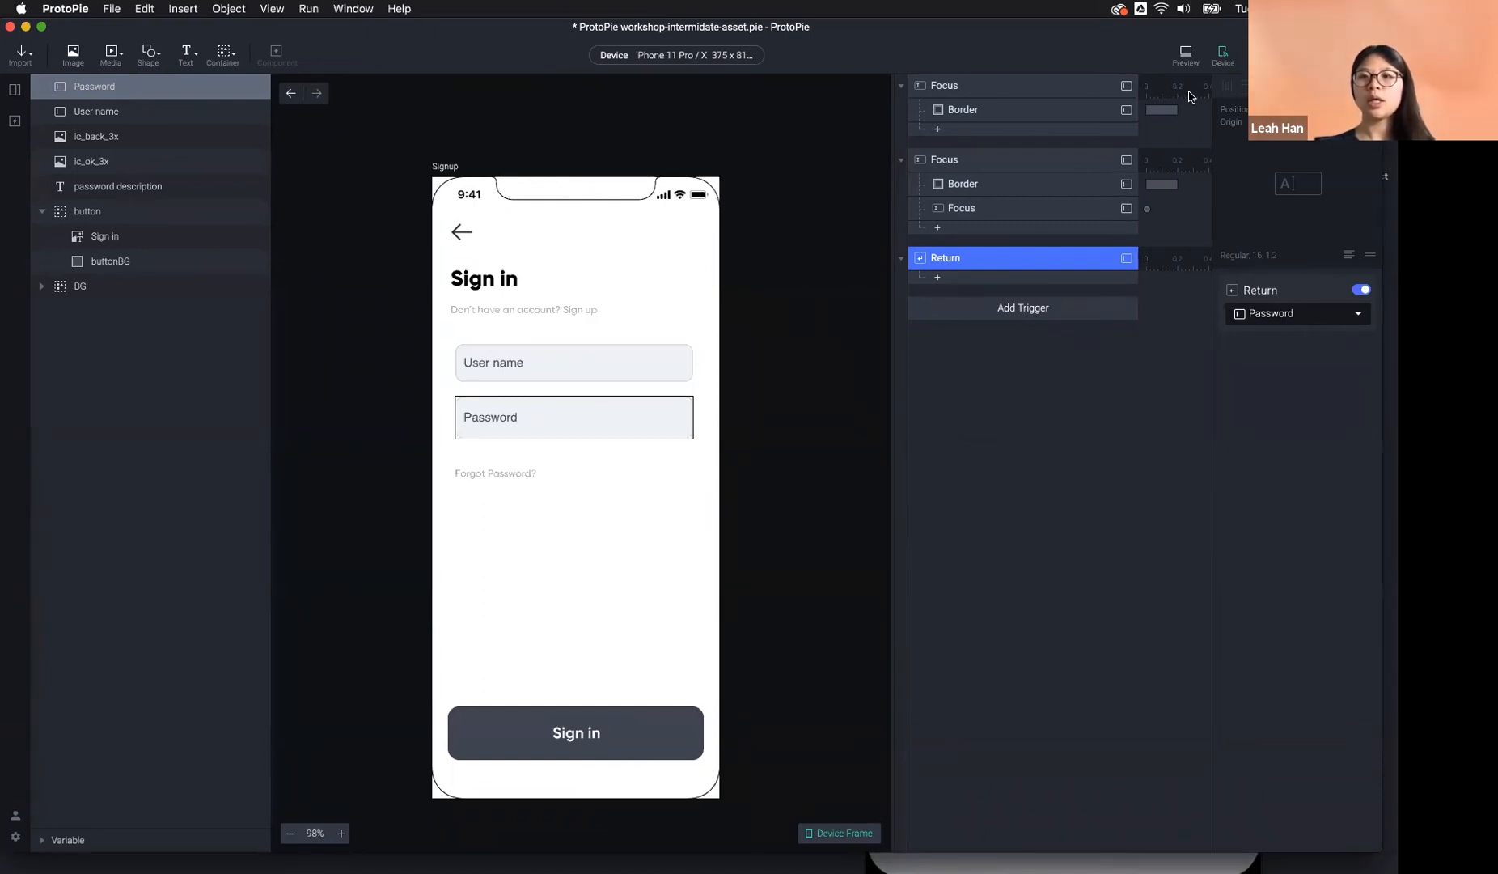
Preview the prototype and check the on-screen keyboard's return key for the User name input.
click(1183, 69)
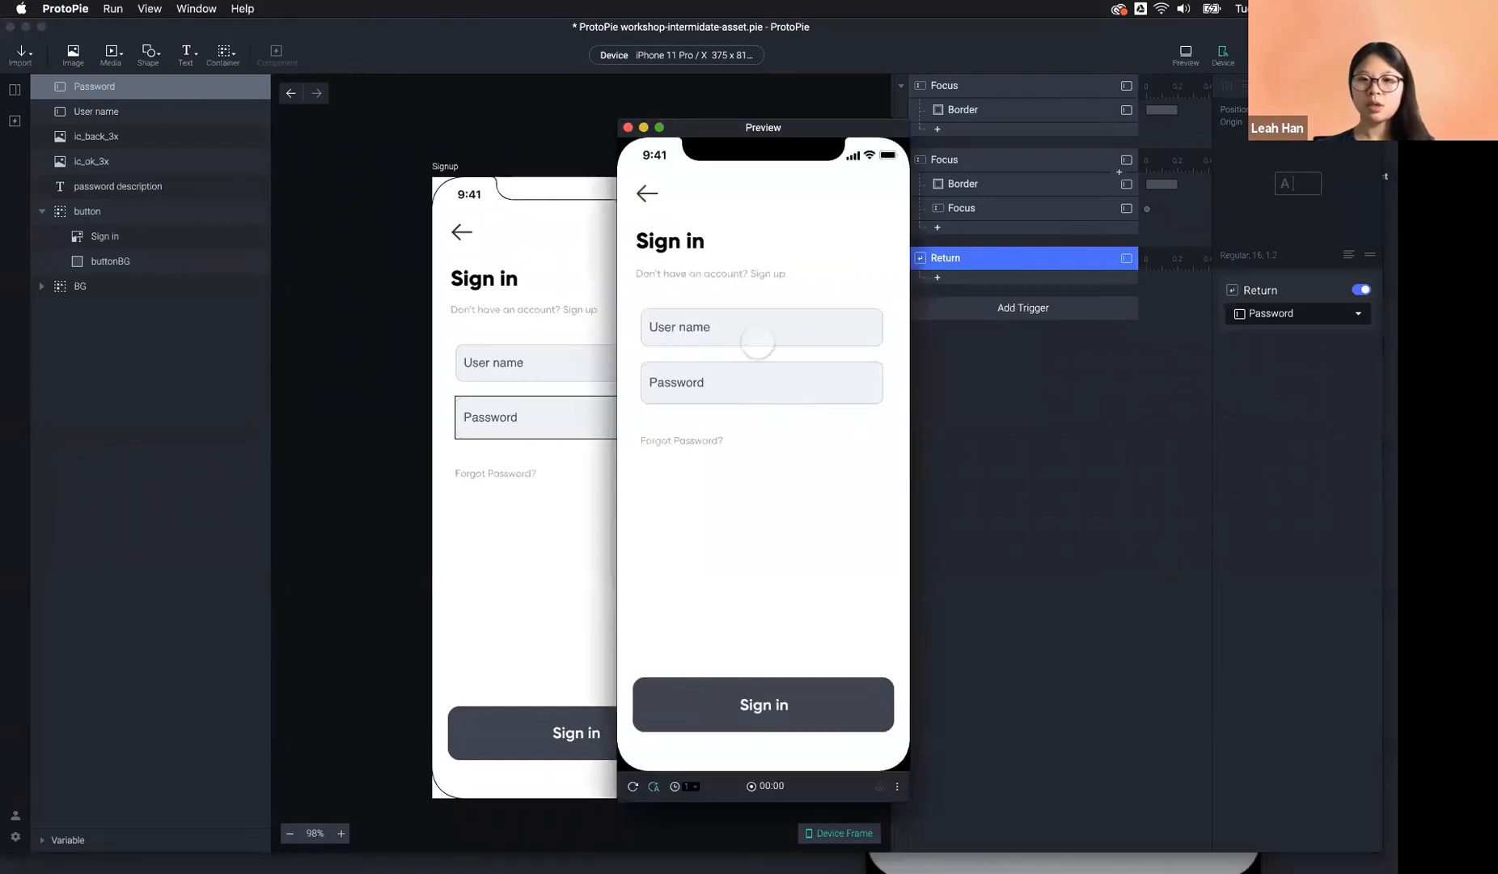
click(757, 344)
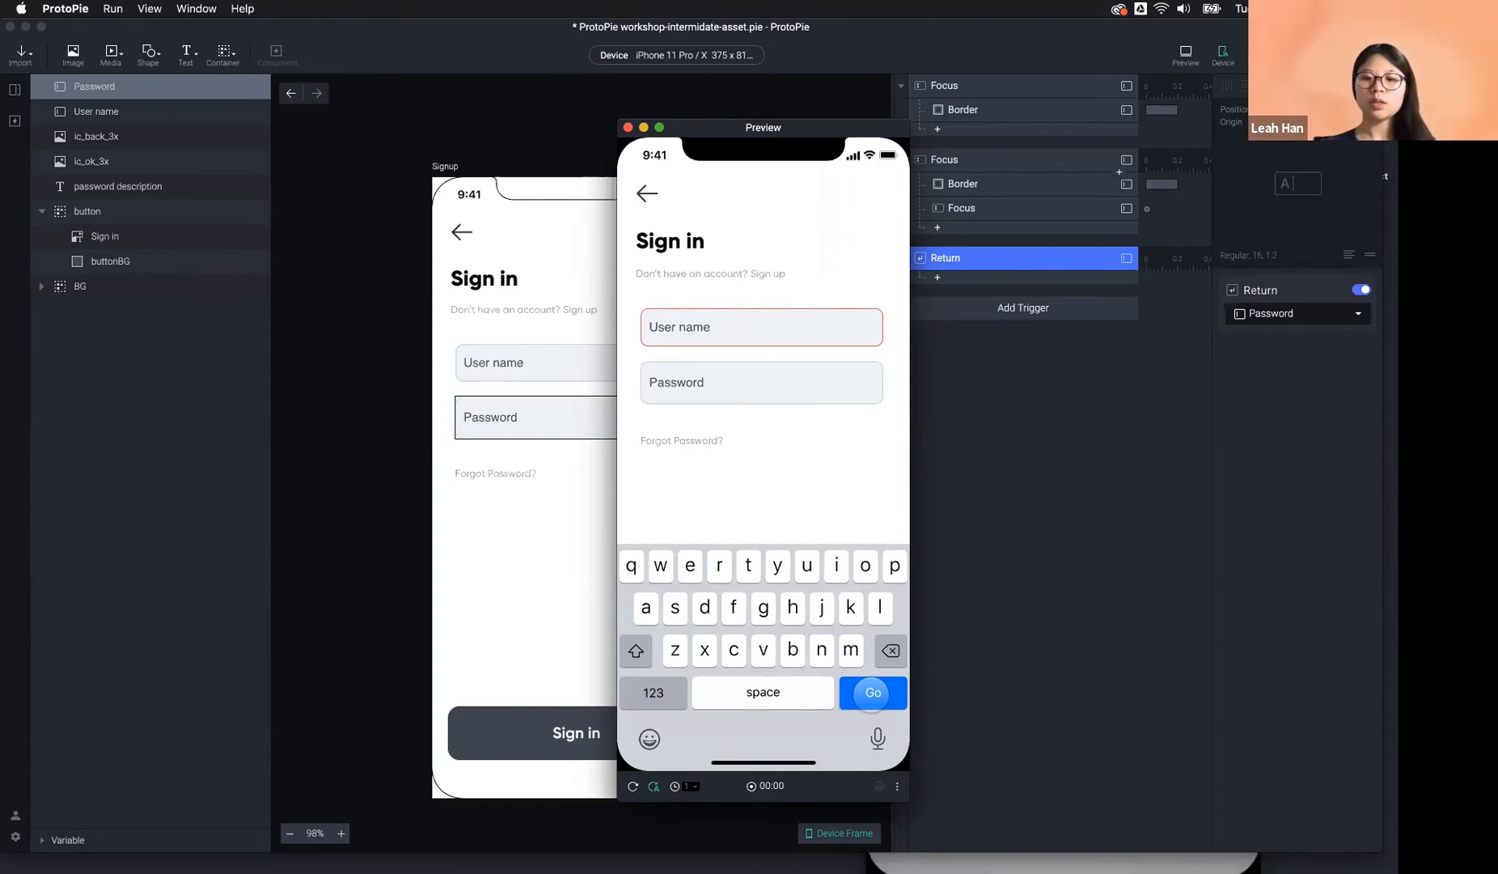
click(1031, 544)
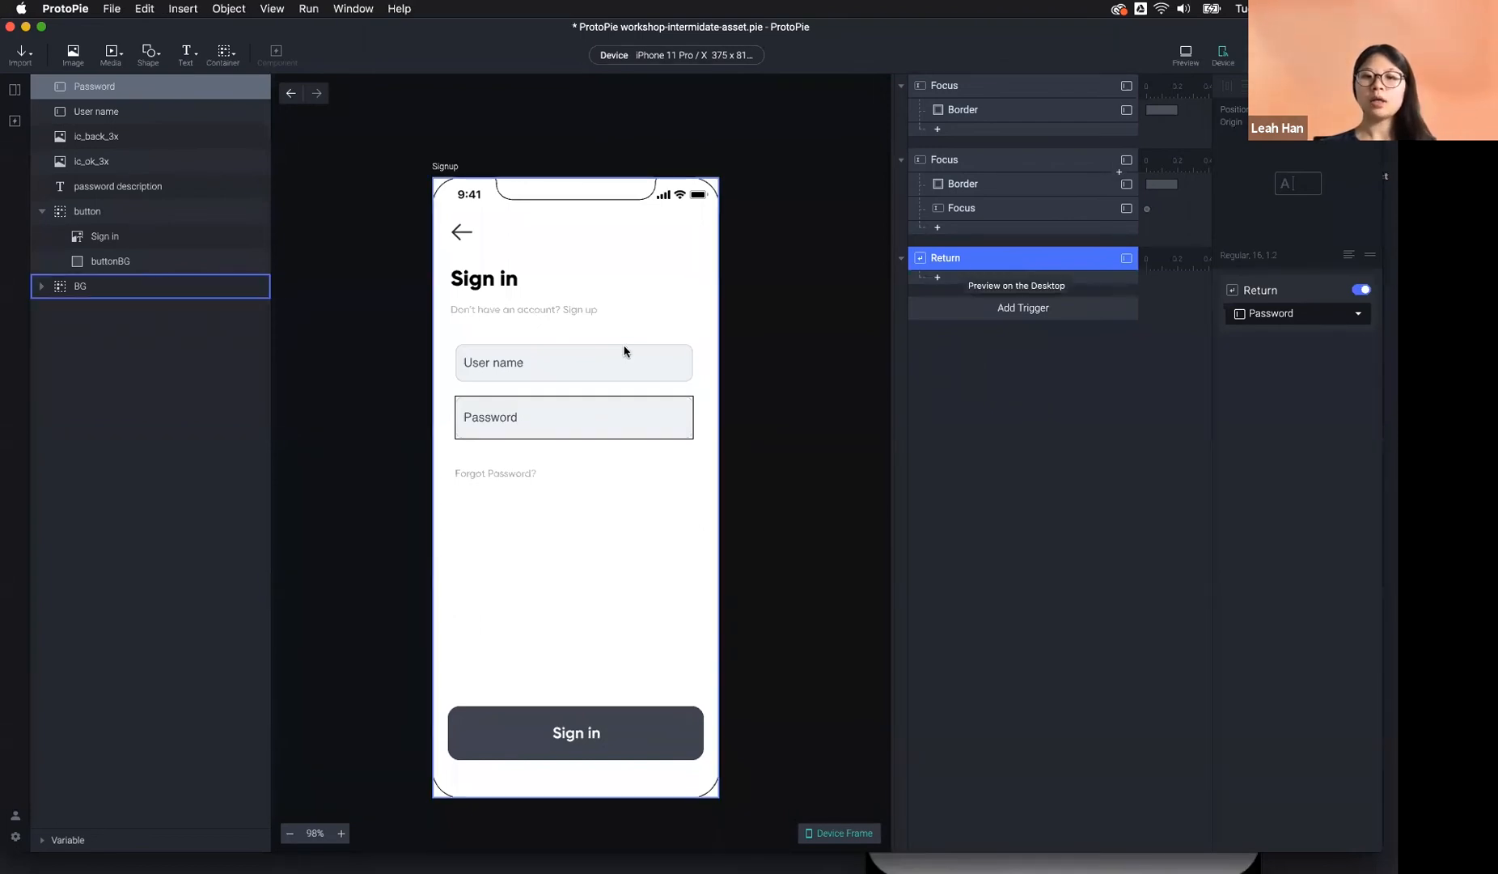
Reassign the Return trigger to the User name input.
click(639, 359)
click(746, 398)
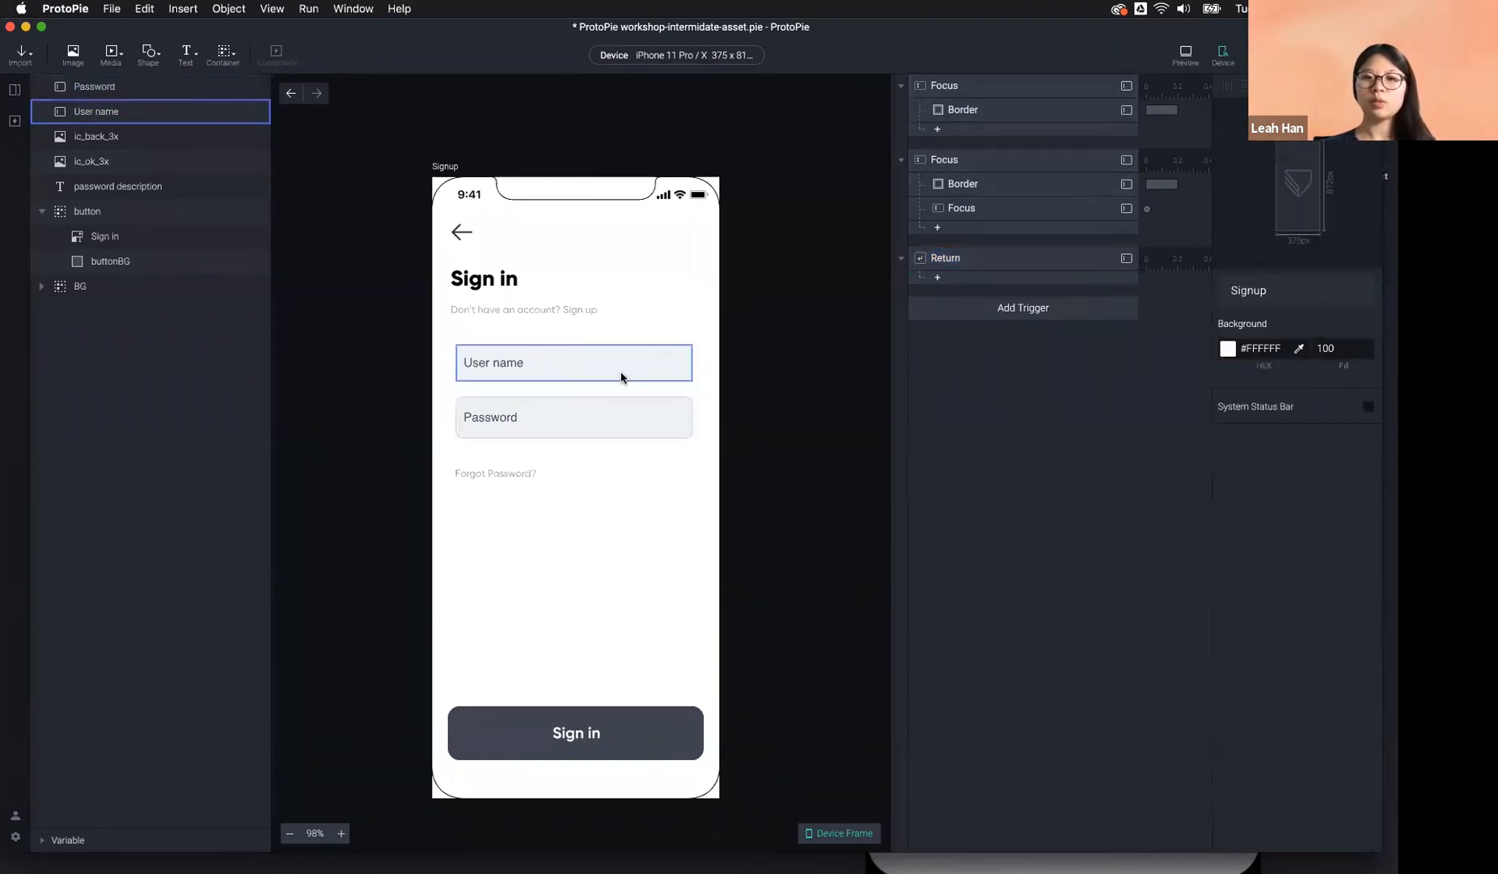
click(621, 377)
click(1005, 263)
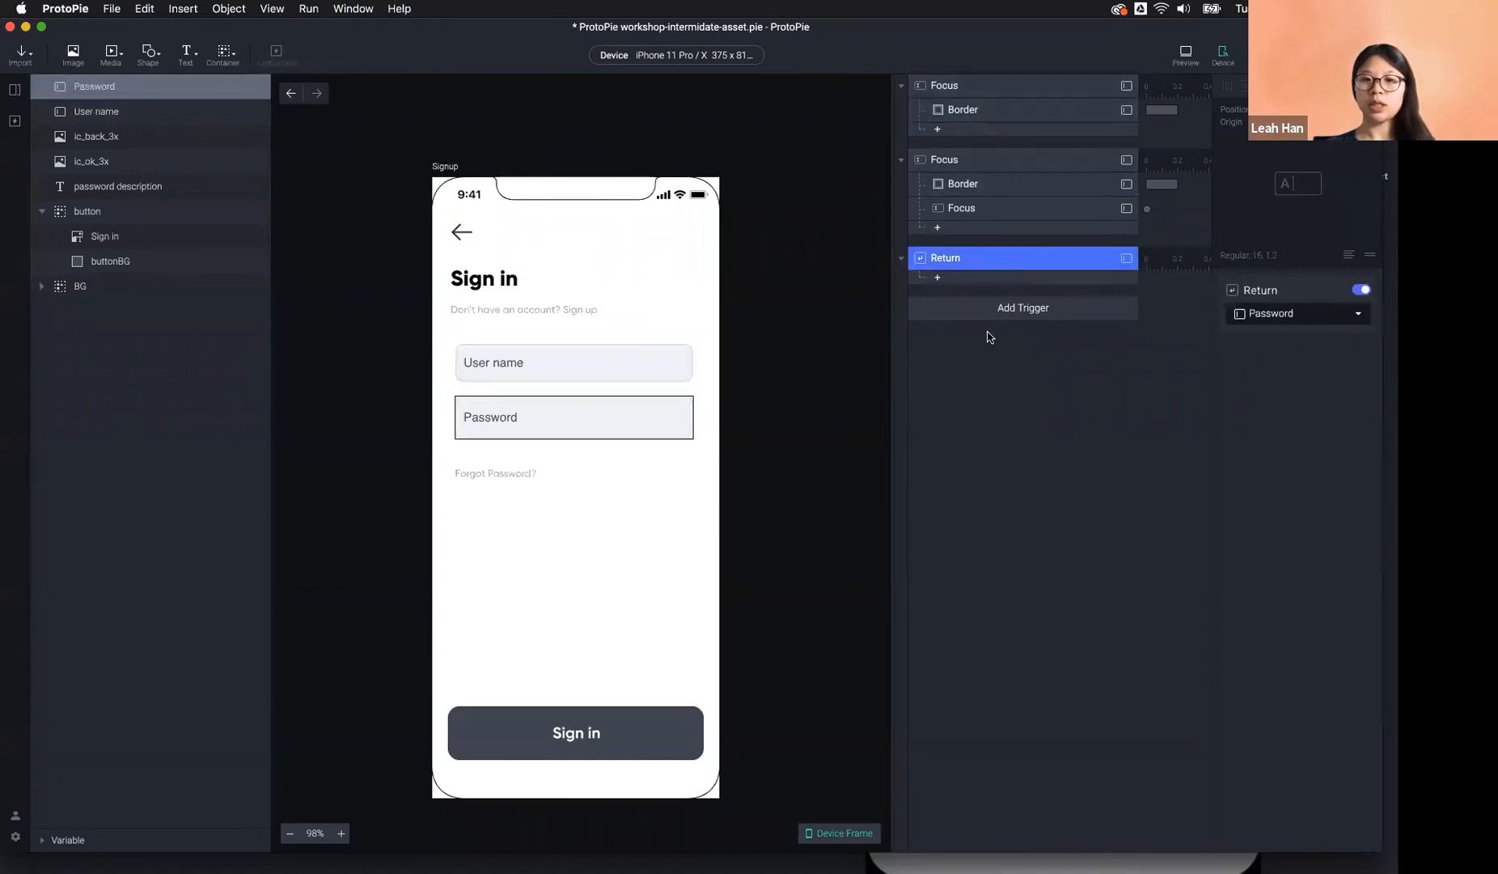
click(1327, 315)
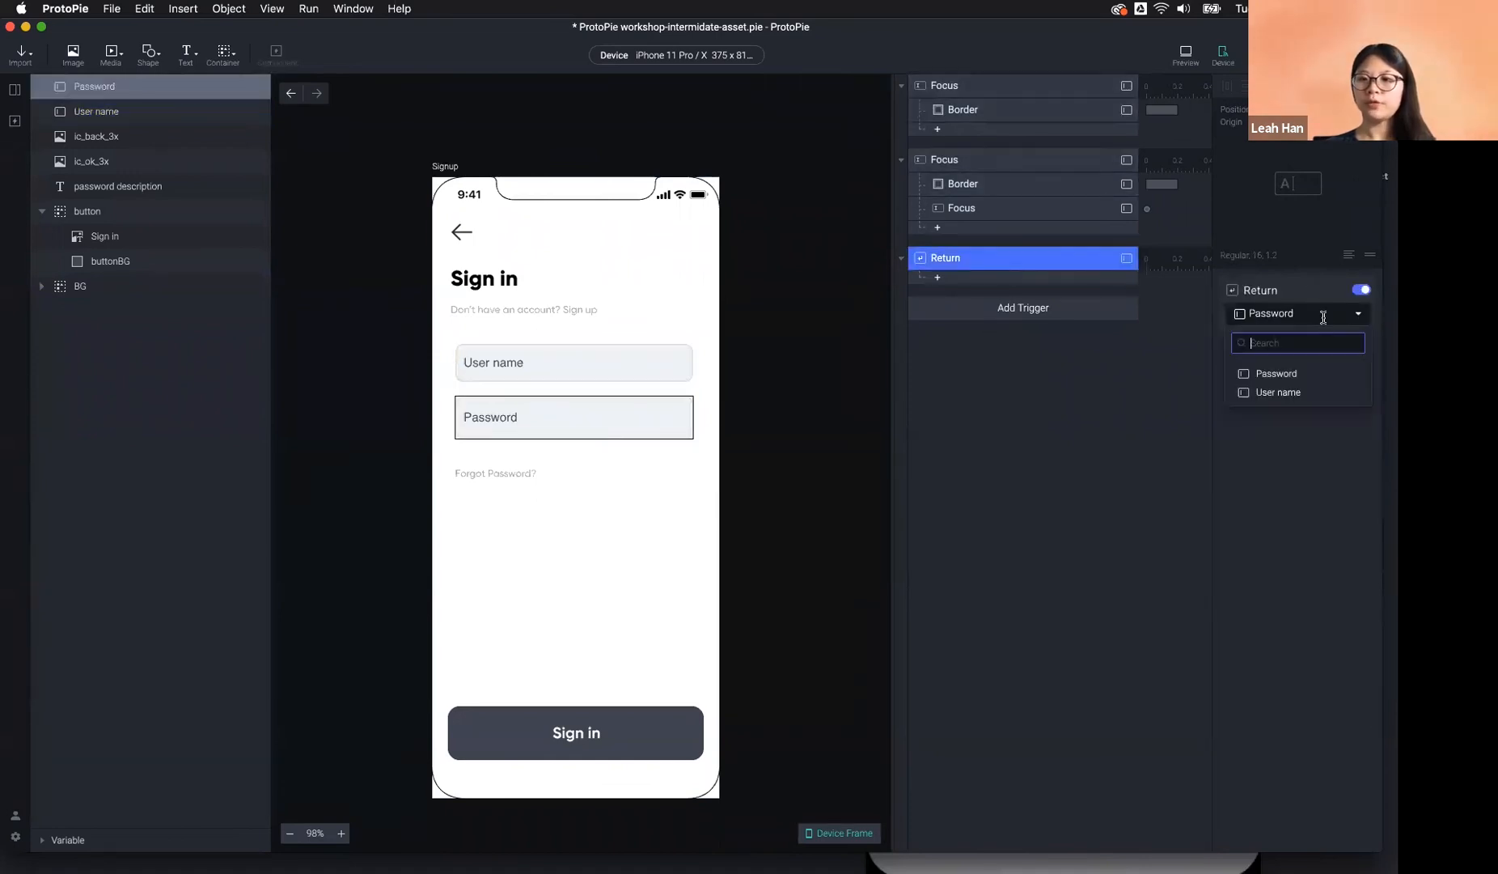
click(1298, 392)
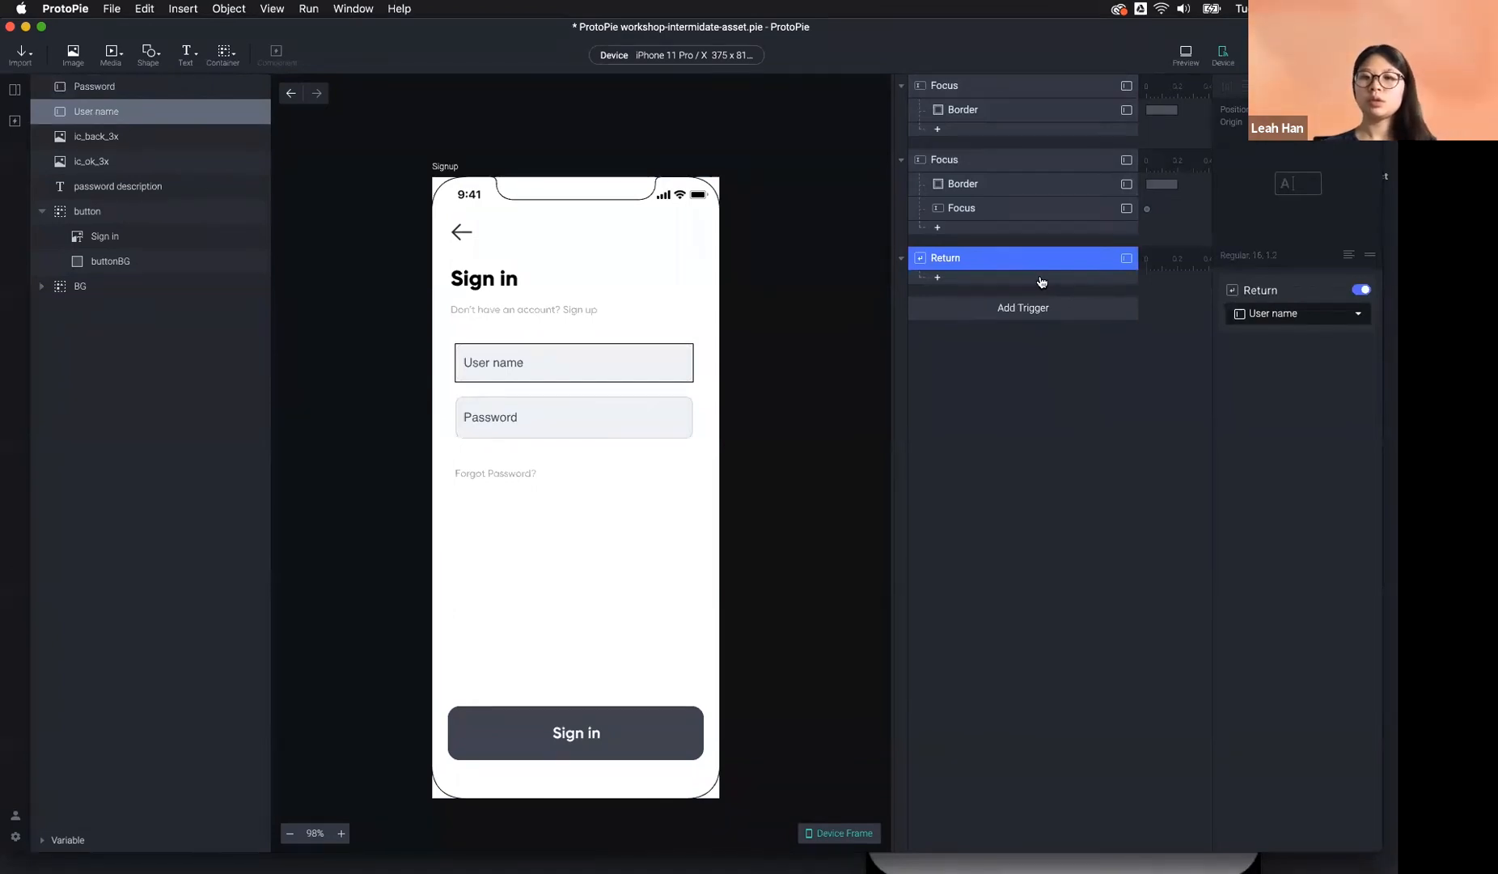
Copy the Password Focus response from the User name Focus Out trigger into the Return trigger.
click(987, 210)
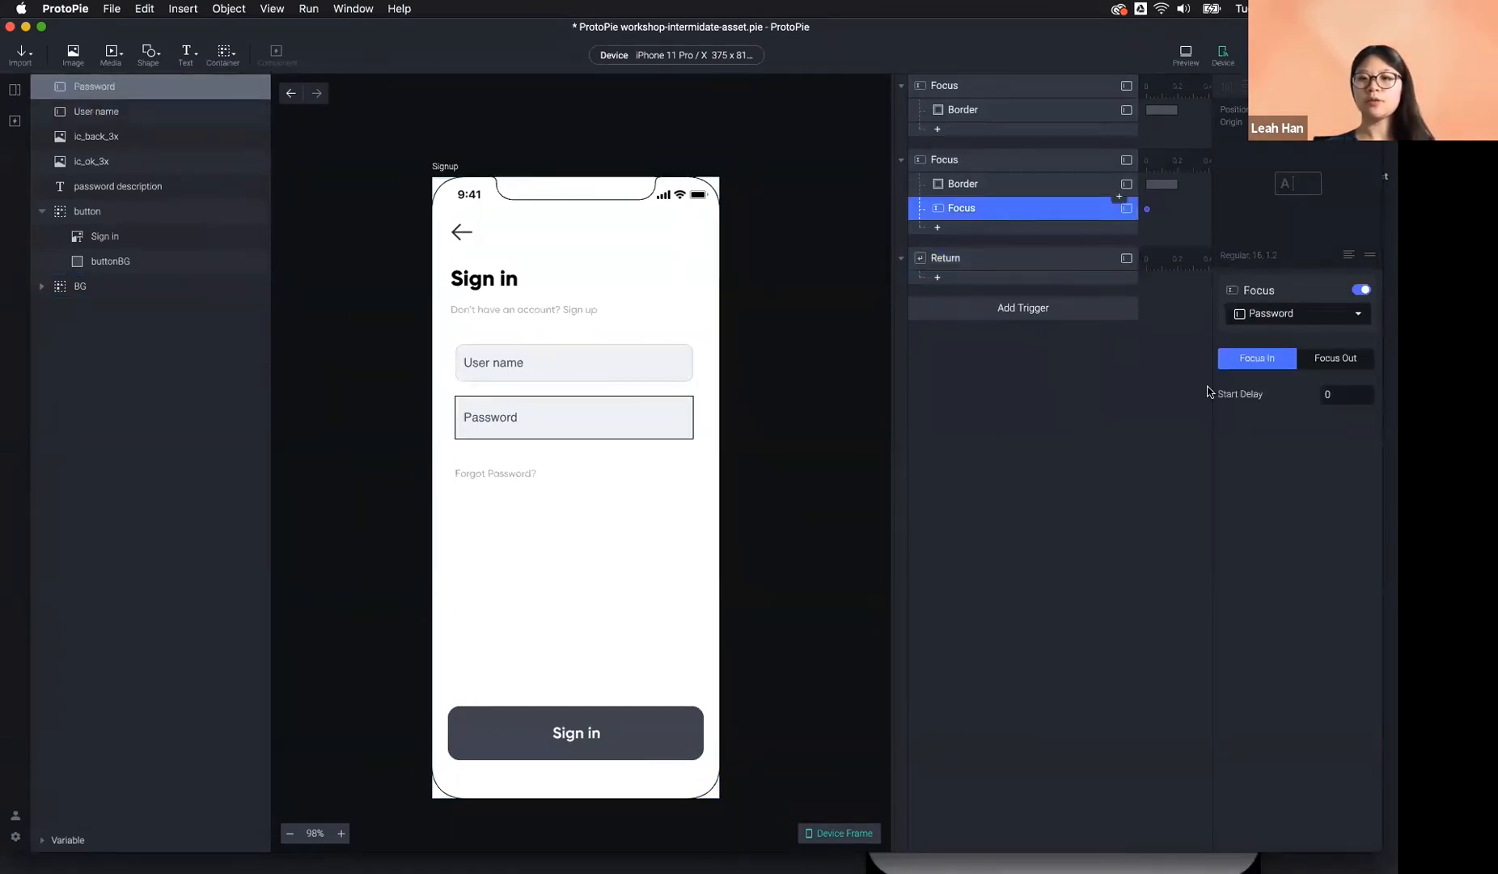
click(1045, 260)
key(super+v)
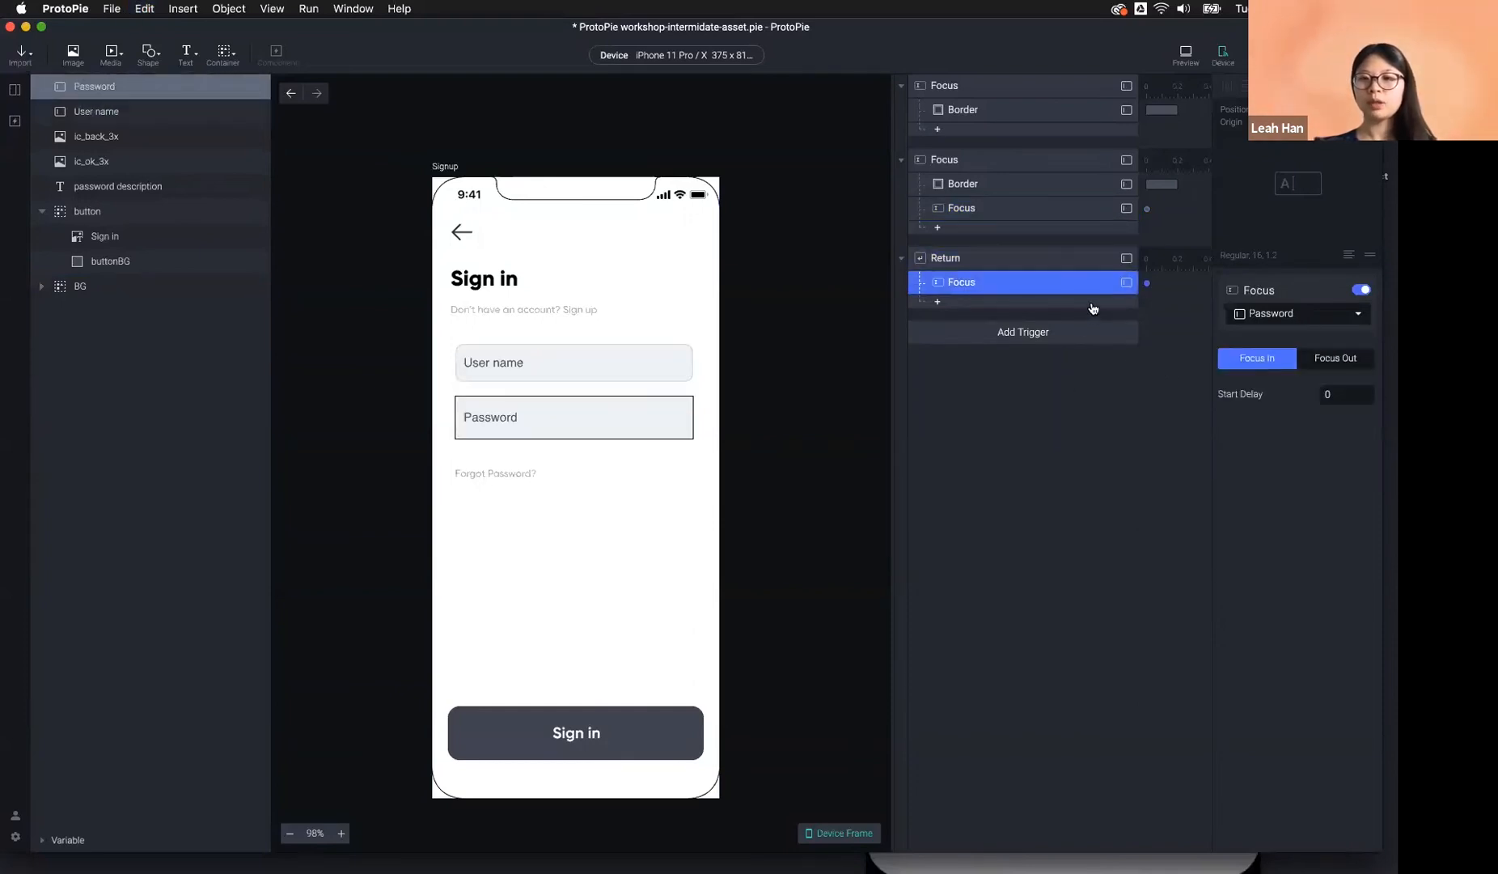
Disable the User name input's Focus In and Focus Out triggers, leaving the Return trigger enabled.
click(1007, 262)
click(993, 87)
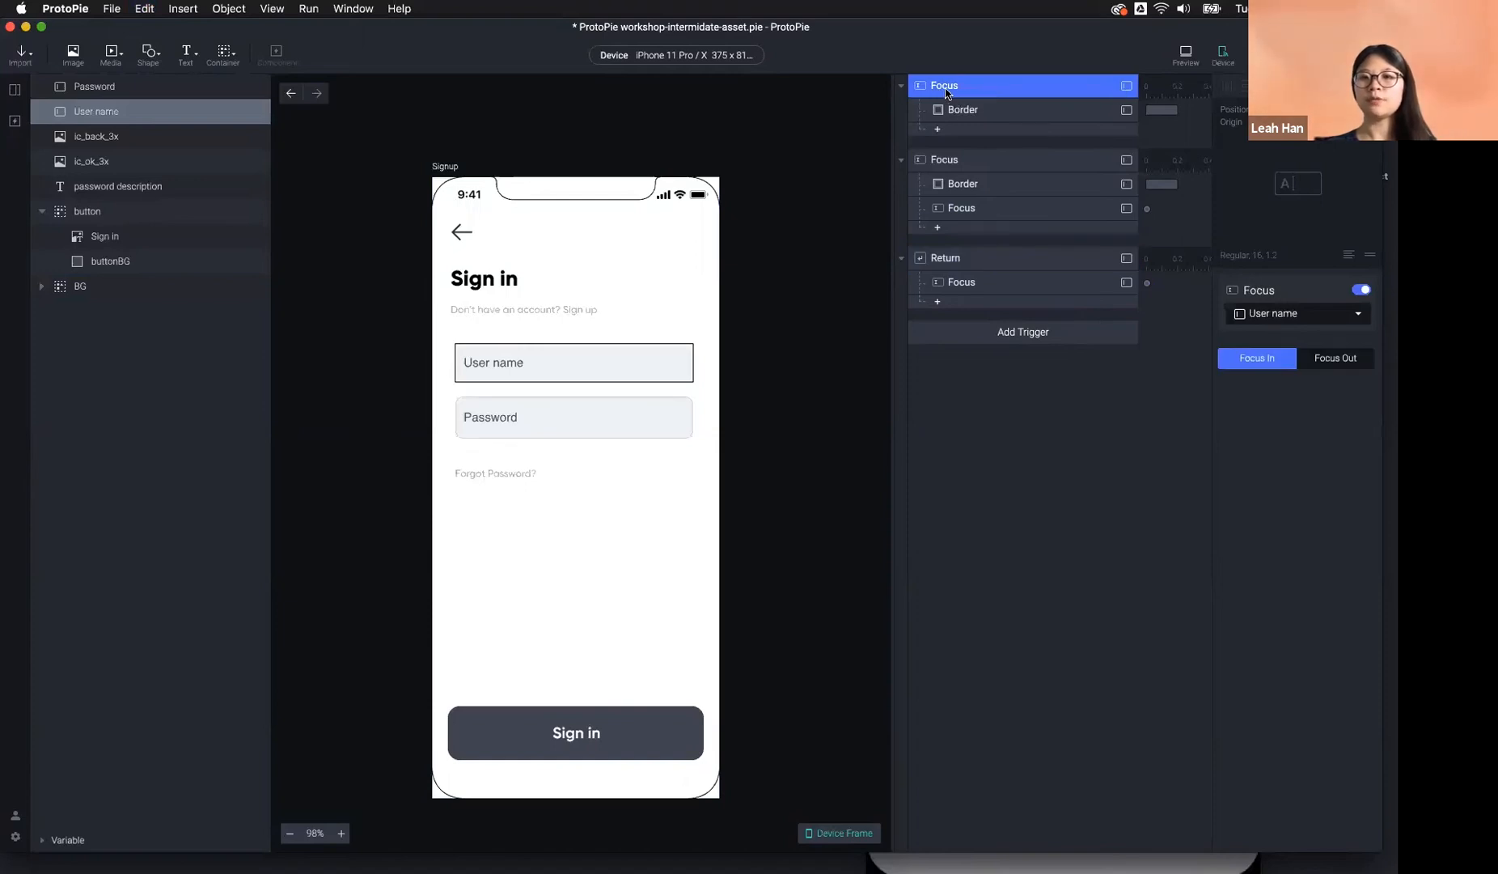
click(1047, 167)
click(1361, 291)
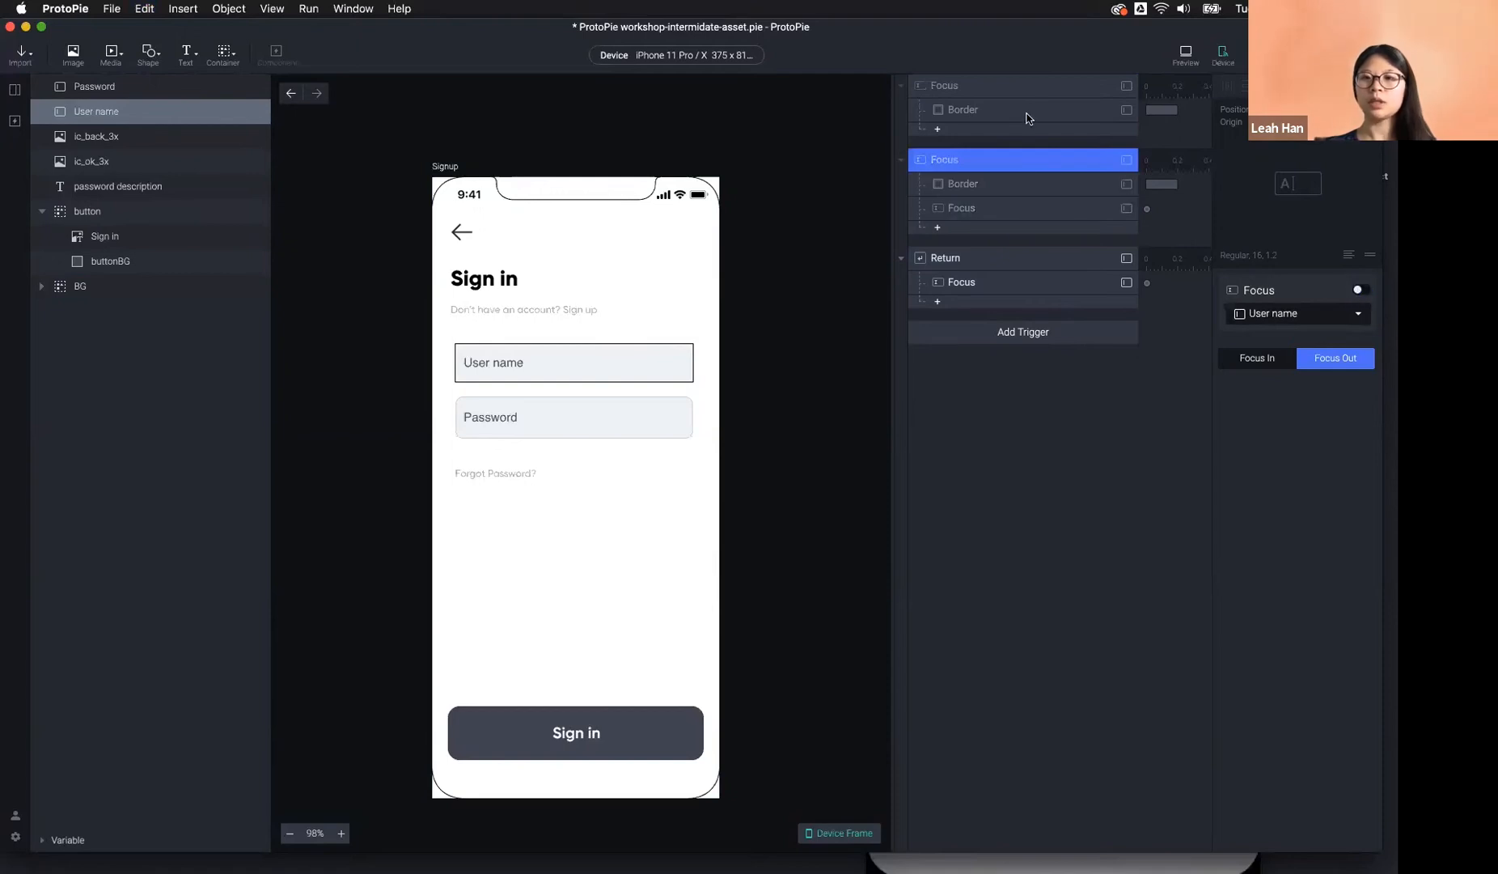
Test in the preview whether the Return trigger alone moves the focus to Password after submitting a user name.
click(1188, 70)
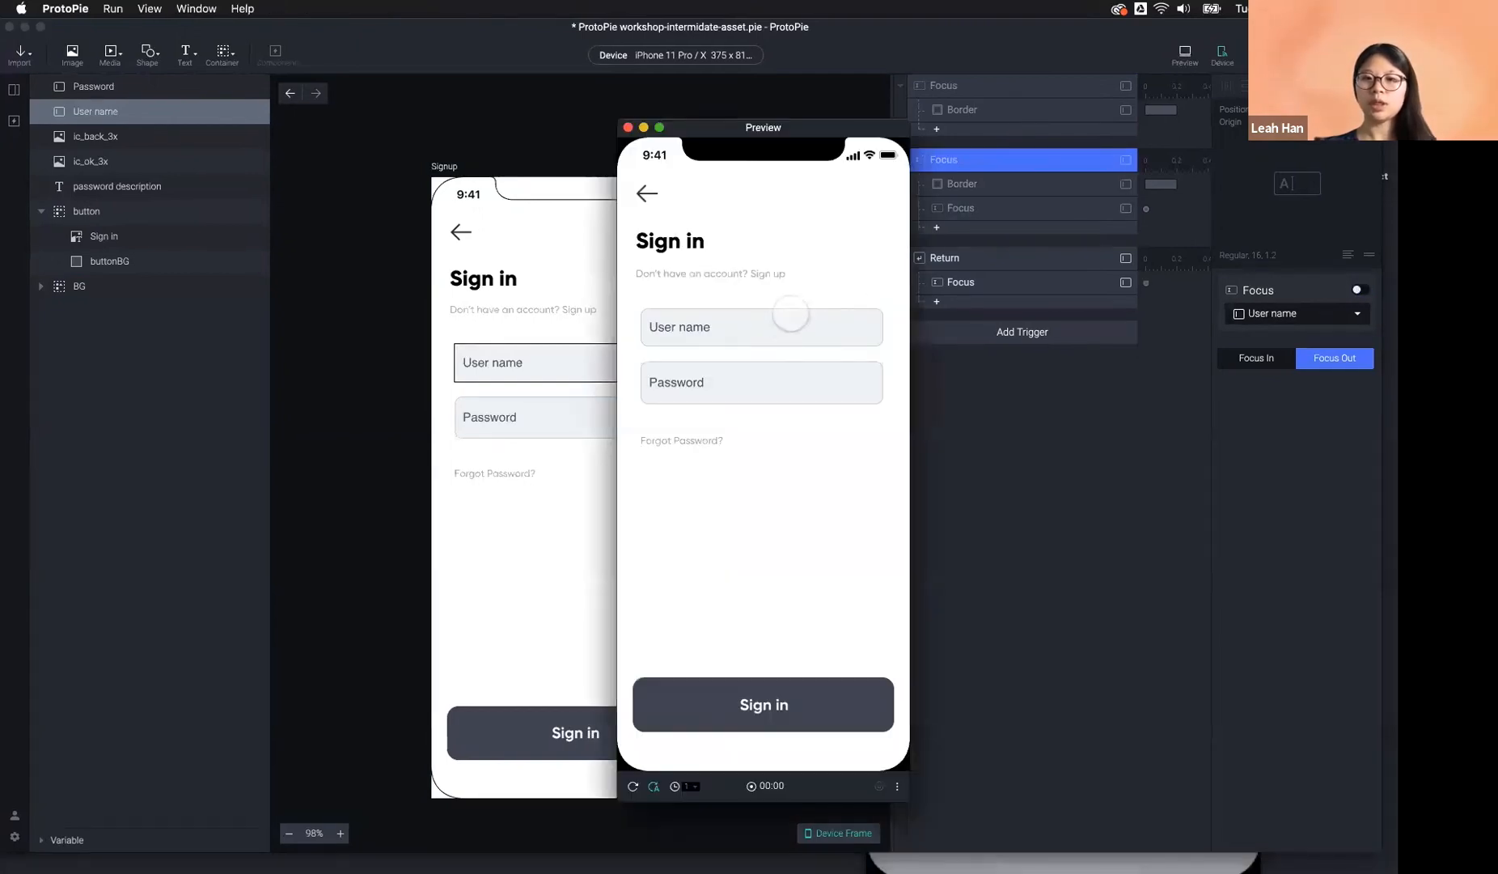
click(781, 320)
text(leah)
key(Return)
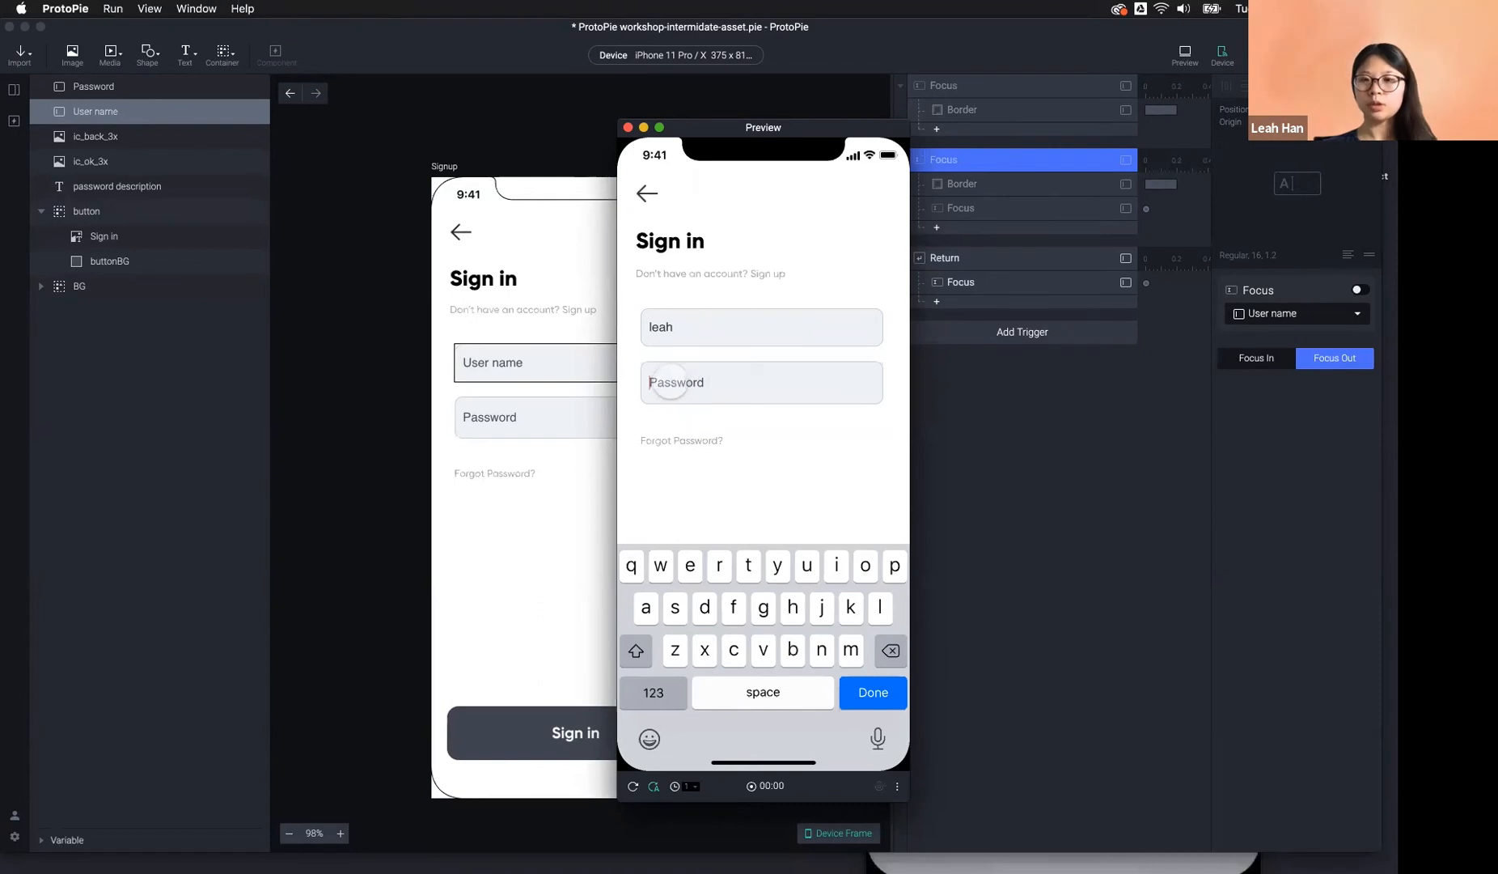
click(1103, 461)
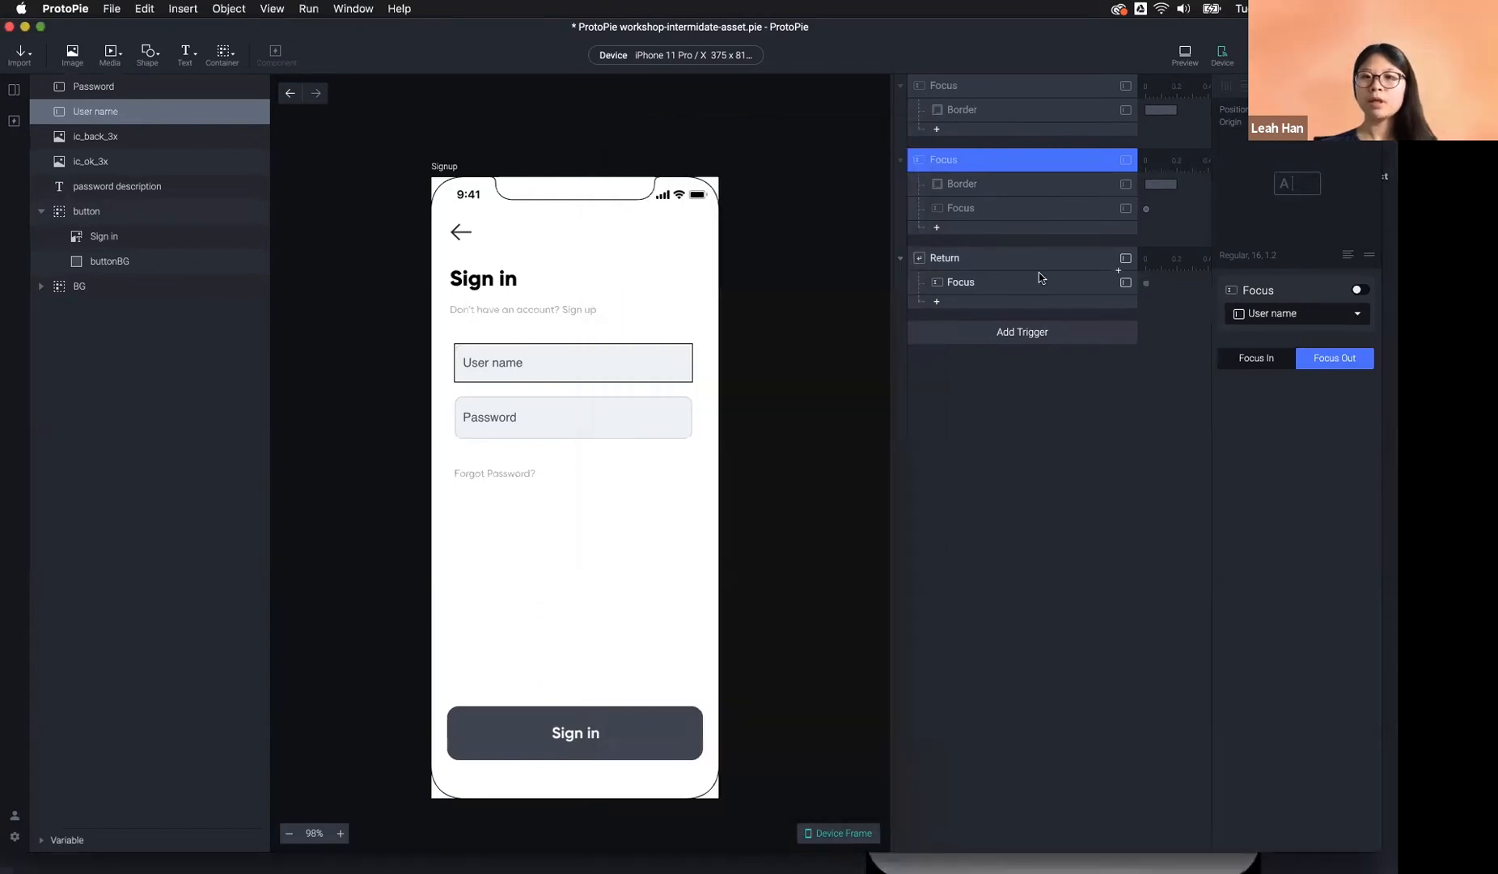
Re-enable the User name input's Focus In and Focus Out triggers.
click(1030, 93)
click(1359, 288)
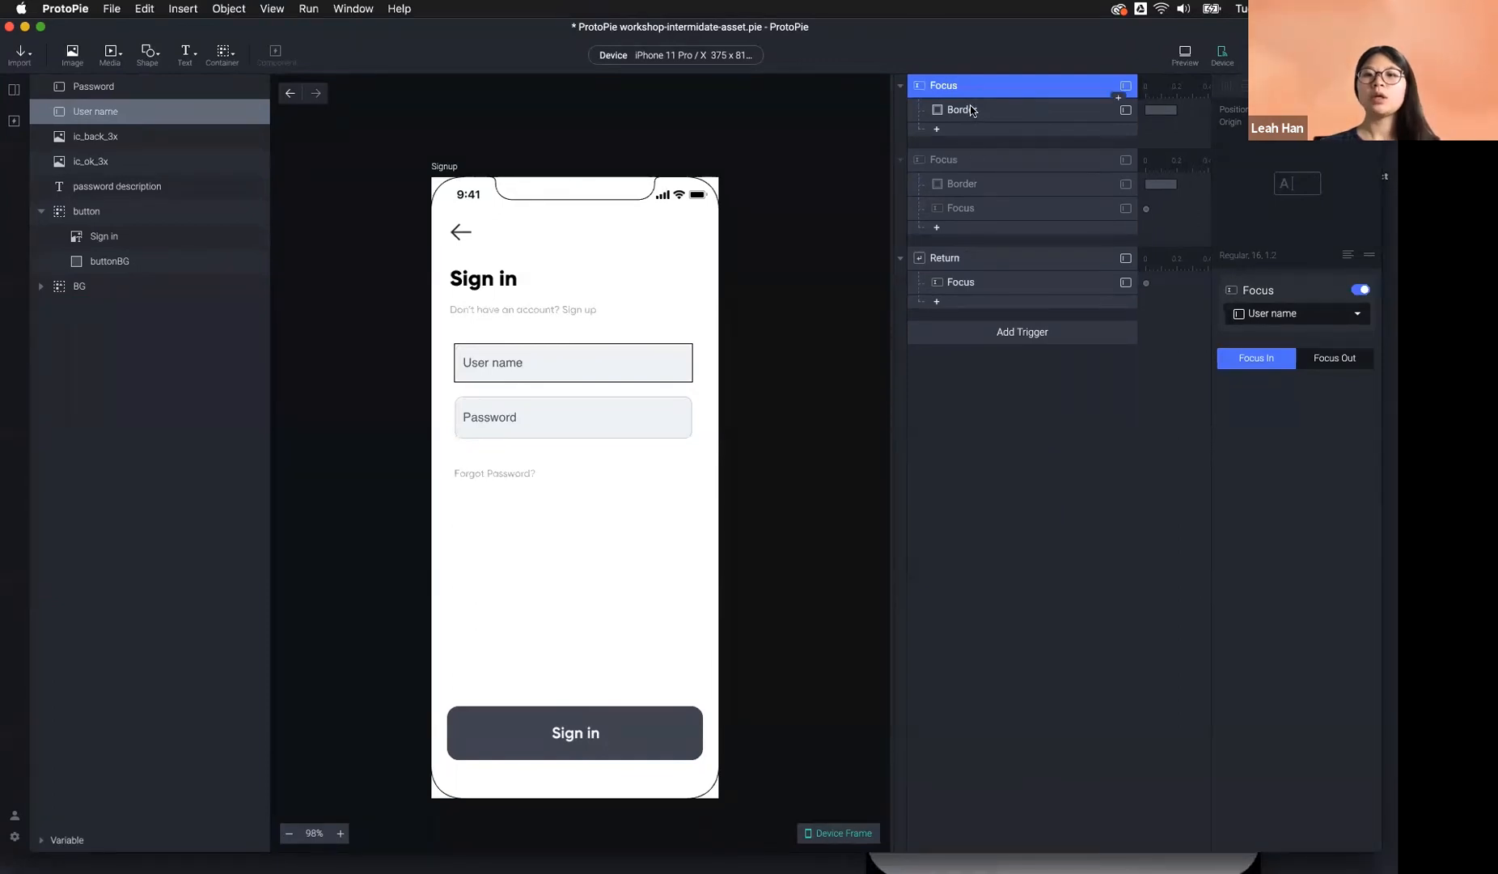
click(969, 256)
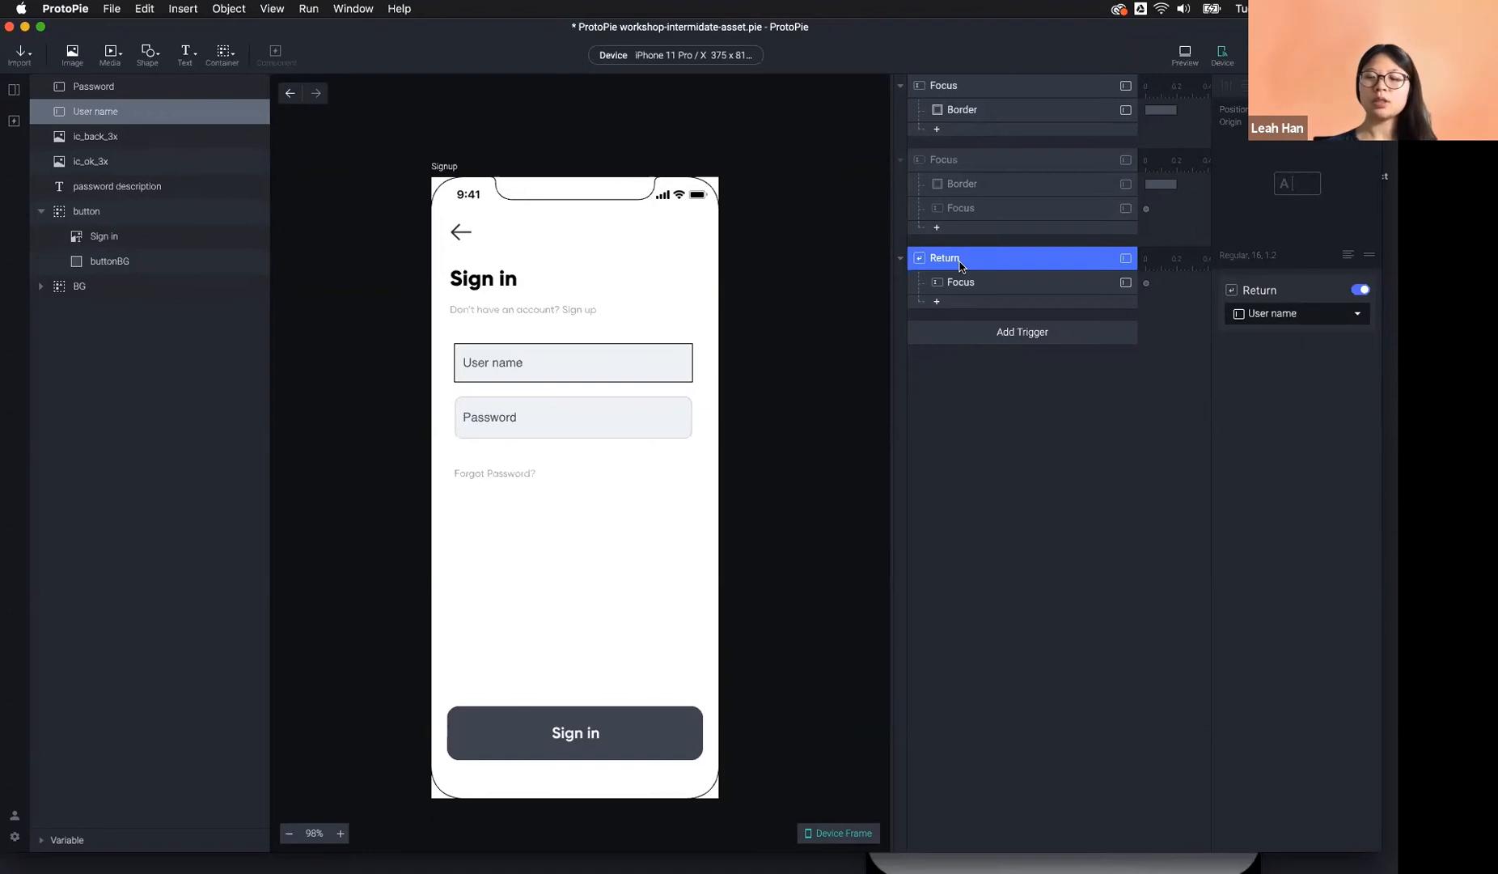
click(977, 90)
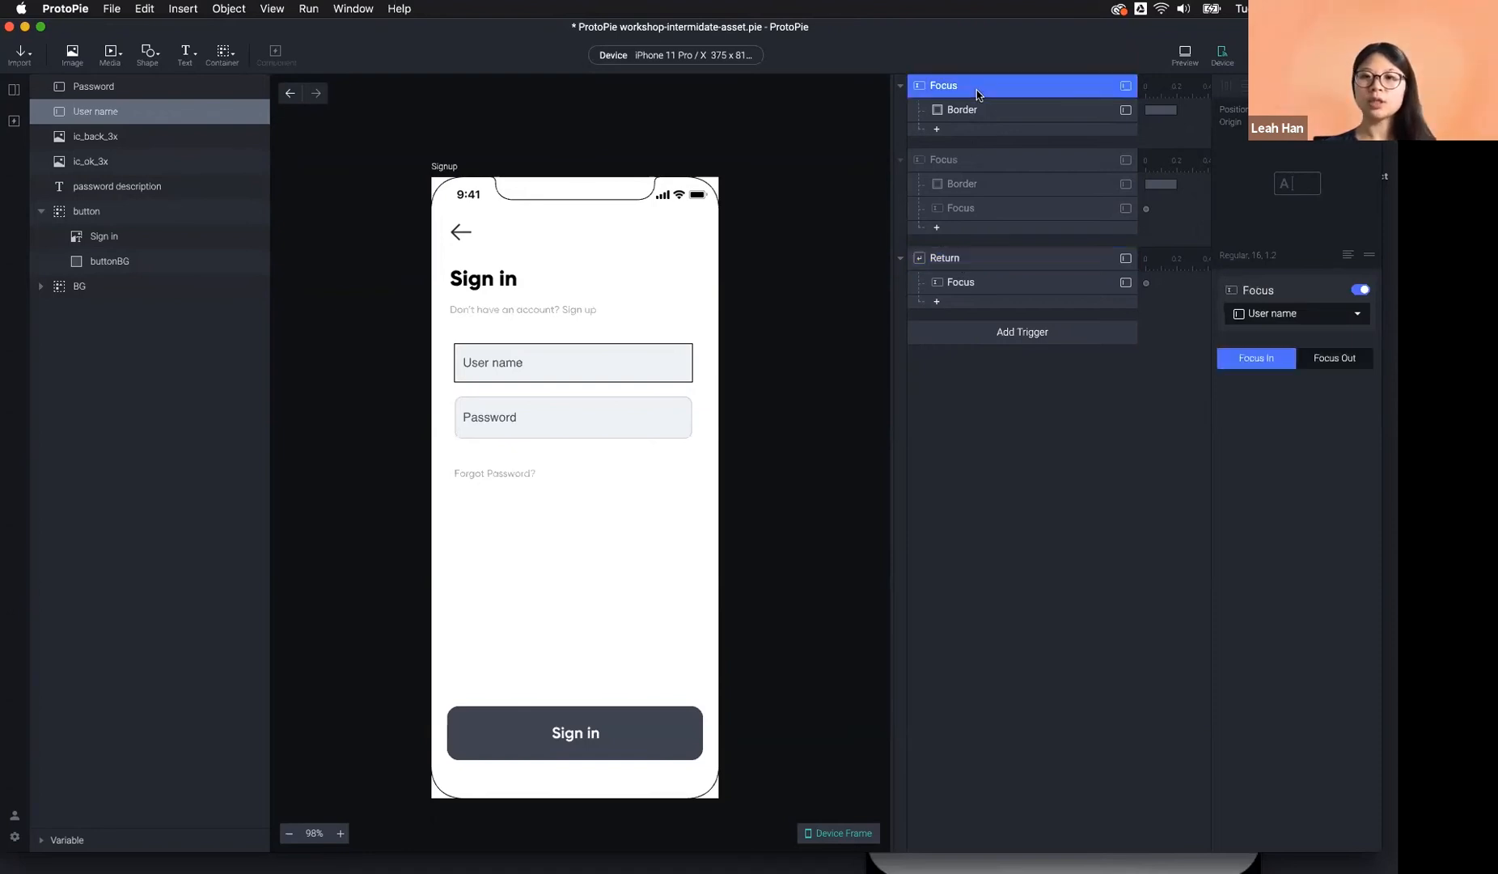
click(1007, 171)
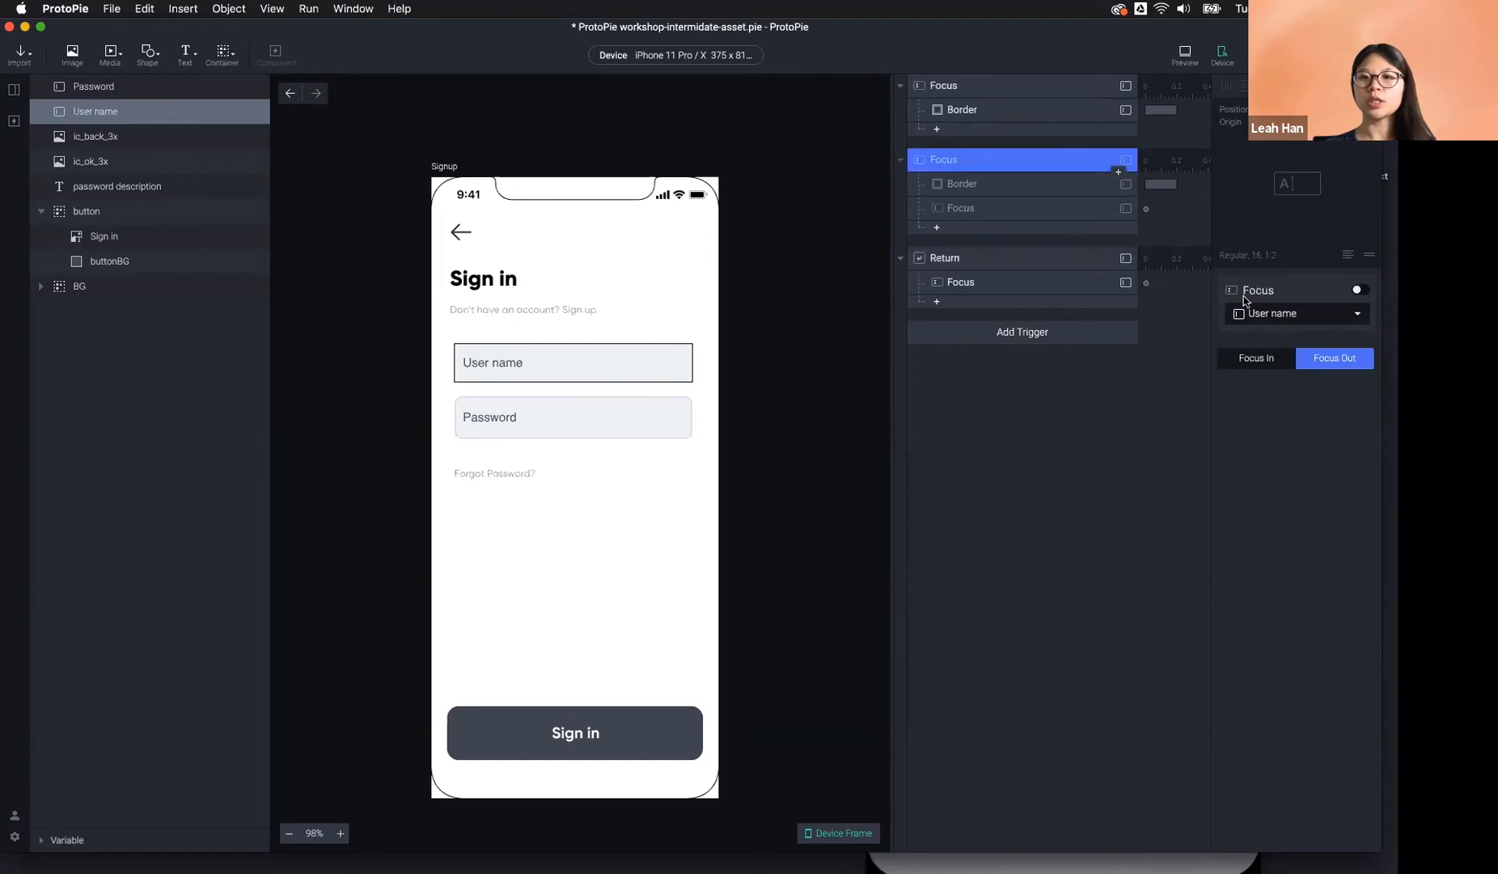
click(1025, 530)
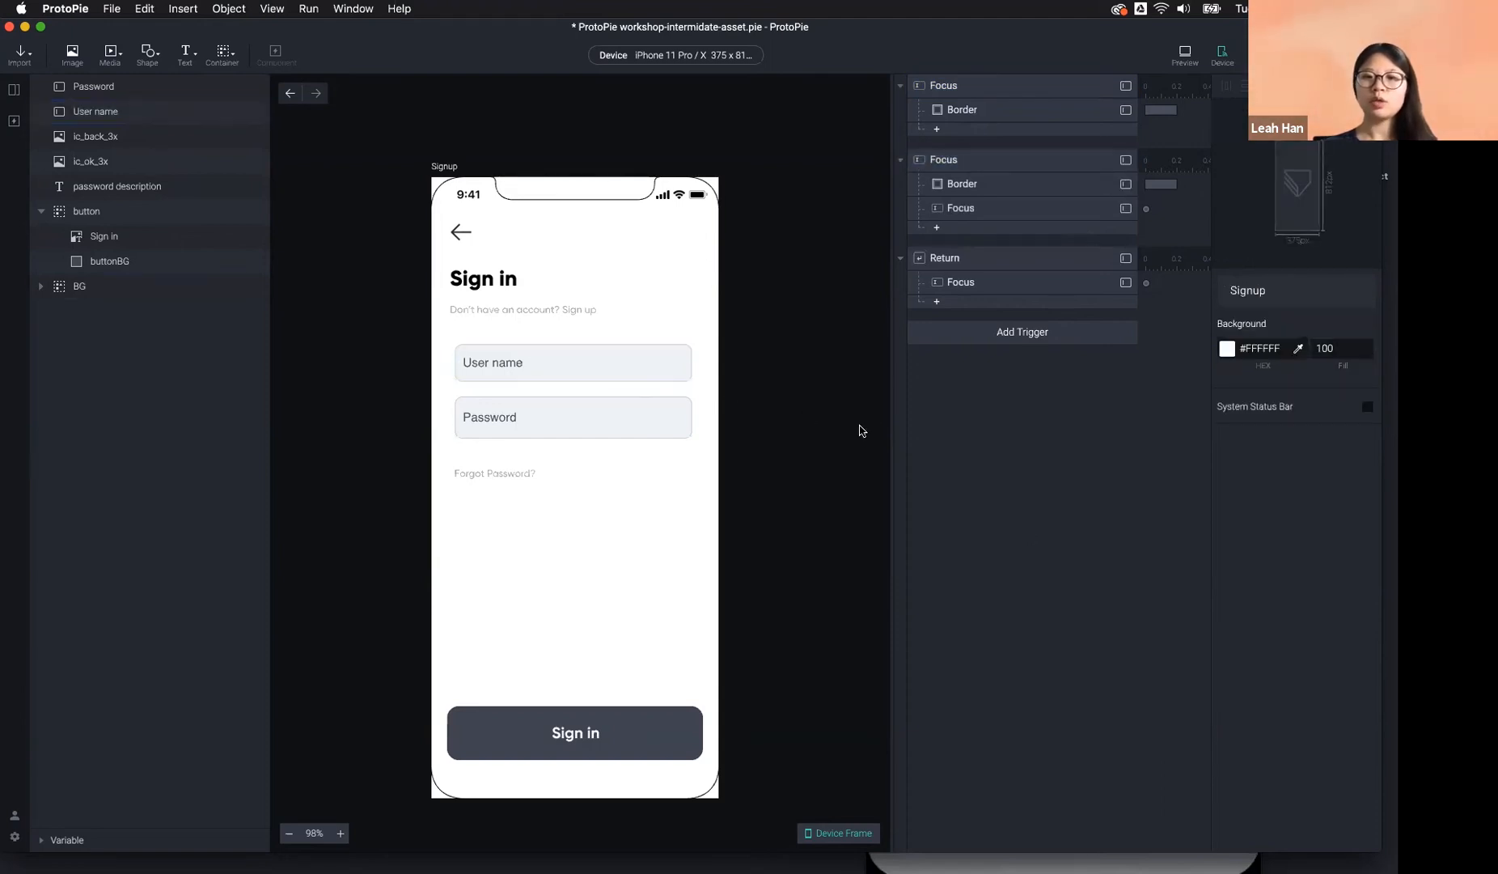
Examine the User name input's Focus Out Options, switching Tap Return Key off and back on.
click(959, 261)
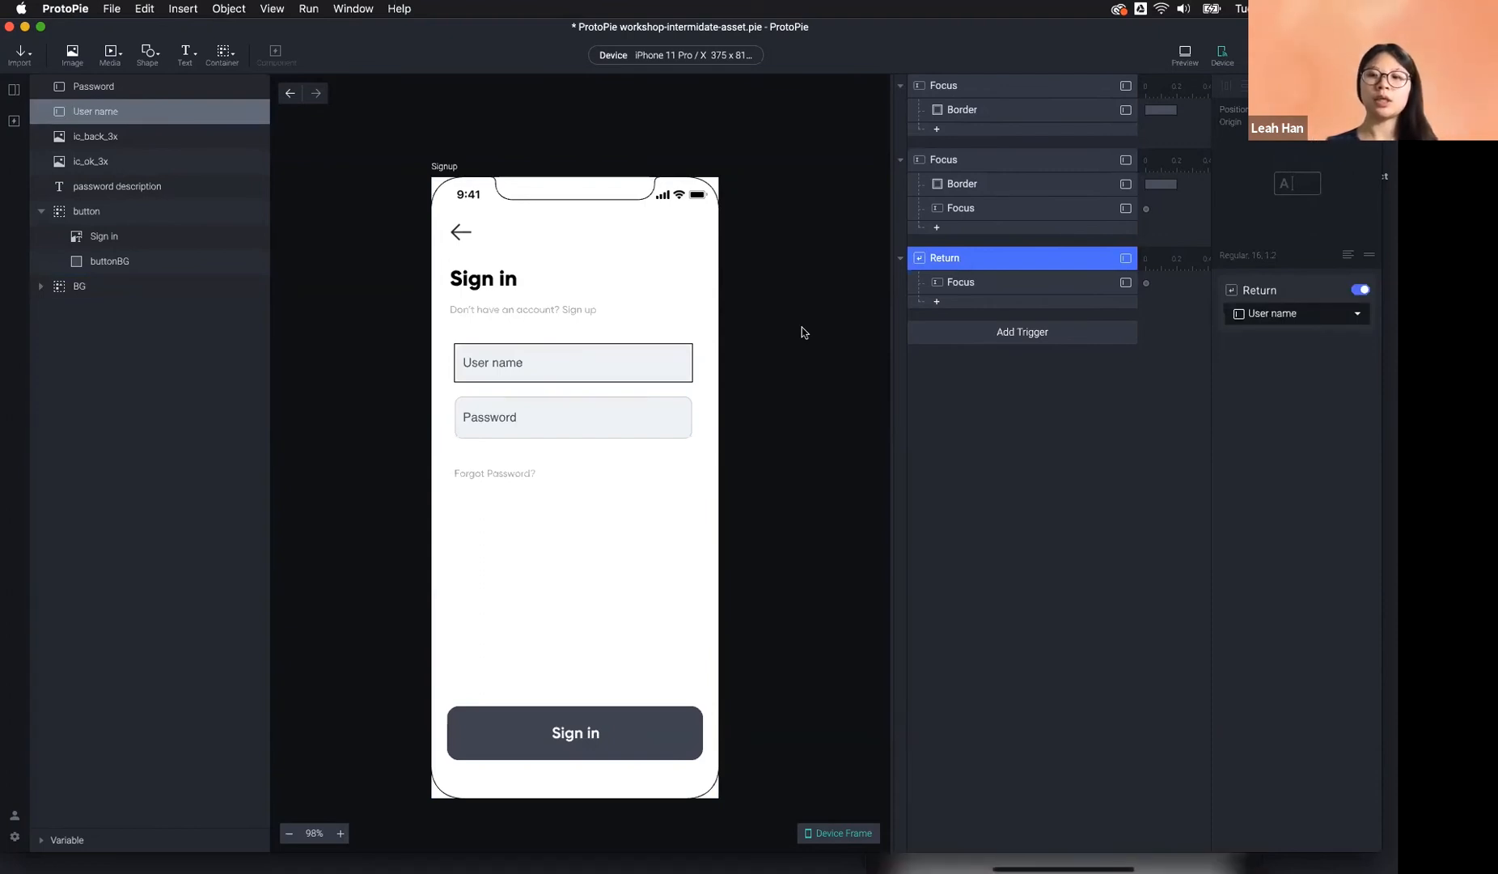
click(623, 362)
scroll(1355, 723, down, 10)
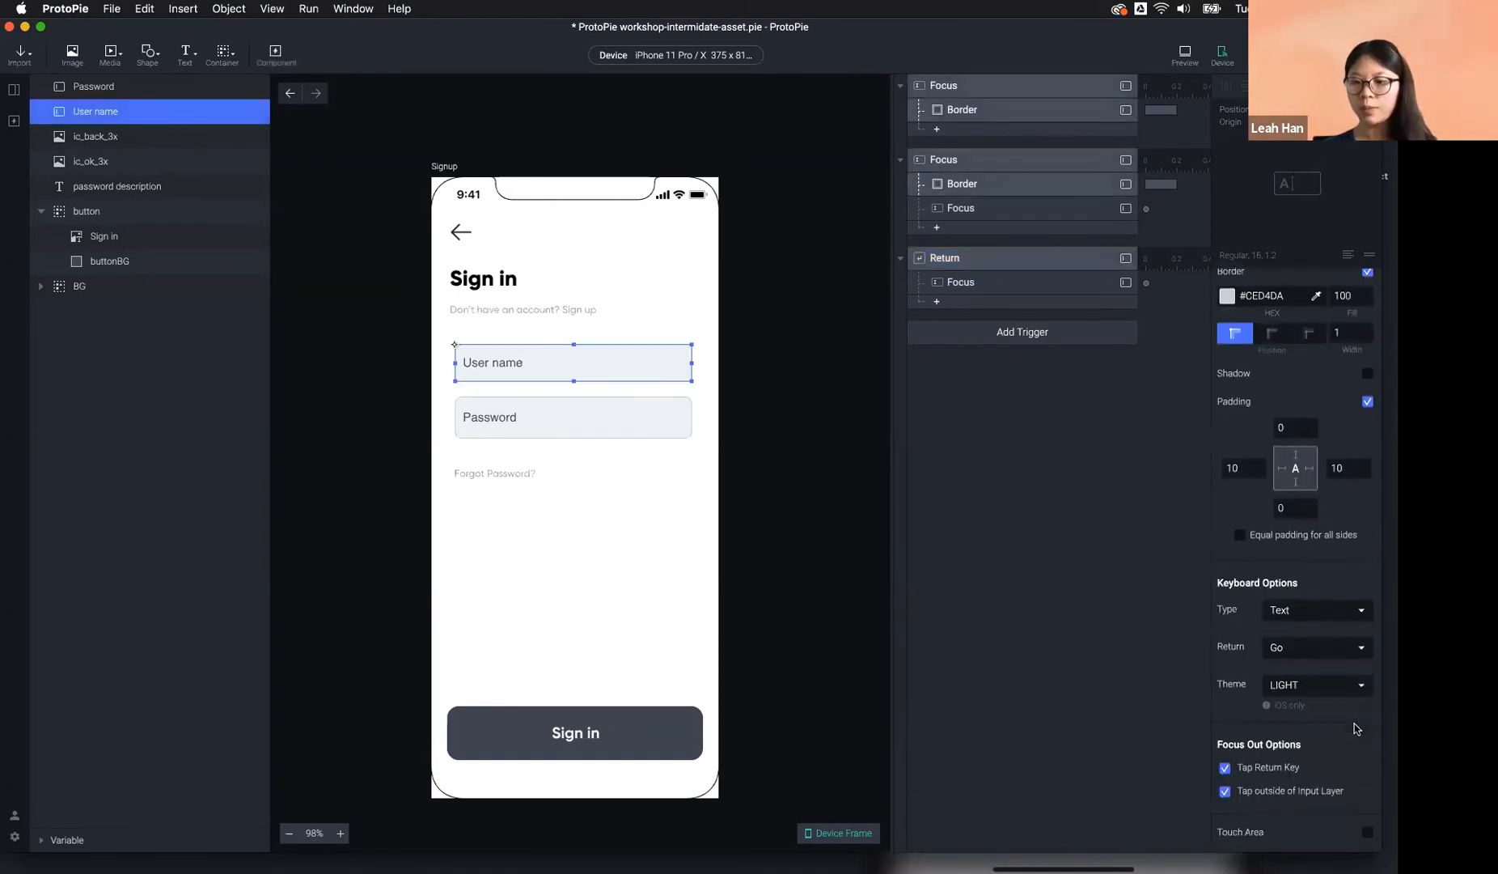
scroll(1295, 714, down, 1)
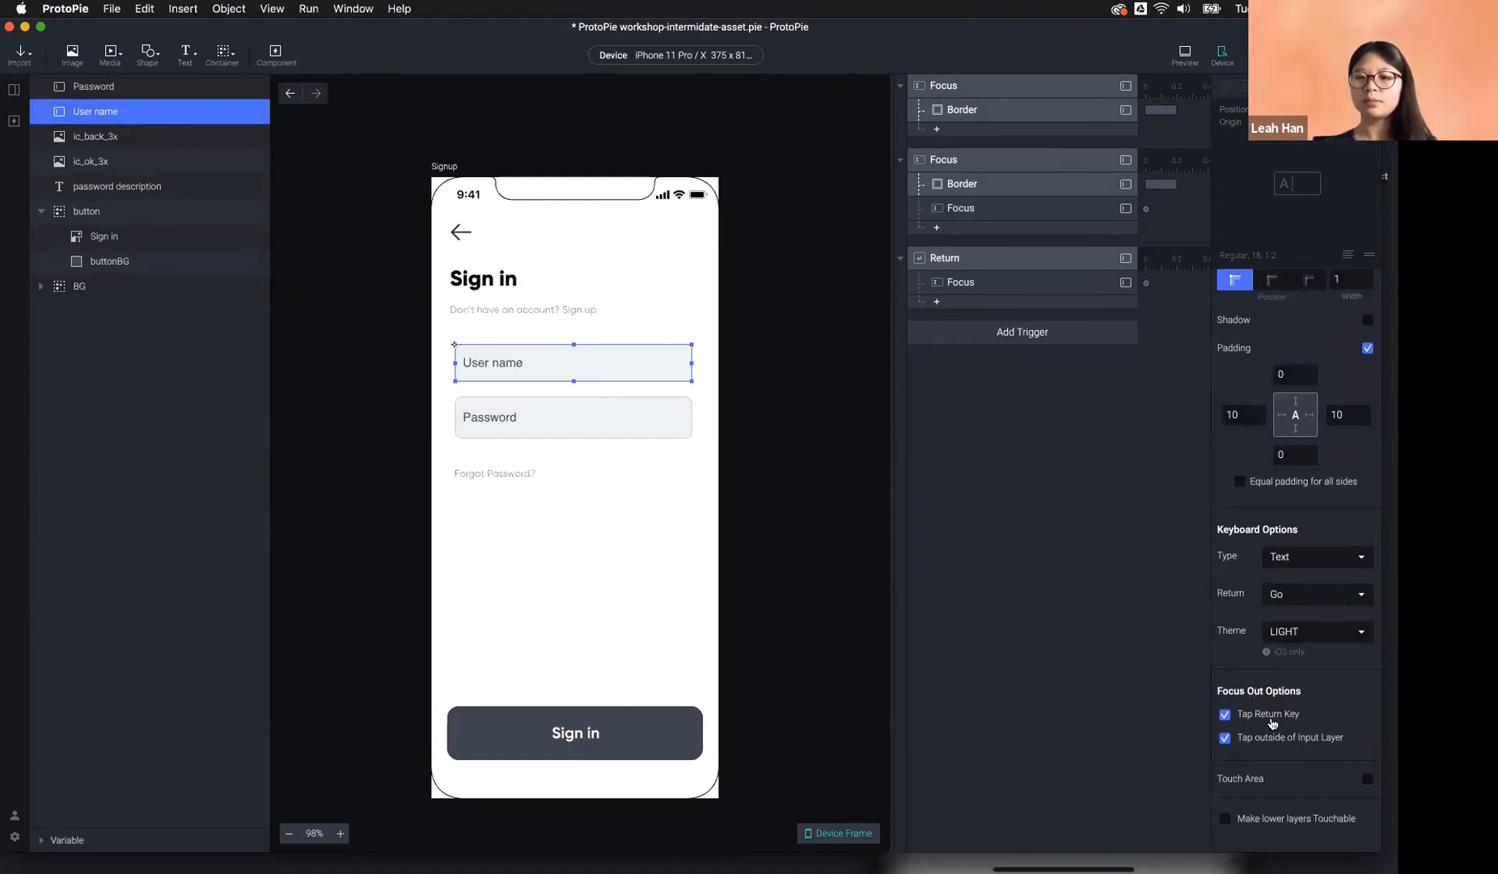
click(1226, 717)
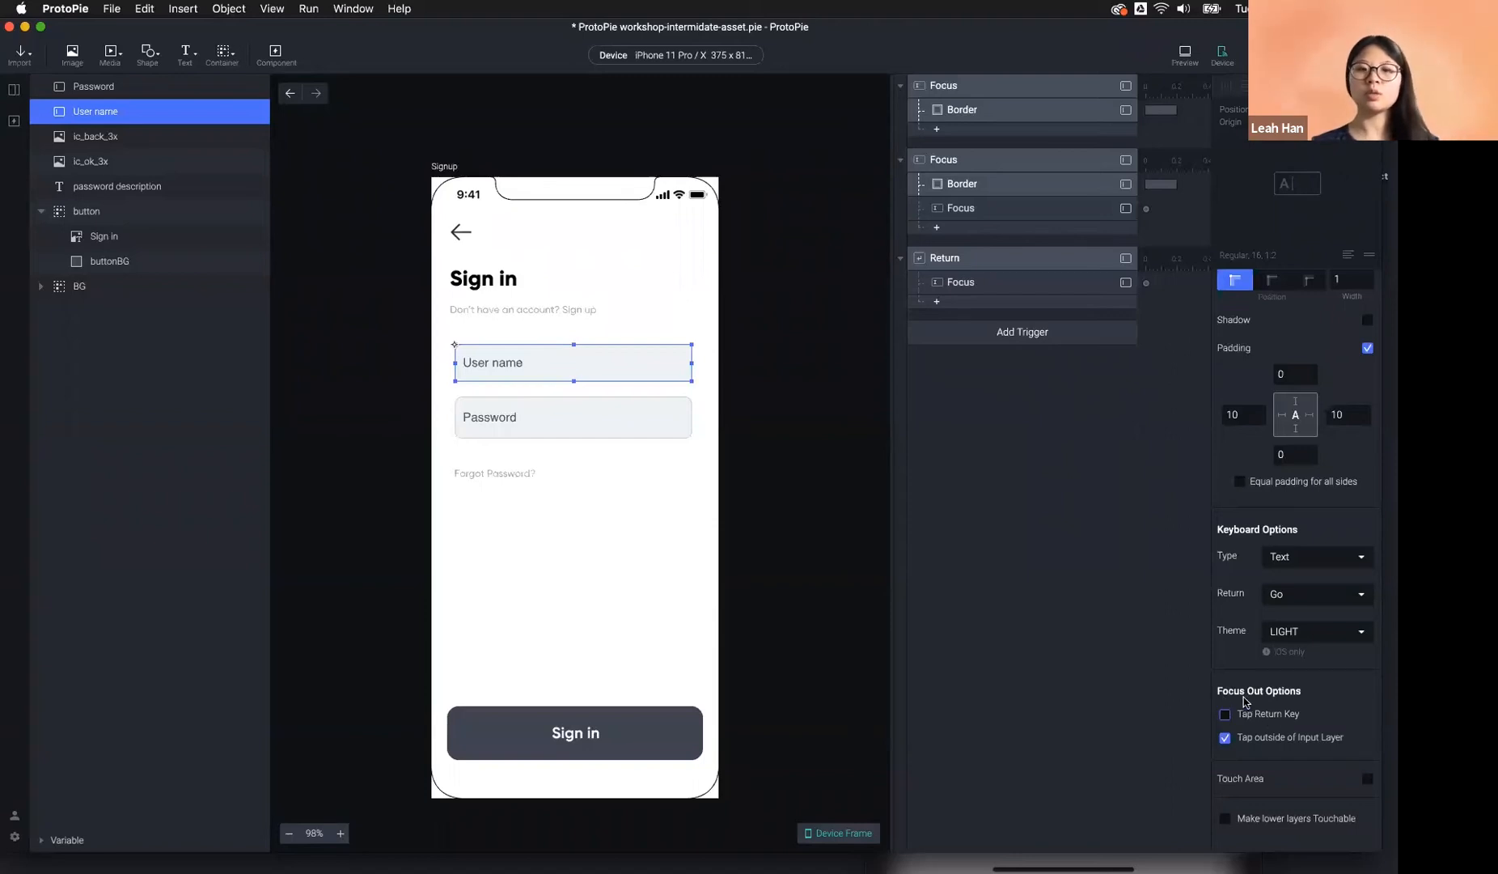
click(1227, 715)
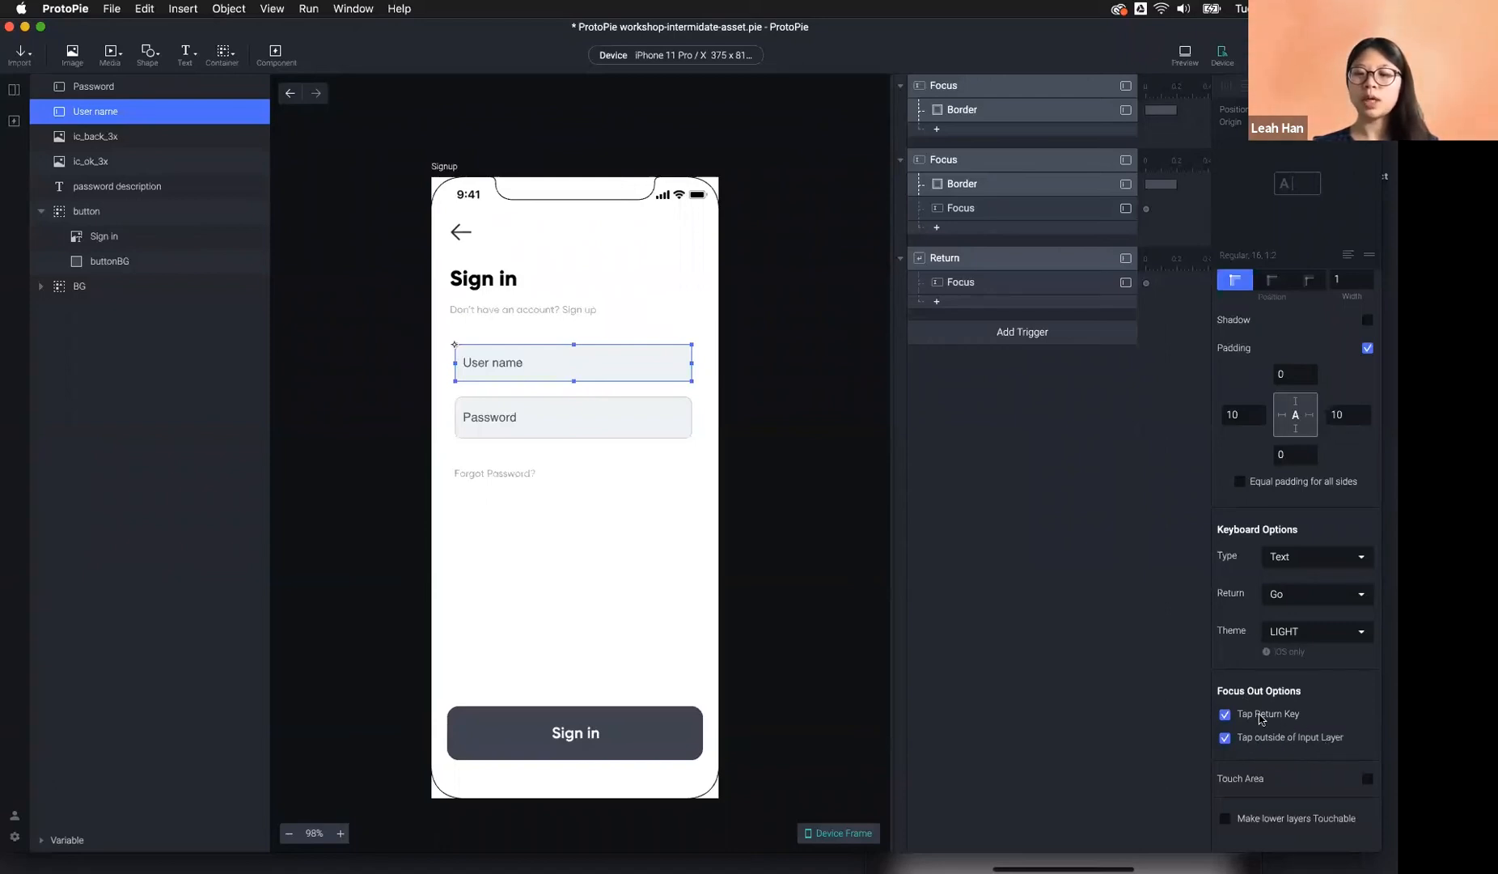
Compare the settings of the User name input's Return trigger with those of its Focus In trigger.
click(969, 259)
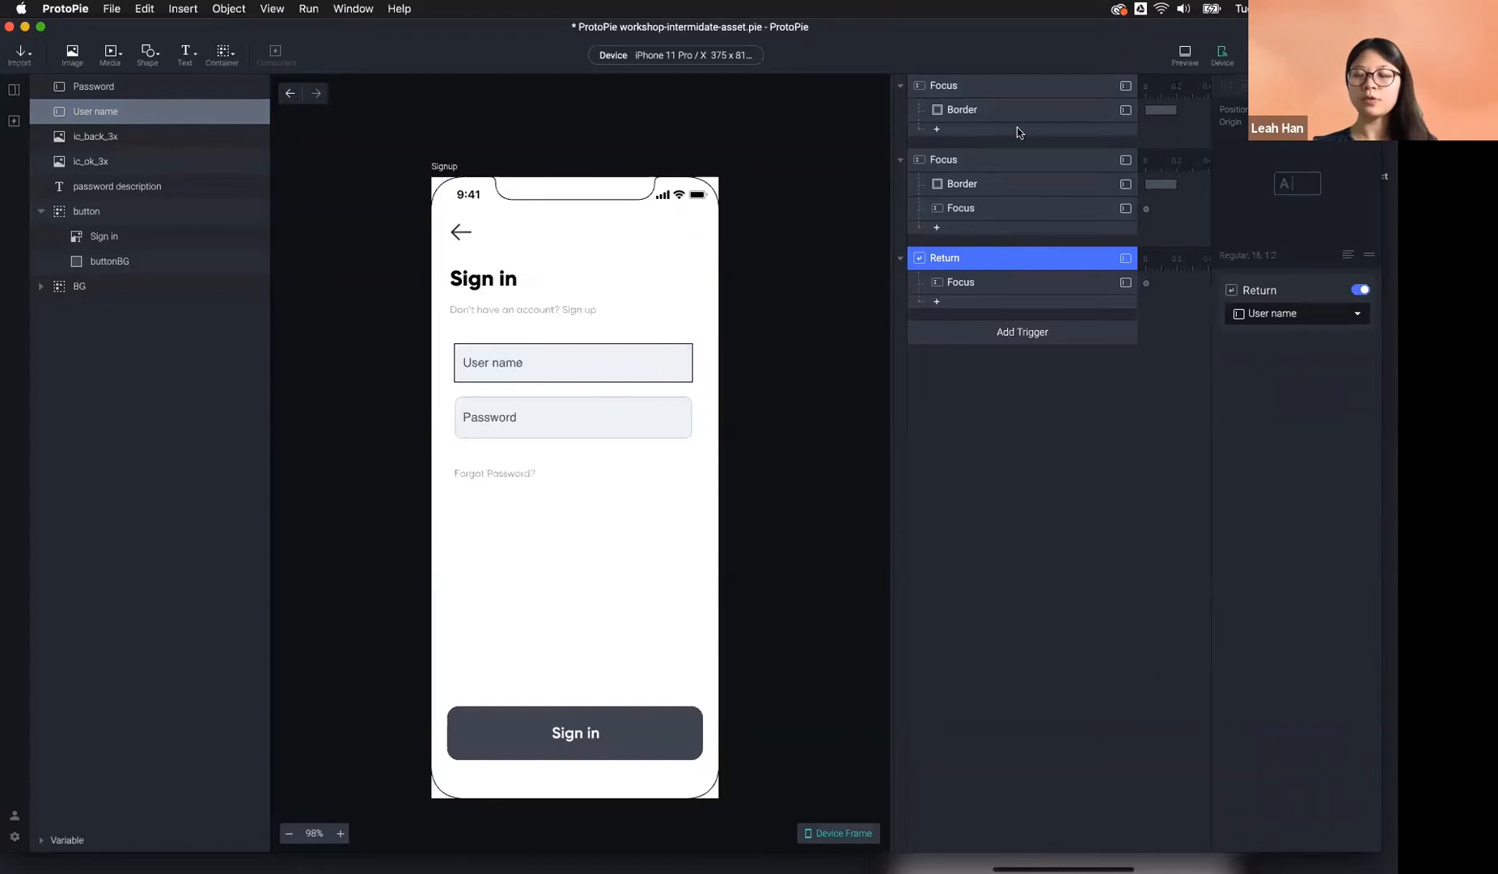
click(995, 90)
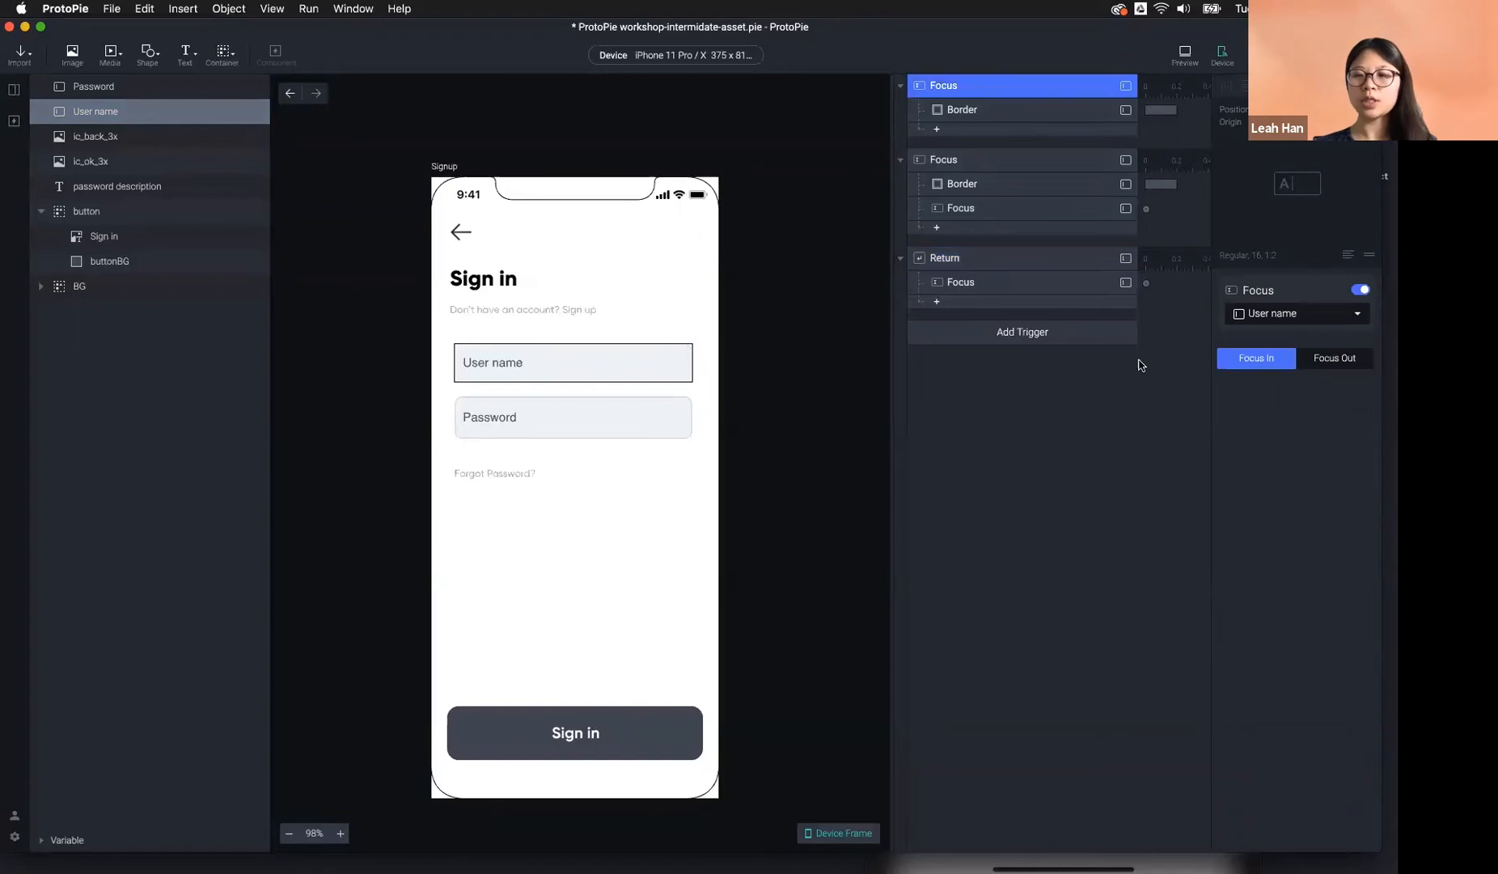
click(1021, 260)
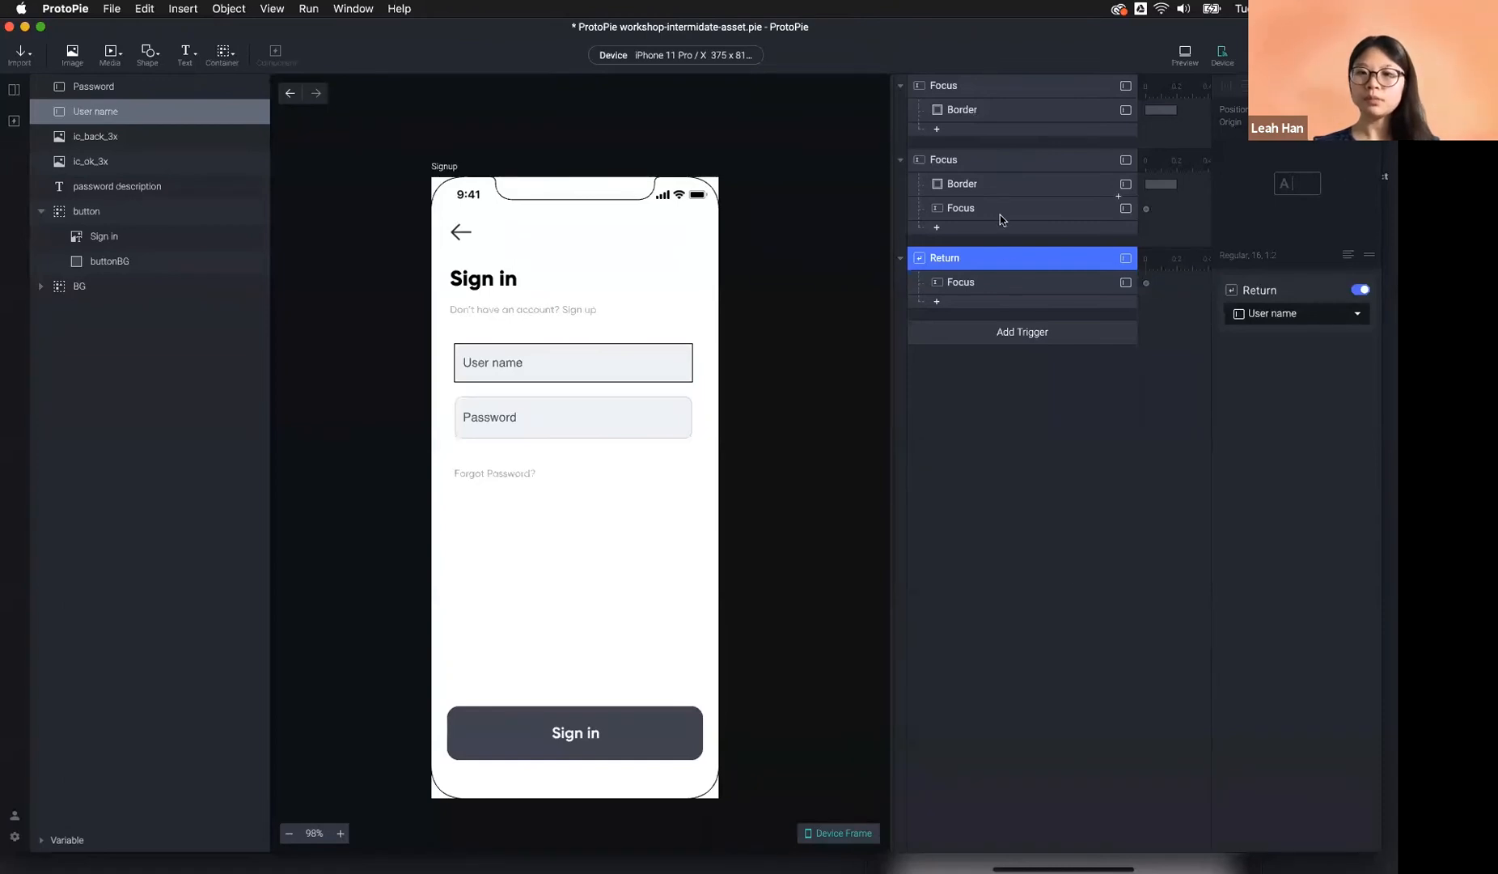
Disable both User name Focus triggers together, keeping only the Return trigger active.
click(997, 157)
shift+click(998, 88)
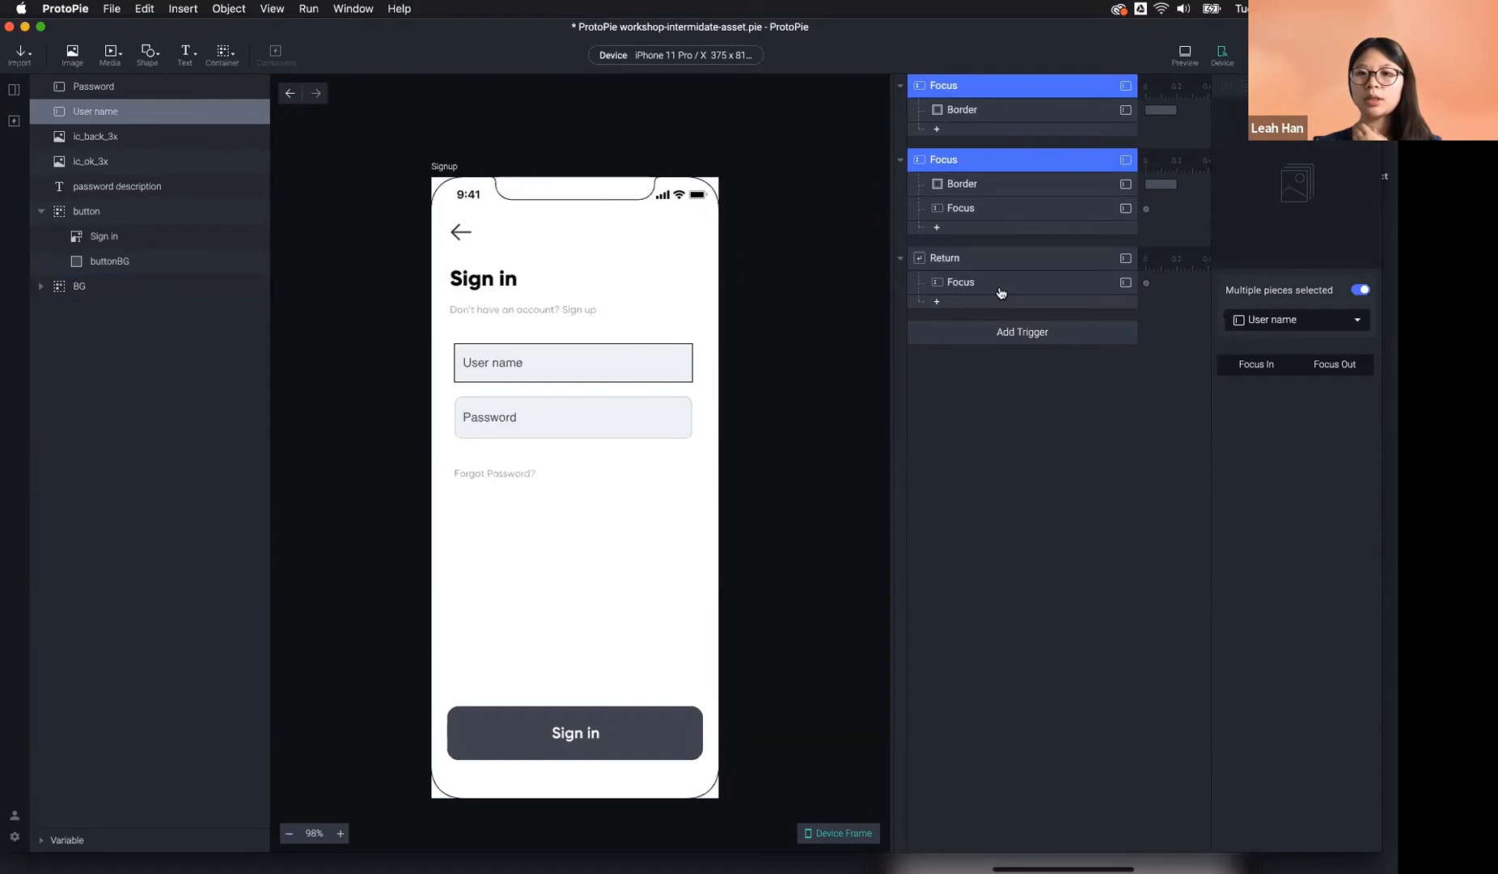
click(970, 257)
click(971, 243)
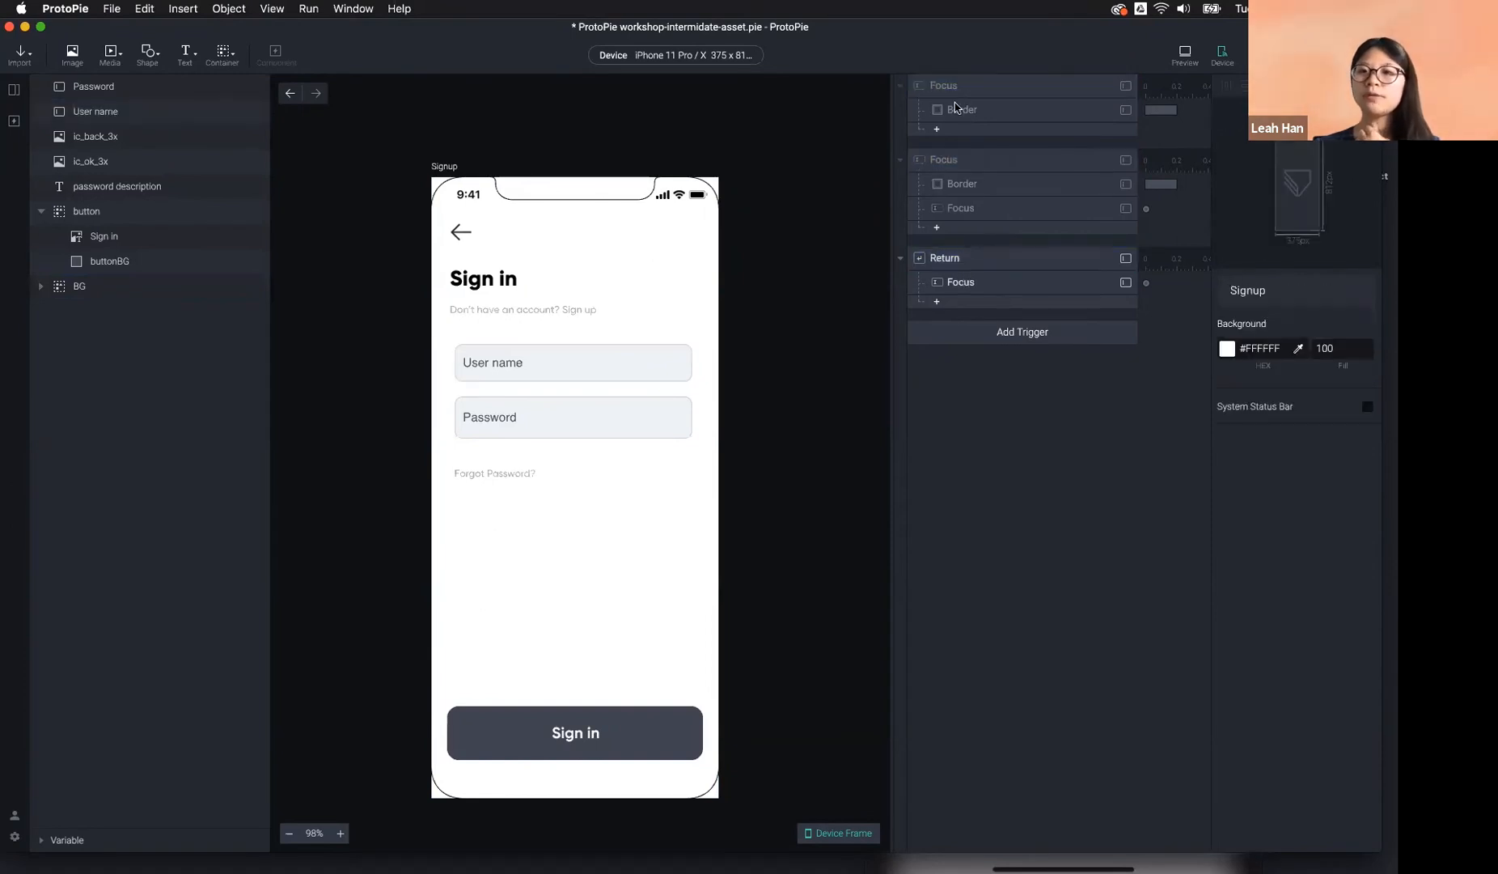
Review the Return trigger's target input and the settings of its Password Focus response.
click(953, 260)
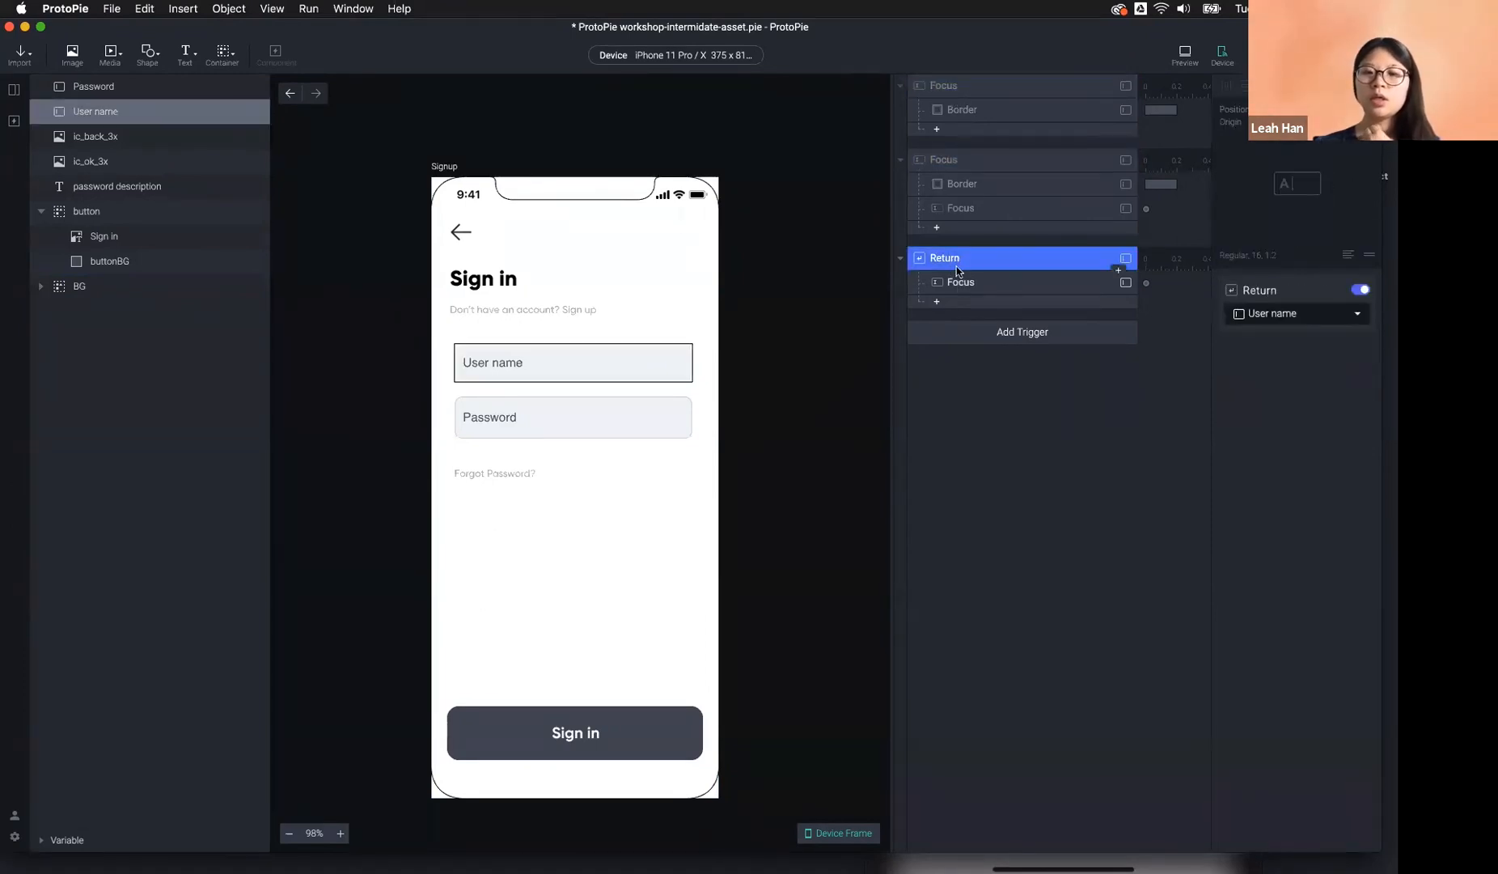
click(1052, 283)
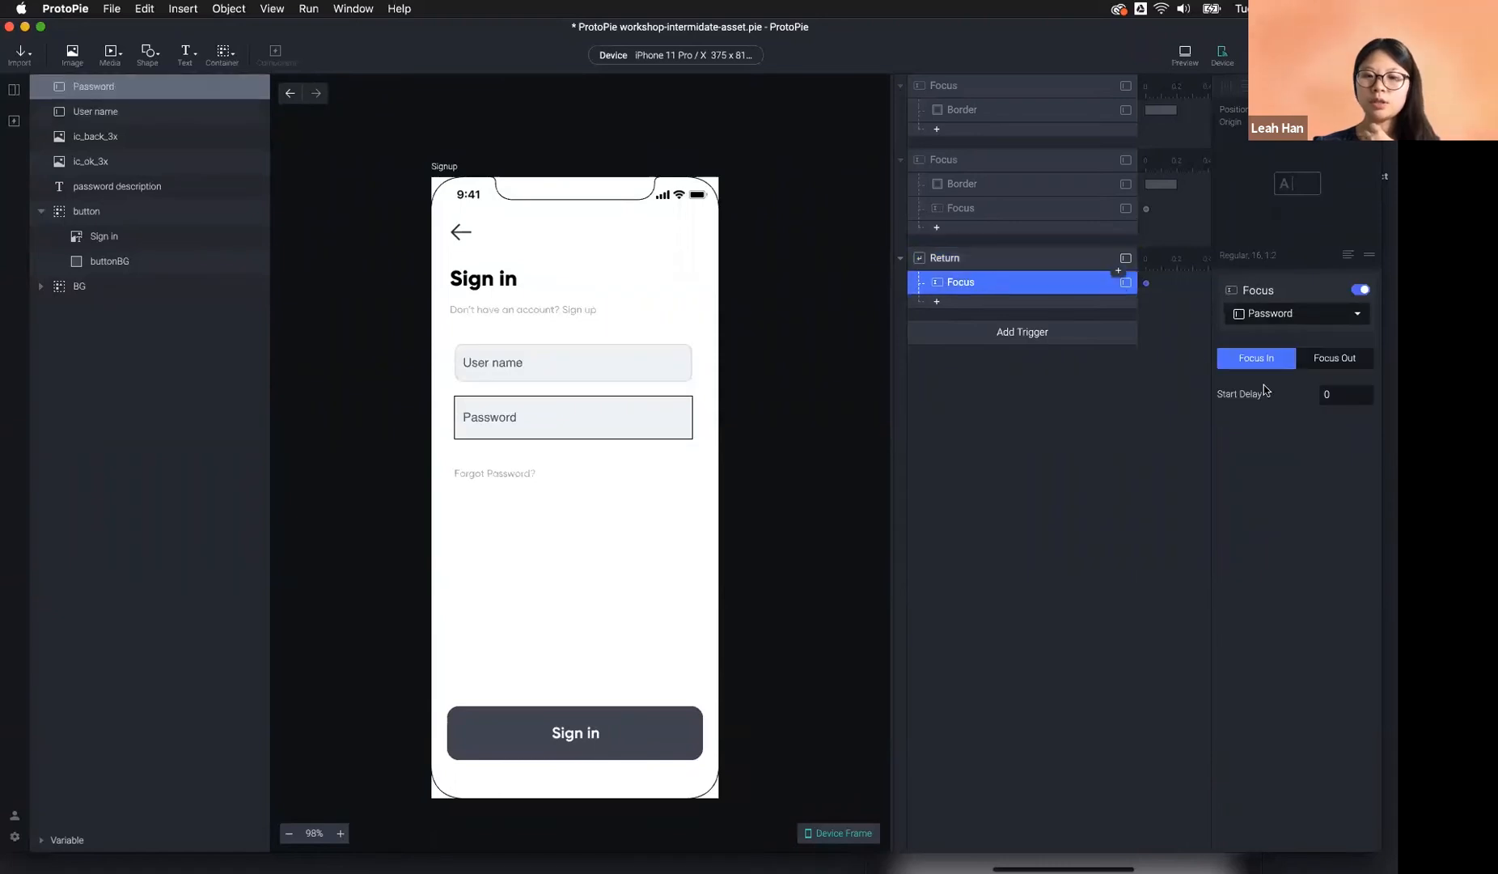
click(1008, 385)
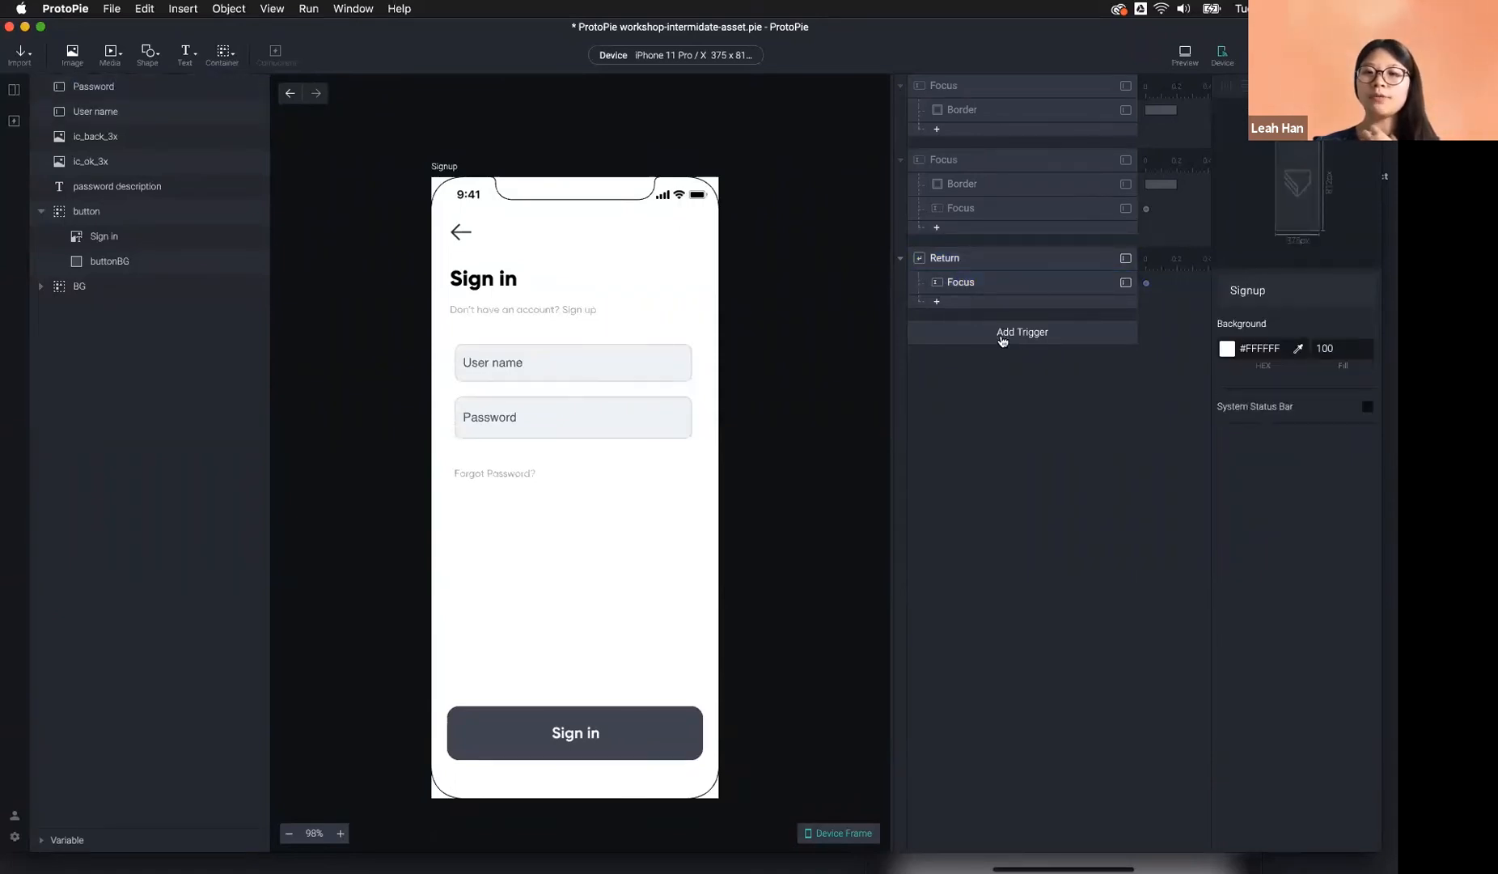
Add a key Press trigger and review the Keyboard keys it can respond to.
click(1002, 335)
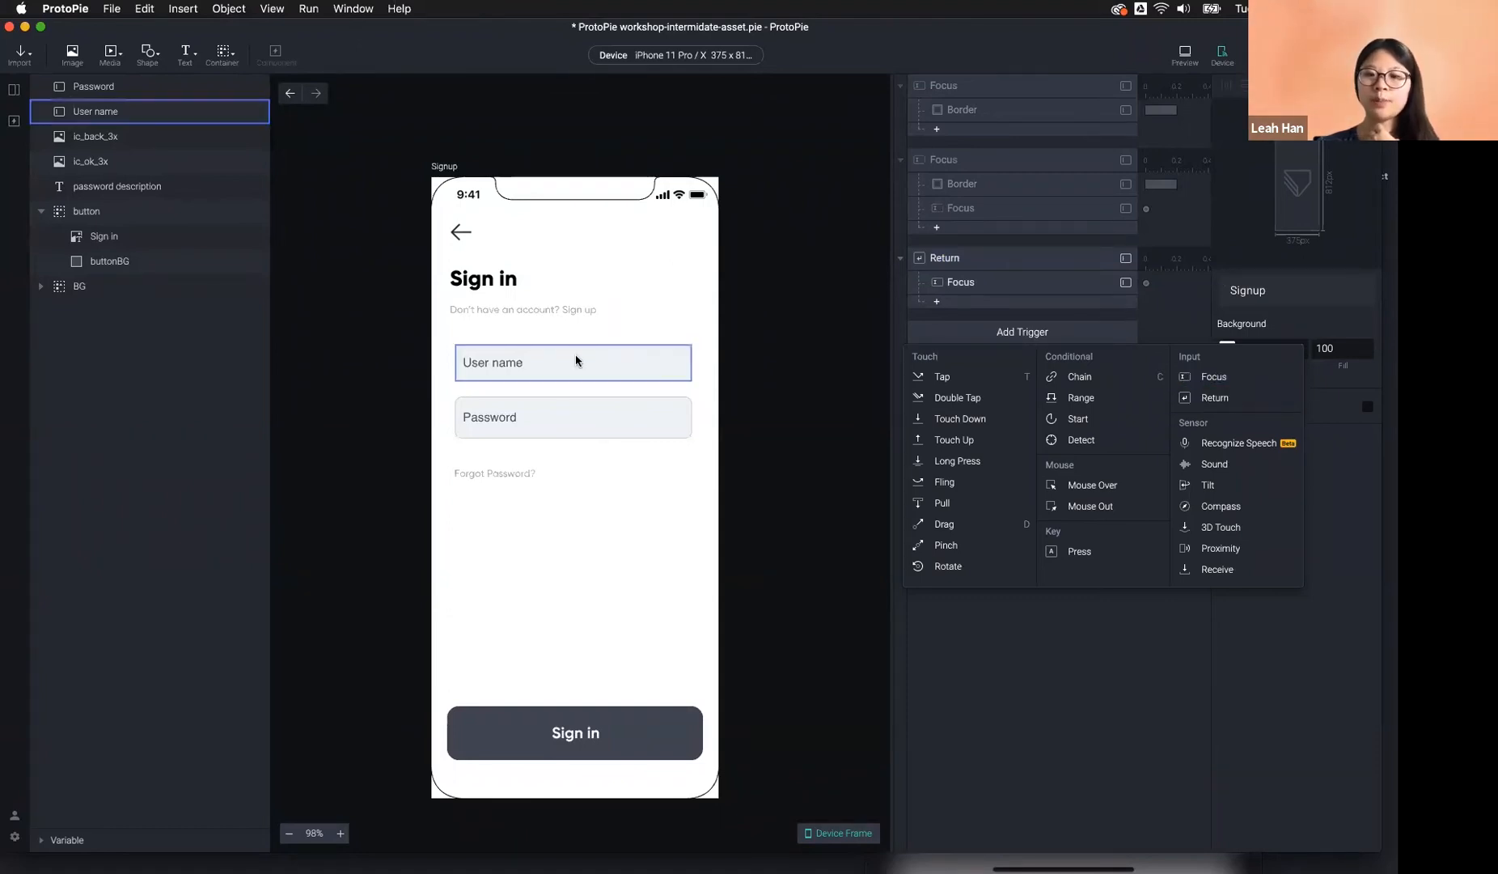
click(1106, 552)
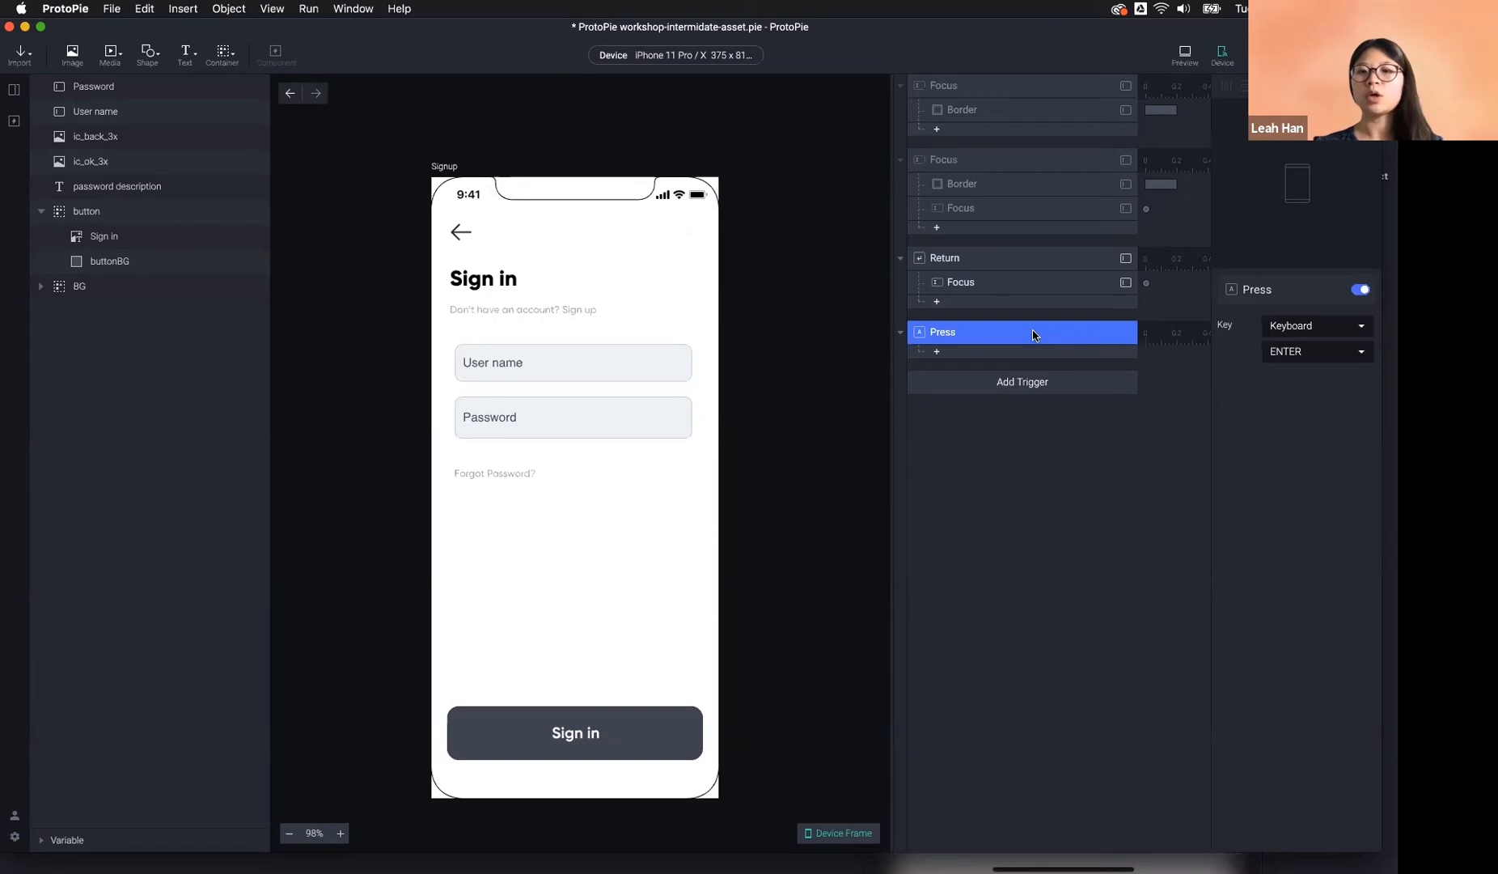
click(1307, 327)
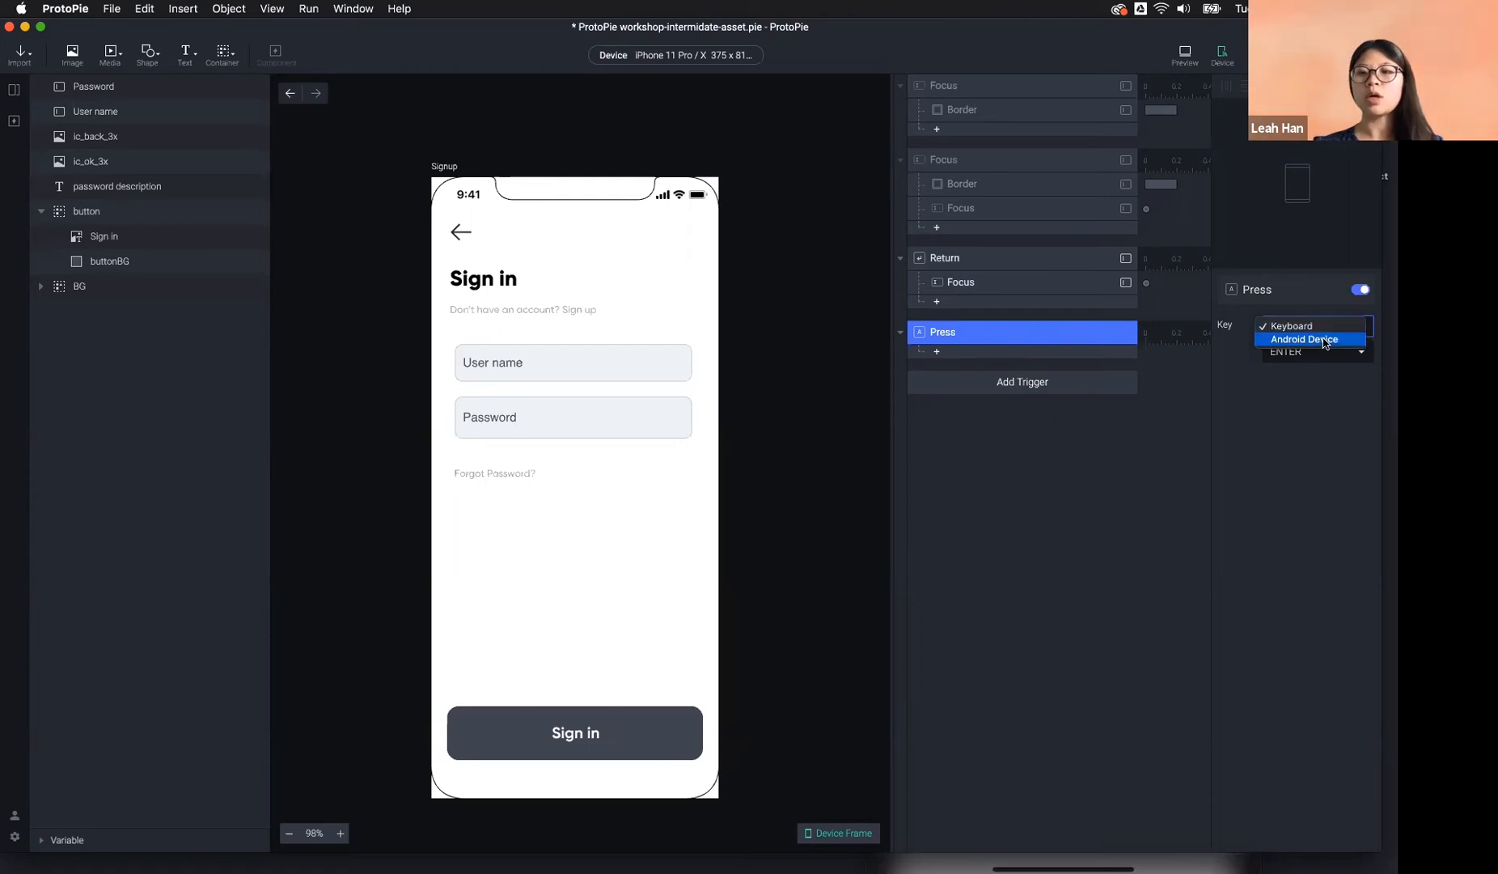
click(1321, 326)
click(1314, 360)
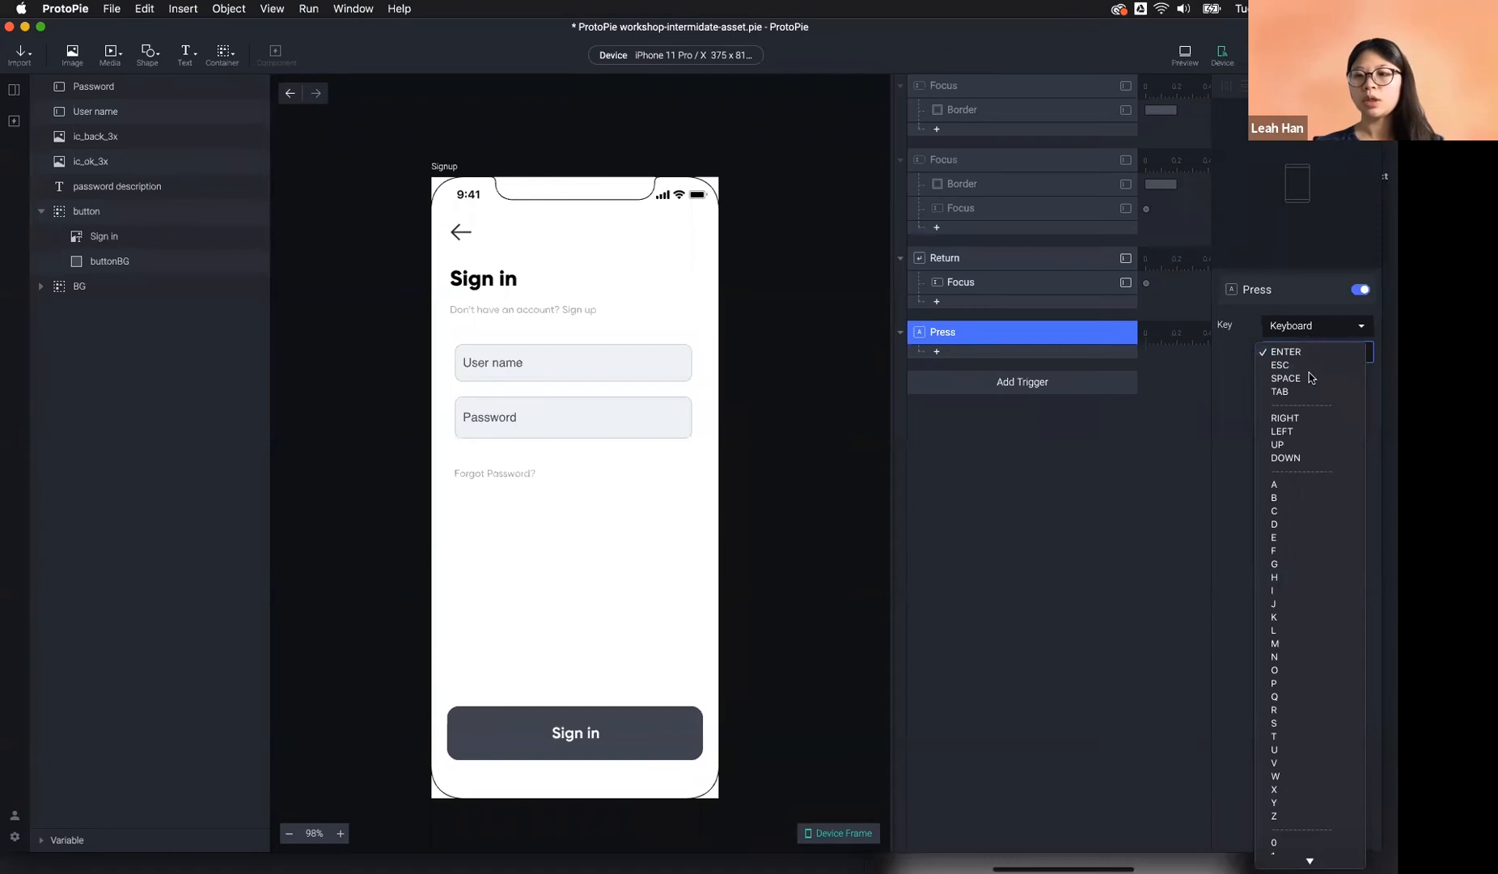
scroll(1325, 766, down, 4)
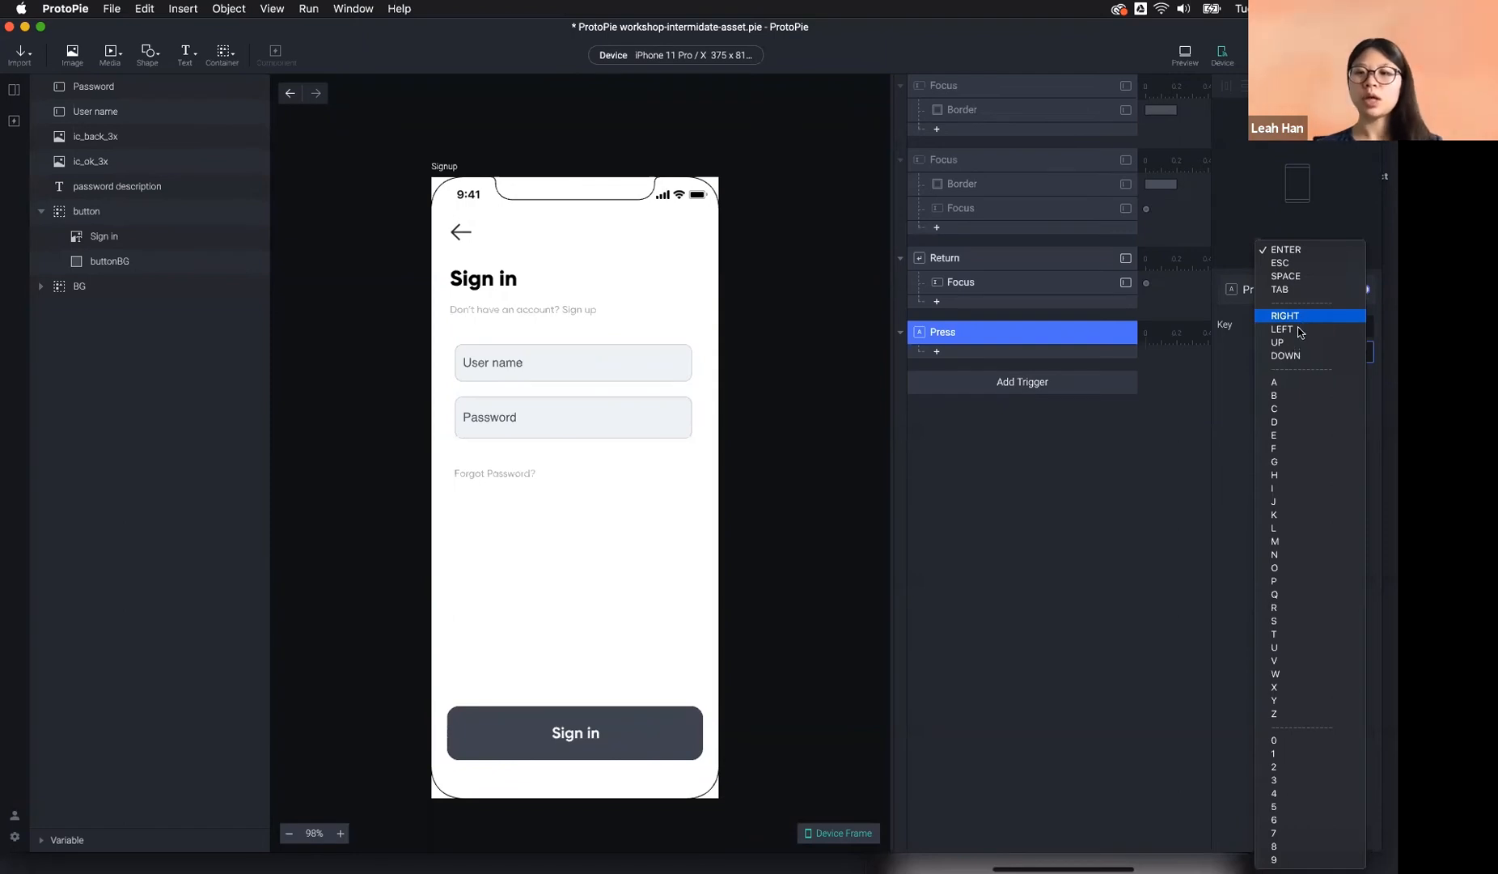
click(1227, 434)
Switch the Press trigger to Android Device, review its key options and delete the trigger.
click(1304, 334)
click(1299, 339)
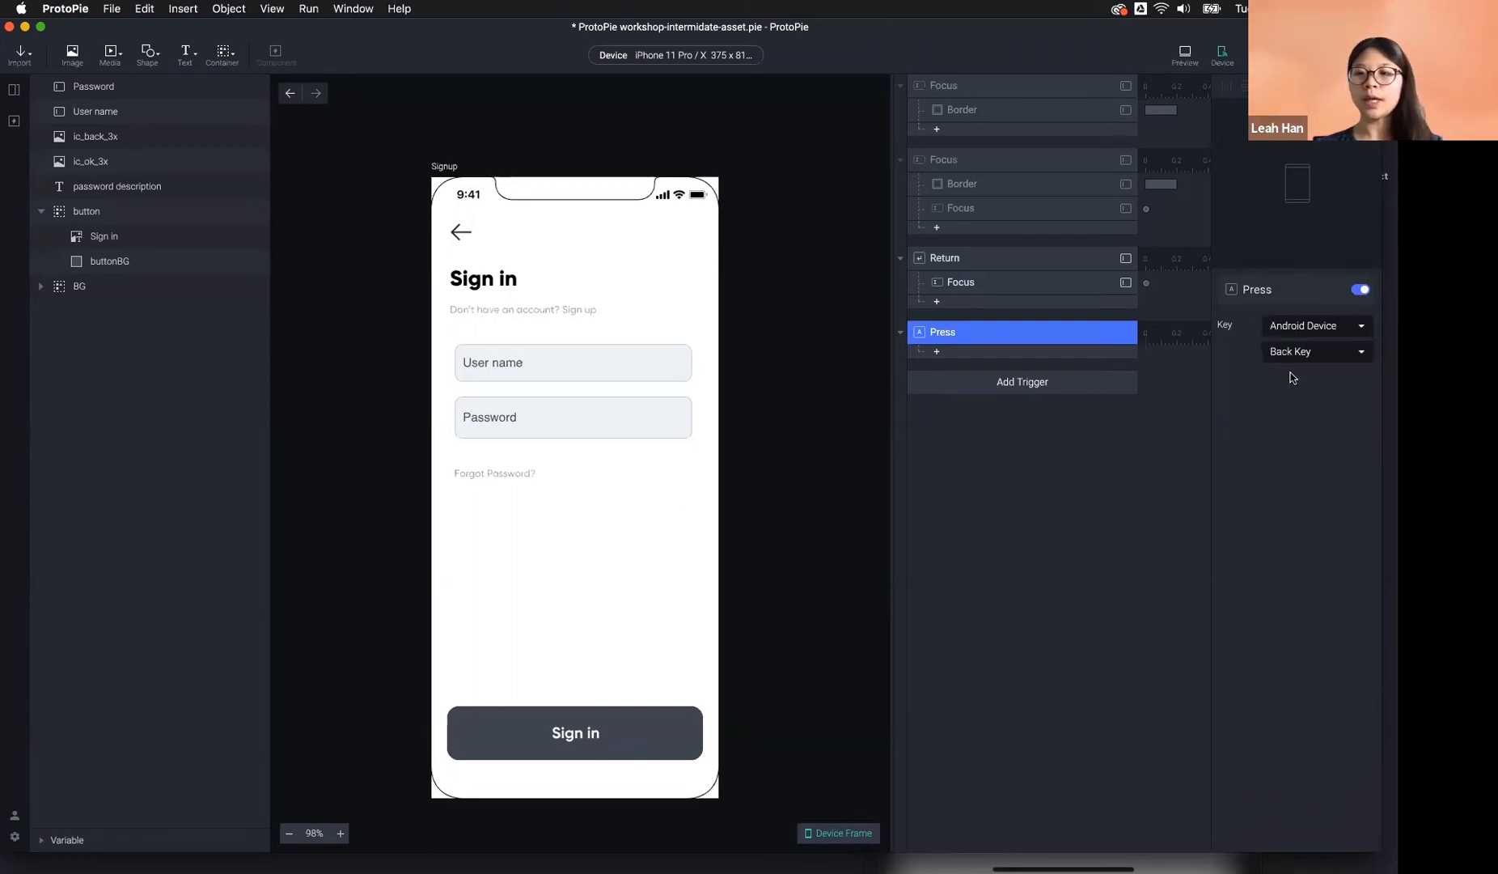
click(1310, 352)
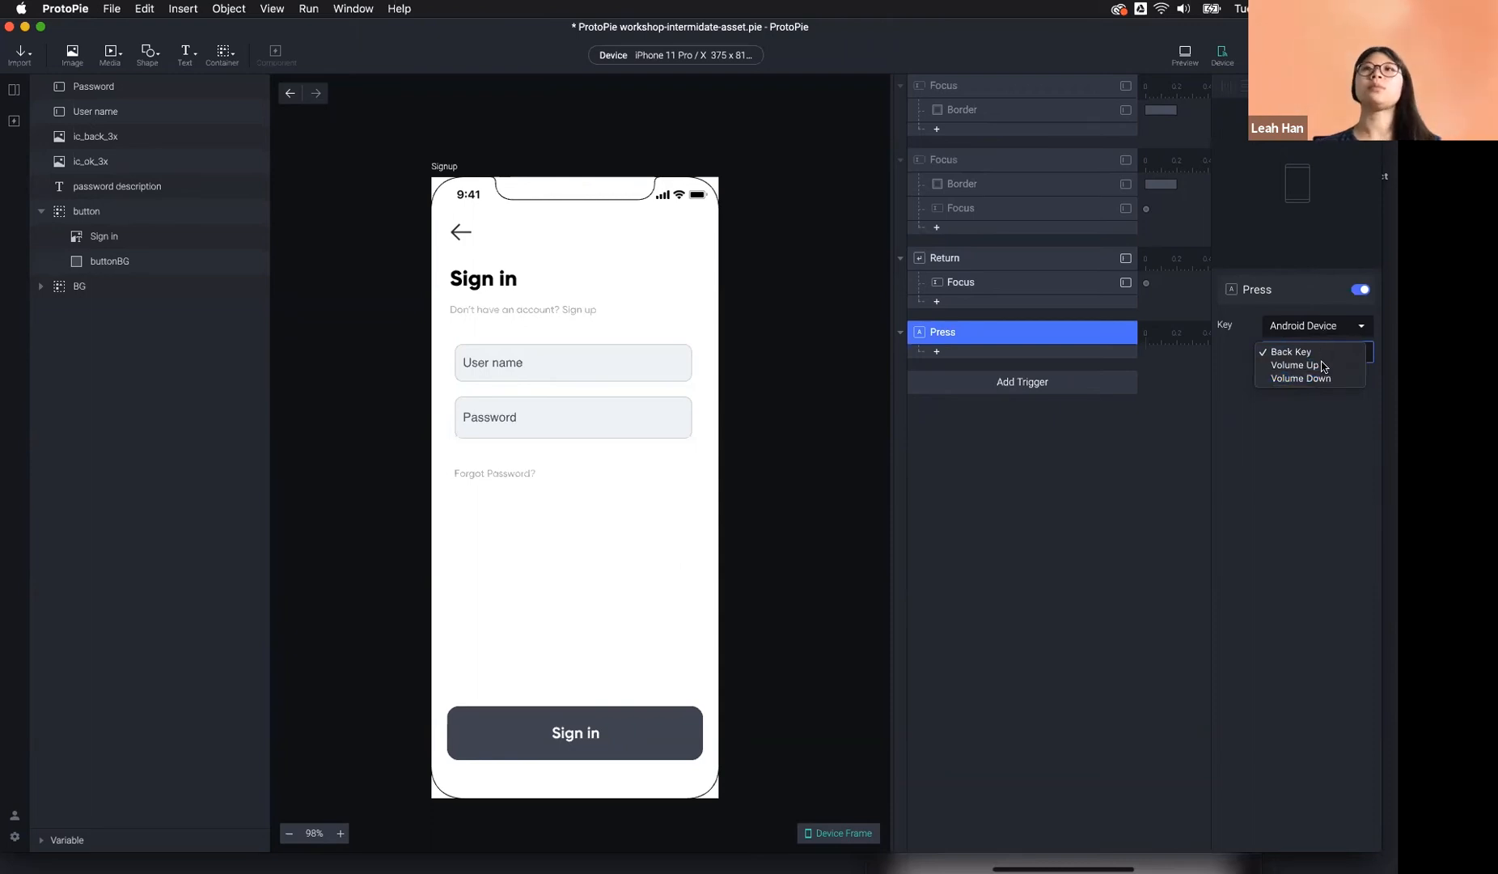
click(1020, 336)
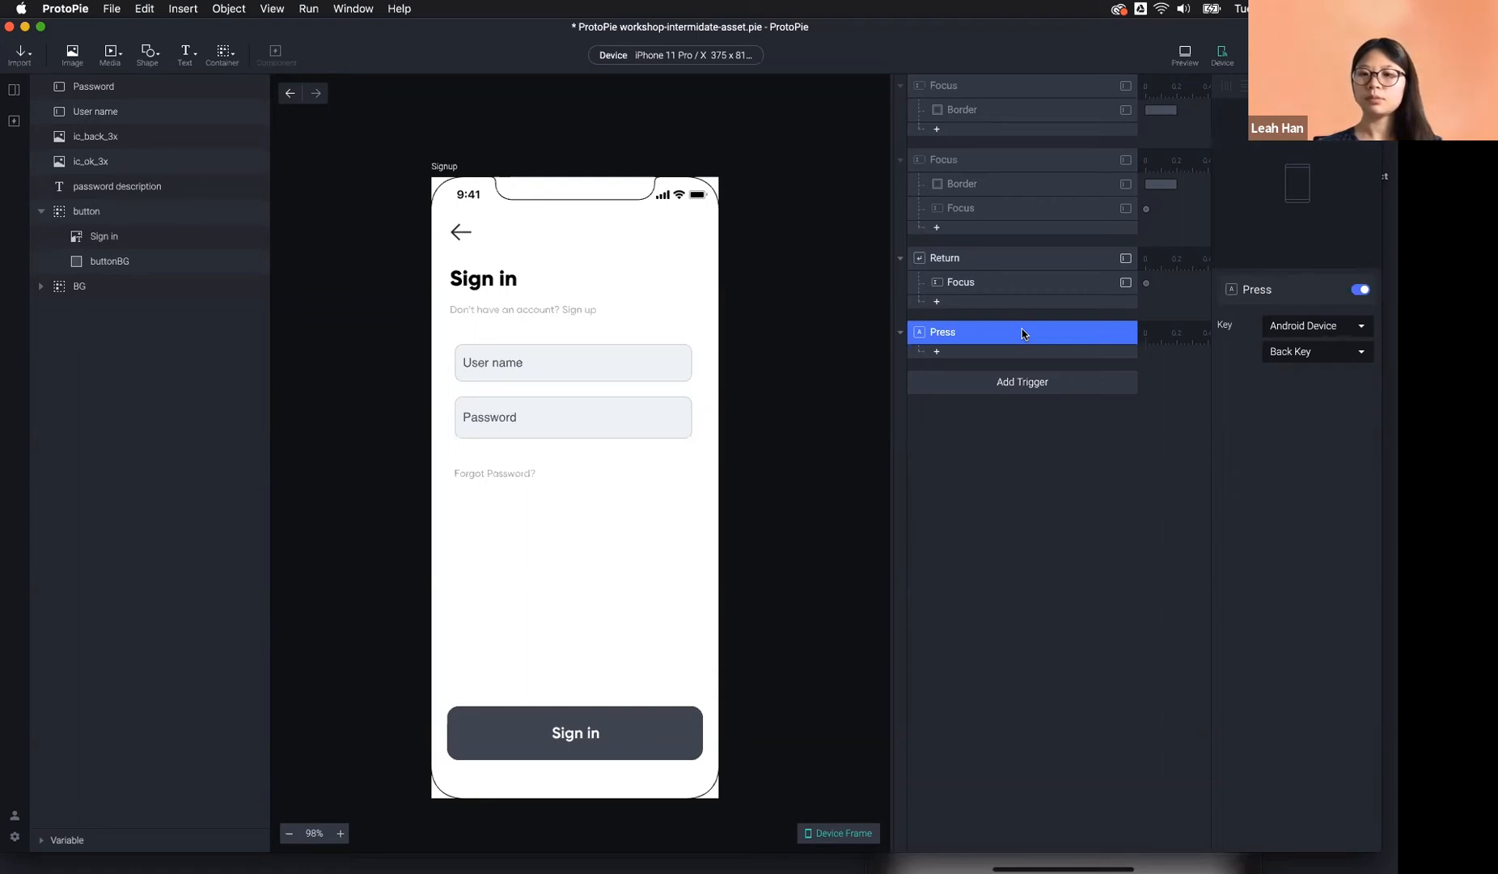
key(Delete)
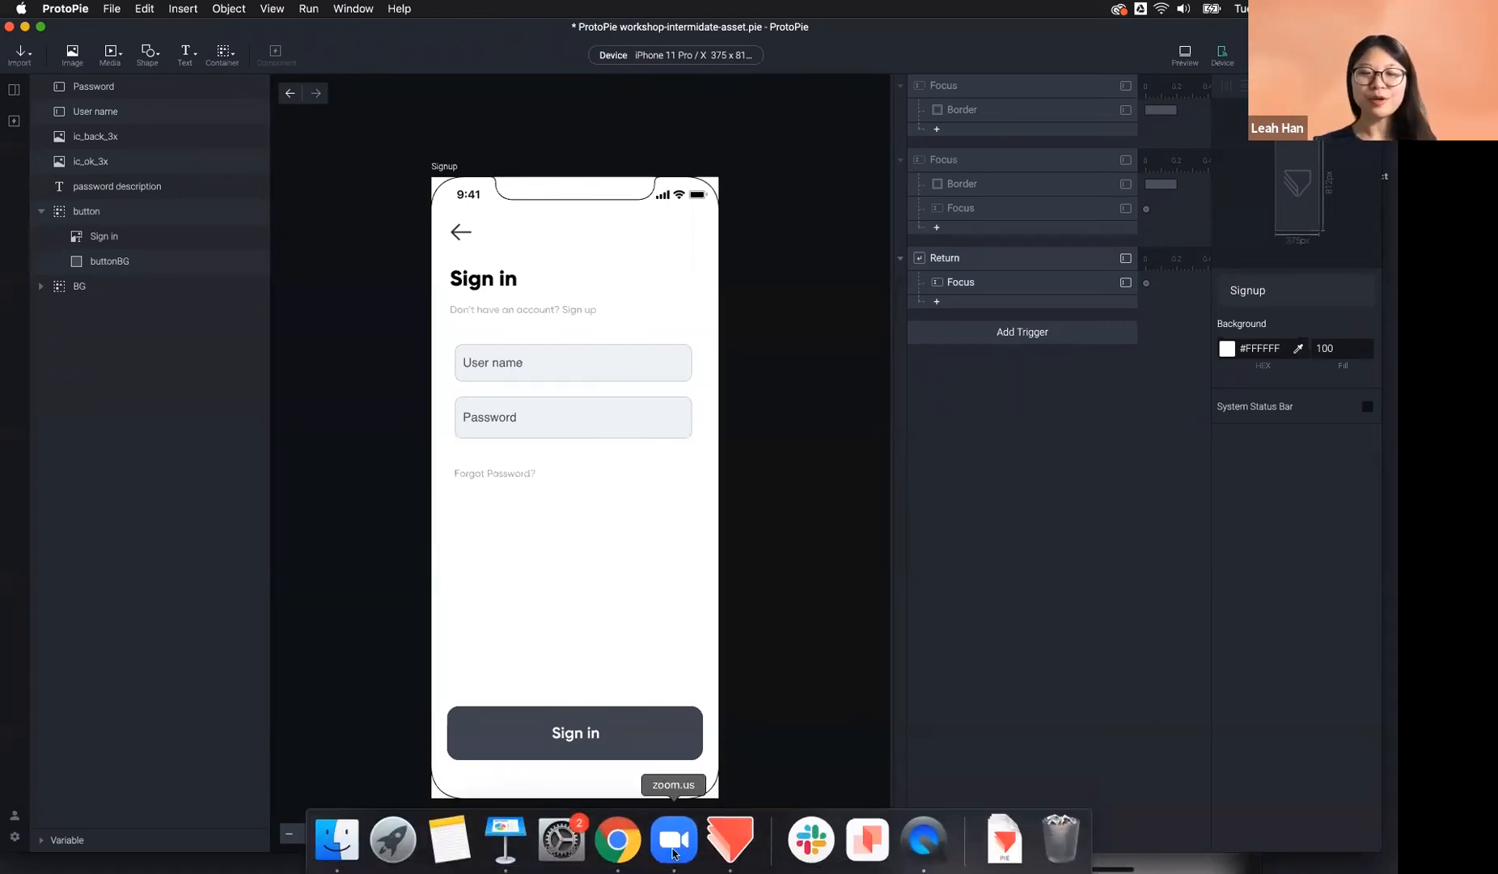
click(671, 841)
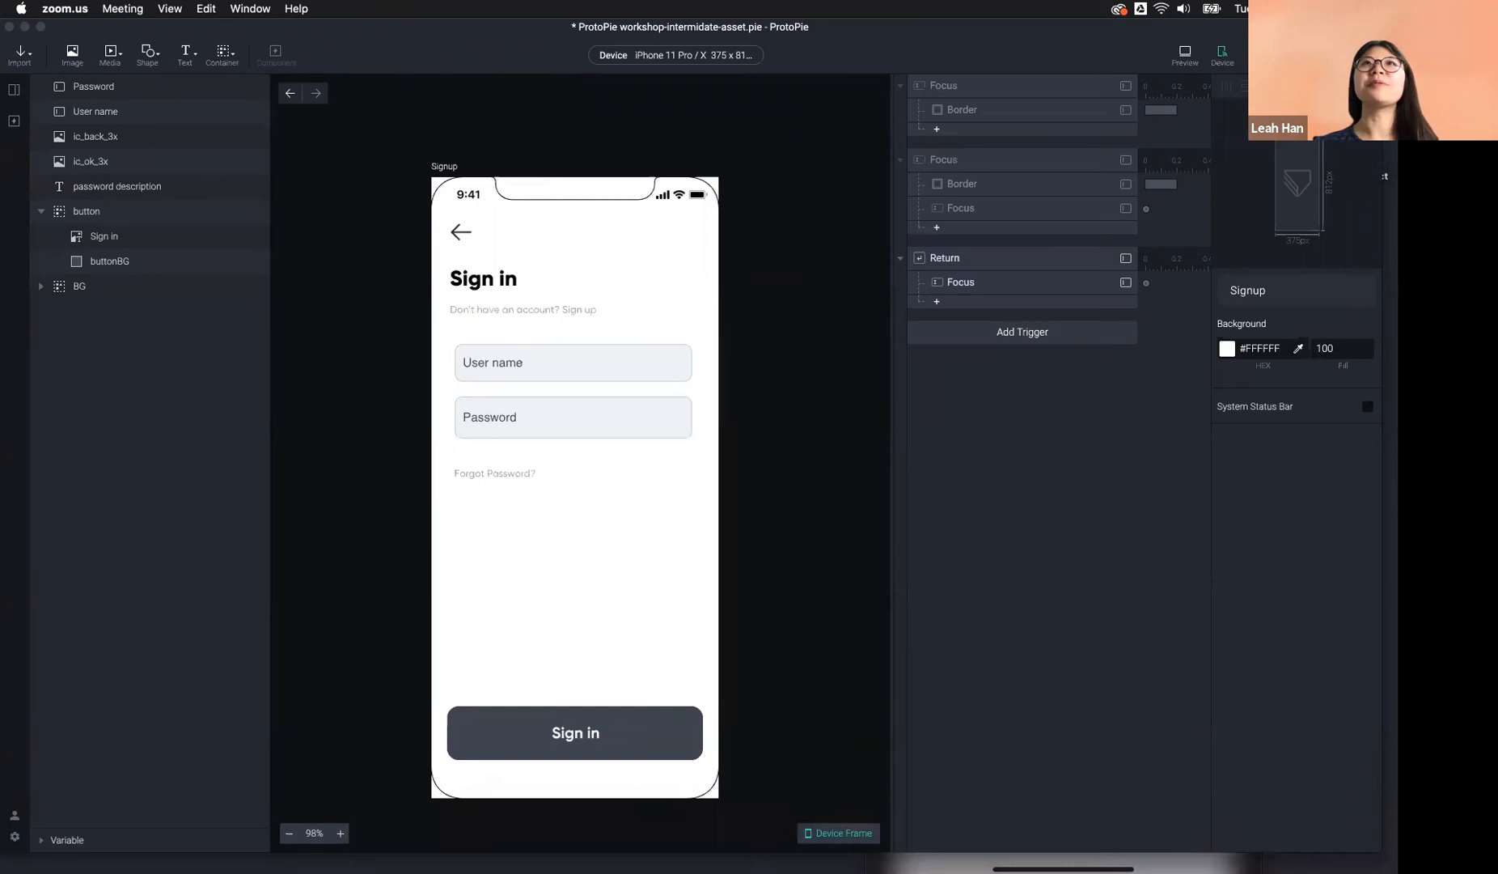
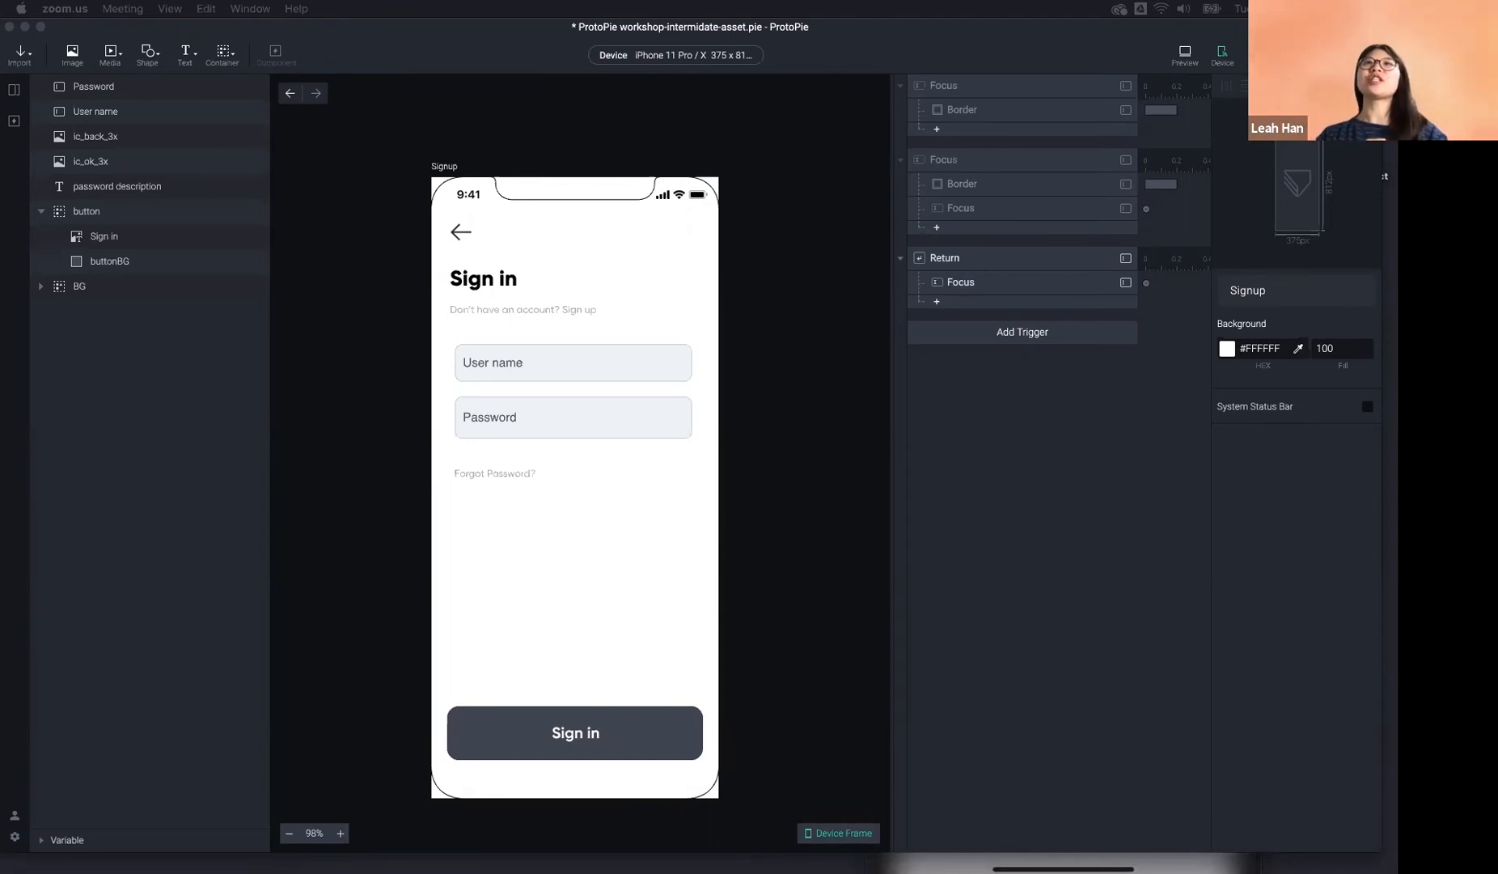
click(975, 90)
double_click(975, 87)
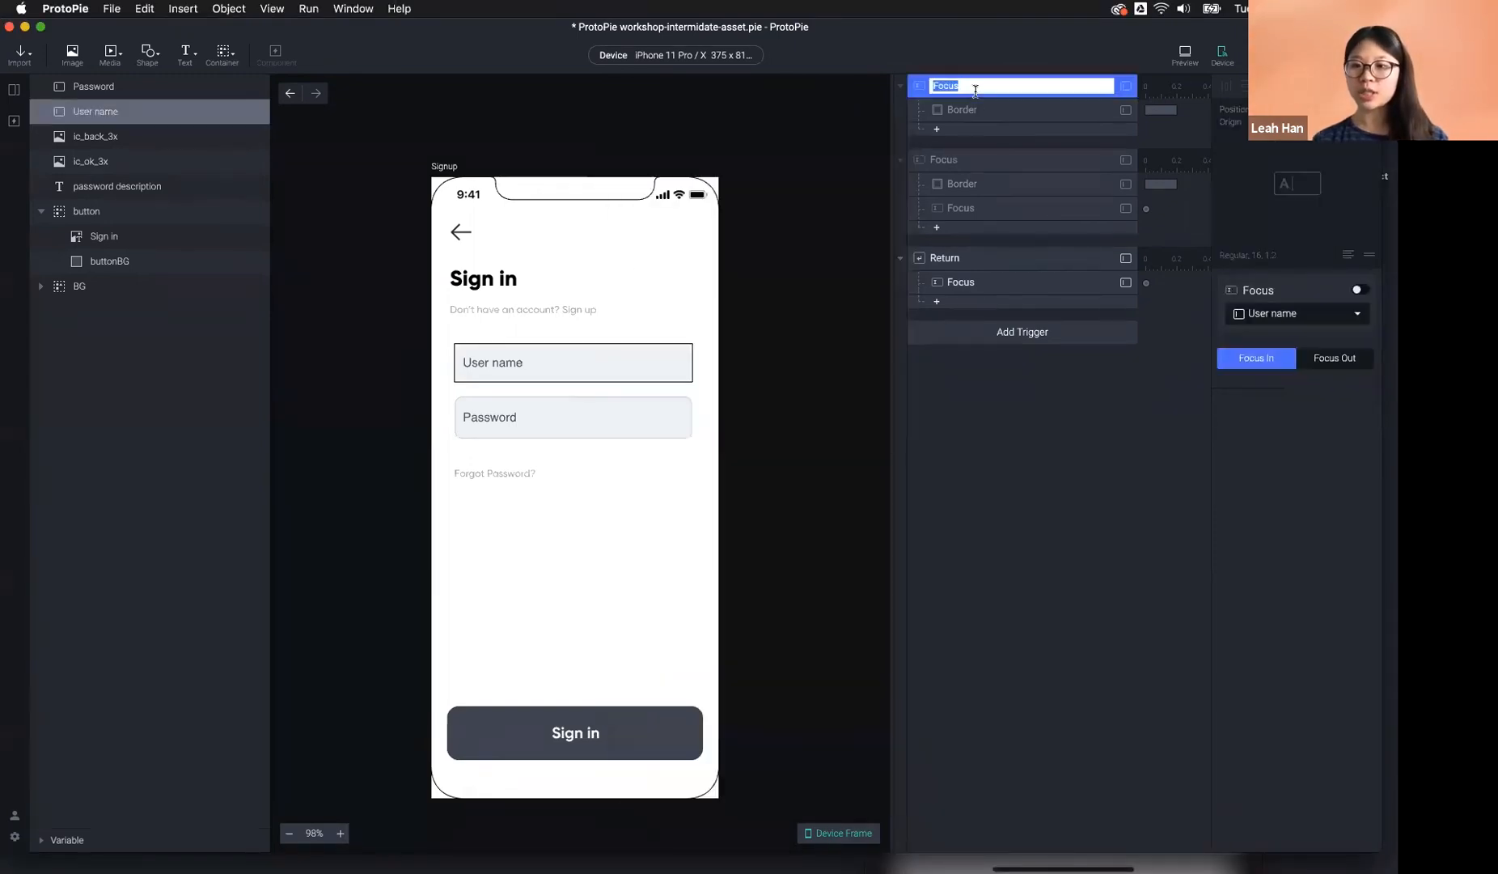
click(1083, 389)
Switch on the User name Focus In trigger to review its Border response, and switch the trigger off again.
click(1033, 87)
click(1357, 291)
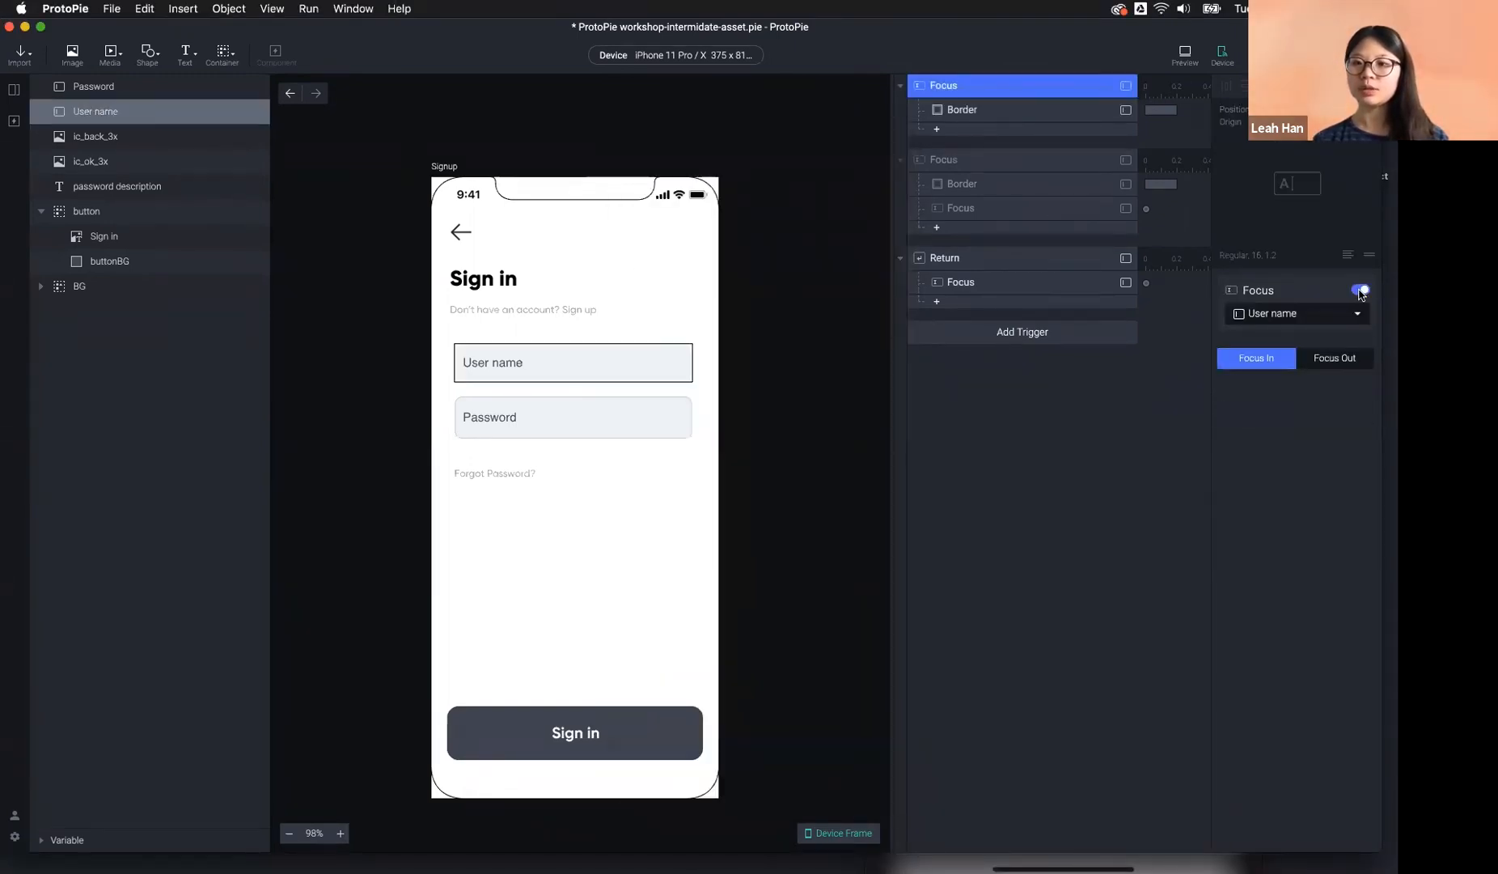
click(985, 111)
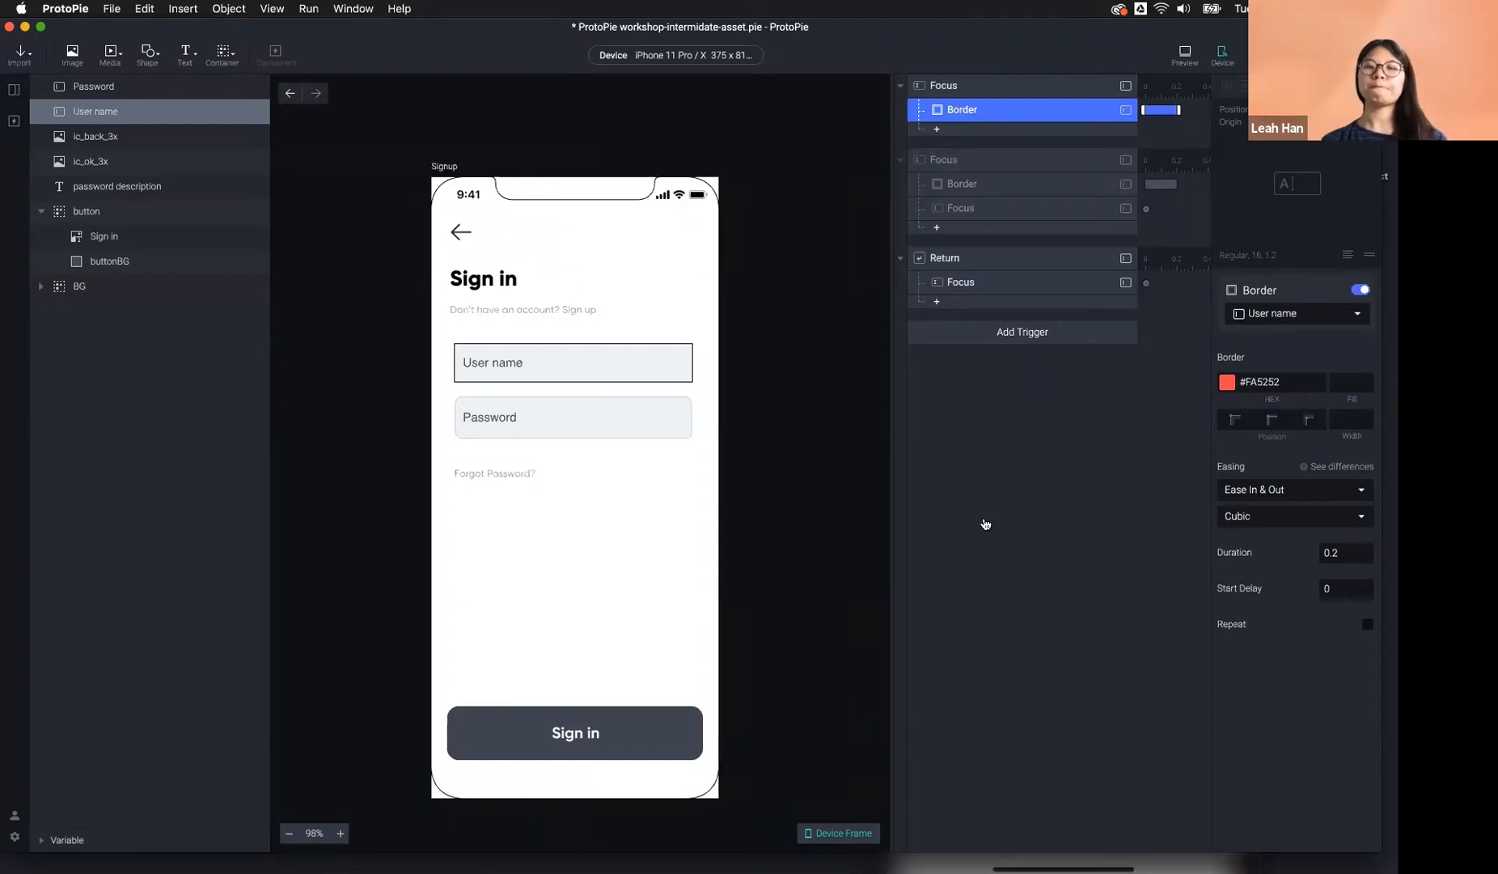
click(962, 89)
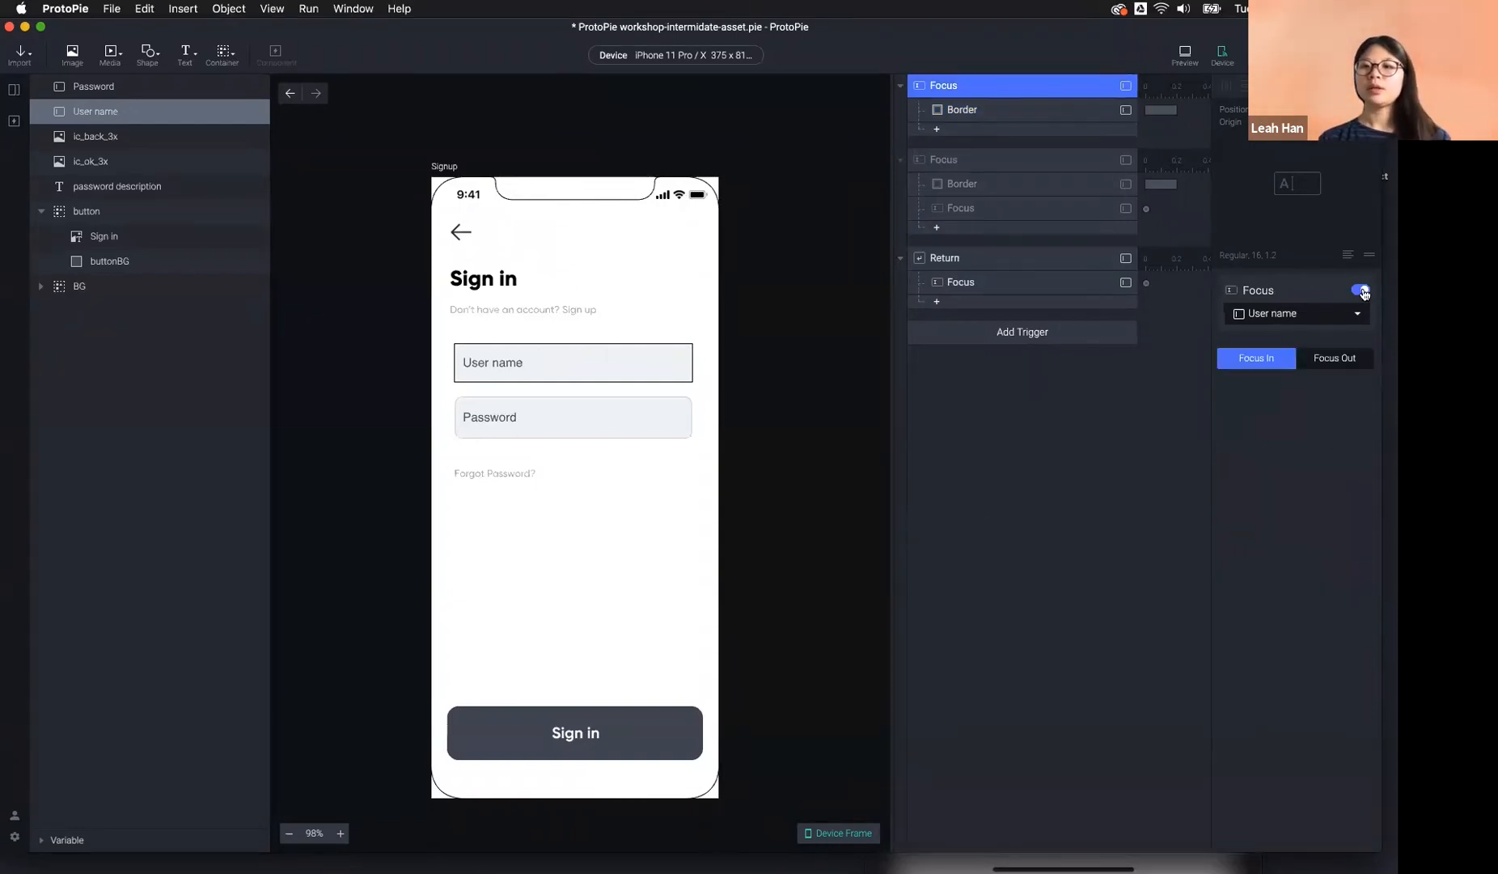
click(1020, 579)
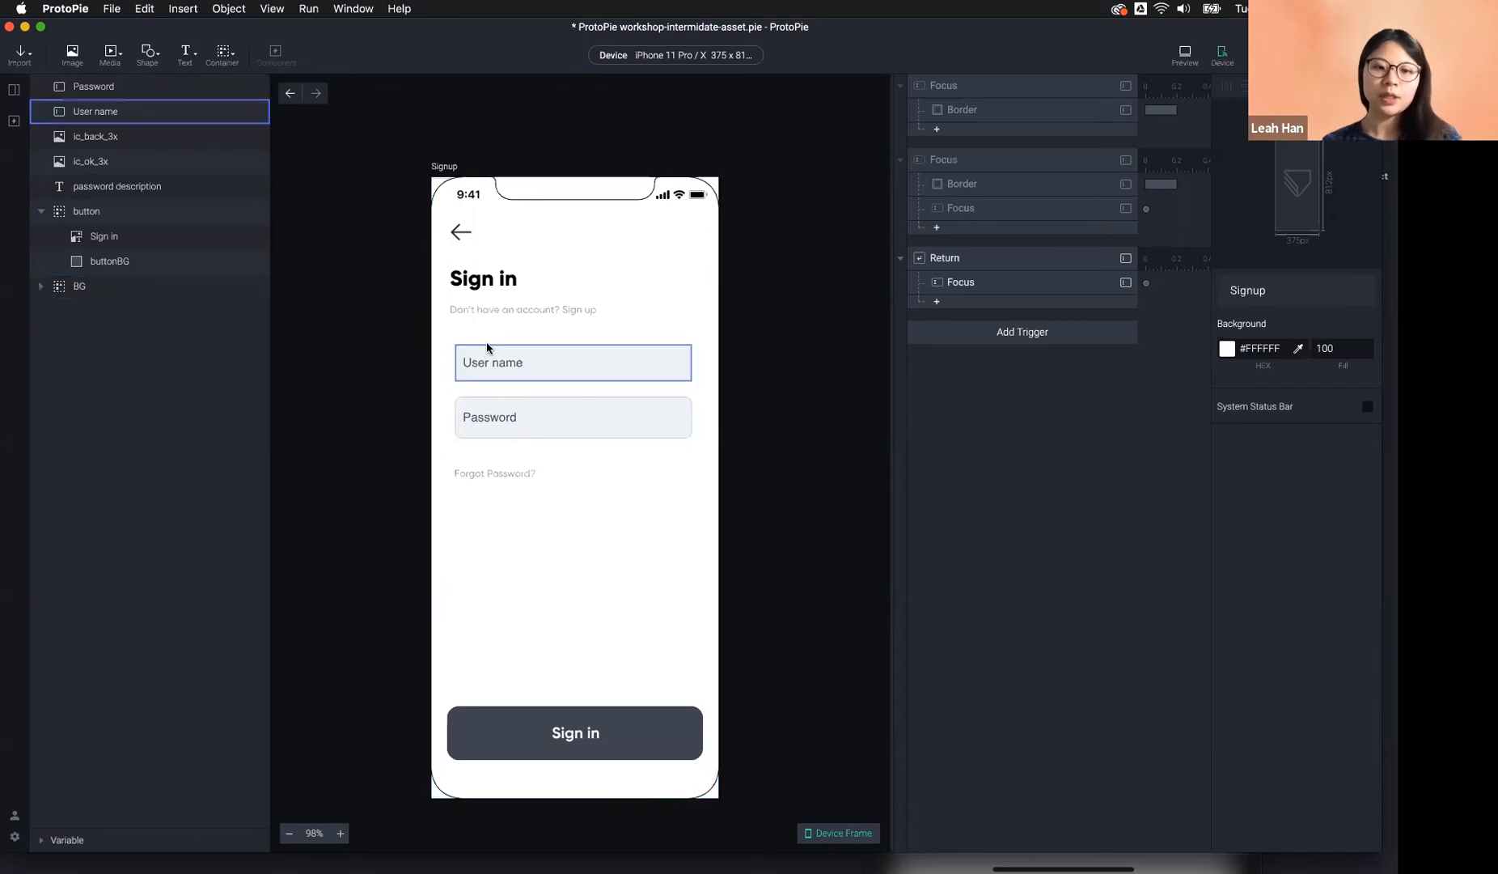
click(696, 446)
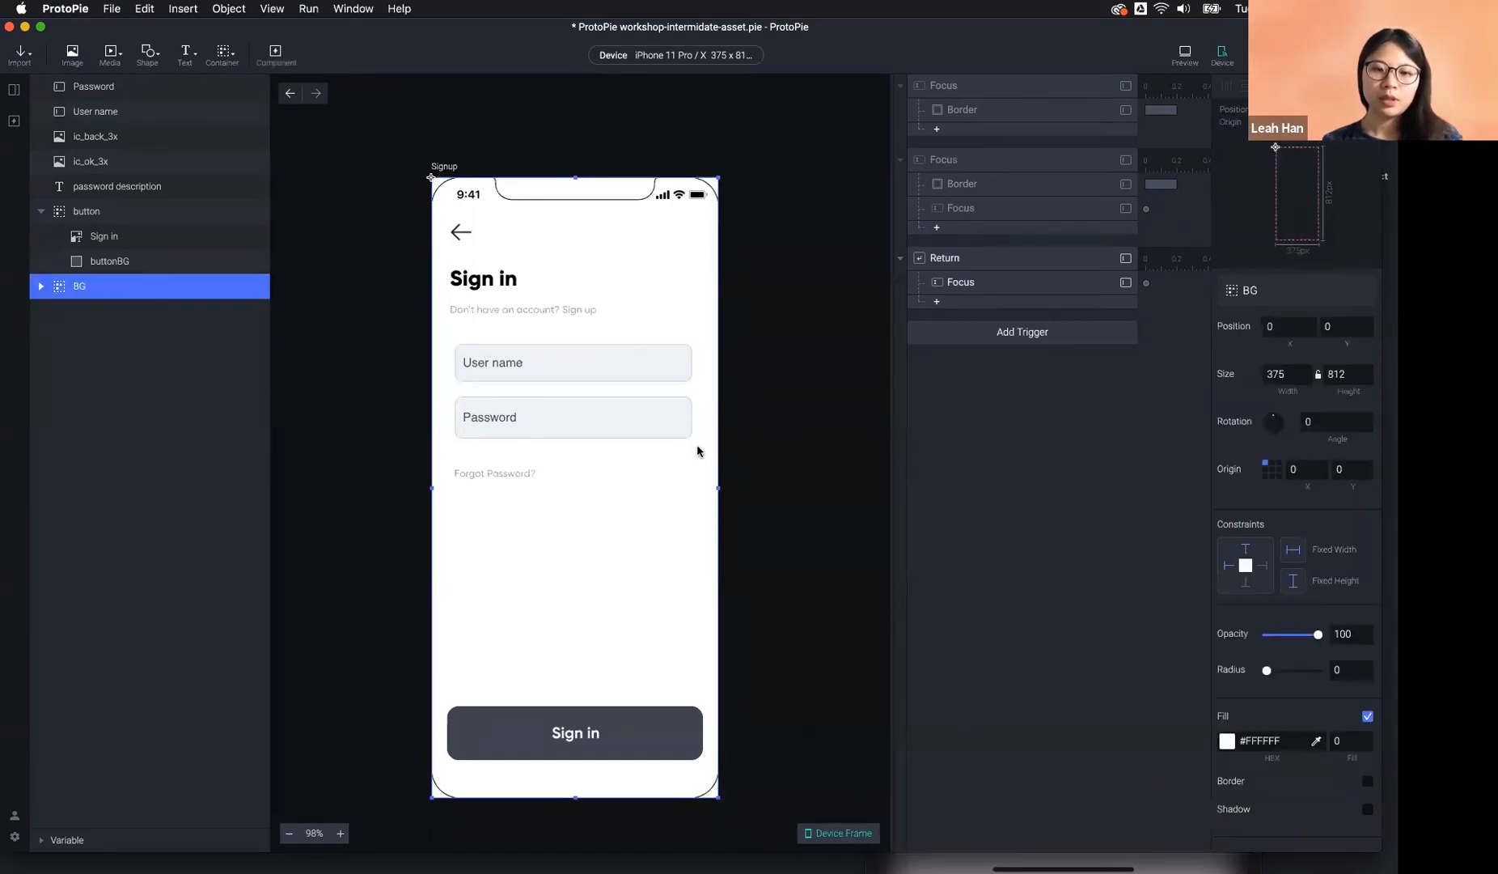
click(787, 468)
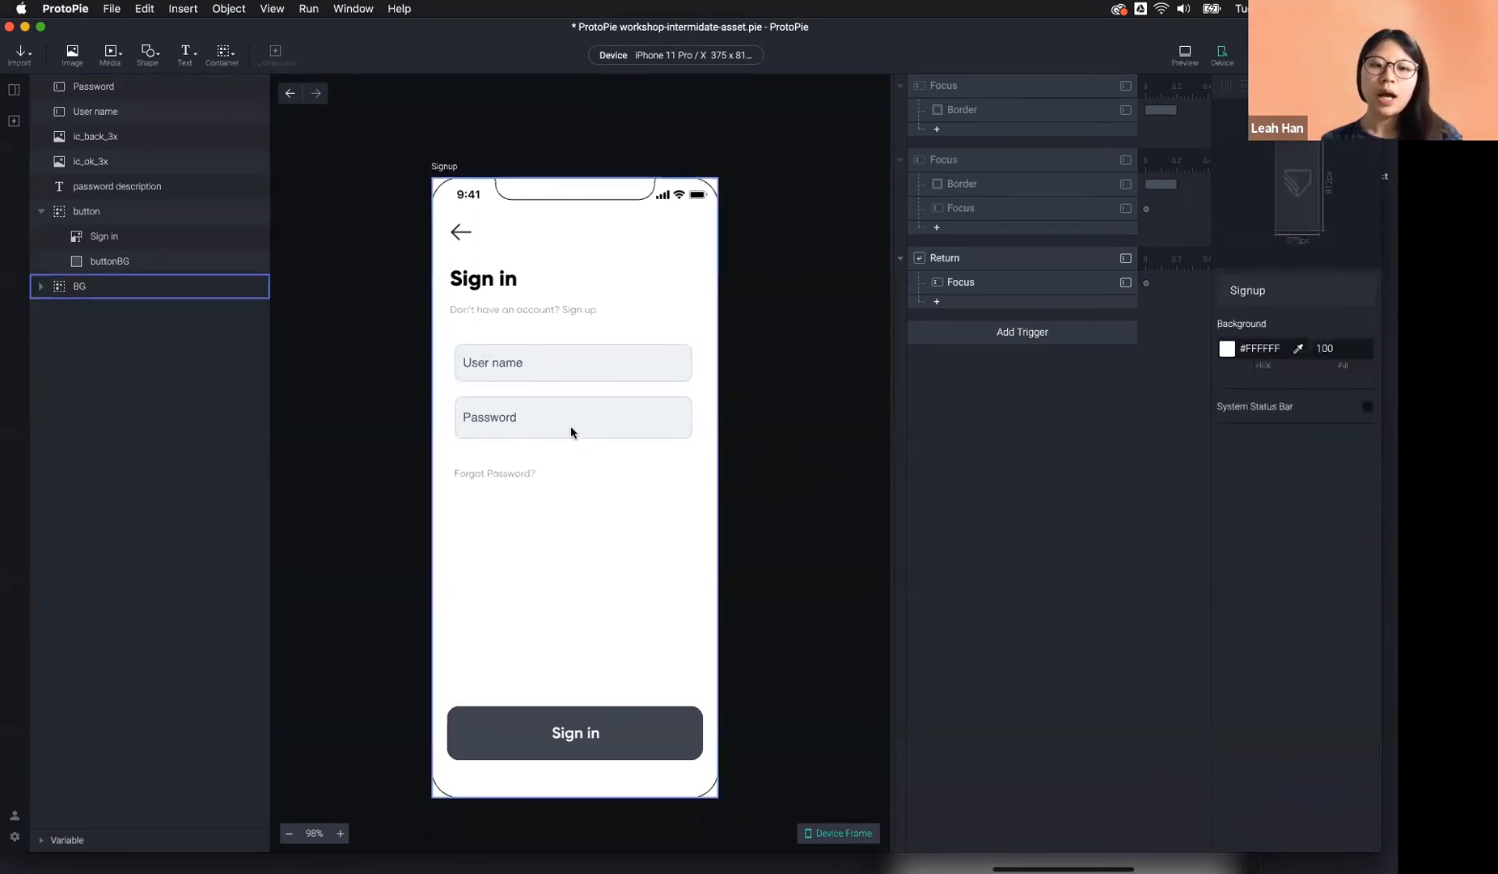
click(571, 420)
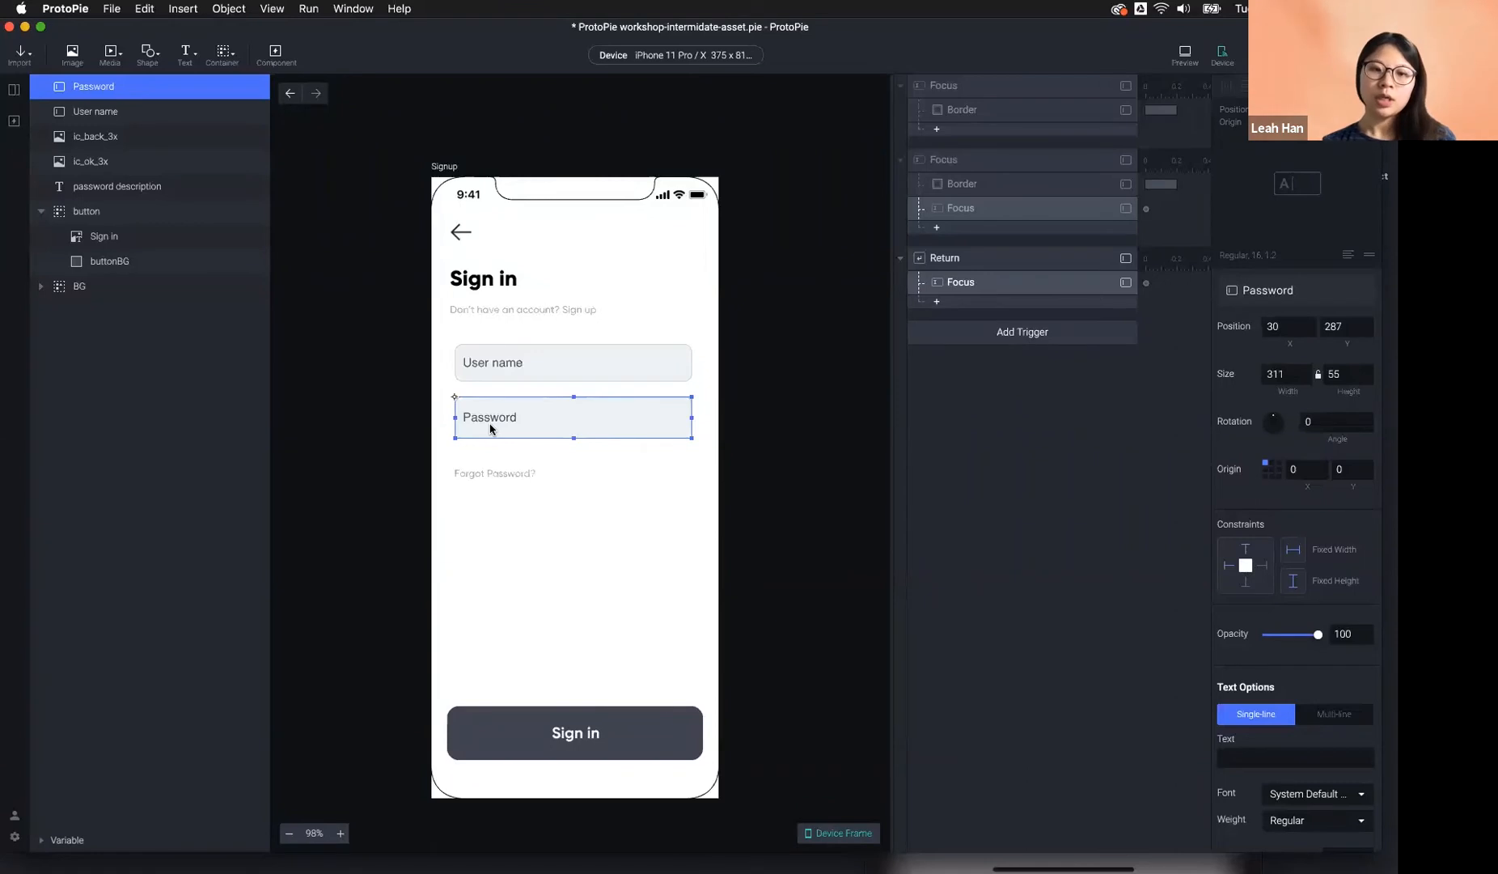
click(498, 500)
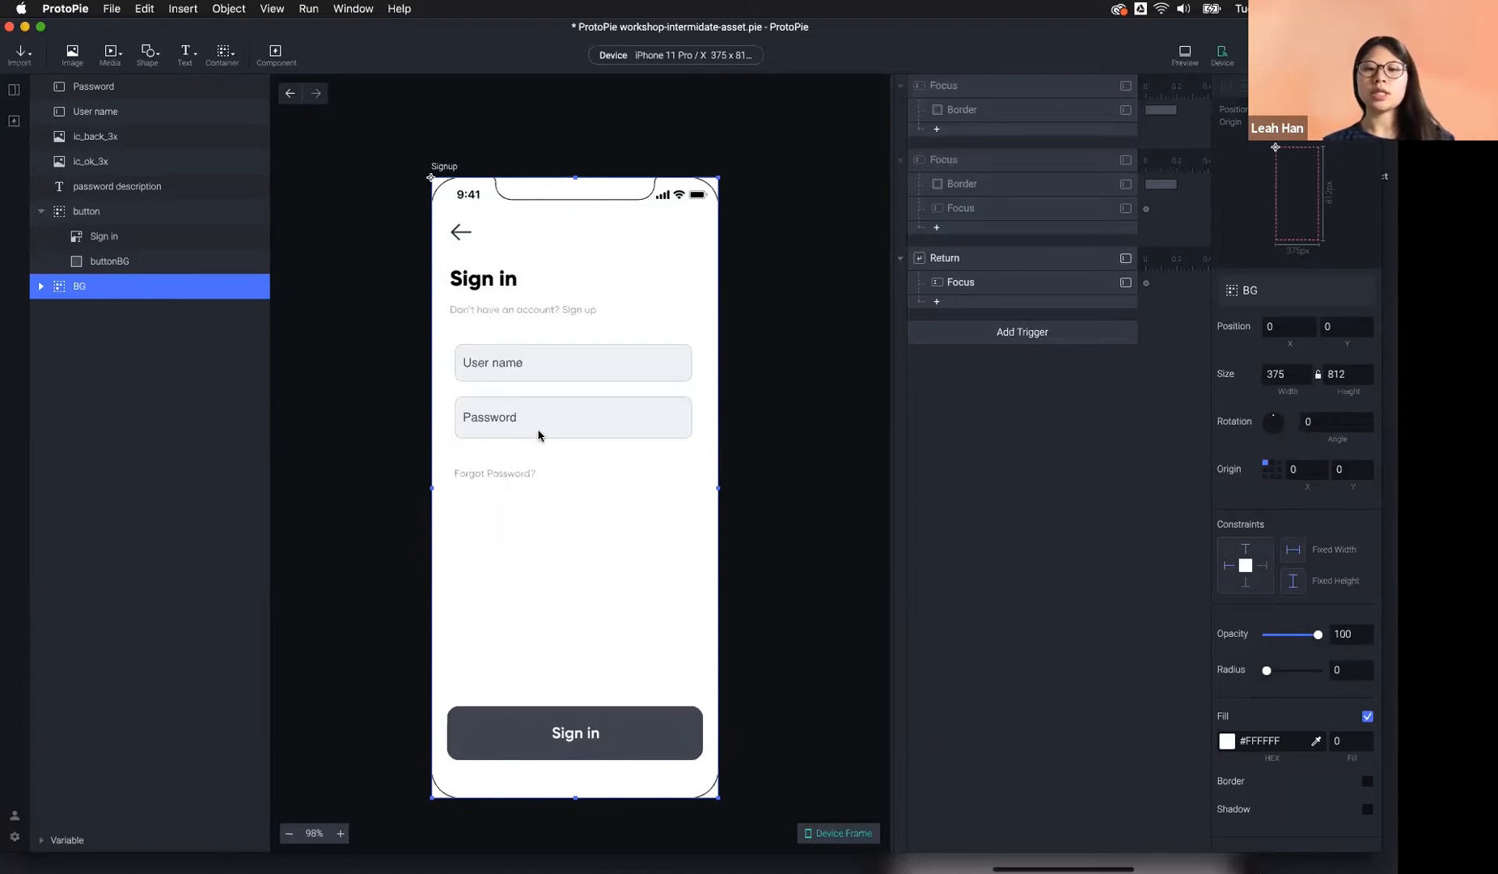
click(851, 707)
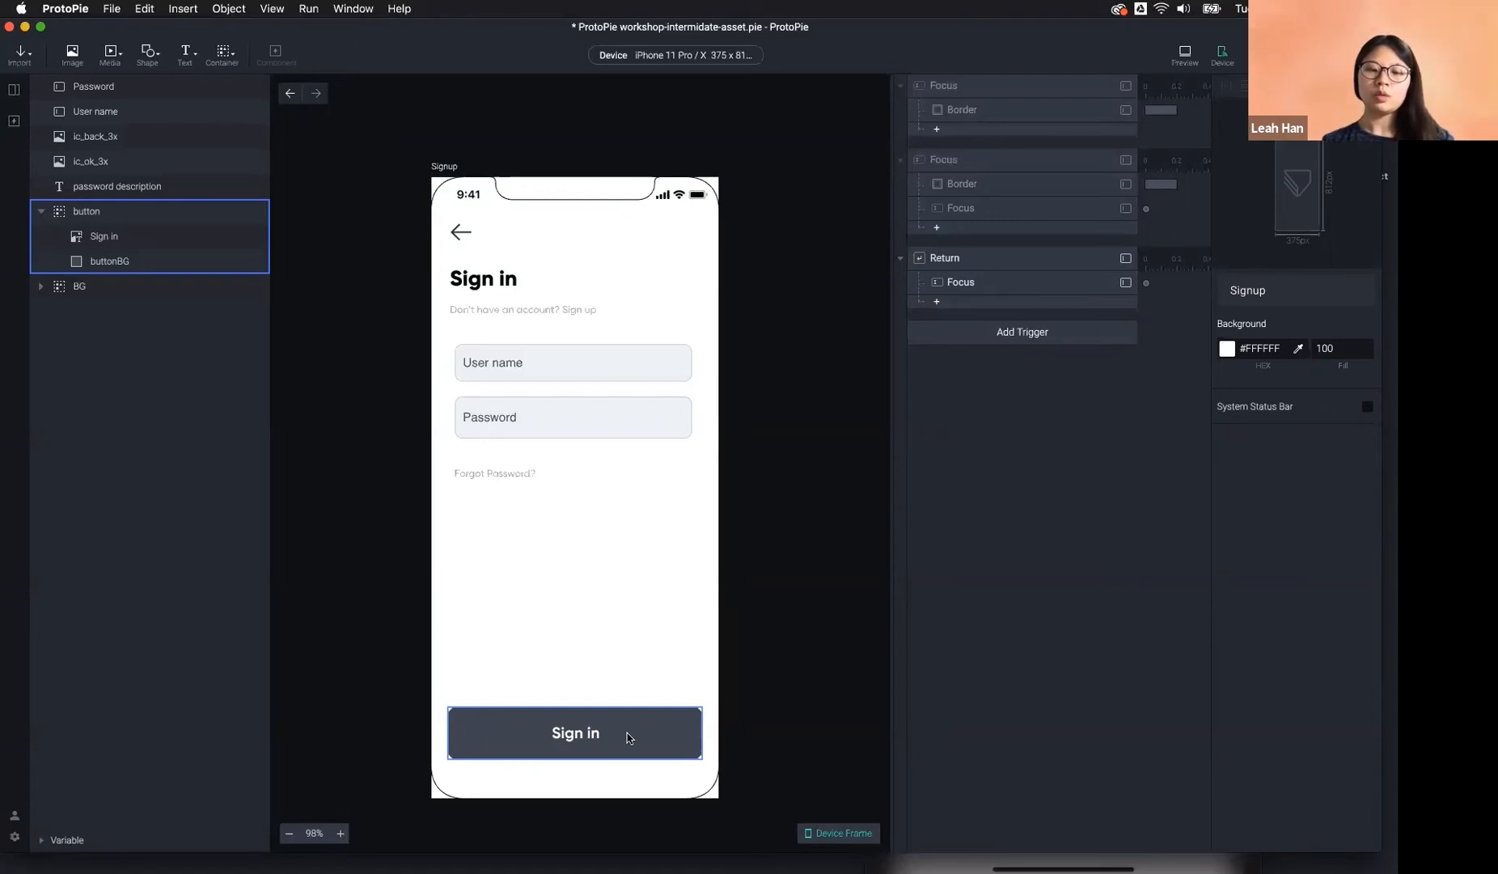
click(975, 343)
key(Escape)
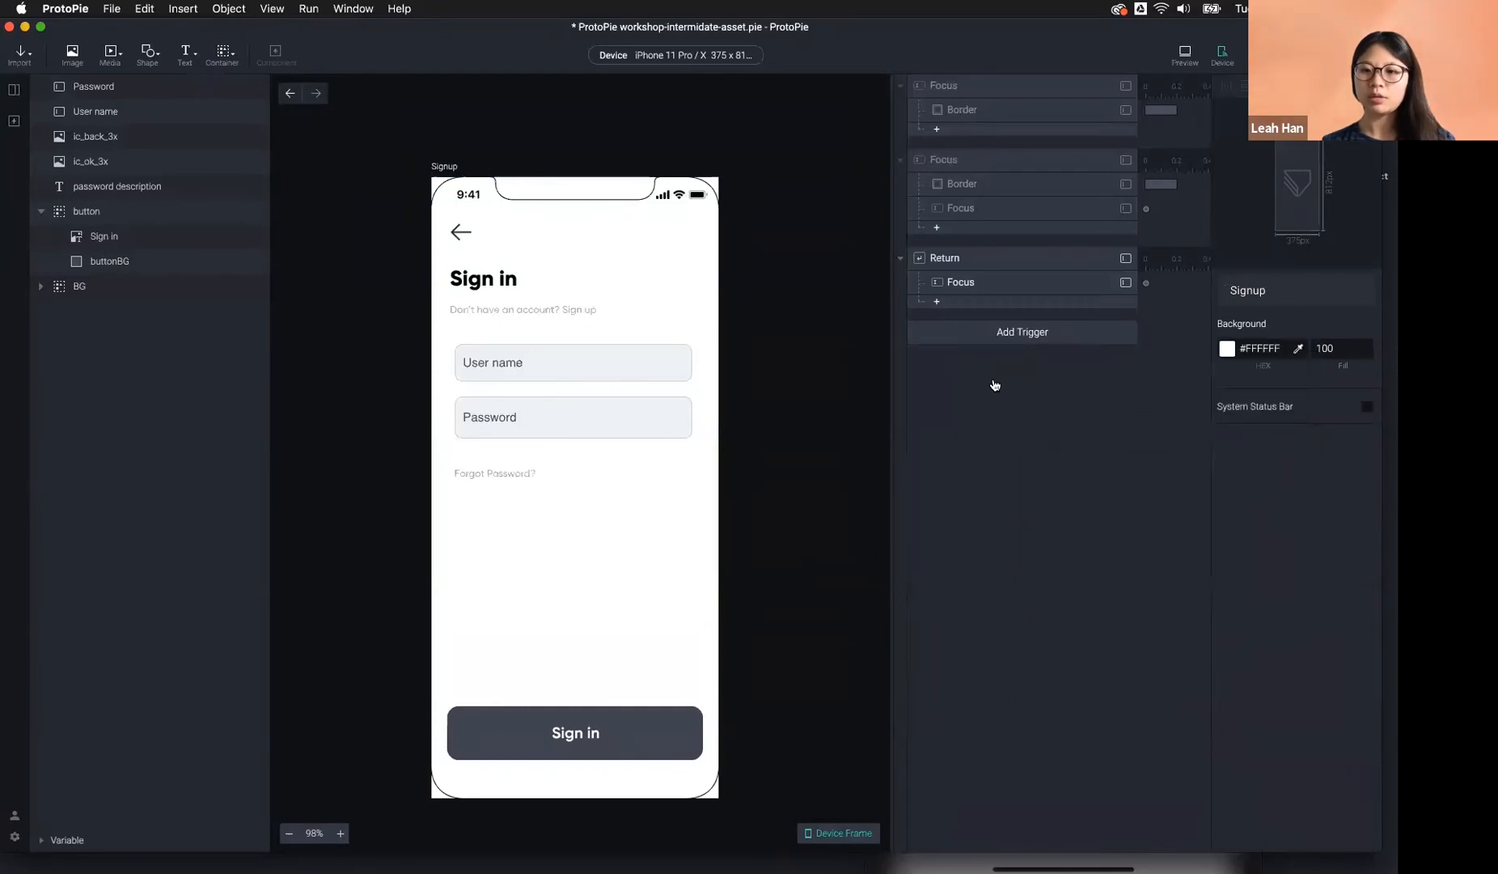
click(976, 354)
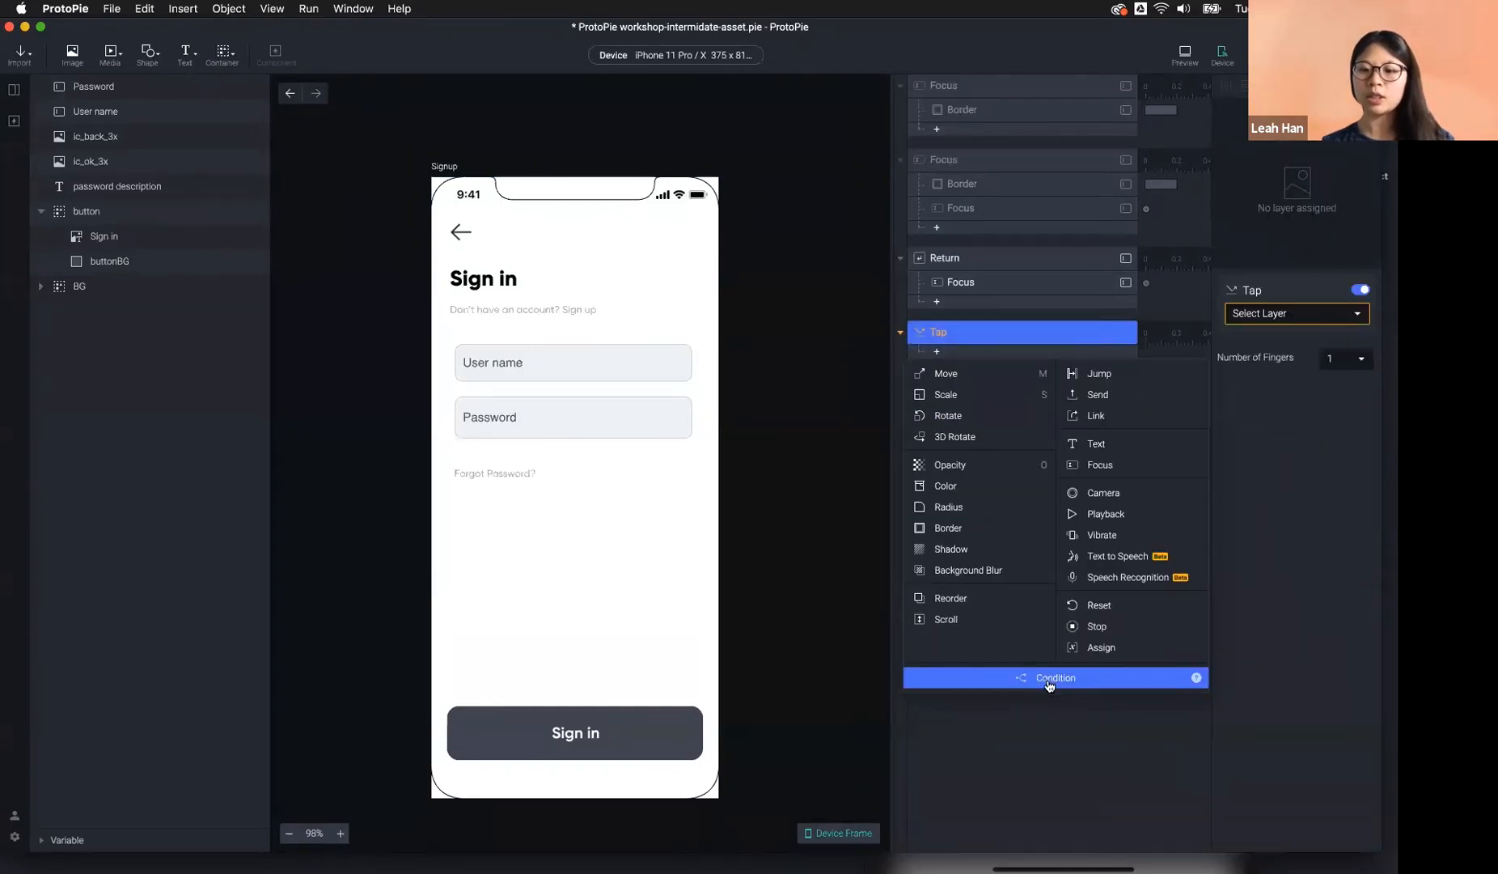
click(1104, 776)
key(Delete)
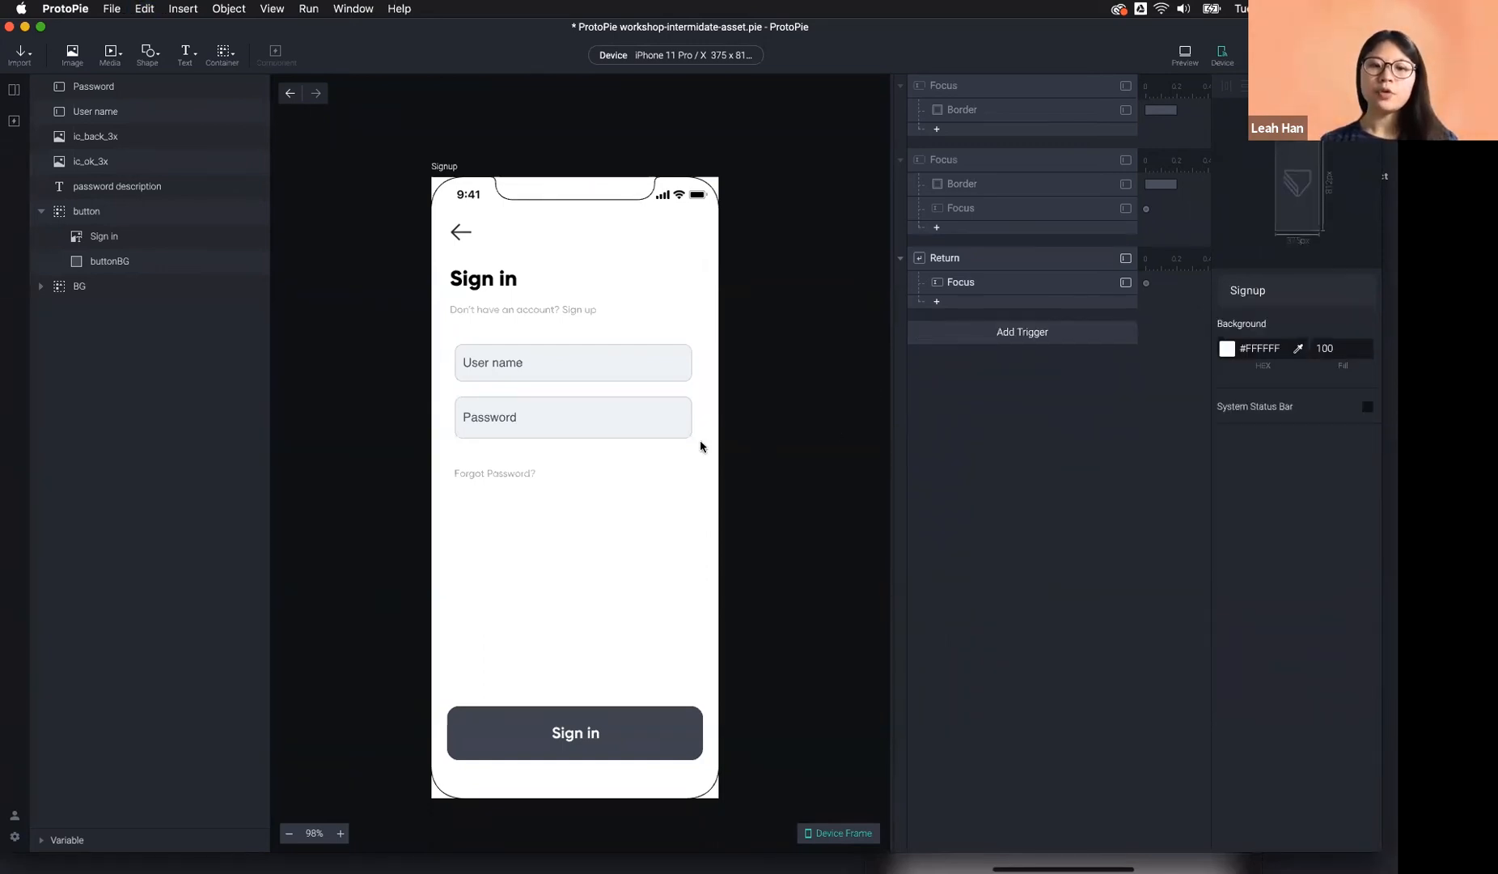
Review the User name input's Return trigger and its Focus In response on the Password input.
click(546, 414)
click(750, 426)
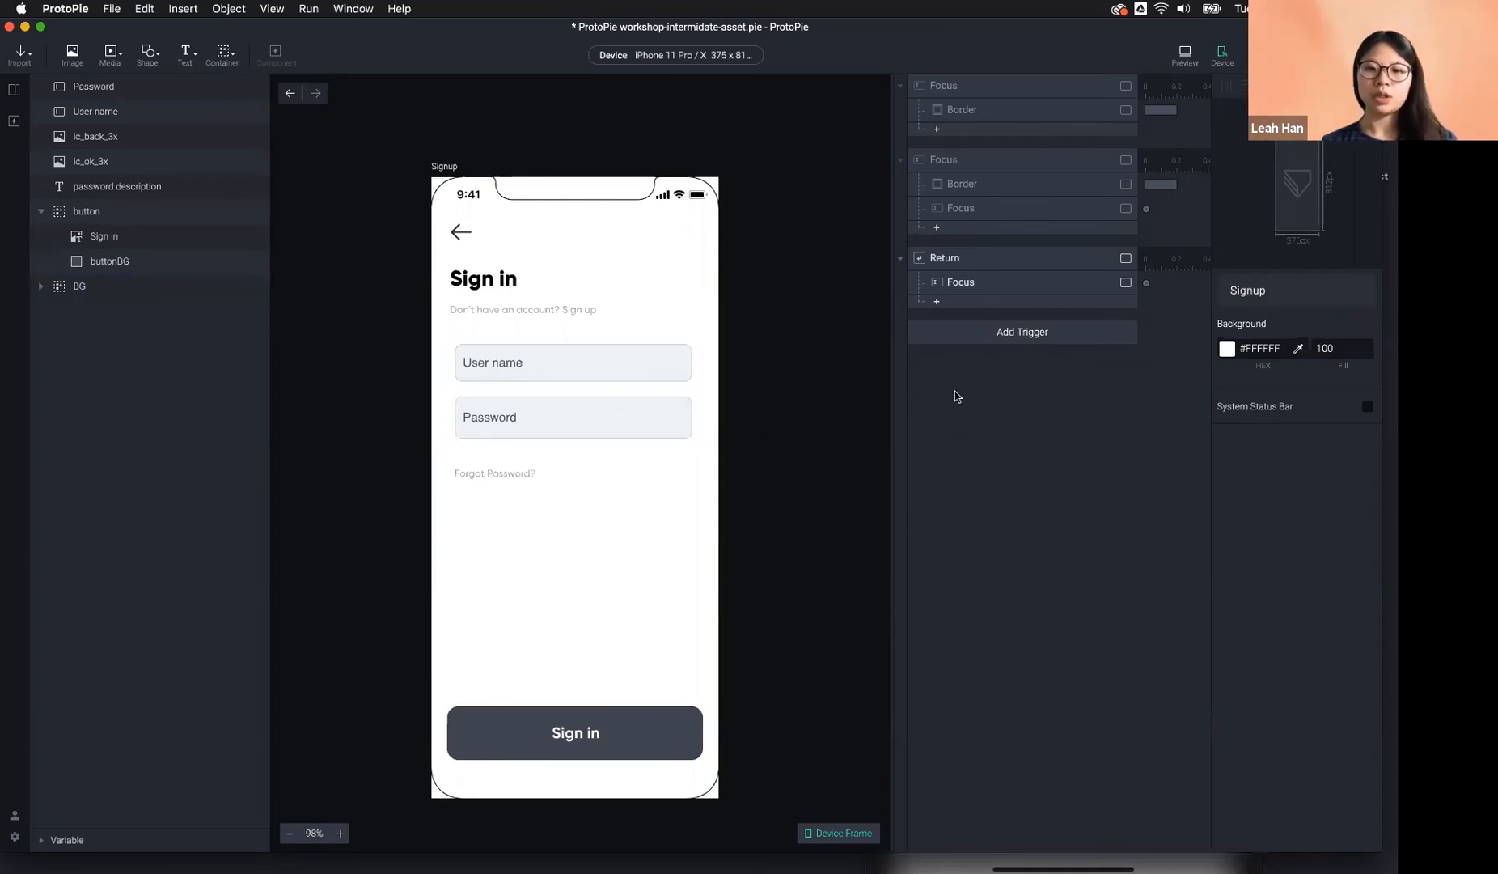
click(576, 373)
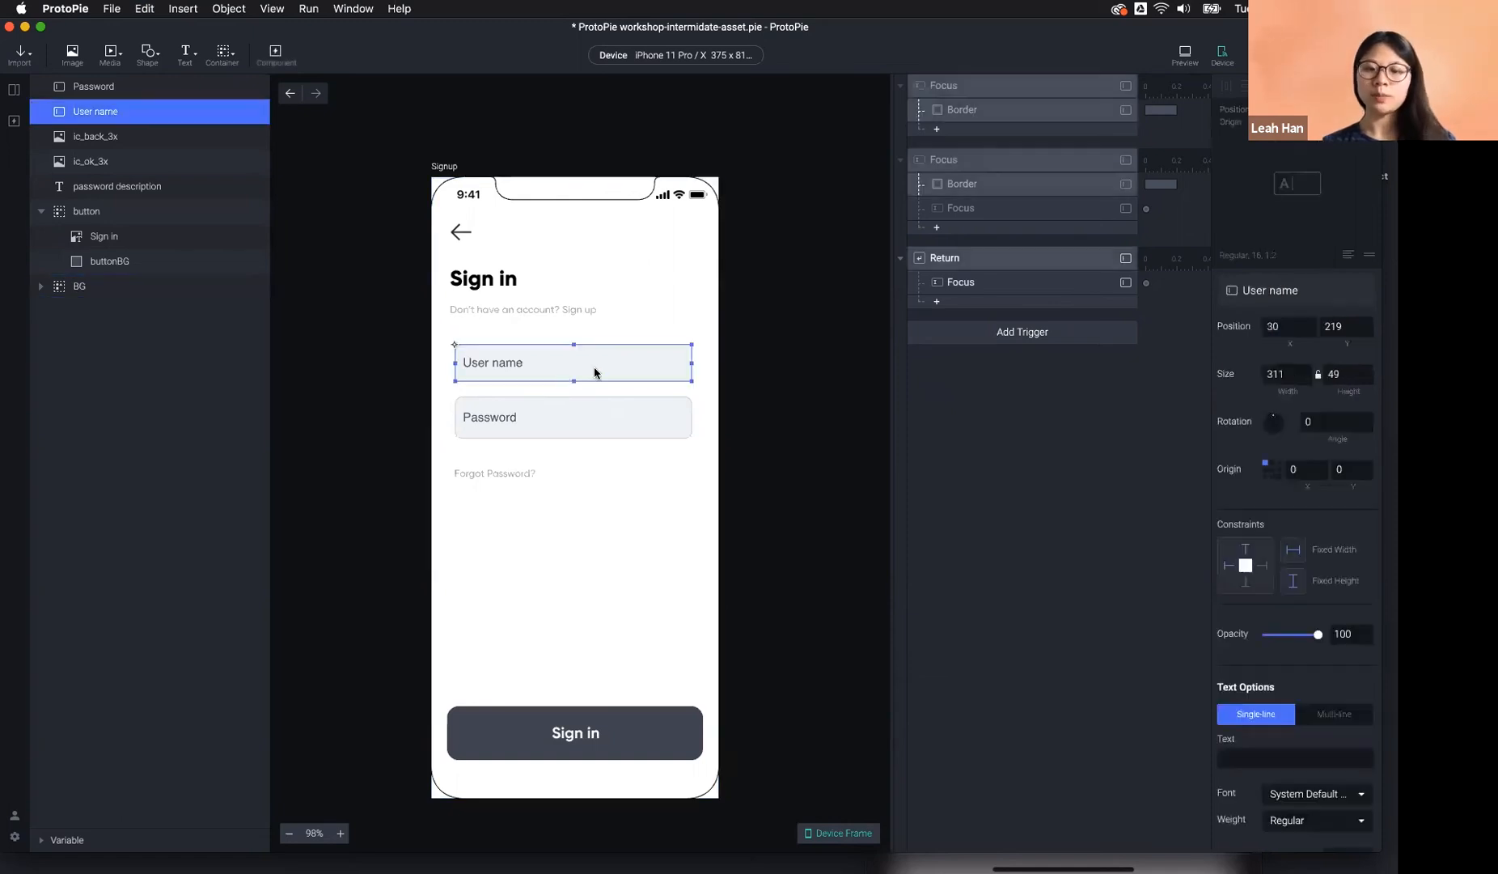
click(936, 342)
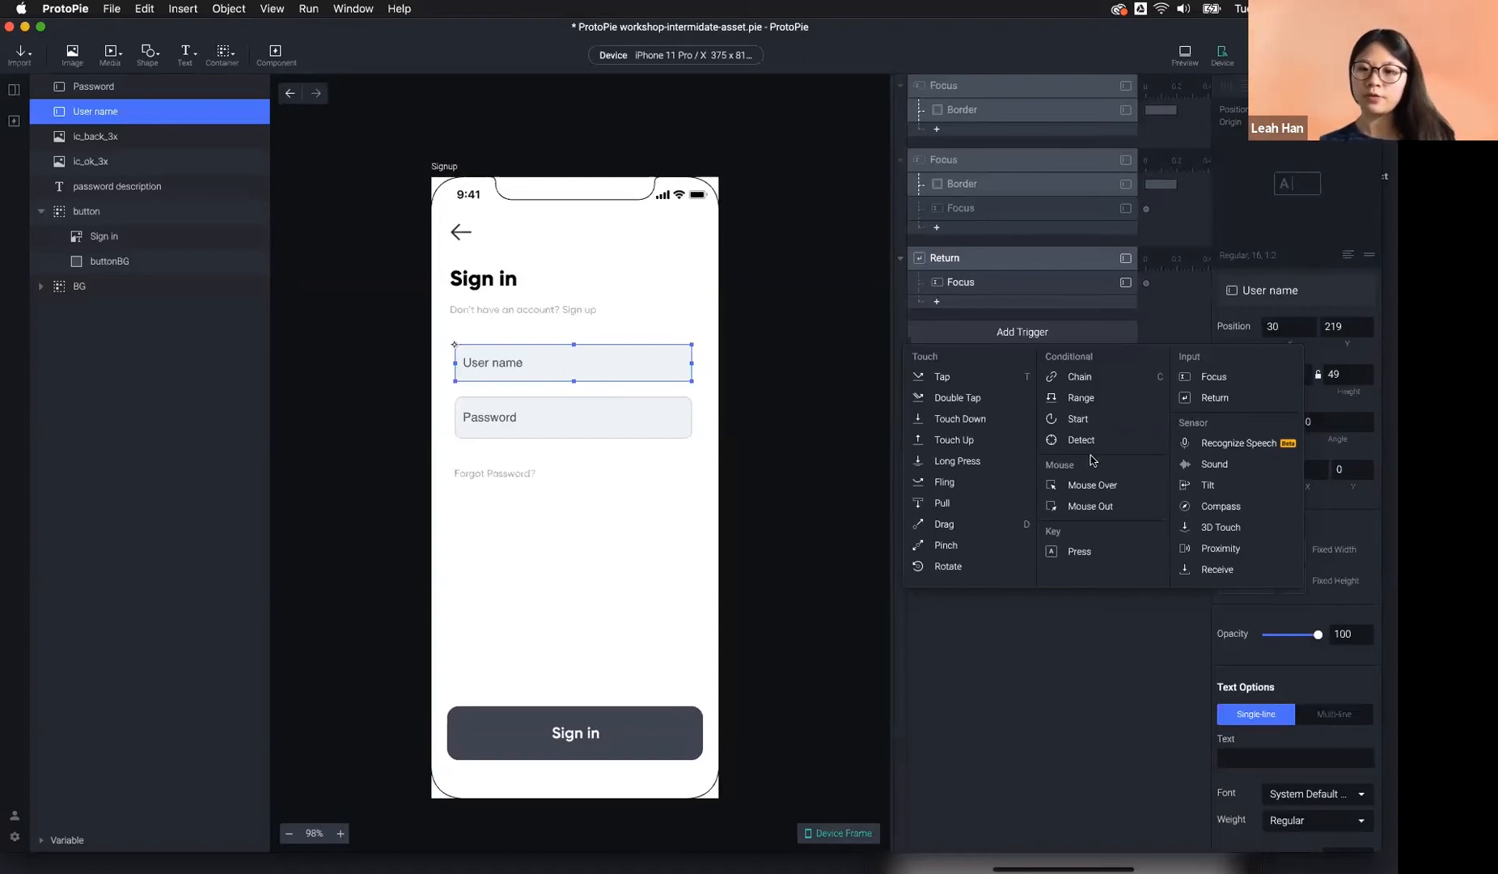
click(980, 265)
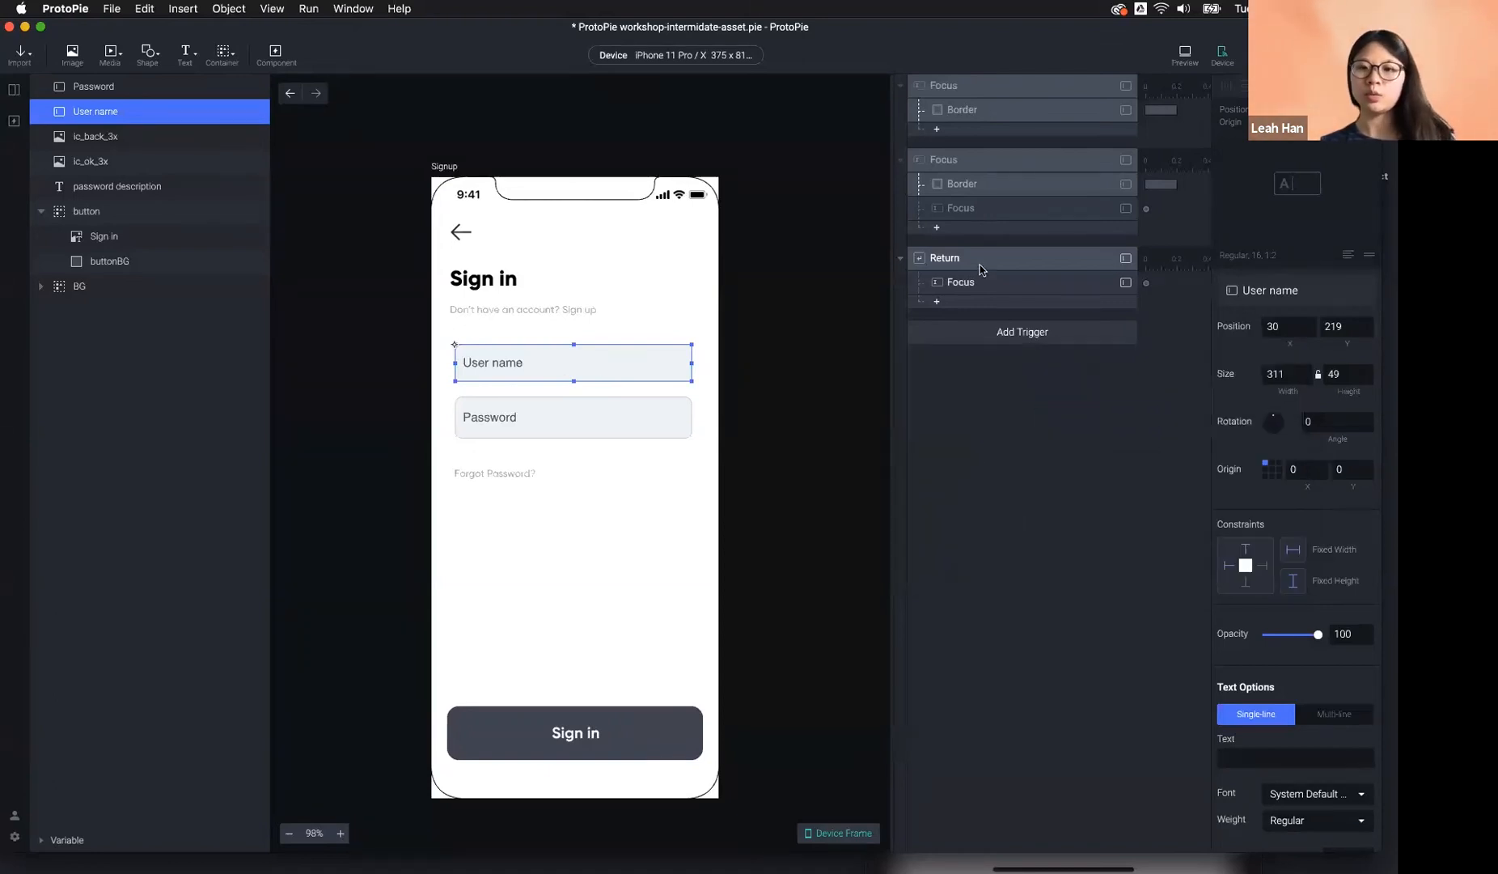
click(979, 265)
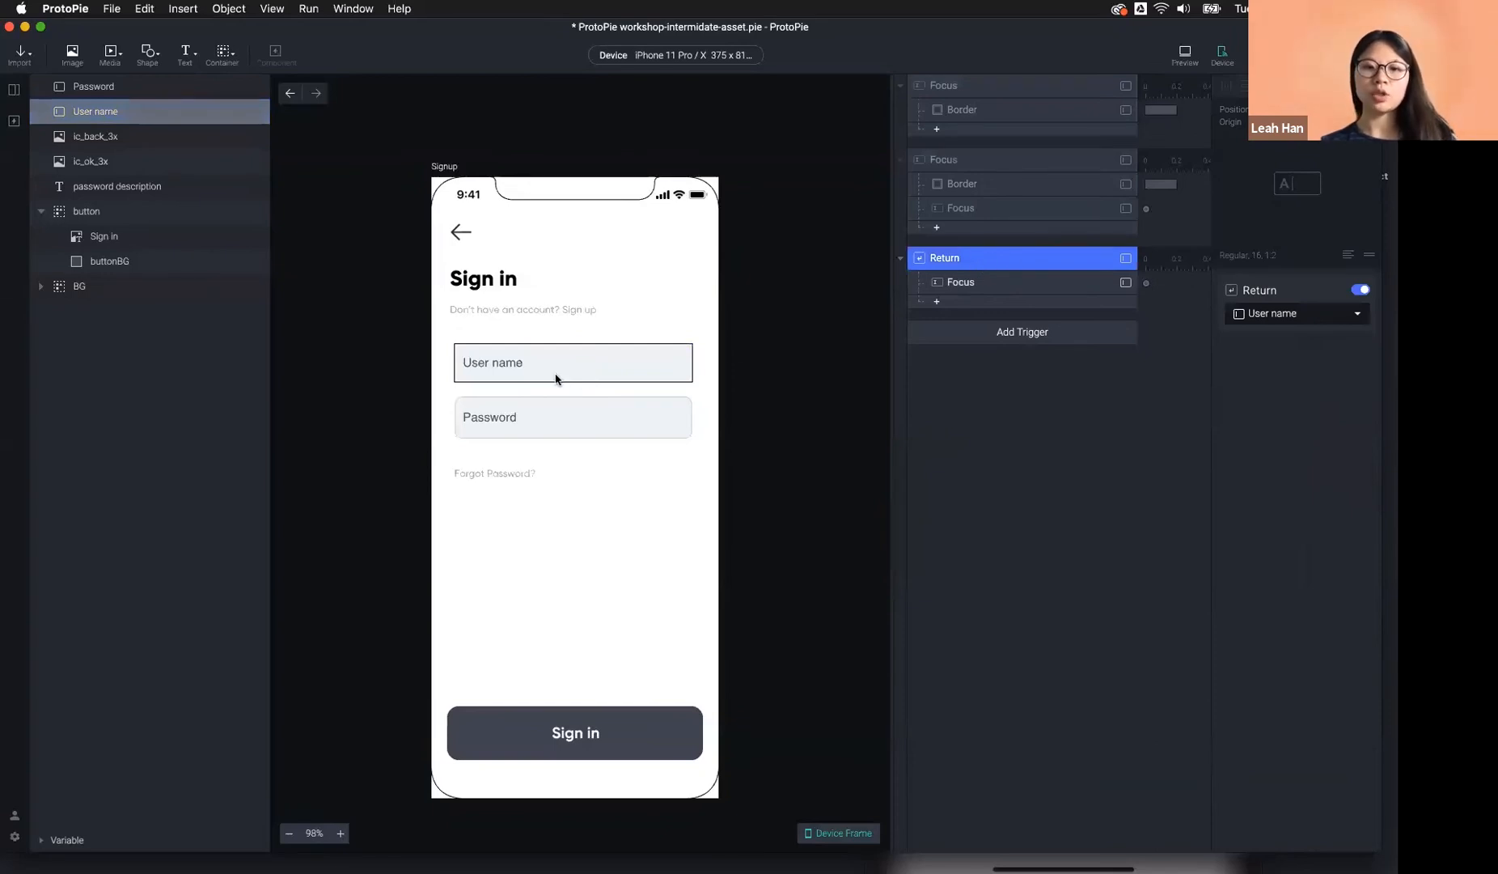
click(958, 285)
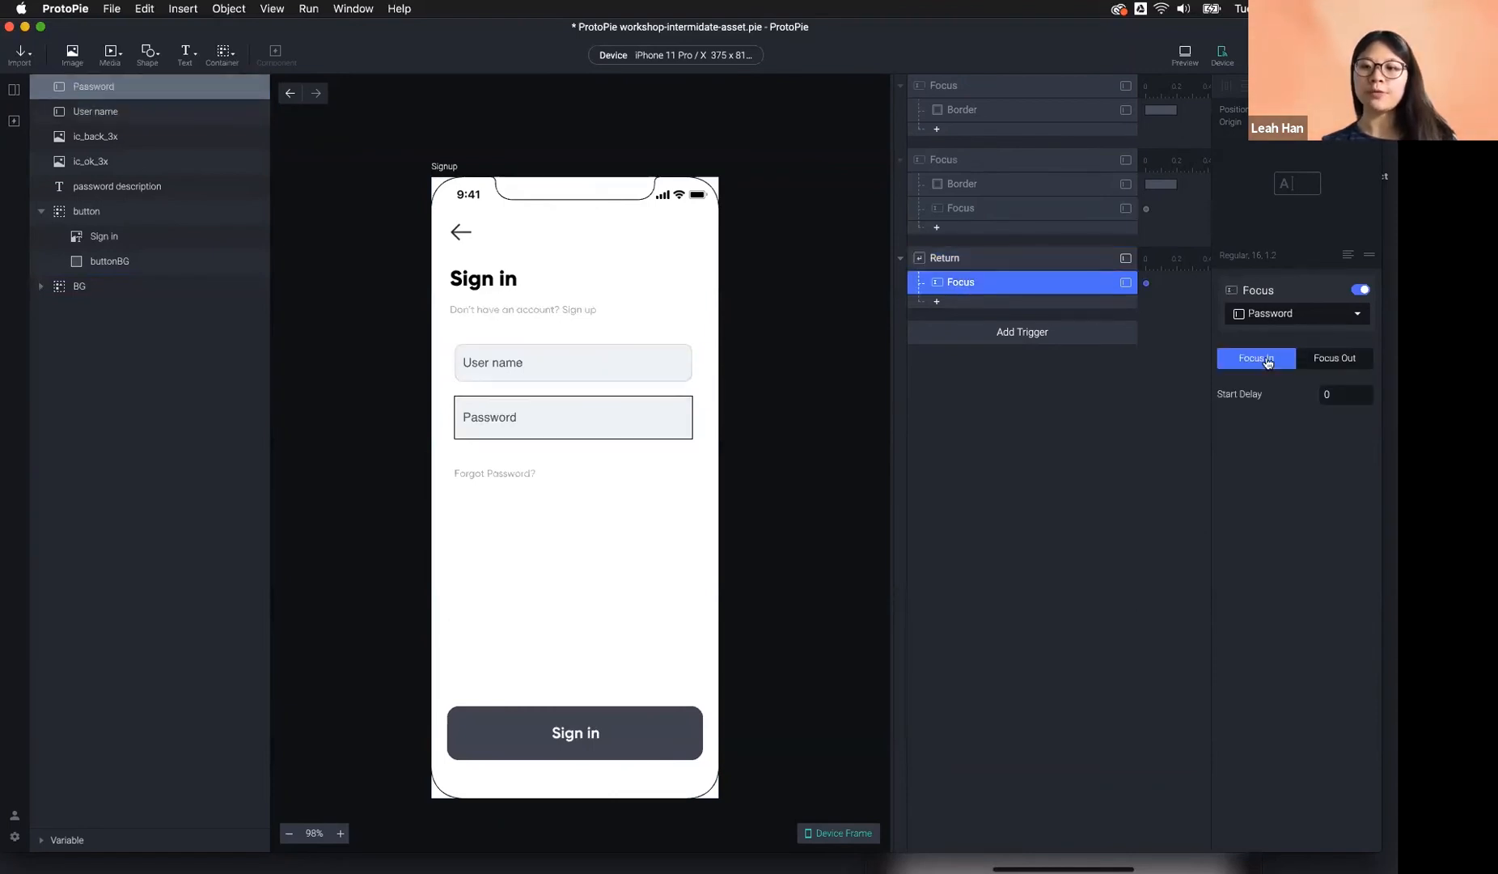
Add a Condition to the Return trigger that checks the Text property of the User name input.
click(1009, 305)
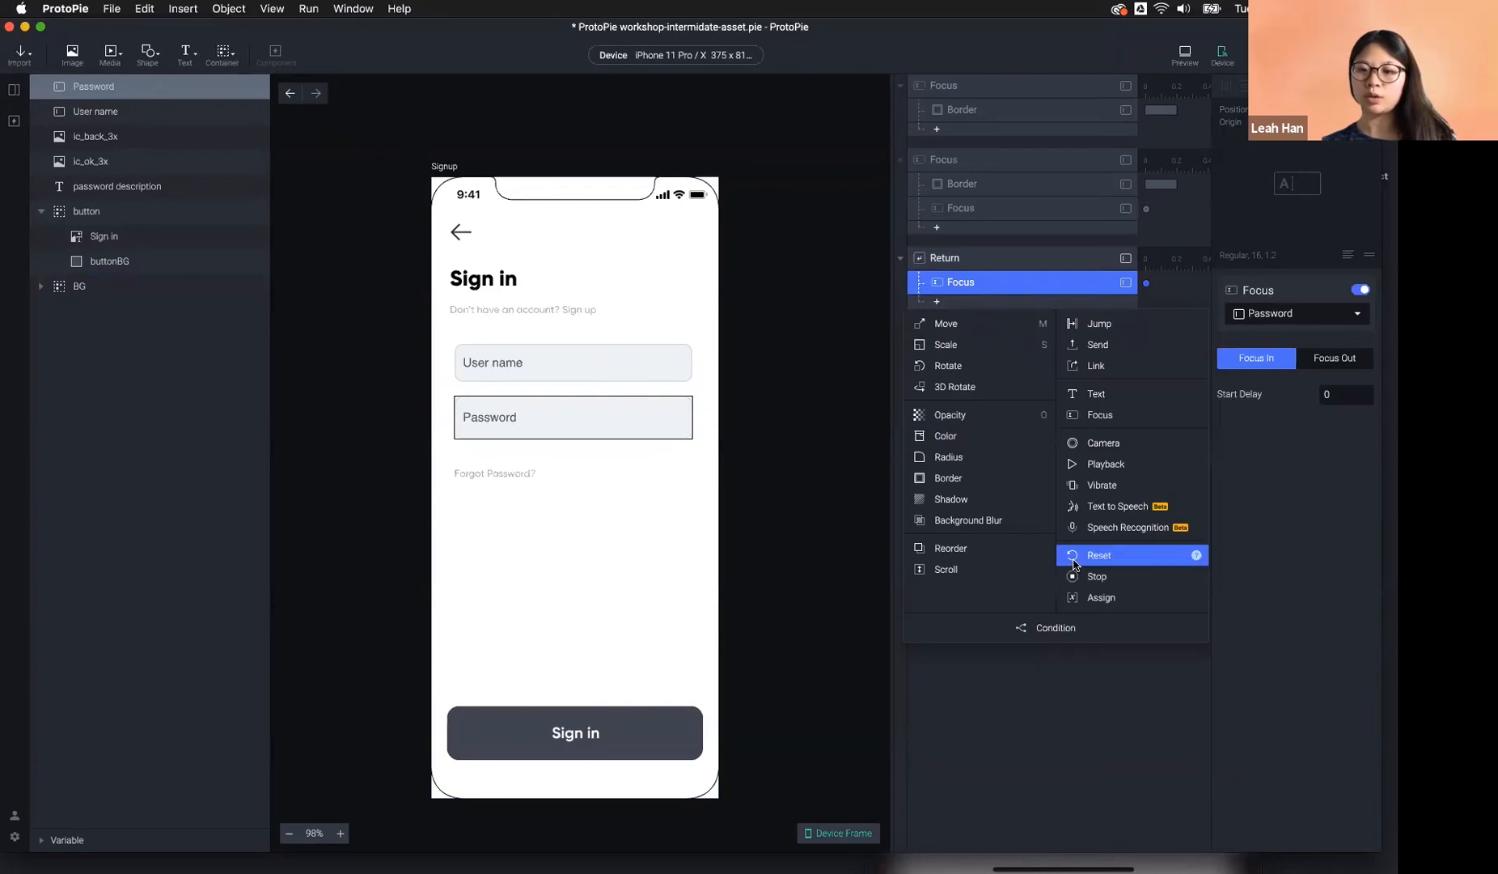
click(1066, 631)
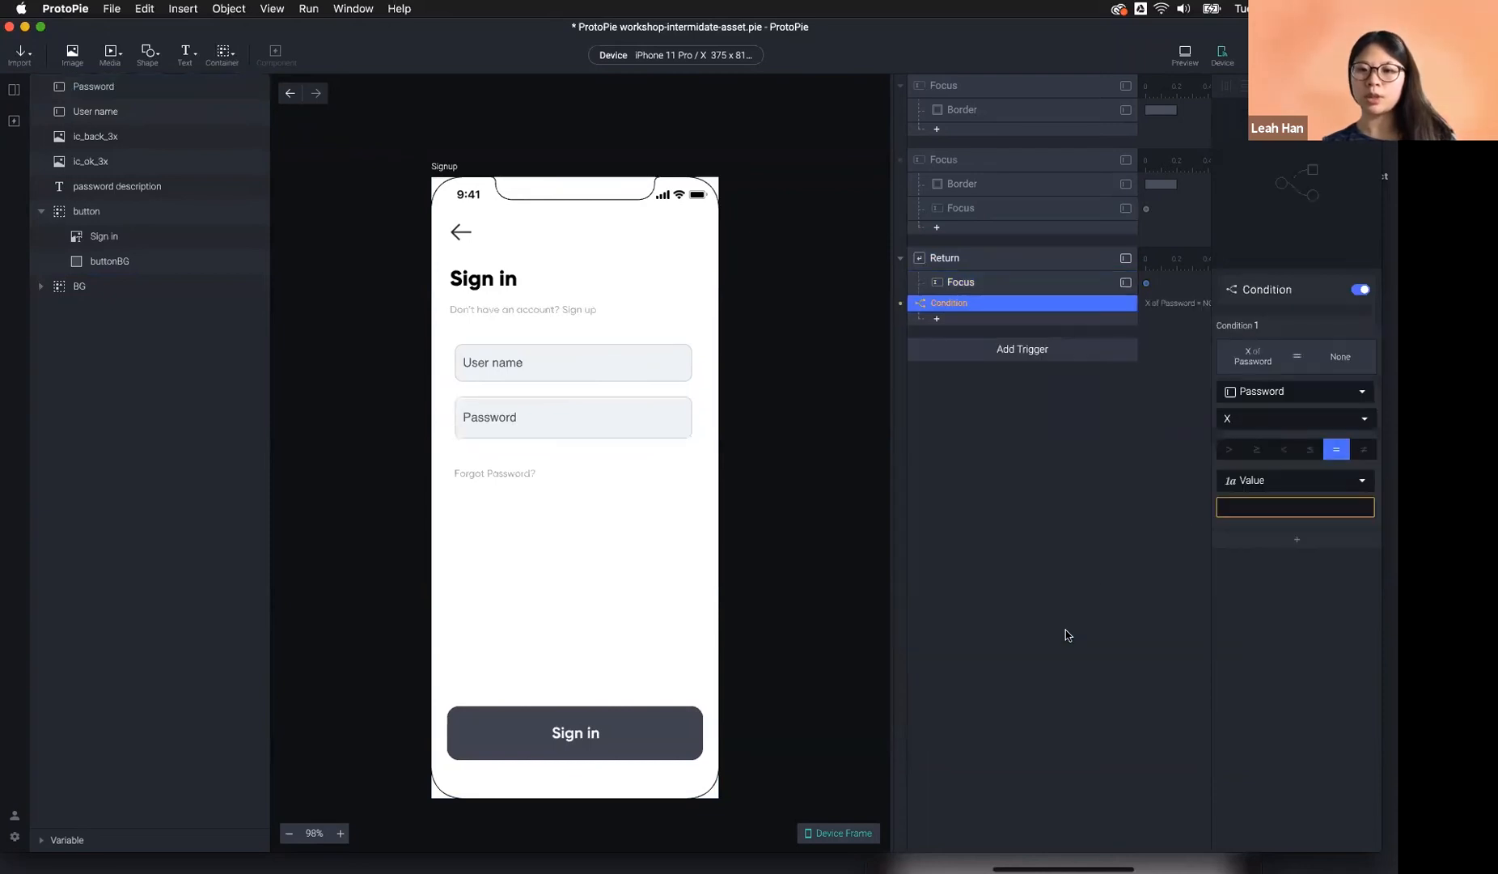
click(1282, 397)
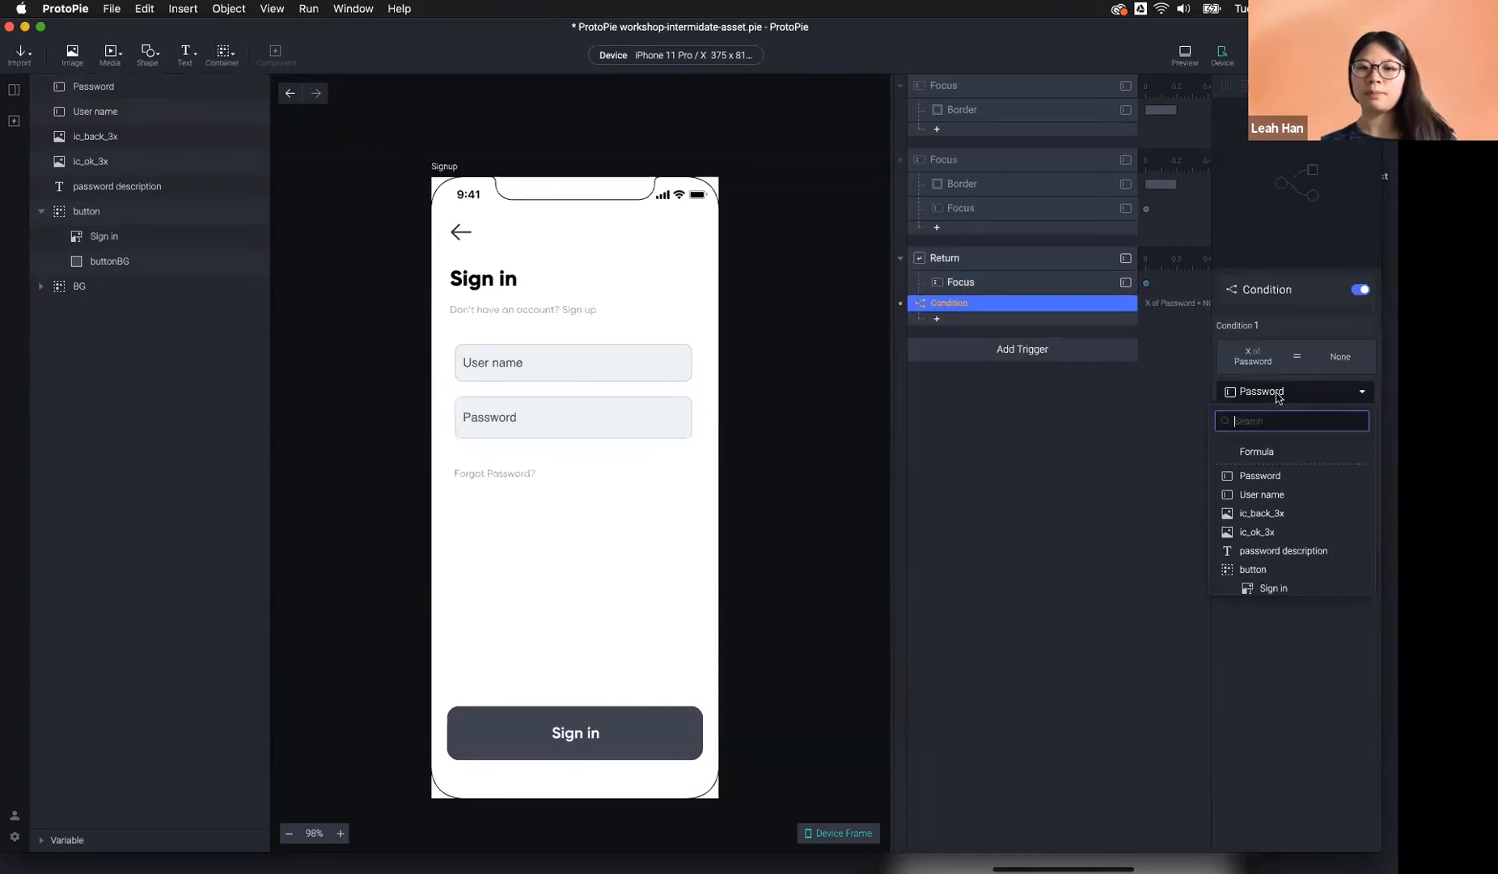
click(1262, 495)
click(1265, 423)
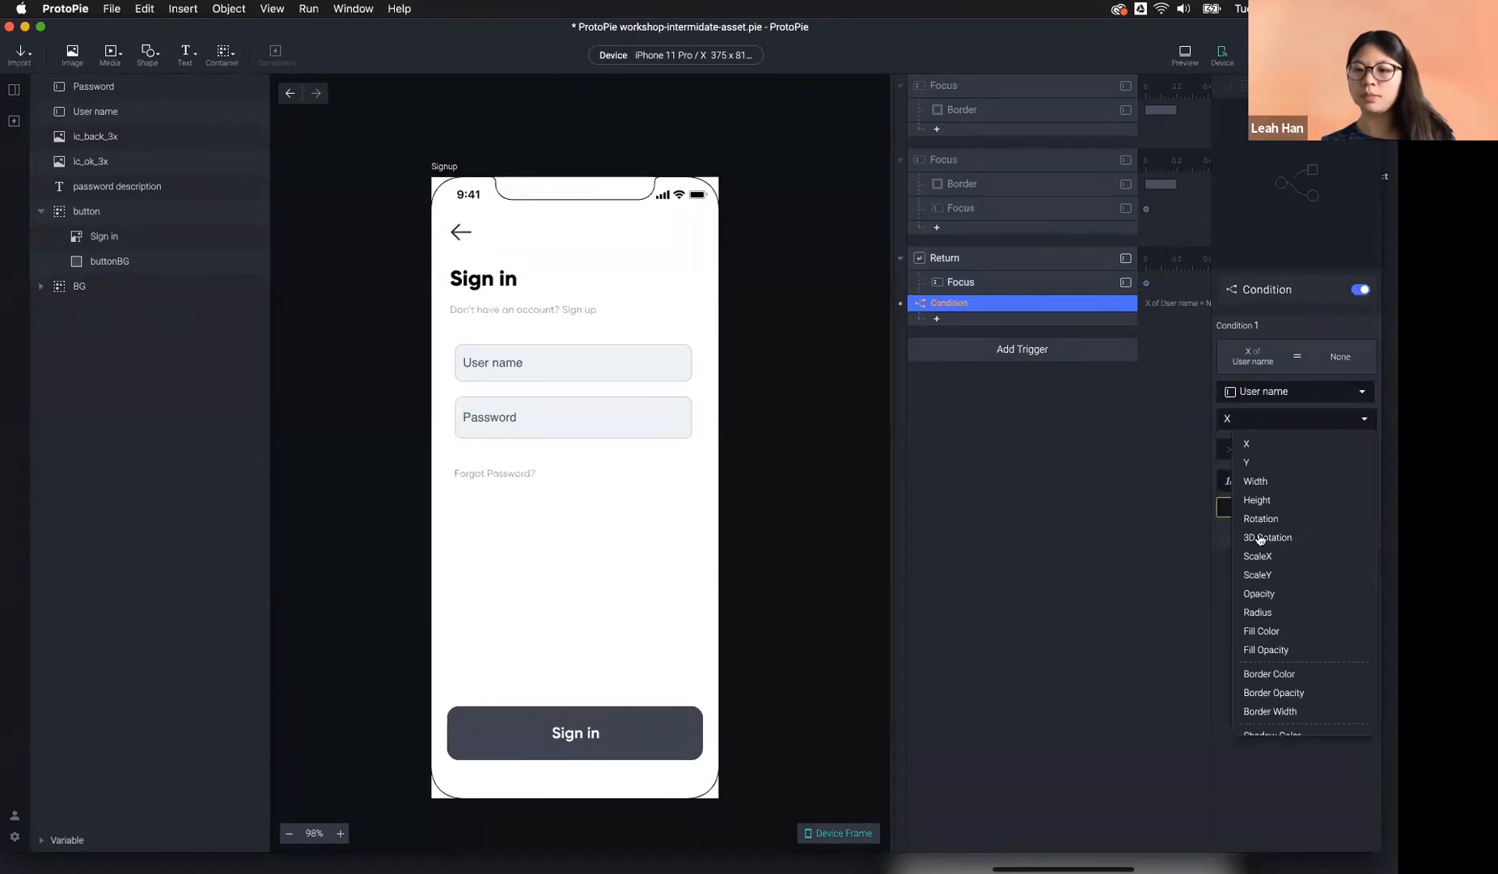
click(1281, 683)
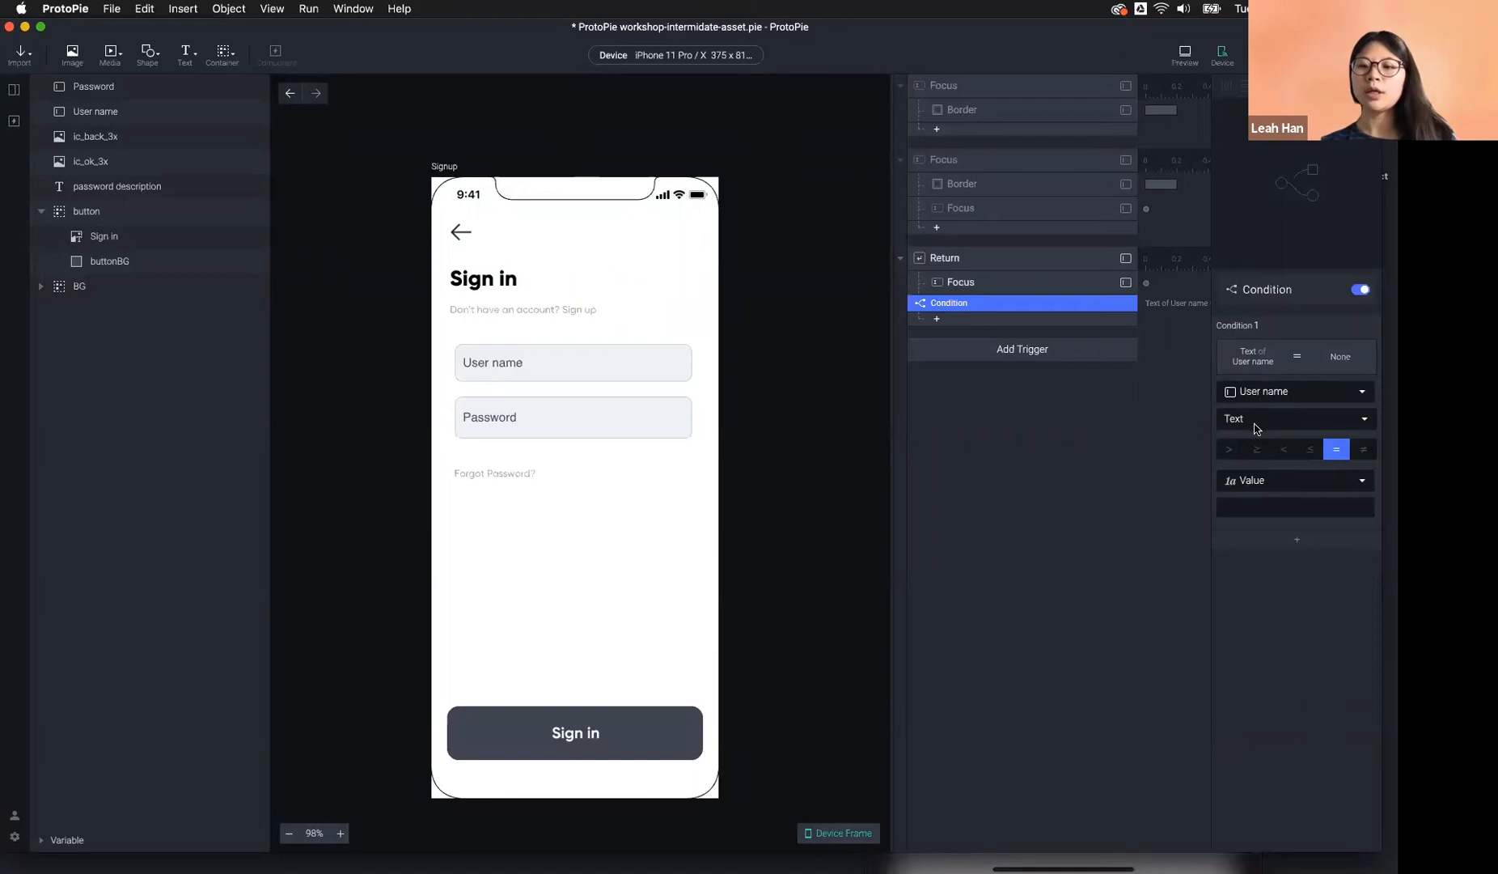
Make the Return trigger's condition check that the User name text equals protopie.
click(1272, 514)
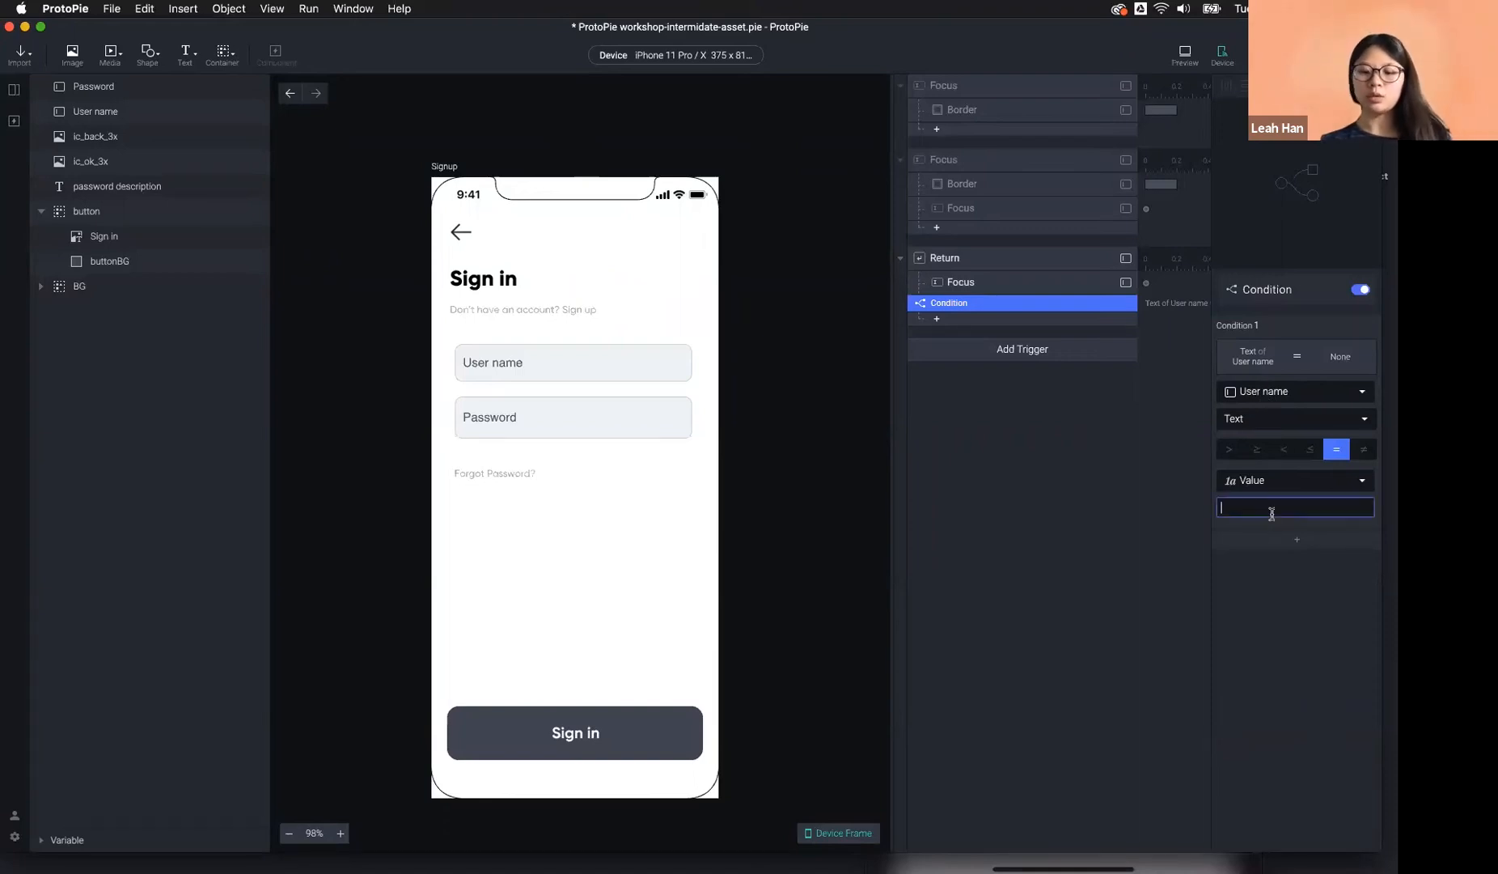
text(protopie)
key(Return)
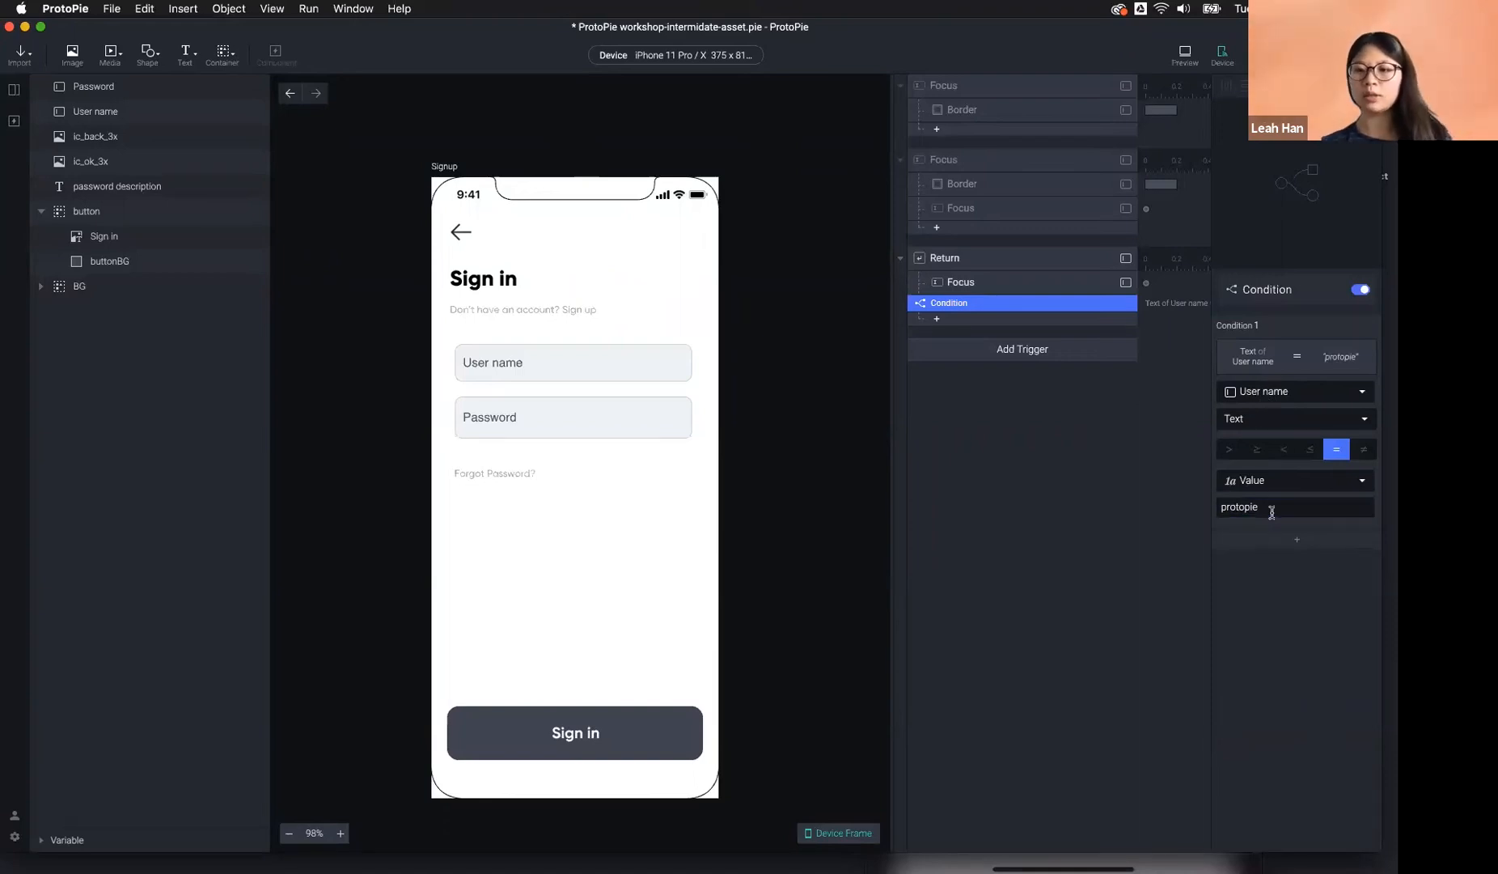
Nest the Return trigger's Focus response on the Password input beneath the condition.
drag(979, 287, 979, 310)
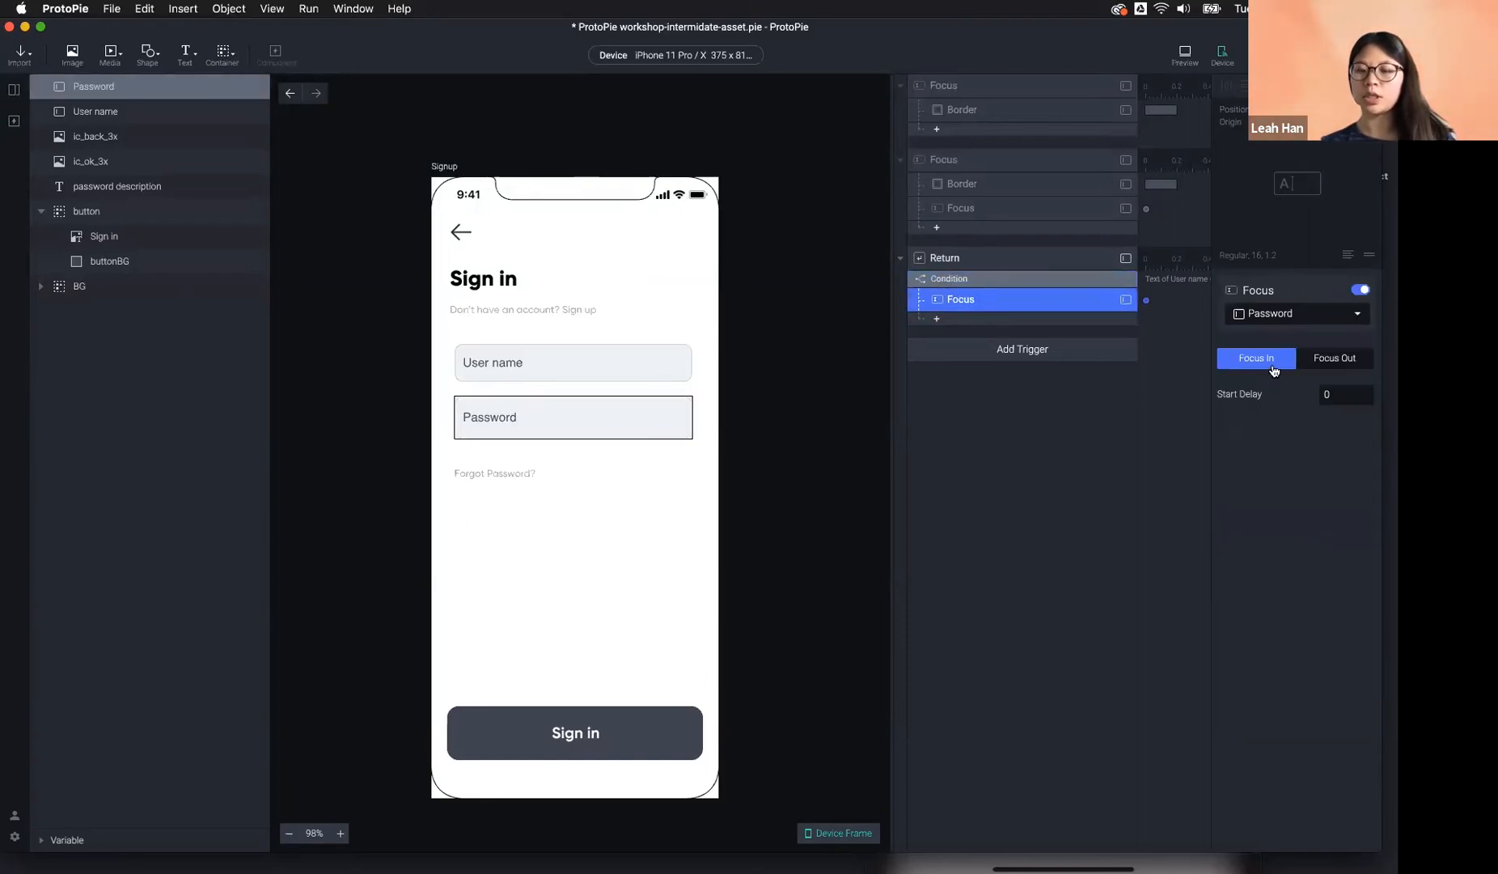
click(1037, 385)
mouse_move(987, 309)
mouse_down()
mouse_move(990, 283)
mouse_move(989, 298)
mouse_up()
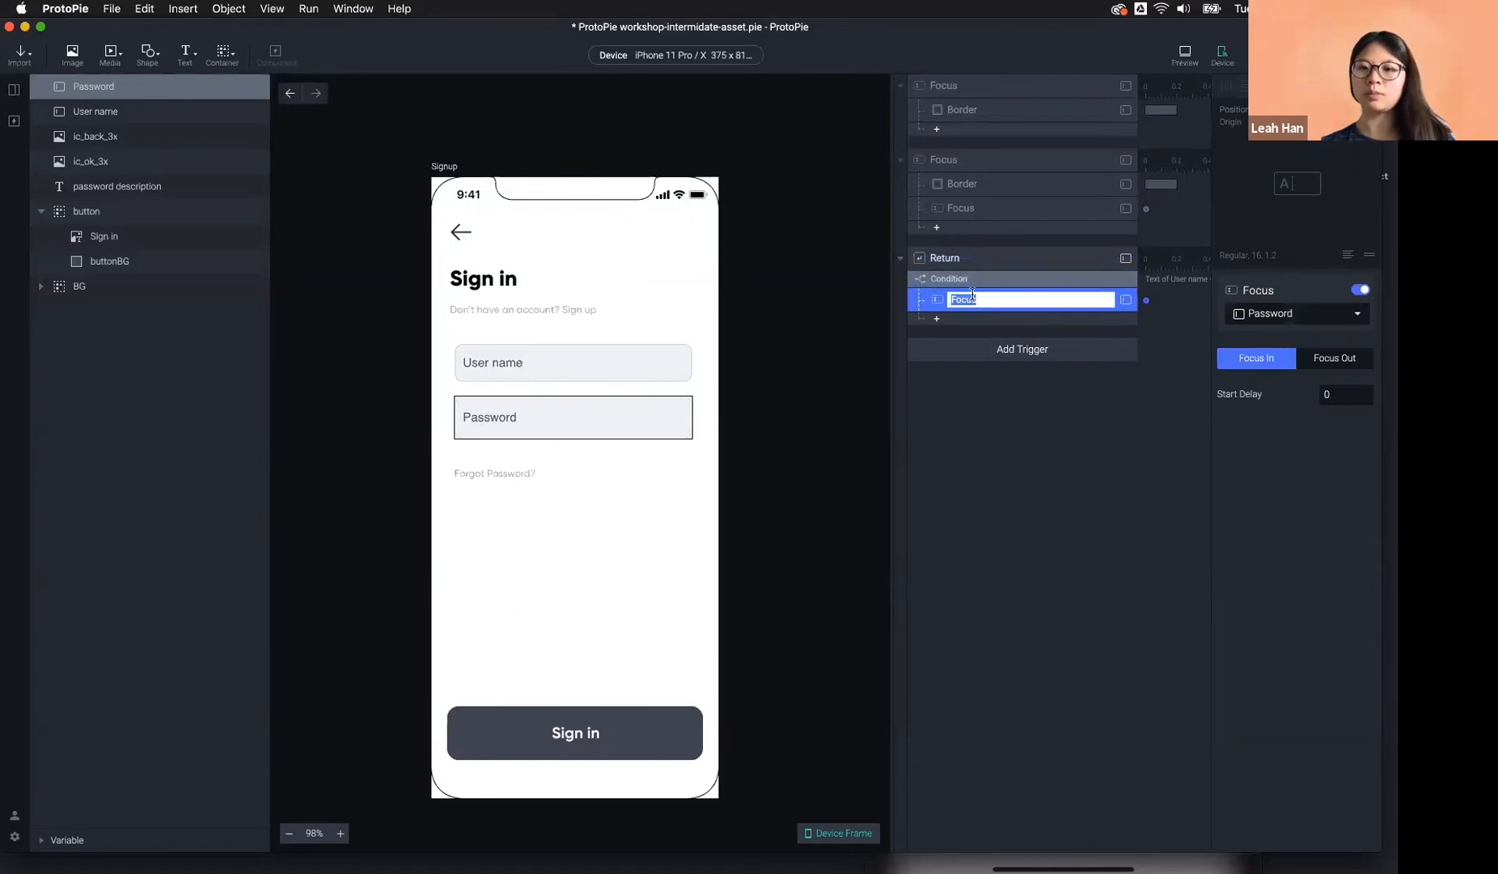
click(1003, 449)
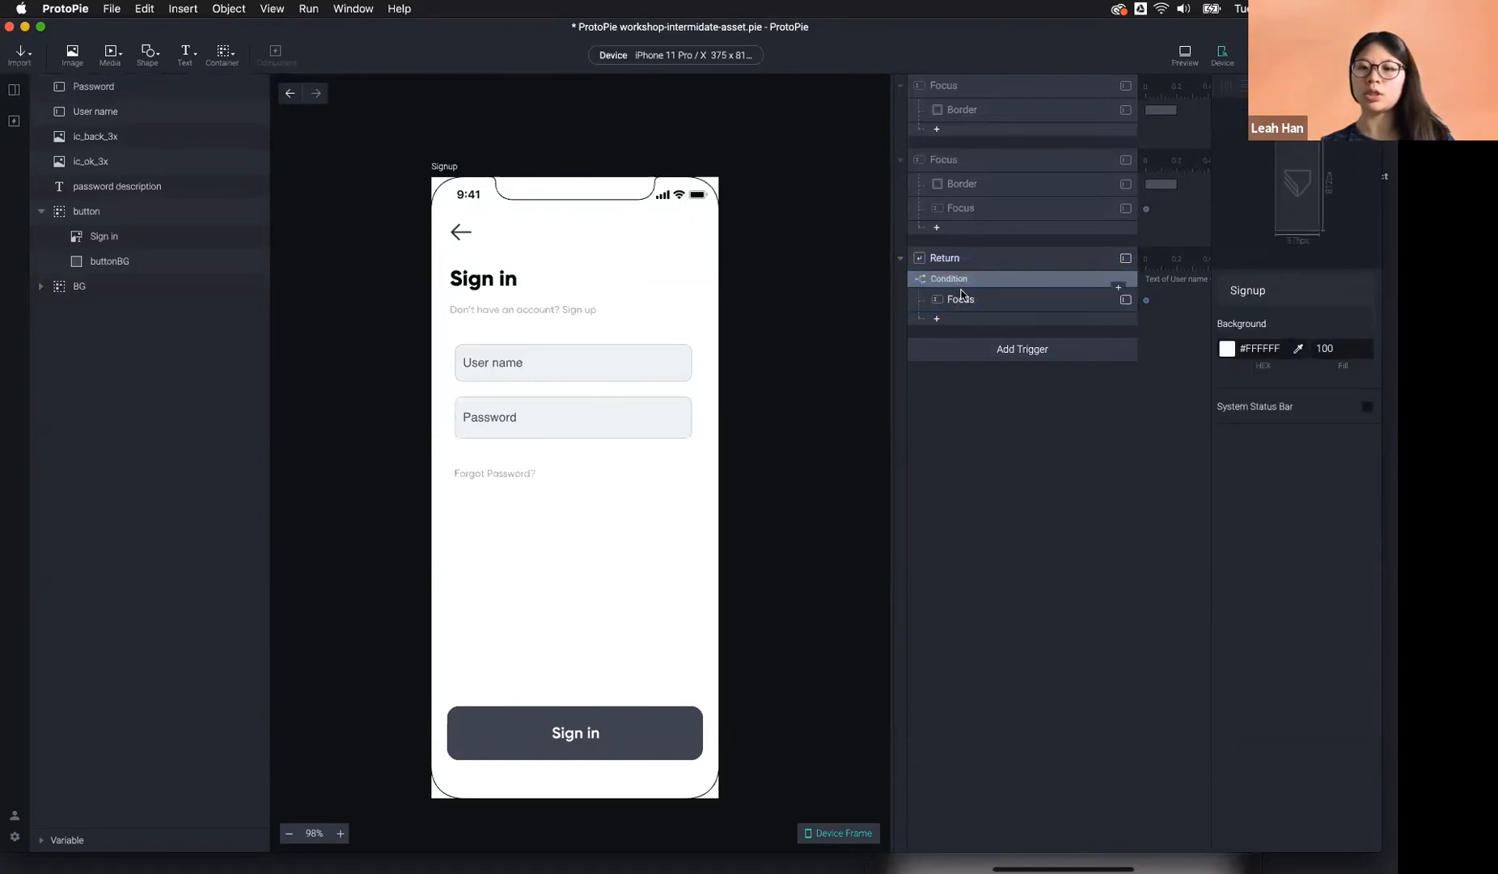
click(961, 300)
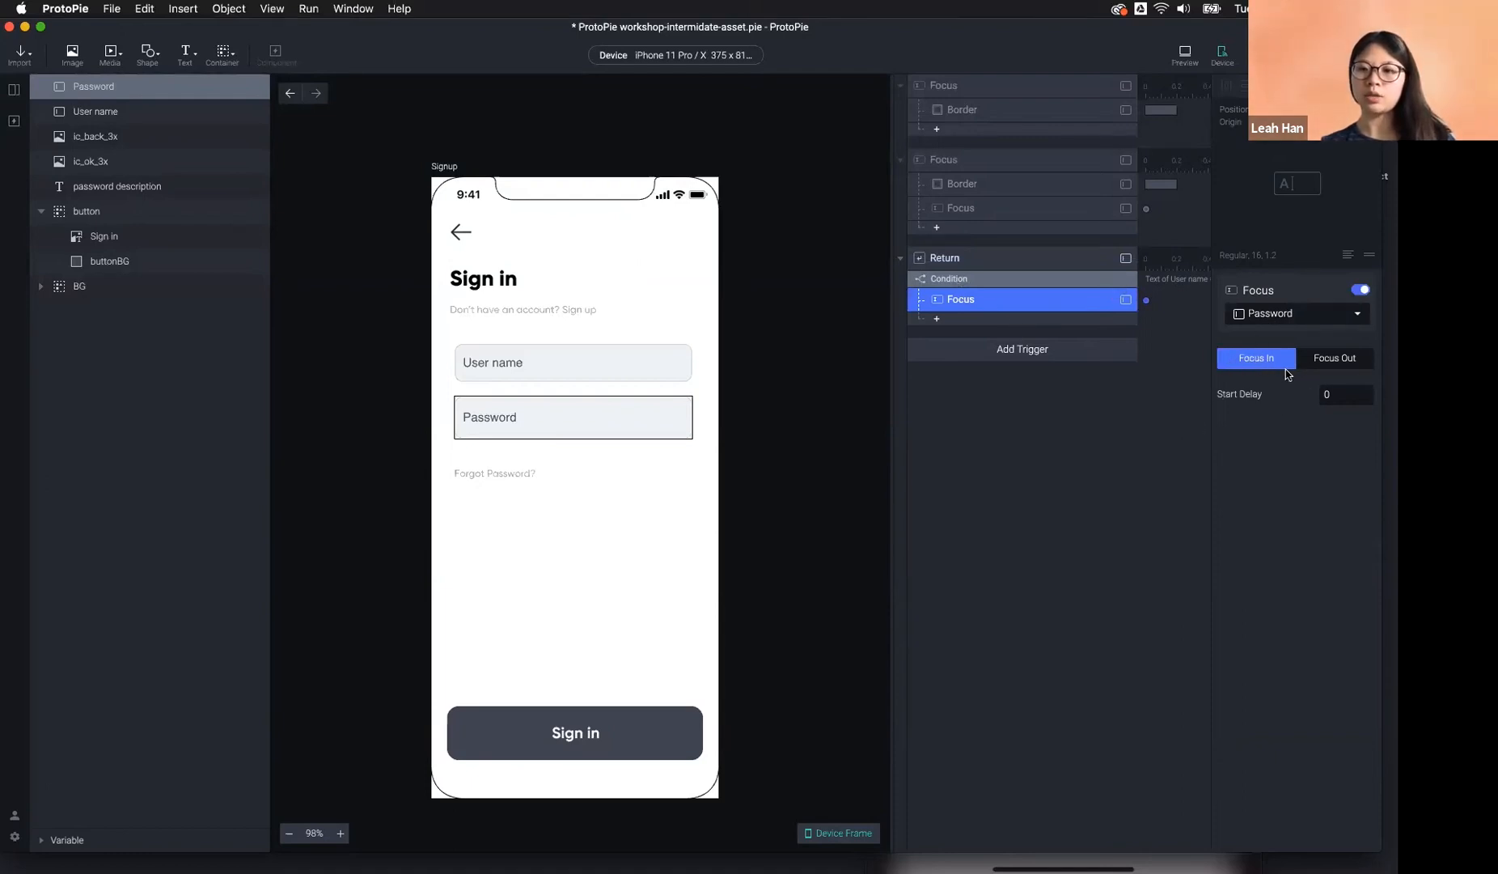
Add a second Condition to the Return trigger requiring the User name input's Text to be not equal to protopie.
click(979, 324)
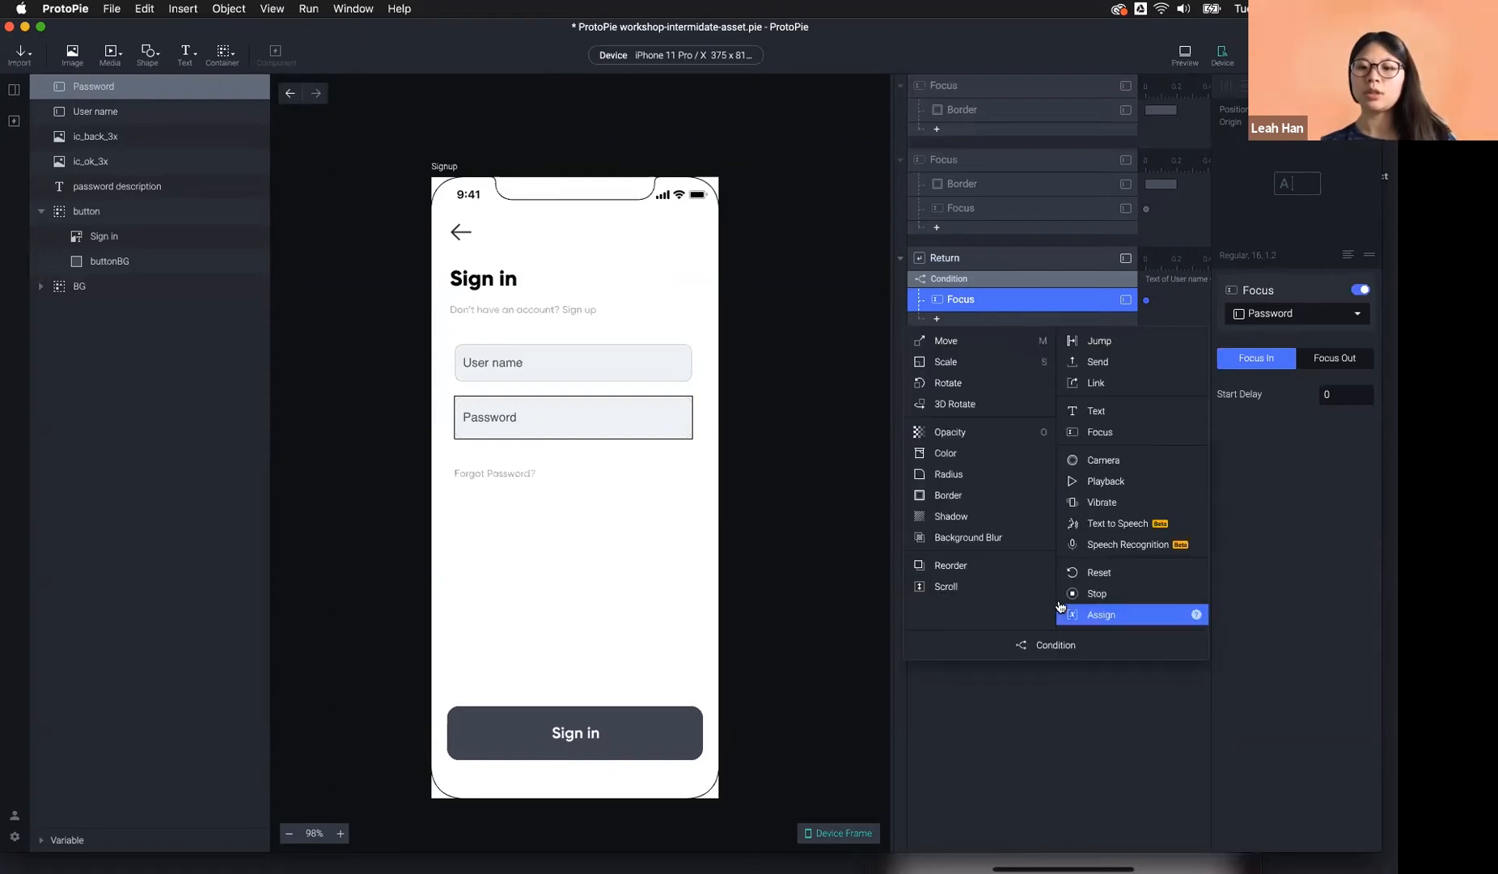
click(1055, 643)
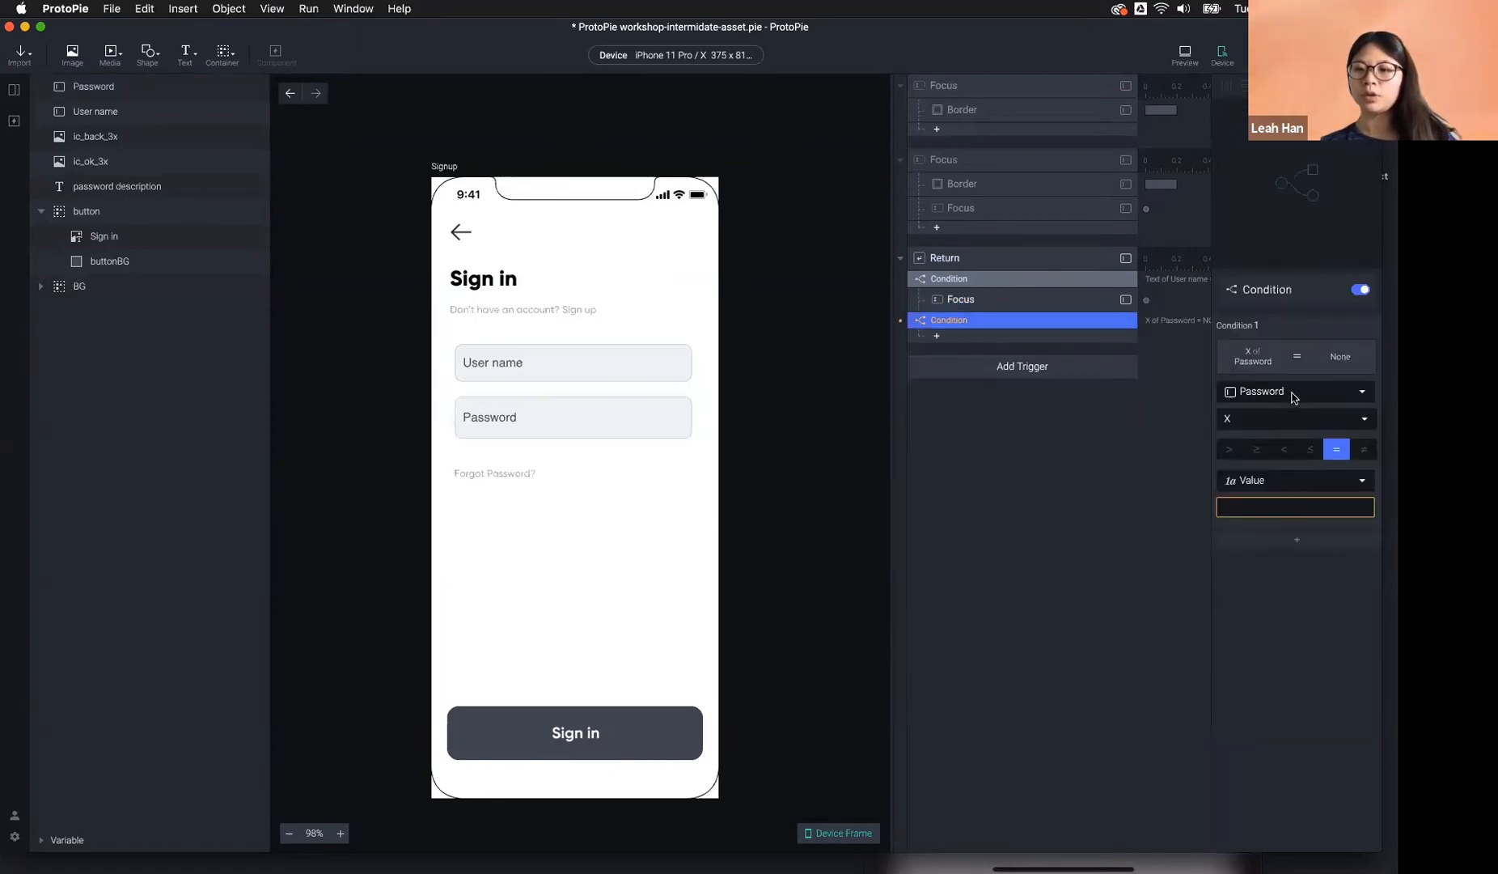
click(1294, 392)
click(1277, 494)
click(1278, 421)
click(1254, 684)
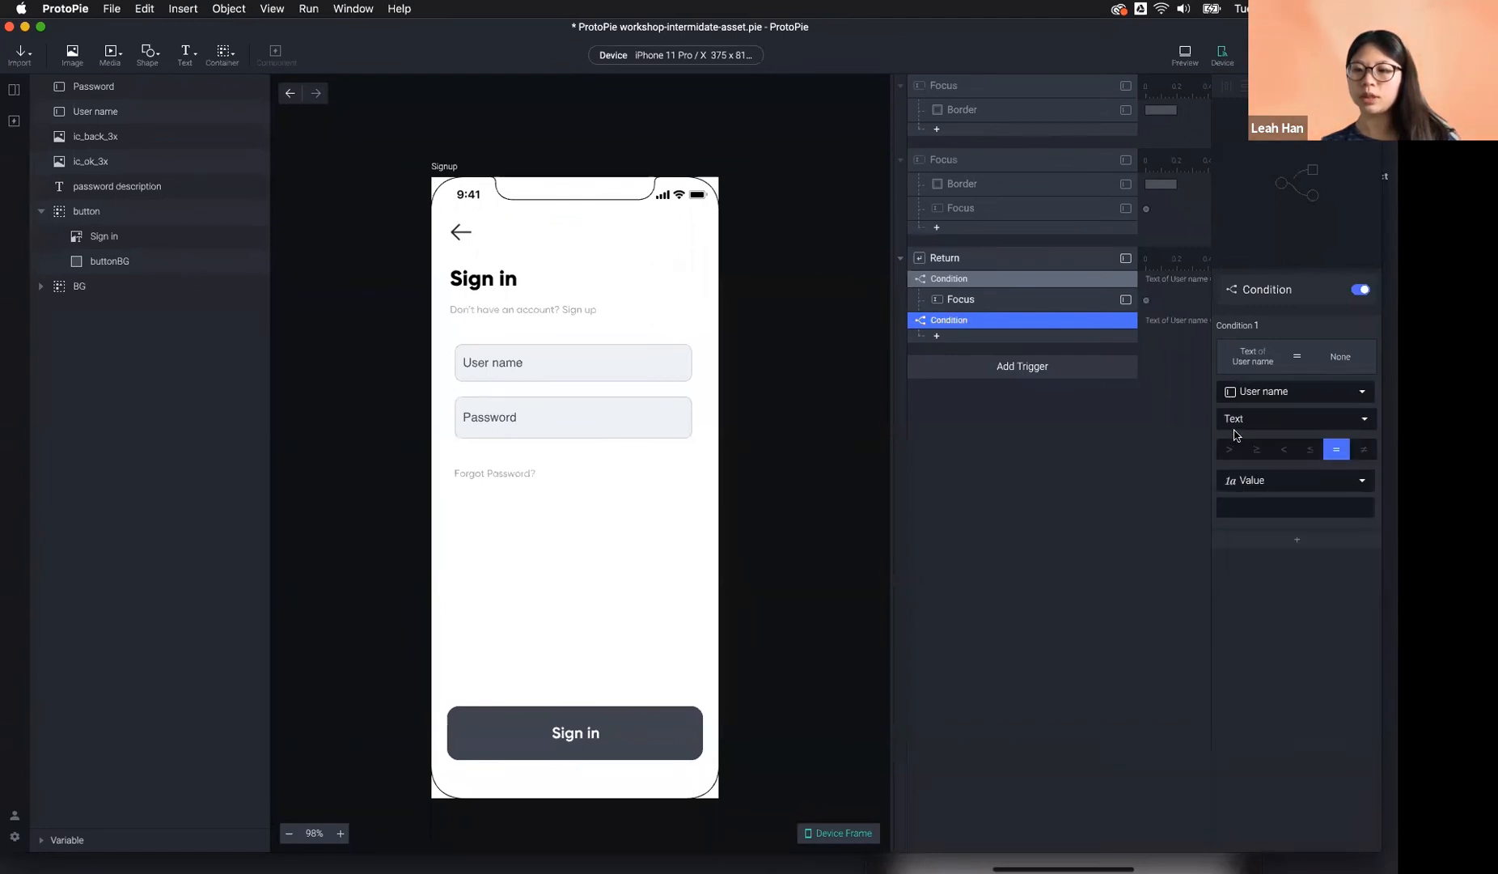
click(1365, 450)
click(1295, 508)
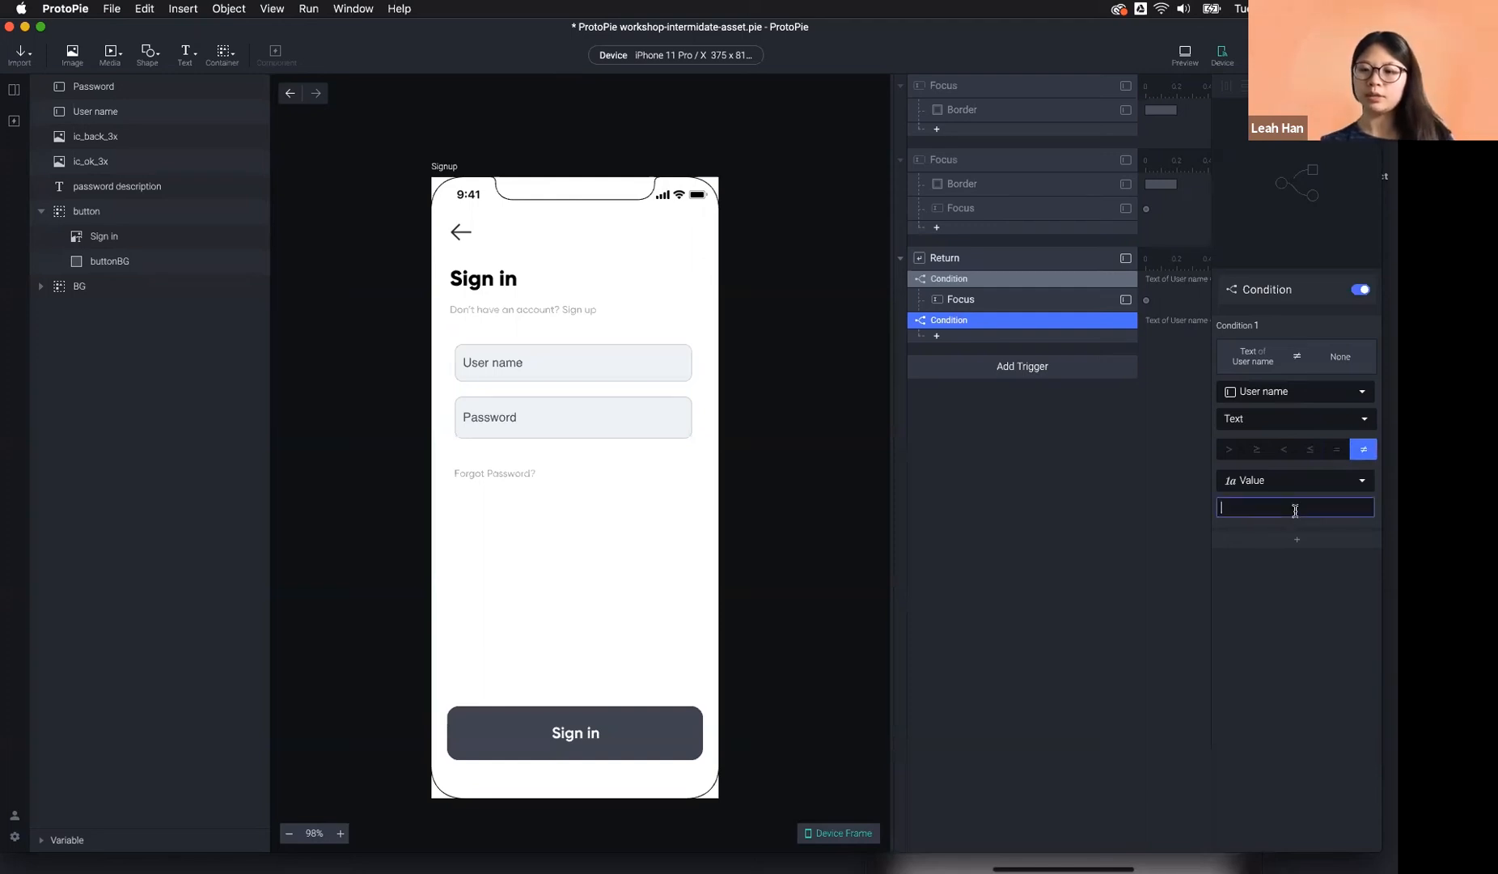
text(protopie)
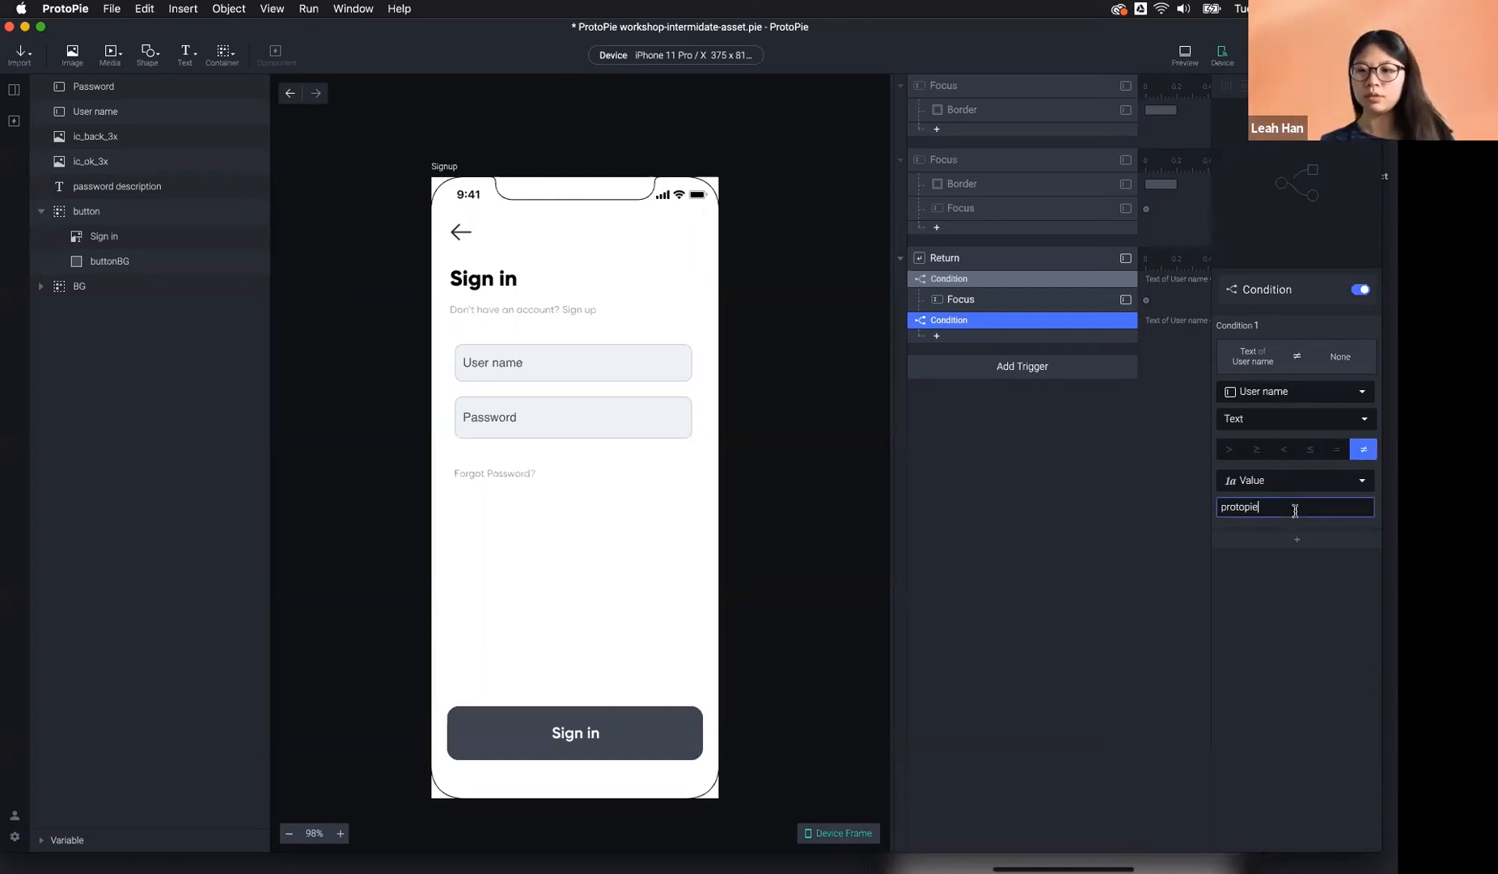
key(Return)
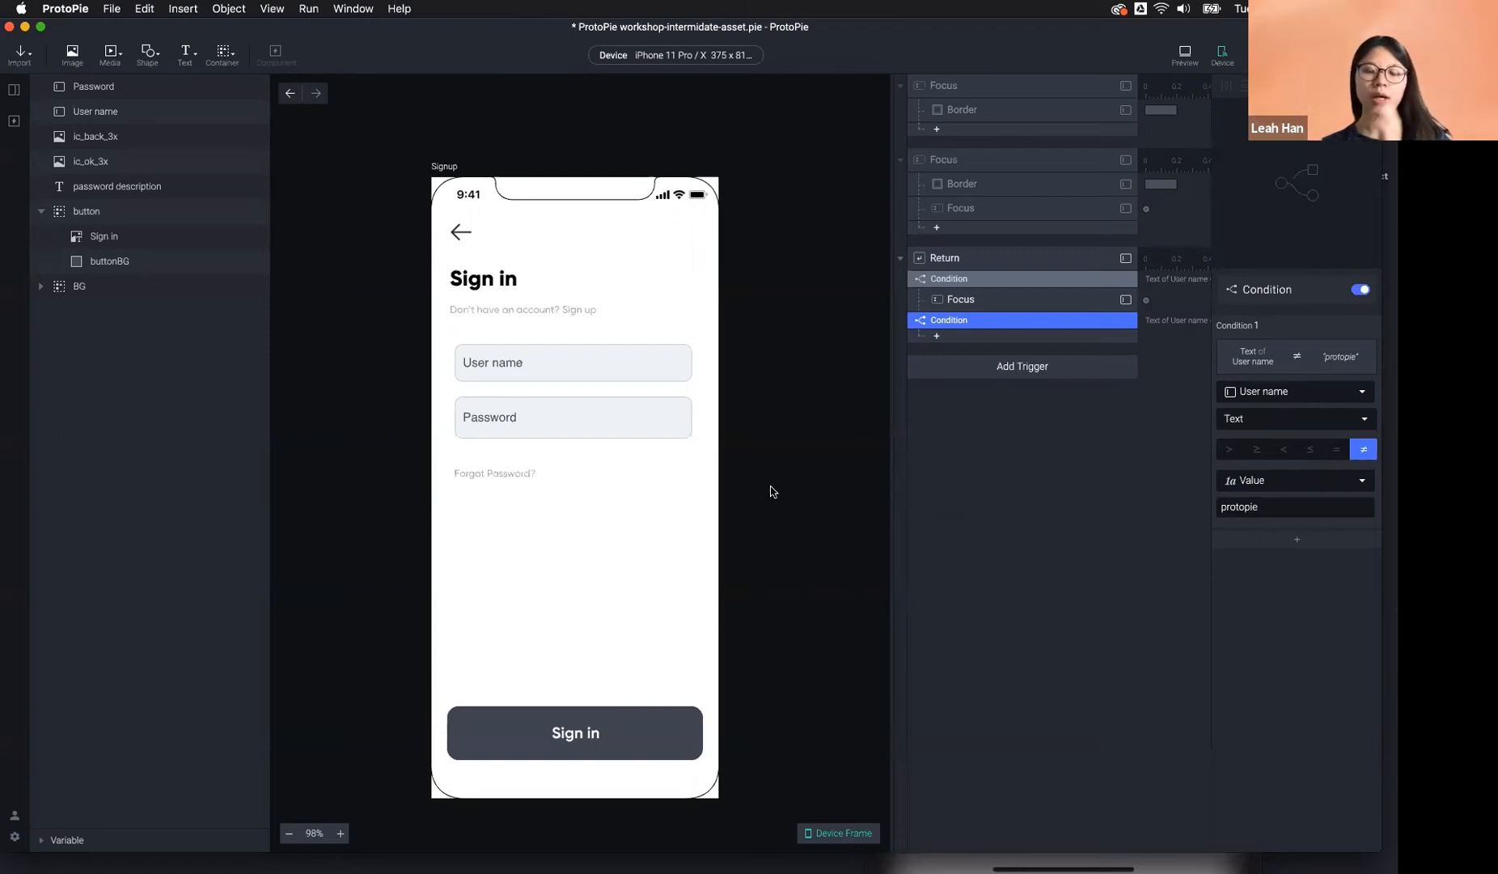
Duplicate the Forgot Password? text, place the copy just below the User name input and change its wording to "Wrong User name".
click(480, 474)
key(super+d)
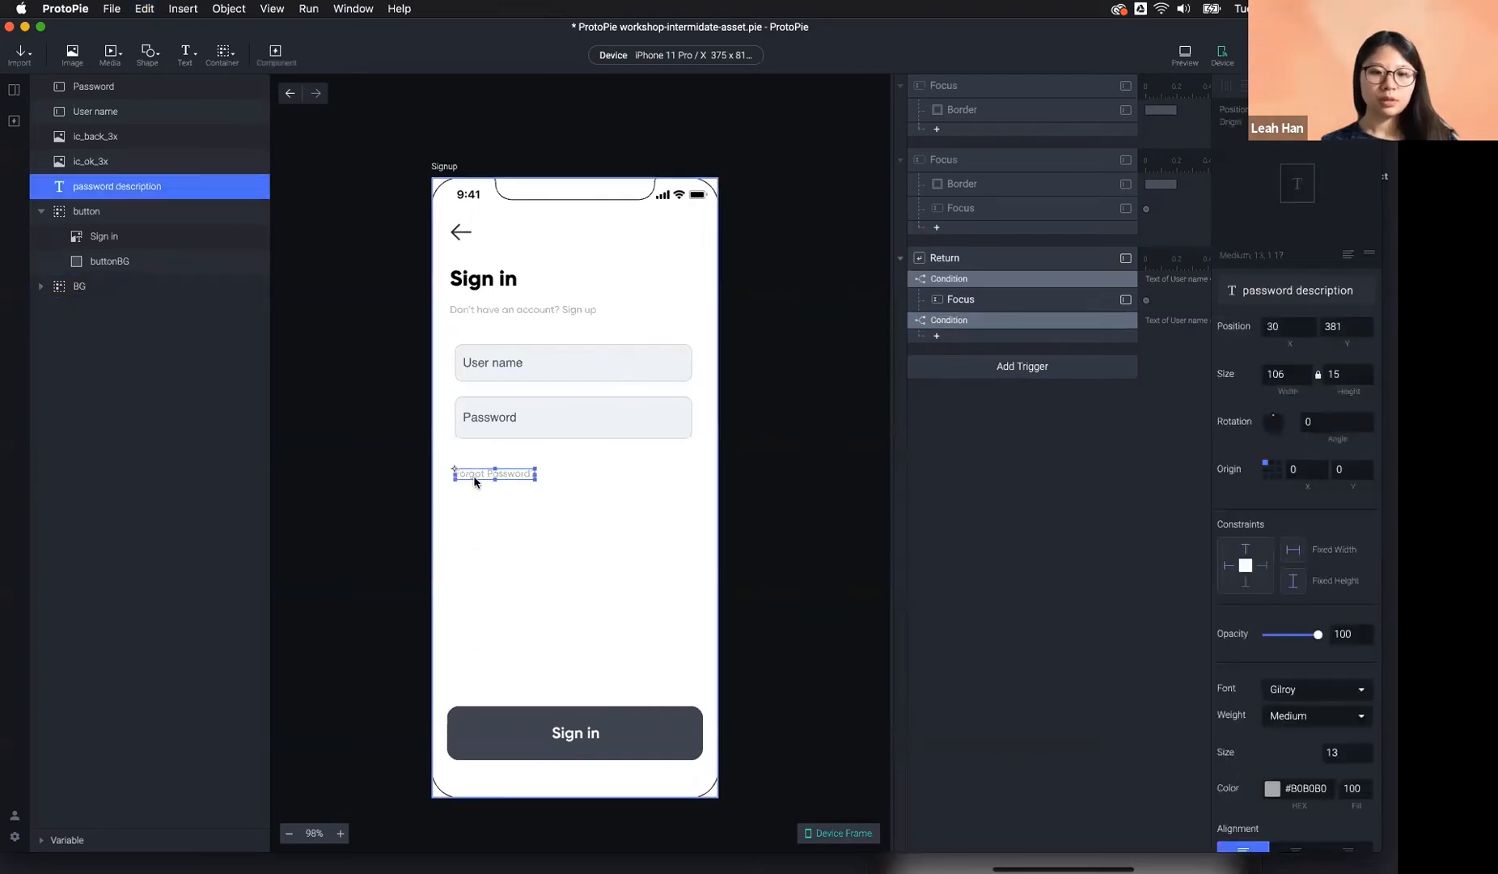
drag(475, 474, 486, 392)
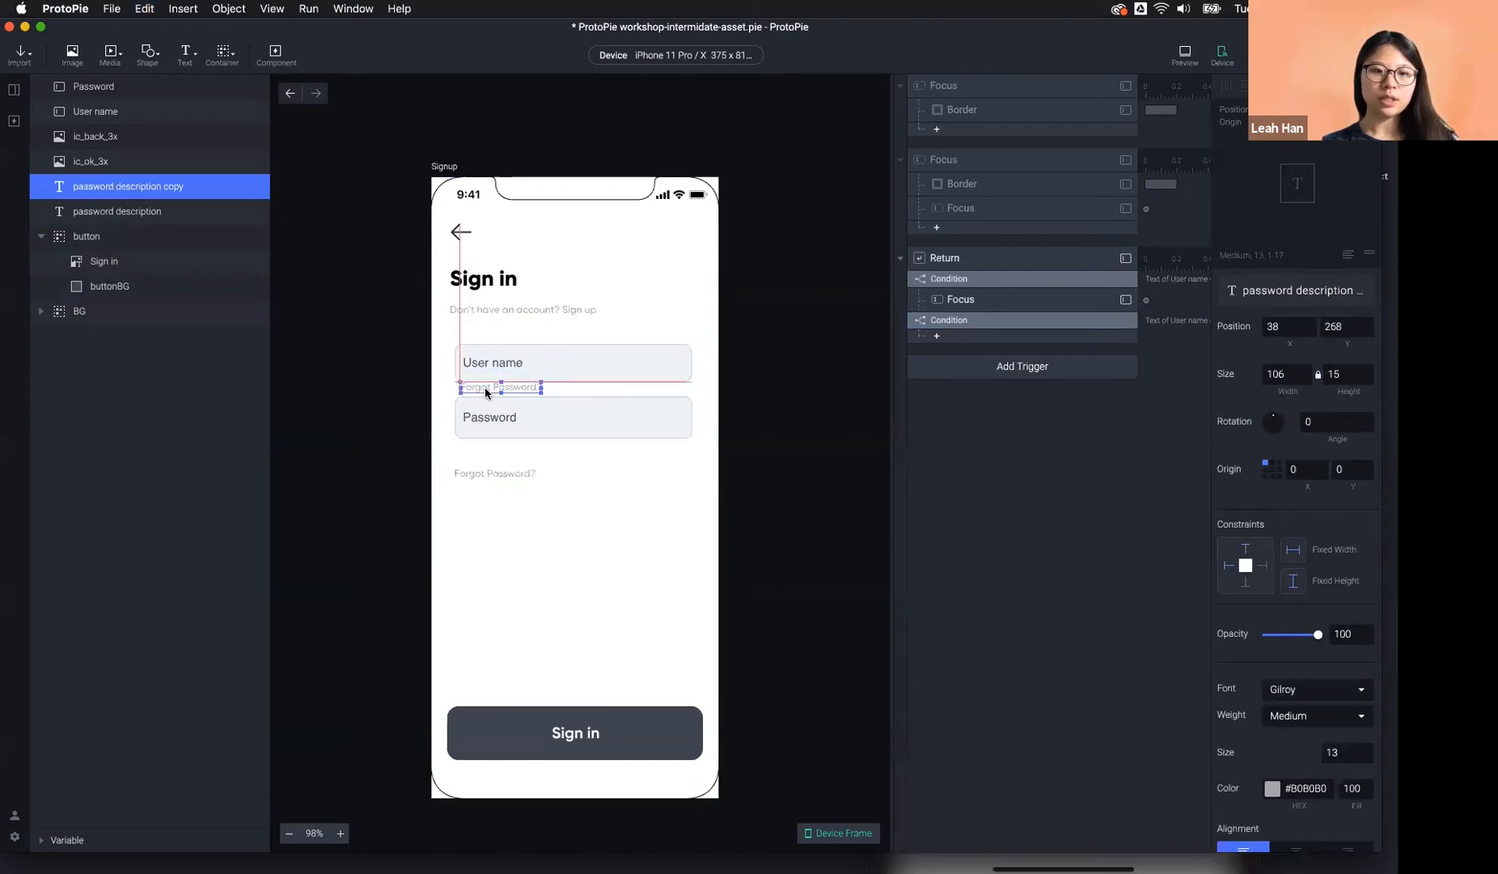
double_click(486, 391)
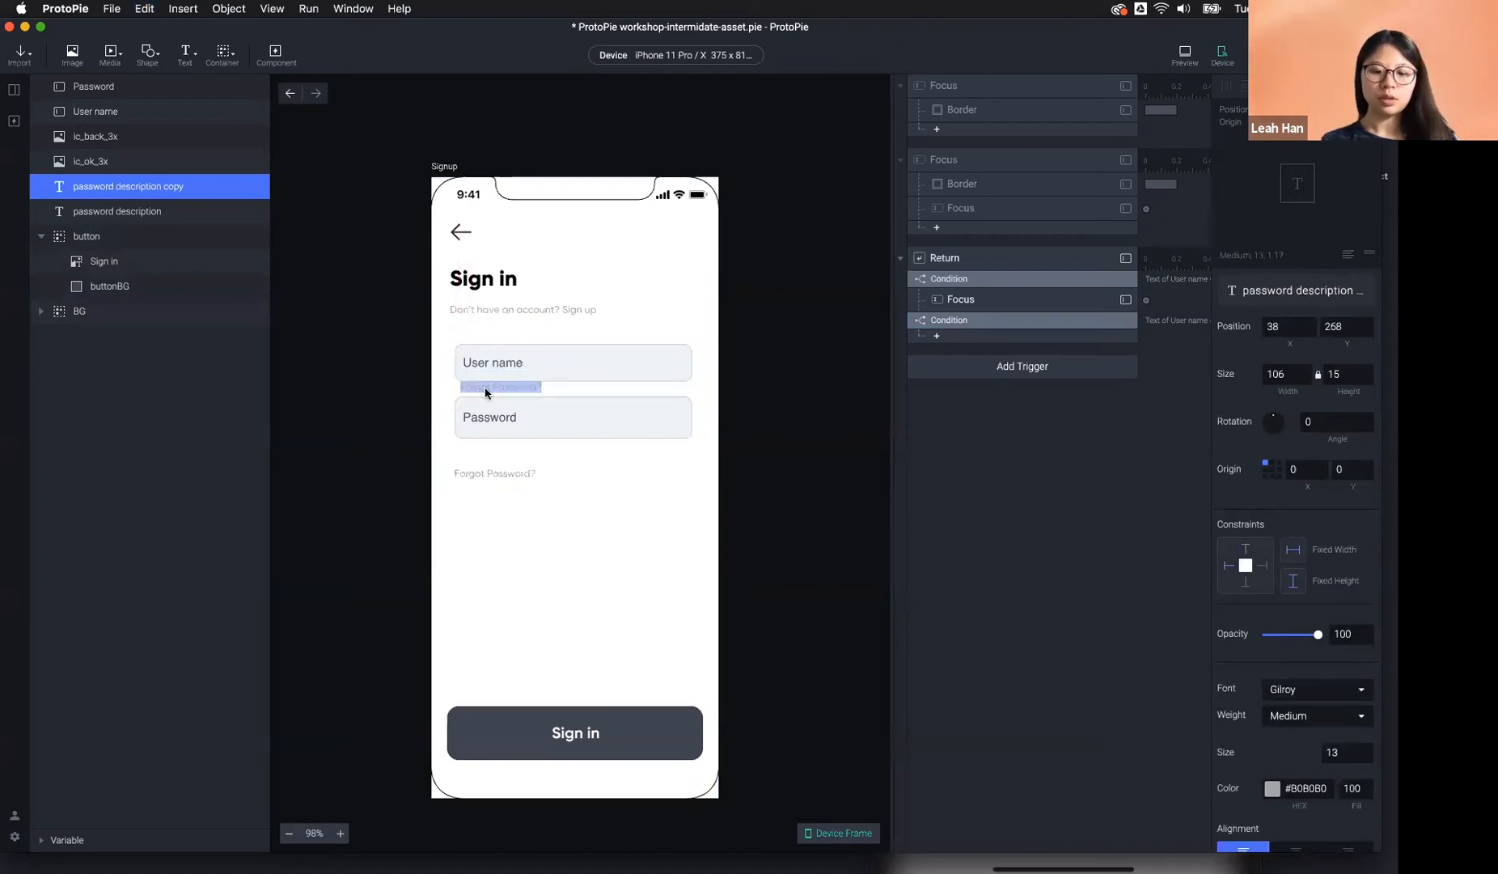
text(Wrong User name)
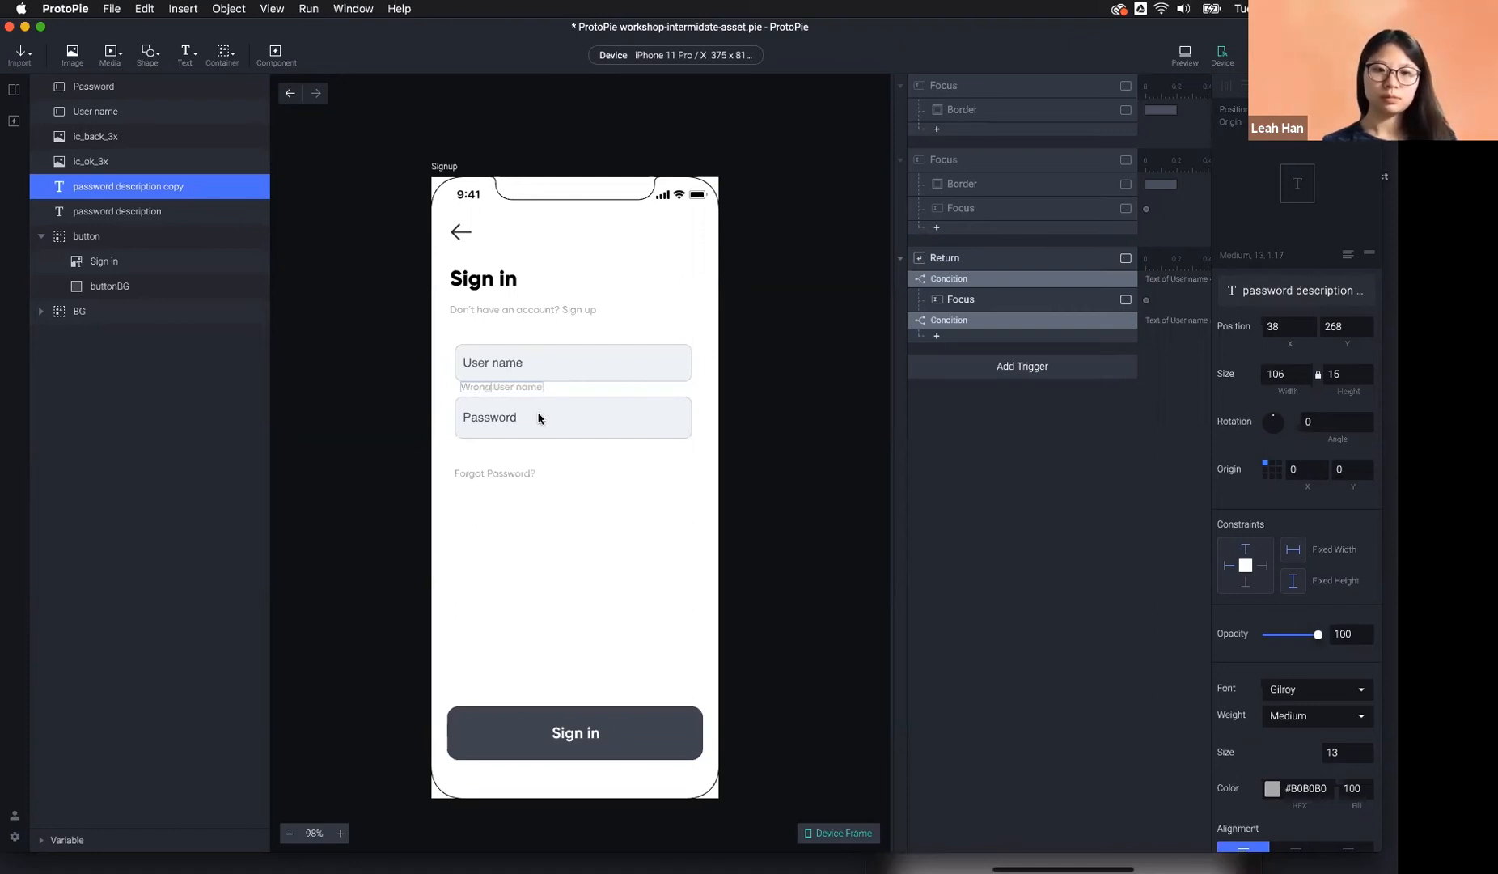
click(551, 456)
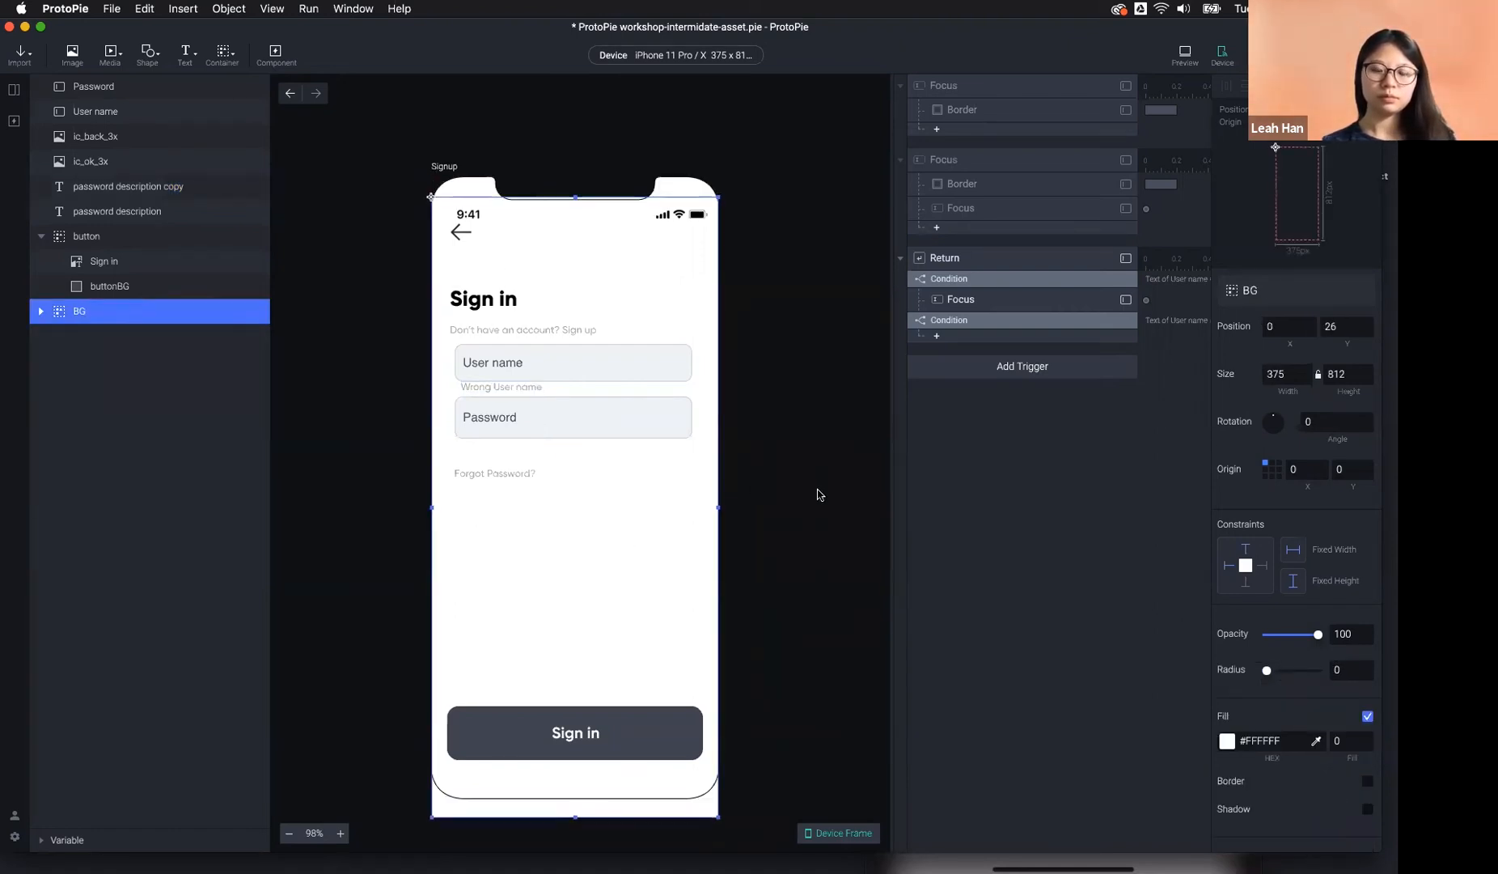
Move the Password input down to Y 314 and centre the Wrong User name text in the gap at about Y 281.
click(536, 426)
drag(535, 426, 535, 445)
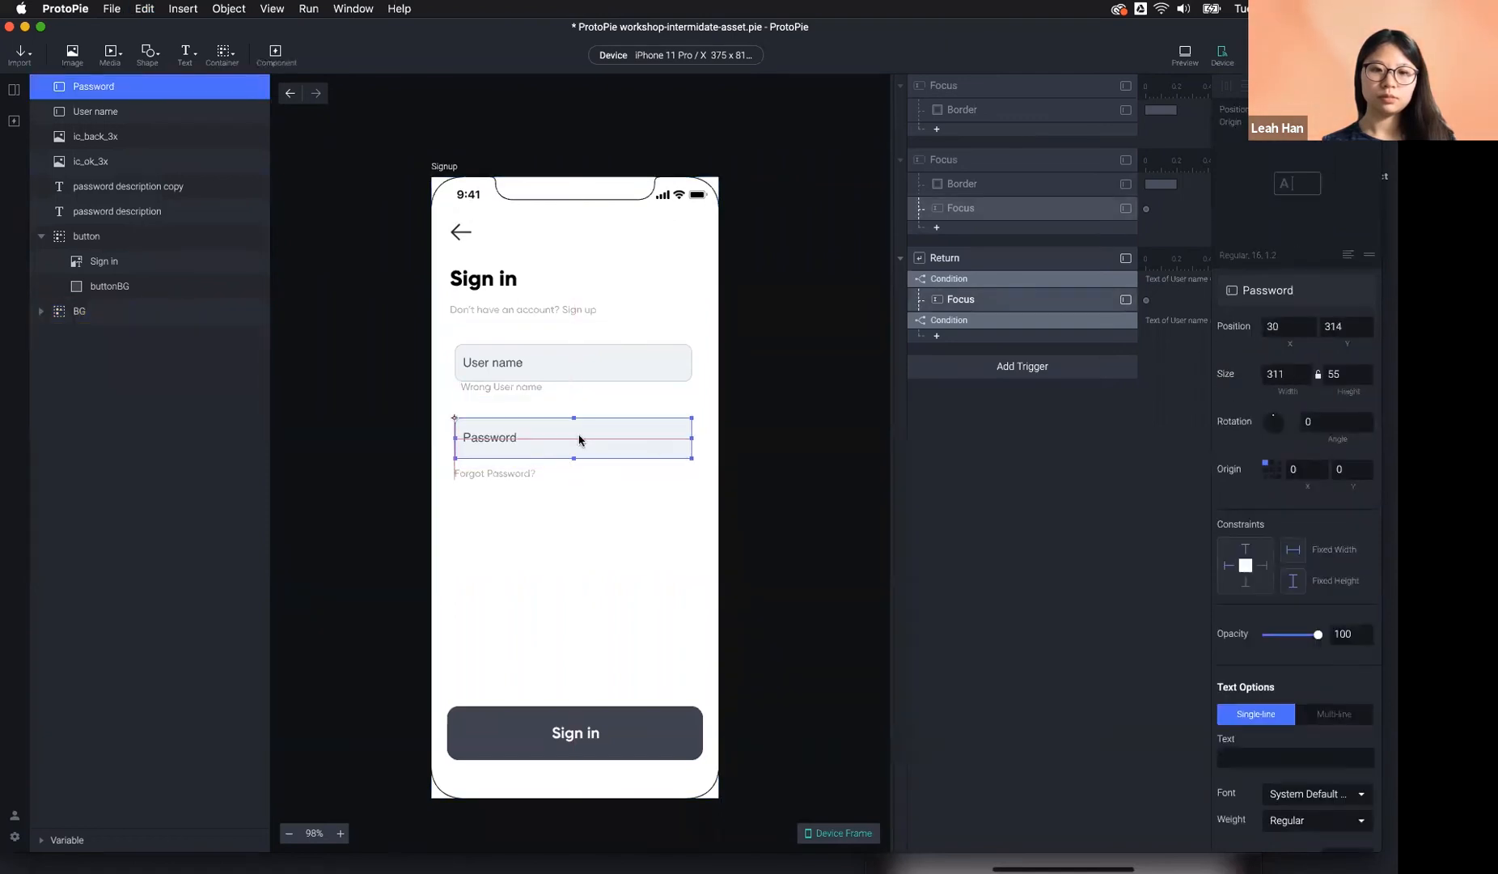
key(Escape)
drag(508, 389, 503, 399)
click(796, 518)
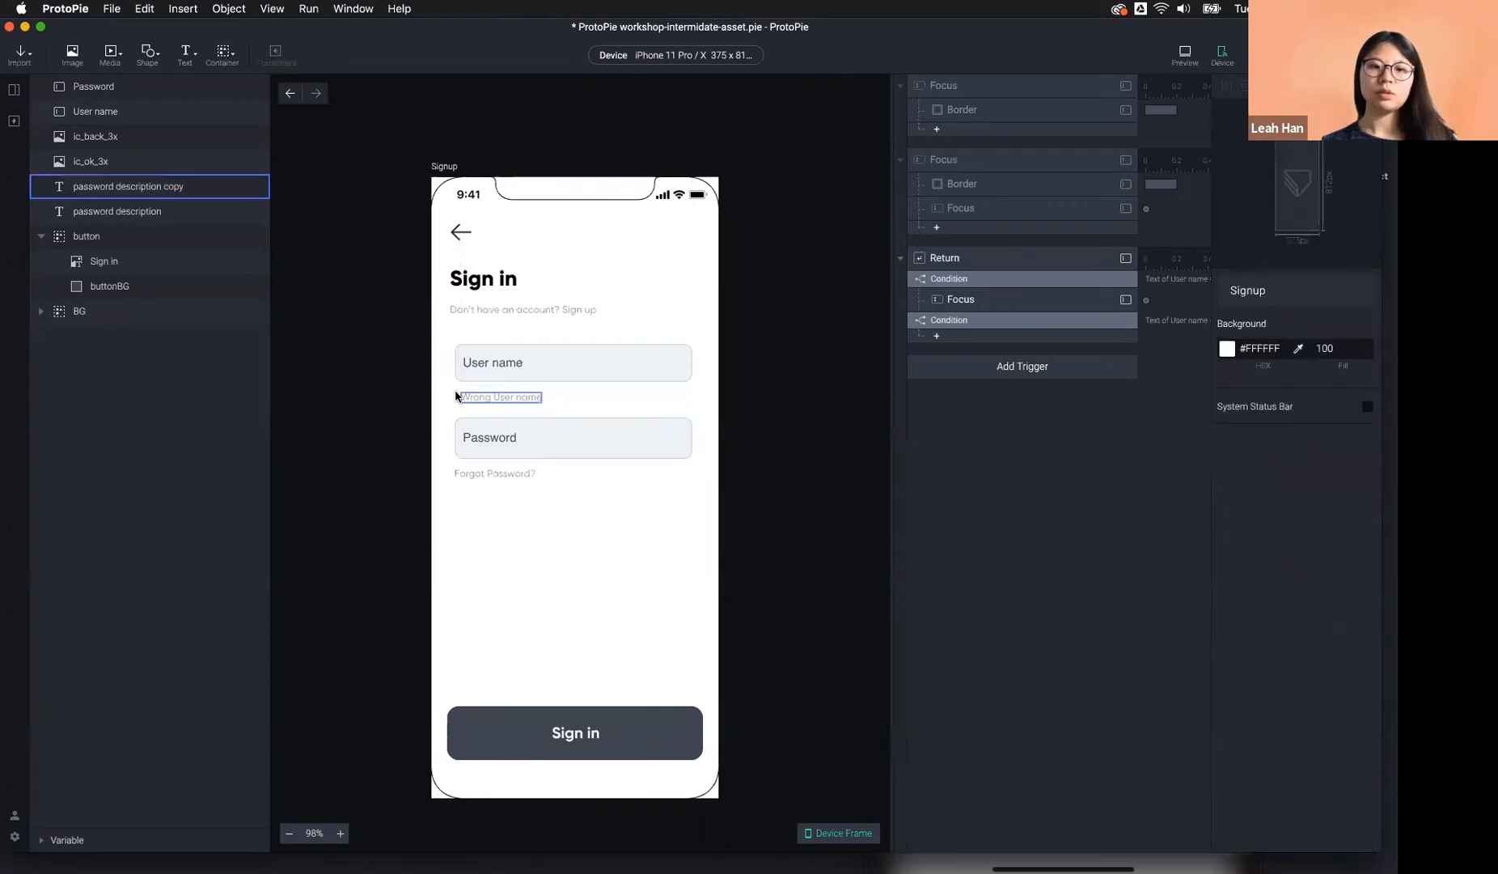
Set the Wrong User name text colour to red #FF0000.
click(501, 395)
scroll(1294, 526, down, 5)
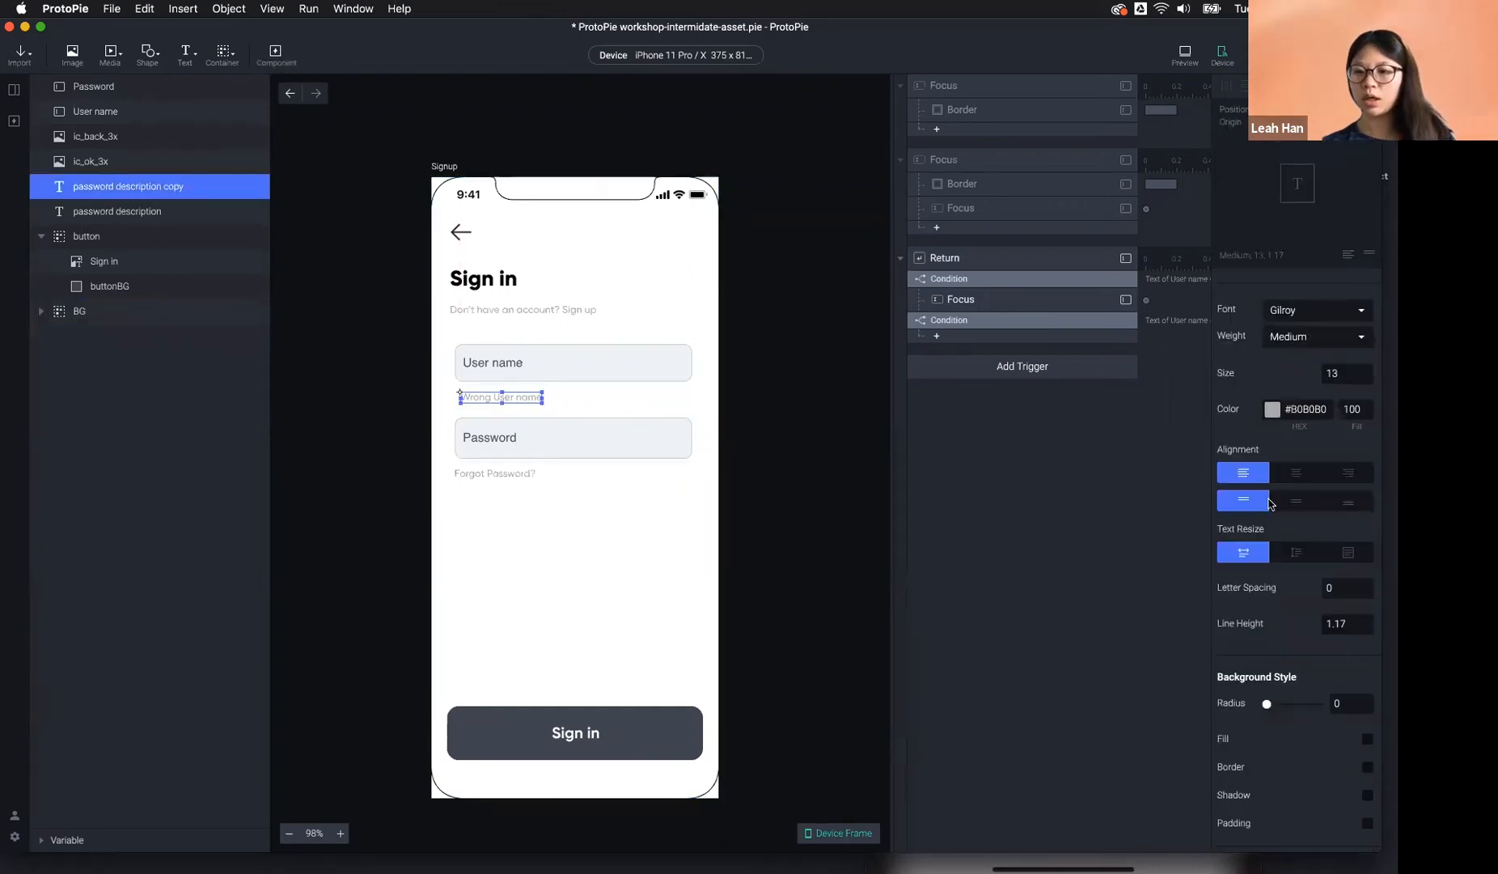
click(1272, 416)
drag(1313, 511, 1352, 458)
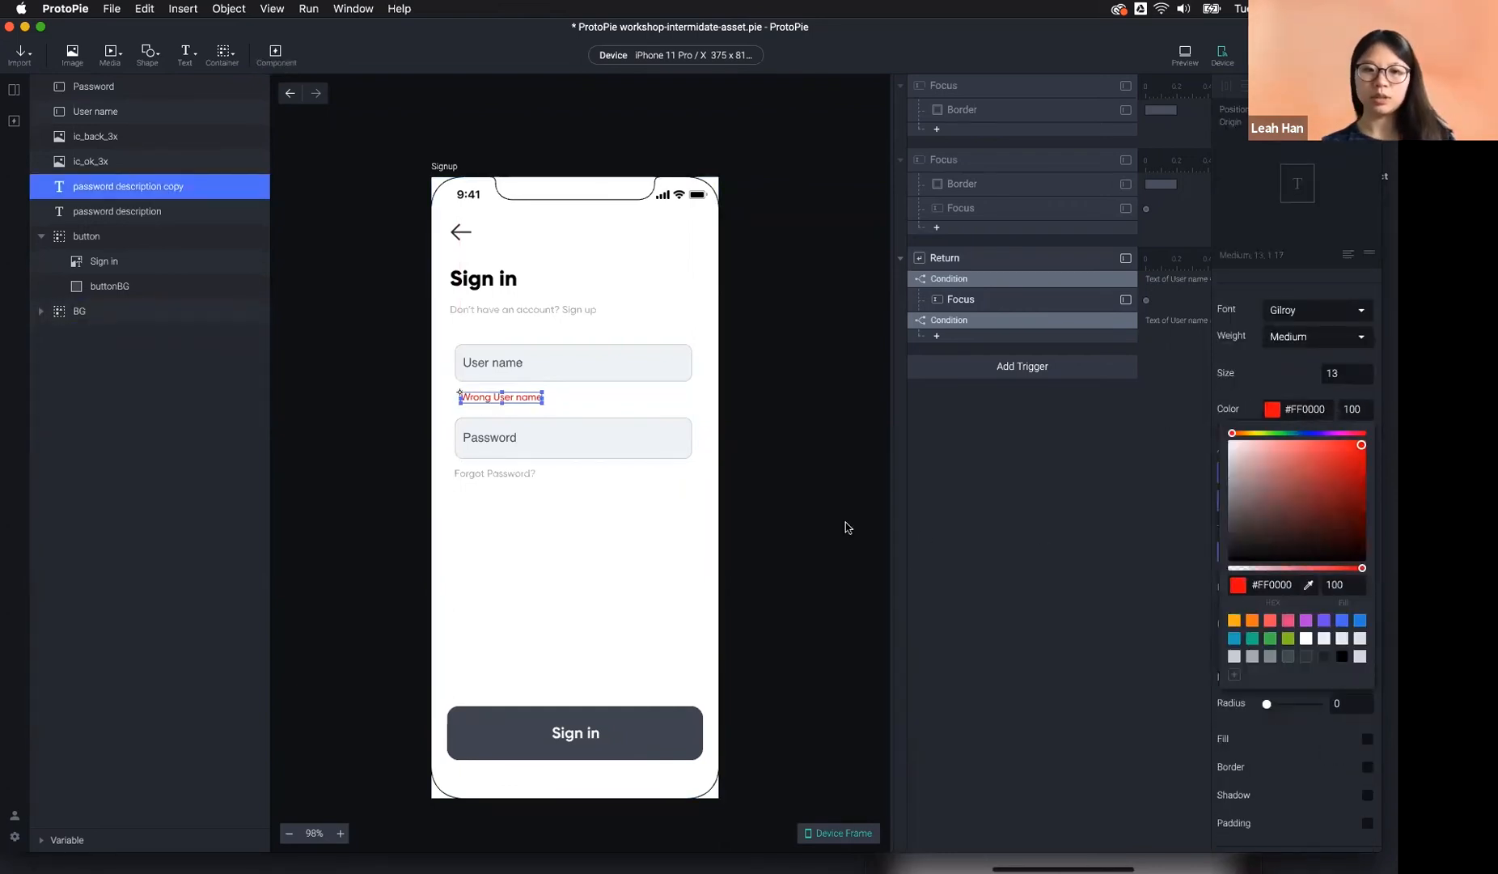
click(791, 517)
Hide the Wrong User name text by setting its opacity to 0.
click(522, 398)
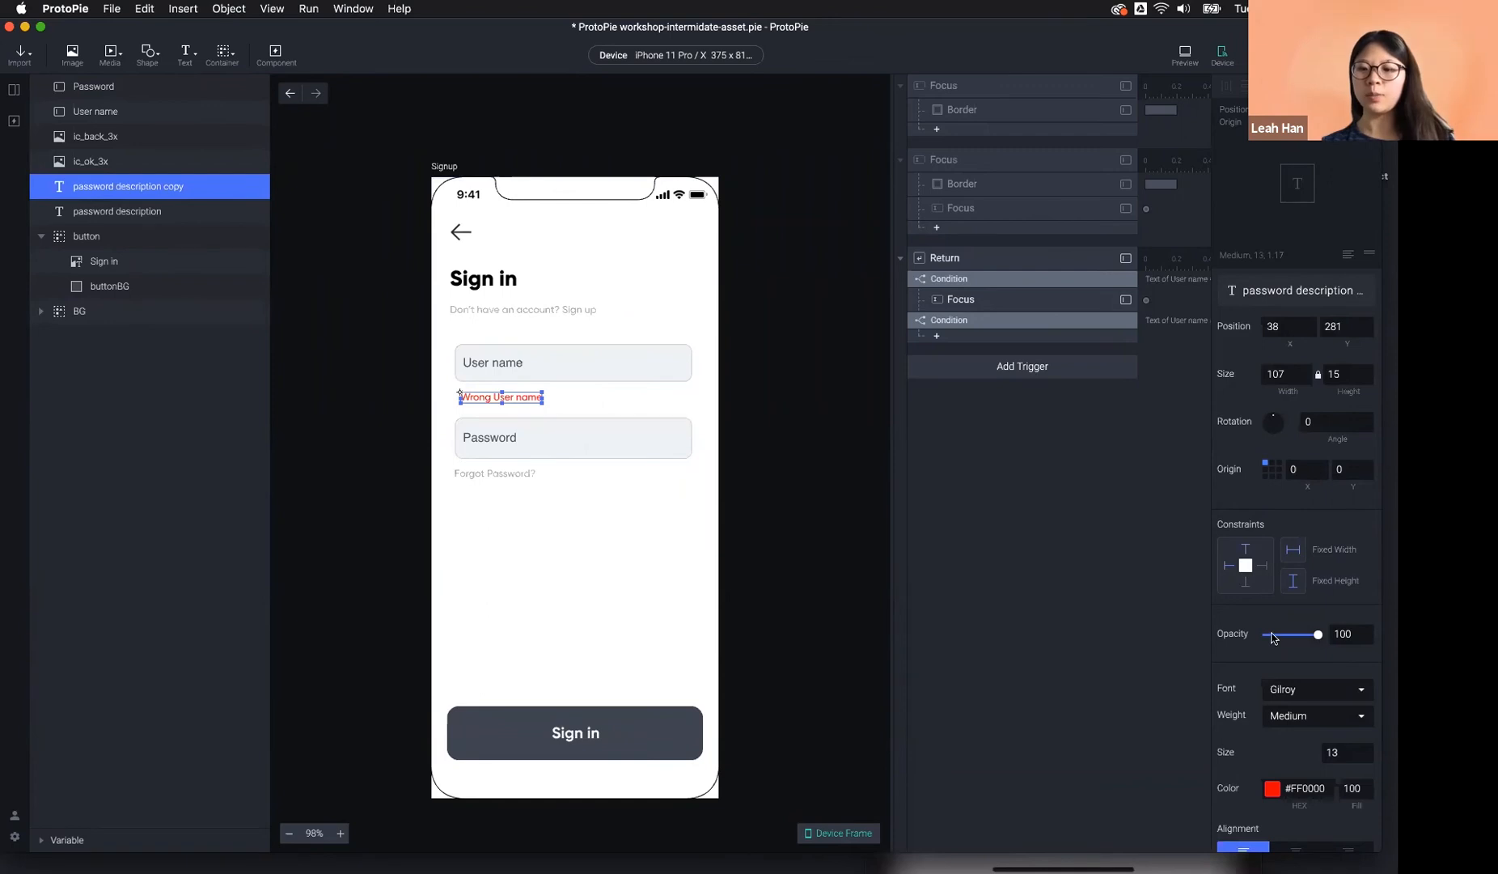
drag(1272, 638, 1236, 638)
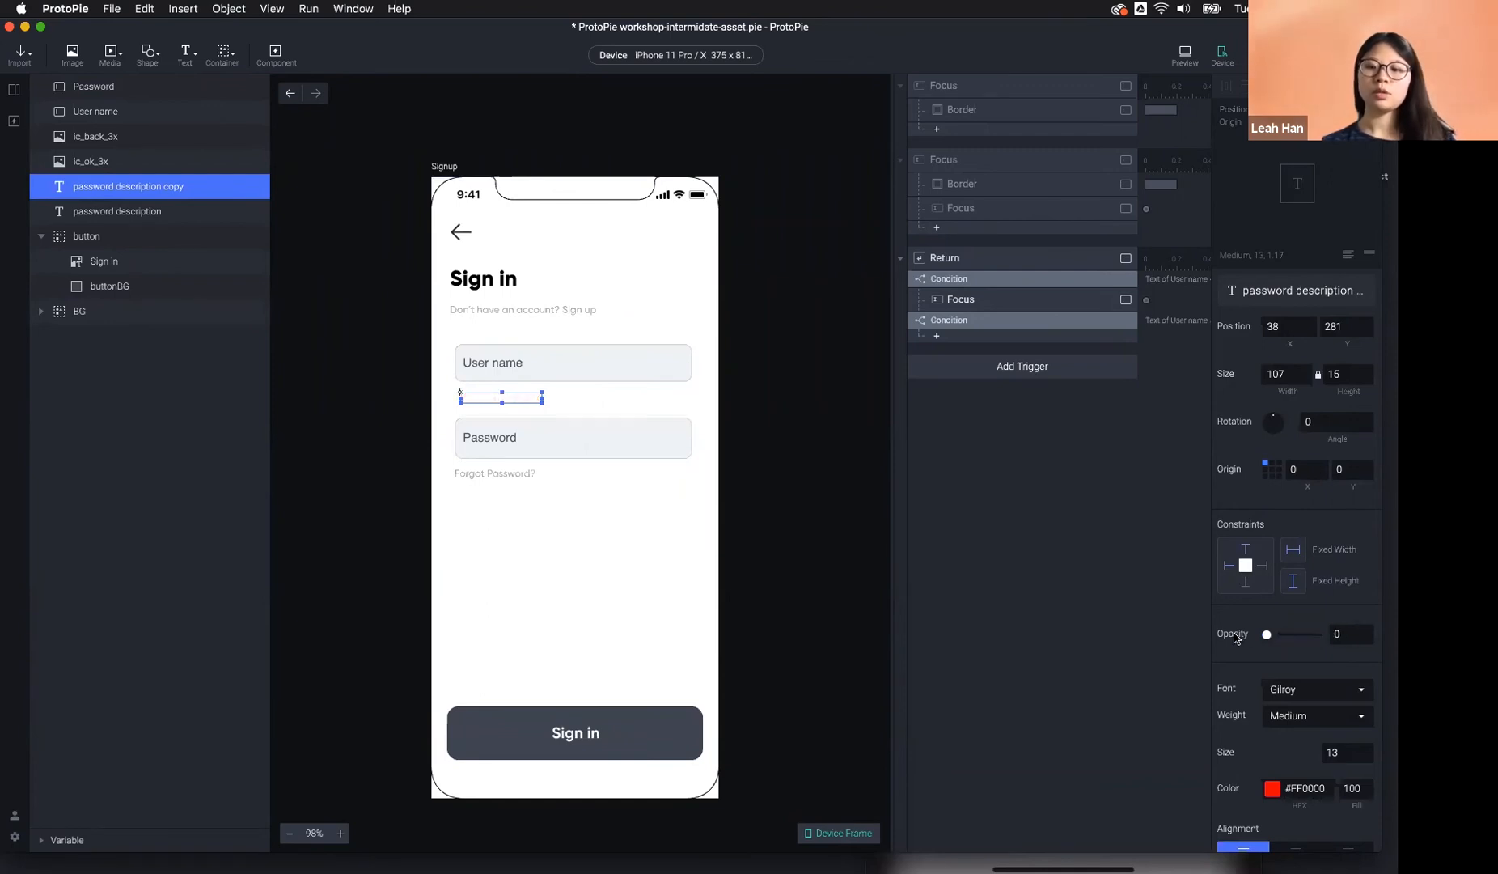
click(779, 446)
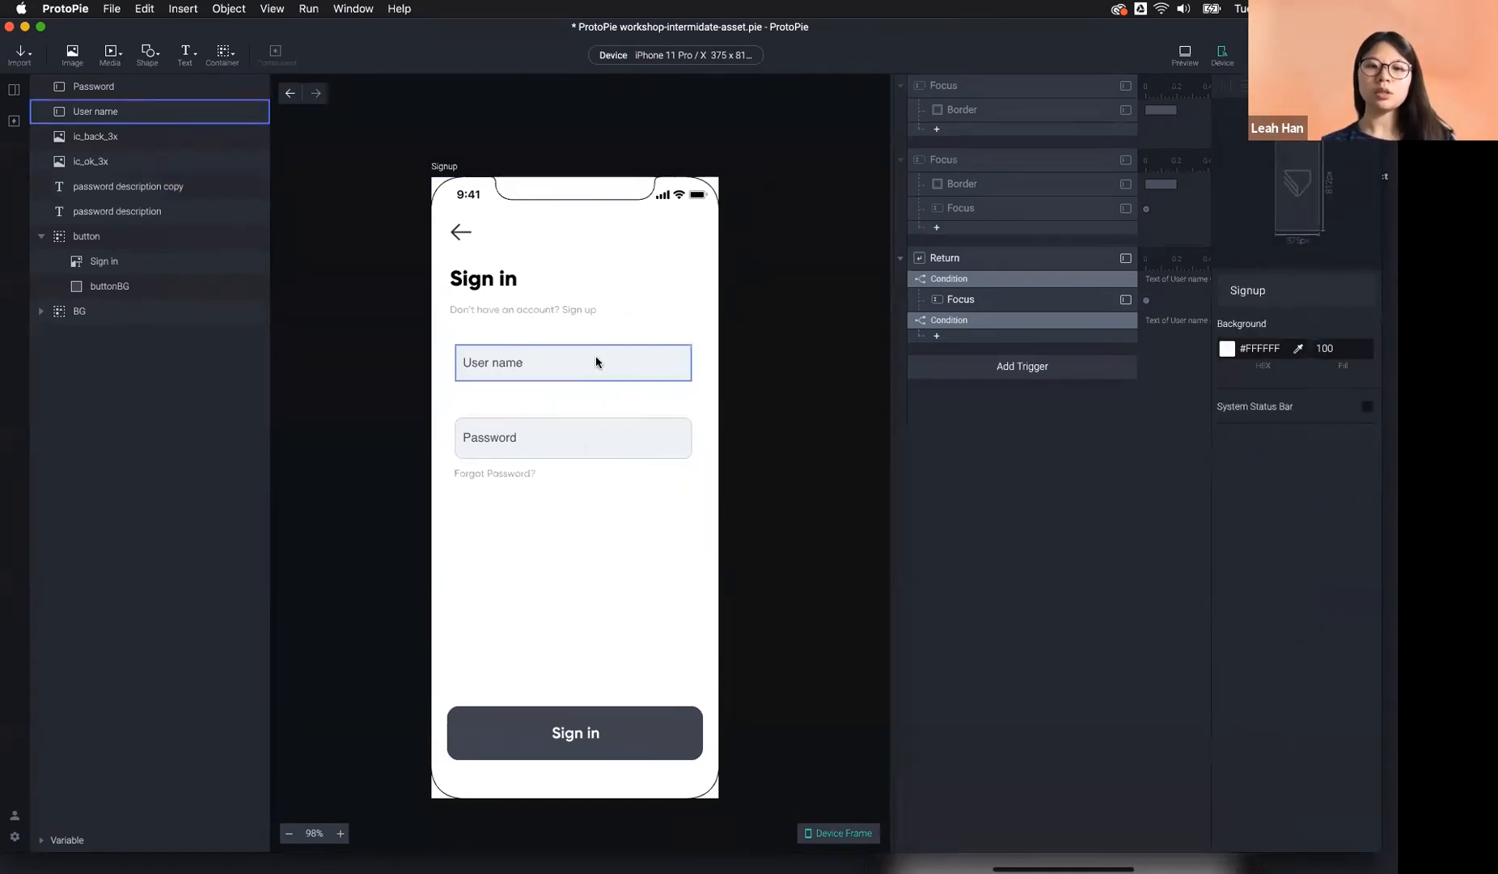
Add an Opacity response beneath the Return trigger's not-equal condition.
click(602, 362)
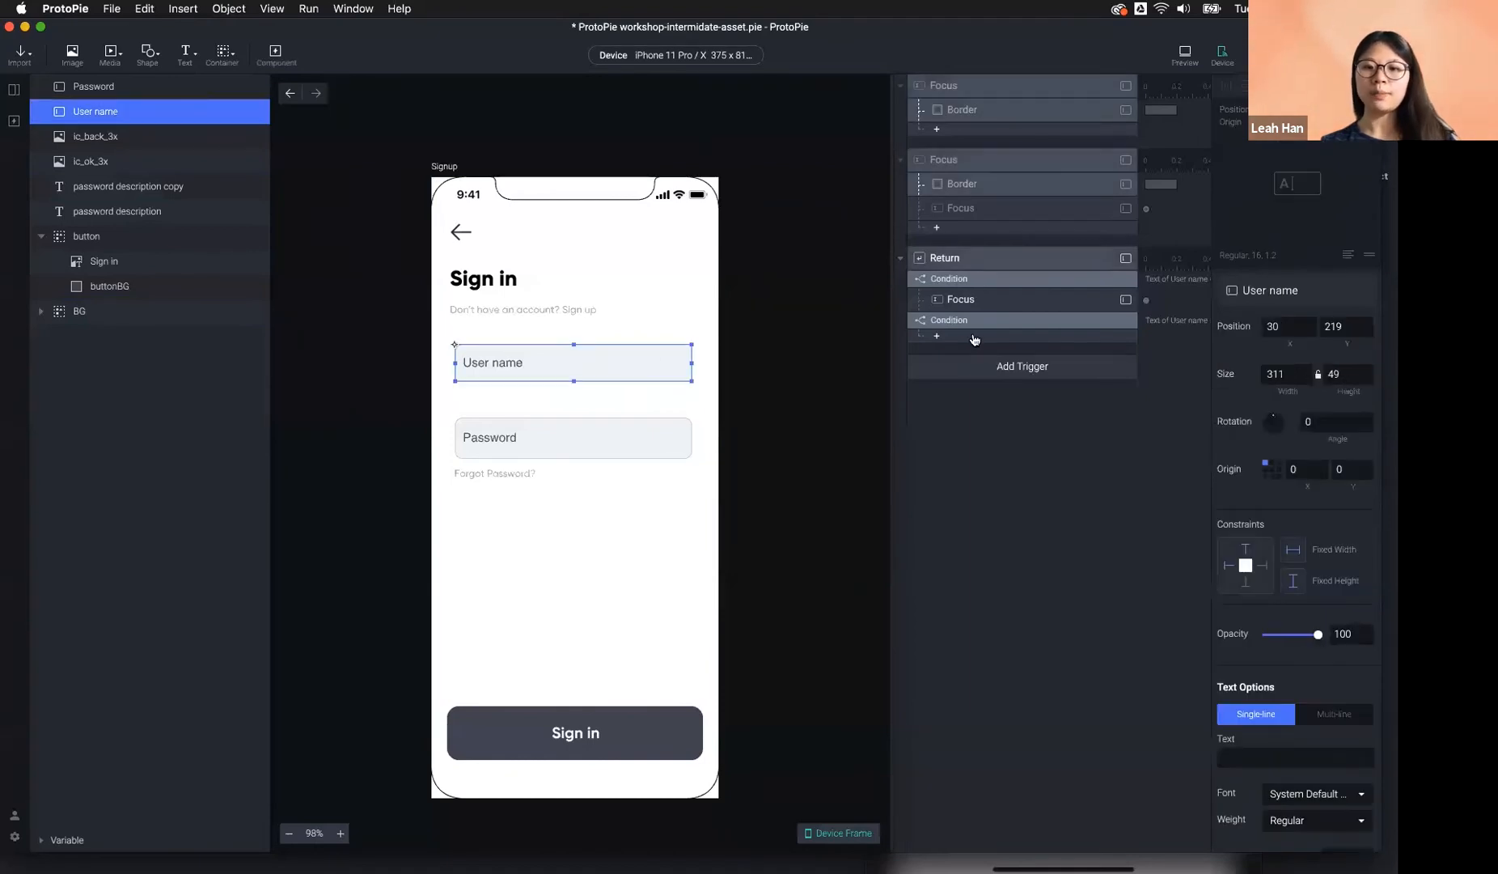
click(977, 322)
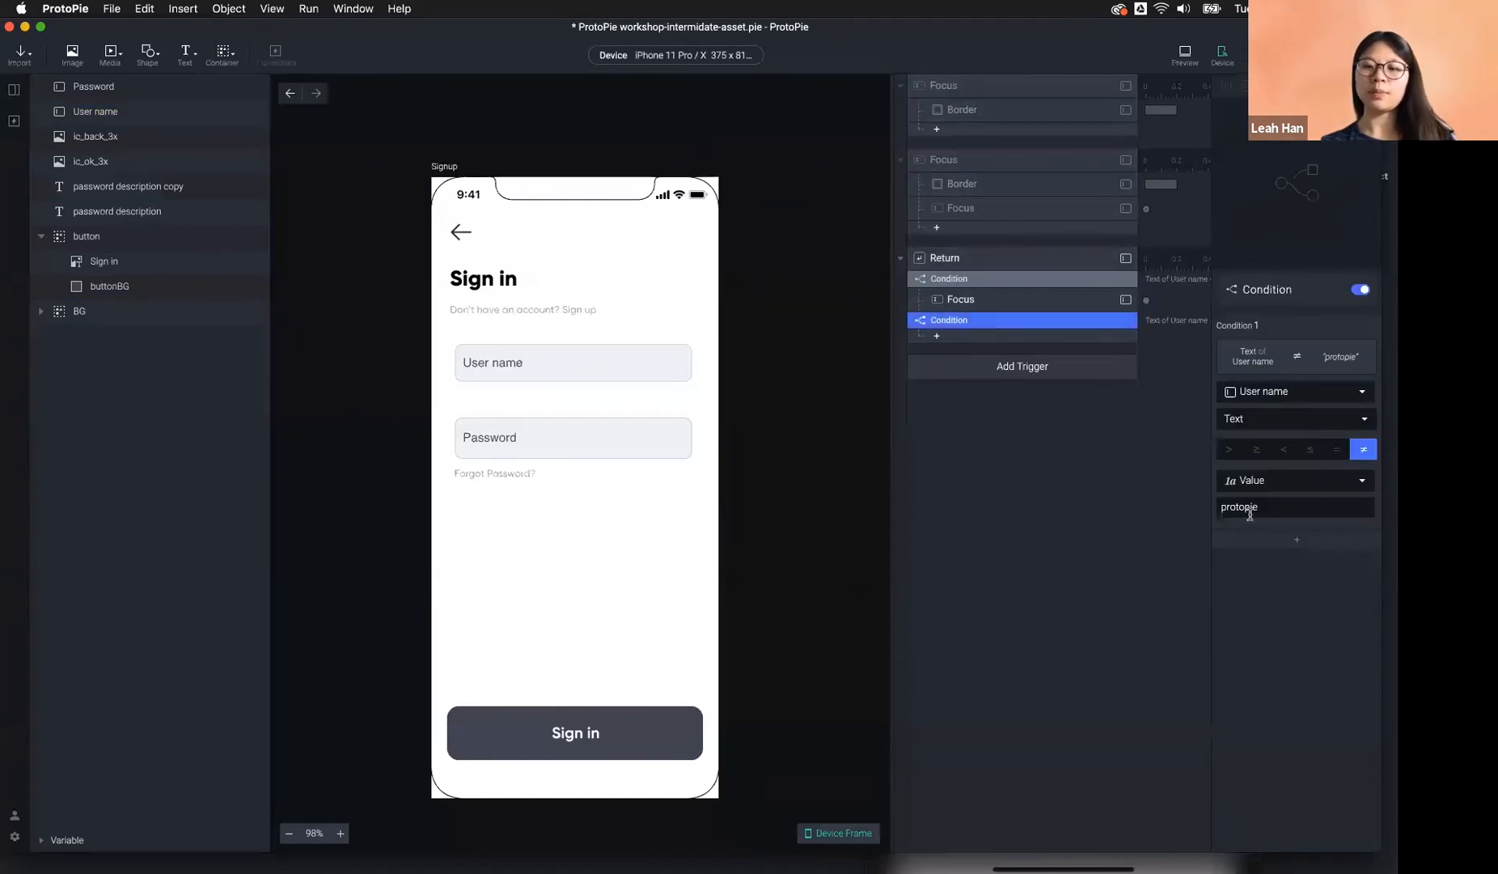
click(981, 338)
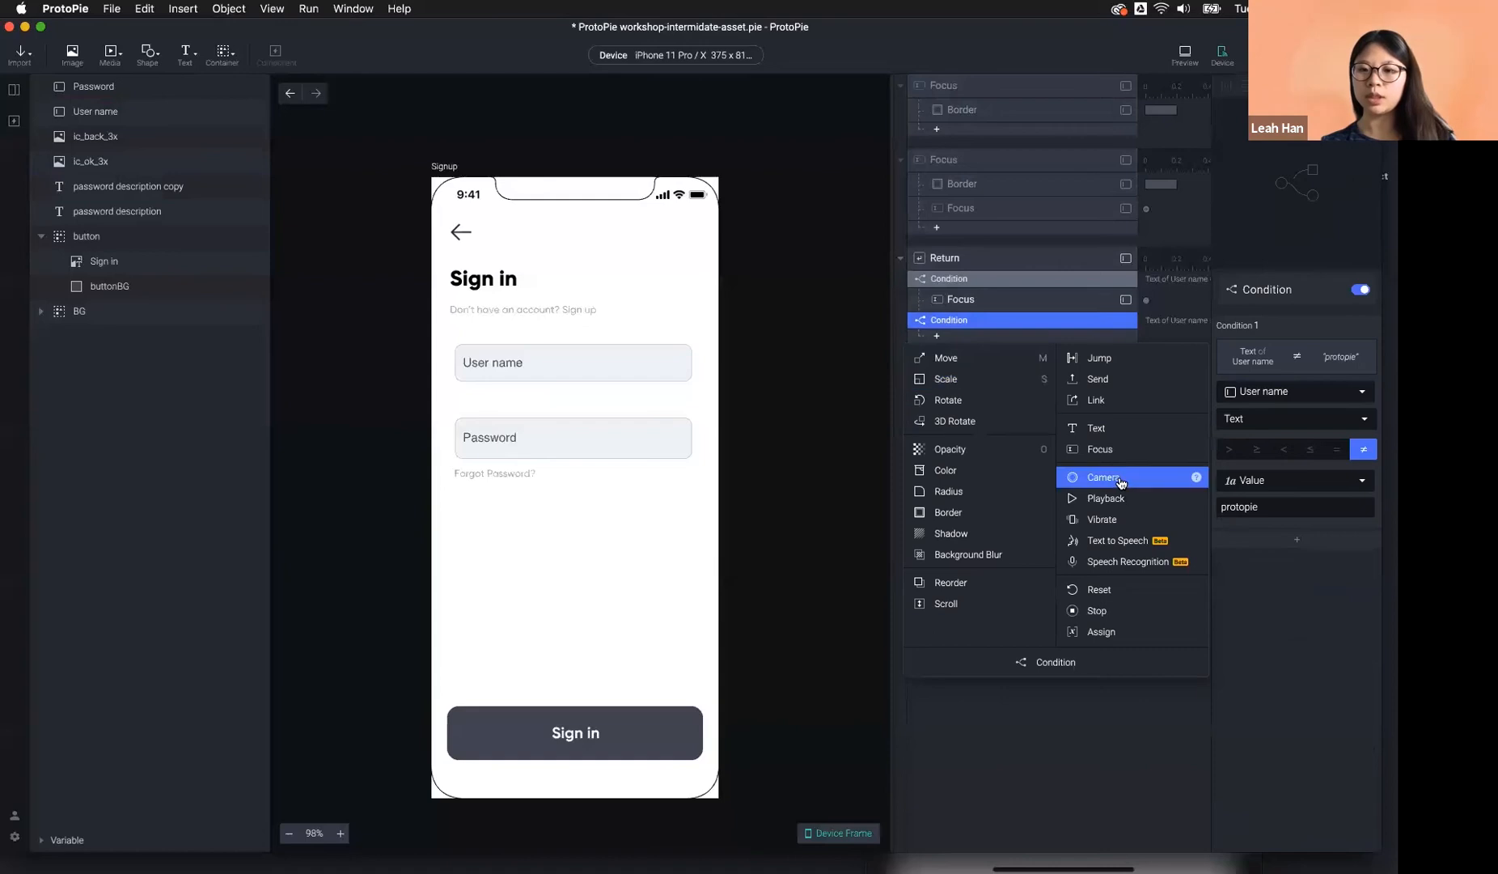
click(979, 458)
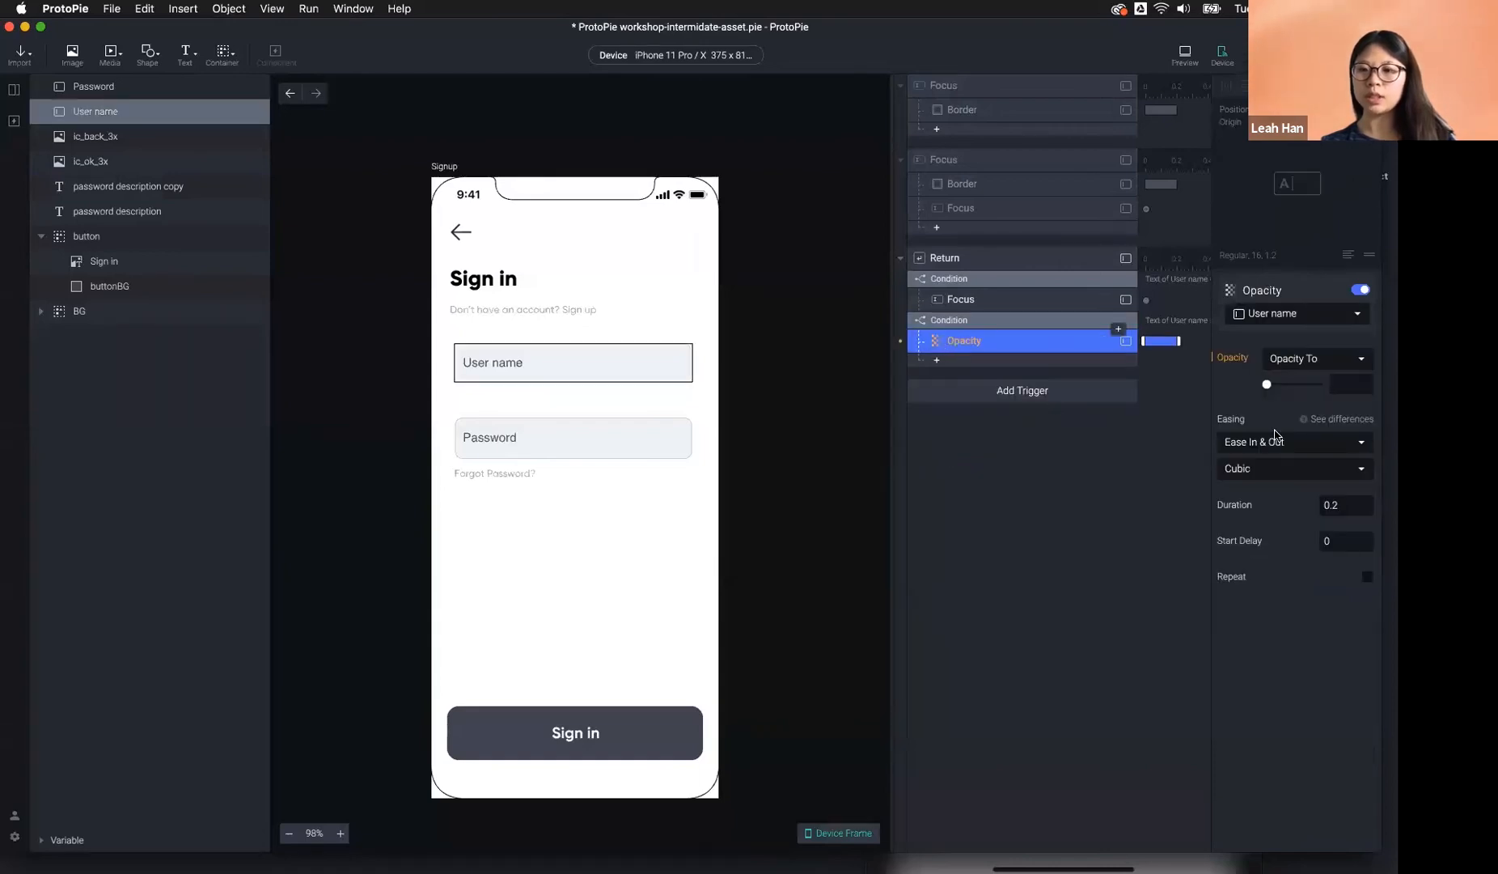
click(1283, 316)
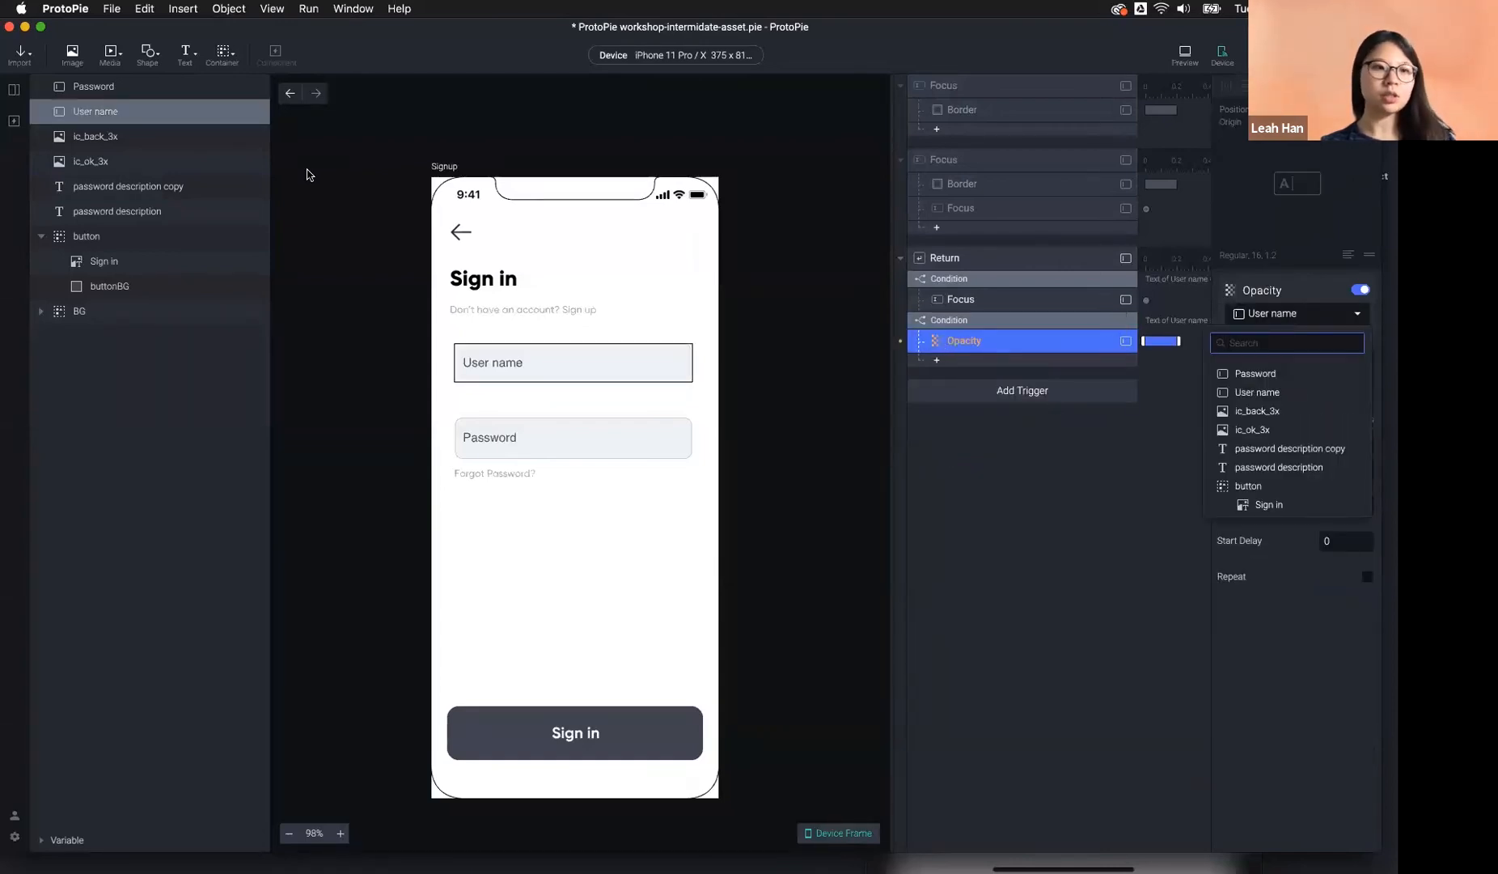
Rename the password description copy layer to error message.
click(151, 189)
double_click(152, 187)
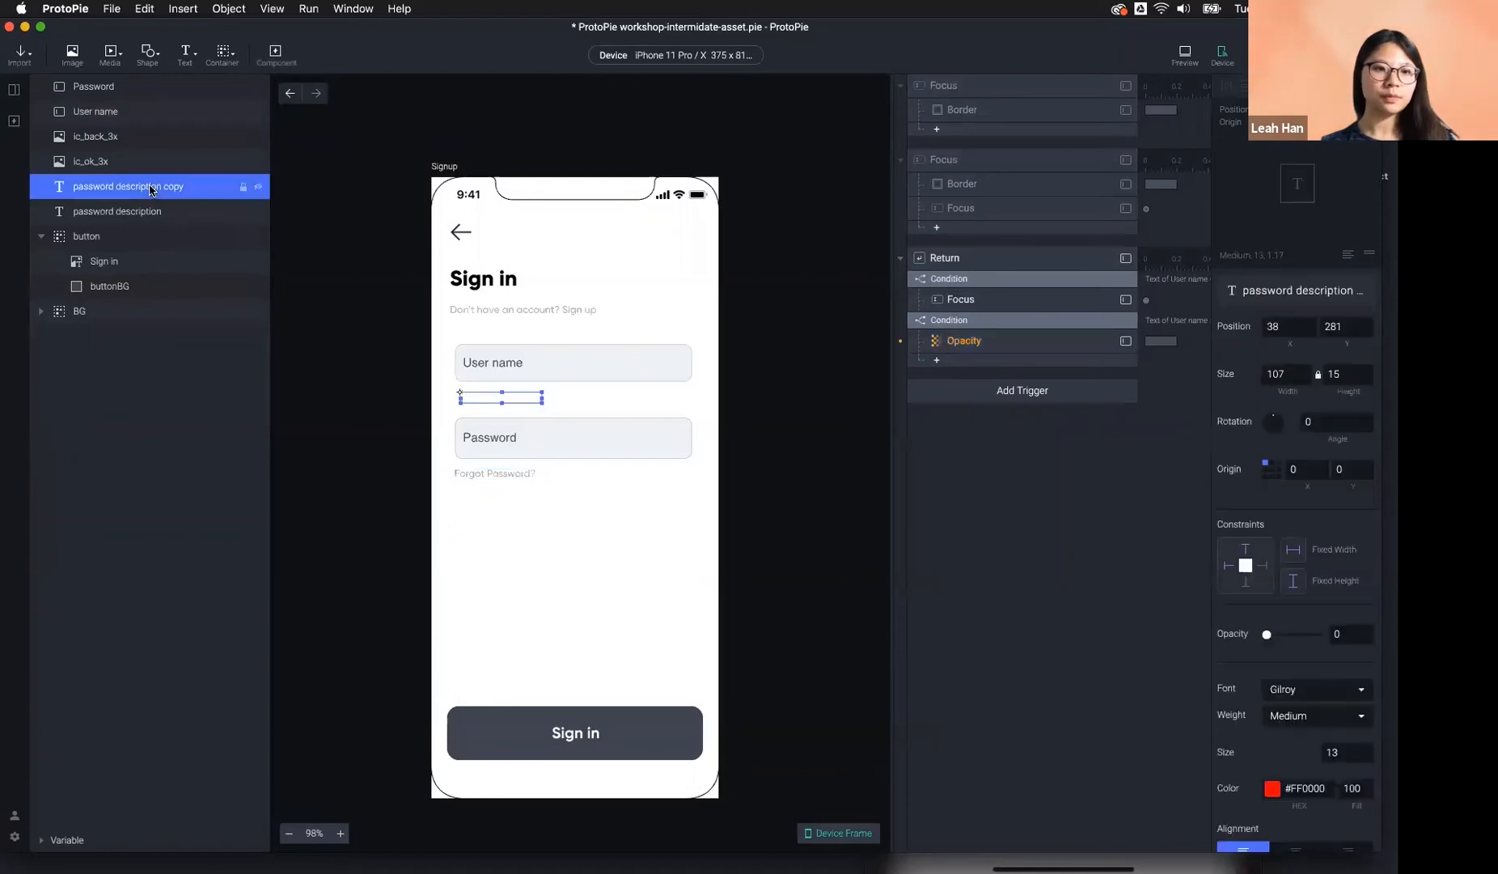
text(w)
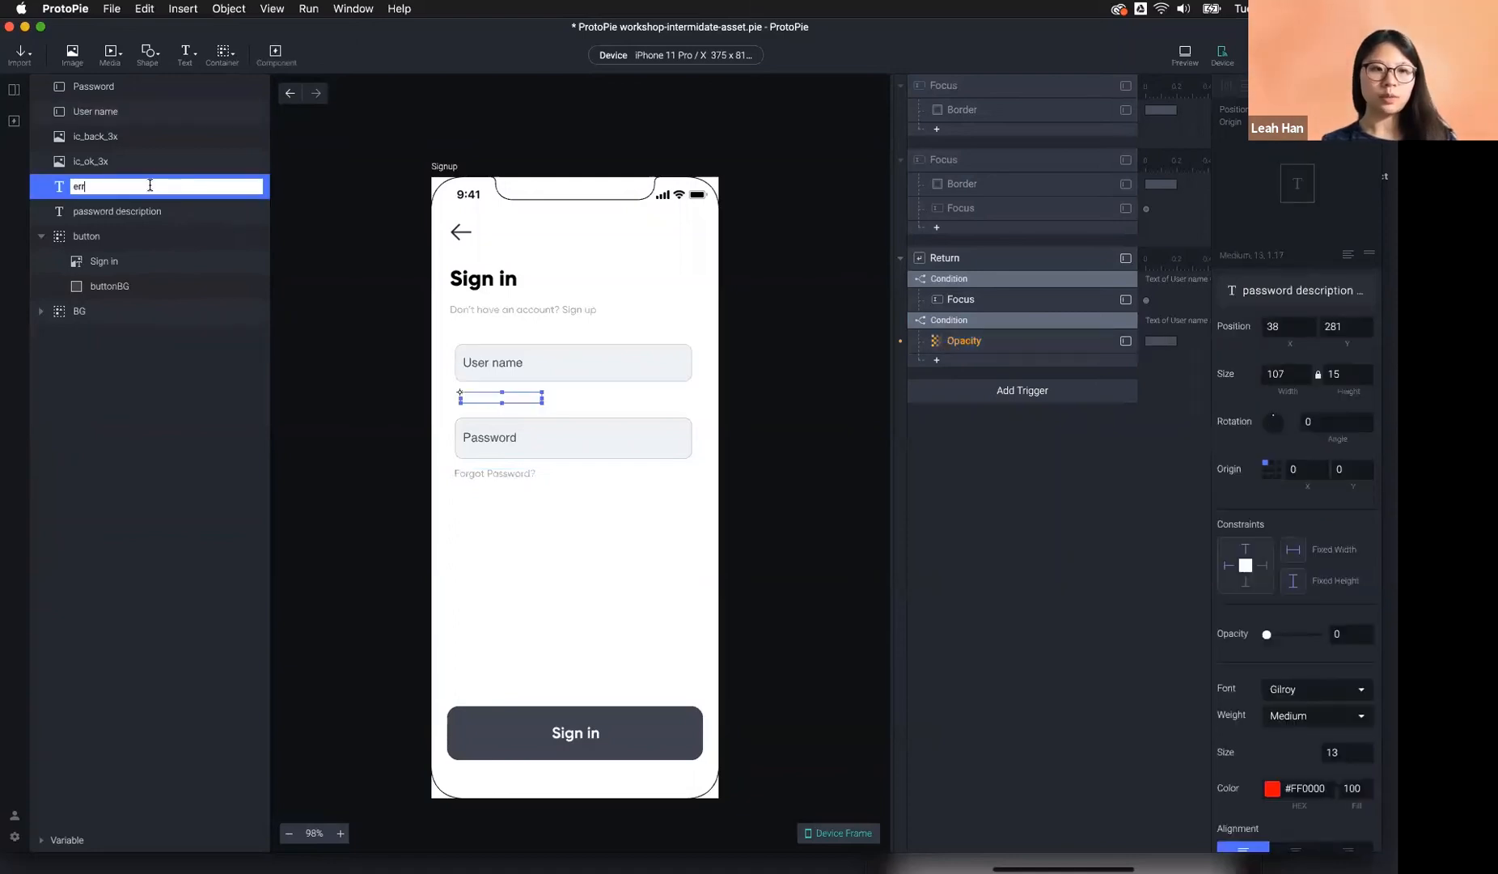
text(rror message)
key(Return)
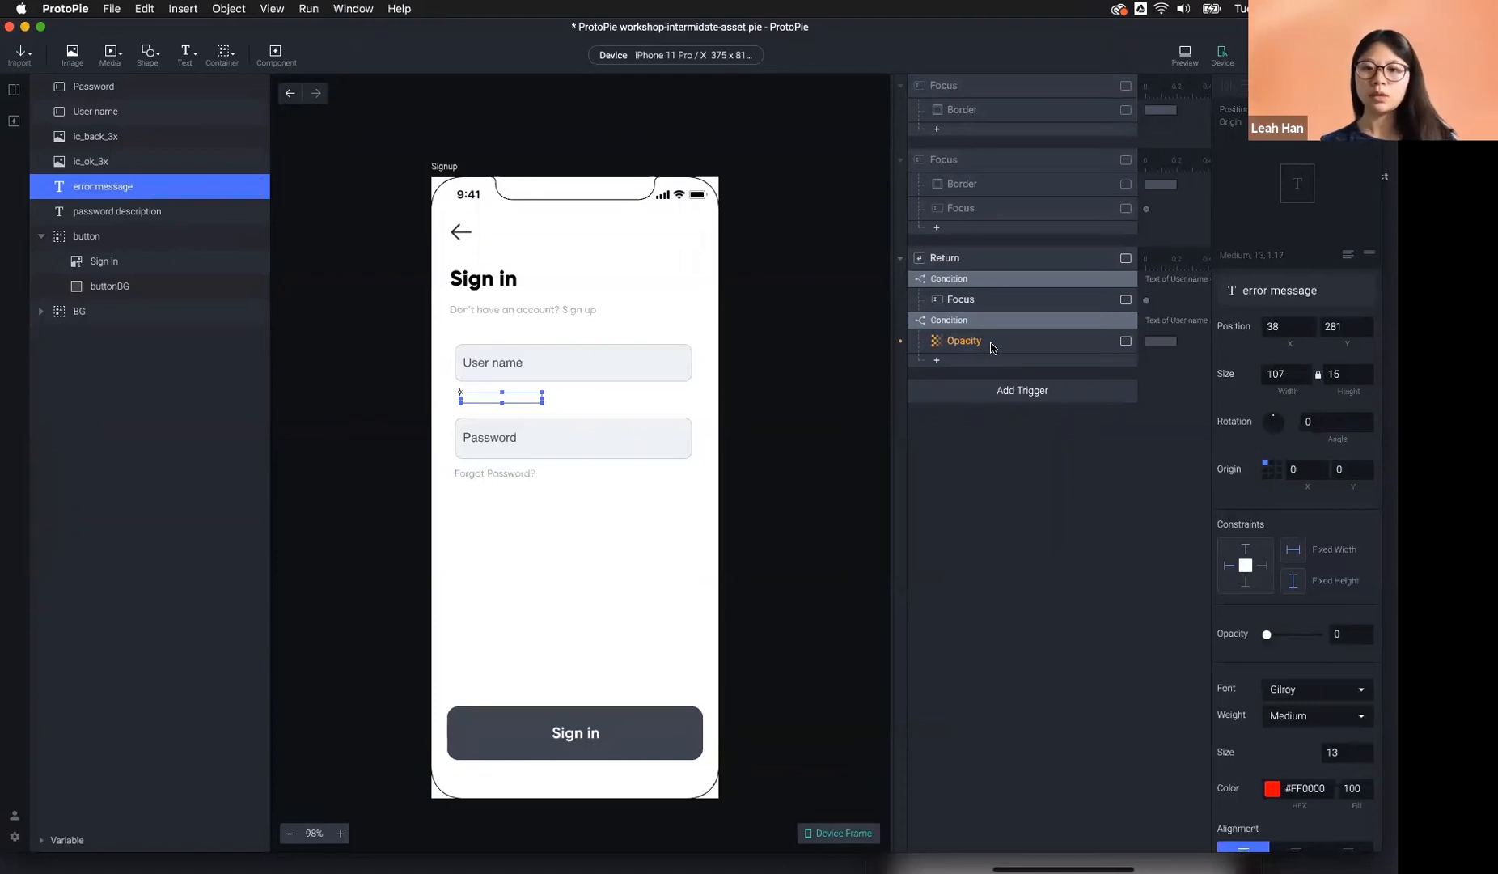
Target the Opacity response at the error message layer and set Opacity To 100.
click(964, 340)
click(1272, 317)
text(e)
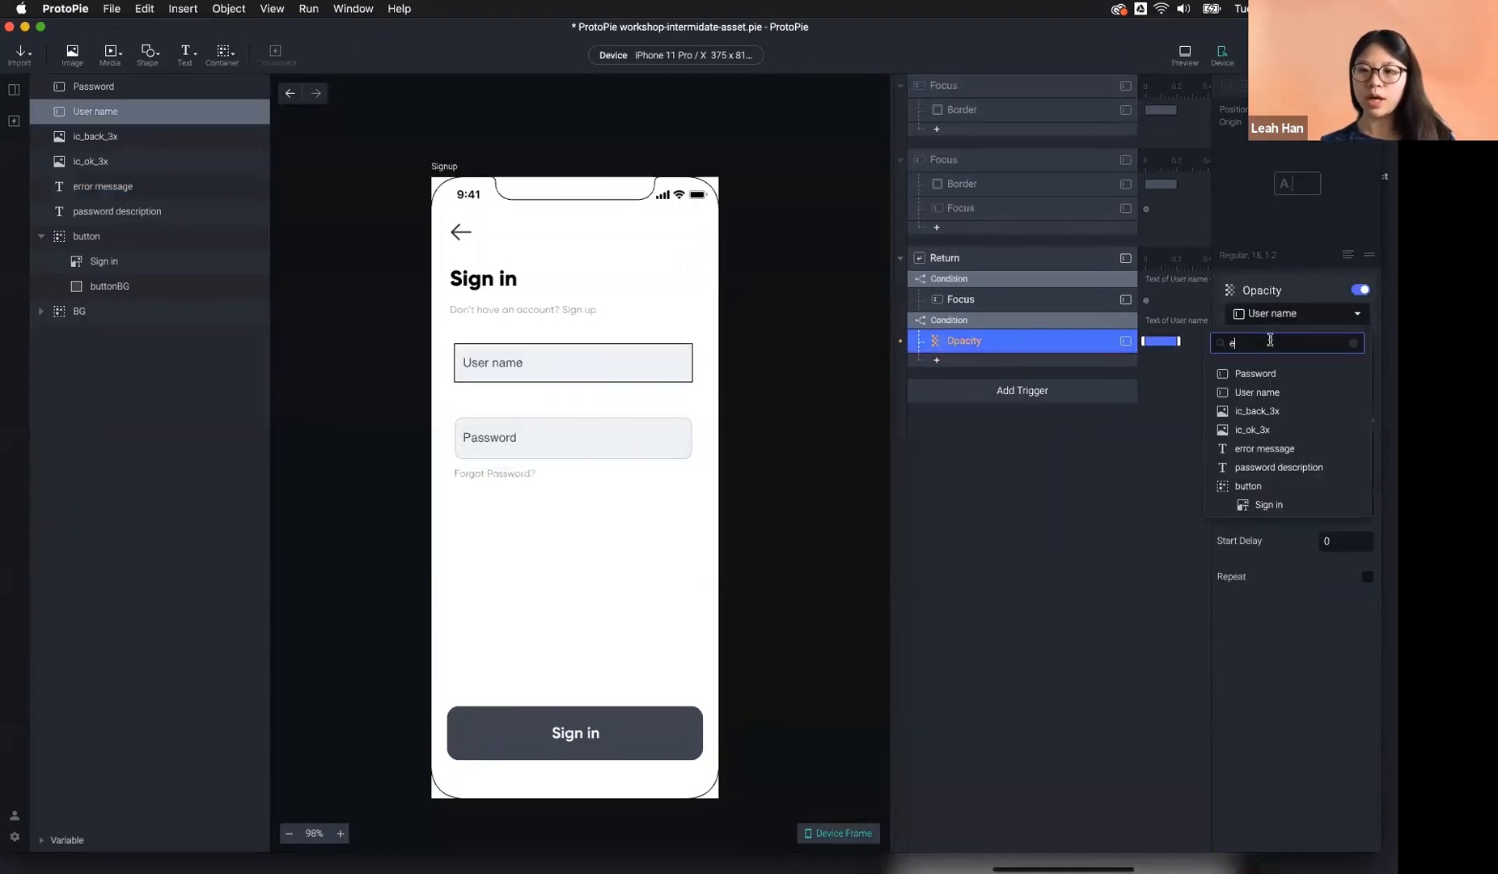
text(r)
click(1262, 391)
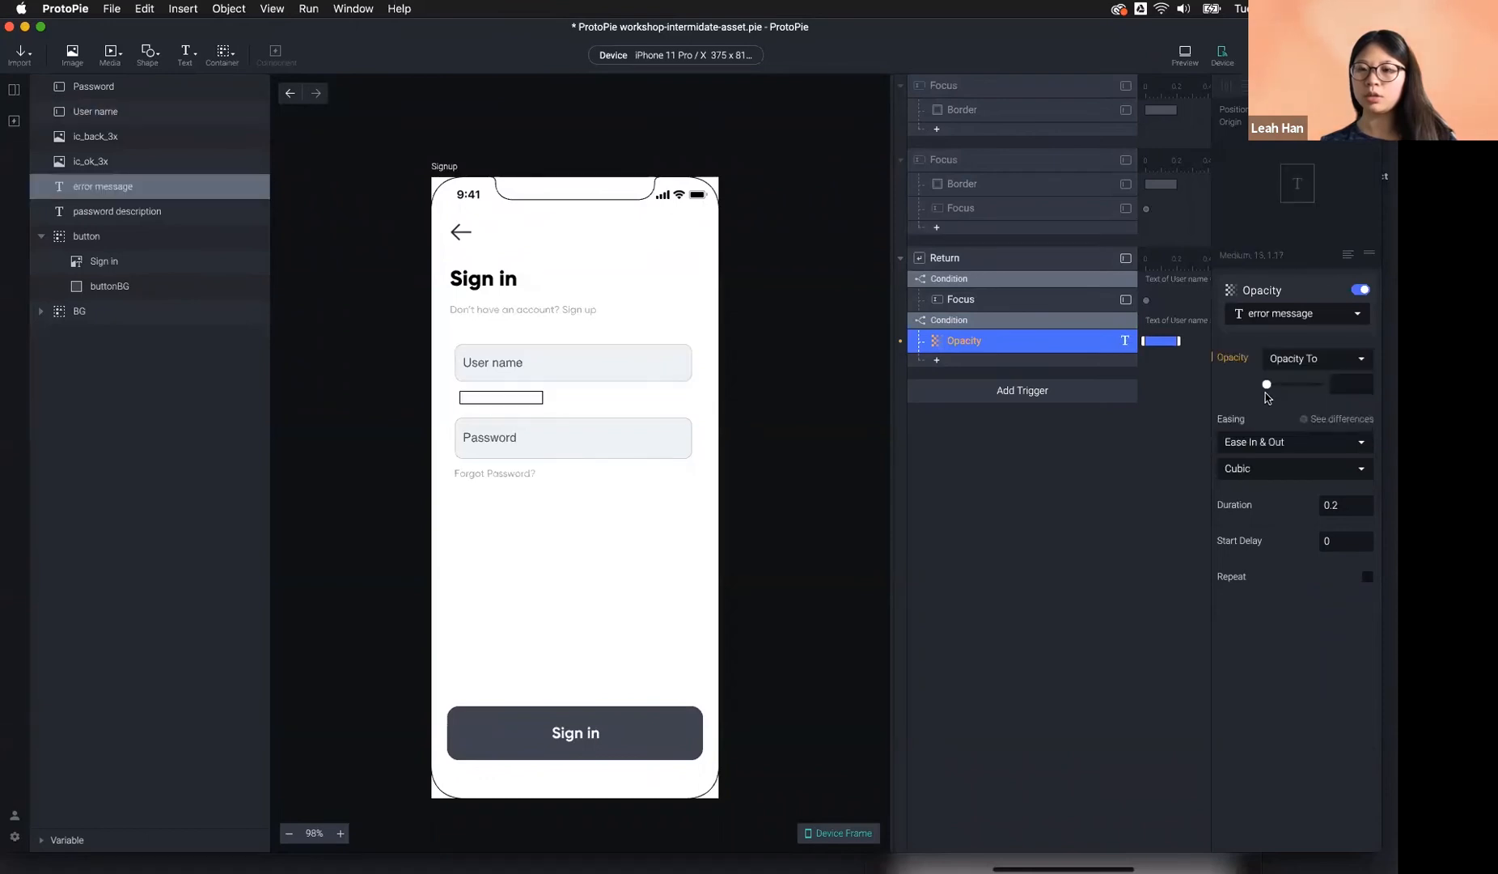
drag(1302, 388, 1344, 386)
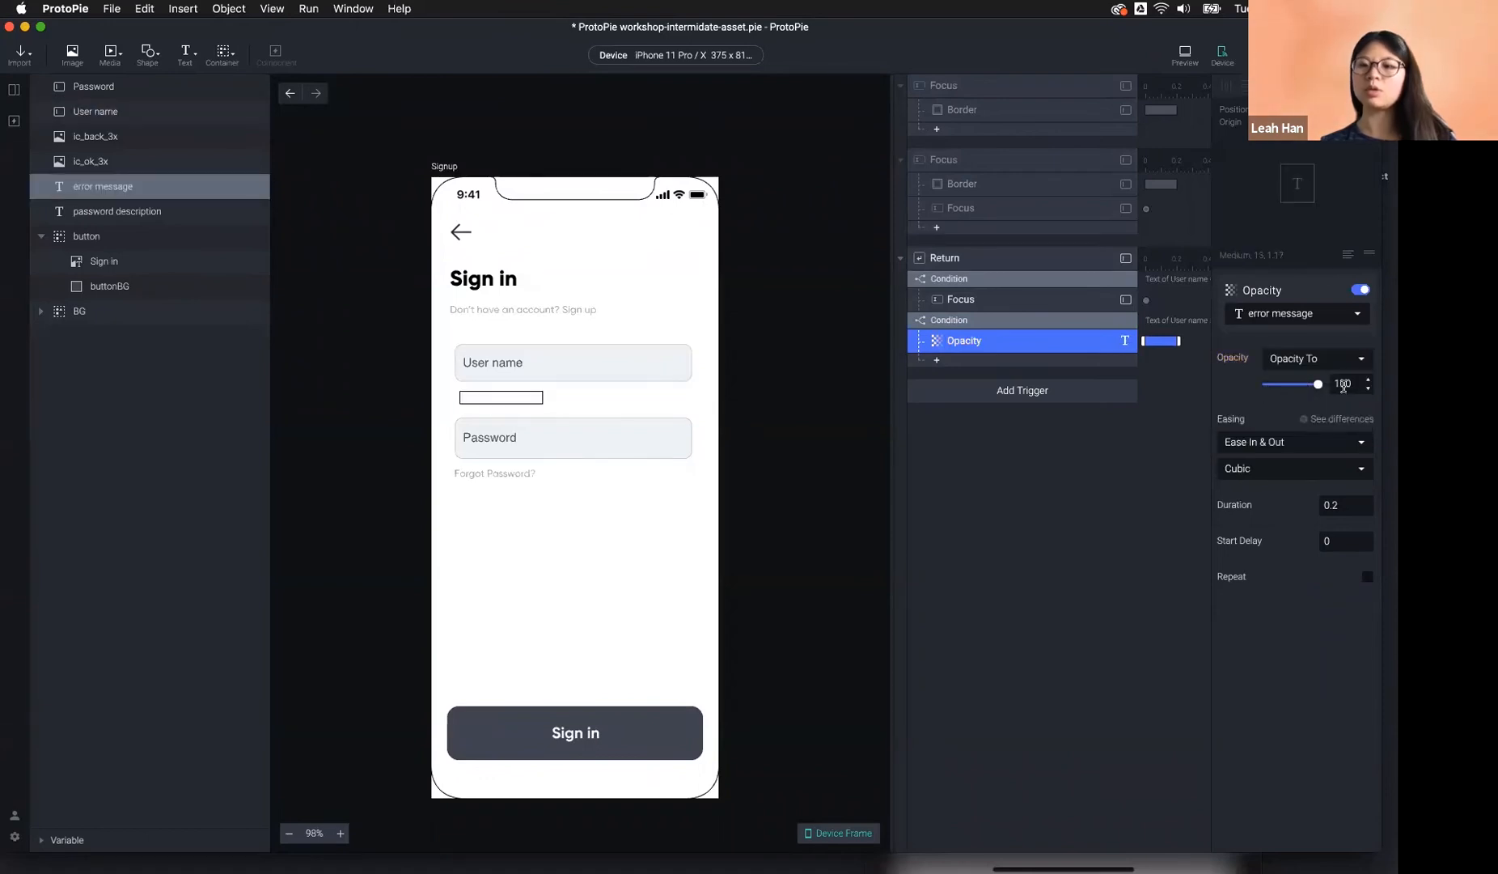
Review the Return trigger's two conditions along with their Focus response on Password and Opacity response on error message.
click(1045, 552)
drag(891, 480, 678, 485)
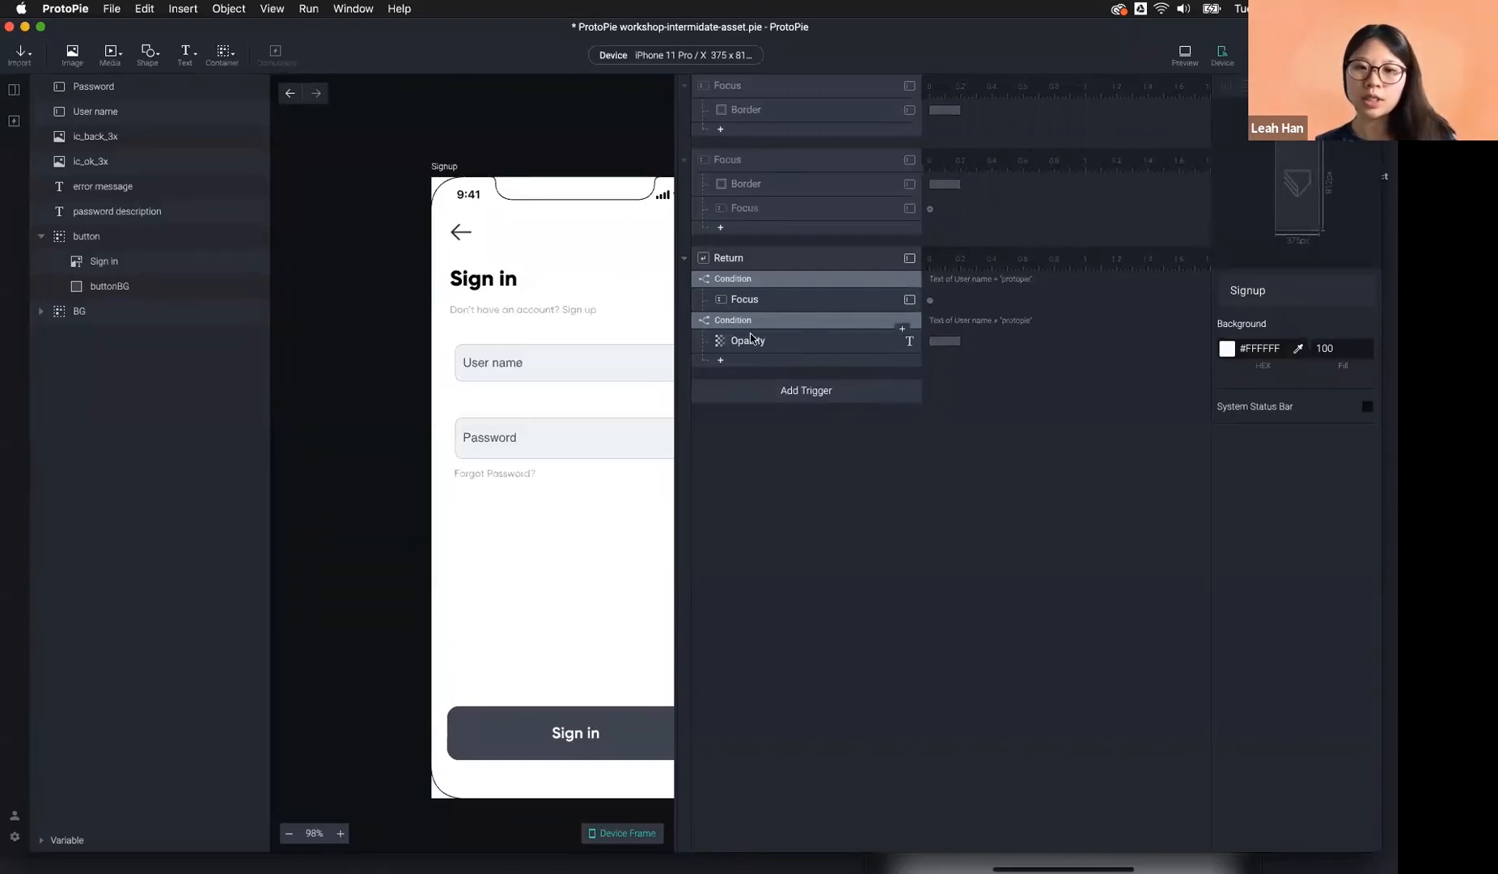
click(812, 260)
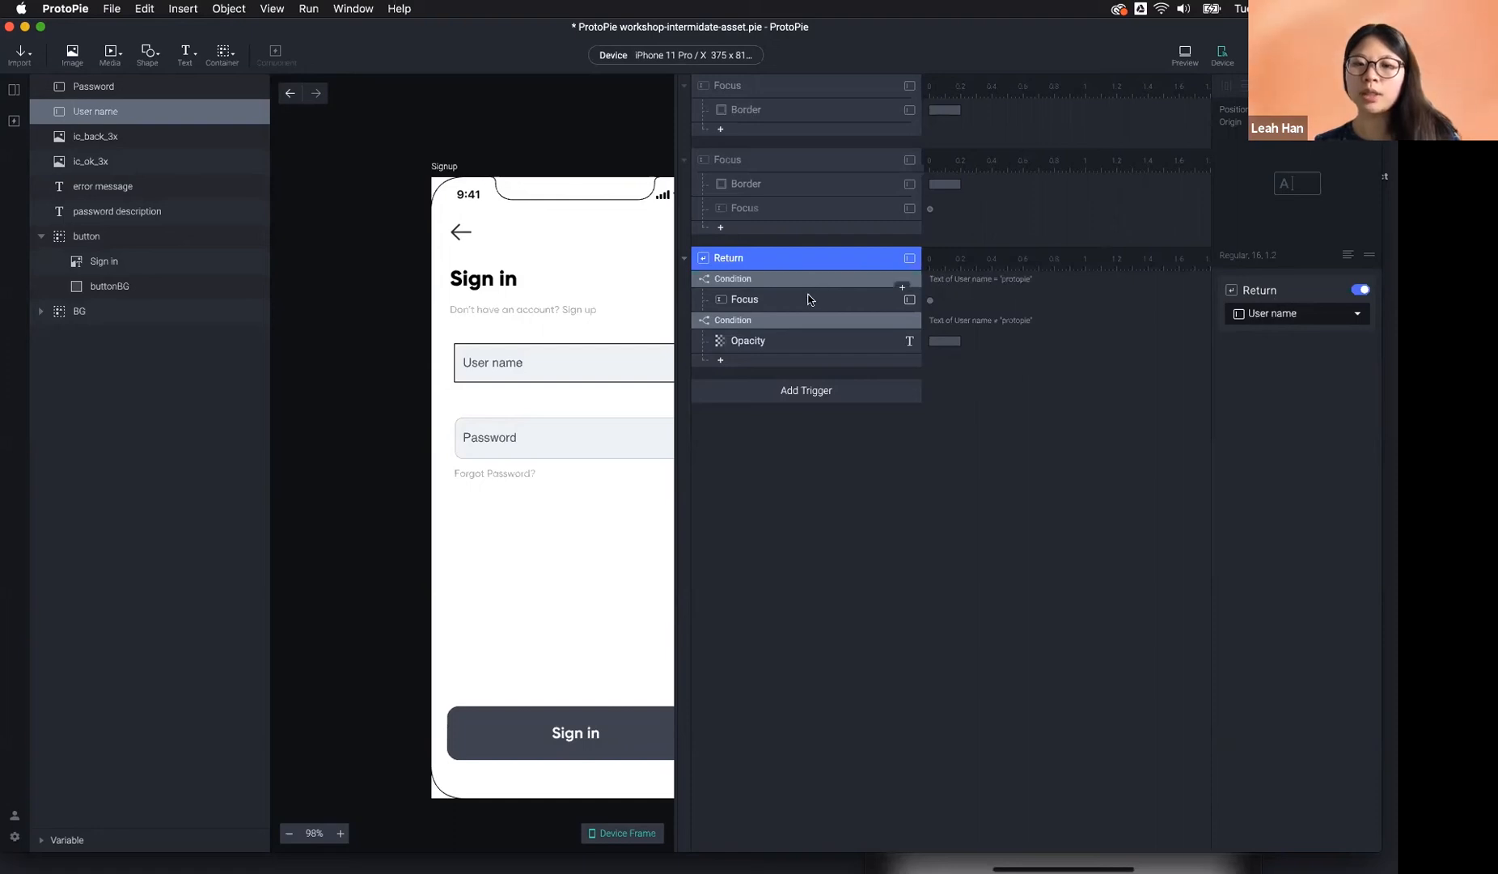
click(777, 299)
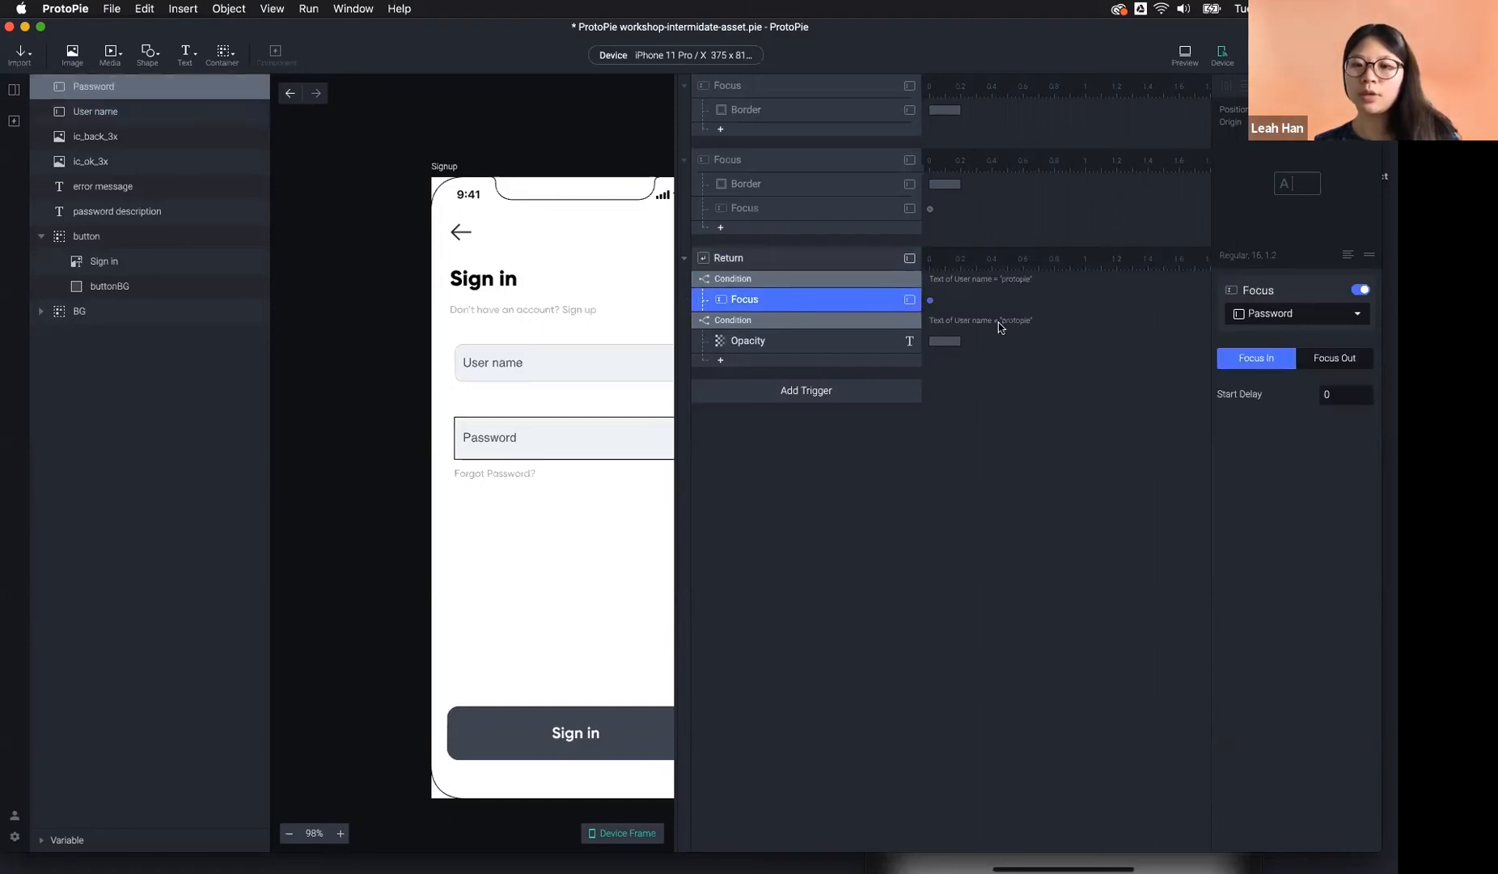
click(898, 340)
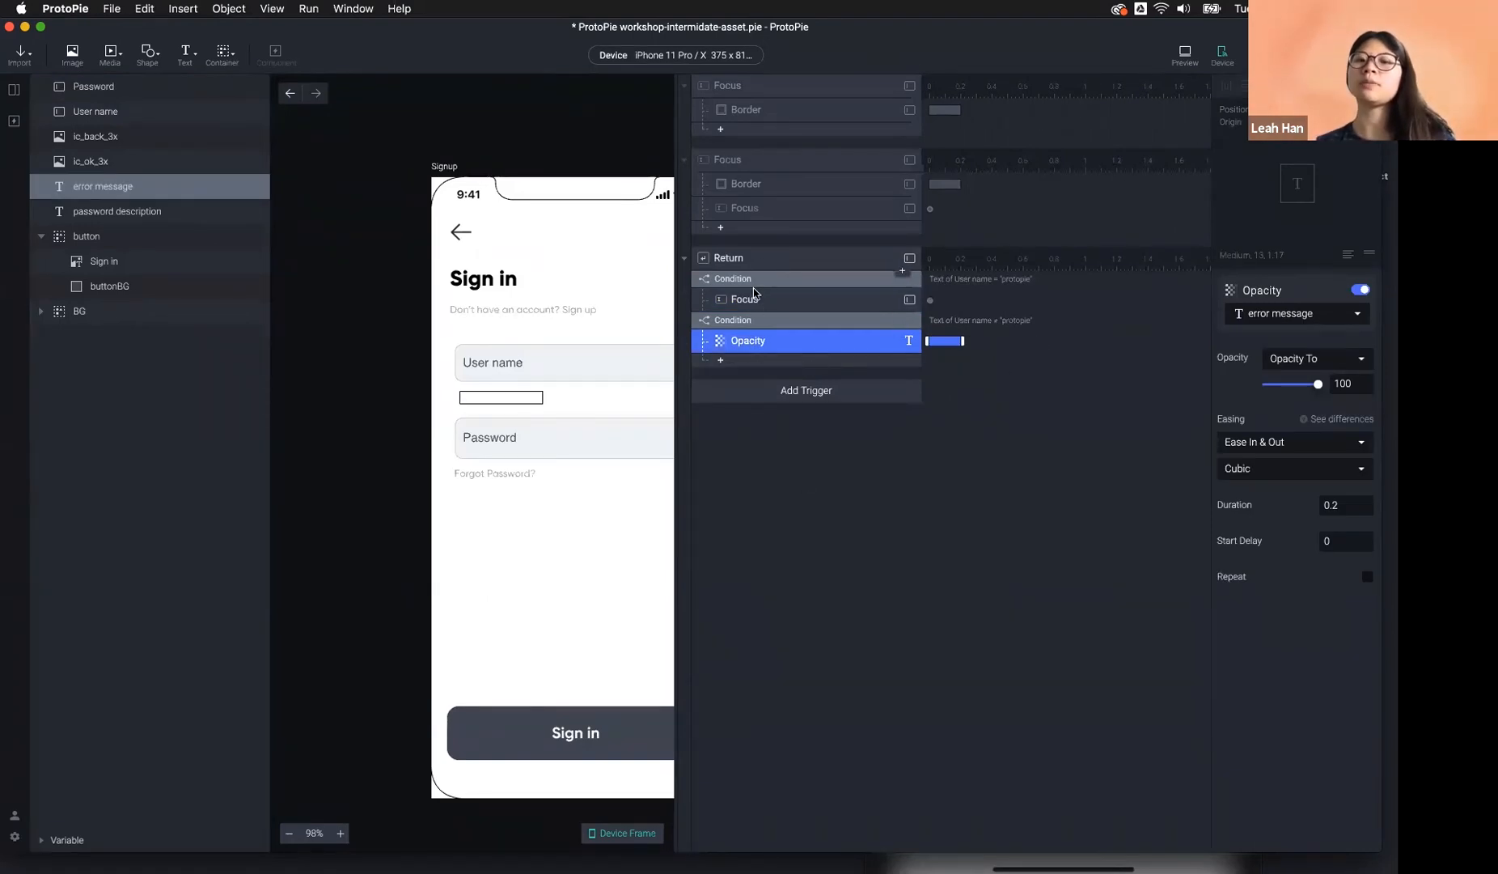
drag(674, 419, 912, 419)
Preview the prototype, submitting prot as the user name and correcting it to protopie to test both conditions.
key(super+p)
click(791, 315)
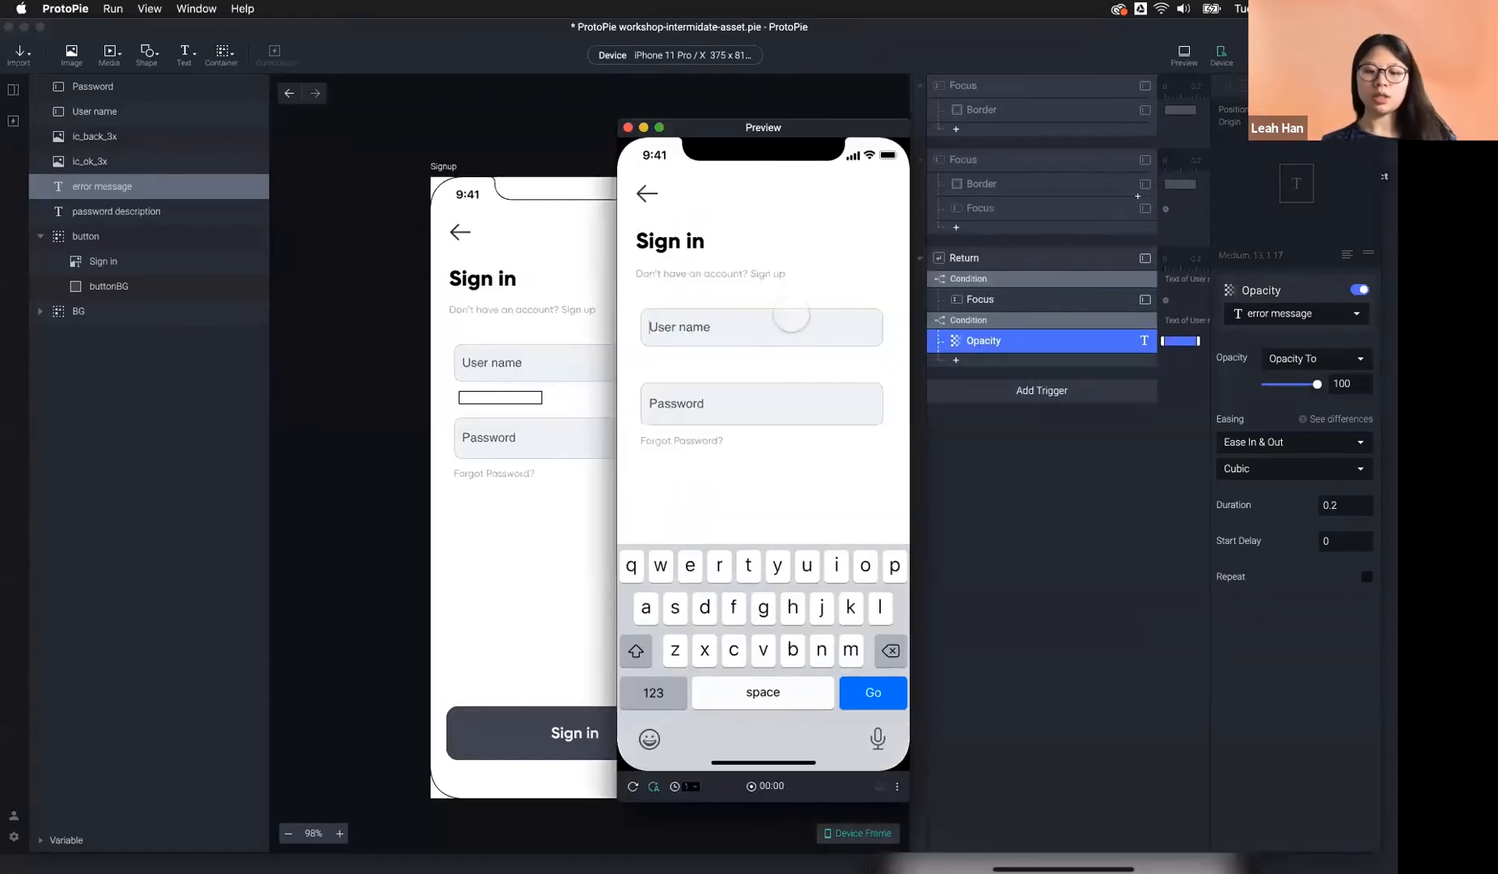
text(prot)
key(Return)
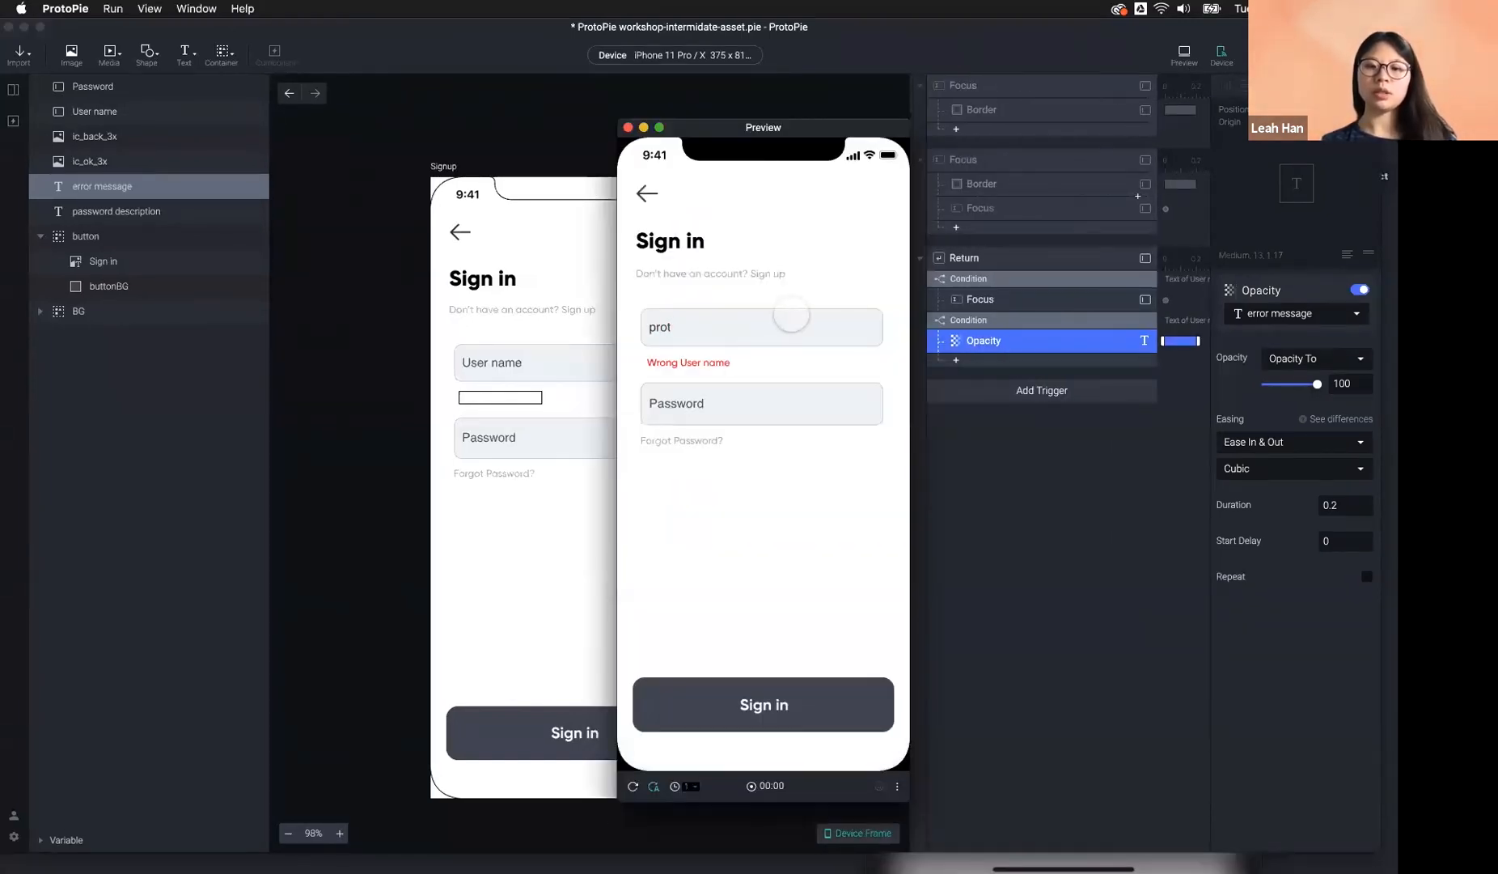
click(737, 327)
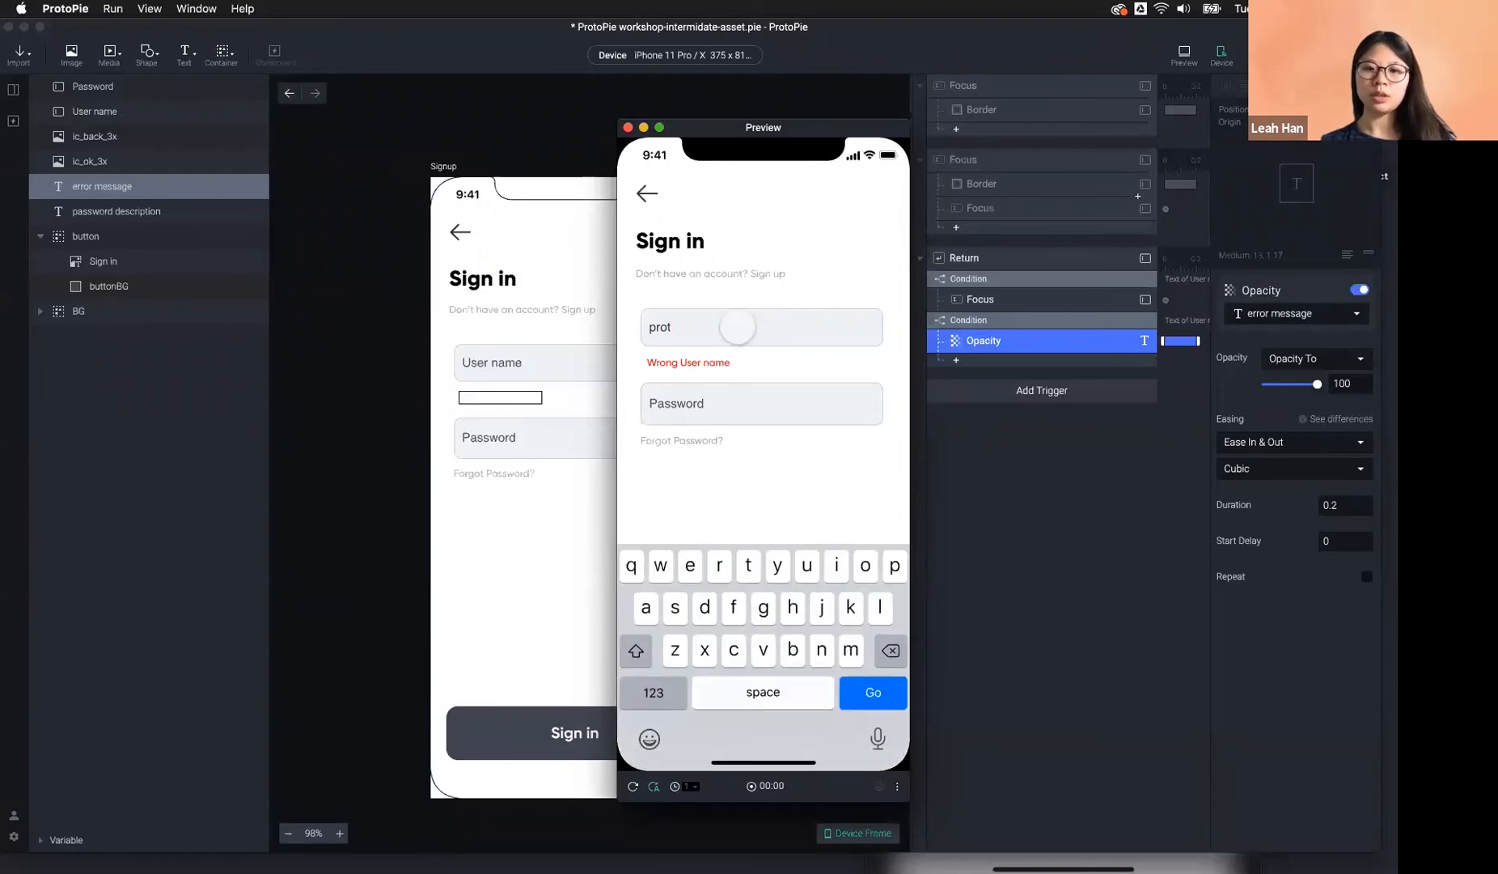
text(opie)
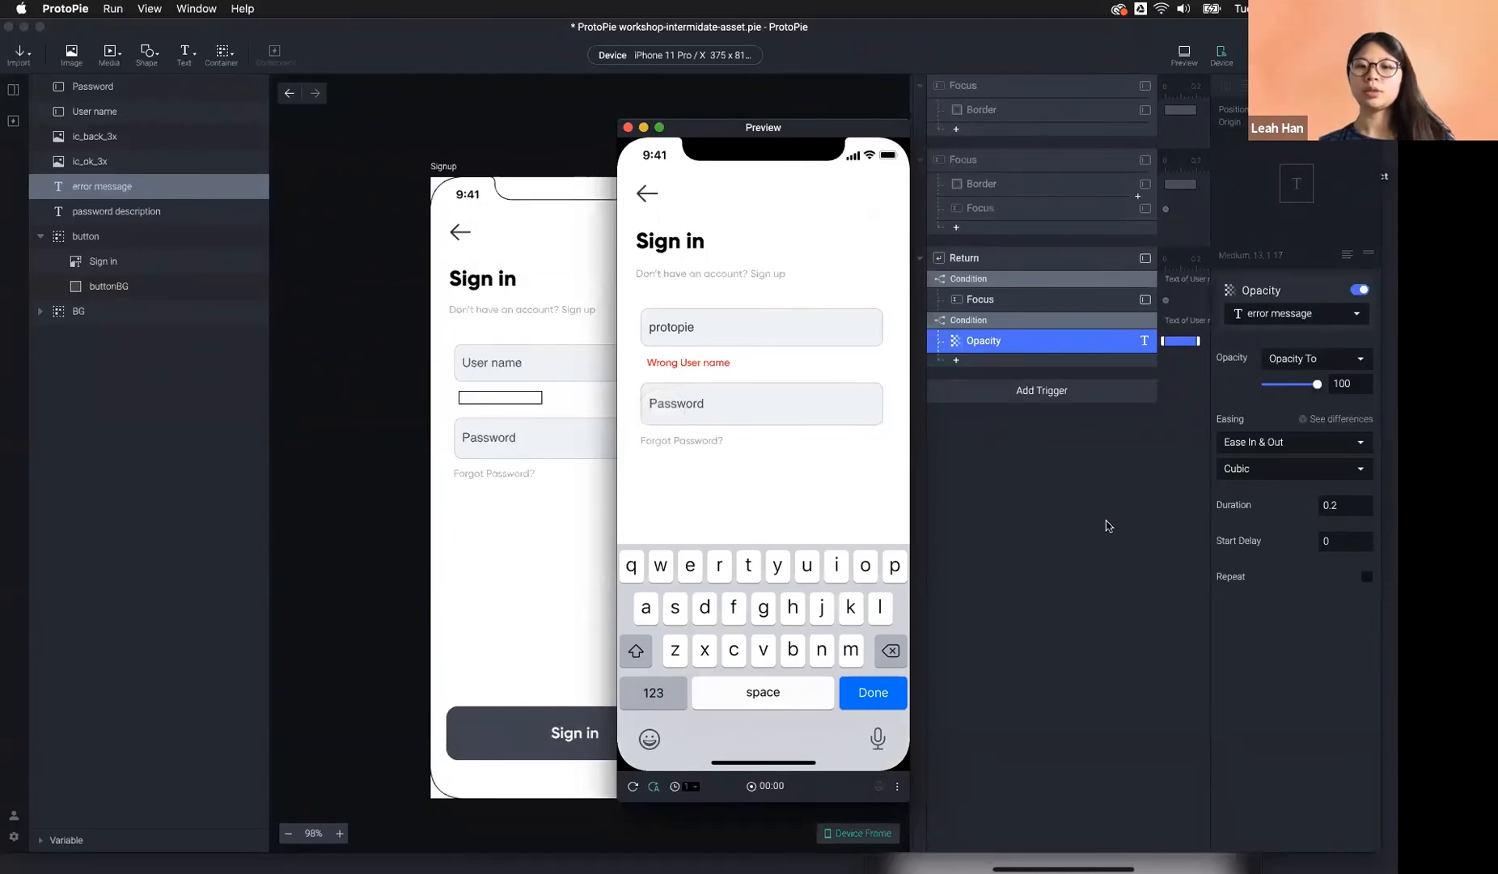
click(1081, 519)
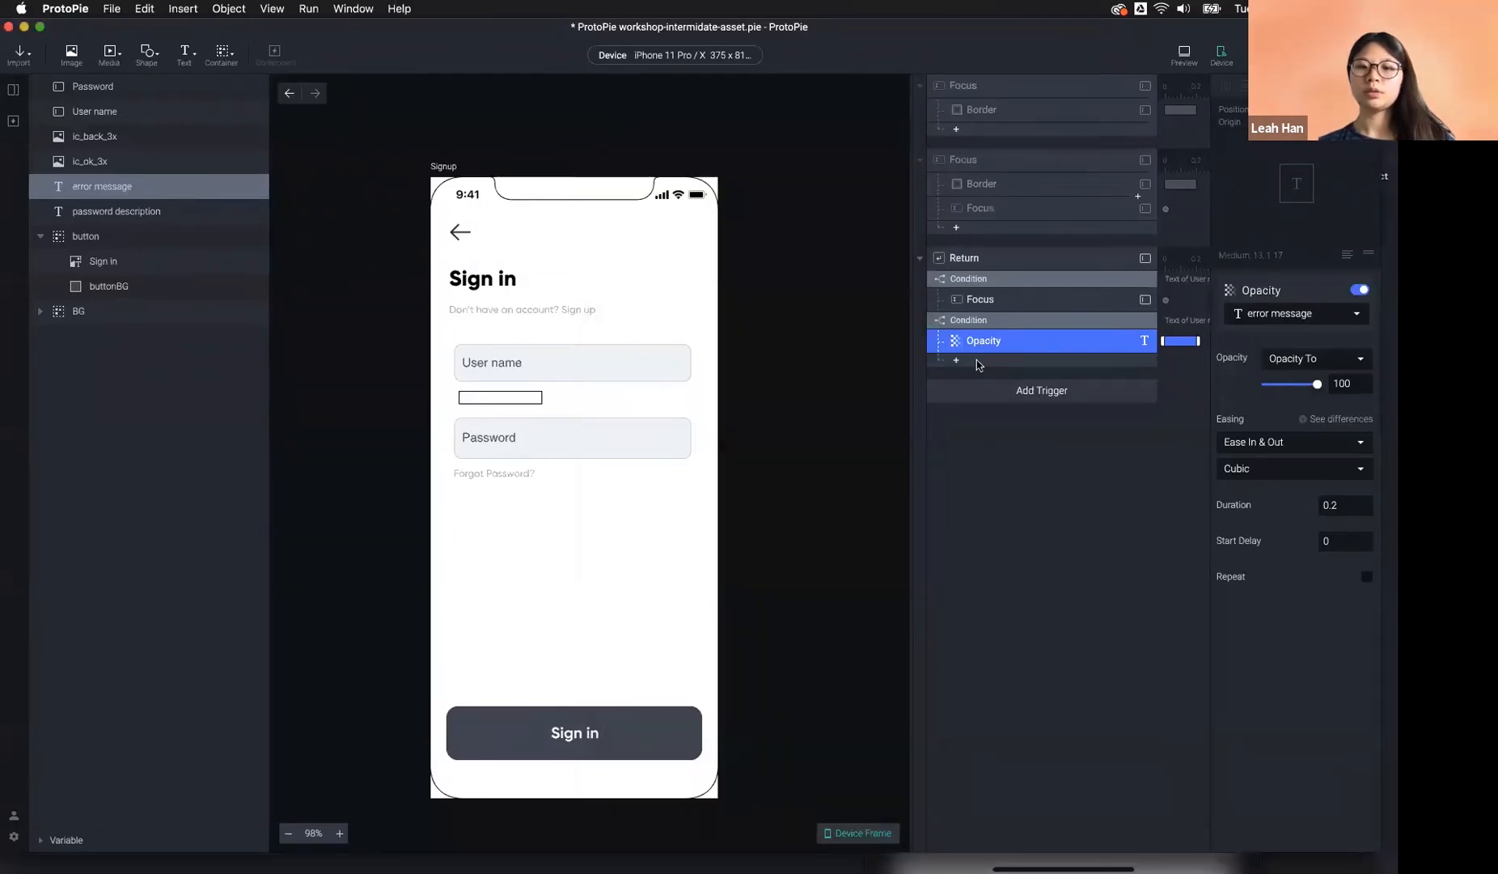
Add an Opacity response for the error message layer under the Return trigger's equal-to-protopie condition, with Opacity To 0.
click(518, 404)
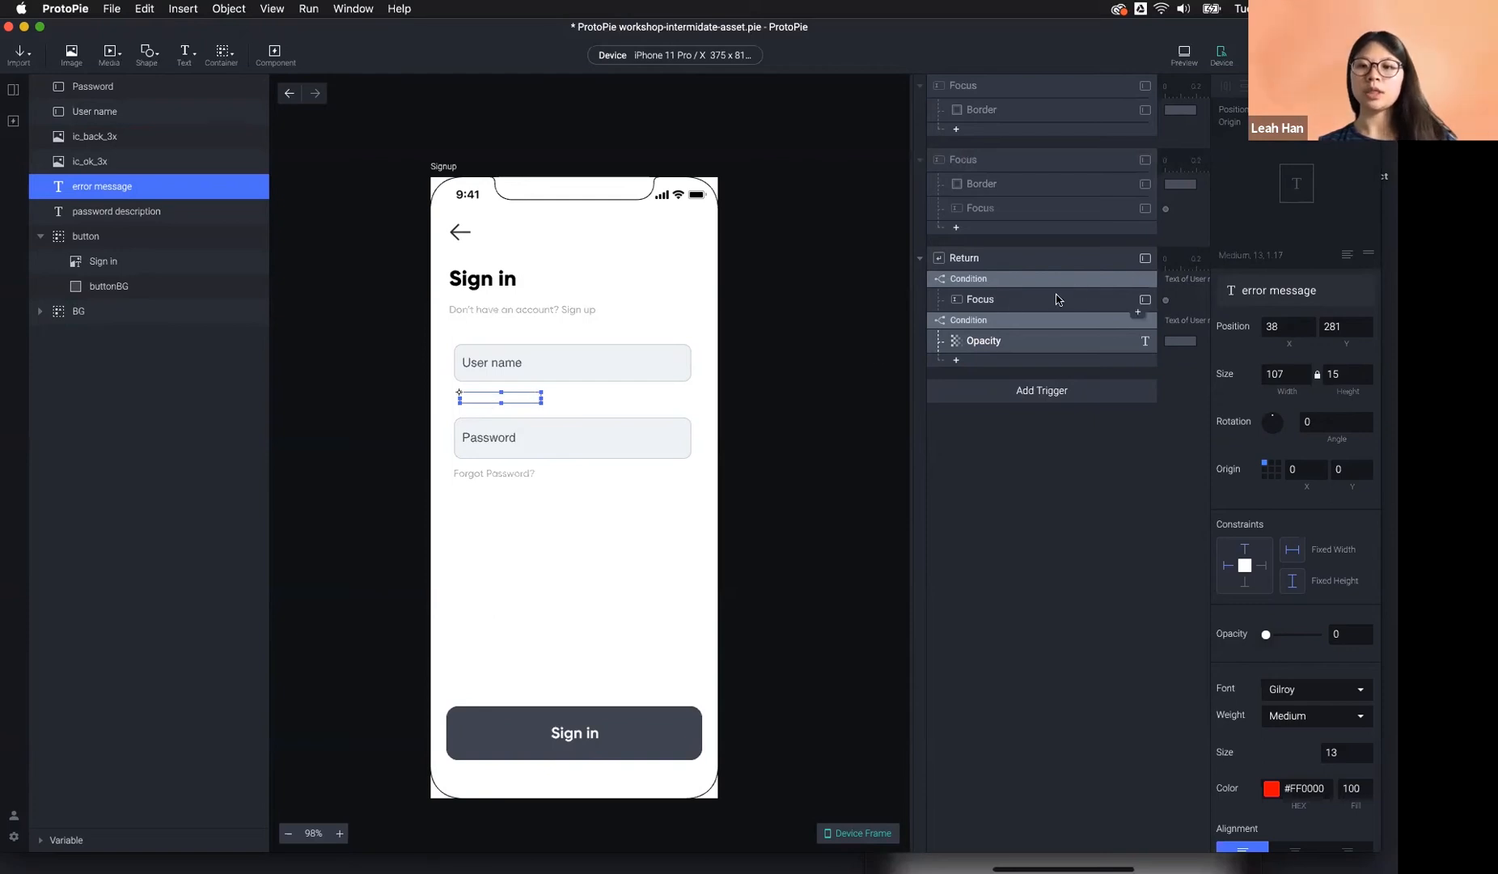
click(1136, 314)
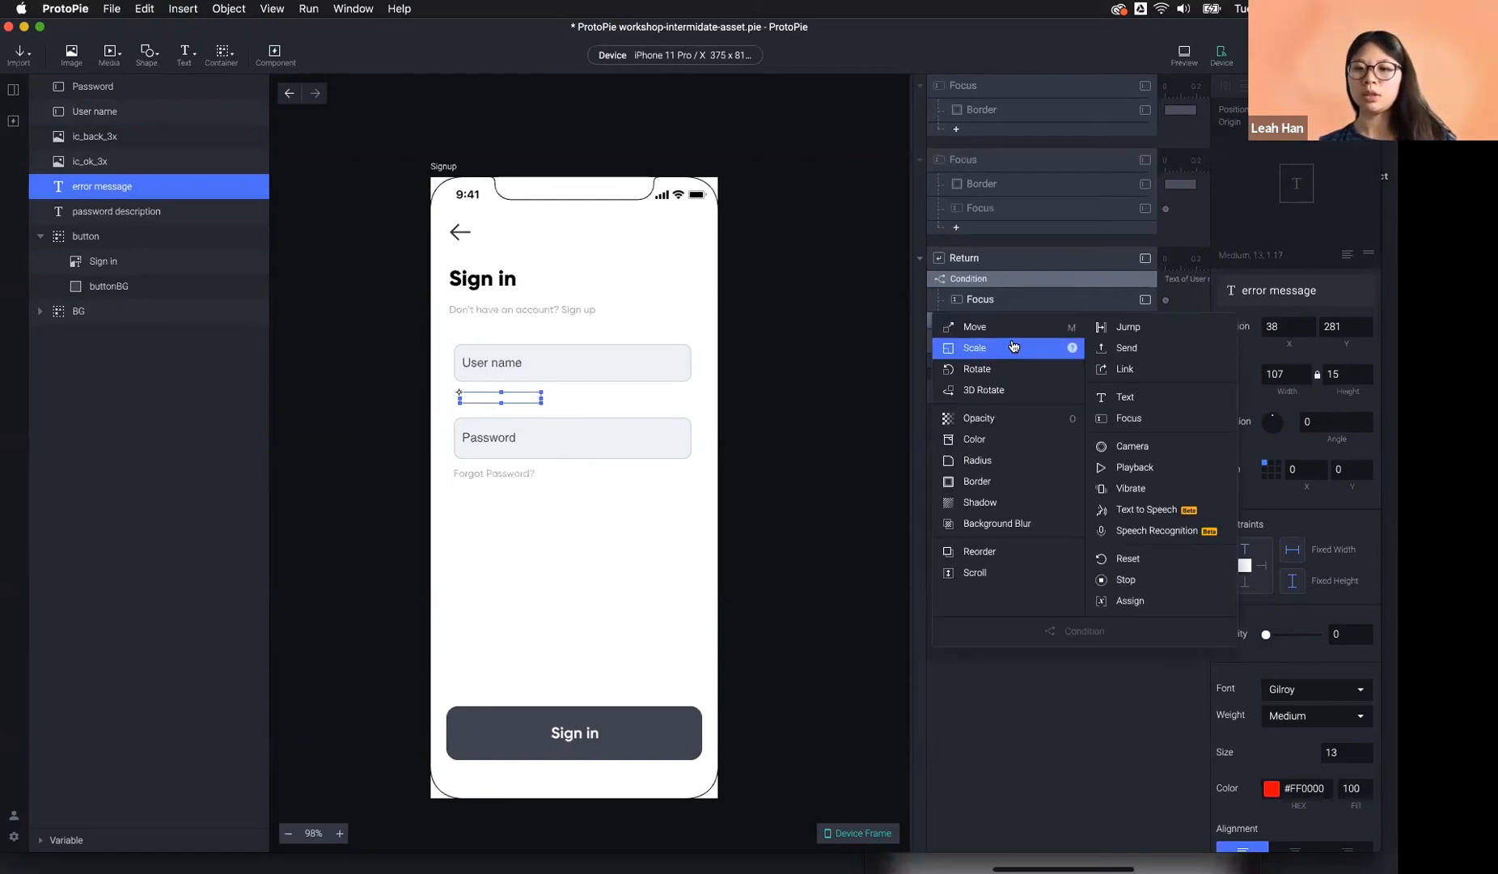
key(Escape)
click(1011, 424)
drag(1271, 385, 1221, 393)
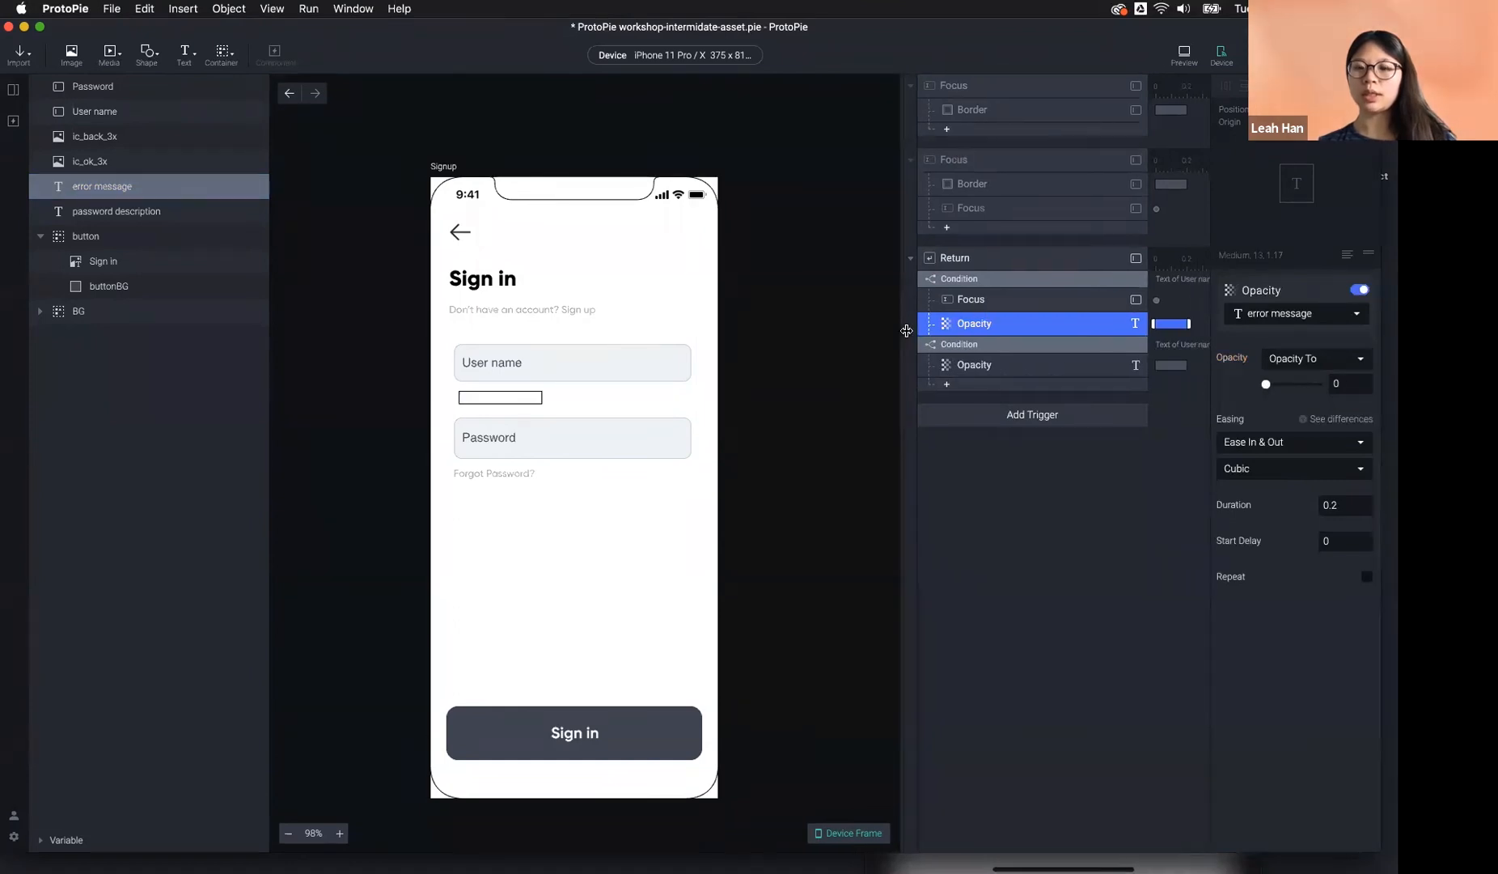
drag(919, 332, 768, 301)
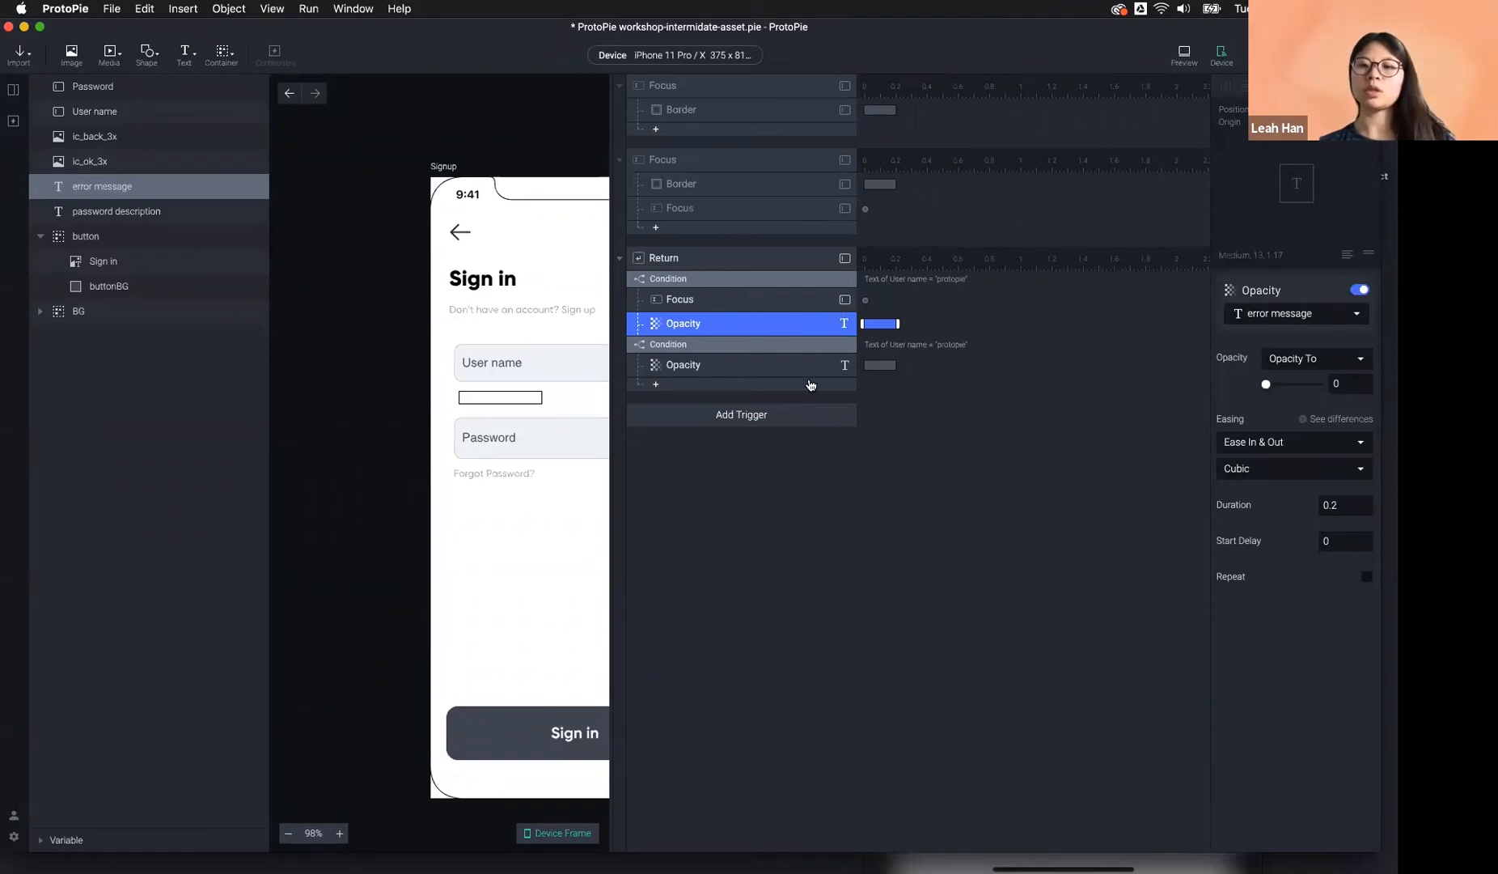
click(720, 365)
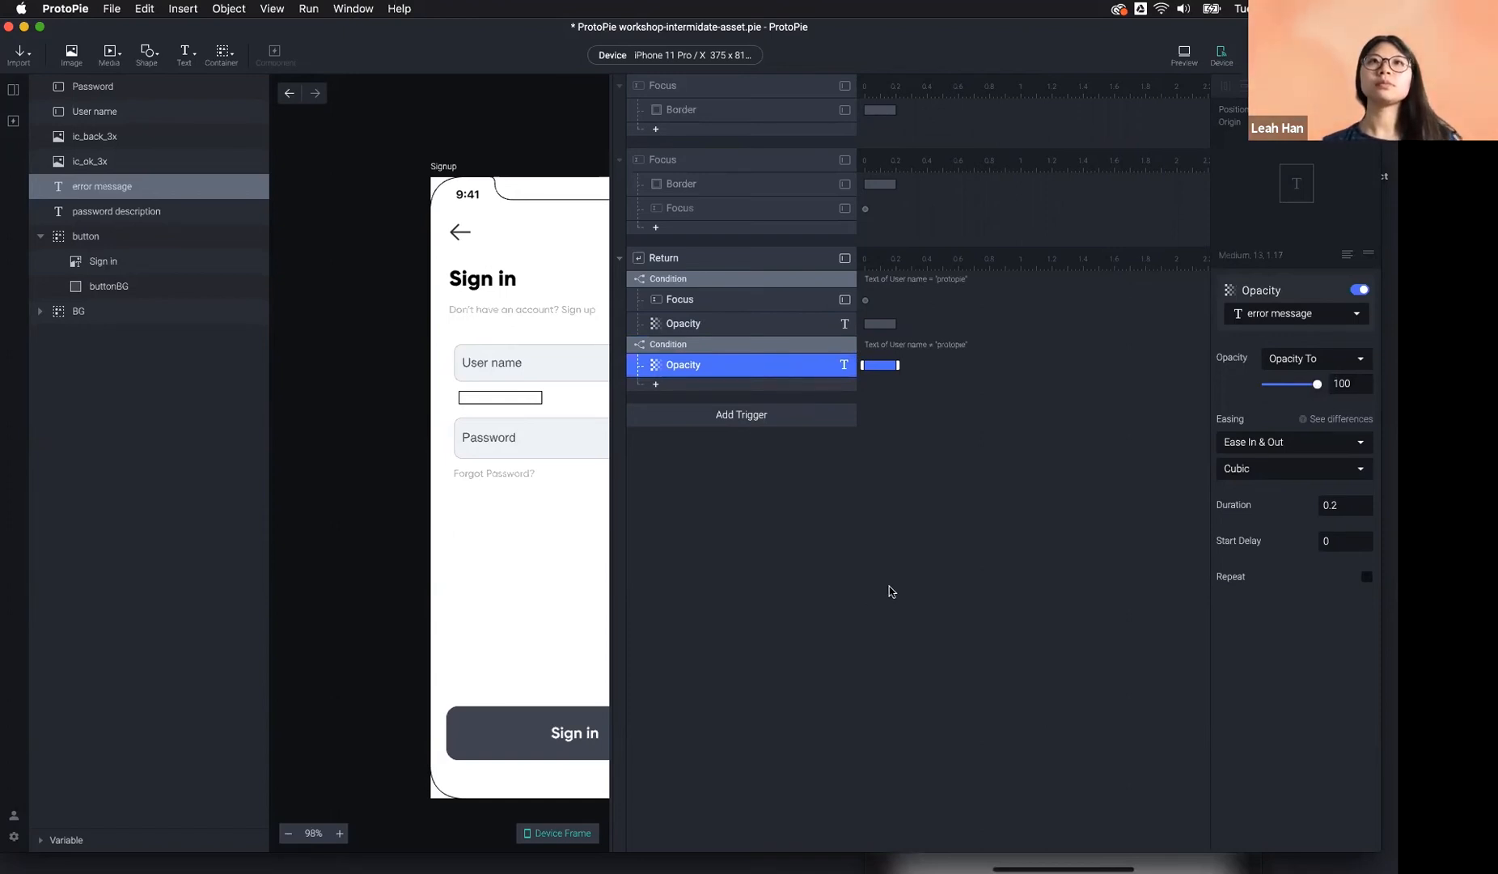
Widen the canvas area and review the User name Return trigger and the settings of its two conditions.
drag(611, 487, 786, 487)
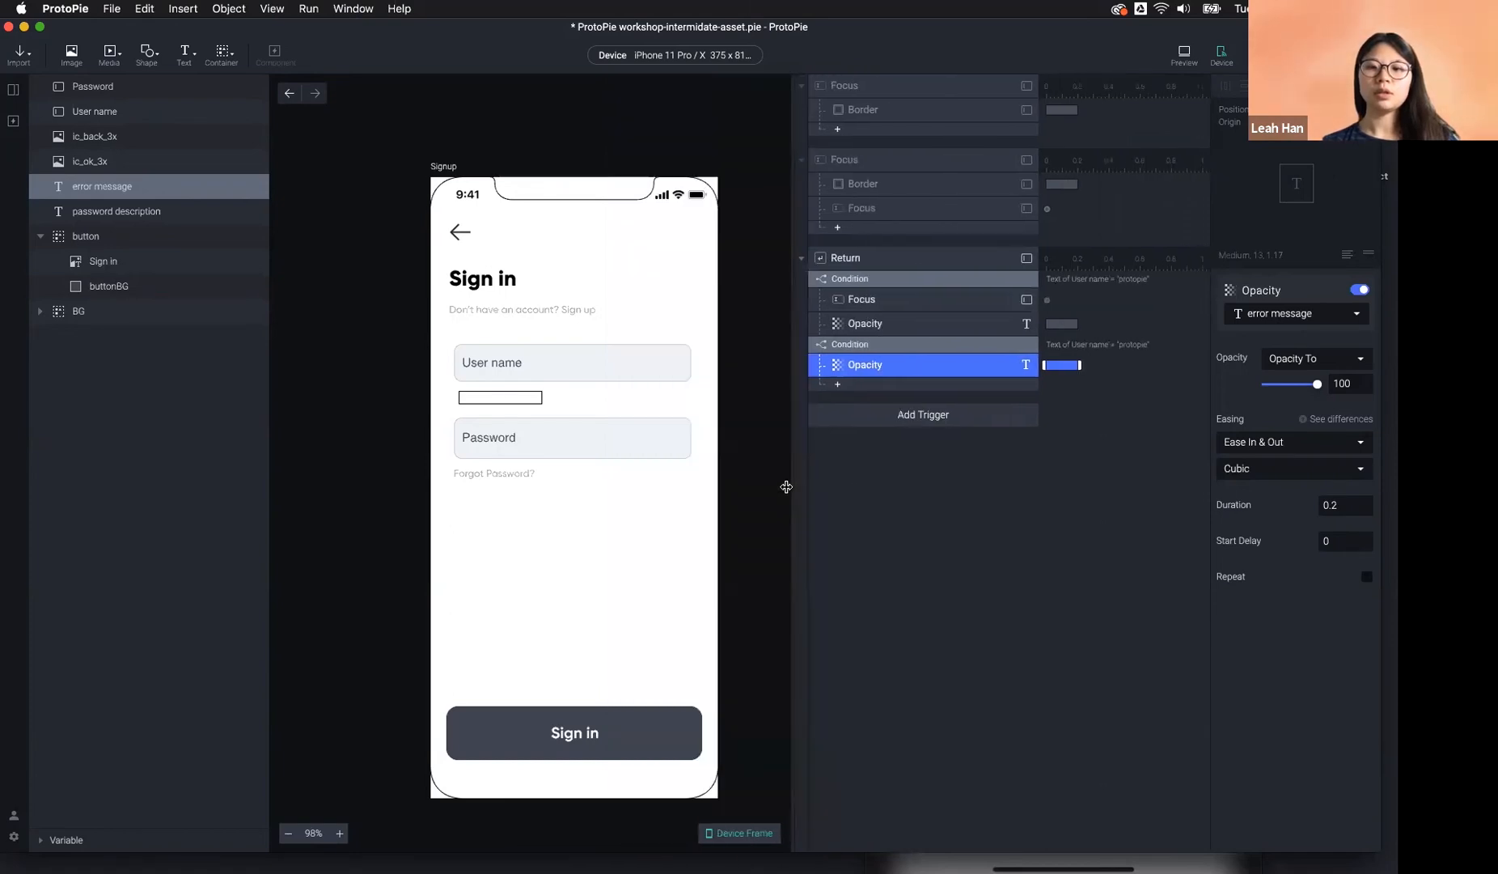
click(881, 256)
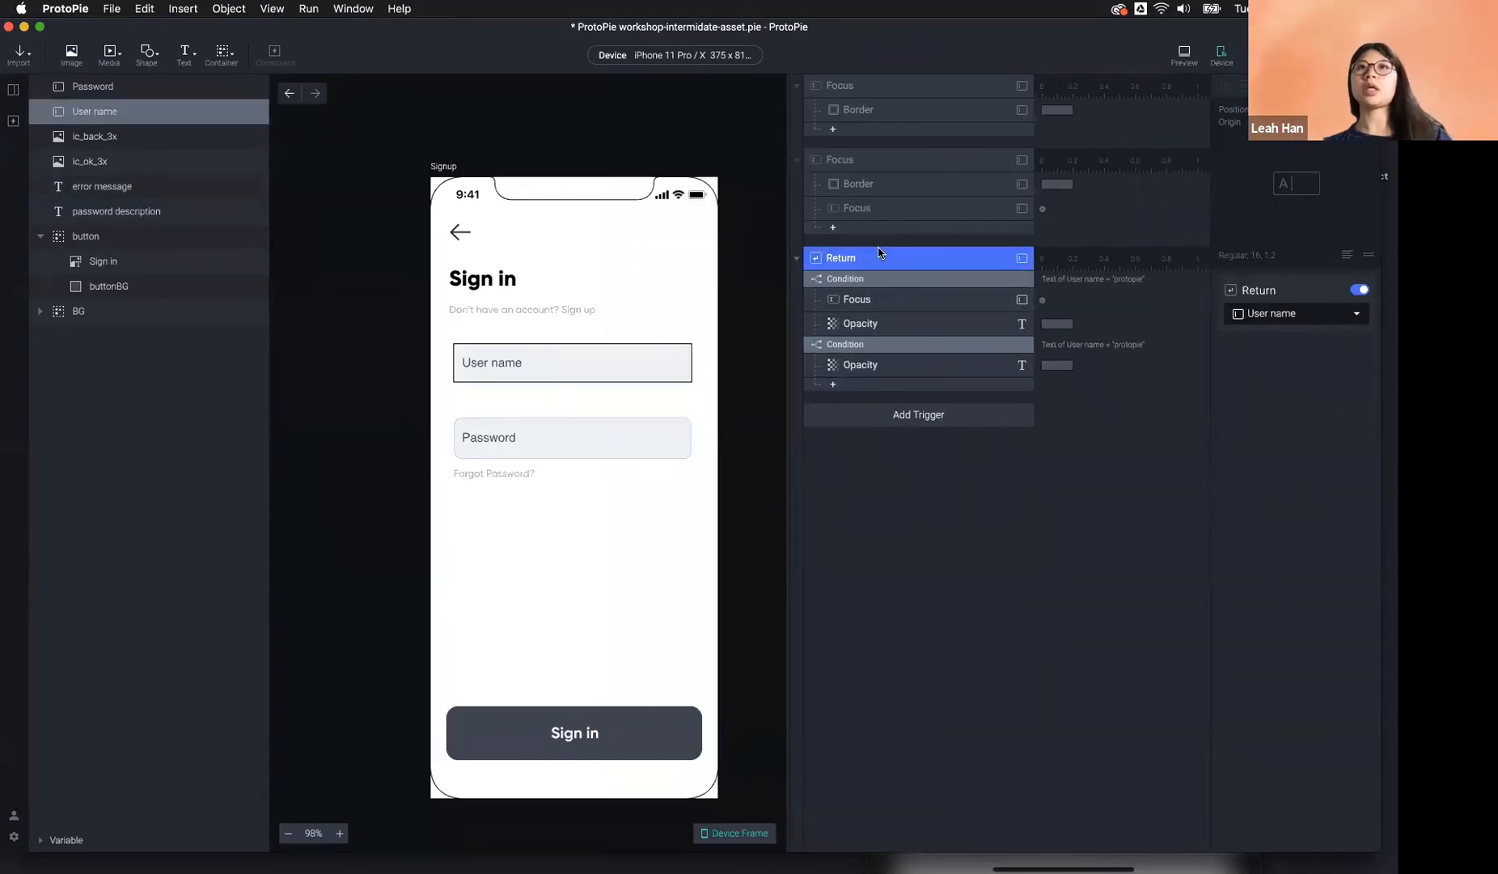
click(858, 278)
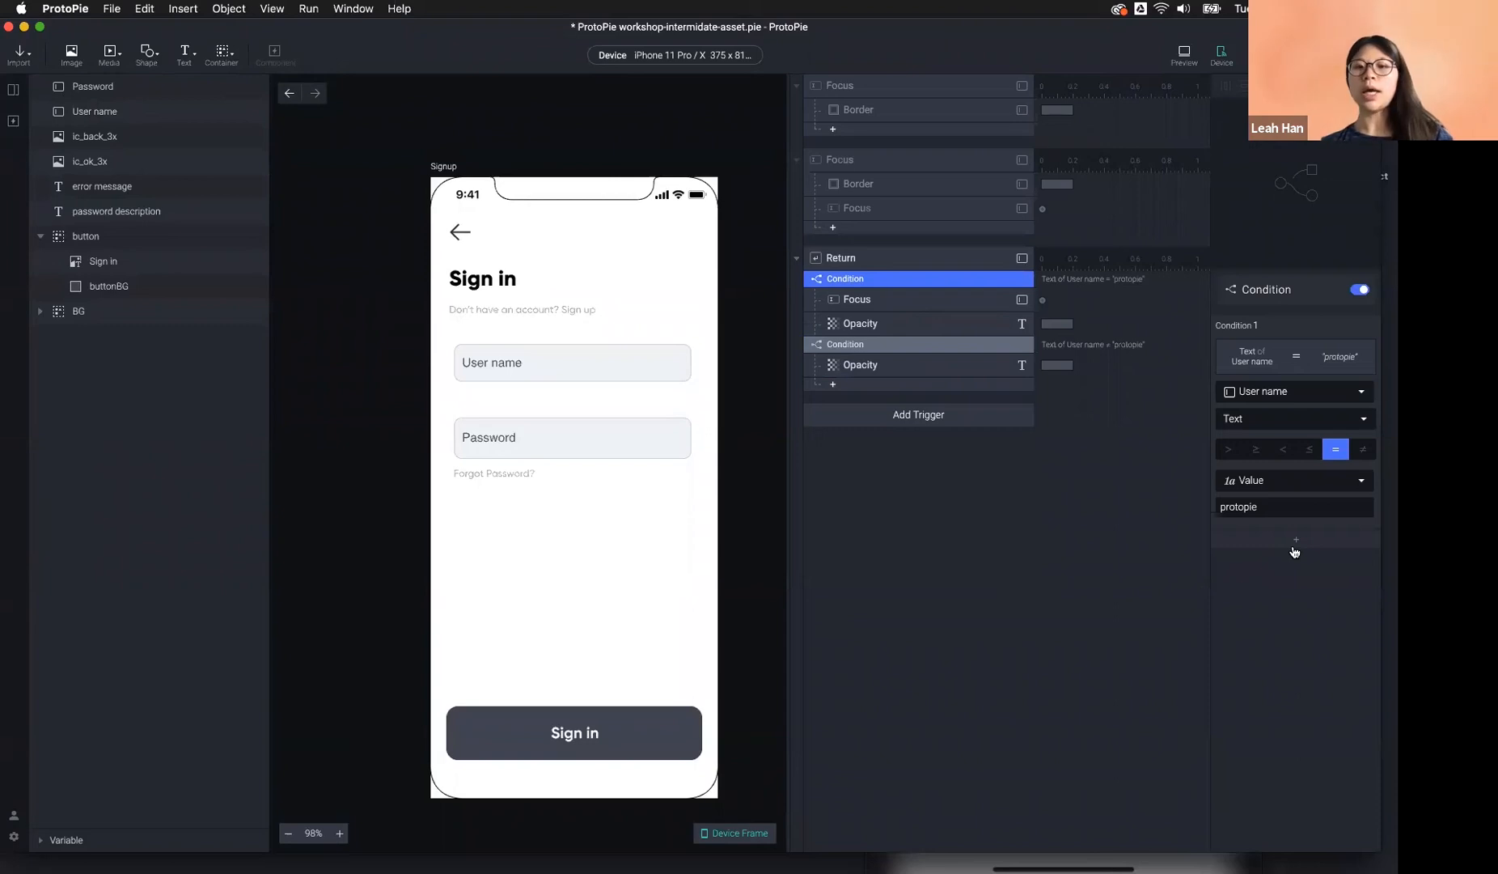
click(914, 345)
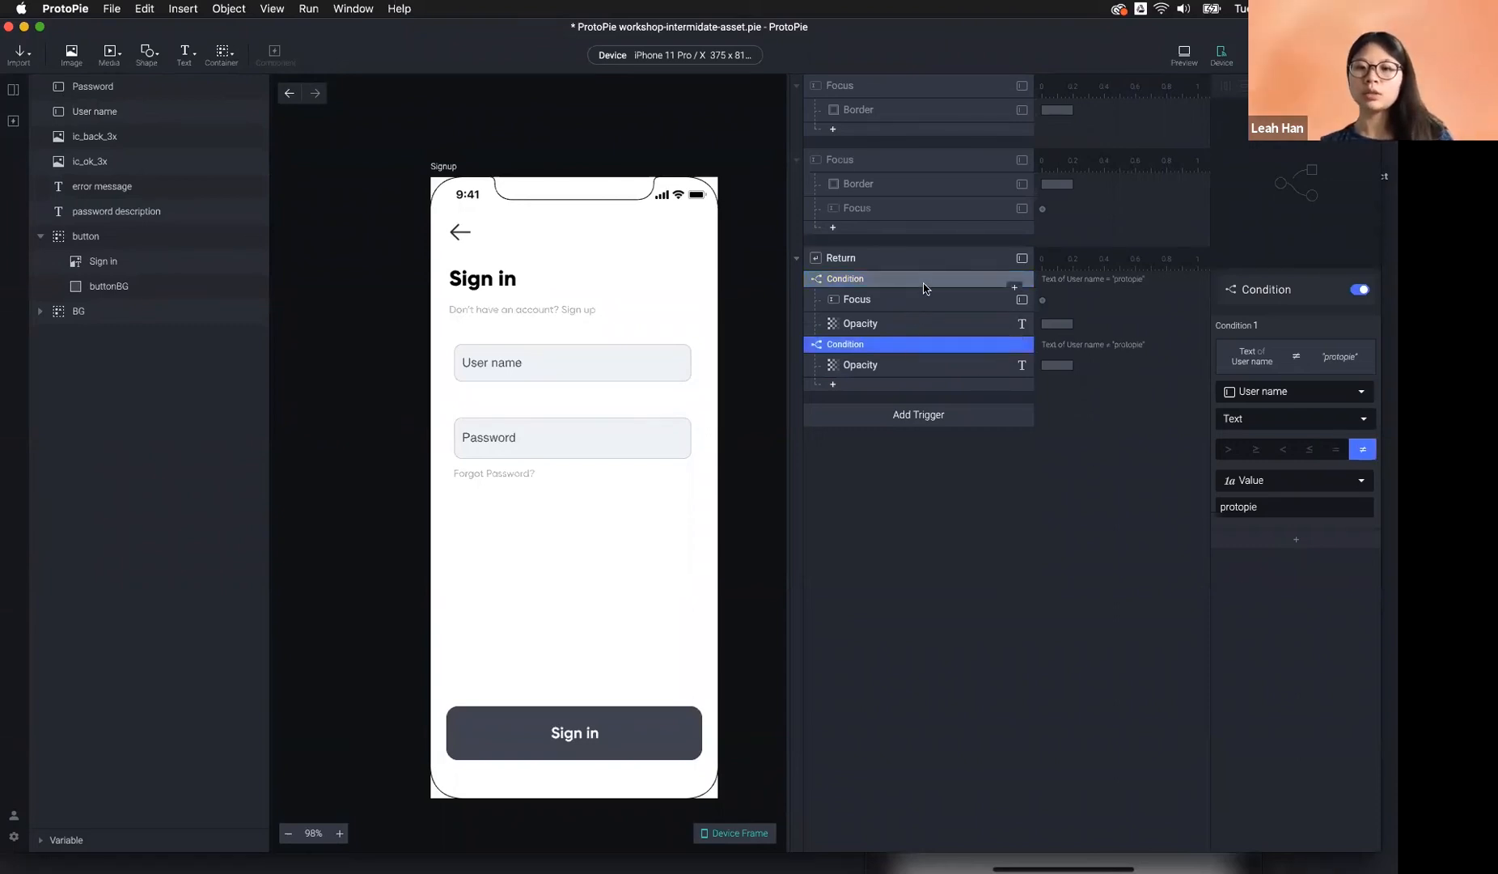
click(923, 280)
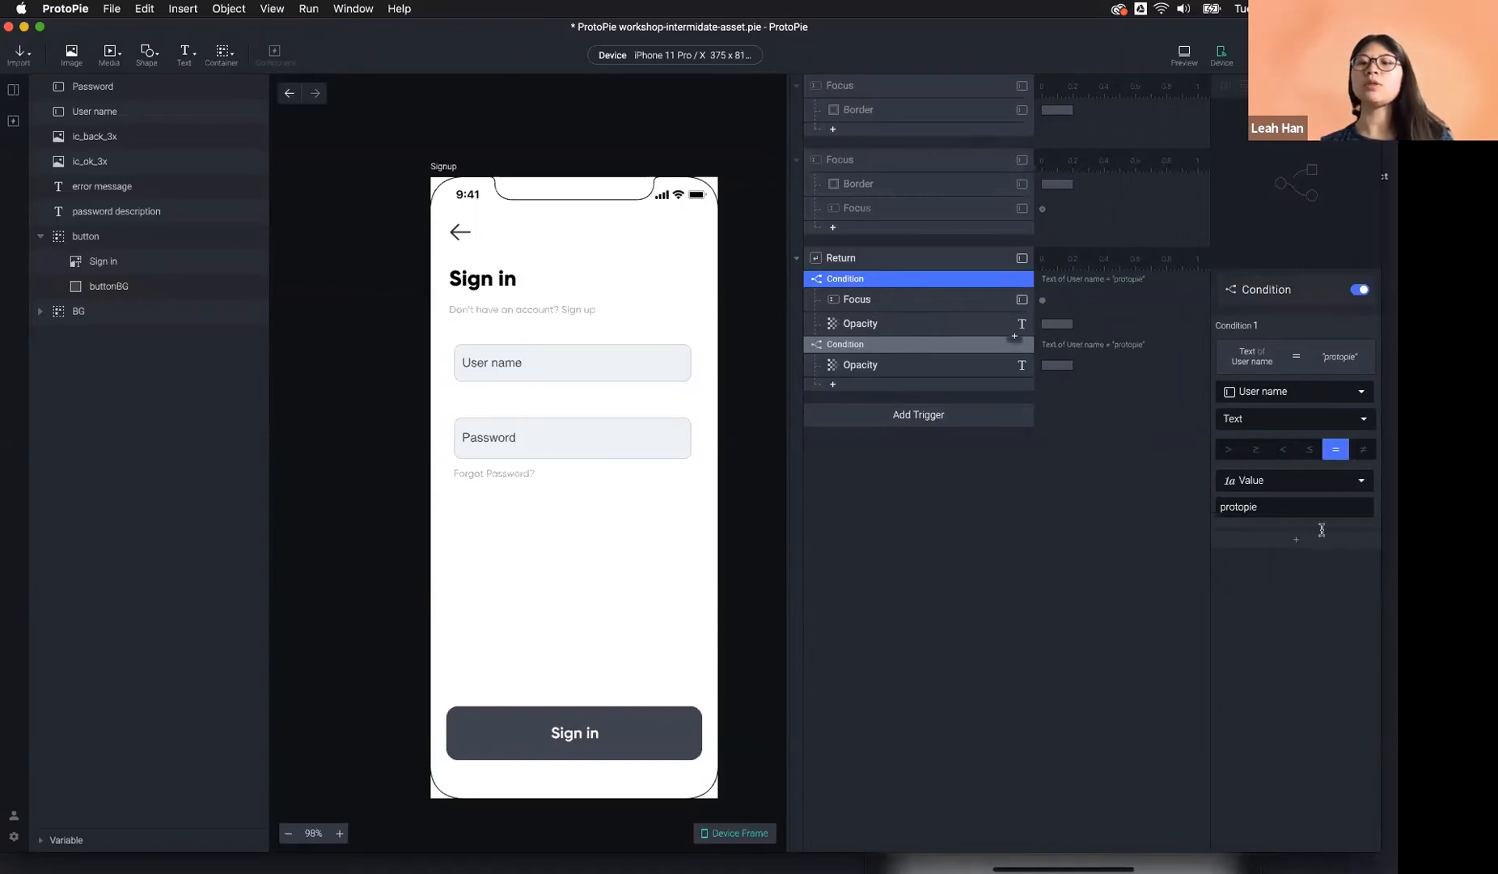
Add a criterion targeting the Password layer to the Return trigger's first condition and remove its User name criterion.
click(1296, 540)
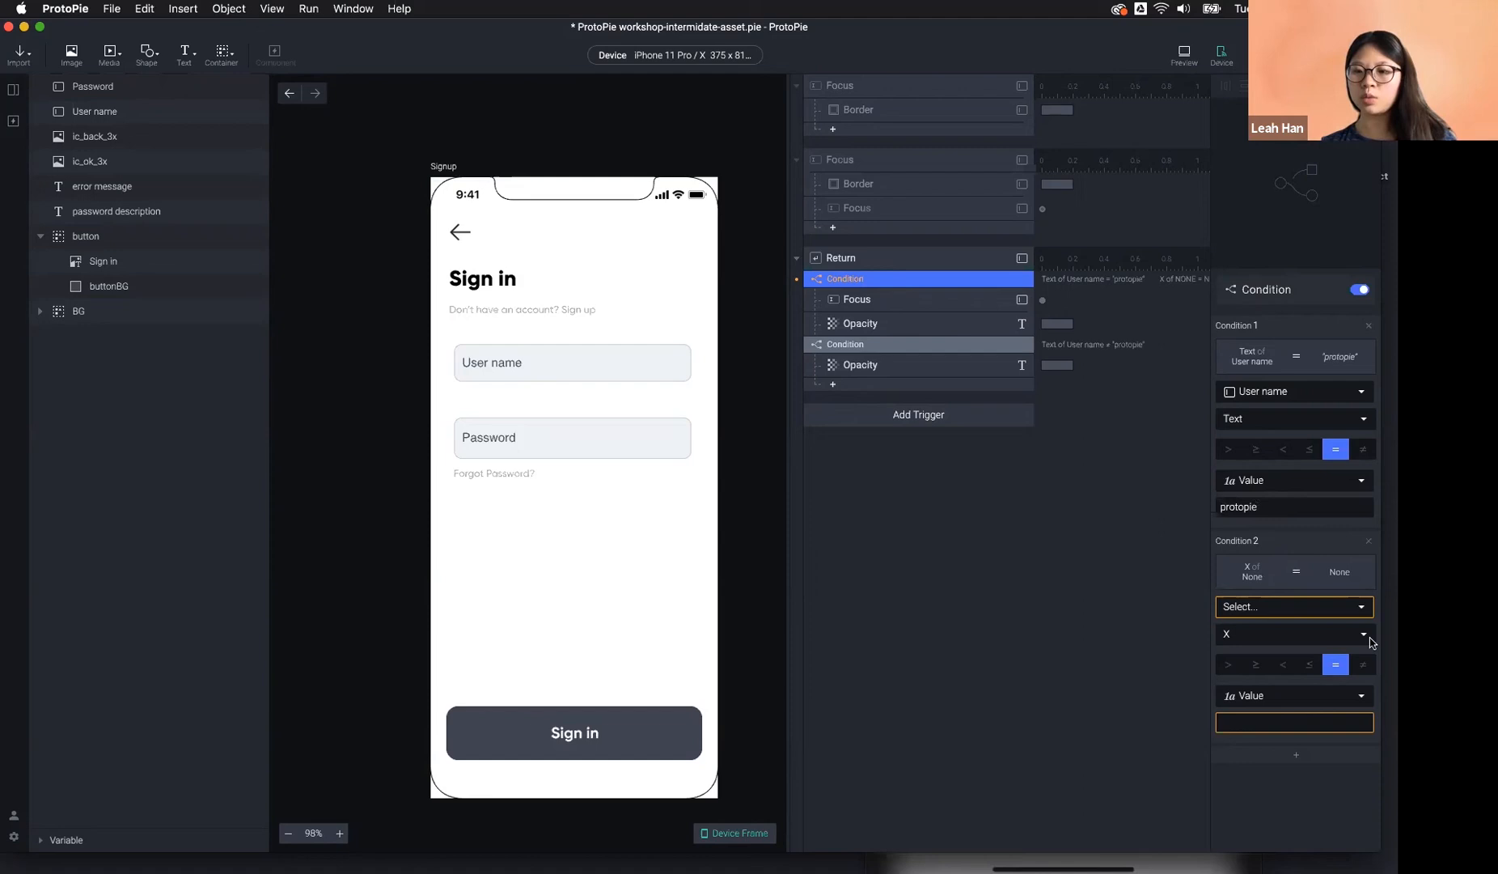
click(1369, 542)
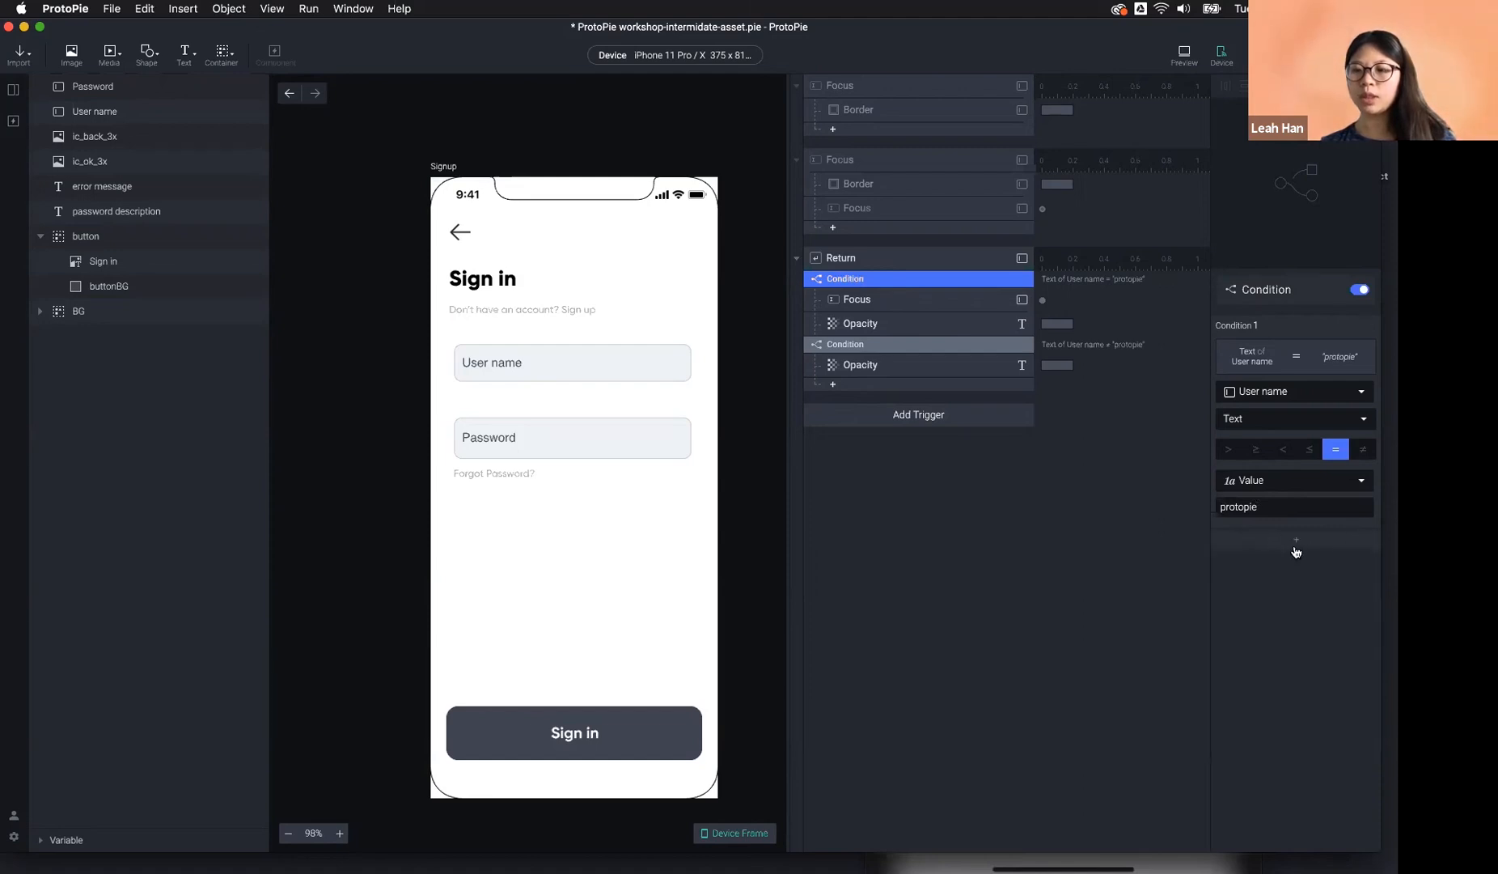
click(1297, 544)
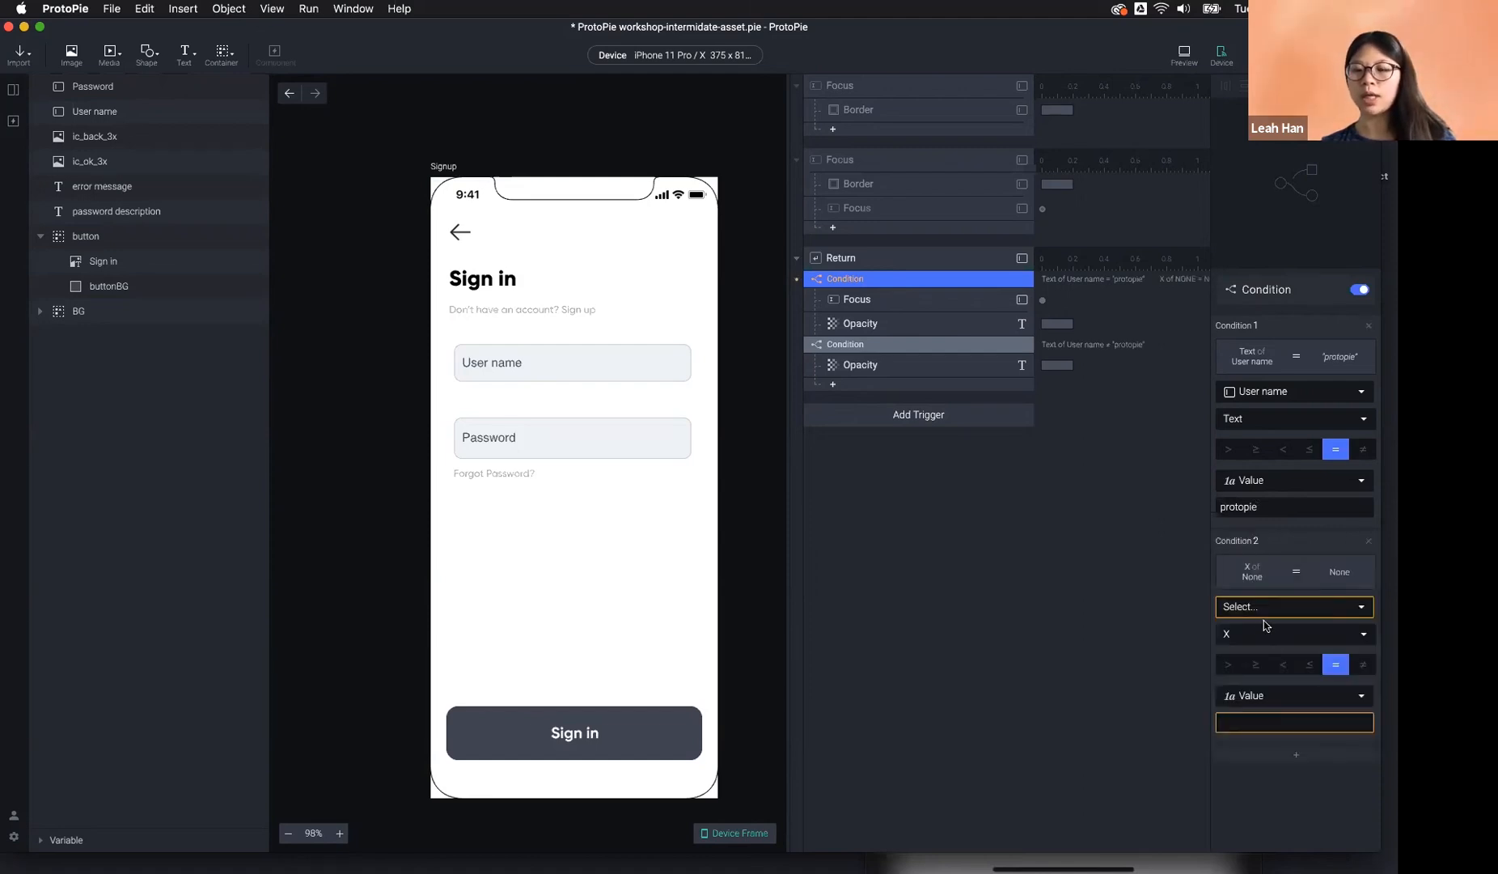
click(1298, 612)
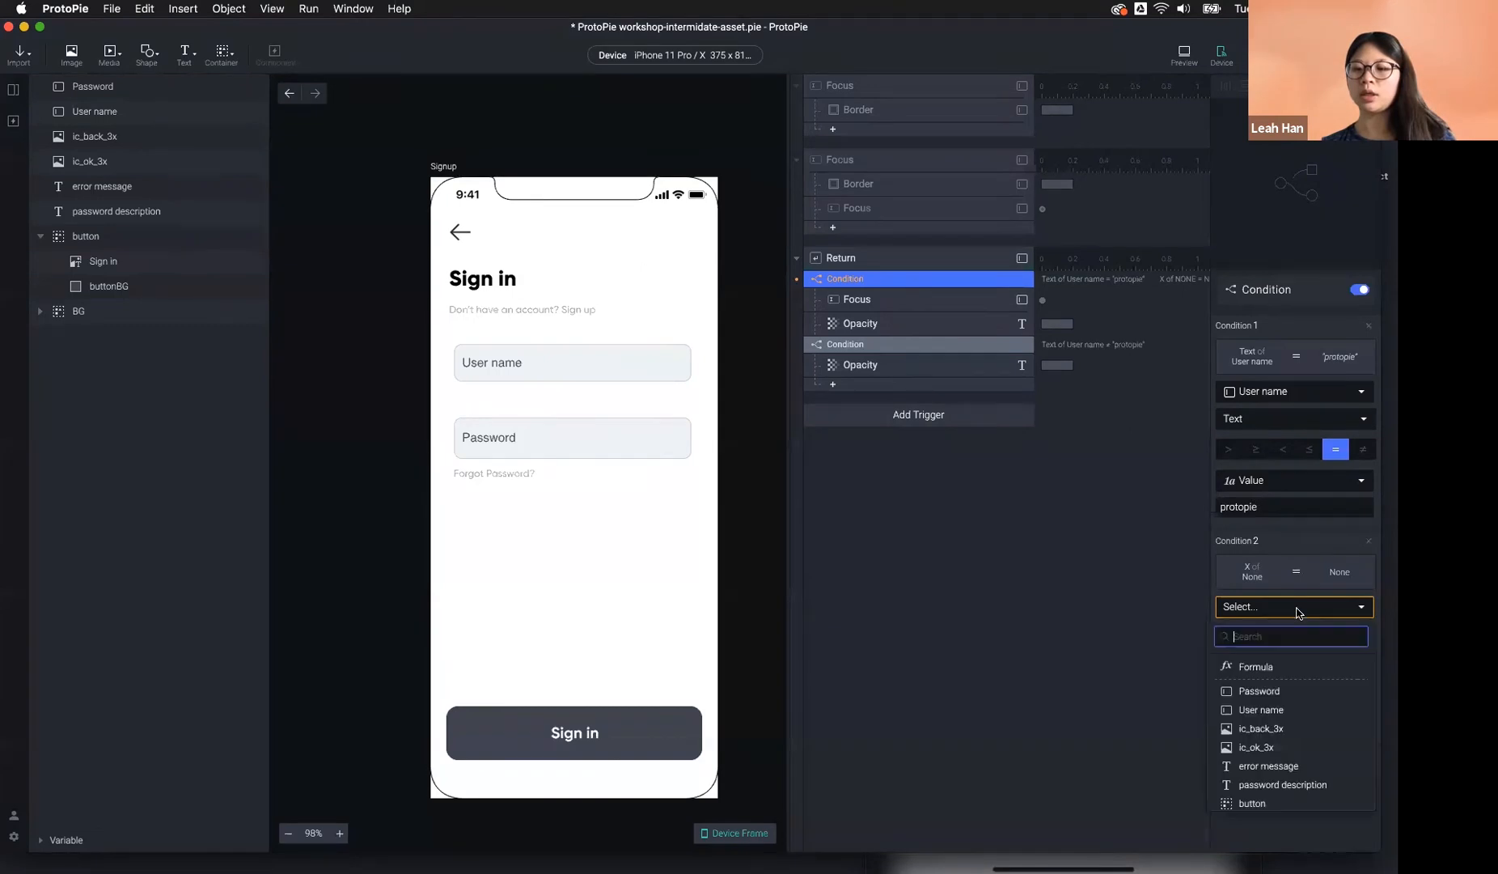
click(1285, 690)
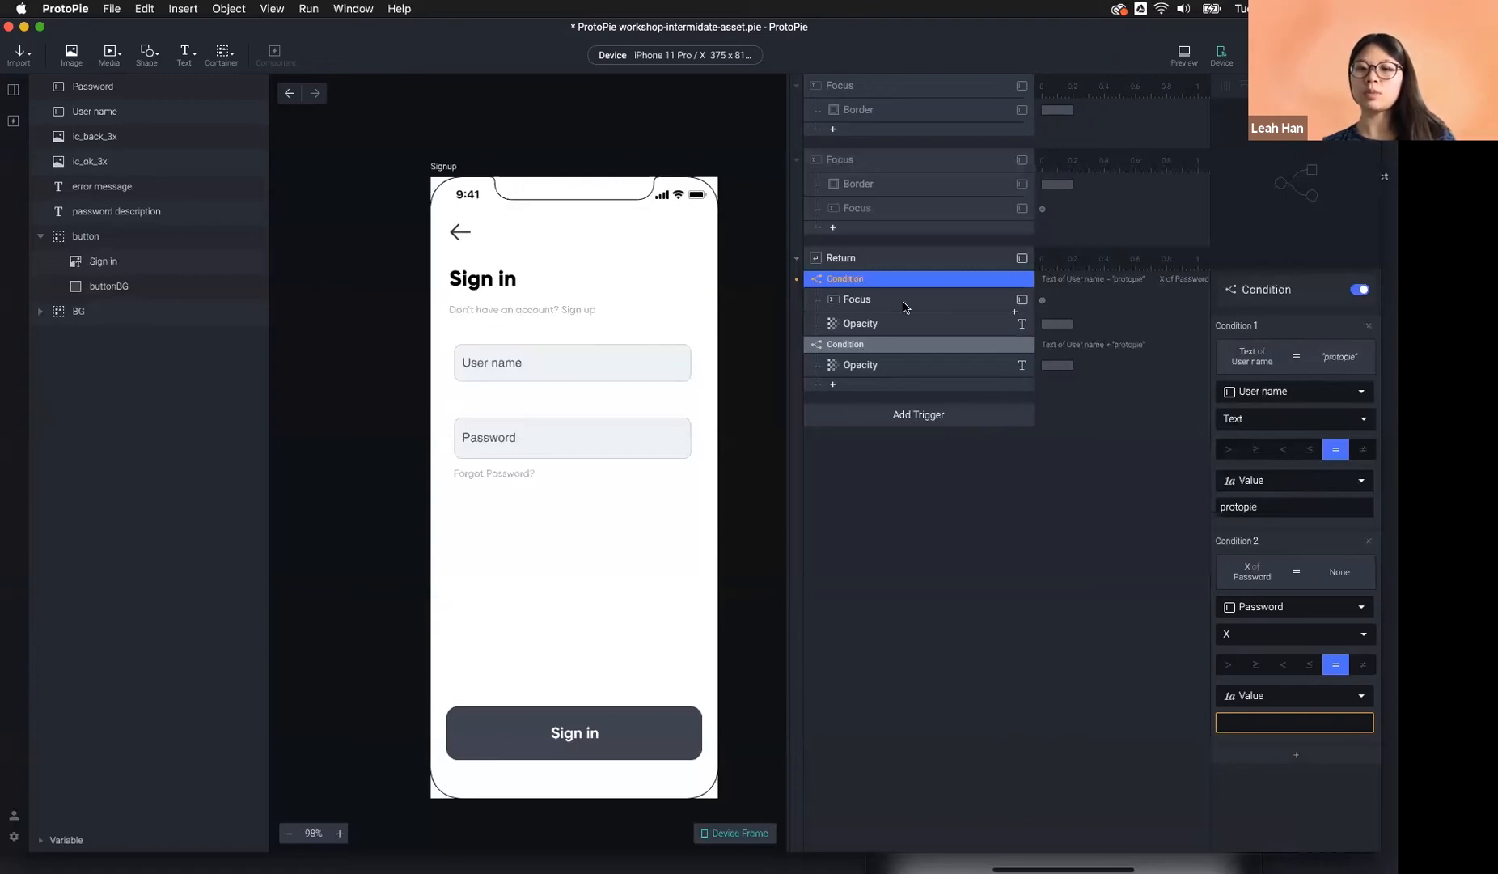
click(1369, 326)
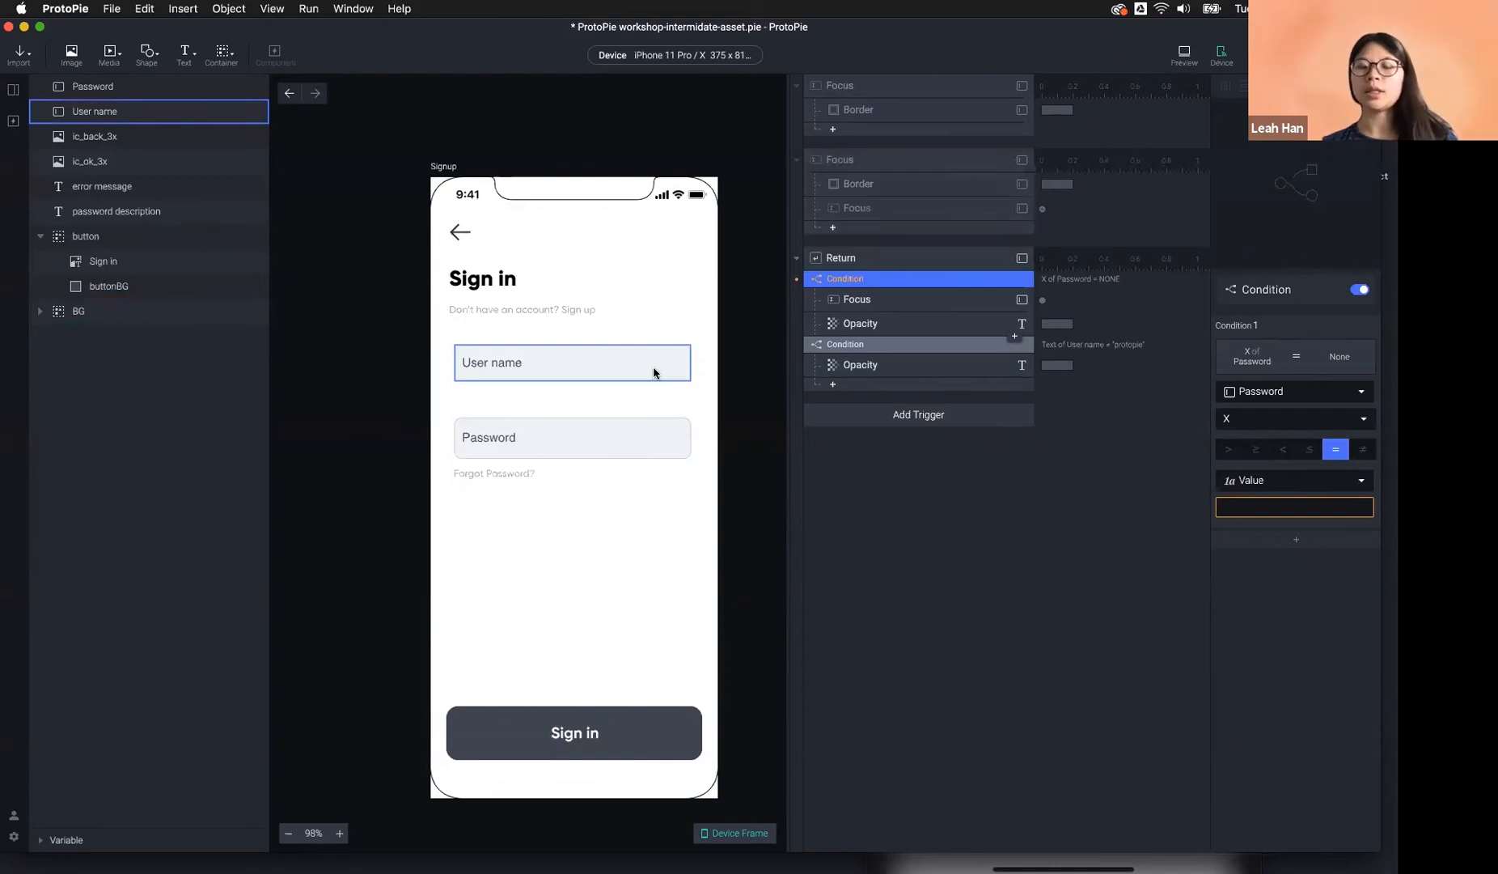
Retarget the remaining criterion of the Return trigger's first condition to the User name layer.
click(517, 446)
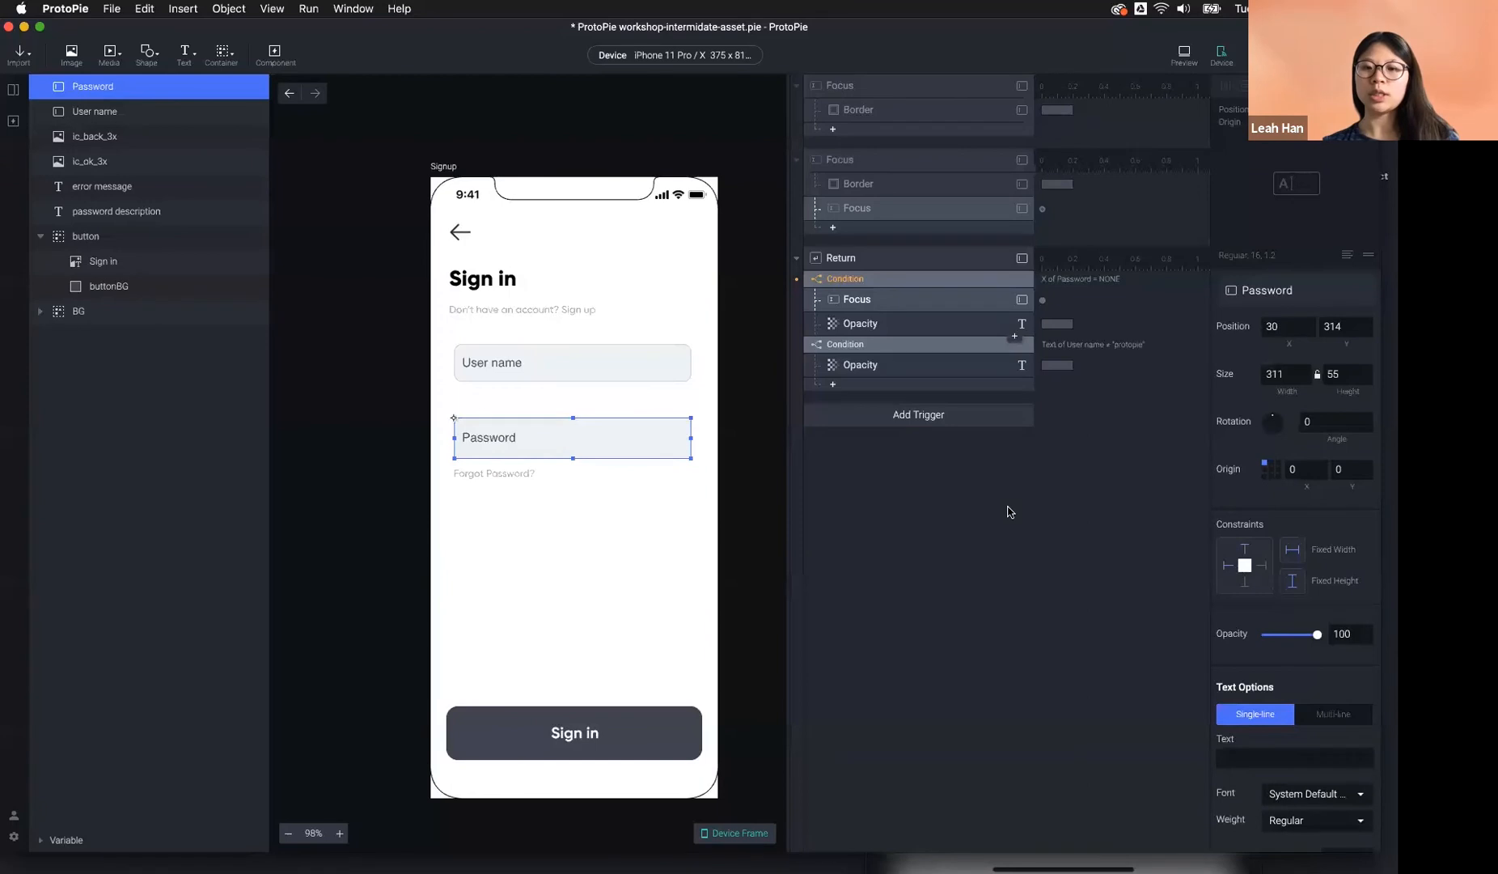
click(894, 441)
click(864, 348)
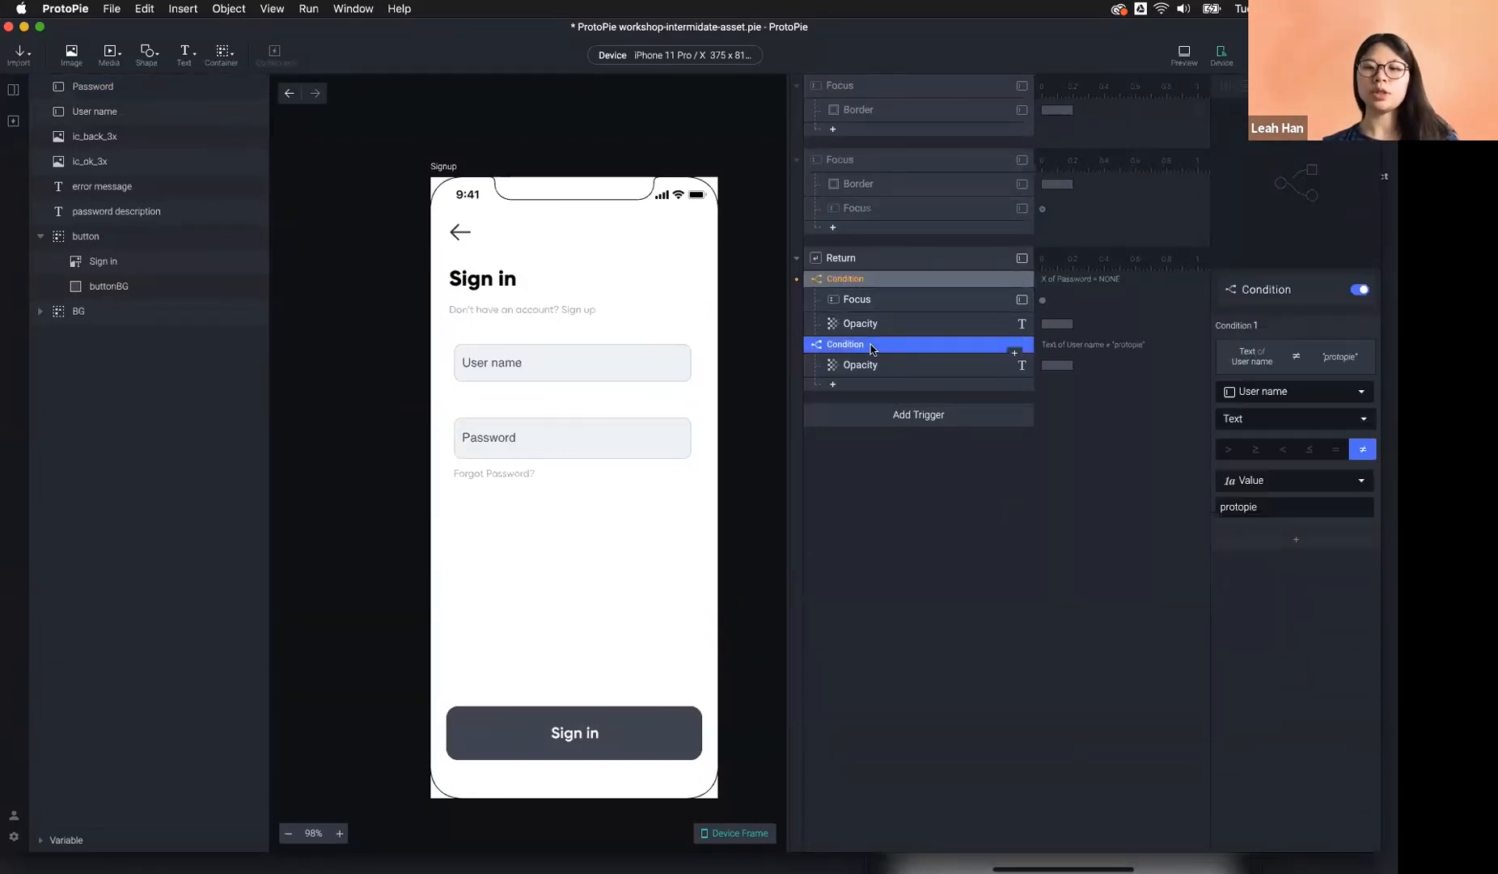
click(858, 279)
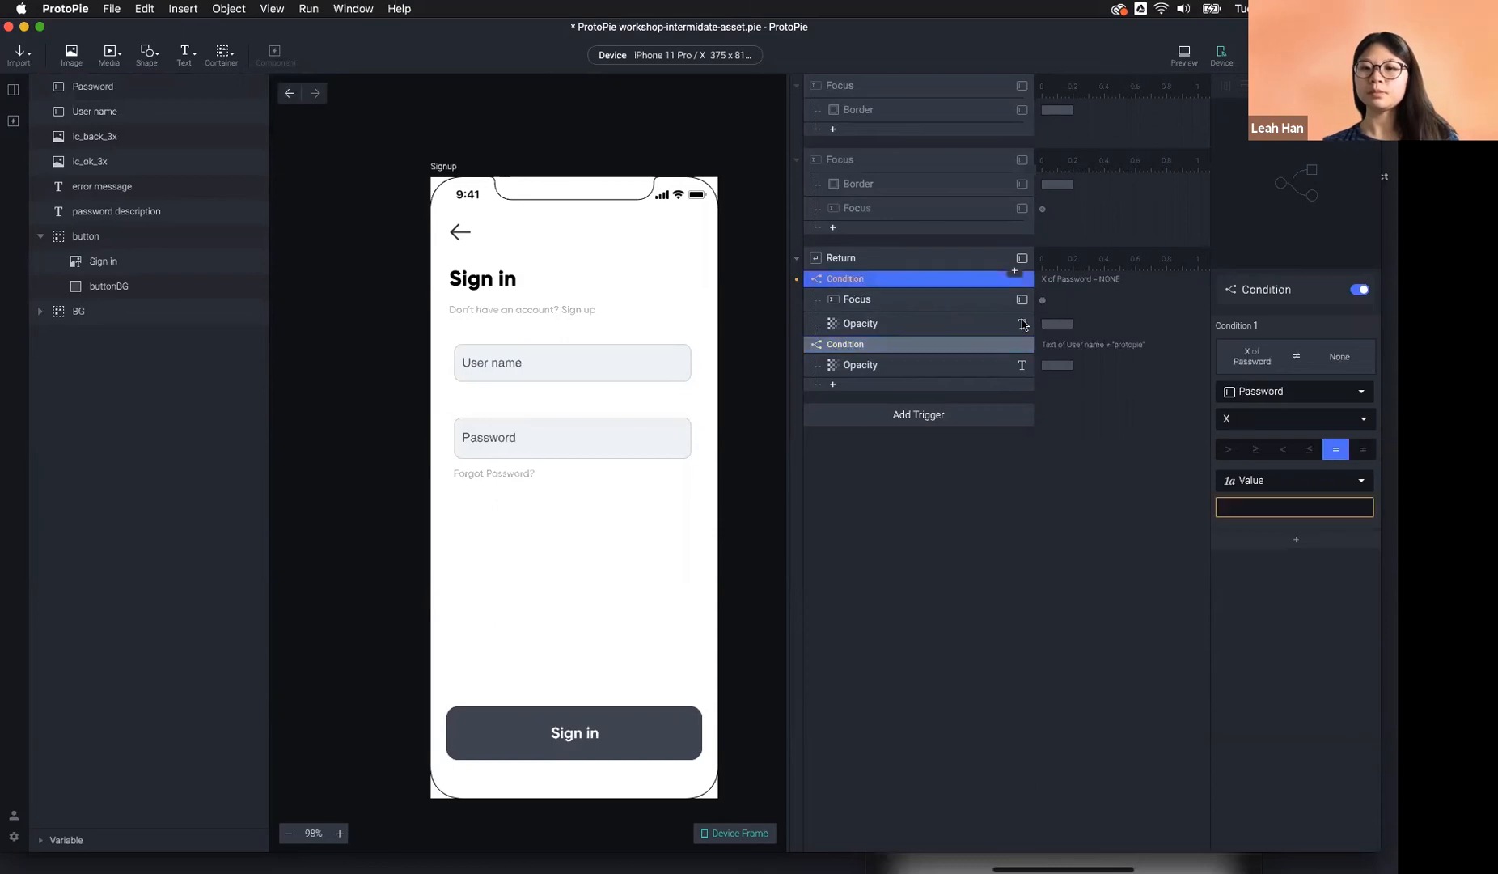
click(1282, 393)
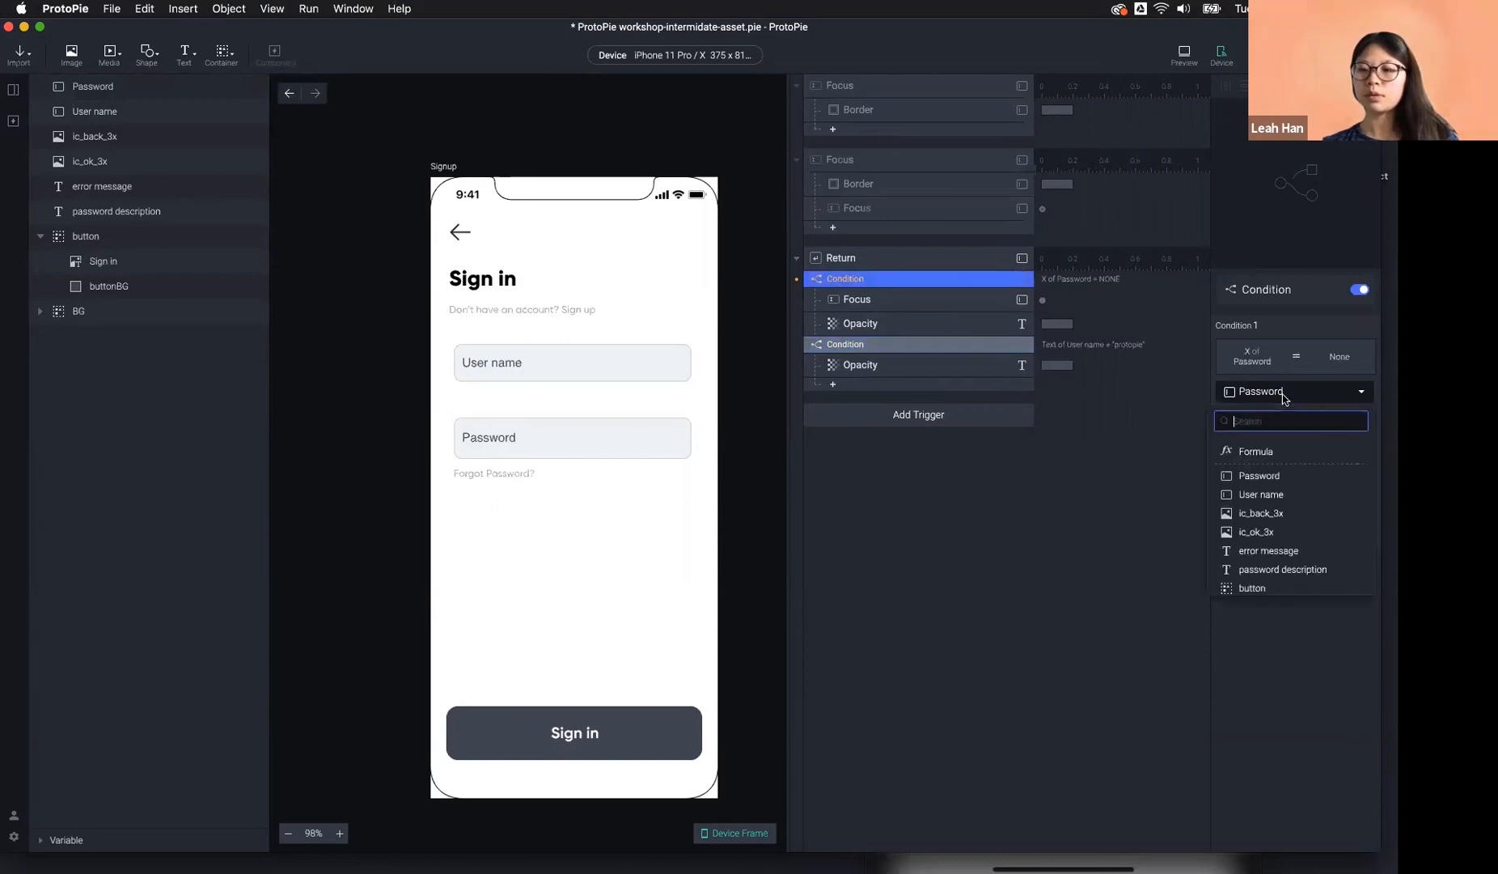
click(1266, 489)
click(869, 264)
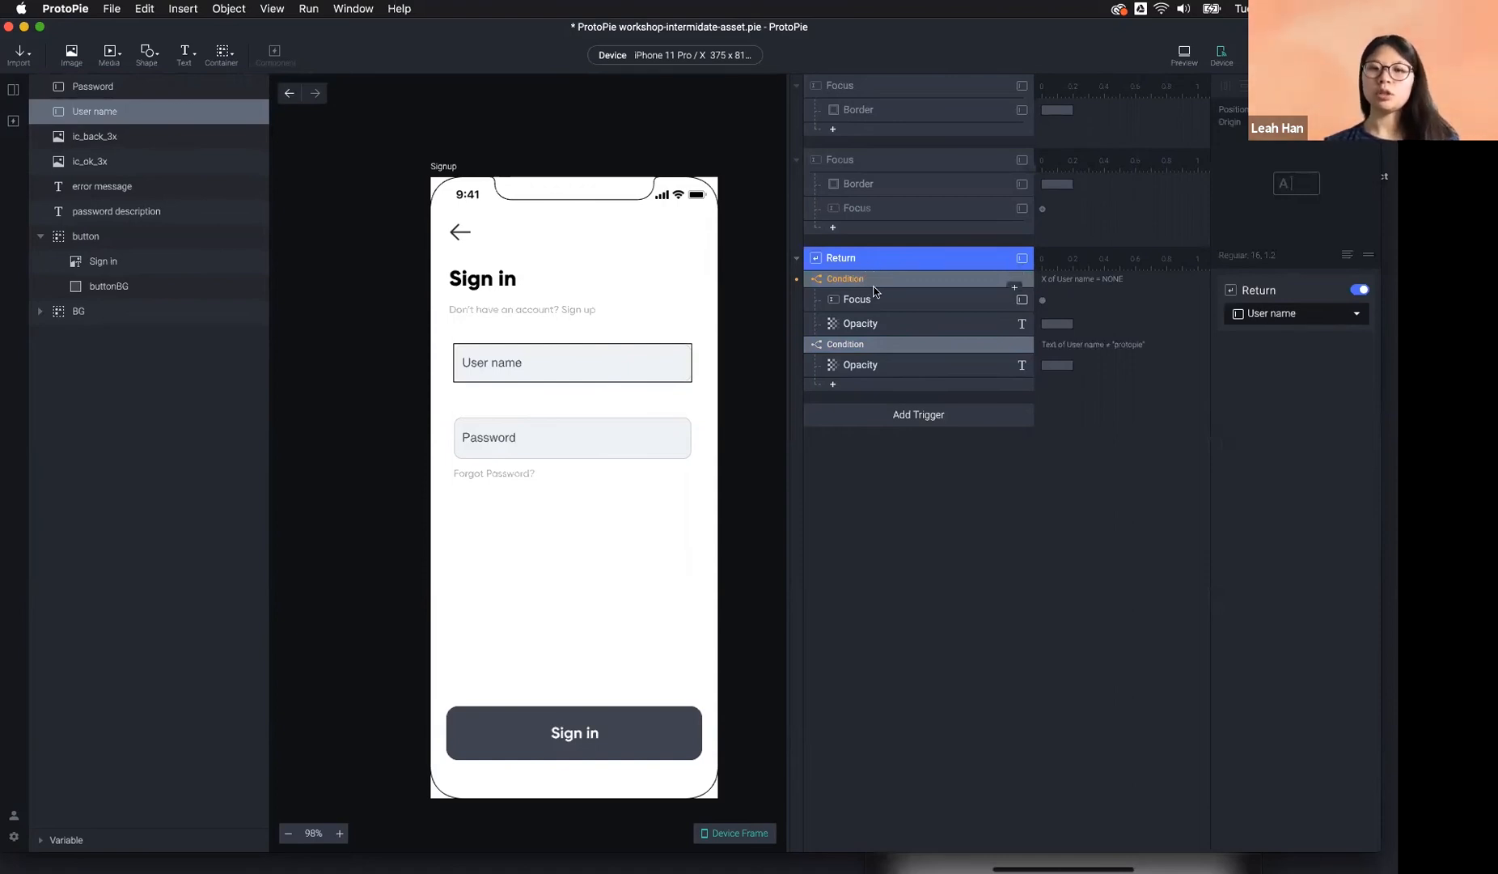
Add a Focus trigger for the Password input layer and set it to Focus Out.
click(773, 530)
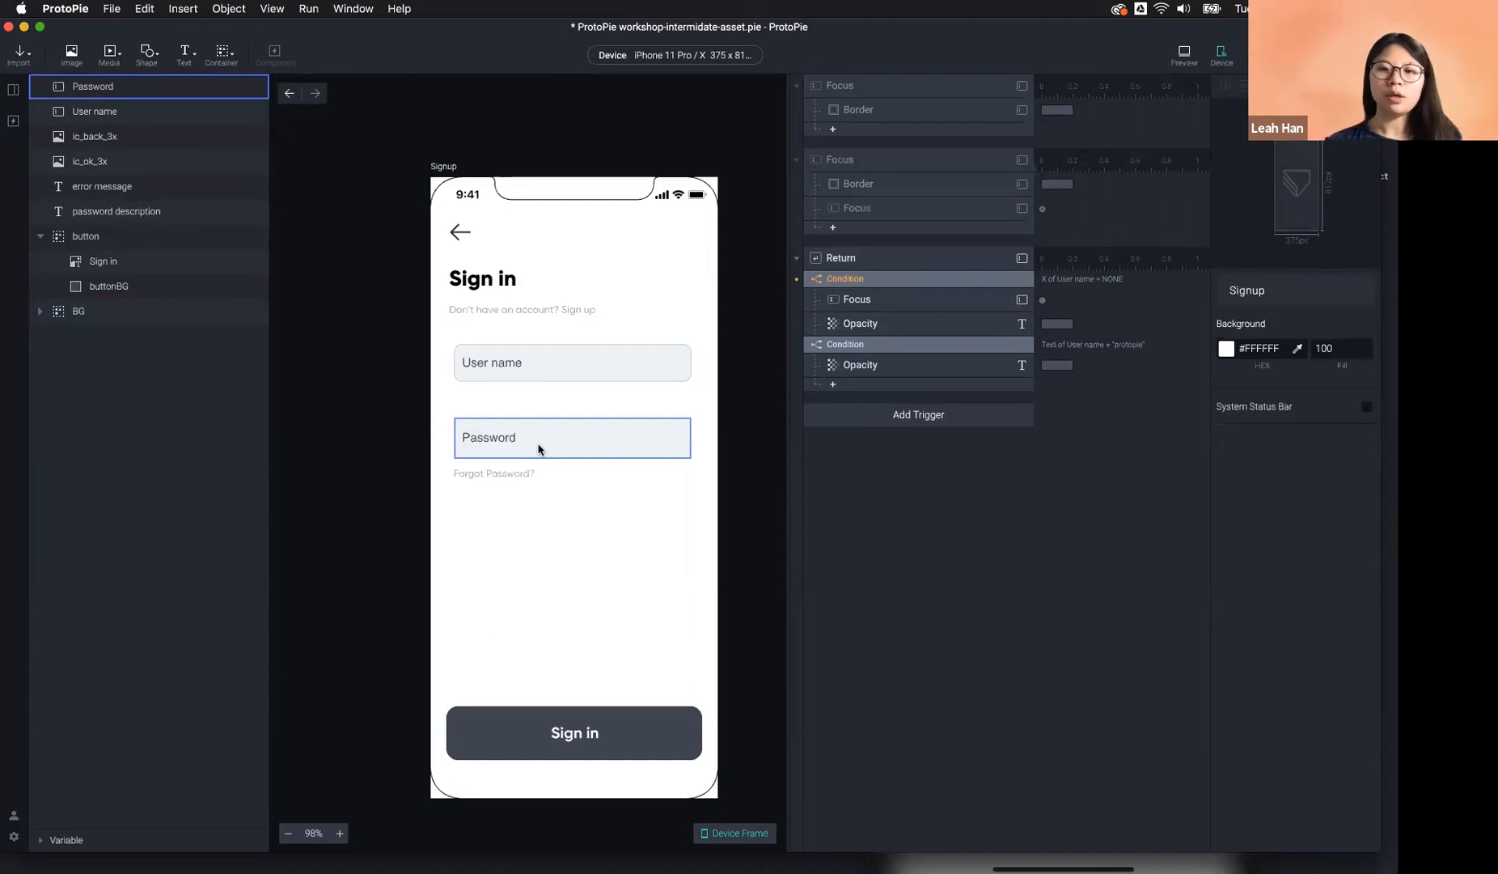
scroll(539, 449, up, 3)
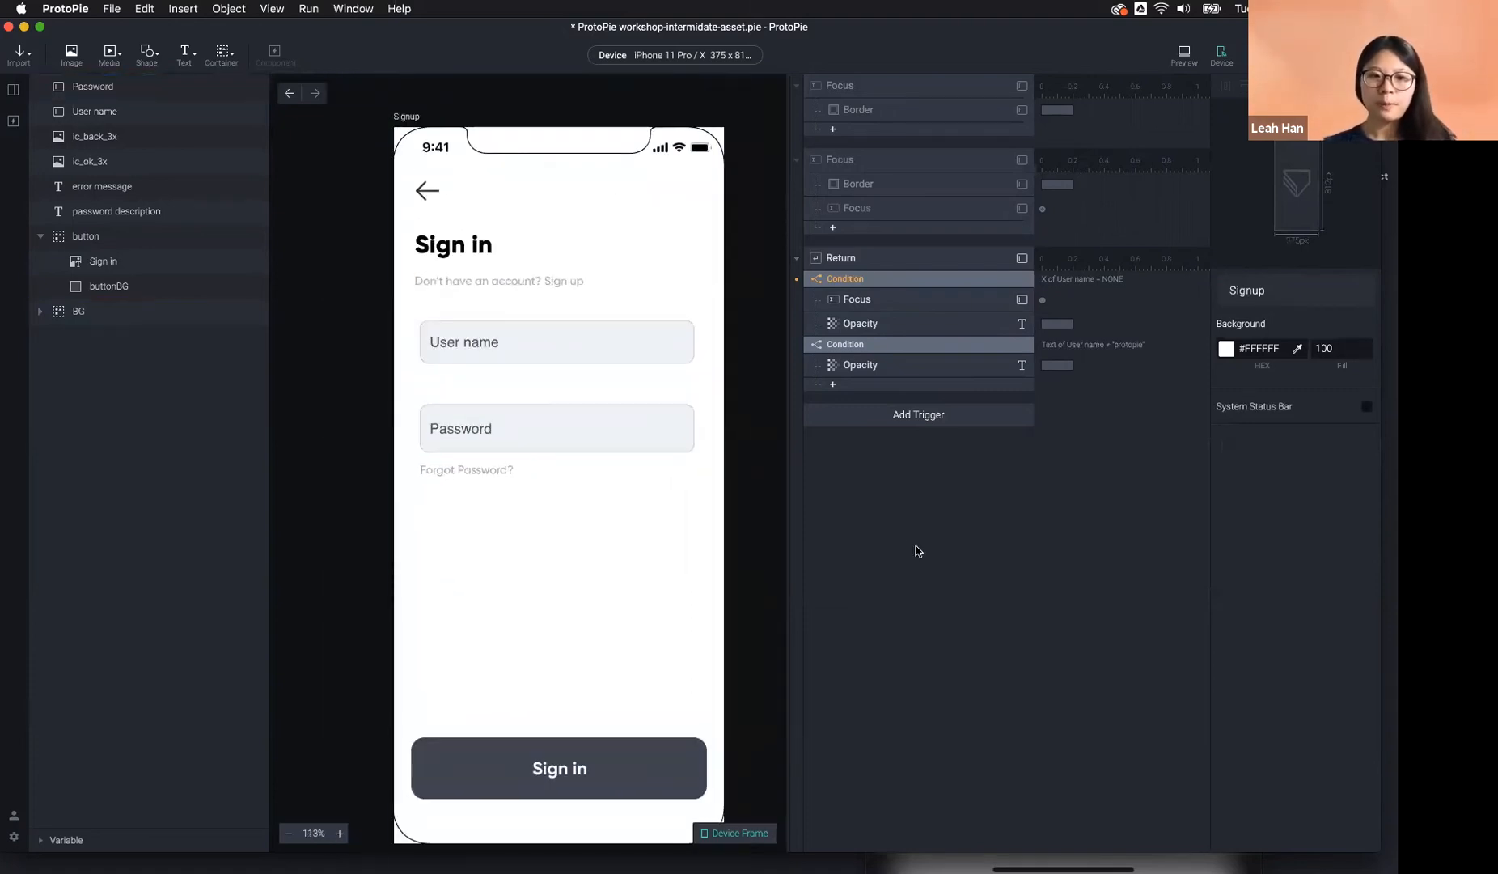
click(616, 445)
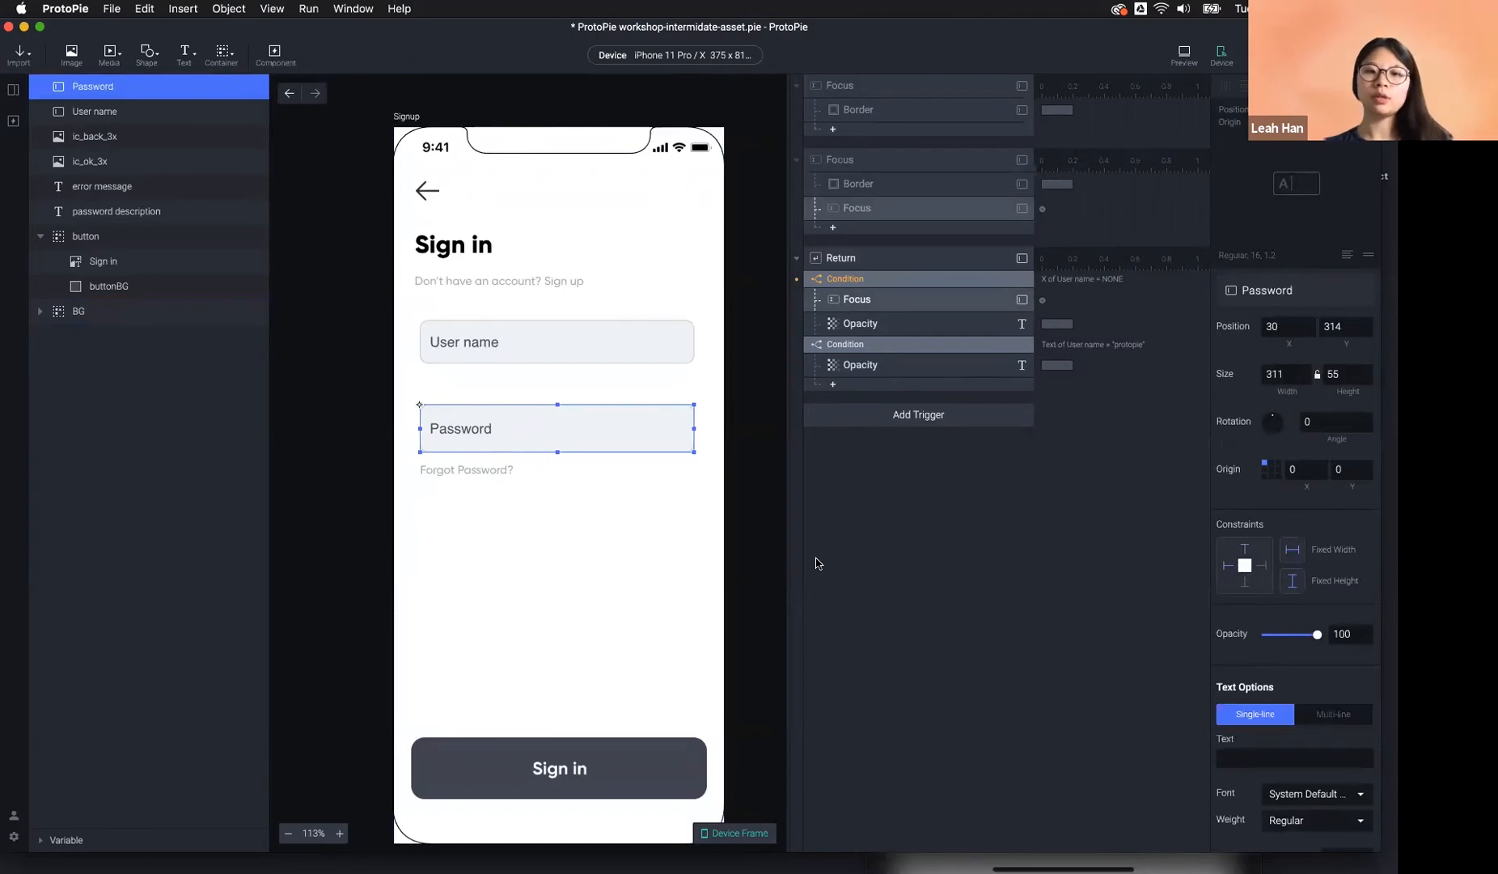
click(861, 560)
click(582, 436)
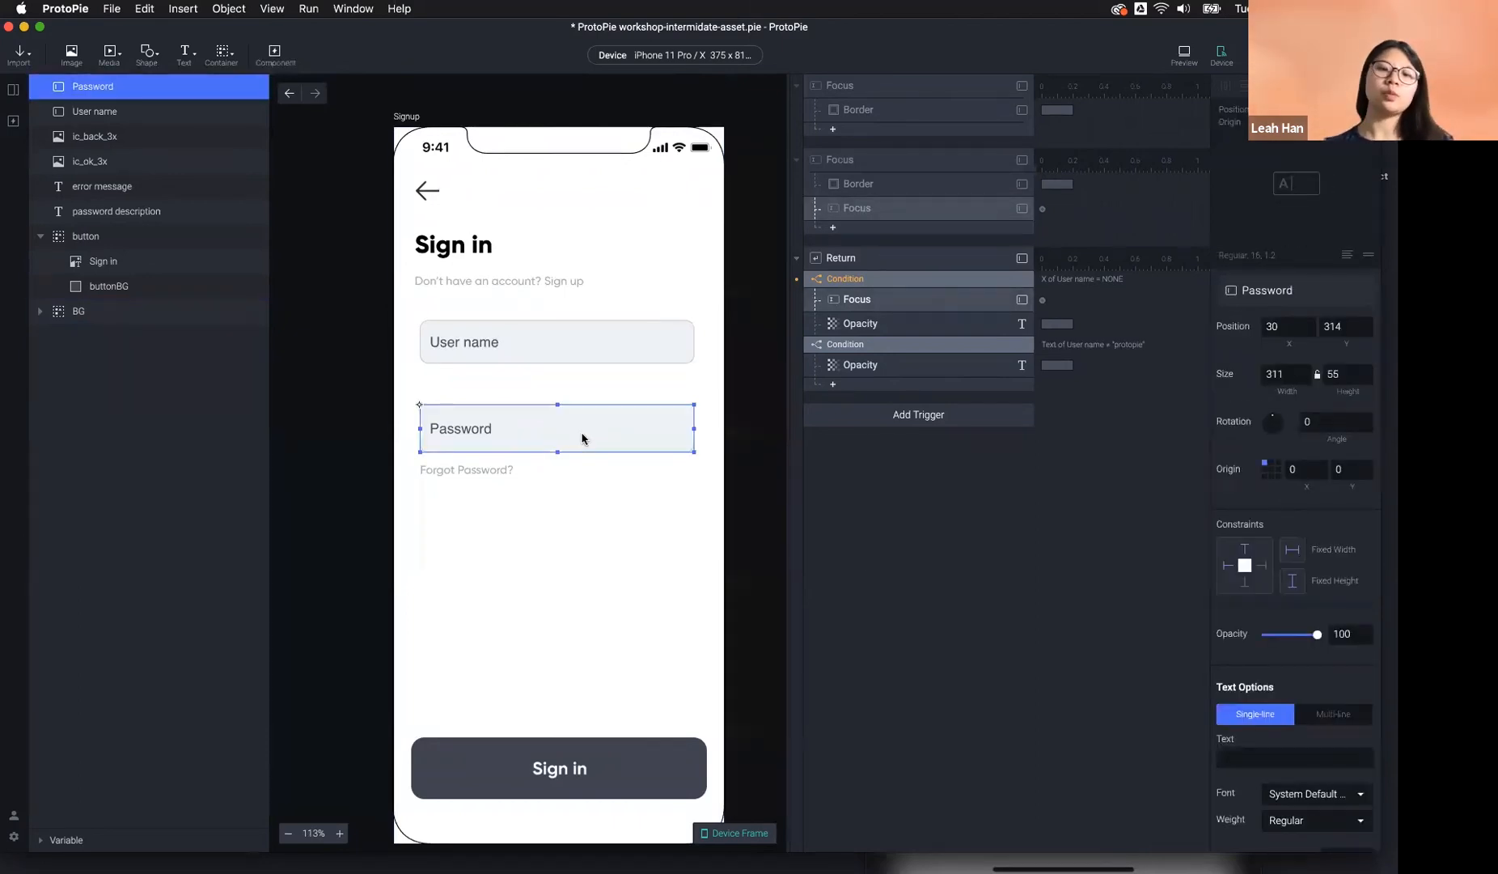
click(859, 421)
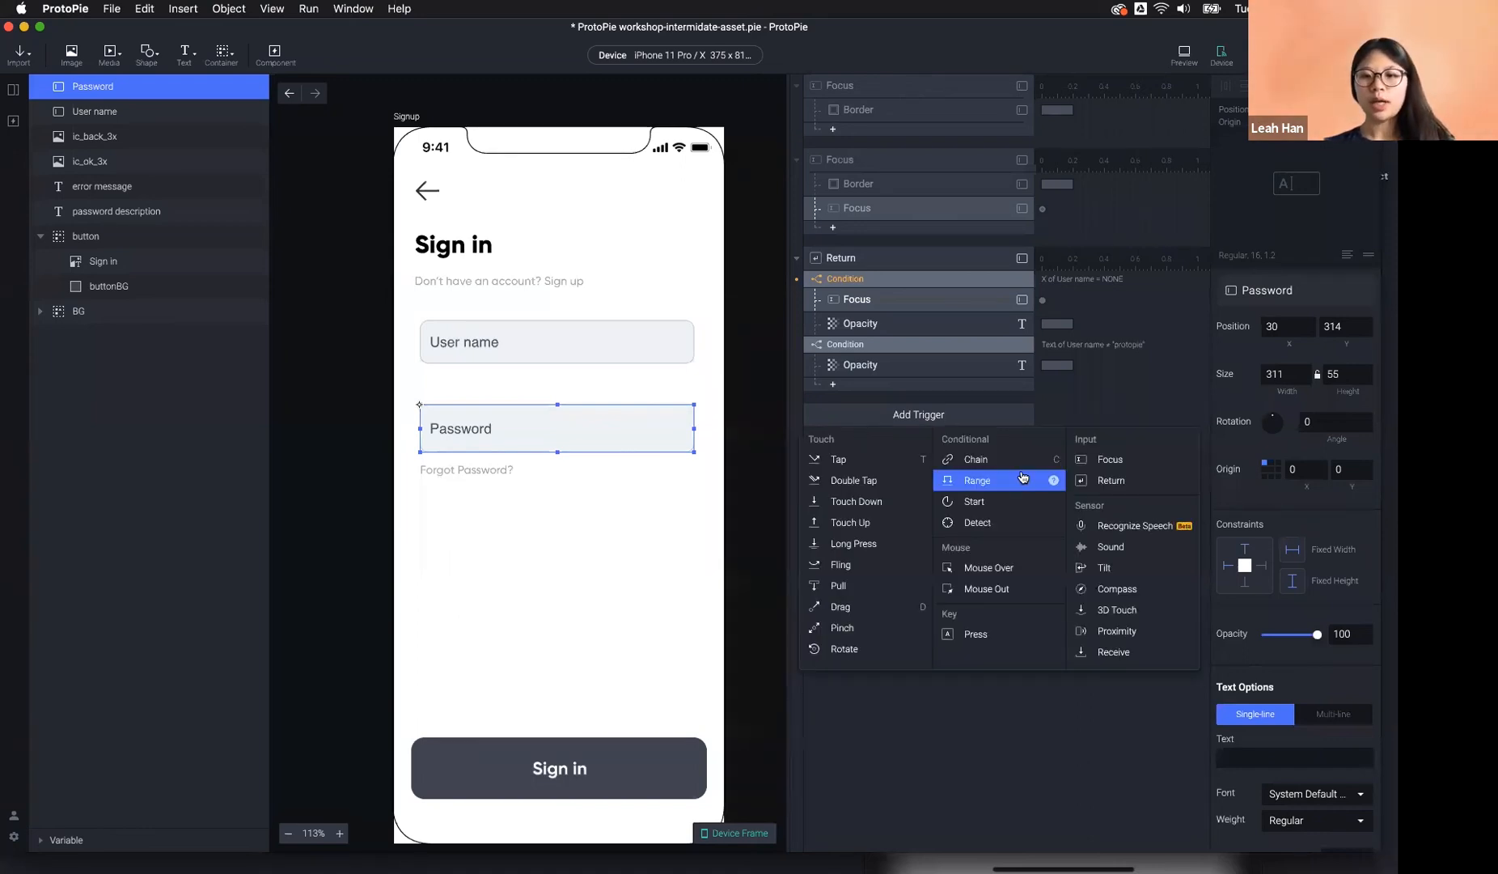
click(1120, 473)
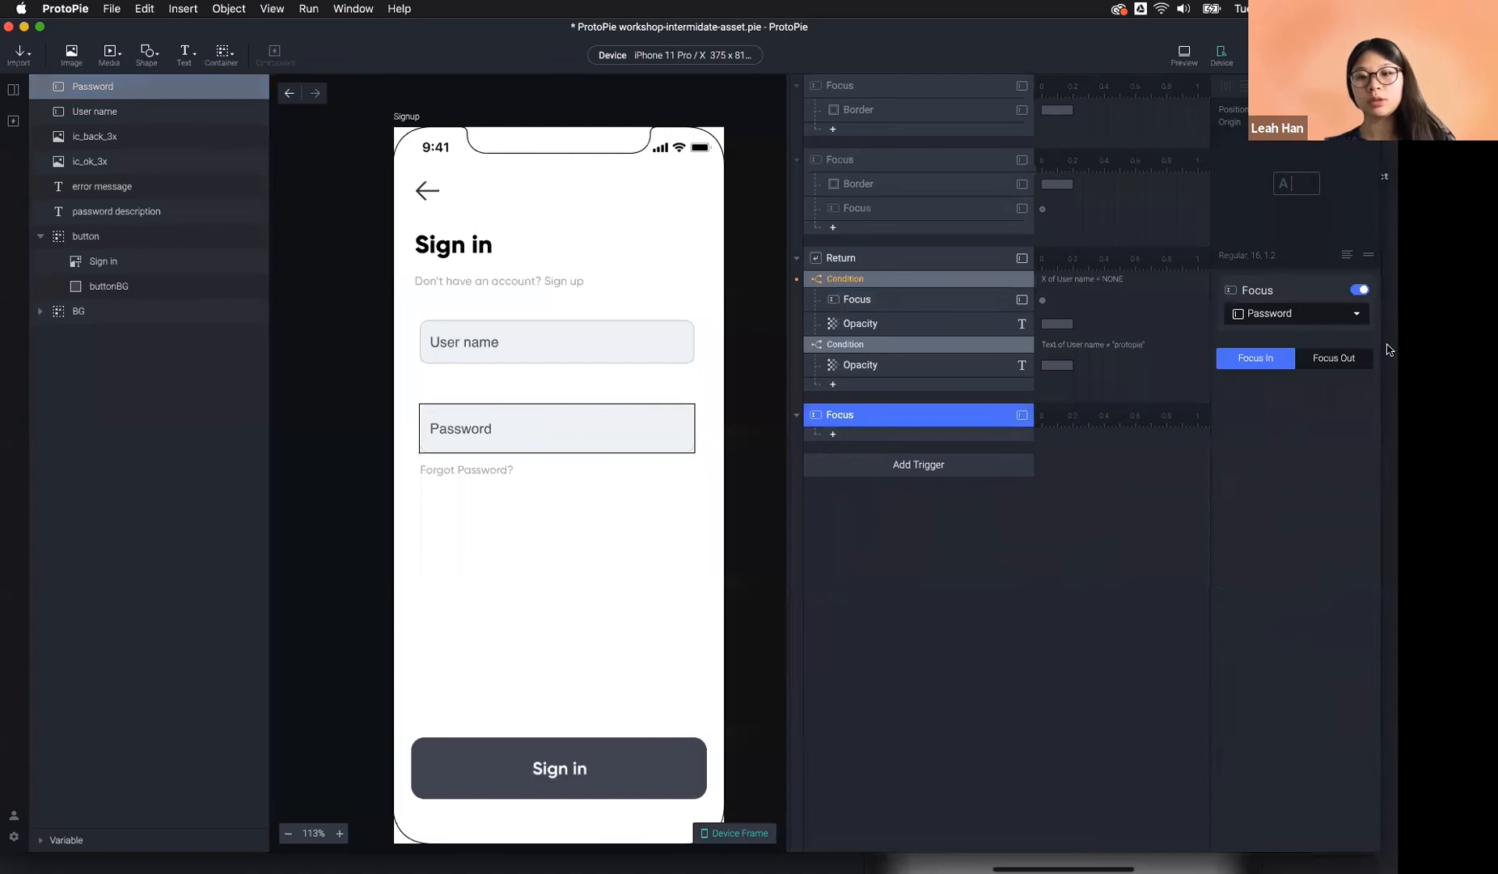
click(1347, 360)
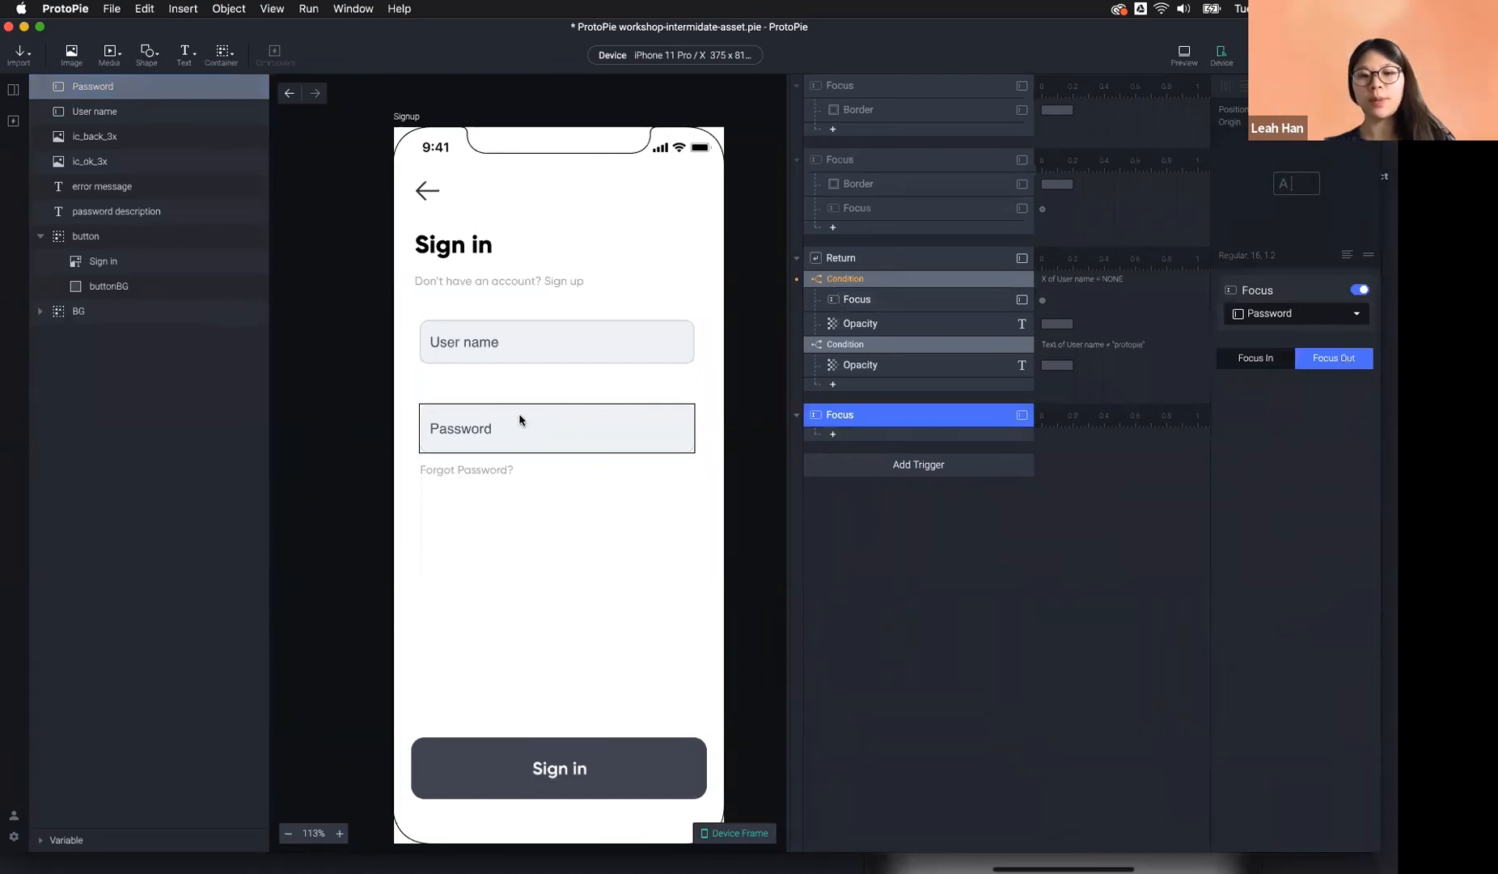
click(932, 472)
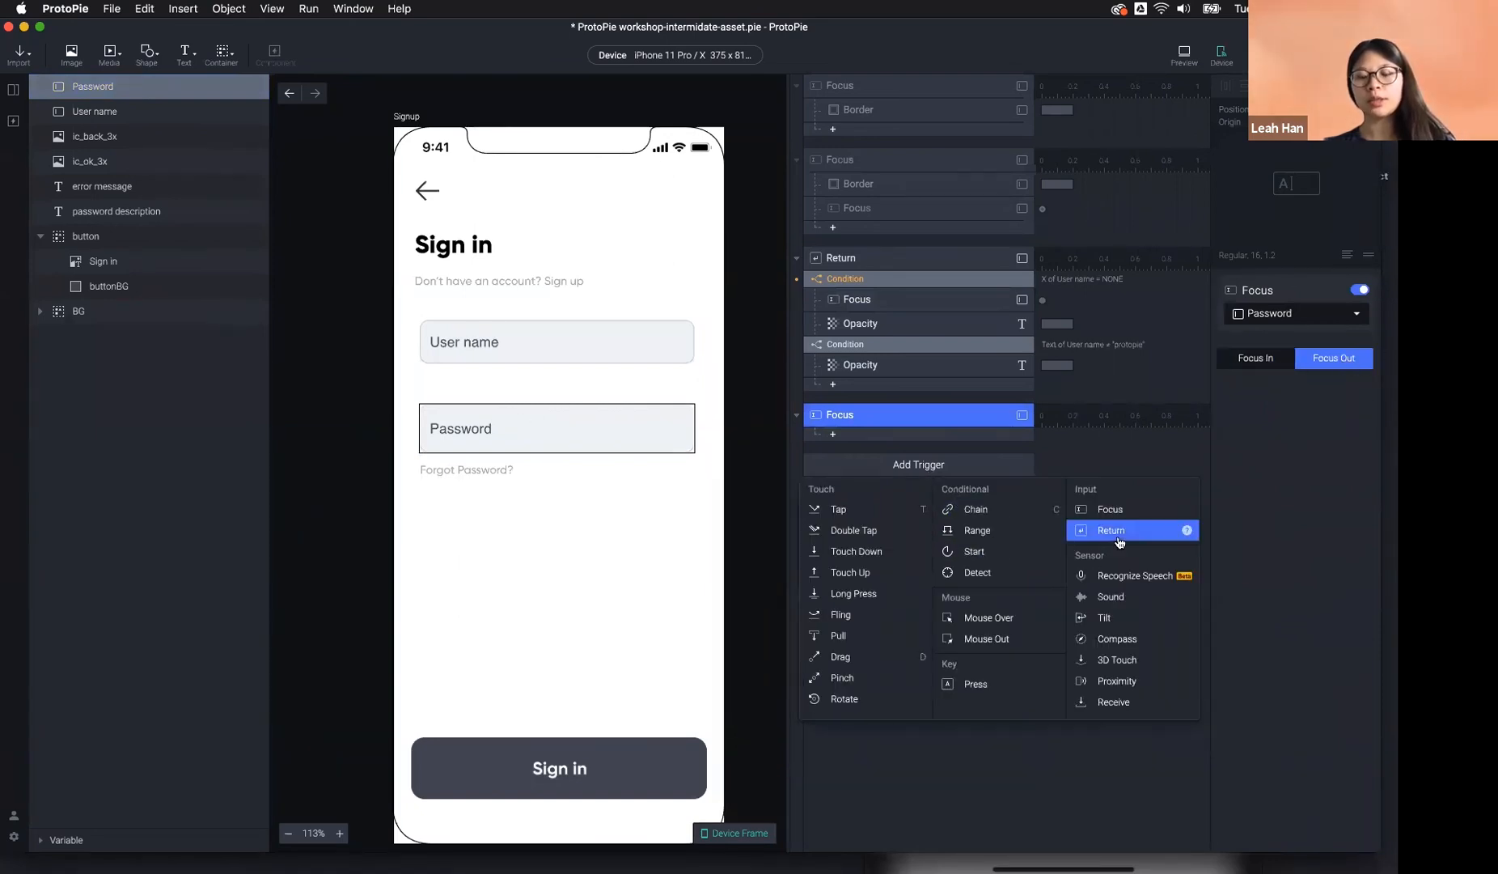
click(1121, 531)
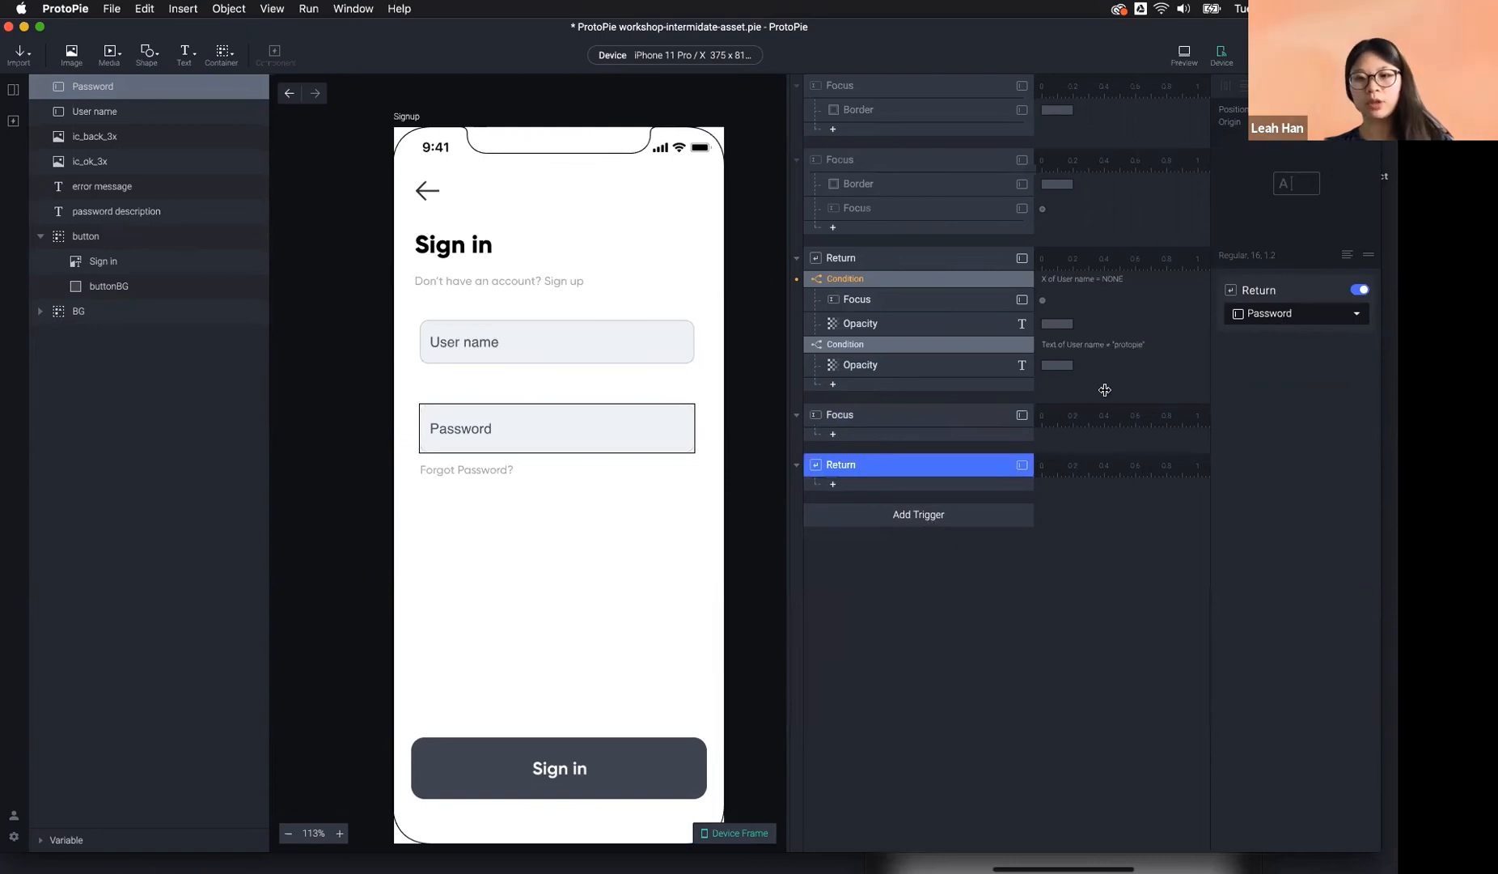
key(Delete)
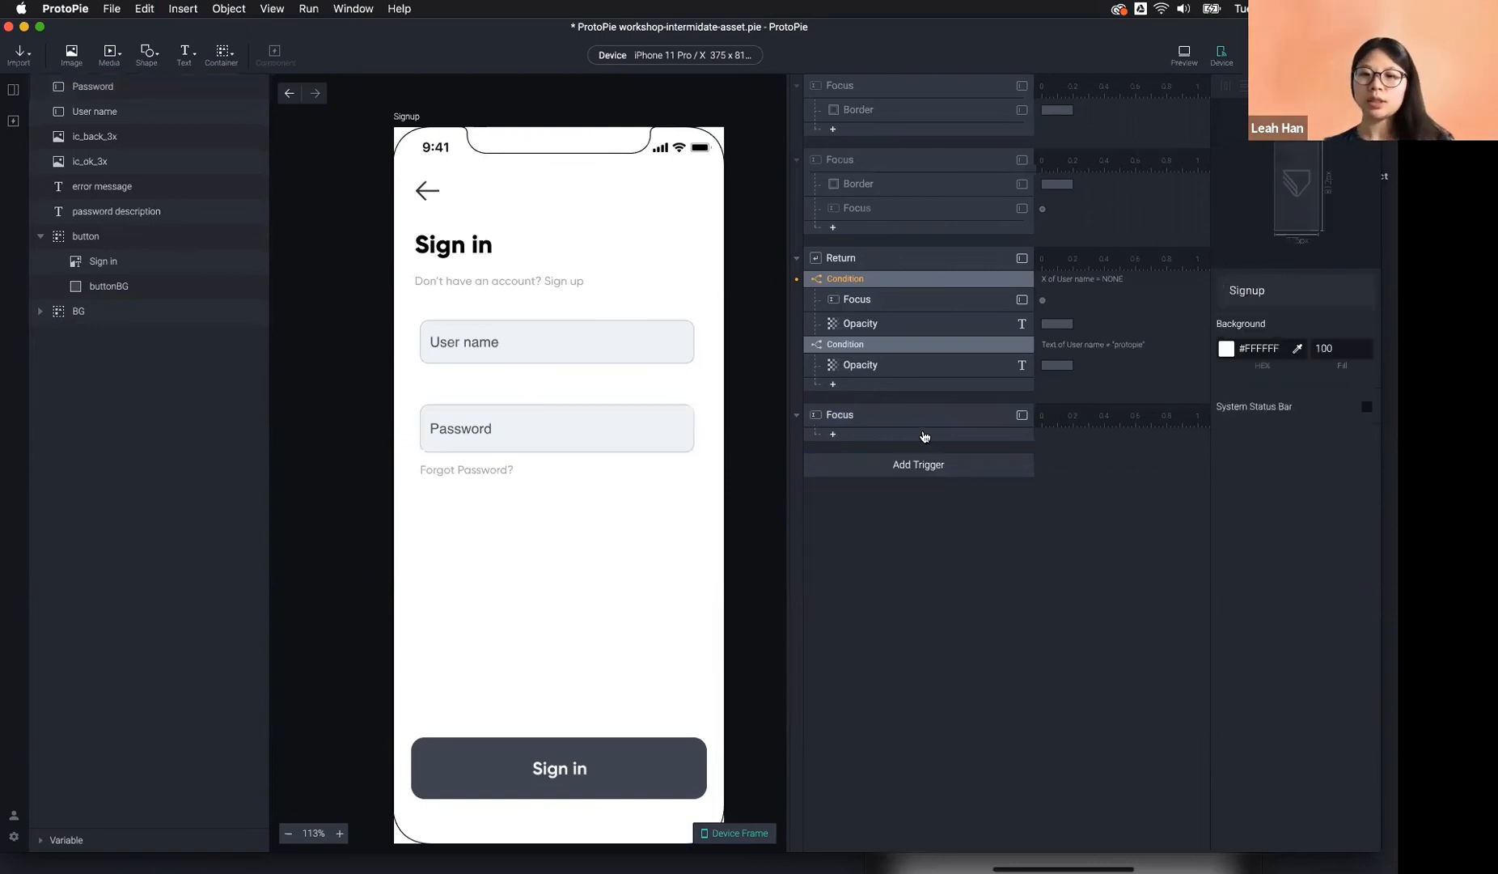
Add a condition under the Password layer's Focus Out trigger.
click(925, 421)
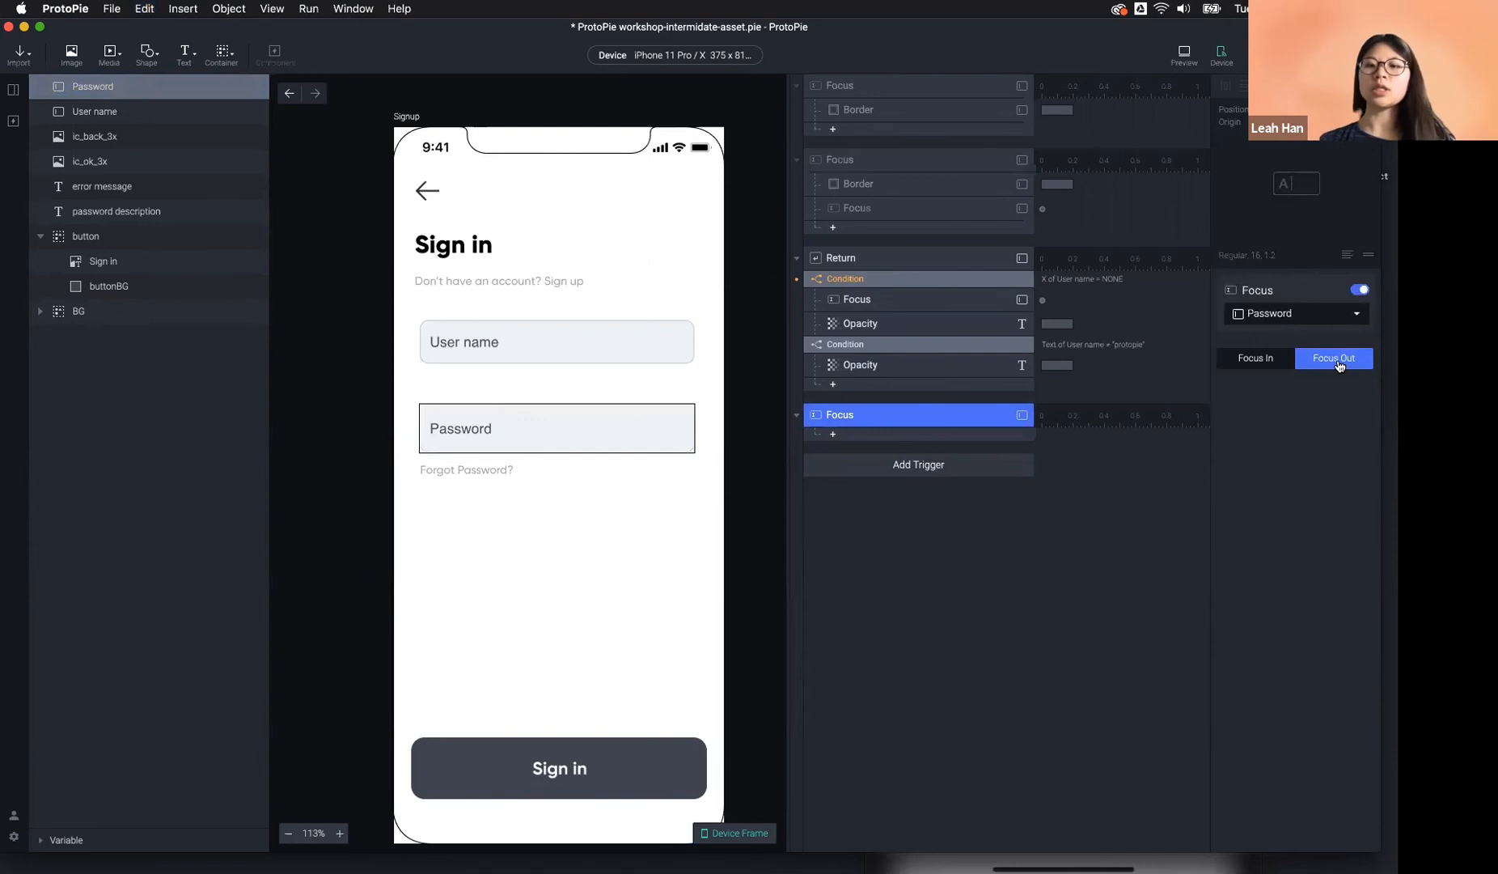
click(836, 436)
click(945, 760)
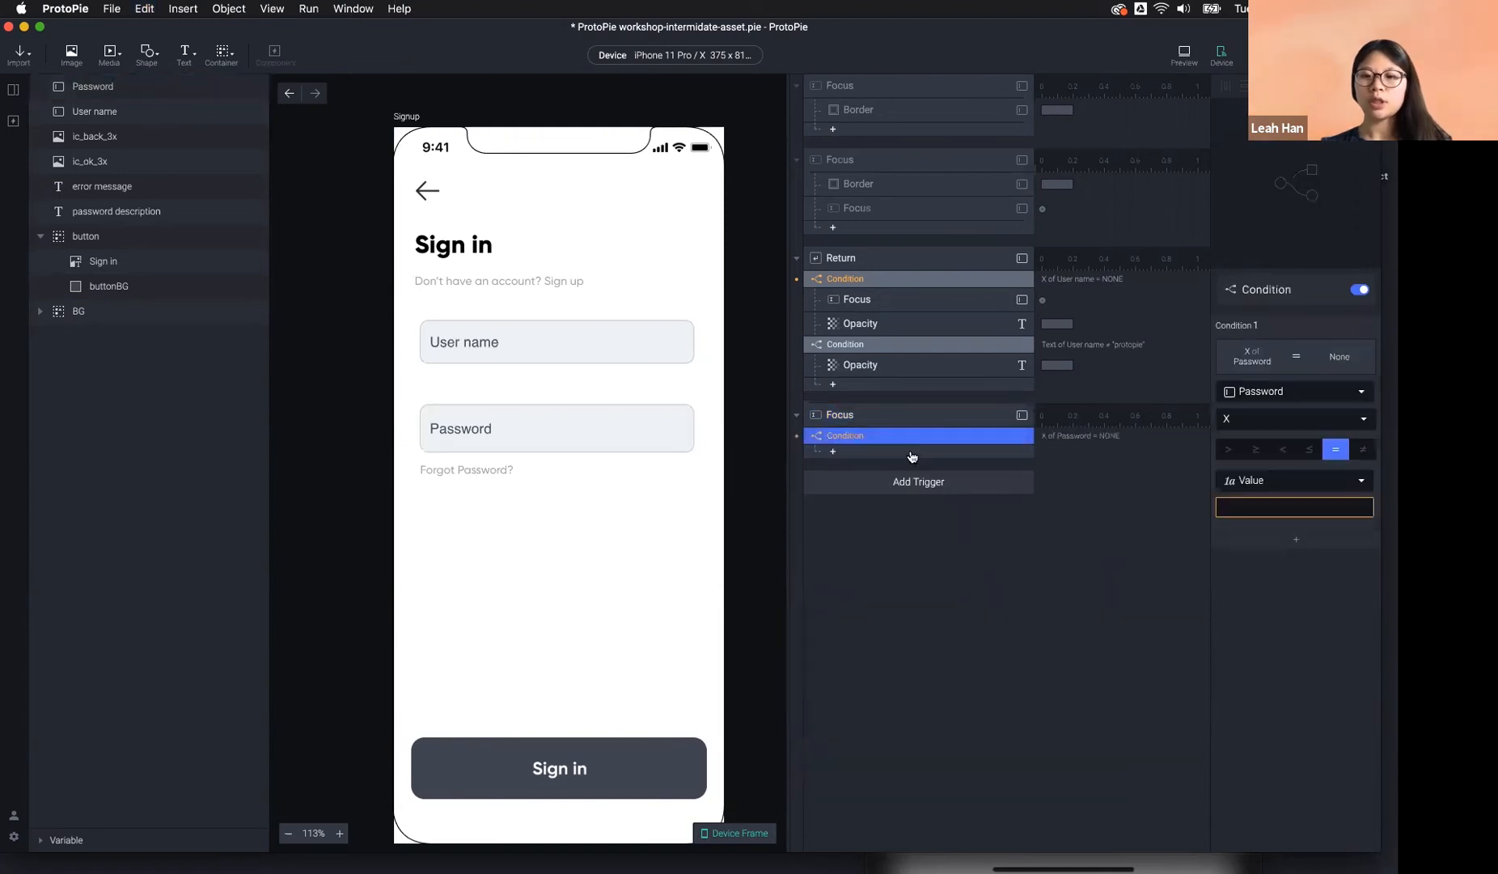
Examine the Password layer properties available for the Focus Out trigger's condition, from position and size to text.
click(1303, 421)
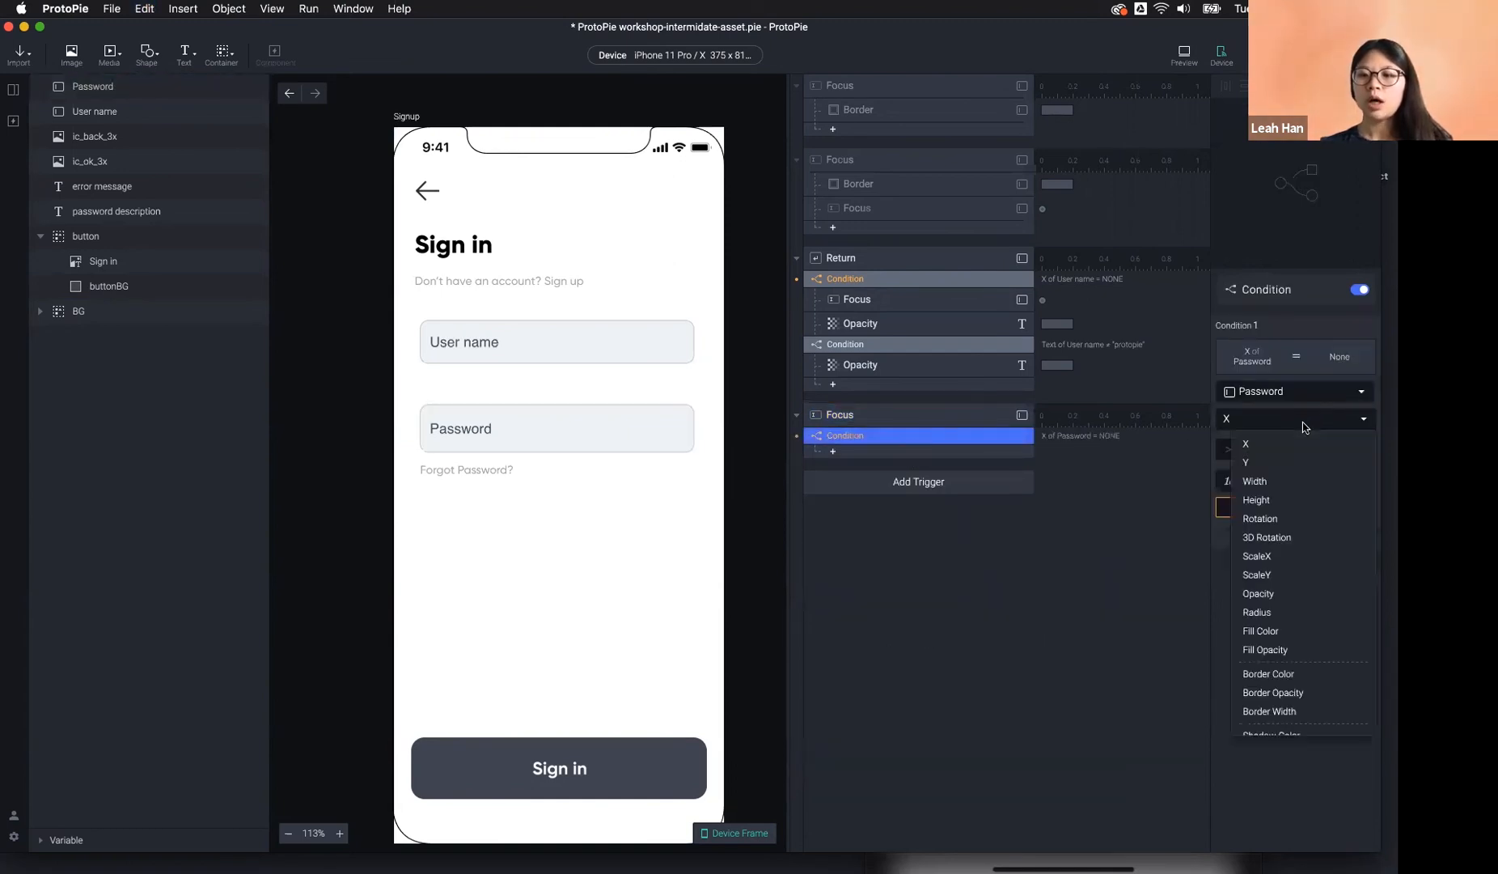
scroll(1291, 617, down, 5)
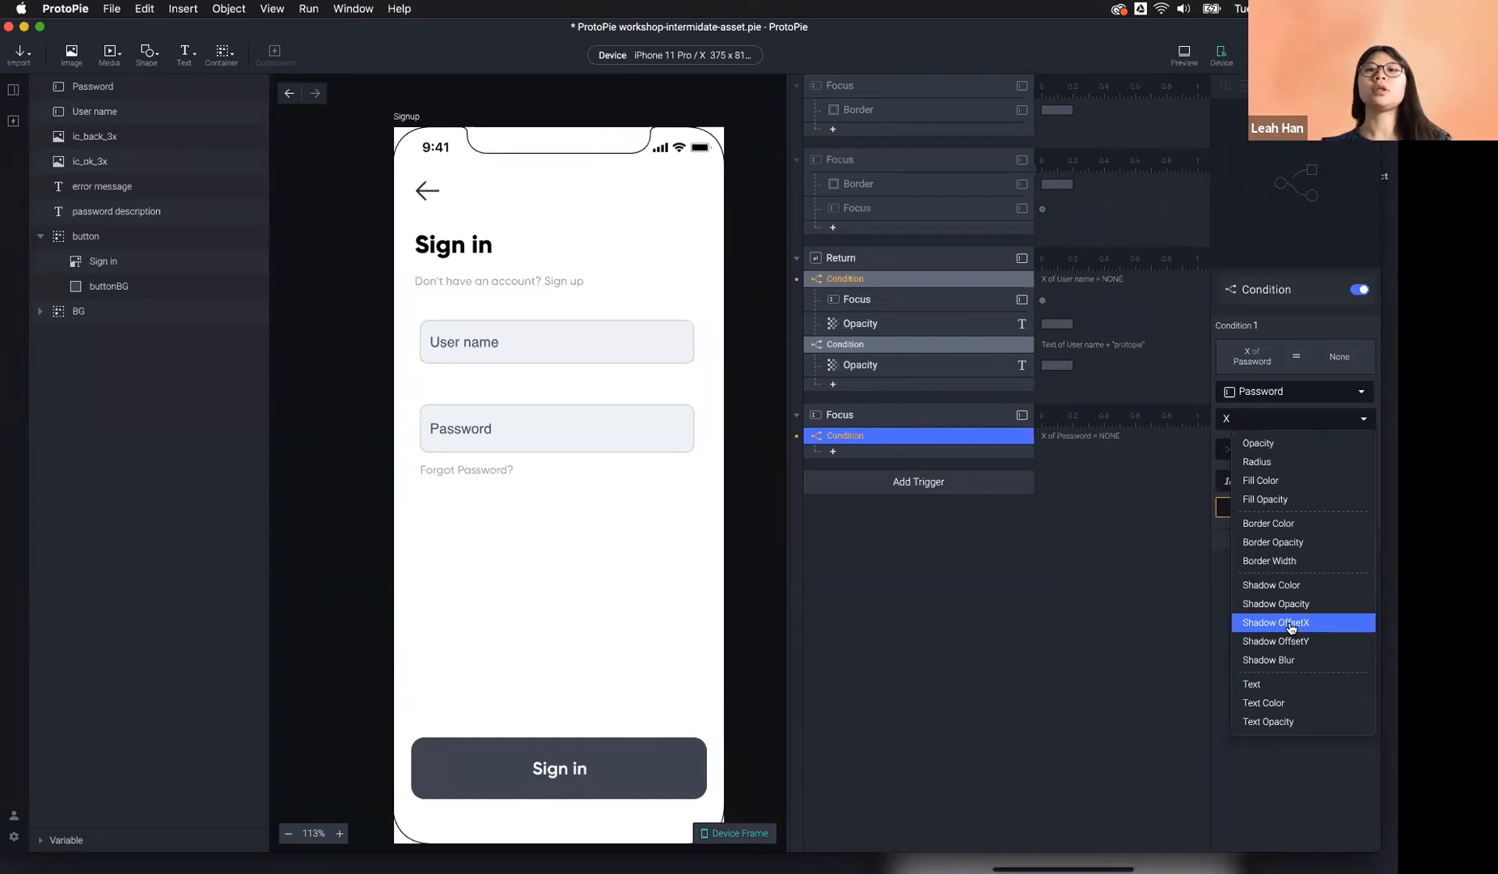
click(1323, 419)
click(1324, 419)
scroll(1330, 651, down, 3)
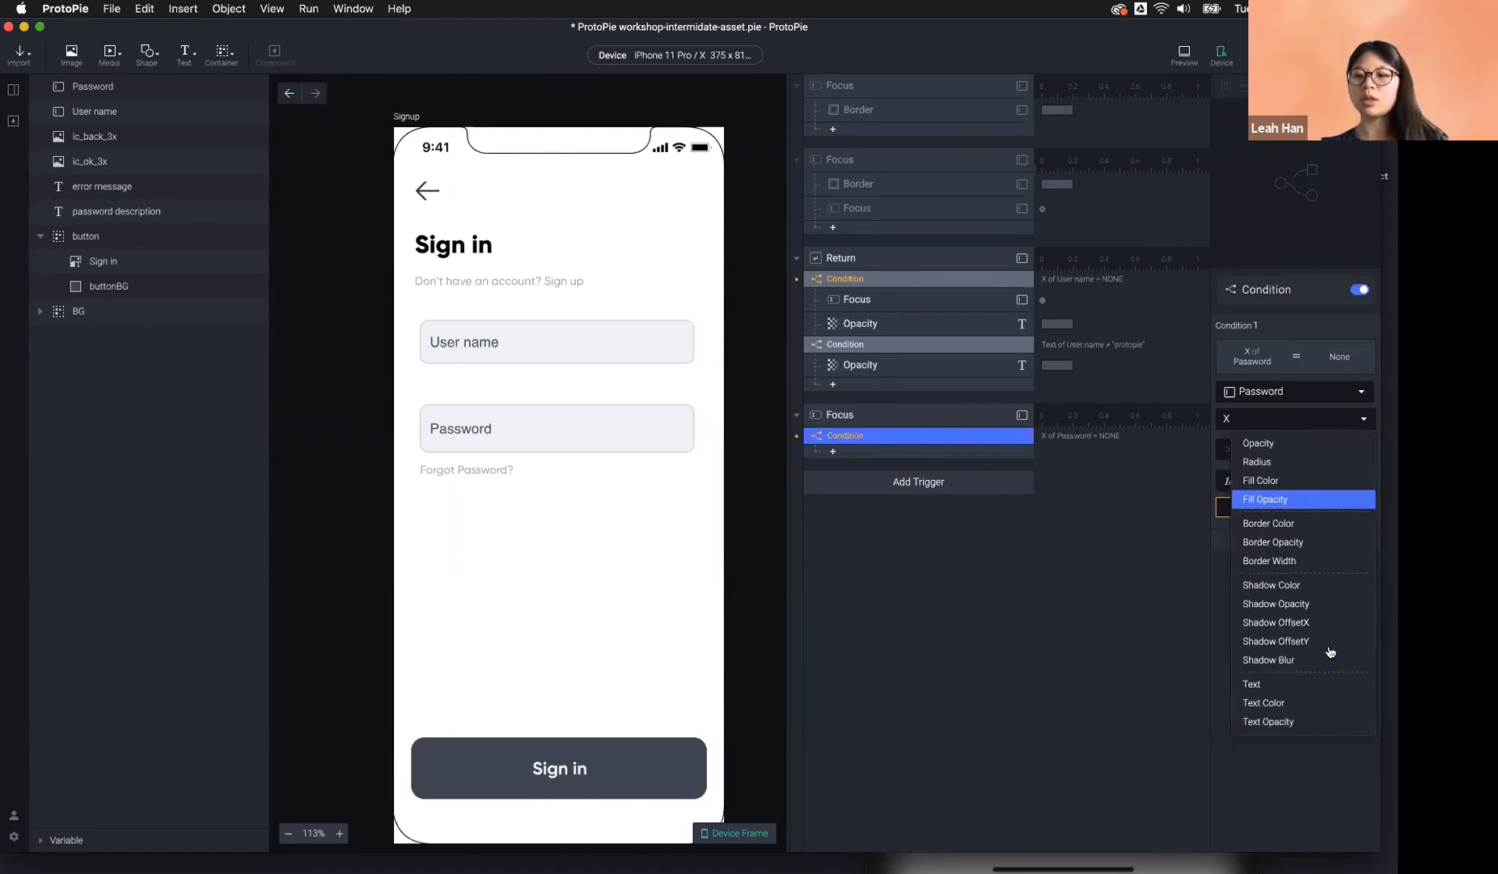
scroll(1292, 518, up, 3)
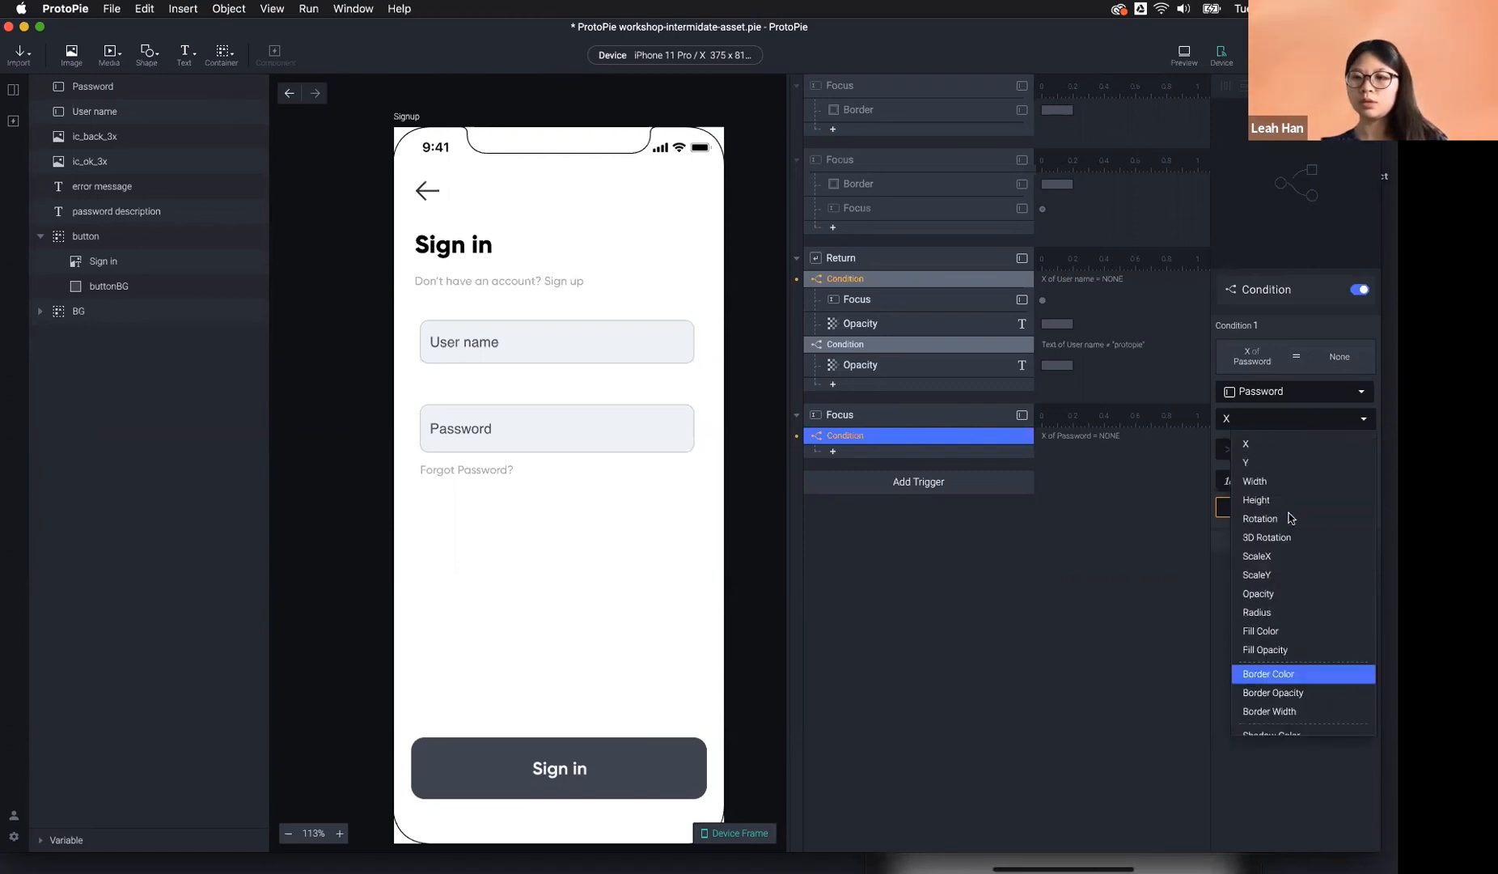
click(1295, 395)
click(1284, 419)
scroll(1303, 607, down, 1)
scroll(1303, 607, down, 2)
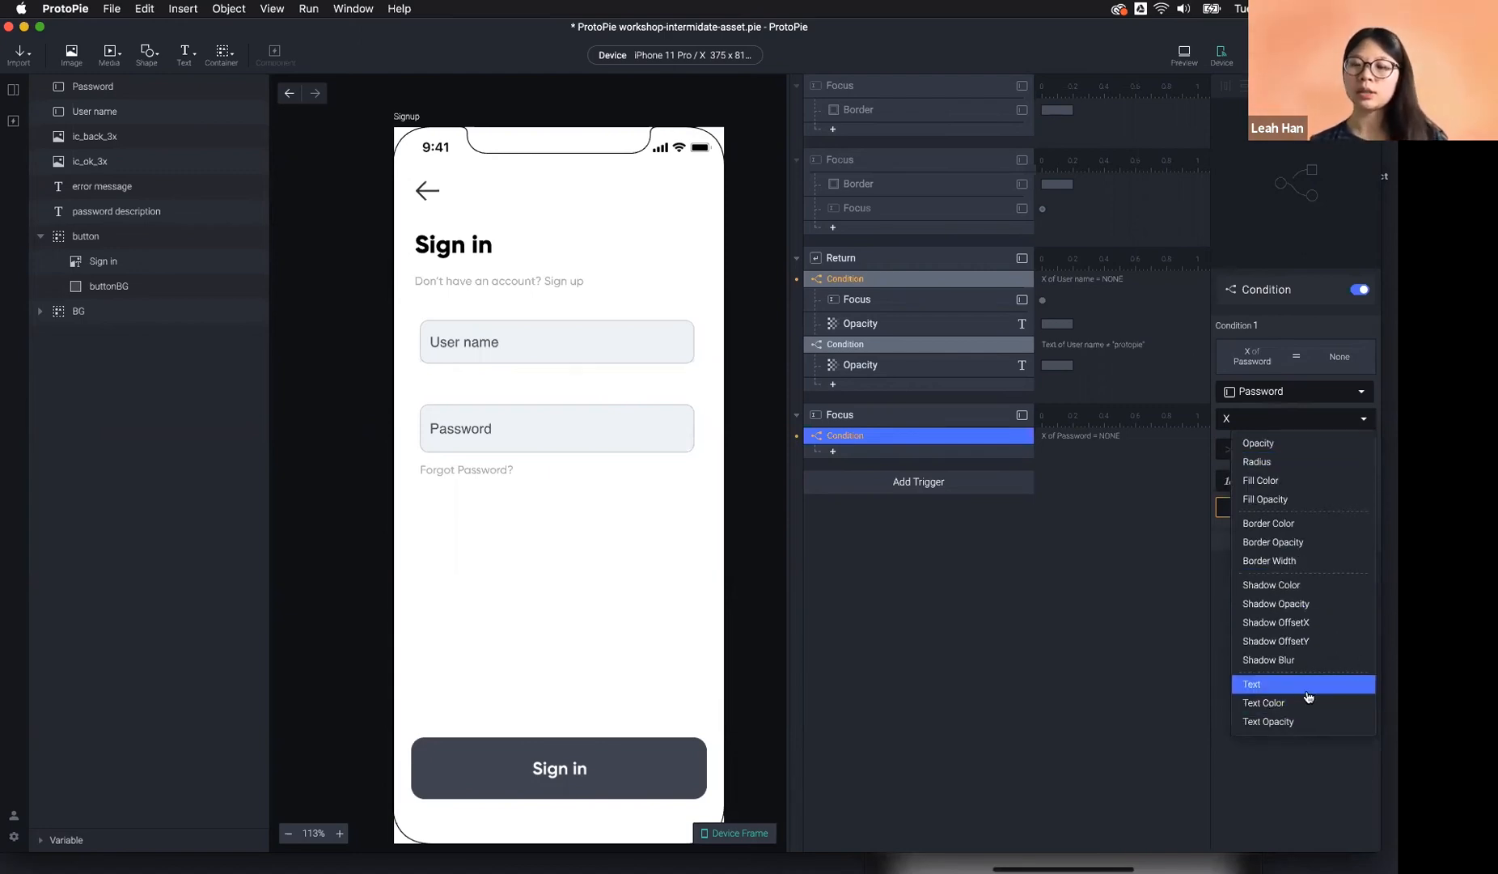
click(1149, 611)
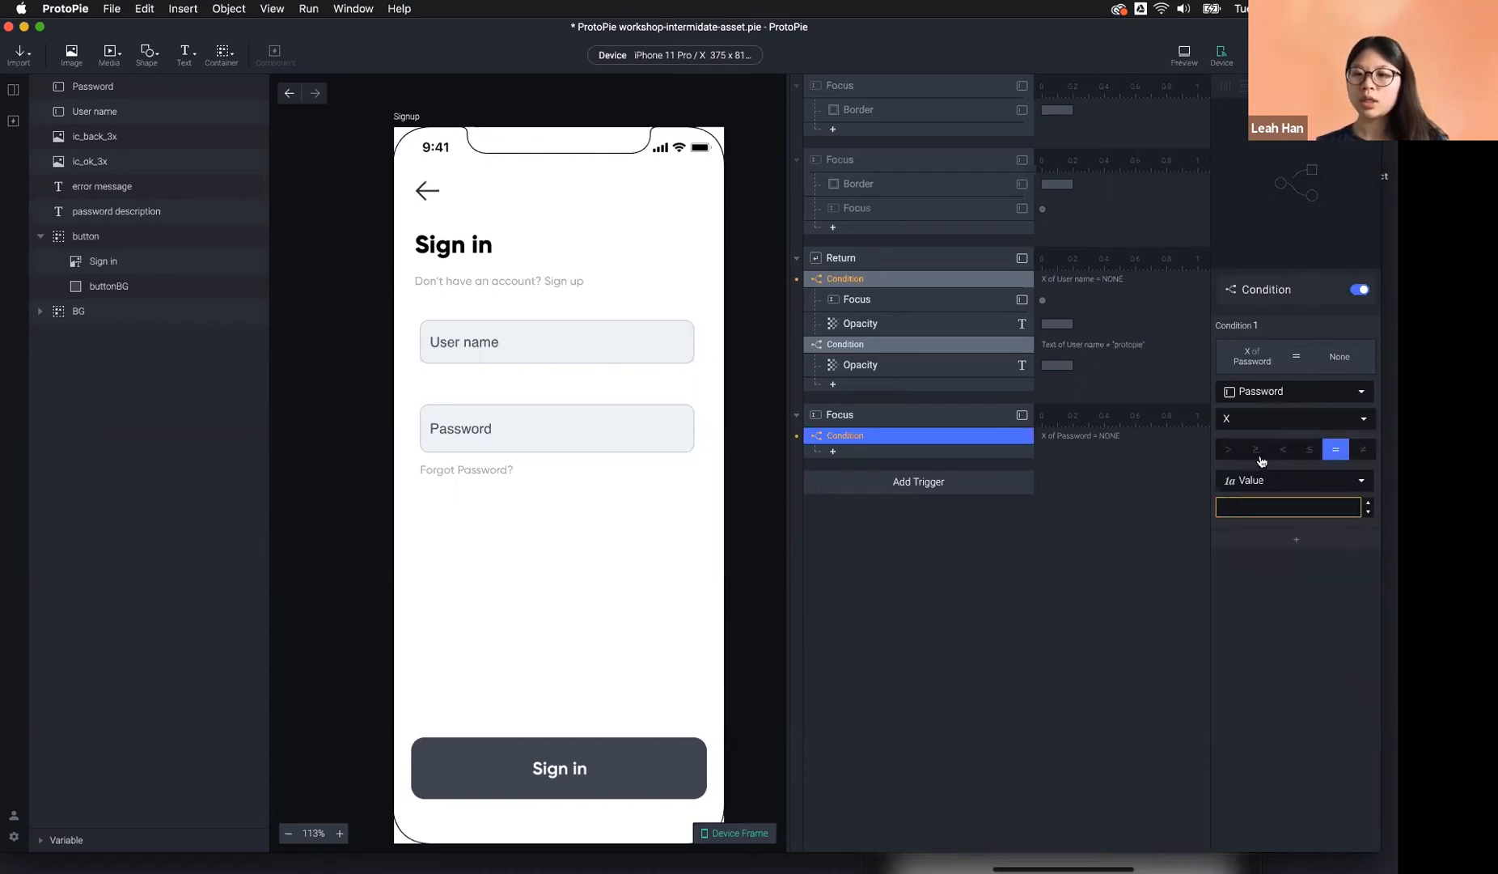
Base the Focus Out trigger's condition on a Formula instead of the Password layer and open its formula editor.
click(1283, 393)
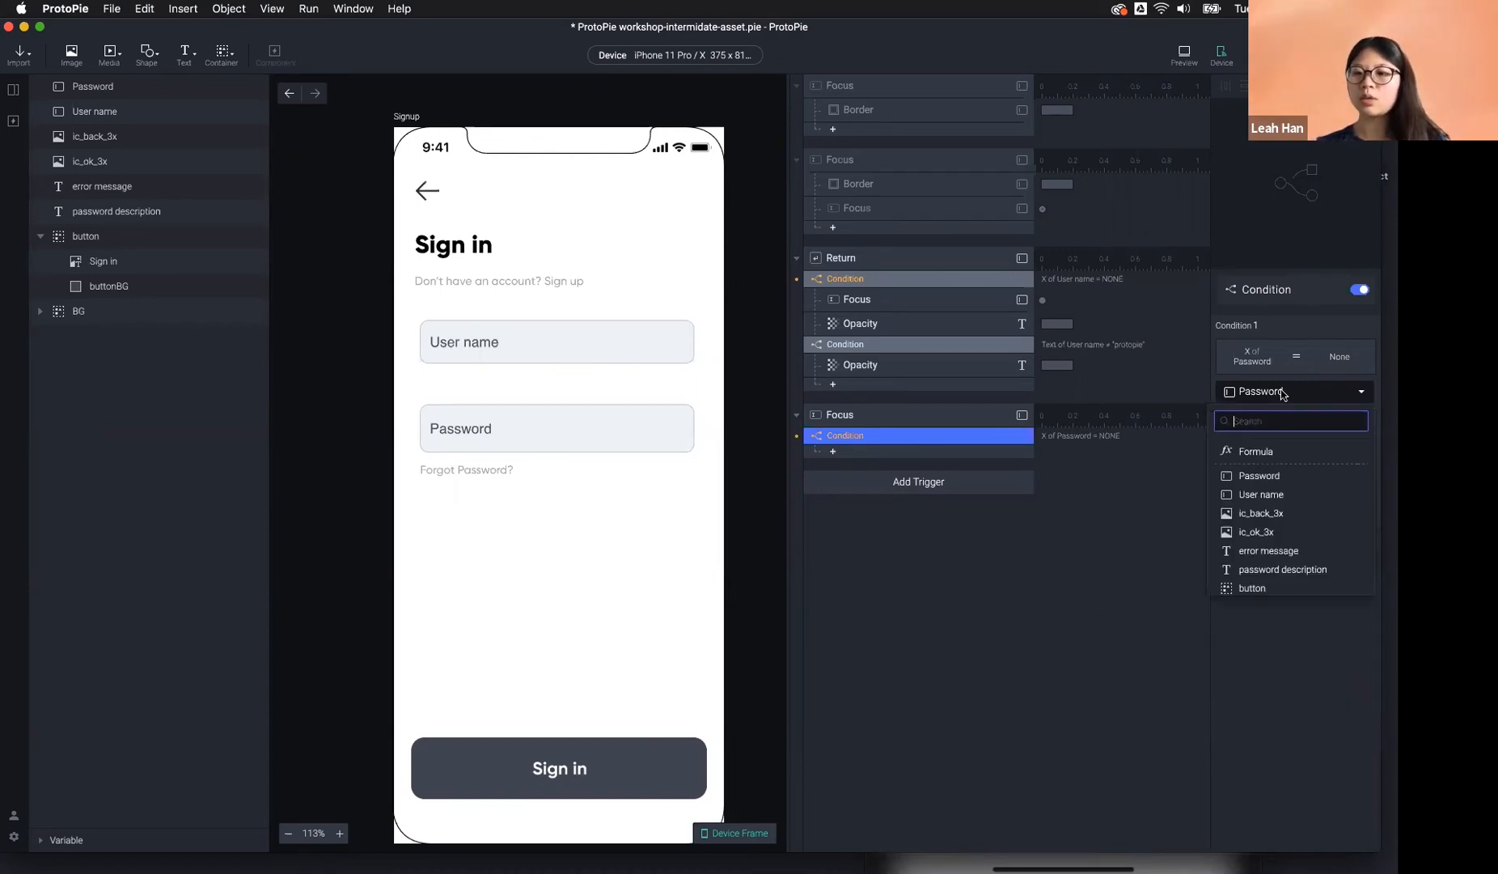
click(1266, 450)
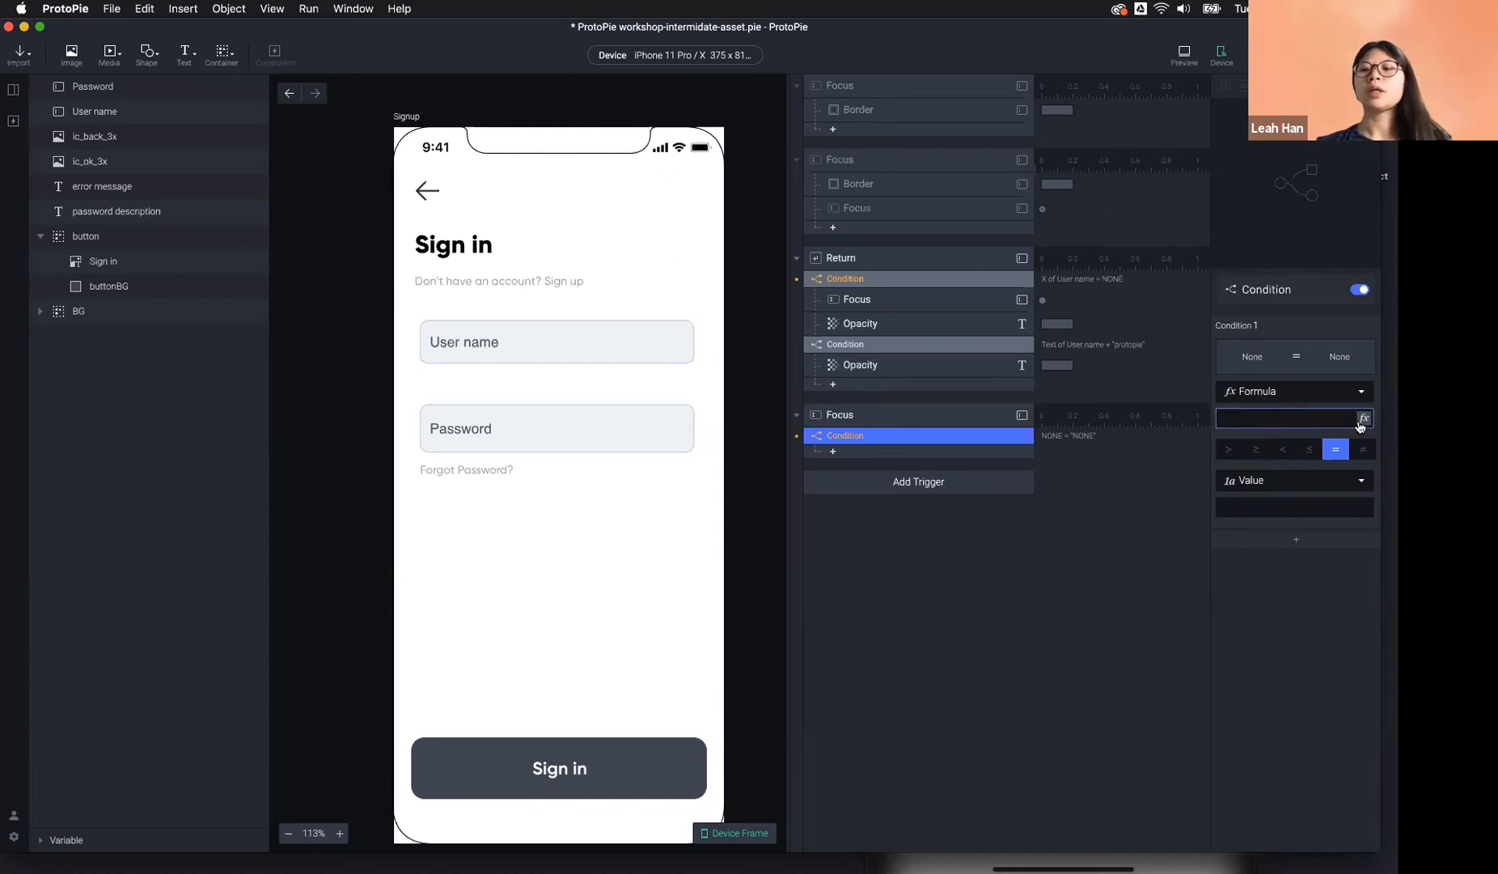
click(1250, 421)
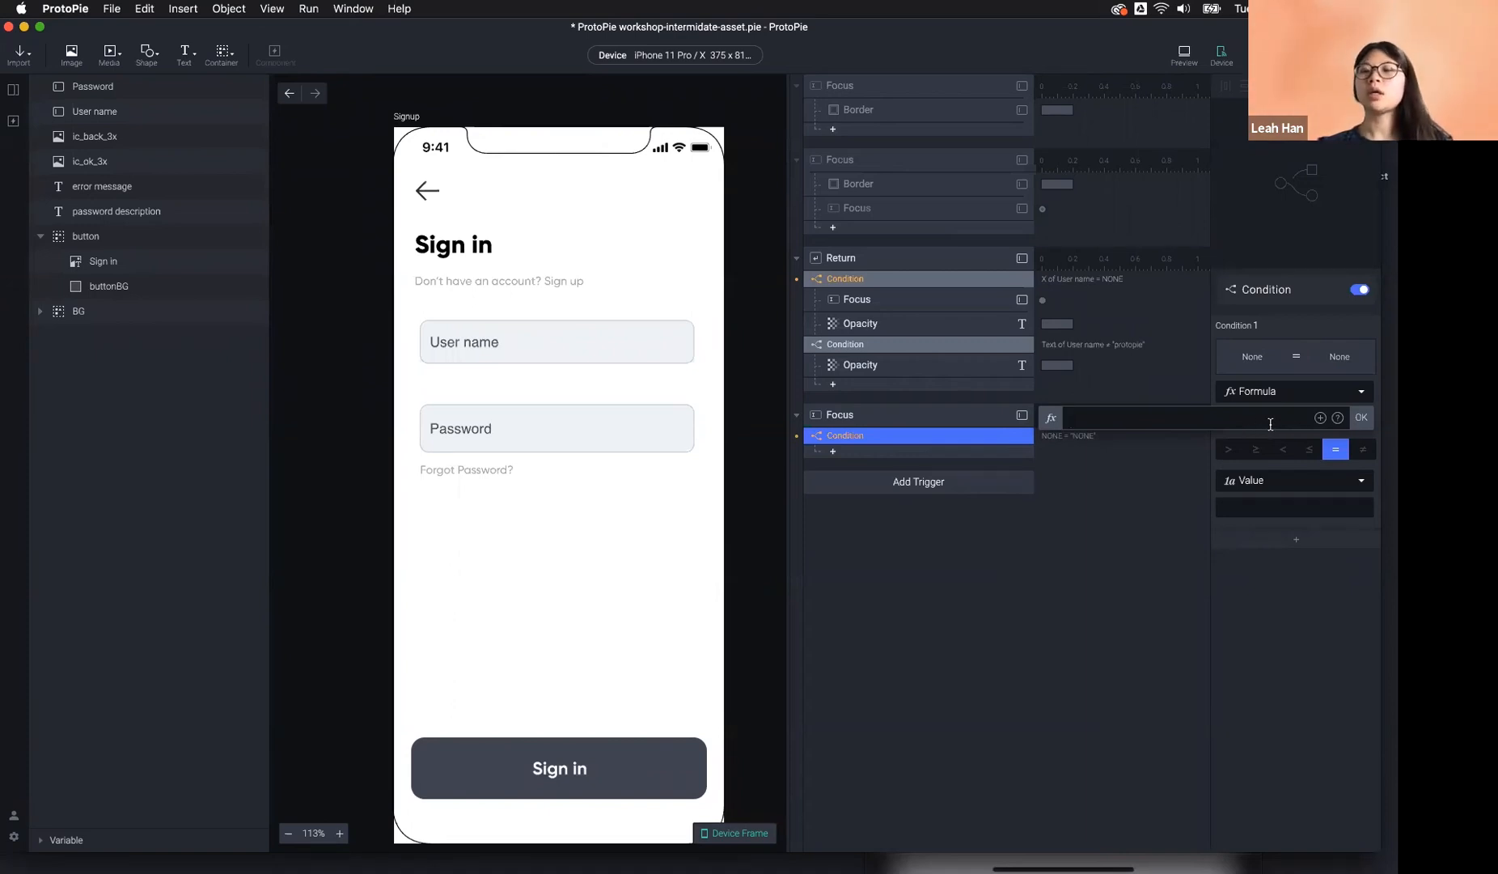
click(1362, 417)
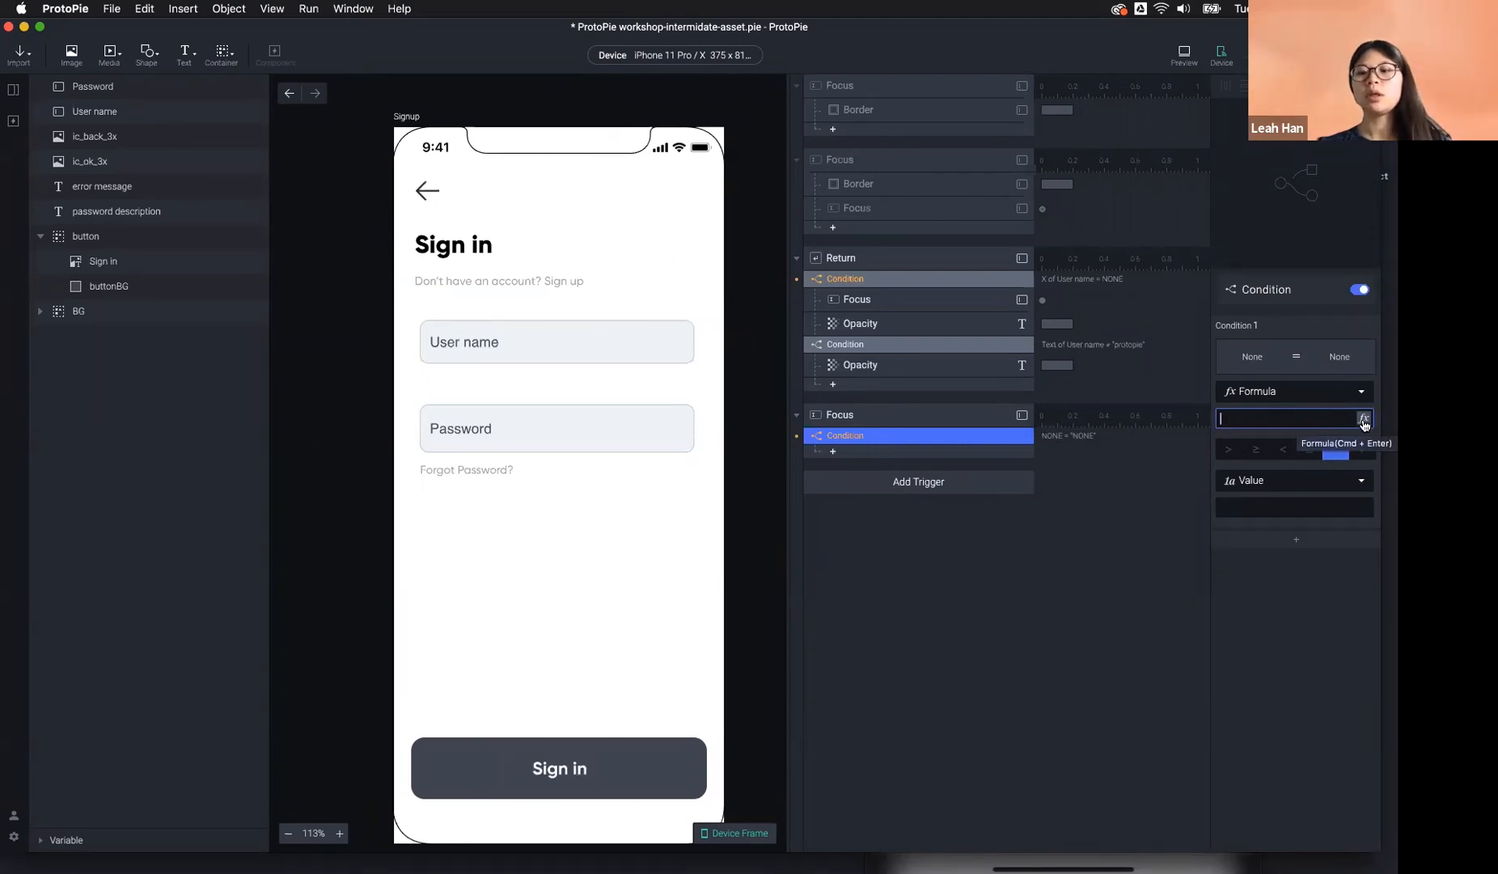
click(1364, 419)
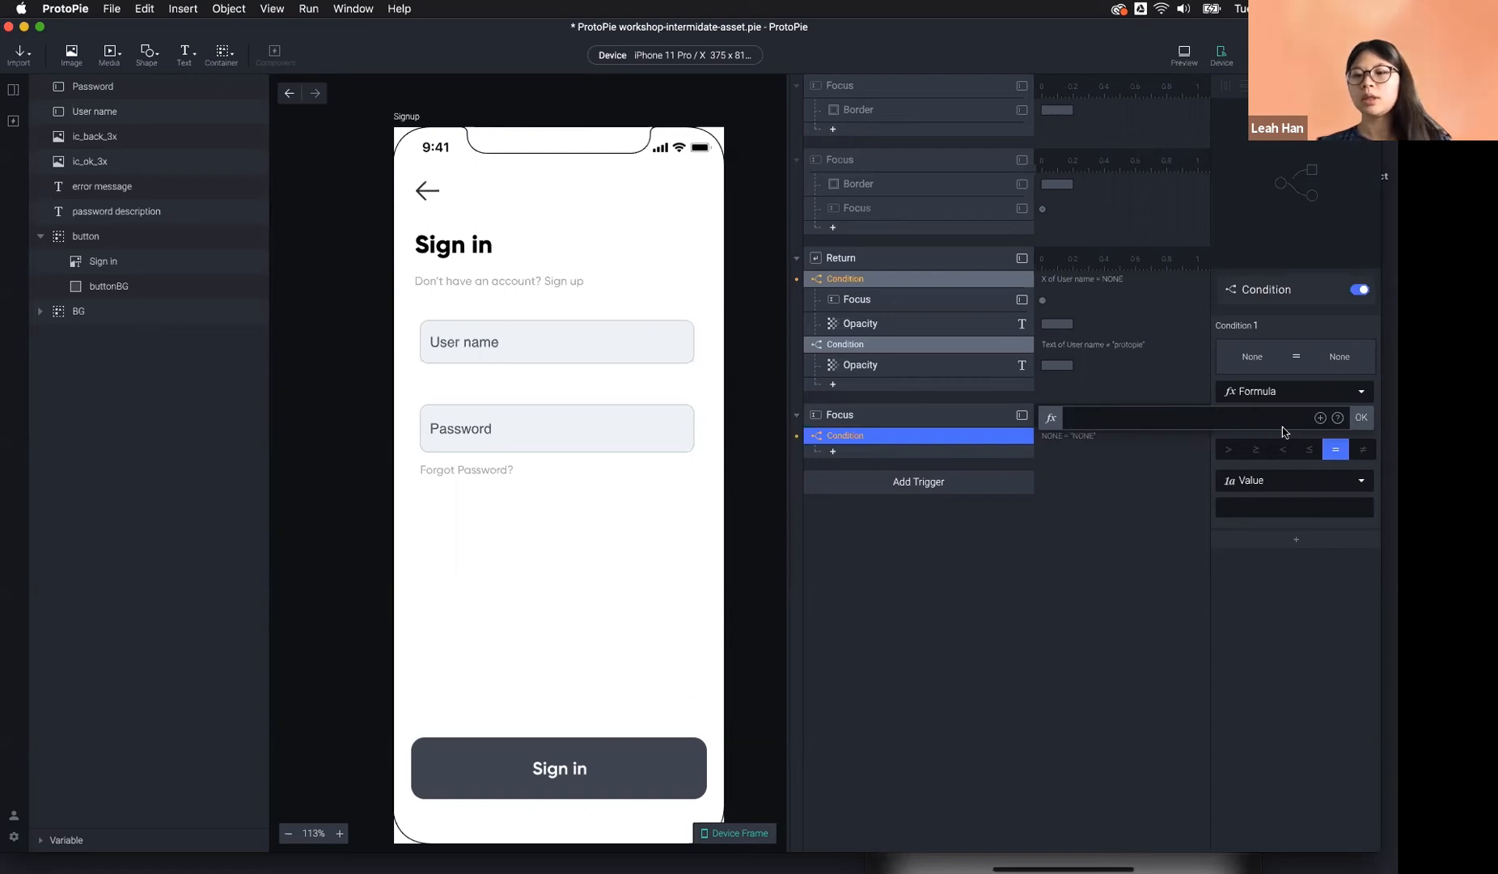
Open the formula help in Chrome and look through the Formulas introduction, tutorials and examples.
click(1338, 418)
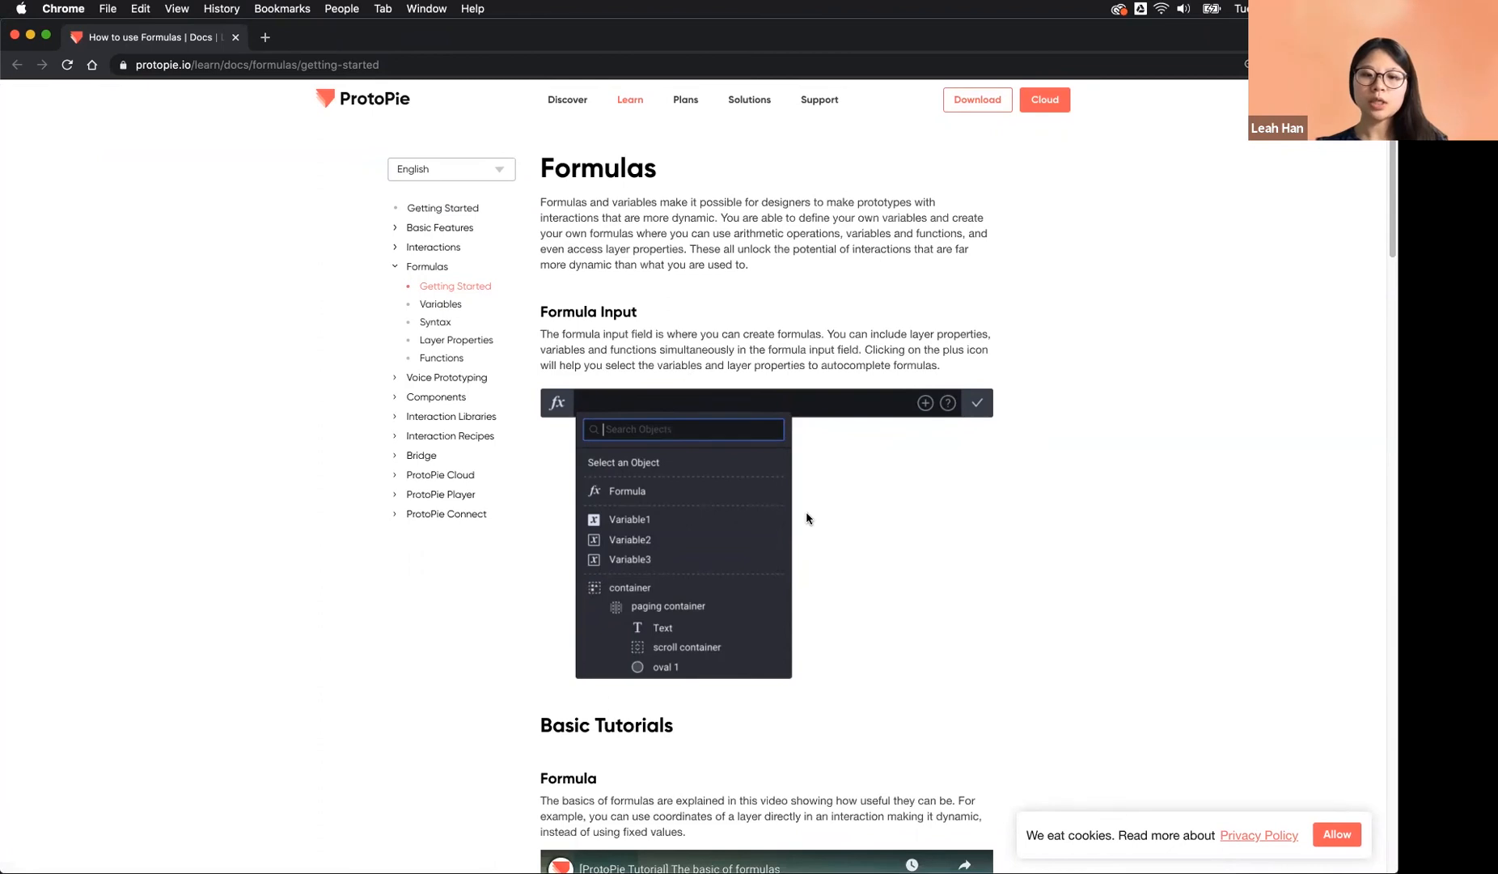
scroll(806, 511, down, 2)
scroll(694, 428, down, 10)
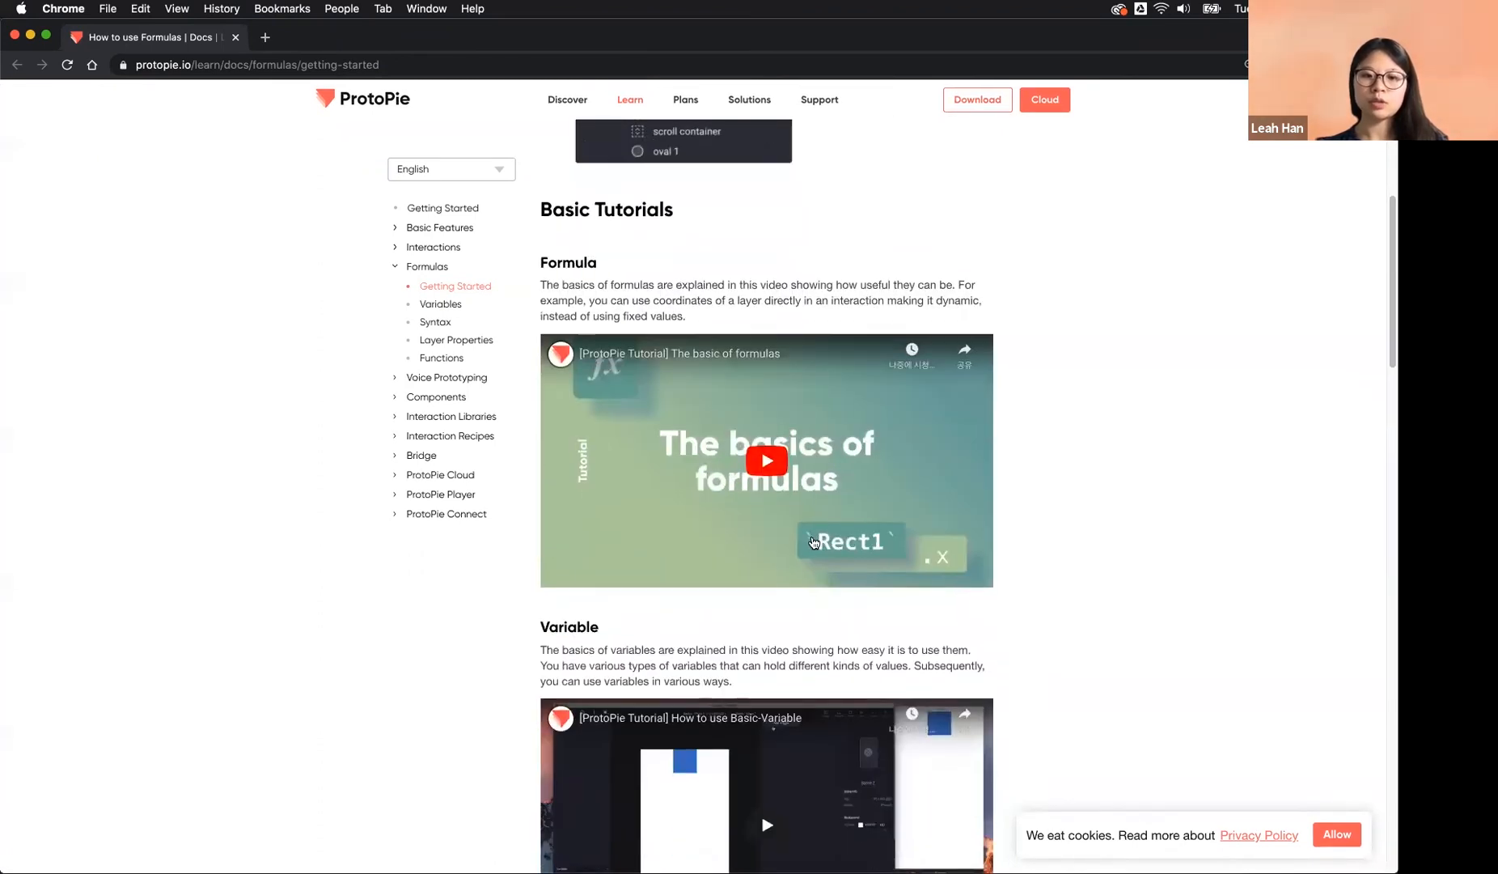
scroll(789, 563, down, 8)
scroll(789, 562, down, 6)
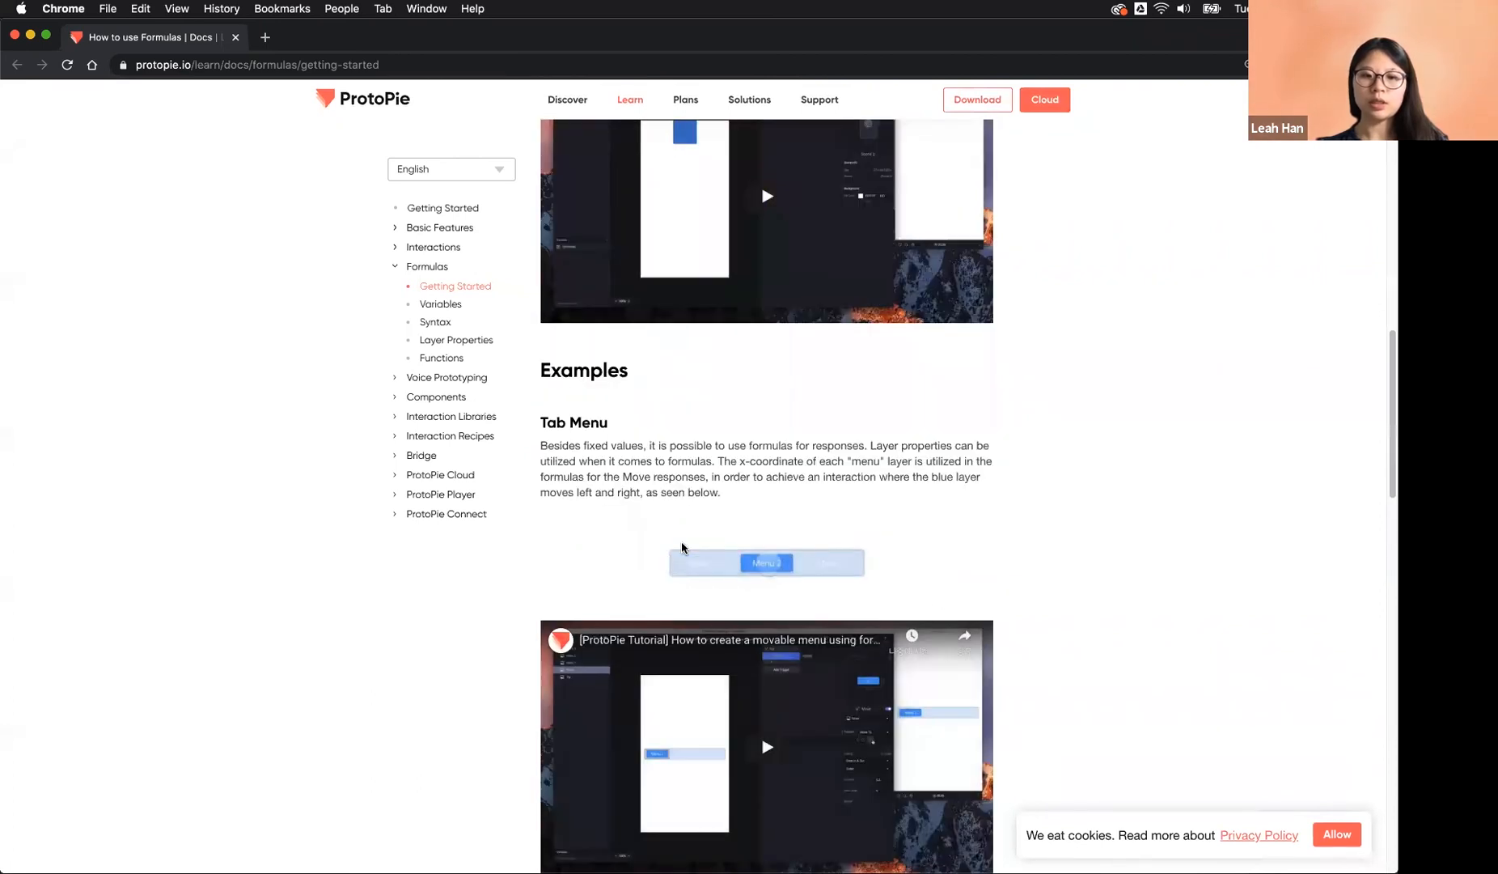
scroll(834, 571, down, 10)
click(833, 571)
click(827, 586)
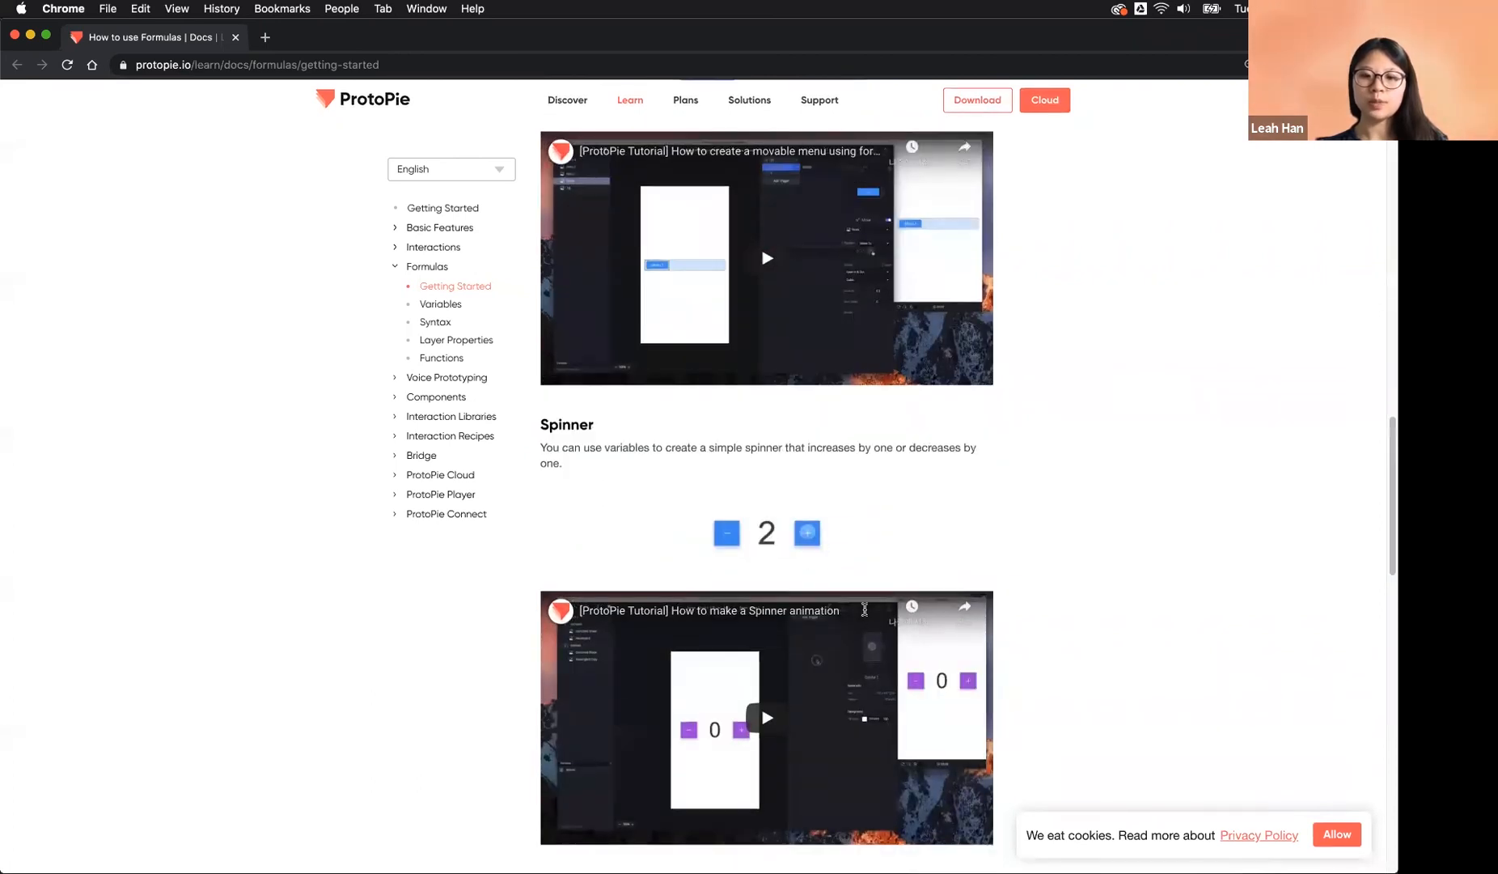
scroll(837, 587, down, 11)
scroll(846, 595, up, 10)
scroll(604, 354, down, 13)
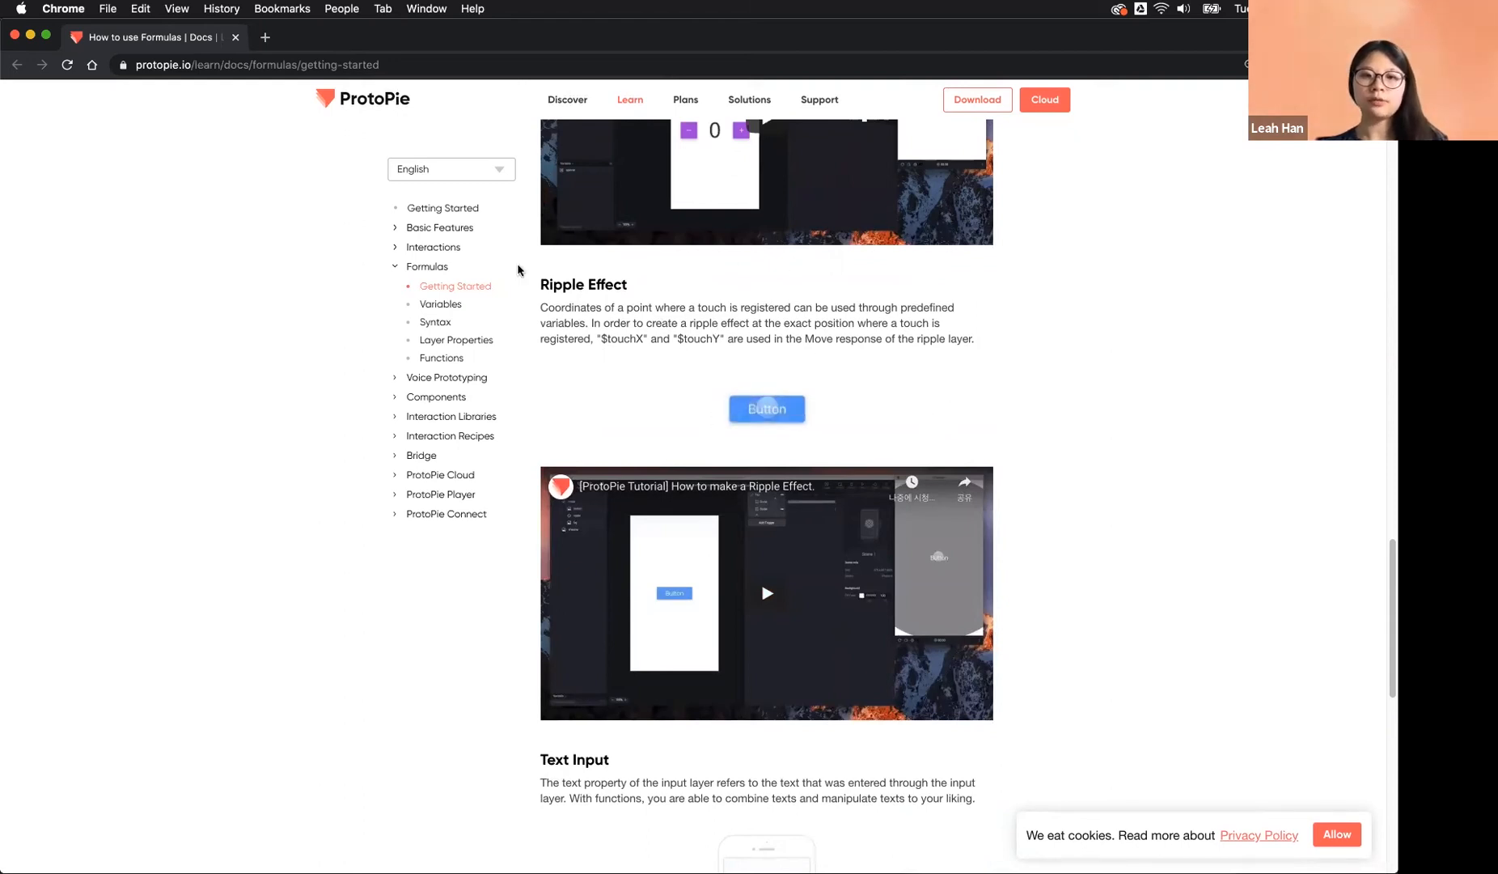
Open the Functions documentation and read the length function's description and its "hello" example.
click(442, 358)
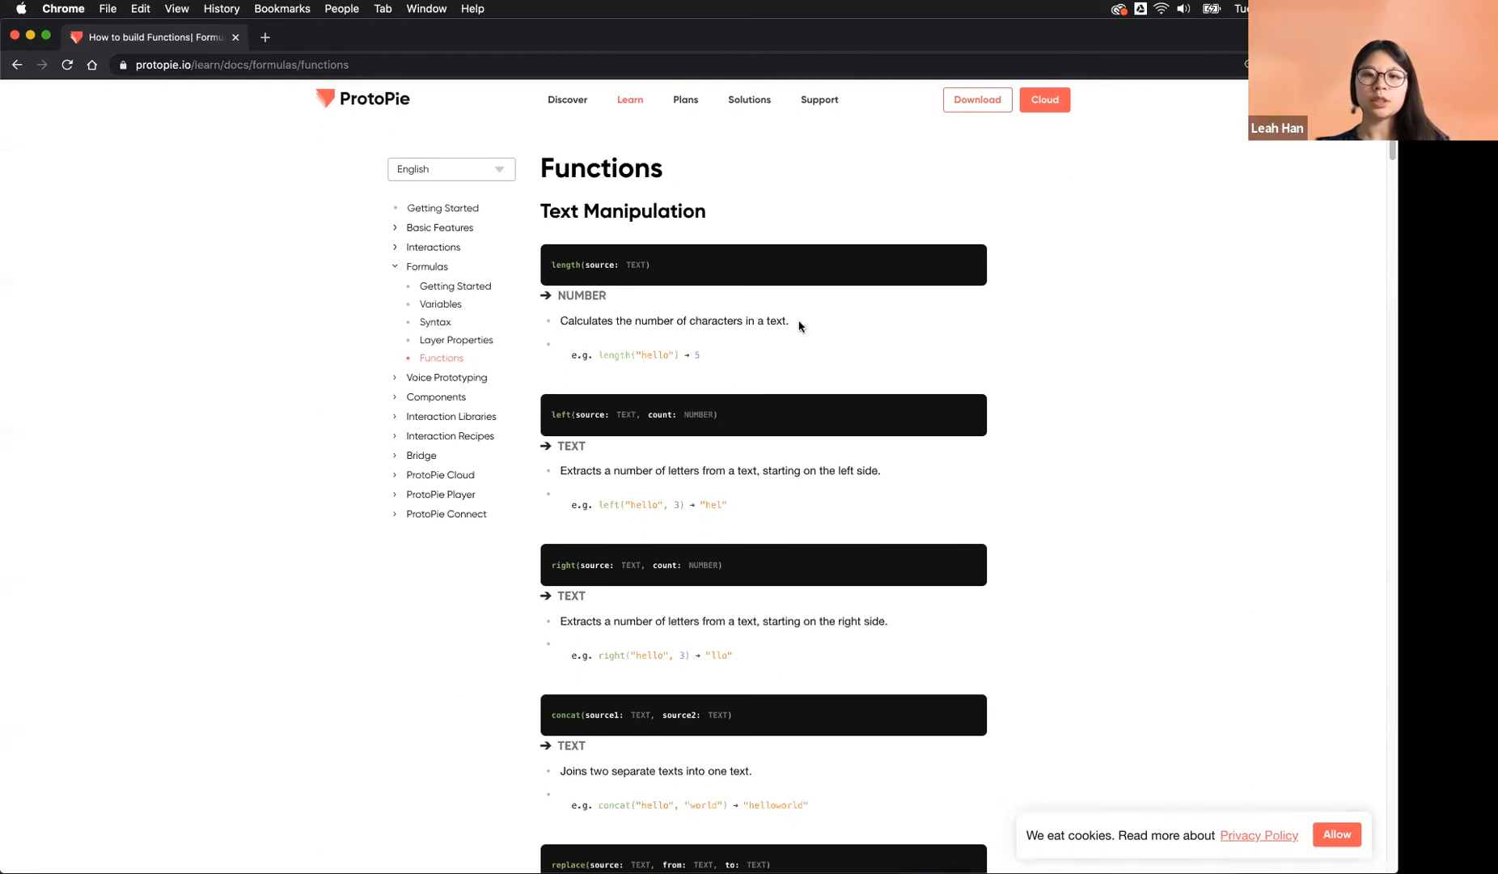
drag(790, 321, 558, 323)
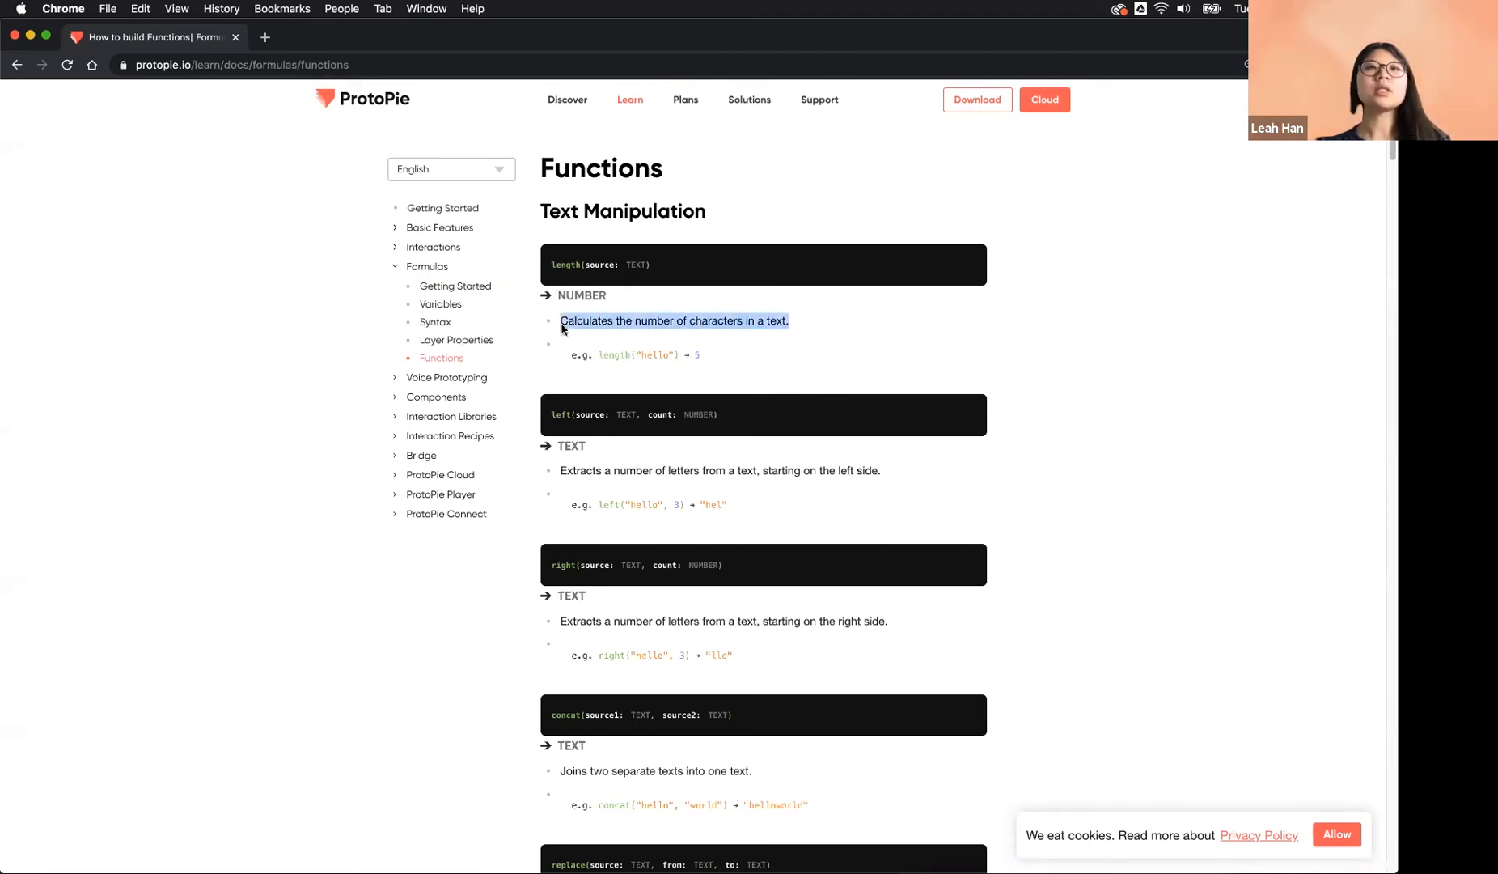
click(846, 349)
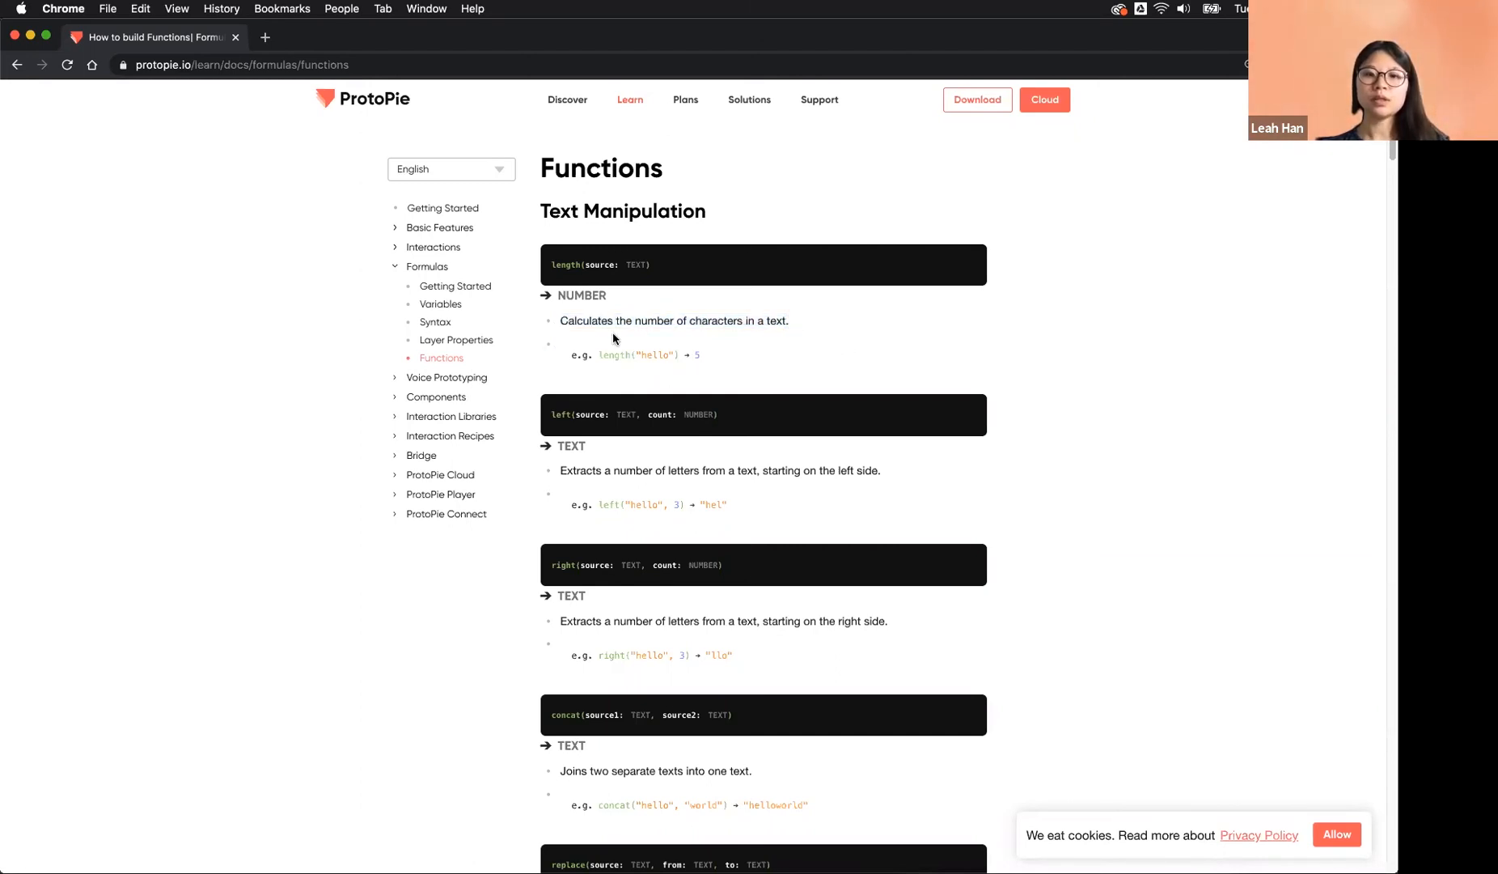
triple_click(562, 327)
click(771, 364)
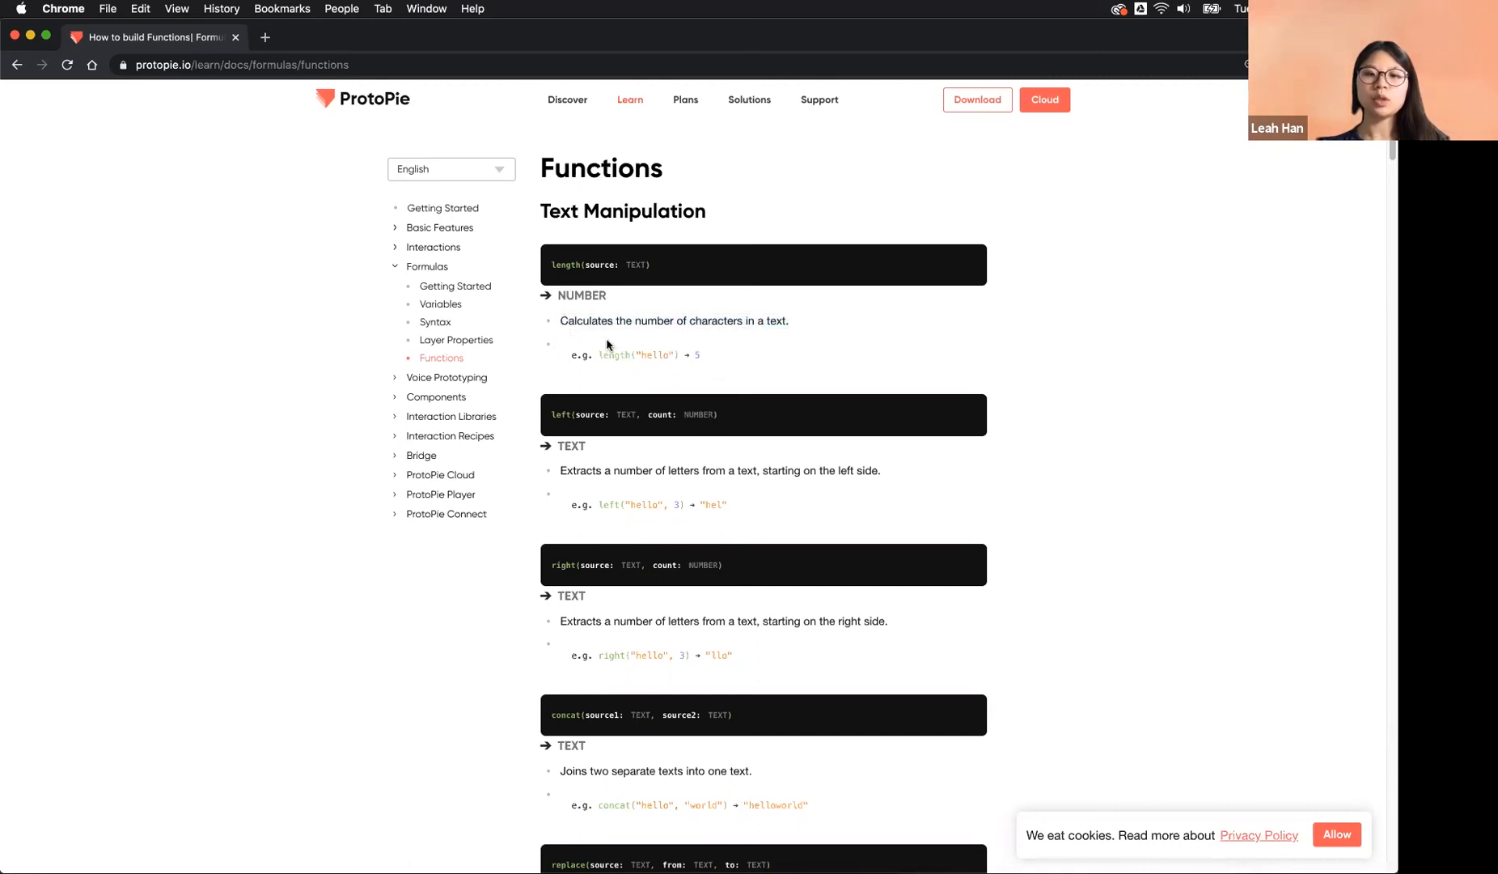
double_click(649, 358)
click(613, 357)
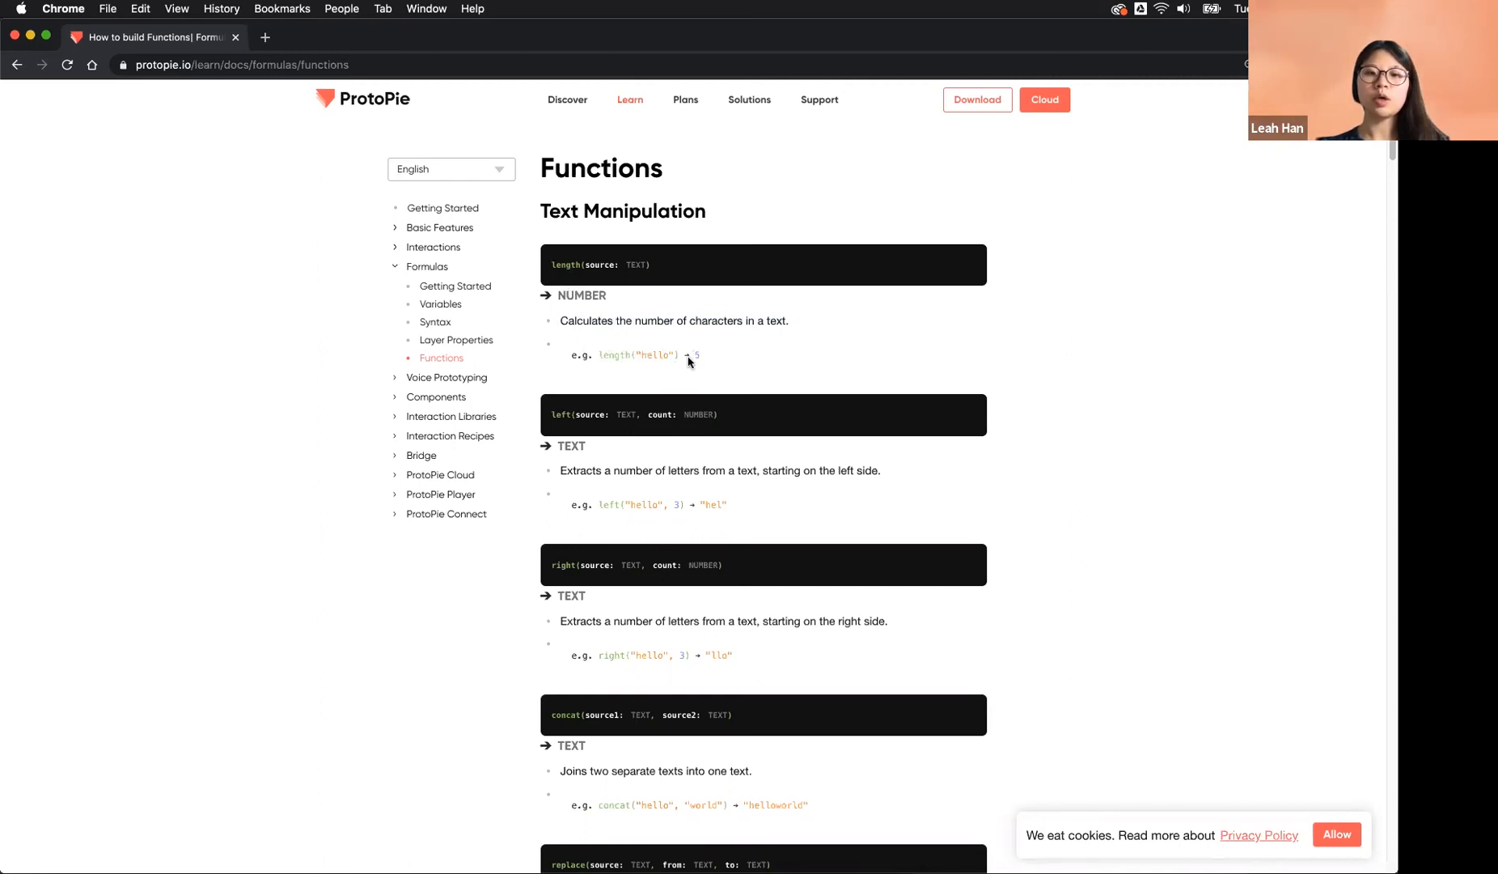
drag(641, 357, 670, 356)
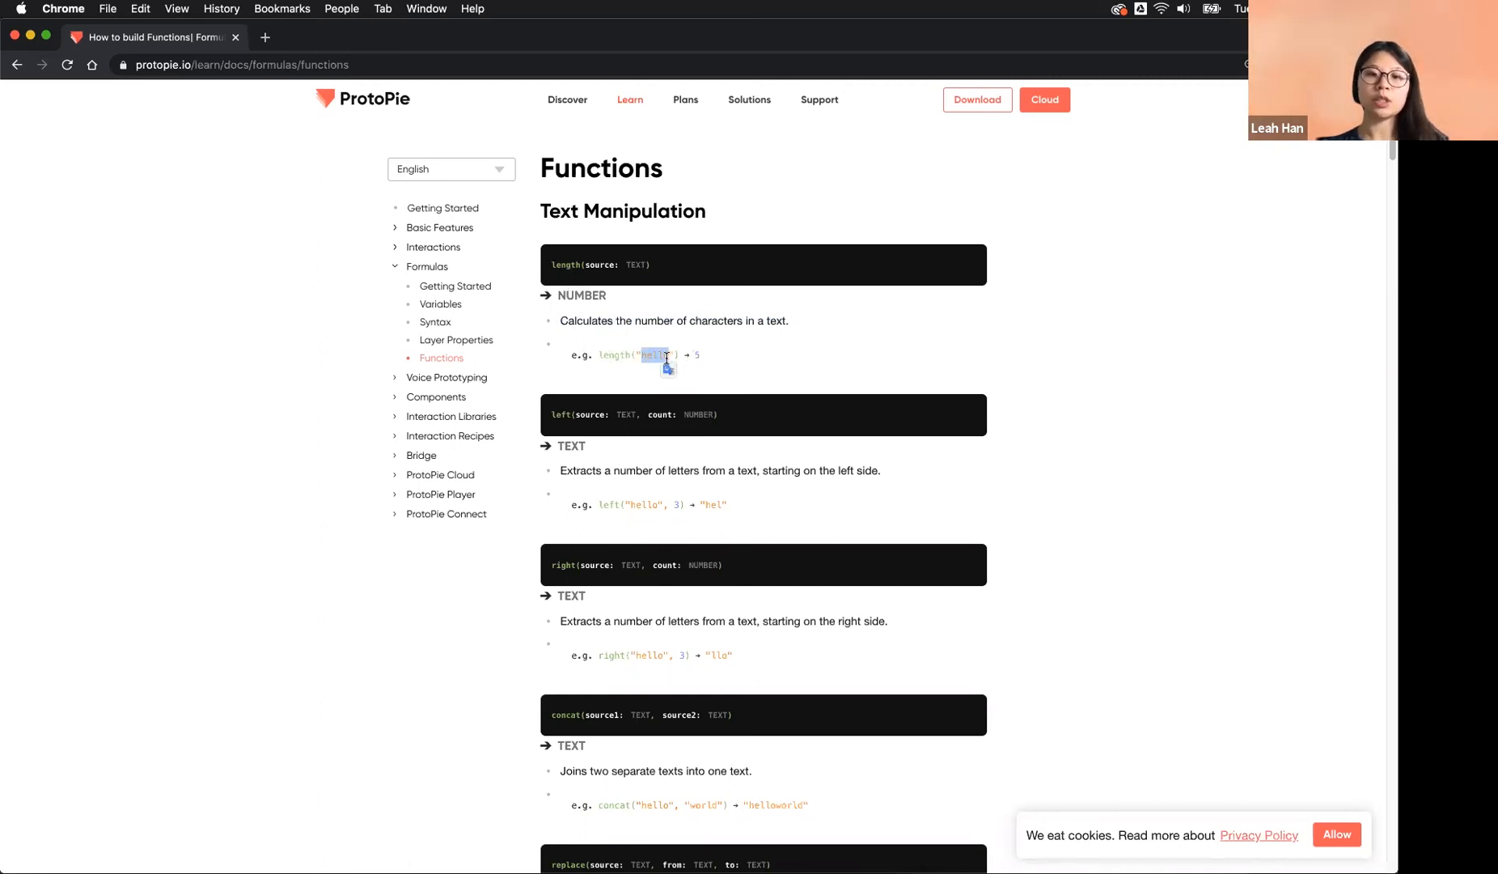
click(723, 356)
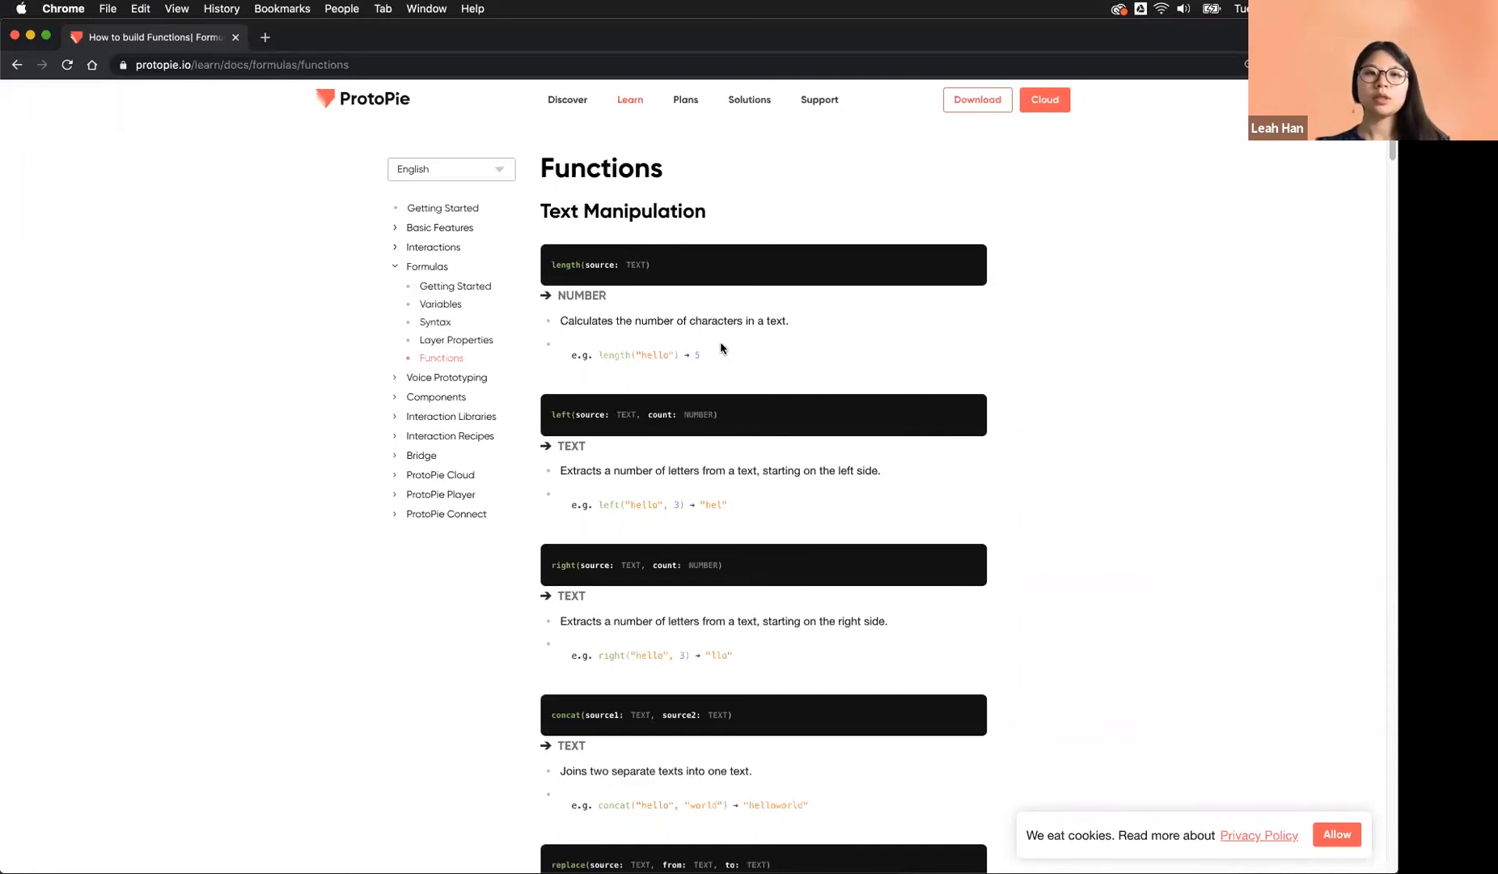
Return to ProtoPie and enter the length() function in the Focus Out condition's formula.
click(30, 37)
click(1154, 417)
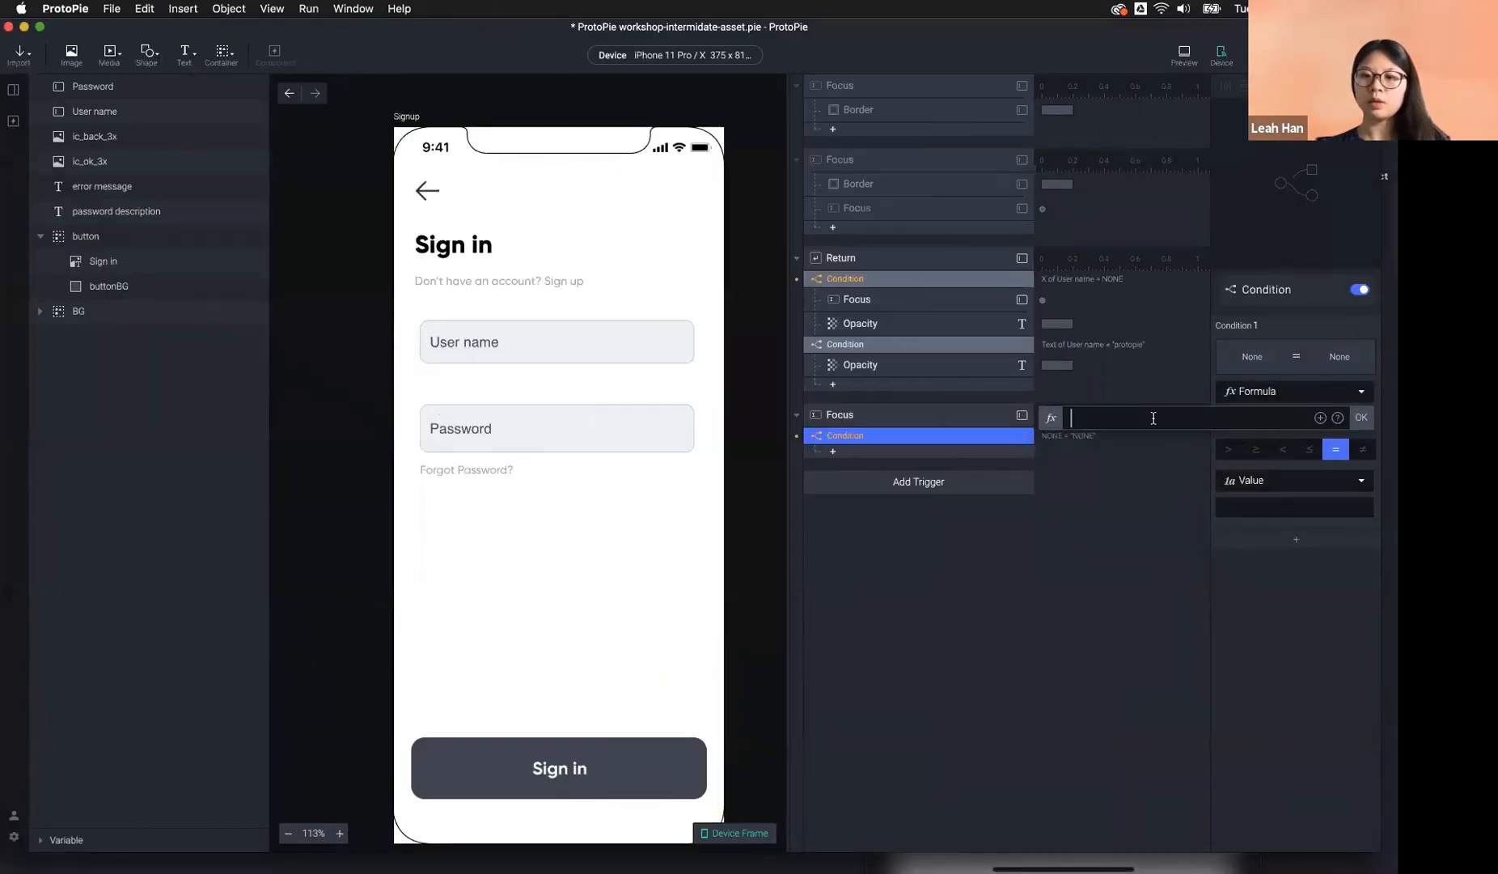
text(len)
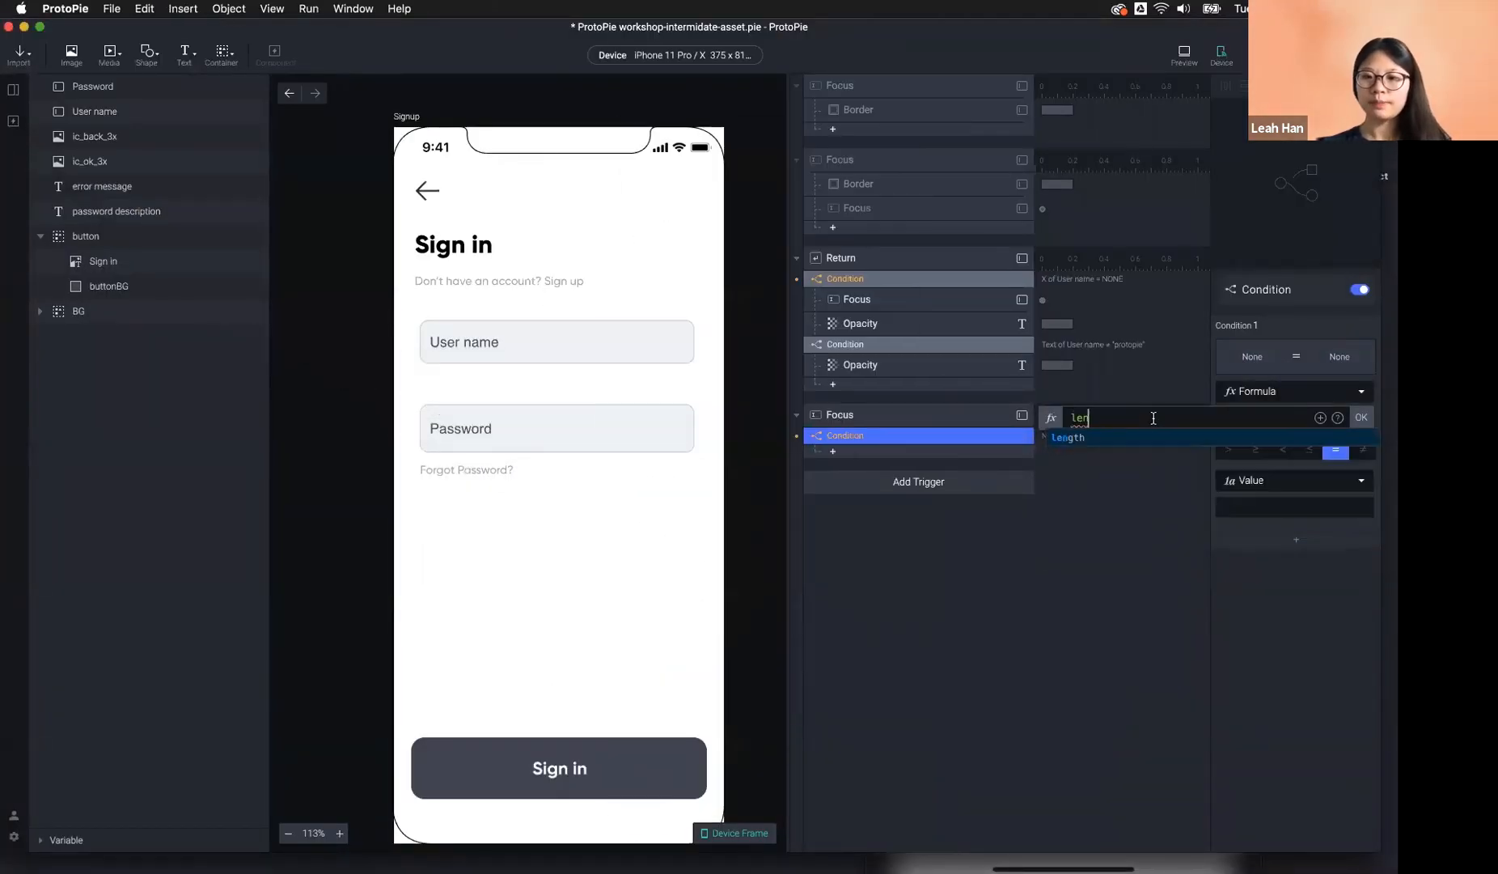
click(1105, 438)
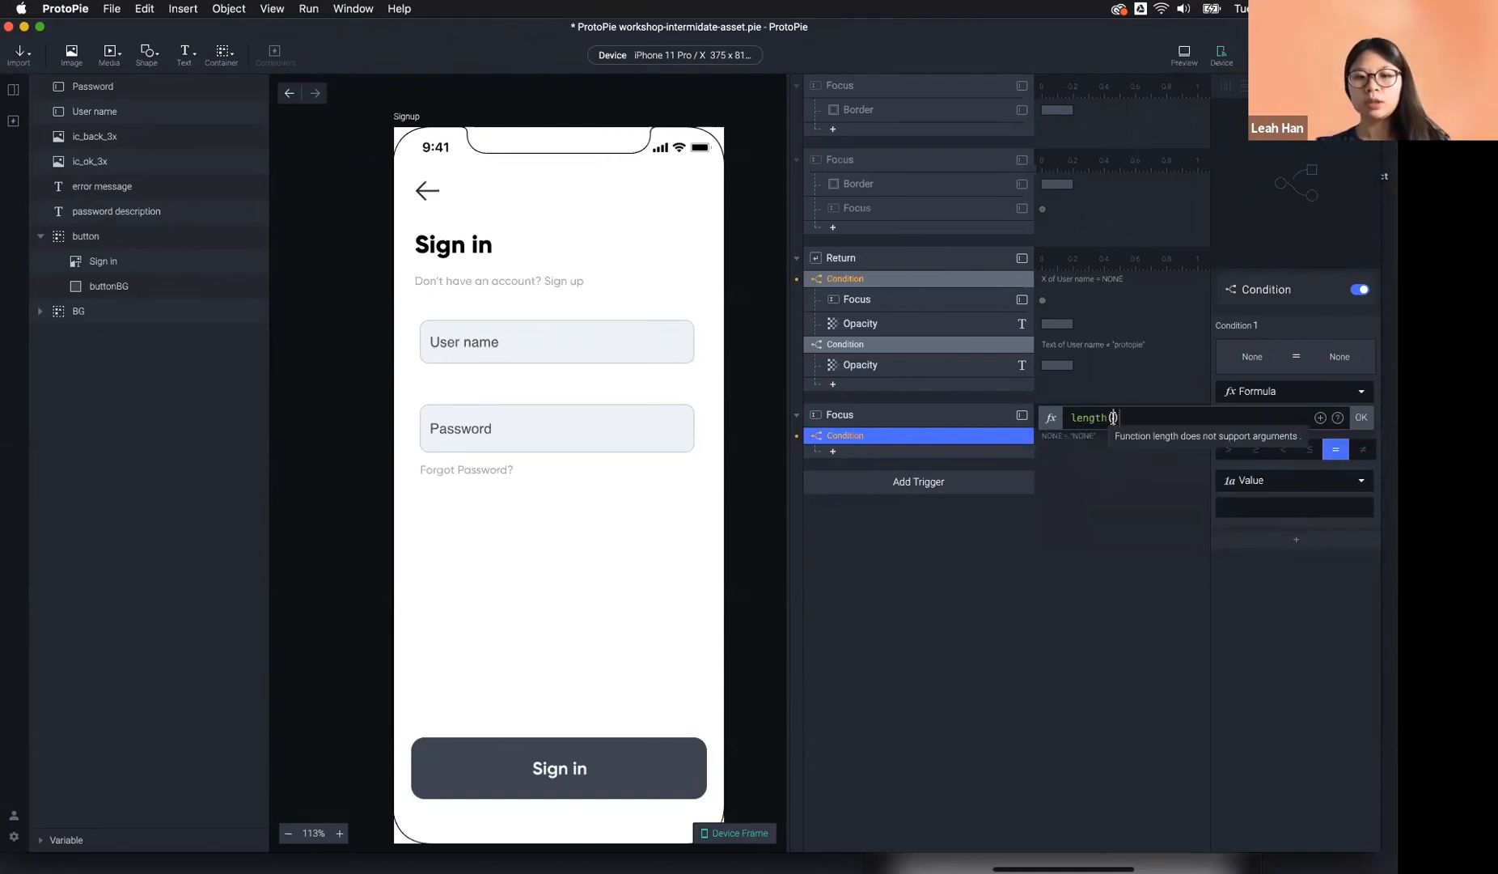
text(l)
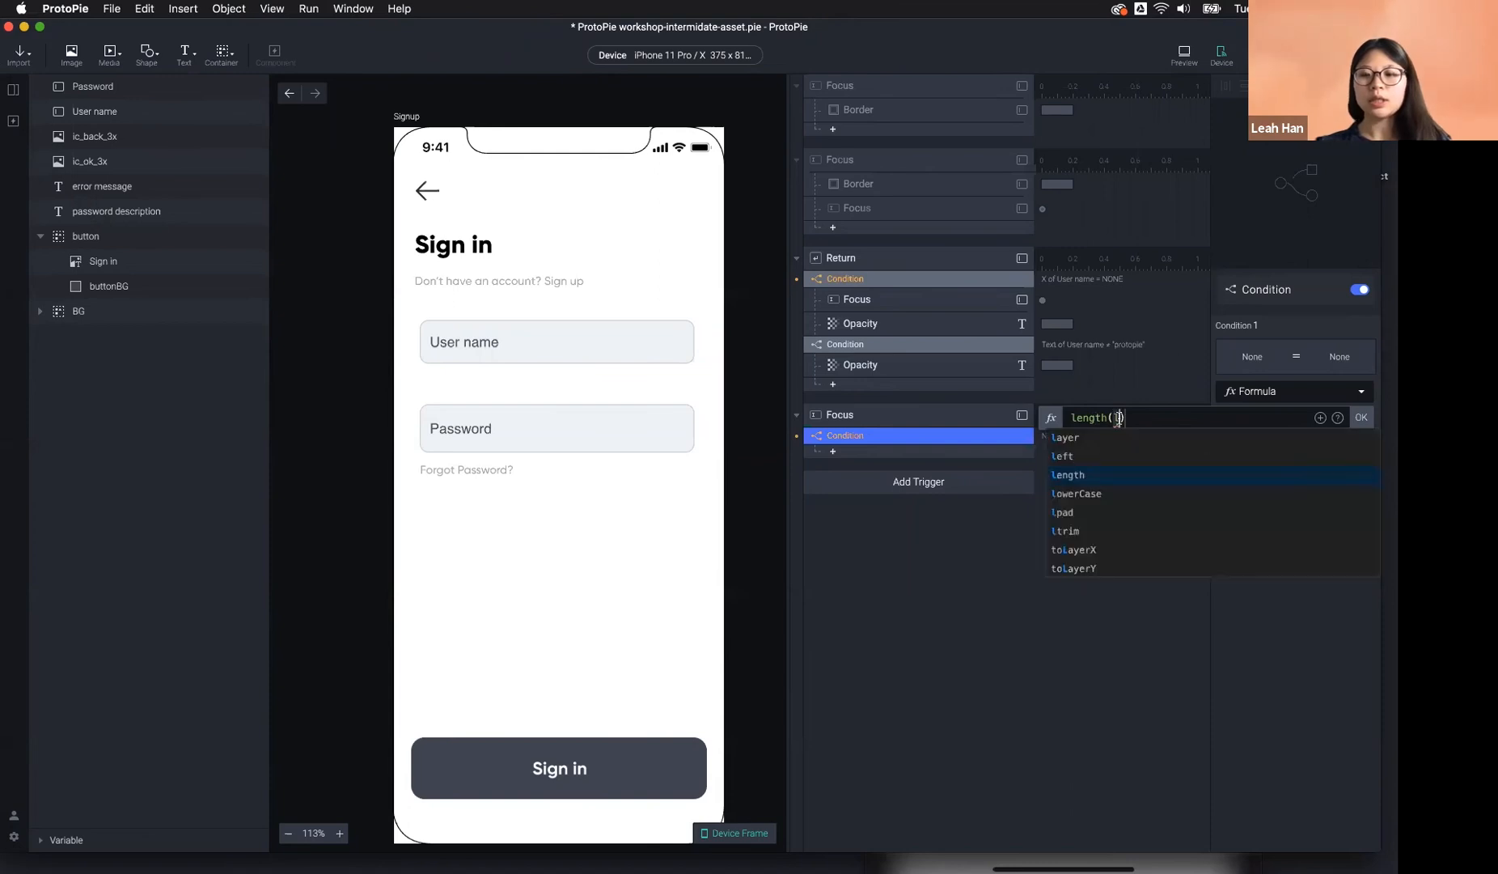
key(BackSpace)
text(s)
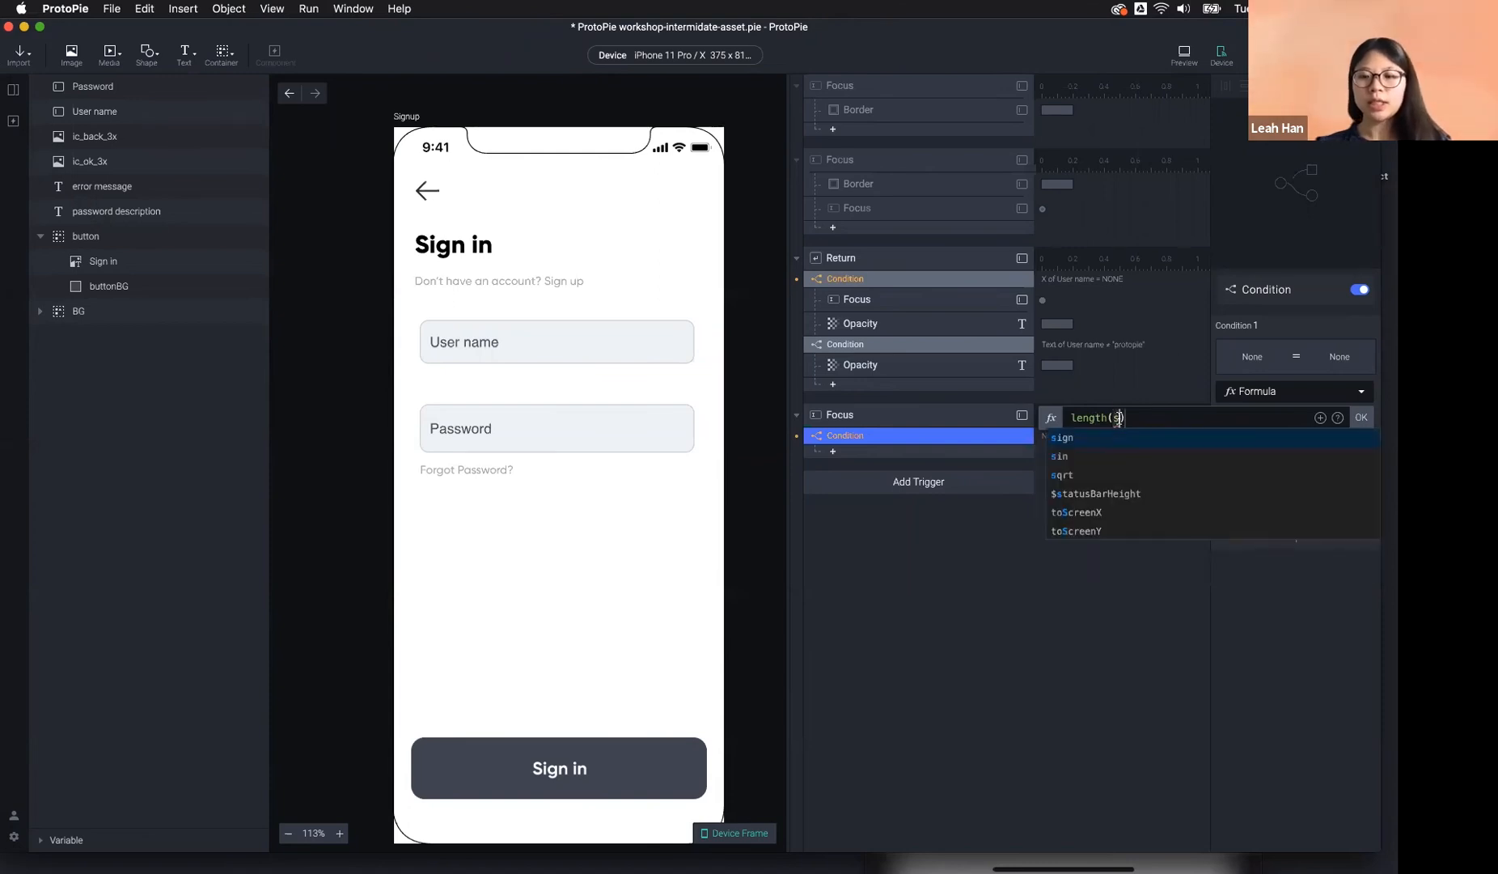
key(BackSpace)
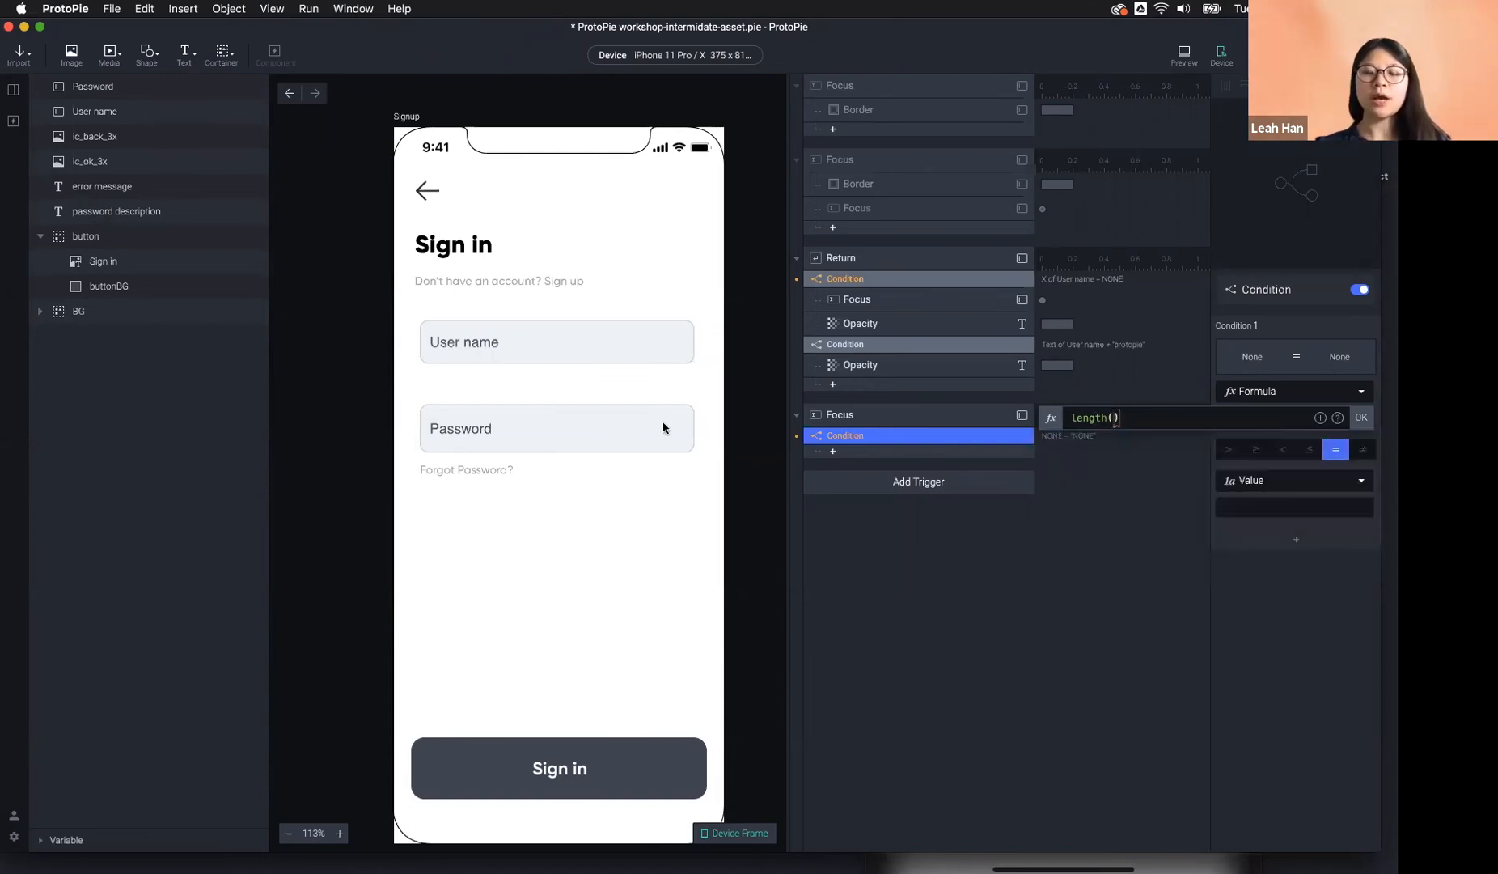
click(469, 425)
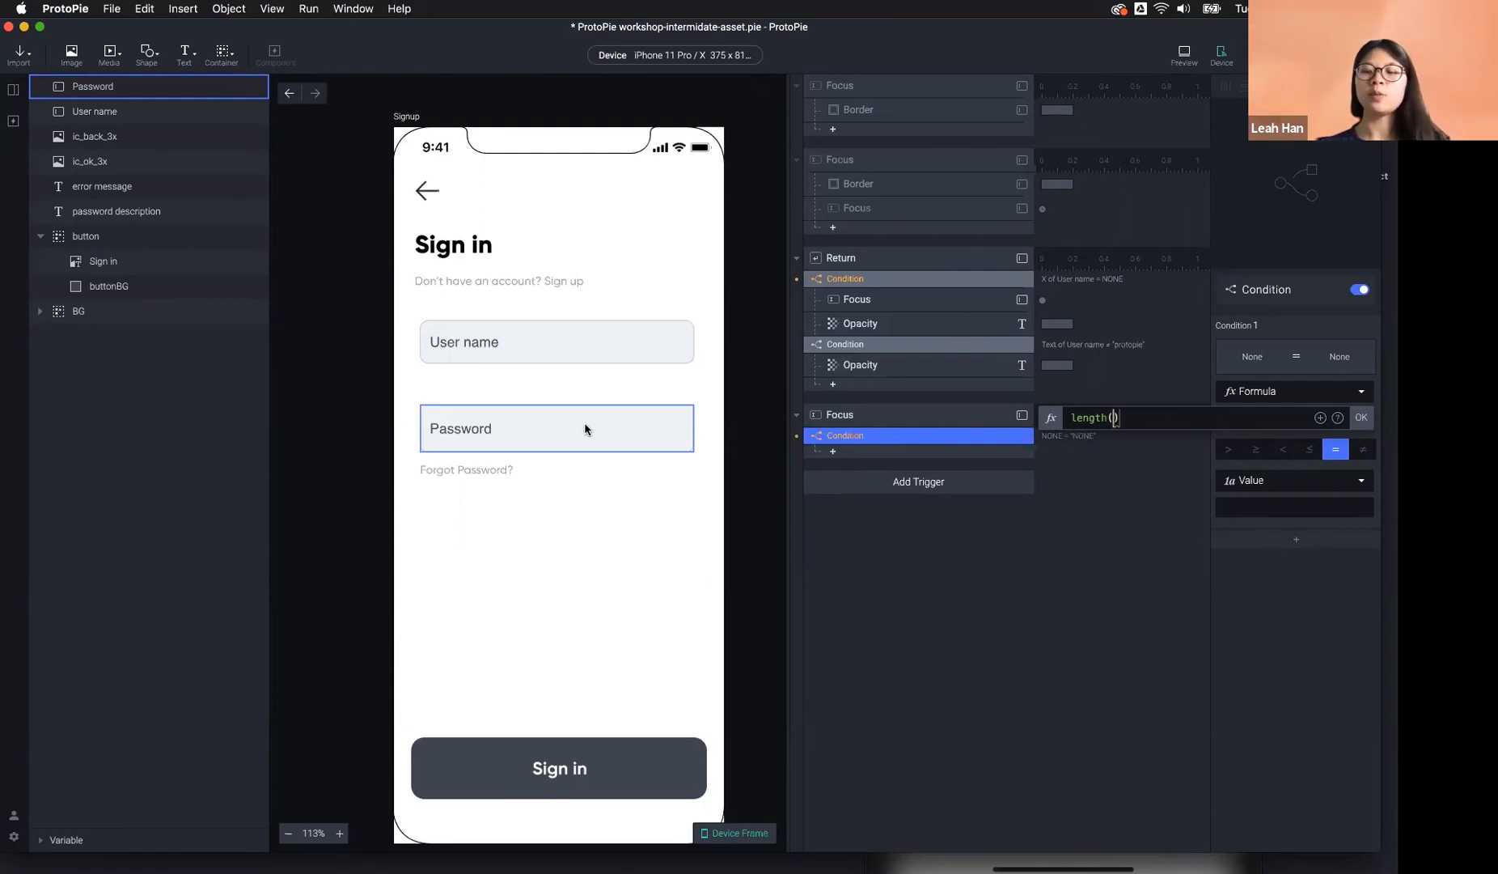
key(Left)
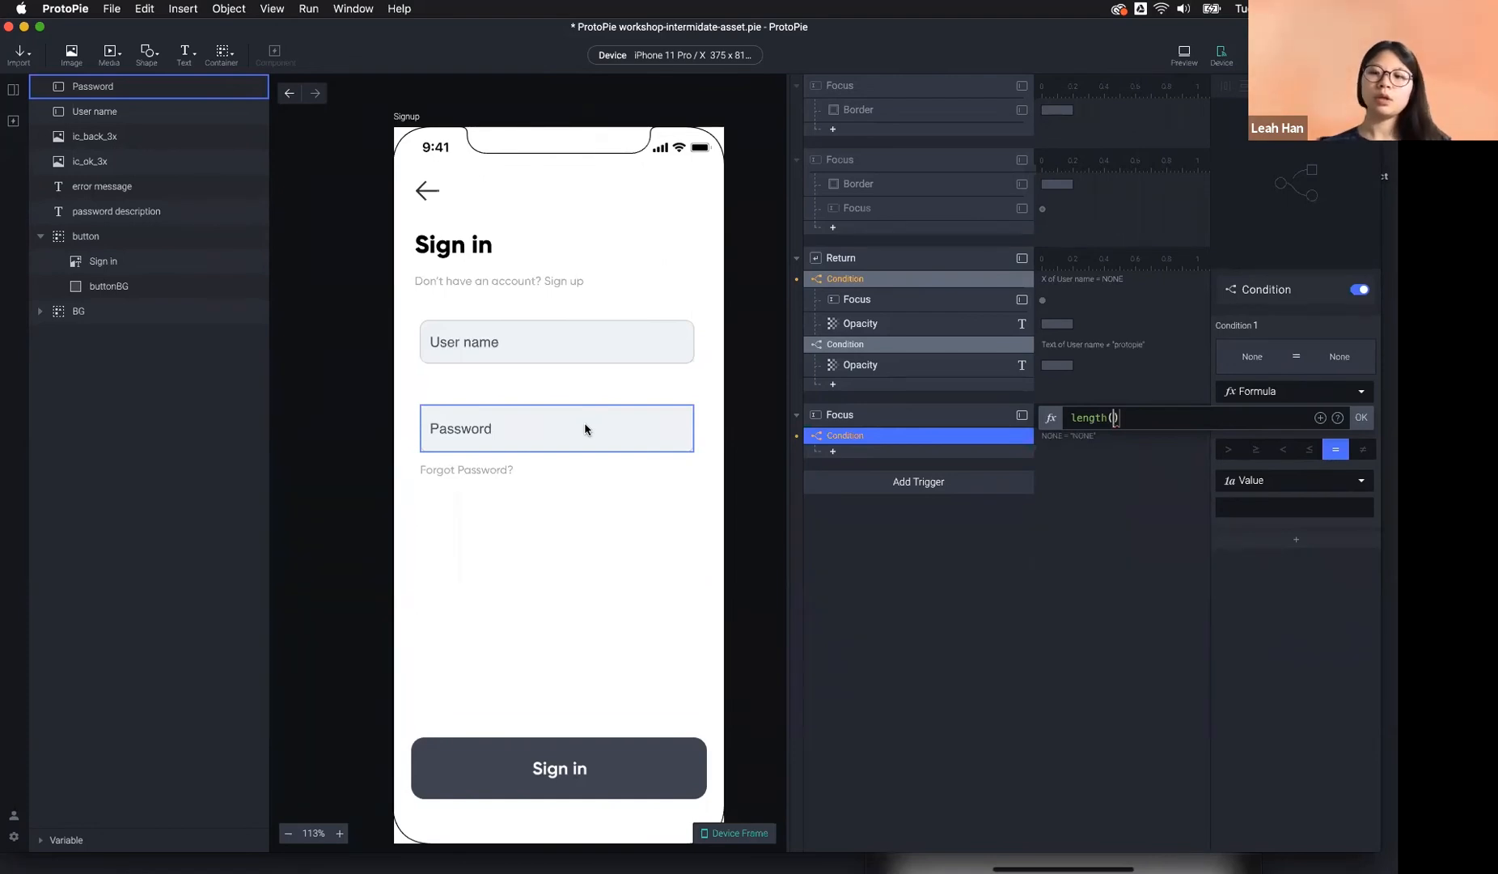
Switch to Chrome and look through the Layer Properties documentation for the layer text property's formula syntax.
click(643, 780)
click(589, 844)
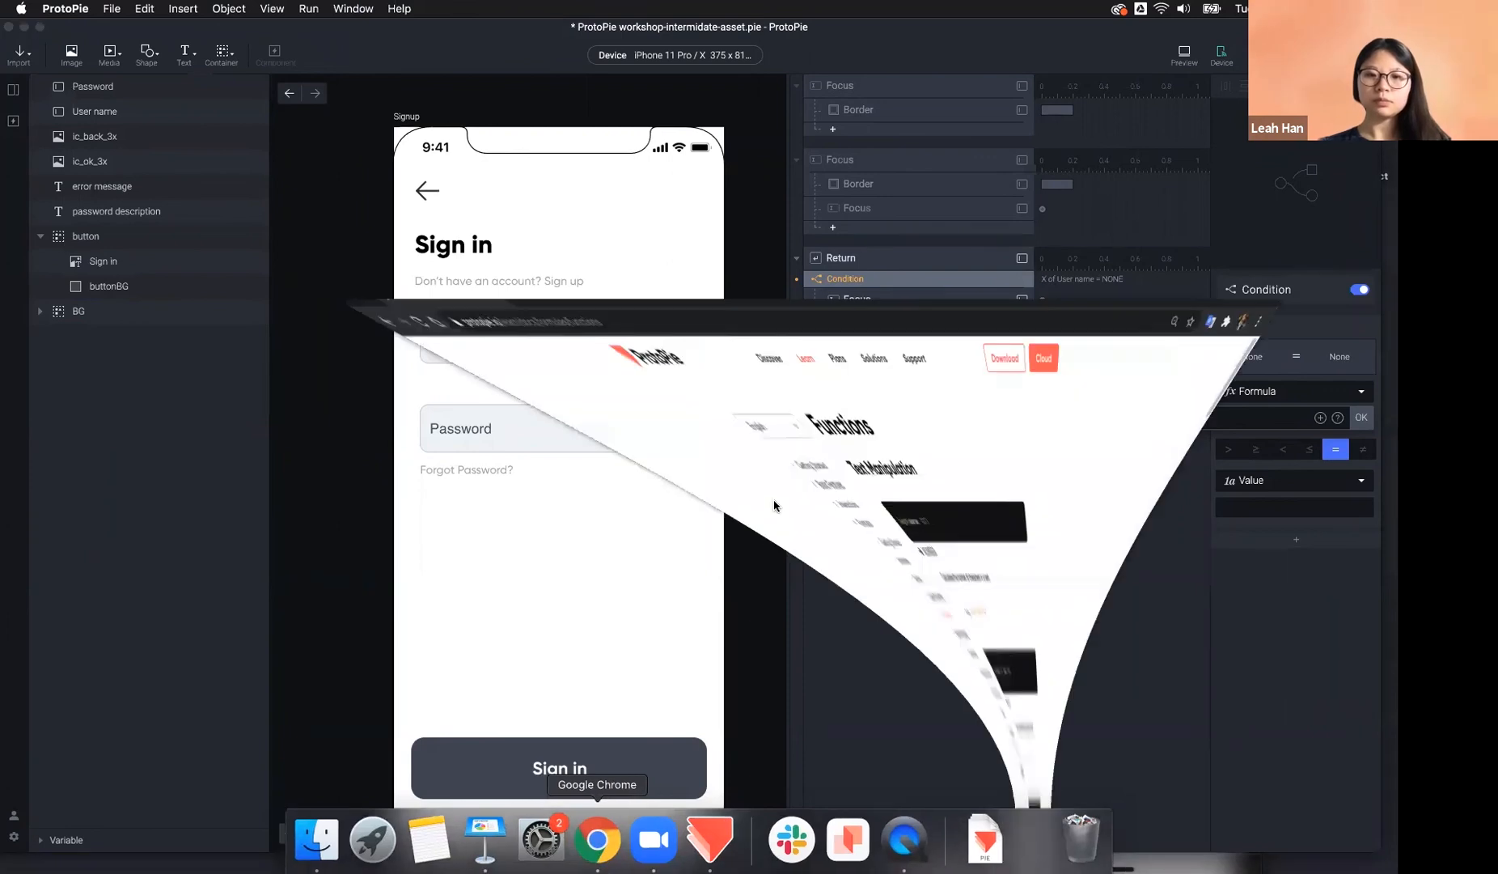
scroll(642, 534, down, 2)
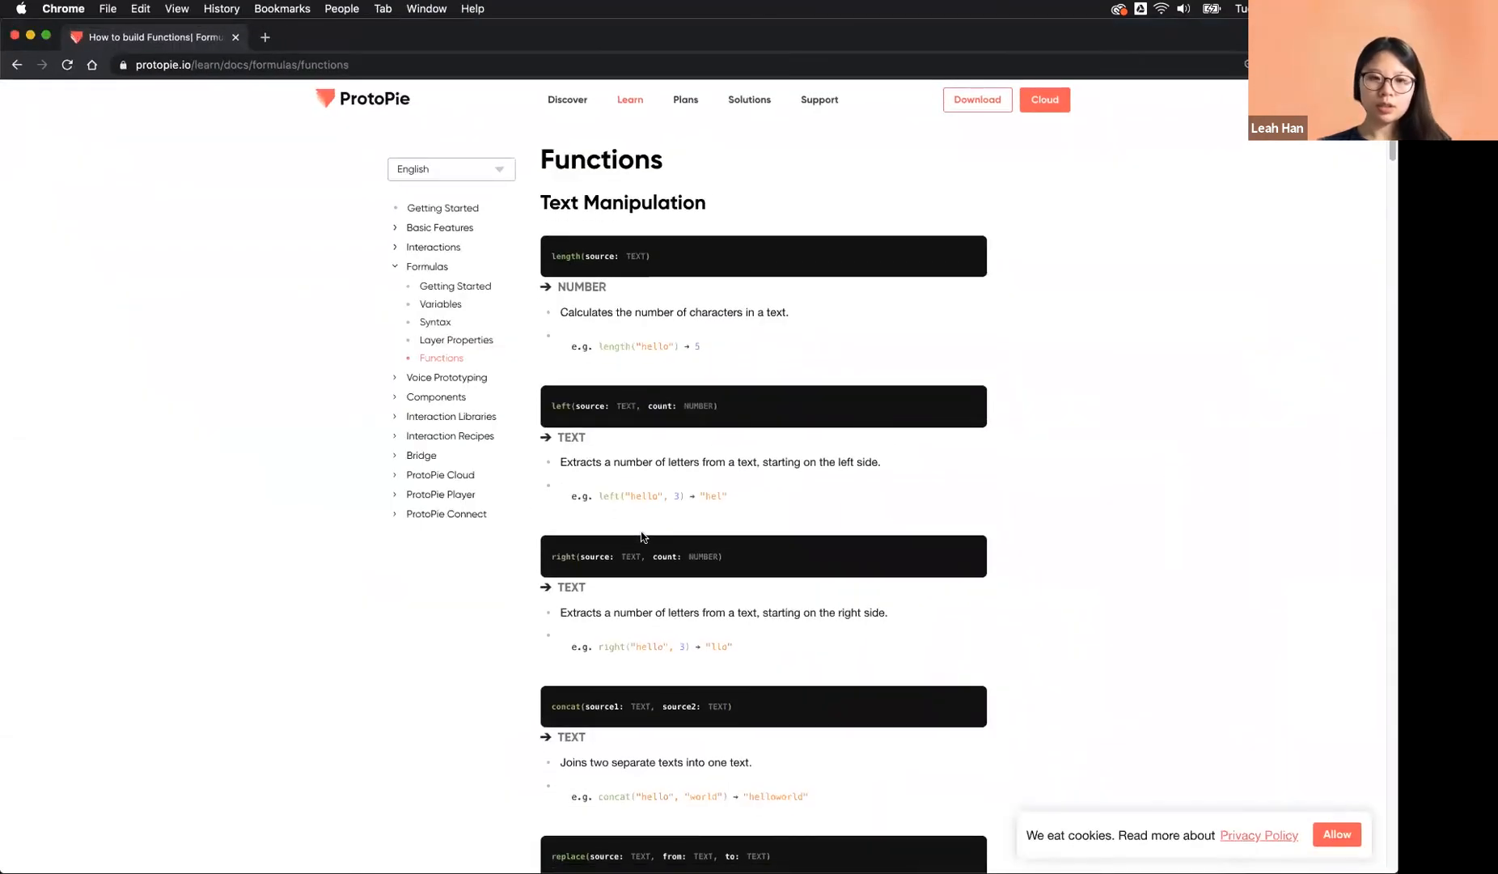
click(457, 340)
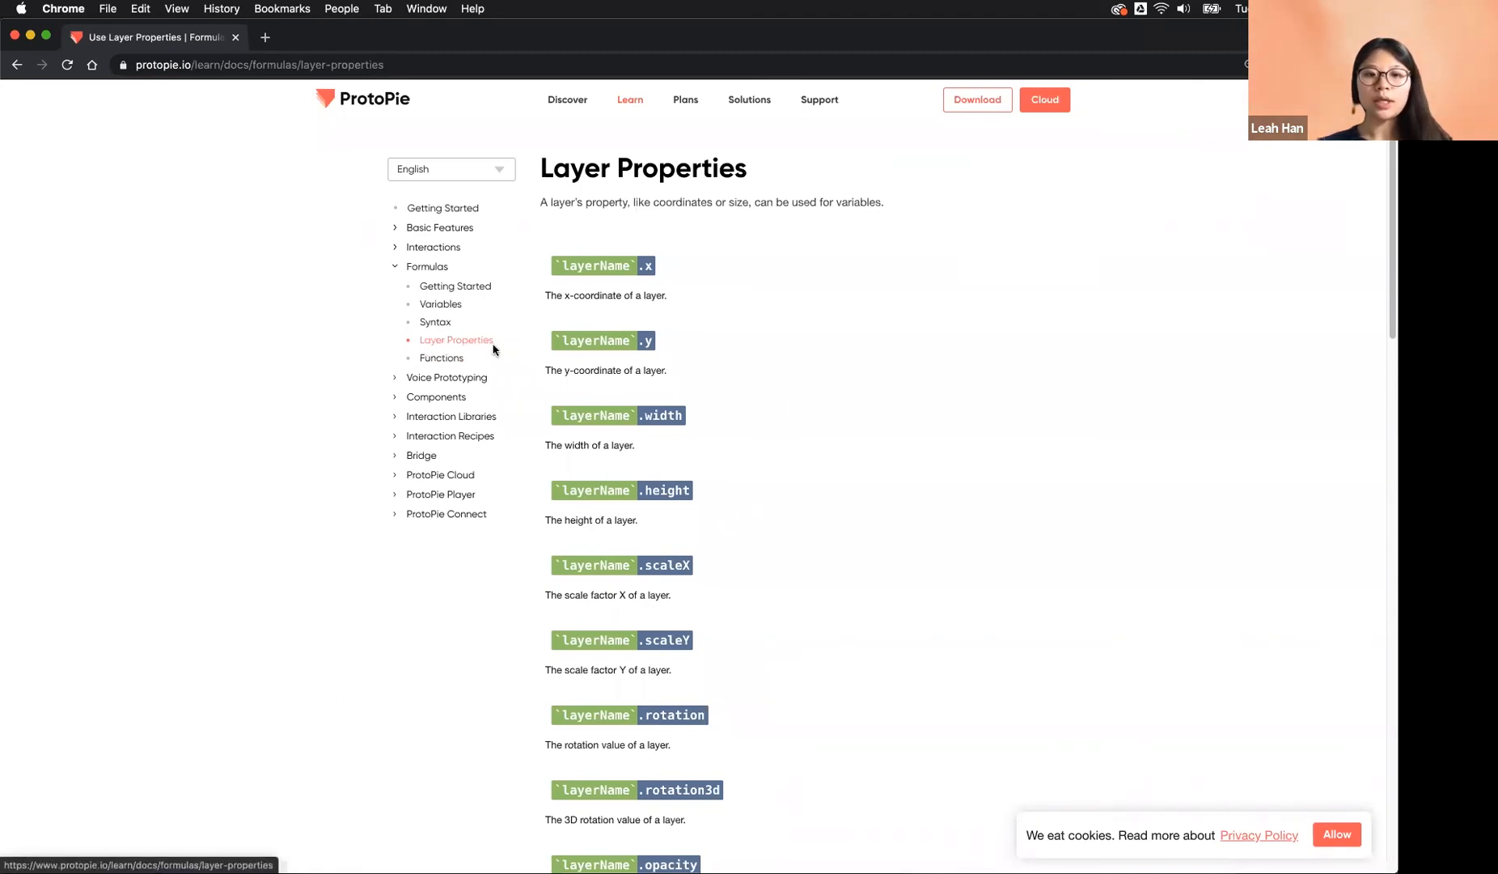
scroll(801, 480, down, 5)
scroll(800, 479, down, 12)
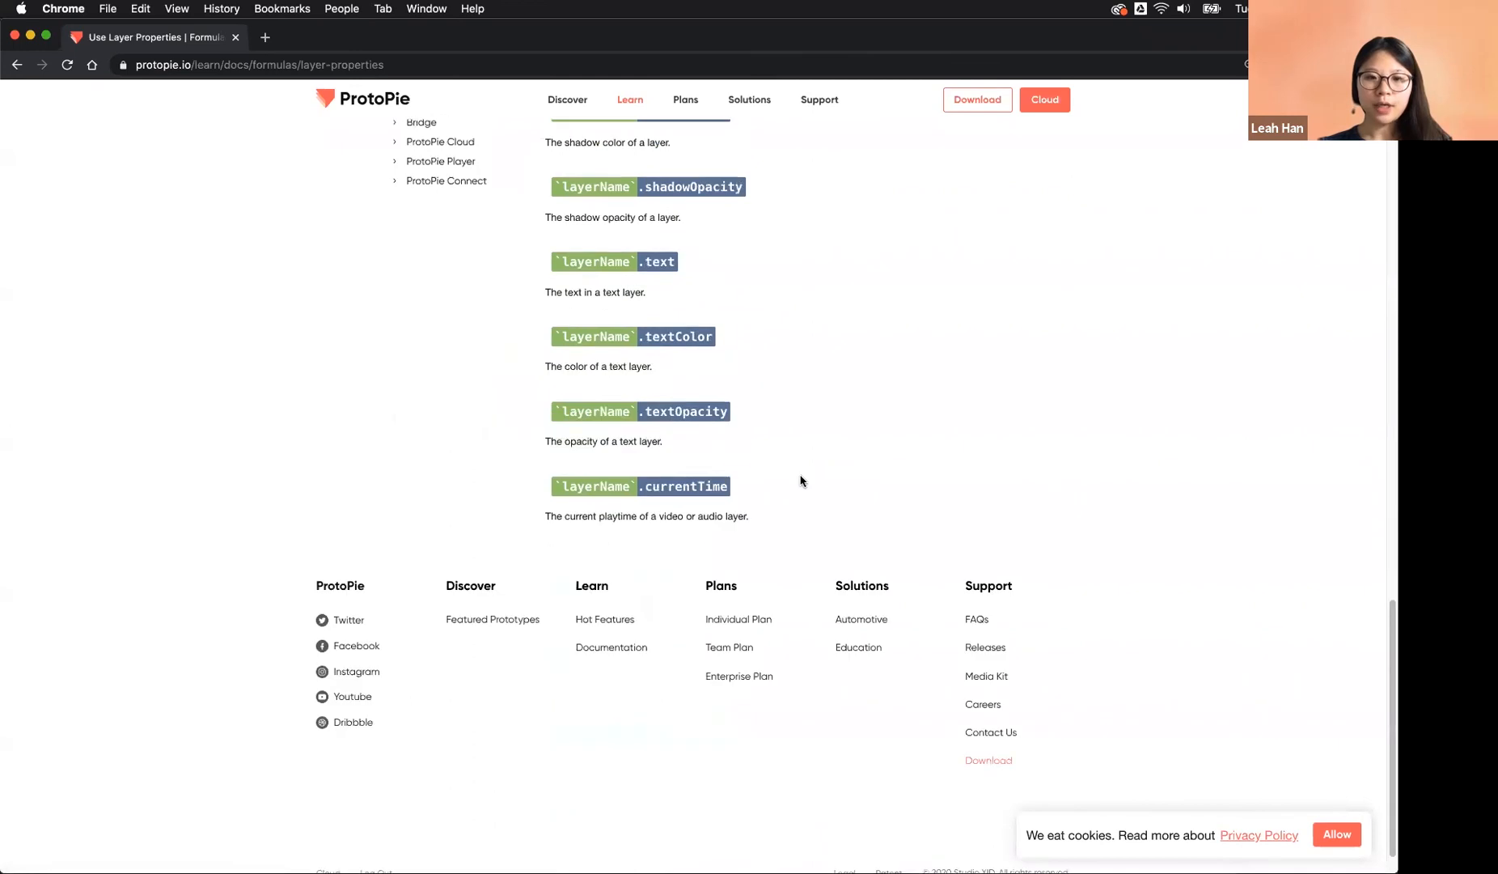
Read the `layerName`.text entry and its description in the Layer Properties documentation.
scroll(700, 483, up, 3)
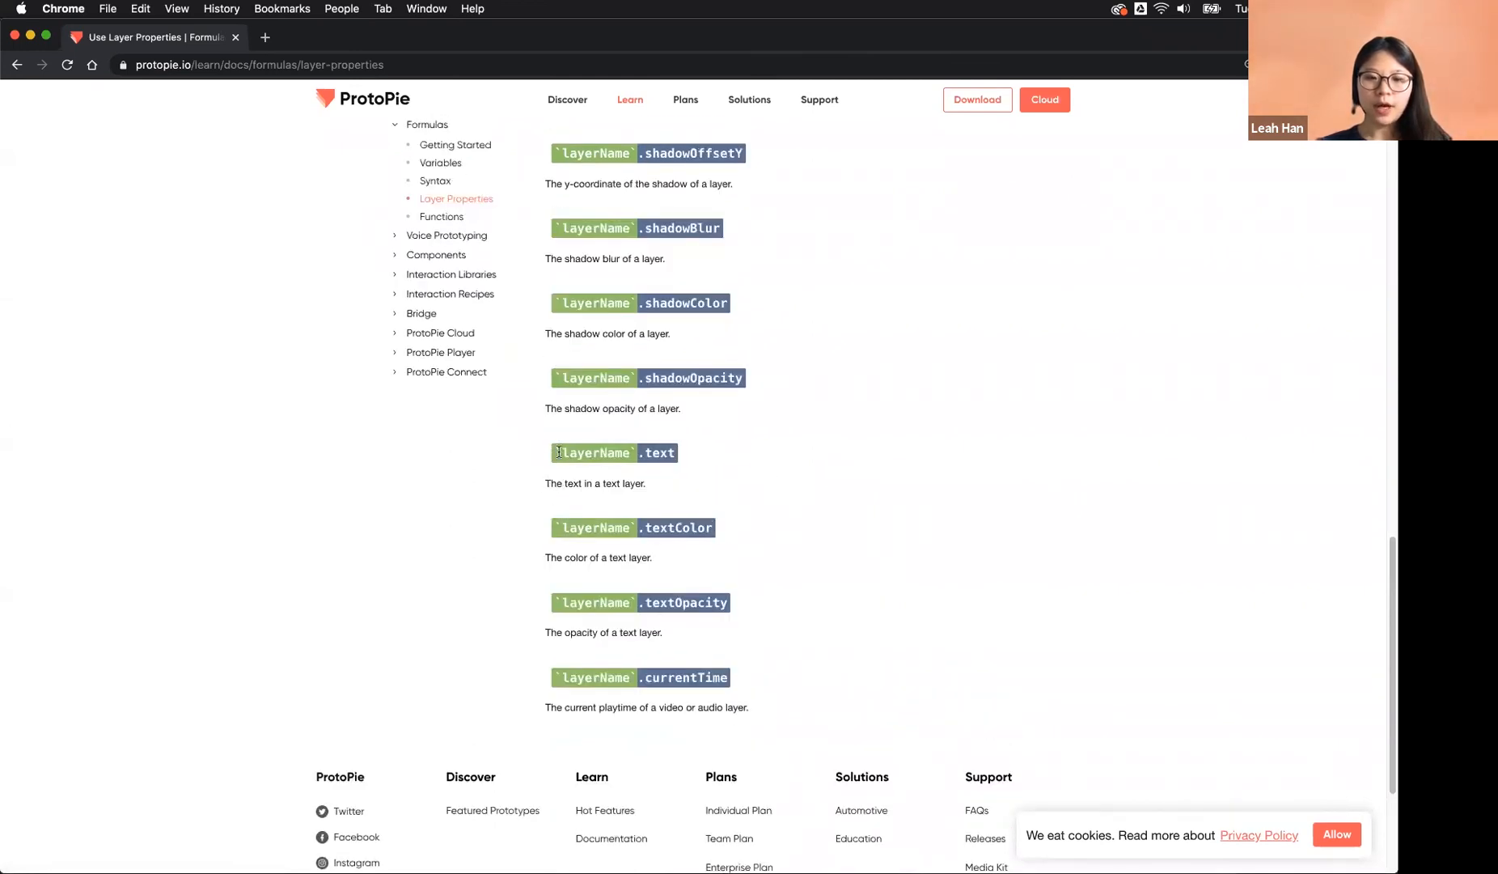
drag(660, 454, 676, 457)
click(565, 483)
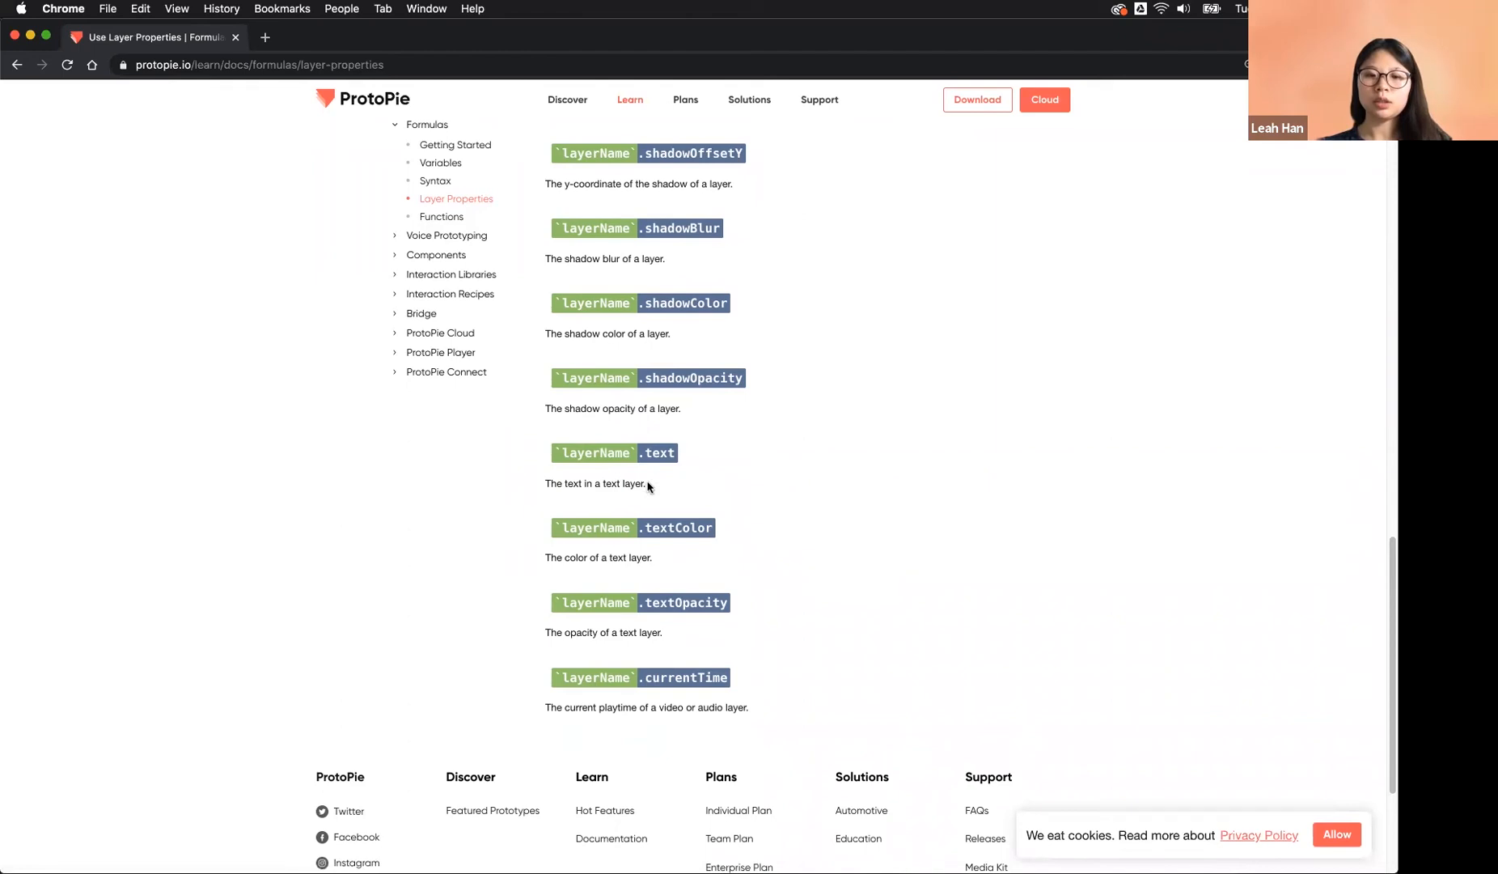
drag(561, 454, 676, 462)
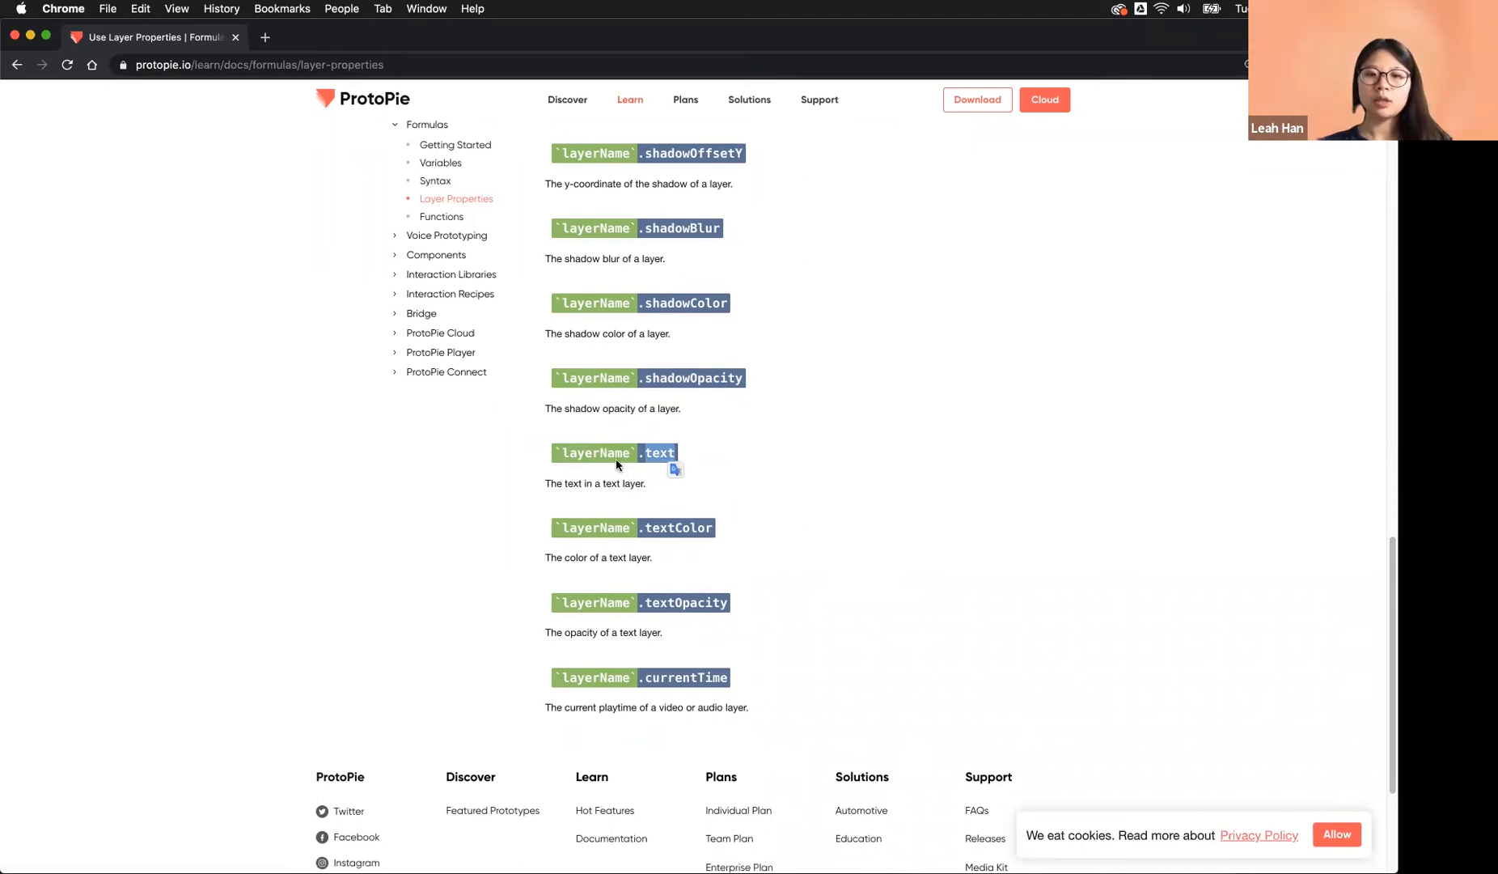
Return to ProtoPie and complete the Focus Out condition's formula as length(`Password`.text).
mouse_move(549, 862)
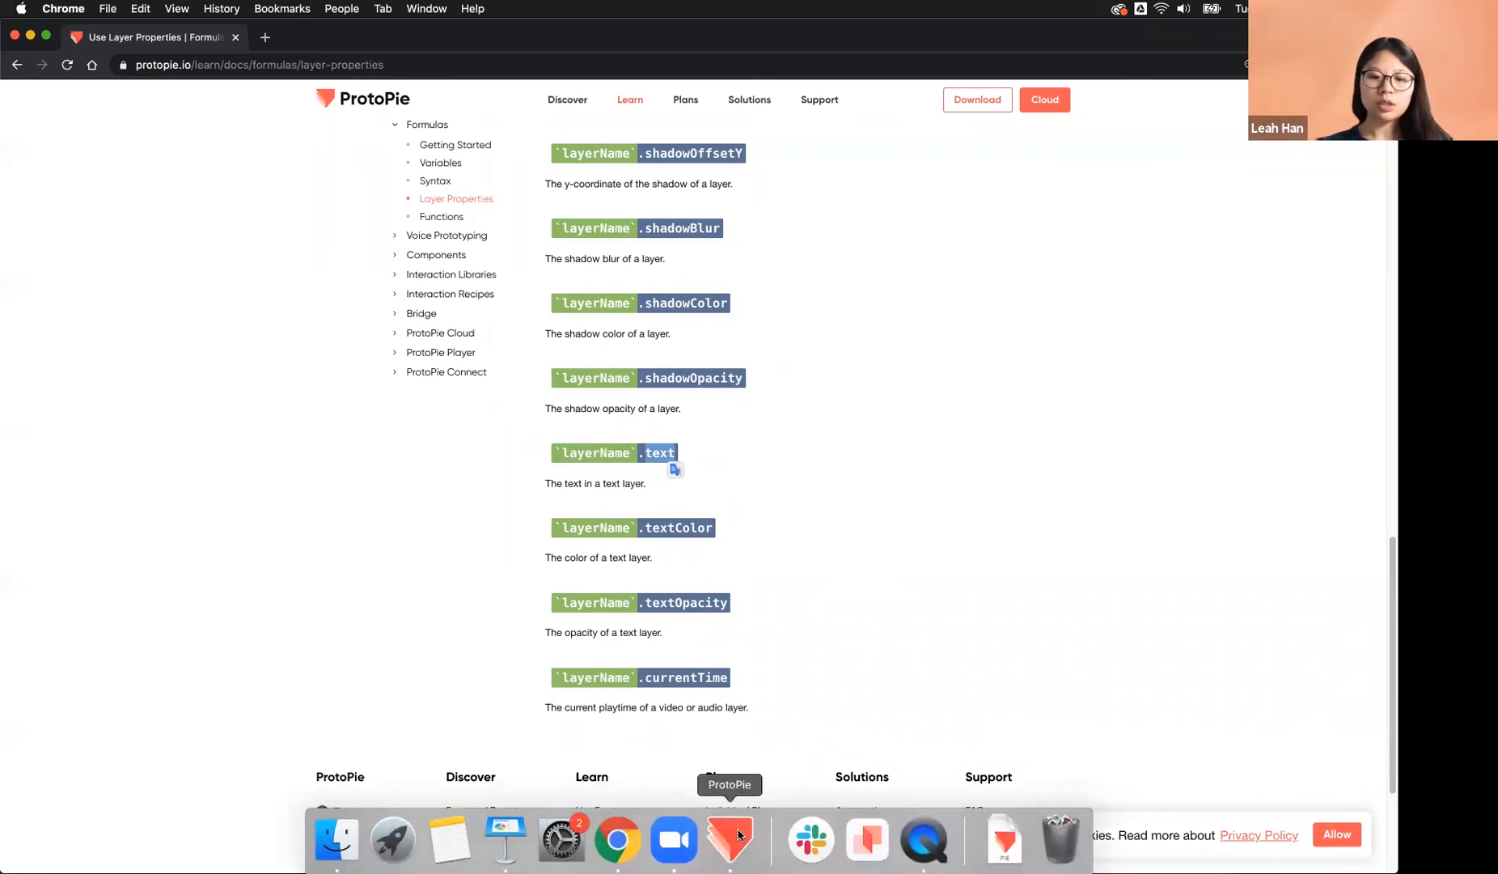
click(732, 839)
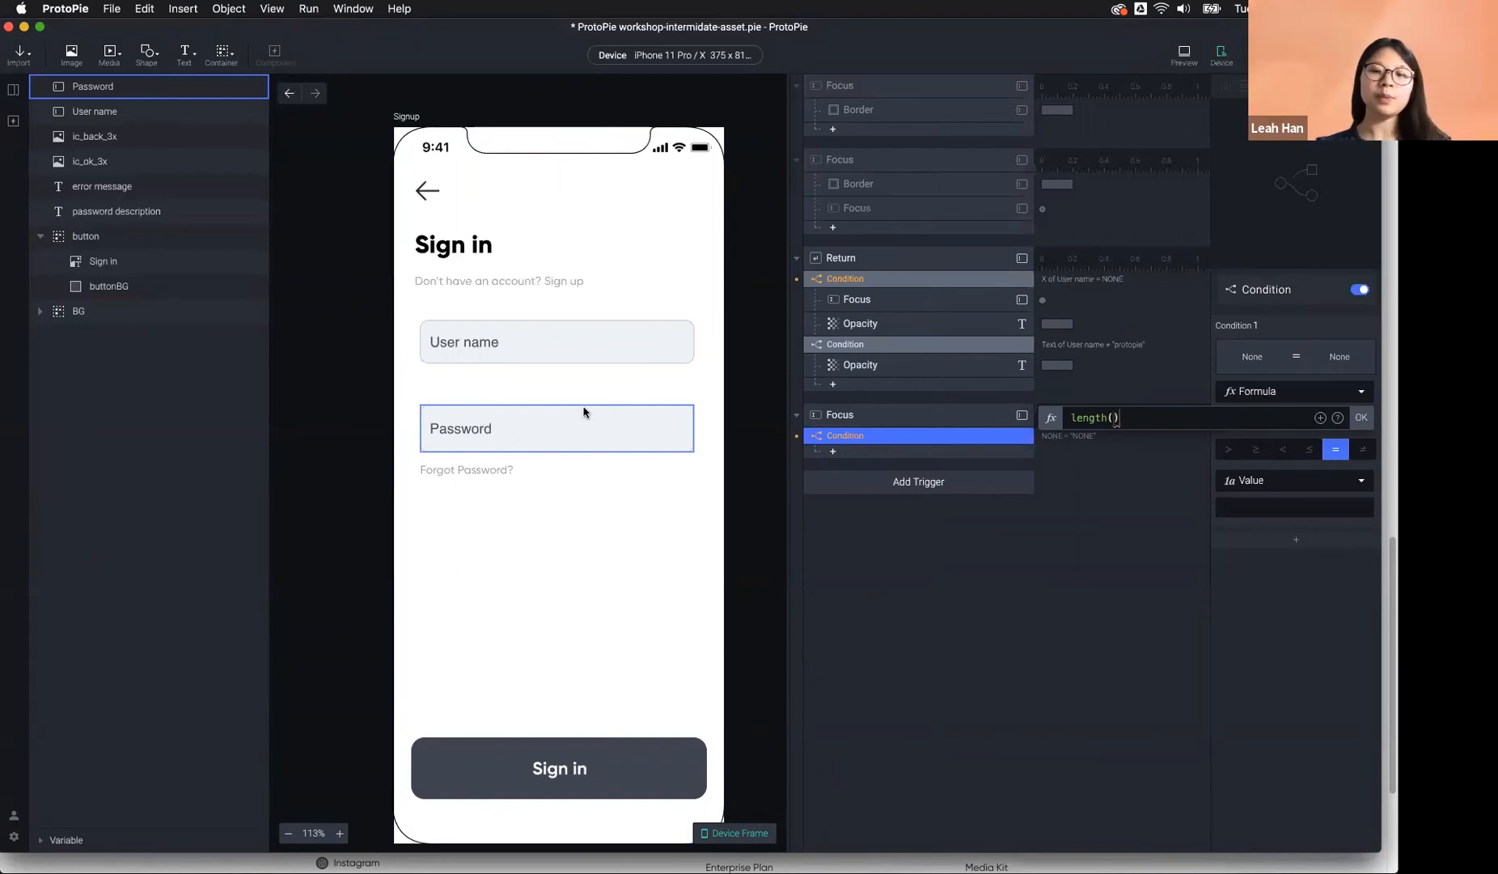
click(1321, 419)
click(1234, 514)
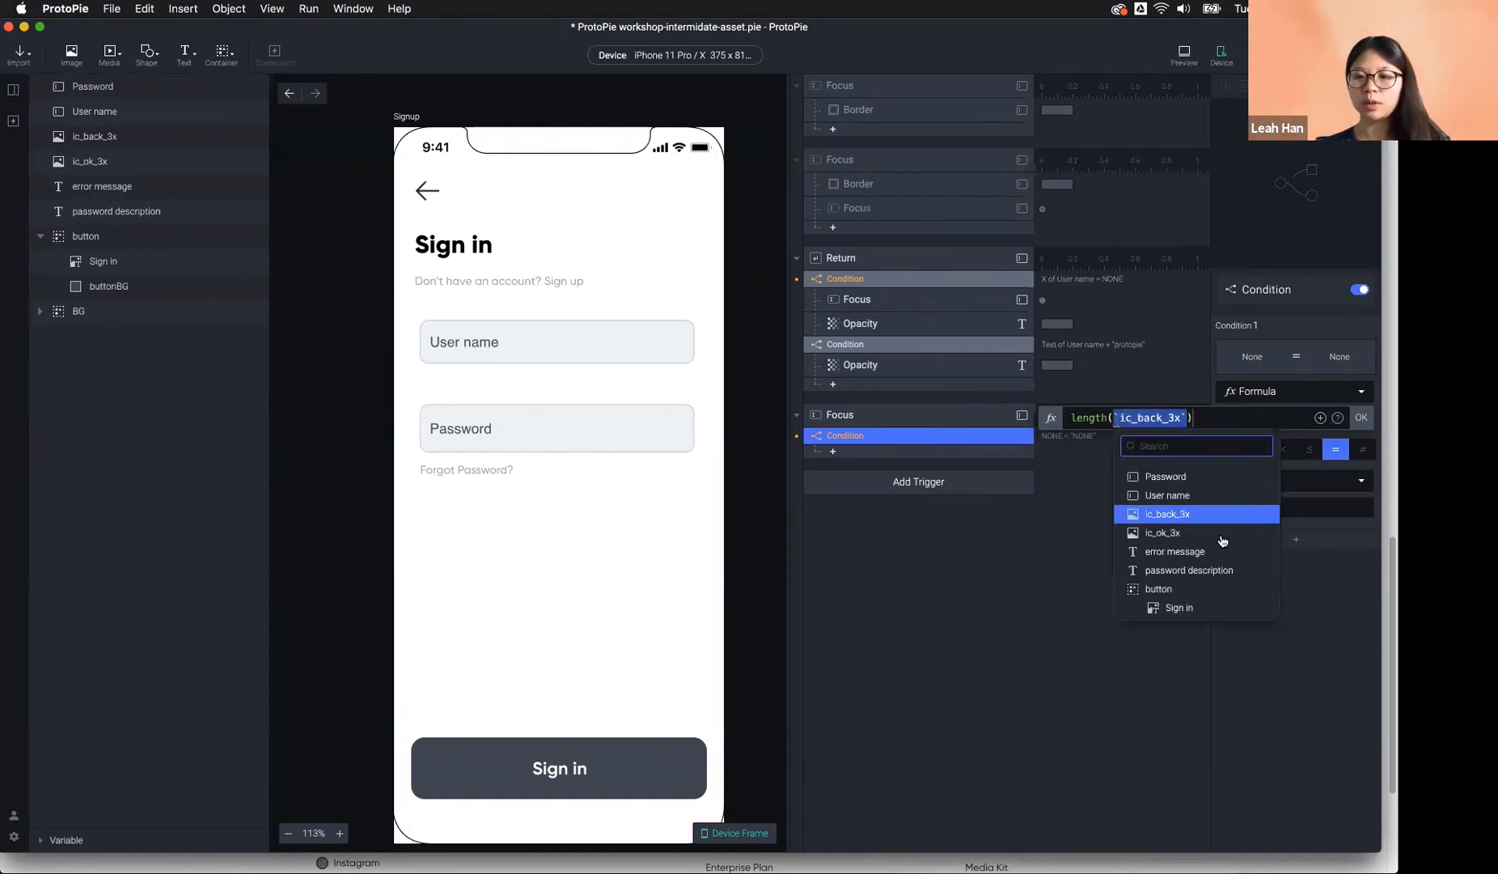
scroll(1223, 541, down, 5)
scroll(1224, 542, up, 5)
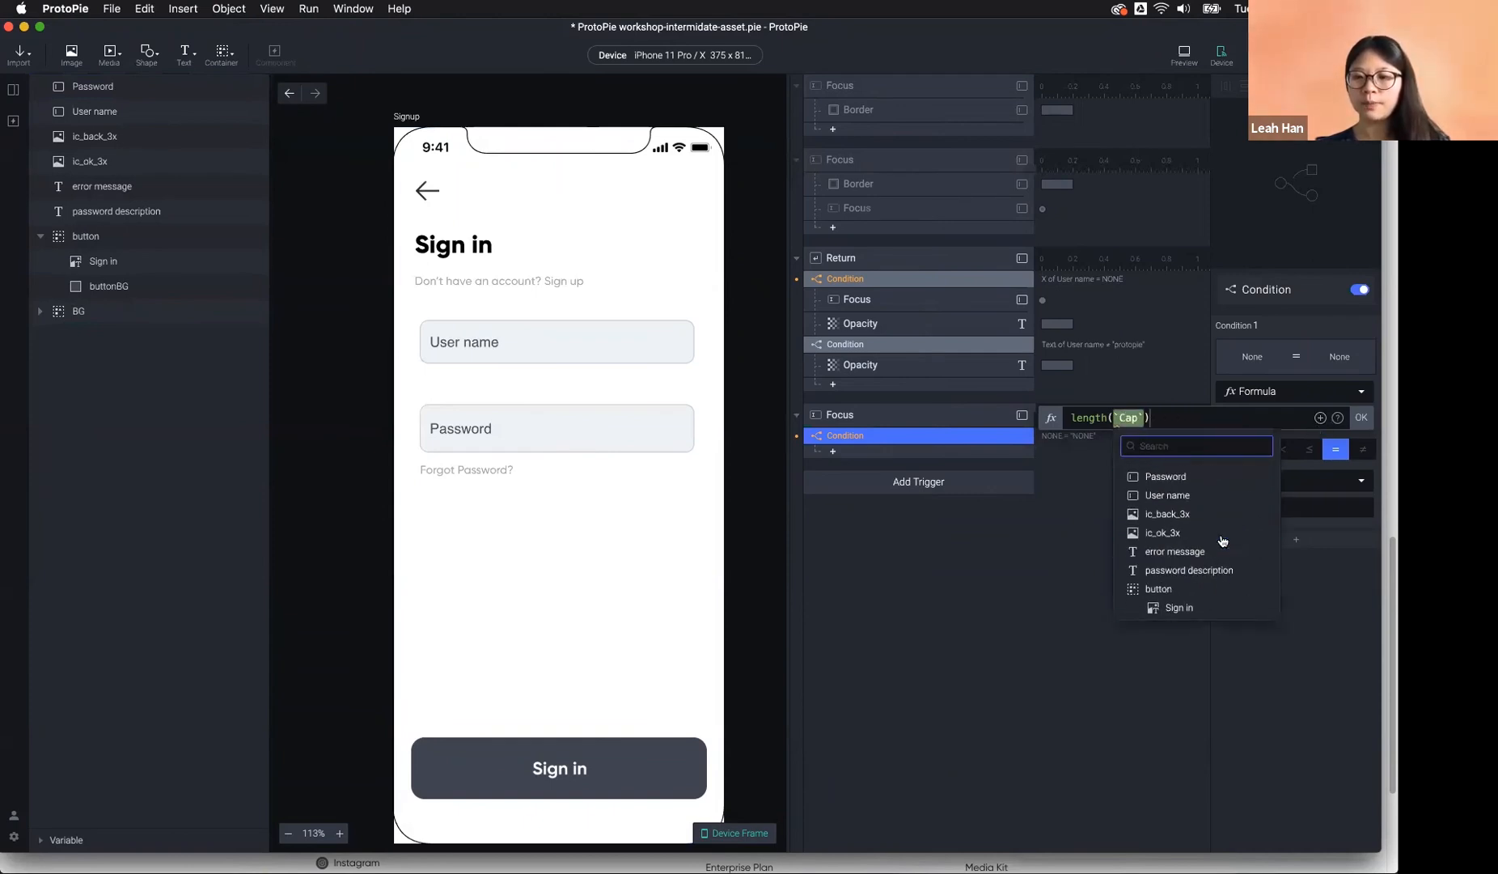
click(1184, 479)
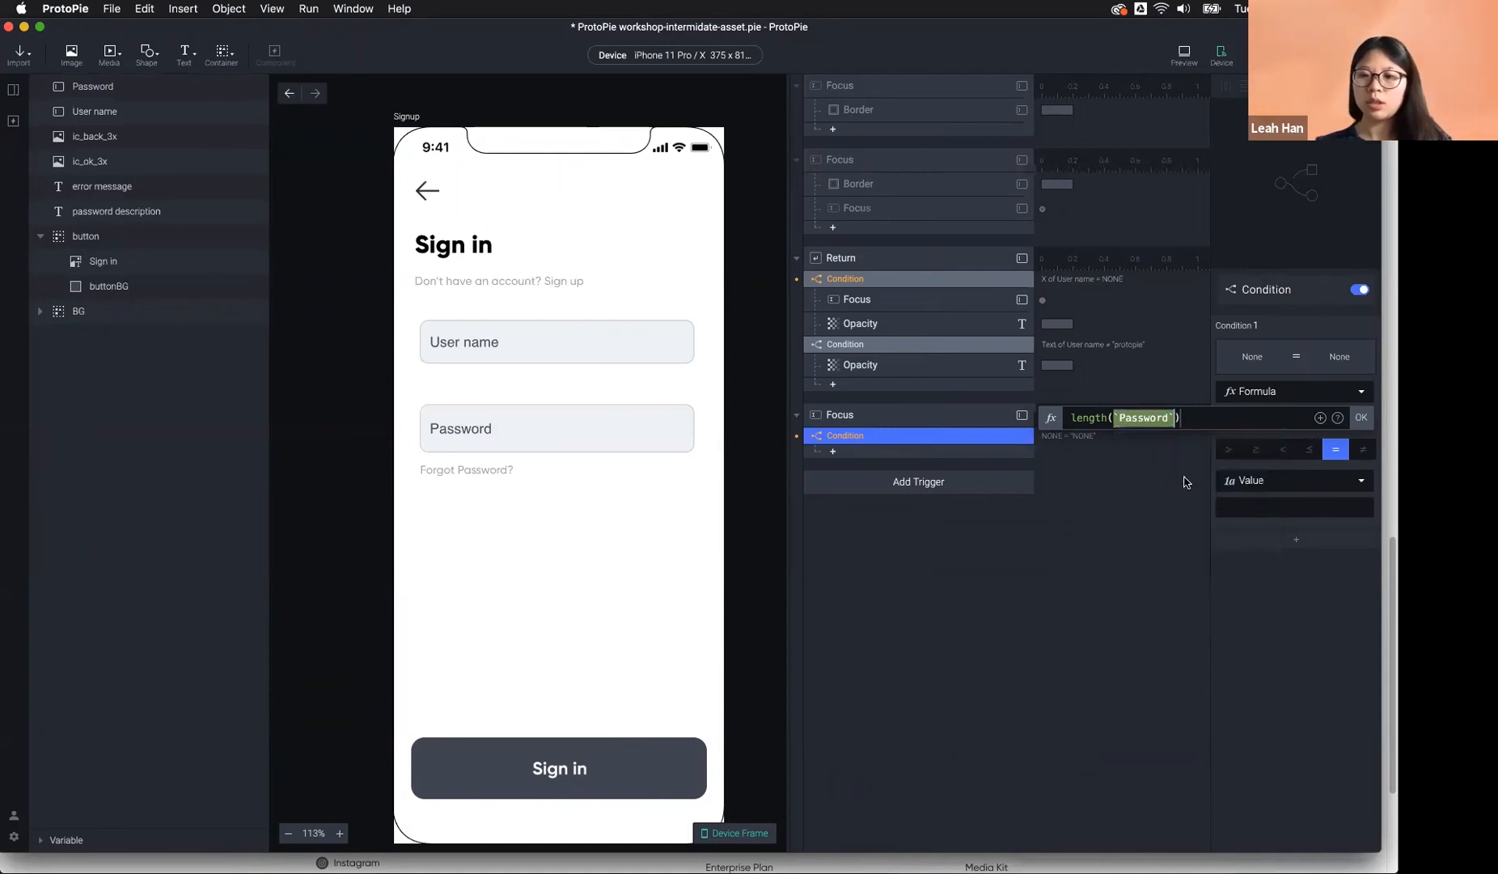
text(.)
text(text)
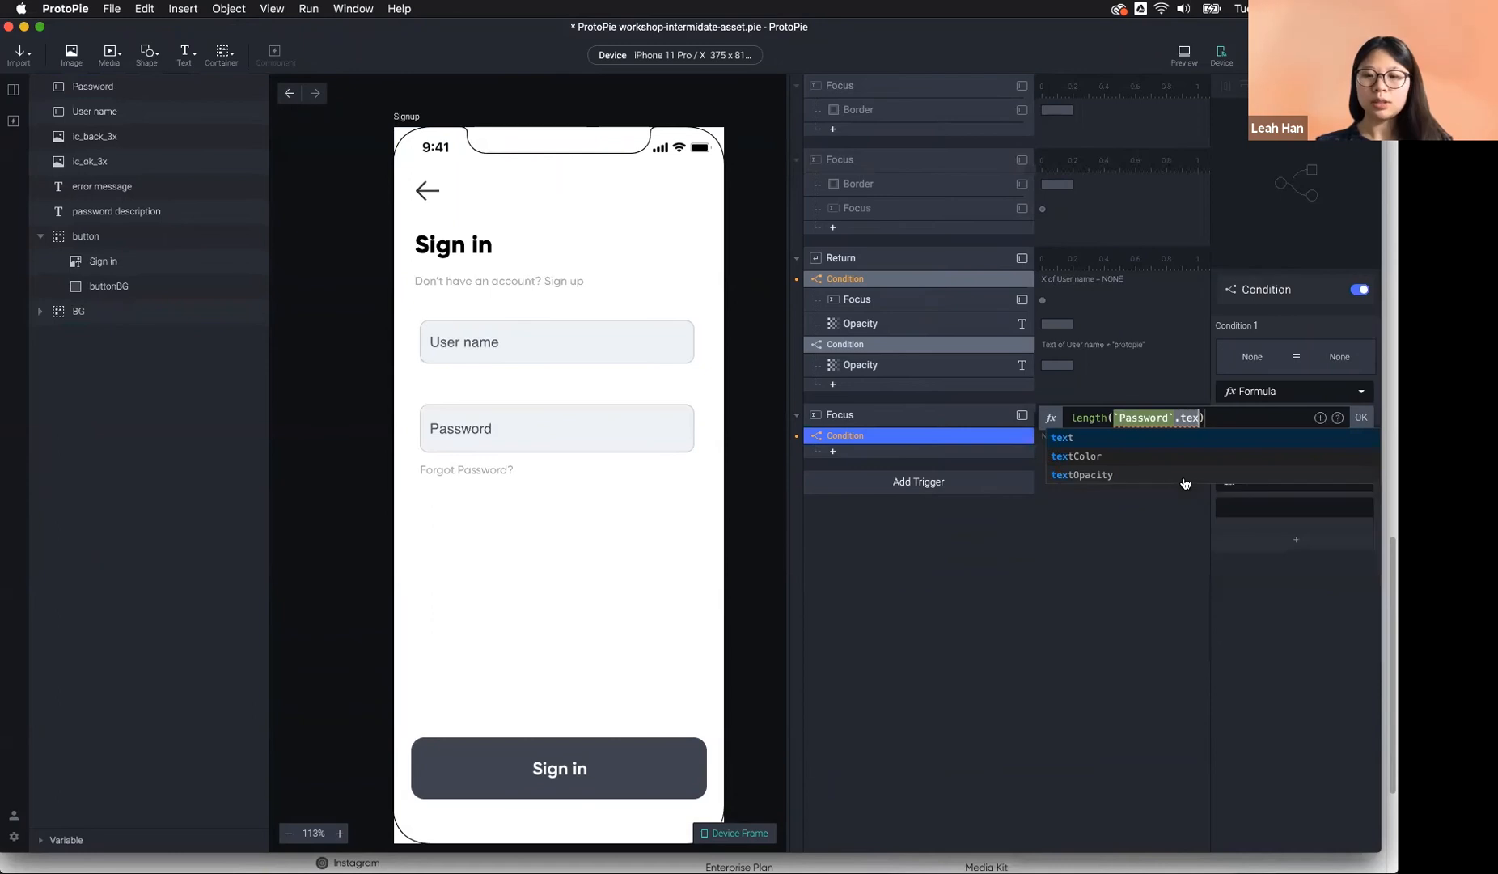
click(1178, 441)
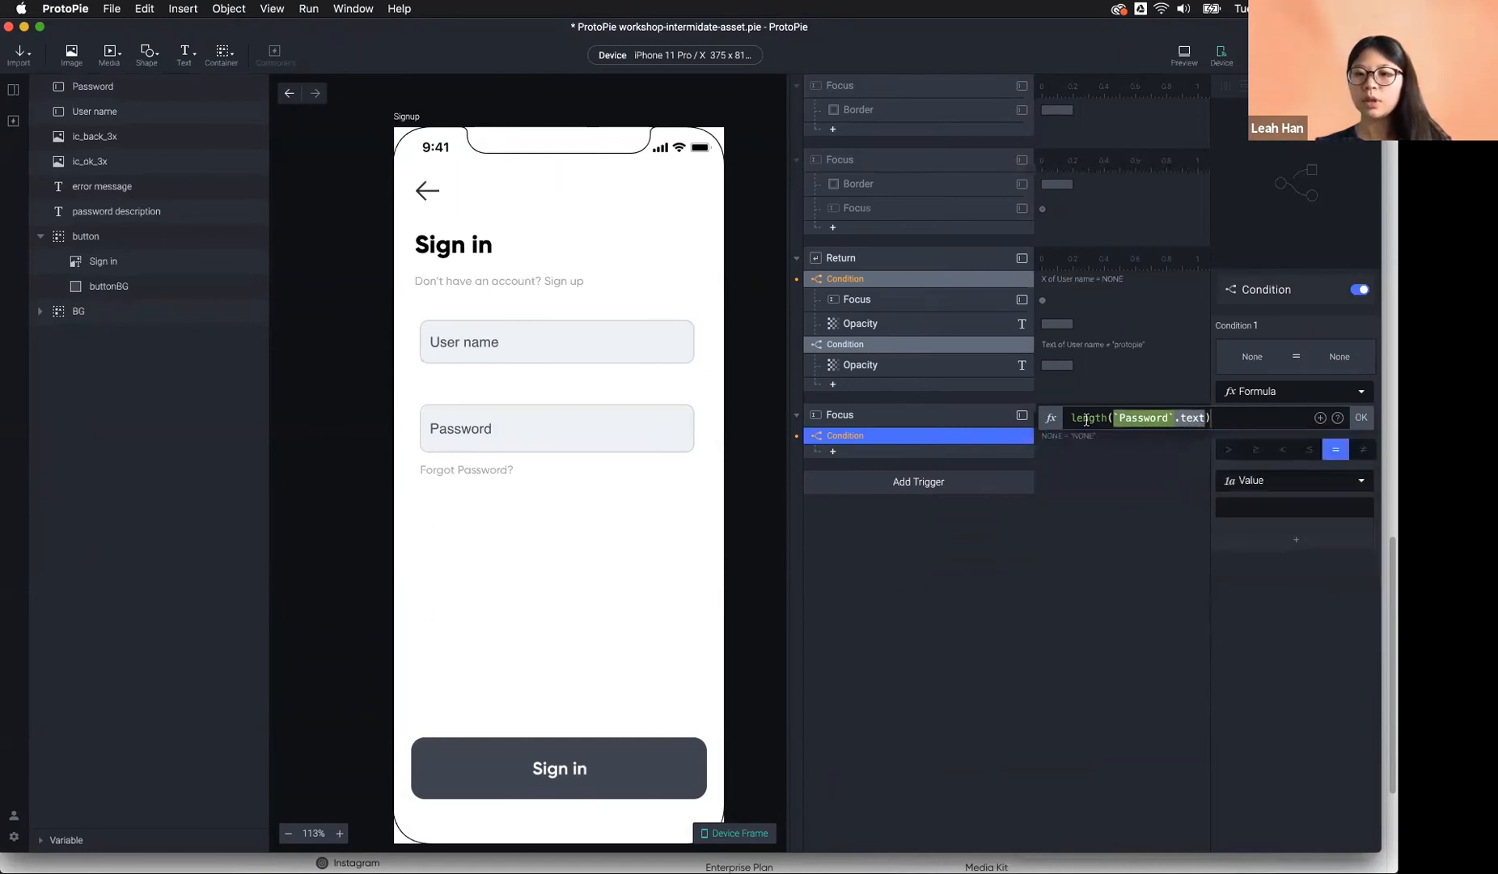
click(1360, 416)
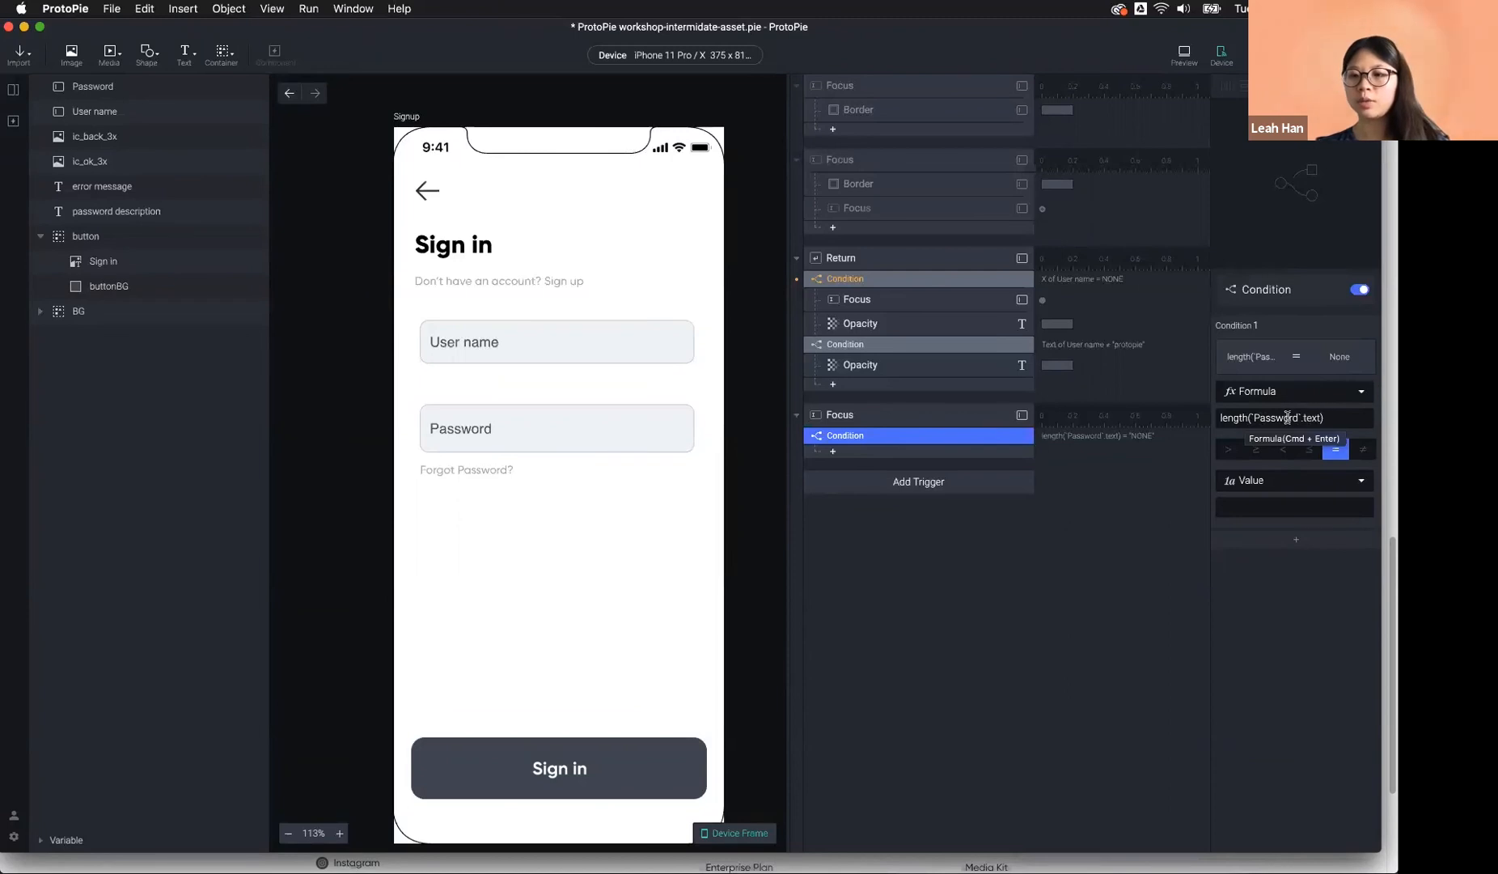
Set the password length condition to greater than or equal to 6.
drag(1321, 417, 1252, 417)
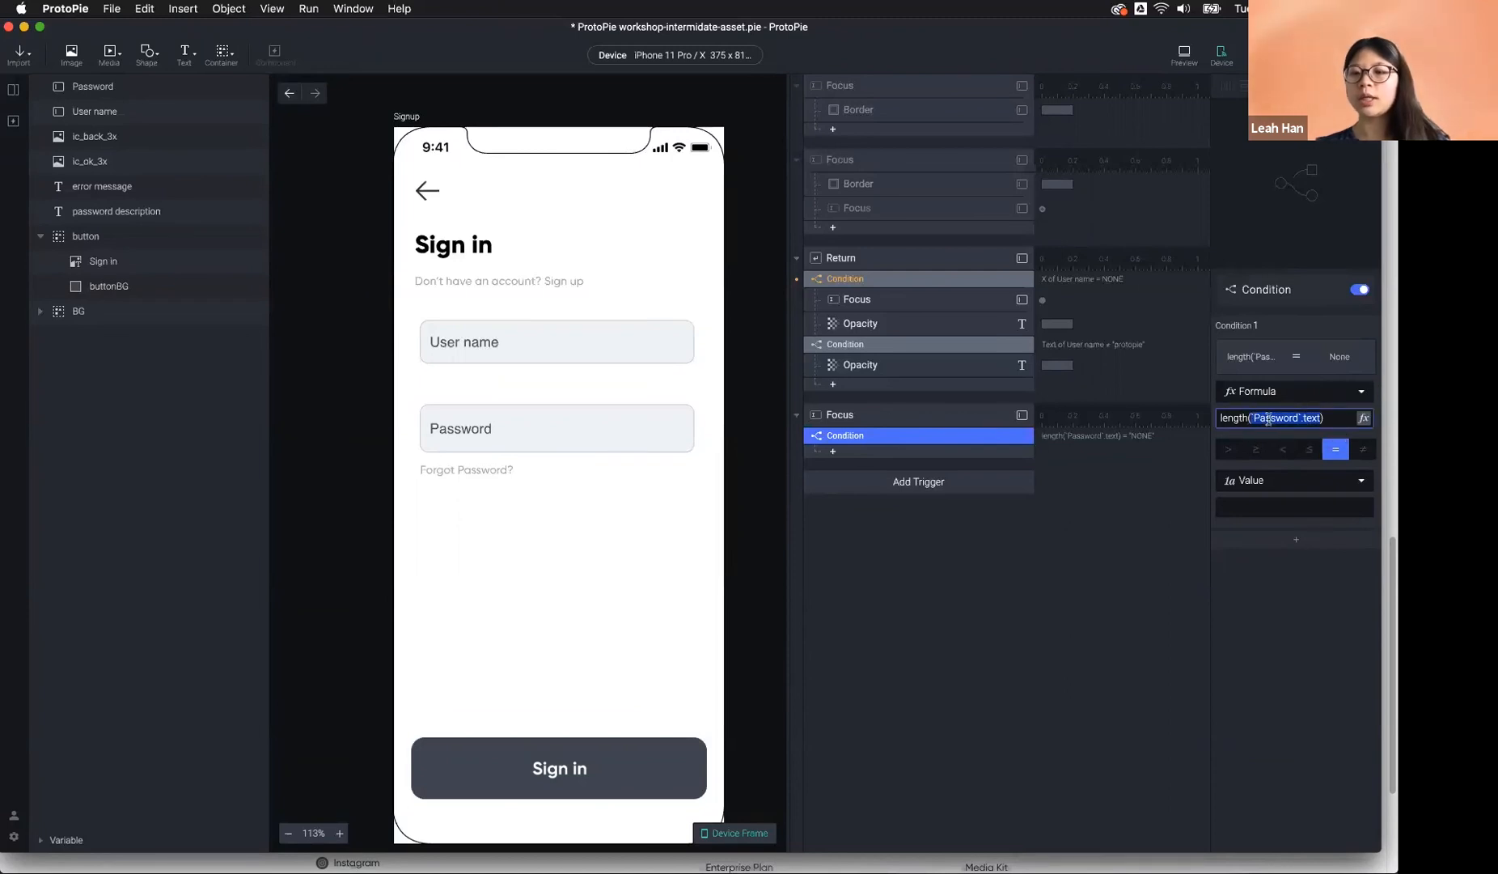
click(1246, 418)
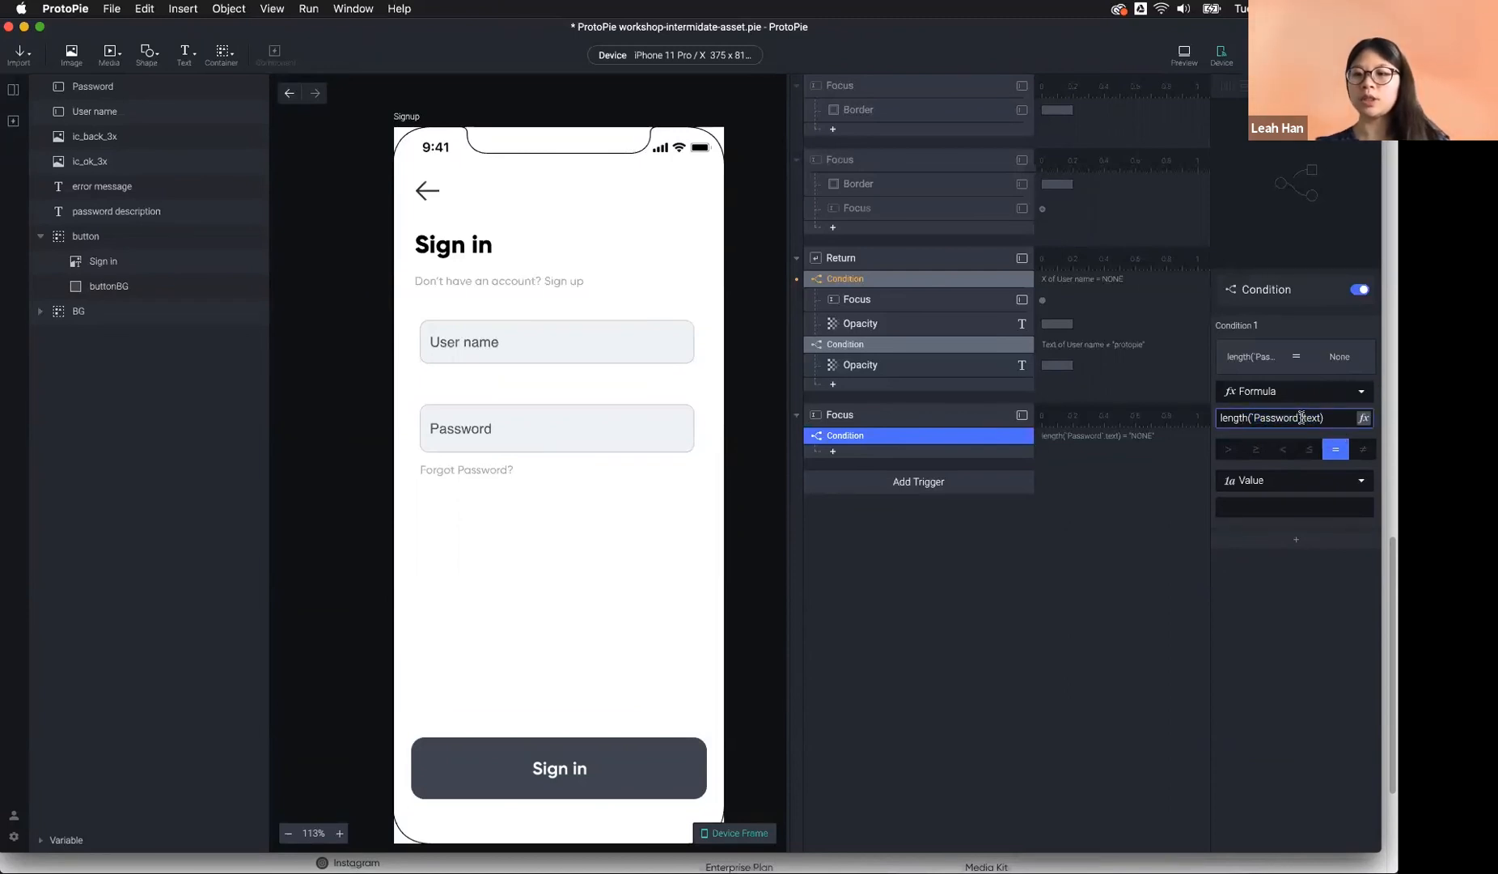
click(1256, 449)
click(1253, 507)
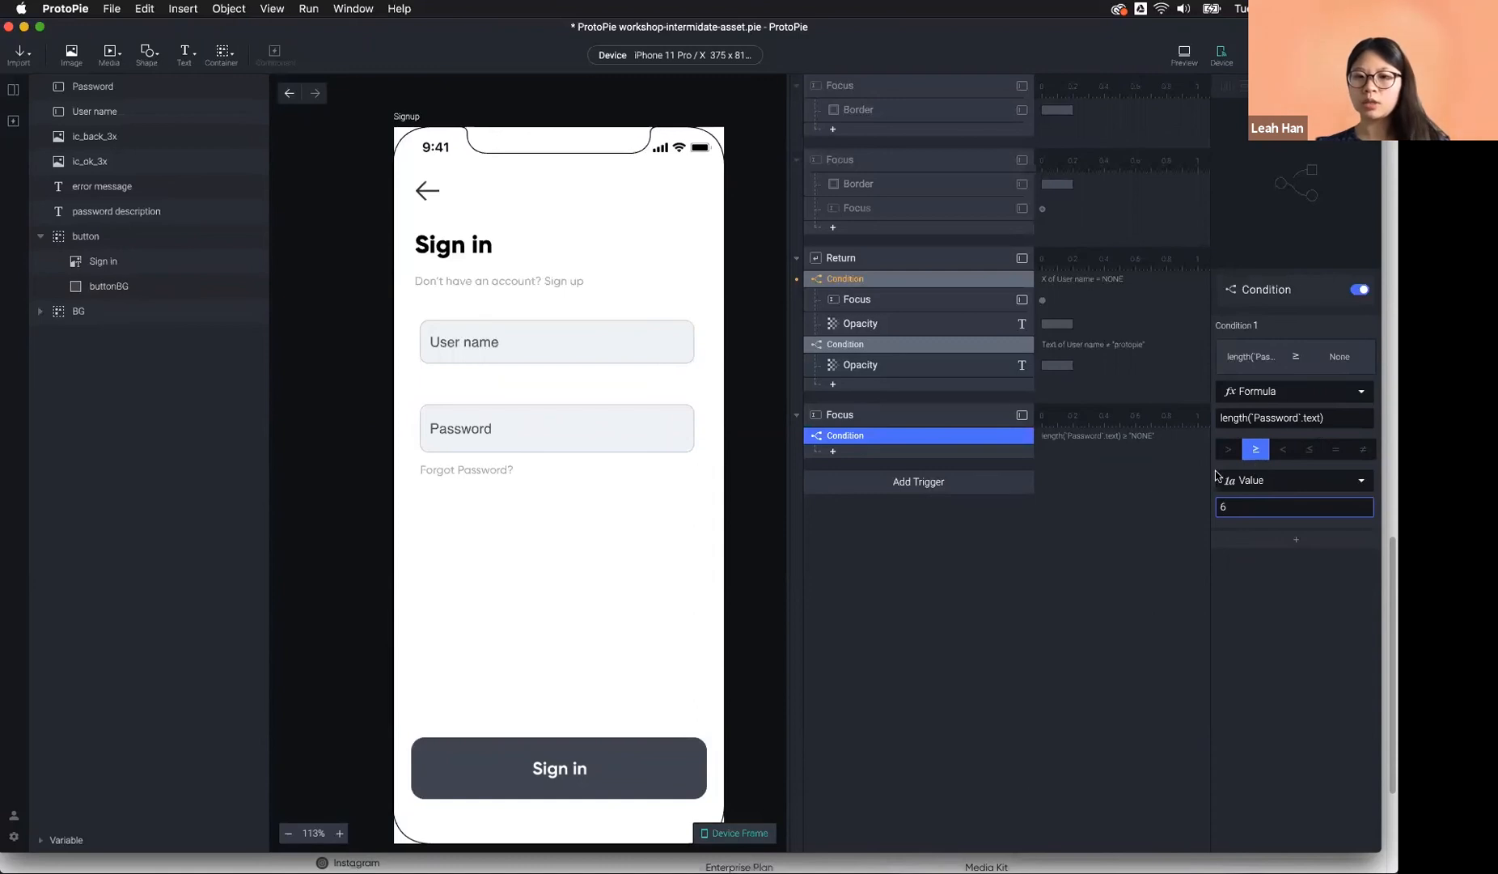
Add a Color response for the buttonBG layer under the password length condition, with a red preset as its fill.
click(595, 748)
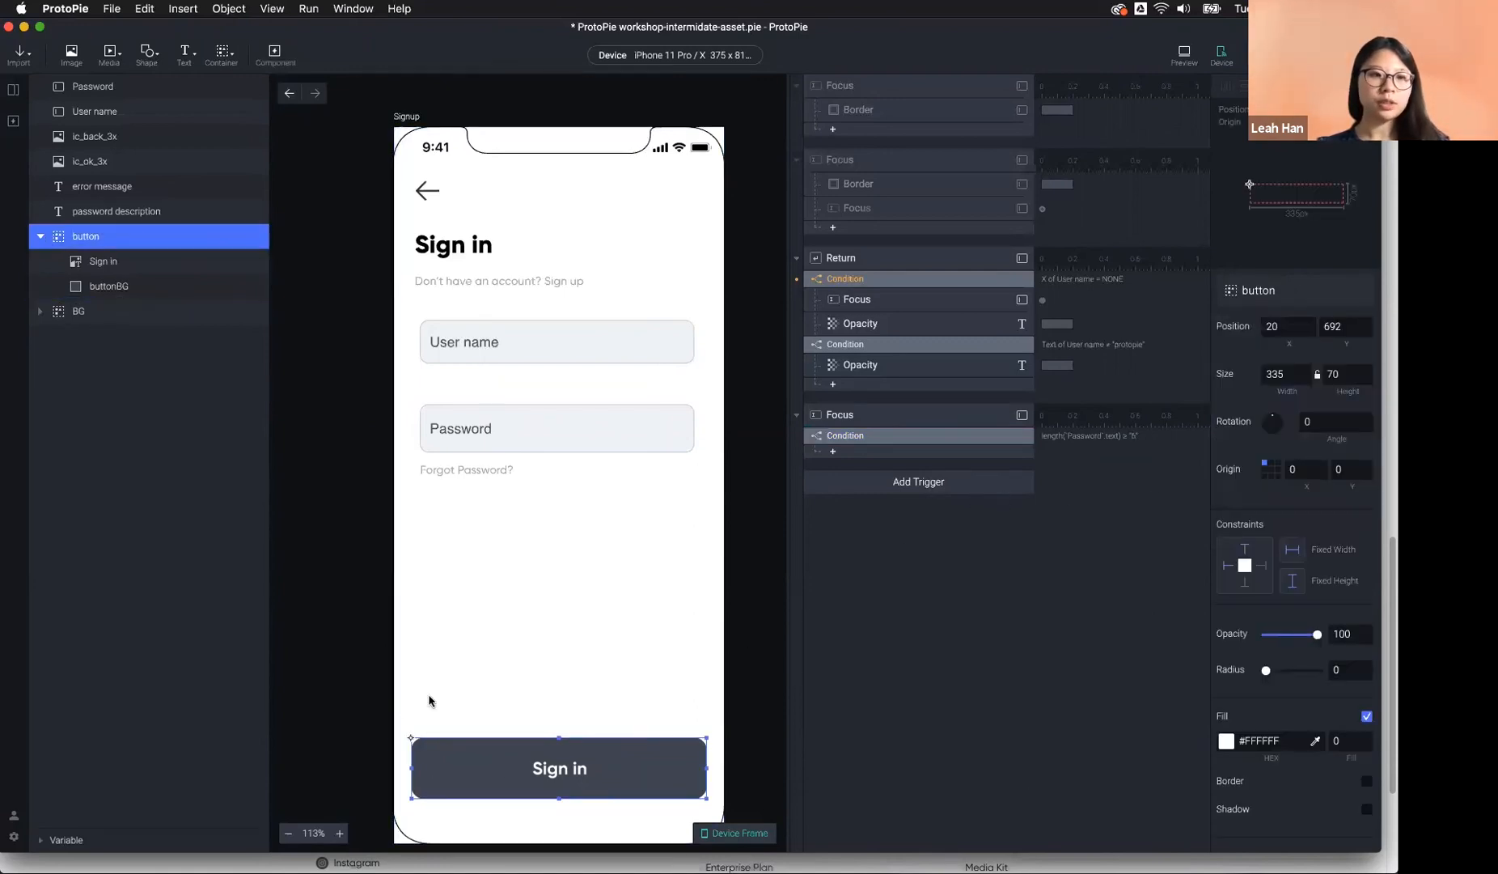
click(142, 287)
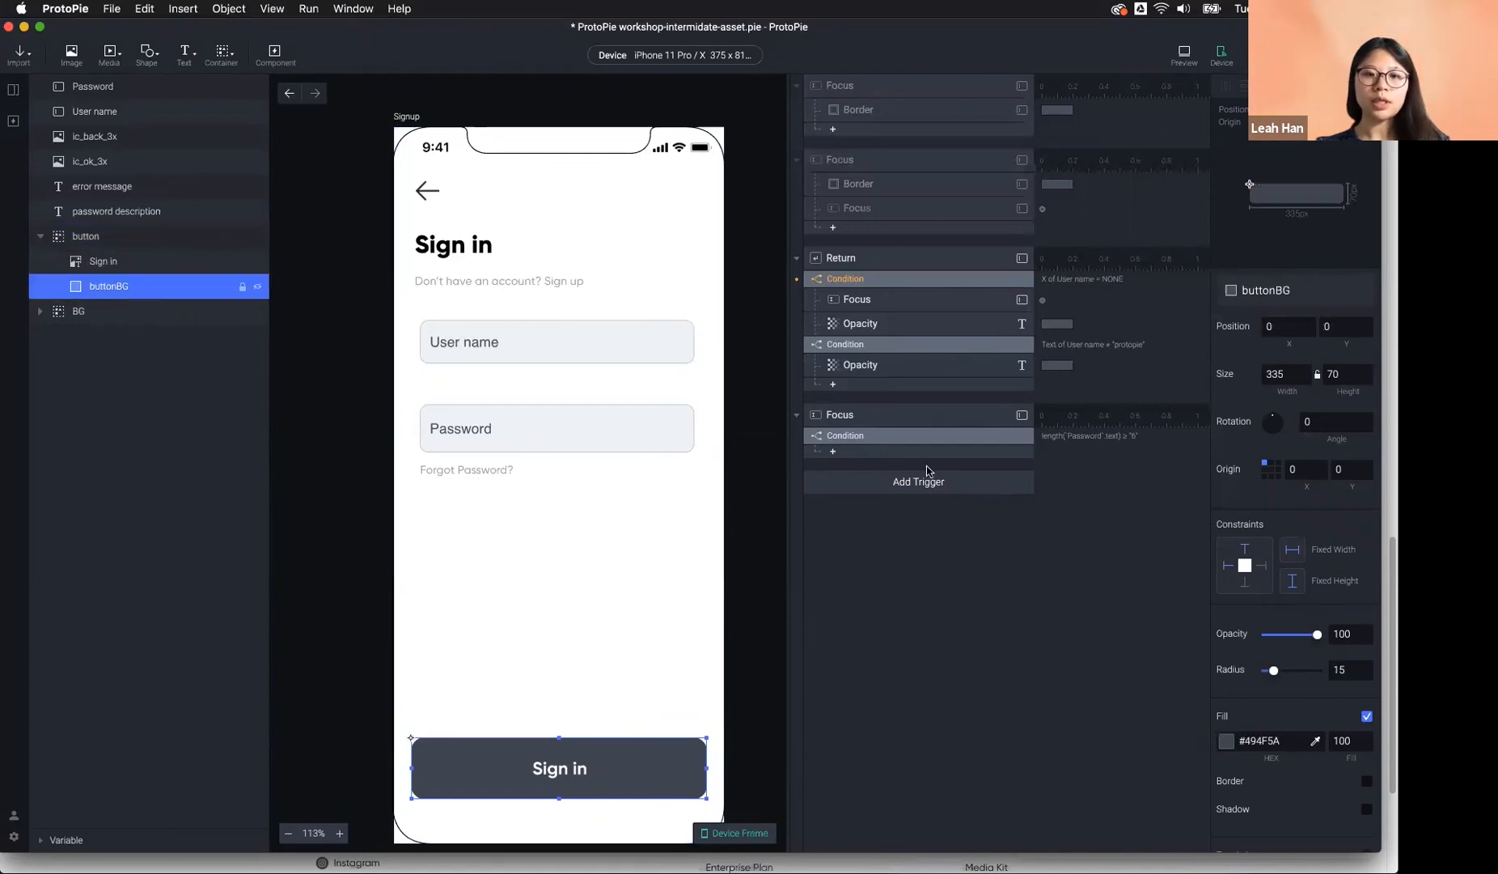
click(869, 452)
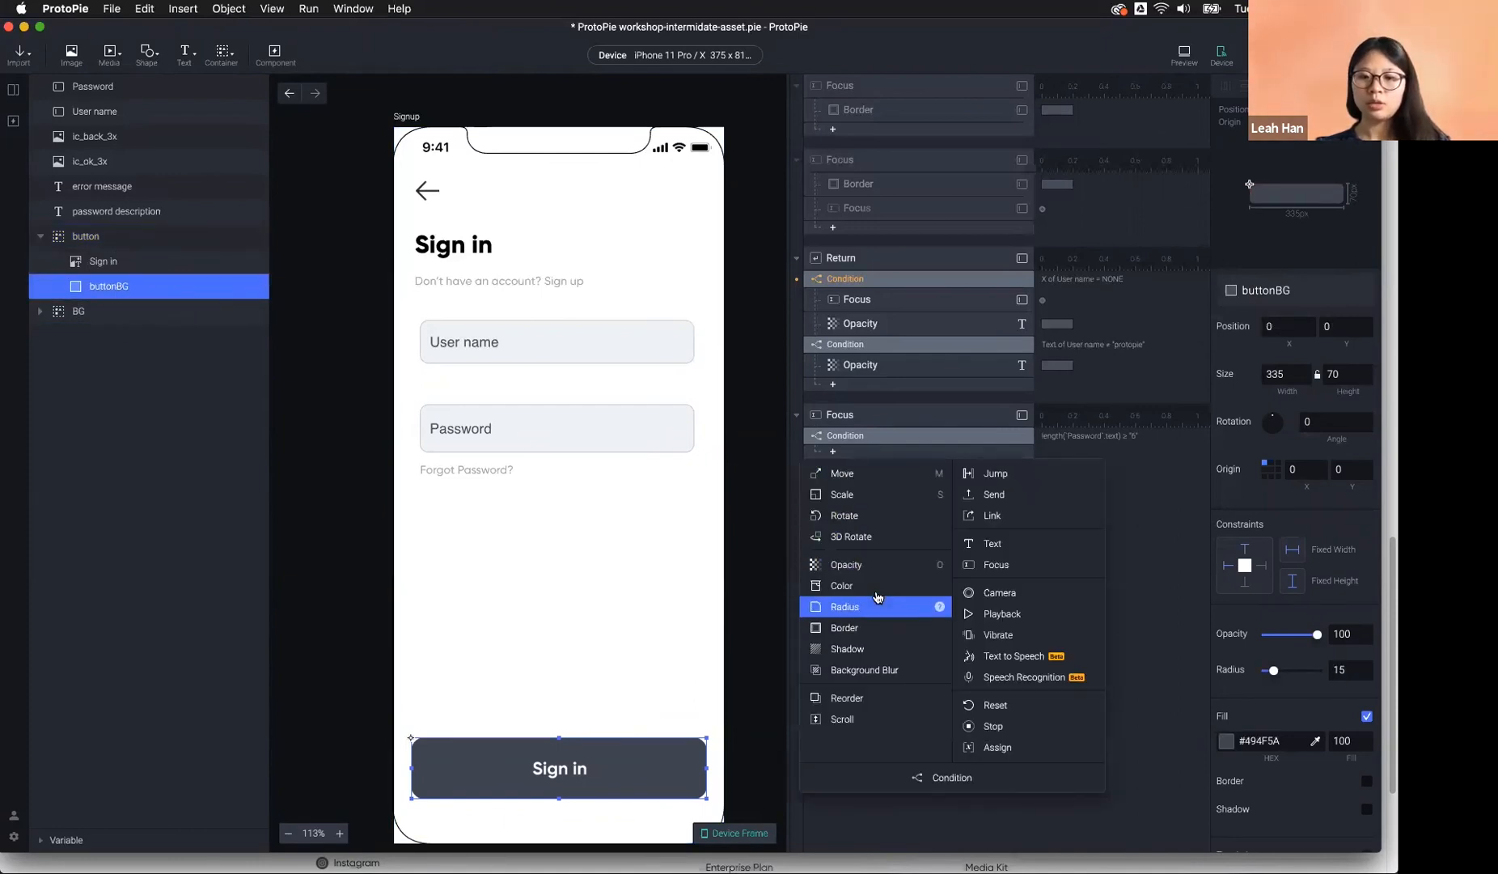
click(849, 587)
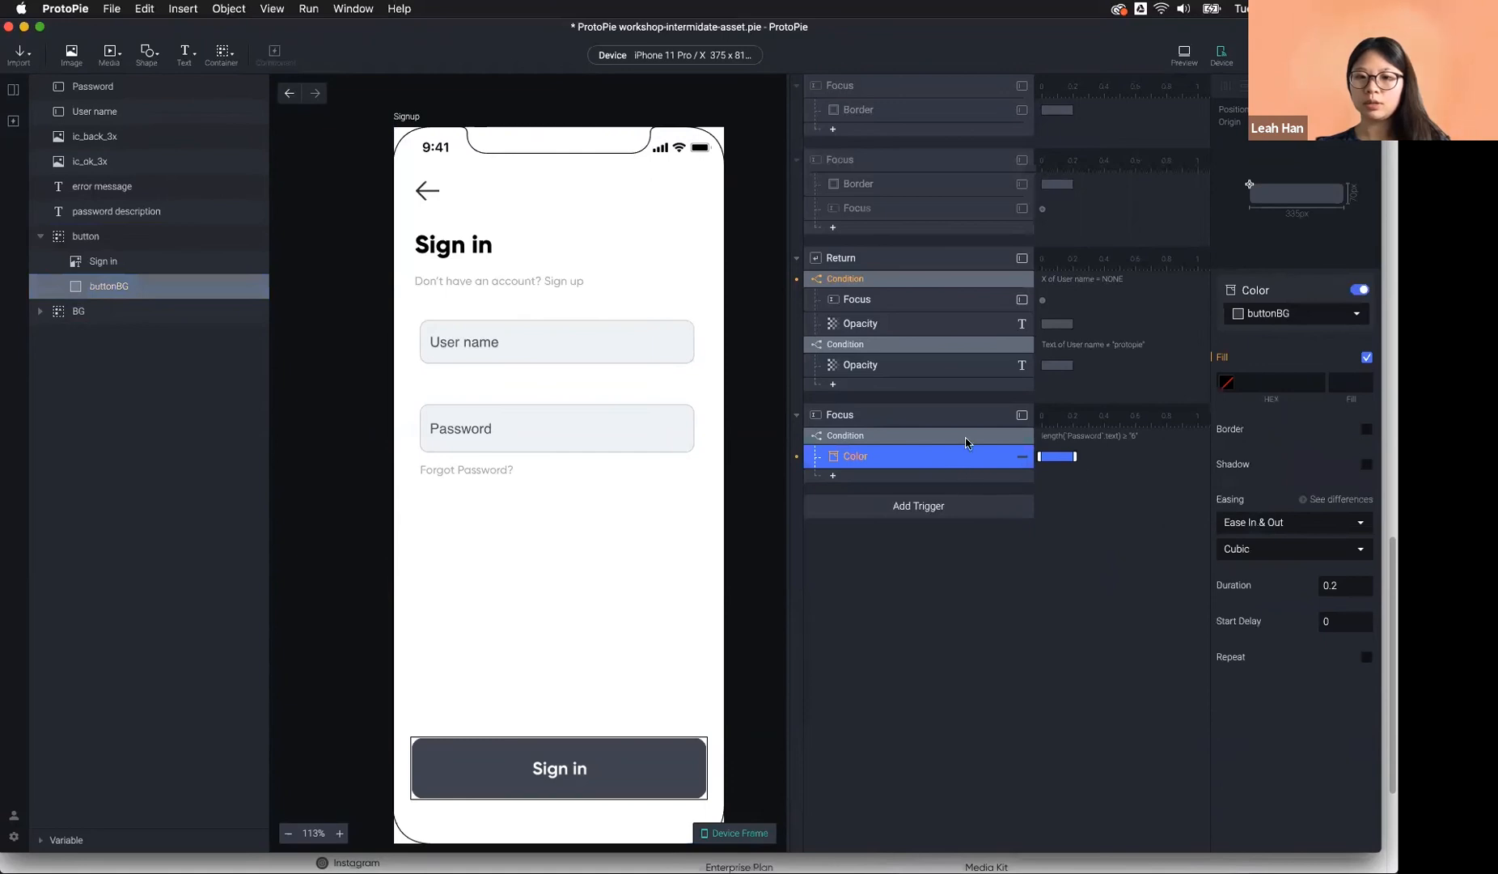
click(1228, 383)
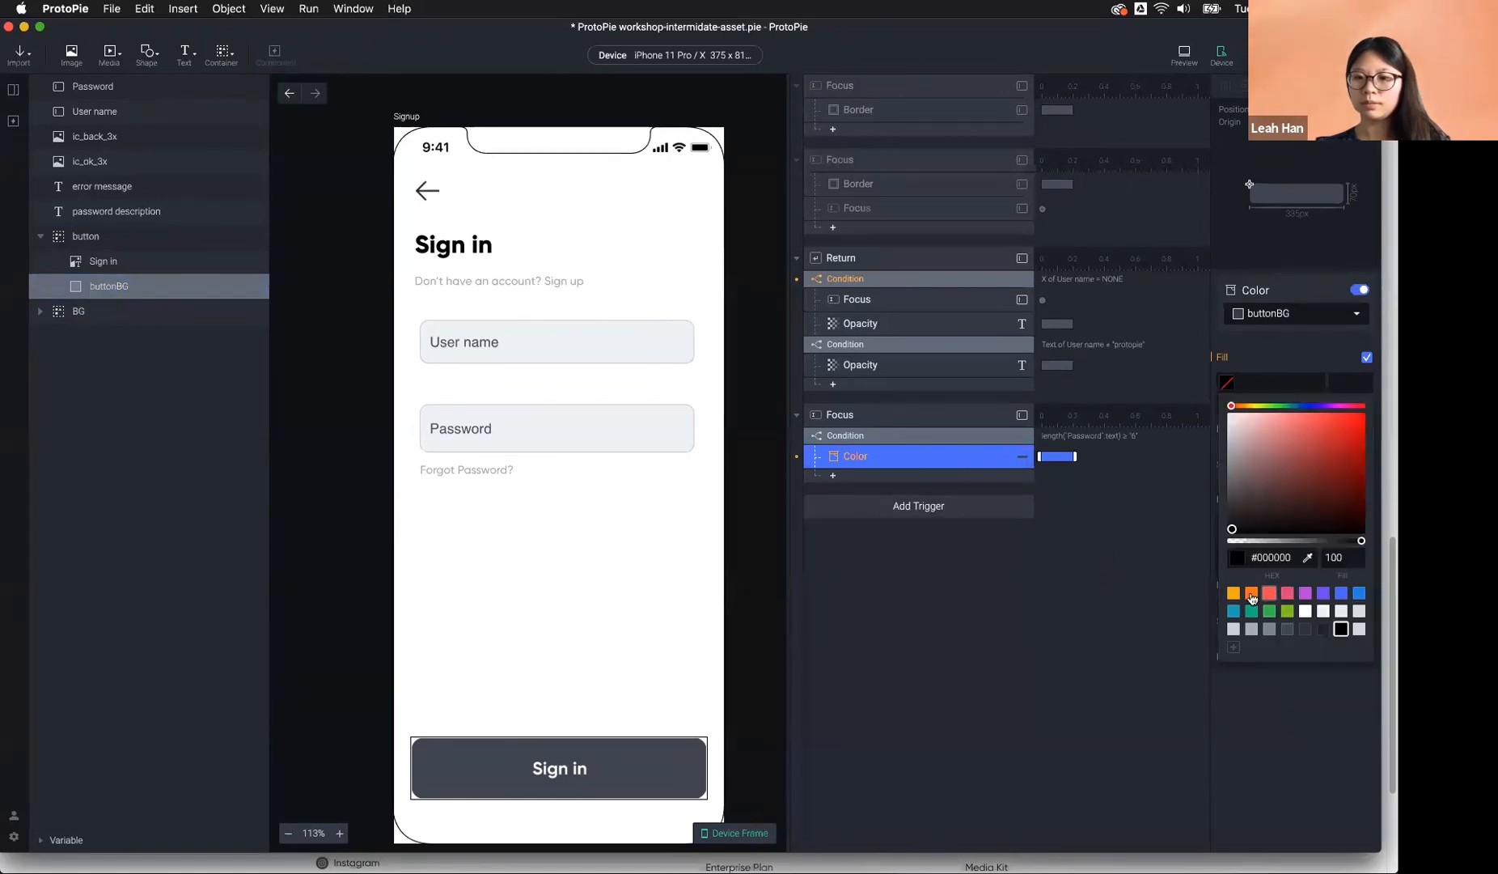
click(1270, 594)
click(896, 628)
click(605, 802)
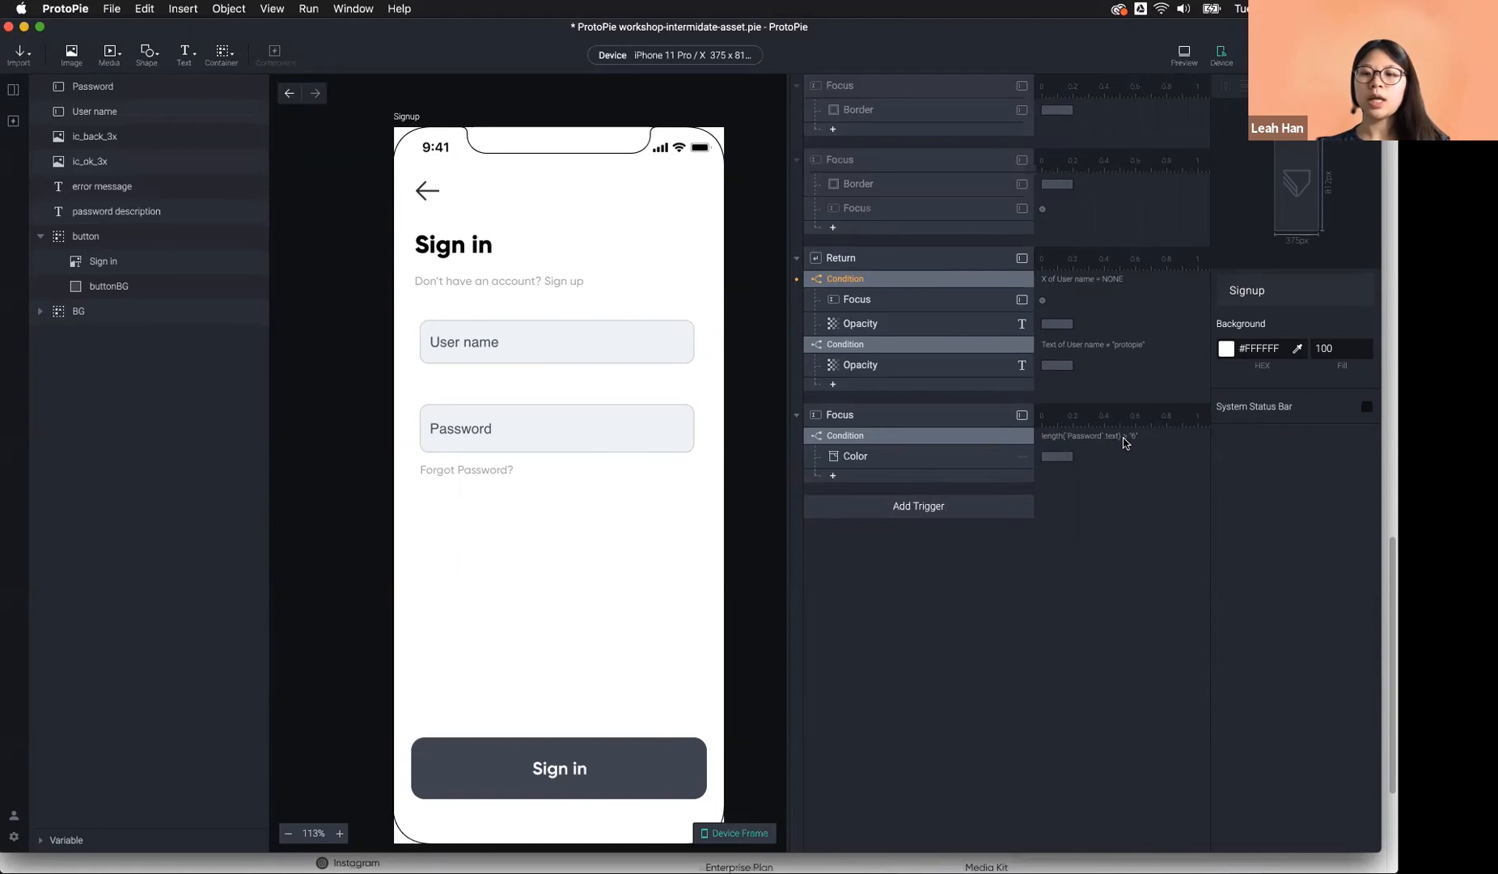
Add a second condition to the password's Focus Out trigger and base it on a formula.
click(960, 442)
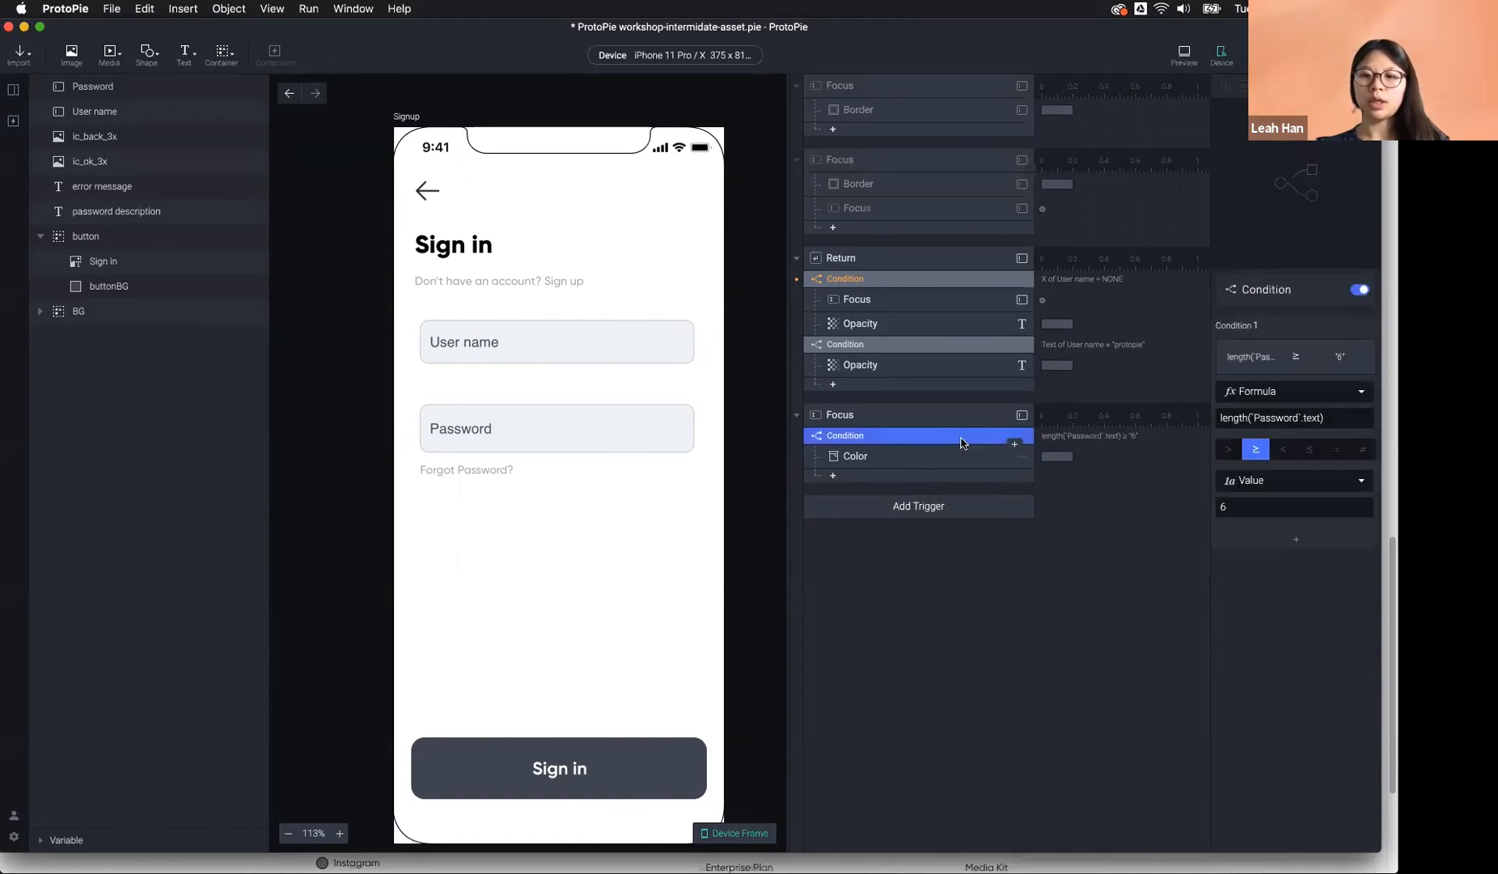
click(942, 477)
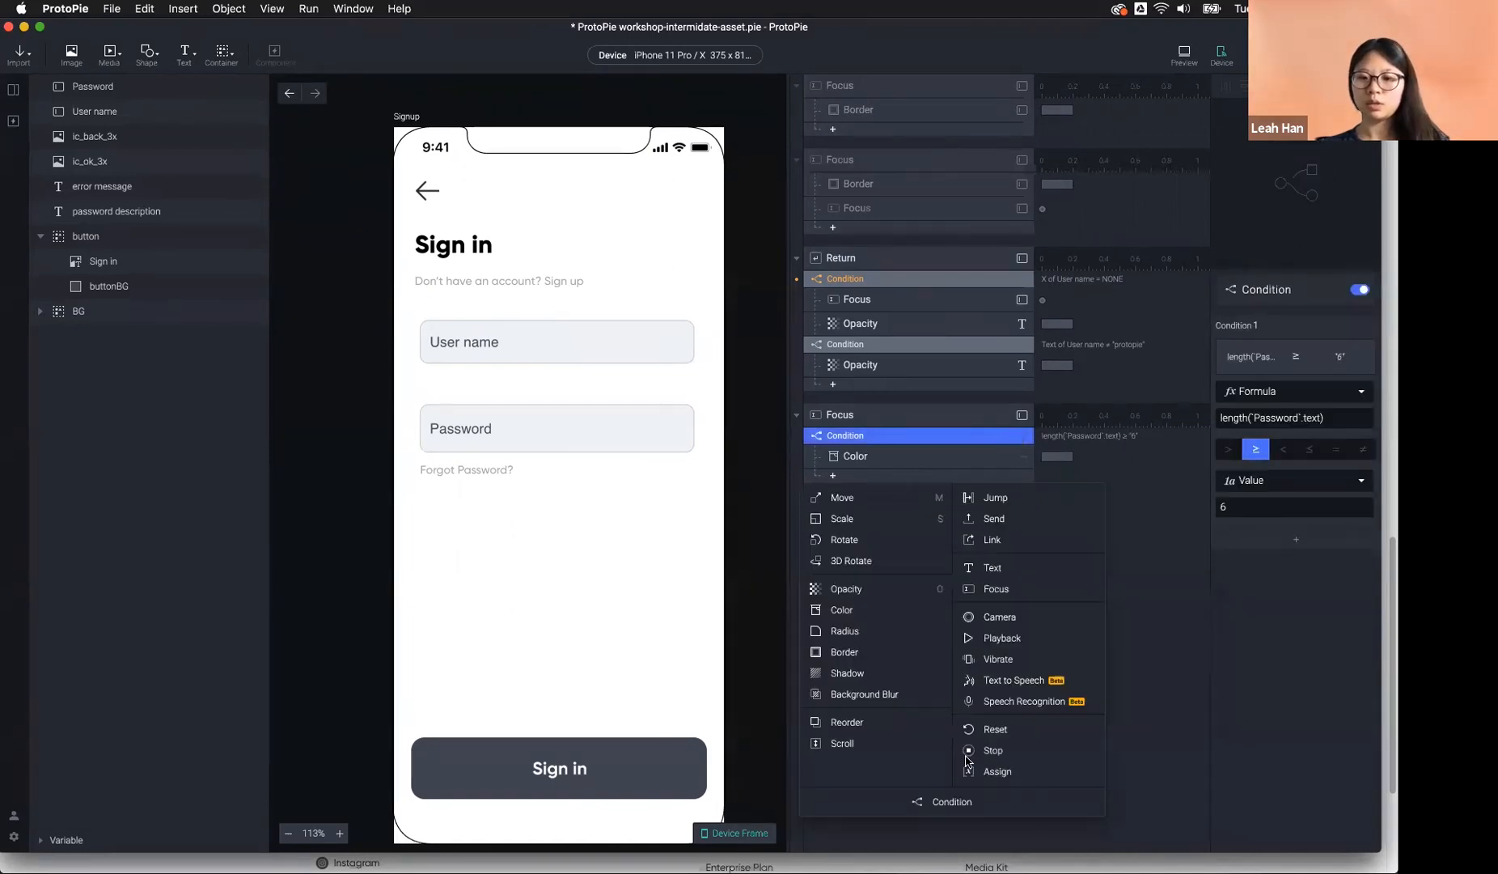
click(975, 801)
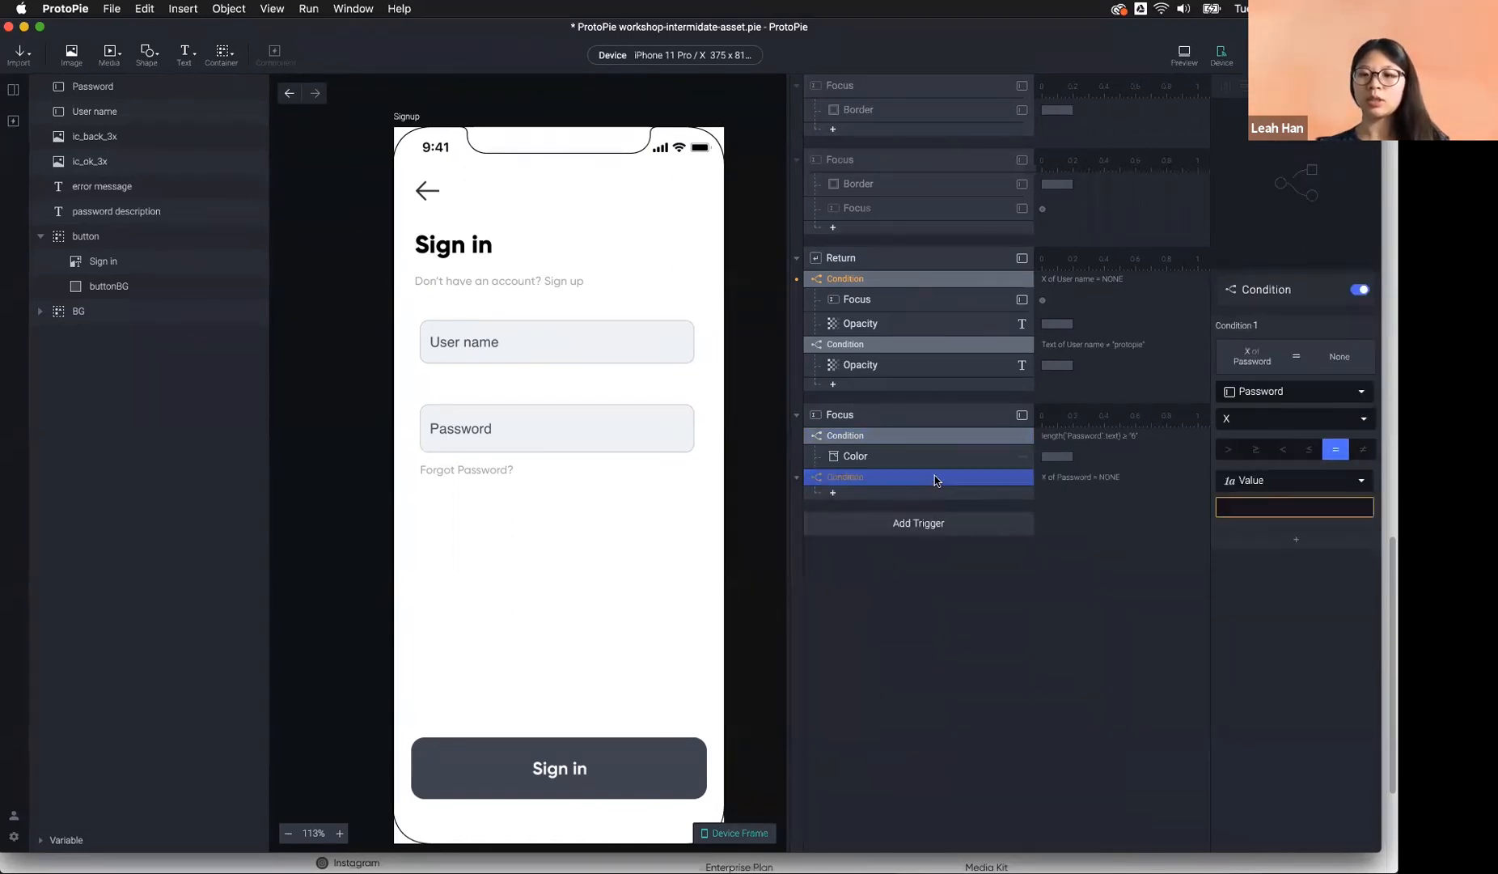
click(1309, 392)
click(1292, 442)
click(1294, 418)
click(1272, 425)
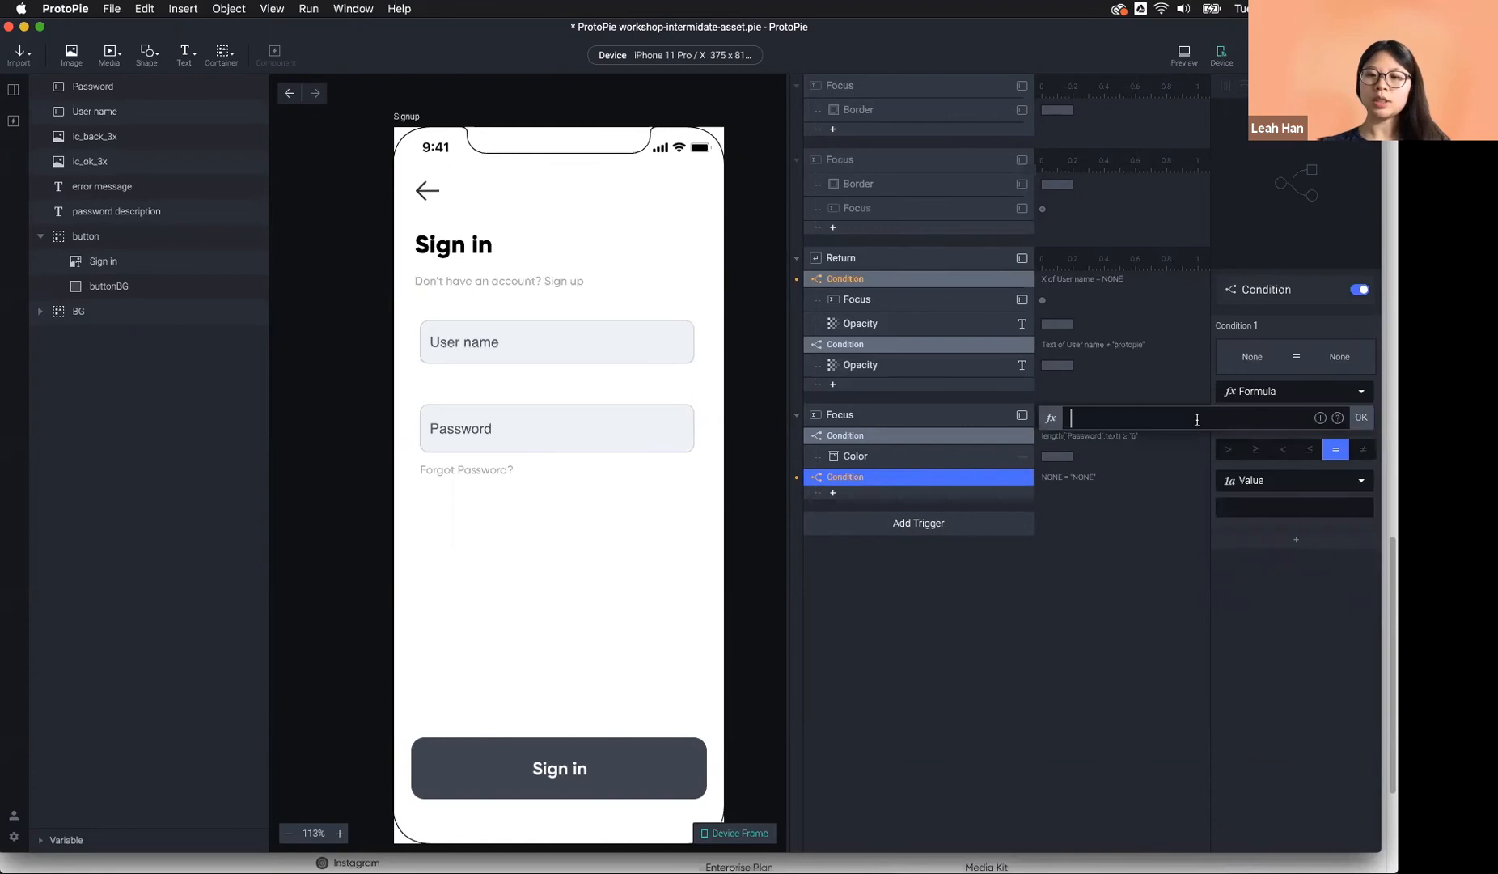
Enter length(`Password`.text) as the second condition's formula.
text(len)
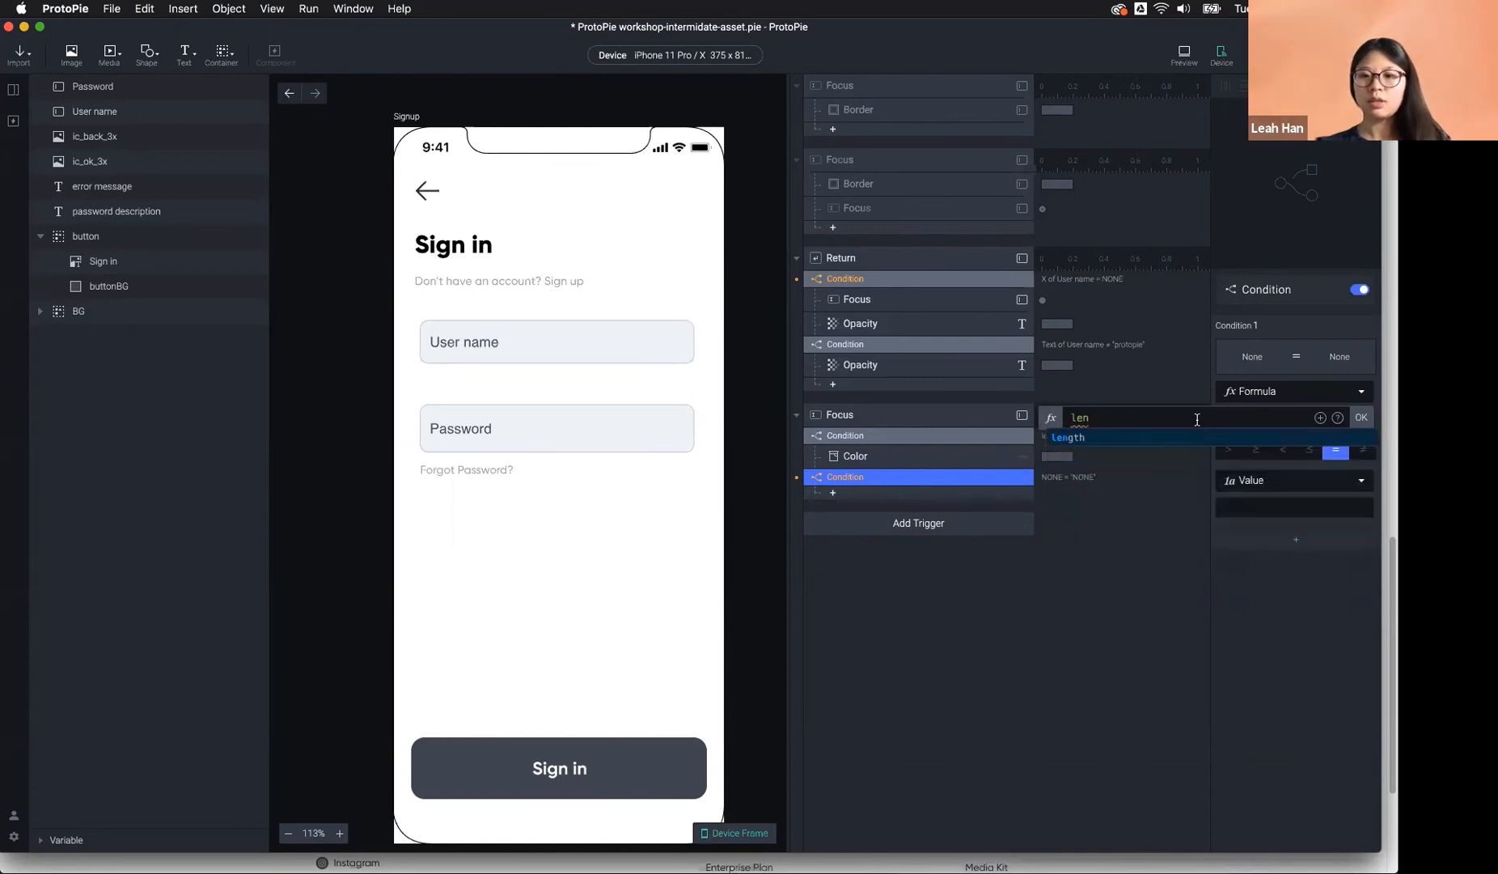
click(1158, 434)
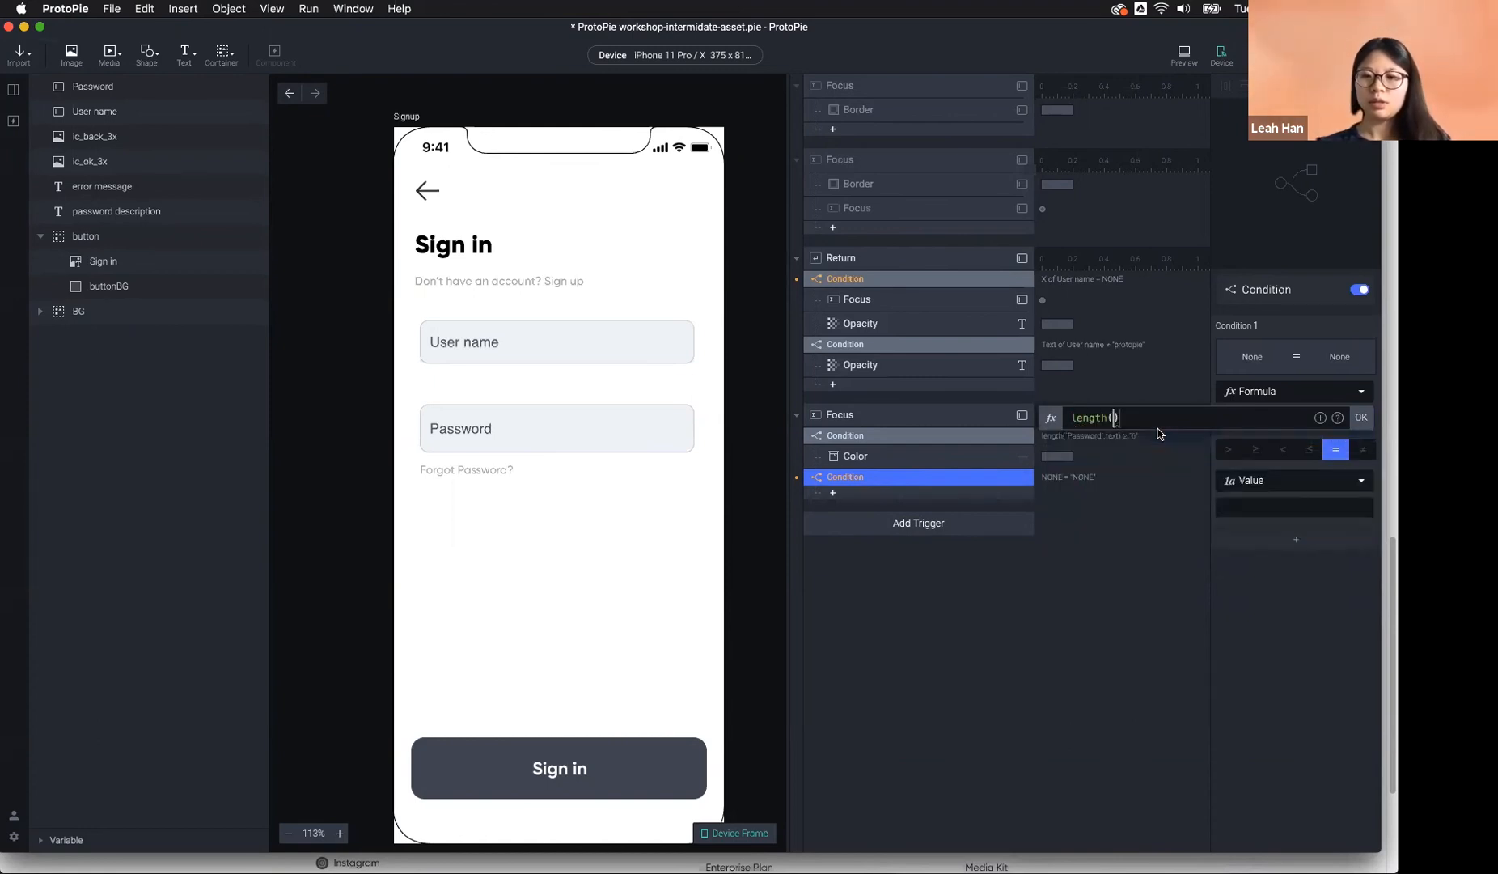
click(1320, 418)
click(1207, 477)
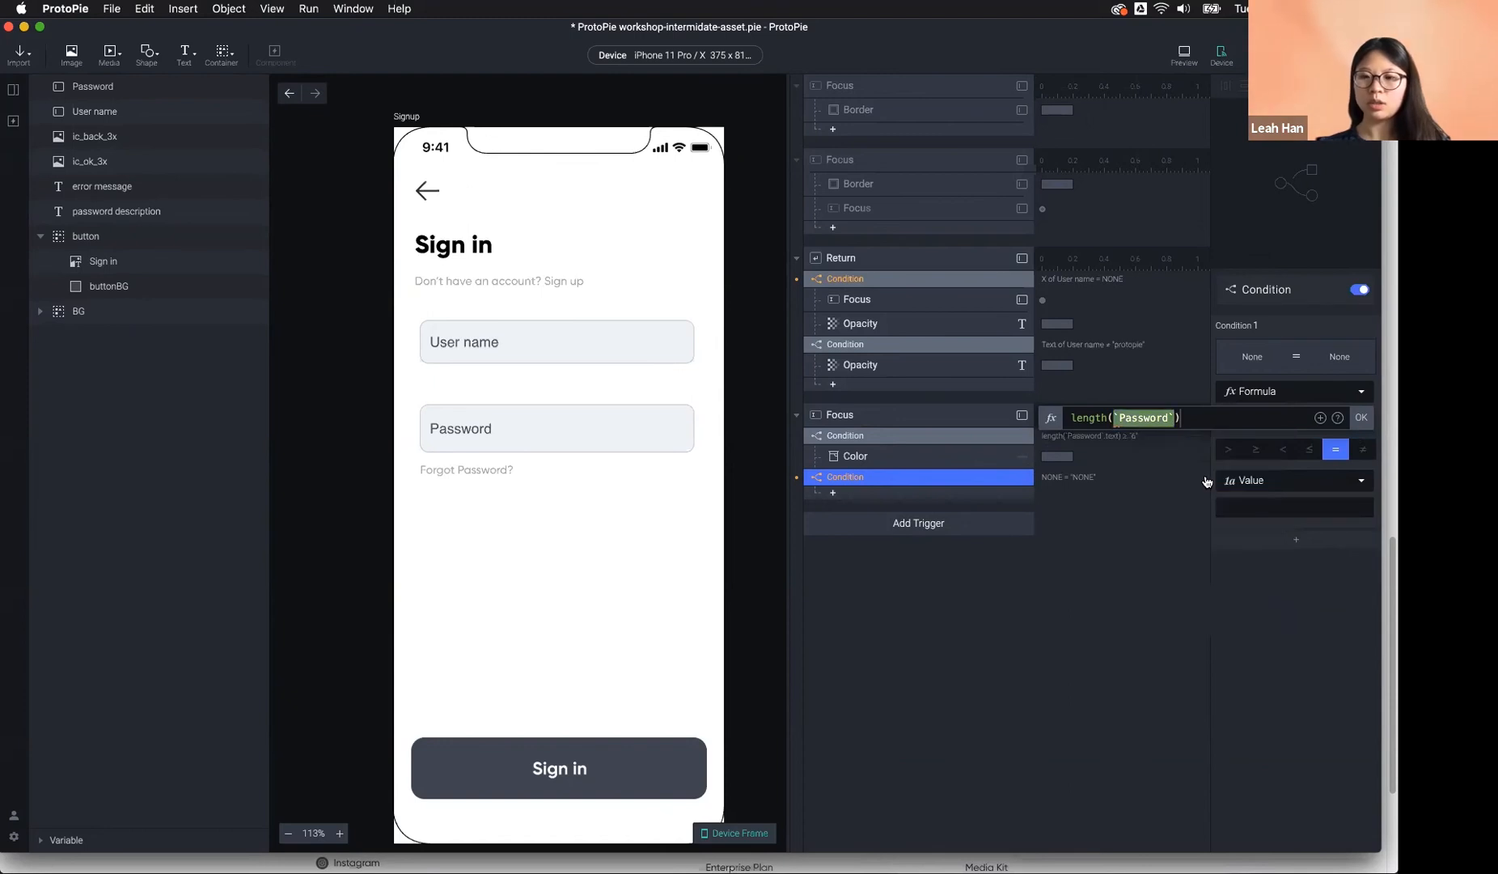
text(.text)
click(1173, 441)
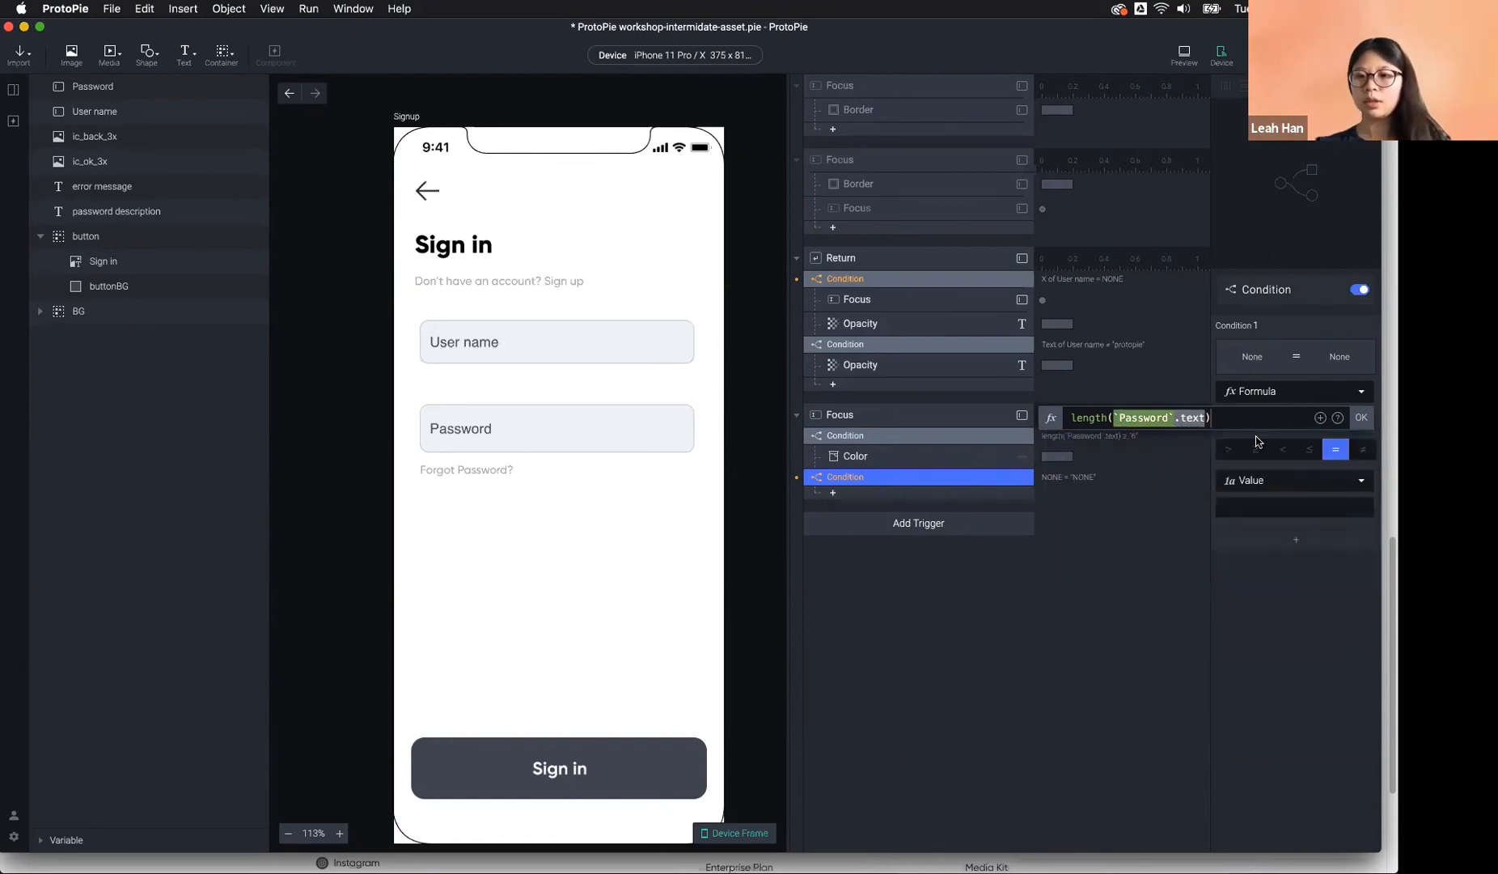
click(1360, 419)
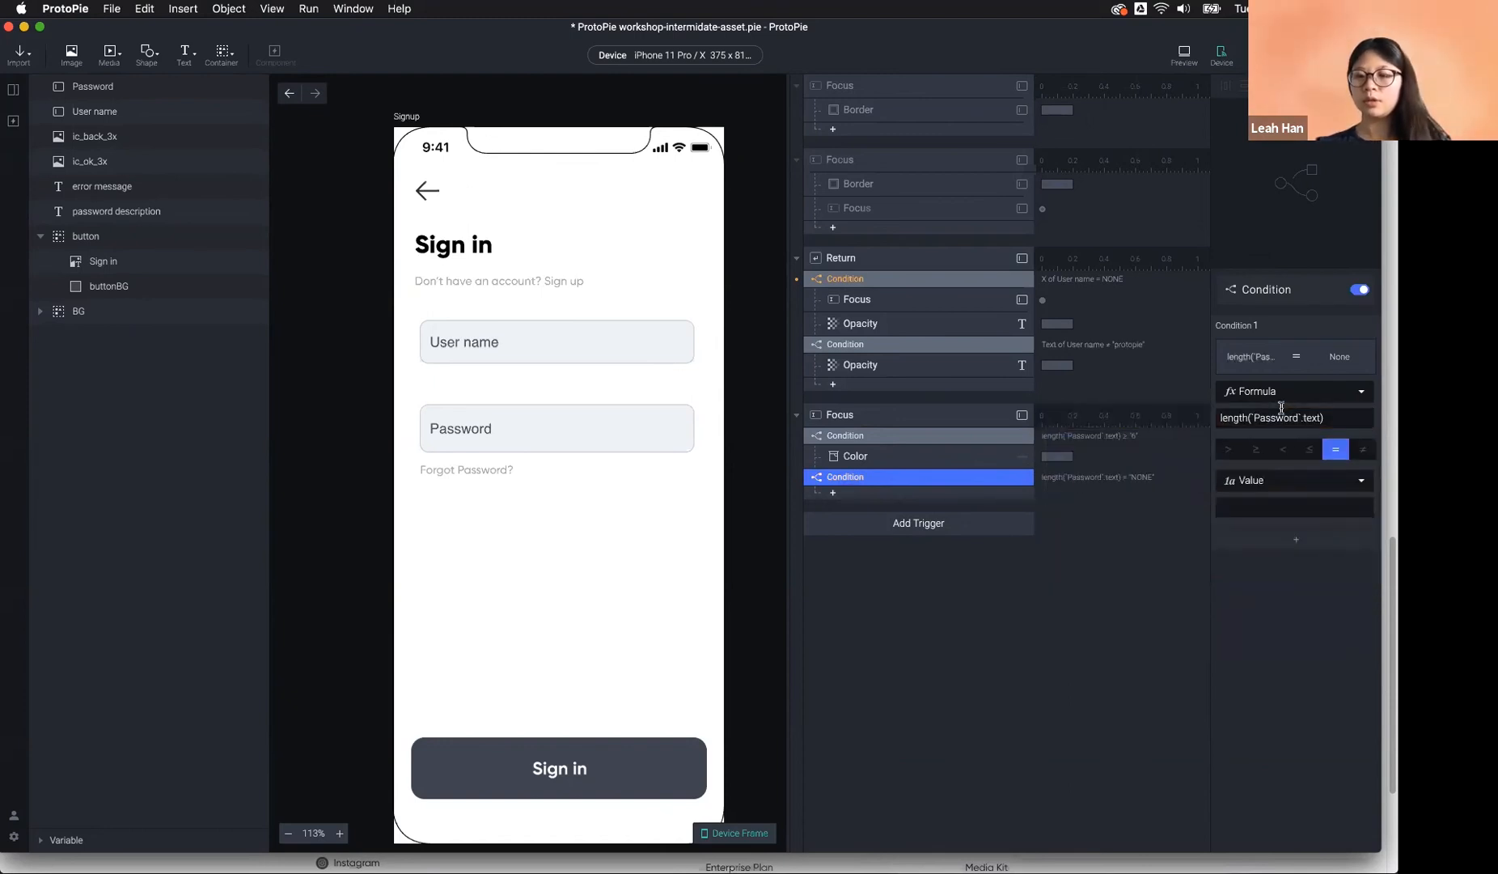
Set the second password length condition to less than 6.
click(1281, 452)
click(1250, 507)
text(6)
click(742, 518)
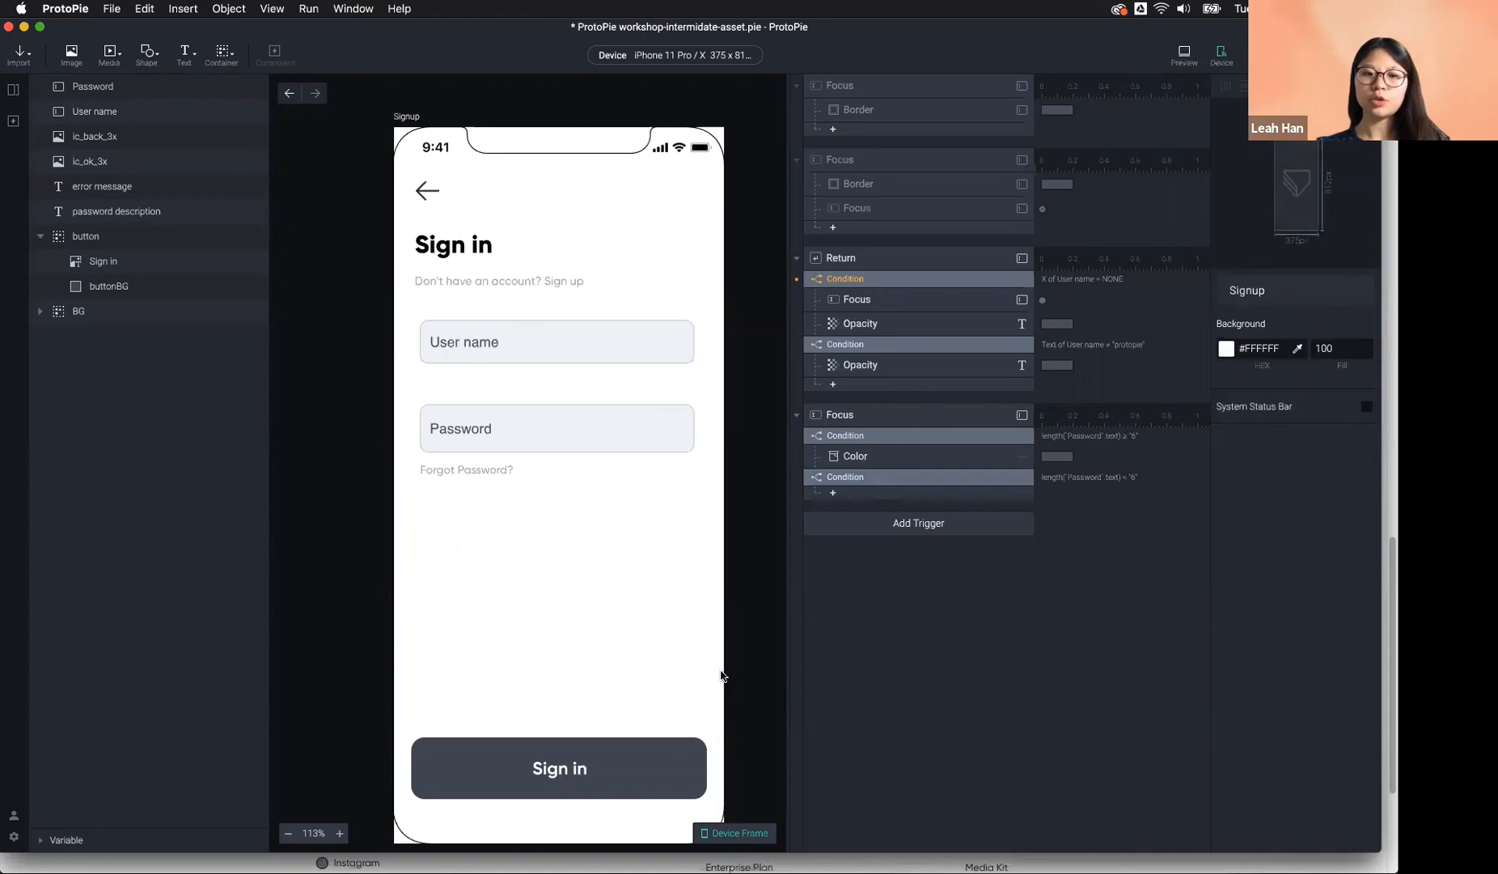
Add a Text response for the password description layer under the password length less than 6 condition.
click(467, 473)
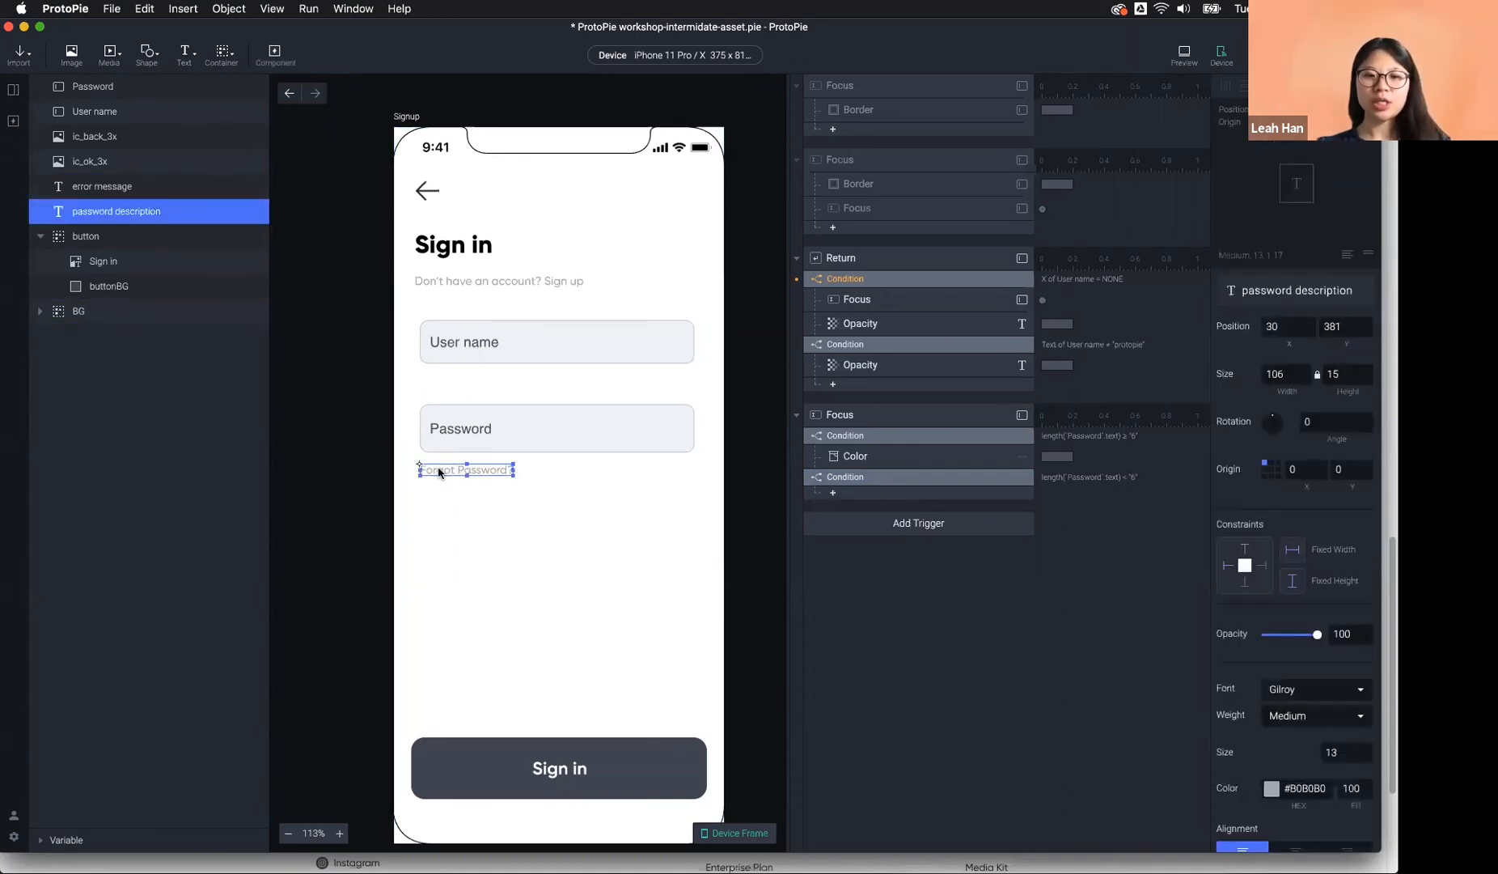
click(890, 494)
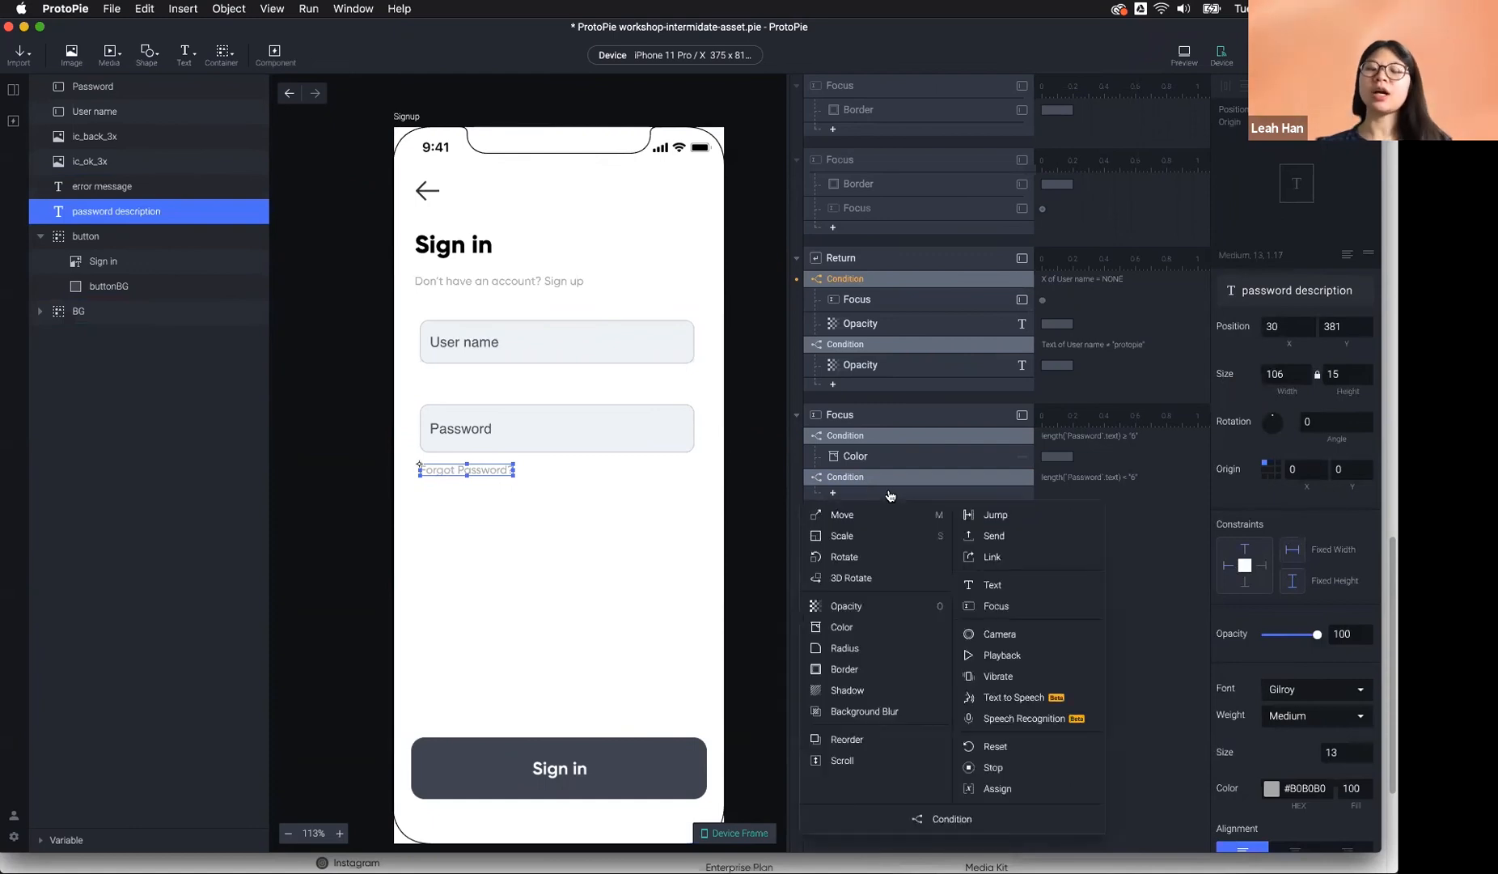
click(975, 586)
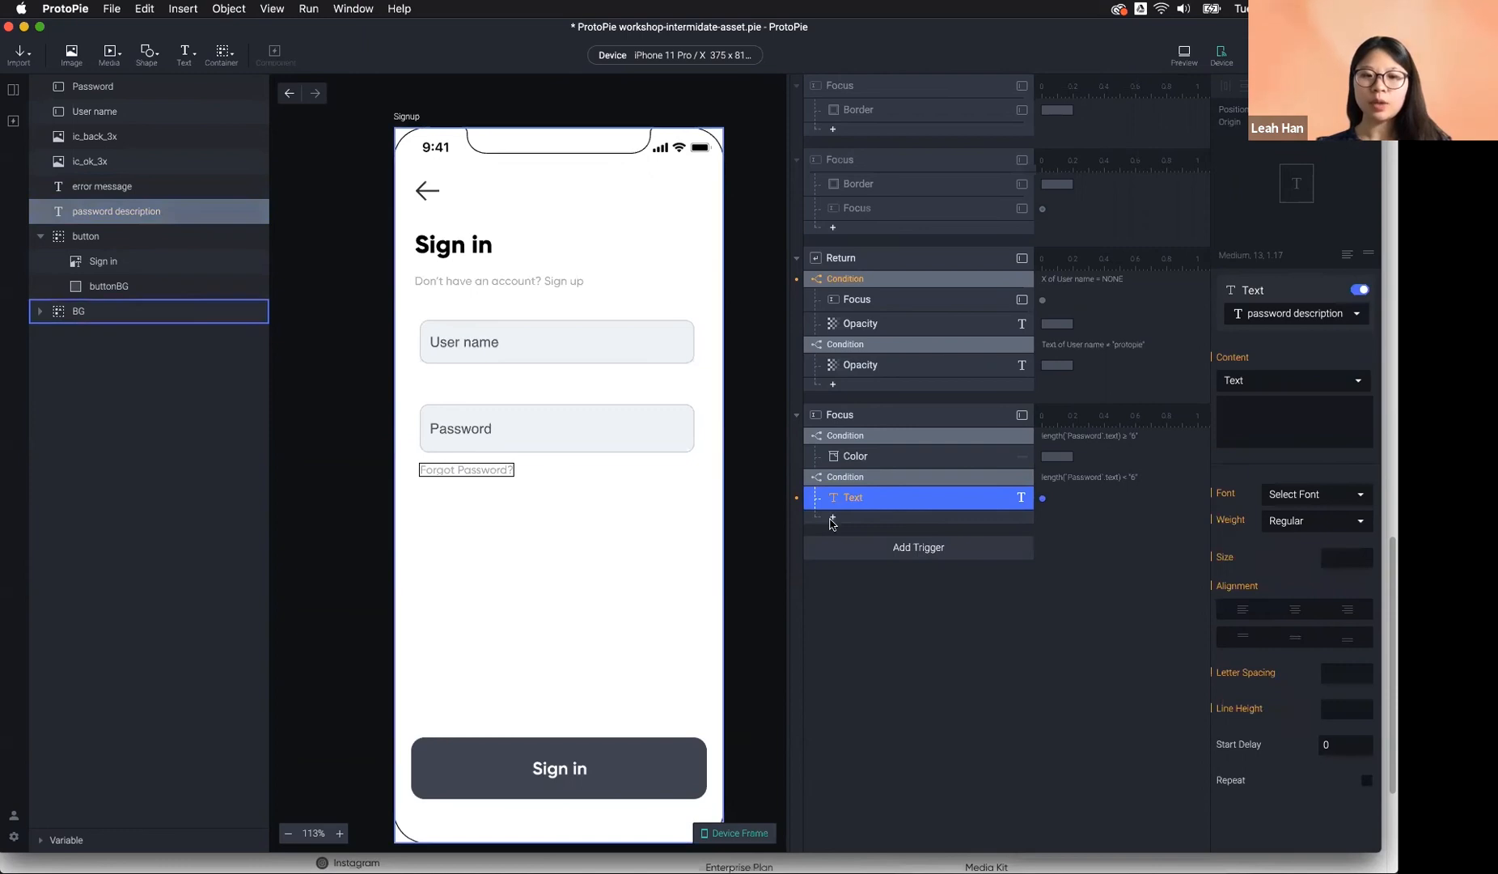
Set the Text response's content to "Please type more 6 characters".
click(1250, 422)
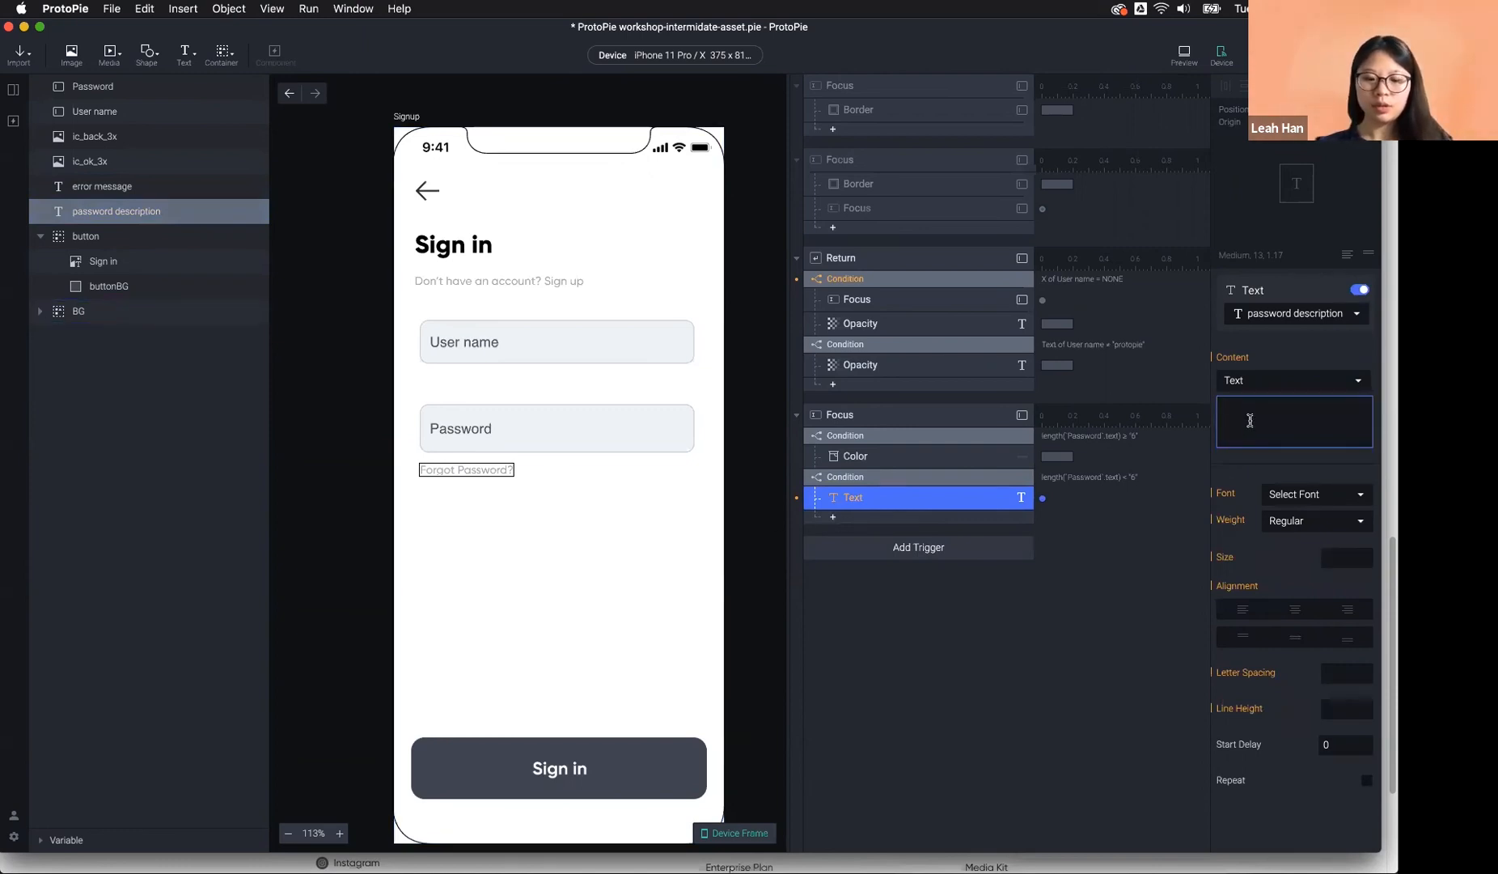
text(Please typ)
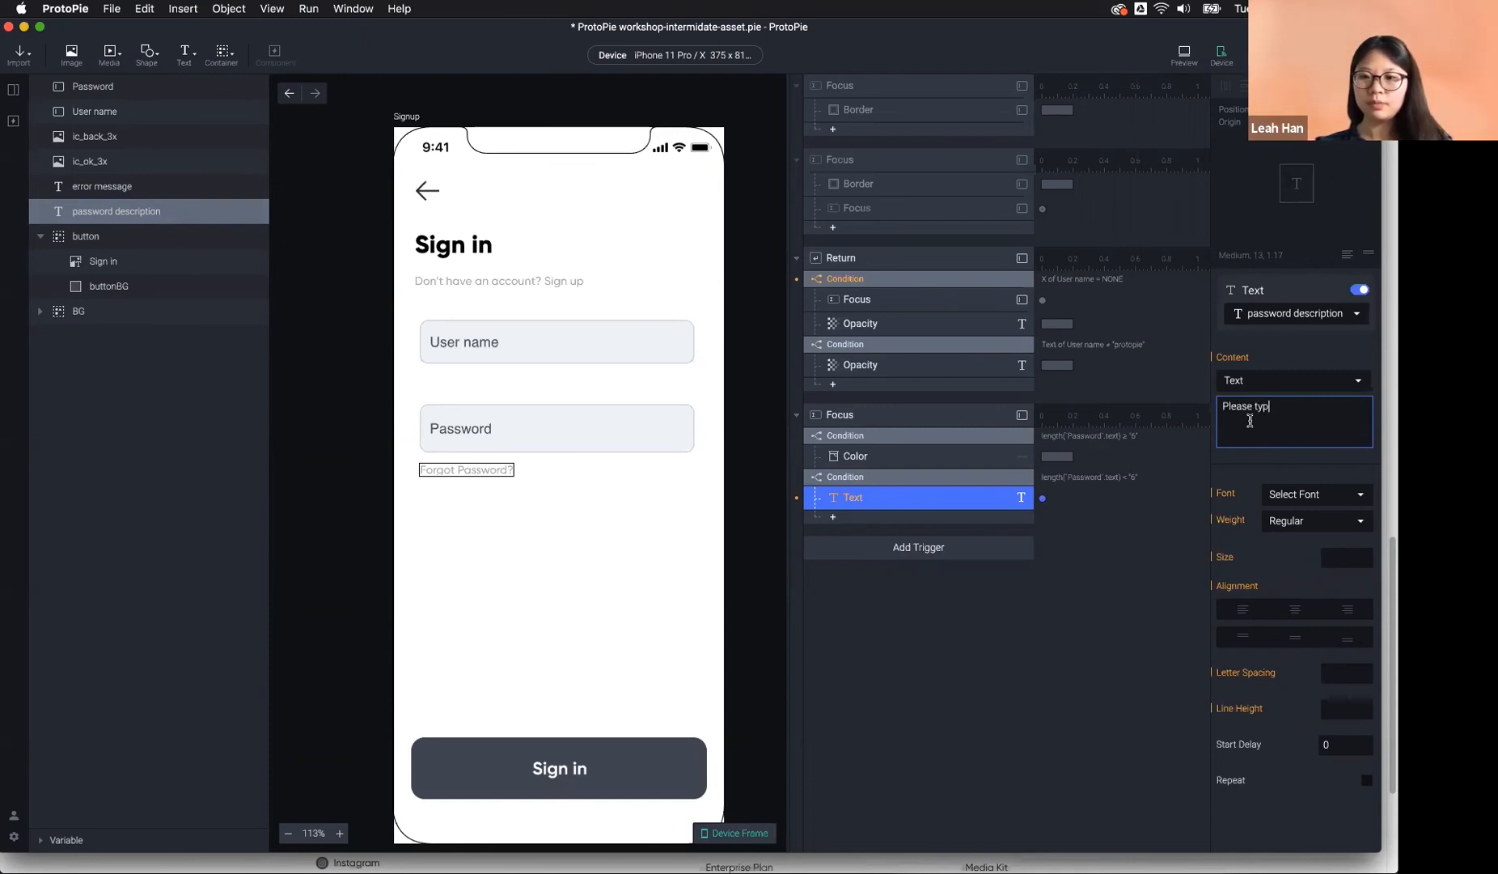
text(pin)
key(BackSpace)
key(BackSpace)
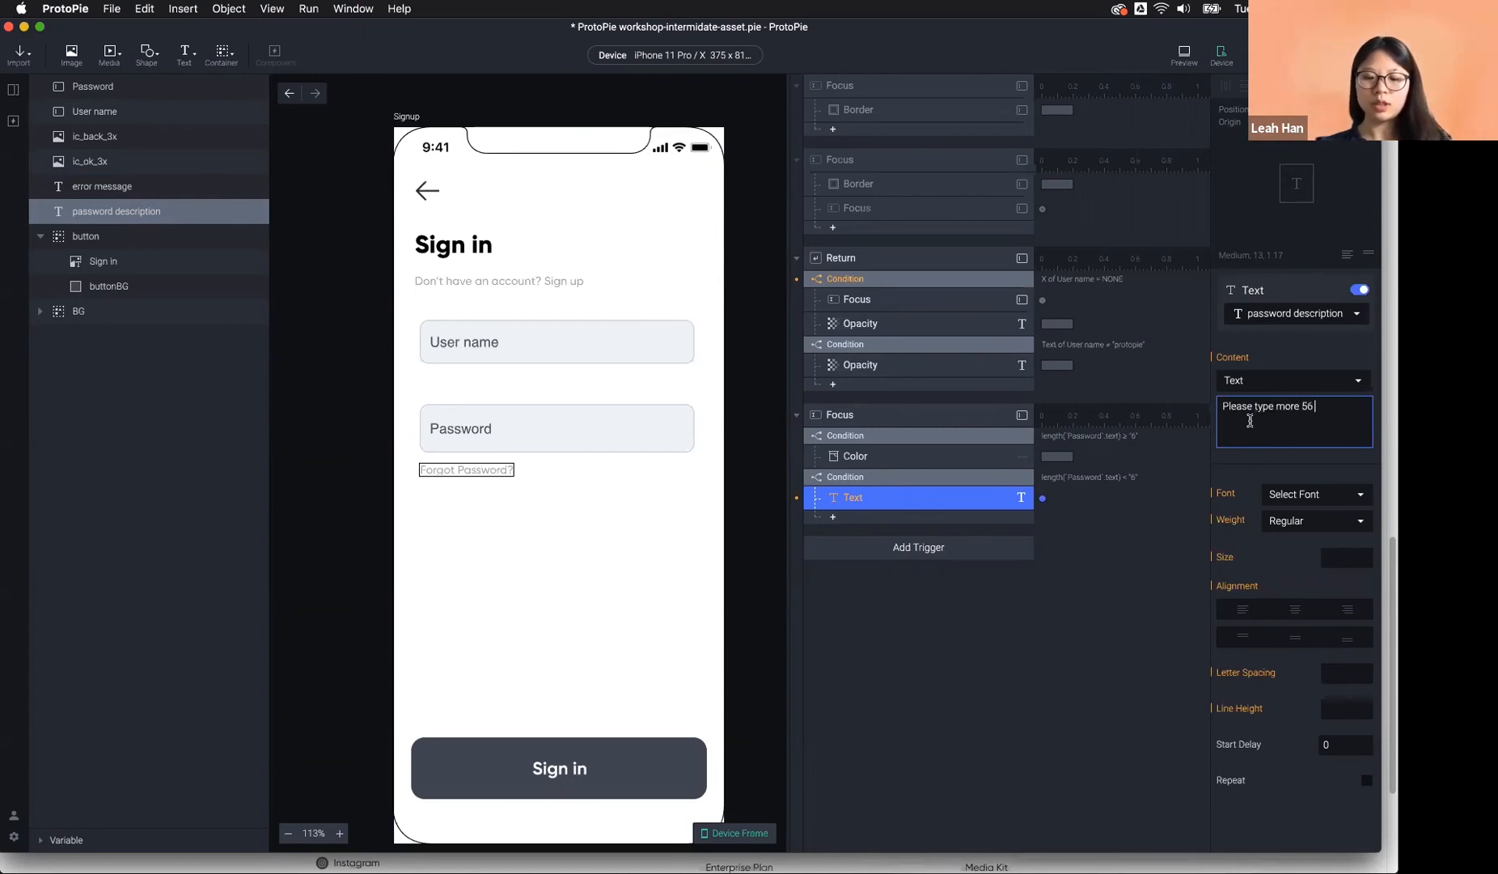
key(BackSpace)
key(BackSpace)
text(6 vhar)
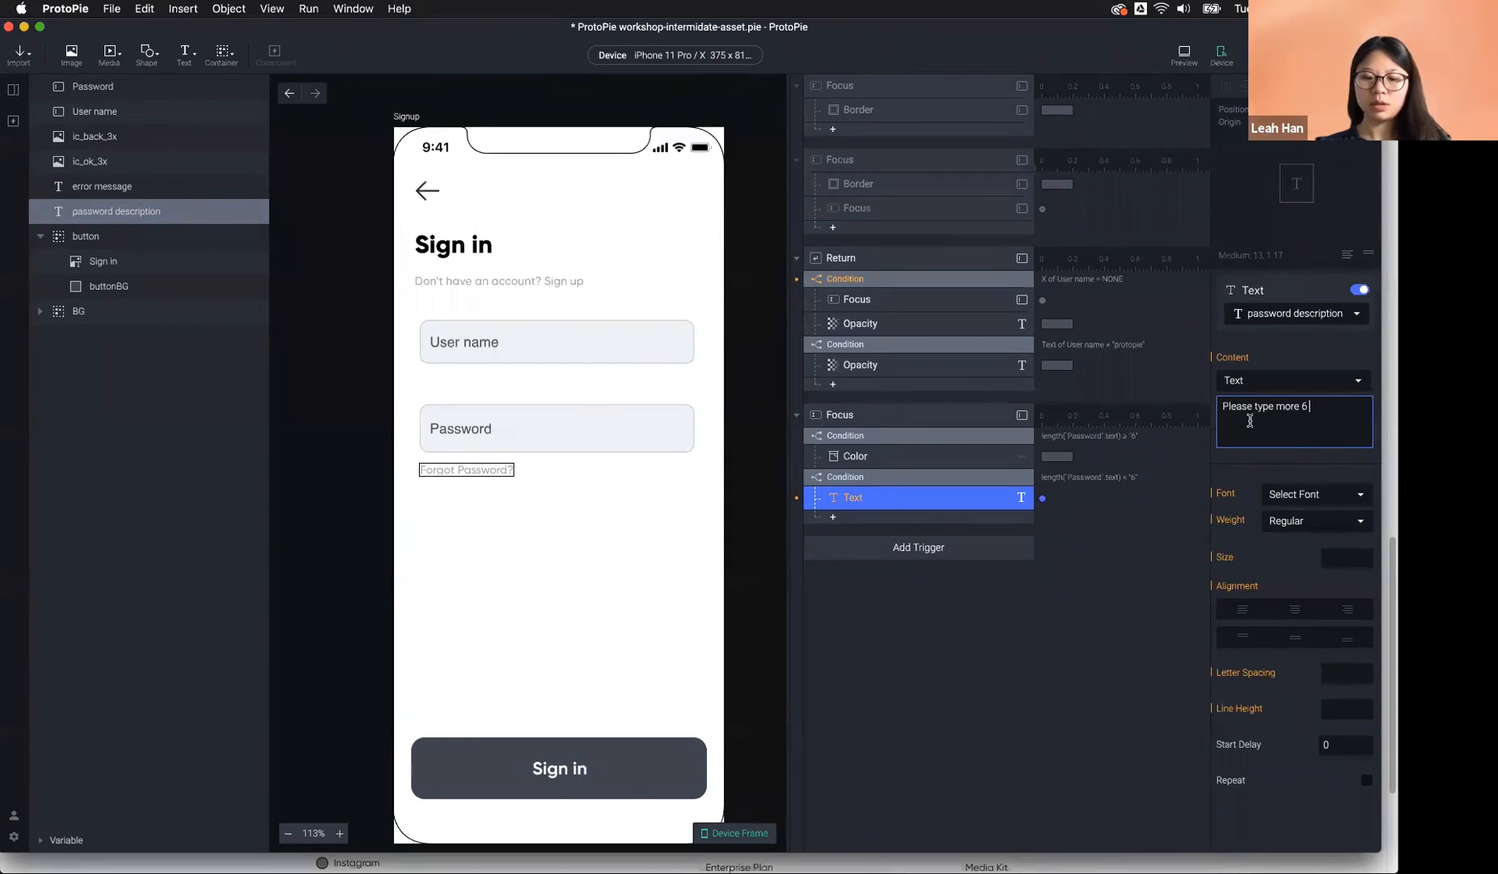
key(BackSpace)
key(BackSpace)
key(BackSpace)
key(BackSpace)
key(BackSpace)
key(BackSpace)
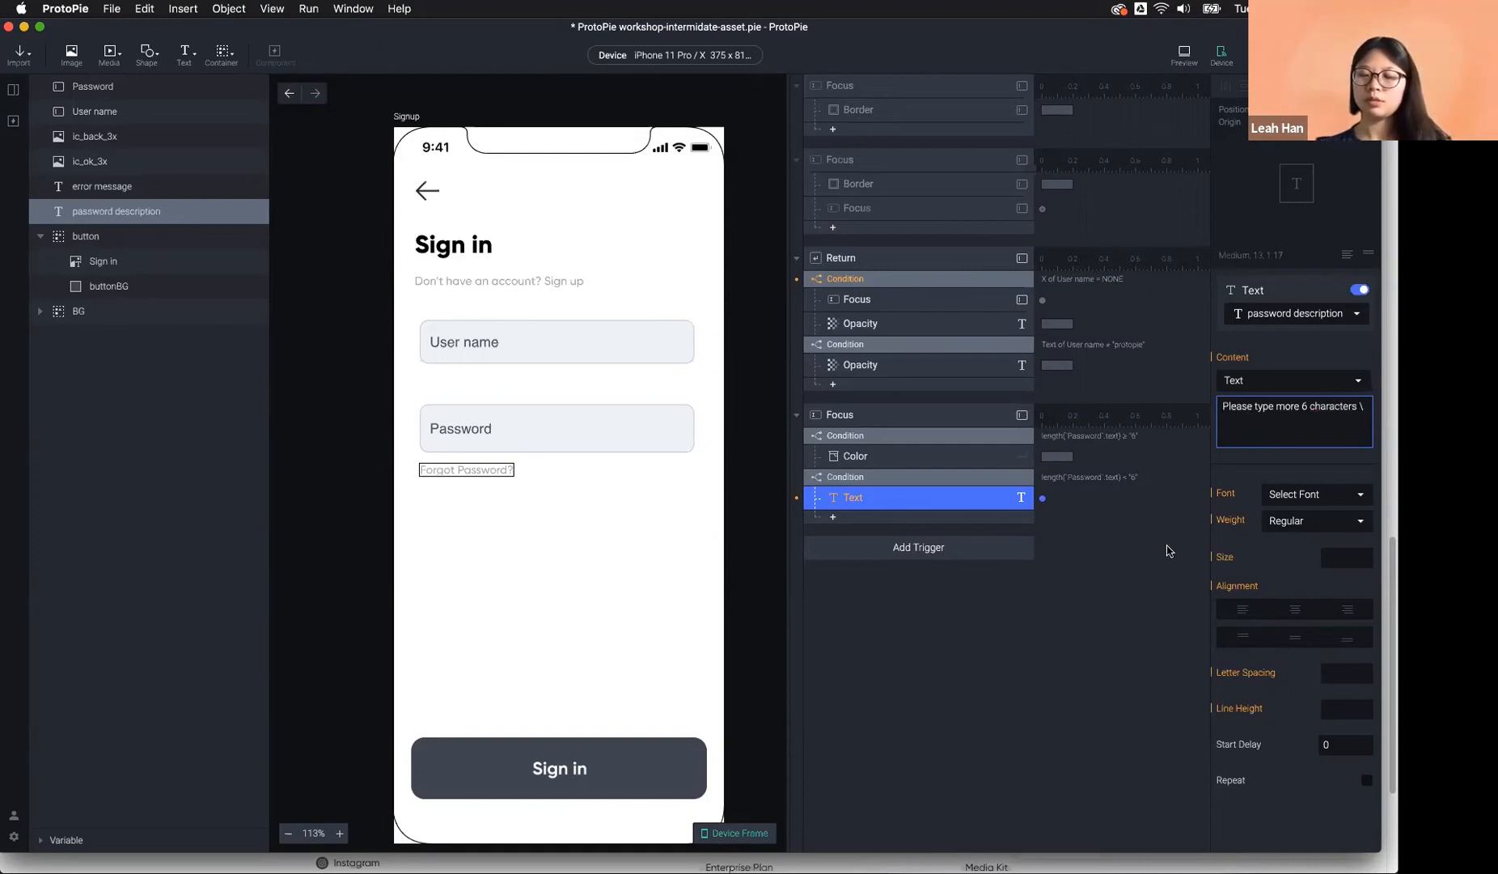
click(956, 744)
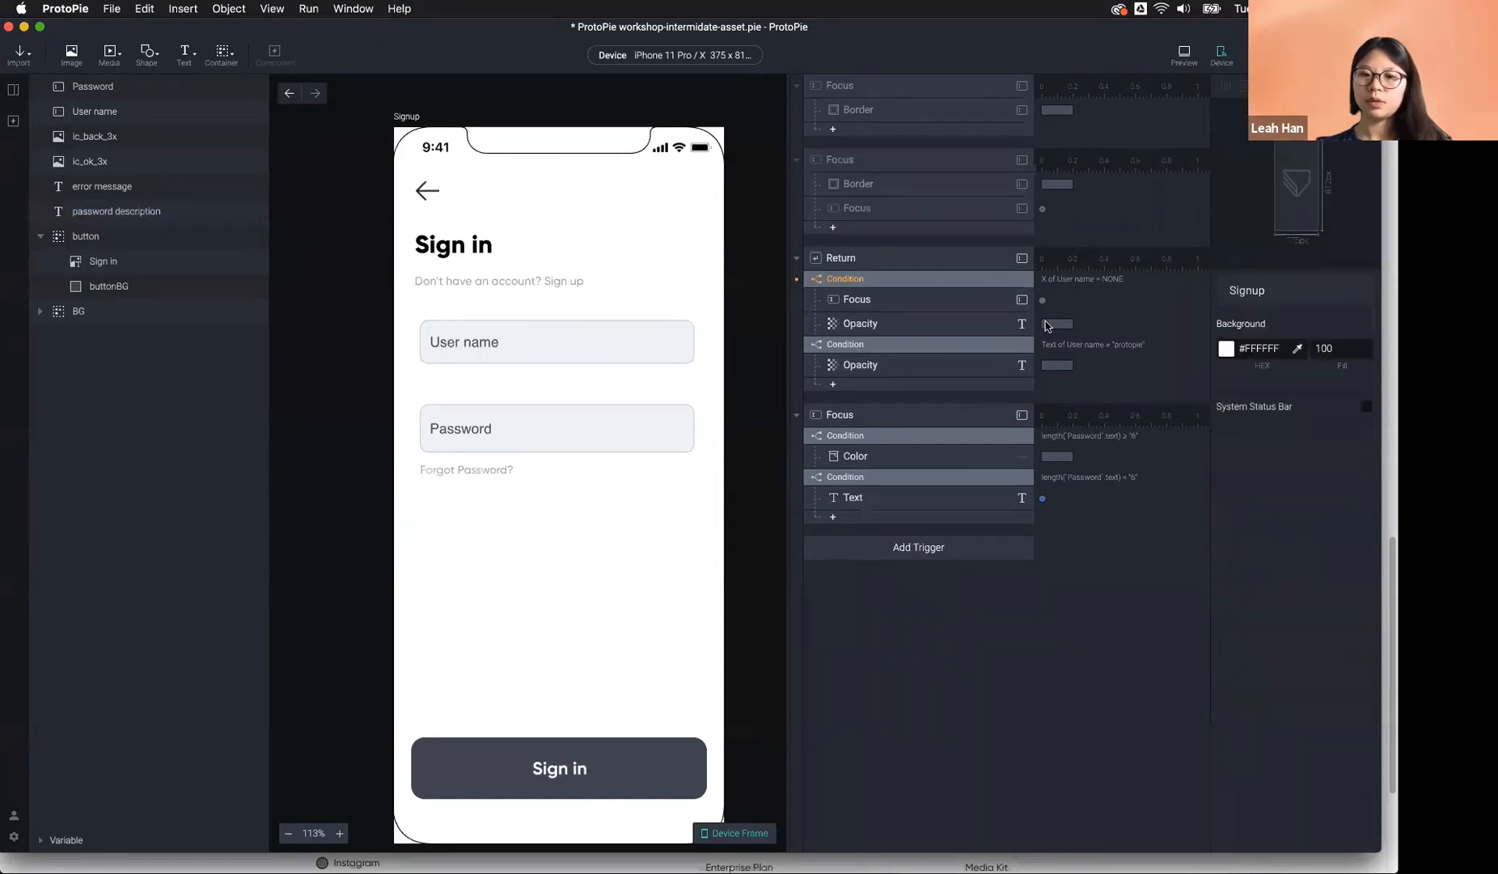
Preview the prototype and submit a password shorter than six characters in the Password field.
click(1183, 55)
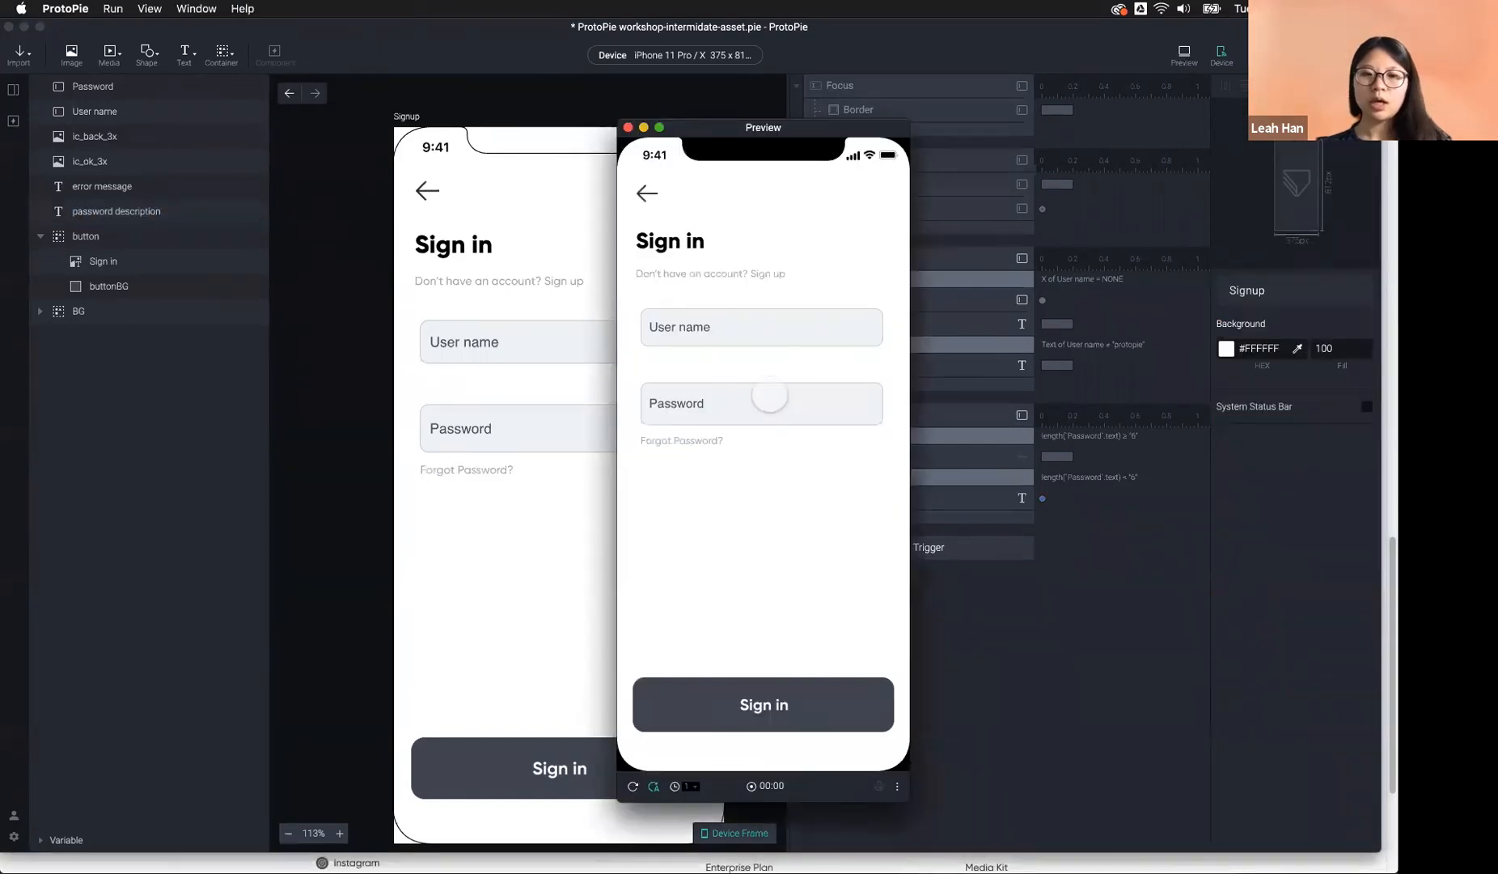
click(770, 396)
text(12)
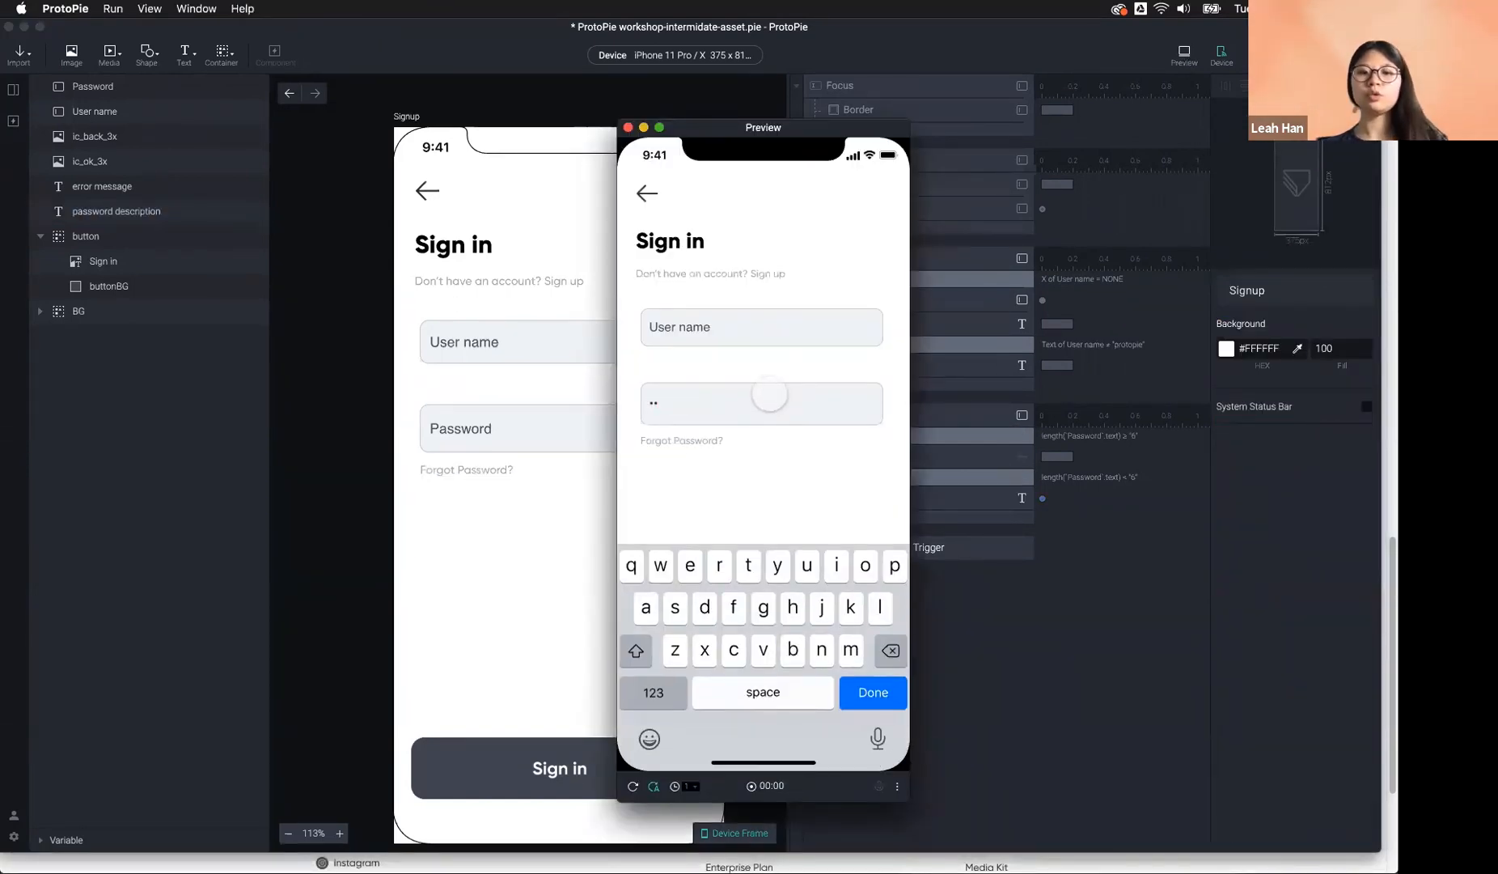
key(Return)
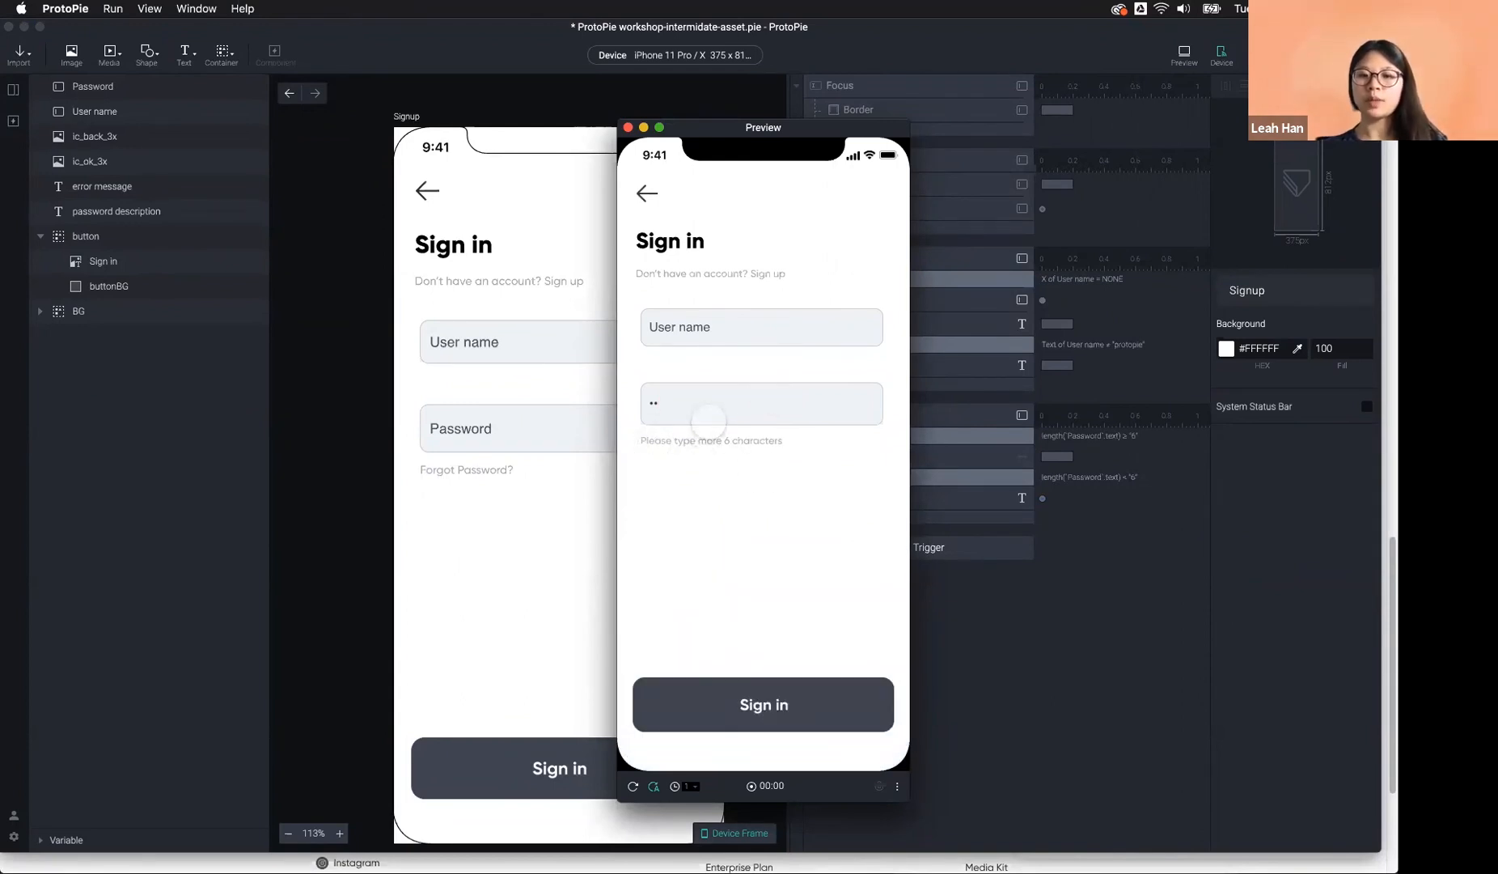
Extend the password in the preview beyond six characters, submit it, and return to the editor.
click(712, 412)
text(•••)
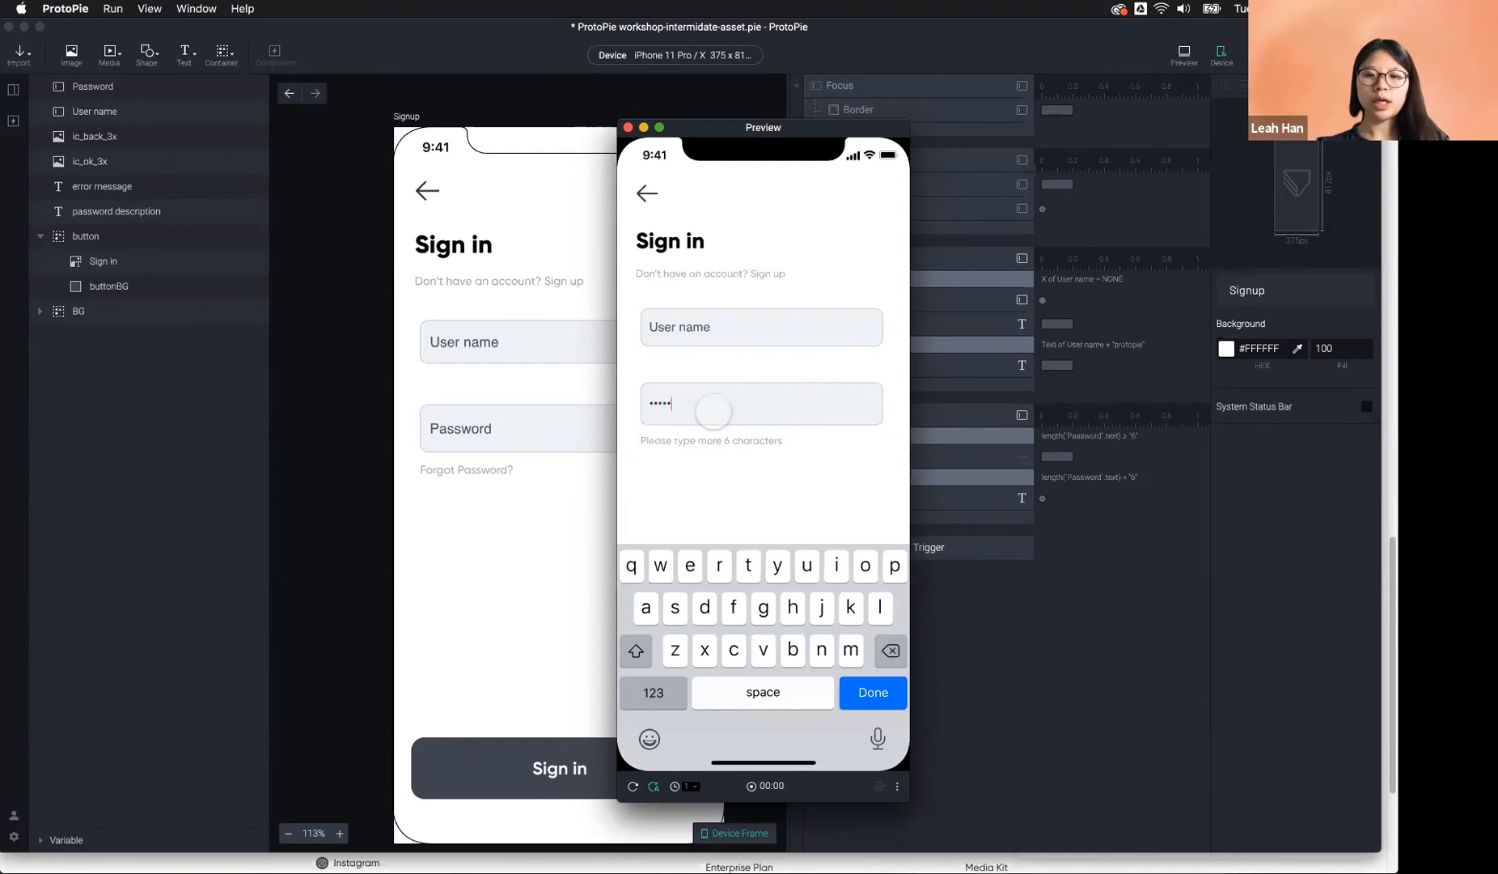
text(••••••)
key(Return)
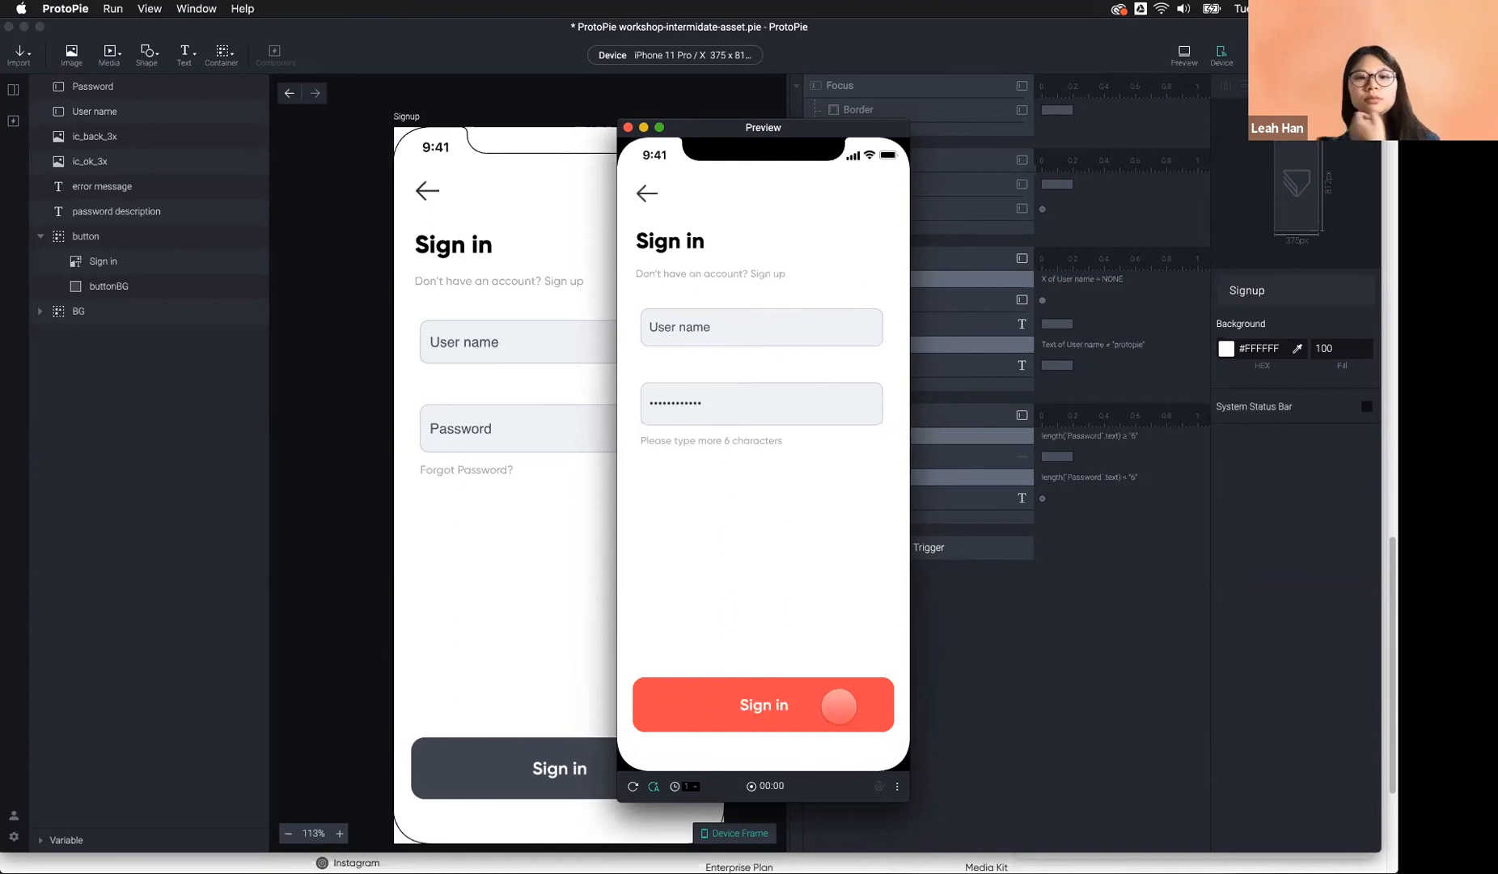
click(957, 676)
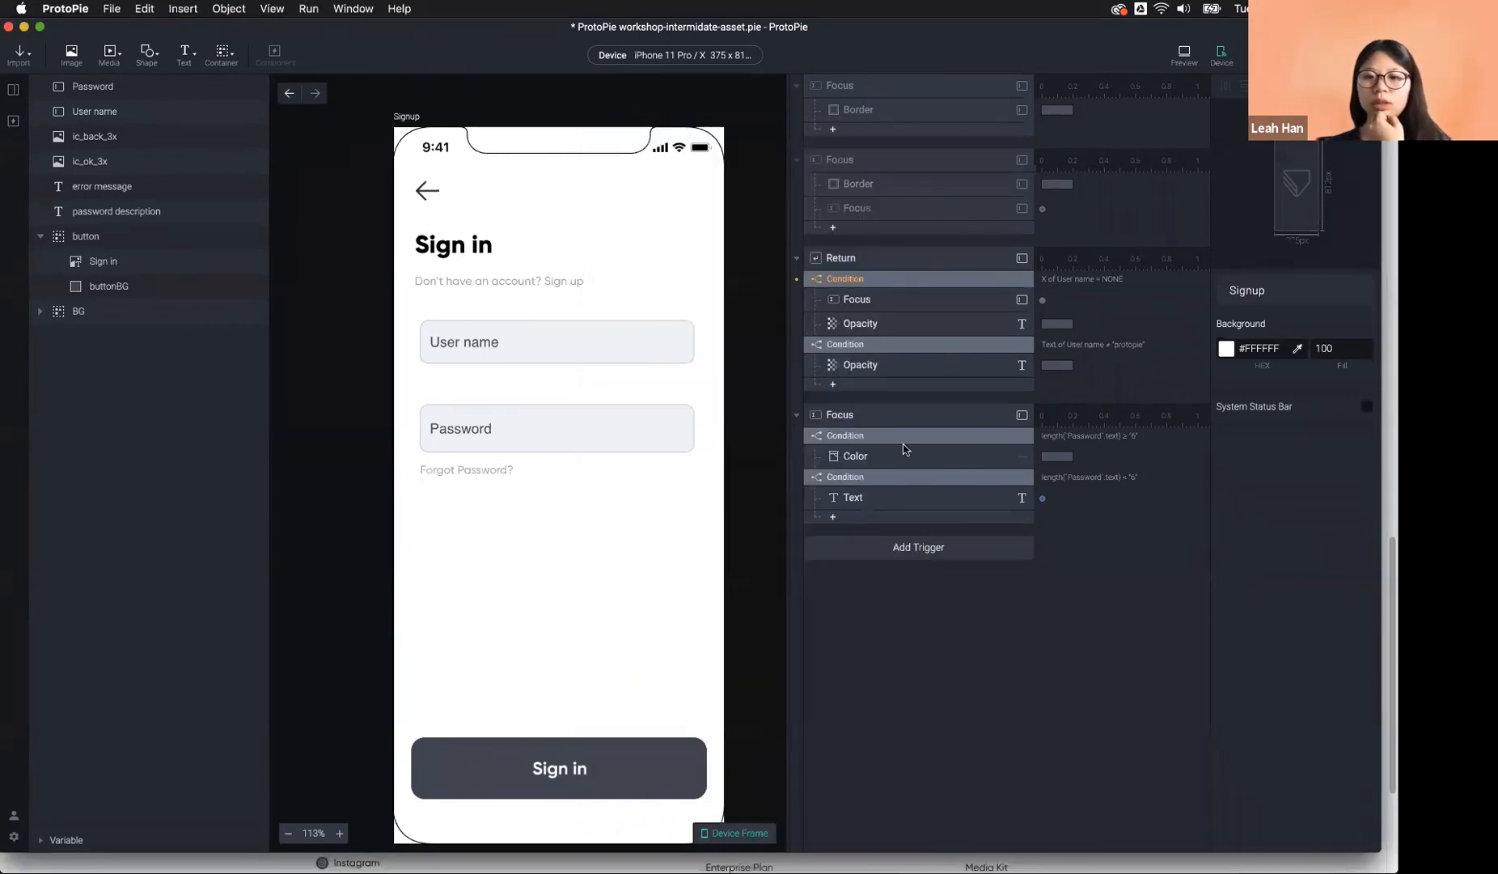
Review the formula, comparison and value of both password length conditions, including the length function.
click(904, 438)
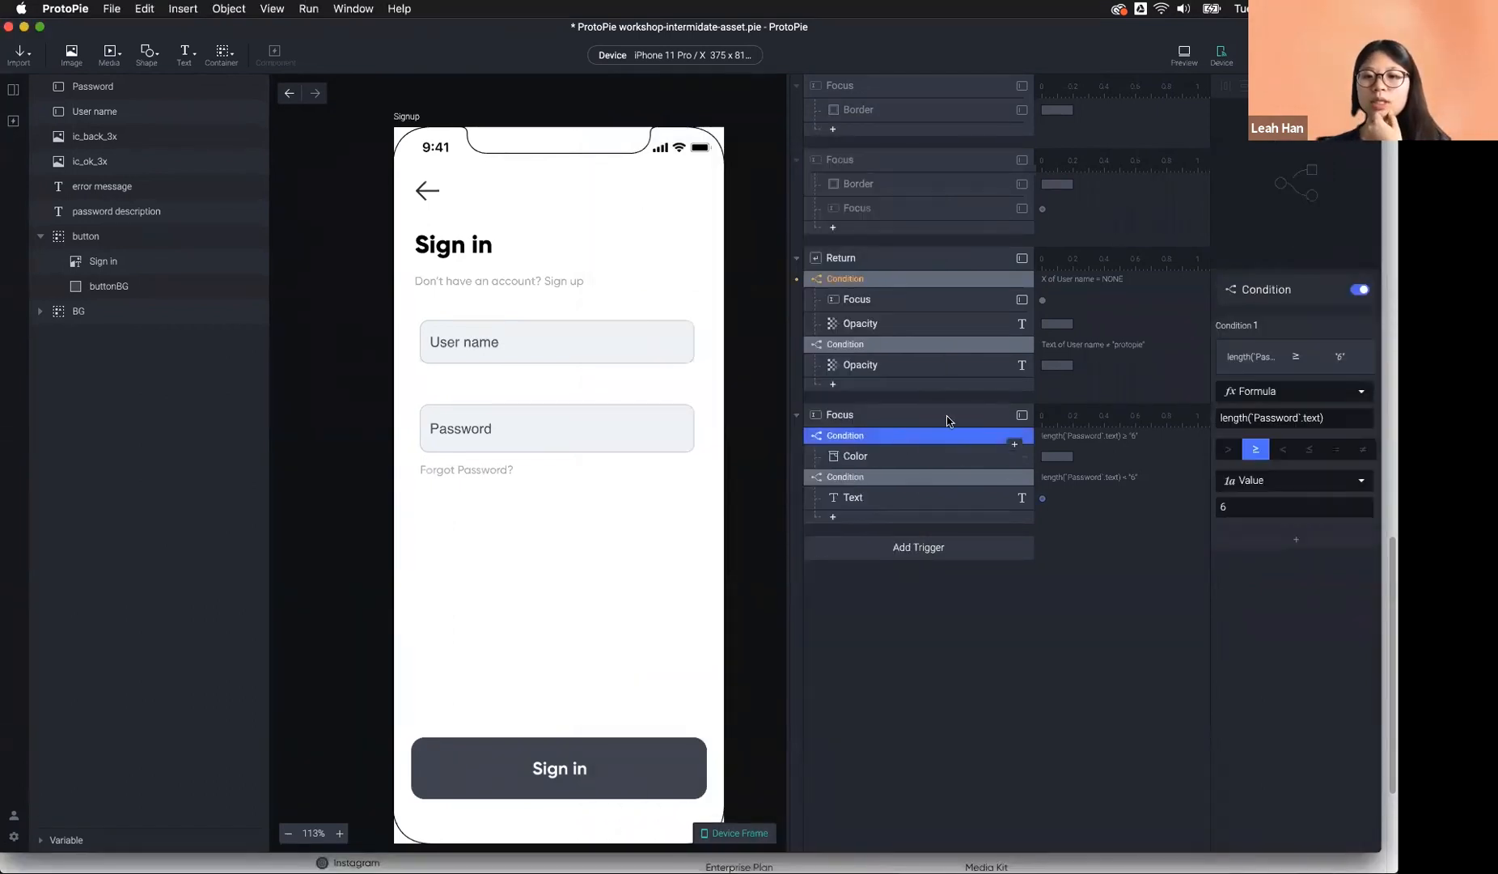
click(1332, 418)
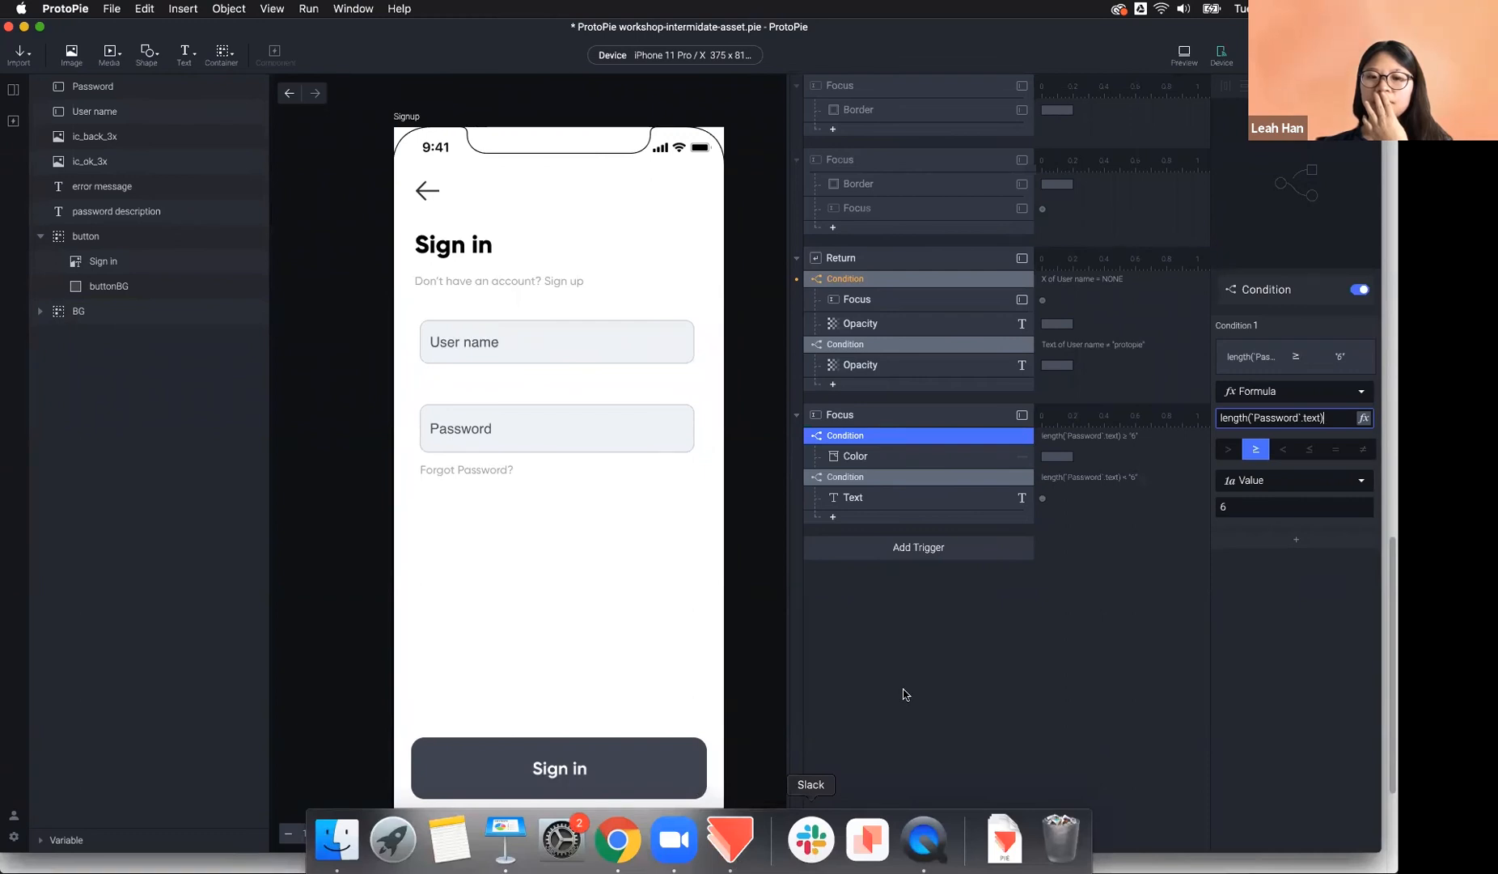
click(905, 694)
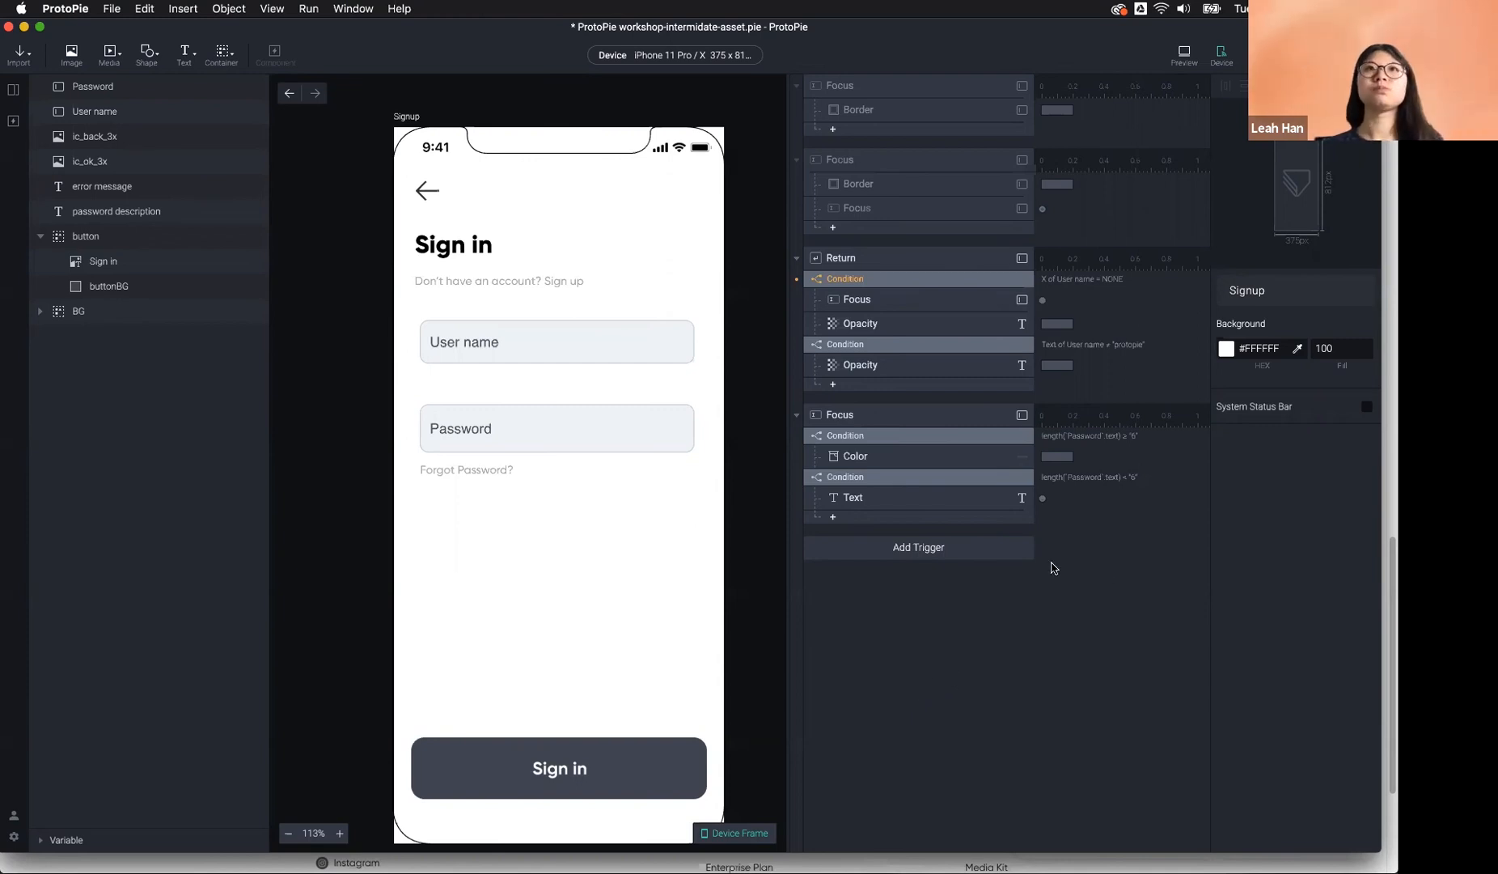
click(934, 478)
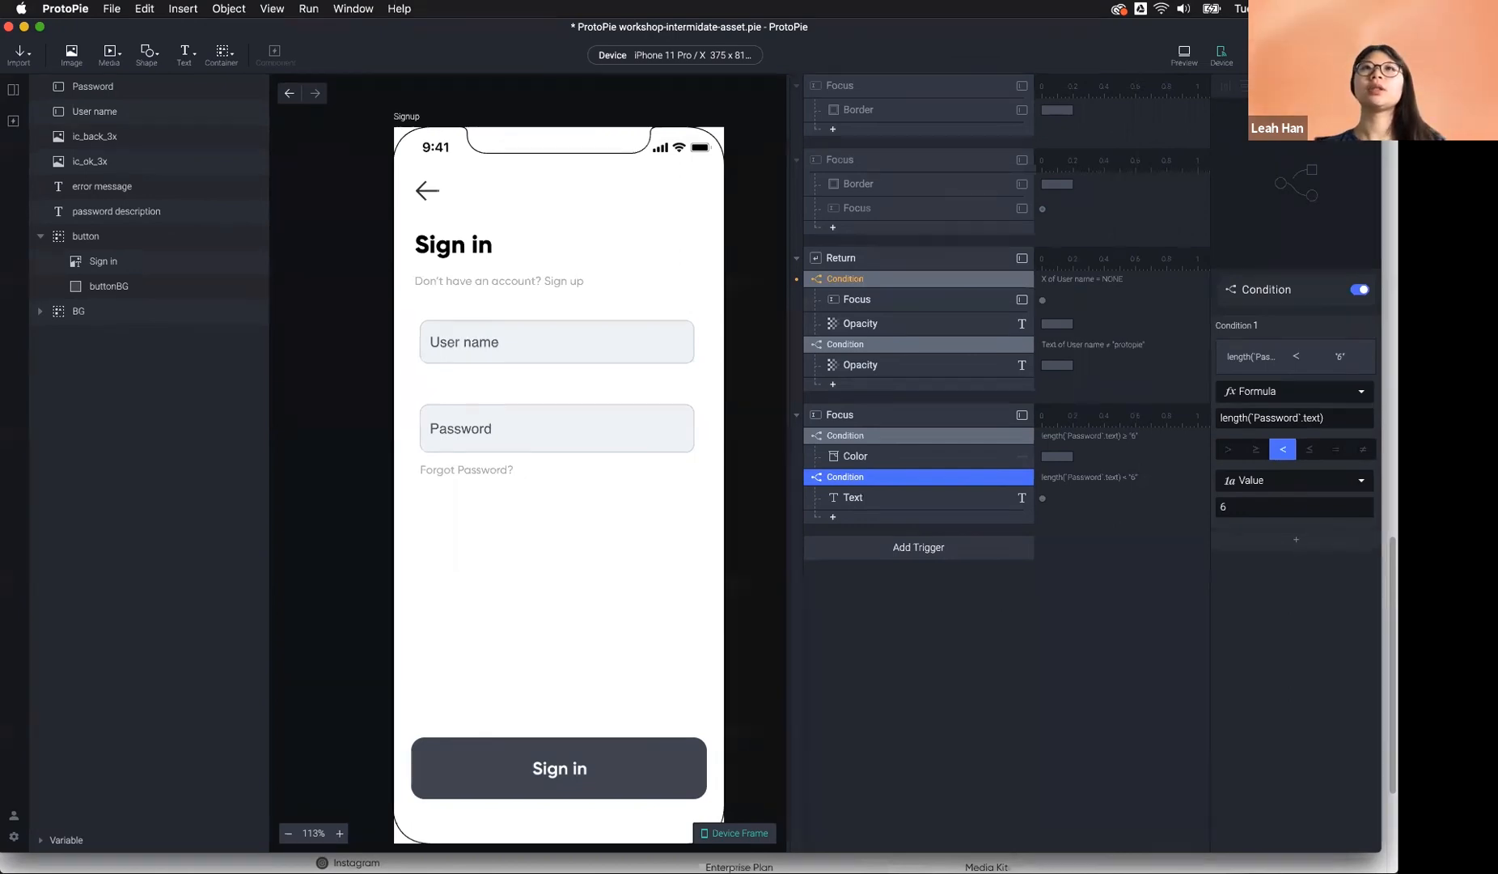
click(900, 759)
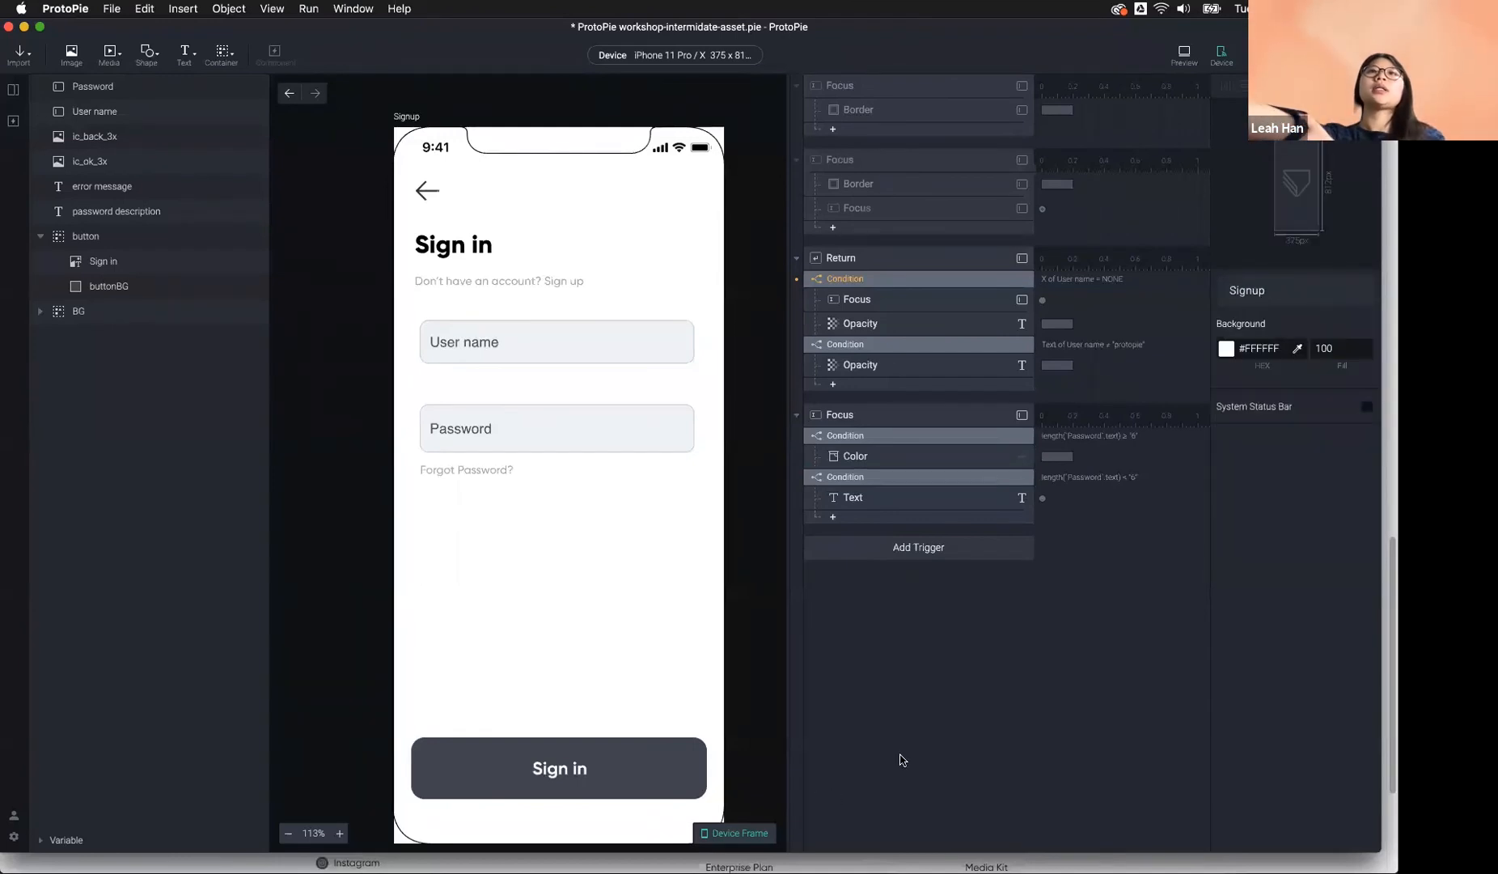
click(929, 478)
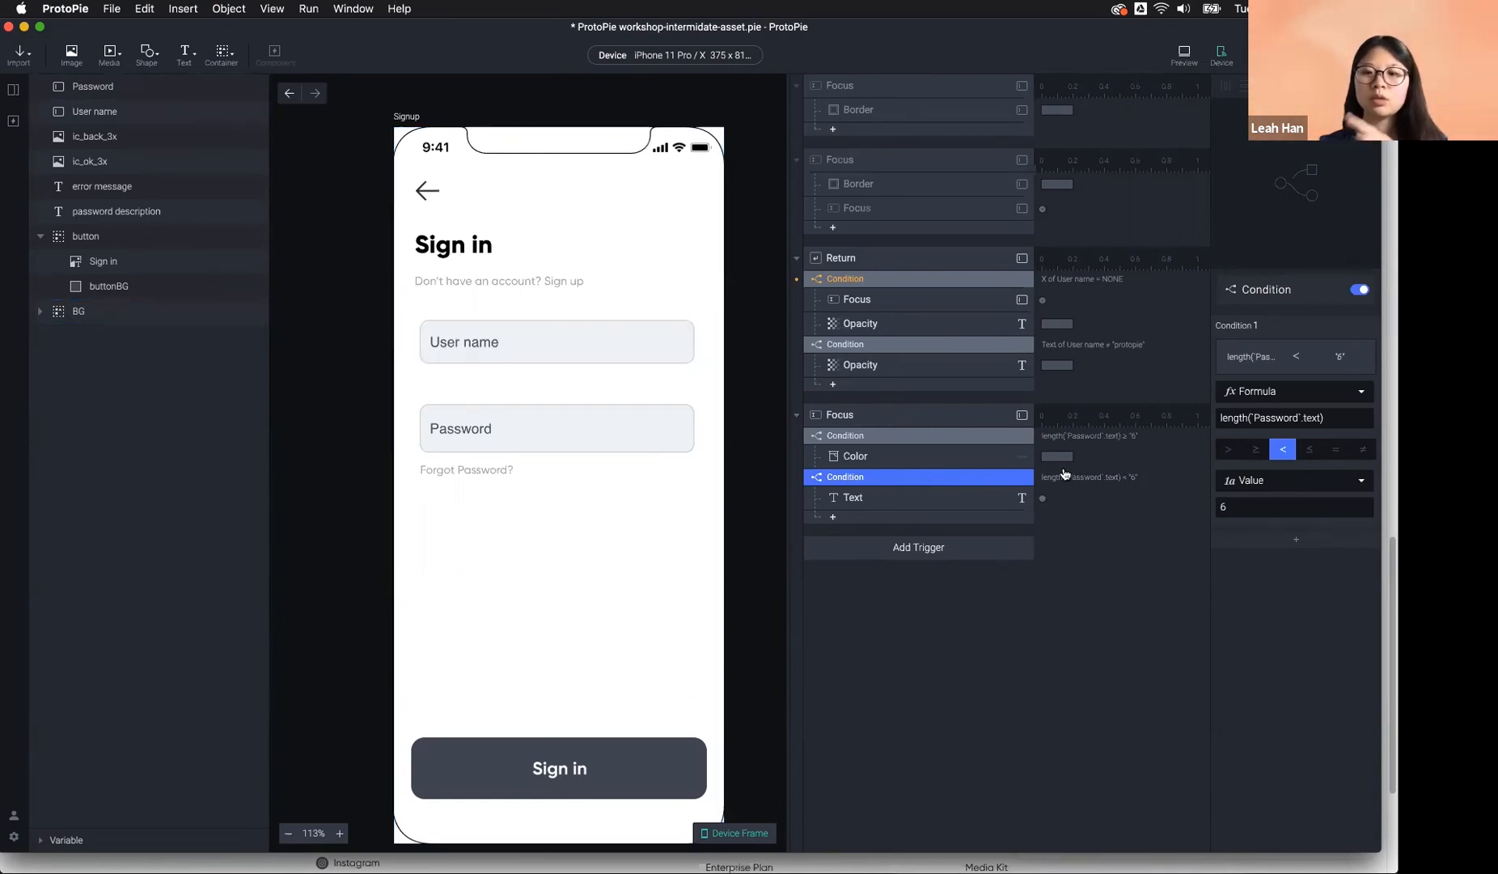
click(1342, 424)
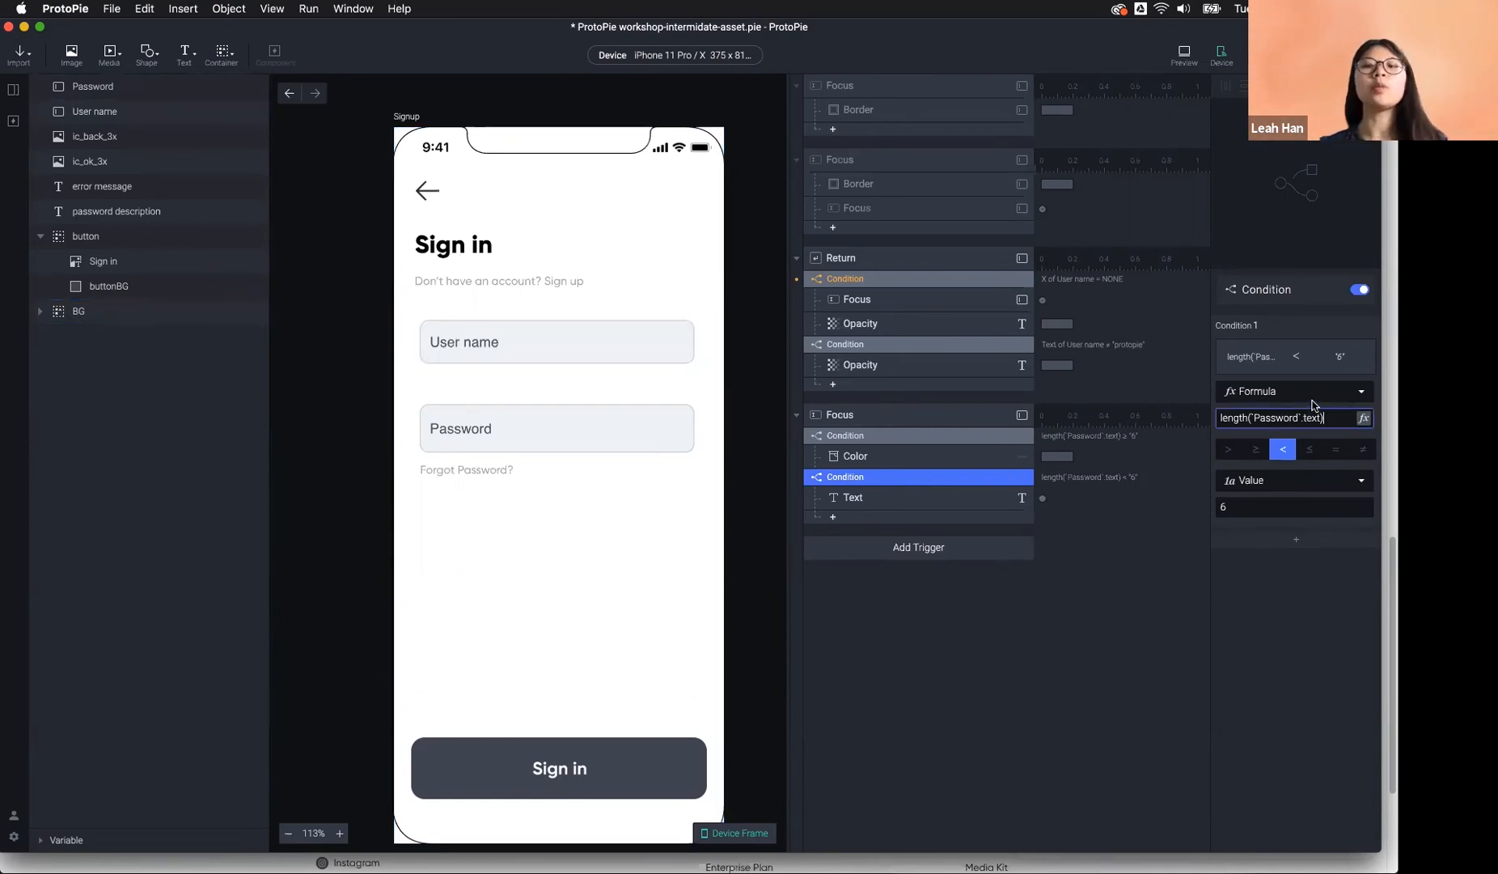
drag(1220, 417, 1255, 411)
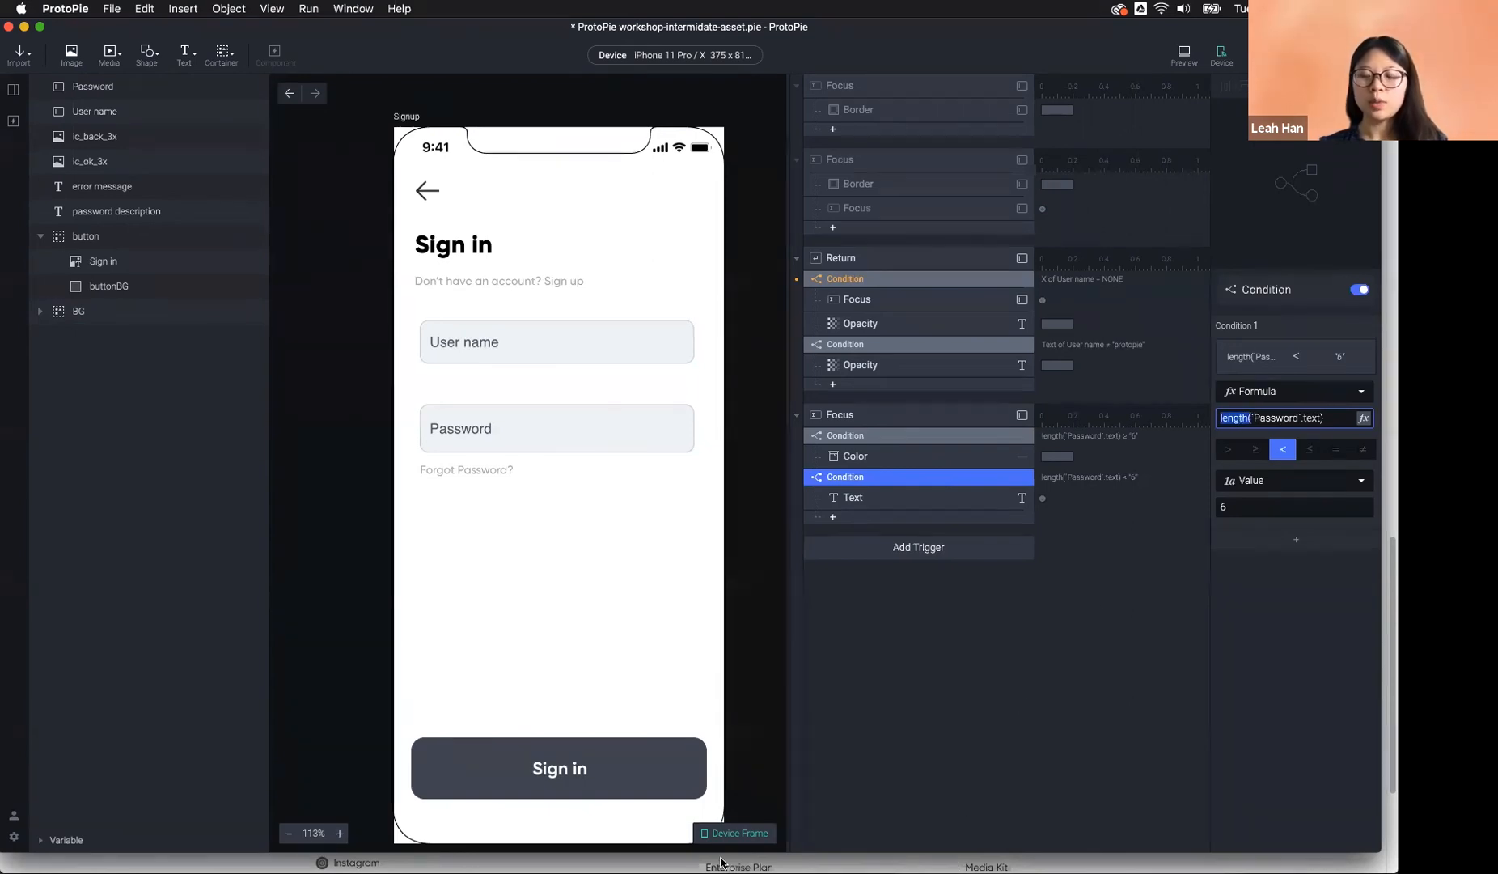
Switch to Chrome and look through the text manipulation functions on ProtoPie's Functions documentation page.
mouse_move(705, 789)
click(654, 858)
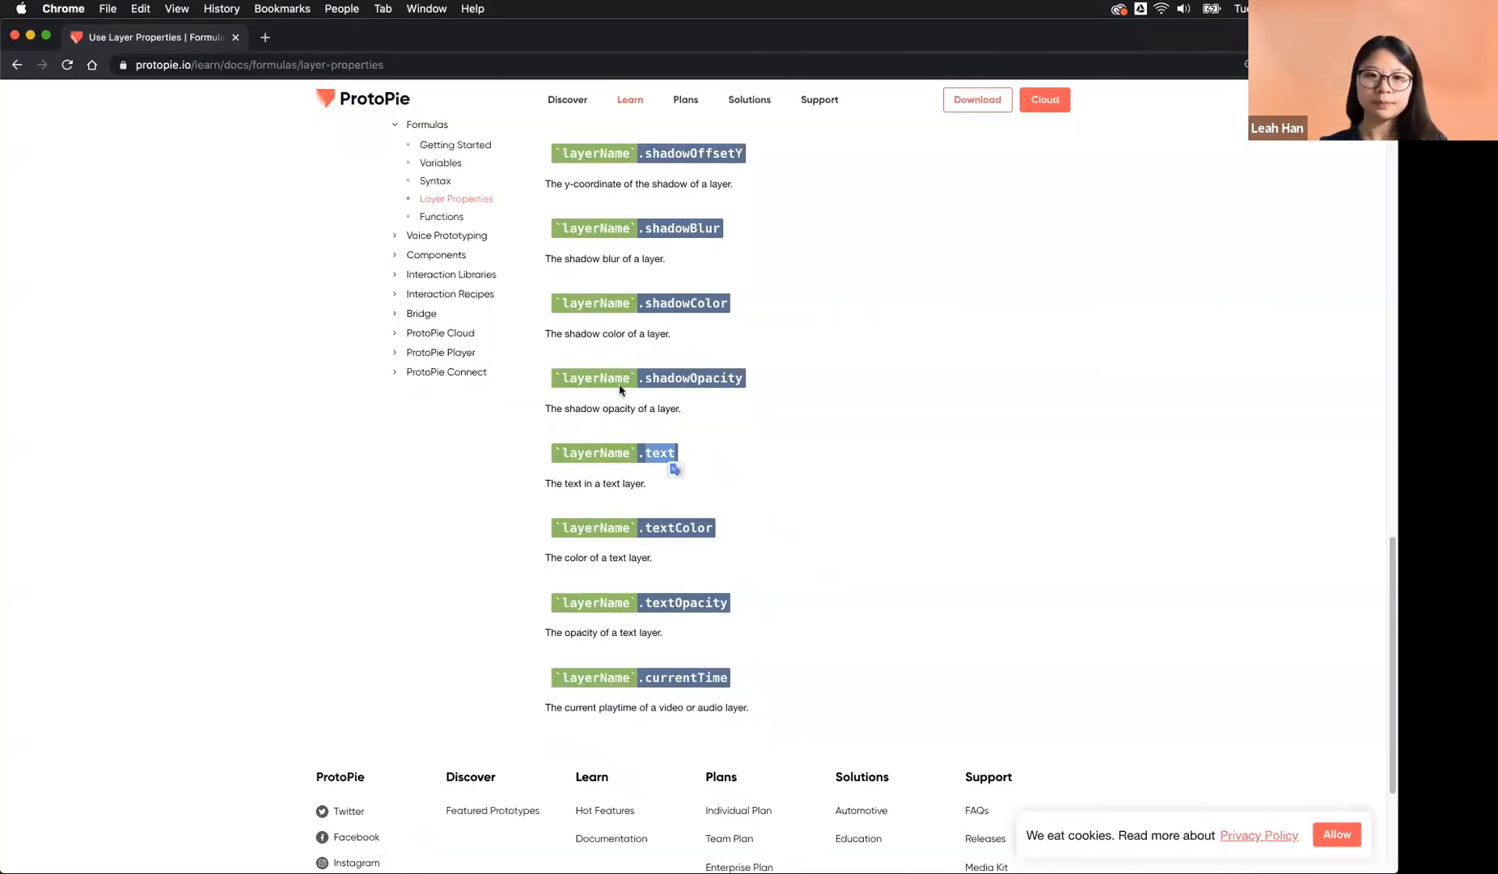
click(463, 217)
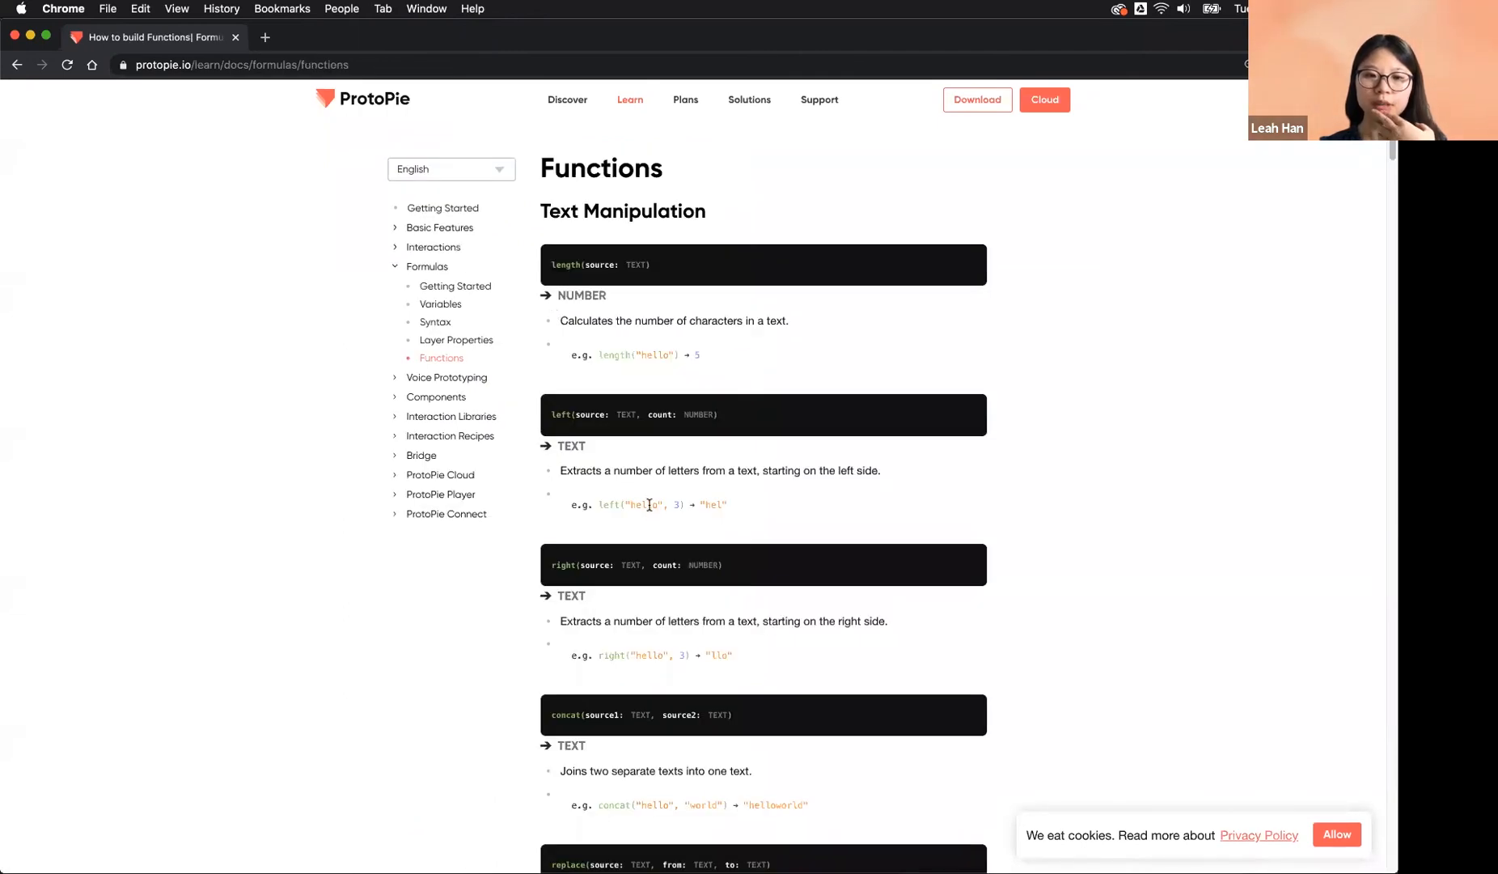
scroll(628, 404, down, 1)
scroll(628, 405, down, 8)
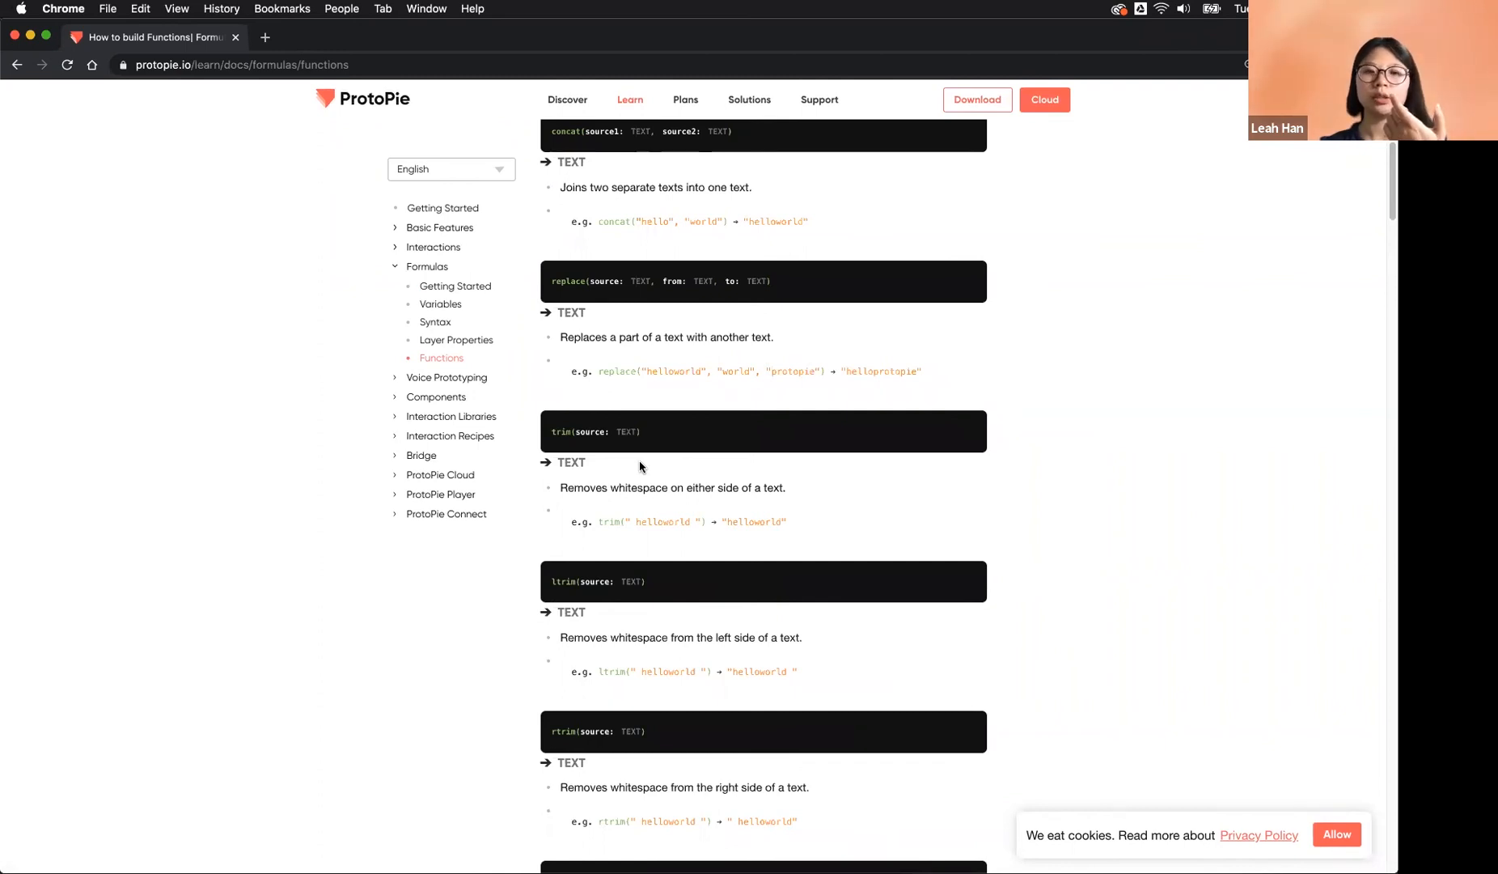
scroll(640, 466, down, 8)
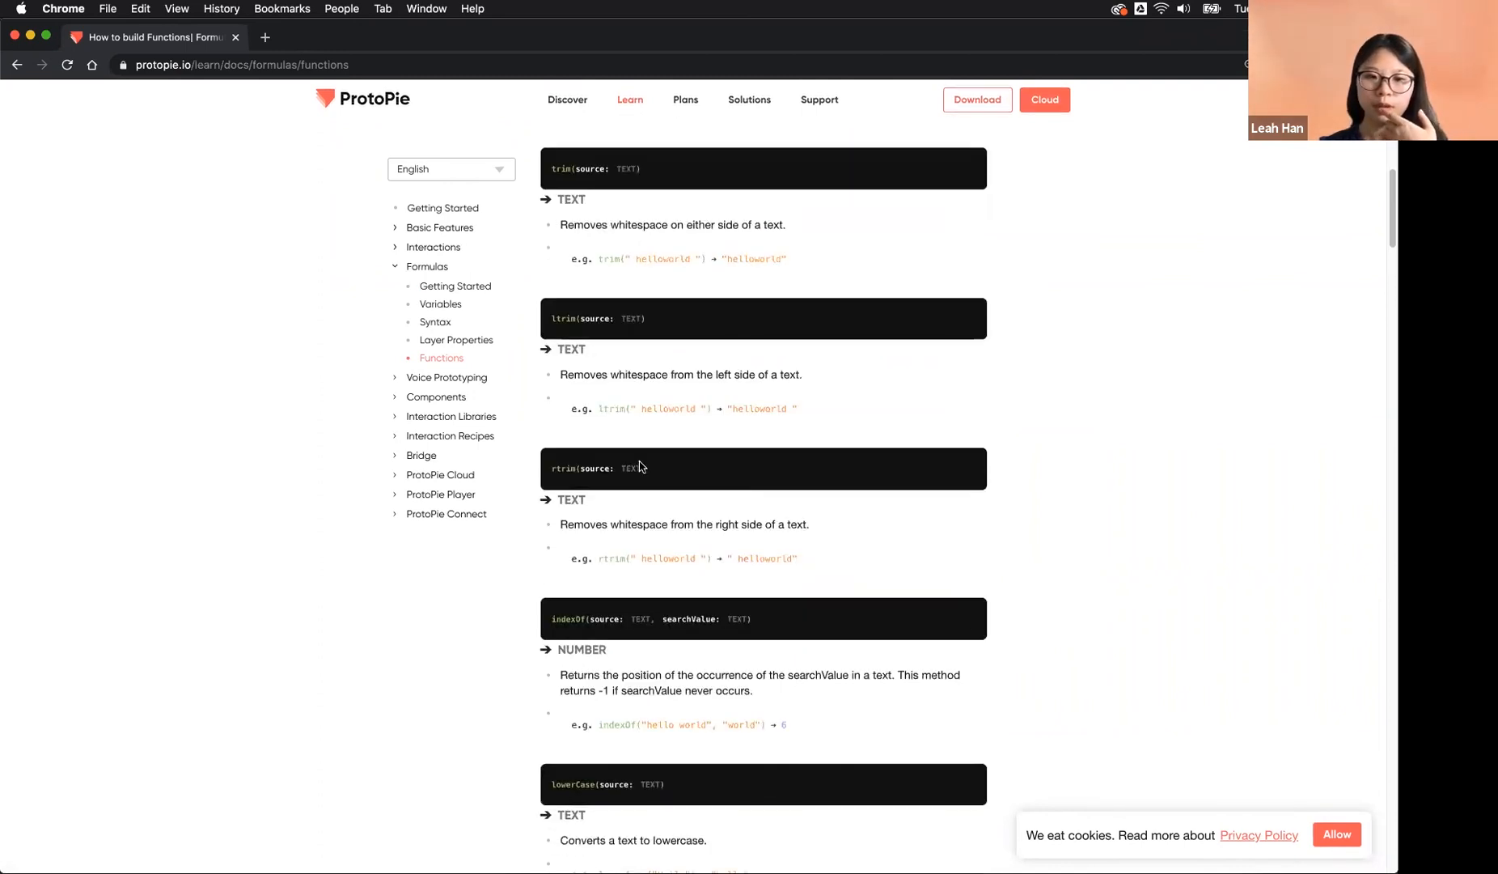
scroll(640, 466, up, 3)
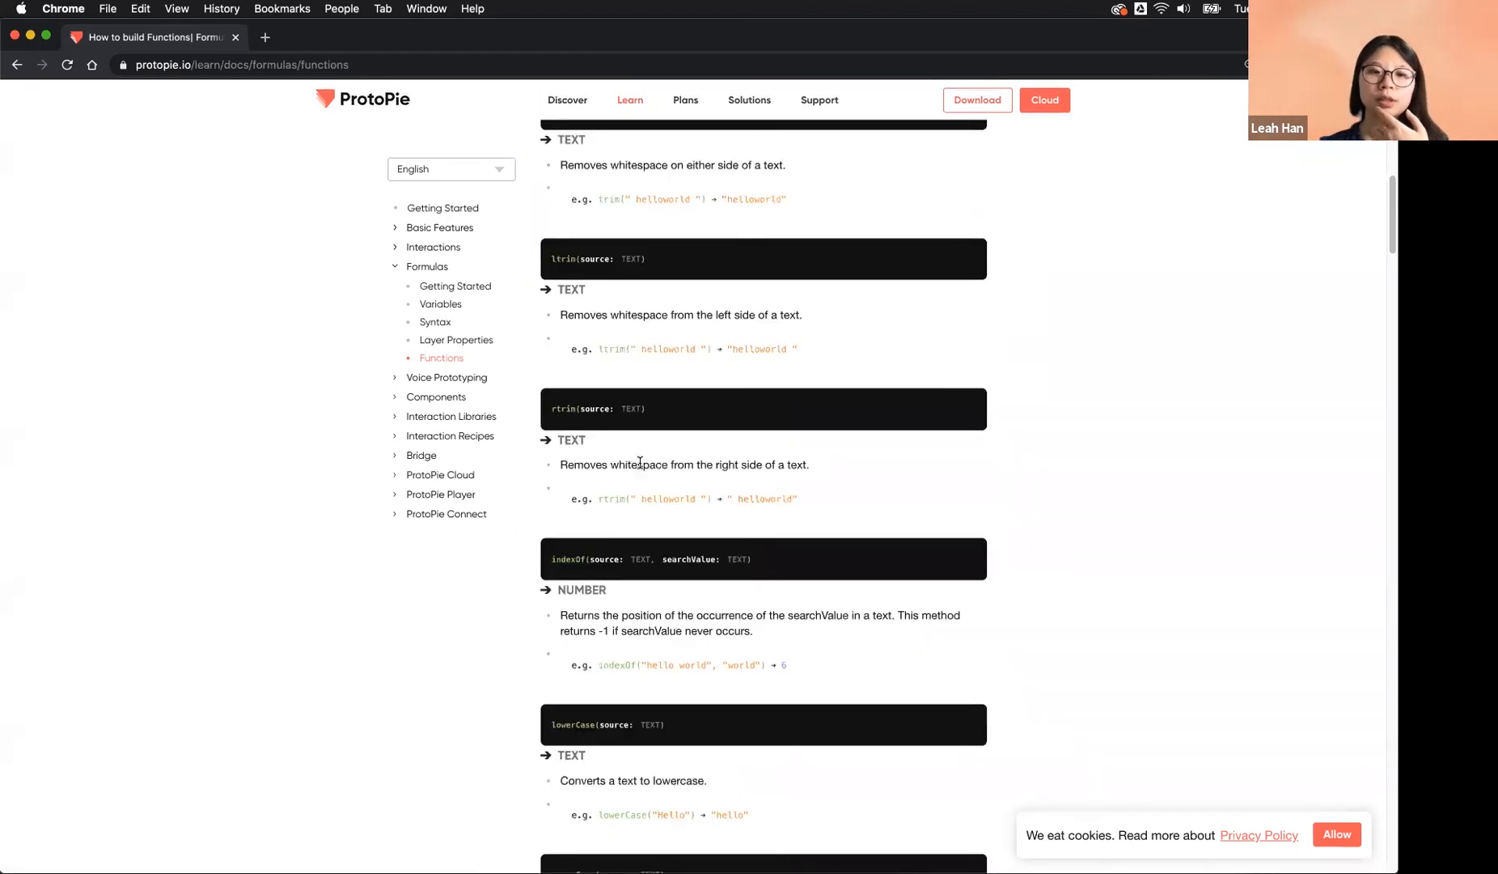
scroll(640, 462, up, 14)
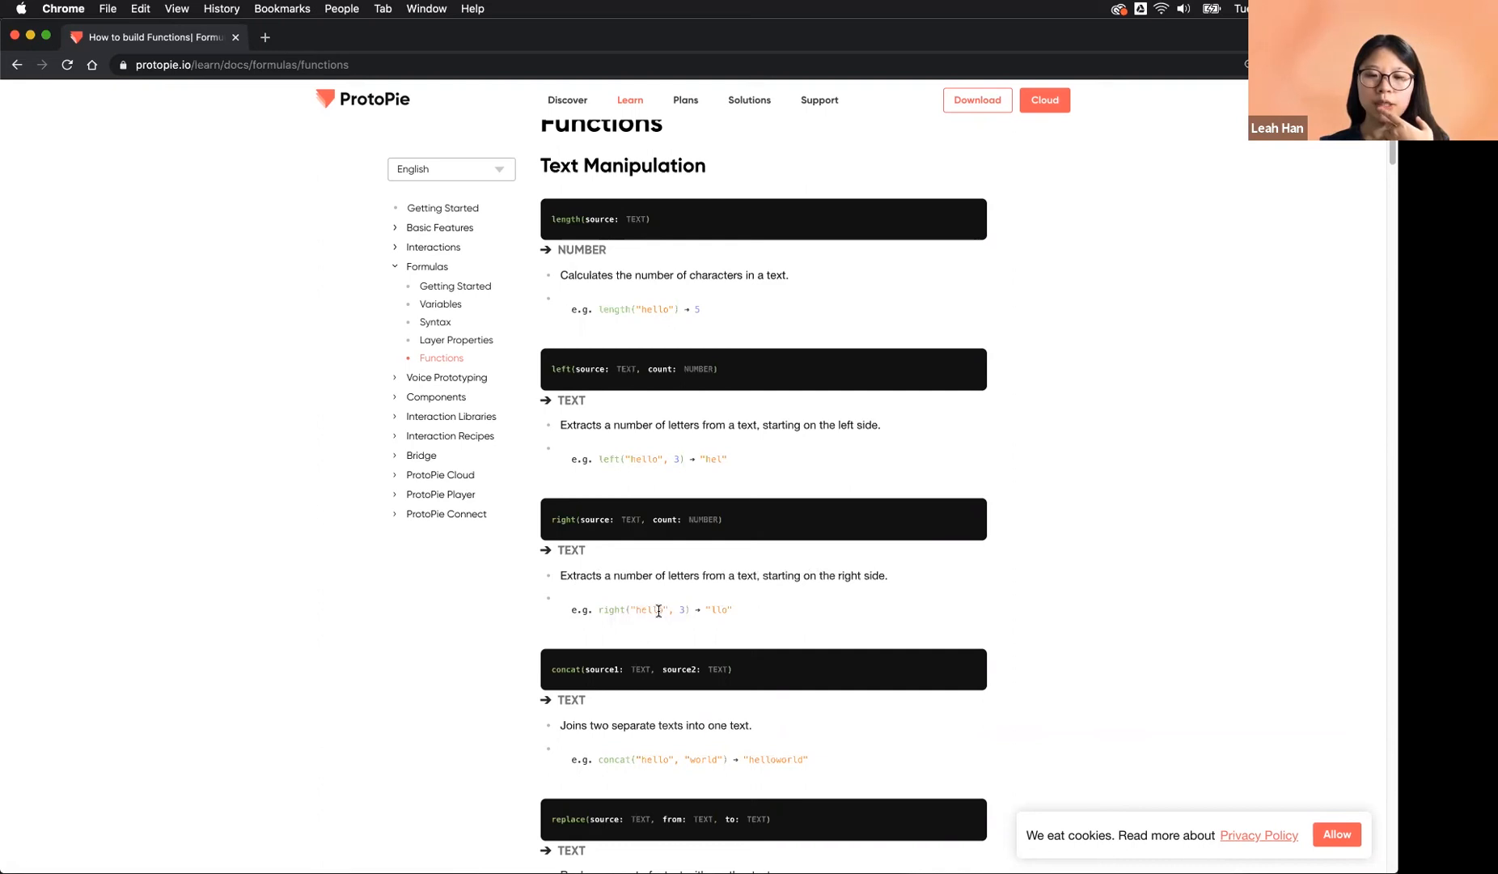
Examine the source text and count arguments in the right("hello", 3) example.
drag(647, 611, 660, 615)
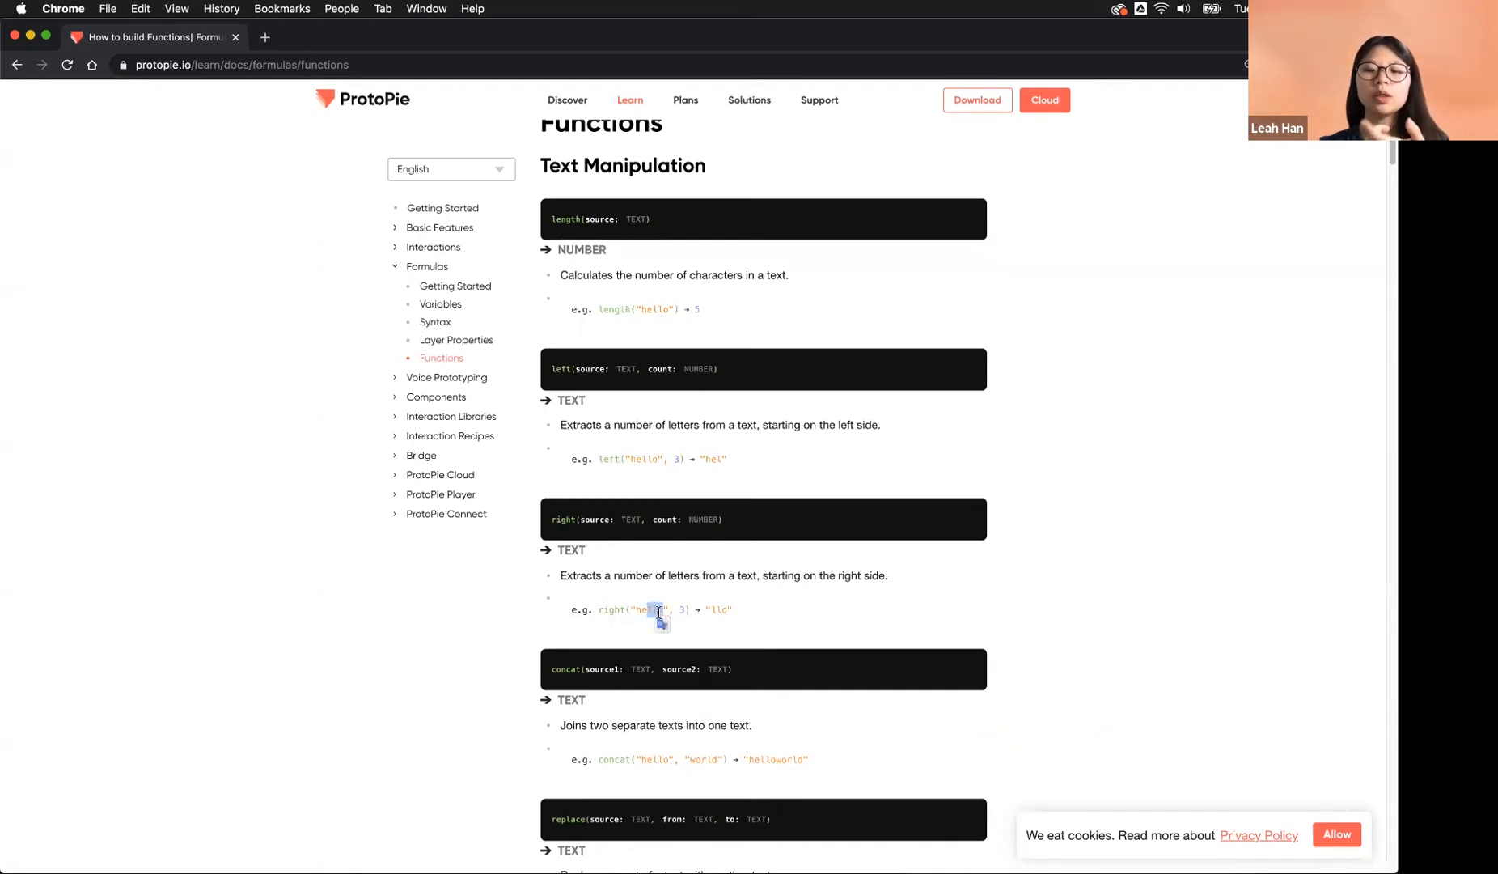
click(740, 609)
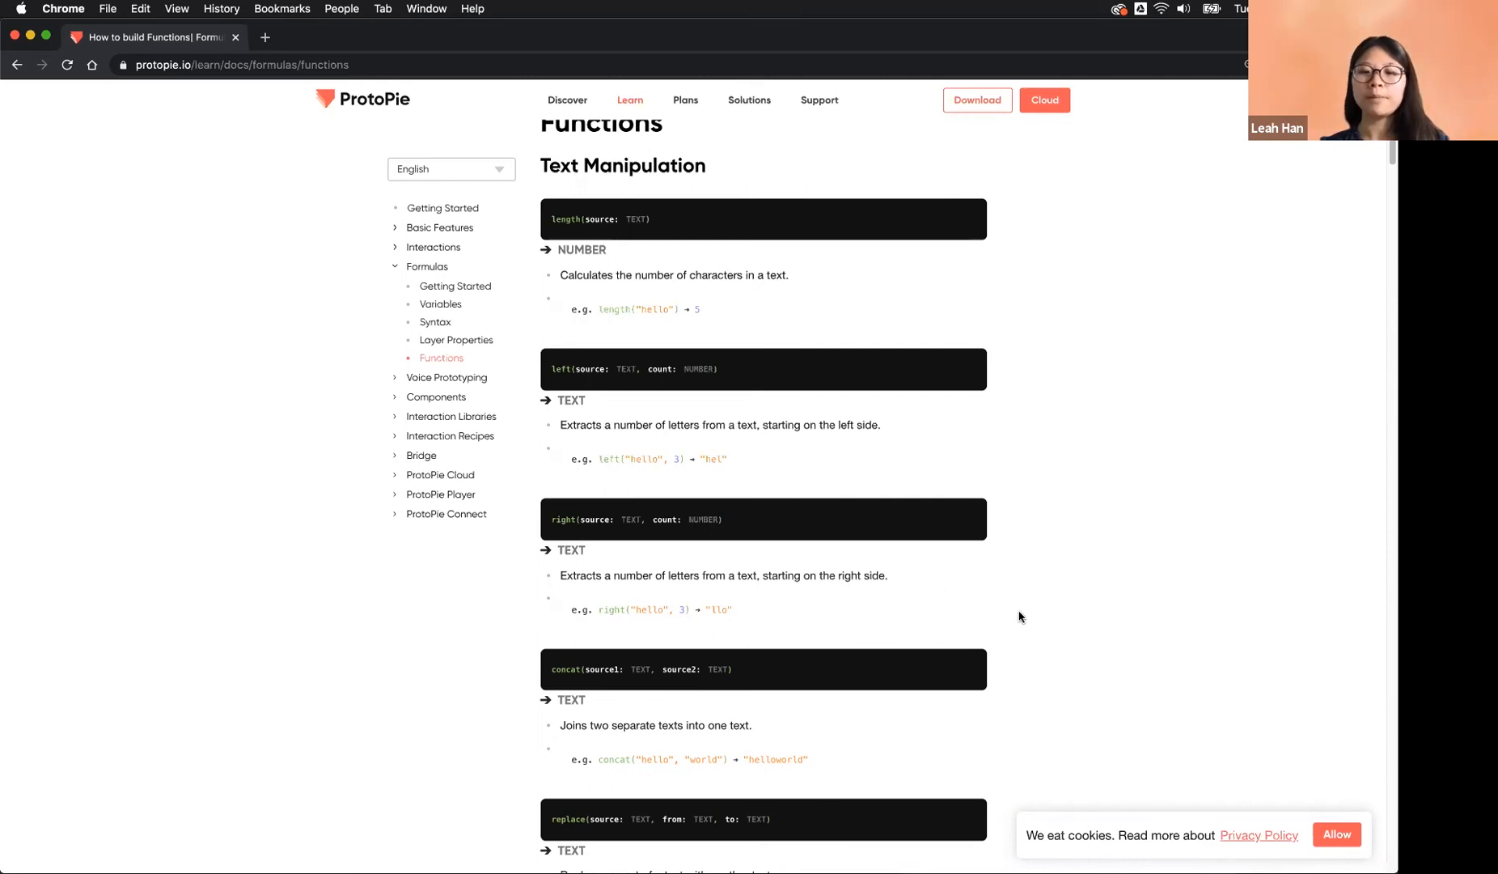
double_click(633, 610)
drag(633, 610, 685, 610)
double_click(654, 610)
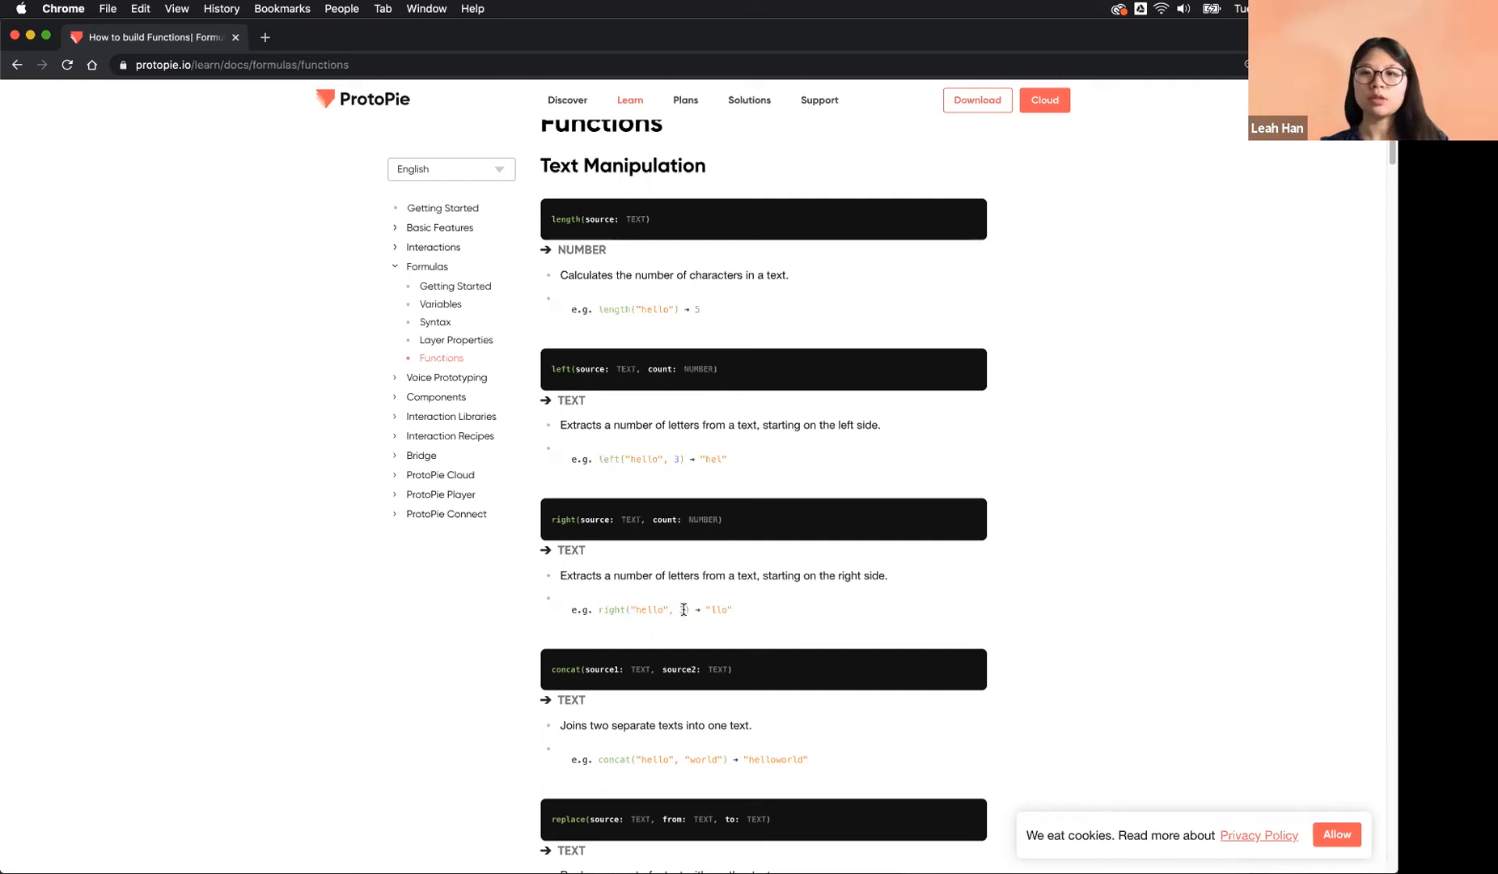
double_click(684, 610)
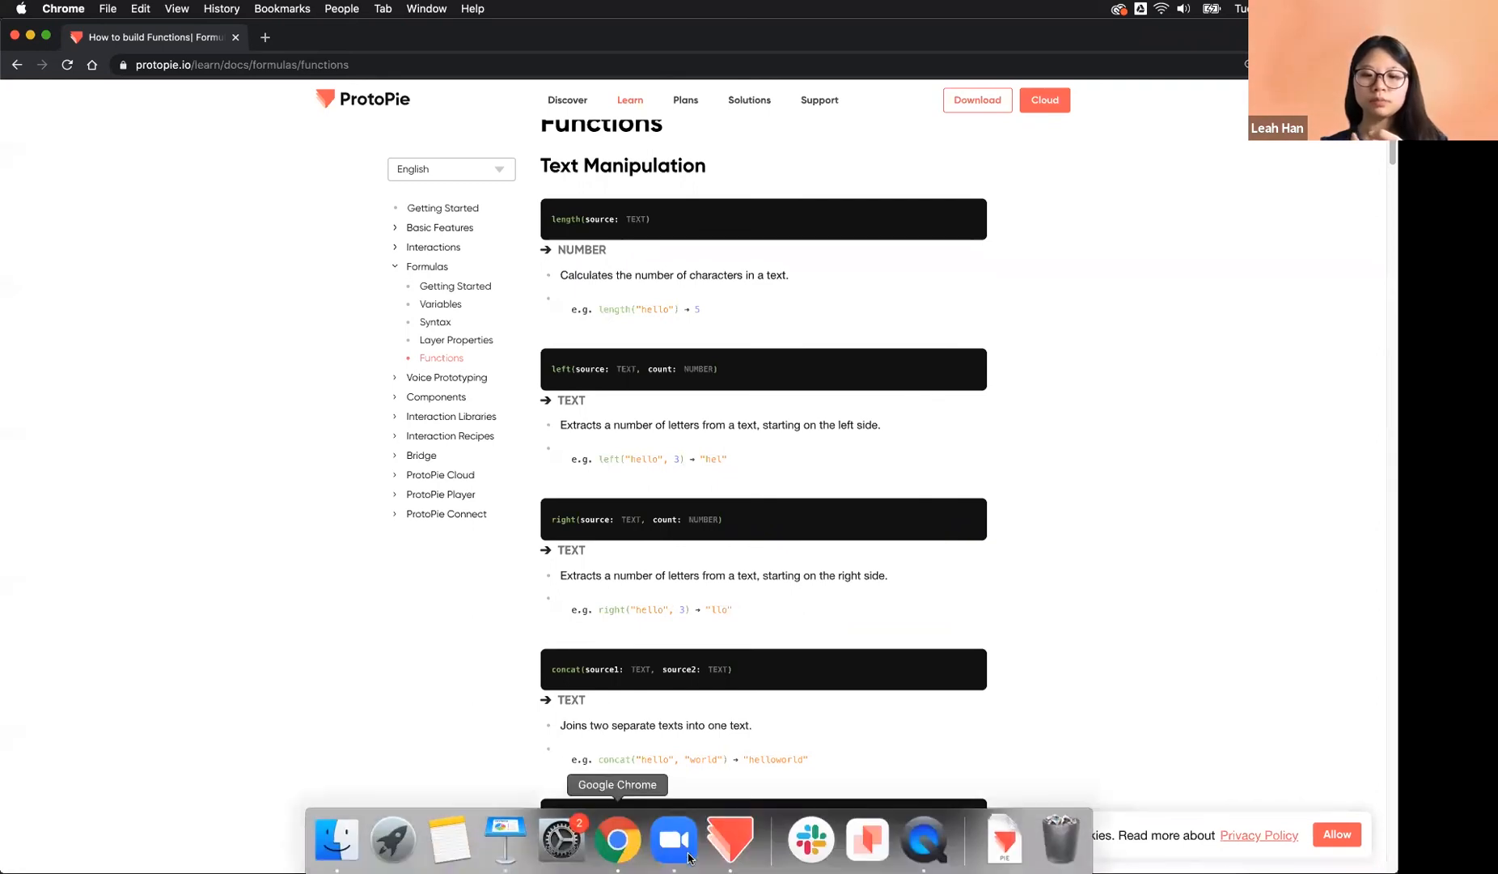
Switch back to ProtoPie and add a third condition to the password's Focus Out trigger.
click(729, 839)
click(974, 593)
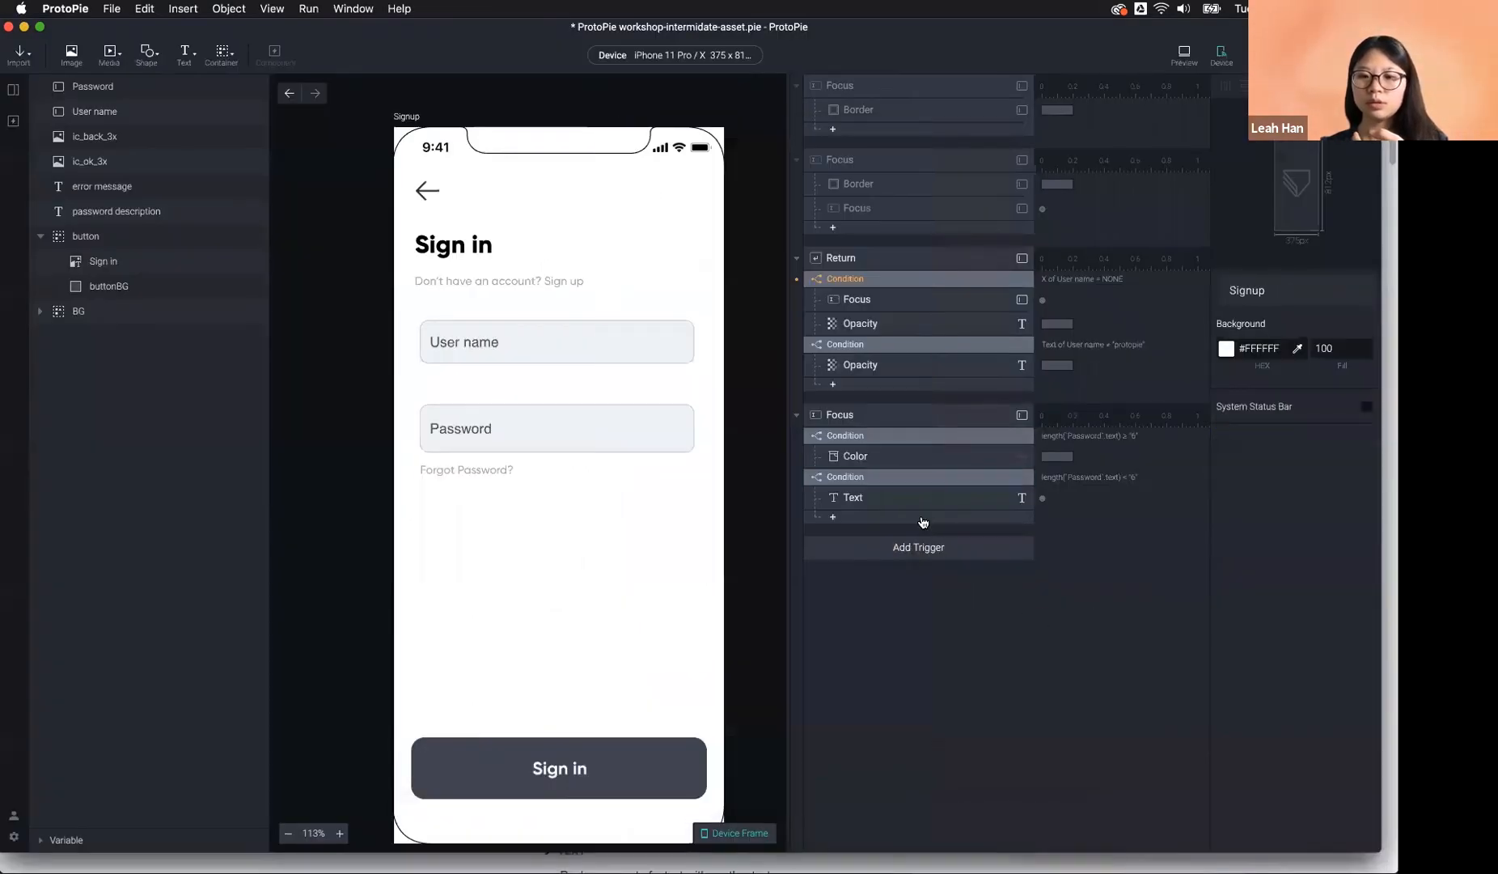
click(923, 519)
click(951, 495)
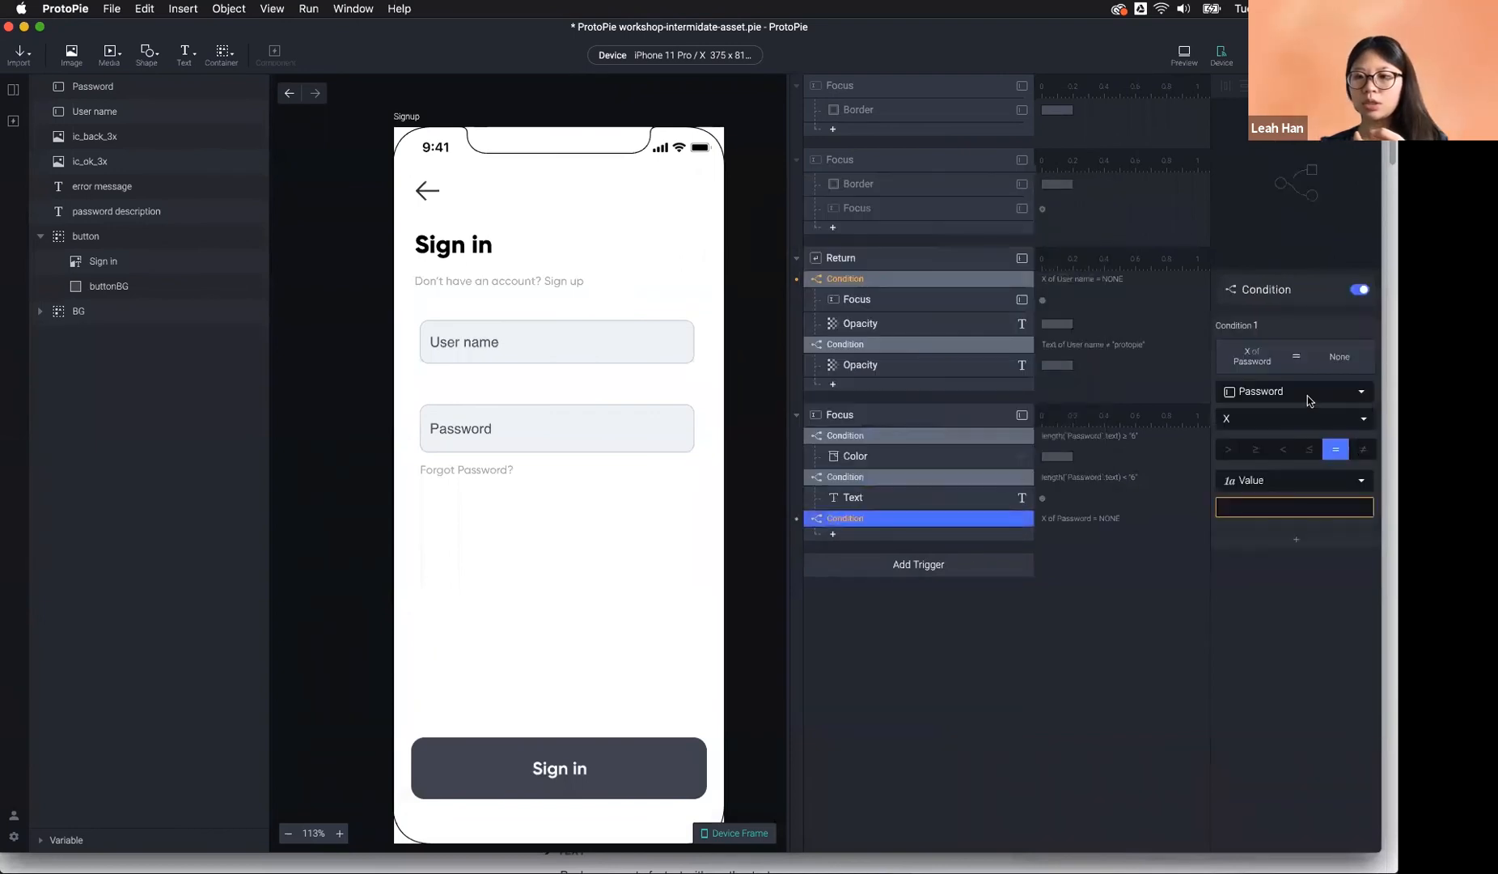
Set the third condition of the password's Focus Out trigger to evaluate a Formula instead of a layer property.
click(1303, 419)
click(1300, 396)
click(1300, 396)
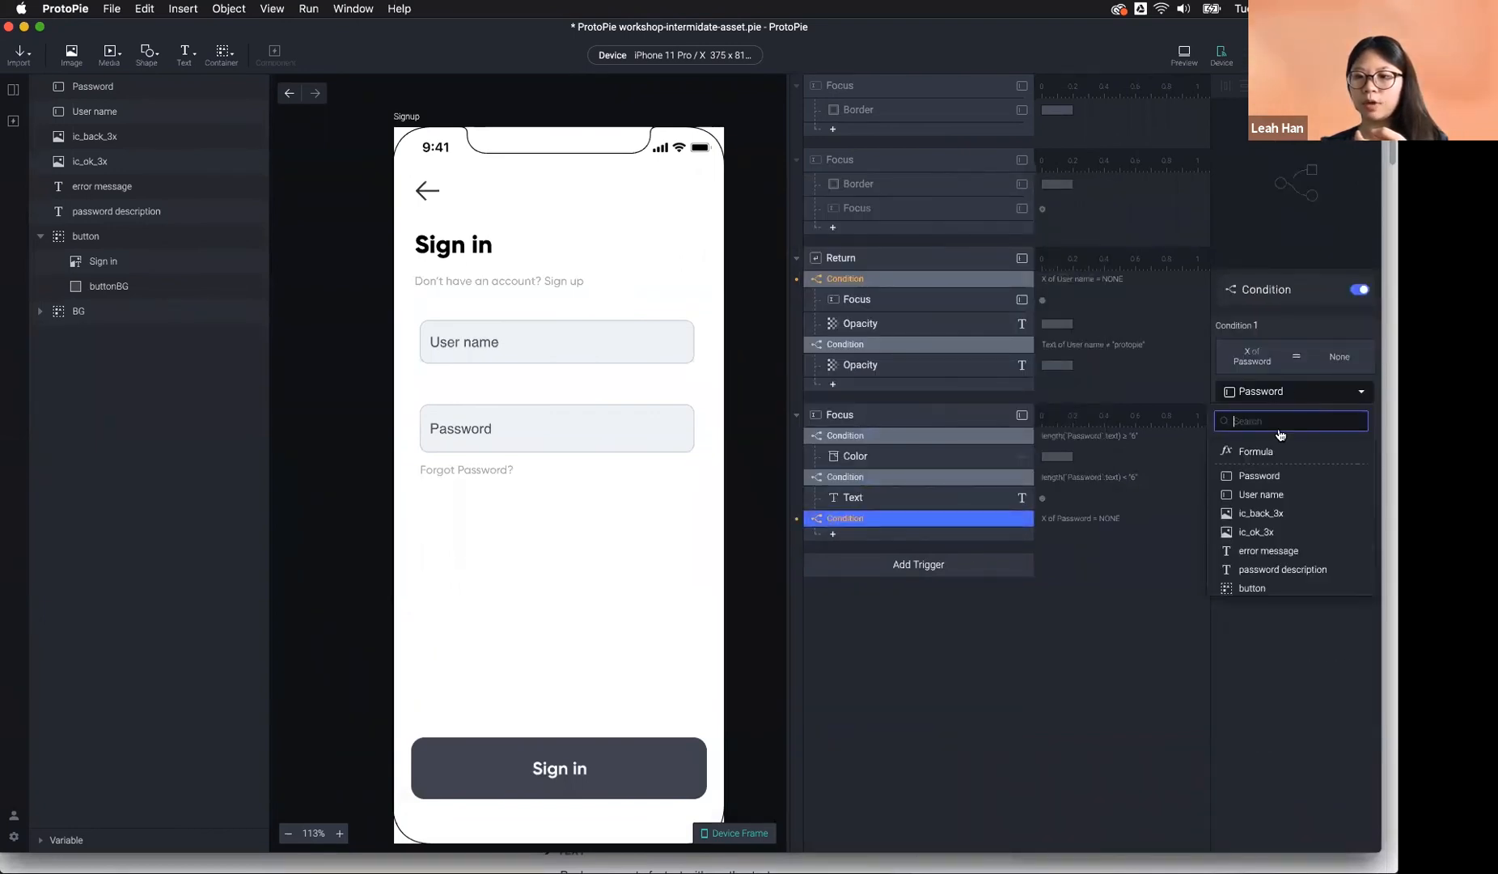
click(1275, 448)
click(1270, 398)
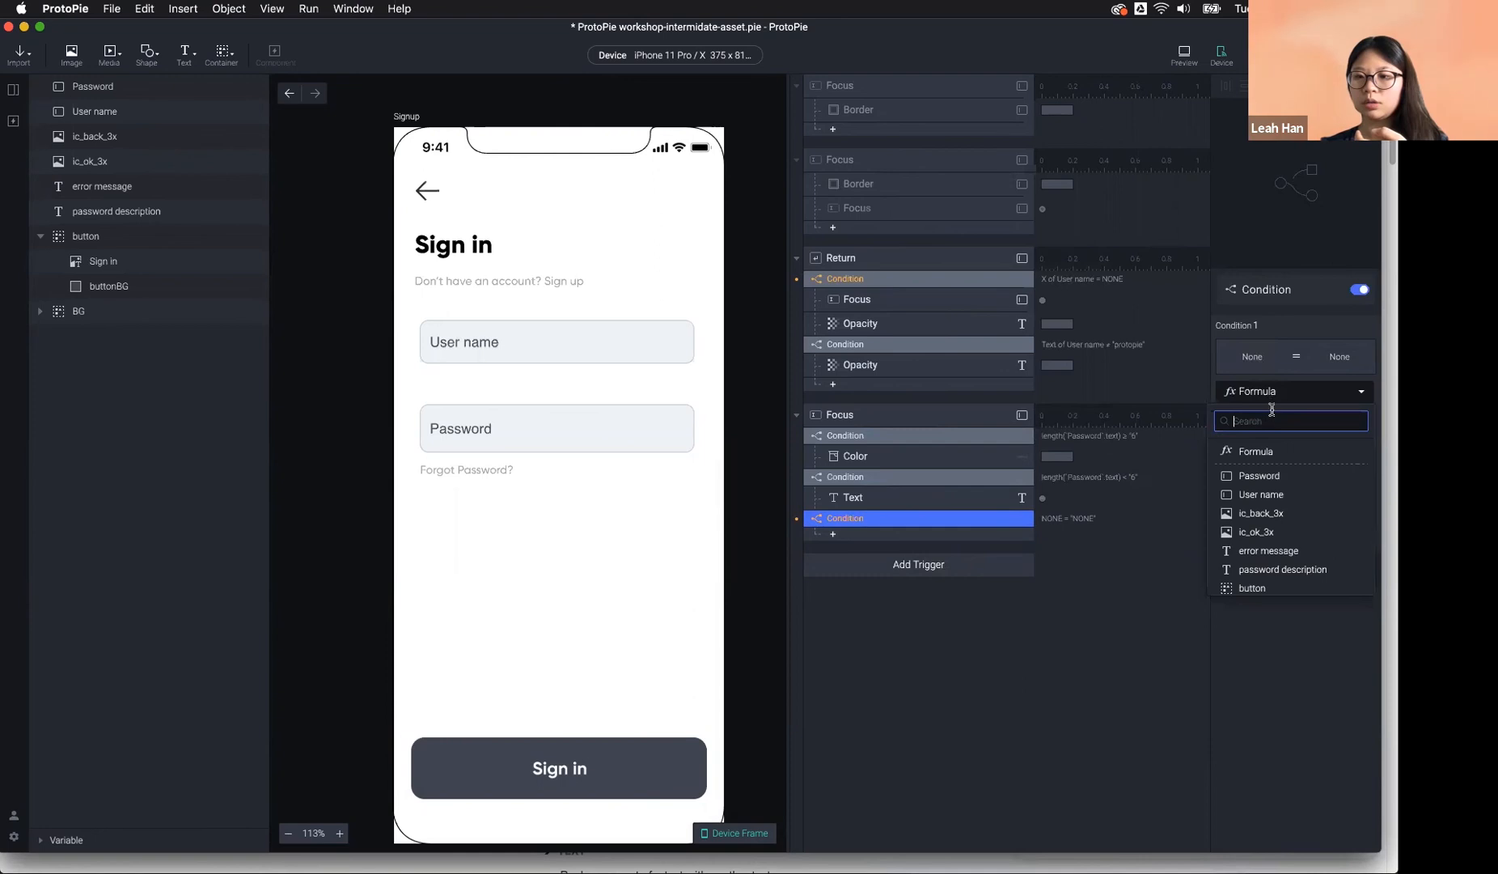
click(1281, 395)
Start the third condition's formula with an empty right() function.
click(1350, 418)
click(1364, 417)
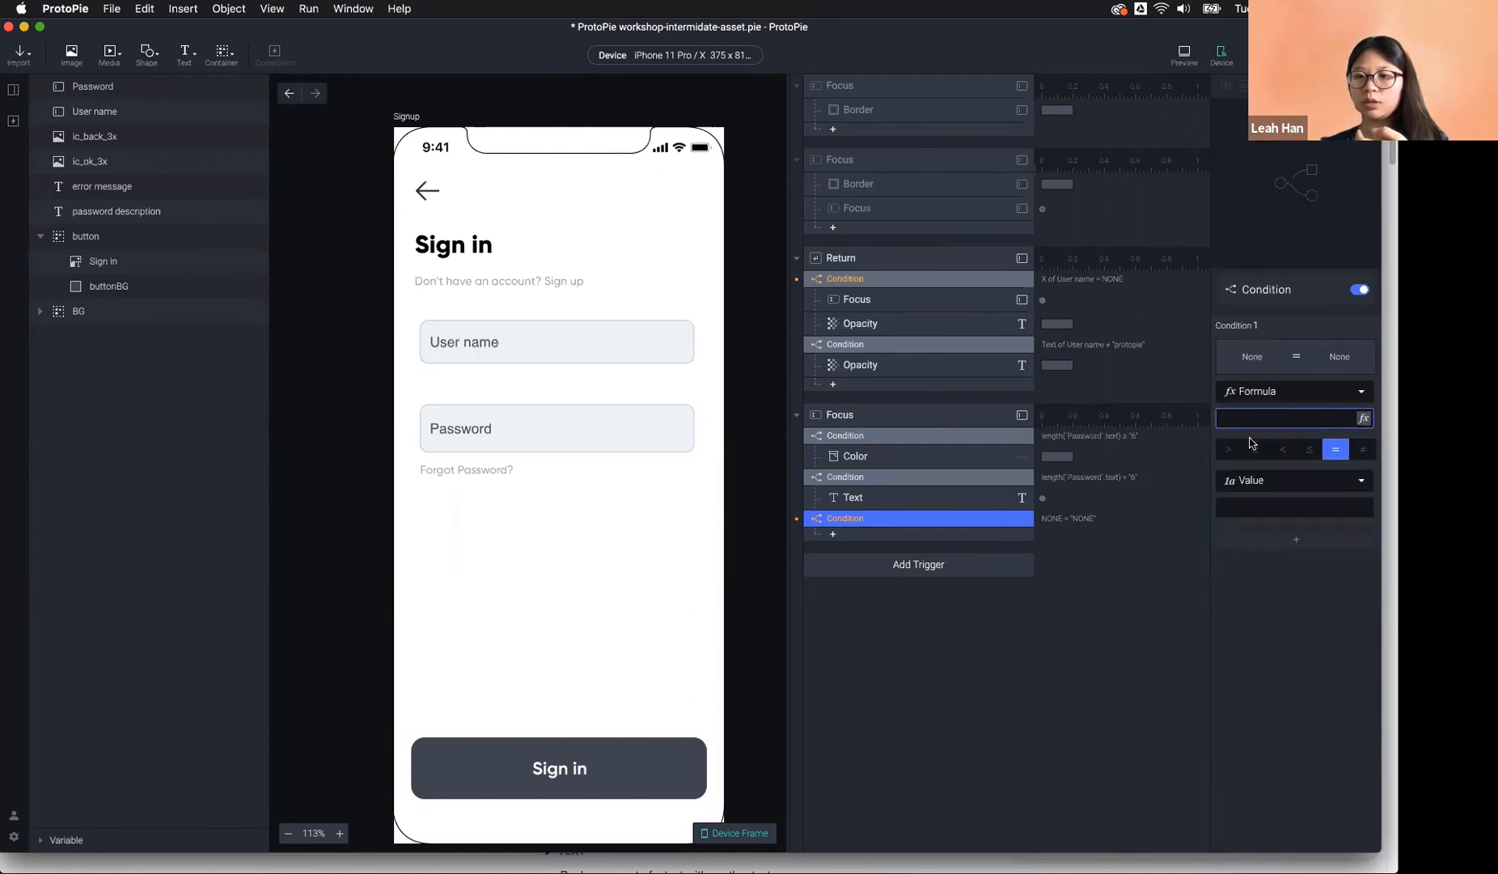
text(right)
key(BackSpace)
text(ht())
key(Return)
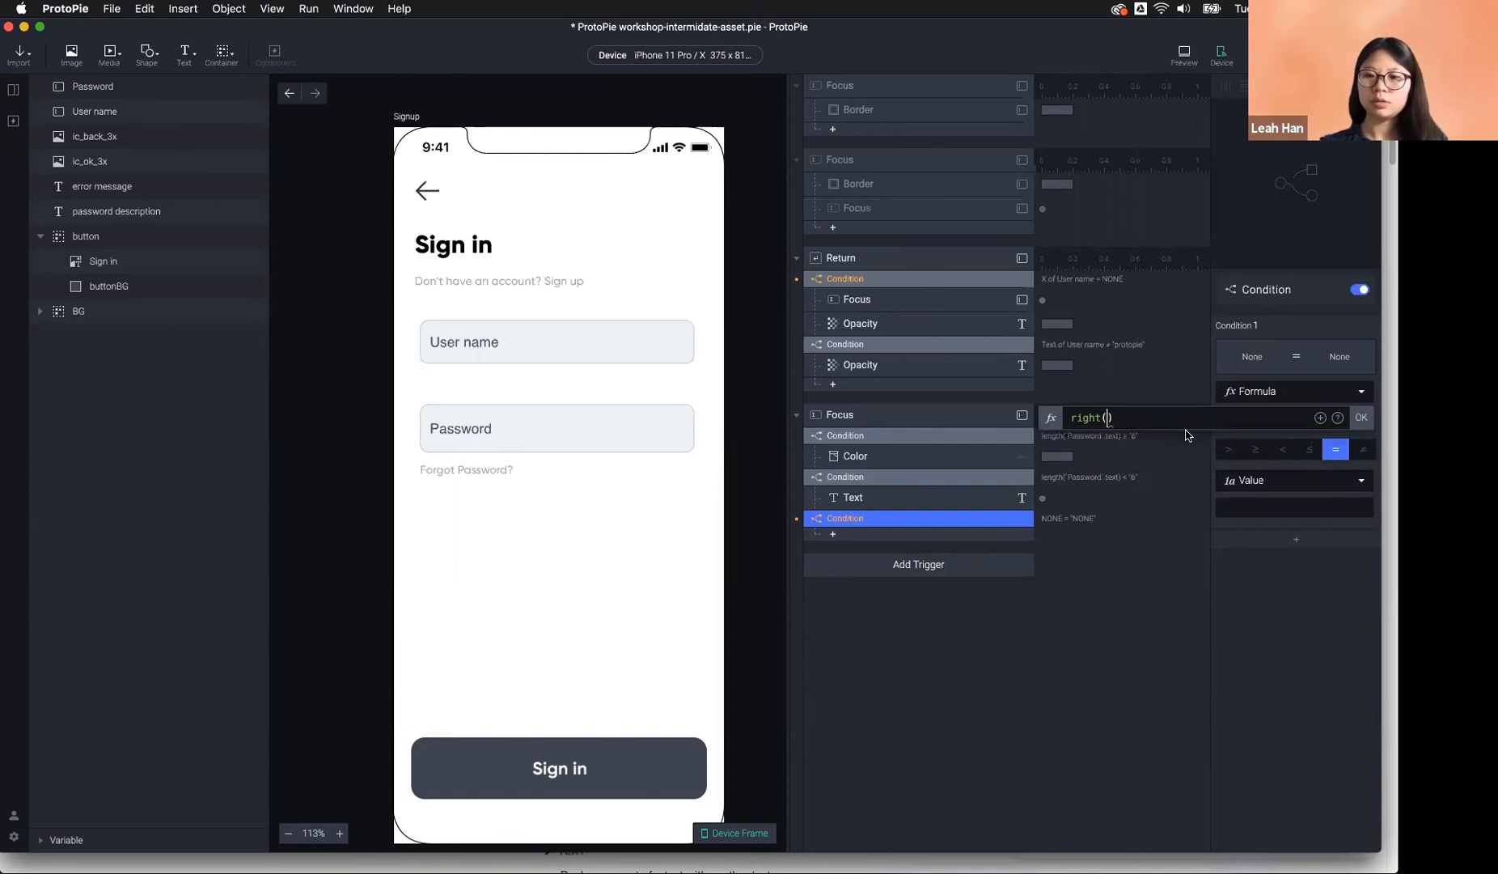
click(1320, 417)
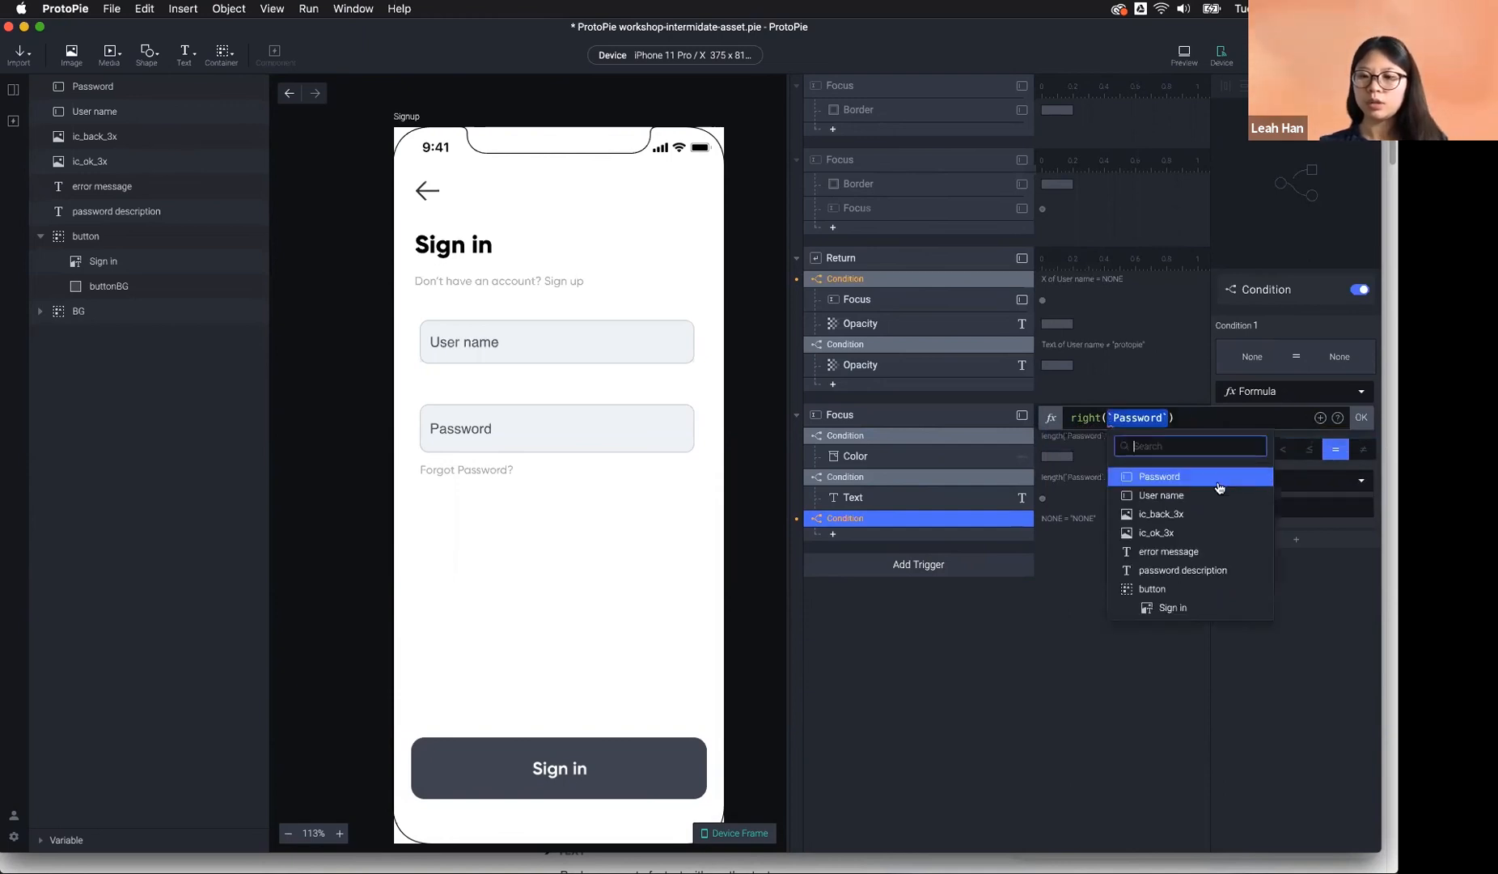
click(1217, 478)
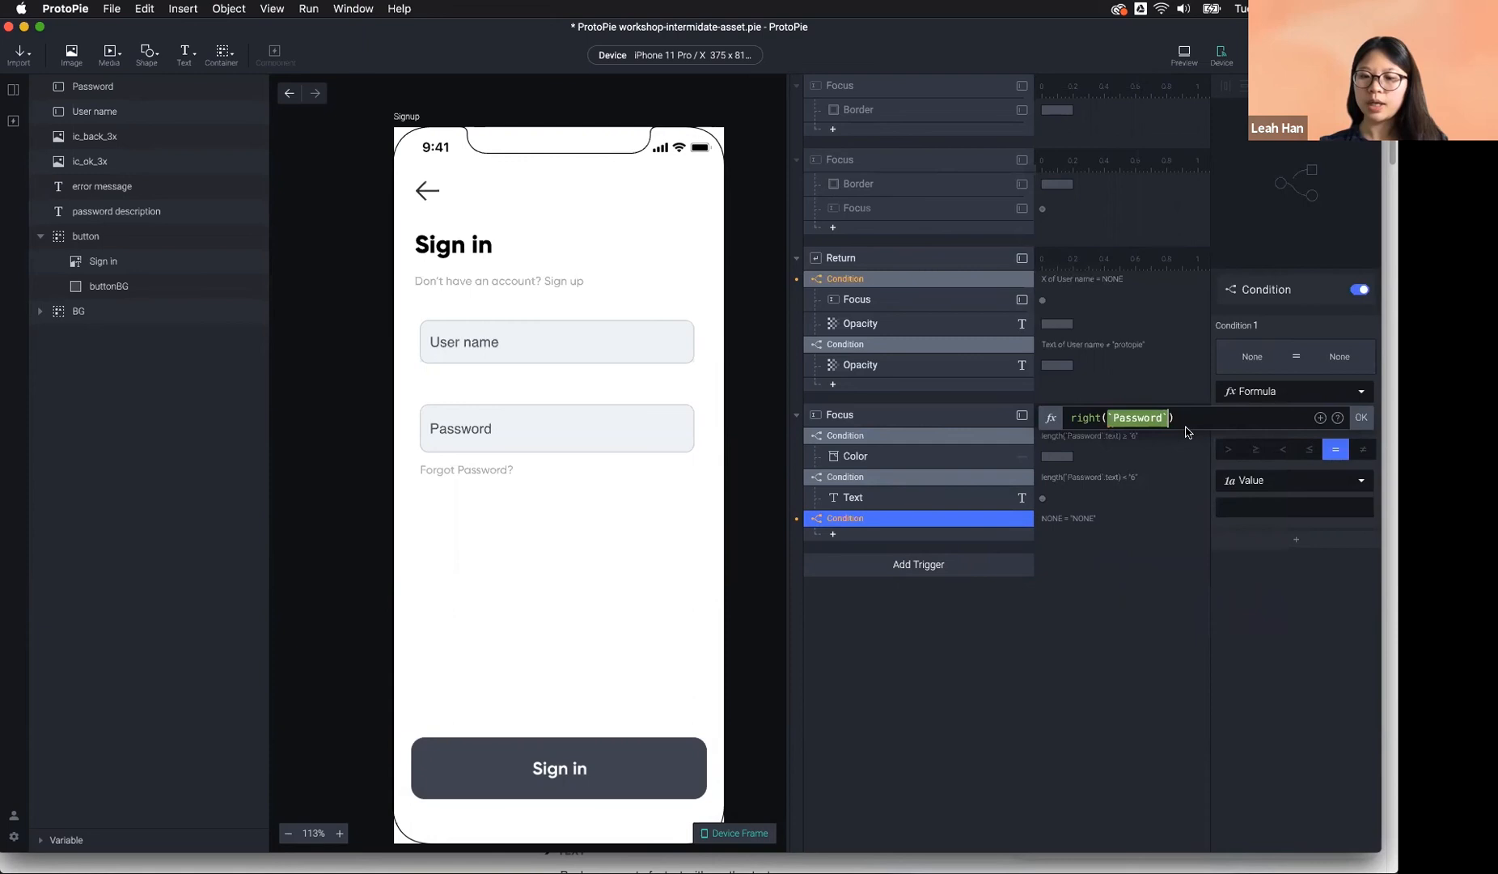
key(BackSpace)
key(BackSpace)
key(BackSpace)
key(BackSpace)
key(BackSpace)
key(BackSpace)
key(BackSpace)
key(BackSpace)
key(BackSpace)
key(BackSpace)
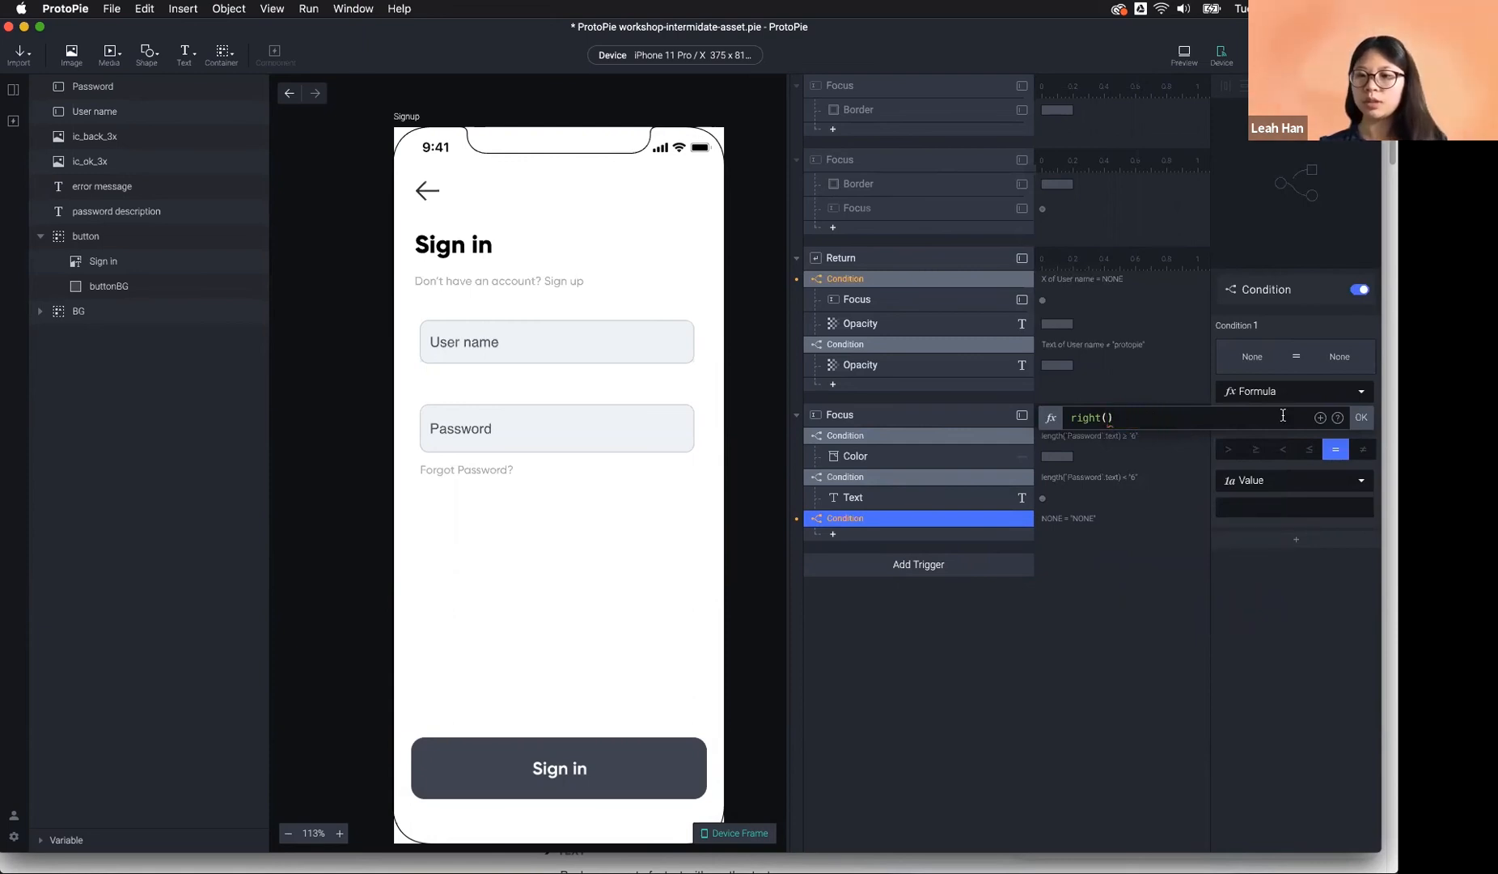
Complete the third condition's formula as right(`User name`.text,9) and apply it.
click(1321, 417)
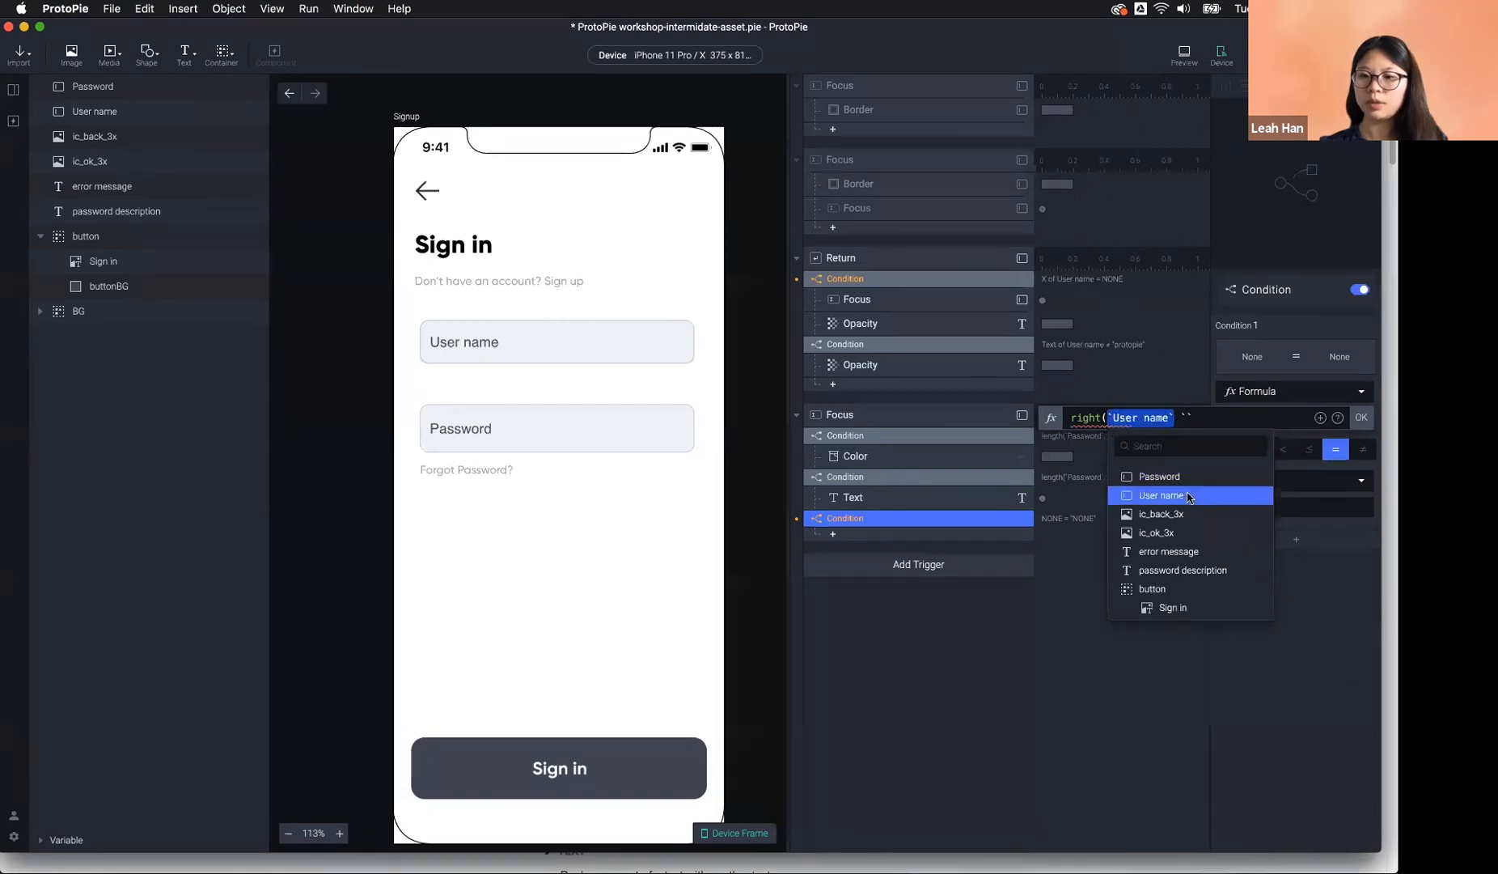
click(1162, 495)
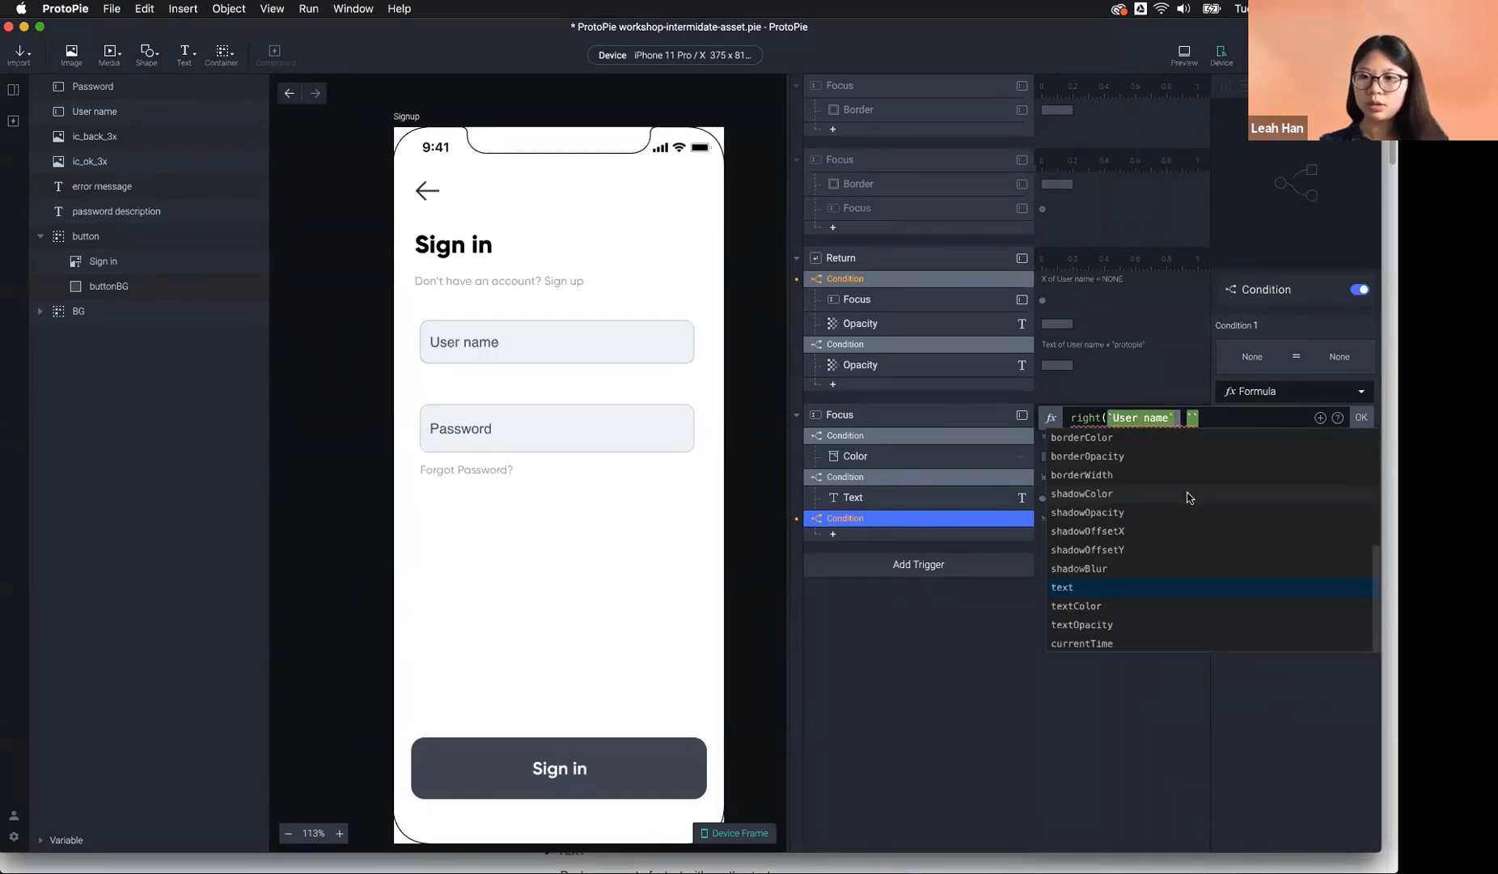
text(.text)
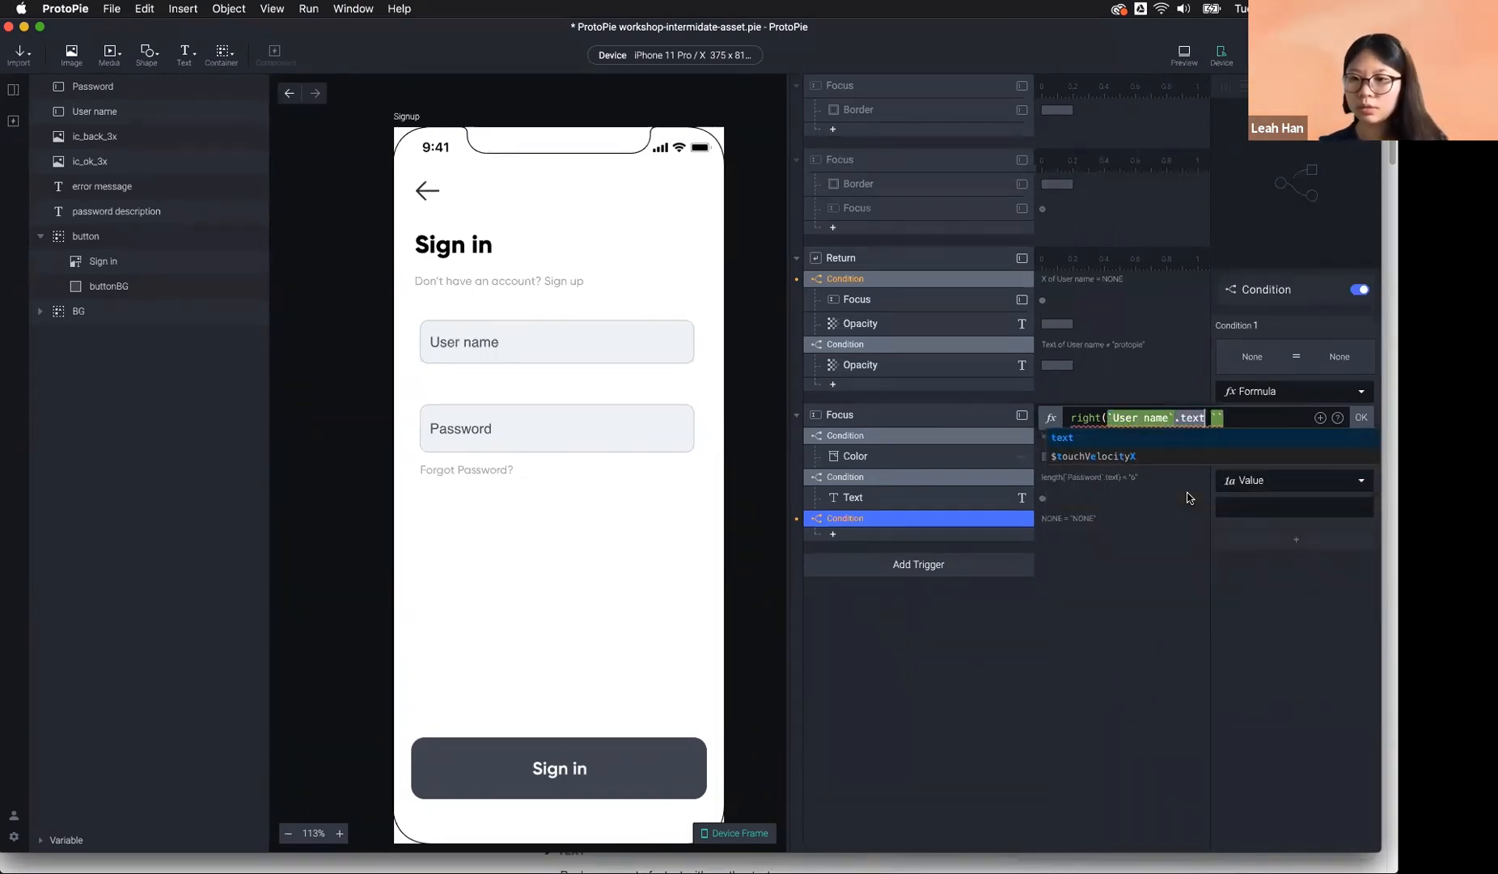
key(Right)
key(Delete)
key(Delete)
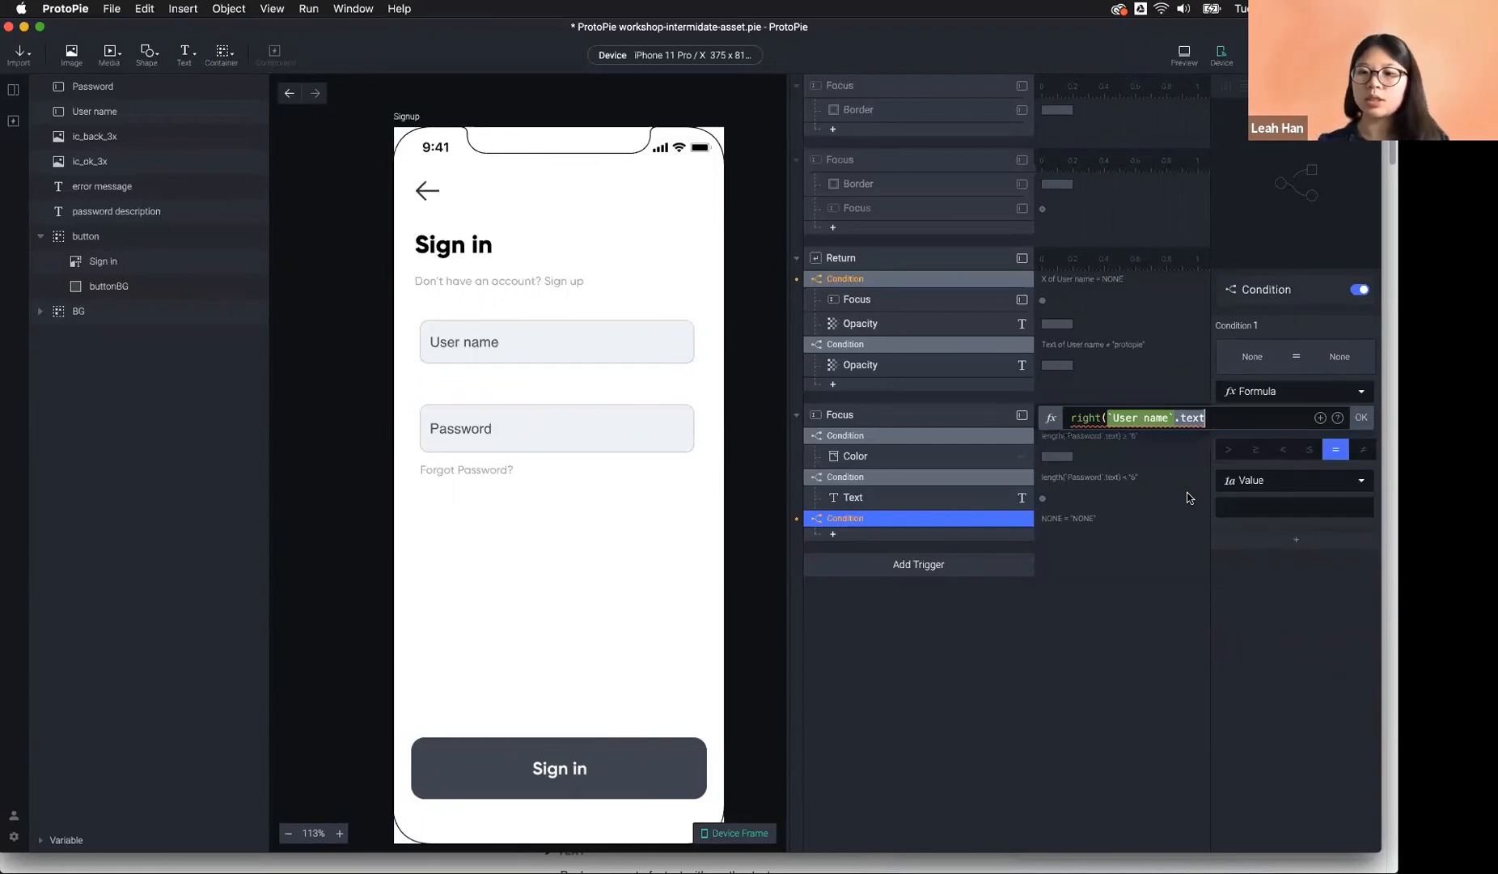
text(,9)
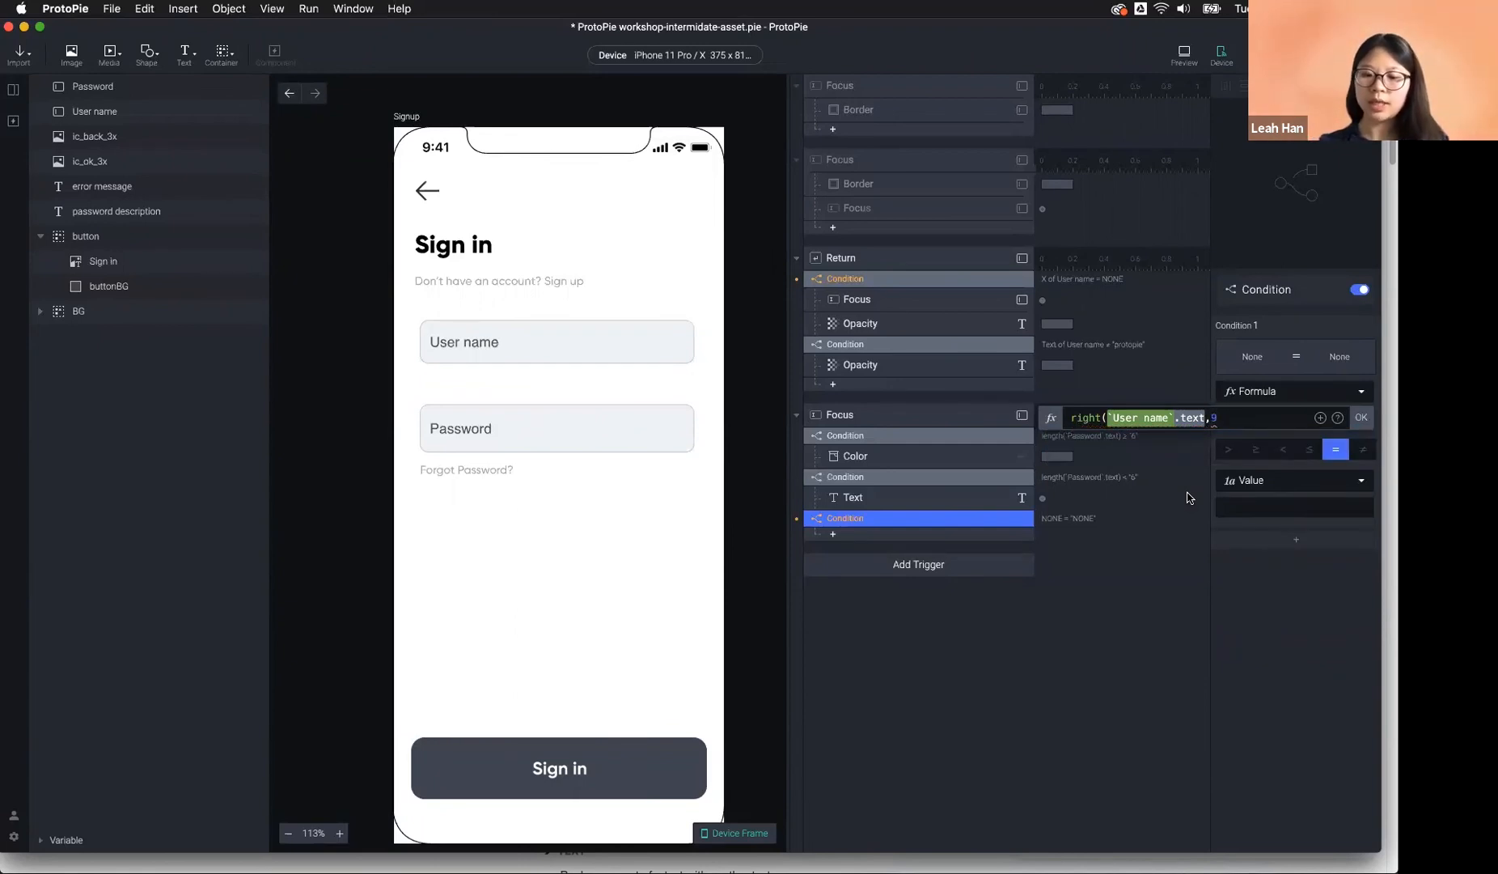
text())
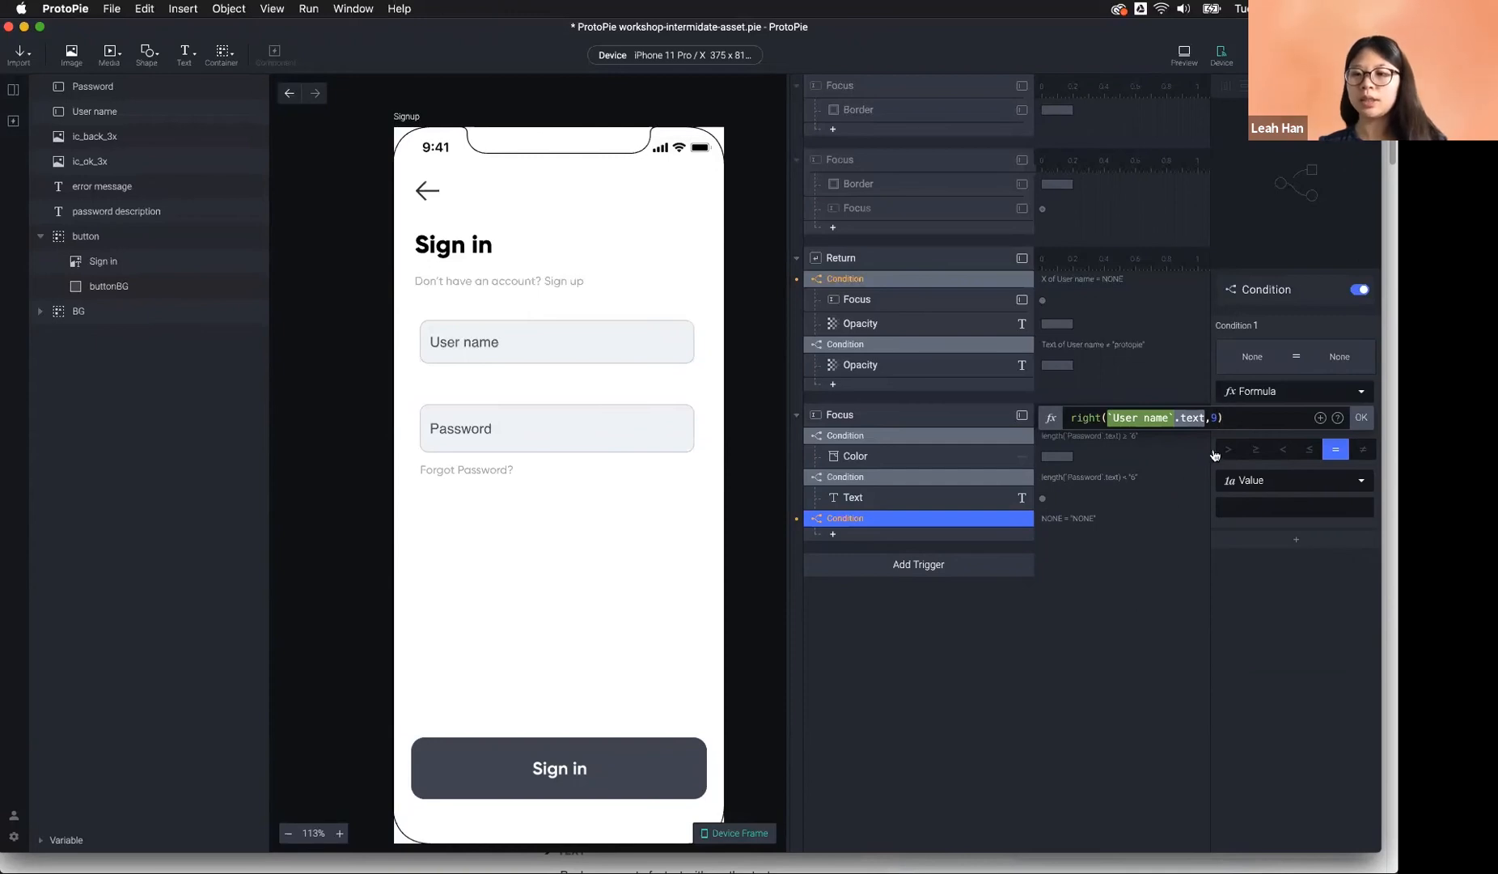
click(1368, 418)
Try gmail.com as the comparison value for the right() formula.
click(1266, 507)
text(gmail.com)
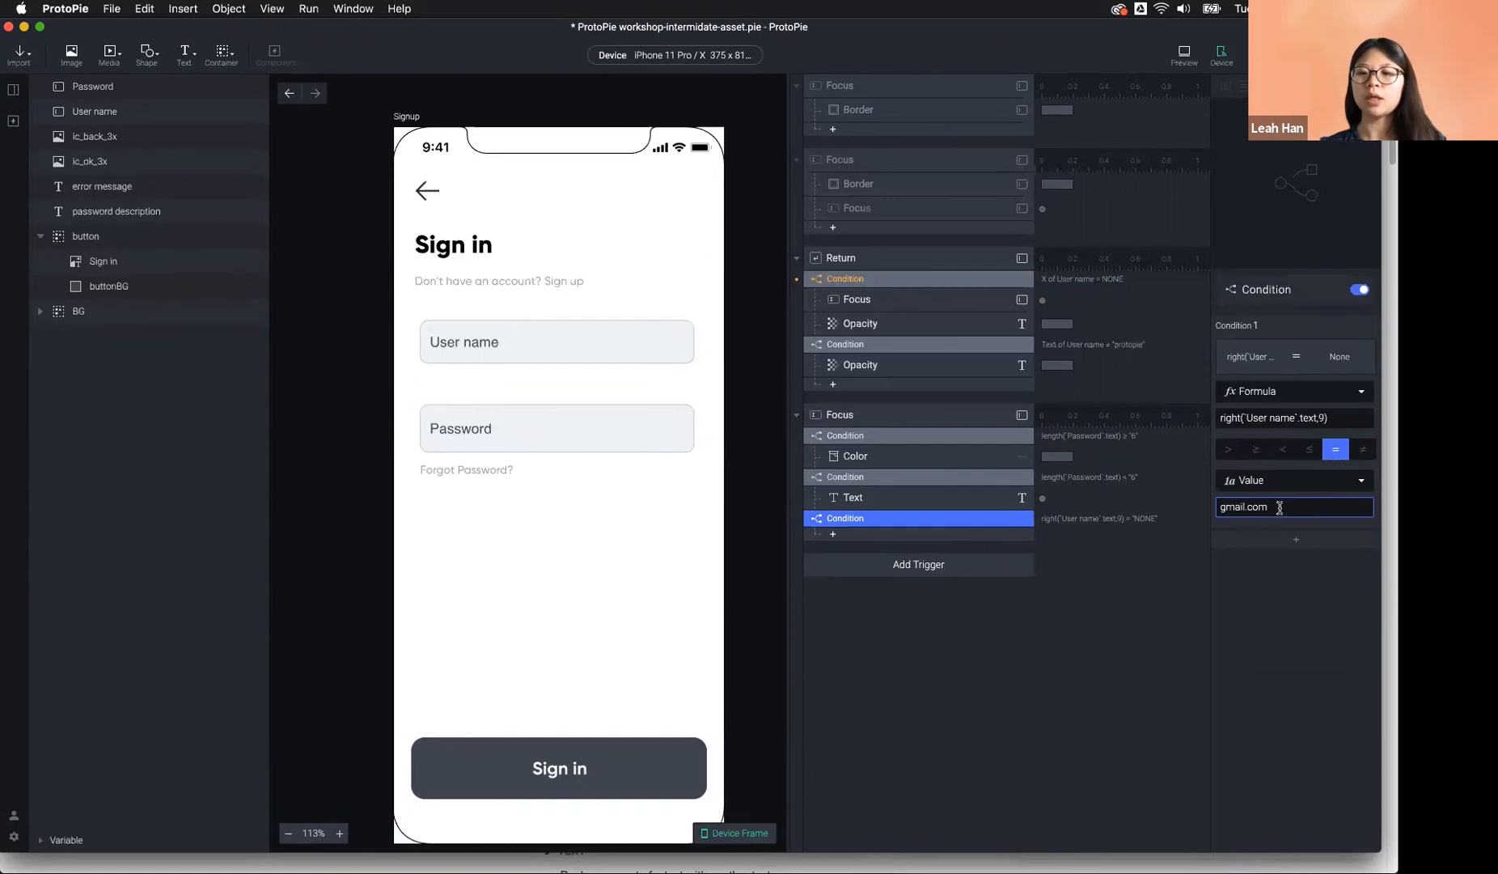
drag(1279, 507, 1131, 503)
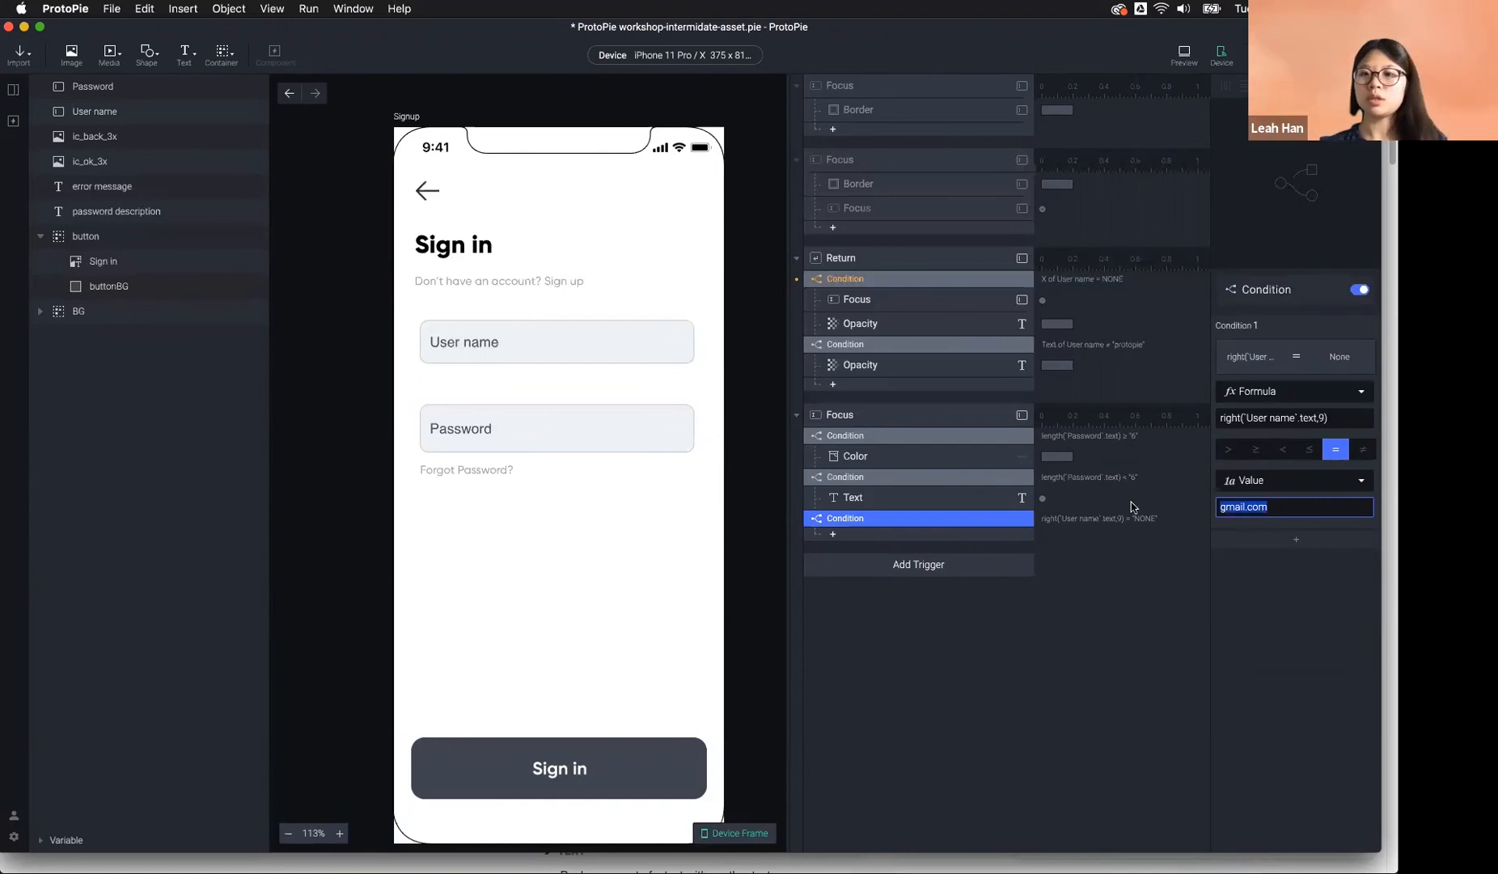
key(BackSpace)
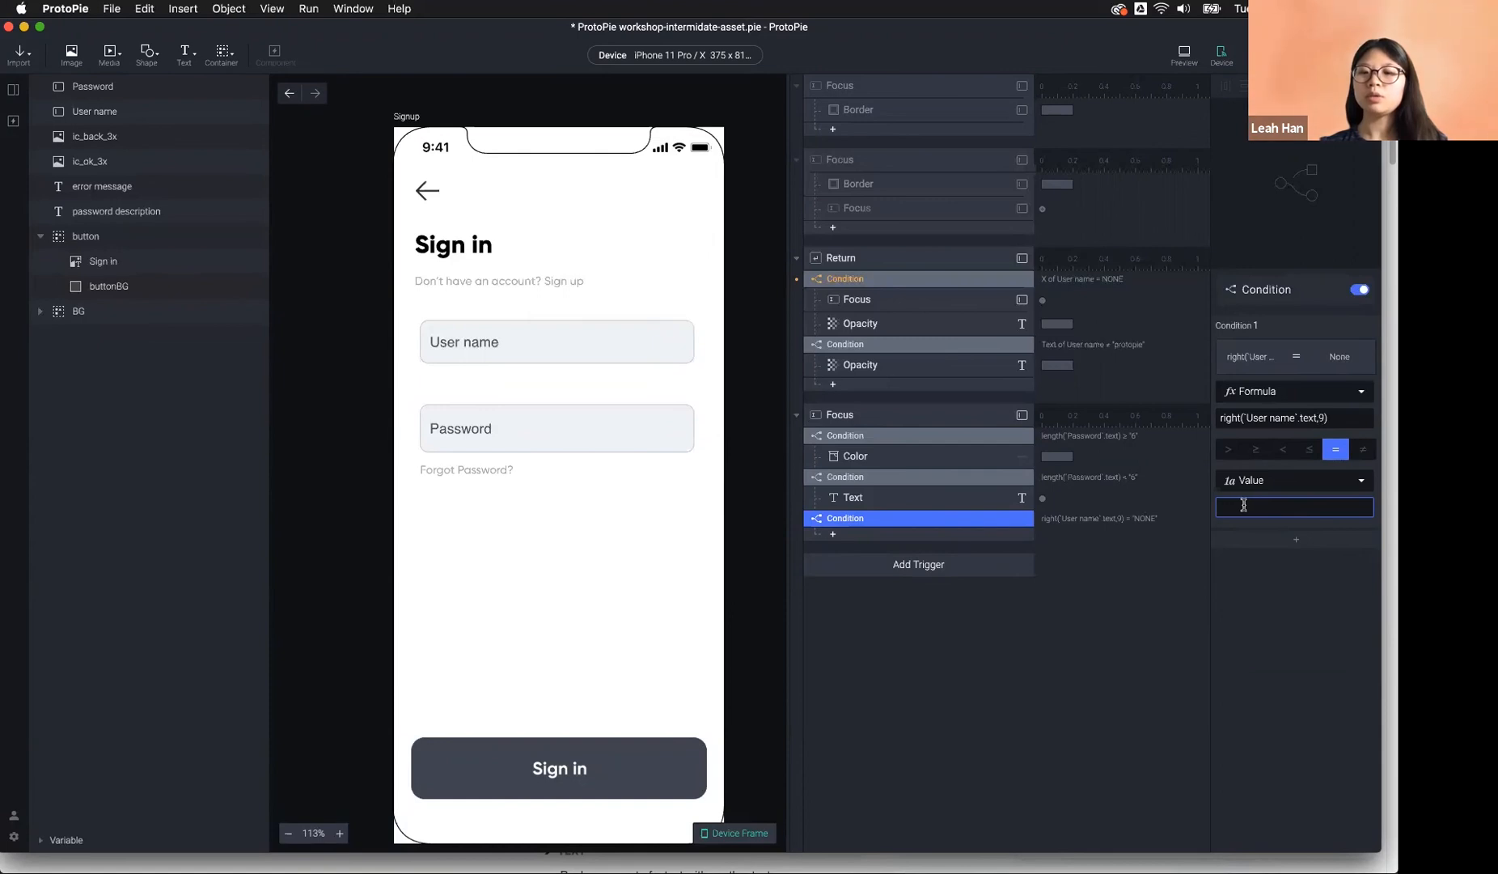
Enter @ as the third condition's comparison value.
text(gma)
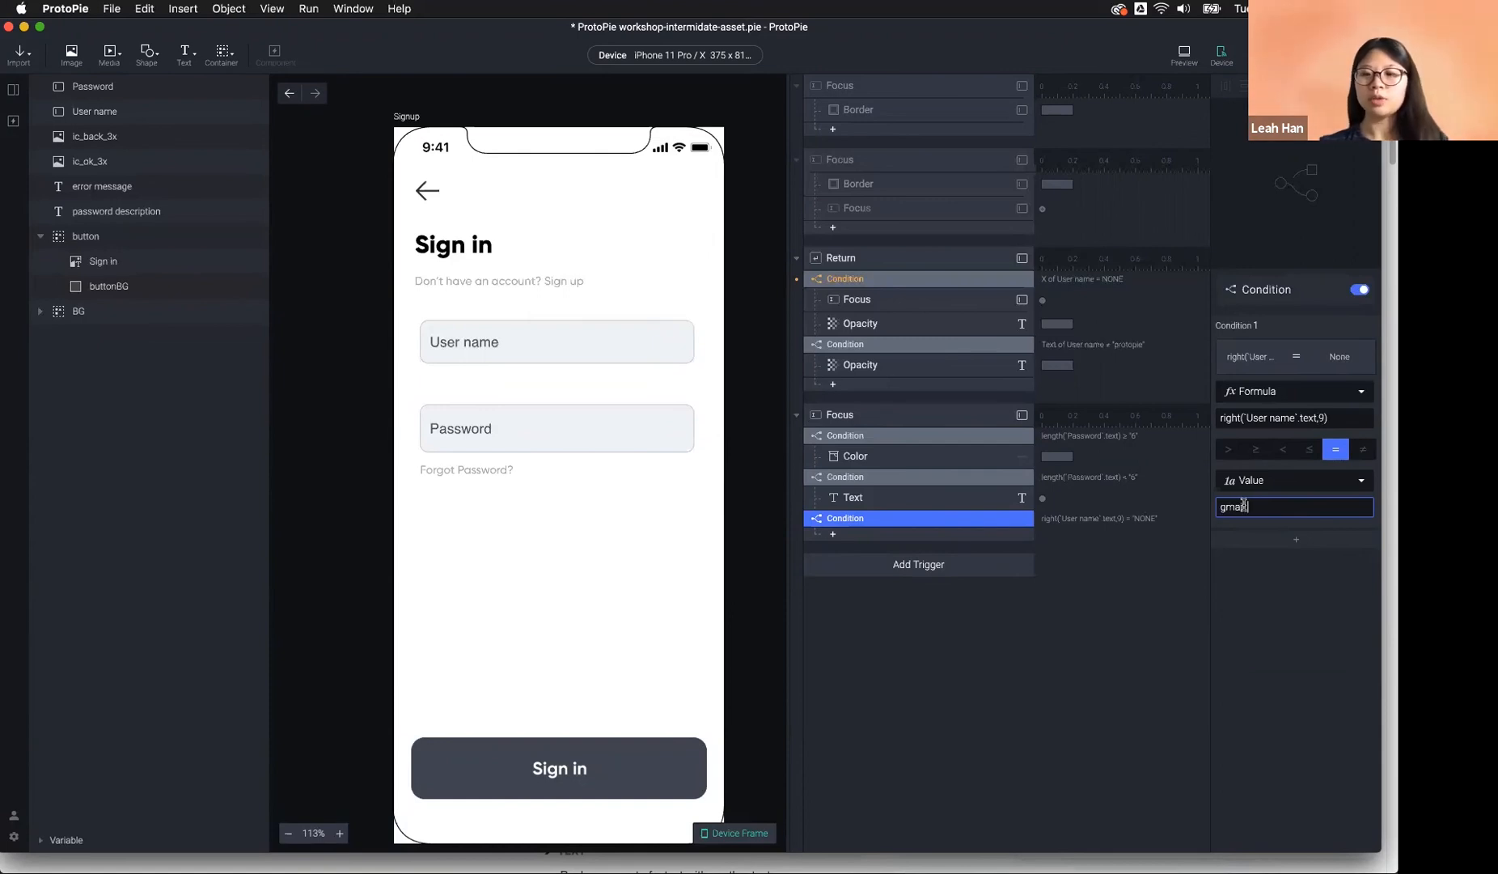
text(il.)
key(BackSpace)
key(BackSpace)
key(BackSpace)
key(BackSpace)
key(BackSpace)
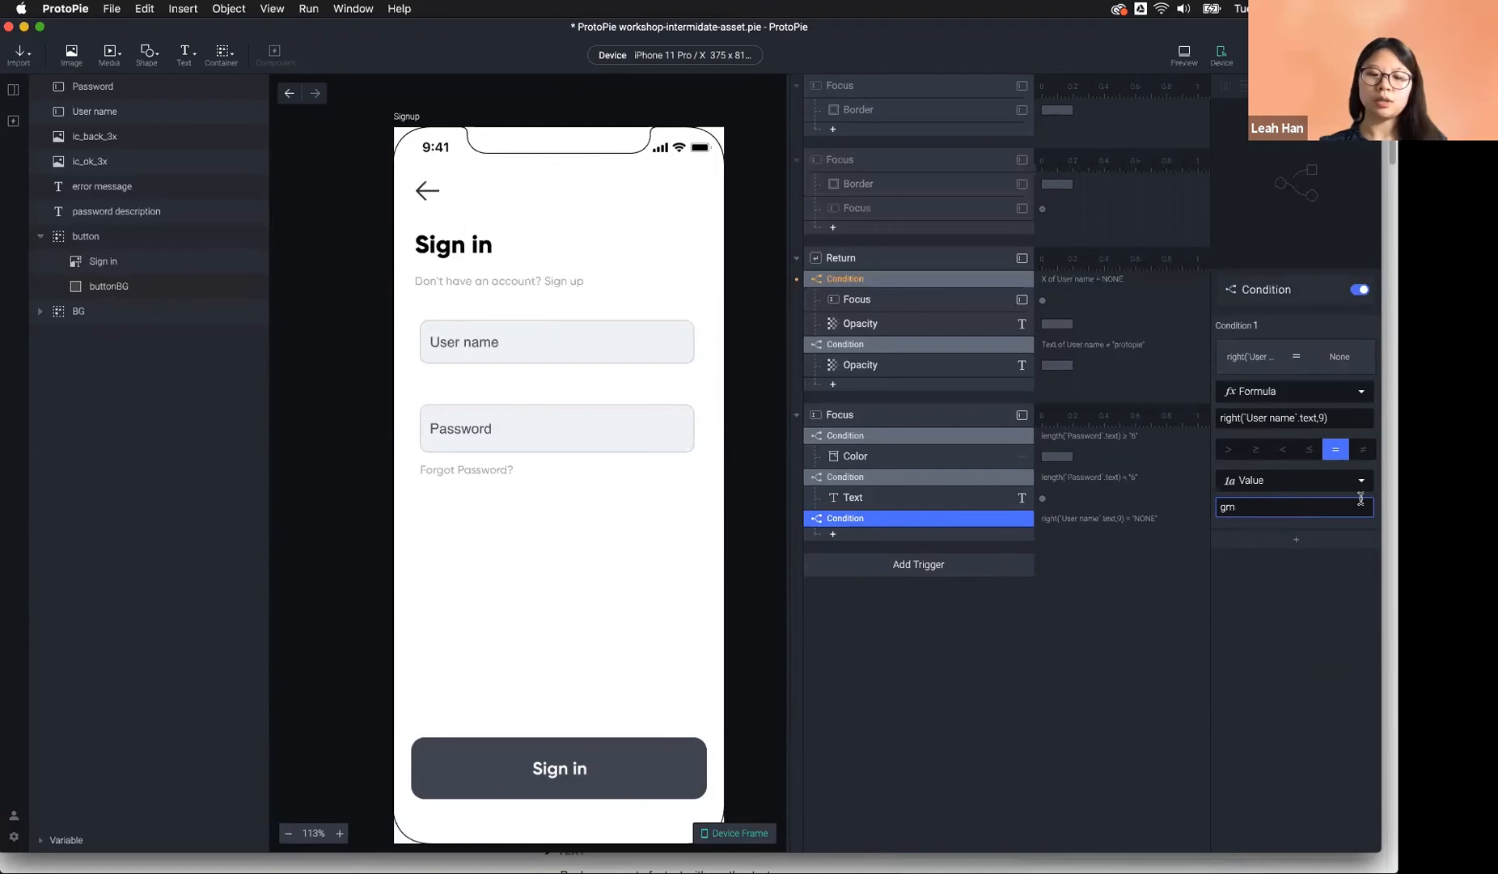
text(@)
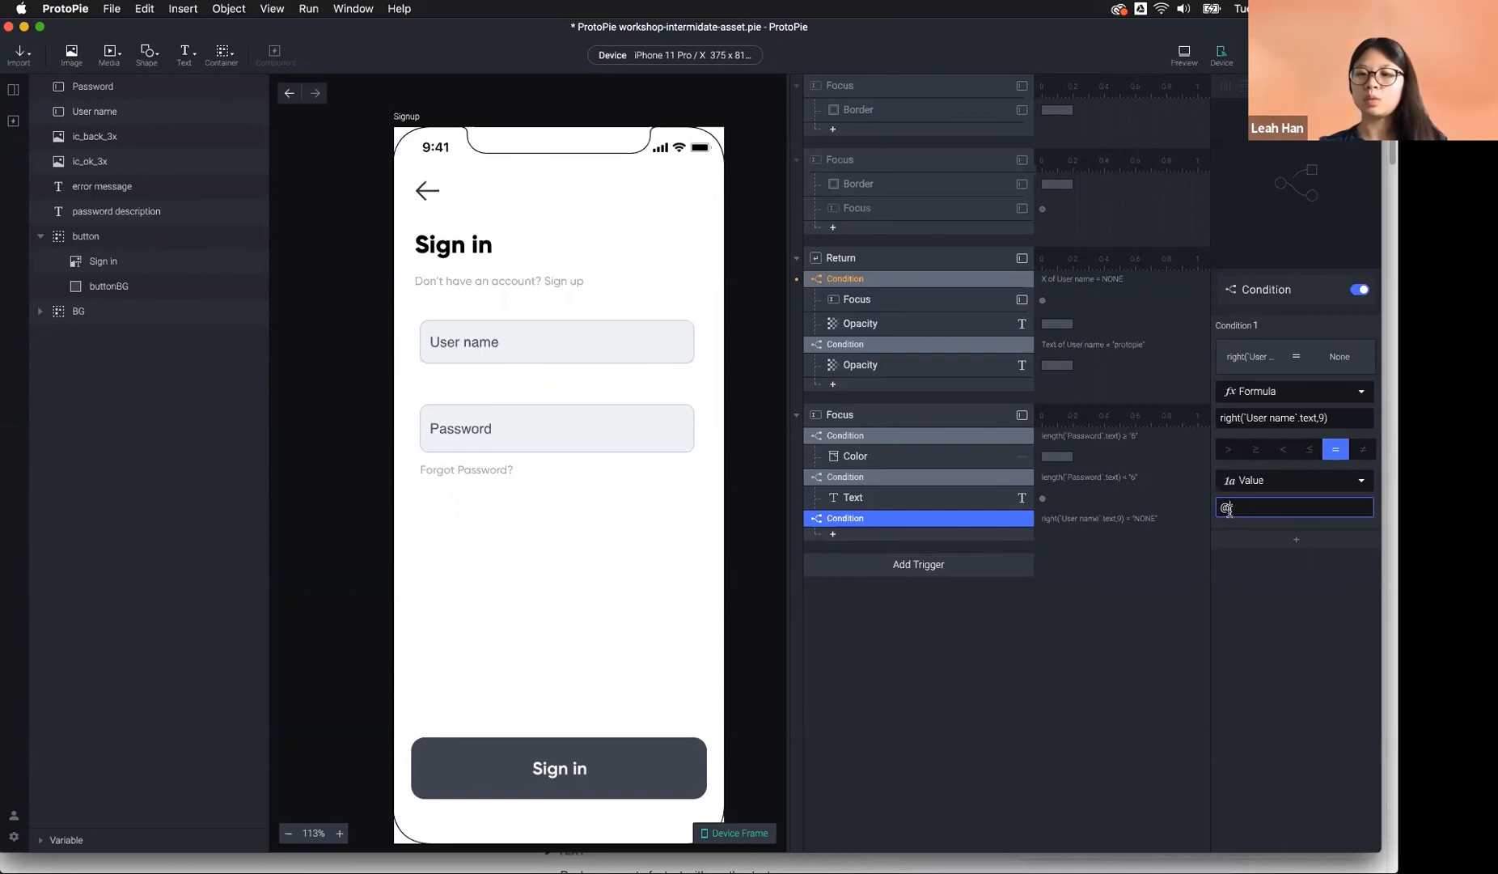
click(1230, 505)
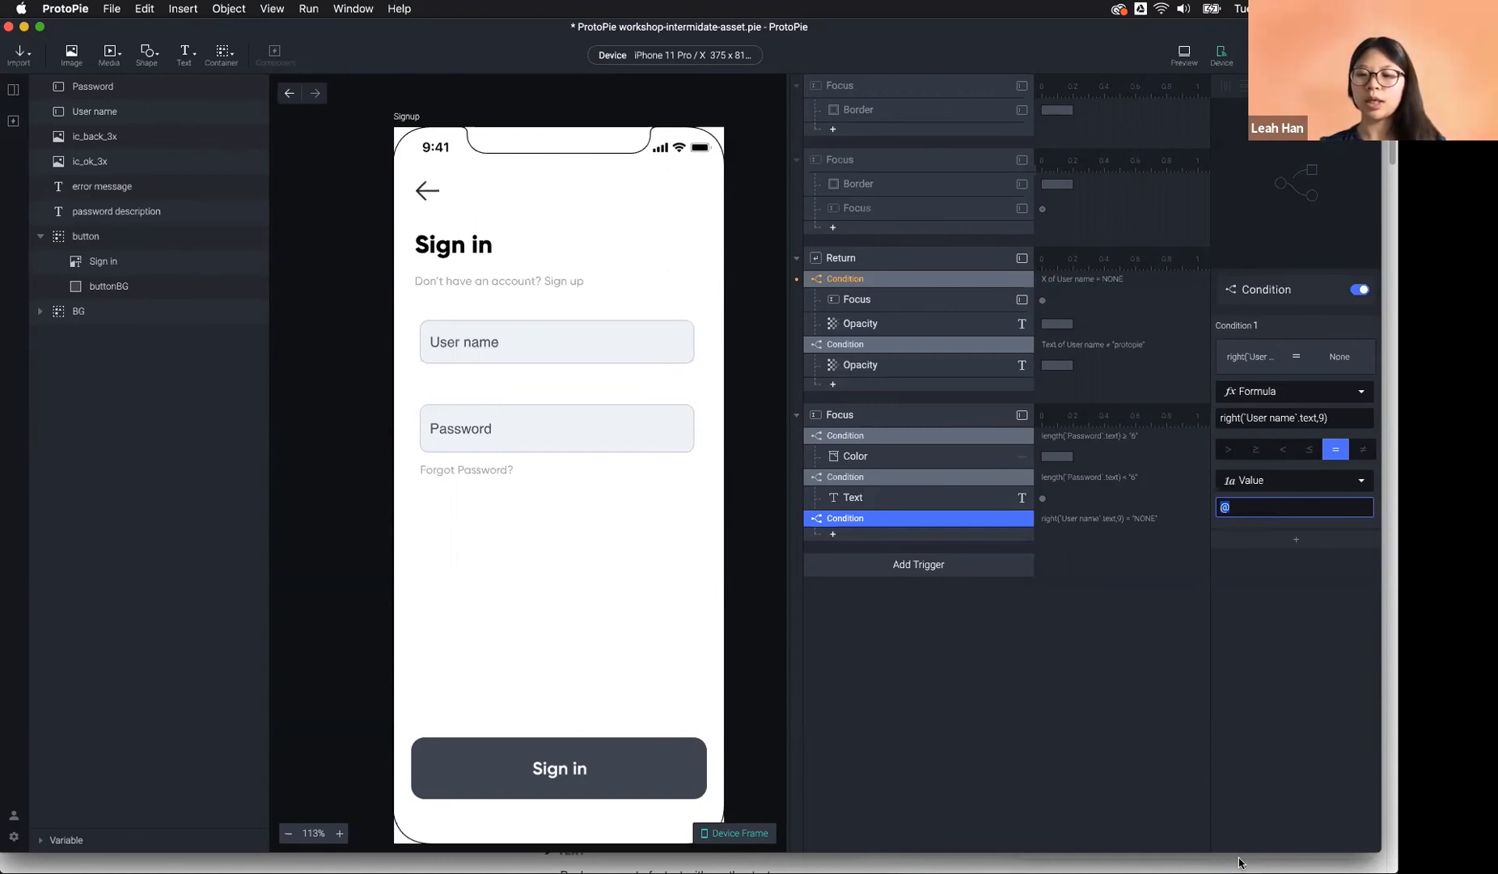
Switch to Chrome and look through the Functions documentation down to the indexOf entry.
click(1170, 862)
scroll(698, 554, down, 3)
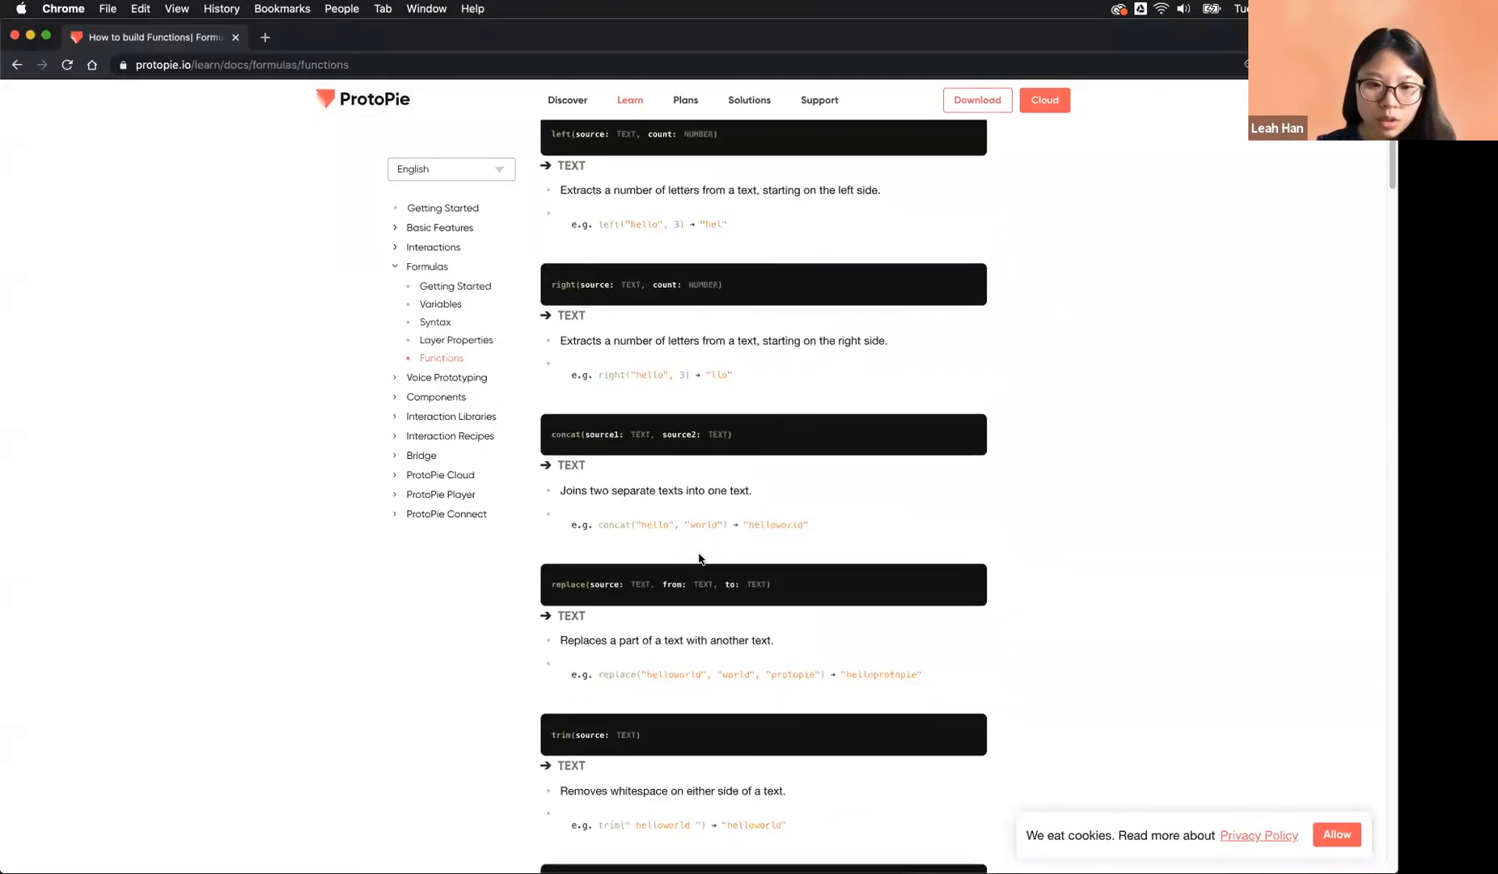
scroll(700, 557, down, 7)
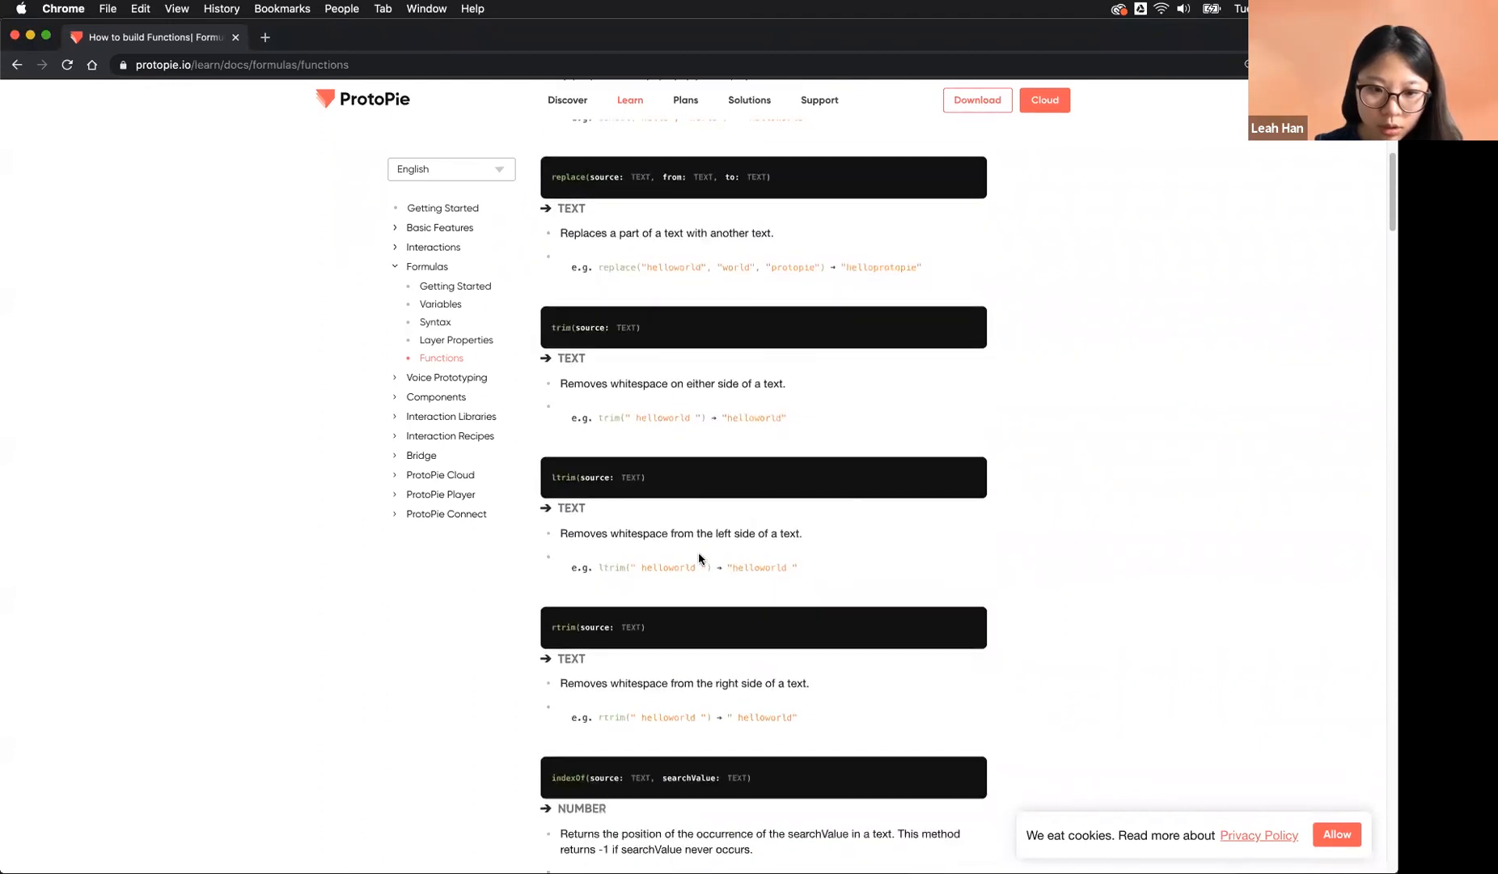
scroll(700, 558, down, 1)
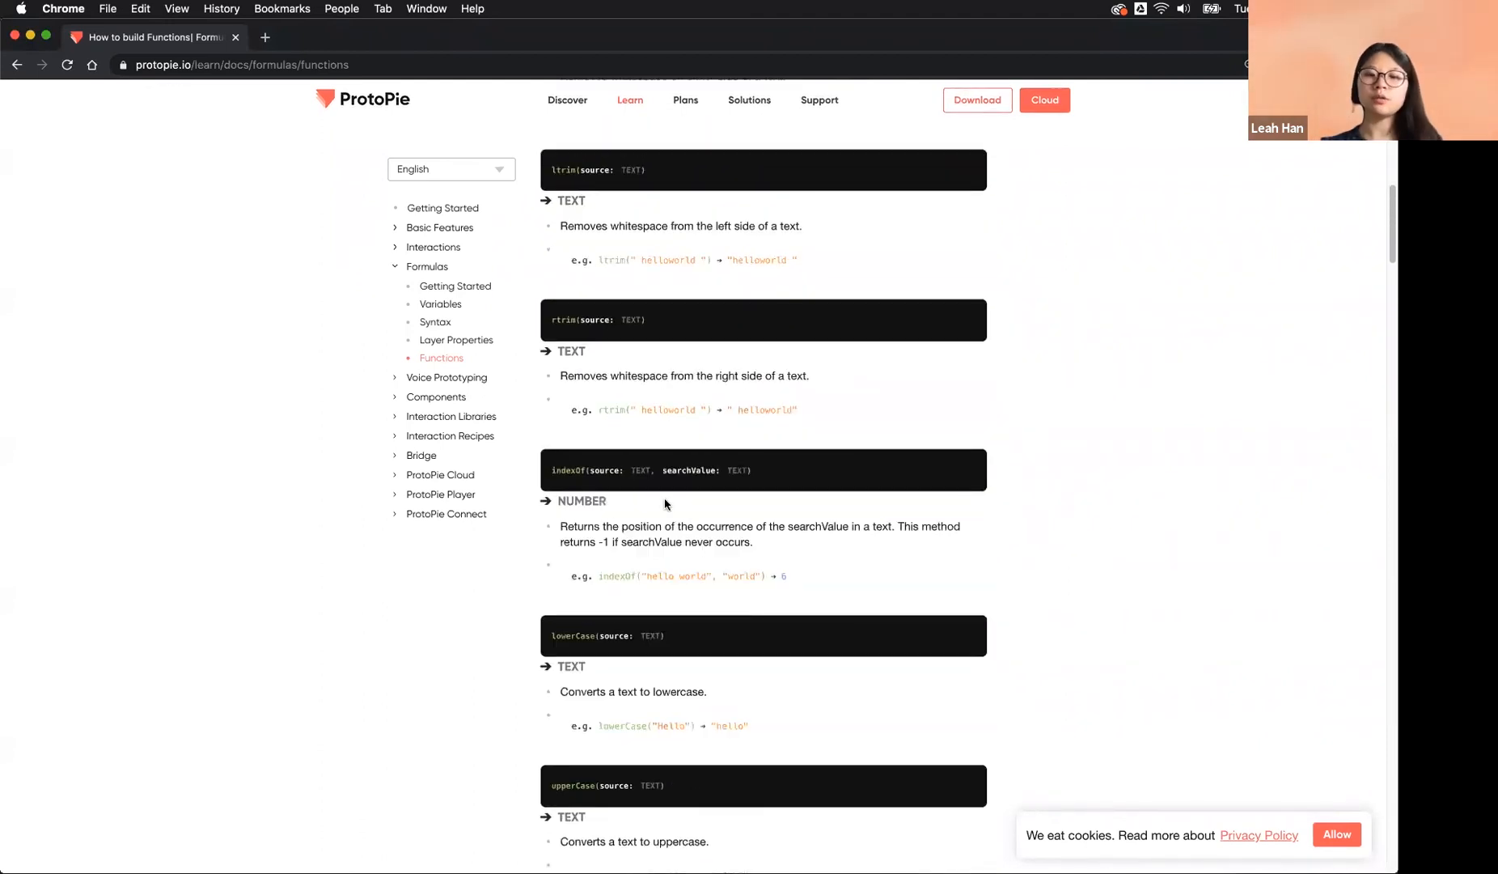
scroll(752, 558, down, 1)
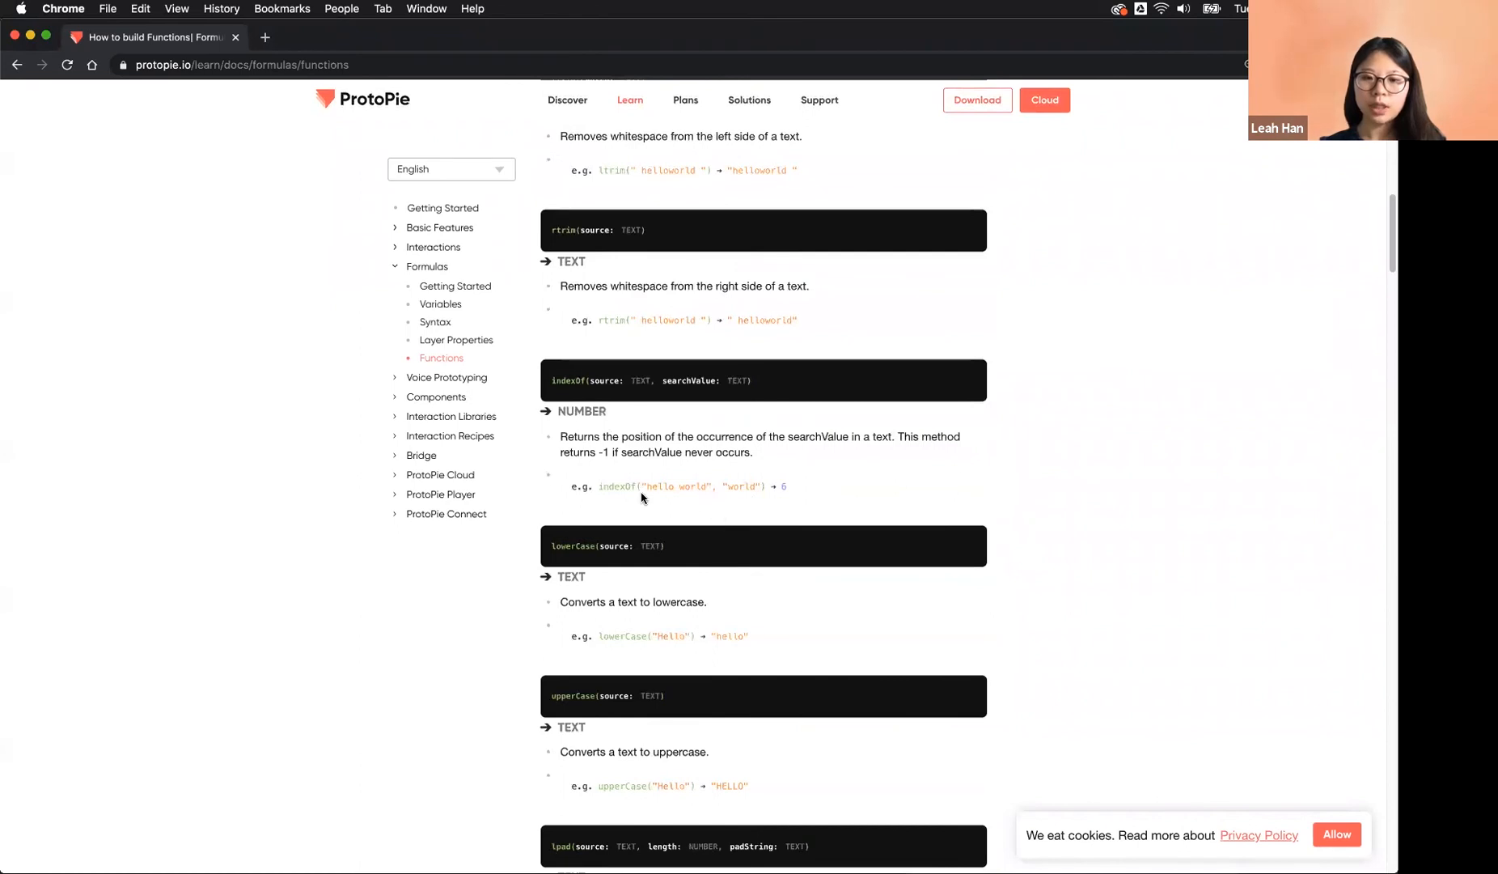
Examine the source text and search value arguments in the indexOf("hello world", "world") example.
drag(646, 486, 719, 496)
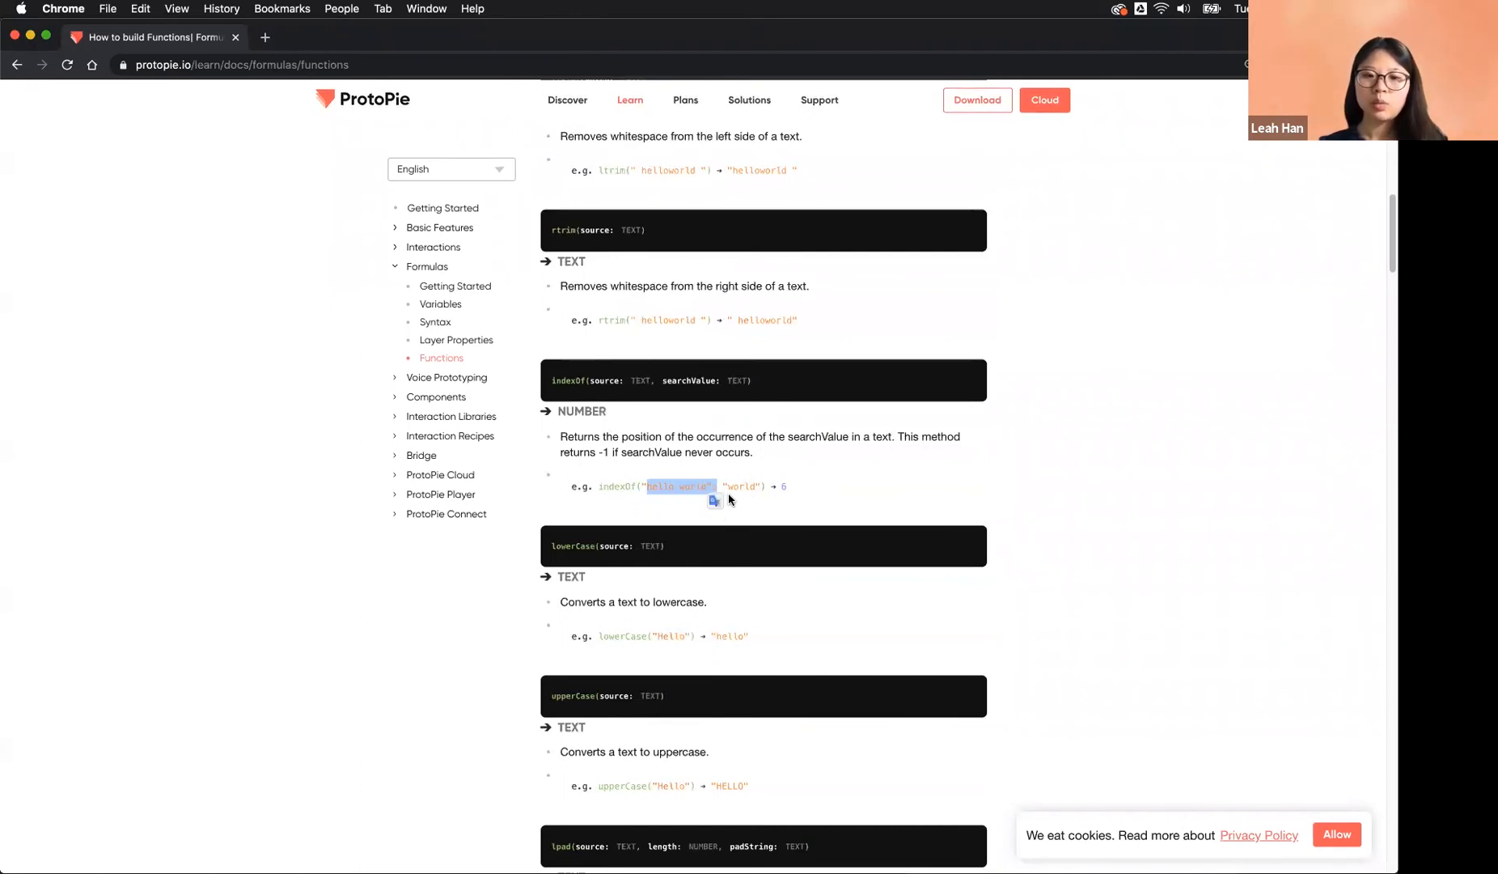
click(728, 493)
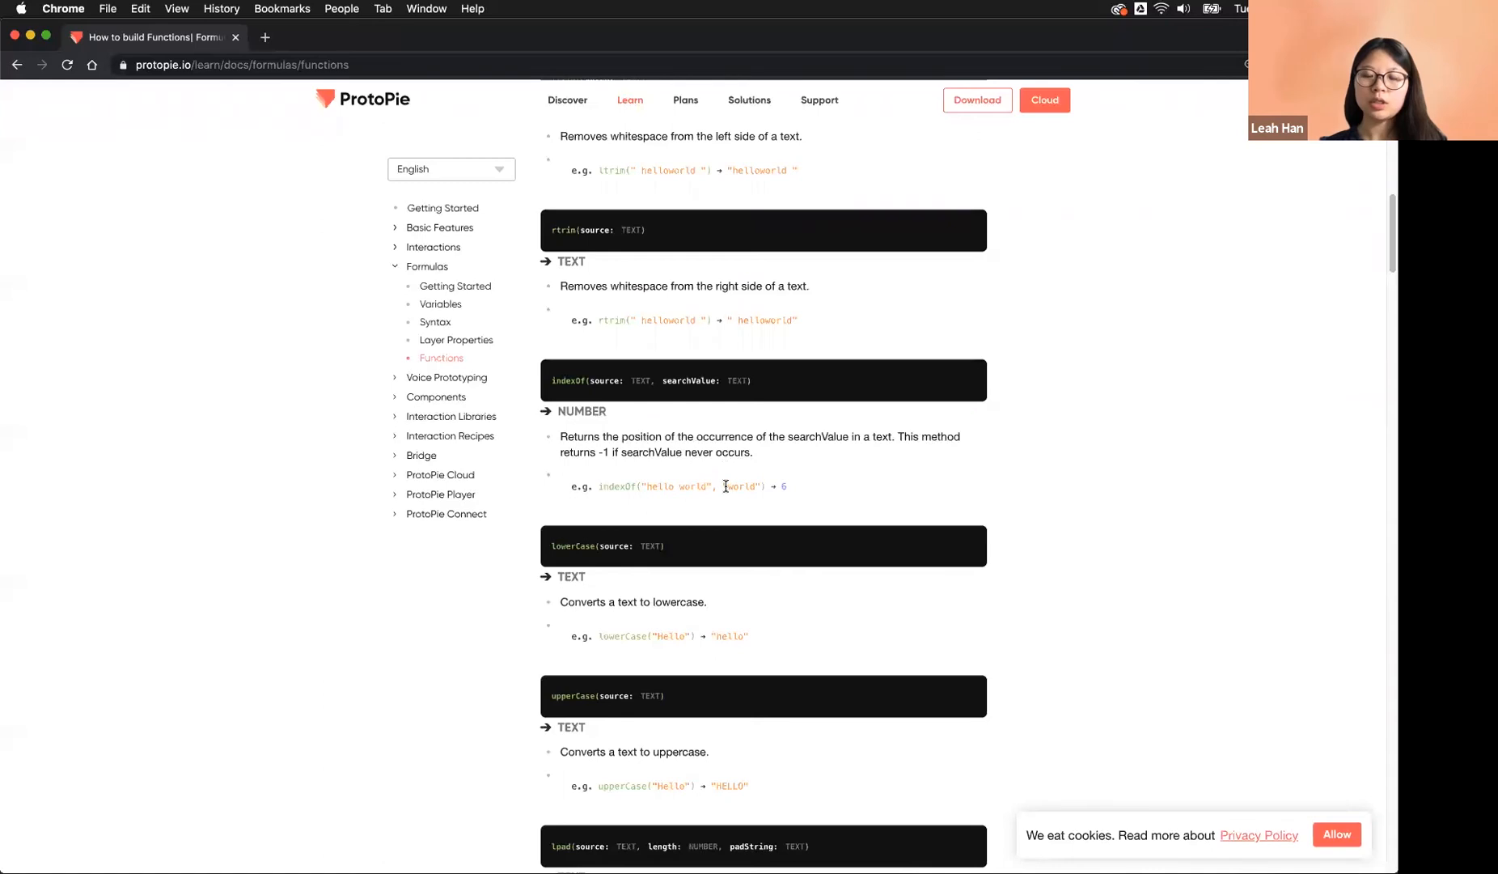
drag(725, 486, 760, 488)
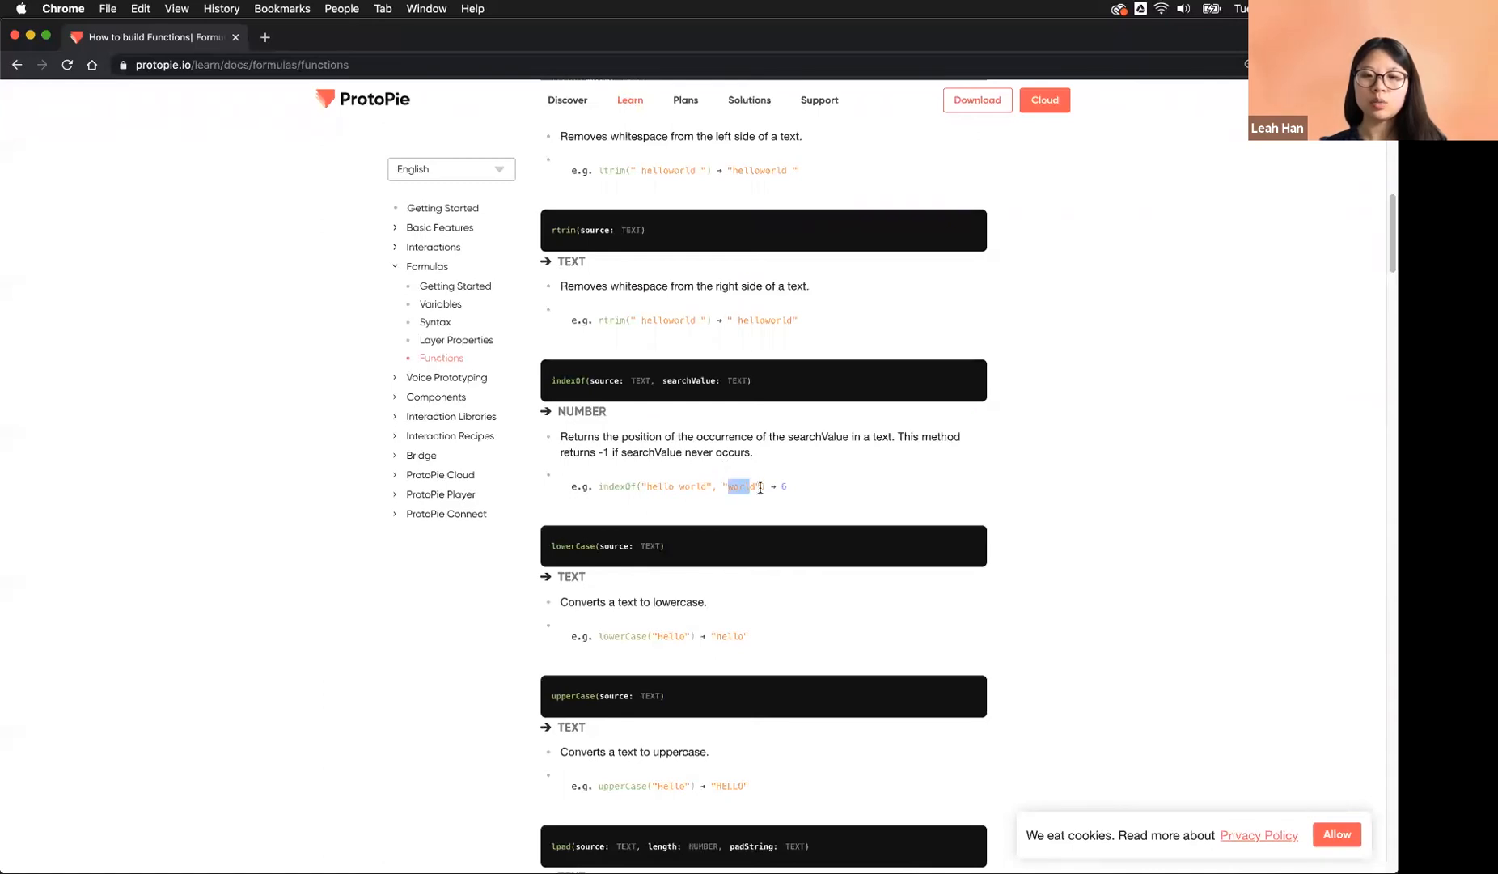
click(681, 488)
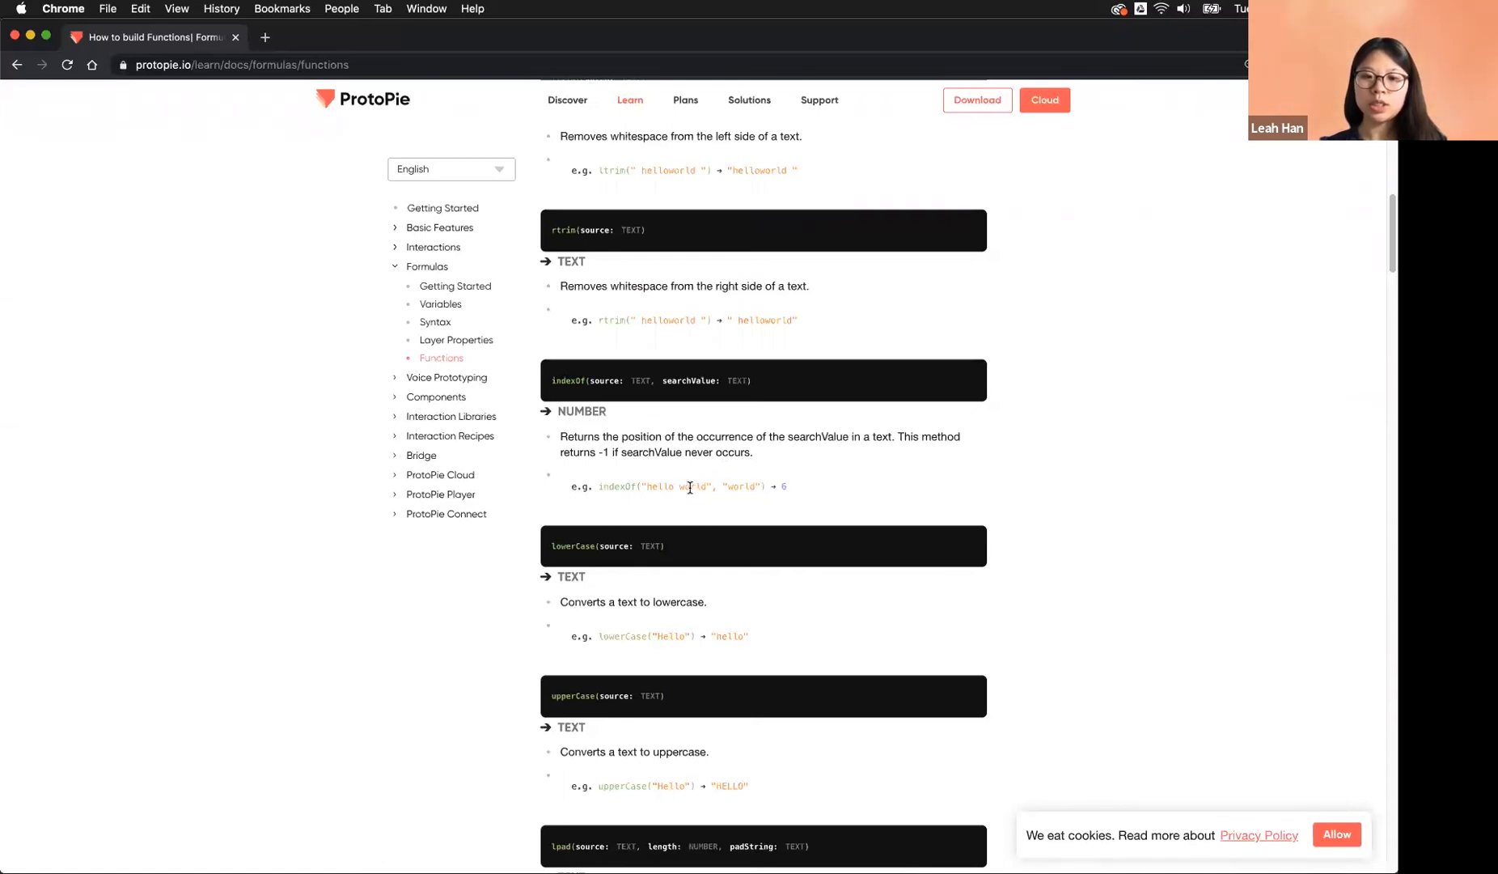
drag(651, 488, 645, 487)
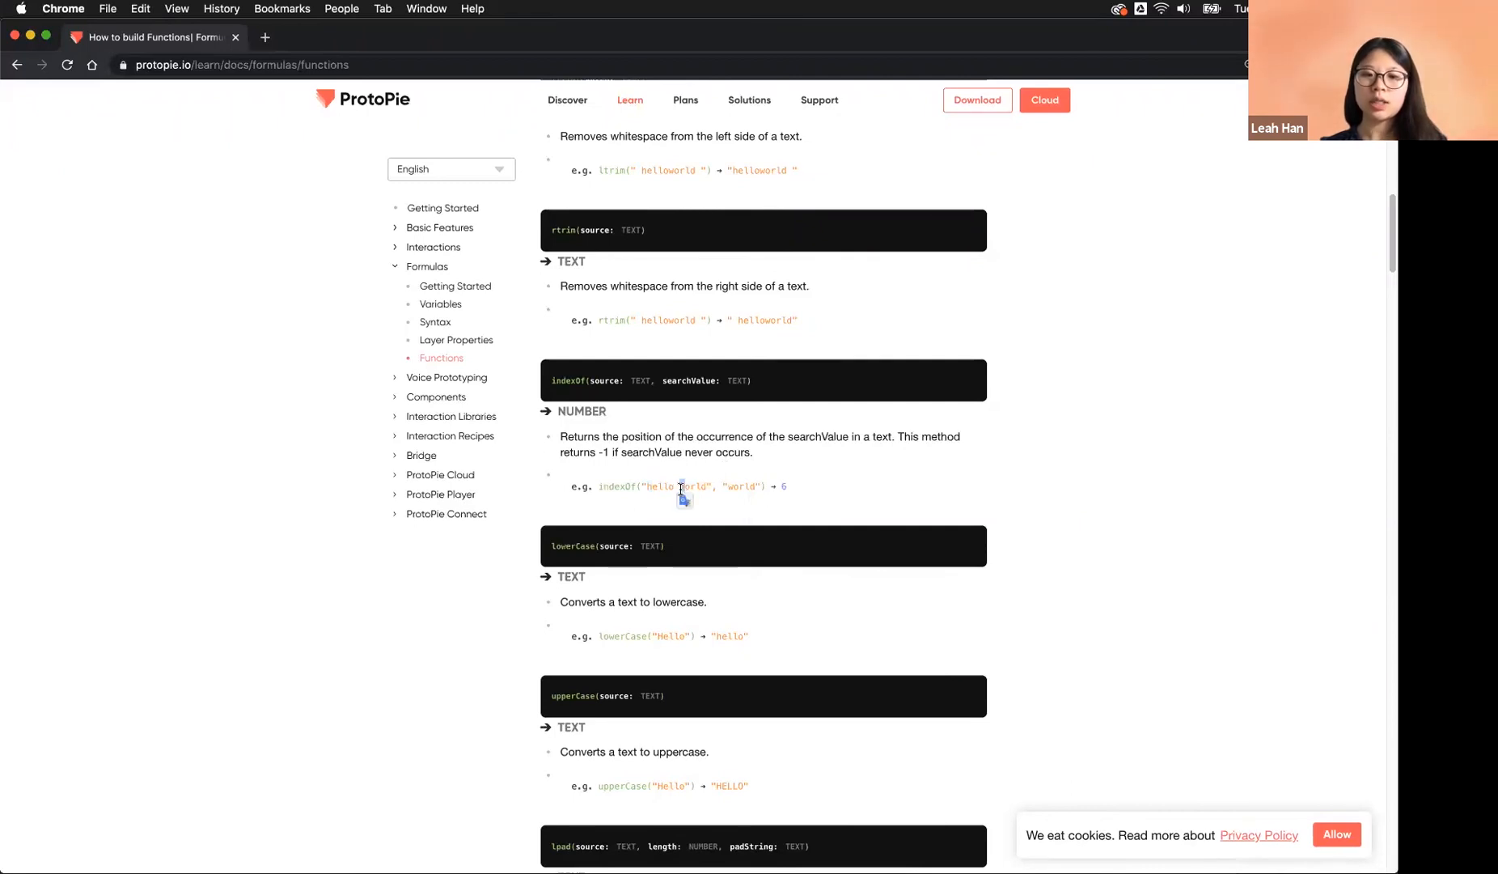
double_click(682, 487)
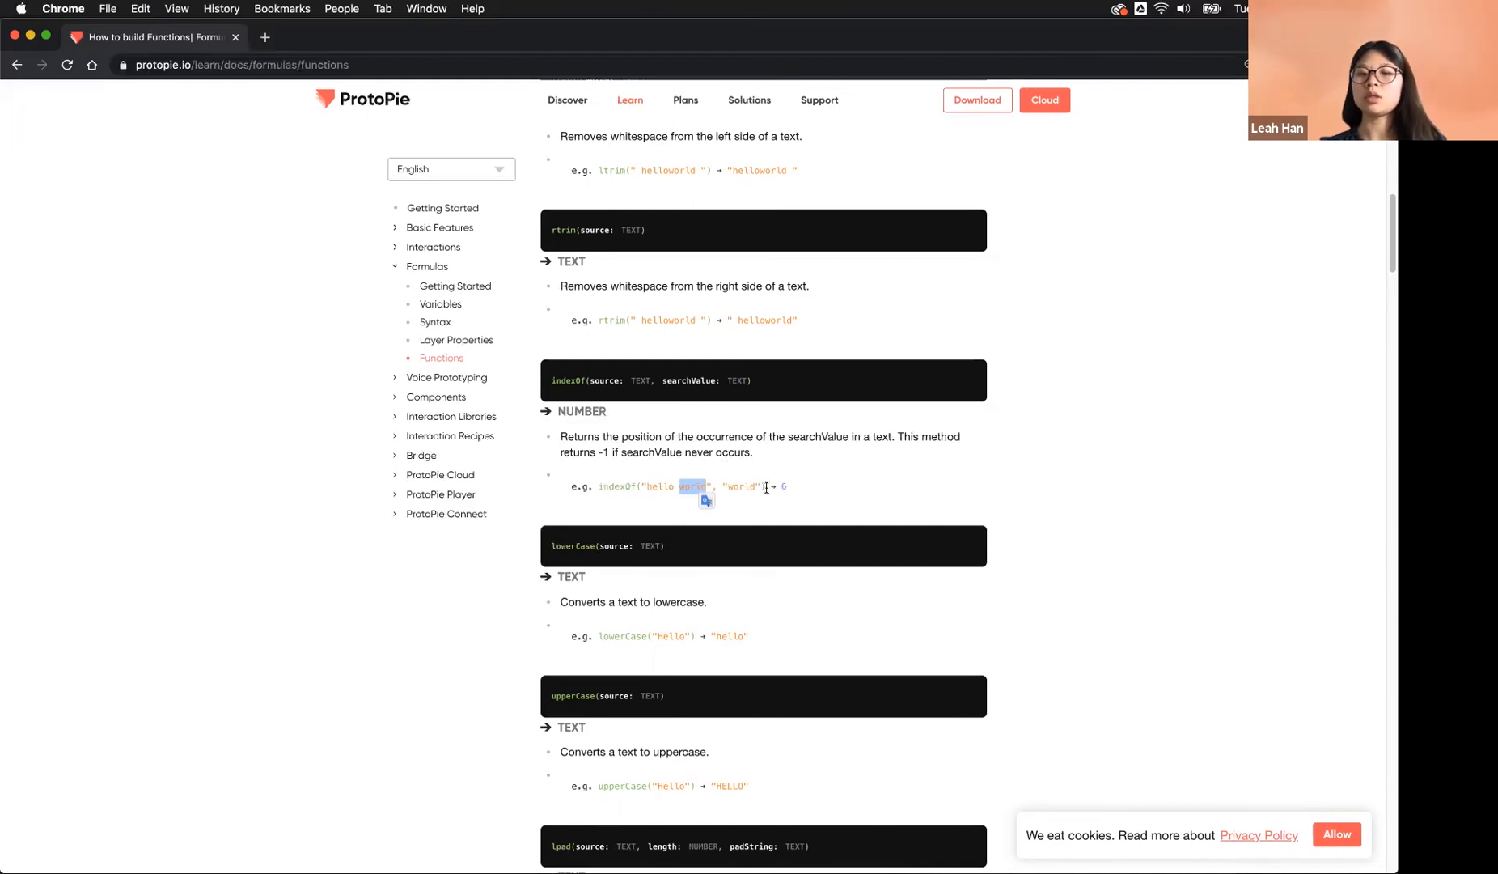
click(732, 486)
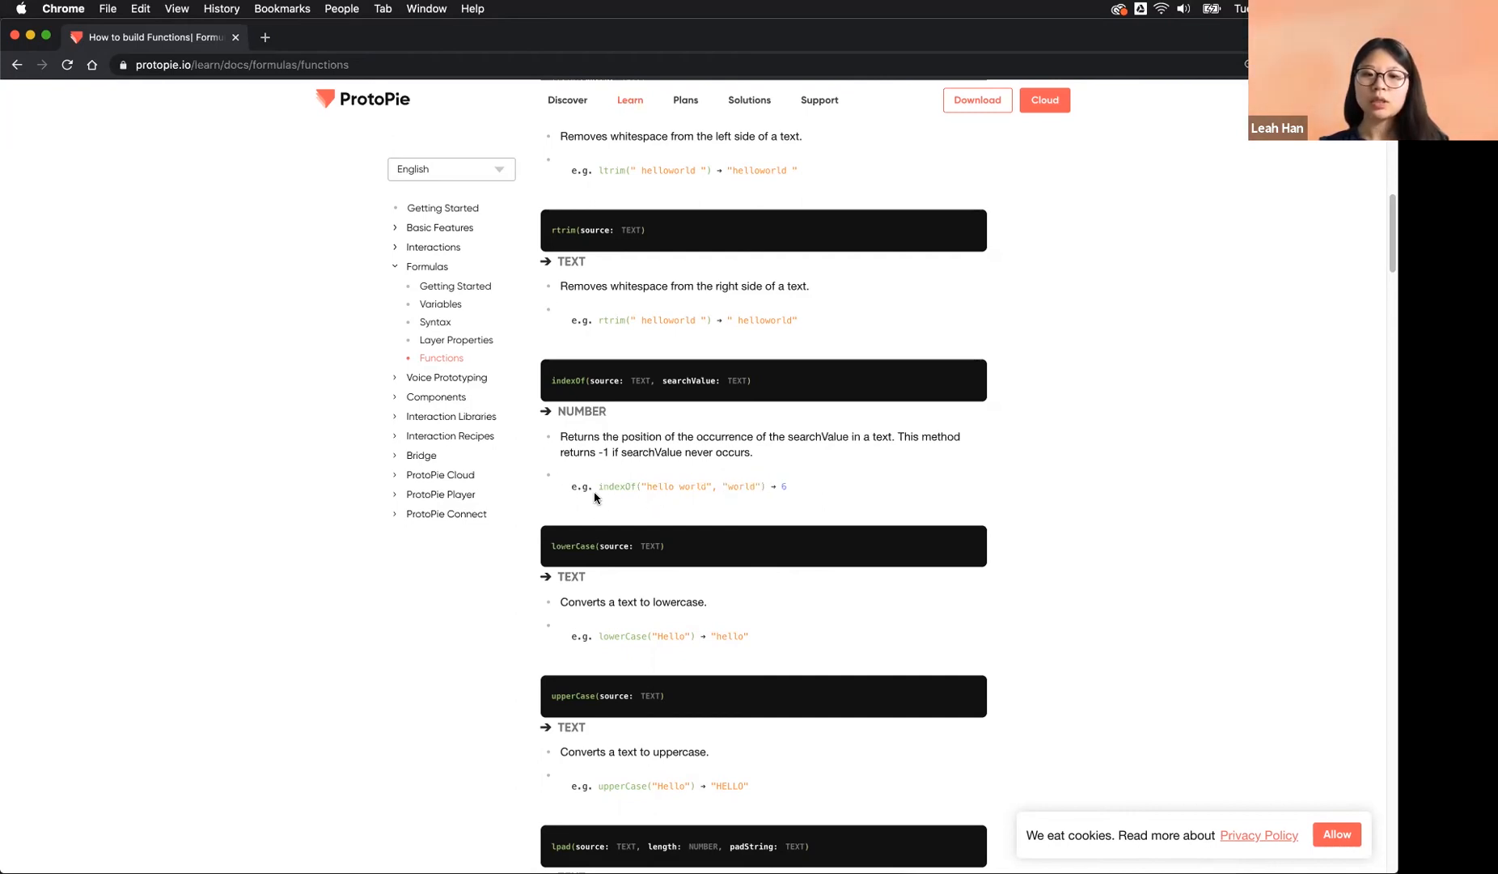
drag(600, 486, 770, 488)
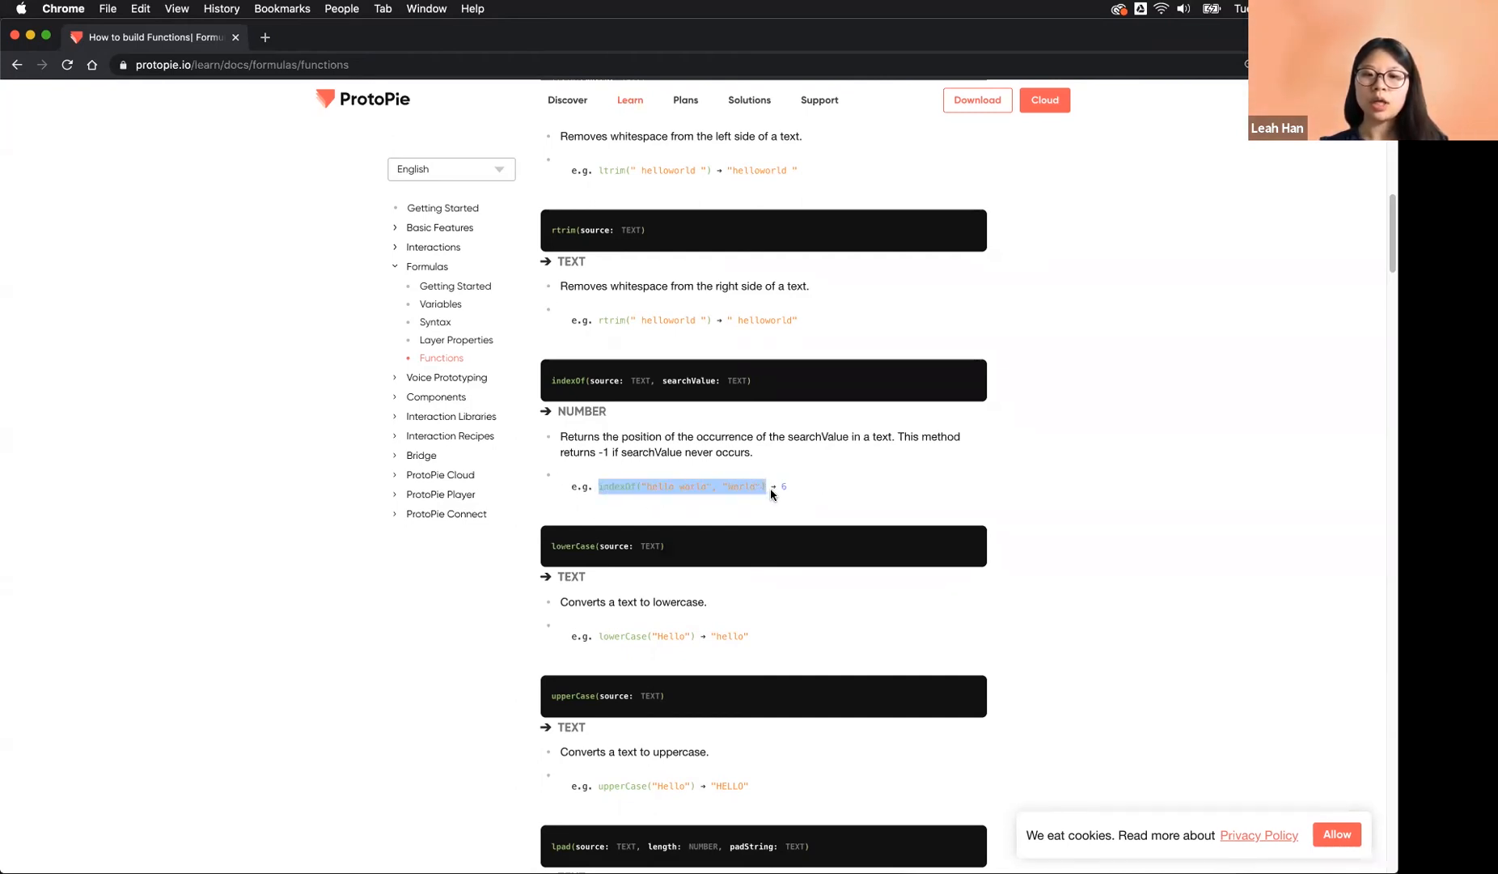
click(850, 491)
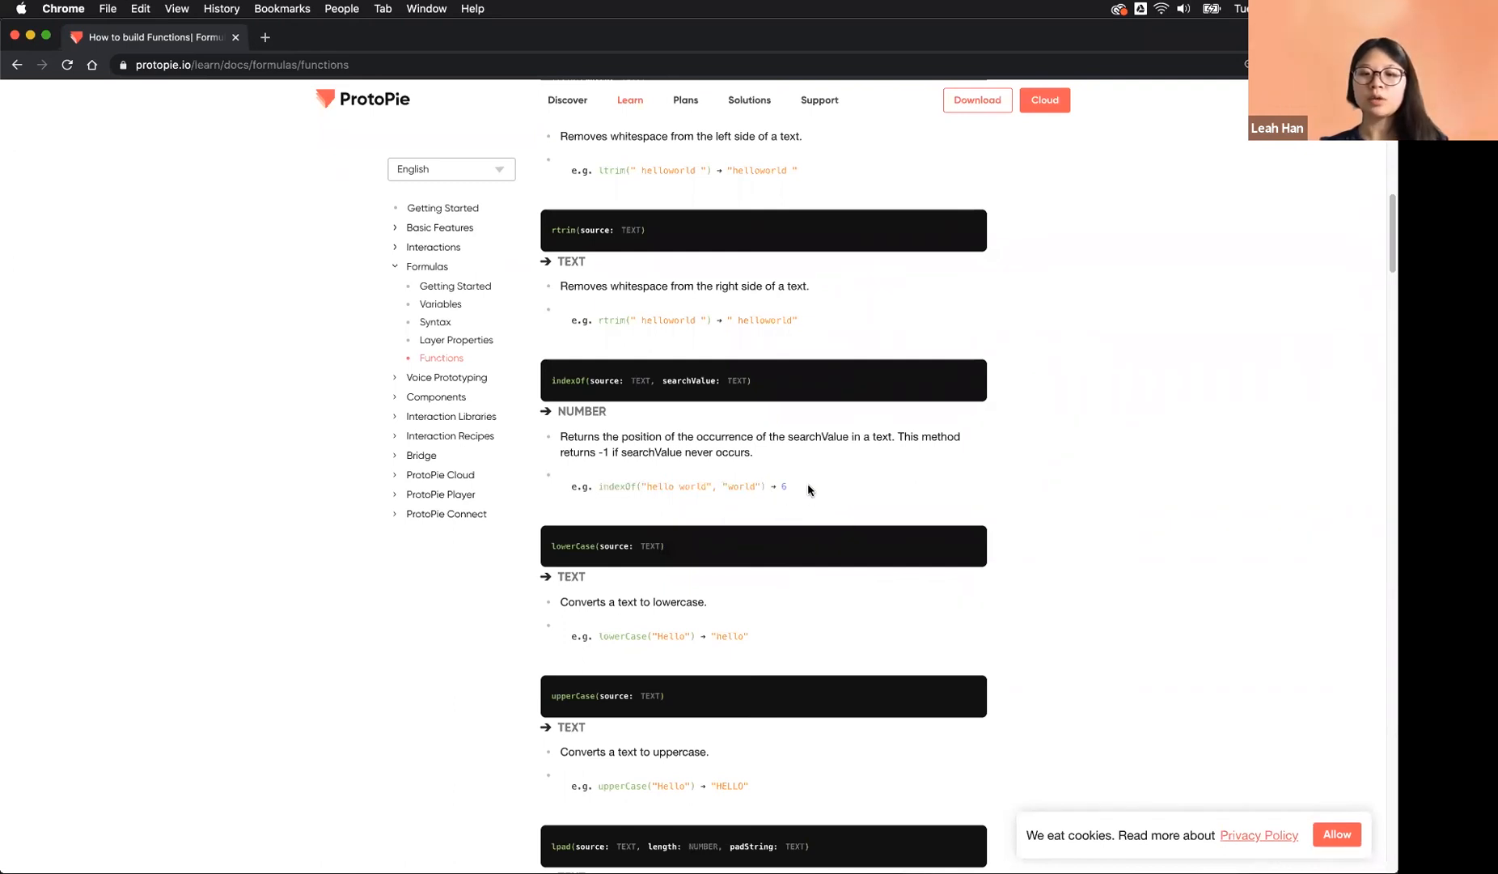
drag(598, 486, 768, 488)
click(717, 506)
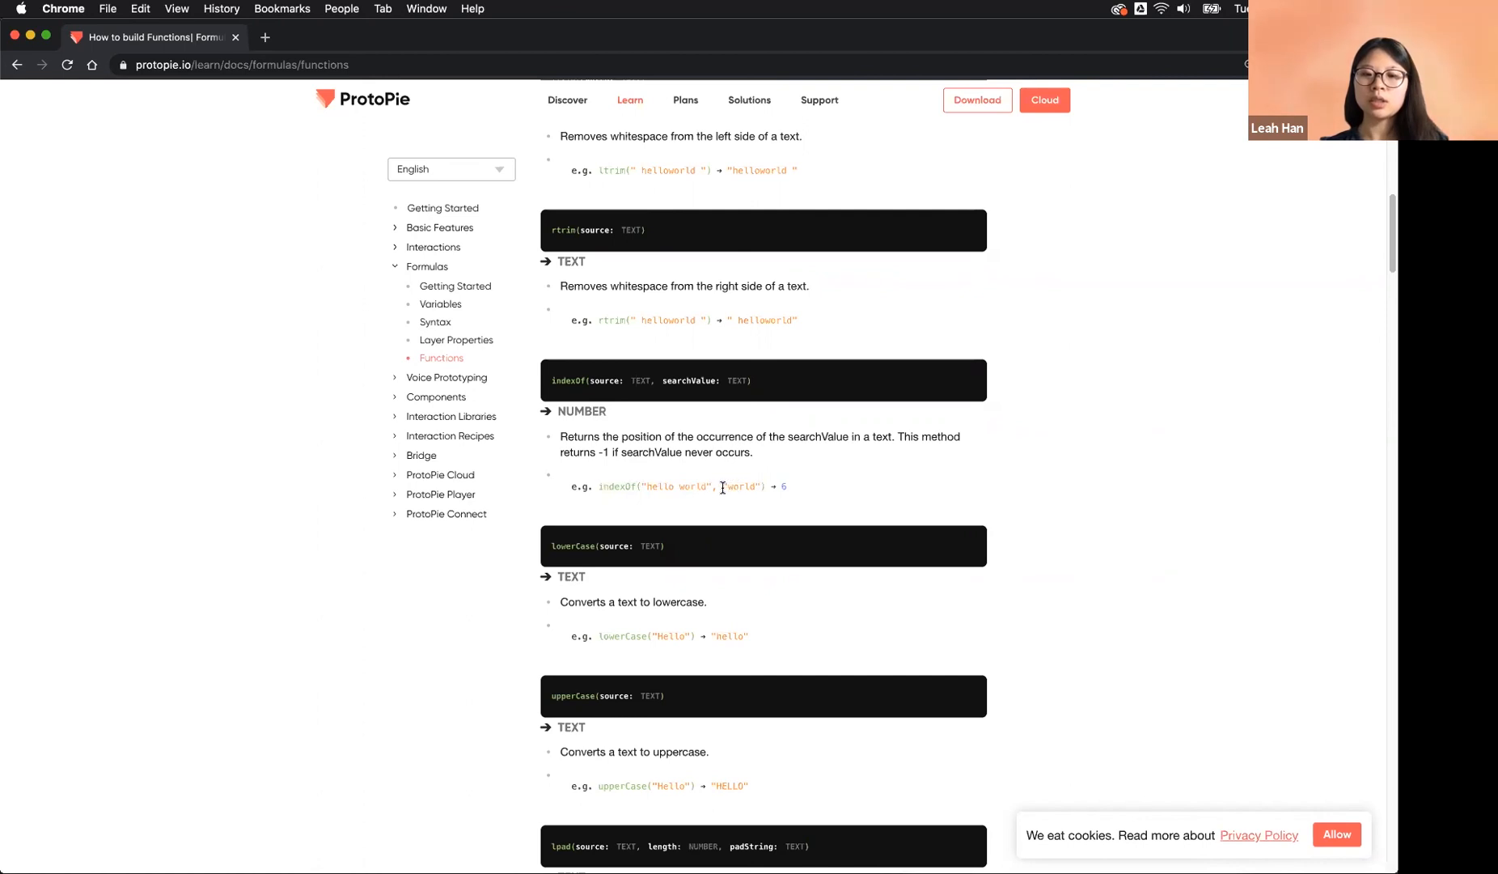
drag(723, 486, 760, 485)
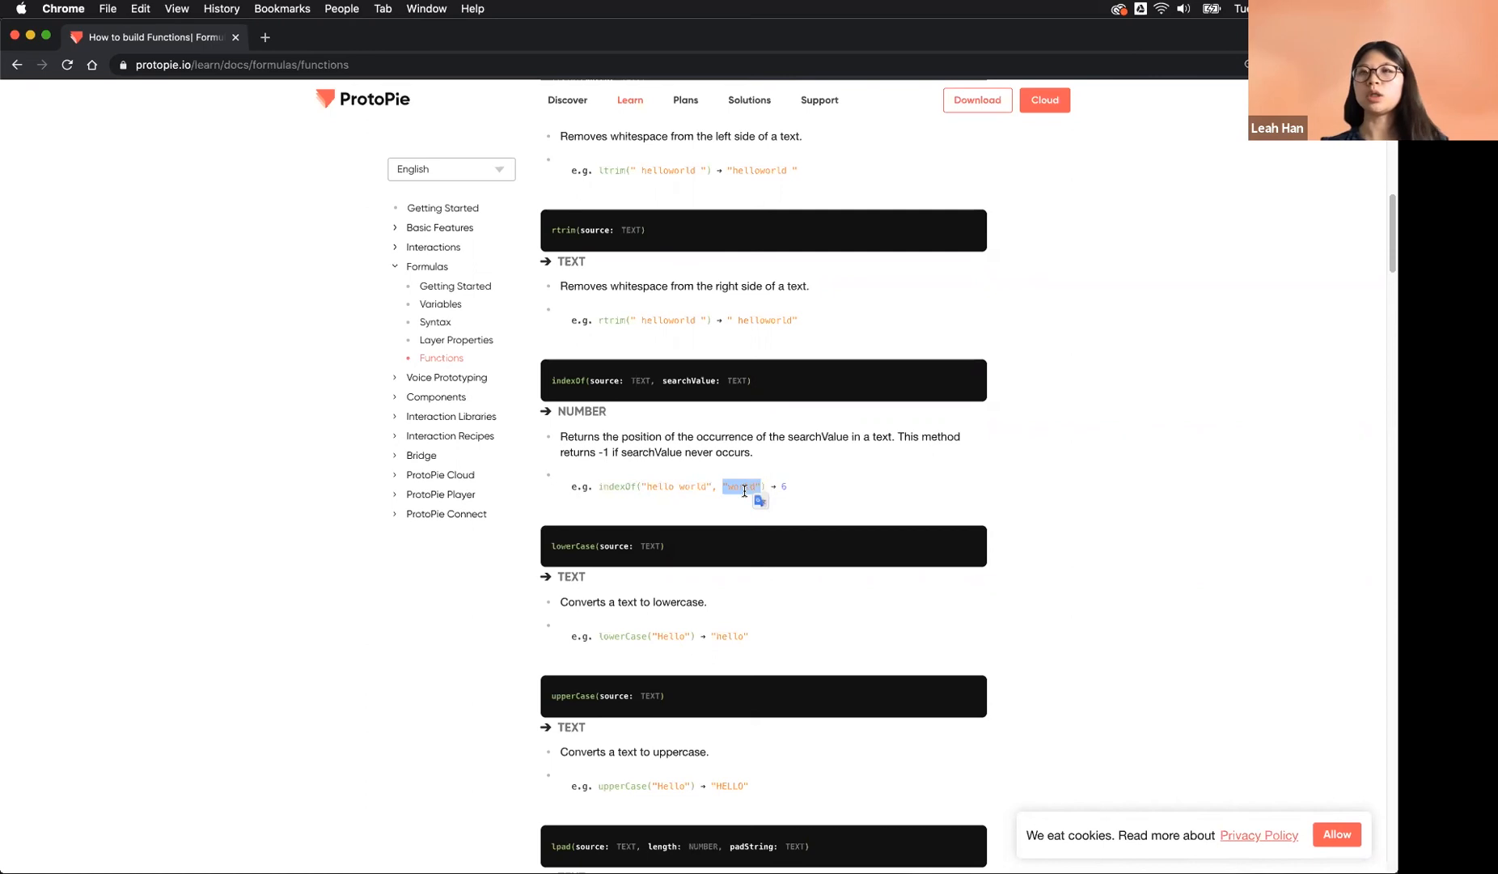
Return to ProtoPie, preview the sign-in scene, and check the third condition's right() formula.
click(789, 488)
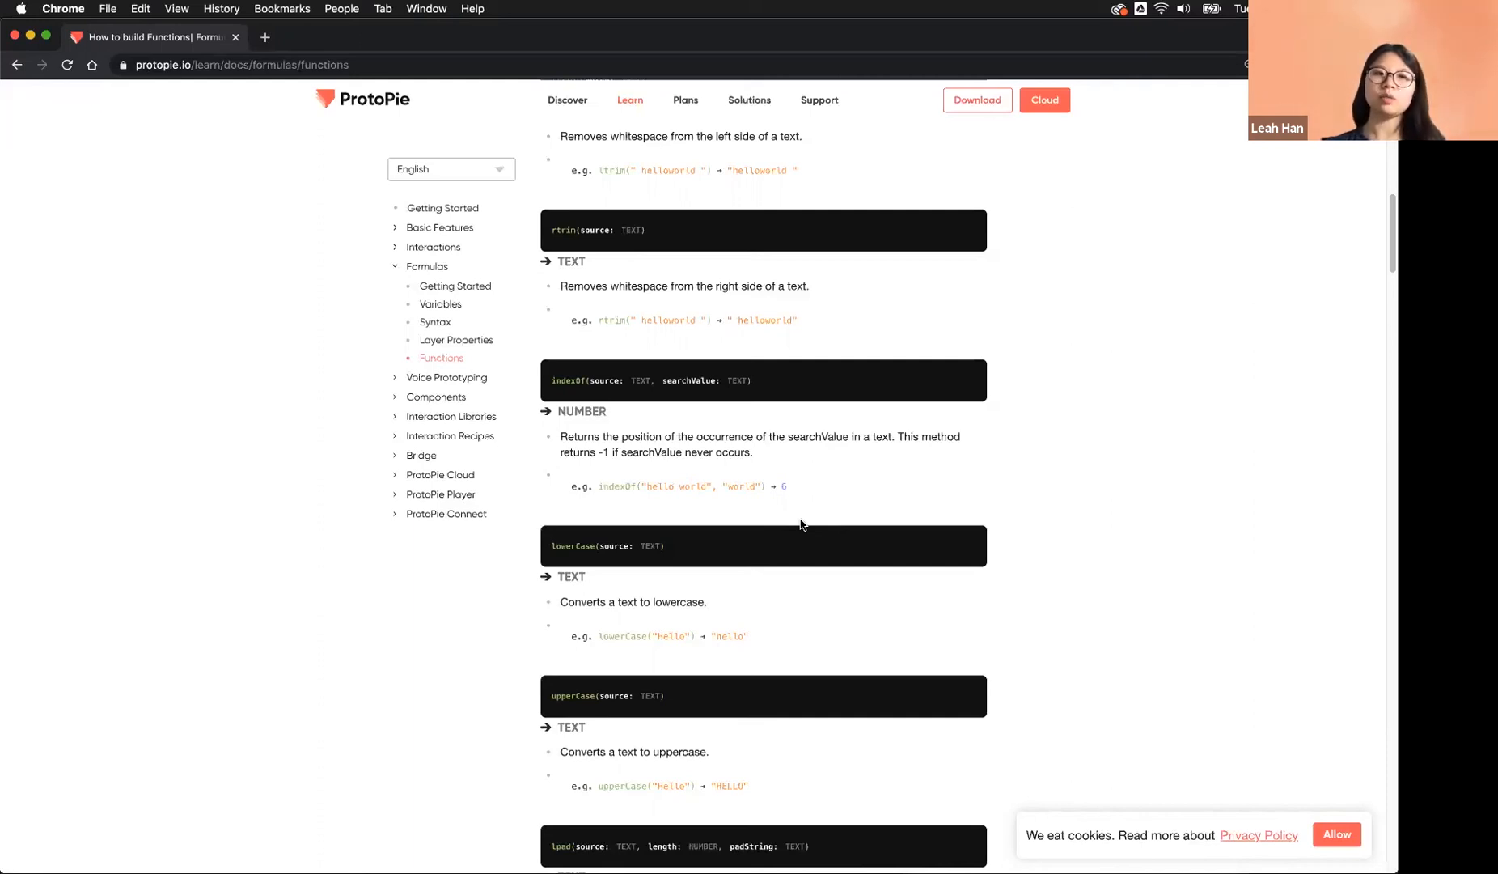
click(29, 37)
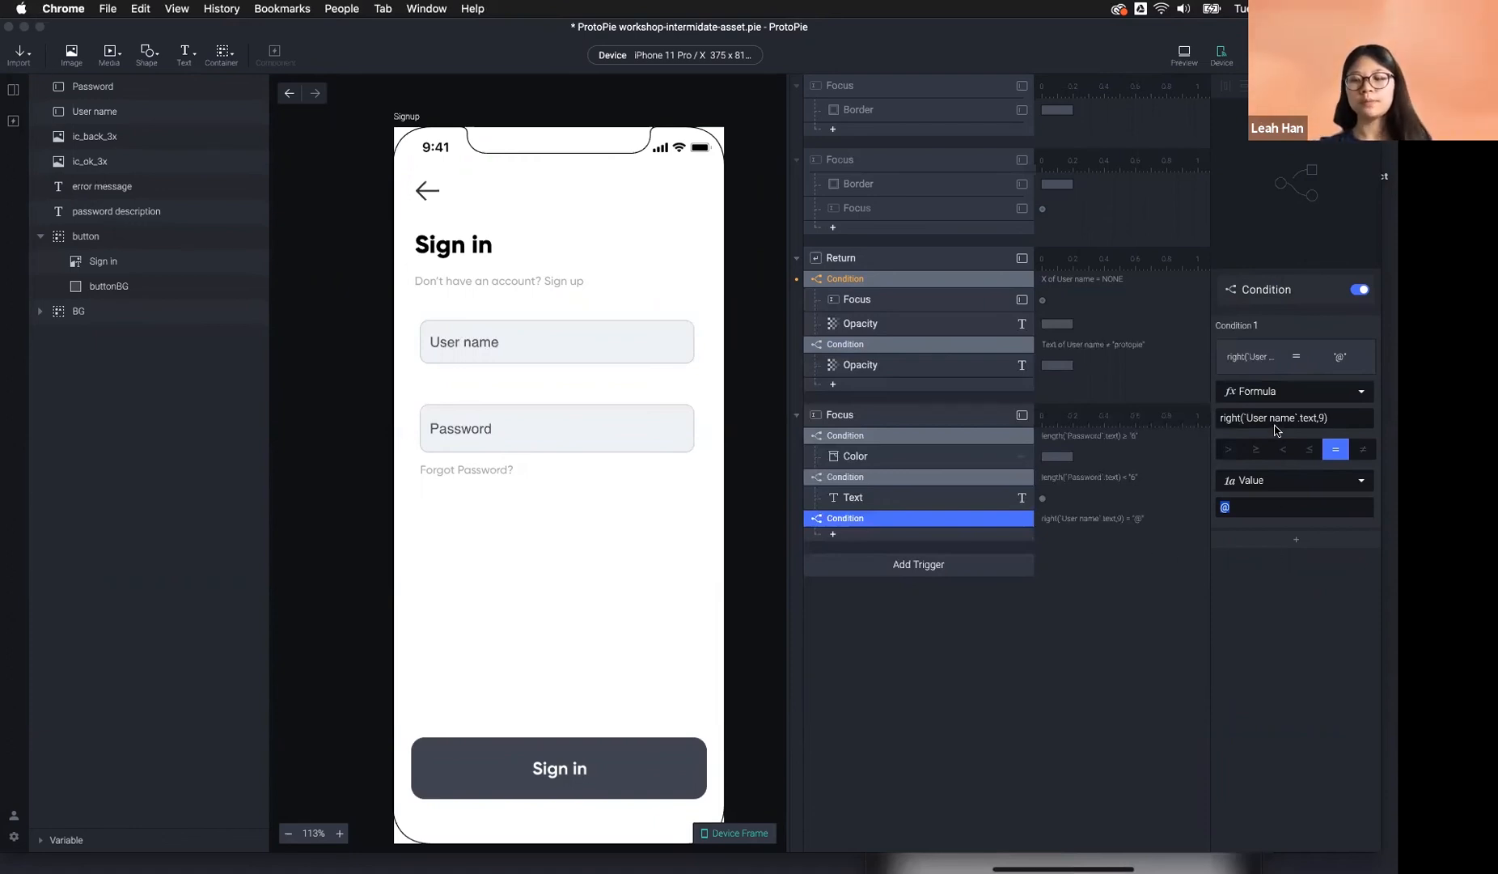
key(super+p)
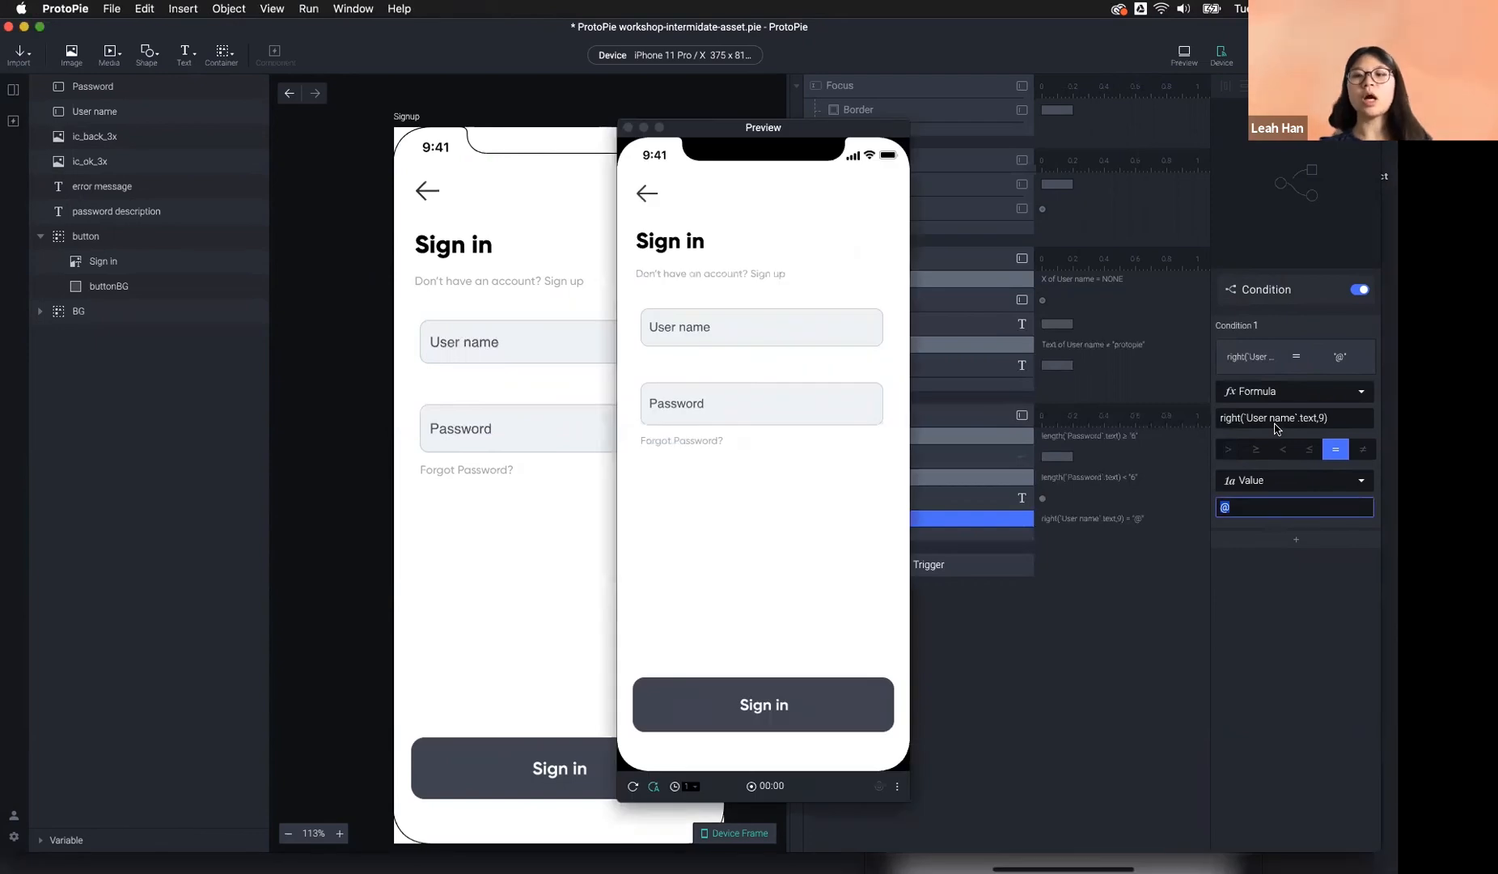
click(1275, 419)
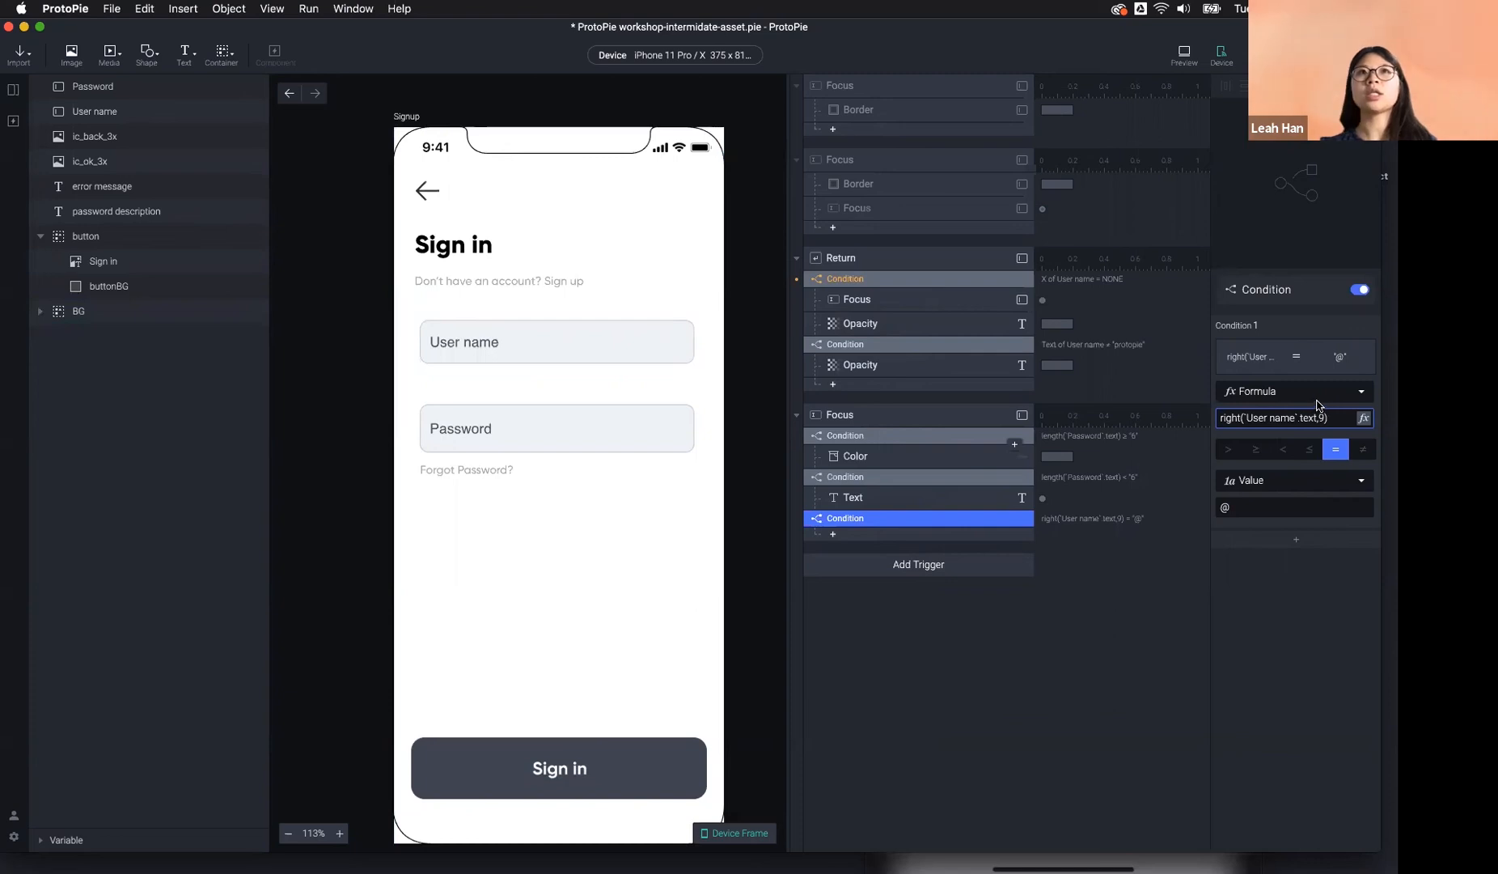
click(1092, 620)
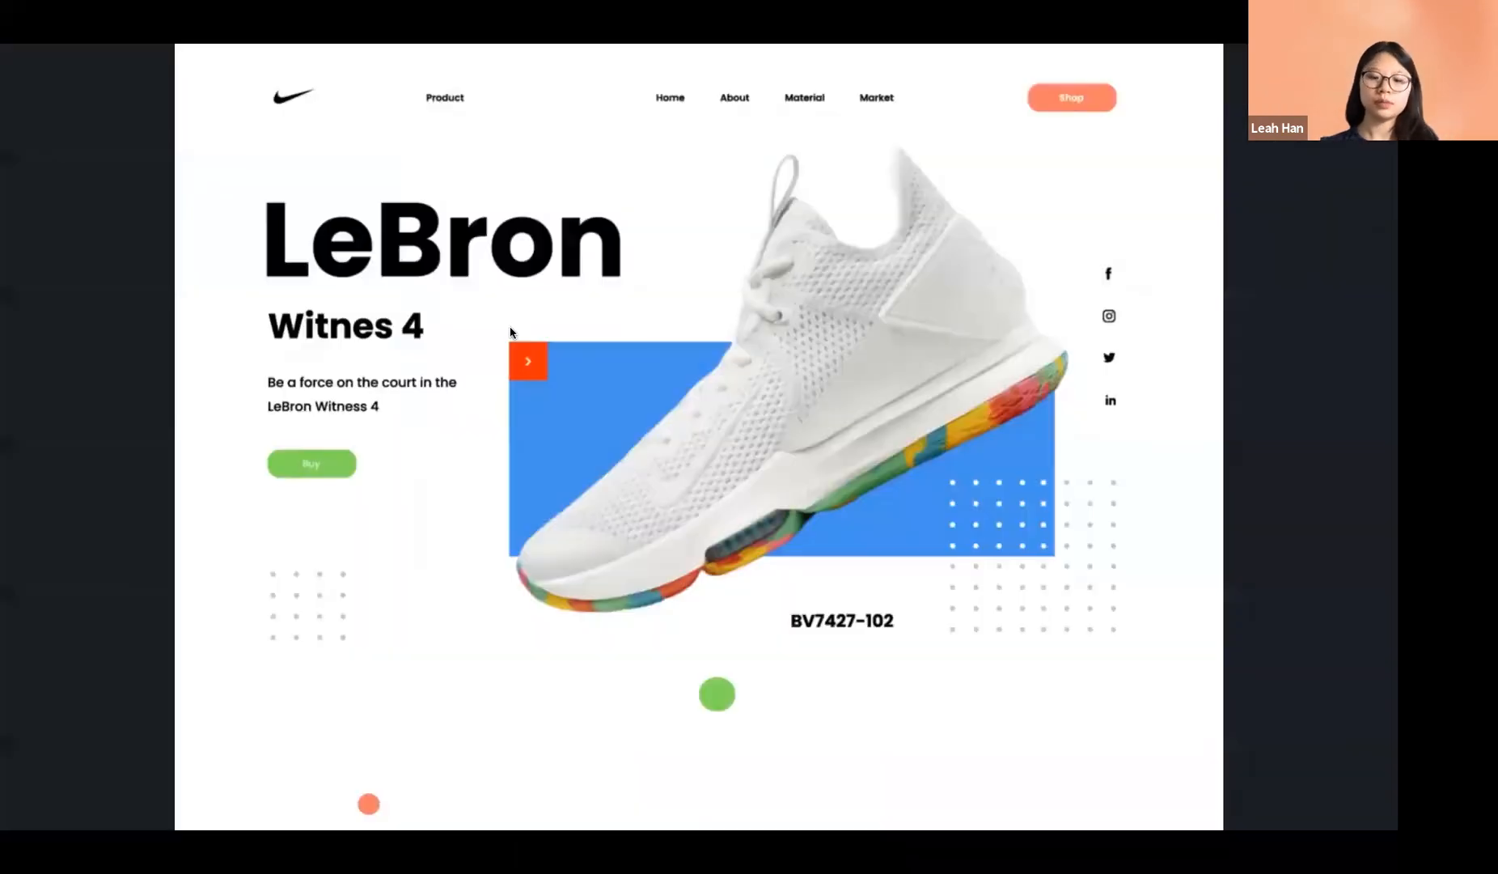
key(Right)
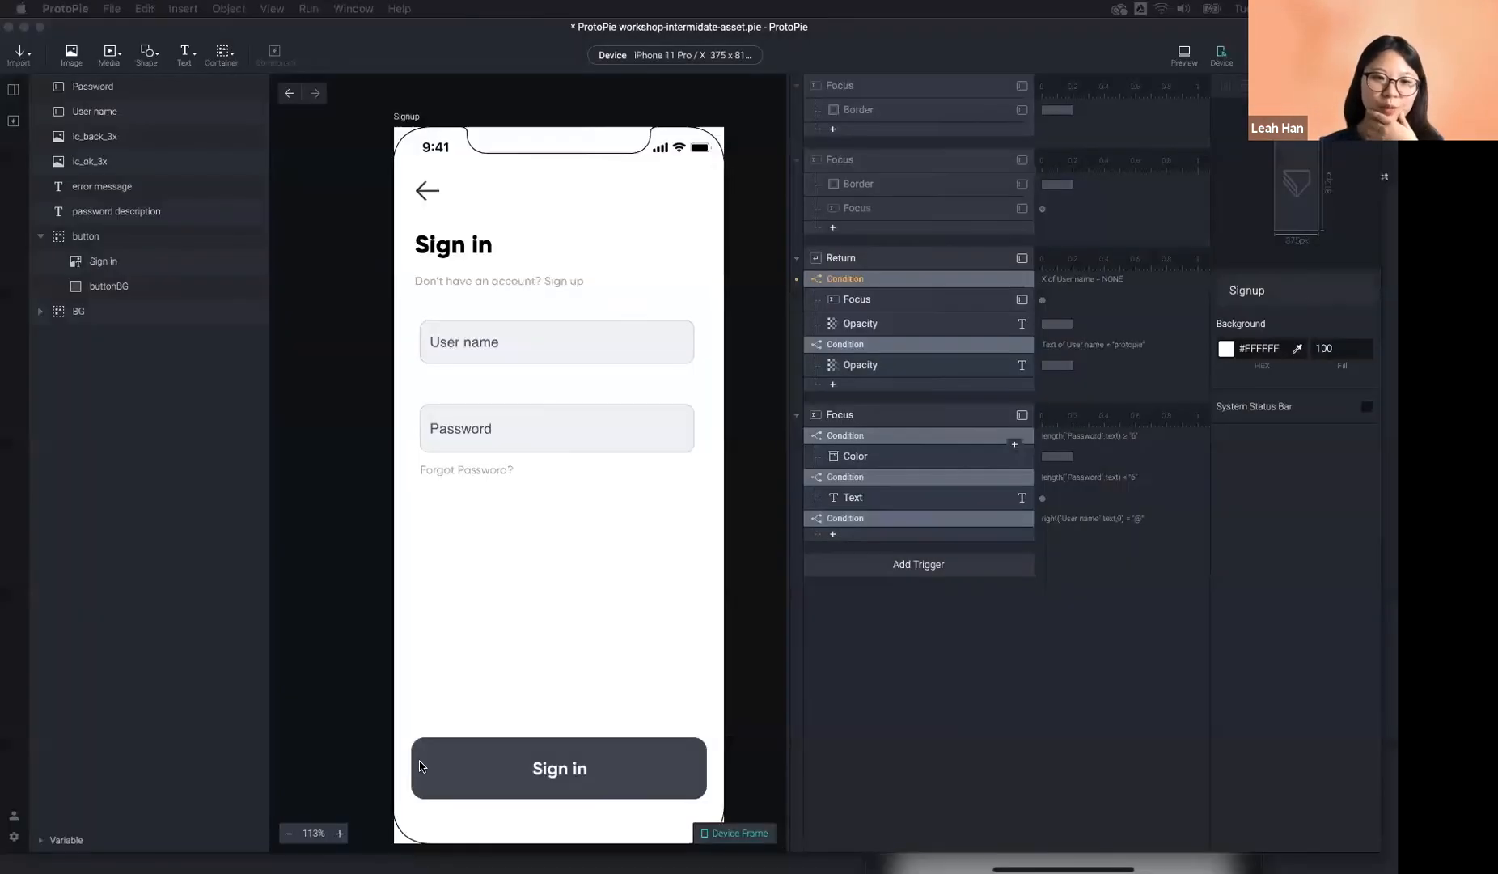
Add a new blank scene and place a 100 × 100 rectangle at its centre.
click(12, 91)
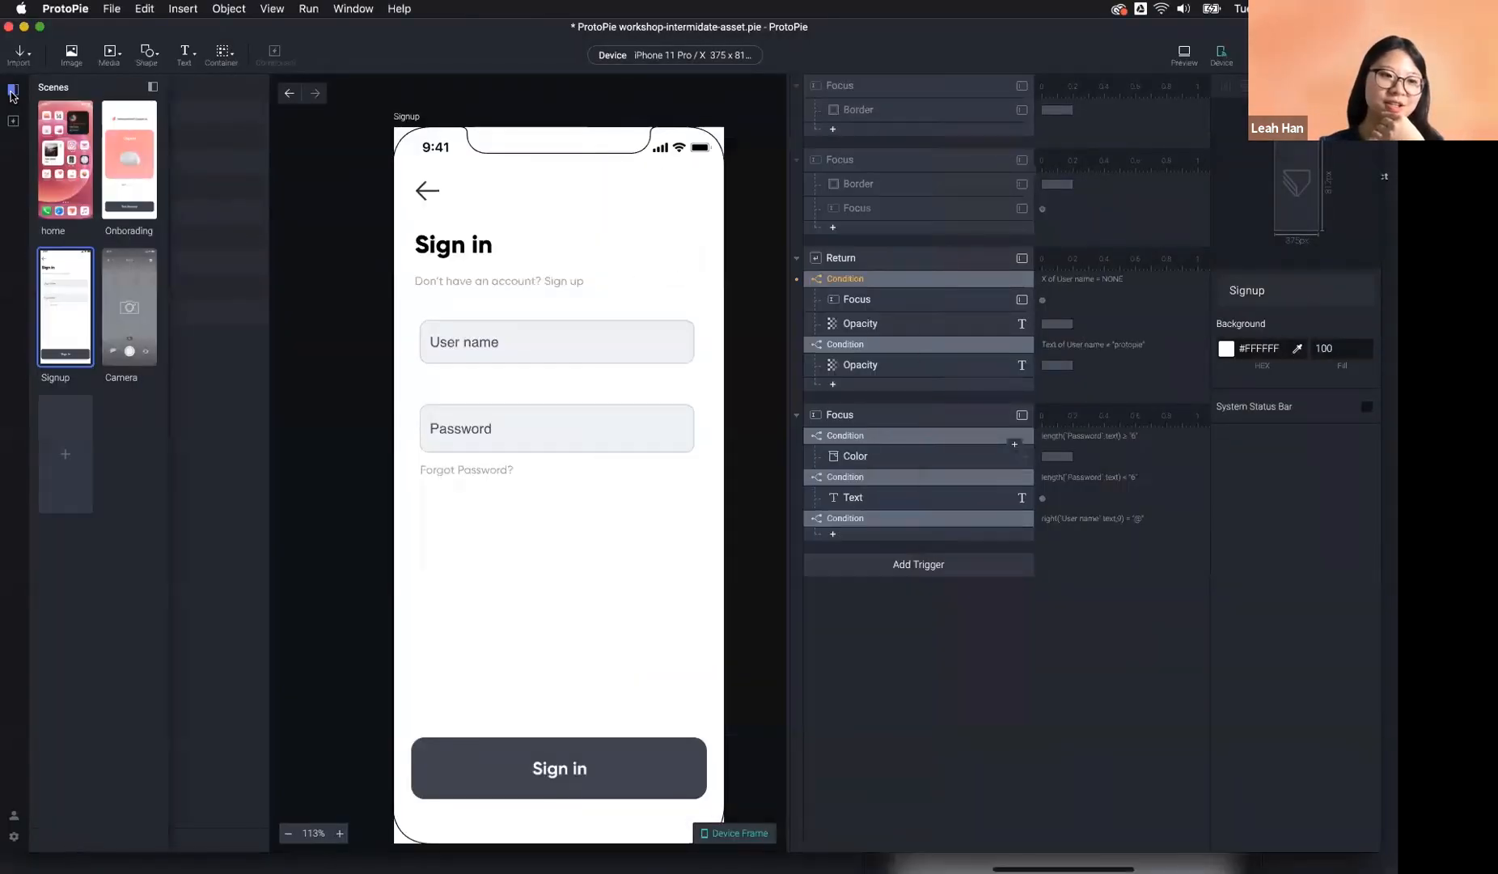
click(61, 454)
click(526, 361)
click(147, 58)
click(170, 92)
drag(421, 173, 536, 490)
Add a Sound trigger with a Move response assigned to Rectangle 1.
click(959, 91)
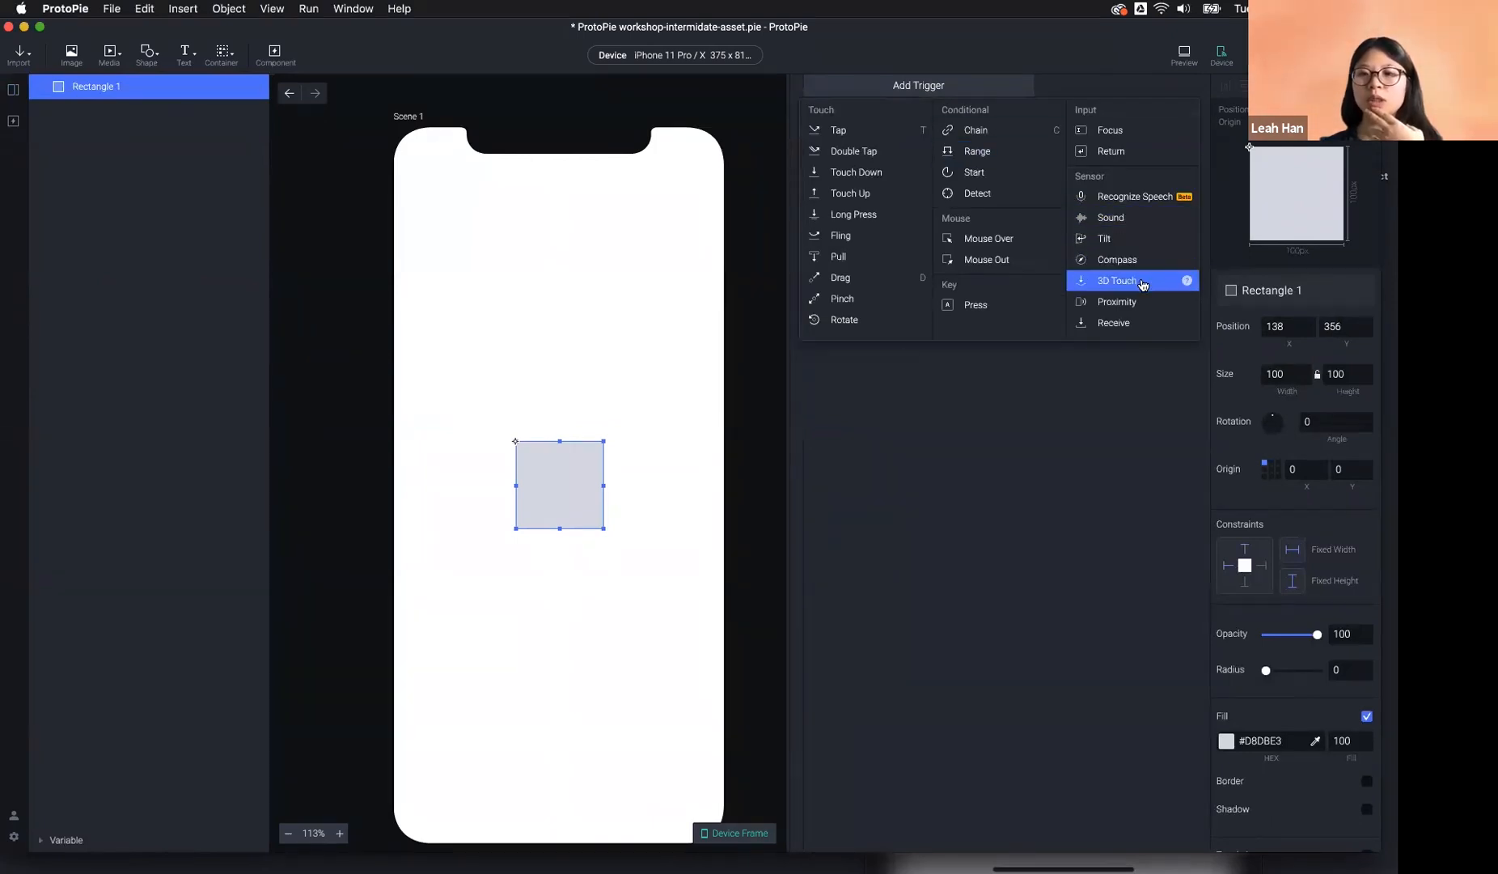
click(1139, 219)
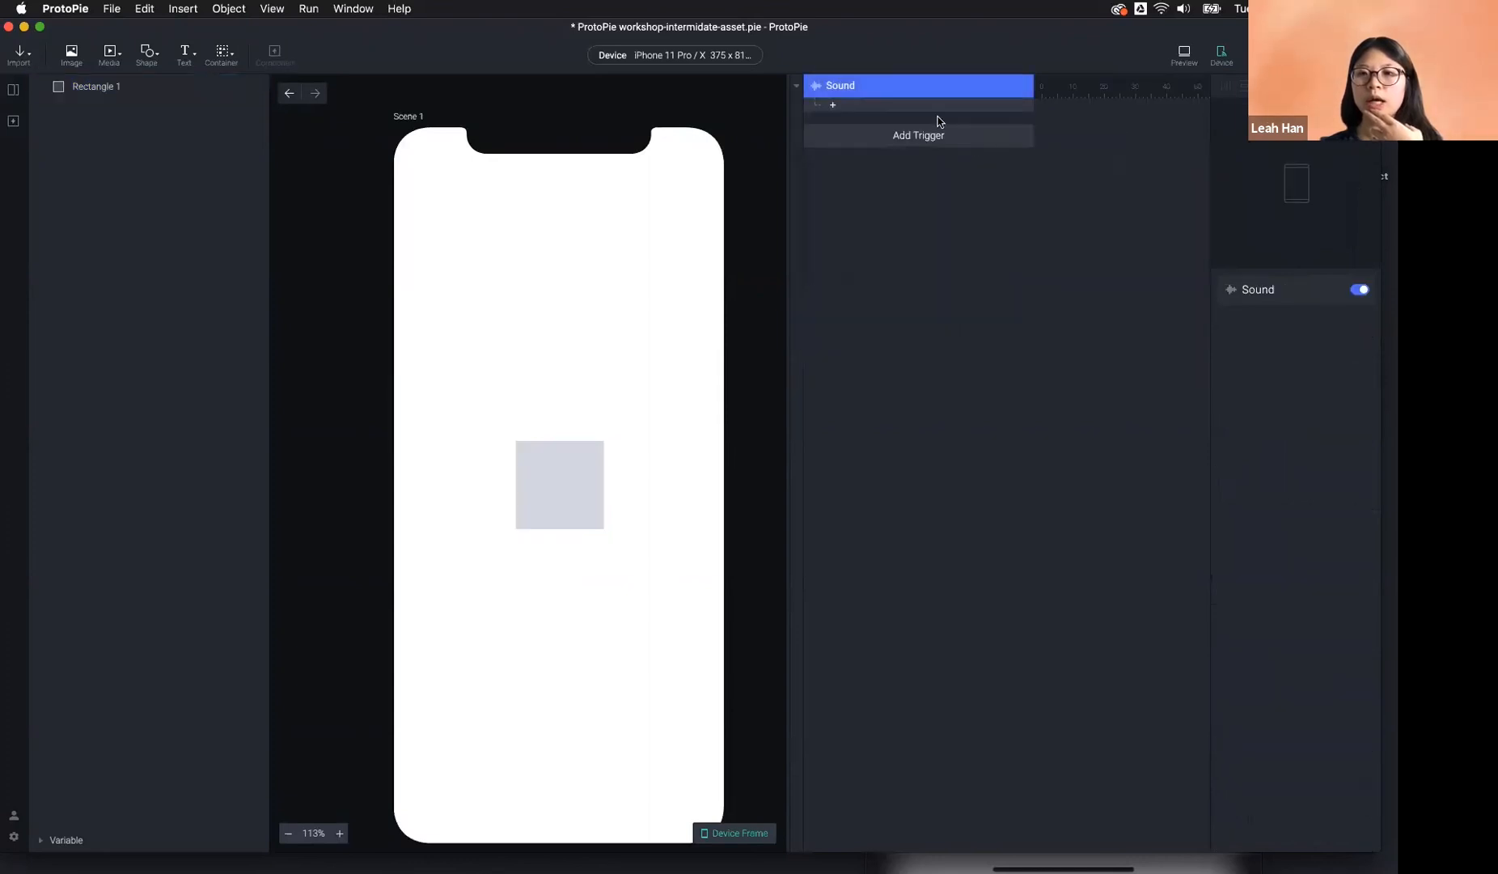
click(835, 106)
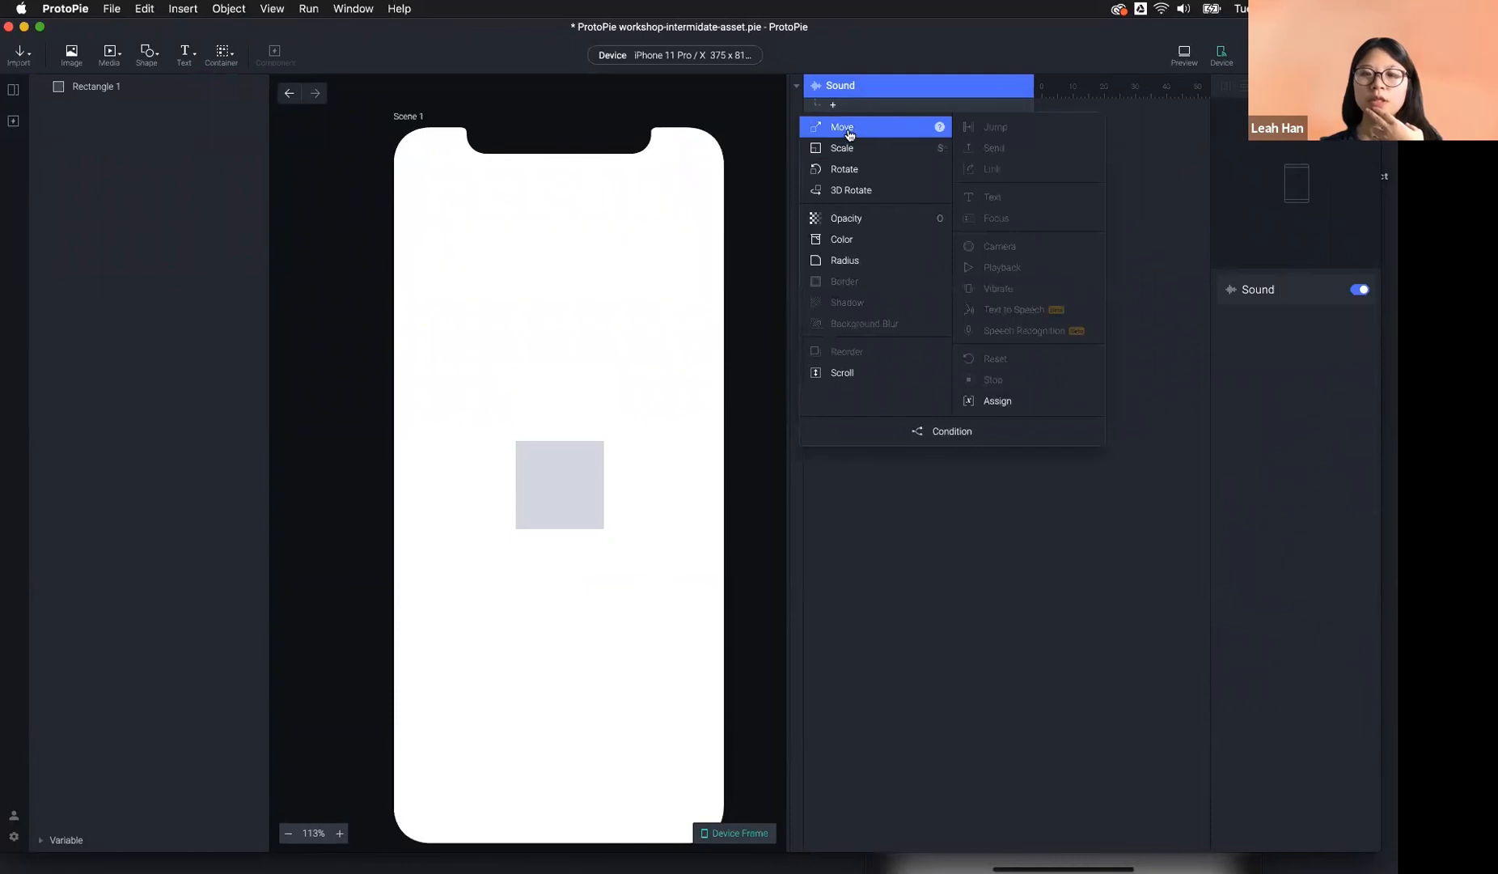
click(847, 127)
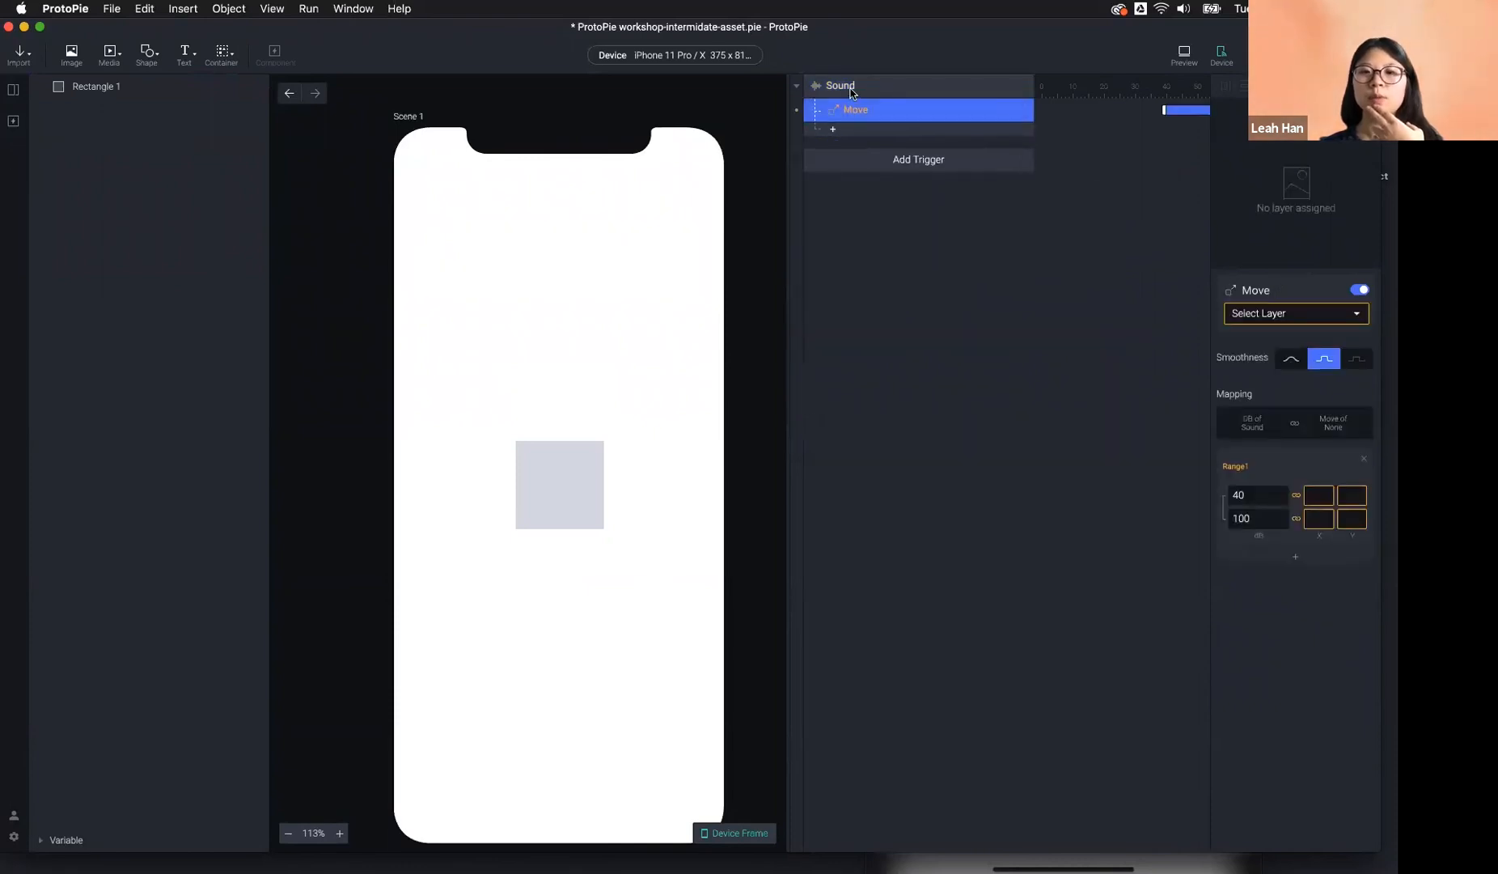
click(851, 93)
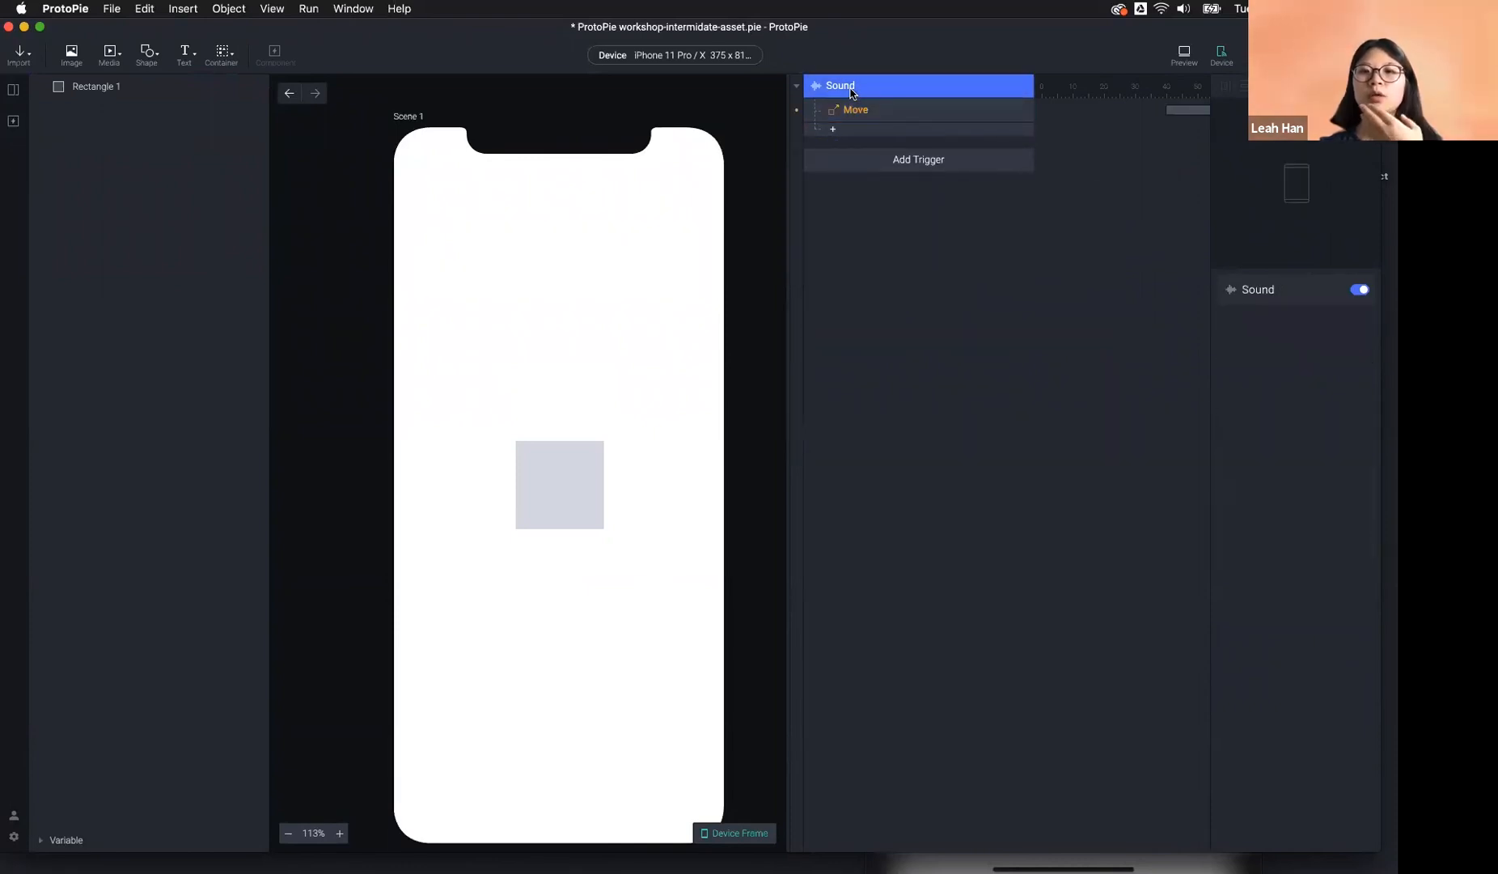
click(855, 111)
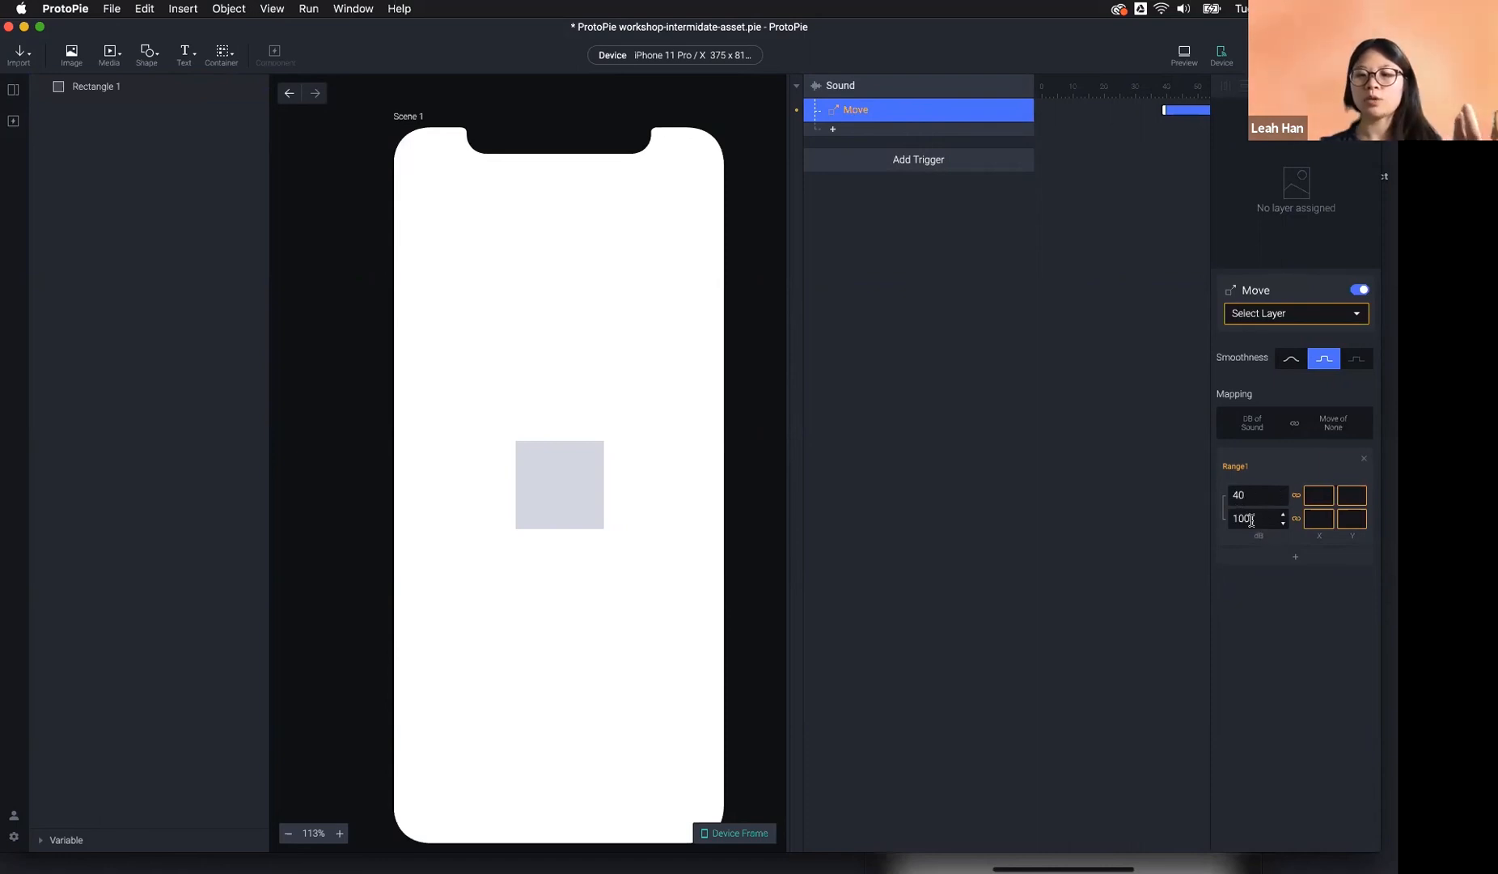
click(1266, 317)
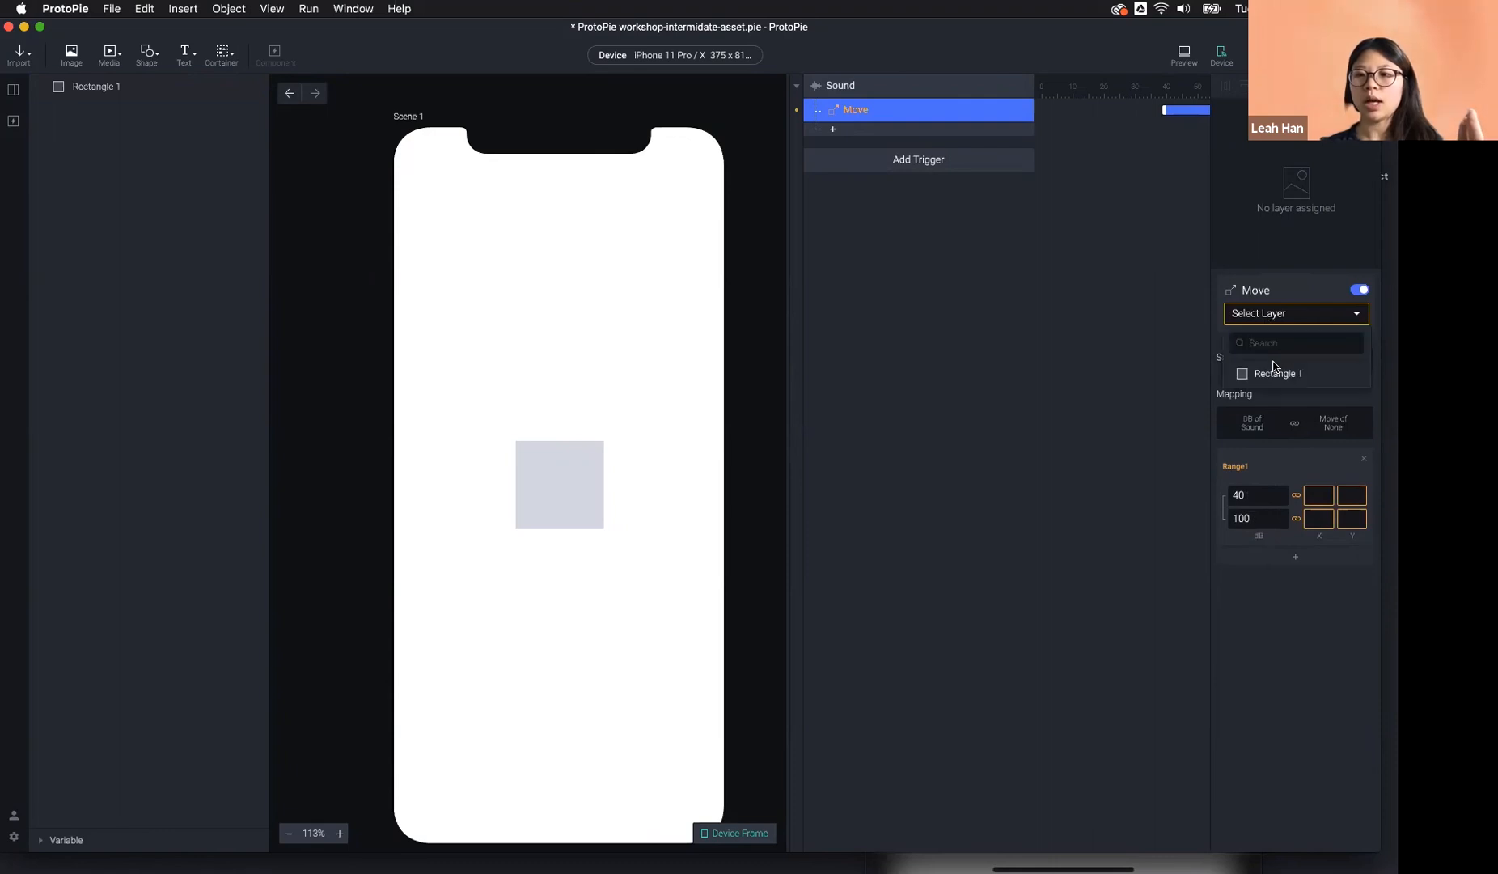
click(1272, 373)
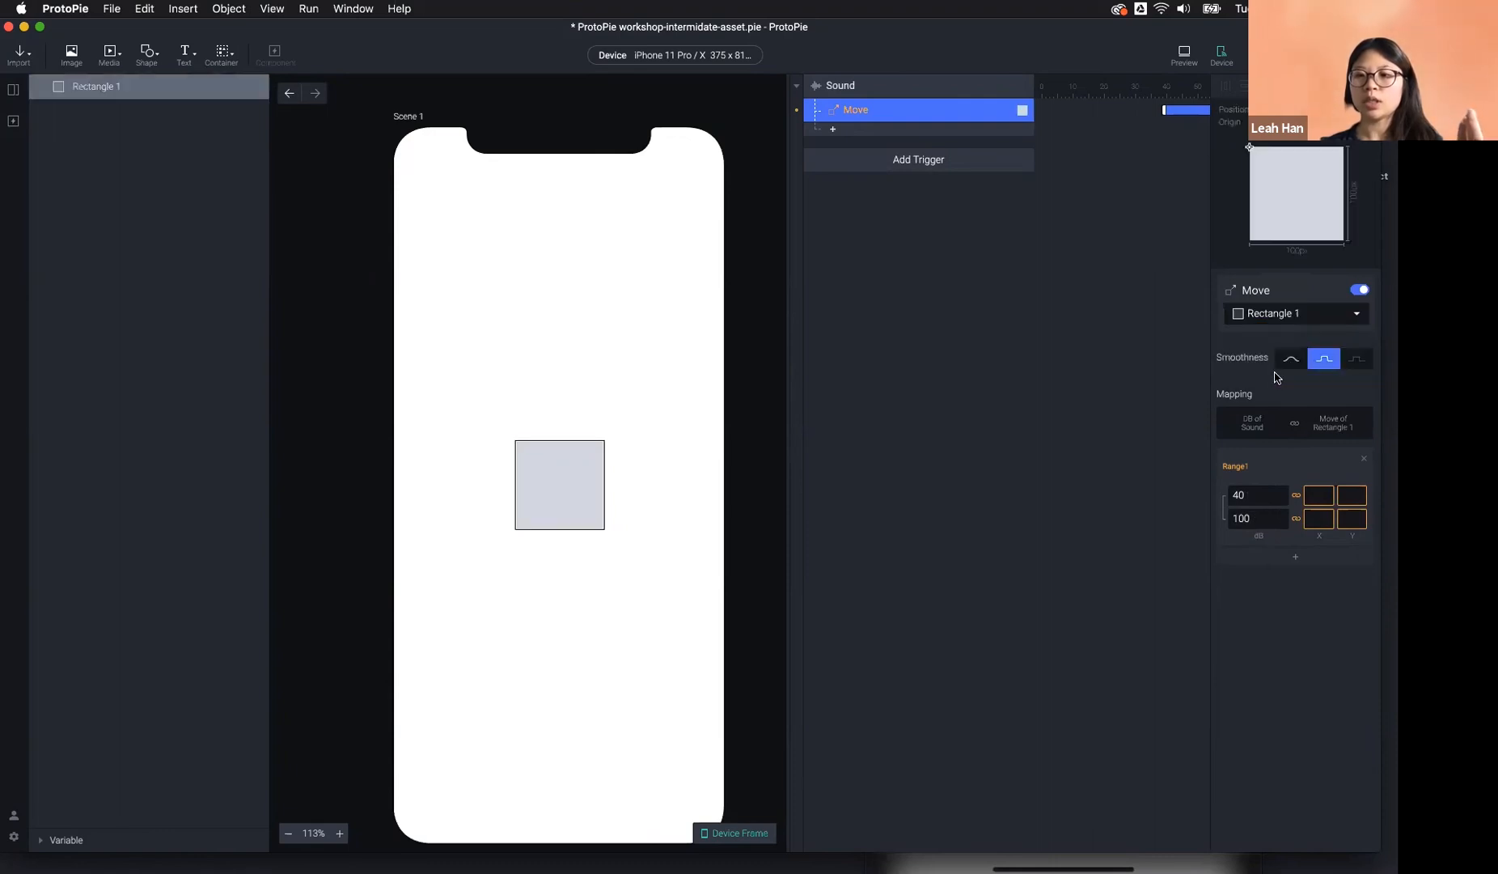
Map the rectangle's movement to X 10, Y 10 at 40 dB and X 300, Y 300 at 100 dB.
click(1321, 500)
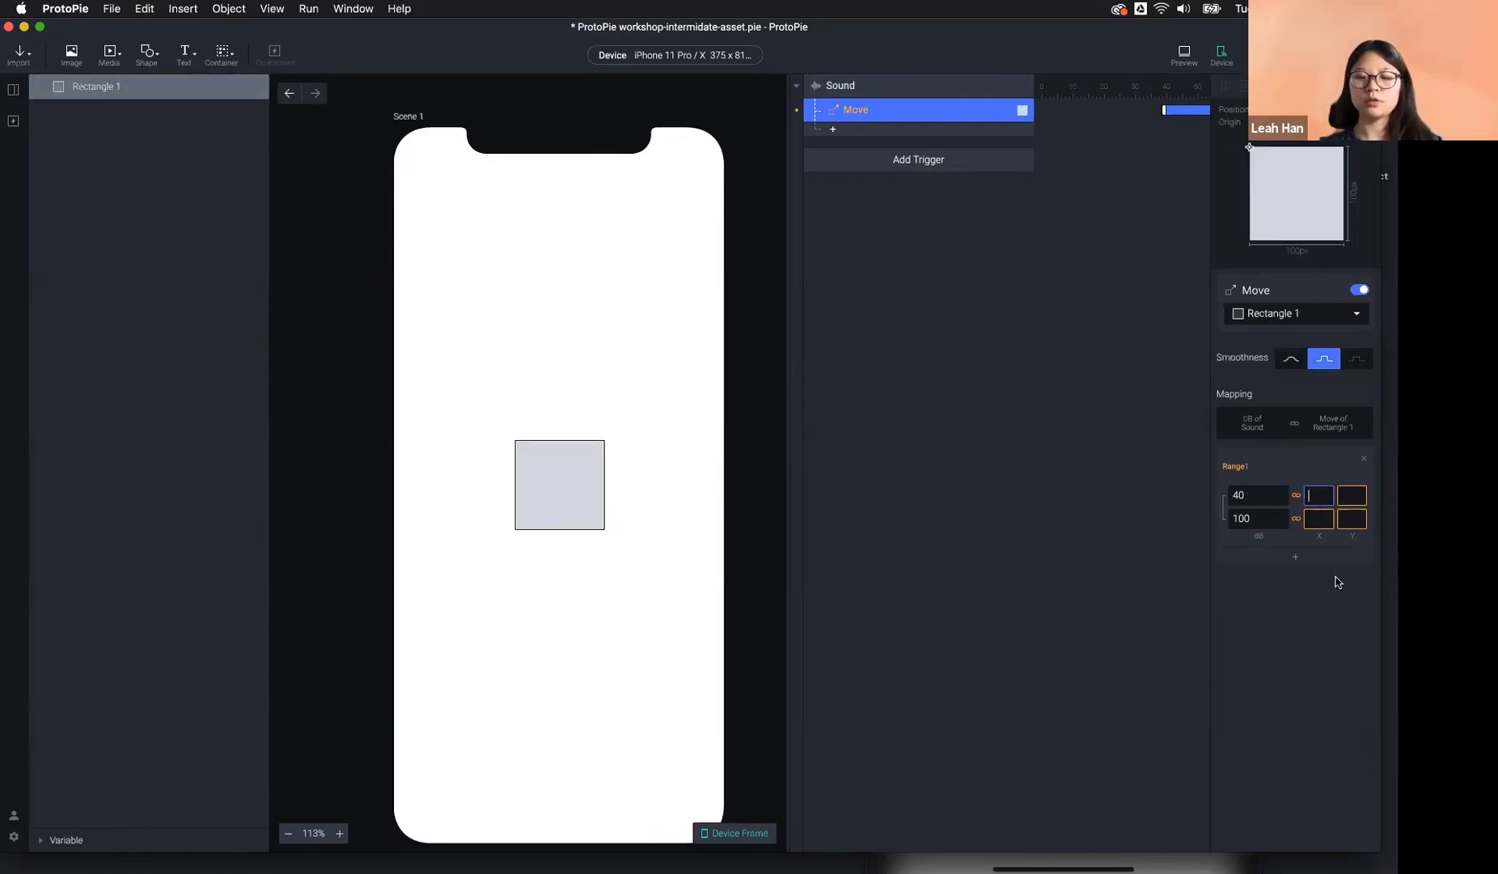
click(1350, 494)
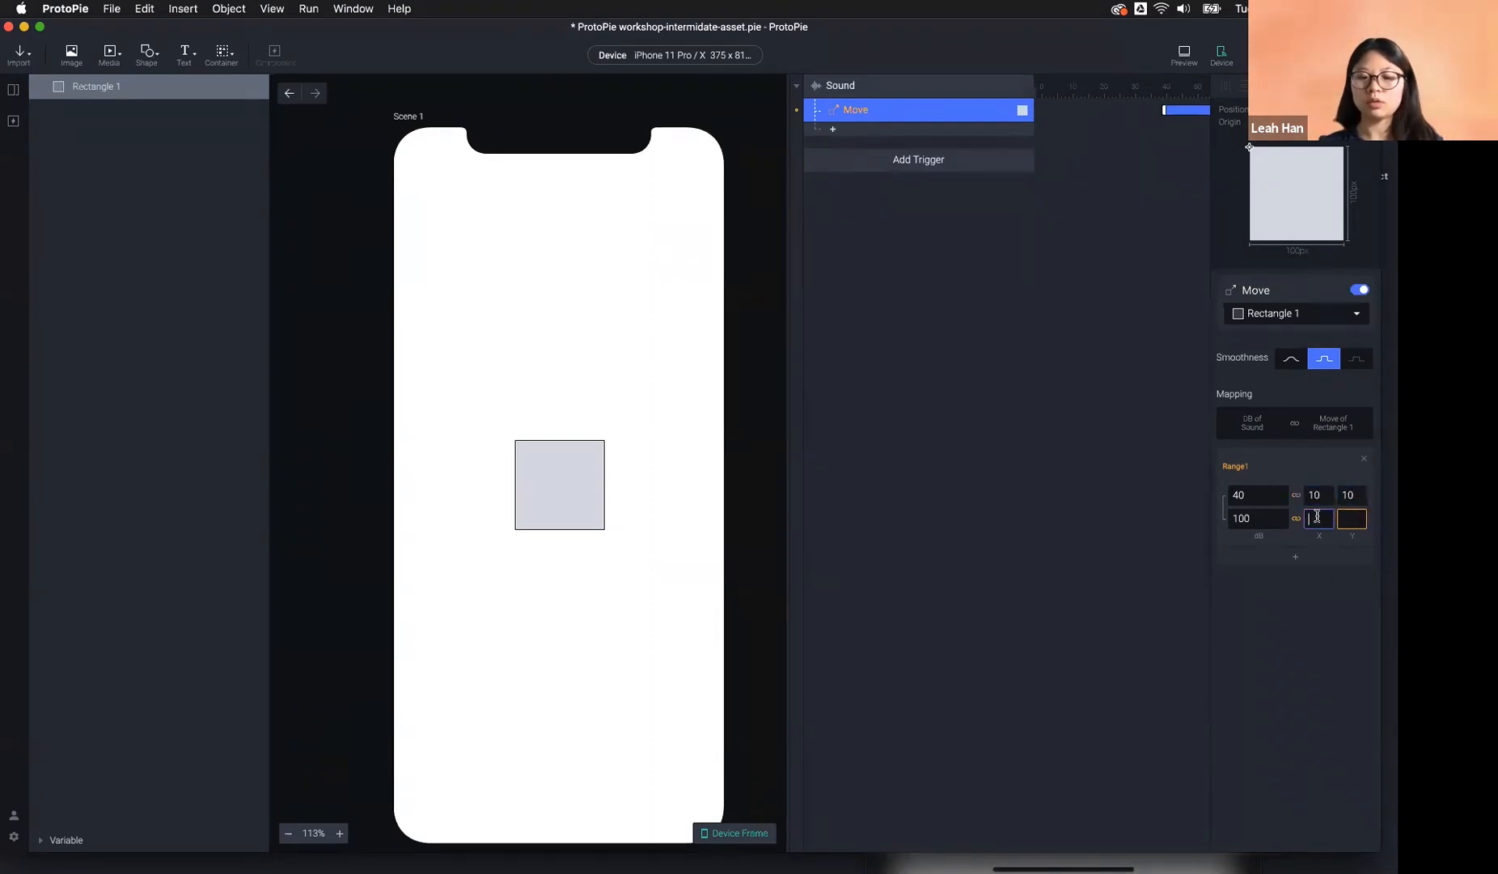
click(1347, 518)
text(3)
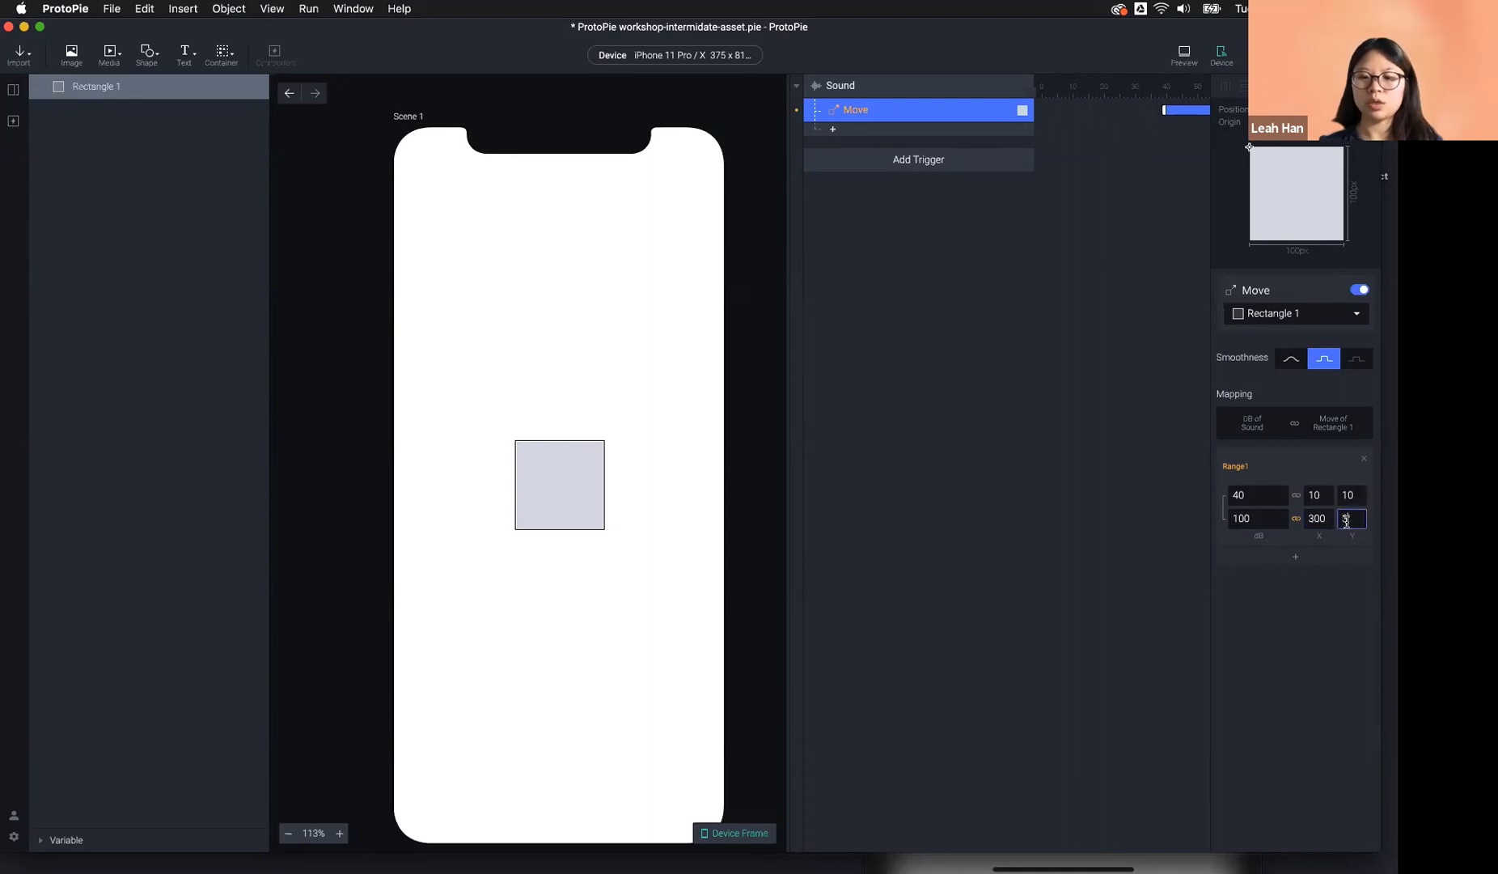
text(00)
key(Return)
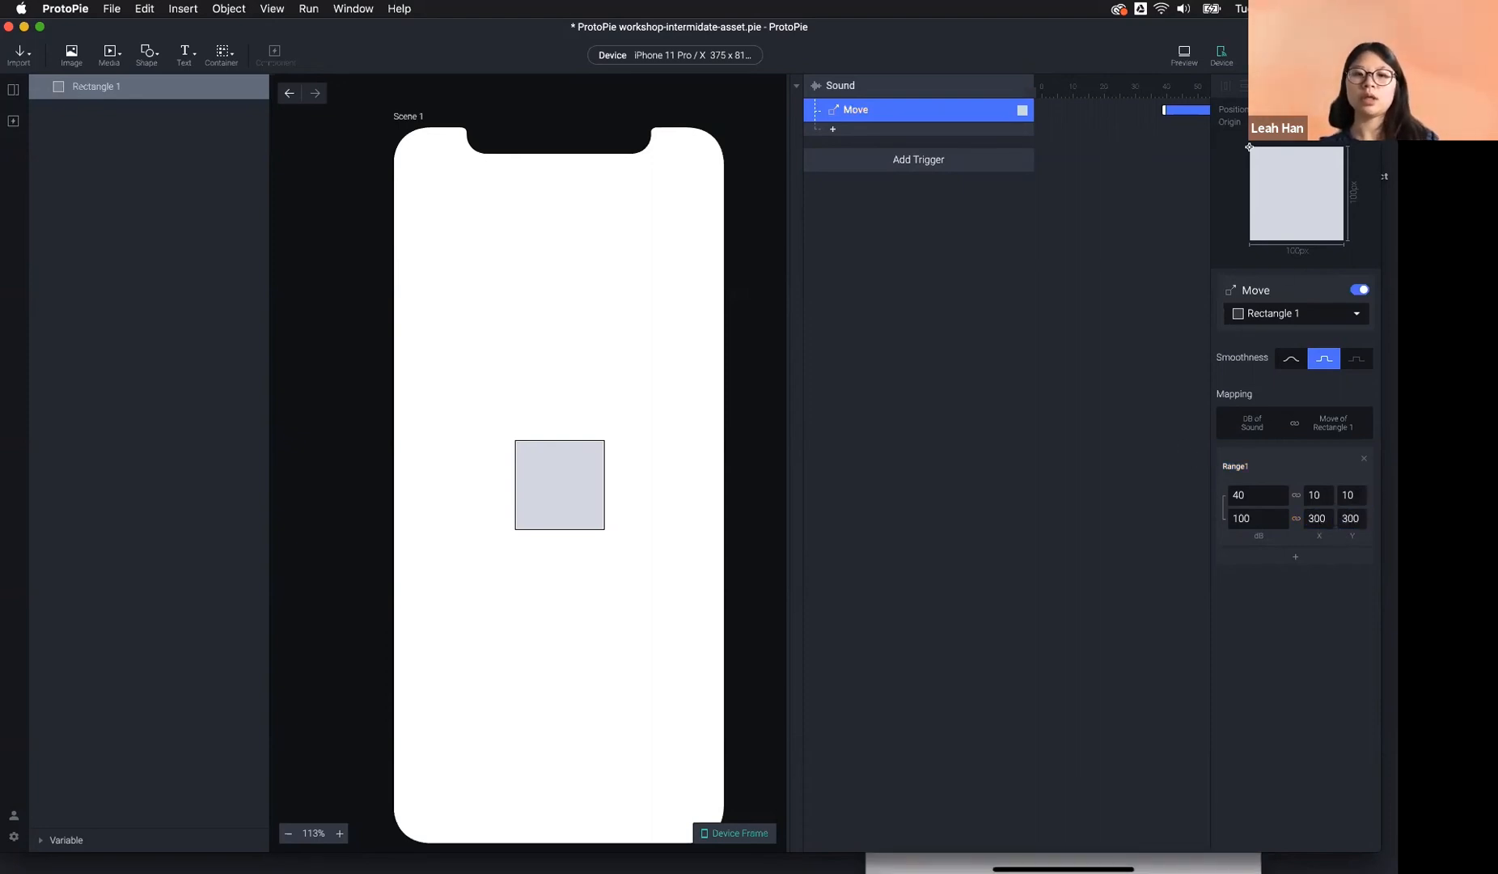
Test the sound-driven rectangle in the preview and on the mirrored phone in QuickTime Player.
click(836, 89)
click(859, 156)
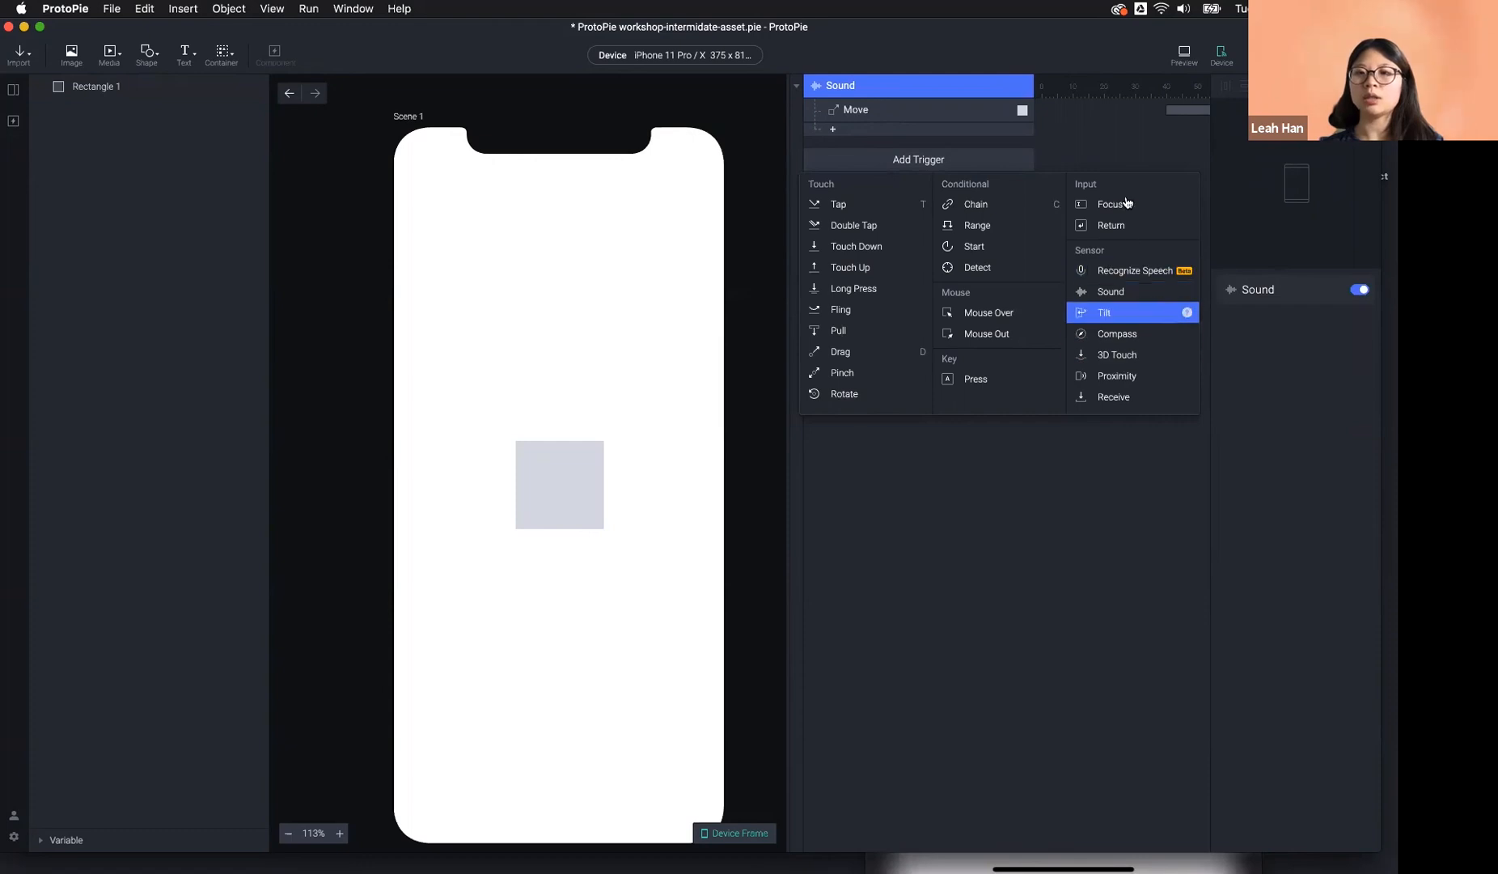
click(1183, 54)
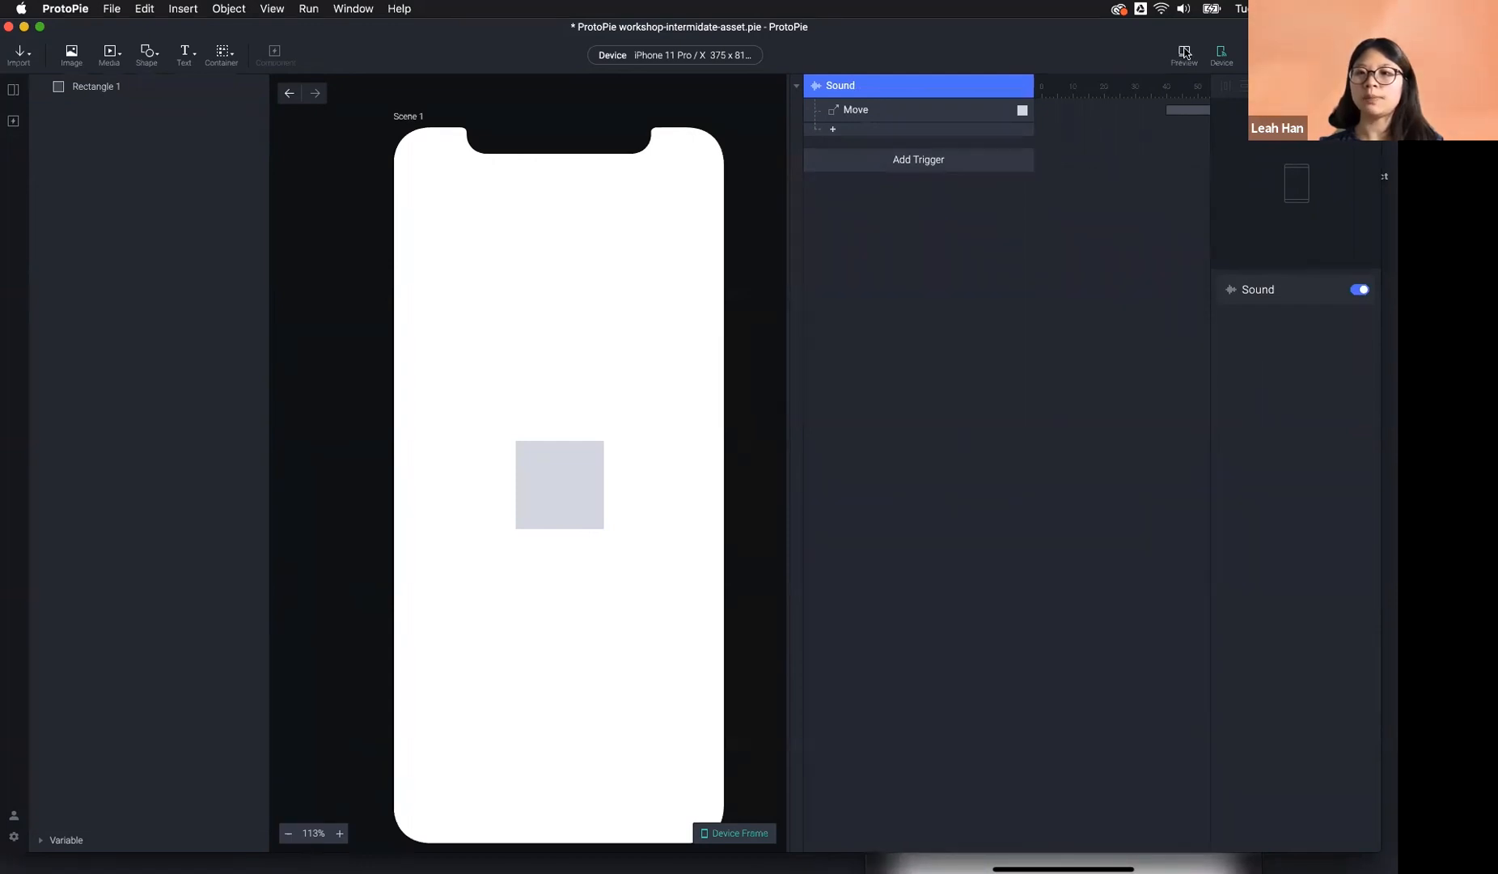
click(1068, 237)
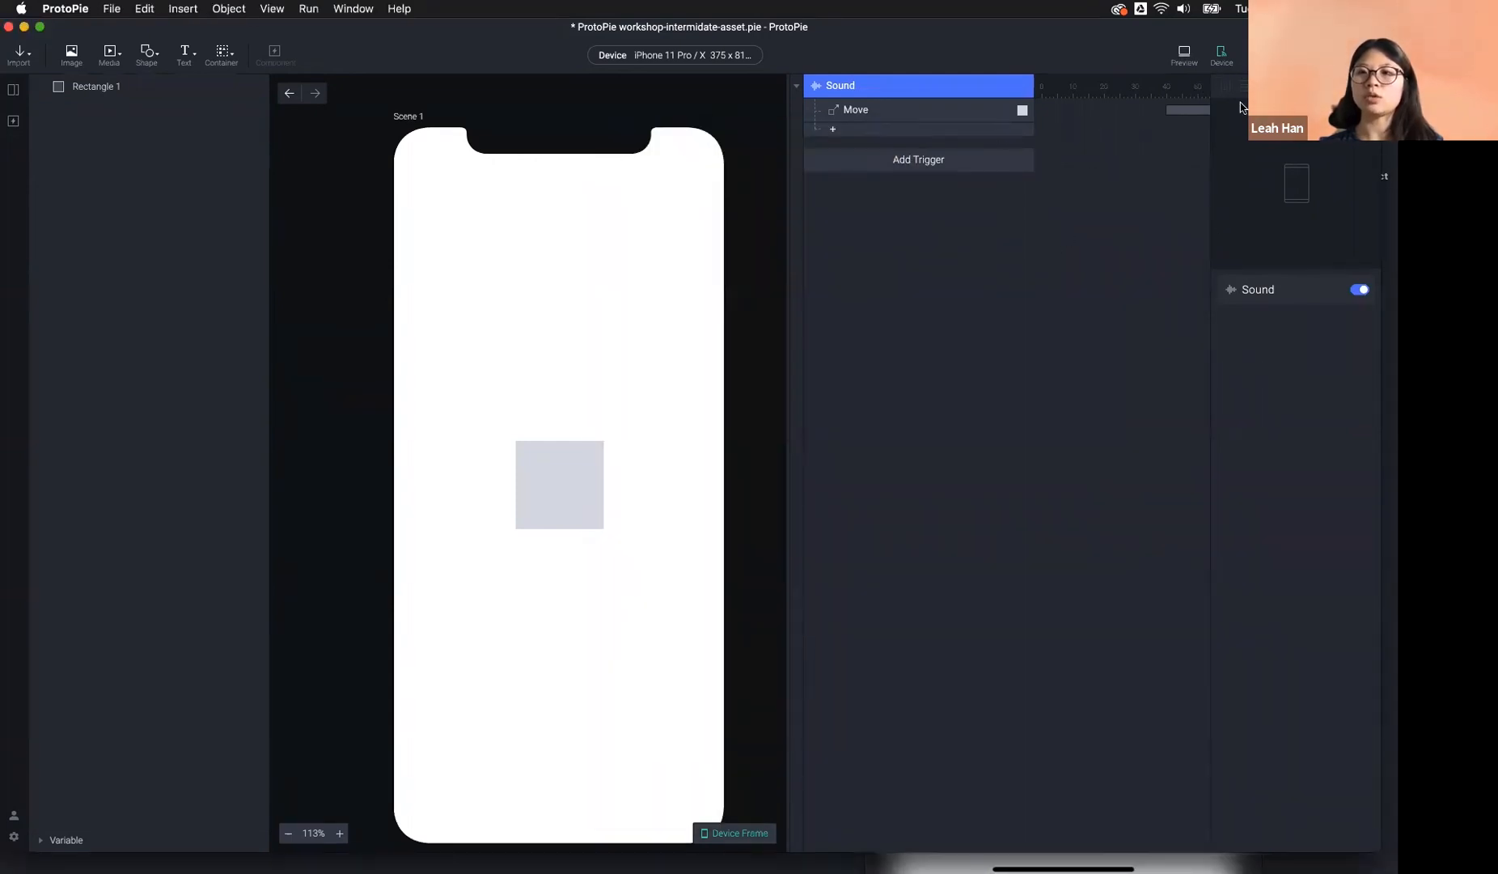
click(1203, 863)
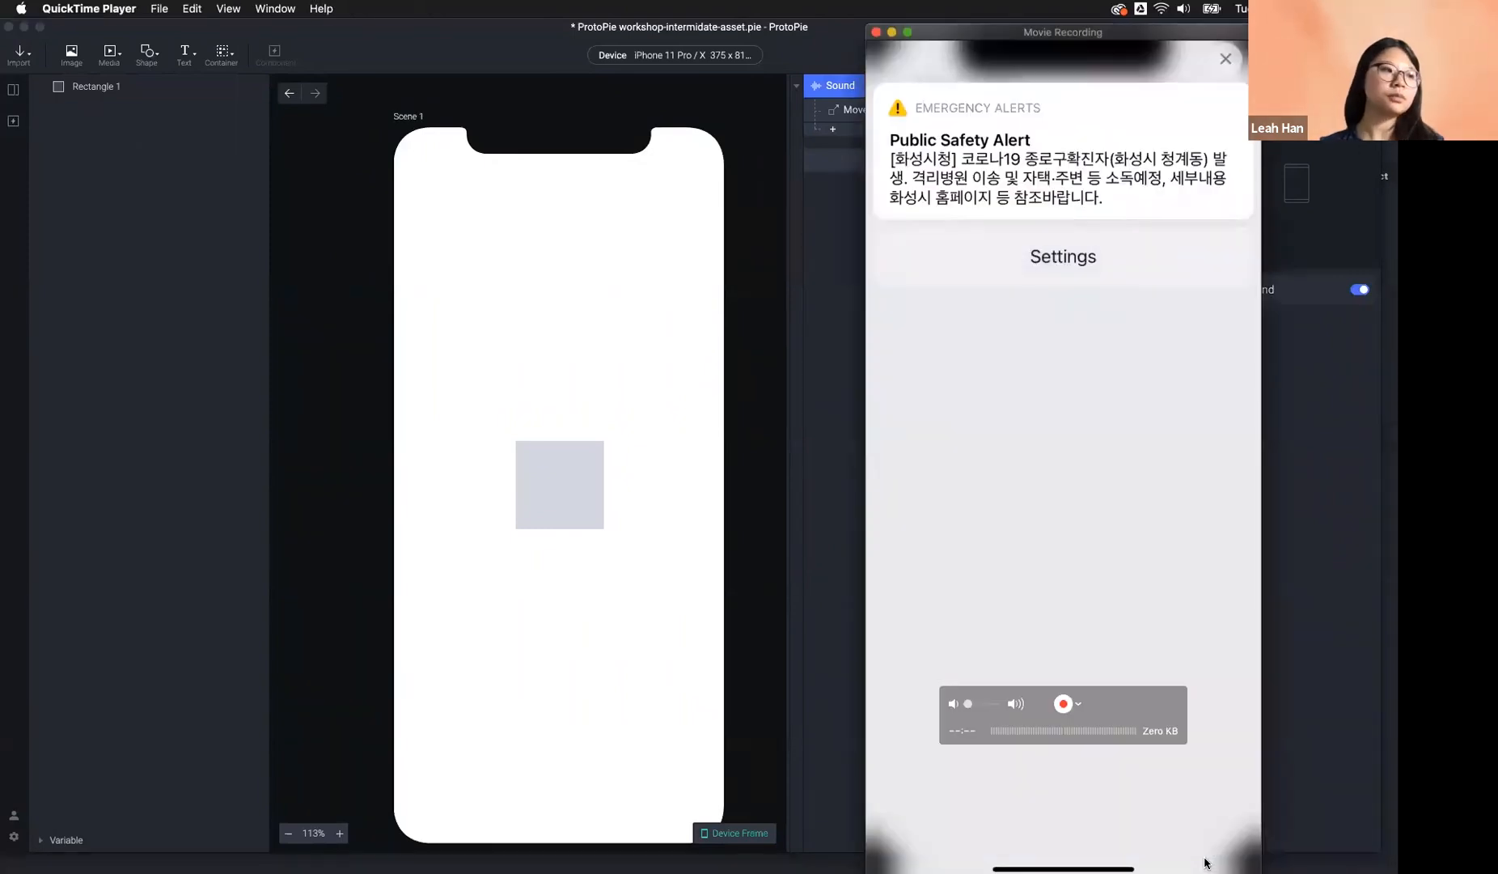
click(1342, 607)
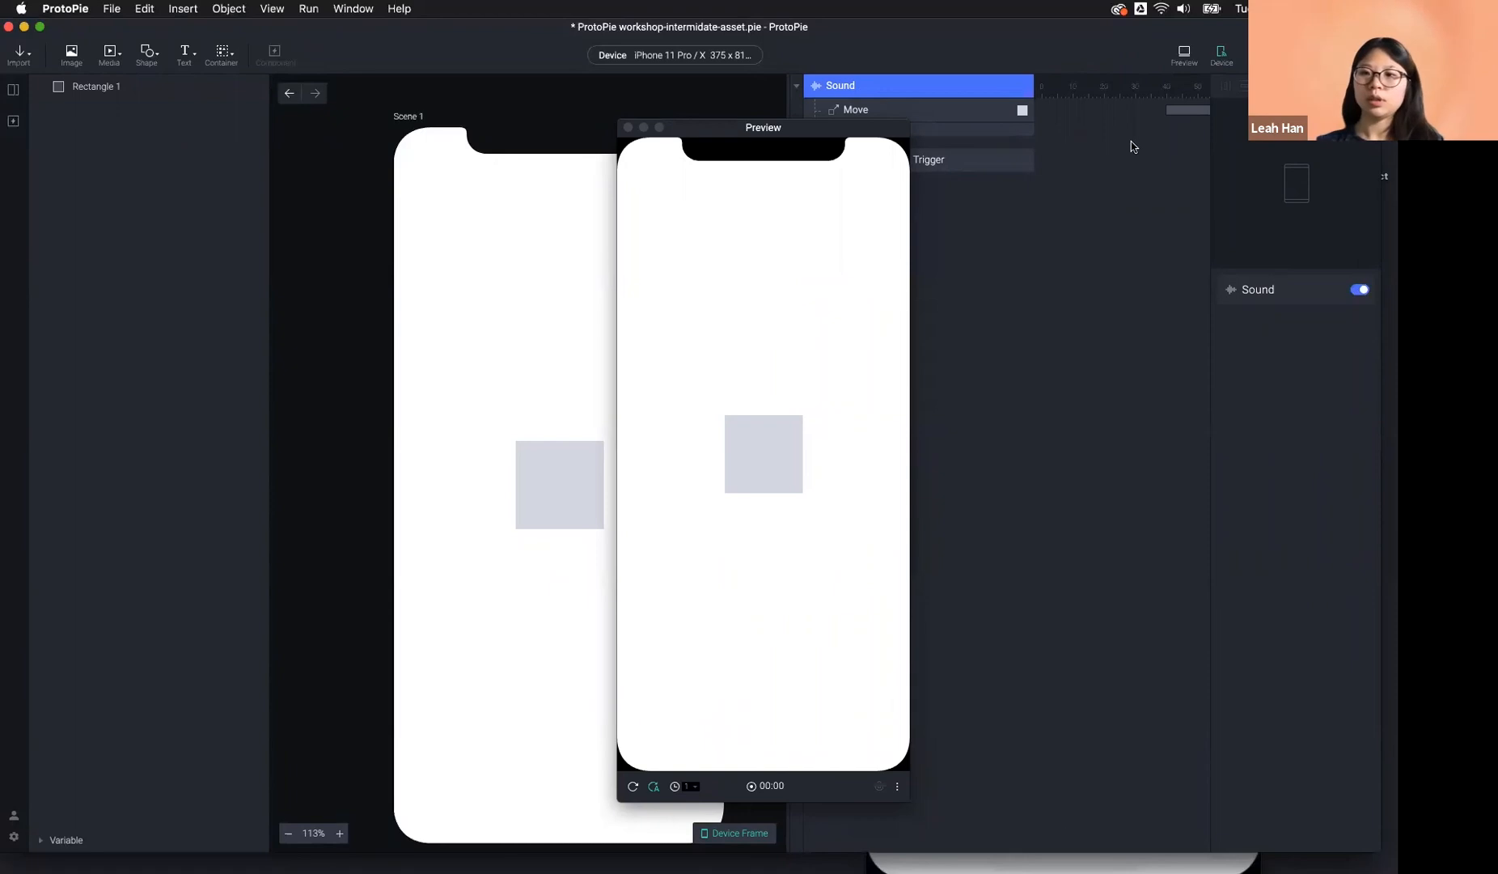
click(1189, 859)
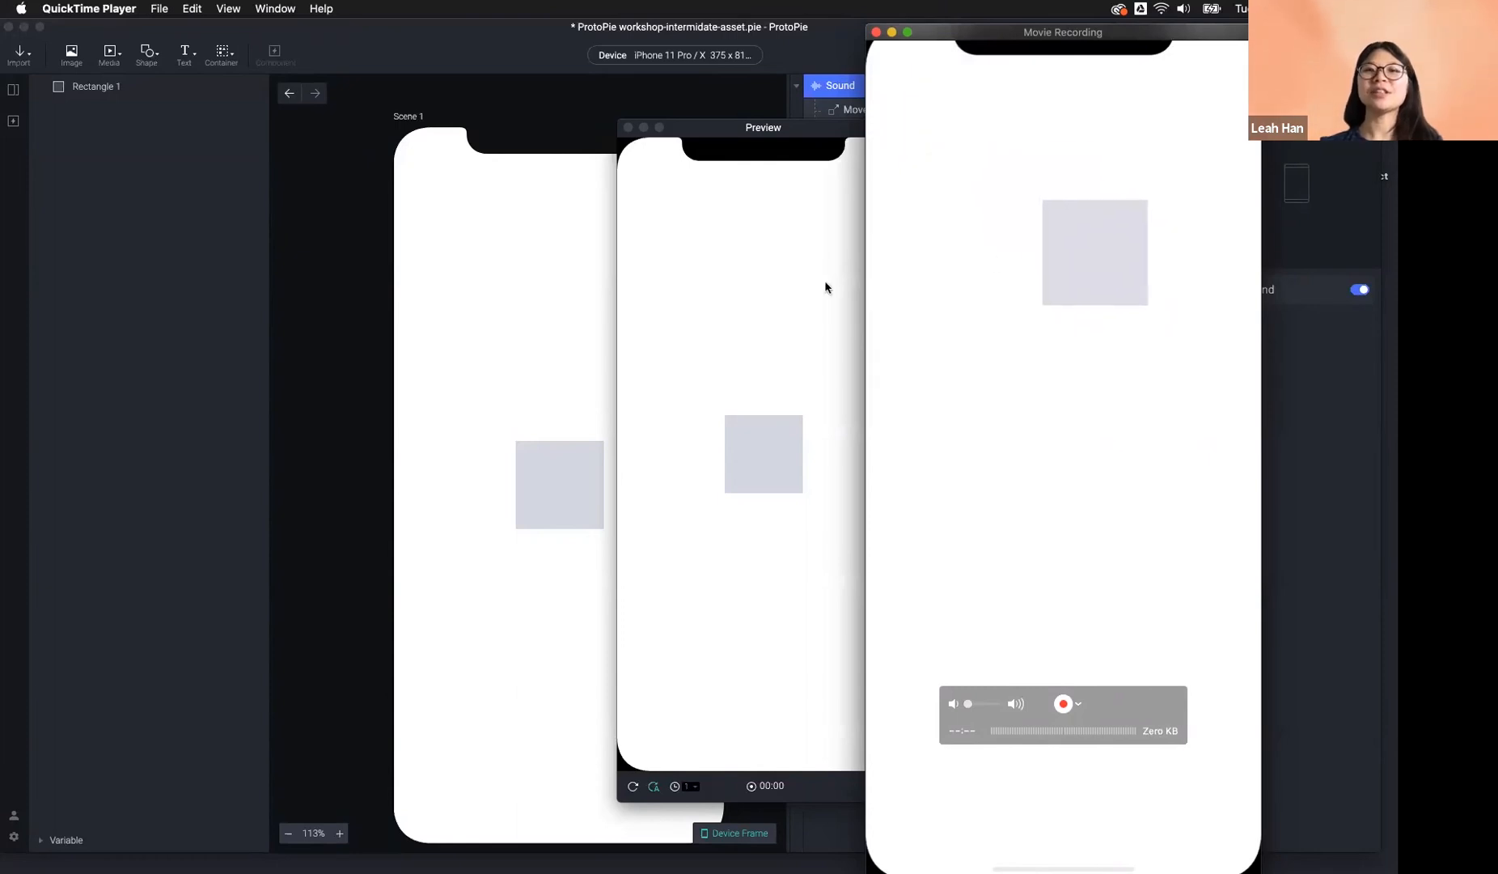
Return to ProtoPie and add Tilt, Compass and 3D Touch triggers to the new scene.
click(823, 88)
click(963, 165)
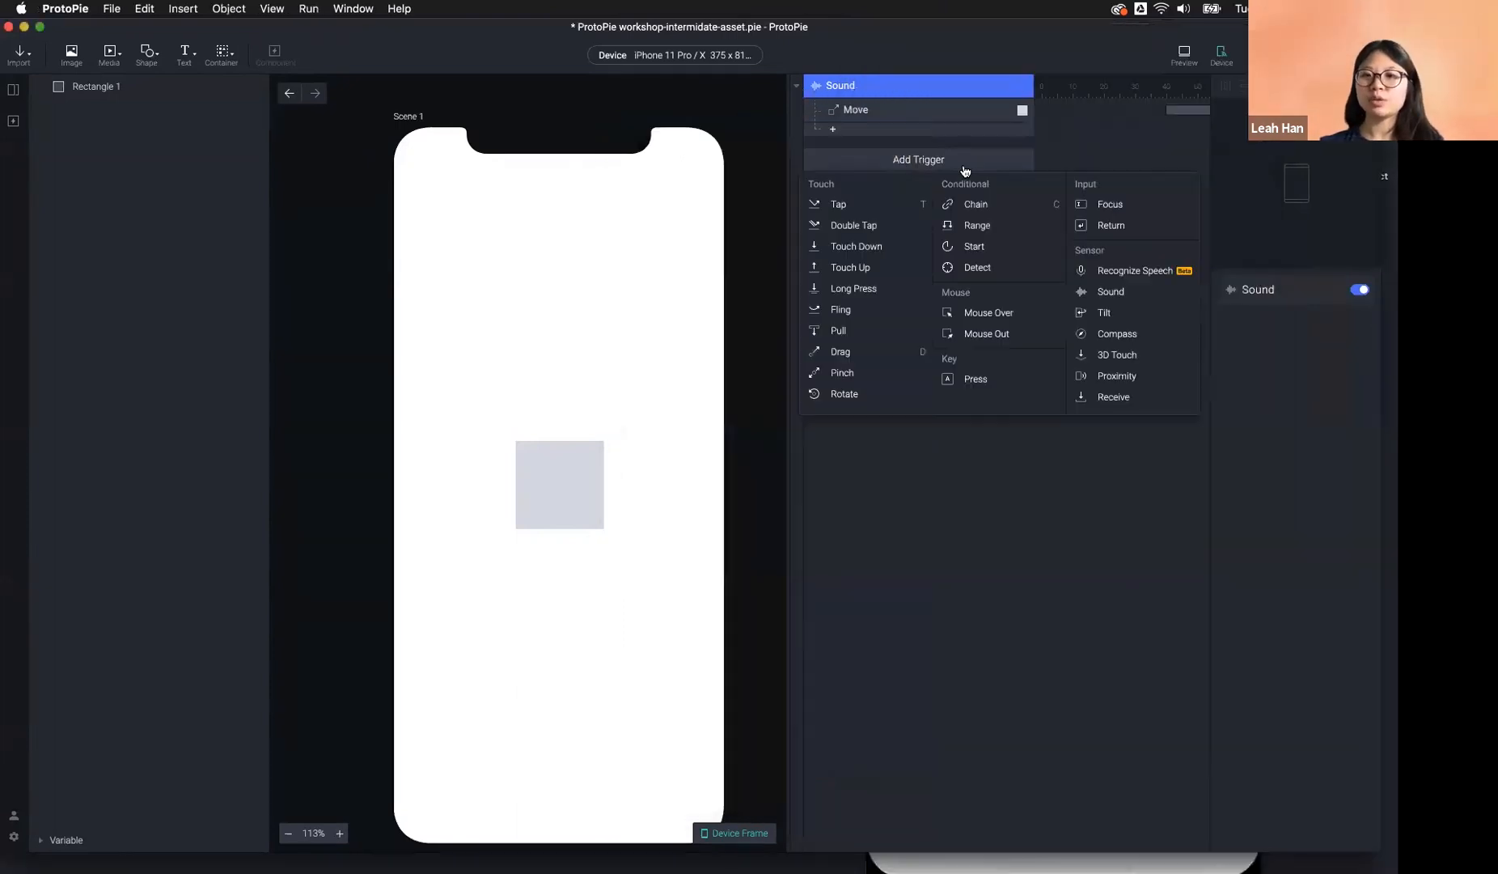
click(1135, 322)
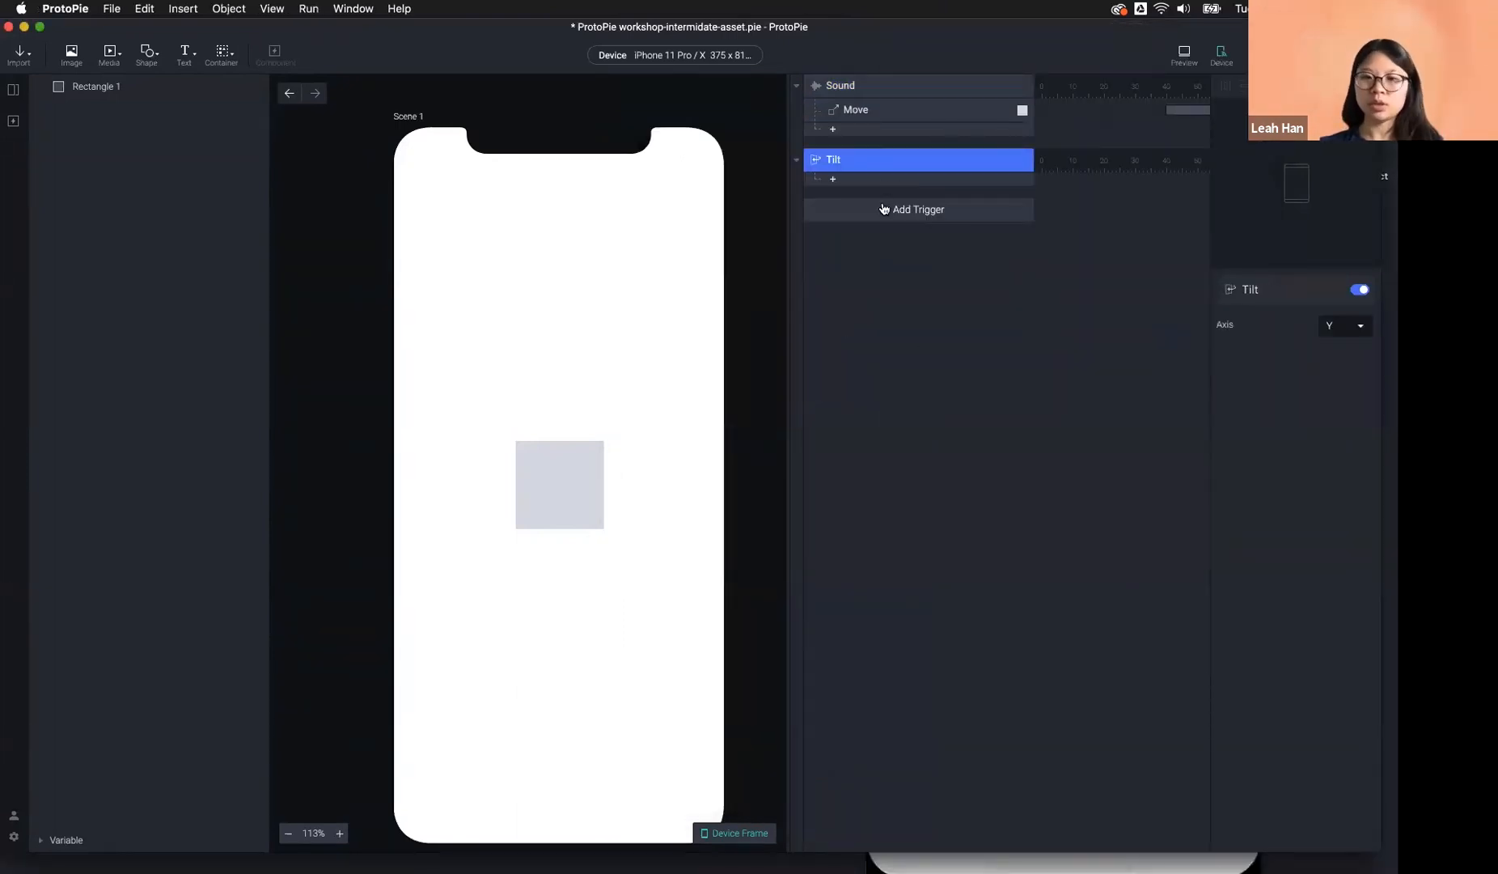
click(884, 208)
click(1154, 384)
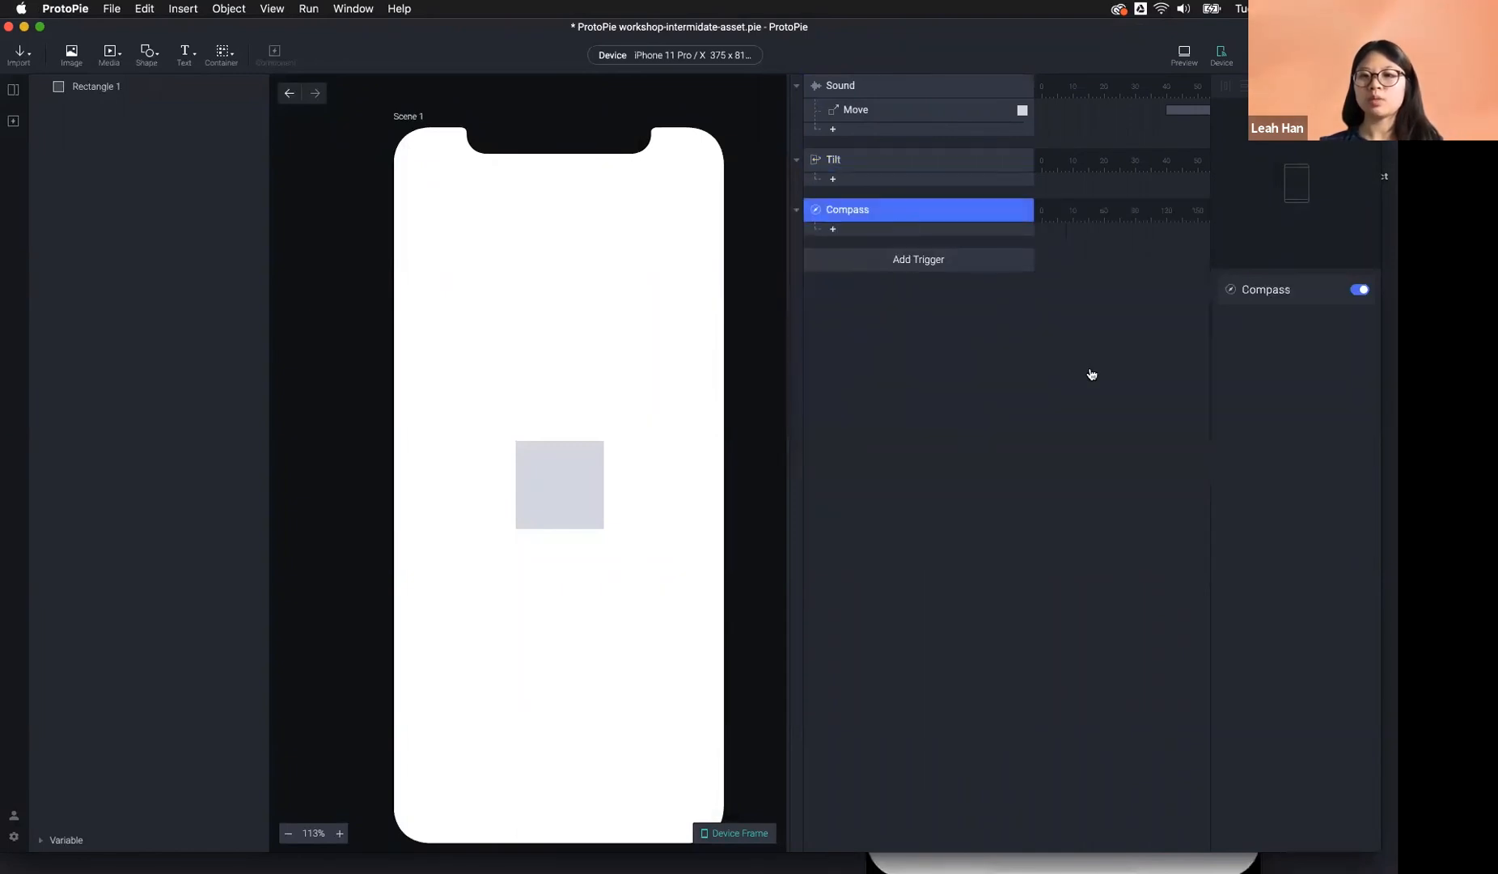
click(919, 260)
click(1117, 453)
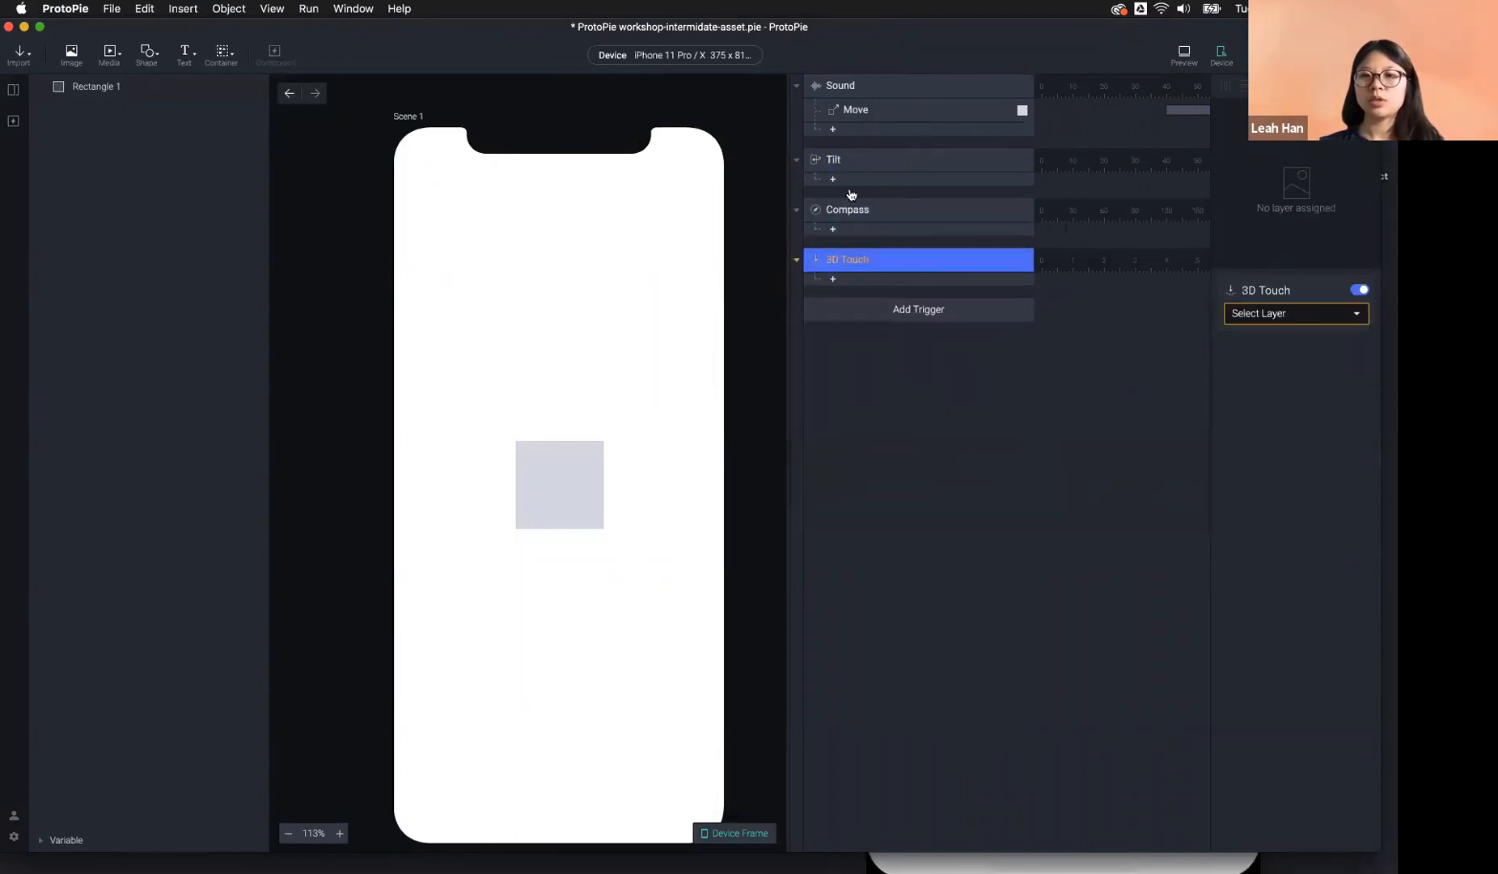
Add Scale and Rotate responses to the Tilt trigger.
click(833, 179)
click(849, 214)
click(848, 208)
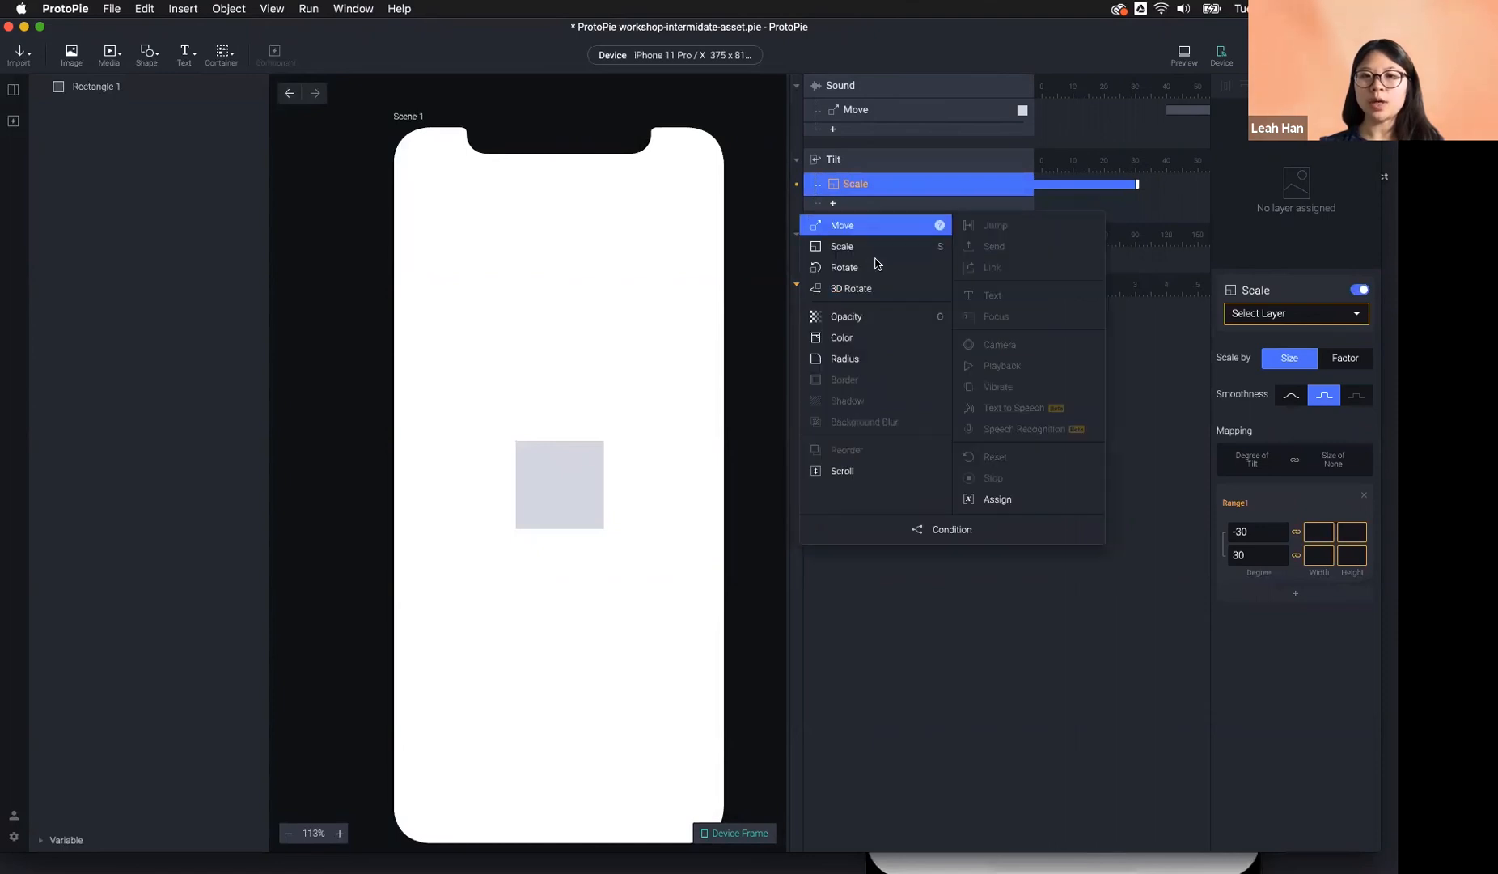
click(858, 266)
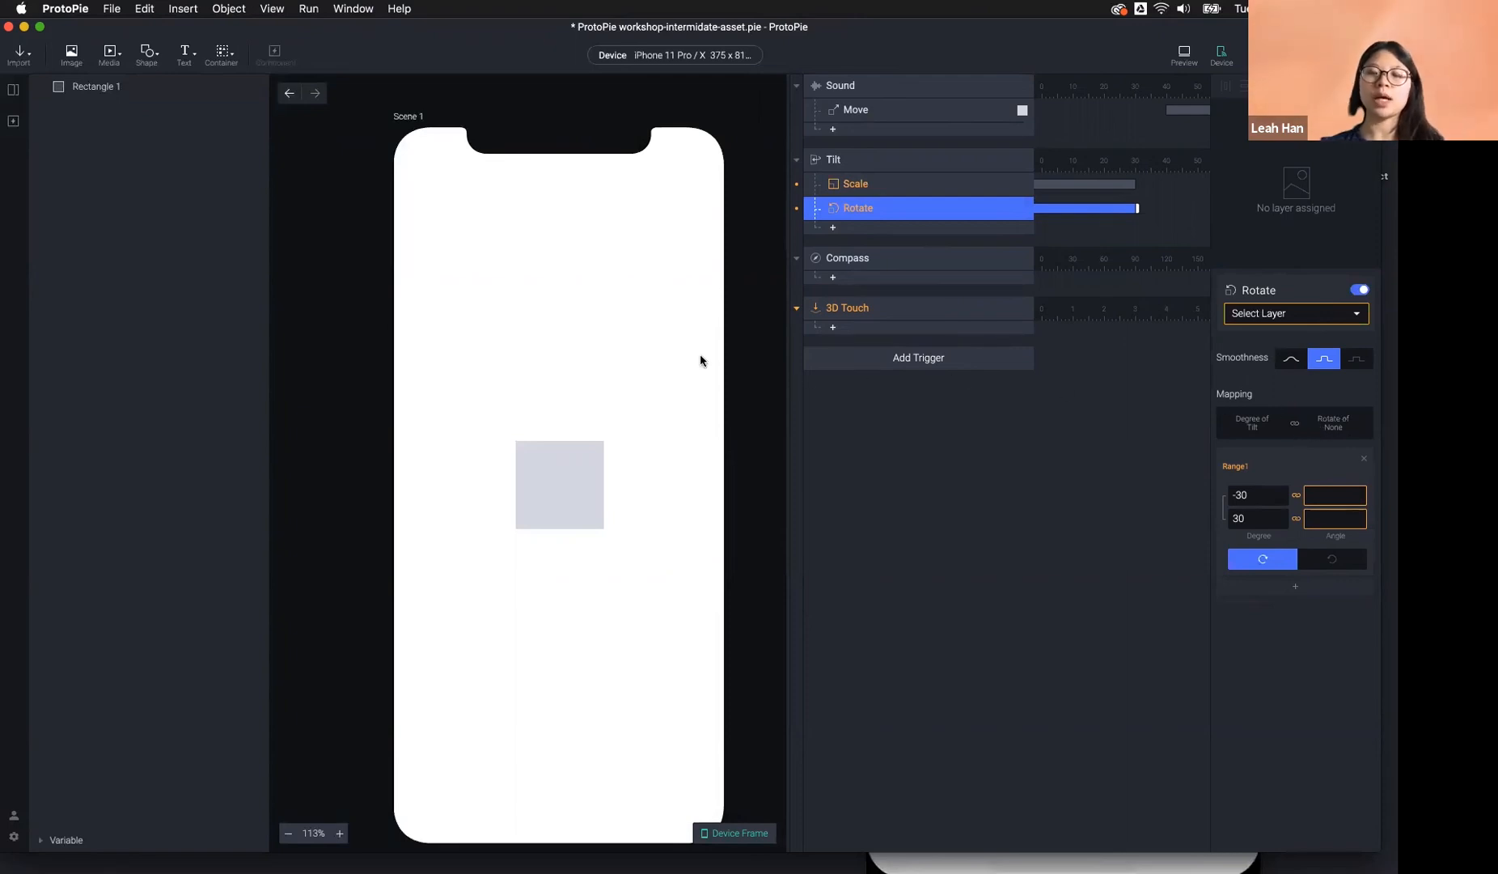
click(25, 27)
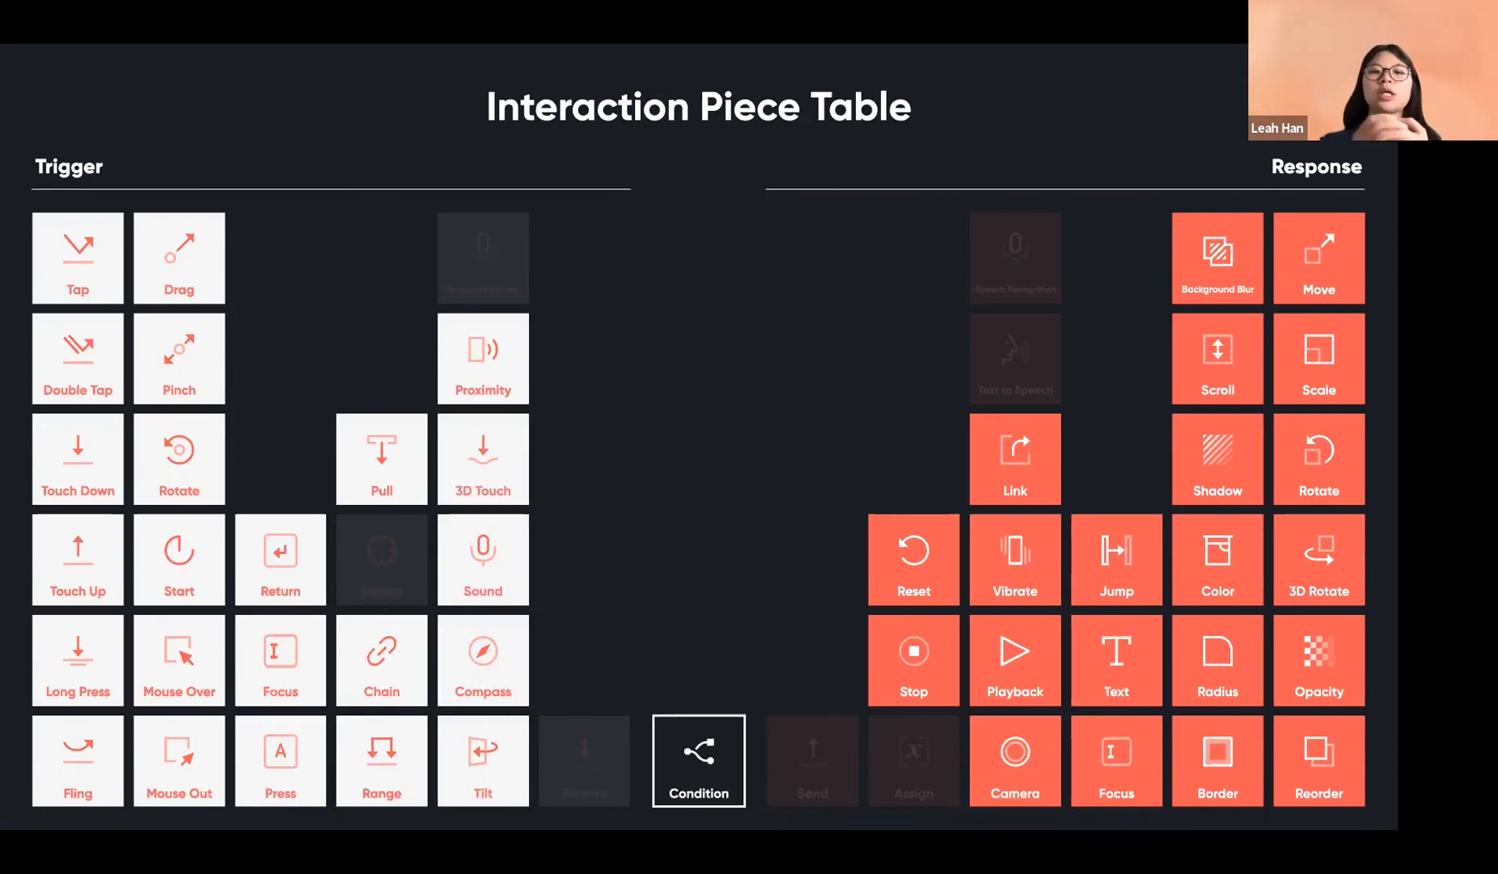
key(Right)
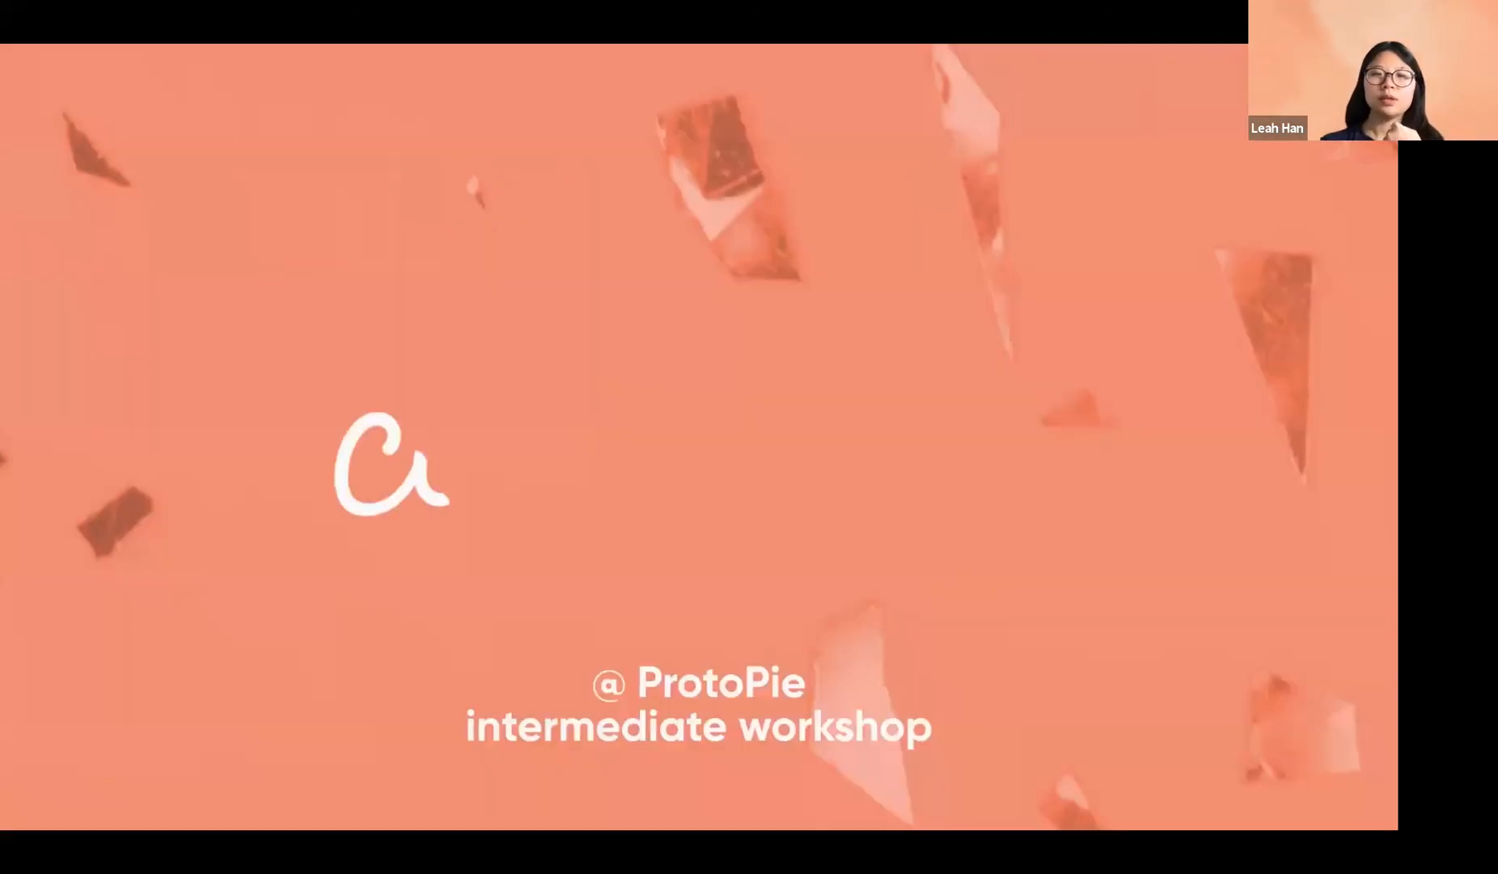
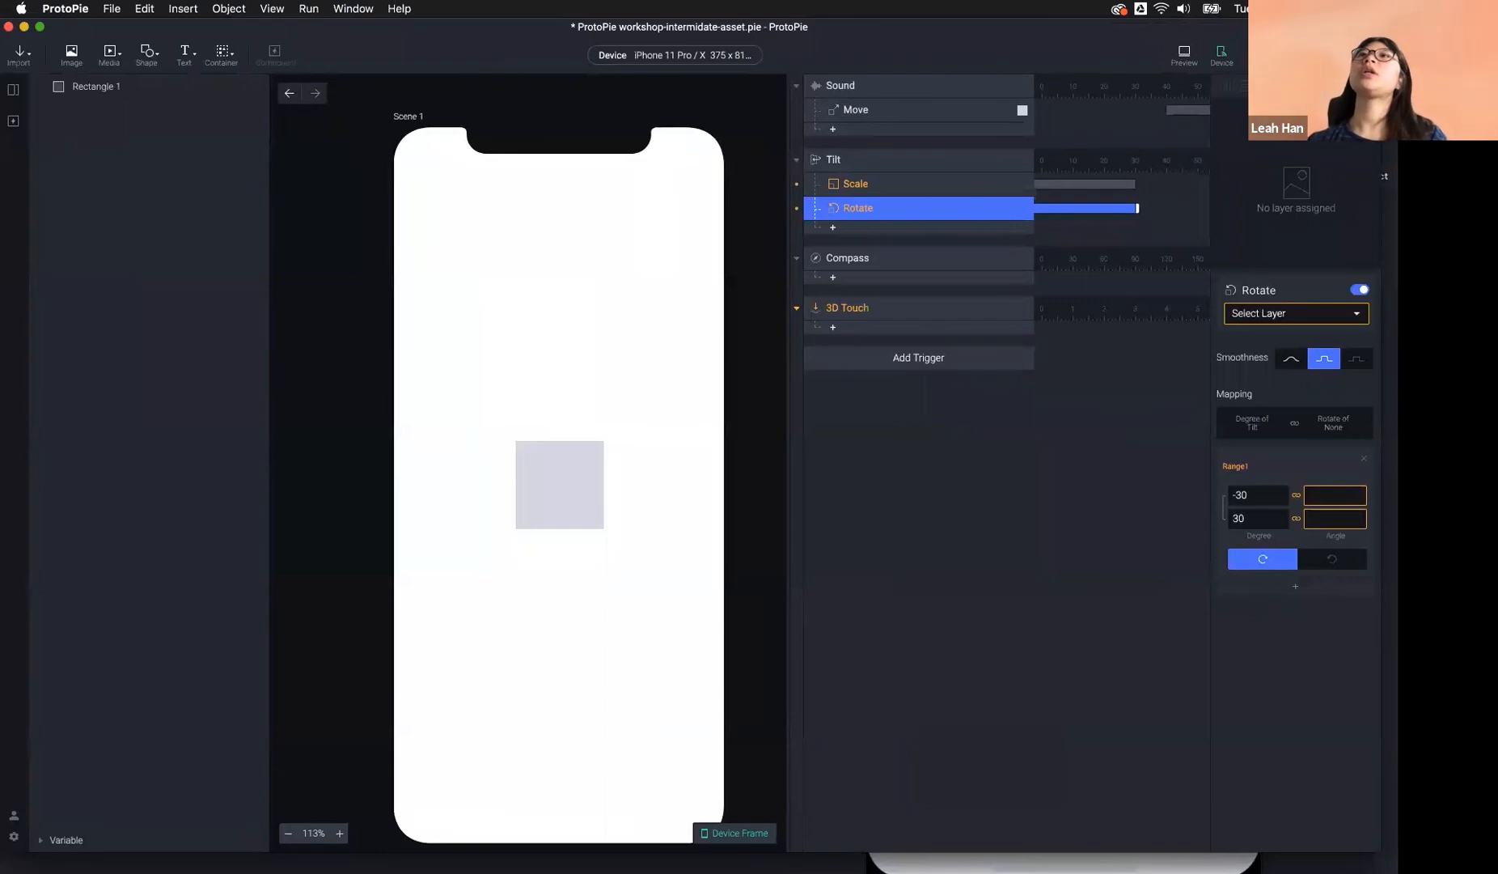
Open the Camera scene and check which shutter layers its Tap trigger uses.
click(13, 89)
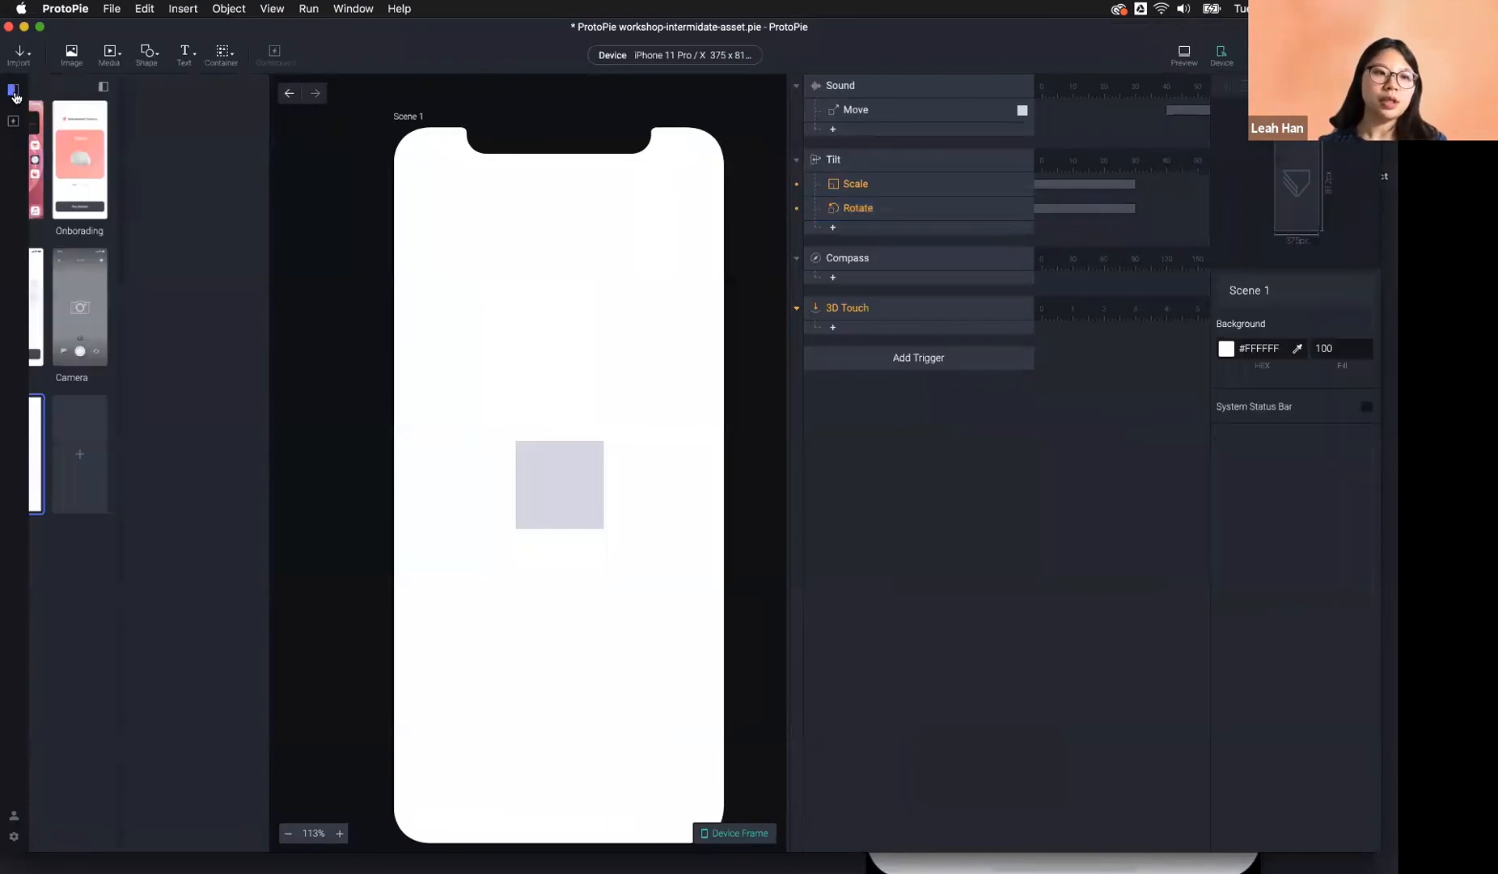
click(115, 308)
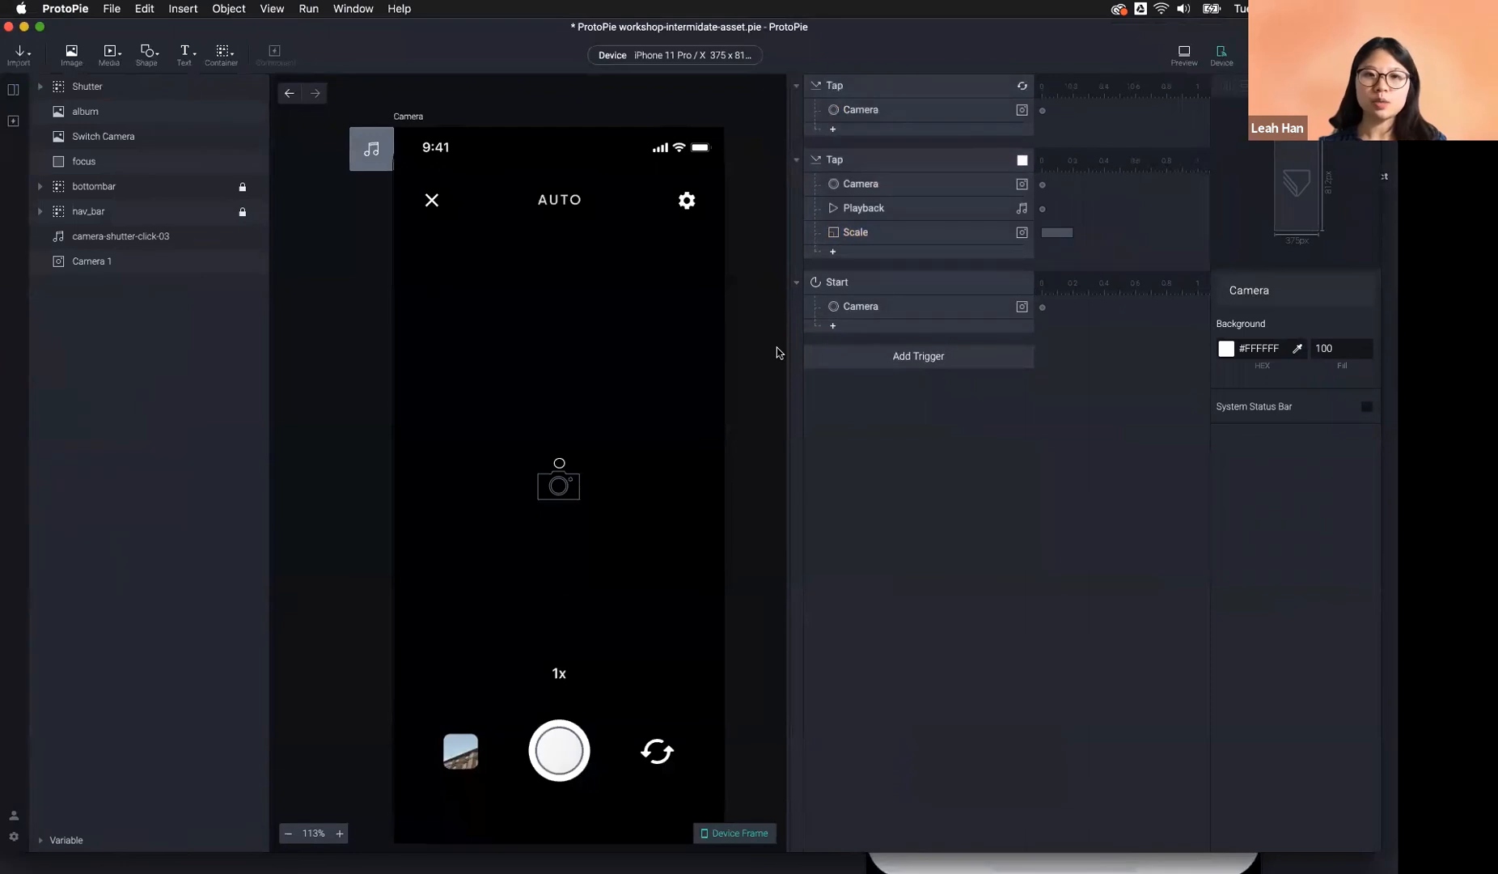
click(888, 292)
click(866, 166)
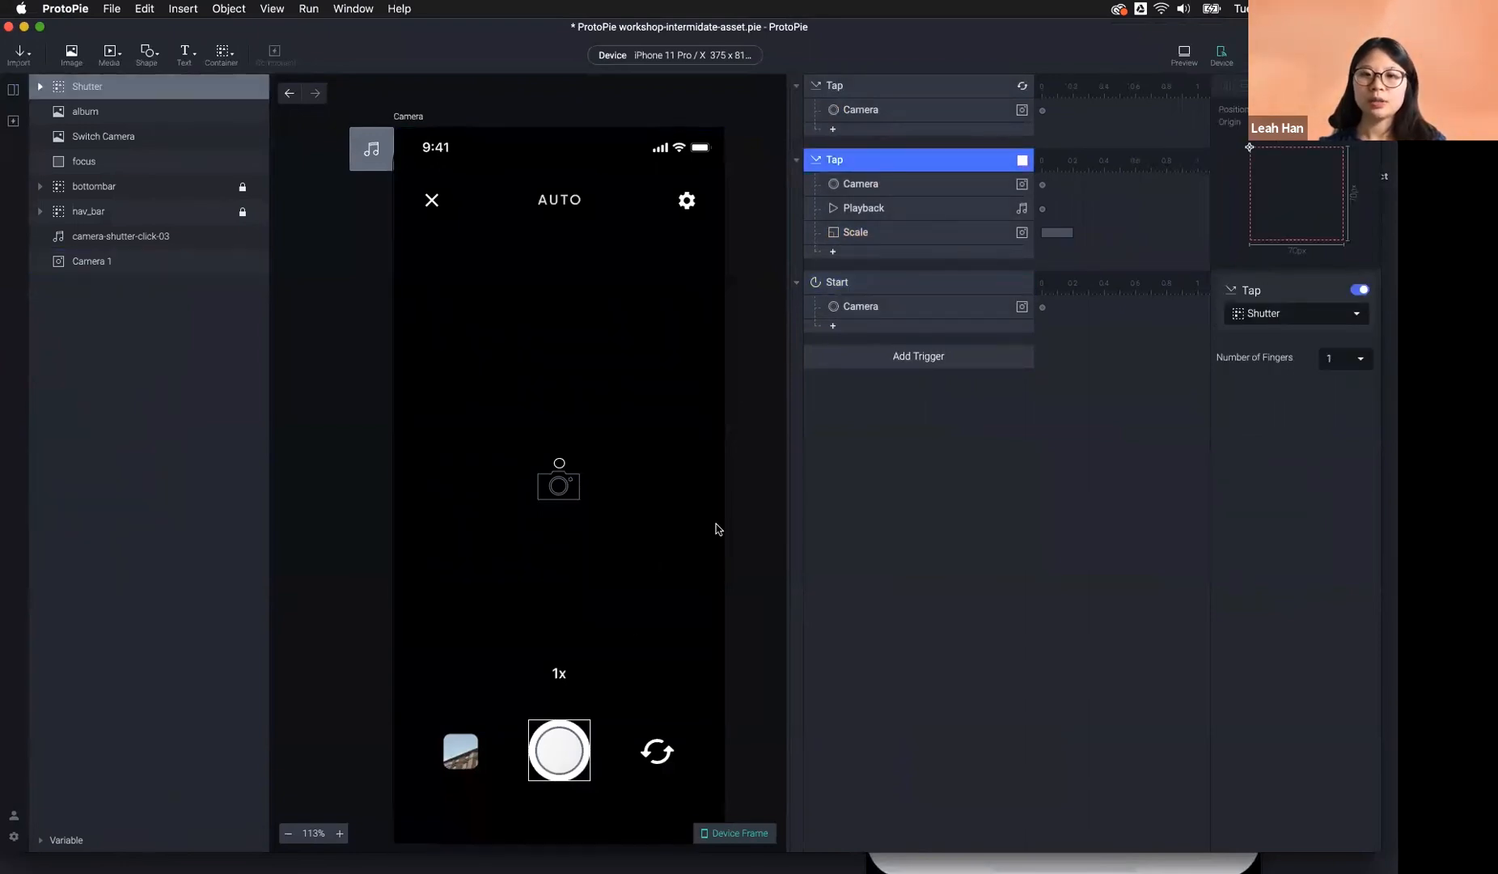
double_click(580, 757)
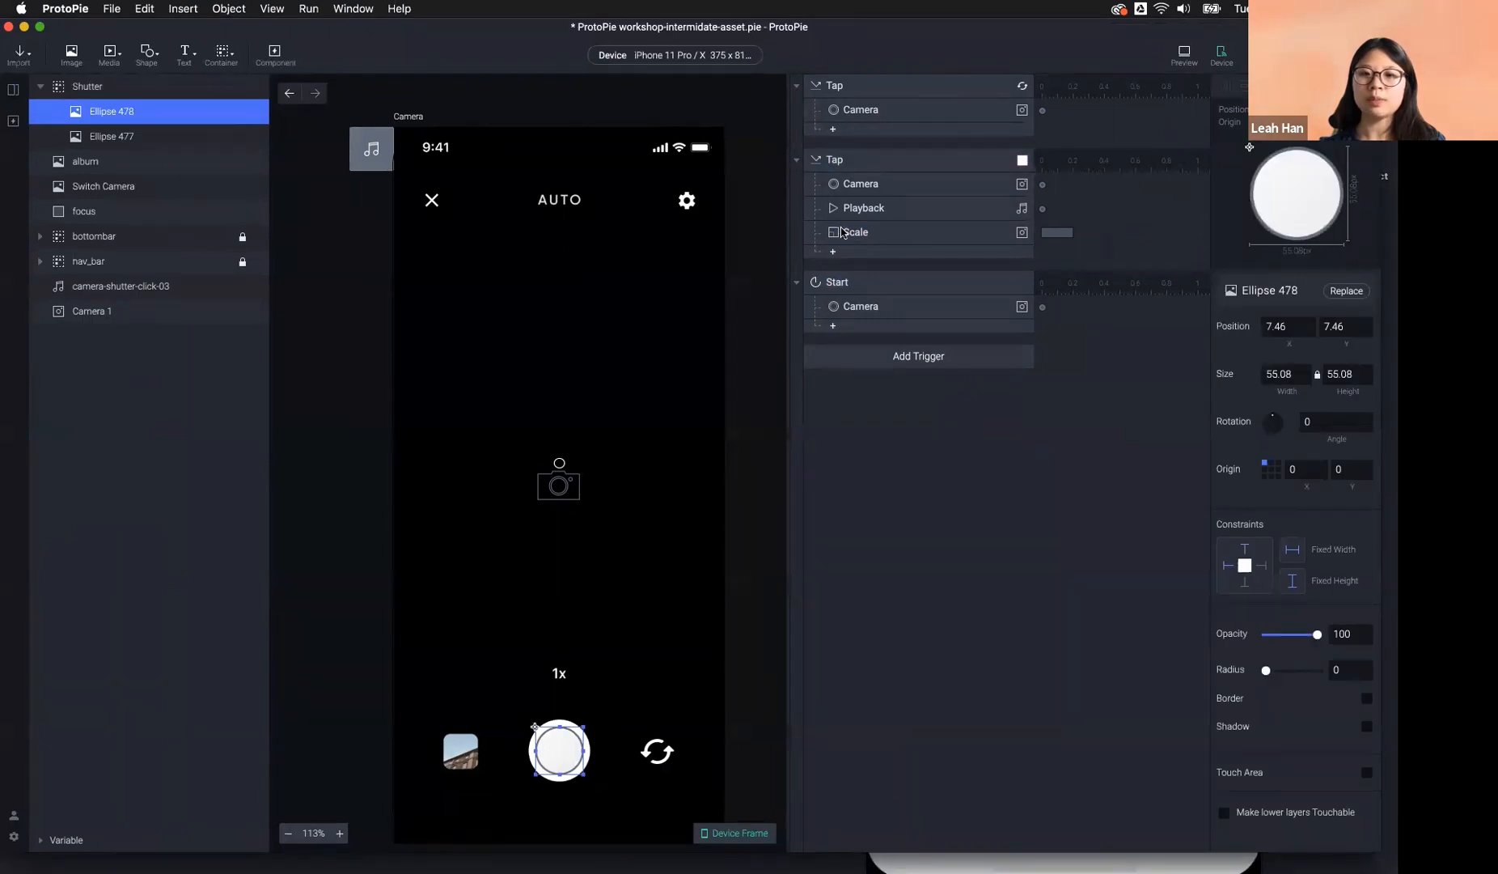
Check the shutter Tap's Scale response and add a Move response to the same trigger.
click(856, 232)
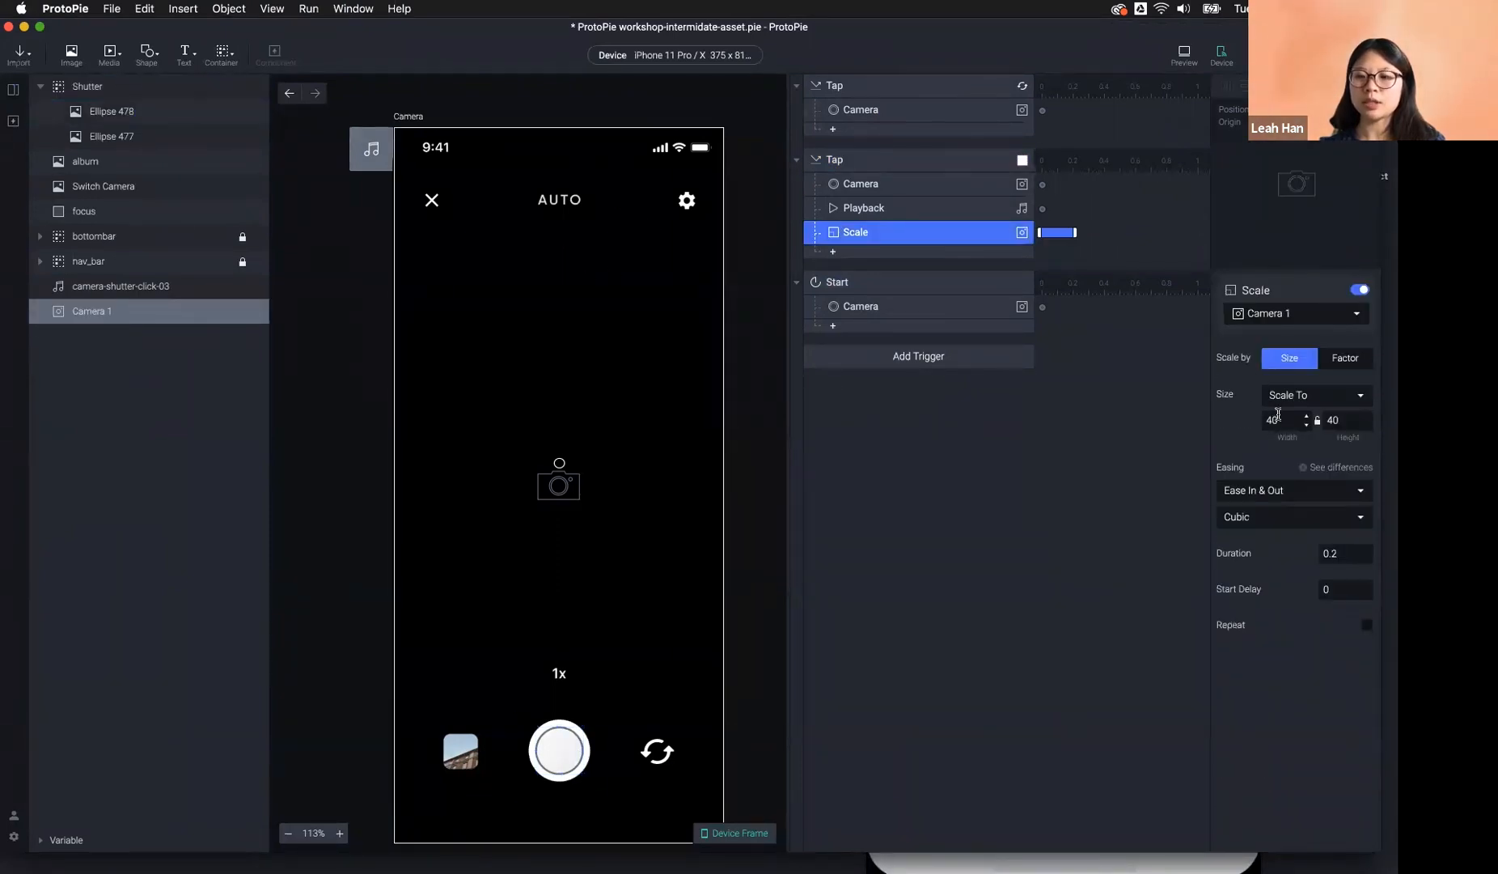
click(873, 258)
click(845, 274)
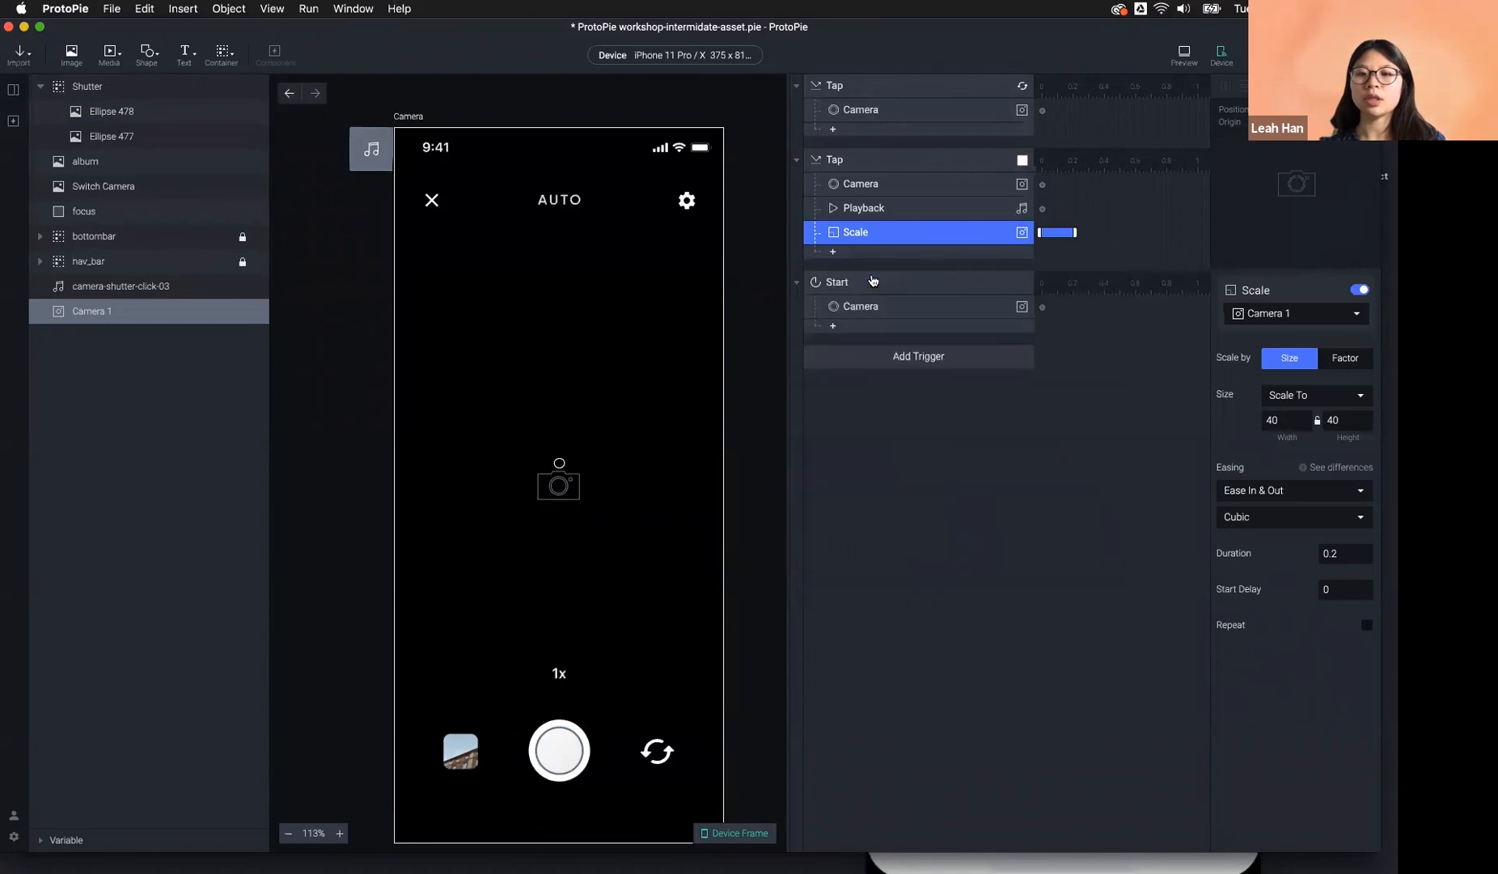
Set the Move response's target position to the album thumbnail's coordinates, X 76 and Y 708.
click(460, 750)
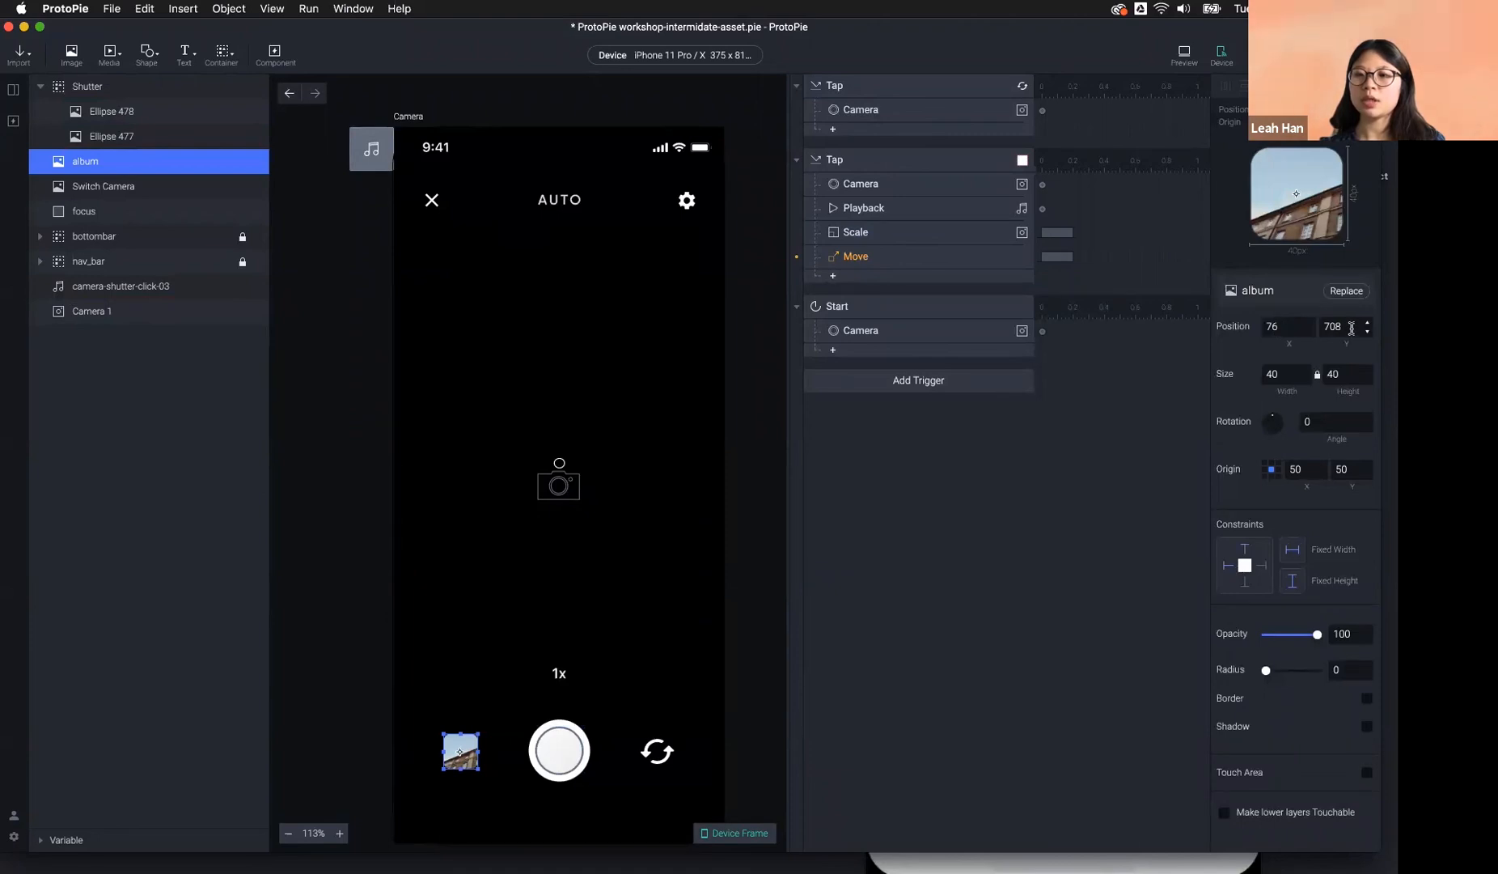
click(1058, 257)
click(1283, 384)
text(76)
key(Tab)
text(67)
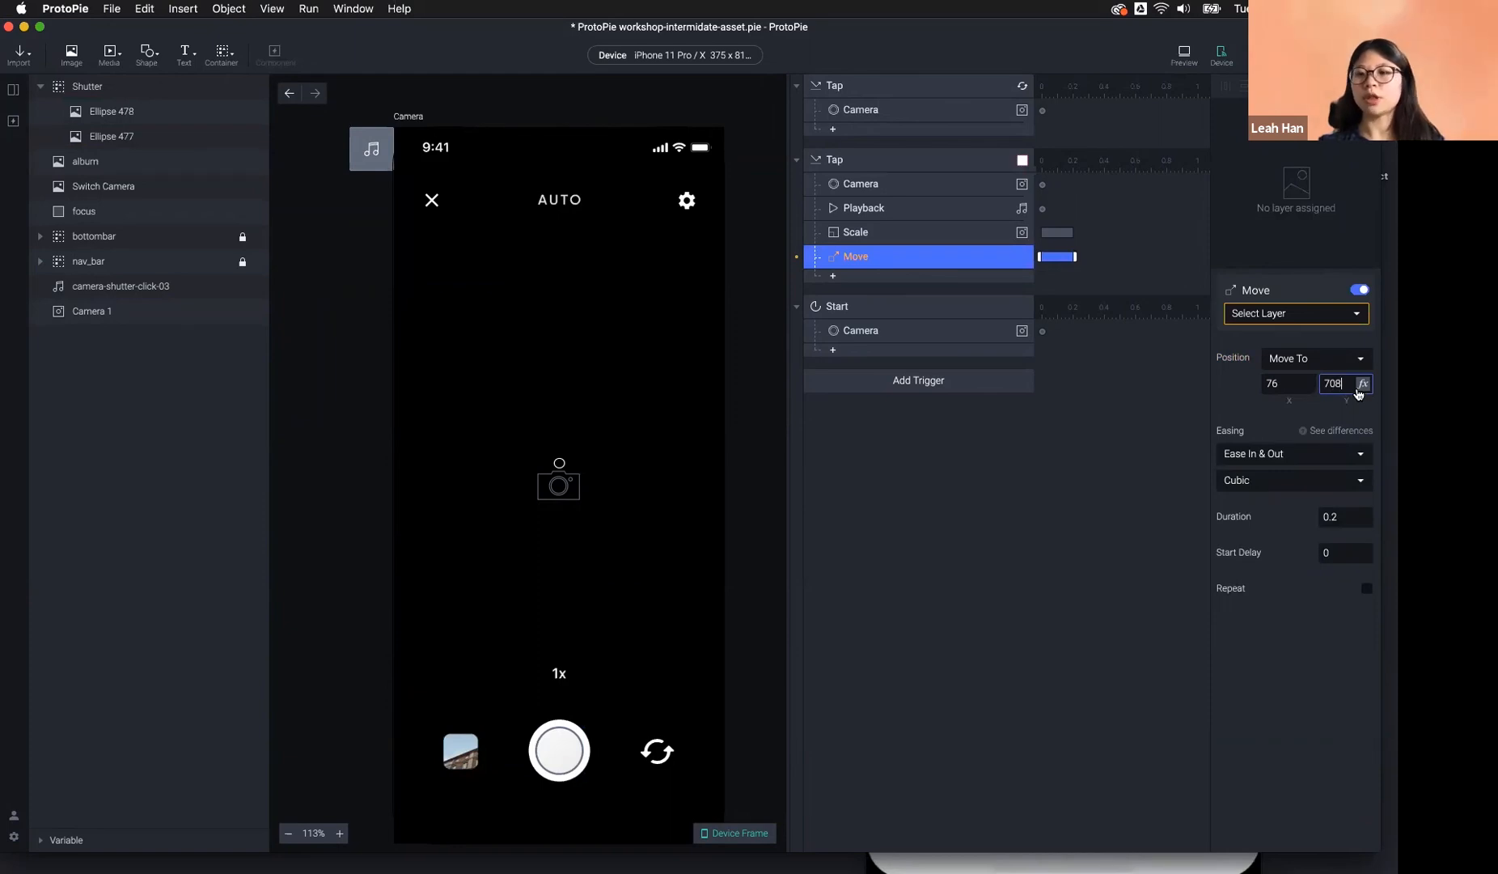
Find the camera layers by name and assign Camera 1 as the Move response's layer.
click(1321, 322)
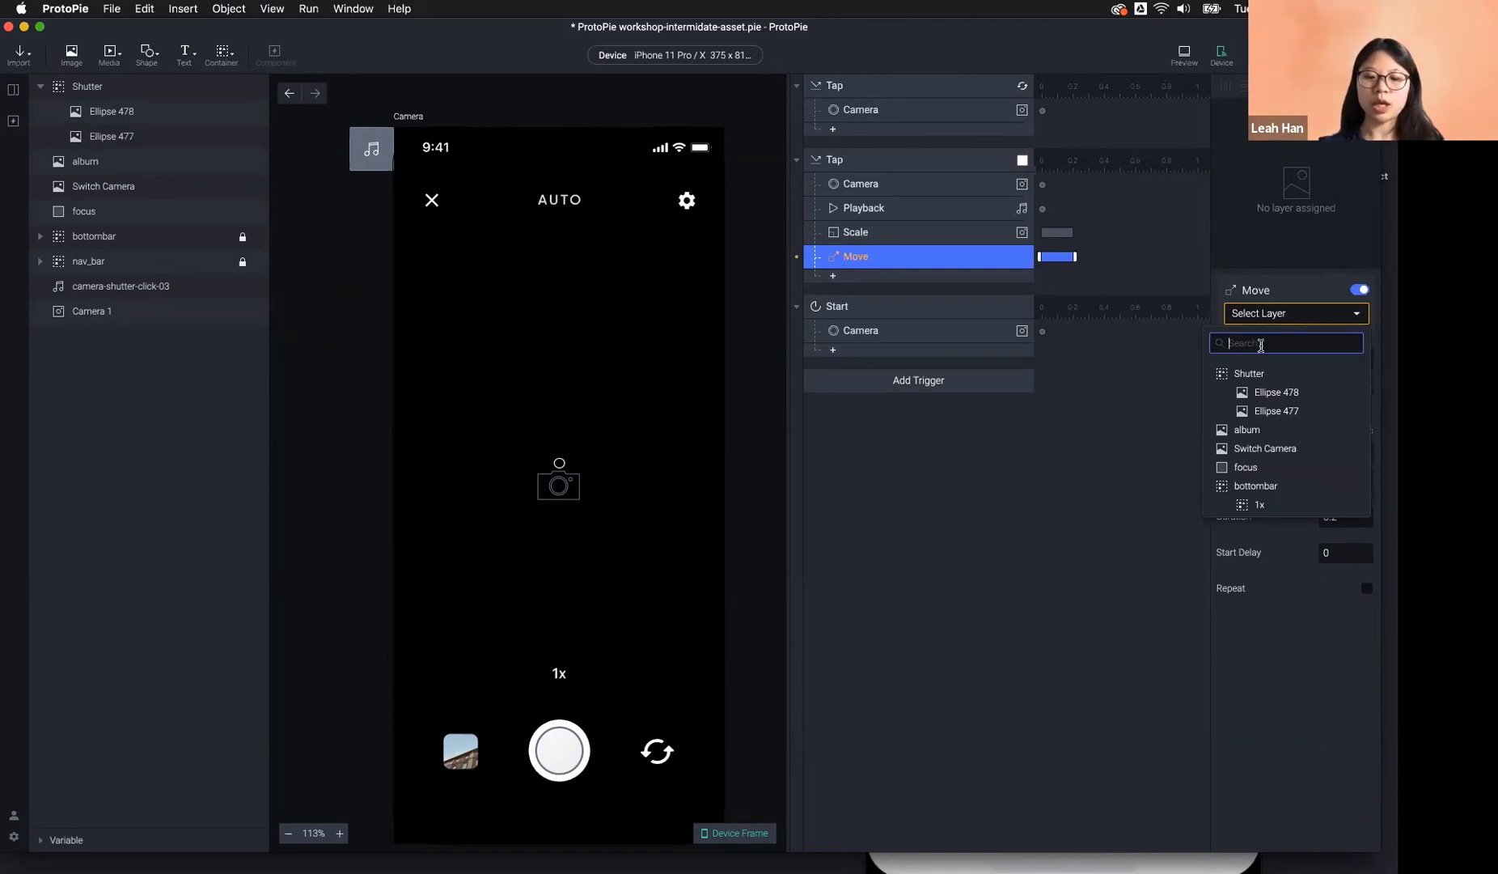
text(caem)
key(BackSpace)
key(BackSpace)
text(mera)
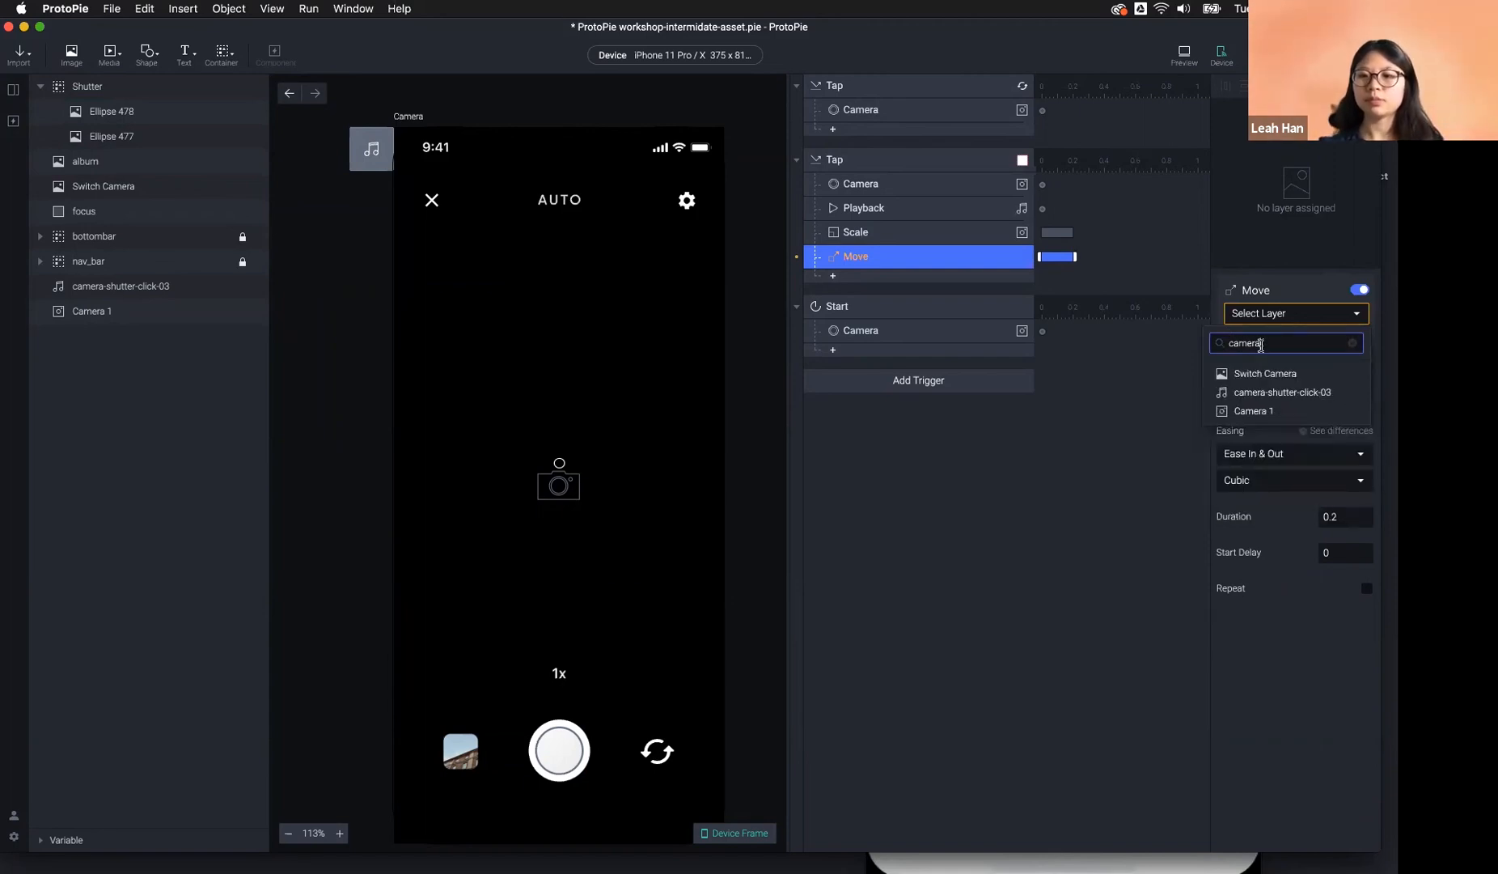
click(1256, 410)
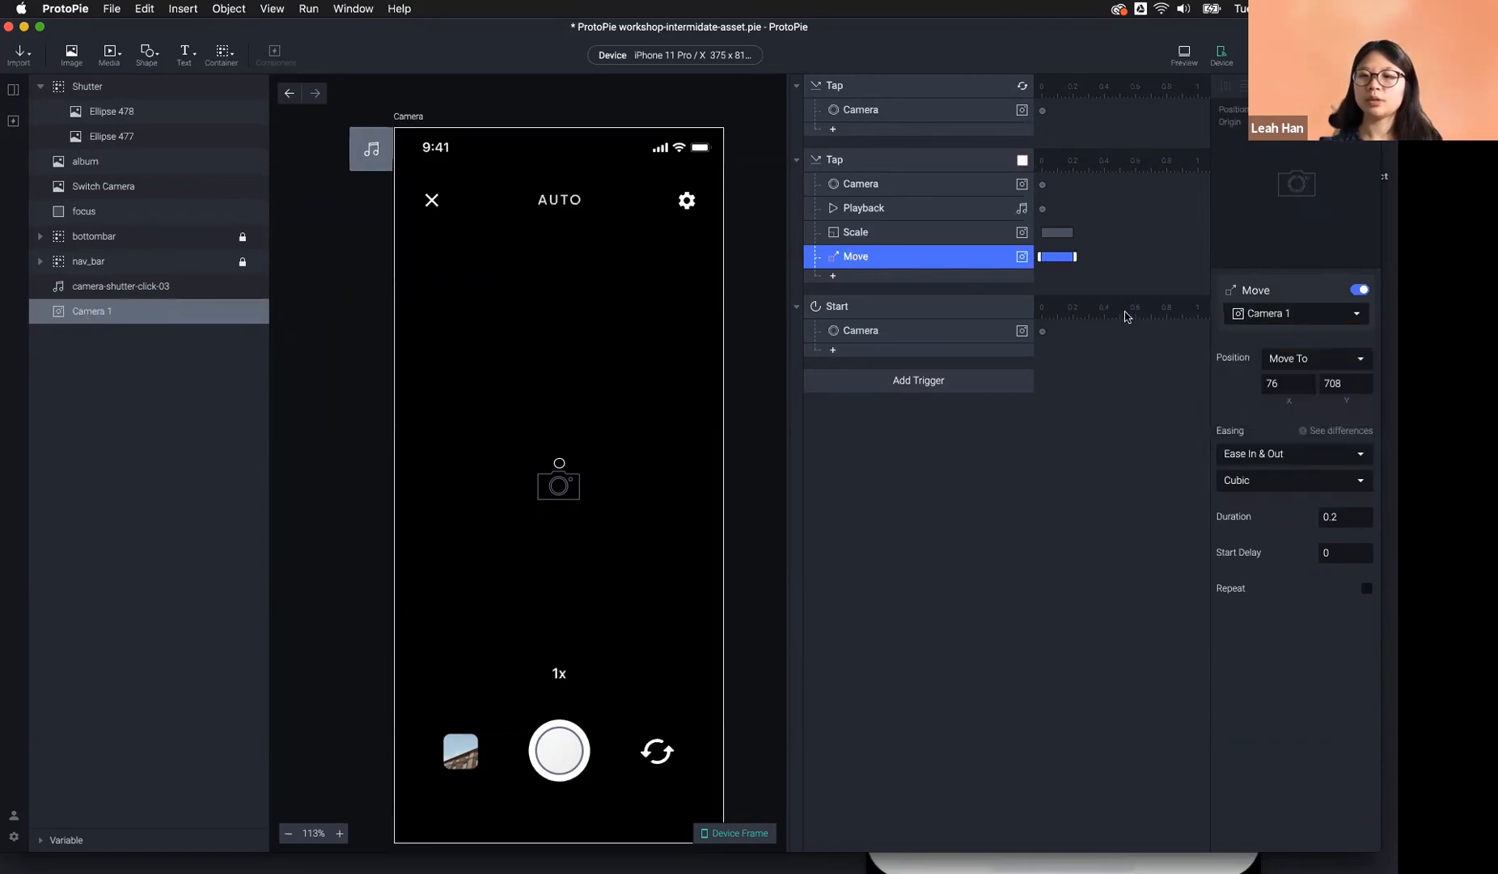
Try start delays of 0.2 and 0.57 on the Move response, testing the shutter animation in the preview each time.
drag(1055, 256, 1102, 256)
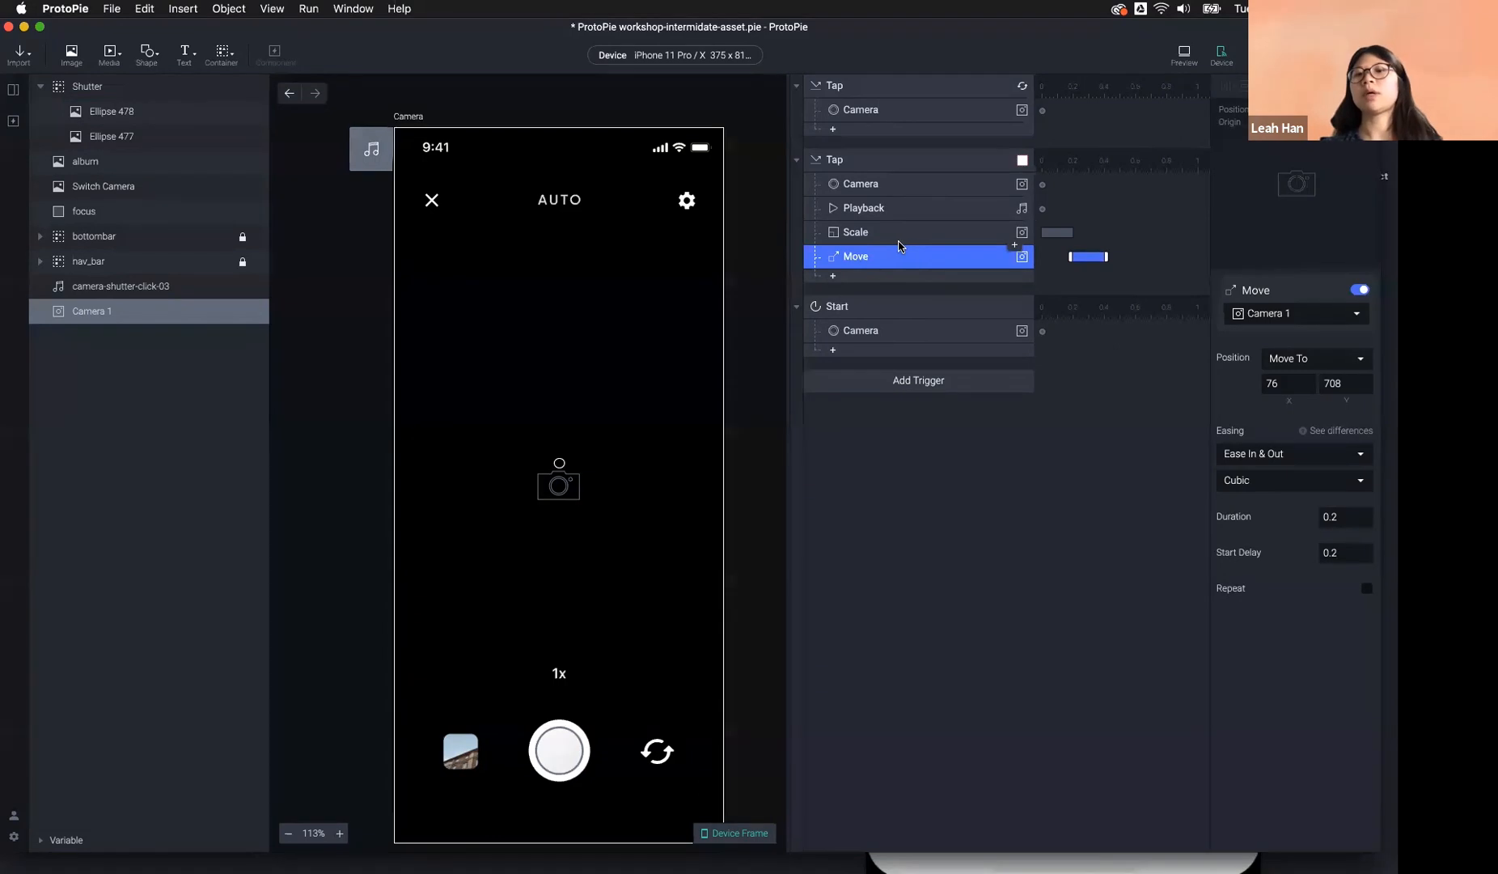
click(1187, 60)
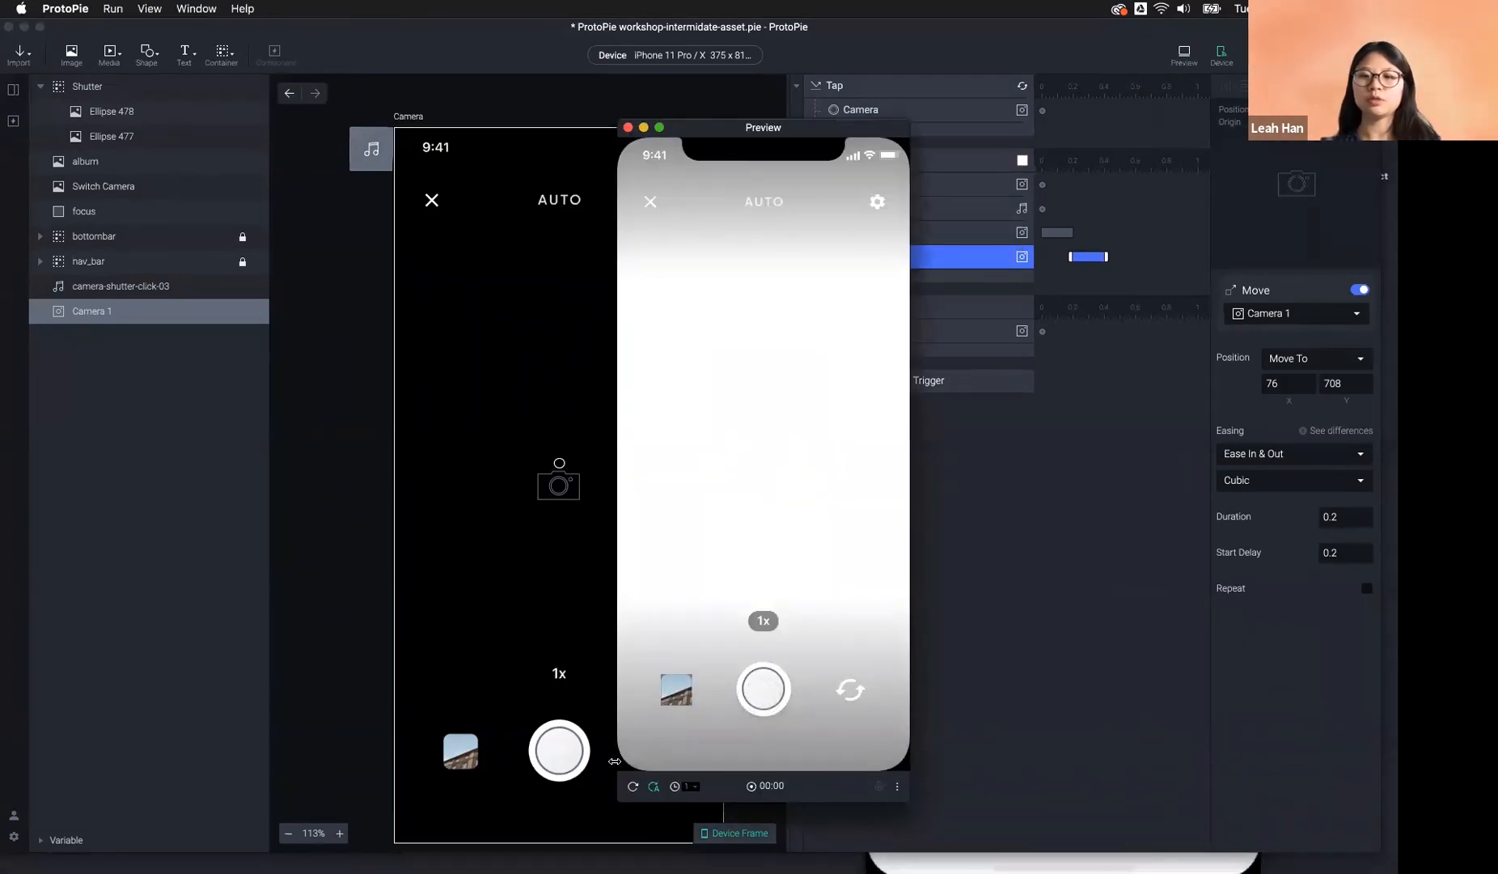
click(1092, 483)
drag(1089, 258, 1145, 257)
click(1184, 53)
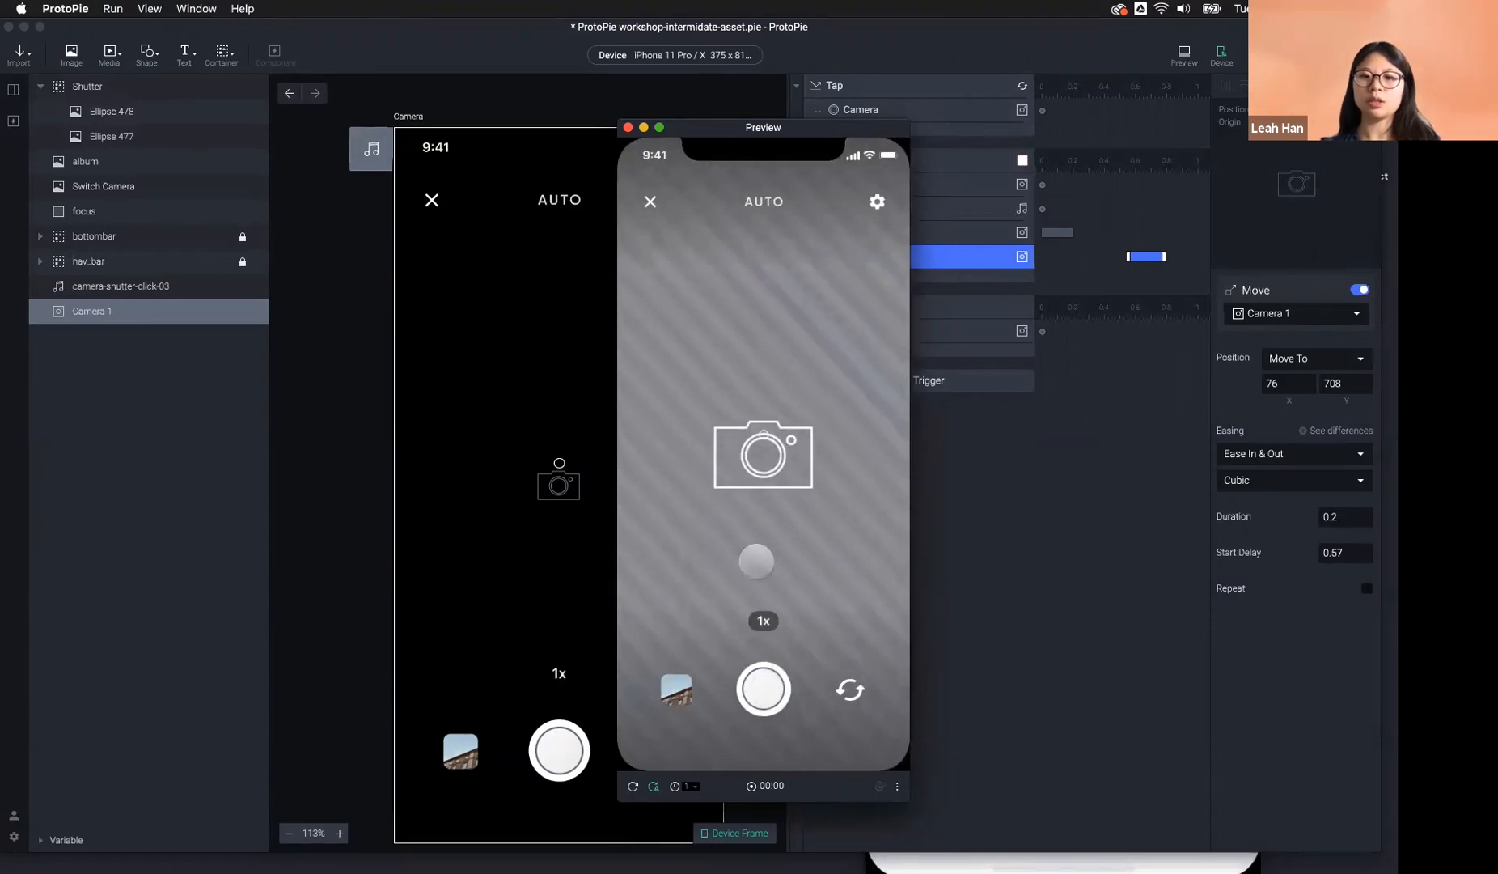
click(763, 688)
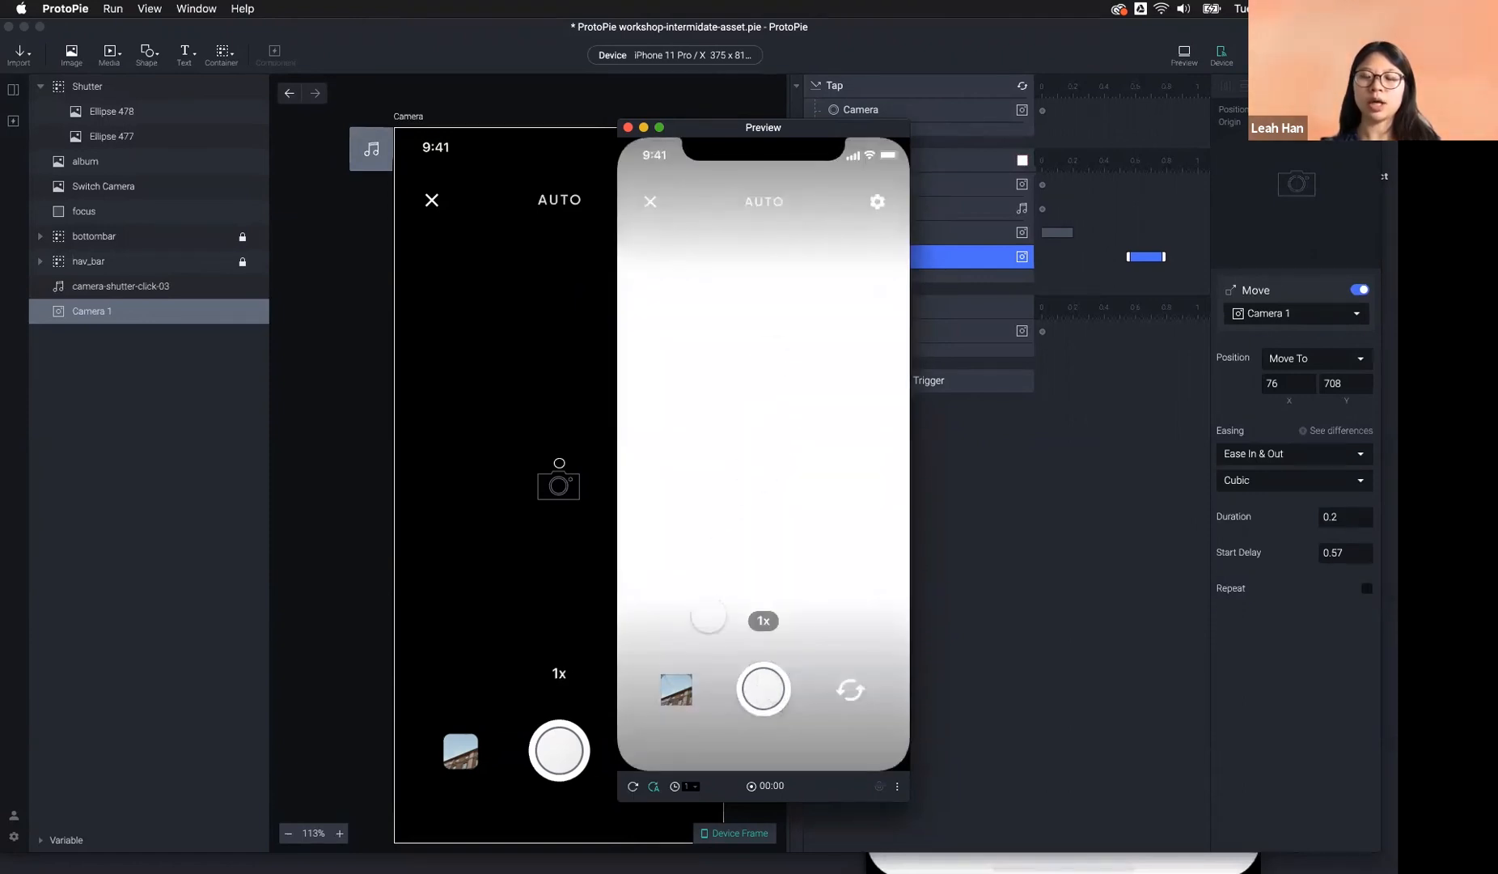
click(1055, 511)
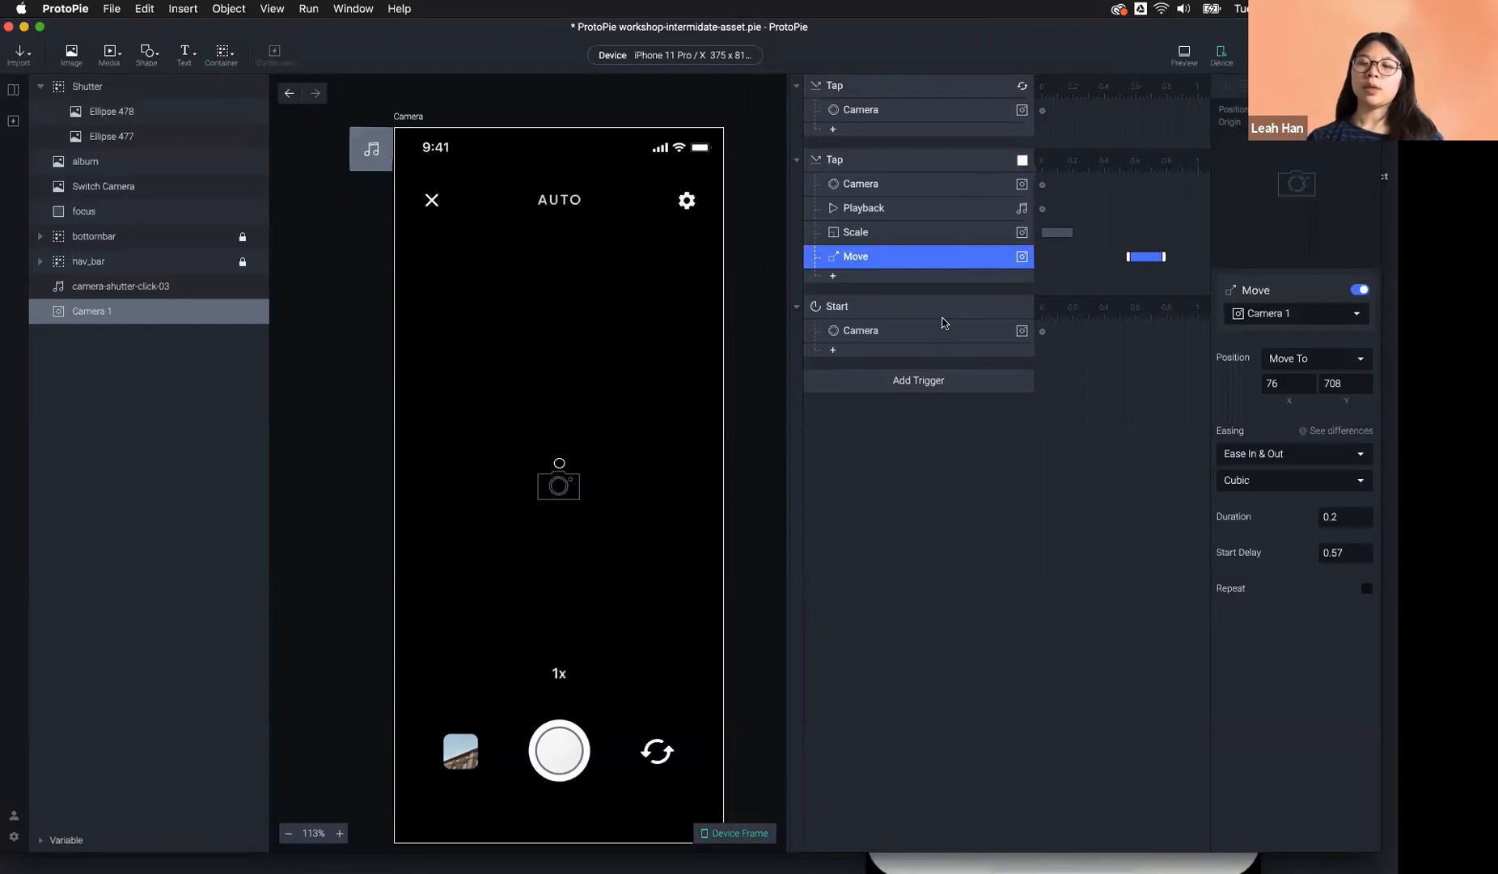
Run the shutter interaction again in the preview and restart it to check the camera shrinking into the album thumbnail.
click(1184, 55)
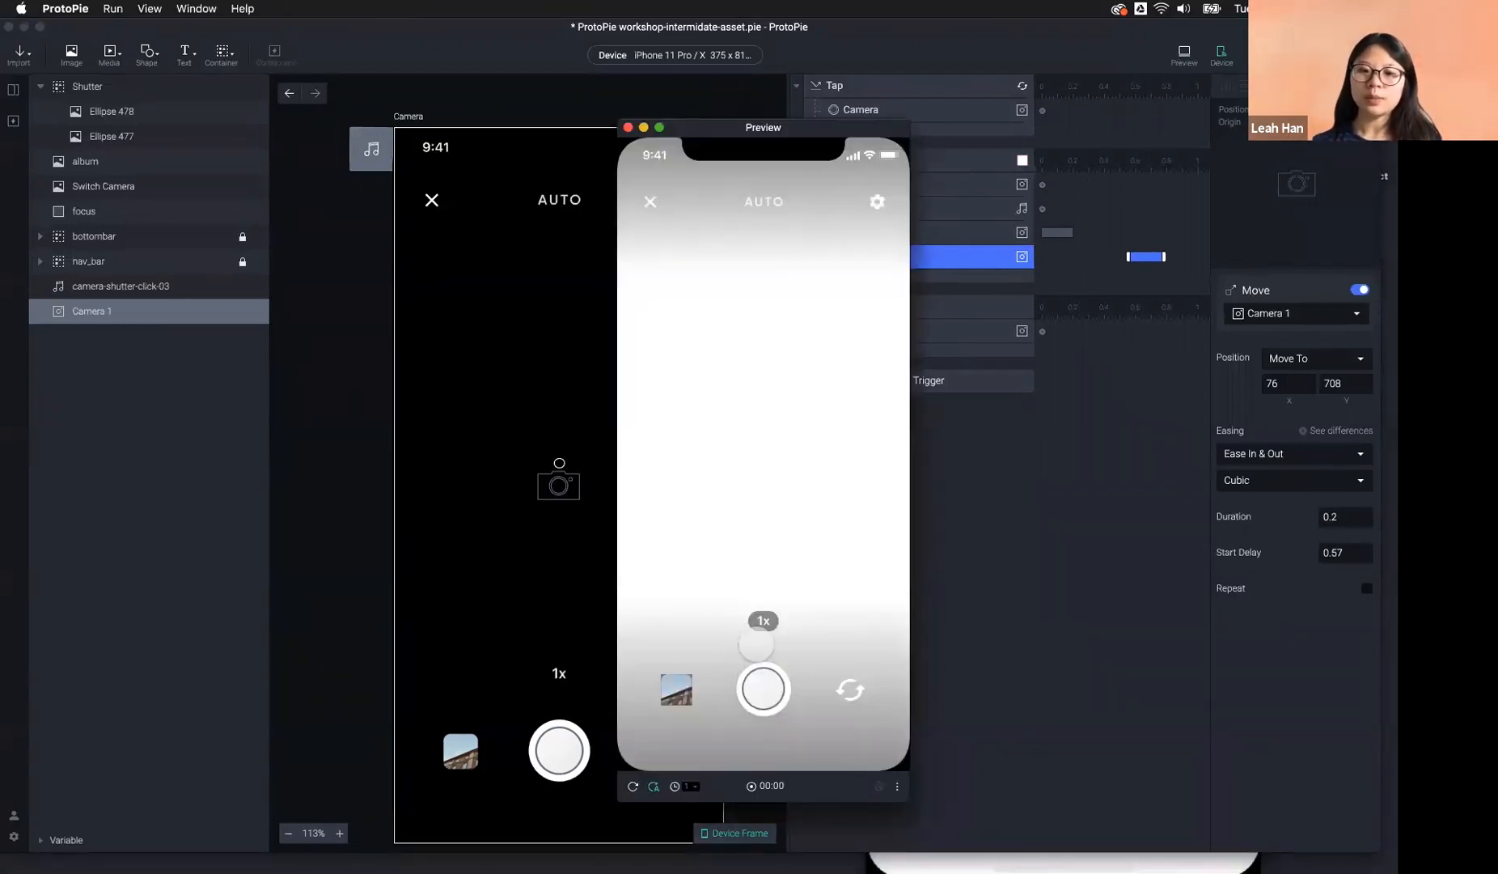
click(633, 788)
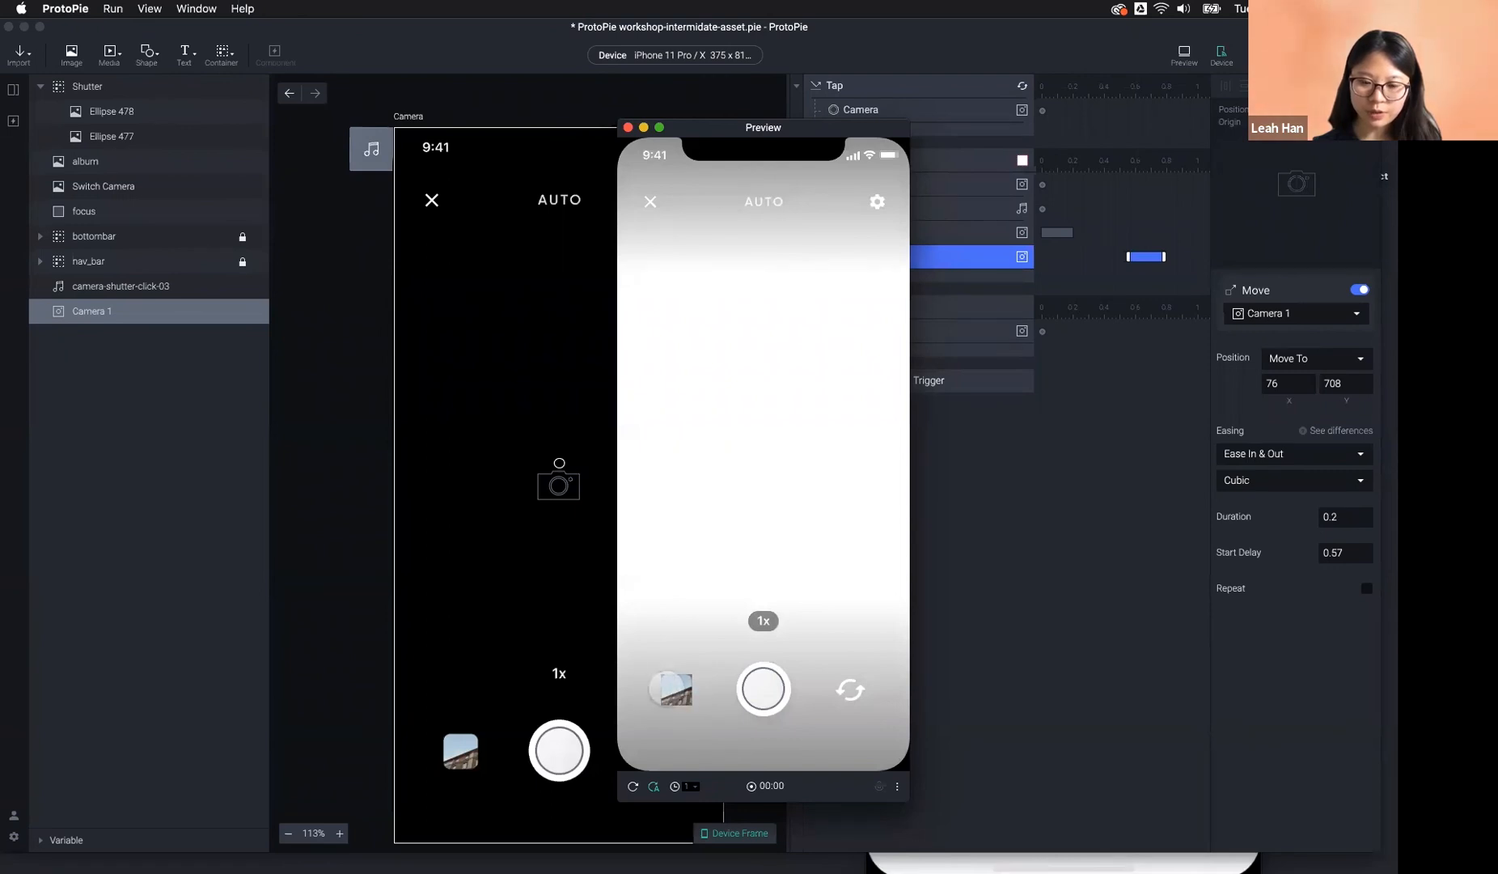
click(995, 584)
Add a second camera layer, extend it to the full 375 x 812 screen and place it beneath Camera 1.
click(155, 62)
click(110, 55)
click(134, 132)
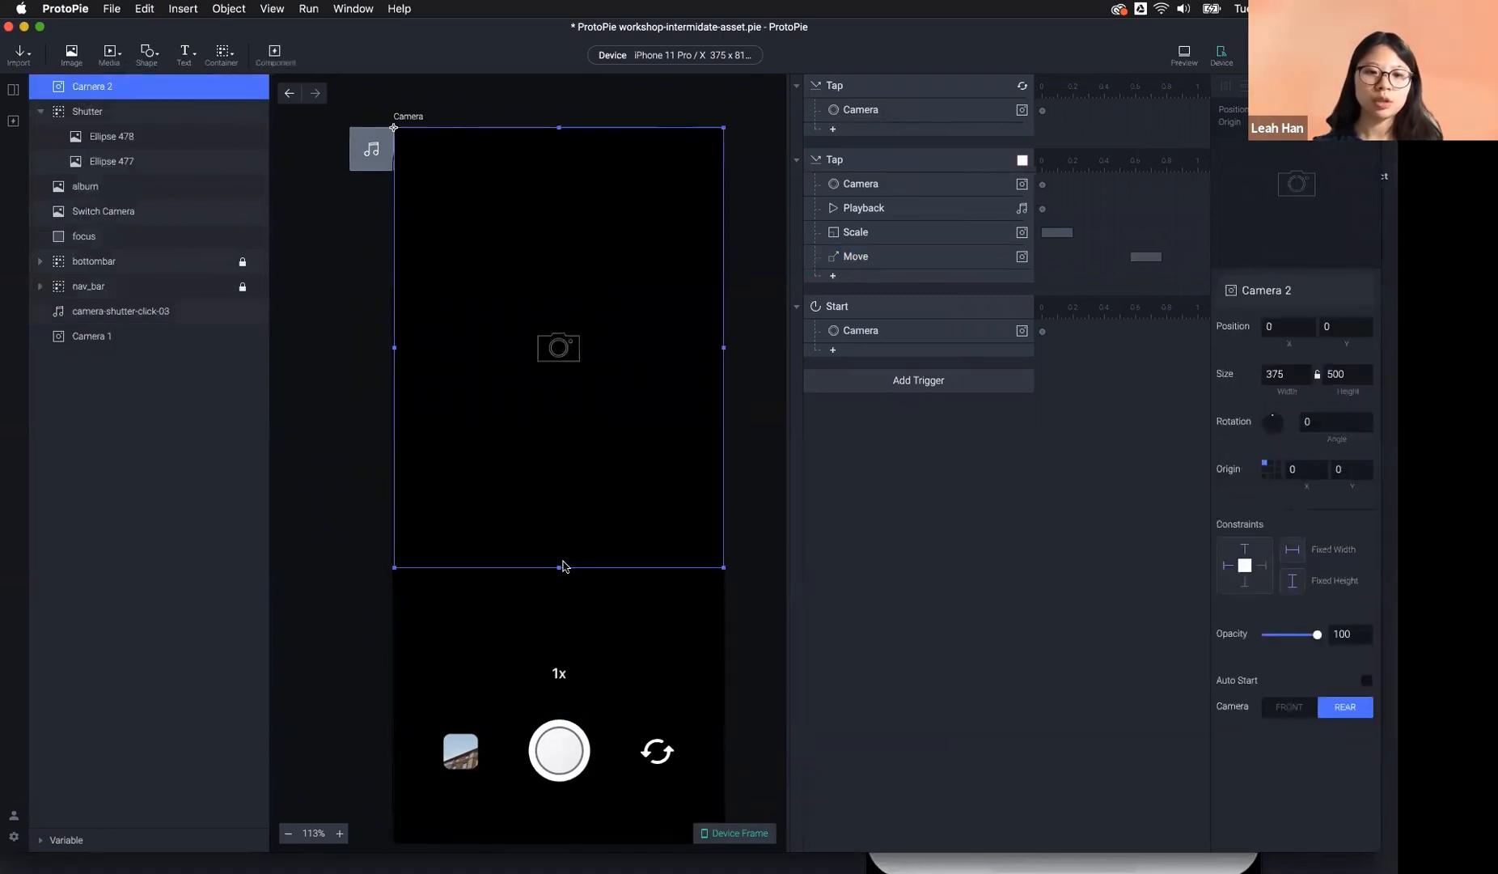
drag(559, 567, 582, 855)
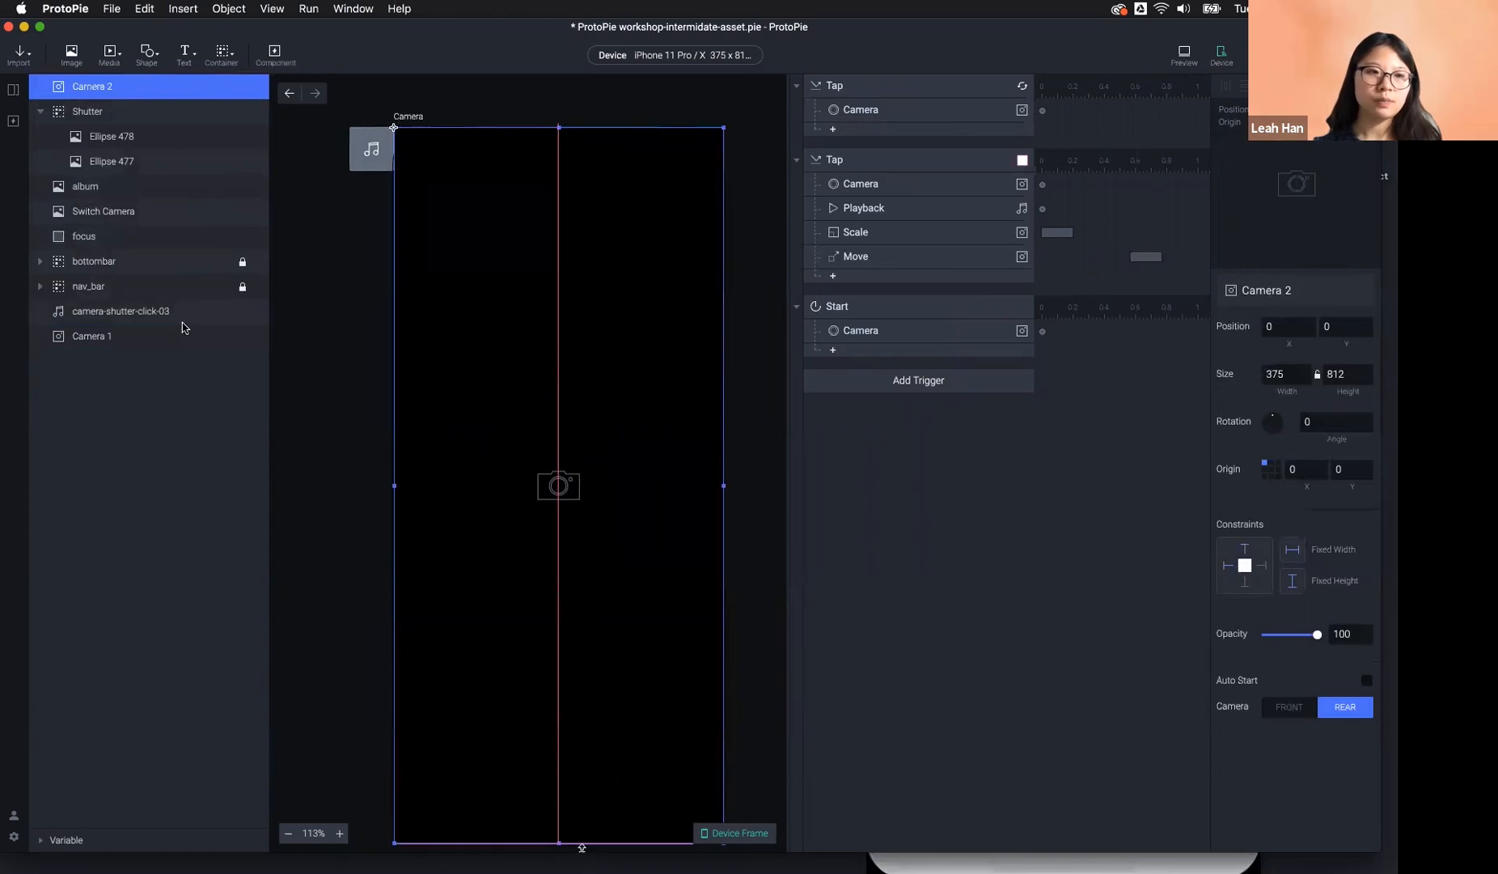
drag(125, 89, 119, 344)
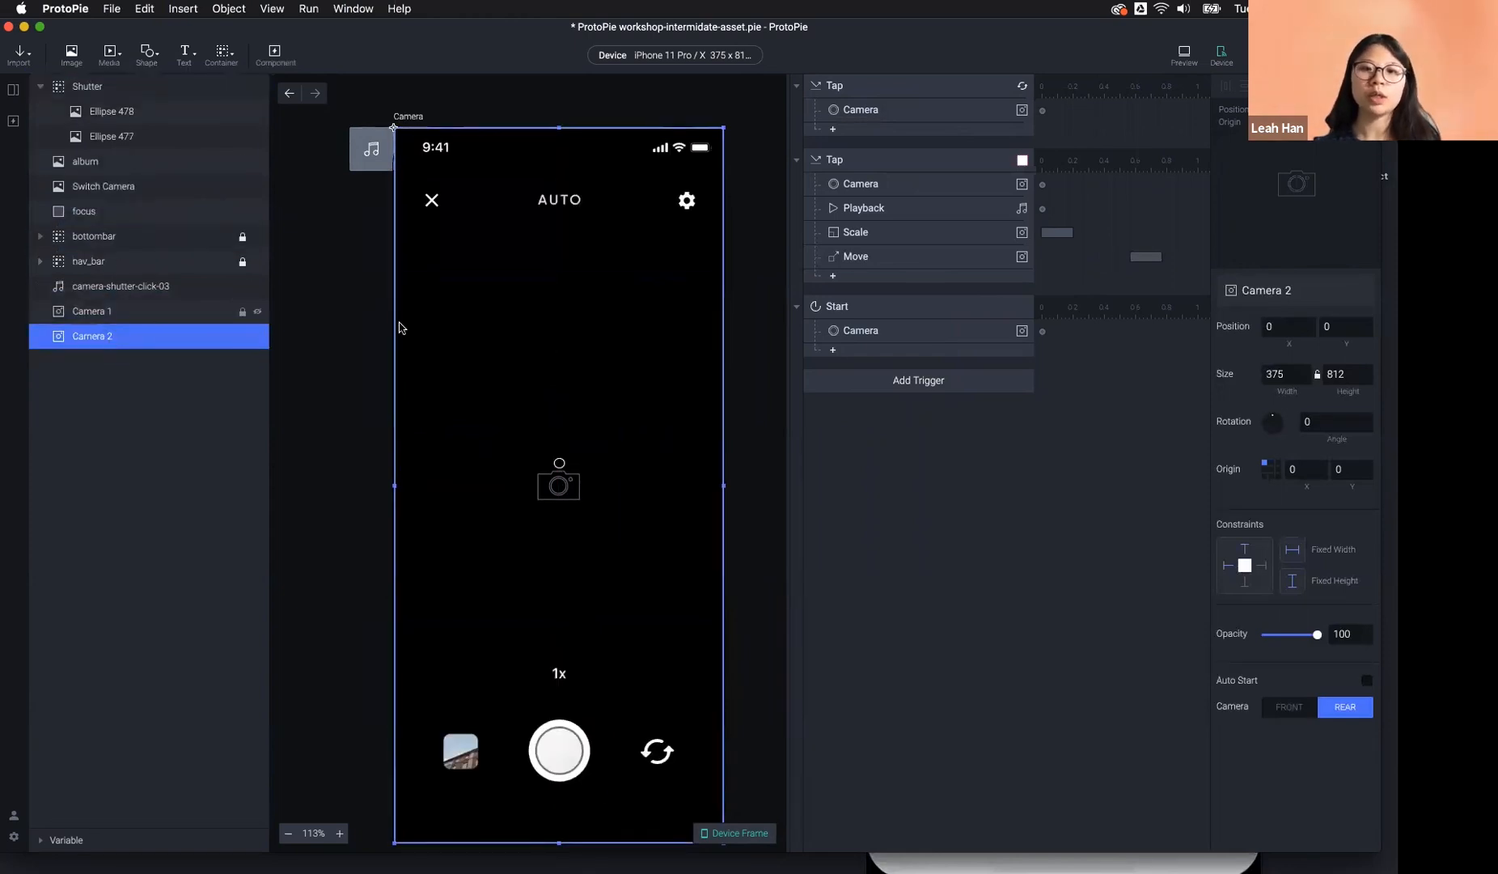
Turn on Auto Start for the new camera layer and test the shutter in the preview.
click(1184, 55)
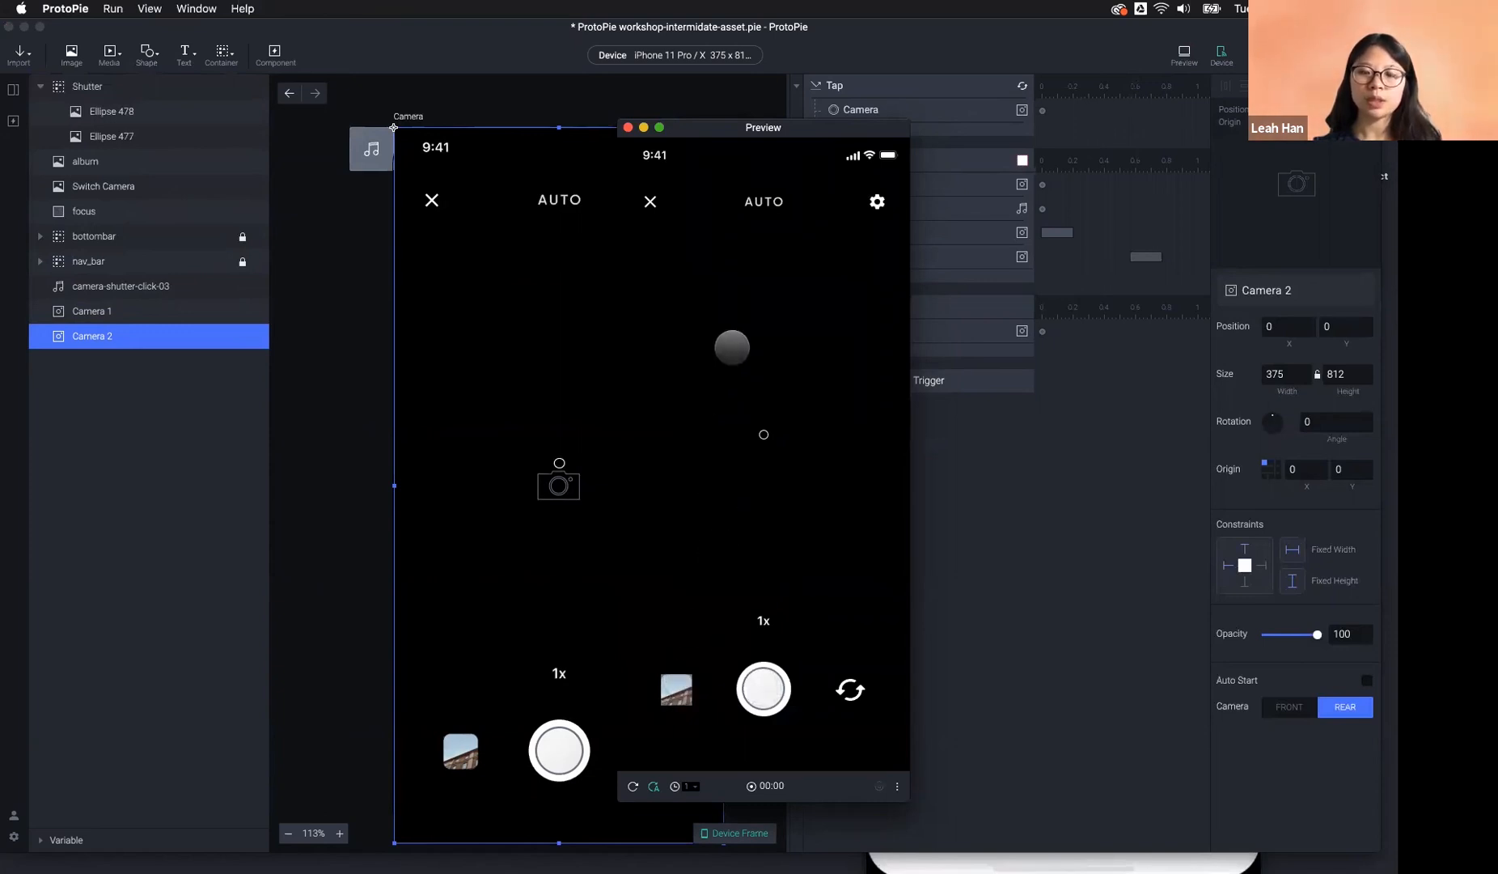
click(943, 522)
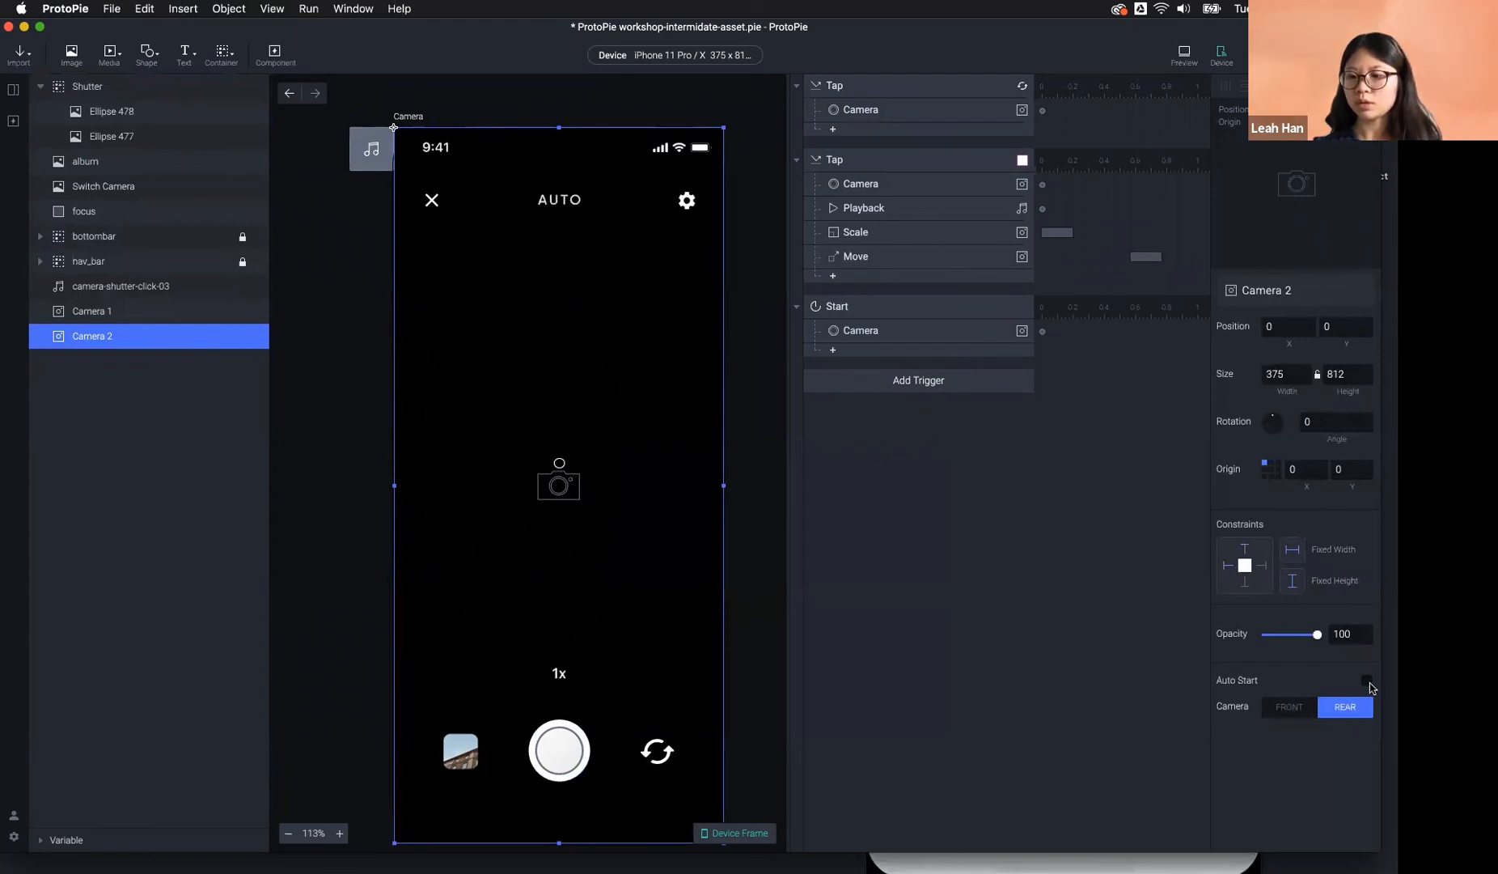
click(1183, 54)
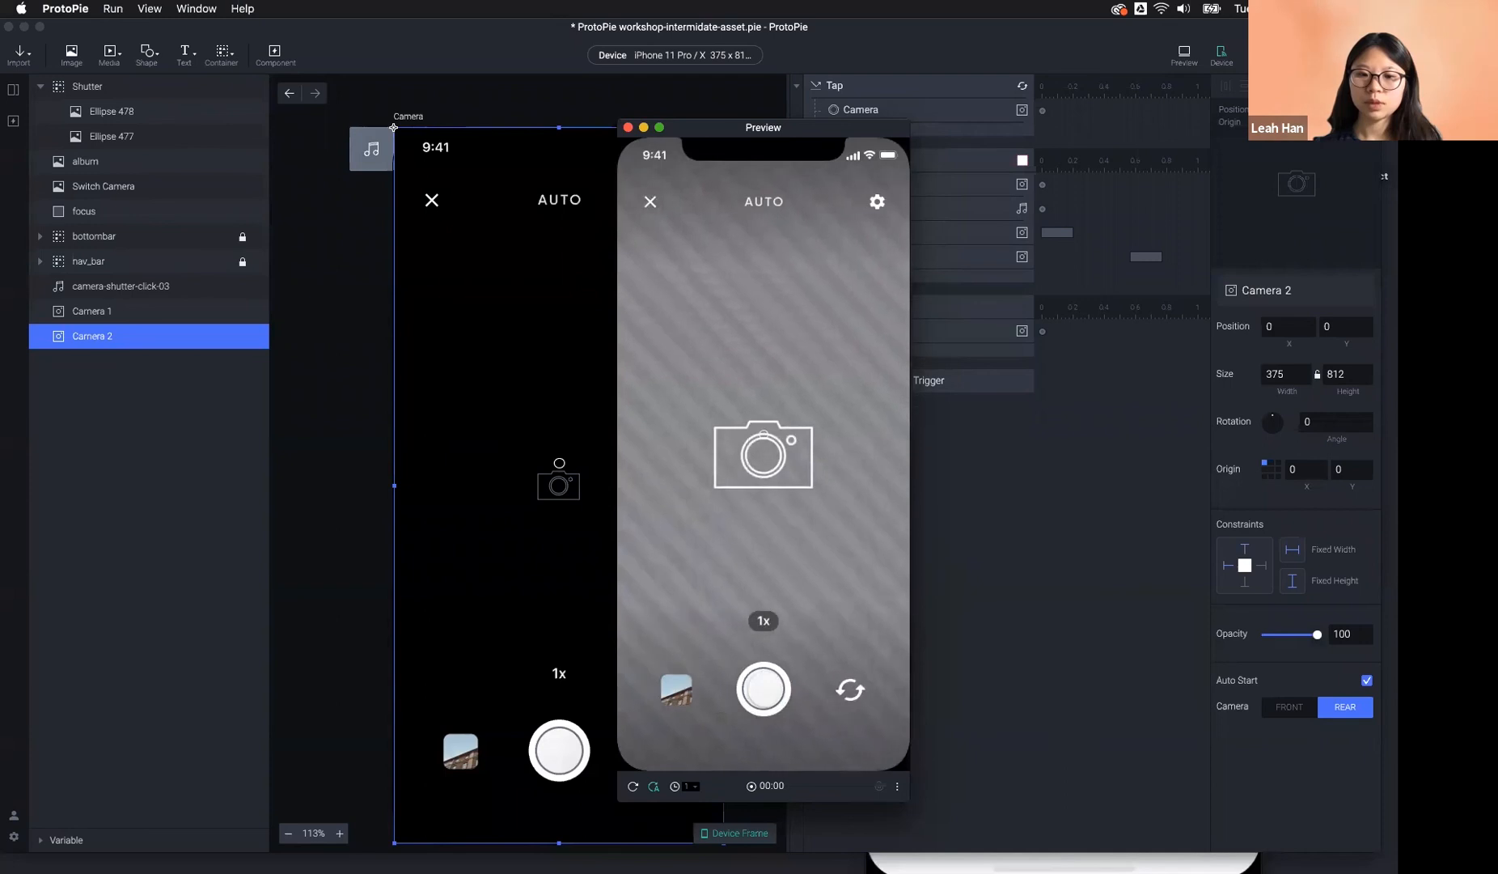
click(632, 787)
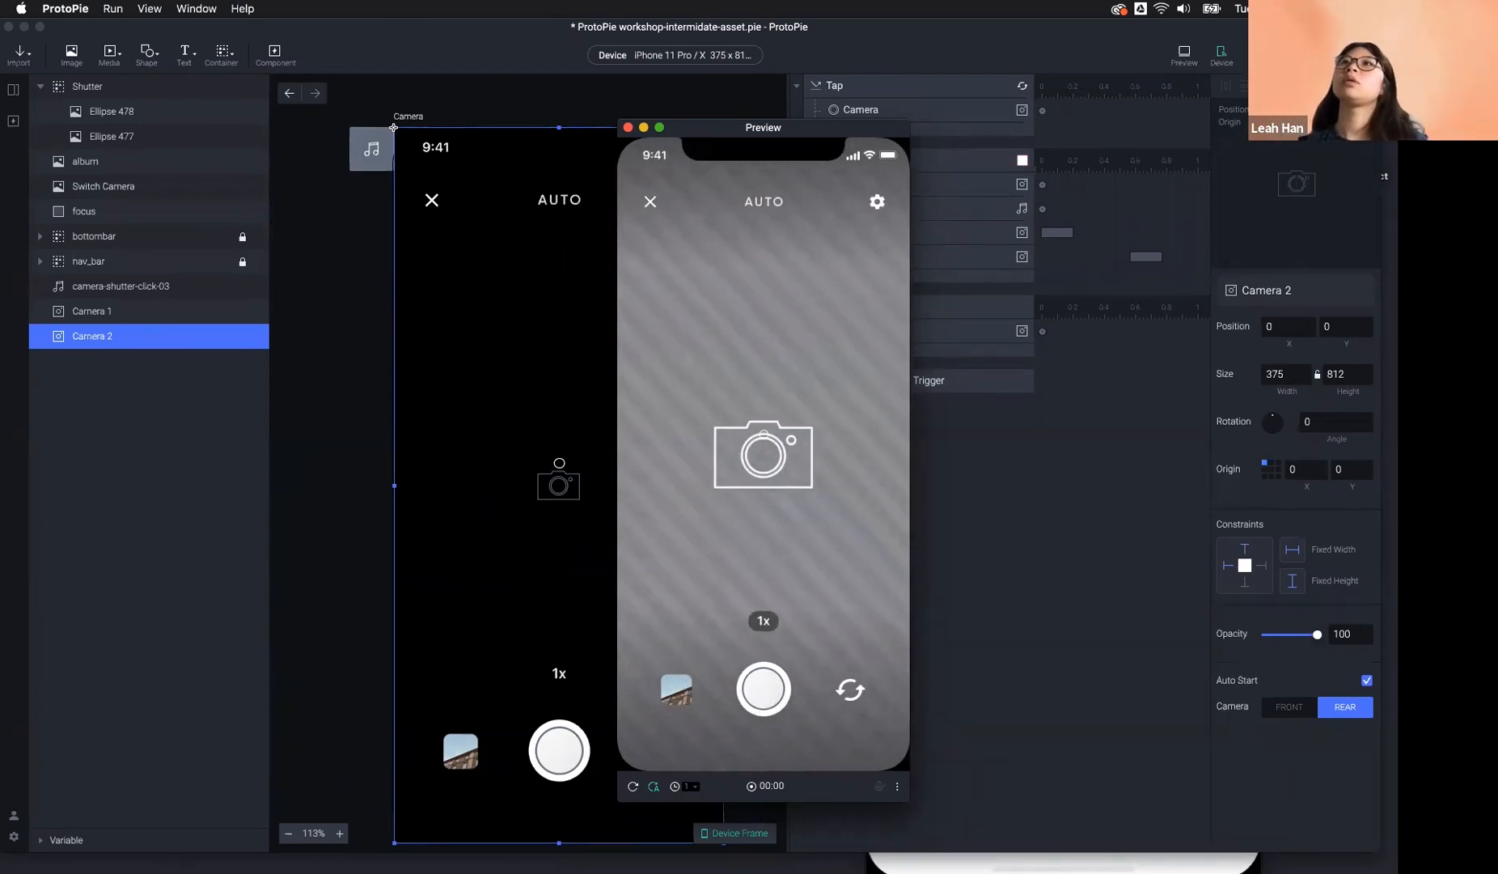
mouse_move(643, 861)
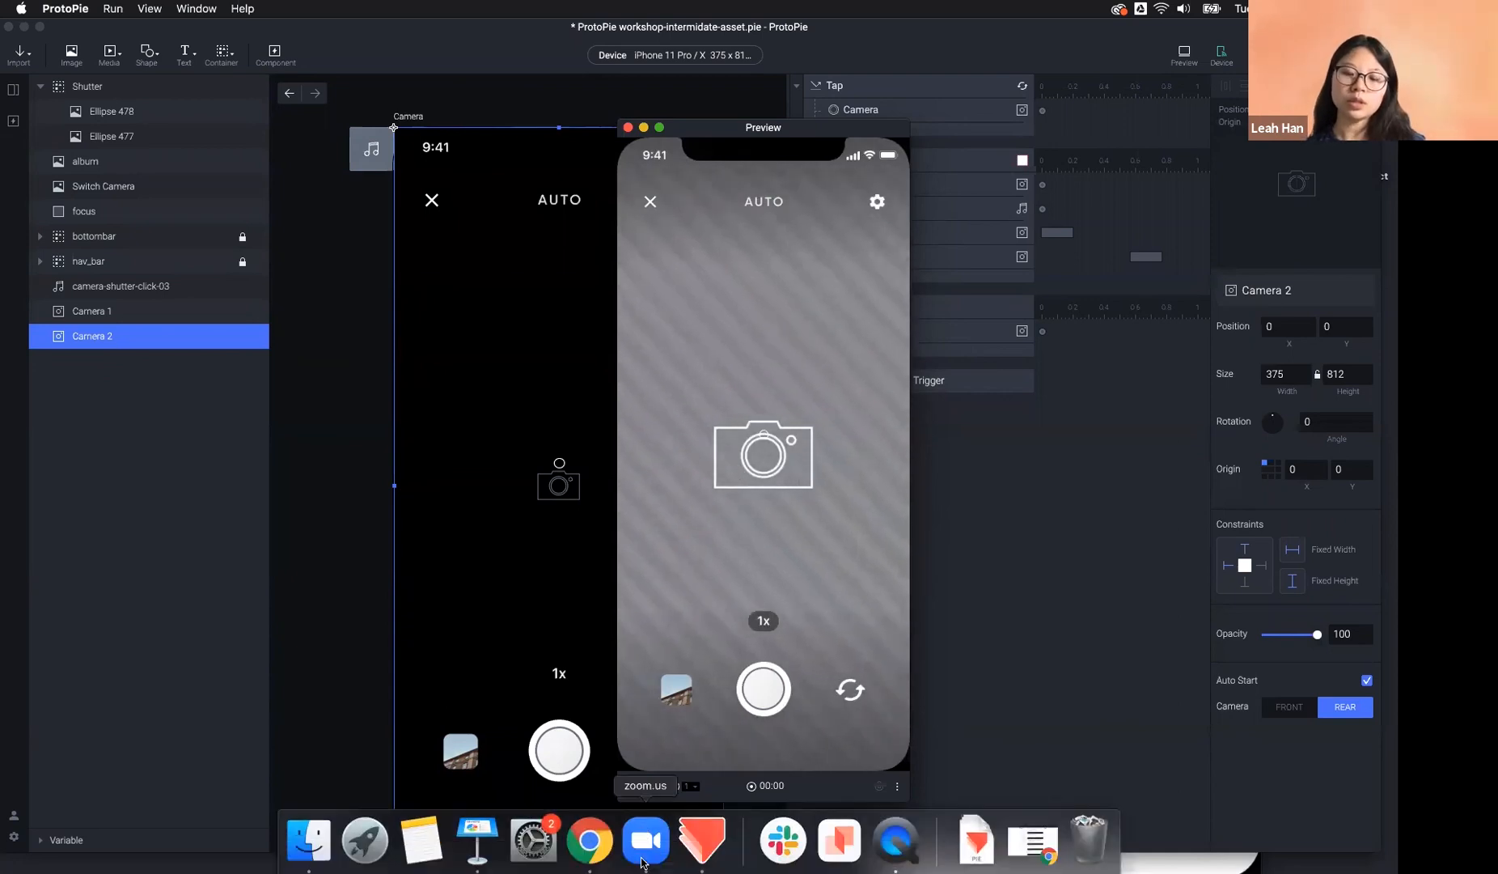
click(589, 841)
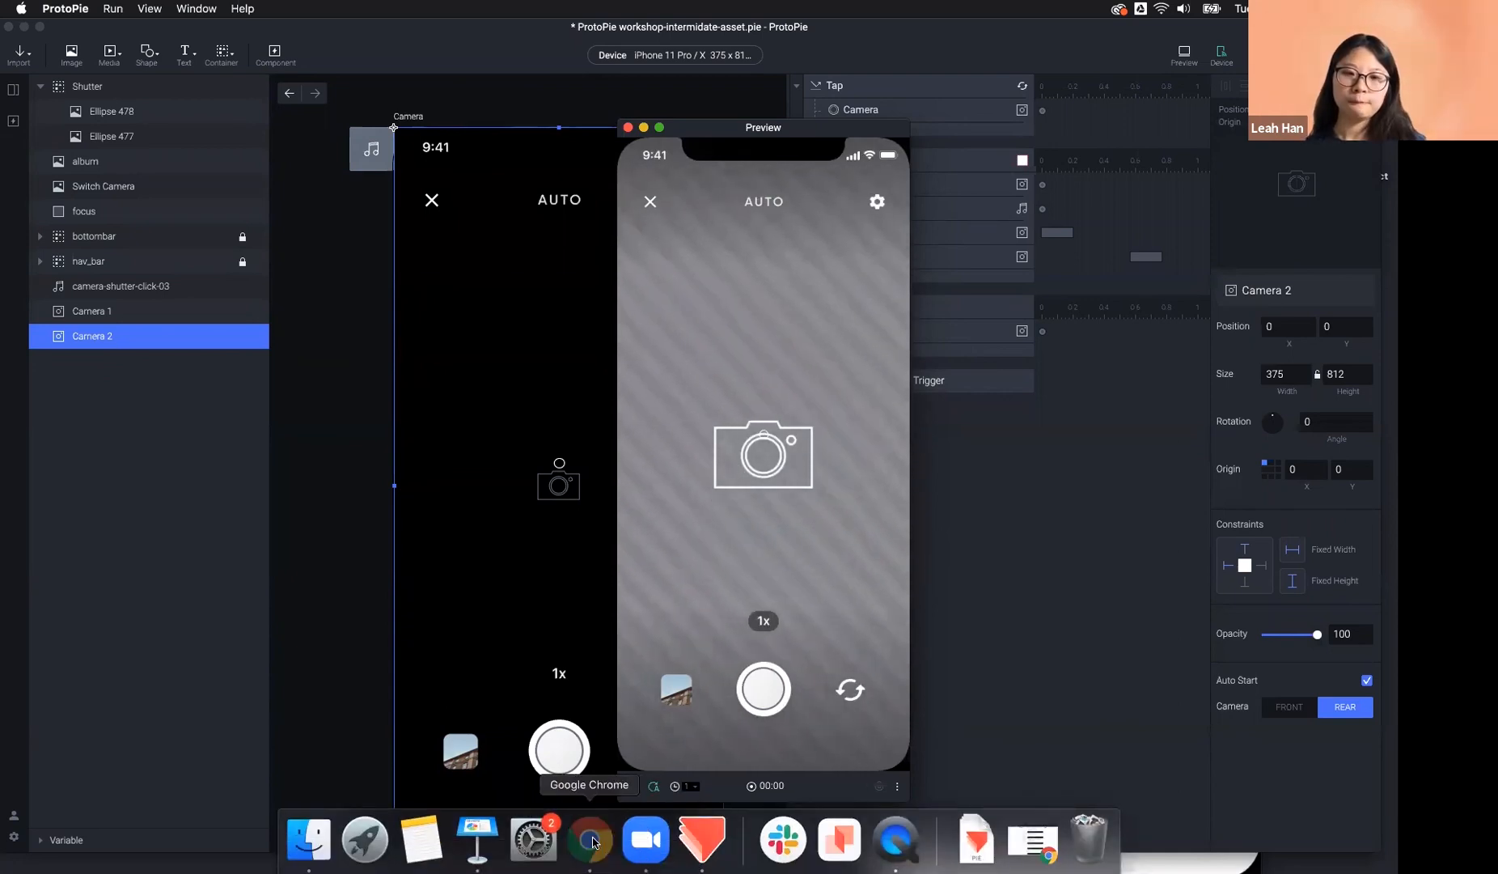
key(super+w)
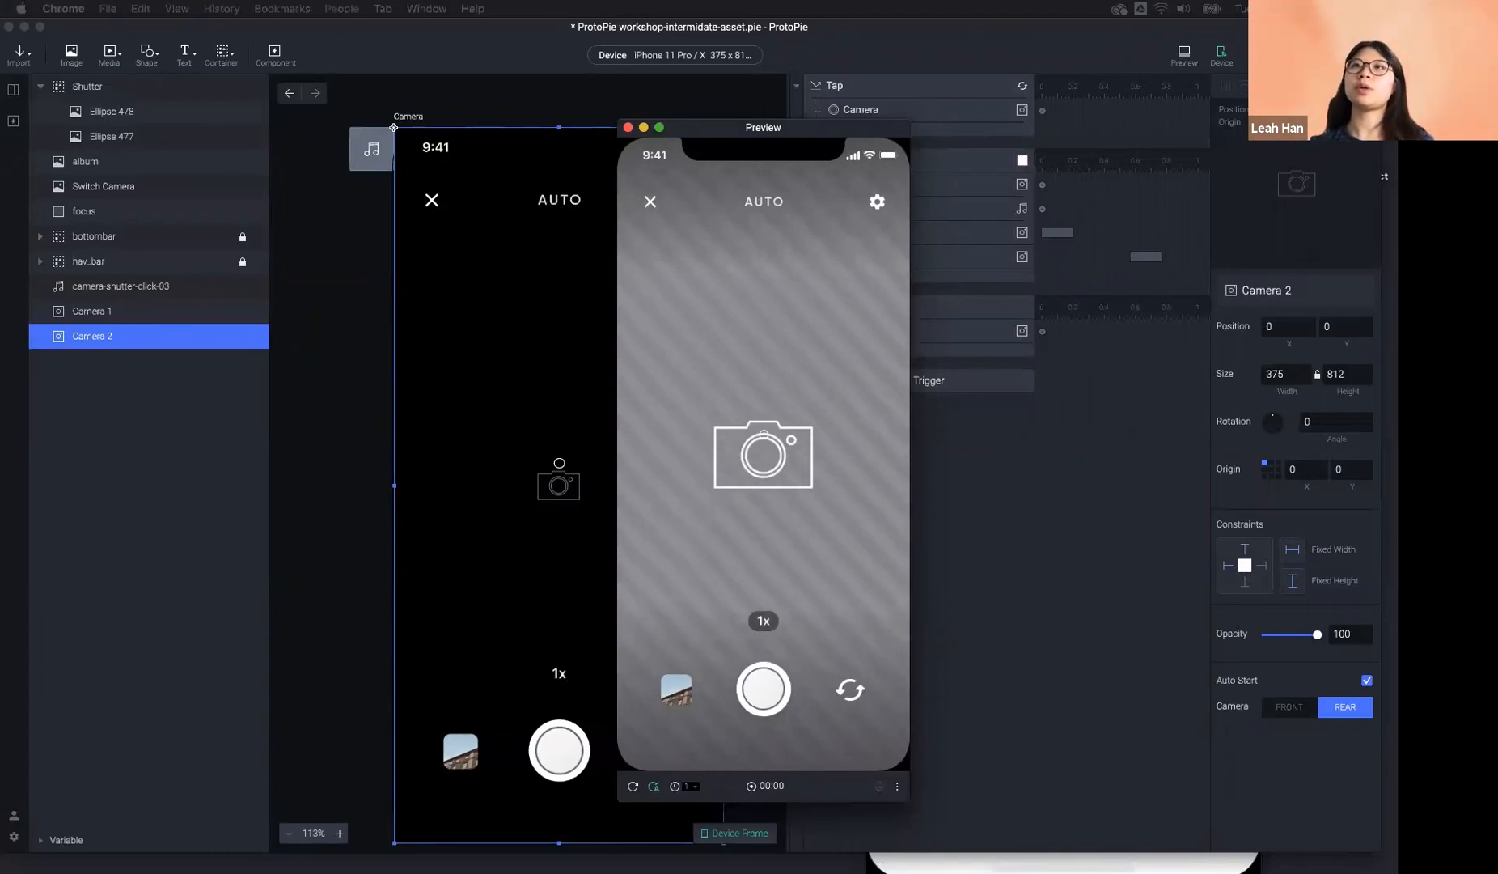
Return to ProtoPie, open the Onborading scene and test its paging container in the preview.
click(202, 503)
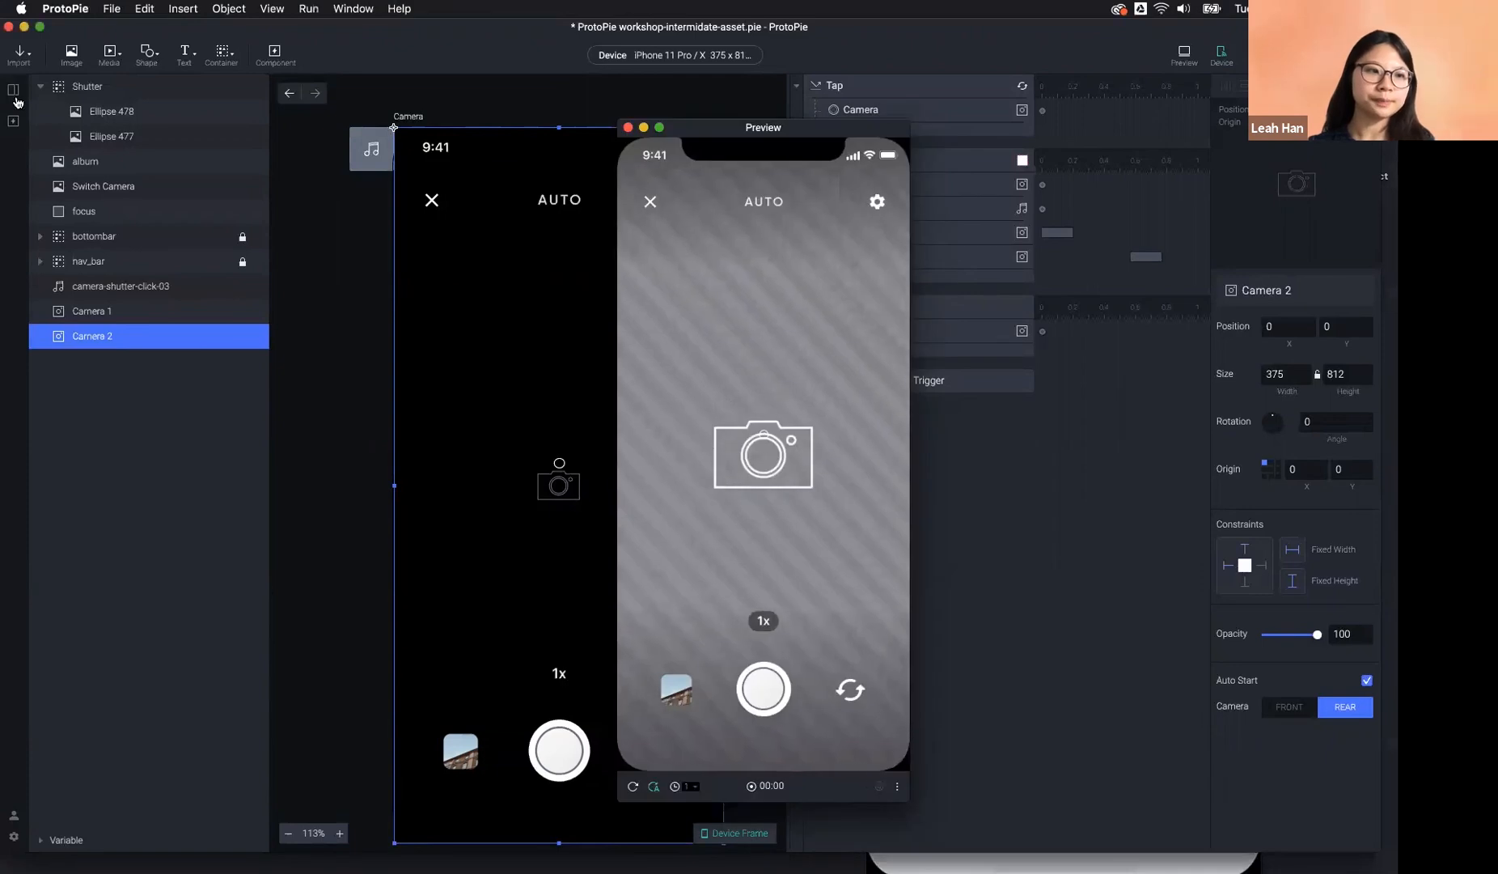
click(14, 92)
double_click(122, 190)
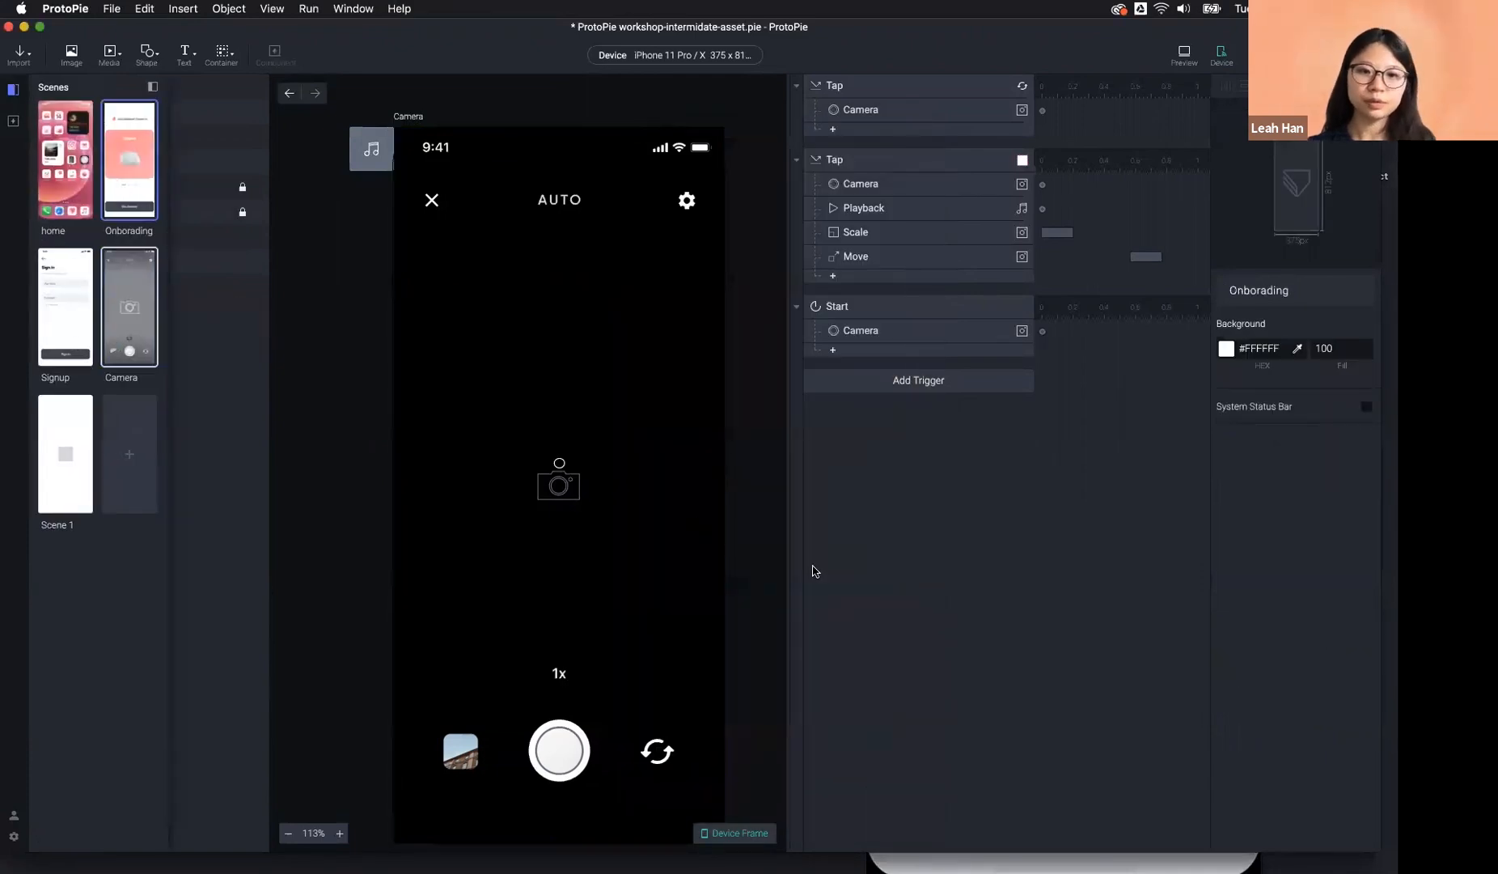
click(636, 447)
click(1188, 55)
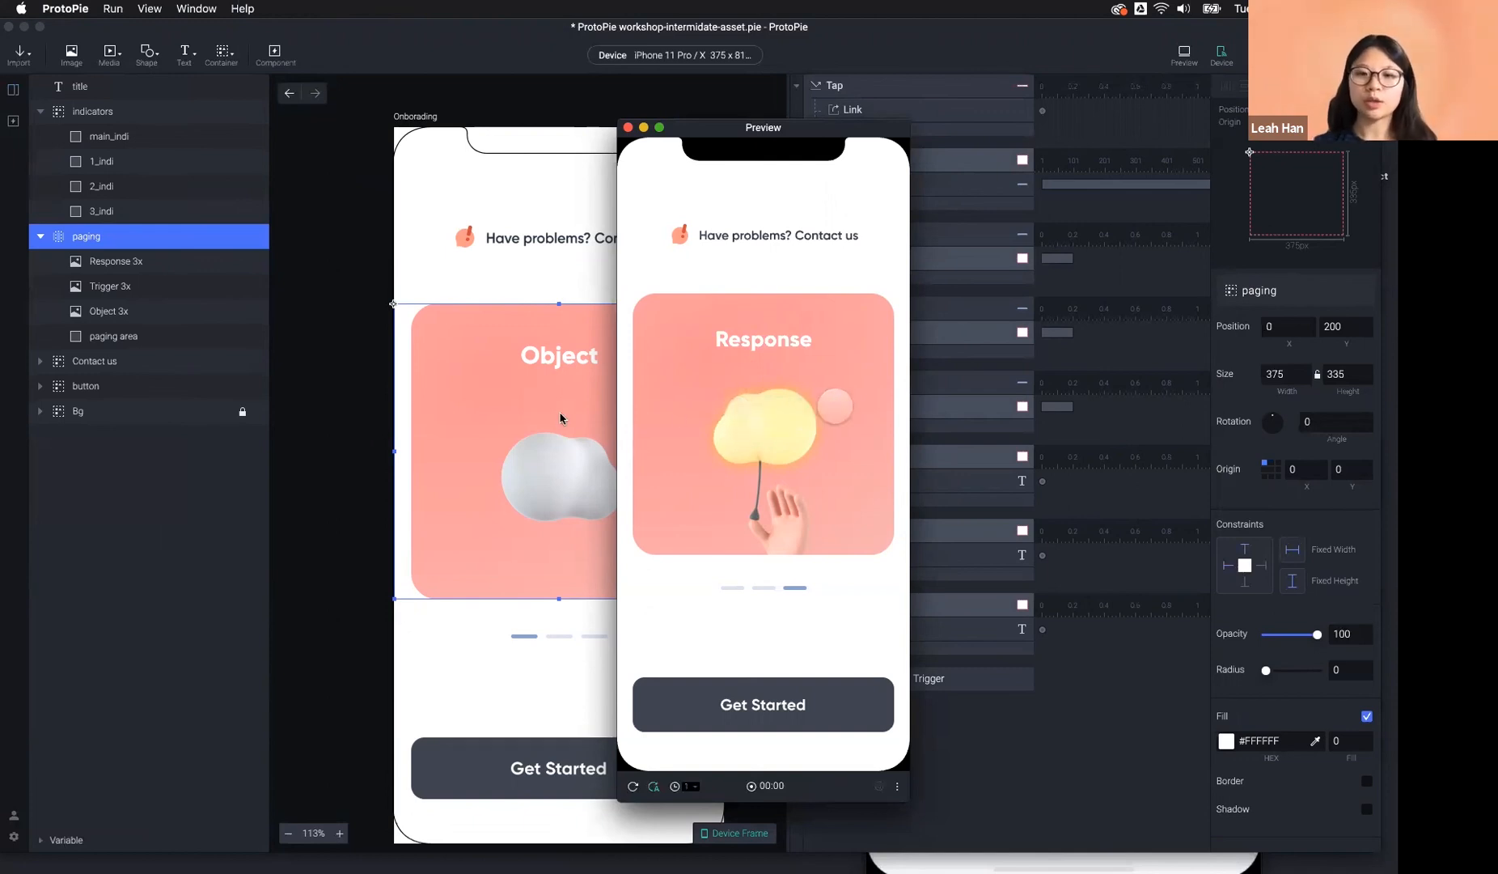
Move the Object title text and the Contact us group out of the Onborading screen, above its frame.
click(550, 457)
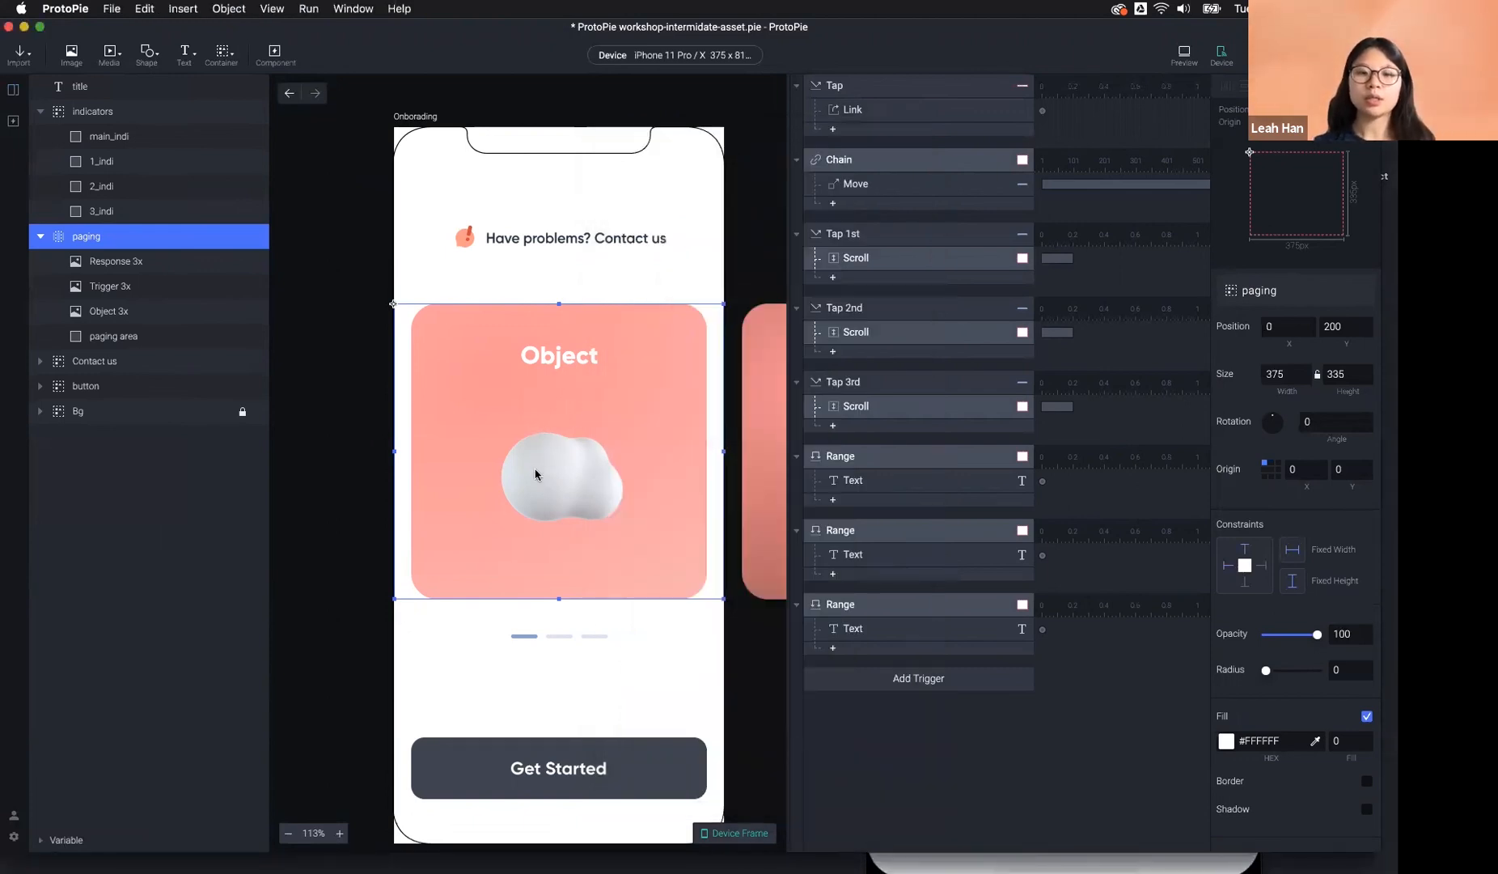
double_click(541, 476)
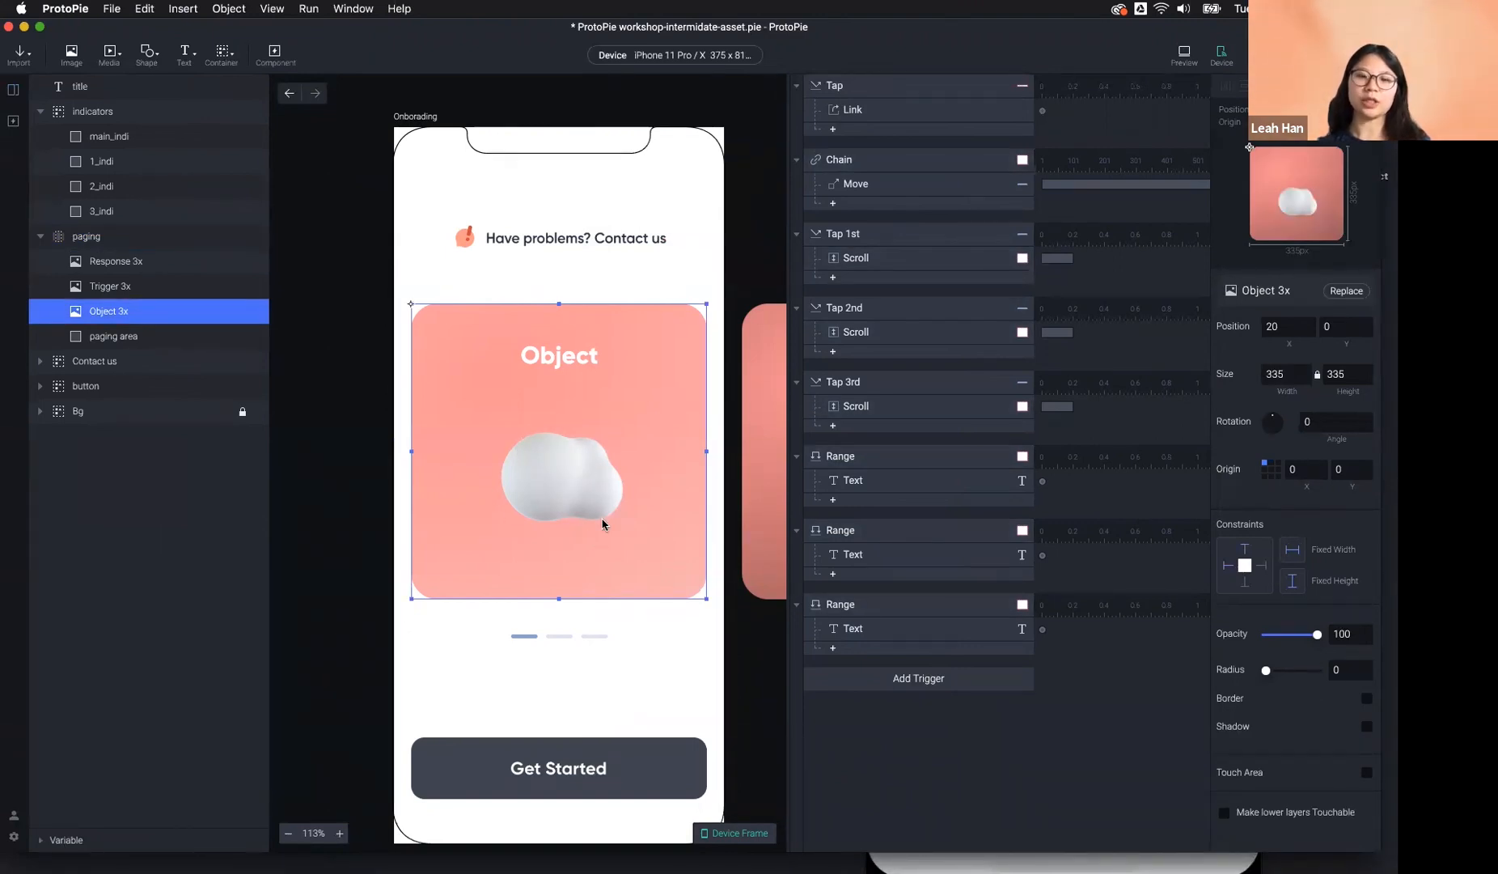
scroll(514, 582, down, 5)
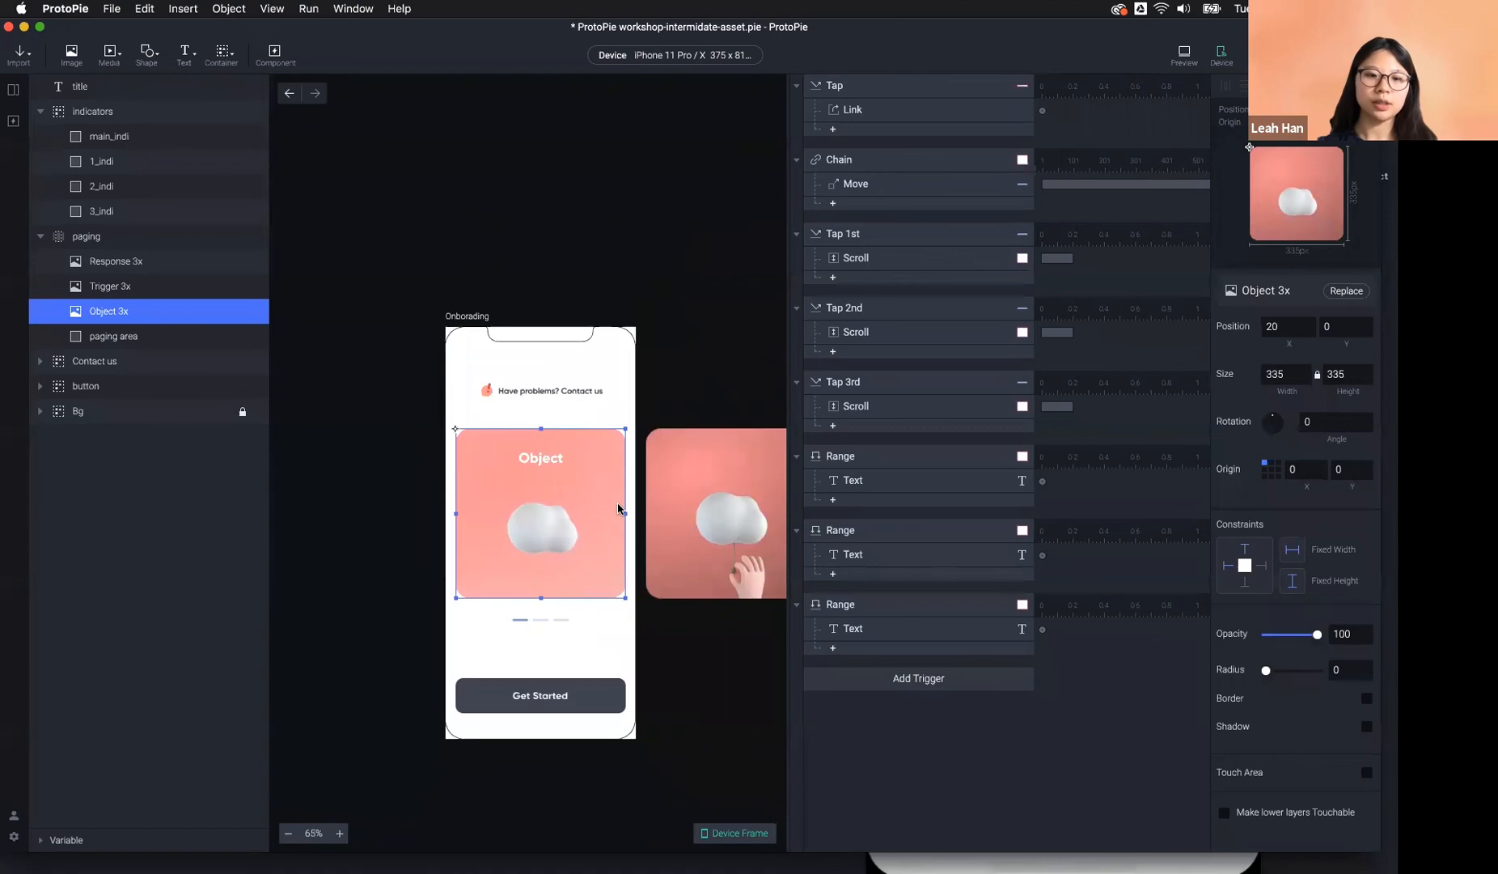
click(714, 363)
drag(530, 469, 552, 301)
drag(534, 419, 544, 286)
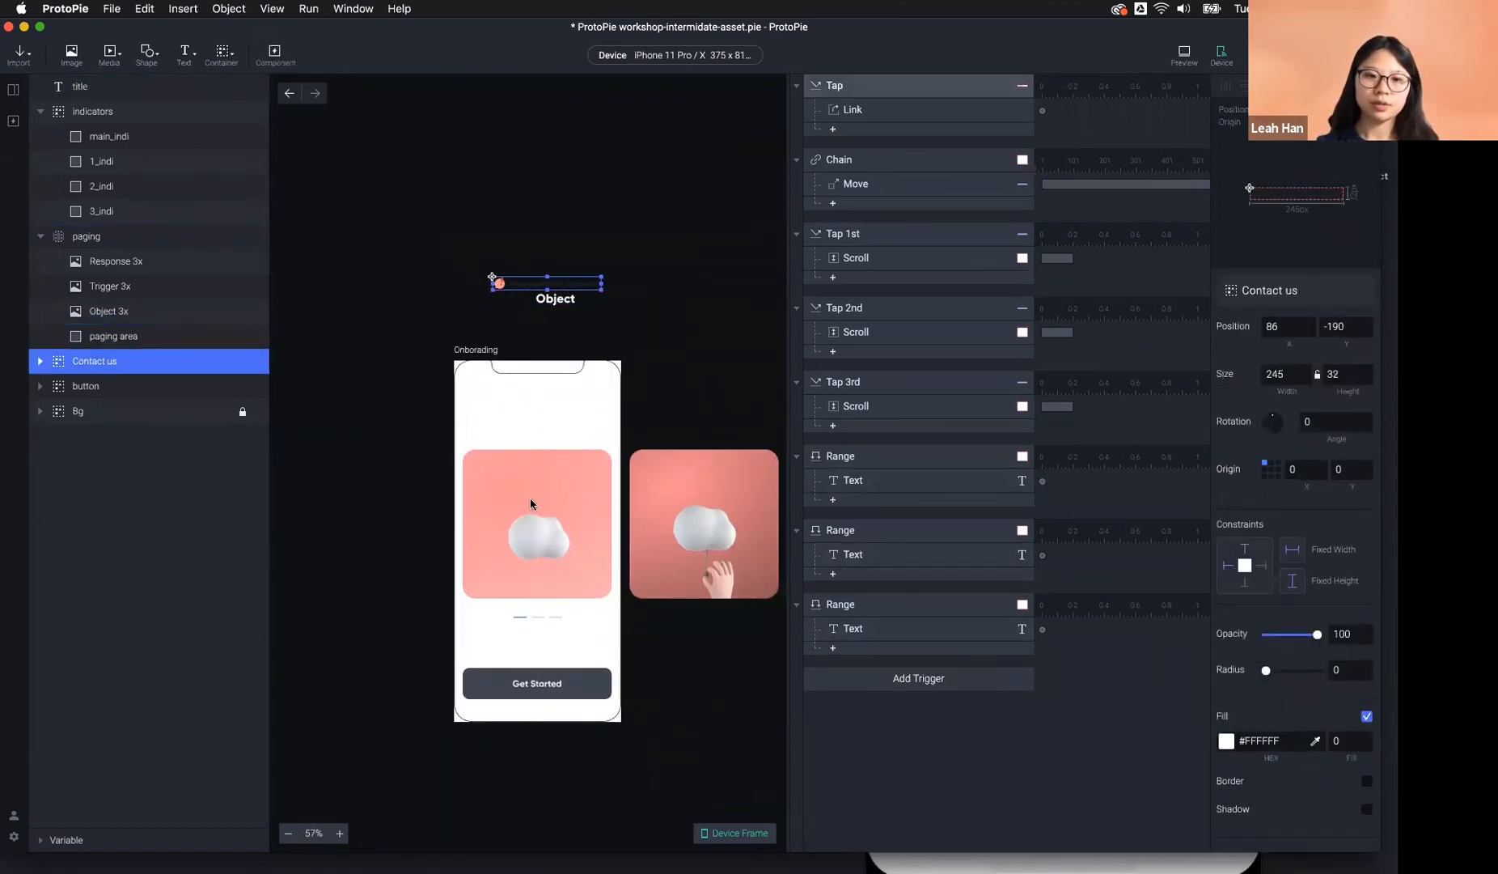
Move the indicators group out of the Onborading screen, below the paging images, and test the paging in the preview.
click(541, 623)
drag(663, 707, 614, 621)
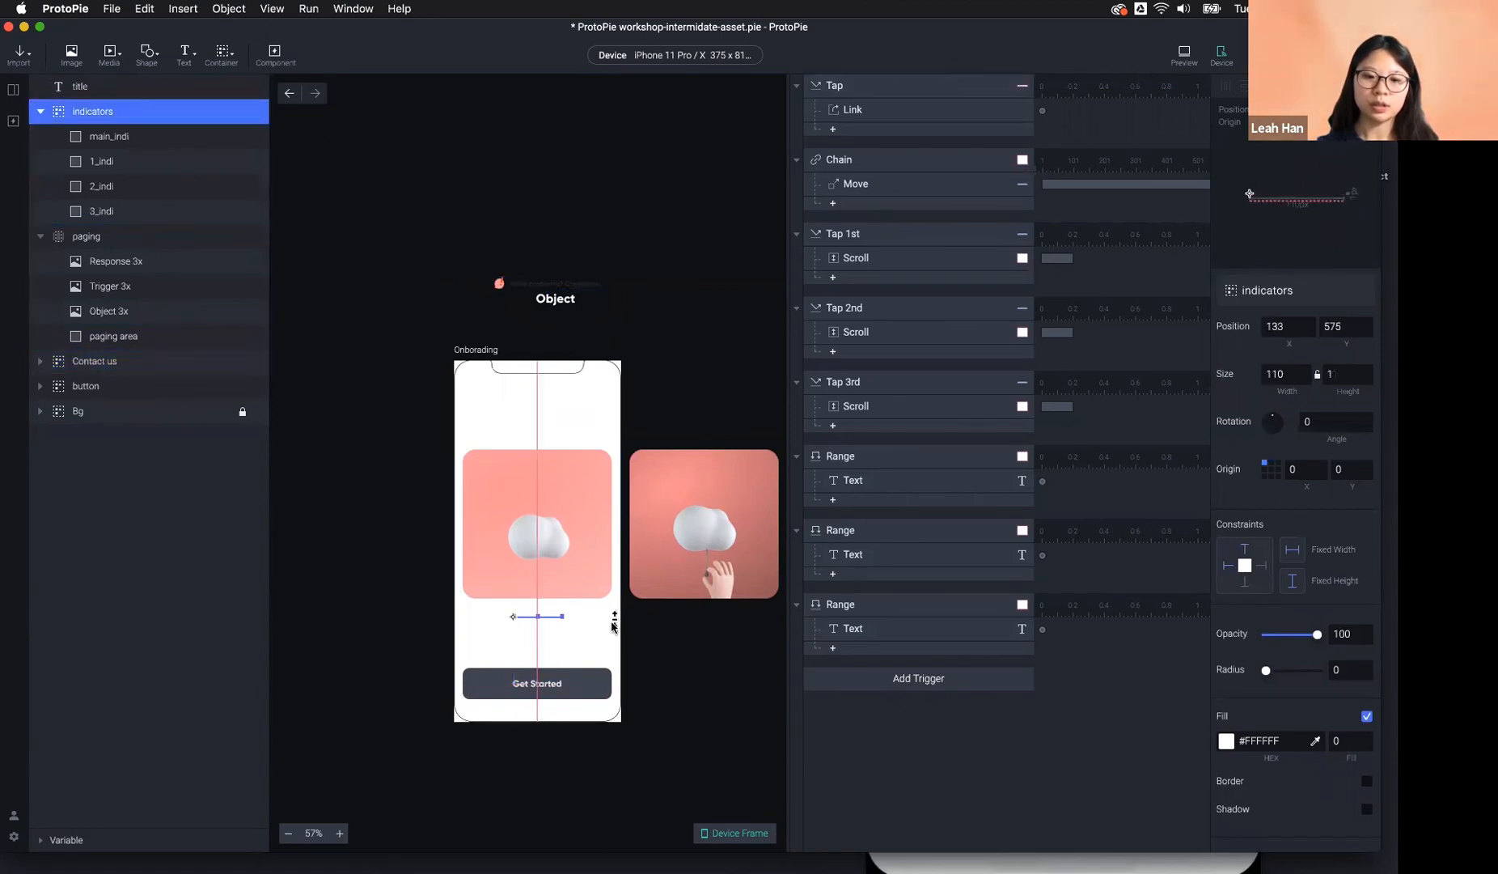
drag(524, 615, 697, 737)
click(677, 665)
click(1192, 53)
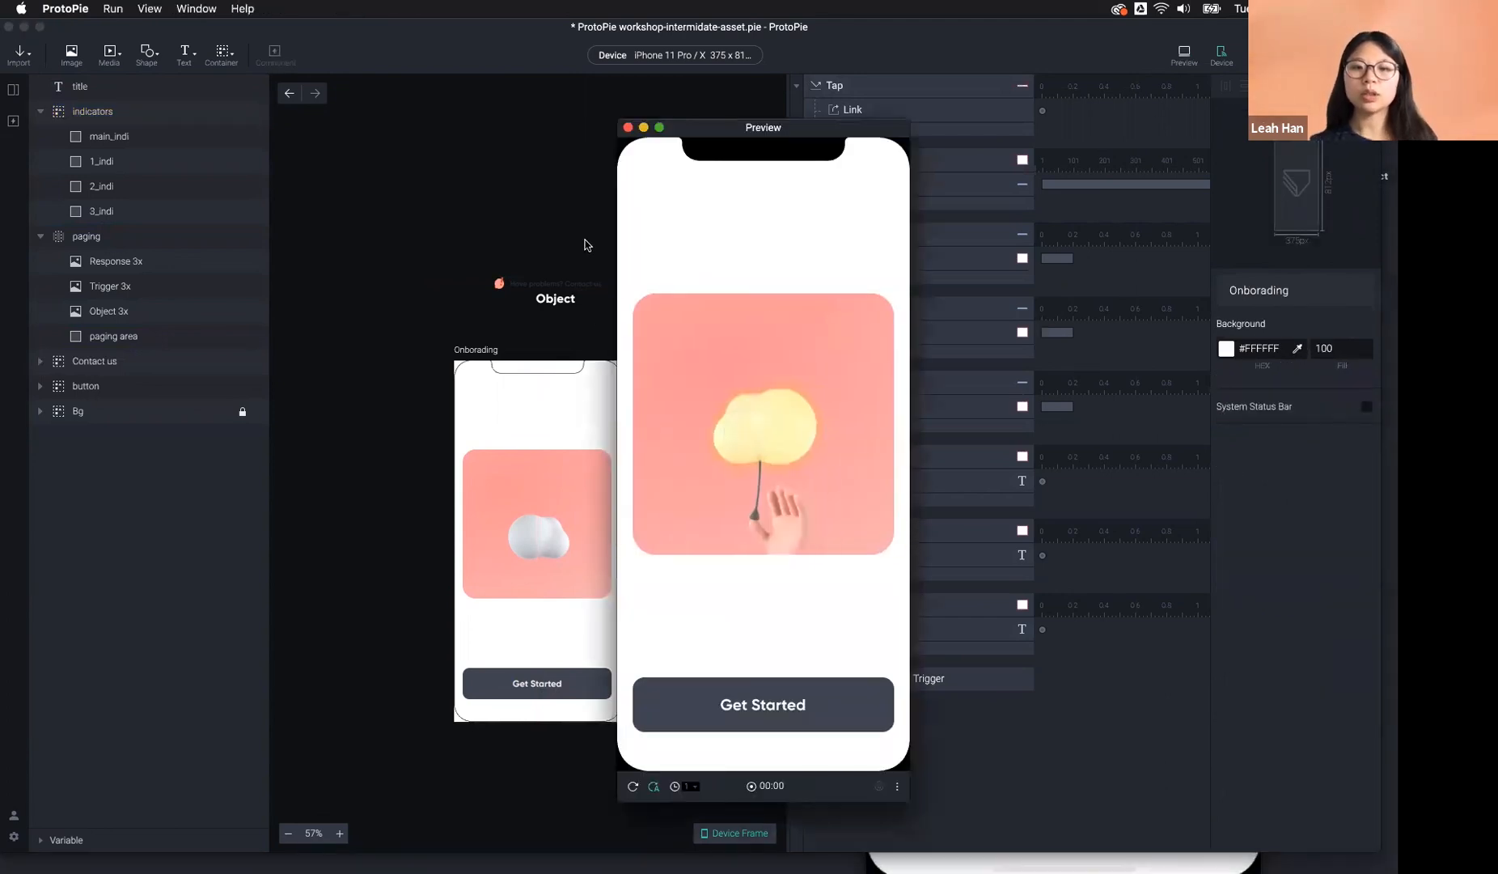
click(578, 268)
Examine the paging container and the image layers inside it beside the Onborading frame.
click(597, 493)
scroll(597, 493, down, 5)
scroll(598, 496, right, 2)
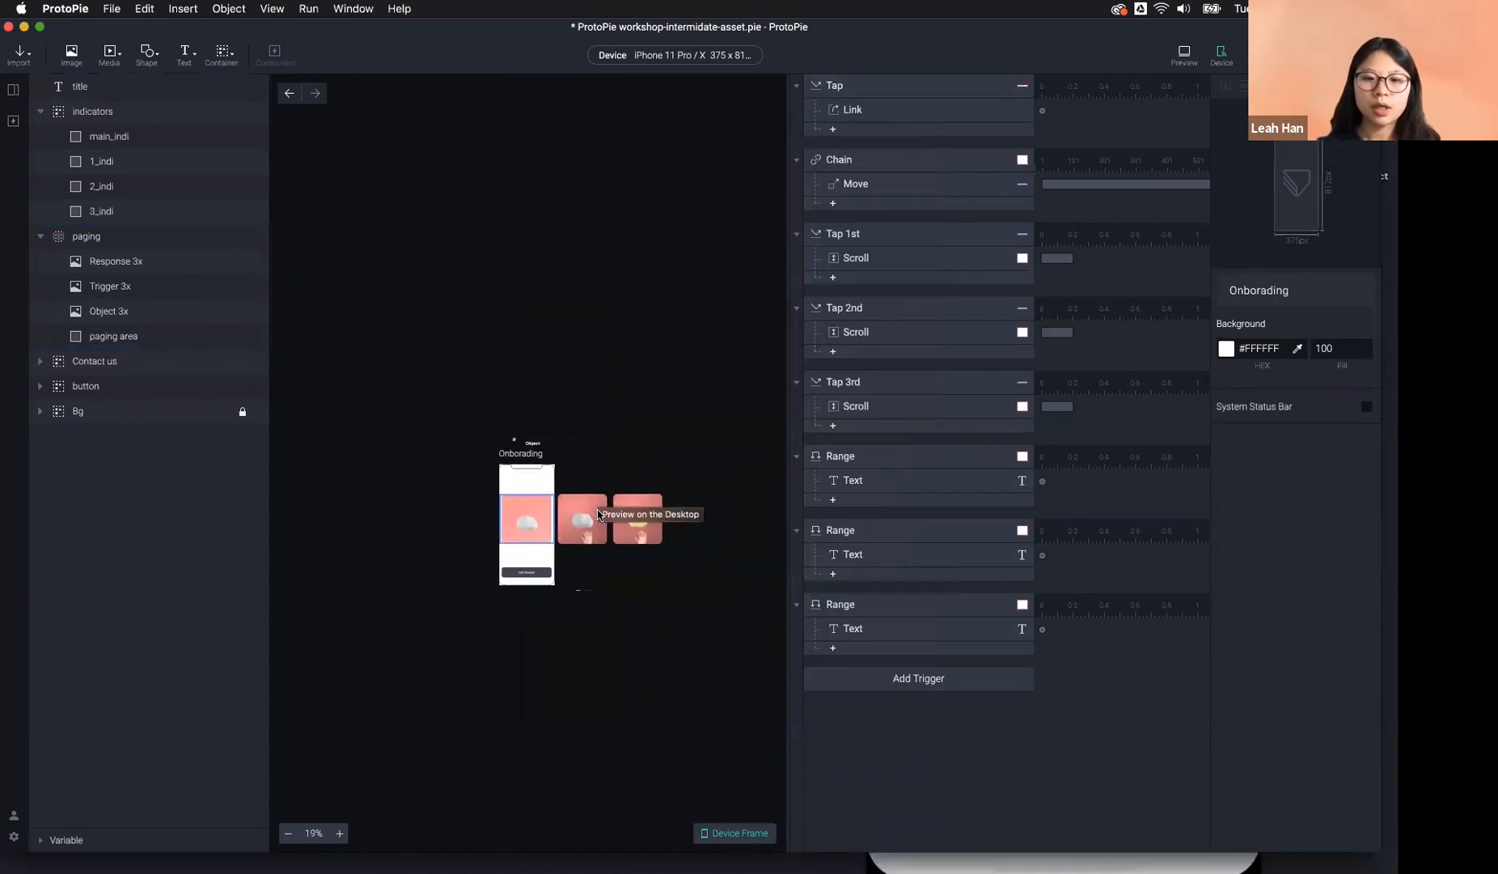
click(638, 511)
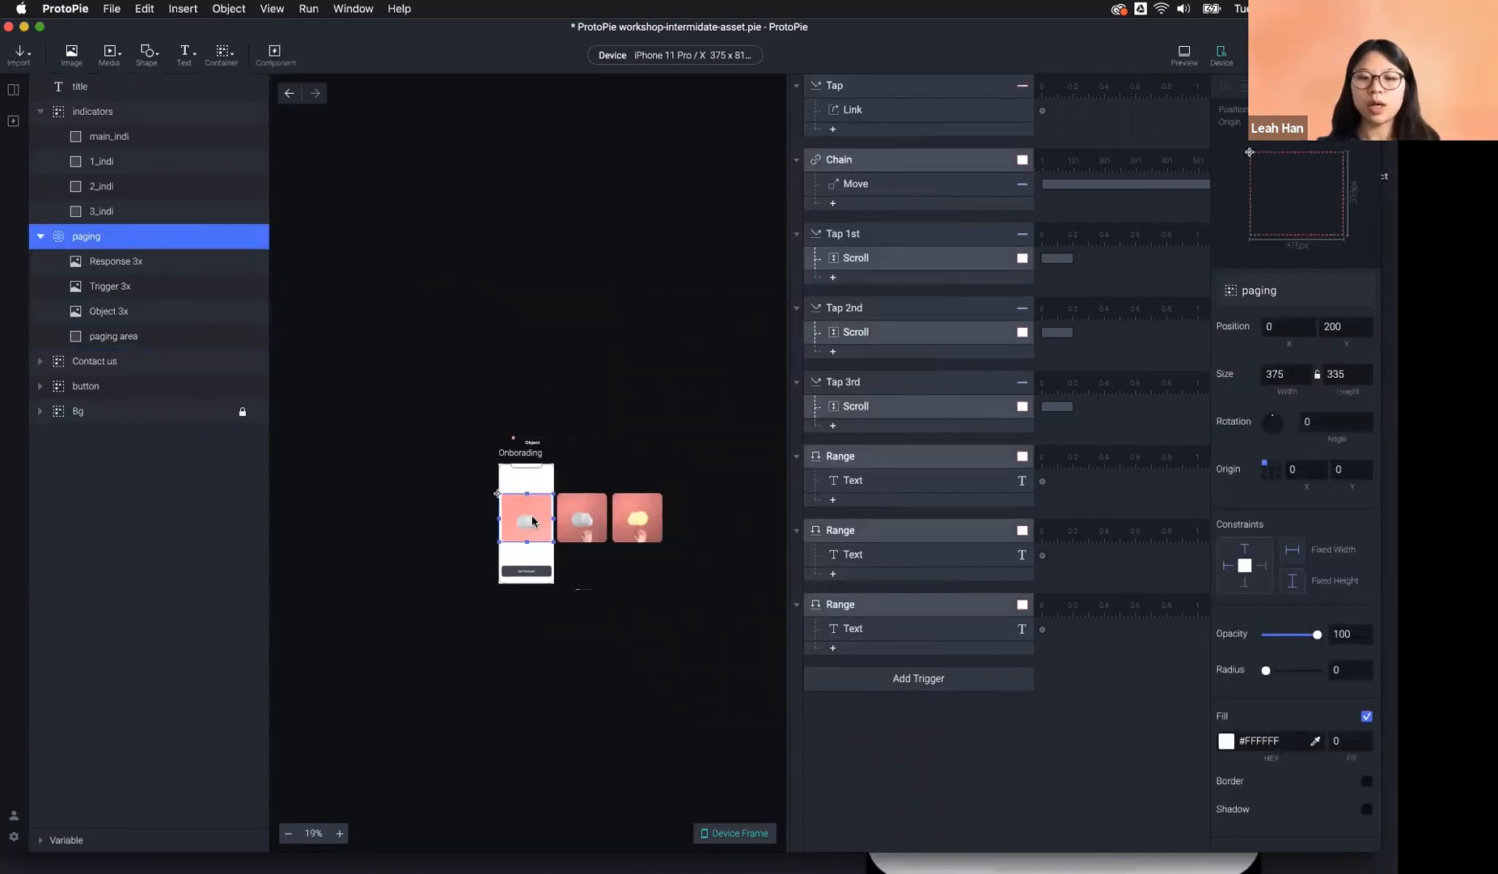
right_click(523, 454)
click(562, 362)
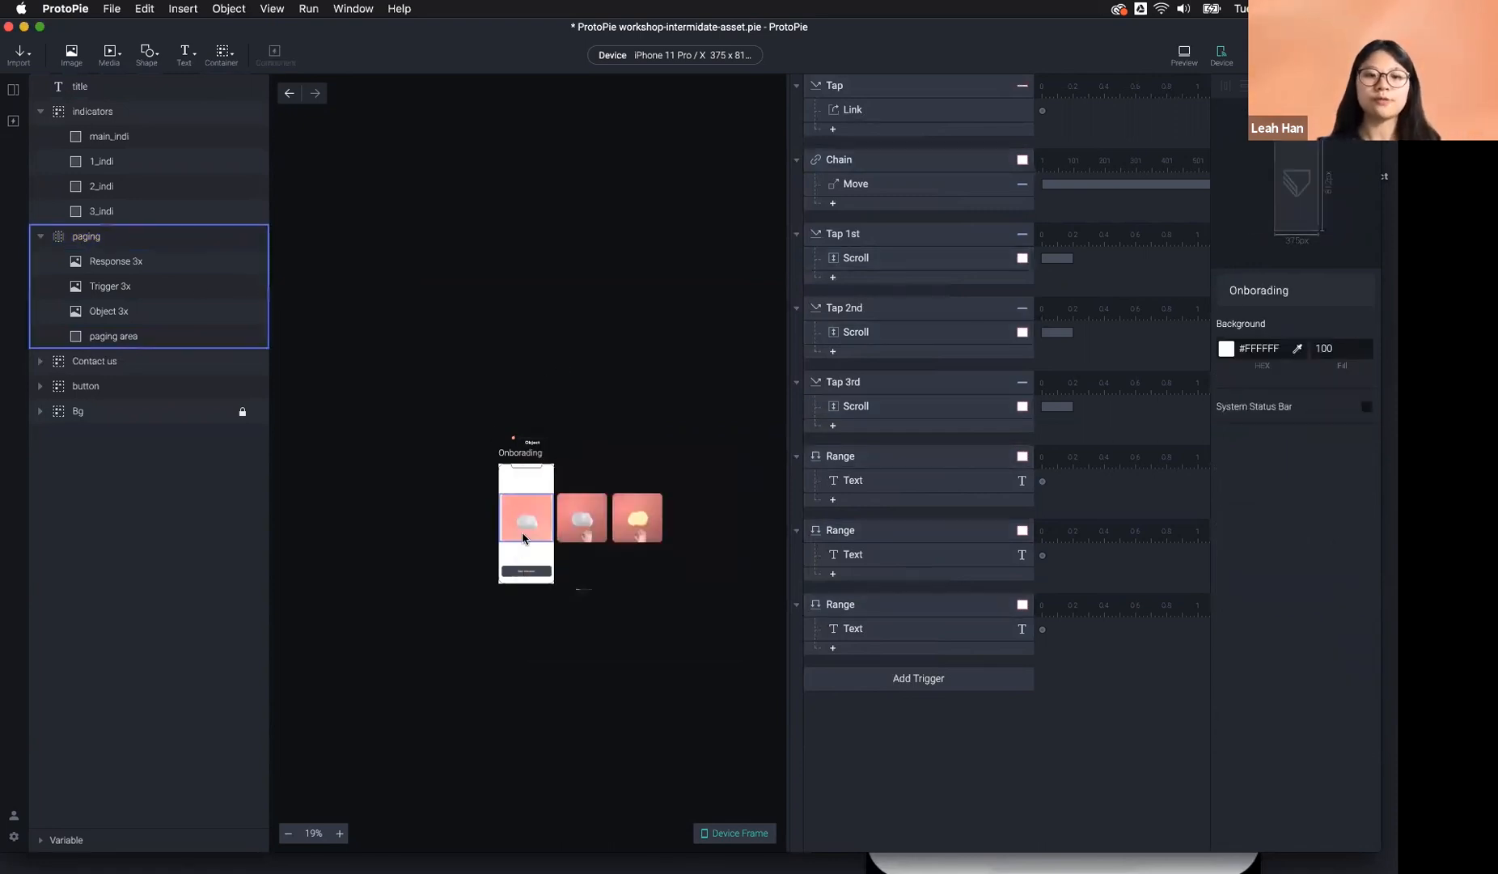
click(128, 163)
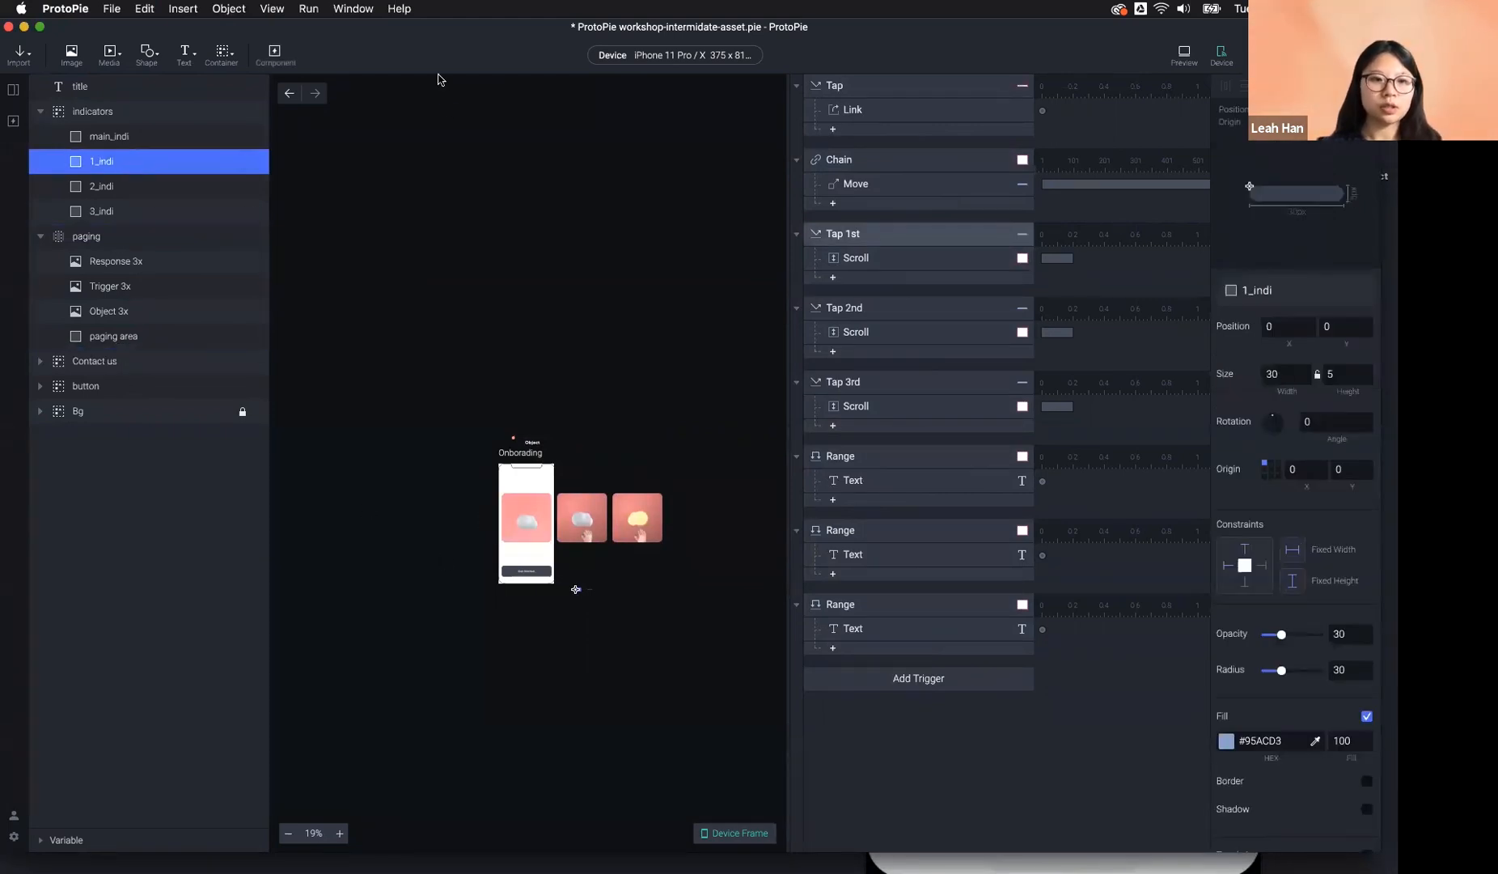
click(520, 525)
click(123, 309)
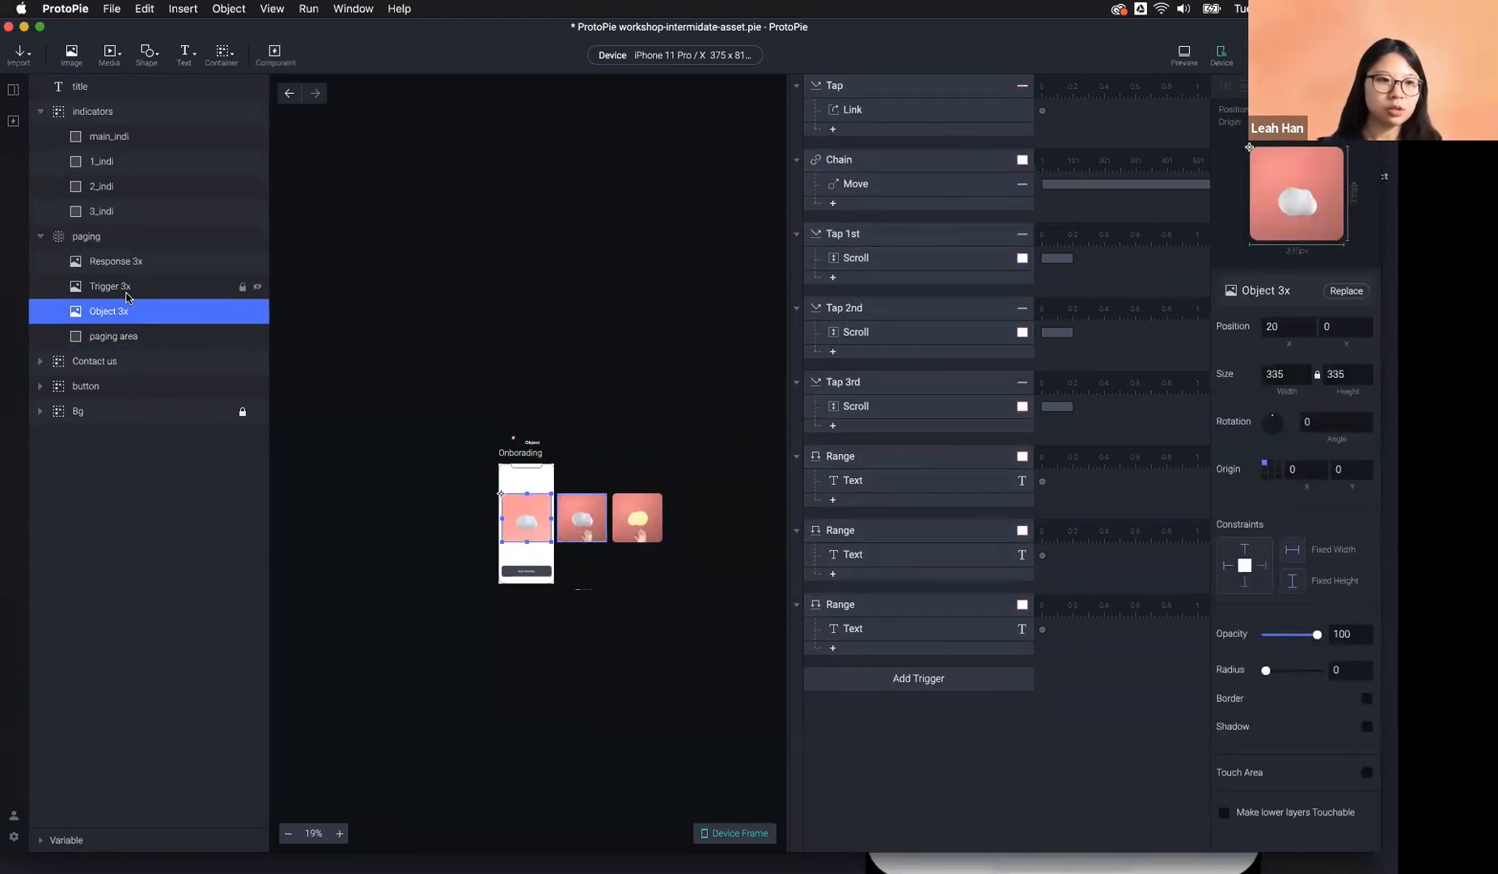
click(157, 258)
Duplicate the Object 3x image and place the copy after Response 3x as the fourth paging image.
click(148, 304)
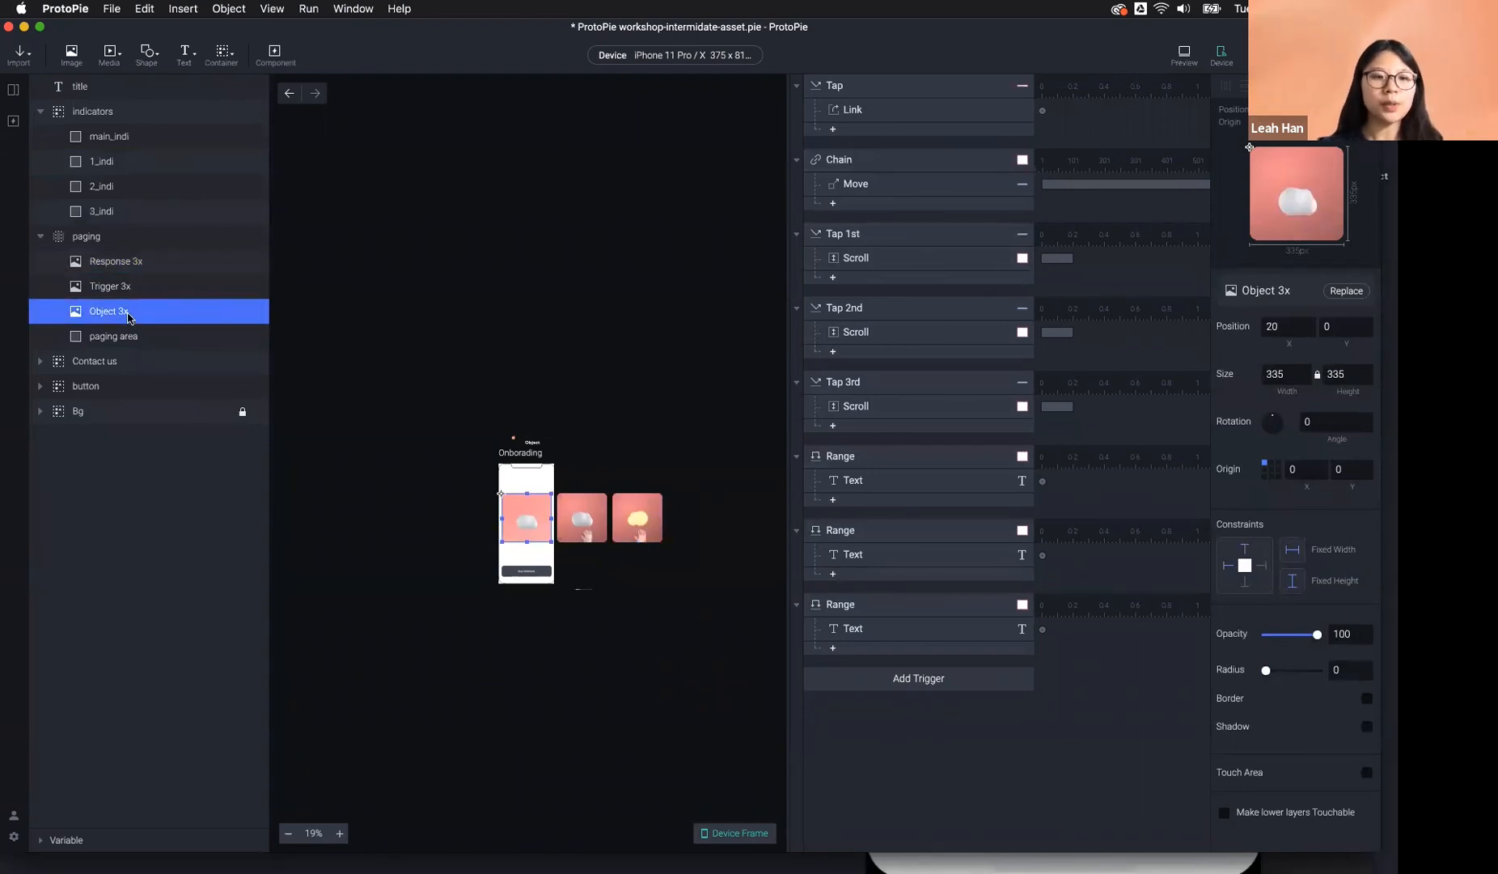
key(super+d)
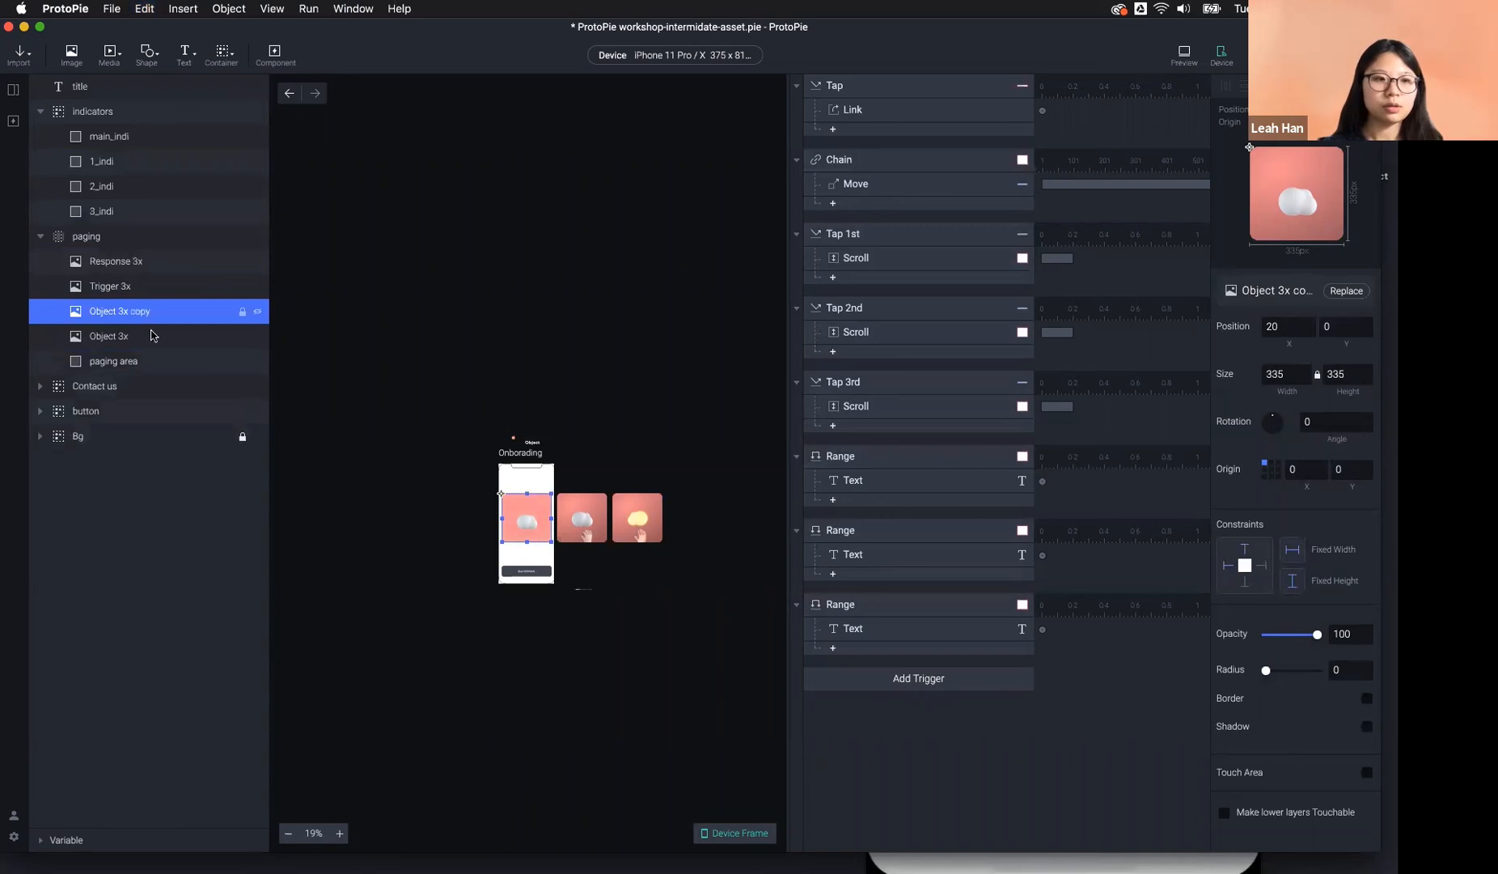
drag(510, 517, 677, 520)
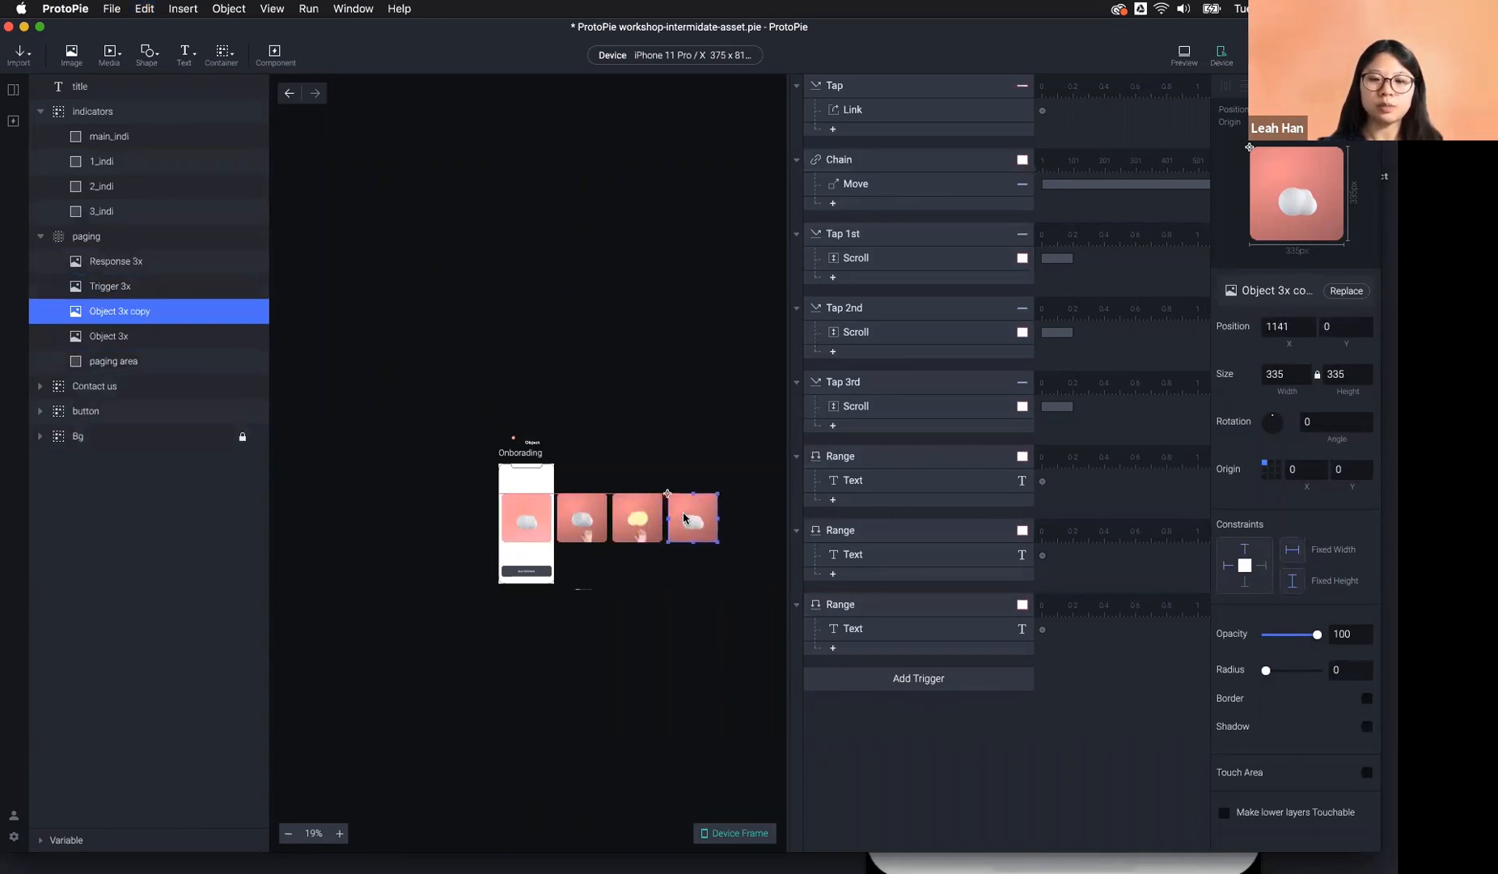
Nudge the Object 3x copy to X 1145 so its gap to Response 3x is 40 px.
scroll(683, 511, up, 5)
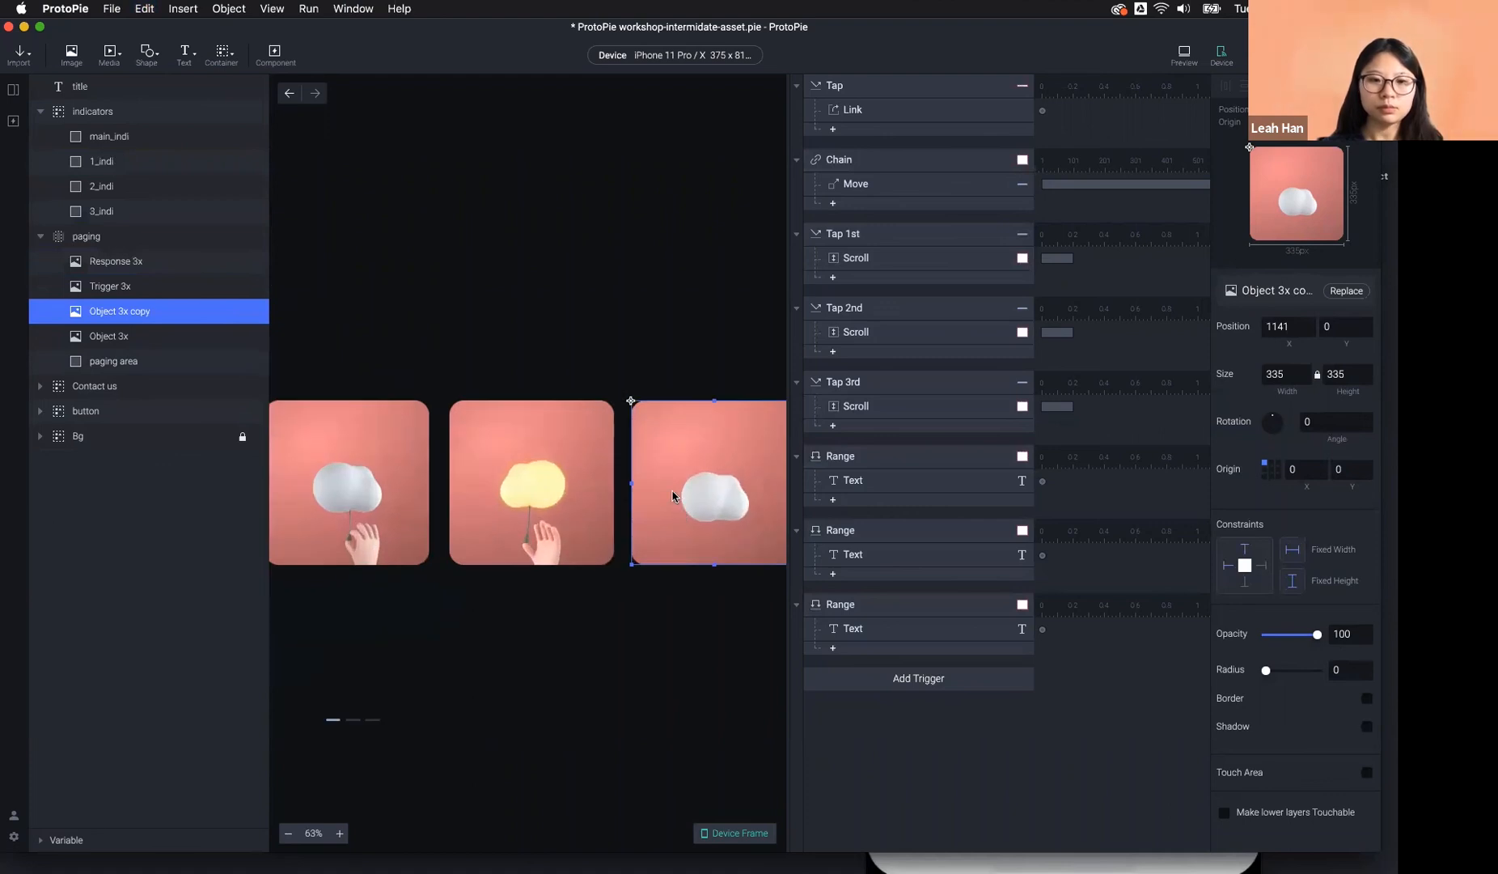
click(535, 484)
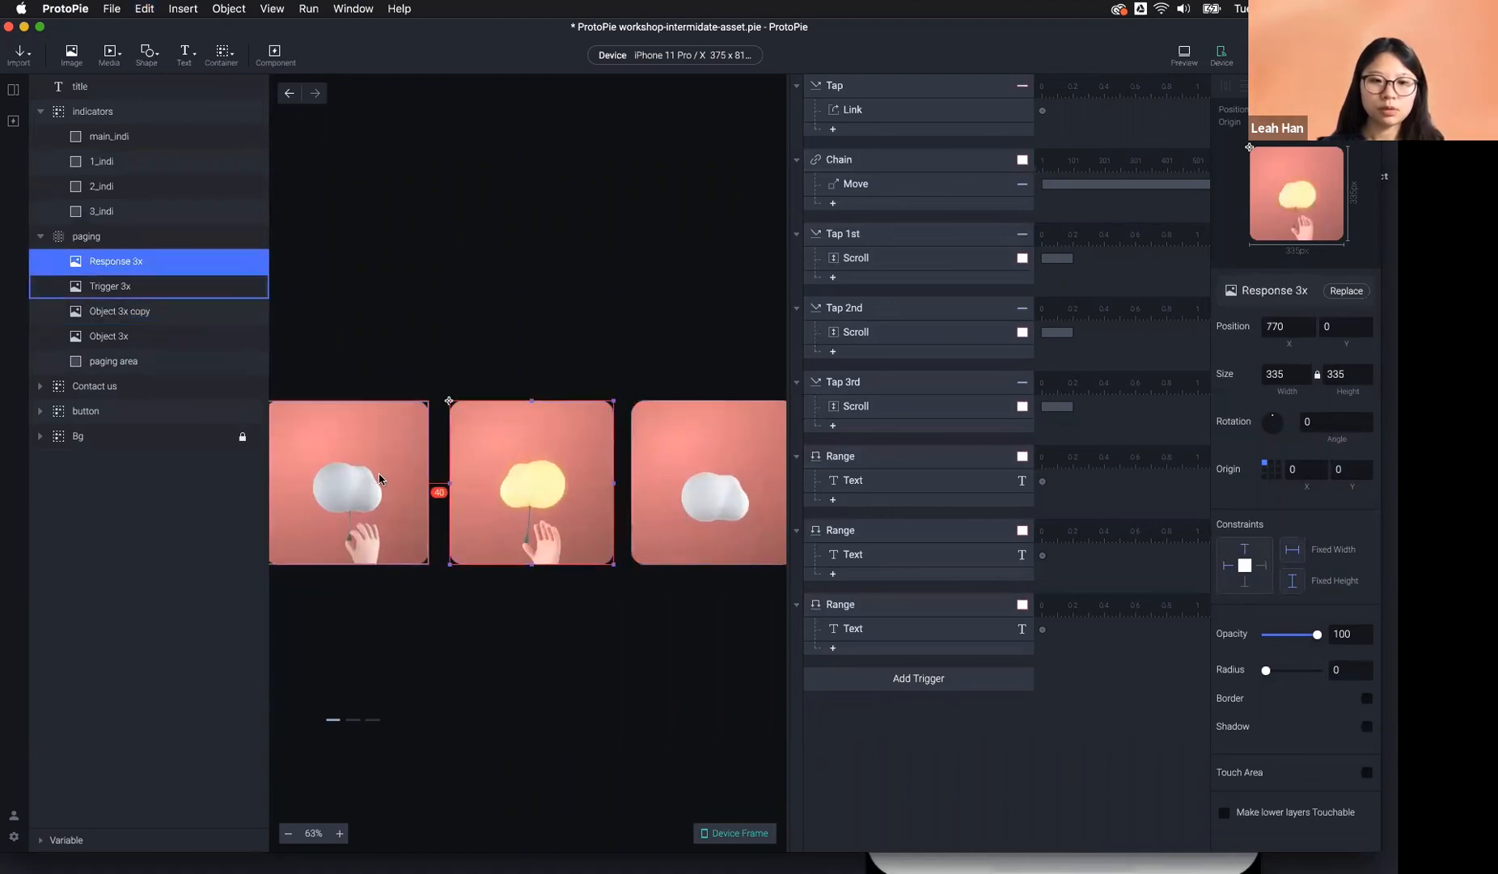
click(716, 497)
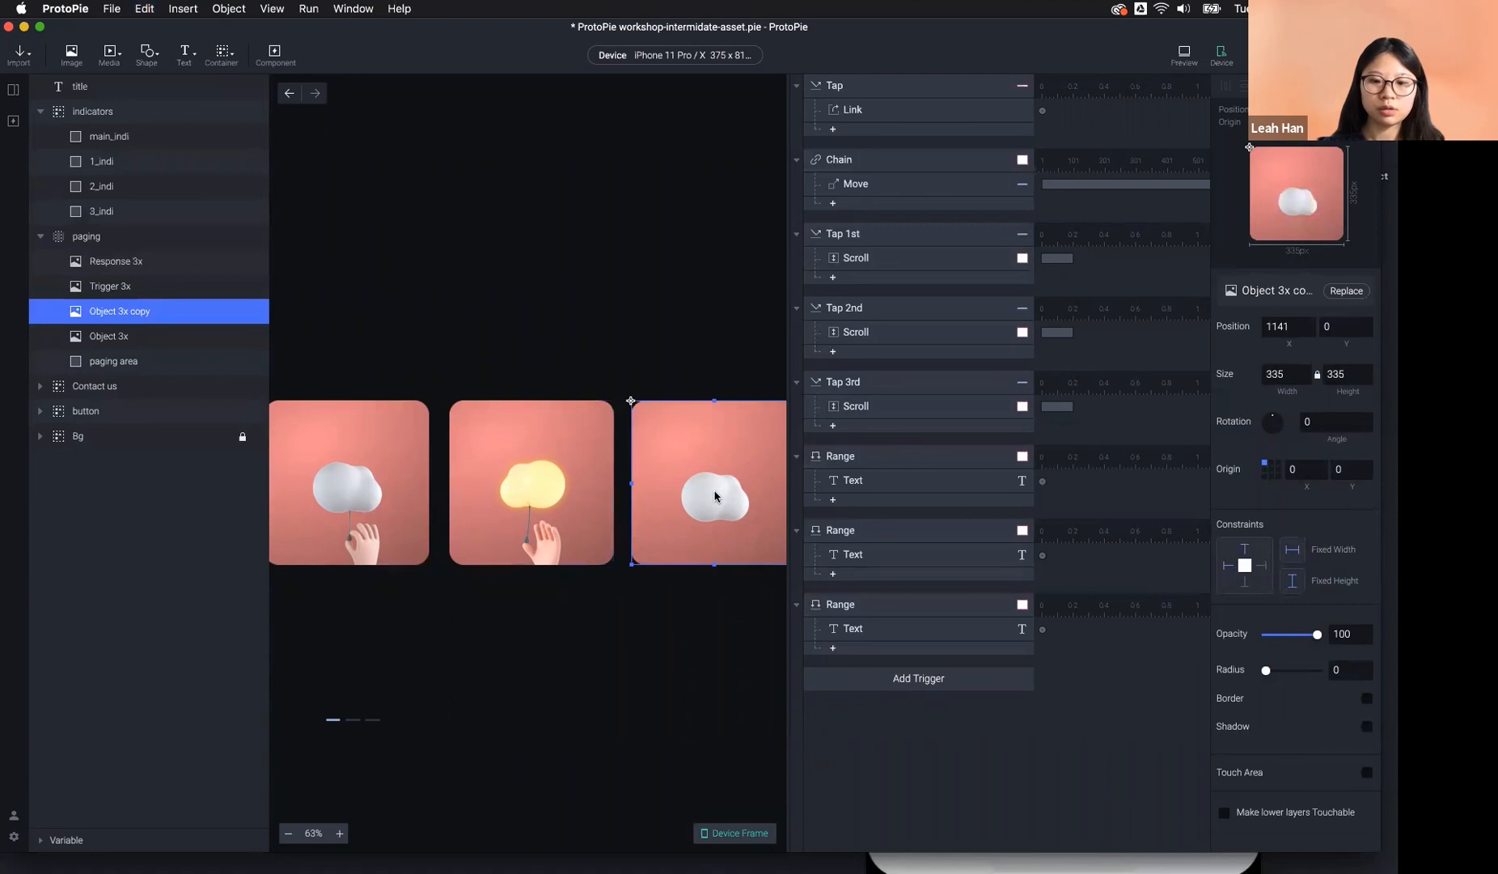
key(Right)
key(Right)
key(Right)
key(Right)
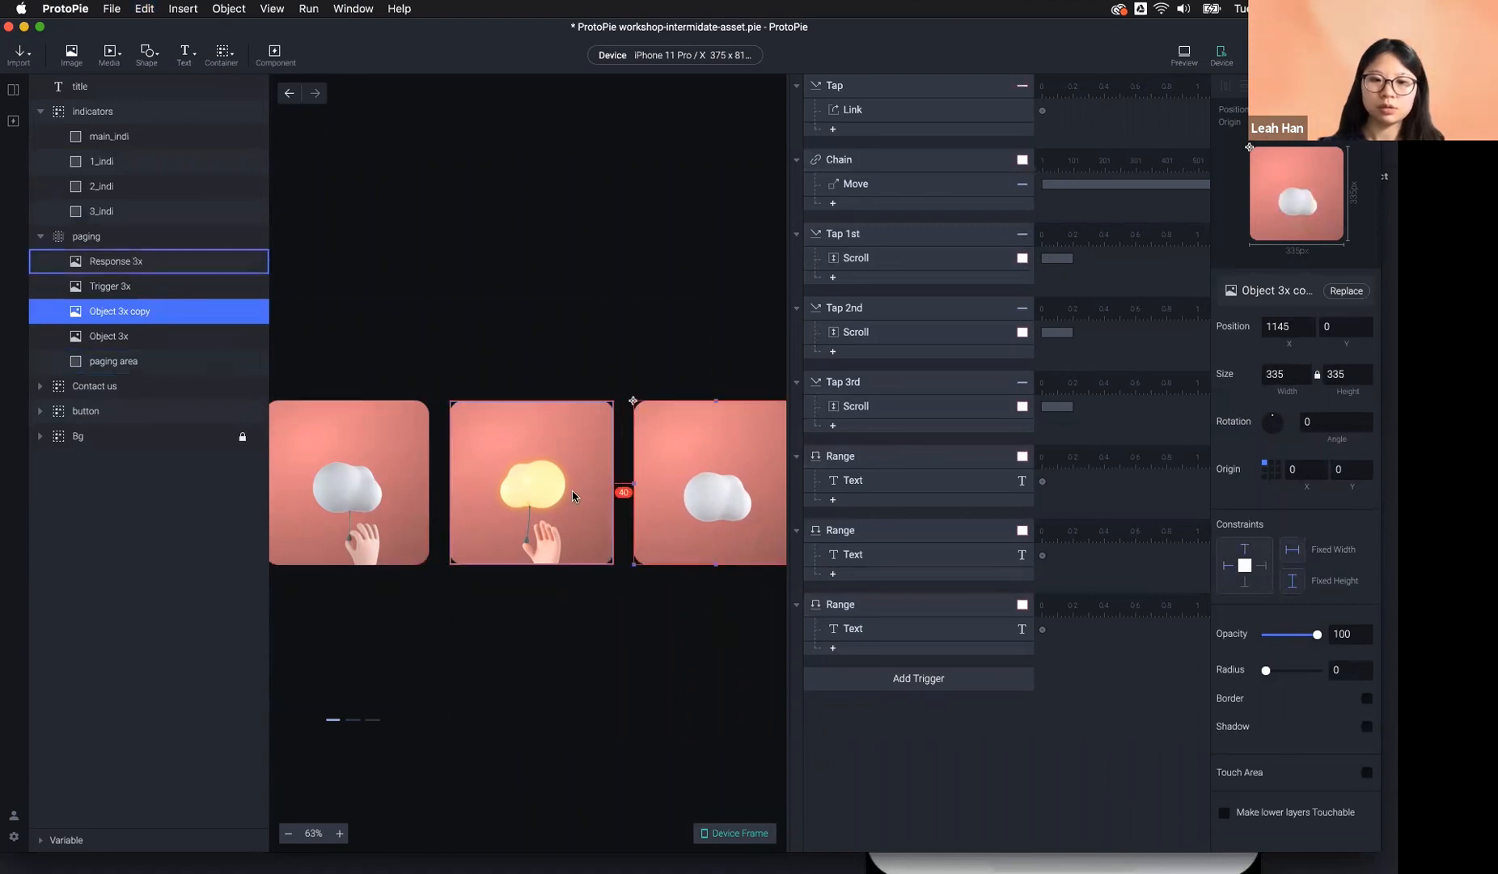
click(647, 626)
Test paging through to the added fourth image in the preview, checking how it aligns on the screen.
scroll(638, 519, down, 5)
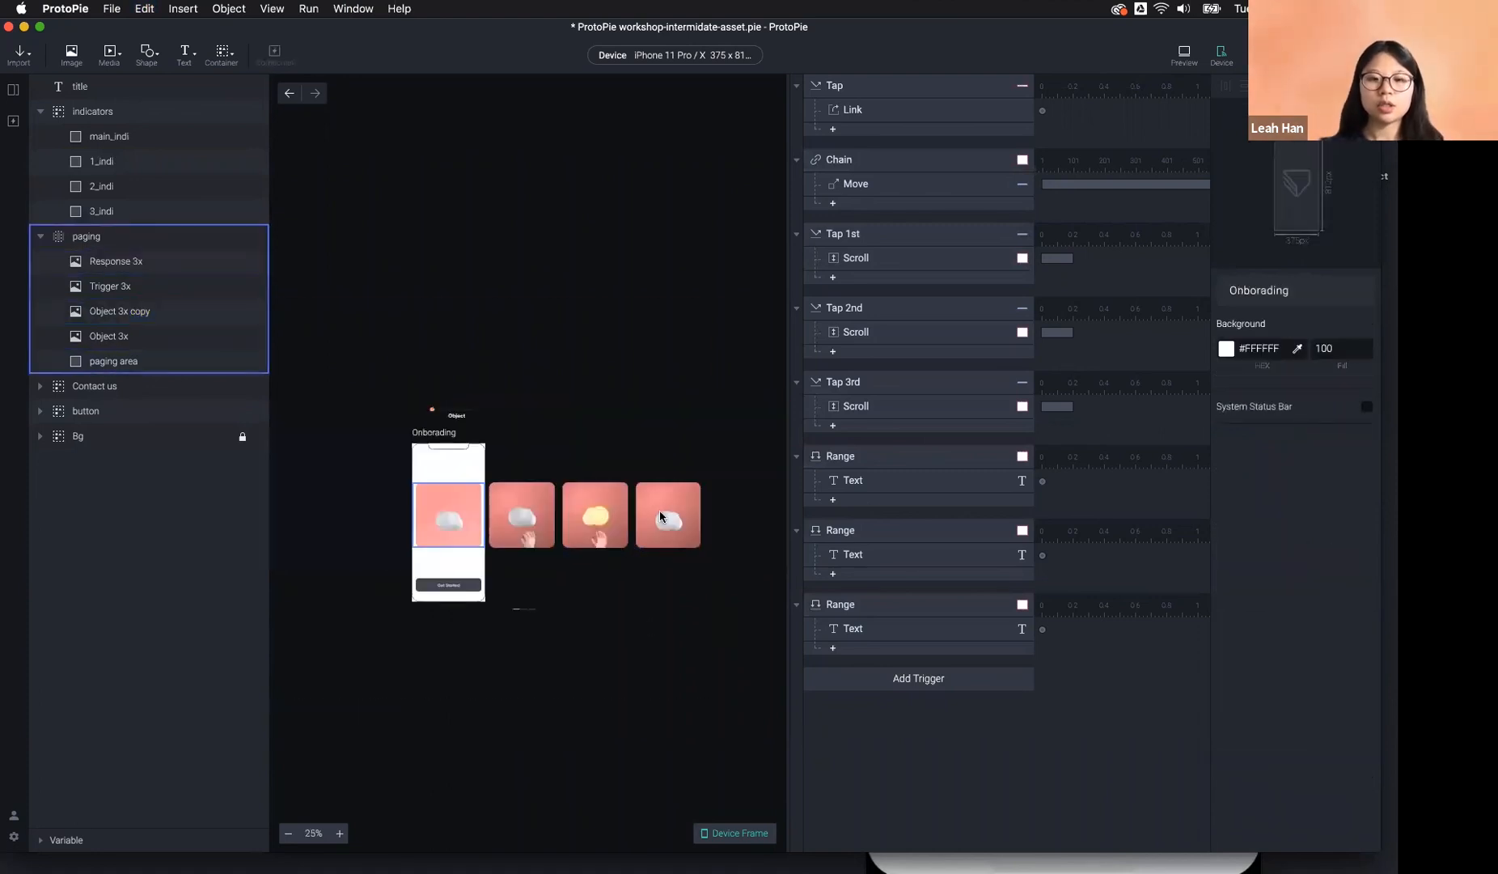
click(1183, 55)
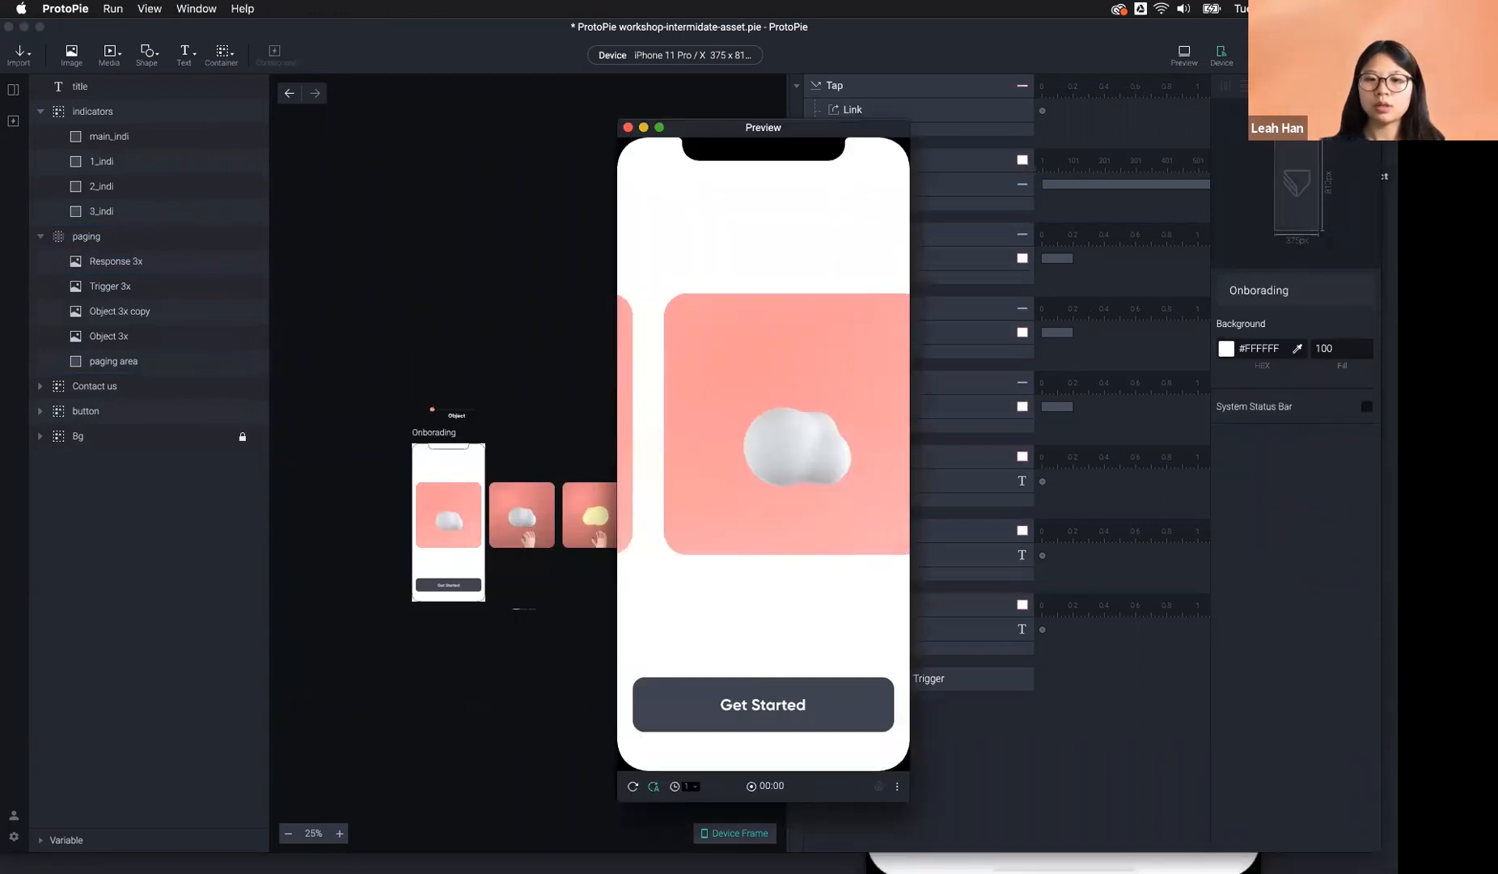
click(552, 566)
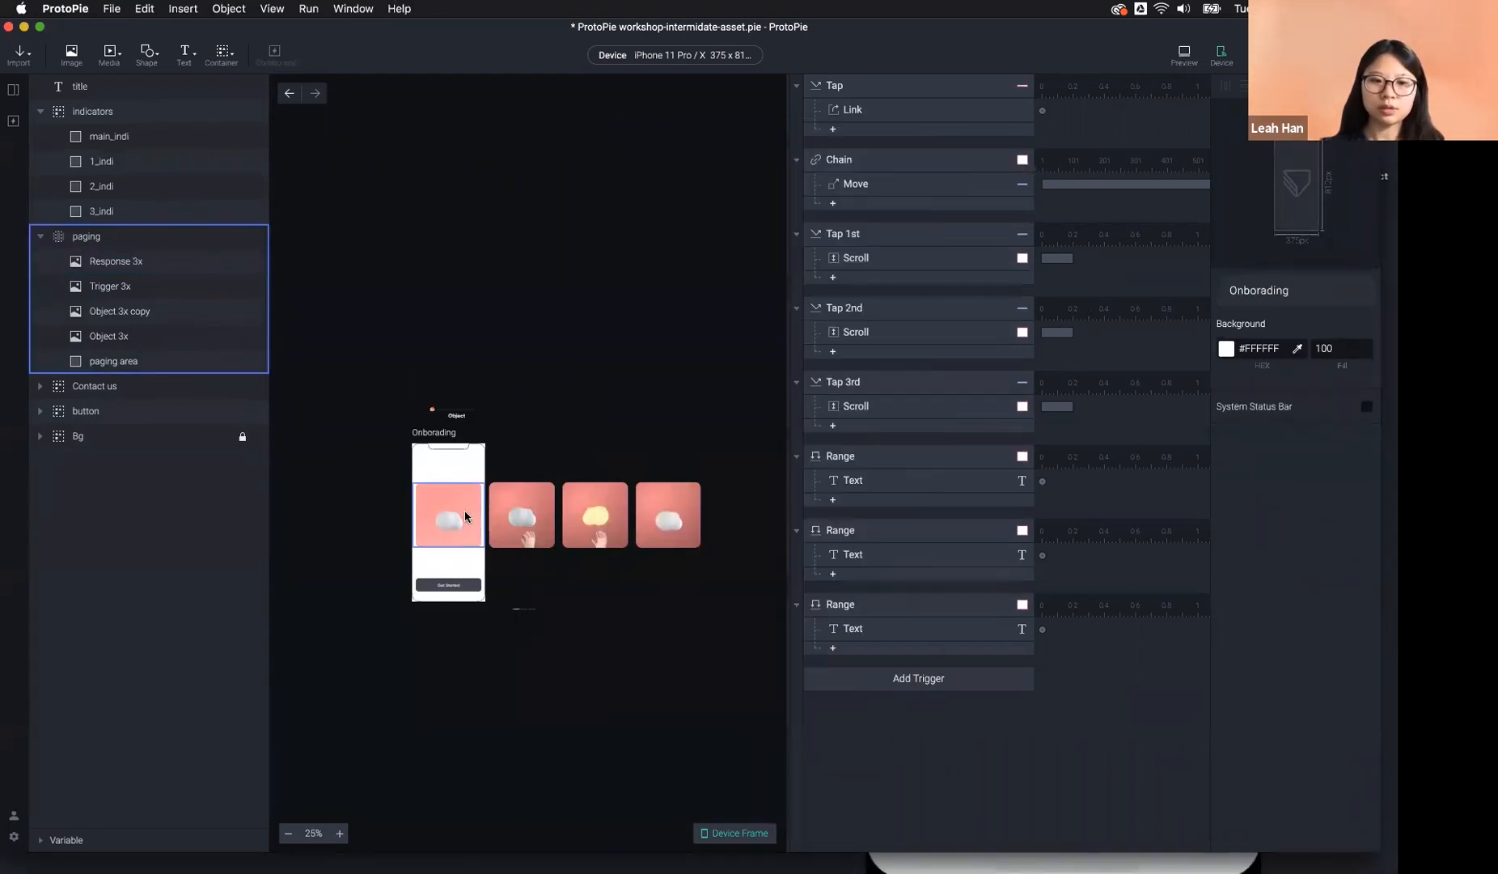
click(671, 534)
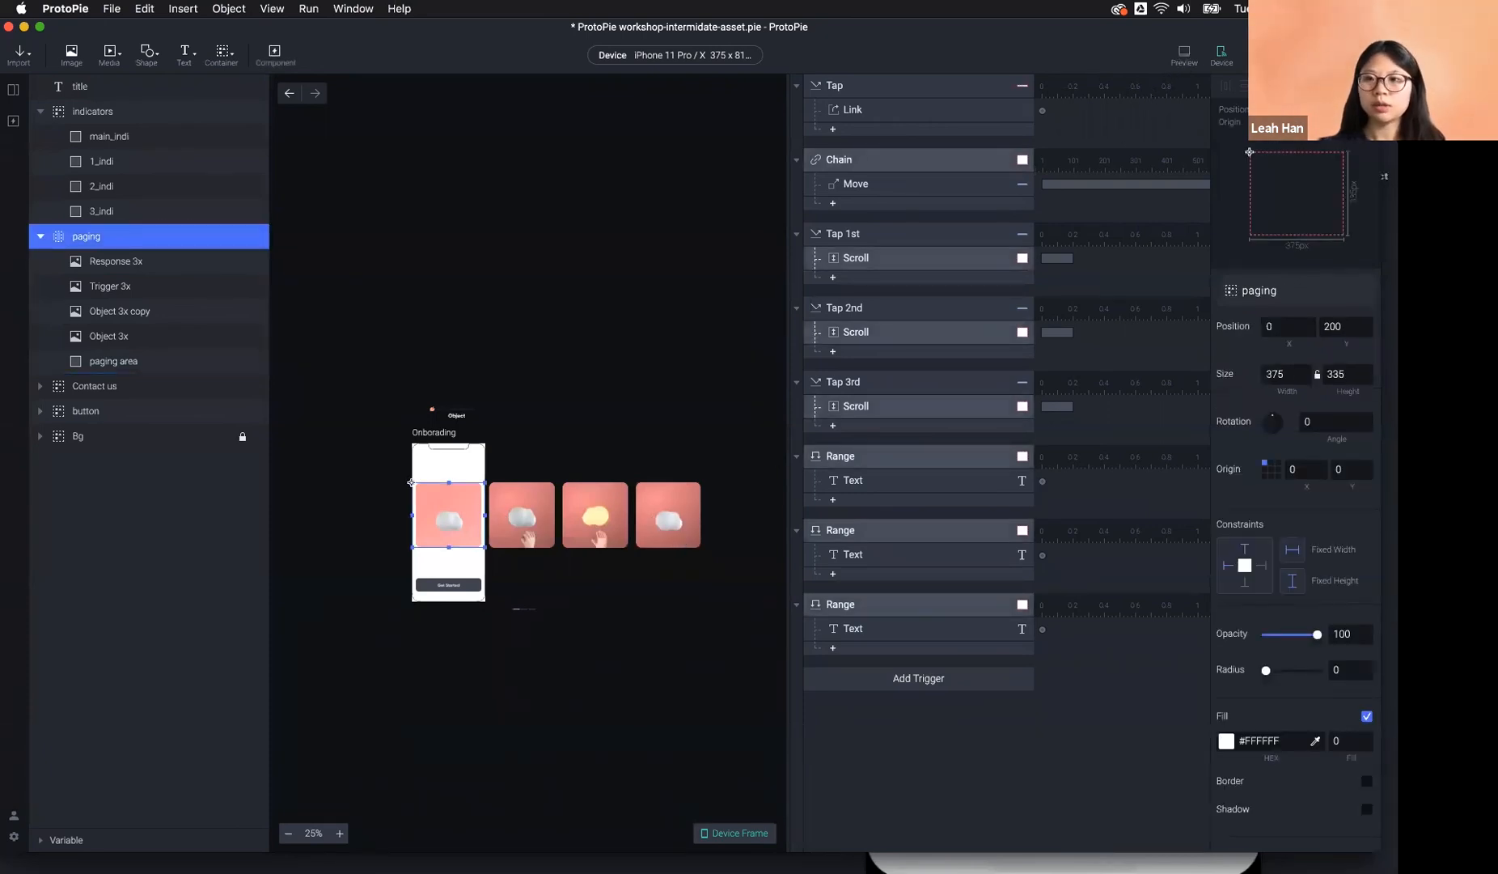
key(super+p)
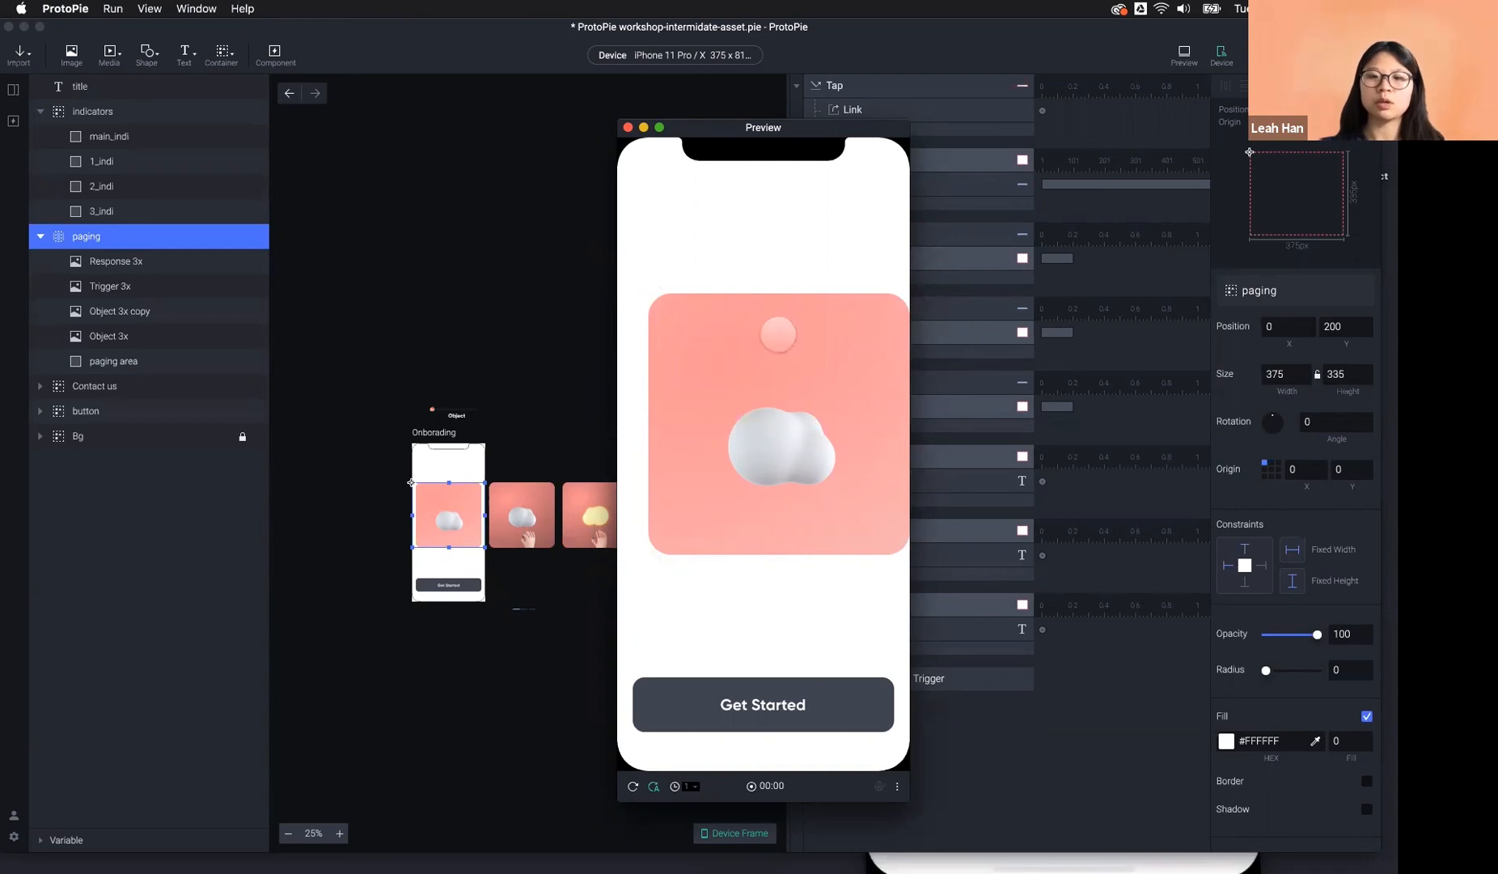
click(426, 297)
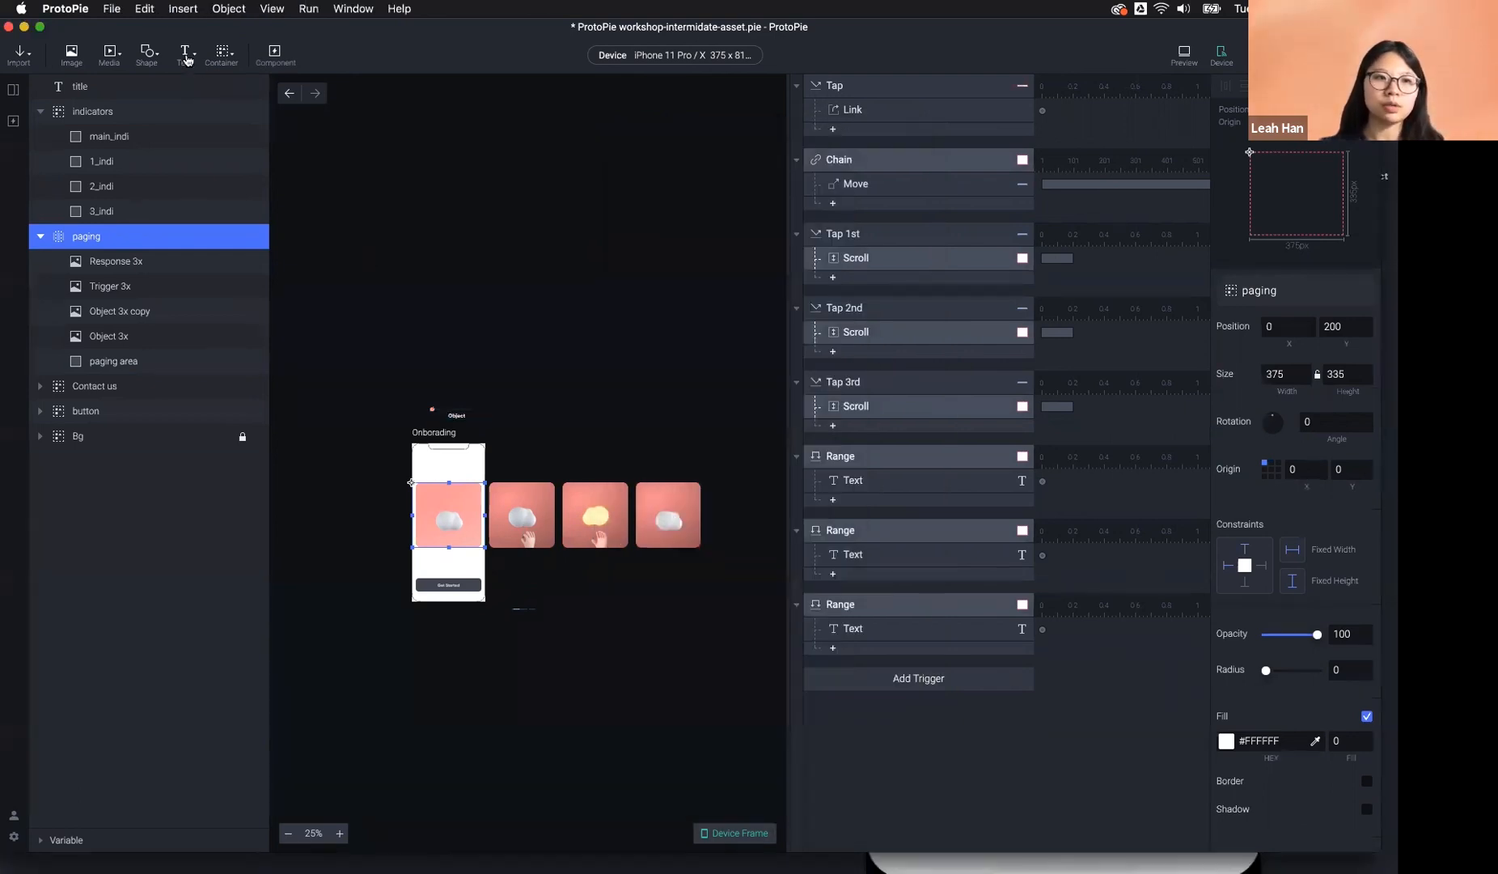
Draw a rectangle about 45 x 335 against the outer edge of the fourth paging image.
click(146, 53)
click(174, 87)
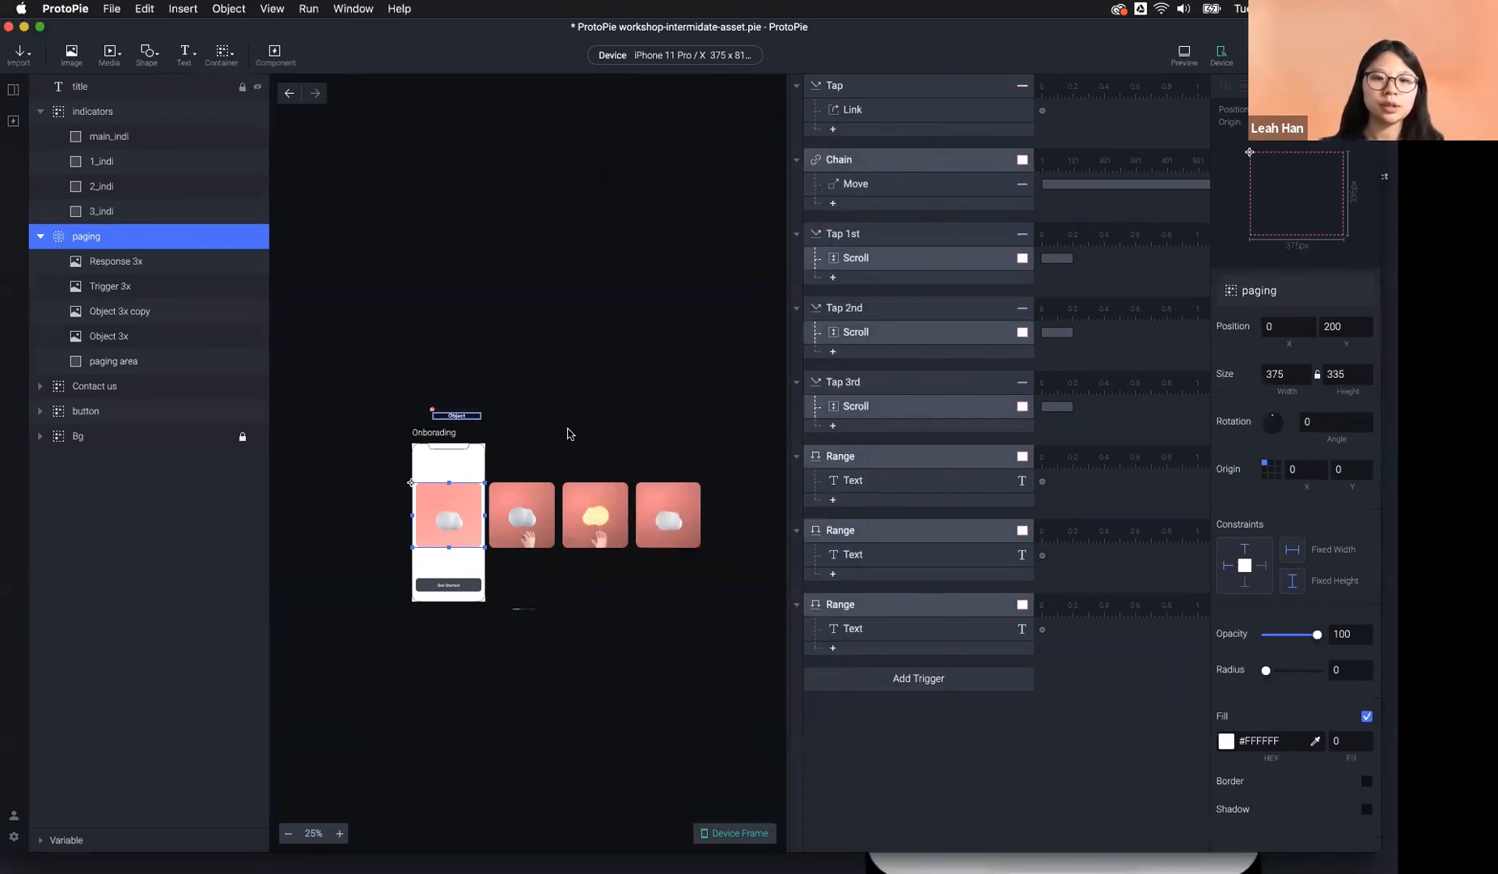
click(424, 458)
drag(429, 461, 664, 587)
scroll(719, 500, up, 3)
scroll(720, 498, up, 5)
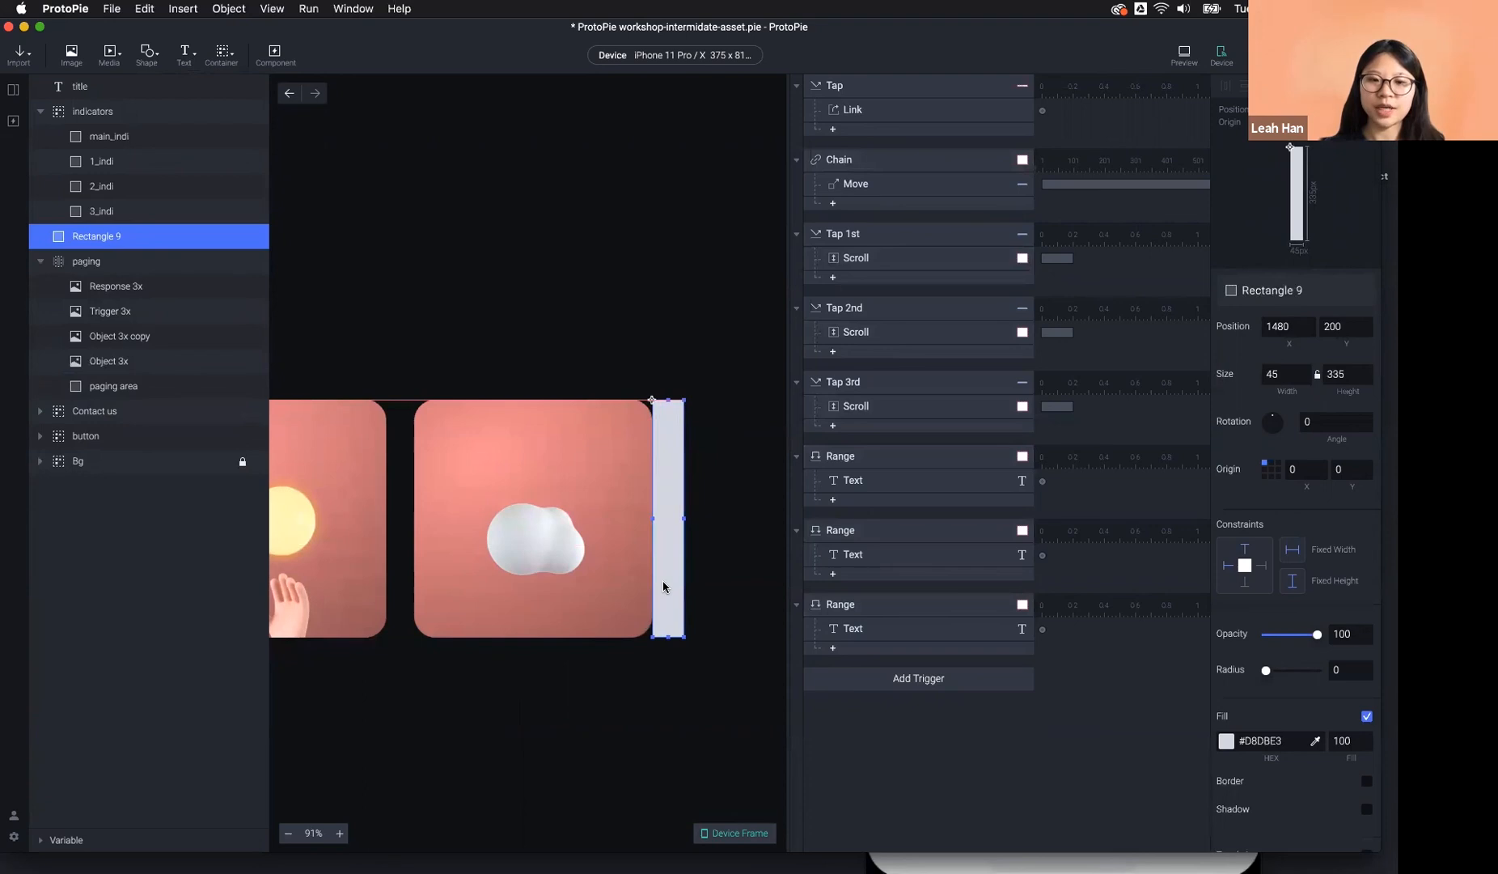
Set the rectangle's opacity to 0 and move its layer into the paging container, above Response 3x.
drag(1318, 635, 1264, 635)
drag(123, 243, 117, 285)
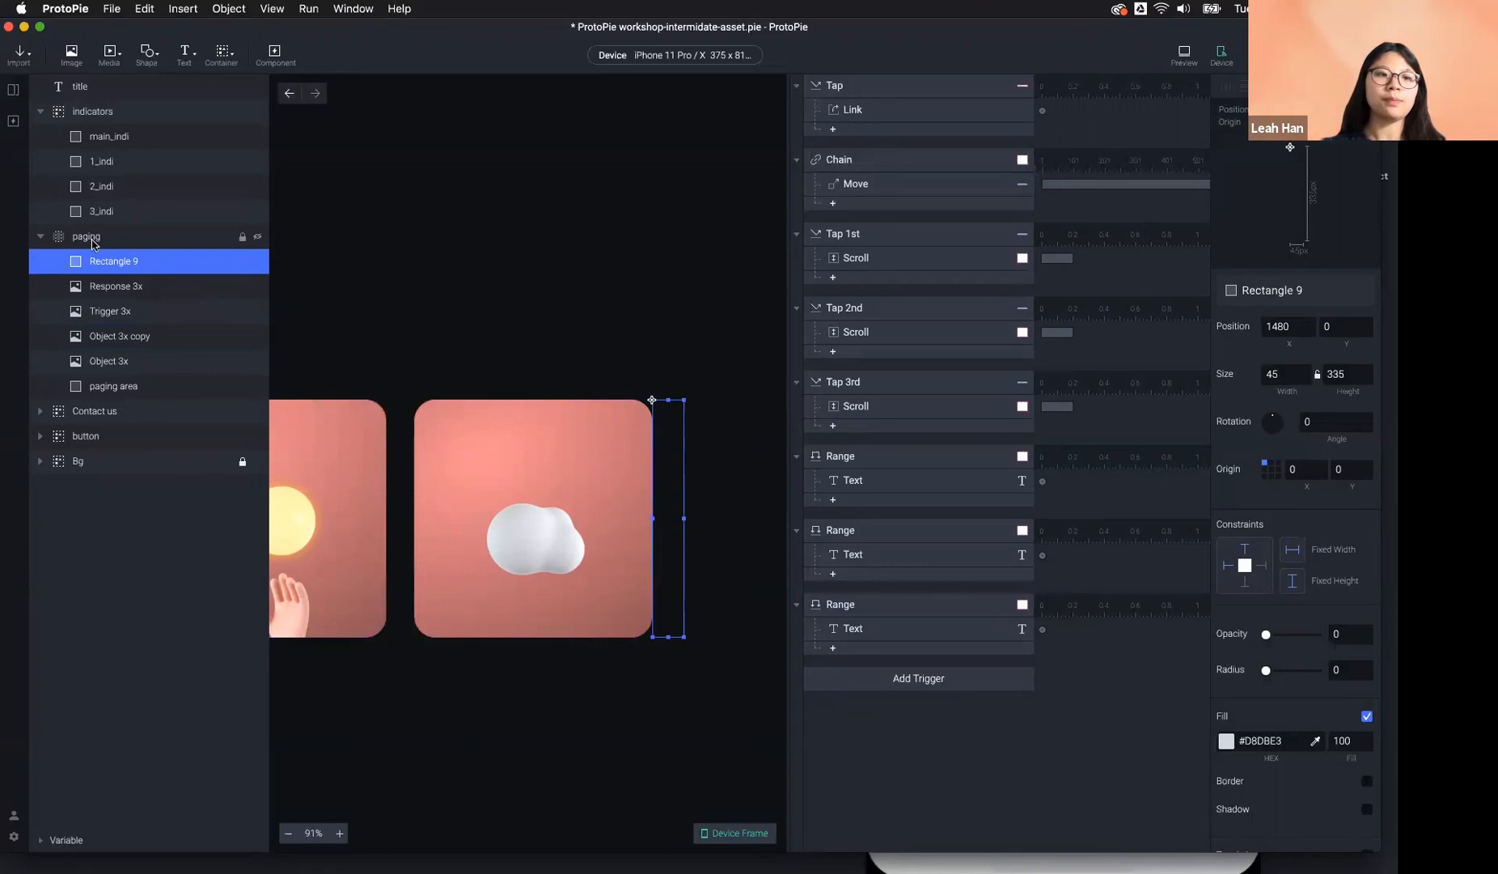
Test the padded paging container in the preview, restarting it and swiping through all the images.
click(1178, 54)
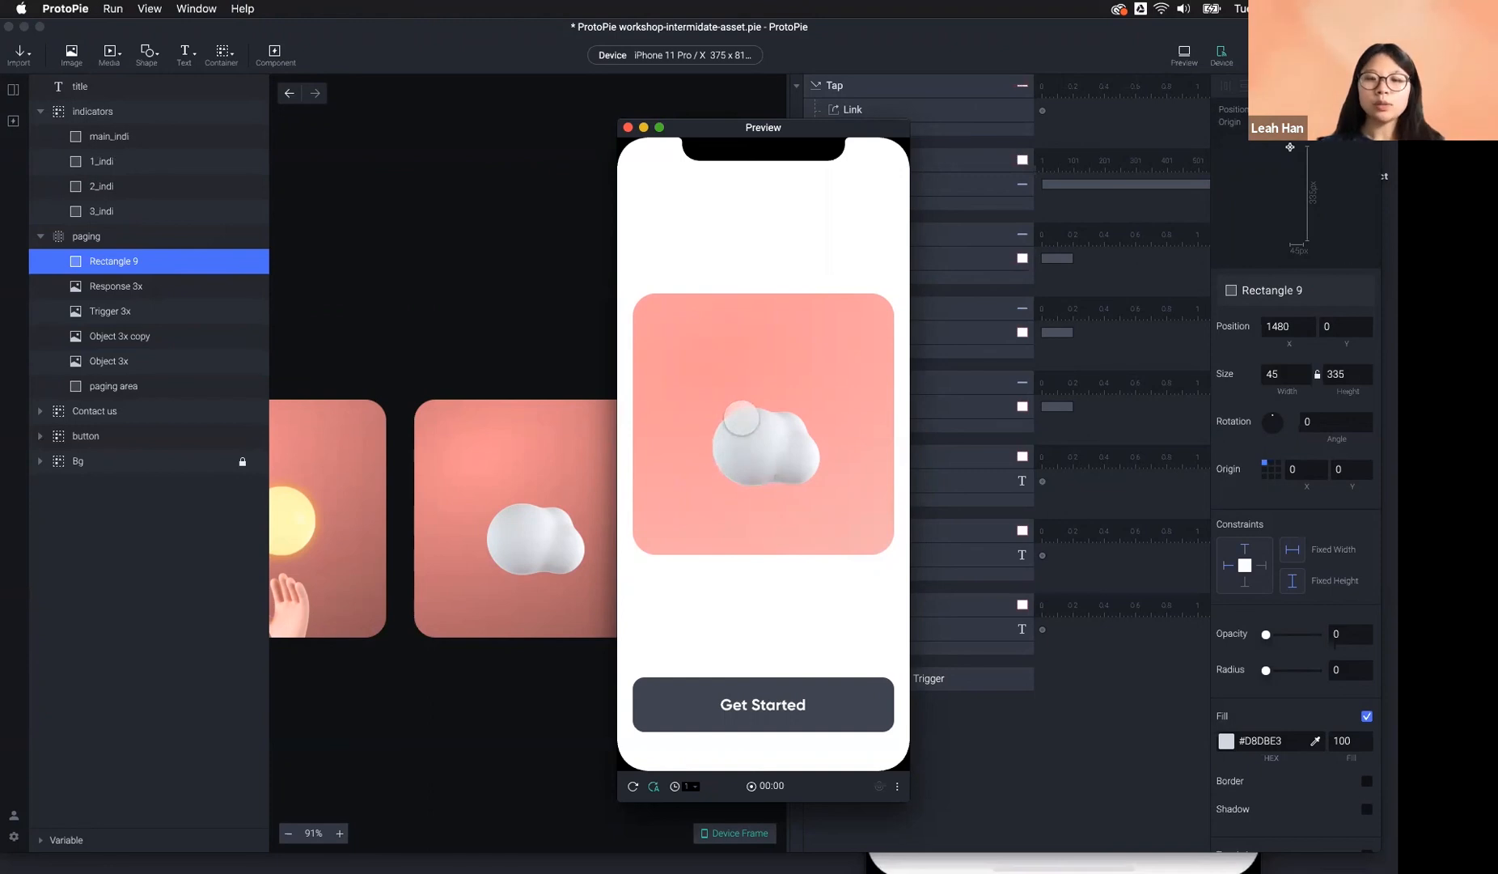
click(522, 359)
scroll(522, 363, left, 7)
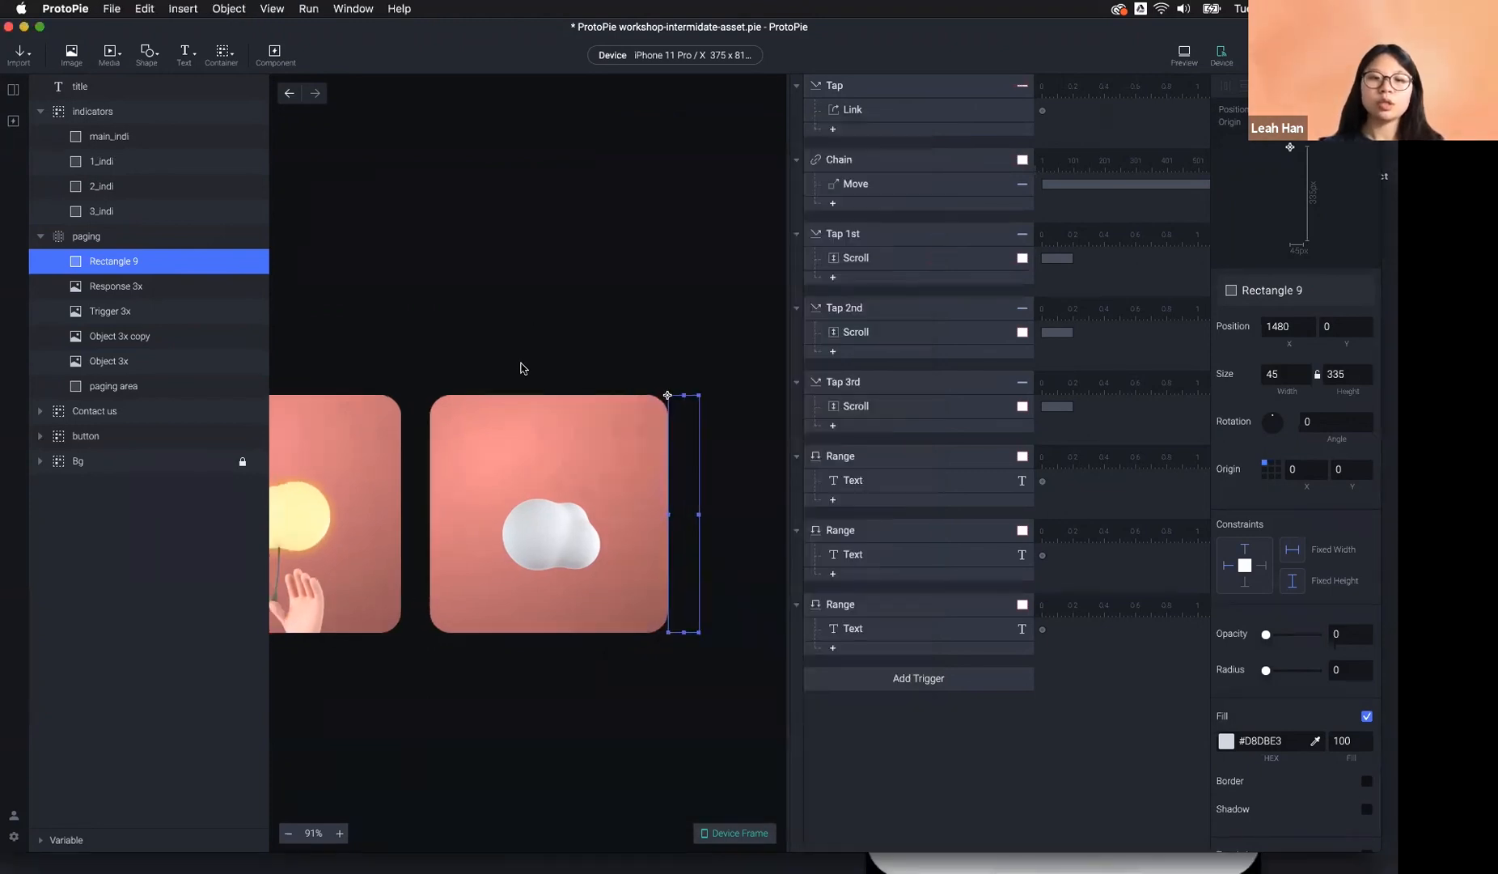
scroll(362, 509, left, 2)
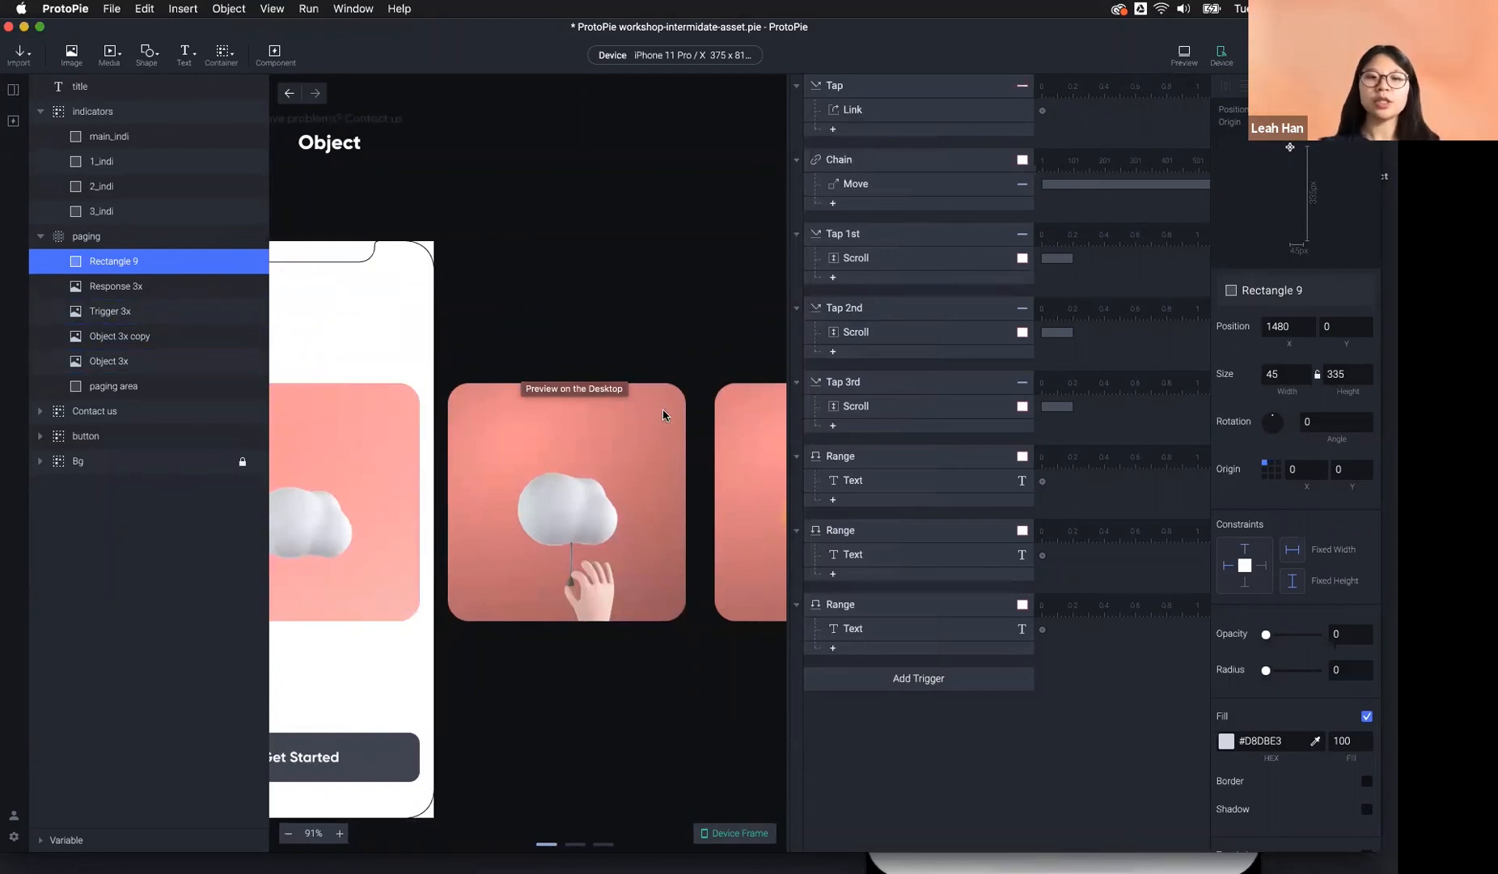
key(super+p)
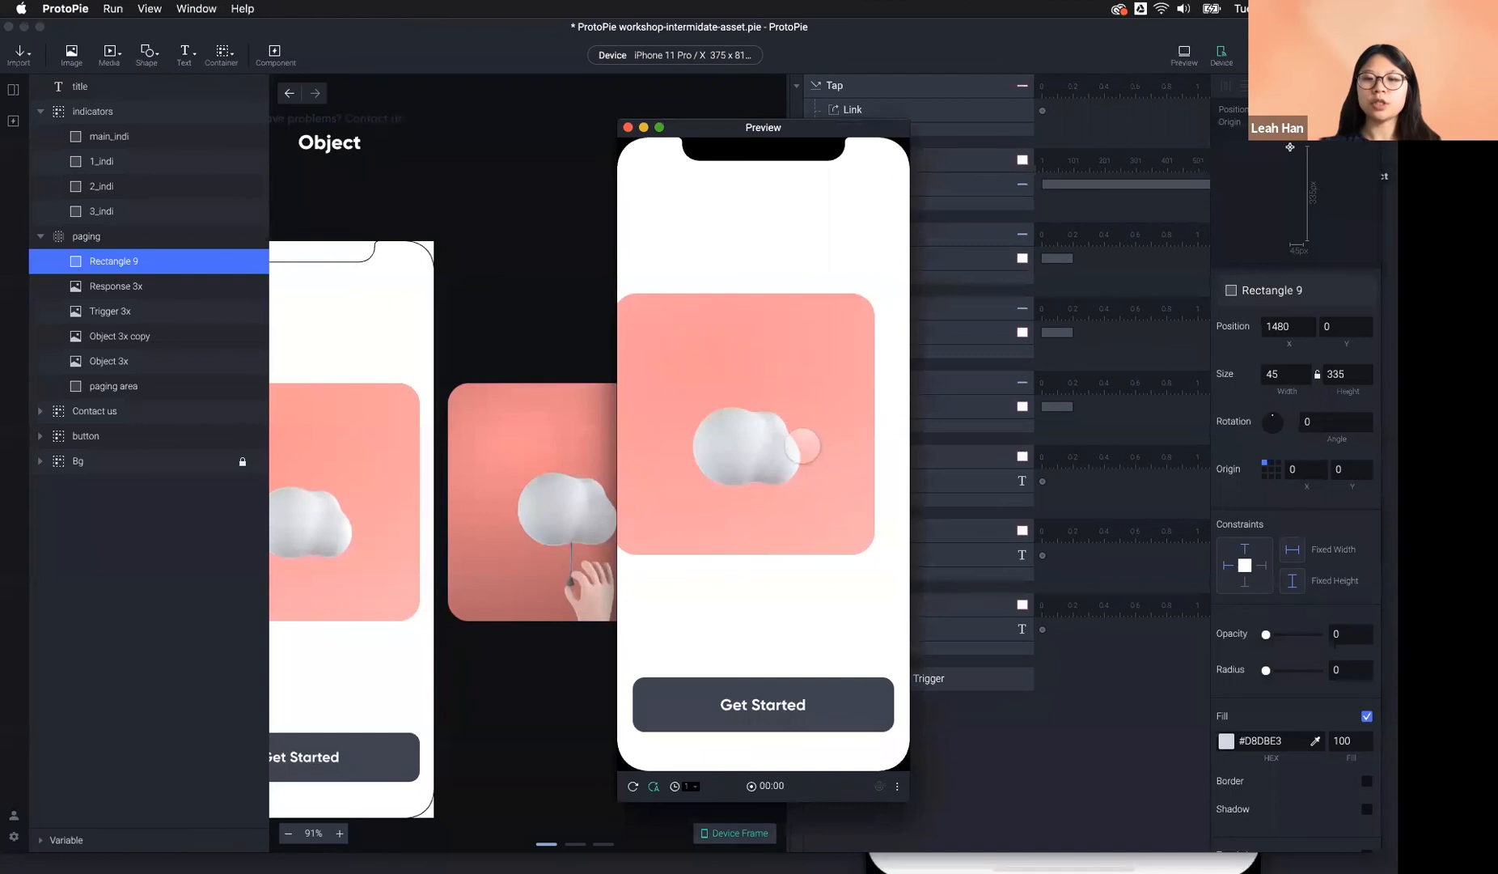
click(635, 783)
drag(819, 484, 659, 457)
drag(789, 453, 645, 448)
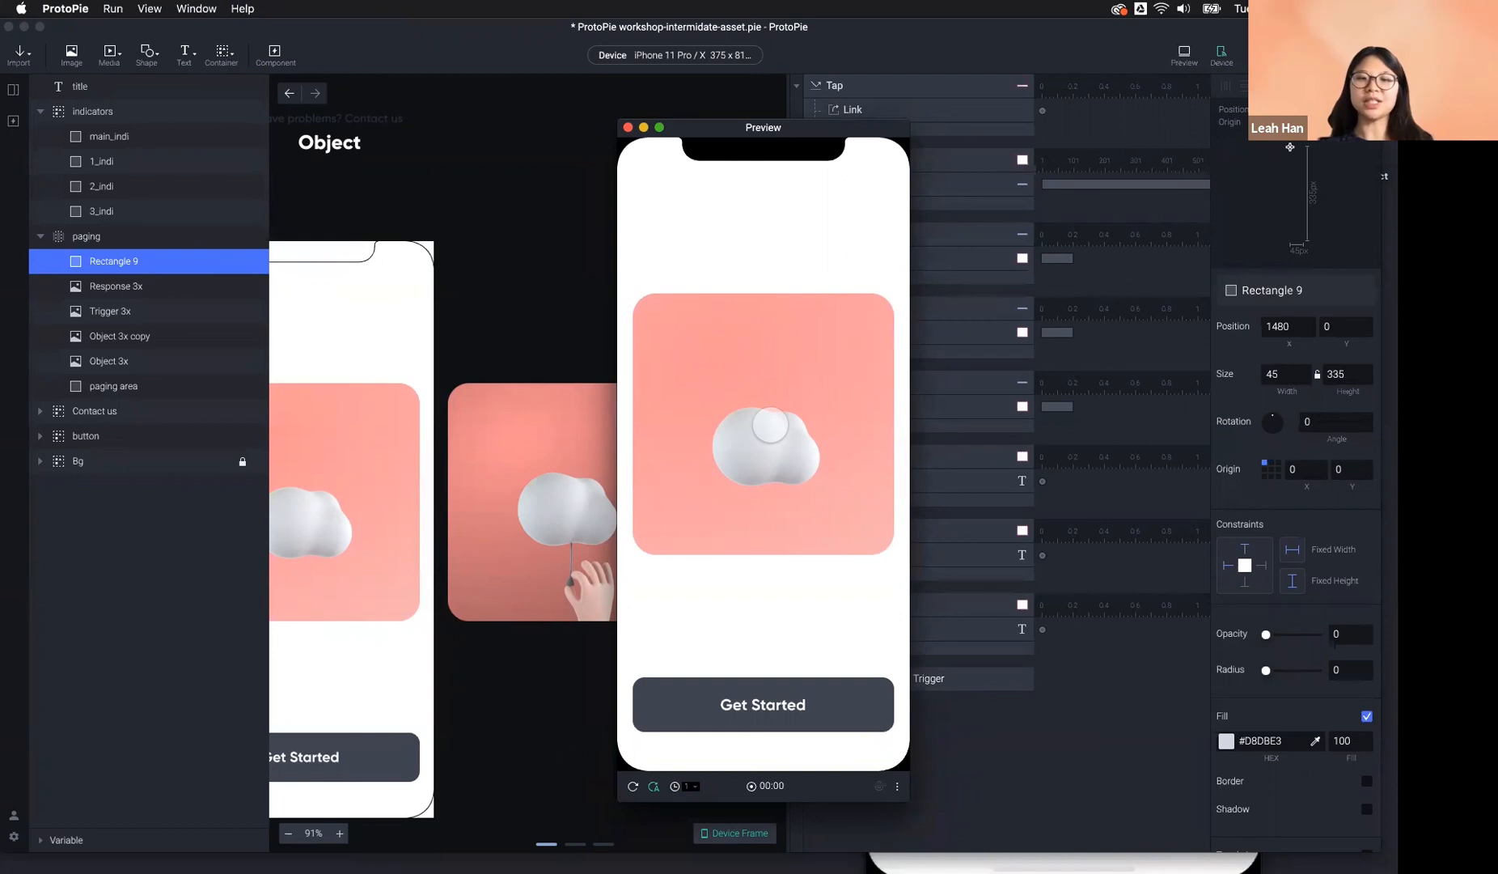
click(526, 301)
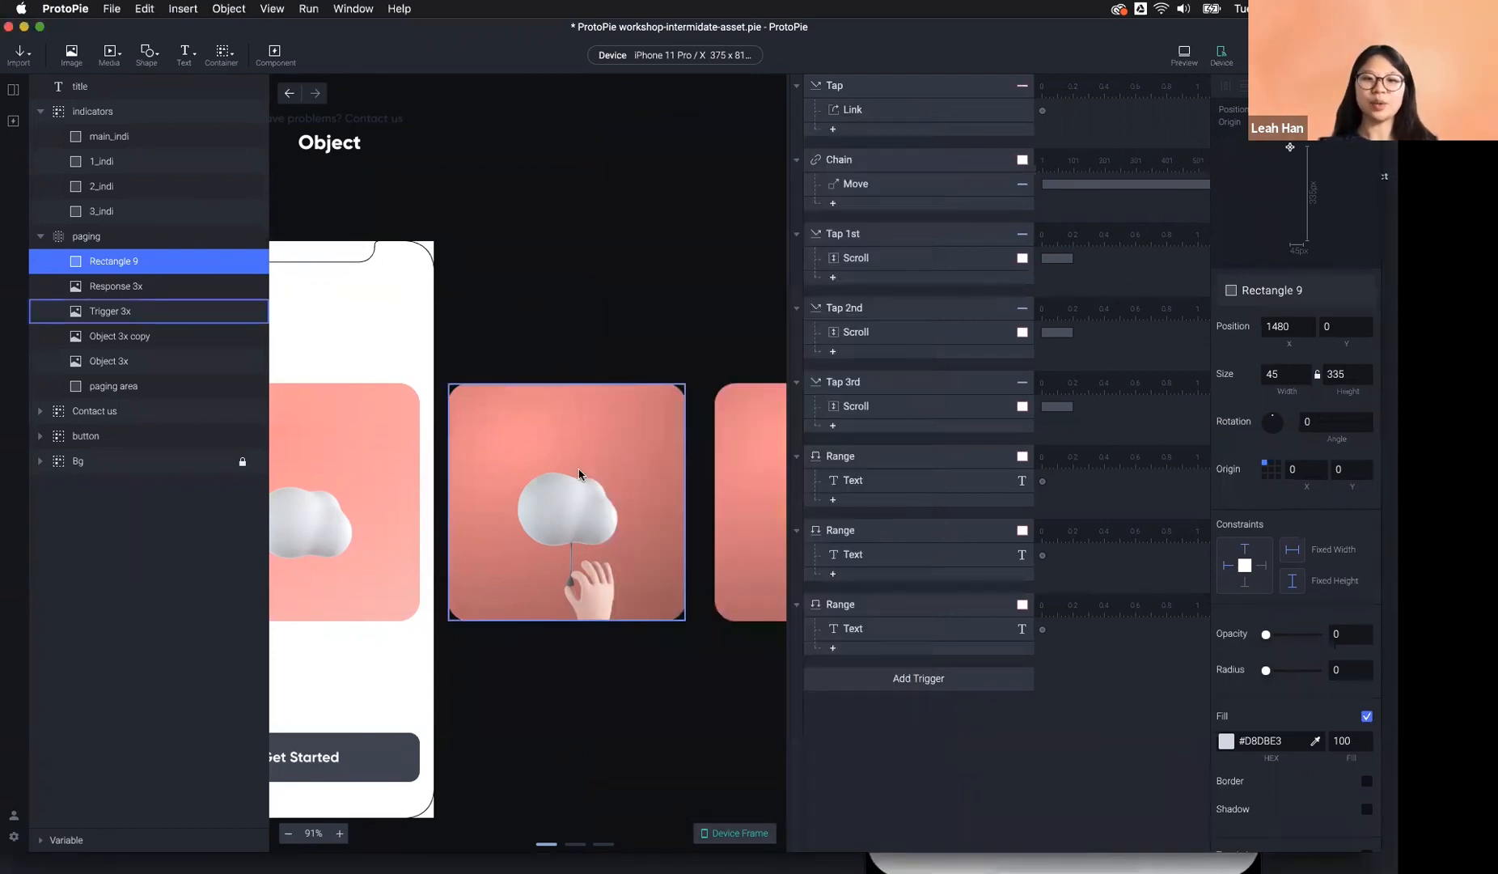
Add a Range trigger that watches the Scroll property of the paging container.
scroll(810, 638, down, 3)
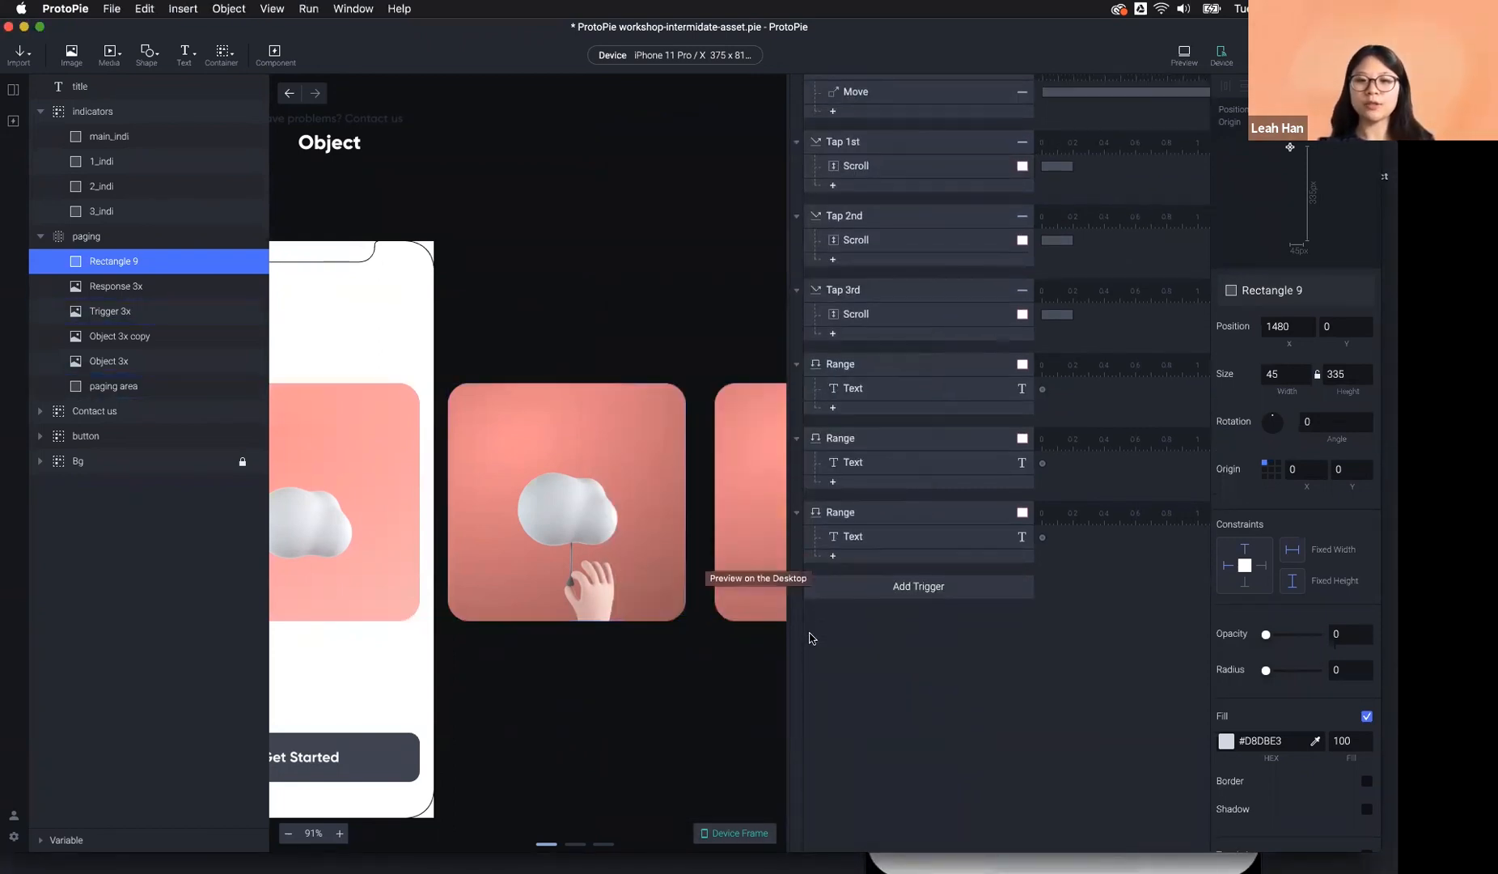
click(856, 584)
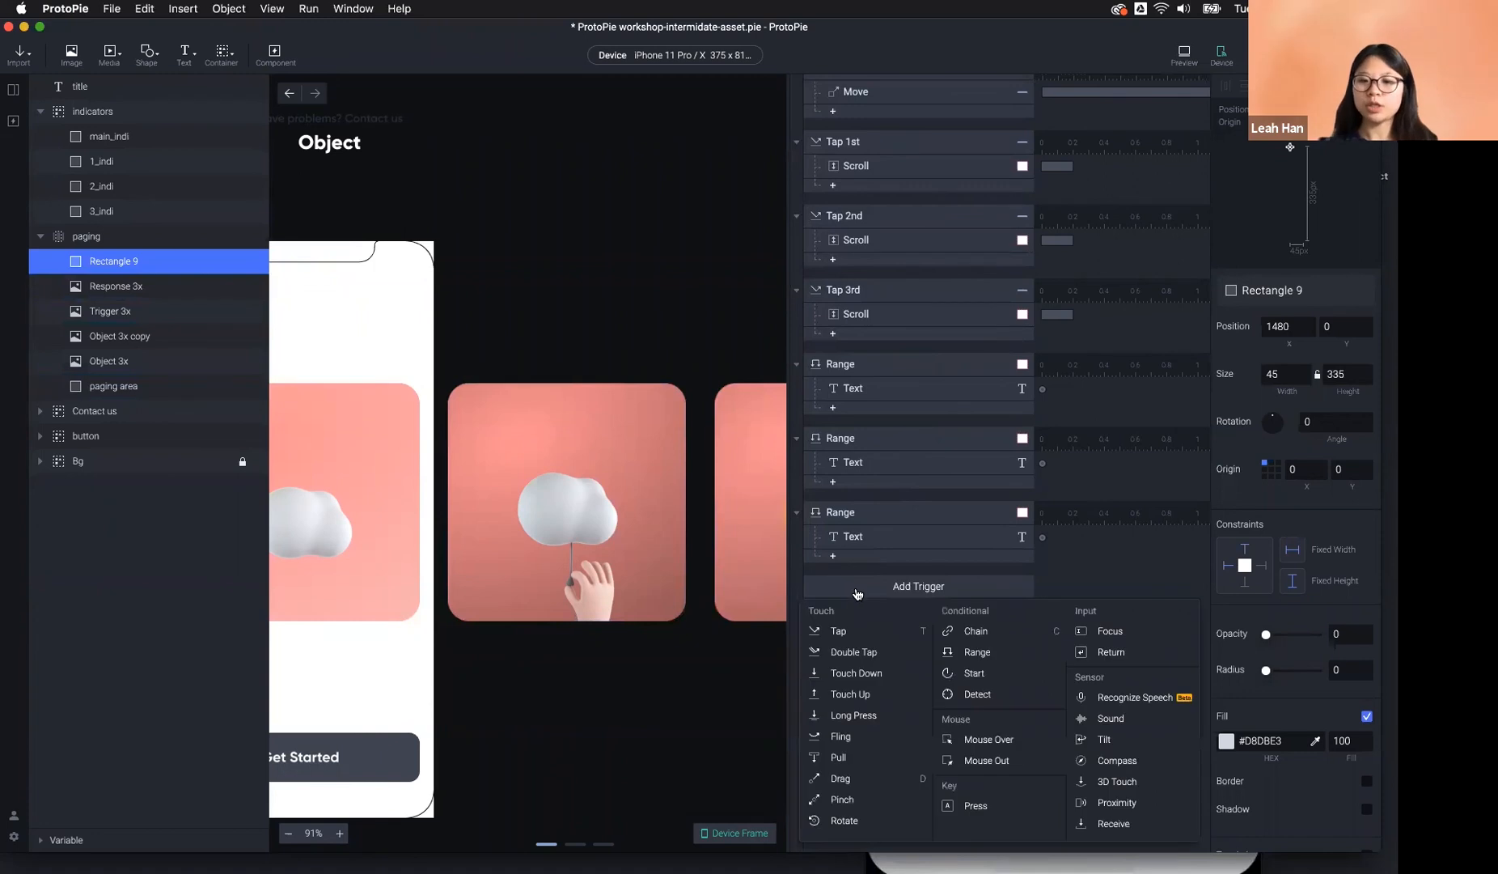
click(1008, 652)
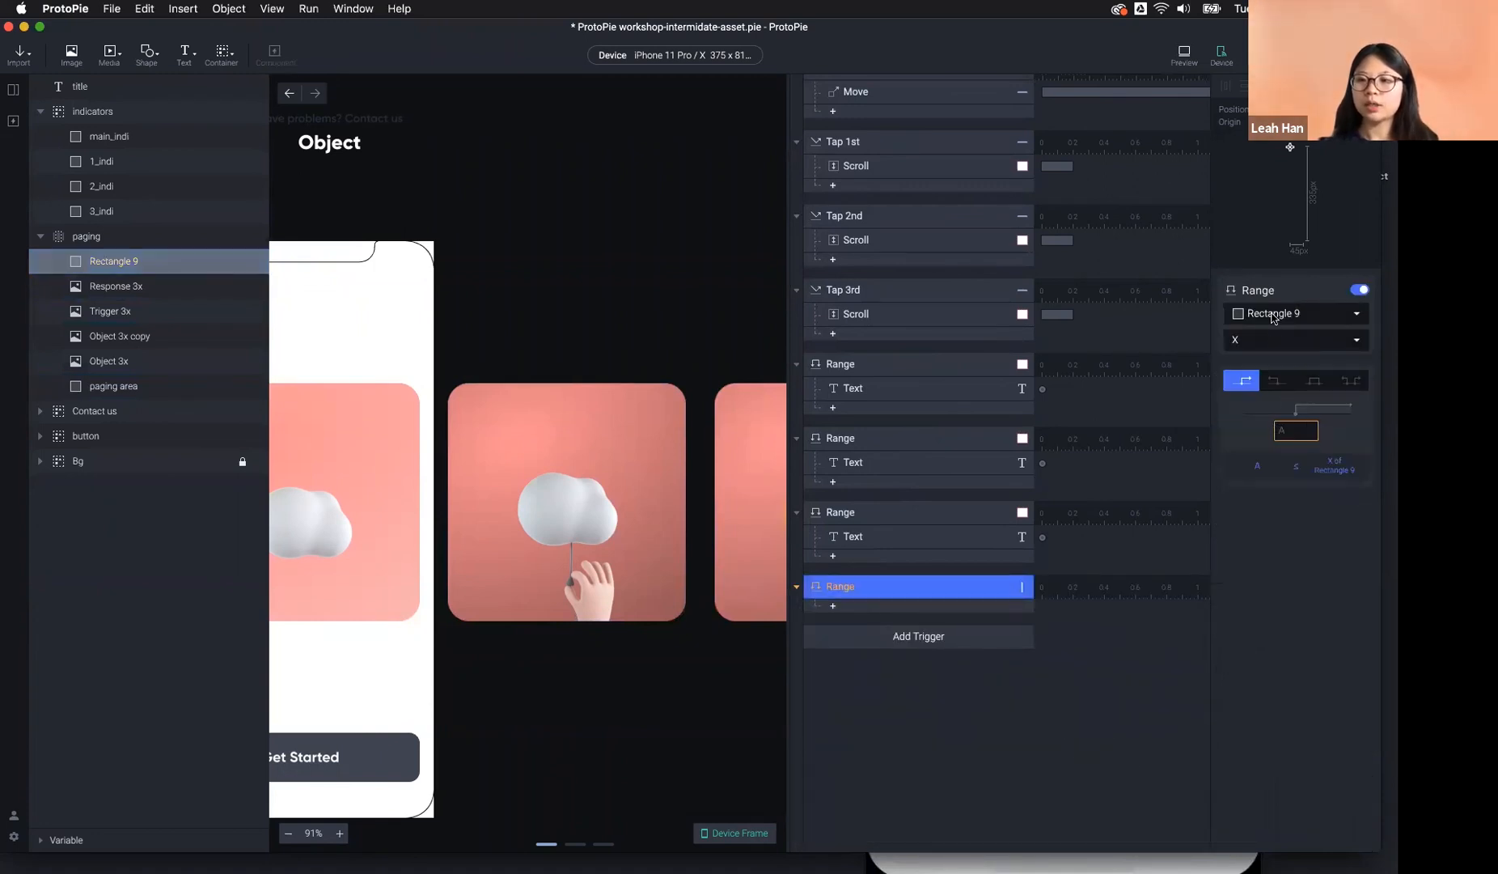
click(1274, 314)
click(1272, 487)
click(1271, 344)
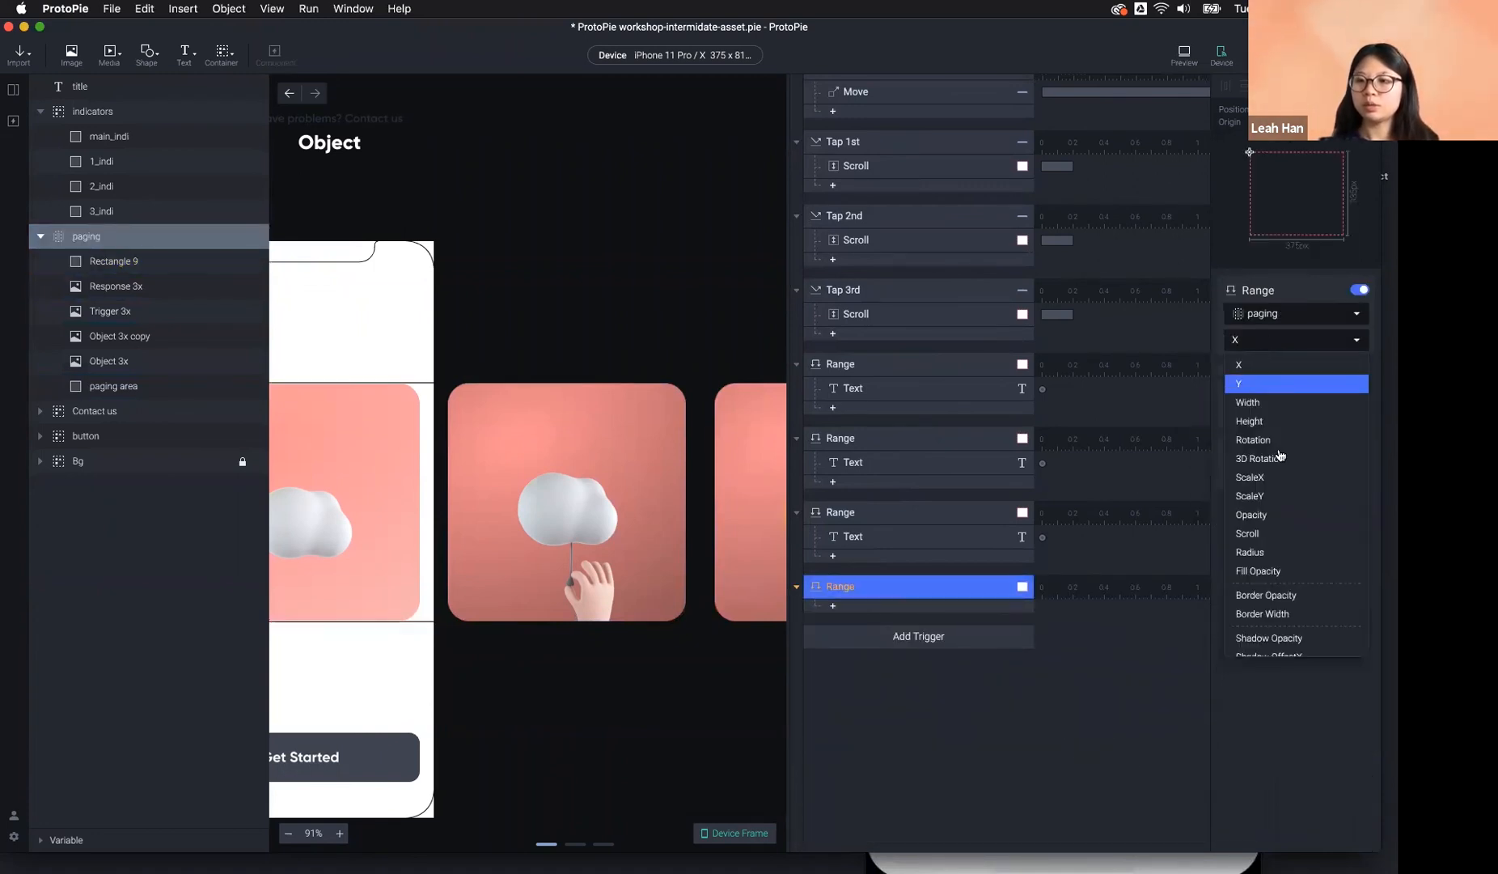
click(1282, 530)
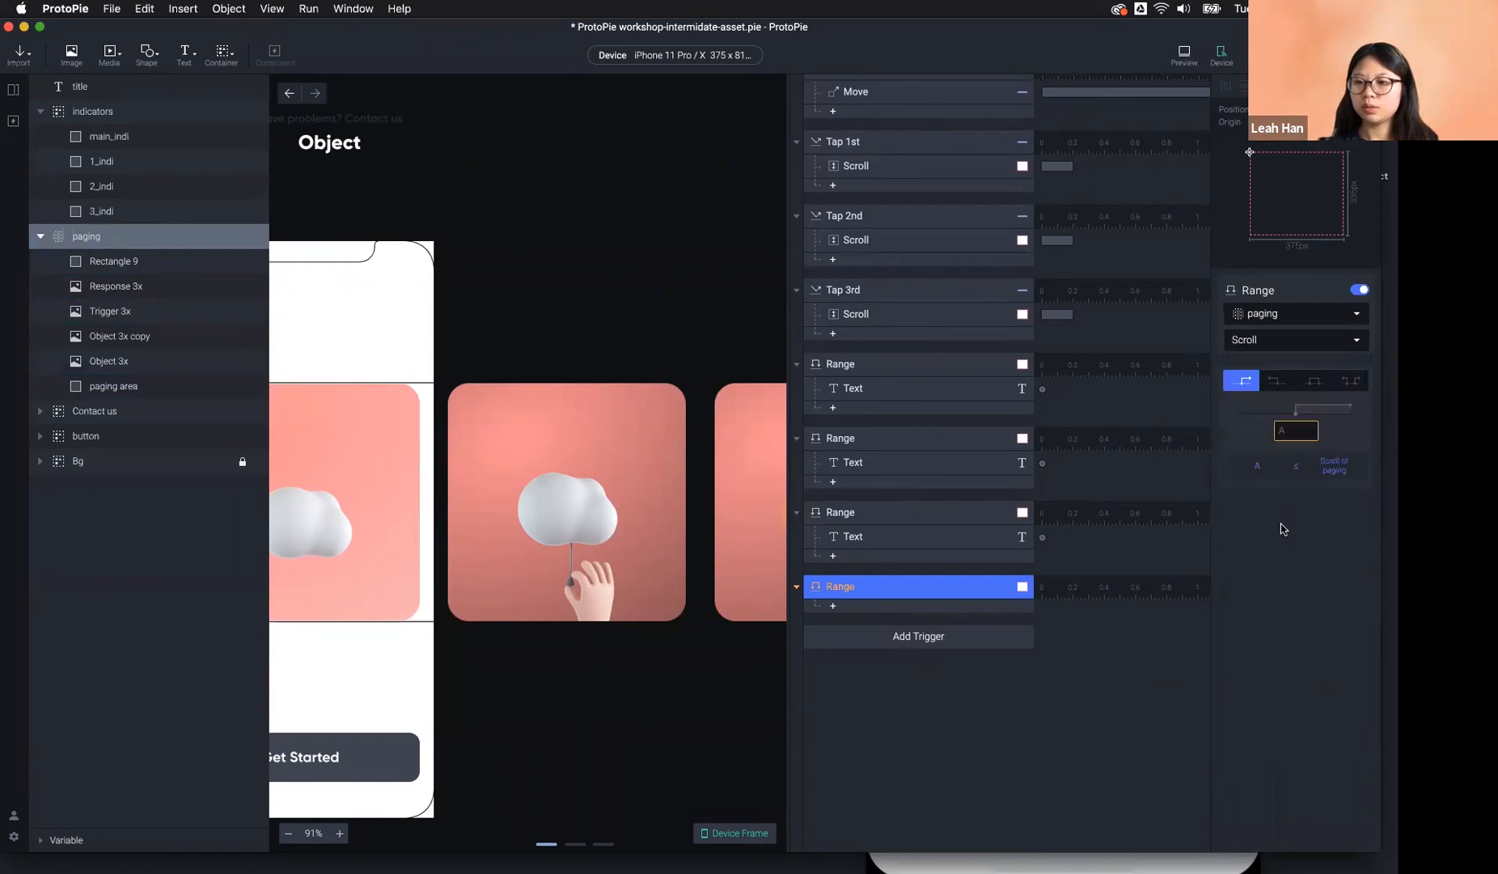
Set the new Range trigger to the between-two-values condition, with limits 1124 and 1126.
click(1311, 384)
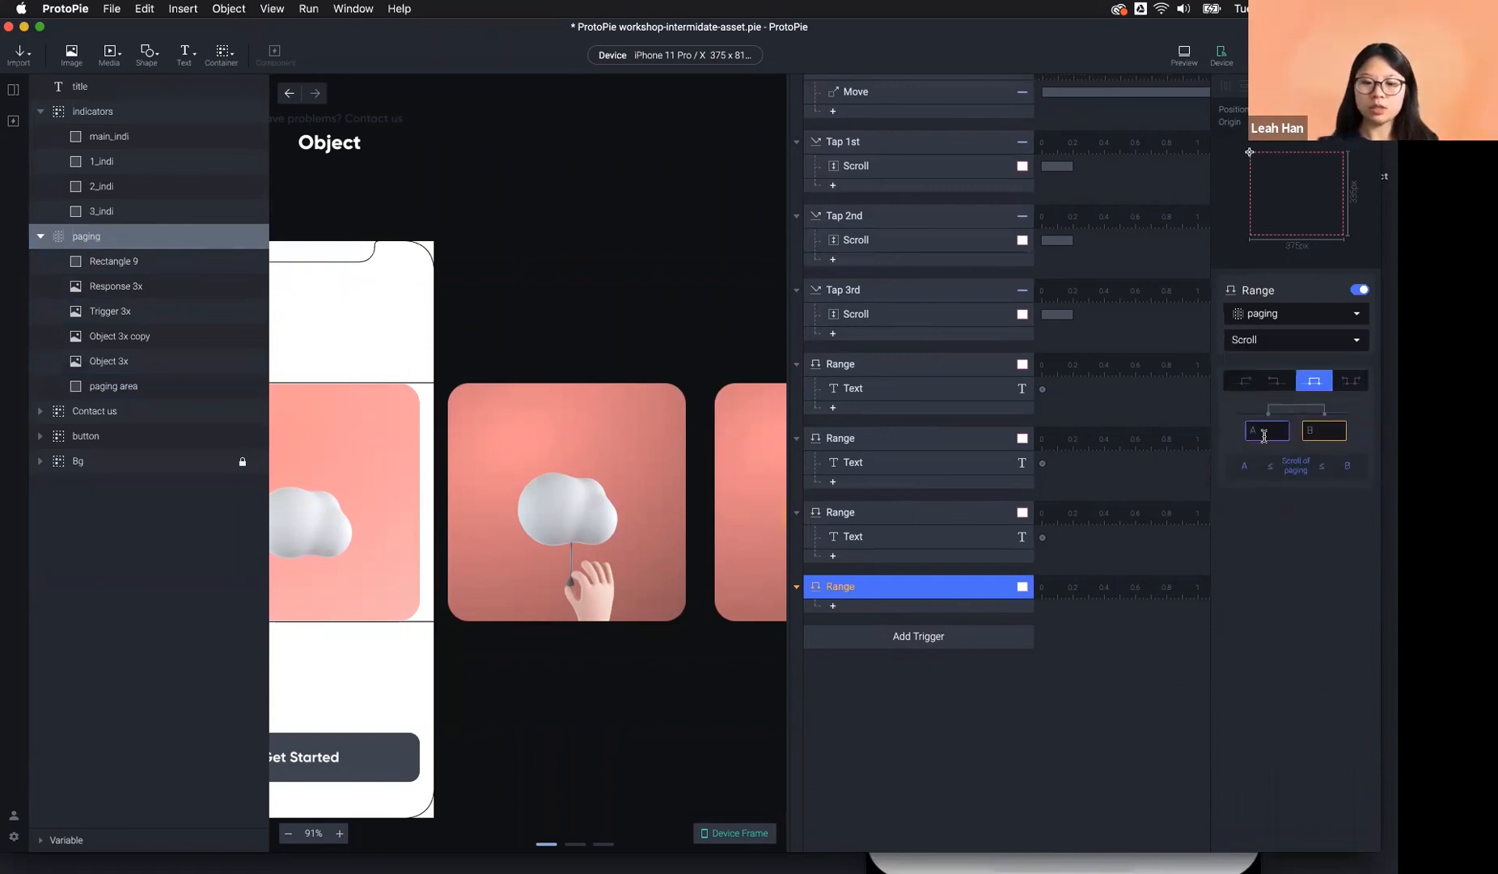
key(BackSpace)
text(375*3)
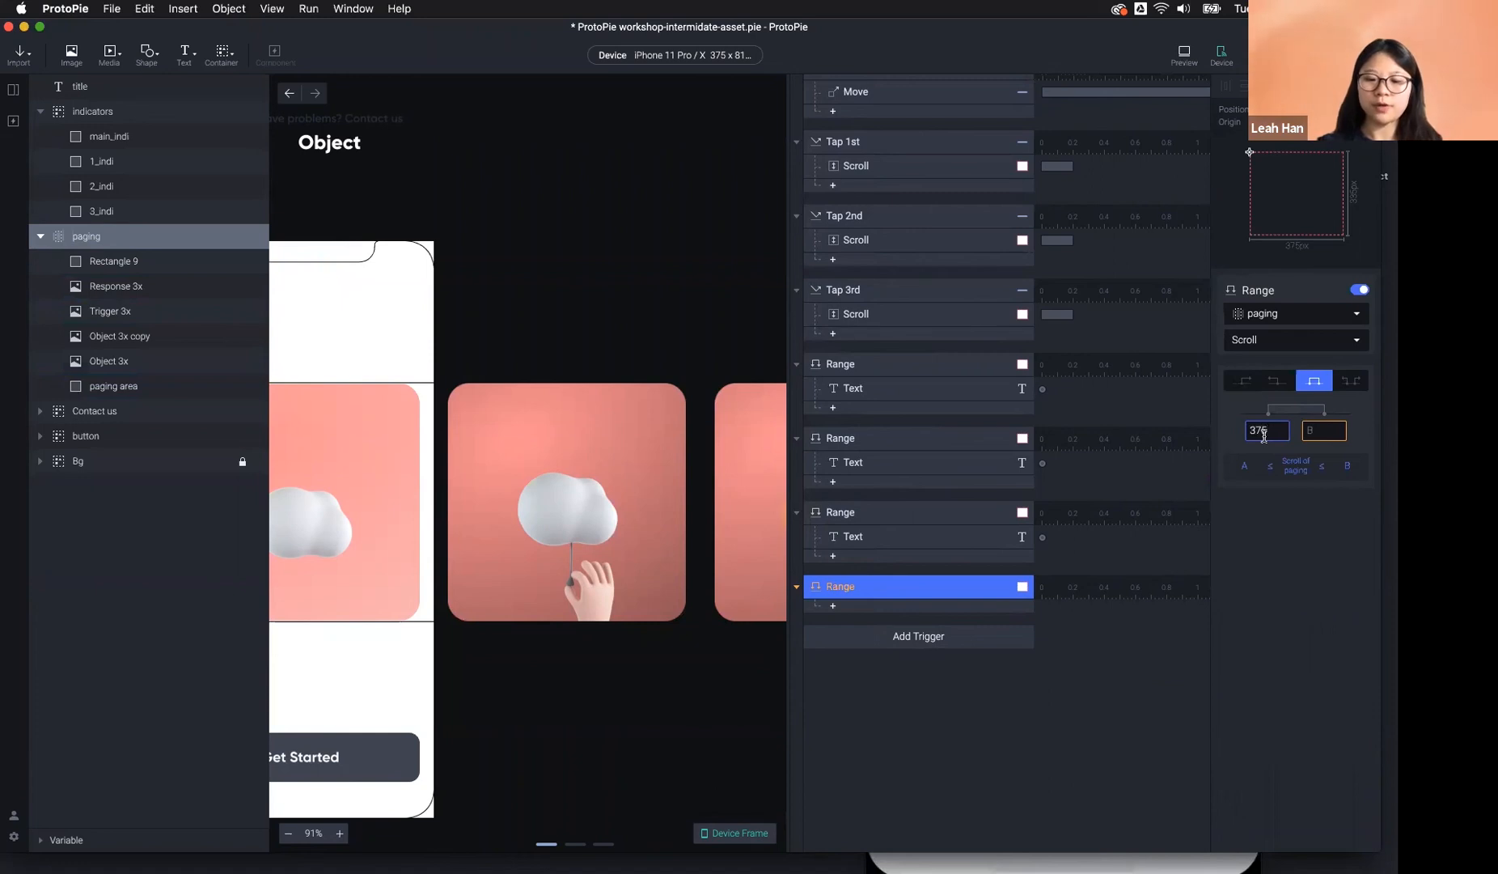
key(Return)
click(1274, 435)
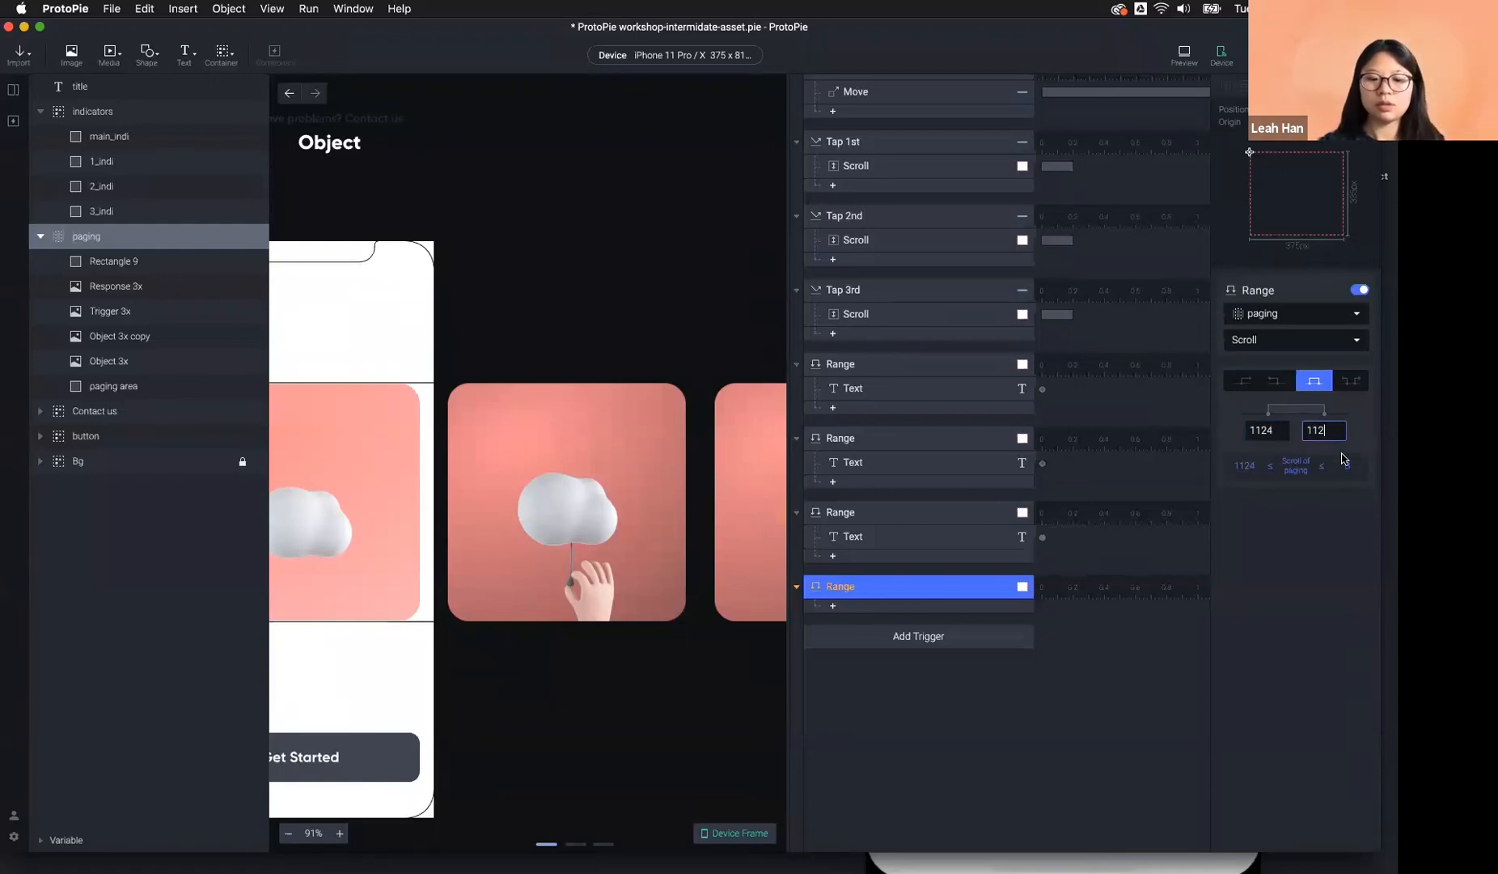
key(BackSpace)
key(BackSpace)
text(375*3)
key(Return)
click(1333, 431)
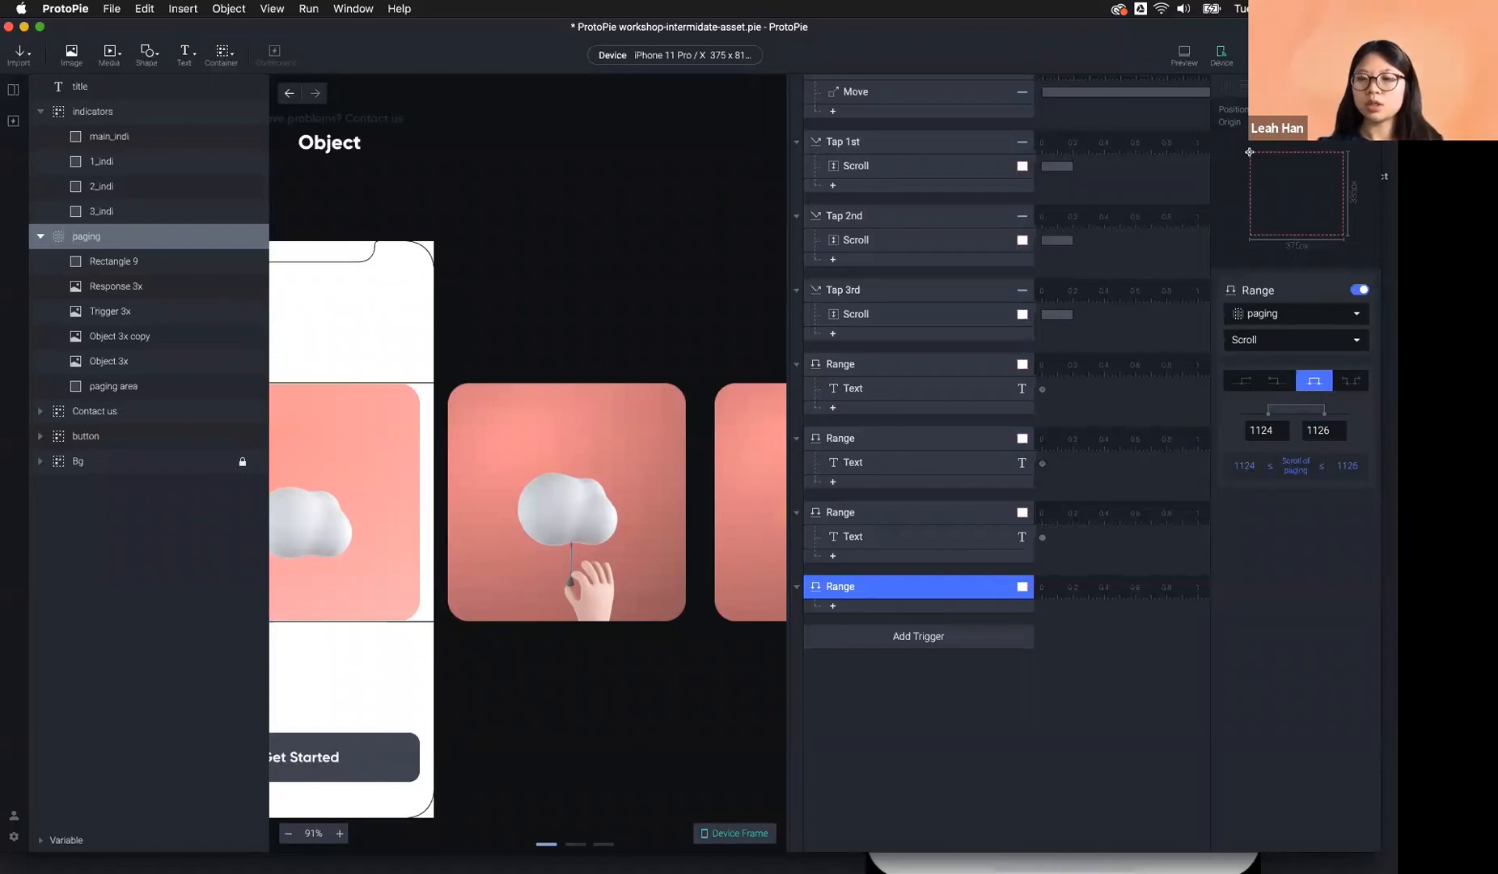
Swipe through the paging images in the preview to check the fourth image's position, and close the preview.
key(super+p)
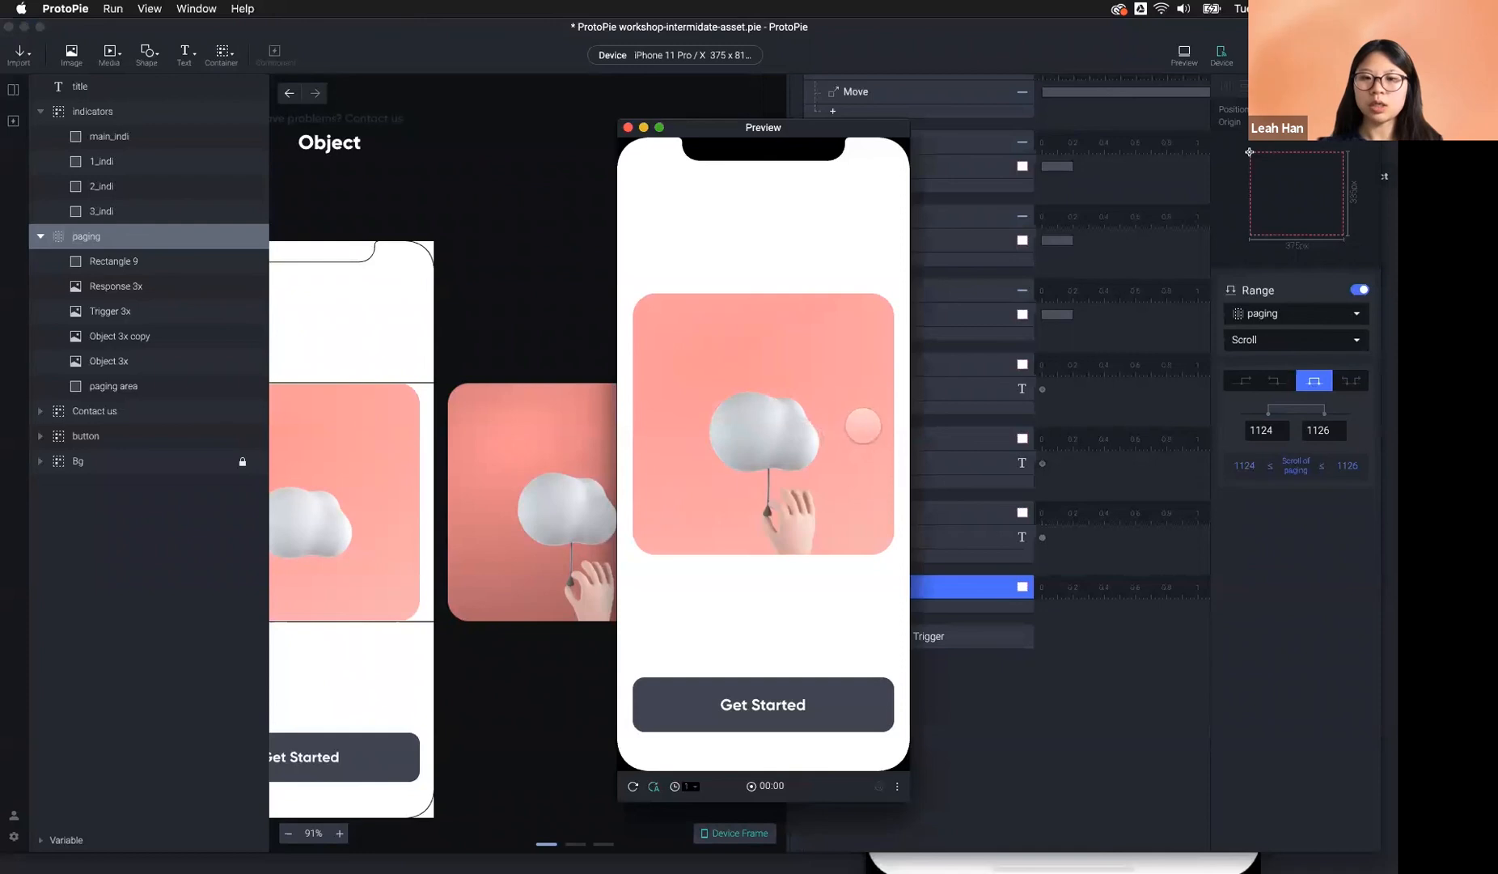
drag(863, 426, 704, 433)
drag(864, 427, 564, 458)
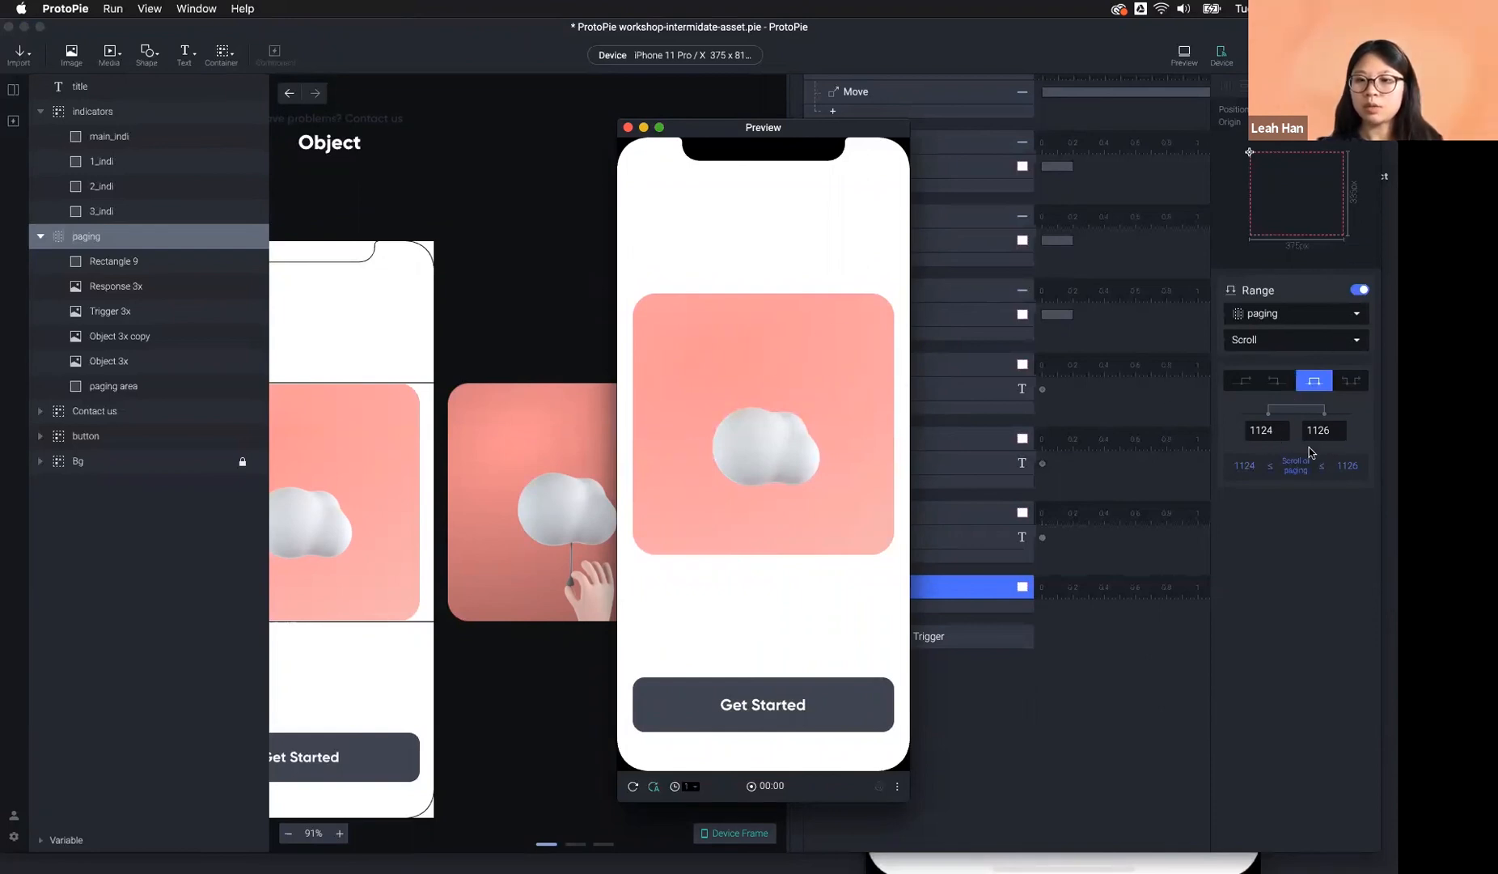
click(1302, 581)
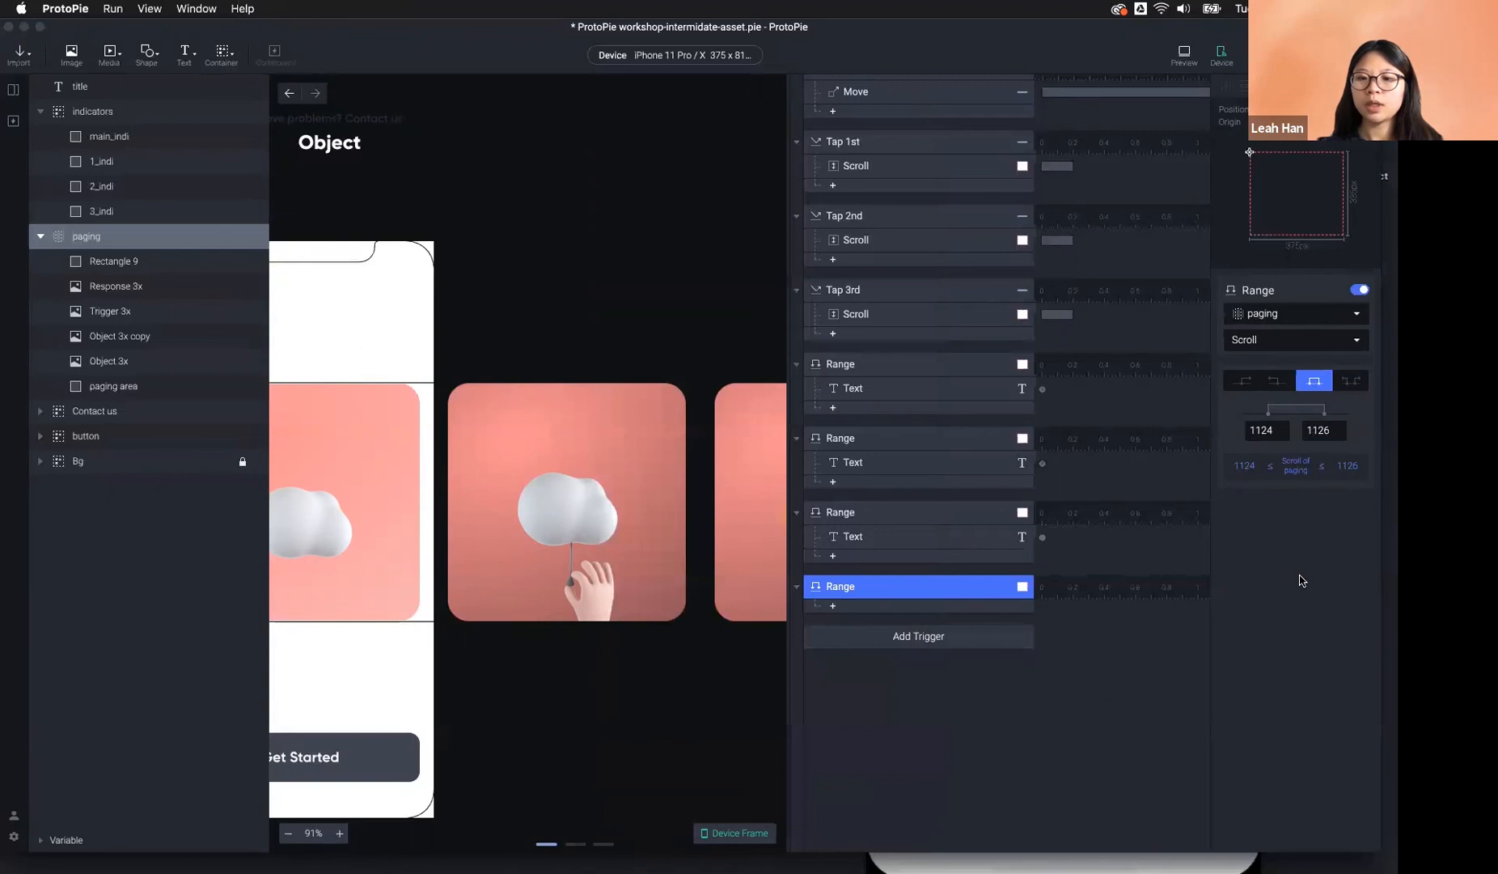
Under the new Range trigger, add a Scroll response that scrolls the paging container to 0 with a duration of 0.
click(158, 236)
click(849, 606)
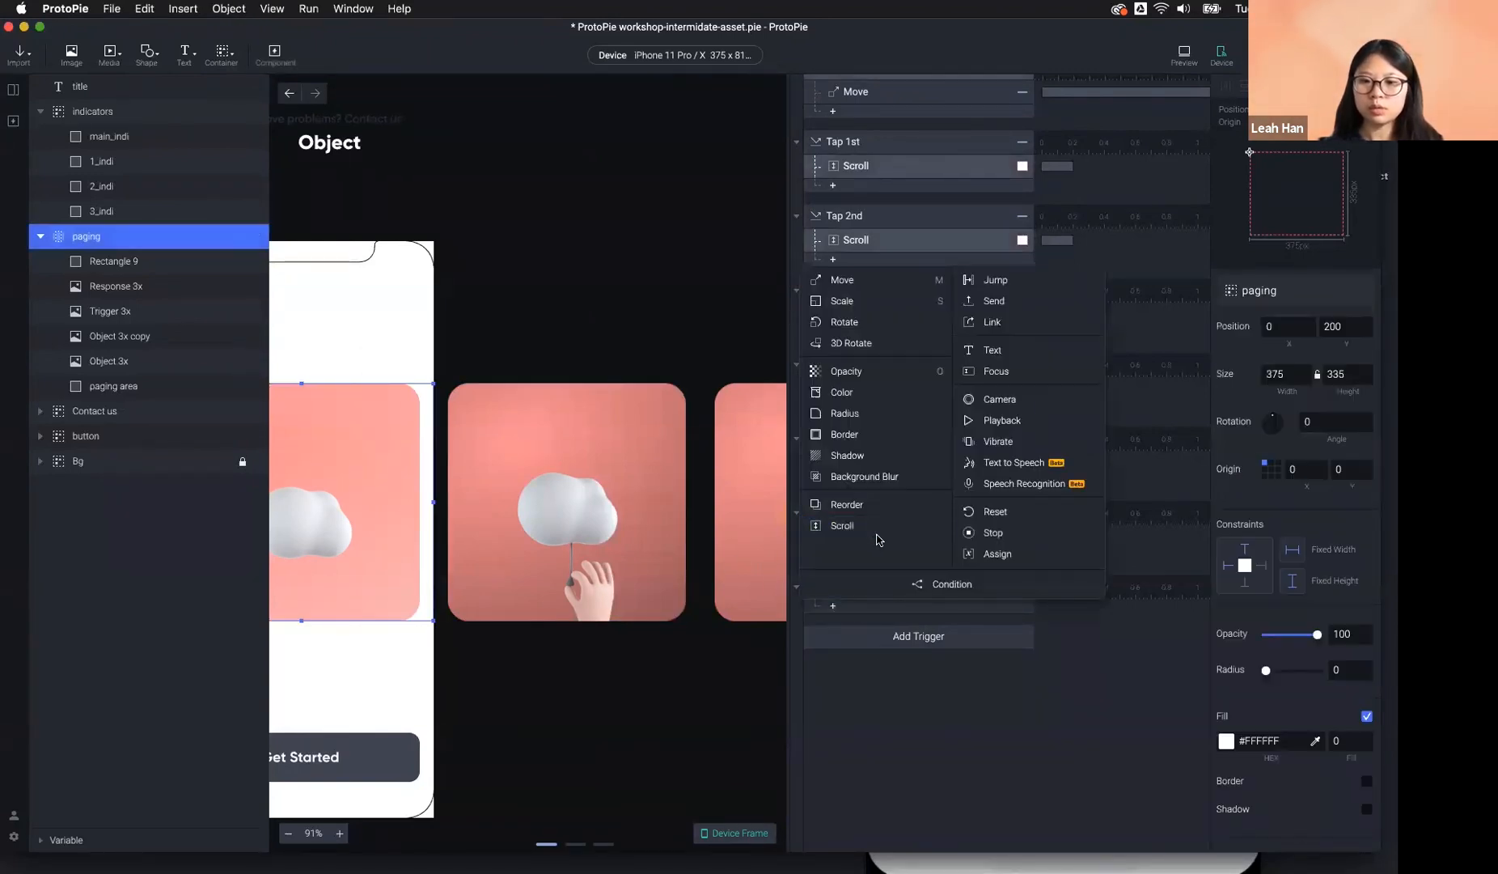
click(878, 528)
click(1345, 380)
text(0)
key(Return)
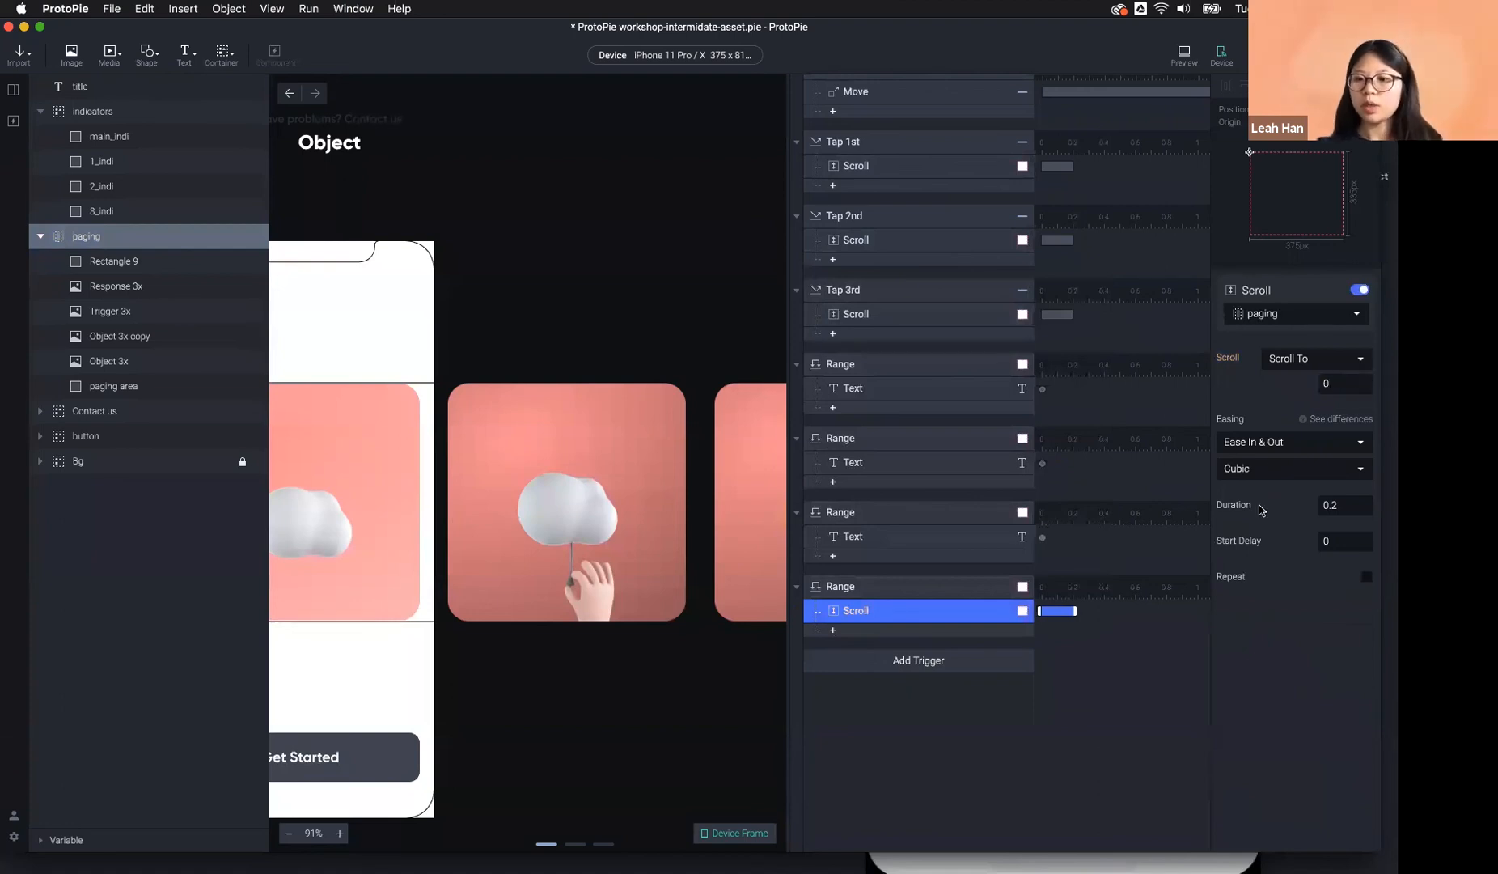
click(1336, 507)
key(BackSpace)
key(BackSpace)
key(Return)
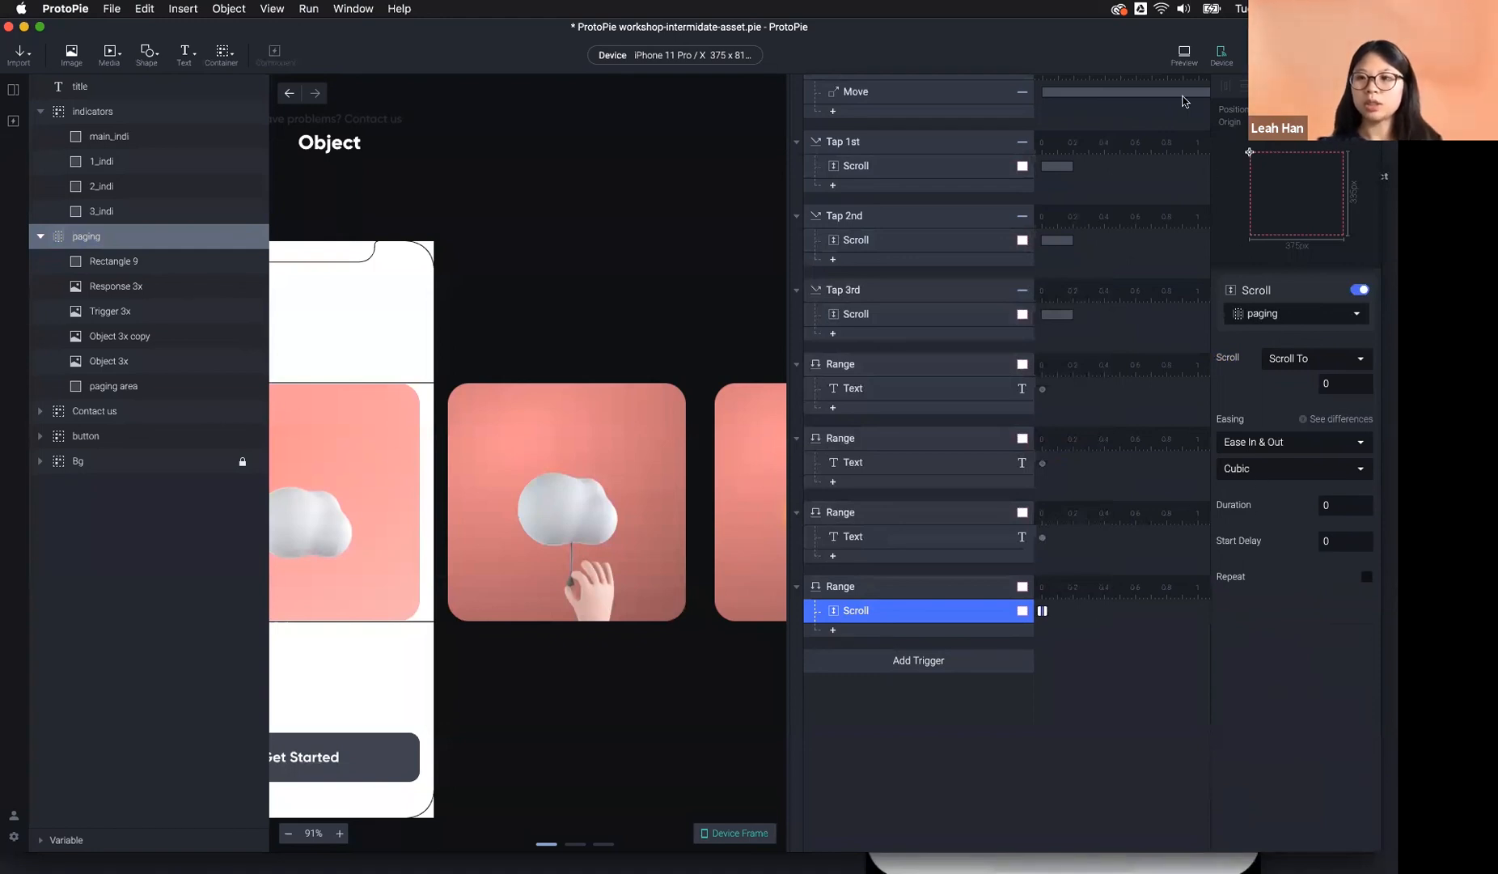
Test the looping behaviour in the preview by swiping past the last image several times, and close the preview.
click(1182, 53)
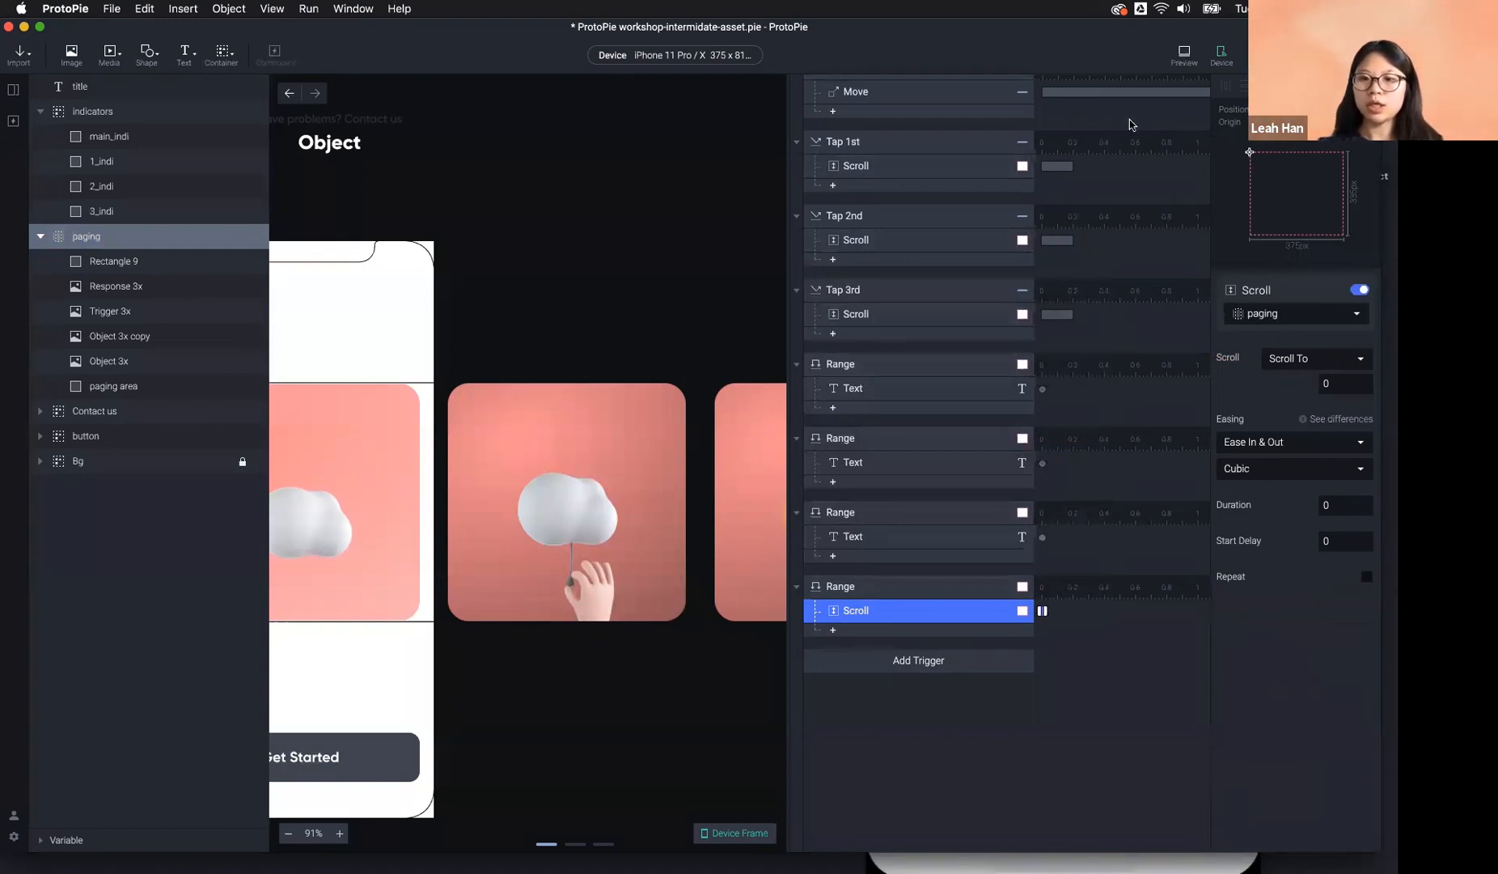
drag(825, 431, 679, 443)
drag(836, 436, 644, 442)
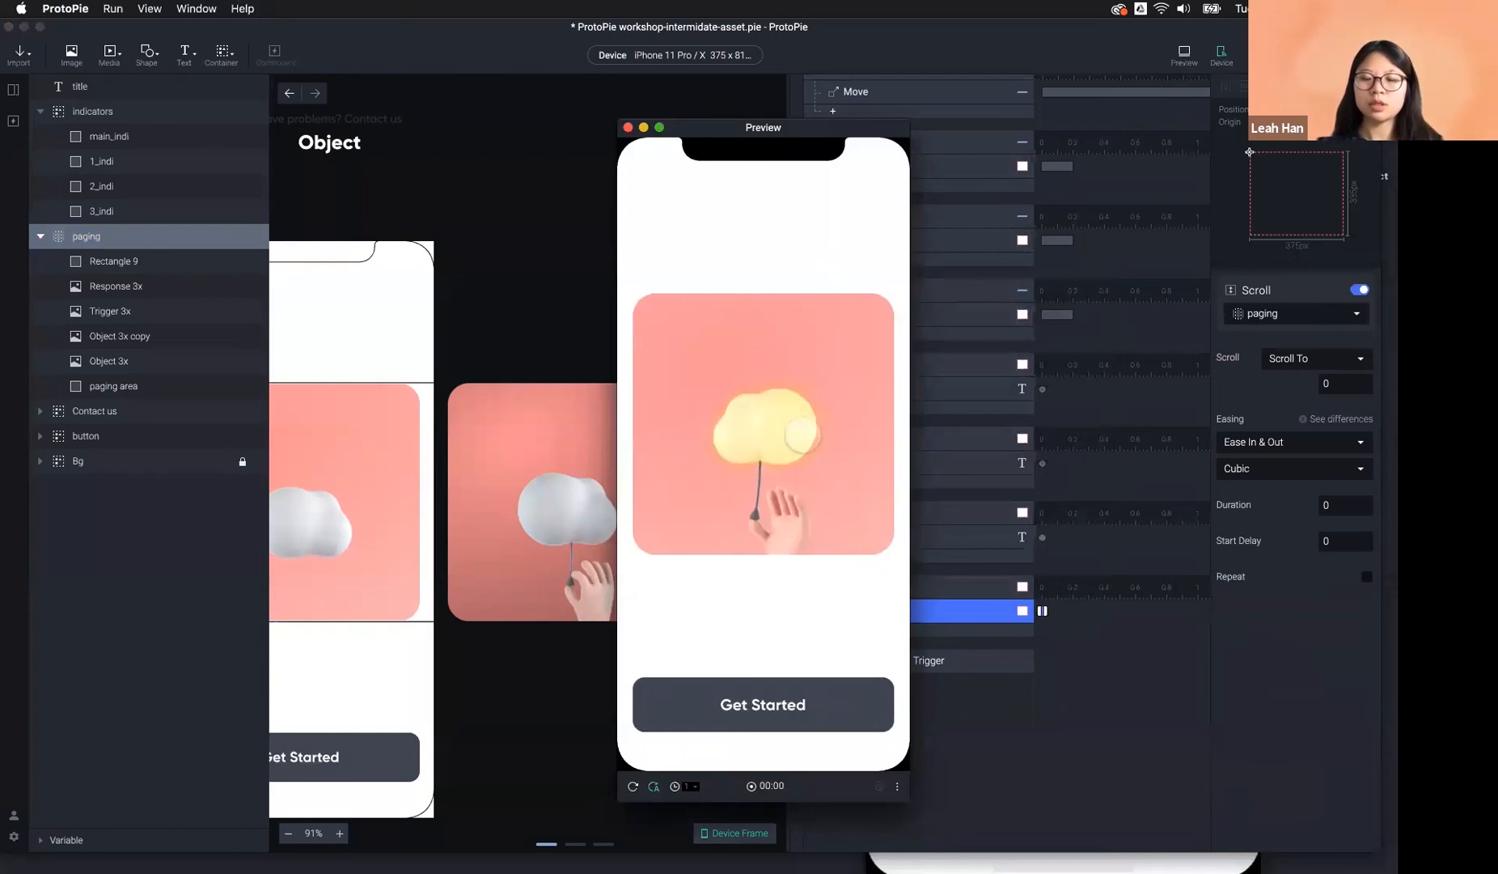
drag(846, 435, 685, 443)
drag(839, 454, 716, 455)
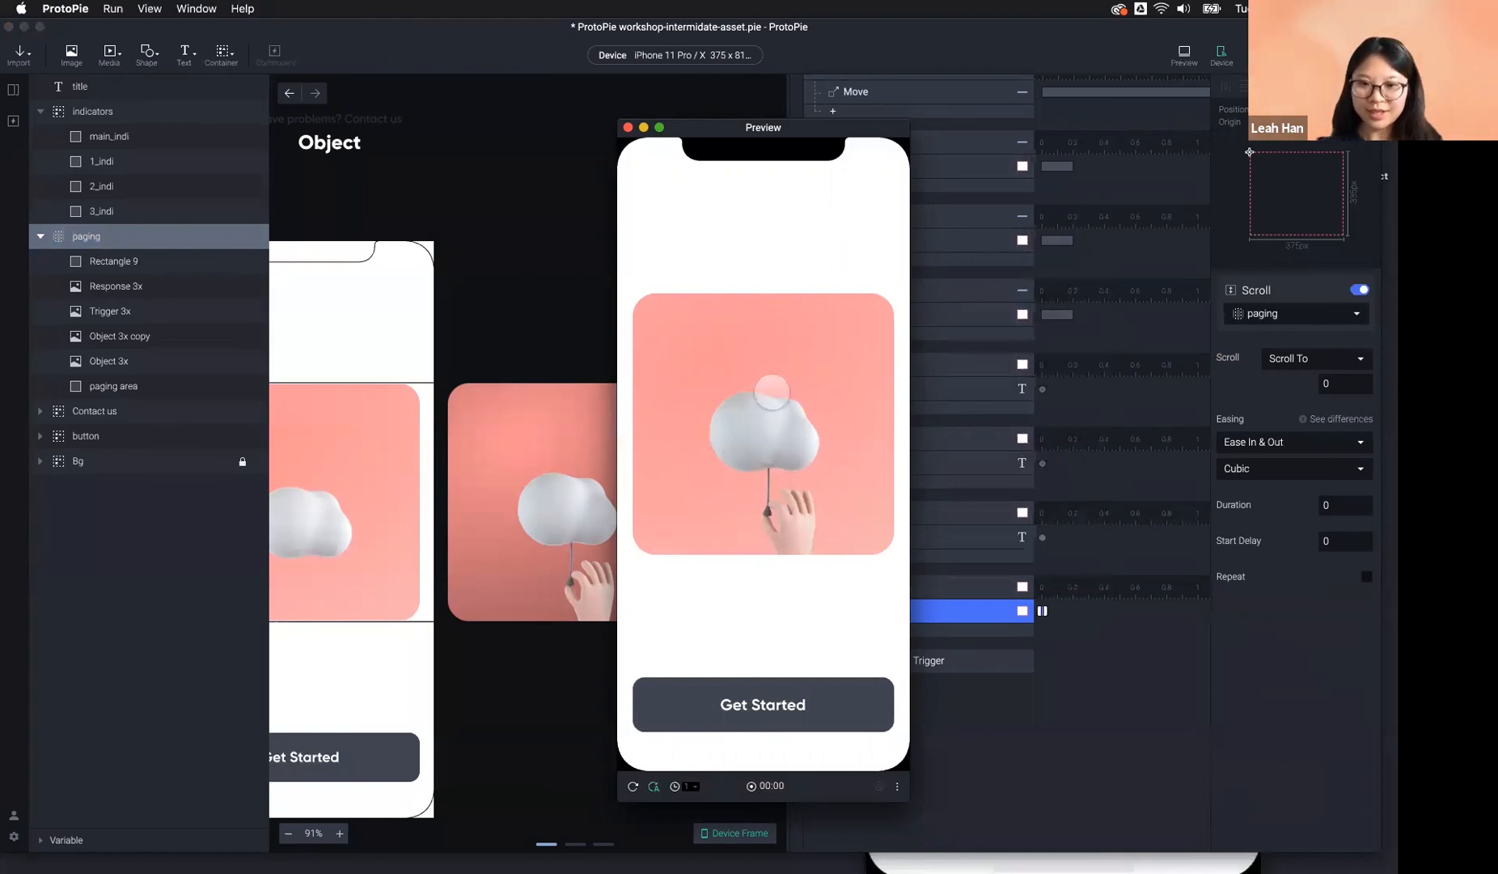
click(771, 392)
mouse_move(781, 477)
mouse_down()
mouse_move(721, 465)
mouse_move(768, 479)
mouse_up()
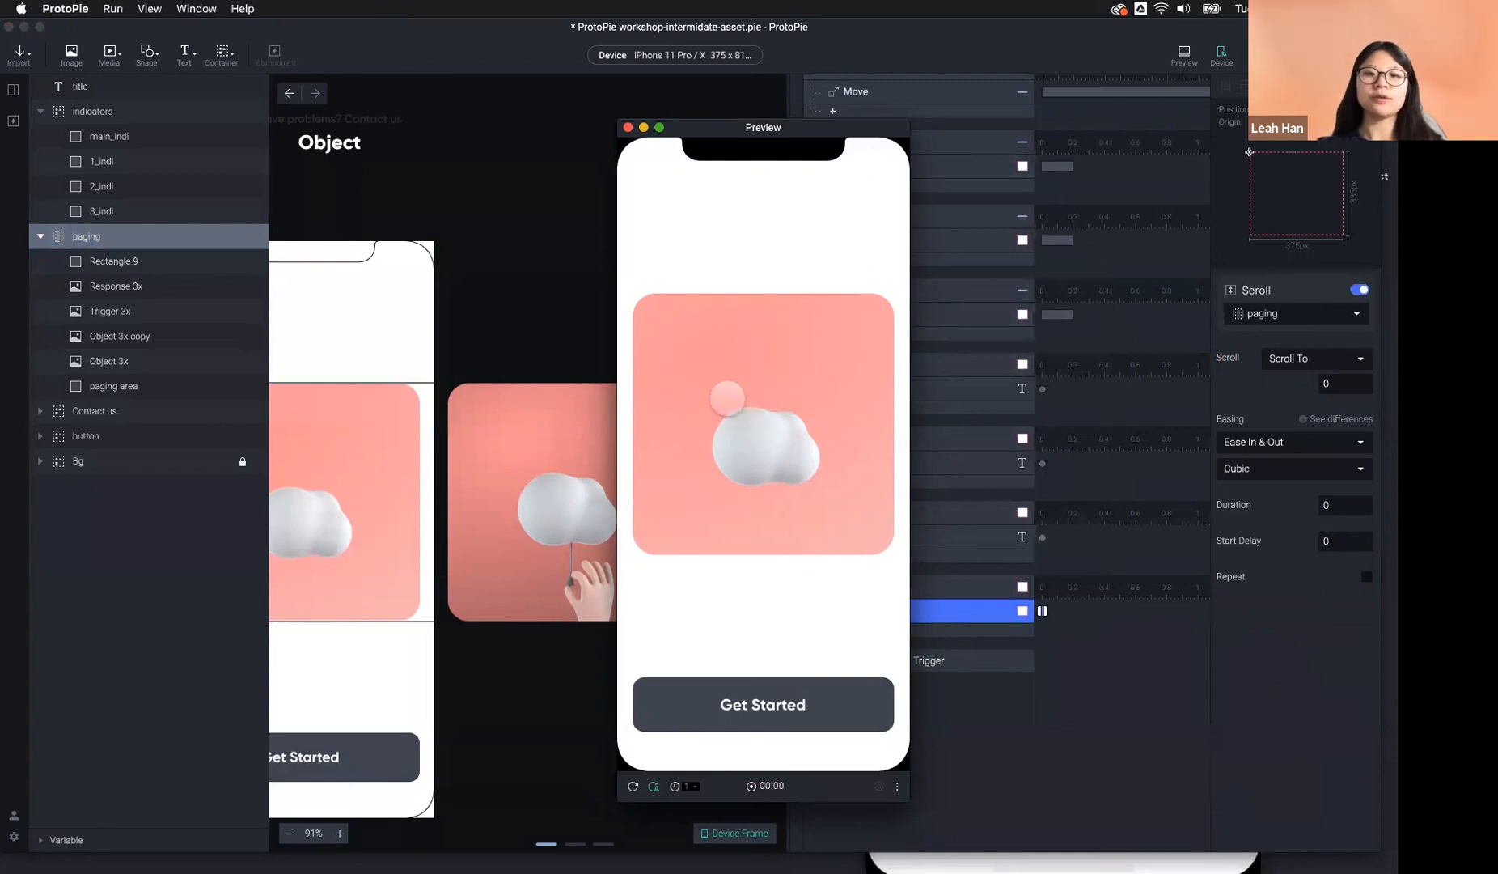
click(516, 285)
scroll(589, 304, down, 5)
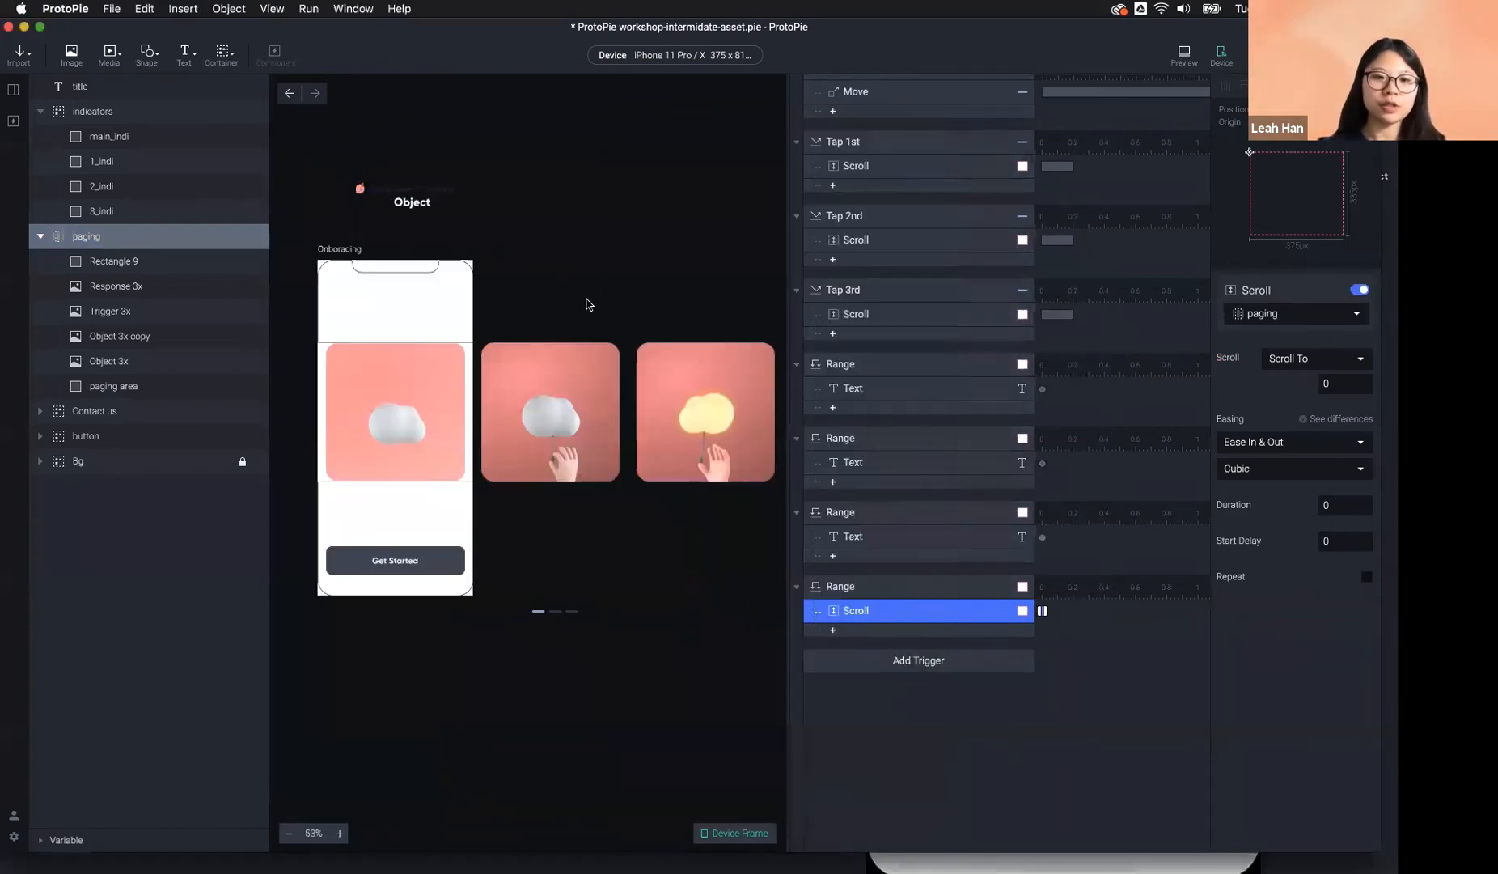
click(628, 386)
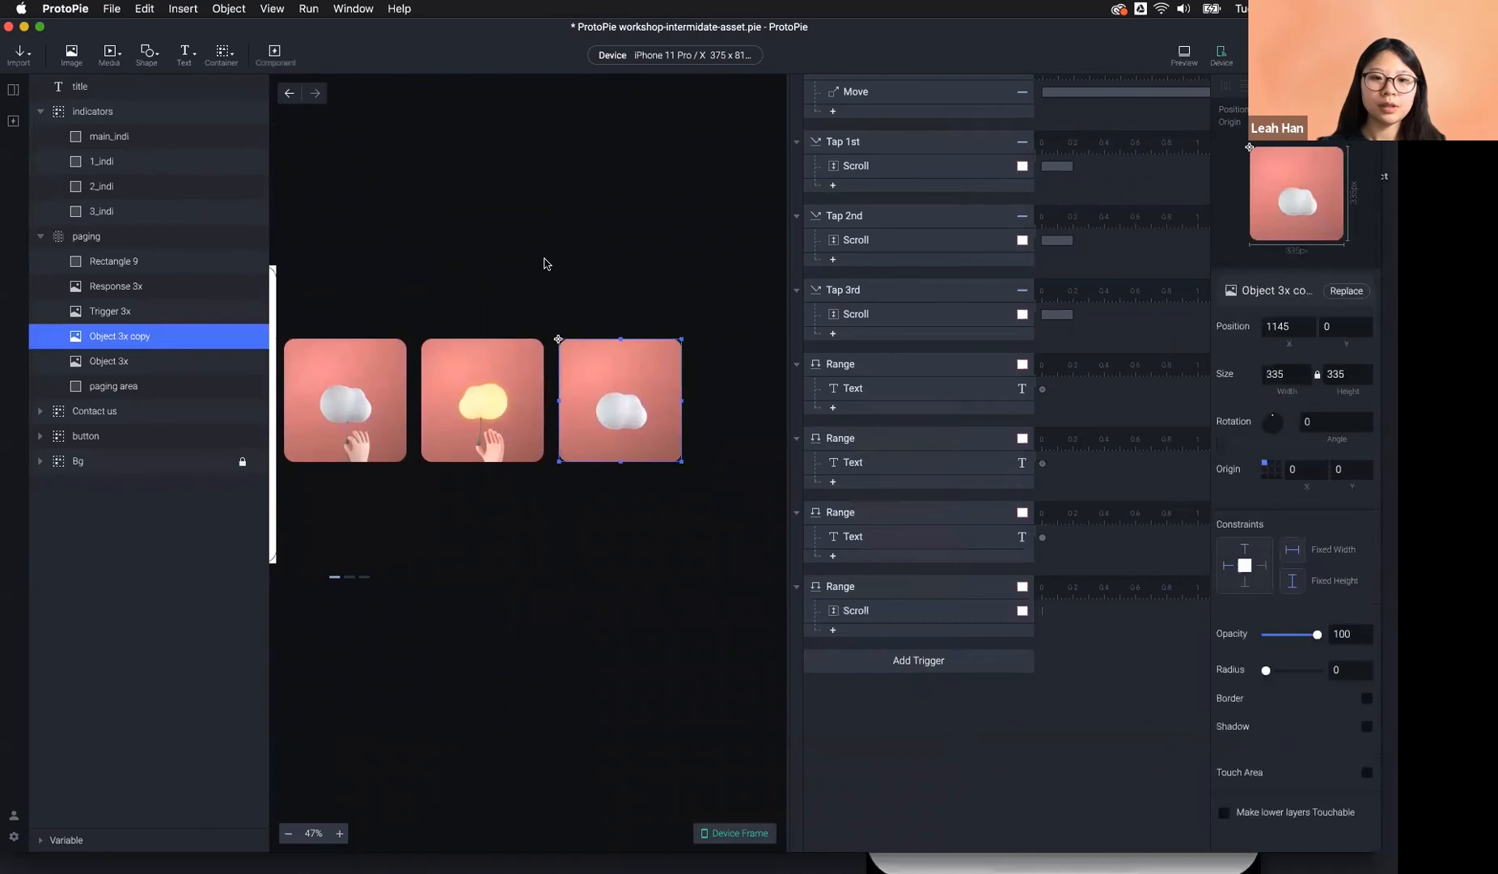
click(149, 53)
click(174, 87)
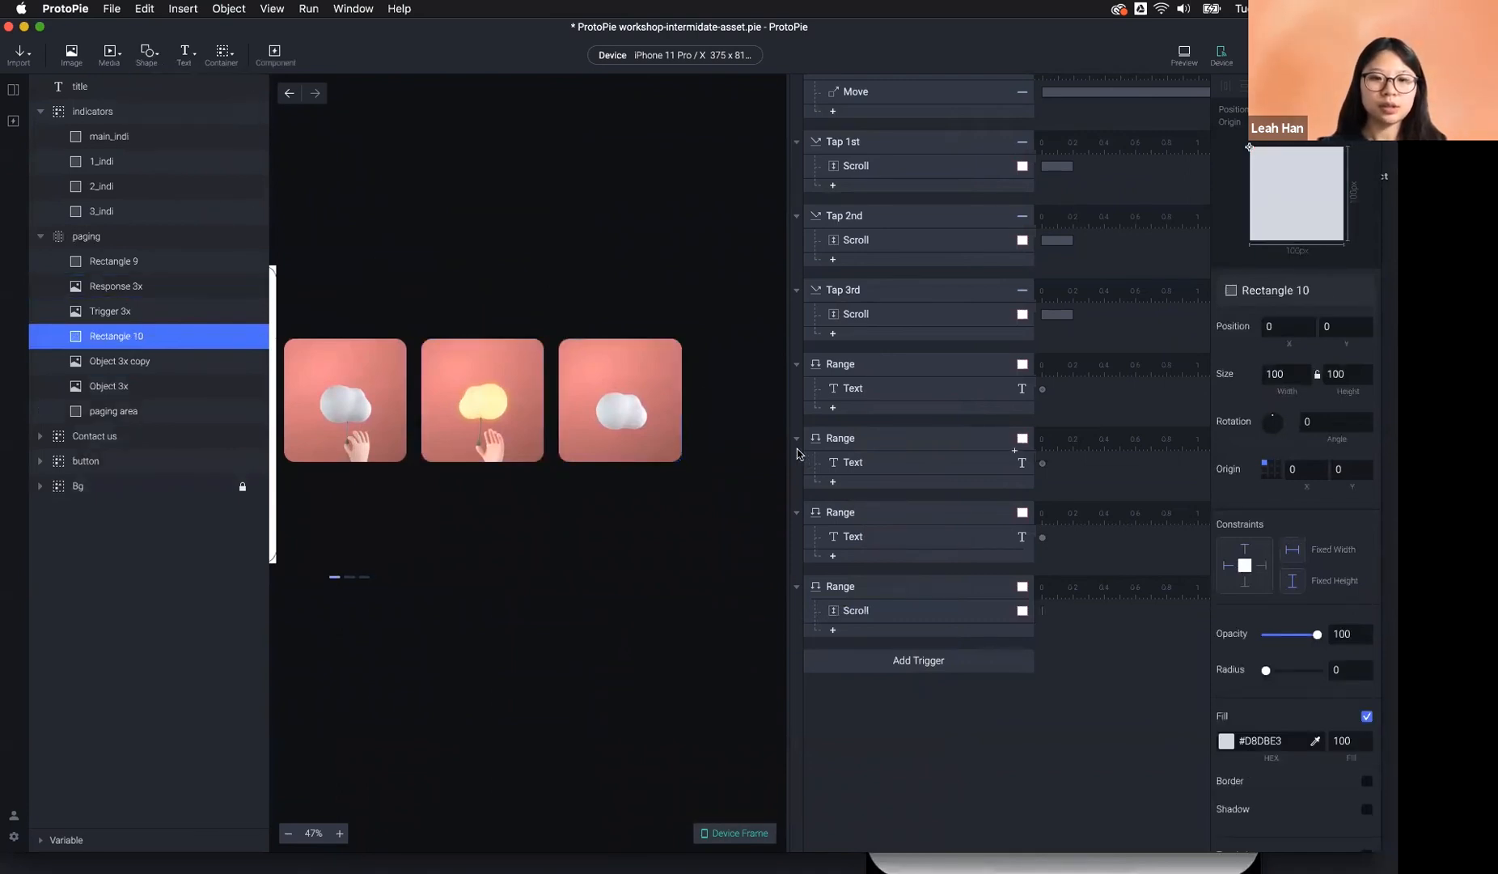
scroll(580, 362, down, 5)
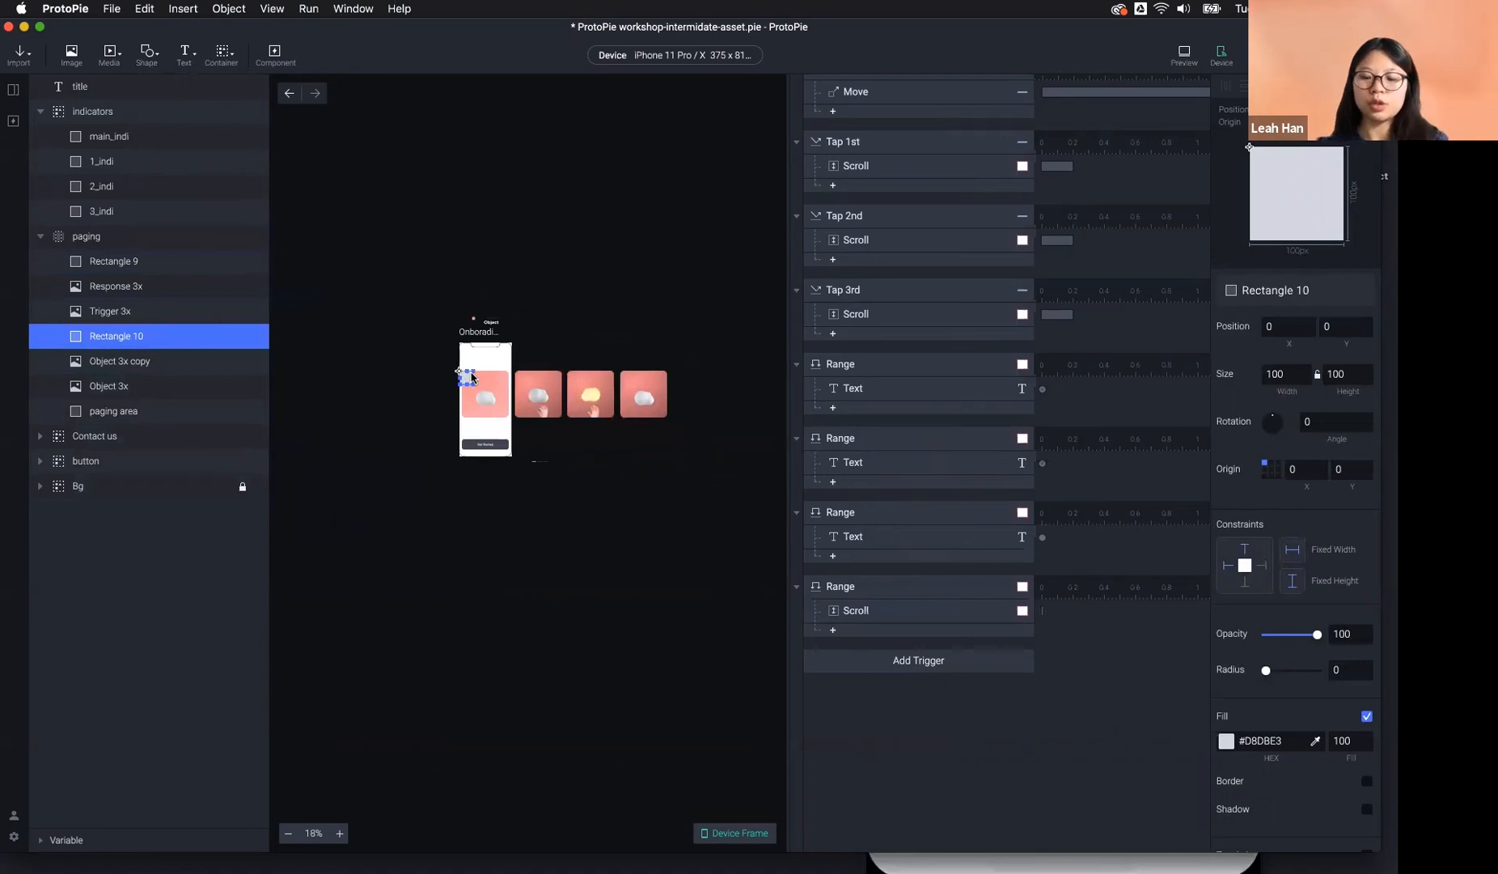
key(Delete)
Add a text layer about 127 x 96 reading "4th page" over the upper part of the fourth paging image.
click(185, 54)
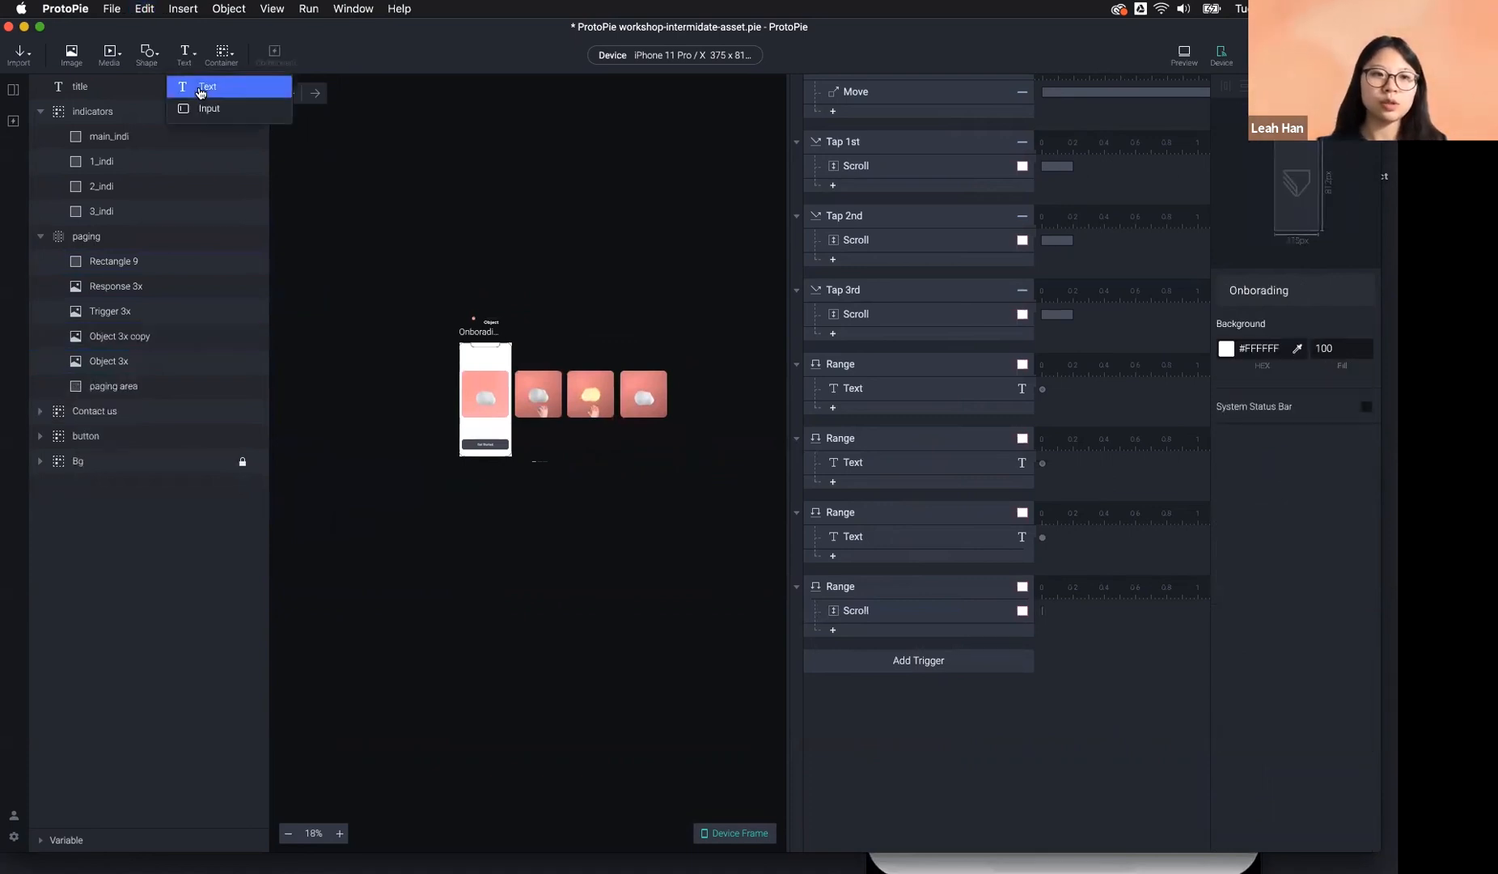
click(200, 90)
scroll(487, 346, up, 5)
drag(442, 338, 759, 444)
double_click(758, 444)
text(4th page)
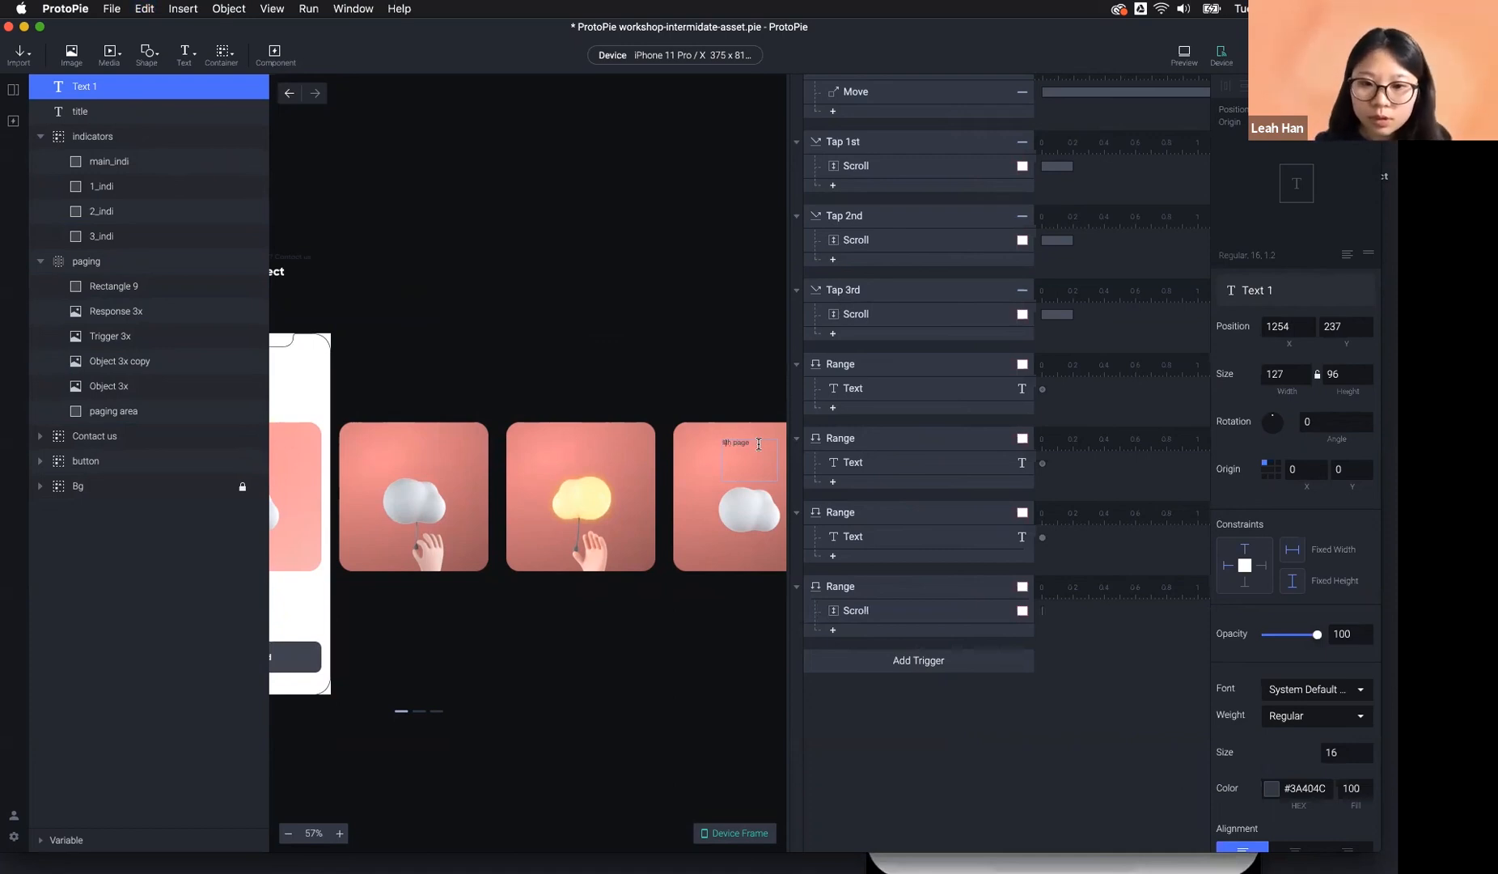
key(Escape)
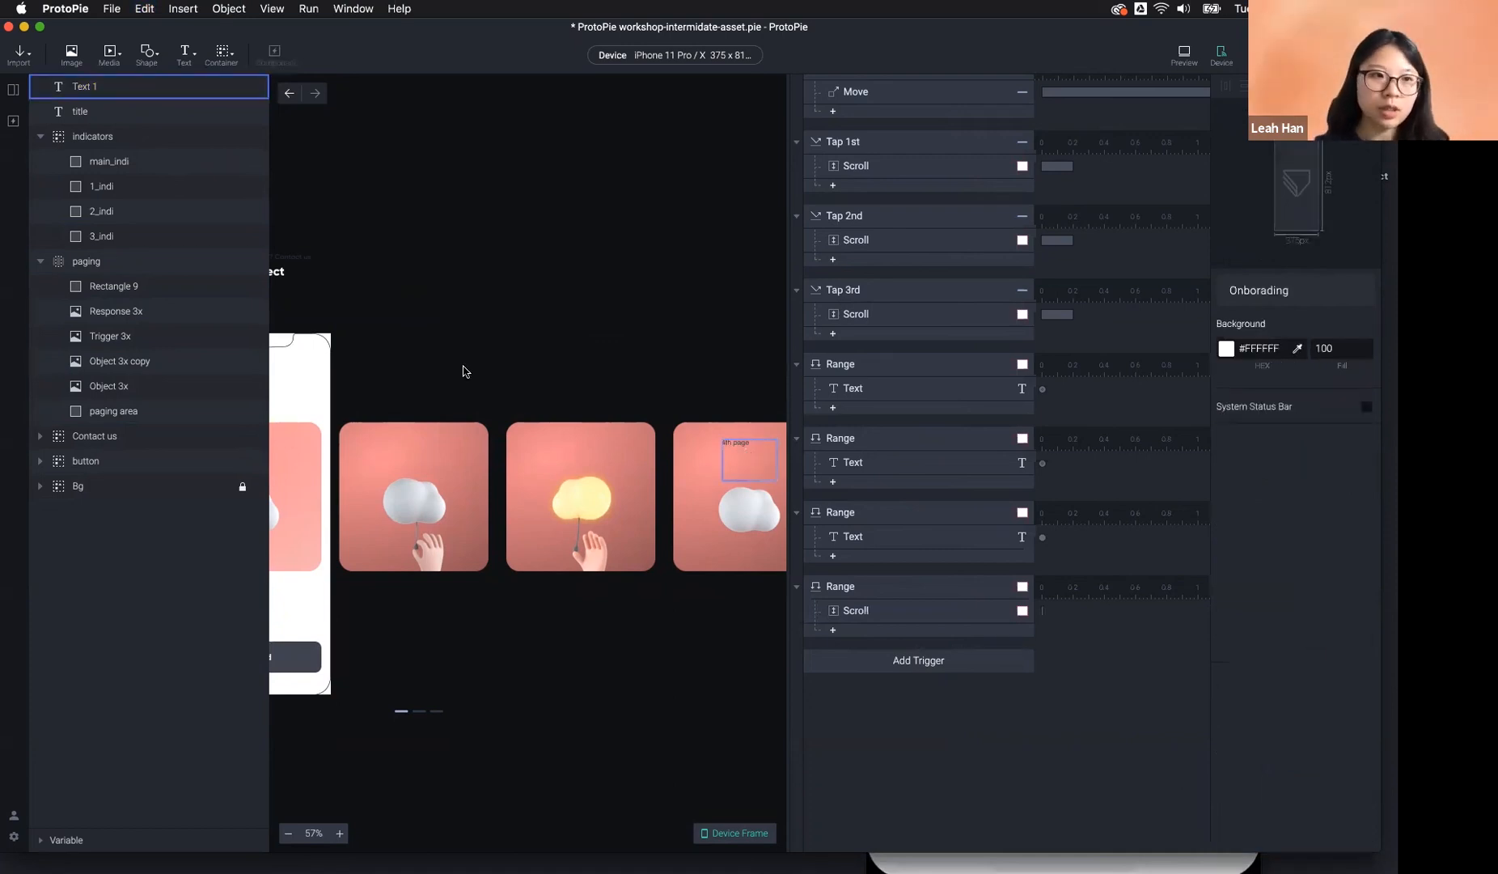
Move the "4th page" text into the paging container above Object 3x copy, and group both layers into a container.
drag(150, 90, 166, 324)
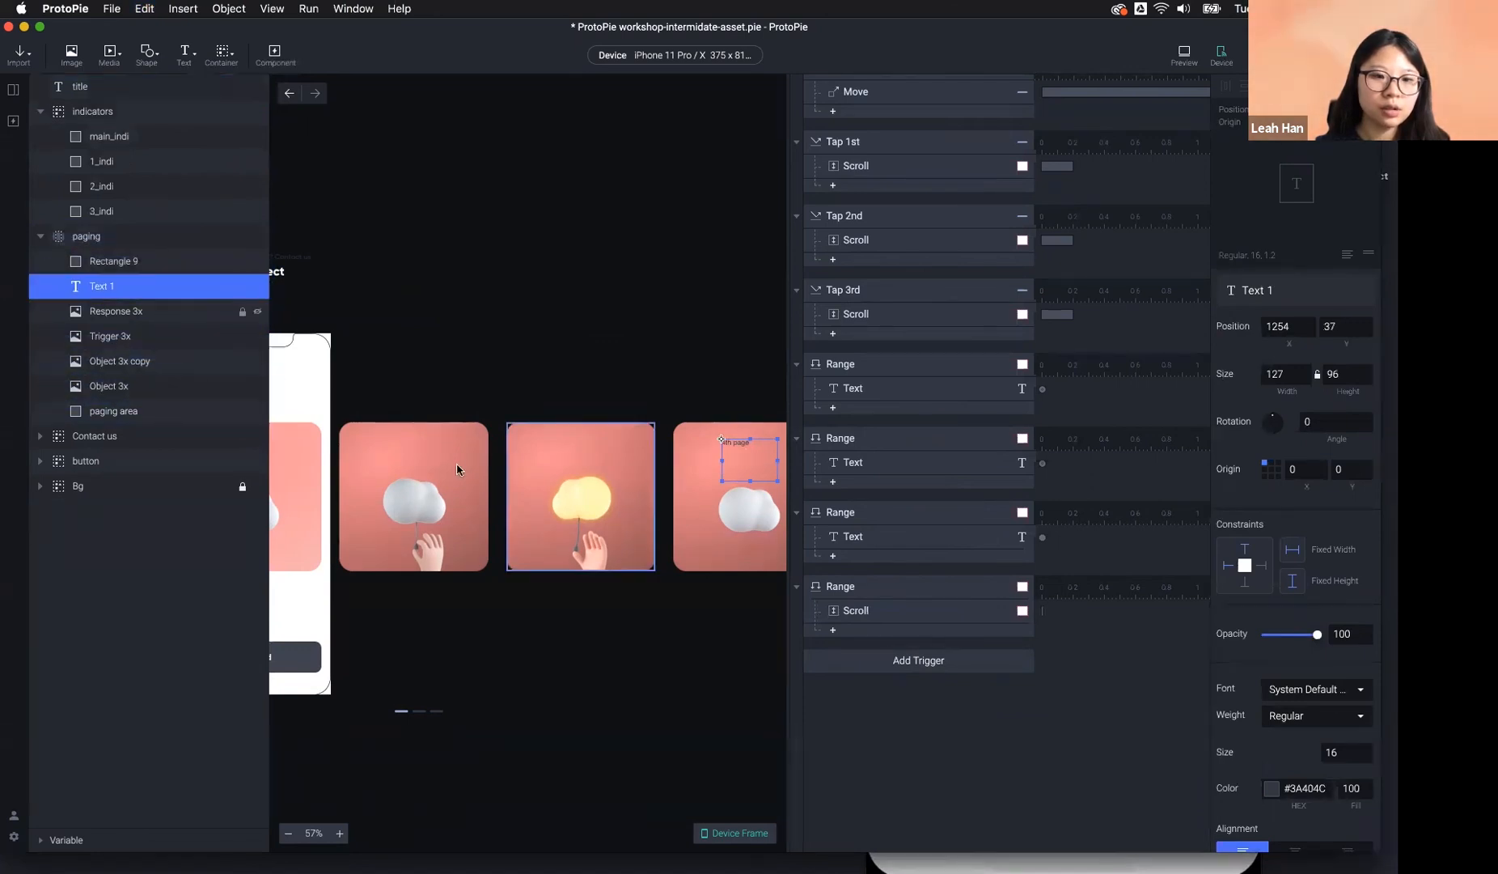
click(728, 530)
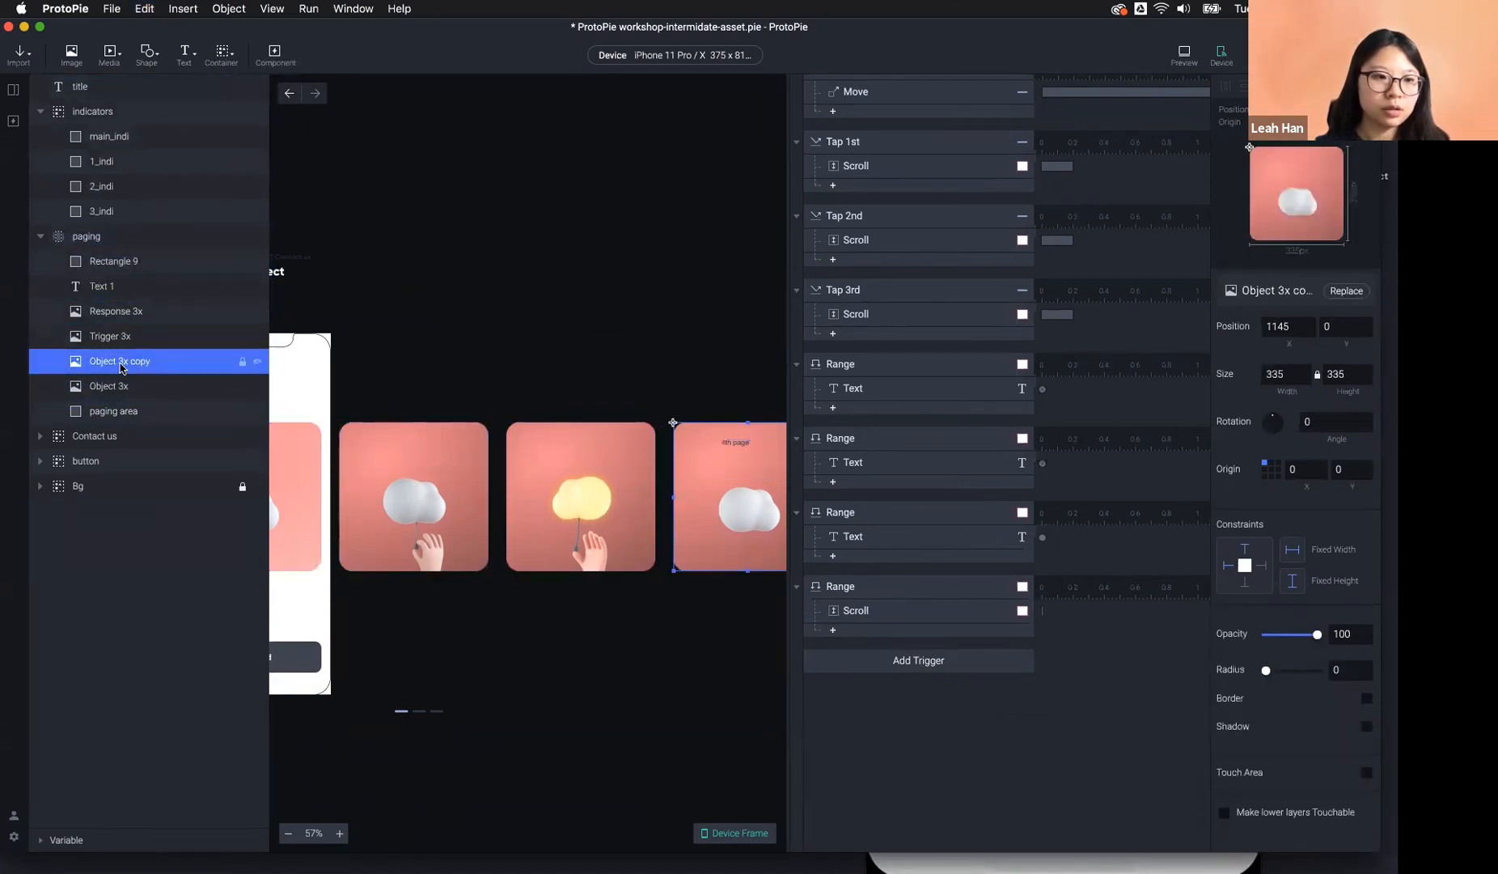
drag(121, 288, 126, 362)
shift+click(124, 363)
key(super+alt+g)
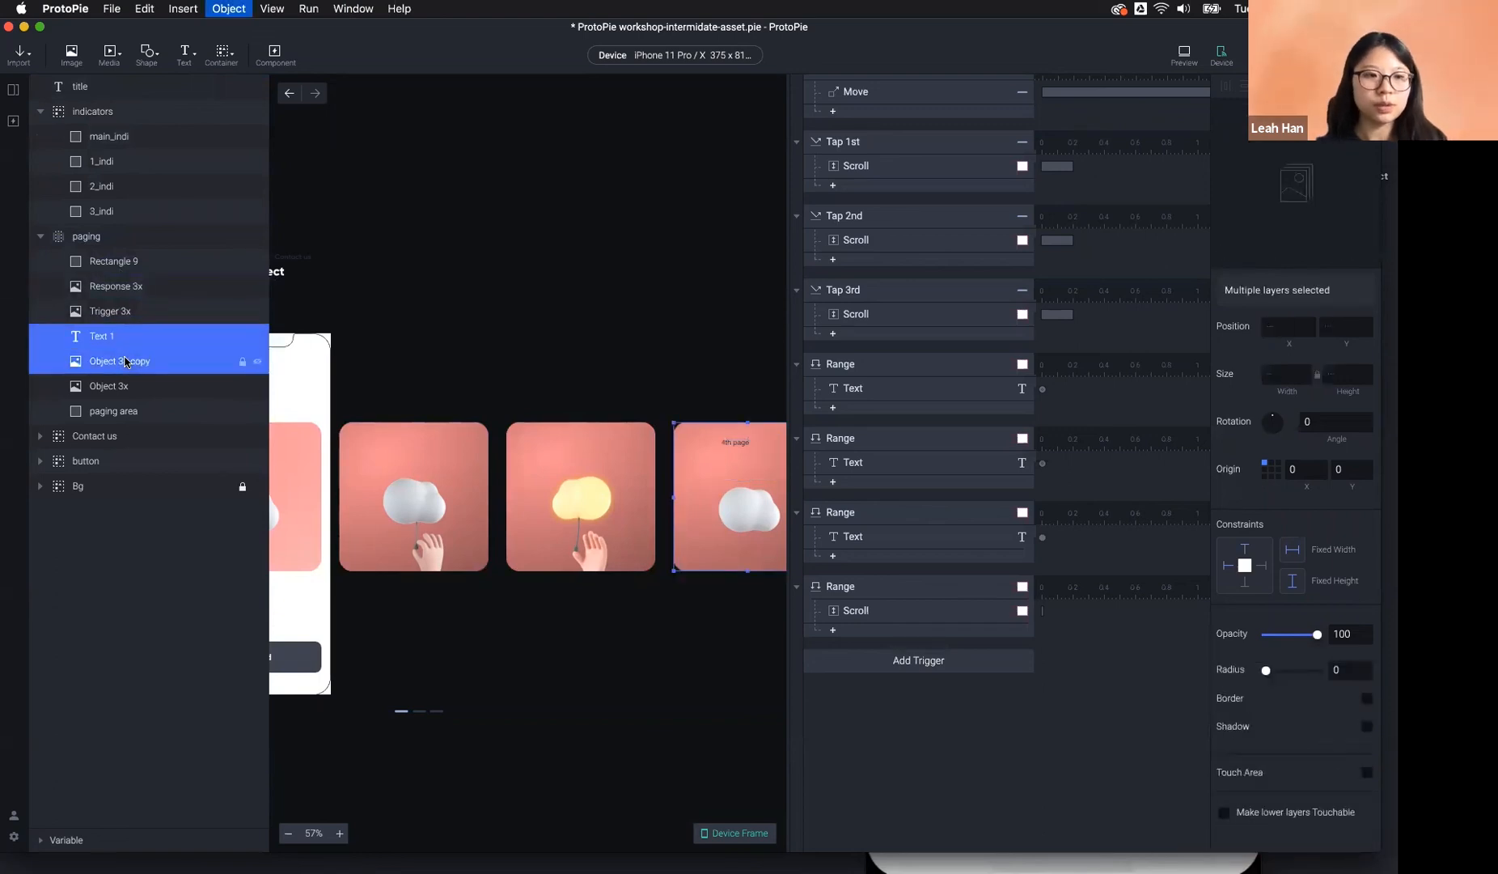
click(645, 268)
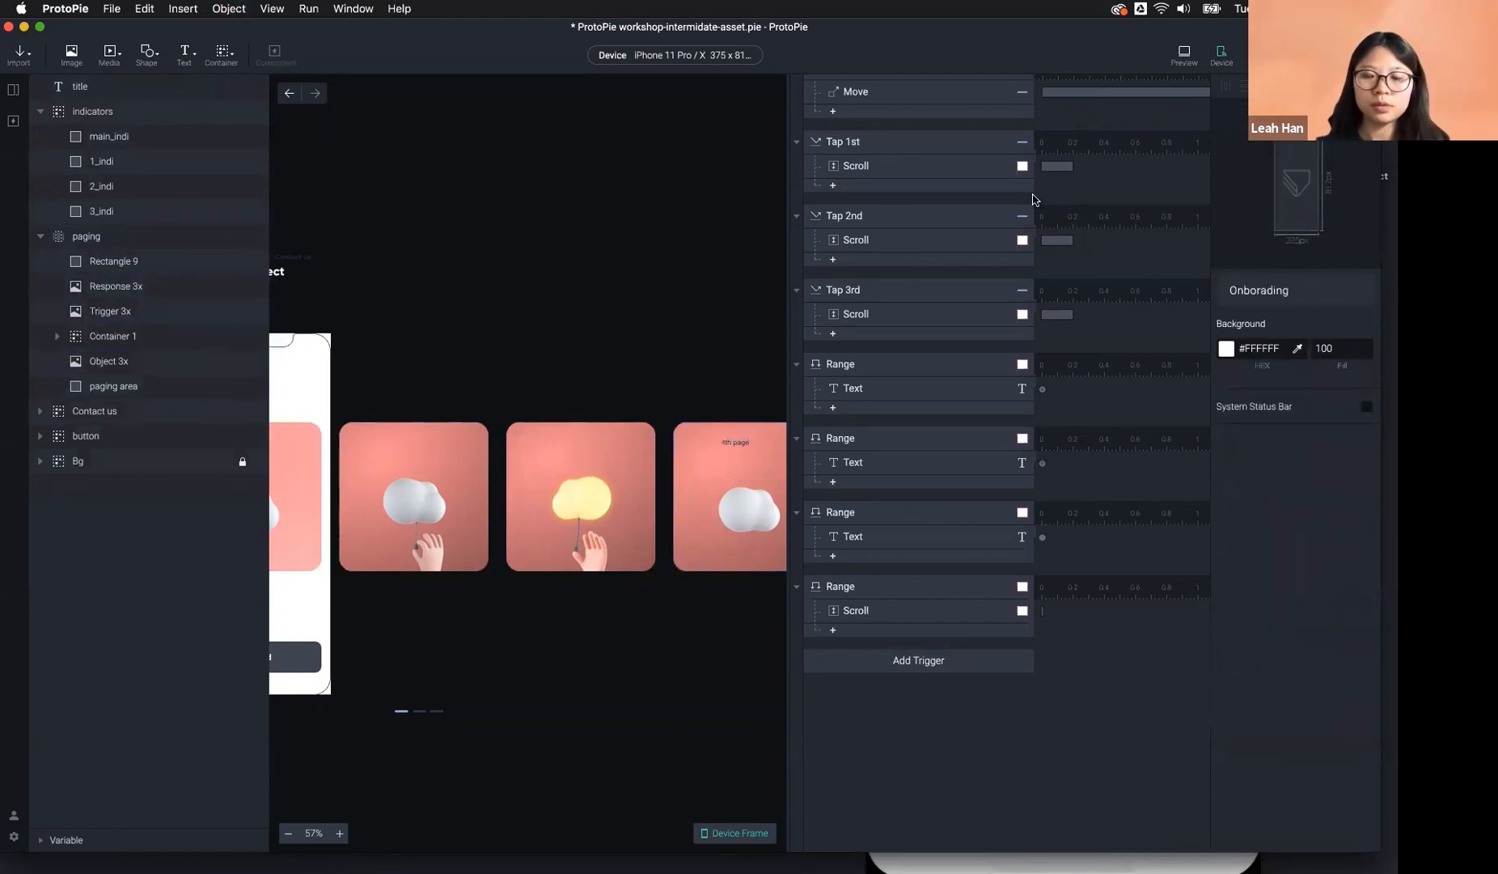
Swipe slowly to the labelled fourth page in the preview to check the jump back to the first image.
click(1180, 57)
drag(808, 428, 688, 447)
drag(824, 443, 740, 444)
drag(847, 426, 665, 449)
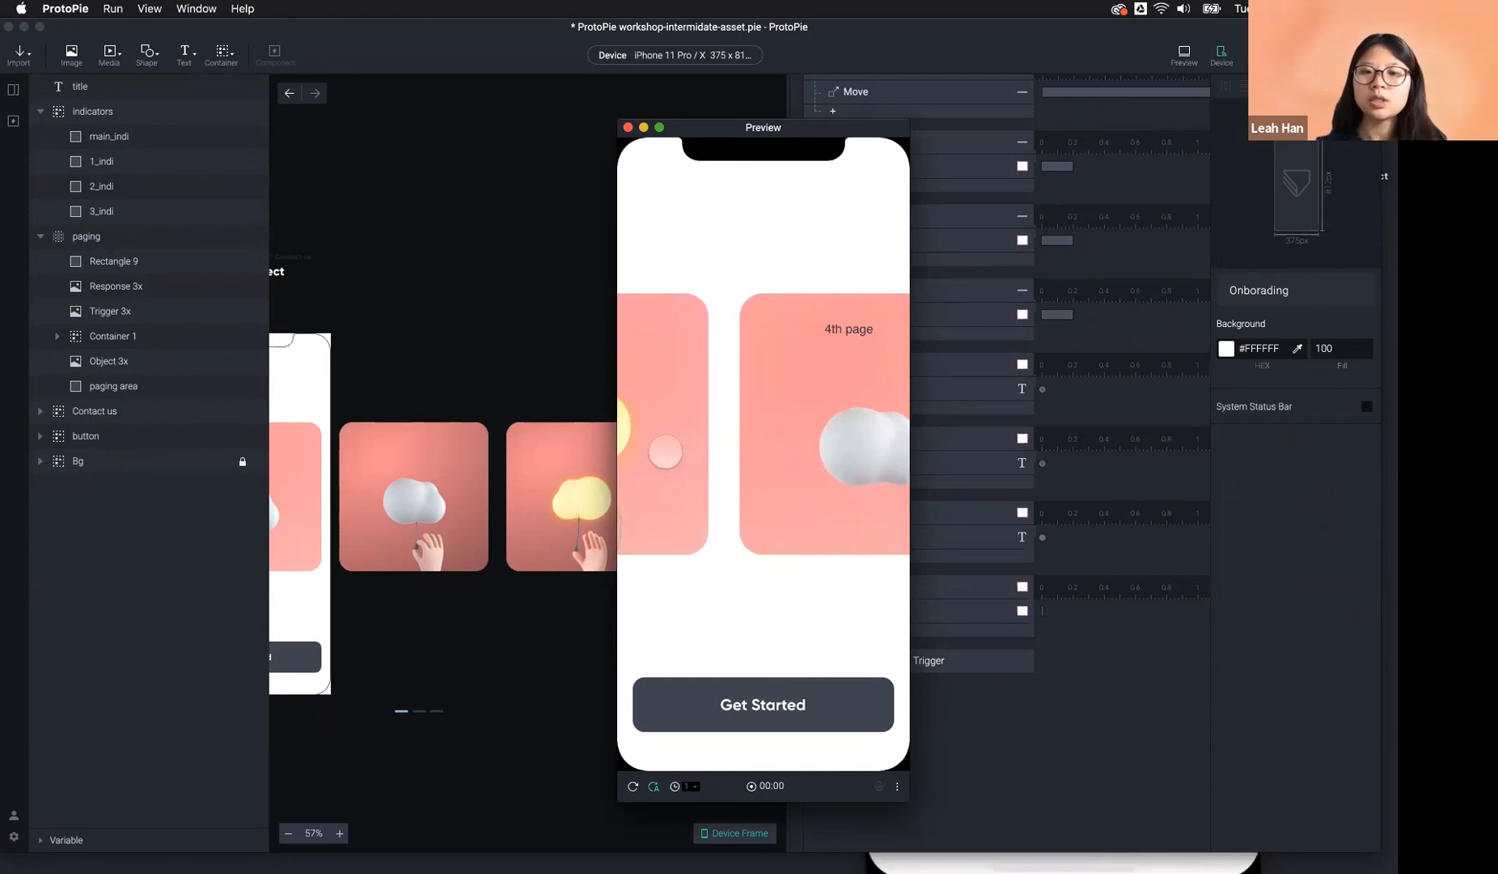
drag(665, 451, 652, 455)
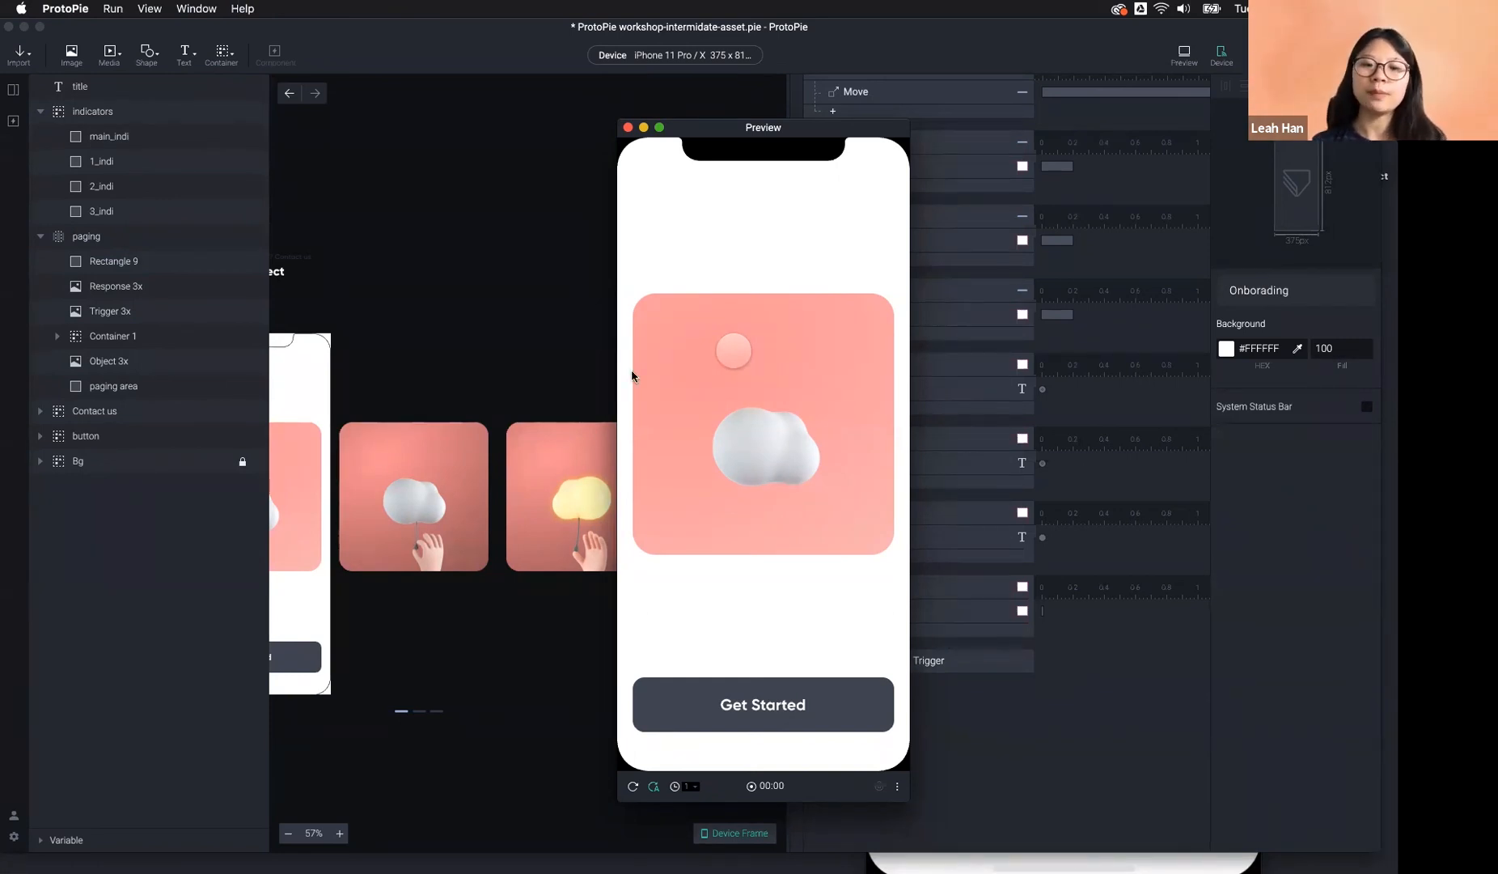
key(super+w)
click(740, 447)
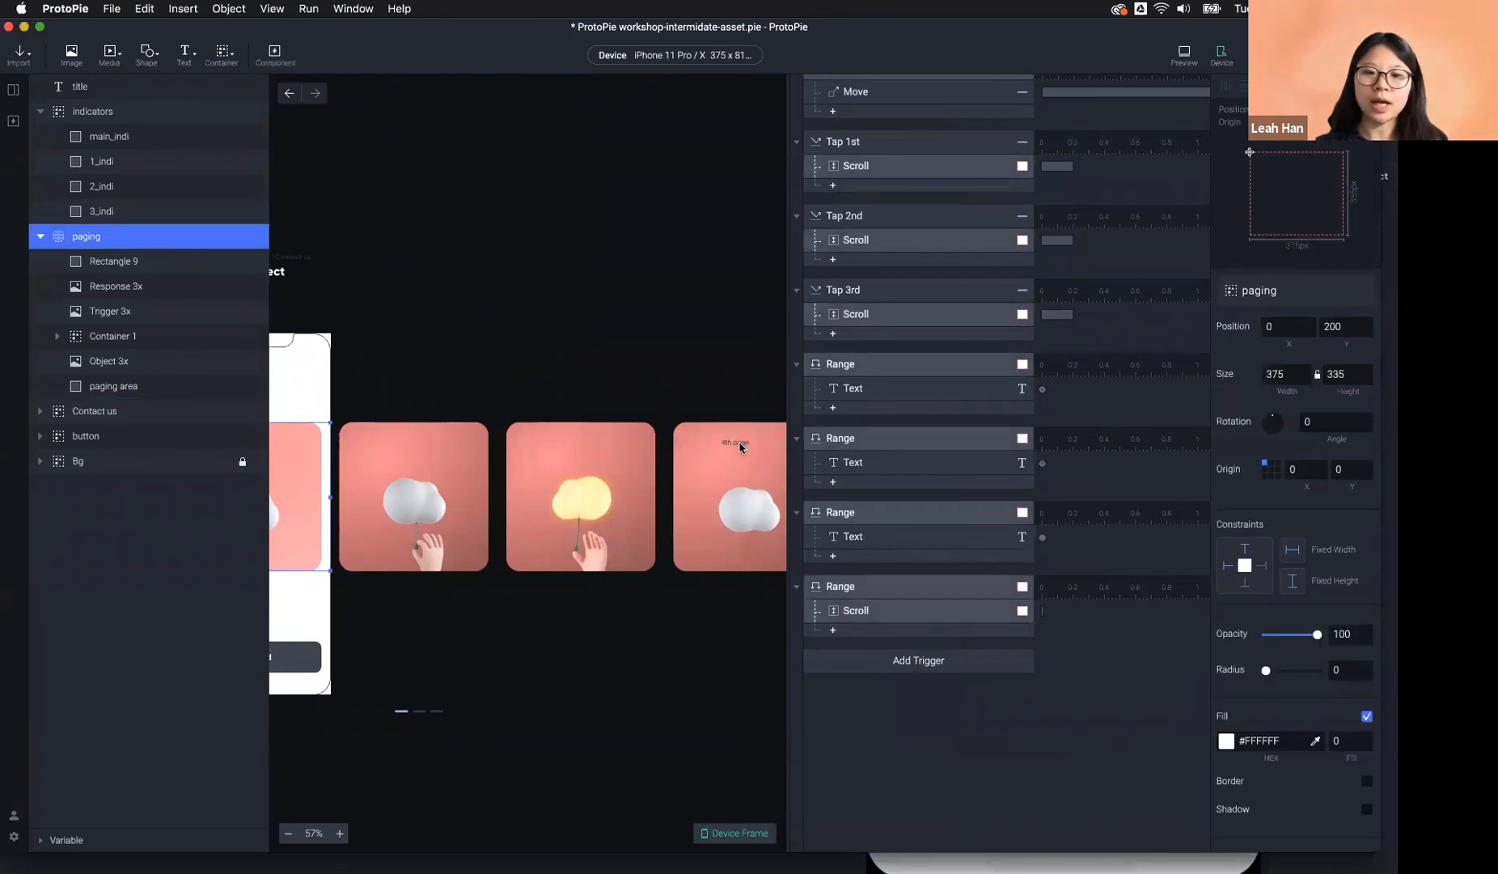
click(739, 447)
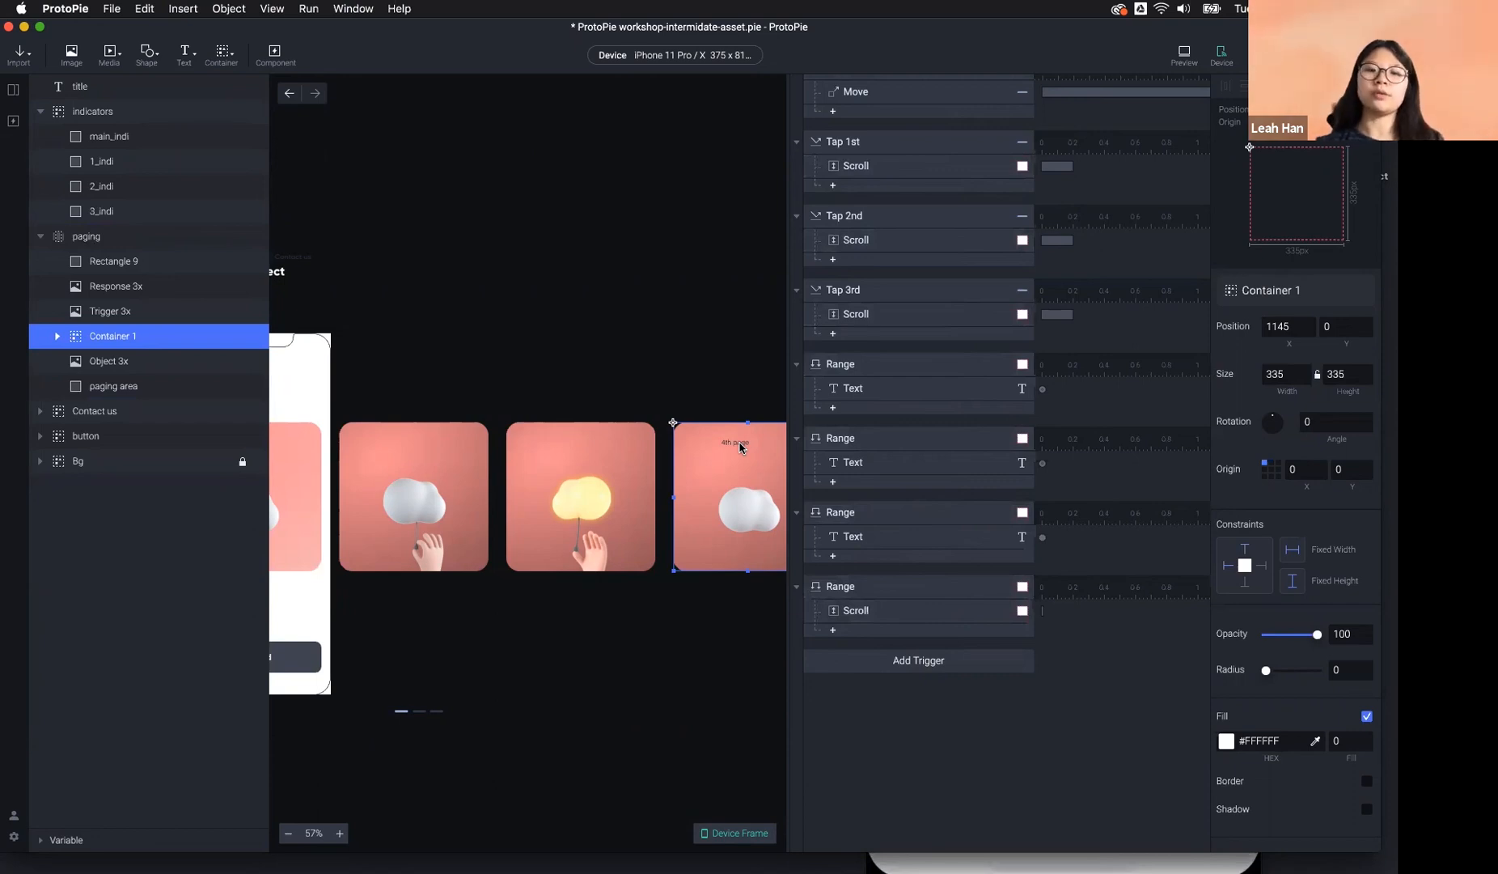
click(718, 365)
scroll(717, 365, down, 3)
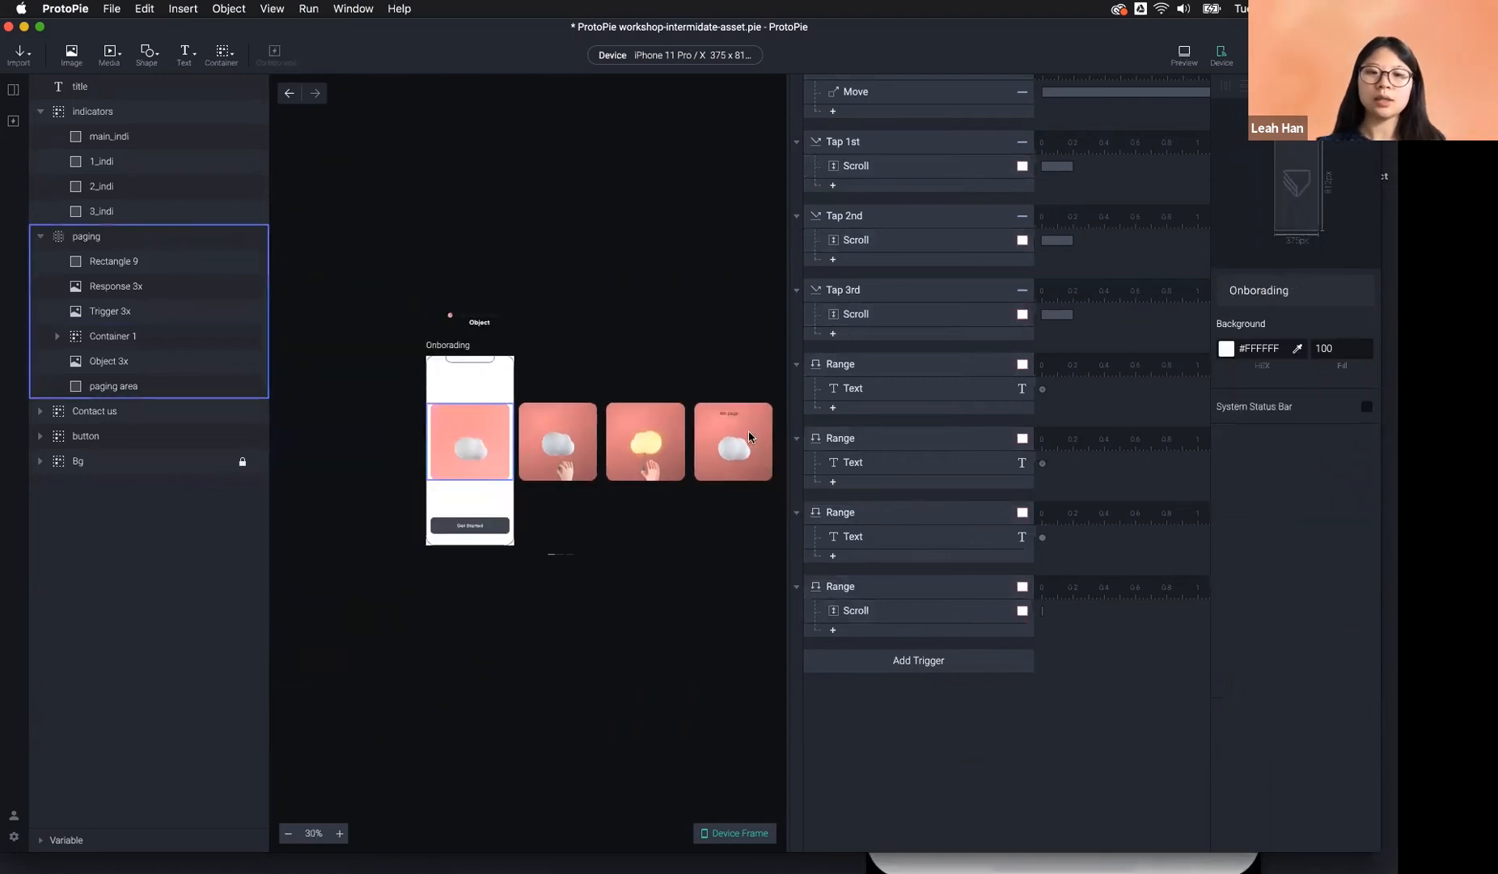
Inspect the paging container, the labelled fourth-page container, and the last Range trigger with its Scroll response.
double_click(476, 443)
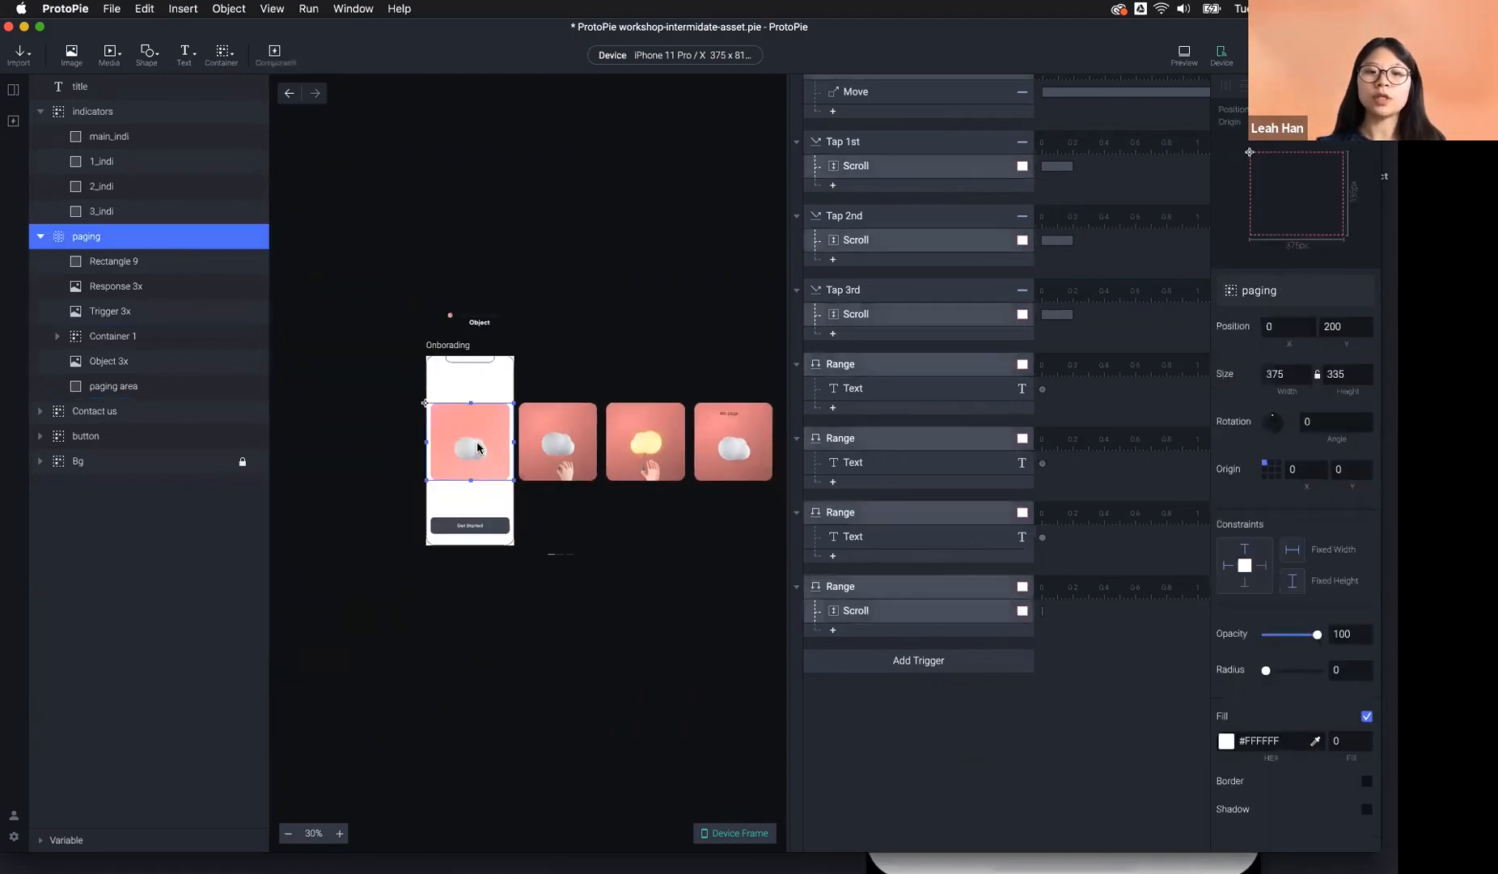
click(735, 447)
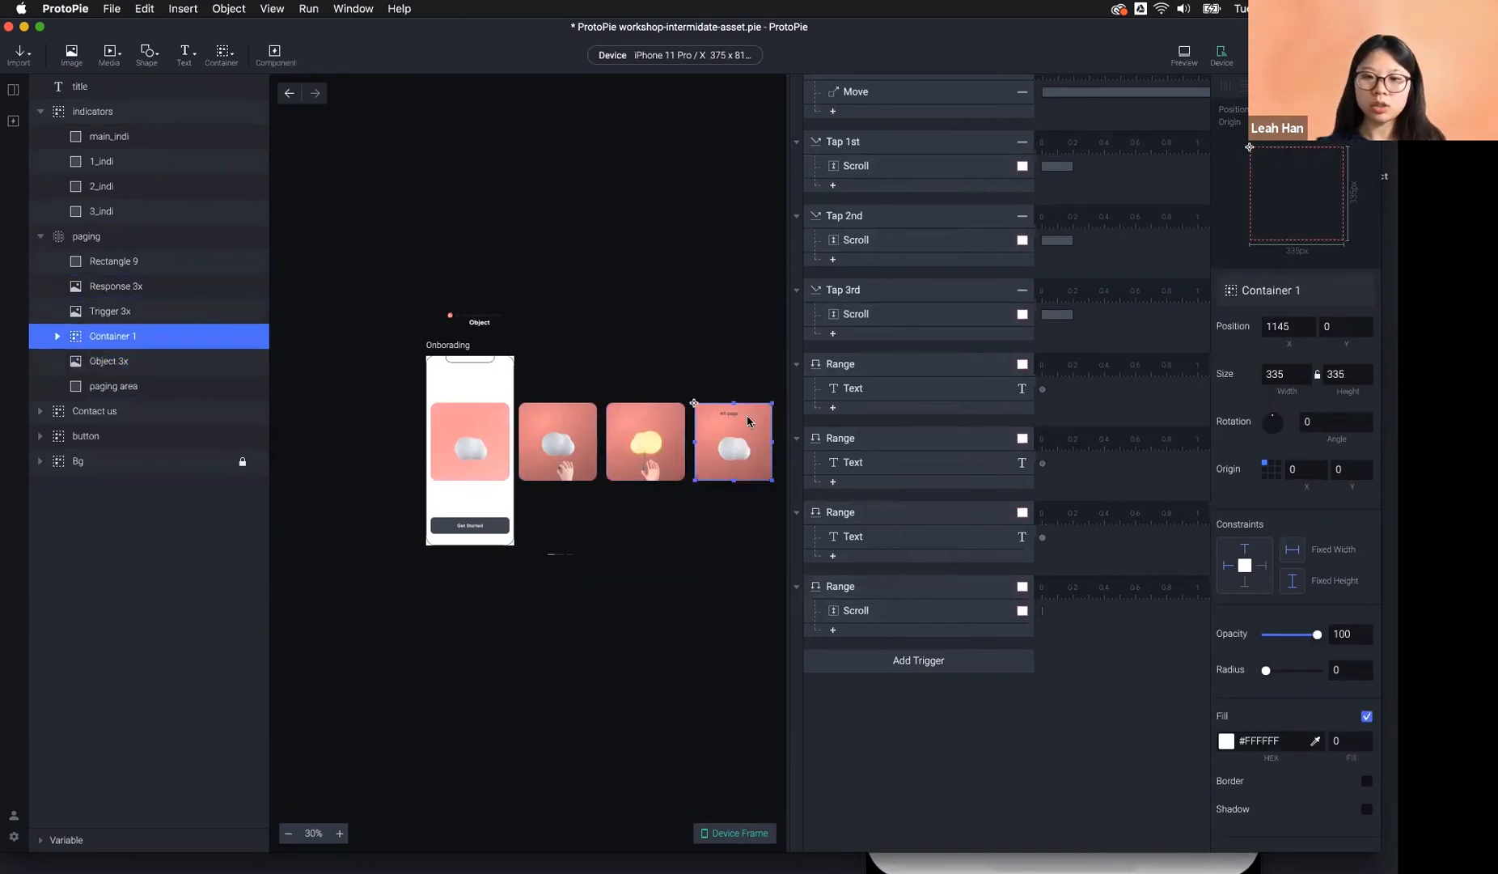
click(875, 588)
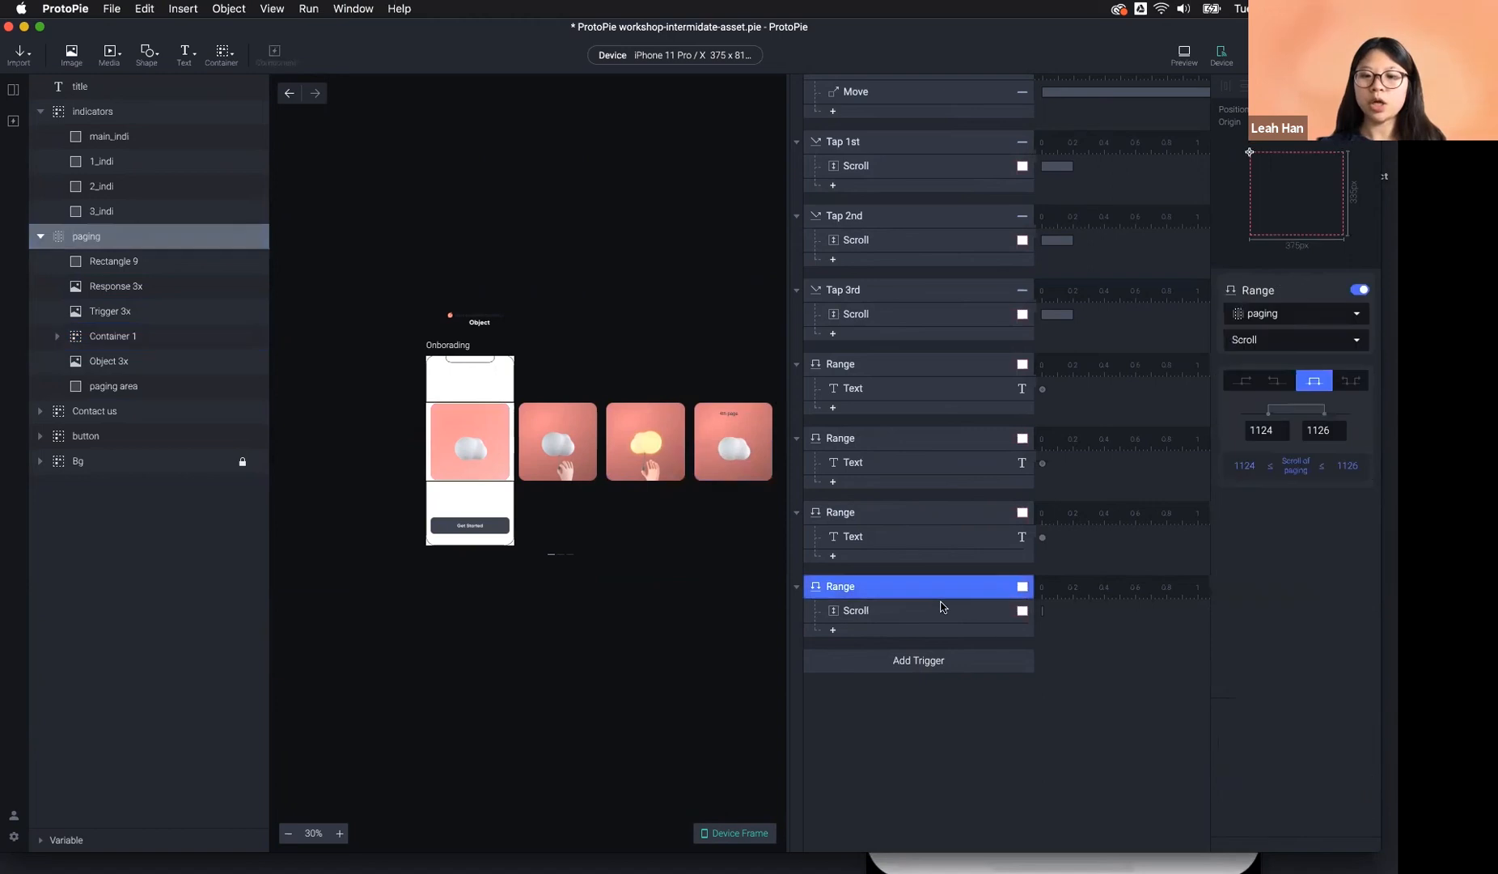
click(889, 614)
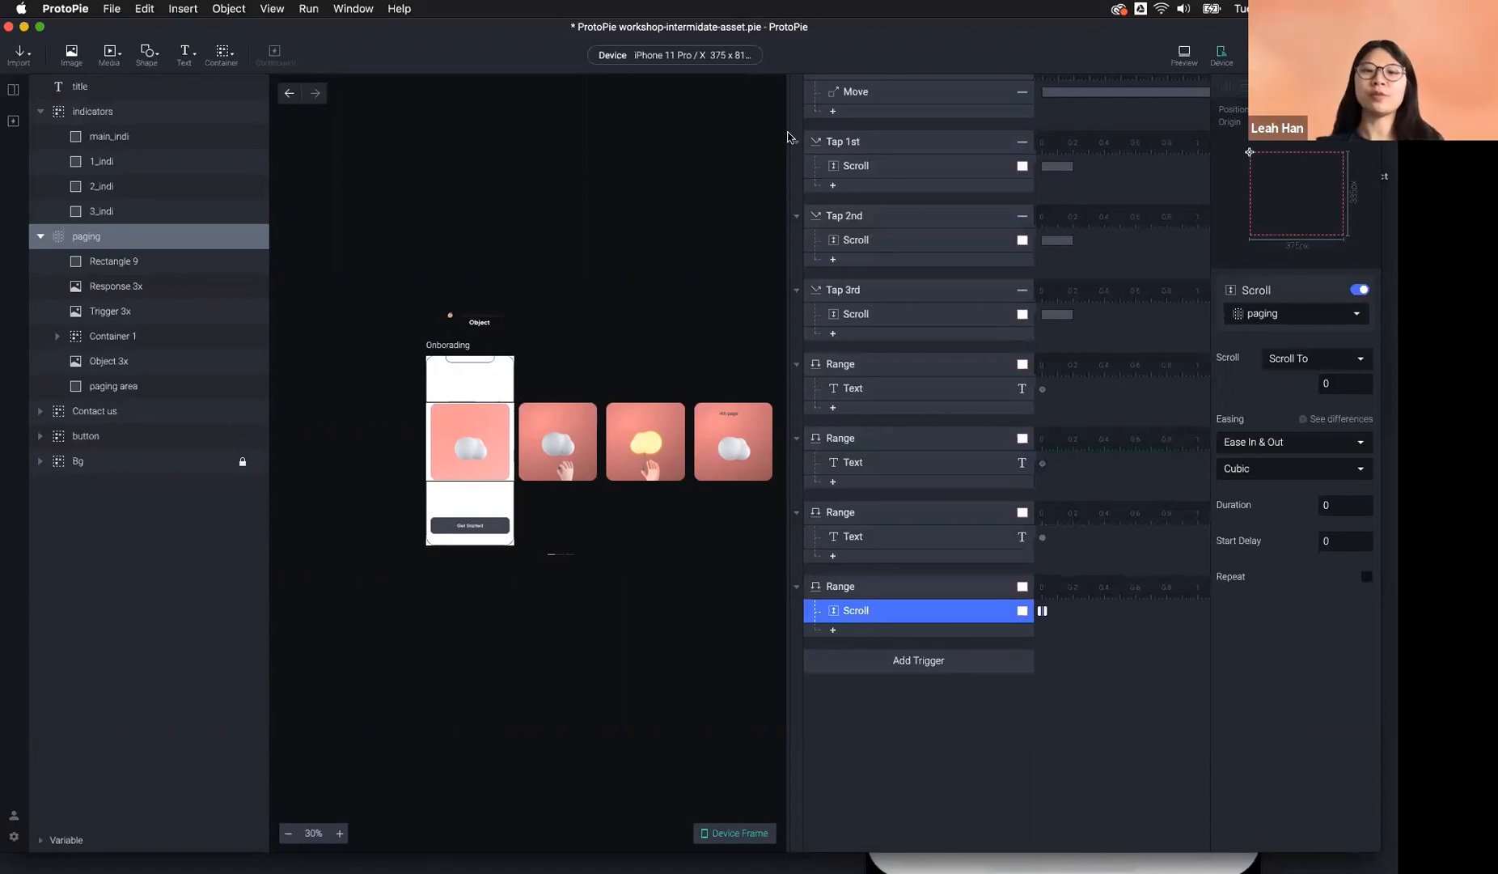
click(570, 370)
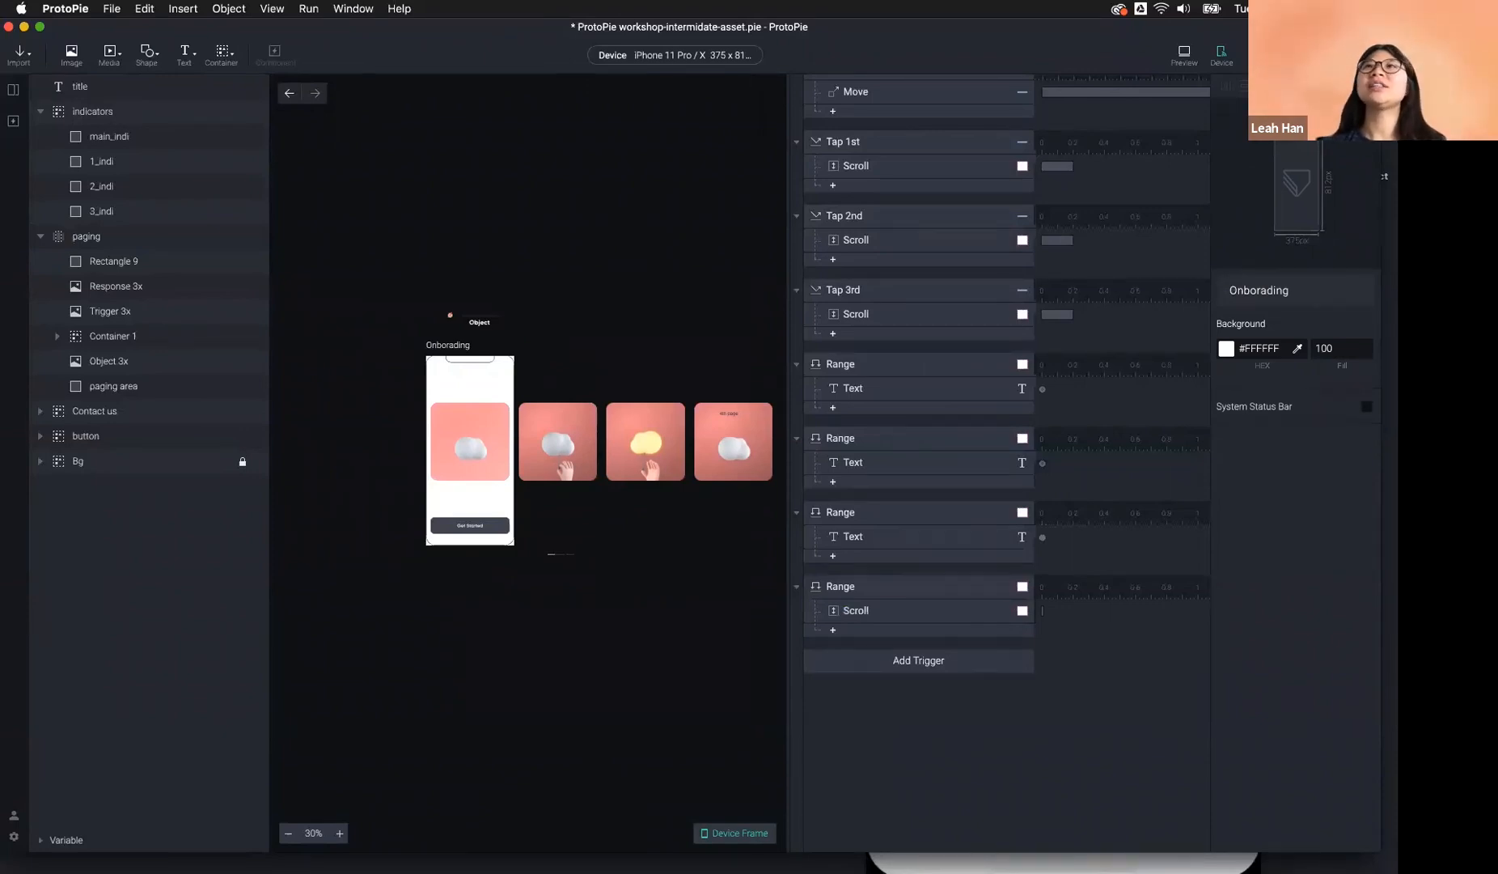
Compare the scroll bounds of the Range triggers for the second and third paging images.
mouse_move(671, 862)
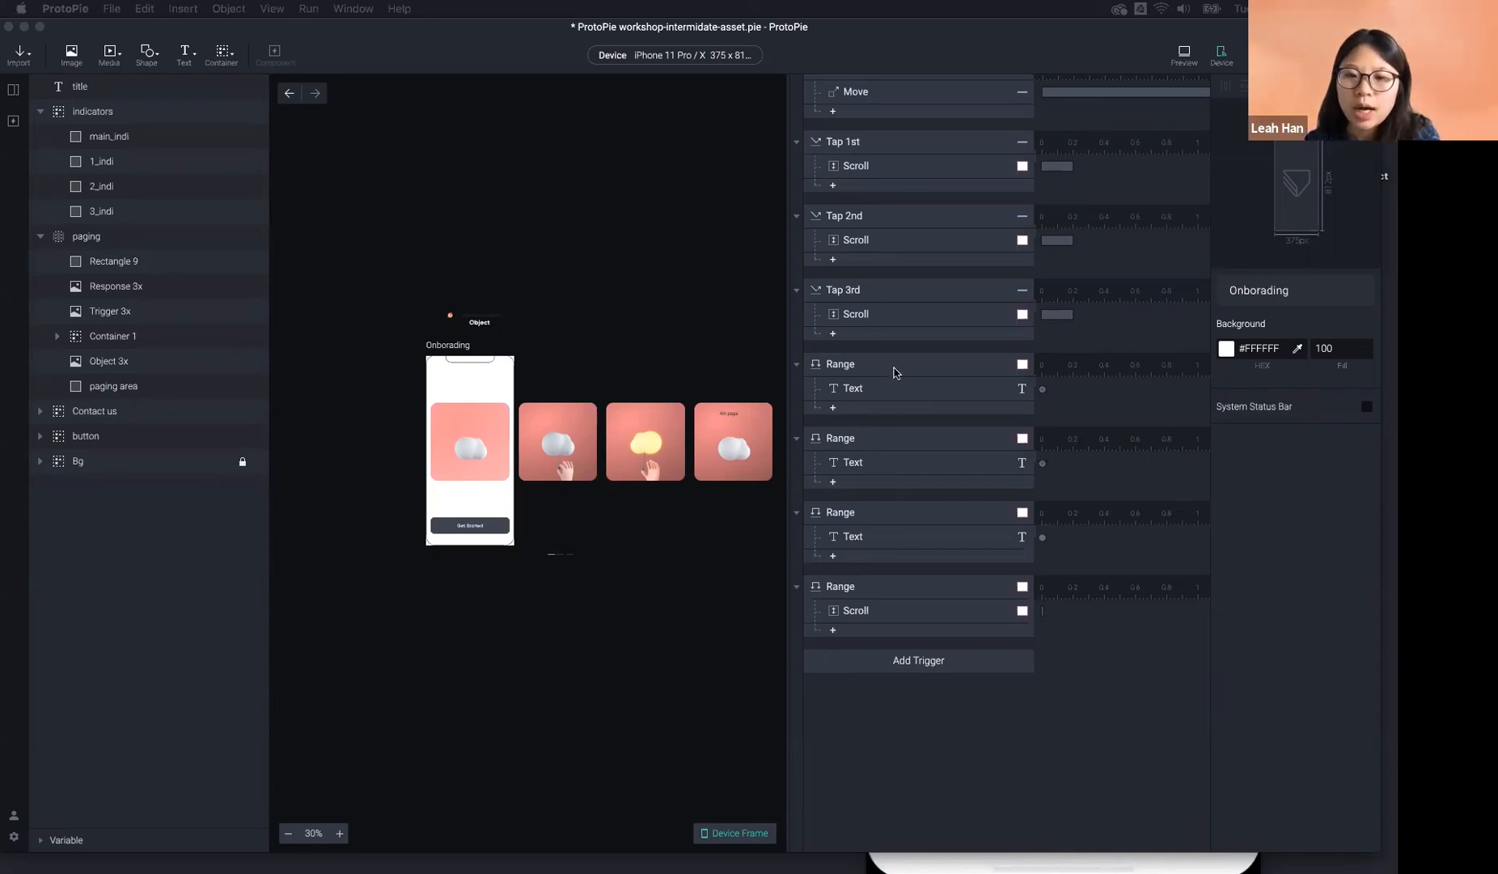
click(963, 369)
click(929, 438)
click(932, 366)
click(1266, 429)
click(1331, 433)
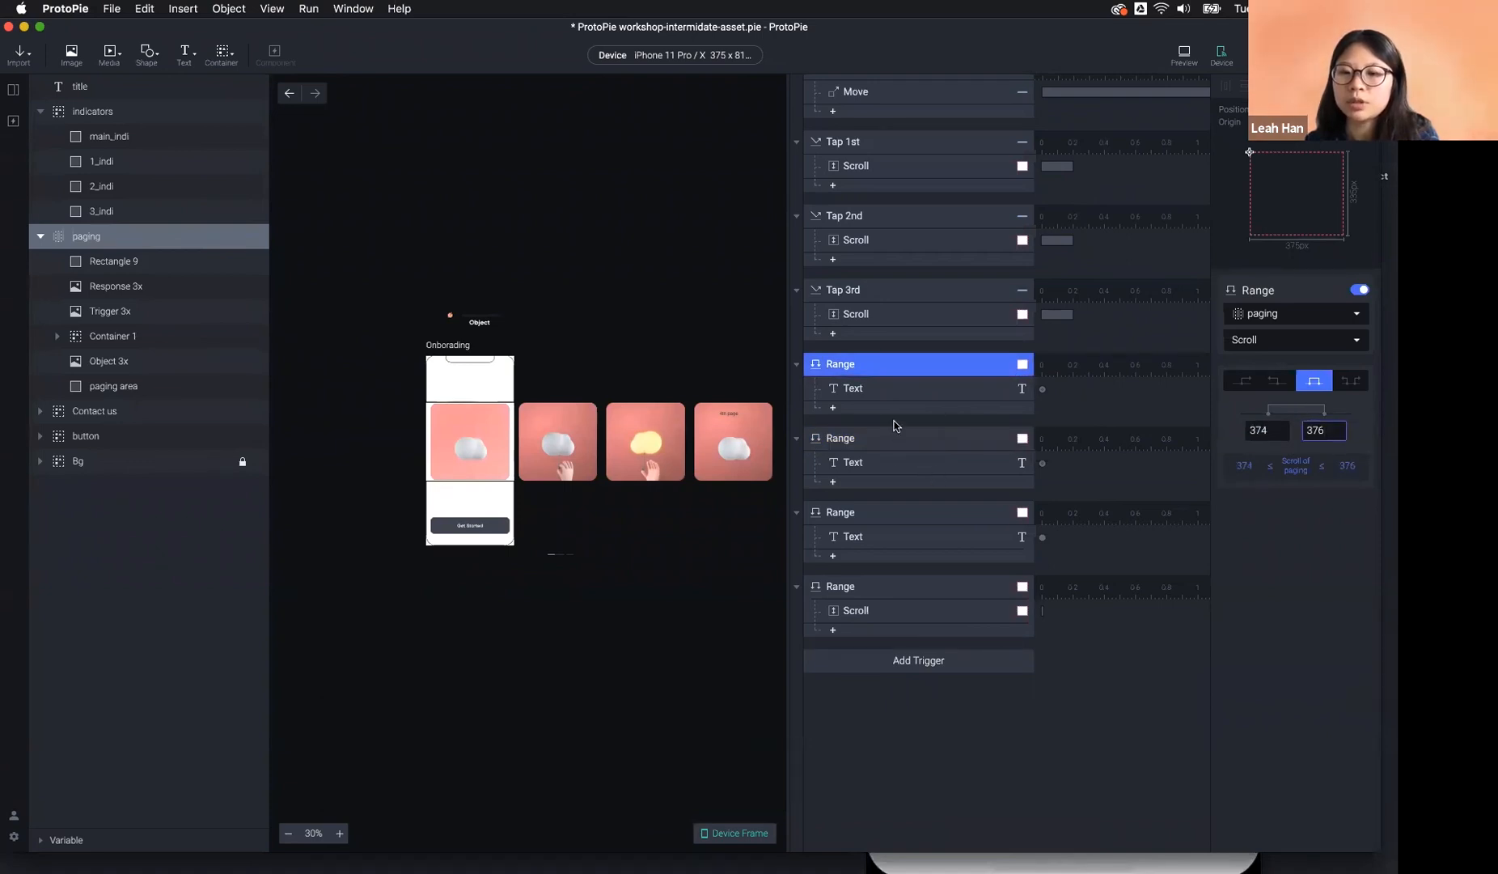
click(892, 438)
click(897, 369)
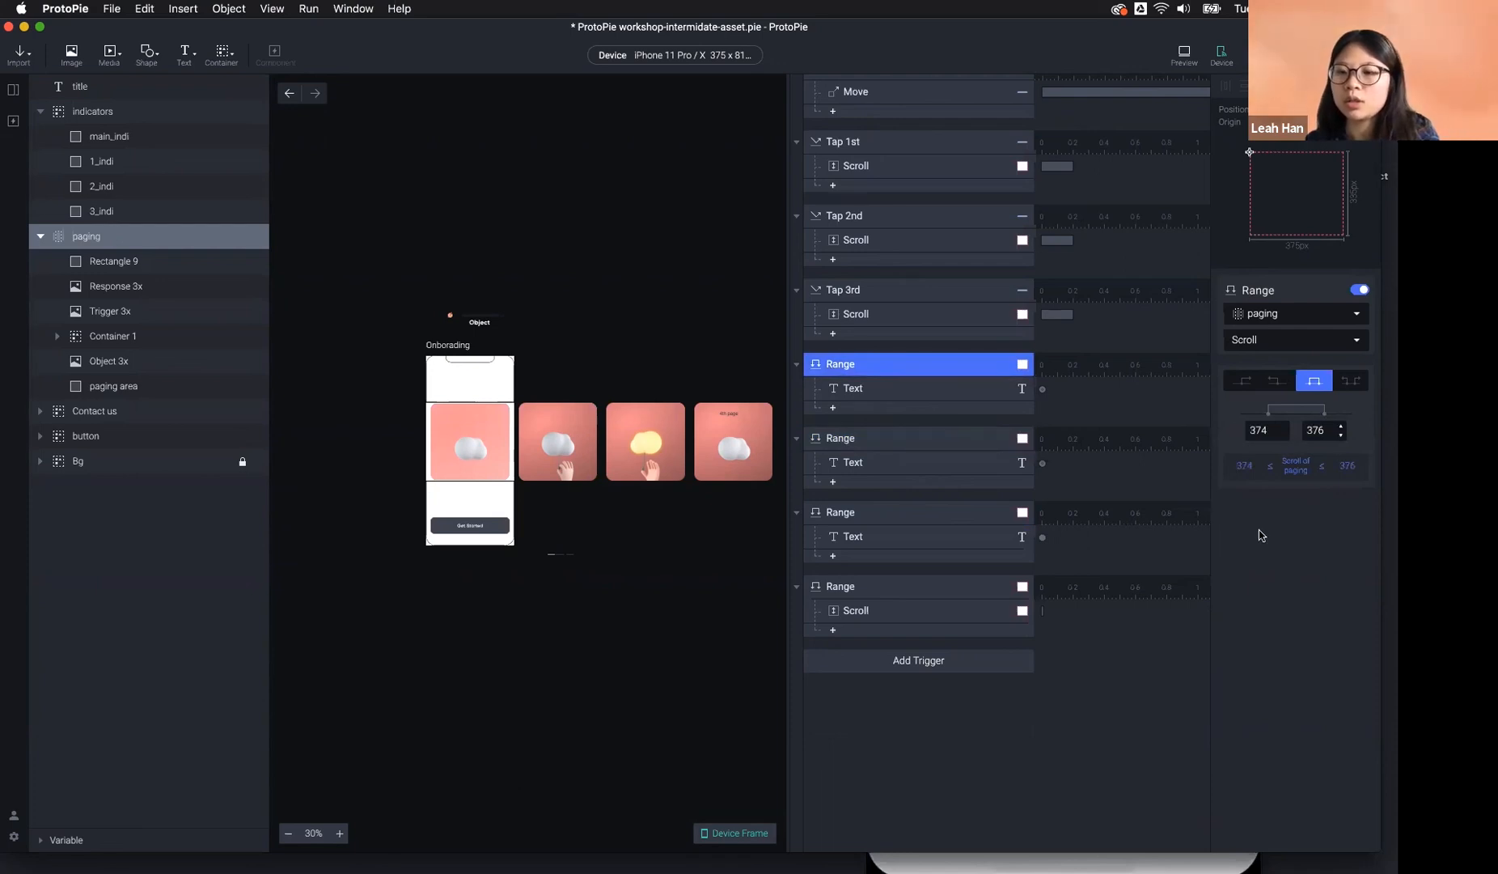
click(881, 446)
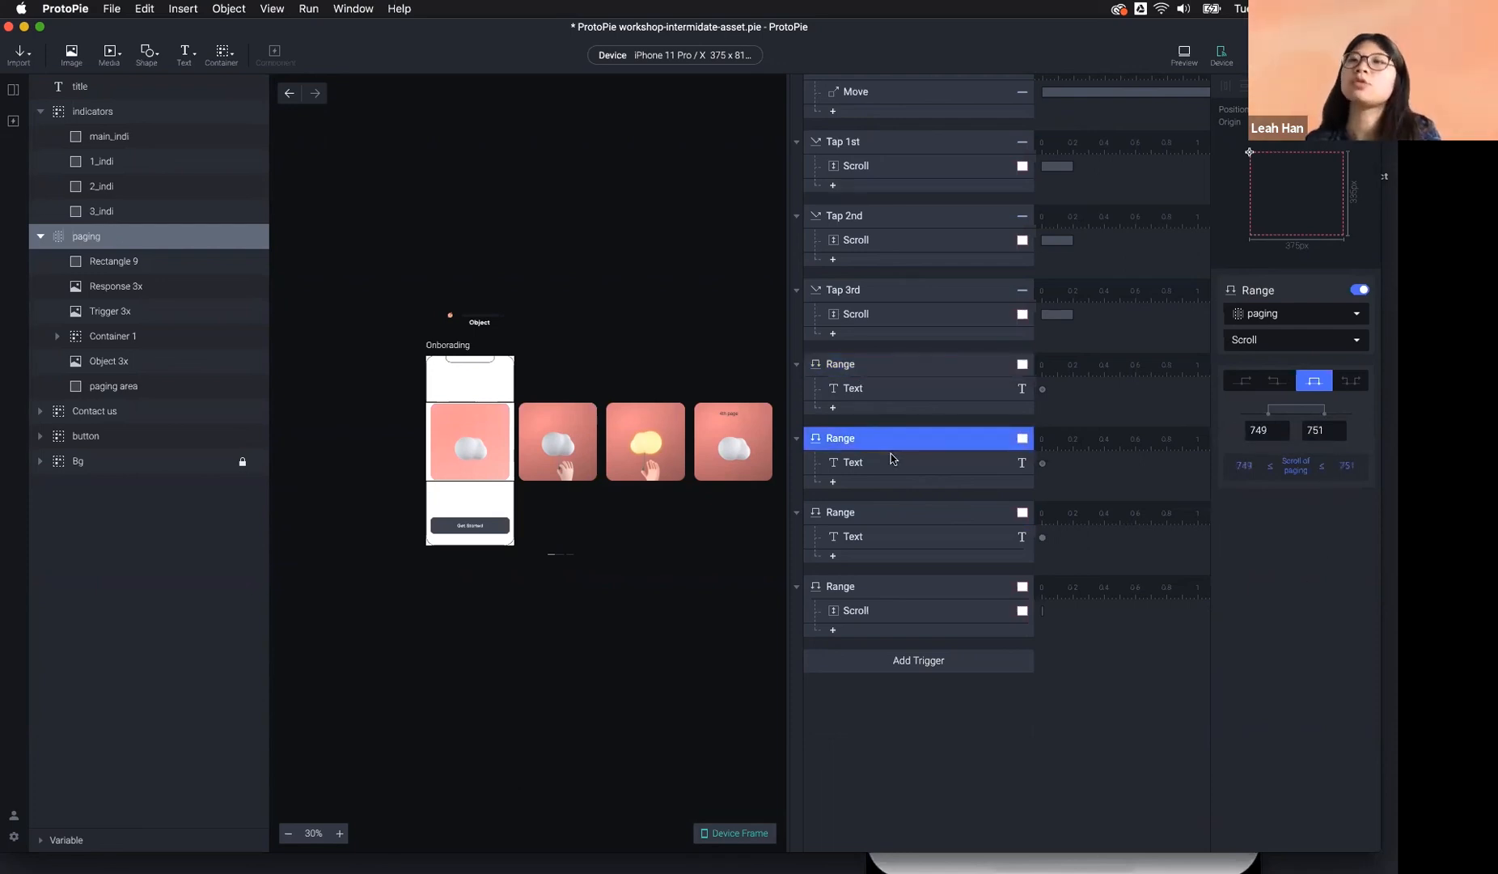
click(888, 373)
click(568, 445)
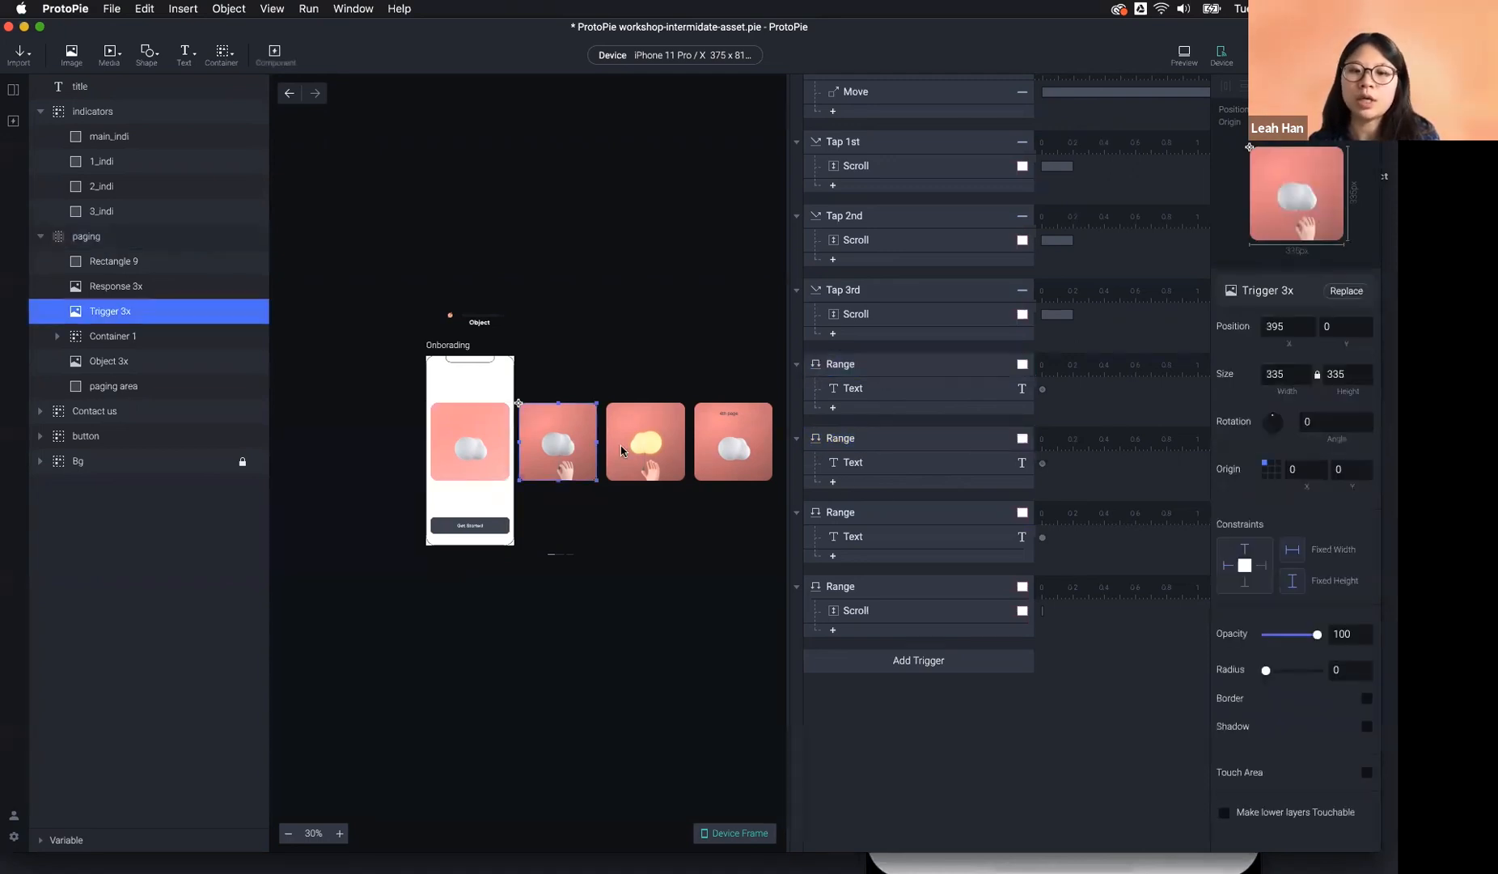
click(875, 441)
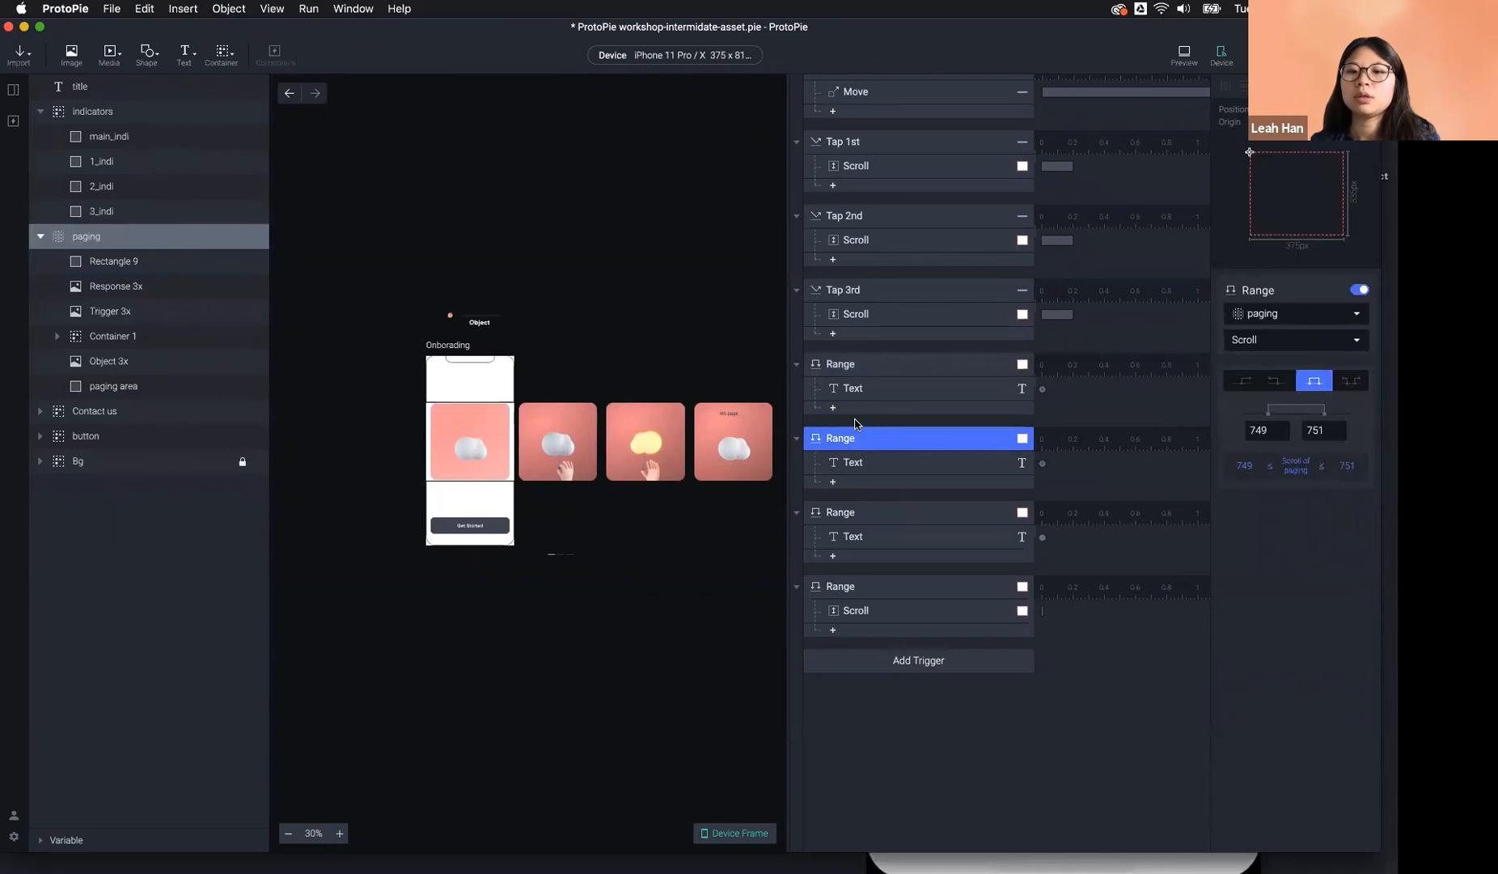
click(1099, 368)
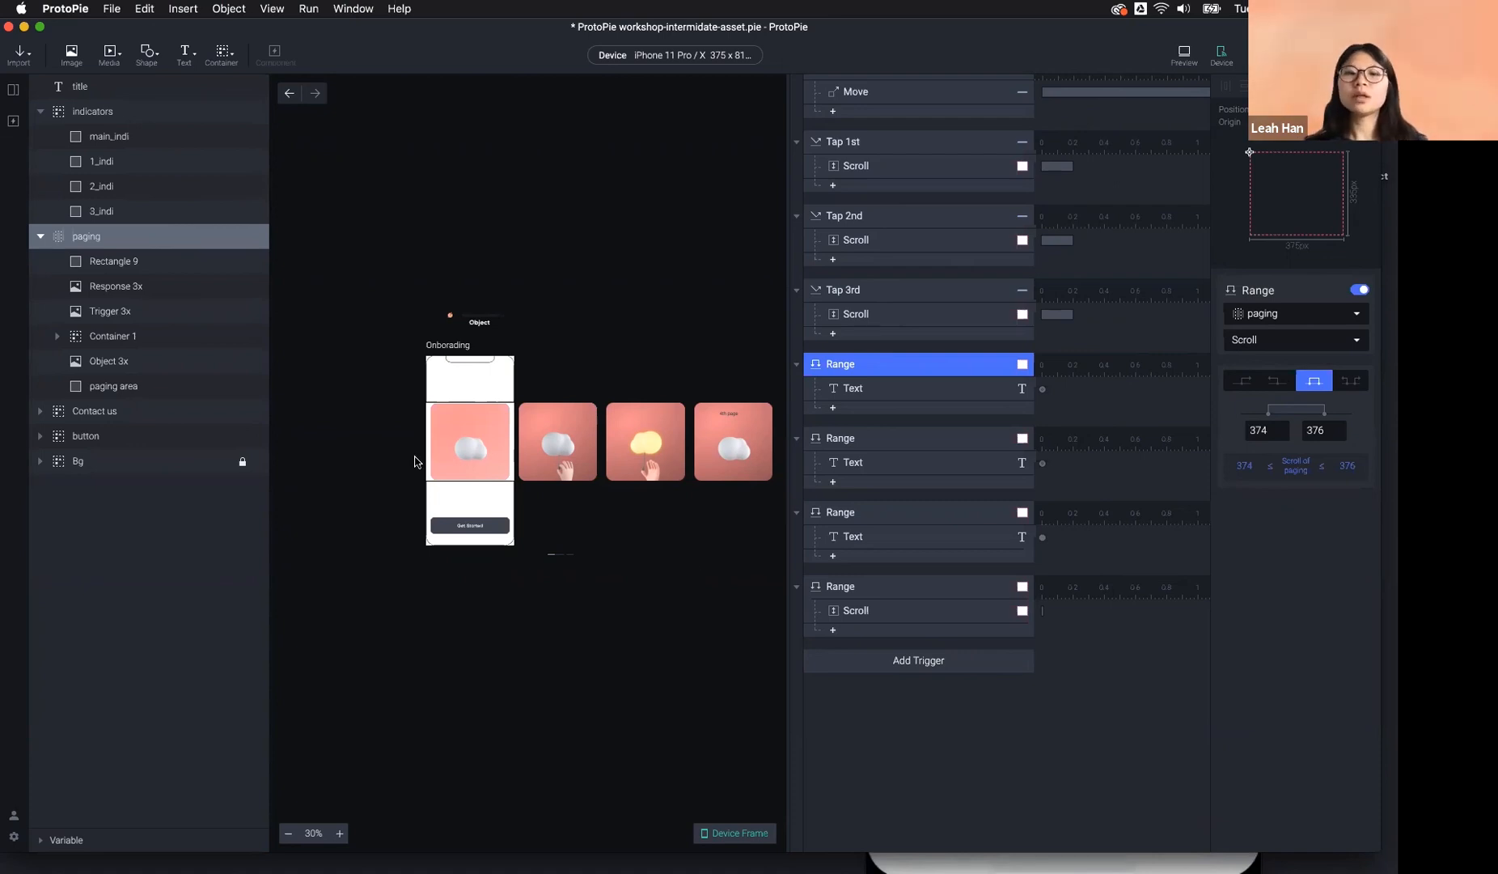
Switch to the Camera scene and select its Camera 1 layer.
click(12, 90)
click(142, 351)
click(492, 414)
scroll(535, 368, up, 5)
scroll(535, 368, left, 2)
scroll(534, 368, down, 1)
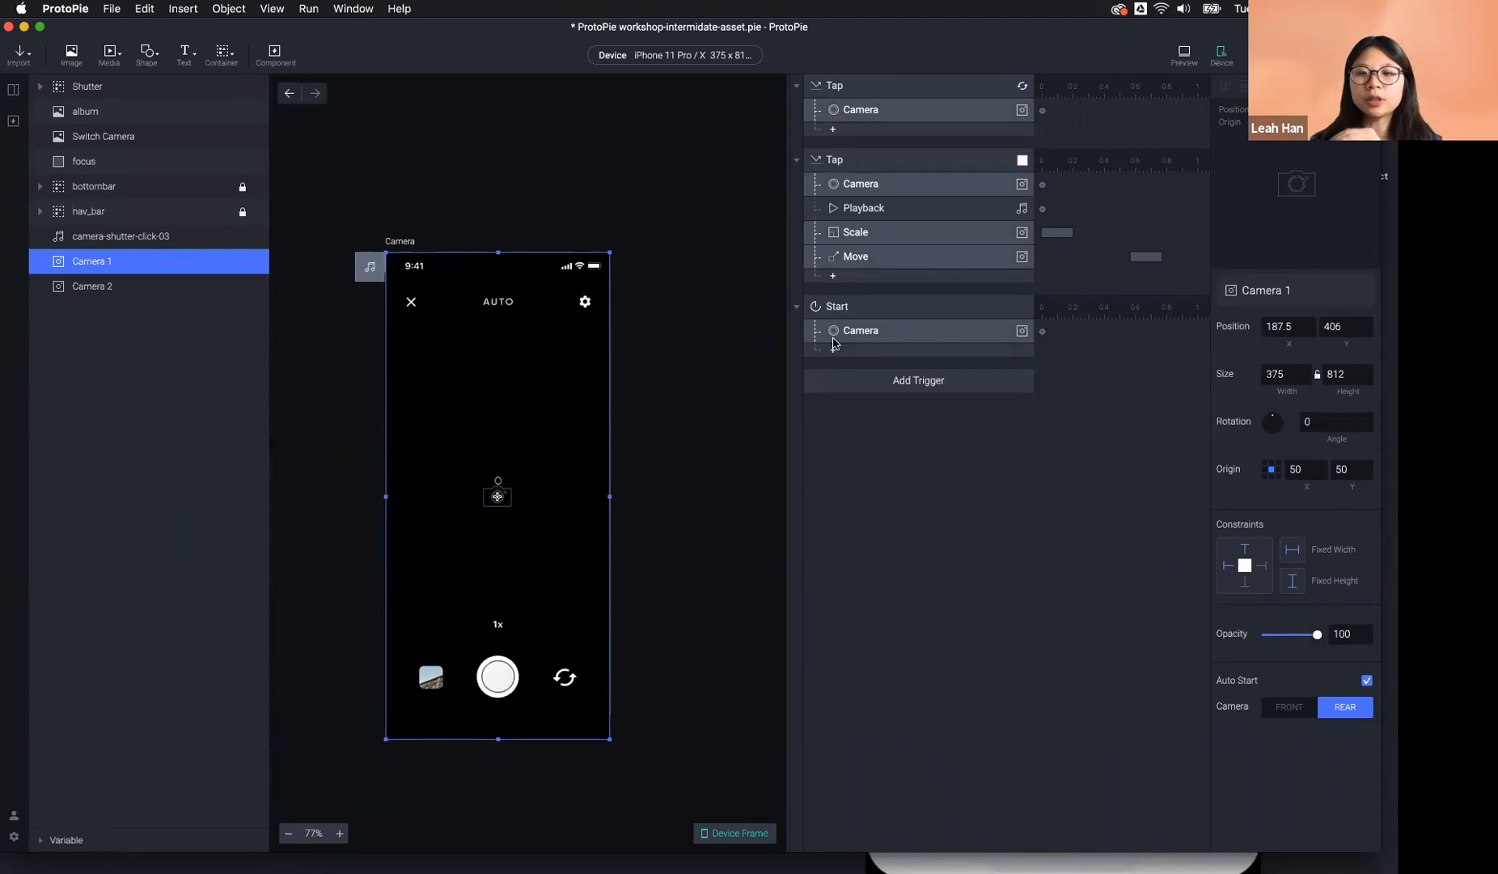
Examine the Camera response in the Shutter's Tap trigger, including its action and the camera layers available as target.
click(885, 204)
click(890, 188)
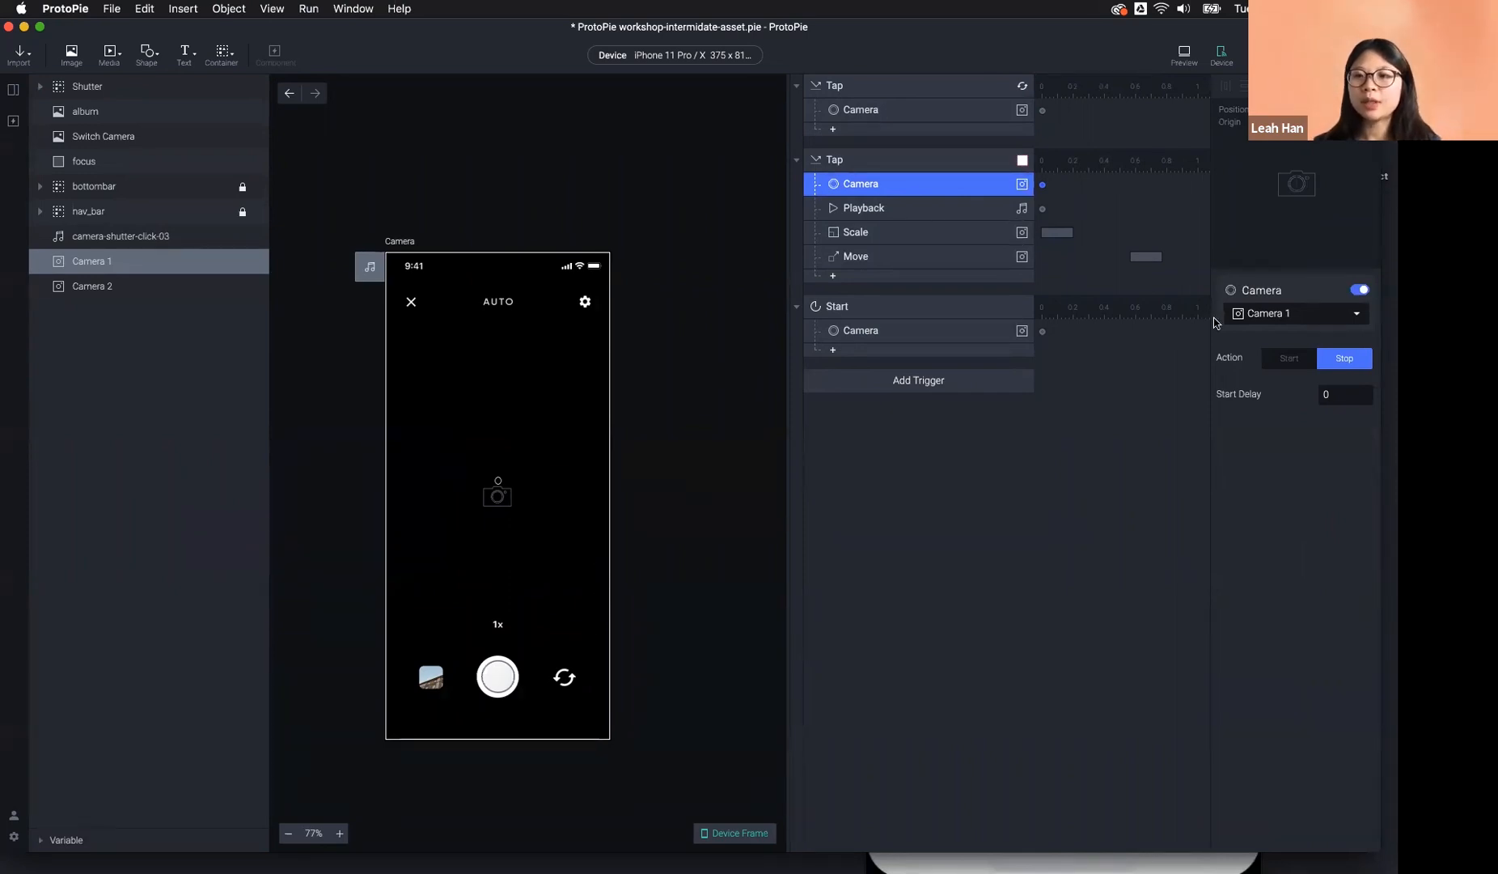
click(1295, 322)
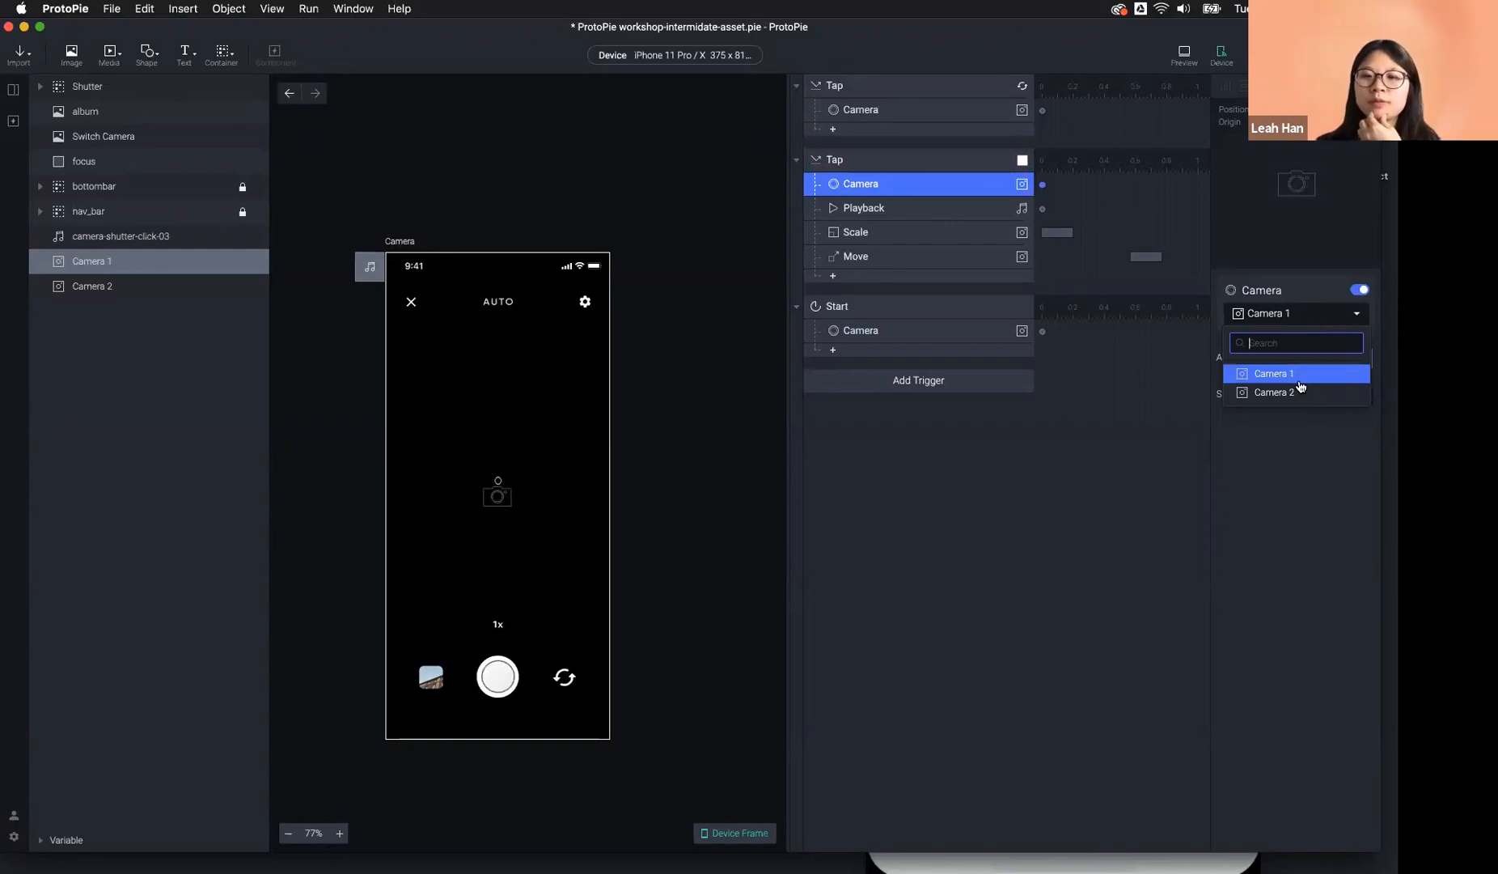
click(918, 192)
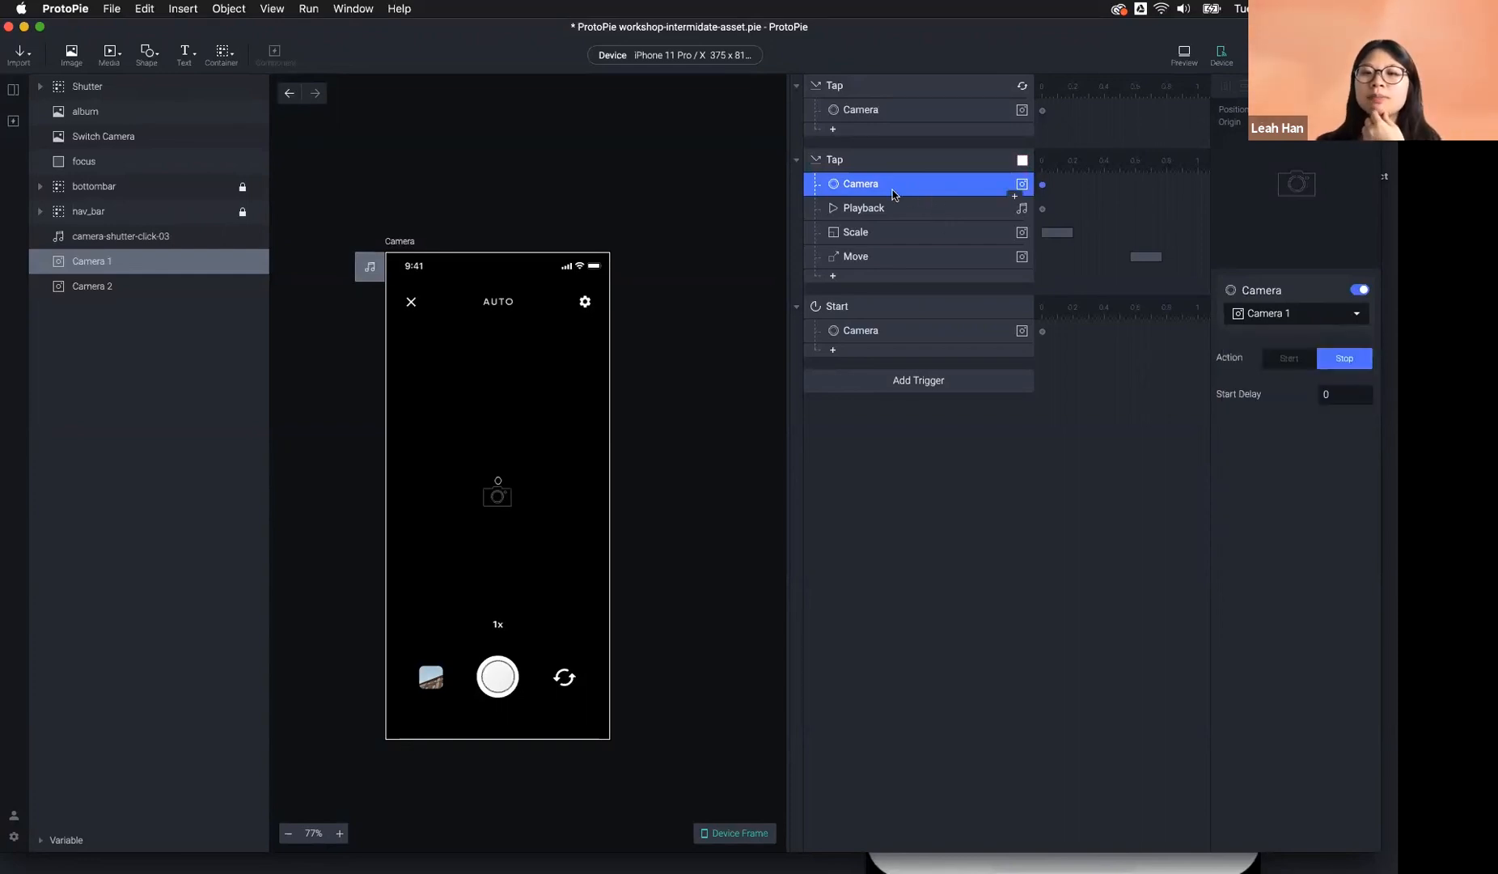
click(1288, 317)
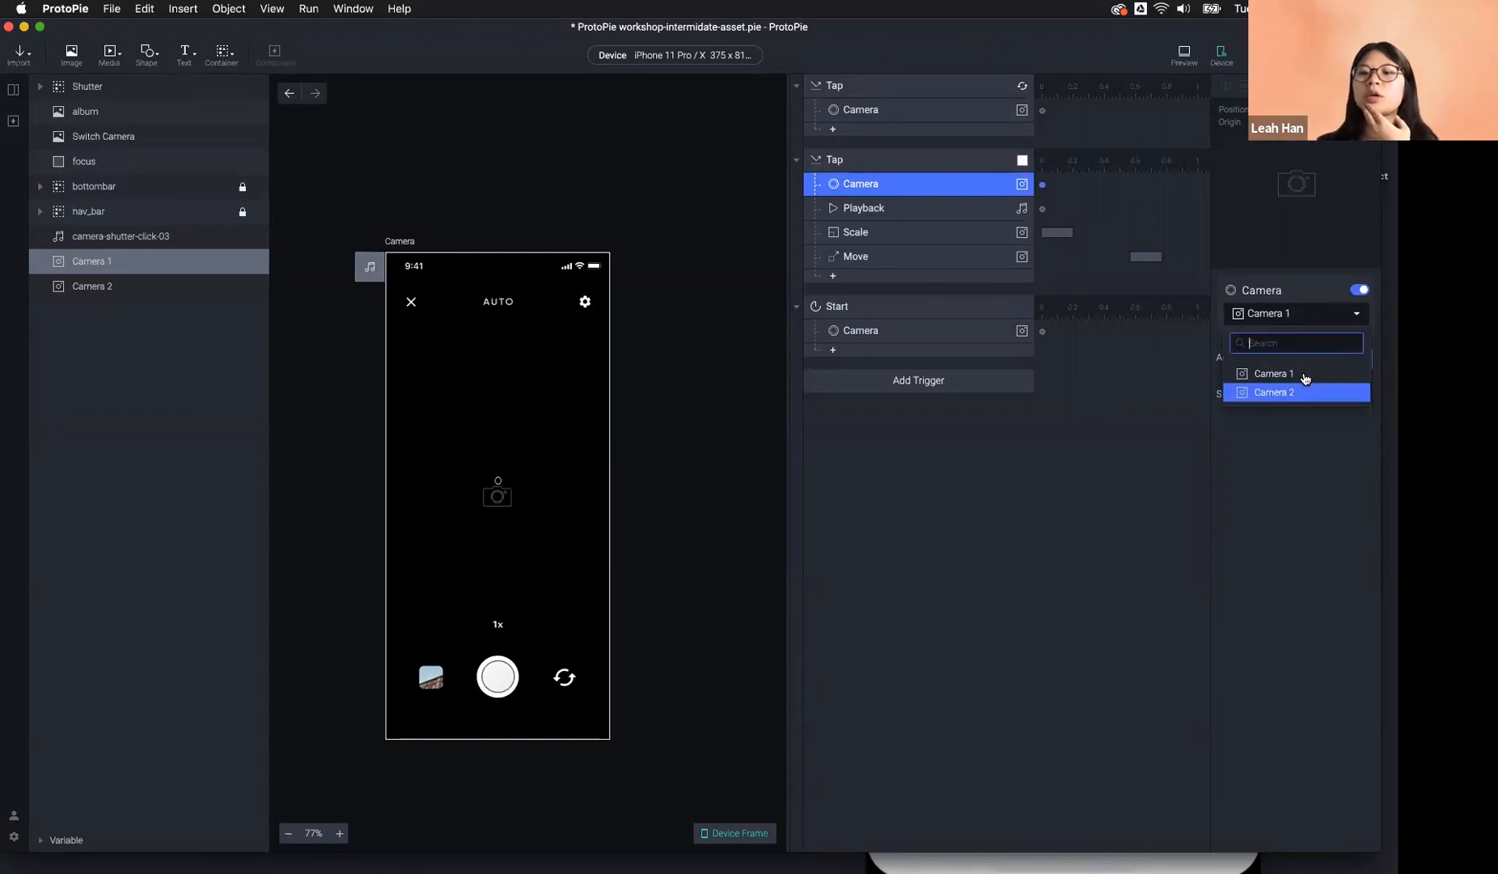
click(1131, 430)
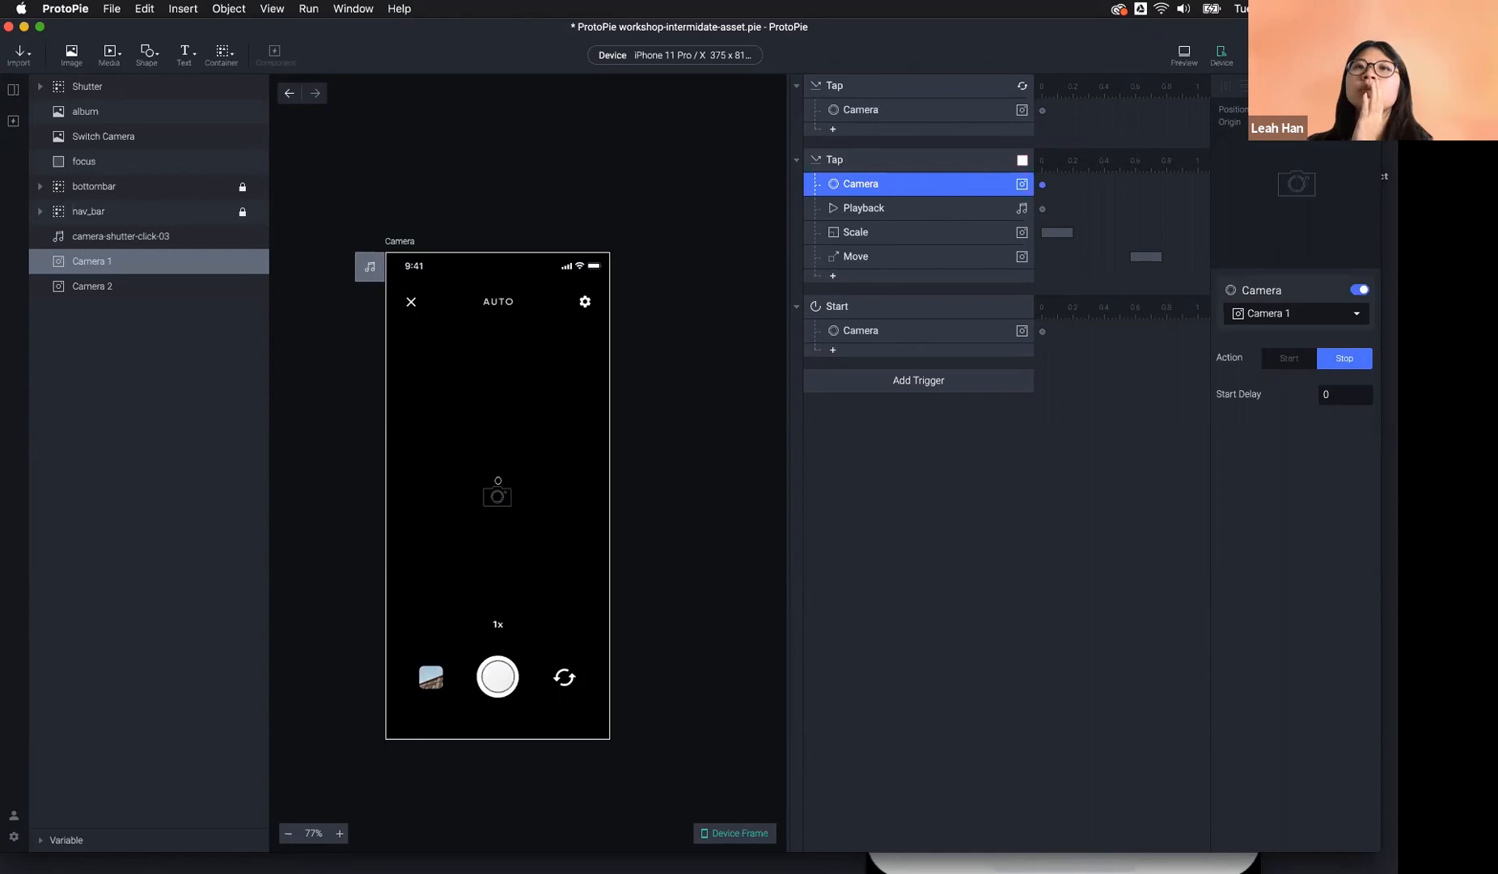
Inspect the Shutter button and the properties of the Camera 2 layer.
click(507, 760)
click(500, 675)
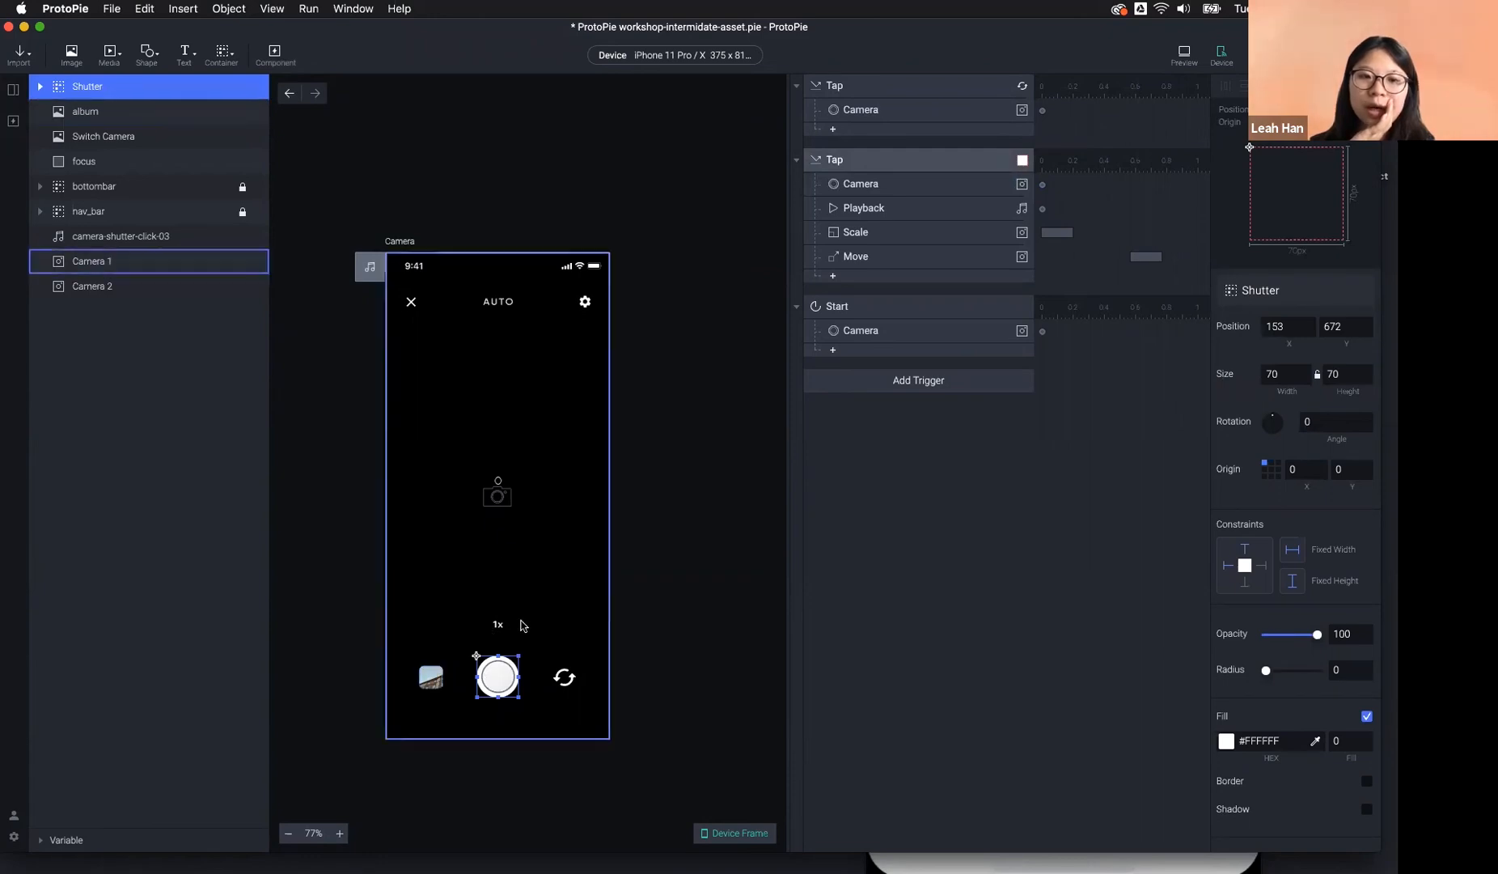
click(679, 572)
scroll(679, 572, up, 2)
scroll(679, 577, up, 3)
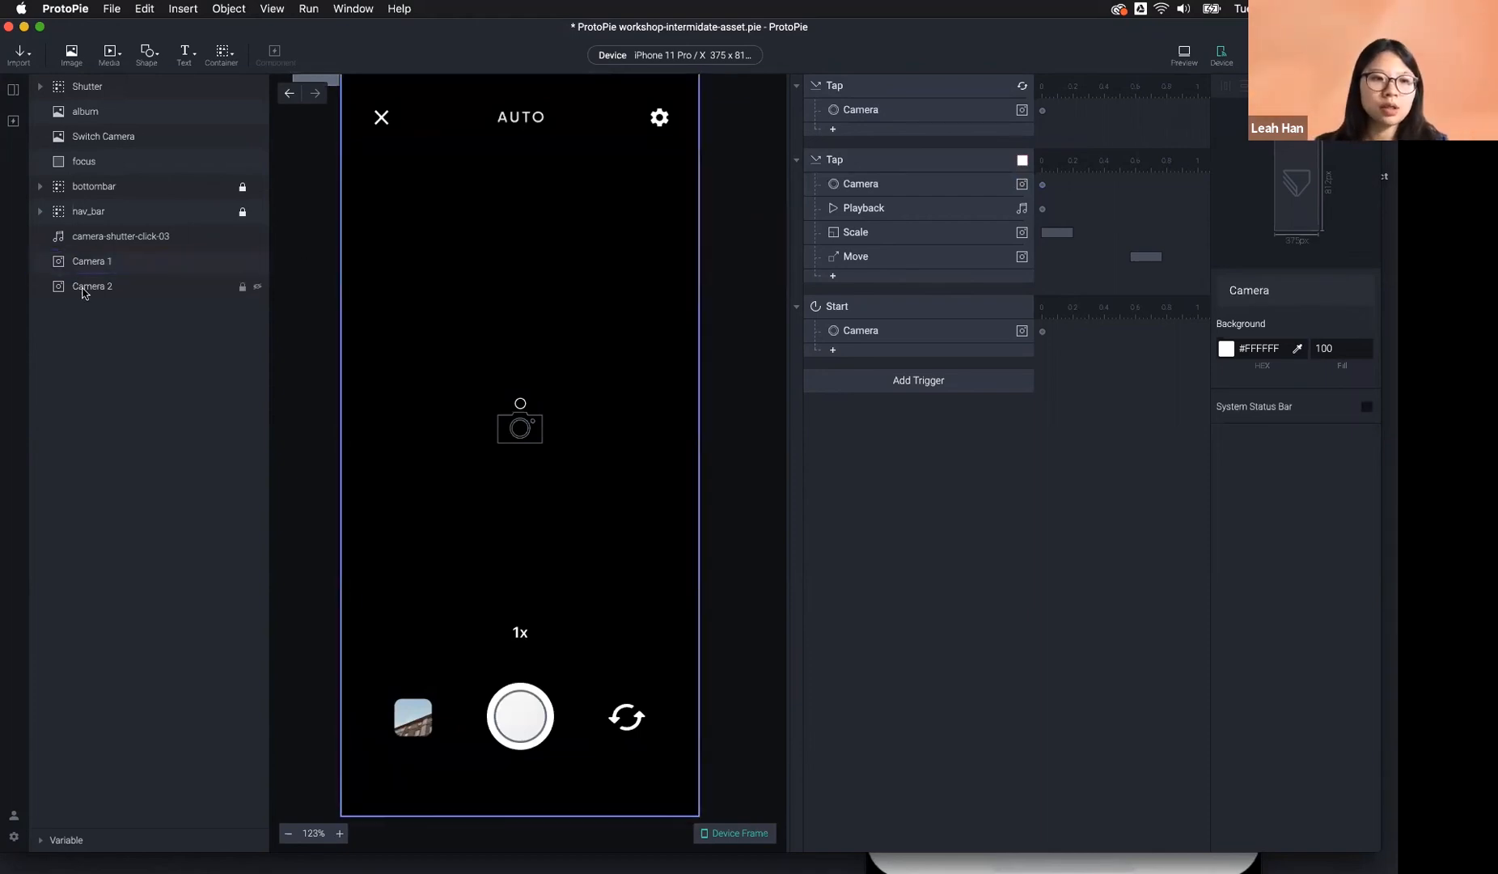
click(207, 288)
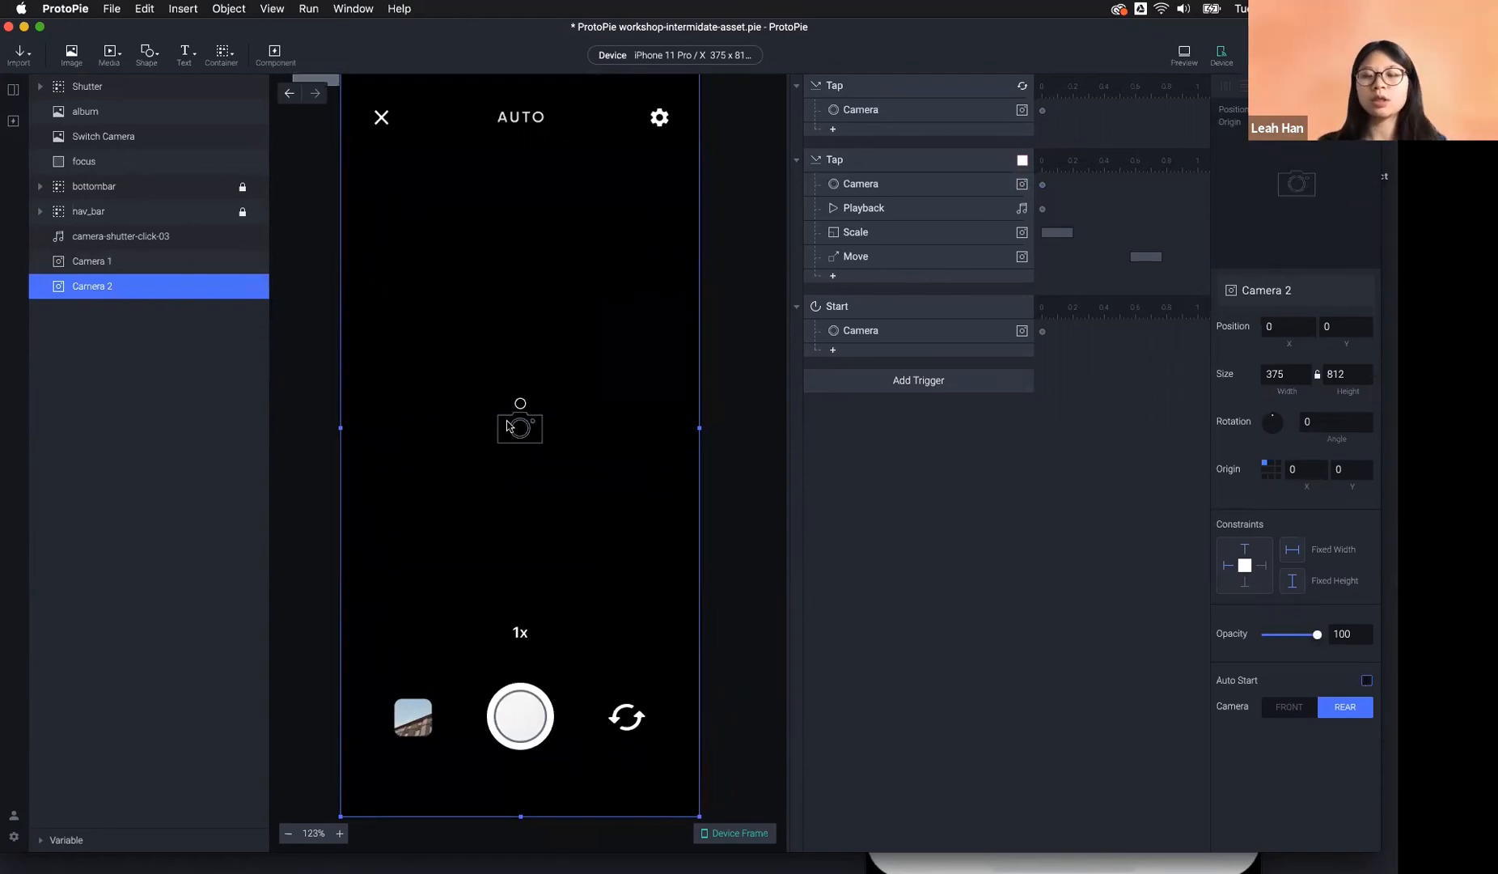
Add a Camera response to the Shutter's Tap trigger that starts Camera 2 with the current camera.
click(868, 167)
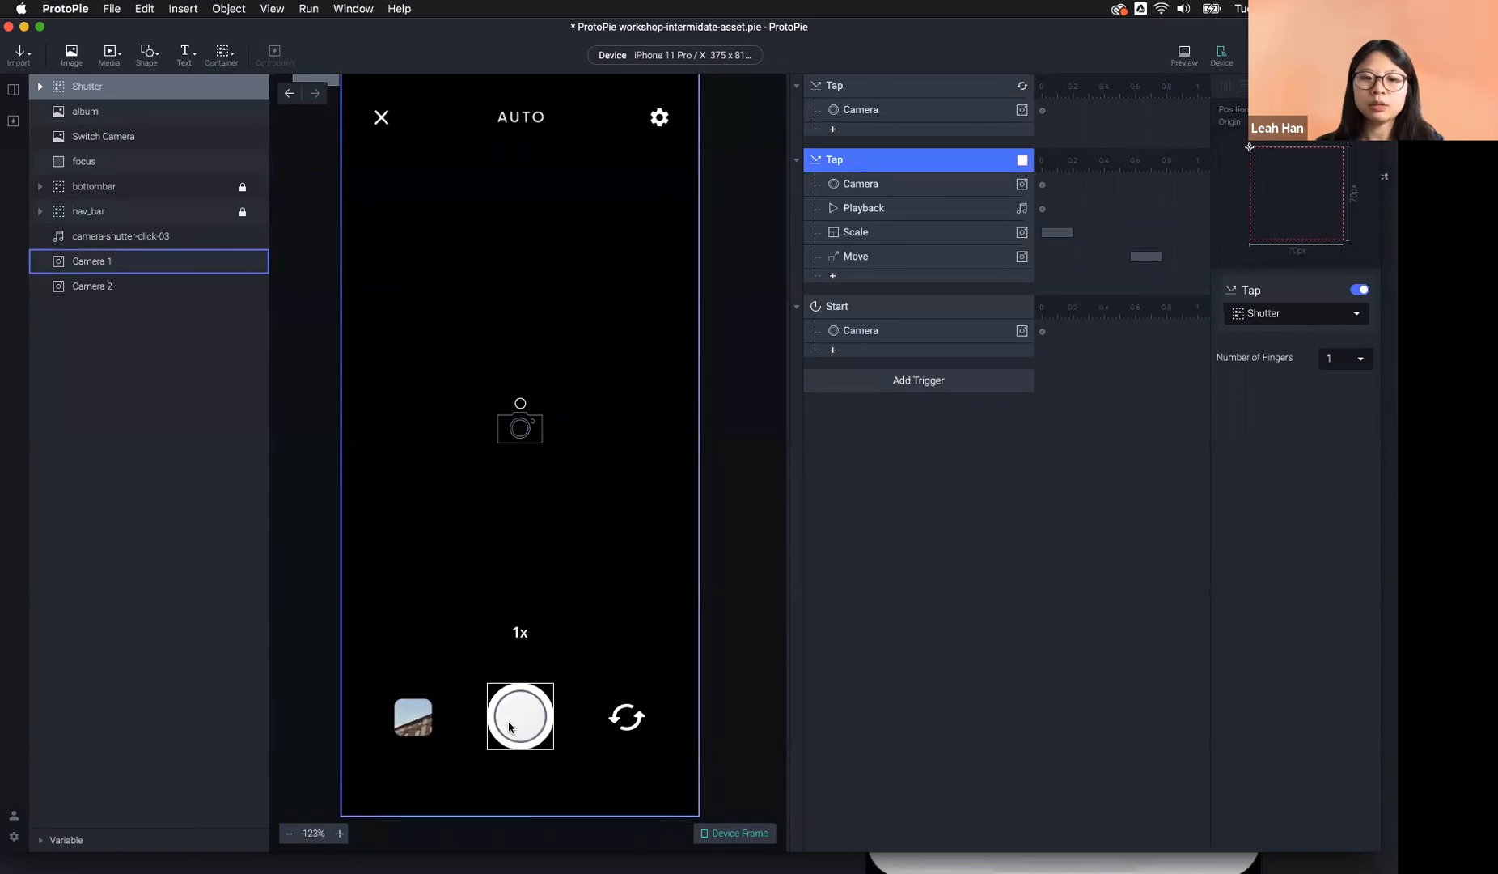
click(967, 185)
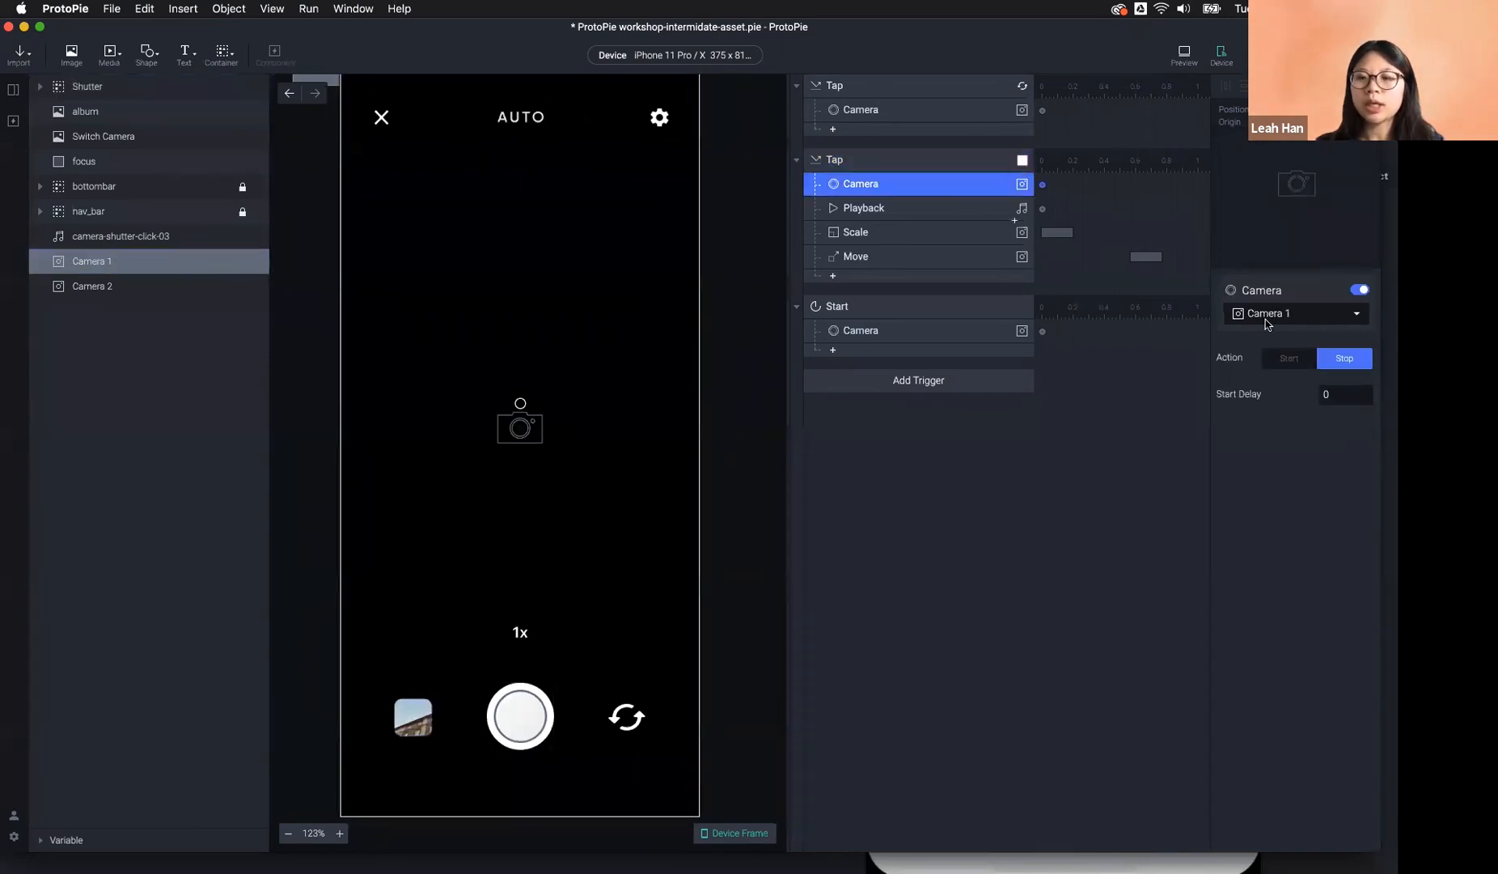
click(944, 282)
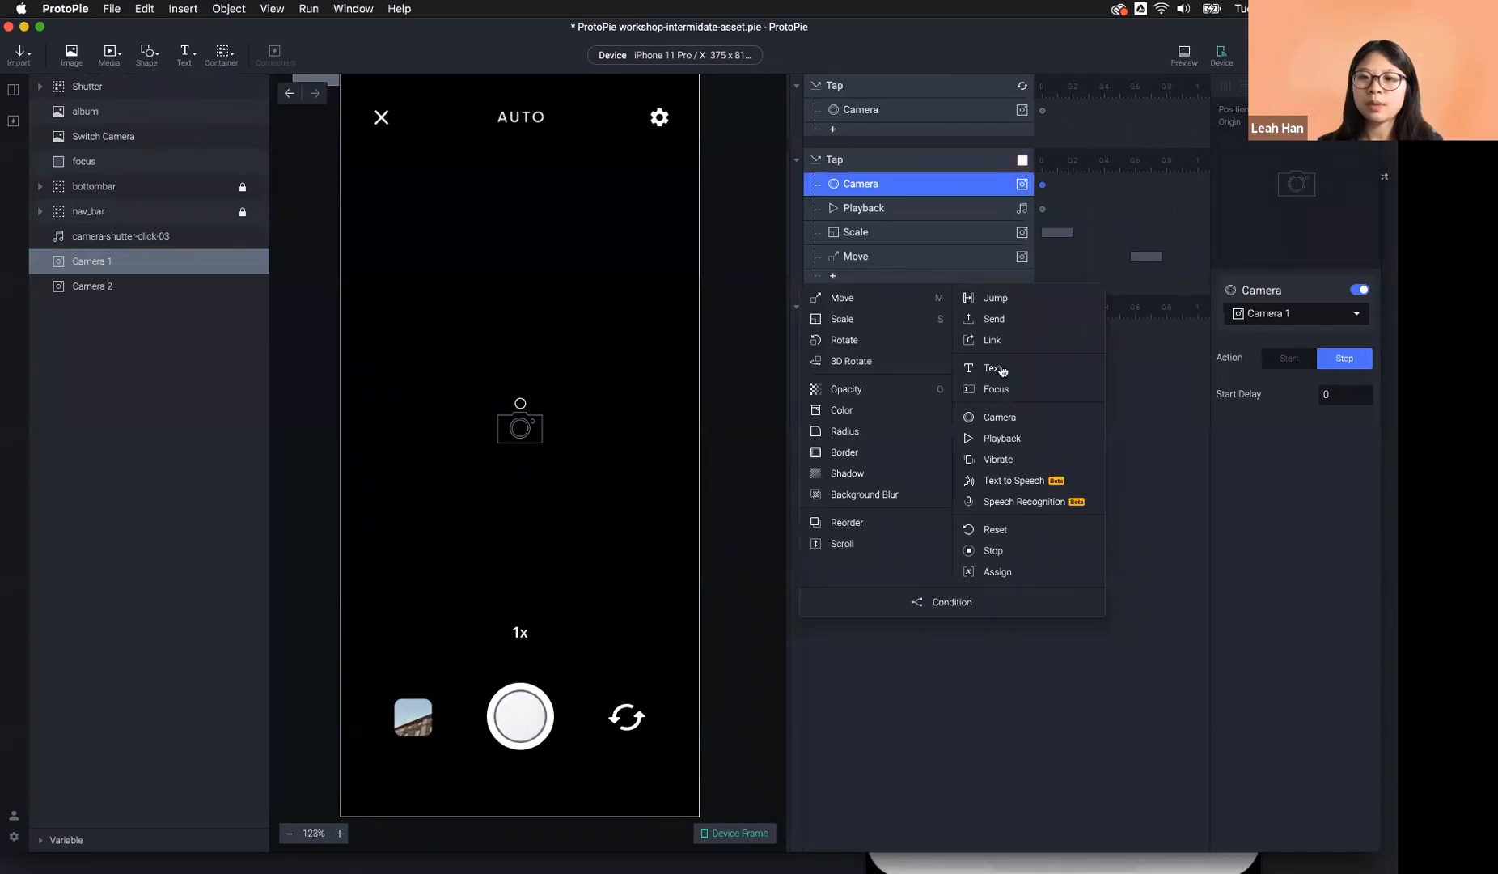
click(1021, 417)
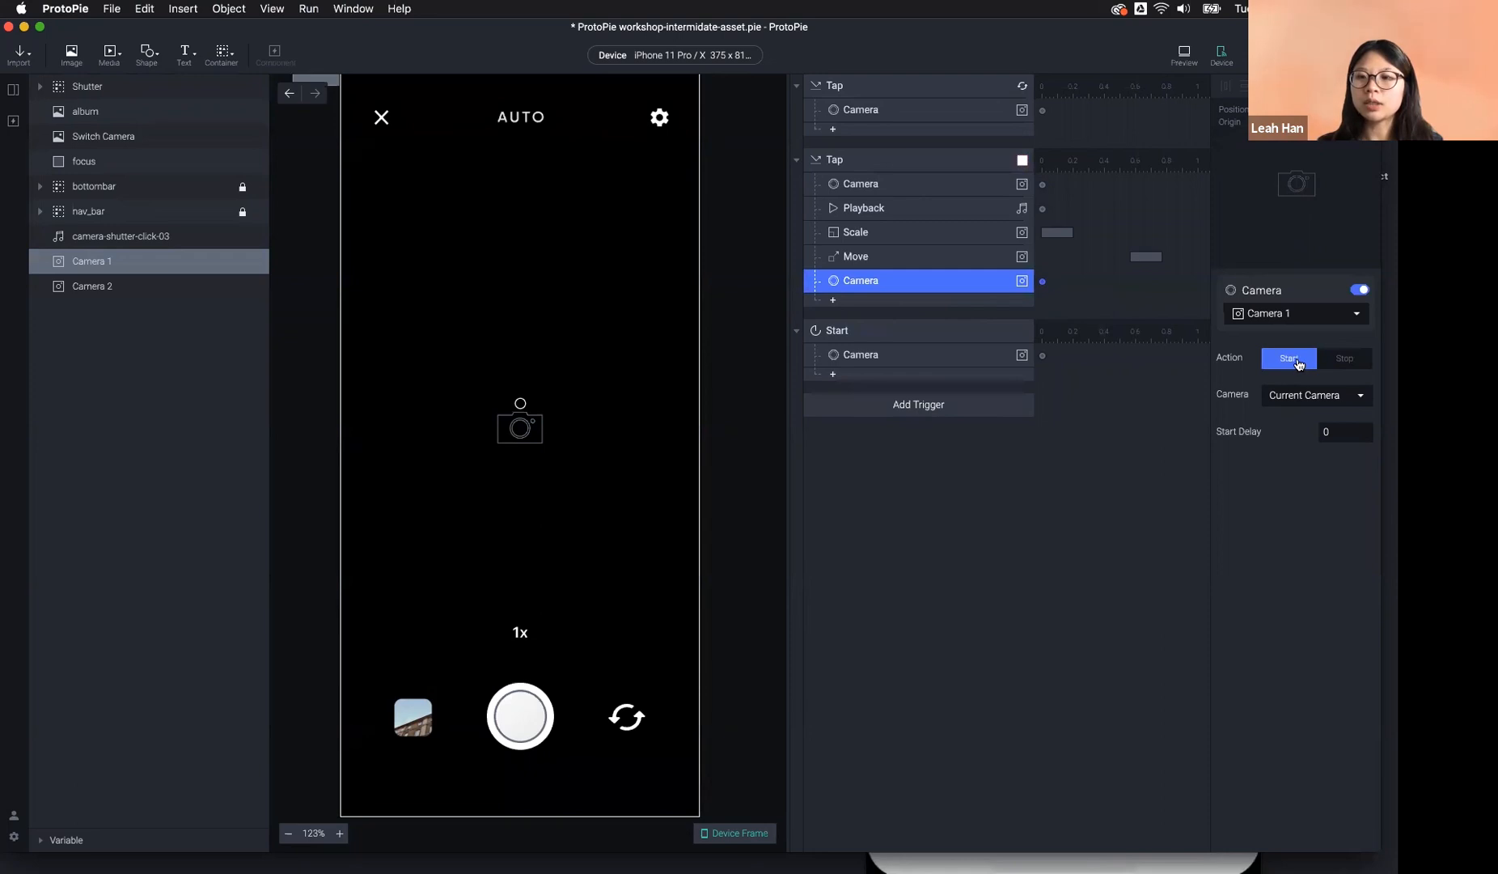
click(1286, 322)
click(1286, 393)
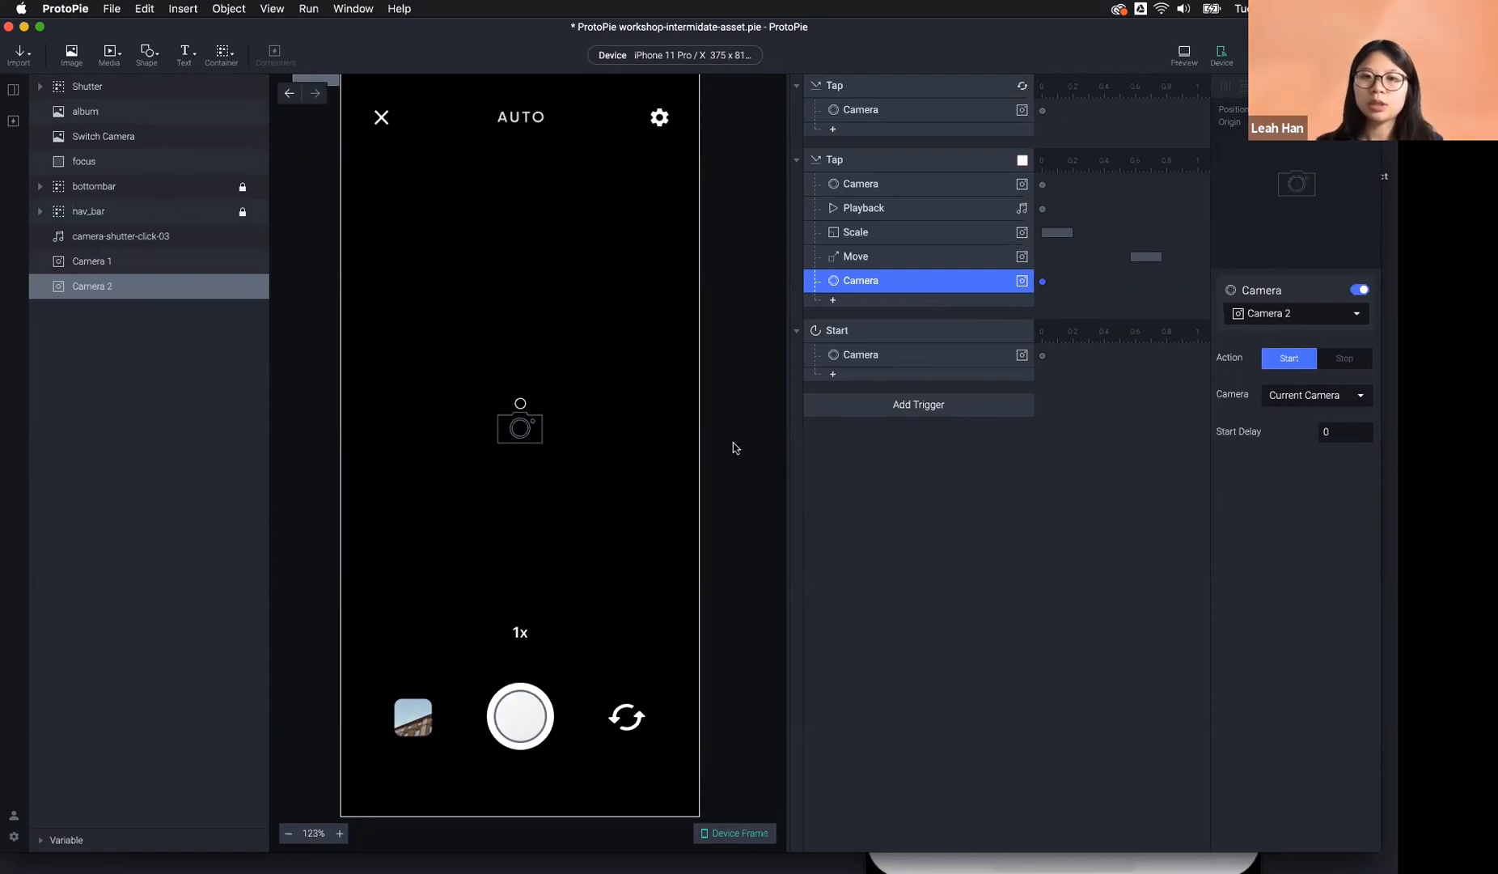
click(685, 445)
click(1034, 495)
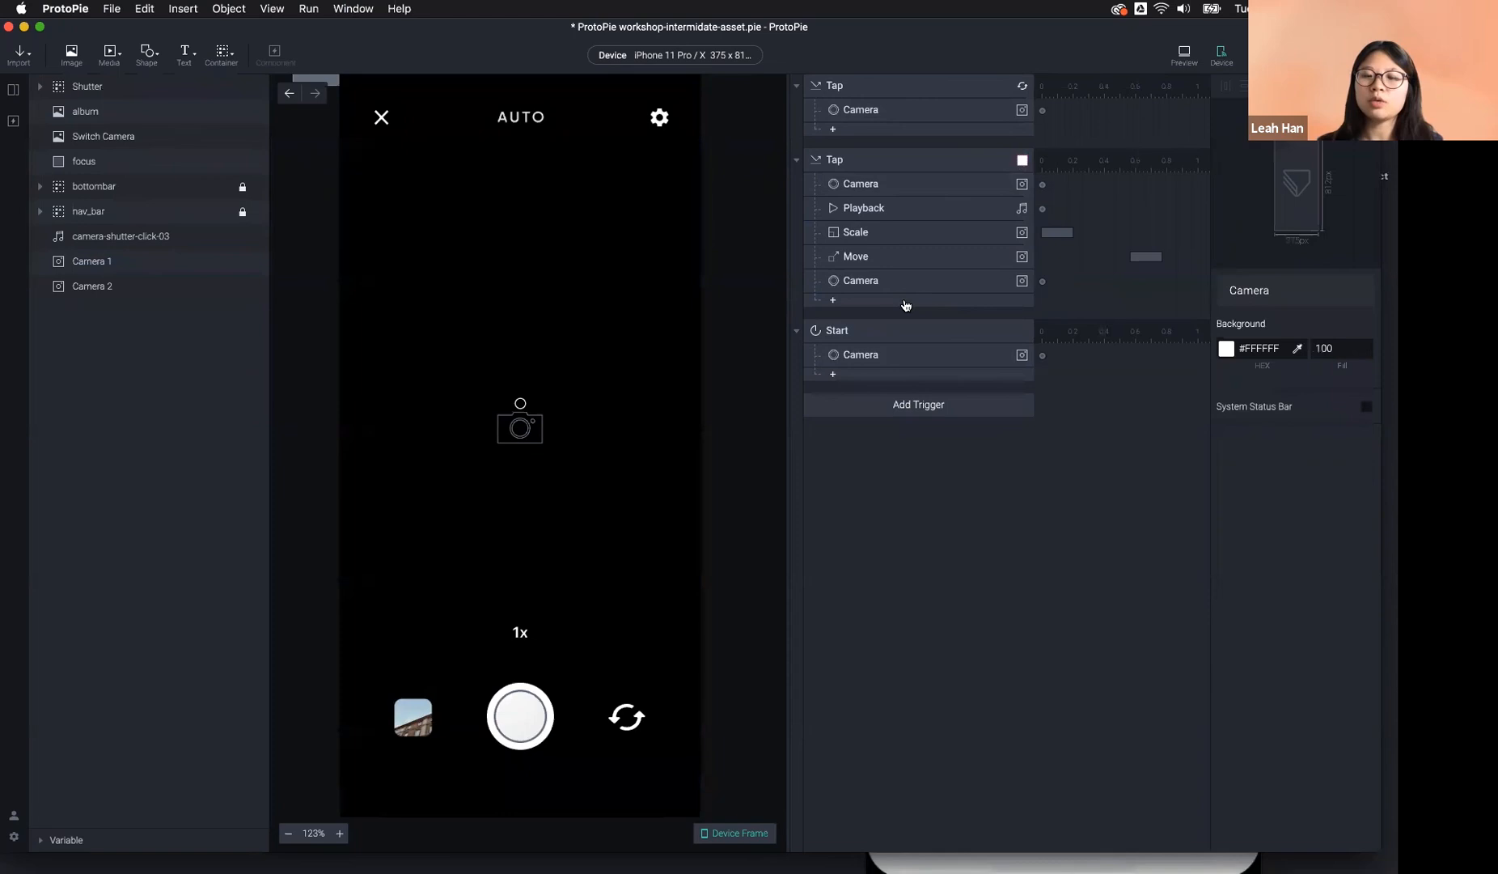
click(906, 305)
click(933, 622)
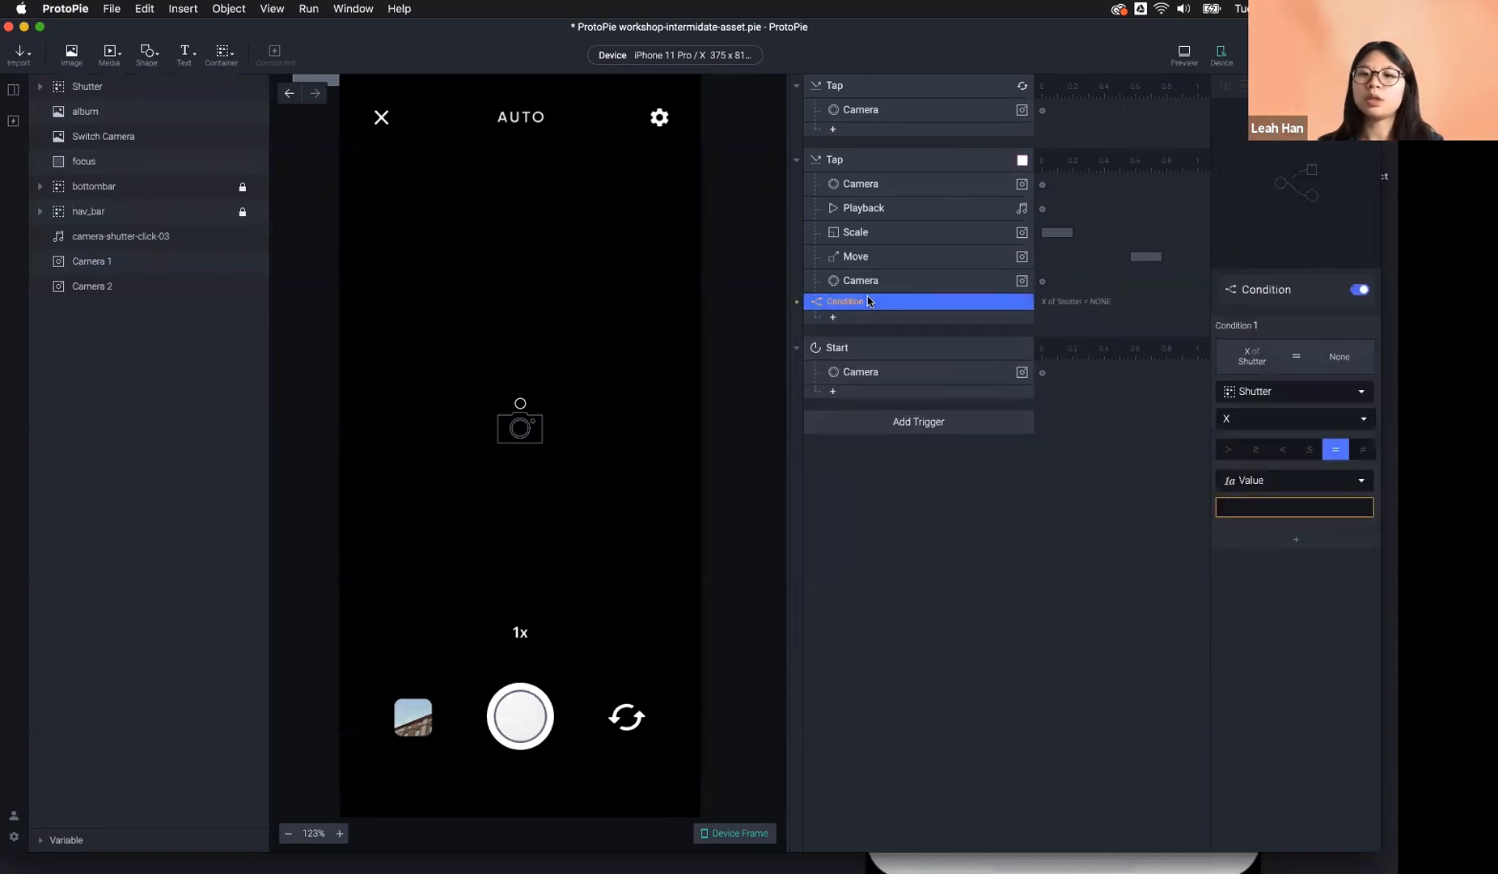
click(405, 724)
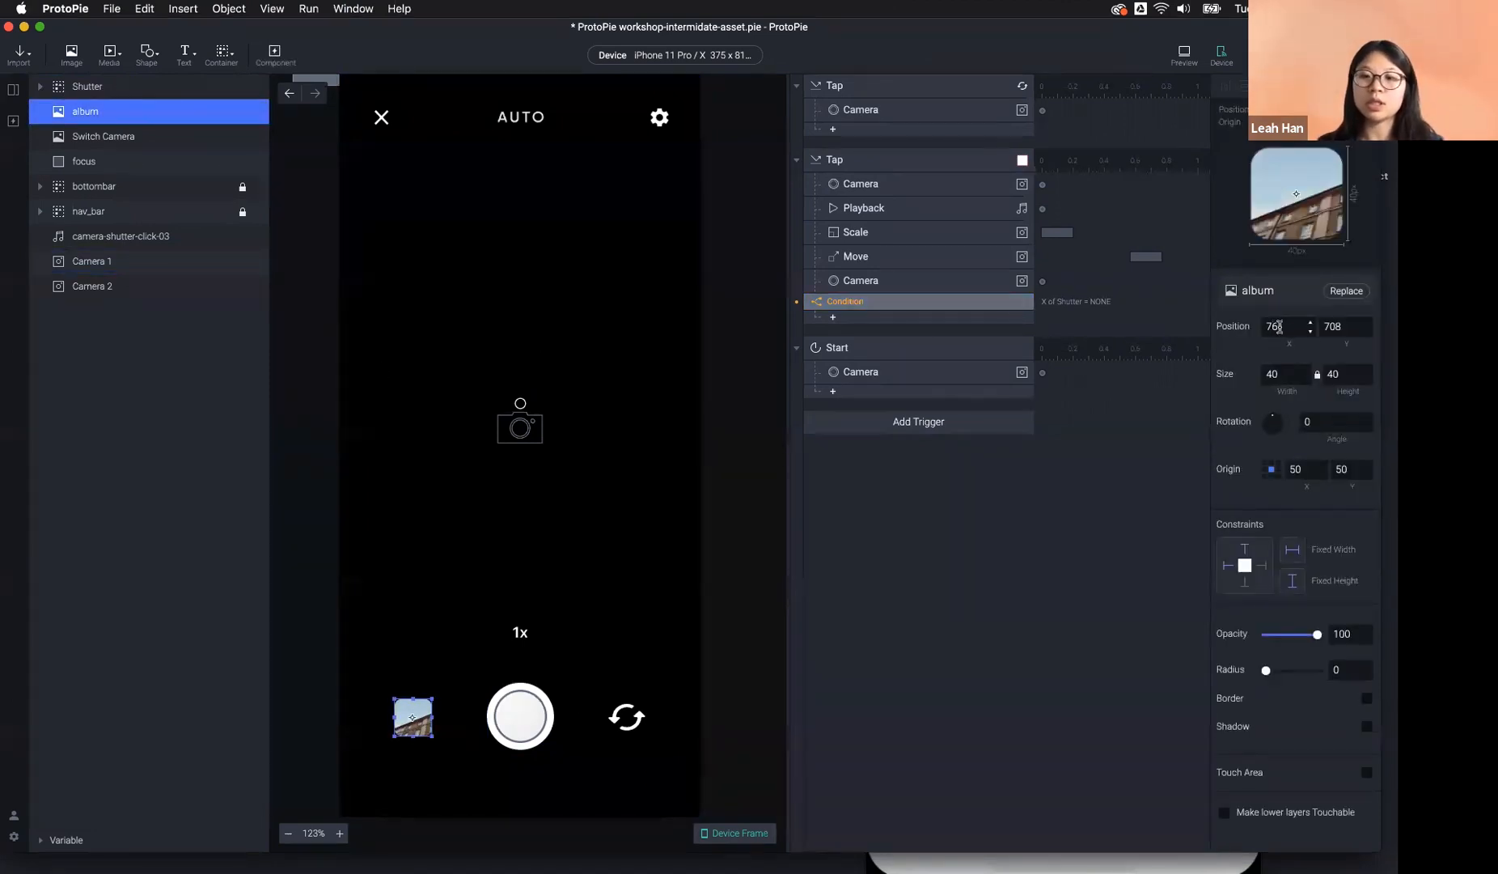
click(867, 159)
click(893, 283)
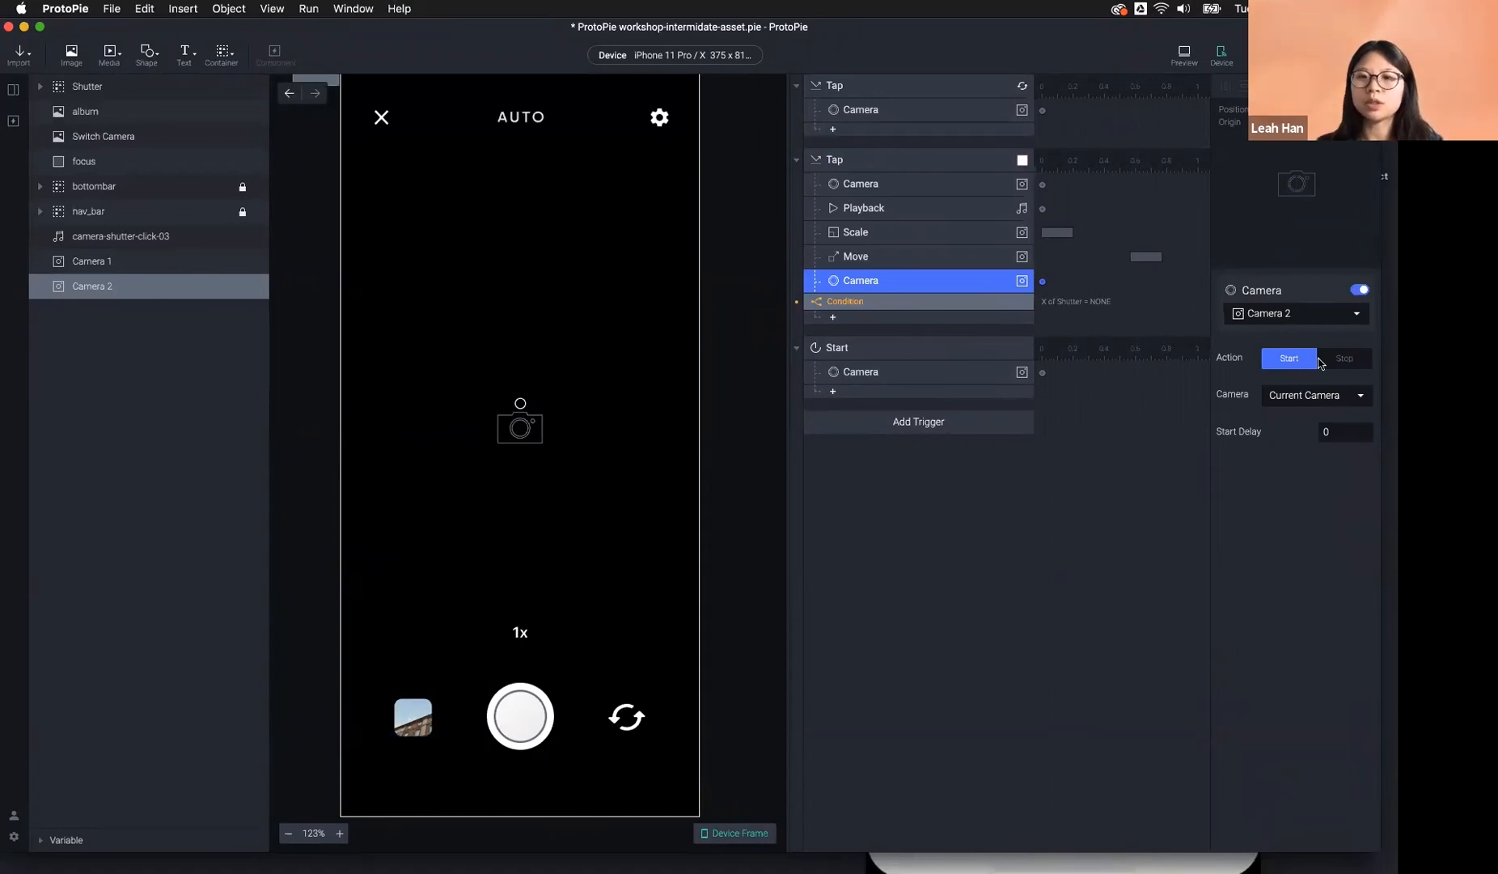
click(916, 301)
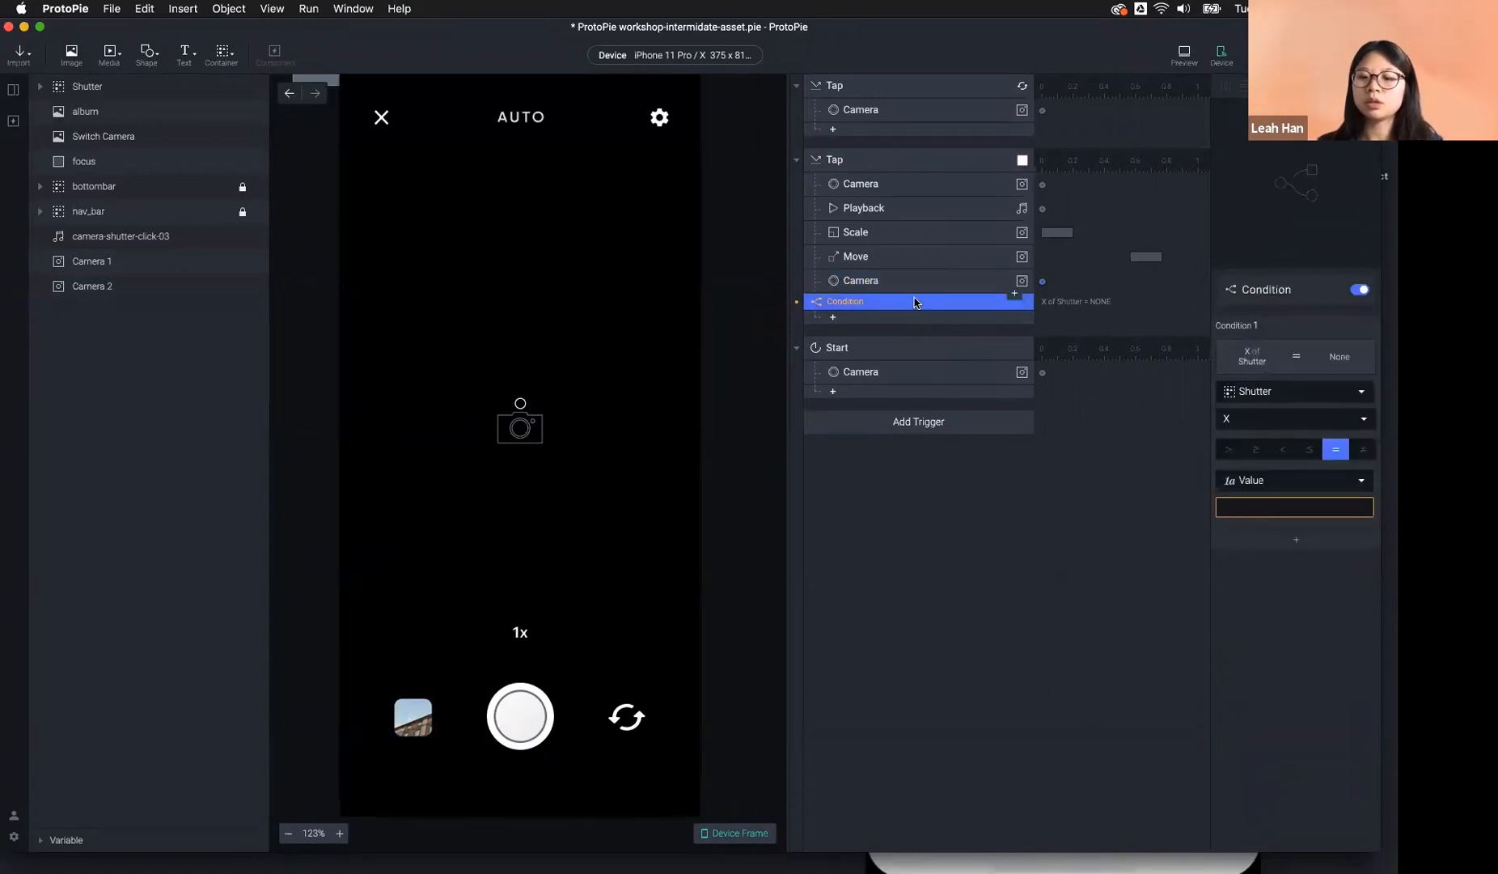
key(BackSpace)
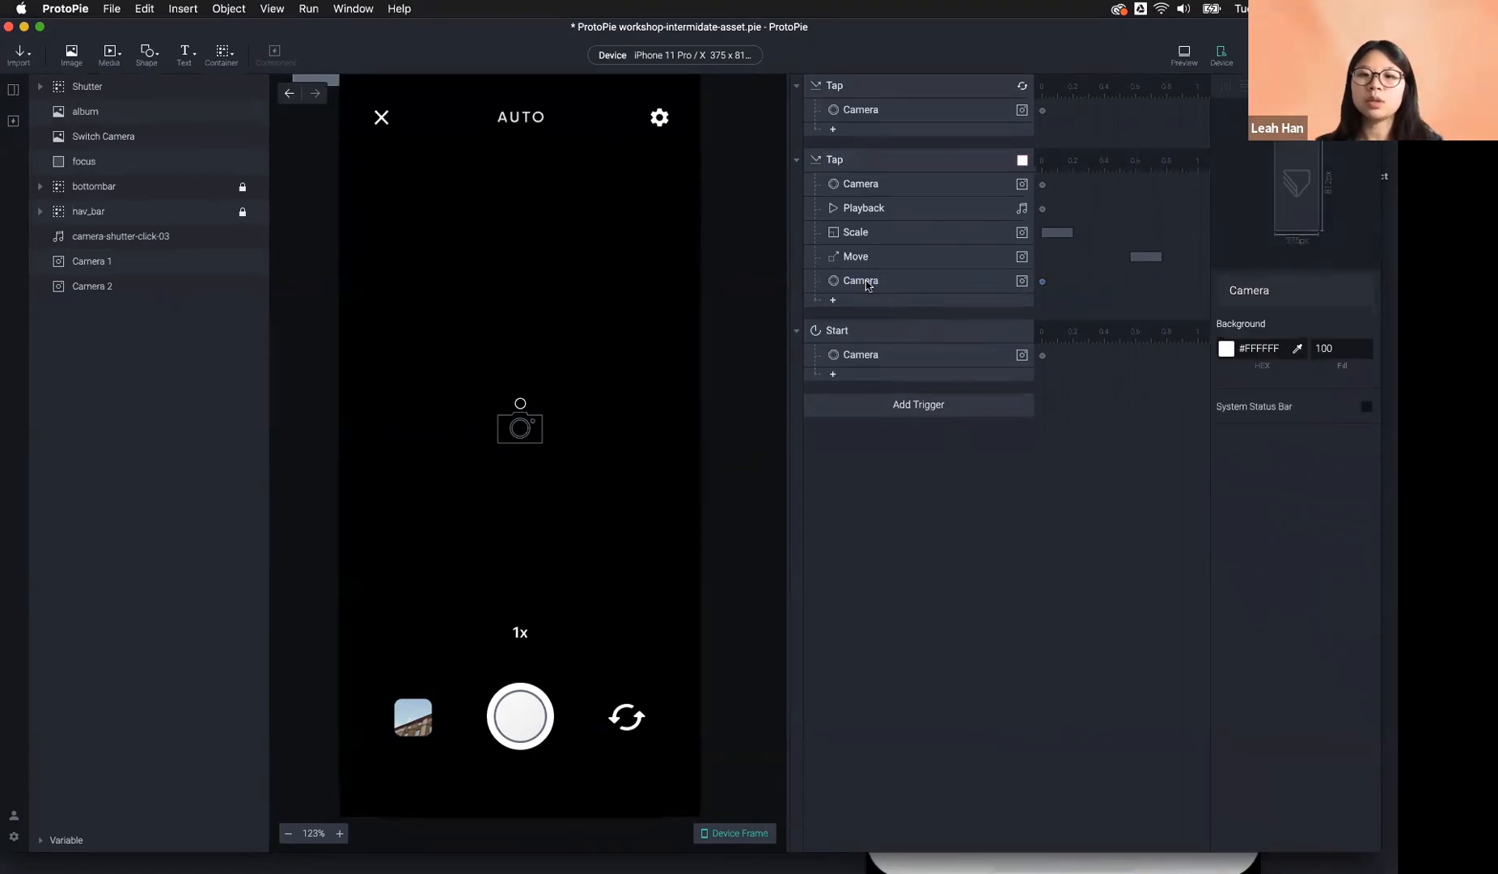
Add a Condition after the Camera 2 start response in the Shutter's Tap trigger and review that response.
click(170, 285)
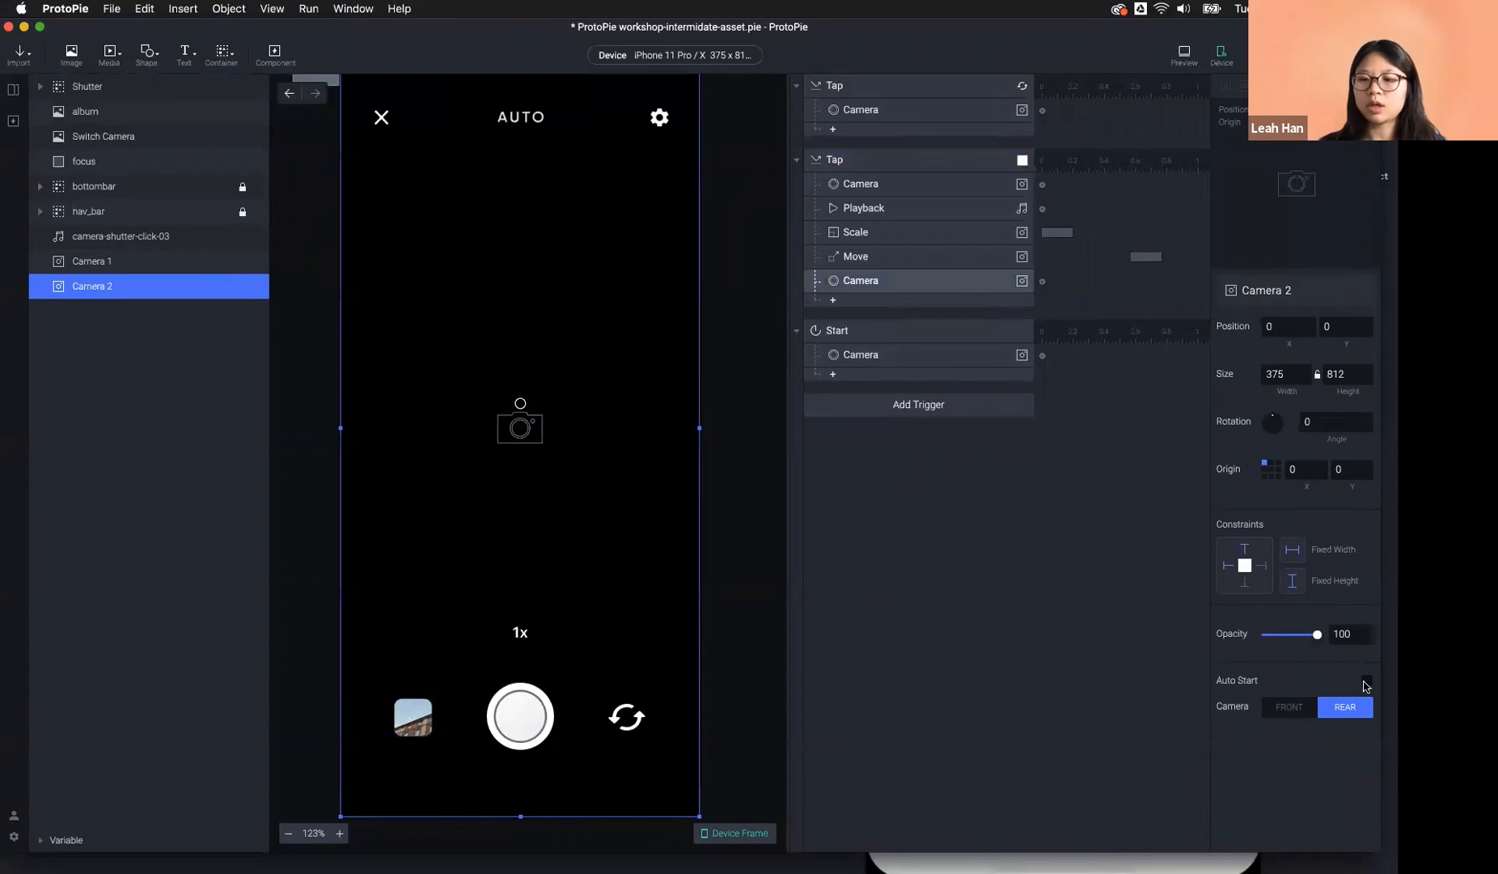
click(834, 300)
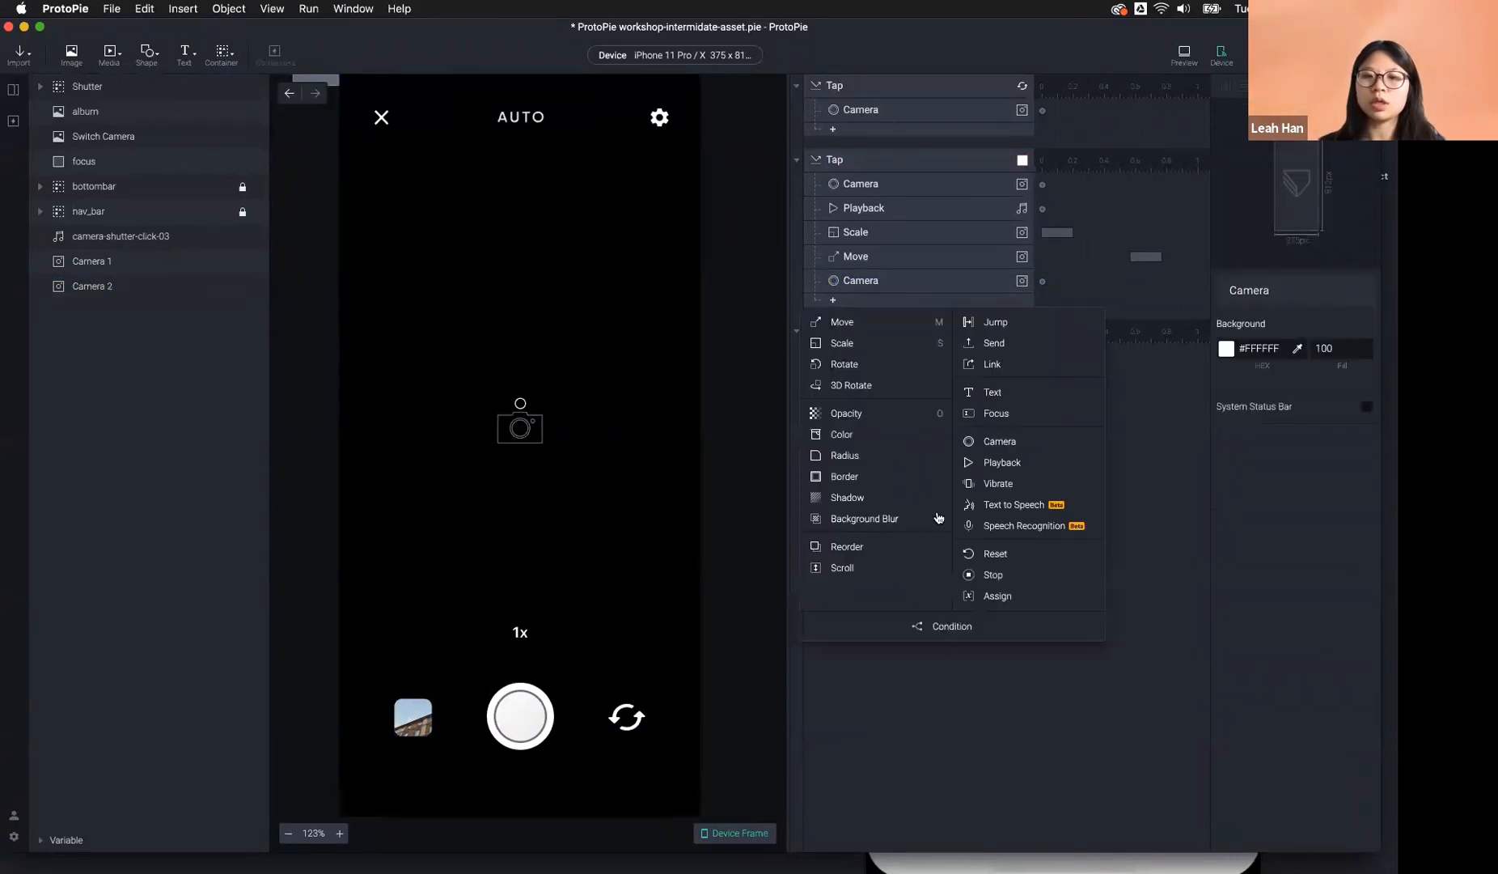
click(947, 625)
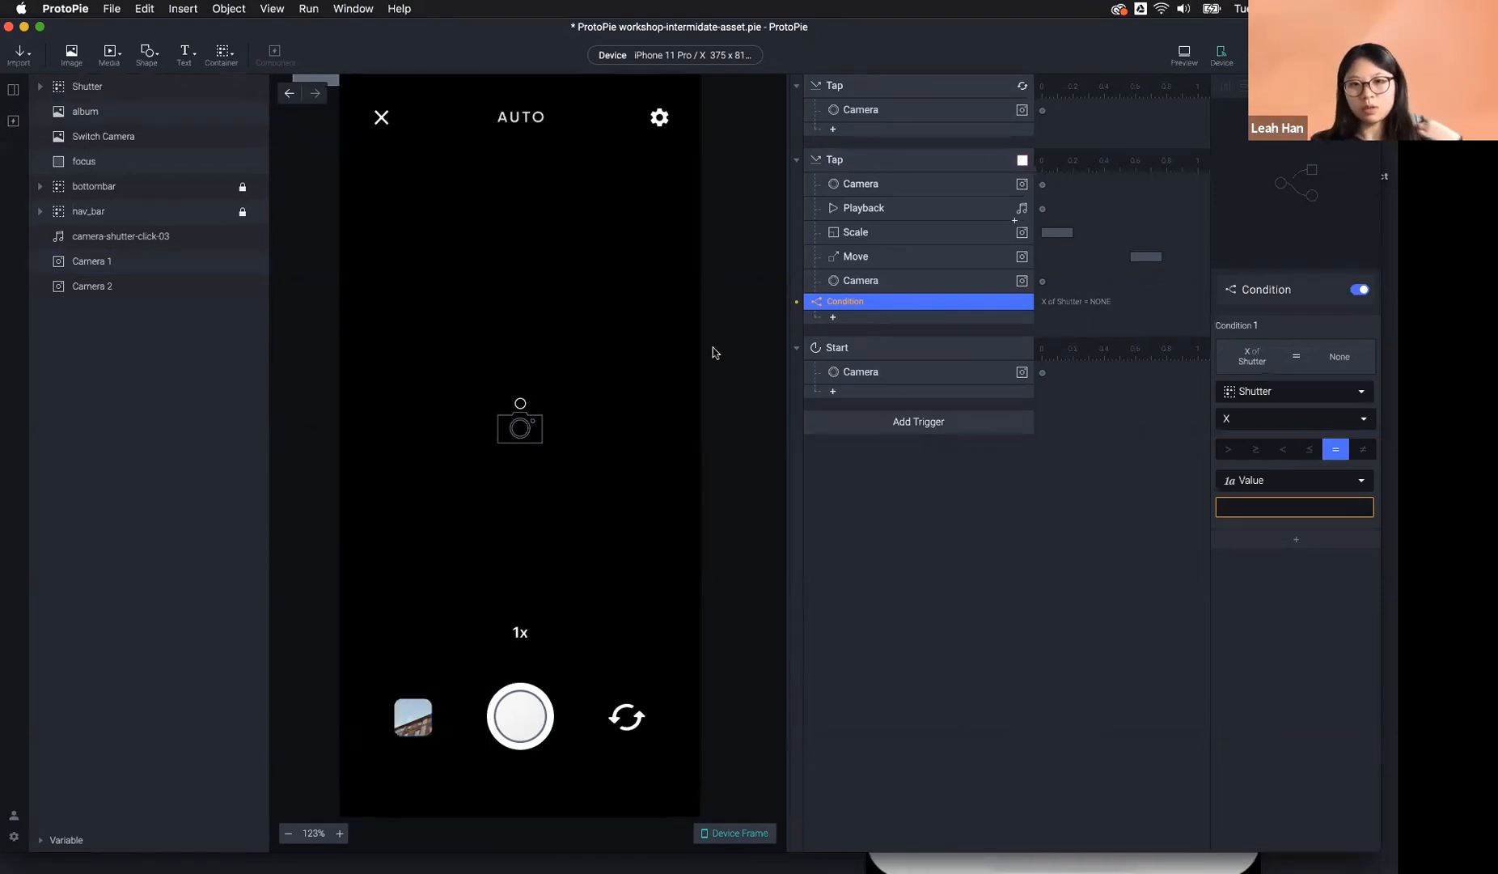
click(865, 283)
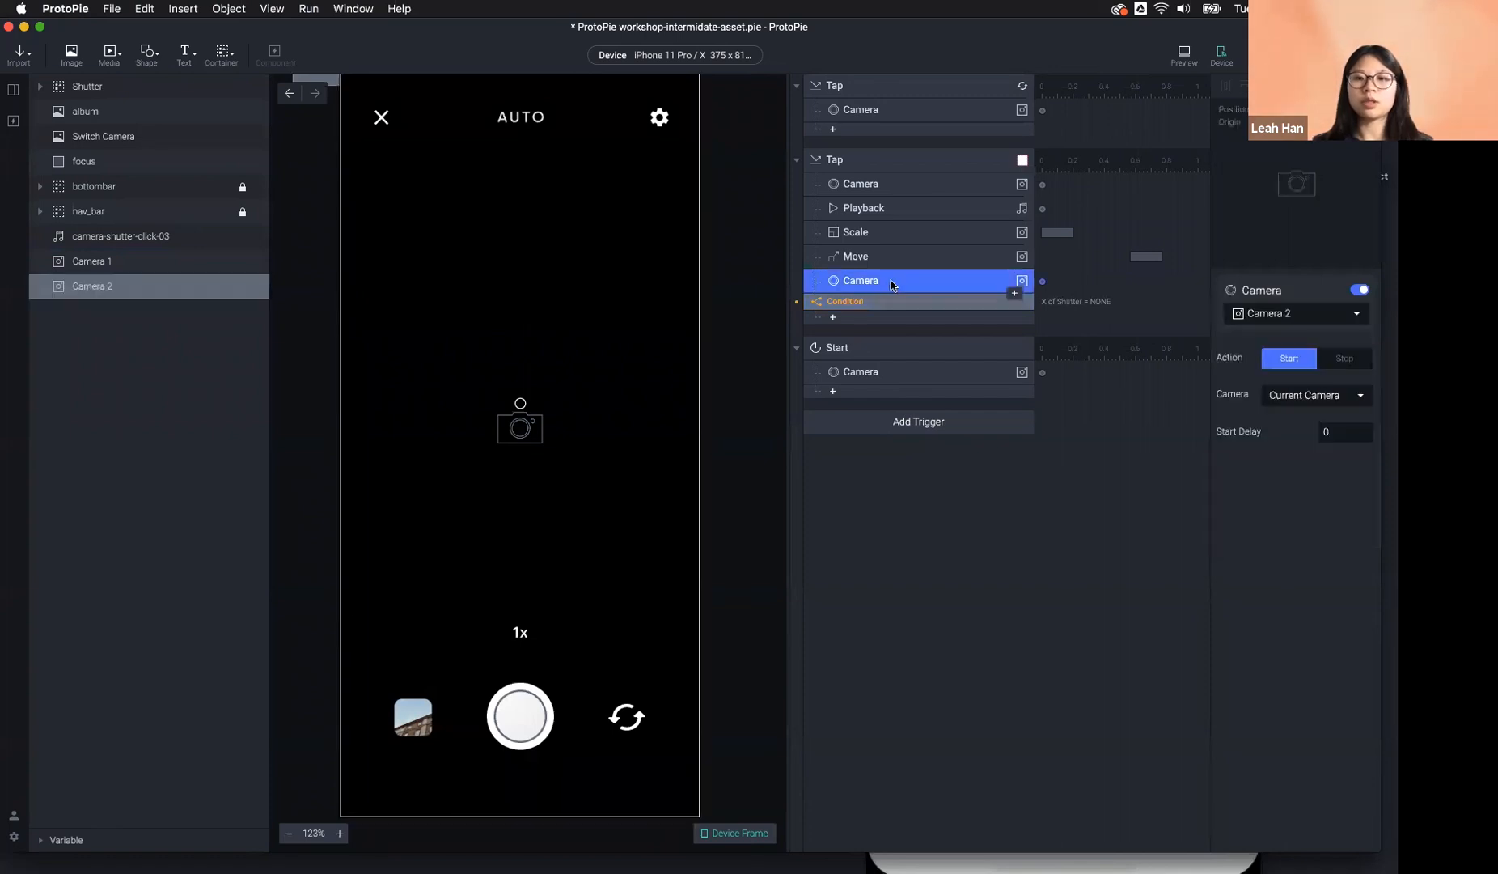
click(901, 307)
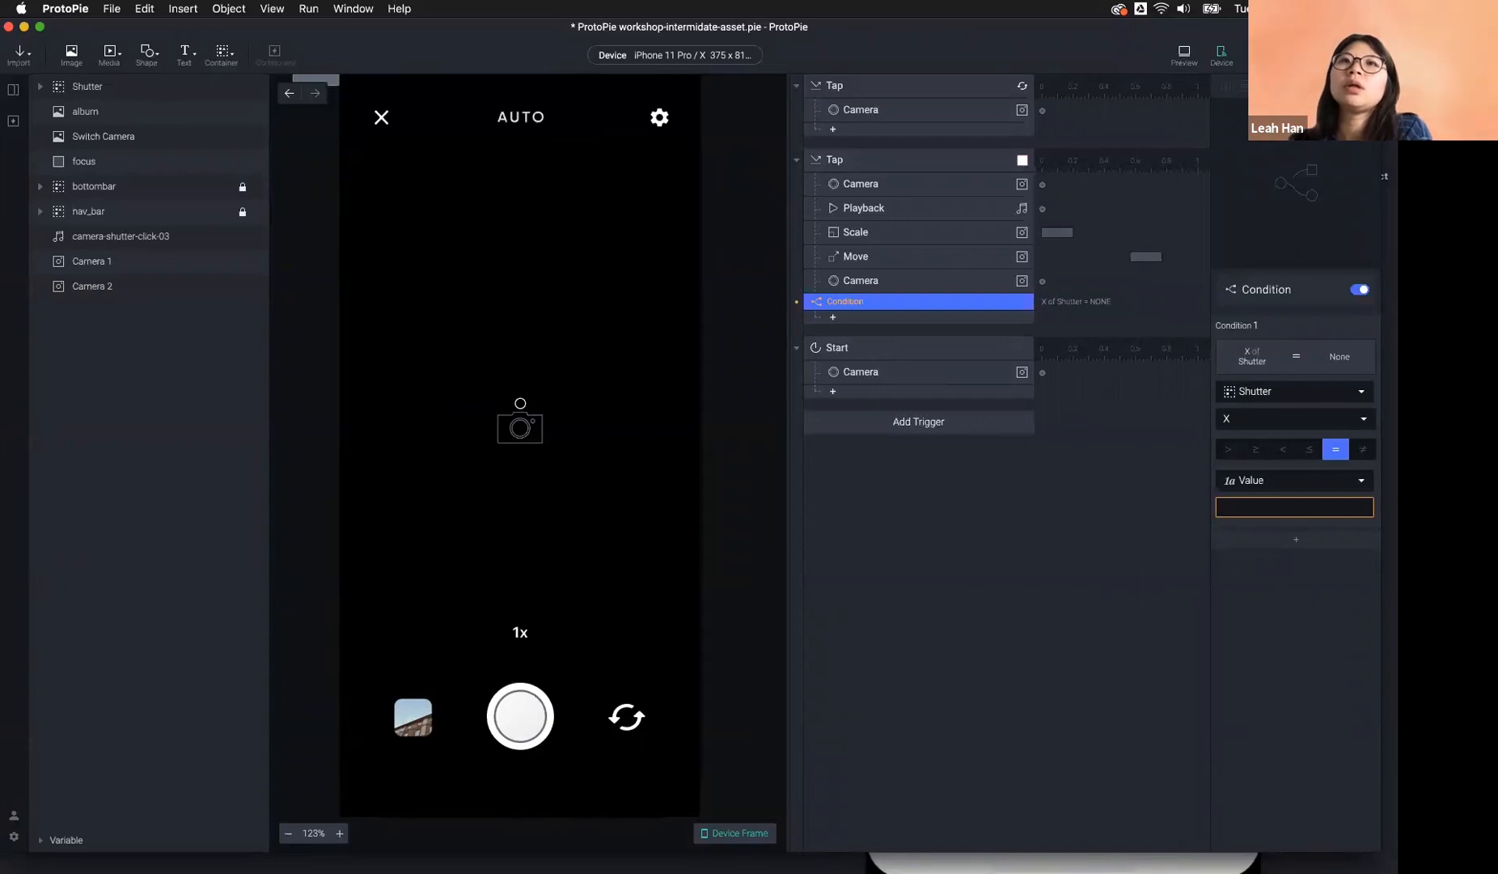
click(920, 466)
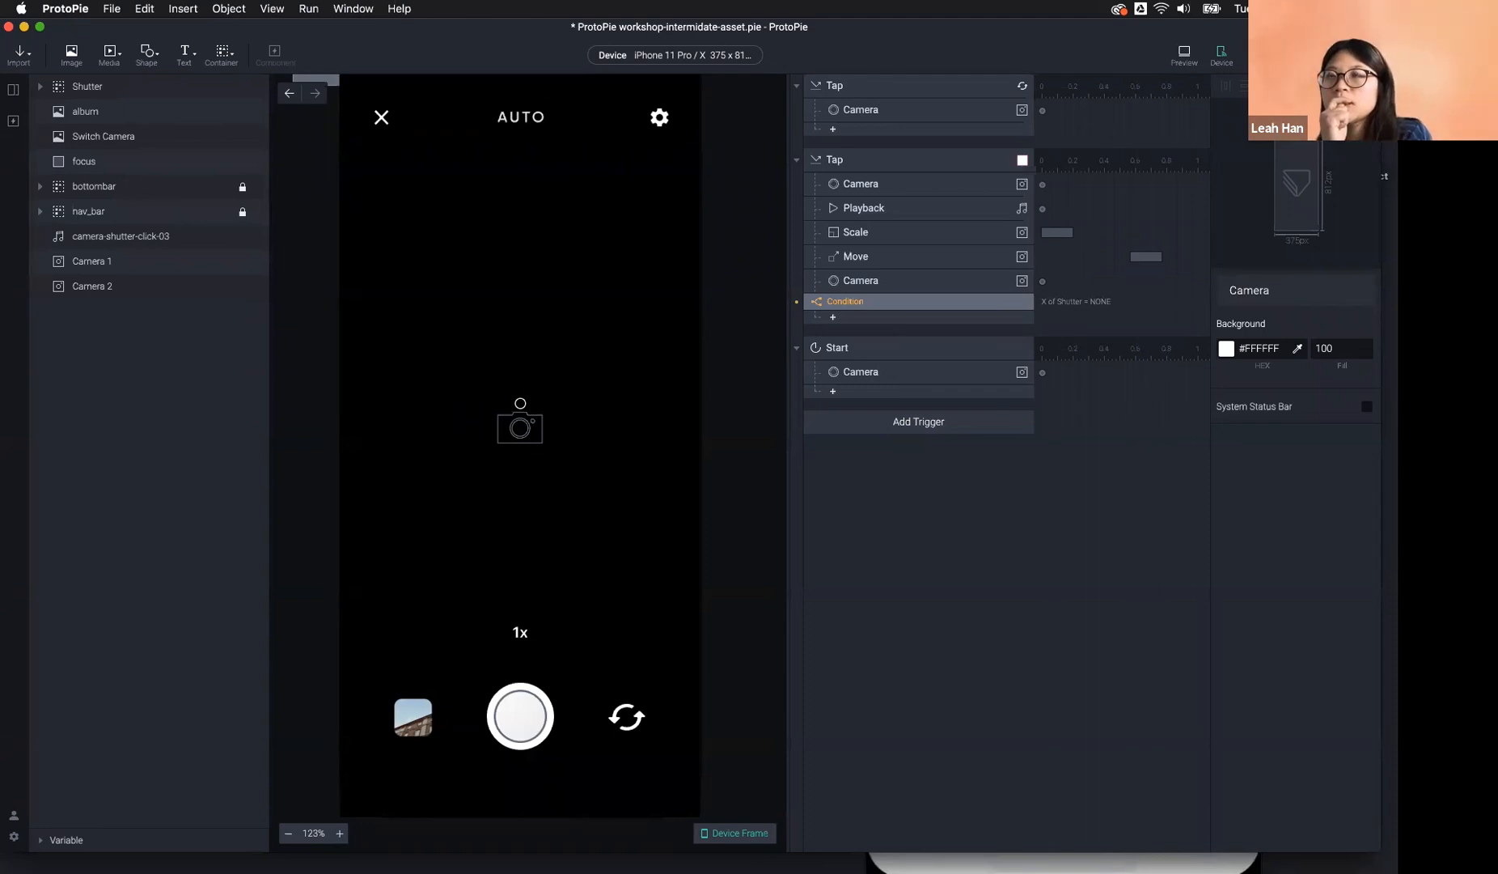
Open the Onborading scene and move the title text onto the first pink card, at about X 204, Y 258.
click(13, 89)
double_click(117, 158)
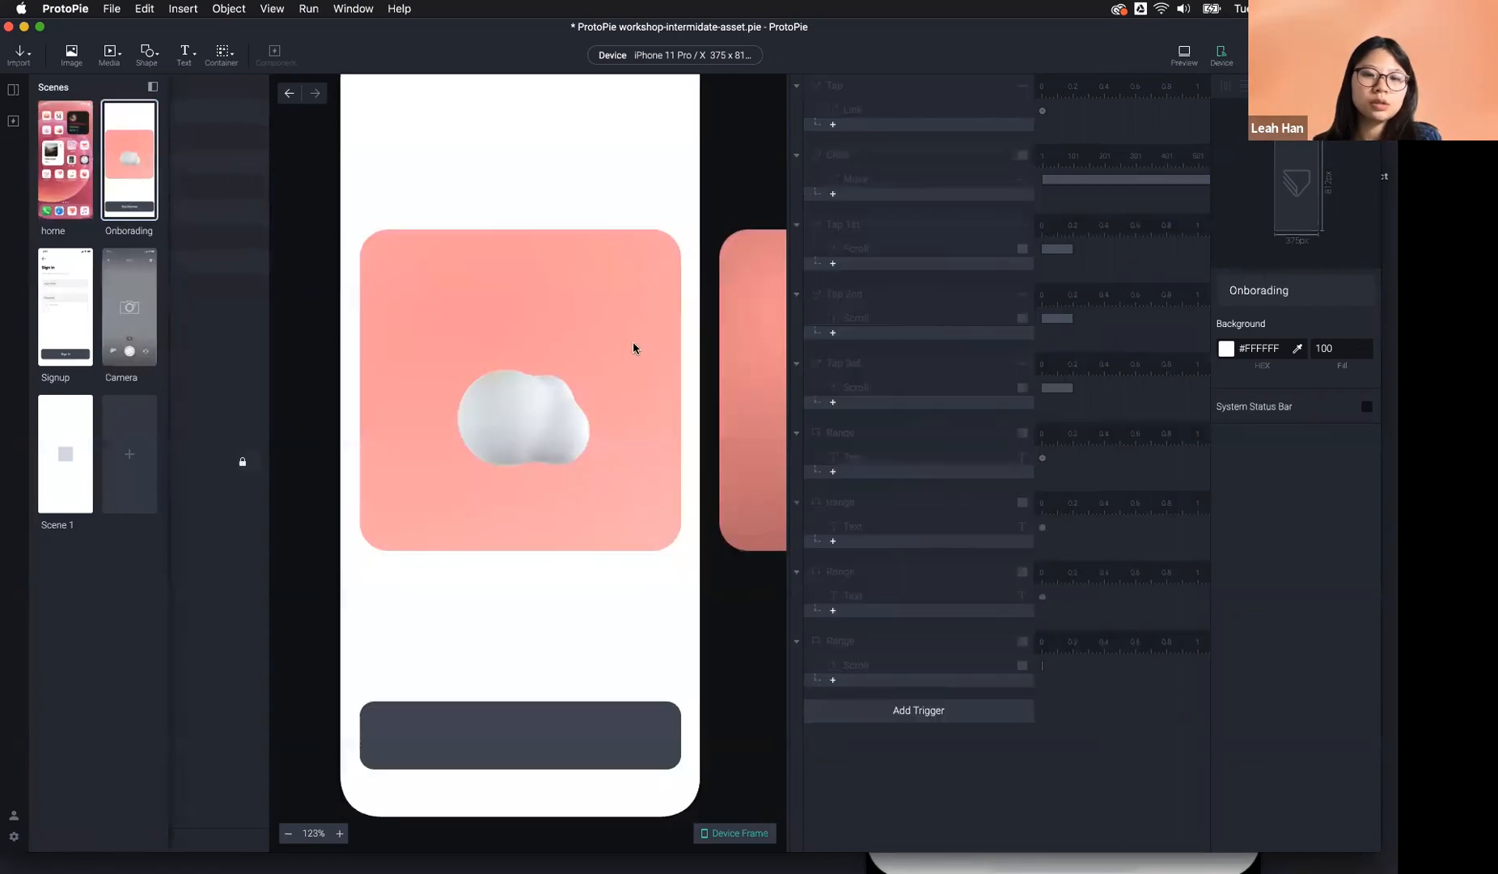
click(680, 273)
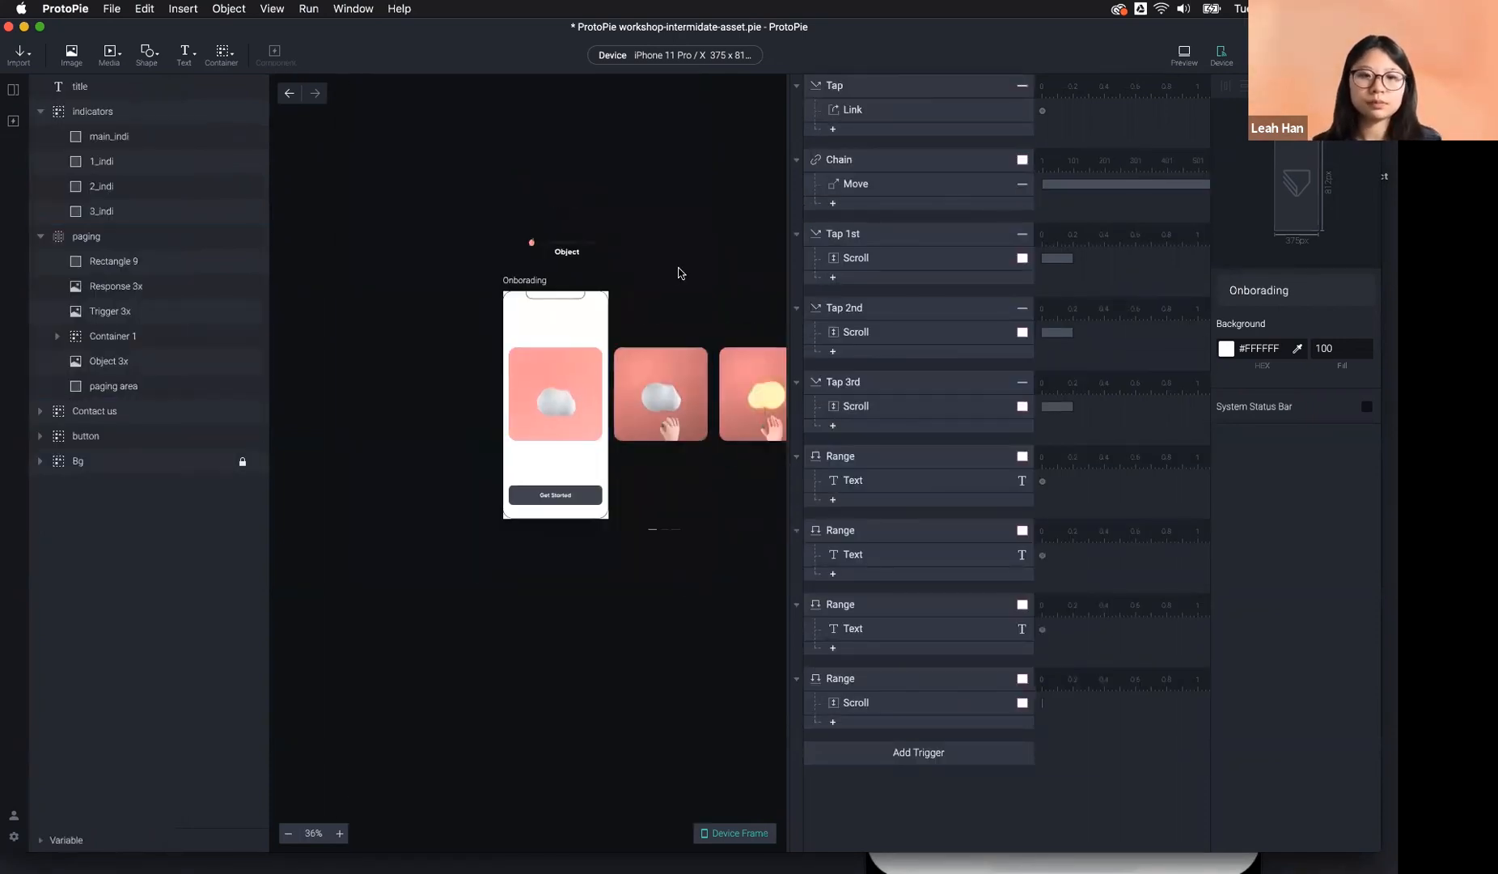
drag(573, 258, 567, 369)
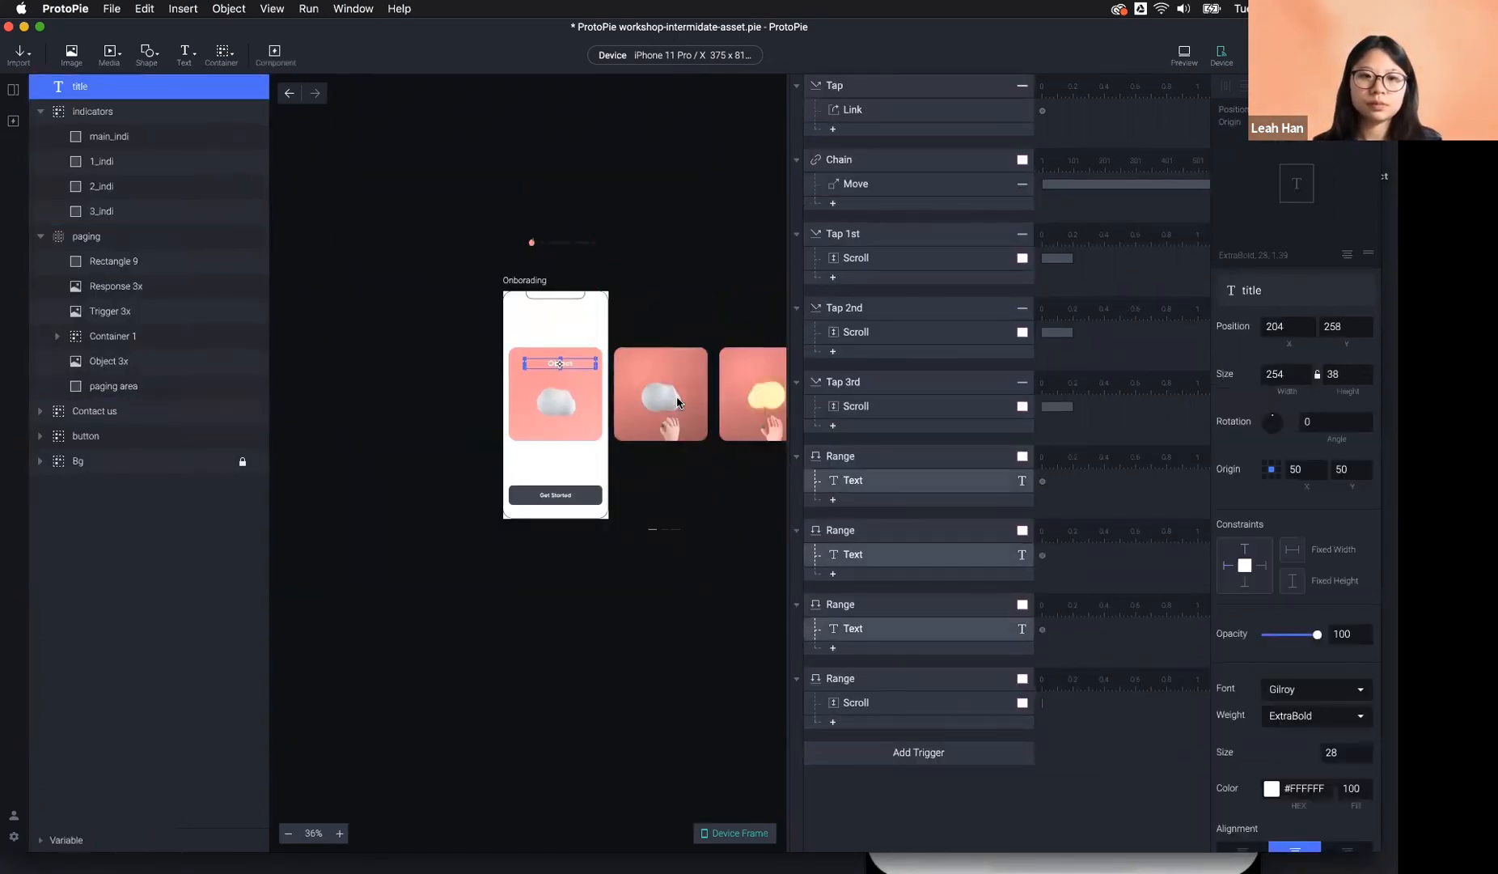
Move the indicators group between the pink card and the Get Started button, at about X 123, Y 592.
click(662, 529)
scroll(657, 522, up, 10)
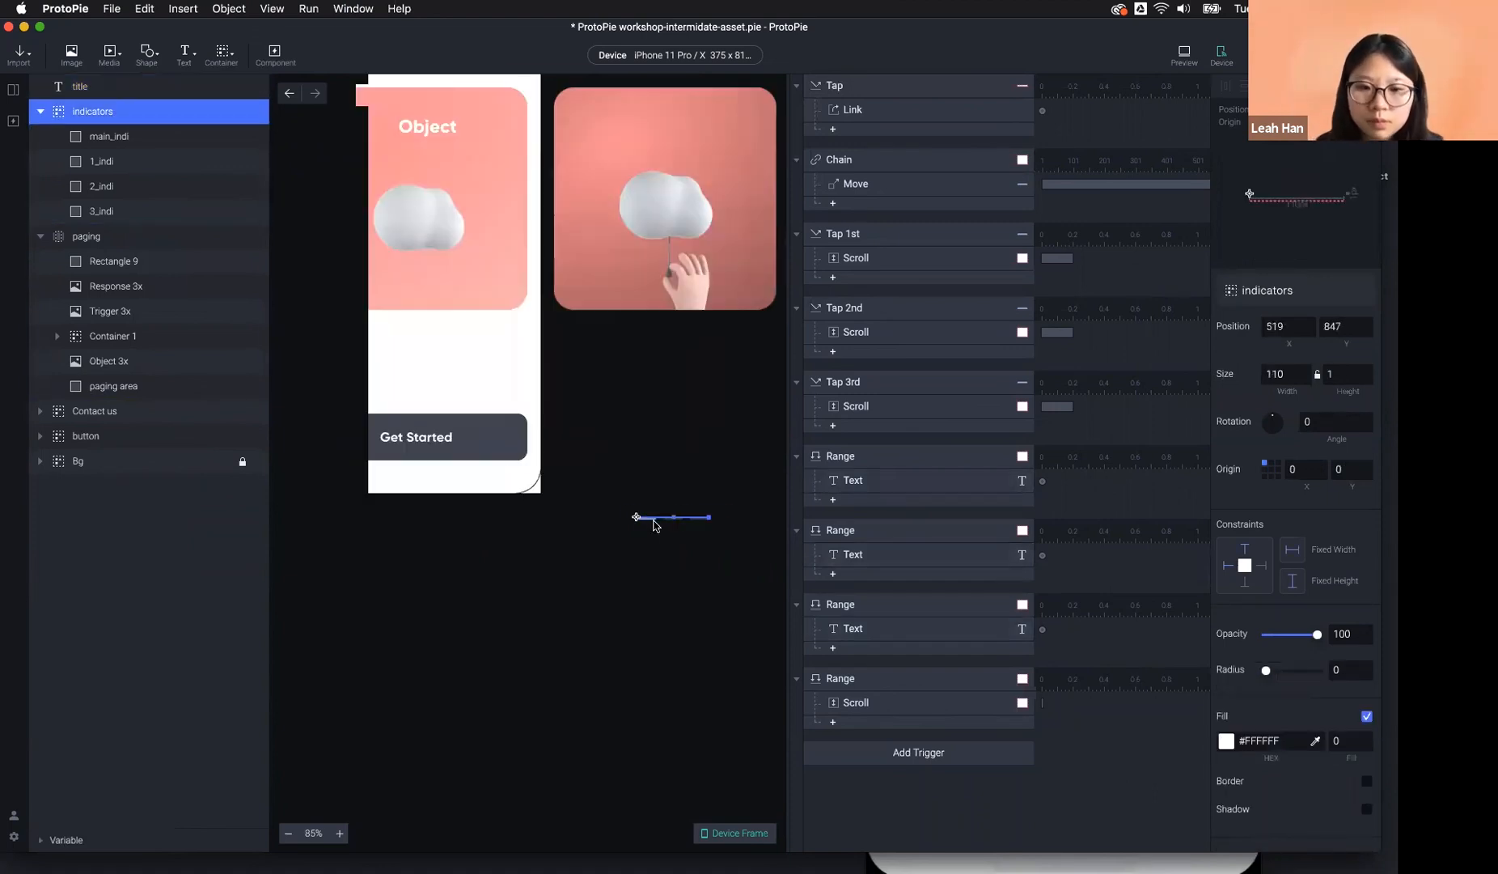
drag(734, 453, 534, 308)
scroll(506, 293, left, 8)
scroll(507, 293, up, 6)
scroll(542, 243, up, 2)
scroll(542, 243, left, 2)
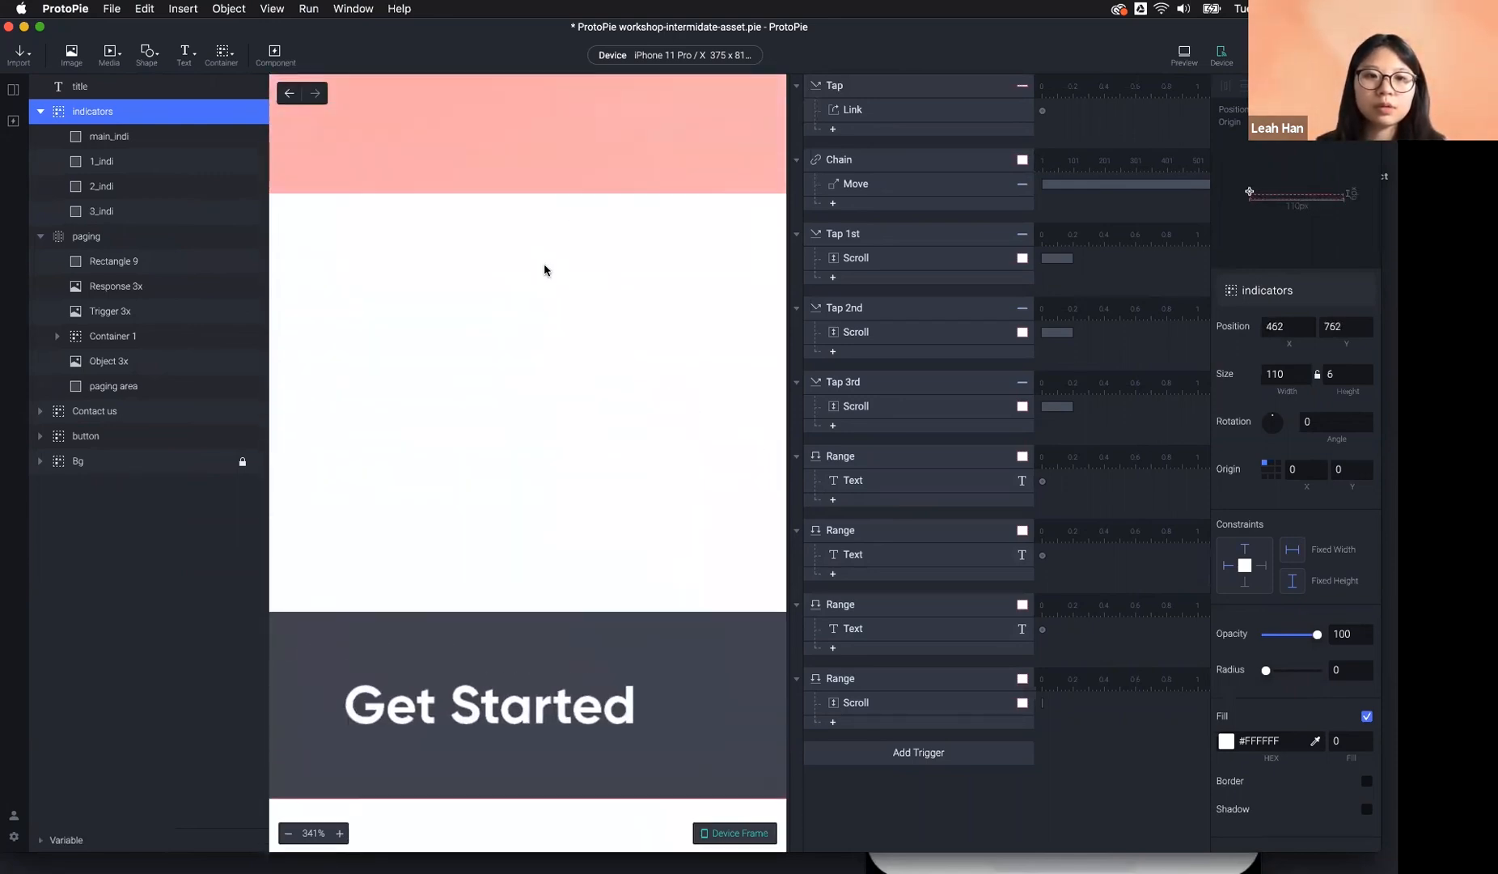
scroll(581, 432, down, 6)
scroll(591, 481, right, 1)
scroll(756, 589, right, 2)
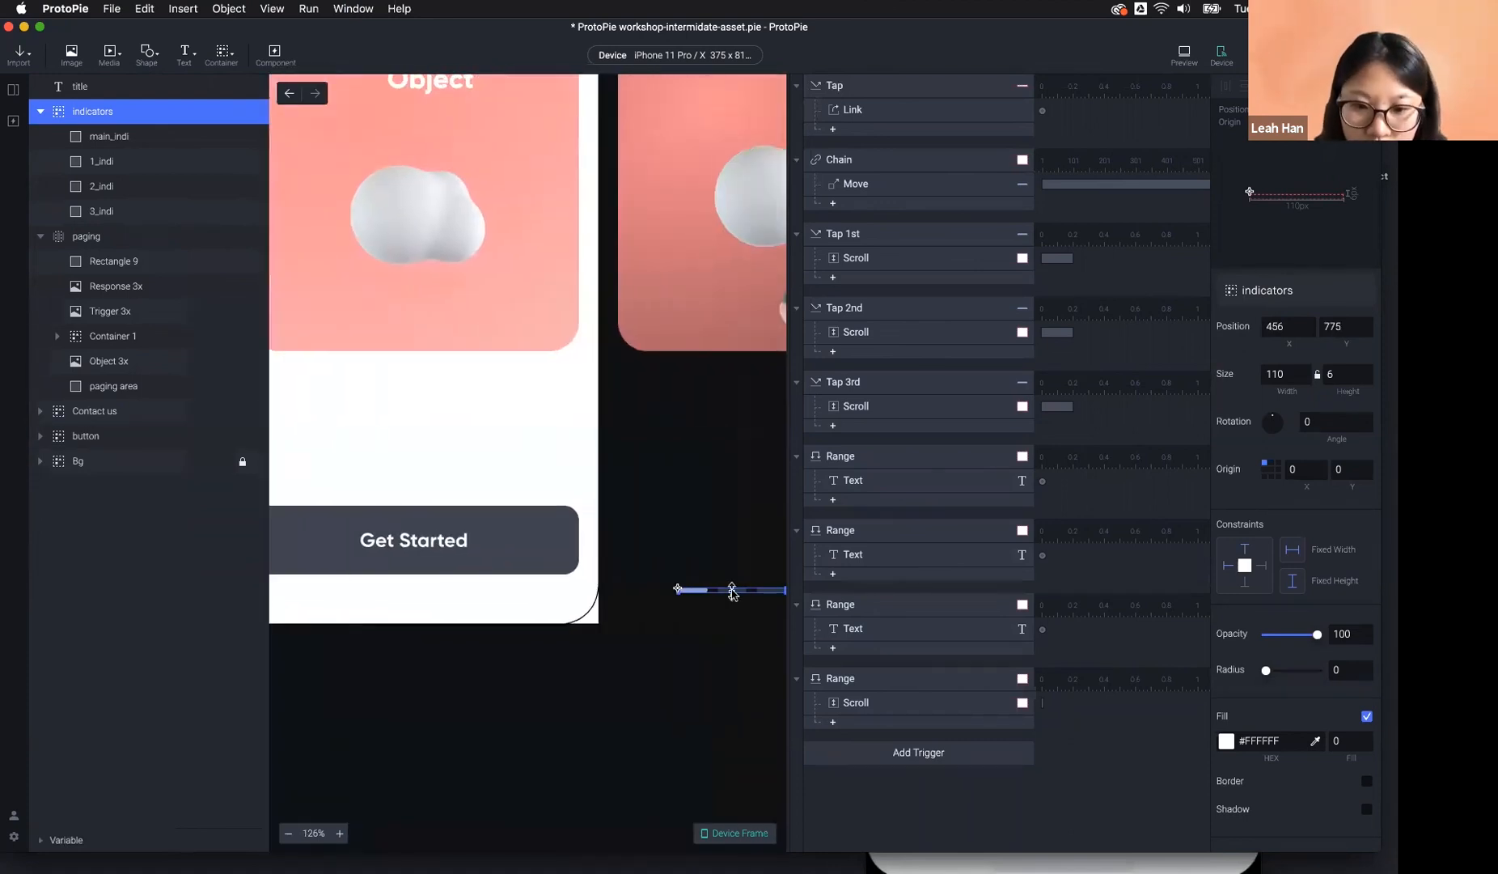
drag(684, 590, 321, 431)
scroll(418, 423, down, 5)
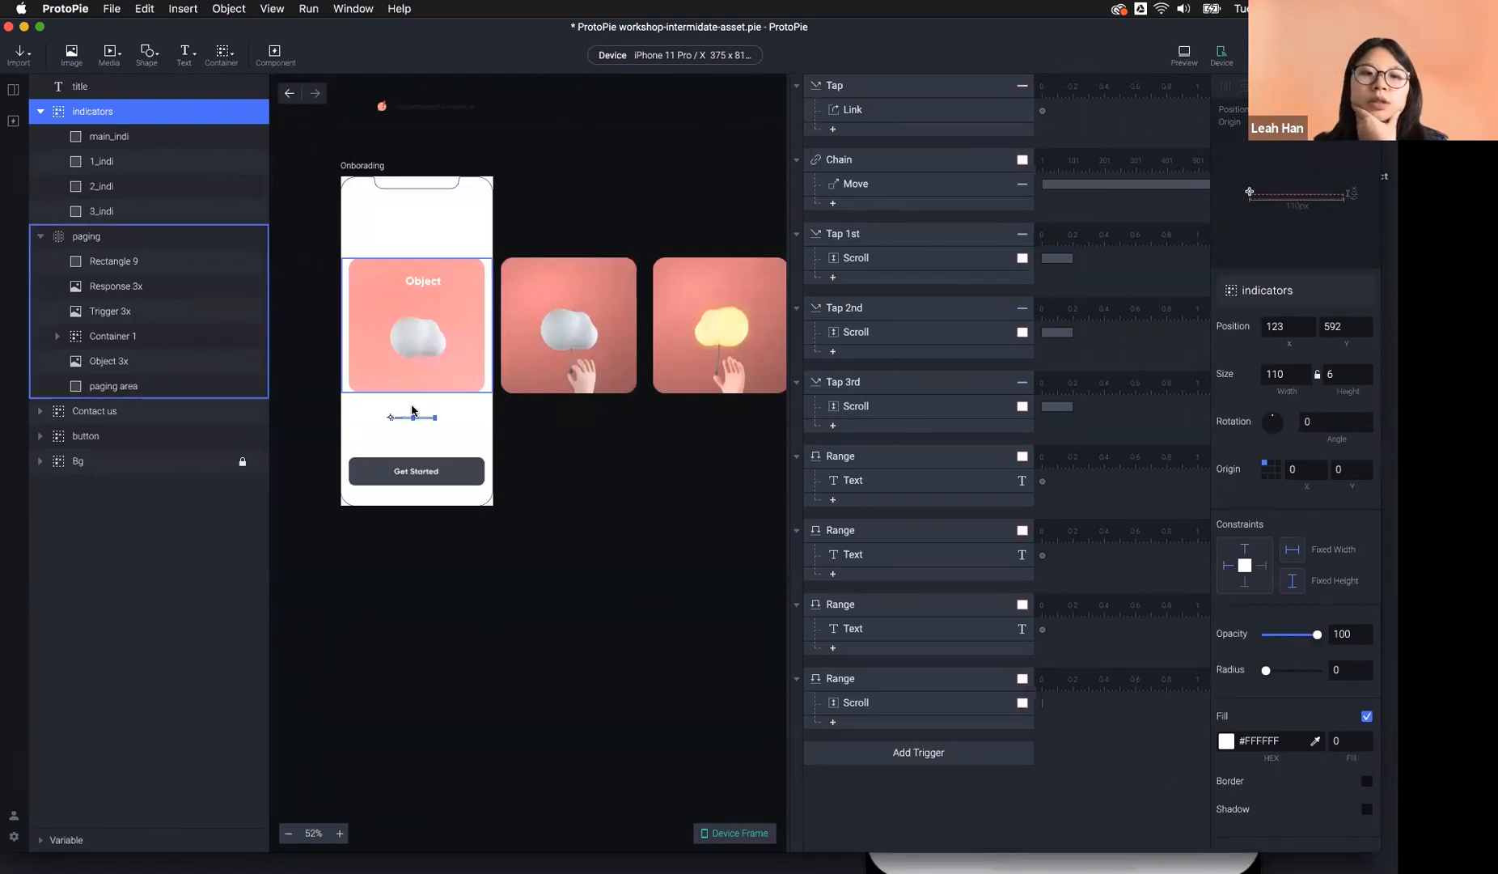
Inspect the placed indicators group and the properties of its middle bar, 2_indi.
click(426, 432)
scroll(426, 432, up, 3)
scroll(426, 433, up, 3)
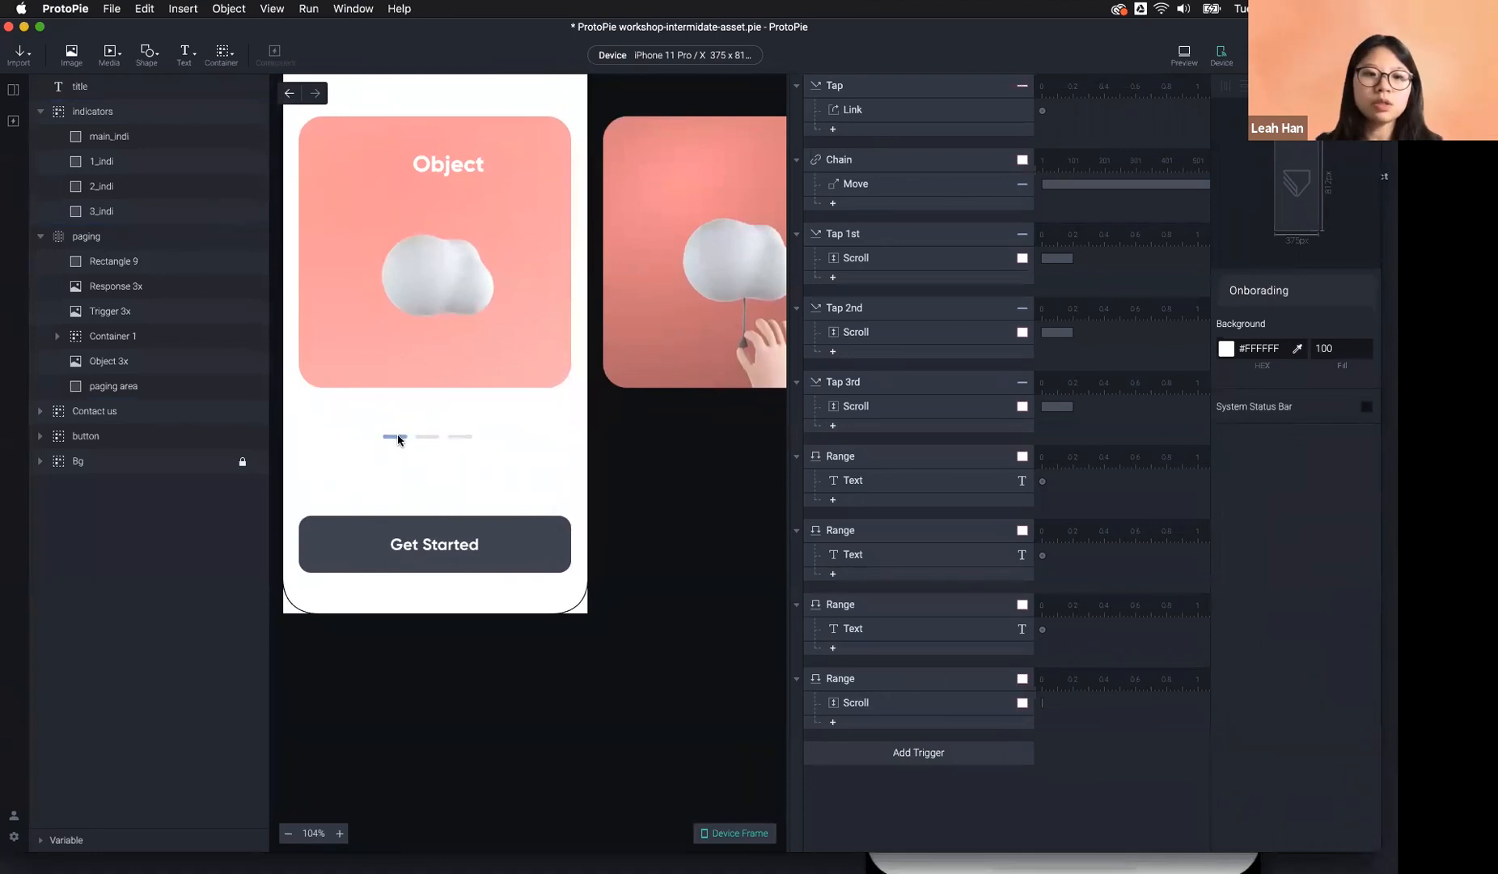
click(403, 437)
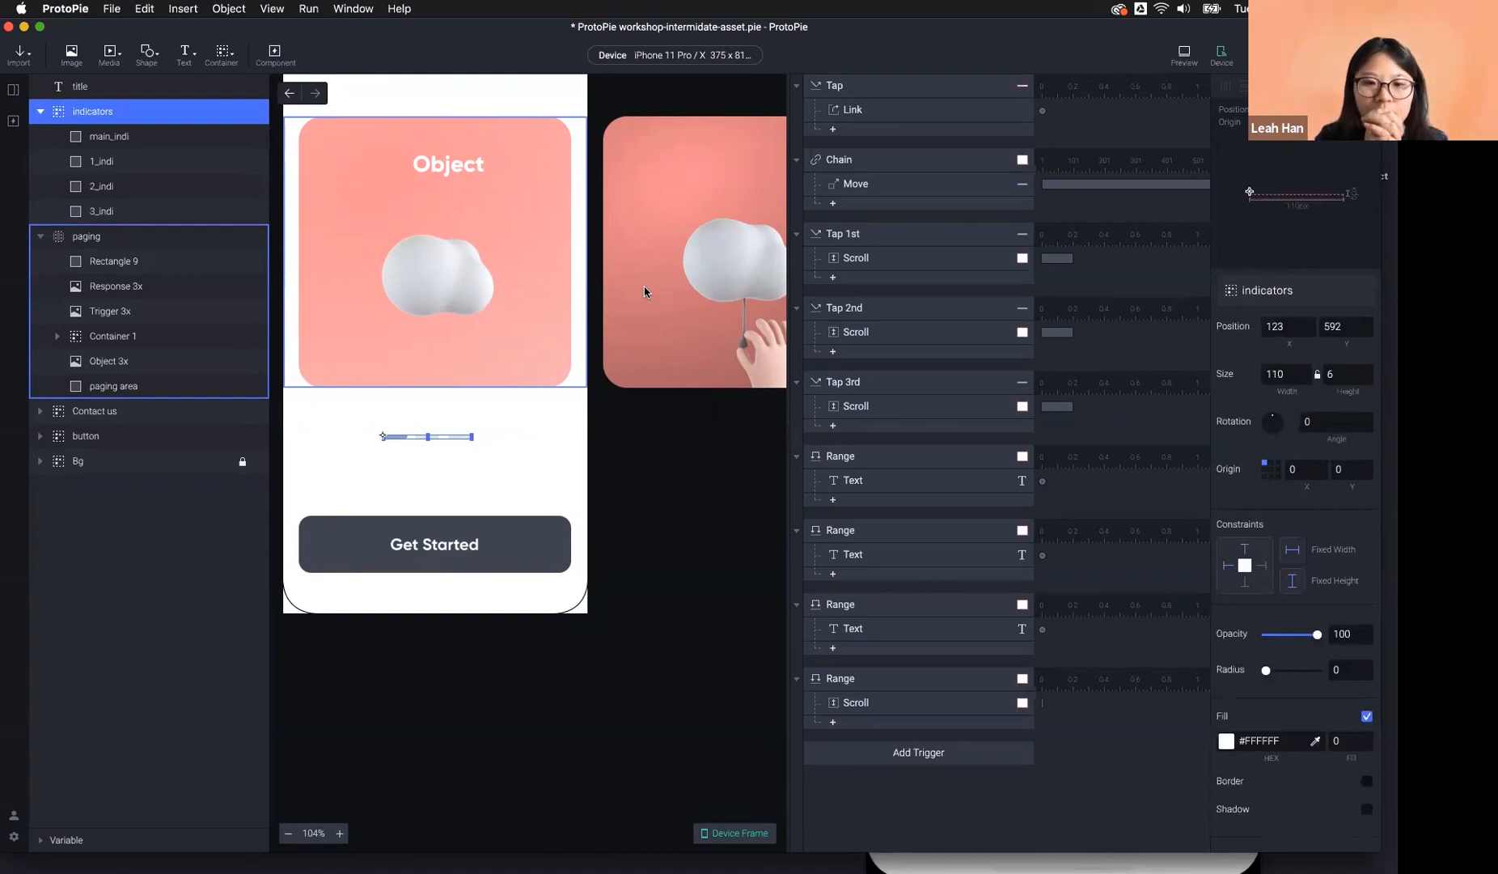
click(508, 456)
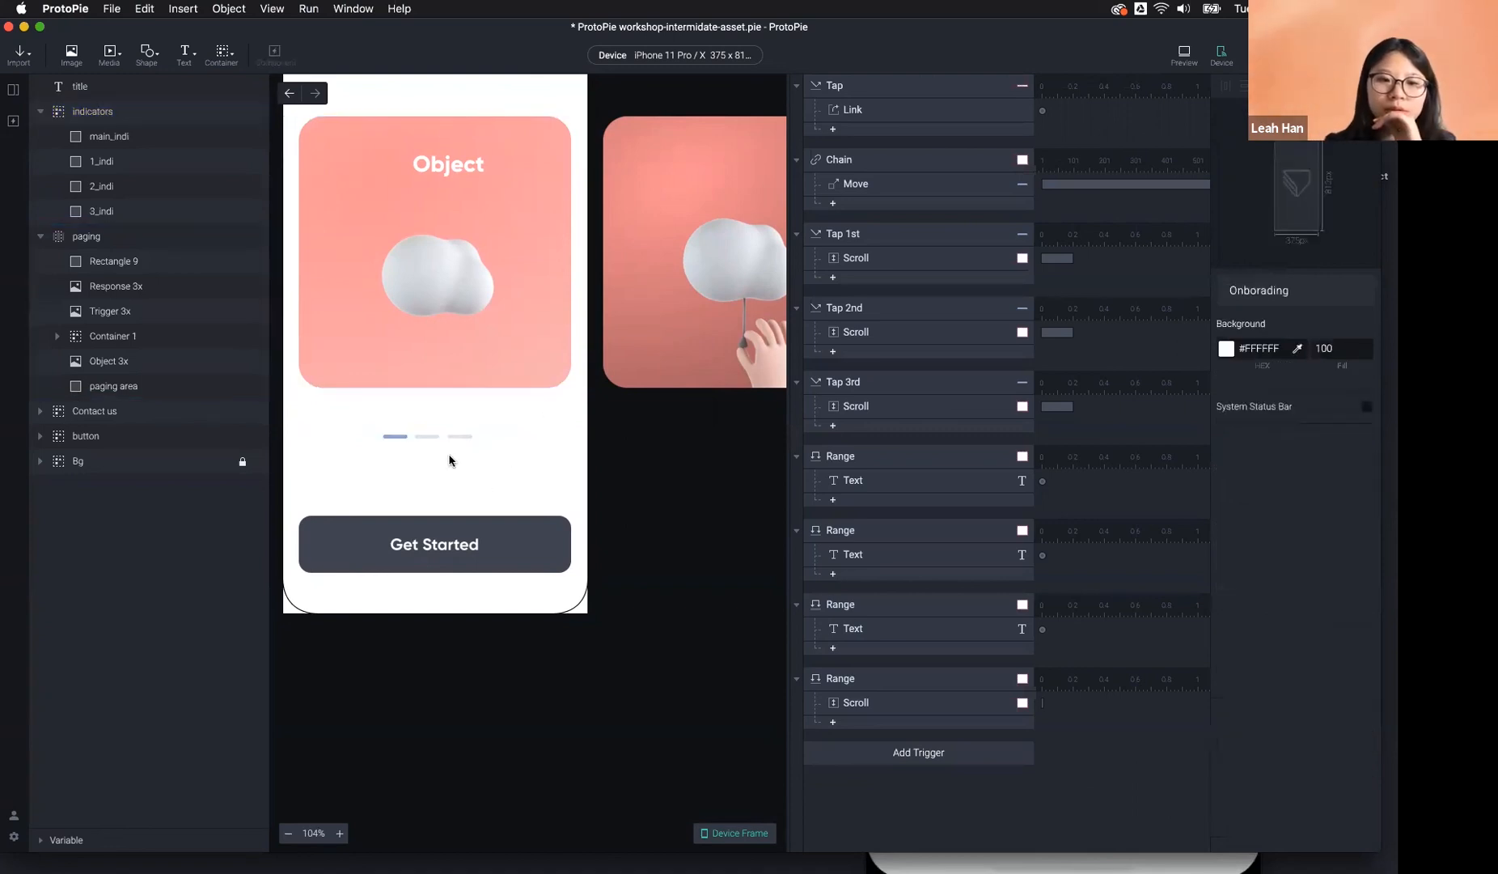
double_click(432, 438)
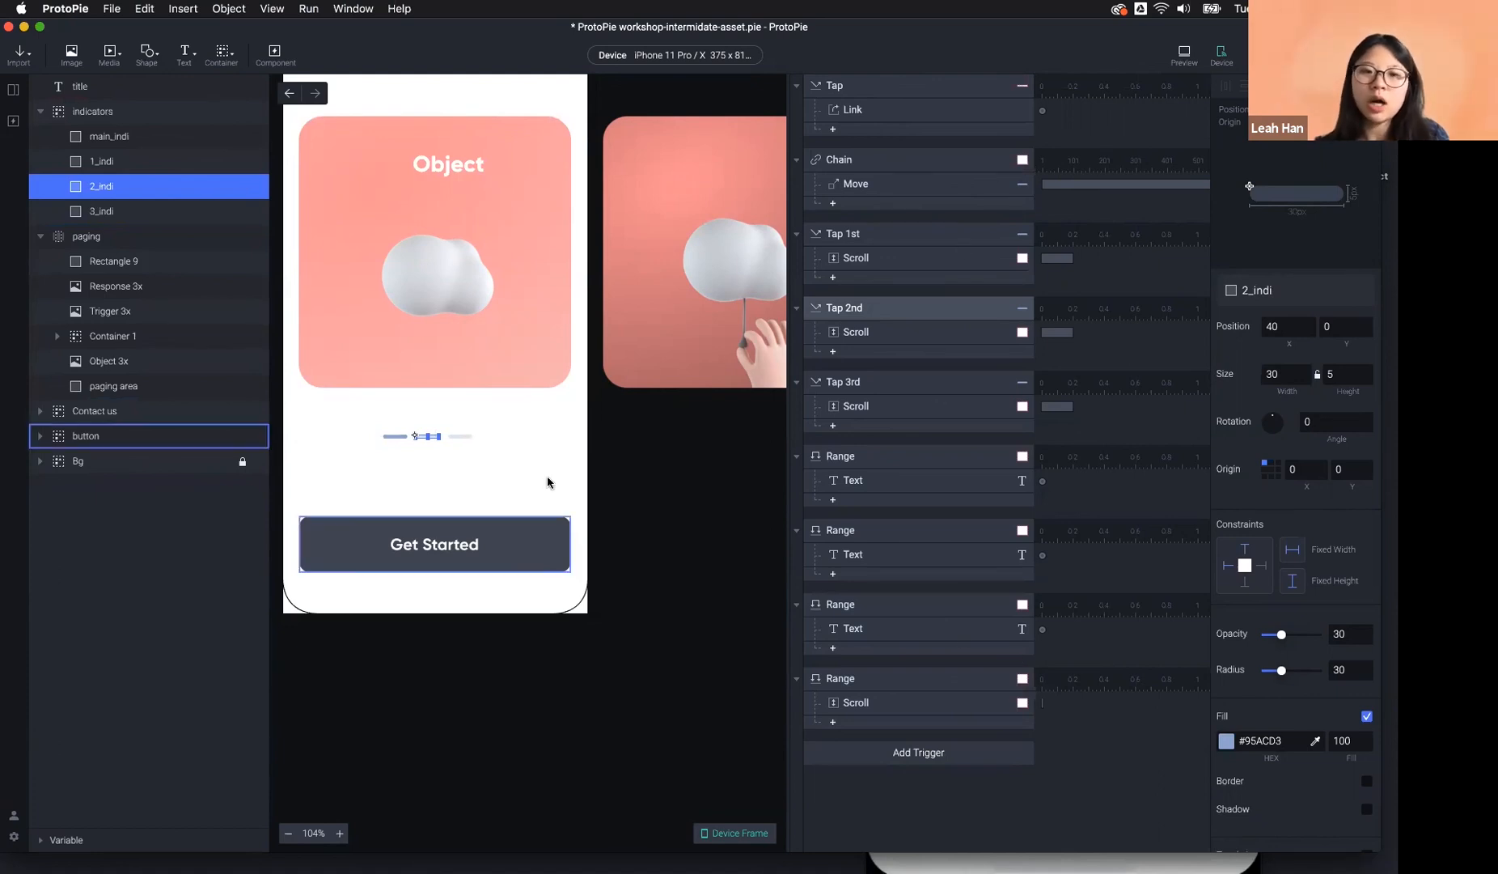
click(701, 491)
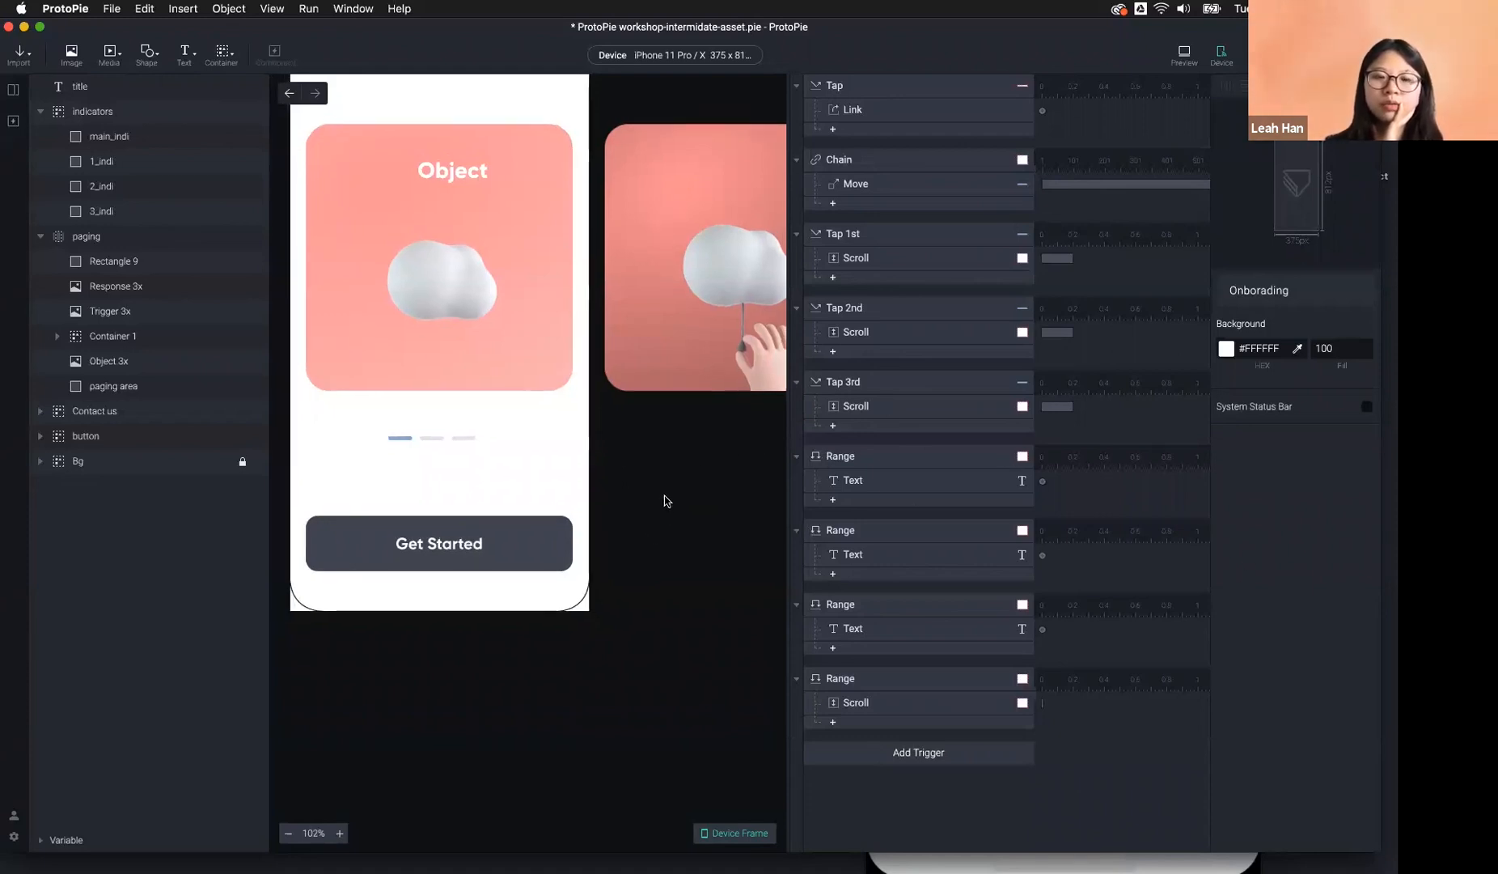
Reposition the title text to X 188, Y 247 so it is centred near the first card's upper edge.
scroll(623, 453, down, 5)
click(532, 302)
drag(531, 304, 526, 298)
scroll(527, 298, up, 5)
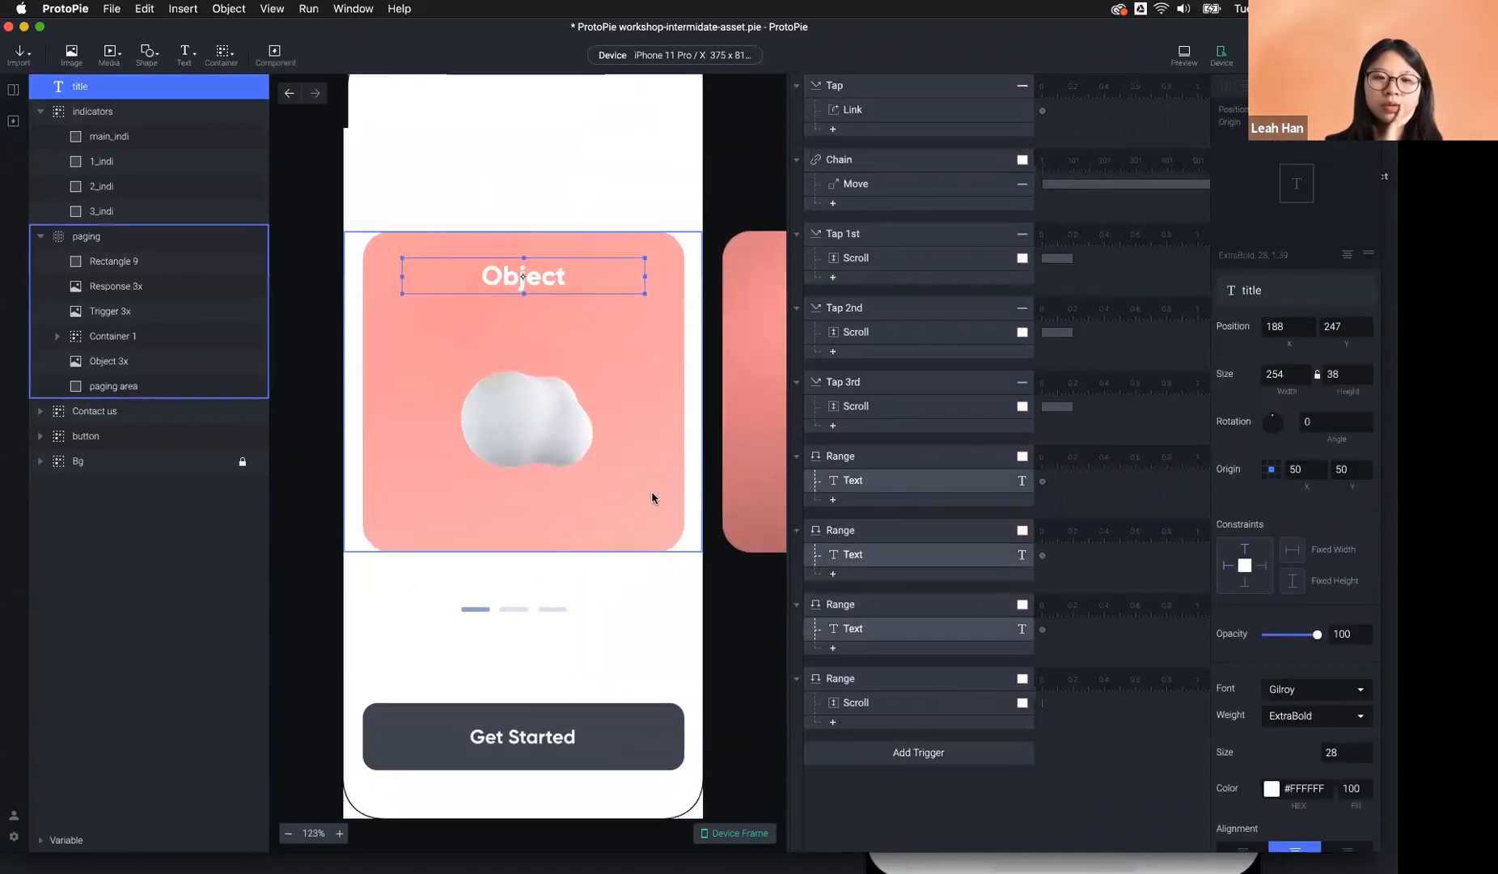
scroll(652, 495, down, 4)
scroll(592, 473, up, 4)
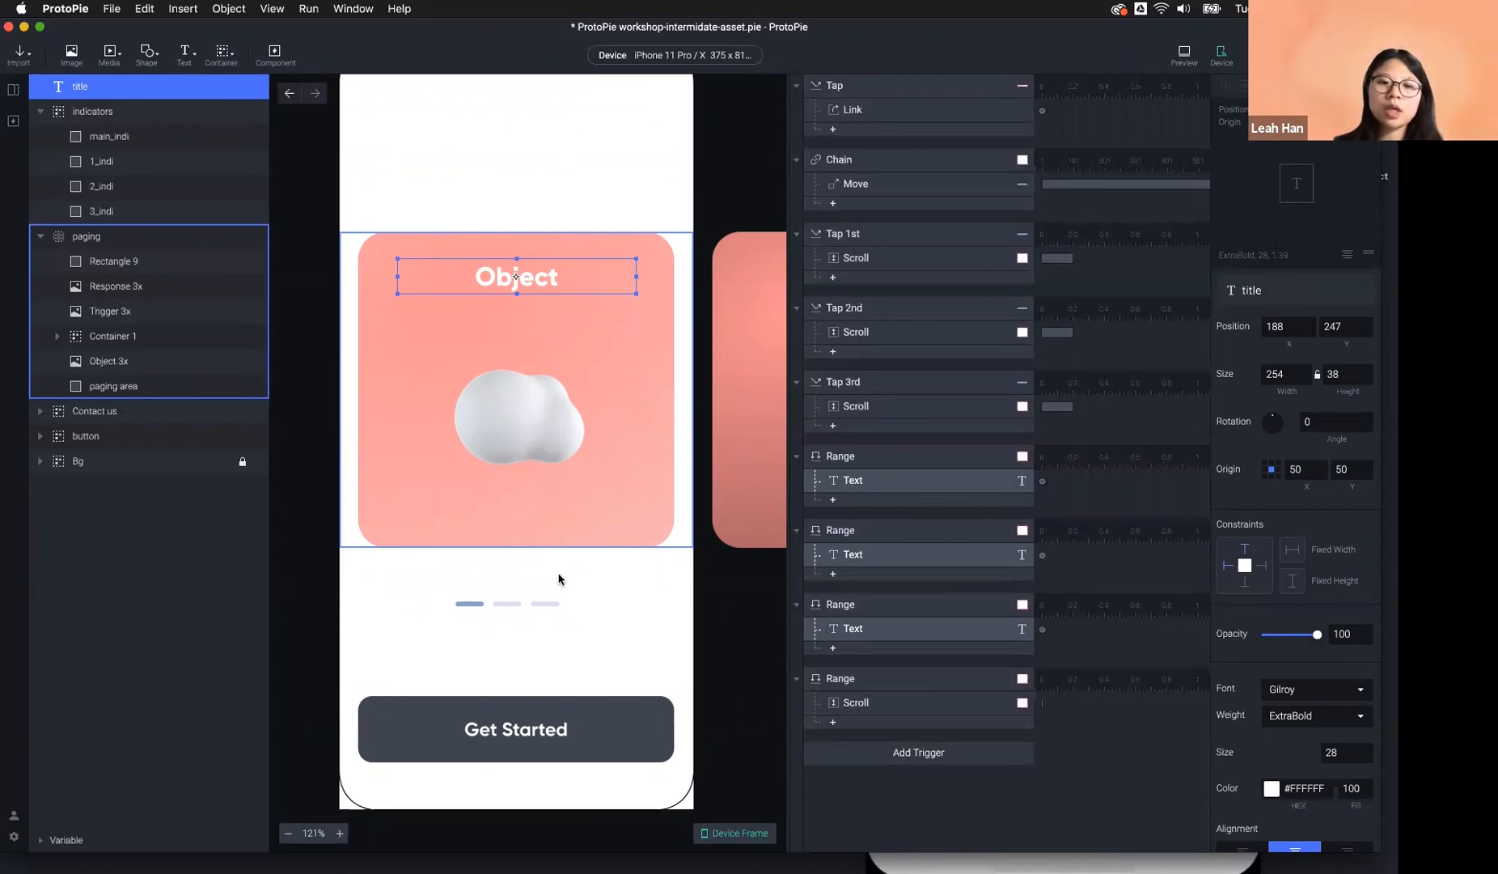
click(613, 199)
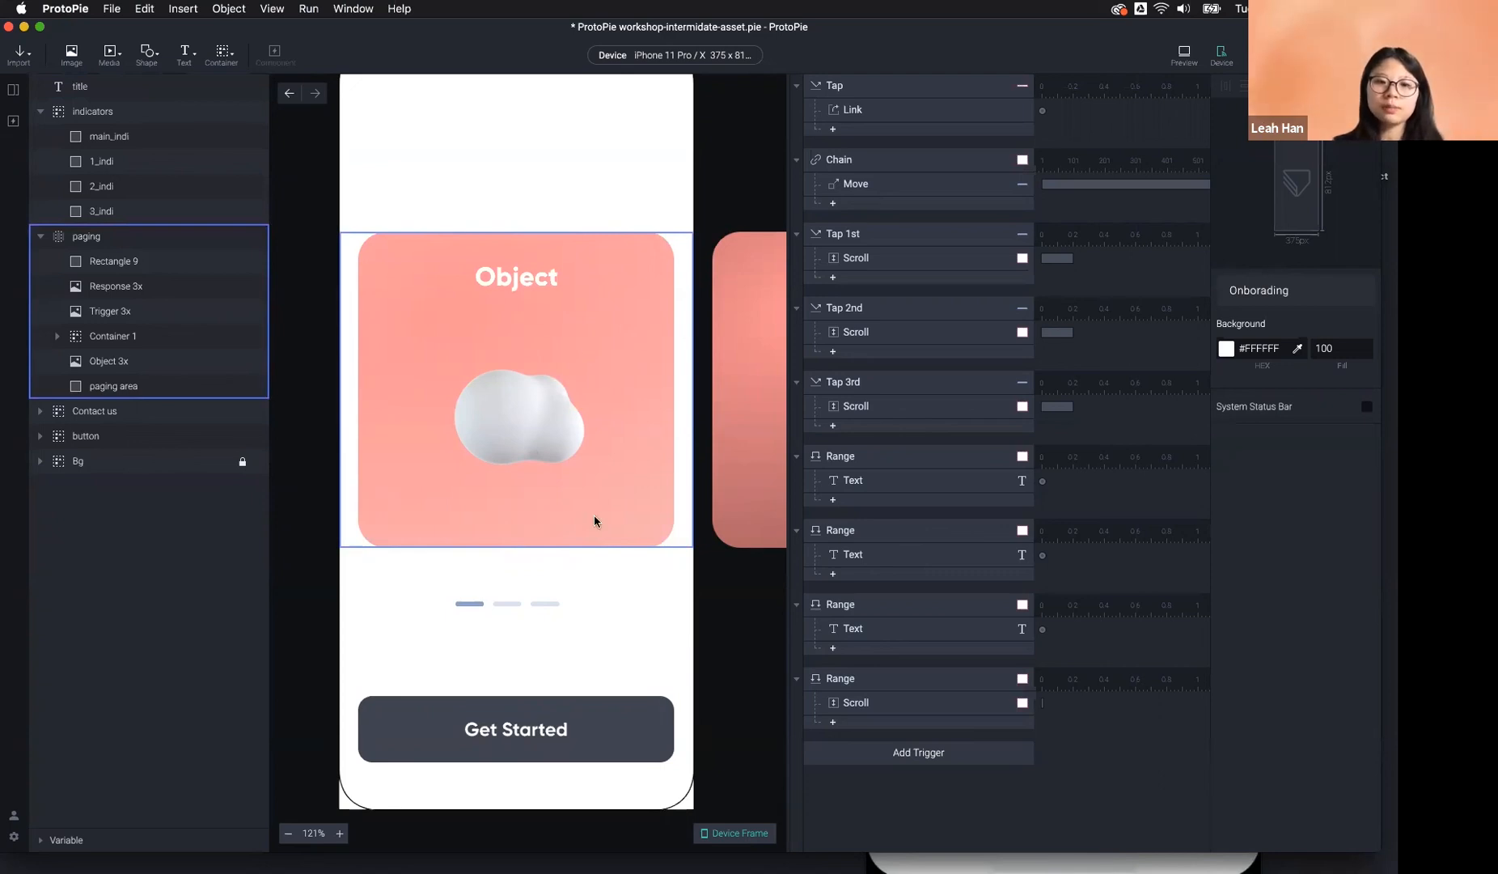
click(605, 612)
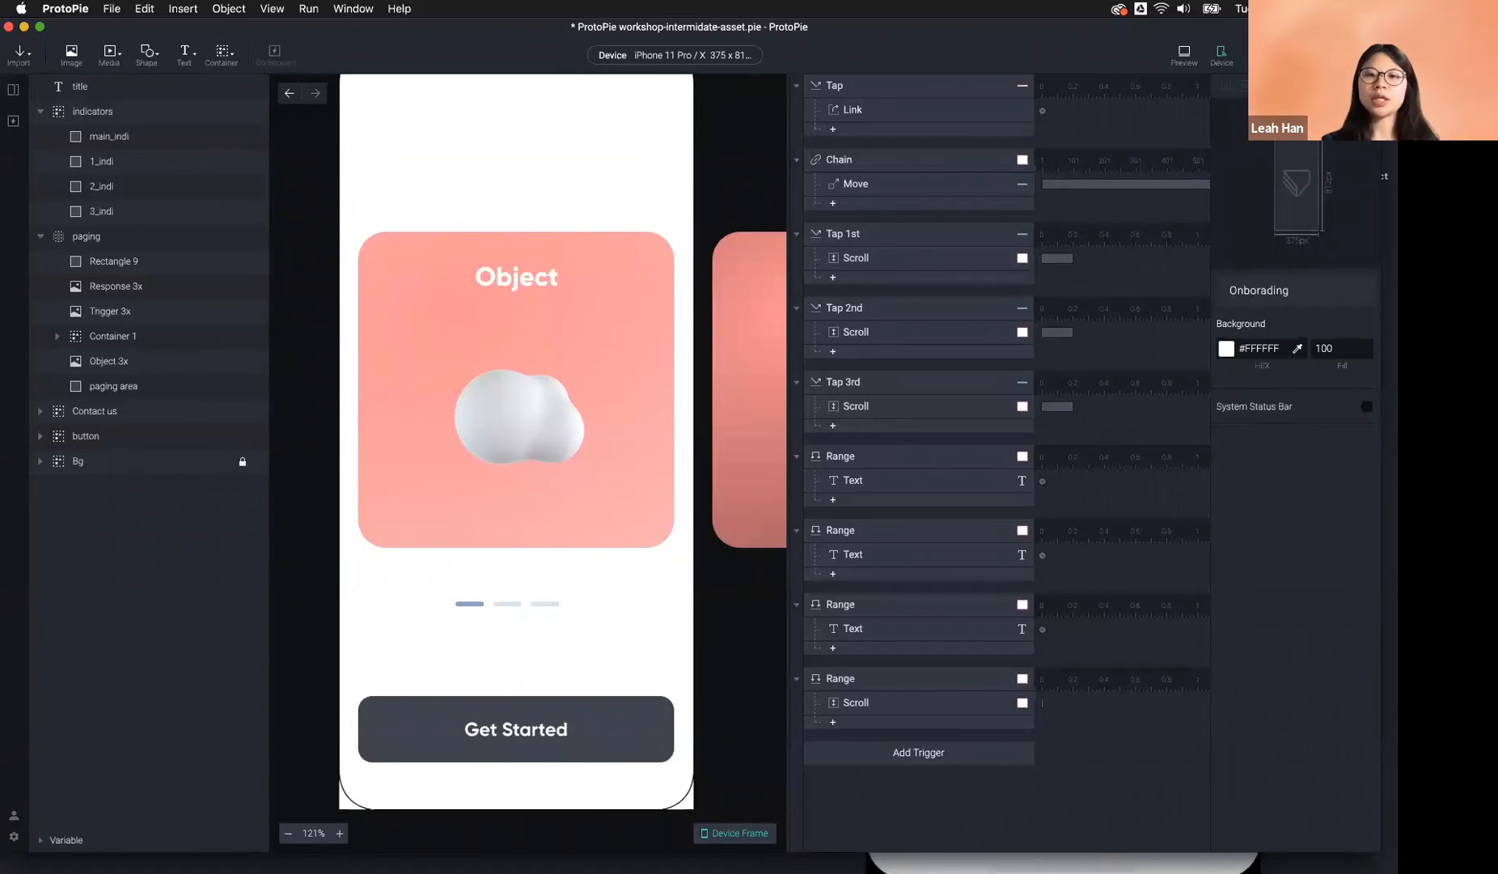
Examine the available trigger types and the settings of the paging Chain trigger and the first Range trigger.
click(860, 756)
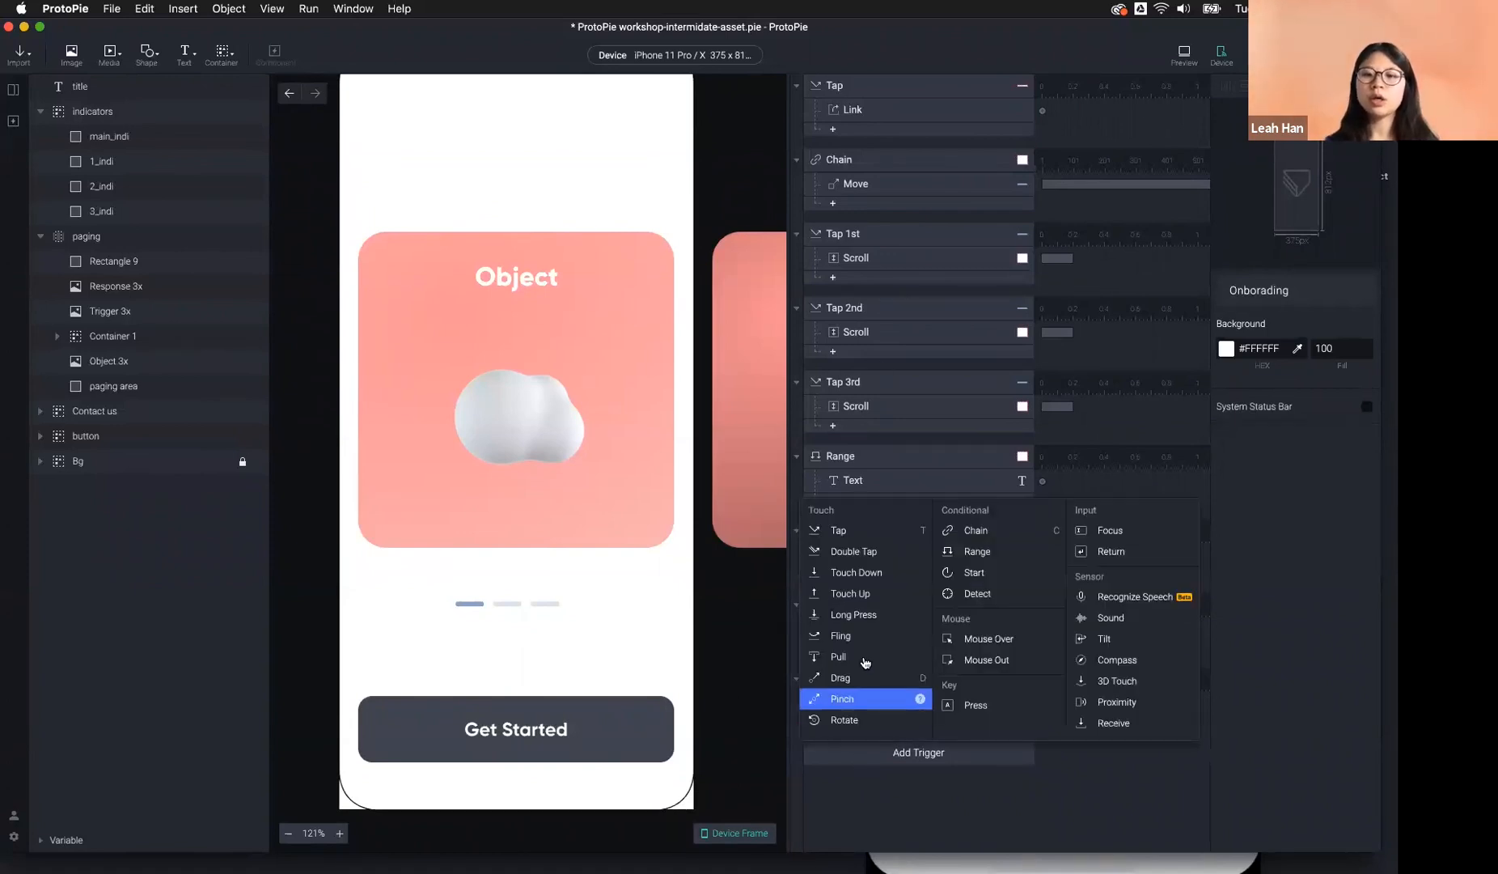
click(1067, 751)
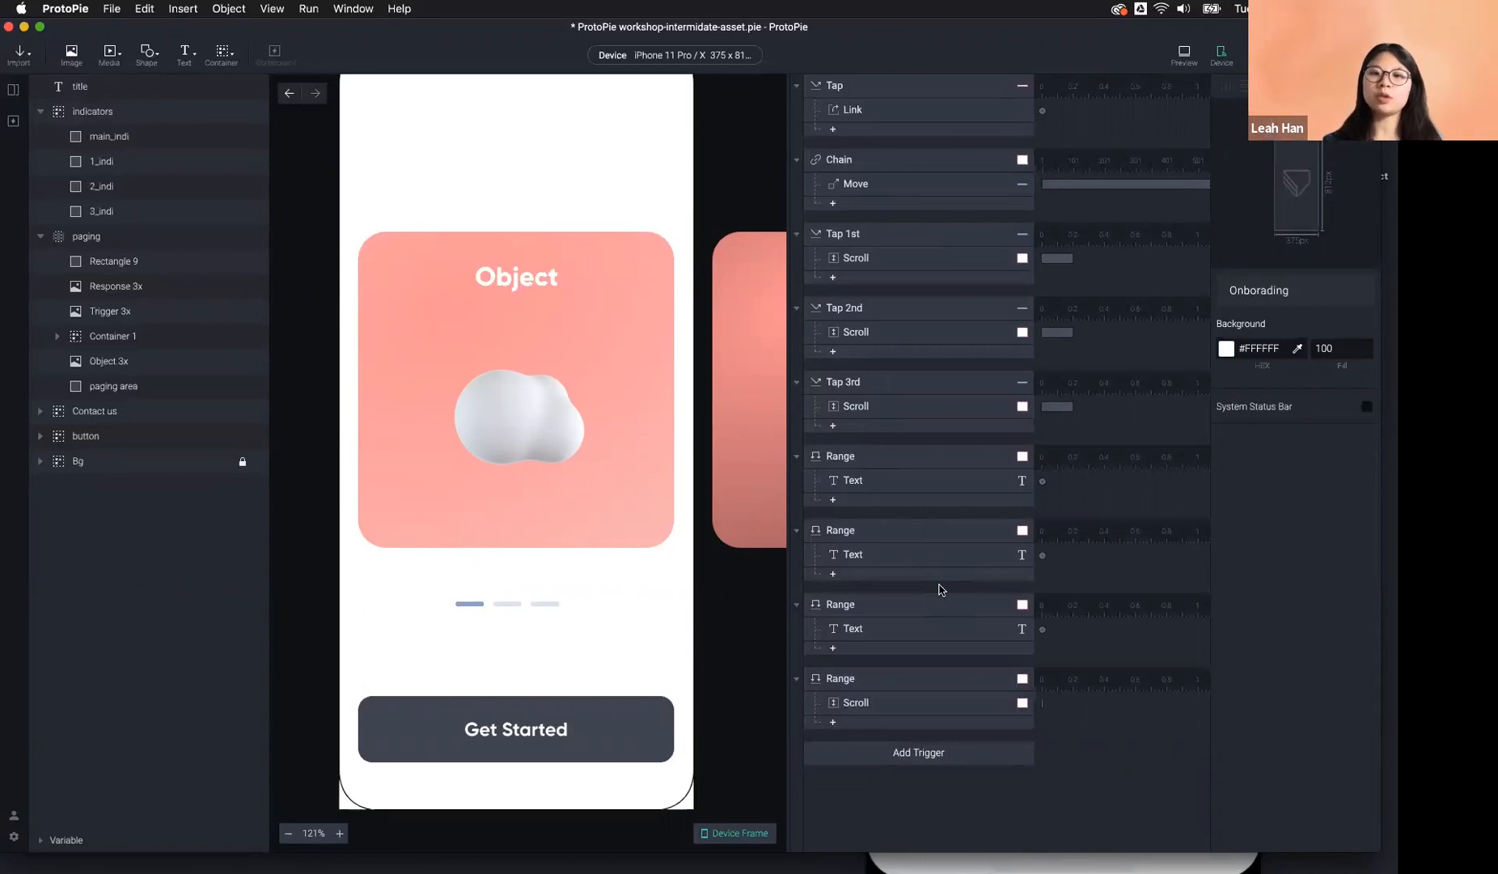
click(844, 167)
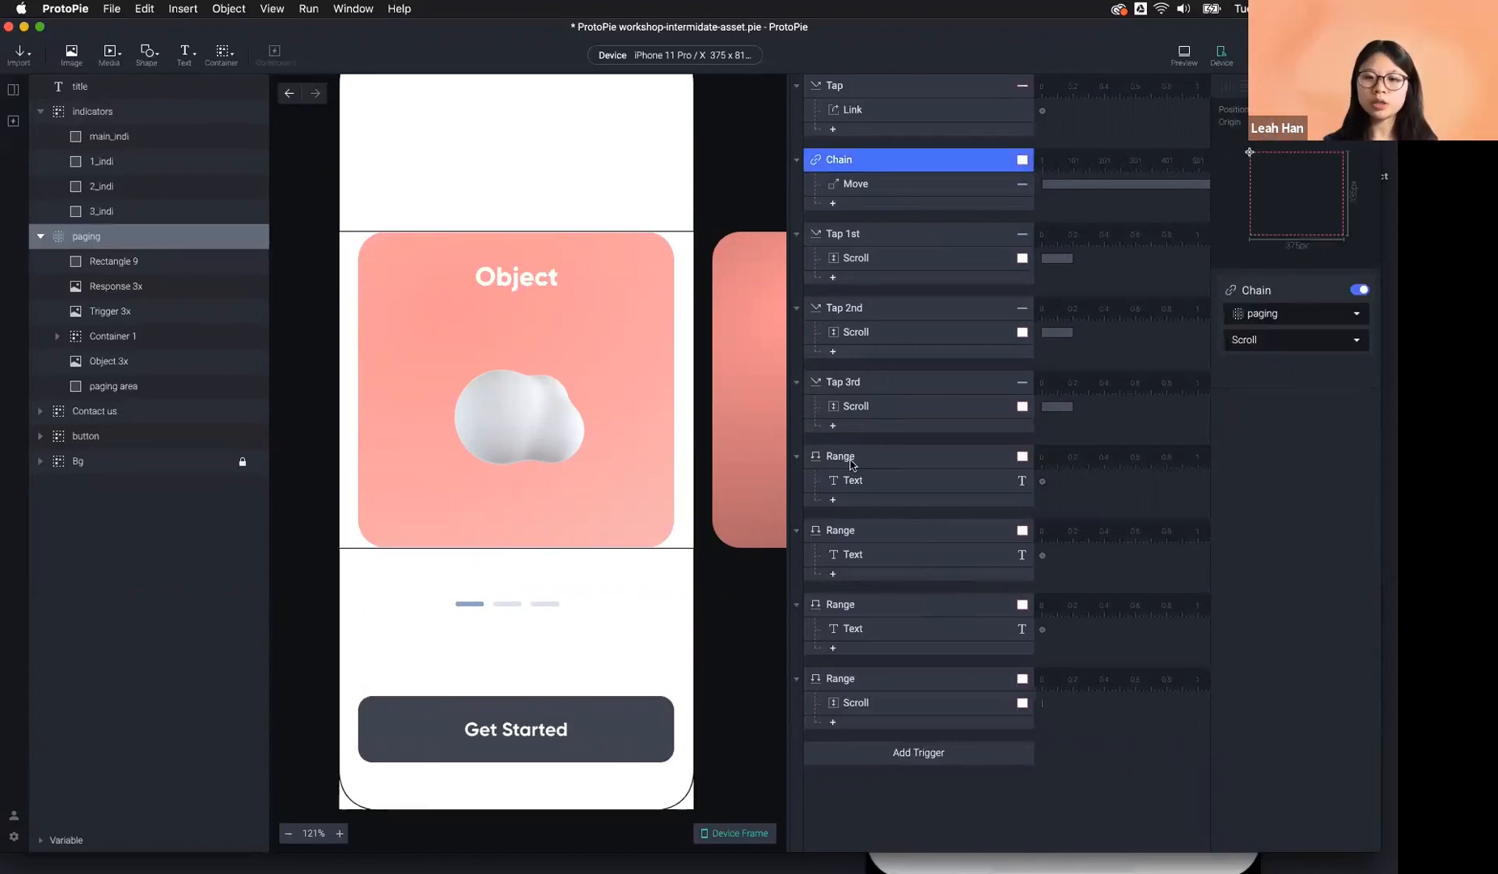
click(851, 462)
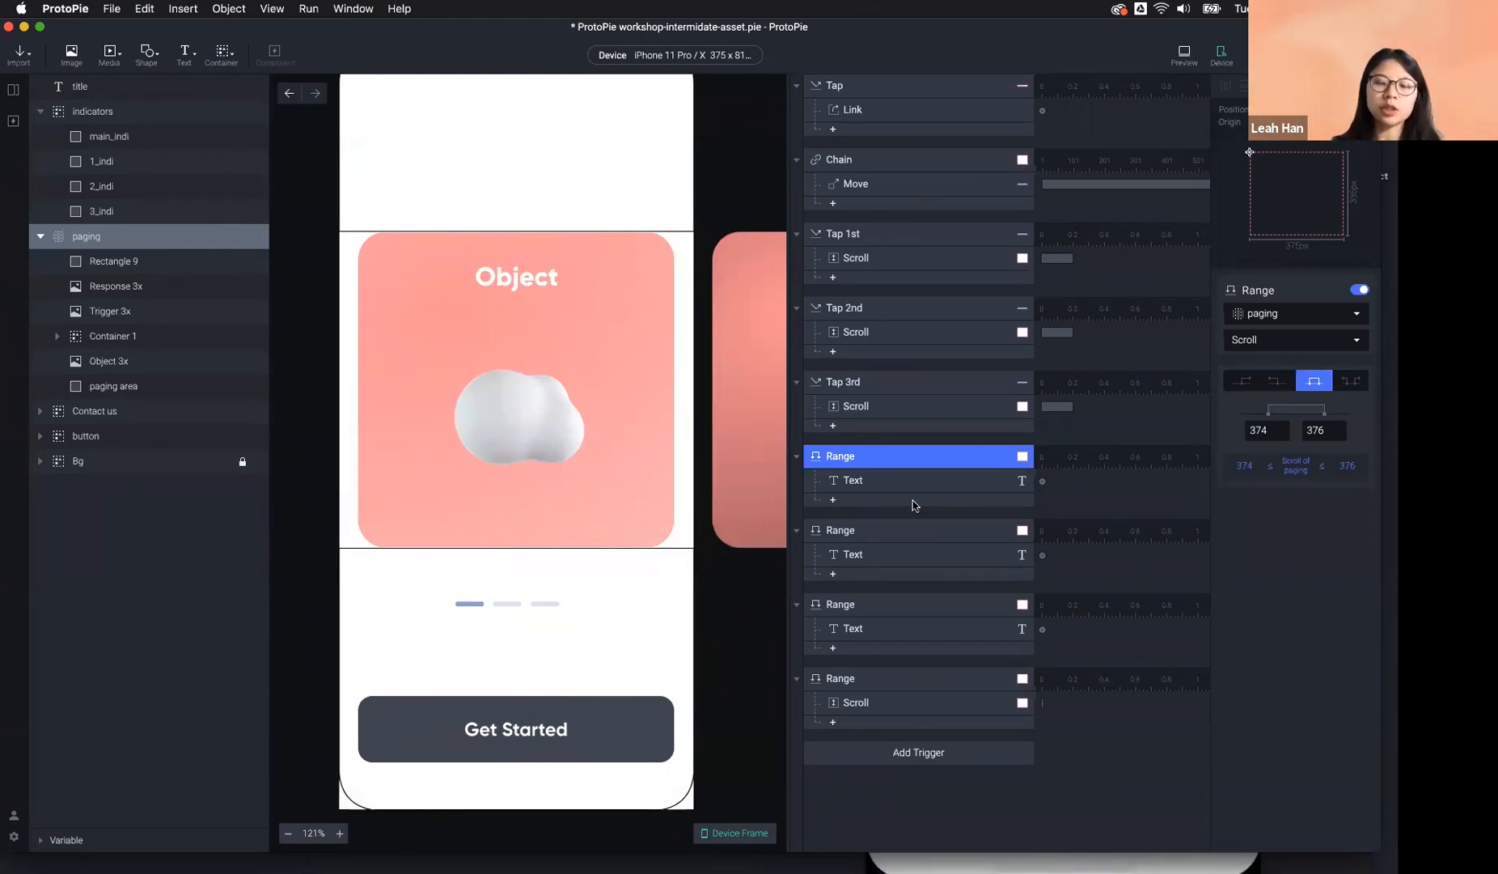
Switch to Chrome, then view ProtoPie's Learn page and the ProtoPie Online Workshops page.
mouse_move(653, 862)
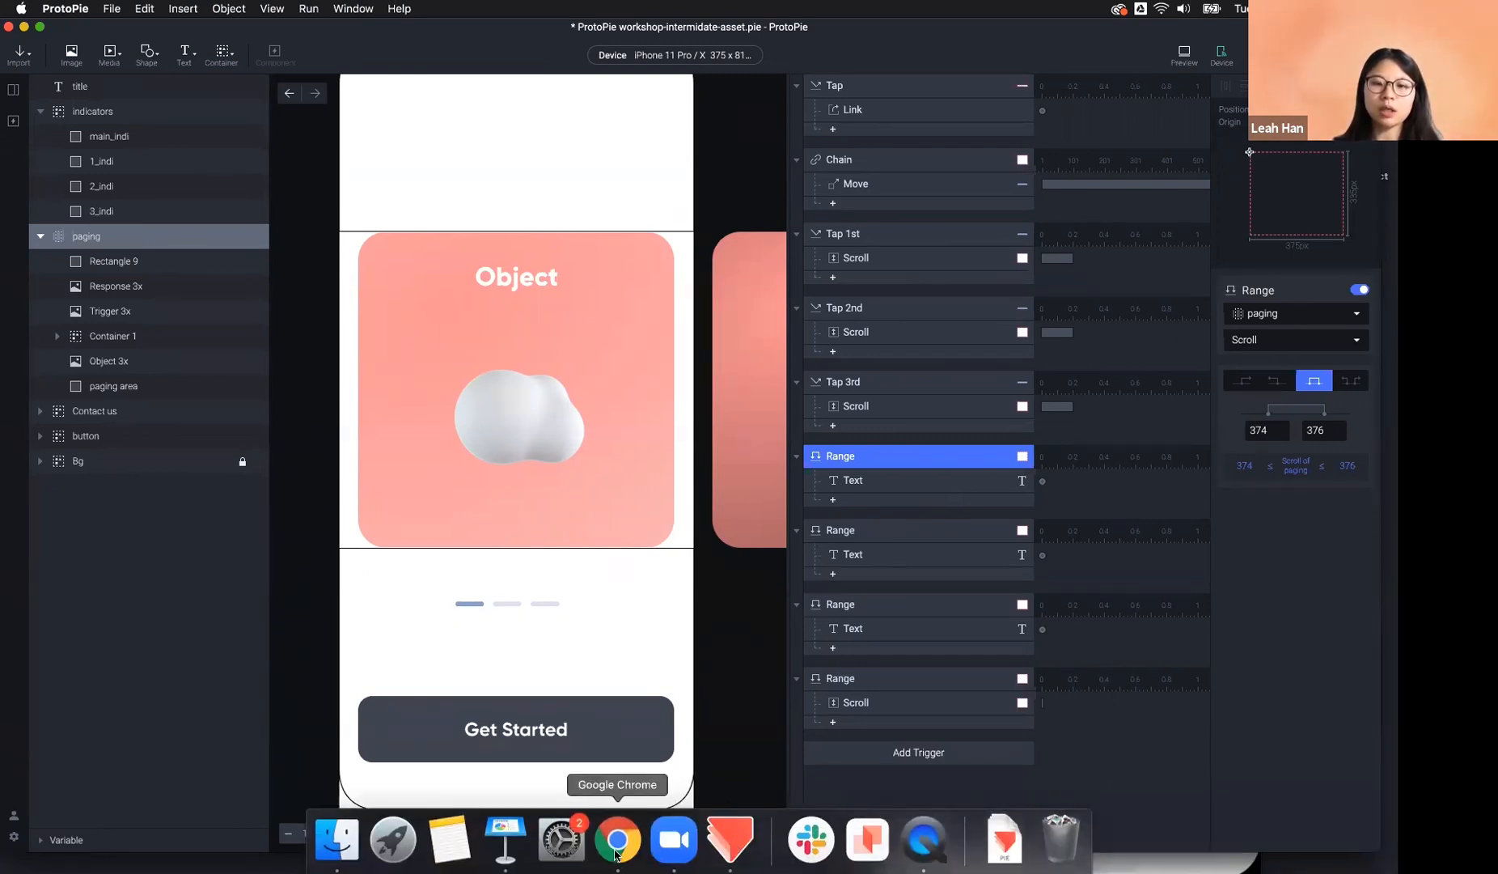
click(617, 851)
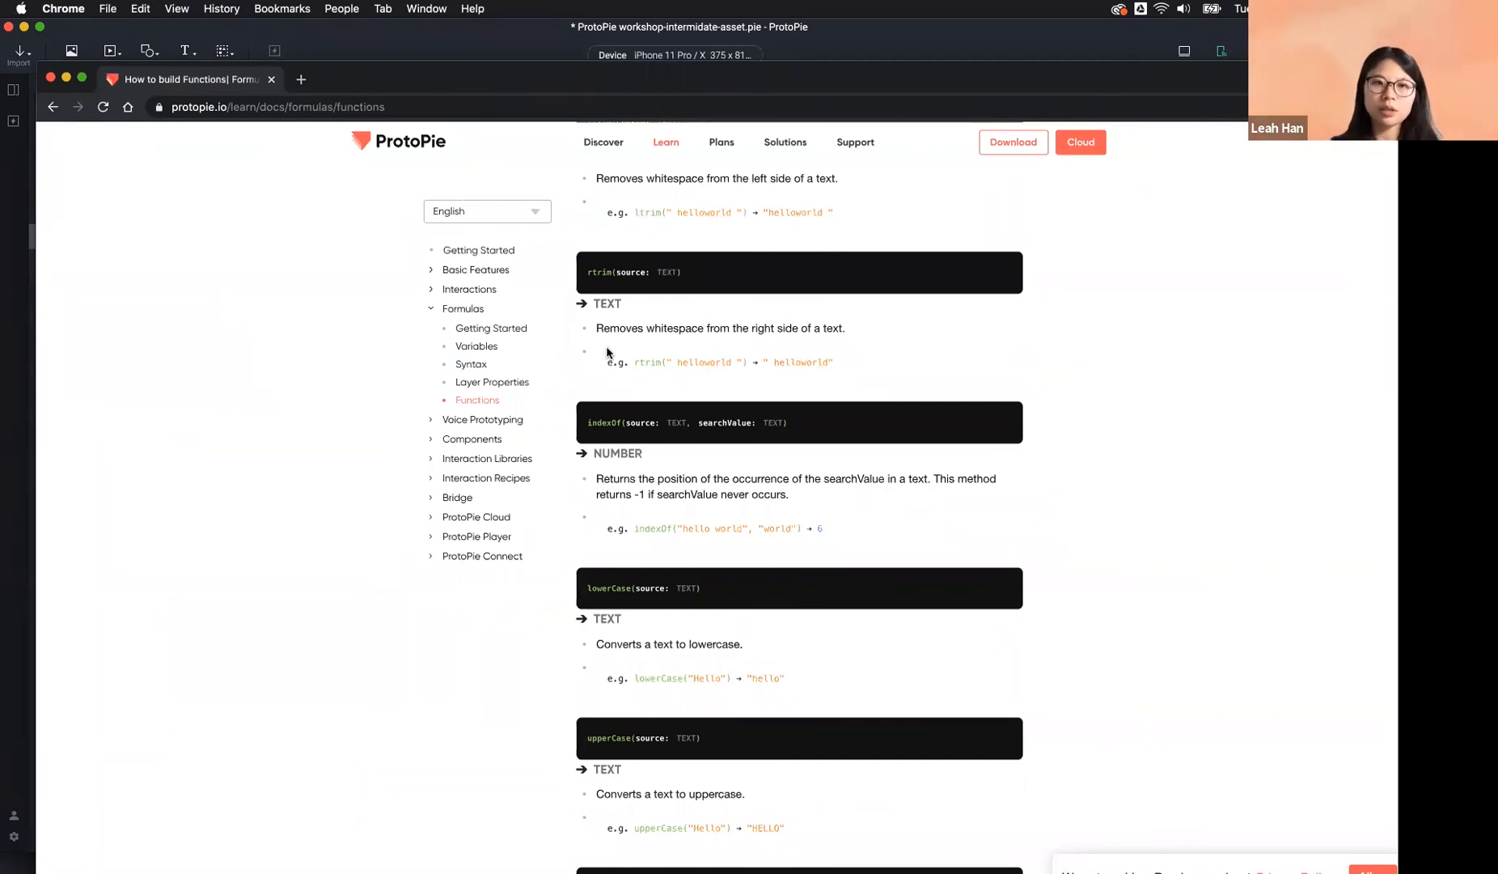
drag(722, 79, 686, 37)
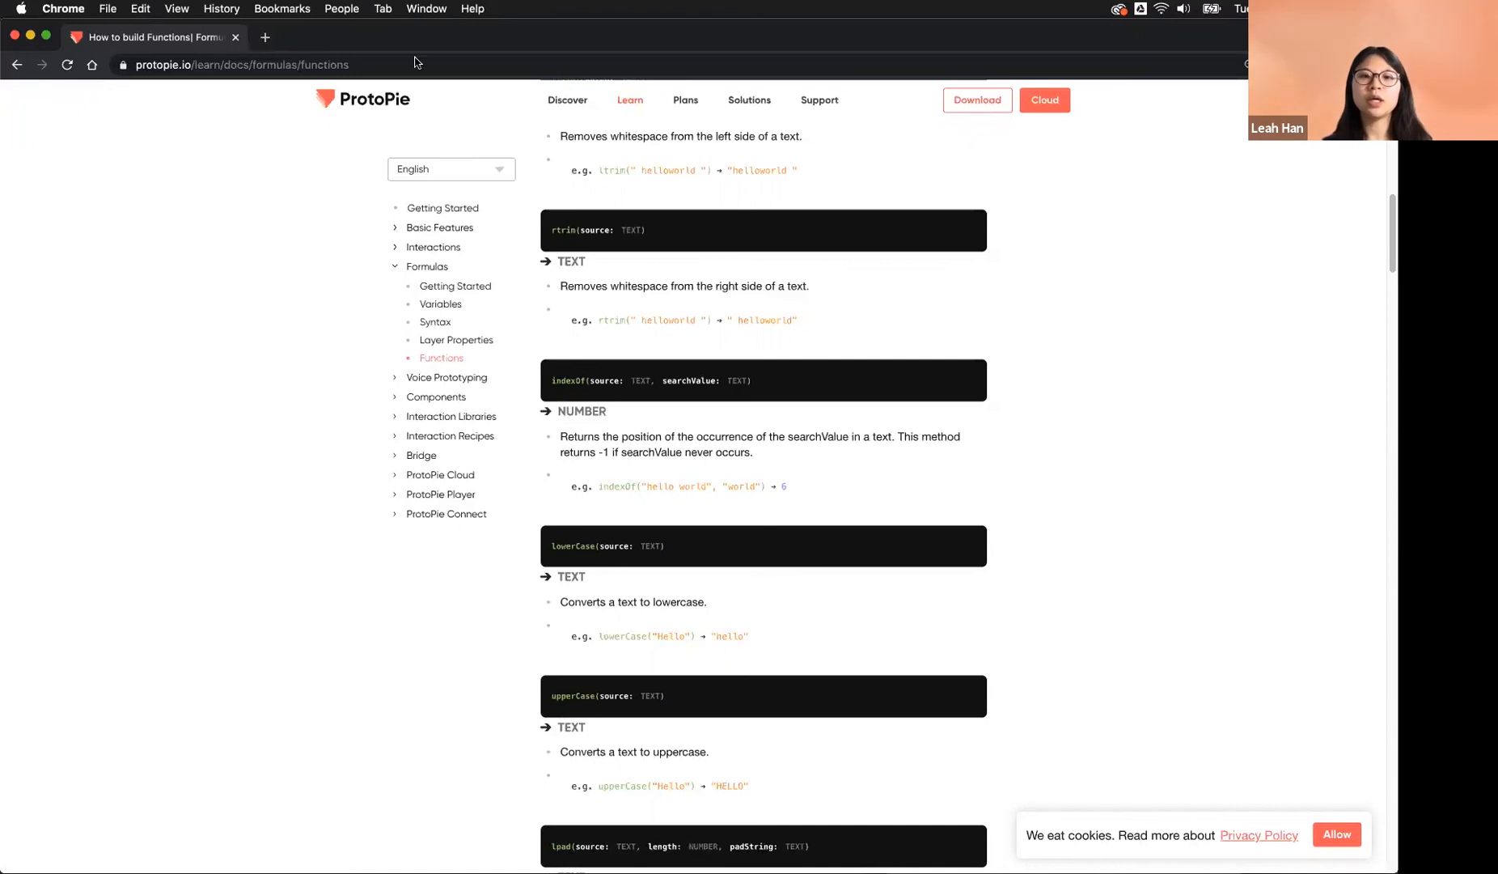
click(633, 100)
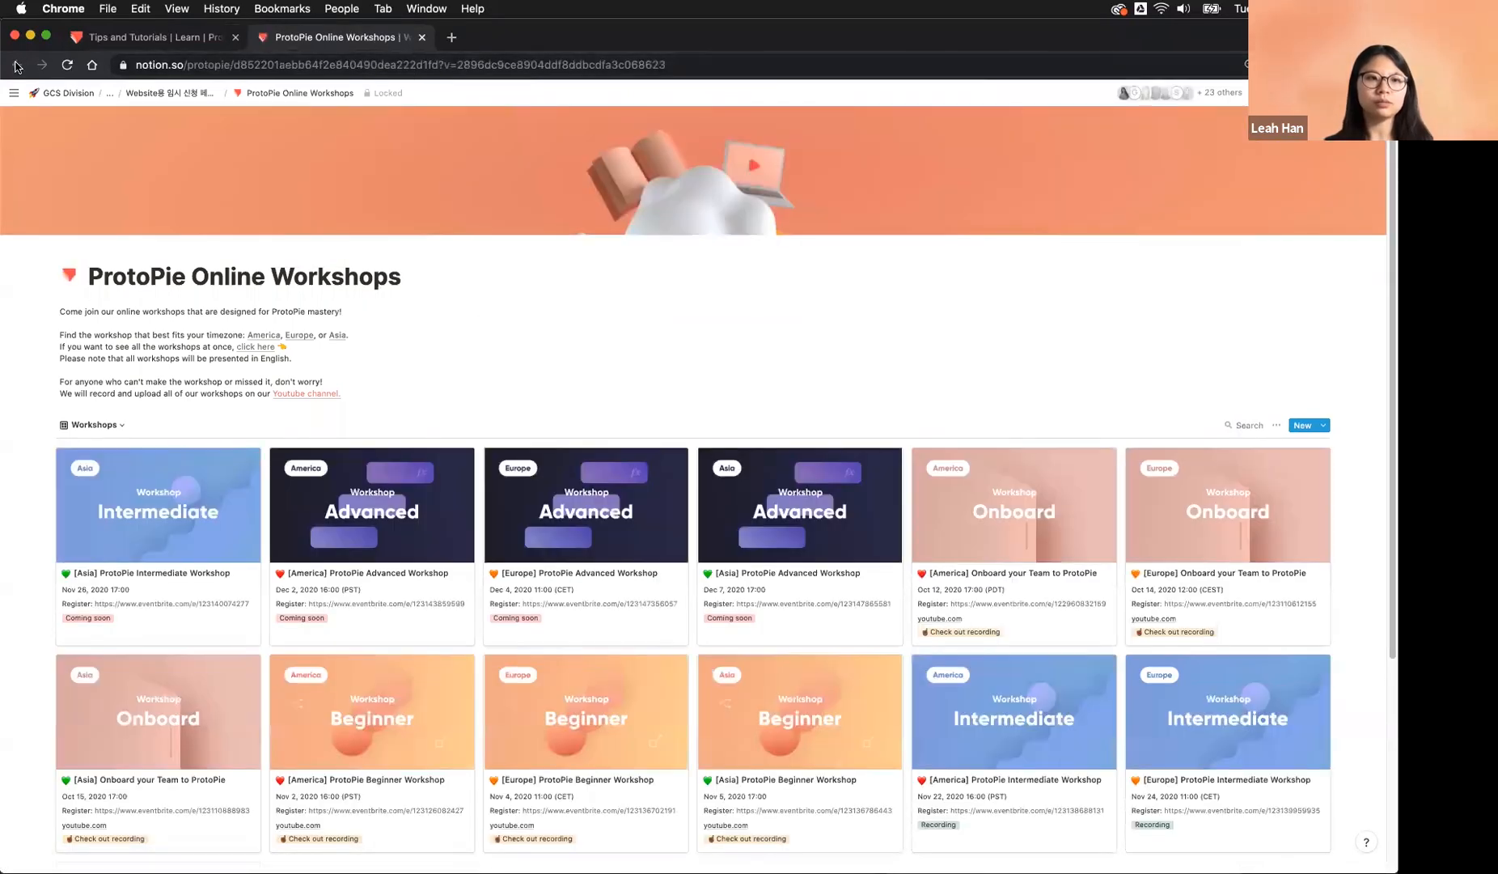
Return to the Learn page and look through its workshop, question and documentation sections.
click(194, 37)
scroll(677, 607, down, 20)
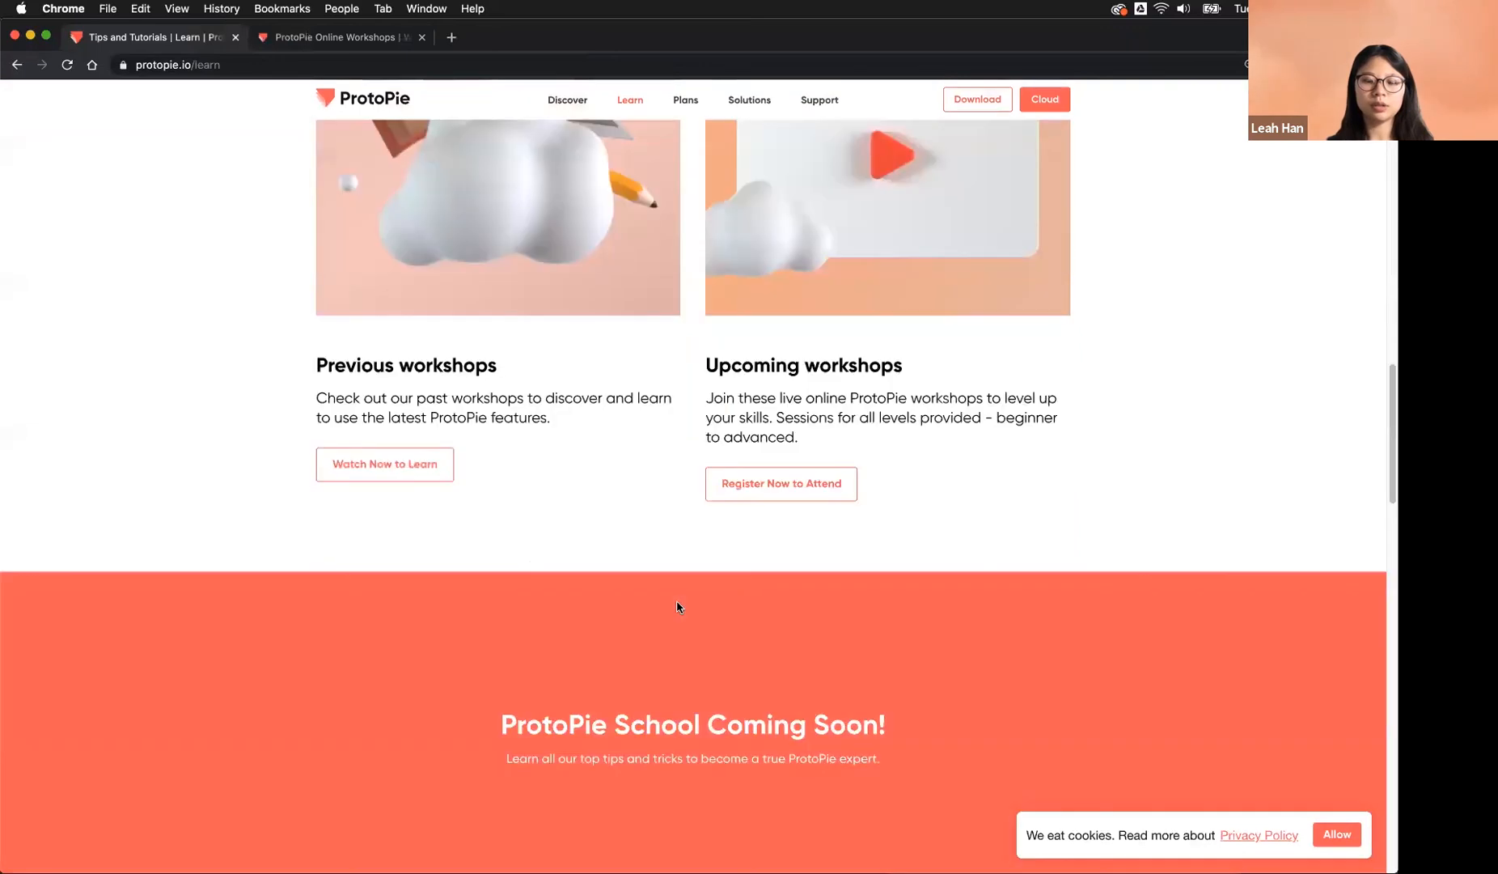
scroll(678, 606, down, 4)
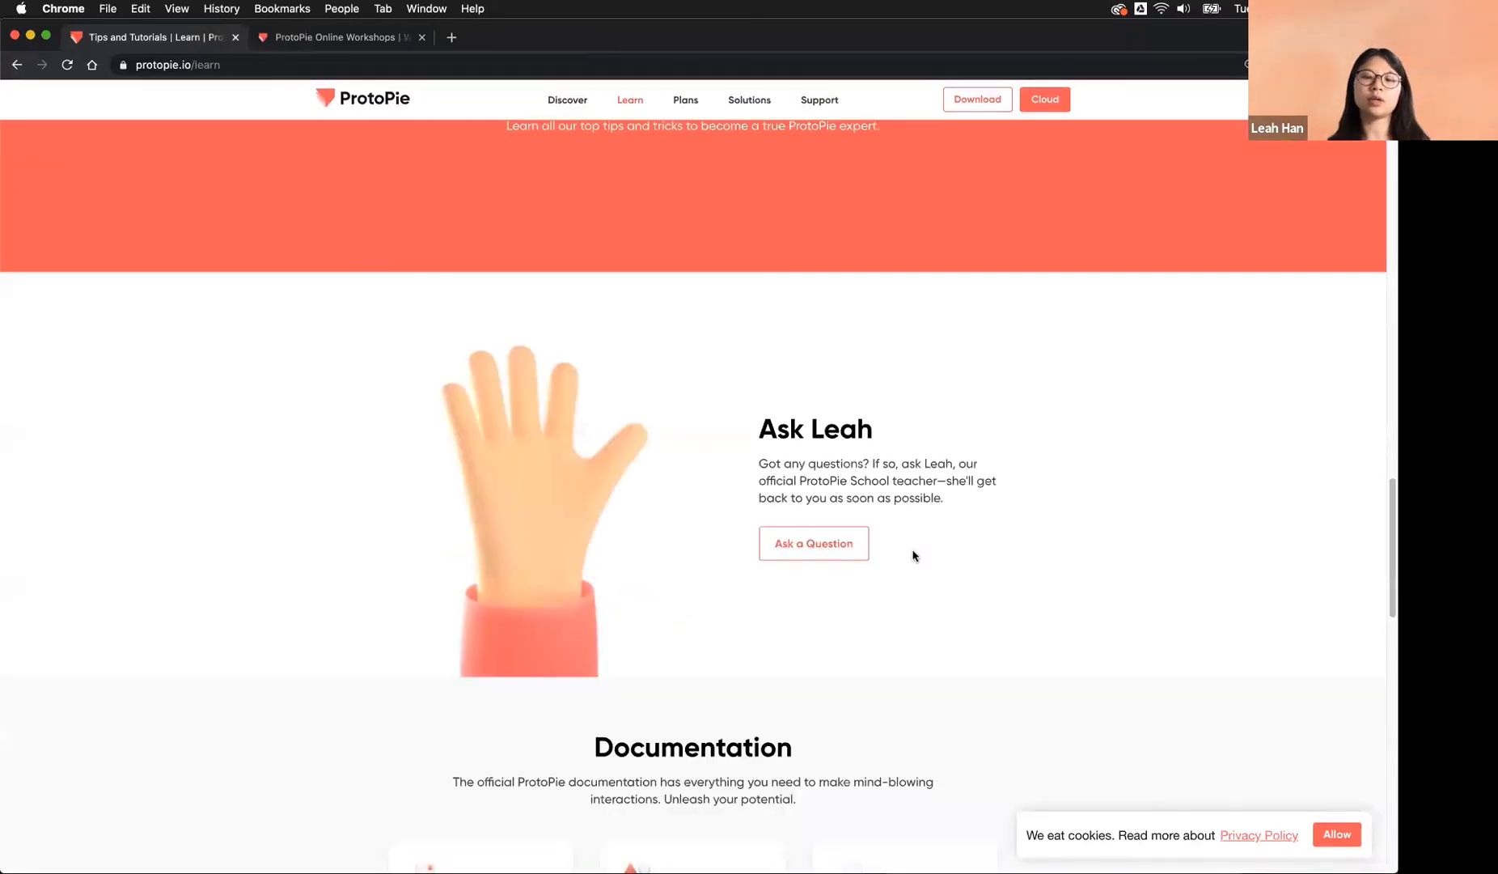